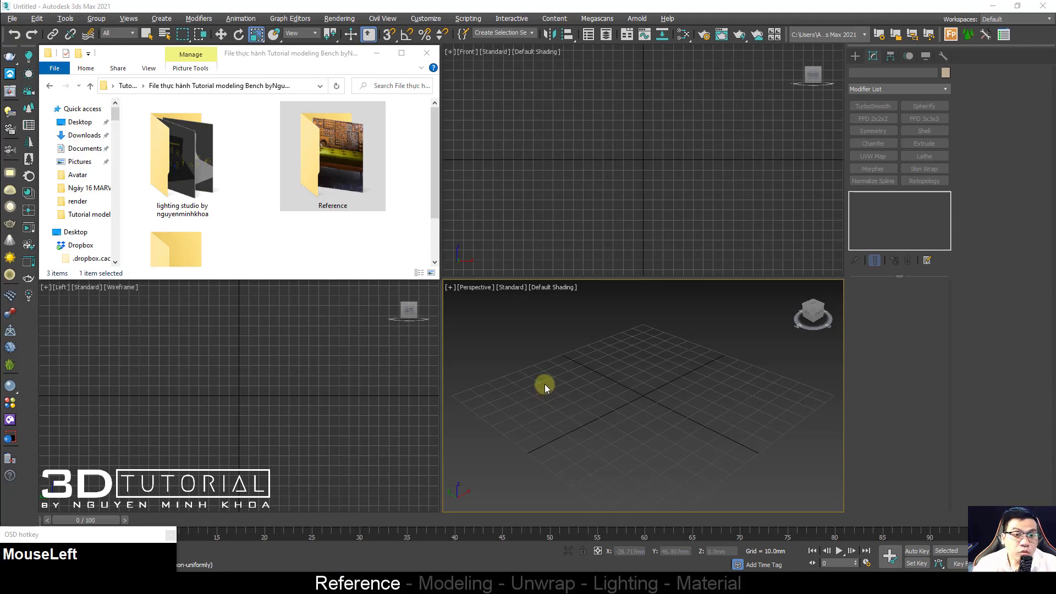
Step: Open the Reference folder in the bench tutorial practice folder so 1.JPG is listed
{"action": "left_click", "coordinate": [319, 195]}
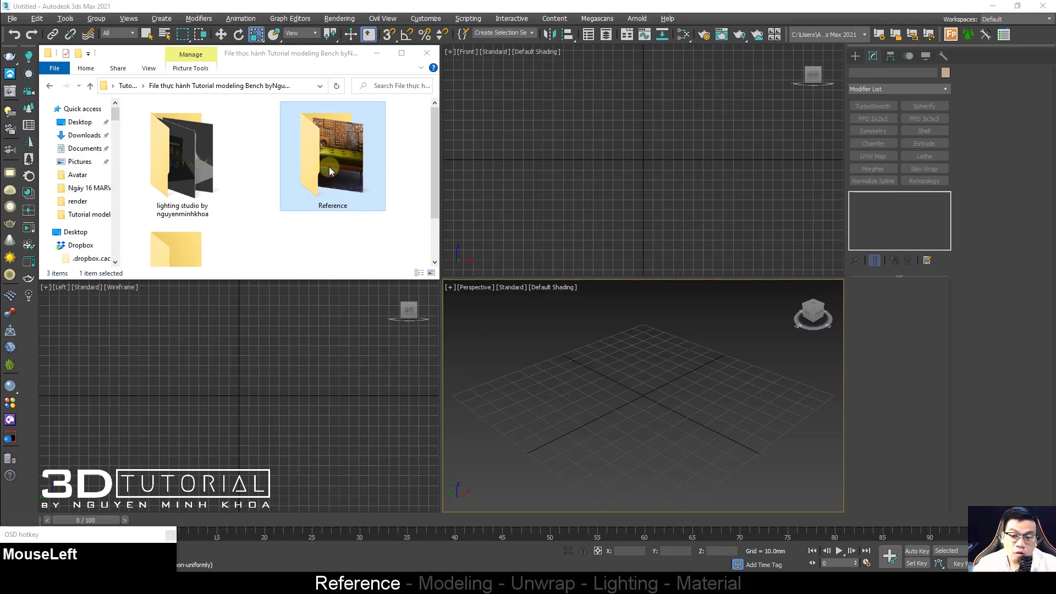
{"action": "left_click", "coordinate": [509, 329]}
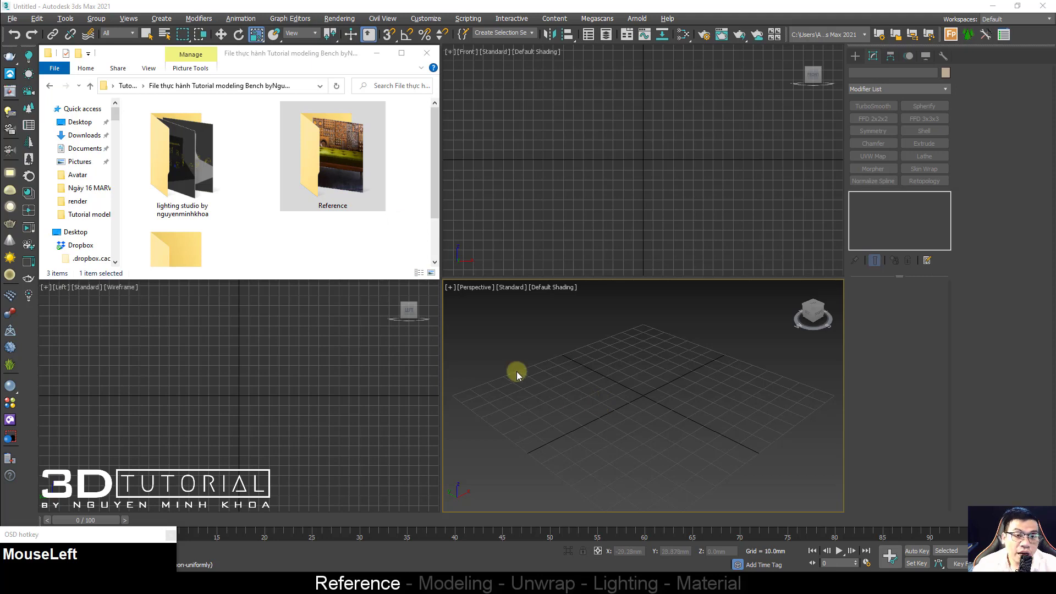
{"action": "left_click", "coordinate": [314, 238]}
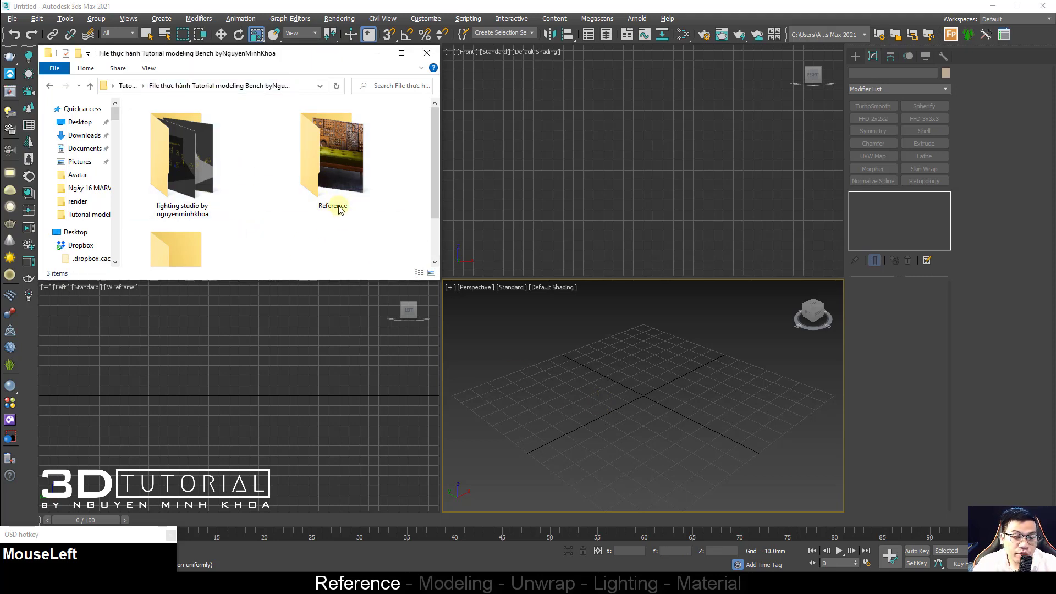
{"action": "double_click", "coordinate": [342, 175]}
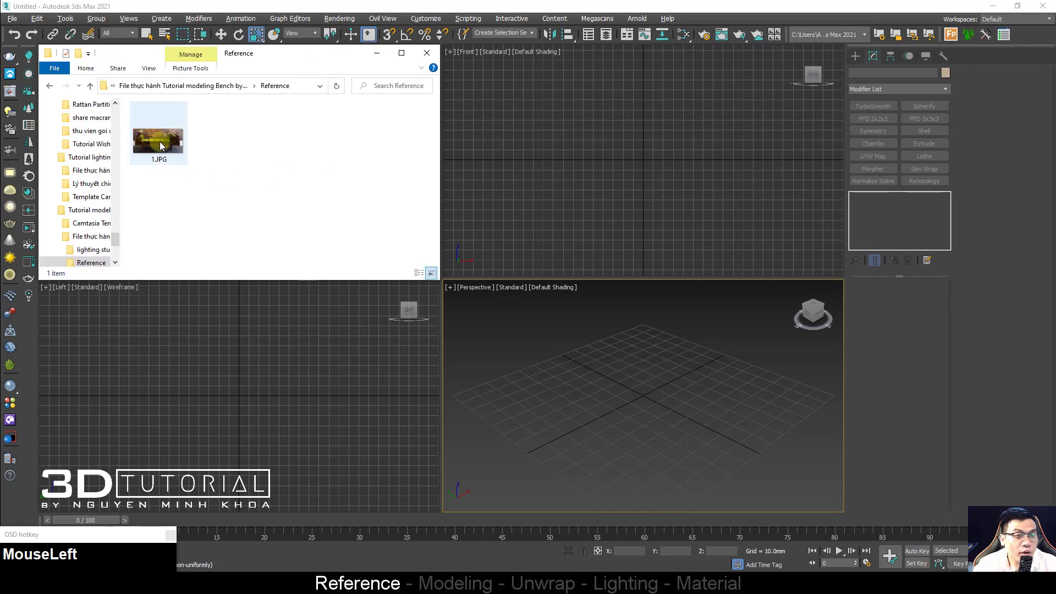
{"action": "left_click", "coordinate": [552, 395]}
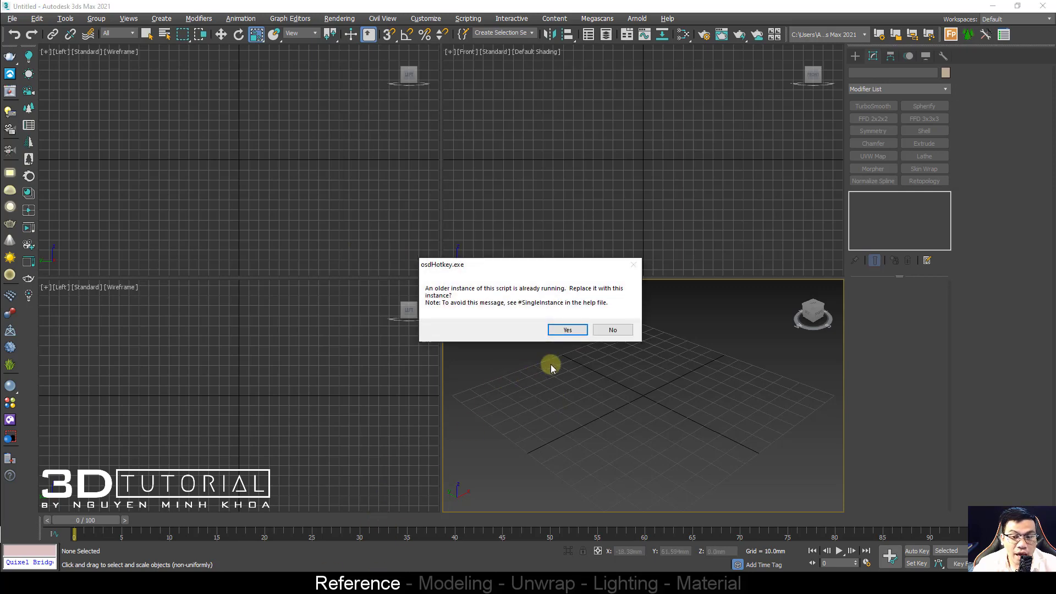
Step: Maximize the viewport with Alt+W and switch it to the Front view
{"action": "left_click", "coordinate": [564, 330]}
{"action": "left_click", "coordinate": [560, 417]}
{"action": "key", "text": "alt+w"}
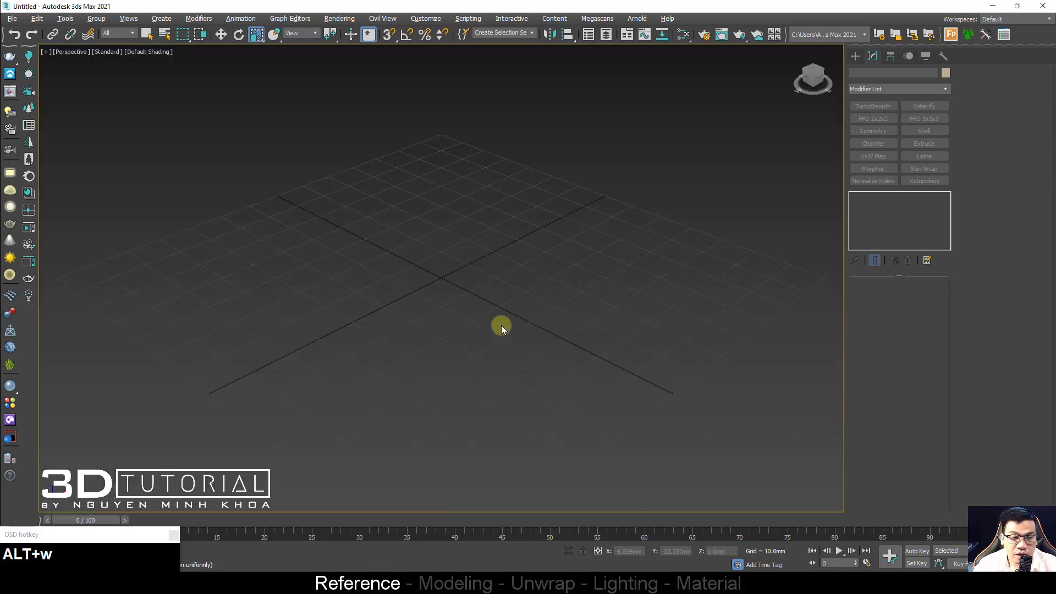
{"action": "left_click", "coordinate": [375, 354]}
{"action": "key", "text": "f"}
{"action": "middle_click_drag", "start_coordinate": [398, 241], "coordinate": [347, 324]}
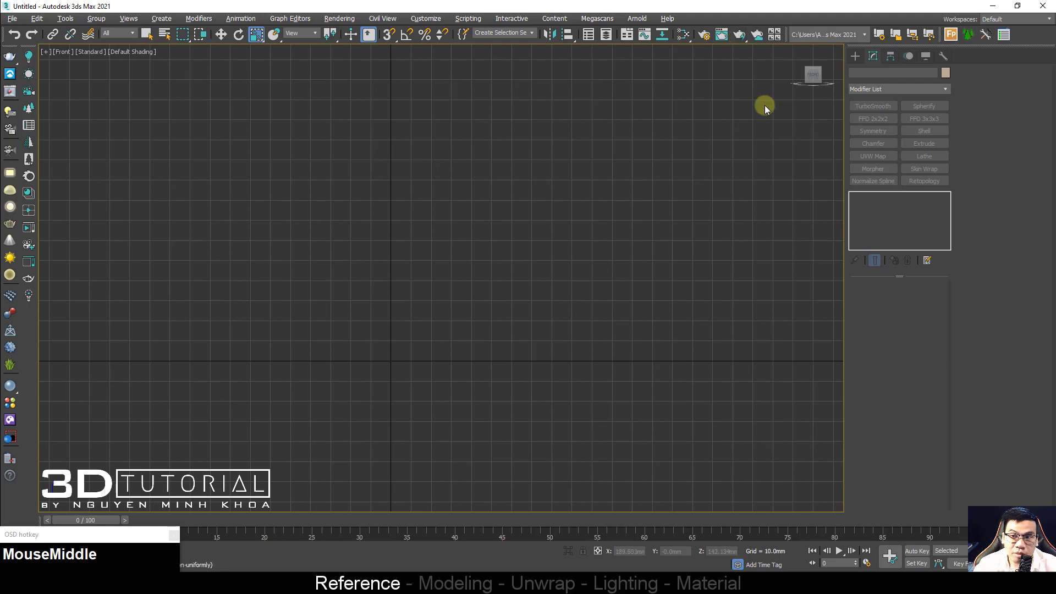
{"action": "middle_click_drag", "start_coordinate": [436, 247], "coordinate": [424, 252]}
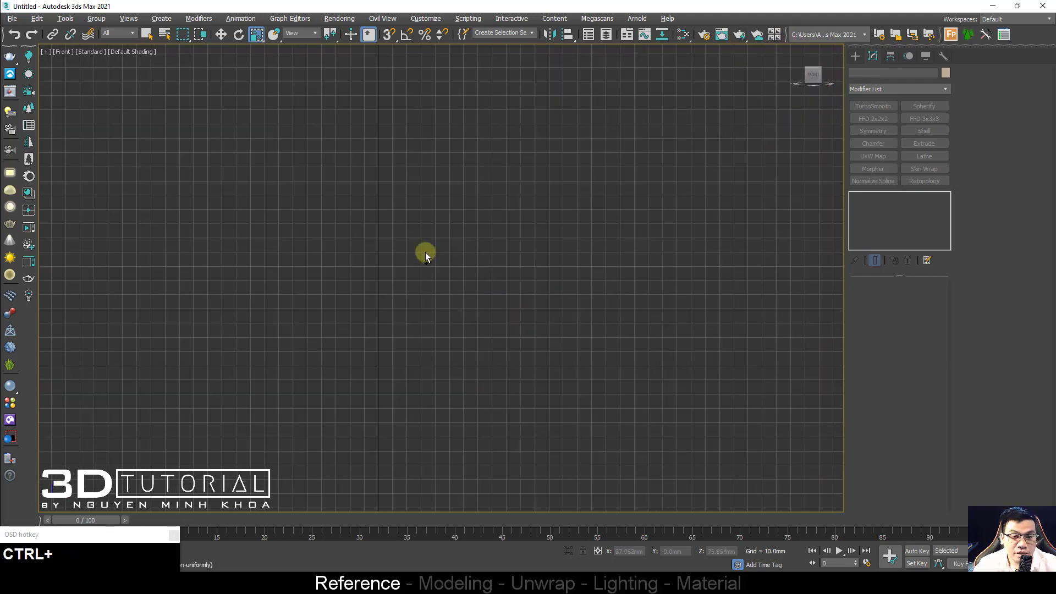
Step: Create a large Plane in the Front view
{"action": "right_click", "coordinate": [421, 240], "text": "ctrl"}
{"action": "left_click", "coordinate": [433, 211]}
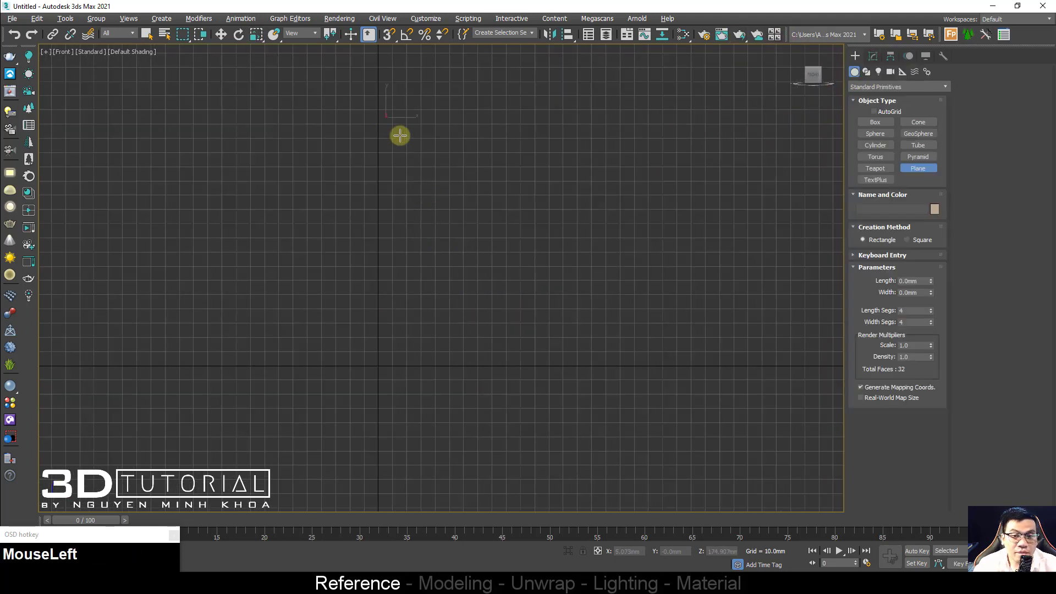
{"action": "left_click_drag", "start_coordinate": [385, 116], "coordinate": [749, 335]}
{"action": "middle_click_drag", "start_coordinate": [642, 222], "coordinate": [595, 243]}
{"action": "key", "text": "F3"}
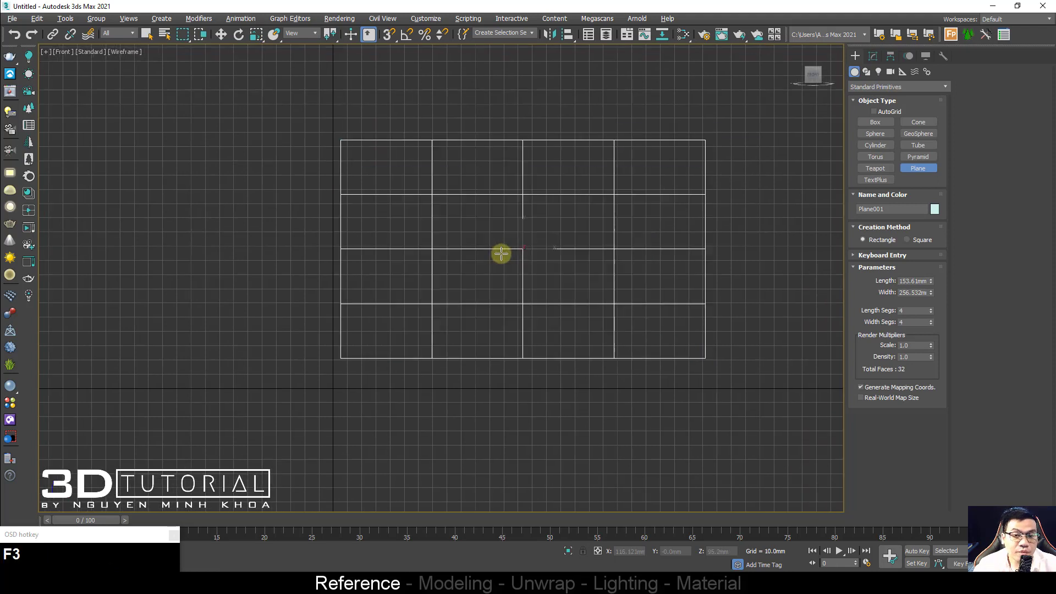
{"action": "key", "text": "F3"}
{"action": "mouse_move", "coordinate": [499, 251]}
{"action": "middle_mouse_down"}
{"action": "mouse_move", "coordinate": [531, 260]}
{"action": "mouse_move", "coordinate": [521, 250]}
{"action": "mouse_move", "coordinate": [553, 230]}
{"action": "middle_mouse_up"}
{"action": "key", "text": "F3"}
{"action": "key", "text": "F3"}
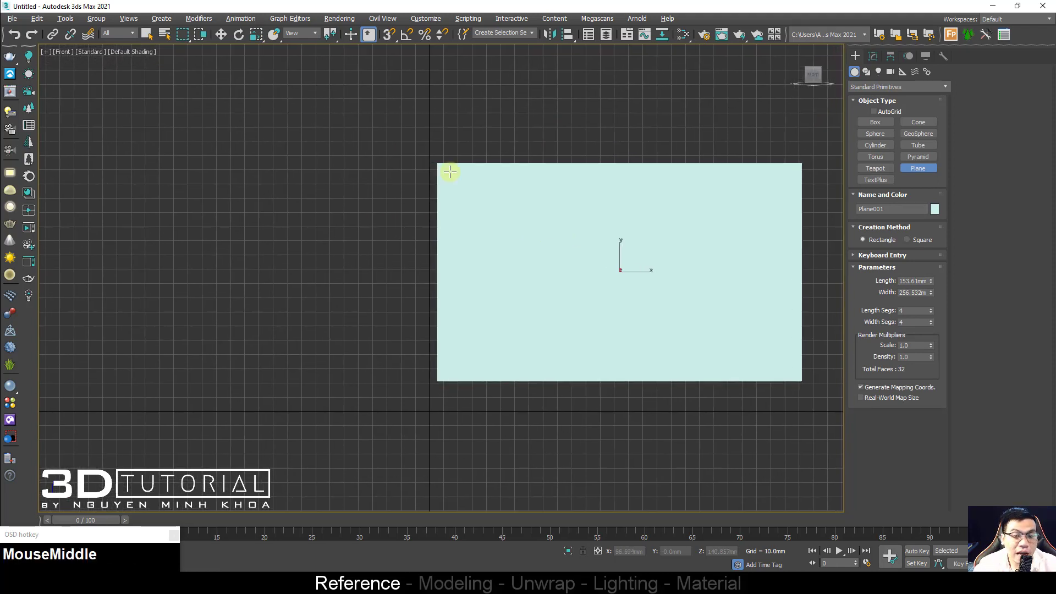
Step: Drag 1.JPG from the Reference folder onto the plane as its texture and center it
{"action": "left_click", "coordinate": [570, 582]}
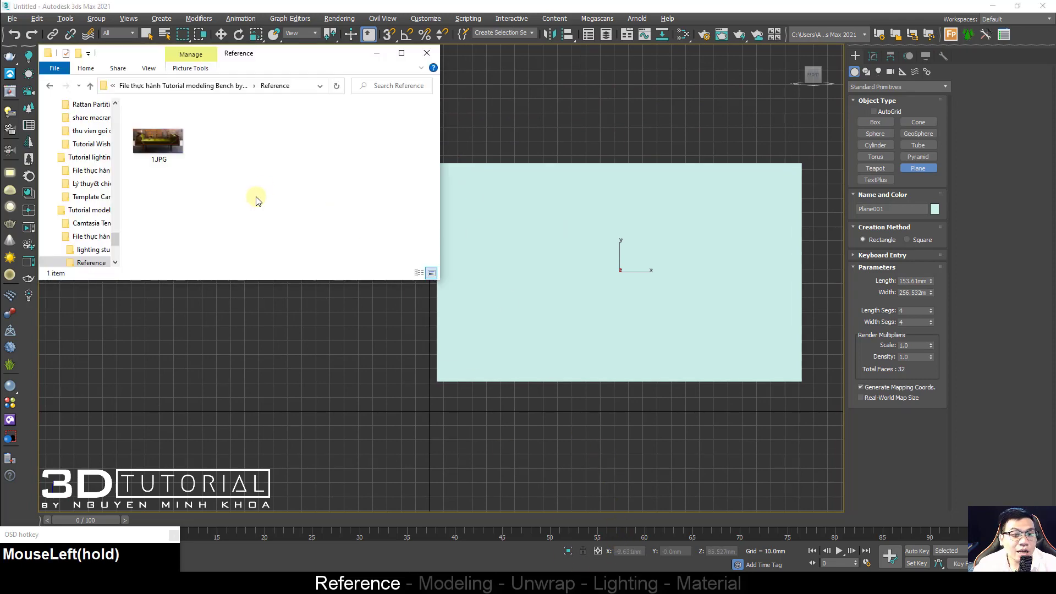
{"action": "left_click", "coordinate": [158, 145]}
{"action": "left_click_drag", "start_coordinate": [165, 157], "coordinate": [600, 275]}
{"action": "middle_click", "coordinate": [599, 275]}
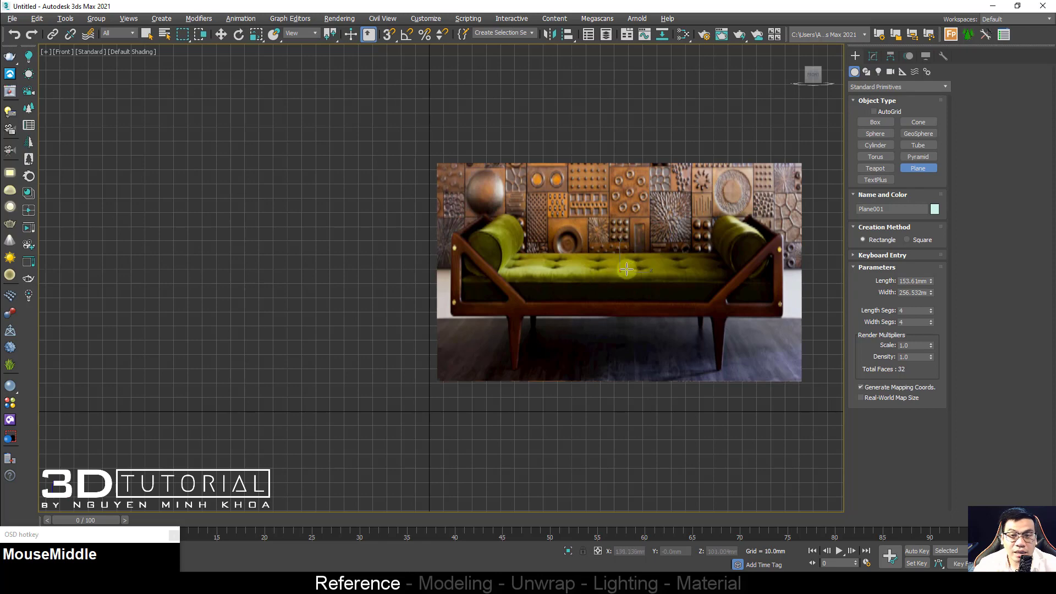
{"action": "middle_click_drag", "start_coordinate": [628, 269], "coordinate": [427, 276]}
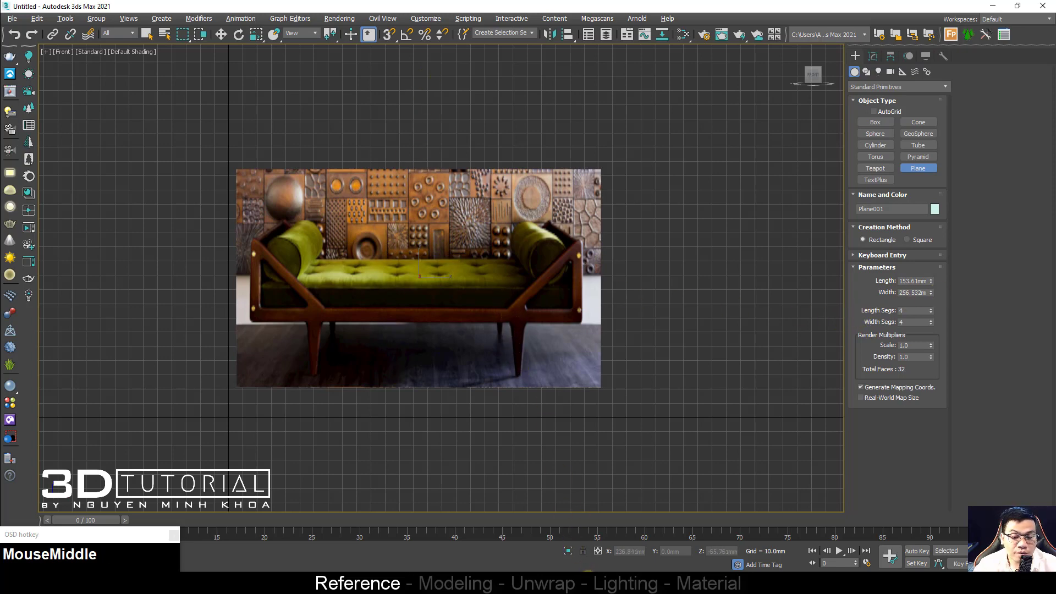
{"action": "left_click", "coordinate": [572, 583]}
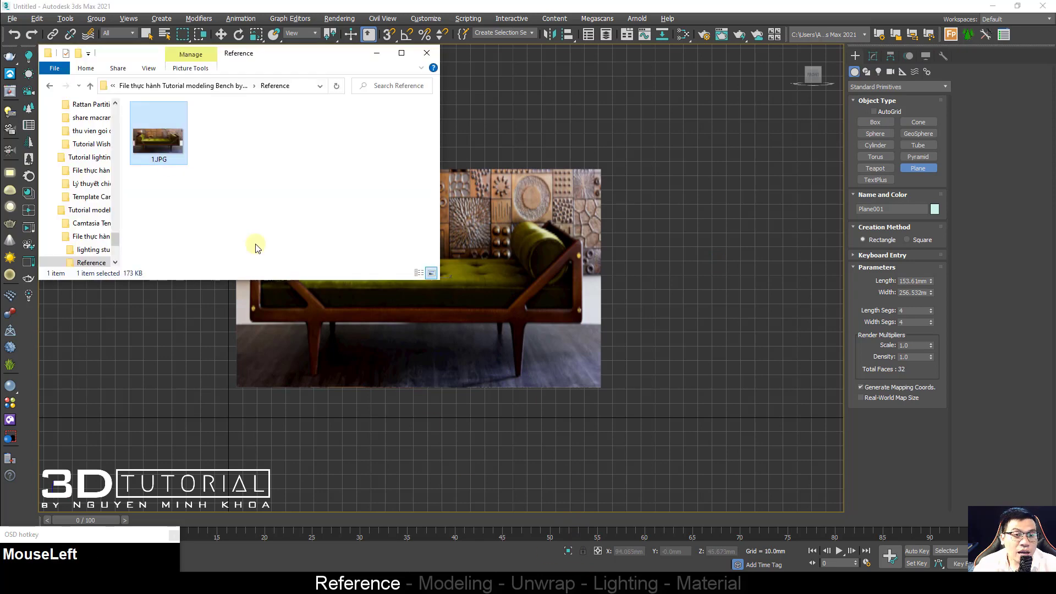
Step: Check 1.JPG's properties to read its 1564 x 764 pixel dimensions
{"action": "double_click", "coordinate": [168, 135], "text": "alt"}
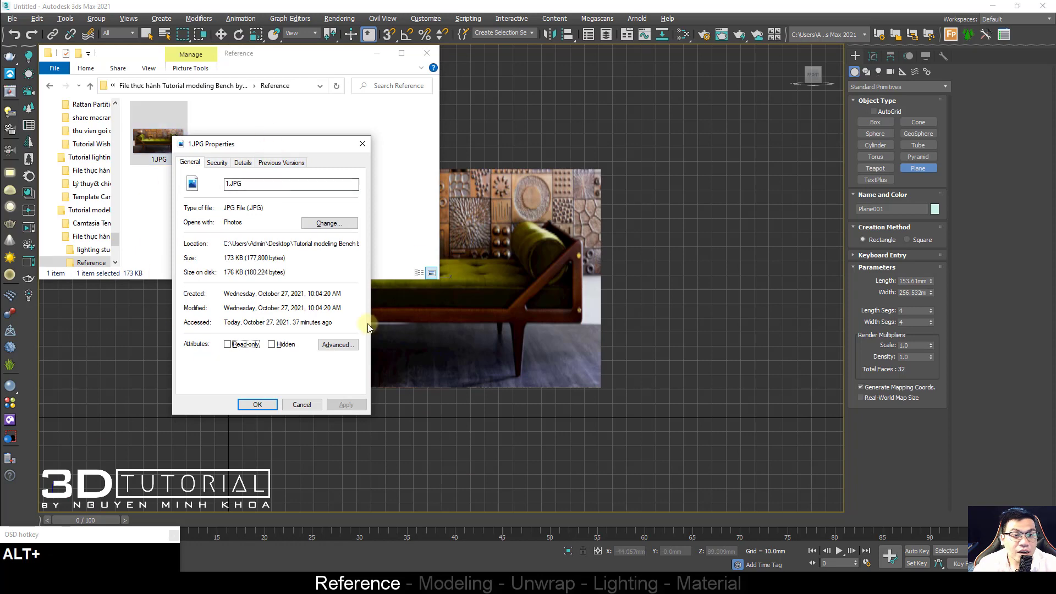
{"action": "left_click", "coordinate": [243, 163]}
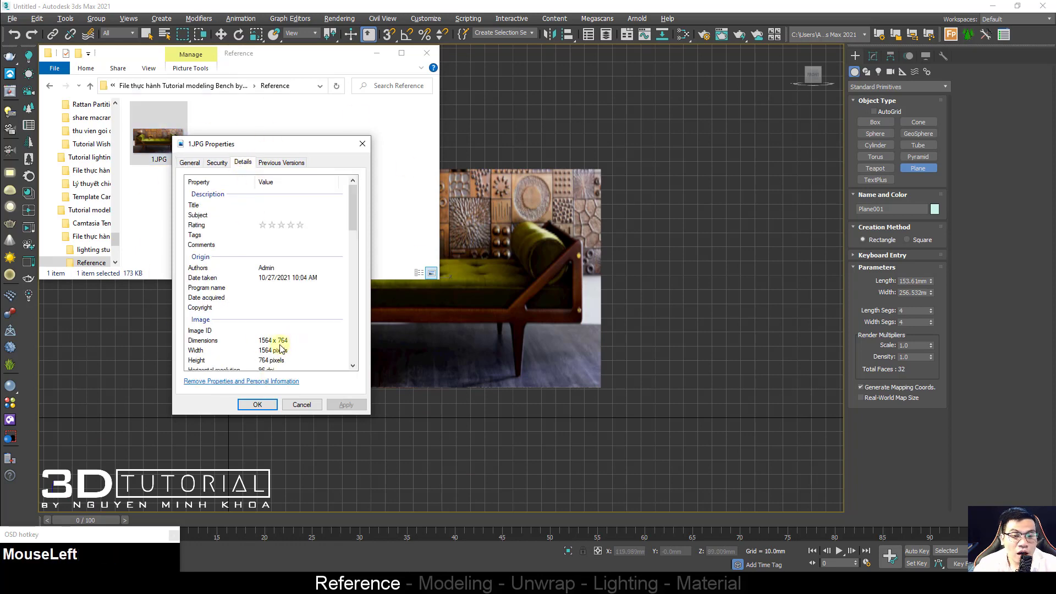
{"action": "left_click", "coordinate": [257, 404]}
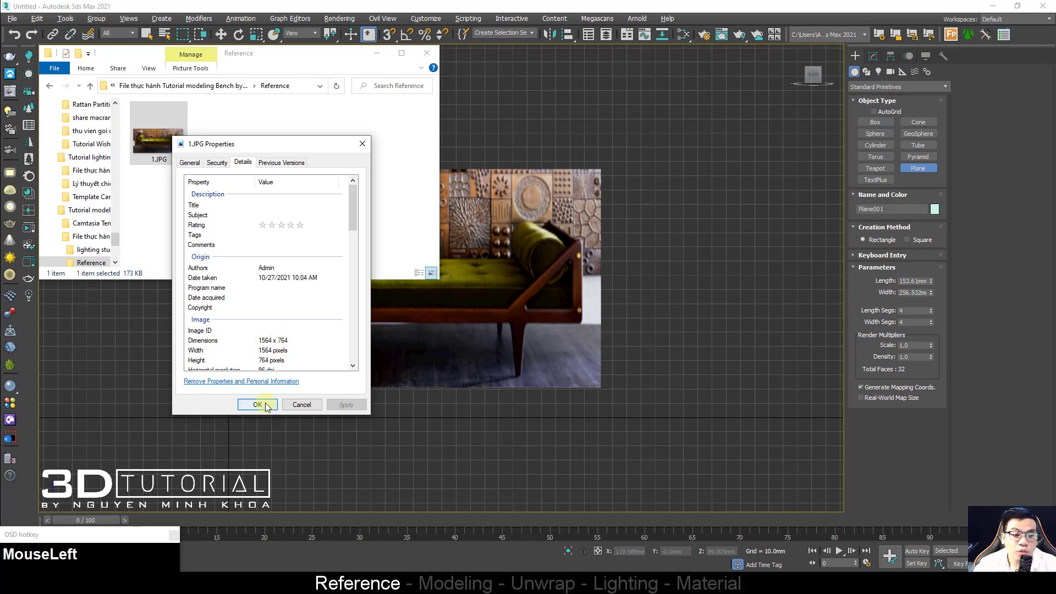
{"action": "middle_click", "coordinate": [524, 230]}
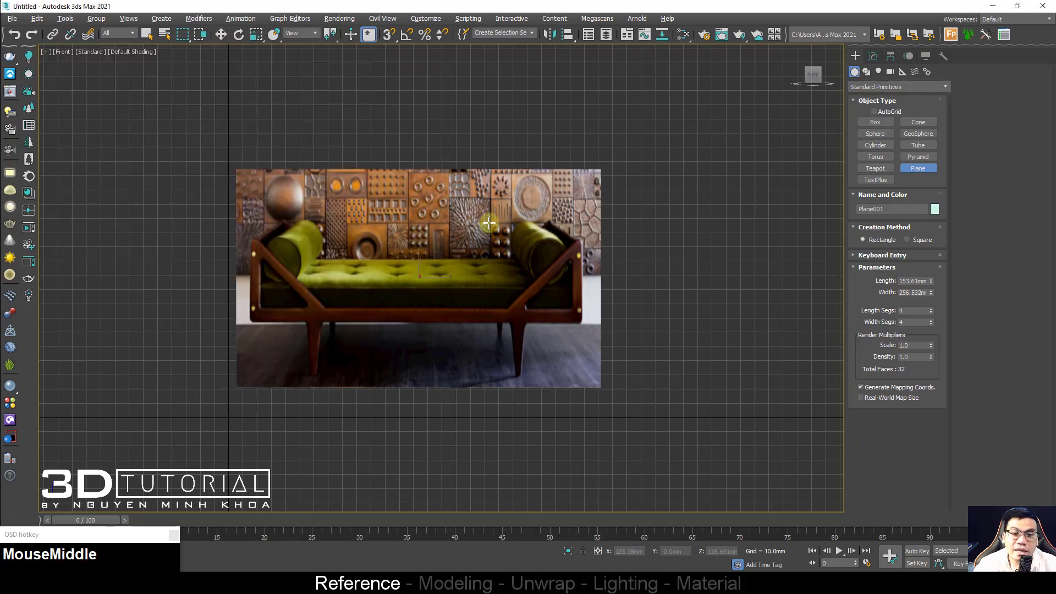
Step: Set Plane001's Length to 764 and Width to 1564 in the Modify panel
{"action": "left_click", "coordinate": [874, 57]}
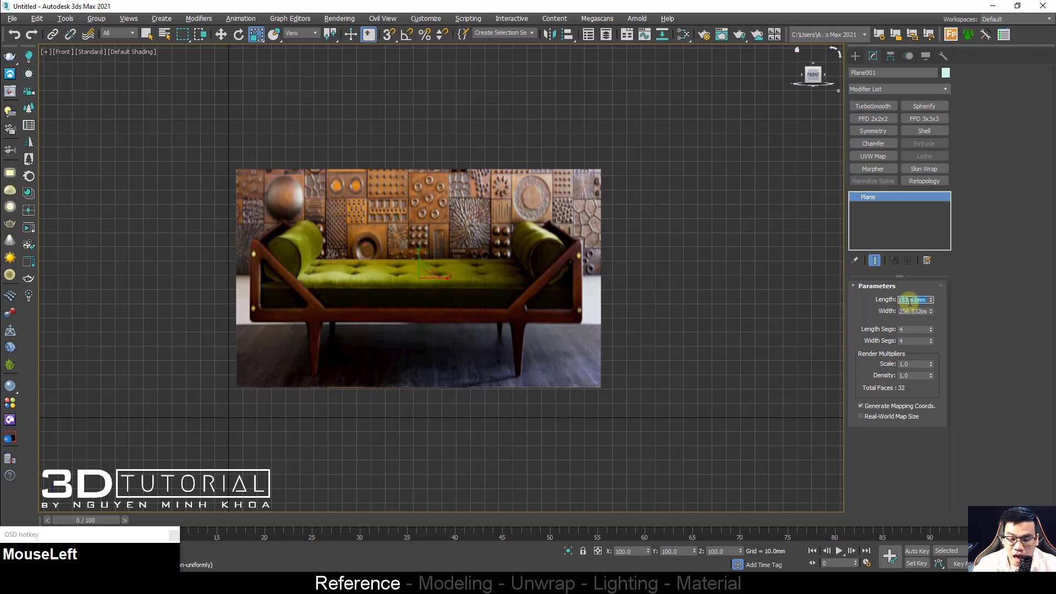
{"action": "type", "text": "7654"}
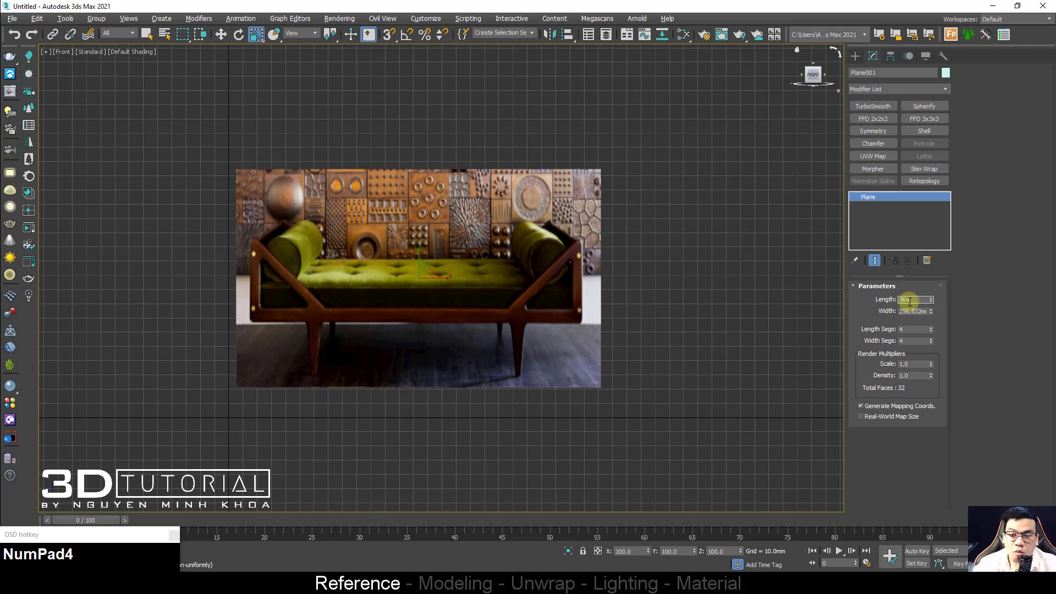
{"action": "key", "text": "Tab"}
{"action": "type", "text": "15"}
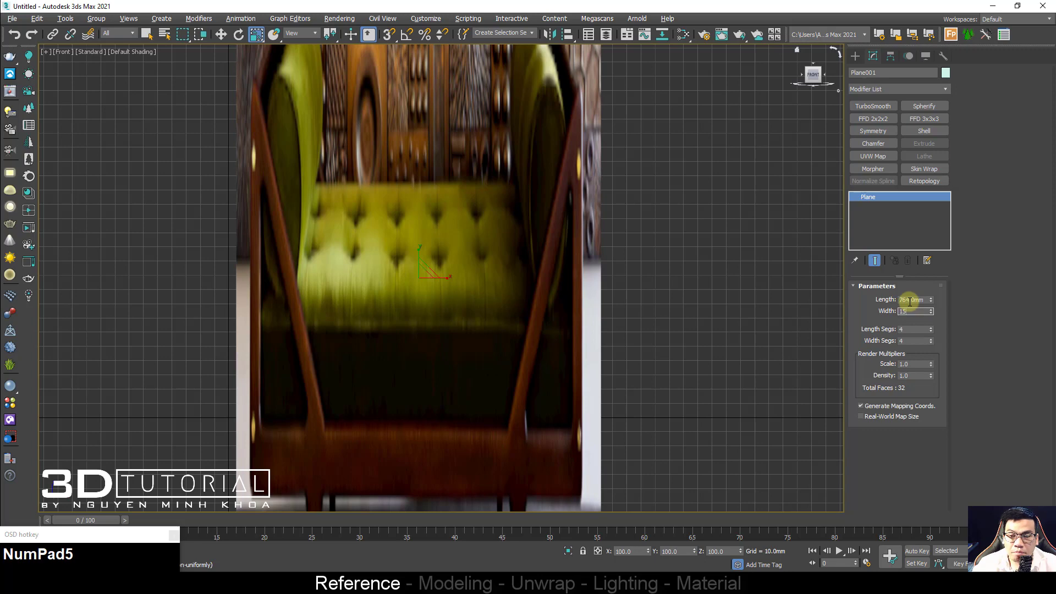
{"action": "type", "text": "64.0mm"}
{"action": "scroll", "coordinate": [377, 242], "scroll_direction": "down", "scroll_amount": 5}
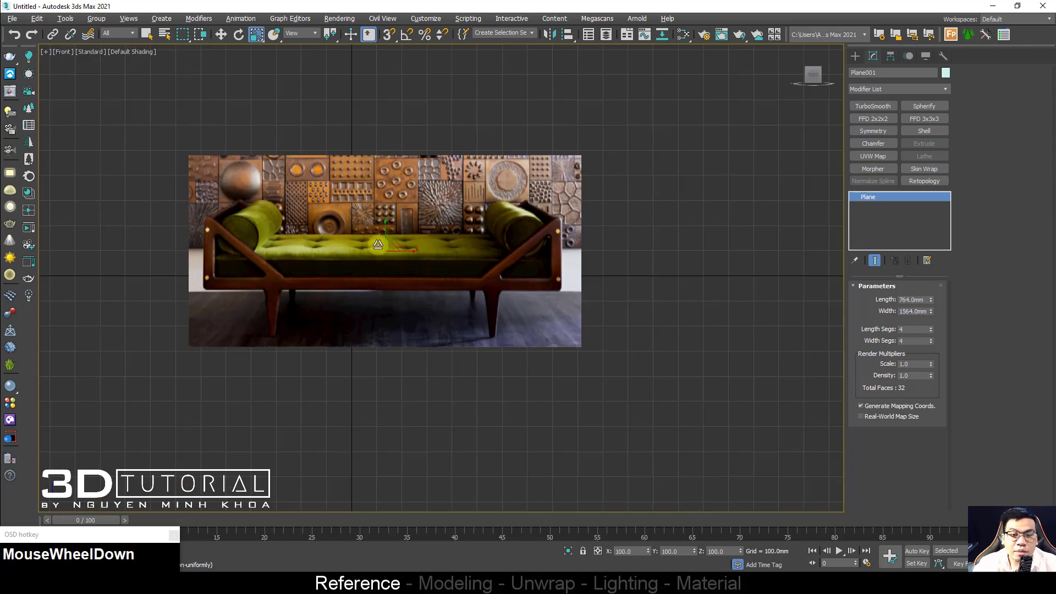
{"action": "middle_click_drag", "start_coordinate": [377, 243], "coordinate": [332, 273]}
Step: Reposition the resized plane with Move, undoing trial scale changes
{"action": "key", "text": "w"}
{"action": "left_click_drag", "start_coordinate": [332, 274], "coordinate": [491, 189]}
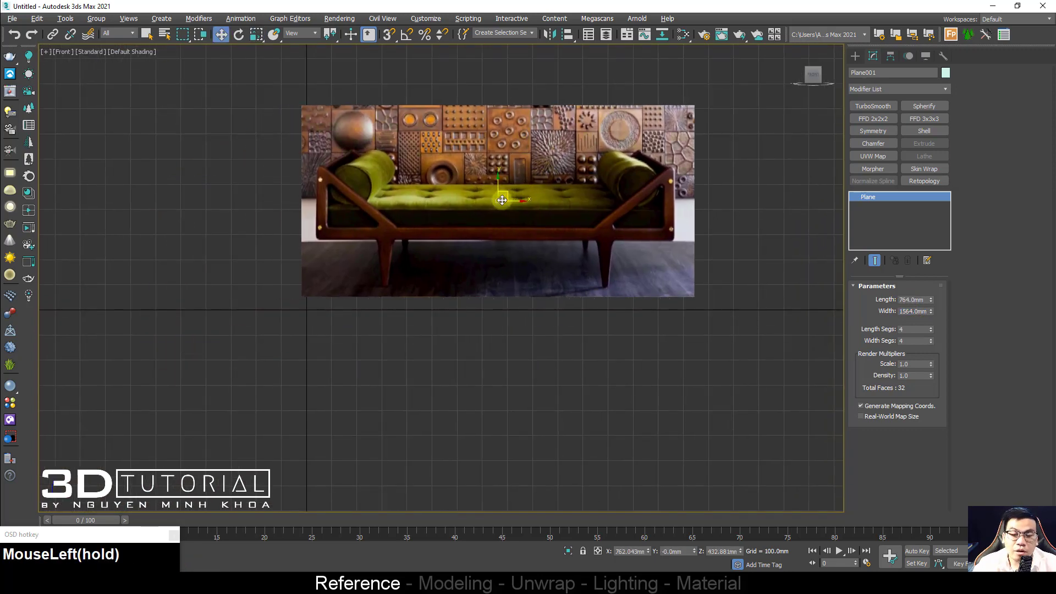
{"action": "middle_click_drag", "start_coordinate": [383, 192], "coordinate": [337, 211]}
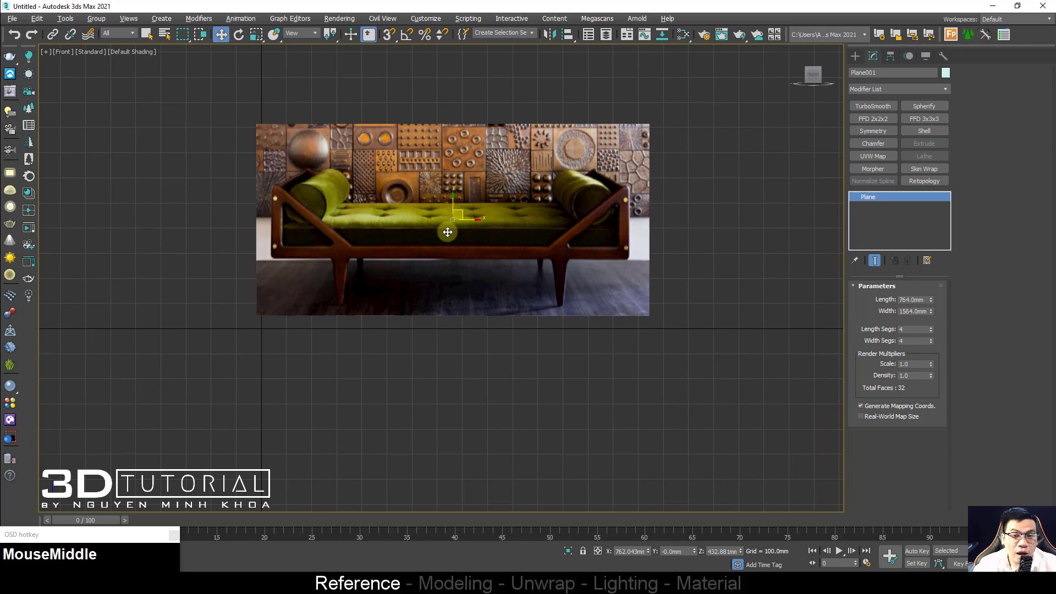
{"action": "key", "text": "r"}
{"action": "left_click_drag", "start_coordinate": [453, 189], "coordinate": [453, 116]}
{"action": "key", "text": "ctrl+z"}
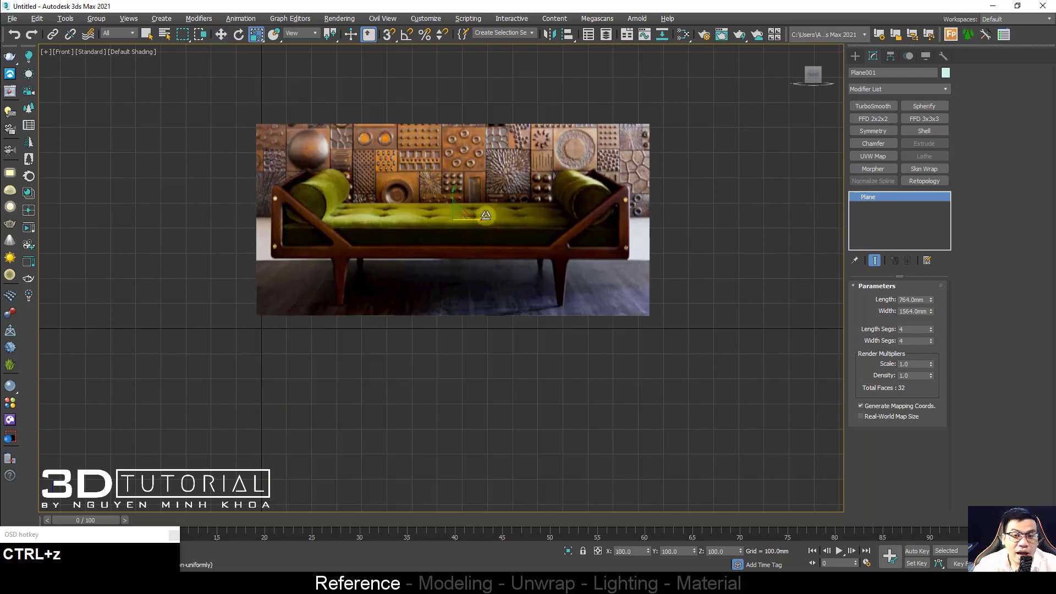
{"action": "left_click_drag", "start_coordinate": [486, 218], "coordinate": [536, 214]}
{"action": "key", "text": "ctrl+z"}
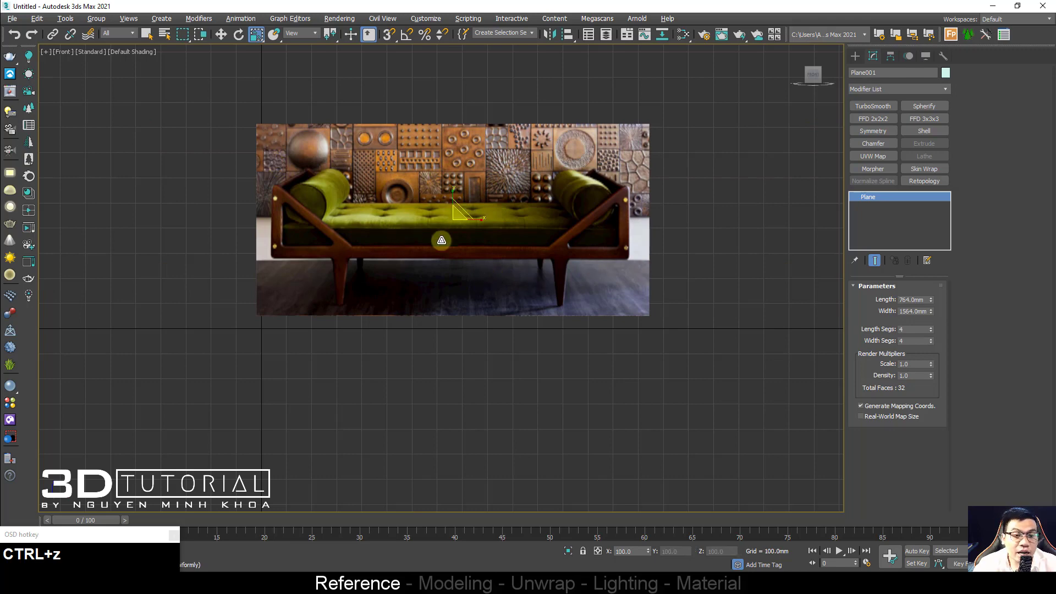
{"action": "key", "text": "w"}
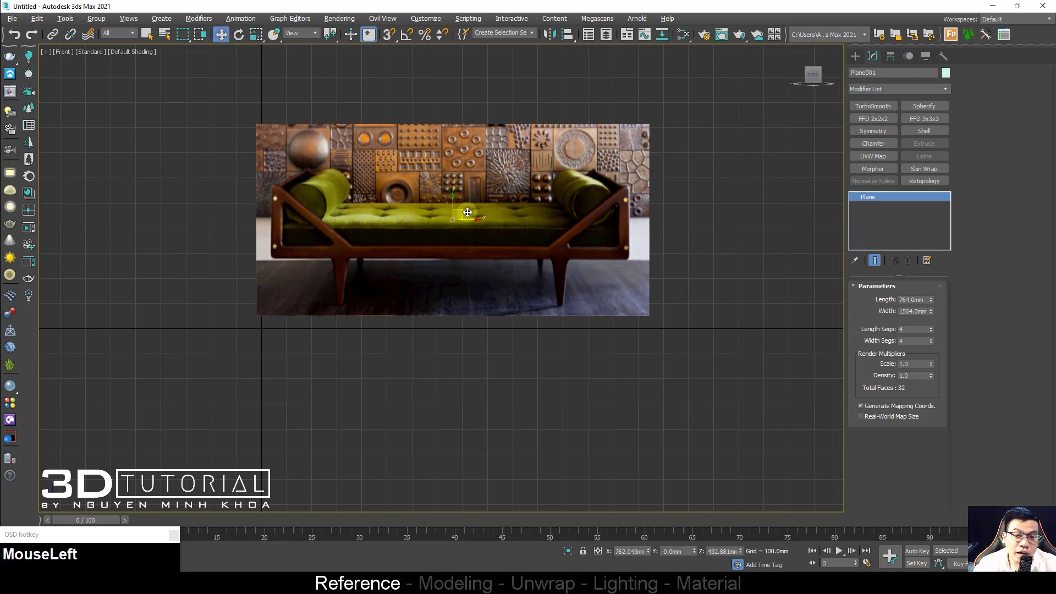
{"action": "mouse_move", "coordinate": [459, 210]}
{"action": "left_mouse_down"}
{"action": "mouse_move", "coordinate": [478, 226]}
{"action": "mouse_move", "coordinate": [468, 224]}
{"action": "left_mouse_up"}
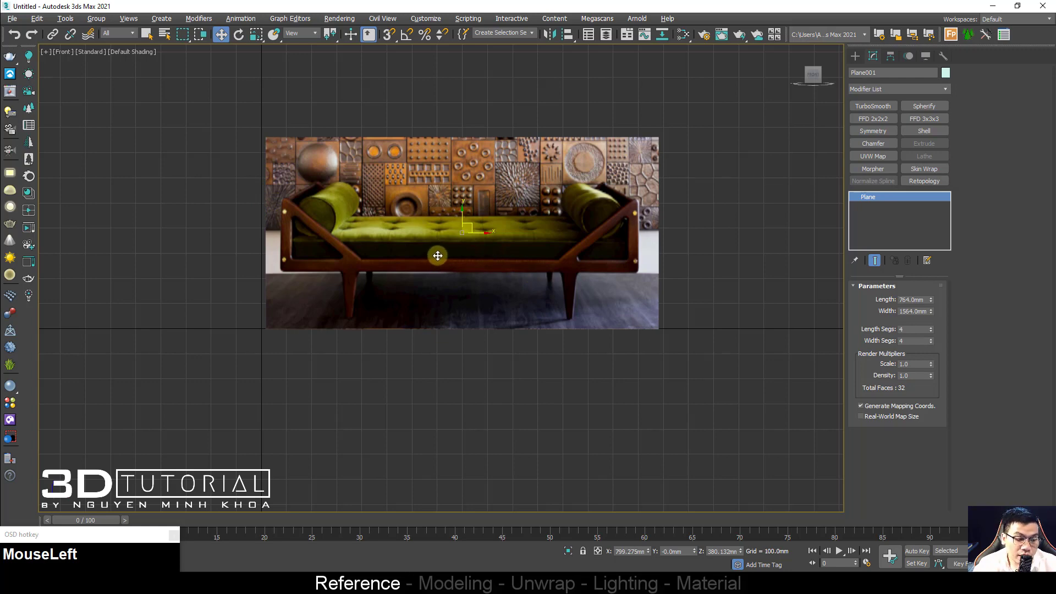
{"action": "scroll", "coordinate": [347, 266], "scroll_direction": "up", "scroll_amount": 2}
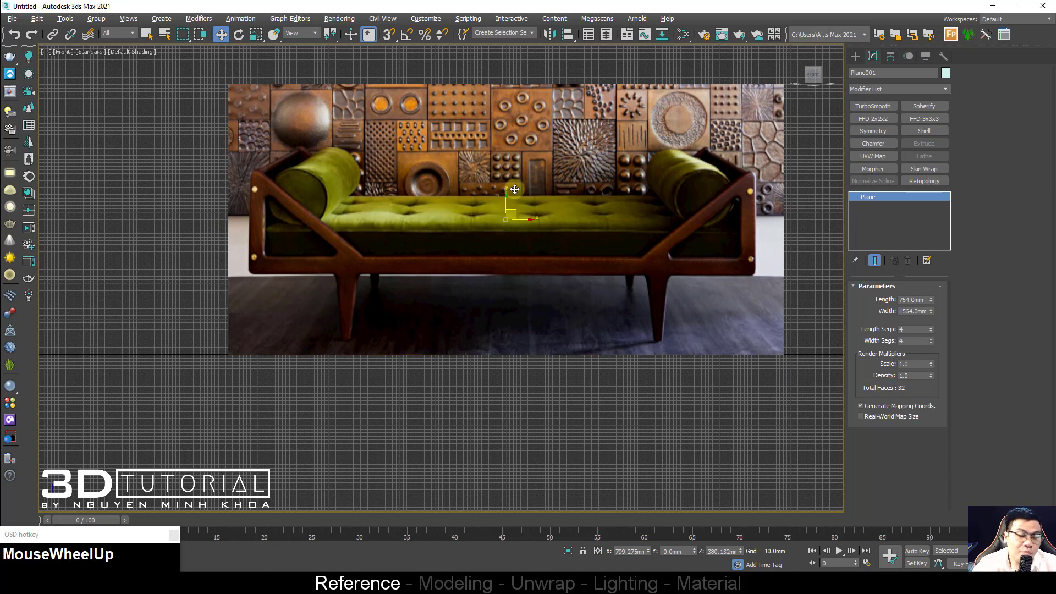
Step: Draw a thin 400 mm rectangle and place it on the sofa's leg
{"action": "right_click", "coordinate": [362, 221], "text": "ctrl"}
{"action": "left_click", "coordinate": [378, 154]}
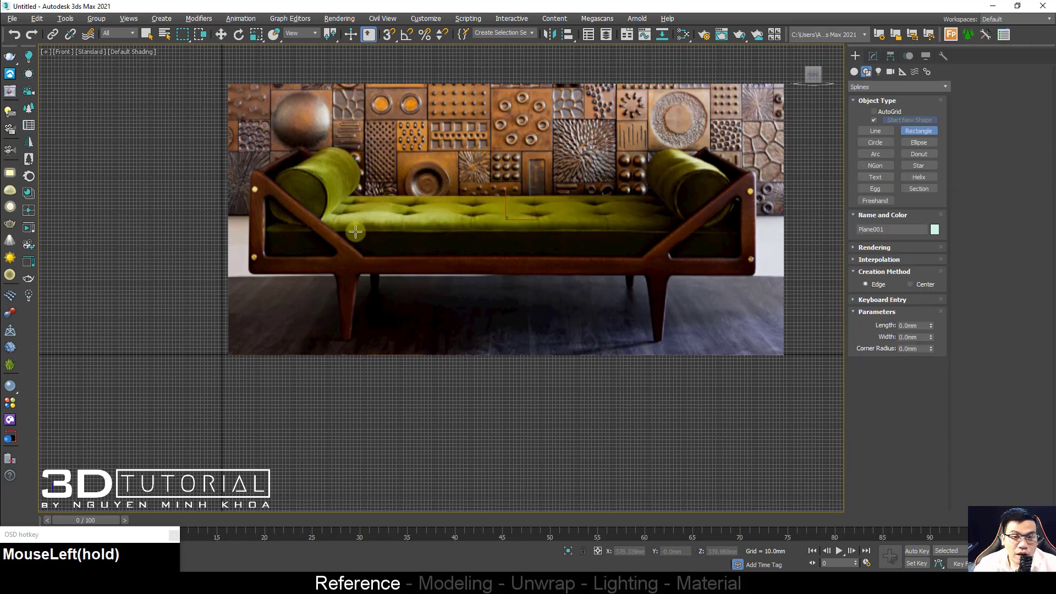
{"action": "left_click_drag", "start_coordinate": [351, 231], "coordinate": [364, 402]}
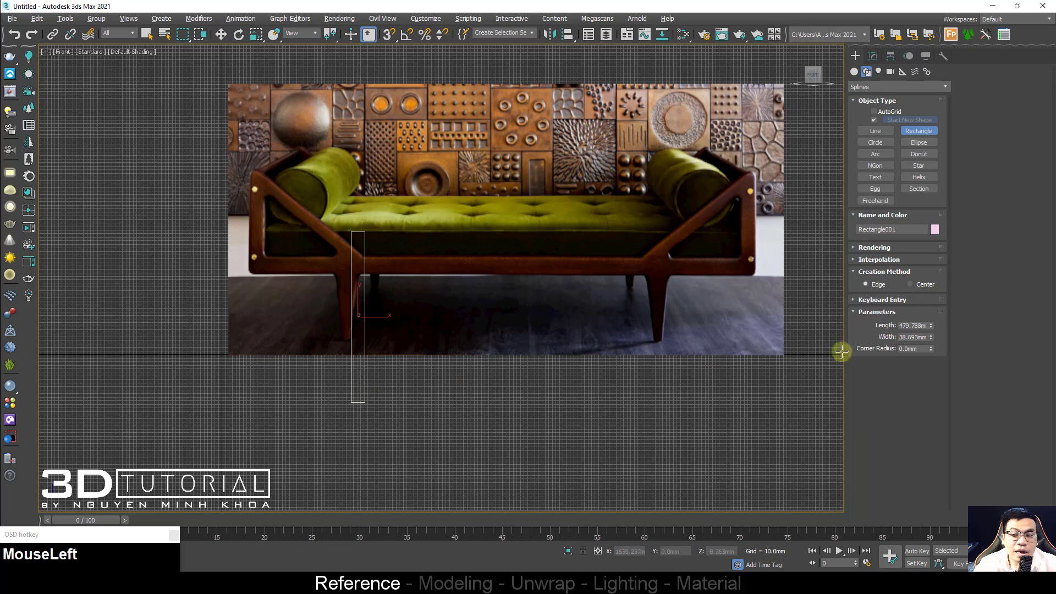
{"action": "type", "text": "400"}
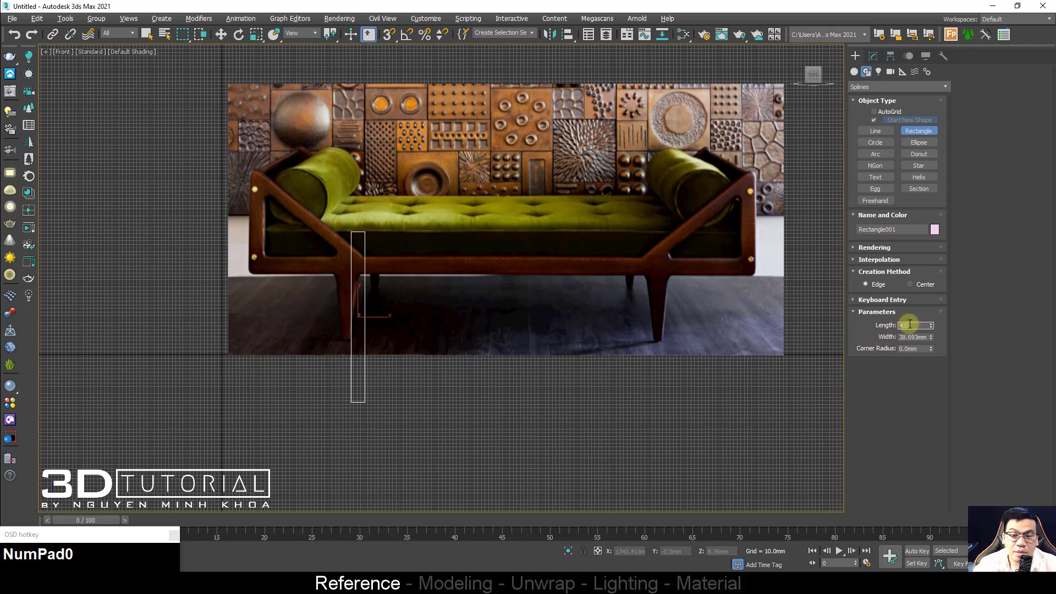
{"action": "key", "text": "Return"}
{"action": "right_click", "coordinate": [281, 270]}
{"action": "left_click_drag", "start_coordinate": [369, 309], "coordinate": [360, 261]}
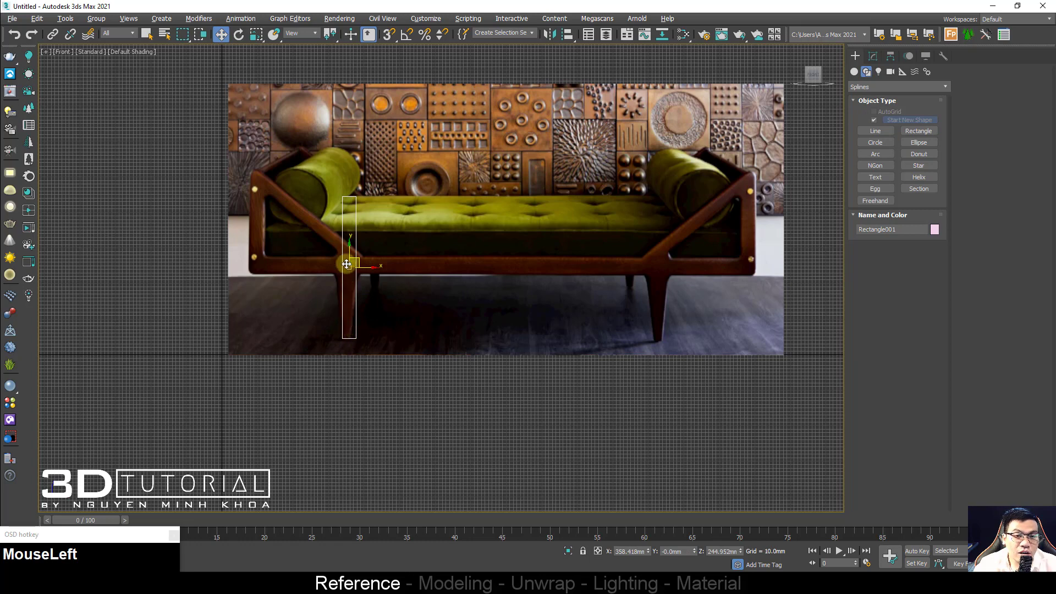
Step: Scale the reference plane up to about 112% and move it into position
{"action": "left_click", "coordinate": [385, 206]}
{"action": "key", "text": "r"}
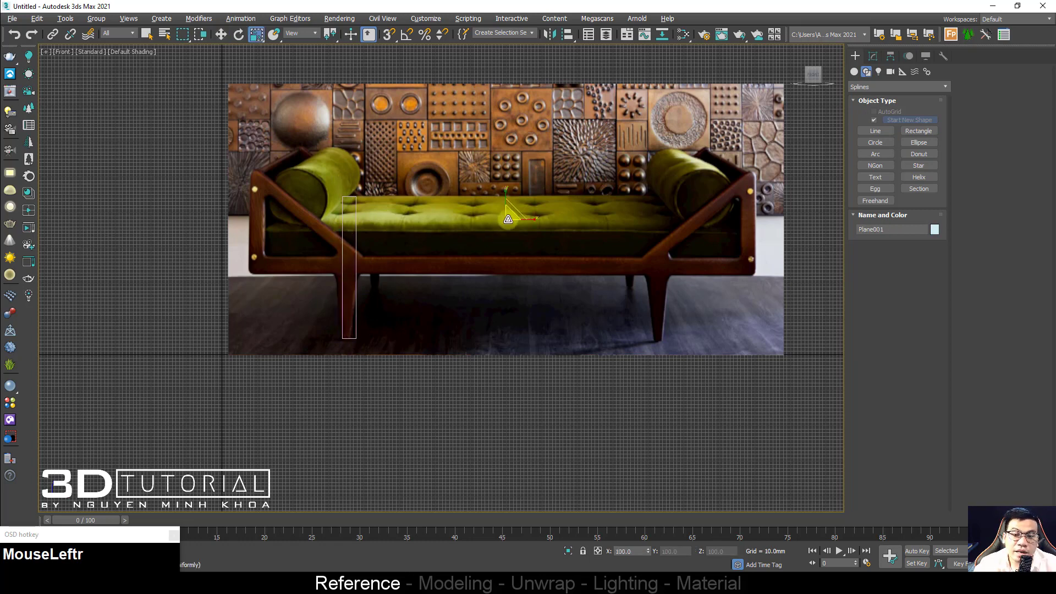
{"action": "left_click_drag", "start_coordinate": [512, 220], "coordinate": [551, 180]}
{"action": "key", "text": "w"}
{"action": "key", "text": "r"}
{"action": "key", "text": "w"}
{"action": "key", "text": "r"}
{"action": "key", "text": "w"}
Step: Delete the thin leg rectangle
{"action": "left_click", "coordinate": [357, 223]}
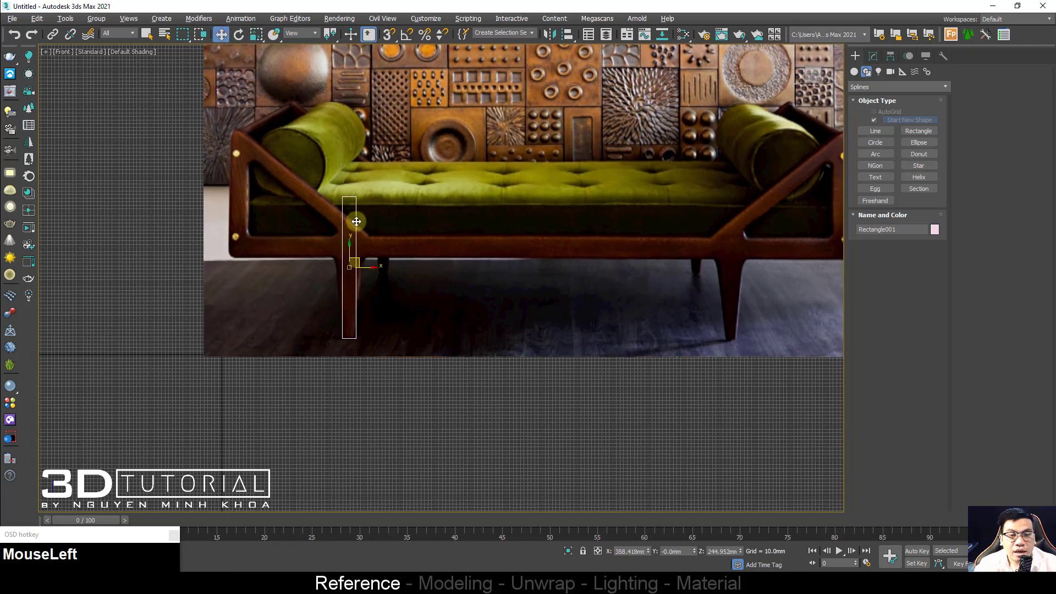
{"action": "scroll", "coordinate": [368, 217], "scroll_direction": "down", "scroll_amount": 2}
{"action": "middle_click_drag", "start_coordinate": [381, 209], "coordinate": [365, 229]}
{"action": "key", "text": "Delete"}
{"action": "scroll", "coordinate": [404, 223], "scroll_direction": "up", "scroll_amount": 1}
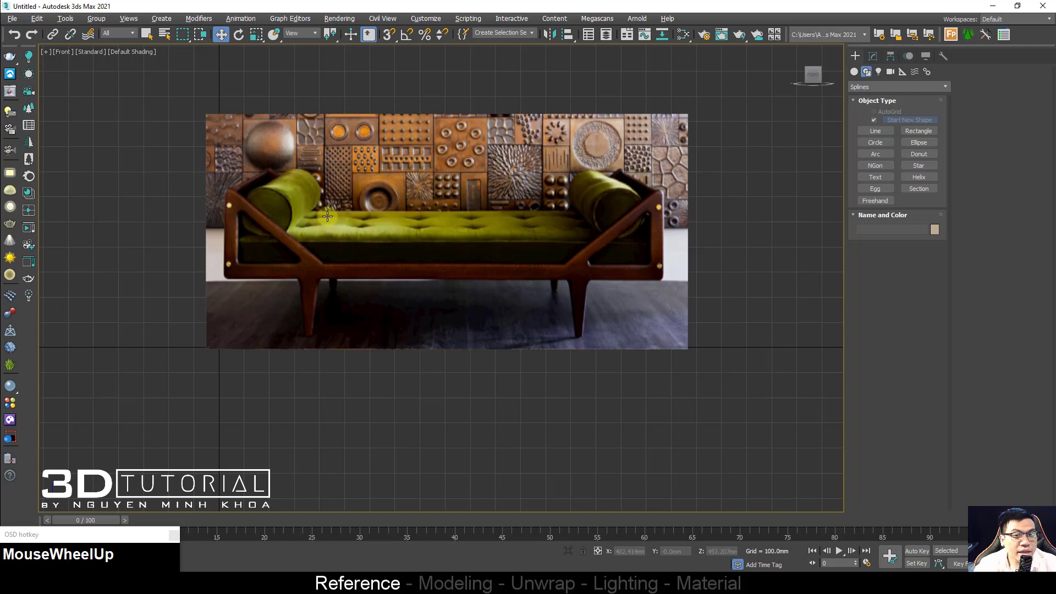
Step: Create a box over the sofa in the photo with Height 600
{"action": "scroll", "coordinate": [322, 220], "scroll_direction": "down", "scroll_amount": 2}
{"action": "right_click", "coordinate": [278, 214], "text": "ctrl"}
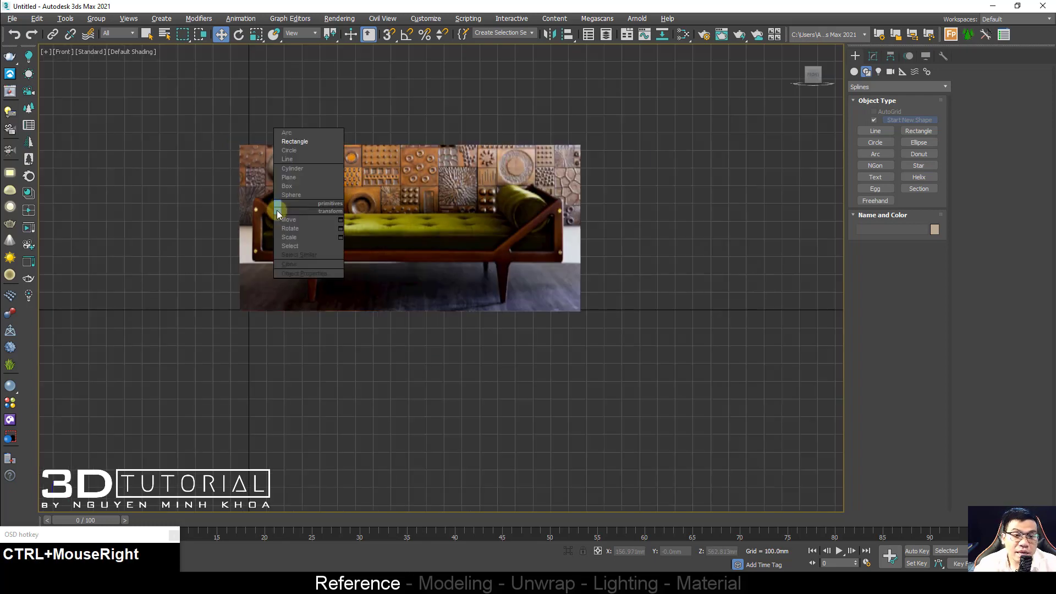
{"action": "left_click", "coordinate": [287, 189]}
{"action": "left_click_drag", "start_coordinate": [255, 197], "coordinate": [565, 306]}
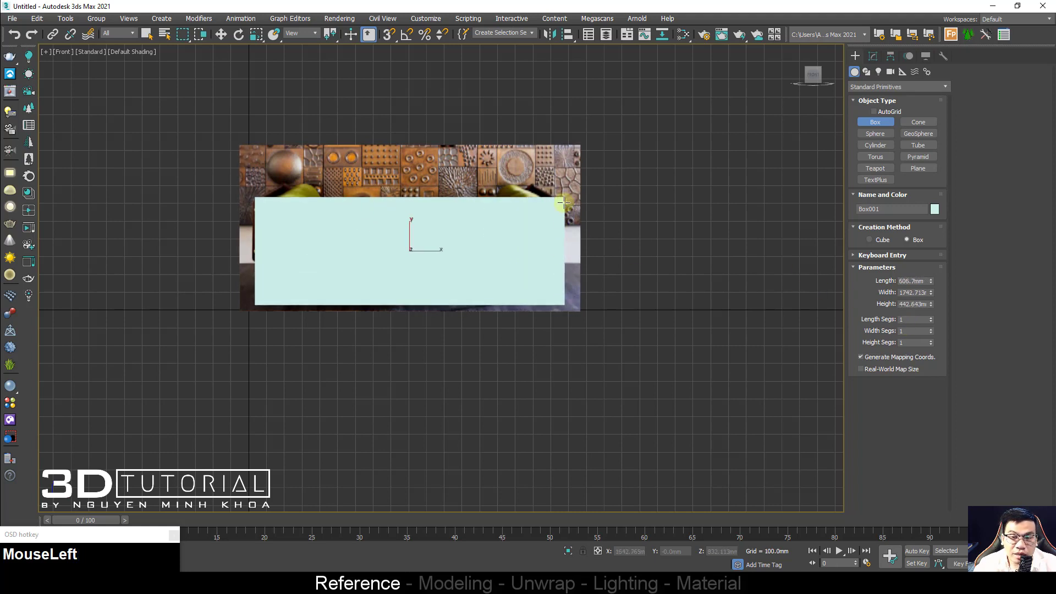
{"action": "left_click", "coordinate": [905, 304]}
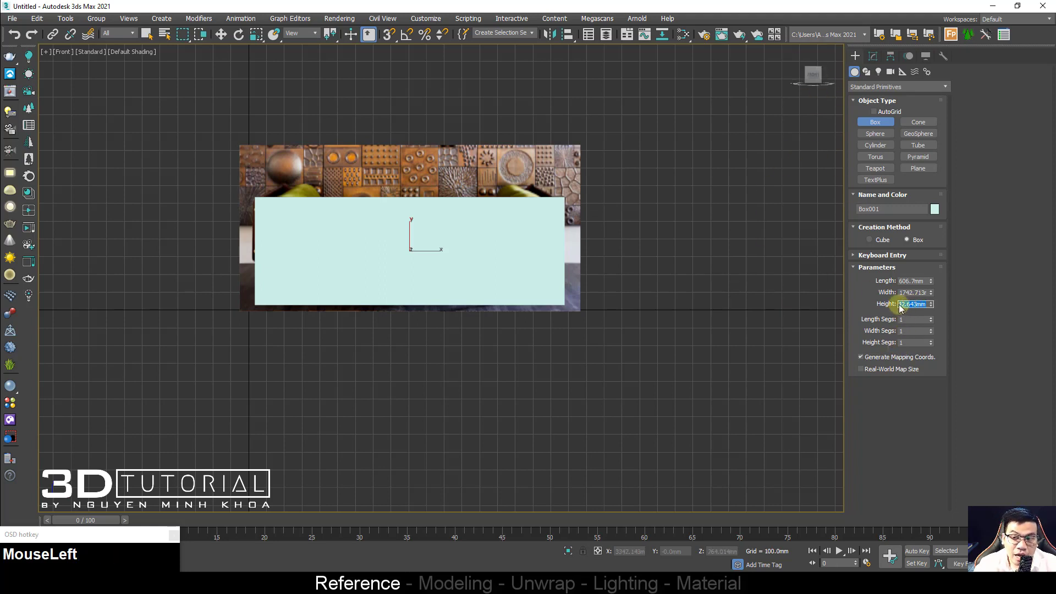
{"action": "type", "text": "600.0mm"}
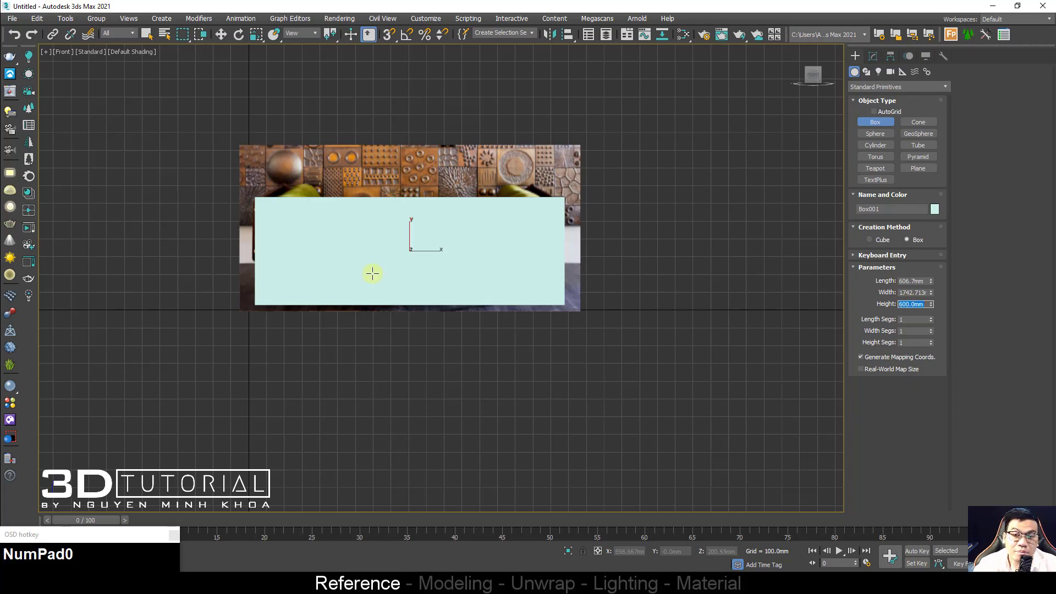
{"action": "middle_click_drag", "start_coordinate": [372, 274], "coordinate": [396, 267], "text": "alt"}
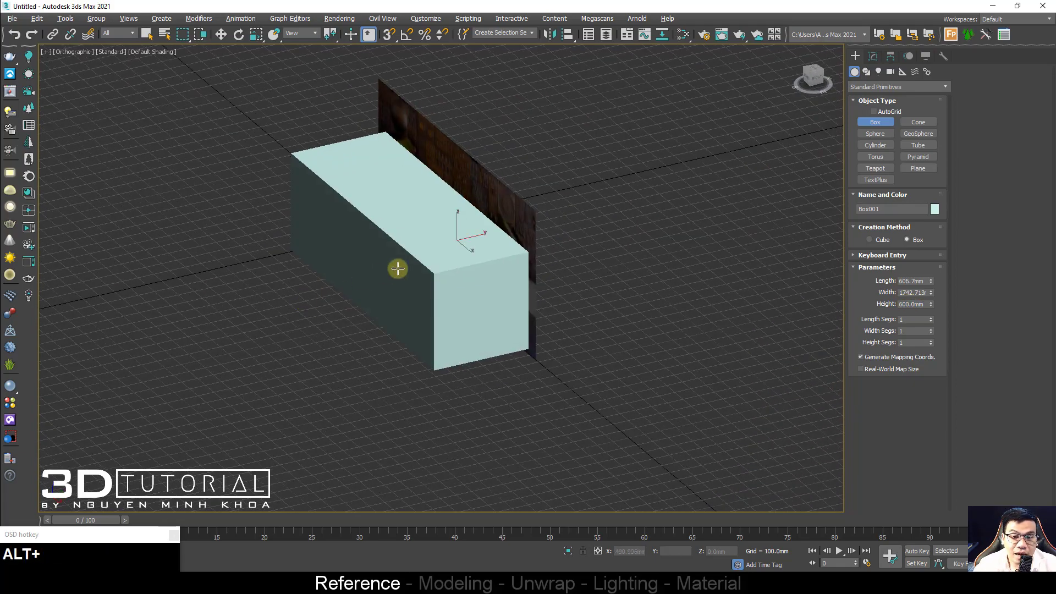
{"action": "right_click", "coordinate": [483, 246]}
Step: Move the reference plane back behind the box, then select the box
{"action": "left_click", "coordinate": [502, 203]}
{"action": "middle_click_drag", "start_coordinate": [502, 202], "coordinate": [413, 250]}
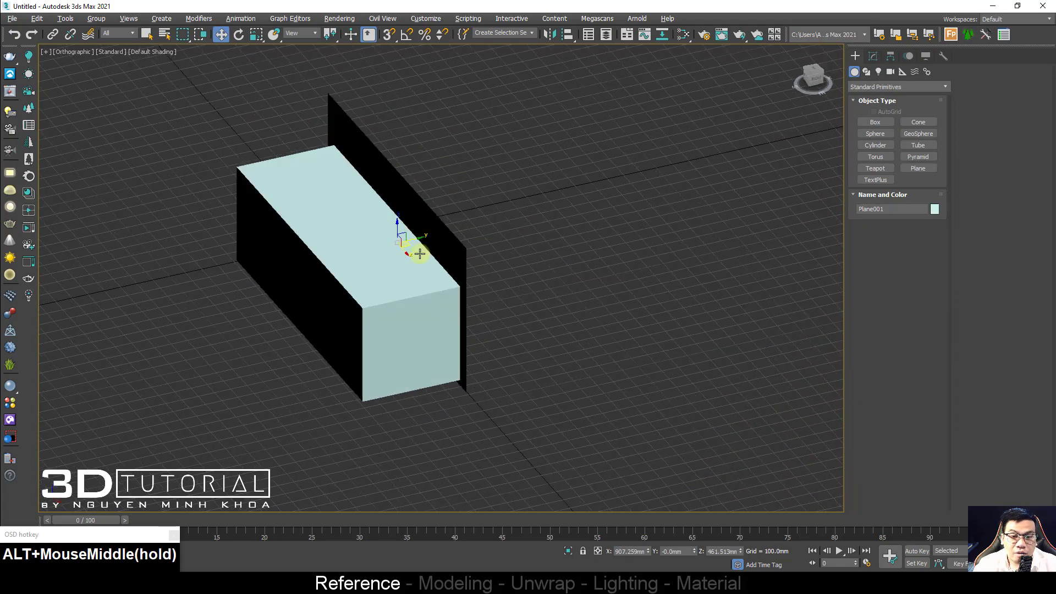
{"action": "left_click", "coordinate": [432, 237]}
{"action": "left_click_drag", "start_coordinate": [433, 237], "coordinate": [627, 186]}
{"action": "middle_click_drag", "start_coordinate": [627, 186], "coordinate": [389, 266], "text": "alt"}
{"action": "left_click", "coordinate": [395, 270]}
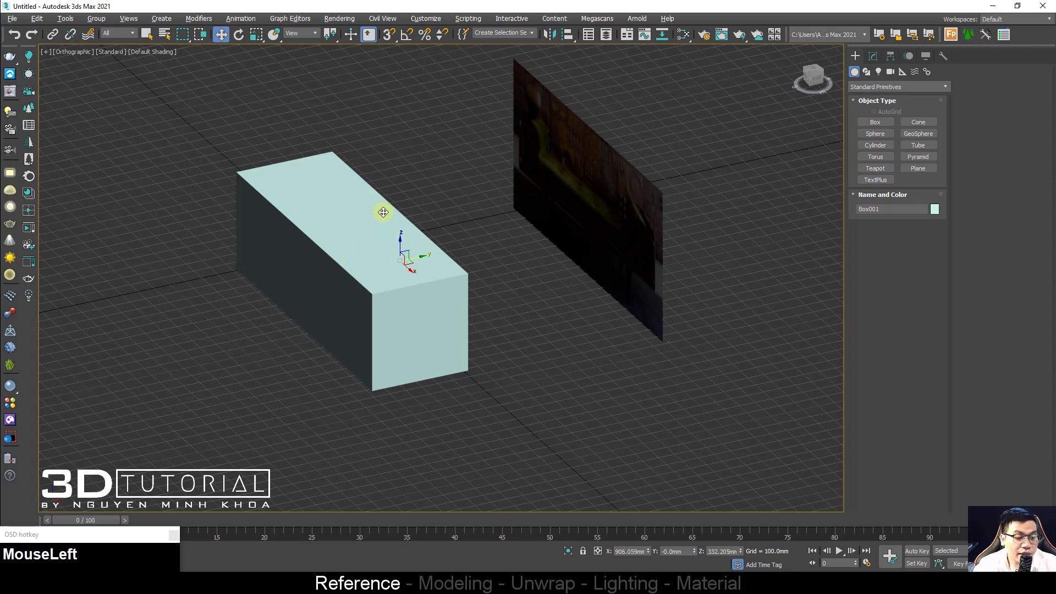
{"action": "middle_click_drag", "start_coordinate": [393, 239], "coordinate": [361, 244], "text": "alt"}
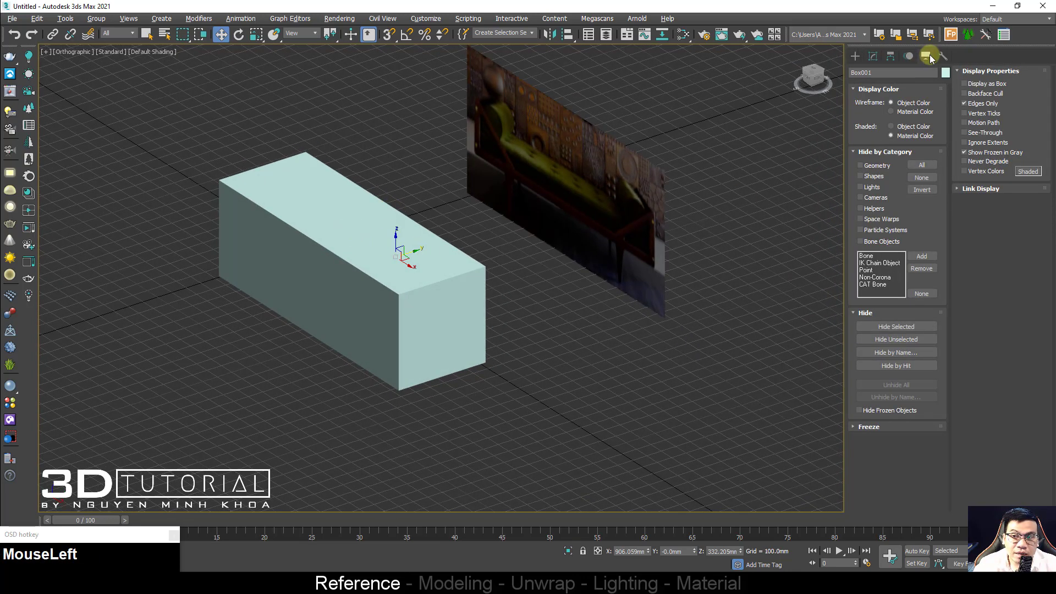
Step: Turn on Display as Box for Box001 in the Display panel
{"action": "left_click", "coordinate": [972, 87]}
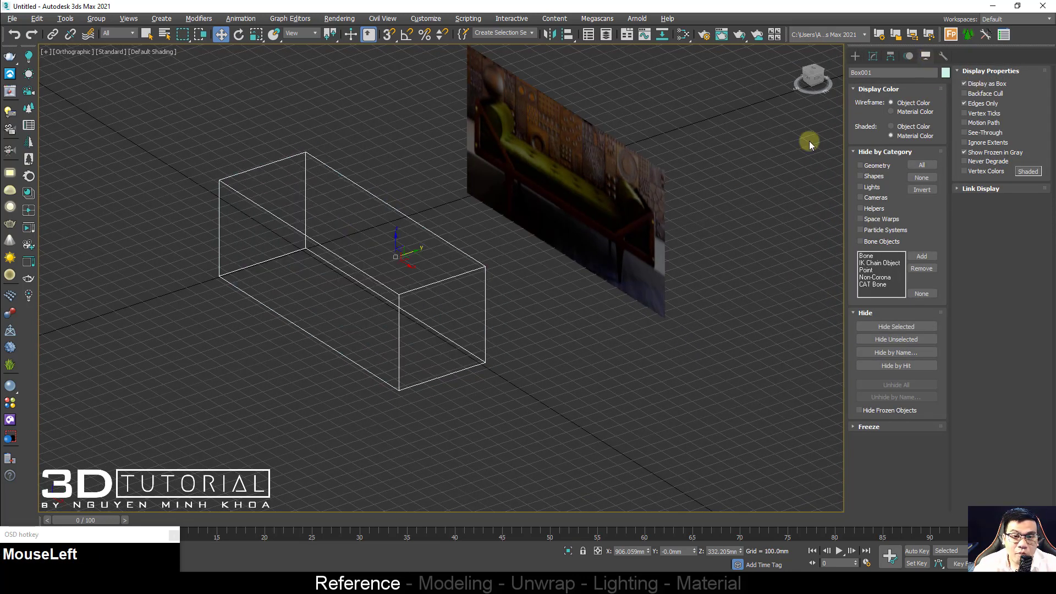
{"action": "middle_click_drag", "start_coordinate": [809, 141], "coordinate": [338, 208], "text": "alt"}
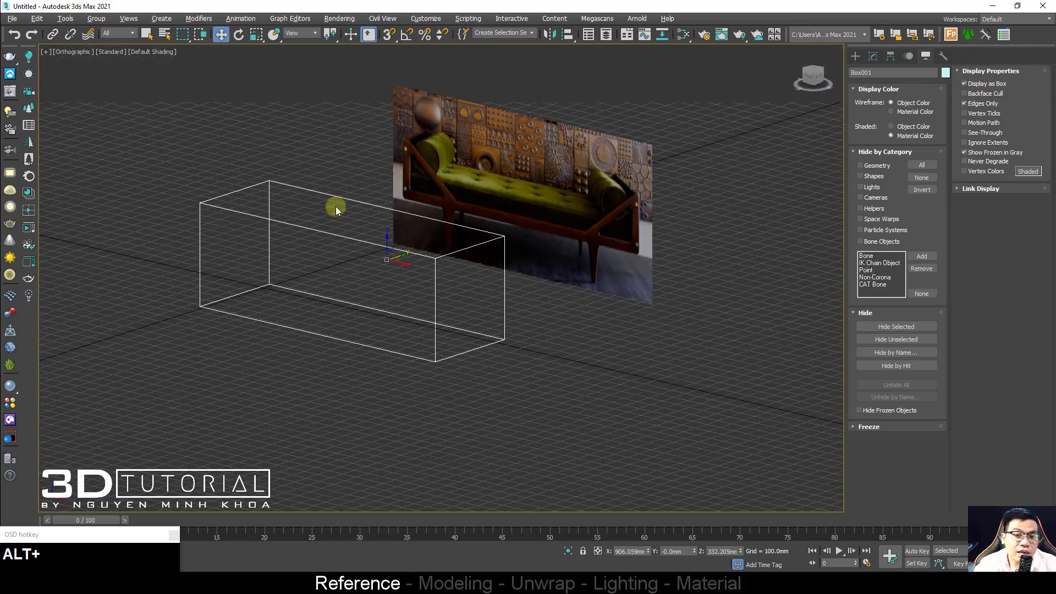
{"action": "mouse_move", "coordinate": [377, 241]}
{"action": "middle_mouse_down", "text": "alt"}
{"action": "mouse_move", "coordinate": [350, 251]}
{"action": "mouse_move", "coordinate": [377, 250]}
{"action": "middle_mouse_up", "text": "alt"}
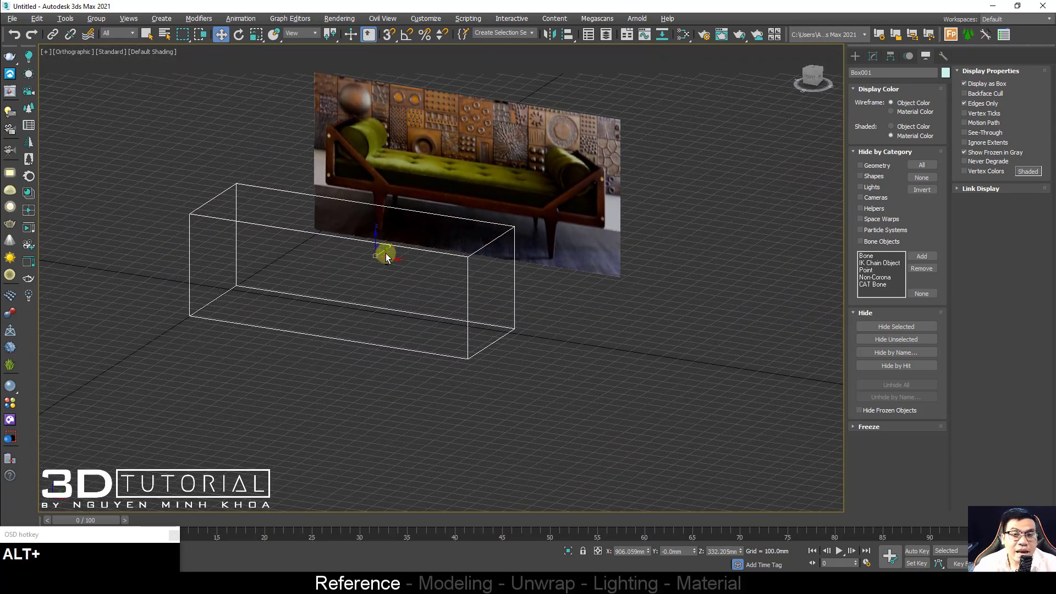
Step: Check the outlined box from Front and Perspective views, then deselect it
{"action": "key", "text": "f"}
{"action": "scroll", "coordinate": [377, 250], "scroll_direction": "down", "scroll_amount": 3}
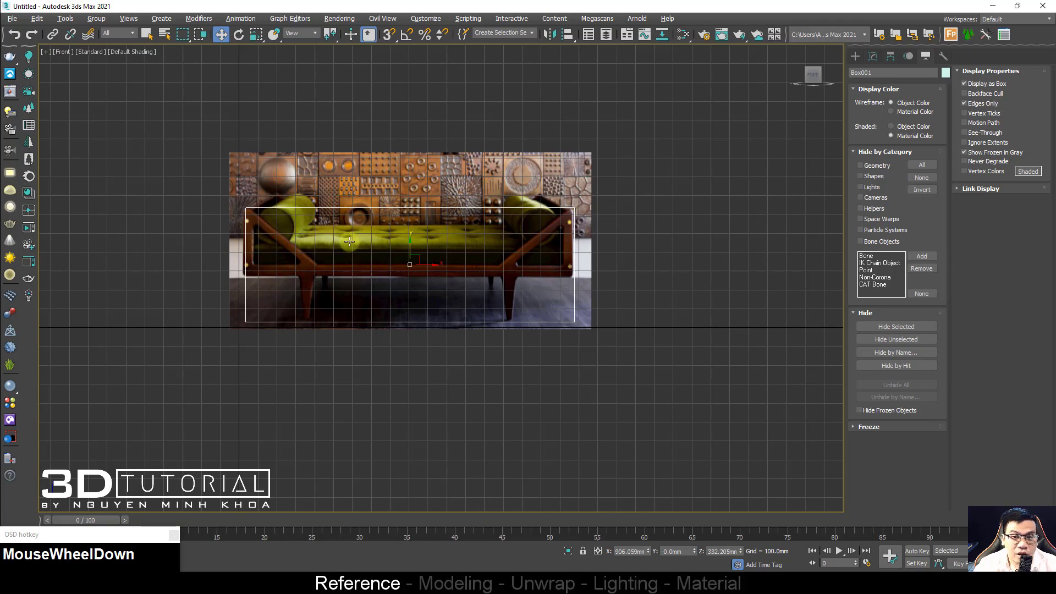
{"action": "middle_click_drag", "start_coordinate": [374, 256], "coordinate": [440, 271], "text": "alt"}
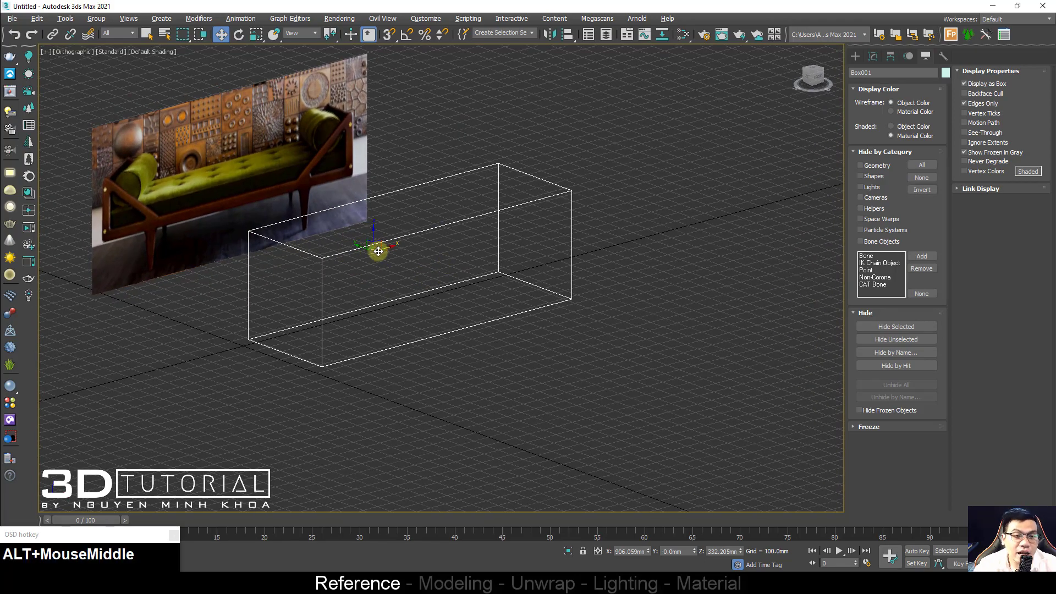
{"action": "middle_click_drag", "start_coordinate": [370, 251], "coordinate": [343, 245], "text": "alt"}
{"action": "middle_click_drag", "start_coordinate": [344, 245], "coordinate": [322, 250]}
{"action": "key", "text": "p"}
{"action": "scroll", "coordinate": [348, 259], "scroll_direction": "down", "scroll_amount": 1}
{"action": "scroll", "coordinate": [317, 245], "scroll_direction": "up", "scroll_amount": 1}
{"action": "scroll", "coordinate": [317, 245], "scroll_direction": "down", "scroll_amount": 1}
{"action": "left_click", "coordinate": [513, 156]}
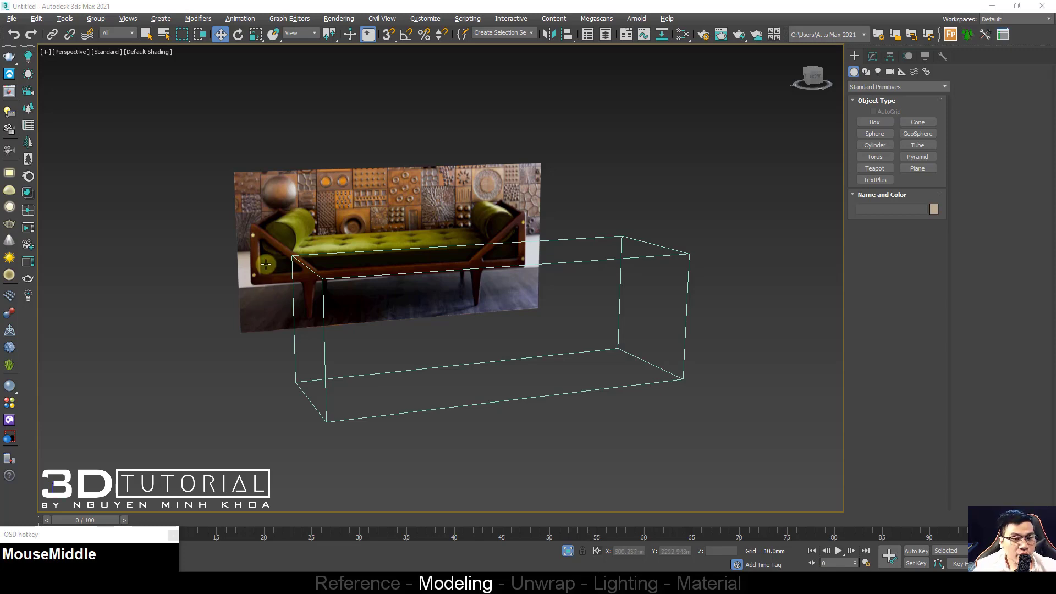
Step: Zoom to the reference plane in Front view with edged faces and reset Length and Width Segs to 1
{"action": "left_click", "coordinate": [478, 196]}
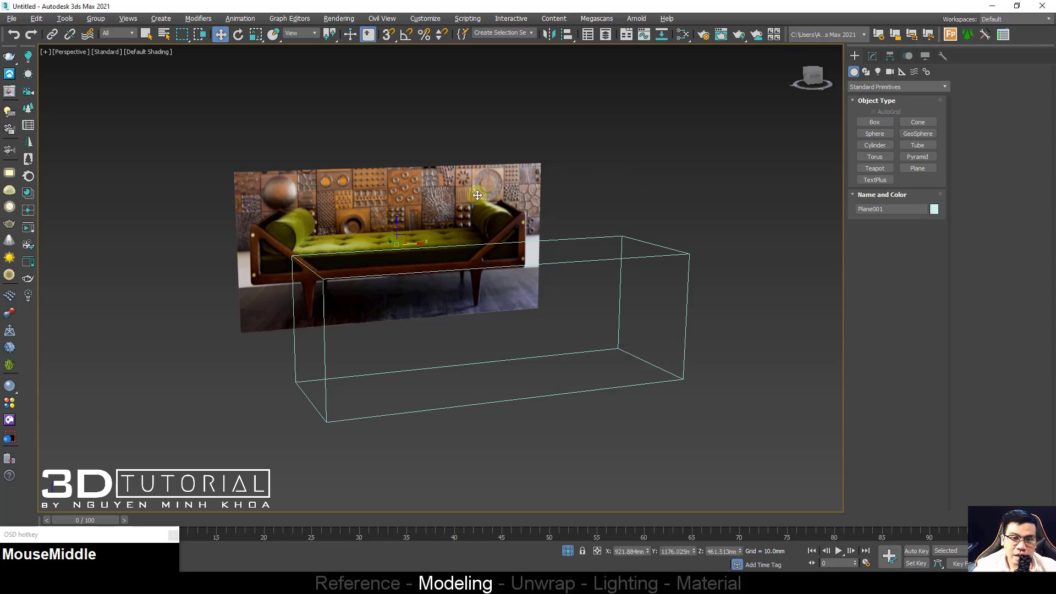
{"action": "key", "text": "f"}
{"action": "key", "text": "z"}
{"action": "key", "text": "F4"}
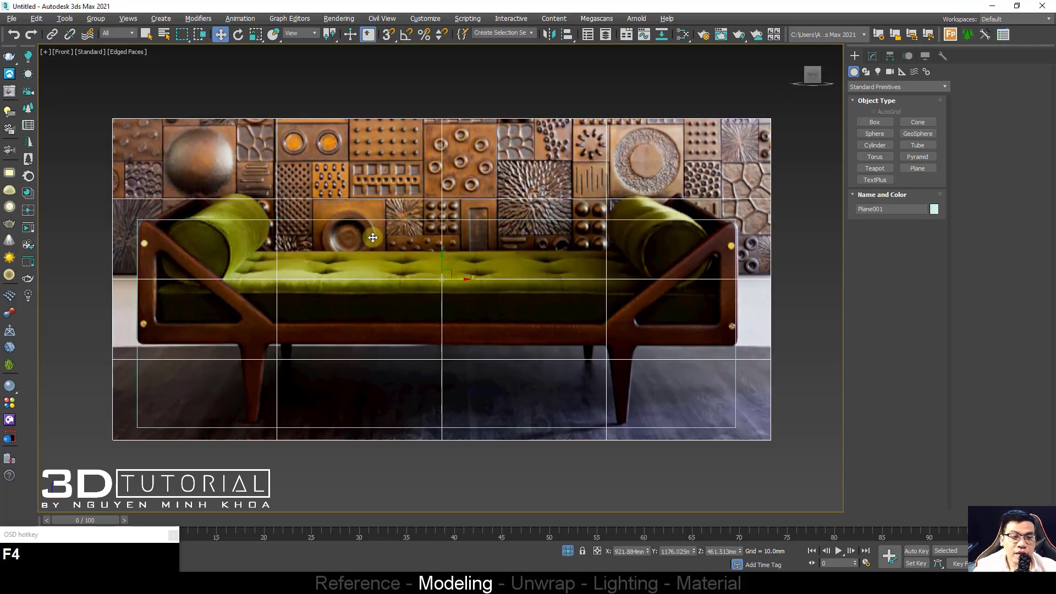
{"action": "scroll", "coordinate": [367, 243], "scroll_direction": "down", "scroll_amount": 3}
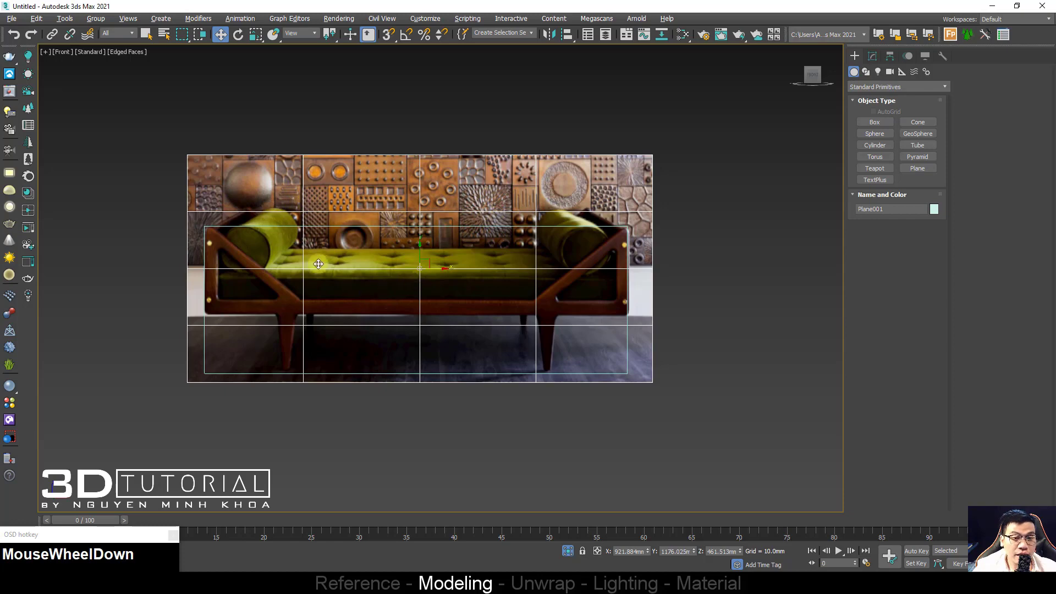
{"action": "left_click", "coordinate": [349, 130]}
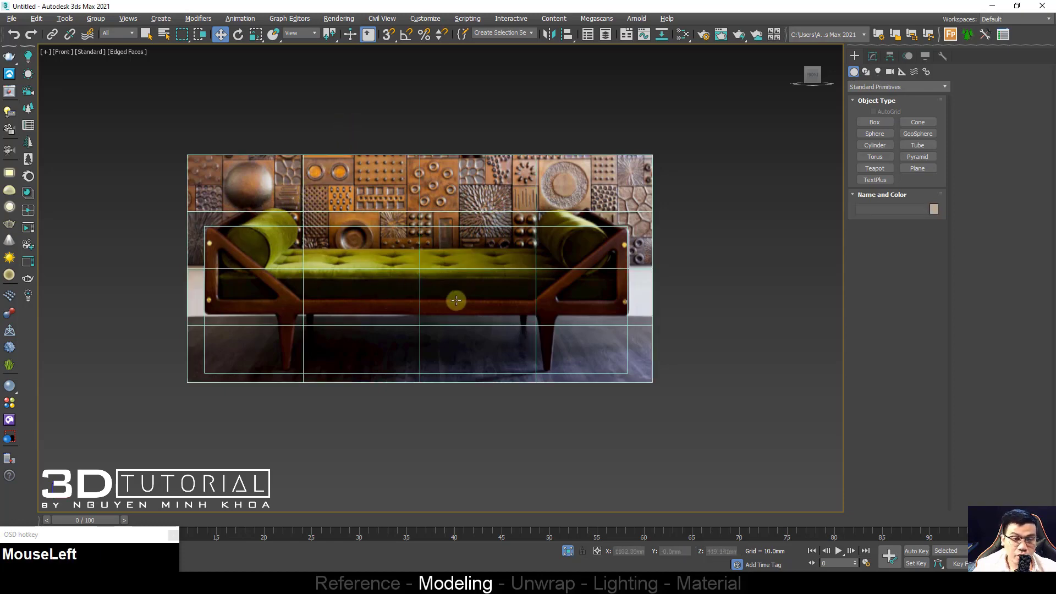
{"action": "left_click", "coordinate": [304, 277]}
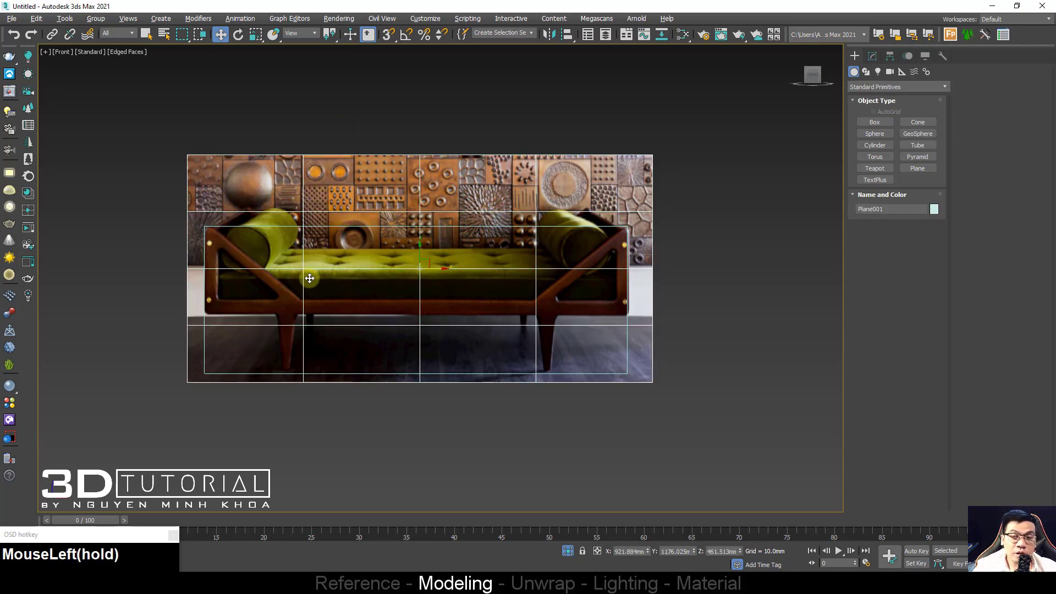
{"action": "left_click", "coordinate": [873, 56]}
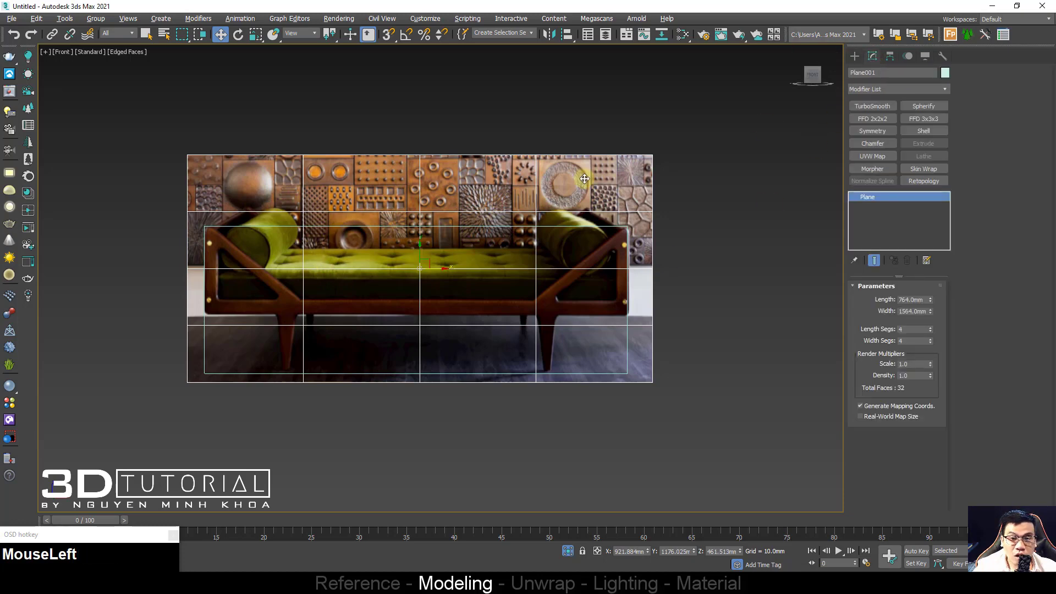
{"action": "right_click", "coordinate": [929, 328]}
{"action": "right_click", "coordinate": [930, 339]}
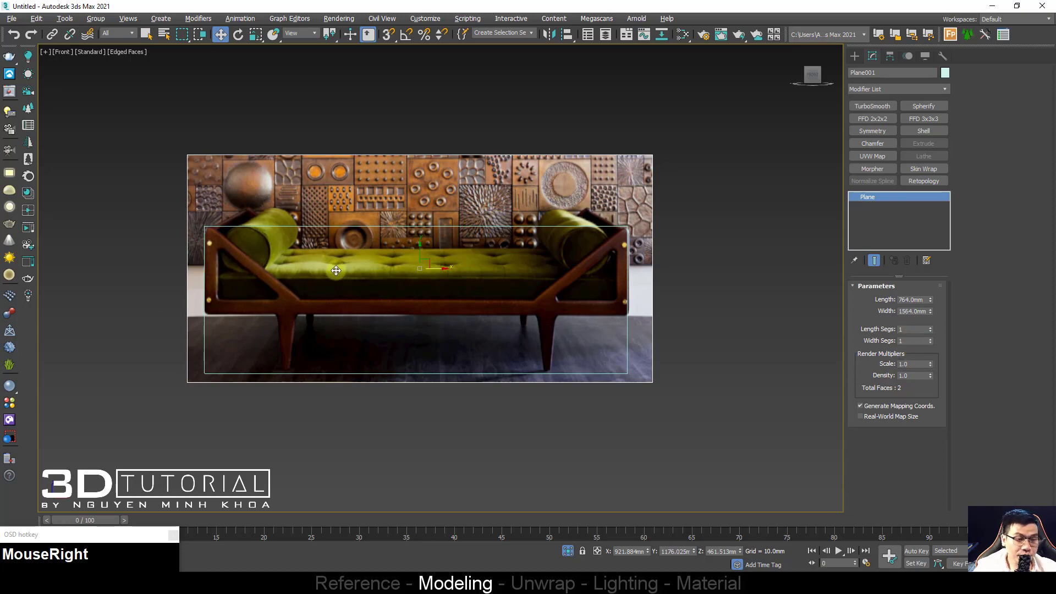
Step: Frame the daybed's left arm in the Front view and pick the Plane primitive
{"action": "middle_click_drag", "start_coordinate": [336, 270], "coordinate": [325, 259]}
{"action": "scroll", "coordinate": [281, 284], "scroll_direction": "up", "scroll_amount": 2}
{"action": "middle_click_drag", "start_coordinate": [242, 284], "coordinate": [261, 269]}
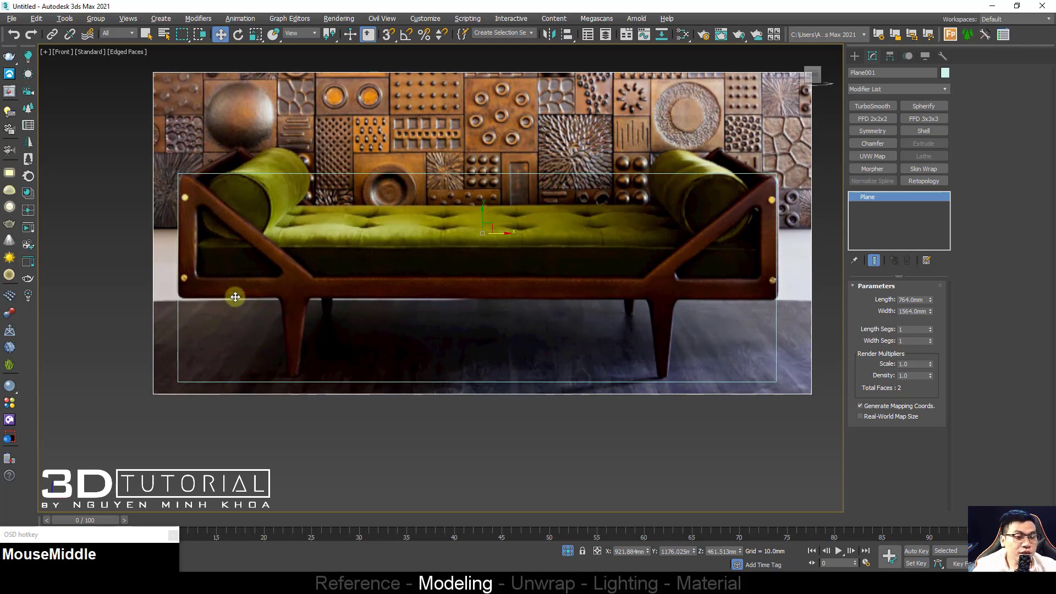
{"action": "scroll", "coordinate": [235, 297], "scroll_direction": "up", "scroll_amount": 2}
{"action": "middle_click_drag", "start_coordinate": [253, 285], "coordinate": [264, 294]}
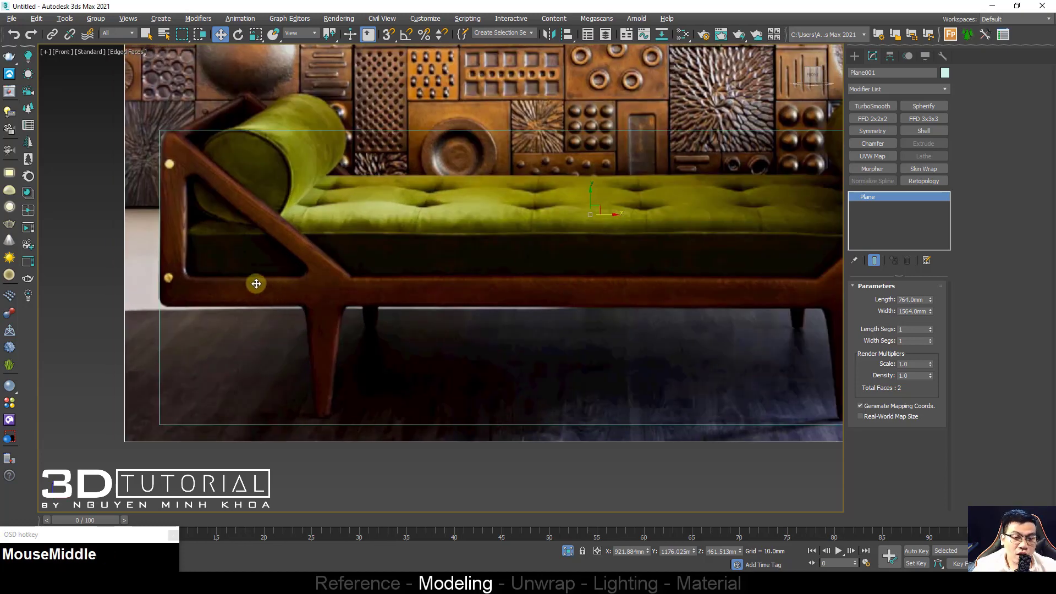
{"action": "scroll", "coordinate": [255, 283], "scroll_direction": "down", "scroll_amount": 3}
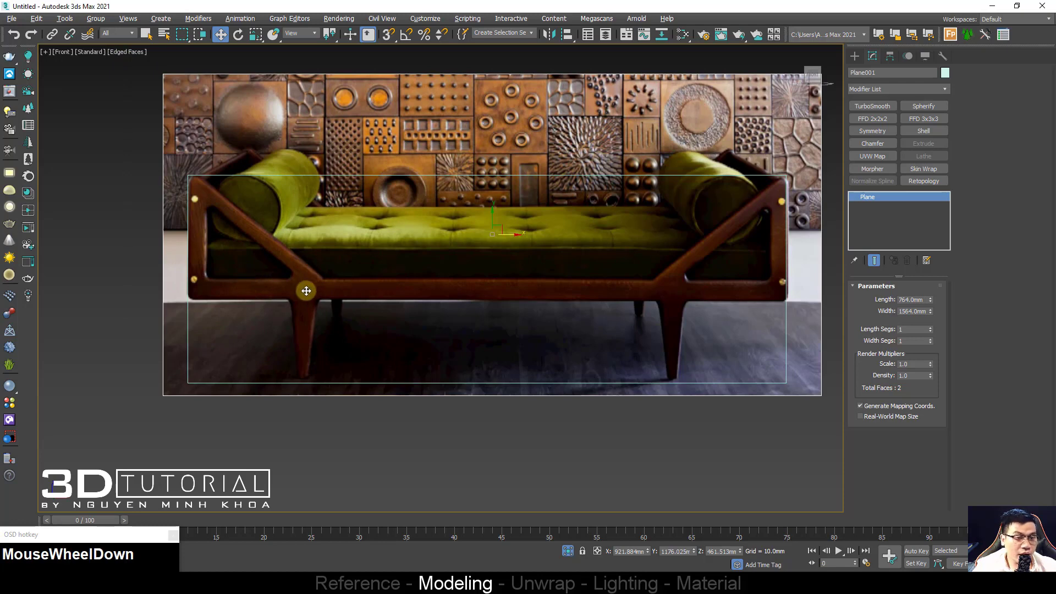
{"action": "scroll", "coordinate": [299, 295], "scroll_direction": "up", "scroll_amount": 2}
{"action": "middle_click_drag", "start_coordinate": [299, 295], "coordinate": [248, 236]}
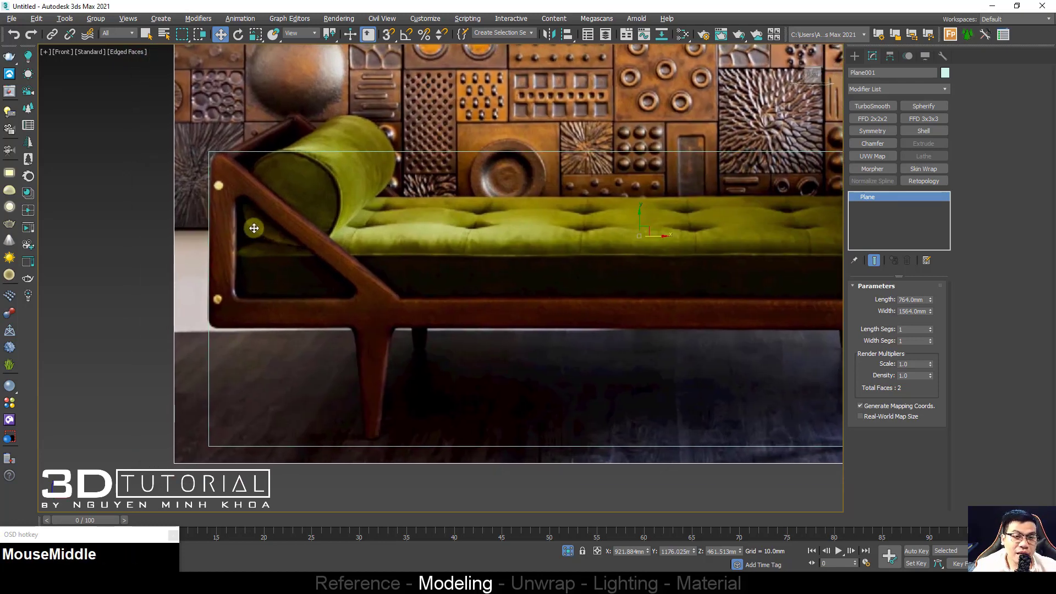
{"action": "right_click", "coordinate": [247, 219], "text": "ctrl"}
{"action": "left_click", "coordinate": [258, 183]}
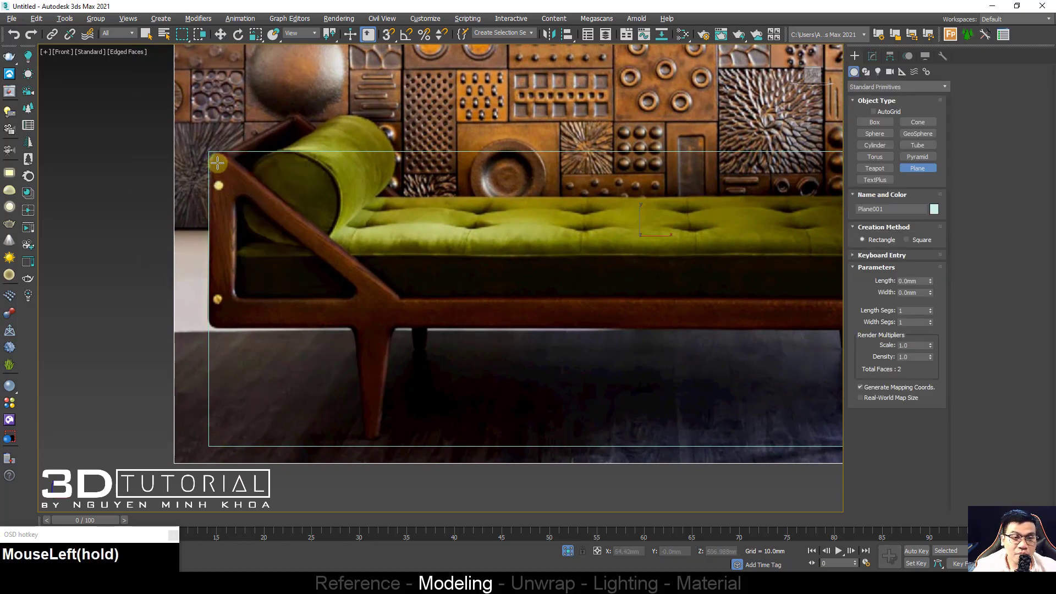
Step: Draw a narrow plane over the daybed's left arm post with 4 length and width segments
{"action": "left_click_drag", "start_coordinate": [209, 160], "coordinate": [235, 319]}
{"action": "middle_click_drag", "start_coordinate": [224, 236], "coordinate": [240, 237]}
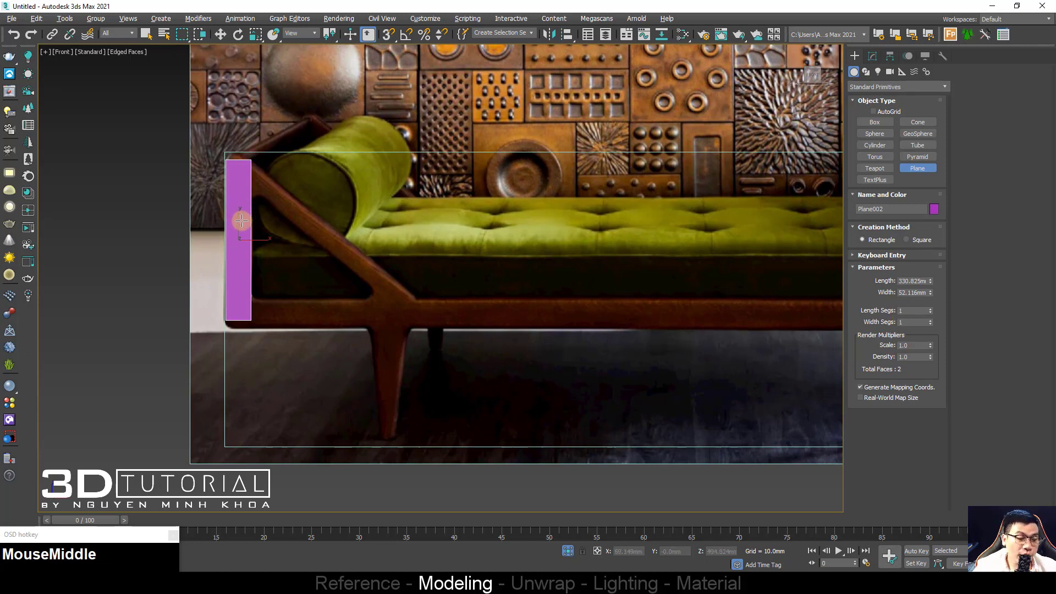
{"action": "left_click", "coordinate": [913, 311]}
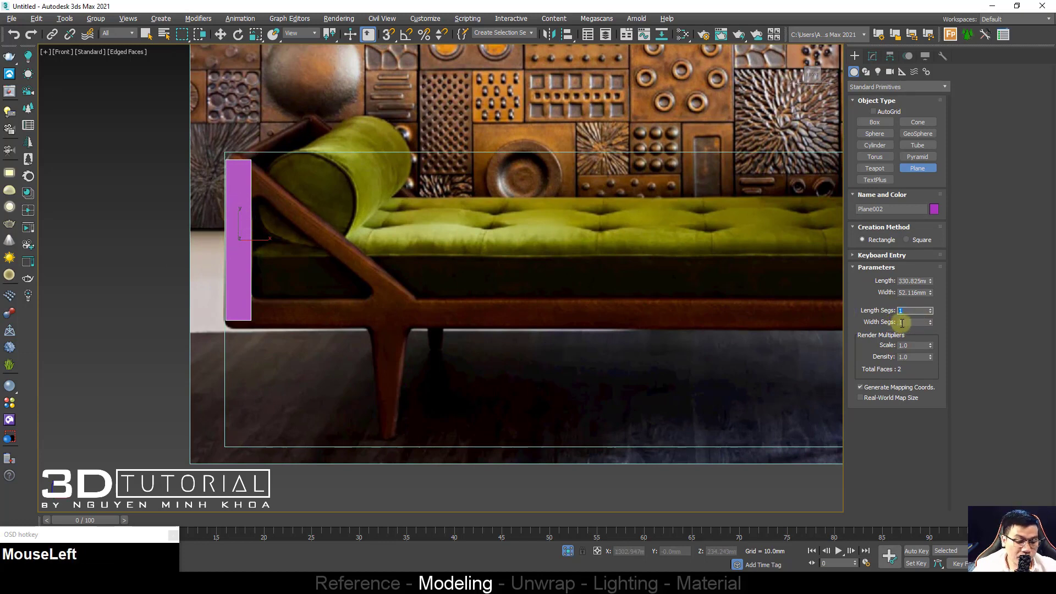
{"action": "type", "text": "4"}
{"action": "left_click", "coordinate": [902, 322]}
{"action": "type", "text": "4"}
{"action": "middle_click_drag", "start_coordinate": [627, 300], "coordinate": [616, 298]}
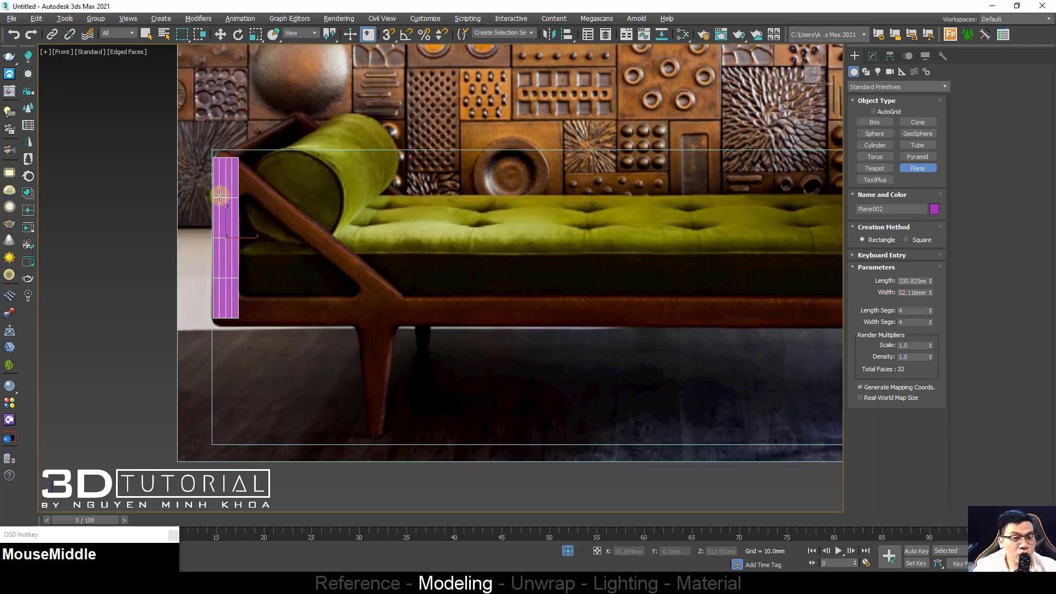
{"action": "scroll", "coordinate": [223, 198], "scroll_direction": "up", "scroll_amount": 3}
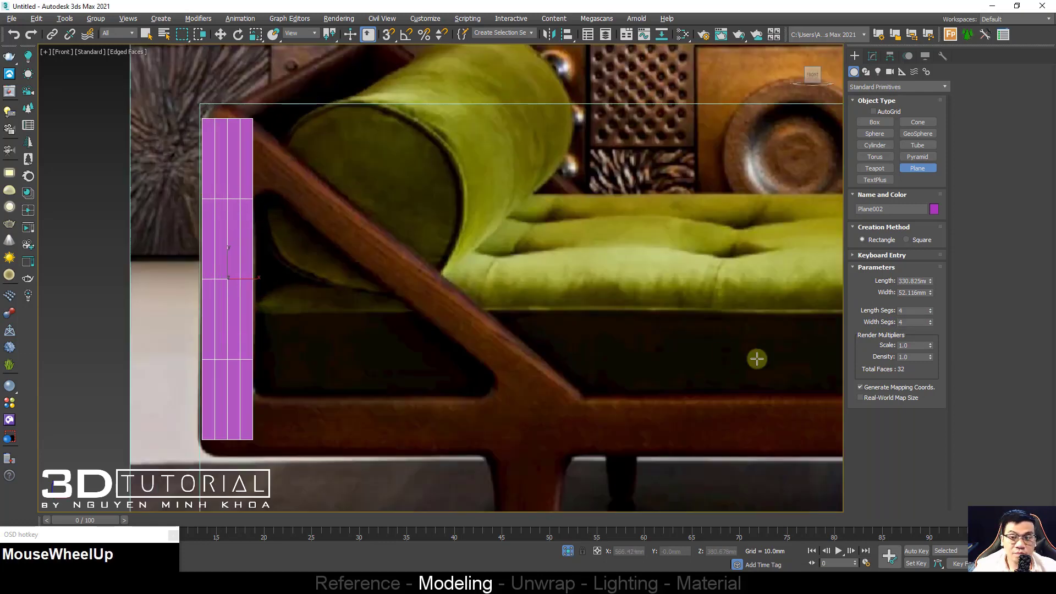
Step: Reset the plane's segments to 1, toggle see-through with Alt+X, and open its context menu
{"action": "right_click", "coordinate": [930, 310]}
{"action": "right_click", "coordinate": [930, 322]}
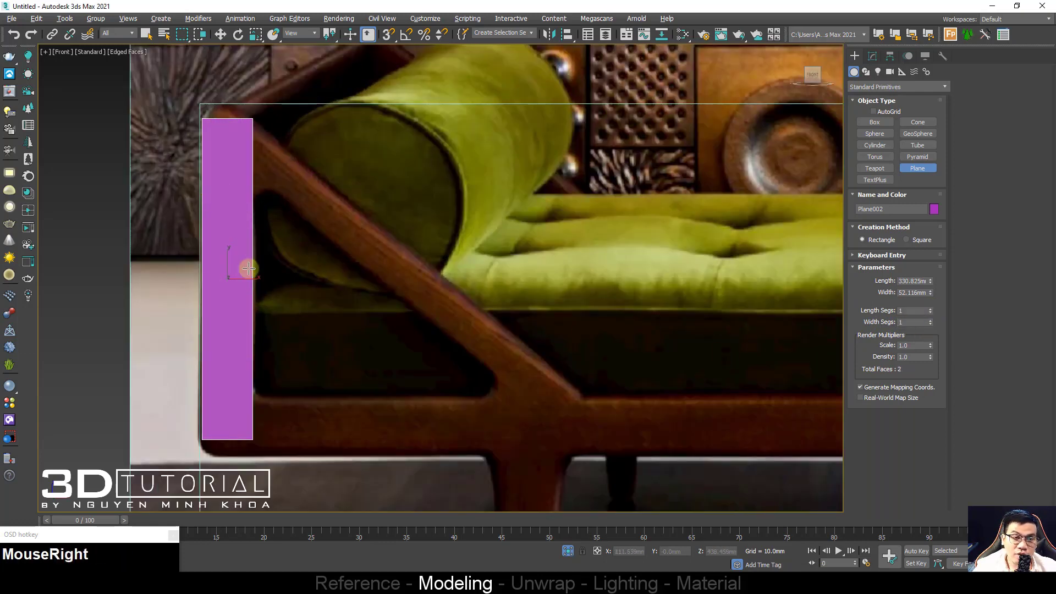
{"action": "scroll", "coordinate": [239, 208], "scroll_direction": "down", "scroll_amount": 2}
{"action": "key", "text": "alt+x"}
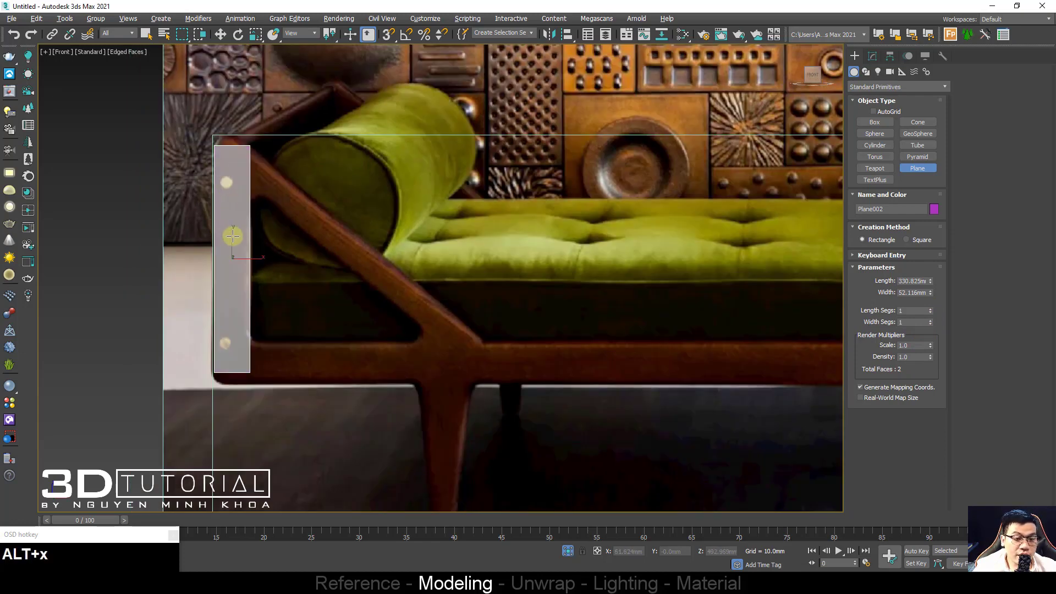
{"action": "key", "text": "alt+x"}
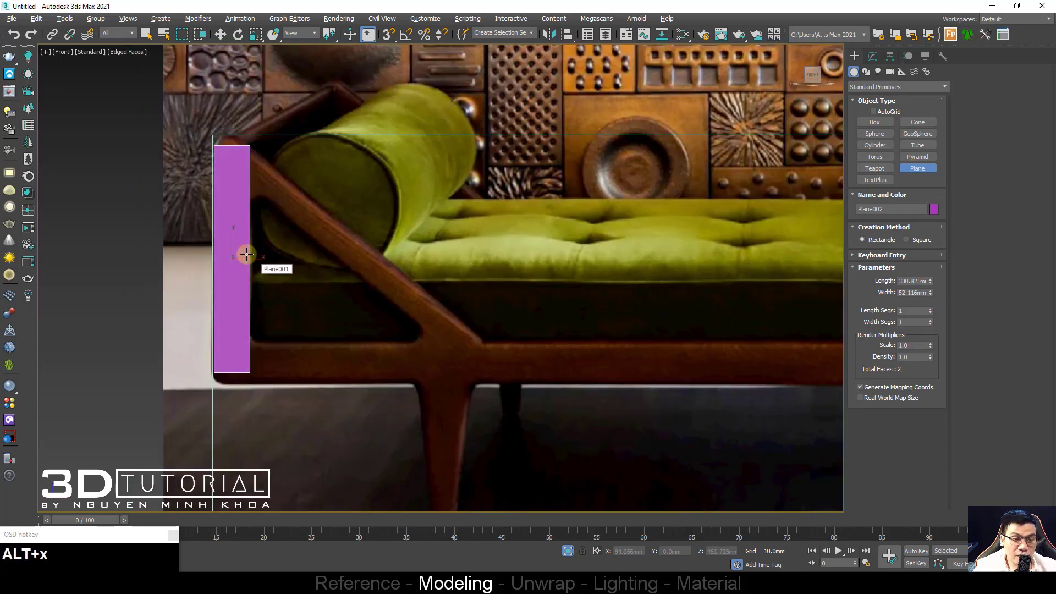
{"action": "right_click", "coordinate": [259, 260]}
{"action": "right_click", "coordinate": [226, 253]}
Step: Convert the purple plane to an editable poly and switch to vertex editing
{"action": "mouse_move", "coordinate": [327, 410]}
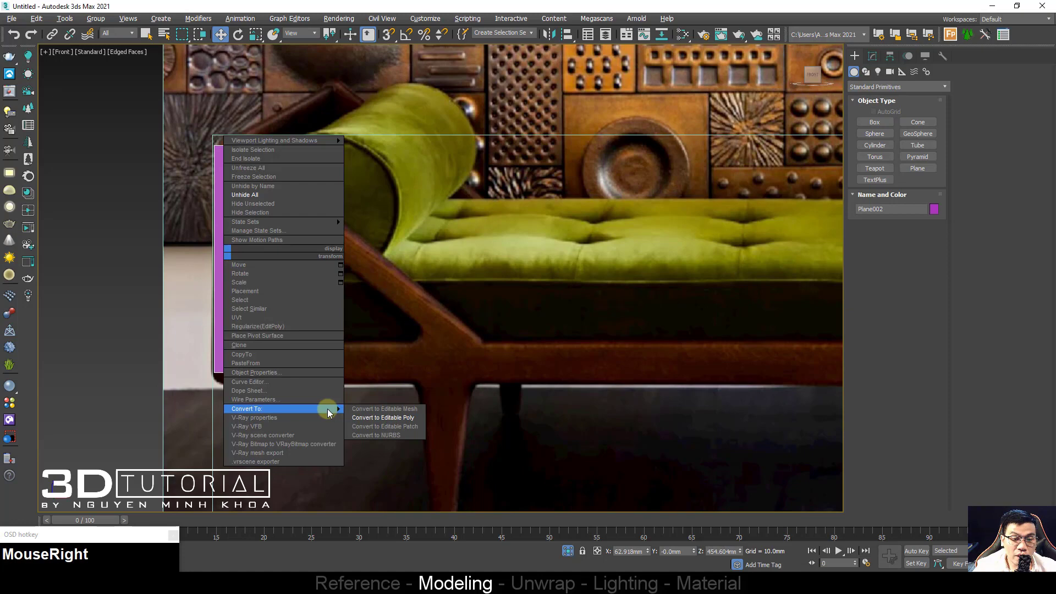
{"action": "left_click", "coordinate": [383, 418]}
{"action": "middle_click_drag", "start_coordinate": [253, 368], "coordinate": [273, 365]}
{"action": "key", "text": "1"}
Step: Move the plane's end vertices so its top and bottom slant along the frame's corners
{"action": "left_click_drag", "start_coordinate": [284, 360], "coordinate": [268, 324]}
{"action": "middle_click_drag", "start_coordinate": [221, 402], "coordinate": [221, 403]}
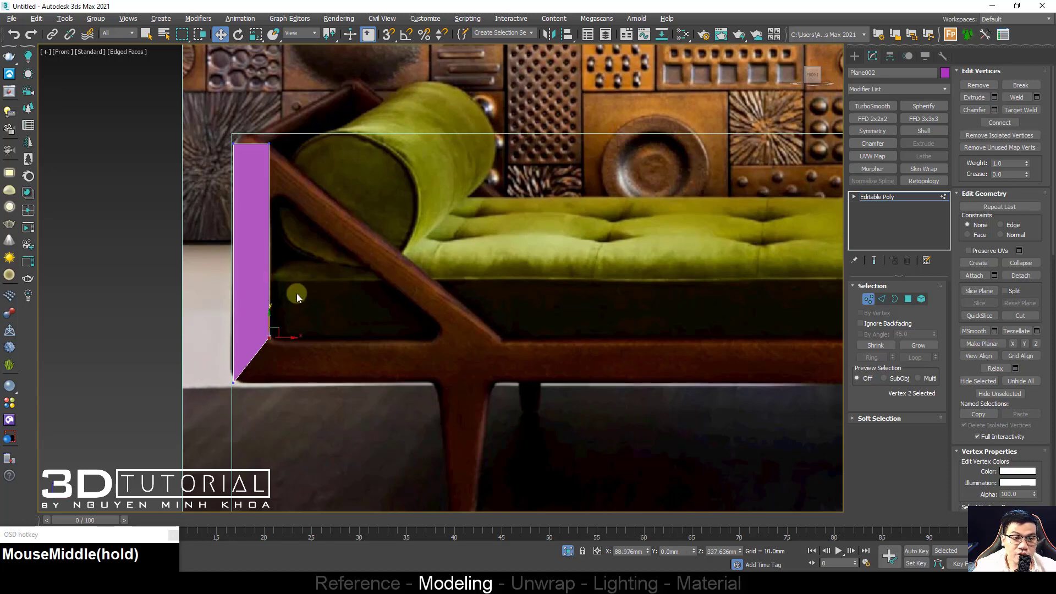
{"action": "middle_click_drag", "start_coordinate": [296, 297], "coordinate": [288, 170]}
{"action": "left_click_drag", "start_coordinate": [247, 180], "coordinate": [266, 226]}
{"action": "left_click", "coordinate": [264, 183]}
Step: Select the plane's bottom edge in edge mode
{"action": "middle_click_drag", "start_coordinate": [265, 382], "coordinate": [245, 337]}
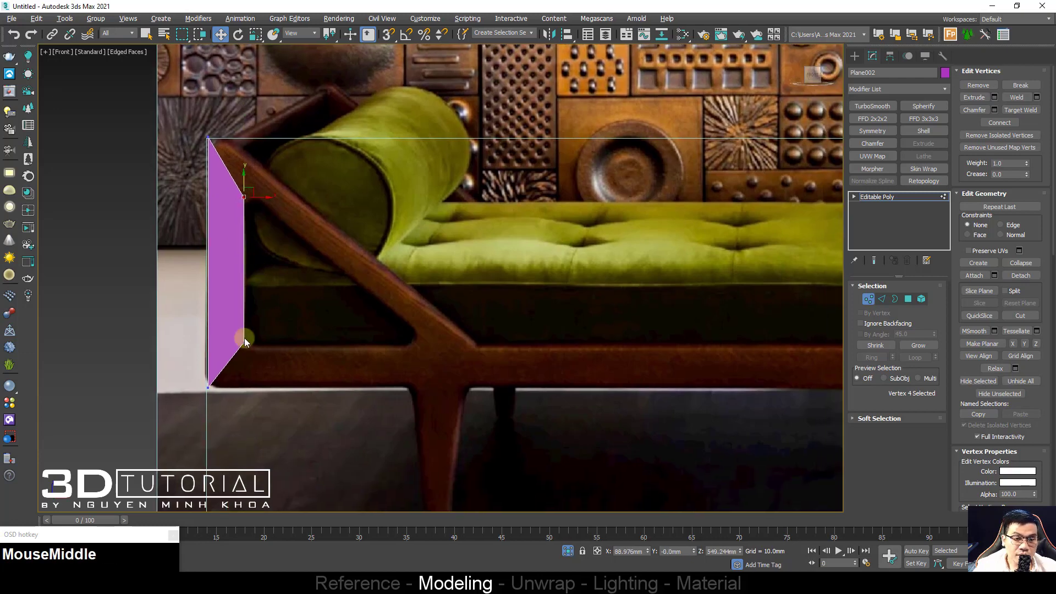
{"action": "key", "text": "2"}
{"action": "left_click", "coordinate": [225, 371]}
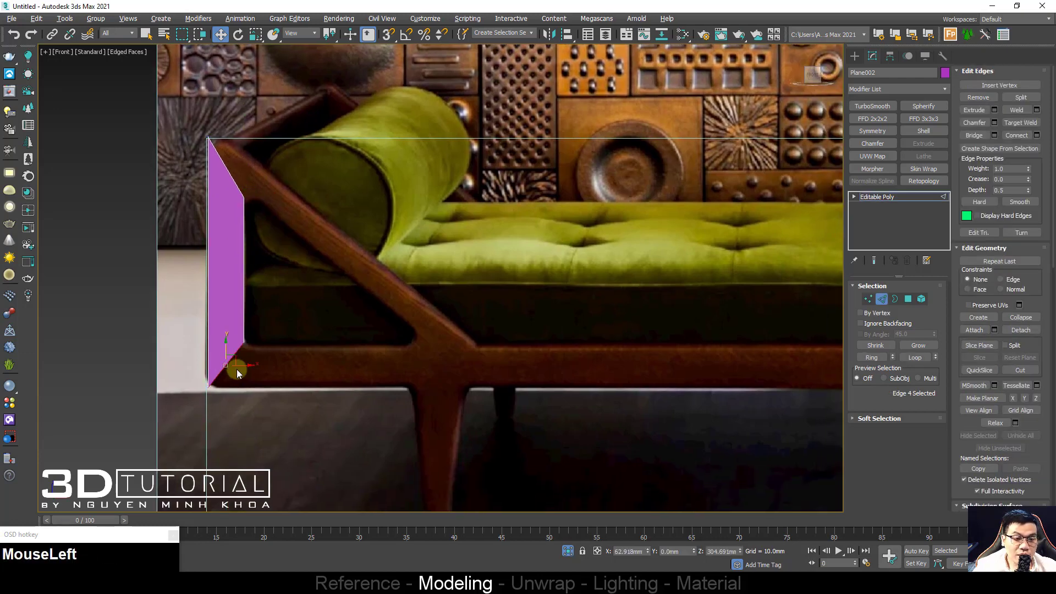
Step: Extrude a strip rightward along the seat rail and lower its top edge onto the rail, with see-through on
{"action": "left_click_drag", "start_coordinate": [233, 370], "coordinate": [418, 349], "text": "shift"}
{"action": "key", "text": "1"}
{"action": "key", "text": "alt+x"}
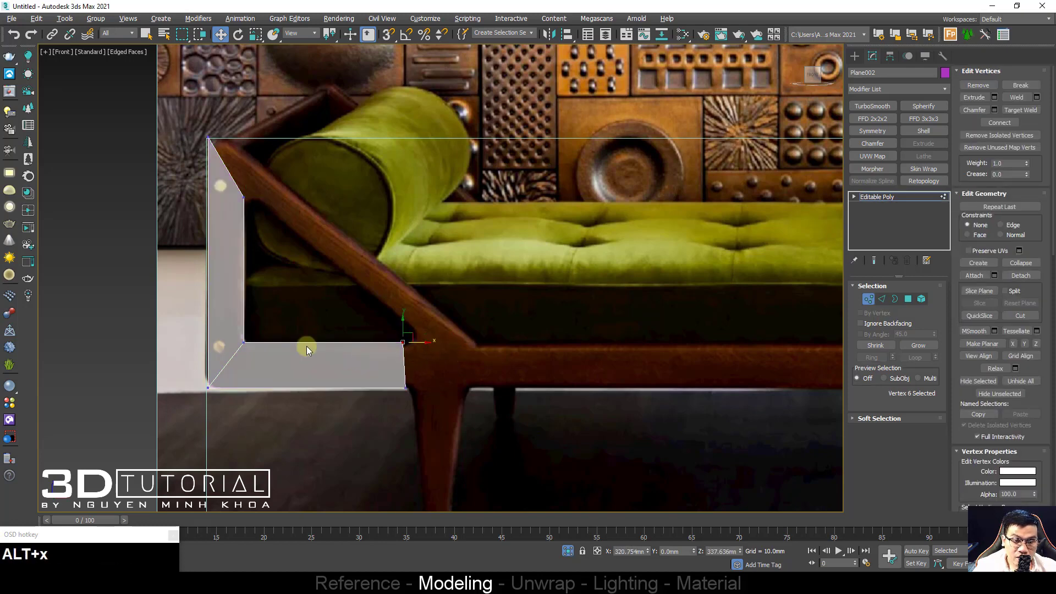
{"action": "middle_click_drag", "start_coordinate": [312, 333], "coordinate": [298, 330]}
{"action": "key", "text": "2"}
{"action": "left_click", "coordinate": [304, 330]}
{"action": "scroll", "coordinate": [314, 330], "scroll_direction": "up", "scroll_amount": 2}
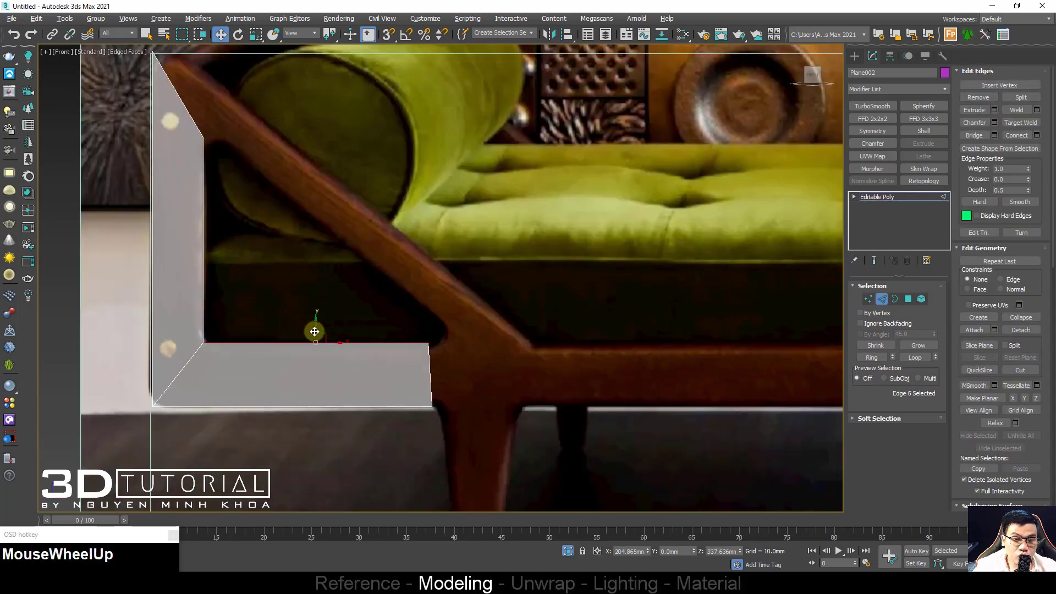
{"action": "left_click", "coordinate": [315, 342]}
{"action": "middle_click_drag", "start_coordinate": [404, 389], "coordinate": [301, 385]}
{"action": "left_click_drag", "start_coordinate": [213, 332], "coordinate": [287, 348]}
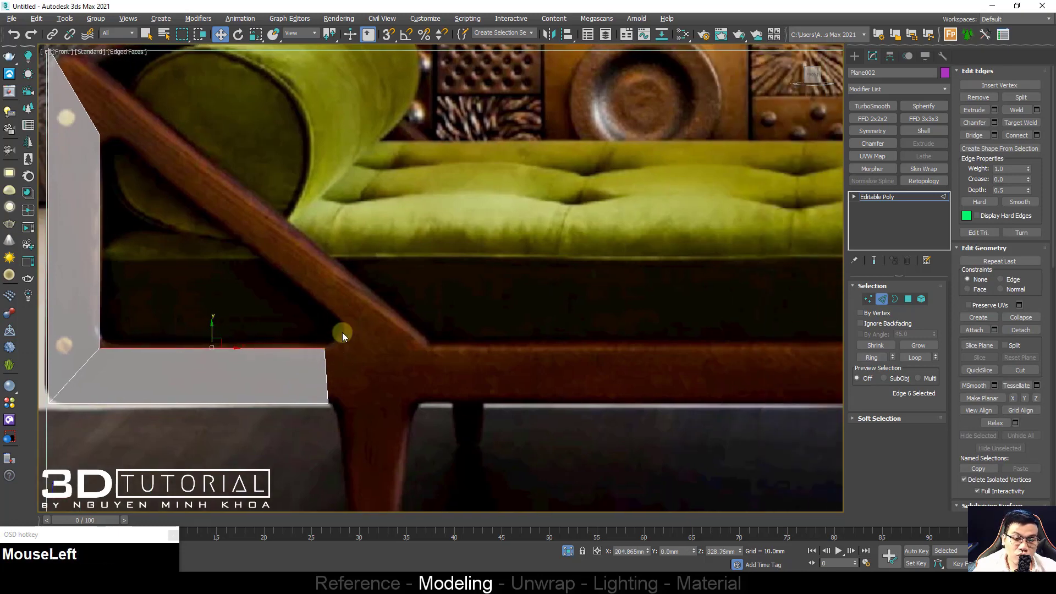
Step: Extrude the plank's right end edge into another strip further right along the rail
{"action": "scroll", "coordinate": [331, 347], "scroll_direction": "down", "scroll_amount": 1}
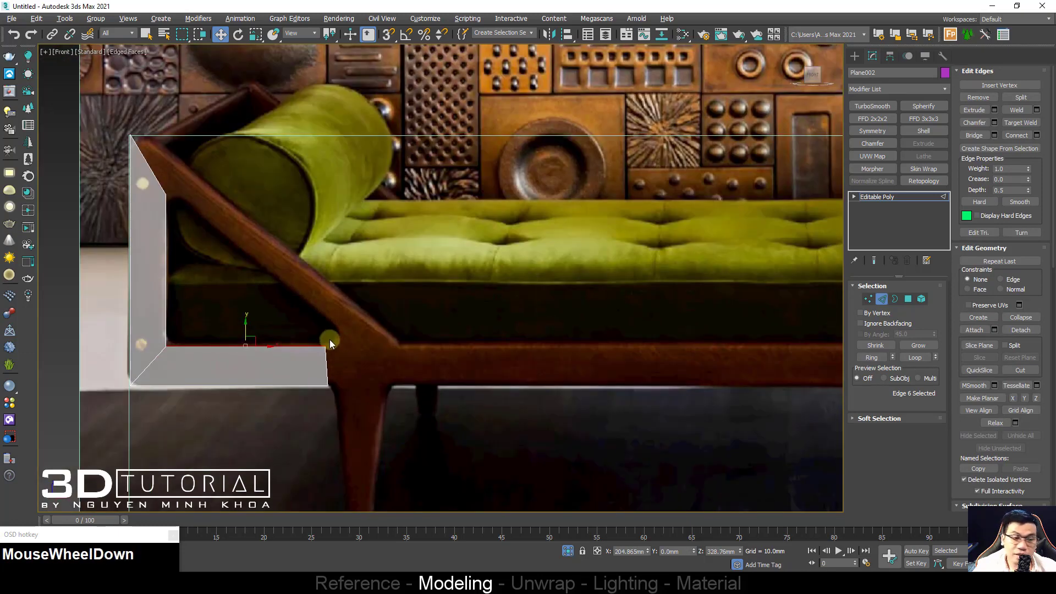
{"action": "scroll", "coordinate": [332, 372], "scroll_direction": "up", "scroll_amount": 2}
{"action": "left_click", "coordinate": [317, 377]}
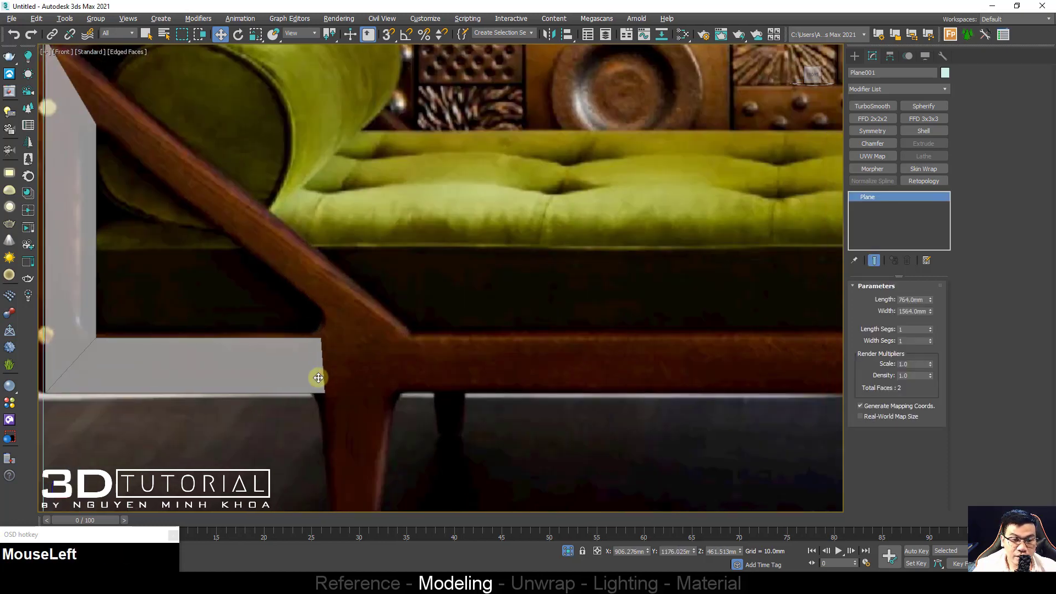
{"action": "left_click", "coordinate": [319, 374]}
{"action": "middle_click_drag", "start_coordinate": [330, 370], "coordinate": [337, 349]}
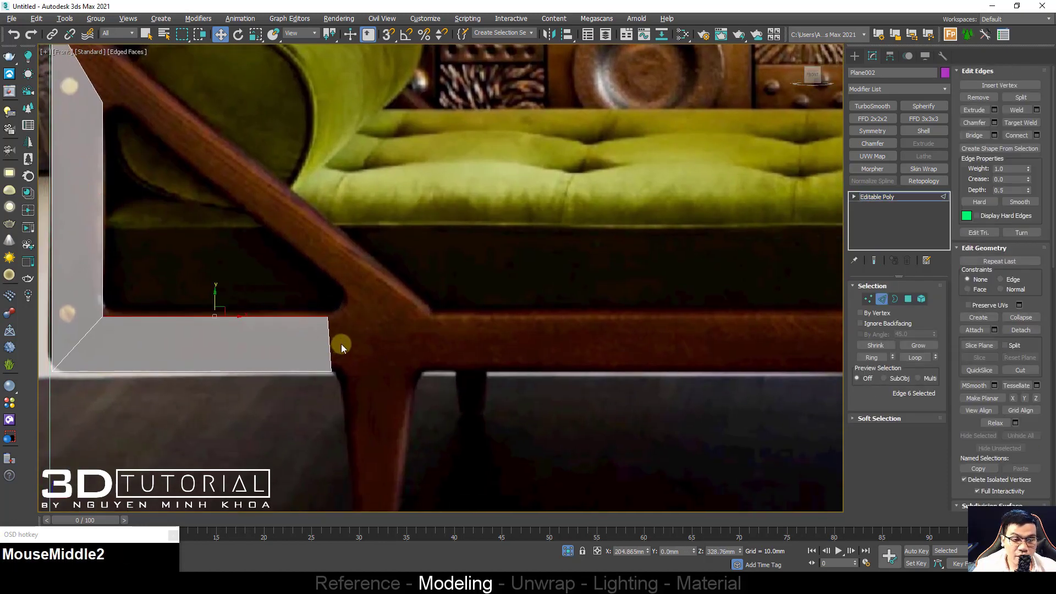
{"action": "left_click", "coordinate": [329, 352]}
{"action": "mouse_move", "coordinate": [351, 342]}
{"action": "left_mouse_down", "text": "shift"}
{"action": "mouse_move", "coordinate": [441, 343]}
{"action": "mouse_move", "coordinate": [442, 318]}
{"action": "left_mouse_up", "text": "shift"}
Step: Extrude the new strip's bottom edge down to the floor line to form the leg
{"action": "key", "text": "shift+1"}
{"action": "left_click", "coordinate": [419, 318]}
{"action": "middle_click_drag", "start_coordinate": [365, 328], "coordinate": [373, 319]}
{"action": "key", "text": "2"}
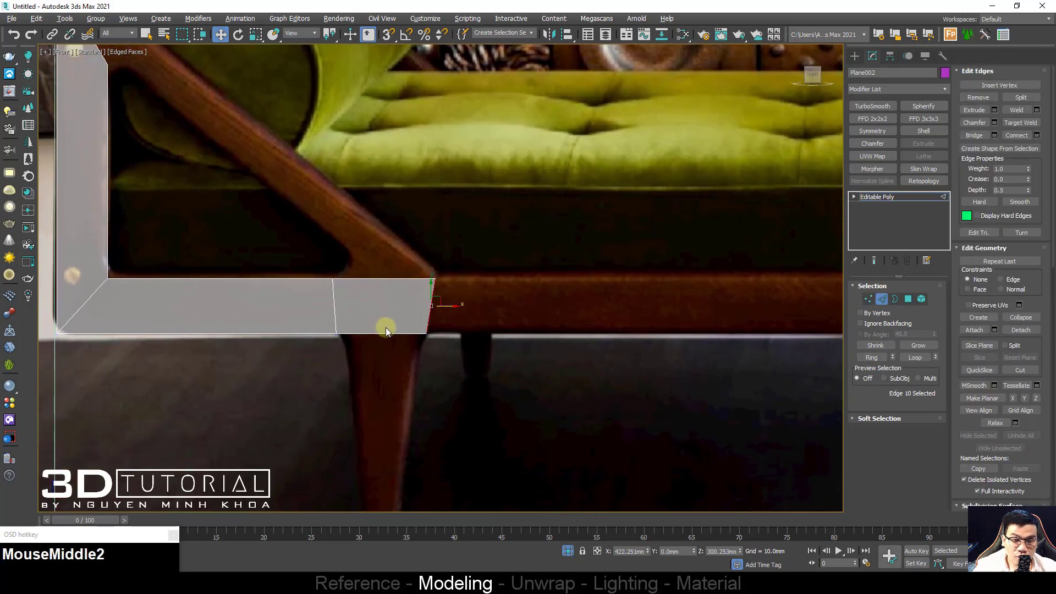
{"action": "left_click", "coordinate": [374, 336]}
{"action": "scroll", "coordinate": [375, 336], "scroll_direction": "down", "scroll_amount": 2}
{"action": "mouse_move", "coordinate": [370, 290]}
{"action": "left_mouse_down", "text": "shift"}
{"action": "mouse_move", "coordinate": [365, 452]}
{"action": "mouse_move", "coordinate": [144, 469]}
{"action": "left_mouse_up", "text": "shift"}
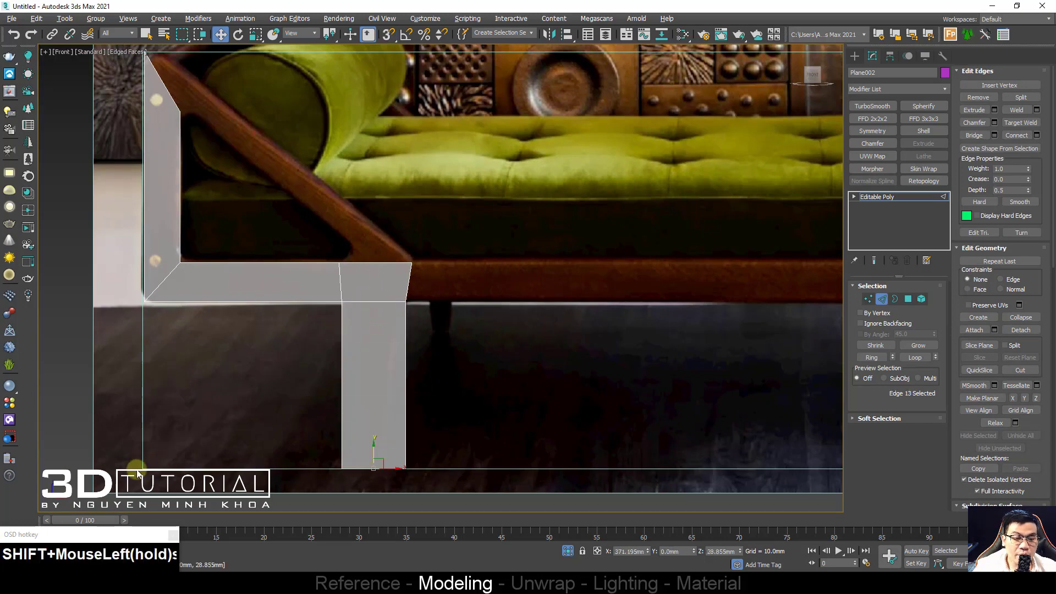
Step: Scale the leg's bottom edge narrower to taper the leg
{"action": "scroll", "coordinate": [158, 418], "scroll_direction": "down", "scroll_amount": 4}
{"action": "scroll", "coordinate": [207, 433], "scroll_direction": "up", "scroll_amount": 1}
{"action": "scroll", "coordinate": [221, 433], "scroll_direction": "up", "scroll_amount": 2}
{"action": "middle_click_drag", "start_coordinate": [347, 434], "coordinate": [279, 444]}
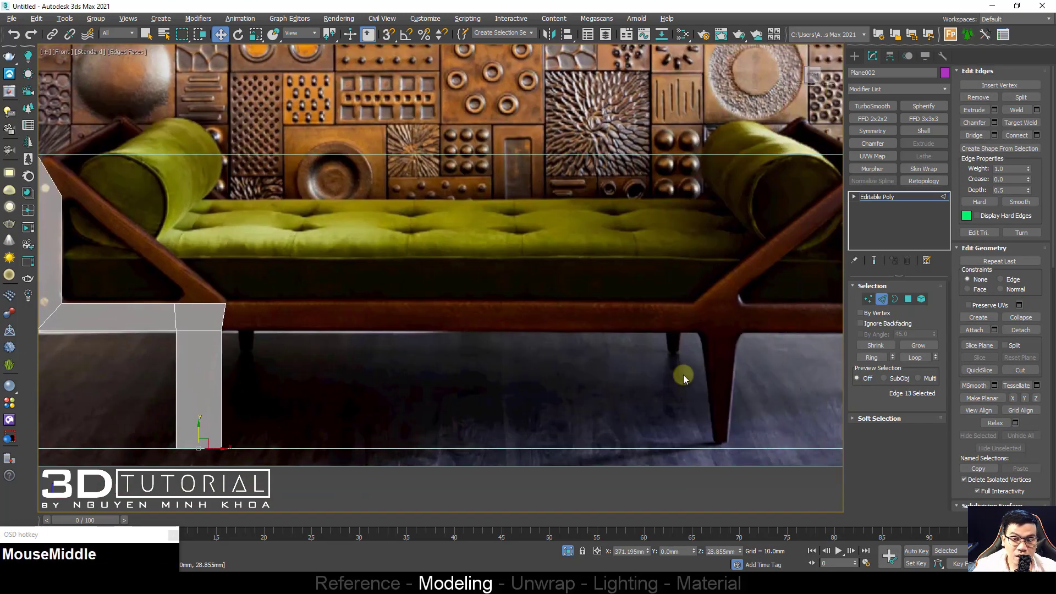
{"action": "middle_click_drag", "start_coordinate": [684, 375], "coordinate": [664, 376]}
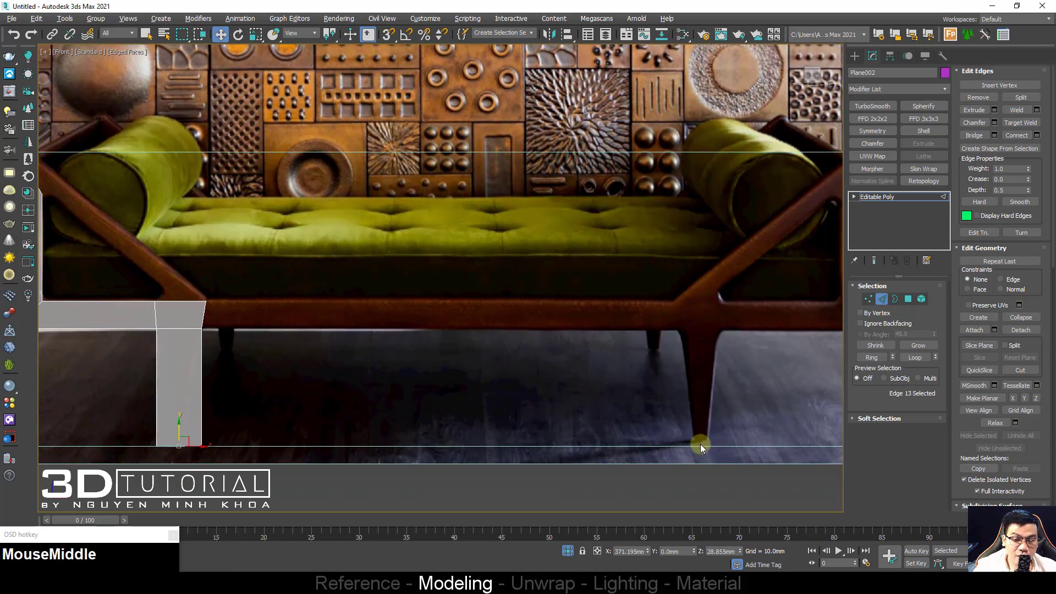
{"action": "middle_click_drag", "start_coordinate": [325, 427], "coordinate": [338, 419]}
{"action": "key", "text": "r"}
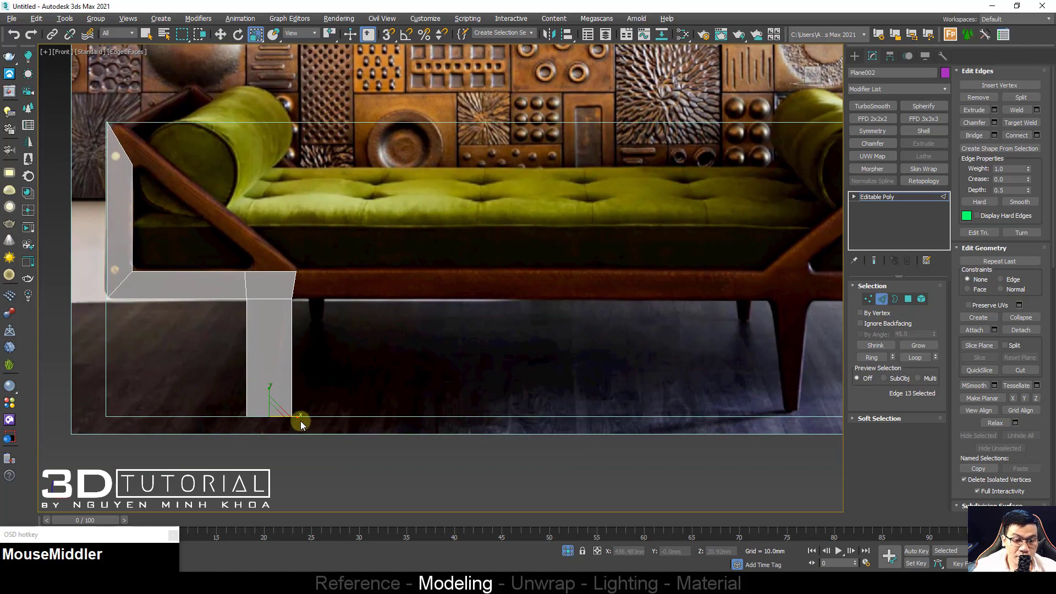
{"action": "left_click_drag", "start_coordinate": [299, 418], "coordinate": [269, 403]}
{"action": "key", "text": "w"}
Step: Bridge the frame's diagonal top edge and the leg's top edge with a new face
{"action": "scroll", "coordinate": [272, 302], "scroll_direction": "up", "scroll_amount": 3}
{"action": "scroll", "coordinate": [276, 299], "scroll_direction": "down", "scroll_amount": 3}
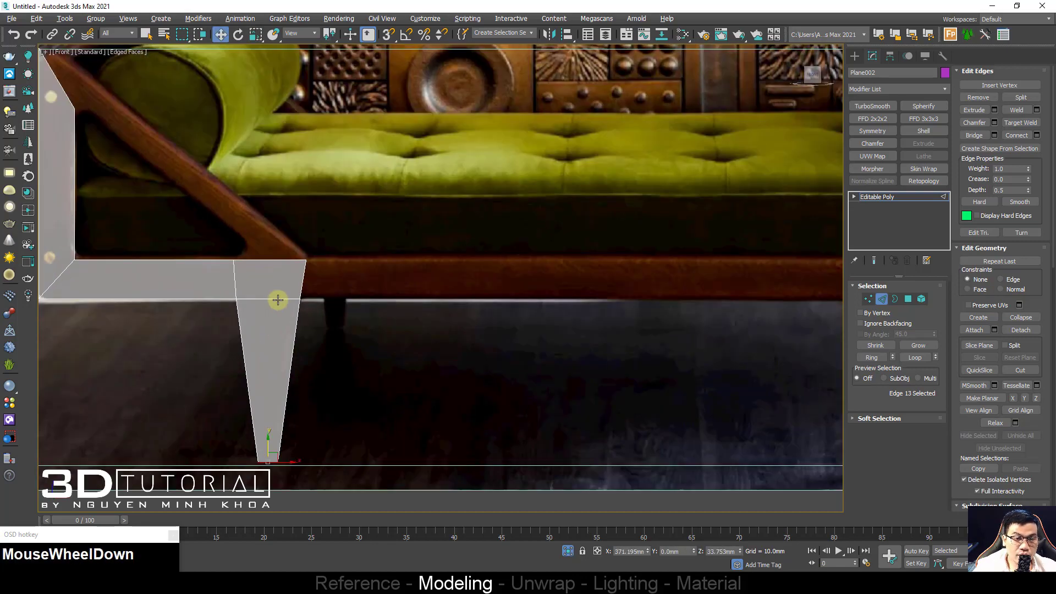
{"action": "middle_click_drag", "start_coordinate": [138, 160], "coordinate": [194, 263]}
{"action": "left_click", "coordinate": [180, 256]}
{"action": "left_click", "coordinate": [319, 376], "text": "ctrl"}
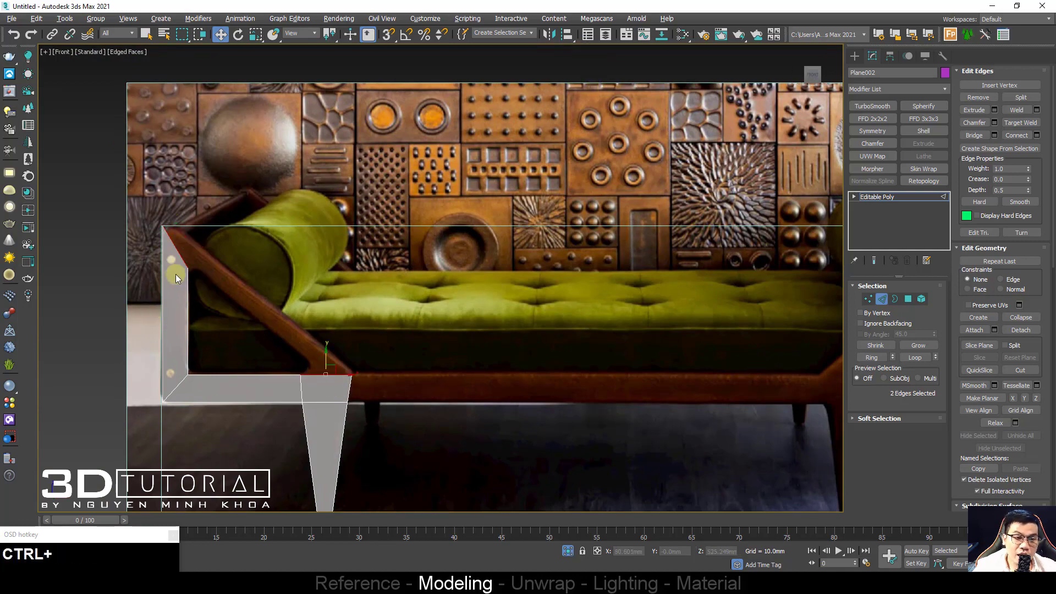
{"action": "scroll", "coordinate": [672, 58], "scroll_direction": "down", "scroll_amount": 2}
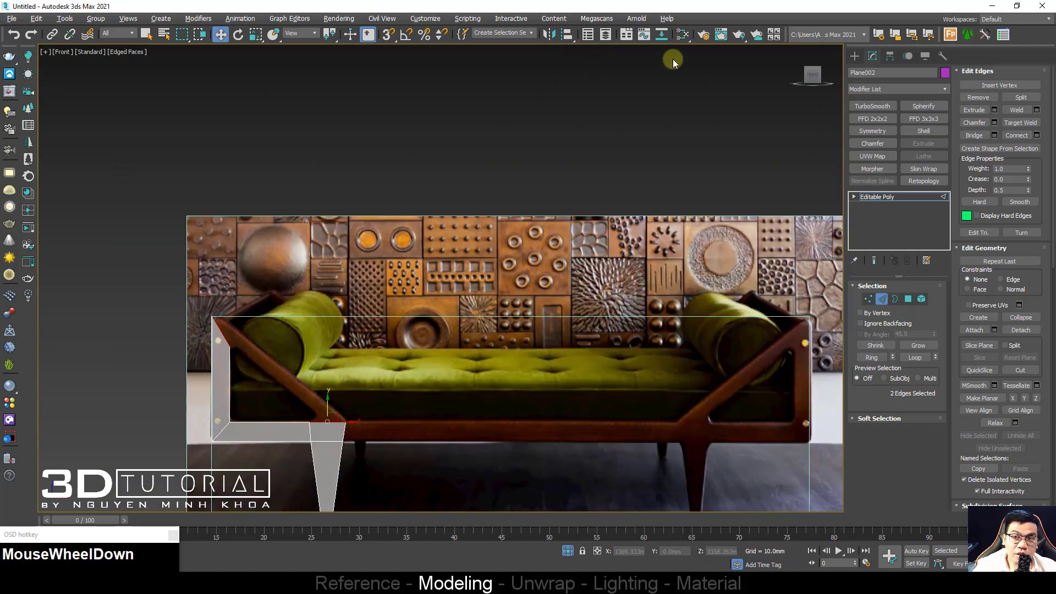
{"action": "left_click", "coordinate": [628, 36]}
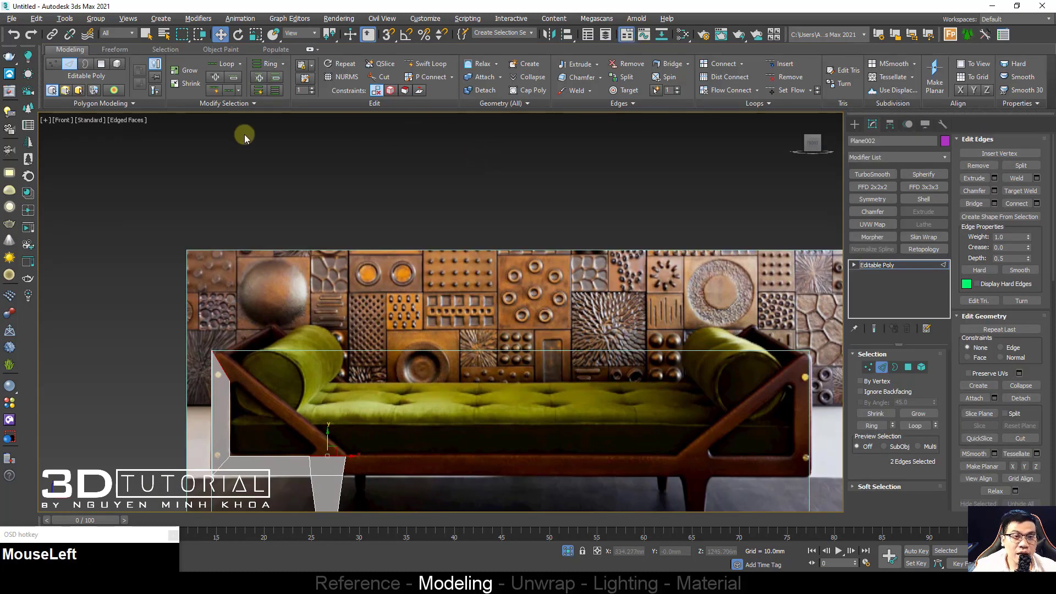
{"action": "left_click", "coordinate": [668, 63]}
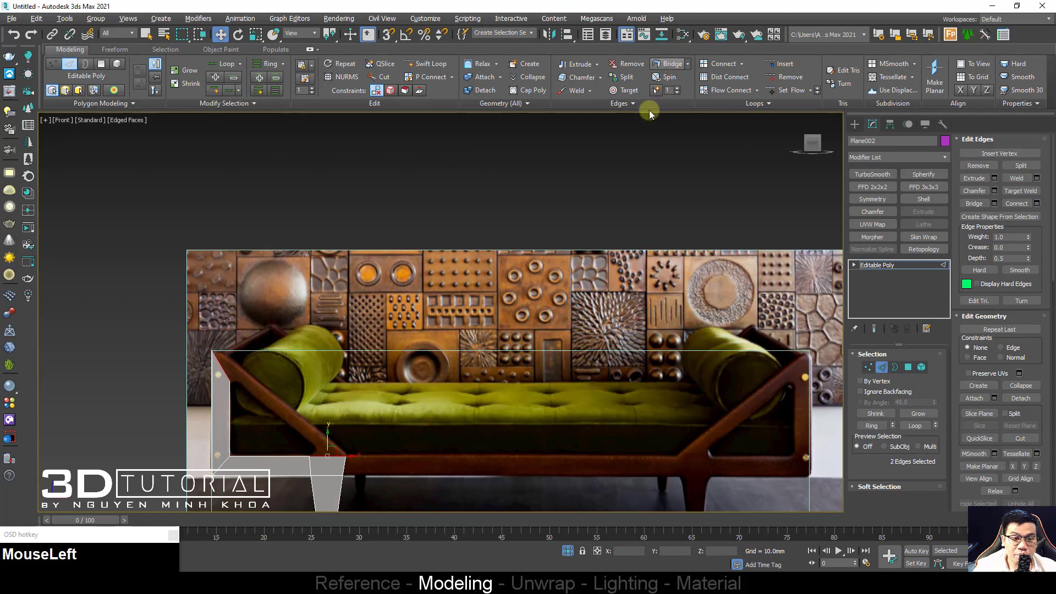
{"action": "middle_click_drag", "start_coordinate": [460, 361], "coordinate": [455, 302]}
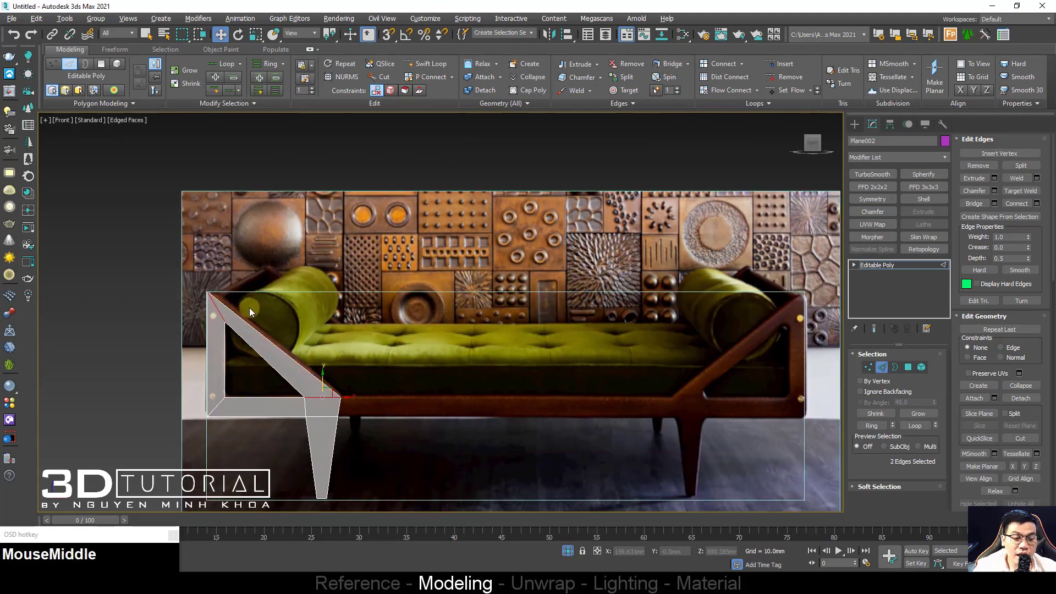
{"action": "scroll", "coordinate": [253, 352], "scroll_direction": "up", "scroll_amount": 5}
{"action": "middle_click_drag", "start_coordinate": [264, 357], "coordinate": [267, 359]}
{"action": "scroll", "coordinate": [341, 401], "scroll_direction": "up", "scroll_amount": 2}
Step: Slide the arm's inner corner vertex right onto the frame joint
{"action": "key", "text": "1"}
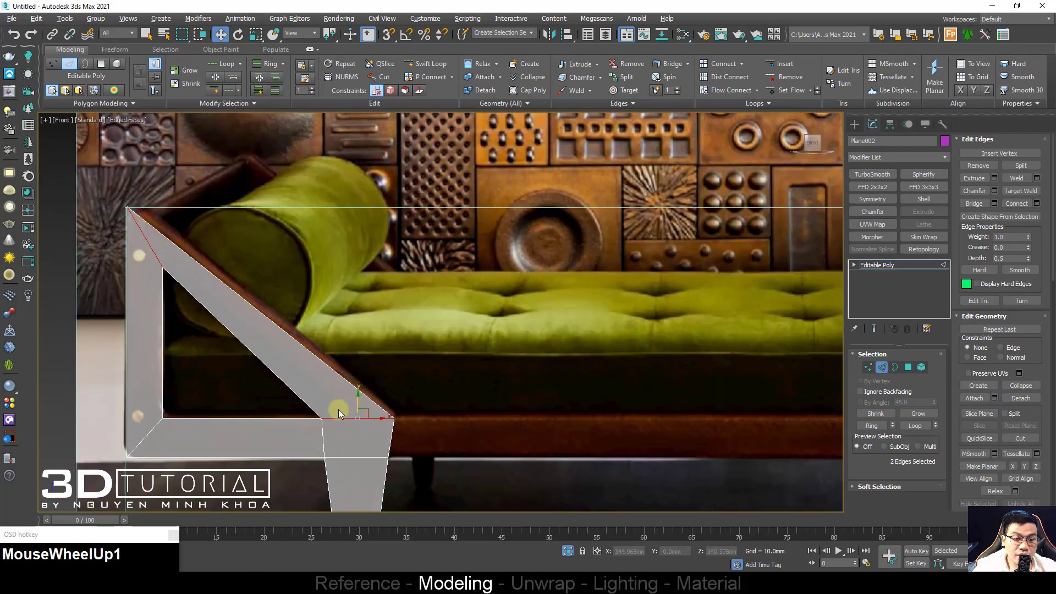
{"action": "middle_click_drag", "start_coordinate": [339, 418], "coordinate": [319, 374]}
{"action": "left_click_drag", "start_coordinate": [322, 372], "coordinate": [362, 378]}
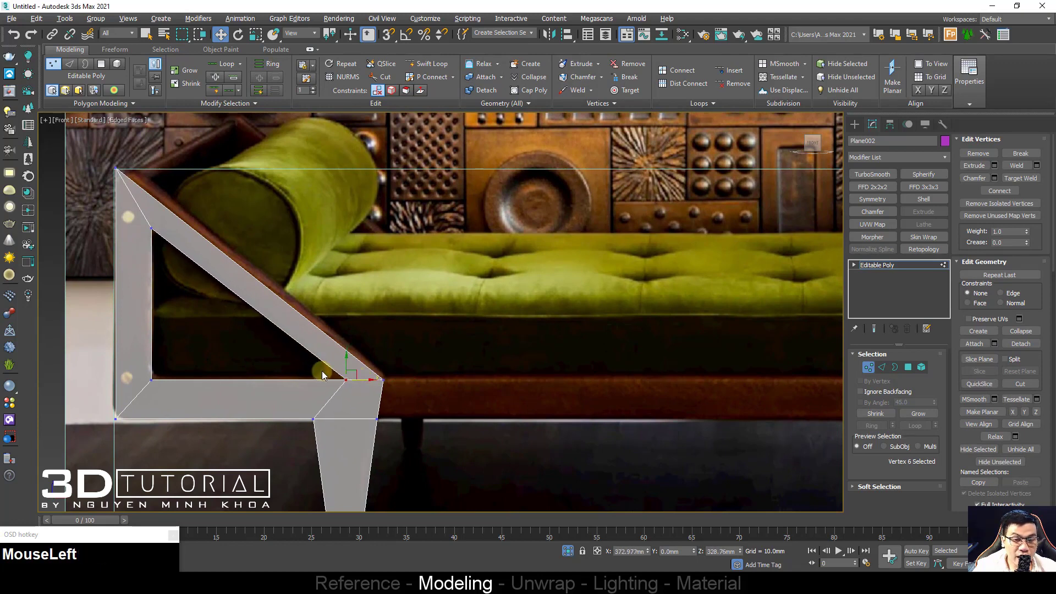
{"action": "scroll", "coordinate": [328, 373], "scroll_direction": "down", "scroll_amount": 2}
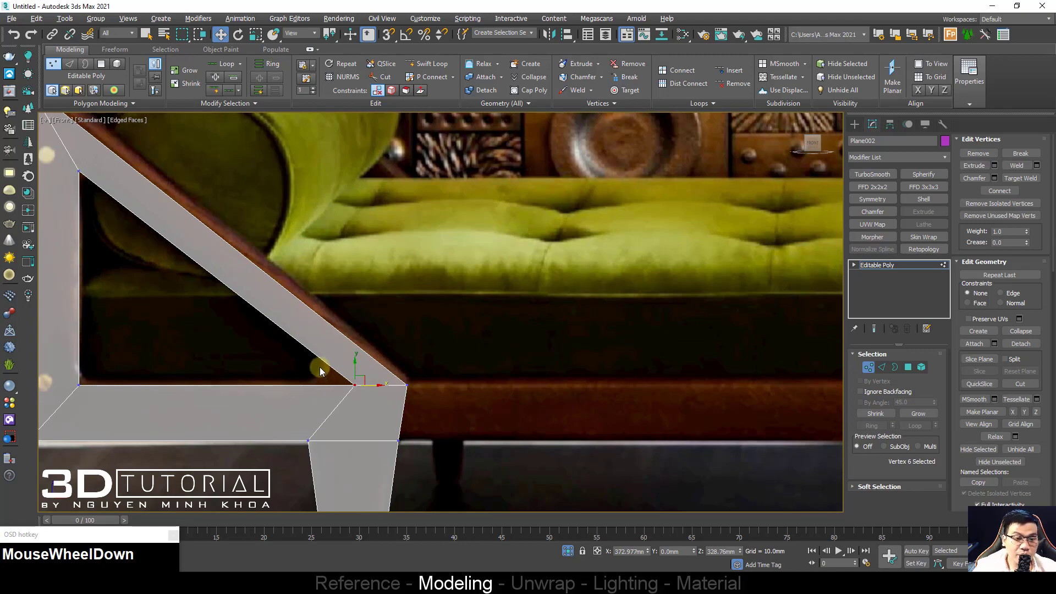
{"action": "left_click", "coordinate": [405, 392]}
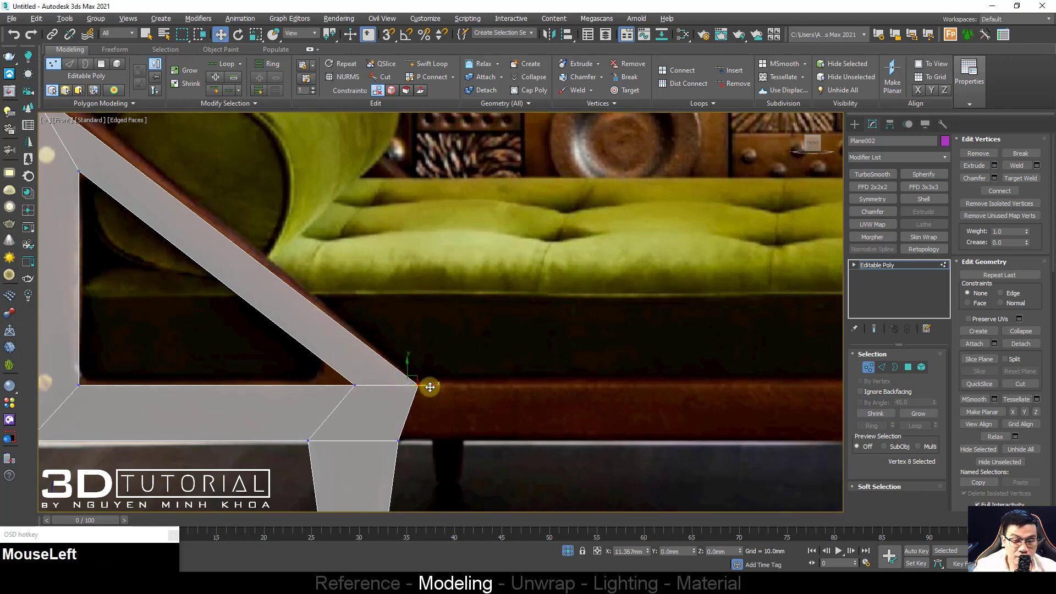
{"action": "middle_click_drag", "start_coordinate": [429, 383], "coordinate": [595, 484]}
Step: Raise the top-left corner vertex along Y, undoing a bad vertex move
{"action": "left_click", "coordinate": [198, 172]}
{"action": "left_click_drag", "start_coordinate": [196, 164], "coordinate": [198, 142]}
{"action": "middle_click_drag", "start_coordinate": [465, 405], "coordinate": [419, 349]}
{"action": "mouse_move", "coordinate": [199, 216]}
{"action": "left_mouse_down"}
{"action": "mouse_move", "coordinate": [198, 163]}
{"action": "mouse_move", "coordinate": [200, 203]}
{"action": "left_mouse_up"}
{"action": "key", "text": "ctrl+shift+z"}
{"action": "middle_click_drag", "start_coordinate": [200, 200], "coordinate": [226, 214]}
{"action": "scroll", "coordinate": [226, 214], "scroll_direction": "up", "scroll_amount": 2}
{"action": "key", "text": "ctrl+z"}
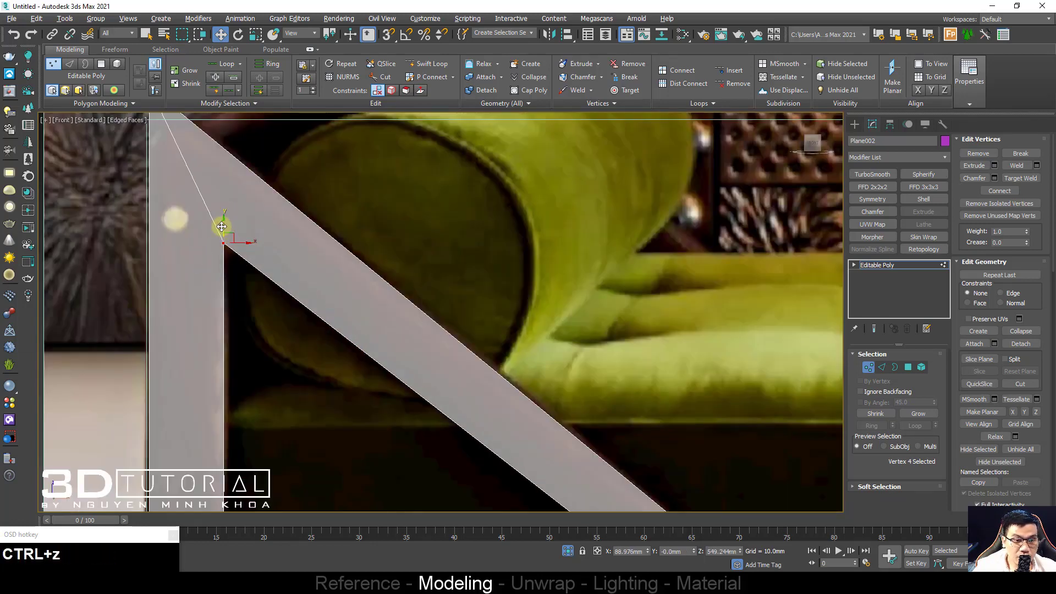
Step: Nudge the corner vertex up to match the photo and pull the top vertex to the arm's peak
{"action": "mouse_move", "coordinate": [222, 226]}
{"action": "left_mouse_down"}
{"action": "mouse_move", "coordinate": [222, 203]}
{"action": "mouse_move", "coordinate": [222, 212]}
{"action": "left_mouse_up"}
{"action": "scroll", "coordinate": [222, 212], "scroll_direction": "down", "scroll_amount": 3}
{"action": "left_click", "coordinate": [465, 393]}
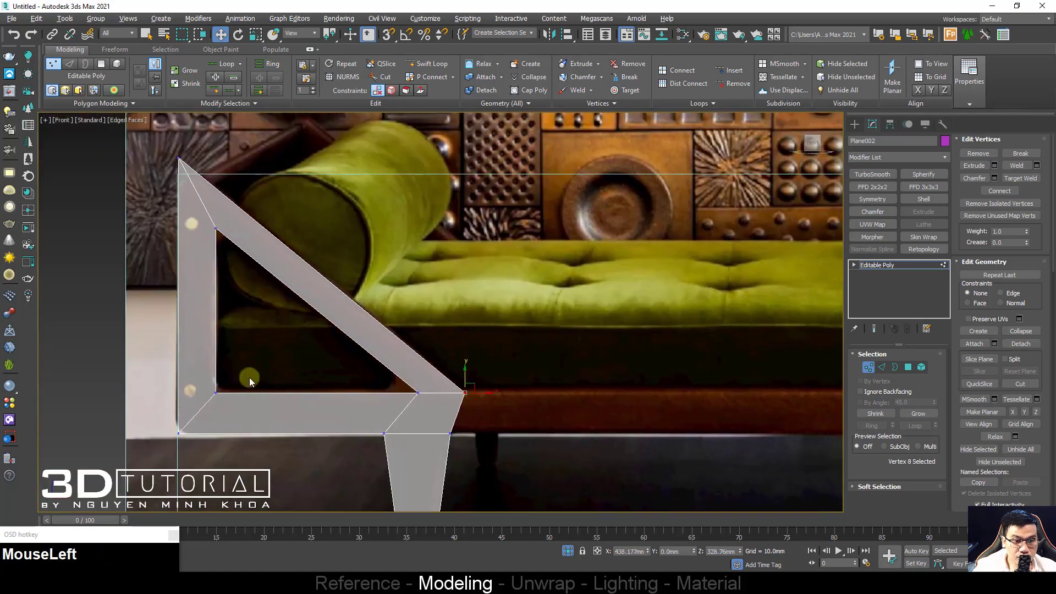
{"action": "left_click_drag", "start_coordinate": [183, 156], "coordinate": [181, 142]}
{"action": "scroll", "coordinate": [348, 293], "scroll_direction": "down", "scroll_amount": 2}
Step: Extrude the bottom edge rightward to about the middle of the seat rail, then return to object level
{"action": "key", "text": "2"}
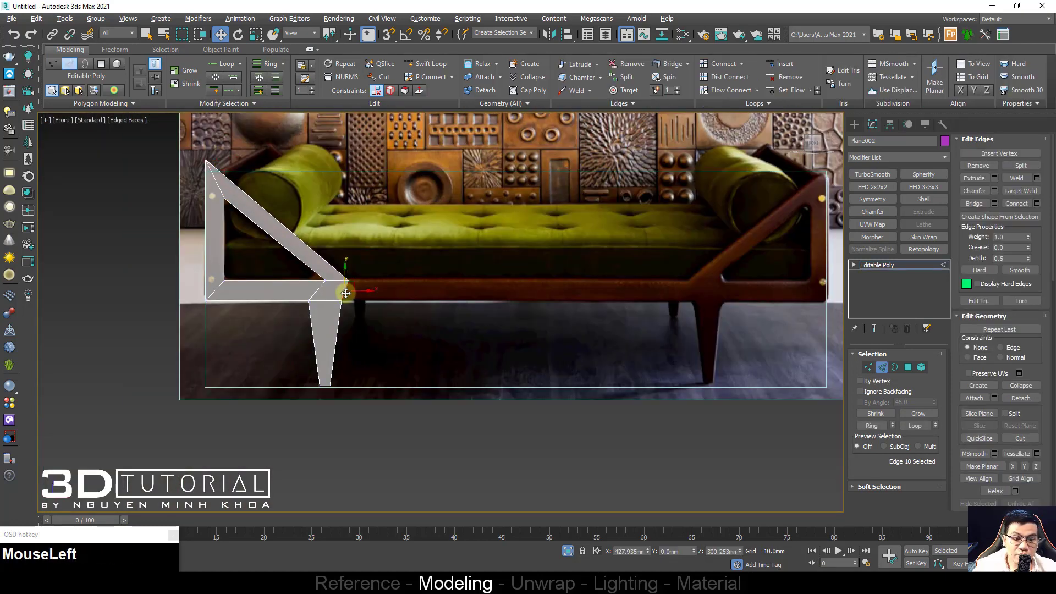
{"action": "left_click_drag", "start_coordinate": [366, 292], "coordinate": [554, 306], "text": "shift"}
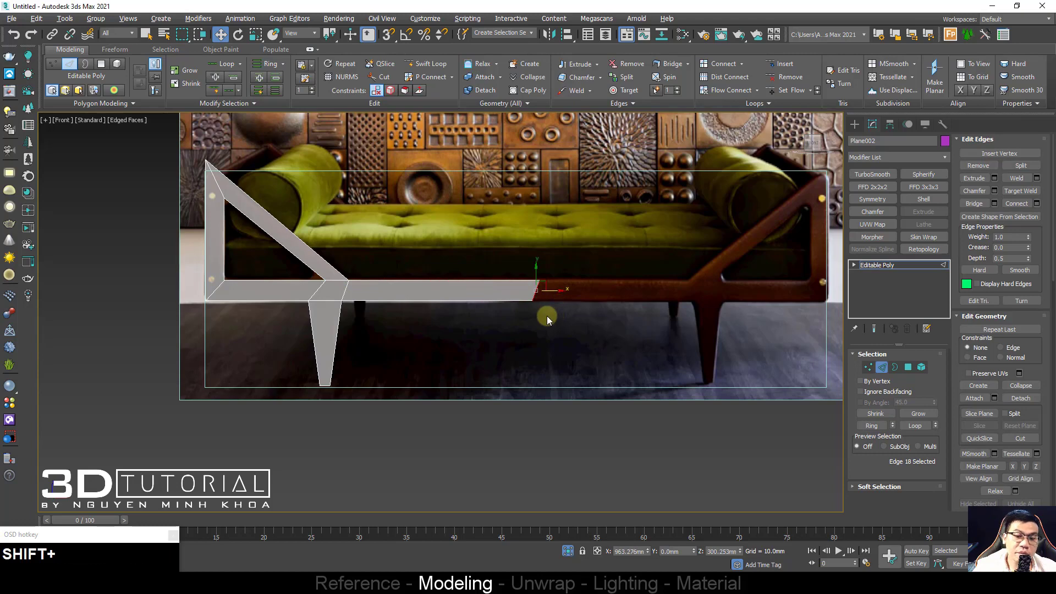
{"action": "scroll", "coordinate": [547, 316], "scroll_direction": "down", "scroll_amount": 2}
{"action": "middle_click_drag", "start_coordinate": [511, 311], "coordinate": [477, 333]}
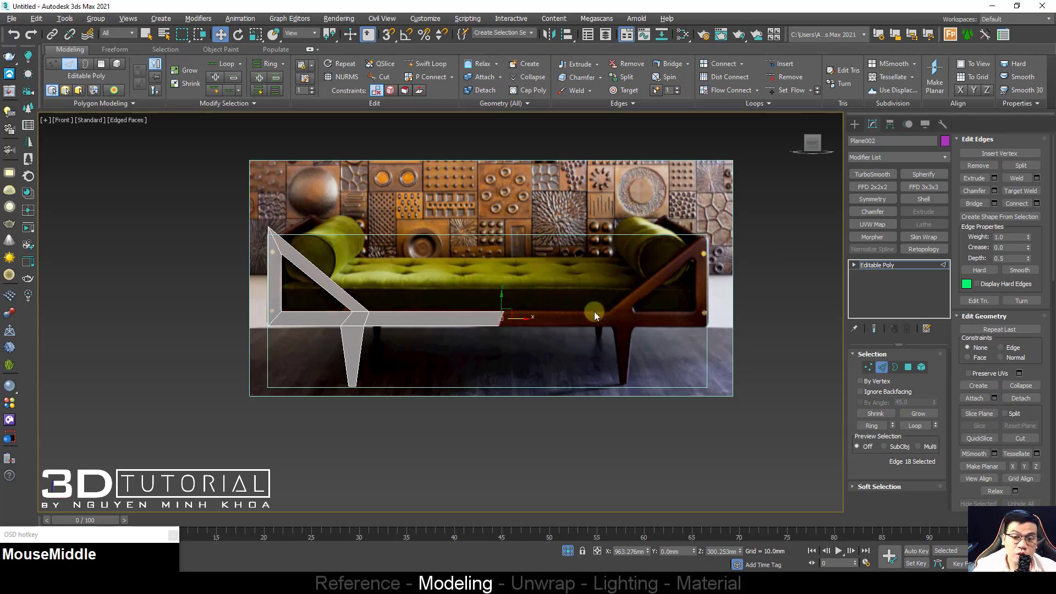
{"action": "scroll", "coordinate": [328, 302], "scroll_direction": "up", "scroll_amount": 2}
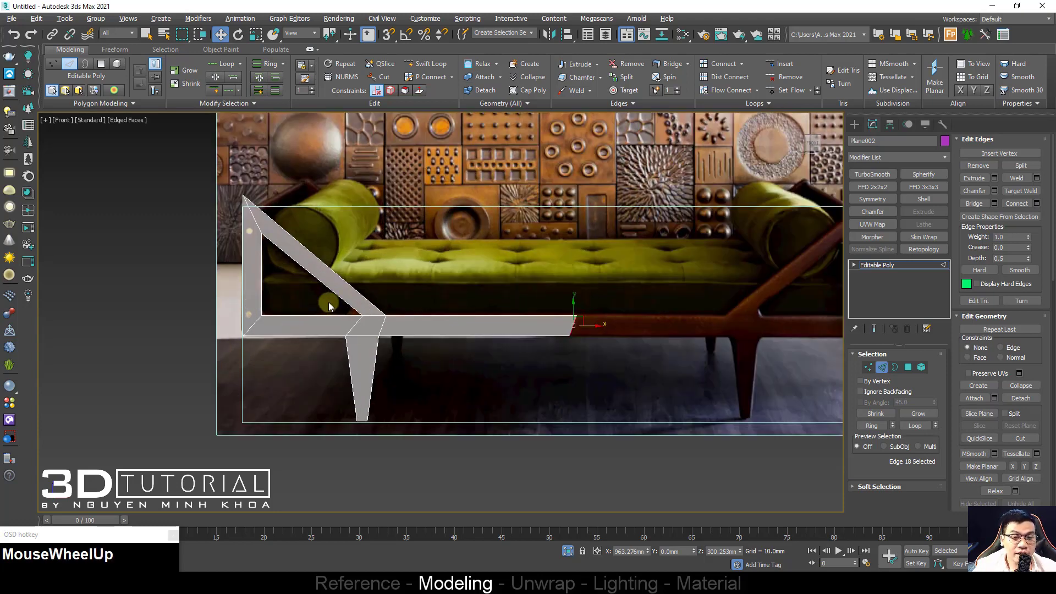
{"action": "scroll", "coordinate": [368, 364], "scroll_direction": "up", "scroll_amount": 2}
{"action": "scroll", "coordinate": [368, 364], "scroll_direction": "down", "scroll_amount": 4}
{"action": "key", "text": "1"}
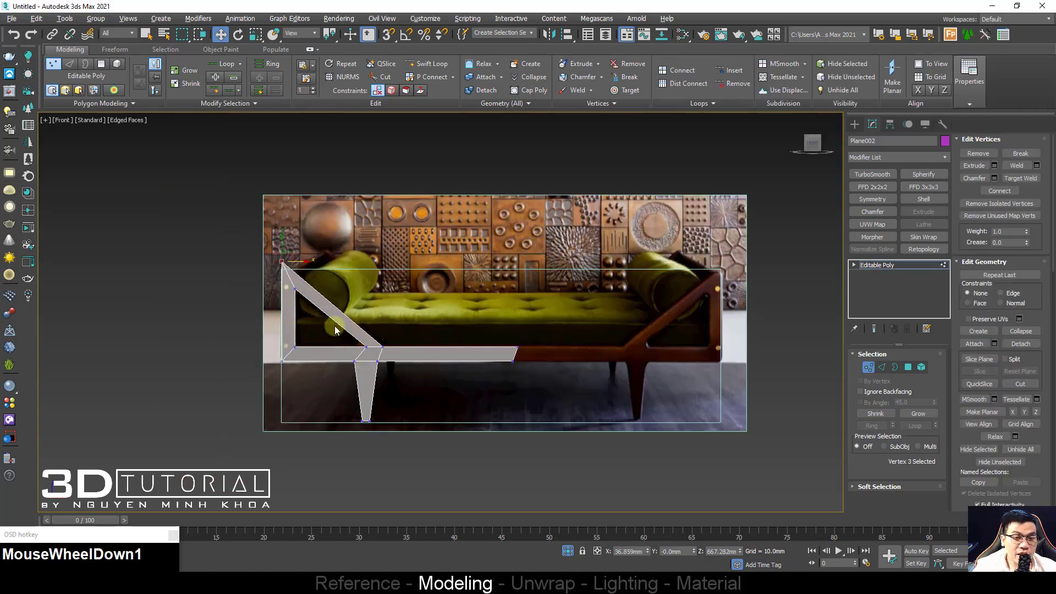
{"action": "key", "text": "1"}
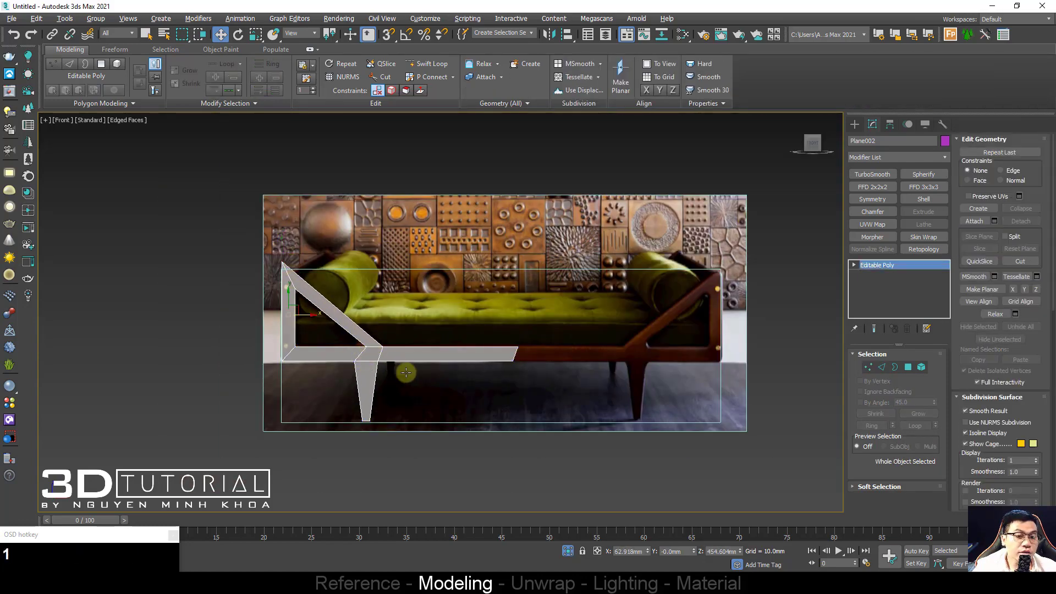
Step: Snap-move the side frame along Y onto the box corner
{"action": "middle_click_drag", "start_coordinate": [401, 380], "coordinate": [348, 352], "text": "alt"}
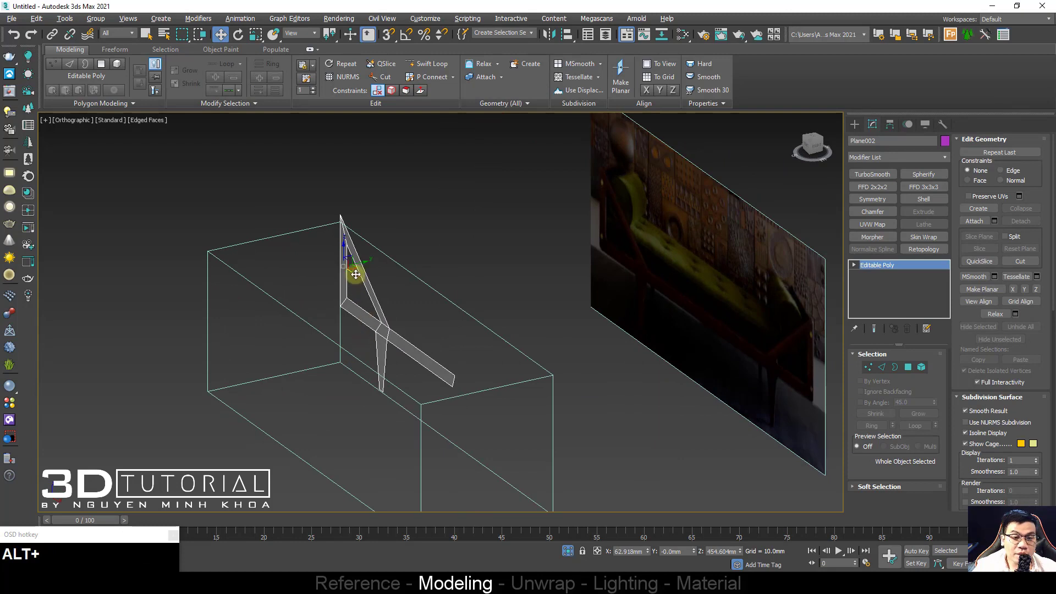
{"action": "key", "text": "s"}
{"action": "left_click_drag", "start_coordinate": [288, 340], "coordinate": [214, 390]}
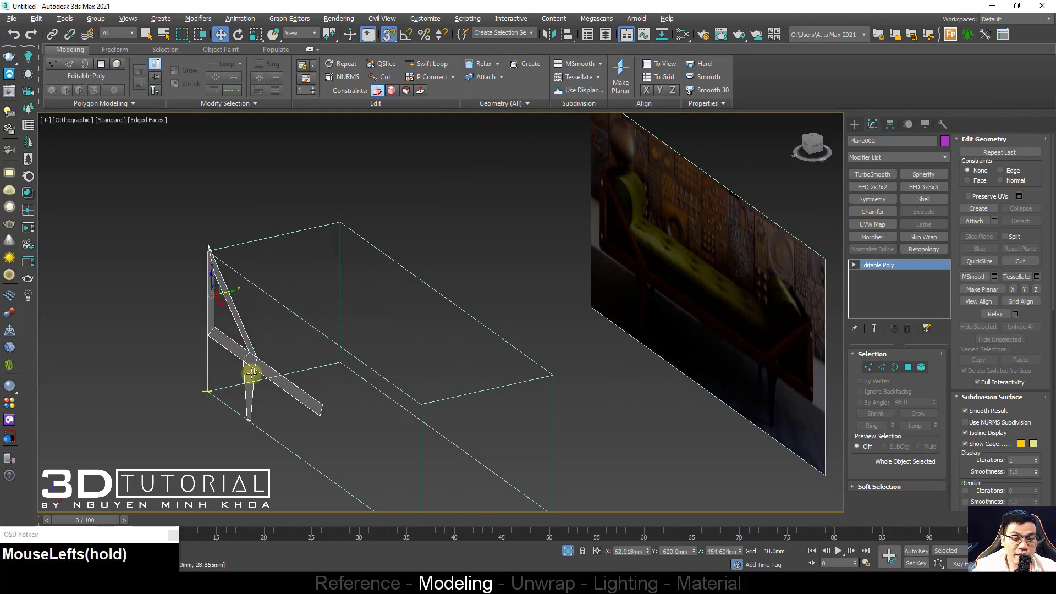
{"action": "key", "text": "s"}
Step: Add a Shell modifier with Outer Amount 0 and Inner Amount 30mm
{"action": "left_click", "coordinate": [923, 199]}
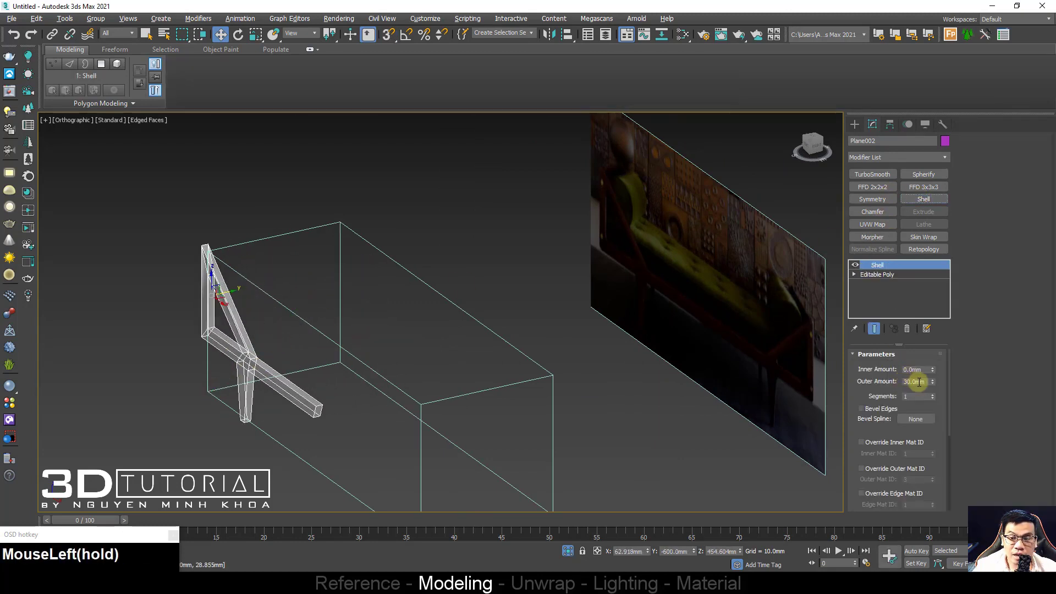
{"action": "middle_click_drag", "start_coordinate": [224, 345], "coordinate": [269, 304]}
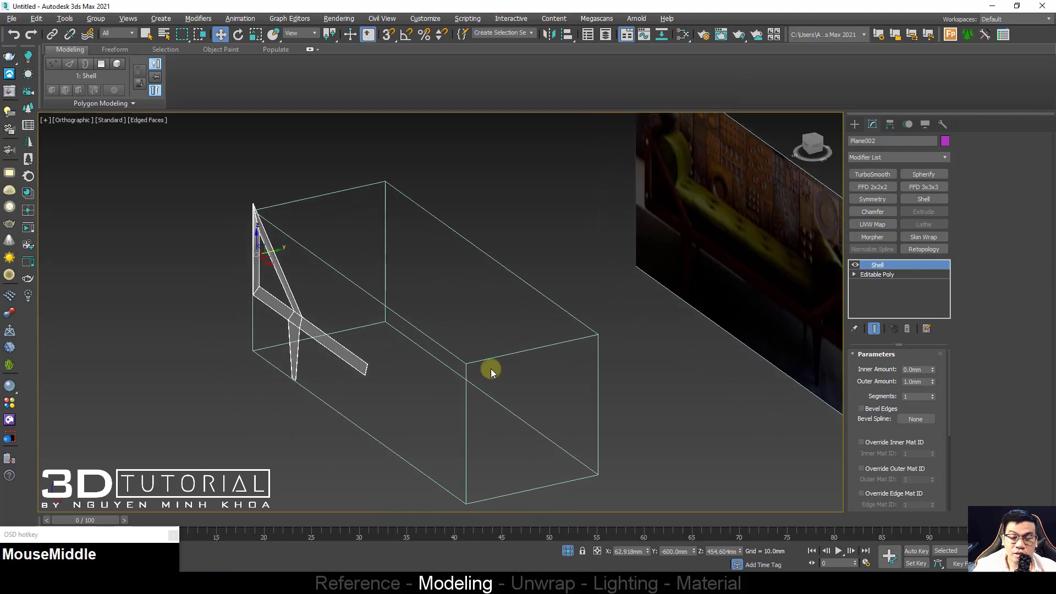
{"action": "right_click", "coordinate": [935, 382]}
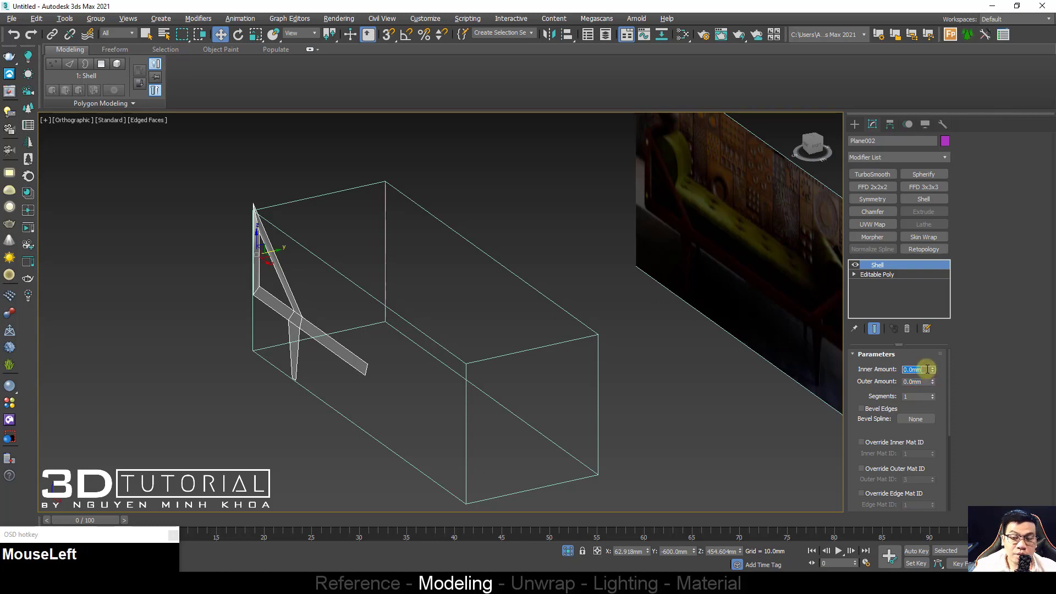
{"action": "type", "text": "30"}
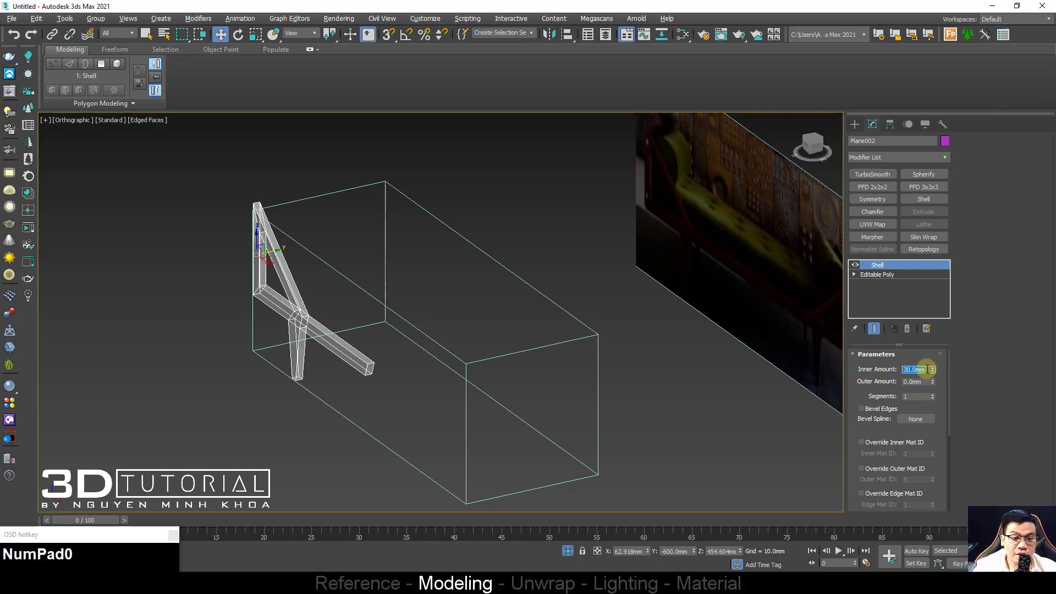
{"action": "middle_click_drag", "start_coordinate": [276, 302], "coordinate": [633, 232], "text": "alt"}
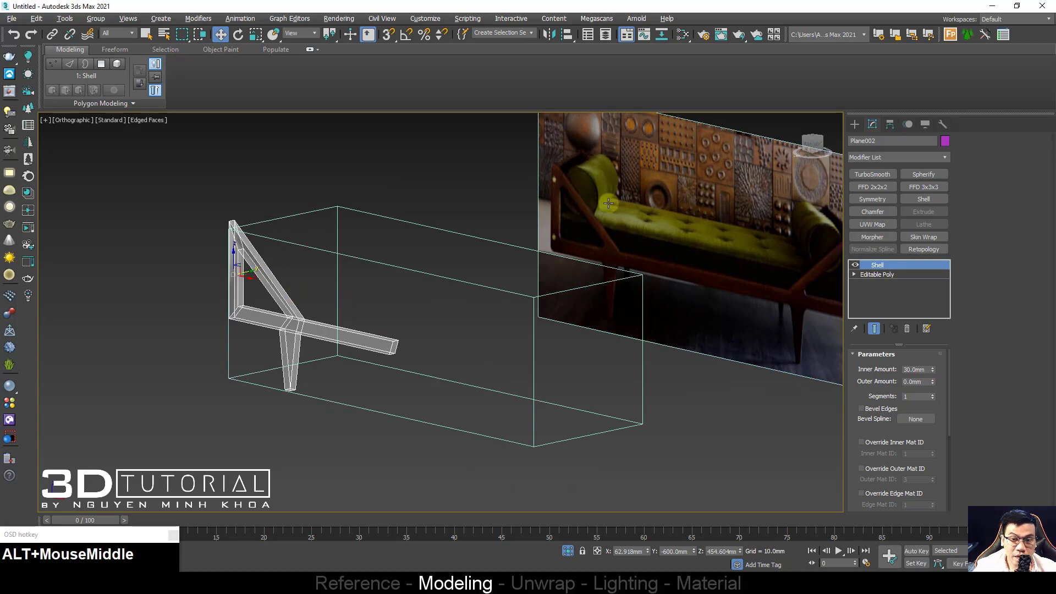
{"action": "scroll", "coordinate": [385, 302], "scroll_direction": "up", "scroll_amount": 2}
{"action": "middle_click_drag", "start_coordinate": [353, 330], "coordinate": [297, 328], "text": "alt"}
{"action": "middle_click_drag", "start_coordinate": [401, 283], "coordinate": [415, 306], "text": "alt"}
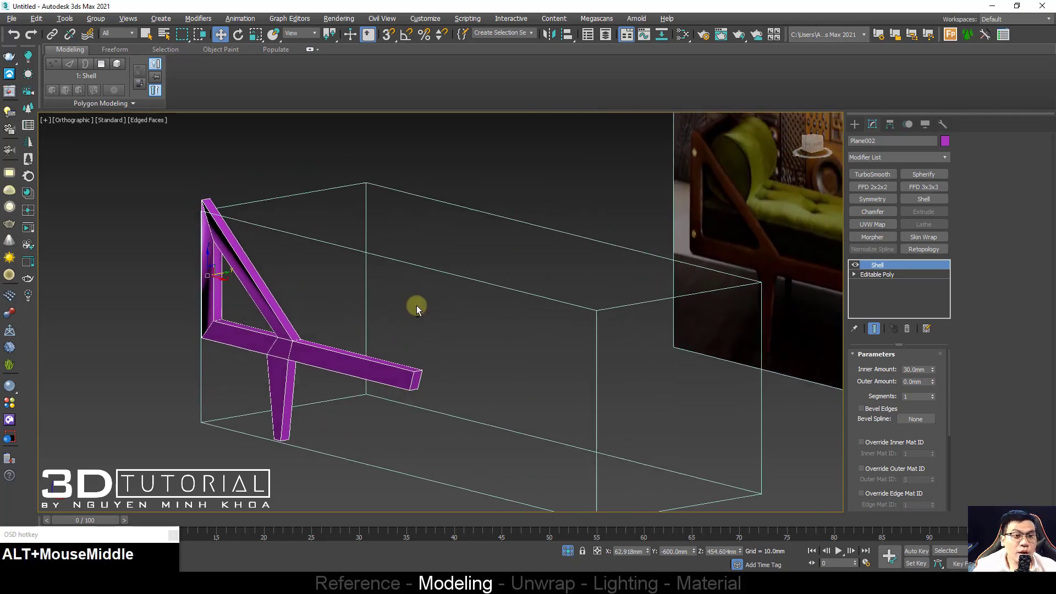
{"action": "middle_click_drag", "start_coordinate": [314, 349], "coordinate": [305, 351], "text": "alt"}
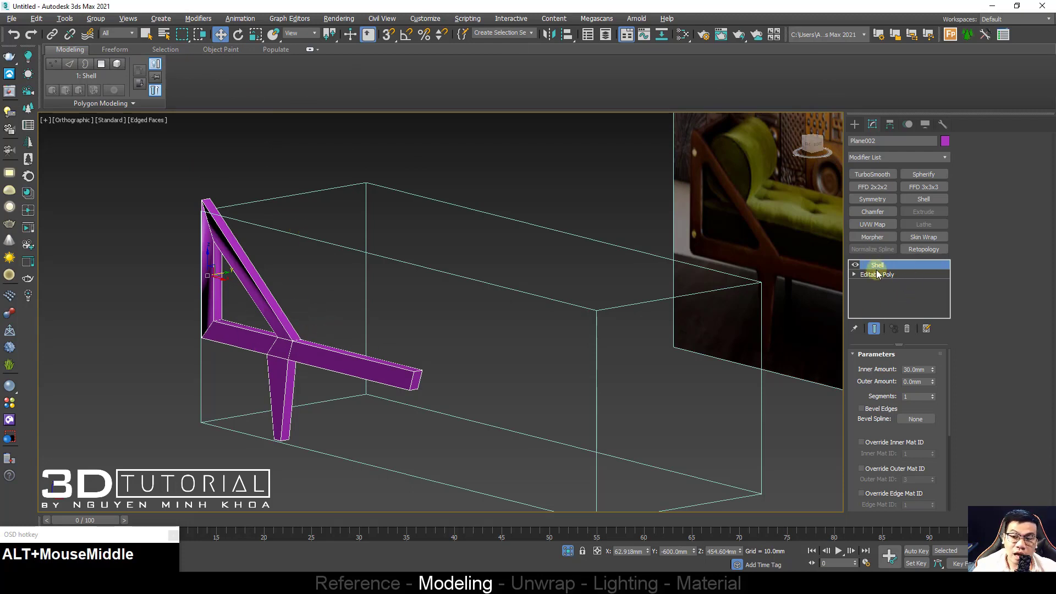
Step: Convert the shelled frame to an Editable Poly via the right-click menu
{"action": "right_click", "coordinate": [264, 313]}
{"action": "mouse_move", "coordinate": [363, 470]}
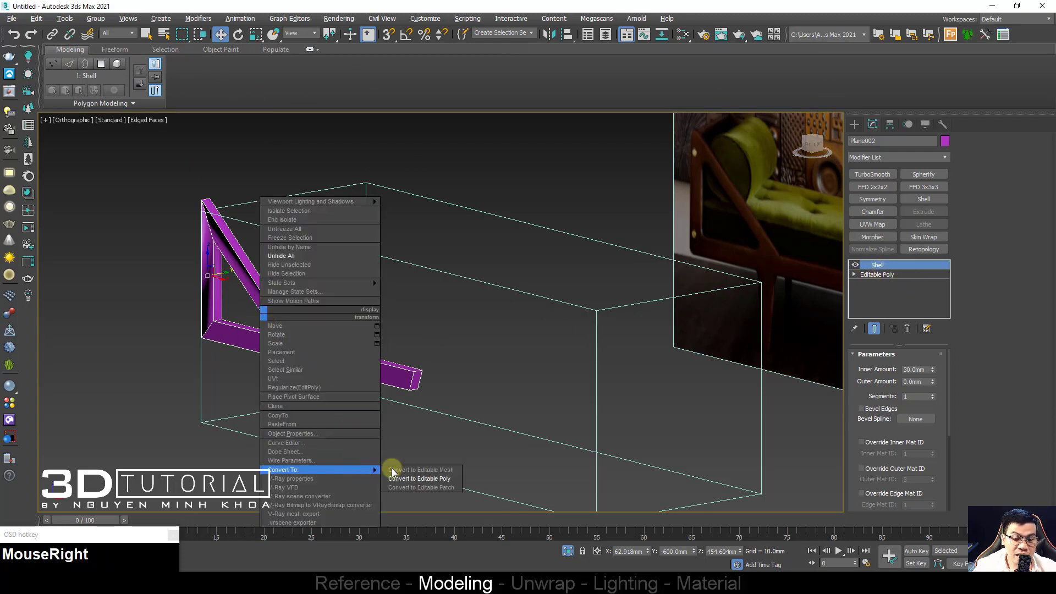
{"action": "left_click", "coordinate": [421, 479]}
{"action": "middle_click_drag", "start_coordinate": [274, 346], "coordinate": [290, 351]}
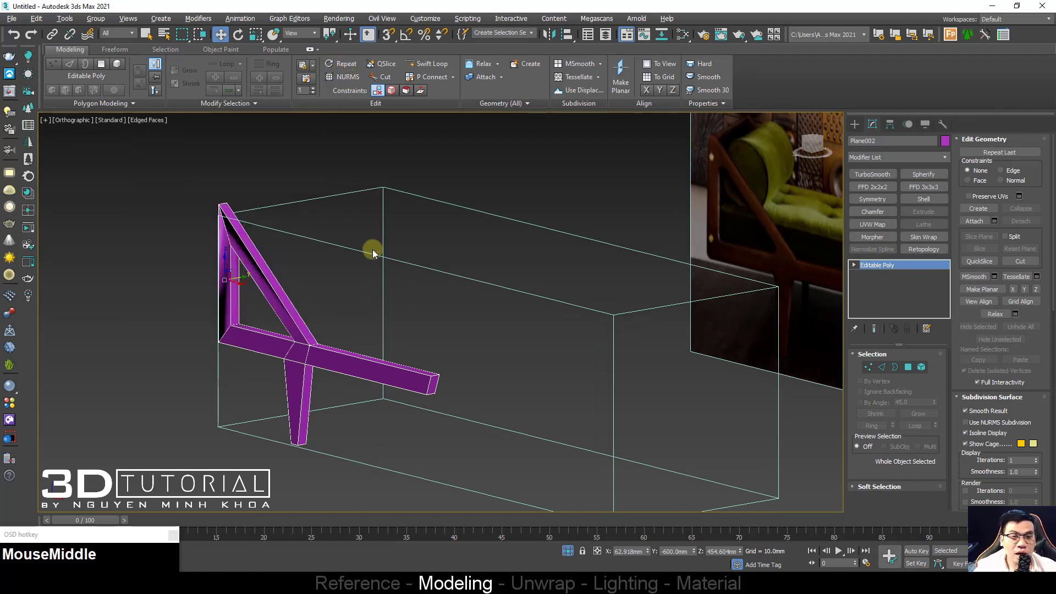
{"action": "middle_click_drag", "start_coordinate": [330, 264], "coordinate": [349, 244]}
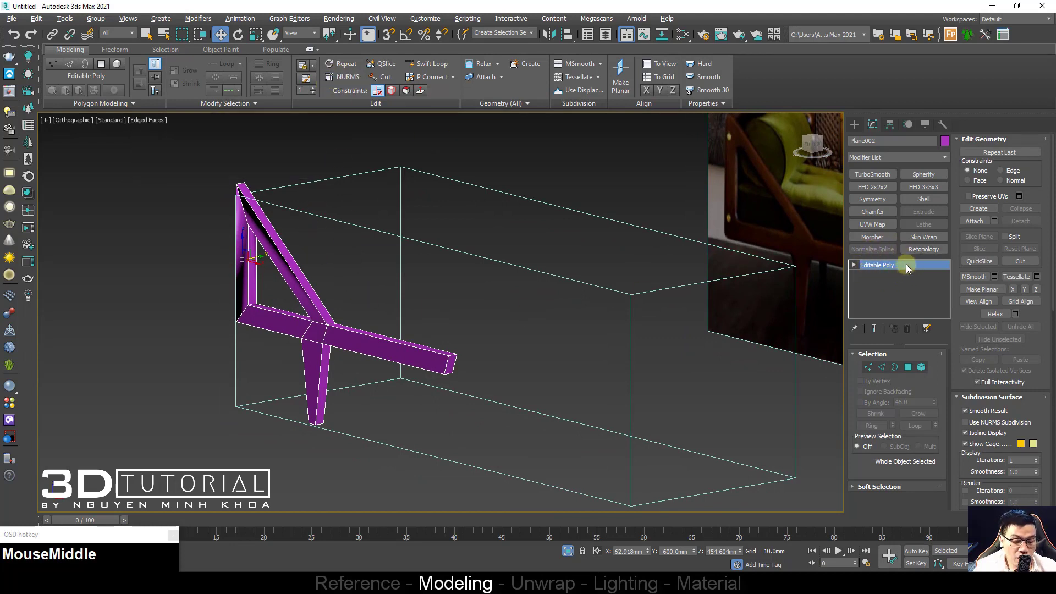
Step: Add an Edit Poly modifier with Ctrl+G, delete it from the stack, and convert to Editable Poly again
{"action": "key", "text": "ctrl+g"}
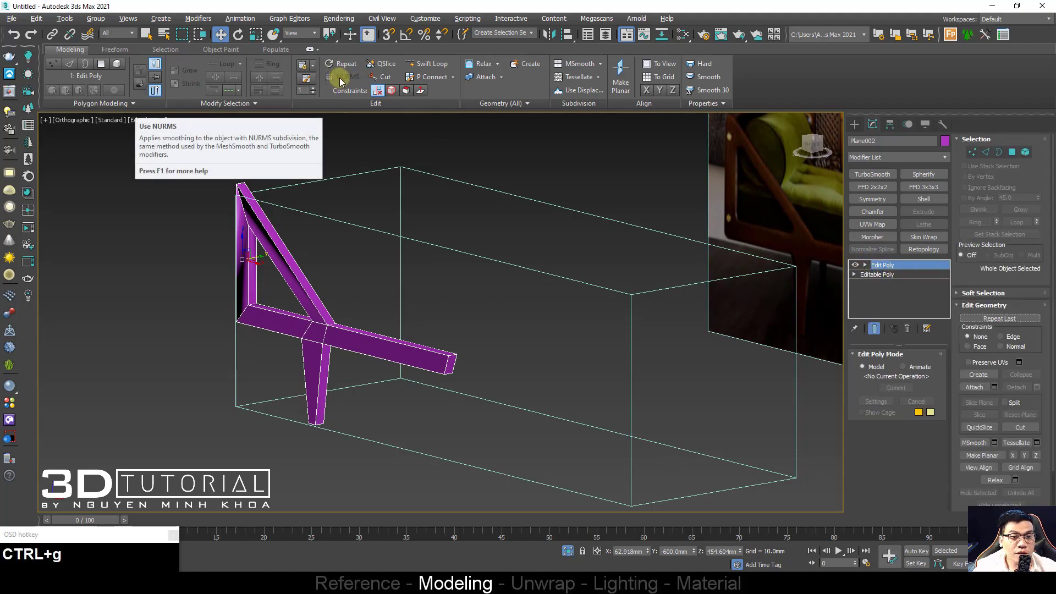
{"action": "right_click", "coordinate": [877, 265]}
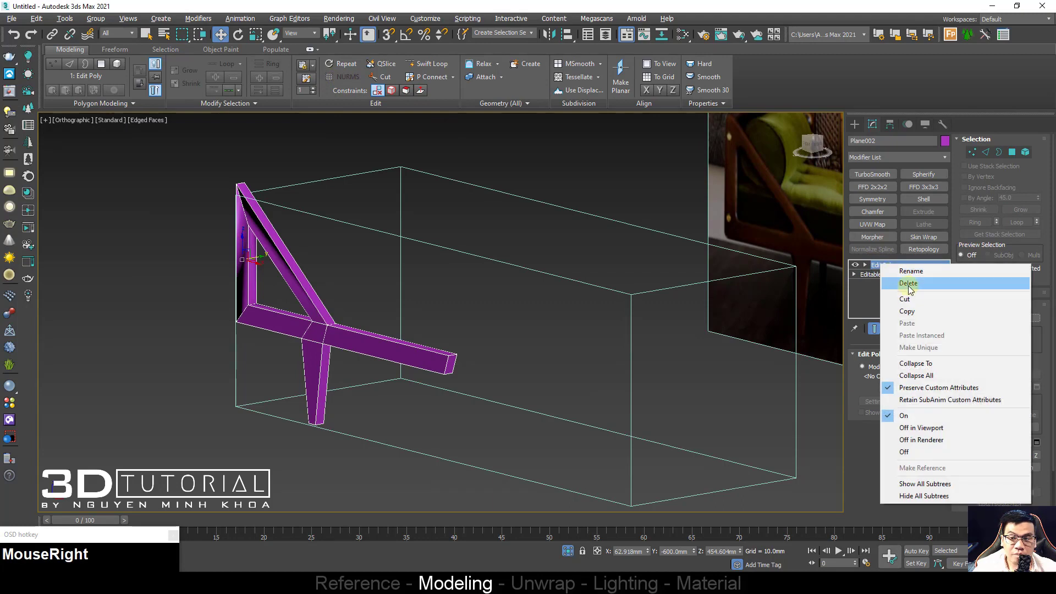
{"action": "left_click", "coordinate": [897, 278]}
{"action": "right_click", "coordinate": [299, 262]}
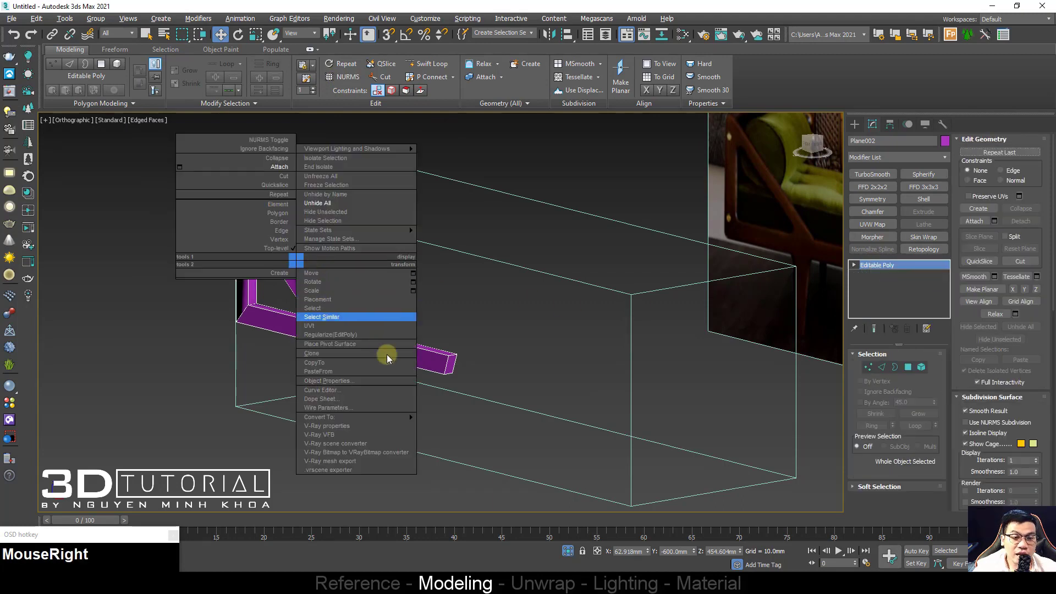
{"action": "left_click", "coordinate": [448, 427]}
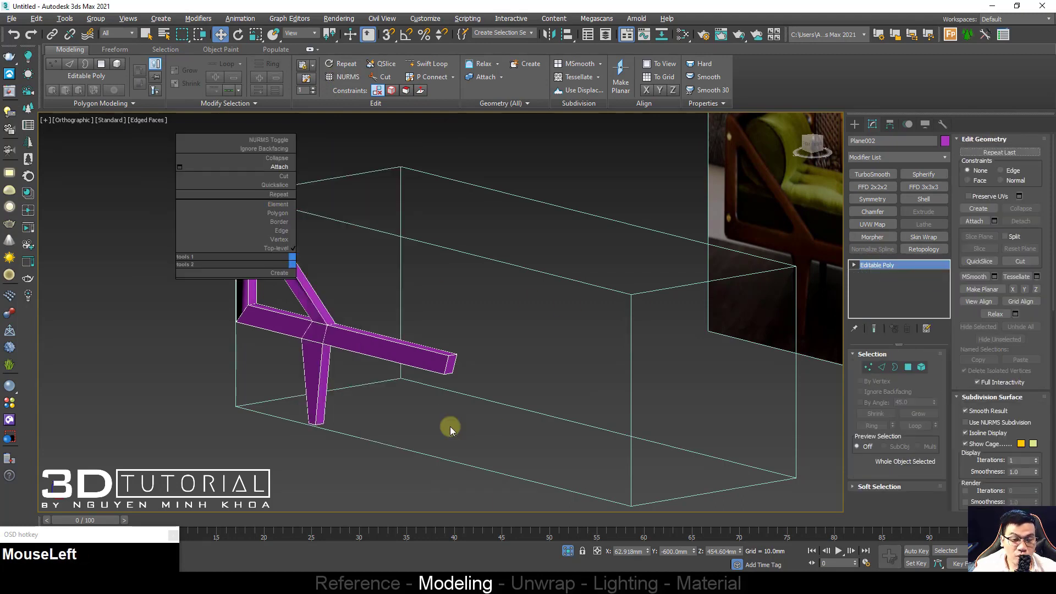
Step: Turn on NURMS subdivision smoothing with 3 iterations and frame the Front view
{"action": "left_click", "coordinate": [349, 77]}
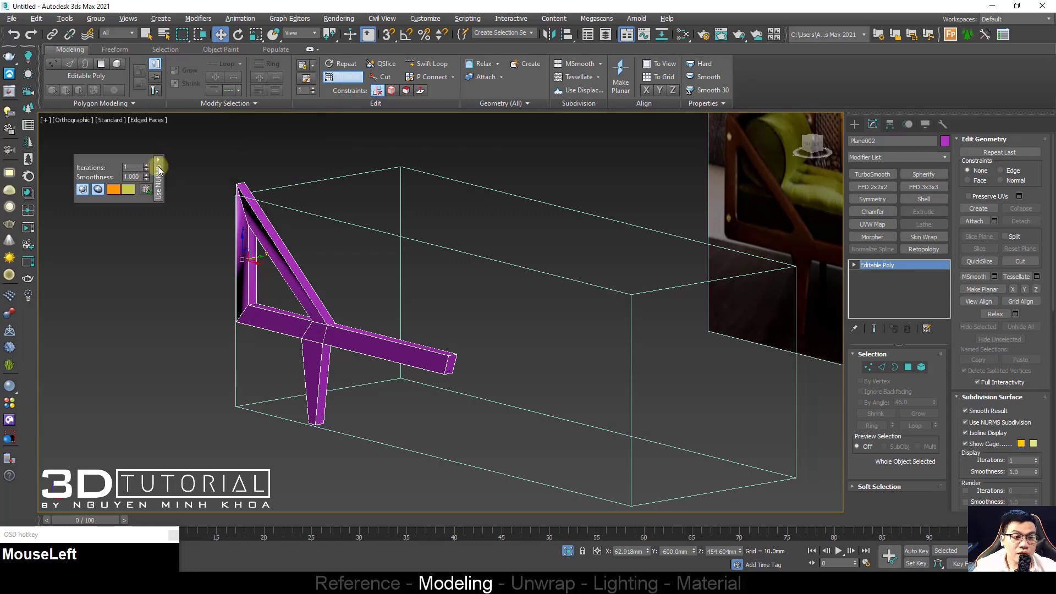
{"action": "left_click", "coordinate": [309, 282]}
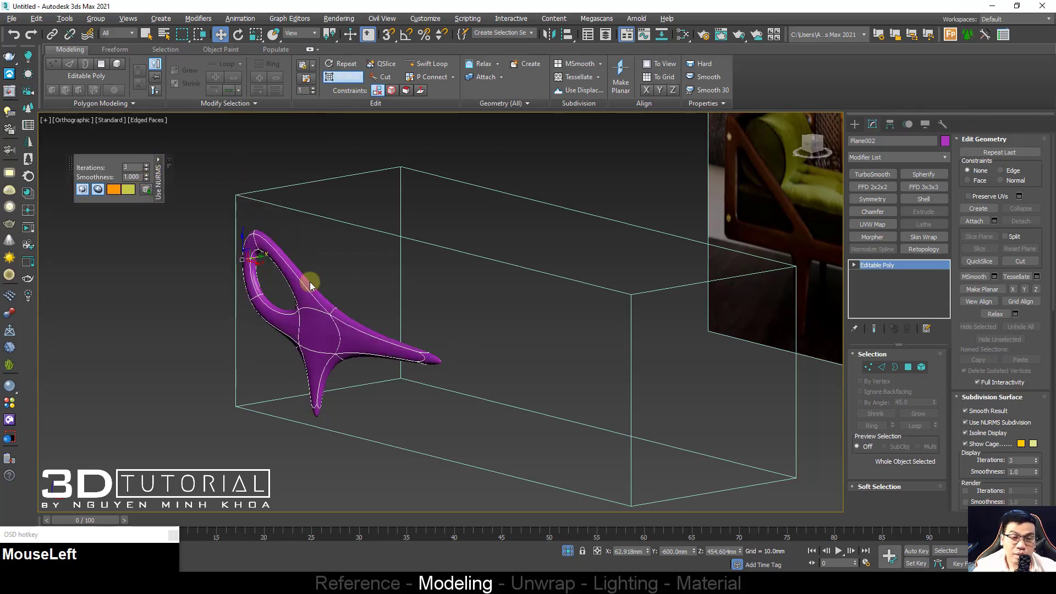
{"action": "middle_click_drag", "start_coordinate": [309, 282], "coordinate": [318, 270], "text": "alt"}
{"action": "key", "text": "f"}
{"action": "key", "text": "z"}
{"action": "middle_click_drag", "start_coordinate": [634, 352], "coordinate": [582, 396]}
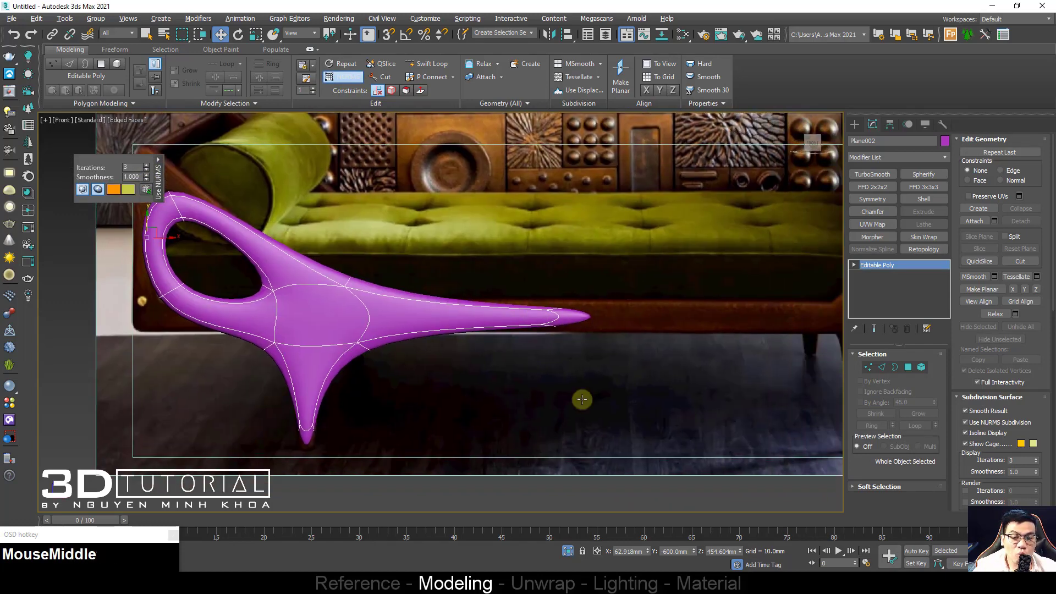
{"action": "scroll", "coordinate": [568, 341], "scroll_direction": "down", "scroll_amount": 3}
Step: Delete the polygon capping the rail's tip, return to object level, and activate Swift Loop
{"action": "key", "text": "4"}
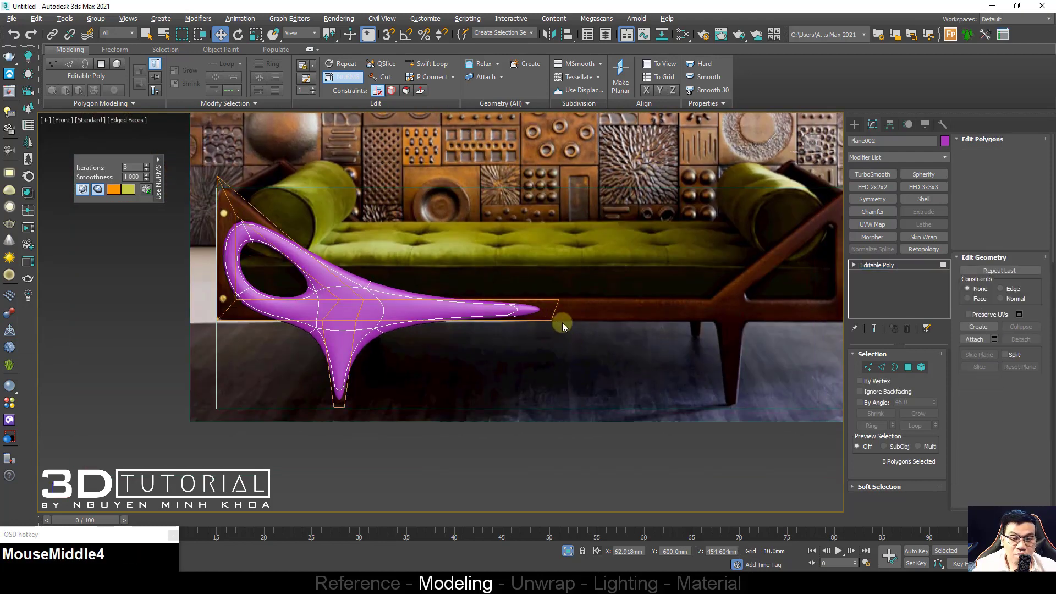
{"action": "middle_click_drag", "start_coordinate": [560, 306], "coordinate": [497, 327]}
{"action": "scroll", "coordinate": [497, 328], "scroll_direction": "up", "scroll_amount": 5}
{"action": "left_click", "coordinate": [490, 329]}
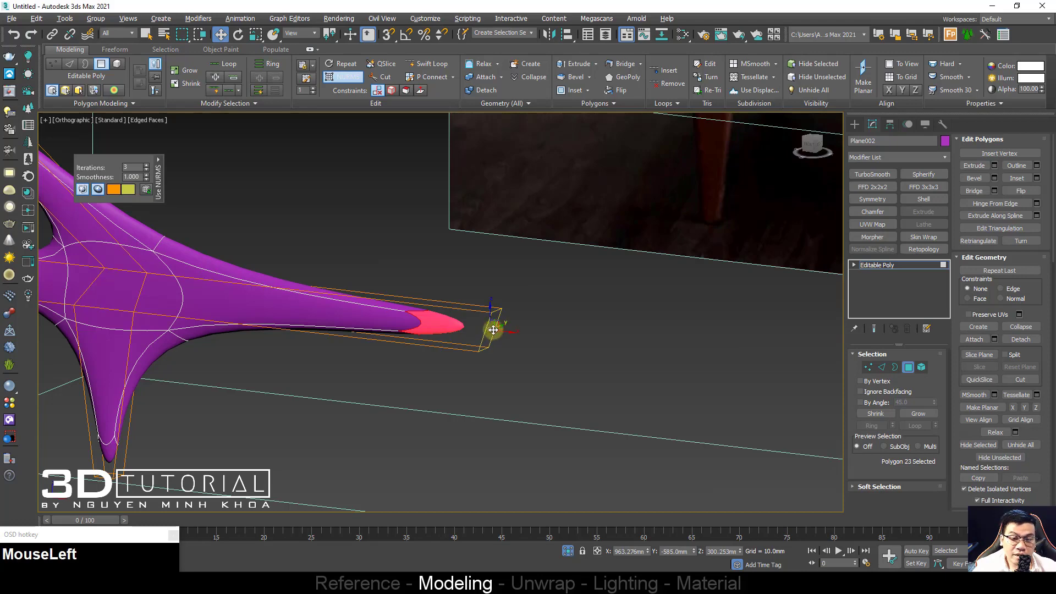
{"action": "key", "text": "Delete"}
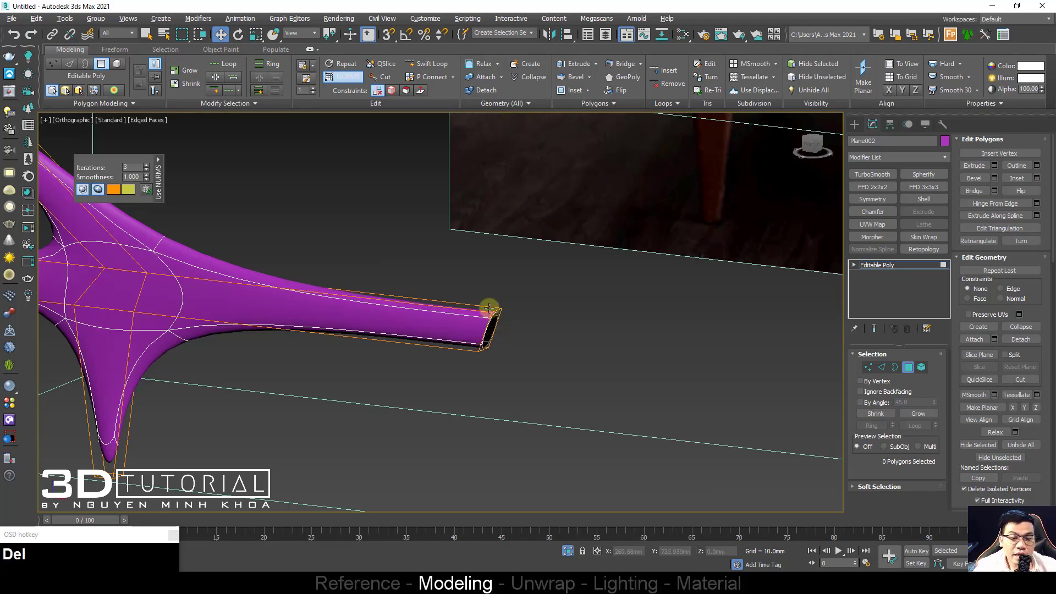
{"action": "scroll", "coordinate": [473, 313], "scroll_direction": "down", "scroll_amount": 2}
{"action": "key", "text": "f"}
{"action": "key", "text": "z"}
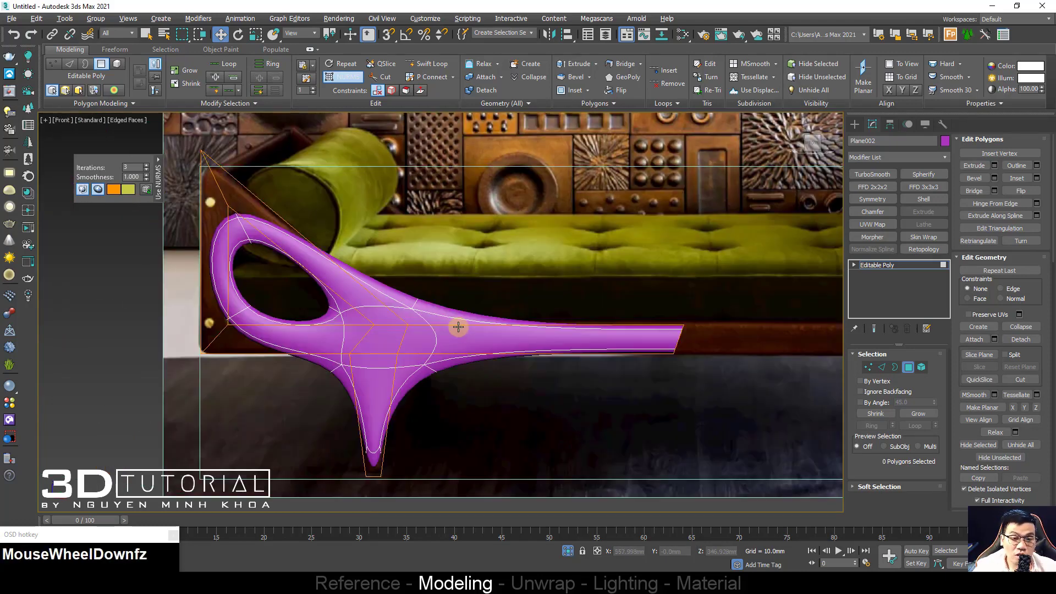
{"action": "key", "text": "1"}
{"action": "middle_click_drag", "start_coordinate": [438, 332], "coordinate": [437, 299]}
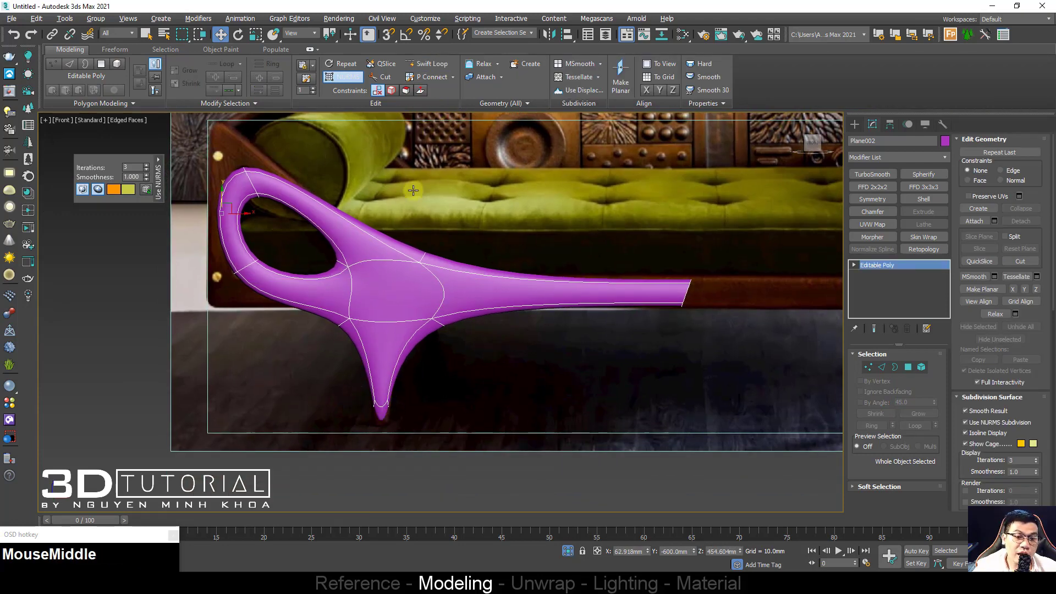
{"action": "scroll", "coordinate": [356, 280], "scroll_direction": "down", "scroll_amount": 2}
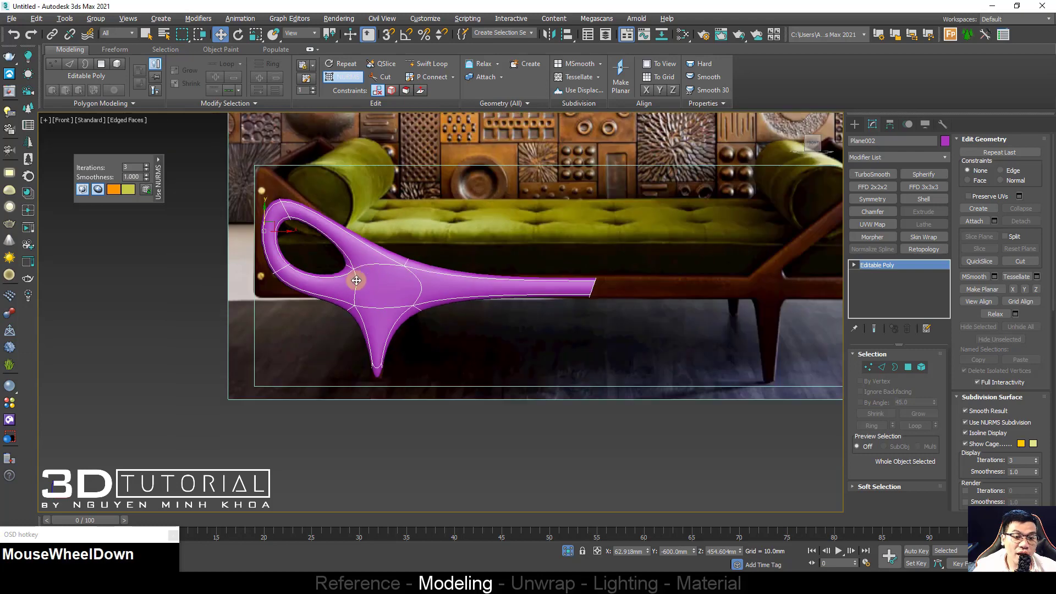
{"action": "left_click", "coordinate": [432, 63]}
Step: Insert two Swift Loop edge loops near the leg's bottom so it ends flat
{"action": "left_click", "coordinate": [772, 381]}
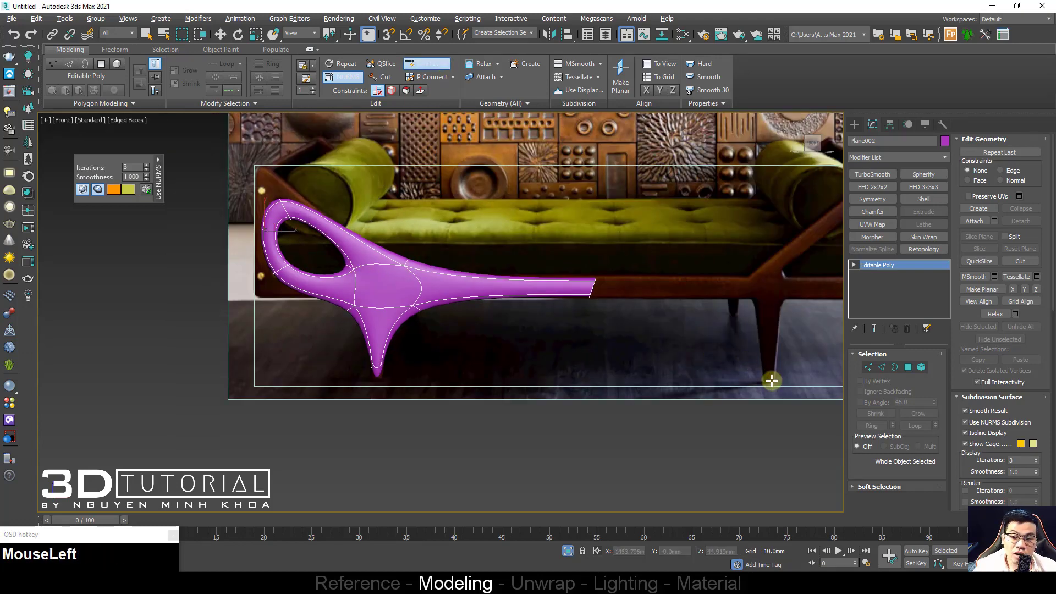
{"action": "middle_click_drag", "start_coordinate": [380, 380], "coordinate": [388, 358]}
{"action": "scroll", "coordinate": [389, 358], "scroll_direction": "up", "scroll_amount": 4}
{"action": "key", "text": "1"}
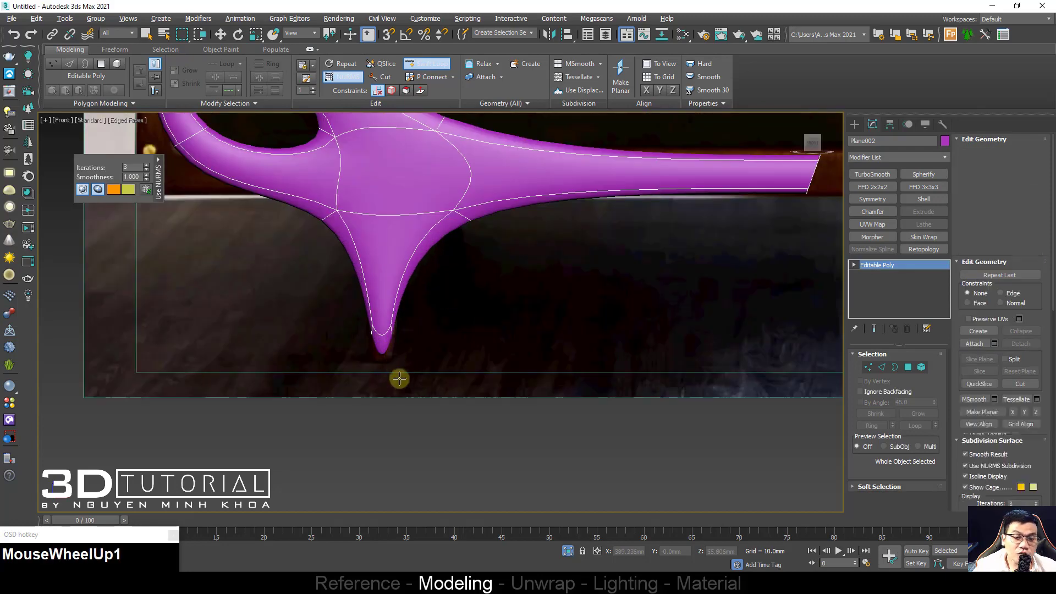
{"action": "scroll", "coordinate": [392, 366], "scroll_direction": "up", "scroll_amount": 5}
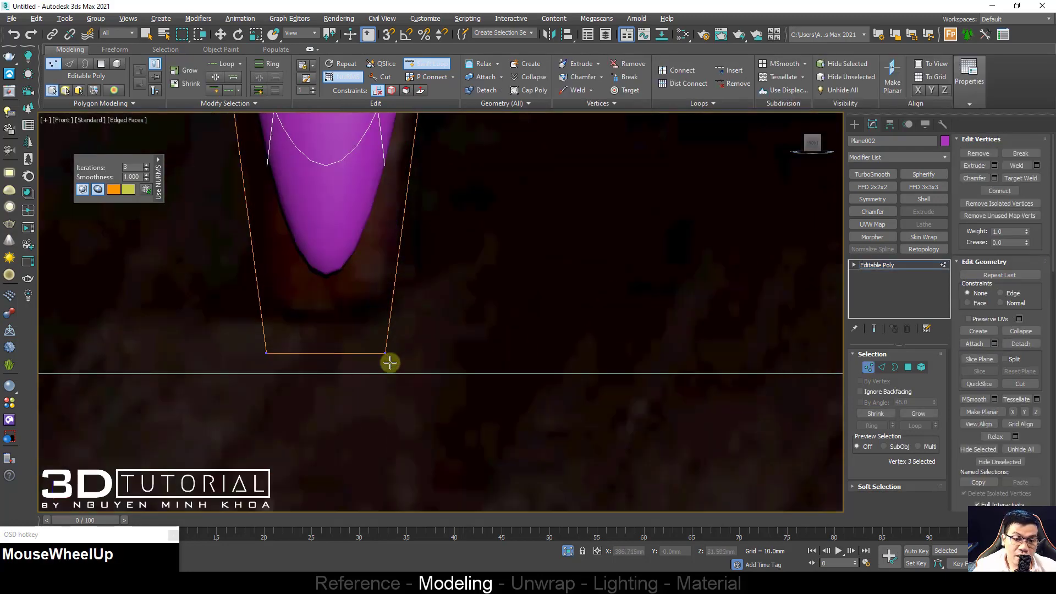
{"action": "left_click", "coordinate": [385, 348]}
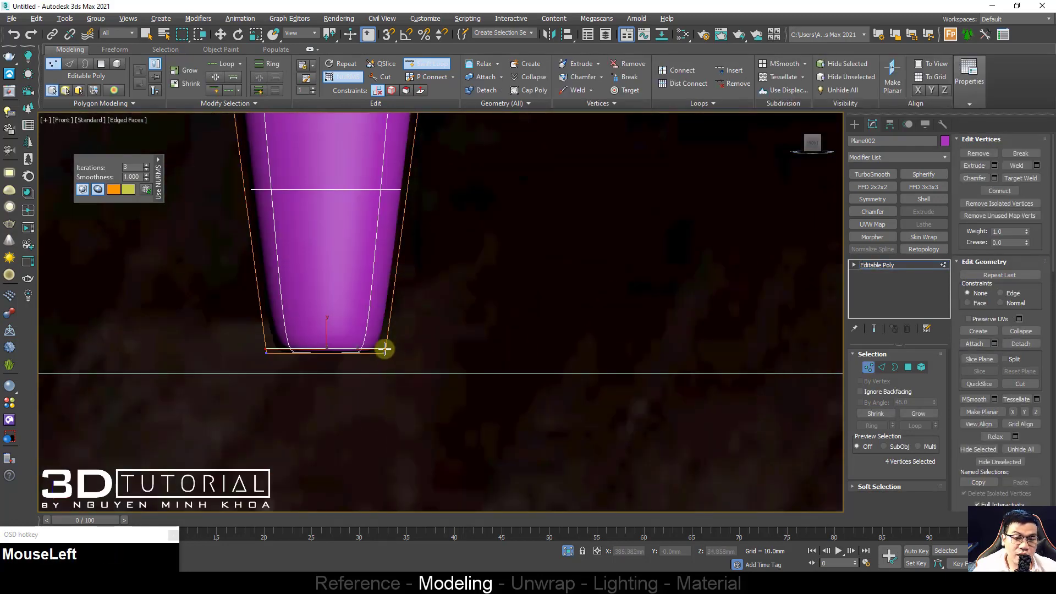
{"action": "left_click", "coordinate": [387, 308]}
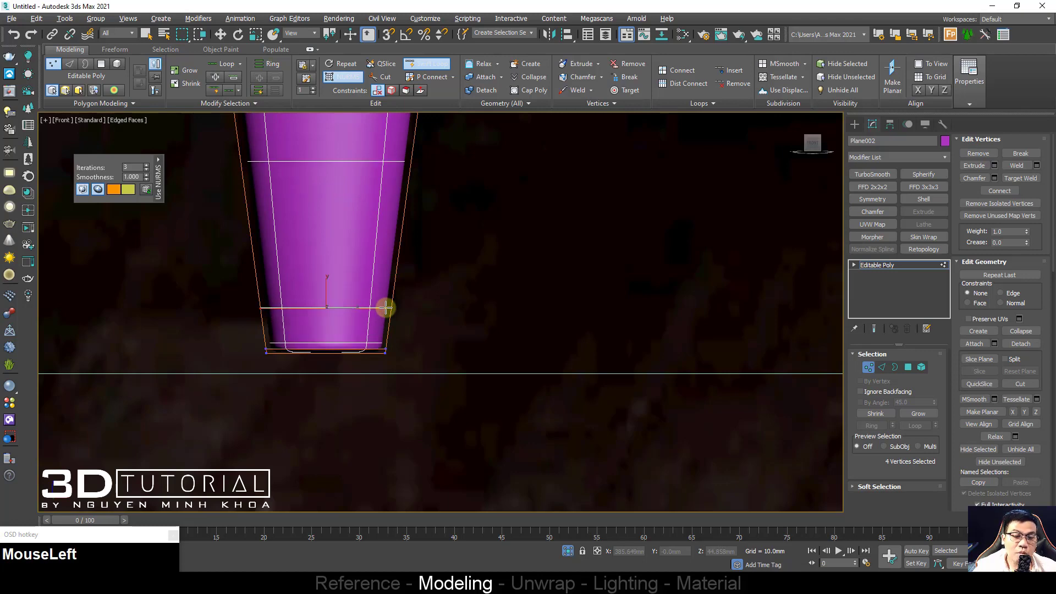
{"action": "right_click", "coordinate": [386, 308]}
{"action": "scroll", "coordinate": [337, 226], "scroll_direction": "down", "scroll_amount": 4}
{"action": "key", "text": "1"}
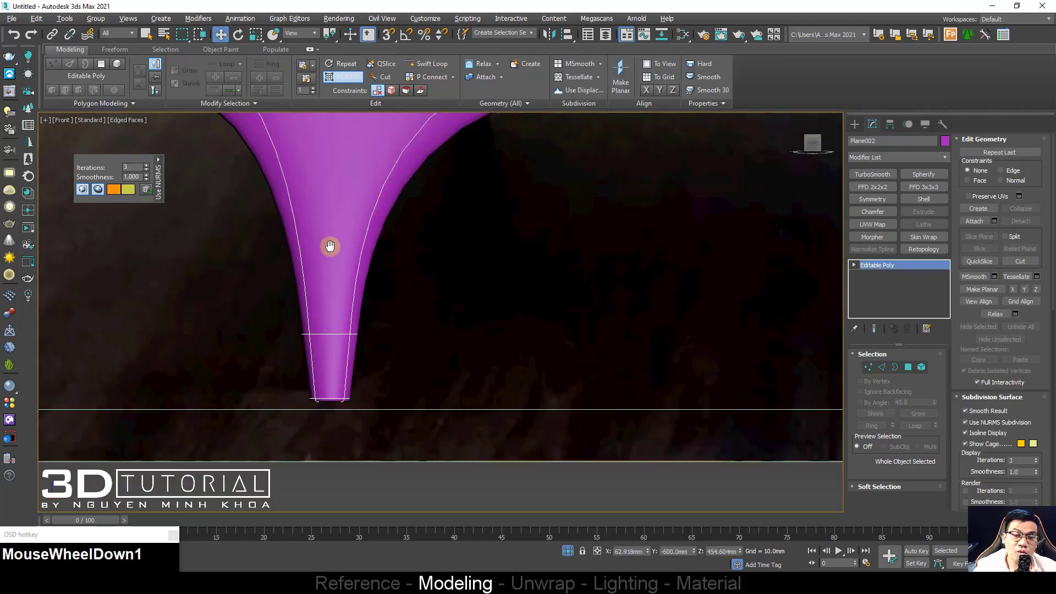
{"action": "scroll", "coordinate": [330, 246], "scroll_direction": "down", "scroll_amount": 2}
{"action": "middle_click_drag", "start_coordinate": [348, 309], "coordinate": [363, 278]}
{"action": "key", "text": "1"}
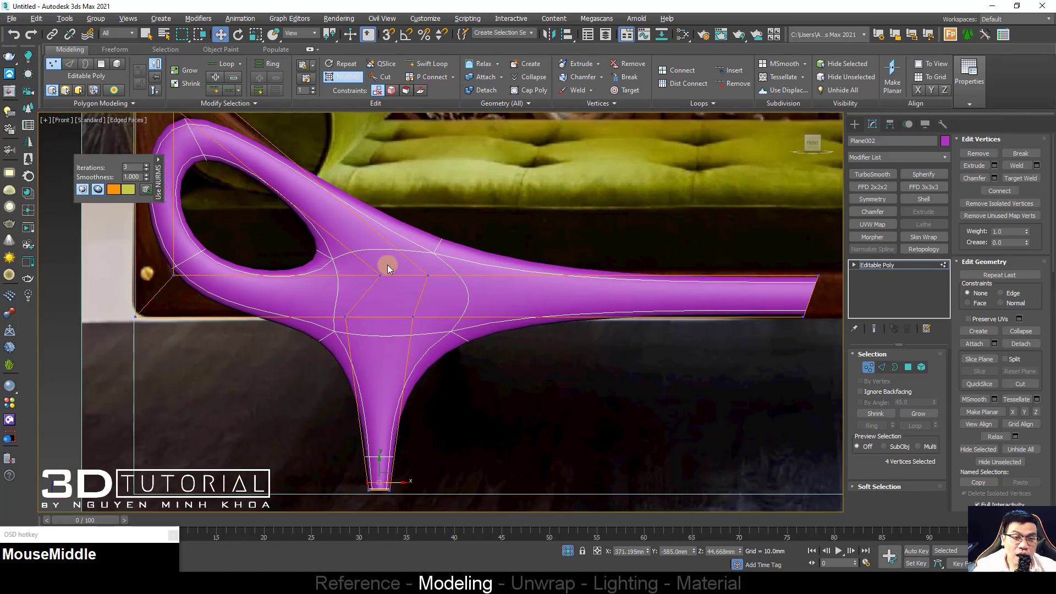
Step: Swift Loop edge loops across the leg's top, the arm's lower and inner edges, the arm-bar junction and the bar
{"action": "left_click", "coordinate": [428, 64]}
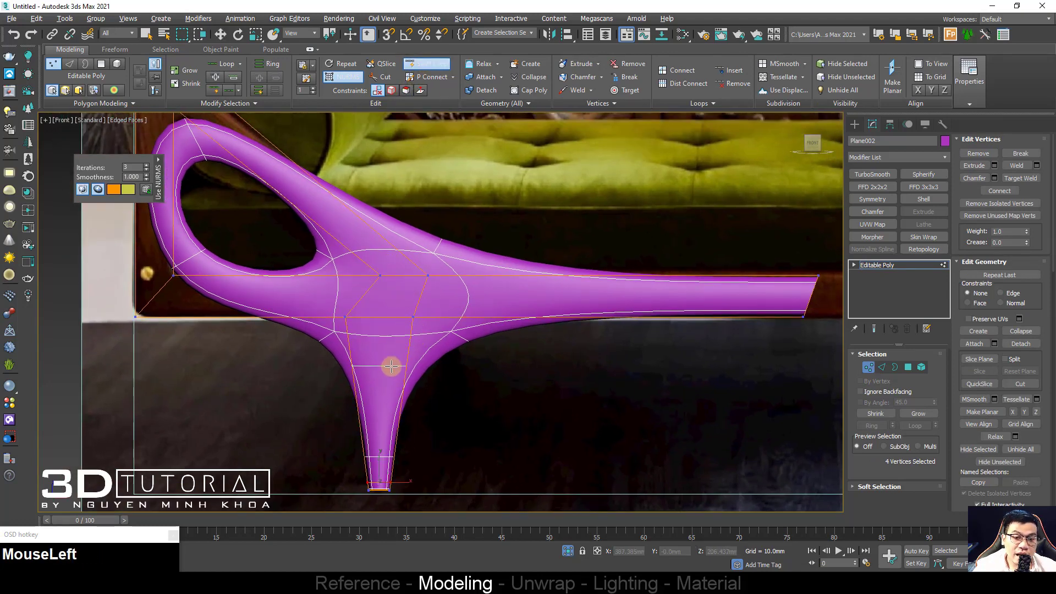
{"action": "left_click", "coordinate": [400, 348]}
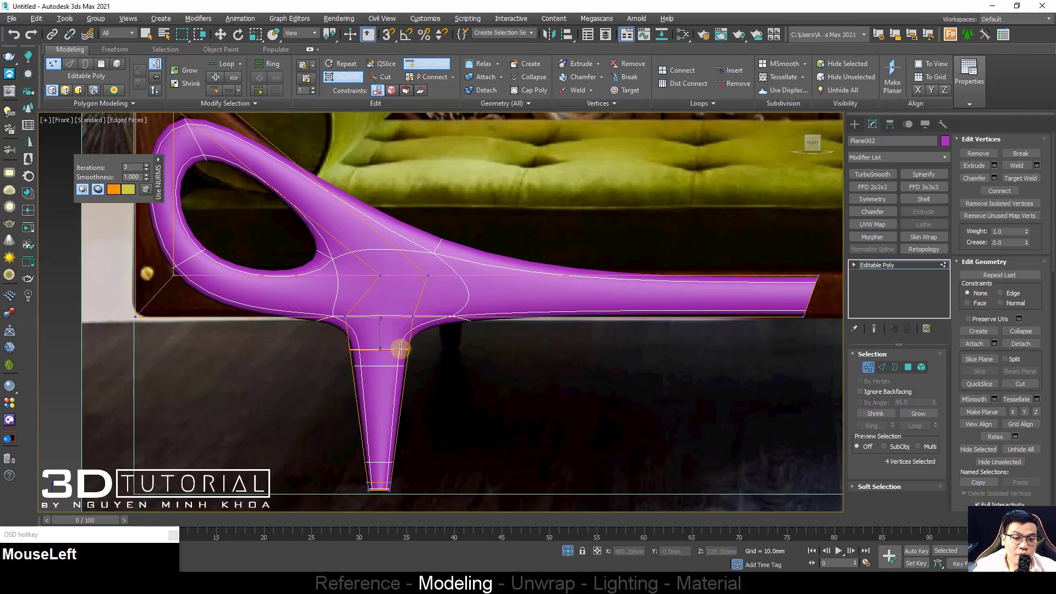
{"action": "left_click", "coordinate": [317, 310]}
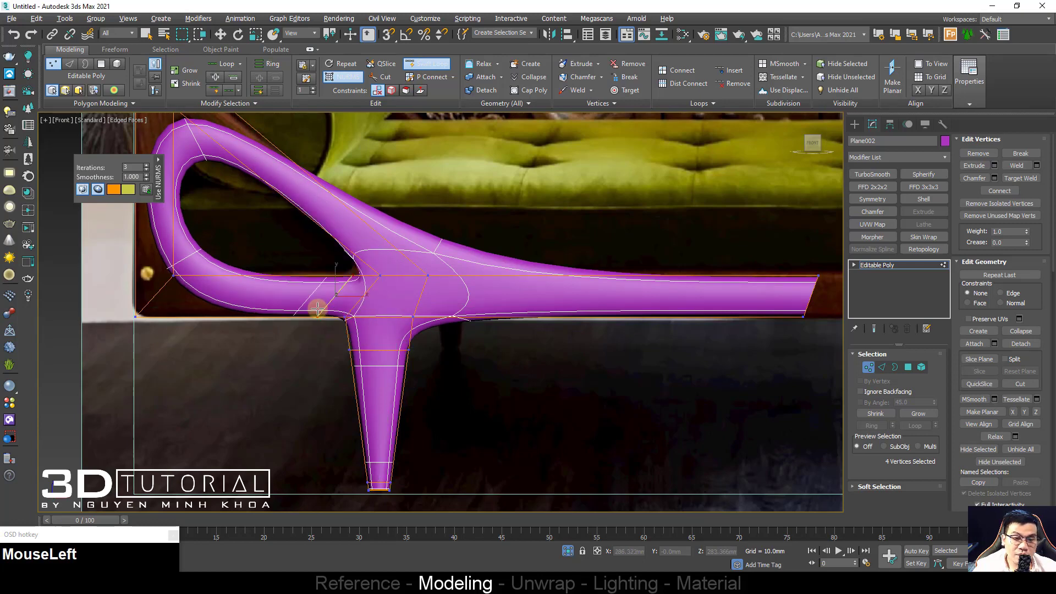
{"action": "left_click", "coordinate": [370, 256]}
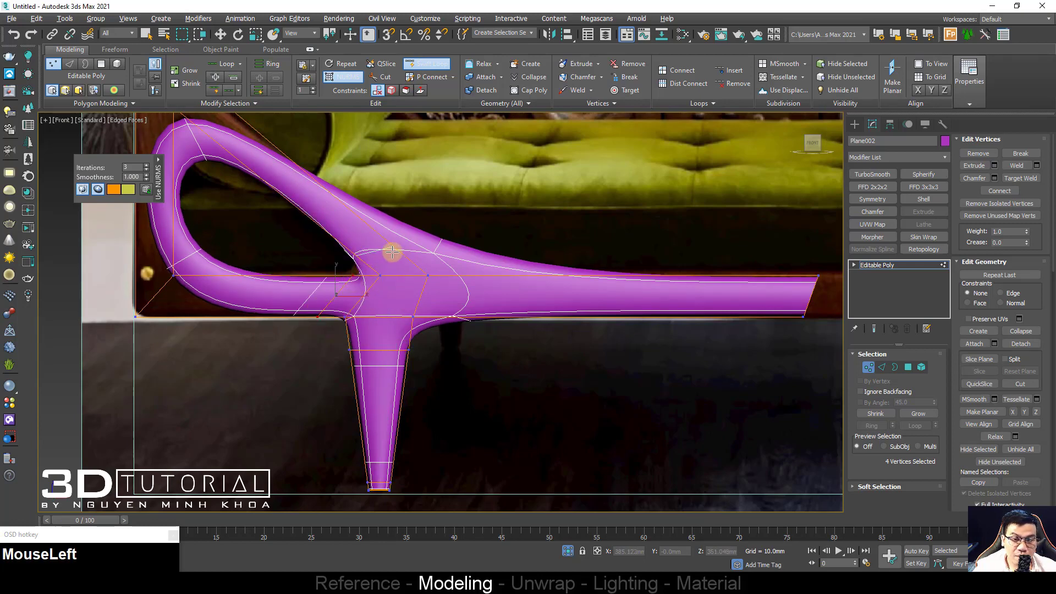
{"action": "left_click", "coordinate": [395, 252]}
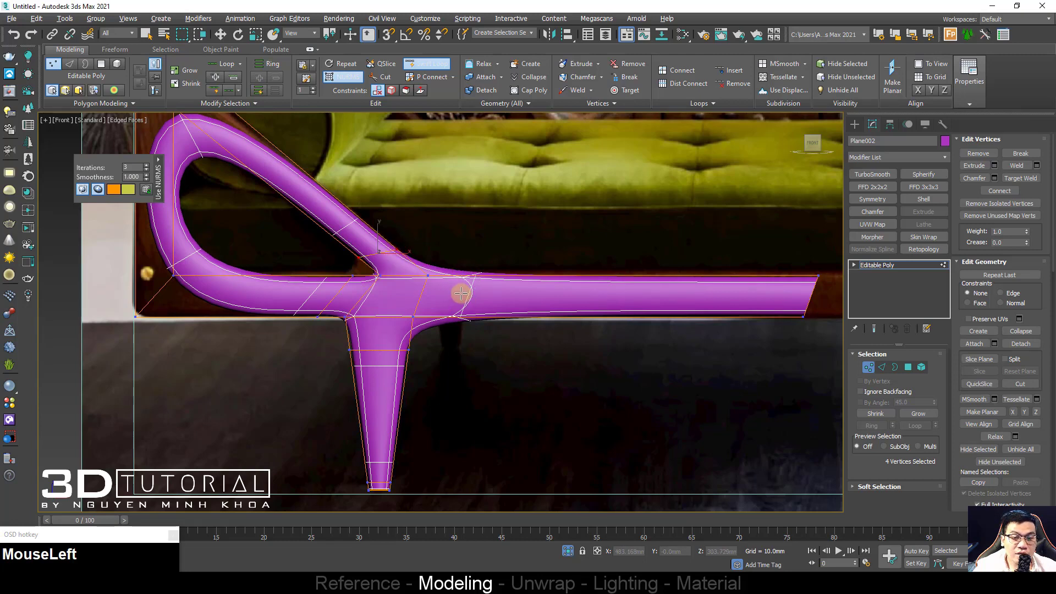
{"action": "mouse_move", "coordinate": [459, 293]}
{"action": "left_mouse_down"}
{"action": "mouse_move", "coordinate": [474, 282]}
{"action": "mouse_move", "coordinate": [460, 302]}
{"action": "left_mouse_up"}
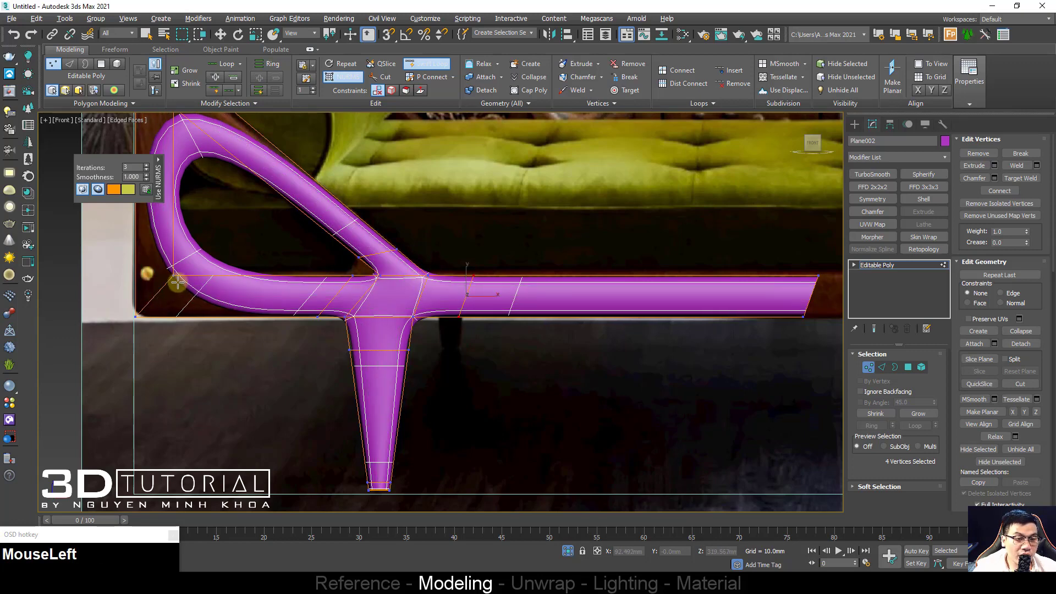
Step: Tighten the arm's lower-left corner and its top corner with supporting edge loops
{"action": "middle_click_drag", "start_coordinate": [178, 281], "coordinate": [379, 349]}
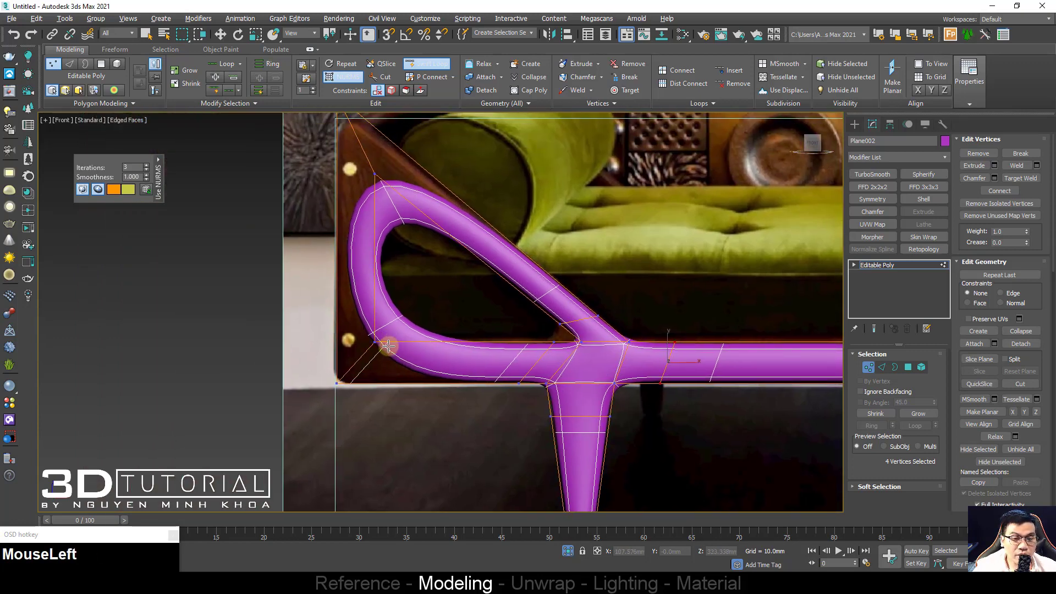
{"action": "left_click_drag", "start_coordinate": [388, 345], "coordinate": [369, 332]}
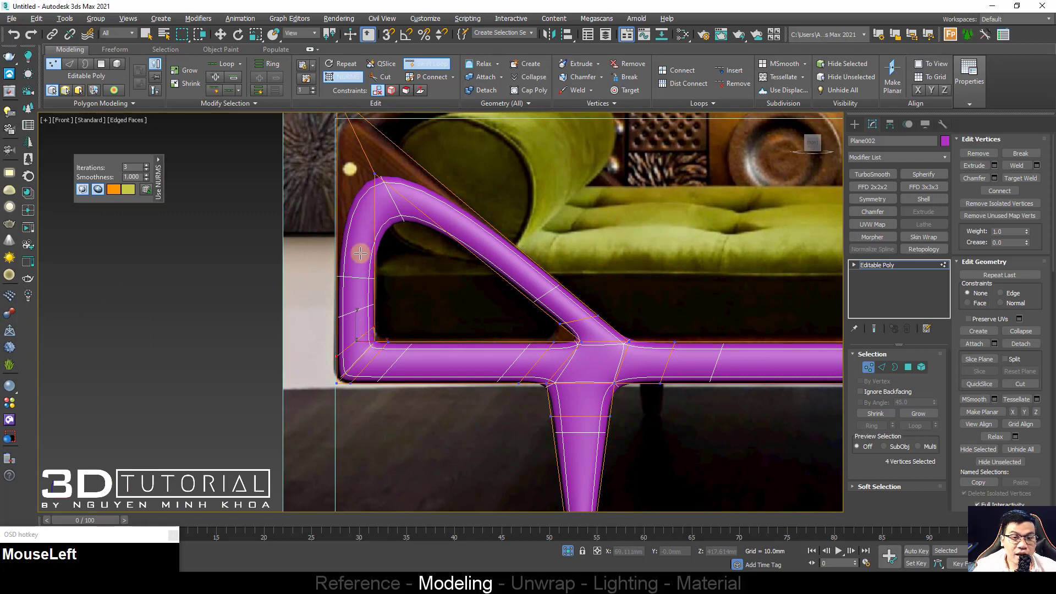
{"action": "middle_click_drag", "start_coordinate": [358, 250], "coordinate": [356, 309]}
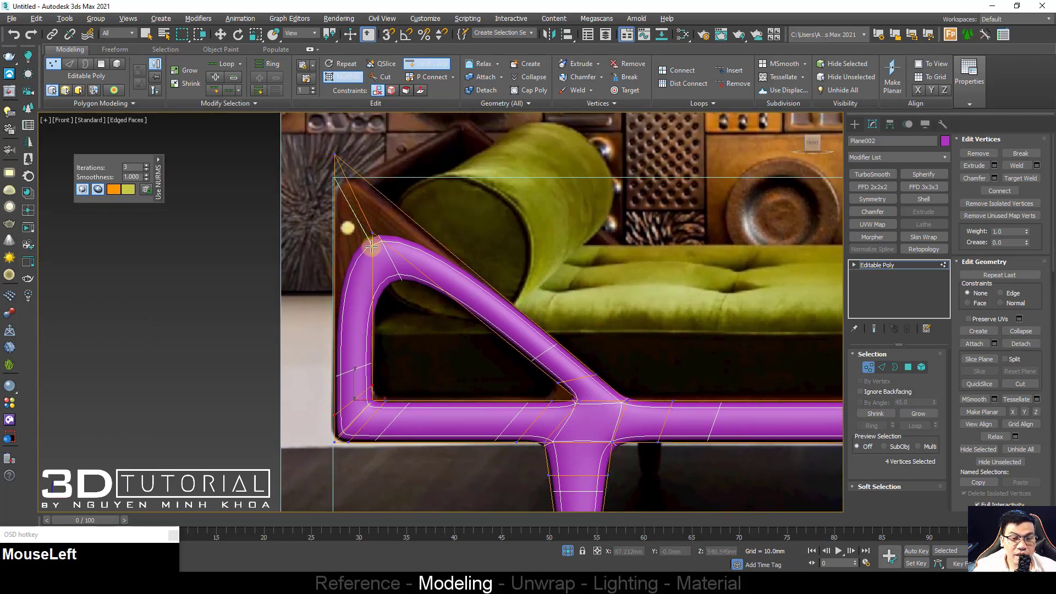
{"action": "left_click_drag", "start_coordinate": [372, 247], "coordinate": [380, 242]}
{"action": "left_click", "coordinate": [390, 239]}
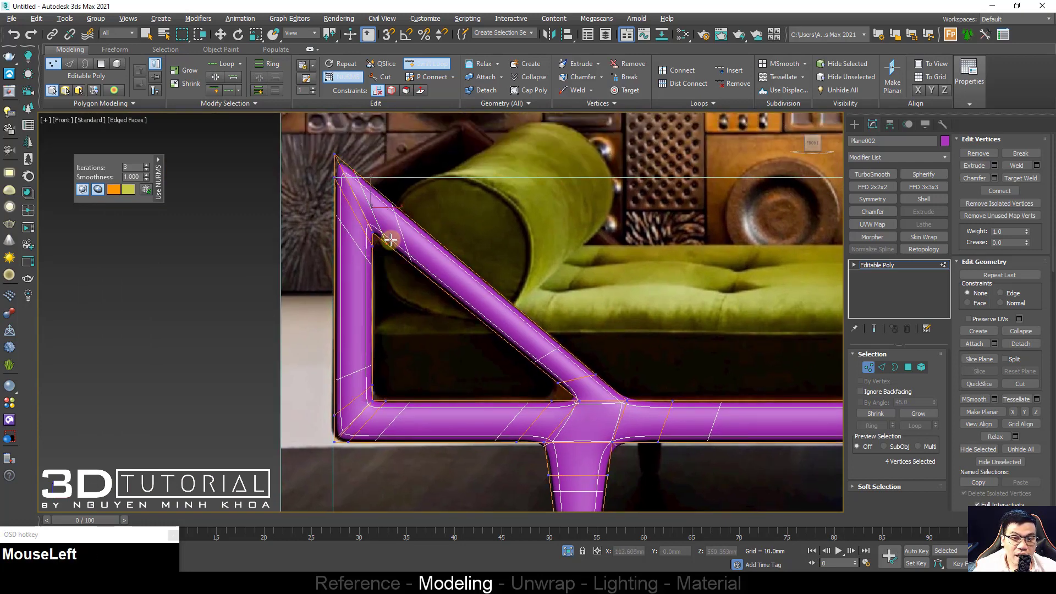
{"action": "middle_click_drag", "start_coordinate": [412, 314], "coordinate": [388, 333]}
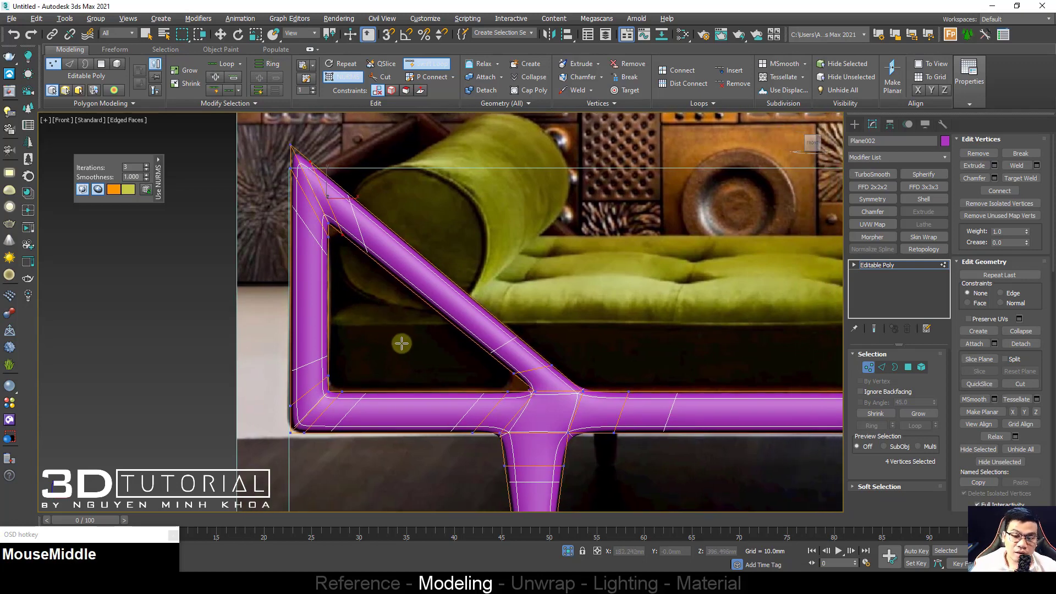
Step: Run a lengthwise loop along the whole tube, then add a loop across the diagonal arm
{"action": "left_click", "coordinate": [483, 412]}
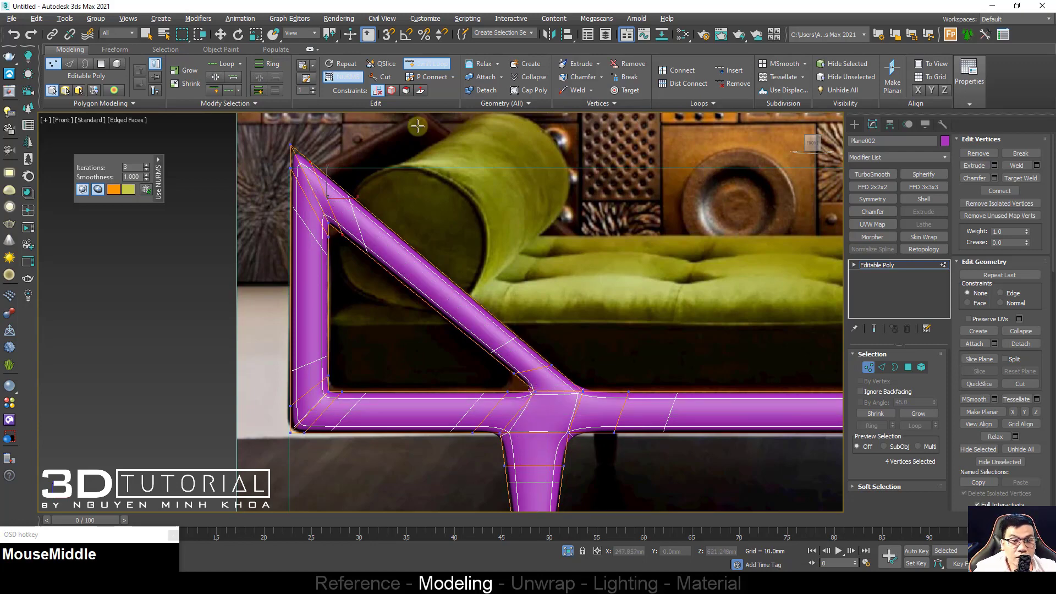
{"action": "left_click", "coordinate": [432, 66]}
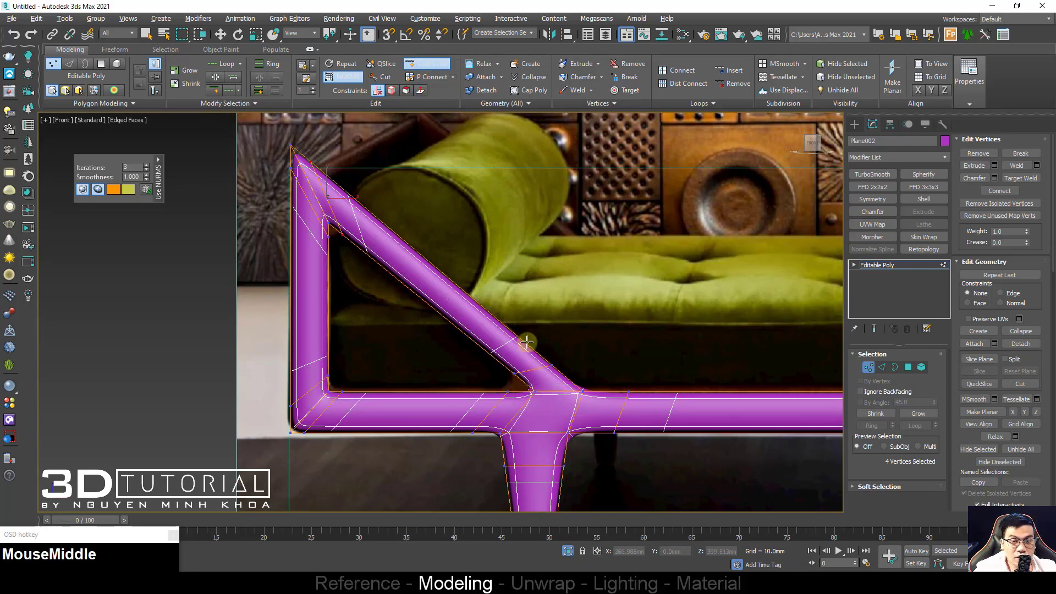
{"action": "left_click", "coordinate": [533, 369], "text": "ctrl"}
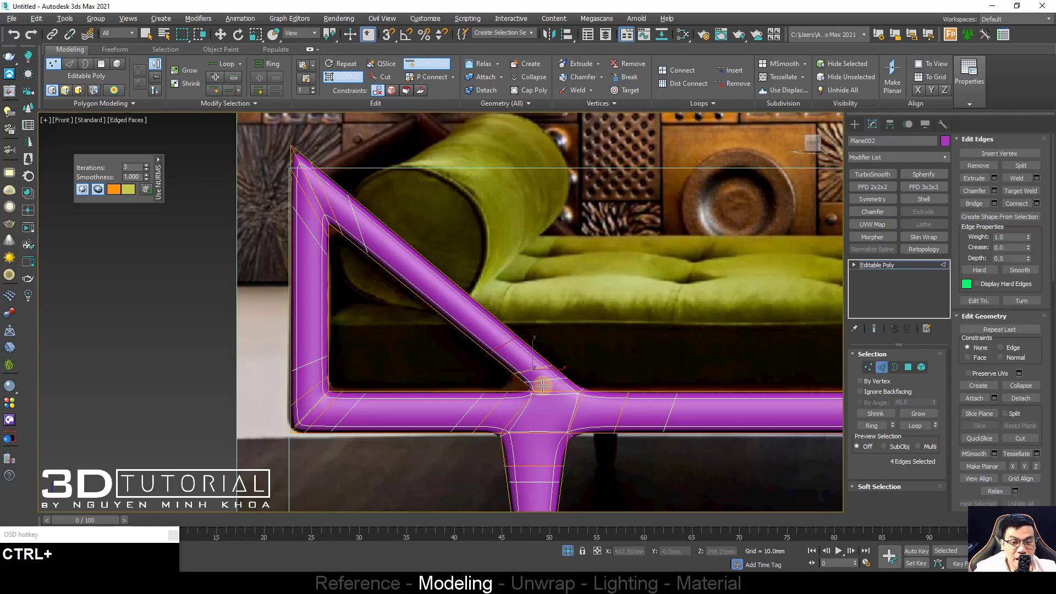
Step: Zoom in on the diagonal-to-bar junction and add edge loops on the bar on both sides of it
{"action": "middle_click_drag", "start_coordinate": [542, 378], "coordinate": [488, 370]}
{"action": "scroll", "coordinate": [368, 315], "scroll_direction": "up", "scroll_amount": 2}
{"action": "scroll", "coordinate": [368, 315], "scroll_direction": "up", "scroll_amount": 2}
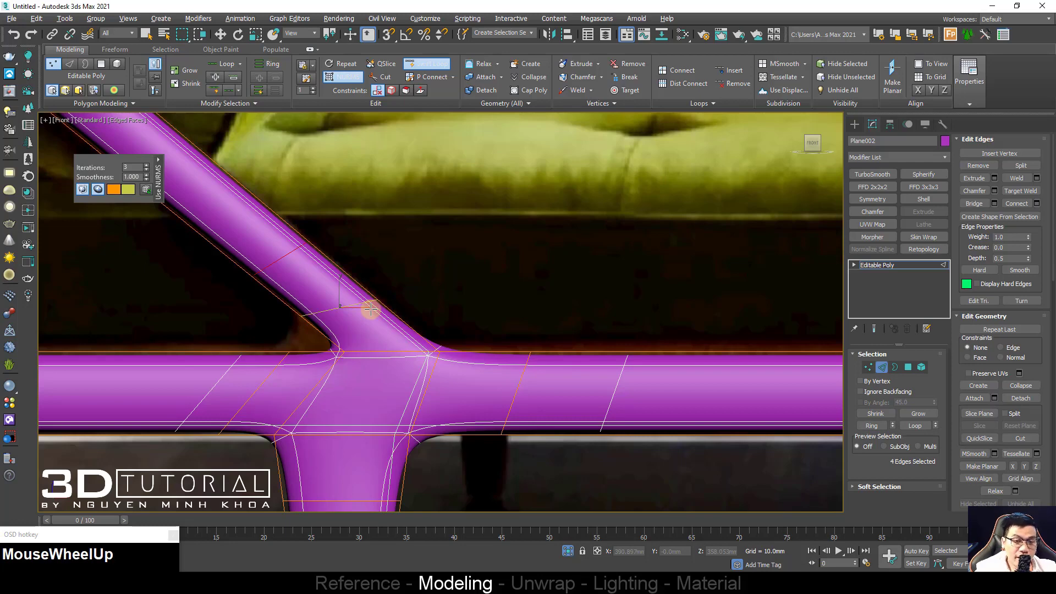
{"action": "middle_click_drag", "start_coordinate": [368, 300], "coordinate": [418, 341], "text": "alt"}
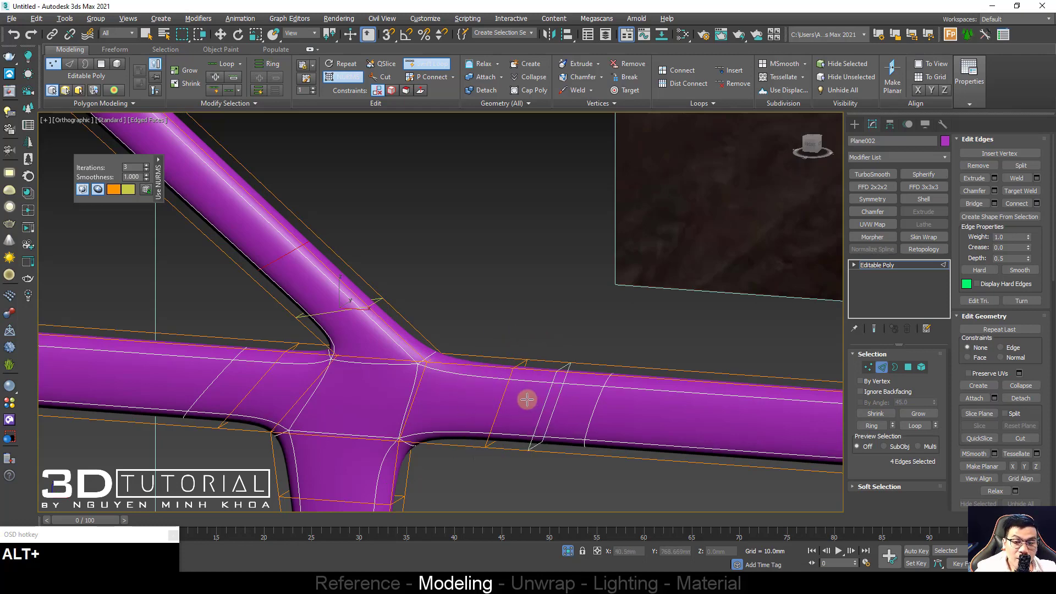
{"action": "key", "text": "ctrl"}
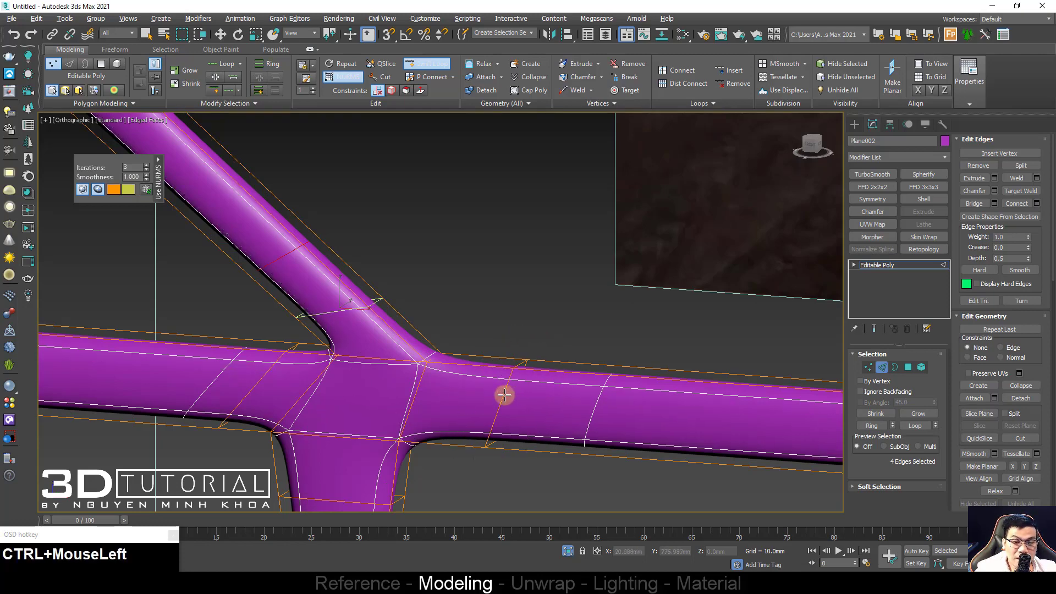
{"action": "left_click", "coordinate": [504, 395], "text": "ctrl"}
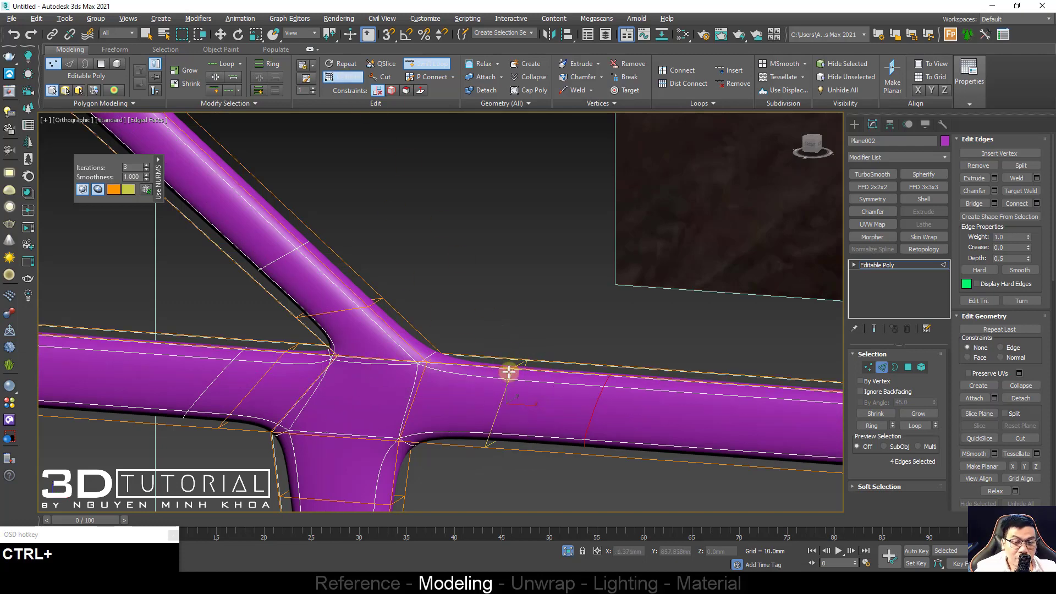
{"action": "scroll", "coordinate": [519, 373], "scroll_direction": "down", "scroll_amount": 2}
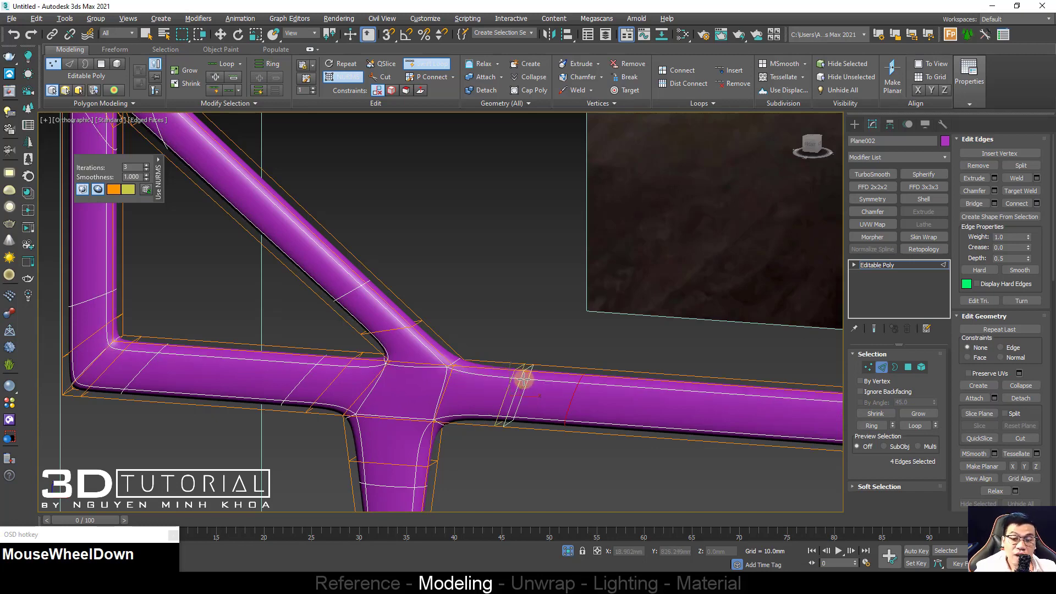
{"action": "left_click", "coordinate": [500, 384]}
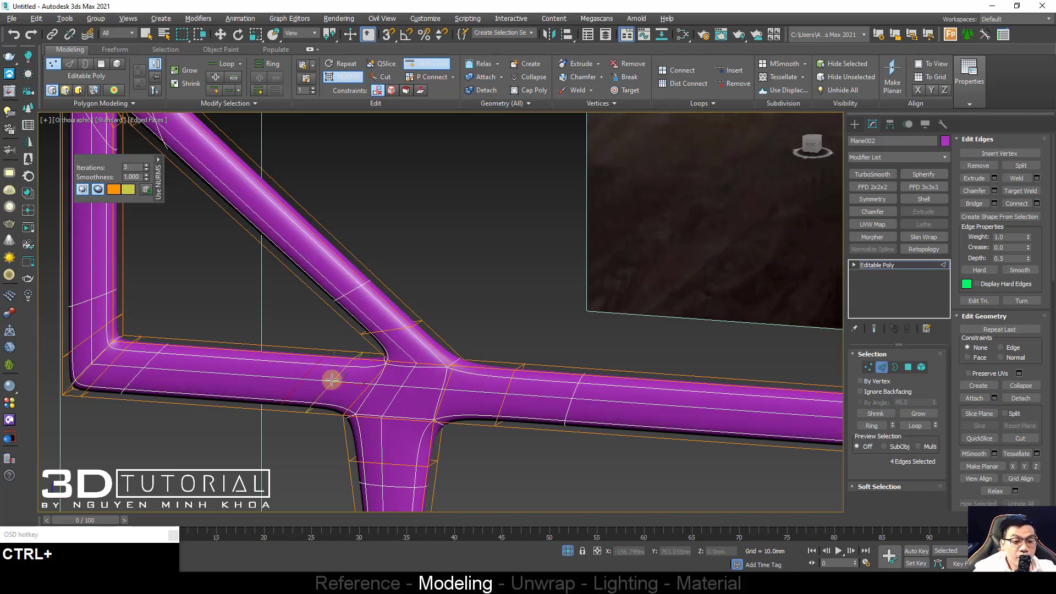
{"action": "left_click", "coordinate": [332, 384], "text": "alt"}
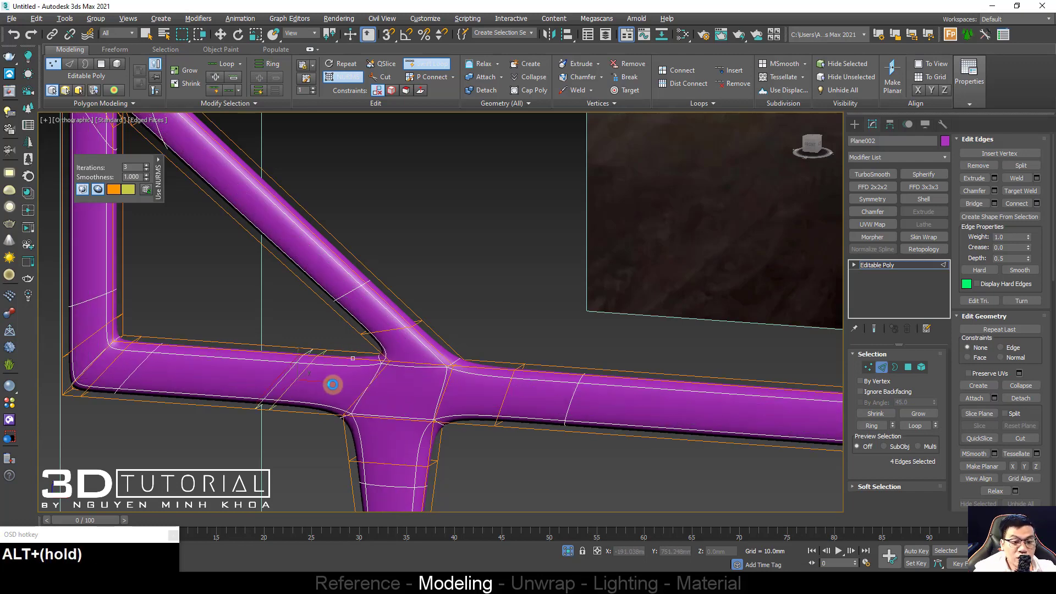
Step: Add a loop across the horizontal and bottom tubes and slide it along the diagonal, then return to the front view
{"action": "mouse_move", "coordinate": [396, 367]}
{"action": "middle_mouse_down", "text": "alt"}
{"action": "mouse_move", "coordinate": [431, 356]}
{"action": "mouse_move", "coordinate": [397, 366]}
{"action": "mouse_move", "coordinate": [395, 380]}
{"action": "middle_mouse_up", "text": "alt"}
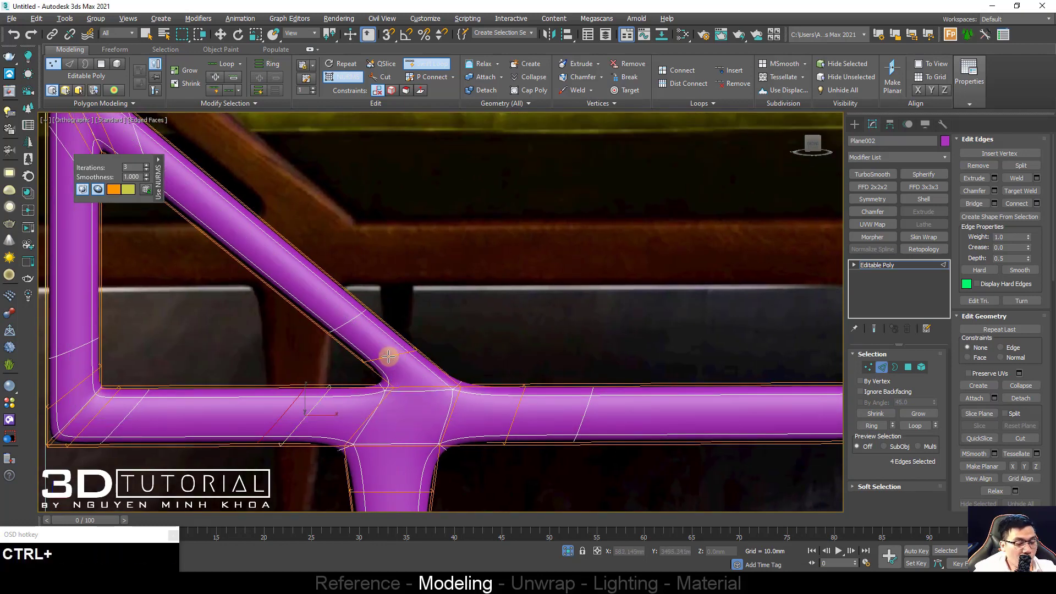
{"action": "left_click", "coordinate": [388, 356]}
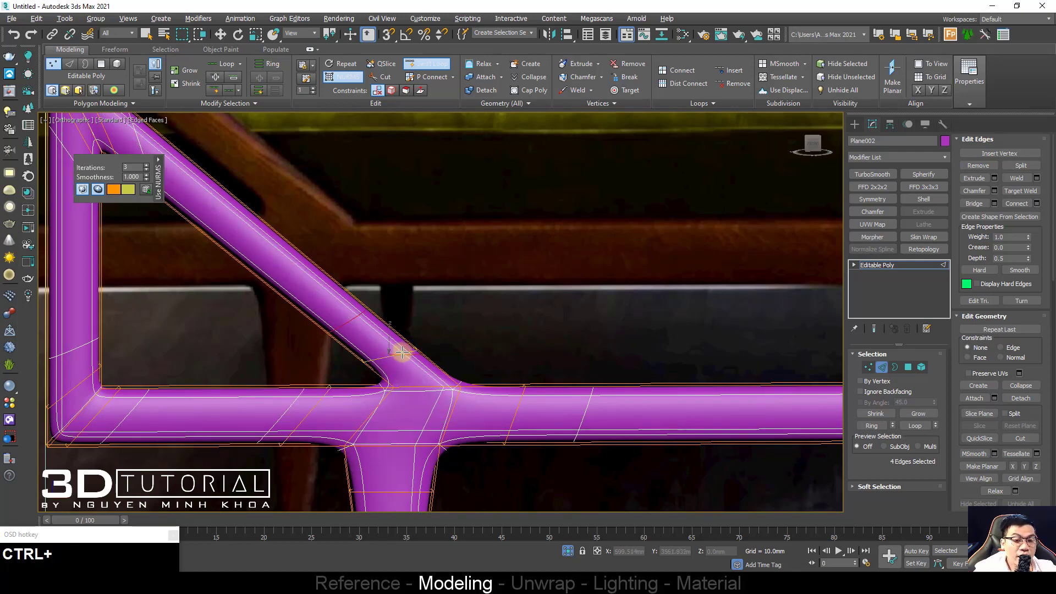
{"action": "left_click_drag", "start_coordinate": [383, 340], "coordinate": [423, 342], "text": "alt"}
{"action": "right_click", "coordinate": [401, 381]}
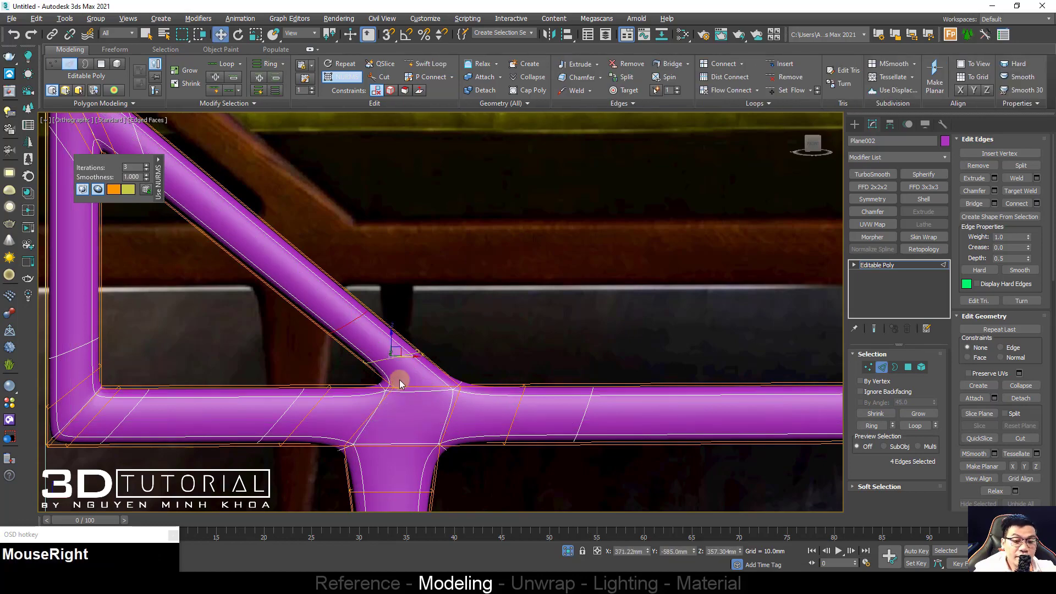
{"action": "key", "text": "f"}
{"action": "scroll", "coordinate": [372, 324], "scroll_direction": "down", "scroll_amount": 1}
{"action": "scroll", "coordinate": [372, 324], "scroll_direction": "down", "scroll_amount": 6}
{"action": "middle_click_drag", "start_coordinate": [372, 324], "coordinate": [352, 310]}
Step: In Vertex mode, select the two inner junction vertices and test a move, then undo it
{"action": "key", "text": "1"}
{"action": "key", "text": "1"}
{"action": "scroll", "coordinate": [365, 304], "scroll_direction": "up", "scroll_amount": 2}
{"action": "middle_click_drag", "start_coordinate": [304, 278], "coordinate": [340, 292]}
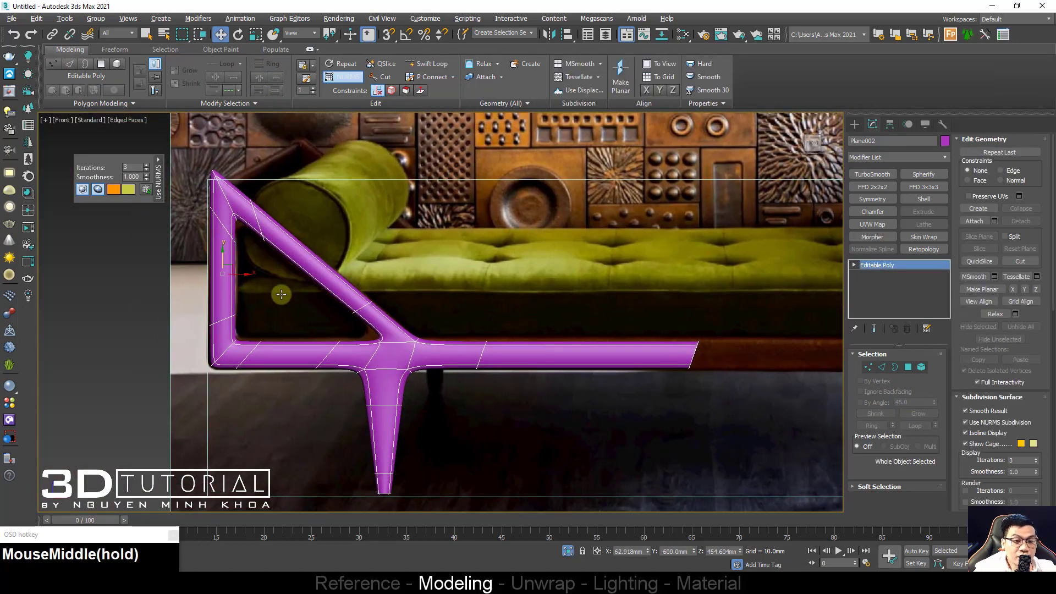
{"action": "scroll", "coordinate": [346, 341], "scroll_direction": "up", "scroll_amount": 3}
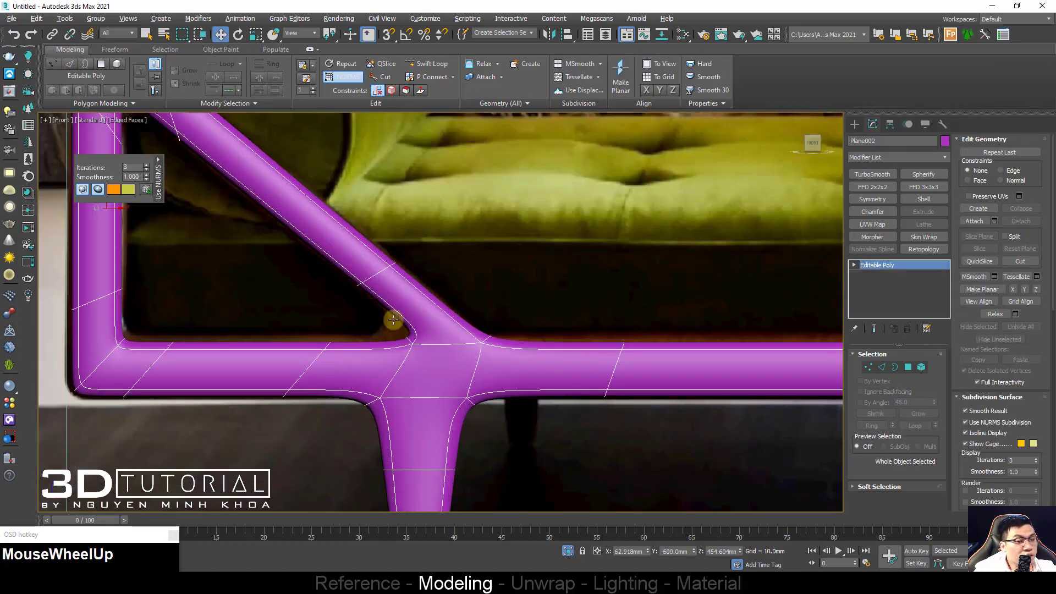
{"action": "key", "text": "1"}
{"action": "left_click", "coordinate": [409, 340]}
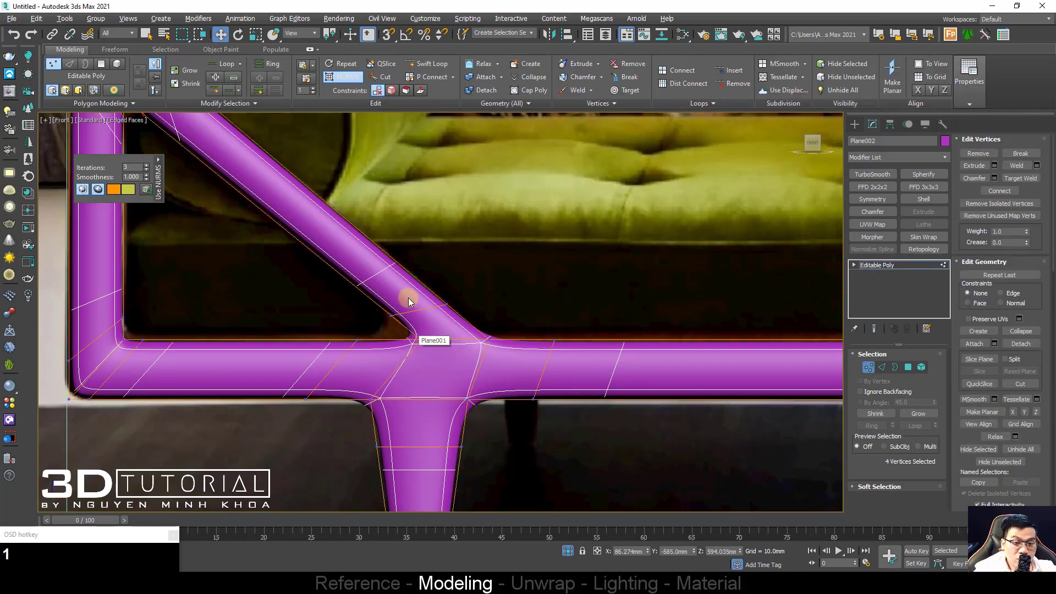
{"action": "left_click", "coordinate": [432, 339]}
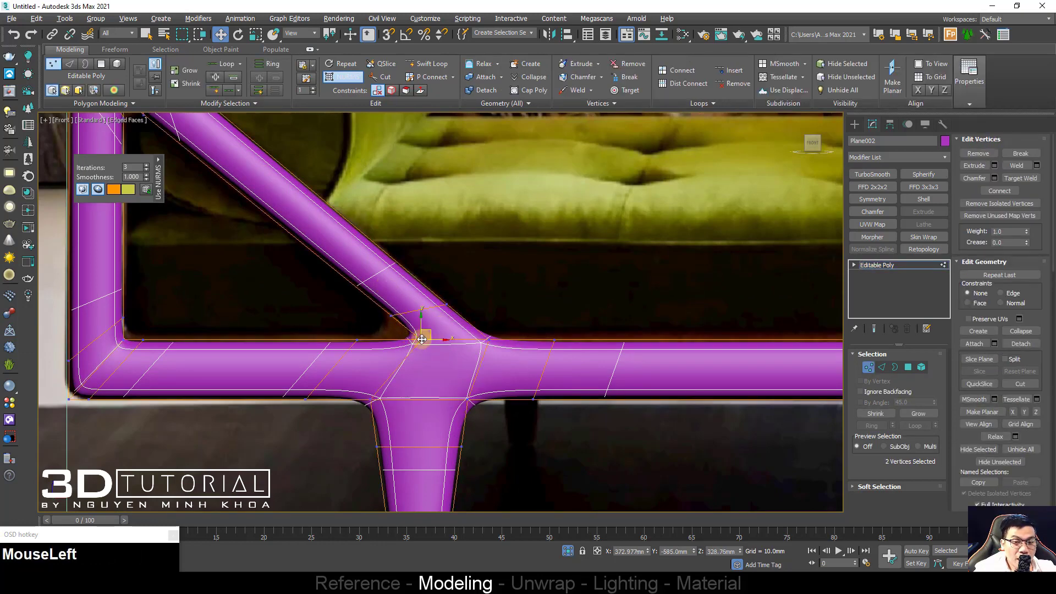
{"action": "left_click_drag", "start_coordinate": [431, 332], "coordinate": [418, 338]}
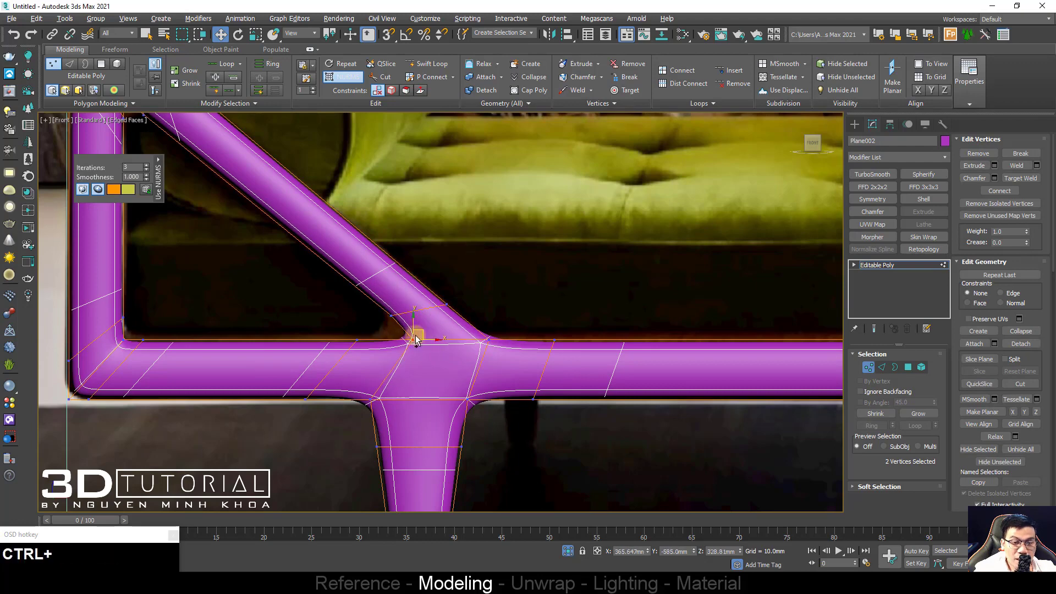
{"action": "key", "text": "ctrl+z"}
Step: Slide the inner junction vertices left to match the reference, then pick another junction vertex
{"action": "scroll", "coordinate": [371, 315], "scroll_direction": "down", "scroll_amount": 5}
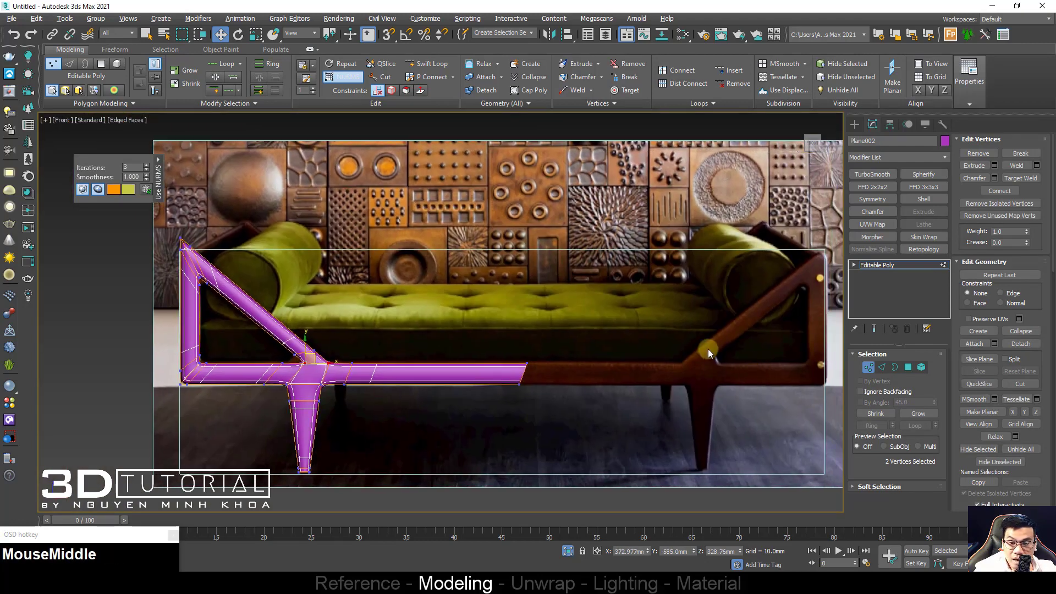
{"action": "scroll", "coordinate": [718, 355], "scroll_direction": "up", "scroll_amount": 3}
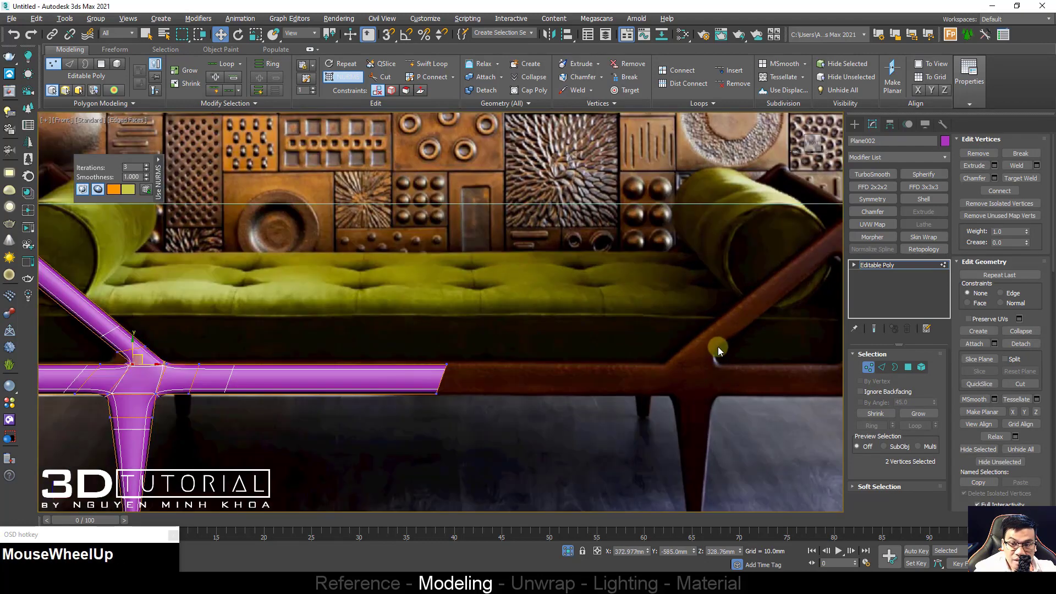
{"action": "middle_click_drag", "start_coordinate": [288, 316], "coordinate": [490, 326]}
{"action": "scroll", "coordinate": [313, 354], "scroll_direction": "up", "scroll_amount": 2}
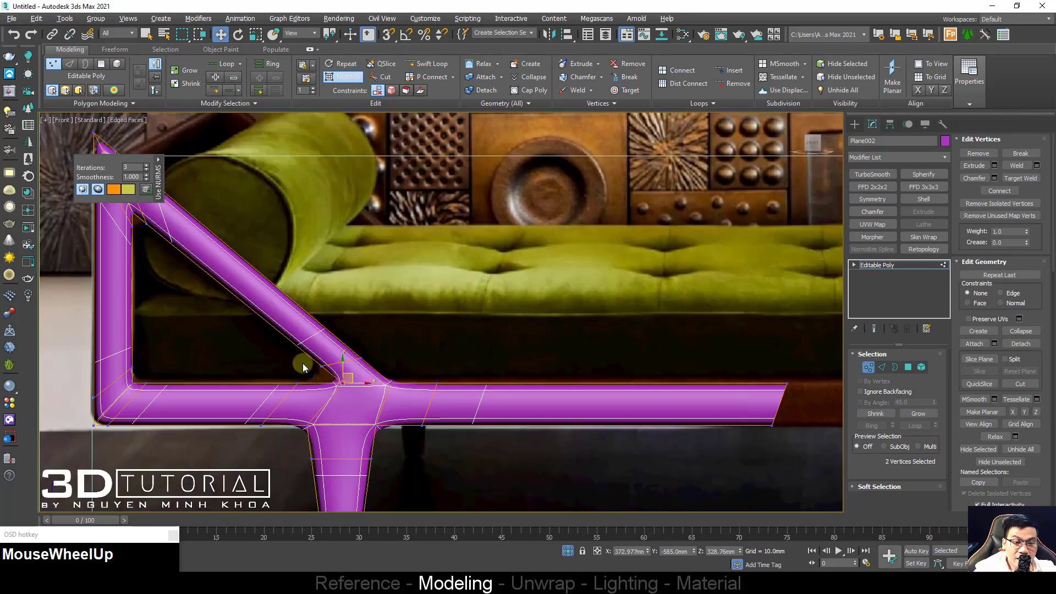
{"action": "left_click_drag", "start_coordinate": [356, 373], "coordinate": [344, 313]}
{"action": "scroll", "coordinate": [302, 360], "scroll_direction": "up", "scroll_amount": 1}
{"action": "left_click", "coordinate": [338, 322]}
Step: Adjust the top inner corner vertices and move the top corner edge loop downward
{"action": "key", "text": "1"}
{"action": "scroll", "coordinate": [345, 335], "scroll_direction": "down", "scroll_amount": 4}
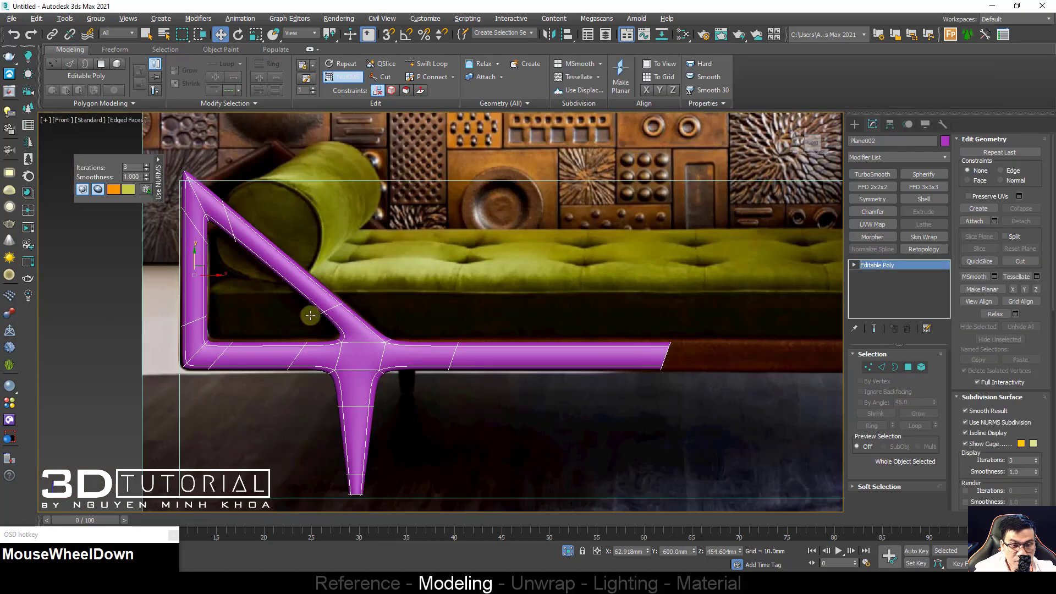
{"action": "scroll", "coordinate": [212, 236], "scroll_direction": "up", "scroll_amount": 6}
{"action": "key", "text": "1"}
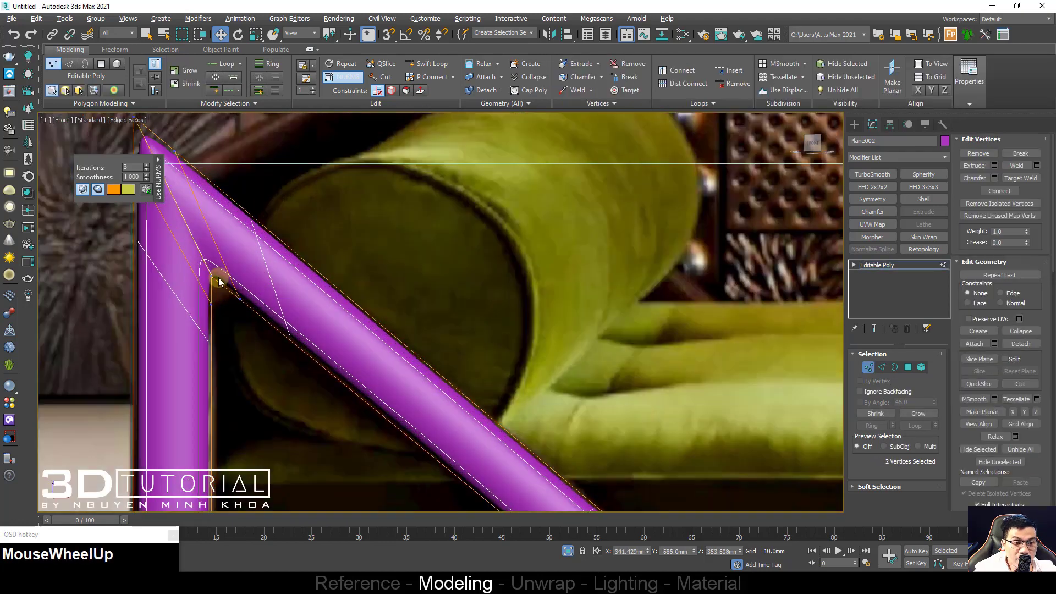
{"action": "left_click_drag", "start_coordinate": [212, 279], "coordinate": [203, 267]}
{"action": "middle_click_drag", "start_coordinate": [202, 266], "coordinate": [259, 278]}
{"action": "key", "text": "2"}
{"action": "double_click", "coordinate": [226, 253]}
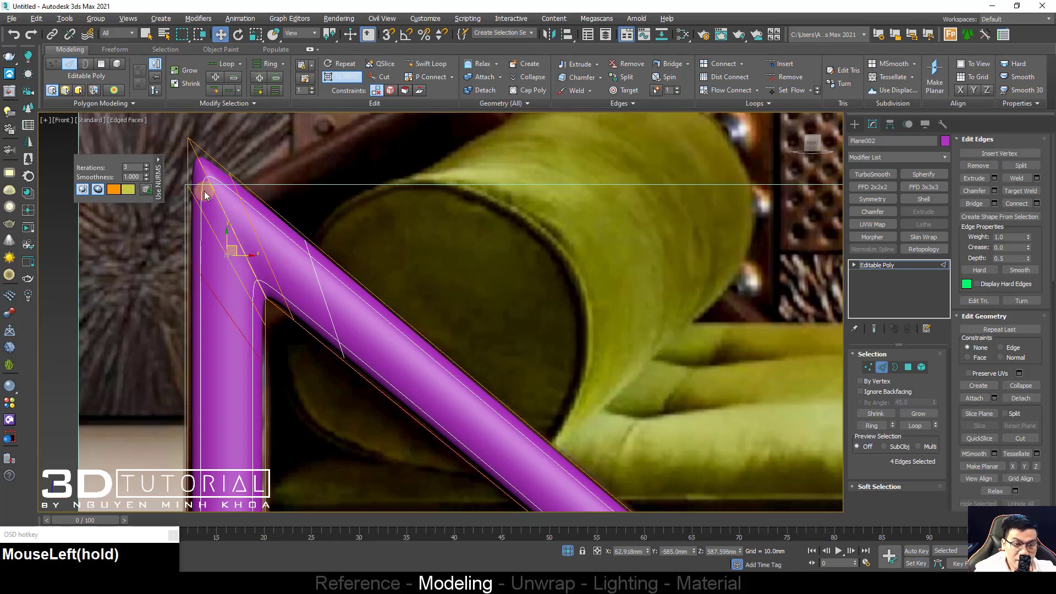
{"action": "left_click_drag", "start_coordinate": [231, 245], "coordinate": [281, 309]}
Step: Insert a new edge loop near the top corner with Swift Loop and slide it to tighten the bend
{"action": "key", "text": "1"}
{"action": "left_click", "coordinate": [301, 308]}
{"action": "key", "text": "2"}
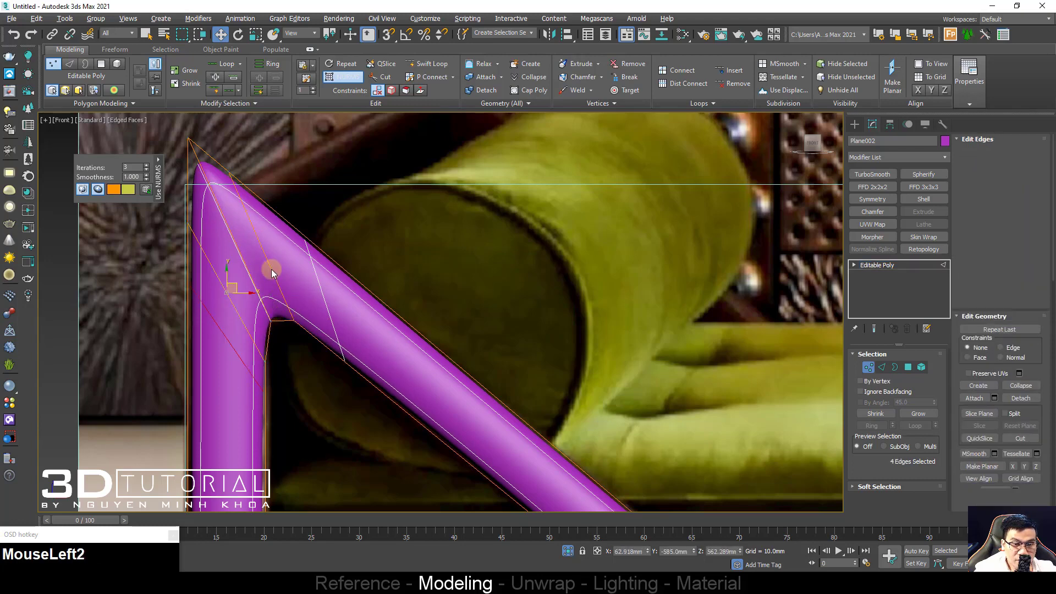
{"action": "double_click", "coordinate": [268, 266]}
{"action": "left_click", "coordinate": [393, 187]}
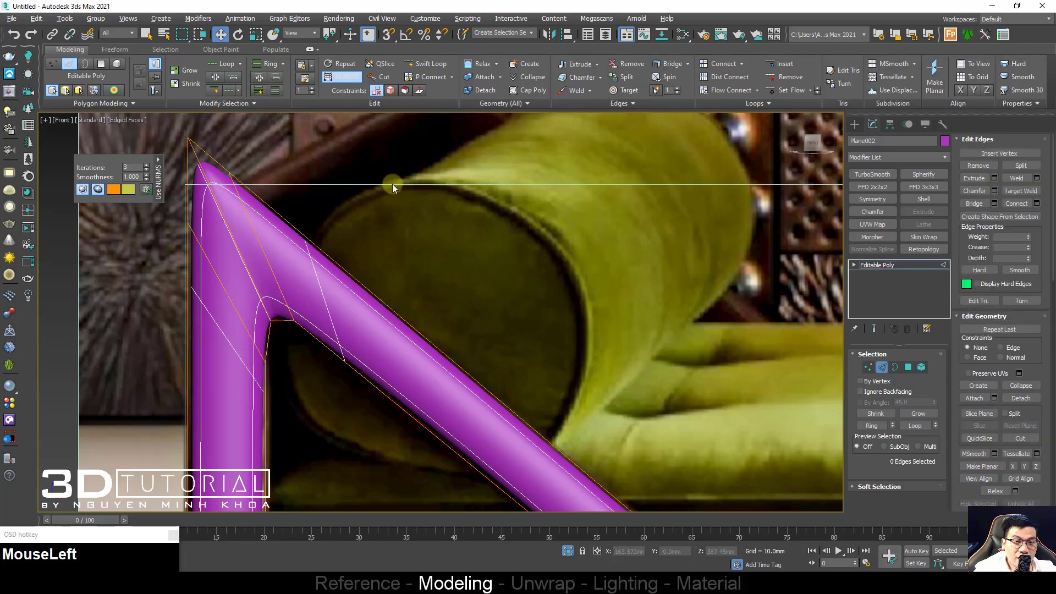
{"action": "left_click", "coordinate": [425, 65]}
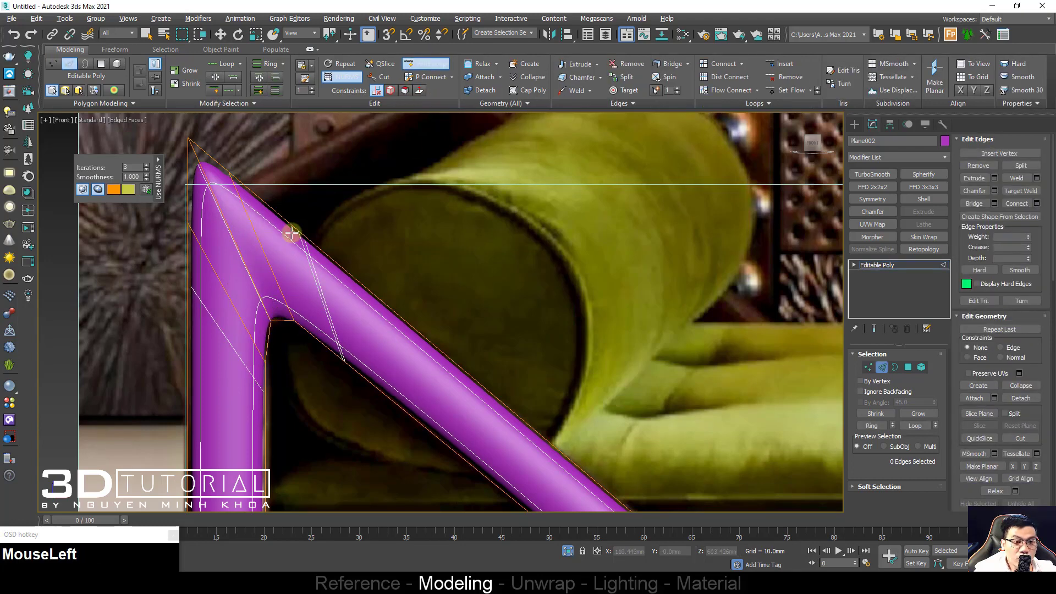
{"action": "left_click", "coordinate": [255, 232], "text": "ctrl"}
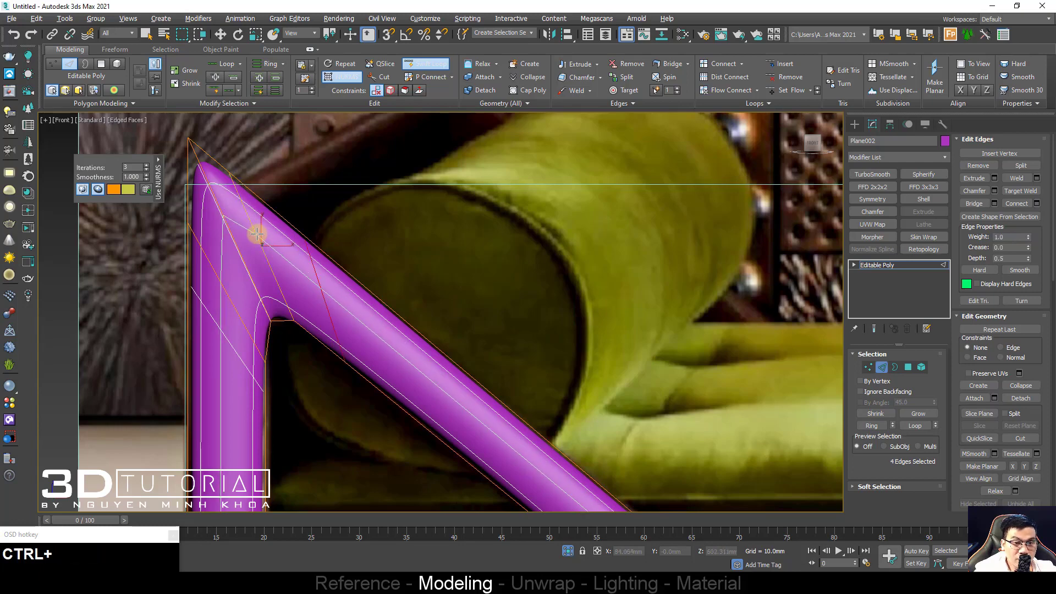
{"action": "left_click_drag", "start_coordinate": [255, 227], "coordinate": [252, 199], "text": "alt"}
{"action": "right_click", "coordinate": [271, 258]}
{"action": "scroll", "coordinate": [273, 264], "scroll_direction": "down", "scroll_amount": 5}
Step: Turn on see-through display and inspect polygons on the diagonal bar, bottom rail and left upright
{"action": "key", "text": "1"}
{"action": "key", "text": "1"}
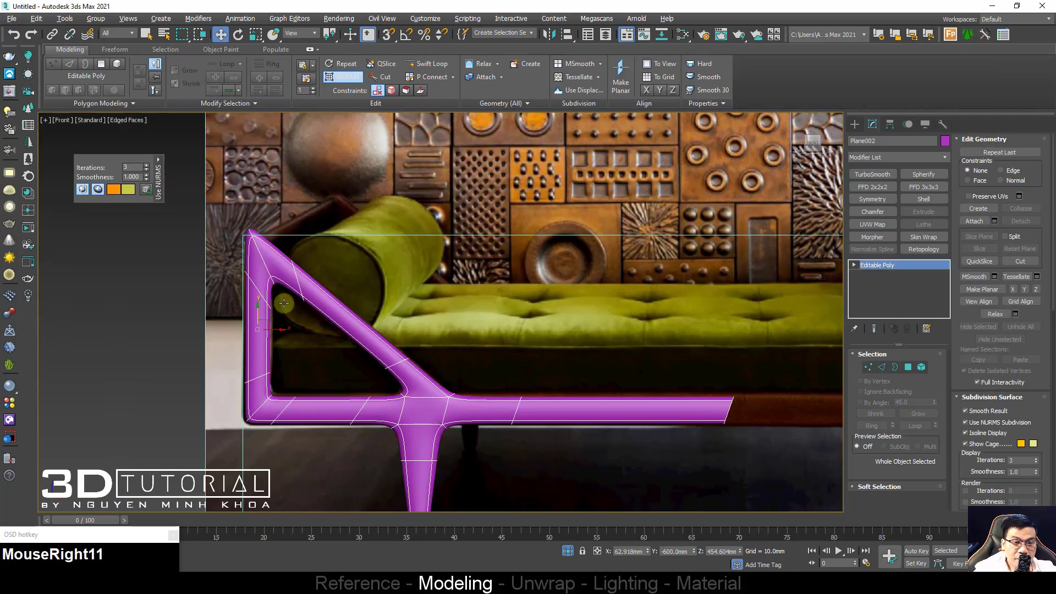
{"action": "scroll", "coordinate": [285, 298], "scroll_direction": "up", "scroll_amount": 2}
{"action": "key", "text": "alt+x"}
{"action": "key", "text": "alt+x"}
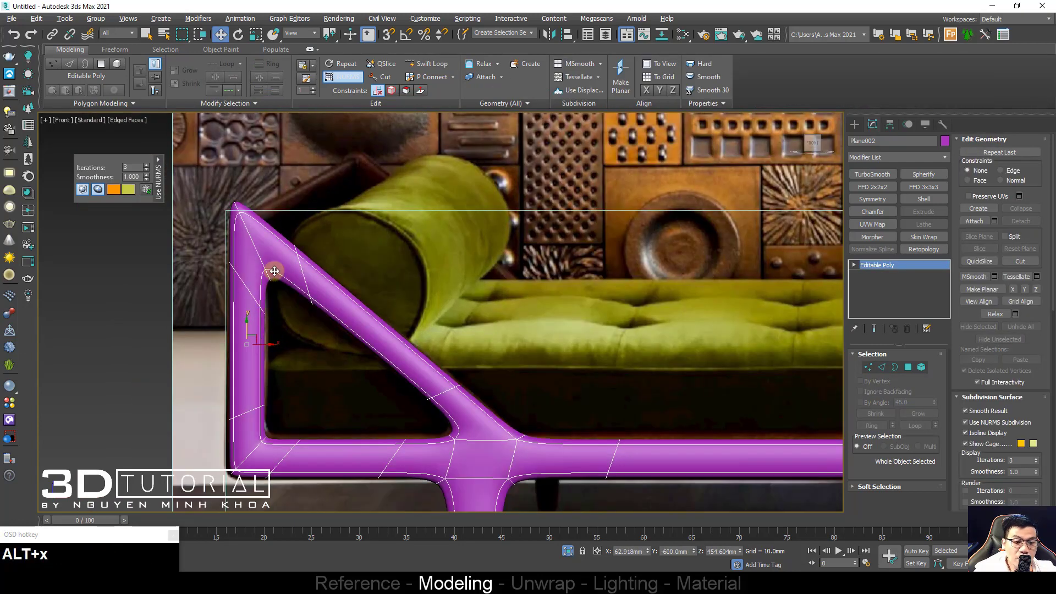
{"action": "middle_click_drag", "start_coordinate": [349, 358], "coordinate": [273, 317]}
{"action": "scroll", "coordinate": [273, 317], "scroll_direction": "down", "scroll_amount": 2}
{"action": "middle_click_drag", "start_coordinate": [277, 306], "coordinate": [254, 306]}
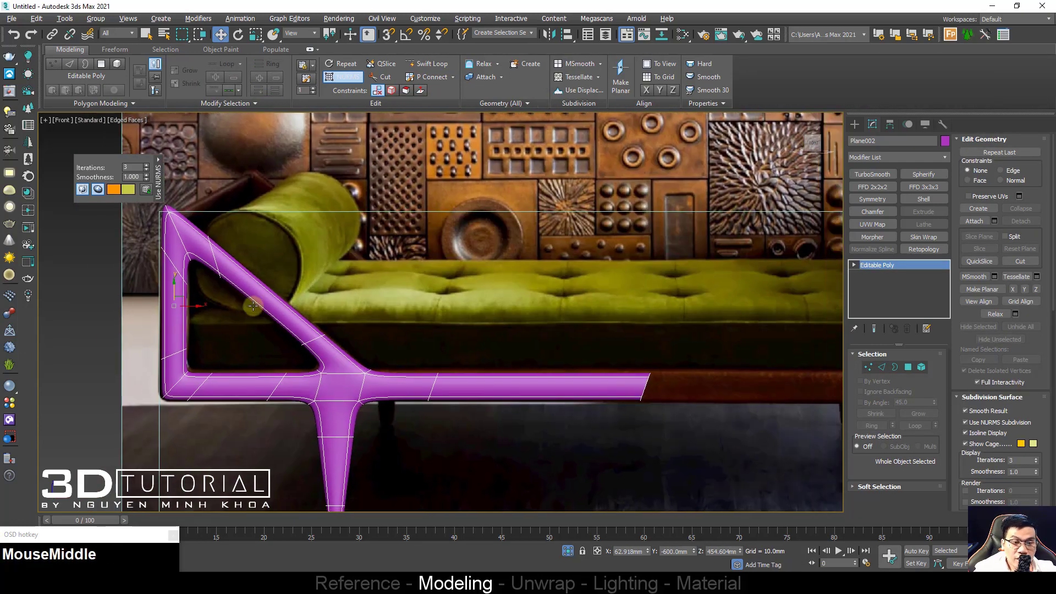
{"action": "key", "text": "2"}
{"action": "key", "text": "4"}
{"action": "left_click", "coordinate": [265, 292]}
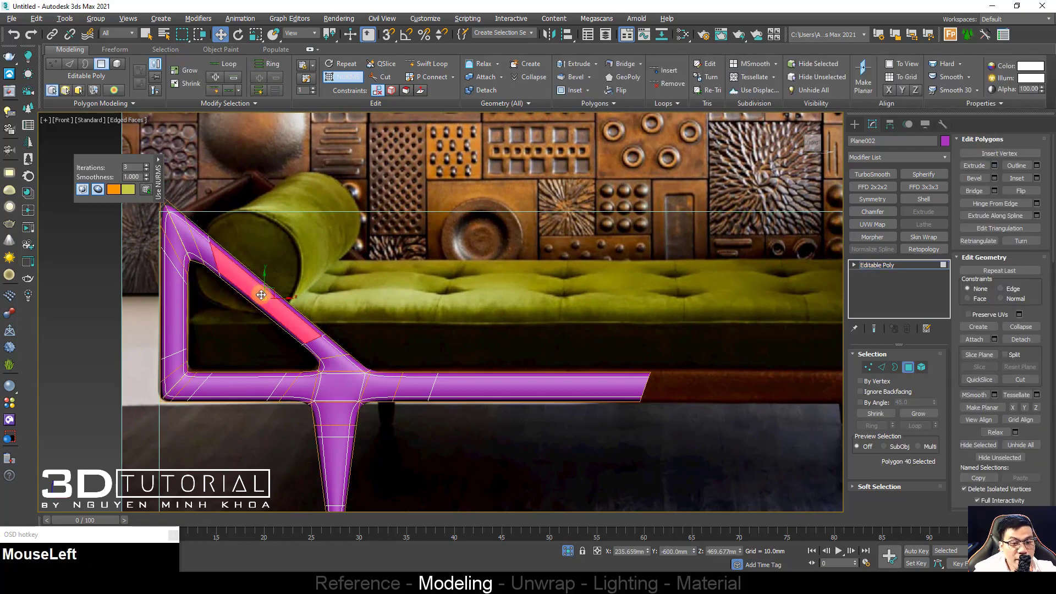
{"action": "left_click", "coordinate": [300, 326], "text": "shift"}
{"action": "left_click", "coordinate": [248, 382]}
{"action": "left_click", "coordinate": [171, 314]}
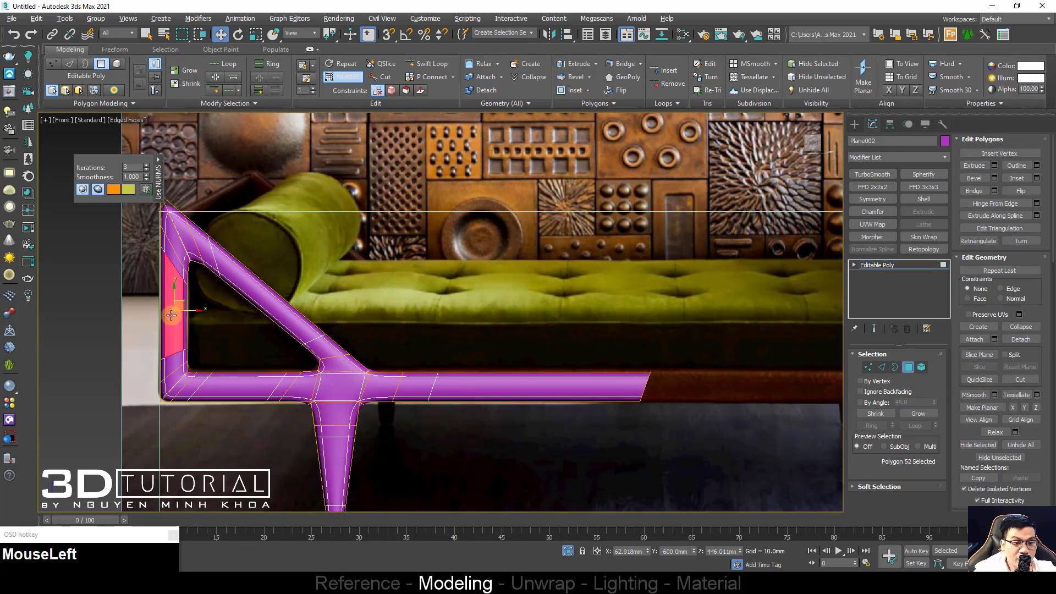
Step: Add edge loops across the diagonal bar and bottom rail, then turn off see-through and orbit the frame
{"action": "key", "text": "2"}
{"action": "middle_click_drag", "start_coordinate": [243, 289], "coordinate": [276, 292]}
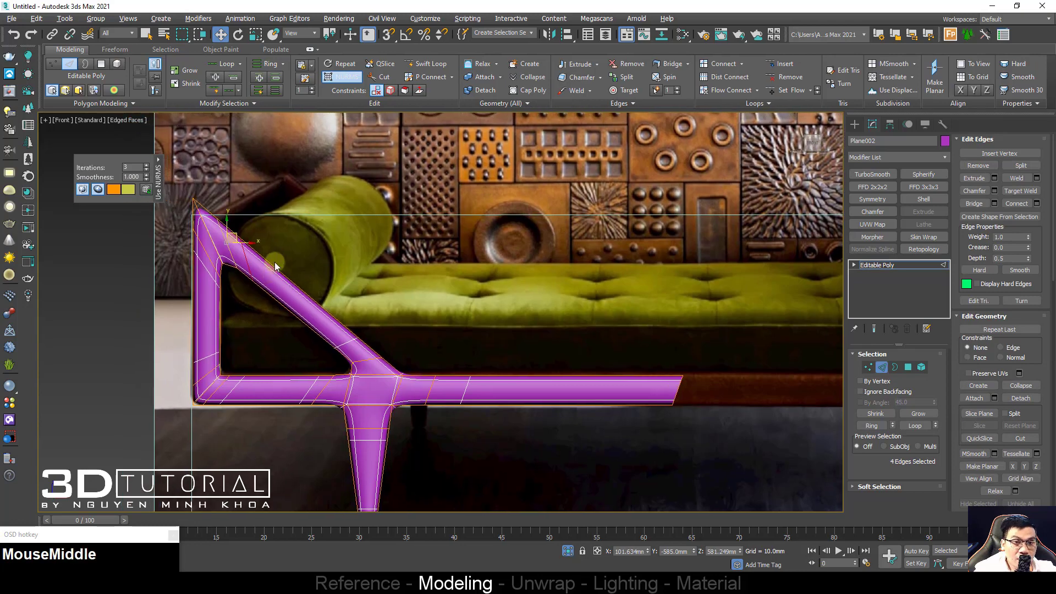
{"action": "scroll", "coordinate": [274, 265], "scroll_direction": "up", "scroll_amount": 2}
{"action": "left_click", "coordinate": [433, 64]}
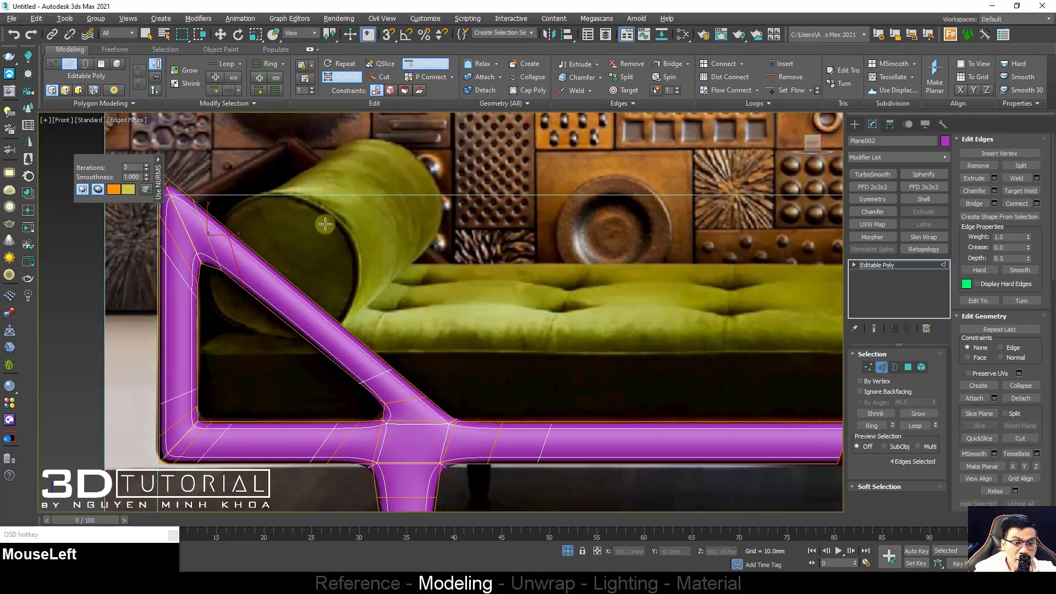
{"action": "left_click", "coordinate": [297, 326]}
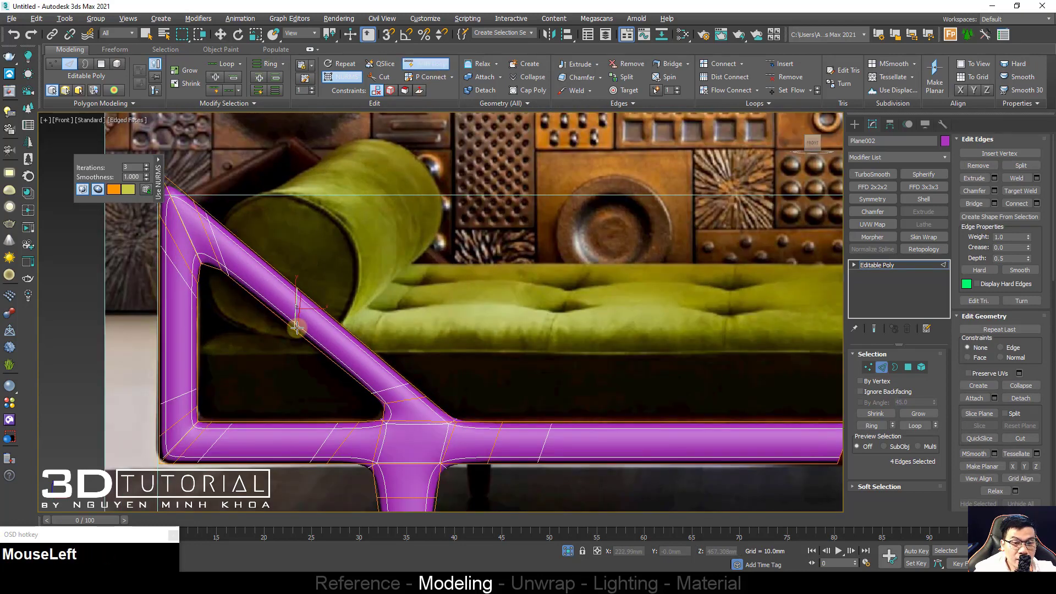
{"action": "left_click", "coordinate": [270, 437]}
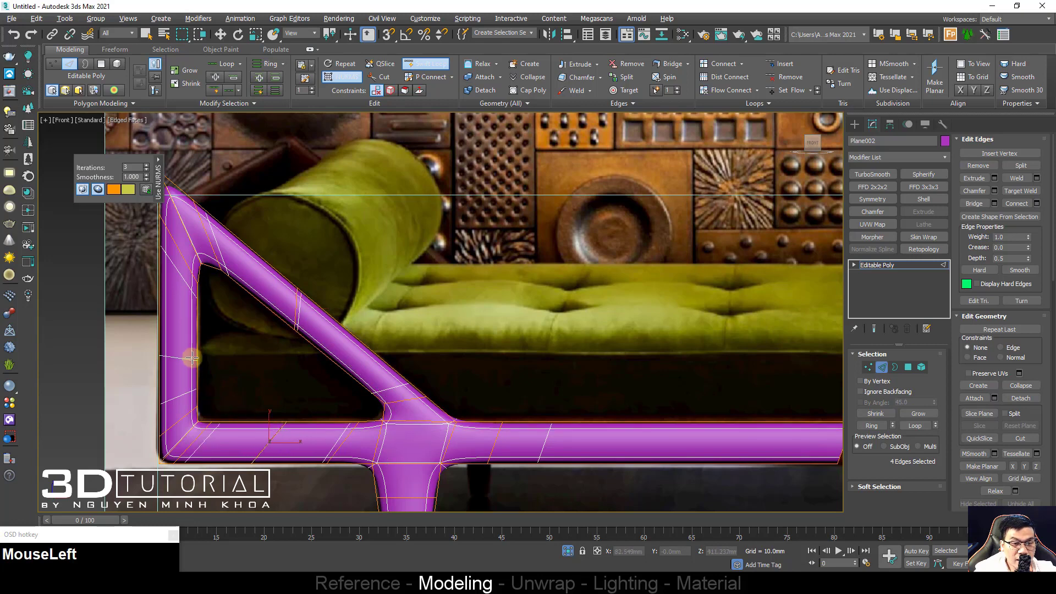
{"action": "right_click", "coordinate": [243, 329]}
{"action": "key", "text": "1"}
{"action": "key", "text": "1"}
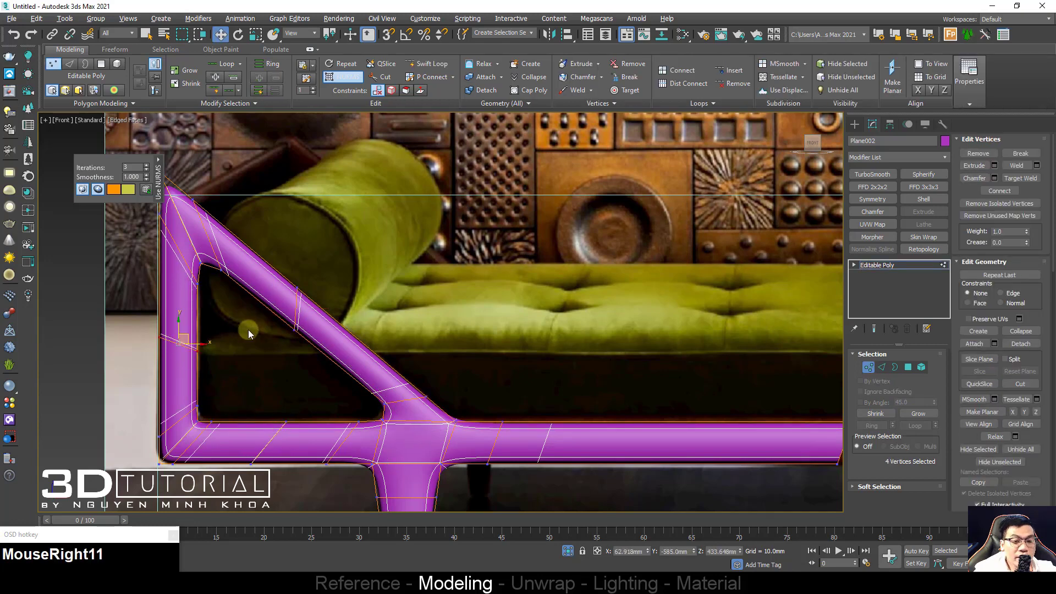
{"action": "scroll", "coordinate": [249, 329], "scroll_direction": "down", "scroll_amount": 2}
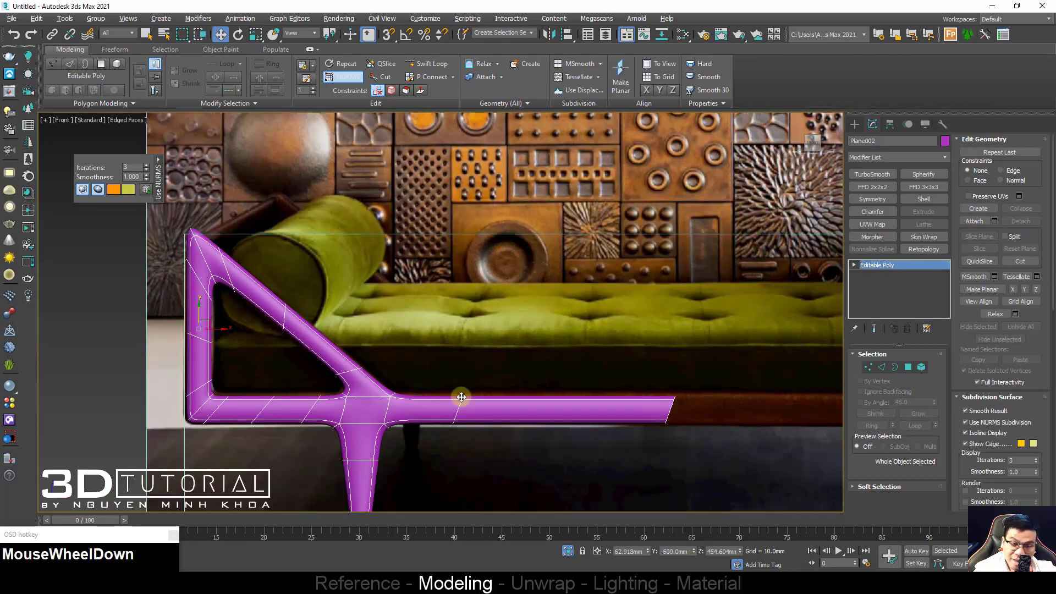
{"action": "key", "text": "alt+x"}
{"action": "key", "text": "alt+x"}
{"action": "middle_click_drag", "start_coordinate": [310, 393], "coordinate": [292, 381], "text": "alt"}
{"action": "scroll", "coordinate": [317, 362], "scroll_direction": "up", "scroll_amount": 2}
Step: Turn off Edged Faces with F4 and orbit around the smoothed frame
{"action": "key", "text": "1"}
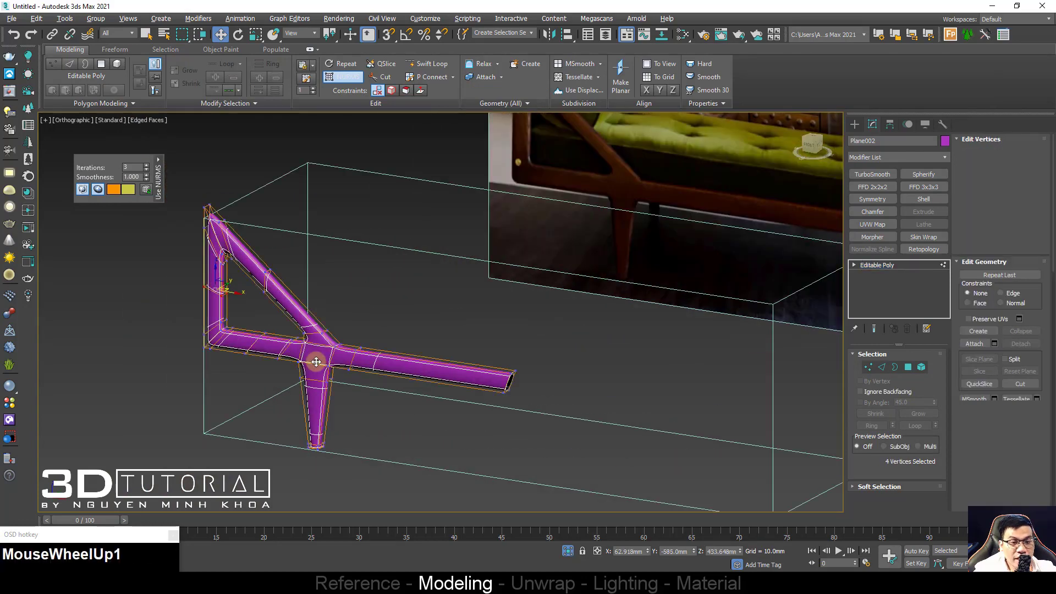
{"action": "key", "text": "1"}
{"action": "scroll", "coordinate": [319, 352], "scroll_direction": "up", "scroll_amount": 1}
{"action": "key", "text": "F4"}
{"action": "middle_click_drag", "start_coordinate": [319, 343], "coordinate": [306, 314], "text": "alt"}
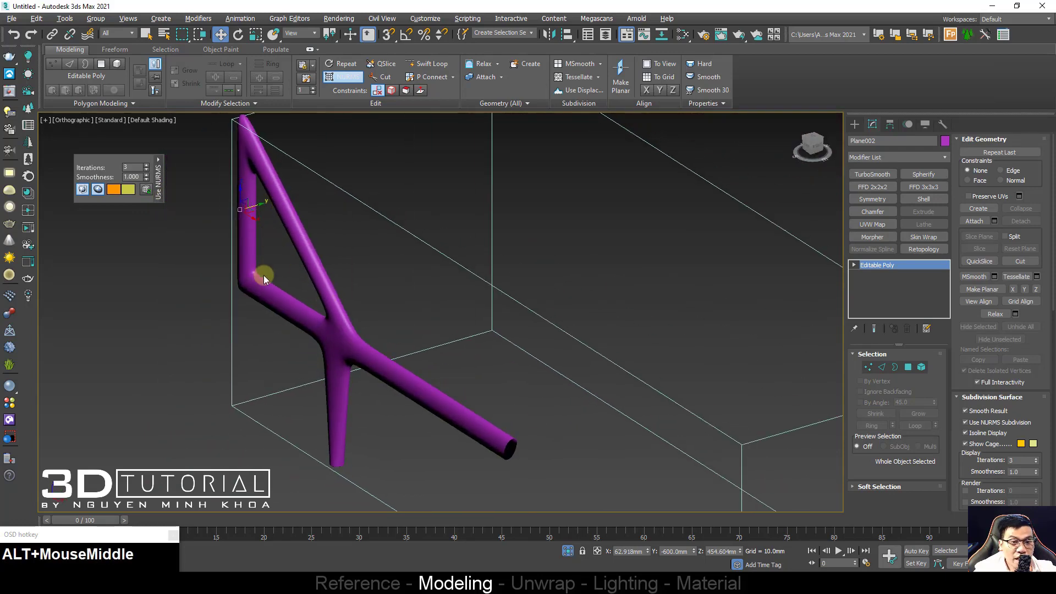
{"action": "middle_click_drag", "start_coordinate": [268, 275], "coordinate": [309, 265], "text": "alt"}
Step: Pan over to the sofa reference photo, then orbit back to the purple frame
{"action": "middle_click_drag", "start_coordinate": [384, 236], "coordinate": [284, 401]}
{"action": "middle_click_drag", "start_coordinate": [433, 187], "coordinate": [365, 290]}
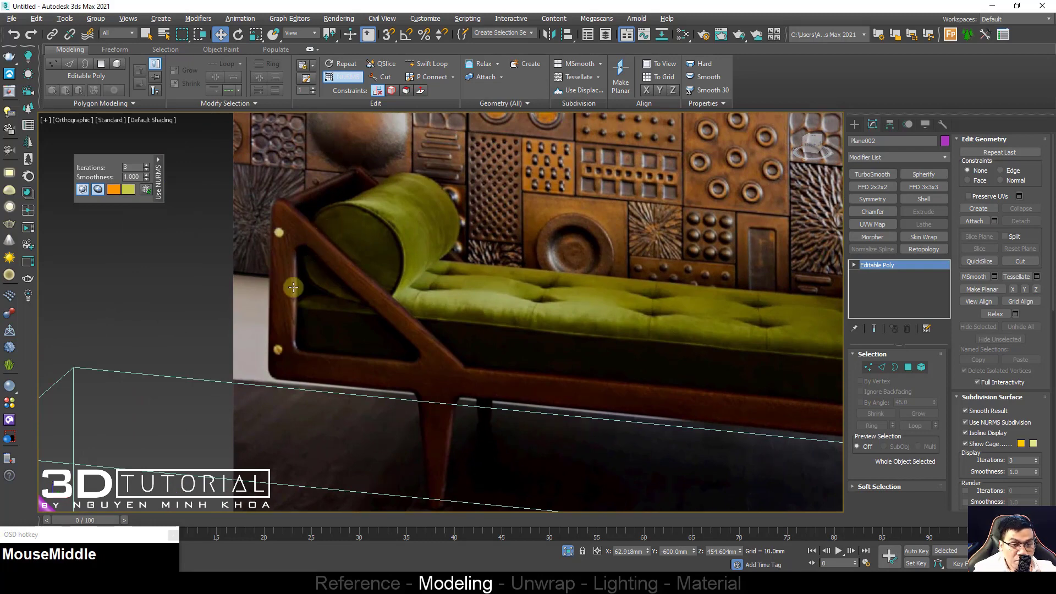
{"action": "scroll", "coordinate": [299, 269], "scroll_direction": "down", "scroll_amount": 5}
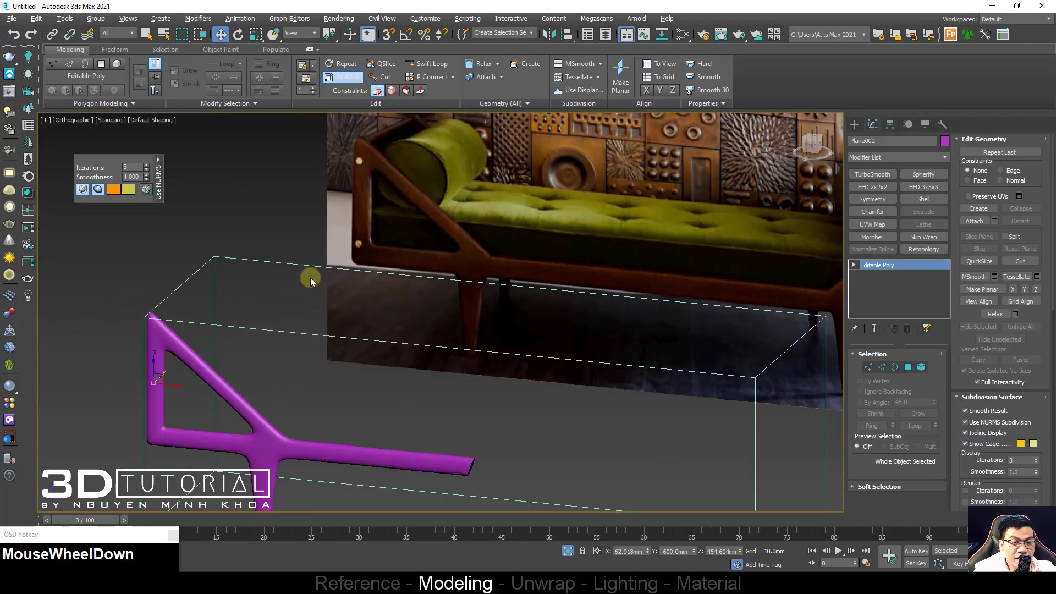
{"action": "middle_click_drag", "start_coordinate": [308, 275], "coordinate": [213, 365], "text": "alt"}
{"action": "key", "text": "2"}
{"action": "scroll", "coordinate": [205, 306], "scroll_direction": "up", "scroll_amount": 6}
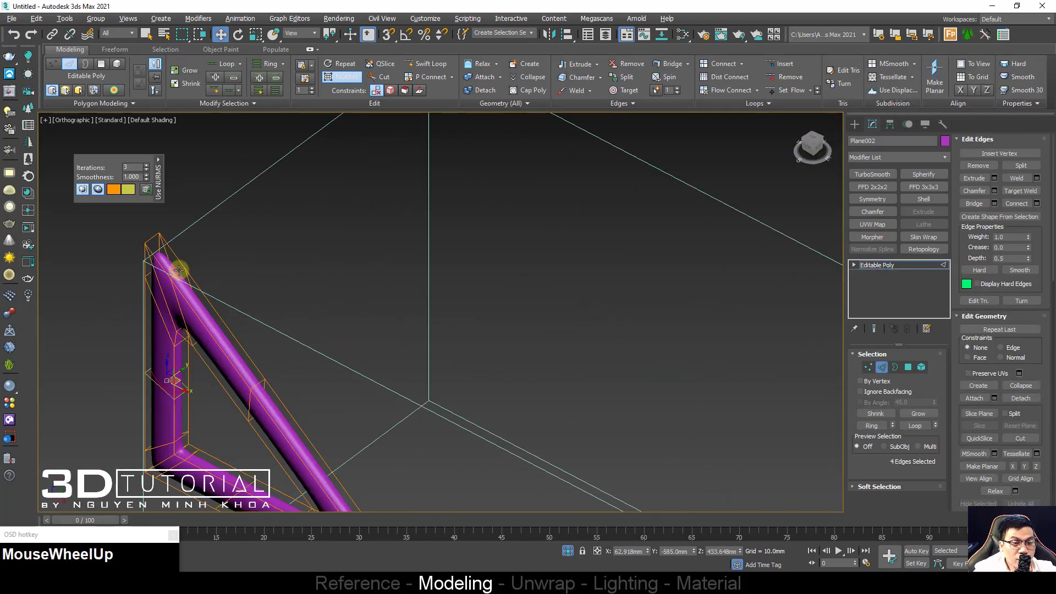
Step: Try inserting edge loops through edges at the frame top and diagonal brace, undoing both attempts
{"action": "left_click", "coordinate": [176, 277]}
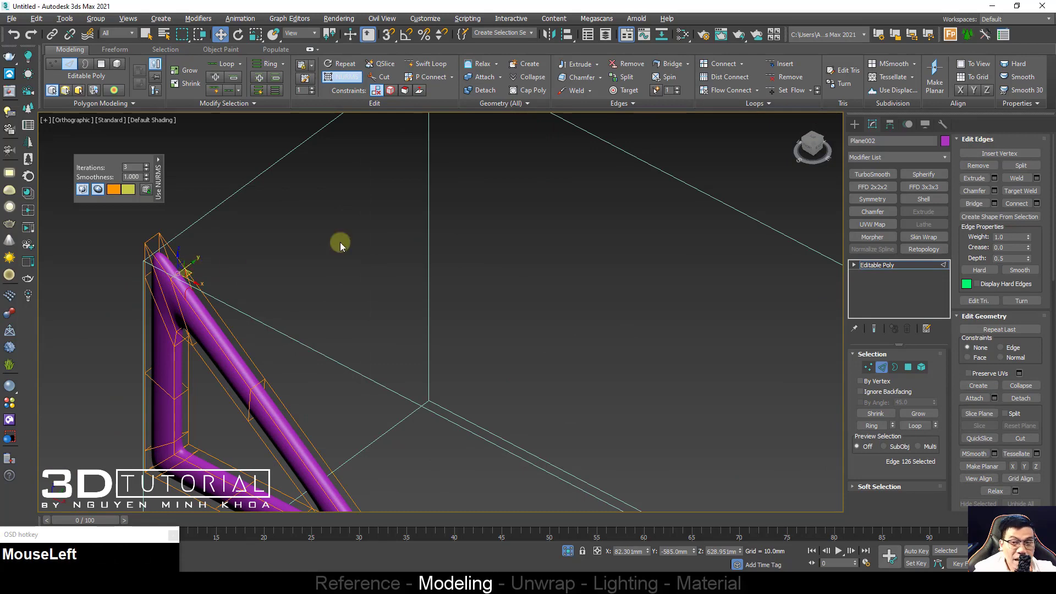
{"action": "left_click", "coordinate": [783, 64]}
{"action": "middle_click_drag", "start_coordinate": [285, 342], "coordinate": [273, 284]}
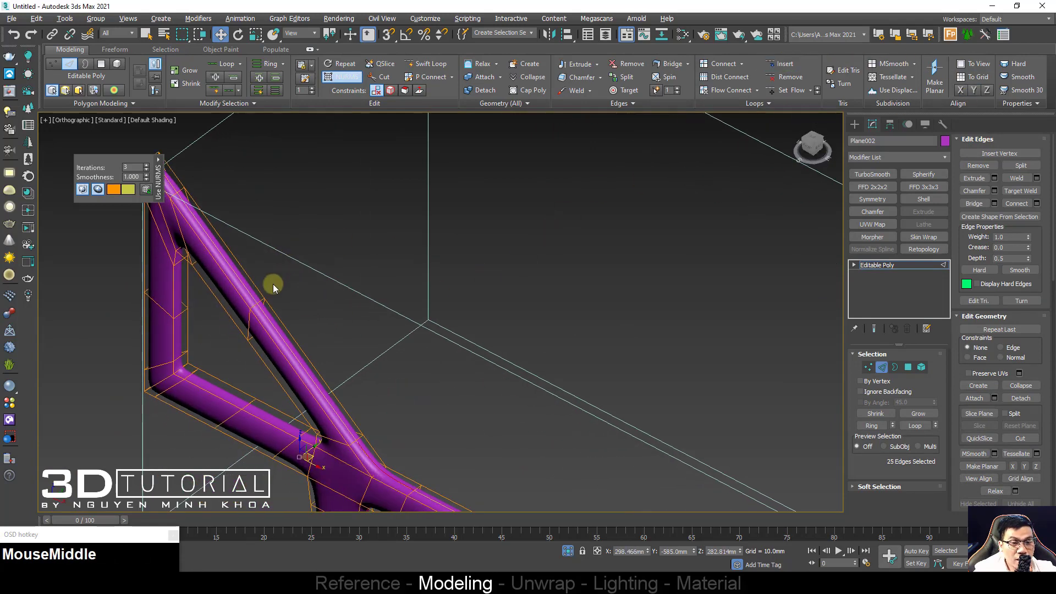
{"action": "middle_click_drag", "start_coordinate": [286, 367], "coordinate": [238, 314]}
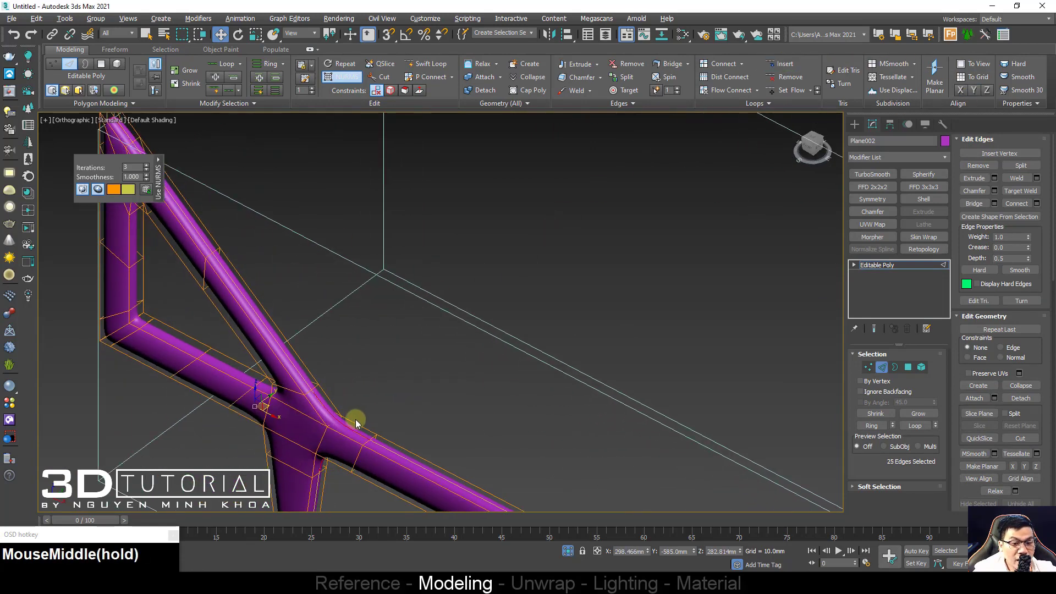
{"action": "middle_click_drag", "start_coordinate": [454, 473], "coordinate": [283, 313]}
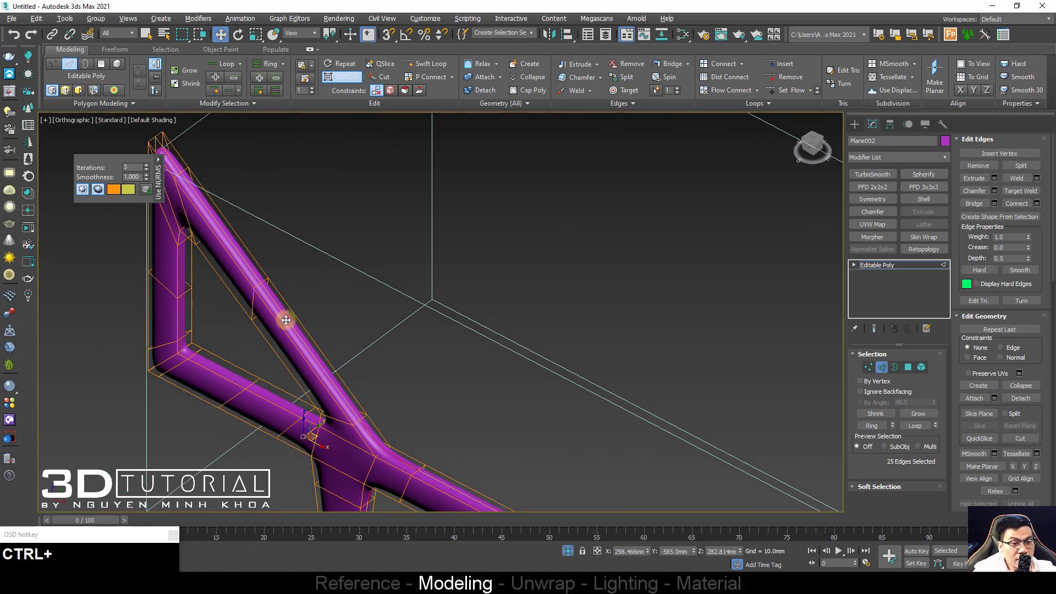
{"action": "key", "text": "ctrl+z"}
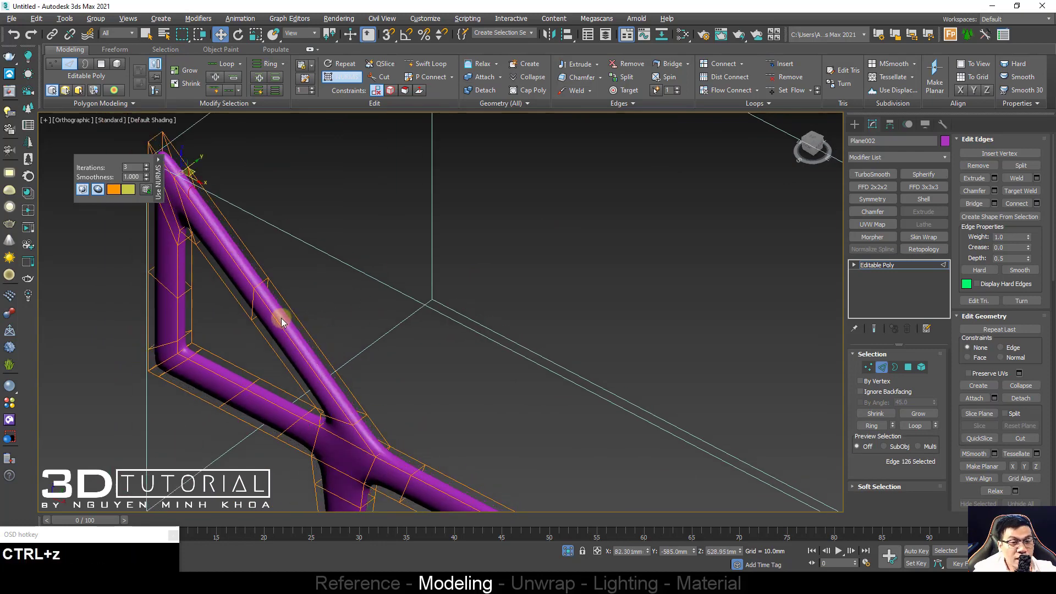
{"action": "left_click", "coordinate": [260, 284]}
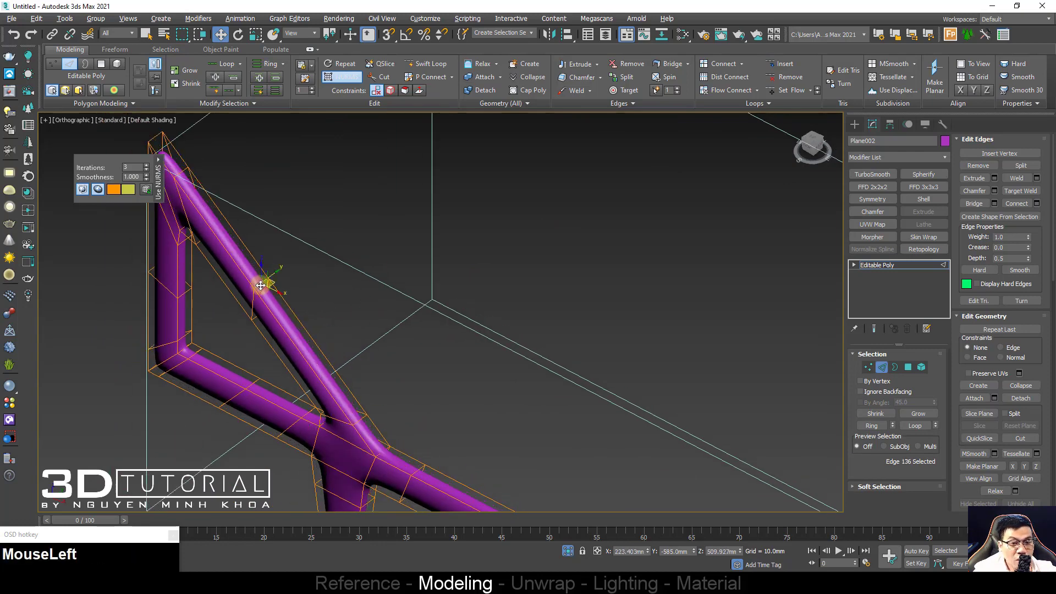
{"action": "left_click", "coordinate": [791, 67]}
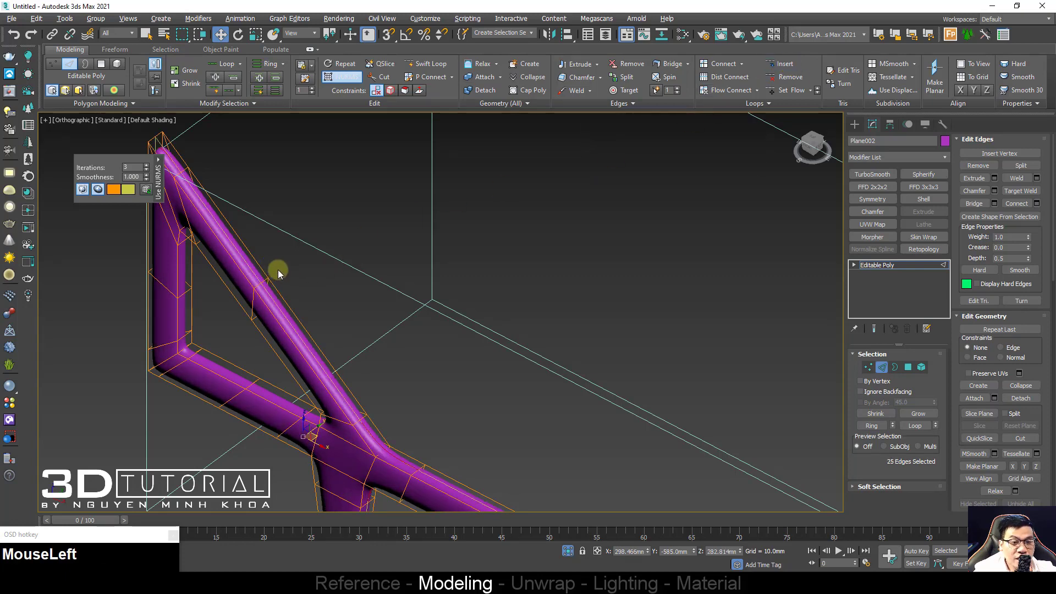
{"action": "middle_click_drag", "start_coordinate": [275, 283], "coordinate": [257, 260], "text": "alt"}
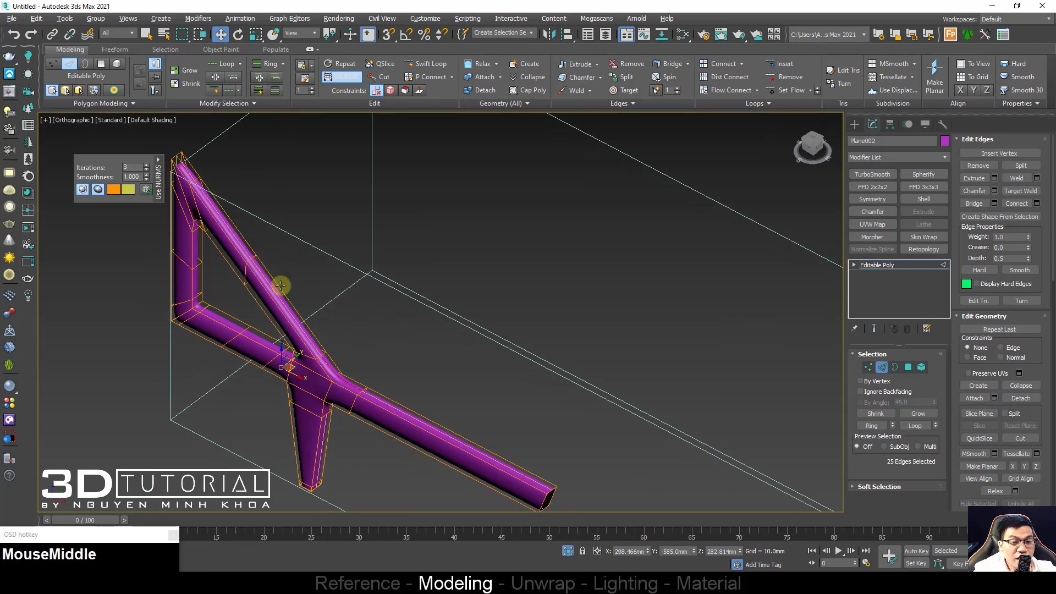
{"action": "scroll", "coordinate": [246, 230], "scroll_direction": "up", "scroll_amount": 5}
{"action": "key", "text": "ctrl+z"}
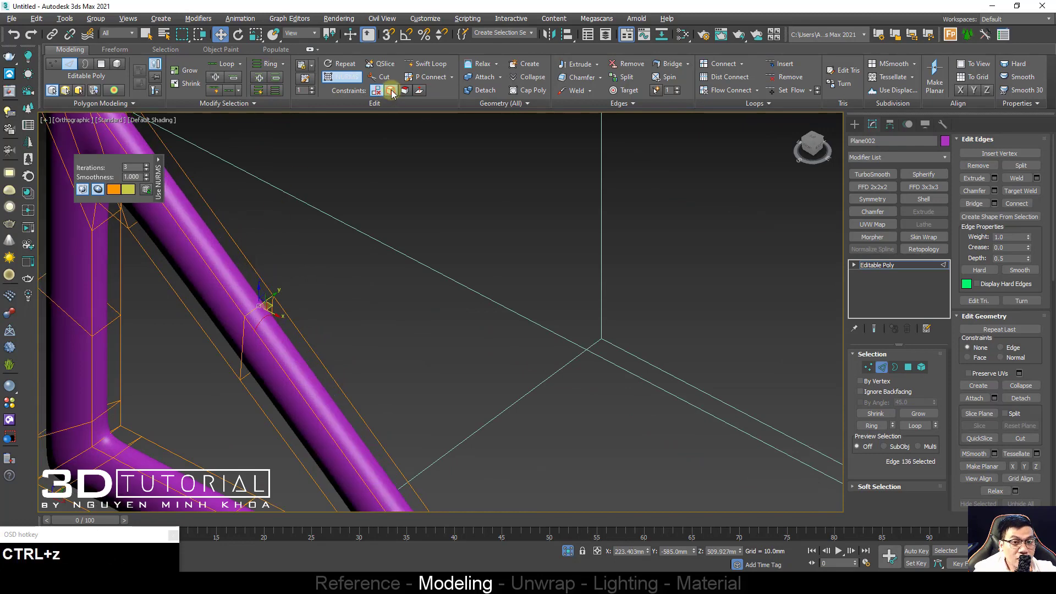
Step: Swift Loop an edge loop across the diagonal brace and return to edge editing
{"action": "left_click", "coordinate": [433, 67]}
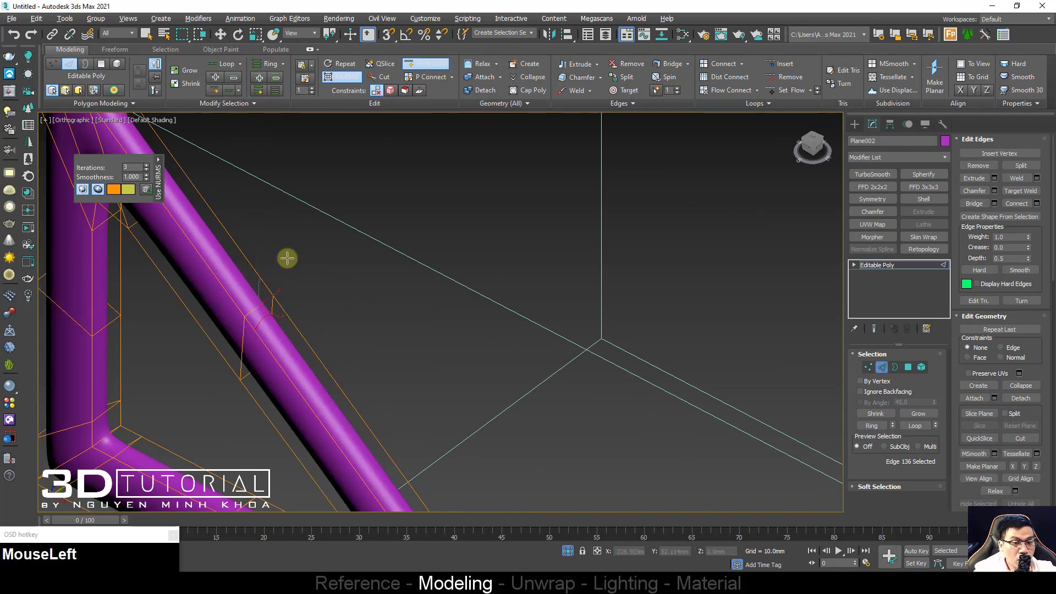
{"action": "left_click", "coordinate": [255, 308]}
{"action": "scroll", "coordinate": [281, 298], "scroll_direction": "down", "scroll_amount": 3}
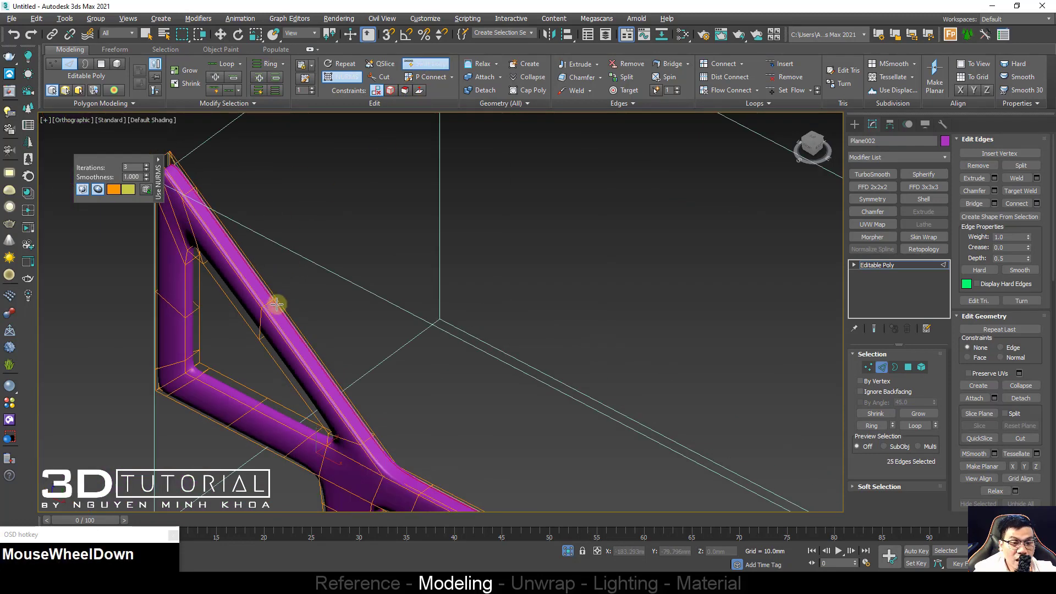
{"action": "middle_click_drag", "start_coordinate": [275, 302], "coordinate": [268, 302]}
{"action": "right_click", "coordinate": [279, 294]}
{"action": "key", "text": "1"}
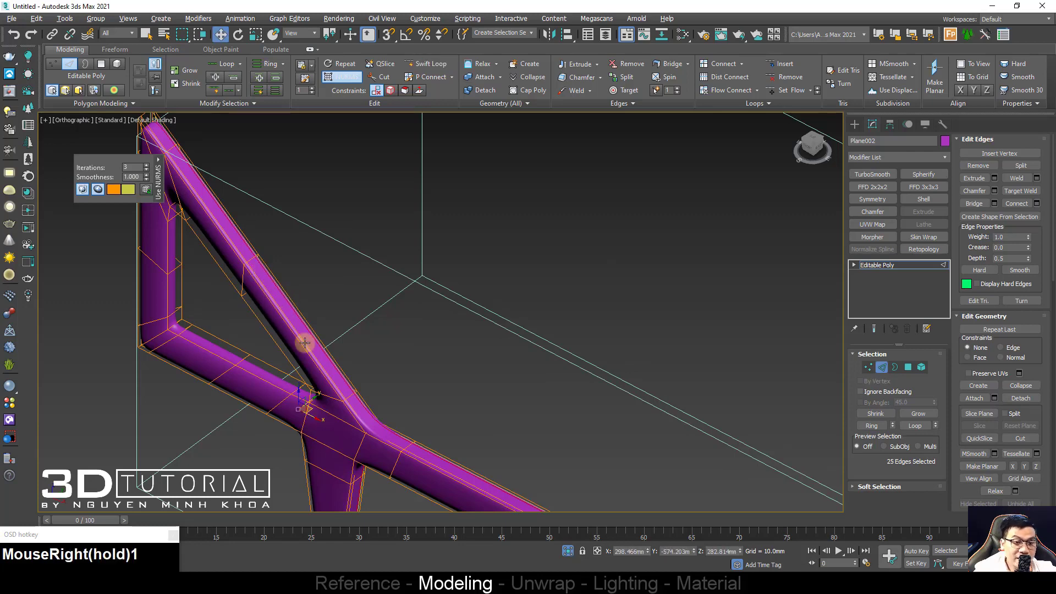
{"action": "key", "text": "1"}
{"action": "middle_click_drag", "start_coordinate": [379, 426], "coordinate": [328, 369]}
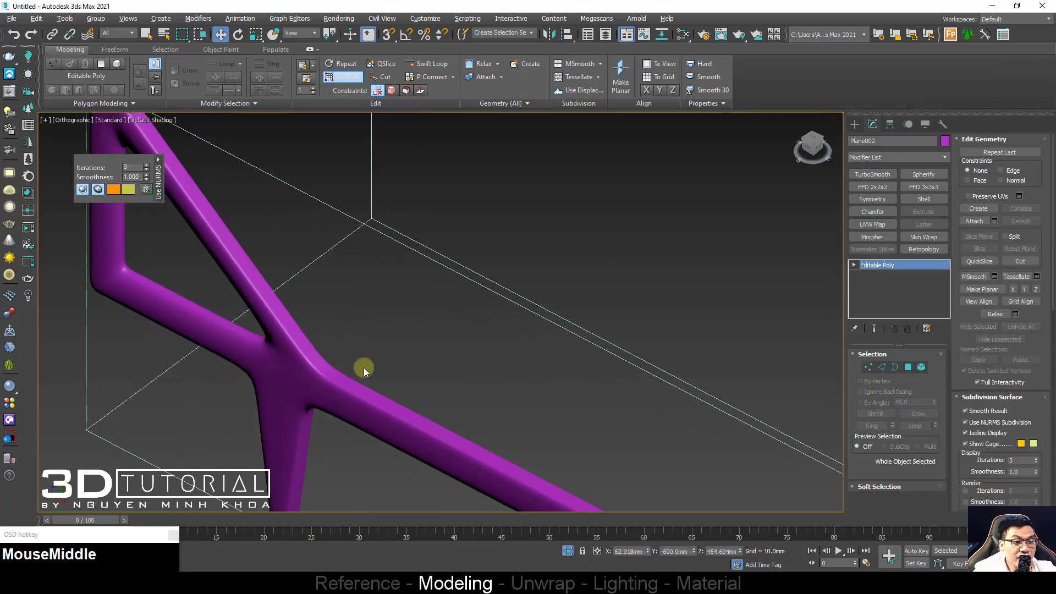
{"action": "key", "text": "ctrl+z"}
{"action": "key", "text": "ctrl+z"}
{"action": "middle_click_drag", "start_coordinate": [223, 215], "coordinate": [259, 255]}
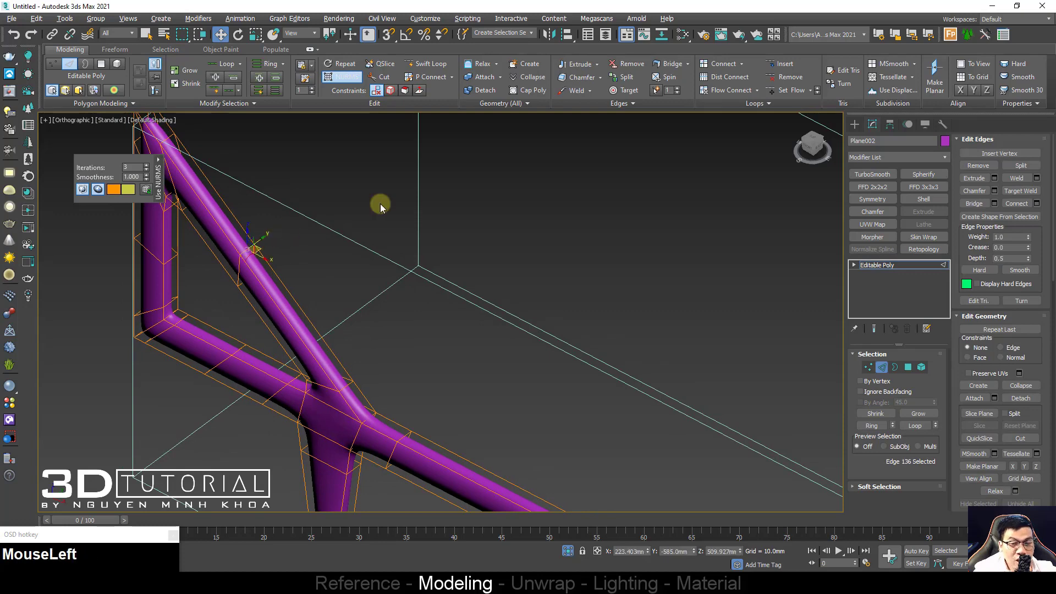
Step: Insert edge loops along the brace and around the triangle's inner corner, then preview the smoothed frame
{"action": "left_click", "coordinate": [768, 67]}
{"action": "scroll", "coordinate": [280, 285], "scroll_direction": "down", "scroll_amount": 2}
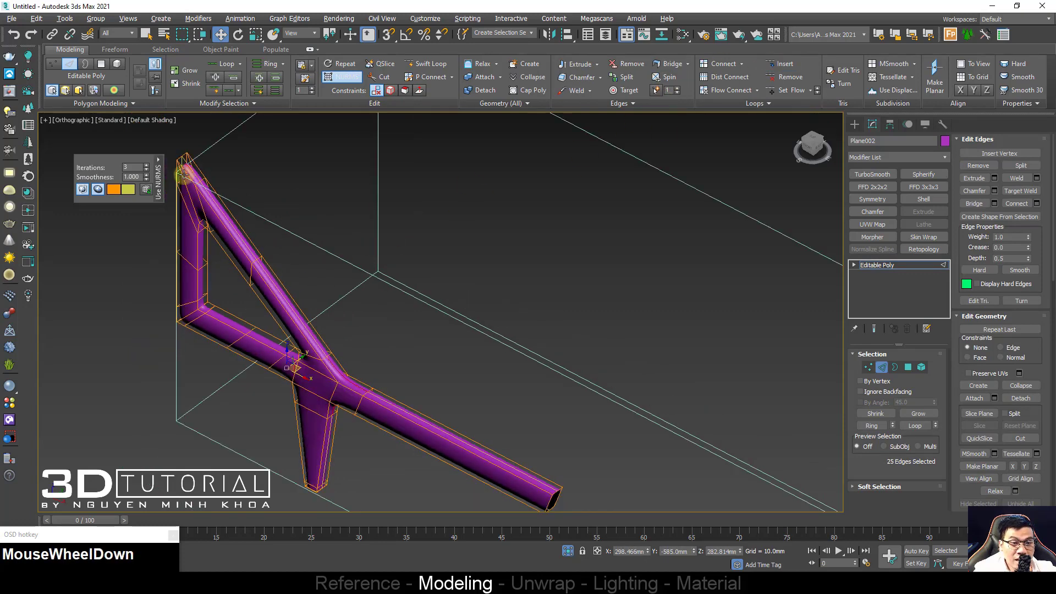
{"action": "middle_click_drag", "start_coordinate": [173, 306], "coordinate": [337, 284]}
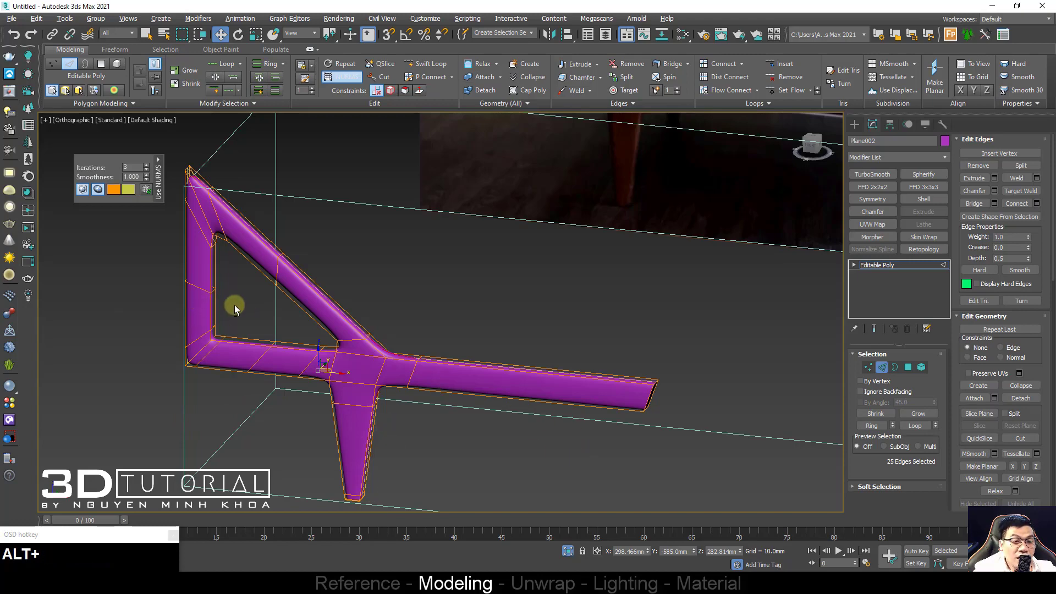
{"action": "scroll", "coordinate": [229, 292], "scroll_direction": "up", "scroll_amount": 5}
{"action": "left_click", "coordinate": [252, 343]}
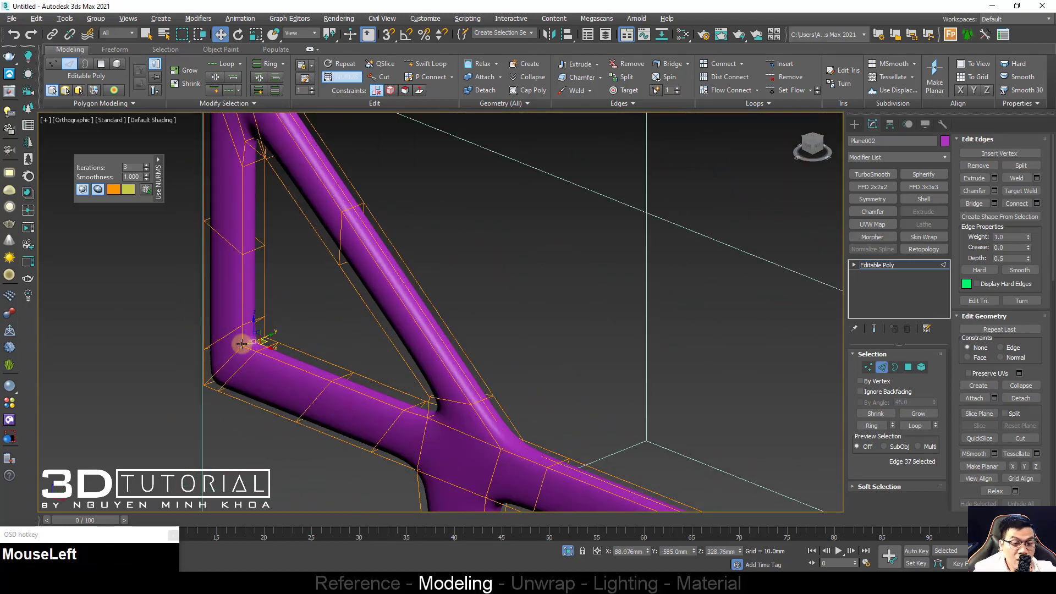
{"action": "left_click", "coordinate": [777, 65]}
{"action": "key", "text": "1"}
{"action": "key", "text": "1"}
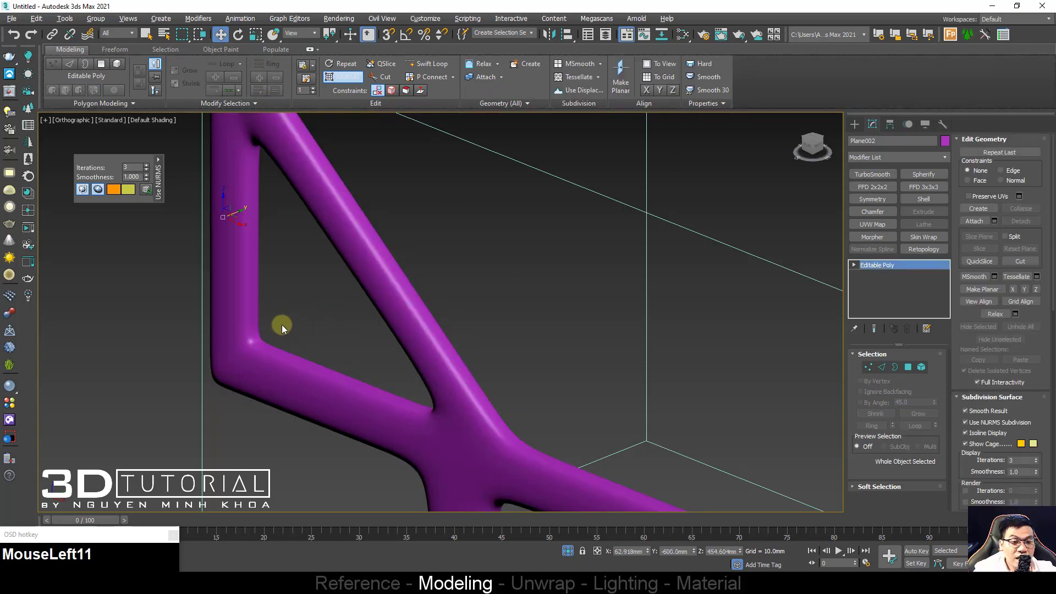
{"action": "scroll", "coordinate": [272, 305], "scroll_direction": "down", "scroll_amount": 2}
{"action": "scroll", "coordinate": [271, 305], "scroll_direction": "down", "scroll_amount": 3}
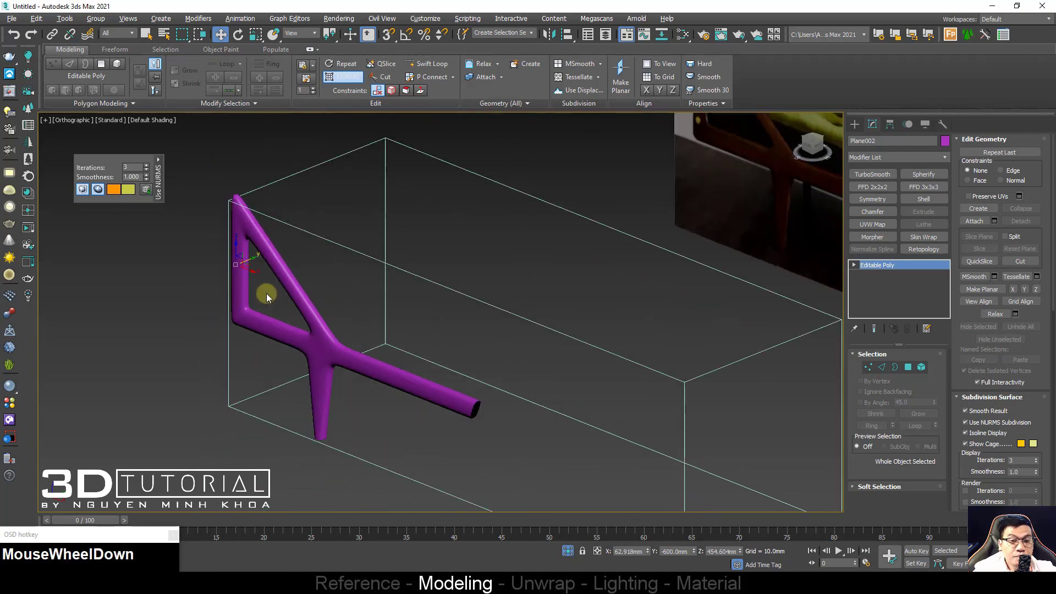
{"action": "middle_click_drag", "start_coordinate": [266, 295], "coordinate": [297, 273], "text": "alt"}
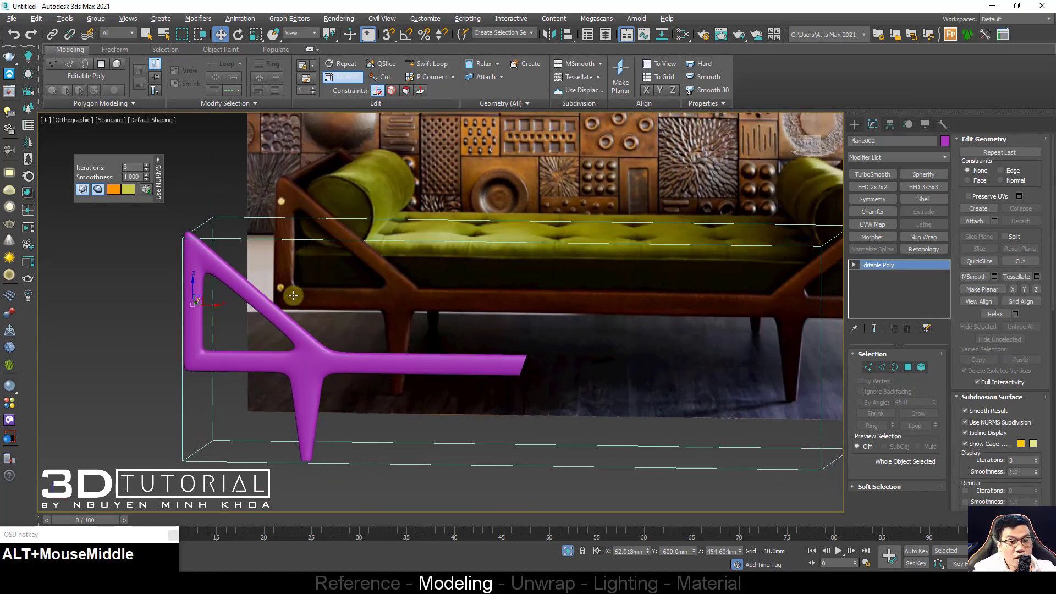
{"action": "middle_click_drag", "start_coordinate": [293, 295], "coordinate": [374, 344], "text": "alt"}
{"action": "scroll", "coordinate": [428, 365], "scroll_direction": "up", "scroll_amount": 2}
{"action": "key", "text": "2"}
{"action": "left_click_drag", "start_coordinate": [330, 350], "coordinate": [336, 351]}
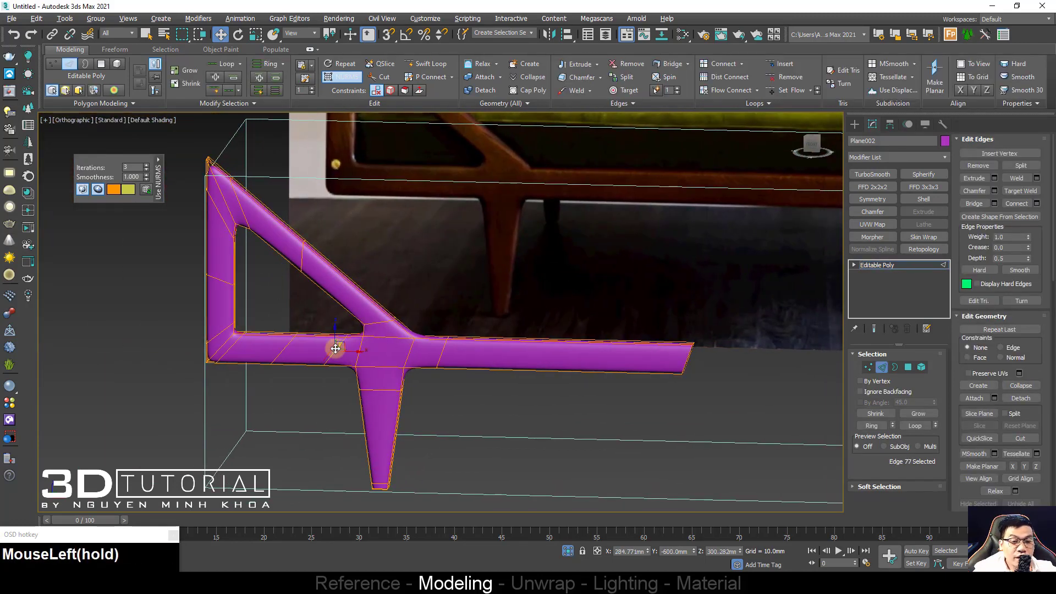
Step: Add edge loops through the picked edge, then end isolation to show the whole scene
{"action": "left_click", "coordinate": [777, 65]}
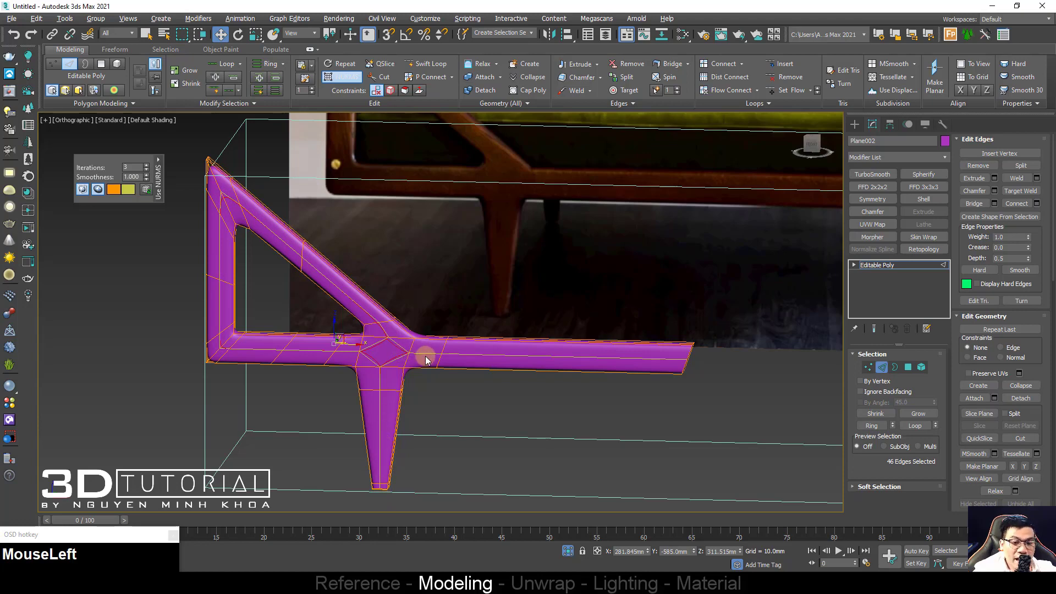
{"action": "scroll", "coordinate": [372, 377], "scroll_direction": "up", "scroll_amount": 3}
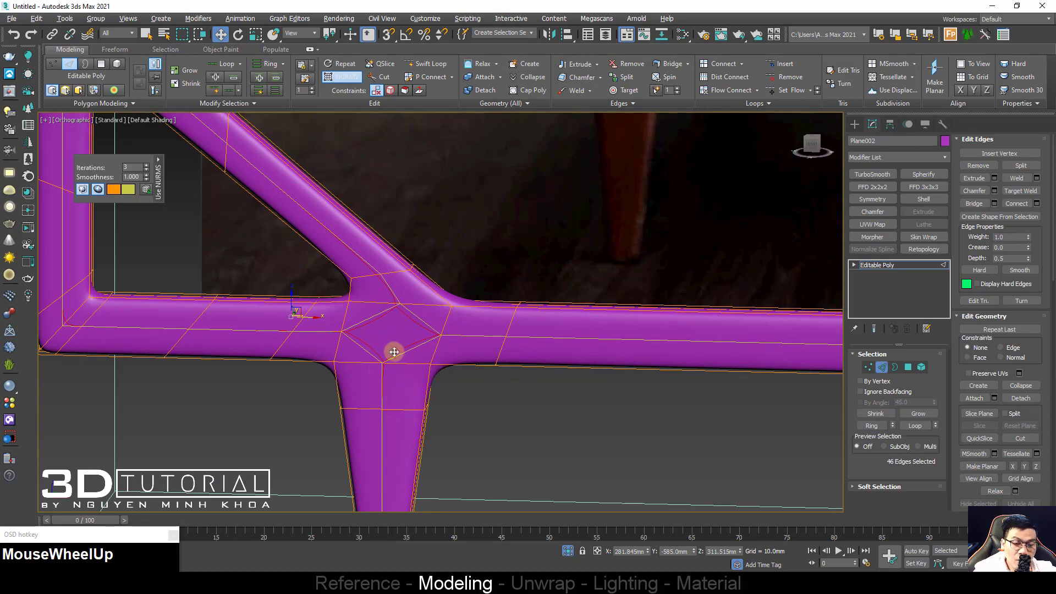
{"action": "scroll", "coordinate": [395, 352], "scroll_direction": "down", "scroll_amount": 5}
{"action": "middle_click_drag", "start_coordinate": [401, 327], "coordinate": [546, 311], "text": "alt"}
{"action": "right_click", "coordinate": [395, 325]}
{"action": "left_click", "coordinate": [425, 232]}
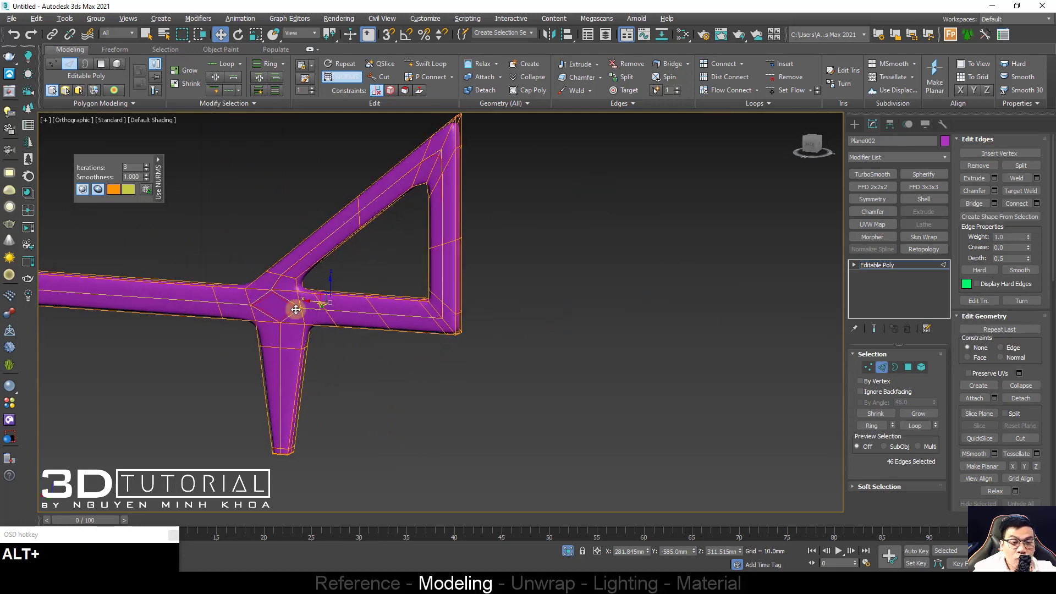
Step: Select the vertices at the leg junction and connect them with new edges
{"action": "key", "text": "f"}
{"action": "key", "text": "z"}
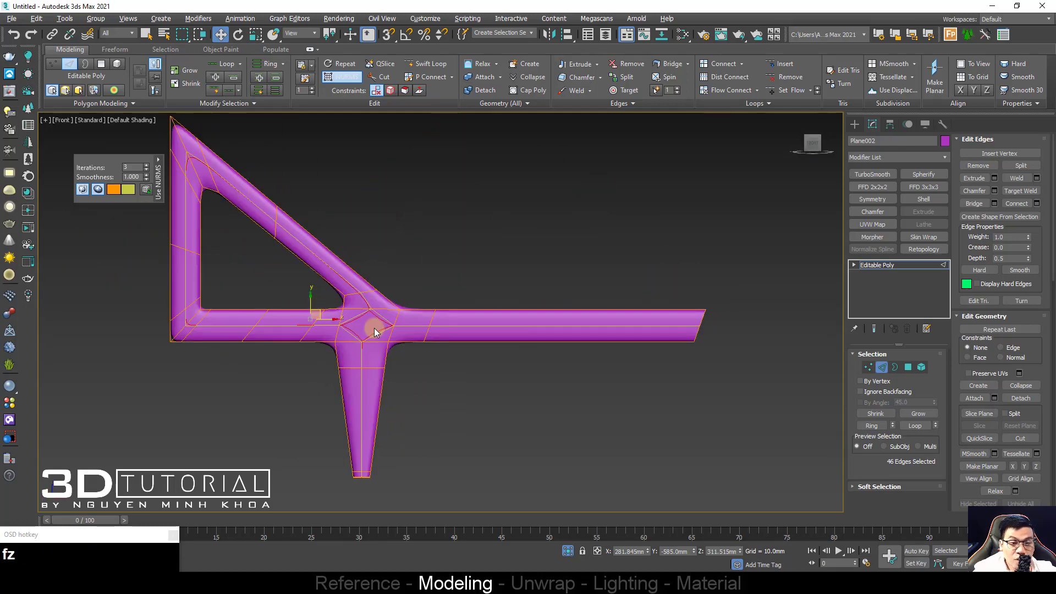
{"action": "scroll", "coordinate": [383, 317], "scroll_direction": "up", "scroll_amount": 3}
{"action": "key", "text": "1"}
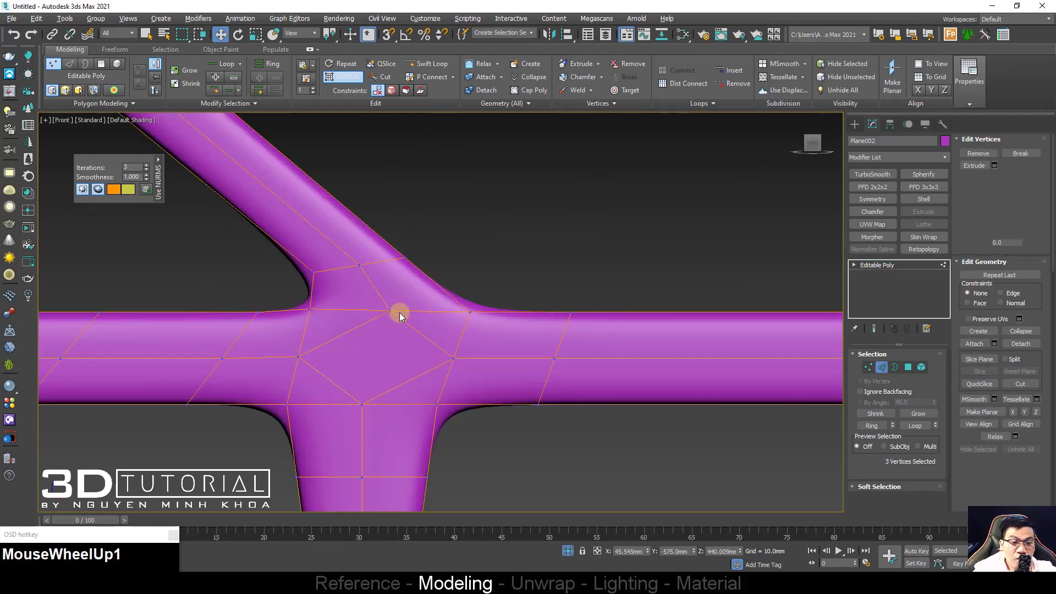
{"action": "left_click_drag", "start_coordinate": [401, 308], "coordinate": [365, 341]}
{"action": "middle_click_drag", "start_coordinate": [366, 341], "coordinate": [389, 320]}
{"action": "key", "text": "F3"}
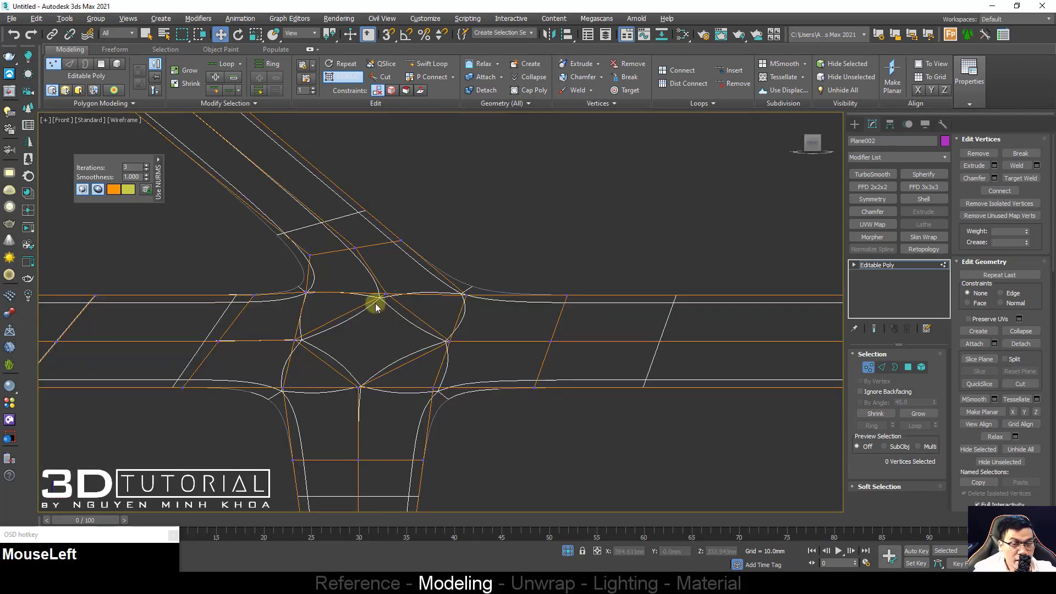
{"action": "left_click", "coordinate": [360, 387], "text": "ctrl"}
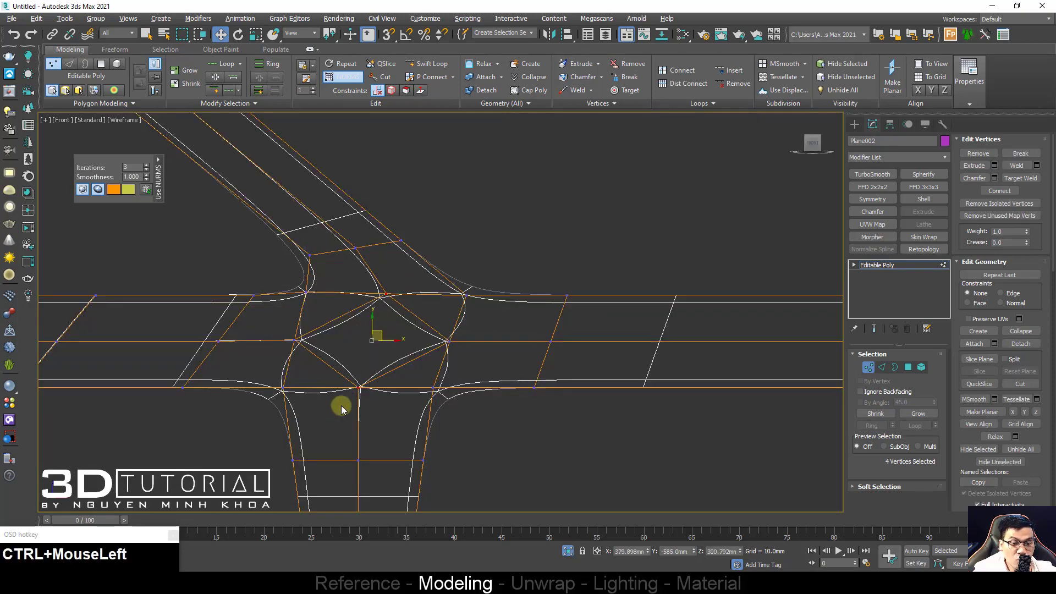
{"action": "key", "text": "F3"}
{"action": "mouse_move", "coordinate": [385, 317]}
{"action": "middle_mouse_down", "text": "alt"}
{"action": "mouse_move", "coordinate": [358, 308]}
{"action": "mouse_move", "coordinate": [460, 323]}
{"action": "mouse_move", "coordinate": [434, 334]}
{"action": "middle_mouse_up", "text": "alt"}
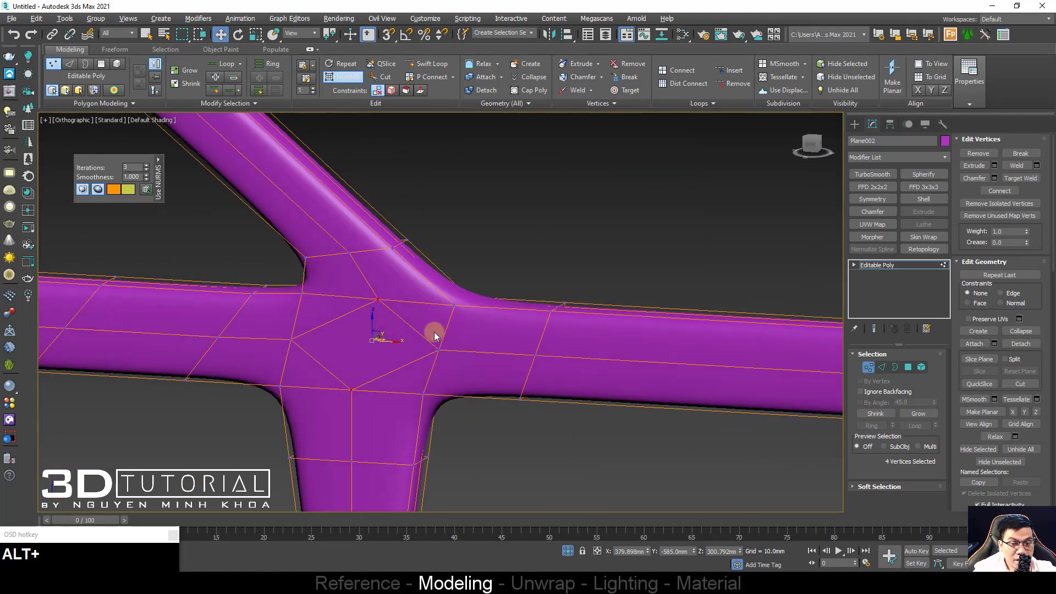
{"action": "right_click", "coordinate": [358, 312]}
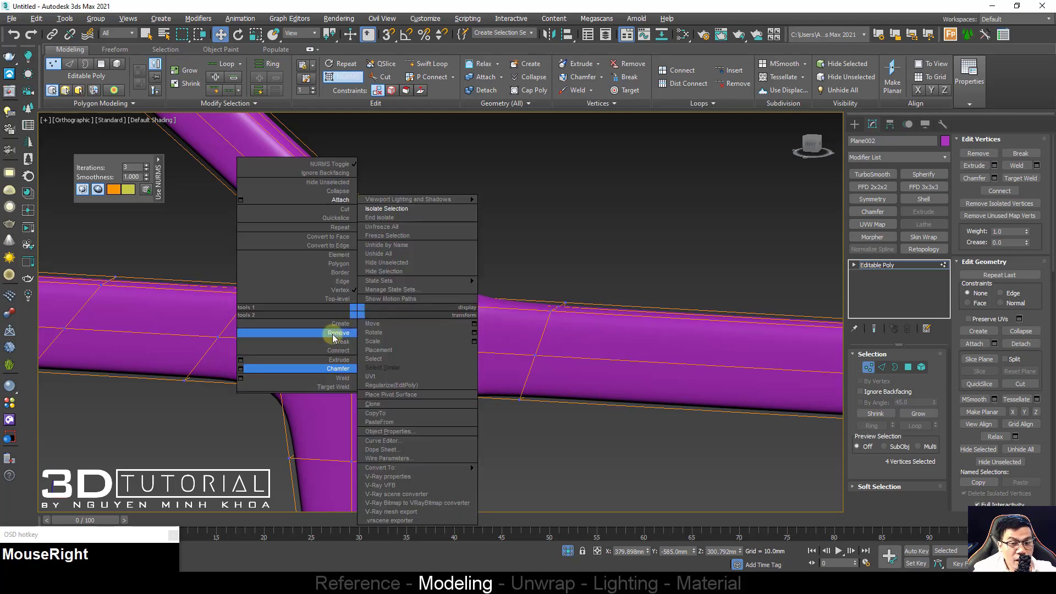
{"action": "left_click", "coordinate": [337, 352]}
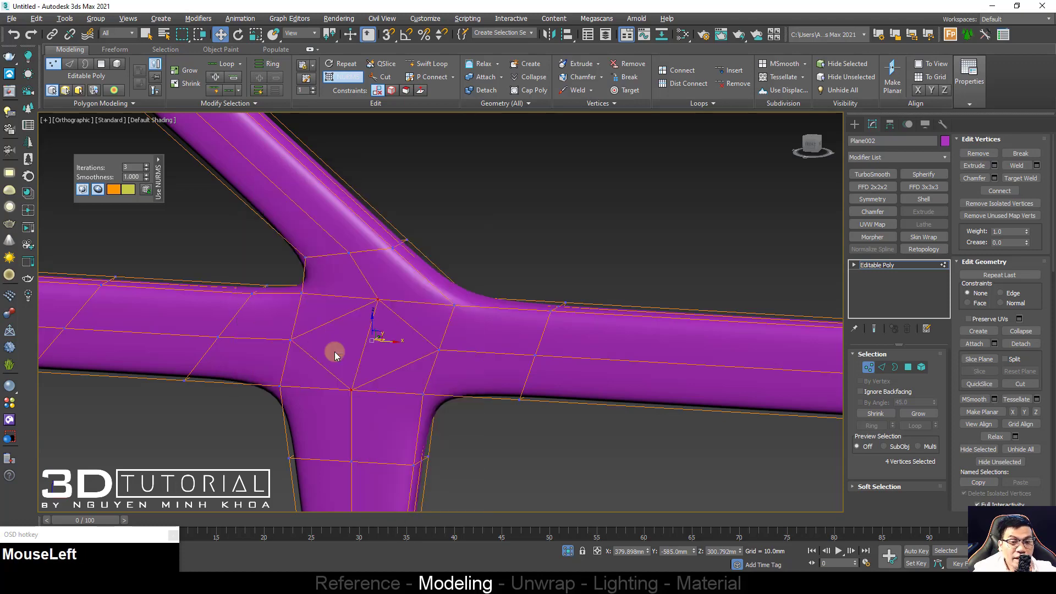
Step: In the front view, connect the two junction vertices with an edge using Ctrl+Shift+E
{"action": "right_click", "coordinate": [367, 297]}
{"action": "middle_click", "coordinate": [328, 424]}
{"action": "key", "text": "f"}
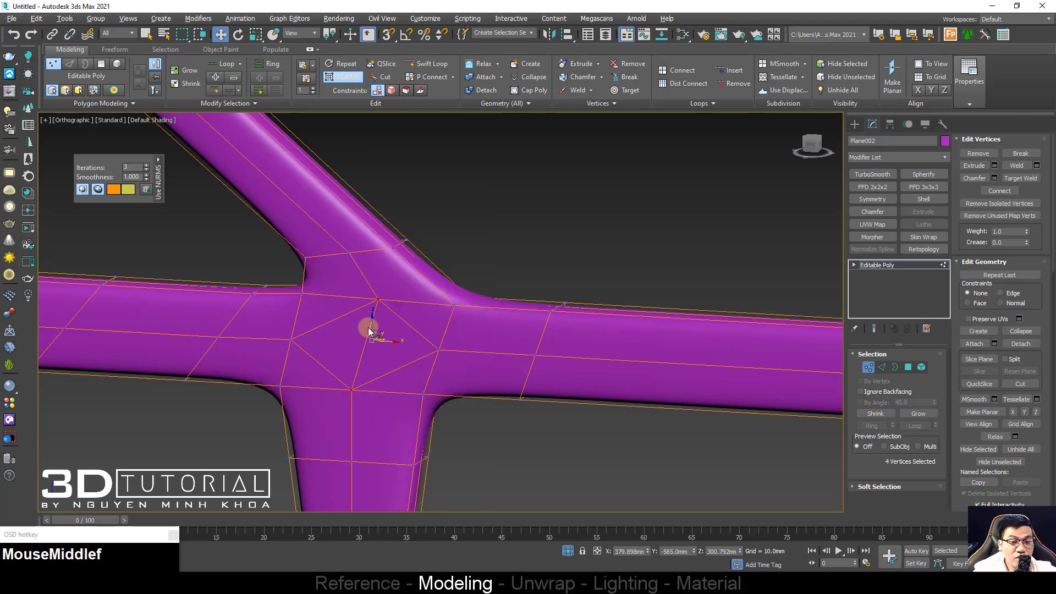
{"action": "key", "text": "z"}
{"action": "scroll", "coordinate": [355, 352], "scroll_direction": "down", "scroll_amount": 5}
{"action": "left_click", "coordinate": [346, 325]}
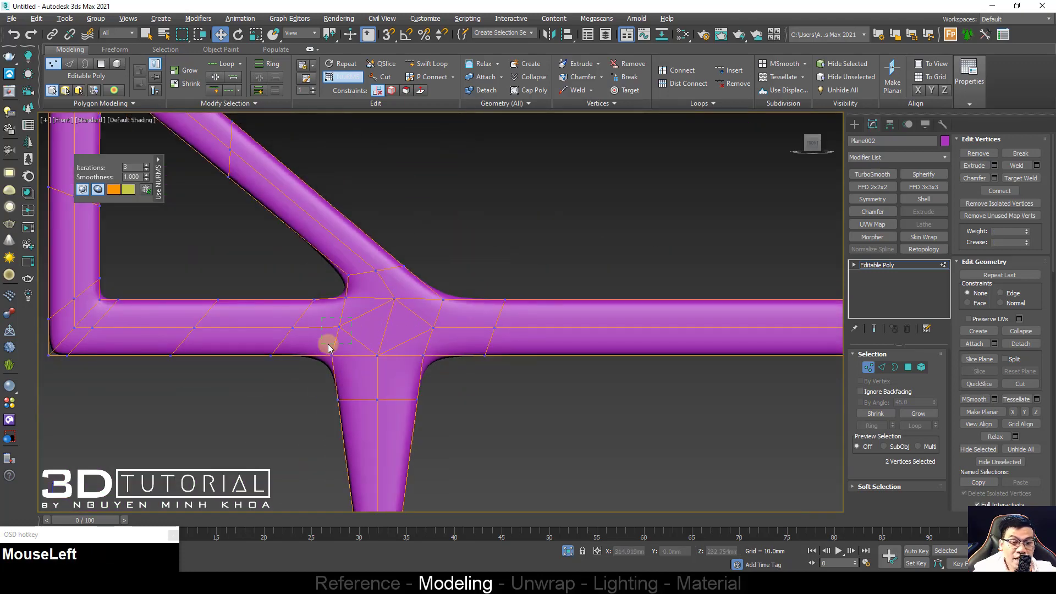
{"action": "left_click_drag", "start_coordinate": [329, 348], "coordinate": [330, 347]}
{"action": "scroll", "coordinate": [324, 325], "scroll_direction": "up", "scroll_amount": 3}
{"action": "key", "text": "ctrl+shift+e"}
{"action": "key", "text": "ctrl+shift+e"}
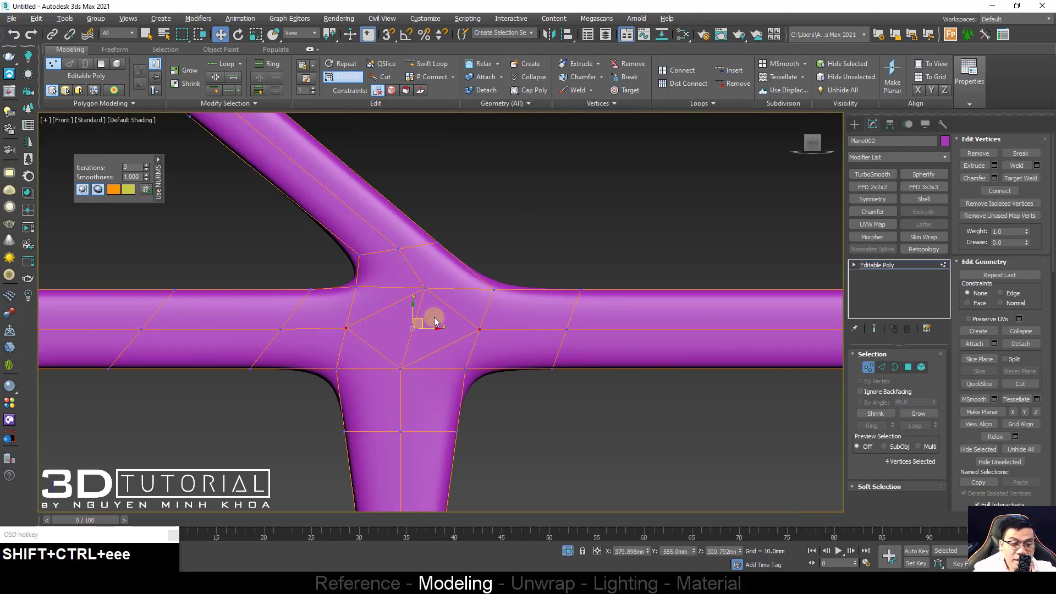
Step: Select the edges through the junction centre, then start the Cut tool in Vertex mode
{"action": "key", "text": "2"}
{"action": "left_click_drag", "start_coordinate": [404, 329], "coordinate": [420, 324]}
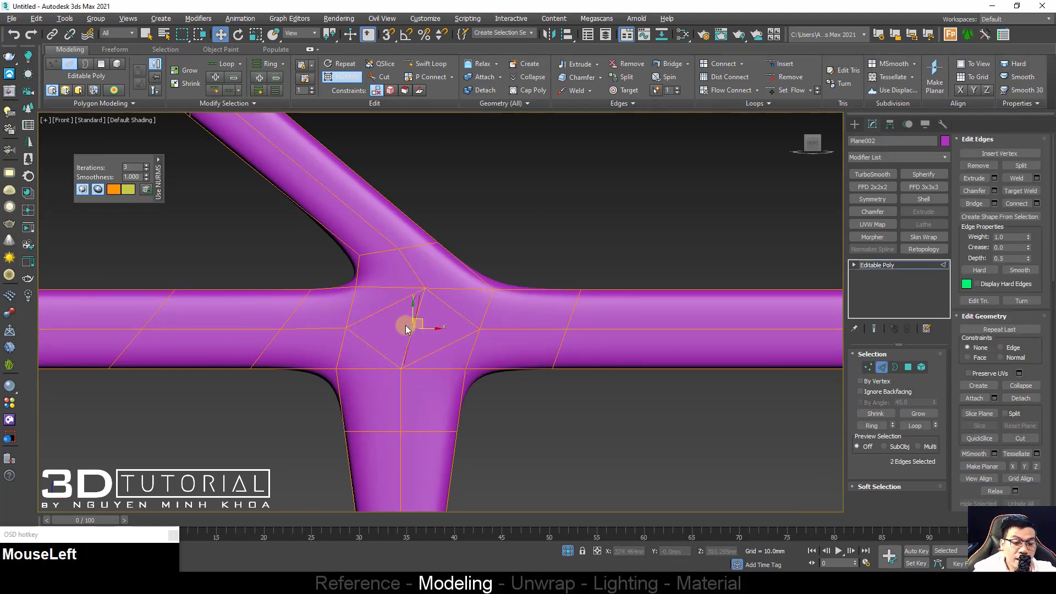
{"action": "key", "text": "1"}
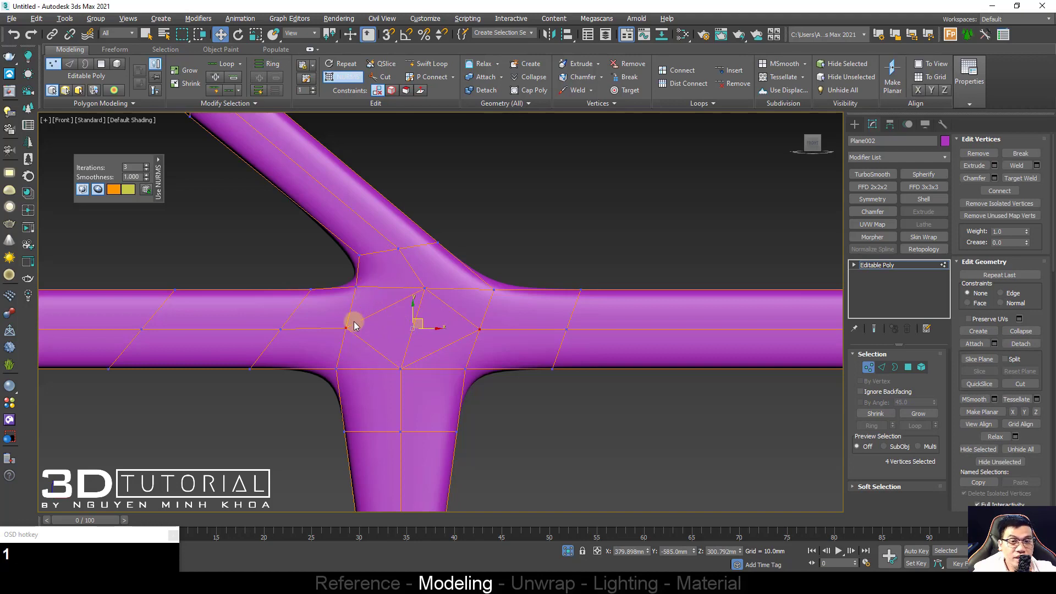
{"action": "key", "text": "alt+c"}
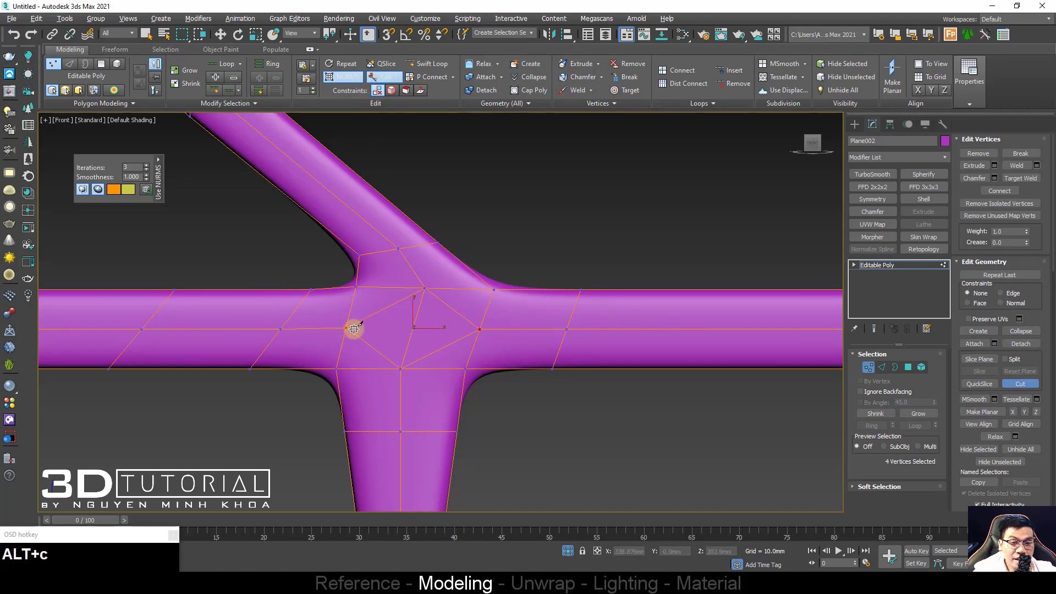
Step: Attempt cuts from the left junction vertex, cancel them, and reframe the front view
{"action": "left_click_drag", "start_coordinate": [347, 327], "coordinate": [479, 330]}
{"action": "right_click", "coordinate": [446, 355]}
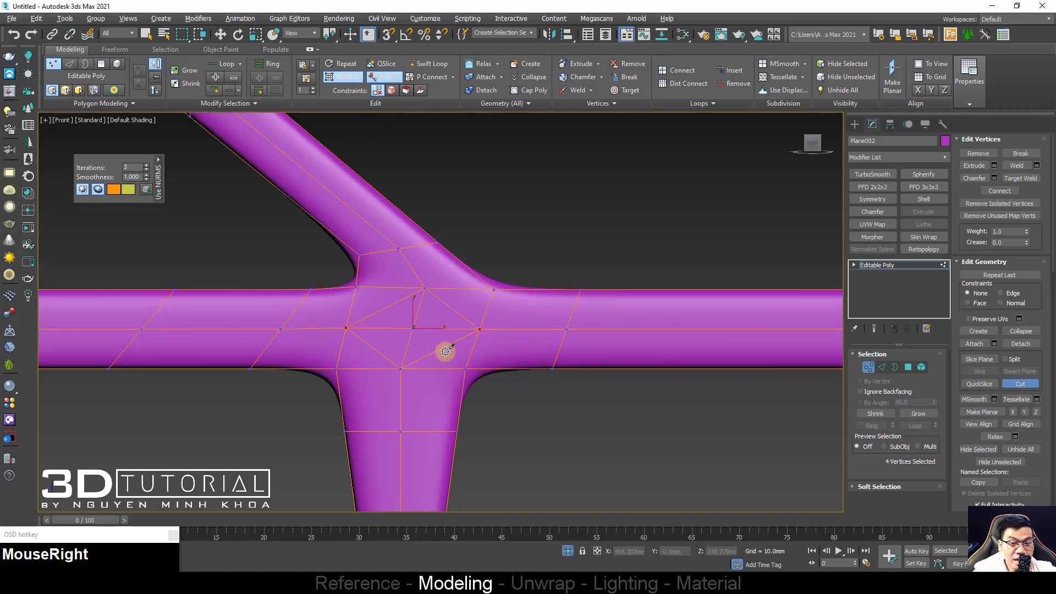
{"action": "middle_click_drag", "start_coordinate": [441, 349], "coordinate": [388, 316], "text": "alt"}
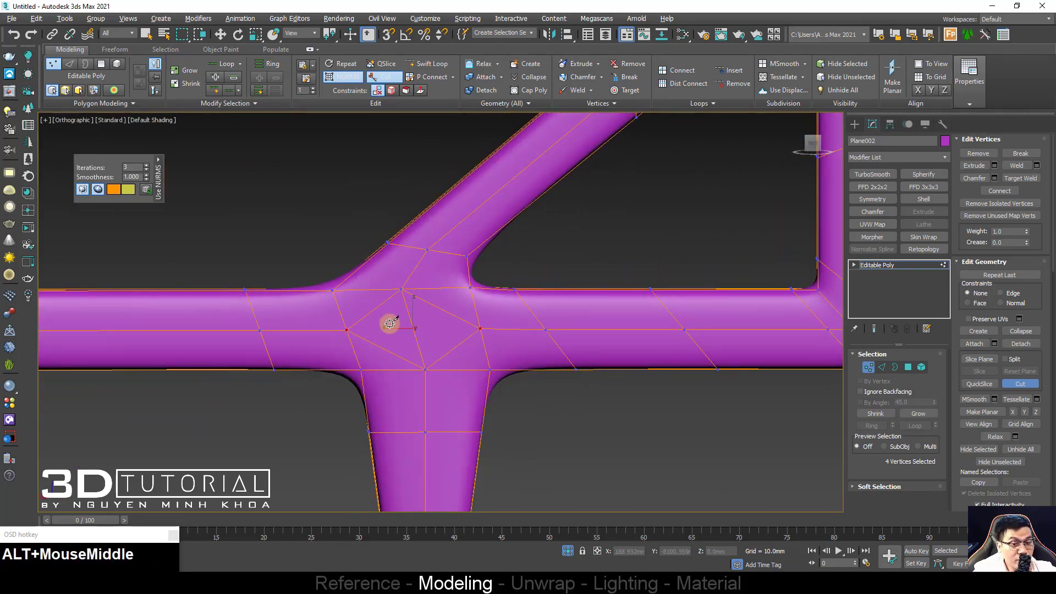
{"action": "left_click", "coordinate": [346, 330]}
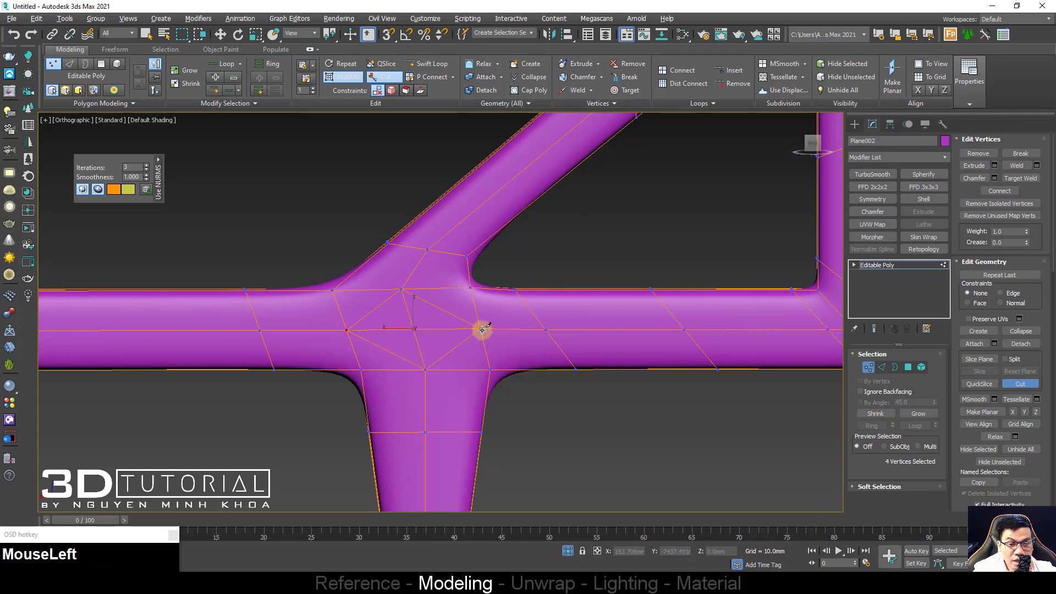
{"action": "right_click", "coordinate": [466, 354]}
{"action": "key", "text": "f"}
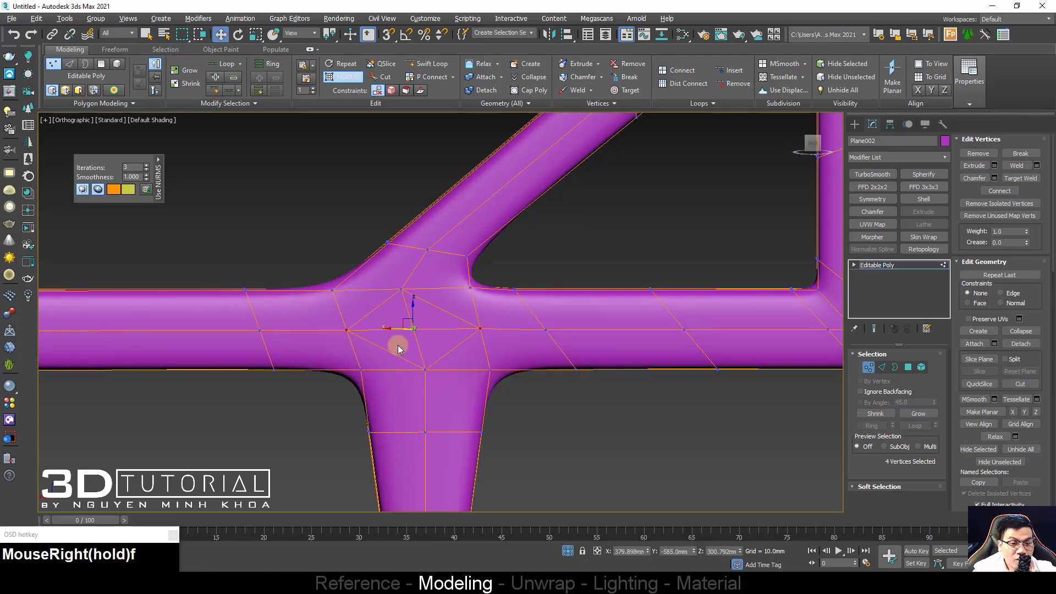
{"action": "key", "text": "z"}
{"action": "scroll", "coordinate": [397, 339], "scroll_direction": "down", "scroll_amount": 3}
{"action": "middle_click_drag", "start_coordinate": [397, 340], "coordinate": [439, 352]}
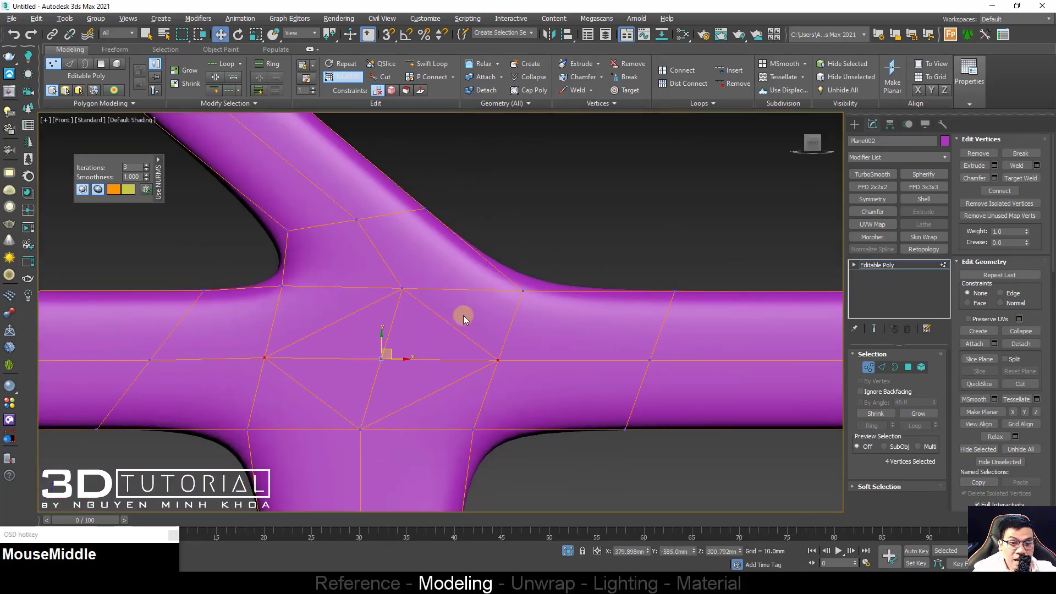
Step: Select the four diamond edges around the junction and remove them with Ctrl+Backspace
{"action": "key", "text": "F3"}
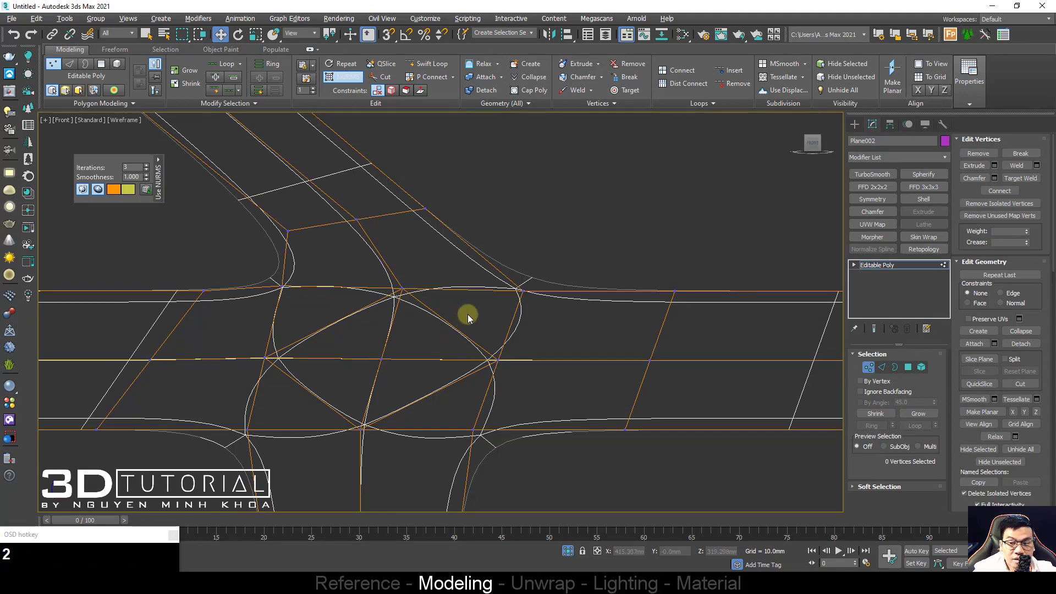
{"action": "key", "text": "2"}
{"action": "left_click", "coordinate": [448, 328]}
{"action": "key", "text": "F3"}
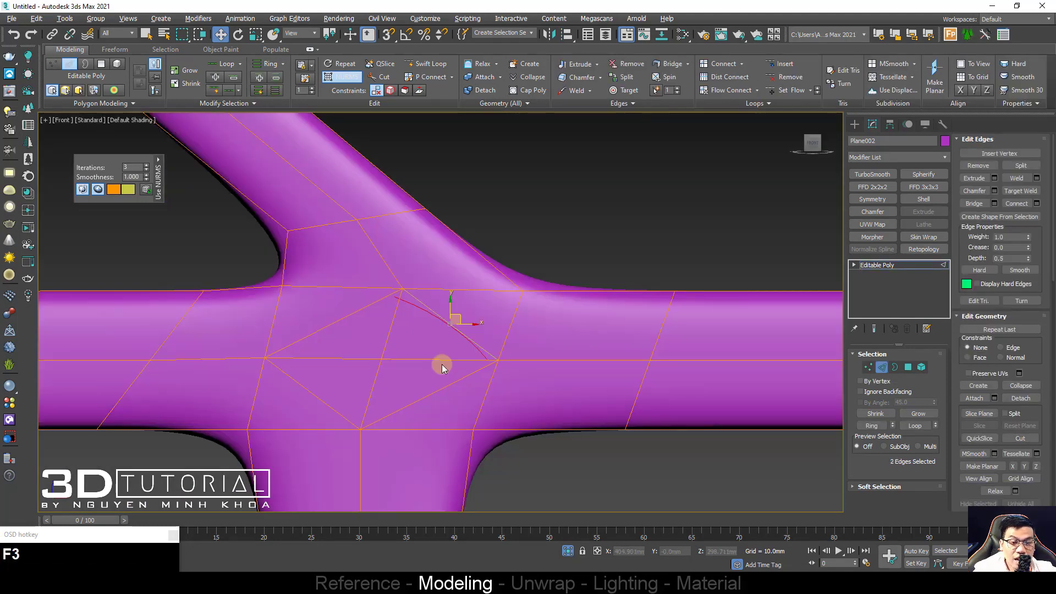
{"action": "left_click", "coordinate": [404, 411], "text": "ctrl"}
{"action": "left_click", "coordinate": [323, 404], "text": "ctrl"}
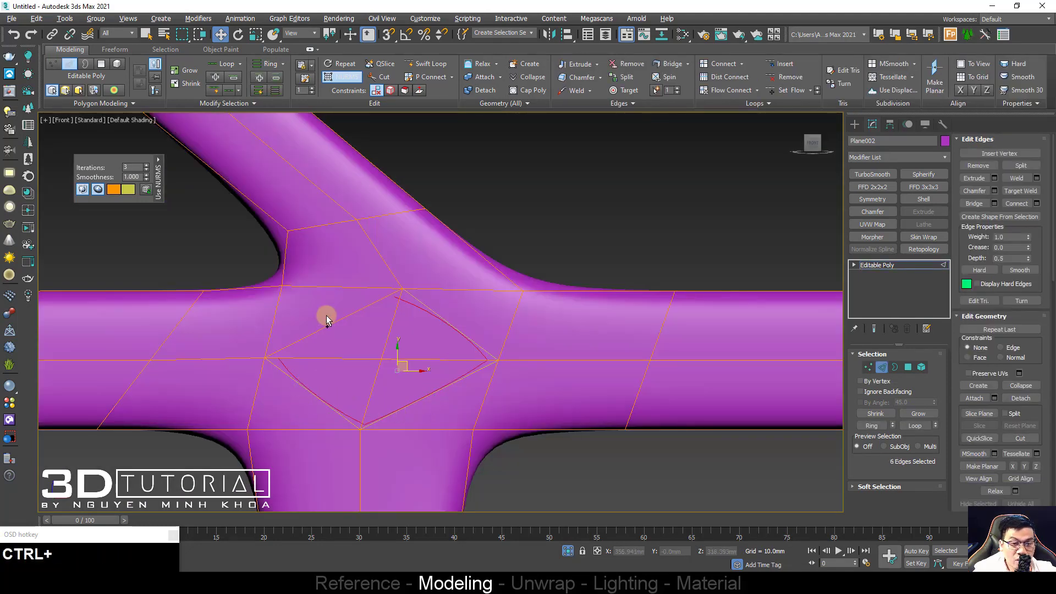
{"action": "left_click", "coordinate": [330, 350], "text": "ctrl"}
{"action": "scroll", "coordinate": [326, 341], "scroll_direction": "down", "scroll_amount": 2}
{"action": "middle_click_drag", "start_coordinate": [325, 343], "coordinate": [165, 358], "text": "alt"}
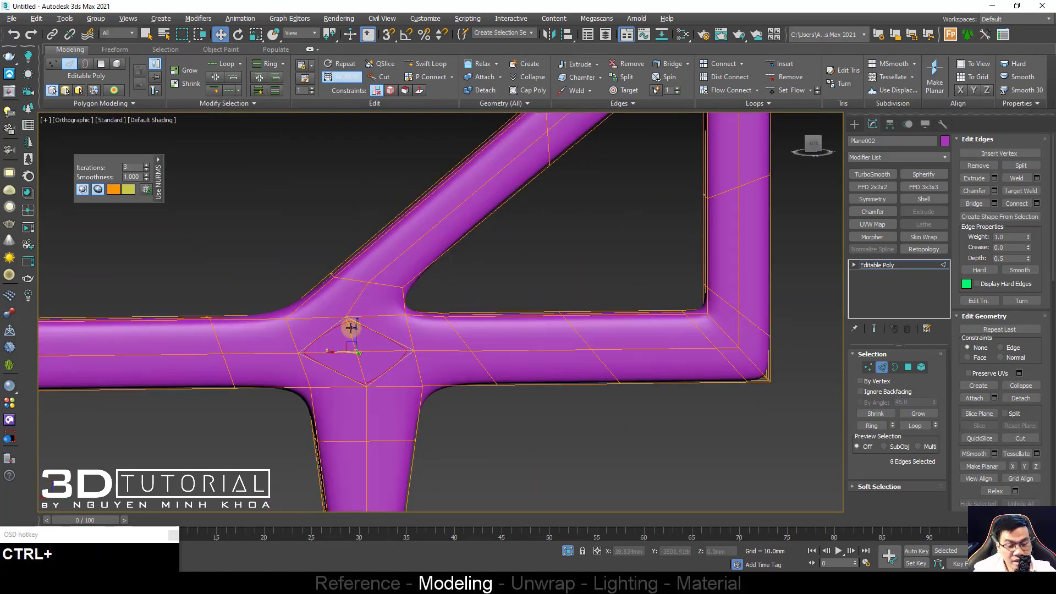
{"action": "key", "text": "ctrl+BackSpace"}
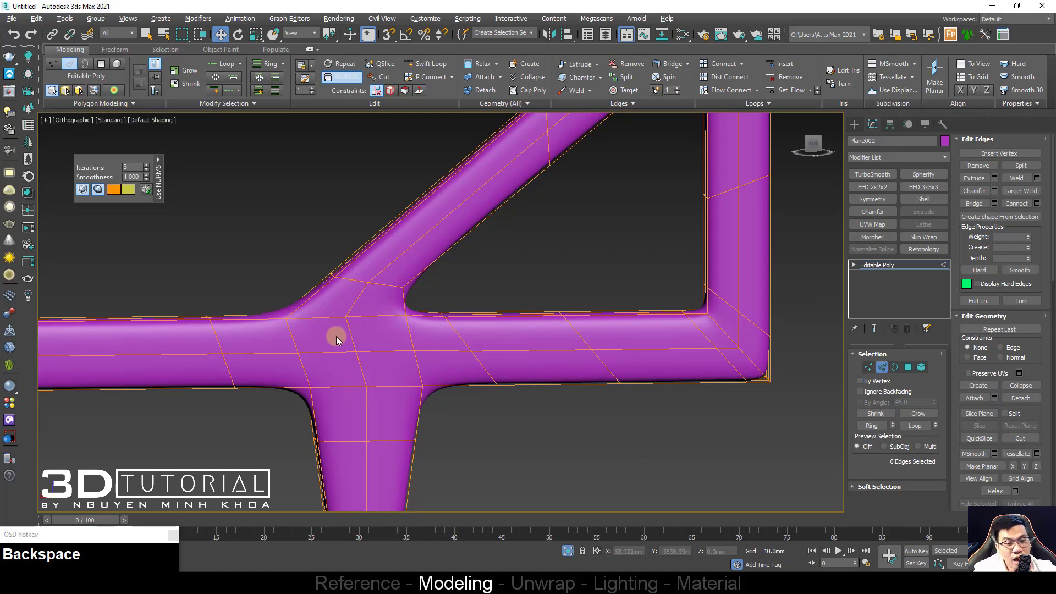
{"action": "mouse_move", "coordinate": [337, 340]}
{"action": "middle_mouse_down", "text": "alt"}
{"action": "mouse_move", "coordinate": [460, 339]}
{"action": "mouse_move", "coordinate": [401, 334]}
{"action": "mouse_move", "coordinate": [320, 345]}
{"action": "middle_mouse_up", "text": "alt"}
{"action": "key", "text": "alt+1"}
{"action": "scroll", "coordinate": [379, 332], "scroll_direction": "down", "scroll_amount": 2}
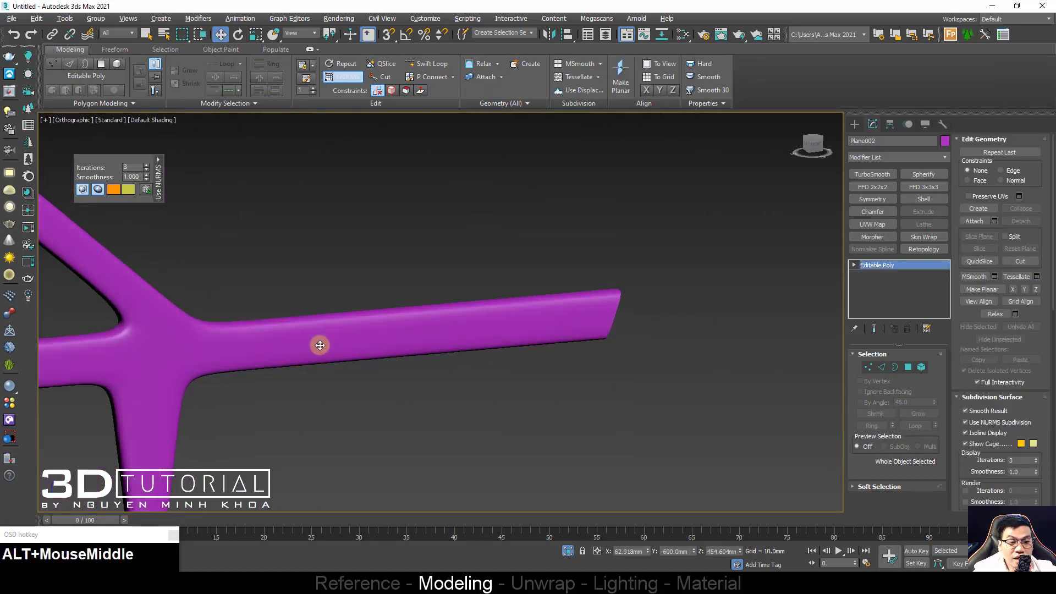
Step: Inspect the triangular part of the frame with the edge overlay toggled
{"action": "middle_click_drag", "start_coordinate": [223, 354], "coordinate": [451, 358]}
{"action": "middle_click_drag", "start_coordinate": [187, 383], "coordinate": [230, 423]}
{"action": "key", "text": "2"}
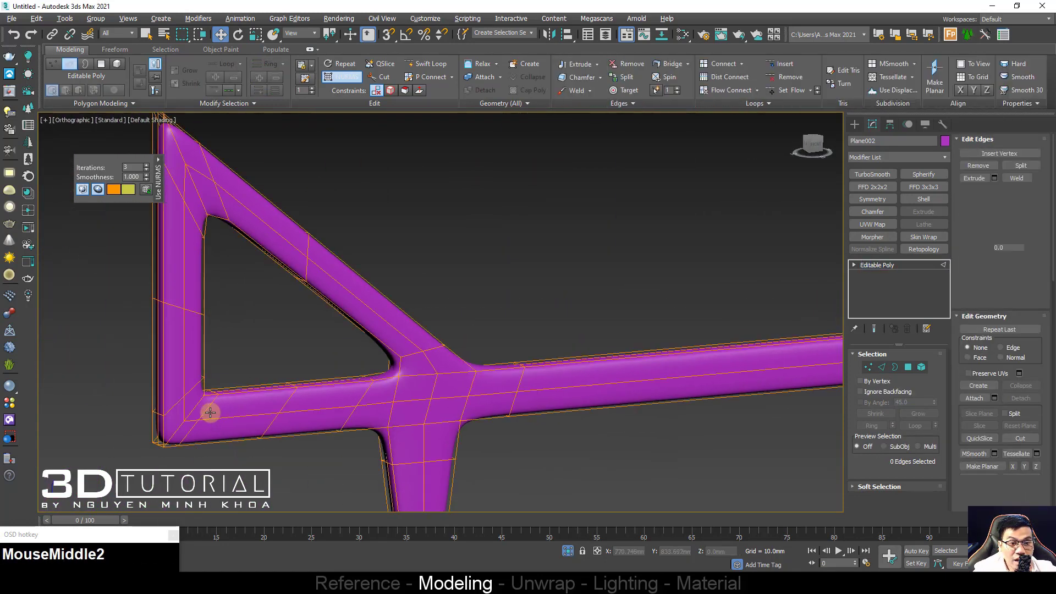
{"action": "key", "text": "1"}
{"action": "key", "text": "1"}
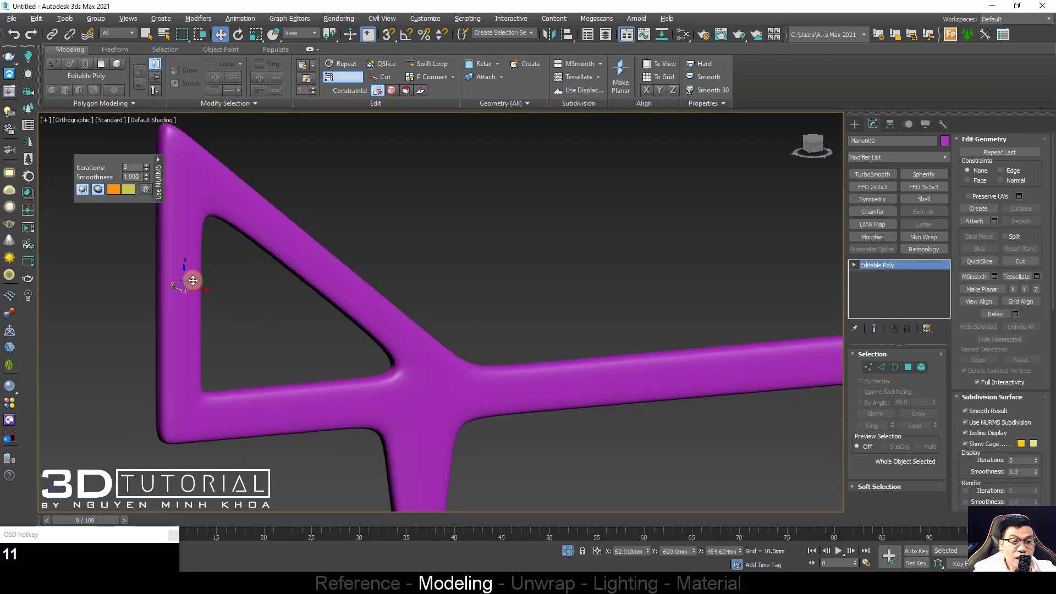
{"action": "key", "text": "F4"}
{"action": "key", "text": "F4"}
{"action": "middle_click_drag", "start_coordinate": [232, 295], "coordinate": [255, 313], "text": "alt"}
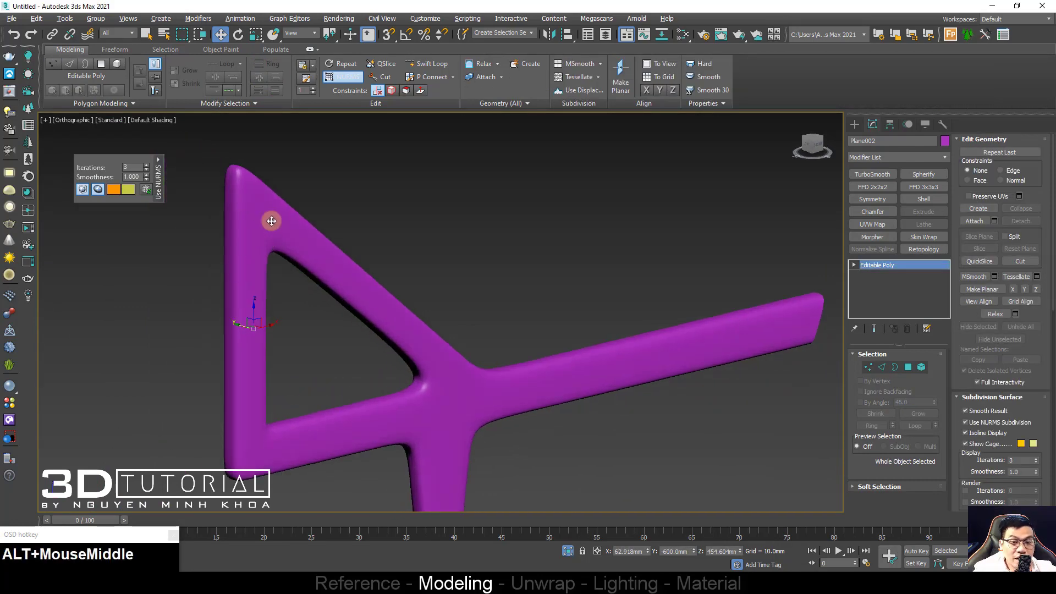
{"action": "scroll", "coordinate": [320, 265], "scroll_direction": "down", "scroll_amount": 5}
{"action": "scroll", "coordinate": [332, 287], "scroll_direction": "up", "scroll_amount": 2}
{"action": "middle_click_drag", "start_coordinate": [312, 295], "coordinate": [332, 300], "text": "alt"}
Step: Unhide the sofa reference photo and view the frame in Front view with edged faces
{"action": "right_click", "coordinate": [342, 279]}
{"action": "left_click", "coordinate": [368, 222]}
{"action": "key", "text": "f"}
{"action": "scroll", "coordinate": [396, 316], "scroll_direction": "down", "scroll_amount": 3}
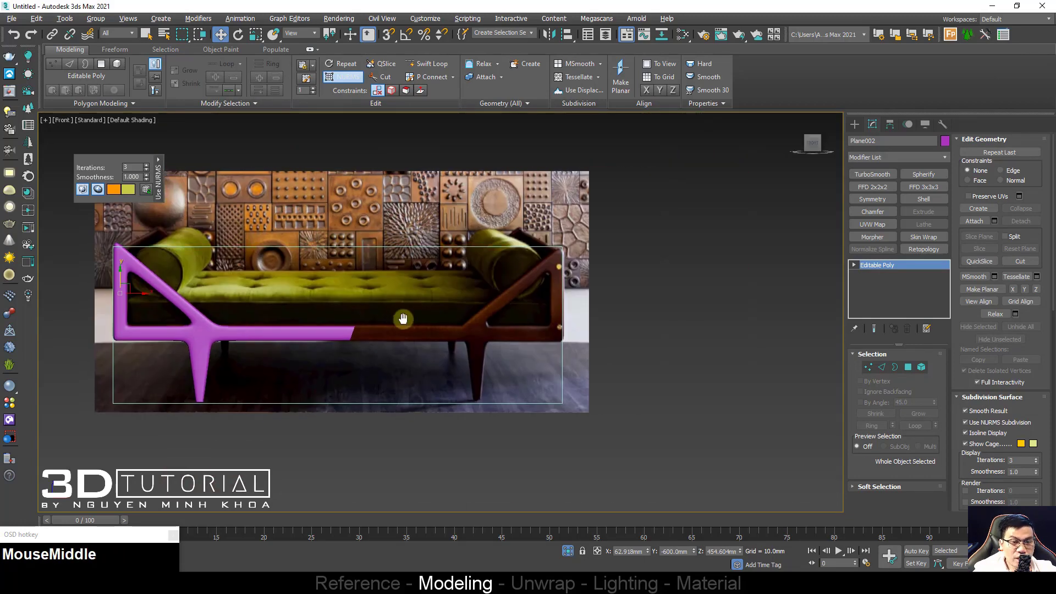
{"action": "middle_click_drag", "start_coordinate": [402, 320], "coordinate": [415, 319]}
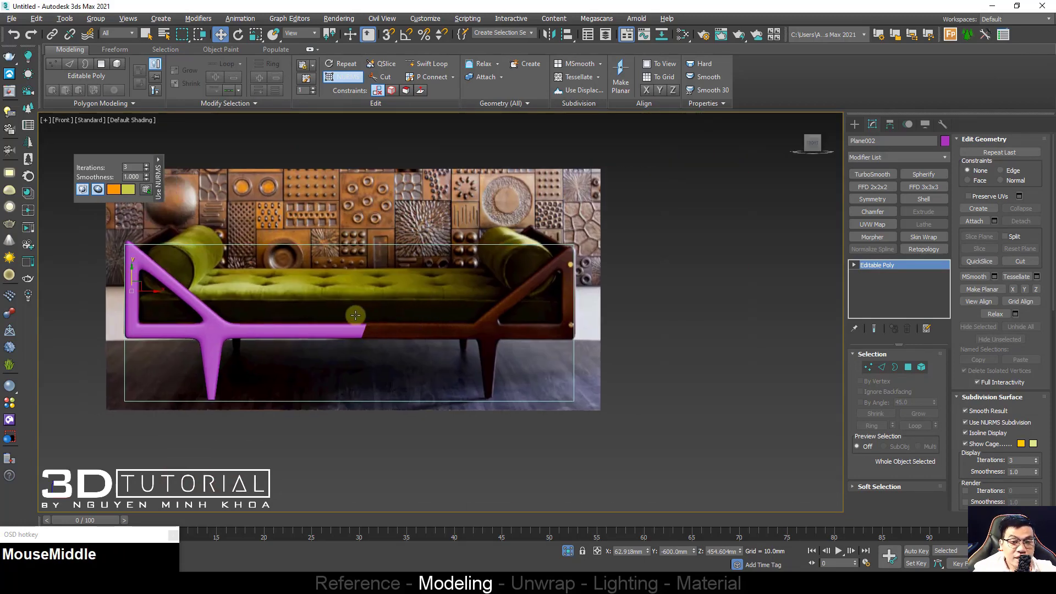
{"action": "key", "text": "F4"}
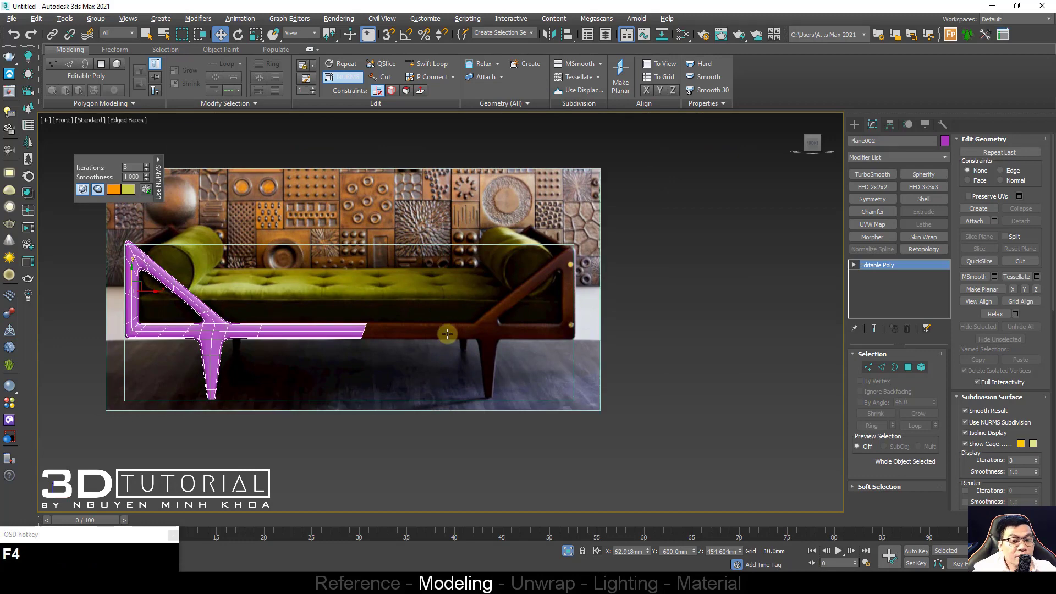
{"action": "middle_click_drag", "start_coordinate": [427, 332], "coordinate": [249, 325]}
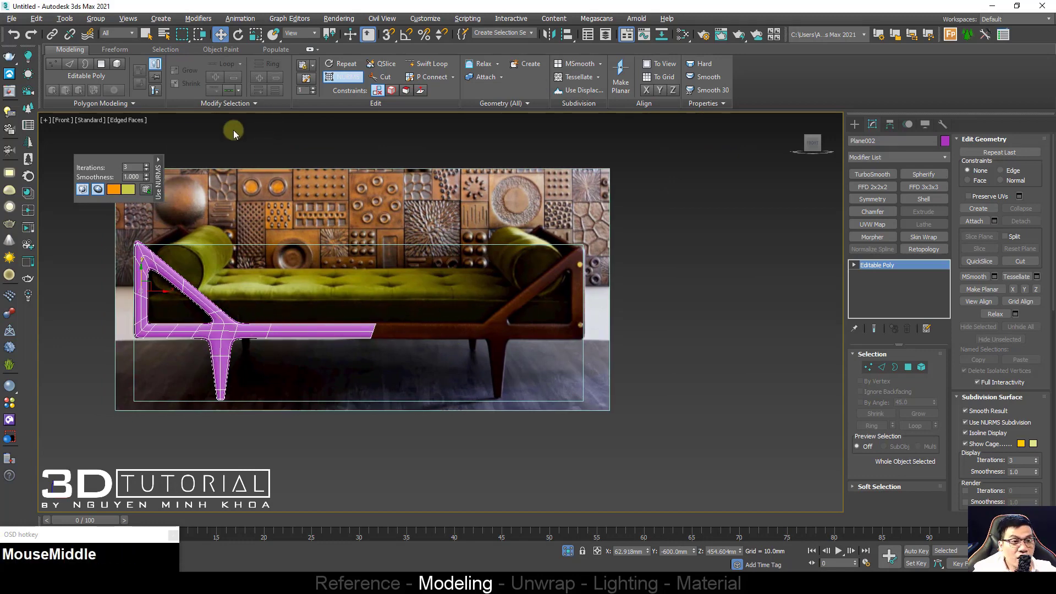
Step: Try a Symmetry modifier, delete it, and turn off NURMS smoothing on the frame
{"action": "left_click", "coordinate": [872, 200]}
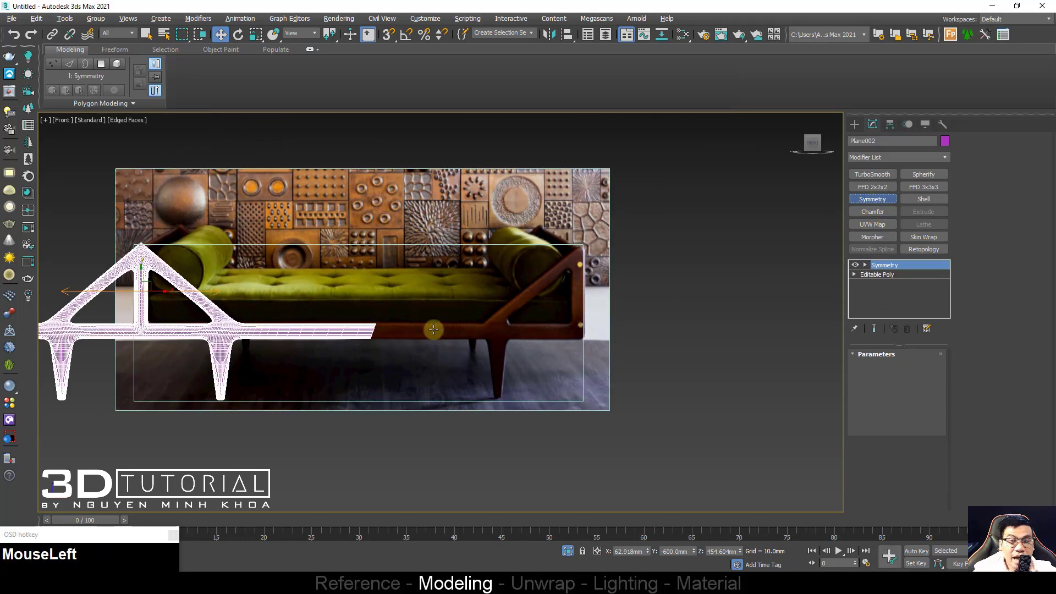
{"action": "right_click", "coordinate": [891, 265]}
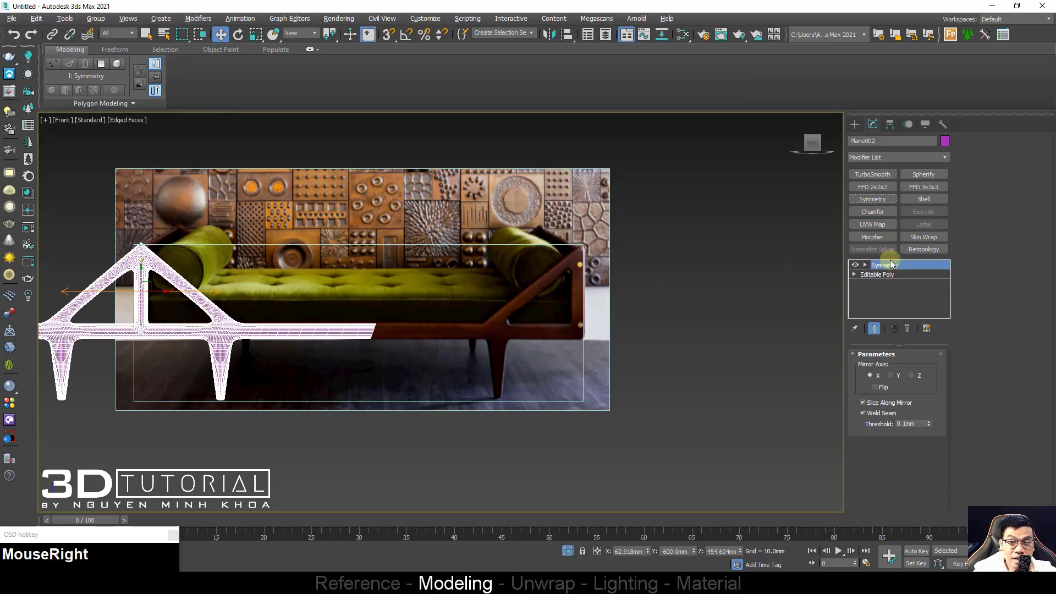
{"action": "left_click", "coordinate": [919, 284]}
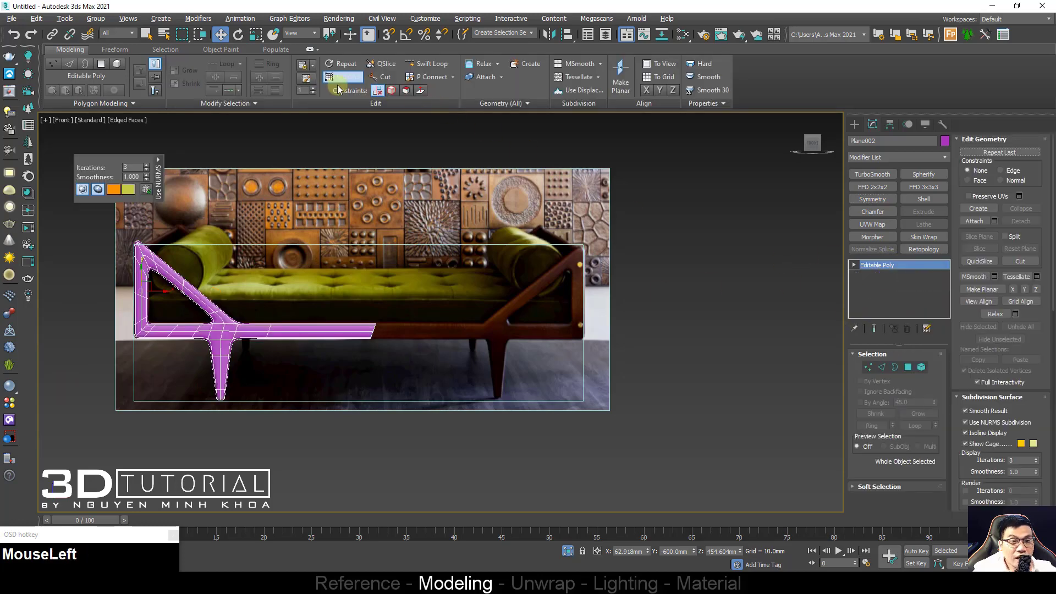
{"action": "left_click", "coordinate": [342, 77]}
{"action": "middle_click_drag", "start_coordinate": [385, 282], "coordinate": [386, 360]}
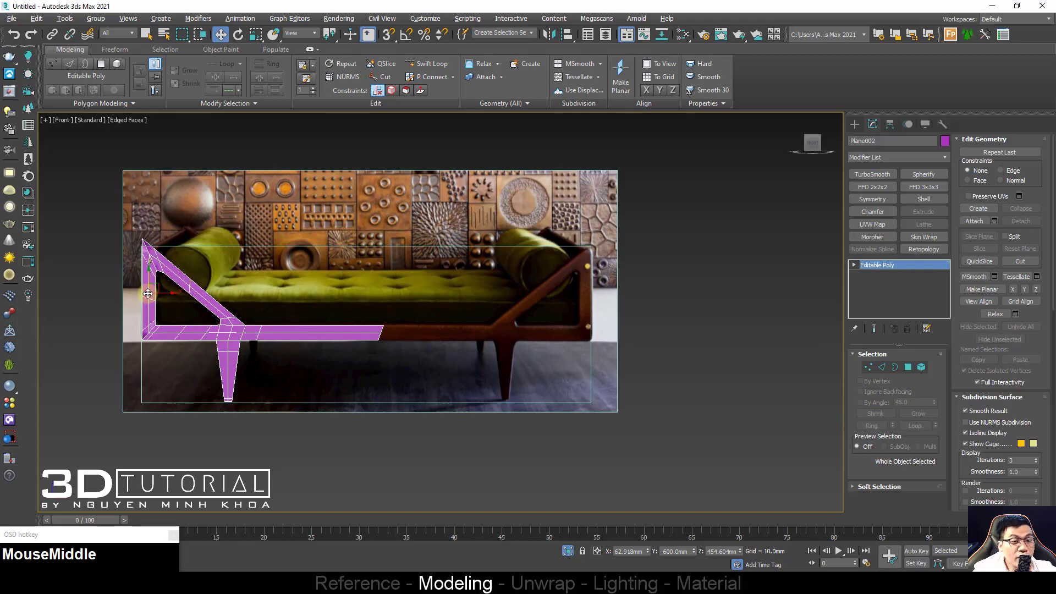
Step: Select the vertices at the bar's right end and apply a Symmetry modifier to mirror the frame
{"action": "left_click", "coordinate": [872, 199]}
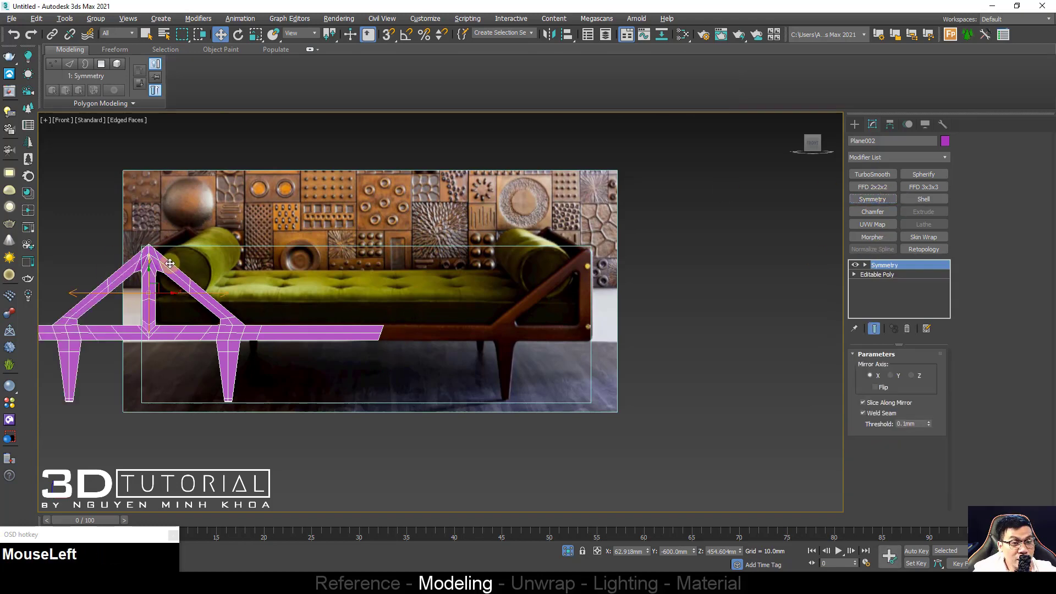
{"action": "right_click", "coordinate": [909, 266]}
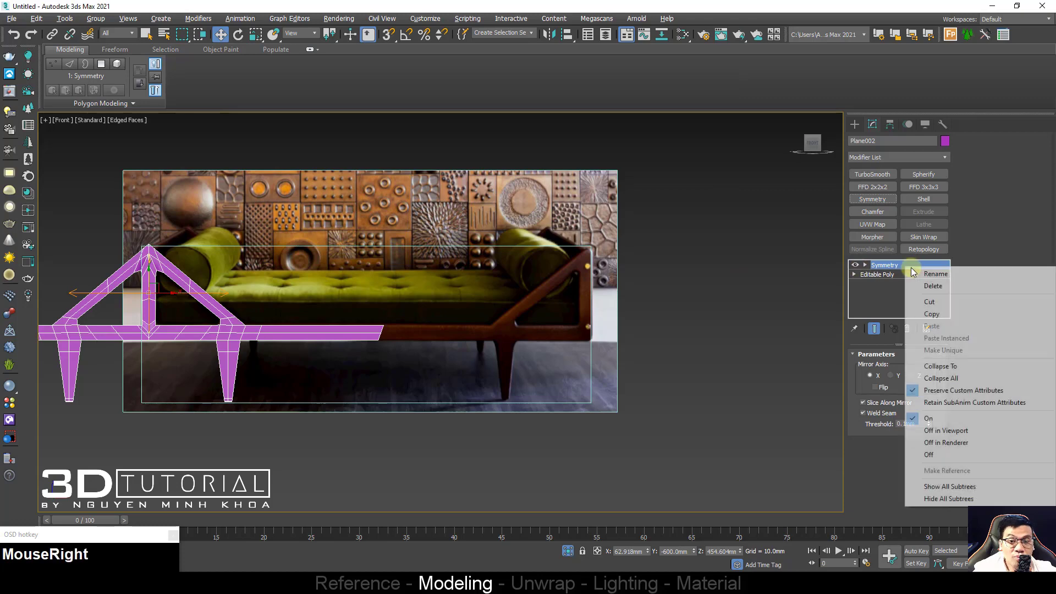
{"action": "left_click", "coordinate": [924, 285]}
{"action": "middle_click_drag", "start_coordinate": [376, 306], "coordinate": [391, 304]}
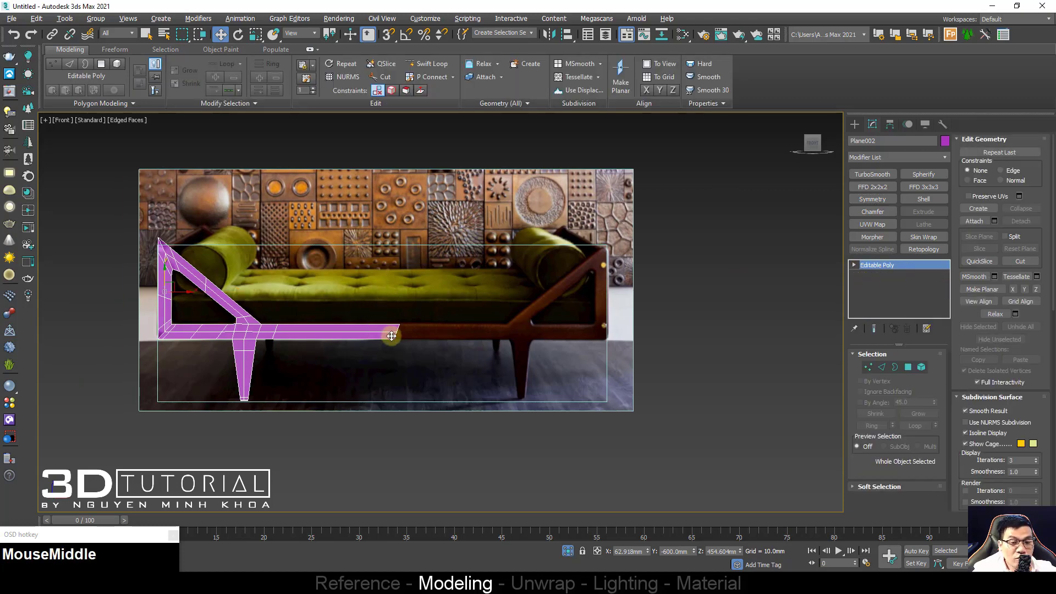
{"action": "key", "text": "1"}
{"action": "left_click", "coordinate": [401, 322]}
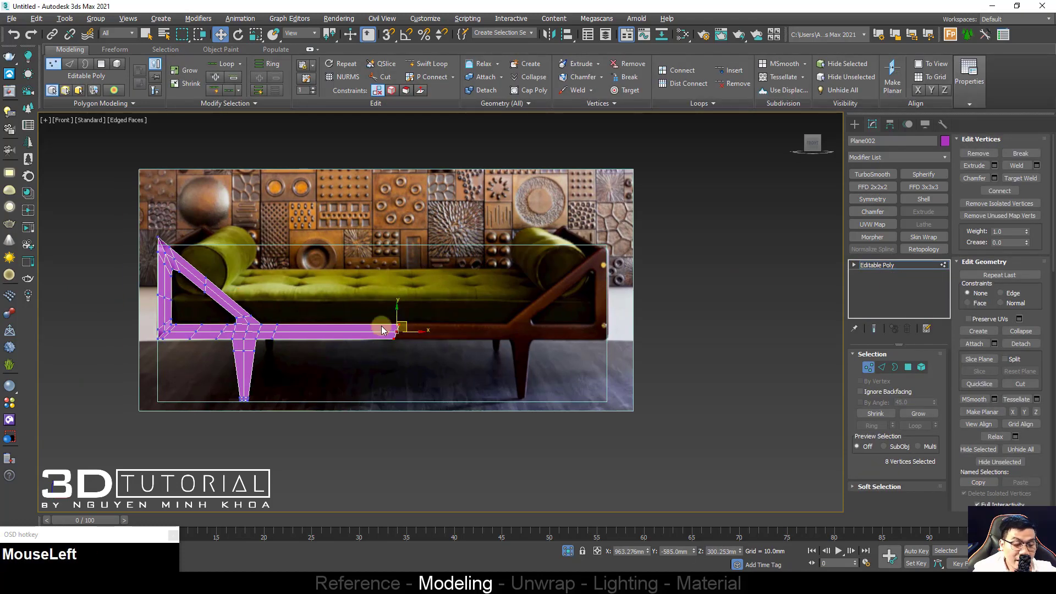
{"action": "left_click", "coordinate": [879, 202]}
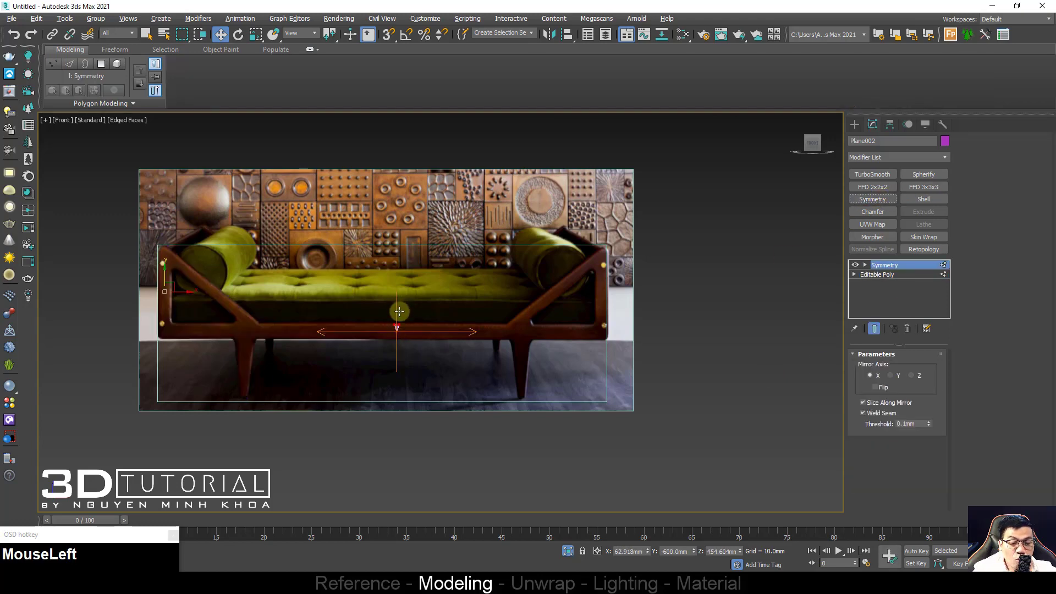
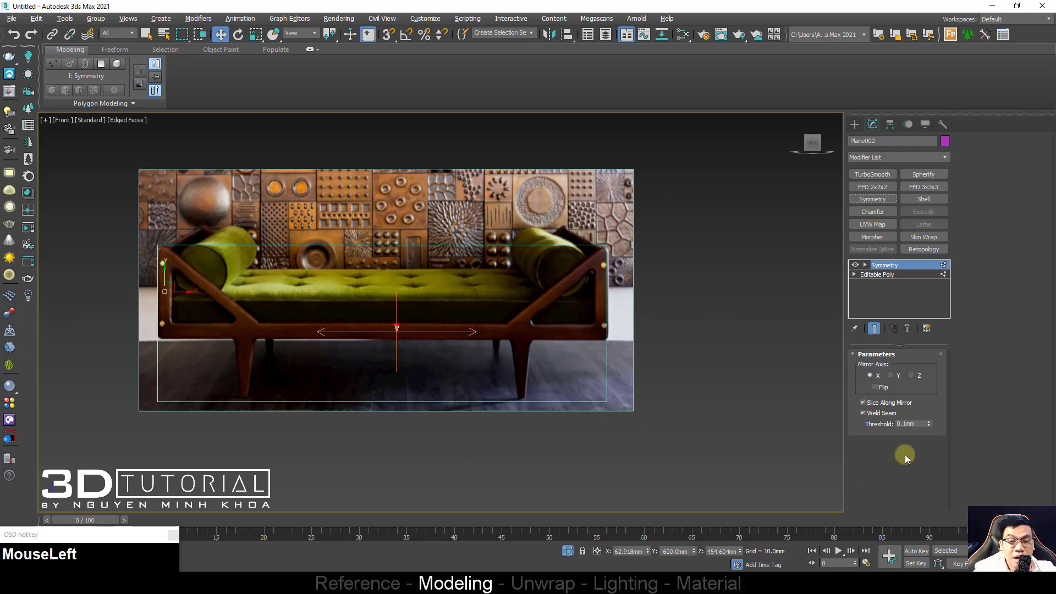
Step: Check Flip in the Symmetry modifier so the full mirrored frame appears
{"action": "left_click", "coordinate": [882, 388]}
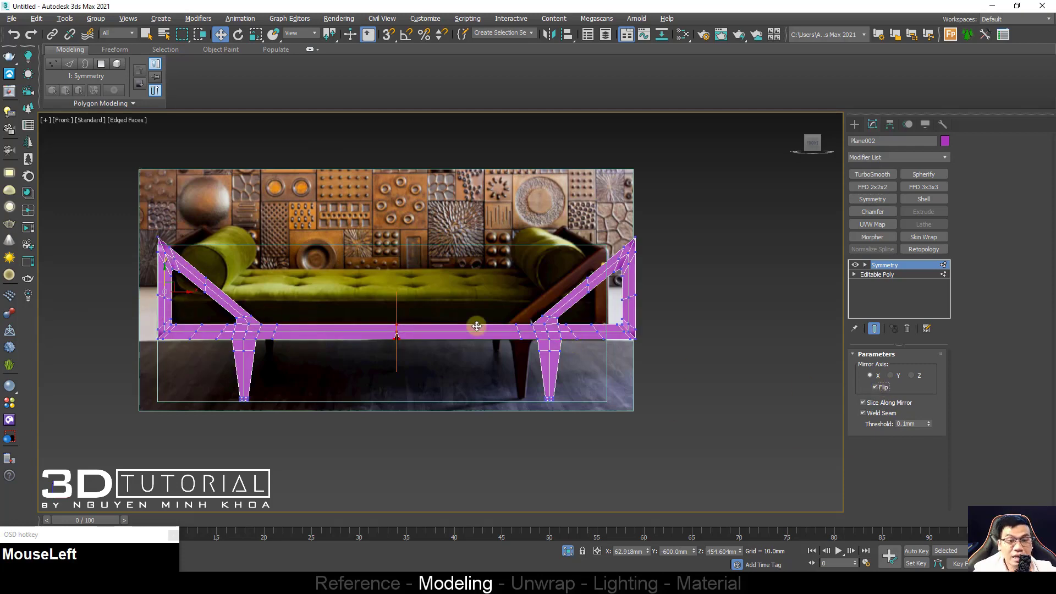
{"action": "middle_click_drag", "start_coordinate": [476, 325], "coordinate": [384, 344]}
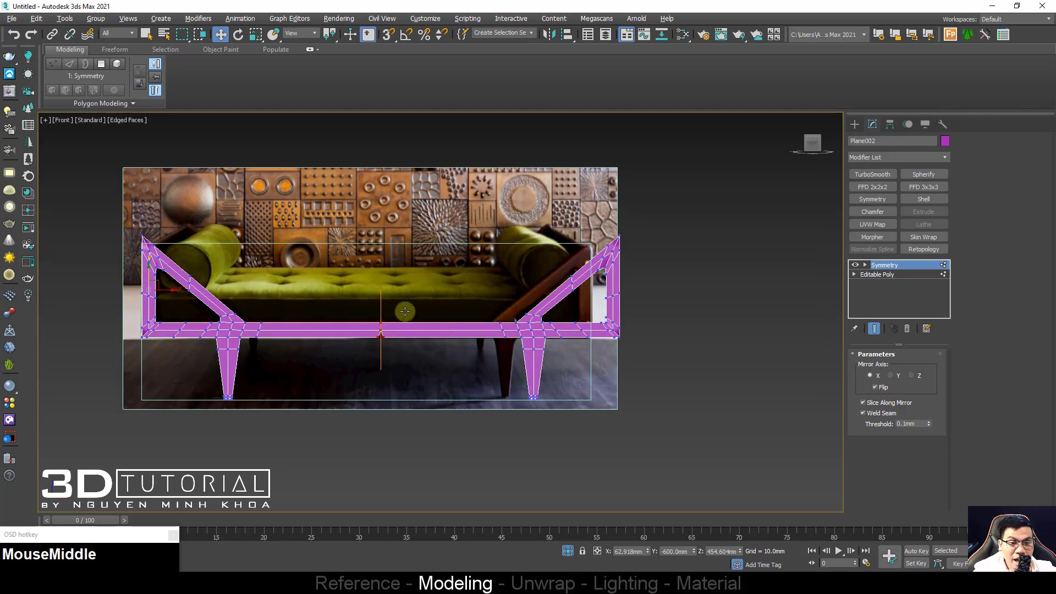
{"action": "scroll", "coordinate": [372, 304], "scroll_direction": "up", "scroll_amount": 3}
{"action": "middle_click_drag", "start_coordinate": [371, 304], "coordinate": [364, 344], "text": "alt"}
Step: Move the Symmetry mirror plane left along X to narrow the frame to the reference
{"action": "key", "text": "1"}
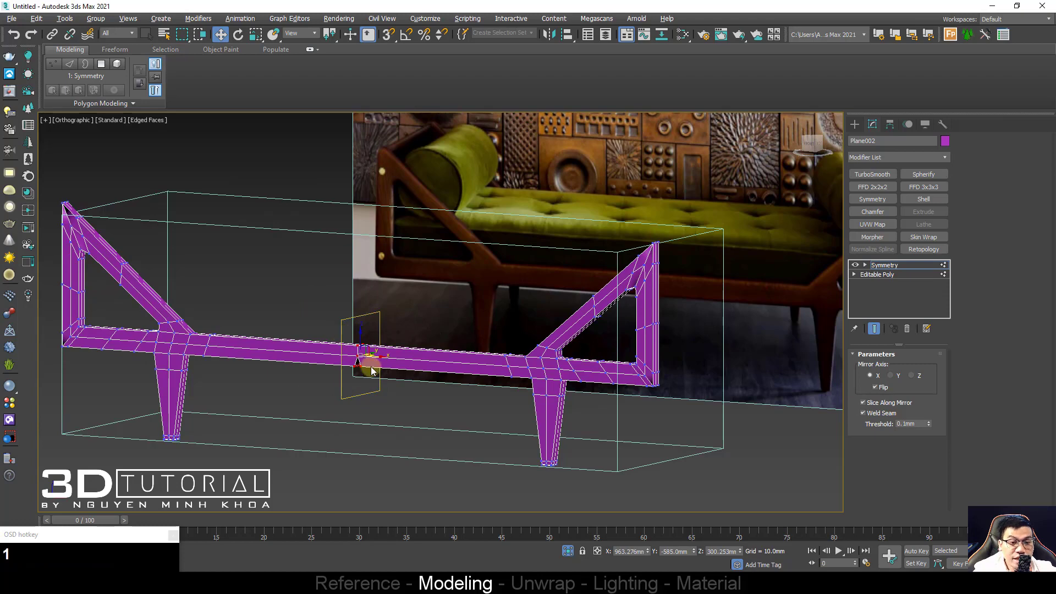
{"action": "middle_click_drag", "start_coordinate": [369, 363], "coordinate": [388, 371], "text": "alt"}
{"action": "key", "text": "f"}
{"action": "scroll", "coordinate": [385, 358], "scroll_direction": "down", "scroll_amount": 5}
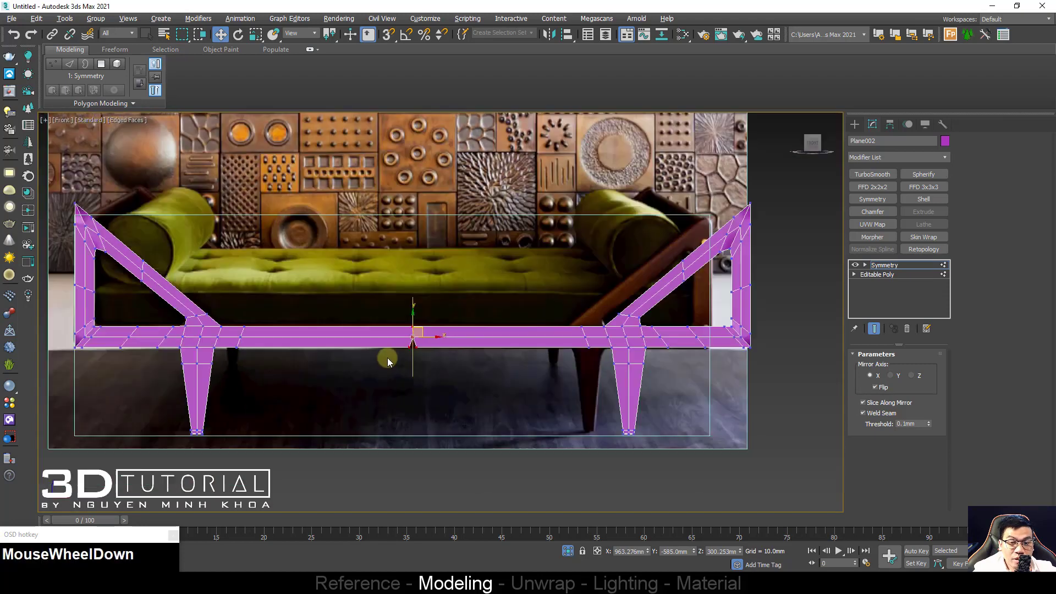
{"action": "left_click", "coordinate": [431, 338]}
{"action": "left_click_drag", "start_coordinate": [432, 339], "coordinate": [552, 302]}
{"action": "left_click", "coordinate": [668, 261]}
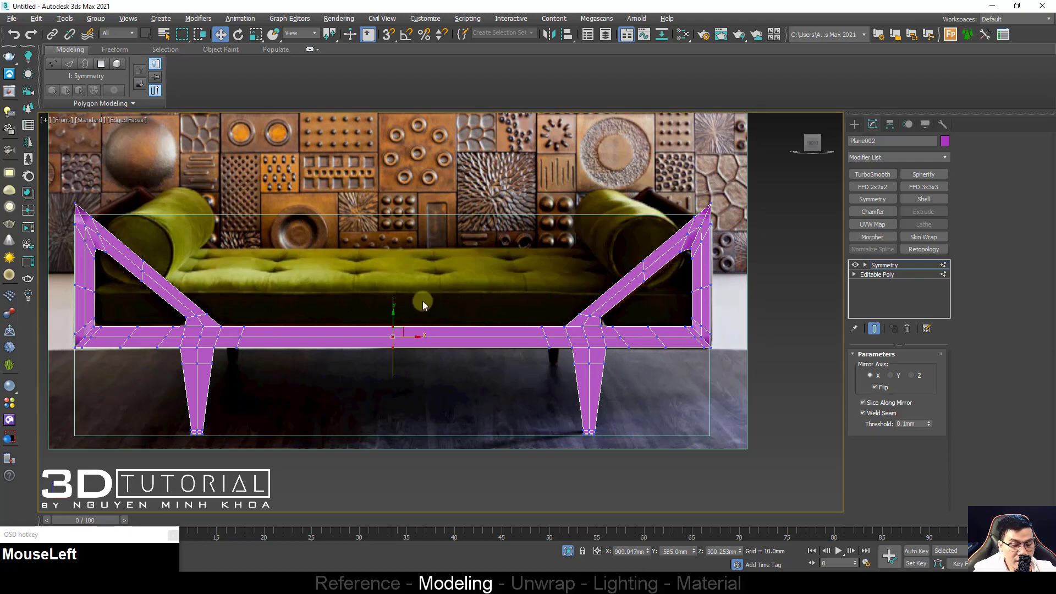
{"action": "right_click", "coordinate": [402, 289]}
Step: Convert the frame to Editable Poly and turn on NURMS smoothing with 3 iterations
{"action": "mouse_move", "coordinate": [506, 440]}
{"action": "left_click", "coordinate": [538, 450]}
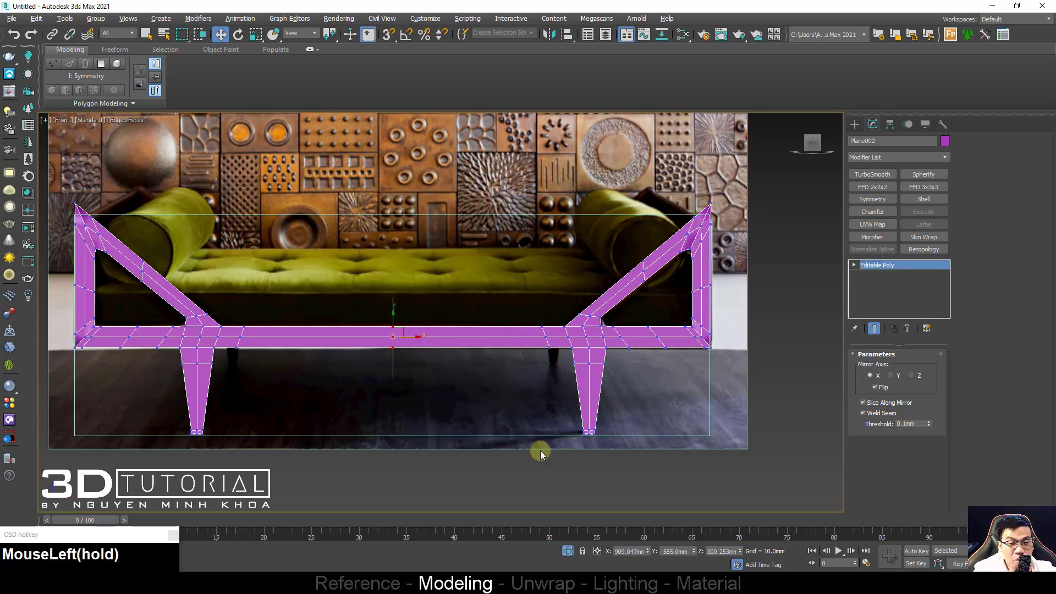
{"action": "left_click", "coordinate": [340, 81]}
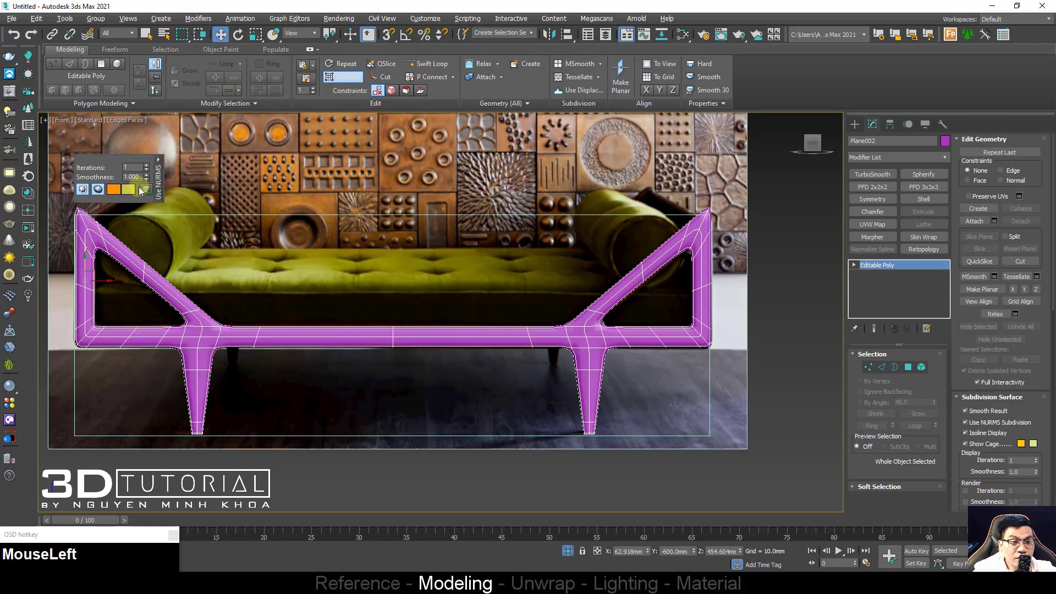
{"action": "left_click", "coordinate": [147, 165]}
{"action": "left_click", "coordinate": [147, 165]}
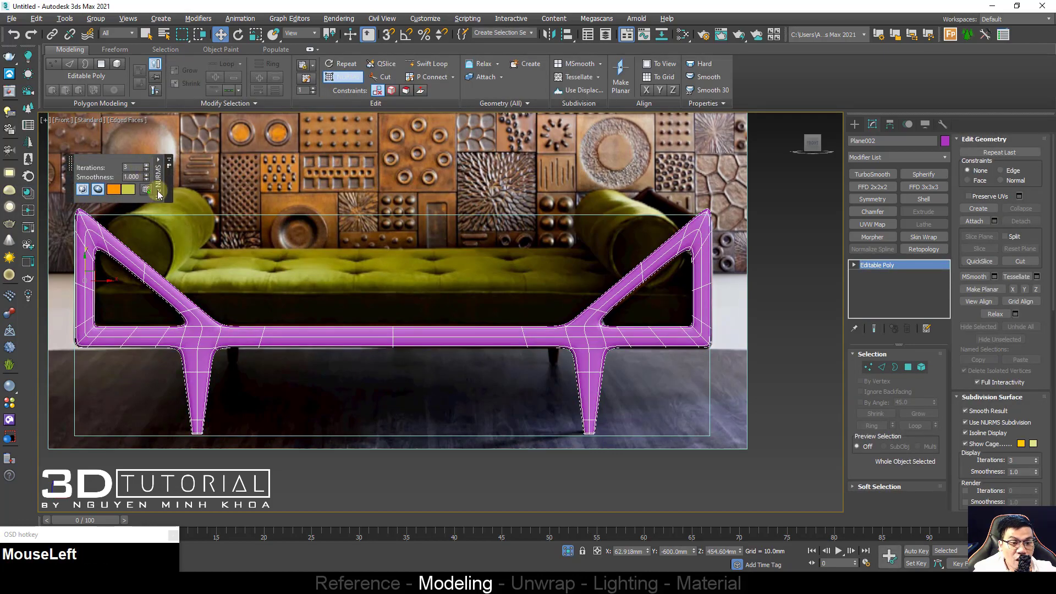
{"action": "middle_click_drag", "start_coordinate": [245, 323], "coordinate": [315, 312], "text": "alt"}
{"action": "key", "text": "F4"}
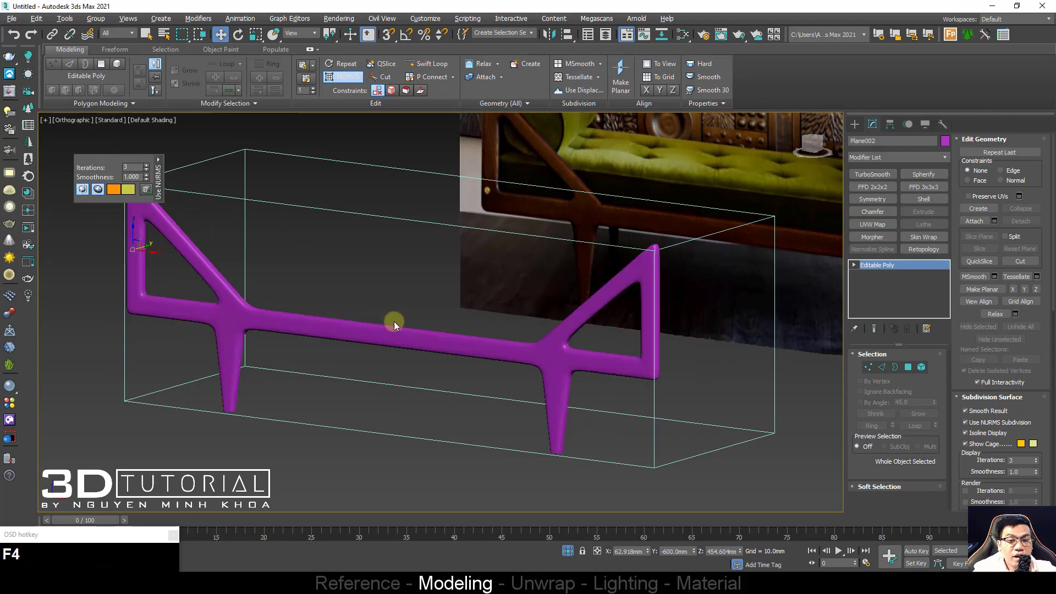
{"action": "middle_click_drag", "start_coordinate": [404, 318], "coordinate": [374, 314], "text": "alt"}
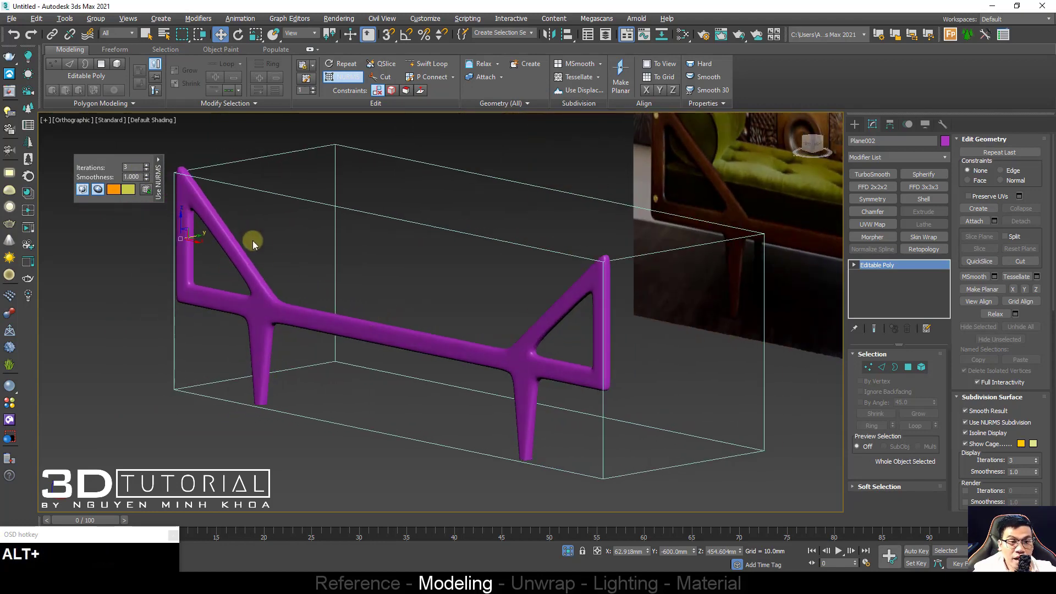
{"action": "middle_click_drag", "start_coordinate": [253, 240], "coordinate": [578, 269], "text": "alt"}
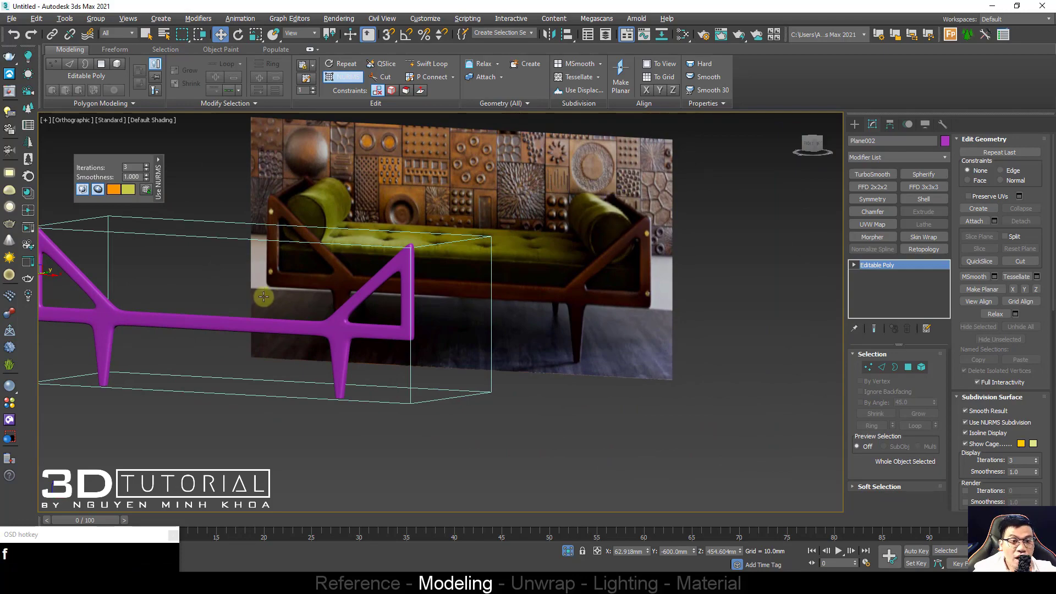
{"action": "key", "text": "f"}
{"action": "key", "text": "z"}
{"action": "scroll", "coordinate": [263, 286], "scroll_direction": "down", "scroll_amount": 2}
Step: In Left view, Shift-drag a clone of the frame to the daybed's opposite side
{"action": "key", "text": "l"}
{"action": "key", "text": "z"}
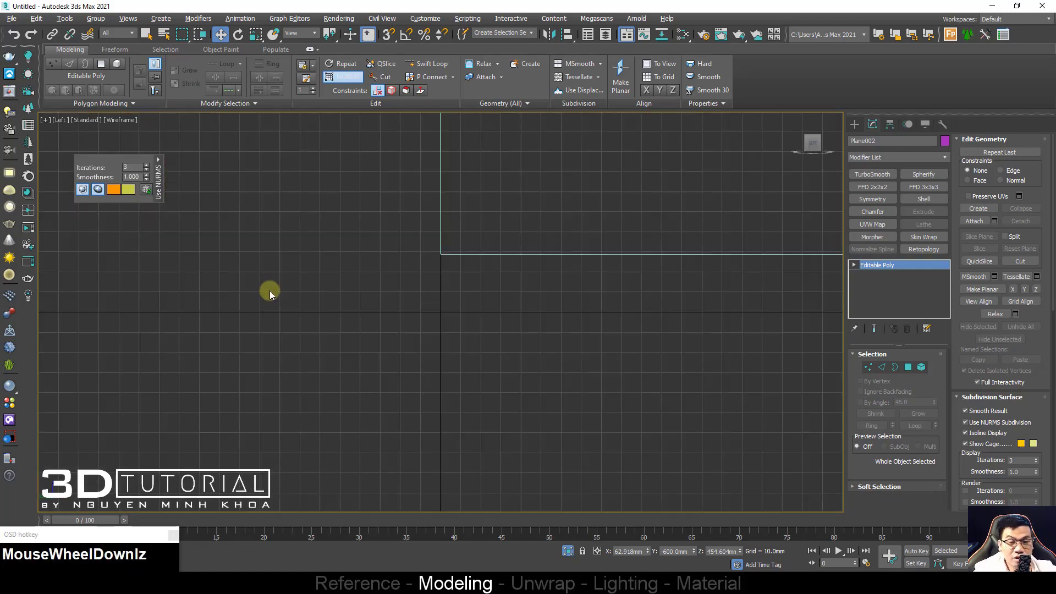
{"action": "scroll", "coordinate": [313, 297], "scroll_direction": "down", "scroll_amount": 2}
{"action": "middle_click_drag", "start_coordinate": [313, 297], "coordinate": [490, 302]}
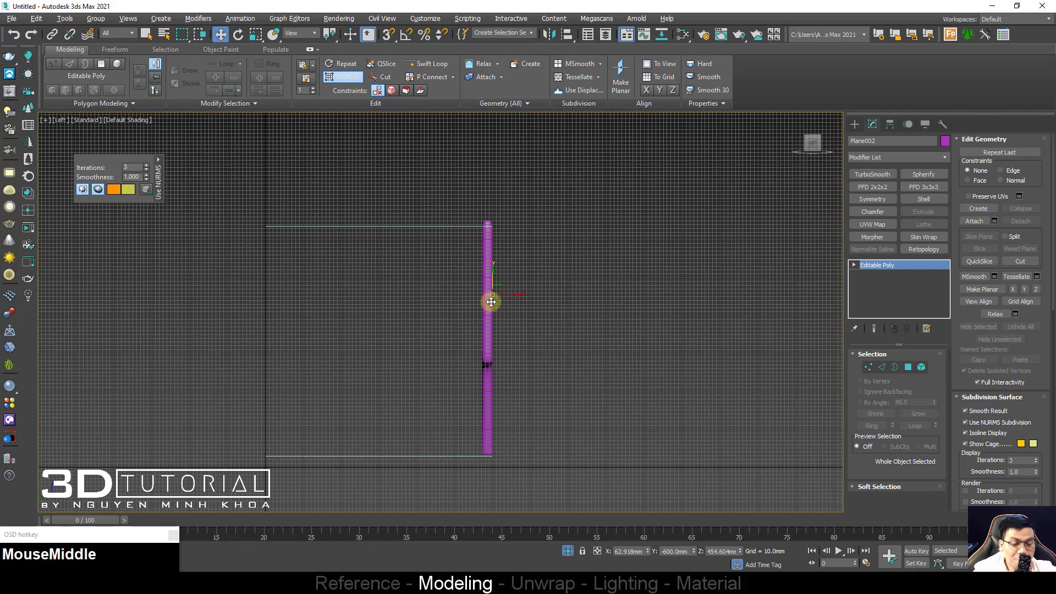
{"action": "key", "text": "g"}
{"action": "left_click_drag", "start_coordinate": [507, 292], "coordinate": [290, 287], "text": "shift"}
{"action": "key", "text": "Return"}
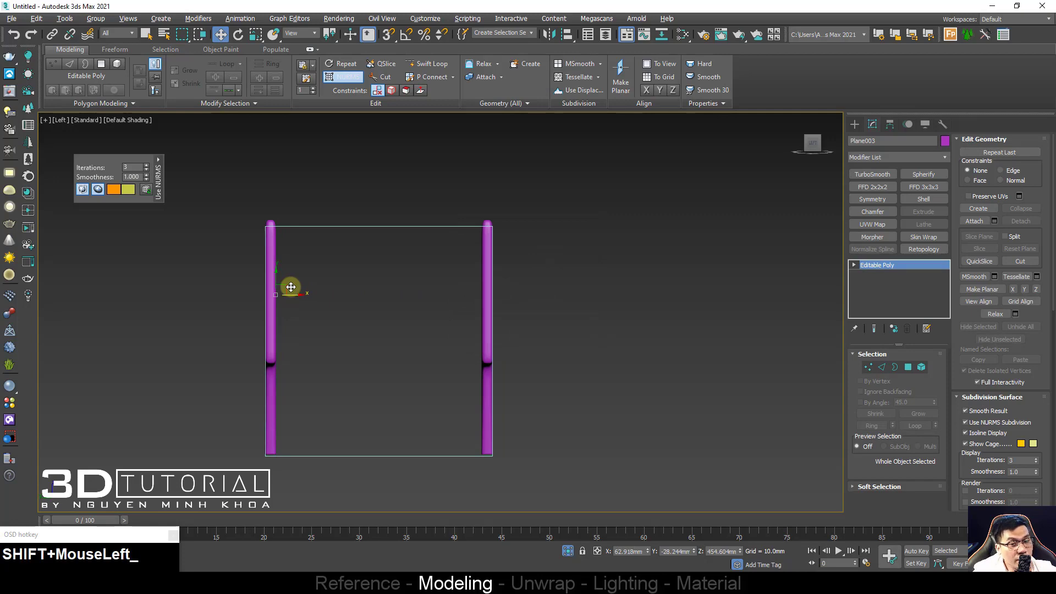
Step: Unfreeze all objects so the sofa reference plane becomes selectable
{"action": "middle_click_drag", "start_coordinate": [301, 287], "coordinate": [226, 299], "text": "alt"}
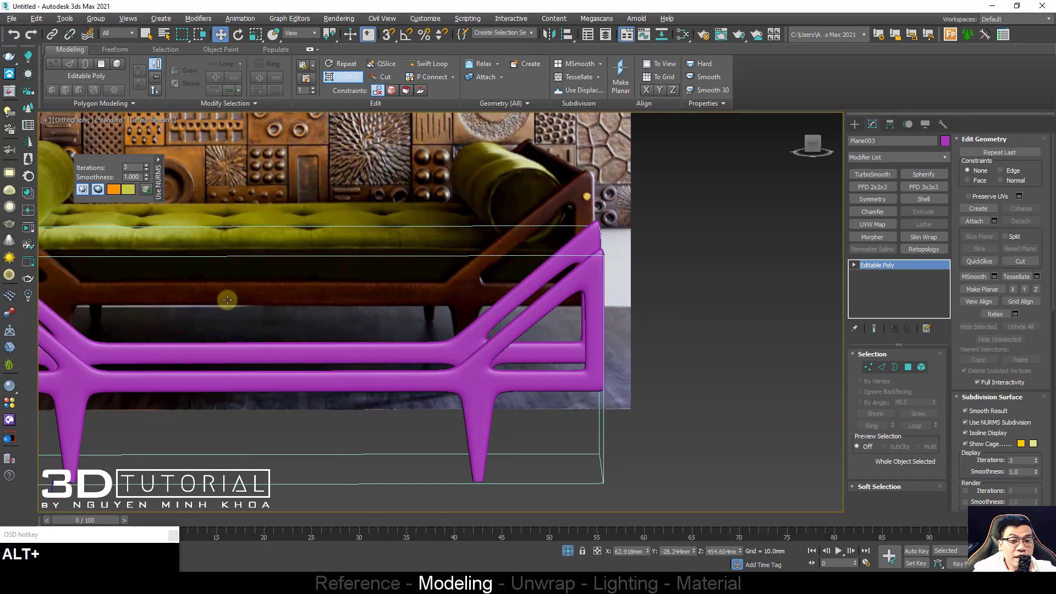
{"action": "middle_click_drag", "start_coordinate": [357, 251], "coordinate": [356, 269]}
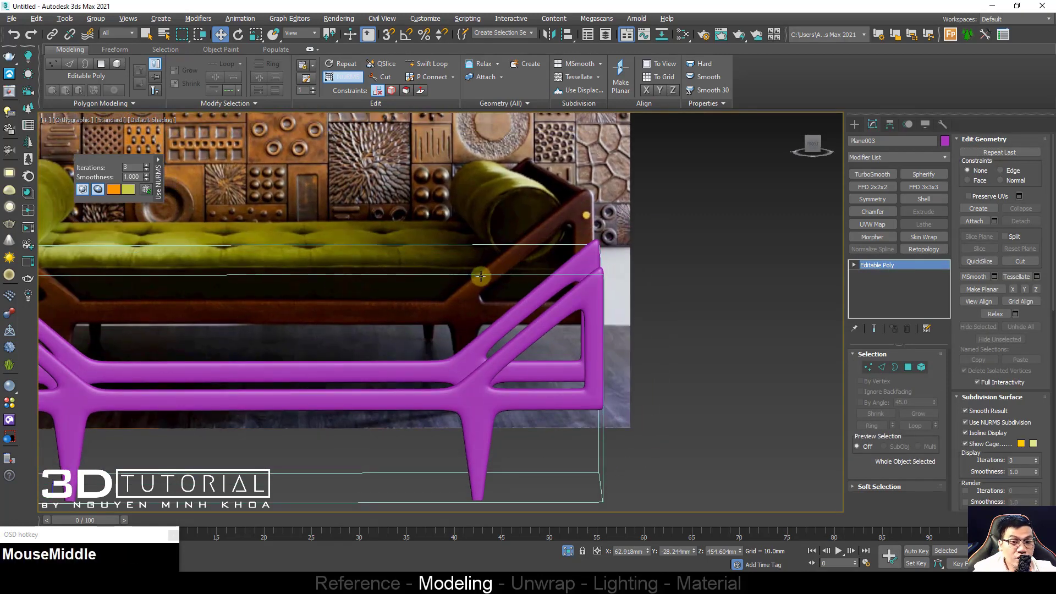
{"action": "scroll", "coordinate": [457, 306], "scroll_direction": "down", "scroll_amount": 3}
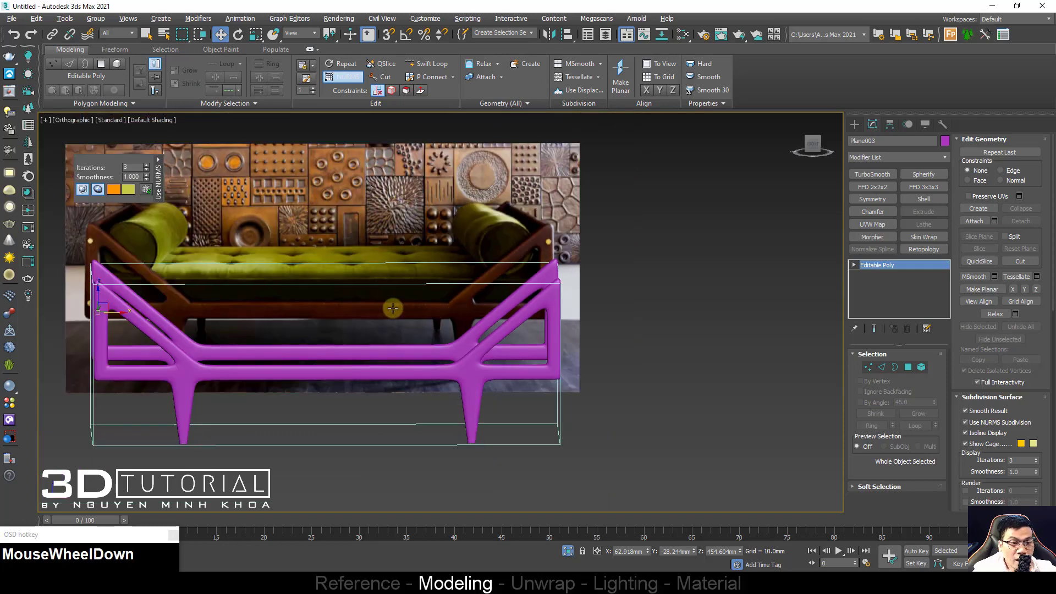
{"action": "middle_click_drag", "start_coordinate": [390, 303], "coordinate": [278, 327], "text": "alt"}
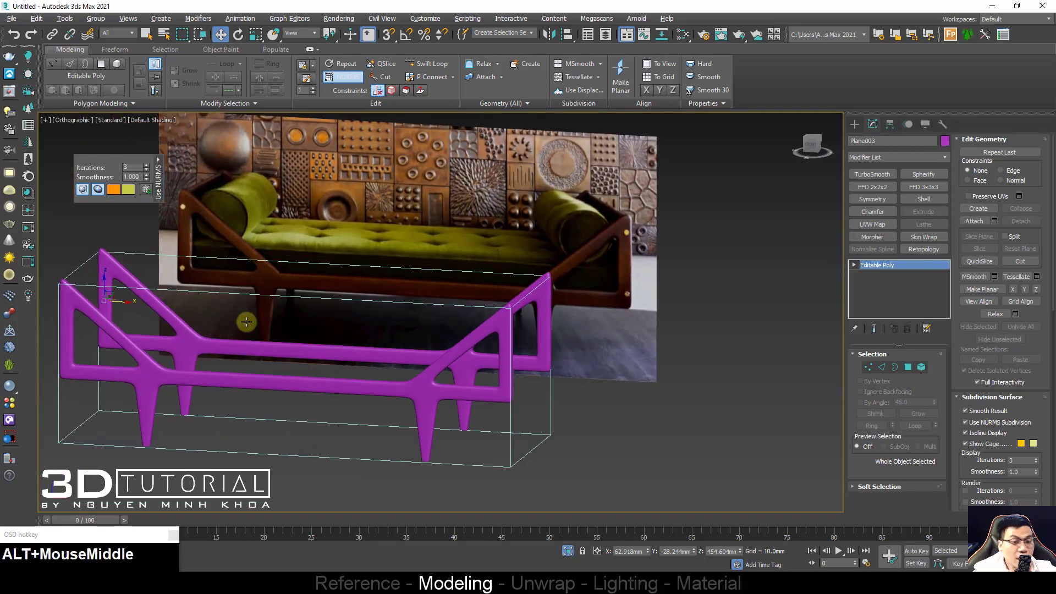
{"action": "middle_click_drag", "start_coordinate": [248, 315], "coordinate": [305, 270]}
{"action": "left_click", "coordinate": [308, 270]}
{"action": "right_click", "coordinate": [309, 263]}
{"action": "left_click", "coordinate": [350, 179]}
Step: Draw a thin box over the sofa's right arm in Front view
{"action": "key", "text": "f"}
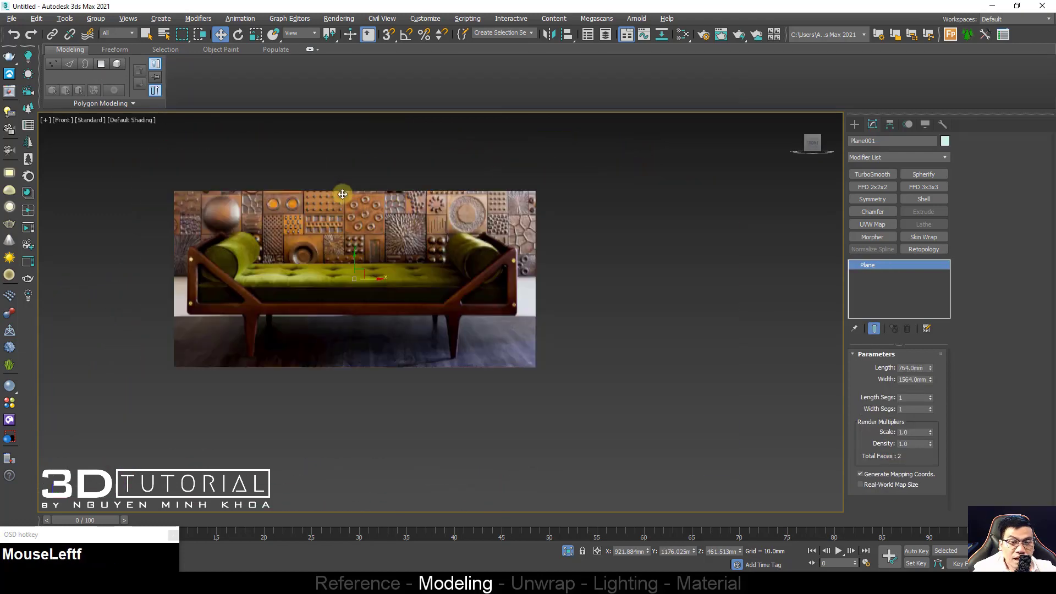
{"action": "key", "text": "z"}
{"action": "middle_click_drag", "start_coordinate": [547, 301], "coordinate": [550, 252]}
{"action": "scroll", "coordinate": [574, 265], "scroll_direction": "up", "scroll_amount": 2}
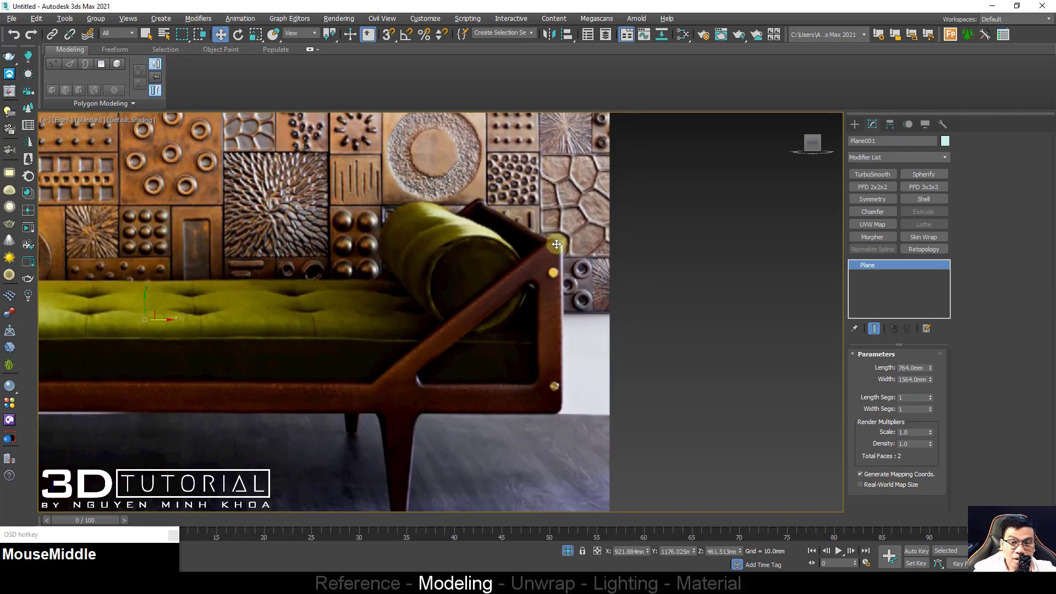
{"action": "middle_click_drag", "start_coordinate": [594, 285], "coordinate": [1054, 284]}
{"action": "key", "text": "f"}
{"action": "key", "text": "z"}
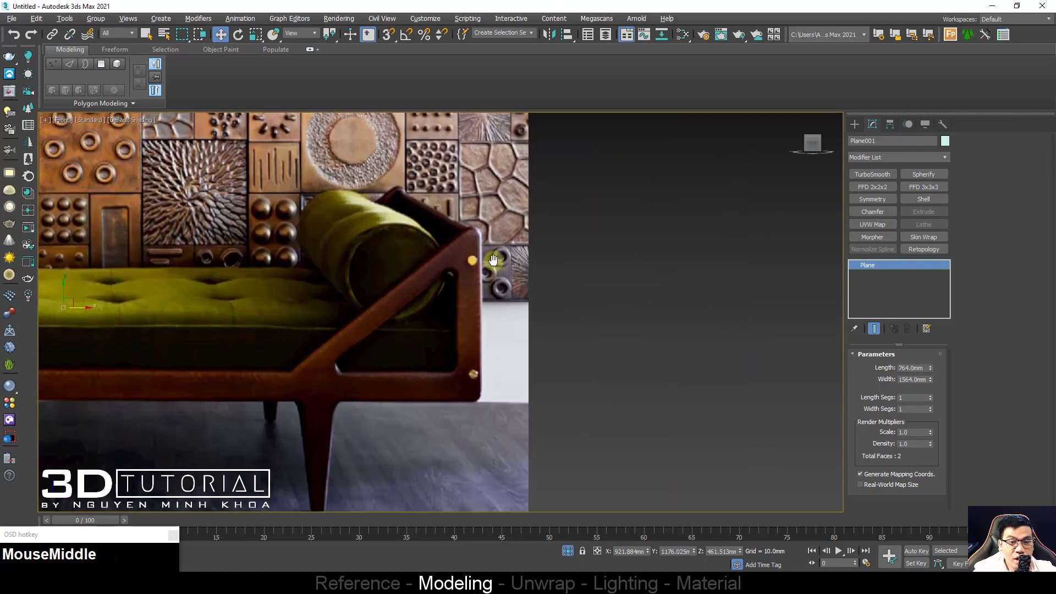
{"action": "left_click", "coordinate": [478, 216]}
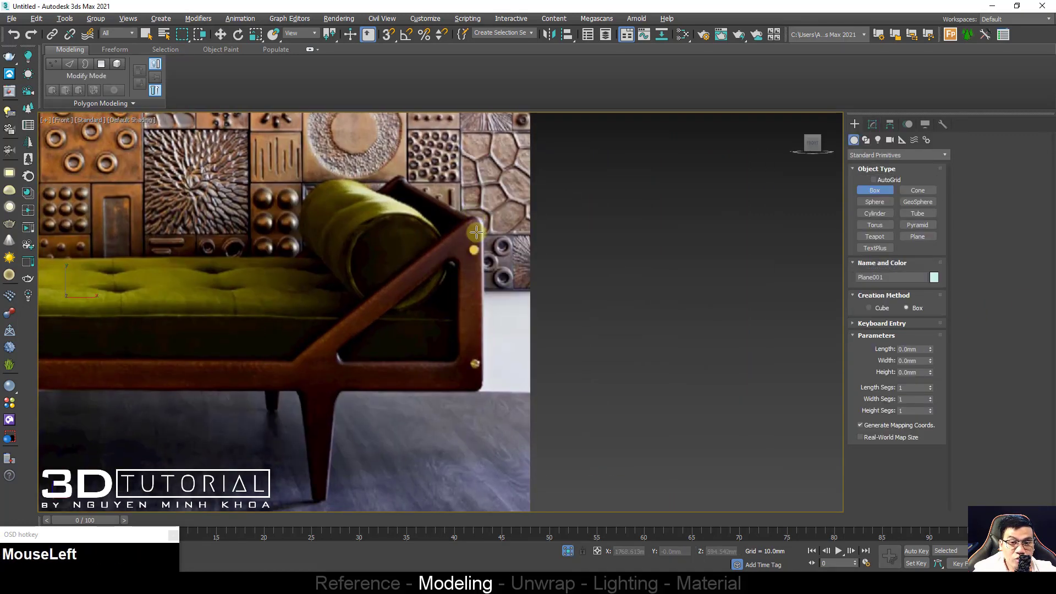
{"action": "left_click_drag", "start_coordinate": [481, 225], "coordinate": [467, 389]}
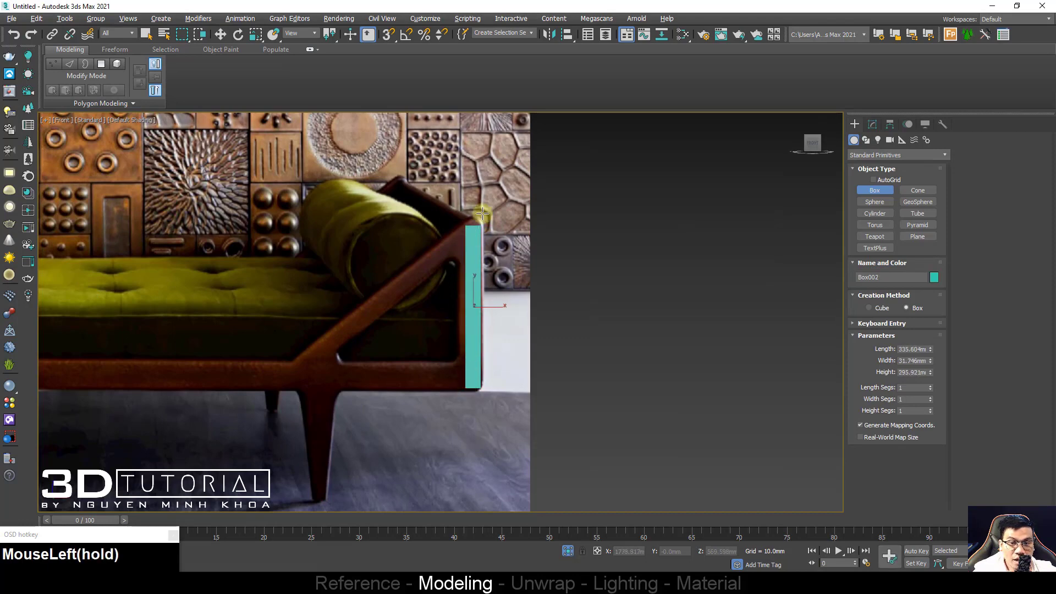
{"action": "left_click", "coordinate": [489, 255]}
Step: Convert the new box to Editable Poly
{"action": "middle_click_drag", "start_coordinate": [489, 256], "coordinate": [432, 283], "text": "alt"}
{"action": "key", "text": "F4"}
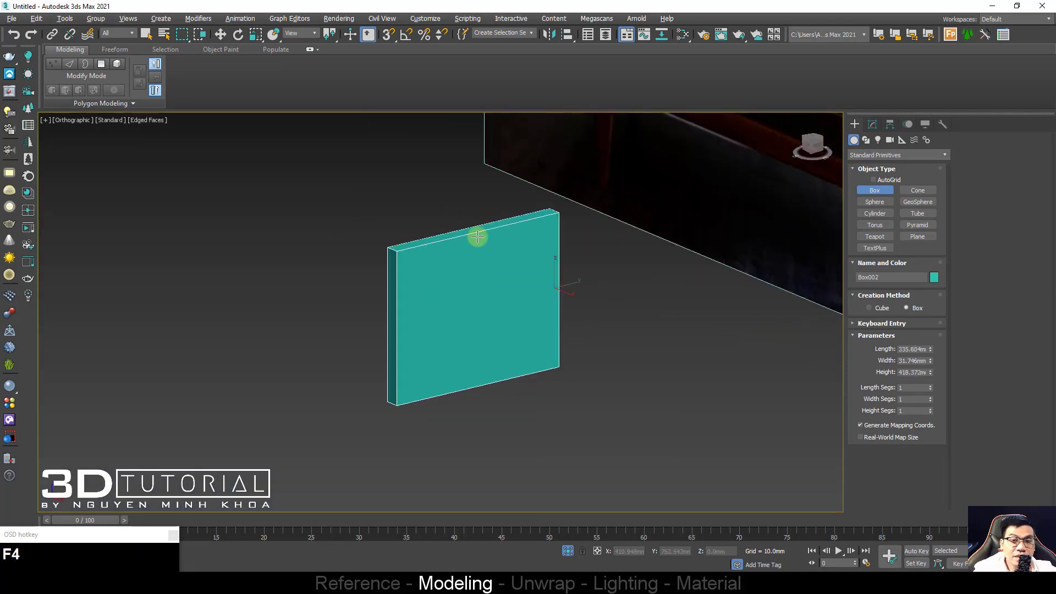
{"action": "middle_click_drag", "start_coordinate": [484, 251], "coordinate": [396, 275]}
{"action": "right_click", "coordinate": [380, 263]}
{"action": "right_click", "coordinate": [381, 262]}
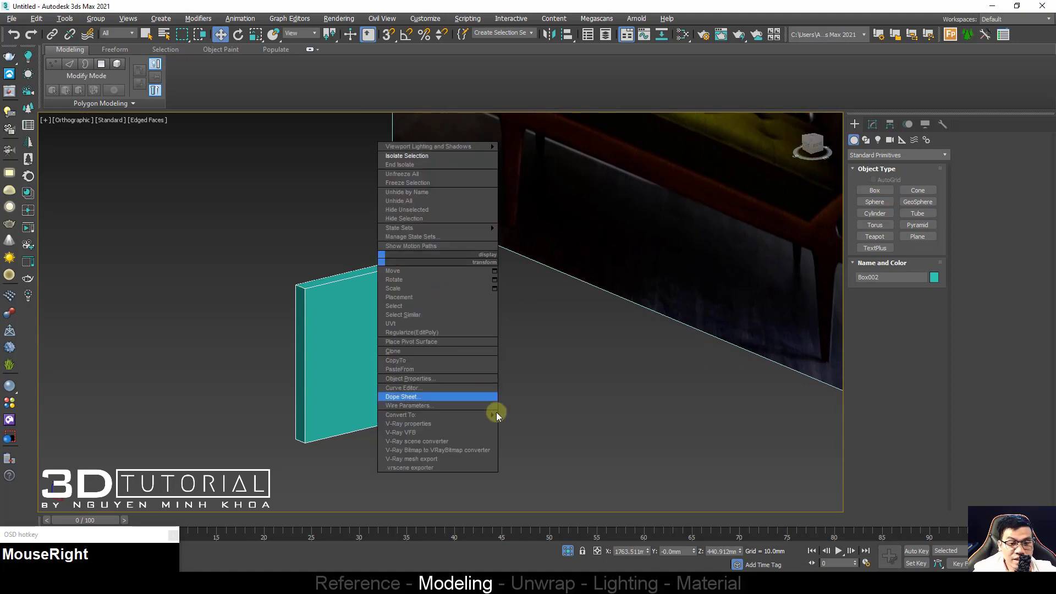
{"action": "mouse_move", "coordinate": [494, 417]}
{"action": "left_click", "coordinate": [530, 424]}
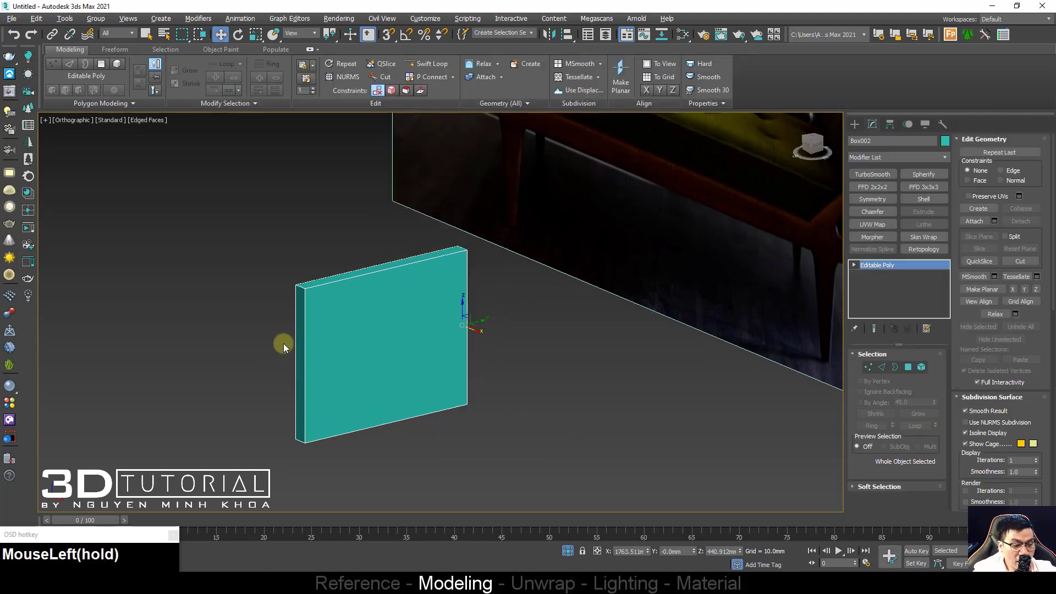
Step: Delete the box's two narrow side faces
{"action": "middle_click_drag", "start_coordinate": [283, 343], "coordinate": [444, 364]}
{"action": "key", "text": "4"}
{"action": "left_click", "coordinate": [313, 330]}
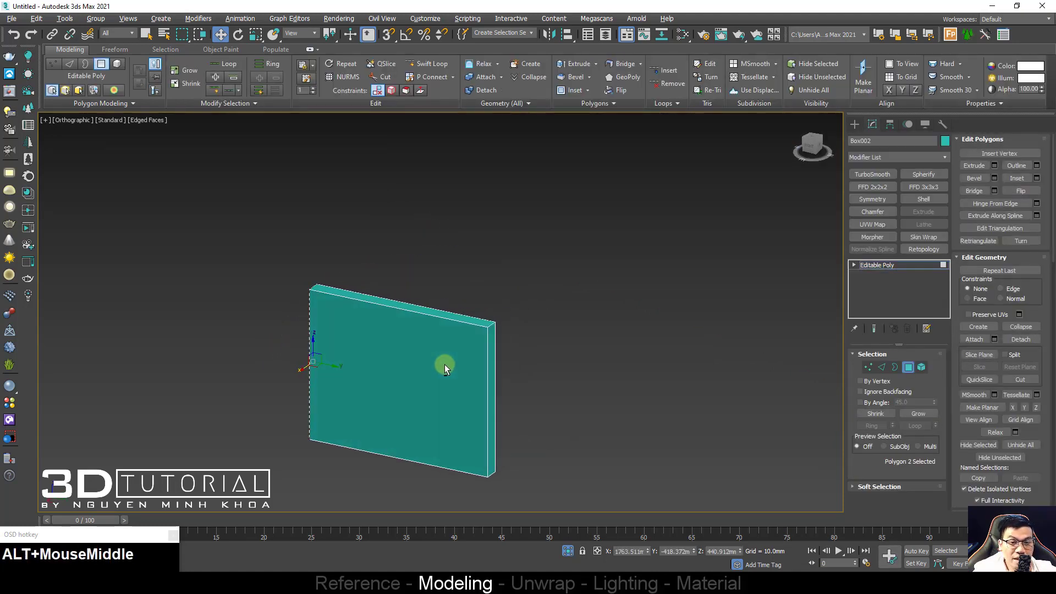
{"action": "left_click", "coordinate": [492, 382], "text": "ctrl"}
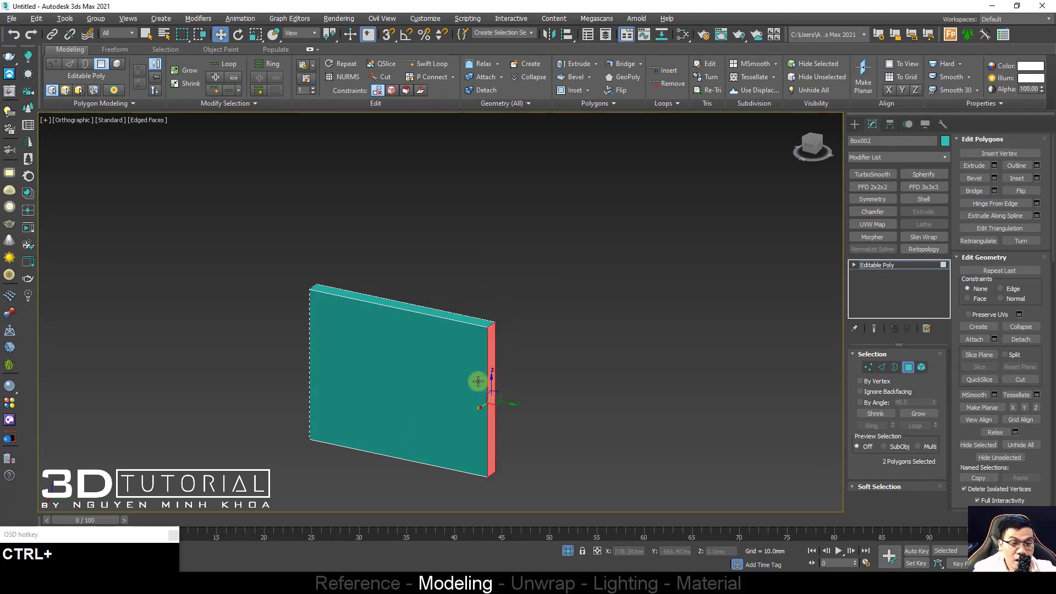
{"action": "middle_click_drag", "start_coordinate": [531, 312], "coordinate": [636, 302], "text": "alt"}
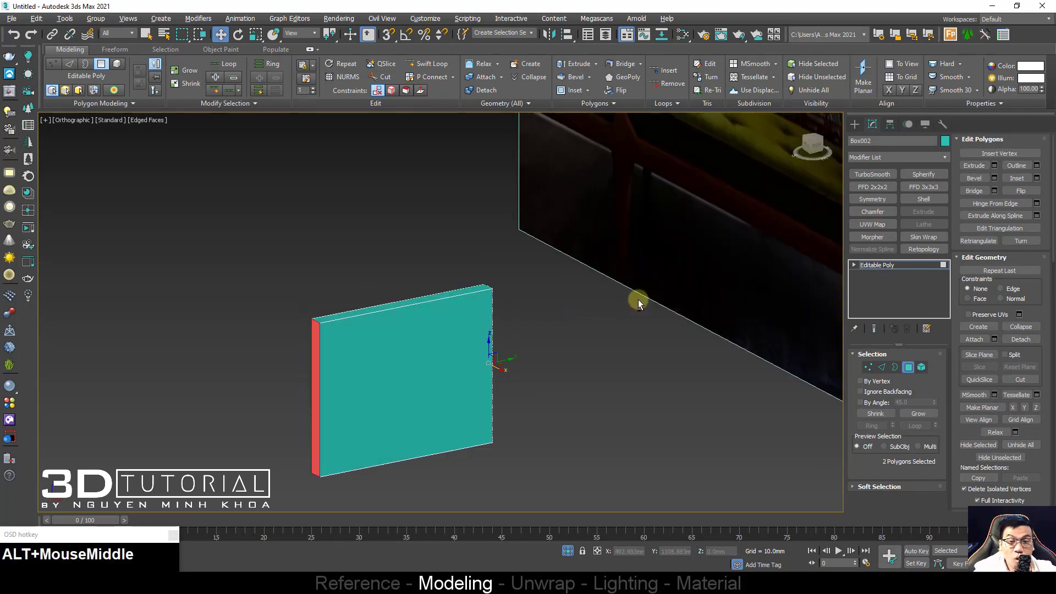
{"action": "scroll", "coordinate": [580, 284], "scroll_direction": "down", "scroll_amount": 2}
{"action": "middle_click_drag", "start_coordinate": [580, 283], "coordinate": [455, 314], "text": "alt"}
{"action": "scroll", "coordinate": [361, 347], "scroll_direction": "up", "scroll_amount": 3}
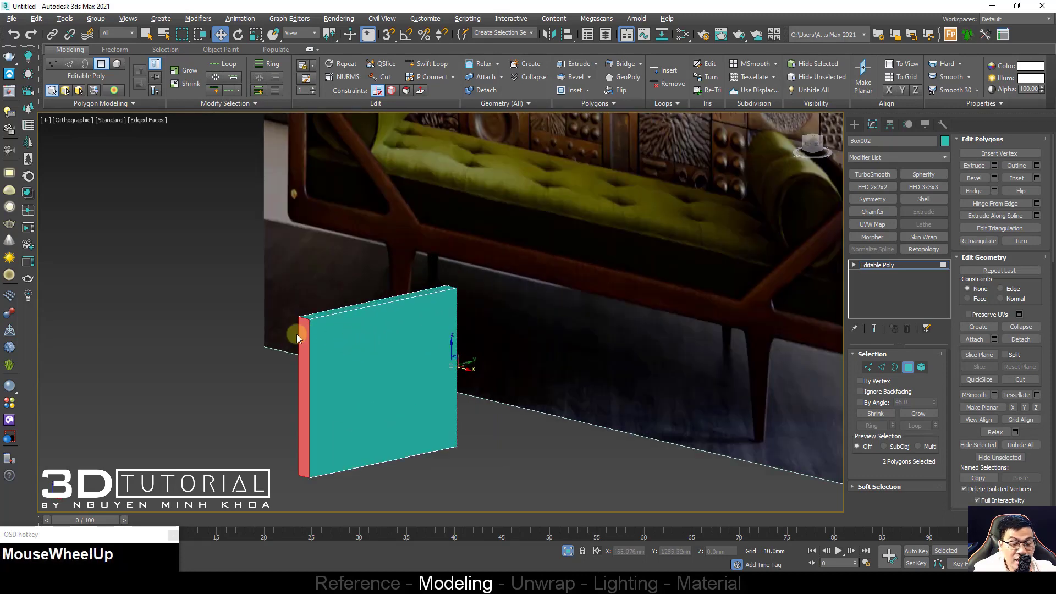
{"action": "scroll", "coordinate": [294, 342], "scroll_direction": "down", "scroll_amount": 3}
{"action": "middle_click_drag", "start_coordinate": [294, 342], "coordinate": [539, 300], "text": "alt"}
{"action": "scroll", "coordinate": [307, 330], "scroll_direction": "up", "scroll_amount": 3}
{"action": "key", "text": "Delete"}
{"action": "scroll", "coordinate": [448, 284], "scroll_direction": "up", "scroll_amount": 4}
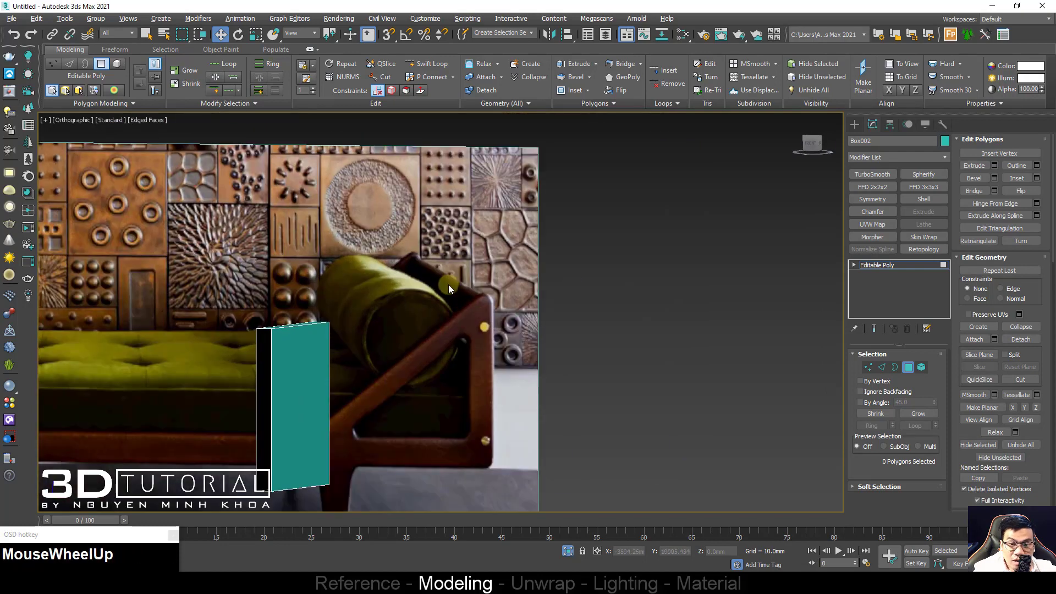
Step: Select the box's top long edge and extend it with Ring, then frame it in Front view
{"action": "middle_click_drag", "start_coordinate": [338, 337], "coordinate": [307, 334], "text": "alt"}
{"action": "key", "text": "2"}
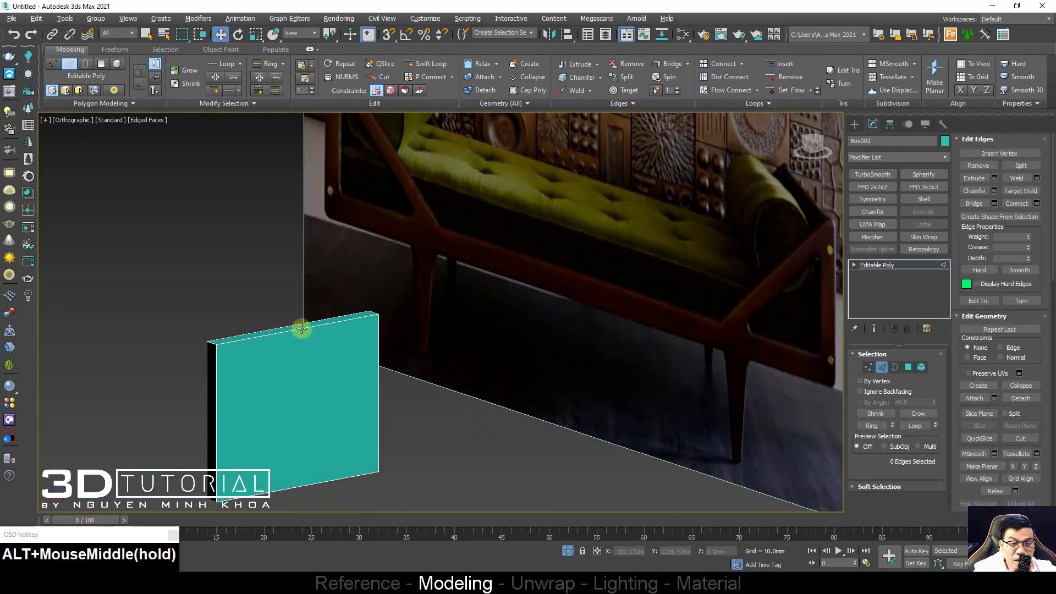
{"action": "left_click", "coordinate": [300, 326]}
{"action": "left_click", "coordinate": [879, 428]}
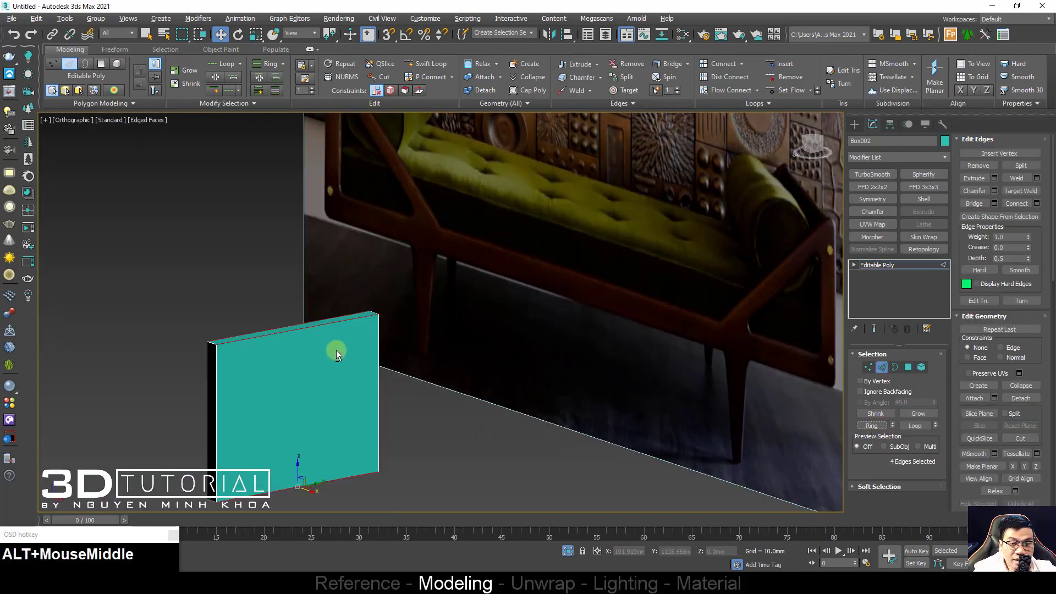
{"action": "key", "text": "f"}
{"action": "middle_click_drag", "start_coordinate": [336, 350], "coordinate": [433, 237], "text": "alt"}
{"action": "key", "text": "z"}
{"action": "scroll", "coordinate": [401, 319], "scroll_direction": "down", "scroll_amount": 4}
Step: Start a Chamfer on the four selected edges and set its type to Tri
{"action": "right_click", "coordinate": [432, 237]}
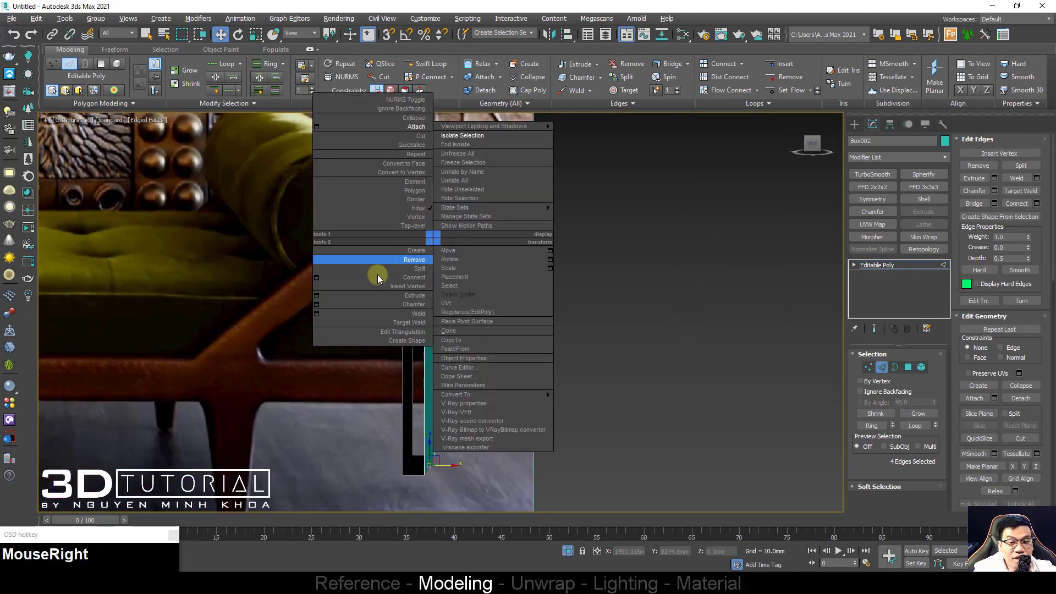
{"action": "left_click", "coordinate": [317, 304]}
{"action": "middle_click_drag", "start_coordinate": [349, 285], "coordinate": [348, 328]}
{"action": "scroll", "coordinate": [407, 289], "scroll_direction": "up", "scroll_amount": 3}
{"action": "middle_click_drag", "start_coordinate": [407, 289], "coordinate": [386, 299], "text": "alt"}
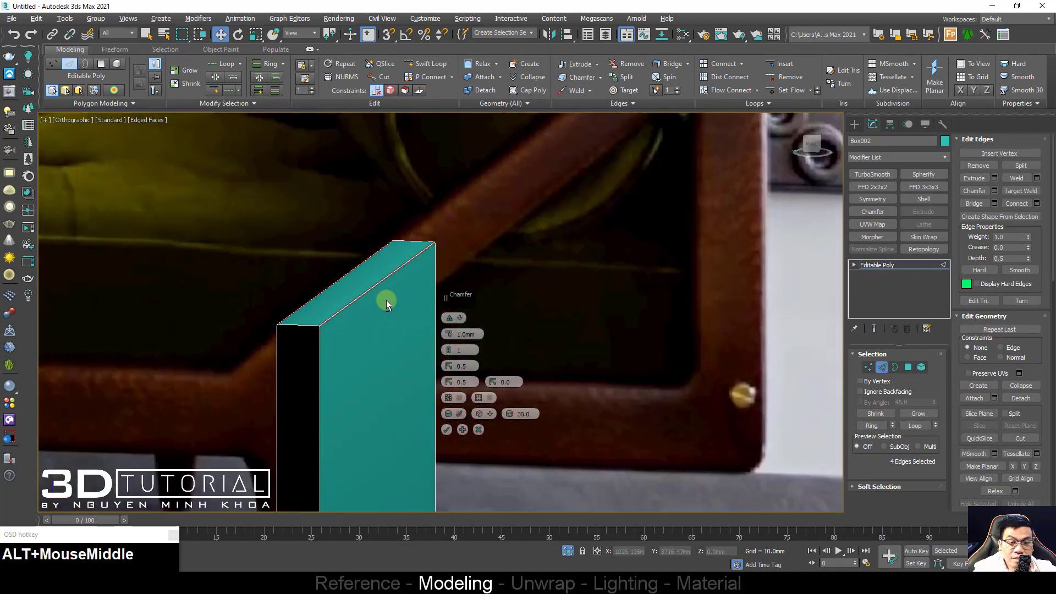
{"action": "left_click", "coordinate": [459, 319]}
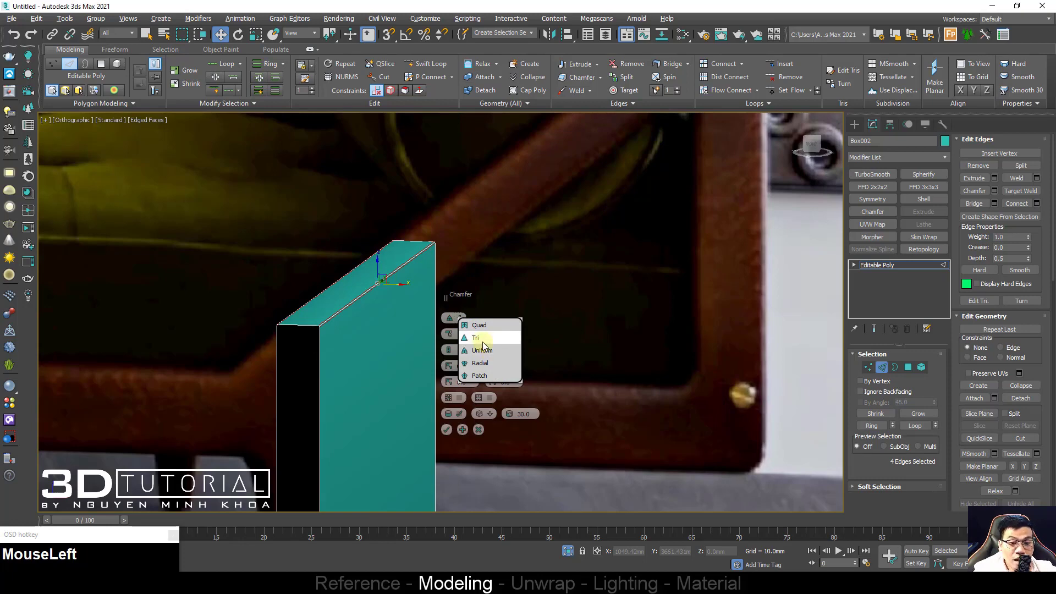
{"action": "left_click", "coordinate": [483, 342]}
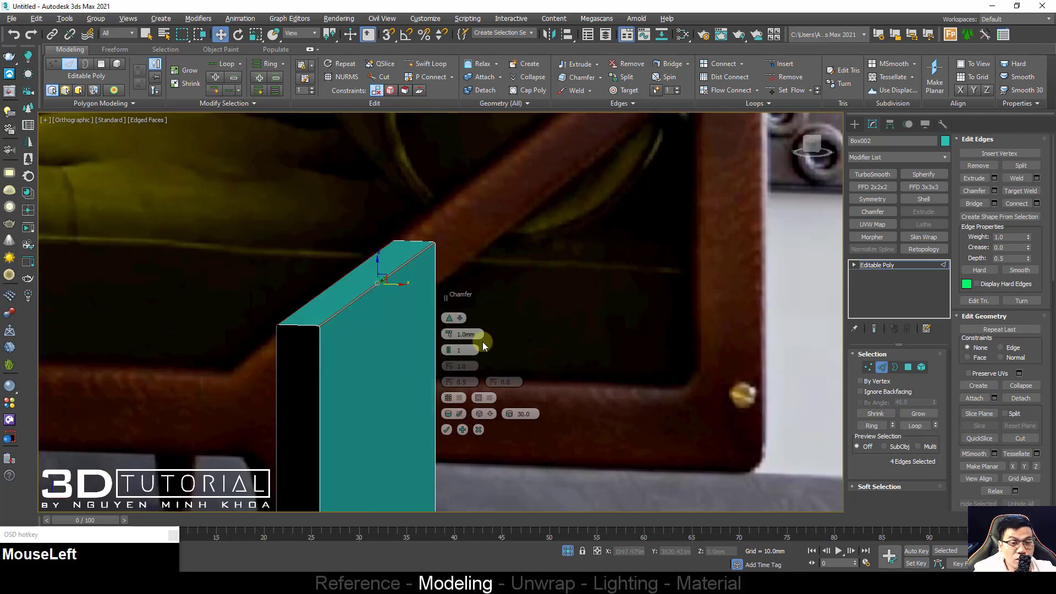
Step: Set the chamfer amount to 15.796mm with 18 segments and commit it
{"action": "left_click_drag", "start_coordinate": [448, 337], "coordinate": [442, 318]}
{"action": "middle_click_drag", "start_coordinate": [441, 318], "coordinate": [349, 324], "text": "alt"}
{"action": "scroll", "coordinate": [407, 333], "scroll_direction": "up", "scroll_amount": 3}
{"action": "left_click_drag", "start_coordinate": [447, 335], "coordinate": [447, 348]}
{"action": "left_click_drag", "start_coordinate": [447, 335], "coordinate": [393, 316]}
{"action": "scroll", "coordinate": [394, 346], "scroll_direction": "up", "scroll_amount": 2}
{"action": "scroll", "coordinate": [403, 317], "scroll_direction": "up", "scroll_amount": 3}
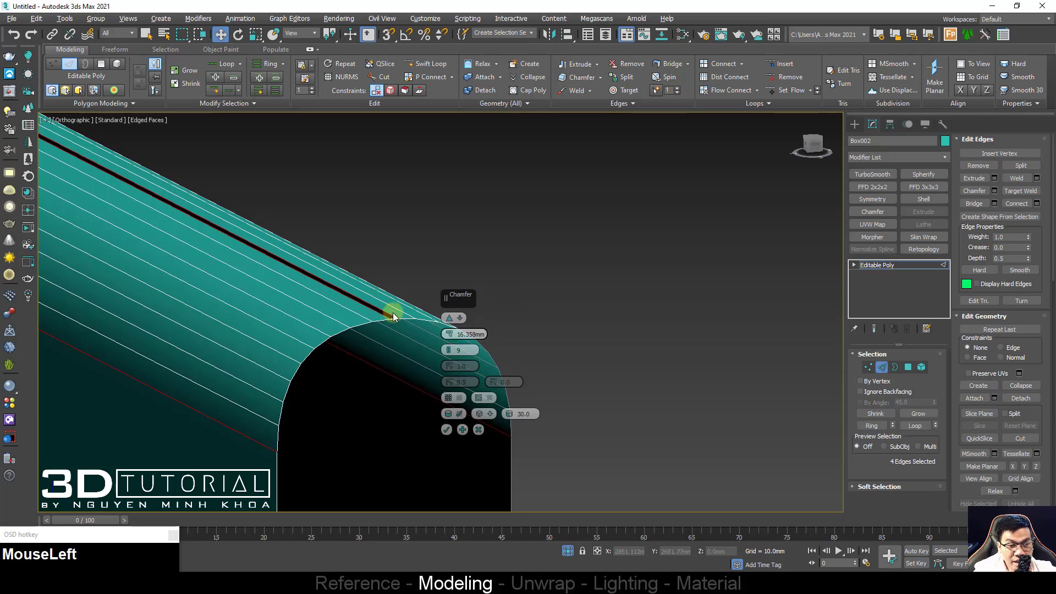
{"action": "left_click_drag", "start_coordinate": [448, 341], "coordinate": [448, 352]}
{"action": "left_click", "coordinate": [448, 348]}
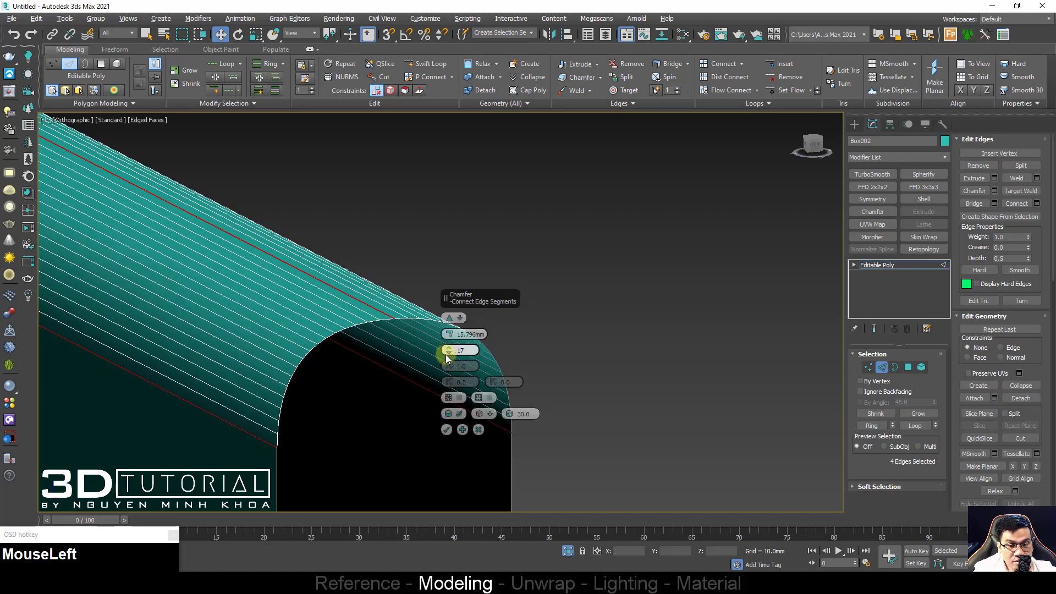
{"action": "left_click", "coordinate": [446, 430]}
{"action": "scroll", "coordinate": [443, 318], "scroll_direction": "down", "scroll_amount": 12}
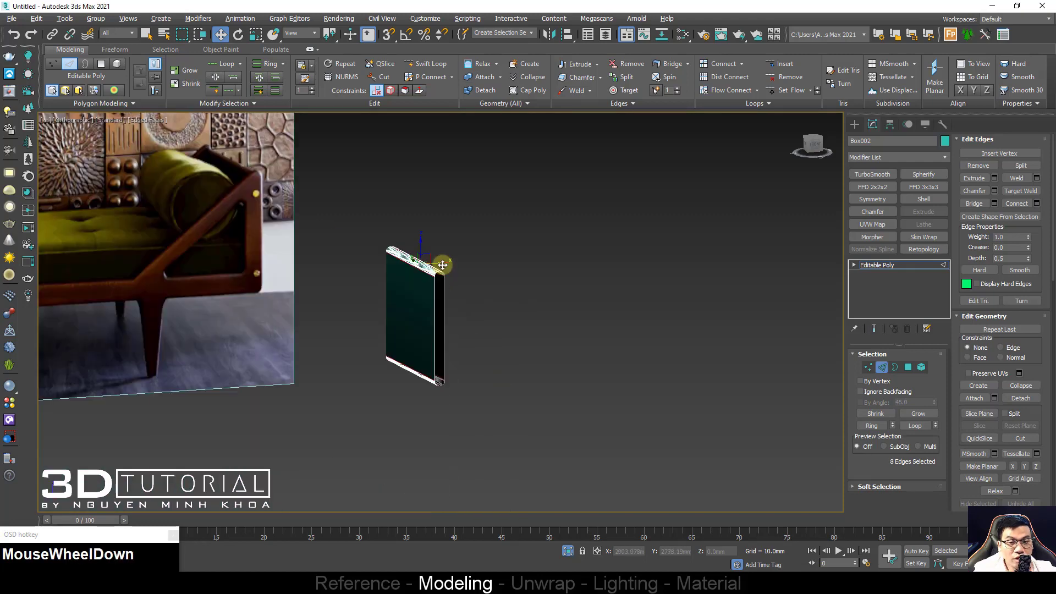
Step: Select the rounded slab and shift it slightly left in Front view
{"action": "key", "text": "1"}
{"action": "key", "text": "1"}
{"action": "key", "text": "F4"}
{"action": "middle_click_drag", "start_coordinate": [427, 279], "coordinate": [396, 275], "text": "alt"}
{"action": "right_click", "coordinate": [434, 276]}
{"action": "left_click", "coordinate": [467, 220]}
{"action": "scroll", "coordinate": [502, 279], "scroll_direction": "up", "scroll_amount": 3}
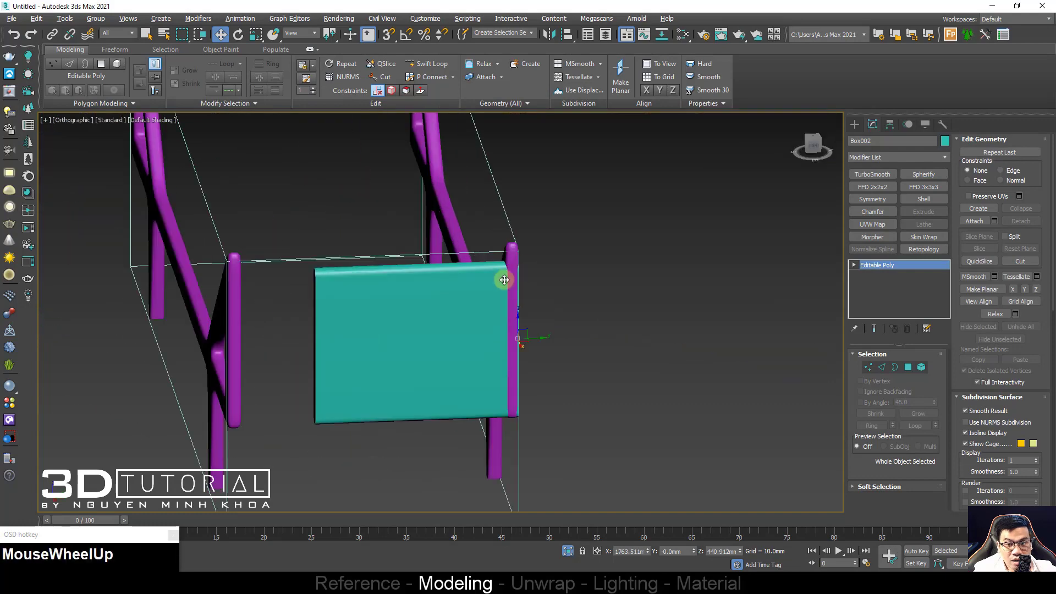
{"action": "middle_click_drag", "start_coordinate": [502, 278], "coordinate": [528, 287], "text": "alt"}
{"action": "key", "text": "f"}
{"action": "key", "text": "z"}
{"action": "key", "text": "F3"}
{"action": "scroll", "coordinate": [464, 298], "scroll_direction": "down", "scroll_amount": 2}
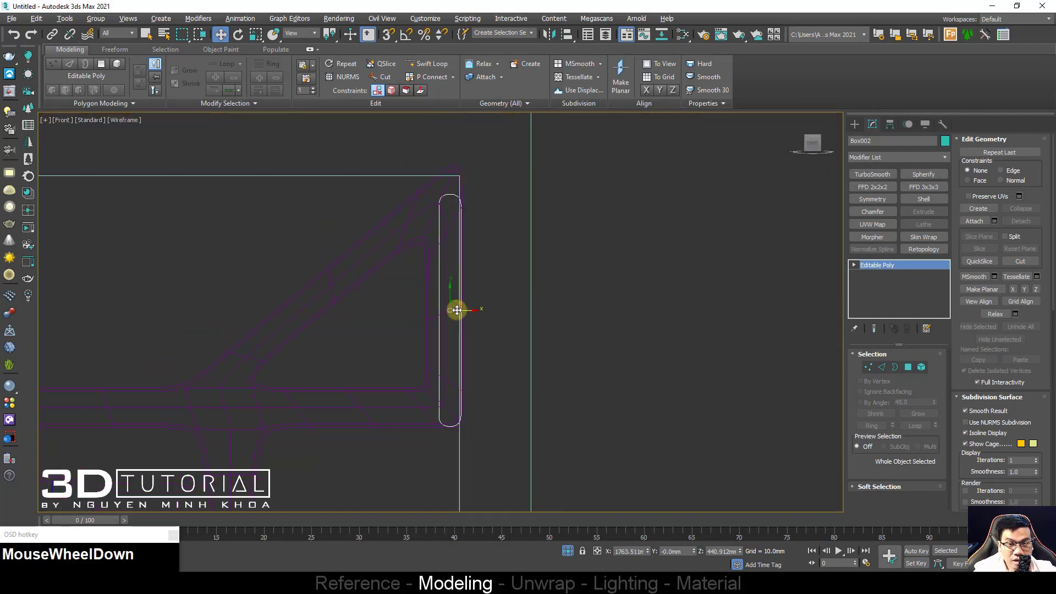
{"action": "left_click_drag", "start_coordinate": [461, 310], "coordinate": [457, 310]}
{"action": "key", "text": "F3"}
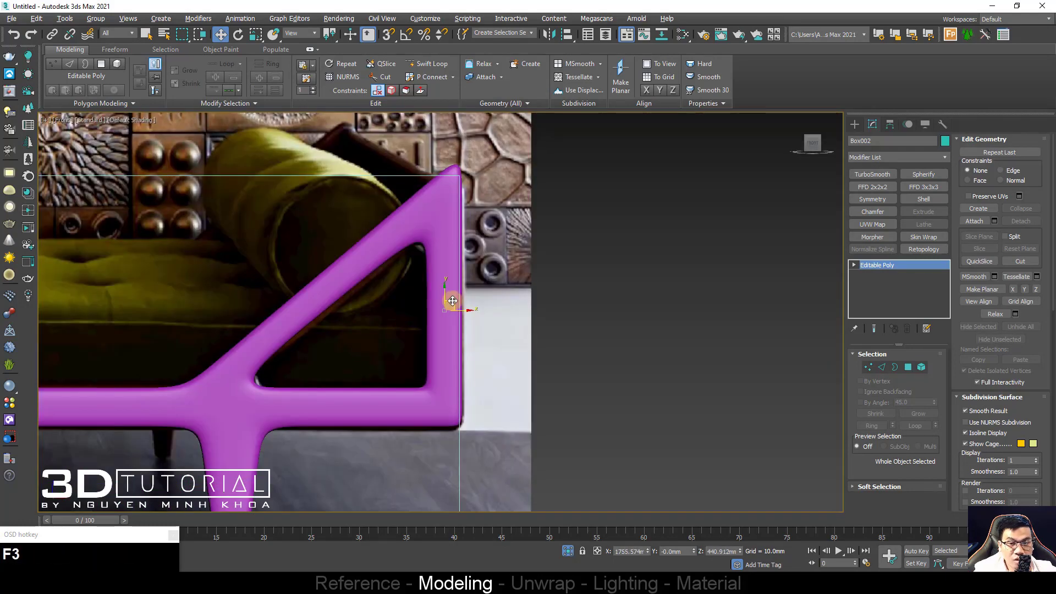
{"action": "middle_click_drag", "start_coordinate": [451, 299], "coordinate": [448, 313]}
Step: Move the slab's top and bottom vertices to the frame's top and lower edges
{"action": "key", "text": "F3"}
{"action": "key", "text": "1"}
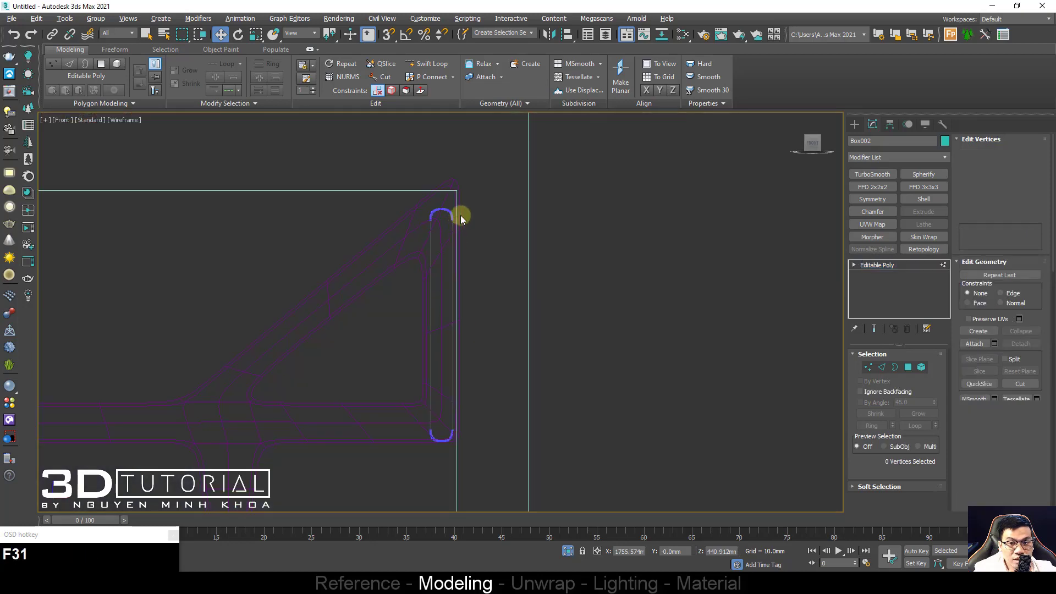
{"action": "left_click_drag", "start_coordinate": [465, 192], "coordinate": [416, 234]}
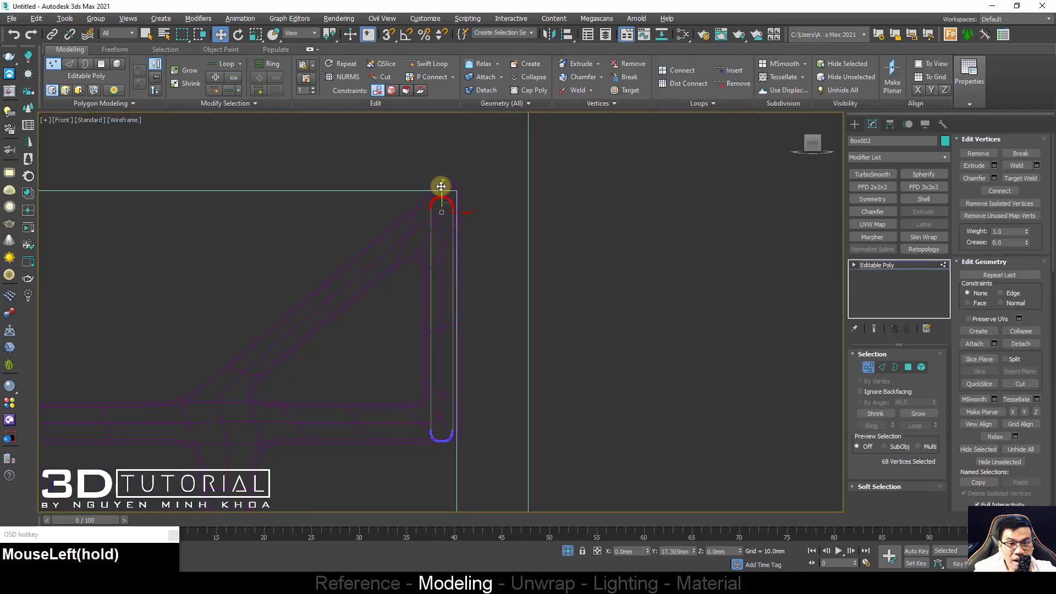
{"action": "left_click_drag", "start_coordinate": [441, 186], "coordinate": [441, 186]}
{"action": "key", "text": "F3"}
{"action": "middle_click_drag", "start_coordinate": [438, 212], "coordinate": [439, 215]}
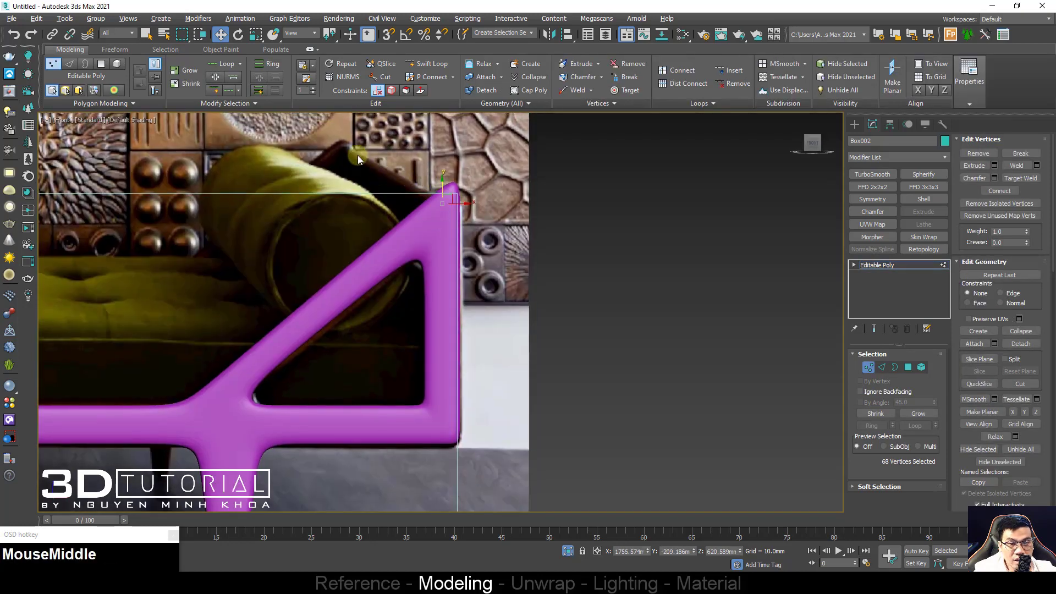
{"action": "key", "text": "F3"}
{"action": "scroll", "coordinate": [454, 420], "scroll_direction": "up", "scroll_amount": 3}
{"action": "left_click_drag", "start_coordinate": [432, 445], "coordinate": [432, 425]}
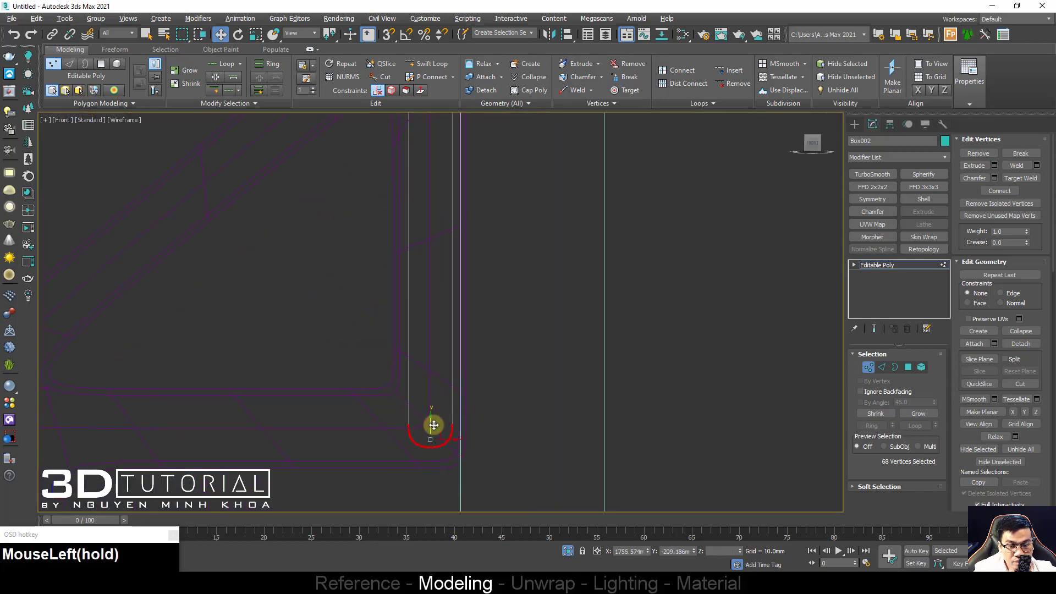
{"action": "key", "text": "1"}
{"action": "key", "text": "F3"}
{"action": "scroll", "coordinate": [487, 316], "scroll_direction": "down", "scroll_amount": 5}
Step: Select the slab's open border and extend it out to the frame pillar
{"action": "middle_click_drag", "start_coordinate": [487, 316], "coordinate": [509, 321]}
{"action": "mouse_move", "coordinate": [508, 322]}
{"action": "middle_mouse_down", "text": "alt"}
{"action": "mouse_move", "coordinate": [561, 345]}
{"action": "mouse_move", "coordinate": [573, 311]}
{"action": "mouse_move", "coordinate": [448, 316]}
{"action": "mouse_move", "coordinate": [404, 340]}
{"action": "middle_mouse_up", "text": "alt"}
{"action": "key", "text": "3"}
{"action": "left_click", "coordinate": [572, 277]}
{"action": "key", "text": "F4"}
{"action": "left_click_drag", "start_coordinate": [403, 341], "coordinate": [472, 281]}
{"action": "key", "text": "s"}
{"action": "middle_click_drag", "start_coordinate": [461, 308], "coordinate": [379, 222], "text": "alt"}
Step: Return to vertex mode in Front view, turn off snapping and clear the vertex selection
{"action": "key", "text": "alt+1"}
{"action": "scroll", "coordinate": [396, 268], "scroll_direction": "up", "scroll_amount": 4}
{"action": "scroll", "coordinate": [380, 222], "scroll_direction": "down", "scroll_amount": 4}
{"action": "scroll", "coordinate": [380, 222], "scroll_direction": "up", "scroll_amount": 1}
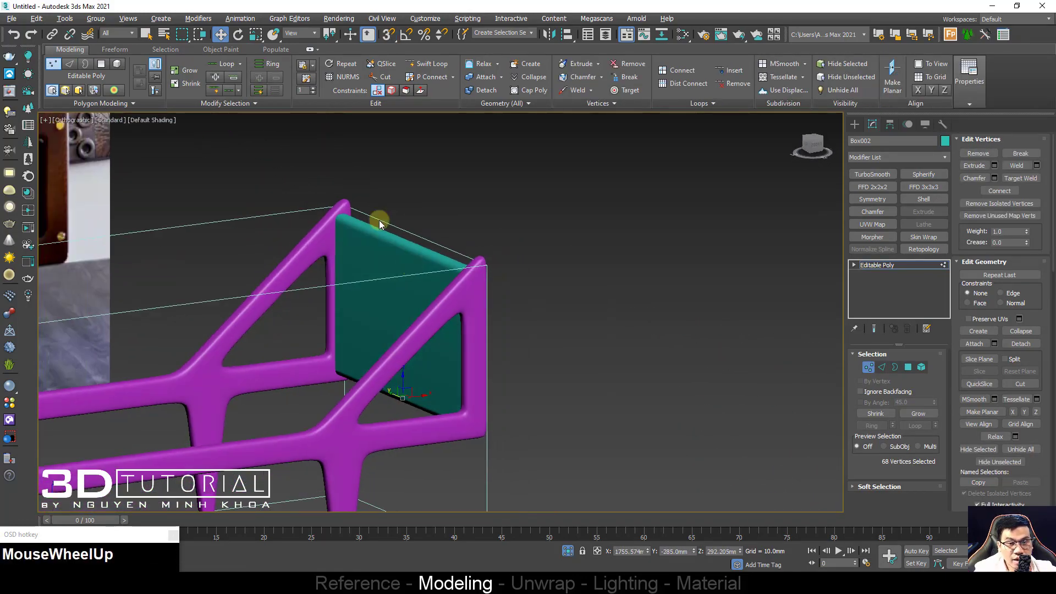
{"action": "key", "text": "s"}
{"action": "key", "text": "f"}
{"action": "scroll", "coordinate": [397, 249], "scroll_direction": "down", "scroll_amount": 6}
{"action": "scroll", "coordinate": [404, 285], "scroll_direction": "down", "scroll_amount": 4}
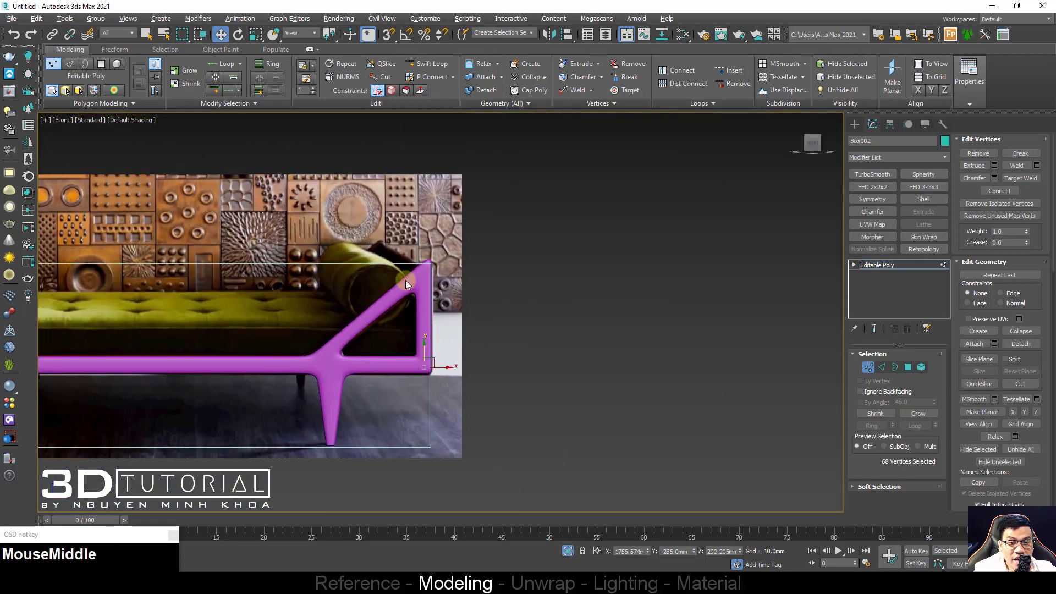
{"action": "middle_click_drag", "start_coordinate": [405, 284], "coordinate": [396, 225], "text": "alt"}
{"action": "scroll", "coordinate": [396, 225], "scroll_direction": "up", "scroll_amount": 3}
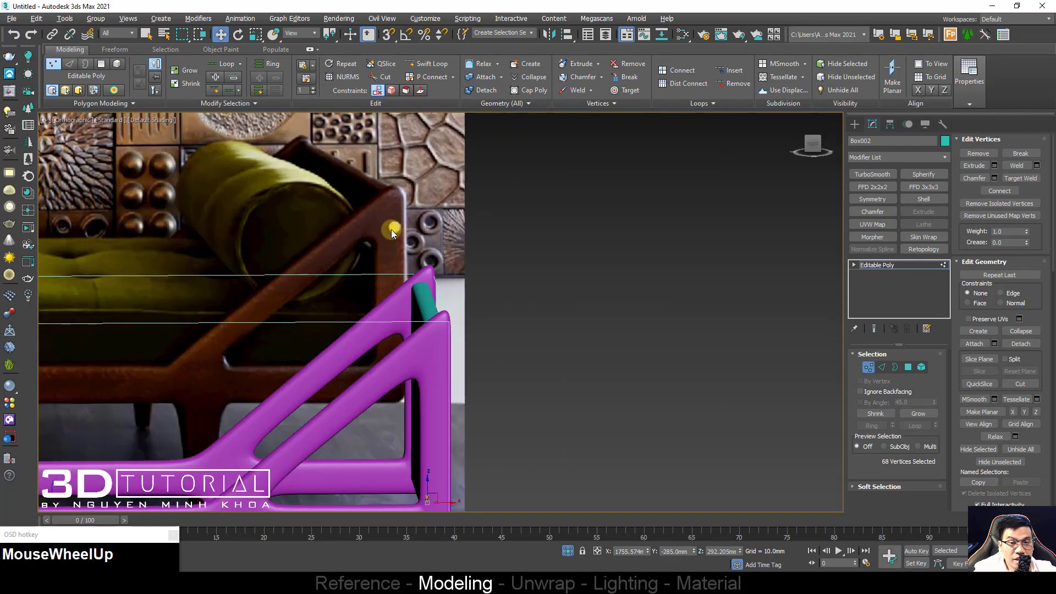
{"action": "left_click_drag", "start_coordinate": [389, 246], "coordinate": [387, 242]}
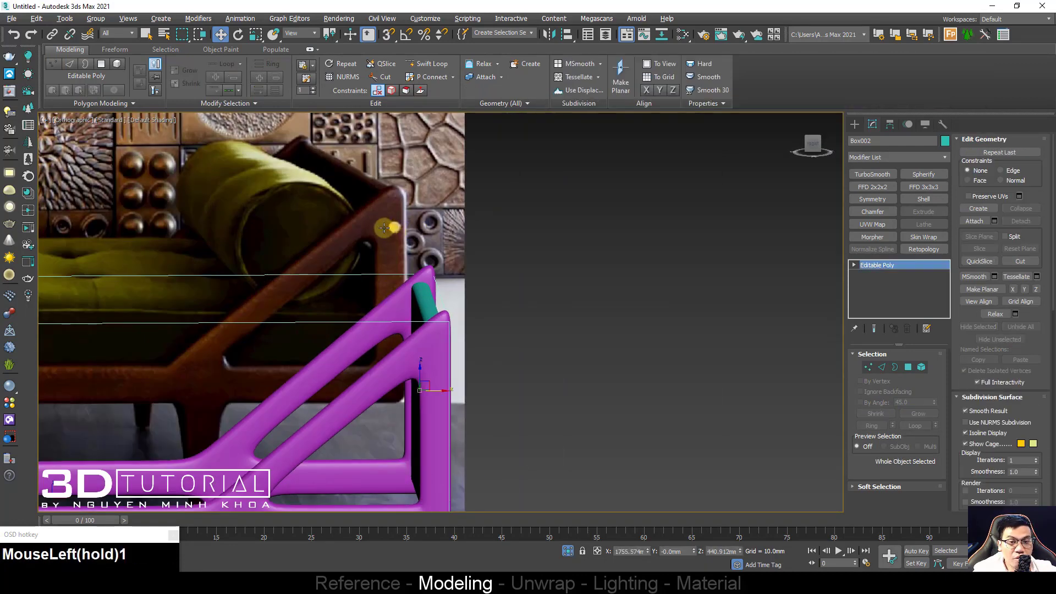
Step: Leave vertex editing and unhide the reference and frame objects
{"action": "right_click", "coordinate": [384, 227]}
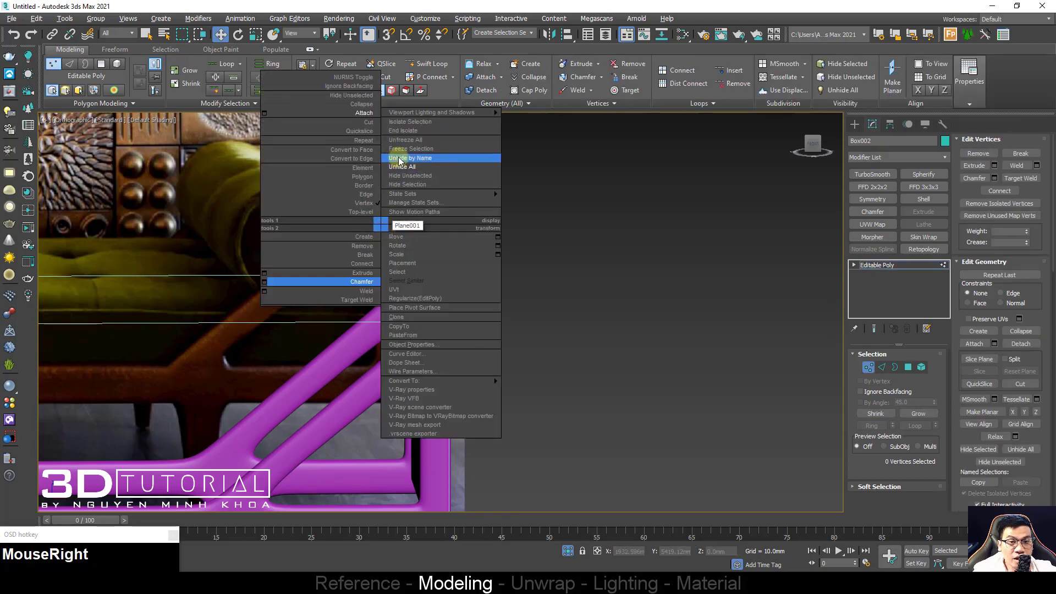
{"action": "left_click", "coordinate": [406, 119]}
{"action": "key", "text": "f"}
{"action": "scroll", "coordinate": [461, 256], "scroll_direction": "down", "scroll_amount": 4}
{"action": "key", "text": "1"}
{"action": "right_click", "coordinate": [487, 258]}
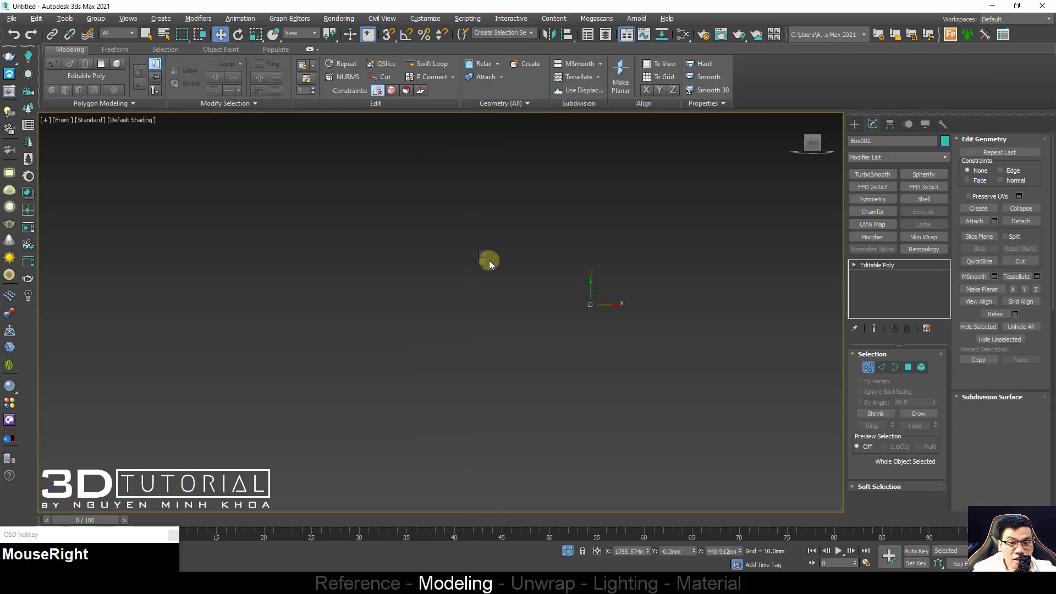
{"action": "left_click", "coordinate": [507, 199]}
{"action": "scroll", "coordinate": [532, 257], "scroll_direction": "up", "scroll_amount": 3}
Step: Isolate the sofa reference plane and frame the view on the arm's brass stud
{"action": "left_click", "coordinate": [449, 259]}
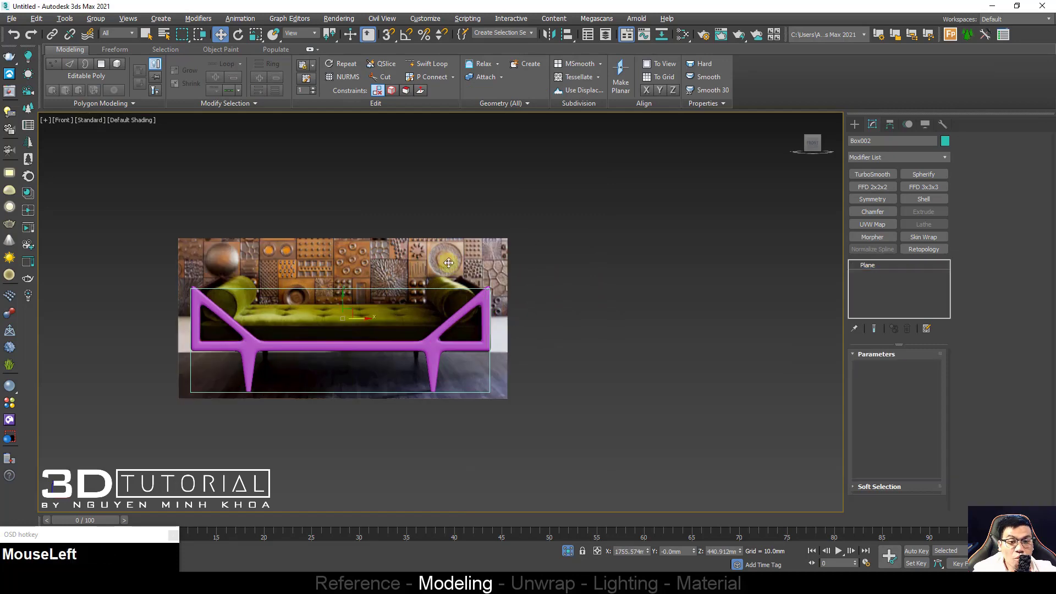
{"action": "right_click", "coordinate": [449, 260]}
{"action": "left_click", "coordinate": [466, 157]}
{"action": "middle_click_drag", "start_coordinate": [525, 290], "coordinate": [455, 290]}
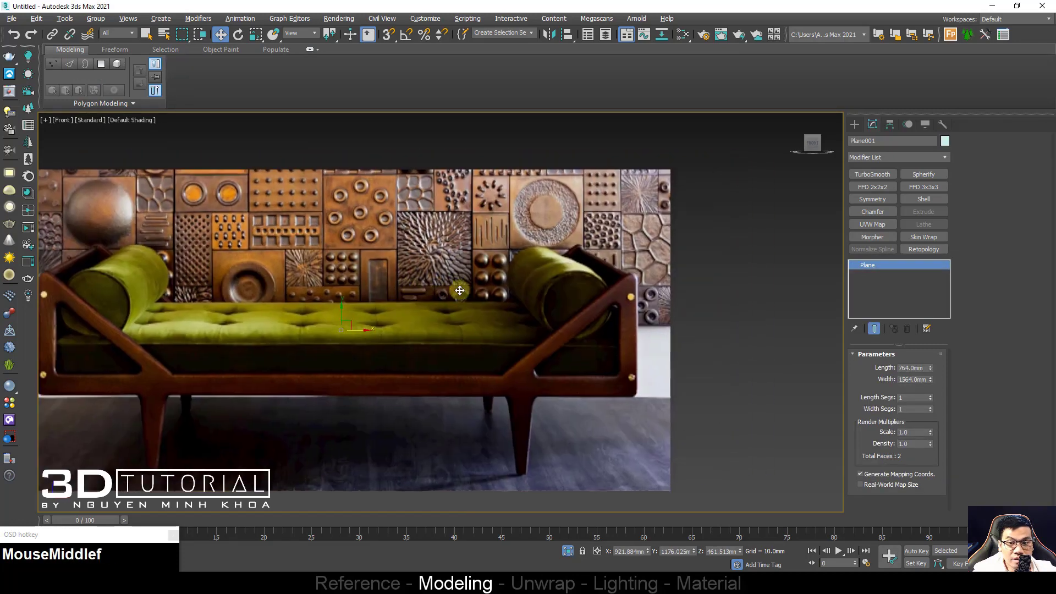
{"action": "scroll", "coordinate": [455, 289], "scroll_direction": "down", "scroll_amount": 3}
{"action": "scroll", "coordinate": [606, 296], "scroll_direction": "up", "scroll_amount": 5}
{"action": "middle_click_drag", "start_coordinate": [607, 296], "coordinate": [564, 247]}
{"action": "scroll", "coordinate": [564, 247], "scroll_direction": "up", "scroll_amount": 2}
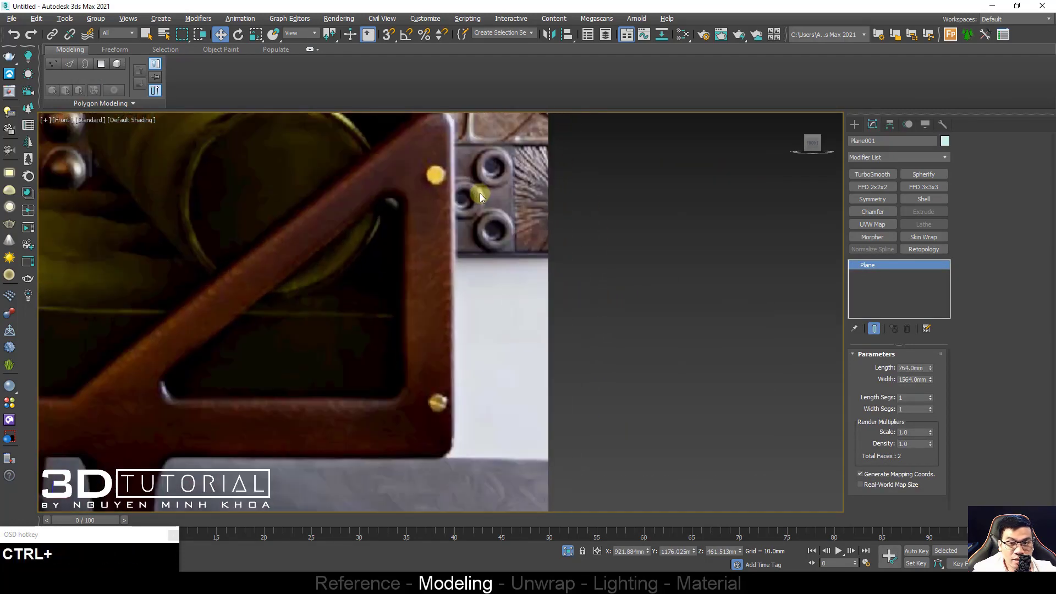
Step: Draw a cylinder over the brass stud on the sofa arm
{"action": "right_click", "coordinate": [480, 193], "text": "ctrl"}
{"action": "left_click", "coordinate": [510, 152]}
{"action": "scroll", "coordinate": [434, 178], "scroll_direction": "up", "scroll_amount": 3}
{"action": "left_click_drag", "start_coordinate": [437, 171], "coordinate": [452, 187]}
{"action": "left_click", "coordinate": [447, 166]}
{"action": "mouse_move", "coordinate": [437, 224]}
{"action": "middle_mouse_down"}
{"action": "mouse_move", "coordinate": [424, 306]}
{"action": "mouse_move", "coordinate": [455, 342]}
{"action": "mouse_move", "coordinate": [500, 322]}
{"action": "middle_mouse_up"}
{"action": "scroll", "coordinate": [429, 250], "scroll_direction": "up", "scroll_amount": 4}
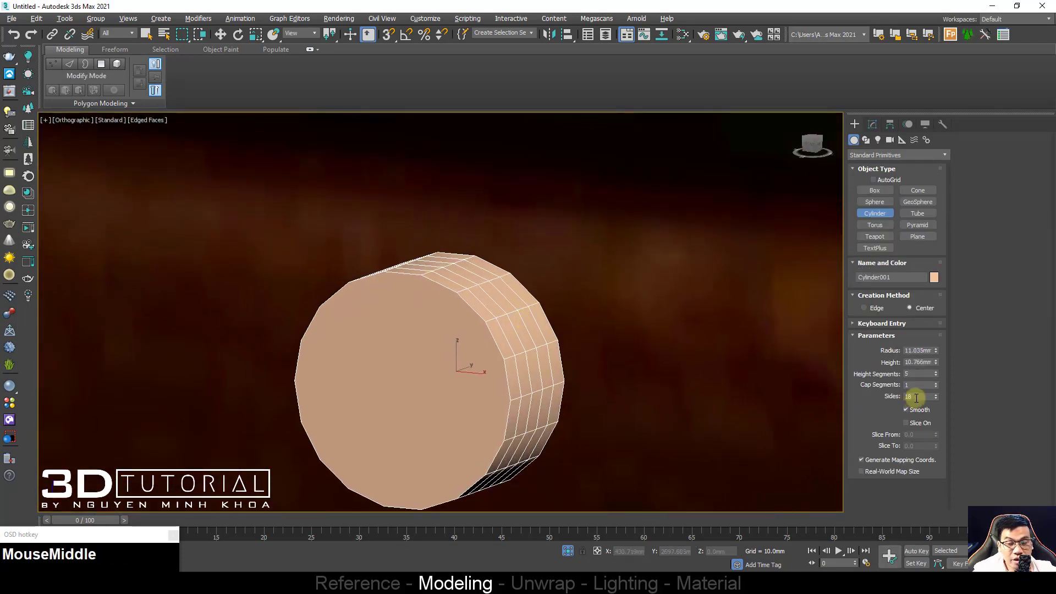
Step: Set the cylinder to 50 sides, 11.035mm radius, 10.766mm height and 1 height segment
{"action": "left_click_drag", "start_coordinate": [919, 397], "coordinate": [881, 399]}
{"action": "scroll", "coordinate": [401, 312], "scroll_direction": "down", "scroll_amount": 2}
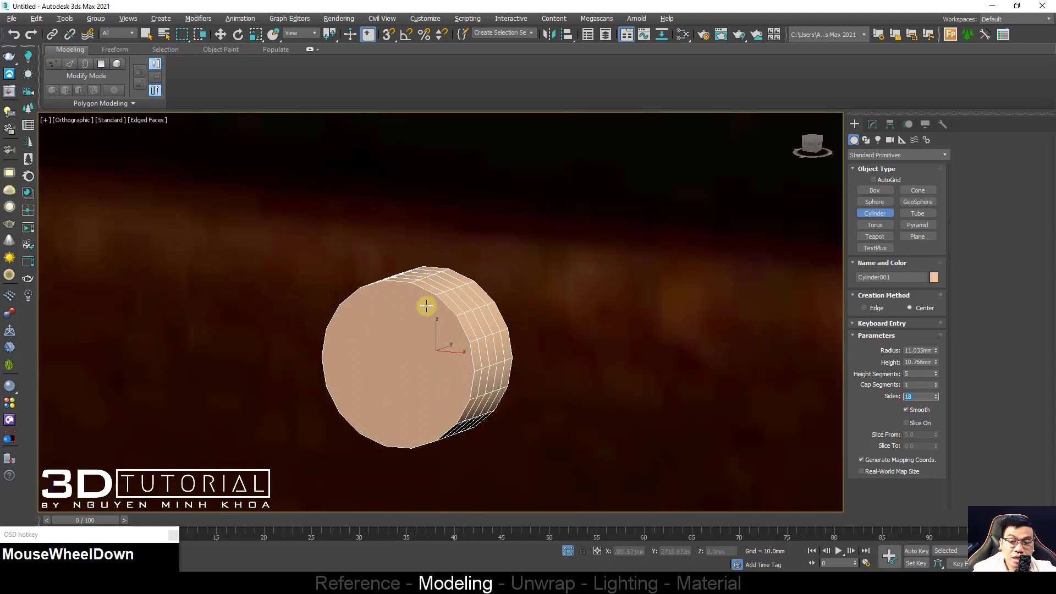
{"action": "type", "text": "4"}
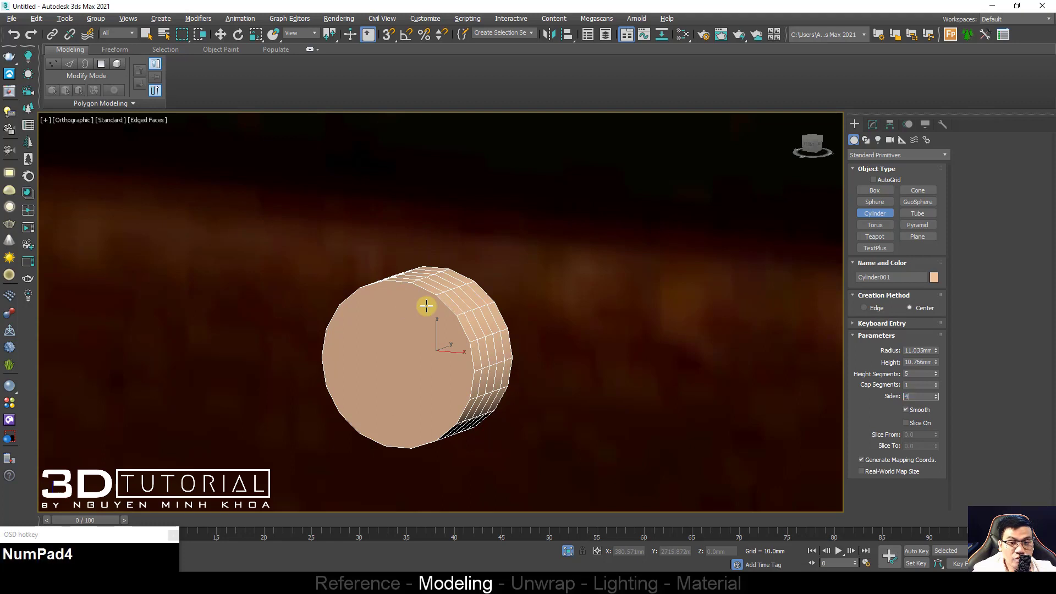
{"action": "type", "text": "050"}
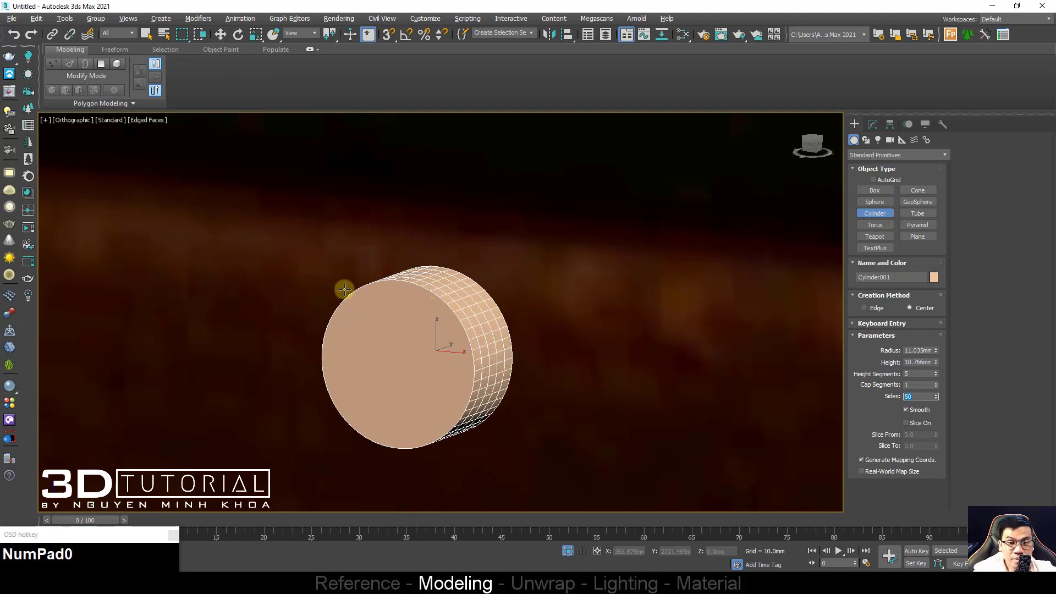
{"action": "middle_click_drag", "start_coordinate": [345, 289], "coordinate": [435, 304], "text": "alt"}
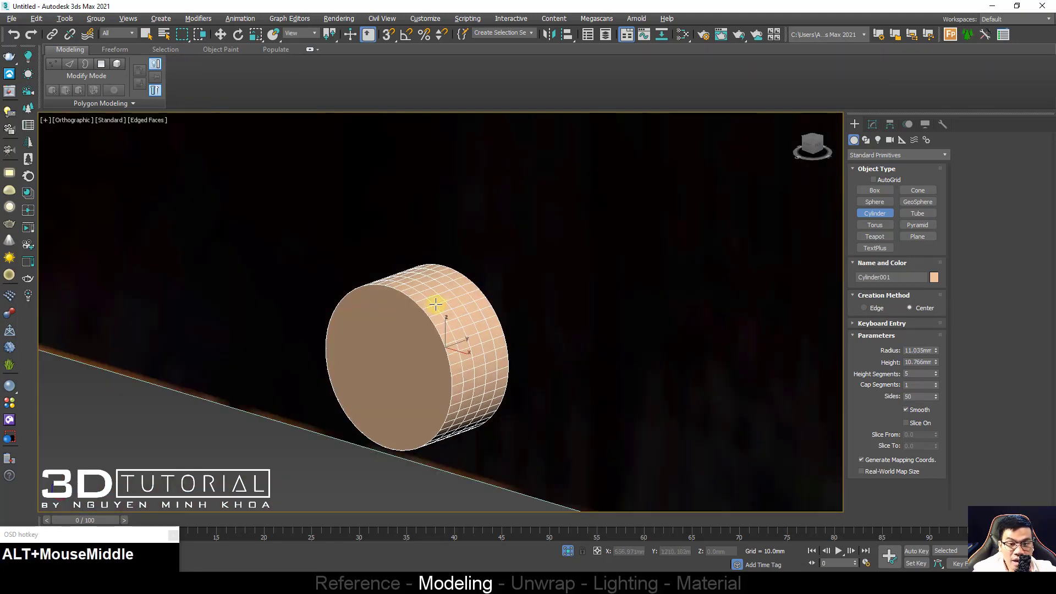
{"action": "right_click", "coordinate": [936, 363]}
{"action": "key", "text": "ctrl+z"}
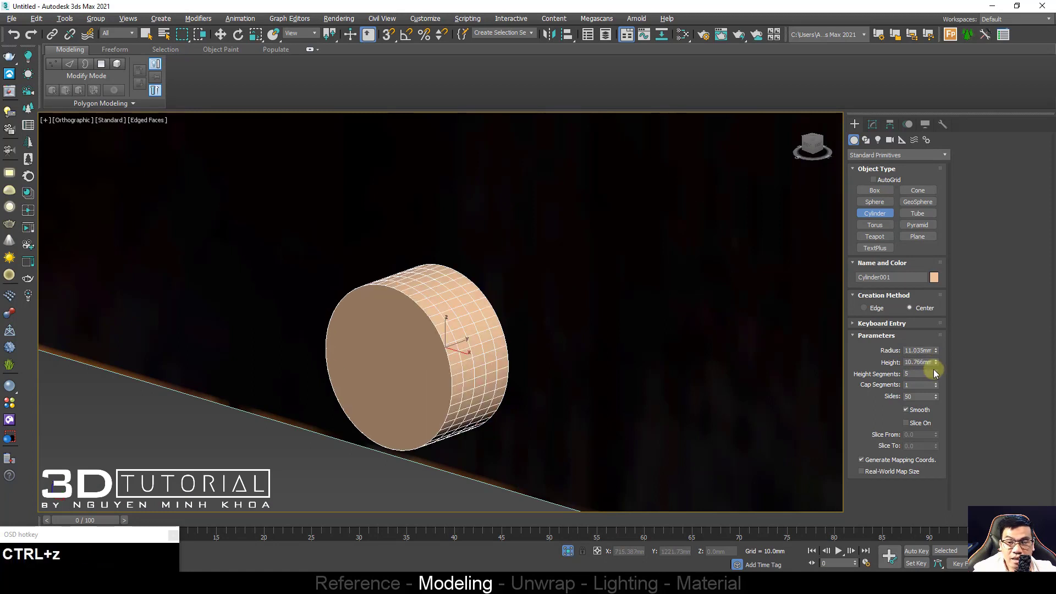
{"action": "left_click", "coordinate": [916, 373]}
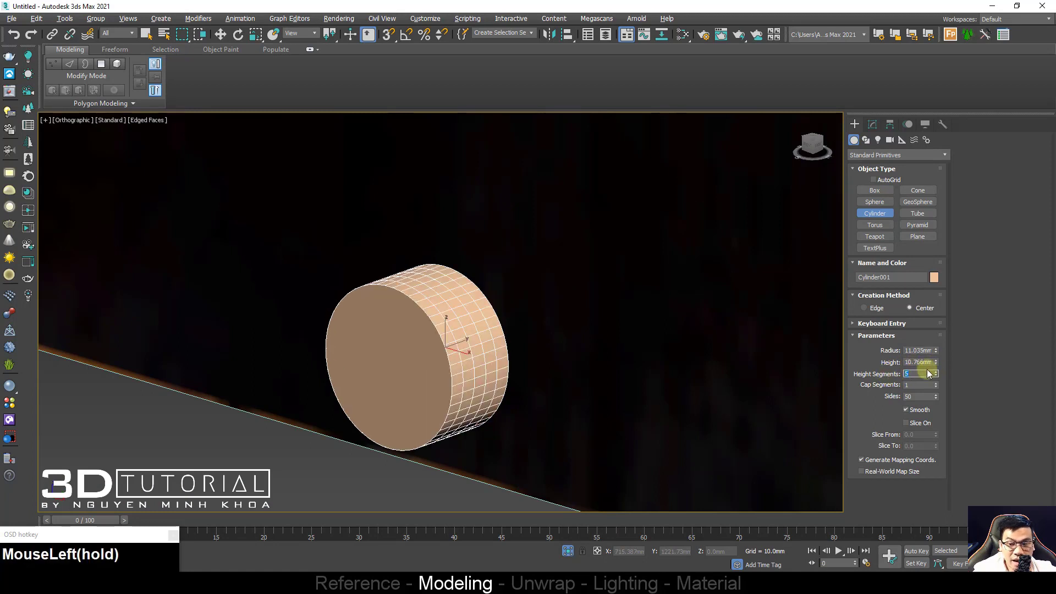
{"action": "right_click", "coordinate": [937, 374]}
{"action": "middle_click_drag", "start_coordinate": [479, 357], "coordinate": [486, 343]}
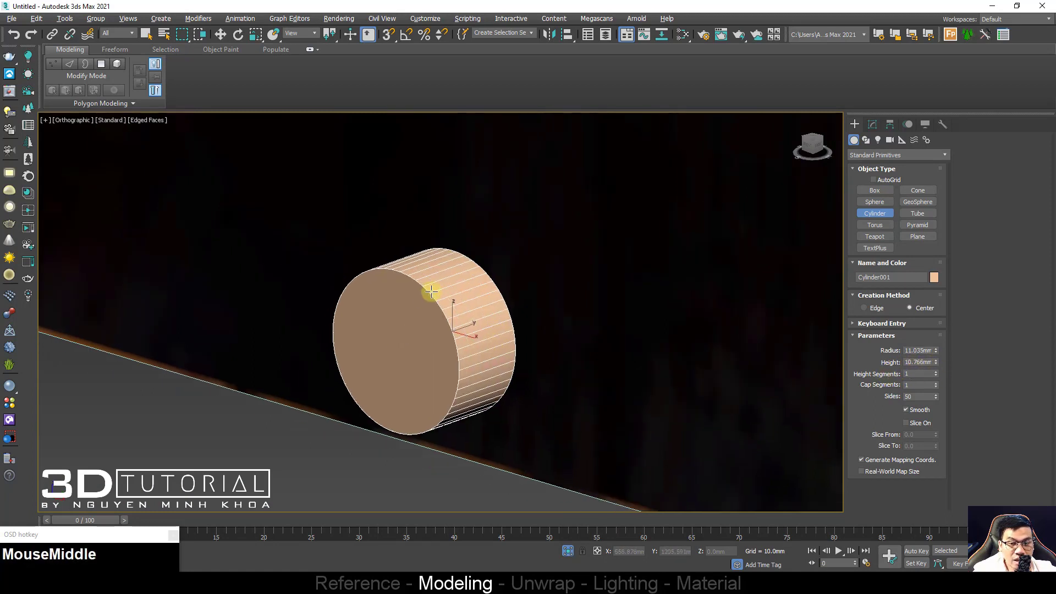
Step: Convert the cylinder to an Editable Poly
{"action": "right_click", "coordinate": [427, 265]}
{"action": "right_click", "coordinate": [429, 267]}
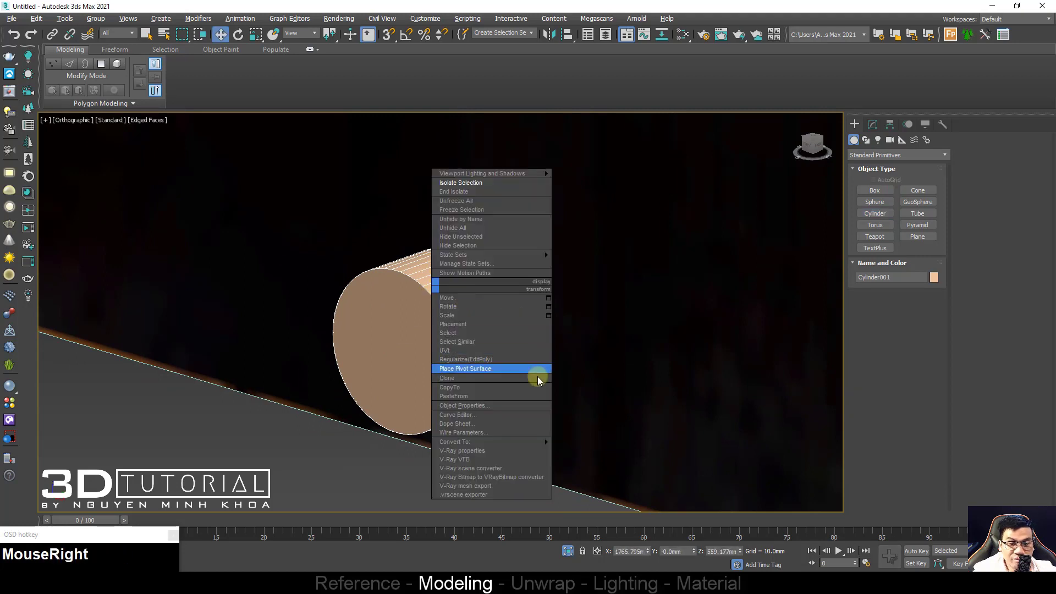
{"action": "left_click", "coordinate": [528, 438]}
{"action": "middle_click_drag", "start_coordinate": [426, 351], "coordinate": [440, 339]}
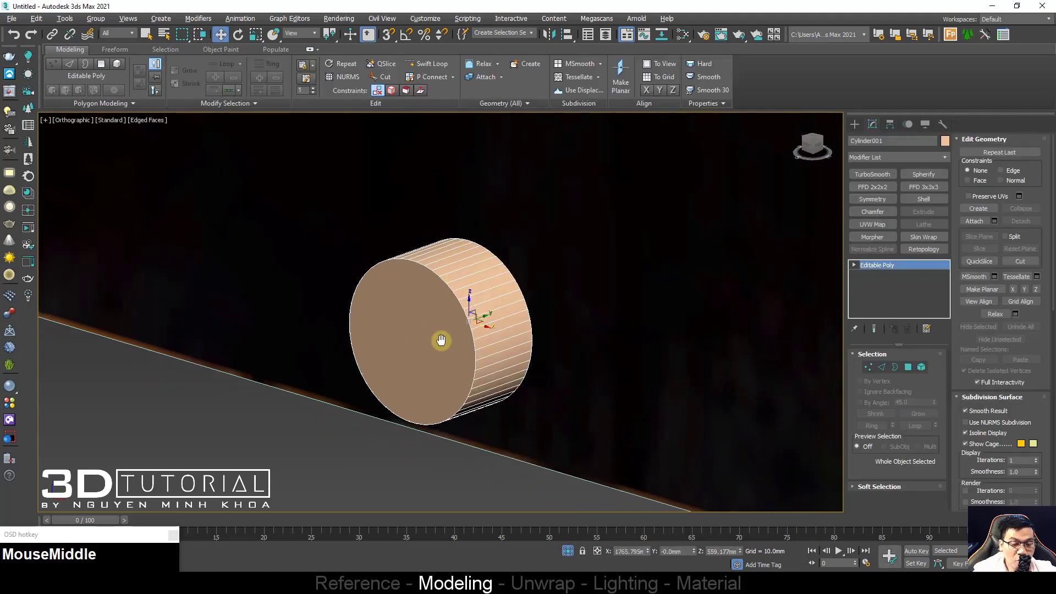
{"action": "scroll", "coordinate": [429, 341], "scroll_direction": "up", "scroll_amount": 2}
Step: Select the front cap face and make a first inset attempt
{"action": "key", "text": "4"}
{"action": "left_click", "coordinate": [422, 321]}
{"action": "right_click", "coordinate": [421, 284]}
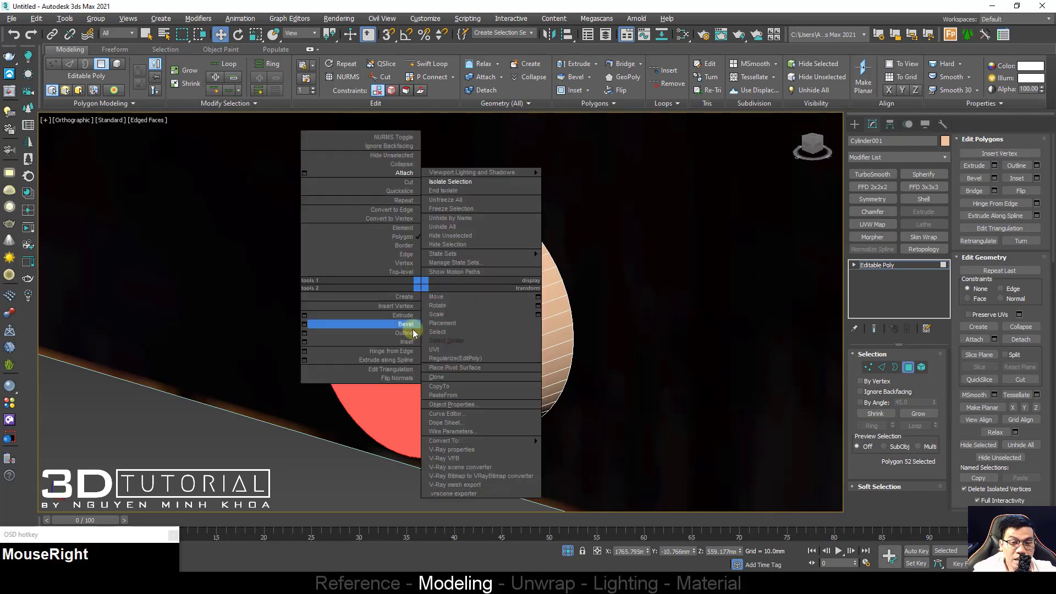
{"action": "left_click", "coordinate": [409, 342]}
{"action": "key", "text": "2"}
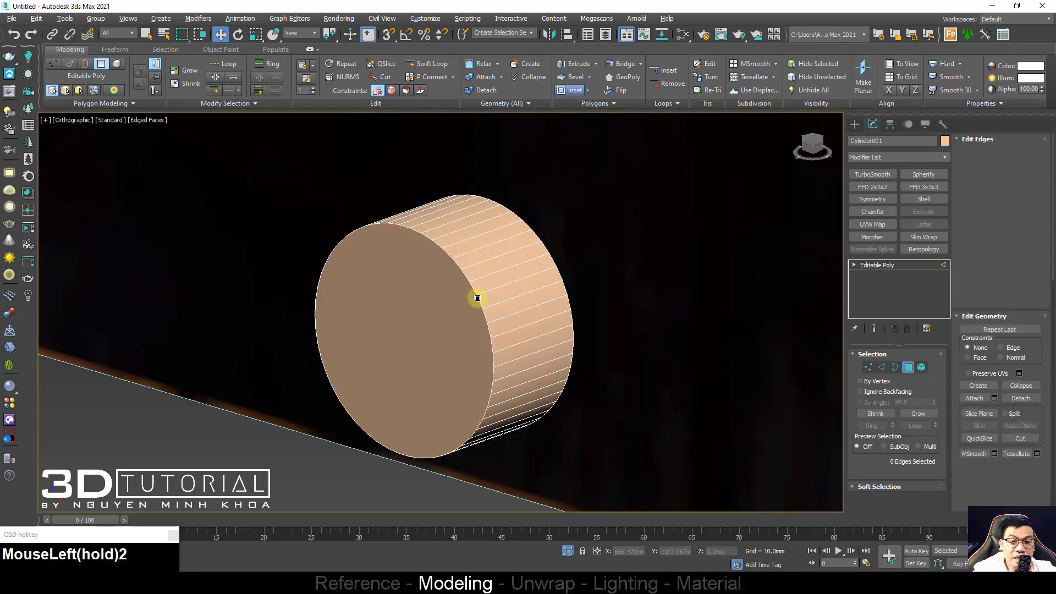
{"action": "left_click", "coordinate": [473, 293]}
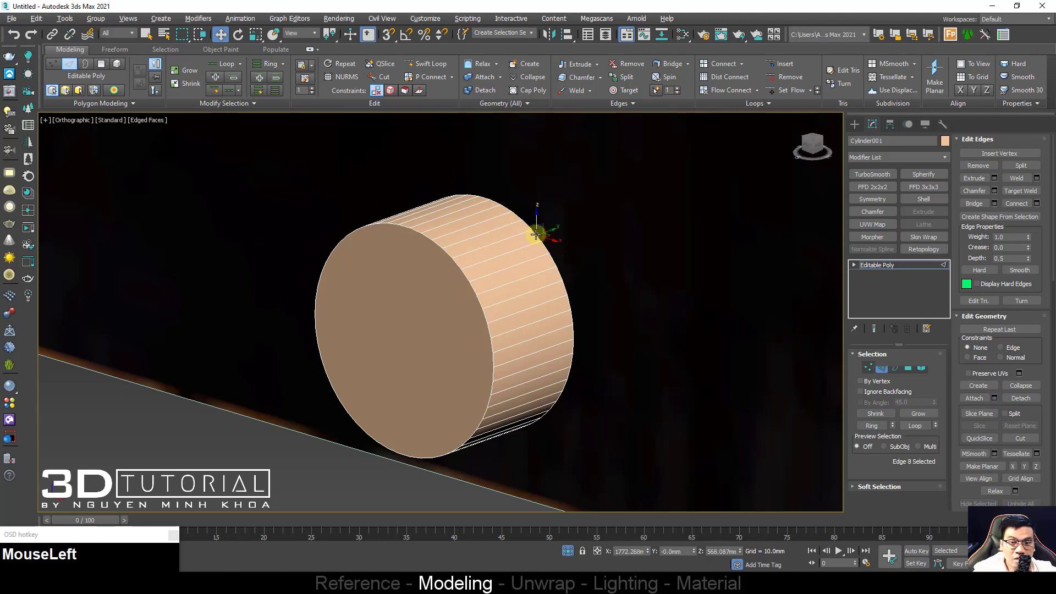
{"action": "middle_click_drag", "start_coordinate": [413, 318], "coordinate": [431, 315]}
Step: Inset the front cap face to leave a narrow outer rim
{"action": "key", "text": "4"}
{"action": "left_click", "coordinate": [401, 315]}
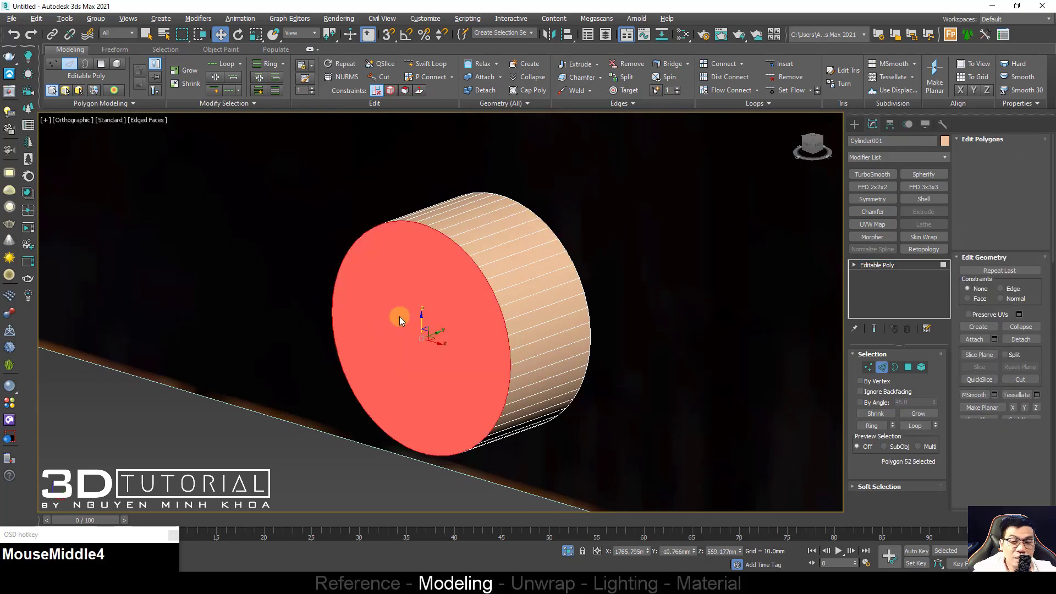
{"action": "right_click", "coordinate": [420, 265]}
{"action": "left_click", "coordinate": [409, 322]}
{"action": "left_click_drag", "start_coordinate": [410, 319], "coordinate": [409, 337]}
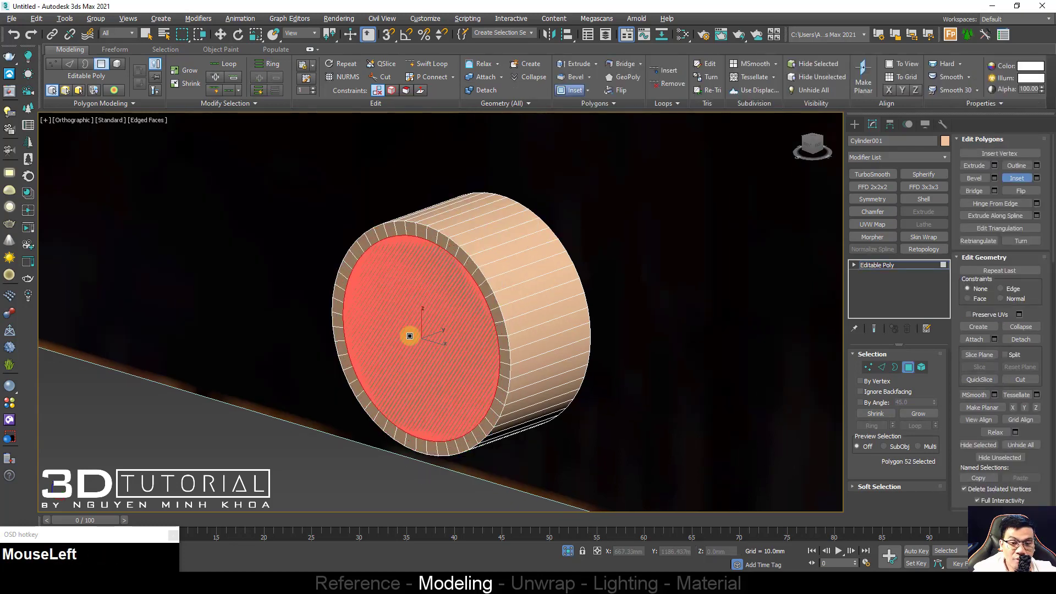
{"action": "right_click", "coordinate": [419, 330]}
{"action": "scroll", "coordinate": [494, 287], "scroll_direction": "up", "scroll_amount": 2}
Step: Chamfer the outer rim edge loop at about 0.99 mm with 4 segments
{"action": "key", "text": "2"}
{"action": "left_click", "coordinate": [492, 282]}
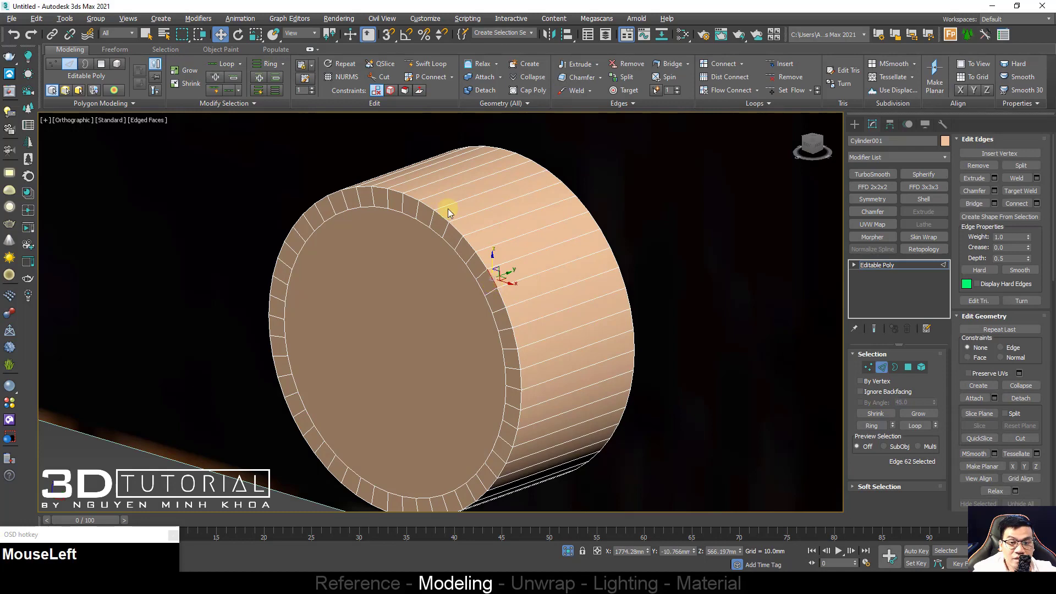
{"action": "double_click", "coordinate": [492, 282]}
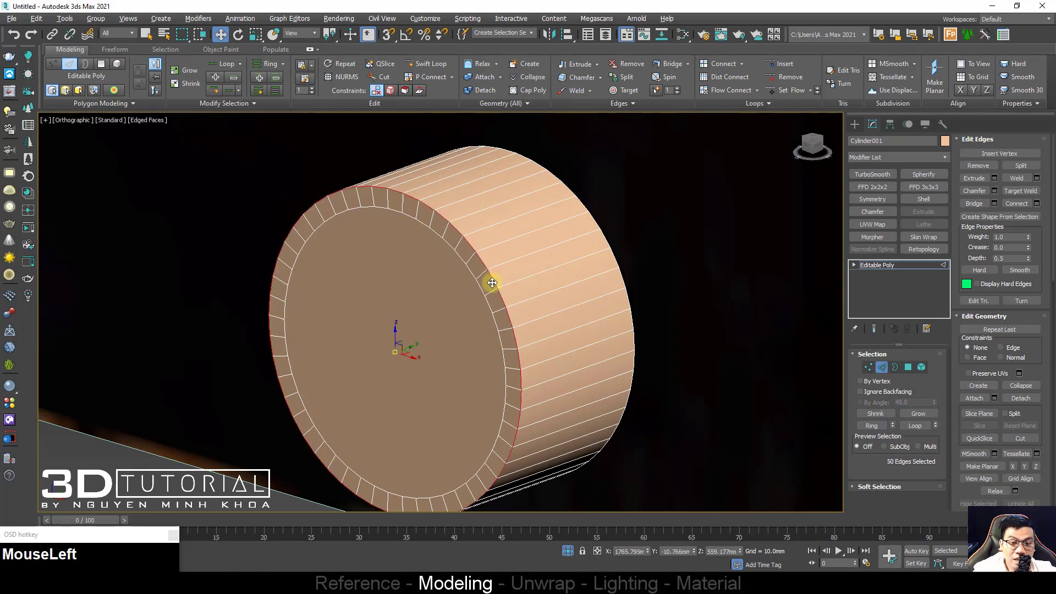
{"action": "right_click", "coordinate": [486, 251]}
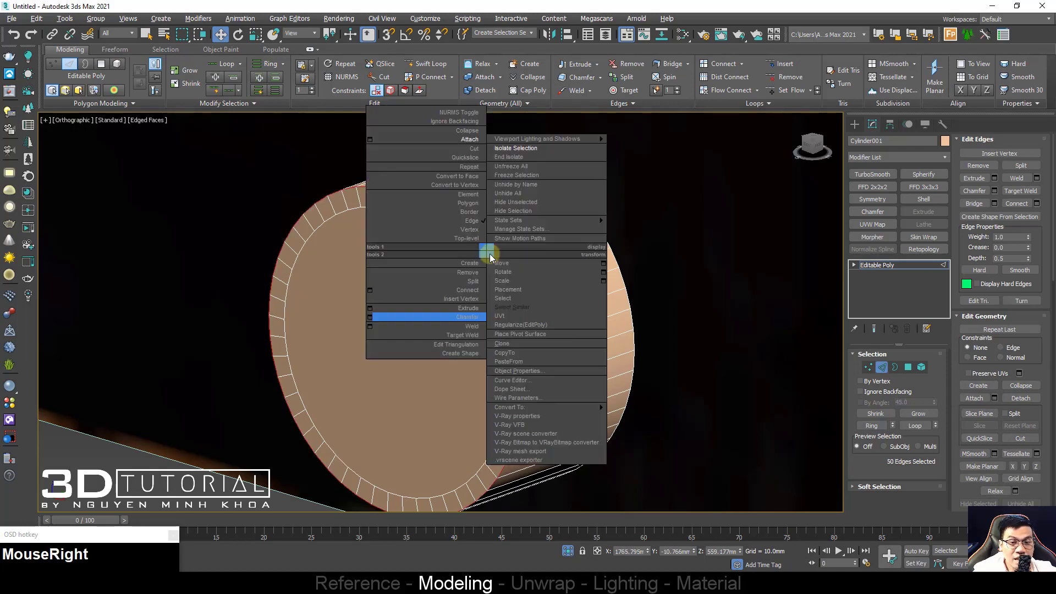
{"action": "left_click", "coordinate": [370, 317]}
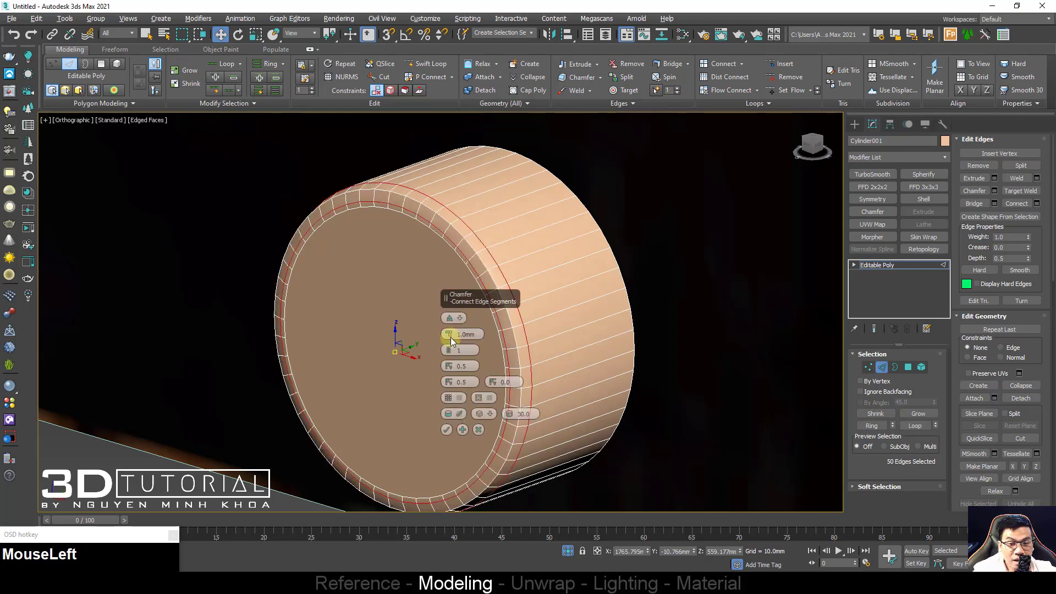
{"action": "mouse_move", "coordinate": [448, 334]}
{"action": "left_mouse_down"}
{"action": "mouse_move", "coordinate": [448, 348]}
{"action": "mouse_move", "coordinate": [447, 337]}
{"action": "left_mouse_up"}
{"action": "left_click", "coordinate": [462, 429]}
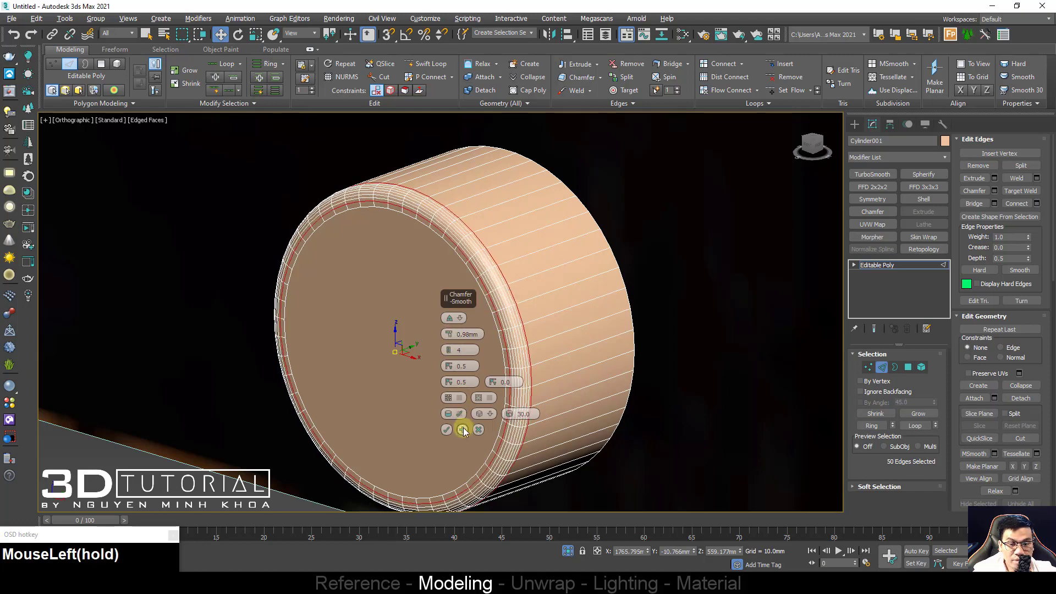
{"action": "left_click", "coordinate": [446, 429]}
{"action": "key", "text": "1"}
{"action": "key", "text": "1"}
{"action": "scroll", "coordinate": [464, 347], "scroll_direction": "down", "scroll_amount": 5}
{"action": "middle_click_drag", "start_coordinate": [523, 375], "coordinate": [478, 364], "text": "alt"}
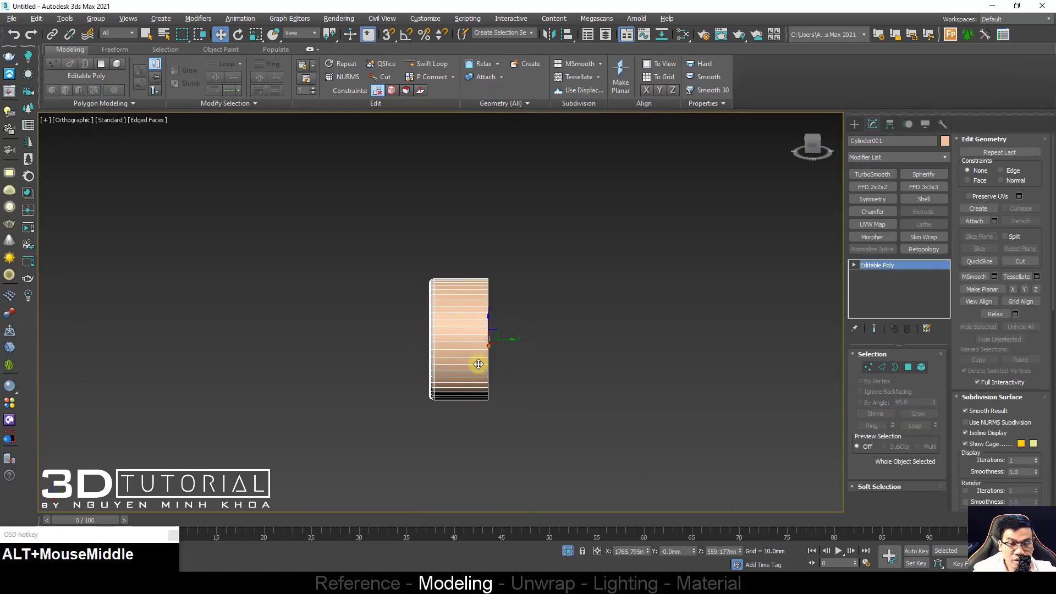
Step: Thin the cylinder into a flat knob and move it onto the frame post
{"action": "key", "text": "1"}
{"action": "left_click_drag", "start_coordinate": [476, 266], "coordinate": [508, 414]}
{"action": "left_click_drag", "start_coordinate": [501, 339], "coordinate": [464, 338]}
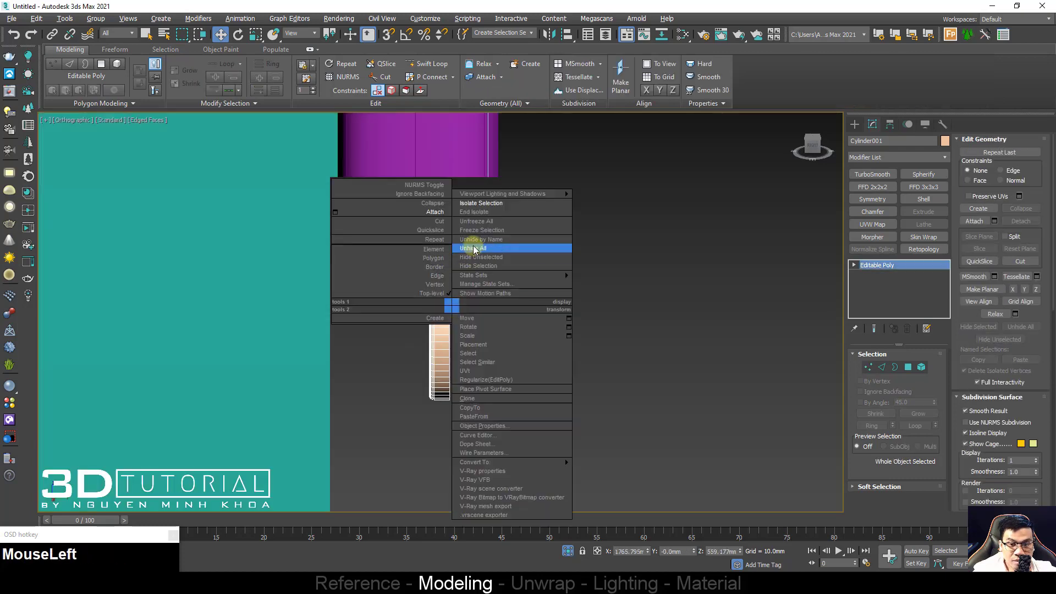
{"action": "scroll", "coordinate": [453, 308], "scroll_direction": "down", "scroll_amount": 5}
{"action": "key", "text": "F3"}
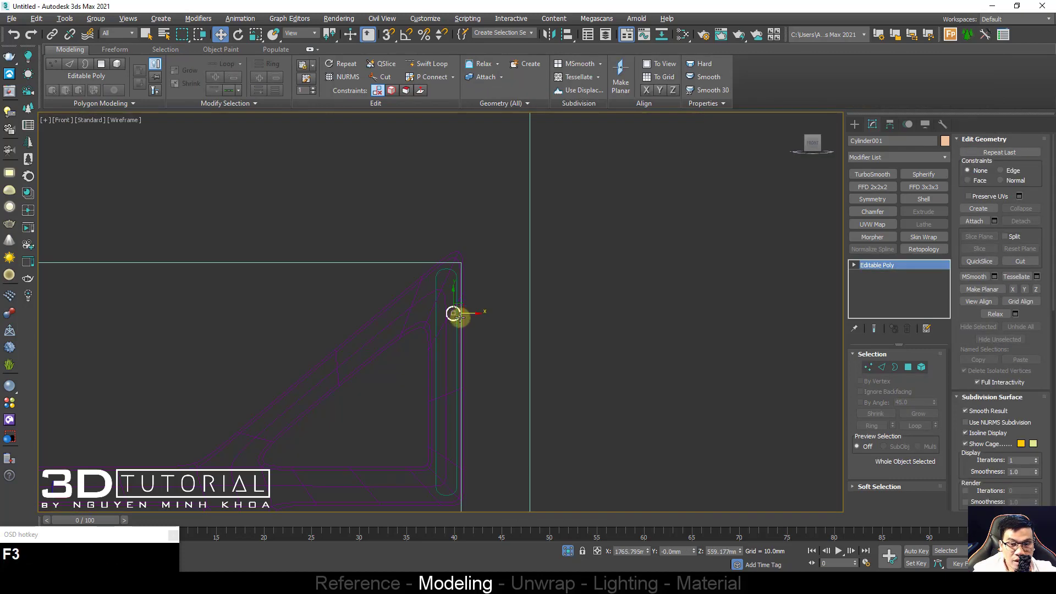
{"action": "scroll", "coordinate": [460, 318], "scroll_direction": "up", "scroll_amount": 2}
{"action": "left_click_drag", "start_coordinate": [462, 314], "coordinate": [455, 312]}
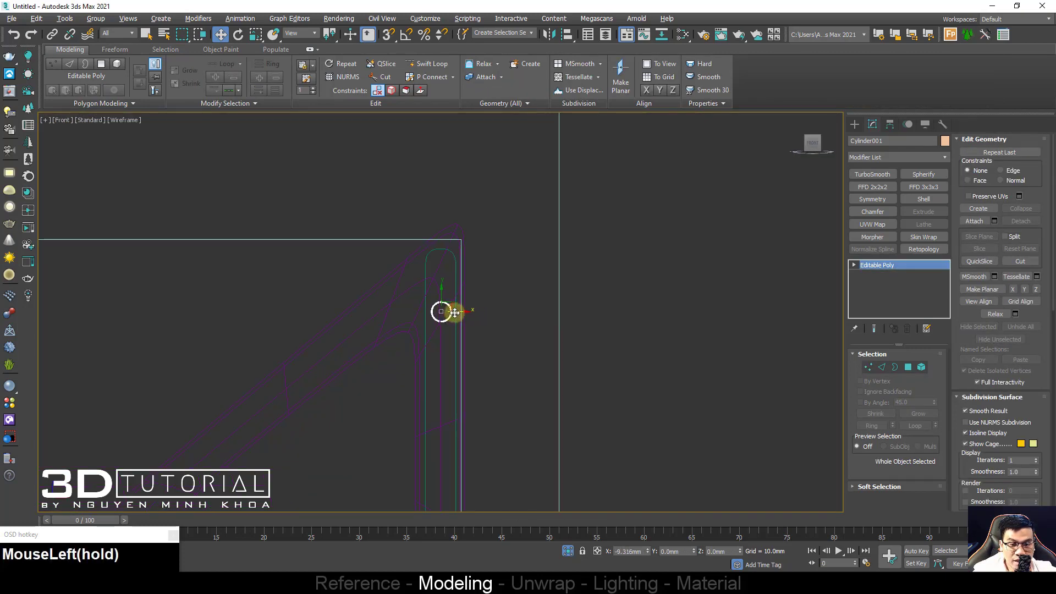
{"action": "key", "text": "F3"}
{"action": "scroll", "coordinate": [455, 313], "scroll_direction": "down", "scroll_amount": 5}
Step: Isolate the knob with the reference plane and Shift-drag a copy down the post
{"action": "left_click", "coordinate": [471, 319], "text": "ctrl"}
{"action": "right_click", "coordinate": [471, 319]}
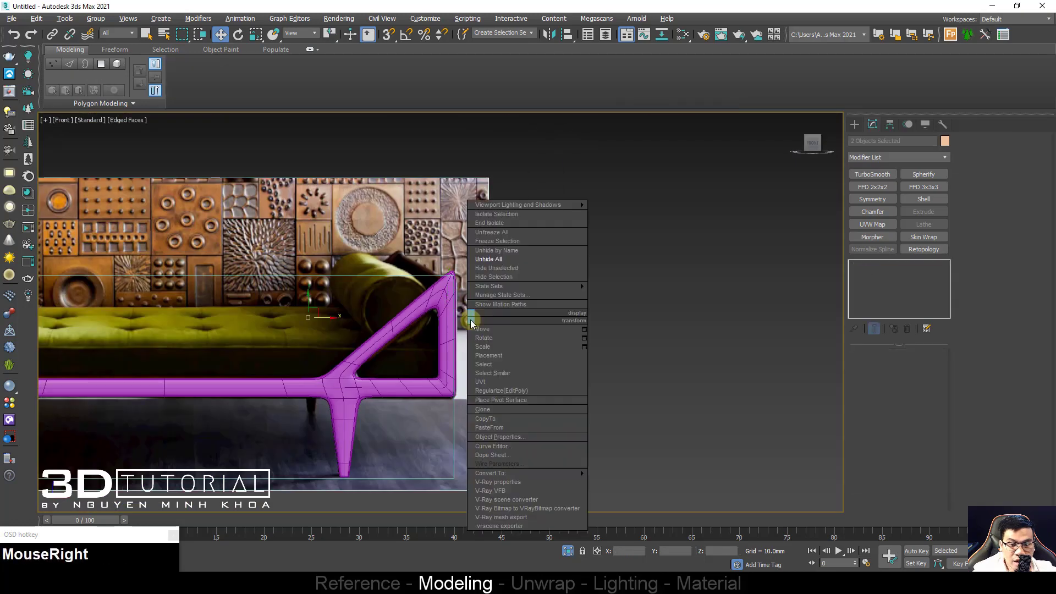
{"action": "left_click", "coordinate": [489, 216]}
{"action": "middle_click_drag", "start_coordinate": [688, 306], "coordinate": [573, 278]}
{"action": "scroll", "coordinate": [573, 279], "scroll_direction": "up", "scroll_amount": 5}
{"action": "left_click", "coordinate": [589, 287]}
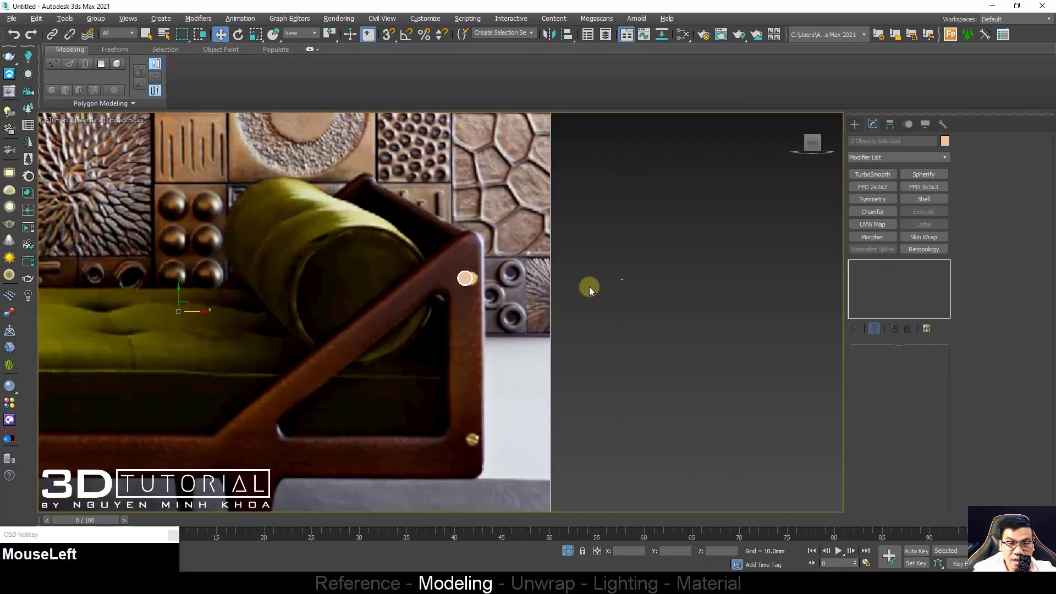
{"action": "left_click", "coordinate": [469, 277]}
{"action": "scroll", "coordinate": [469, 278], "scroll_direction": "up", "scroll_amount": 4}
{"action": "key", "text": "F4"}
{"action": "scroll", "coordinate": [468, 275], "scroll_direction": "down", "scroll_amount": 2}
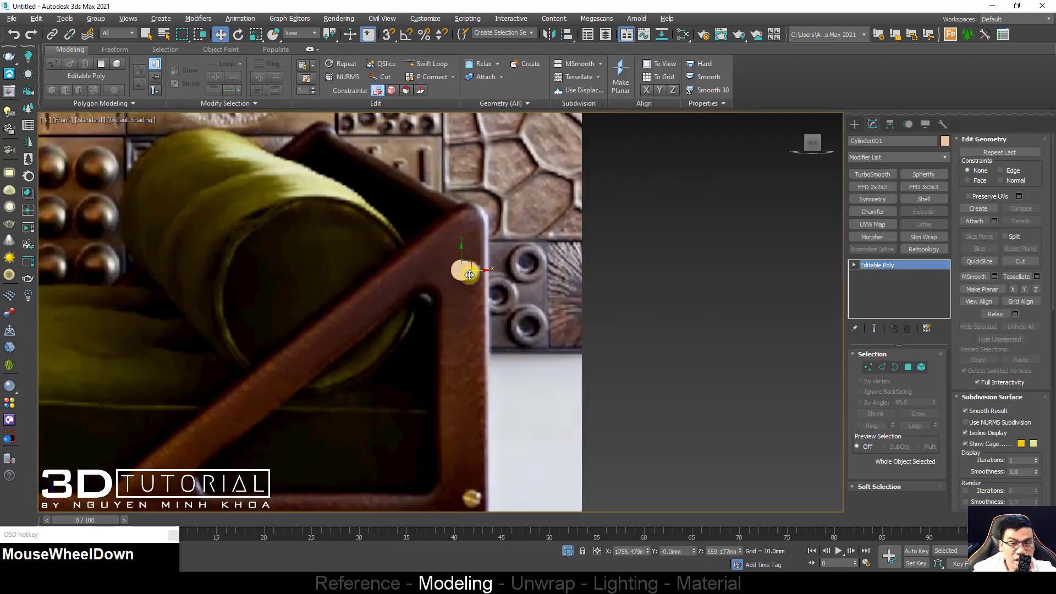
{"action": "middle_click_drag", "start_coordinate": [468, 275], "coordinate": [466, 243]}
{"action": "left_click_drag", "start_coordinate": [460, 244], "coordinate": [461, 473]}
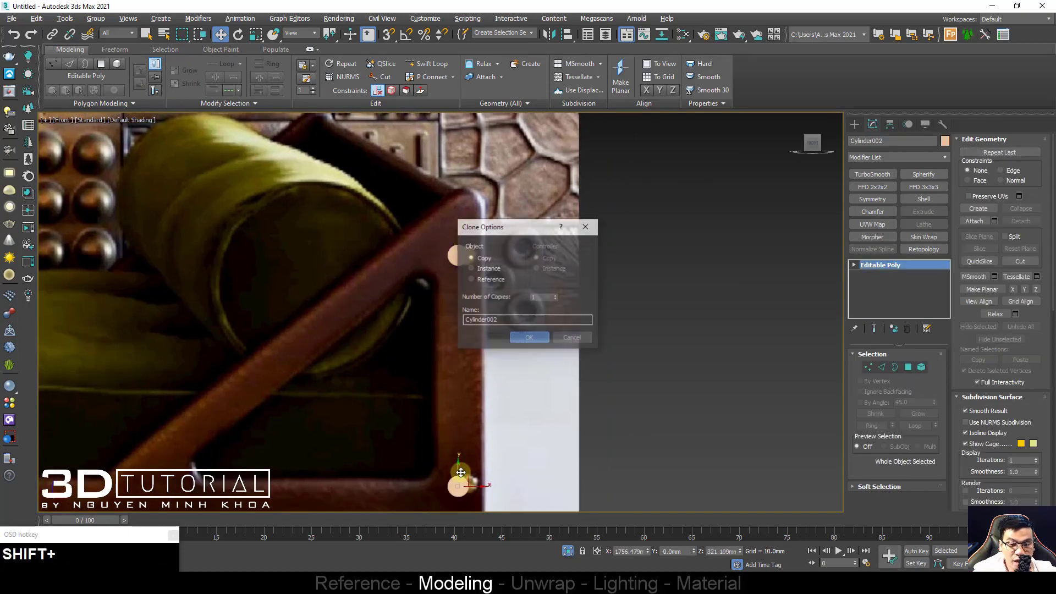
Step: Accept the Cylinder002 copy, isolate both knobs, then unhide all objects
{"action": "key", "text": "Return"}
{"action": "left_click", "coordinate": [461, 256], "text": "ctrl"}
{"action": "right_click", "coordinate": [461, 256]}
{"action": "left_click", "coordinate": [477, 211]}
{"action": "scroll", "coordinate": [466, 193], "scroll_direction": "down", "scroll_amount": 4}
{"action": "middle_click_drag", "start_coordinate": [461, 275], "coordinate": [436, 287], "text": "alt"}
{"action": "scroll", "coordinate": [437, 288], "scroll_direction": "down", "scroll_amount": 4}
{"action": "right_click", "coordinate": [456, 279]}
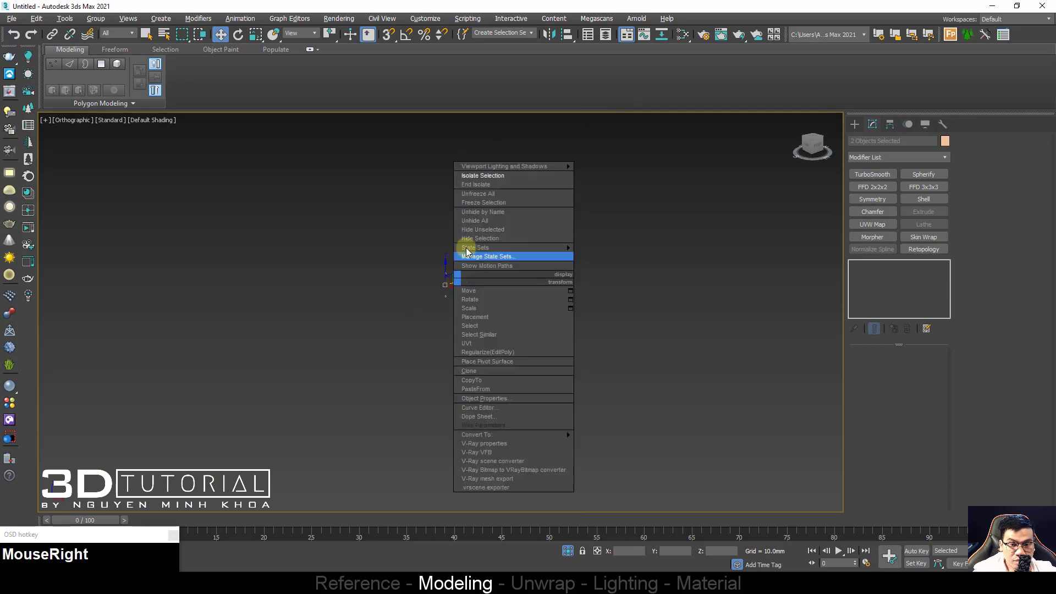
{"action": "left_click", "coordinate": [478, 226]}
{"action": "scroll", "coordinate": [401, 297], "scroll_direction": "up", "scroll_amount": 6}
{"action": "middle_click", "coordinate": [403, 297]}
Step: Slide both knobs left onto the frame post in the Left view
{"action": "key", "text": "l"}
{"action": "key", "text": "z"}
{"action": "key", "text": "F3"}
{"action": "key", "text": "F3"}
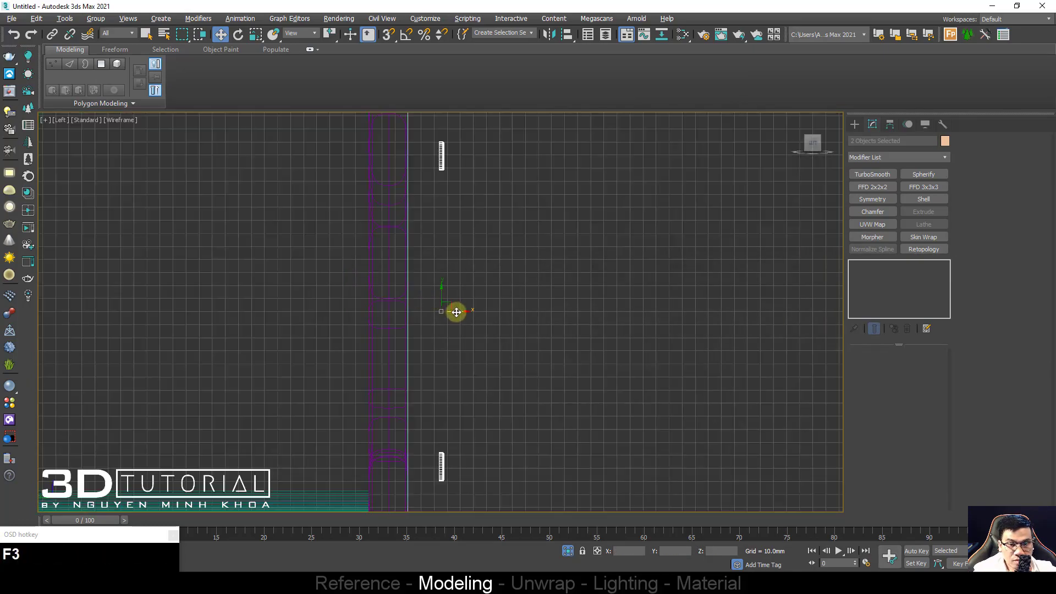
{"action": "left_click_drag", "start_coordinate": [455, 312], "coordinate": [424, 311]}
{"action": "key", "text": "f"}
{"action": "mouse_move", "coordinate": [491, 270]}
{"action": "middle_mouse_down", "text": "alt"}
{"action": "mouse_move", "coordinate": [376, 322]}
{"action": "mouse_move", "coordinate": [408, 308]}
{"action": "middle_mouse_up", "text": "alt"}
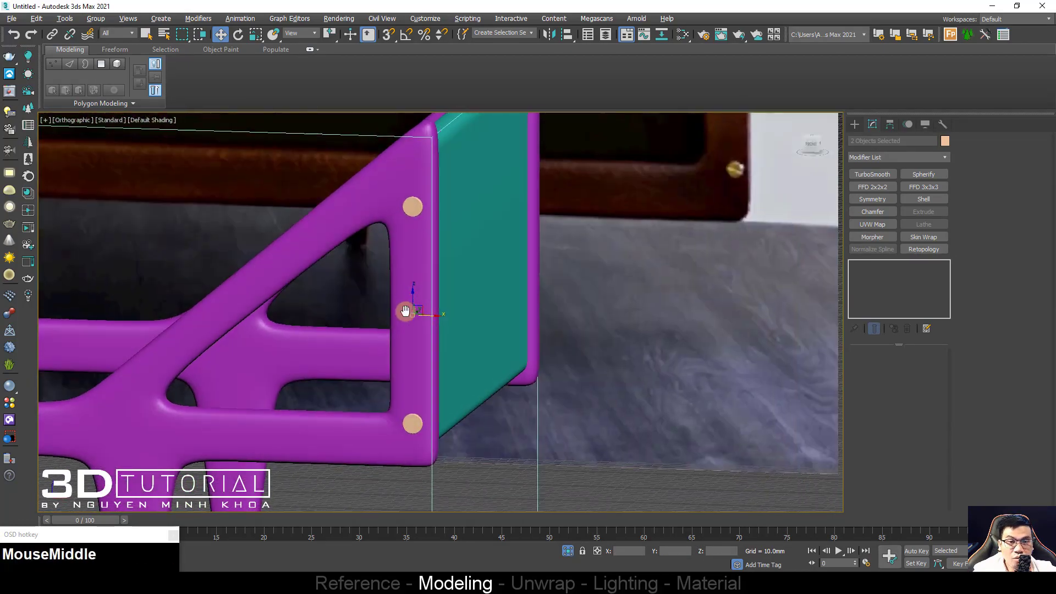
{"action": "key", "text": "f"}
{"action": "scroll", "coordinate": [424, 247], "scroll_direction": "down", "scroll_amount": 2}
Step: Check the knob placement in front wireframe view, then select the teal panel
{"action": "key", "text": "F3"}
{"action": "scroll", "coordinate": [426, 247], "scroll_direction": "down", "scroll_amount": 2}
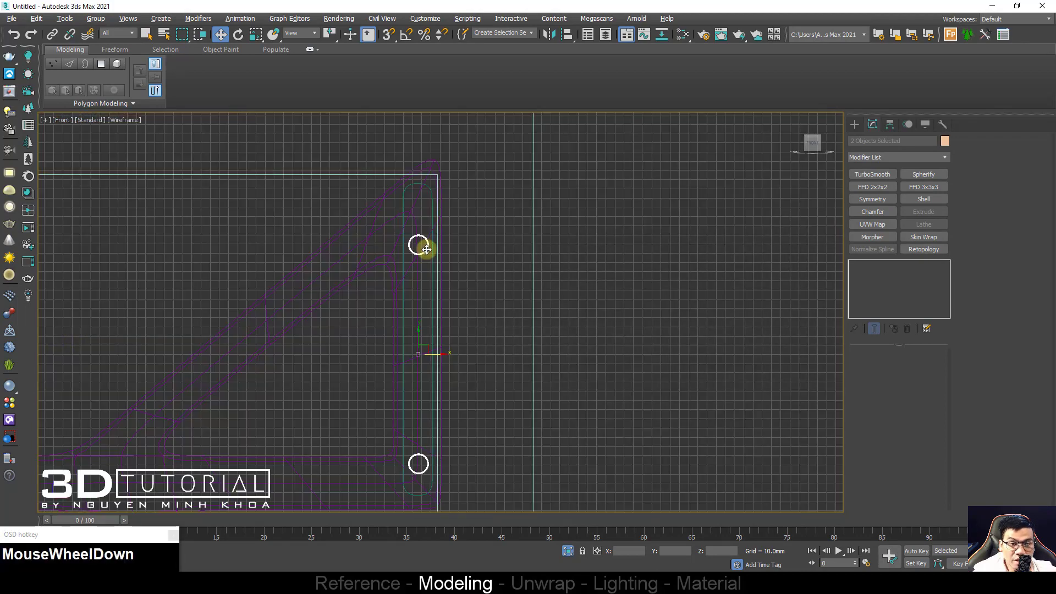
{"action": "middle_click_drag", "start_coordinate": [436, 281], "coordinate": [435, 249]}
{"action": "key", "text": "g"}
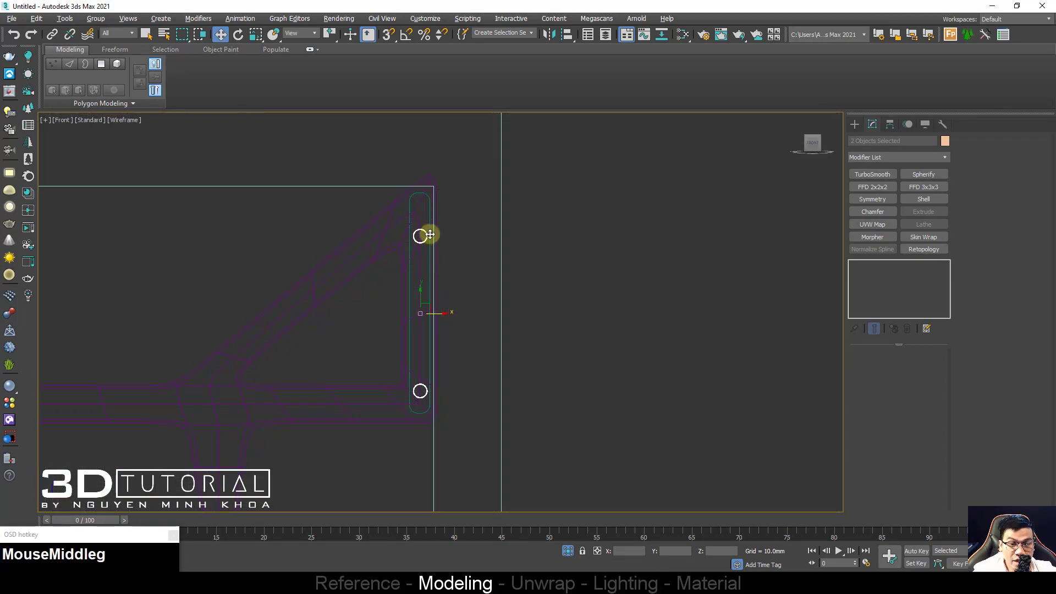
{"action": "left_click", "coordinate": [419, 237]}
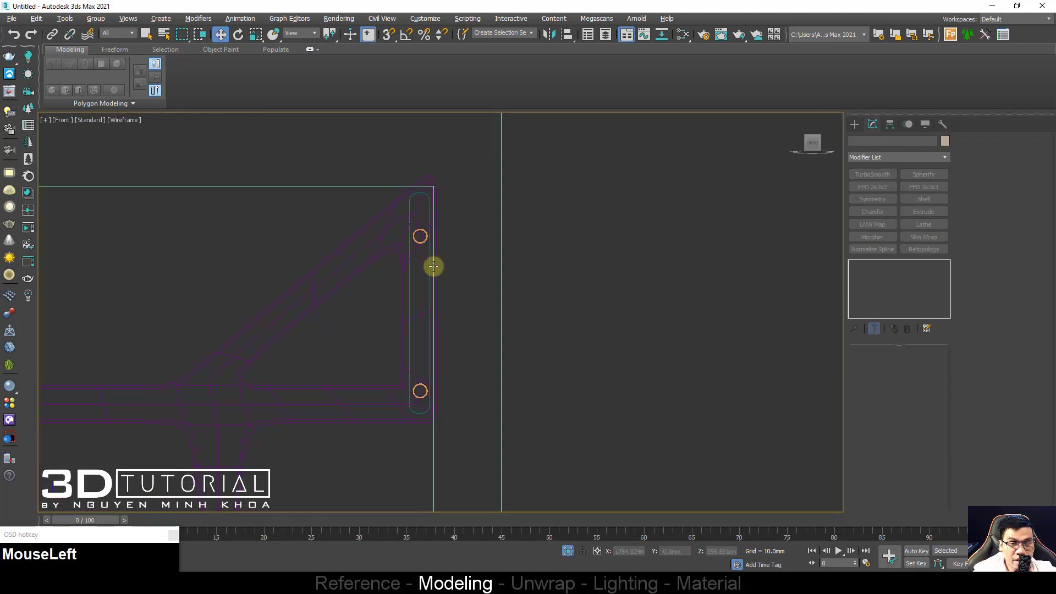
{"action": "left_click", "coordinate": [424, 388]}
{"action": "mouse_move", "coordinate": [415, 259]}
{"action": "middle_mouse_down", "text": "alt"}
{"action": "mouse_move", "coordinate": [377, 275]}
{"action": "mouse_move", "coordinate": [453, 271]}
{"action": "mouse_move", "coordinate": [332, 310]}
{"action": "middle_mouse_up", "text": "alt"}
{"action": "key", "text": "F3"}
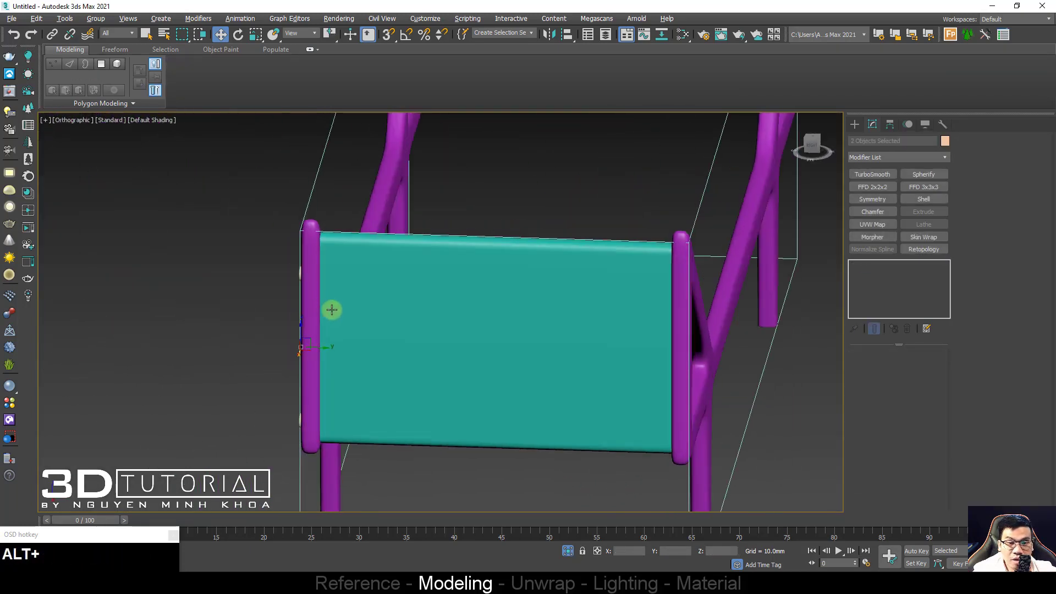
{"action": "left_click", "coordinate": [367, 332]}
Step: Connect the teal panel's horizontal edges to add a vertical centre edge
{"action": "key", "text": "F4"}
{"action": "middle_click_drag", "start_coordinate": [389, 325], "coordinate": [358, 269], "text": "alt"}
{"action": "scroll", "coordinate": [372, 268], "scroll_direction": "down", "scroll_amount": 2}
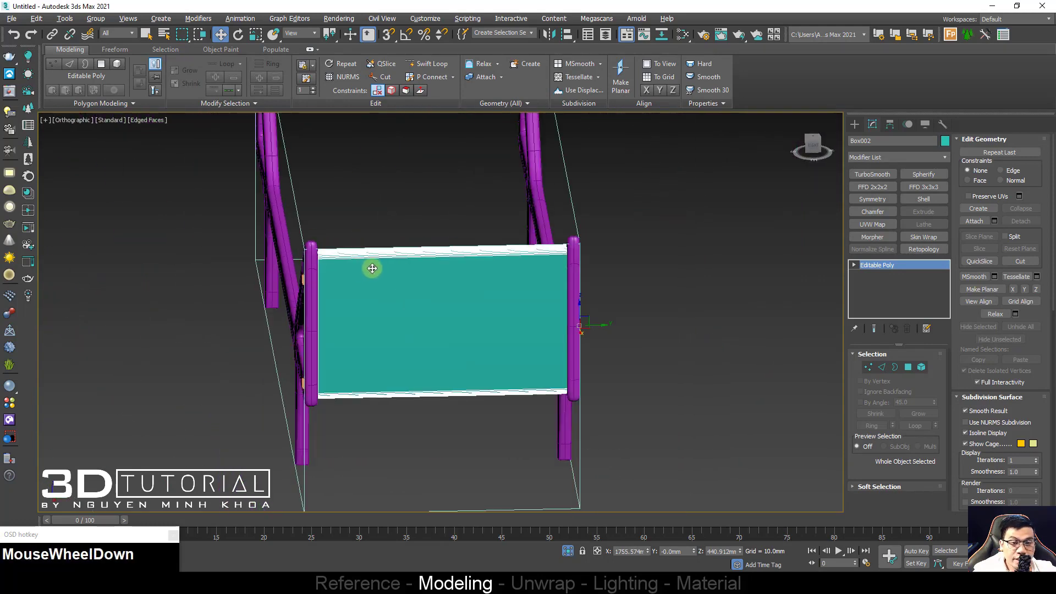
{"action": "key", "text": "2"}
{"action": "left_click_drag", "start_coordinate": [455, 205], "coordinate": [416, 445]}
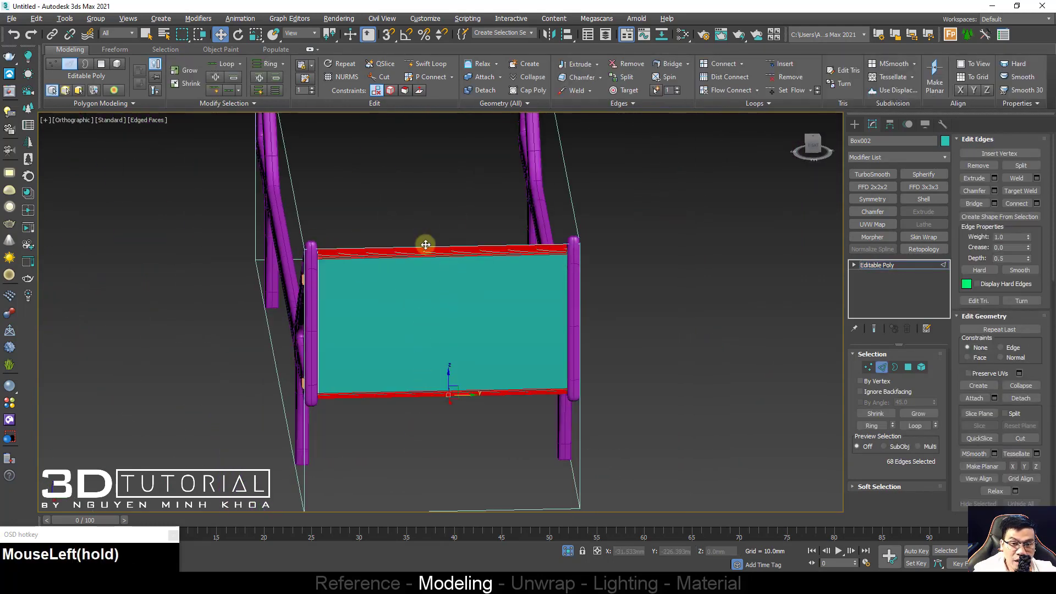
{"action": "right_click", "coordinate": [437, 263]}
{"action": "left_click", "coordinate": [422, 282]}
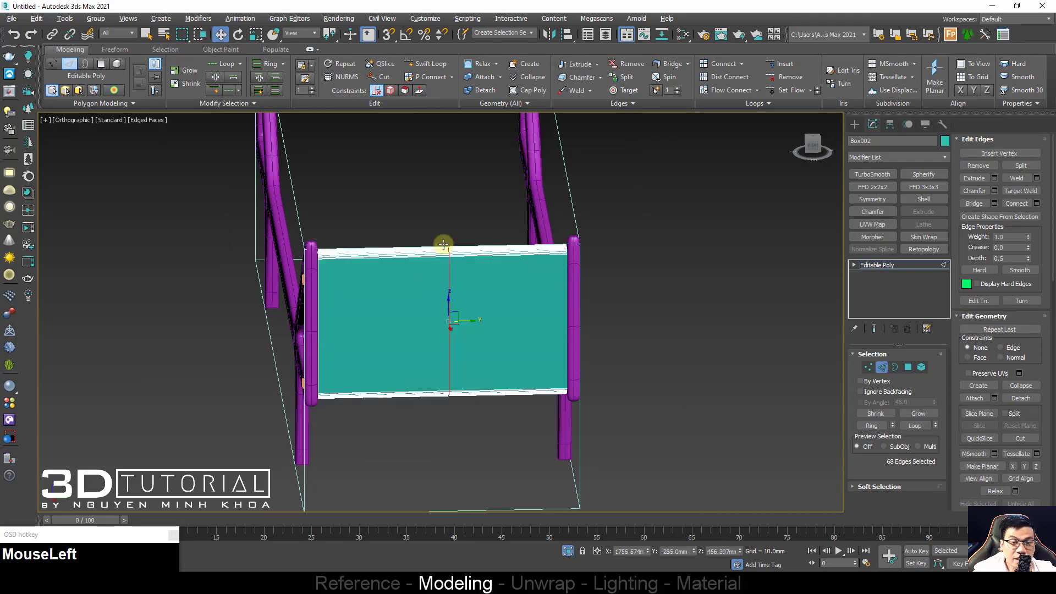
{"action": "mouse_move", "coordinate": [448, 278]}
{"action": "middle_mouse_down", "text": "alt"}
{"action": "mouse_move", "coordinate": [431, 279]}
{"action": "mouse_move", "coordinate": [483, 275]}
{"action": "mouse_move", "coordinate": [461, 279]}
{"action": "middle_mouse_up", "text": "alt"}
{"action": "key", "text": "1"}
{"action": "key", "text": "1"}
Step: Select the upper knob and start, then cancel, an Attach operation
{"action": "middle_click_drag", "start_coordinate": [302, 283], "coordinate": [349, 288], "text": "alt"}
{"action": "scroll", "coordinate": [330, 297], "scroll_direction": "up", "scroll_amount": 3}
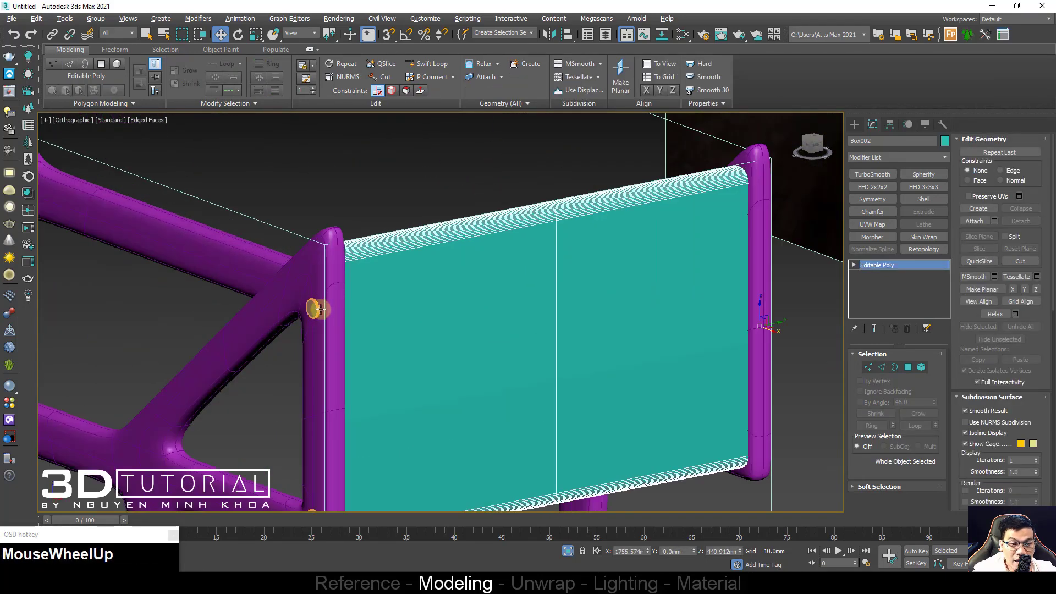
{"action": "left_click", "coordinate": [313, 316]}
{"action": "middle_click_drag", "start_coordinate": [313, 321], "coordinate": [329, 248], "text": "alt"}
{"action": "right_click", "coordinate": [323, 266]}
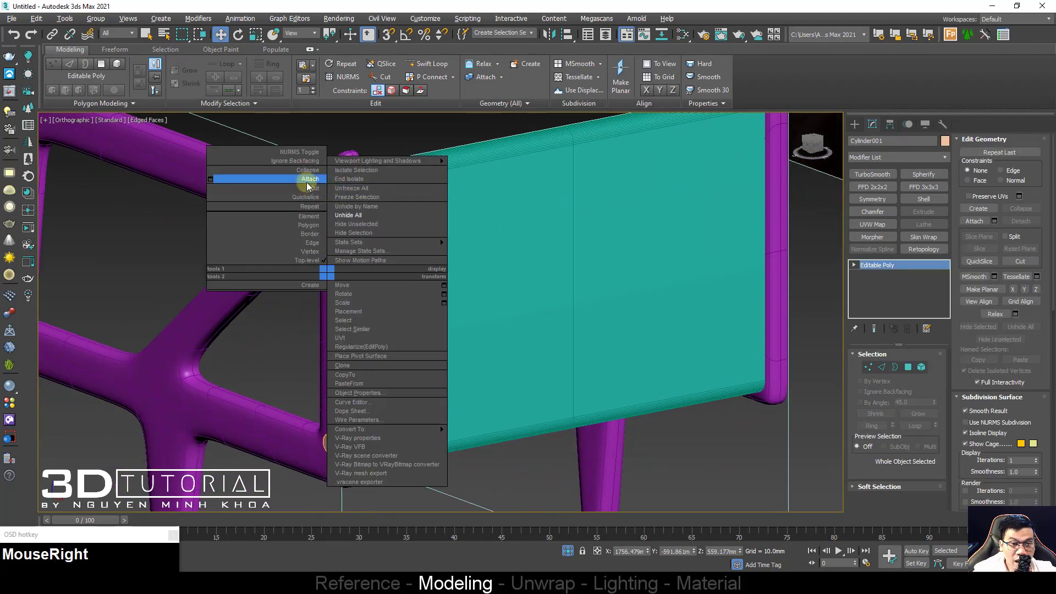
{"action": "left_click", "coordinate": [306, 179]}
{"action": "right_click", "coordinate": [332, 375]}
{"action": "middle_click_drag", "start_coordinate": [332, 375], "coordinate": [502, 343], "text": "alt"}
Step: Add a Symmetry modifier on Z and snap its mirror plane to the panel's centre seam
{"action": "left_click", "coordinate": [869, 199]}
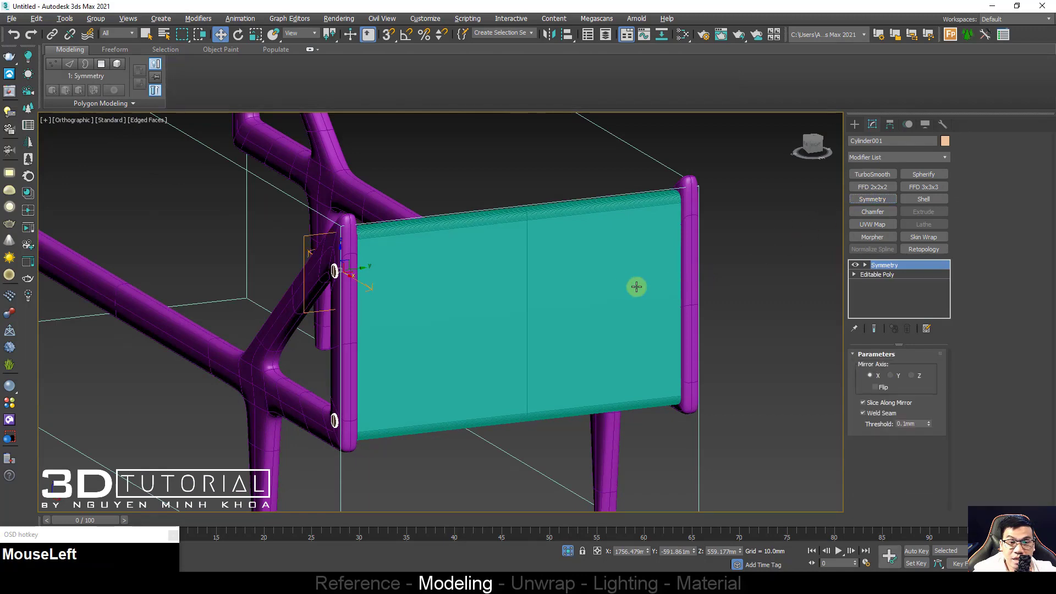
{"action": "left_click", "coordinate": [891, 376]}
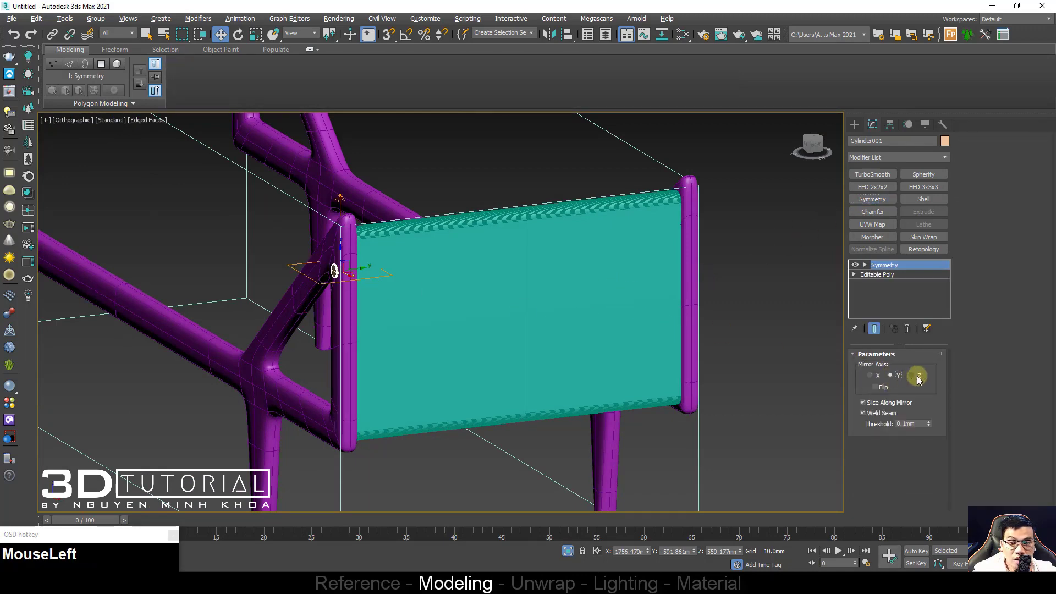
{"action": "left_click", "coordinate": [917, 377]}
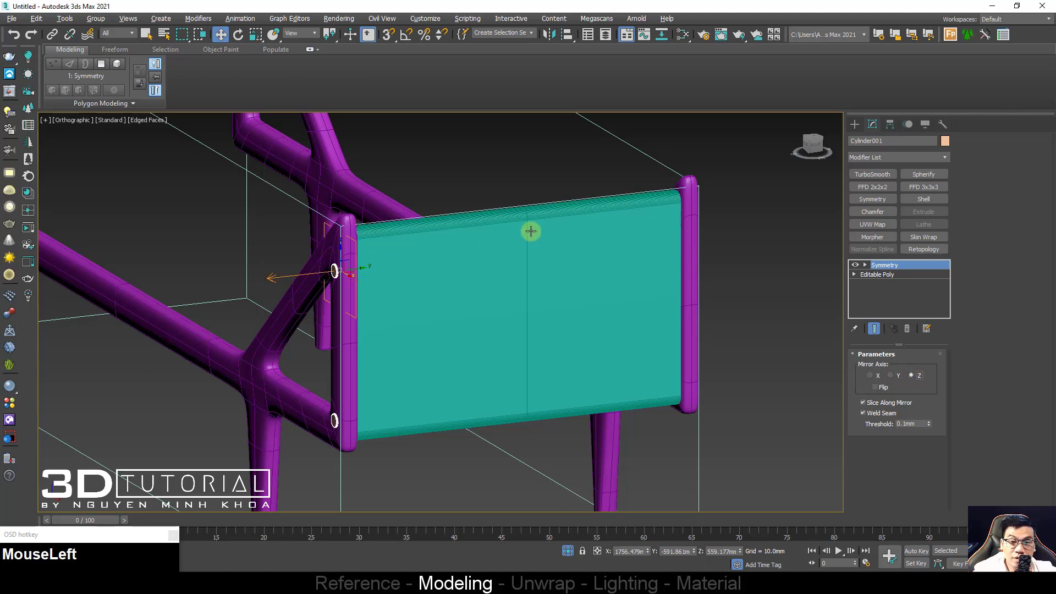
{"action": "left_click_drag", "start_coordinate": [361, 267], "coordinate": [523, 416]}
{"action": "key", "text": "s"}
{"action": "middle_click_drag", "start_coordinate": [564, 404], "coordinate": [523, 408], "text": "alt"}
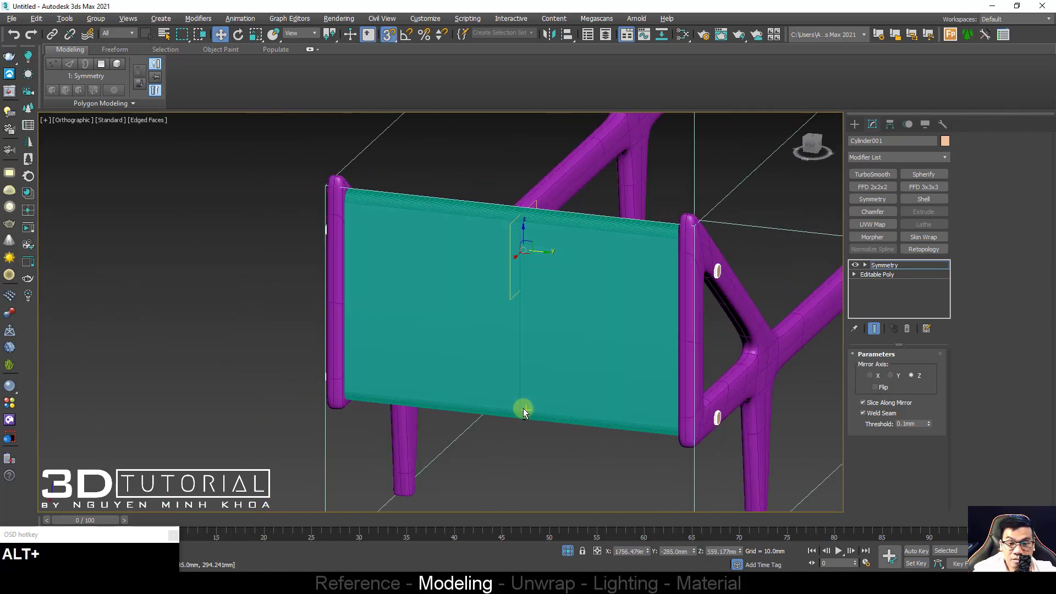
{"action": "key", "text": "F3"}
{"action": "mouse_move", "coordinate": [548, 251]}
{"action": "middle_mouse_down", "text": "alt"}
{"action": "mouse_move", "coordinate": [558, 246]}
{"action": "mouse_move", "coordinate": [544, 234]}
{"action": "middle_mouse_up", "text": "alt"}
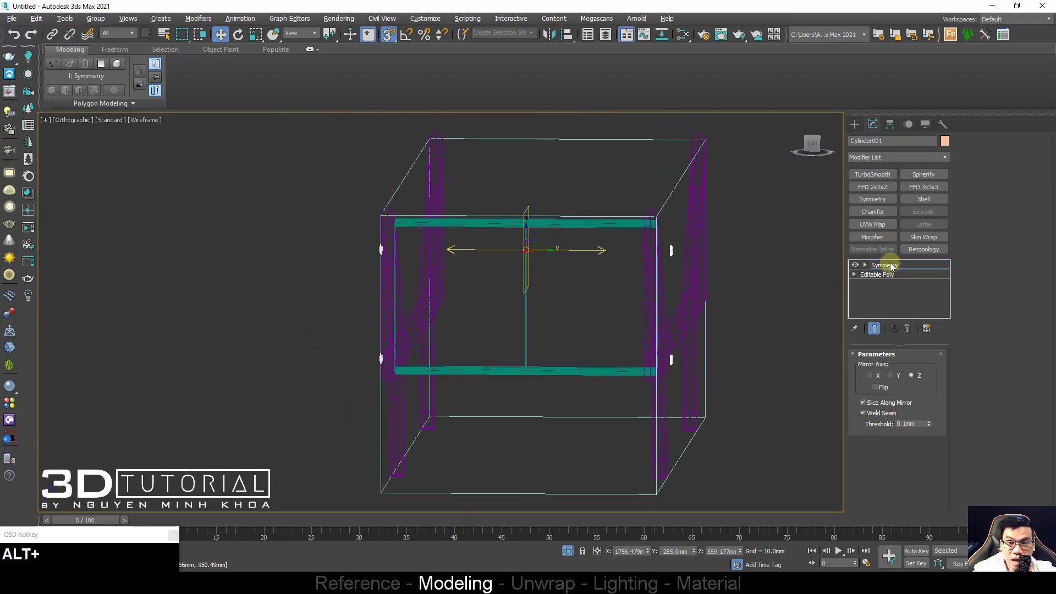
Step: Remove Cylinder001's Symmetry modifier and delete the teal panel's middle edge loop
{"action": "left_click", "coordinate": [907, 328]}
{"action": "key", "text": "1"}
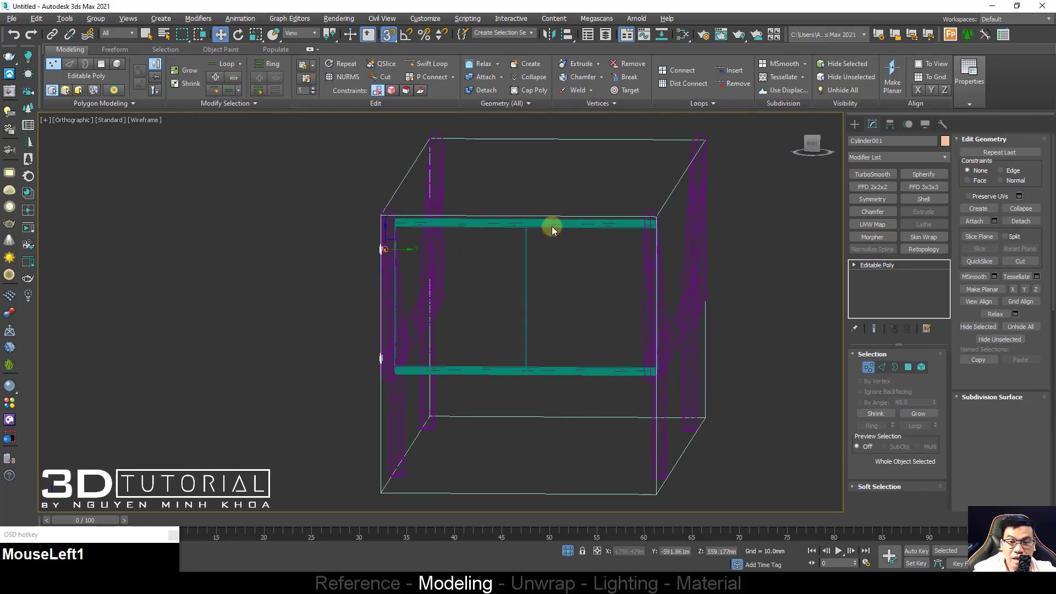
{"action": "key", "text": "1"}
{"action": "left_click", "coordinate": [547, 226]}
{"action": "key", "text": "2"}
{"action": "double_click", "coordinate": [526, 256]}
{"action": "key", "text": "BackSpace"}
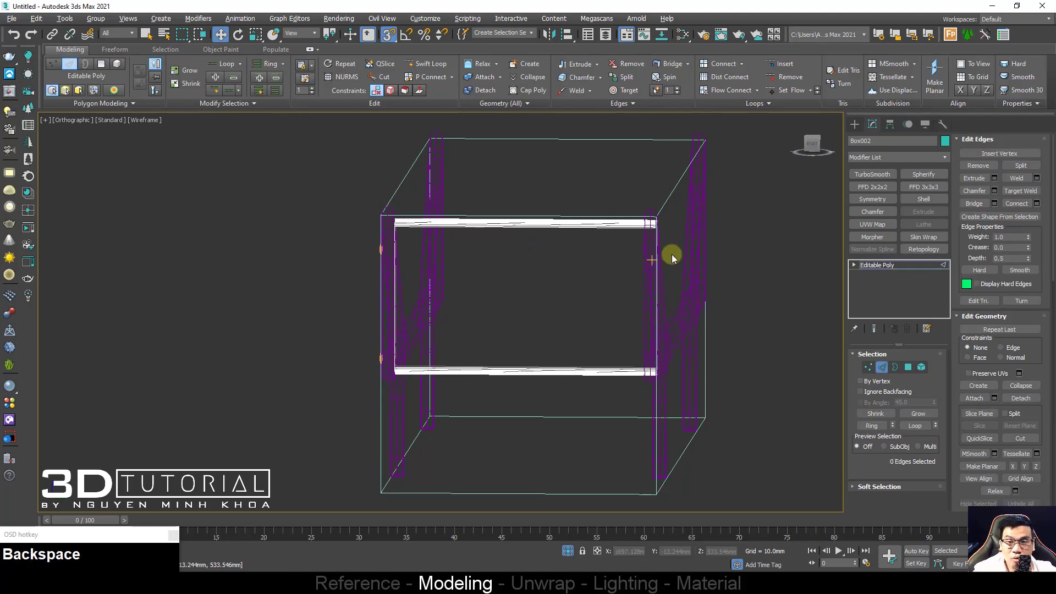
Step: Snap the teal panel's right-end vertices inward and adjust its left-end vertices
{"action": "key", "text": "1"}
{"action": "left_click_drag", "start_coordinate": [690, 206], "coordinate": [633, 397]}
{"action": "left_click_drag", "start_coordinate": [679, 298], "coordinate": [644, 376]}
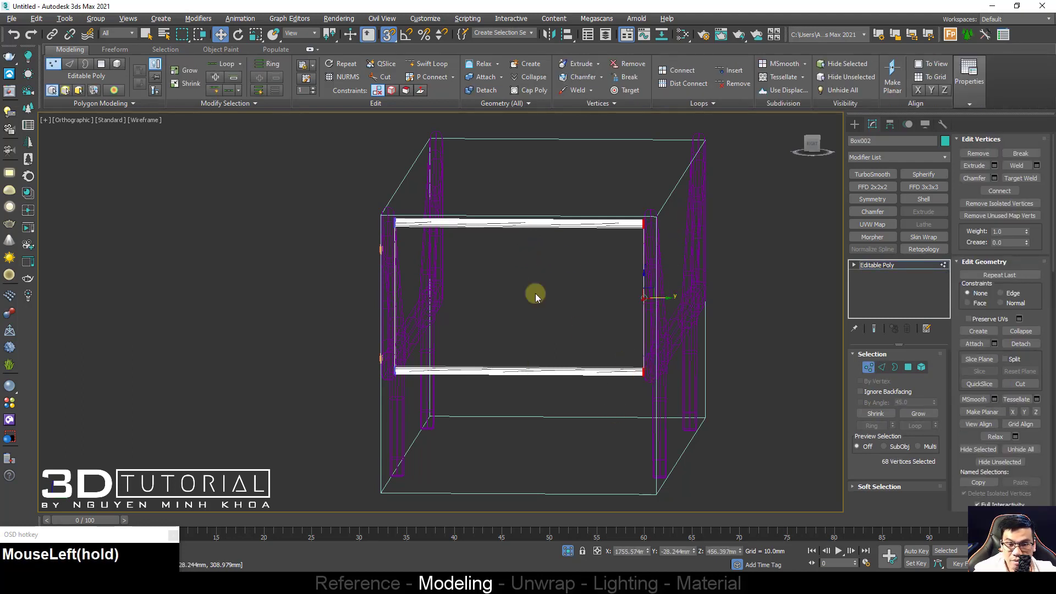
{"action": "left_click_drag", "start_coordinate": [450, 197], "coordinate": [364, 416]}
{"action": "left_click_drag", "start_coordinate": [406, 295], "coordinate": [401, 373]}
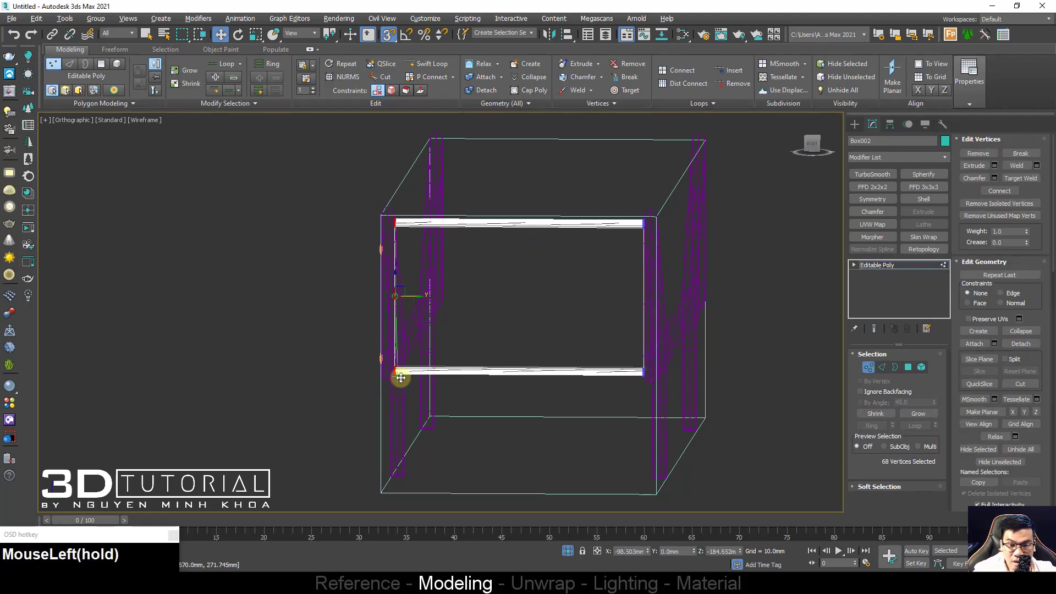
Step: Connect the panel's horizontal edges to add a new centred edge loop
{"action": "key", "text": "2"}
{"action": "left_click_drag", "start_coordinate": [507, 449], "coordinate": [528, 184]}
{"action": "key", "text": "ctrl+shift+e"}
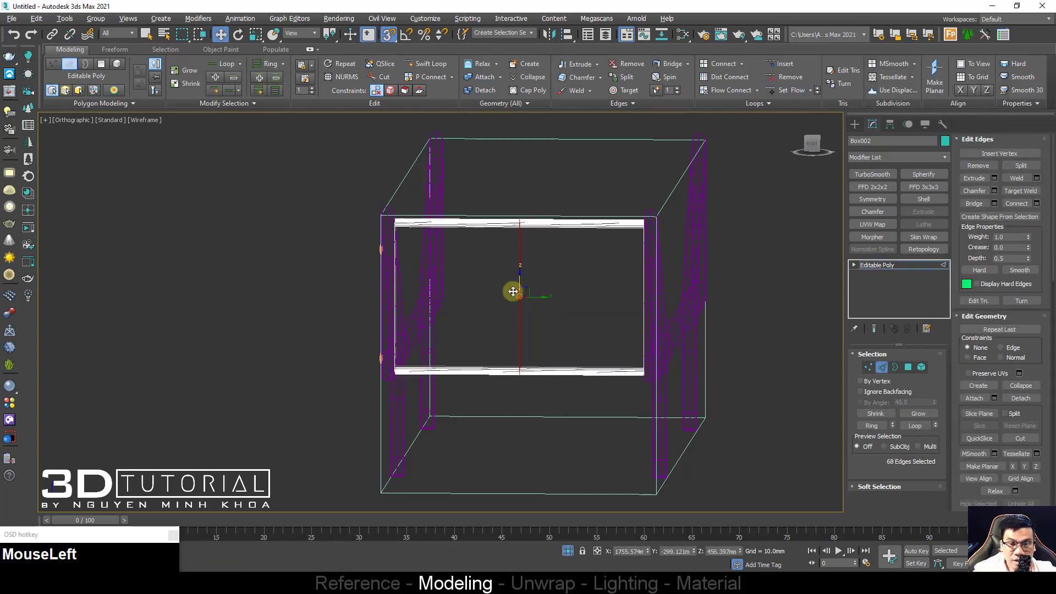
{"action": "key", "text": "1"}
{"action": "key", "text": "1"}
{"action": "scroll", "coordinate": [373, 249], "scroll_direction": "up", "scroll_amount": 8}
{"action": "scroll", "coordinate": [359, 245], "scroll_direction": "down", "scroll_amount": 6}
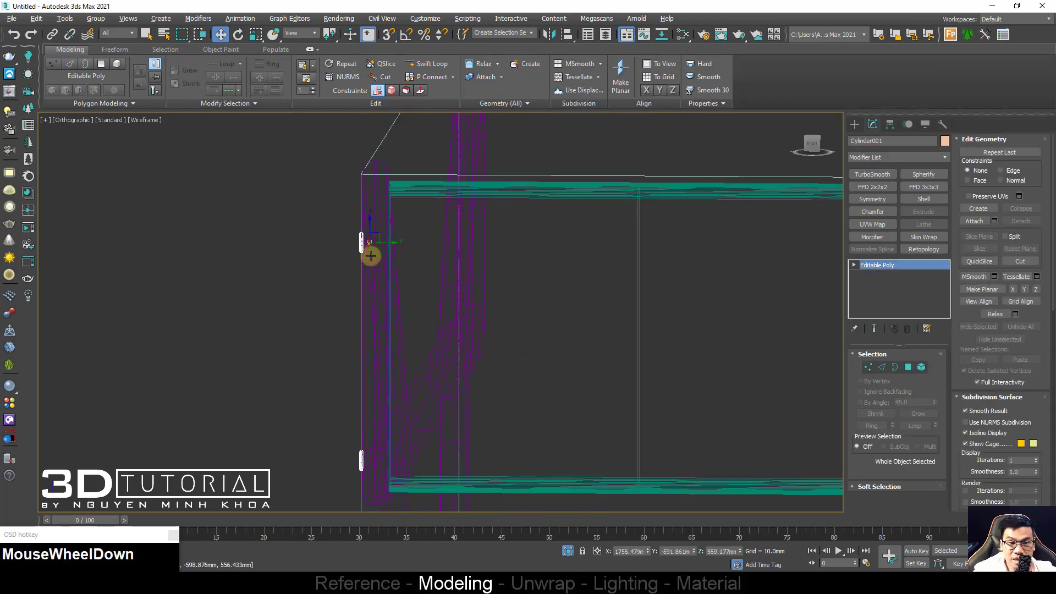
Step: Add Symmetry to Cylinder001, move its mirror plane across the frame, and collapse to Editable Poly
{"action": "left_click", "coordinate": [871, 200]}
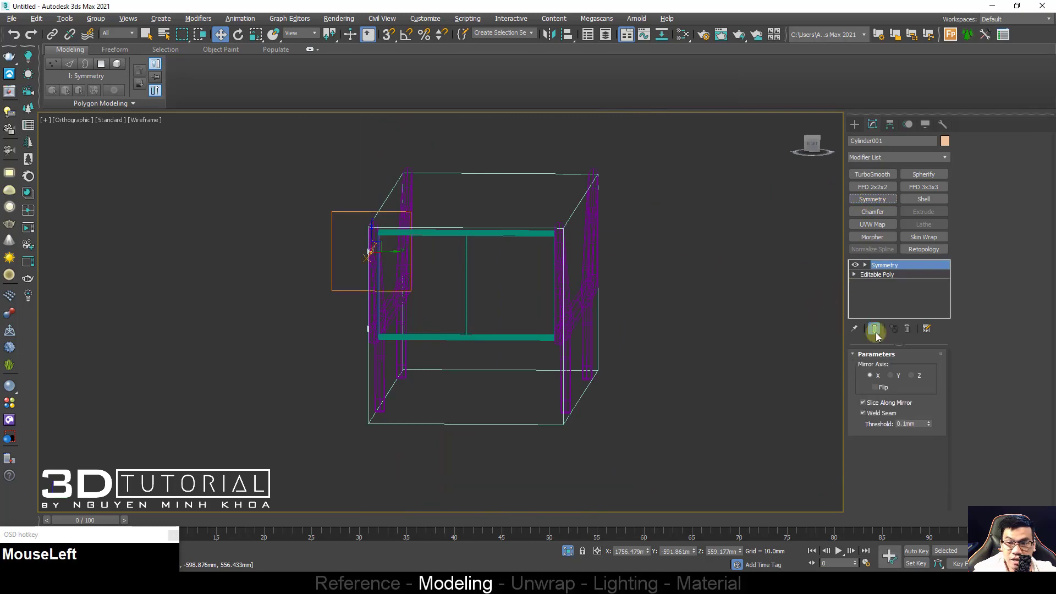
{"action": "left_click", "coordinate": [911, 375]}
{"action": "key", "text": "1"}
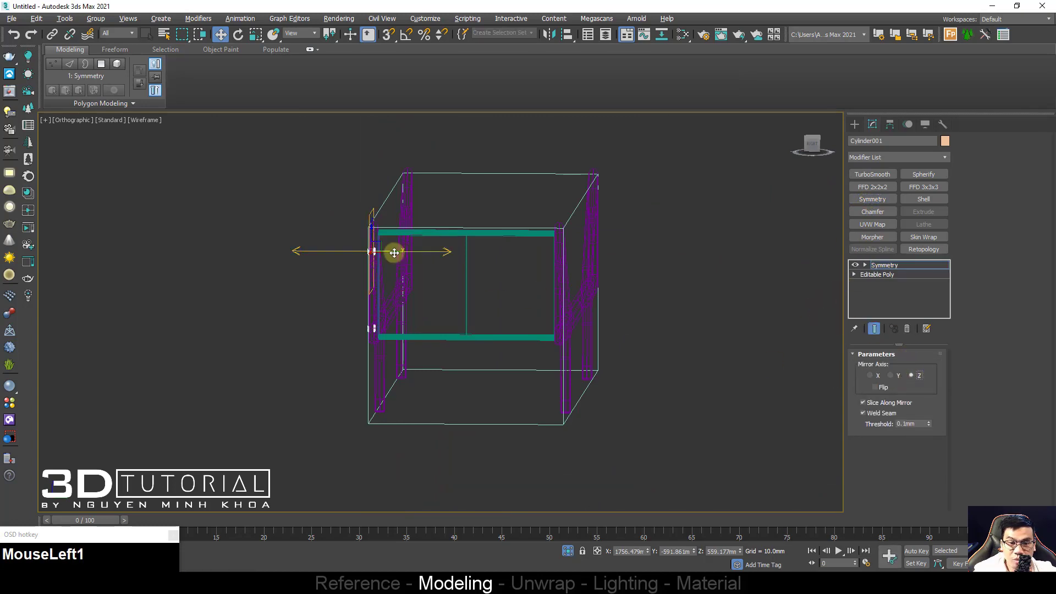
{"action": "left_click_drag", "start_coordinate": [394, 248], "coordinate": [575, 280]}
{"action": "key", "text": "F3"}
{"action": "scroll", "coordinate": [571, 270], "scroll_direction": "up", "scroll_amount": 2}
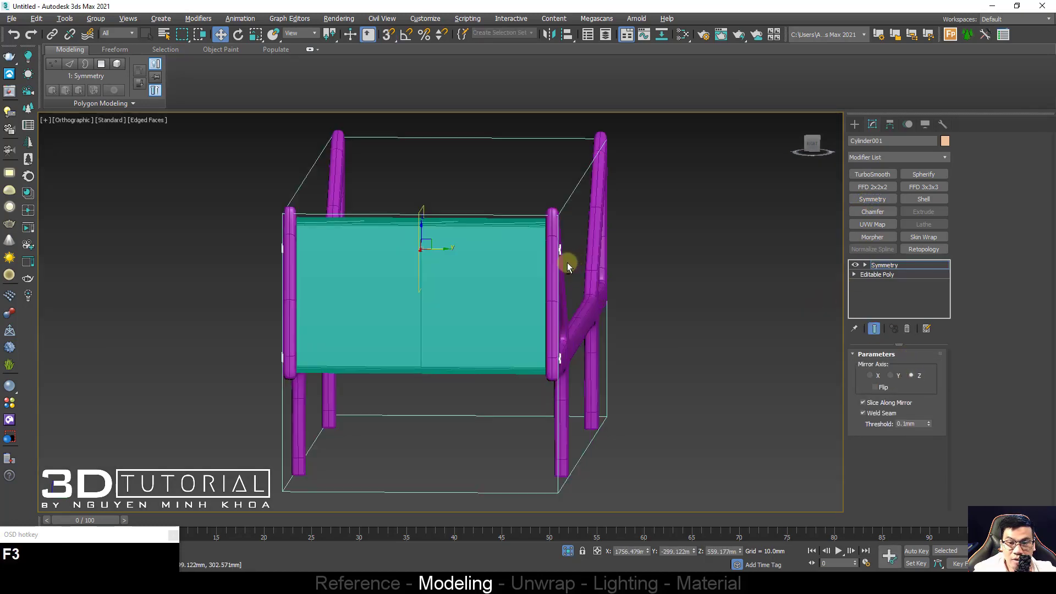
{"action": "middle_click_drag", "start_coordinate": [568, 264], "coordinate": [553, 262], "text": "alt"}
{"action": "scroll", "coordinate": [553, 262], "scroll_direction": "up", "scroll_amount": 4}
{"action": "scroll", "coordinate": [520, 253], "scroll_direction": "down", "scroll_amount": 5}
{"action": "middle_click_drag", "start_coordinate": [444, 271], "coordinate": [549, 270], "text": "alt"}
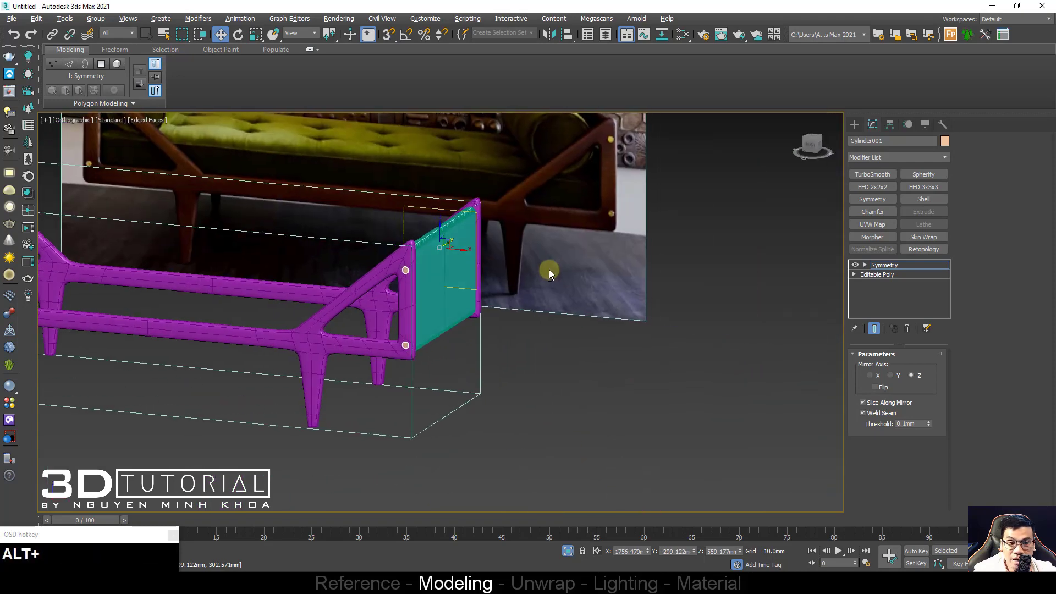
{"action": "right_click", "coordinate": [474, 227]}
{"action": "mouse_move", "coordinate": [577, 384]}
{"action": "left_click", "coordinate": [627, 393]}
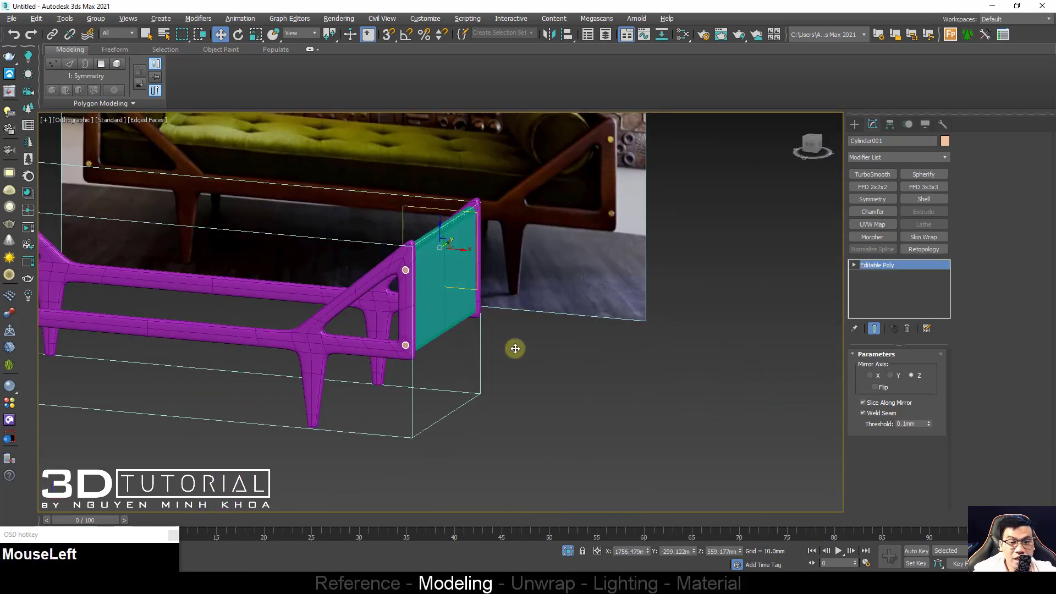
Step: Reapply Symmetry, snap the mirror plane to the frame's middle, and collapse to Editable Poly
{"action": "middle_click_drag", "start_coordinate": [321, 328], "coordinate": [629, 301], "text": "alt"}
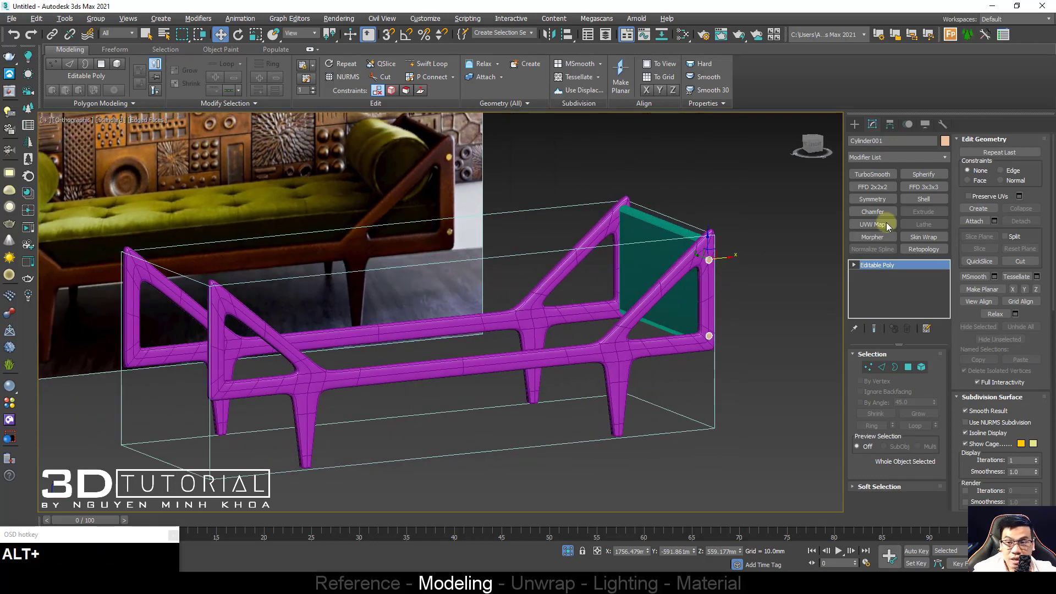
{"action": "left_click", "coordinate": [873, 199]}
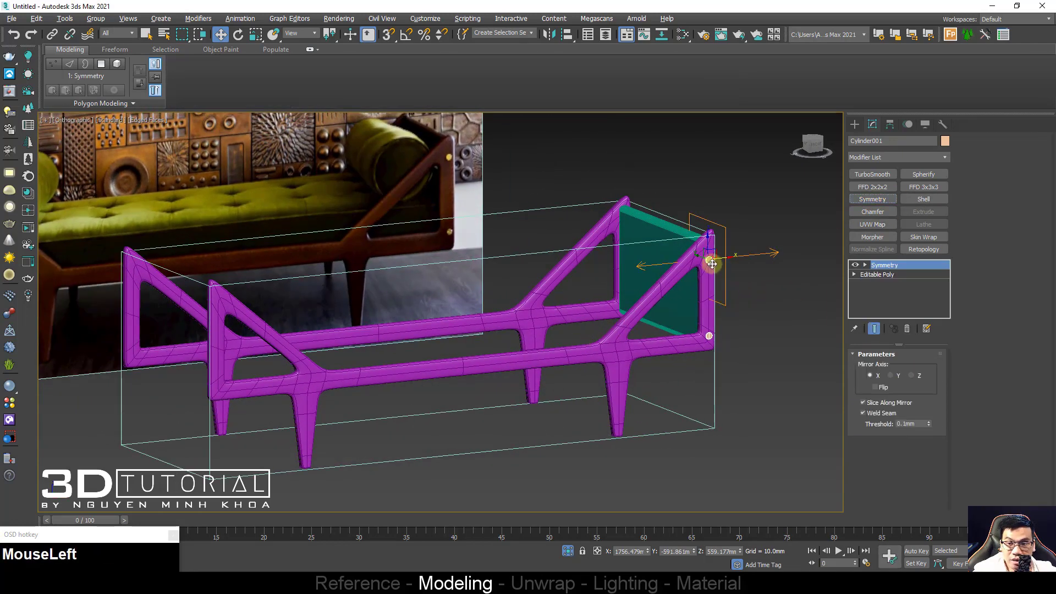
{"action": "key", "text": "1"}
{"action": "left_click_drag", "start_coordinate": [720, 260], "coordinate": [464, 367]}
{"action": "key", "text": "s"}
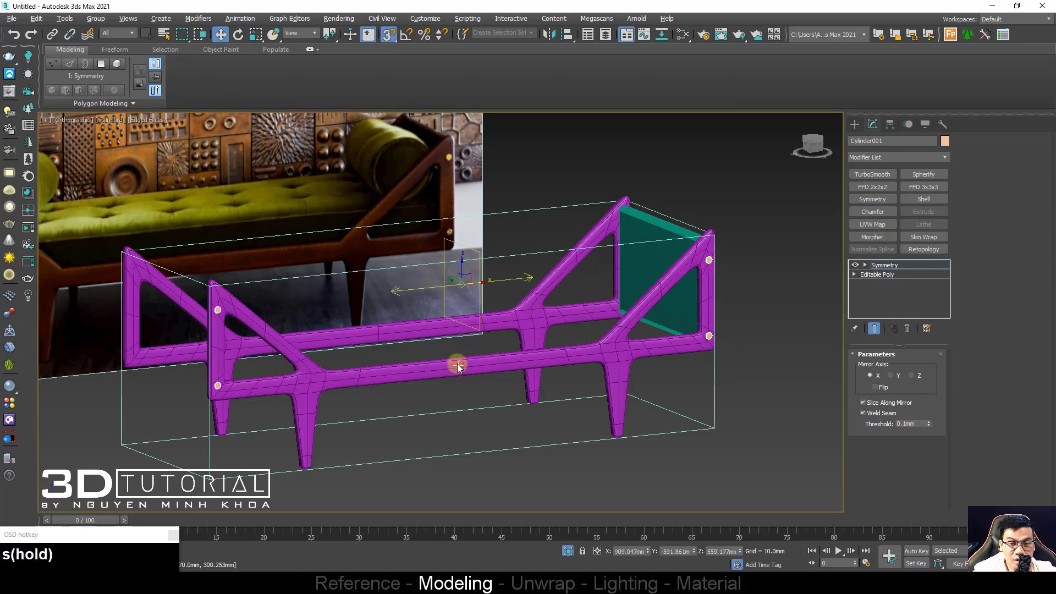
{"action": "mouse_move", "coordinate": [464, 374]}
{"action": "middle_mouse_down", "text": "alt"}
{"action": "mouse_move", "coordinate": [436, 371]}
{"action": "mouse_move", "coordinate": [460, 342]}
{"action": "middle_mouse_up", "text": "alt"}
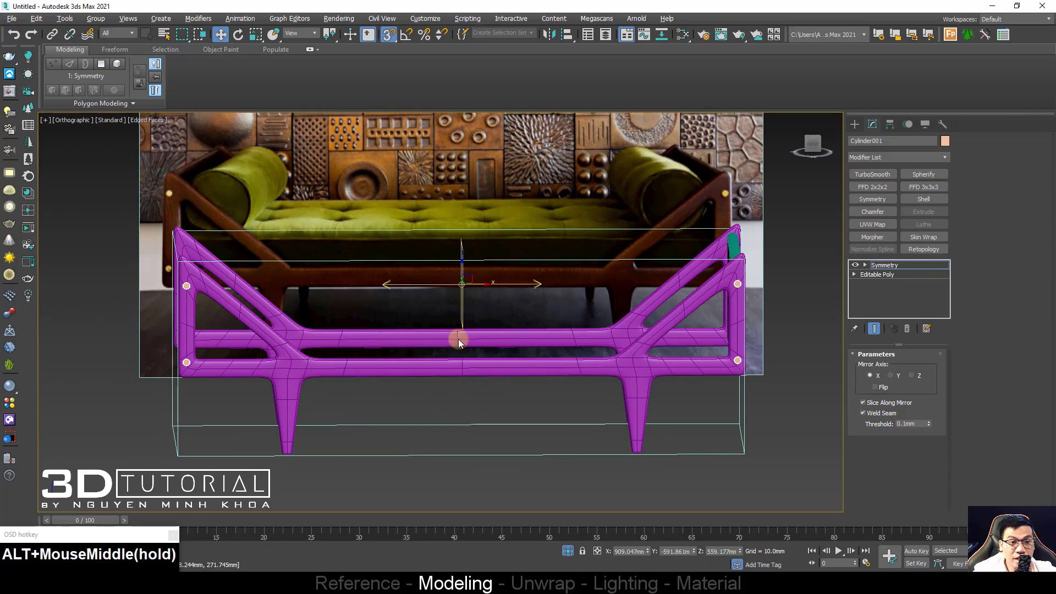
{"action": "right_click", "coordinate": [465, 284]}
{"action": "mouse_move", "coordinate": [572, 438]}
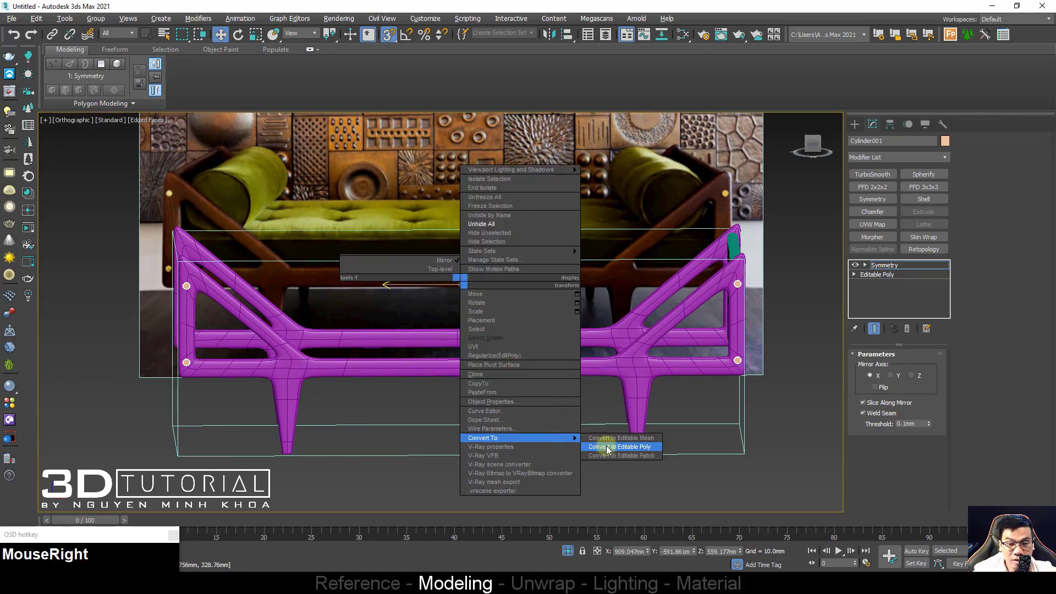
{"action": "left_click", "coordinate": [607, 440]}
{"action": "middle_click_drag", "start_coordinate": [729, 365], "coordinate": [863, 247], "text": "alt"}
Step: Add Symmetry to Box002 and move its mirror plane to the frame's middle
{"action": "left_click", "coordinate": [668, 356]}
{"action": "left_click", "coordinate": [871, 198]}
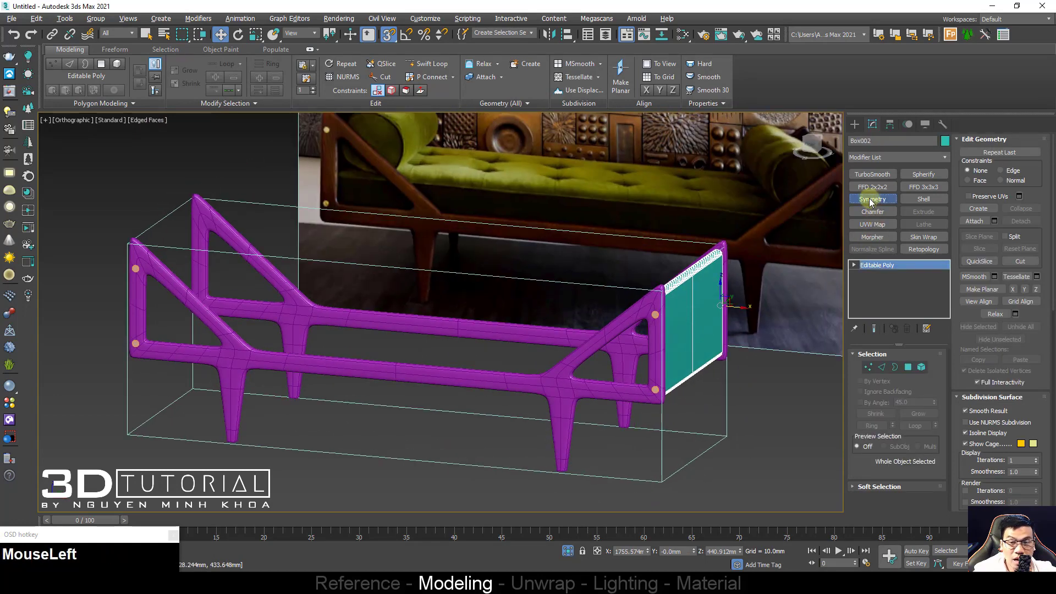
{"action": "key", "text": "1"}
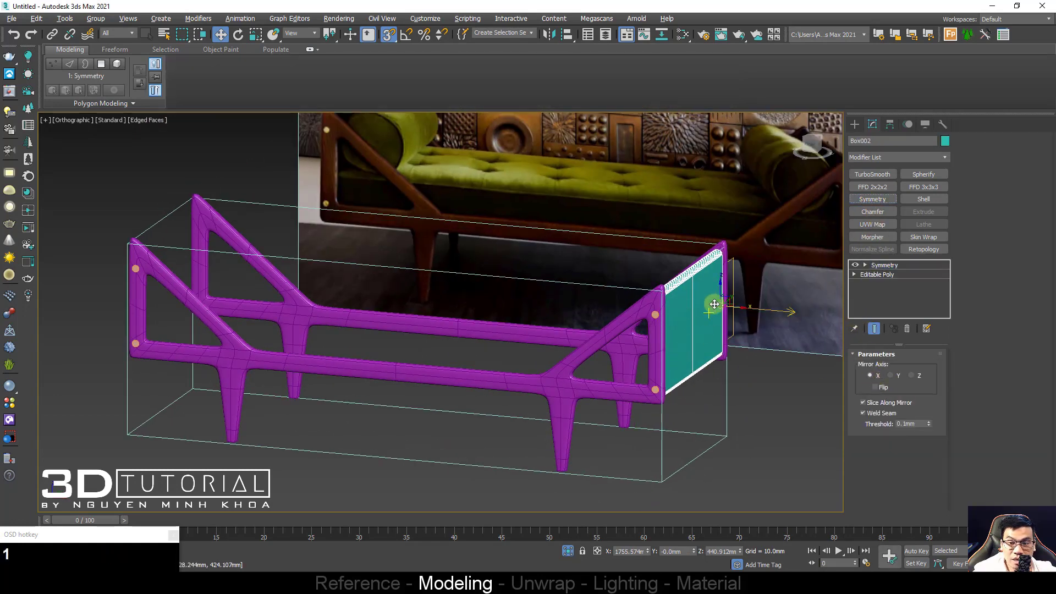
{"action": "left_click_drag", "start_coordinate": [735, 307], "coordinate": [401, 366]}
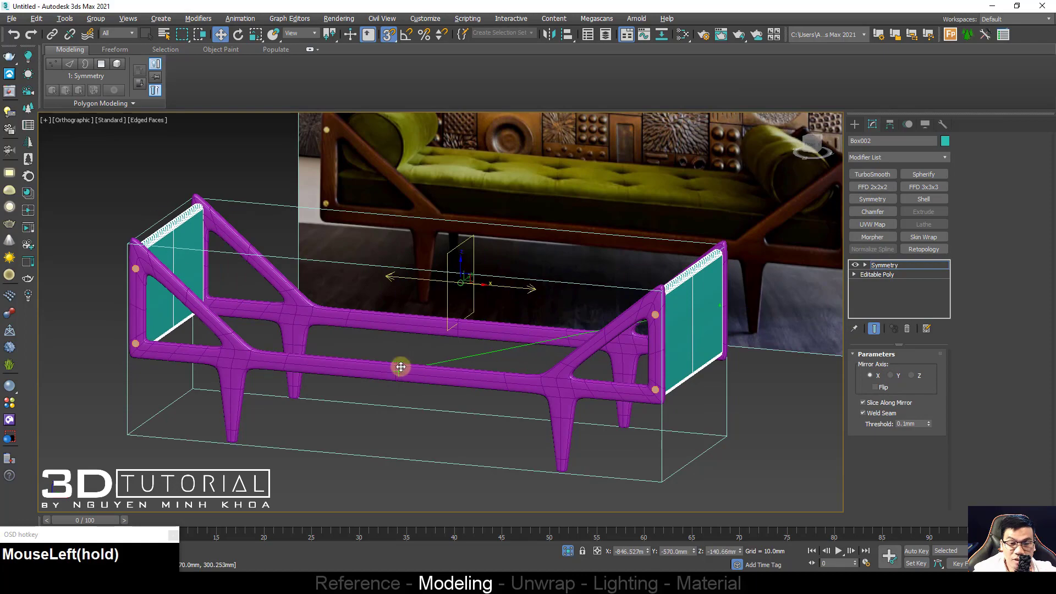
Step: Hide edged faces and collapse the mirrored teal panel into Editable Poly
{"action": "middle_click_drag", "start_coordinate": [397, 367], "coordinate": [235, 288], "text": "alt"}
{"action": "scroll", "coordinate": [236, 288], "scroll_direction": "up", "scroll_amount": 4}
{"action": "key", "text": "F4"}
{"action": "scroll", "coordinate": [279, 272], "scroll_direction": "down", "scroll_amount": 4}
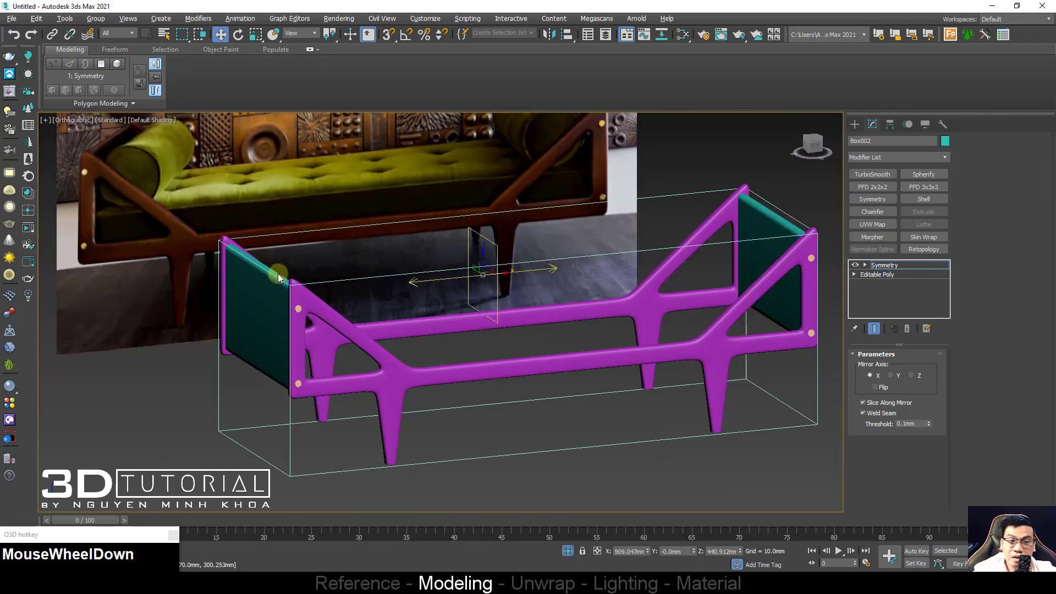
{"action": "right_click", "coordinate": [367, 254]}
{"action": "mouse_move", "coordinate": [473, 406]}
{"action": "left_click", "coordinate": [542, 408]}
Step: Inspect the daybed model, then switch to a top view framing the whole model
{"action": "middle_click_drag", "start_coordinate": [393, 356], "coordinate": [446, 278], "text": "alt"}
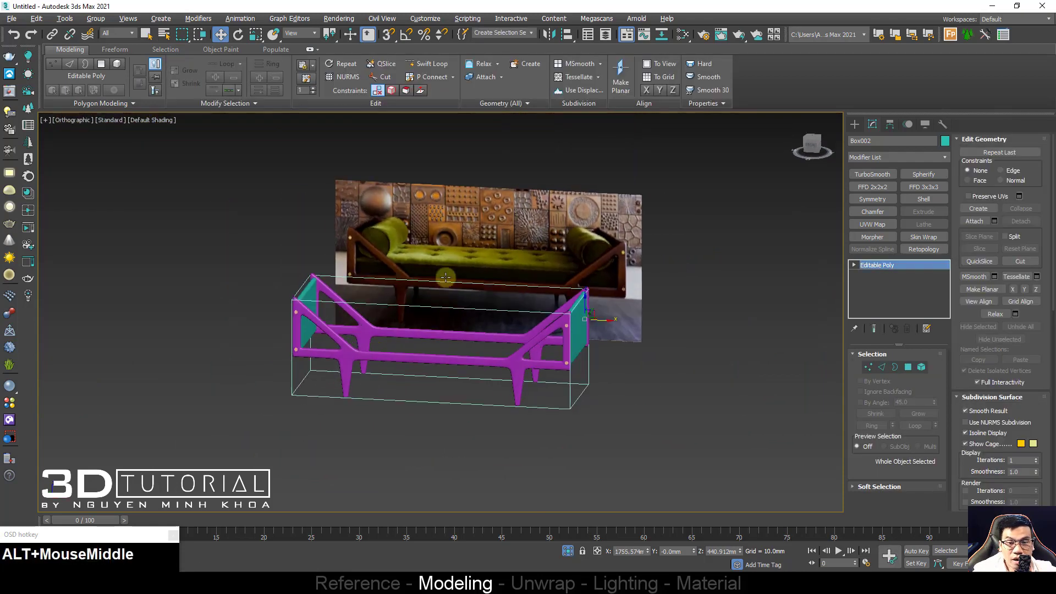
{"action": "scroll", "coordinate": [445, 278], "scroll_direction": "up", "scroll_amount": 4}
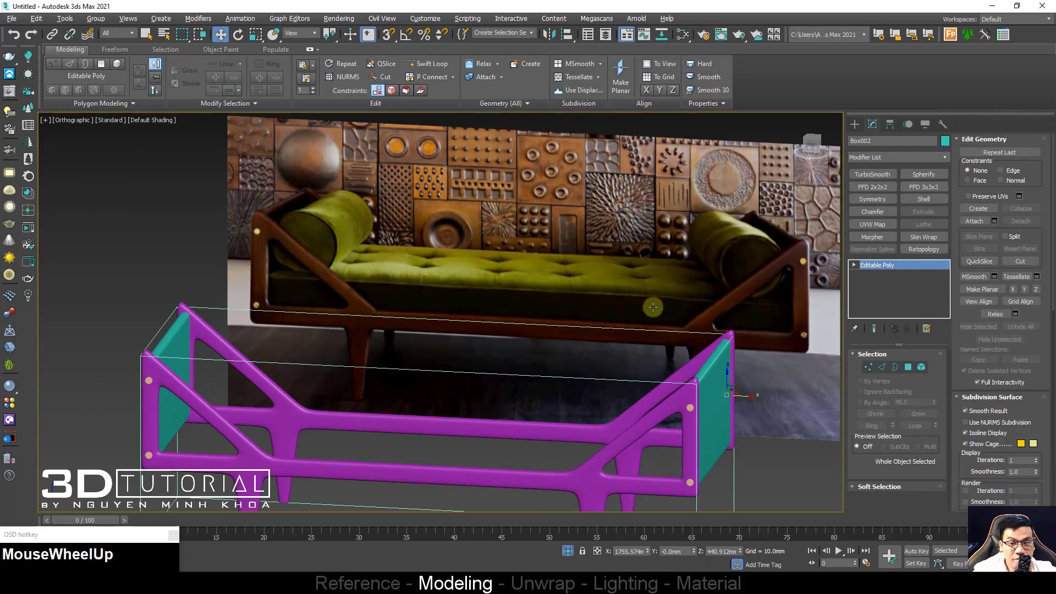
{"action": "middle_click_drag", "start_coordinate": [289, 401], "coordinate": [294, 374]}
{"action": "middle_click_drag", "start_coordinate": [468, 377], "coordinate": [472, 373], "text": "alt"}
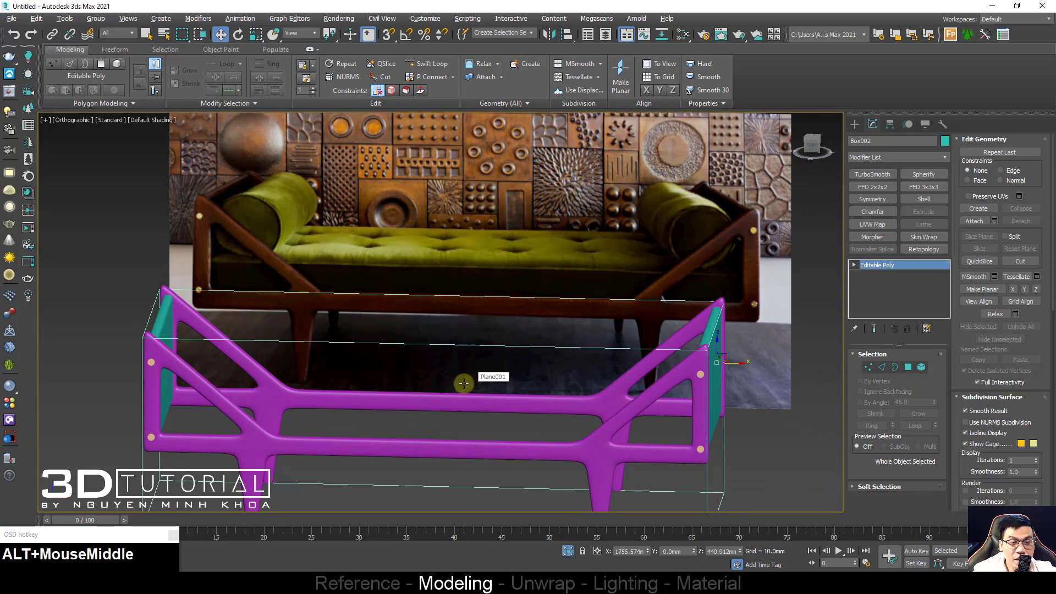
{"action": "middle_click_drag", "start_coordinate": [463, 383], "coordinate": [443, 369]}
{"action": "key", "text": "t"}
{"action": "key", "text": "z"}
{"action": "right_click", "coordinate": [174, 257], "text": "ctrl"}
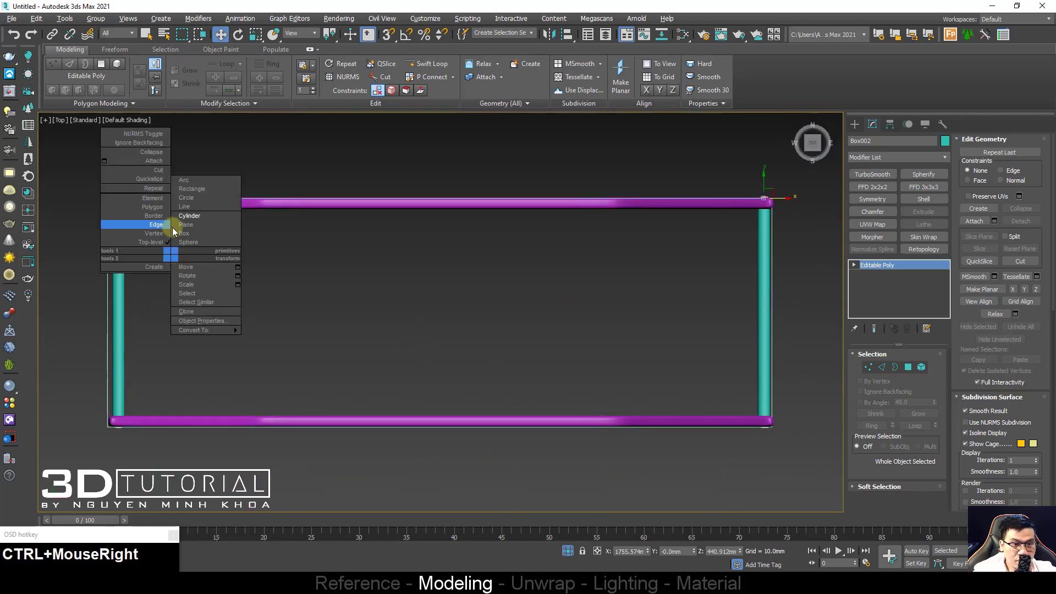
Step: Draw a box spanning the daybed's seat area and drop it onto the frame
{"action": "left_click", "coordinate": [184, 234]}
{"action": "left_click_drag", "start_coordinate": [127, 209], "coordinate": [760, 412]}
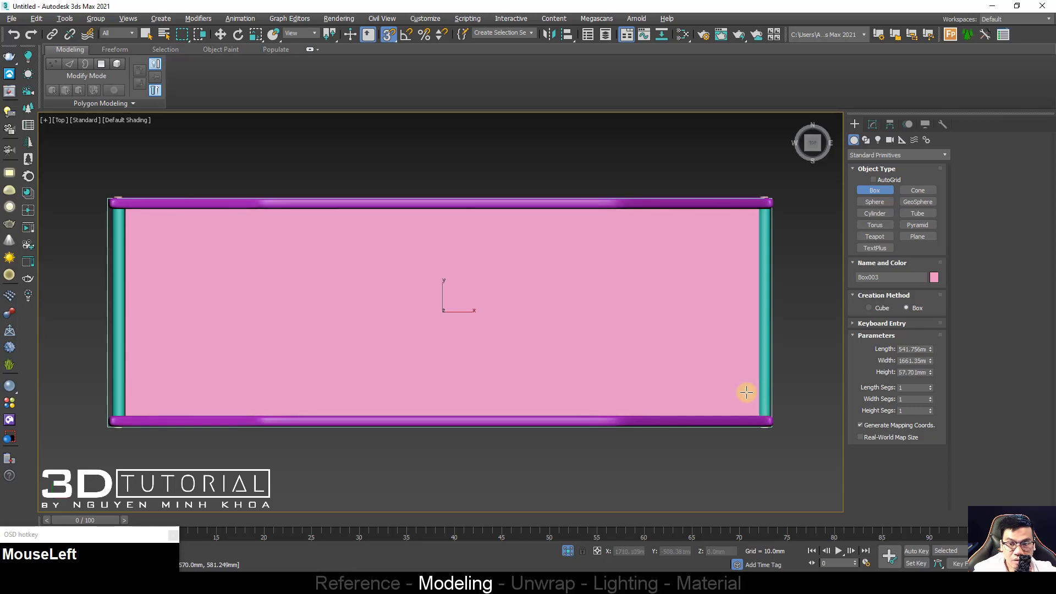
{"action": "middle_click_drag", "start_coordinate": [744, 392], "coordinate": [662, 315], "text": "alt"}
{"action": "key", "text": "w"}
{"action": "key", "text": "f"}
{"action": "scroll", "coordinate": [450, 345], "scroll_direction": "up", "scroll_amount": 4}
{"action": "left_click_drag", "start_coordinate": [423, 309], "coordinate": [426, 426]}
{"action": "key", "text": "s"}
{"action": "scroll", "coordinate": [426, 421], "scroll_direction": "up", "scroll_amount": 2}
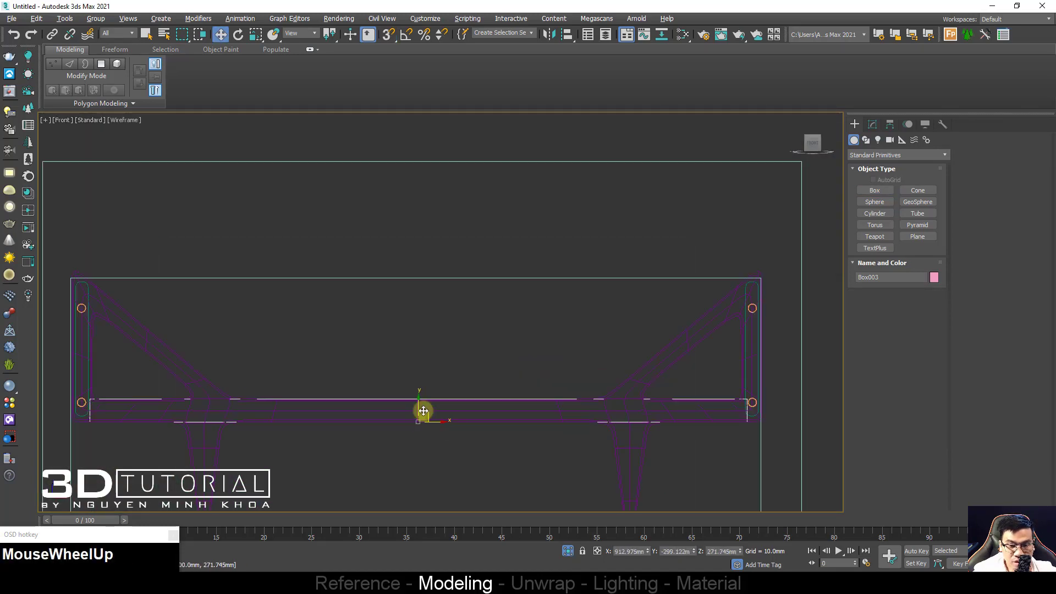
Step: Thin the box to about 16.7 mm, lift it onto the frame, and convert to Editable Poly
{"action": "left_click", "coordinate": [872, 124]}
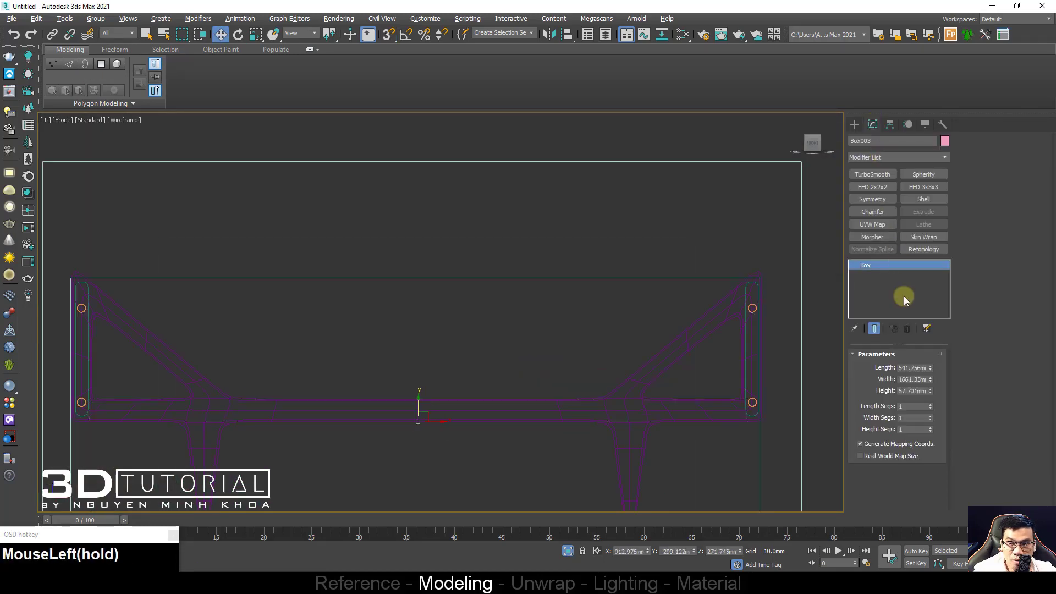
{"action": "left_click_drag", "start_coordinate": [930, 391], "coordinate": [928, 427]}
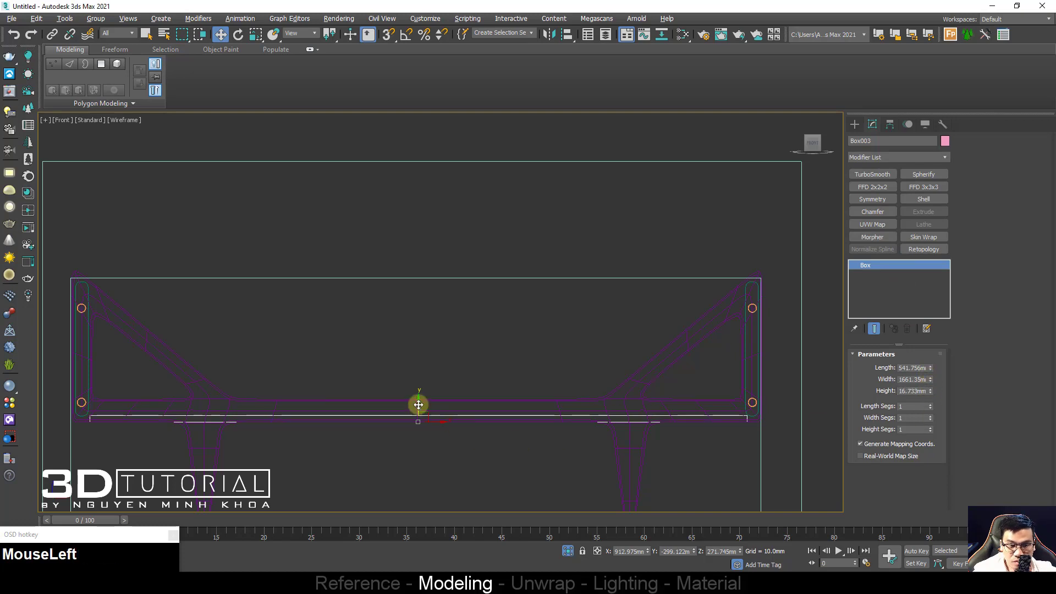
{"action": "left_click_drag", "start_coordinate": [418, 403], "coordinate": [418, 395]}
{"action": "middle_click_drag", "start_coordinate": [514, 424], "coordinate": [545, 391]}
{"action": "right_click", "coordinate": [208, 330]}
{"action": "left_click", "coordinate": [295, 499]}
Step: Snap the slab's left-end vertices to the frame
{"action": "key", "text": "1"}
{"action": "scroll", "coordinate": [103, 386], "scroll_direction": "up", "scroll_amount": 4}
{"action": "mouse_move", "coordinate": [135, 360]}
{"action": "left_mouse_down"}
{"action": "mouse_move", "coordinate": [104, 391]}
{"action": "mouse_move", "coordinate": [146, 358]}
{"action": "left_mouse_up"}
{"action": "key", "text": "s"}
{"action": "middle_click_drag", "start_coordinate": [171, 325], "coordinate": [225, 347], "text": "alt"}
{"action": "key", "text": "F3"}
{"action": "scroll", "coordinate": [225, 348], "scroll_direction": "up", "scroll_amount": 3}
{"action": "left_click", "coordinate": [414, 380]}
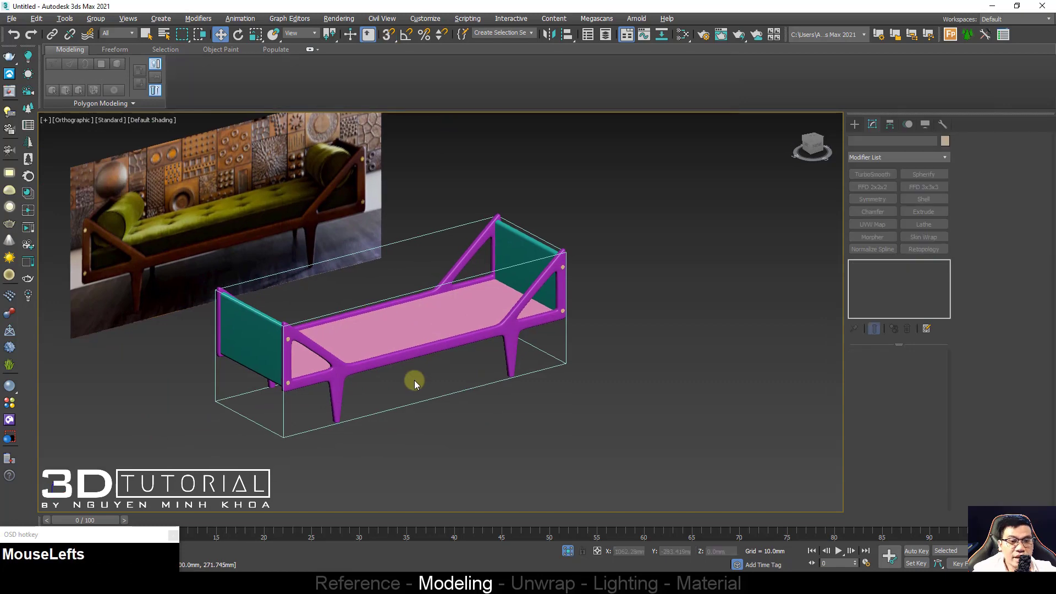
Step: Hide the large box around the daybed and the reference photo plane
{"action": "middle_click_drag", "start_coordinate": [409, 381], "coordinate": [396, 377], "text": "alt"}
{"action": "left_click", "coordinate": [389, 358]}
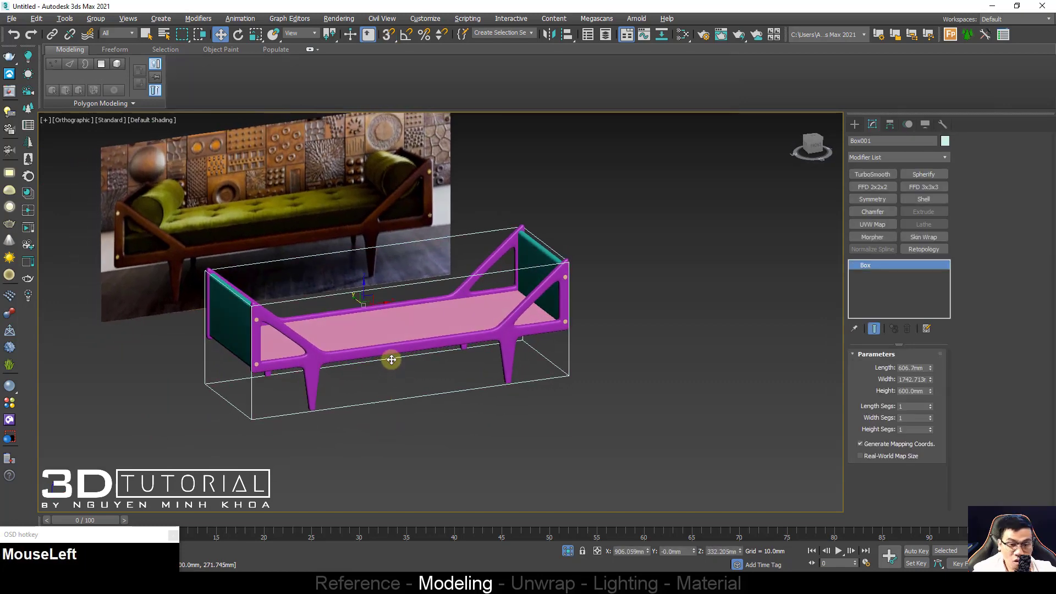
{"action": "right_click", "coordinate": [389, 356]}
{"action": "left_click", "coordinate": [414, 317]}
{"action": "left_click", "coordinate": [308, 195]}
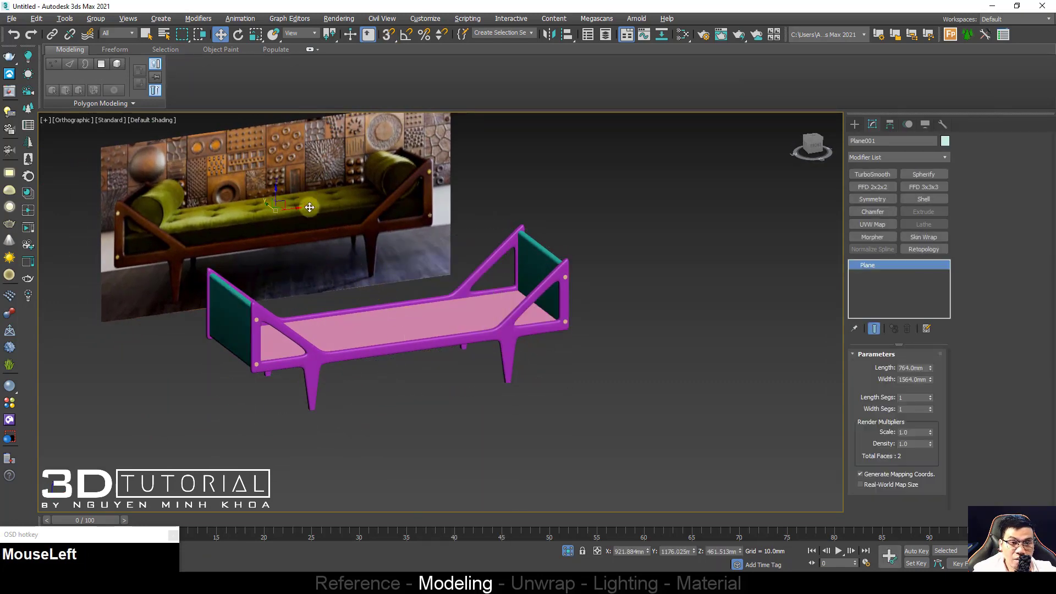
{"action": "right_click", "coordinate": [310, 226]}
{"action": "left_click", "coordinate": [325, 187]}
Step: Switch the viewport to Clay shading and orbit to an angled perspective of the daybed
{"action": "left_click", "coordinate": [151, 120]}
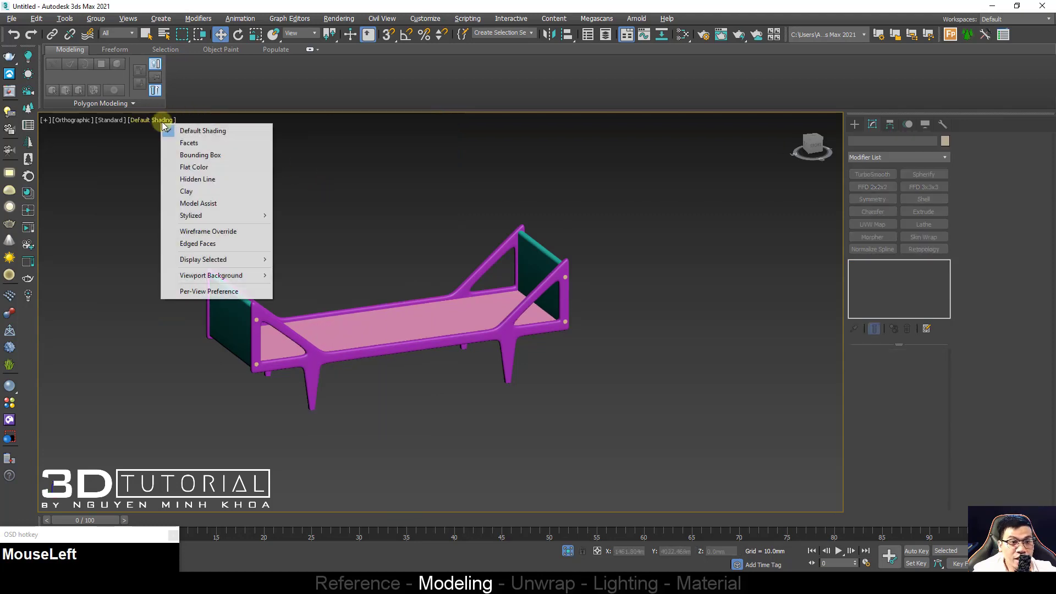
{"action": "left_click", "coordinate": [198, 193]}
{"action": "scroll", "coordinate": [328, 324], "scroll_direction": "up", "scroll_amount": 3}
{"action": "left_click", "coordinate": [342, 370]}
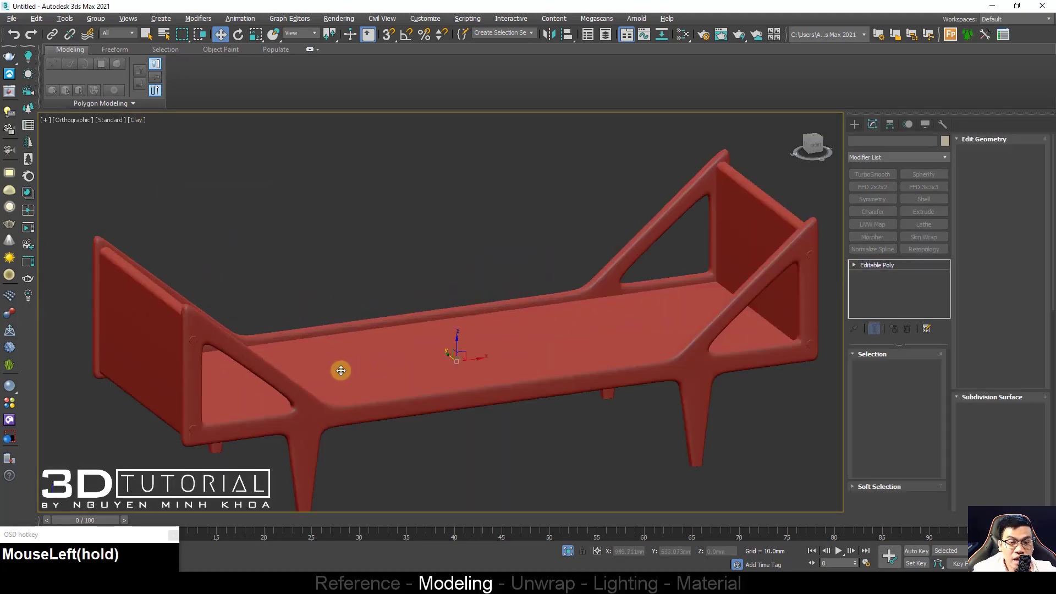
{"action": "middle_click_drag", "start_coordinate": [341, 370], "coordinate": [392, 330], "text": "alt"}
{"action": "scroll", "coordinate": [391, 328], "scroll_direction": "down", "scroll_amount": 3}
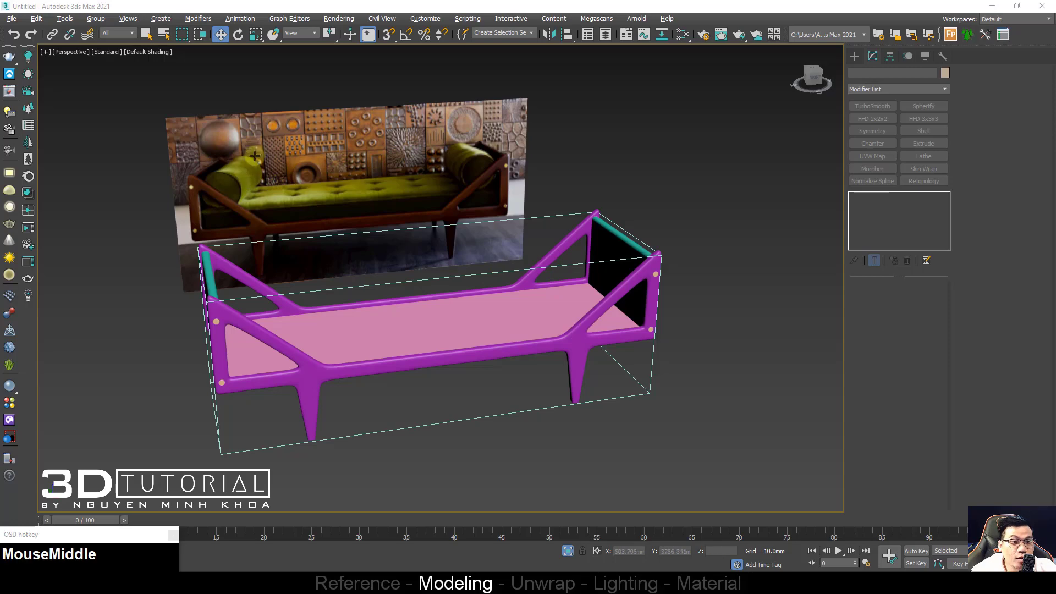
{"action": "left_click", "coordinate": [317, 194]}
{"action": "scroll", "coordinate": [317, 194], "scroll_direction": "up", "scroll_amount": 3}
{"action": "middle_click_drag", "start_coordinate": [319, 194], "coordinate": [372, 214], "text": "alt"}
{"action": "scroll", "coordinate": [351, 160], "scroll_direction": "up", "scroll_amount": 3}
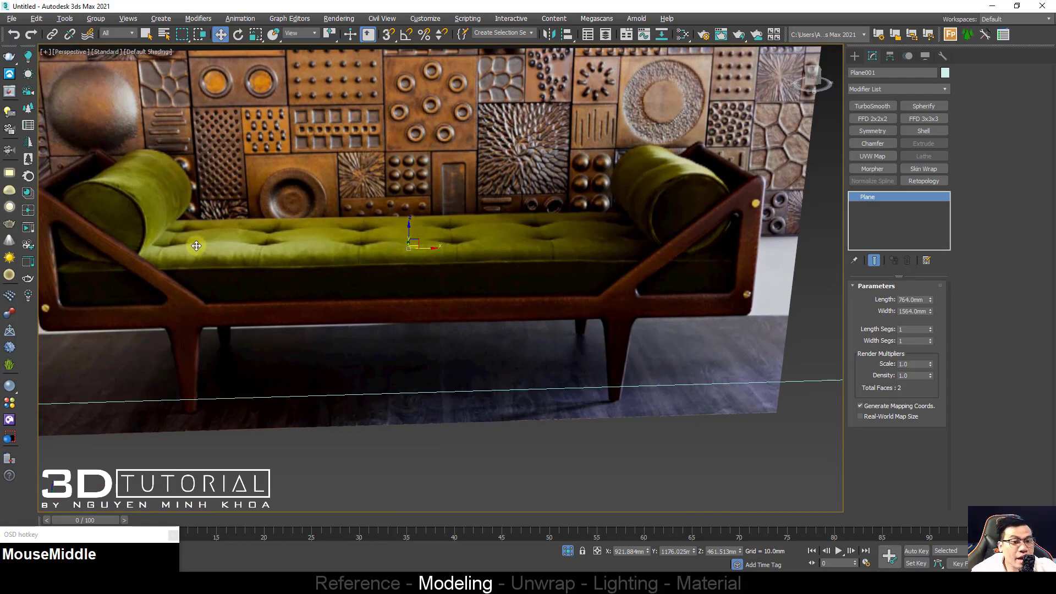
{"action": "scroll", "coordinate": [209, 220], "scroll_direction": "down", "scroll_amount": 8}
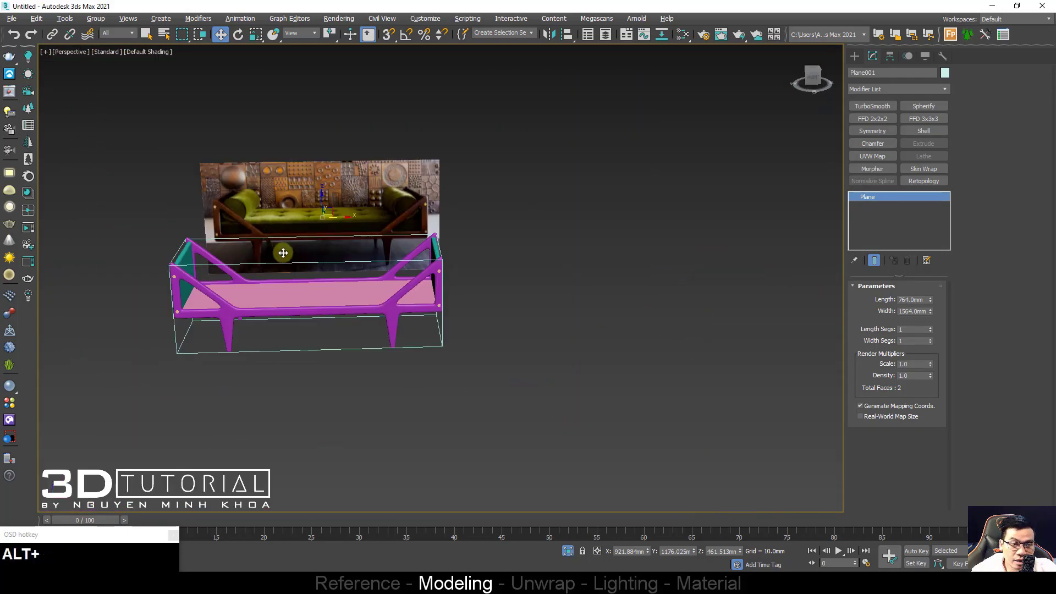
{"action": "middle_click_drag", "start_coordinate": [283, 251], "coordinate": [446, 294], "text": "alt"}
{"action": "scroll", "coordinate": [445, 291], "scroll_direction": "up", "scroll_amount": 2}
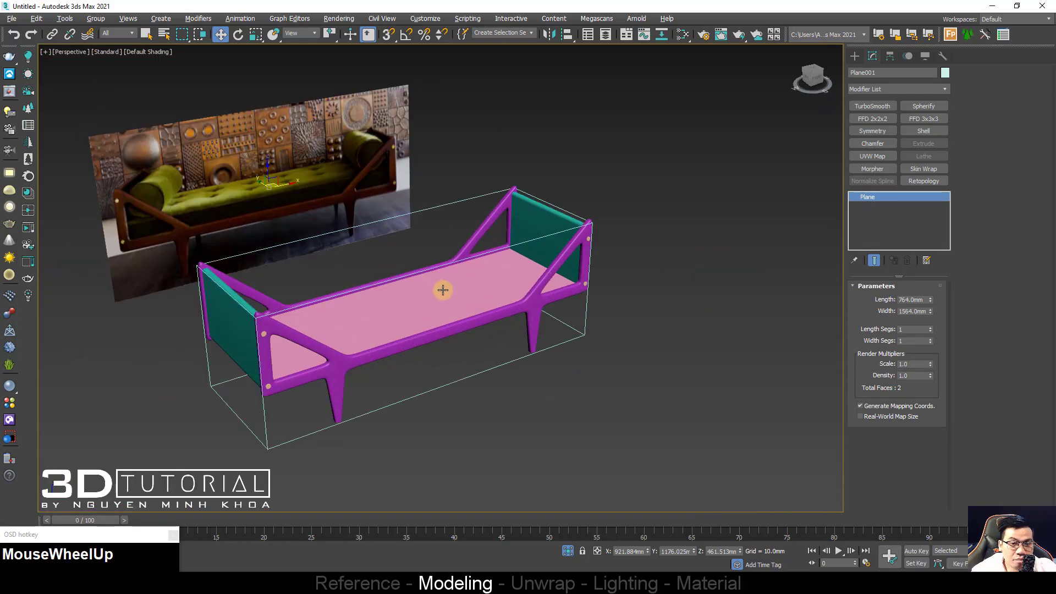
Step: Turn on Edged Faces for the pink Box003 seat slab
{"action": "left_click", "coordinate": [382, 311]}
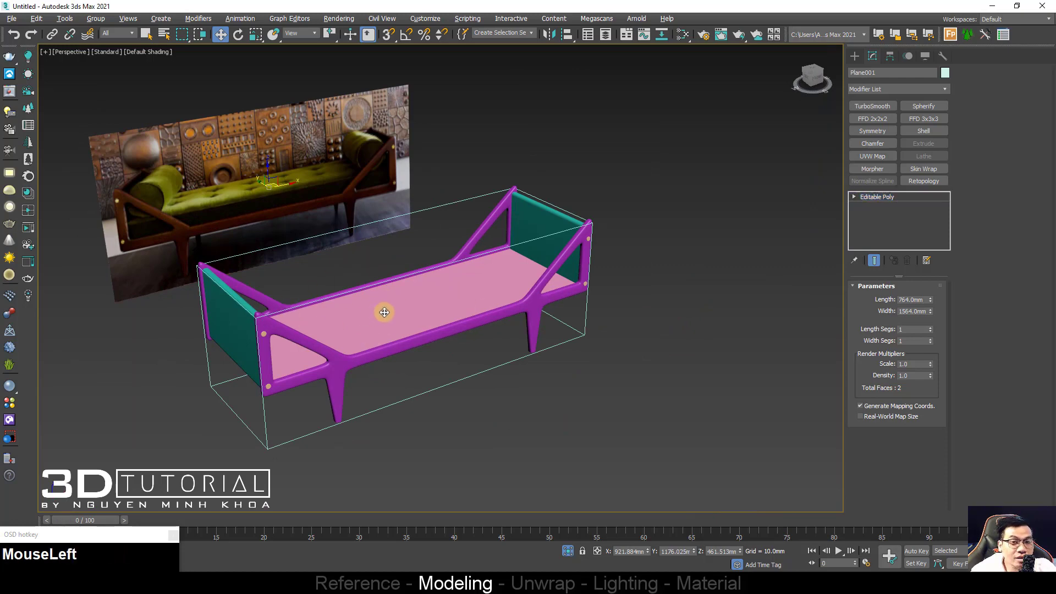
{"action": "key", "text": "F4"}
{"action": "middle_click_drag", "start_coordinate": [439, 292], "coordinate": [393, 302], "text": "alt"}
{"action": "key", "text": "F3"}
{"action": "key", "text": "F3"}
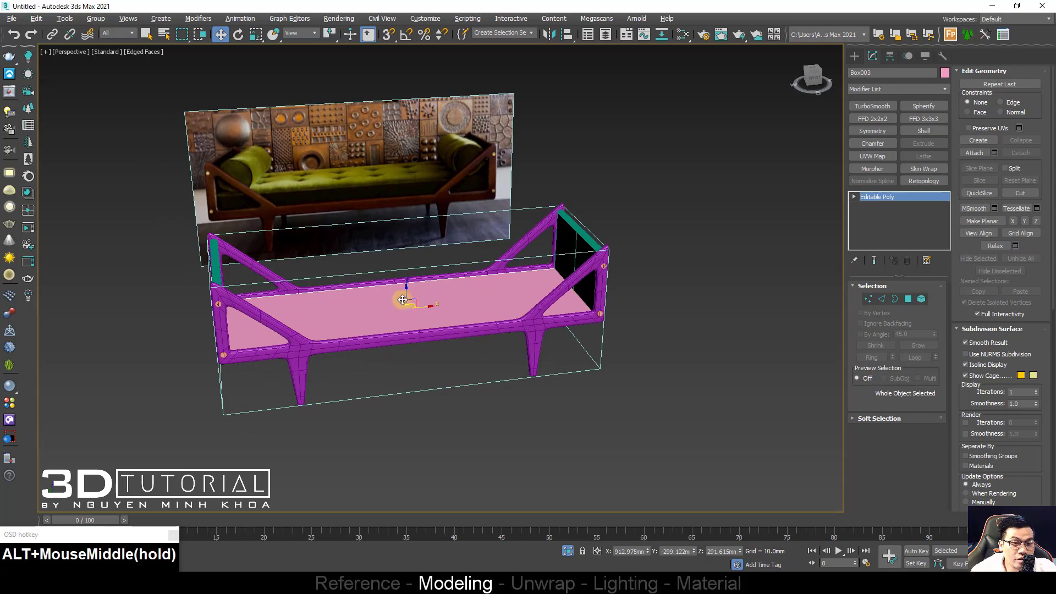
Step: Isolate the pink seat slab and select its long edges
{"action": "right_click", "coordinate": [416, 303]}
{"action": "left_click", "coordinate": [429, 199]}
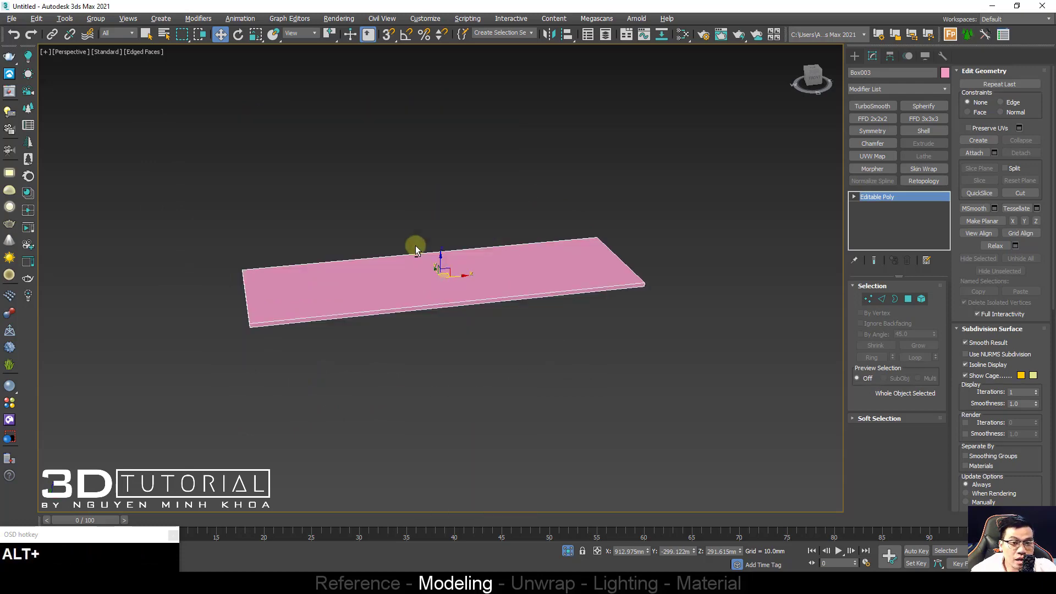
{"action": "middle_click_drag", "start_coordinate": [414, 245], "coordinate": [409, 276], "text": "alt"}
{"action": "key", "text": "2"}
{"action": "left_click_drag", "start_coordinate": [441, 208], "coordinate": [448, 347]}
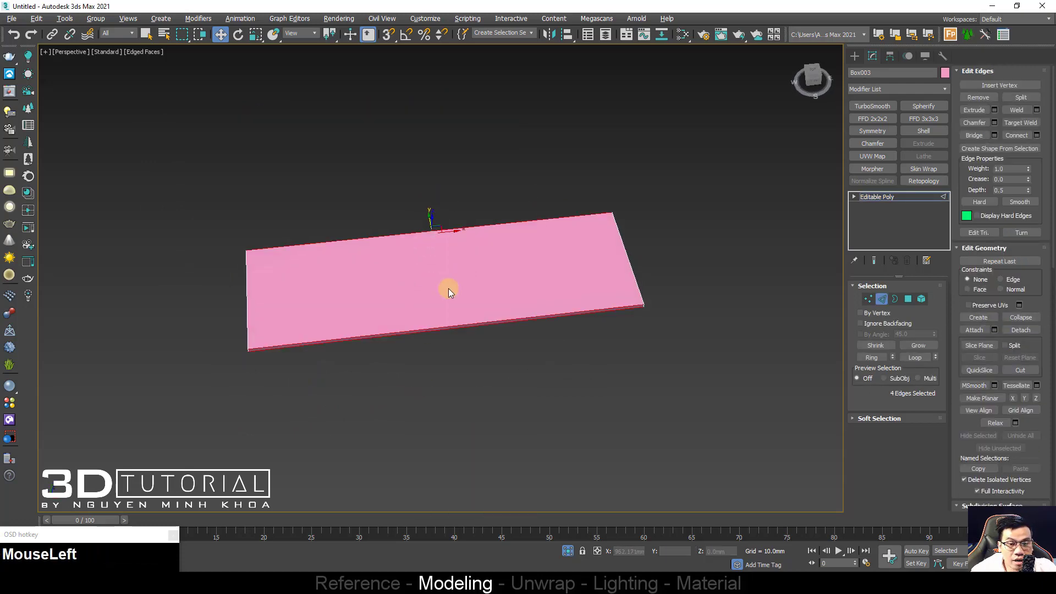
{"action": "right_click", "coordinate": [444, 243]}
{"action": "left_click", "coordinate": [286, 417]}
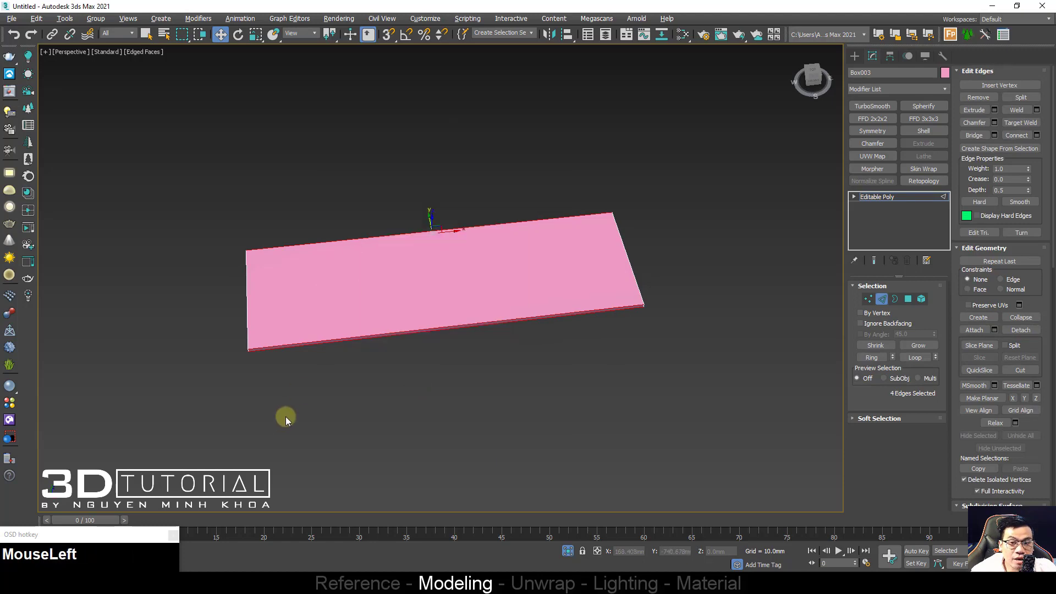
{"action": "key", "text": "1"}
{"action": "key", "text": "1"}
{"action": "key", "text": "1"}
Step: Add an Edit Poly modifier and connect the slab's long edges with 37 segments
{"action": "left_click", "coordinate": [882, 91]}
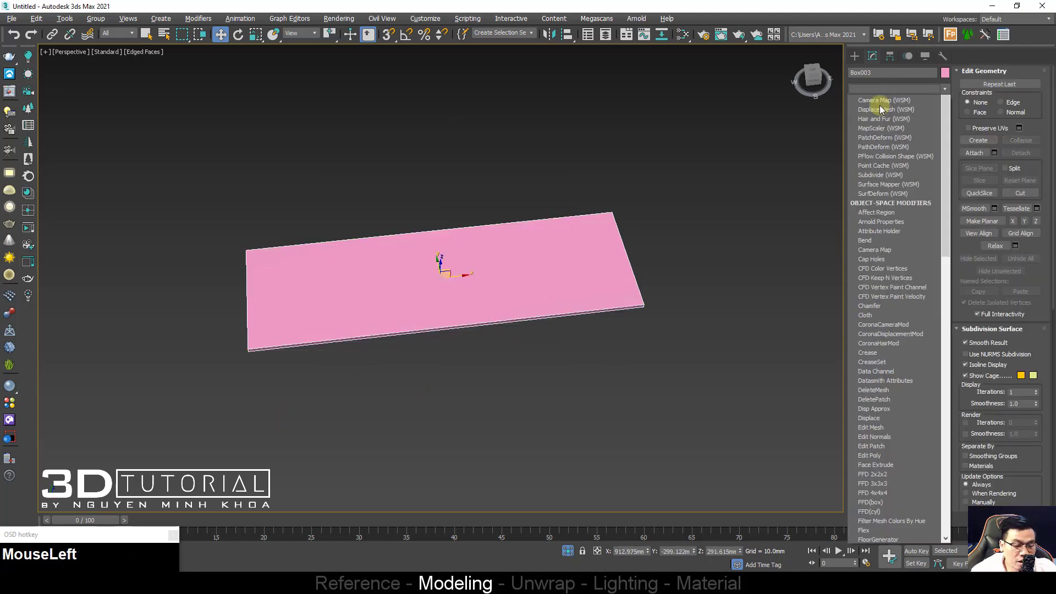
{"action": "key", "text": "e"}
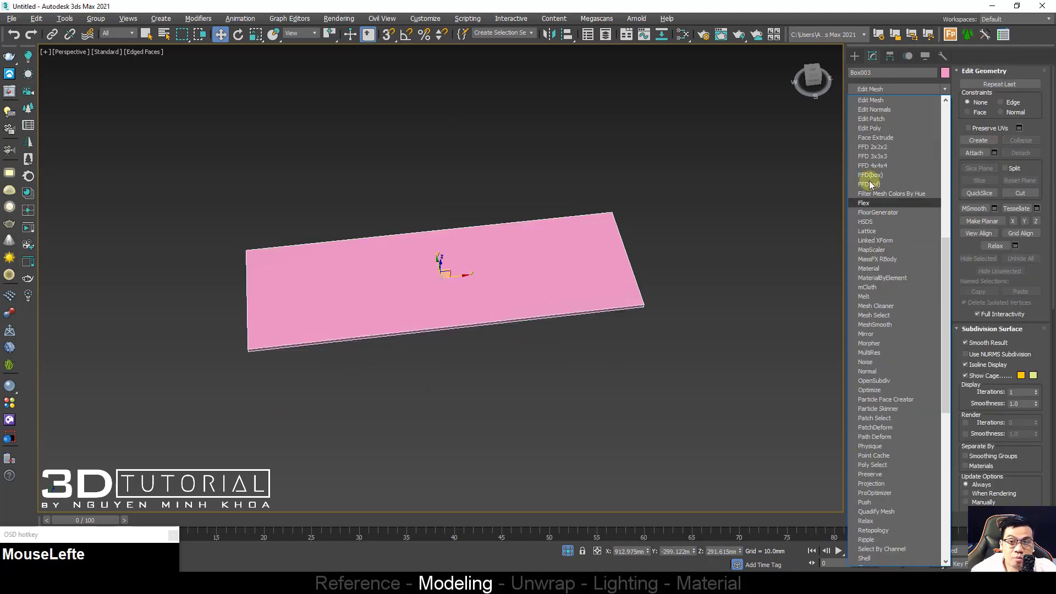
{"action": "left_click", "coordinate": [869, 128]}
{"action": "key", "text": "2"}
{"action": "left_click_drag", "start_coordinate": [434, 199], "coordinate": [414, 417]}
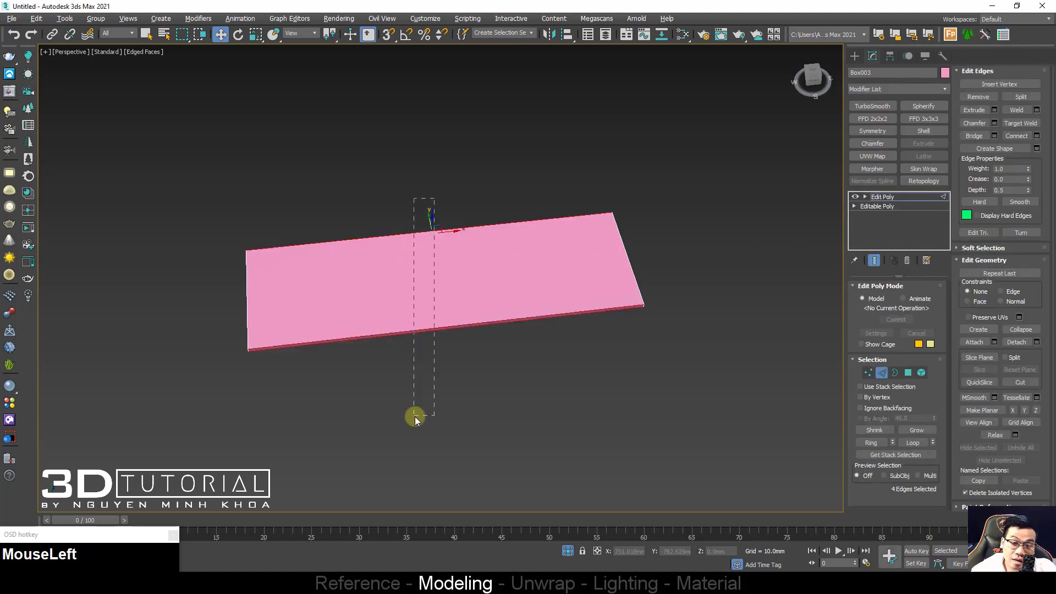
{"action": "right_click", "coordinate": [421, 279]}
{"action": "left_click", "coordinate": [297, 314]}
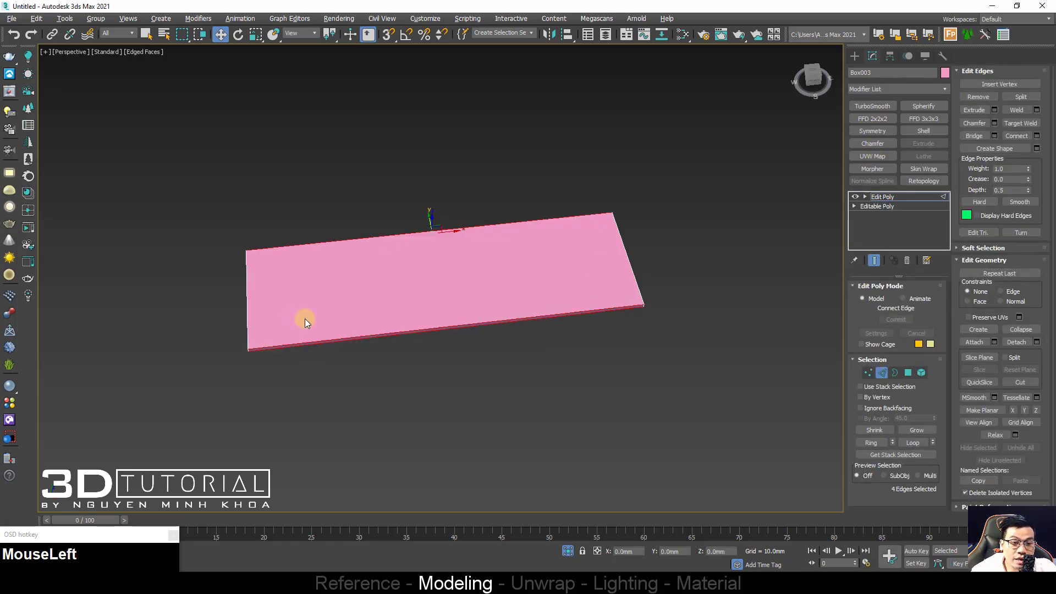
{"action": "left_click_drag", "start_coordinate": [448, 284], "coordinate": [451, 358]}
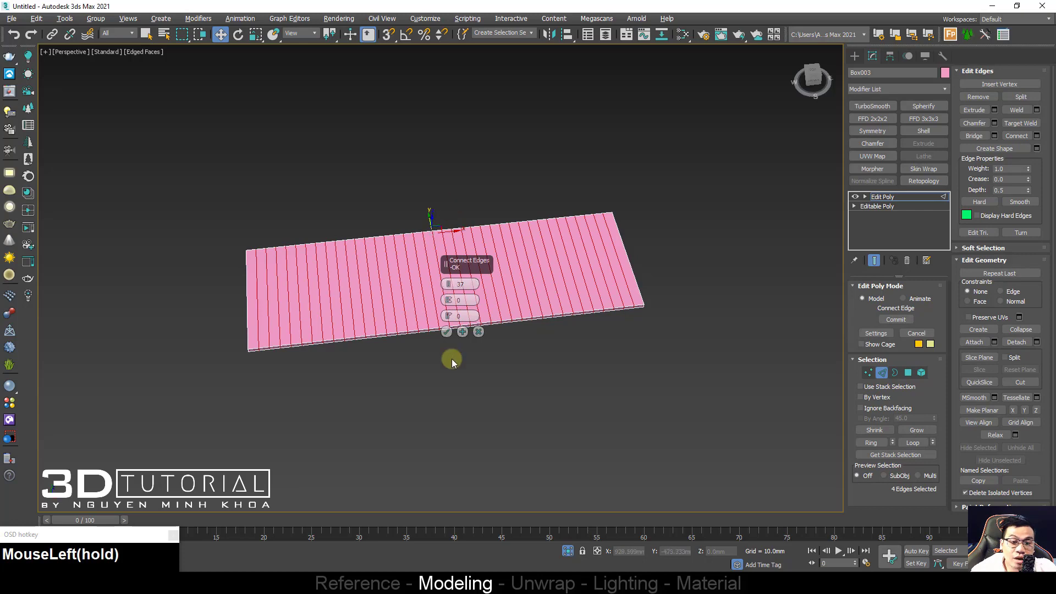
{"action": "left_click", "coordinate": [446, 334]}
Step: Connect the new cross edges with 10 segments
{"action": "middle_click_drag", "start_coordinate": [493, 292], "coordinate": [490, 335], "text": "alt"}
{"action": "left_click_drag", "start_coordinate": [679, 271], "coordinate": [233, 317]}
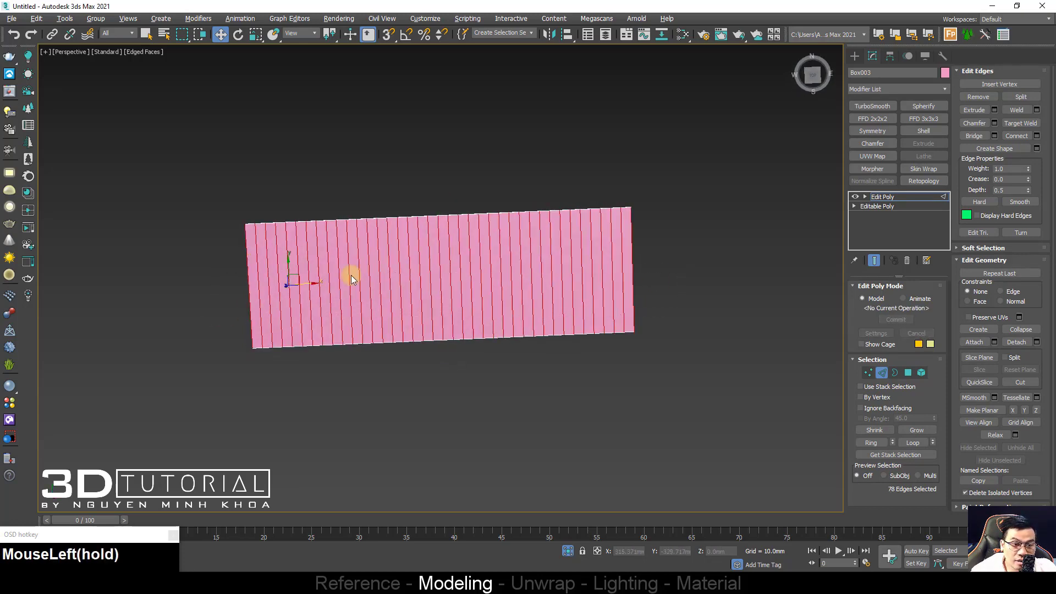
{"action": "right_click", "coordinate": [361, 270]}
{"action": "left_click", "coordinate": [244, 309]}
{"action": "middle_click_drag", "start_coordinate": [249, 320], "coordinate": [455, 291], "text": "alt"}
{"action": "left_click_drag", "start_coordinate": [450, 291], "coordinate": [447, 345]}
{"action": "left_click", "coordinate": [447, 333]}
Step: Exit isolation to bring back the frame and reference photo
{"action": "middle_click_drag", "start_coordinate": [452, 330], "coordinate": [464, 296], "text": "alt"}
{"action": "key", "text": "2"}
{"action": "right_click", "coordinate": [465, 295]}
{"action": "left_click", "coordinate": [493, 213]}
Step: Toggle the seat slab's grid cuts off and on to compare, leaving them shown
{"action": "left_click", "coordinate": [856, 197]}
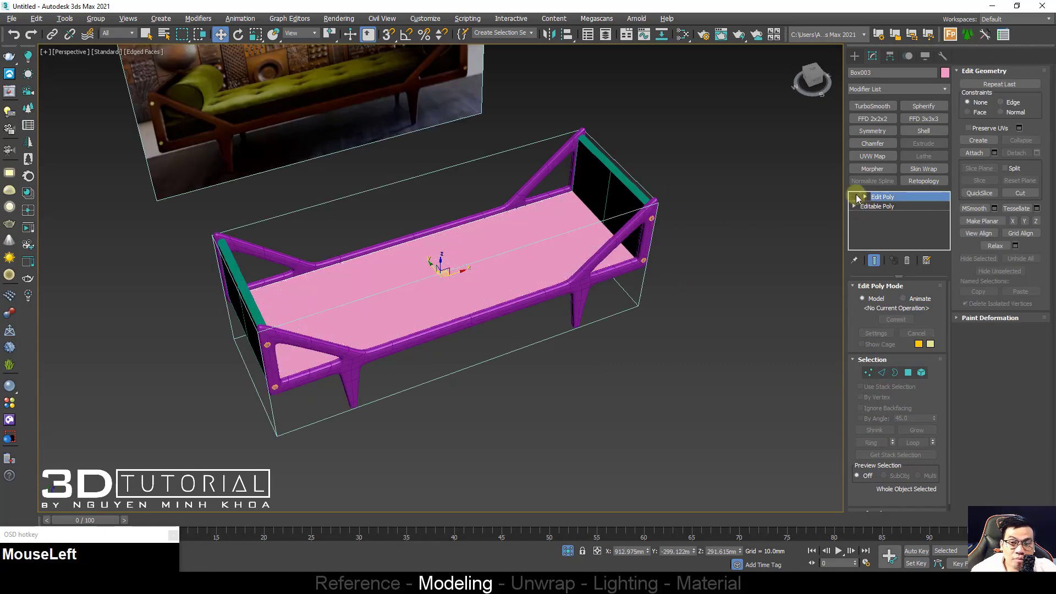
{"action": "left_click", "coordinate": [855, 197]}
{"action": "left_click", "coordinate": [856, 197]}
{"action": "left_click", "coordinate": [855, 198]}
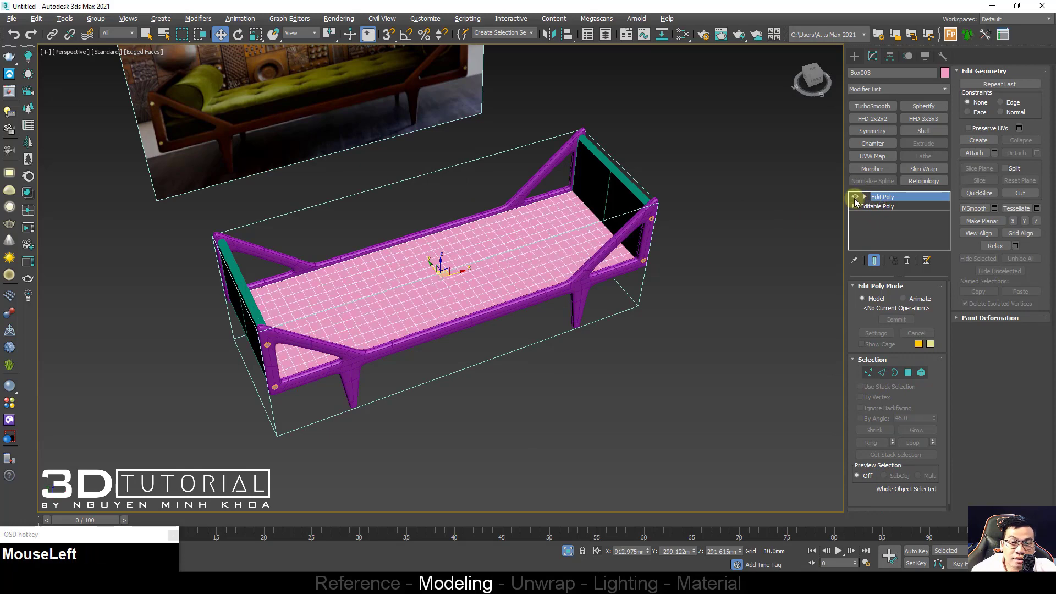
{"action": "left_click", "coordinate": [855, 198]}
{"action": "left_click", "coordinate": [855, 197]}
{"action": "left_click", "coordinate": [855, 197]}
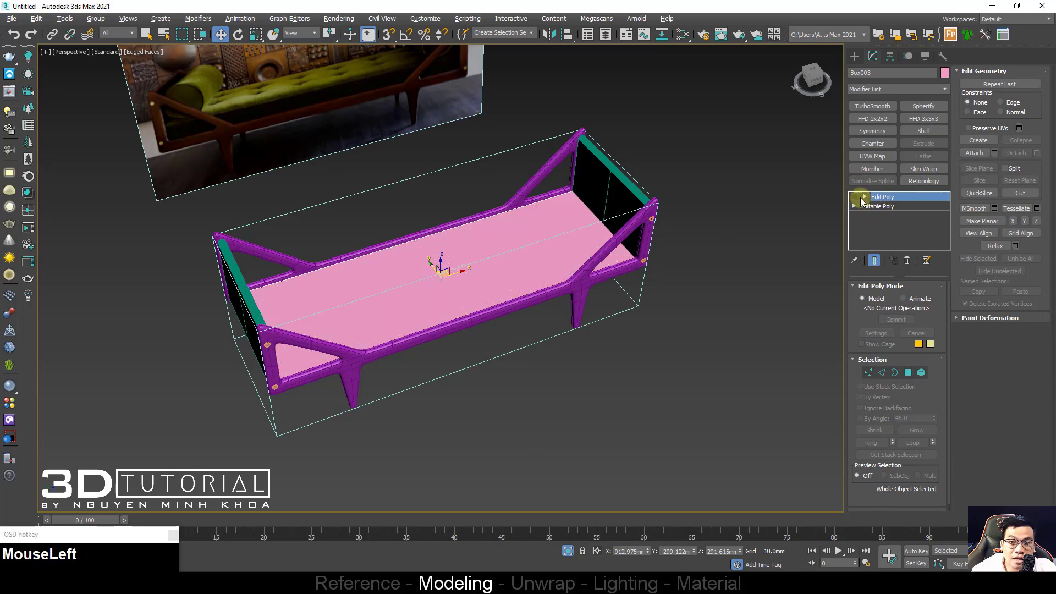
{"action": "left_click", "coordinate": [856, 198]}
Step: Select the purple daybed frame and attach the other frame part to it
{"action": "left_click", "coordinate": [467, 378]}
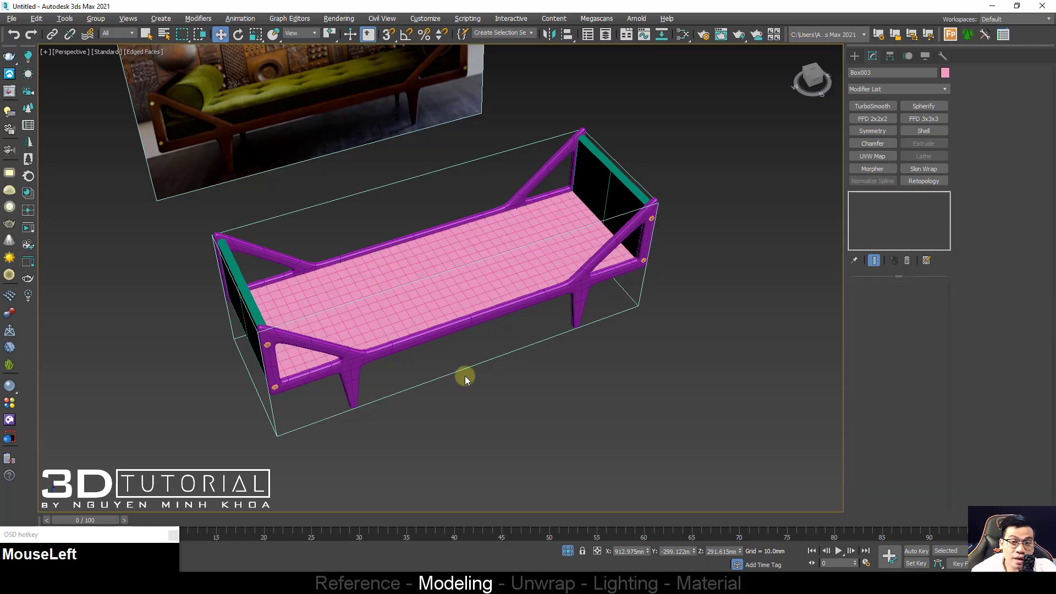
{"action": "left_click", "coordinate": [555, 293]}
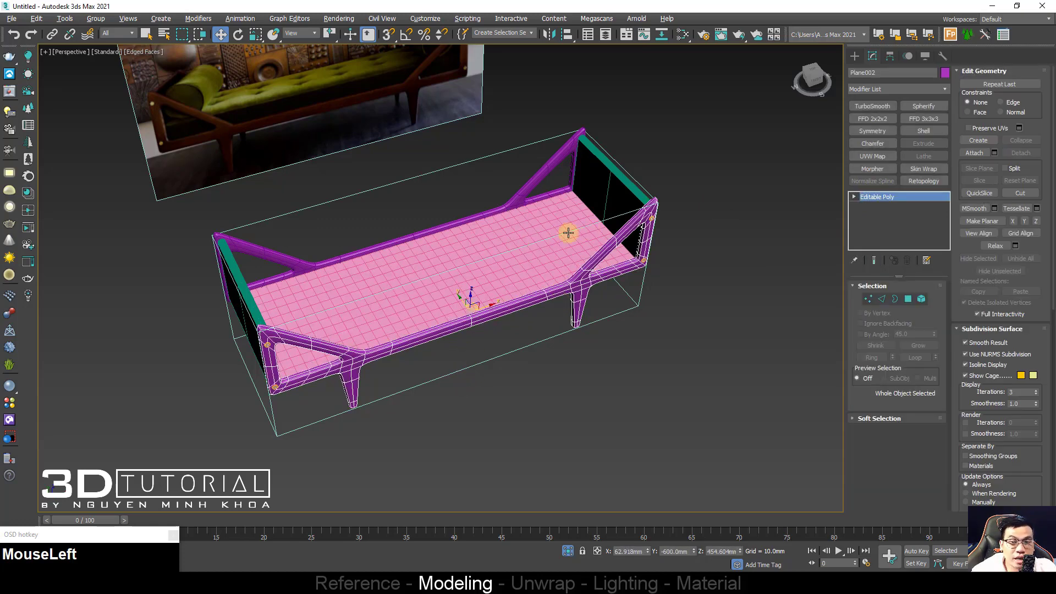
{"action": "right_click", "coordinate": [537, 190]}
{"action": "left_click", "coordinate": [512, 105]}
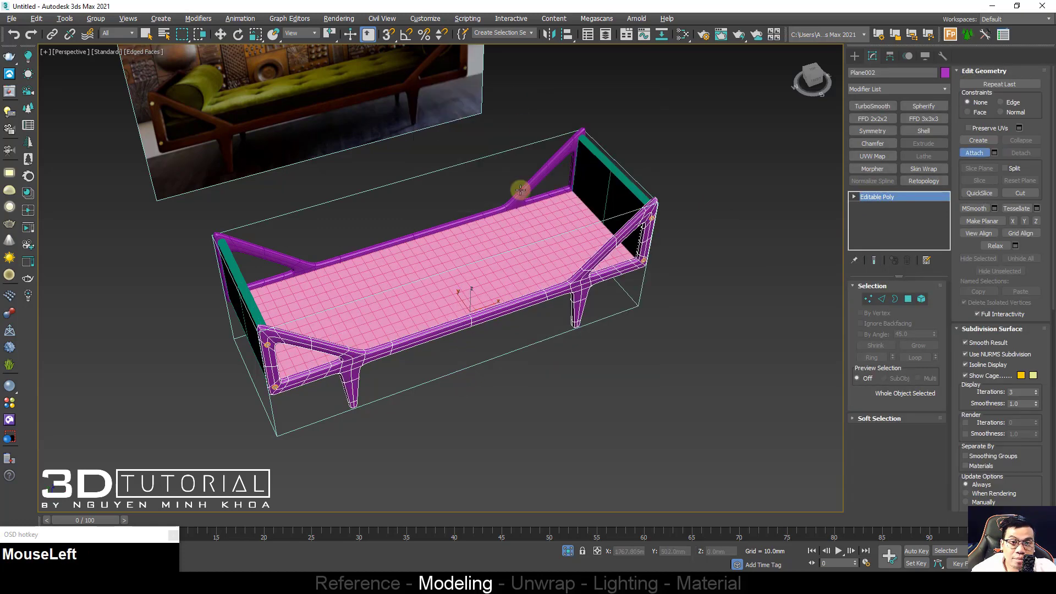
{"action": "left_click", "coordinate": [523, 190]}
{"action": "right_click", "coordinate": [557, 174]}
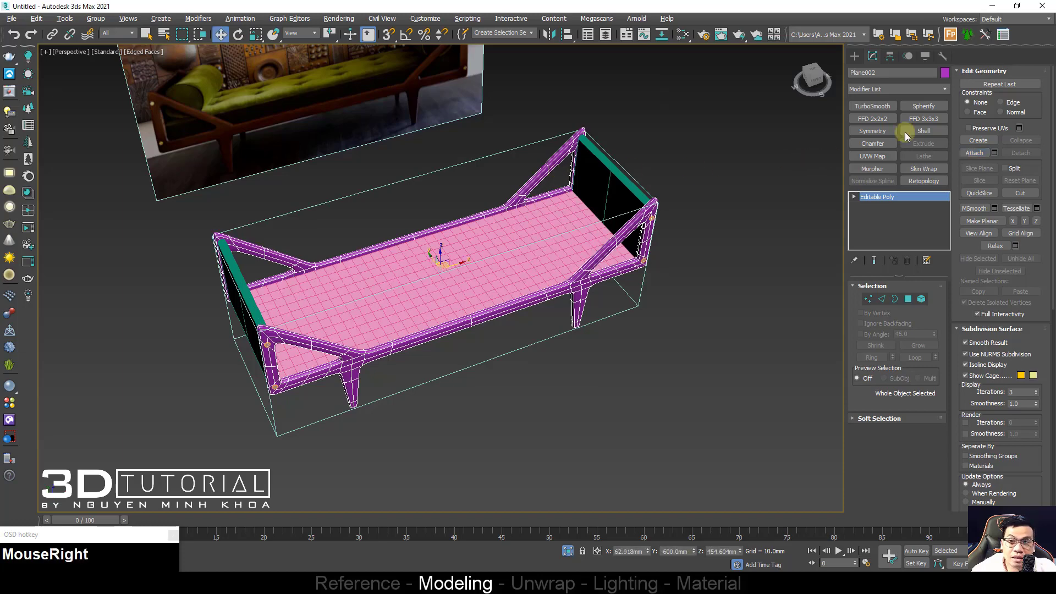
Step: Add an Edit Poly modifier to the frame, inspect it, then delete it from the stack
{"action": "left_click", "coordinate": [880, 89]}
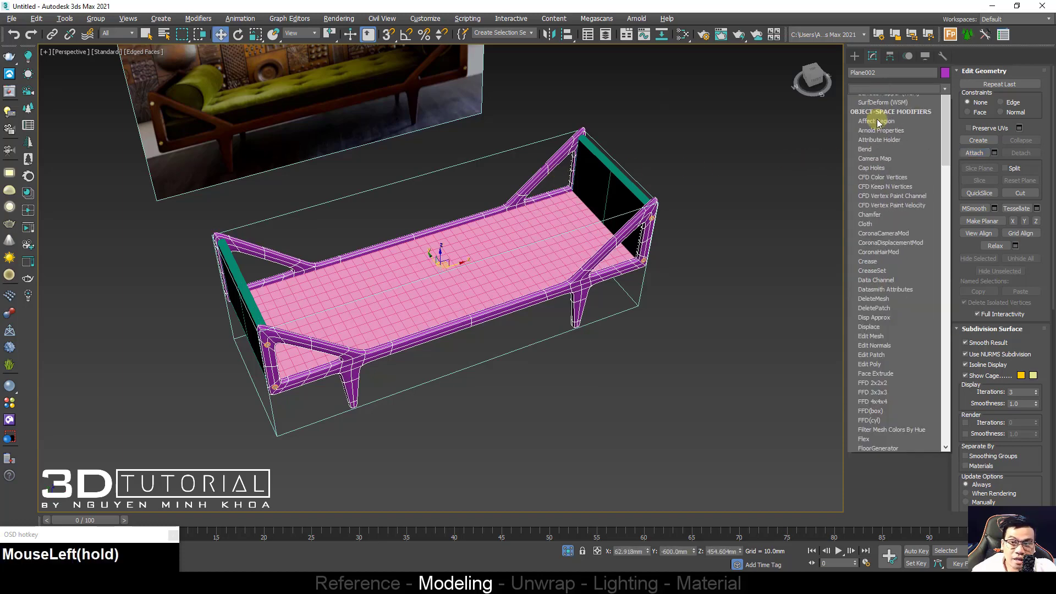
{"action": "key", "text": "e"}
{"action": "left_click", "coordinate": [880, 128]}
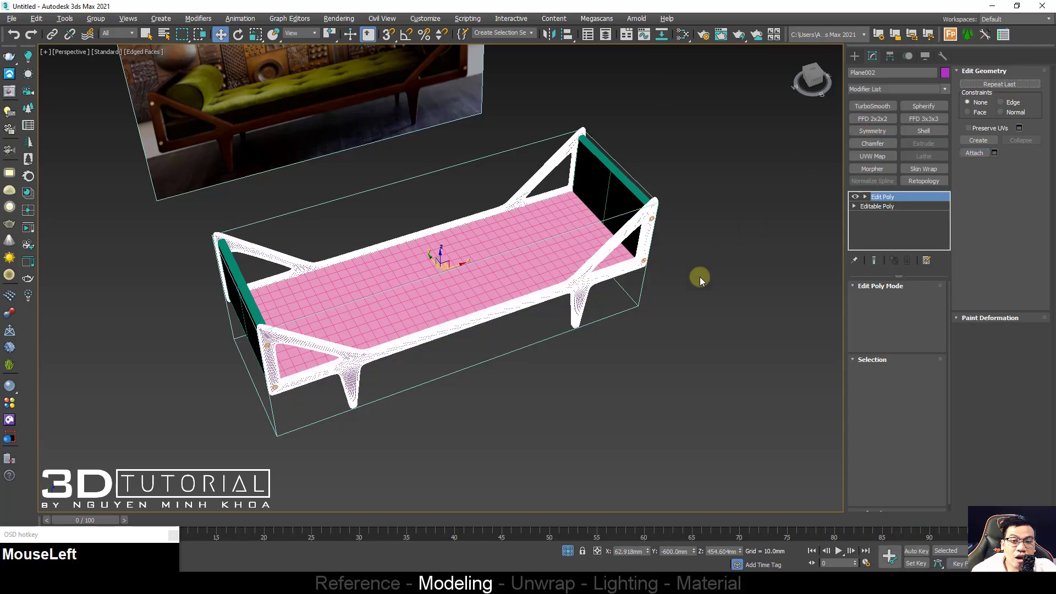
{"action": "scroll", "coordinate": [594, 291], "scroll_direction": "up", "scroll_amount": 5}
{"action": "key", "text": "F4"}
{"action": "scroll", "coordinate": [574, 304], "scroll_direction": "down", "scroll_amount": 5}
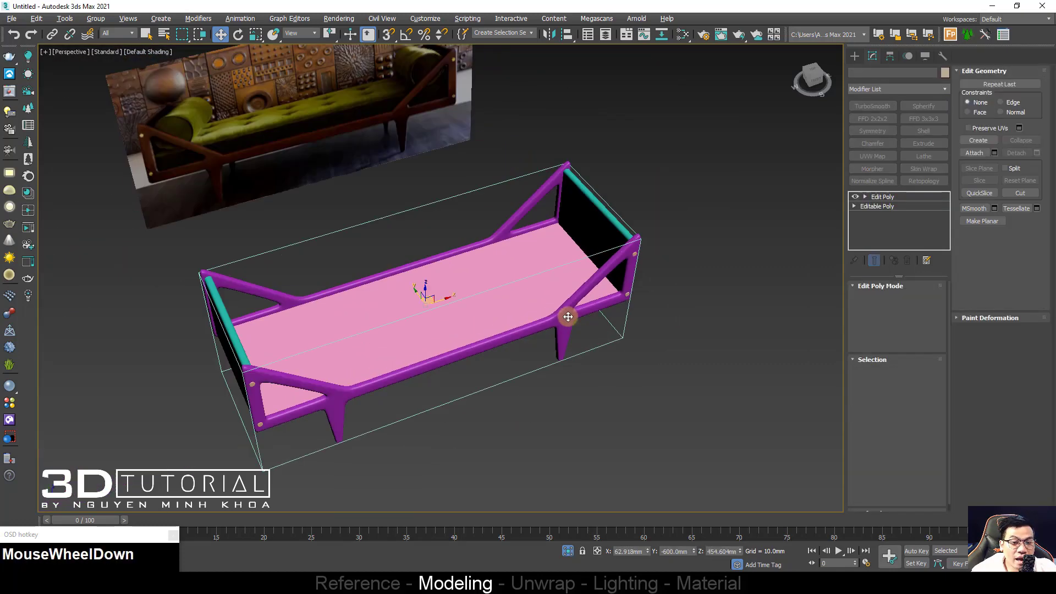
{"action": "middle_click_drag", "start_coordinate": [575, 304], "coordinate": [549, 285], "text": "alt"}
{"action": "scroll", "coordinate": [562, 303], "scroll_direction": "up", "scroll_amount": 3}
{"action": "key", "text": "F4"}
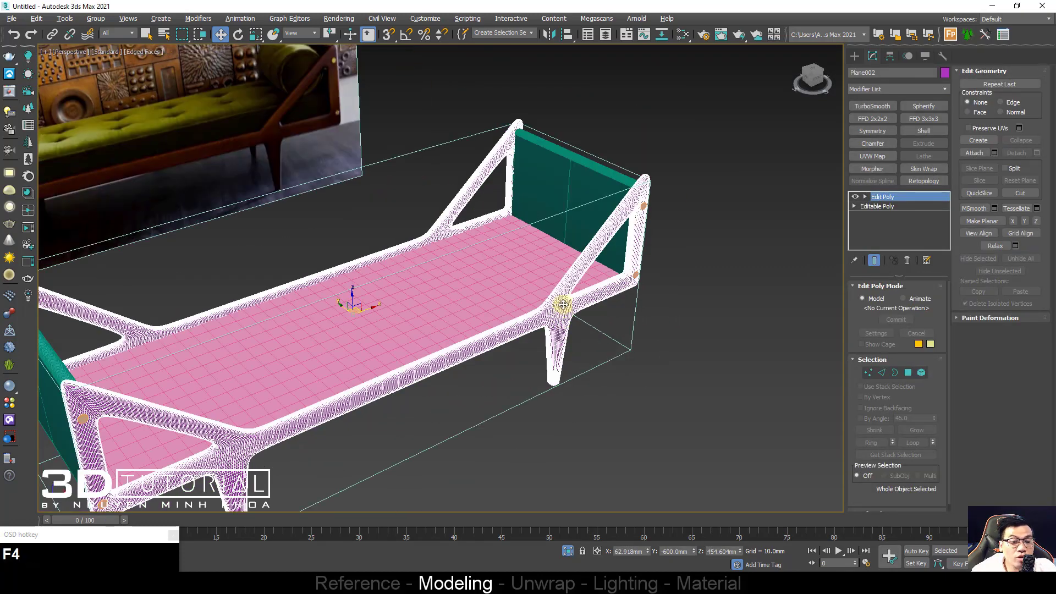
{"action": "right_click", "coordinate": [888, 199]}
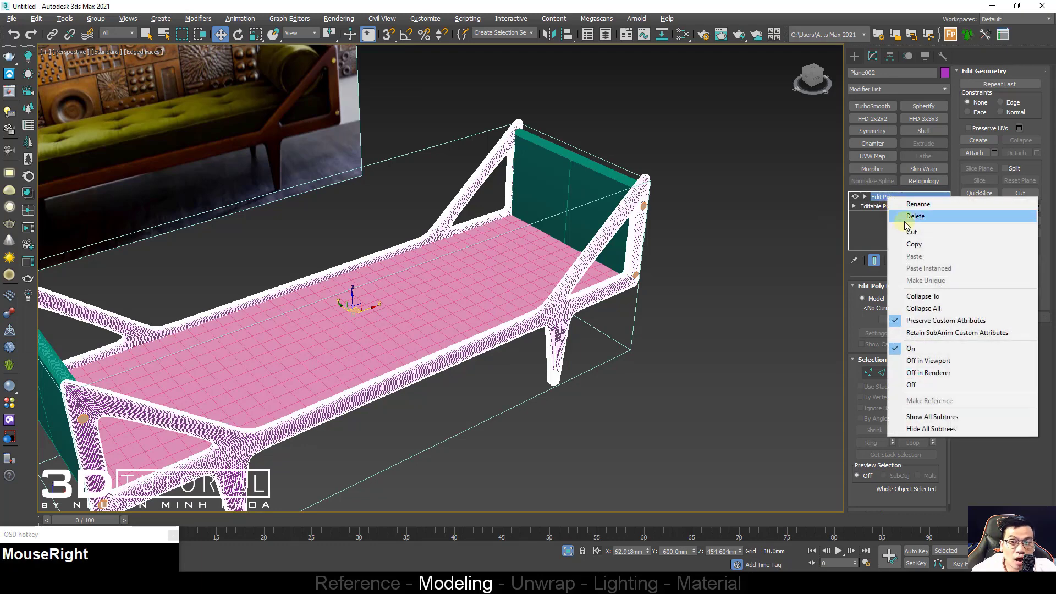
{"action": "left_click", "coordinate": [894, 209]}
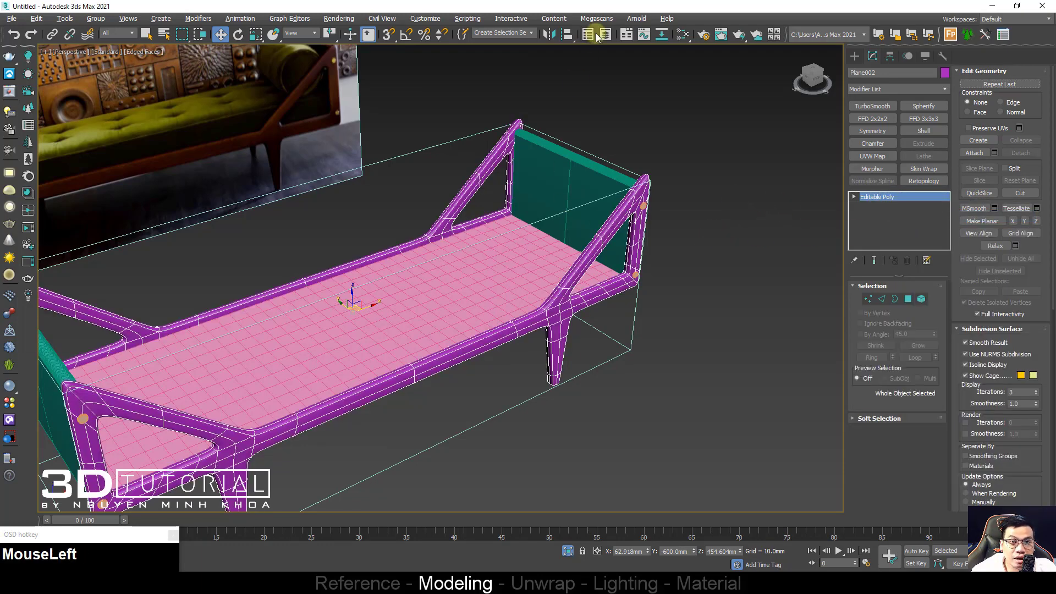
Step: Turn off NURMS on the frame and add TurboSmooth at 2 iterations
{"action": "left_click", "coordinate": [627, 34]}
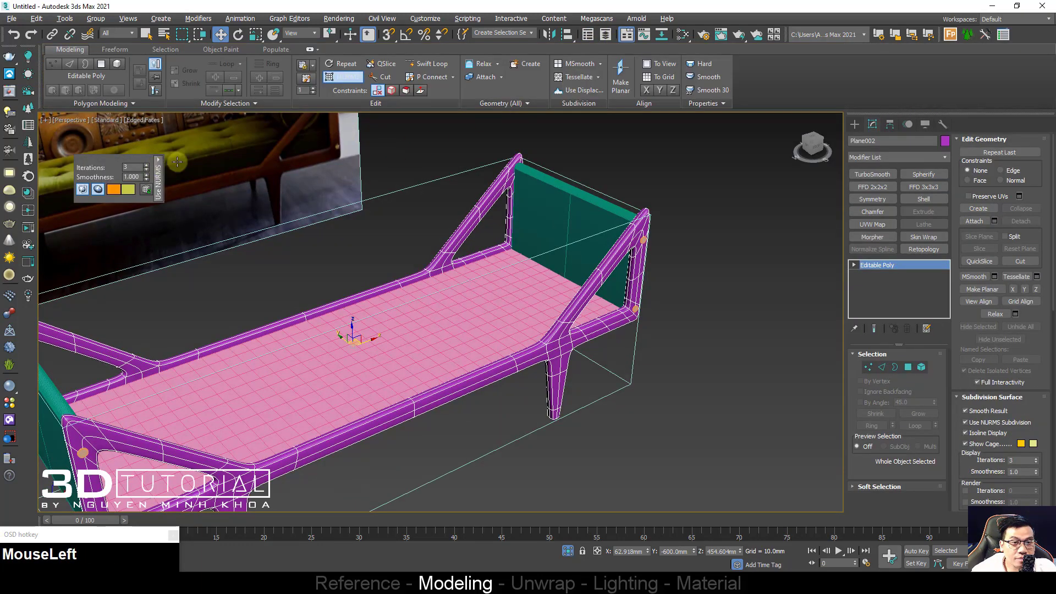
{"action": "left_click", "coordinate": [342, 81]}
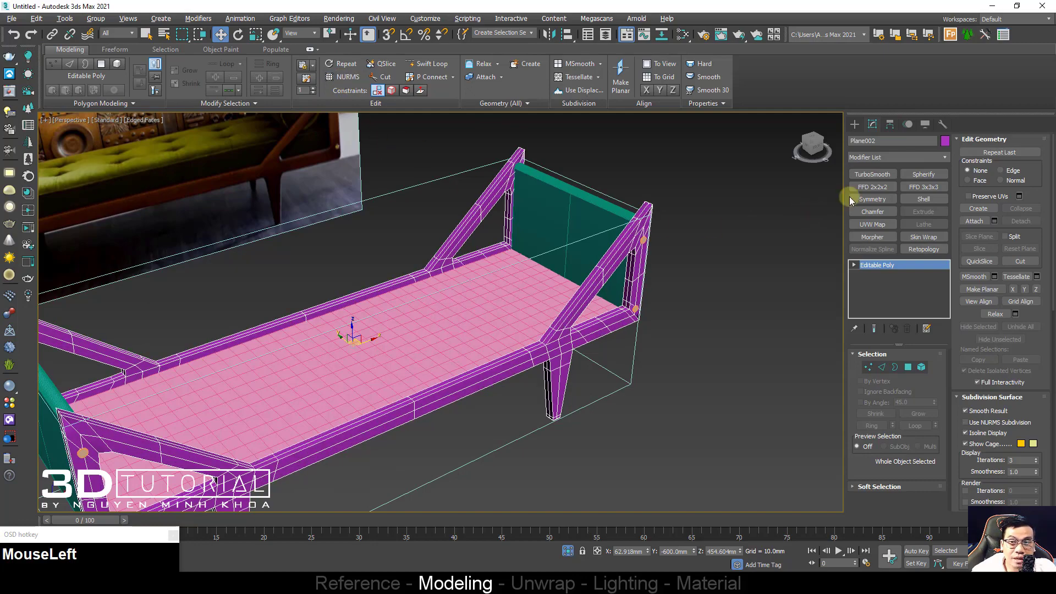
{"action": "left_click", "coordinate": [874, 174]}
{"action": "left_click", "coordinate": [934, 371]}
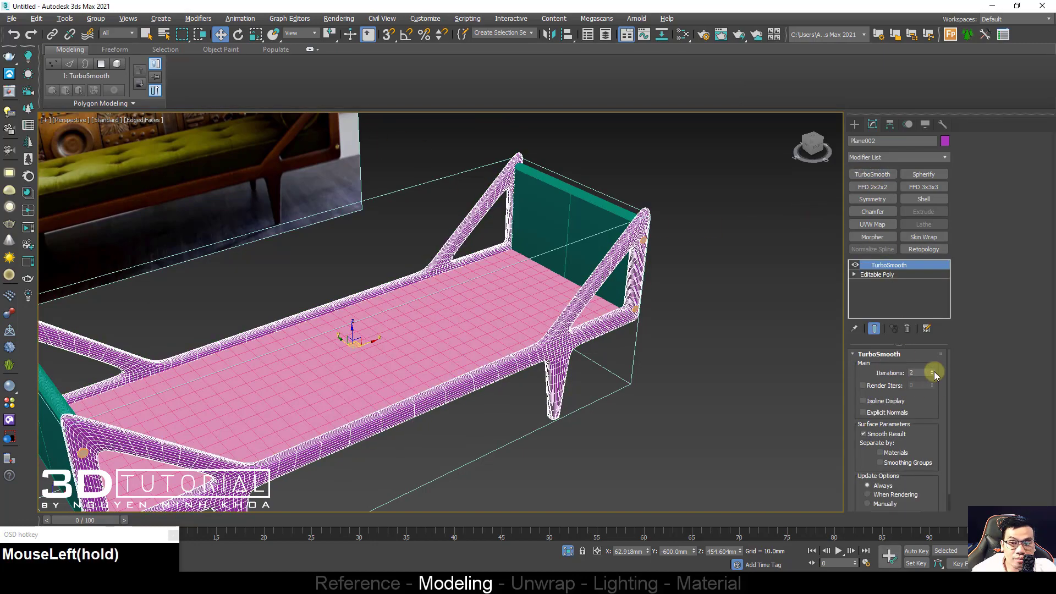
Step: Select the daybed frame, the seat and the teal side panels together
{"action": "middle_click_drag", "start_coordinate": [664, 378], "coordinate": [602, 382]}
{"action": "left_click", "coordinate": [573, 299]}
{"action": "scroll", "coordinate": [550, 318], "scroll_direction": "up", "scroll_amount": 3}
{"action": "left_click", "coordinate": [532, 295]}
{"action": "key", "text": "F4"}
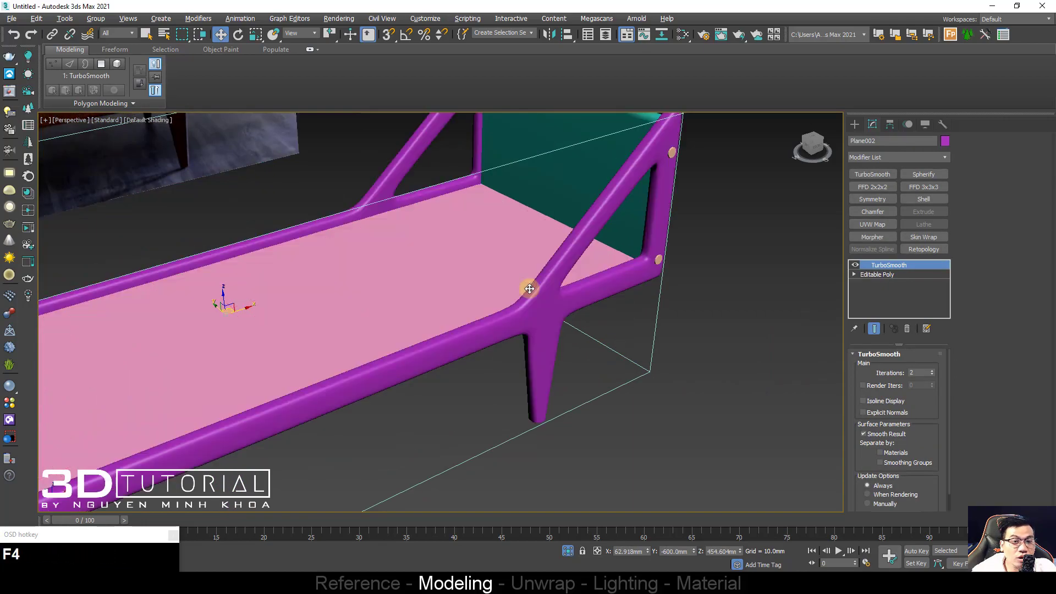
{"action": "key", "text": "F4"}
{"action": "scroll", "coordinate": [528, 287], "scroll_direction": "down", "scroll_amount": 2}
{"action": "left_click", "coordinate": [480, 264], "text": "ctrl"}
{"action": "left_click", "coordinate": [545, 192], "text": "ctrl"}
{"action": "scroll", "coordinate": [539, 198], "scroll_direction": "down", "scroll_amount": 5}
Step: Orbit around the bench to inspect the smoothed frame with mesh edges hidden and shown
{"action": "middle_click_drag", "start_coordinate": [522, 203], "coordinate": [494, 246], "text": "alt"}
{"action": "scroll", "coordinate": [550, 251], "scroll_direction": "up", "scroll_amount": 6}
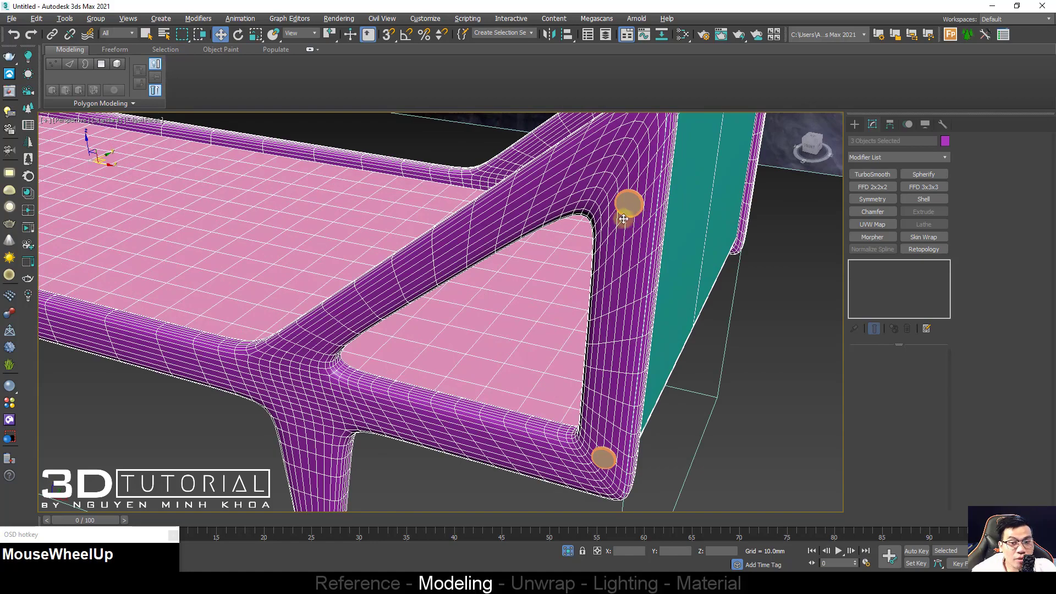
{"action": "scroll", "coordinate": [624, 219], "scroll_direction": "down", "scroll_amount": 4}
{"action": "scroll", "coordinate": [623, 216], "scroll_direction": "up", "scroll_amount": 4}
{"action": "key", "text": "F4"}
{"action": "scroll", "coordinate": [559, 281], "scroll_direction": "down", "scroll_amount": 7}
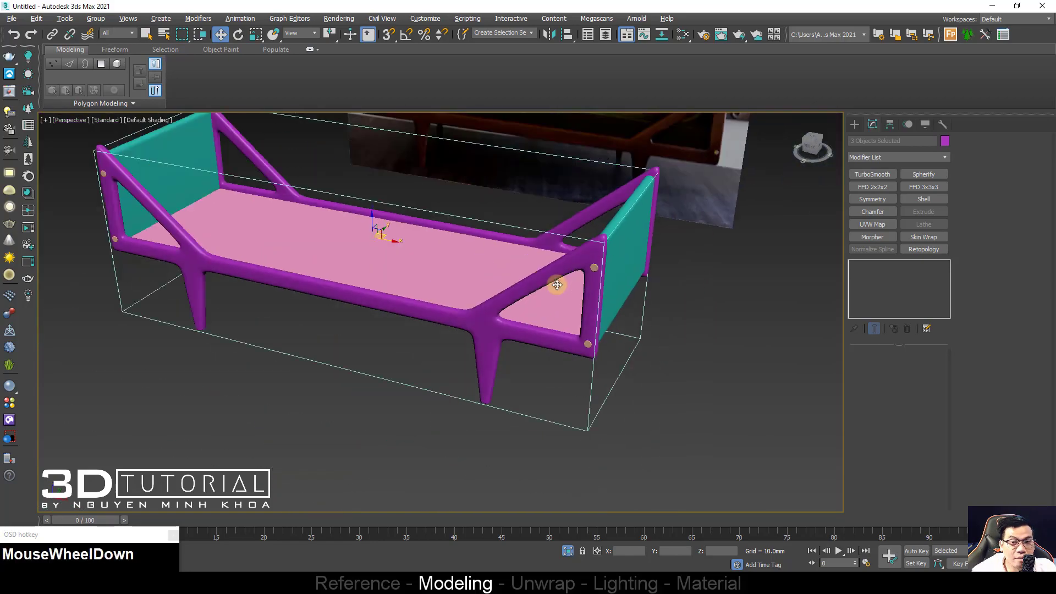
{"action": "middle_click_drag", "start_coordinate": [507, 273], "coordinate": [621, 275], "text": "alt"}
{"action": "middle_click_drag", "start_coordinate": [504, 256], "coordinate": [357, 257]}
{"action": "key", "text": "F4"}
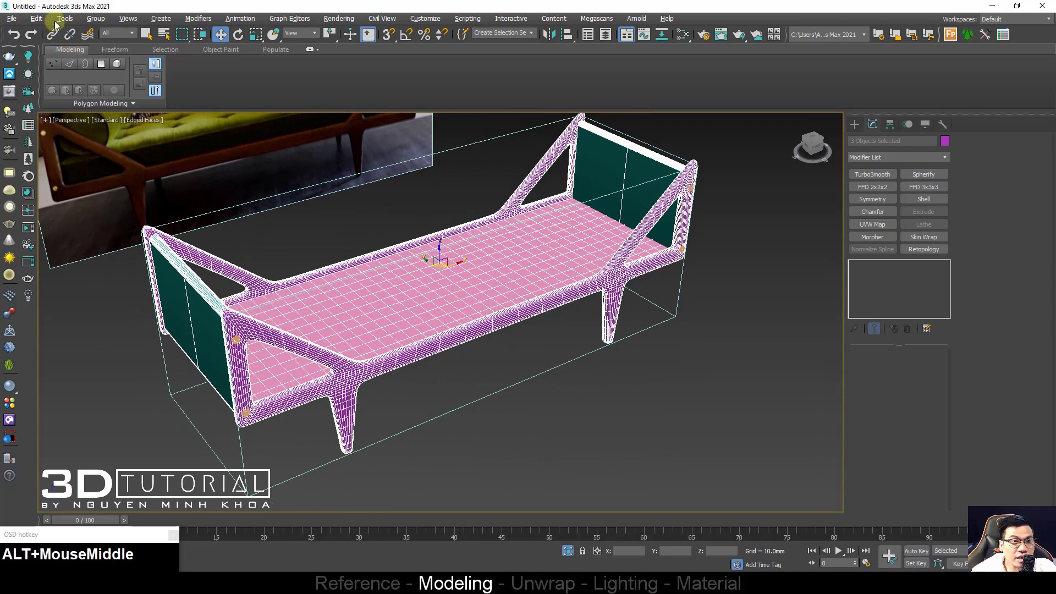
Step: Export the selected parts with gw::OBJ-Exporter as '15 avat' into Desktop\Avatar
{"action": "left_click", "coordinate": [11, 19]}
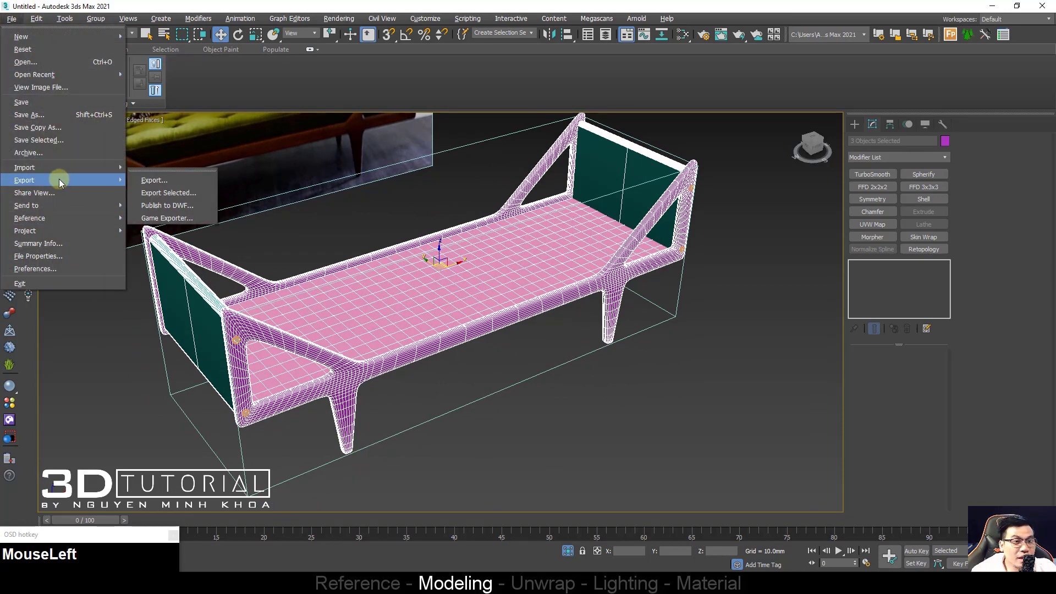
{"action": "left_click", "coordinate": [142, 191]}
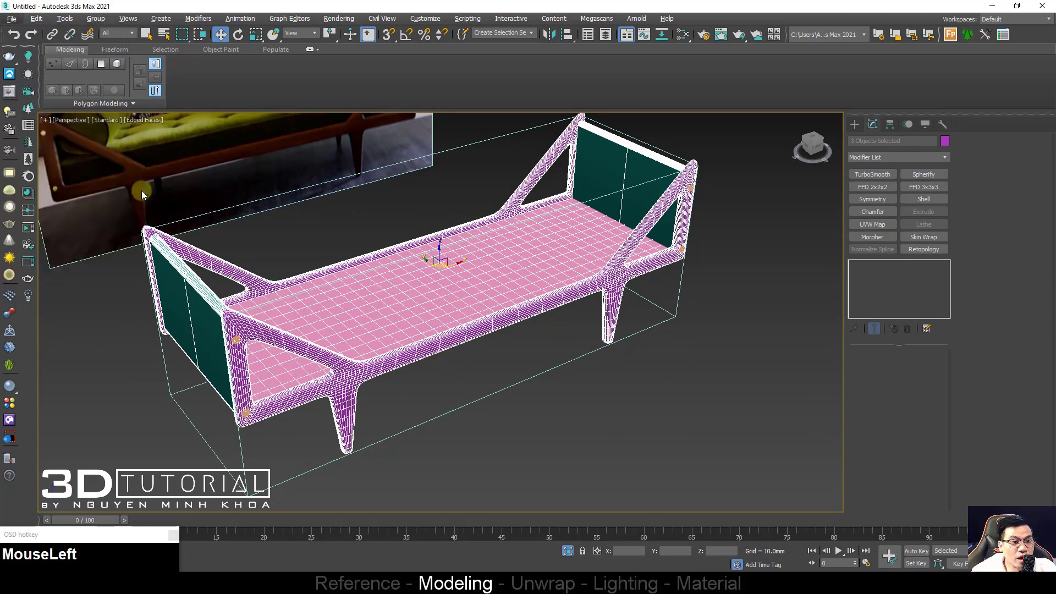
{"action": "left_click", "coordinate": [32, 116]}
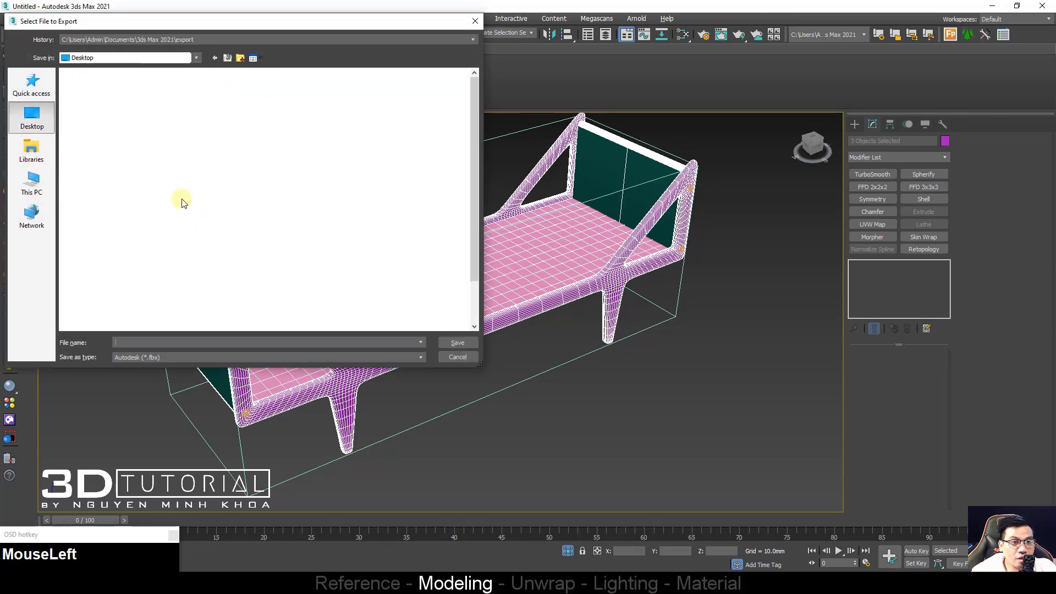
{"action": "double_click", "coordinate": [216, 141]}
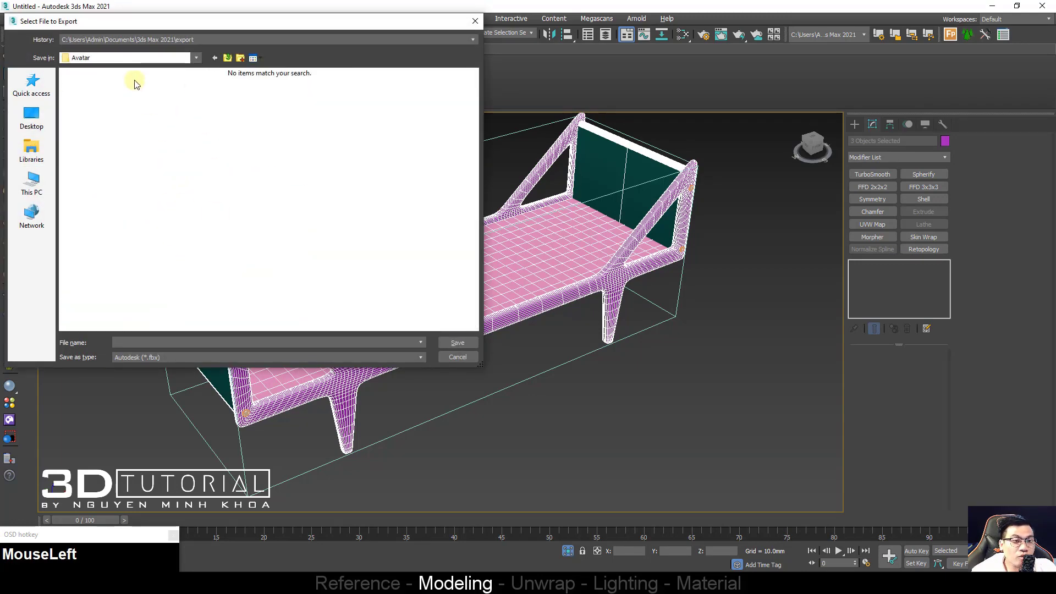
{"action": "left_click", "coordinate": [143, 357]}
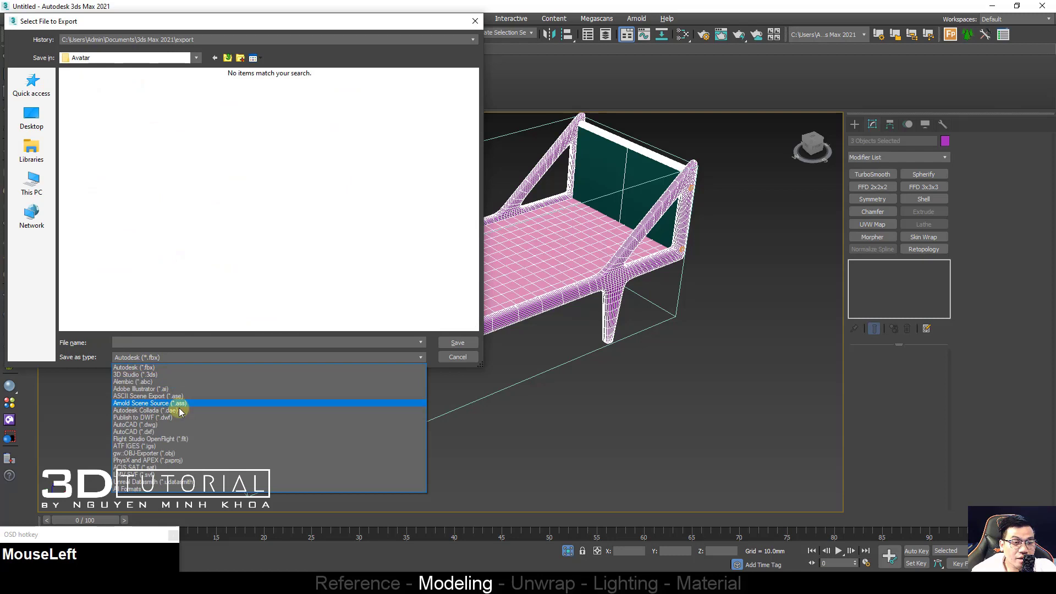
{"action": "left_click", "coordinate": [163, 456]}
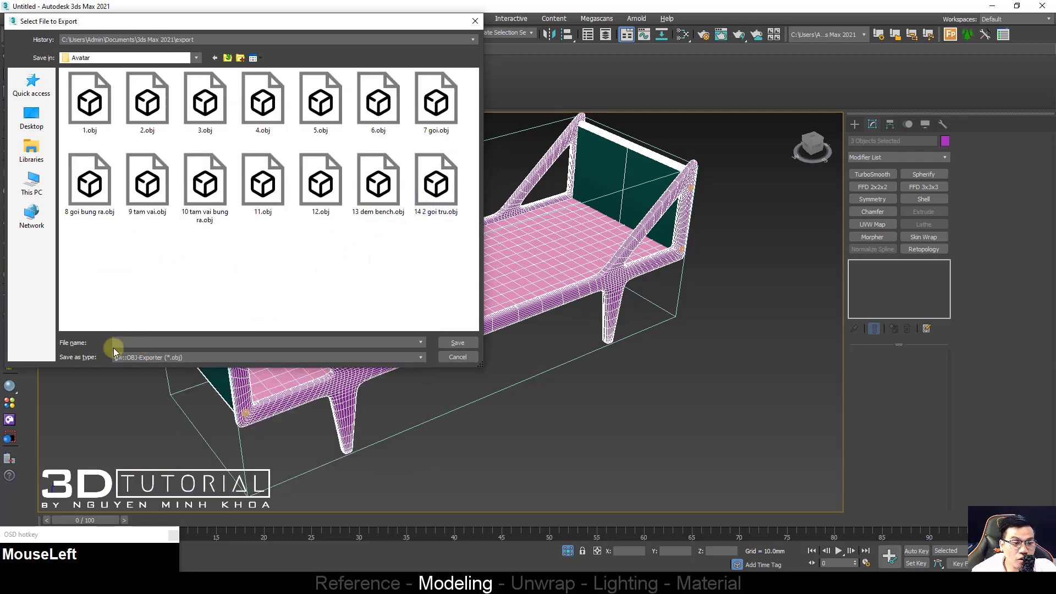
{"action": "type", "text": "15"}
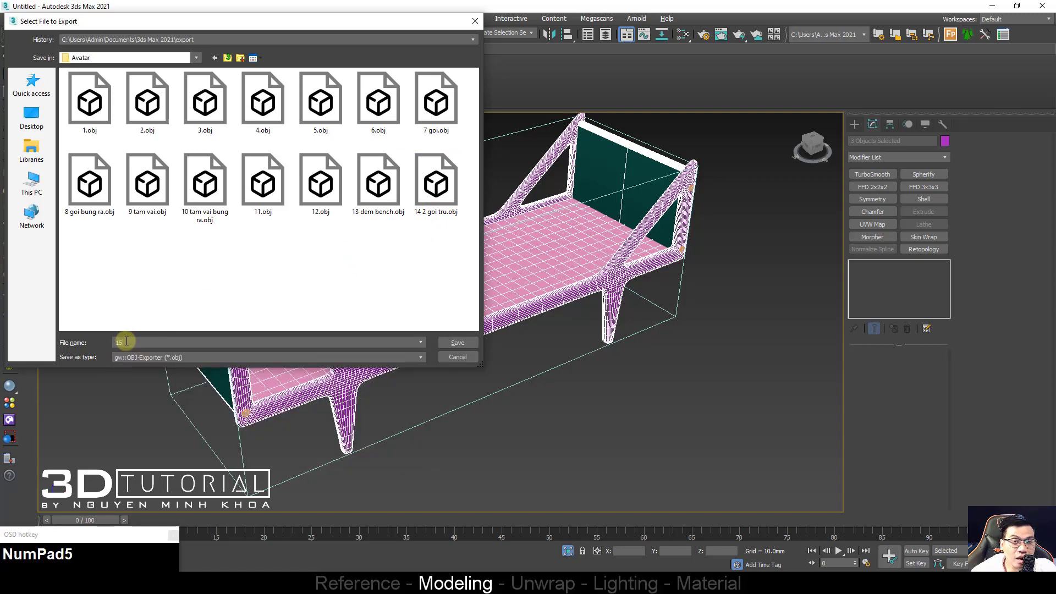
{"action": "type", "text": " avatar bench"}
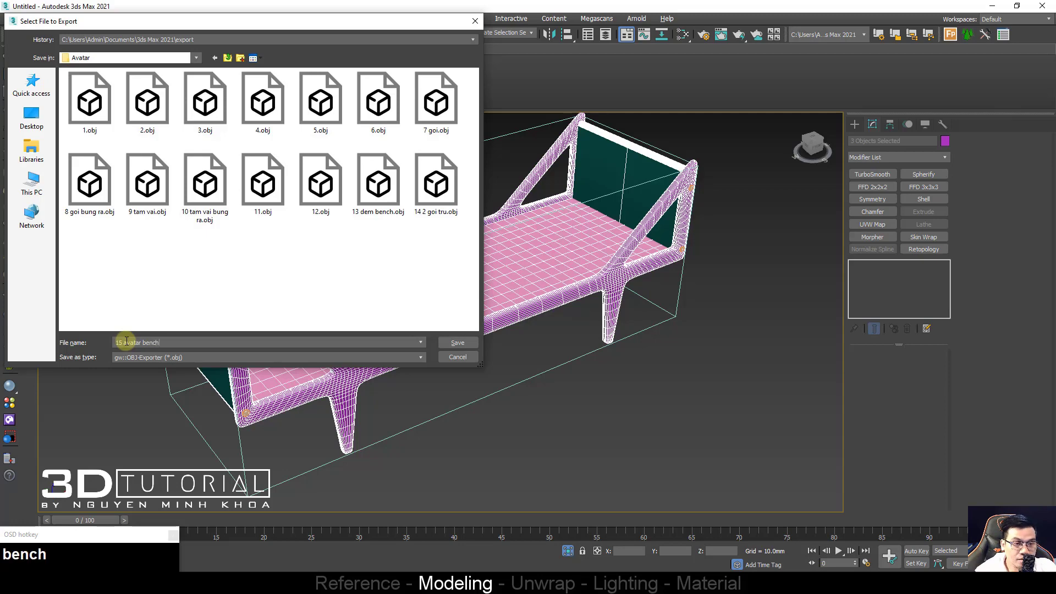
{"action": "key", "text": "Return"}
{"action": "left_click", "coordinate": [458, 378]}
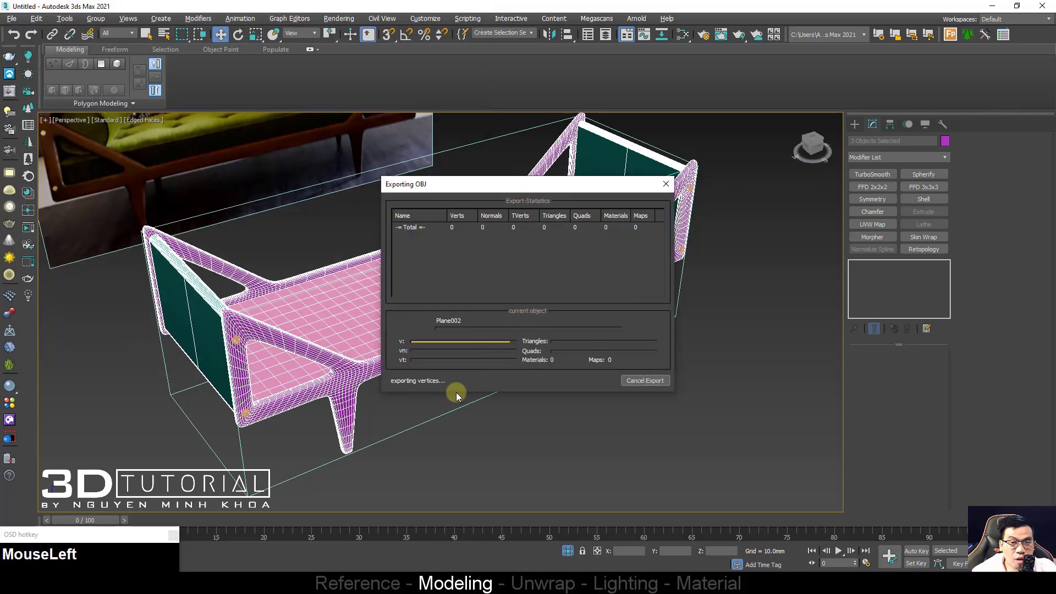
{"action": "left_click", "coordinate": [633, 380]}
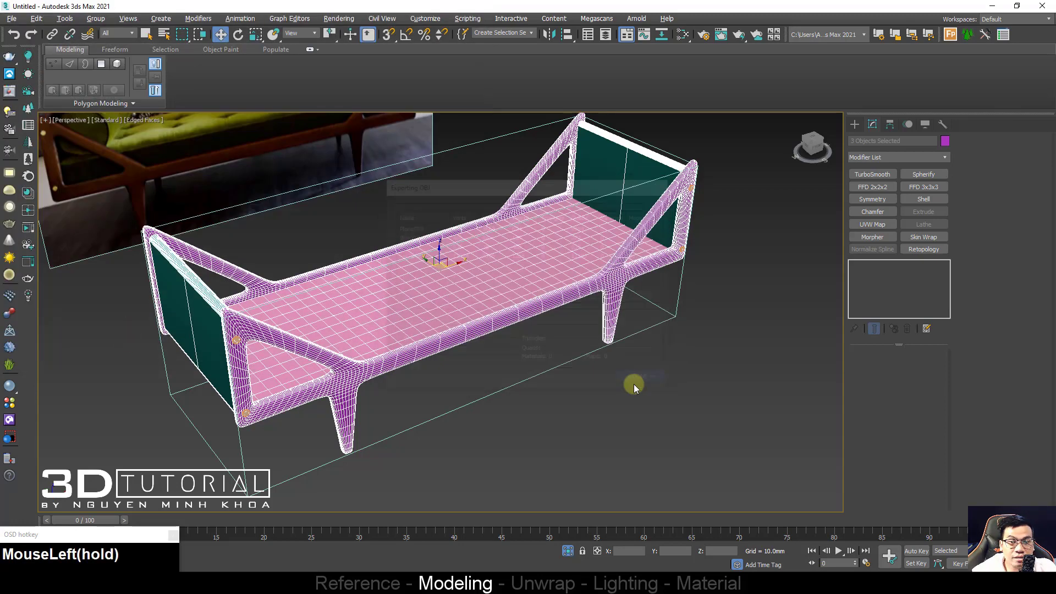
{"action": "left_click", "coordinate": [634, 383]}
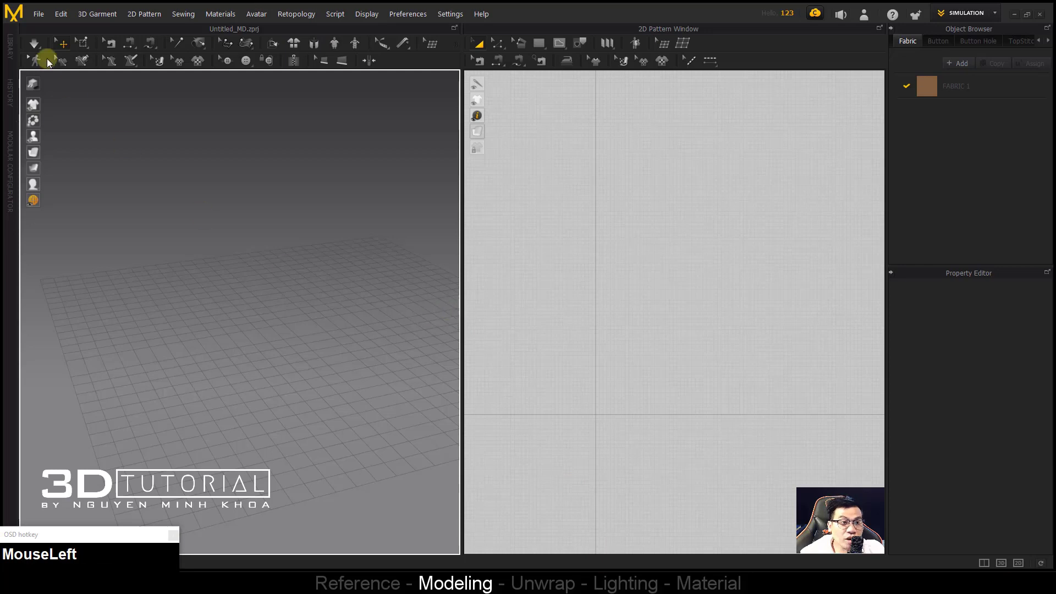
Step: Import '15 avatar bench.obj' as an avatar
{"action": "left_click", "coordinate": [39, 14]}
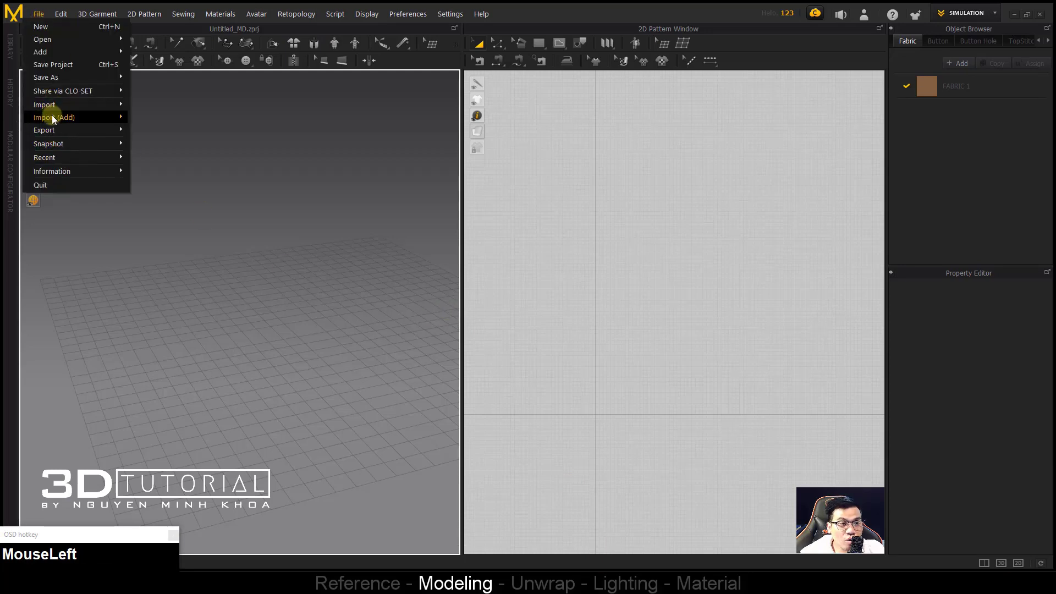
{"action": "mouse_move", "coordinate": [54, 119]}
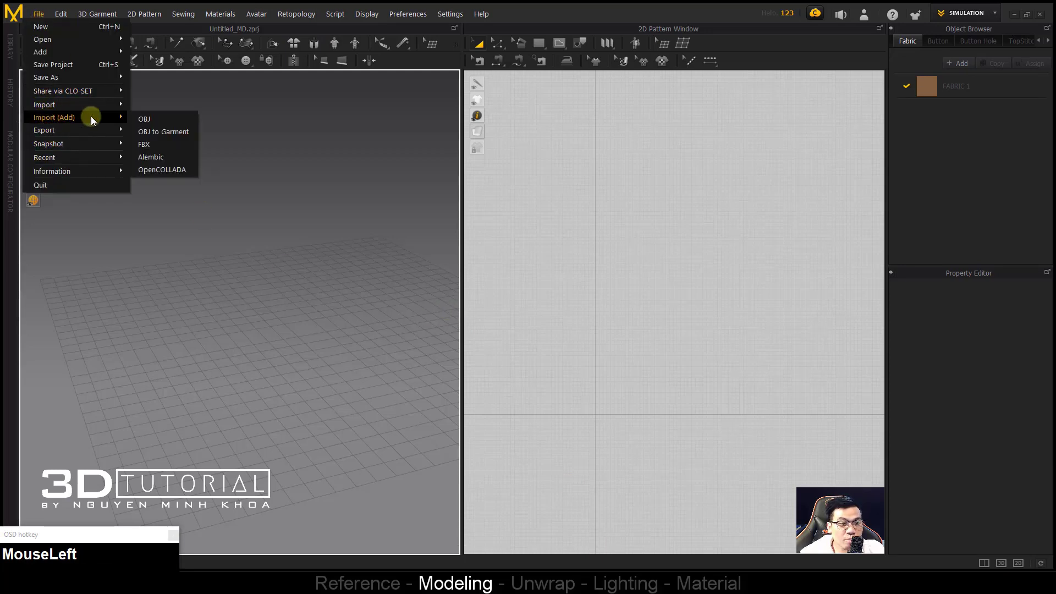
{"action": "left_click", "coordinate": [141, 118]}
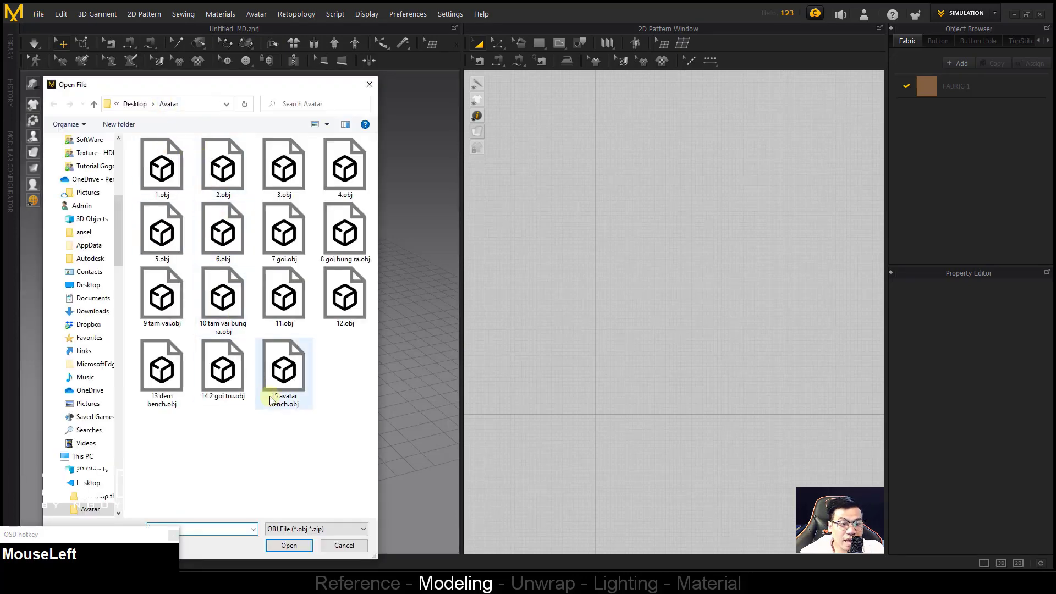
{"action": "double_click", "coordinate": [289, 384]}
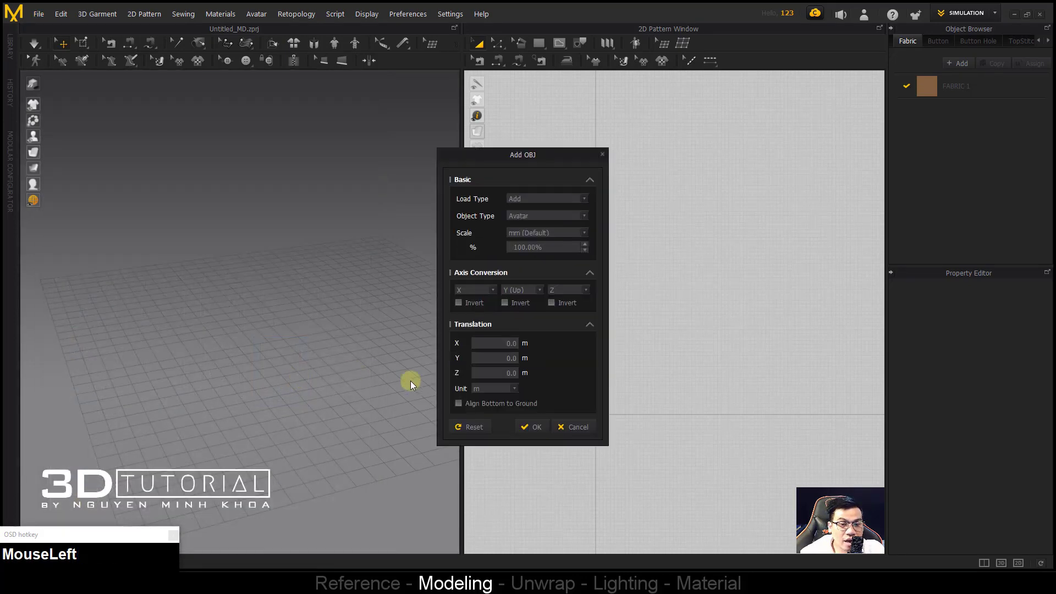
{"action": "left_click", "coordinate": [530, 428]}
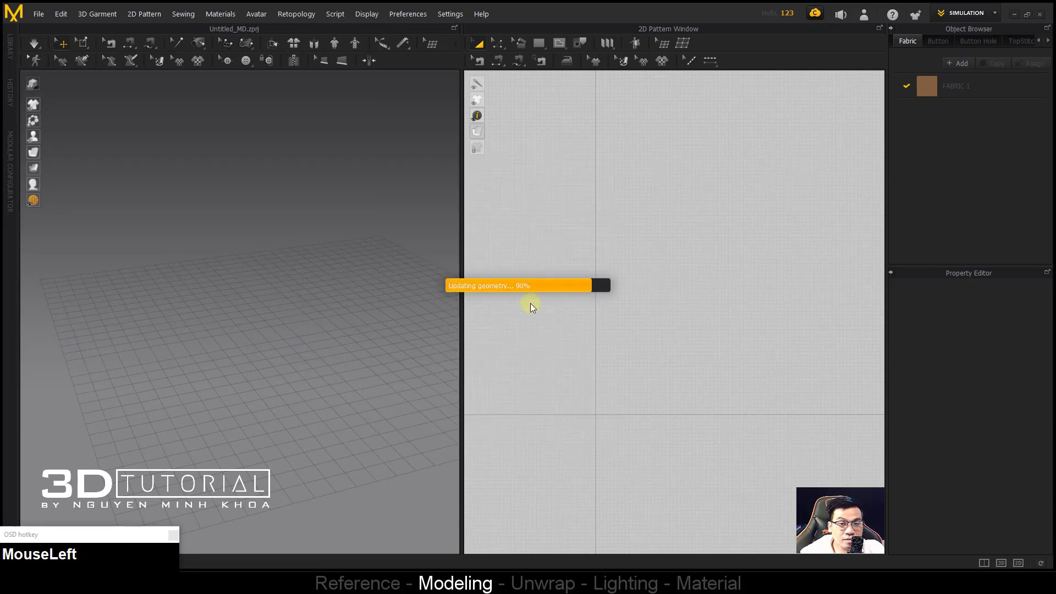
Step: Draw a rectangle pattern over the bench outline in the 2D Pattern window
{"action": "middle_click_drag", "start_coordinate": [308, 314], "coordinate": [174, 272], "text": "alt"}
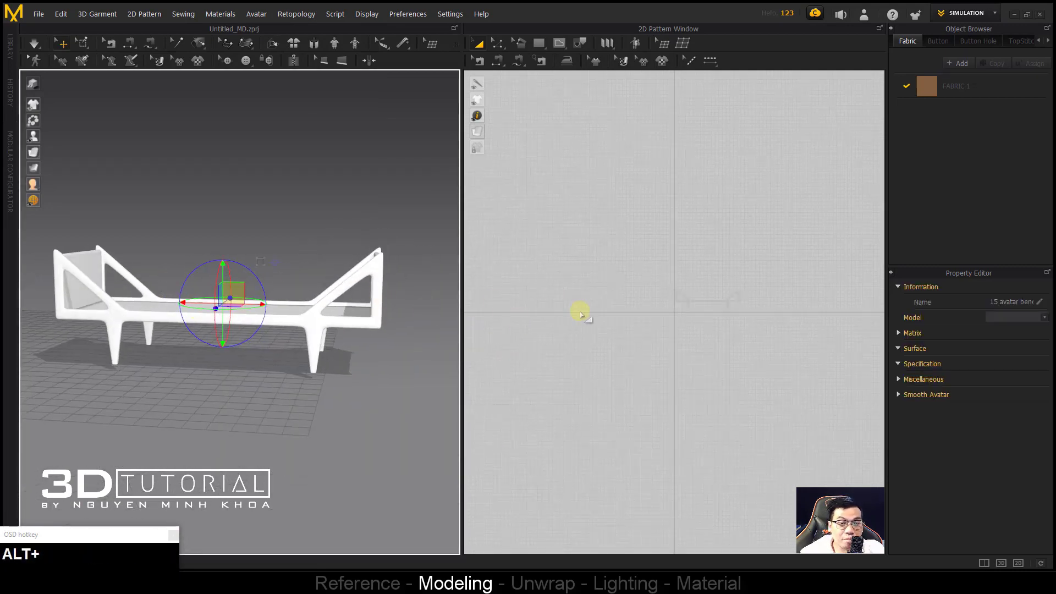
{"action": "middle_click_drag", "start_coordinate": [652, 301], "coordinate": [611, 325]}
{"action": "scroll", "coordinate": [592, 326], "scroll_direction": "up", "scroll_amount": 8}
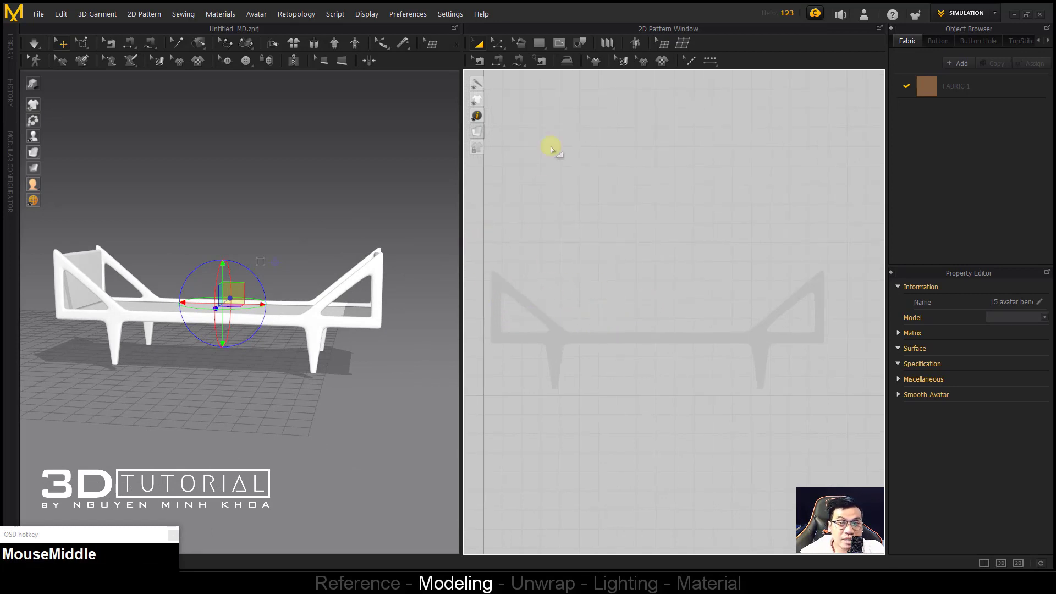
{"action": "key", "text": "s"}
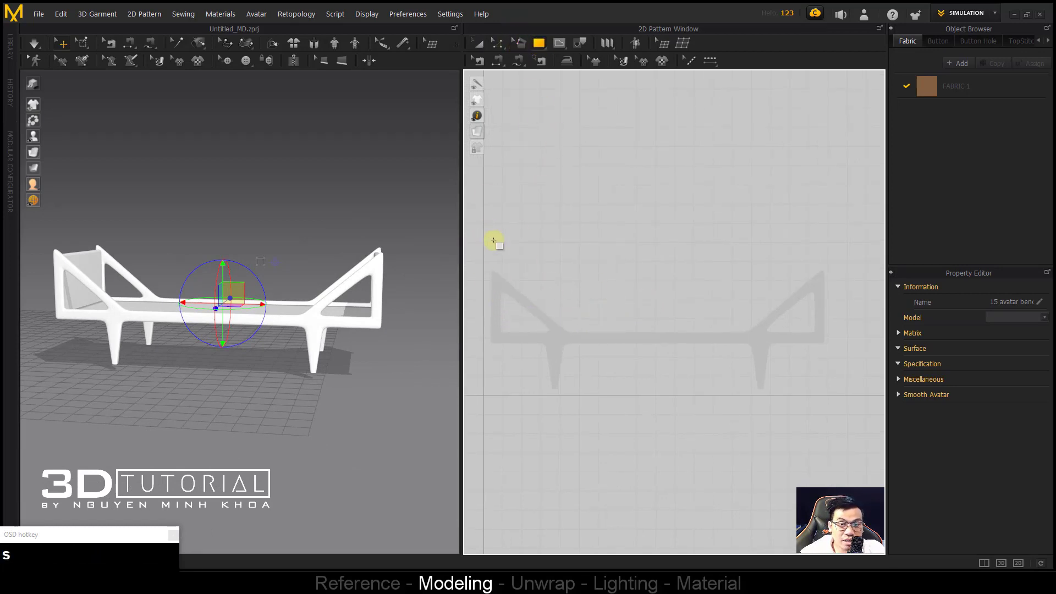
{"action": "left_click_drag", "start_coordinate": [496, 266], "coordinate": [820, 358]}
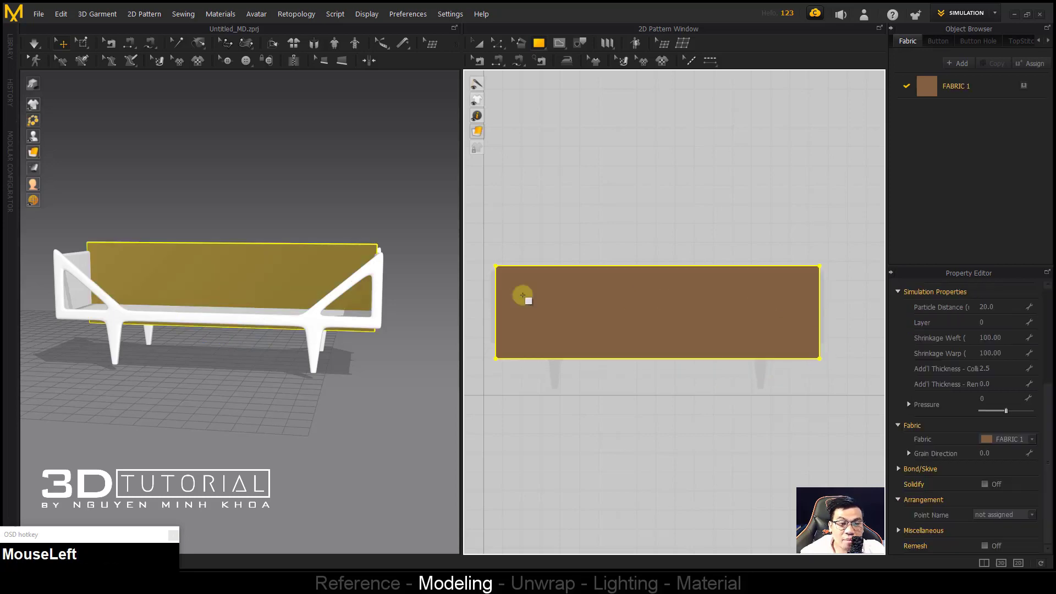
Step: Select the FABRIC 1 panel and pull its left and right edges inward
{"action": "middle_click_drag", "start_coordinate": [330, 281], "coordinate": [270, 304], "text": "alt"}
{"action": "left_click", "coordinate": [248, 277]}
{"action": "middle_click_drag", "start_coordinate": [170, 269], "coordinate": [217, 255], "text": "alt"}
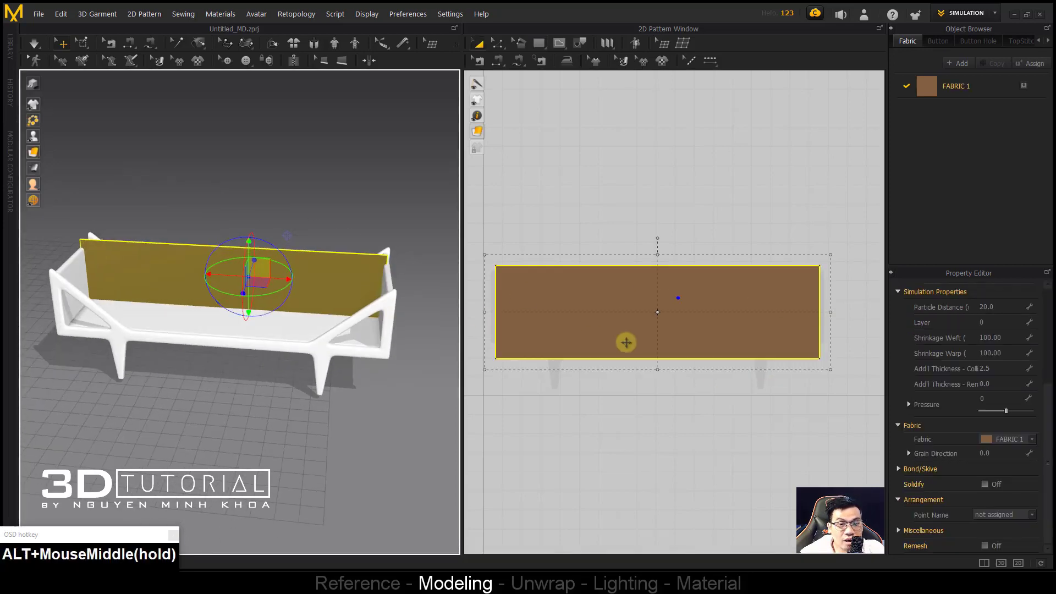
{"action": "middle_click_drag", "start_coordinate": [563, 325], "coordinate": [623, 321]}
{"action": "scroll", "coordinate": [71, 250], "scroll_direction": "up", "scroll_amount": 2}
{"action": "middle_click", "coordinate": [66, 234]}
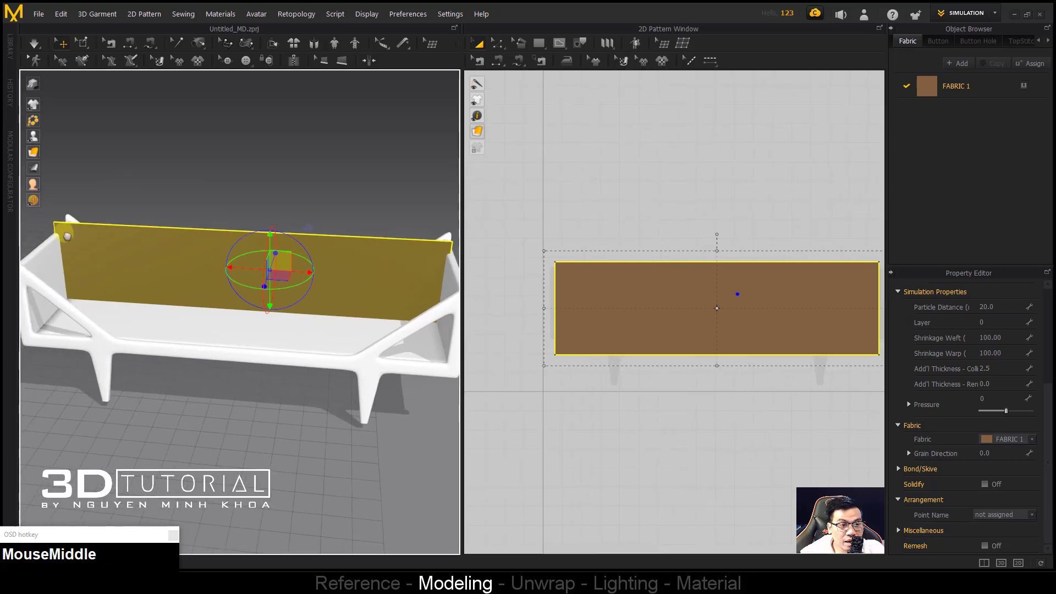
{"action": "left_click_drag", "start_coordinate": [545, 308], "coordinate": [550, 308]}
{"action": "middle_click_drag", "start_coordinate": [452, 278], "coordinate": [376, 275]}
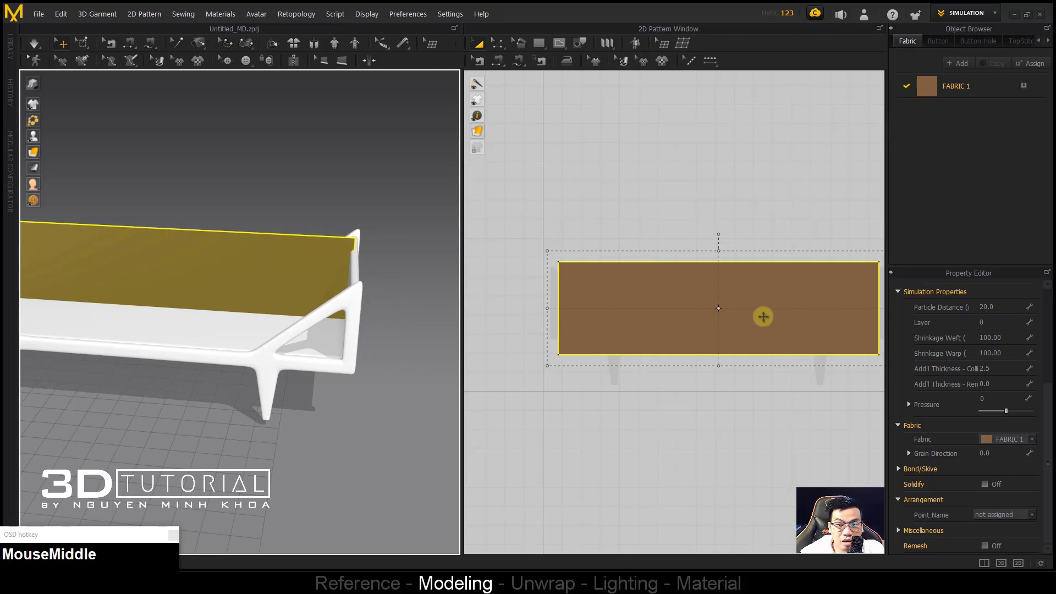
{"action": "middle_click_drag", "start_coordinate": [763, 317], "coordinate": [665, 318]}
{"action": "left_click_drag", "start_coordinate": [788, 311], "coordinate": [789, 309]}
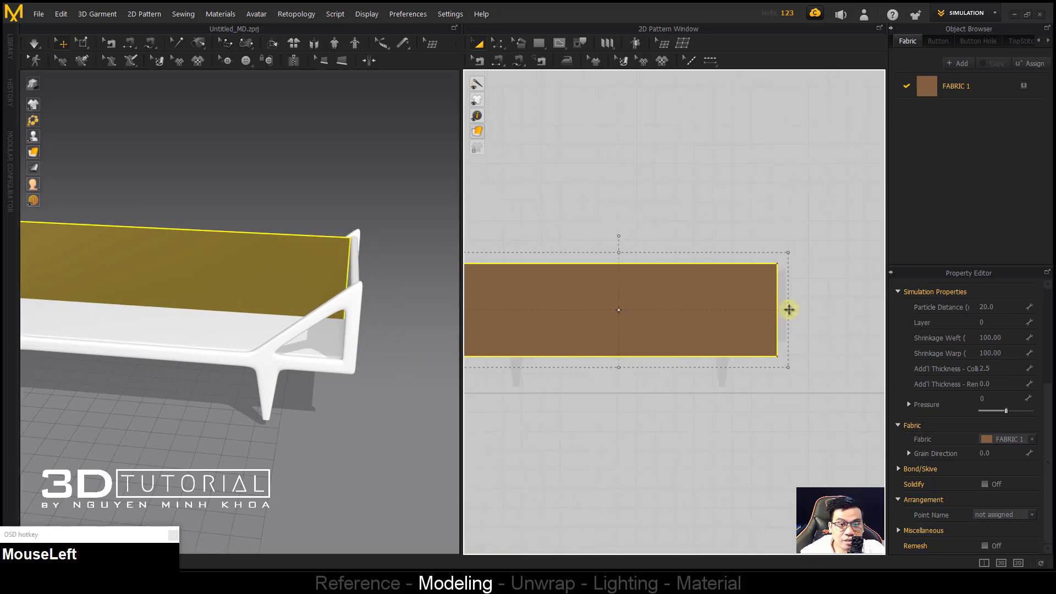
Step: Rotate the FABRIC 1 panel from upright to flat and move it onto the frame
{"action": "mouse_move", "coordinate": [252, 285]}
{"action": "middle_mouse_down", "text": "alt"}
{"action": "mouse_move", "coordinate": [233, 292]}
{"action": "mouse_move", "coordinate": [269, 280]}
{"action": "middle_mouse_up", "text": "alt"}
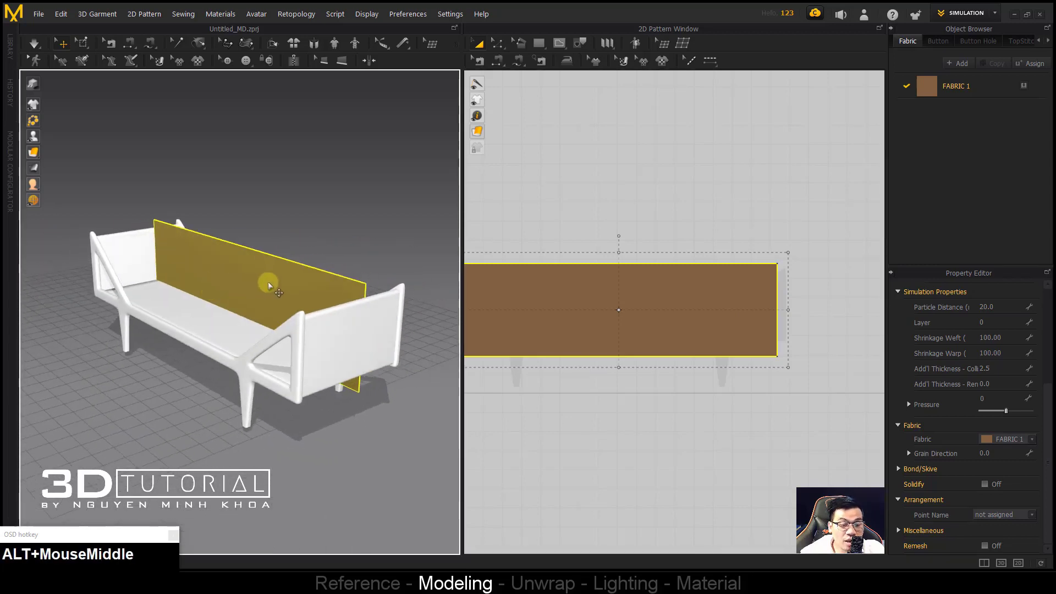
{"action": "left_click", "coordinate": [572, 279]}
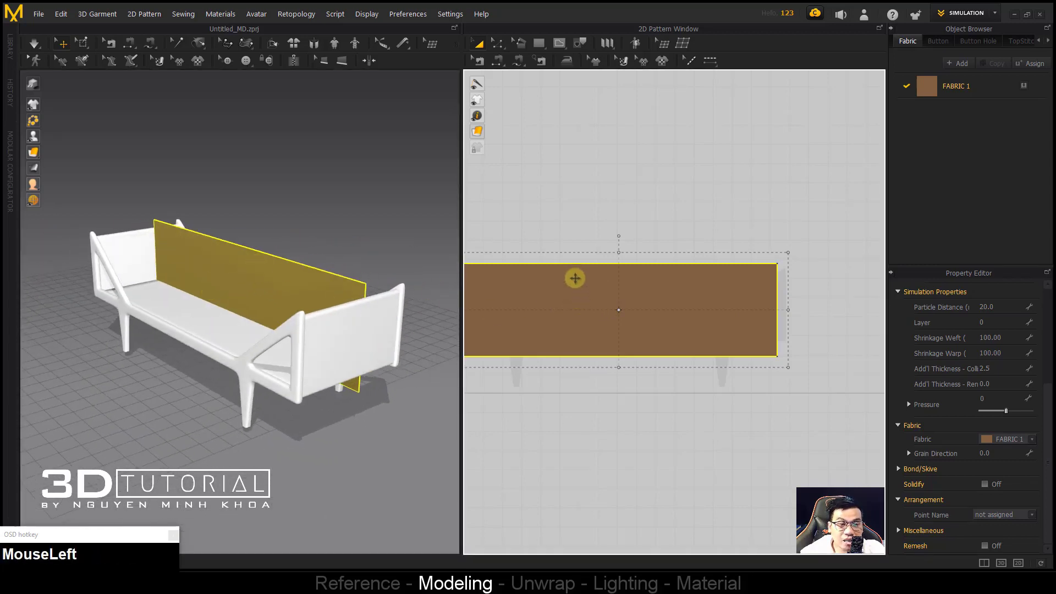
{"action": "left_click_drag", "start_coordinate": [231, 280], "coordinate": [249, 277]}
{"action": "key", "text": "ctrl+z"}
{"action": "left_click", "coordinate": [222, 285]}
{"action": "middle_click_drag", "start_coordinate": [223, 284], "coordinate": [247, 280], "text": "alt"}
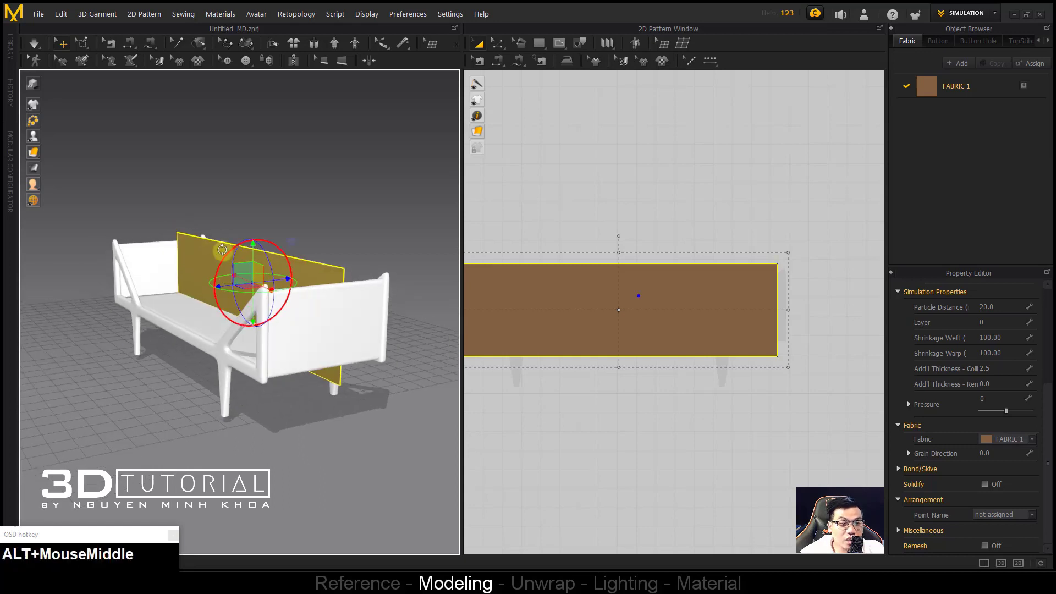
{"action": "left_click", "coordinate": [582, 292]}
{"action": "left_click_drag", "start_coordinate": [215, 266], "coordinate": [245, 279]}
{"action": "middle_click_drag", "start_coordinate": [245, 279], "coordinate": [213, 366], "text": "alt"}
{"action": "left_click_drag", "start_coordinate": [260, 304], "coordinate": [233, 309]}
Step: Drag the panel's top edge in 2D to widen it to fit the seat
{"action": "left_click_drag", "start_coordinate": [620, 254], "coordinate": [616, 233]}
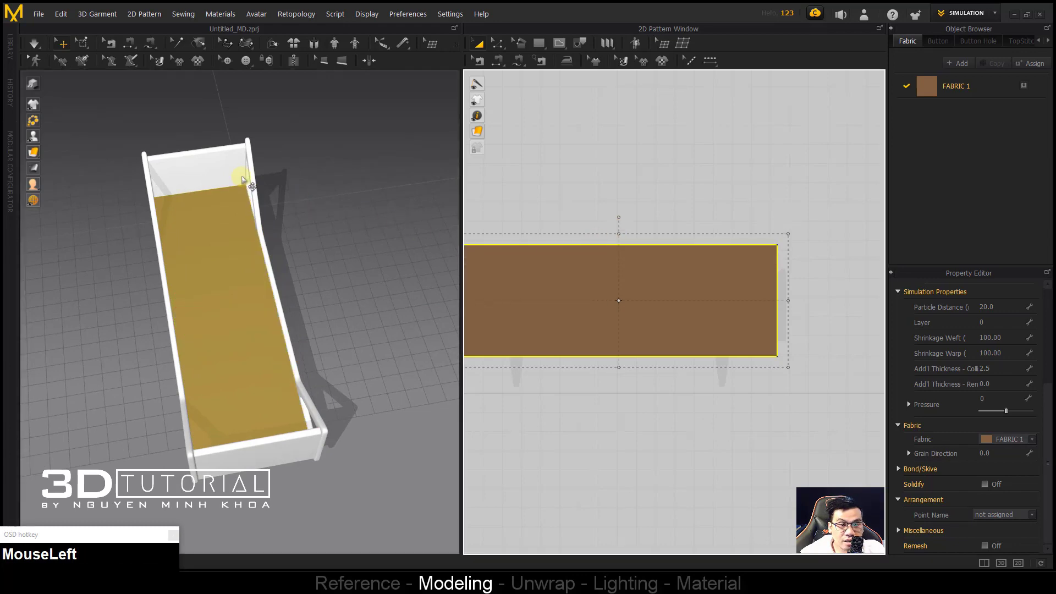
{"action": "middle_click_drag", "start_coordinate": [231, 236], "coordinate": [275, 253], "text": "alt"}
{"action": "scroll", "coordinate": [233, 257], "scroll_direction": "up", "scroll_amount": 2}
{"action": "left_click", "coordinate": [226, 287]}
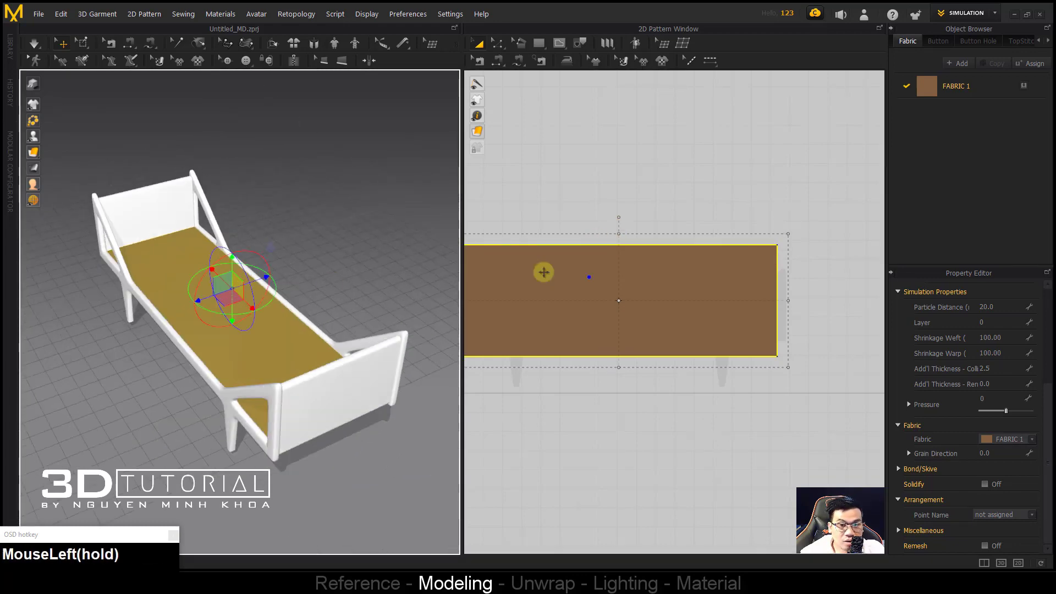
{"action": "left_click_drag", "start_coordinate": [617, 233], "coordinate": [618, 235]}
{"action": "middle_click_drag", "start_coordinate": [281, 192], "coordinate": [257, 233], "text": "alt"}
{"action": "scroll", "coordinate": [259, 233], "scroll_direction": "up", "scroll_amount": 3}
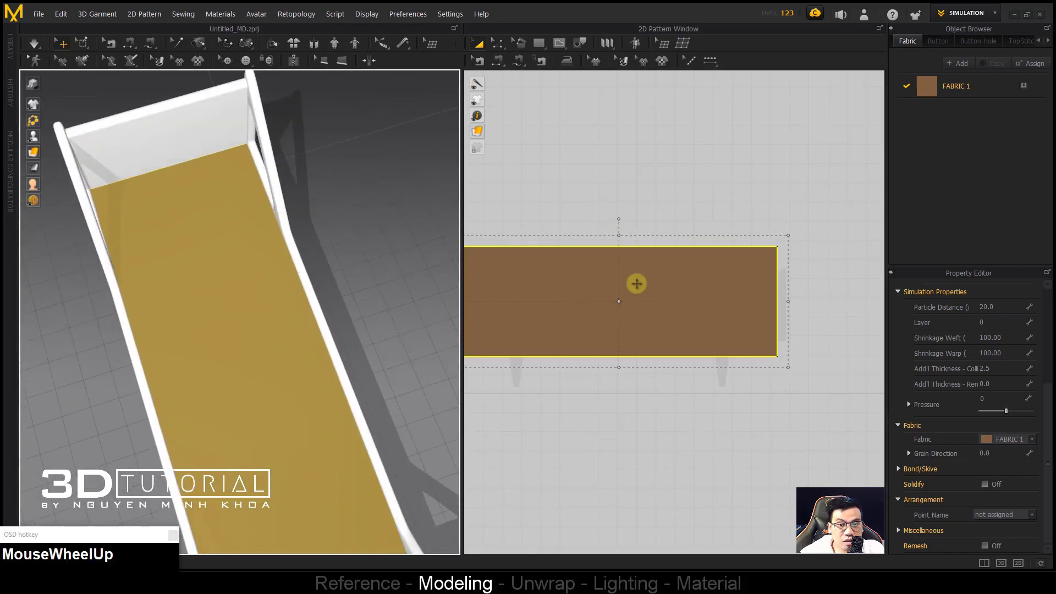
{"action": "left_click_drag", "start_coordinate": [619, 235], "coordinate": [618, 240]}
Step: Lift the panel with the green arrow so it hovers above the frame
{"action": "middle_click_drag", "start_coordinate": [189, 313], "coordinate": [231, 294], "text": "alt"}
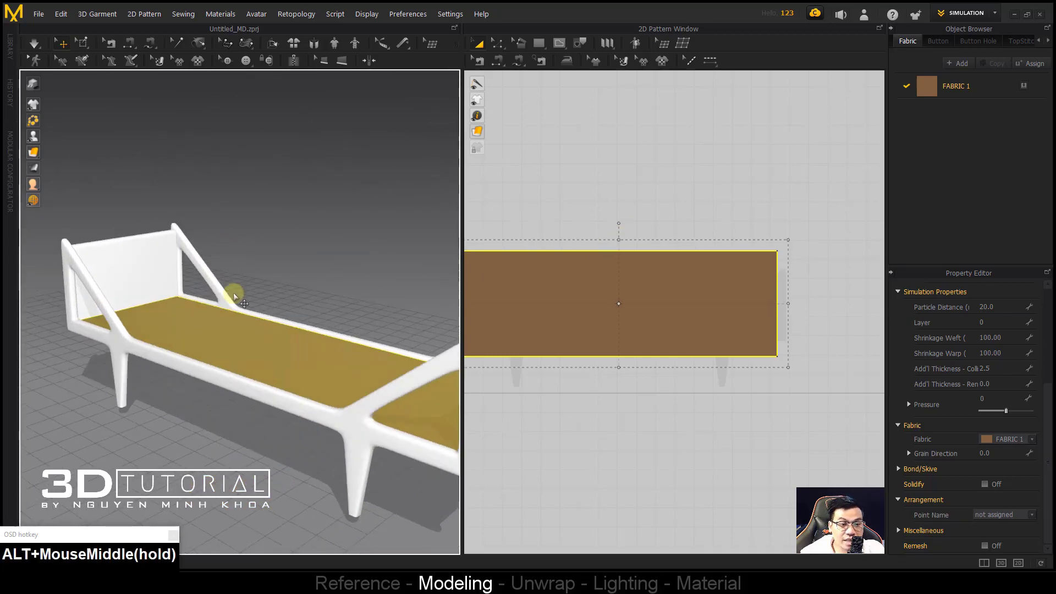
{"action": "scroll", "coordinate": [231, 297], "scroll_direction": "down", "scroll_amount": 2}
{"action": "left_click", "coordinate": [298, 268]}
{"action": "scroll", "coordinate": [220, 363], "scroll_direction": "down", "scroll_amount": 2}
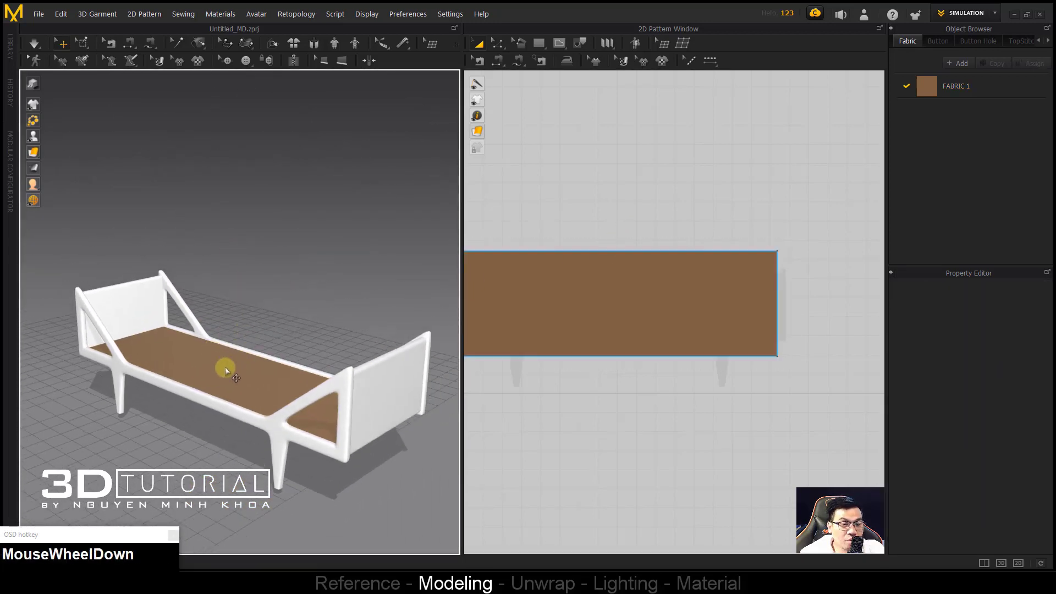
{"action": "left_click", "coordinate": [252, 363]}
{"action": "middle_click_drag", "start_coordinate": [465, 326], "coordinate": [498, 332]}
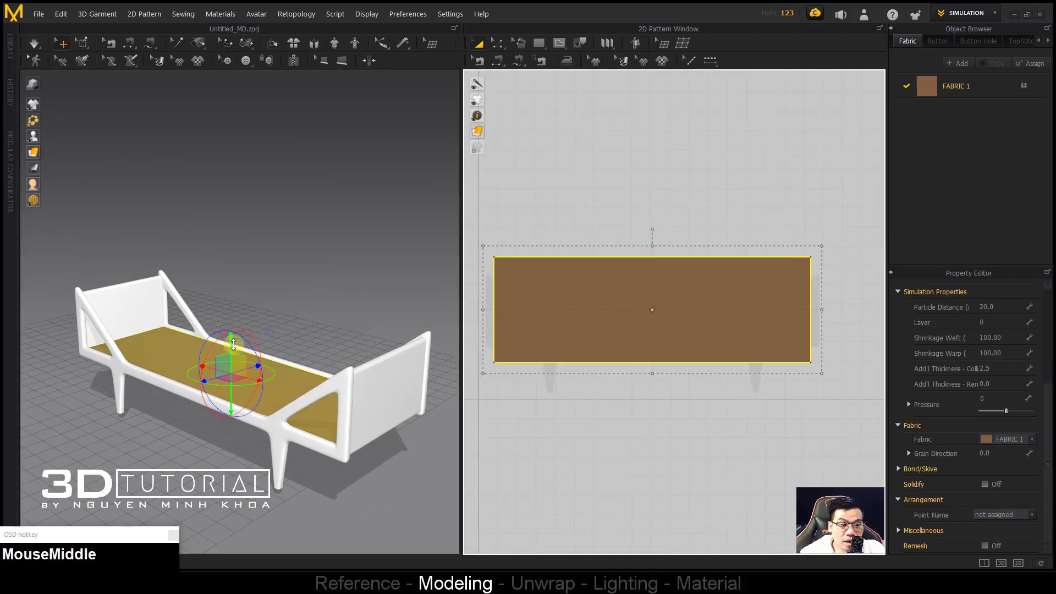
{"action": "left_click_drag", "start_coordinate": [221, 345], "coordinate": [233, 218]}
{"action": "scroll", "coordinate": [291, 292], "scroll_direction": "down", "scroll_amount": 1}
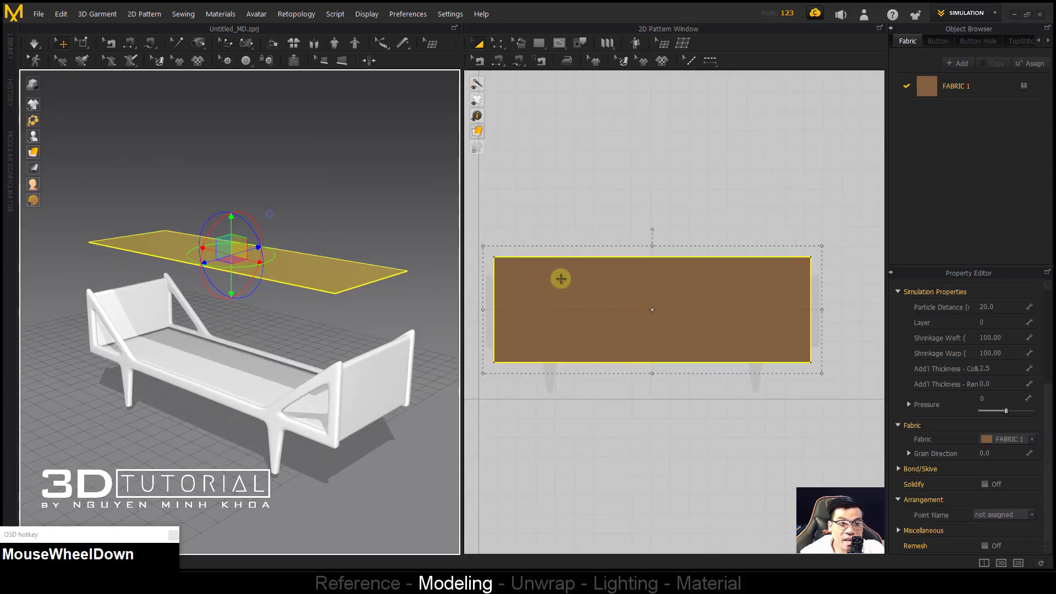
{"action": "scroll", "coordinate": [587, 268], "scroll_direction": "down", "scroll_amount": 1}
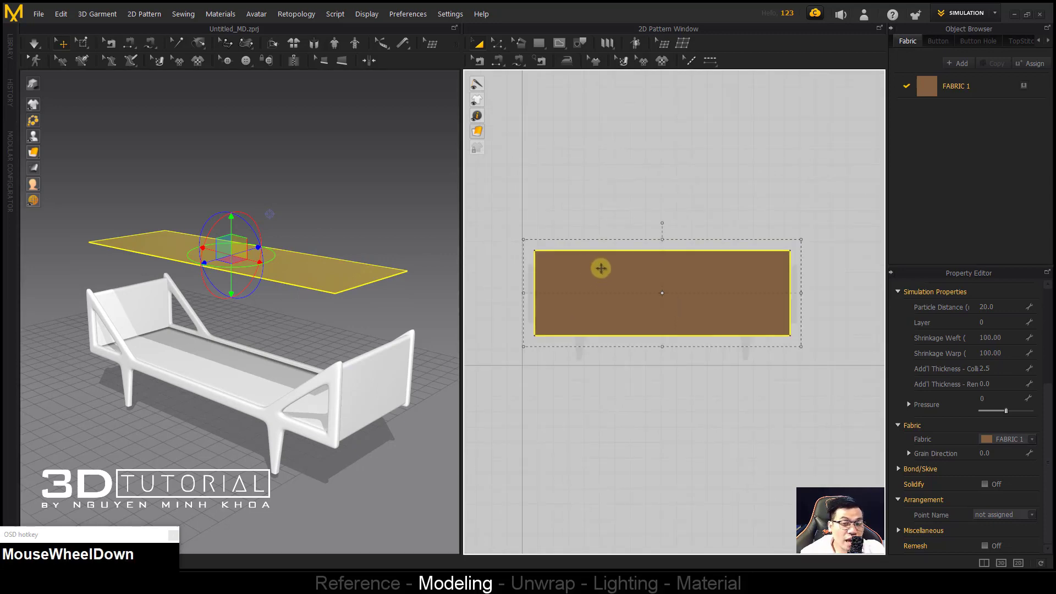
Step: Offset the FABRIC 1 outline by 100 mm with Unfilled Corner and Create Internal Line
{"action": "right_click", "coordinate": [601, 268]}
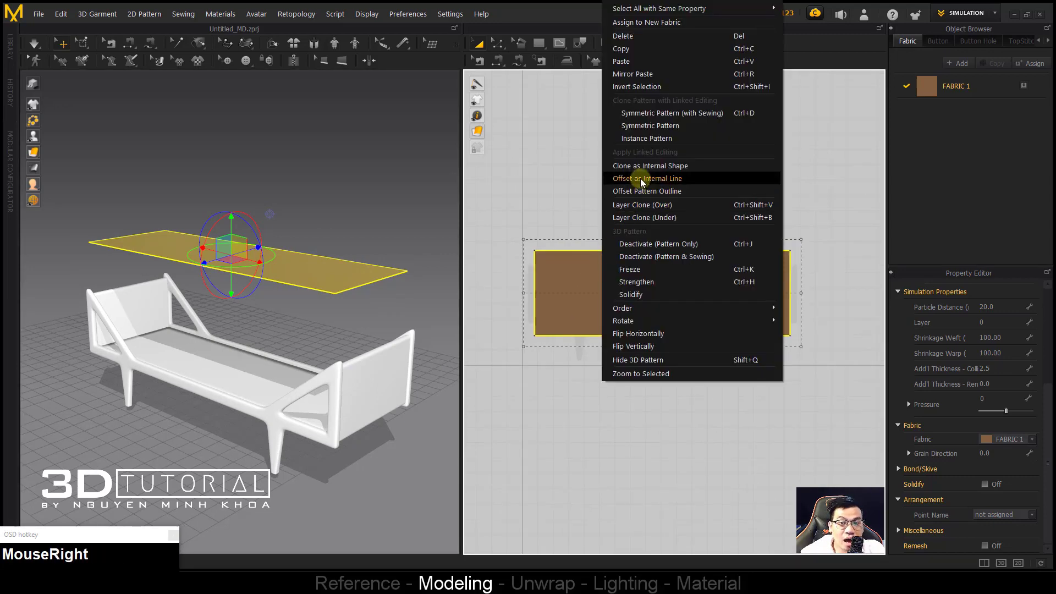
{"action": "left_click", "coordinate": [646, 191]}
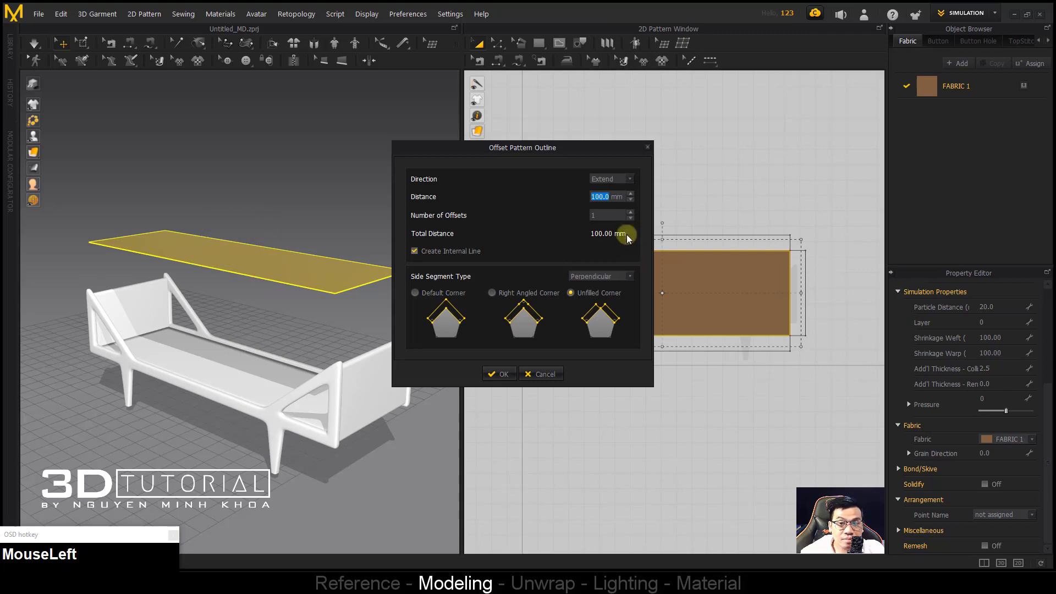
{"action": "type", "text": "5"}
{"action": "left_click", "coordinate": [594, 196]}
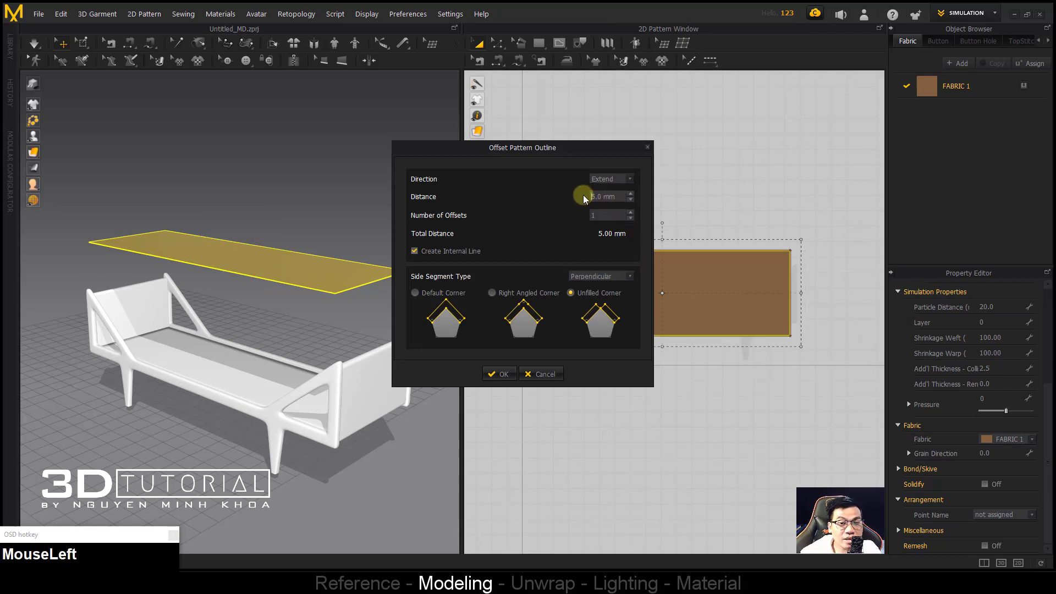
{"action": "left_click", "coordinate": [448, 251]}
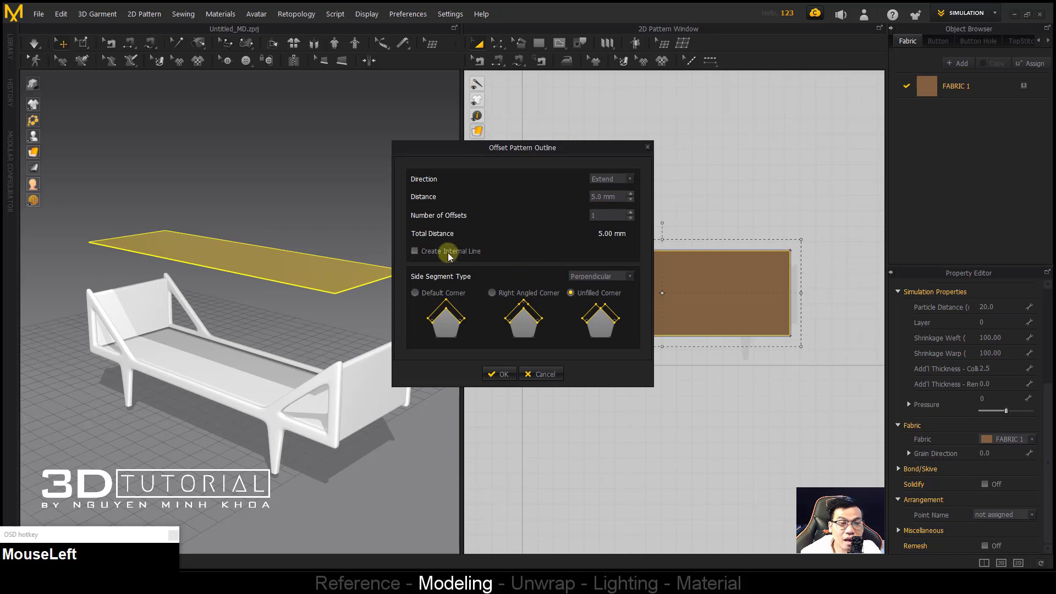
{"action": "left_click", "coordinate": [421, 293]}
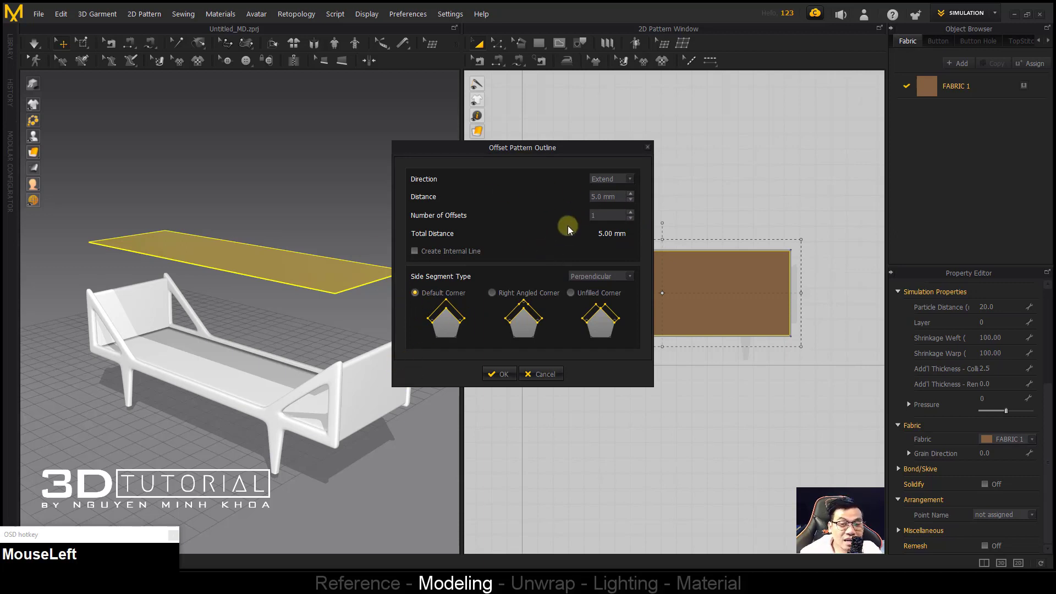
{"action": "left_click", "coordinate": [620, 196]}
{"action": "left_click_drag", "start_coordinate": [620, 196], "coordinate": [611, 195]}
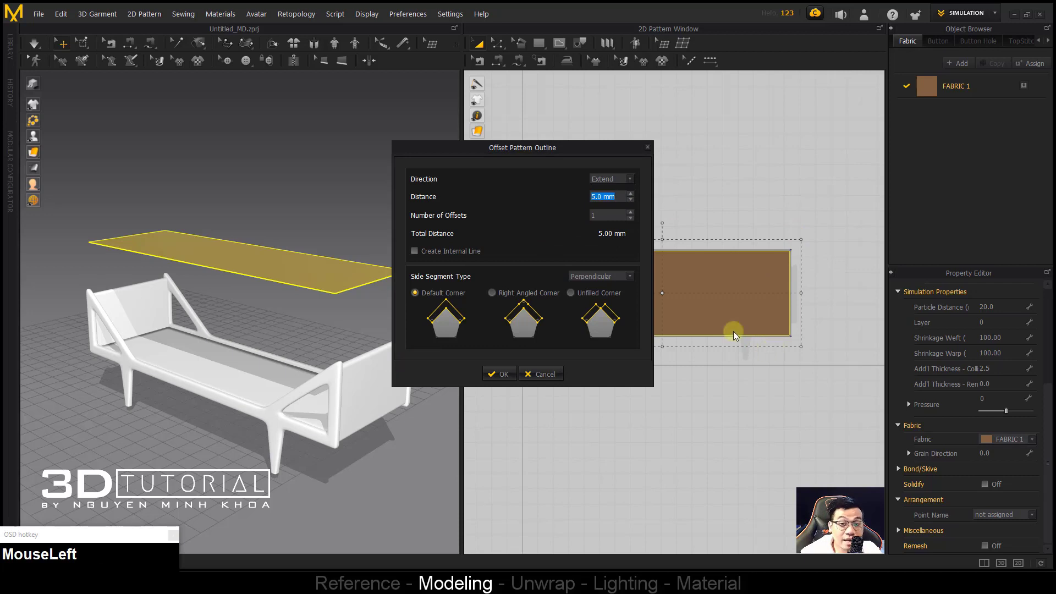
{"action": "type", "text": "1000"}
{"action": "key", "text": "BackSpace"}
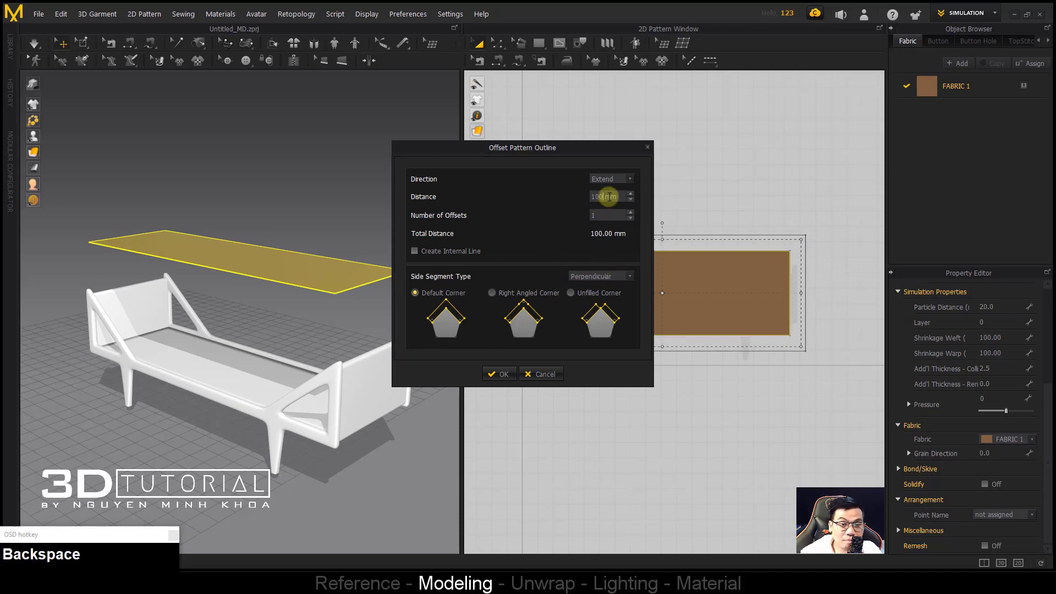
{"action": "left_click", "coordinate": [599, 295]}
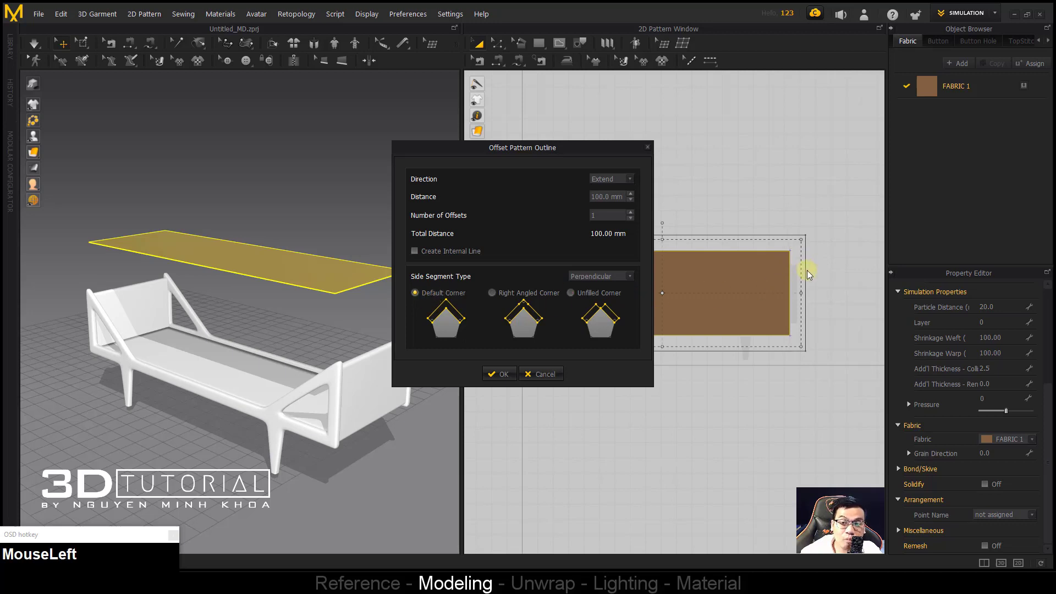
{"action": "left_click", "coordinate": [572, 294]}
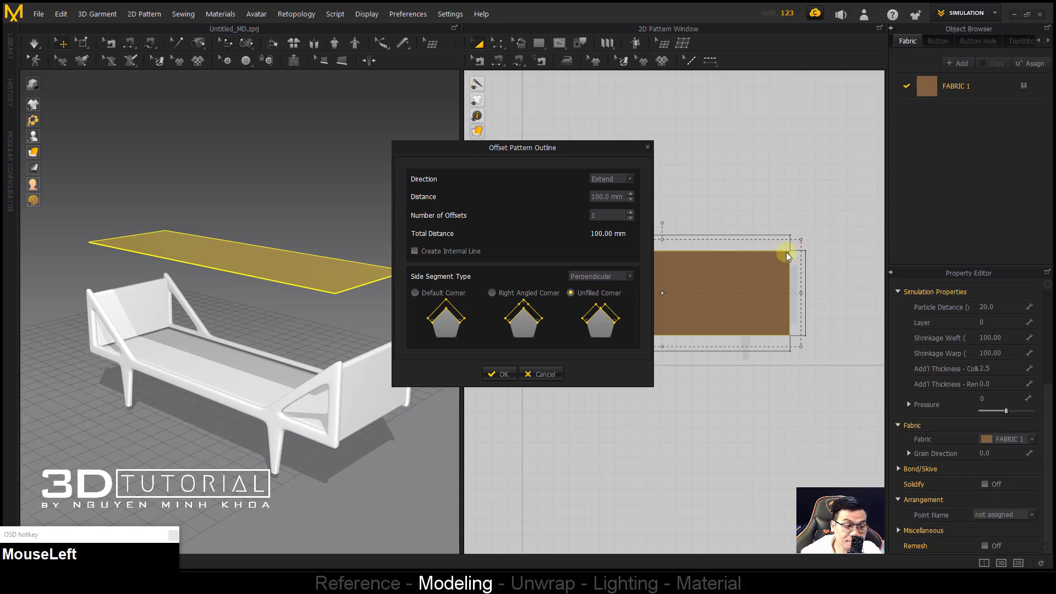
{"action": "left_click", "coordinate": [414, 251]}
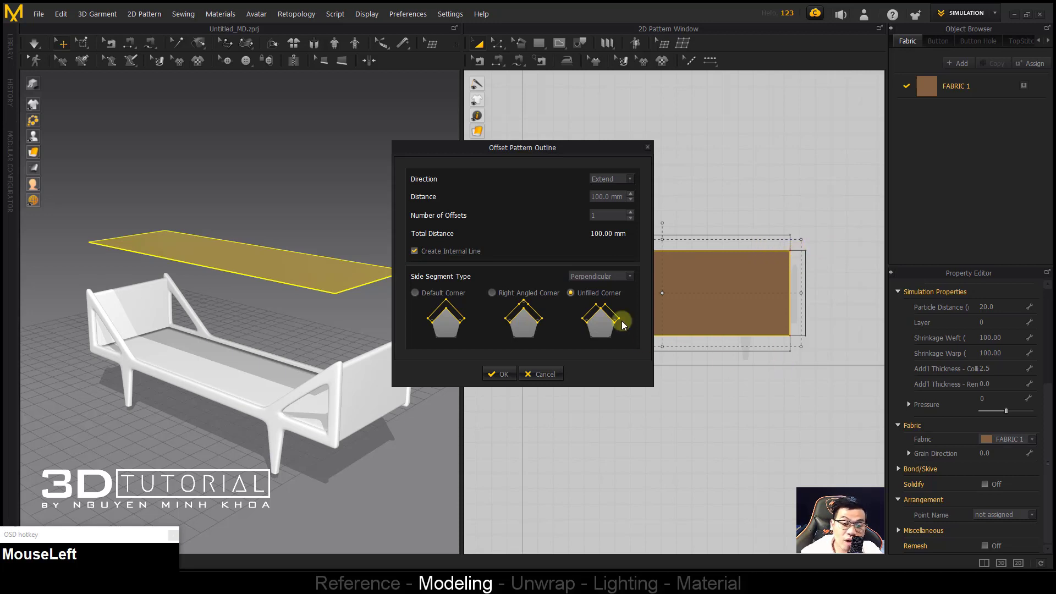
{"action": "left_click", "coordinate": [500, 374]}
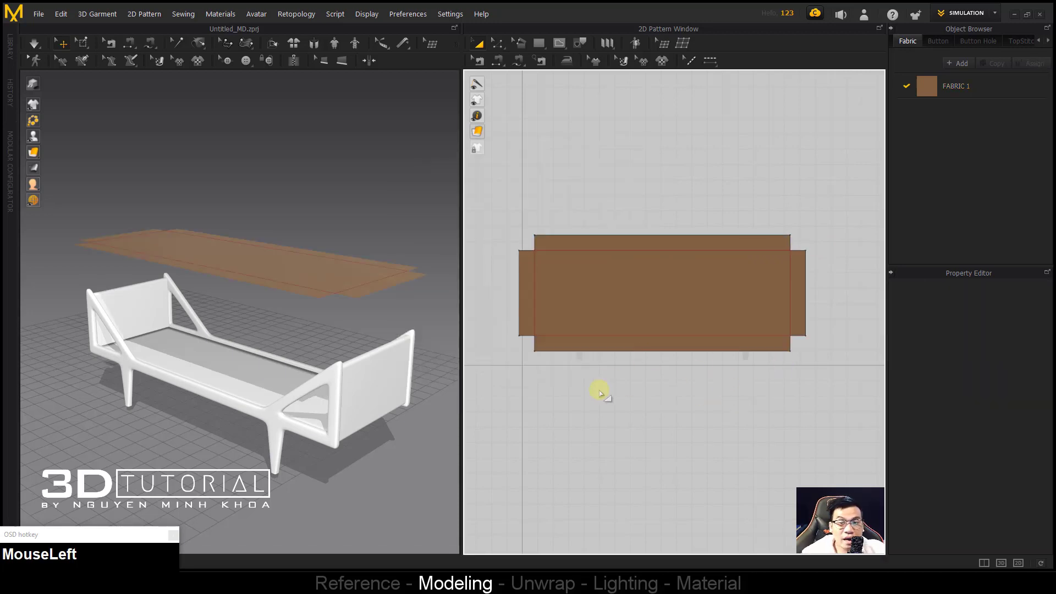
Step: Select the internal rectangle loop and apply Cut & Sew to split off the edge strips
{"action": "left_click", "coordinate": [534, 274]}
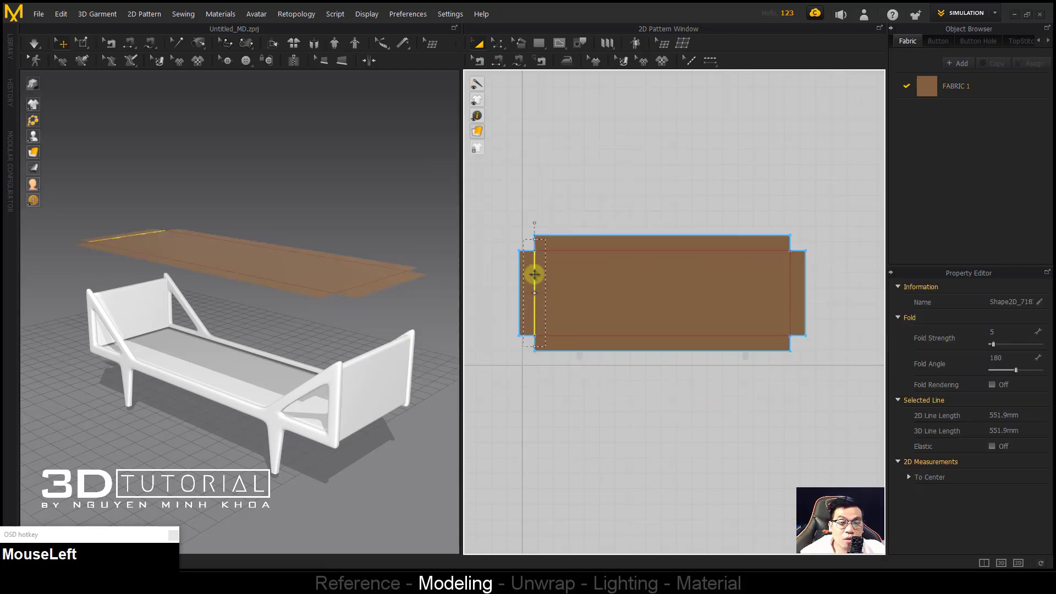
{"action": "double_click", "coordinate": [534, 274]}
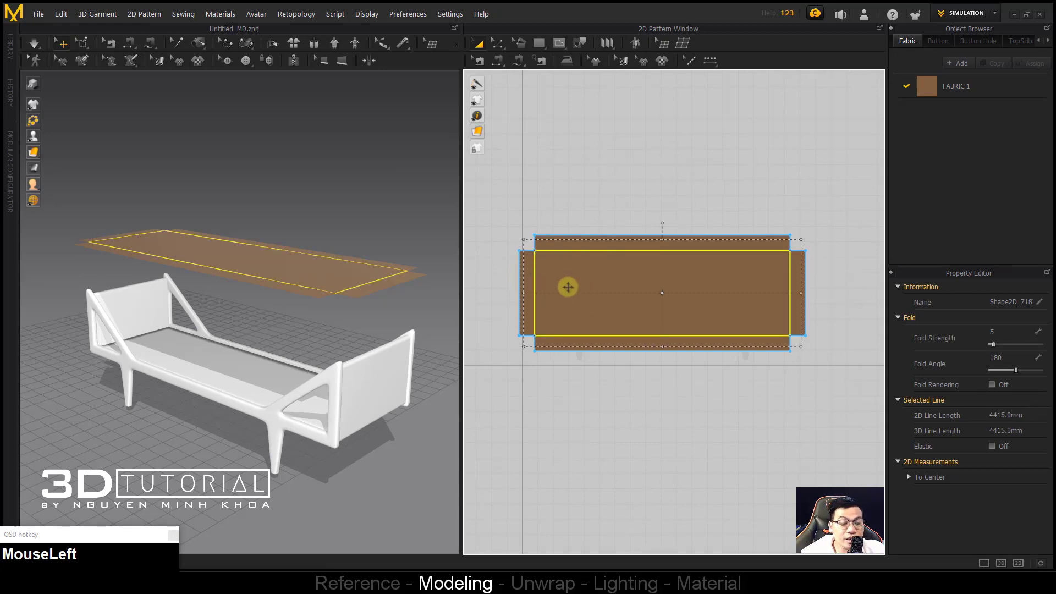
{"action": "right_click", "coordinate": [534, 281]}
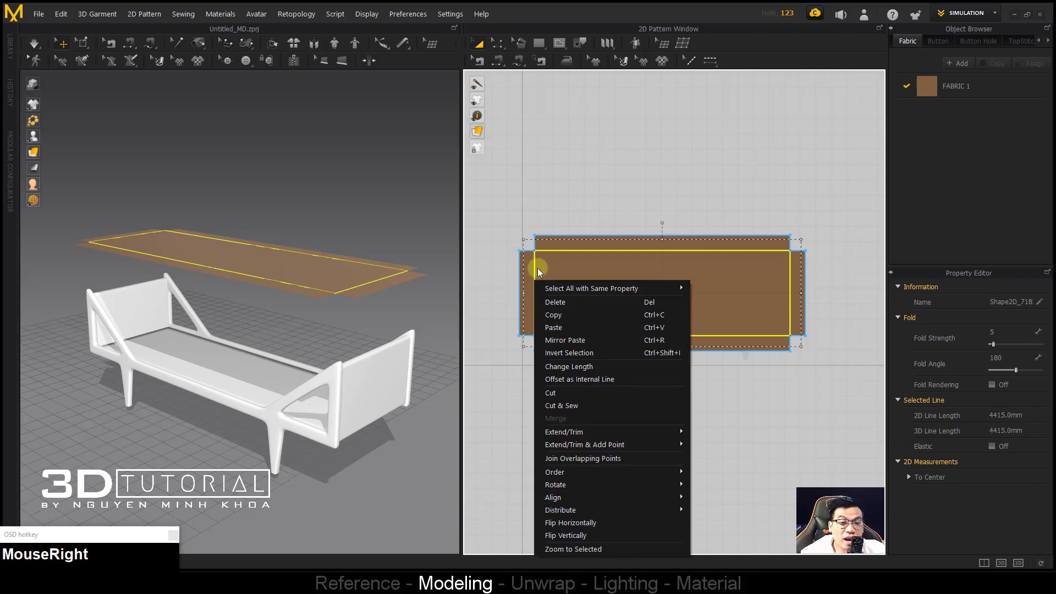
{"action": "left_click", "coordinate": [563, 409]}
{"action": "left_click", "coordinate": [269, 303]}
{"action": "left_click", "coordinate": [270, 272]}
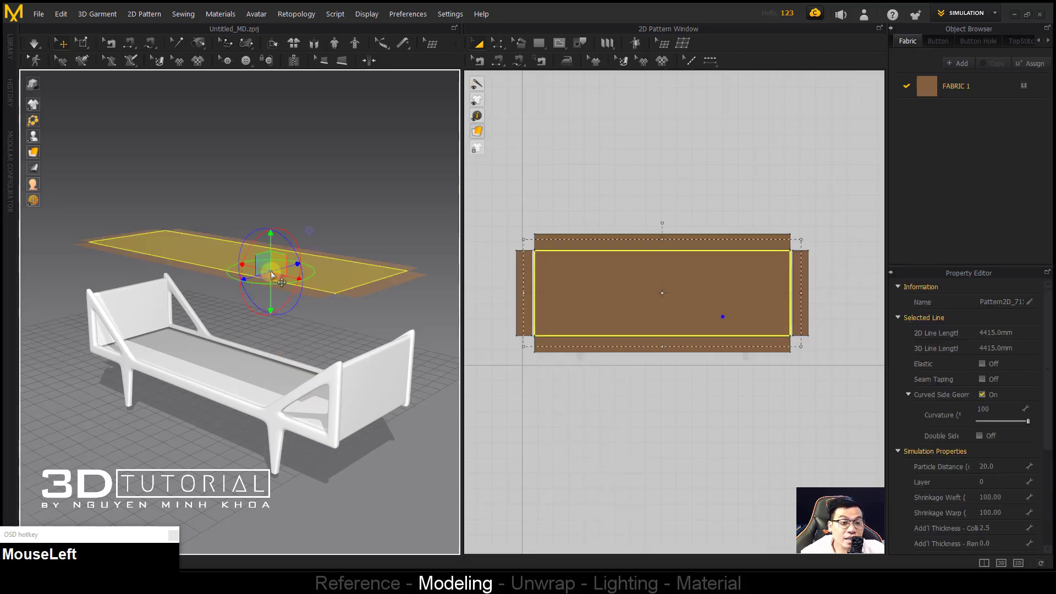
{"action": "middle_click_drag", "start_coordinate": [269, 245], "coordinate": [428, 274], "text": "alt"}
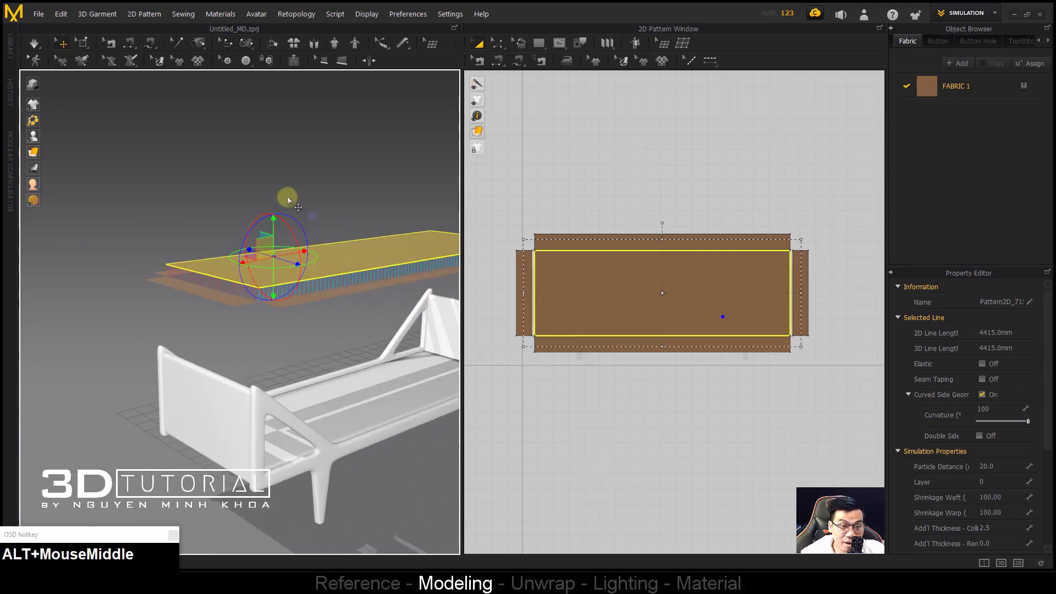
{"action": "scroll", "coordinate": [566, 258], "scroll_direction": "down", "scroll_amount": 3}
{"action": "middle_click_drag", "start_coordinate": [566, 258], "coordinate": [596, 285]}
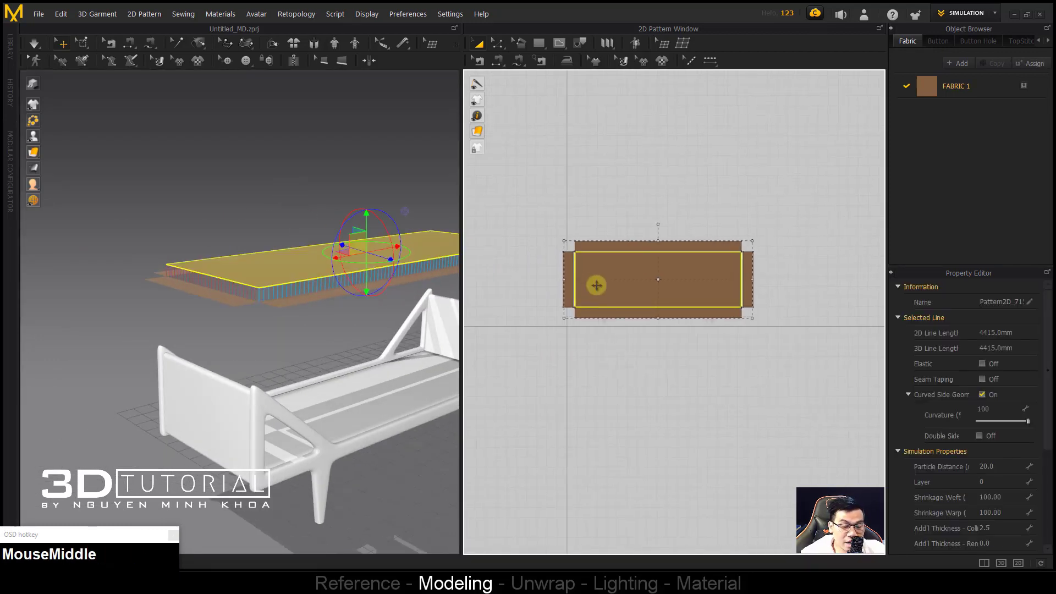
Step: Paste a copy of the centre top panel below the original pattern pieces
{"action": "key", "text": "ctrl"}
{"action": "key", "text": "ctrl+c"}
{"action": "key", "text": "ctrl+v"}
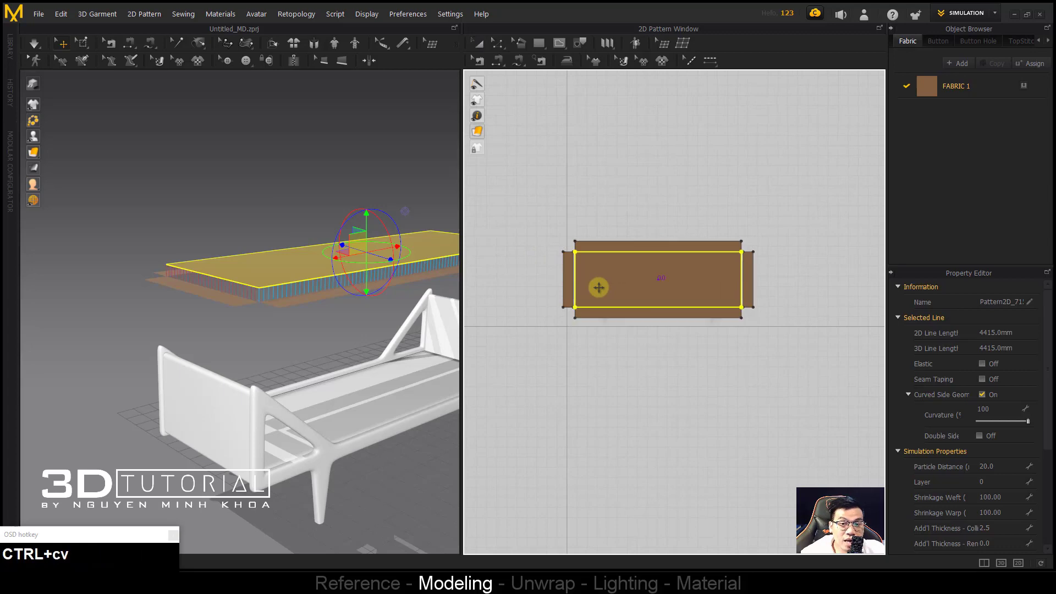
{"action": "left_click", "coordinate": [658, 369], "text": "shift"}
{"action": "middle_click_drag", "start_coordinate": [305, 378], "coordinate": [393, 383]}
{"action": "middle_click_drag", "start_coordinate": [393, 382], "coordinate": [412, 389], "text": "alt"}
{"action": "middle_click_drag", "start_coordinate": [275, 413], "coordinate": [348, 427]}
Step: Raise the copied panel onto the bed seat and rotate it 180° to form the bottom
{"action": "left_click", "coordinate": [696, 361]}
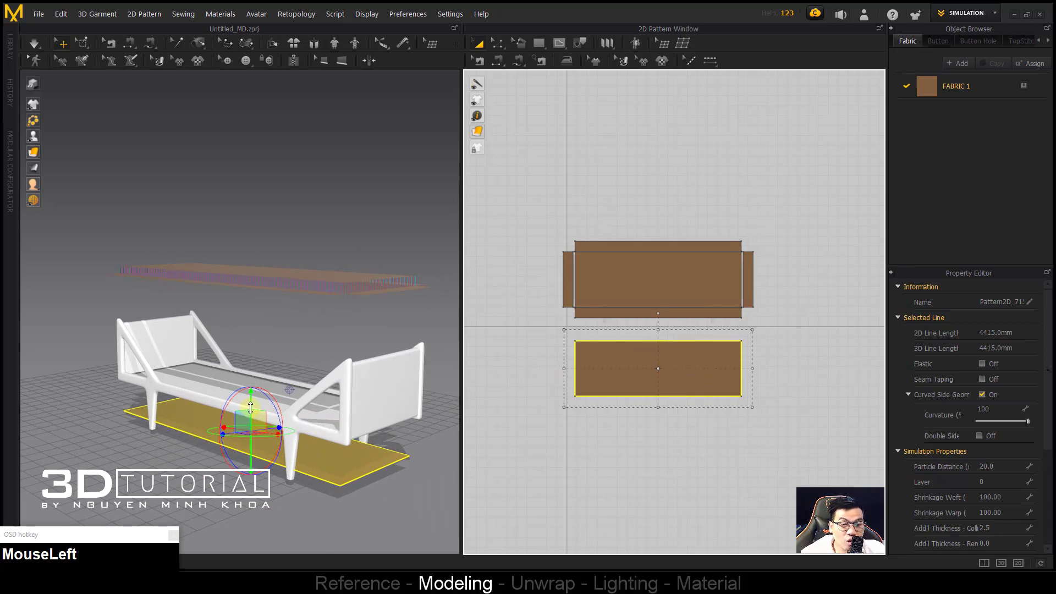
{"action": "left_click_drag", "start_coordinate": [251, 405], "coordinate": [252, 301]}
{"action": "middle_click_drag", "start_coordinate": [252, 301], "coordinate": [230, 302], "text": "alt"}
{"action": "left_click_drag", "start_coordinate": [216, 300], "coordinate": [276, 344]}
{"action": "middle_click_drag", "start_coordinate": [275, 345], "coordinate": [407, 314], "text": "alt"}
{"action": "left_click", "coordinate": [956, 91]}
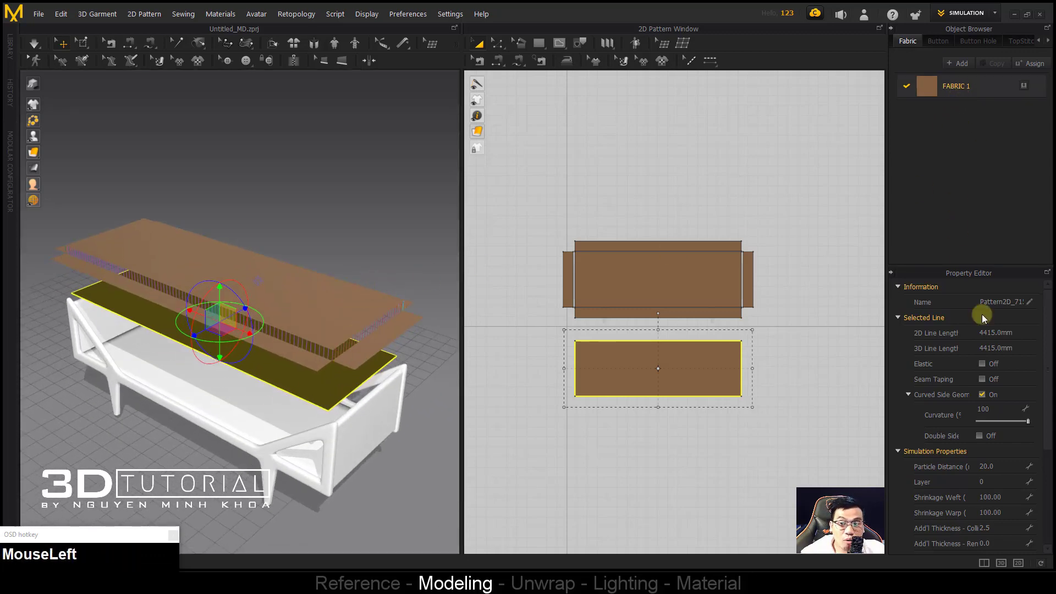
Step: Give FABRIC 1 a pure white colour with Fabric_Matte type
{"action": "left_click", "coordinate": [1024, 460]}
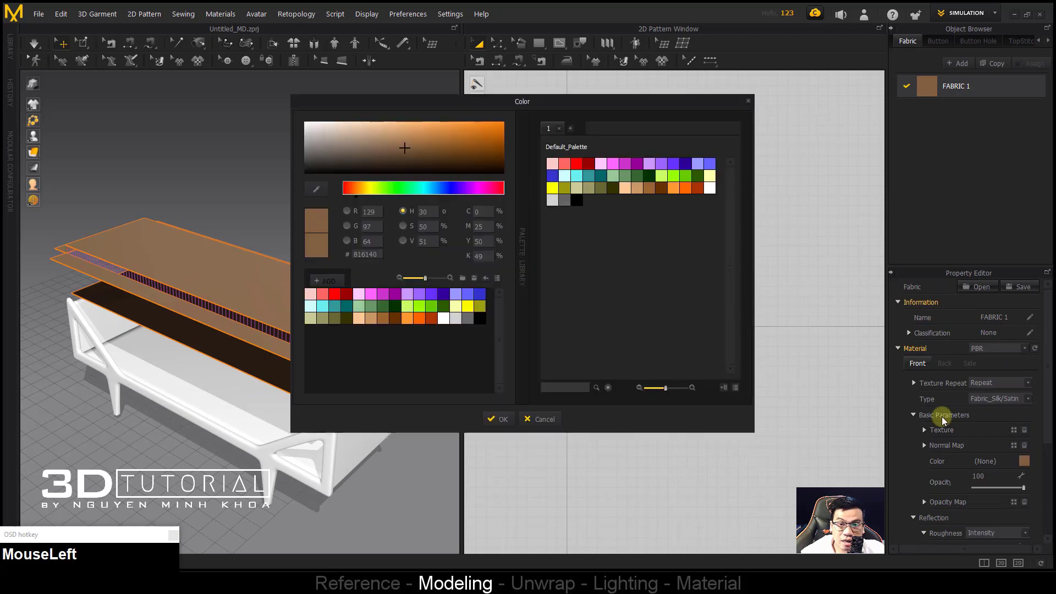
{"action": "left_click_drag", "start_coordinate": [385, 159], "coordinate": [292, 95]}
{"action": "left_click", "coordinate": [506, 421]}
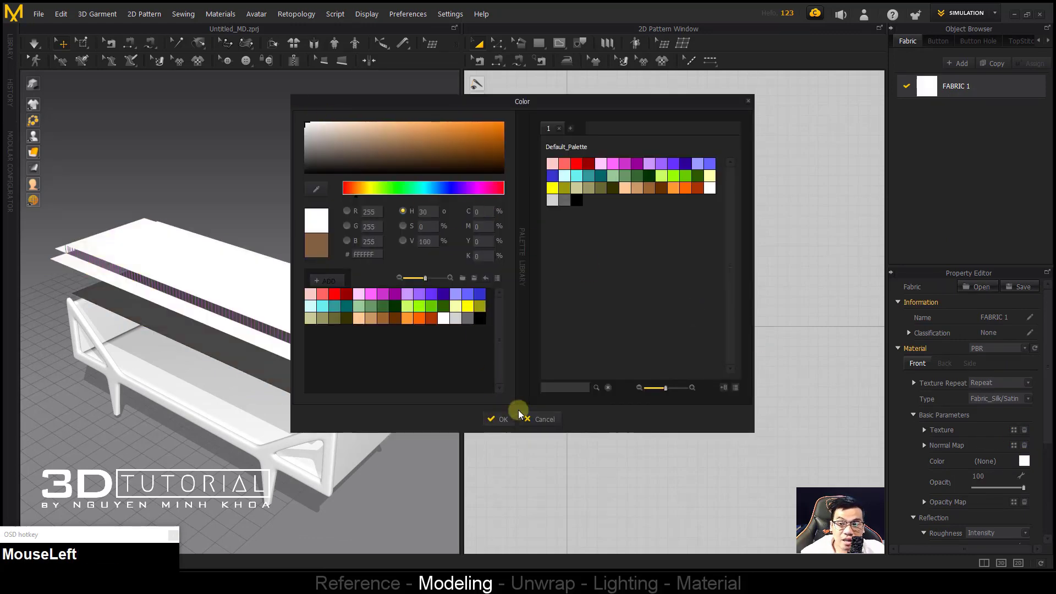
{"action": "left_click", "coordinate": [1014, 406]}
{"action": "left_click", "coordinate": [1012, 408]}
{"action": "left_click", "coordinate": [814, 448]}
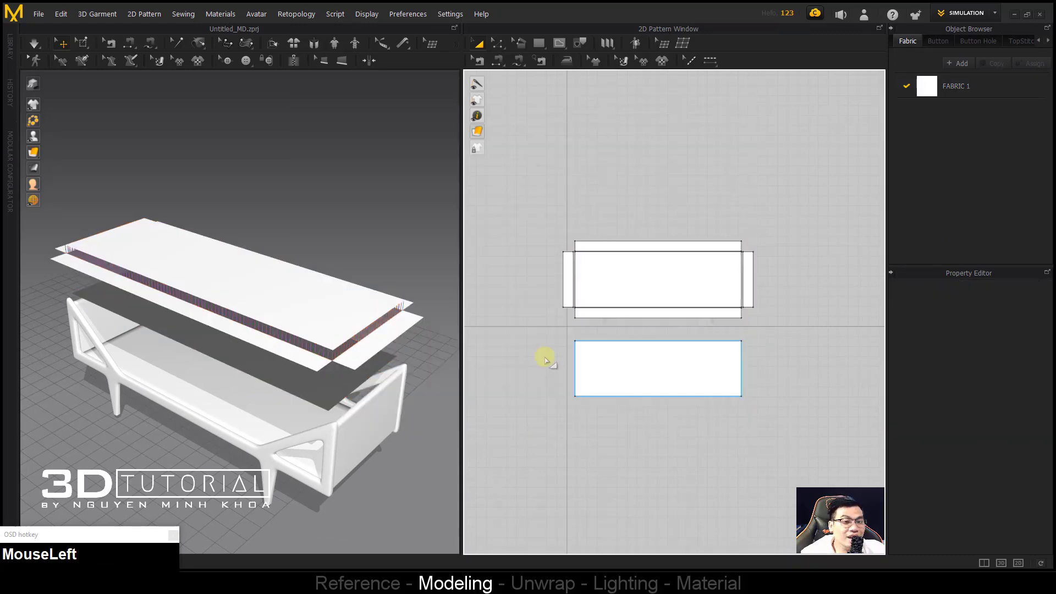
{"action": "key", "text": "a"}
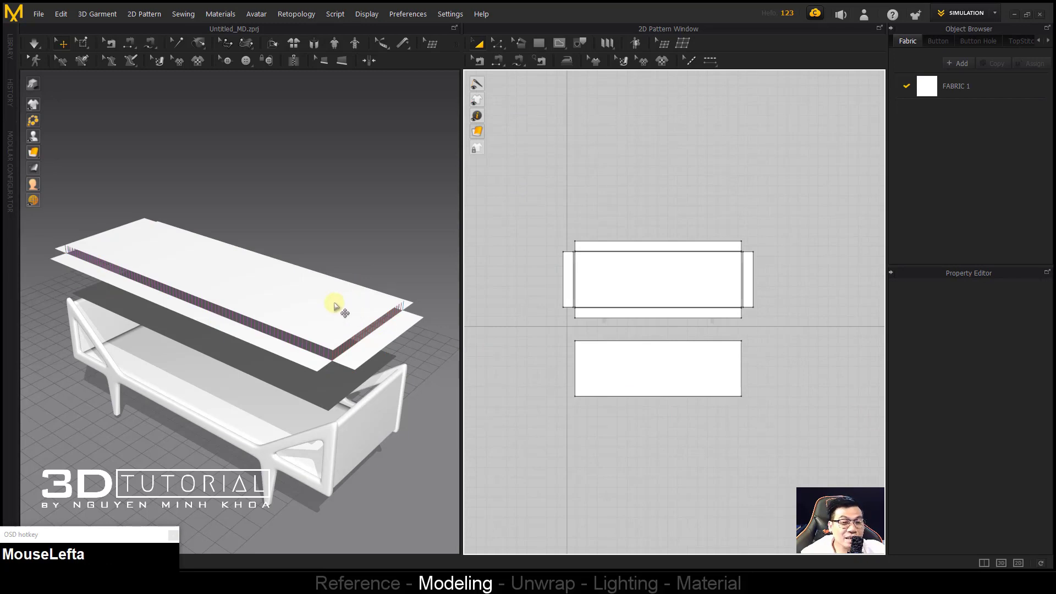
{"action": "middle_click_drag", "start_coordinate": [335, 304], "coordinate": [292, 318], "text": "alt"}
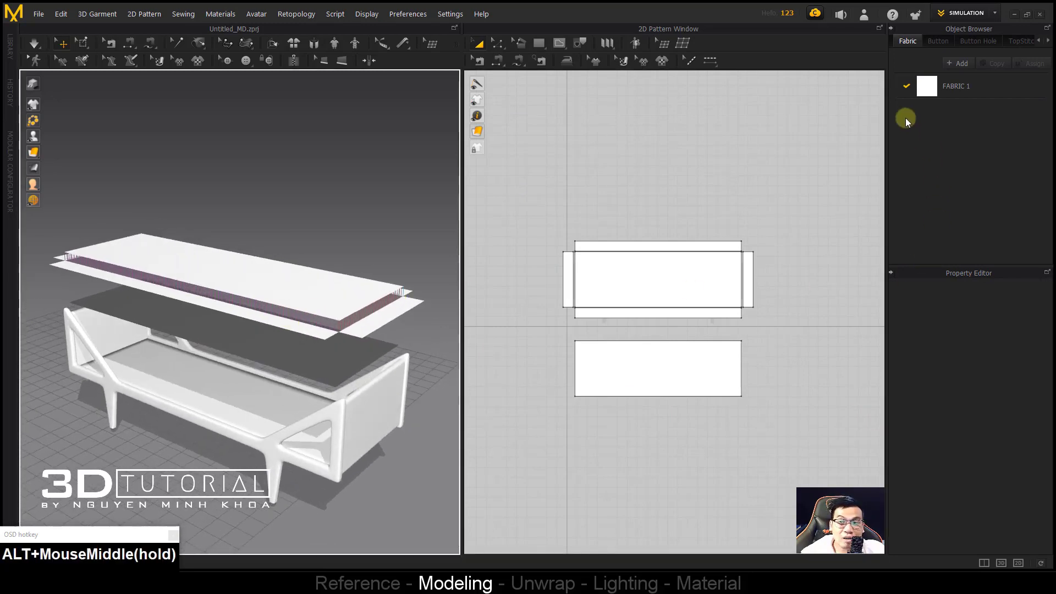
{"action": "middle_click_drag", "start_coordinate": [157, 337], "coordinate": [242, 308], "text": "alt"}
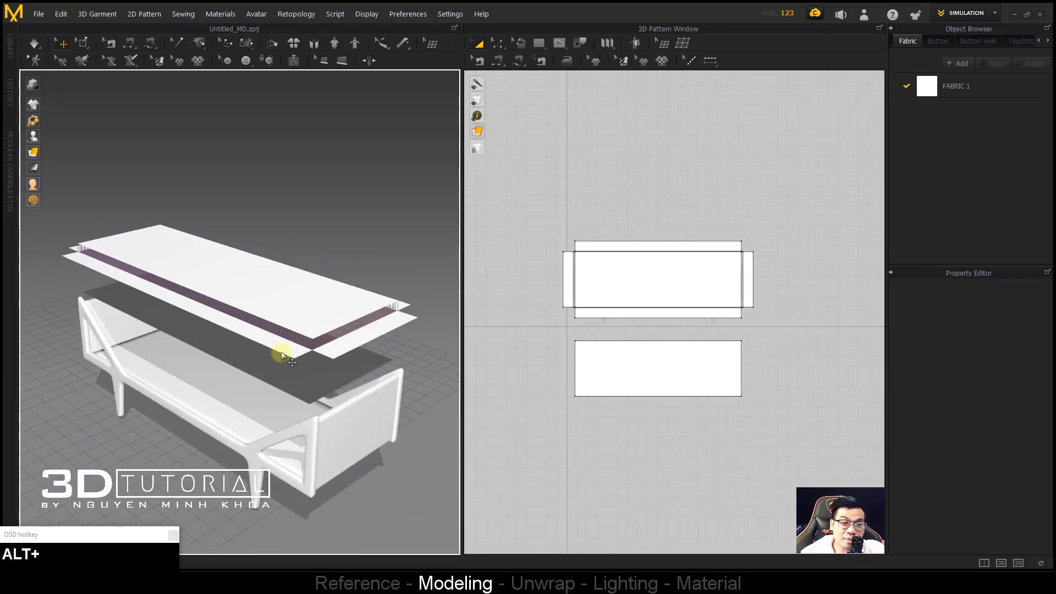
{"action": "middle_click_drag", "start_coordinate": [282, 356], "coordinate": [322, 324], "text": "alt"}
{"action": "scroll", "coordinate": [318, 336], "scroll_direction": "up", "scroll_amount": 2}
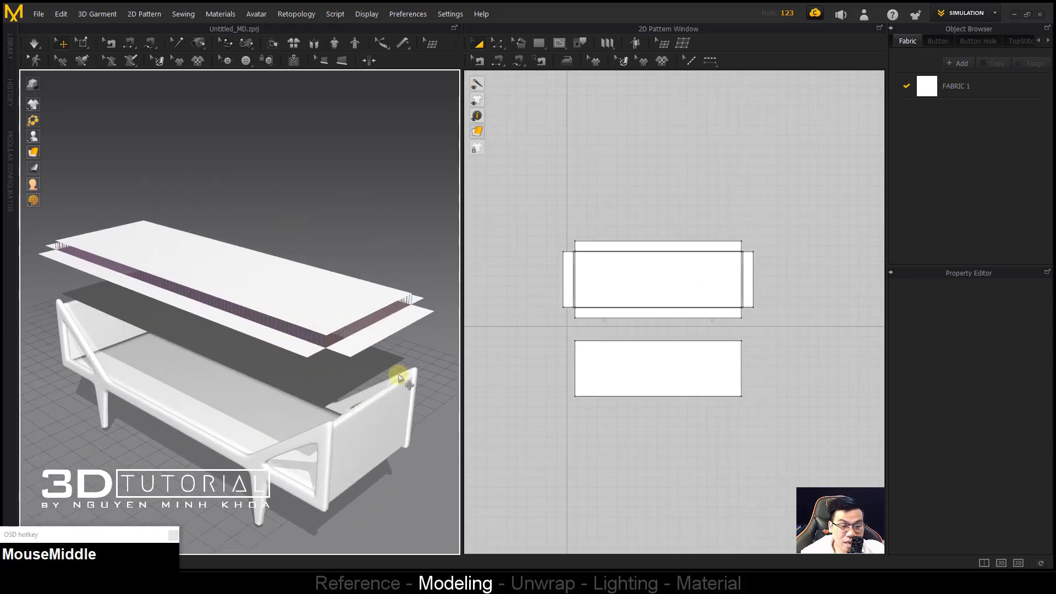
Step: Recolour FABRIC 1 to Brown 3 and set its type to Fabric_Matte
{"action": "left_click", "coordinate": [955, 91]}
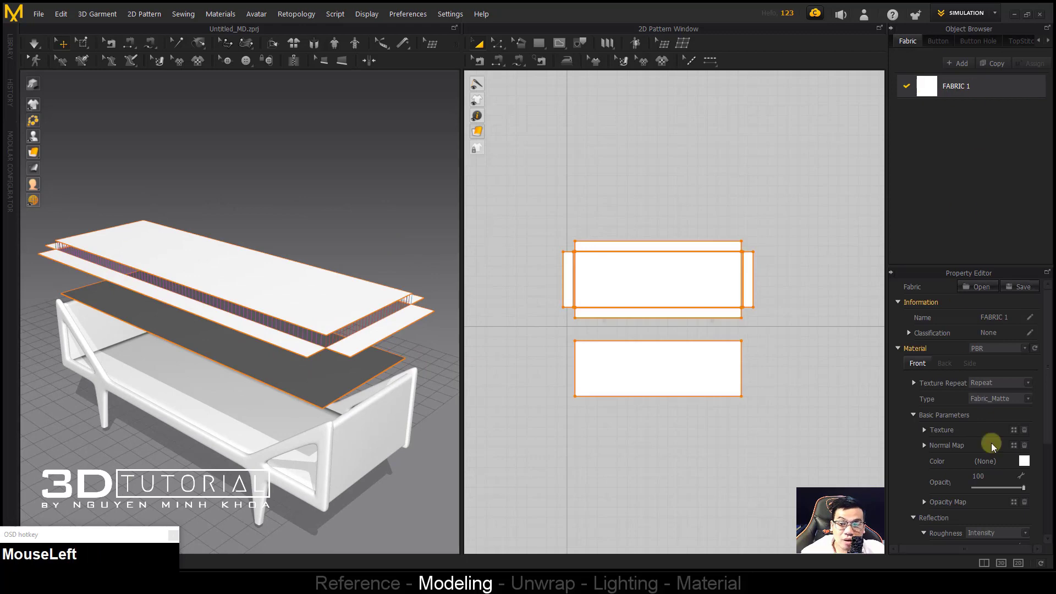
{"action": "left_click", "coordinate": [1024, 461]}
{"action": "left_click", "coordinate": [382, 319]}
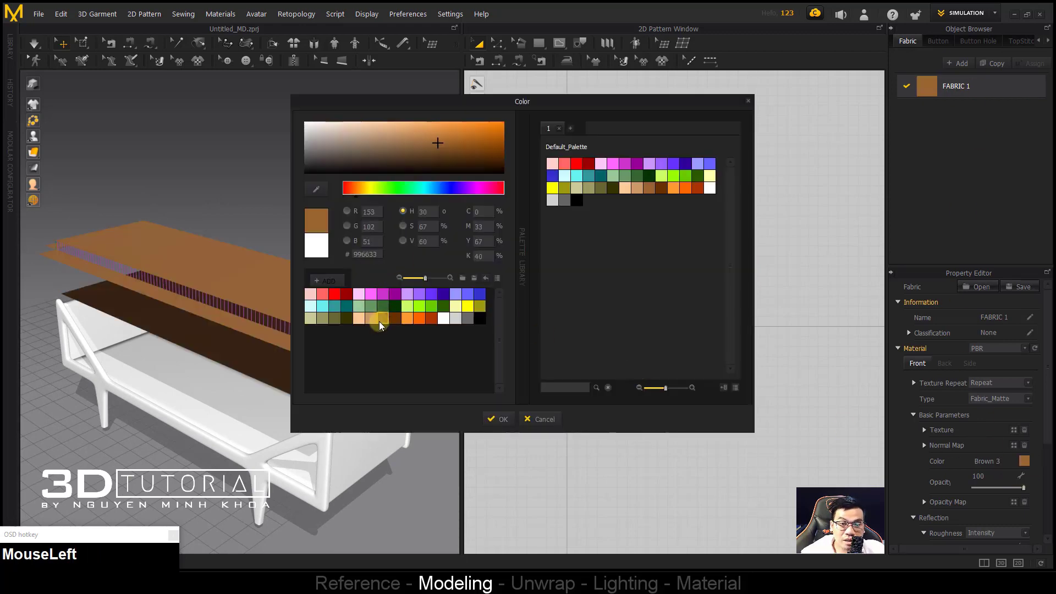
{"action": "left_click", "coordinate": [498, 419]}
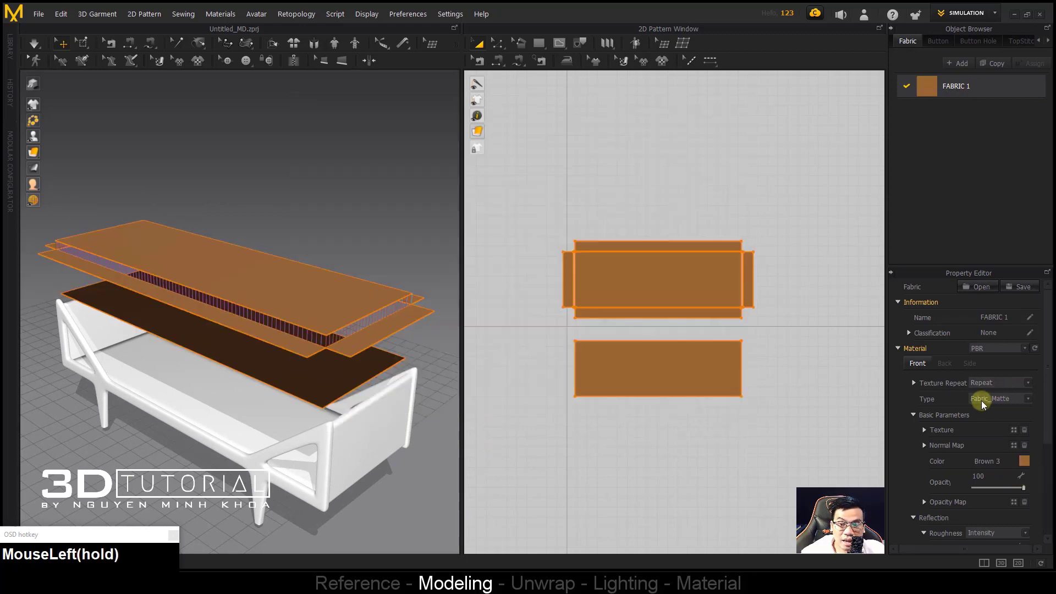
{"action": "left_click", "coordinate": [1005, 398]}
{"action": "left_click", "coordinate": [1011, 423]}
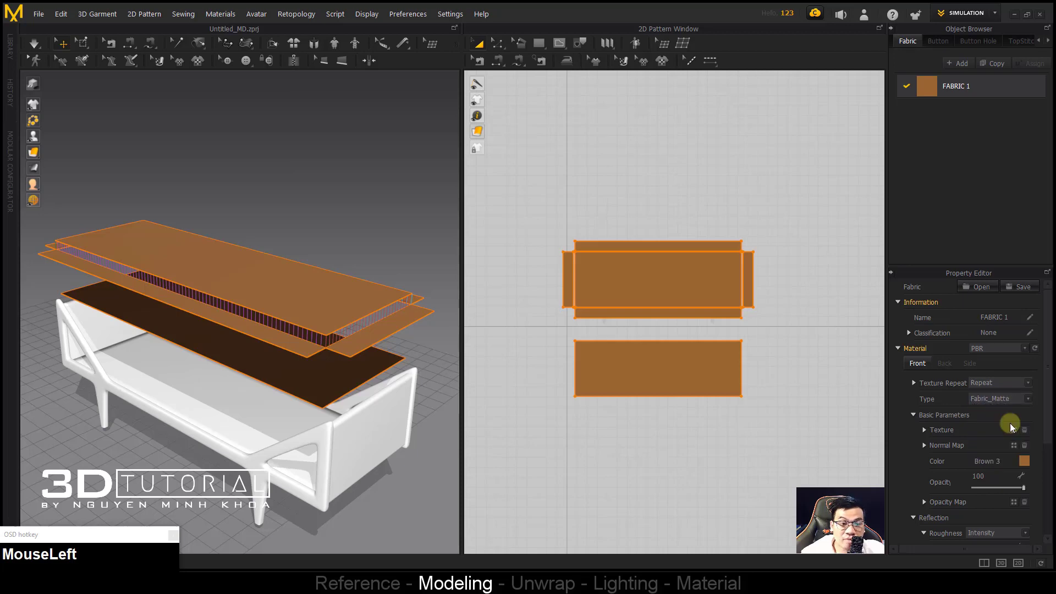
{"action": "left_click", "coordinate": [441, 347]}
{"action": "middle_click_drag", "start_coordinate": [259, 278], "coordinate": [260, 347], "text": "alt"}
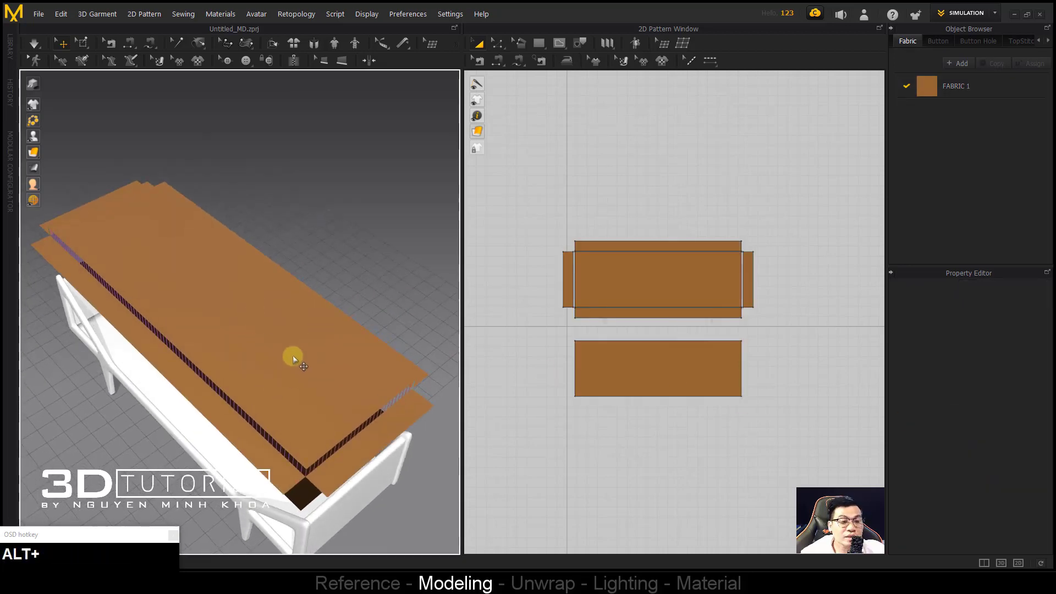
{"action": "middle_click_drag", "start_coordinate": [613, 341], "coordinate": [625, 329]}
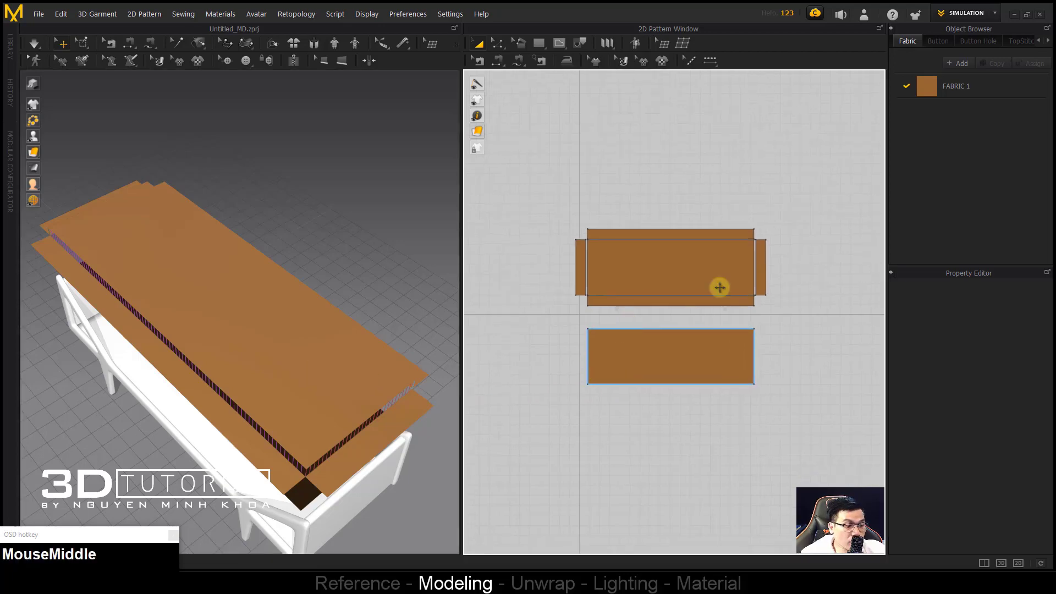
{"action": "middle_click_drag", "start_coordinate": [280, 313], "coordinate": [389, 285], "text": "alt"}
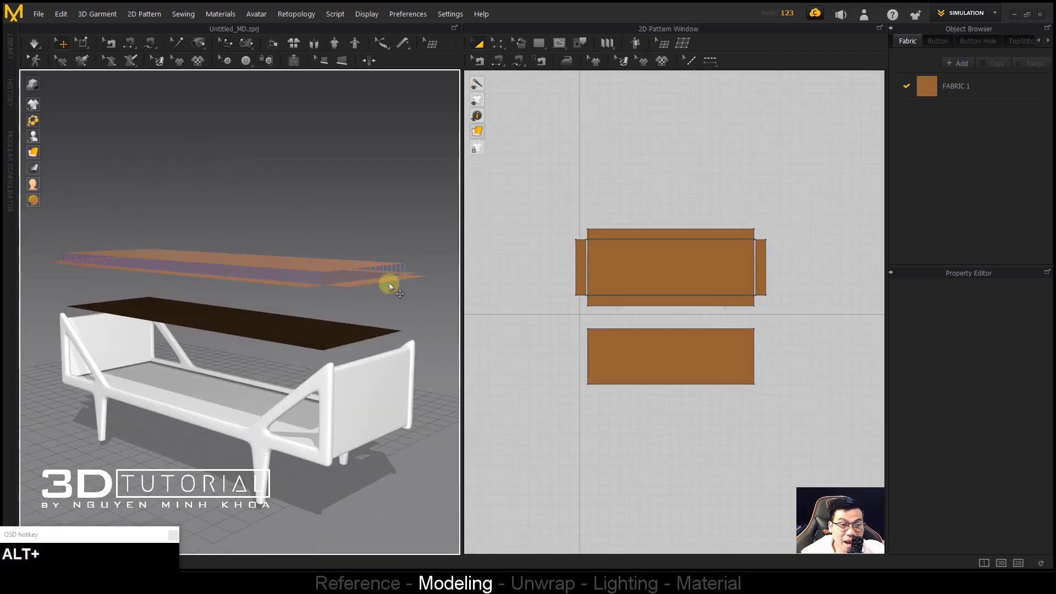
Step: Try segment-sewing the lower piece's top and bottom edges to the upper piece, undoing the misplaced seams
{"action": "middle_click_drag", "start_coordinate": [597, 345], "coordinate": [582, 352]}
{"action": "key", "text": "n"}
{"action": "left_click", "coordinate": [606, 336]}
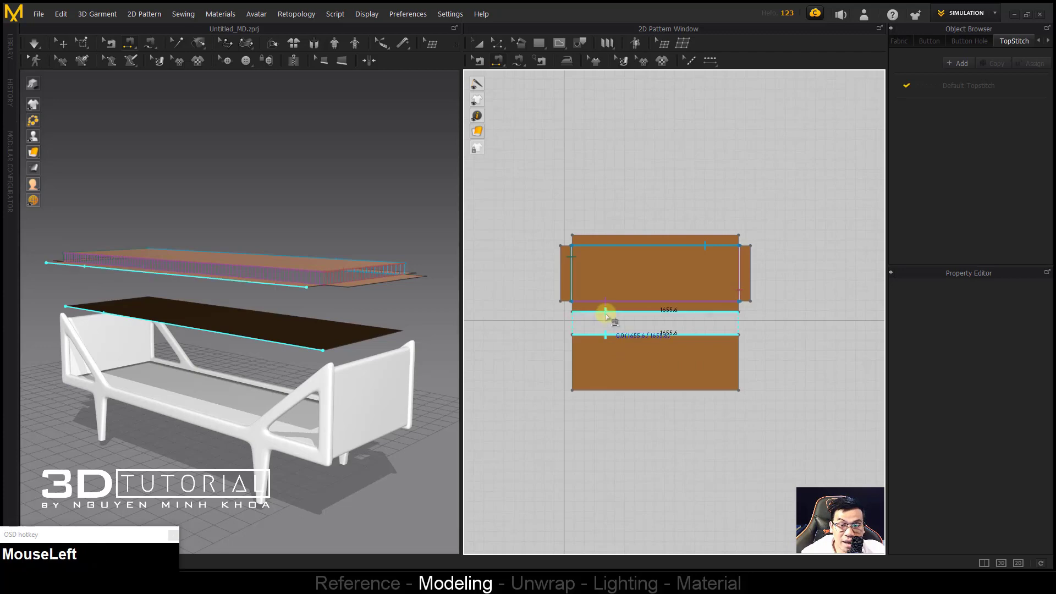
{"action": "left_click", "coordinate": [608, 310]}
{"action": "left_click", "coordinate": [608, 389]}
{"action": "left_click", "coordinate": [611, 246]}
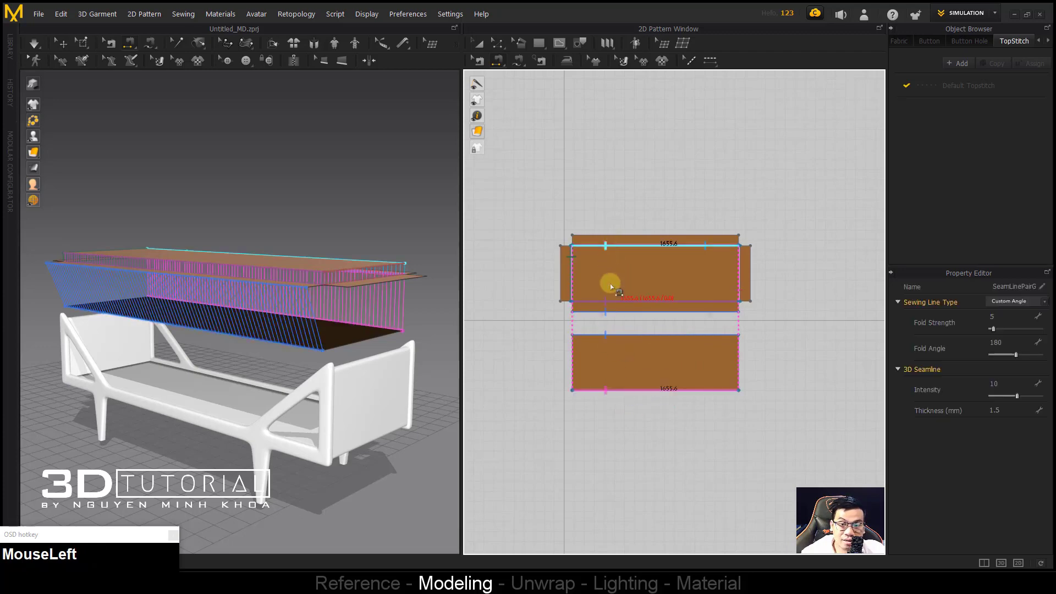
{"action": "key", "text": "Escape"}
{"action": "key", "text": "ctrl+z"}
{"action": "left_click", "coordinate": [605, 390]}
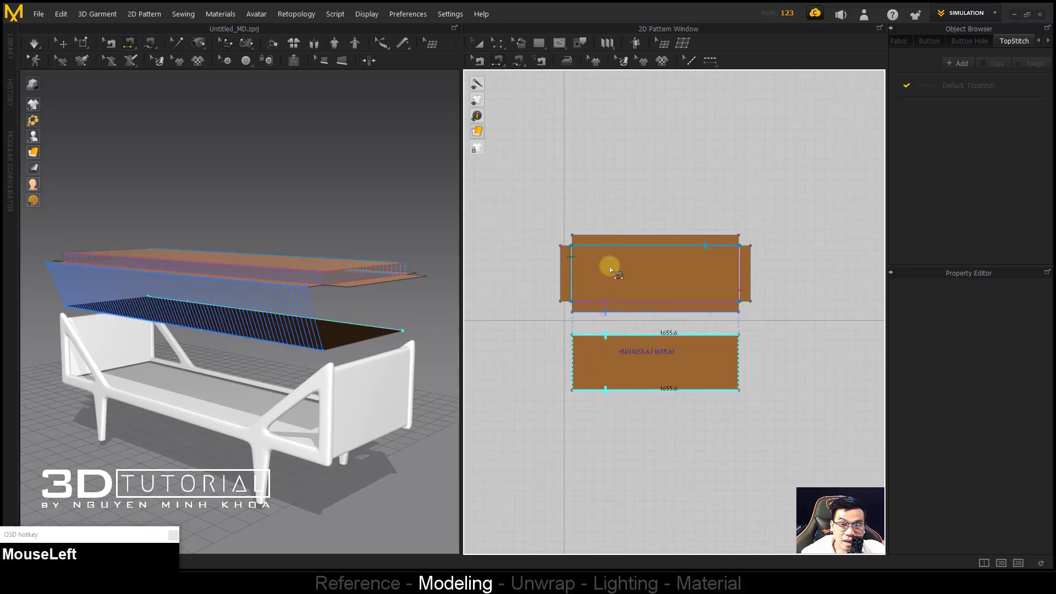
{"action": "left_click", "coordinate": [609, 238]}
{"action": "scroll", "coordinate": [571, 245], "scroll_direction": "up", "scroll_amount": 5}
{"action": "scroll", "coordinate": [570, 245], "scroll_direction": "down", "scroll_amount": 4}
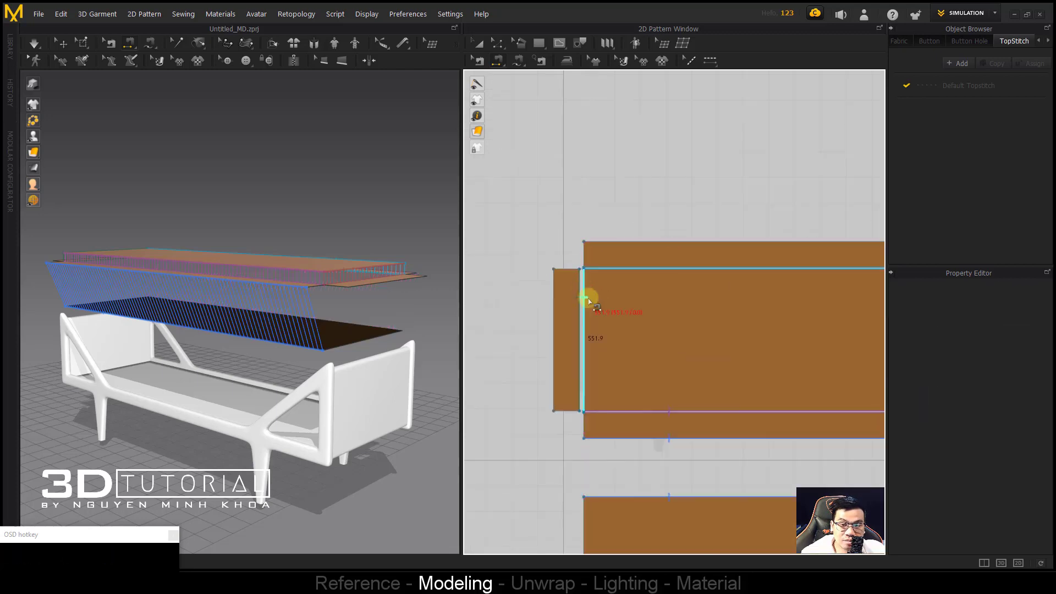
{"action": "key", "text": "ctrl+z"}
{"action": "scroll", "coordinate": [561, 330], "scroll_direction": "up", "scroll_amount": 4}
{"action": "scroll", "coordinate": [570, 361], "scroll_direction": "down", "scroll_amount": 2}
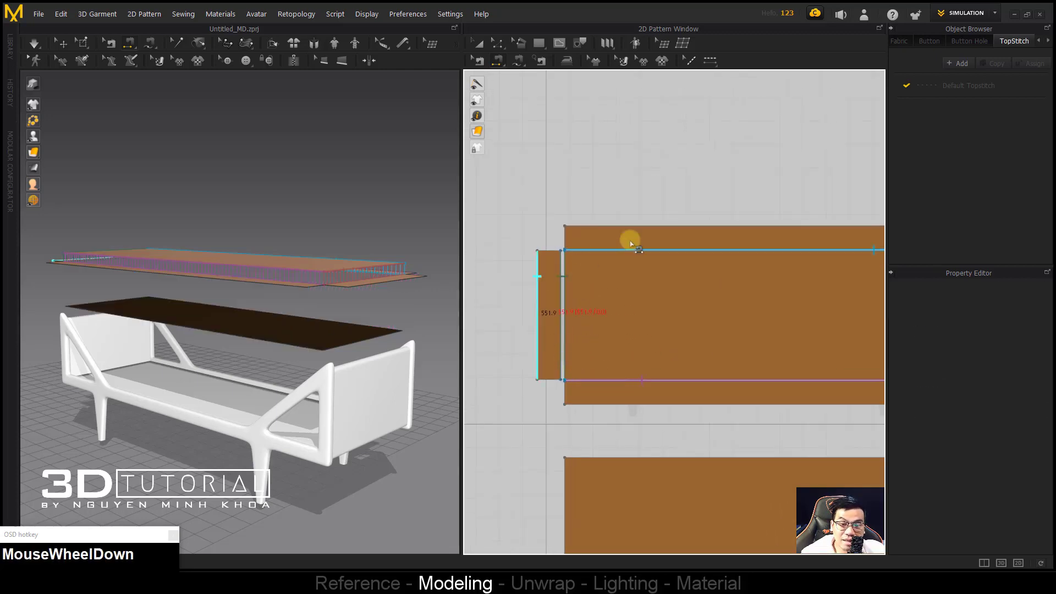
{"action": "scroll", "coordinate": [561, 366], "scroll_direction": "down", "scroll_amount": 4}
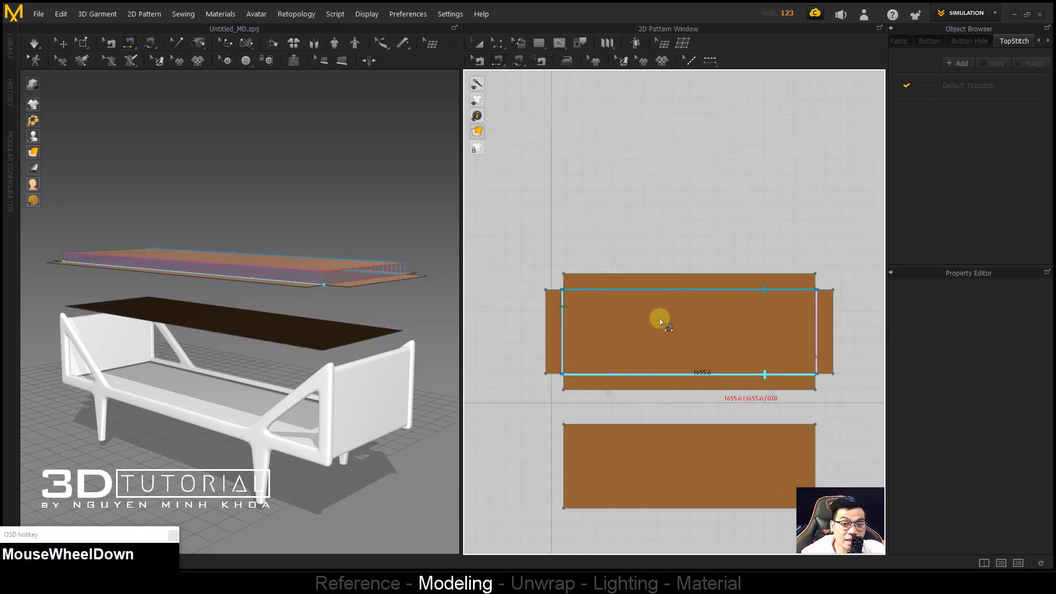
{"action": "scroll", "coordinate": [556, 349], "scroll_direction": "up", "scroll_amount": 4}
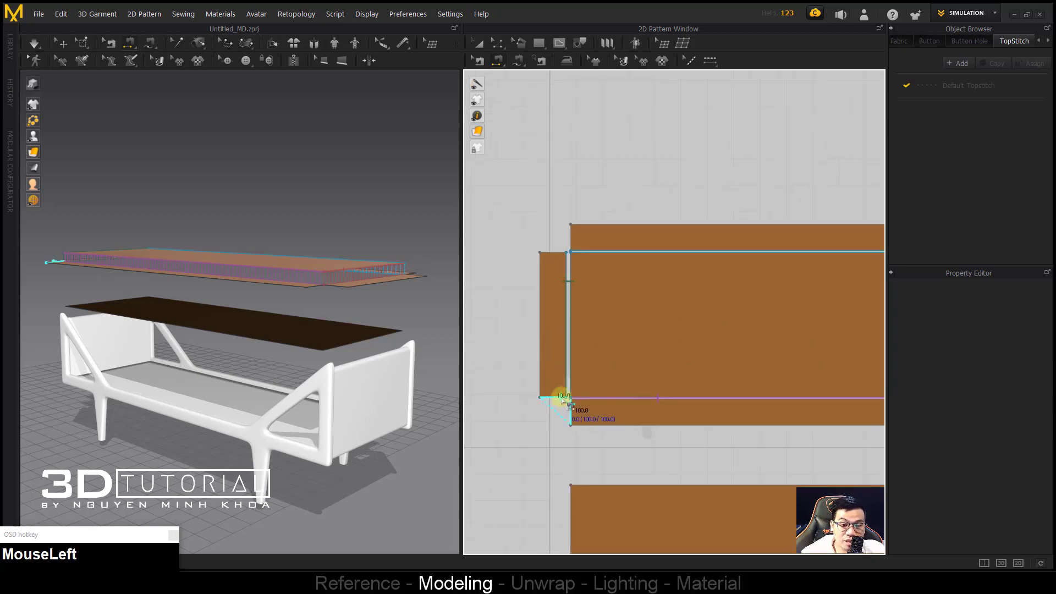
Step: Sew the top-left and top-right corner edges to the side strips
{"action": "left_click", "coordinate": [552, 259]}
{"action": "left_click", "coordinate": [560, 253]}
{"action": "left_click", "coordinate": [569, 242]}
{"action": "scroll", "coordinate": [570, 241], "scroll_direction": "down", "scroll_amount": 5}
{"action": "scroll", "coordinate": [718, 242], "scroll_direction": "up", "scroll_amount": 6}
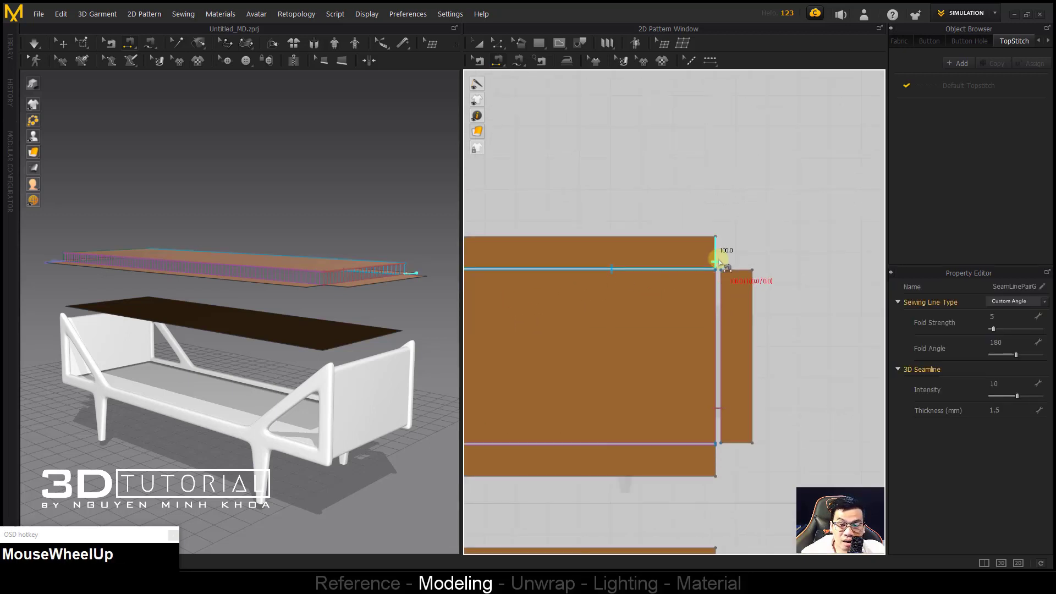
{"action": "left_click", "coordinate": [718, 260]}
{"action": "left_click", "coordinate": [730, 273]}
{"action": "middle_click_drag", "start_coordinate": [727, 332], "coordinate": [743, 359]}
{"action": "scroll", "coordinate": [735, 357], "scroll_direction": "up", "scroll_amount": 1}
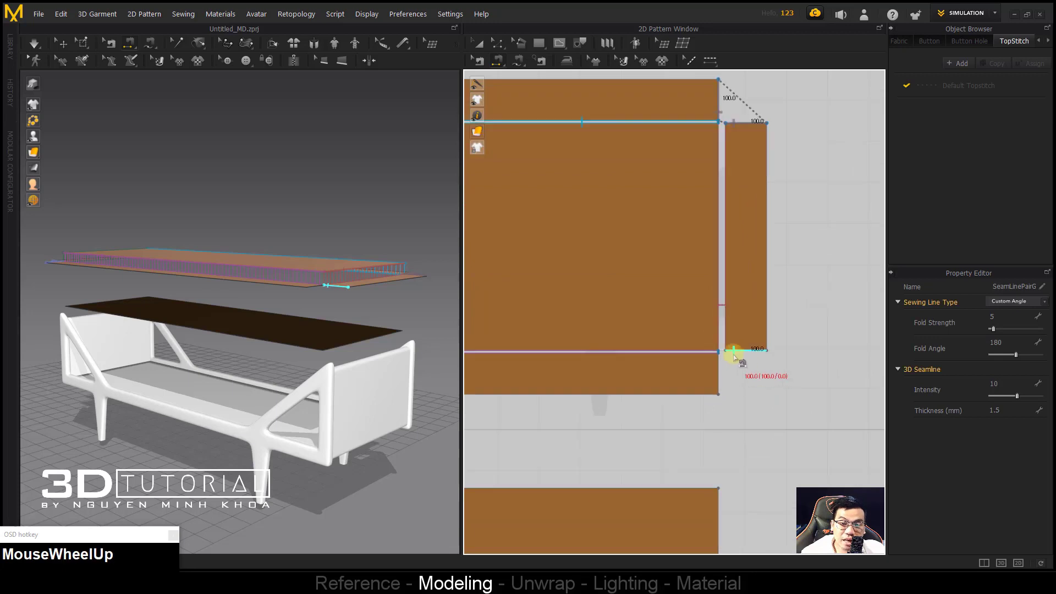
Step: Sew the top piece's bottom and top edges to the lower piece with two long seams
{"action": "left_click_drag", "start_coordinate": [735, 352], "coordinate": [720, 360]}
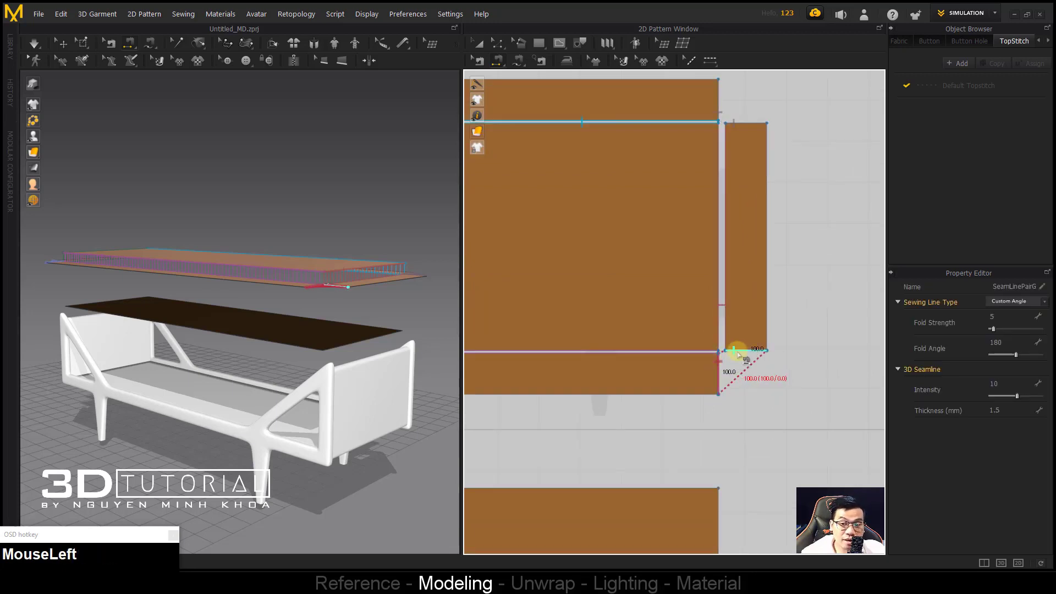
{"action": "scroll", "coordinate": [737, 356], "scroll_direction": "down", "scroll_amount": 3}
{"action": "middle_click_drag", "start_coordinate": [707, 372], "coordinate": [785, 335]}
{"action": "left_click_drag", "start_coordinate": [773, 328], "coordinate": [777, 373]}
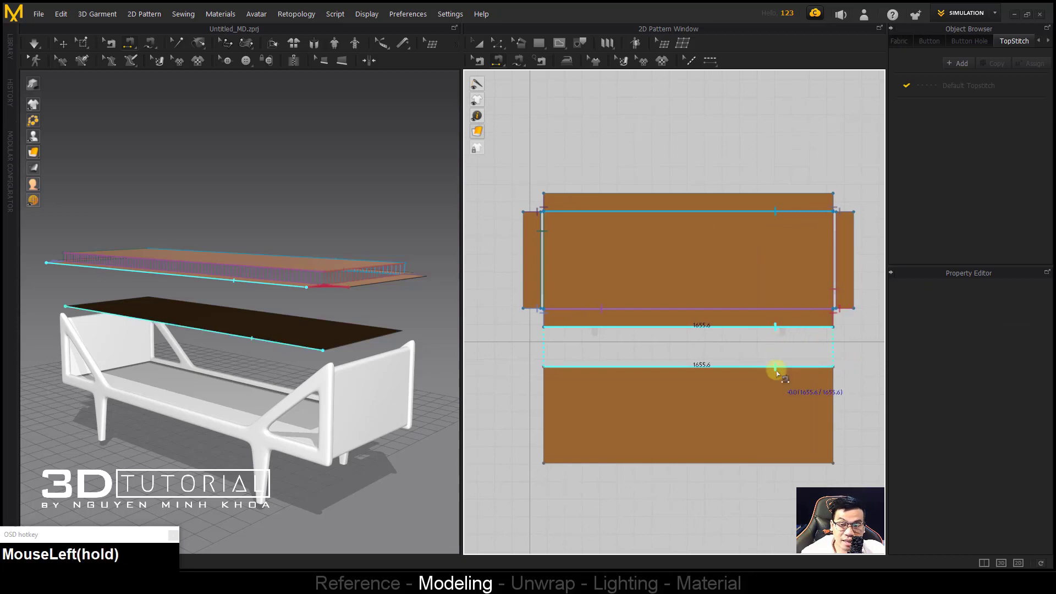
{"action": "left_click", "coordinate": [776, 372]}
{"action": "left_click", "coordinate": [771, 463]}
{"action": "left_click", "coordinate": [776, 198]}
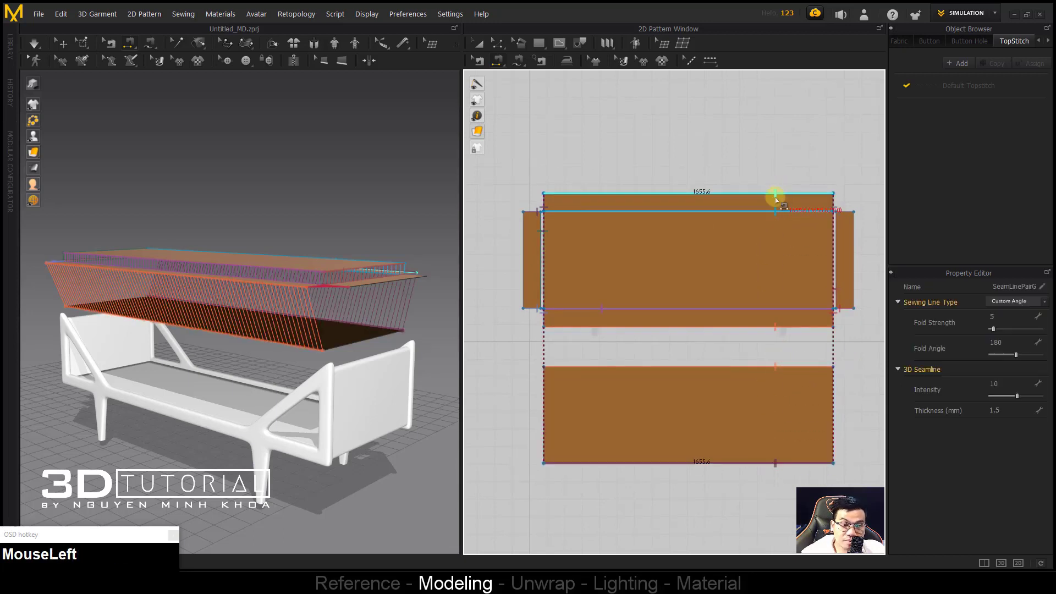
{"action": "left_click", "coordinate": [776, 197]}
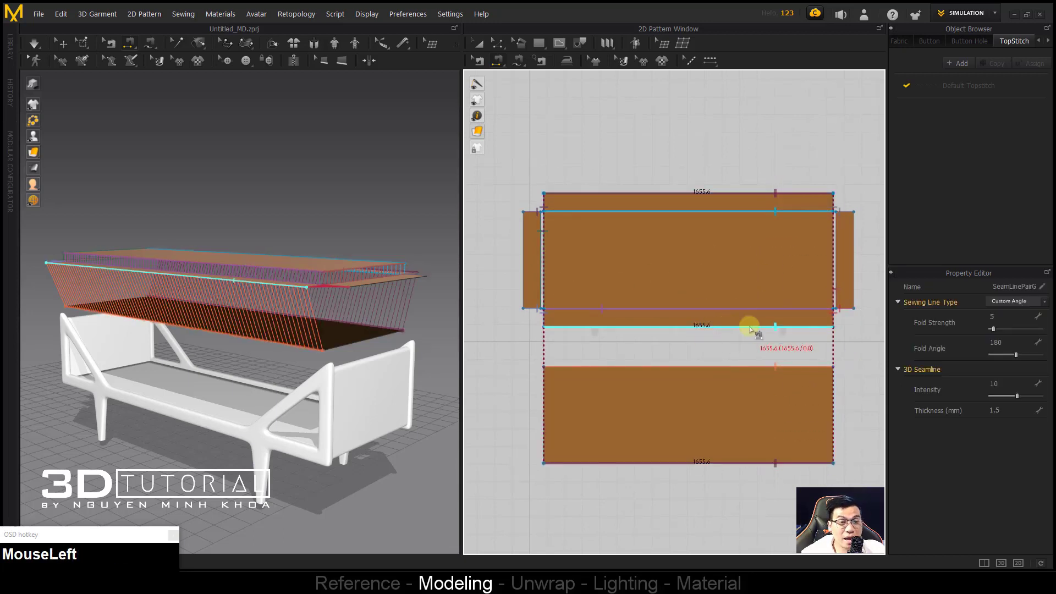
{"action": "scroll", "coordinate": [236, 364], "scroll_direction": "down", "scroll_amount": 1}
{"action": "scroll", "coordinate": [755, 386], "scroll_direction": "down", "scroll_amount": 1}
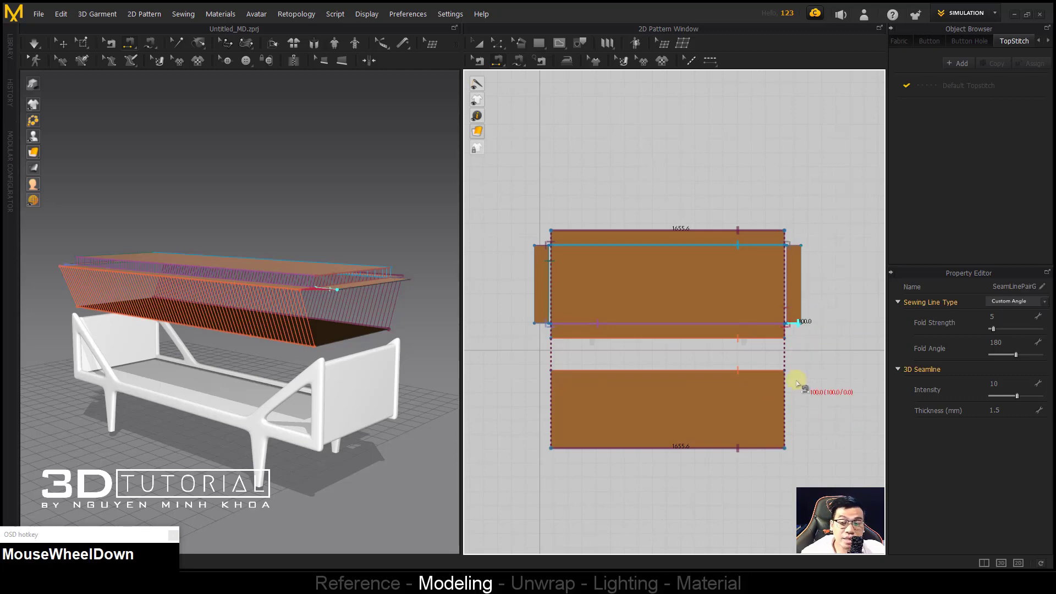
Step: Attempt a right-edge seam between the lower and upper pieces, then undo it
{"action": "left_click", "coordinate": [786, 390]}
{"action": "left_click", "coordinate": [802, 306]}
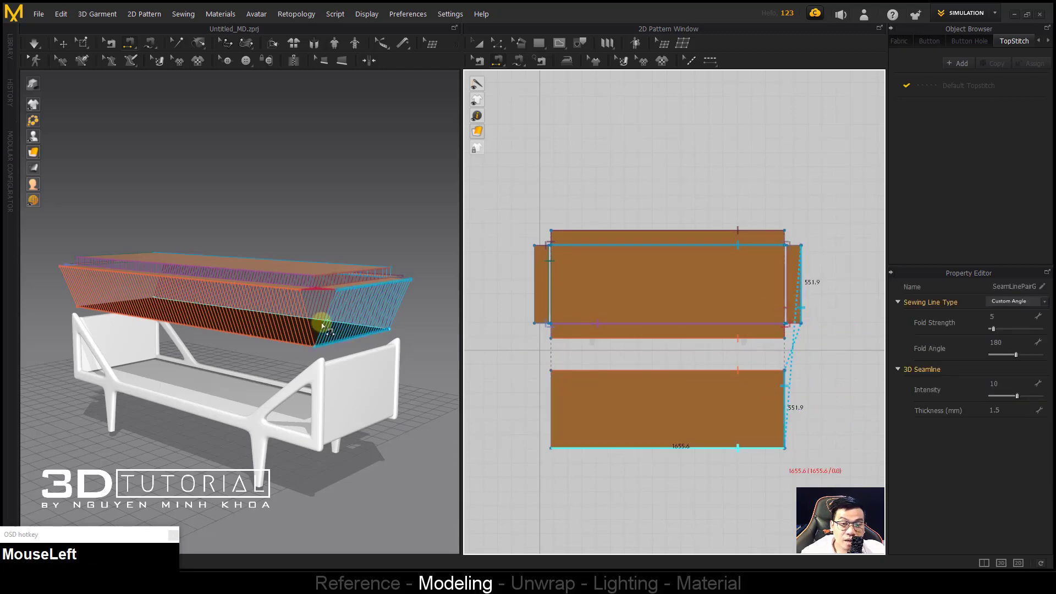
{"action": "middle_click_drag", "start_coordinate": [322, 325], "coordinate": [283, 309], "text": "alt"}
{"action": "key", "text": "ctrl+z"}
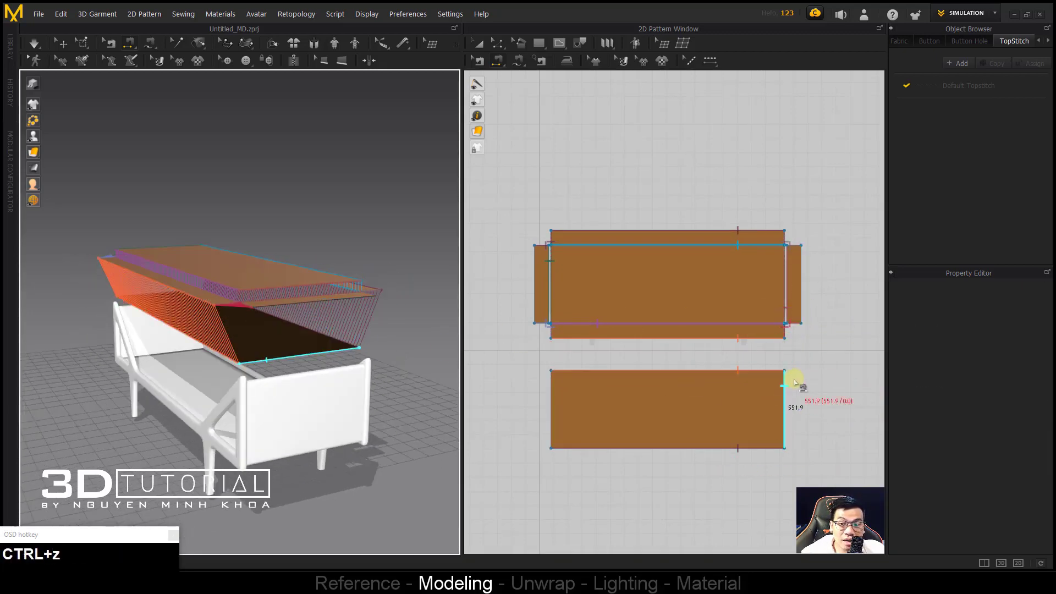
{"action": "left_click", "coordinate": [786, 389]}
{"action": "left_click", "coordinate": [801, 260]}
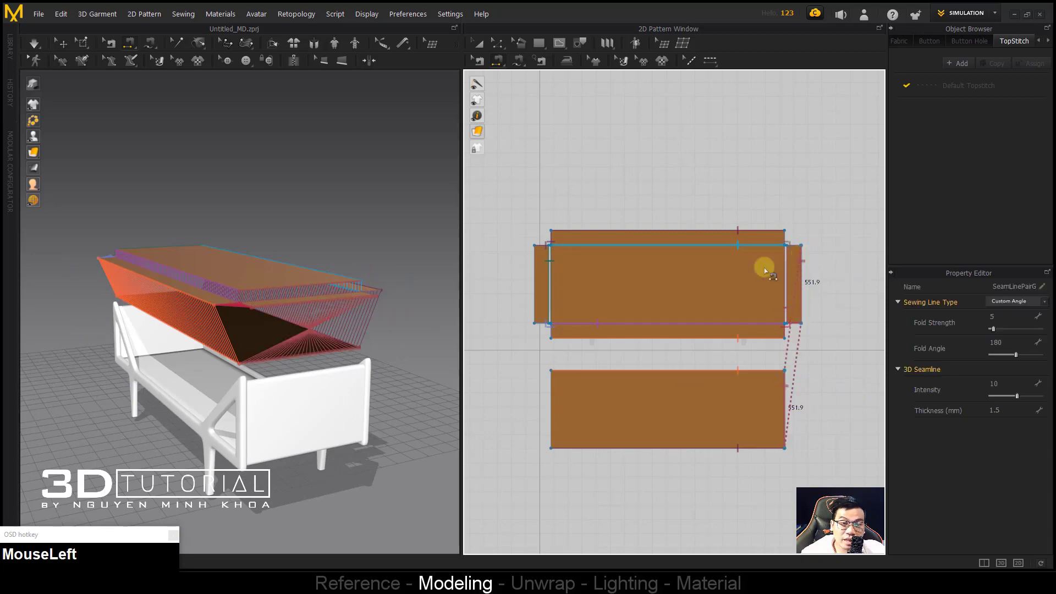
{"action": "middle_click_drag", "start_coordinate": [278, 311], "coordinate": [239, 343], "text": "alt"}
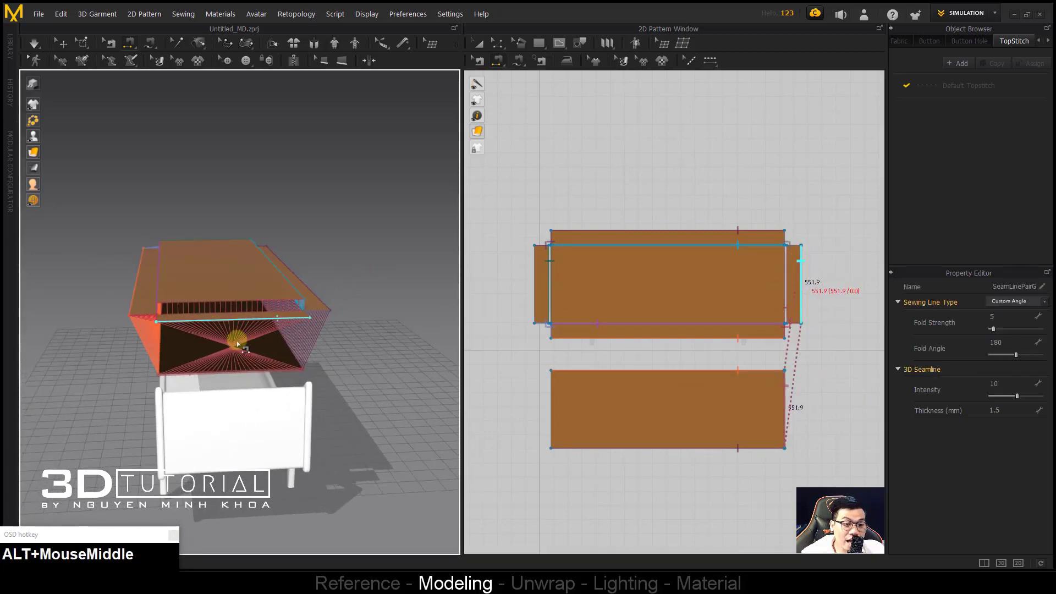
{"action": "key", "text": "ctrl+z"}
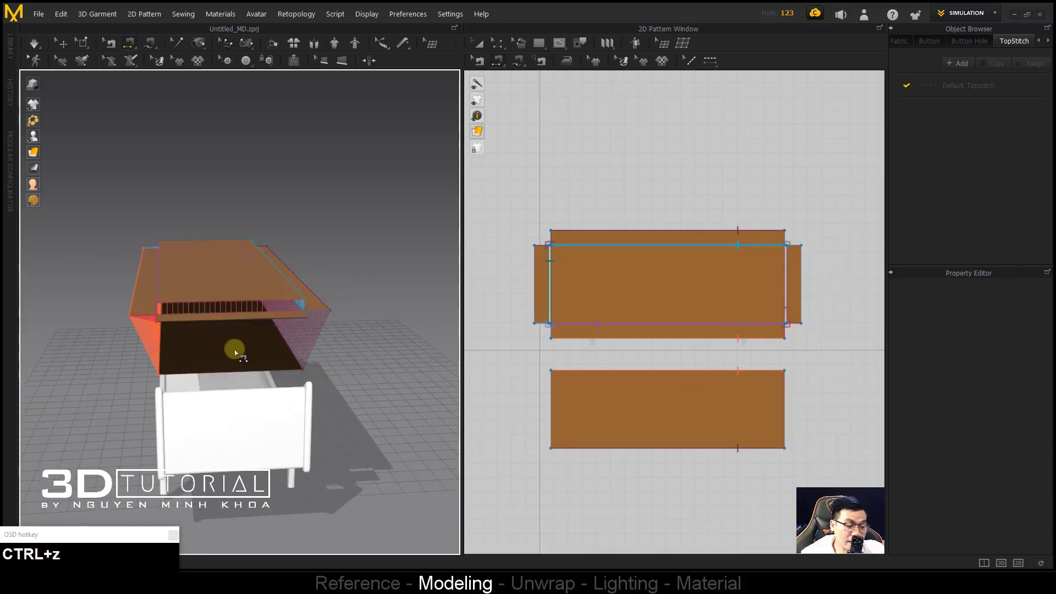
{"action": "middle_click_drag", "start_coordinate": [235, 352], "coordinate": [228, 345], "text": "alt"}
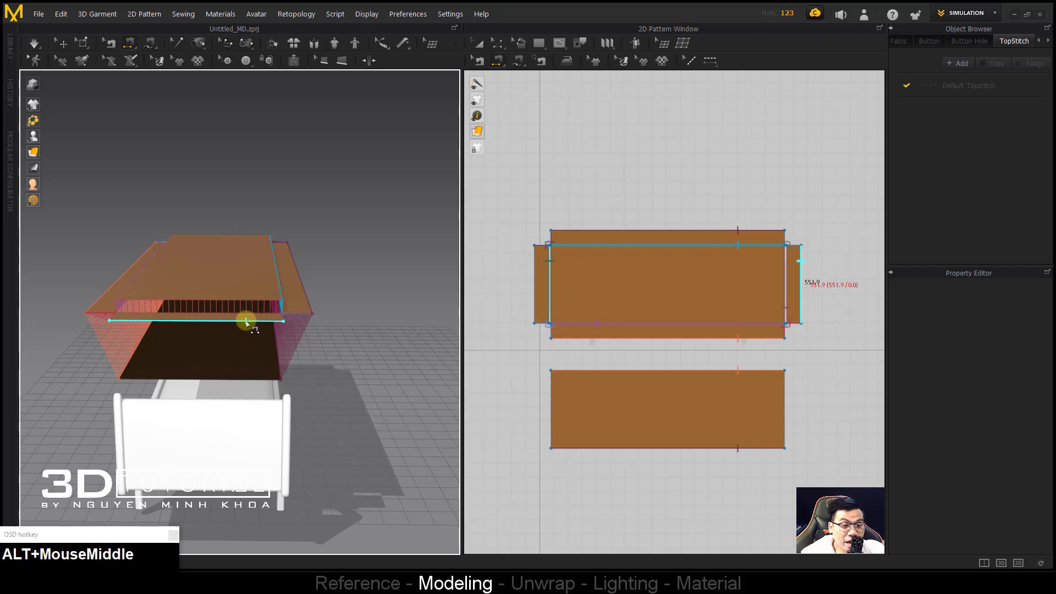
Step: In the 3D window, sew the box's front edges to the bottom panel with two seams
{"action": "left_click_drag", "start_coordinate": [245, 322], "coordinate": [244, 379]}
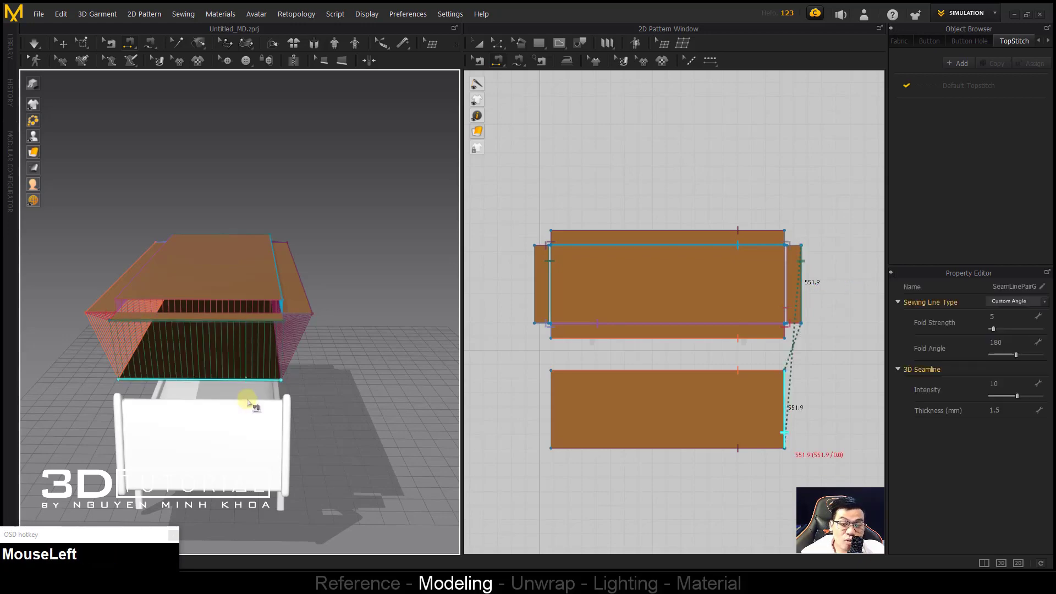
{"action": "middle_click_drag", "start_coordinate": [248, 318], "coordinate": [165, 337], "text": "alt"}
{"action": "left_click_drag", "start_coordinate": [168, 358], "coordinate": [175, 405]}
{"action": "middle_click_drag", "start_coordinate": [175, 405], "coordinate": [203, 384], "text": "alt"}
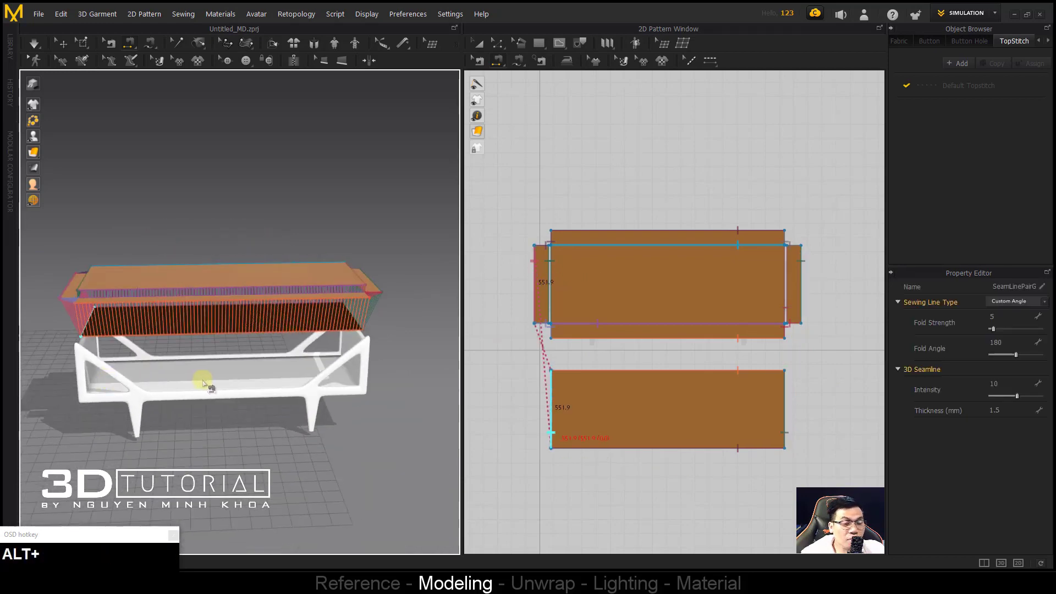
{"action": "left_click", "coordinate": [236, 443]}
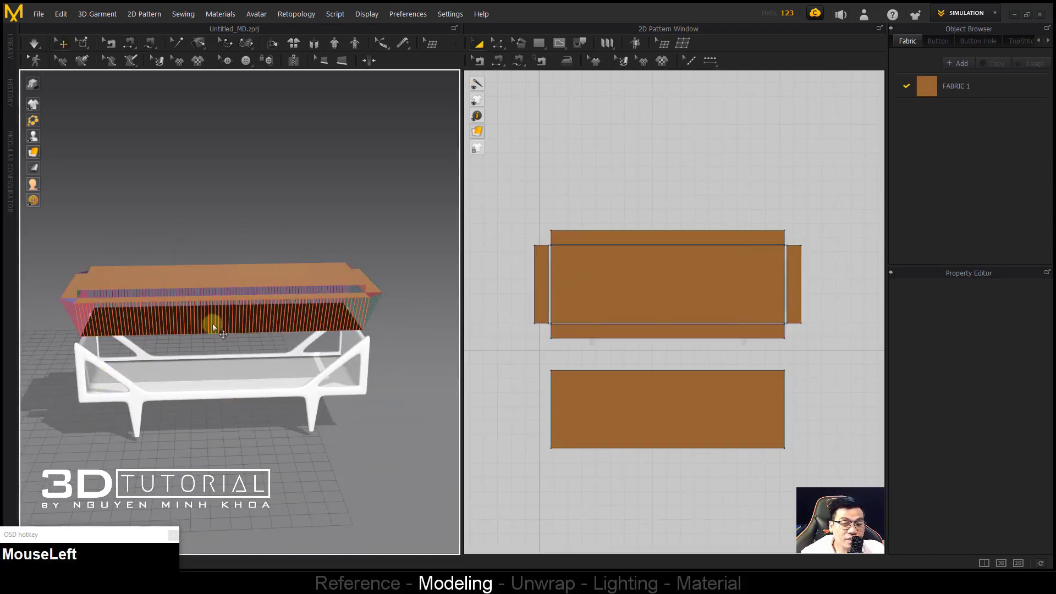
Step: Simulate the fabric, then set Pressure to 5 on all cushion pattern pieces
{"action": "key", "text": "space"}
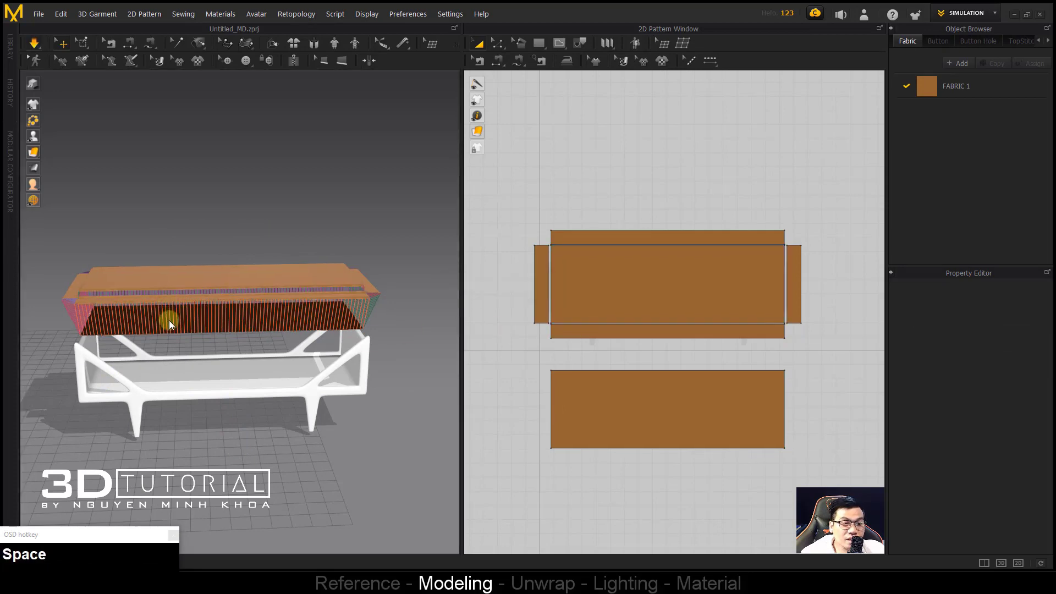
{"action": "middle_click_drag", "start_coordinate": [197, 335], "coordinate": [341, 341], "text": "alt"}
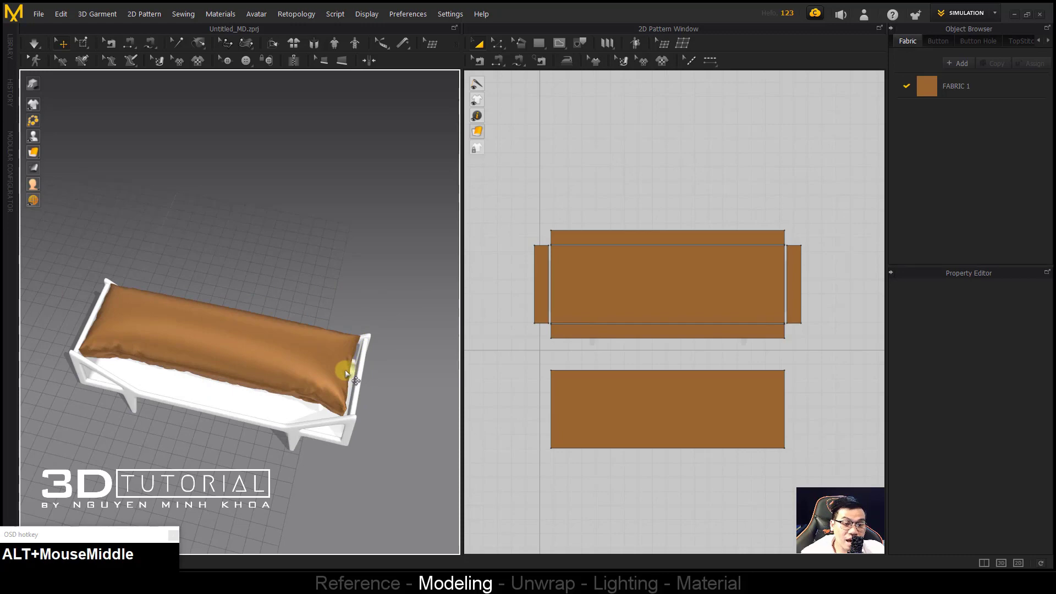
{"action": "scroll", "coordinate": [552, 333], "scroll_direction": "down", "scroll_amount": 2}
{"action": "middle_click_drag", "start_coordinate": [282, 370], "coordinate": [322, 320], "text": "alt"}
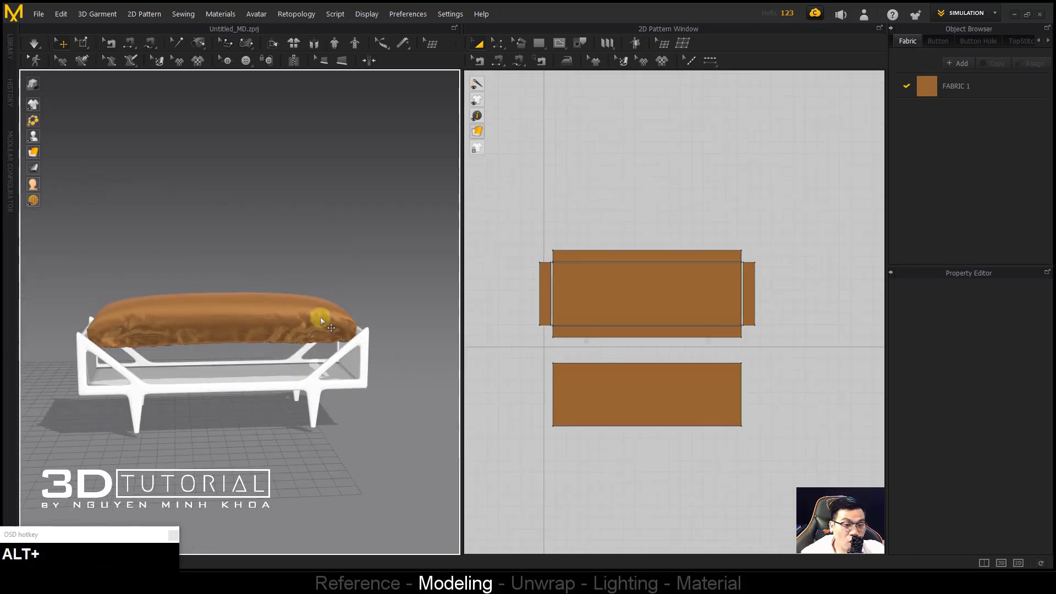
{"action": "left_click_drag", "start_coordinate": [506, 217], "coordinate": [792, 456]}
{"action": "left_click", "coordinate": [1041, 502]}
{"action": "scroll", "coordinate": [1002, 499], "scroll_direction": "down", "scroll_amount": 3}
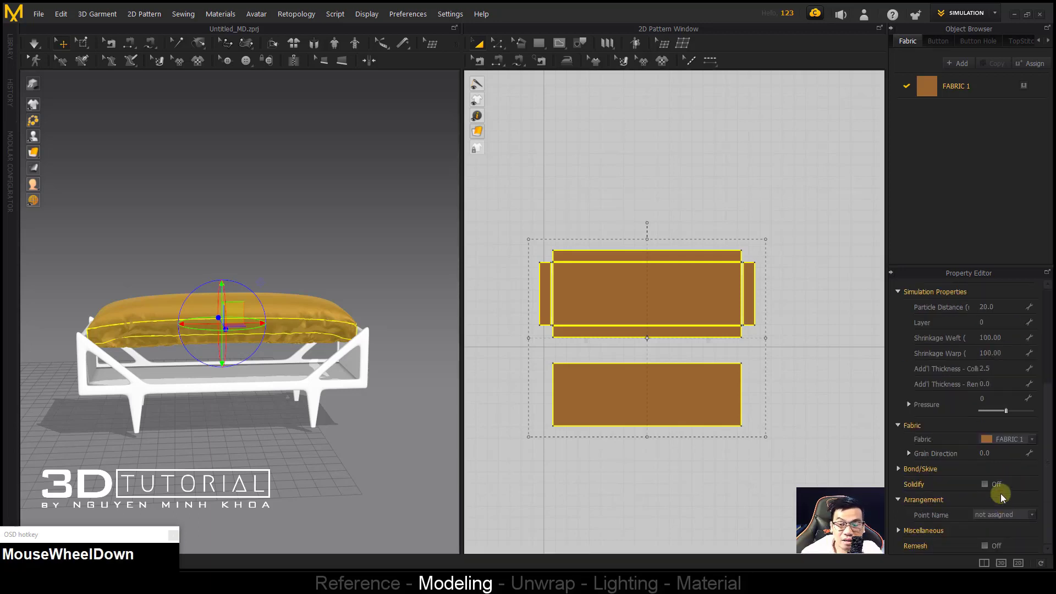
{"action": "left_click", "coordinate": [1003, 399]}
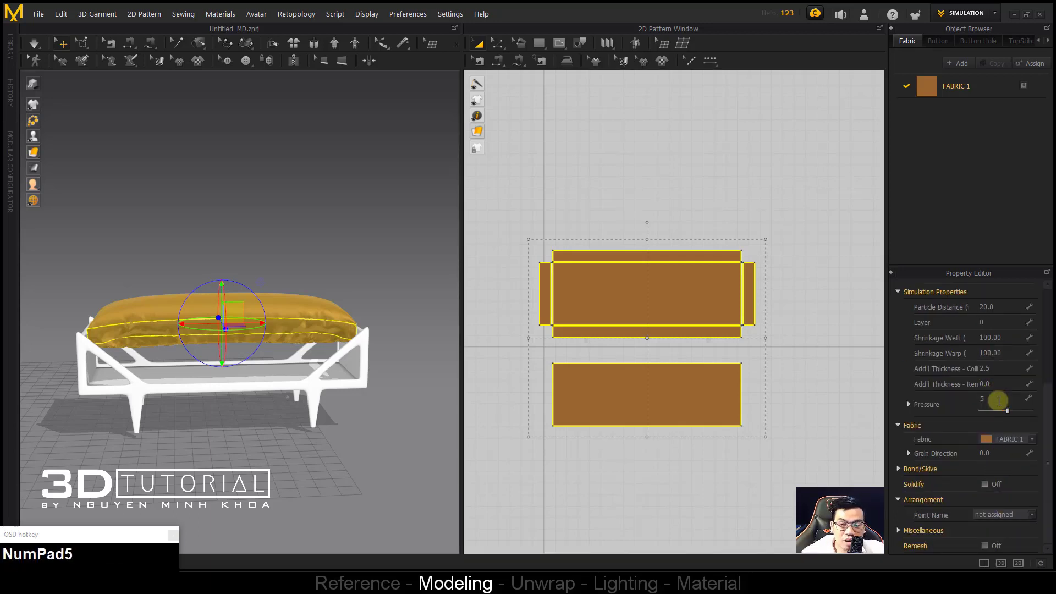
{"action": "left_click", "coordinate": [359, 248]}
Step: Re-simulate to inflate the cushion and compare it with the reference sofa photo
{"action": "key", "text": "space"}
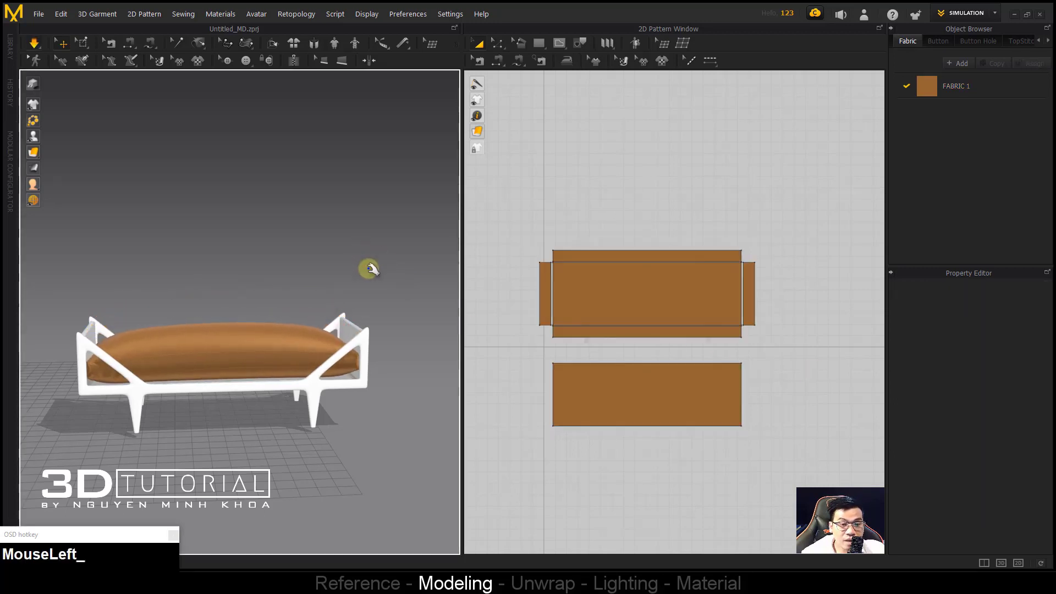
{"action": "middle_click_drag", "start_coordinate": [292, 335], "coordinate": [384, 390], "text": "alt"}
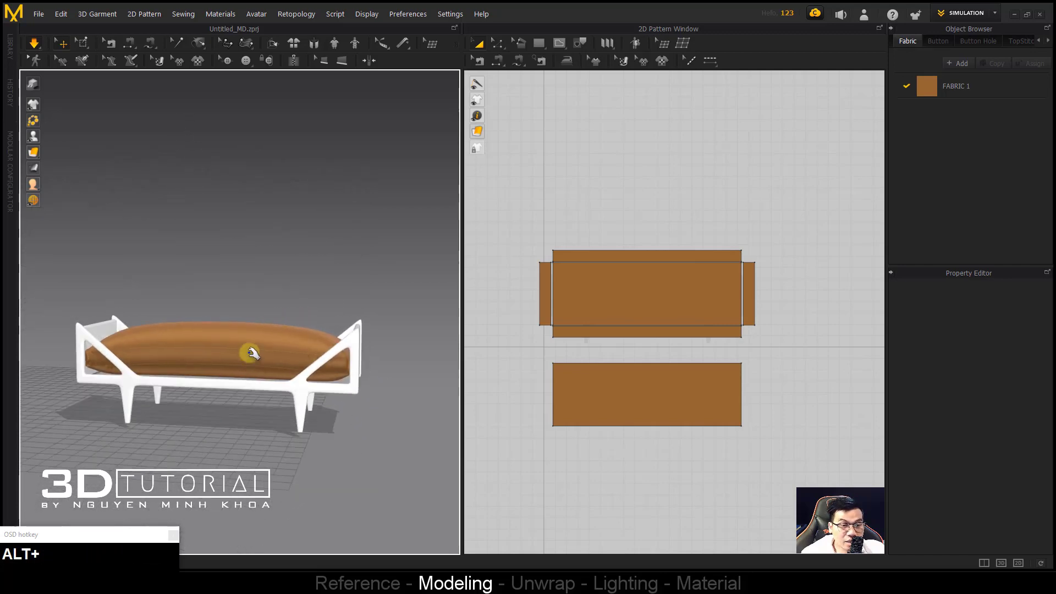
{"action": "left_click", "coordinate": [646, 583]}
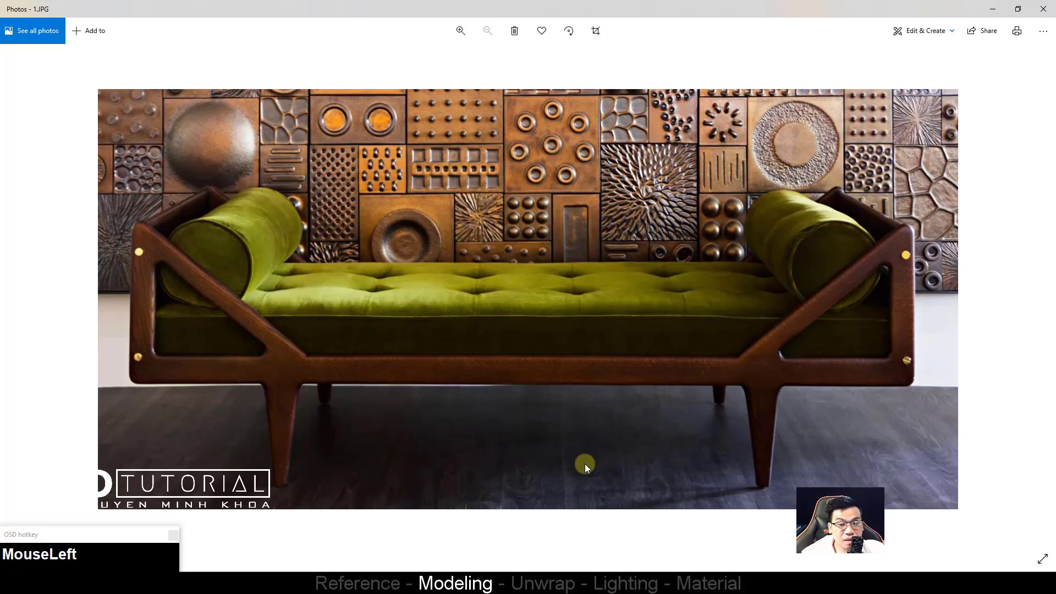
{"action": "left_click", "coordinate": [609, 566]}
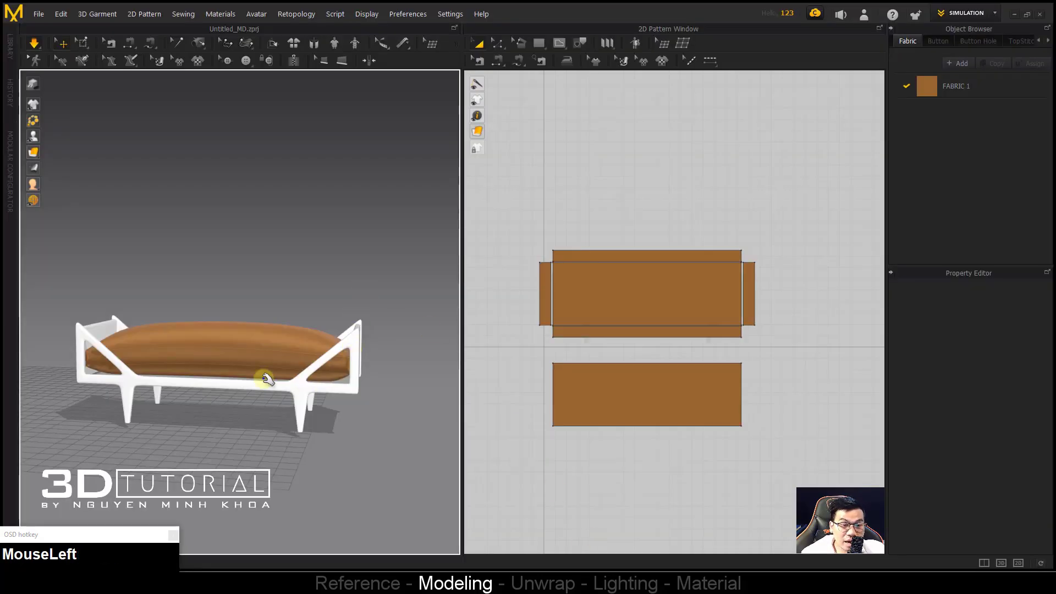
Step: Set the bottom cushion panel's Pressure to 50
{"action": "left_click", "coordinate": [266, 379]}
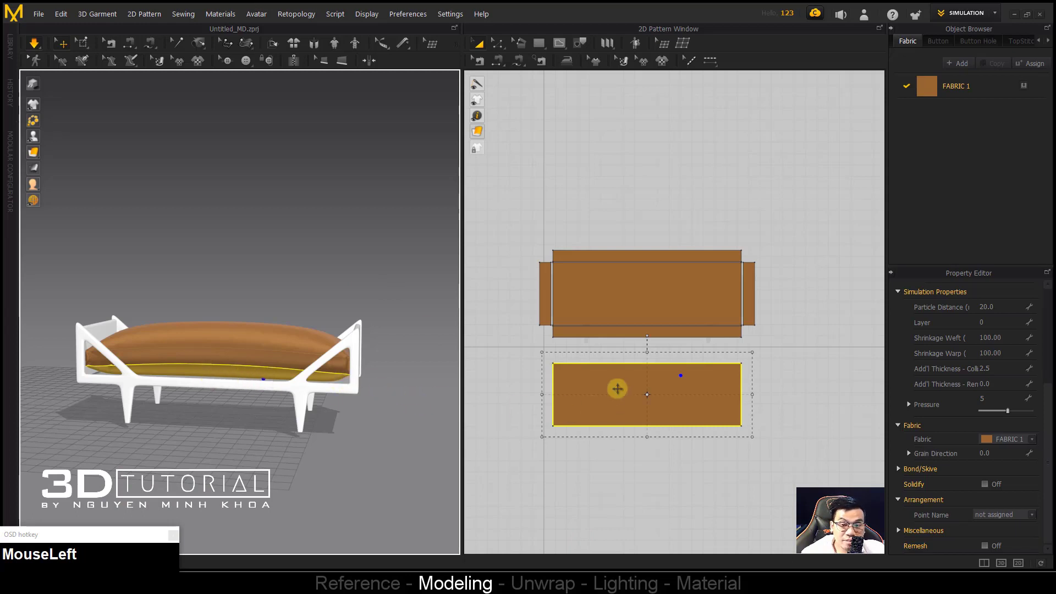
{"action": "mouse_move", "coordinate": [410, 388]}
{"action": "middle_mouse_down", "text": "alt"}
{"action": "mouse_move", "coordinate": [318, 347]}
{"action": "mouse_move", "coordinate": [141, 365]}
{"action": "mouse_move", "coordinate": [395, 395]}
{"action": "middle_mouse_up", "text": "alt"}
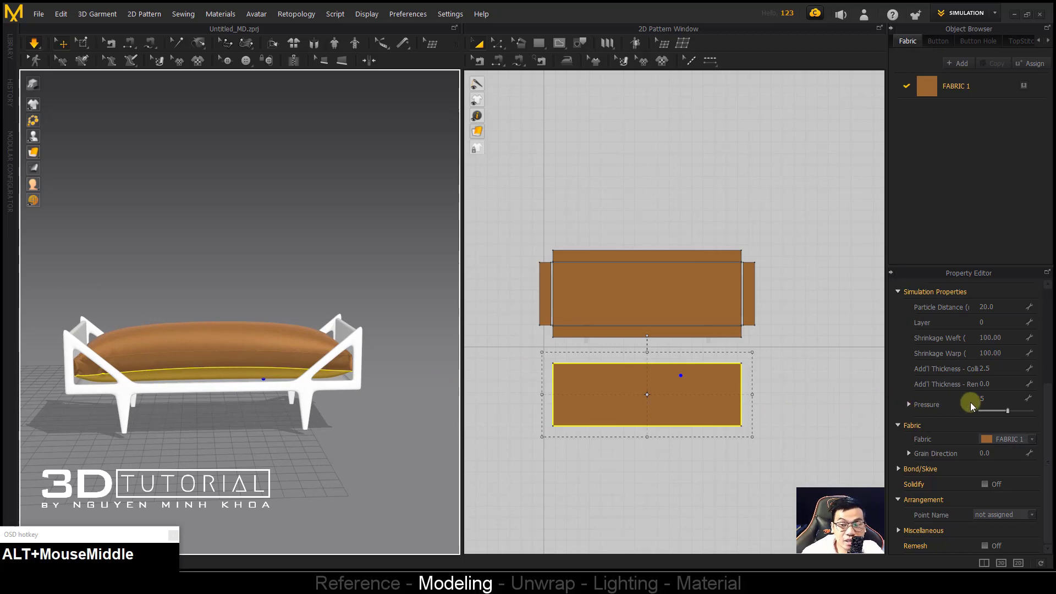
{"action": "left_click", "coordinate": [989, 401]}
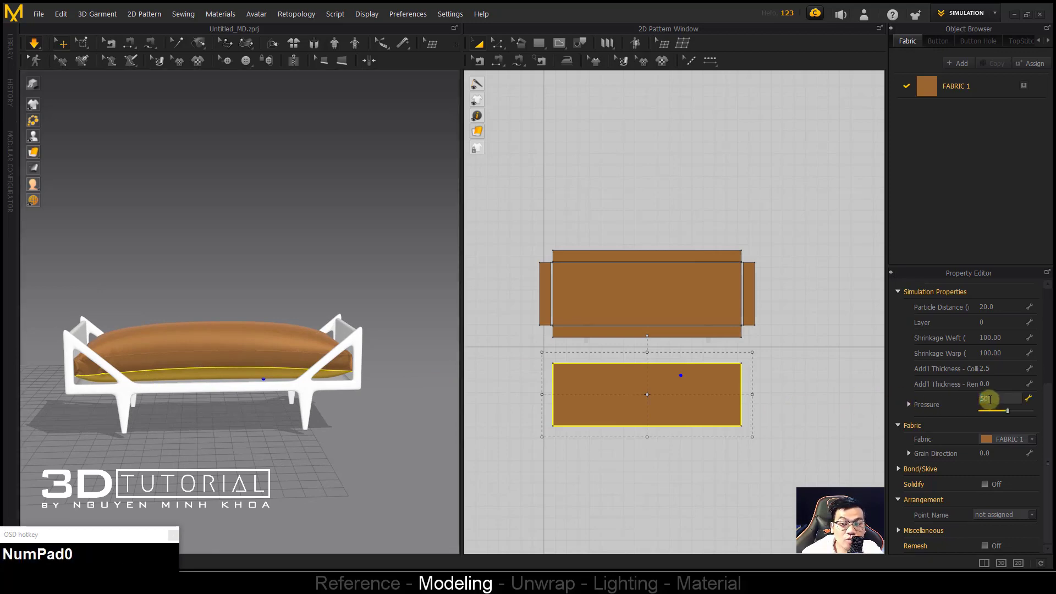
{"action": "type", "text": "50"}
{"action": "key", "text": "Return"}
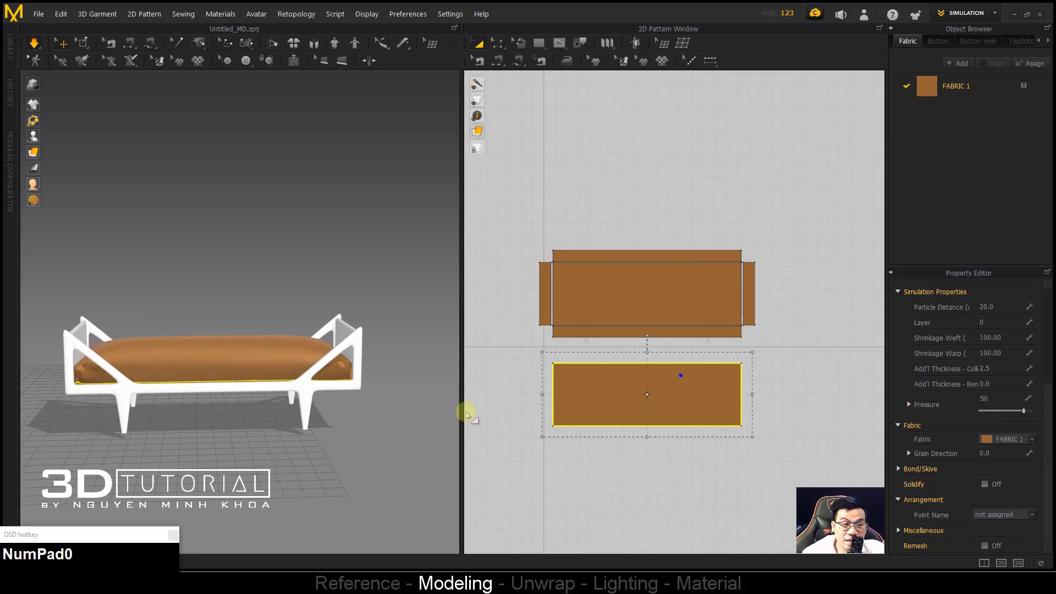
{"action": "left_click", "coordinate": [447, 422]}
Step: Tug the left and right cushion corners into the daybed frame
{"action": "left_click", "coordinate": [676, 397]}
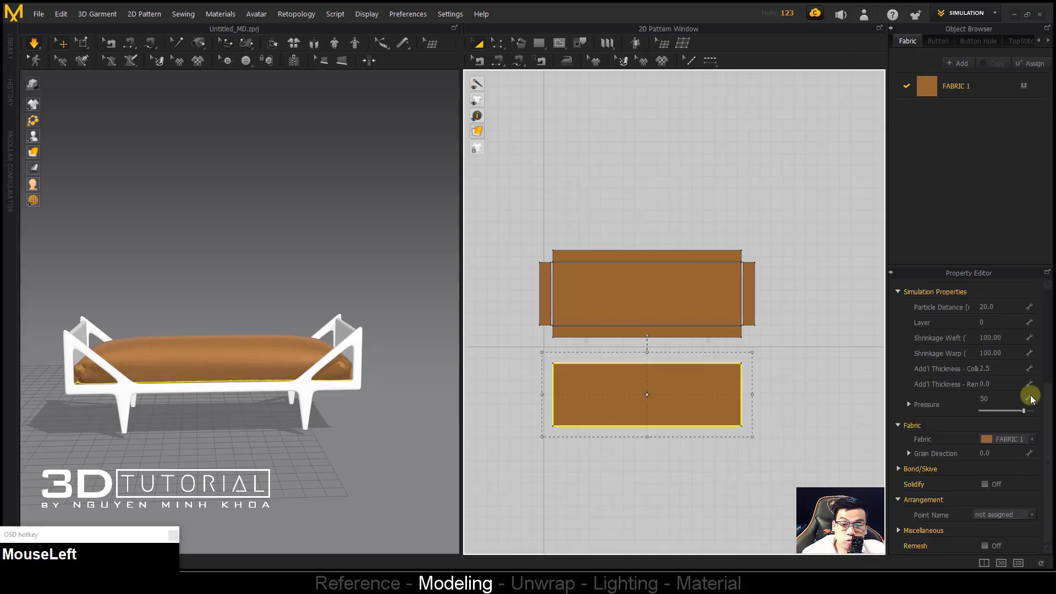
{"action": "middle_click_drag", "start_coordinate": [341, 372], "coordinate": [252, 411], "text": "alt"}
{"action": "middle_click_drag", "start_coordinate": [99, 362], "coordinate": [24, 373], "text": "alt"}
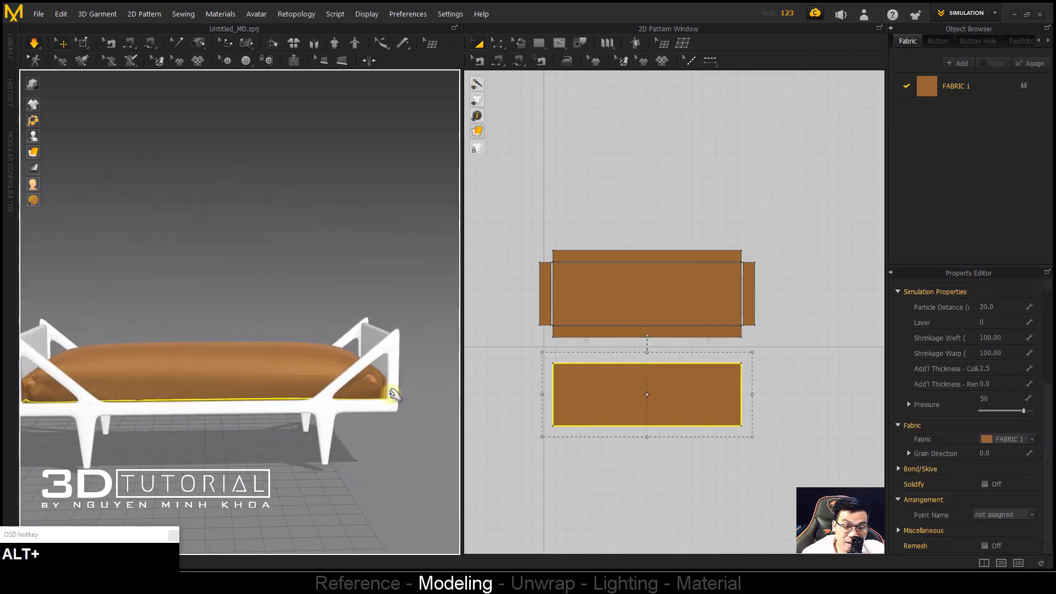
{"action": "left_click_drag", "start_coordinate": [379, 375], "coordinate": [384, 381]}
{"action": "middle_click_drag", "start_coordinate": [242, 400], "coordinate": [308, 385]}
{"action": "left_click_drag", "start_coordinate": [104, 357], "coordinate": [97, 362]}
{"action": "middle_click_drag", "start_coordinate": [98, 362], "coordinate": [325, 342], "text": "alt"}
{"action": "scroll", "coordinate": [110, 359], "scroll_direction": "up", "scroll_amount": 2}
Step: Select all four cushion pattern pieces, try stretching them horizontally, then undo
{"action": "scroll", "coordinate": [237, 342], "scroll_direction": "down", "scroll_amount": 2}
{"action": "left_click", "coordinate": [594, 283]}
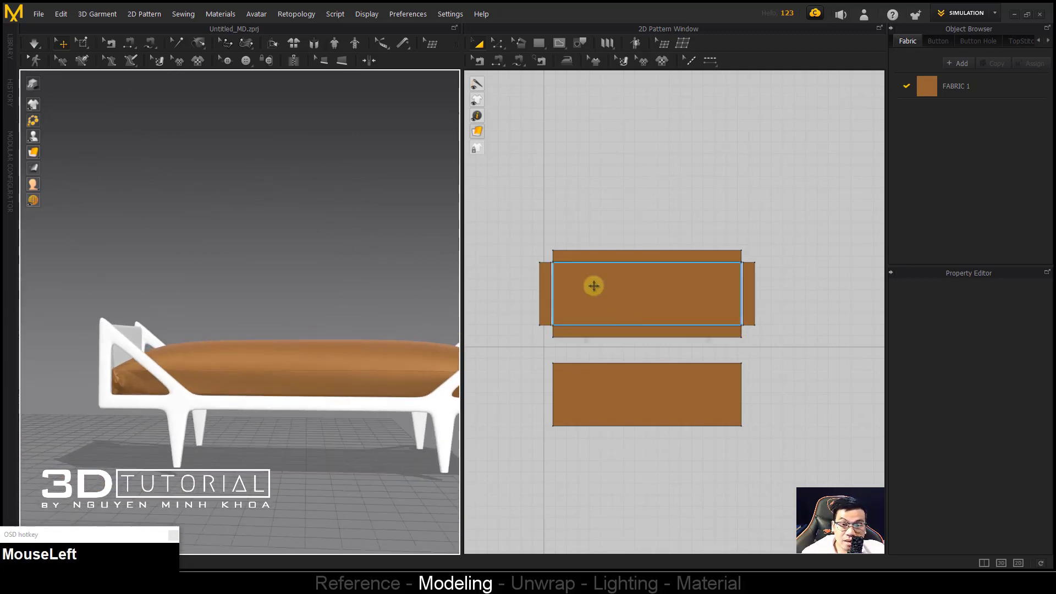
{"action": "left_click", "coordinate": [580, 262], "text": "shift"}
{"action": "left_click", "coordinate": [580, 333], "text": "shift"}
{"action": "left_click_drag", "start_coordinate": [523, 226], "coordinate": [825, 484]}
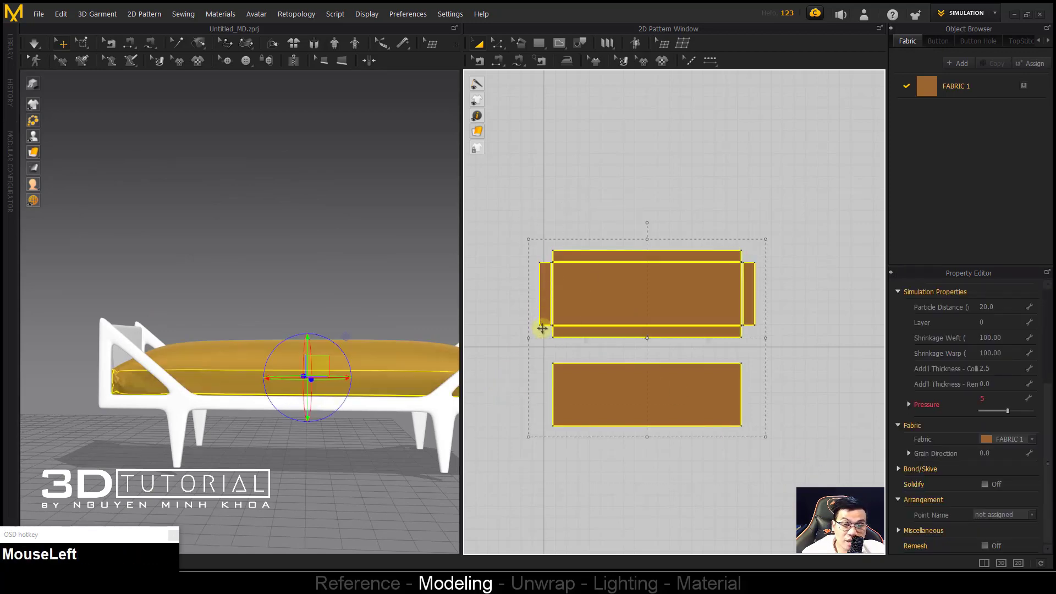
{"action": "left_click_drag", "start_coordinate": [528, 339], "coordinate": [551, 338]}
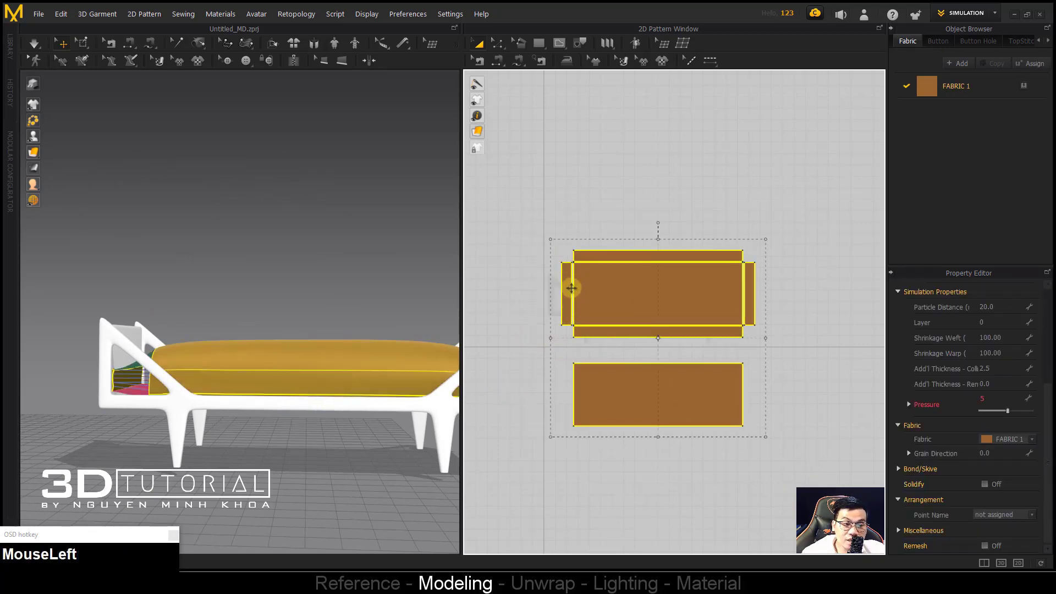
{"action": "key", "text": "ctrl+z"}
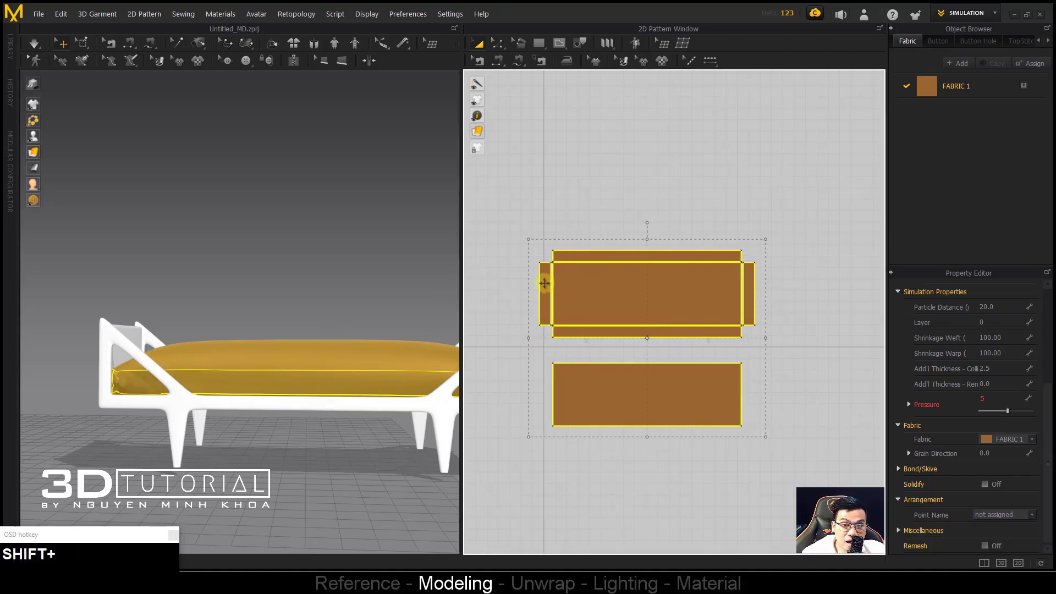
Step: Add both side panels to the selection and resize the pieces from their left edge
{"action": "left_click", "coordinate": [544, 283], "text": "shift"}
{"action": "left_click", "coordinate": [754, 292], "text": "shift"}
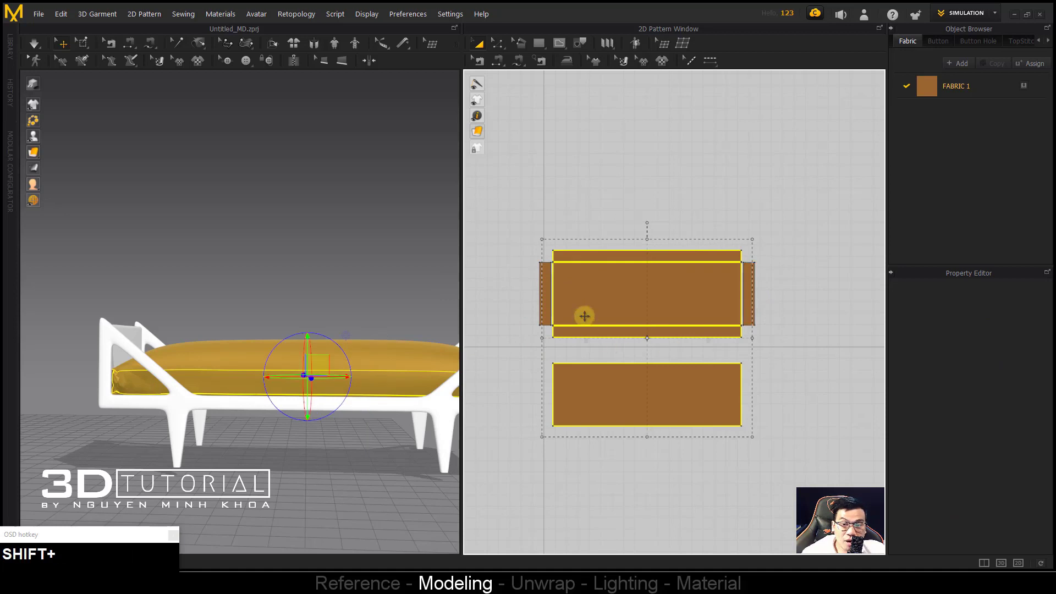
{"action": "scroll", "coordinate": [583, 313], "scroll_direction": "up", "scroll_amount": 3}
{"action": "left_click_drag", "start_coordinate": [518, 356], "coordinate": [522, 356]}
{"action": "left_click", "coordinate": [219, 302]}
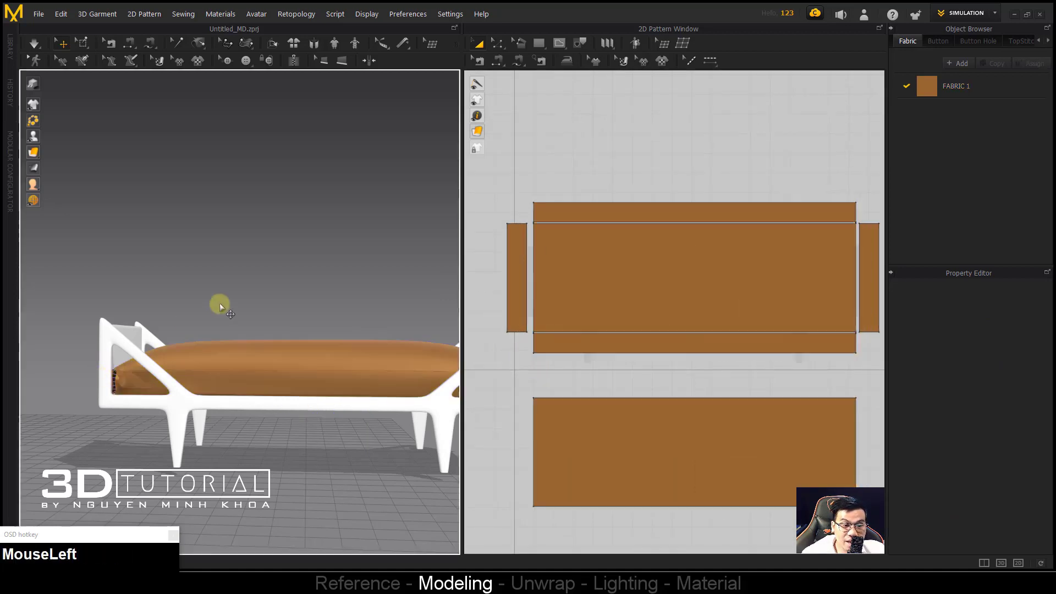
Step: Re-simulate the cushion on the daybed and open the reference photo 1.JPG
{"action": "key", "text": "space"}
{"action": "middle_click_drag", "start_coordinate": [217, 302], "coordinate": [319, 302], "text": "alt"}
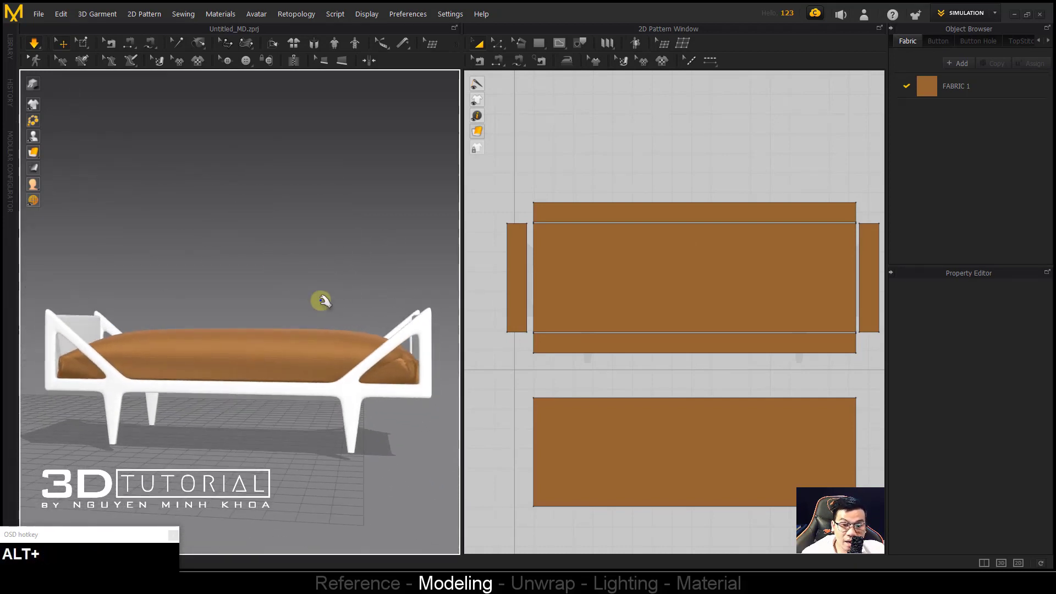
{"action": "left_click", "coordinate": [258, 349]}
{"action": "left_click", "coordinate": [167, 332]}
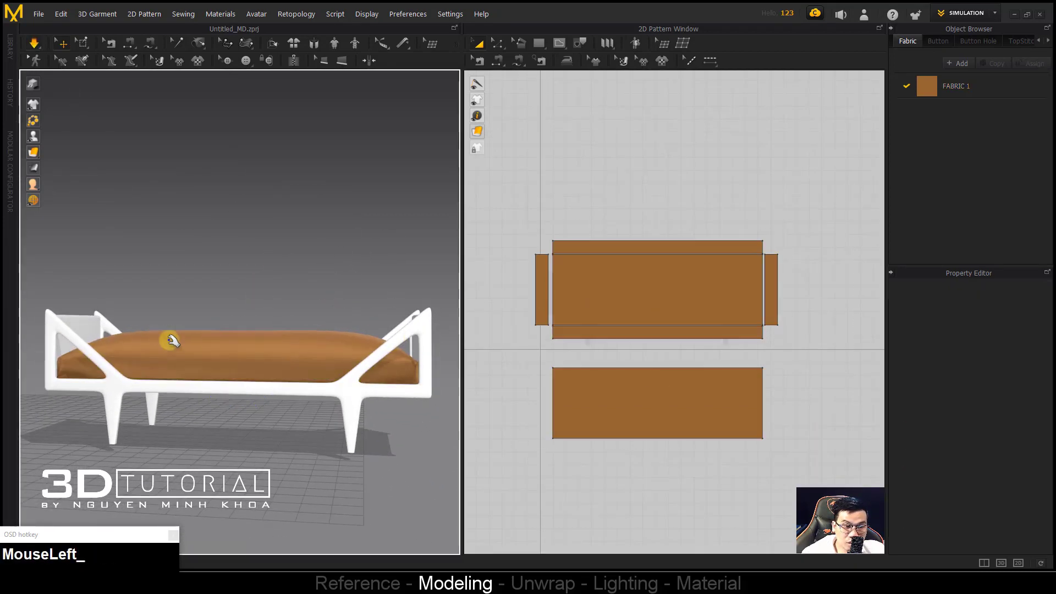
{"action": "middle_click_drag", "start_coordinate": [168, 339], "coordinate": [330, 451], "text": "alt"}
{"action": "left_click", "coordinate": [624, 567]}
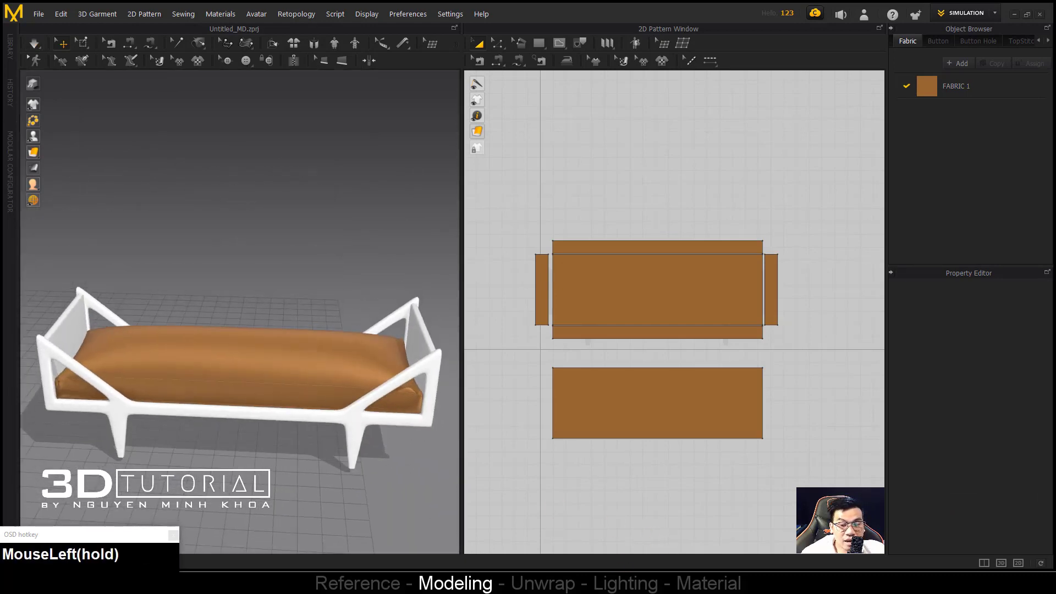
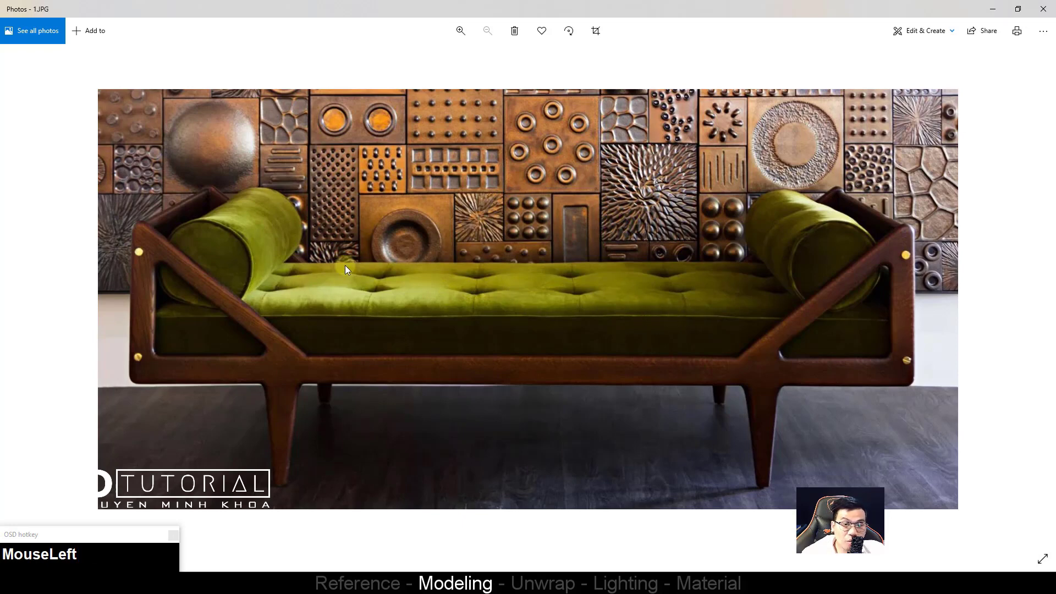
Step: Return to the daybed scene and unfreeze the cushion top piece with Ctrl+K
{"action": "left_click", "coordinate": [610, 567]}
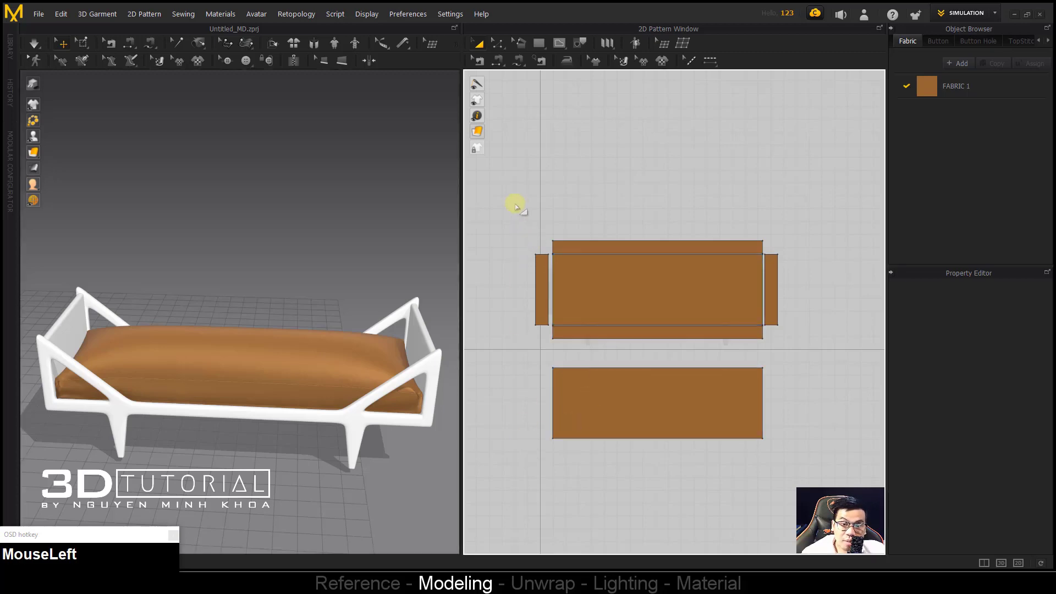
{"action": "key", "text": "ctrl+a"}
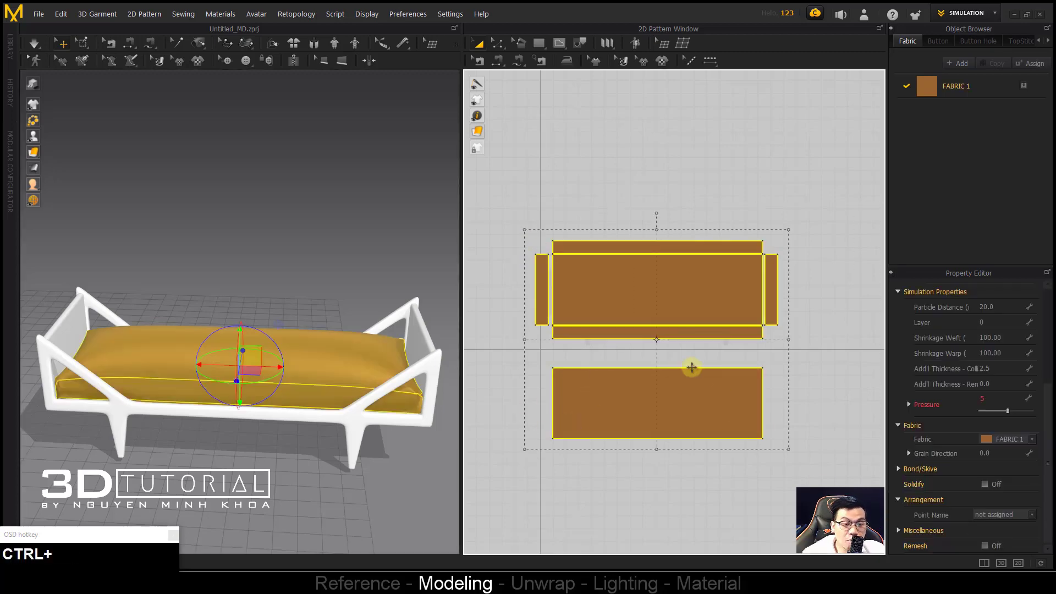
{"action": "key", "text": "ctrl+k"}
{"action": "left_click", "coordinate": [295, 487]}
{"action": "middle_click_drag", "start_coordinate": [295, 488], "coordinate": [228, 430], "text": "alt"}
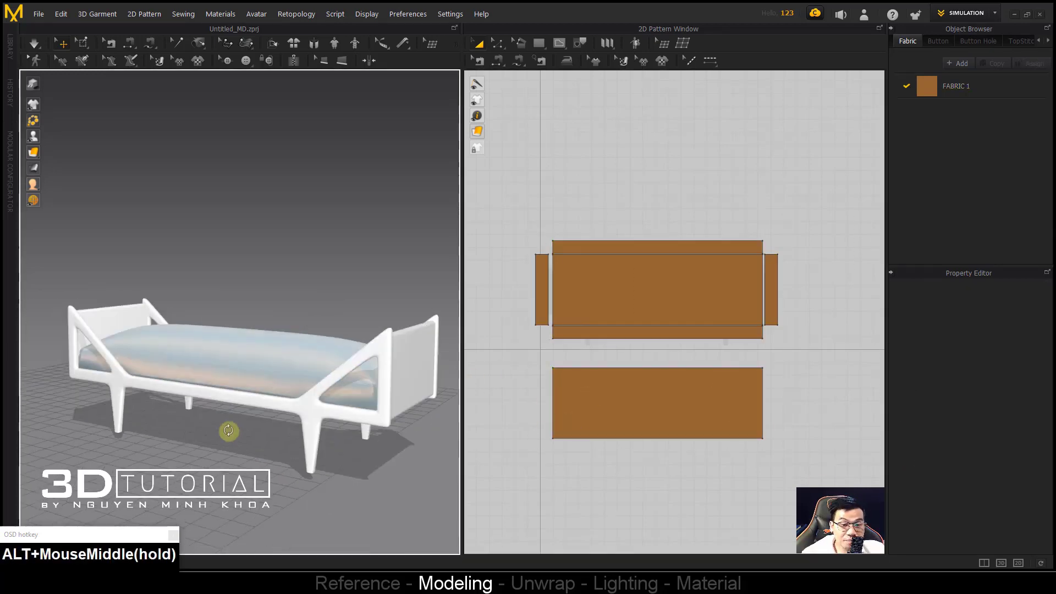
{"action": "left_click", "coordinate": [209, 357]}
{"action": "middle_click_drag", "start_coordinate": [209, 358], "coordinate": [86, 356], "text": "alt"}
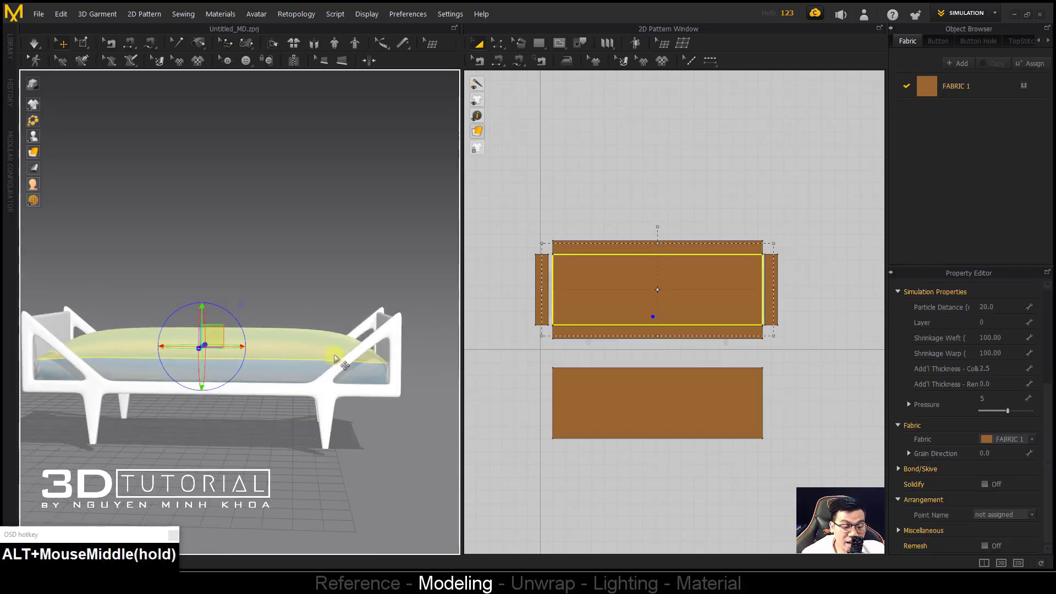
{"action": "key", "text": "ctrl+k"}
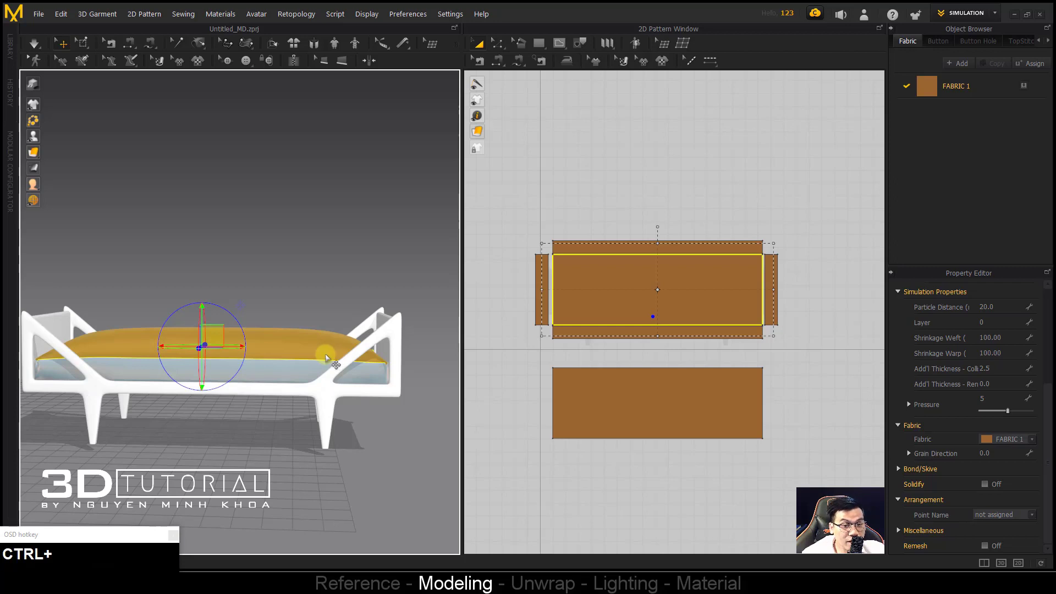
{"action": "middle_click_drag", "start_coordinate": [326, 359], "coordinate": [282, 328], "text": "alt"}
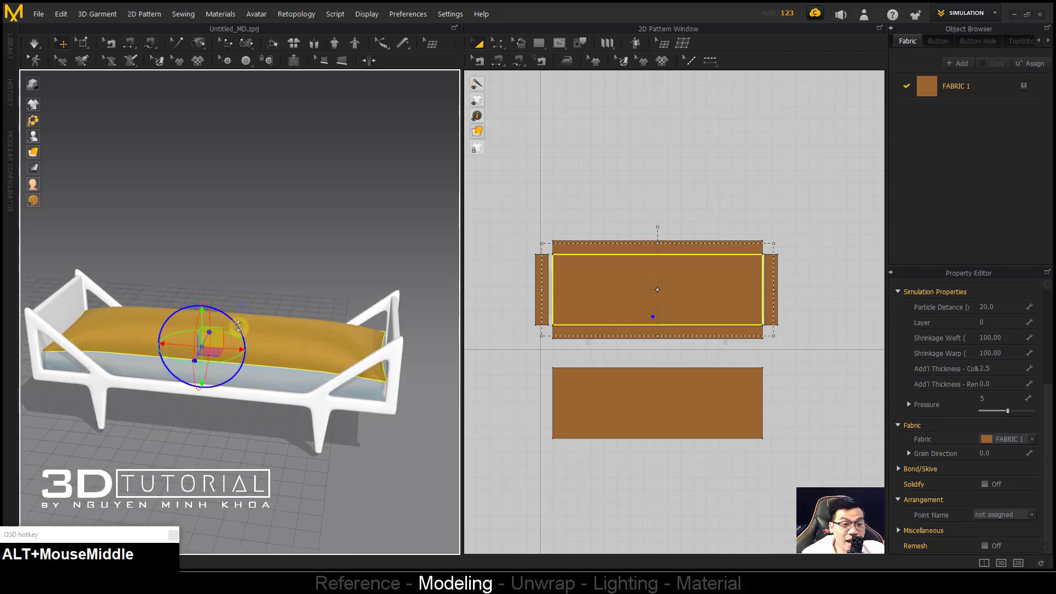
Step: Set the cushion top's weft and warp shrinkage to 80
{"action": "left_click", "coordinate": [1005, 339]}
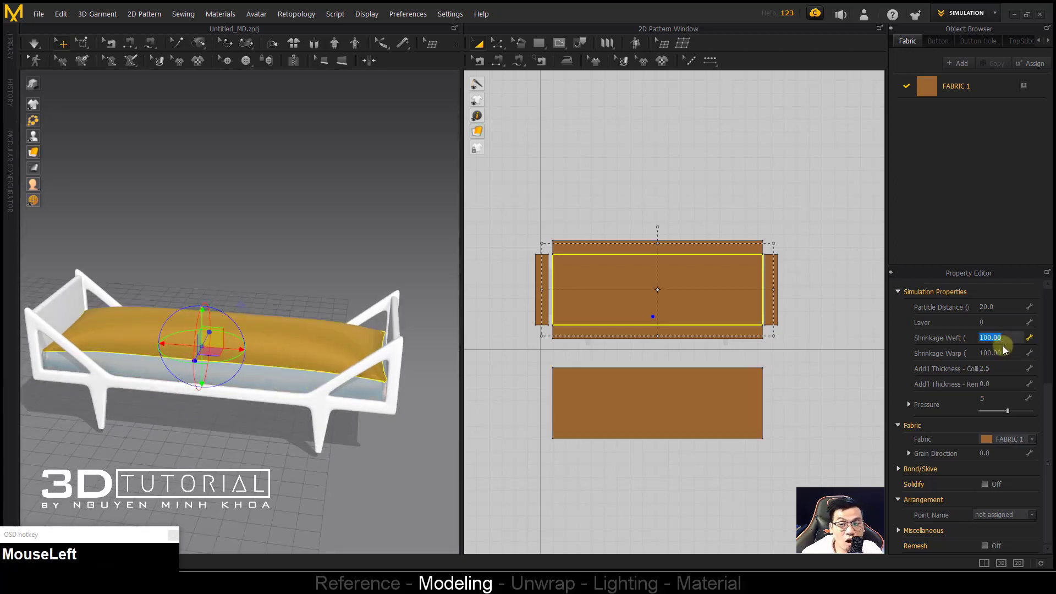
{"action": "type", "text": "80"}
{"action": "left_click", "coordinate": [1007, 357]}
{"action": "type", "text": "8"}
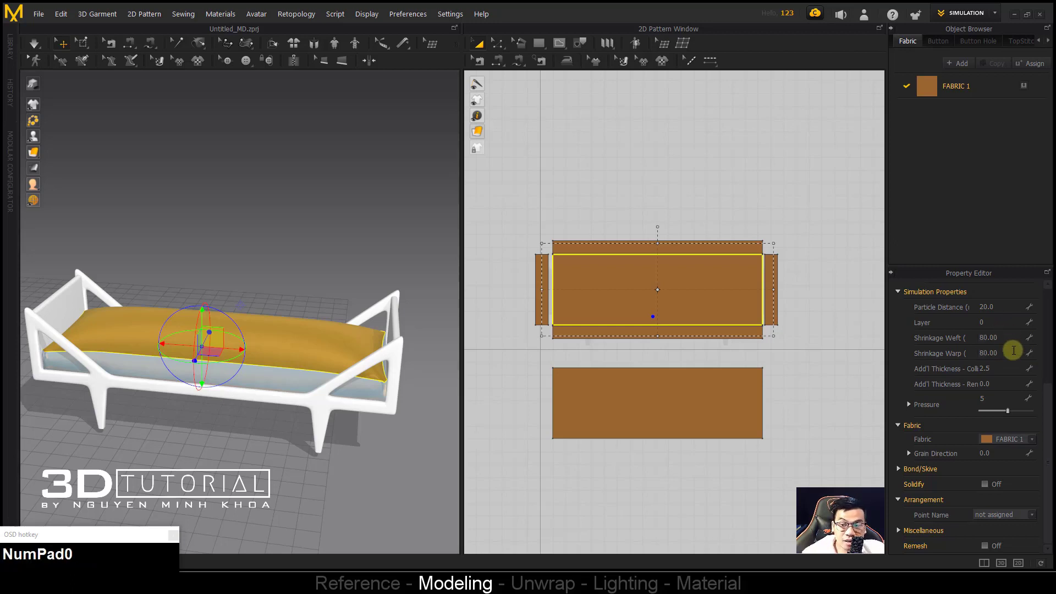
{"action": "left_click", "coordinate": [1005, 338]}
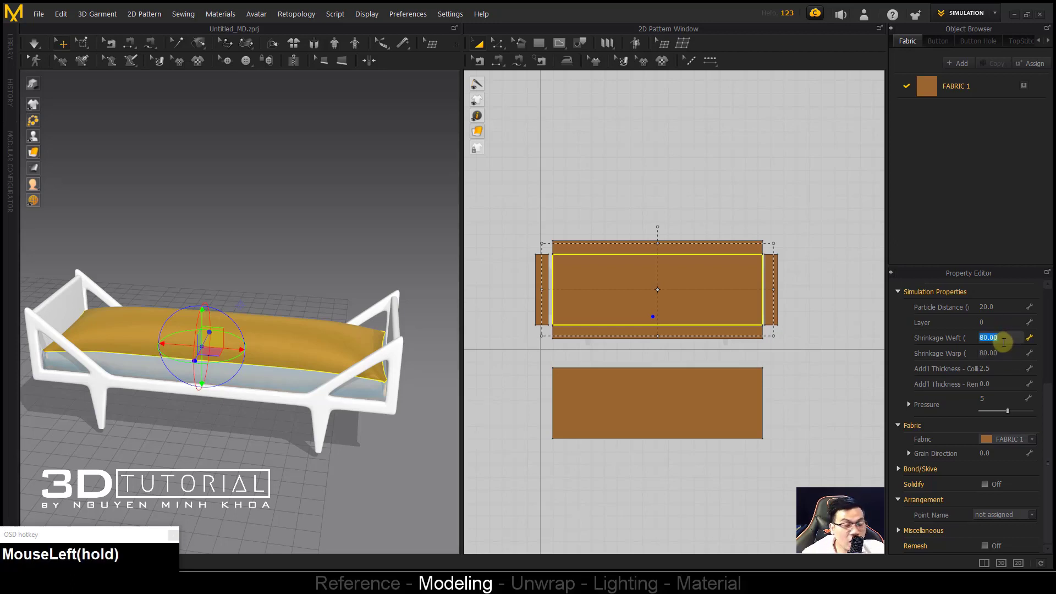
{"action": "left_click", "coordinate": [1001, 353]}
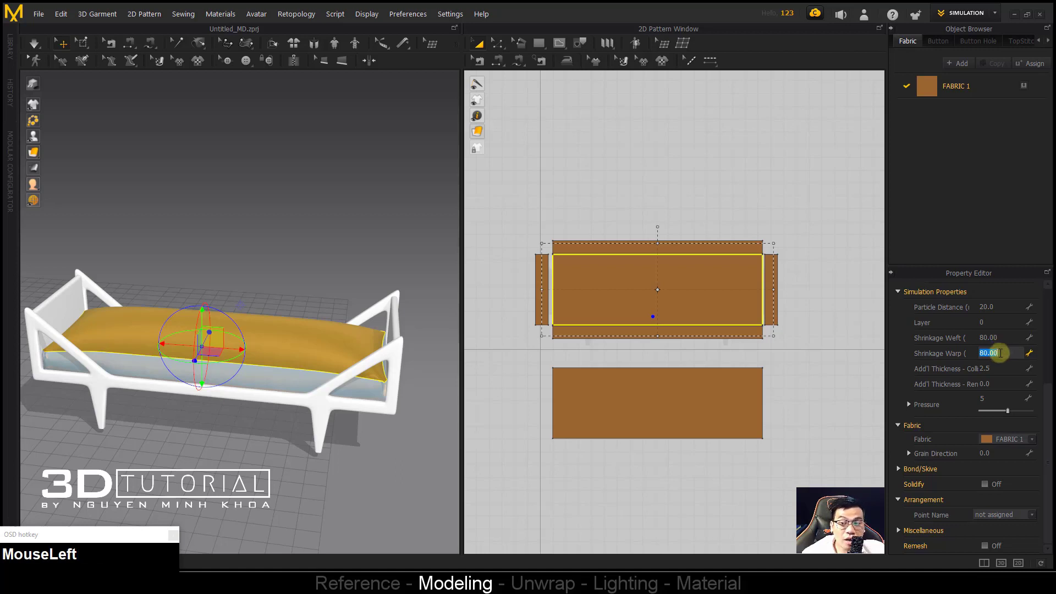
Step: Deselect so the cushion simulates, inspect it closely, then view the daybed reference photo
{"action": "left_click", "coordinate": [274, 276]}
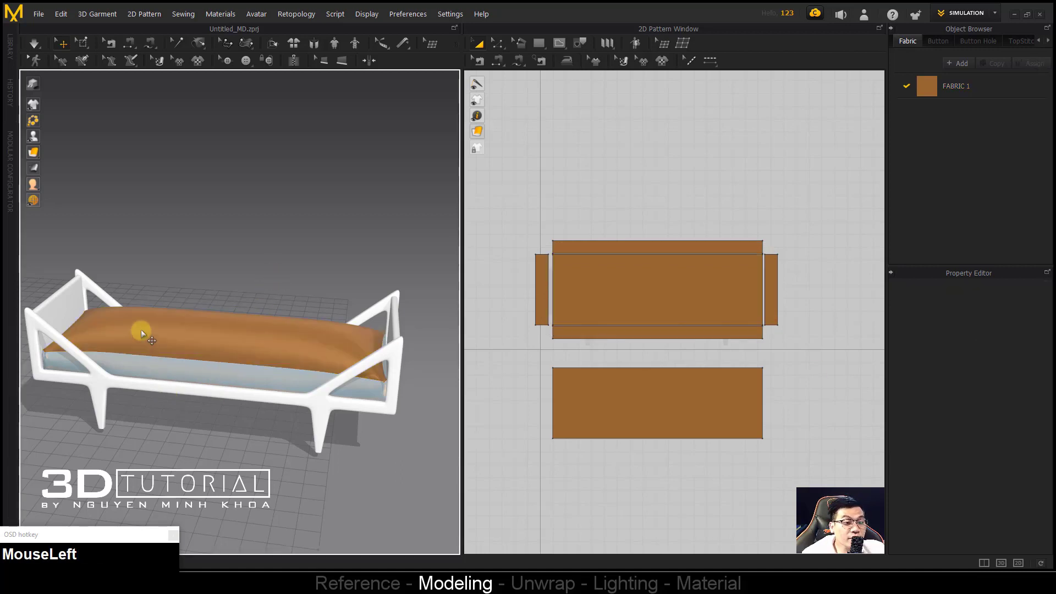
{"action": "middle_click_drag", "start_coordinate": [134, 370], "coordinate": [129, 328], "text": "alt"}
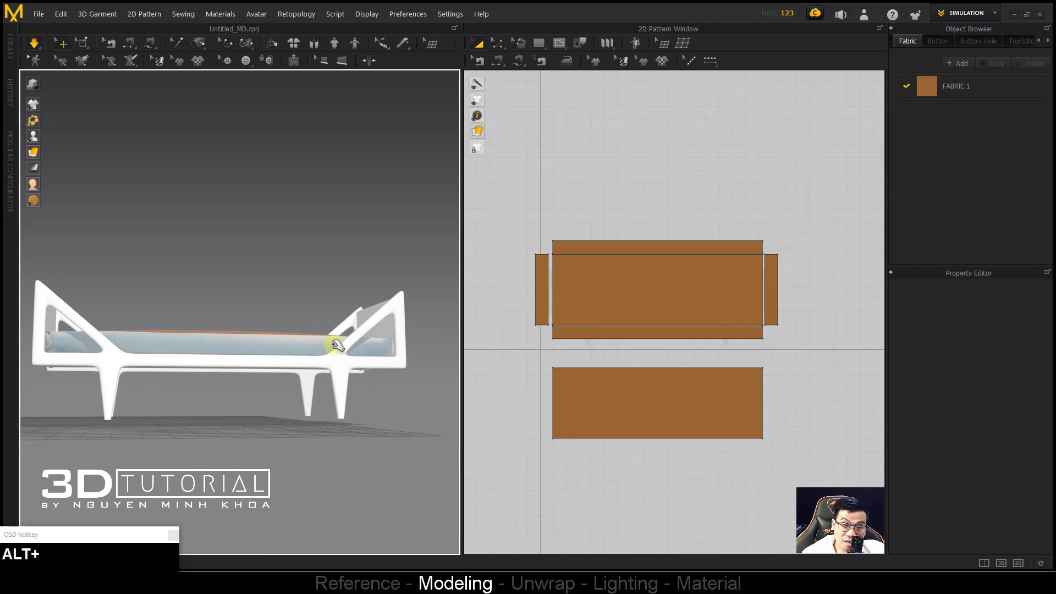
{"action": "middle_click_drag", "start_coordinate": [336, 346], "coordinate": [188, 368], "text": "alt"}
{"action": "scroll", "coordinate": [256, 389], "scroll_direction": "up", "scroll_amount": 2}
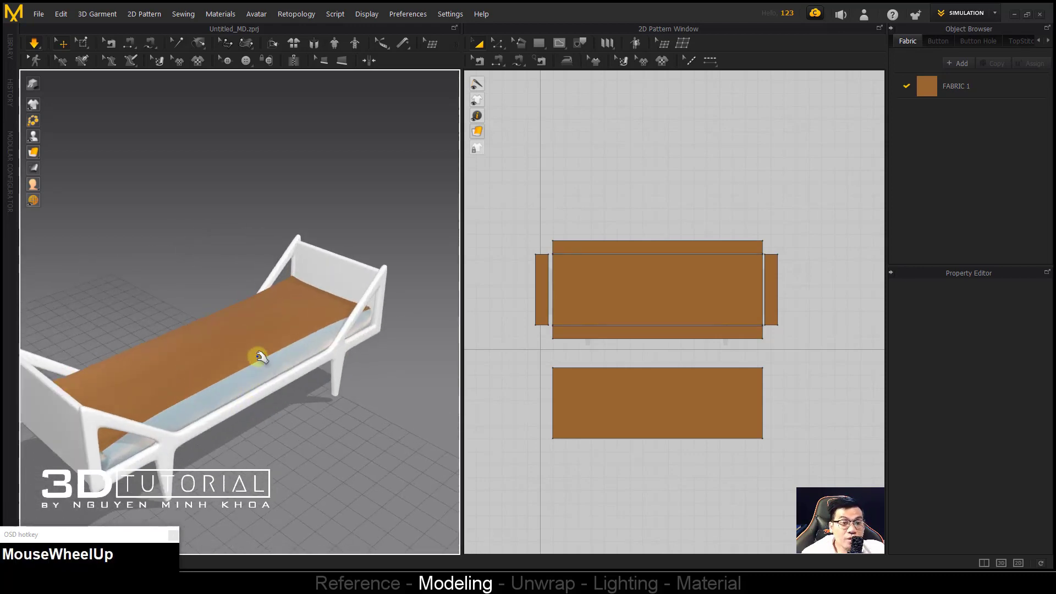
{"action": "middle_click_drag", "start_coordinate": [254, 358], "coordinate": [538, 536], "text": "alt"}
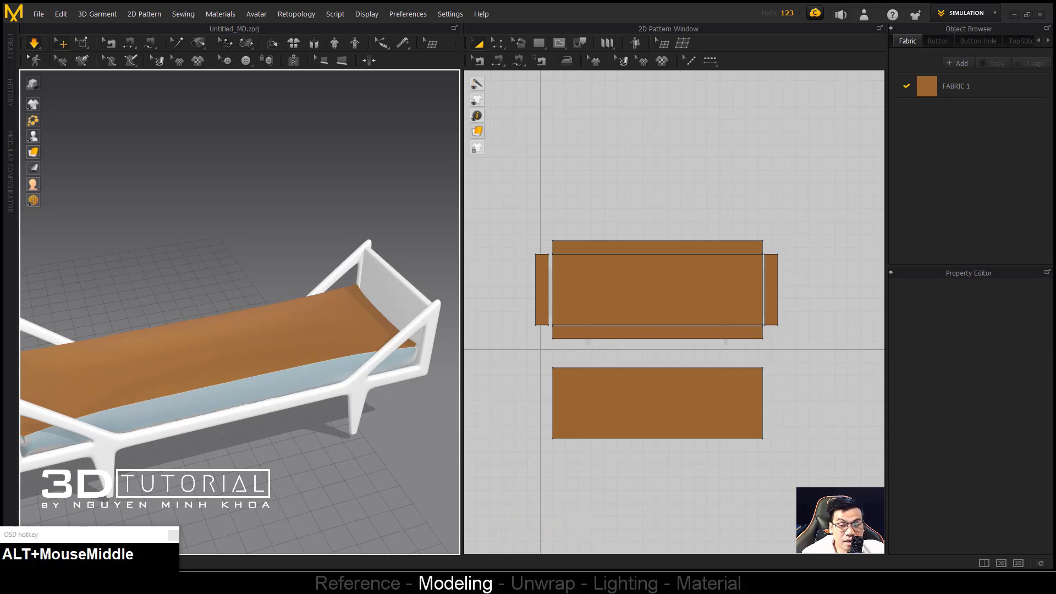
{"action": "left_click", "coordinate": [379, 337]}
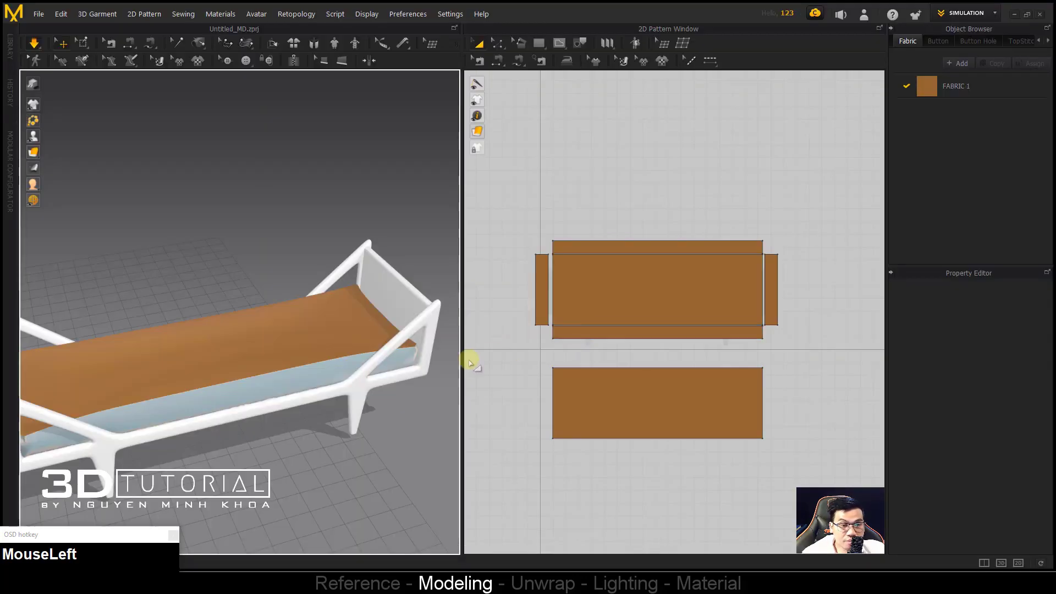
Step: Move the top and bottom strips and both side pieces outward from the central panel
{"action": "left_click", "coordinate": [561, 282]}
{"action": "scroll", "coordinate": [561, 282], "scroll_direction": "up", "scroll_amount": 2}
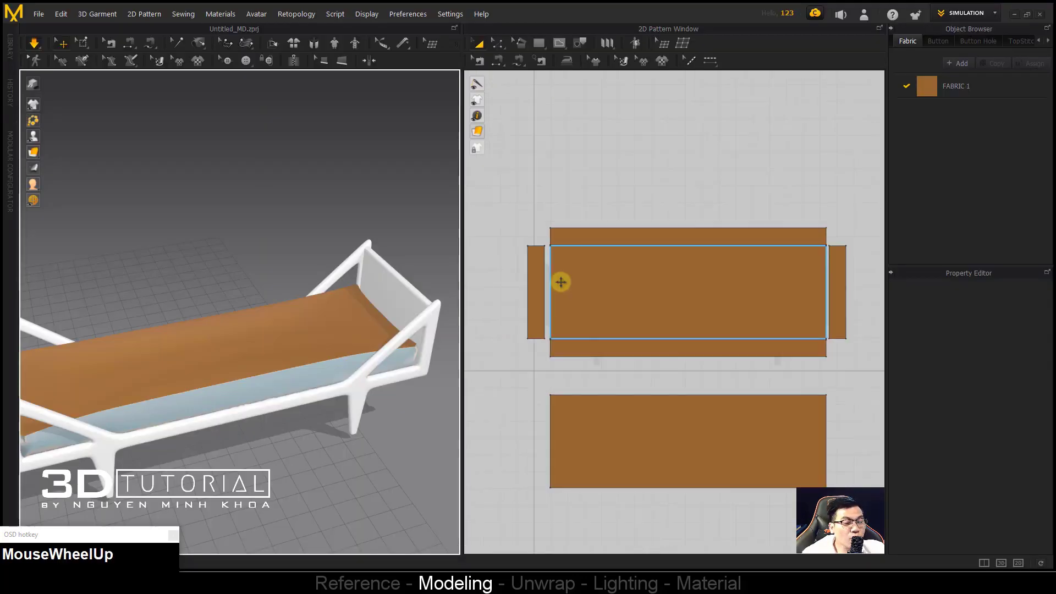
{"action": "scroll", "coordinate": [559, 281], "scroll_direction": "down", "scroll_amount": 2}
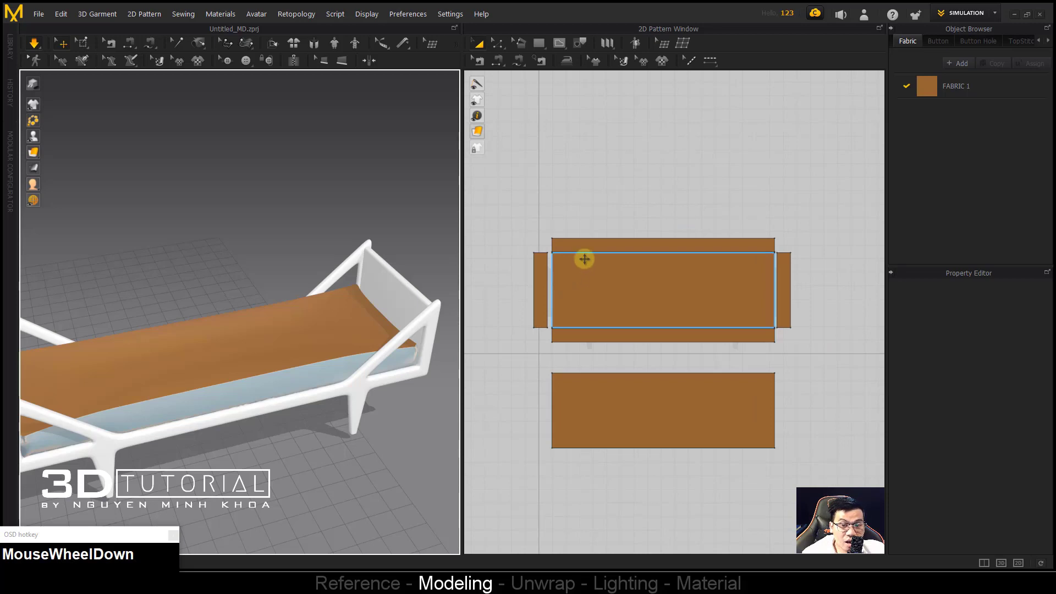
{"action": "left_click_drag", "start_coordinate": [586, 248], "coordinate": [591, 220]}
{"action": "left_click_drag", "start_coordinate": [783, 290], "coordinate": [798, 288]}
{"action": "left_click_drag", "start_coordinate": [740, 342], "coordinate": [742, 358]}
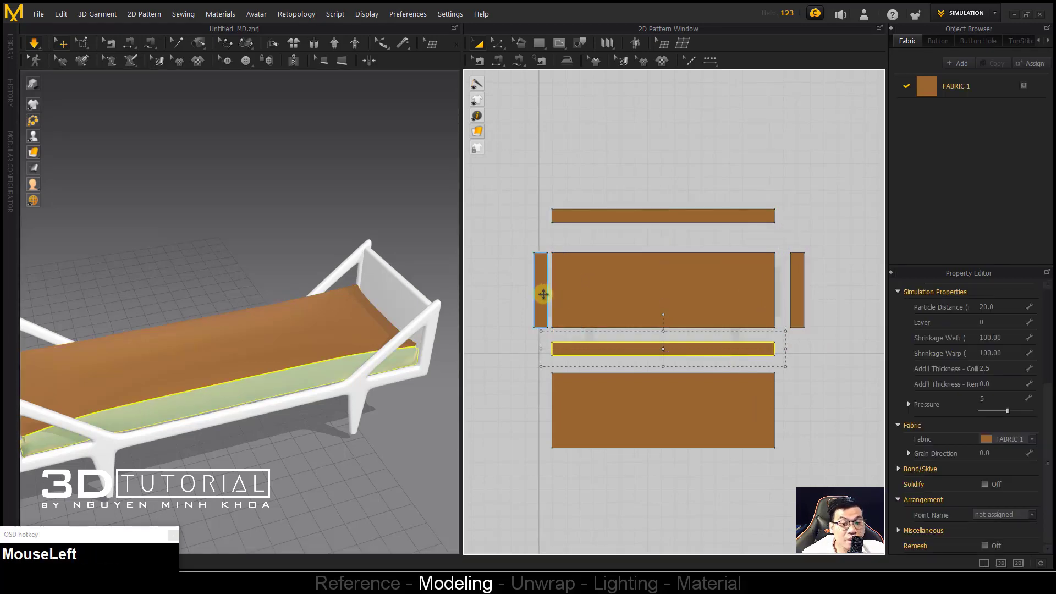
{"action": "left_click_drag", "start_coordinate": [542, 294], "coordinate": [521, 293]}
{"action": "left_click", "coordinate": [506, 363]}
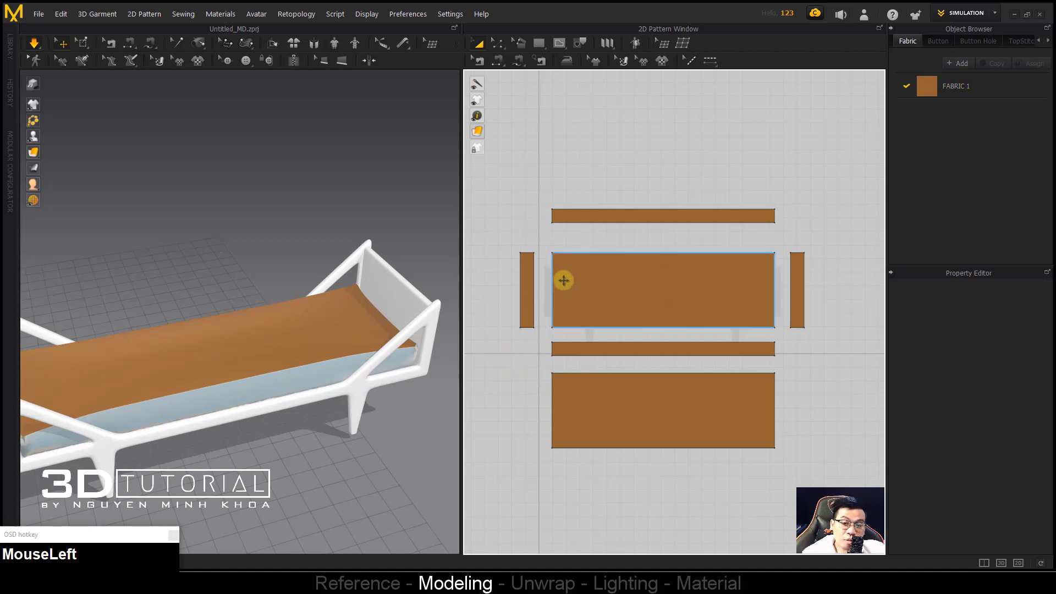
Step: In edge-editing mode, select the central panel's top and bottom edges
{"action": "key", "text": "z"}
{"action": "left_click", "coordinate": [593, 253]}
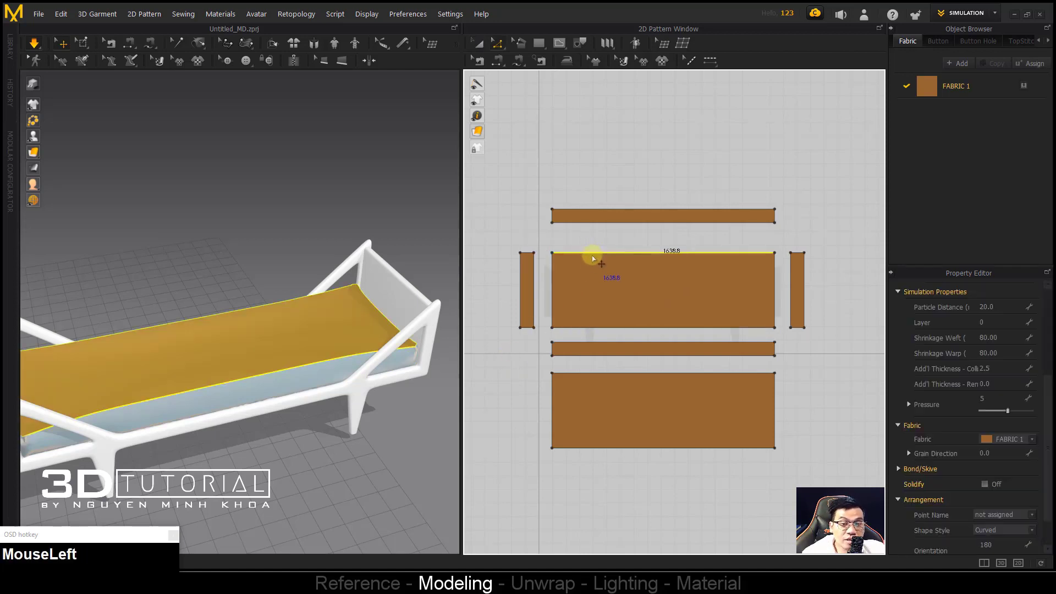
{"action": "left_click", "coordinate": [599, 328], "text": "shift"}
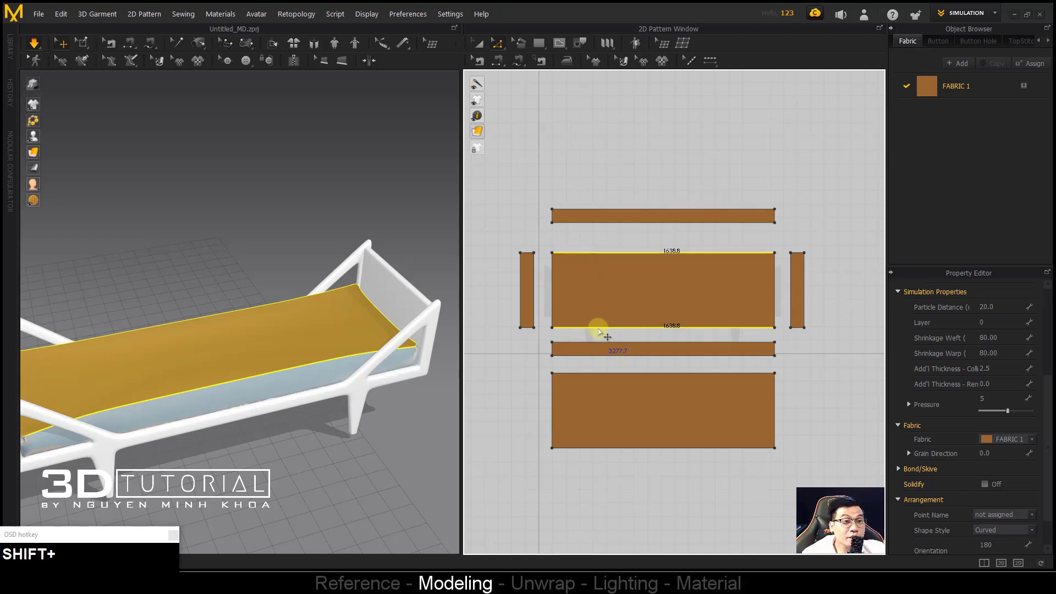
{"action": "middle_click_drag", "start_coordinate": [302, 348], "coordinate": [393, 328]}
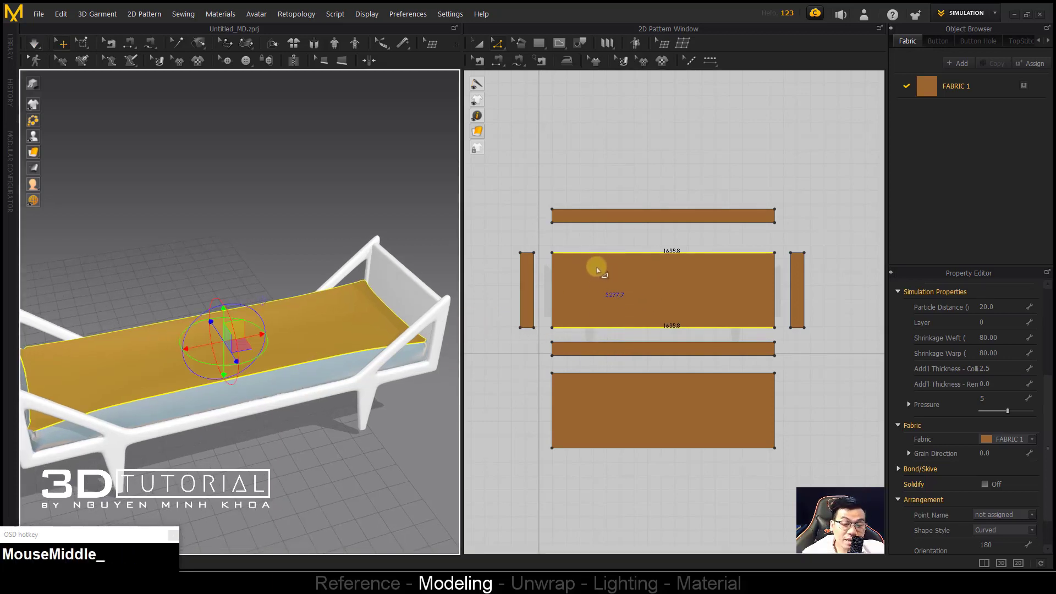
Step: Offset 2 lengthwise internal lines along the panel's long edges
{"action": "right_click", "coordinate": [609, 258]}
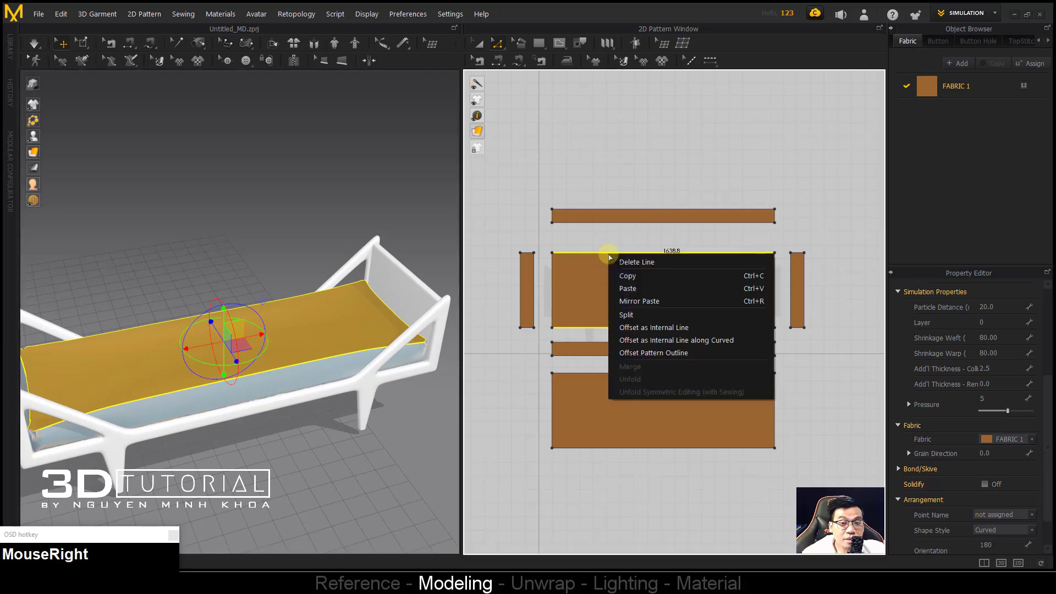
{"action": "left_click", "coordinate": [649, 342]}
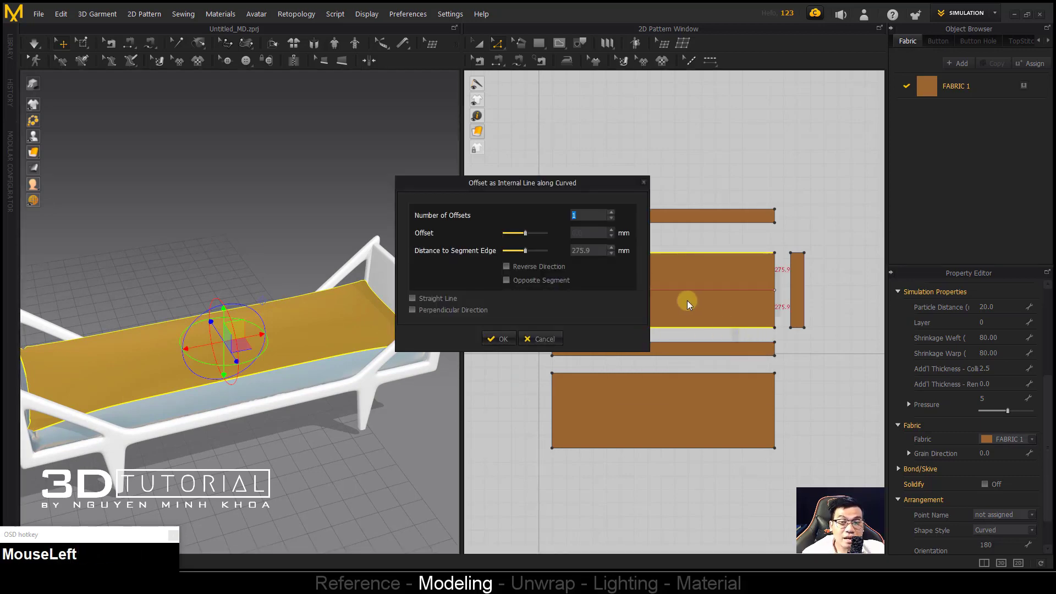
{"action": "type", "text": "2"}
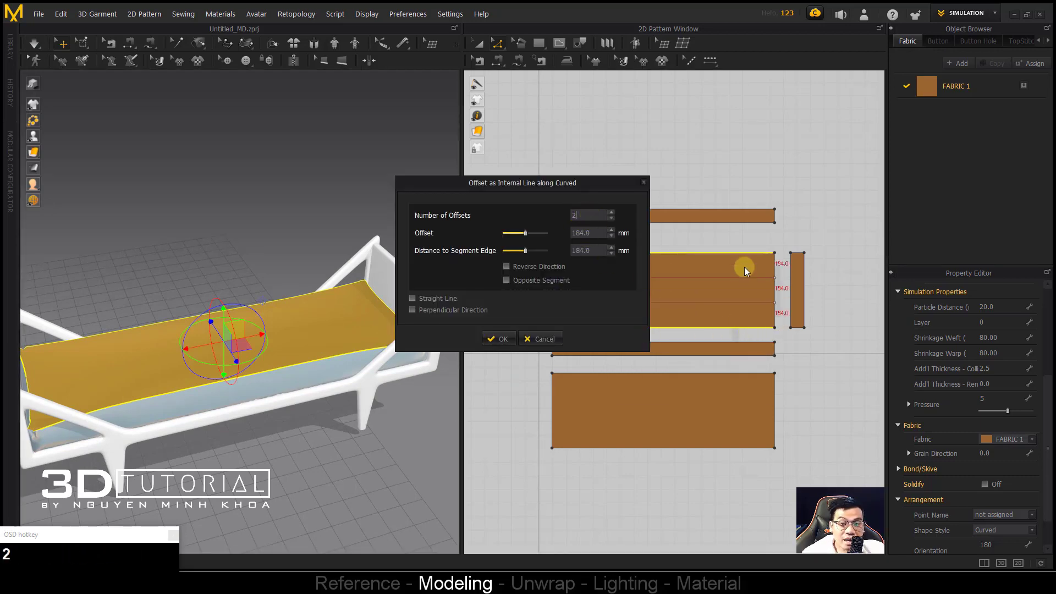
{"action": "left_click", "coordinate": [499, 339]}
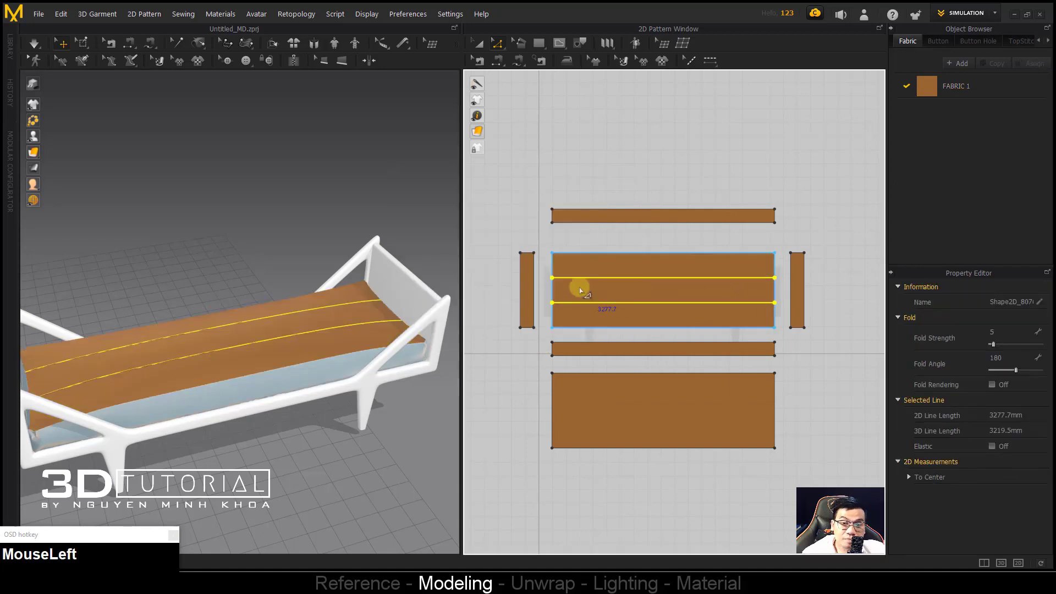
Step: Select the left and right edges and offset 6 crosswise internal lines
{"action": "left_click", "coordinate": [552, 291]}
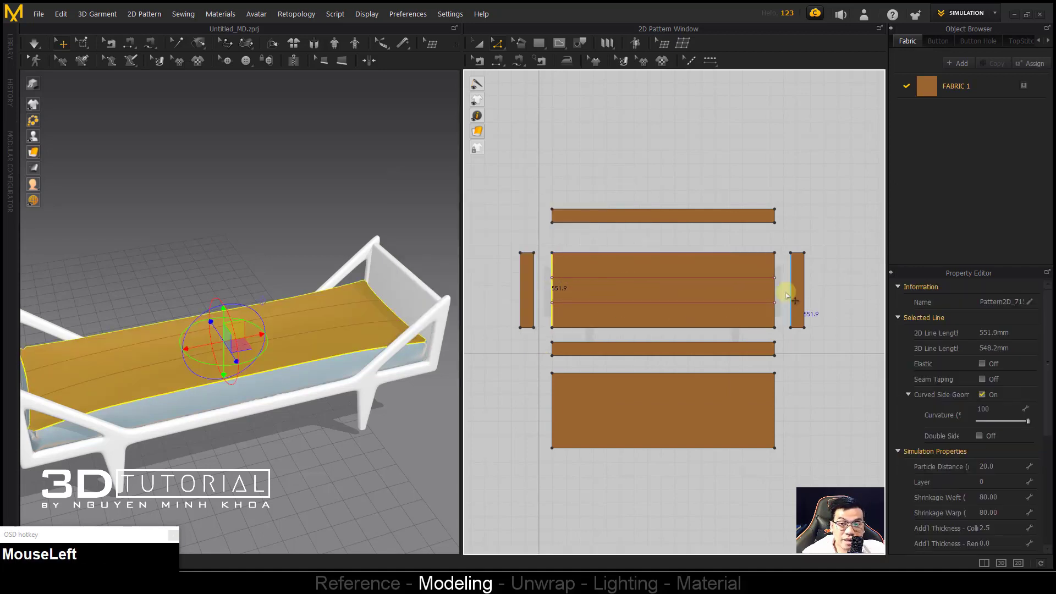
{"action": "left_click", "coordinate": [775, 292], "text": "shift"}
{"action": "right_click", "coordinate": [775, 291]}
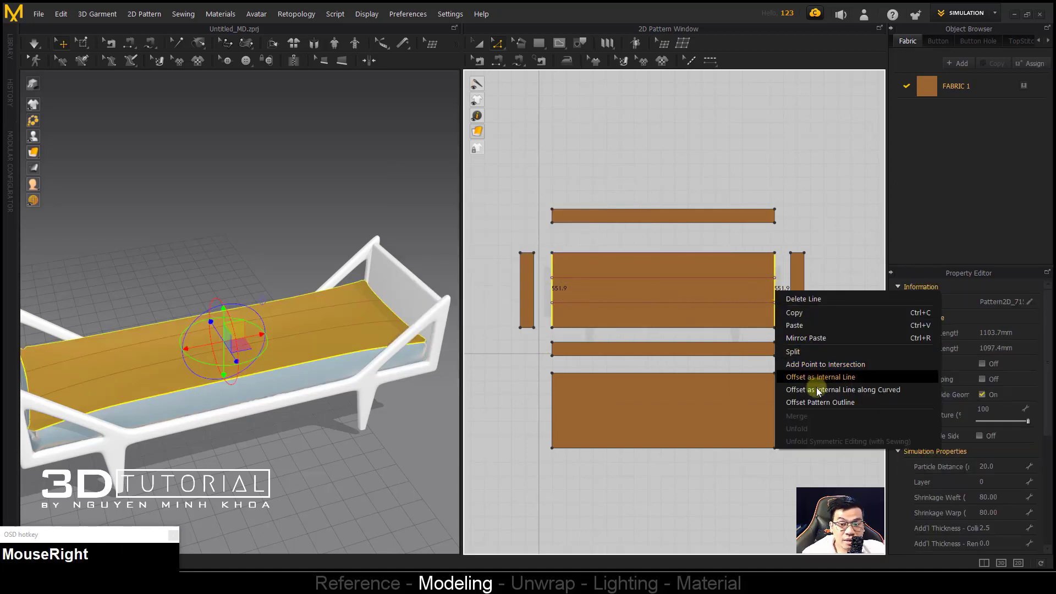
{"action": "left_click", "coordinate": [880, 391]}
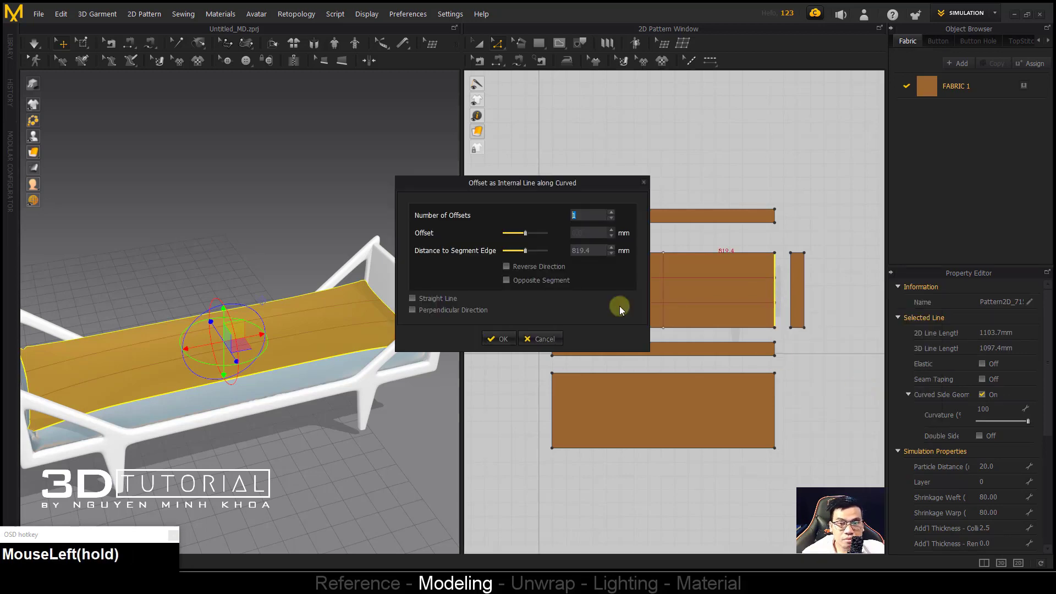
{"action": "type", "text": "6"}
{"action": "left_click", "coordinate": [500, 339]}
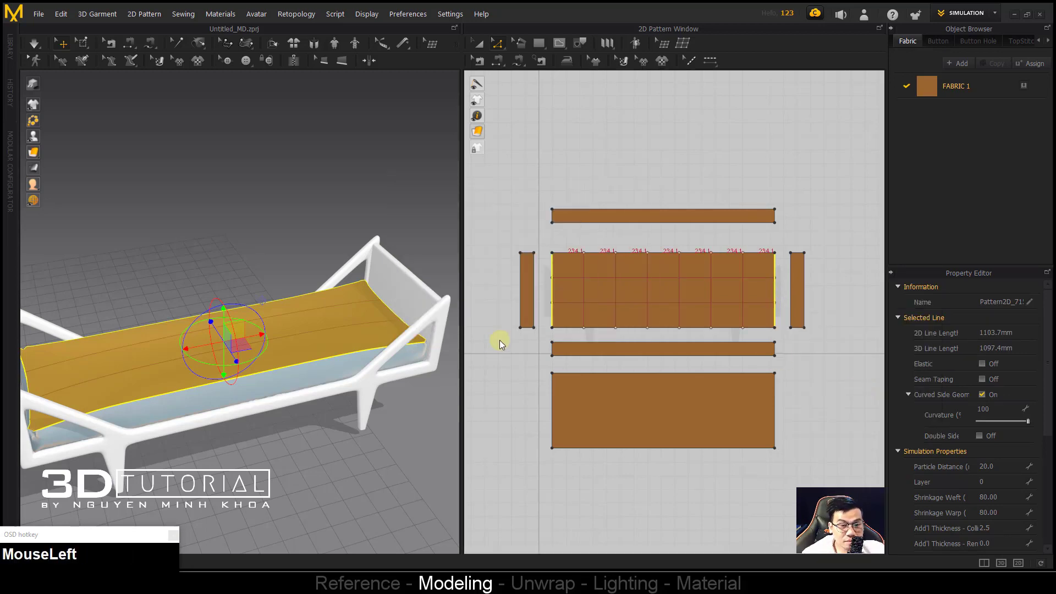
{"action": "middle_click_drag", "start_coordinate": [282, 458], "coordinate": [208, 347], "text": "alt"}
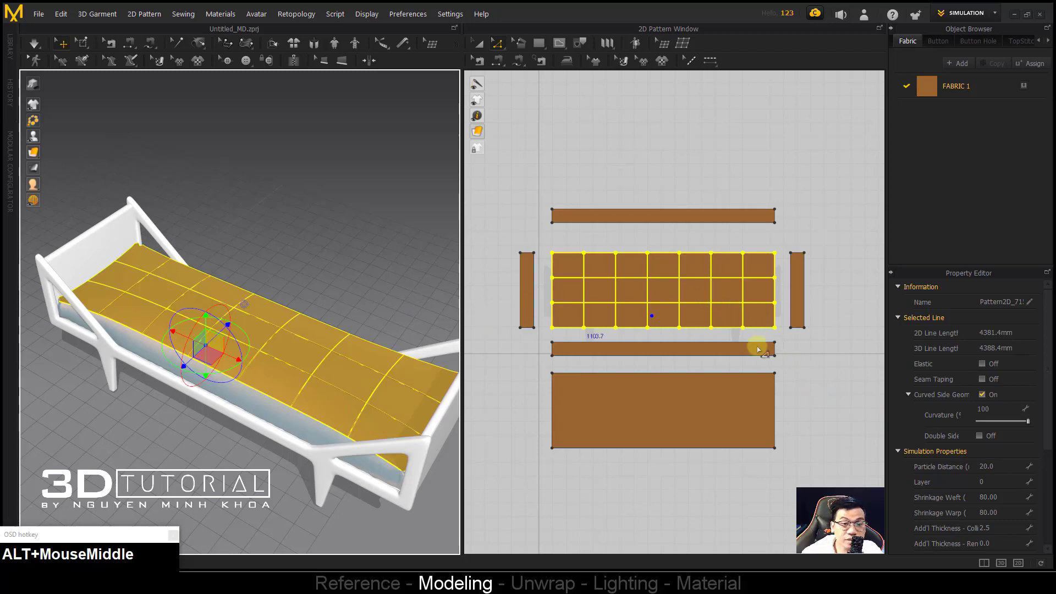
Step: Set the seat pattern's warp shrinkage to 70 and confirm it reads 70.00
{"action": "left_click", "coordinate": [993, 512]}
{"action": "type", "text": "70"}
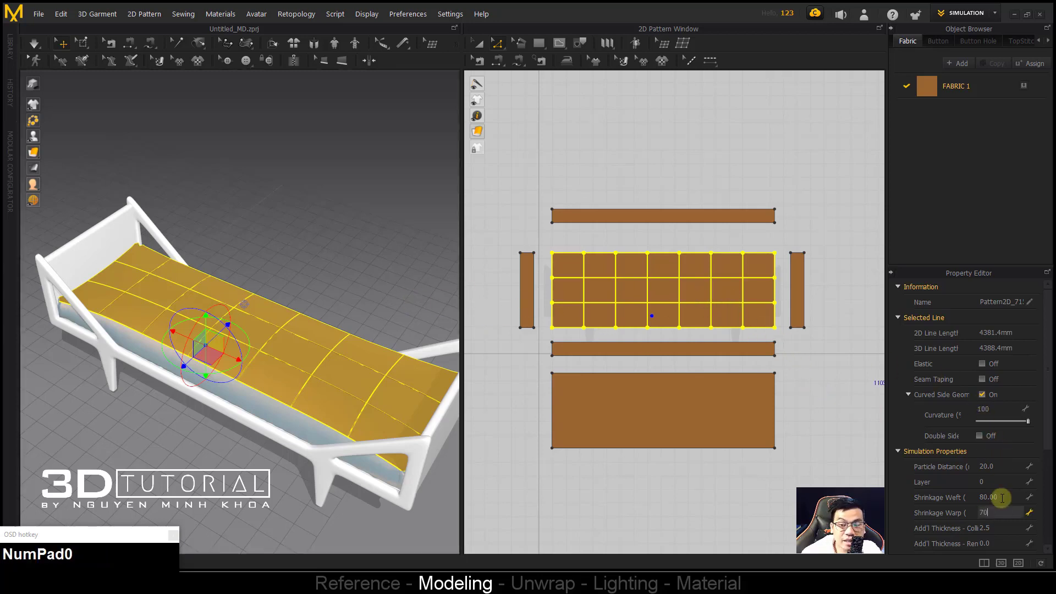
{"action": "left_click", "coordinate": [1002, 497]}
{"action": "left_click", "coordinate": [1000, 513]}
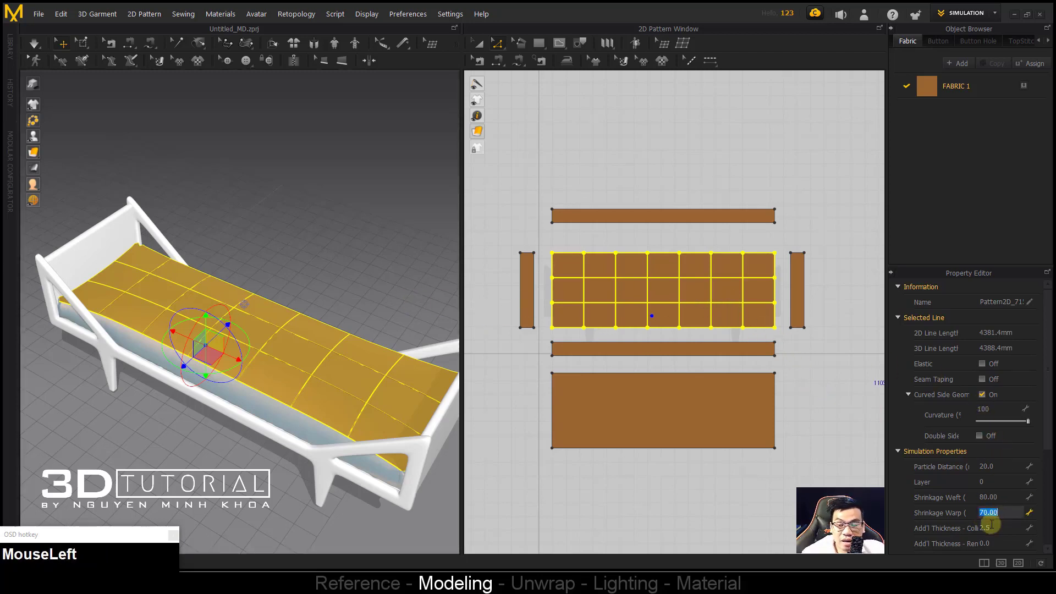
Step: Deselect the seat cushion and orbit to a high top-down view of it
{"action": "middle_click", "coordinate": [526, 365], "text": "alt"}
{"action": "middle_click_drag", "start_coordinate": [250, 338], "coordinate": [290, 284], "text": "alt"}
{"action": "left_click", "coordinate": [291, 286]}
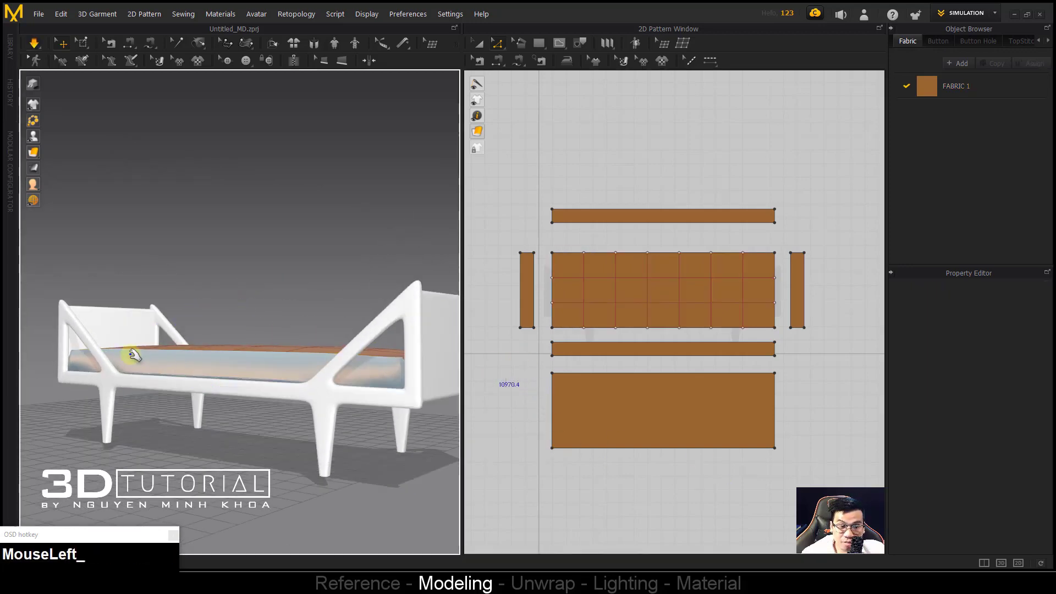
{"action": "middle_click_drag", "start_coordinate": [282, 345], "coordinate": [208, 315], "text": "alt"}
{"action": "scroll", "coordinate": [117, 346], "scroll_direction": "down", "scroll_amount": 2}
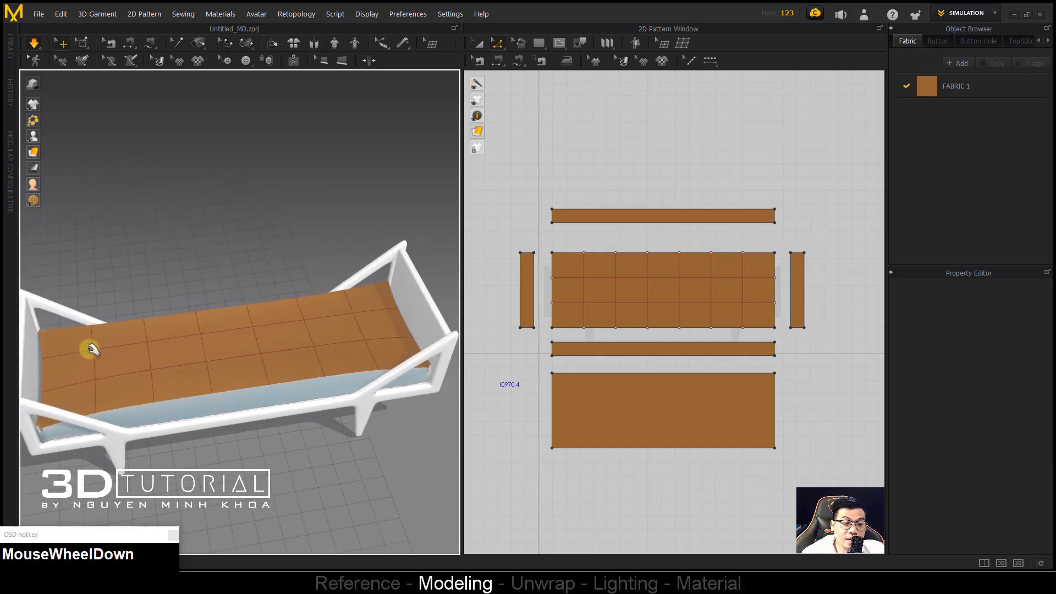
Step: Zoom in to inspect the gridded cushion fabric and open the mesh pinning options
{"action": "key", "text": "w"}
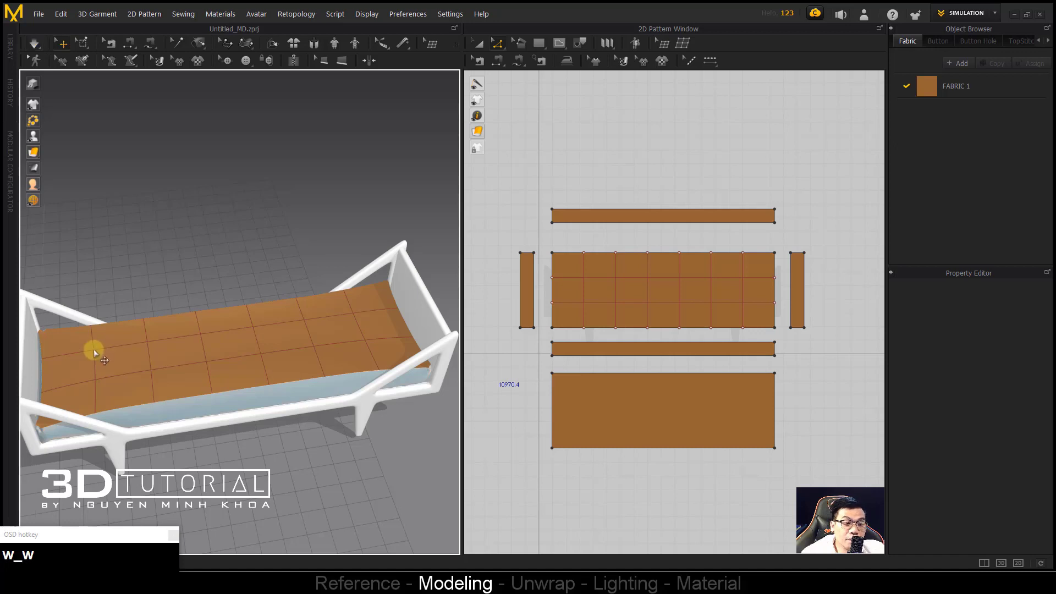
{"action": "left_click", "coordinate": [94, 349]}
{"action": "key", "text": "w"}
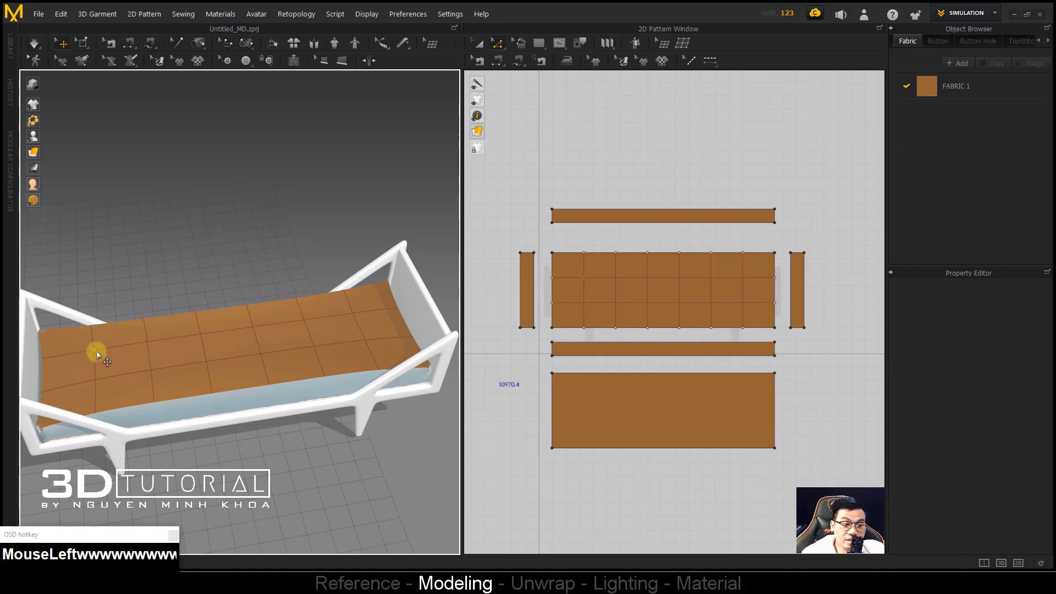
{"action": "key", "text": "w"}
{"action": "left_click", "coordinate": [94, 378]}
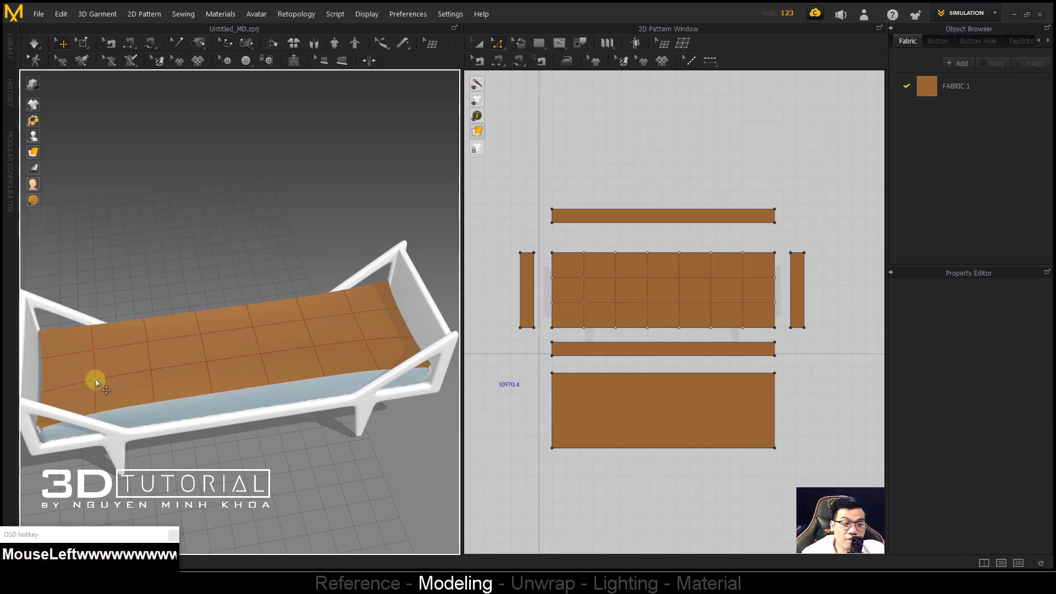
{"action": "middle_click_drag", "start_coordinate": [99, 377], "coordinate": [94, 354], "text": "alt"}
{"action": "middle_click_drag", "start_coordinate": [141, 255], "coordinate": [207, 330]}
{"action": "scroll", "coordinate": [182, 342], "scroll_direction": "up", "scroll_amount": 4}
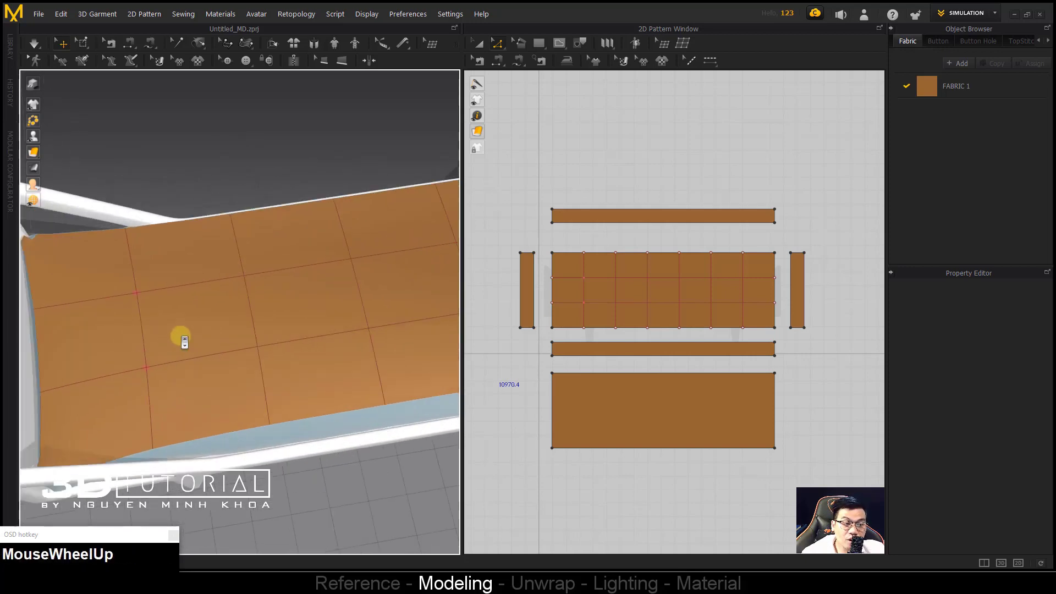
{"action": "scroll", "coordinate": [182, 309], "scroll_direction": "down", "scroll_amount": 3}
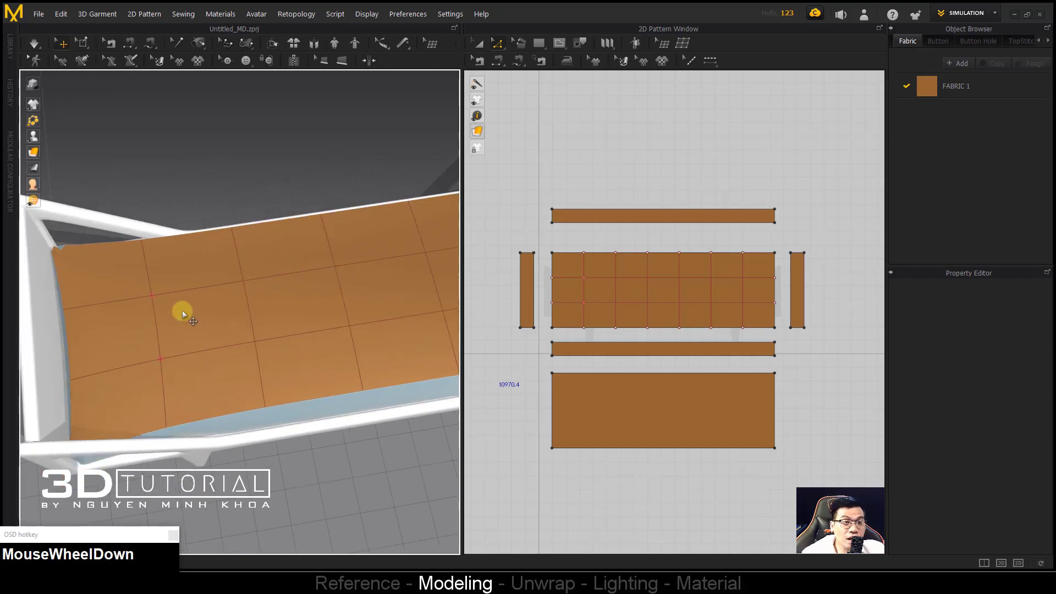
{"action": "middle_click_drag", "start_coordinate": [181, 309], "coordinate": [181, 337]}
{"action": "left_click", "coordinate": [83, 44]}
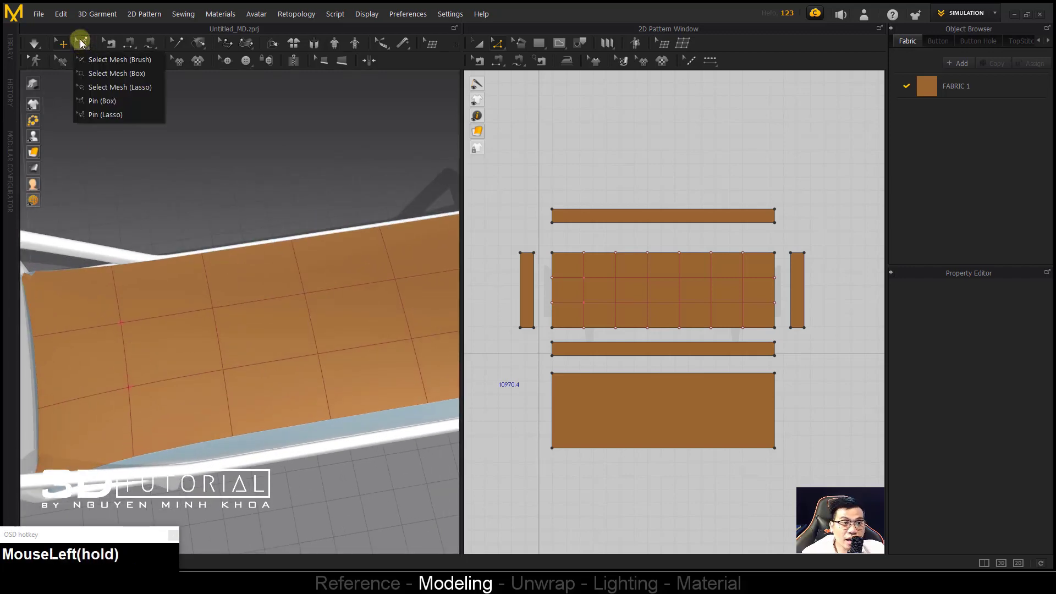
Step: Switch to Pin (Box) and pin the cushion at a first seam crossing in the 2D view
{"action": "left_click_drag", "start_coordinate": [81, 44], "coordinate": [90, 102]}
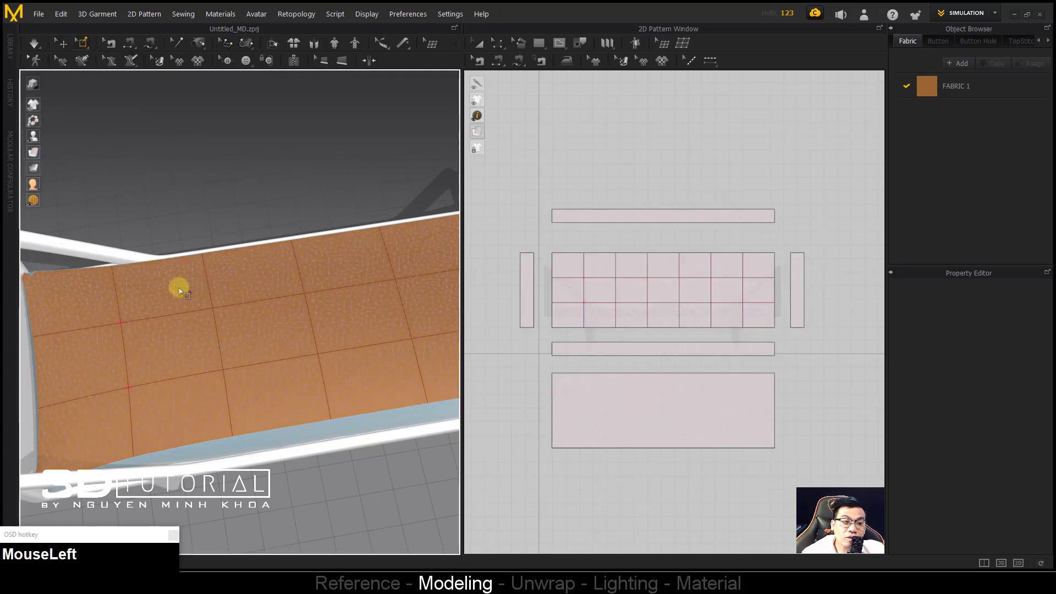
{"action": "scroll", "coordinate": [621, 274], "scroll_direction": "up", "scroll_amount": 1}
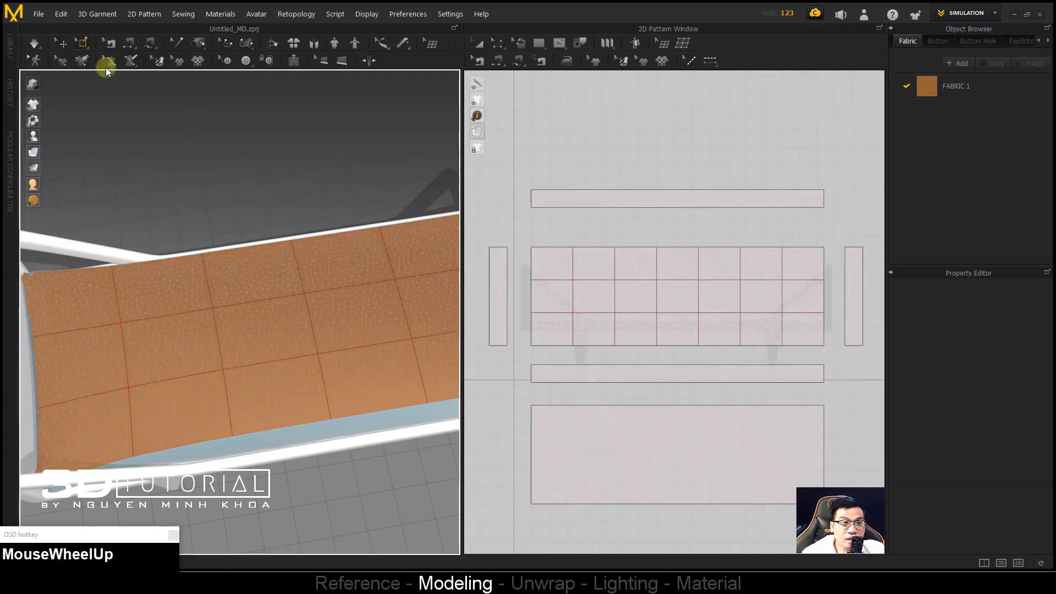
{"action": "scroll", "coordinate": [611, 271], "scroll_direction": "up", "scroll_amount": 6}
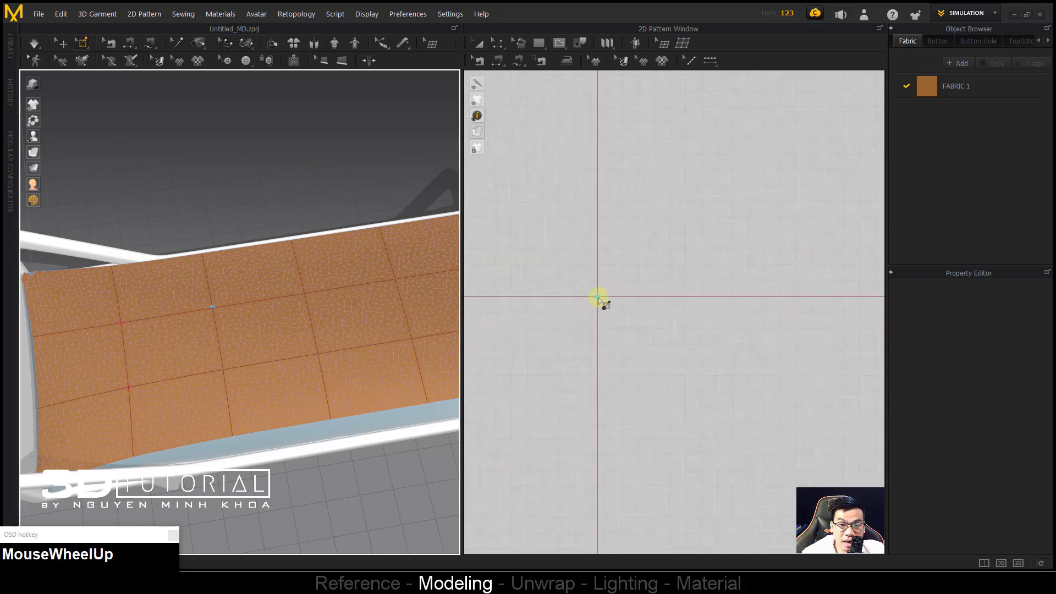
{"action": "left_click", "coordinate": [601, 303]}
{"action": "middle_click_drag", "start_coordinate": [594, 308], "coordinate": [595, 299]}
{"action": "scroll", "coordinate": [607, 351], "scroll_direction": "down", "scroll_amount": 2}
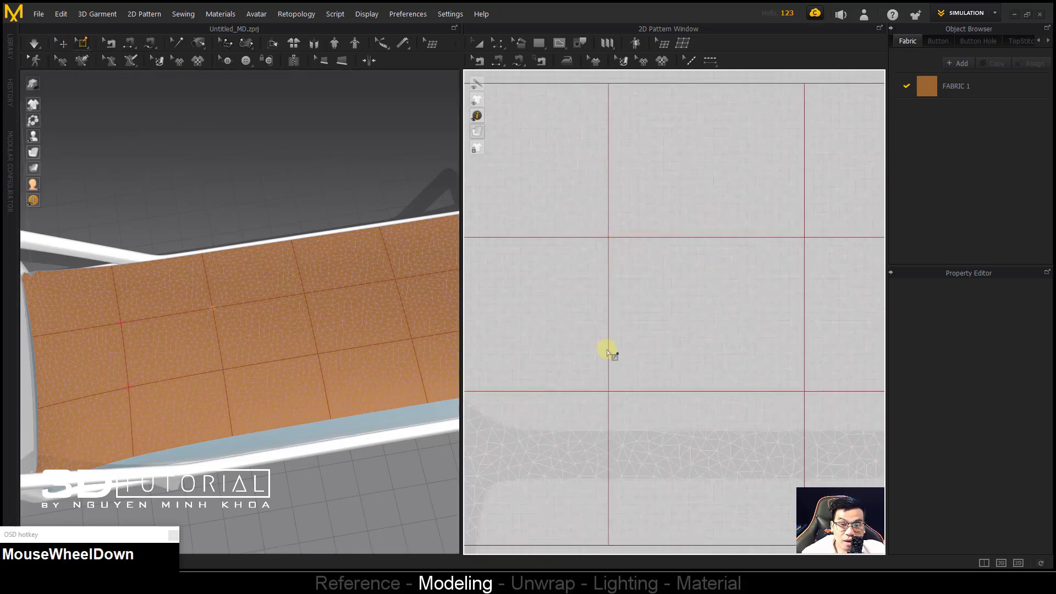
{"action": "left_click", "coordinate": [609, 392]}
Step: Box-pin two more grid seam crossings on the cushion panel
{"action": "middle_click_drag", "start_coordinate": [839, 275], "coordinate": [761, 286]}
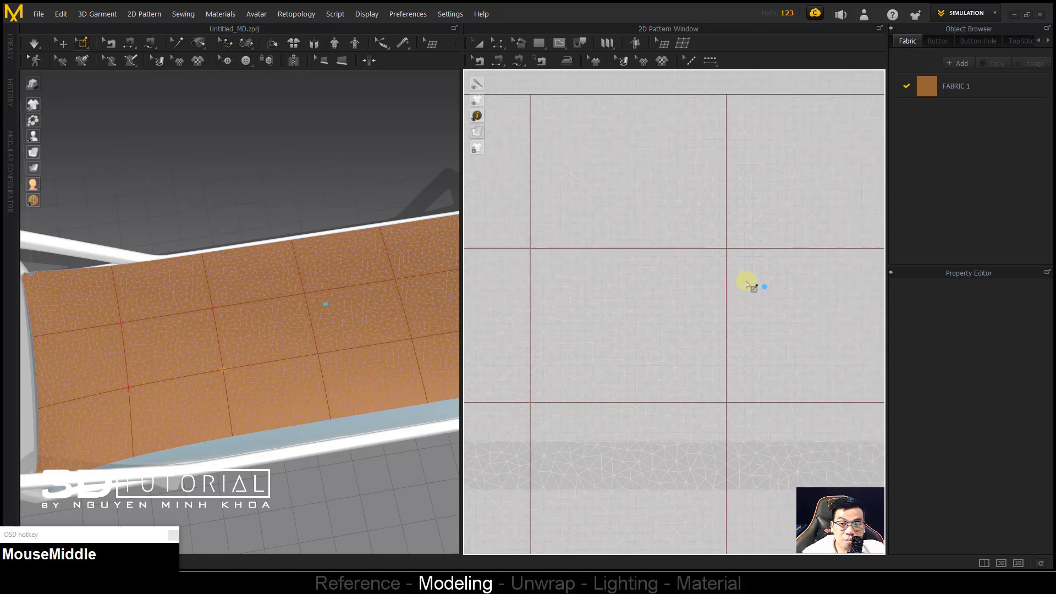
{"action": "left_click", "coordinate": [724, 252]}
{"action": "middle_click_drag", "start_coordinate": [724, 252], "coordinate": [717, 344]}
{"action": "scroll", "coordinate": [704, 342], "scroll_direction": "up", "scroll_amount": 2}
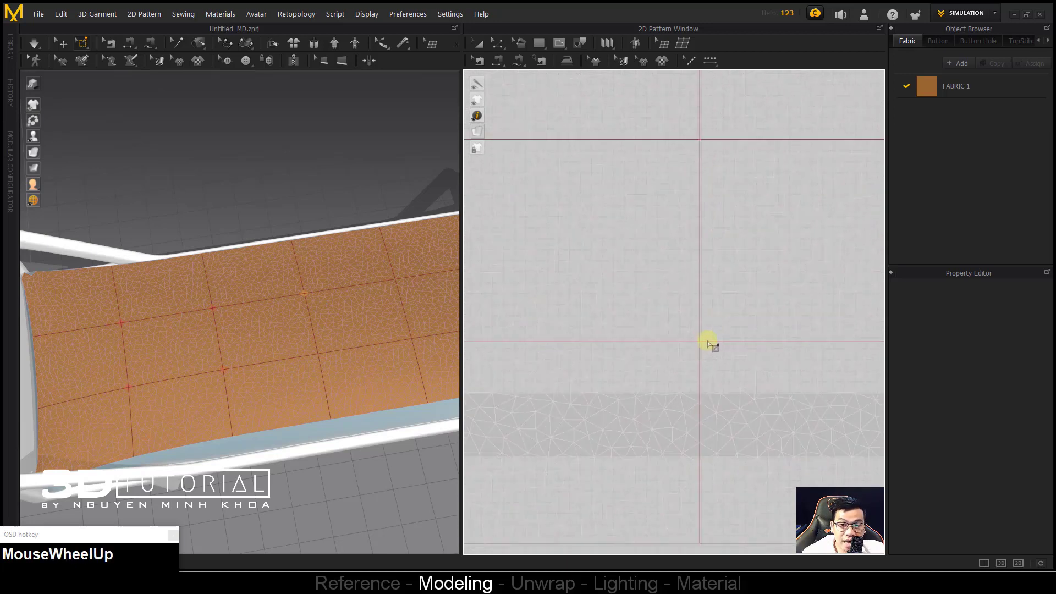
{"action": "left_click_drag", "start_coordinate": [703, 343], "coordinate": [698, 350]}
{"action": "scroll", "coordinate": [743, 341], "scroll_direction": "down", "scroll_amount": 2}
{"action": "middle_click_drag", "start_coordinate": [742, 342], "coordinate": [643, 283]}
{"action": "scroll", "coordinate": [709, 246], "scroll_direction": "up", "scroll_amount": 2}
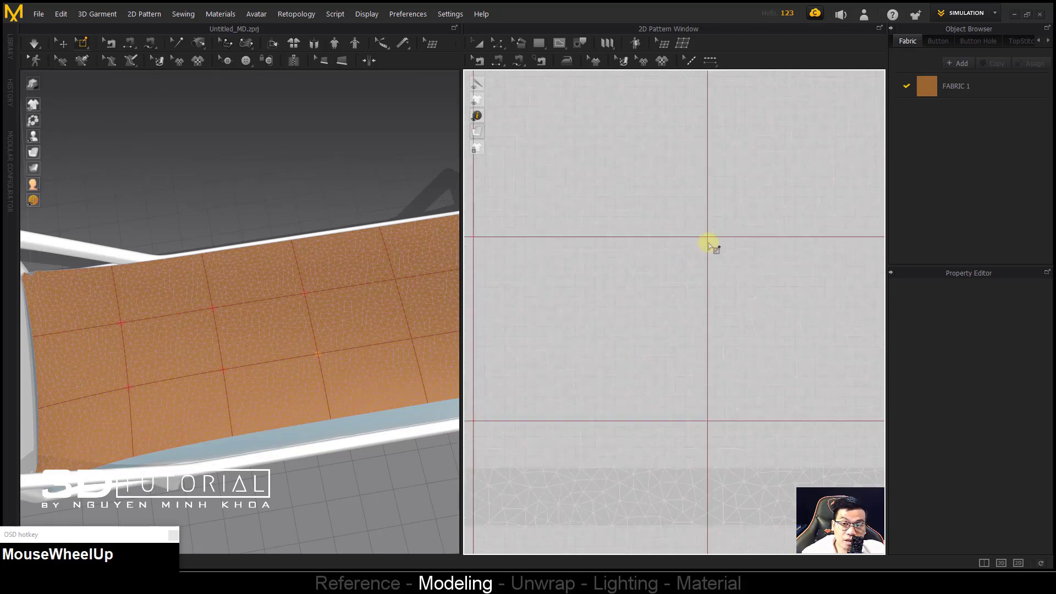
{"action": "left_click", "coordinate": [707, 288]}
{"action": "middle_click_drag", "start_coordinate": [708, 288], "coordinate": [595, 329]}
{"action": "left_click", "coordinate": [682, 358]}
Step: Pin another seam crossing further across the gridded panel
{"action": "scroll", "coordinate": [678, 361], "scroll_direction": "down", "scroll_amount": 5}
{"action": "scroll", "coordinate": [679, 262], "scroll_direction": "up", "scroll_amount": 5}
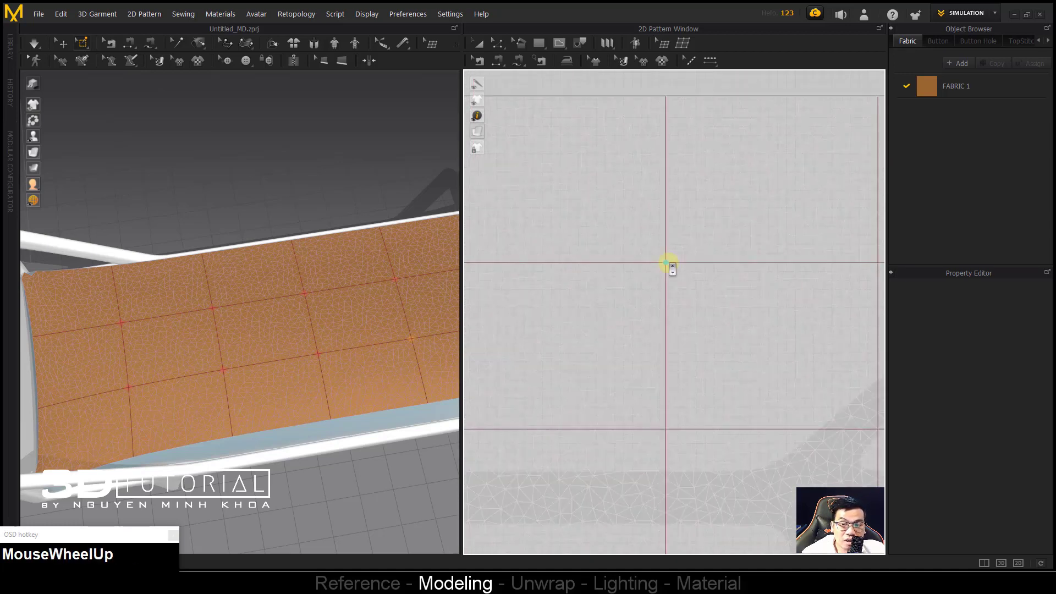
{"action": "left_click", "coordinate": [675, 263]}
{"action": "middle_click_drag", "start_coordinate": [662, 272], "coordinate": [663, 410]}
{"action": "left_click", "coordinate": [662, 415]}
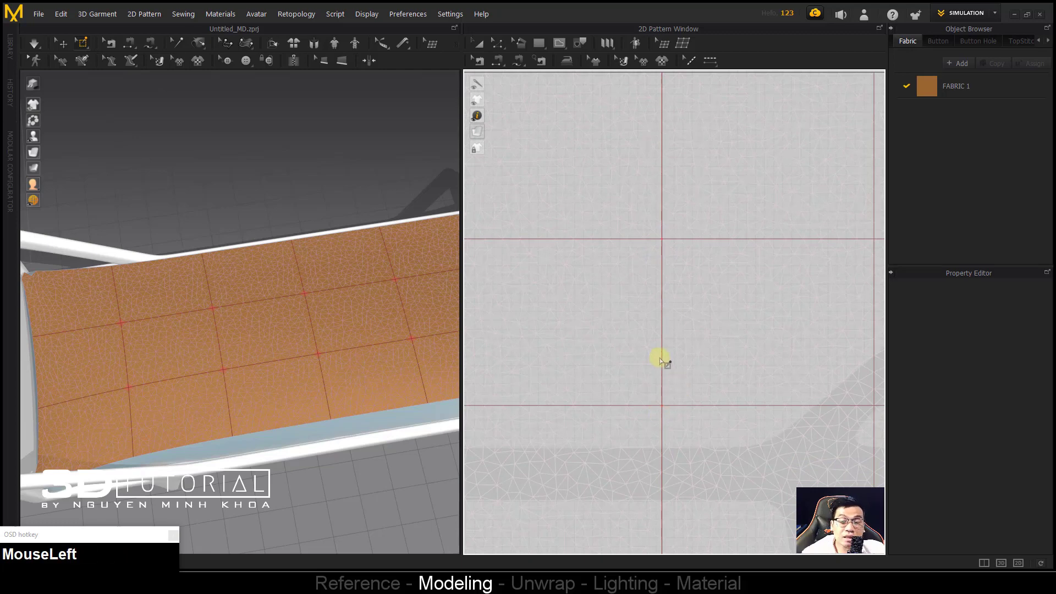
{"action": "scroll", "coordinate": [662, 360], "scroll_direction": "down", "scroll_amount": 1}
{"action": "scroll", "coordinate": [664, 358], "scroll_direction": "down", "scroll_amount": 3}
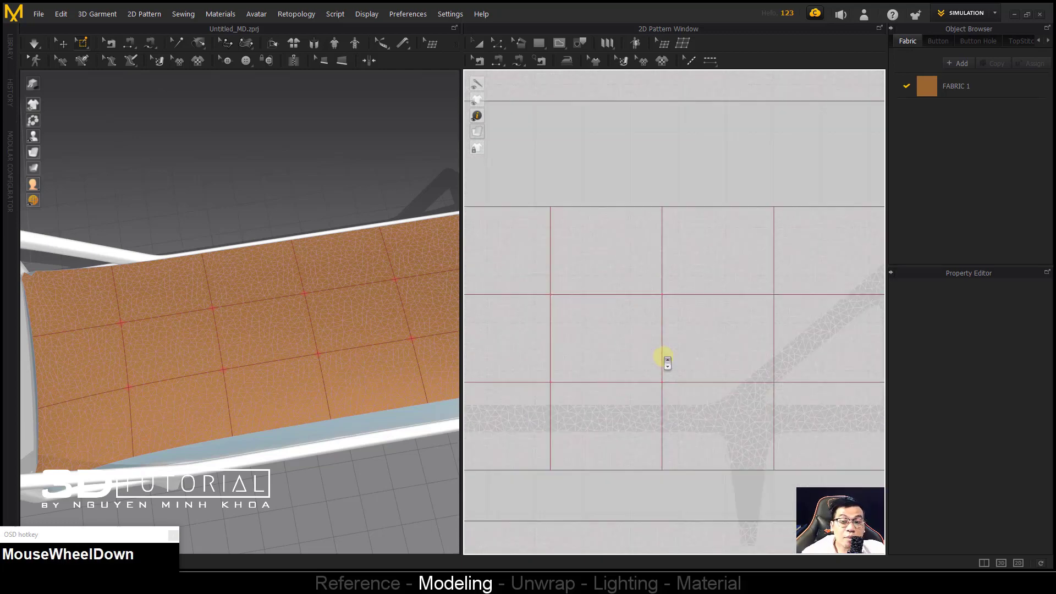
{"action": "middle_click_drag", "start_coordinate": [664, 358], "coordinate": [702, 313]}
{"action": "scroll", "coordinate": [696, 314], "scroll_direction": "up", "scroll_amount": 4}
{"action": "scroll", "coordinate": [697, 318], "scroll_direction": "up", "scroll_amount": 2}
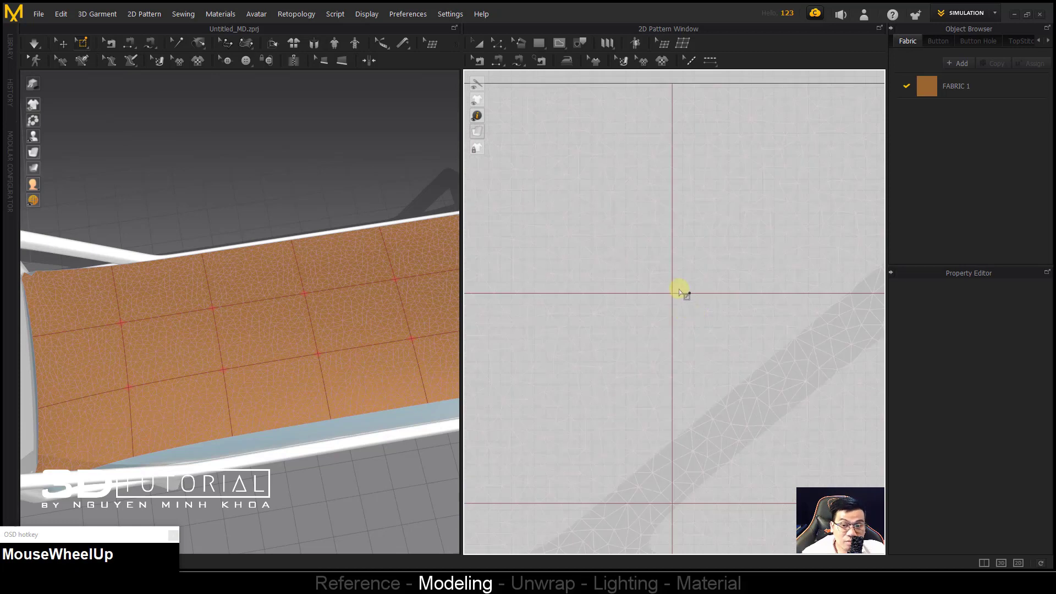
{"action": "left_click", "coordinate": [674, 295]}
Step: Pin the red-line crossing, then return to Transform Pattern with all patterns in view
{"action": "middle_click_drag", "start_coordinate": [679, 446], "coordinate": [678, 407]}
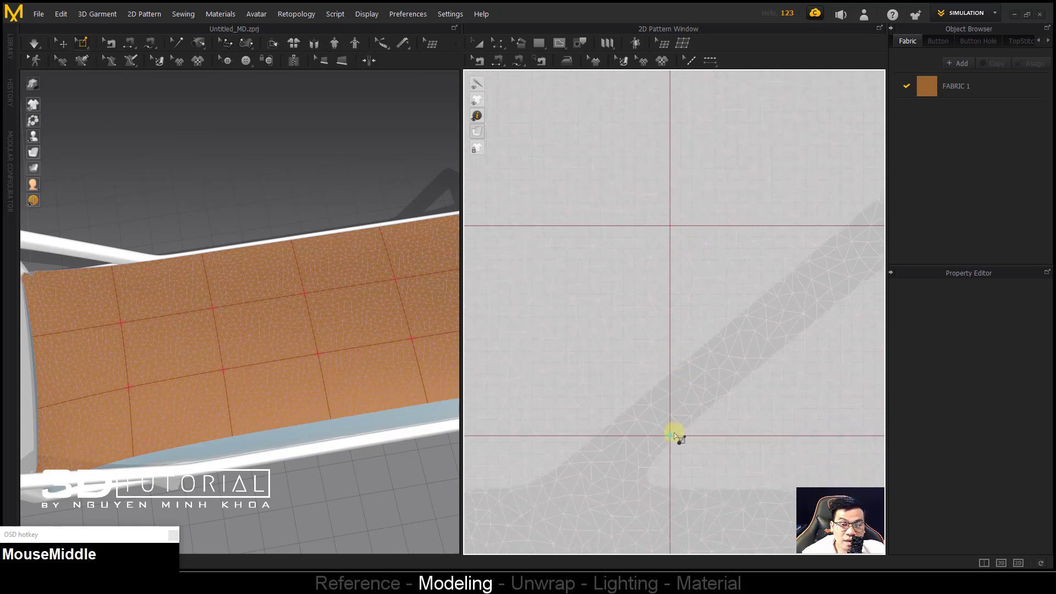
{"action": "left_click", "coordinate": [672, 437]}
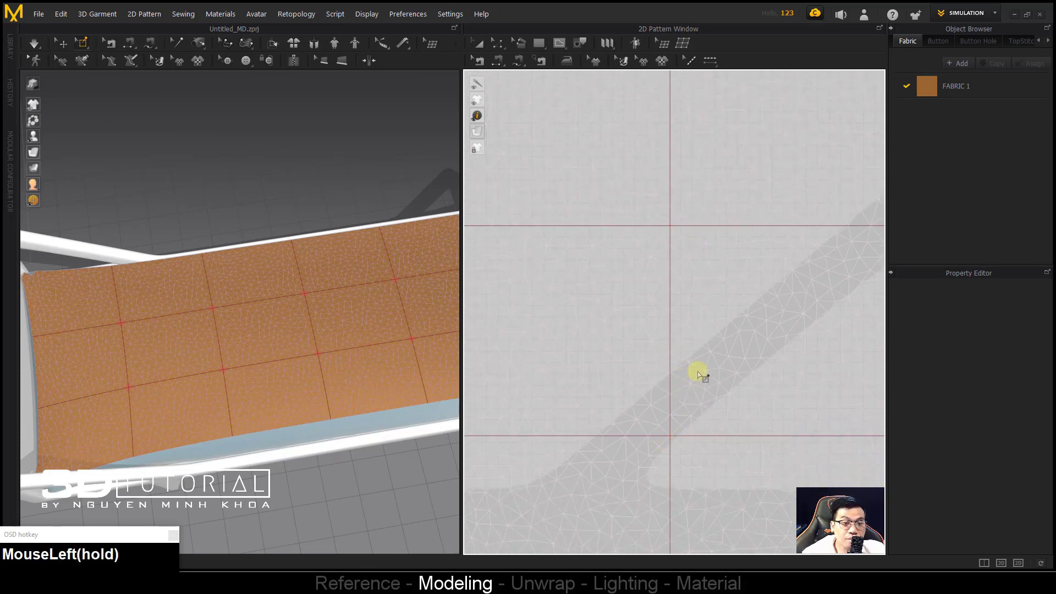
{"action": "scroll", "coordinate": [698, 374], "scroll_direction": "down", "scroll_amount": 10}
{"action": "key", "text": "a"}
{"action": "middle_click_drag", "start_coordinate": [616, 361], "coordinate": [649, 341]}
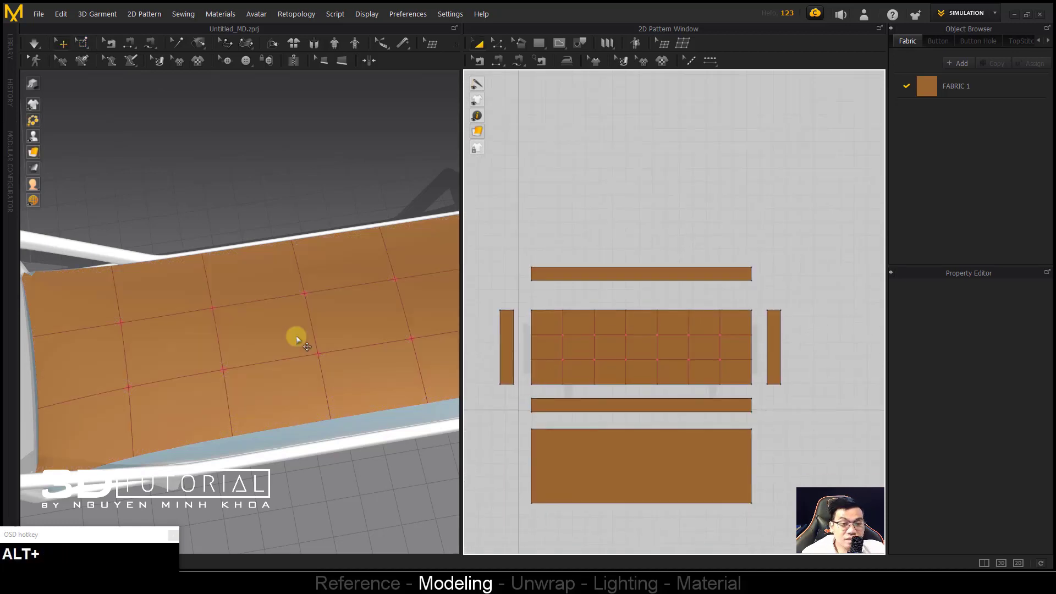
Step: Dismiss the keyboard input tool's system tray menu
{"action": "left_click", "coordinate": [873, 577]}
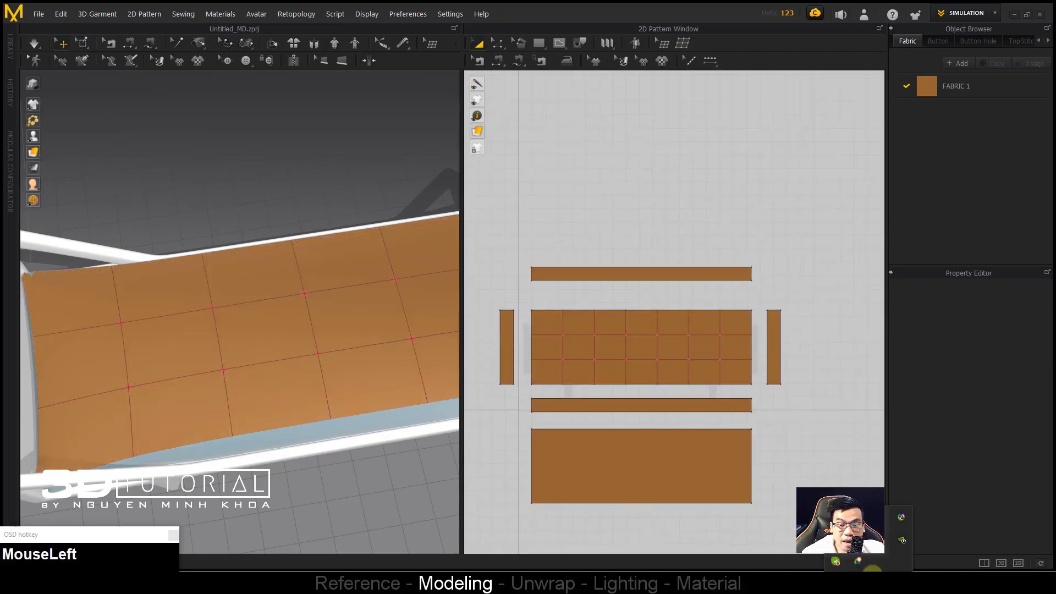
{"action": "right_click", "coordinate": [836, 561]}
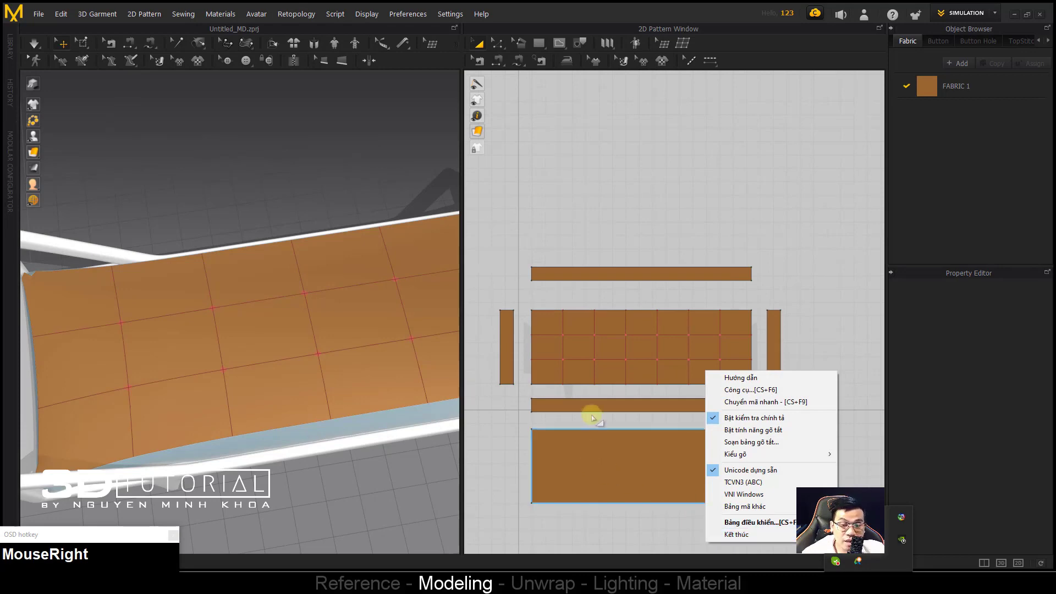
{"action": "left_click", "coordinate": [757, 215]}
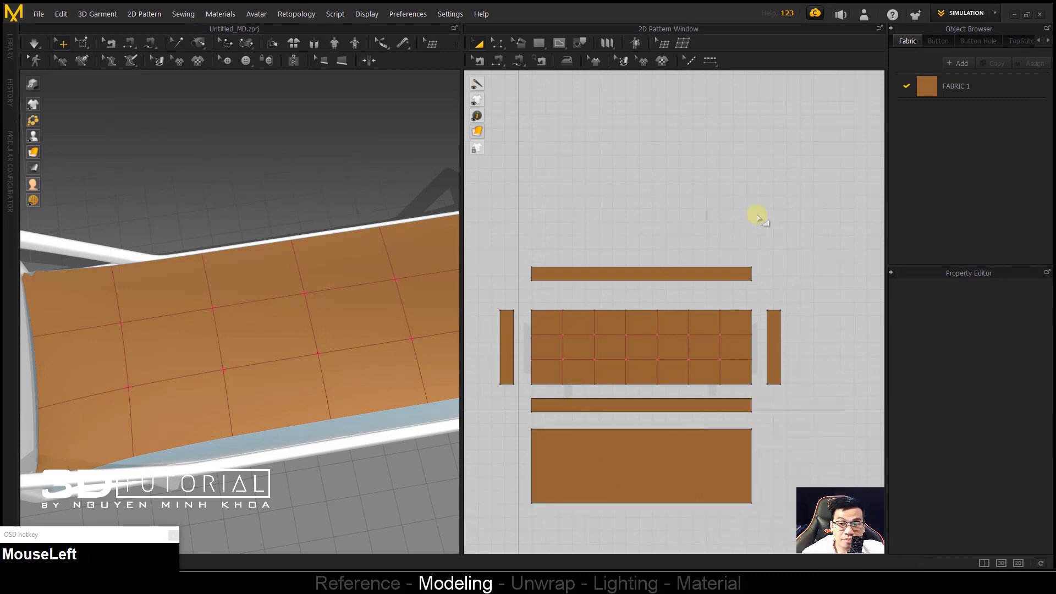
Step: Show the whole bench and select the tufted seat cushion pattern in Transform Pattern mode
{"action": "middle_click_drag", "start_coordinate": [209, 330], "coordinate": [237, 396], "text": "alt"}
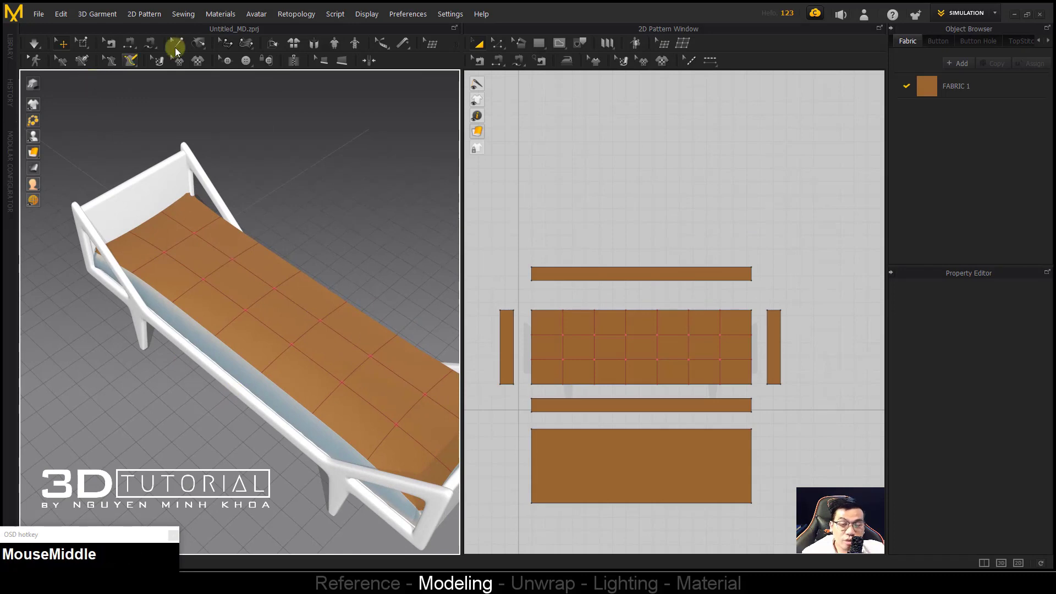
{"action": "left_click", "coordinate": [82, 43]}
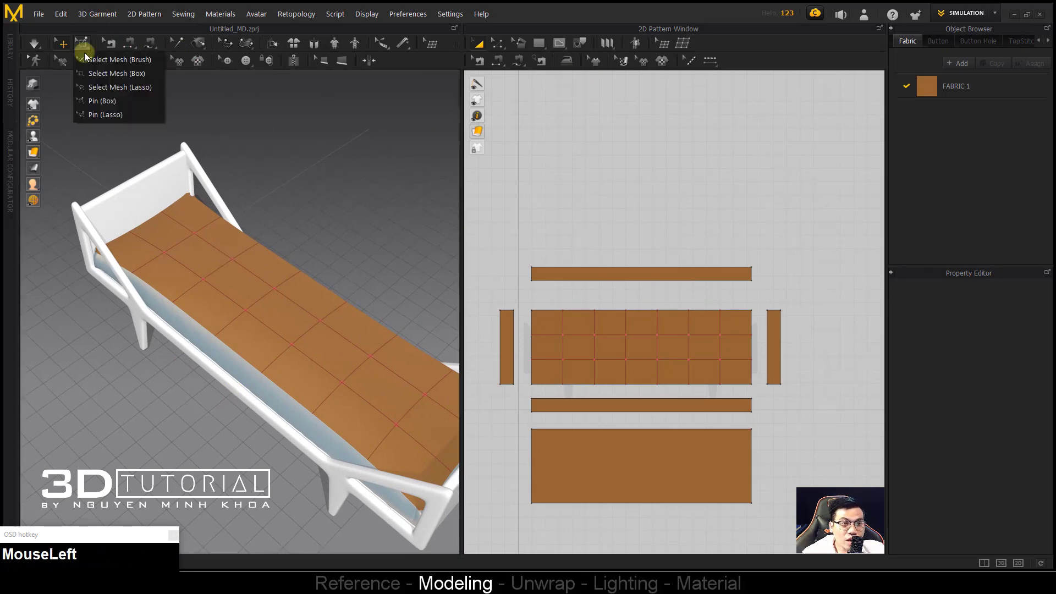
{"action": "left_click", "coordinate": [93, 103]}
{"action": "key", "text": "a"}
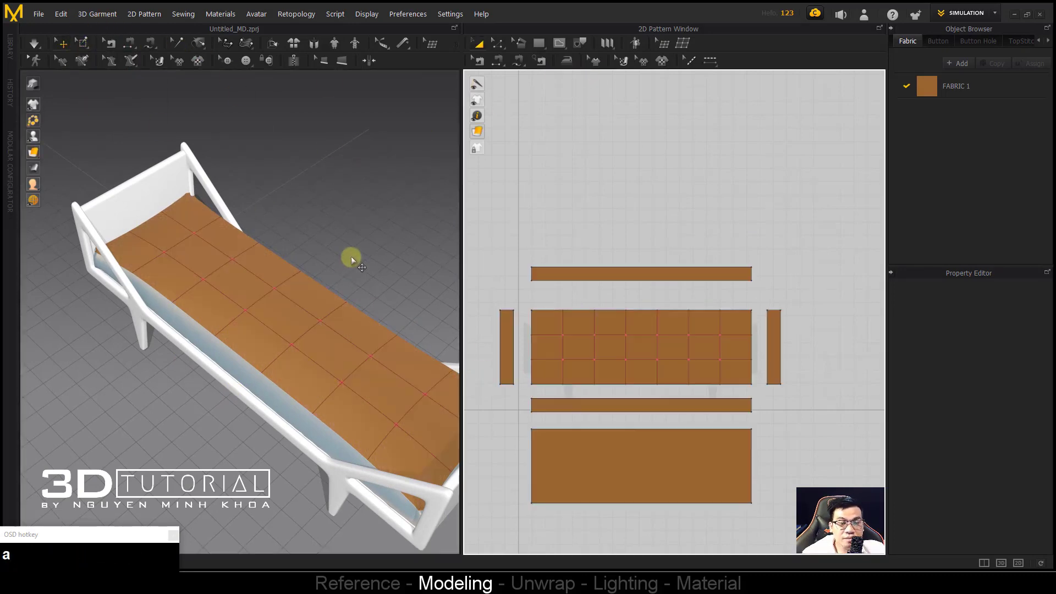
{"action": "middle_click_drag", "start_coordinate": [314, 319], "coordinate": [221, 298], "text": "alt"}
{"action": "left_click", "coordinate": [220, 298]}
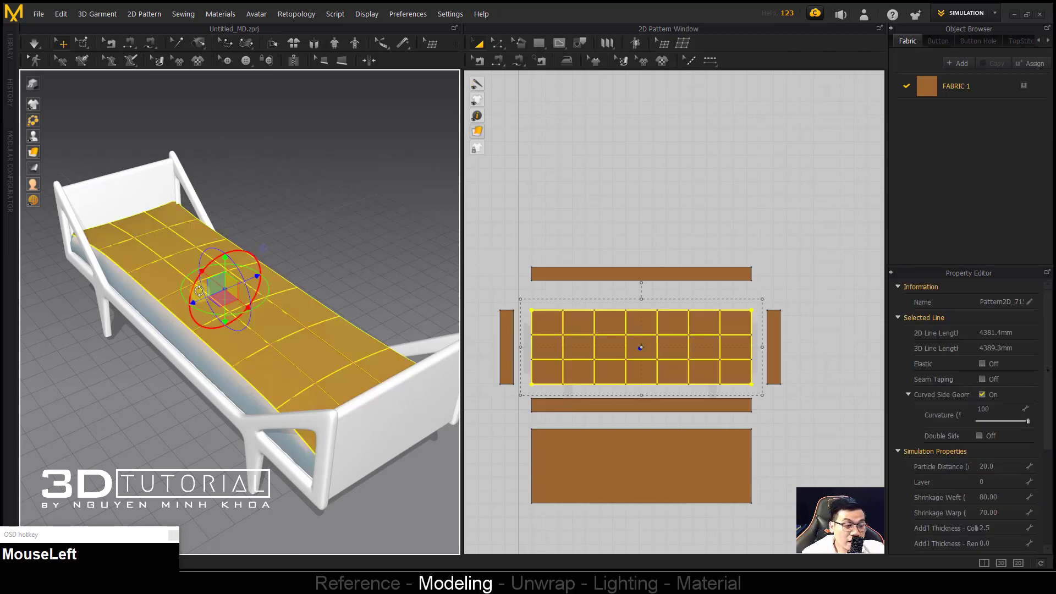
Step: Set the cushion's weft and warp shrinkage to 100 and run the simulation
{"action": "left_click", "coordinate": [993, 497]}
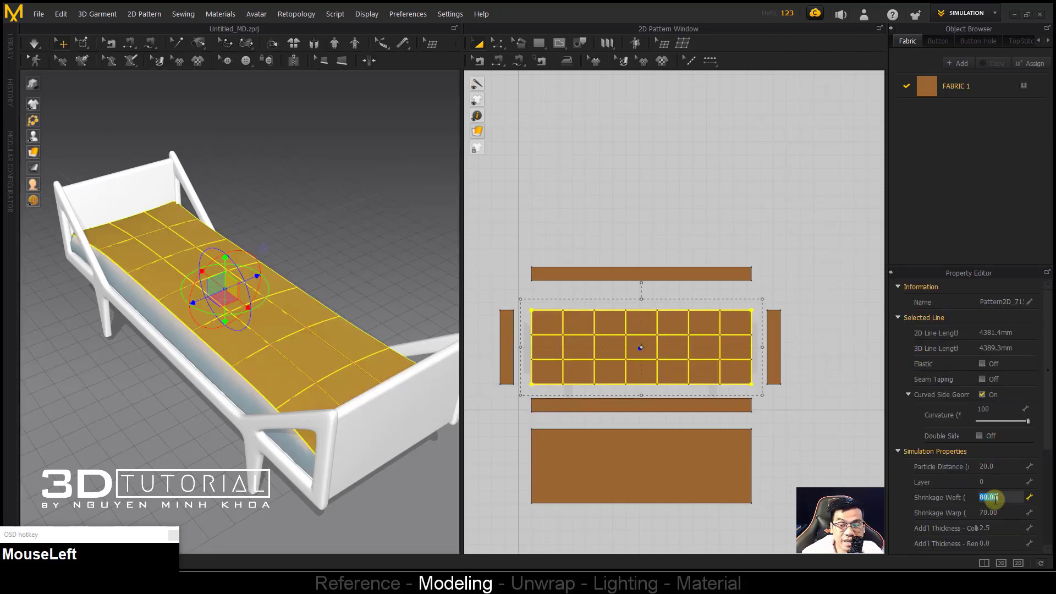
{"action": "type", "text": "100"}
{"action": "left_click", "coordinate": [999, 512]}
{"action": "type", "text": "100"}
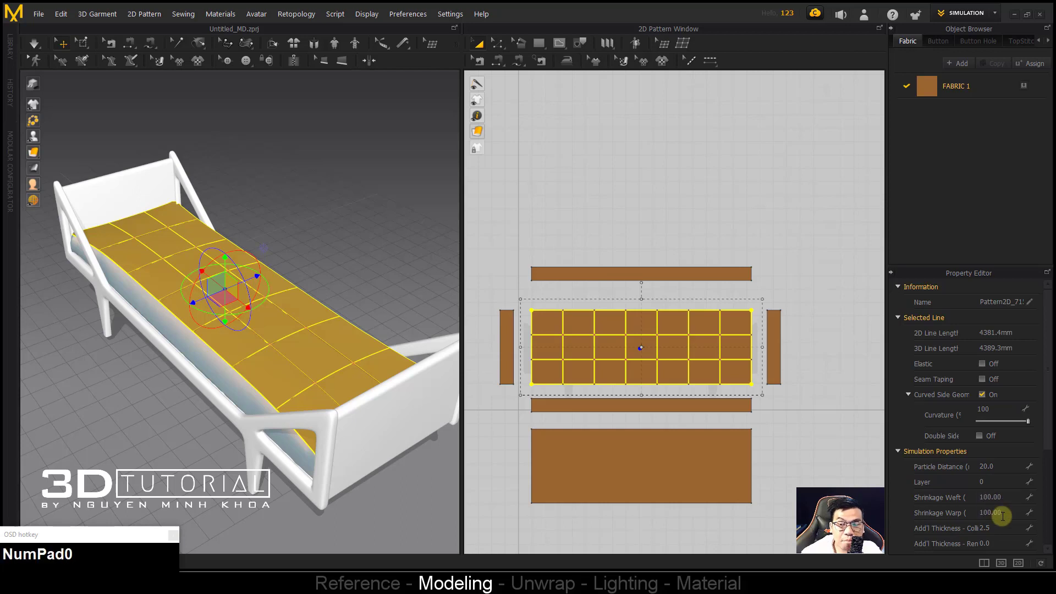
{"action": "left_click", "coordinate": [357, 252]}
{"action": "key", "text": "space"}
Step: Select the tufted cushion and raise its pressure to 8 so it puffs up
{"action": "middle_click_drag", "start_coordinate": [213, 324], "coordinate": [186, 300], "text": "alt"}
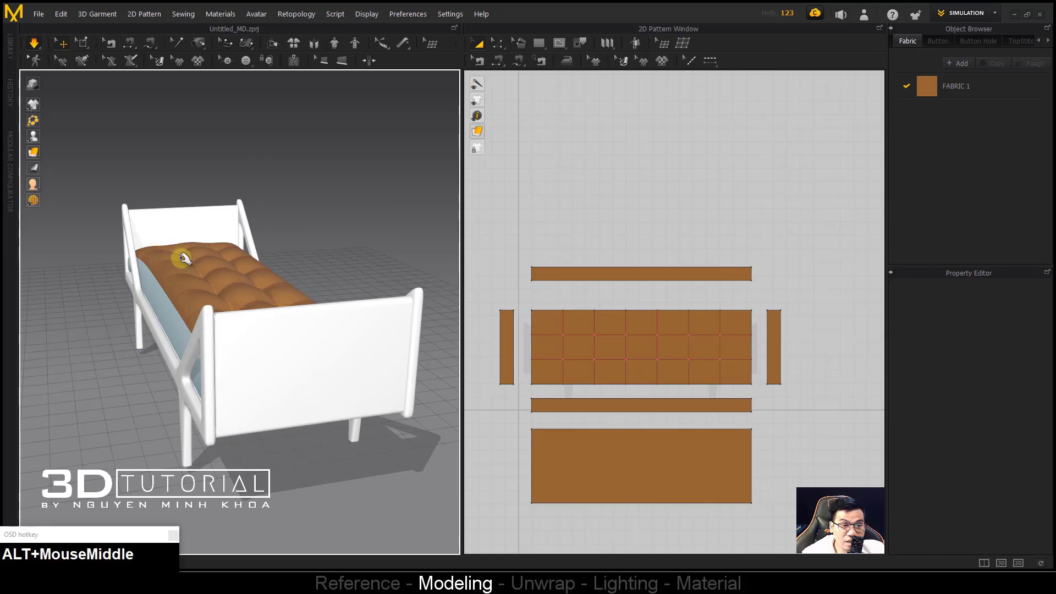
{"action": "middle_click_drag", "start_coordinate": [184, 259], "coordinate": [217, 259], "text": "alt"}
{"action": "middle_click_drag", "start_coordinate": [307, 307], "coordinate": [275, 316], "text": "alt"}
{"action": "scroll", "coordinate": [273, 323], "scroll_direction": "up", "scroll_amount": 3}
{"action": "left_click", "coordinate": [269, 330]}
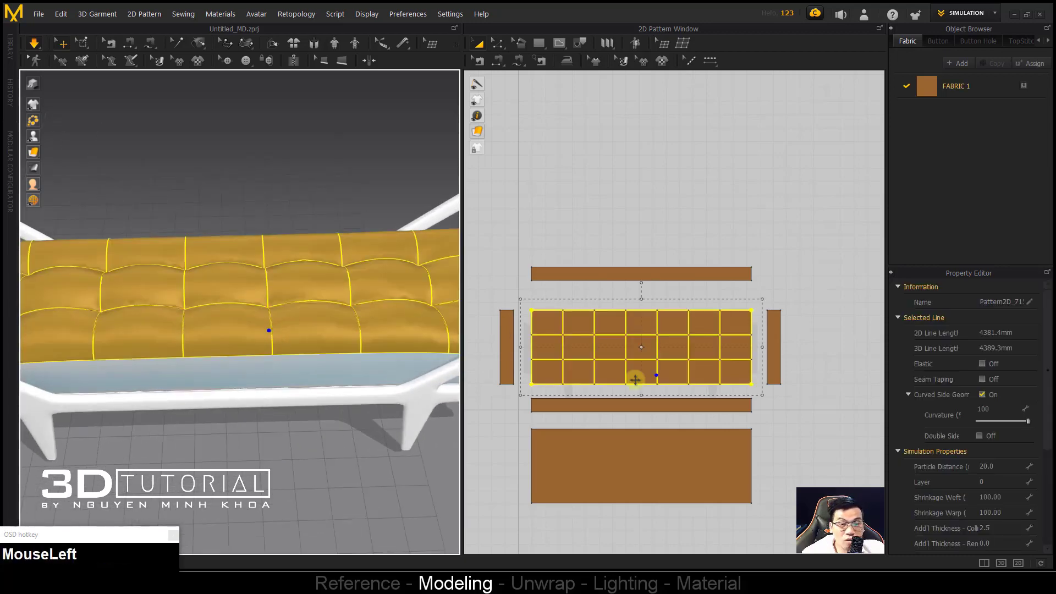
{"action": "scroll", "coordinate": [997, 528], "scroll_direction": "down", "scroll_amount": 3}
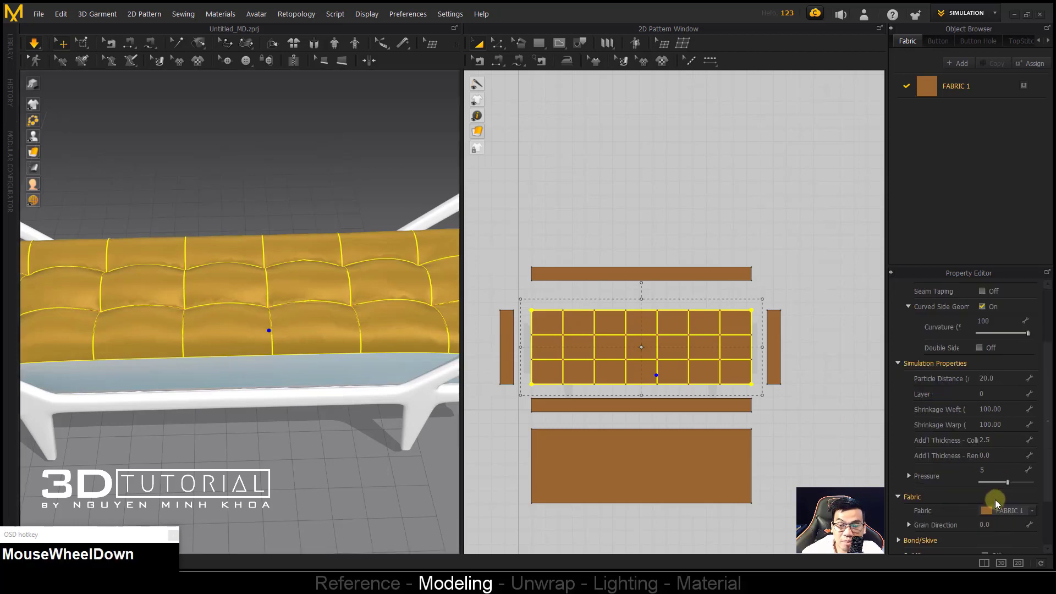
{"action": "left_click", "coordinate": [998, 472]}
{"action": "type", "text": "8"}
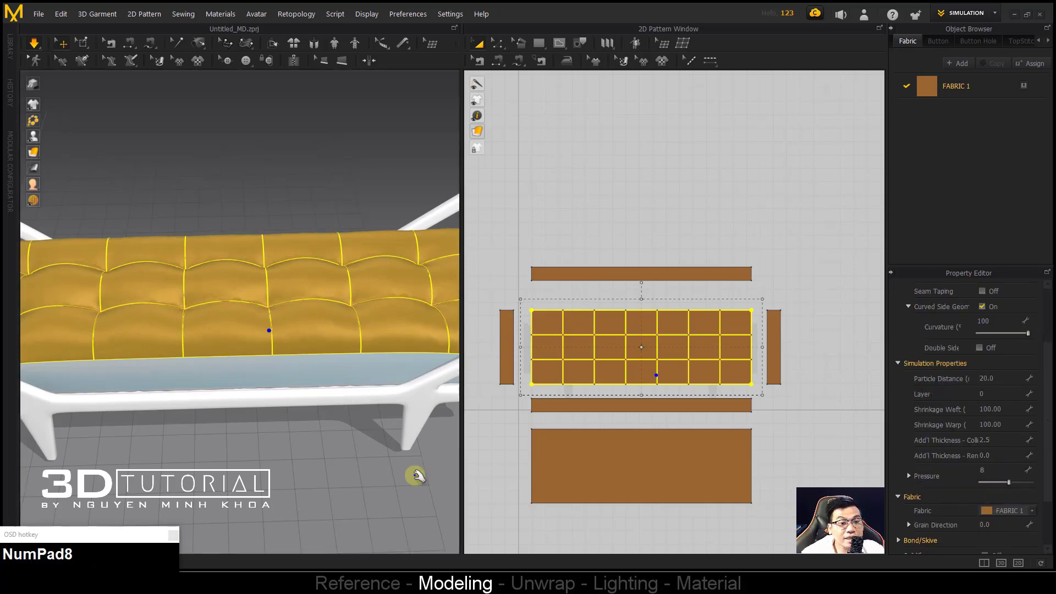
{"action": "left_click", "coordinate": [306, 459]}
{"action": "middle_click_drag", "start_coordinate": [307, 460], "coordinate": [238, 394], "text": "alt"}
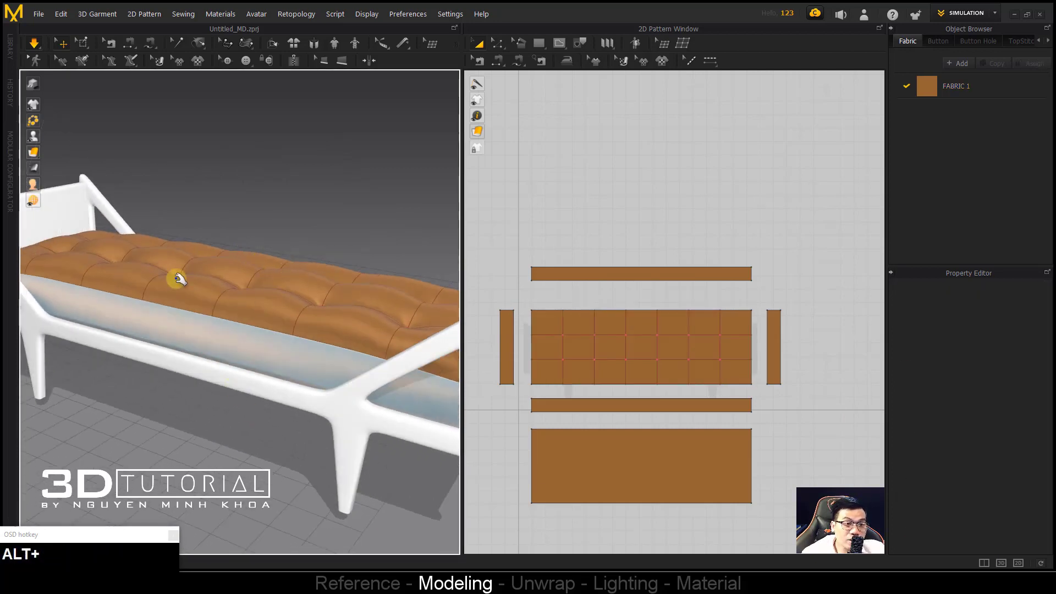
Step: Stop the simulation and freeze the tufted cushion pattern with Ctrl+K
{"action": "key", "text": "space"}
{"action": "scroll", "coordinate": [337, 359], "scroll_direction": "down", "scroll_amount": 2}
{"action": "middle_click_drag", "start_coordinate": [337, 358], "coordinate": [353, 306], "text": "alt"}
{"action": "scroll", "coordinate": [376, 334], "scroll_direction": "down", "scroll_amount": 2}
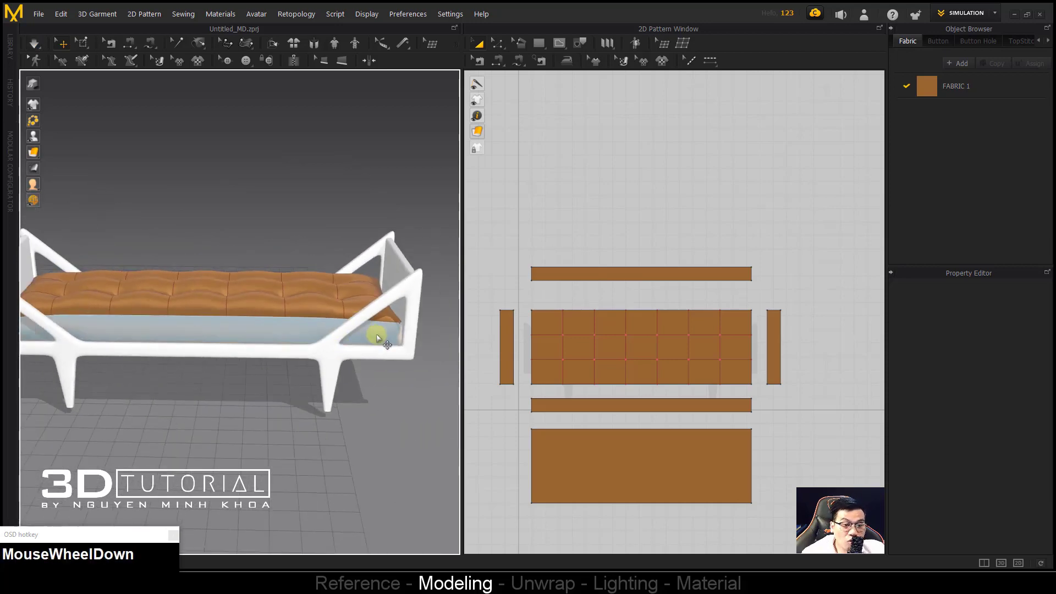
{"action": "left_click", "coordinate": [612, 351]}
{"action": "scroll", "coordinate": [612, 351], "scroll_direction": "down", "scroll_amount": 2}
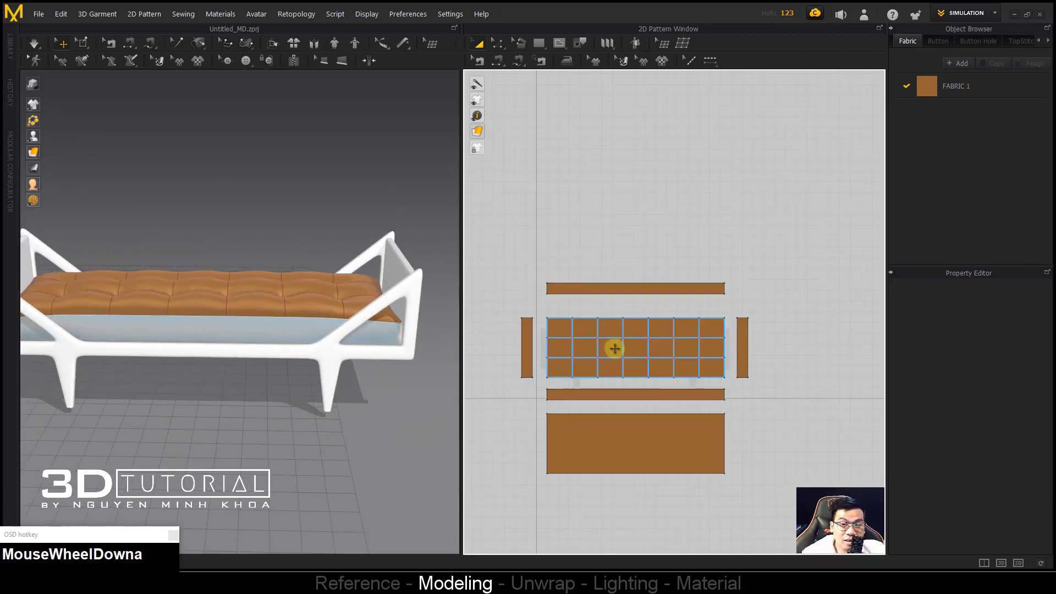
{"action": "left_click", "coordinate": [549, 320]}
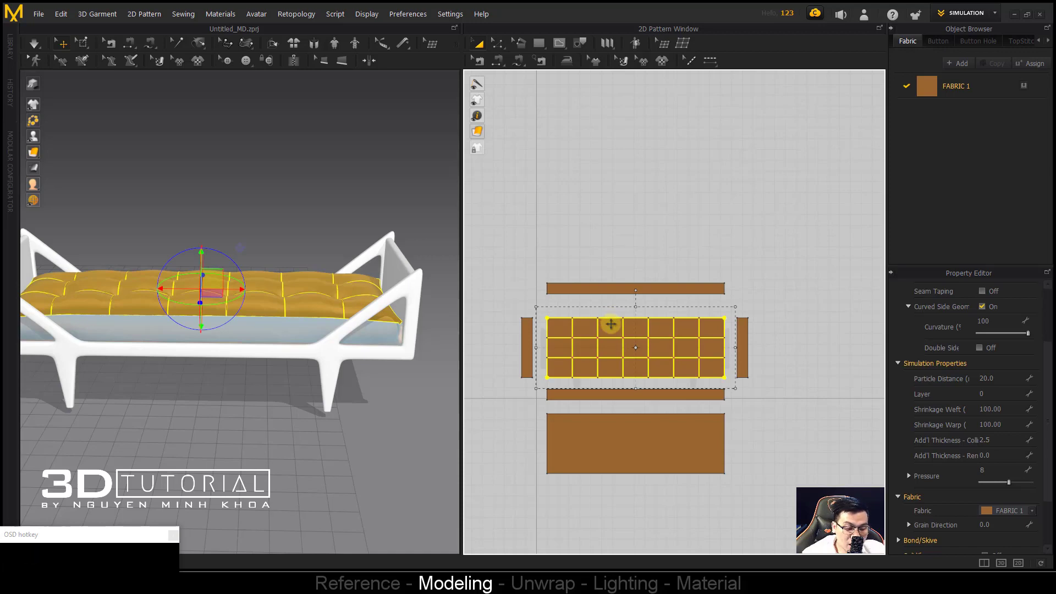
{"action": "key", "text": "ctrl+k"}
{"action": "left_click", "coordinate": [502, 302]}
Step: Box-select the five cushion pieces, then select the large bottom rectangle and inspect the bench base
{"action": "left_click_drag", "start_coordinate": [487, 248], "coordinate": [700, 410]}
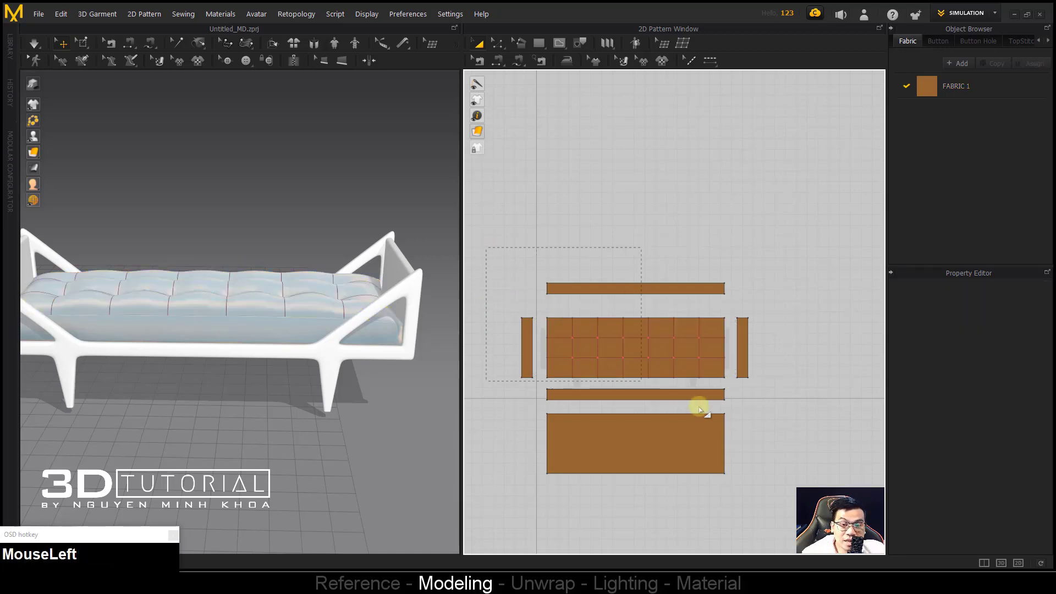
{"action": "left_click_drag", "start_coordinate": [780, 407], "coordinate": [780, 407]}
{"action": "left_click", "coordinate": [662, 435]}
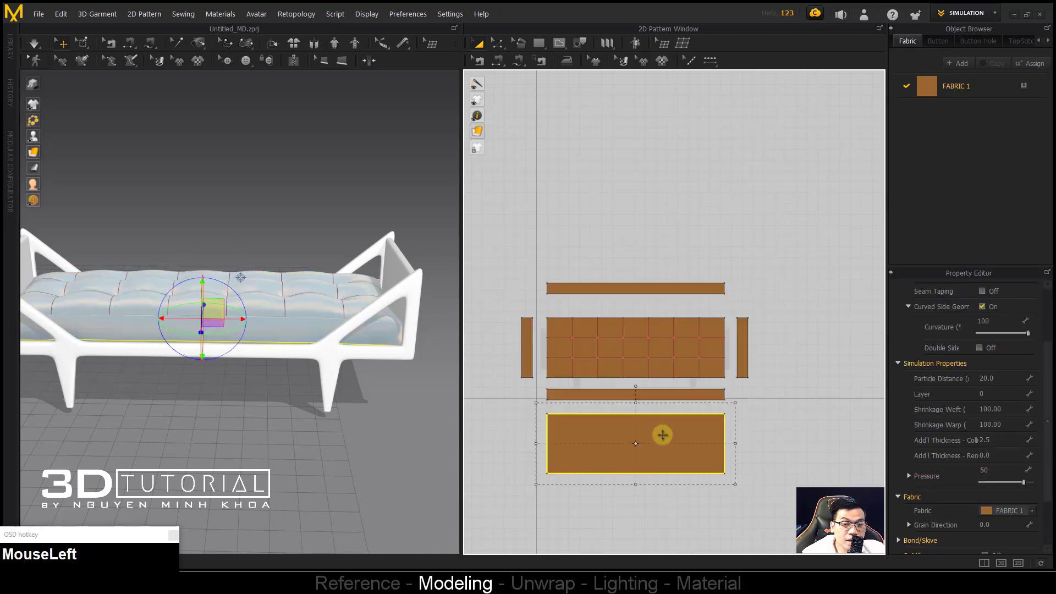
{"action": "middle_click_drag", "start_coordinate": [231, 396], "coordinate": [277, 331], "text": "alt"}
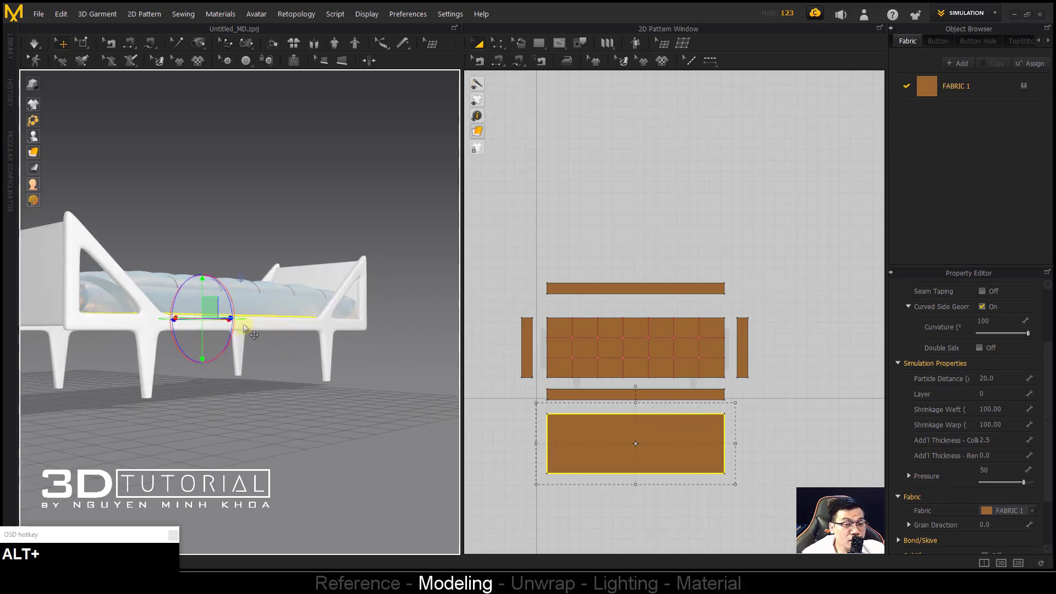
{"action": "middle_click_drag", "start_coordinate": [254, 335], "coordinate": [176, 353], "text": "alt"}
{"action": "scroll", "coordinate": [187, 319], "scroll_direction": "up", "scroll_amount": 3}
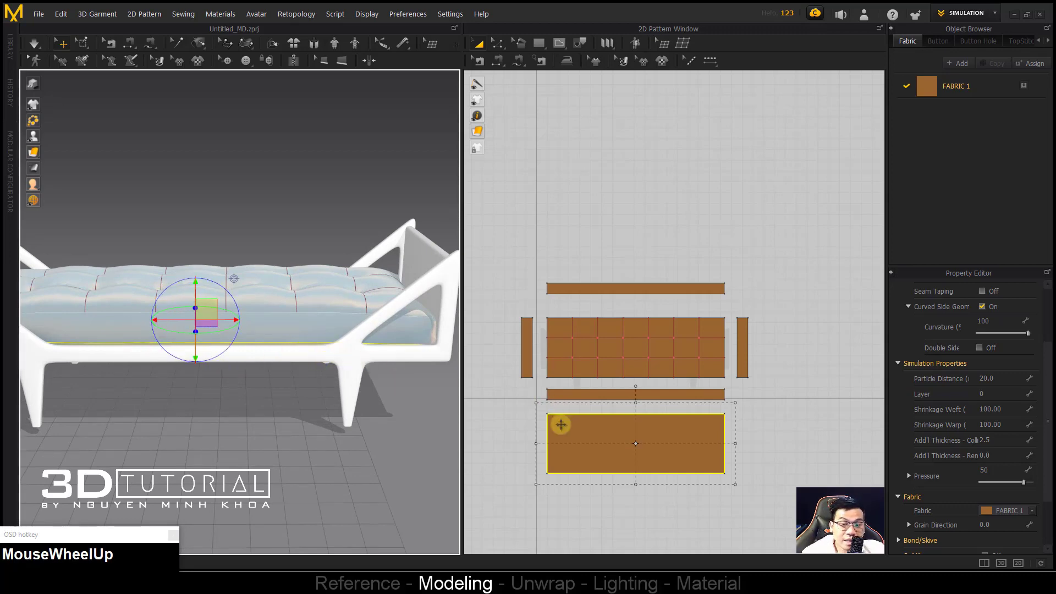
{"action": "left_click", "coordinate": [493, 314]}
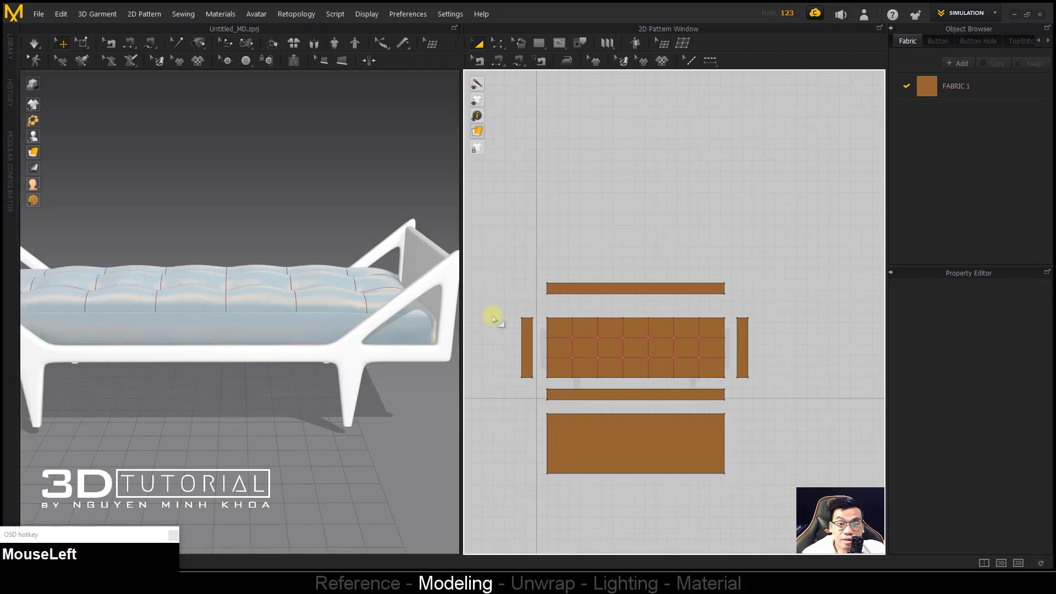
Step: Layer-clone the six cushion pattern pieces with Ctrl+Shift+V and place the copy to the right
{"action": "left_click_drag", "start_coordinate": [485, 264], "coordinate": [663, 378]}
{"action": "left_click_drag", "start_coordinate": [777, 410], "coordinate": [777, 410]}
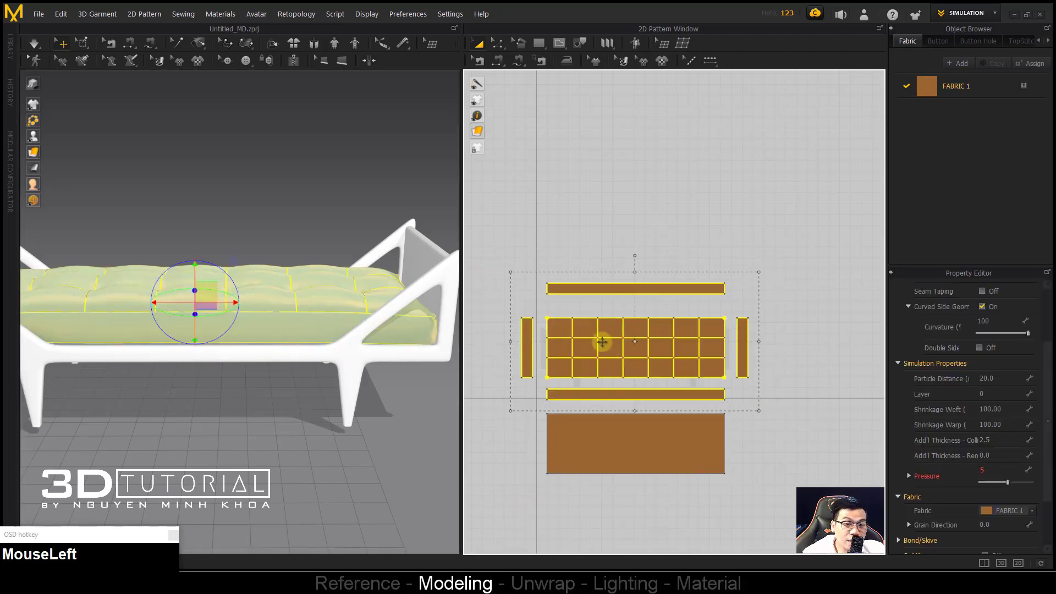
{"action": "scroll", "coordinate": [578, 349], "scroll_direction": "down", "scroll_amount": 3}
{"action": "middle_click_drag", "start_coordinate": [577, 349], "coordinate": [572, 365]}
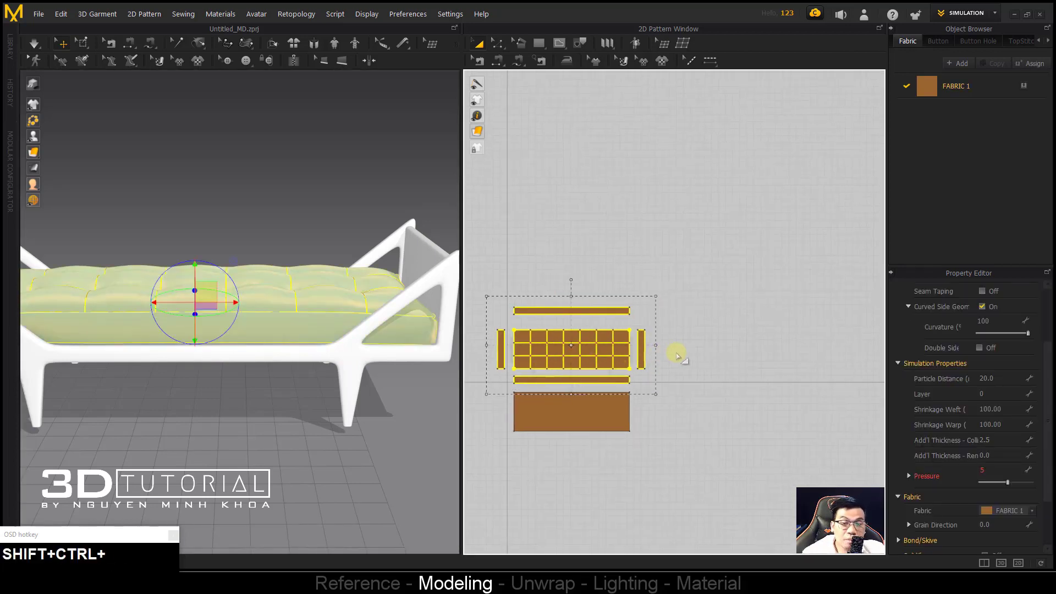
{"action": "key", "text": "ctrl+shift+v"}
{"action": "left_click", "coordinate": [731, 347], "text": "shift"}
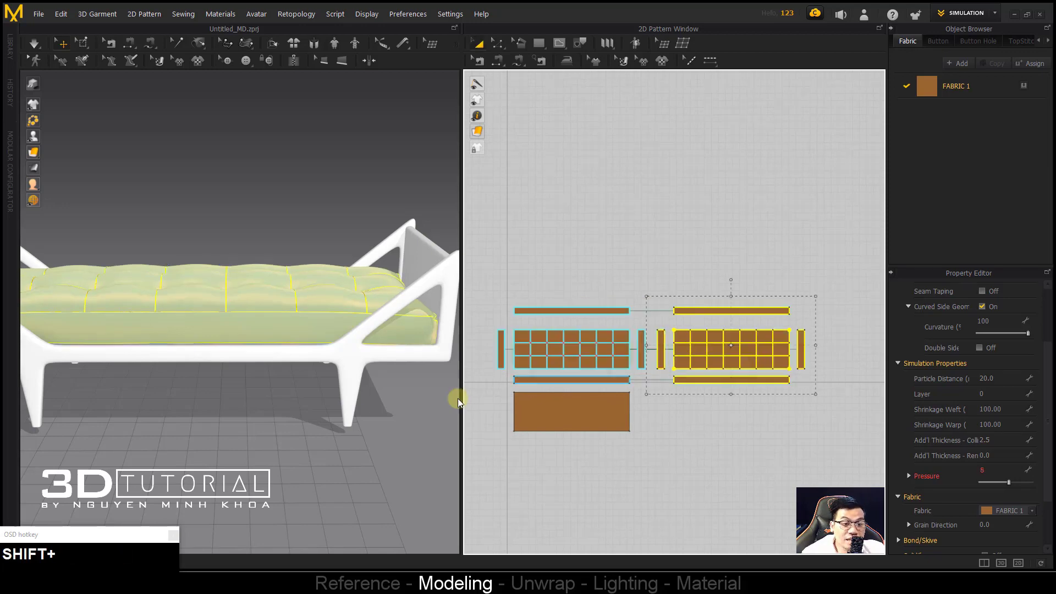
Step: Check the layered cushions in 3D and box-select the copied cushion's pieces
{"action": "left_click", "coordinate": [224, 288]}
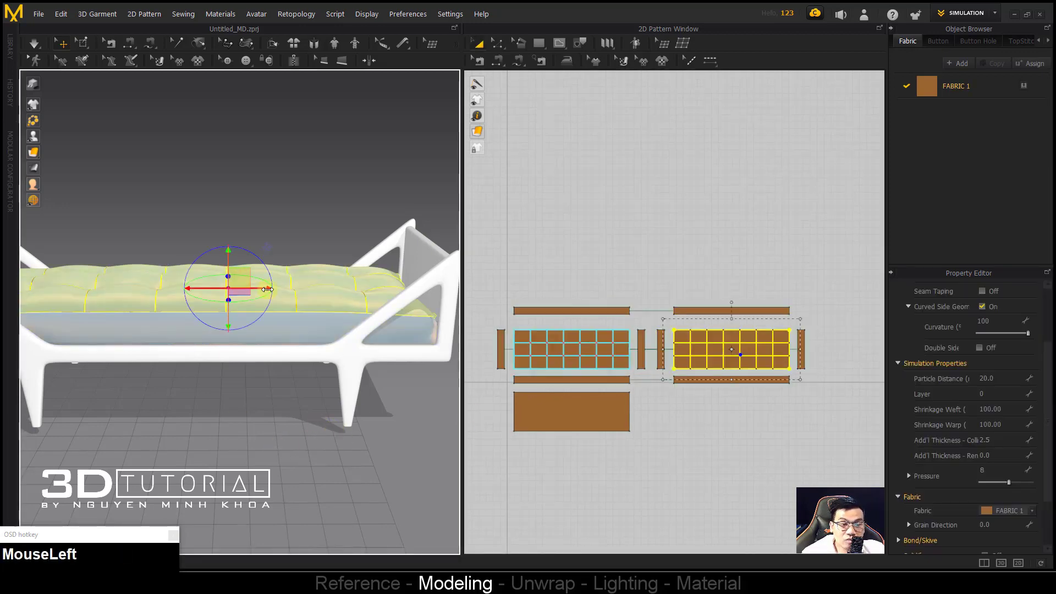
{"action": "middle_click_drag", "start_coordinate": [231, 289], "coordinate": [231, 305], "text": "alt"}
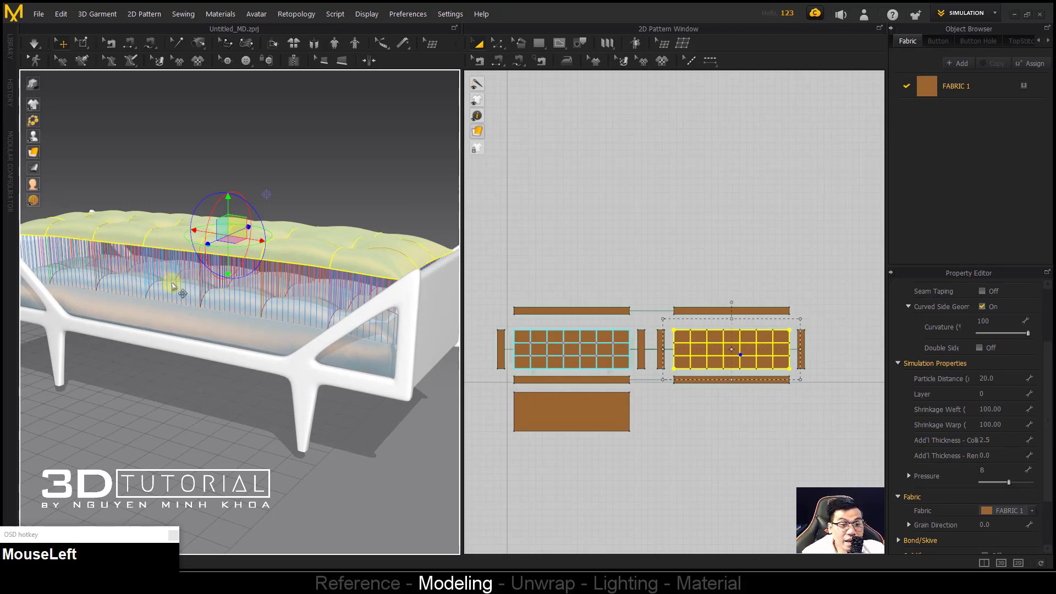
{"action": "middle_click_drag", "start_coordinate": [212, 287], "coordinate": [208, 290], "text": "alt"}
{"action": "scroll", "coordinate": [213, 302], "scroll_direction": "up", "scroll_amount": 2}
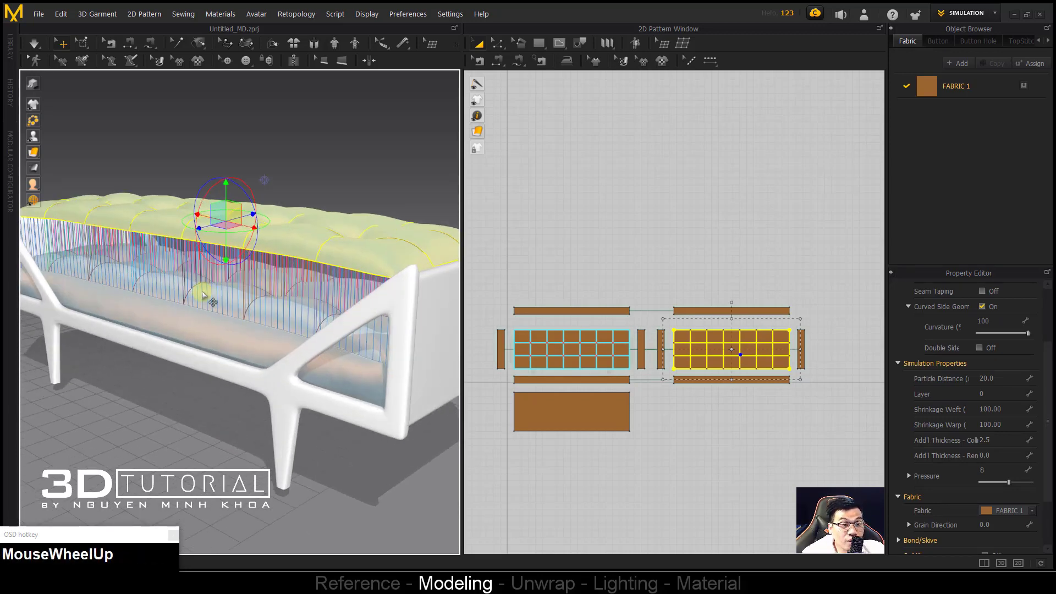
{"action": "left_click_drag", "start_coordinate": [650, 288], "coordinate": [866, 441]}
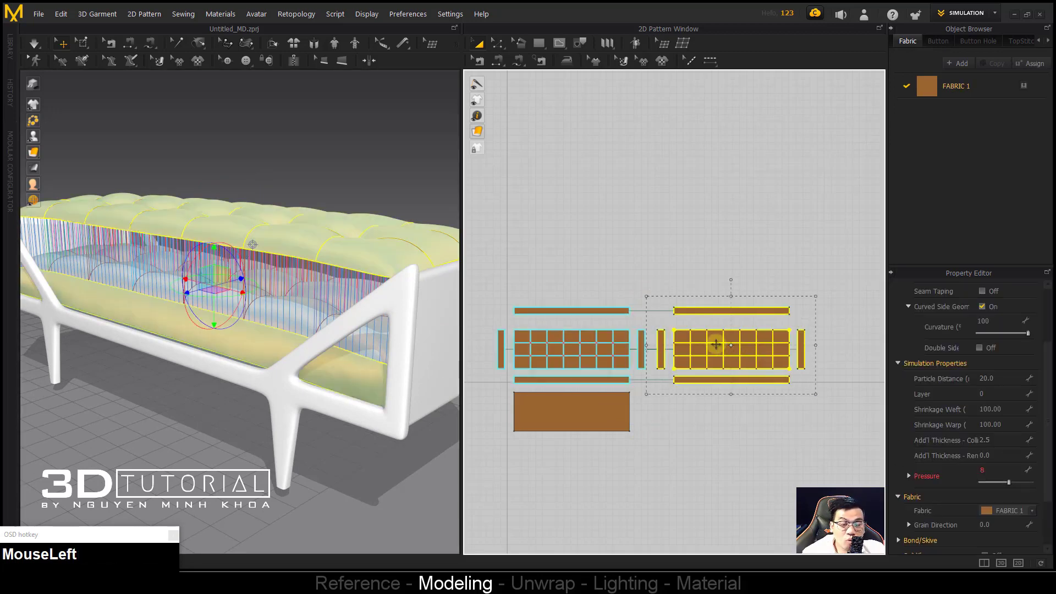
Step: Unlink the copied cushion pieces from the originals and reselect them
{"action": "right_click", "coordinate": [716, 344]}
{"action": "left_click", "coordinate": [743, 206]}
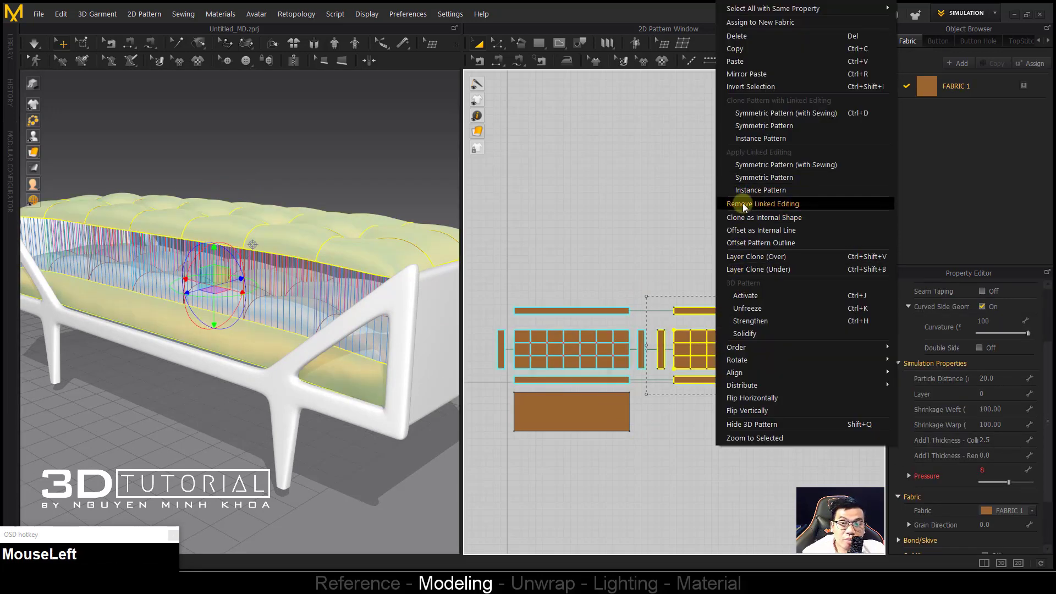
{"action": "left_click", "coordinate": [694, 425]}
{"action": "scroll", "coordinate": [779, 337], "scroll_direction": "up", "scroll_amount": 3}
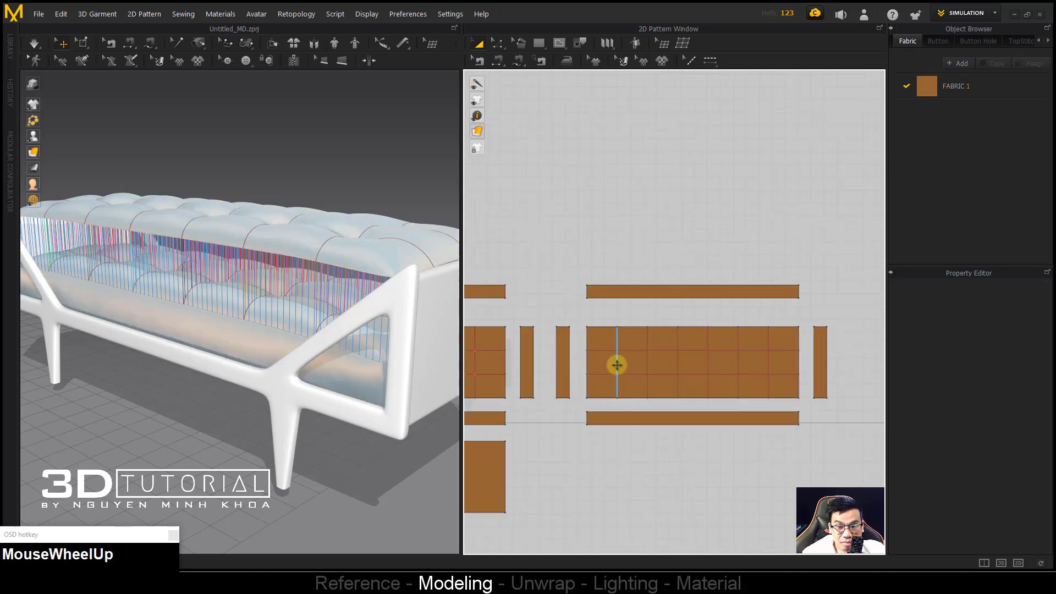
{"action": "left_click_drag", "start_coordinate": [544, 256], "coordinate": [711, 423]}
{"action": "left_click", "coordinate": [711, 424]}
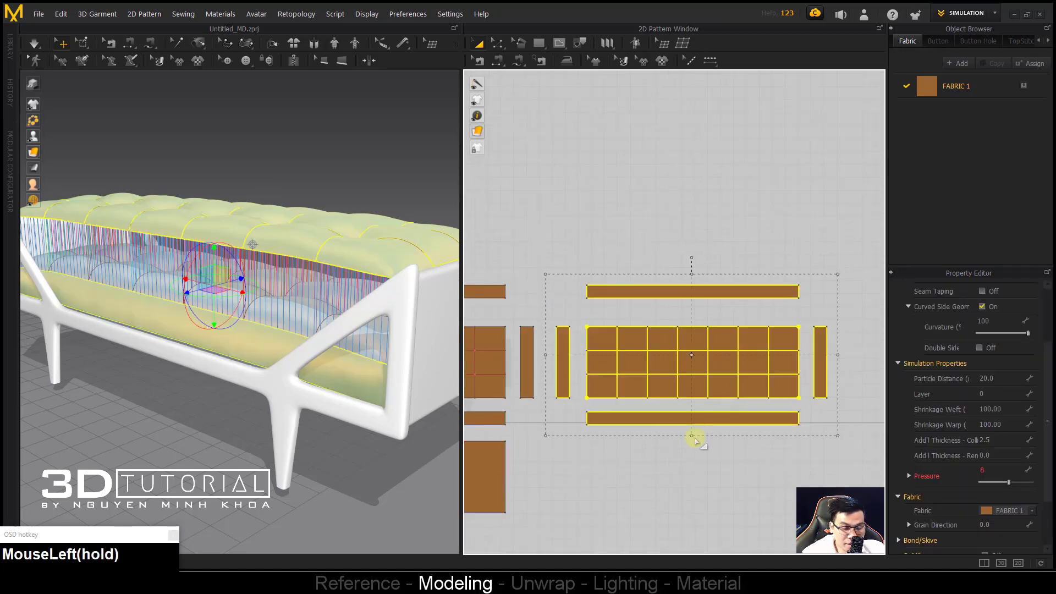
Step: Unfreeze the copied cushion pattern pieces
{"action": "key", "text": "ctrl+k"}
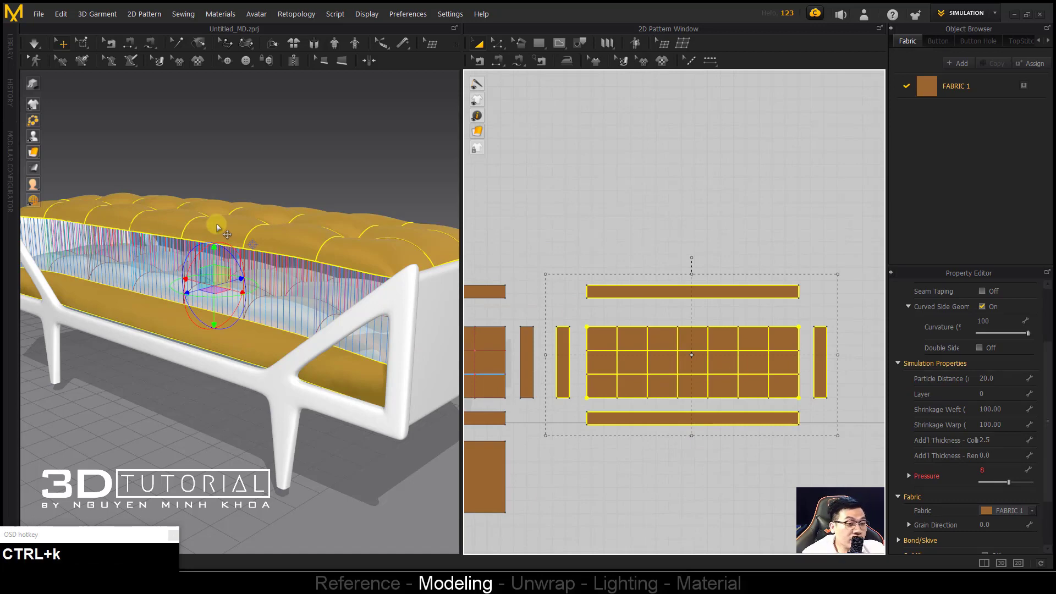
{"action": "right_click", "coordinate": [218, 227]}
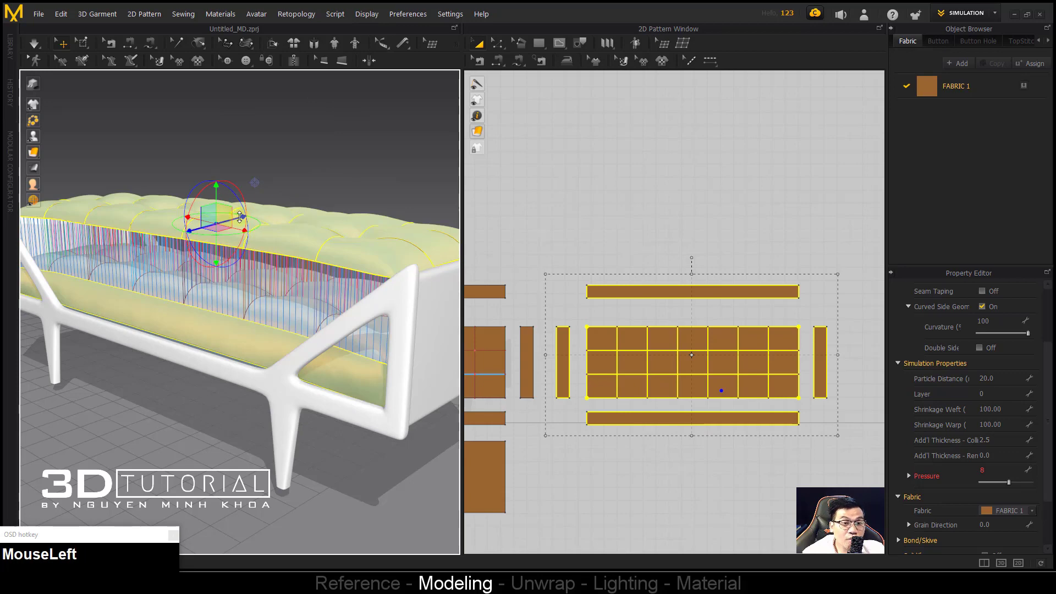
{"action": "right_click", "coordinate": [238, 215]}
{"action": "left_click", "coordinate": [384, 76]}
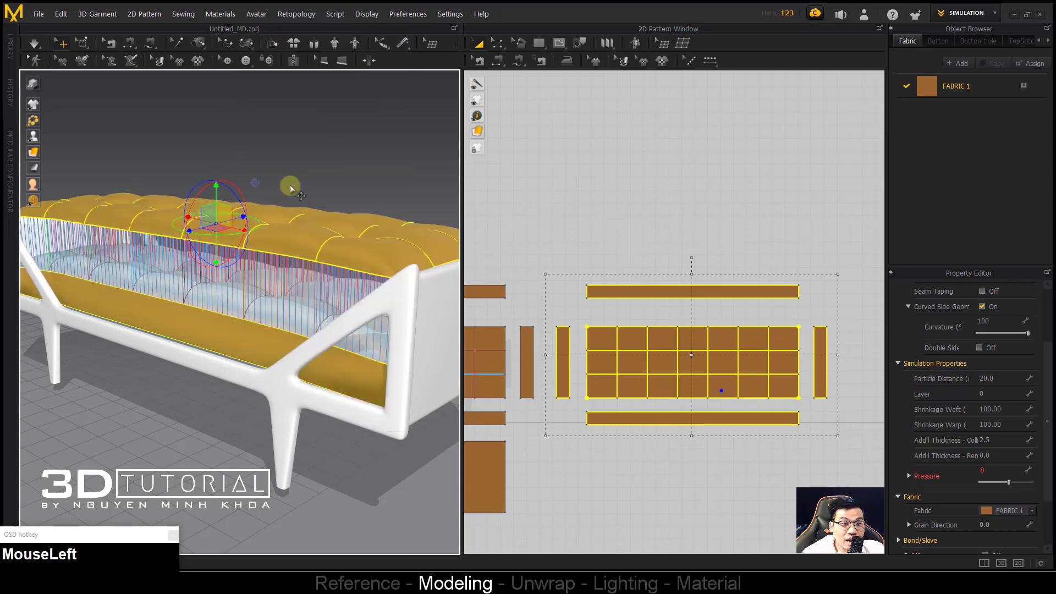
{"action": "left_click", "coordinate": [568, 308]}
Step: Scale all selected copied cushion patterns up together from the bounding box corner
{"action": "left_click_drag", "start_coordinate": [544, 272], "coordinate": [824, 483]}
{"action": "left_click_drag", "start_coordinate": [756, 484], "coordinate": [688, 478]}
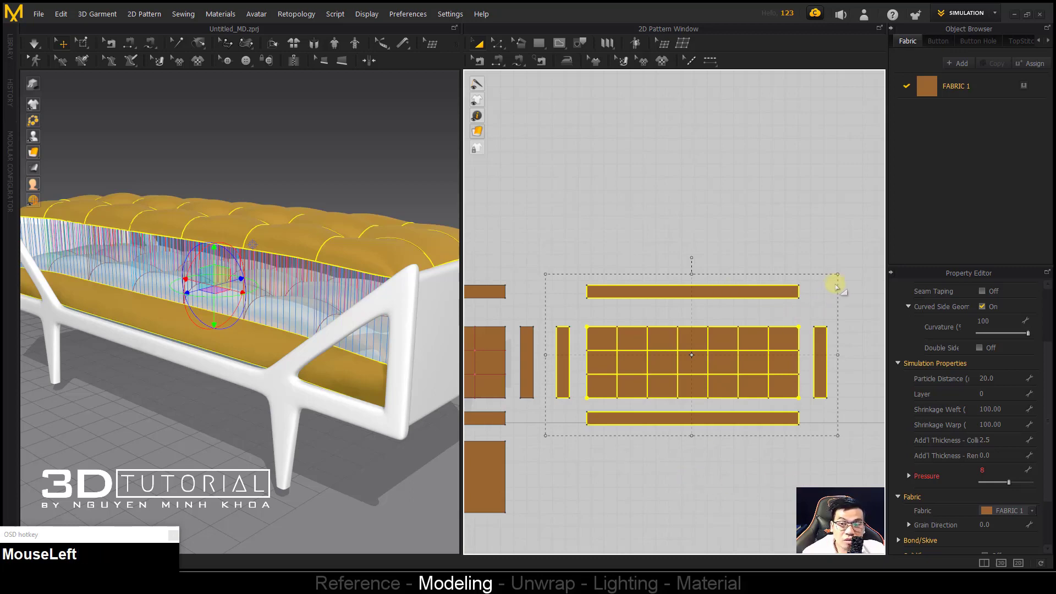
{"action": "scroll", "coordinate": [242, 286], "scroll_direction": "down", "scroll_amount": 3}
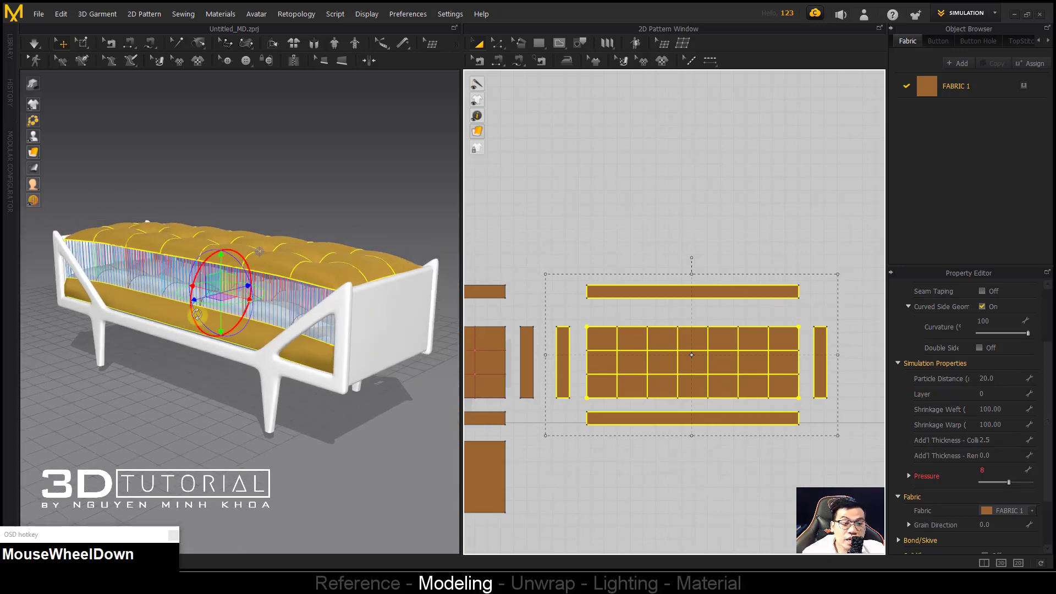
{"action": "middle_click_drag", "start_coordinate": [242, 291], "coordinate": [296, 274], "text": "alt"}
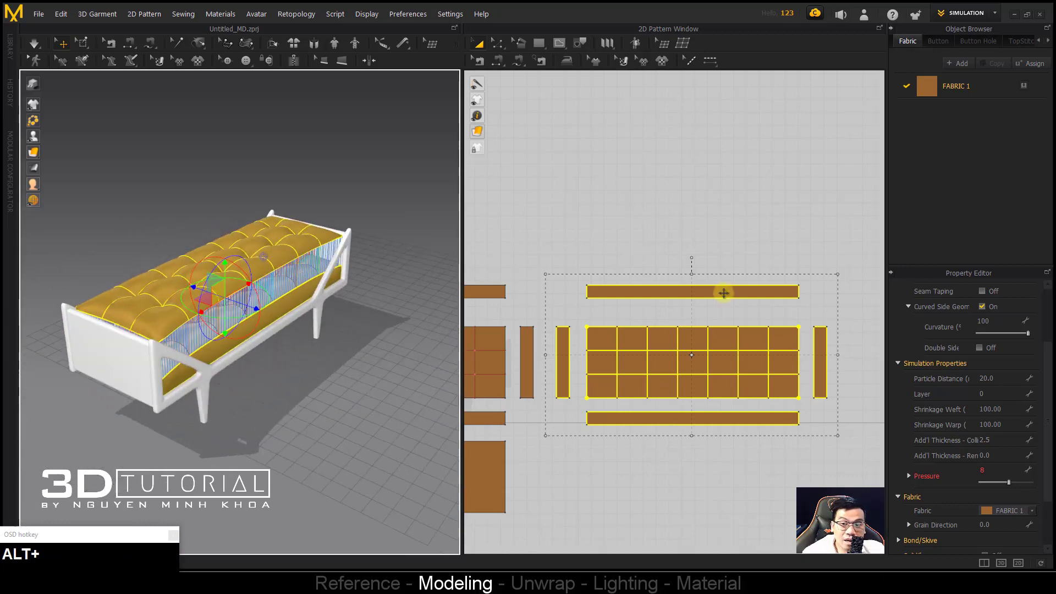
{"action": "left_click_drag", "start_coordinate": [837, 276], "coordinate": [849, 268]}
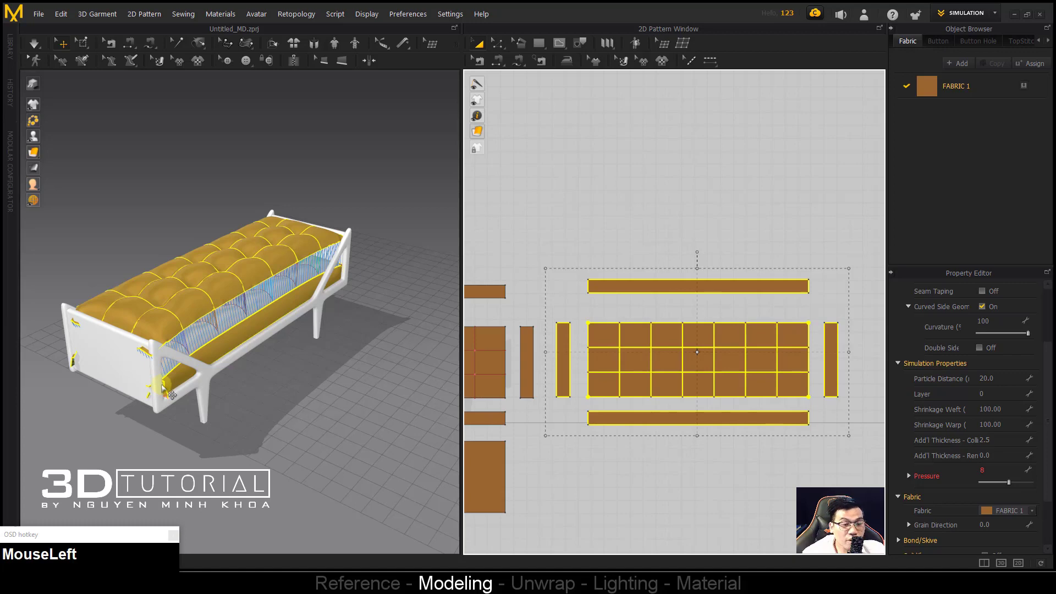
Step: Undo the enlargement and set the five cushion pieces' Shrinkage Weft and Warp to 102
{"action": "key", "text": "ctrl+z"}
{"action": "middle_click_drag", "start_coordinate": [332, 386], "coordinate": [467, 368], "text": "alt"}
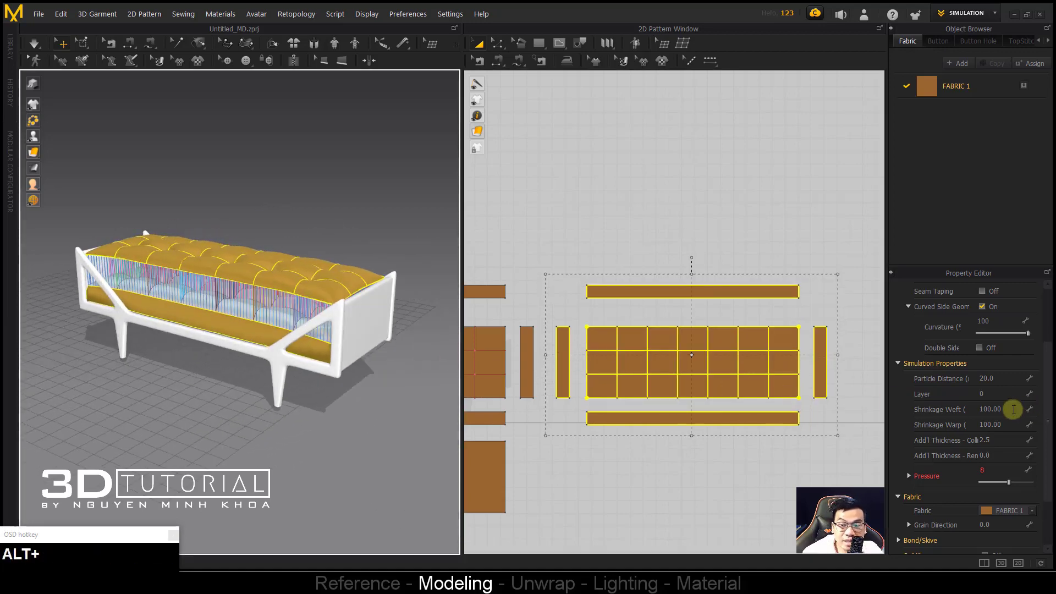
{"action": "left_click", "coordinate": [766, 464]}
{"action": "left_click_drag", "start_coordinate": [547, 267], "coordinate": [1003, 422]}
{"action": "left_click", "coordinate": [1008, 410]}
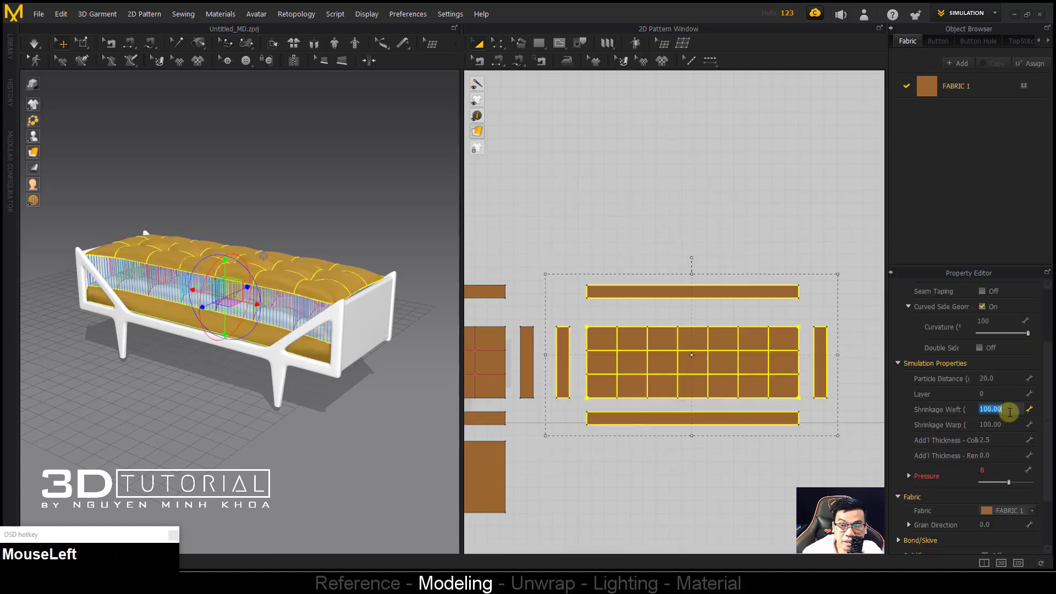
{"action": "type", "text": "102"}
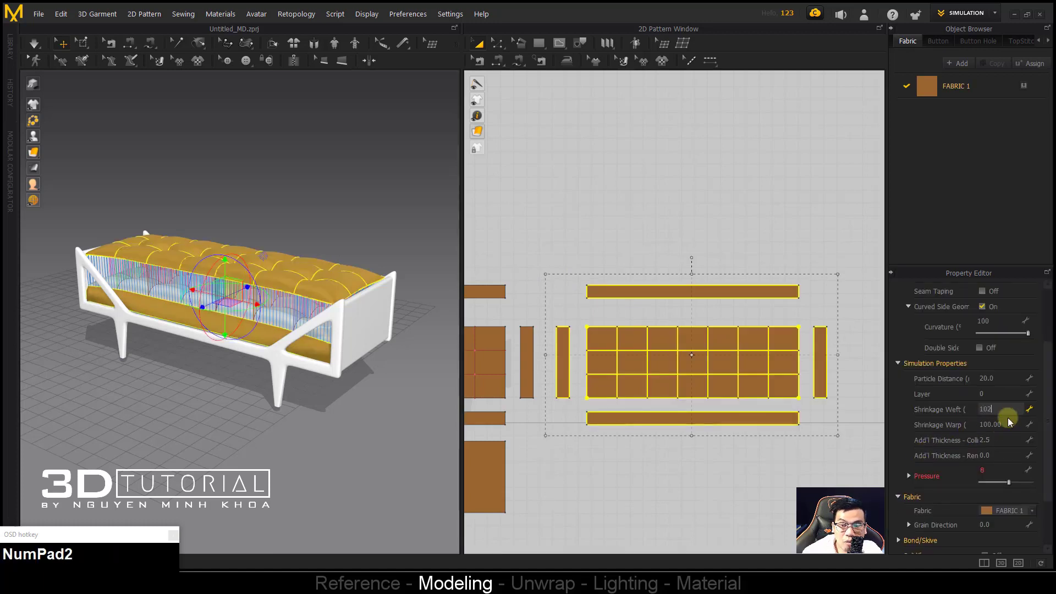
{"action": "left_click", "coordinate": [1008, 425]}
{"action": "type", "text": "102"}
{"action": "key", "text": "Return"}
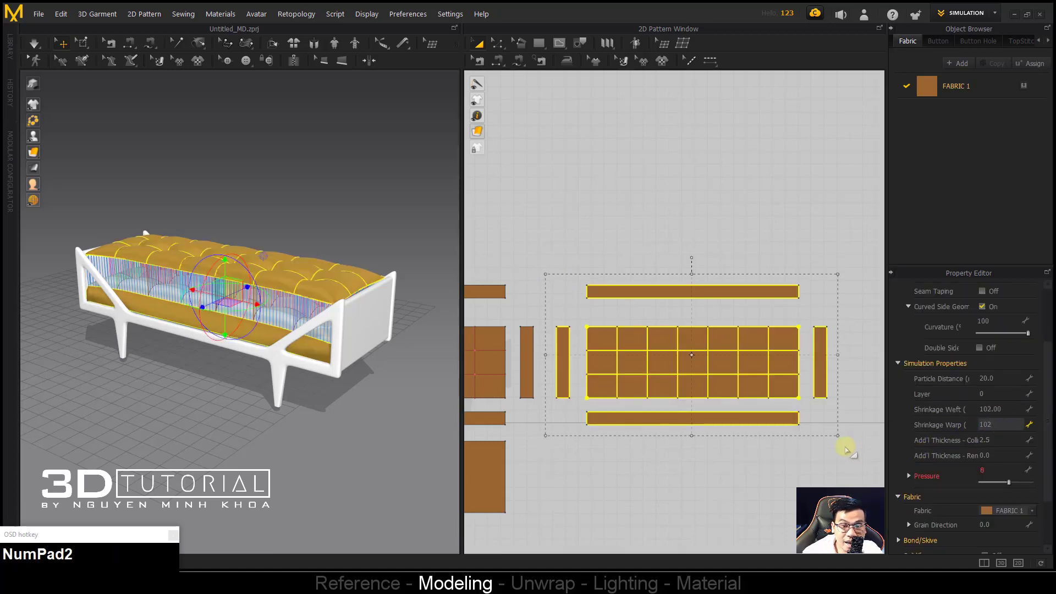
Step: Set the centre grid panel's Shrinkage Weft and Warp to 104
{"action": "left_click", "coordinate": [739, 484]}
{"action": "scroll", "coordinate": [730, 366], "scroll_direction": "up", "scroll_amount": 2}
{"action": "left_click", "coordinate": [714, 354]}
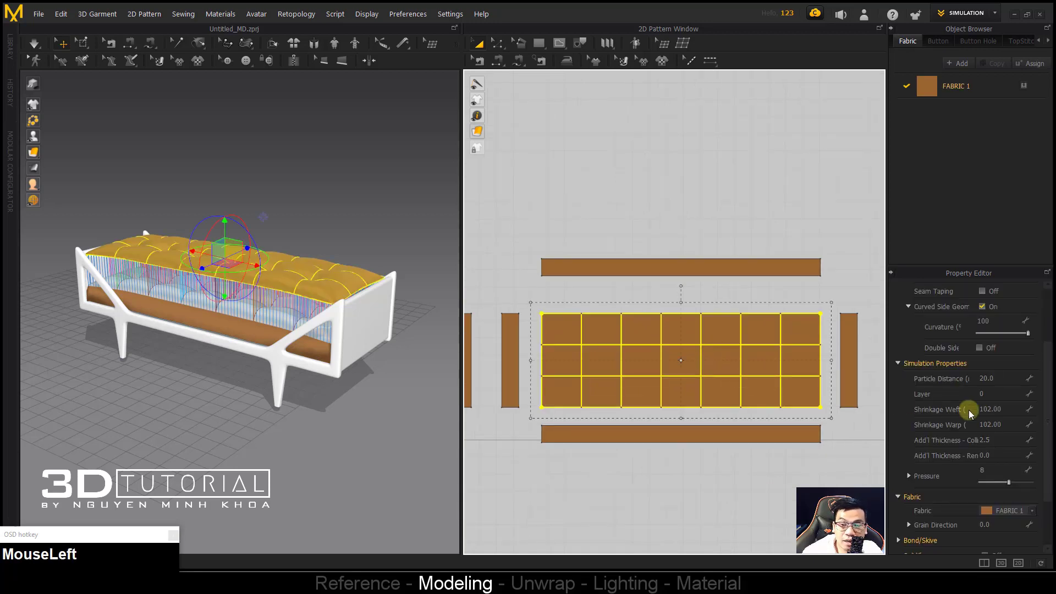
{"action": "left_click", "coordinate": [990, 409]}
{"action": "type", "text": "104"}
{"action": "left_click", "coordinate": [1001, 425]}
{"action": "type", "text": "104"}
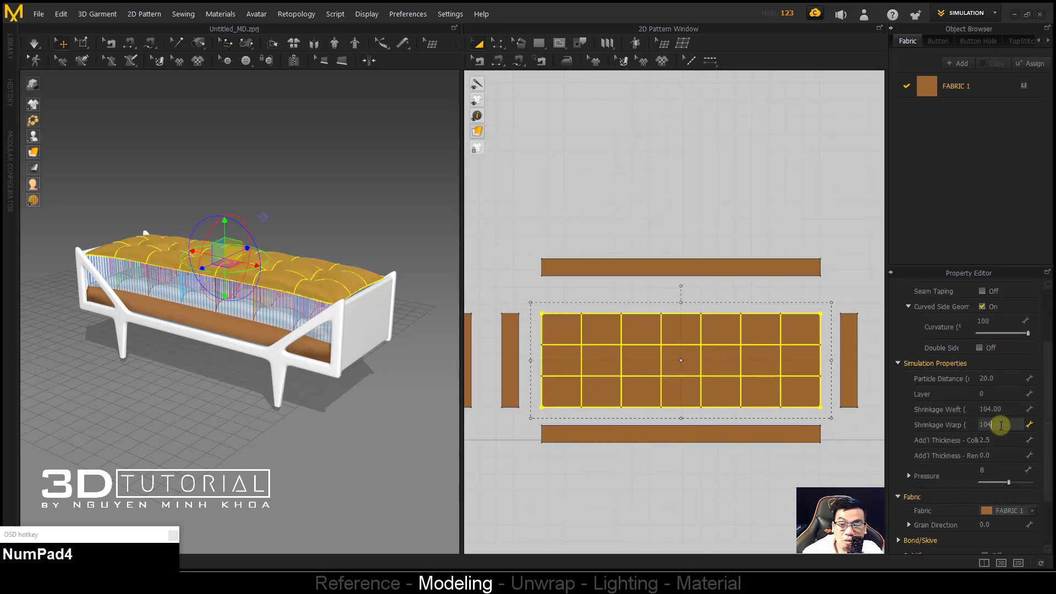
{"action": "left_click", "coordinate": [682, 461]}
Step: Set Pressure to 1 on the five cushion pattern pieces
{"action": "scroll", "coordinate": [605, 433], "scroll_direction": "down", "scroll_amount": 2}
{"action": "left_click_drag", "start_coordinate": [527, 301], "coordinate": [783, 488]}
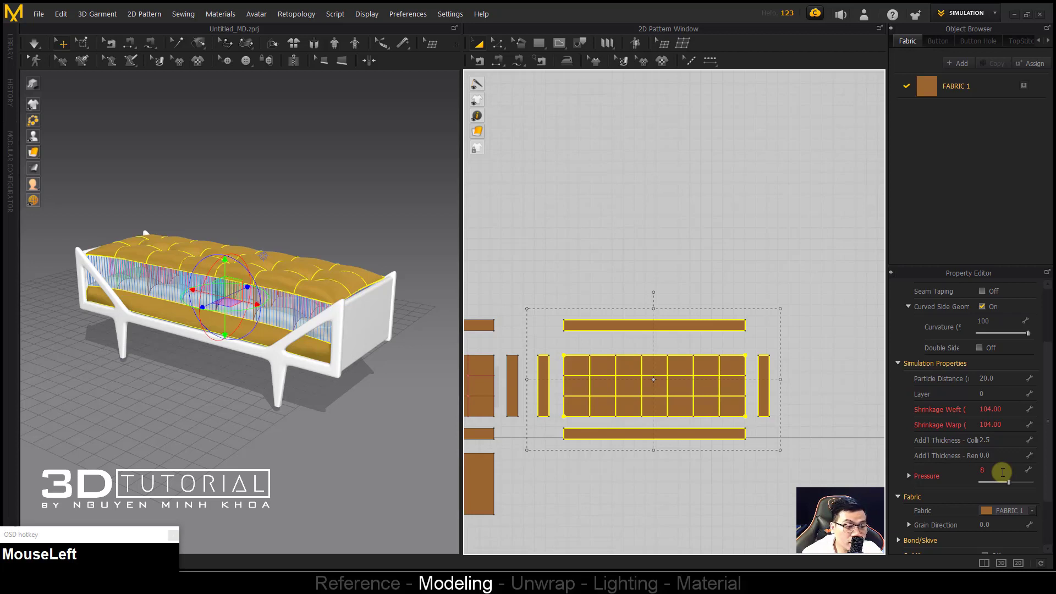
{"action": "left_click", "coordinate": [1002, 470]}
{"action": "type", "text": "1"}
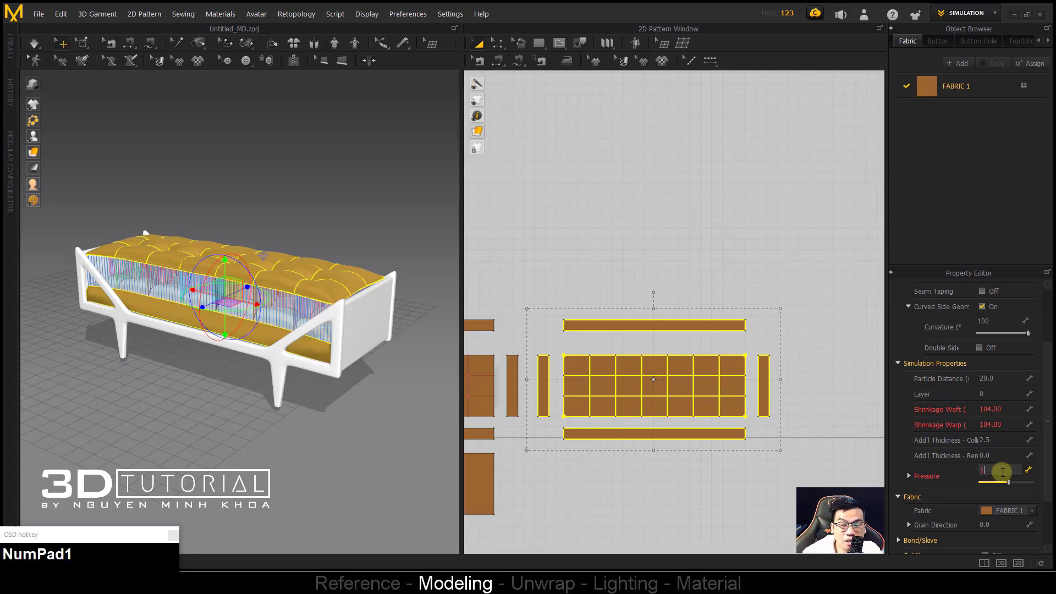
Step: Set Particle Distance to 10 on all five cushion pieces
{"action": "left_click", "coordinate": [278, 475]}
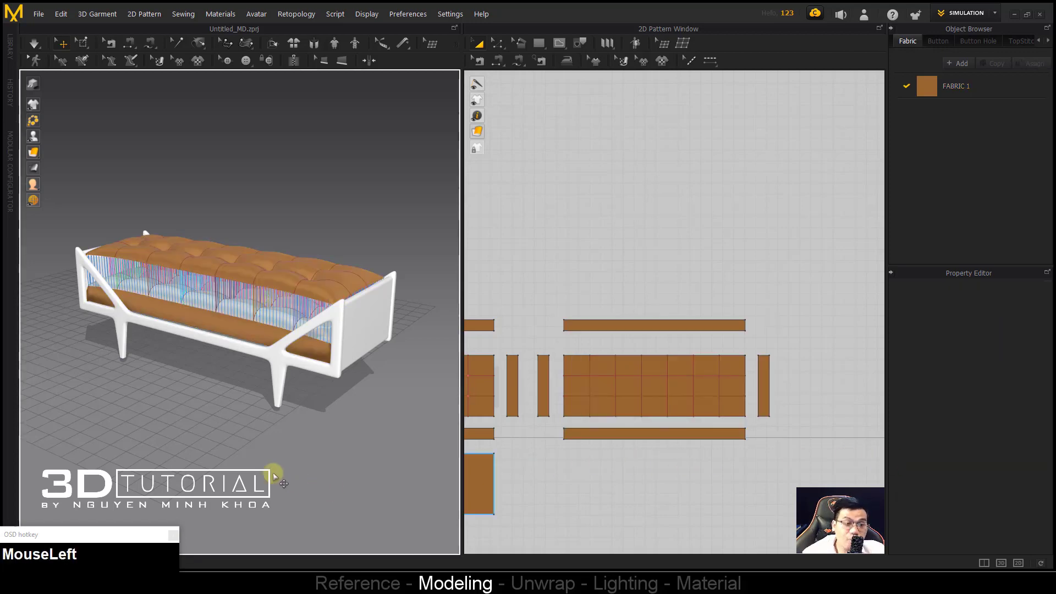
{"action": "scroll", "coordinate": [264, 328], "scroll_direction": "up", "scroll_amount": 3}
{"action": "middle_click_drag", "start_coordinate": [263, 327], "coordinate": [254, 356]}
{"action": "left_click_drag", "start_coordinate": [530, 307], "coordinate": [855, 446]}
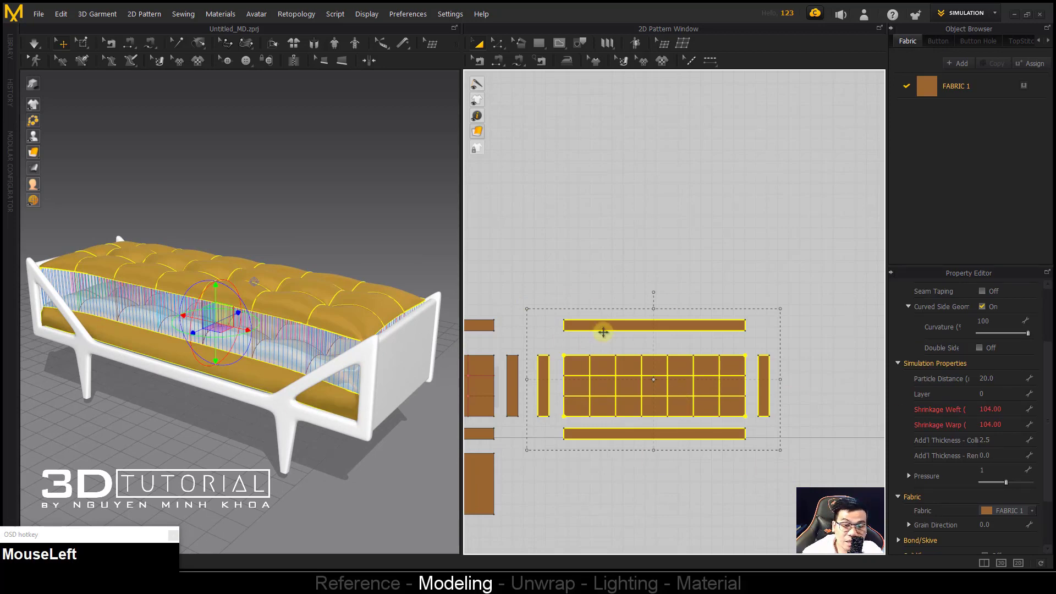
{"action": "left_click", "coordinate": [1007, 378]}
{"action": "type", "text": "10"}
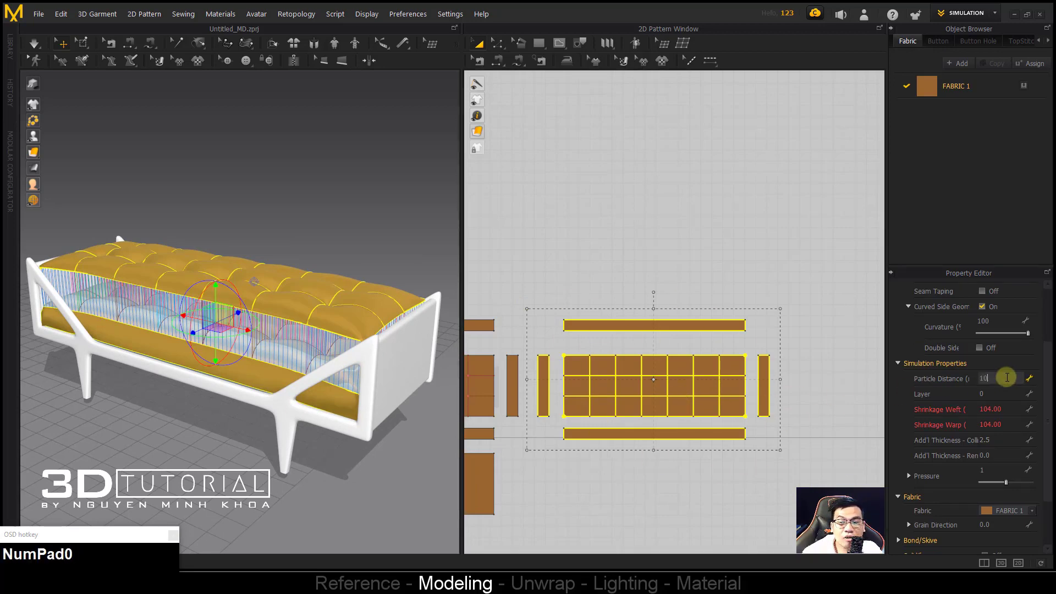
{"action": "left_click", "coordinate": [327, 226]}
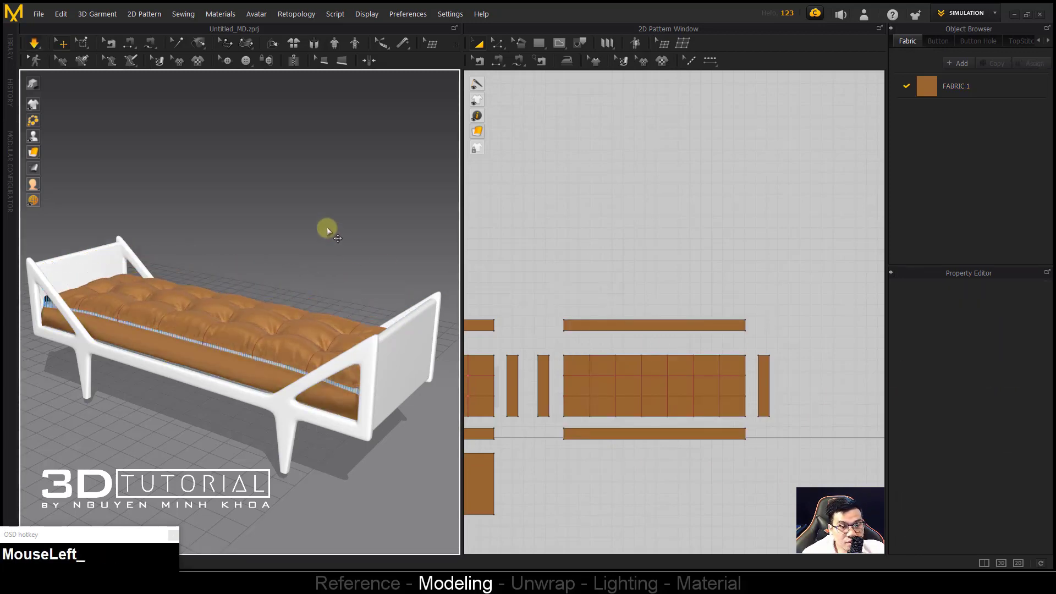
{"action": "scroll", "coordinate": [308, 286], "scroll_direction": "up", "scroll_amount": 2}
{"action": "middle_click_drag", "start_coordinate": [295, 330], "coordinate": [138, 353], "text": "alt"}
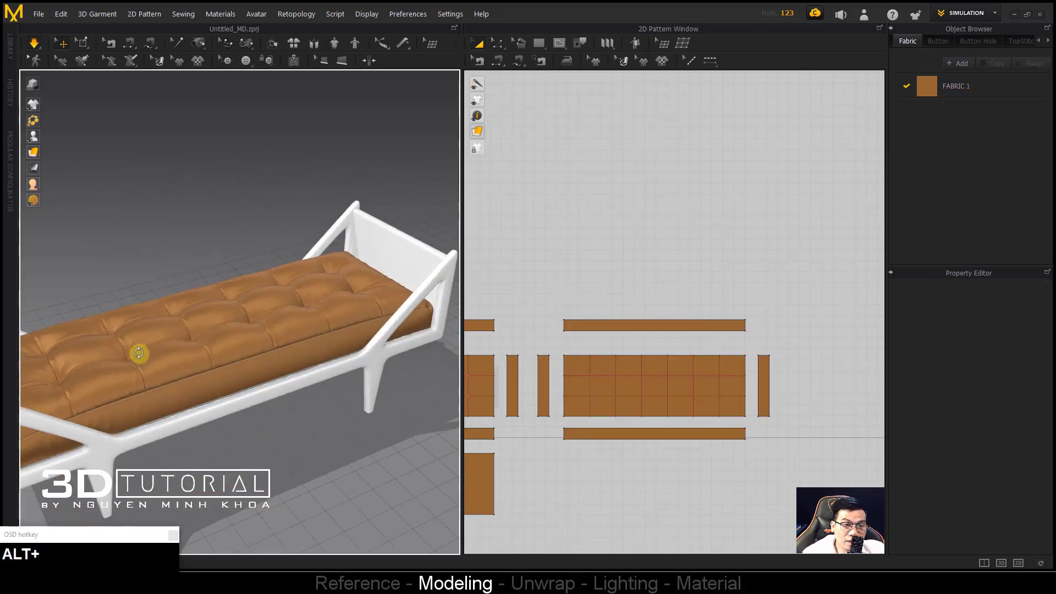
{"action": "middle_click_drag", "start_coordinate": [240, 370], "coordinate": [385, 347], "text": "alt"}
Step: Set the four border strips' Shrinkage Weft and Warp to 104
{"action": "left_click", "coordinate": [639, 432]}
{"action": "left_click", "coordinate": [544, 380], "text": "shift"}
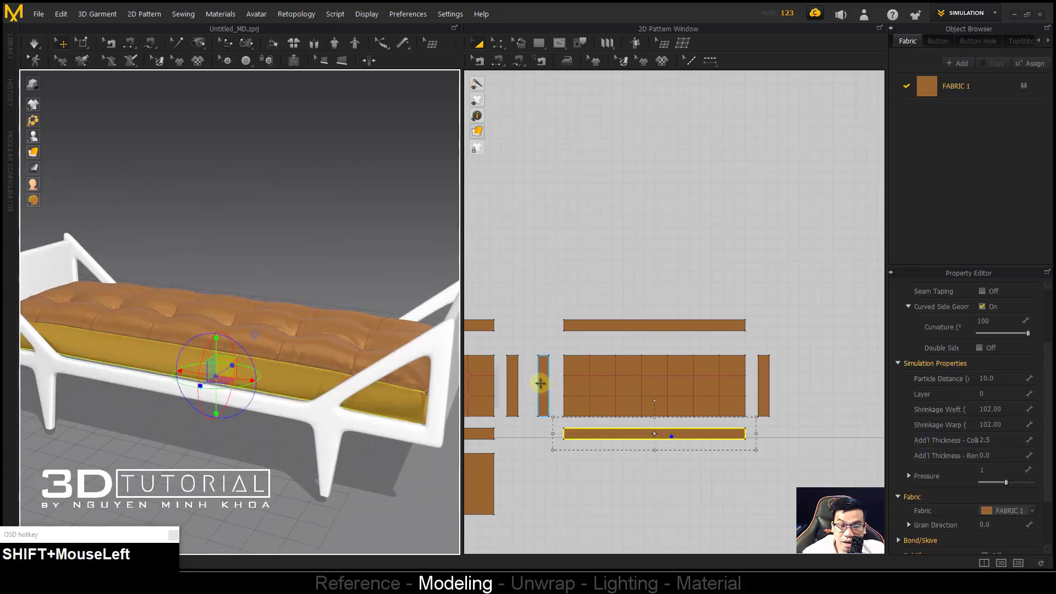
{"action": "left_click", "coordinate": [597, 325], "text": "shift"}
{"action": "left_click", "coordinate": [765, 378], "text": "shift"}
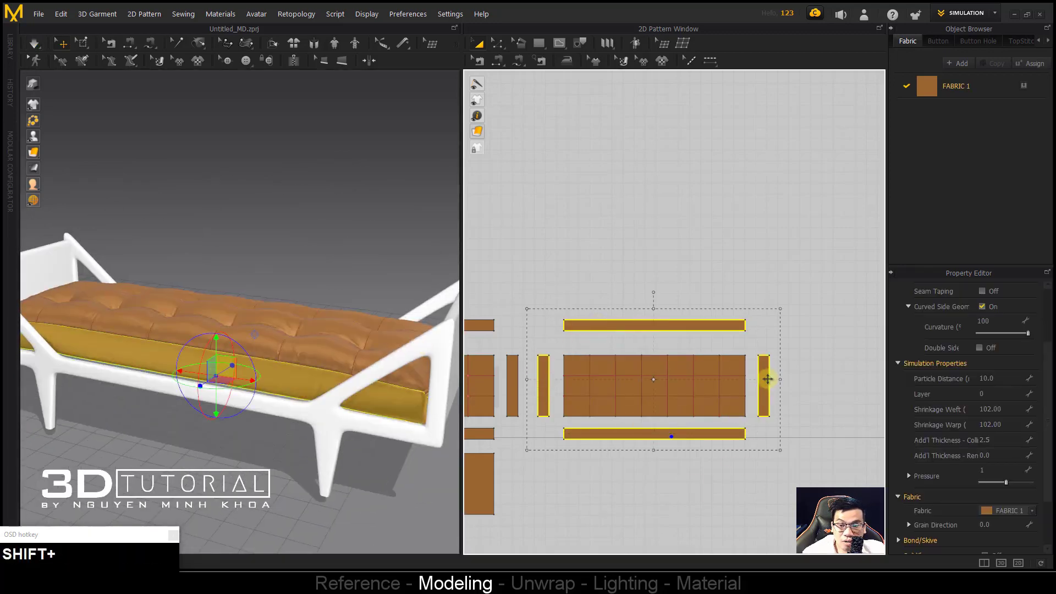
{"action": "double_click", "coordinate": [1009, 406]}
{"action": "type", "text": "105"}
{"action": "double_click", "coordinate": [1005, 410]}
{"action": "type", "text": "10"}
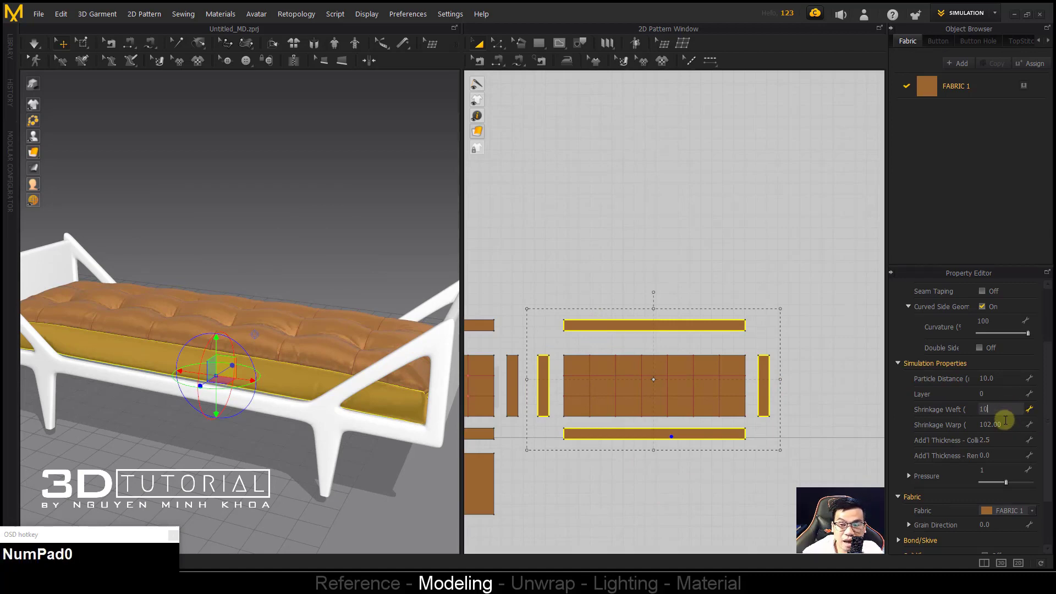
{"action": "type", "text": "4"}
{"action": "double_click", "coordinate": [1005, 423]}
{"action": "type", "text": "104"}
{"action": "left_click", "coordinate": [971, 438]}
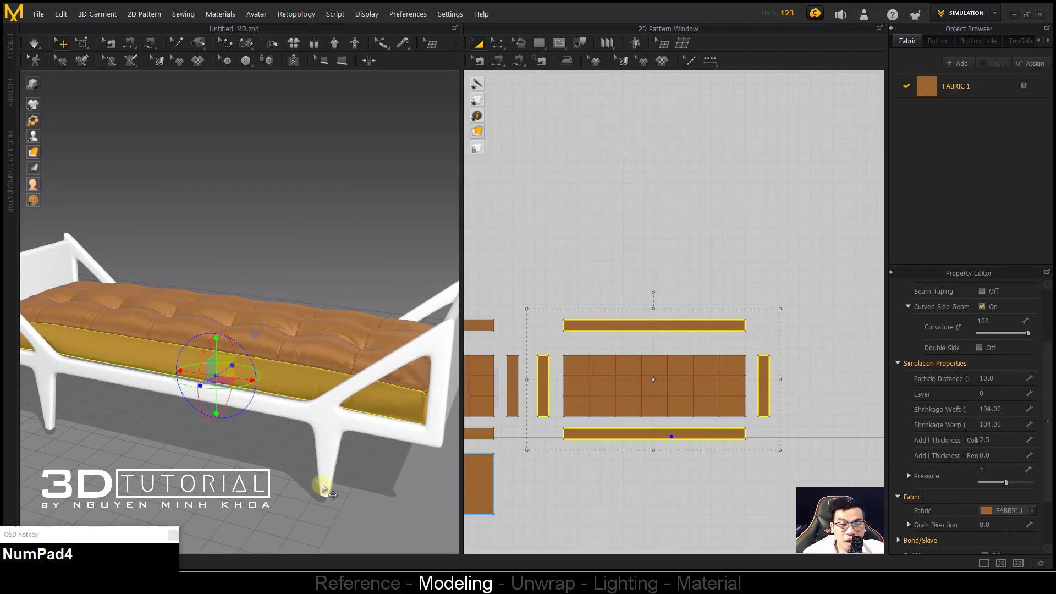
{"action": "left_click", "coordinate": [253, 467]}
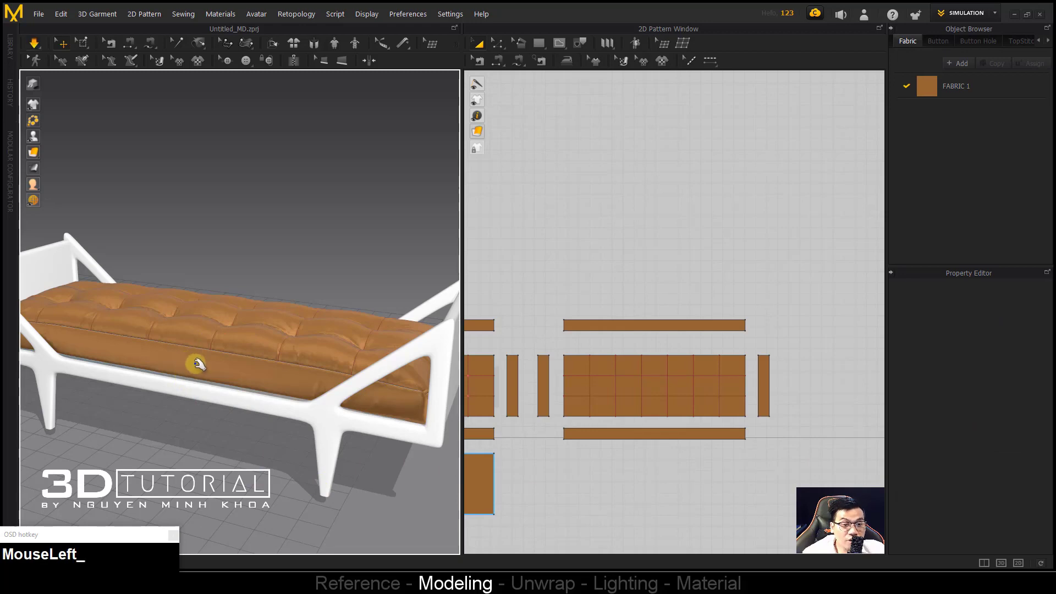
Step: Re-simulate the leather cushion on the daybed
{"action": "left_click", "coordinate": [173, 362]}
{"action": "left_click", "coordinate": [182, 432]}
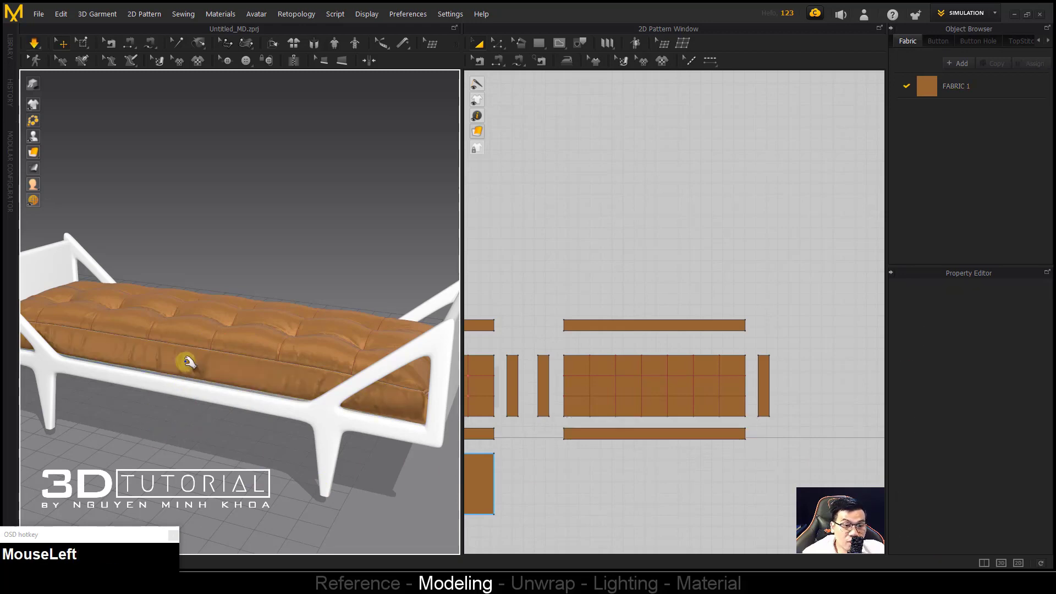
{"action": "middle_click_drag", "start_coordinate": [219, 394], "coordinate": [229, 414], "text": "alt"}
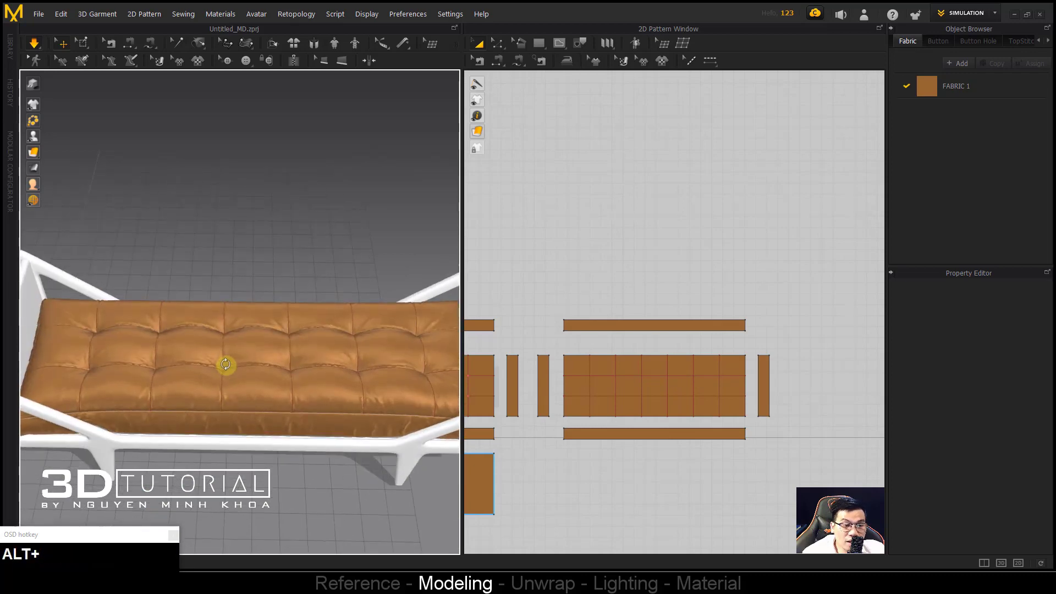
{"action": "scroll", "coordinate": [228, 366], "scroll_direction": "up", "scroll_amount": 2}
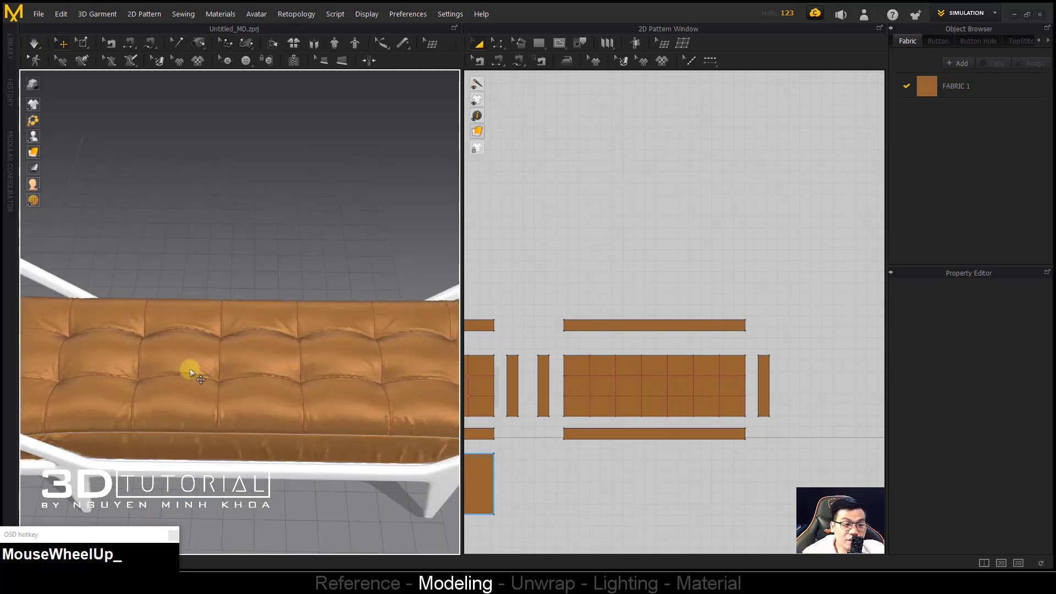
{"action": "middle_click_drag", "start_coordinate": [209, 381], "coordinate": [182, 332], "text": "alt"}
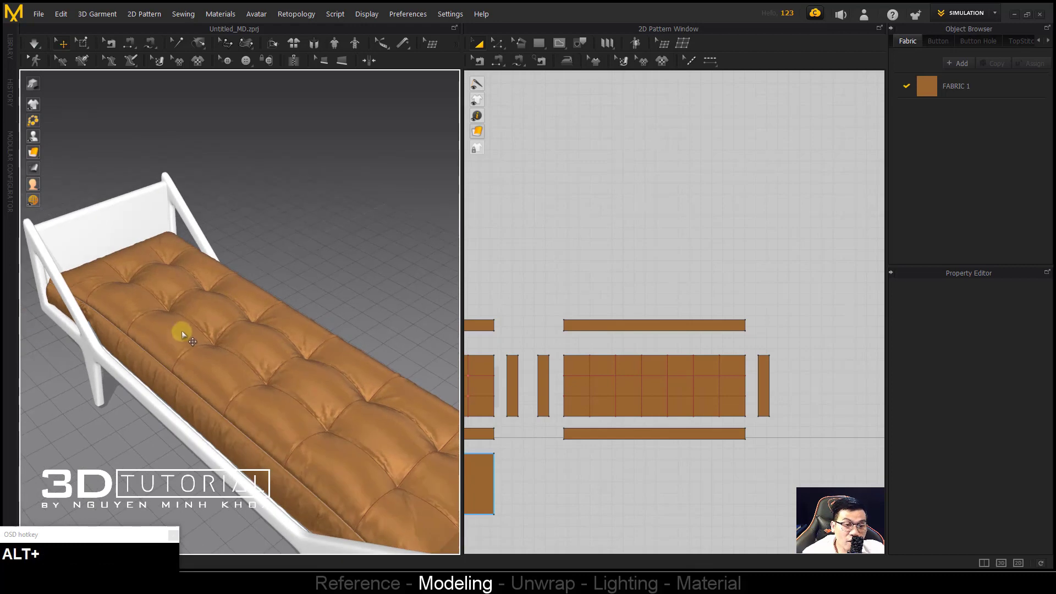
{"action": "left_click", "coordinate": [538, 354]}
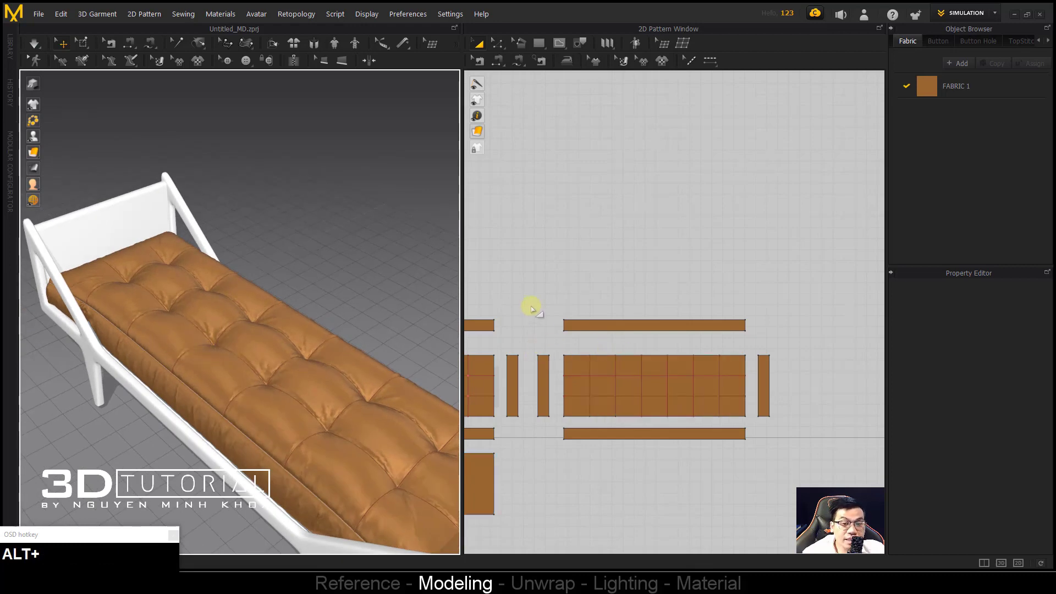
{"action": "left_click_drag", "start_coordinate": [532, 309], "coordinate": [830, 444]}
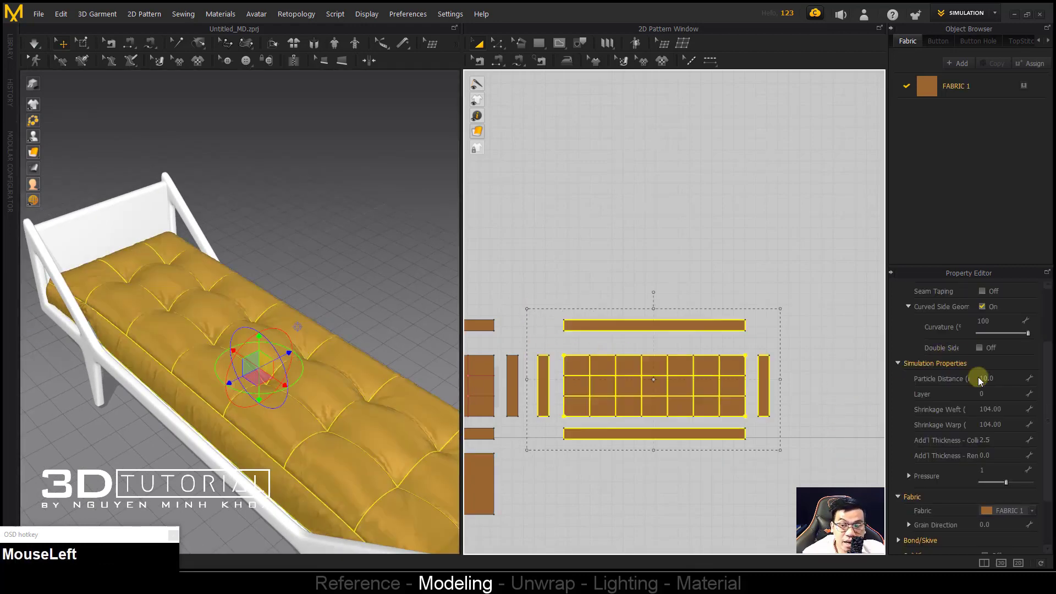
{"action": "left_click", "coordinate": [387, 232]}
{"action": "key", "text": "space"}
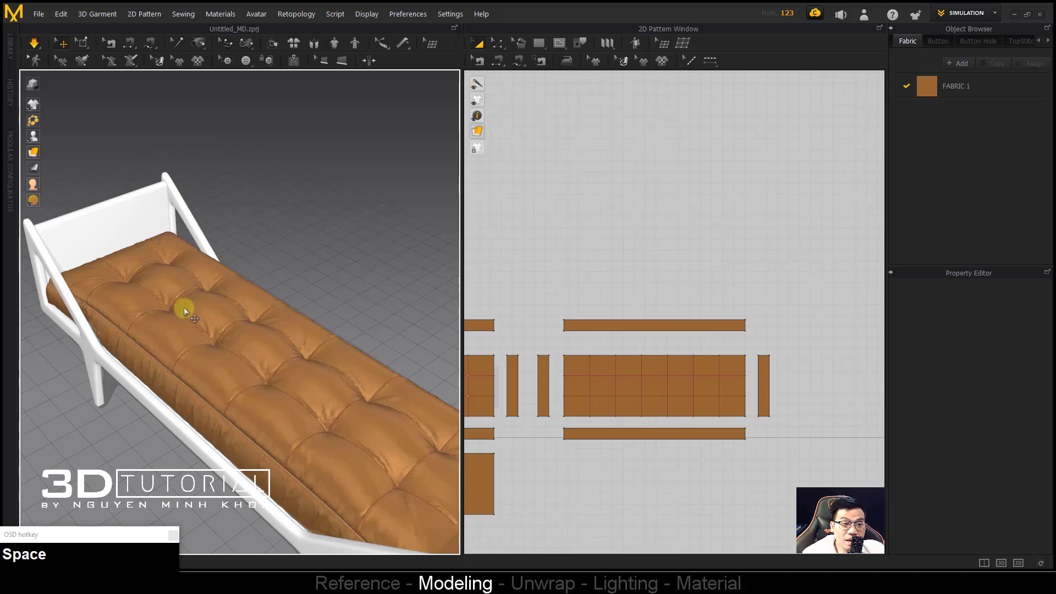
Step: Display the cushion as a mesh and reselect the five cushion pattern pieces
{"action": "middle_click_drag", "start_coordinate": [209, 355], "coordinate": [355, 298], "text": "alt"}
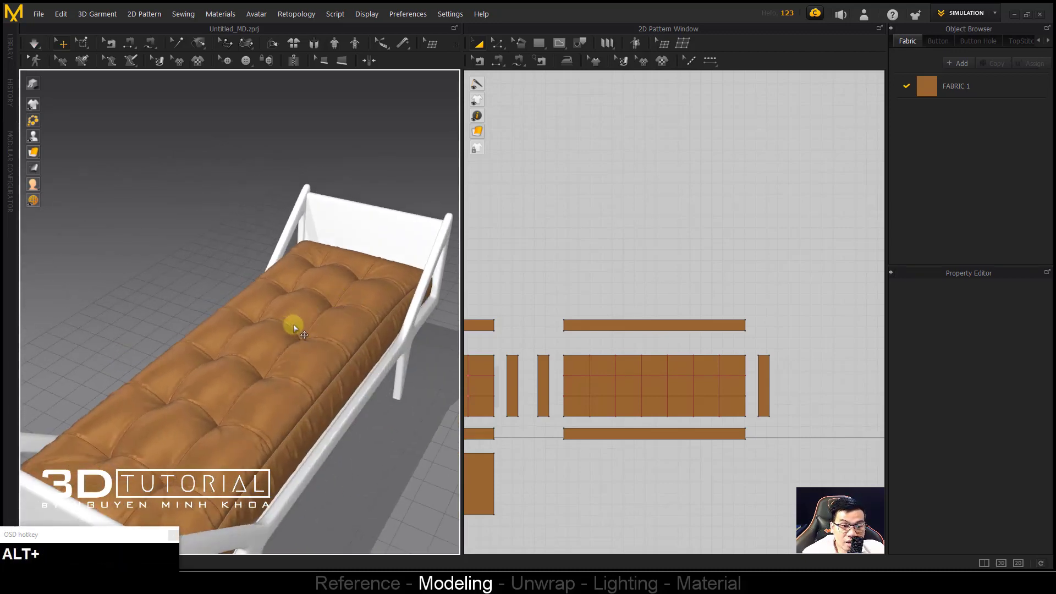
{"action": "middle_click_drag", "start_coordinate": [292, 323], "coordinate": [147, 248], "text": "alt"}
{"action": "left_click", "coordinate": [35, 153]}
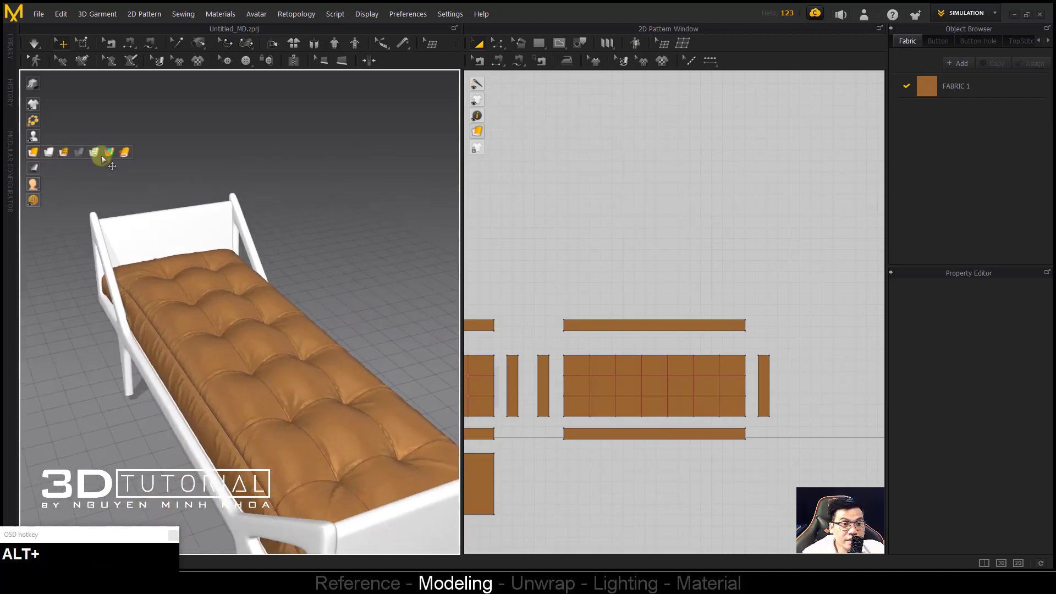
{"action": "left_click", "coordinate": [66, 154]}
{"action": "left_click", "coordinate": [227, 334]}
{"action": "middle_click_drag", "start_coordinate": [227, 334], "coordinate": [305, 347], "text": "alt"}
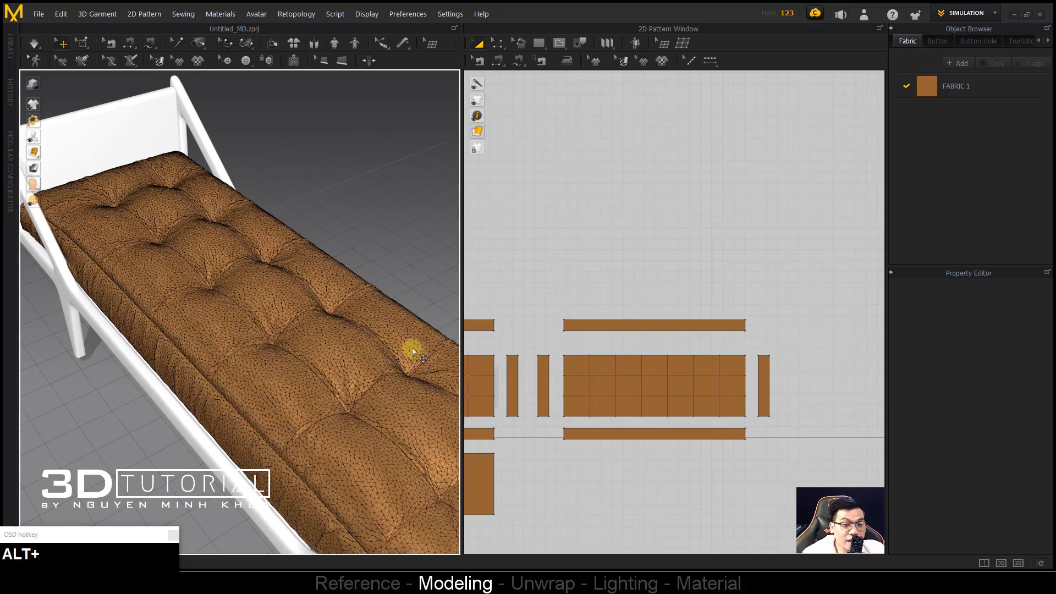
{"action": "left_click_drag", "start_coordinate": [532, 308], "coordinate": [862, 482]}
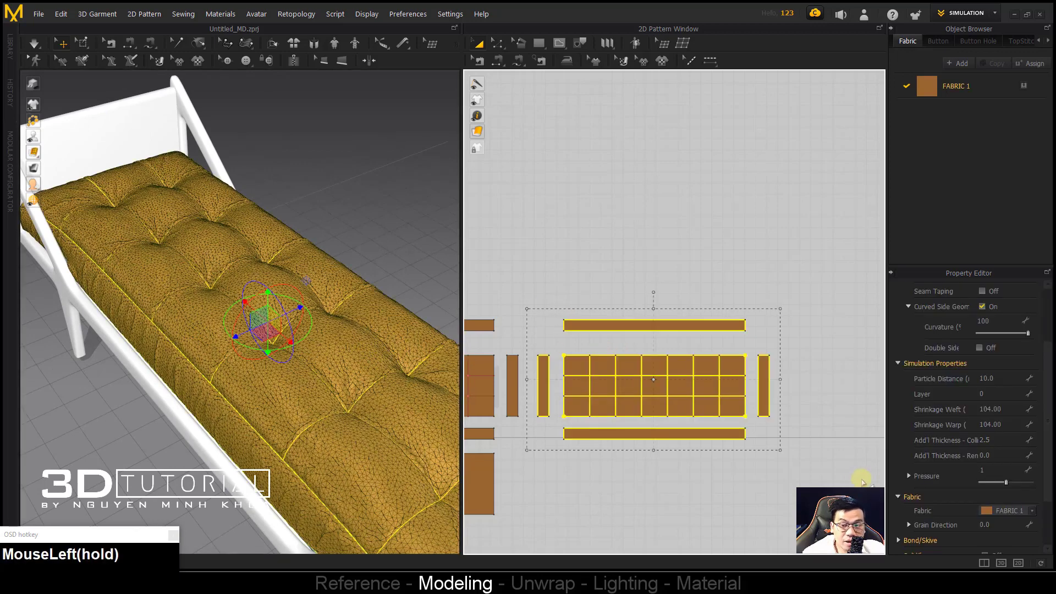
Step: Deselect the cushion patterns and switch the 3D view to textured shading
{"action": "scroll", "coordinate": [946, 474], "scroll_direction": "down", "scroll_amount": 2}
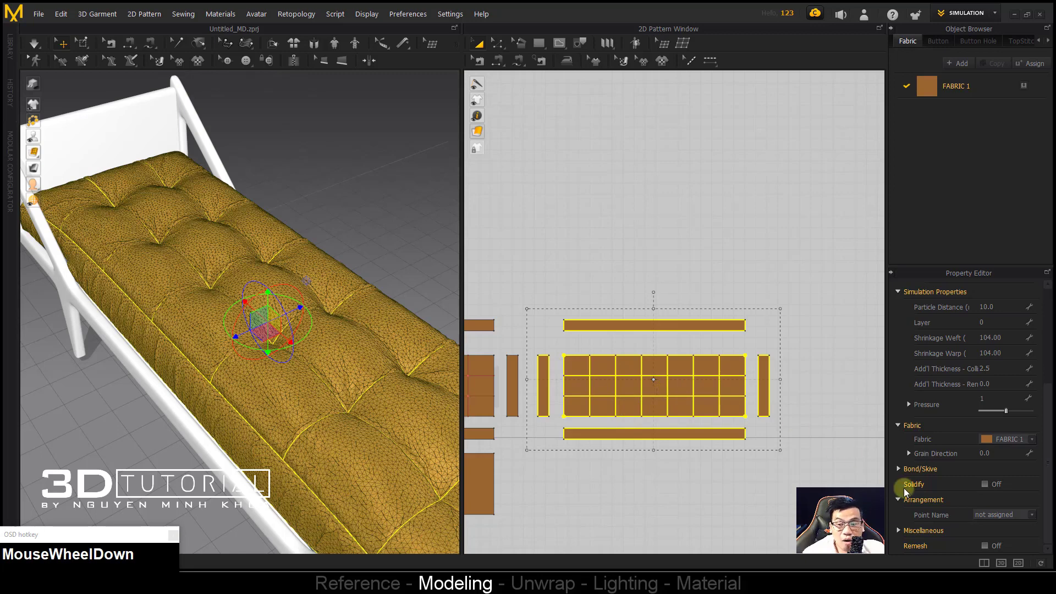
{"action": "left_click", "coordinate": [985, 546]}
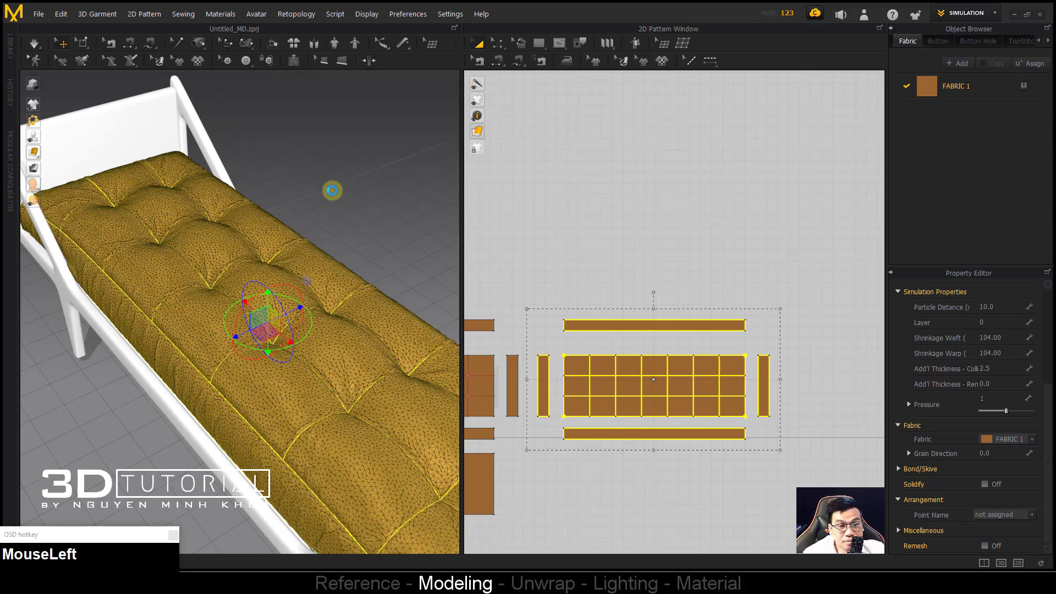
{"action": "left_click", "coordinate": [329, 262]}
{"action": "middle_click_drag", "start_coordinate": [328, 262], "coordinate": [247, 302]}
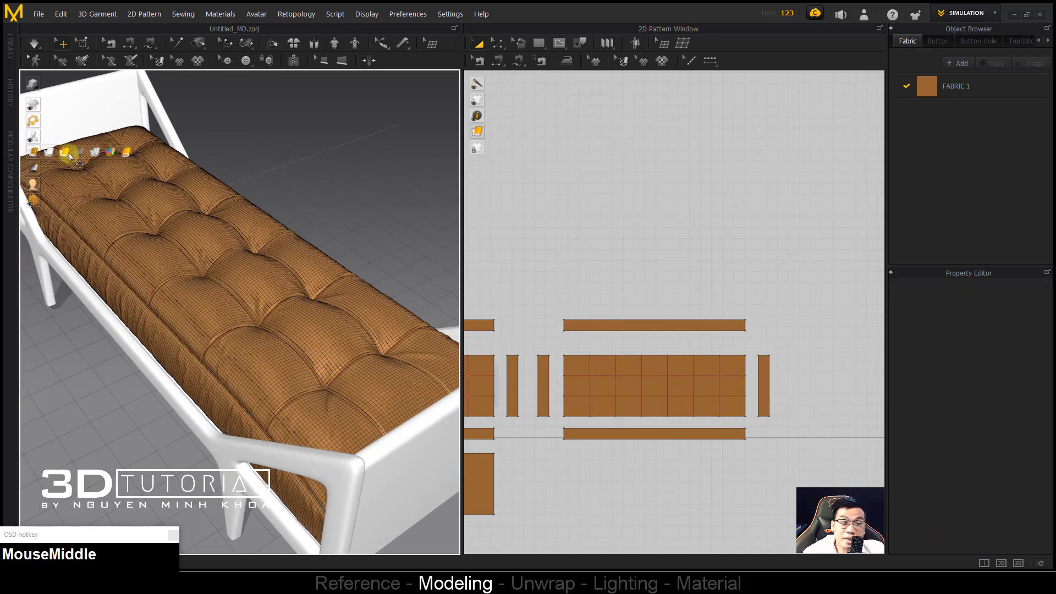
{"action": "left_click", "coordinate": [57, 151]}
Step: Simulate the cushion so it settles, then select the cushion top pattern
{"action": "middle_click_drag", "start_coordinate": [161, 191], "coordinate": [331, 269]}
{"action": "left_click", "coordinate": [325, 207]}
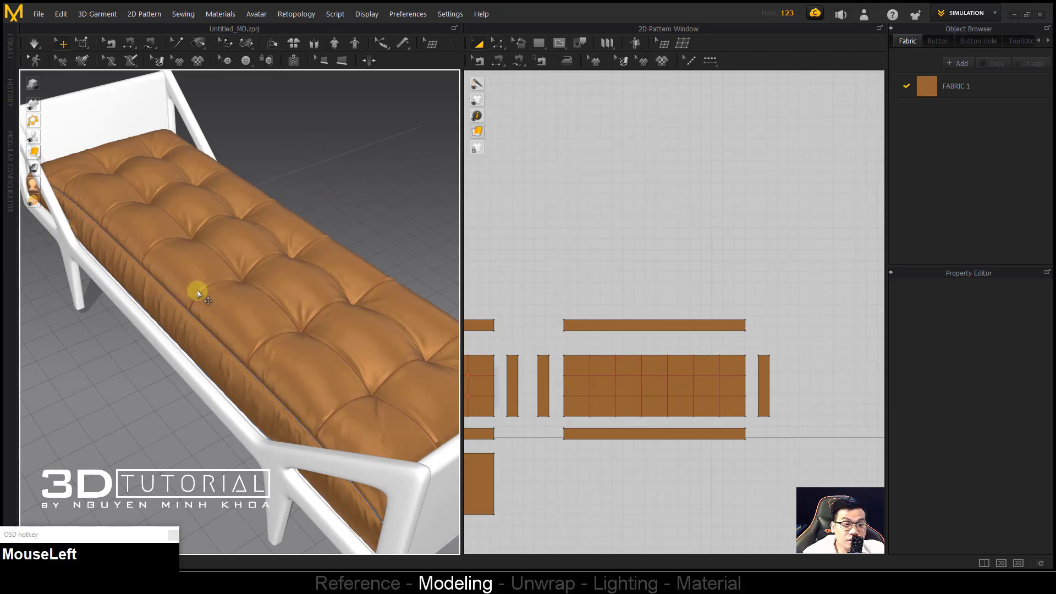
{"action": "key", "text": "space"}
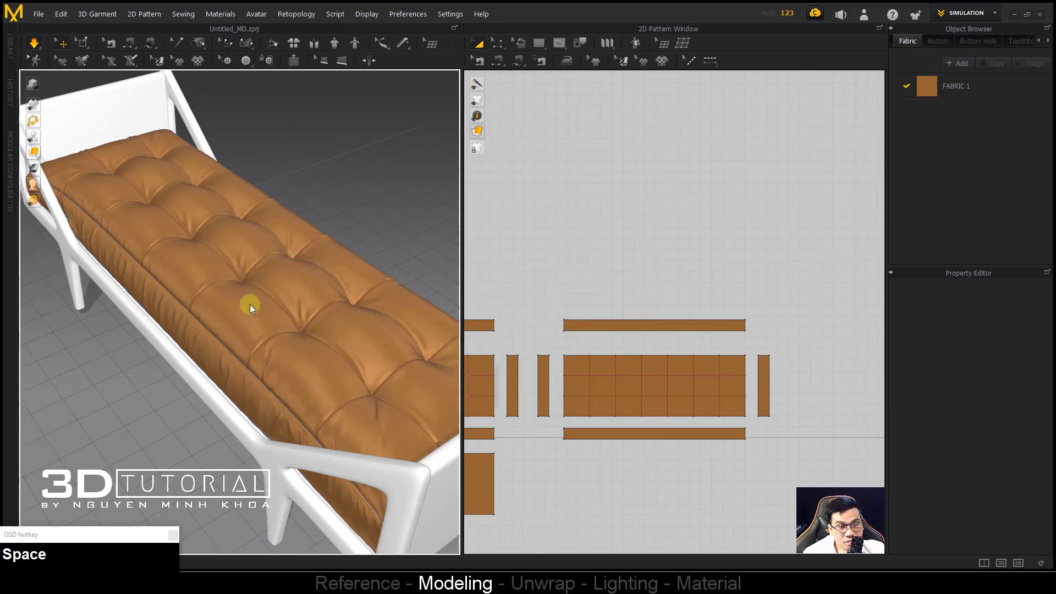
{"action": "middle_click_drag", "start_coordinate": [208, 282], "coordinate": [236, 279], "text": "alt"}
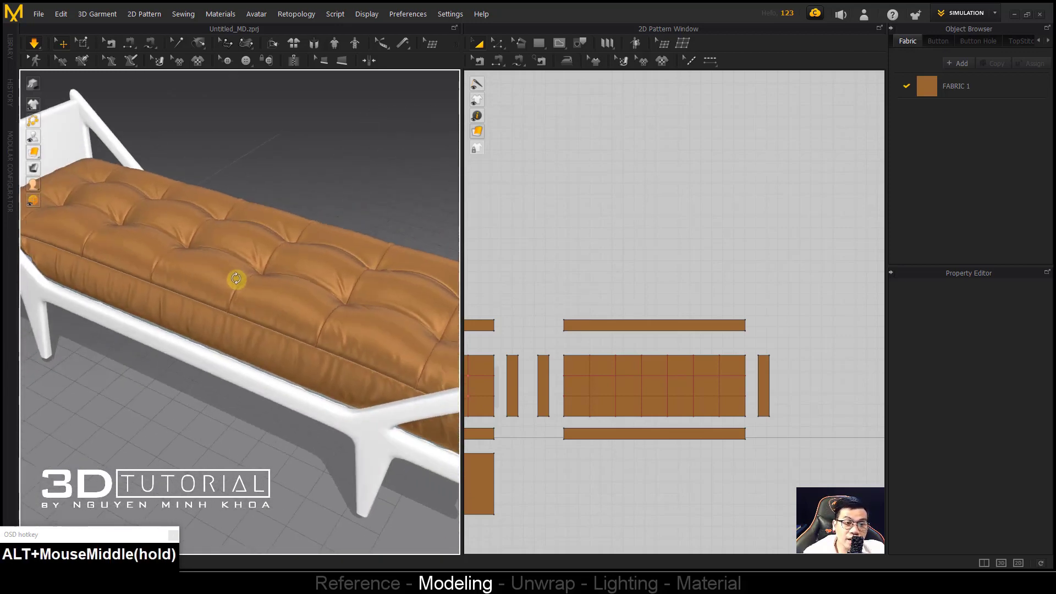
{"action": "left_click", "coordinate": [253, 281]}
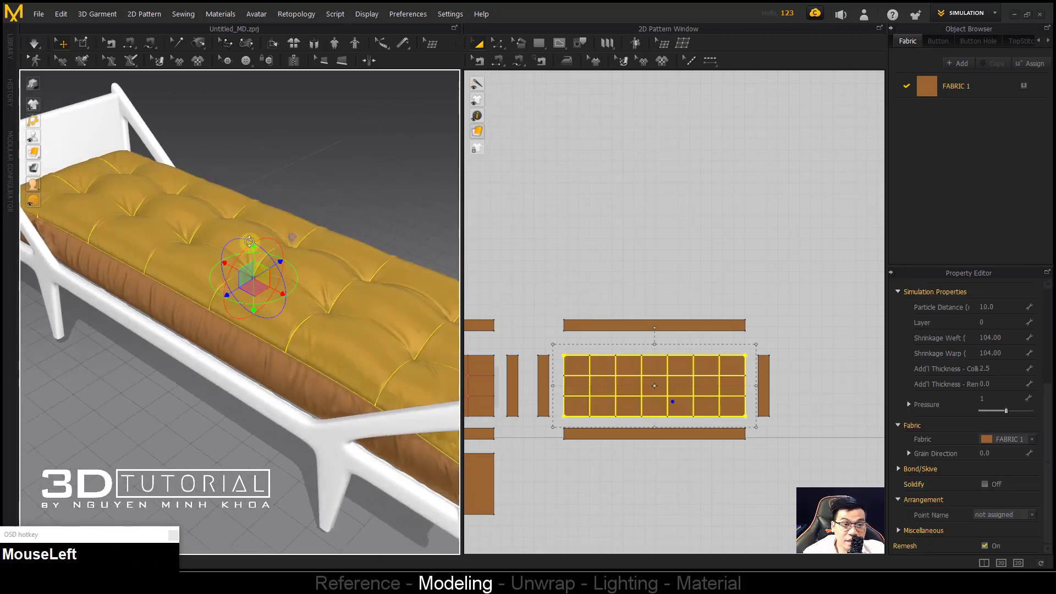
Step: Set the cushion top's Shrinkage Weft and Warp to 106 and Particle Distance to 8
{"action": "left_click", "coordinate": [998, 337]}
{"action": "type", "text": "106"}
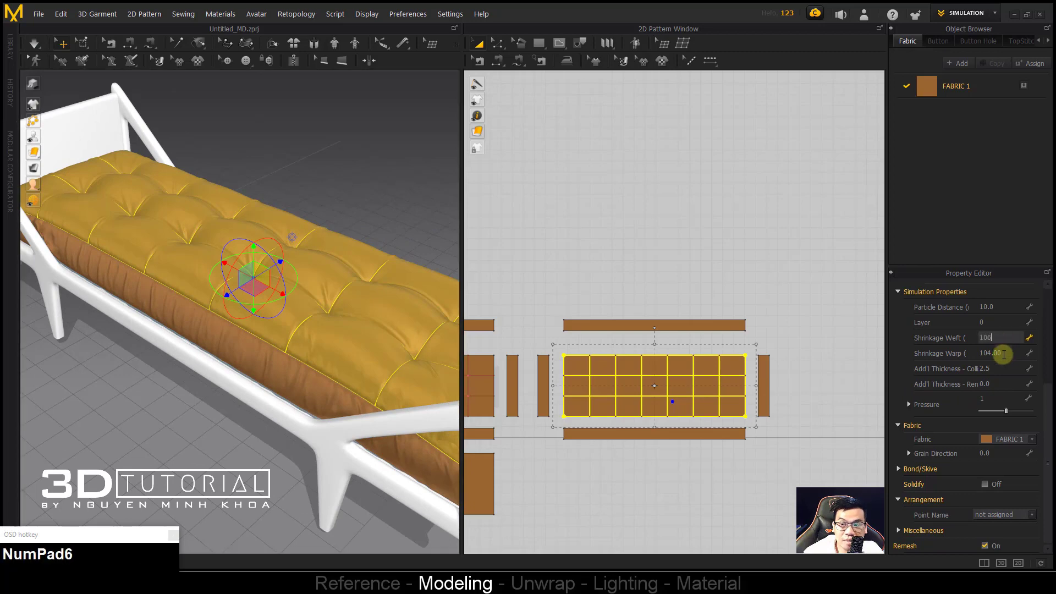
{"action": "left_click", "coordinate": [1004, 353]}
{"action": "type", "text": "10"}
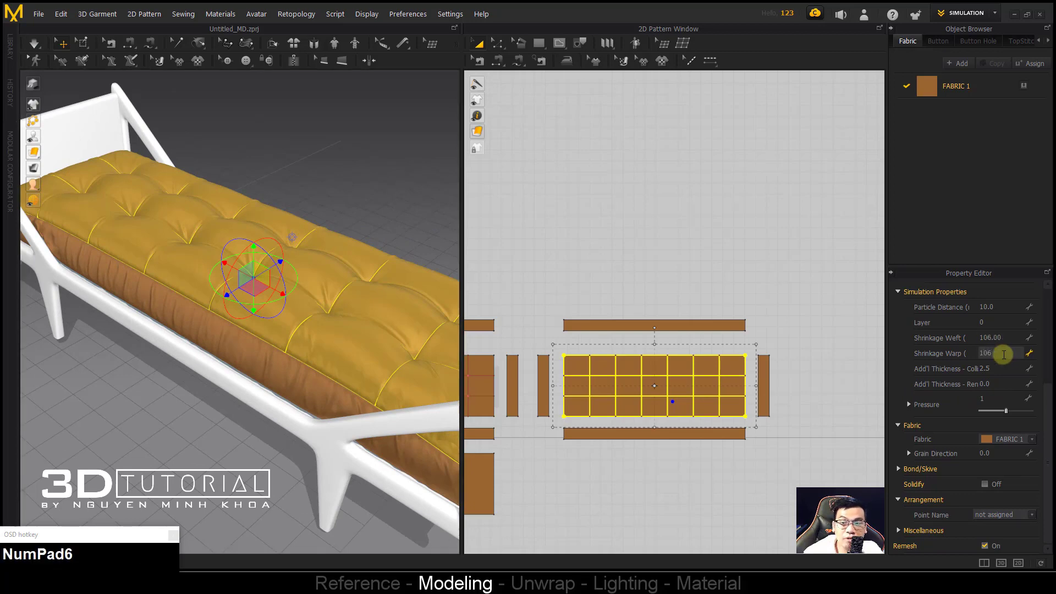
{"action": "type", "text": "6"}
{"action": "left_click", "coordinate": [1005, 308]}
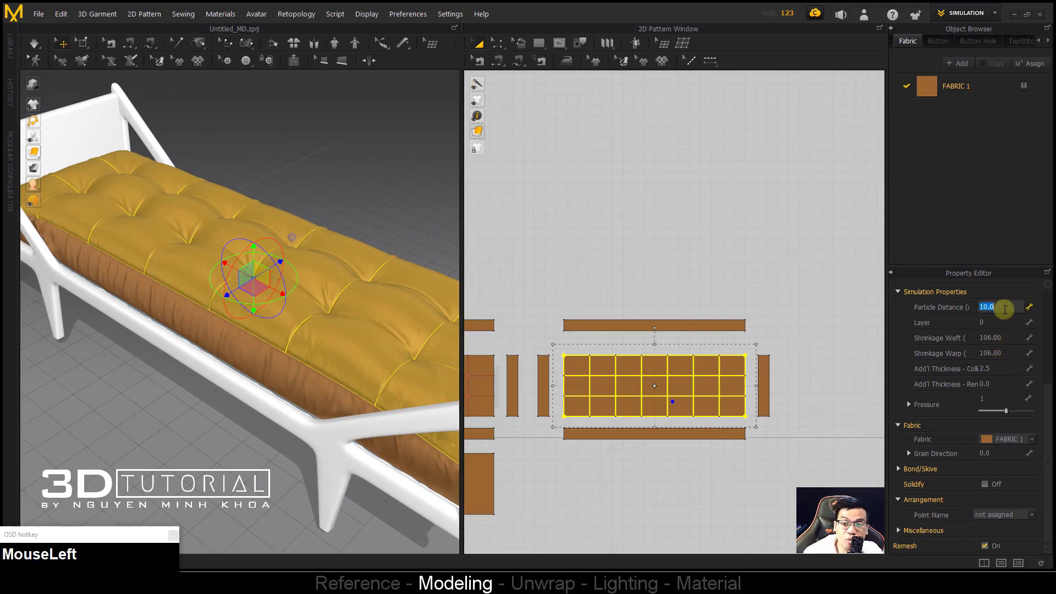
{"action": "type", "text": "8"}
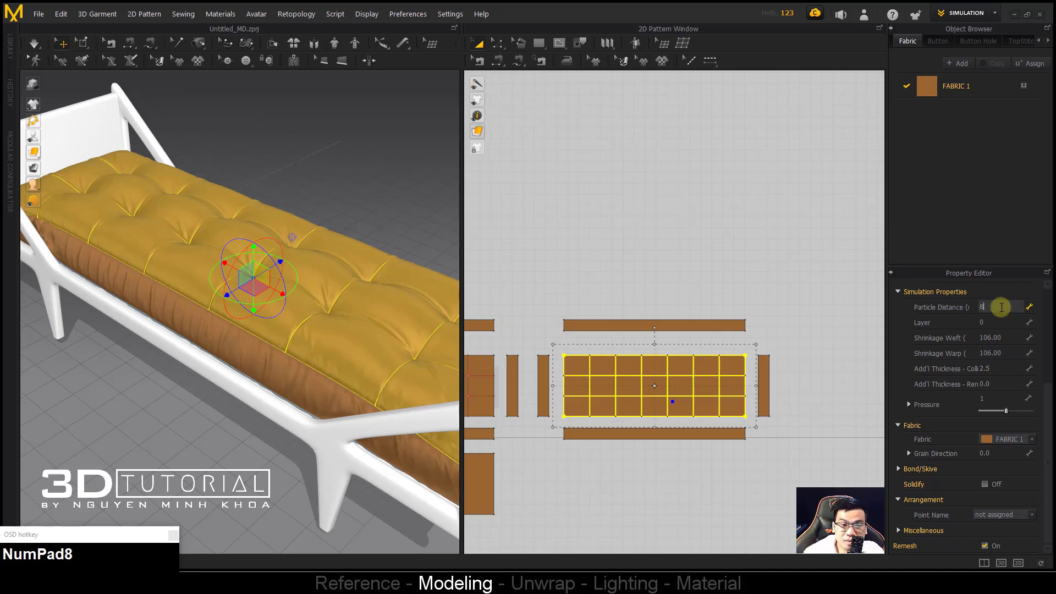
{"action": "left_click", "coordinate": [1002, 308]}
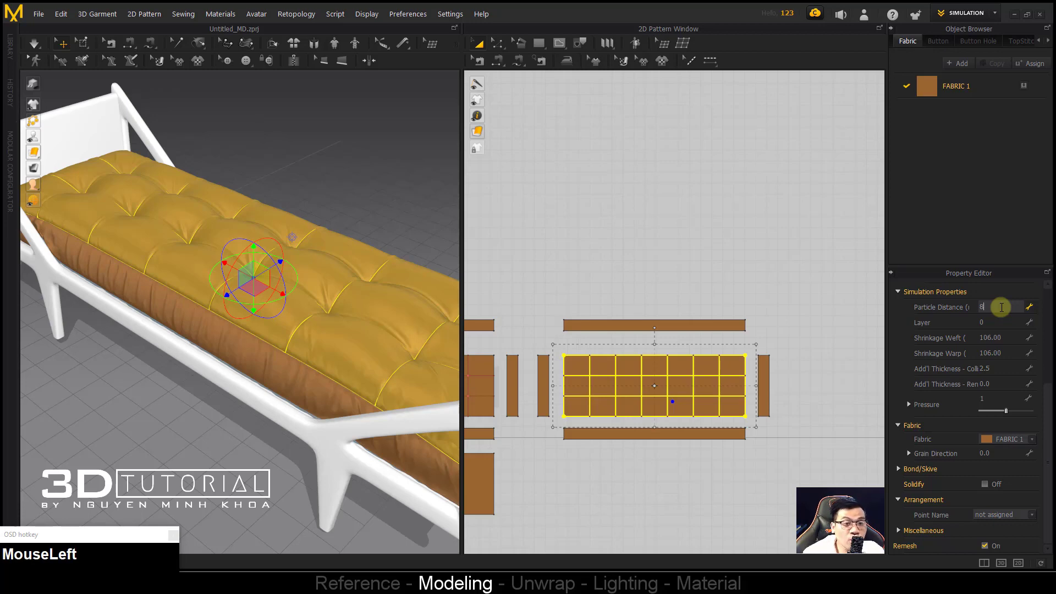
{"action": "key", "text": "Return"}
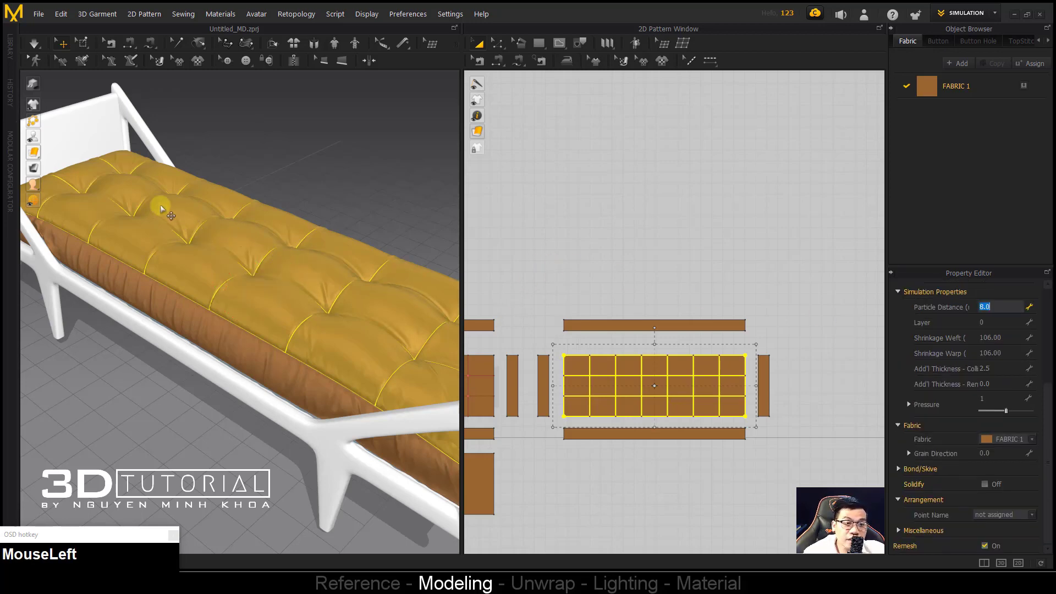
Step: Lift the cushion above the frame, show the mesh wireframe, and re-simulate
{"action": "left_click", "coordinate": [311, 182]}
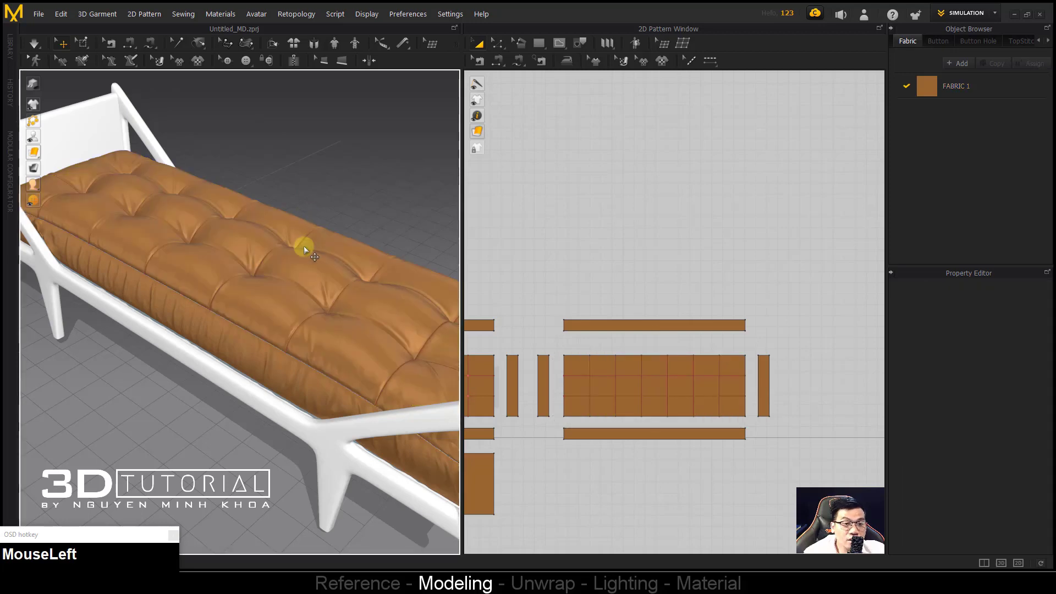
{"action": "left_click", "coordinate": [290, 277]}
{"action": "left_click_drag", "start_coordinate": [289, 259], "coordinate": [290, 221]}
{"action": "left_click", "coordinate": [323, 170]}
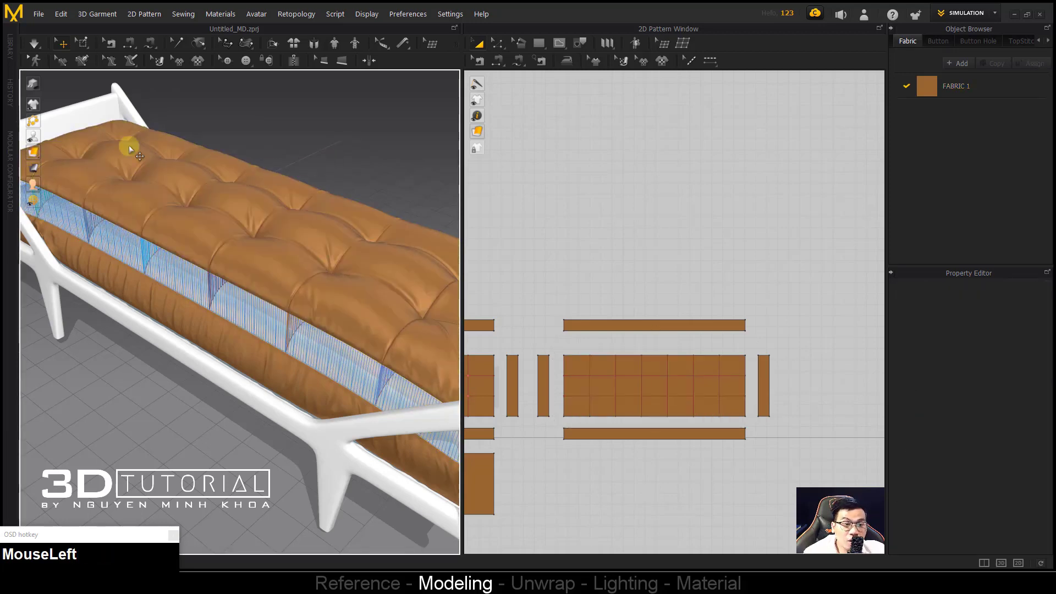
{"action": "mouse_move", "coordinate": [35, 152]}
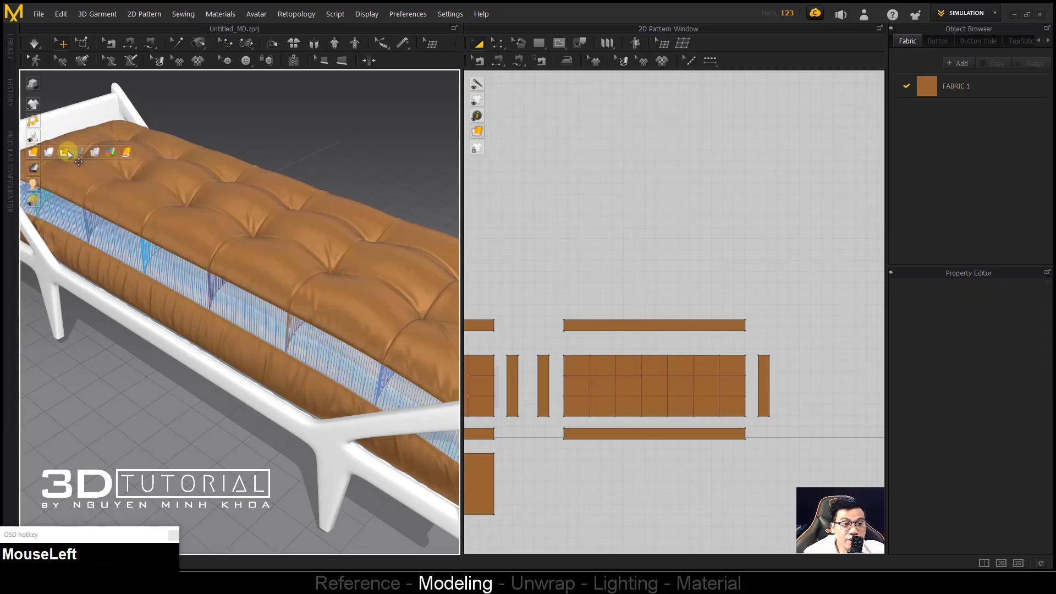
{"action": "left_click", "coordinate": [81, 151]}
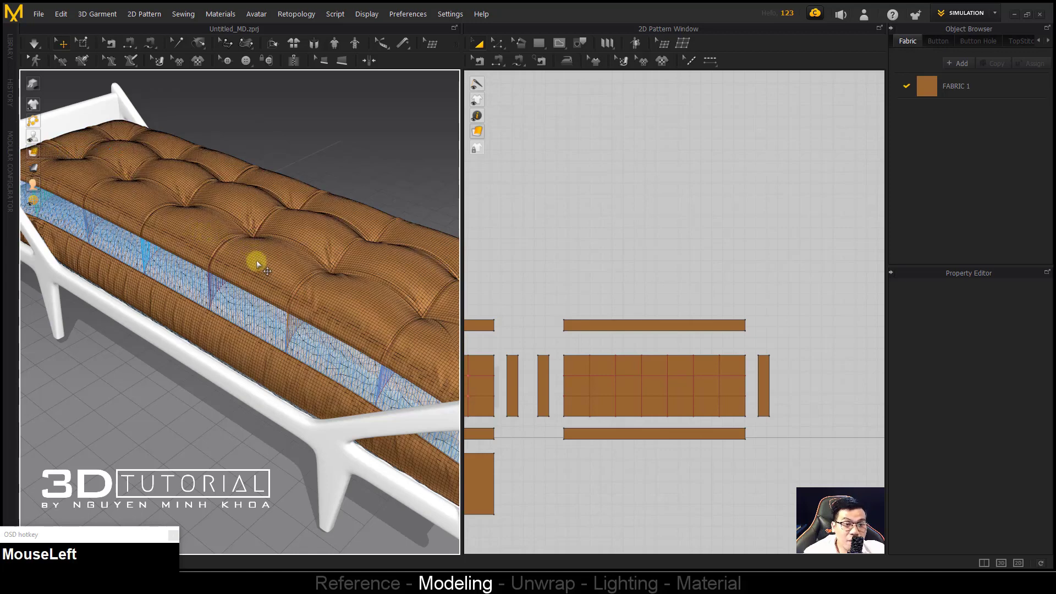
{"action": "key", "text": "space"}
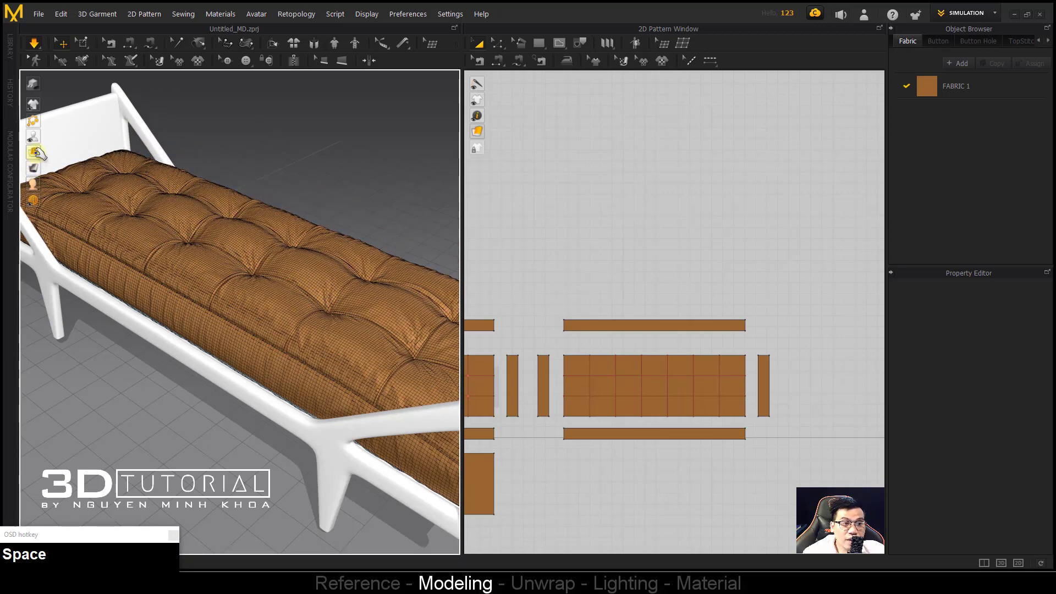
Step: Switch the cushion to smooth textured display and inspect the bench while it simulates
{"action": "mouse_move", "coordinate": [34, 153]}
{"action": "left_click", "coordinate": [67, 152]}
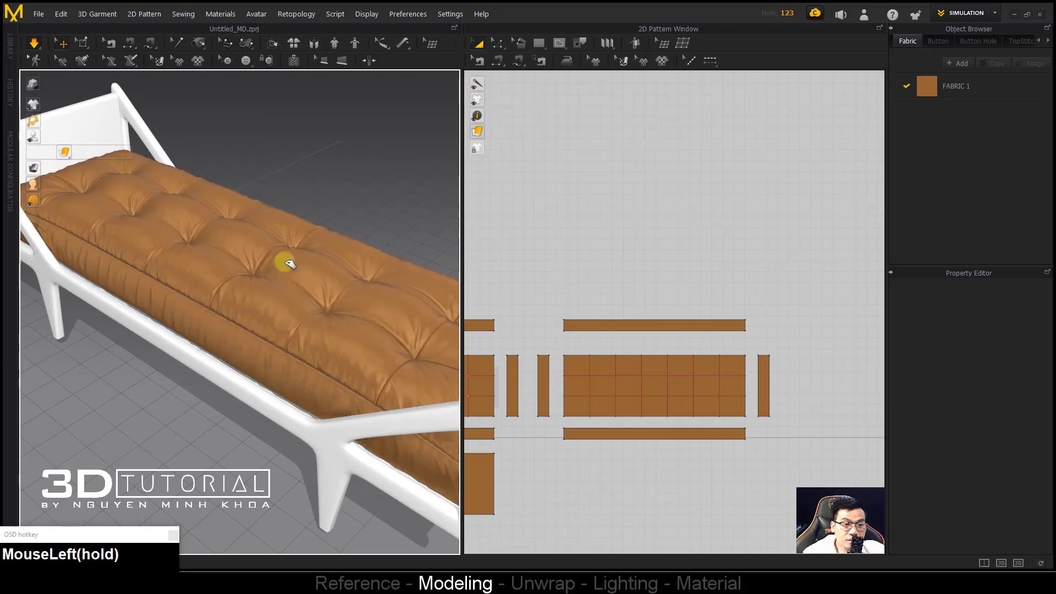
{"action": "middle_click_drag", "start_coordinate": [283, 264], "coordinate": [144, 286], "text": "alt"}
{"action": "scroll", "coordinate": [193, 279], "scroll_direction": "down", "scroll_amount": 2}
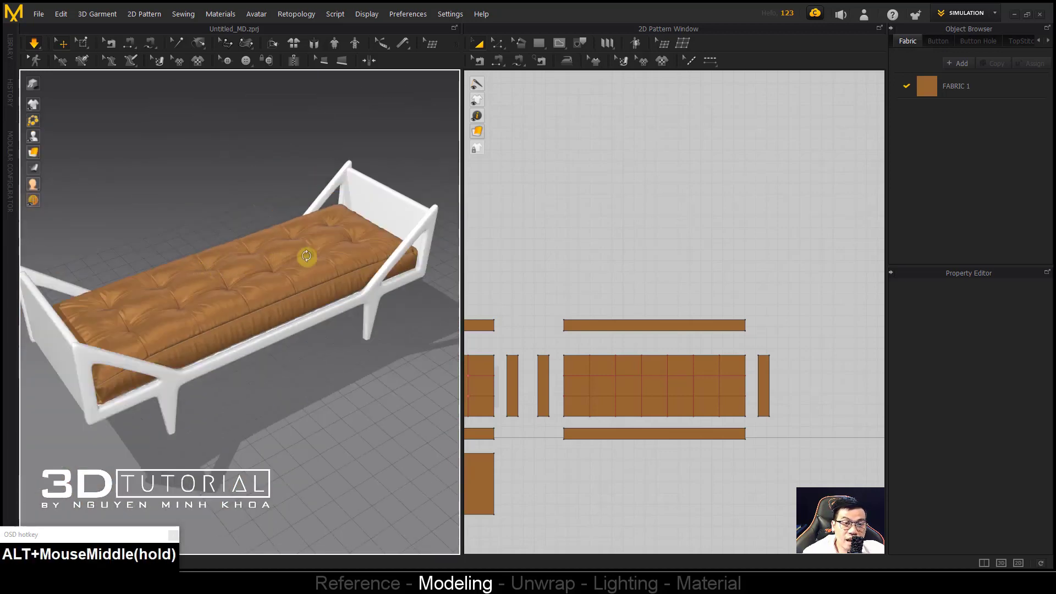
{"action": "middle_click_drag", "start_coordinate": [306, 255], "coordinate": [385, 227], "text": "alt"}
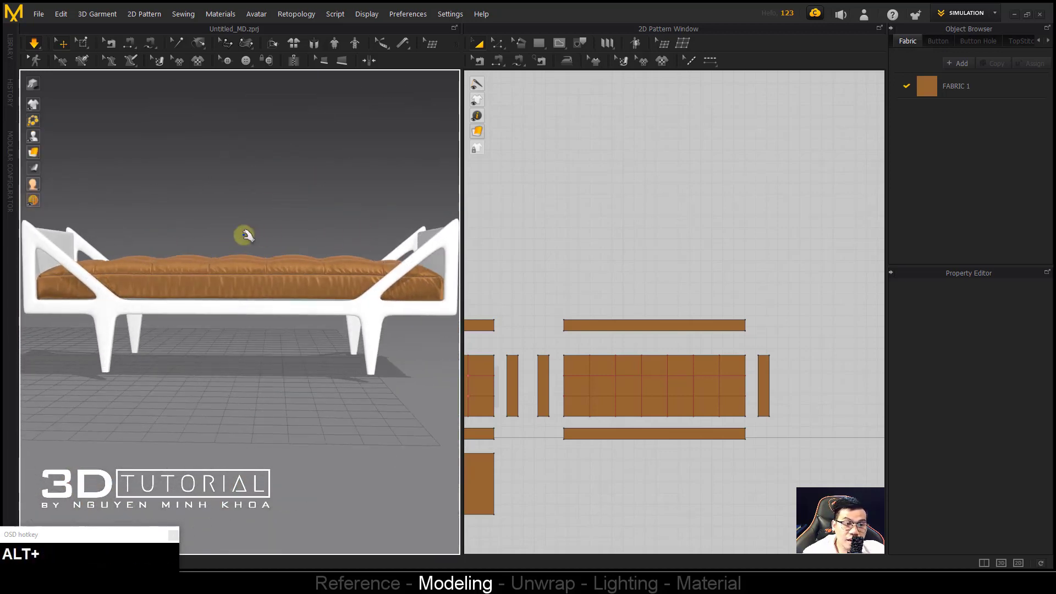
{"action": "middle_click_drag", "start_coordinate": [242, 235], "coordinate": [216, 282], "text": "alt"}
{"action": "scroll", "coordinate": [271, 303], "scroll_direction": "up", "scroll_amount": 5}
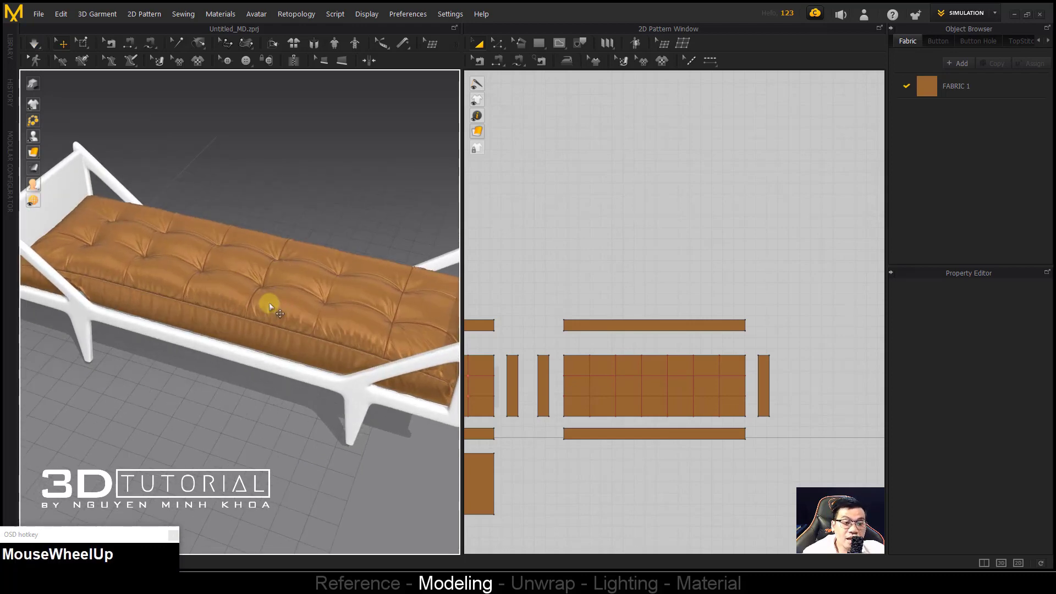
{"action": "middle_click_drag", "start_coordinate": [138, 297], "coordinate": [145, 319], "text": "alt"}
{"action": "middle_click_drag", "start_coordinate": [47, 302], "coordinate": [108, 306]}
{"action": "scroll", "coordinate": [91, 299], "scroll_direction": "up", "scroll_amount": 2}
{"action": "scroll", "coordinate": [91, 308], "scroll_direction": "up", "scroll_amount": 2}
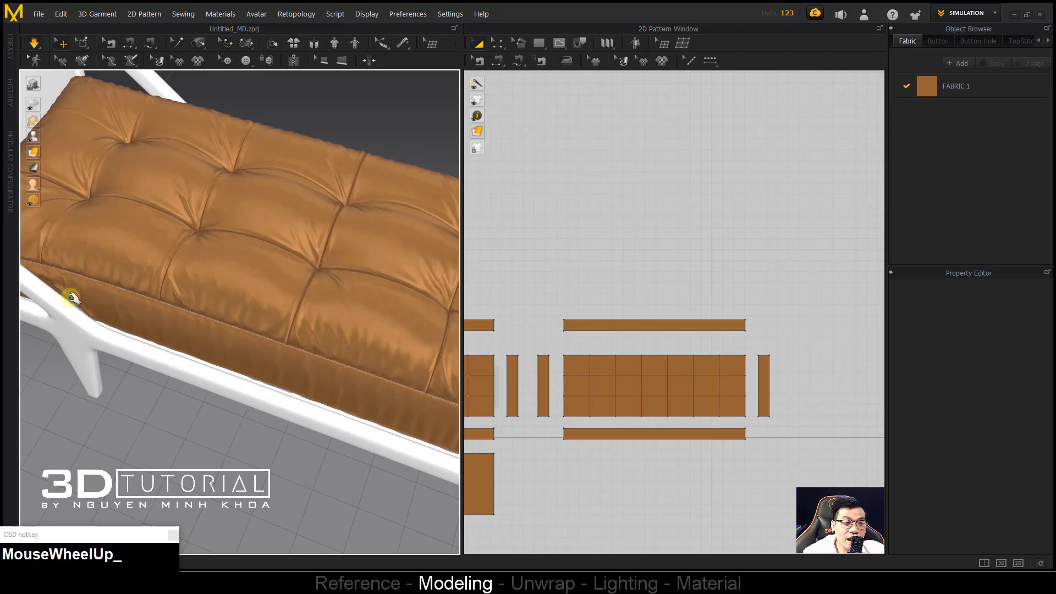
Step: Stop the simulation and inspect the finished tufted leather cushion from the bench's end
{"action": "key", "text": "space"}
{"action": "scroll", "coordinate": [84, 292], "scroll_direction": "down", "scroll_amount": 3}
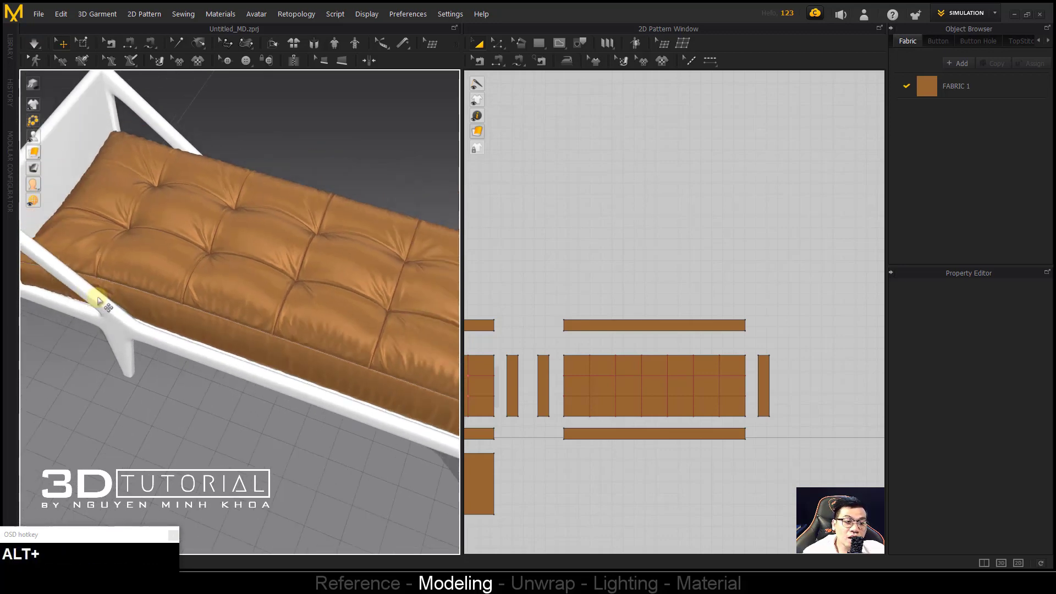
{"action": "middle_click_drag", "start_coordinate": [94, 302], "coordinate": [209, 384], "text": "alt"}
{"action": "scroll", "coordinate": [121, 322], "scroll_direction": "down", "scroll_amount": 4}
{"action": "scroll", "coordinate": [341, 295], "scroll_direction": "up", "scroll_amount": 2}
{"action": "scroll", "coordinate": [399, 244], "scroll_direction": "up", "scroll_amount": 2}
{"action": "scroll", "coordinate": [404, 242], "scroll_direction": "down", "scroll_amount": 2}
{"action": "scroll", "coordinate": [154, 378], "scroll_direction": "down", "scroll_amount": 3}
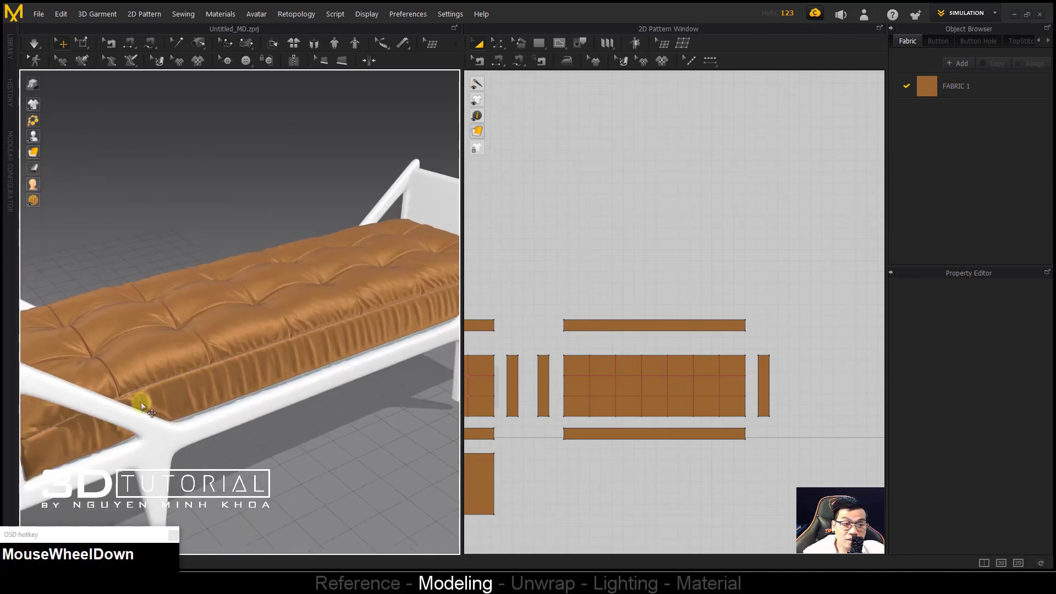
Step: Set a value of 5 on the selected cushion strips in the Property Editor, then simulate
{"action": "left_click", "coordinate": [146, 397]}
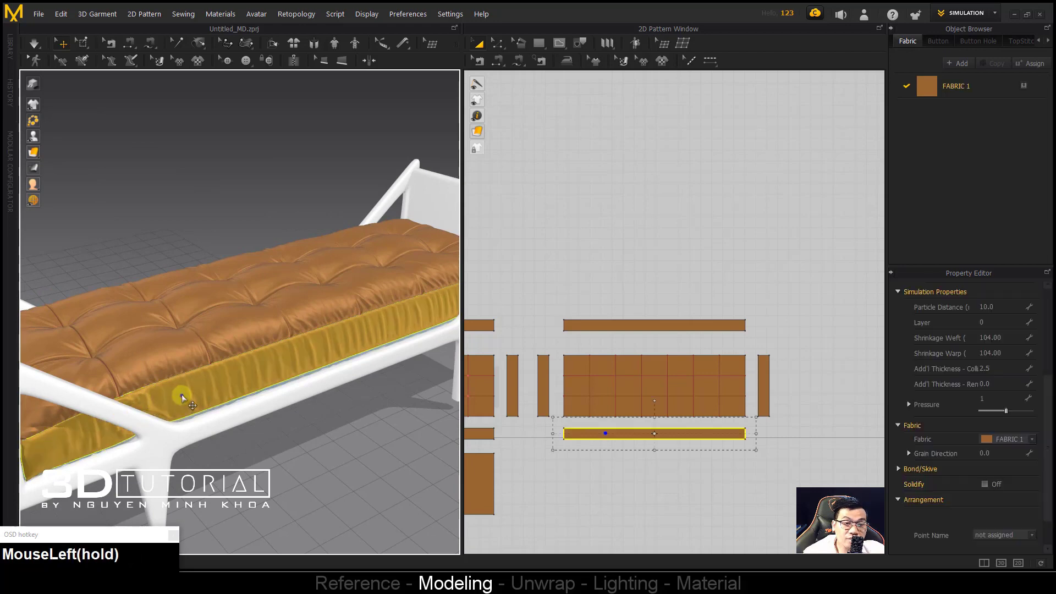
{"action": "scroll", "coordinate": [283, 342], "scroll_direction": "down", "scroll_amount": 2}
{"action": "left_click", "coordinate": [543, 375], "text": "shift"}
{"action": "left_click", "coordinate": [645, 325], "text": "shift"}
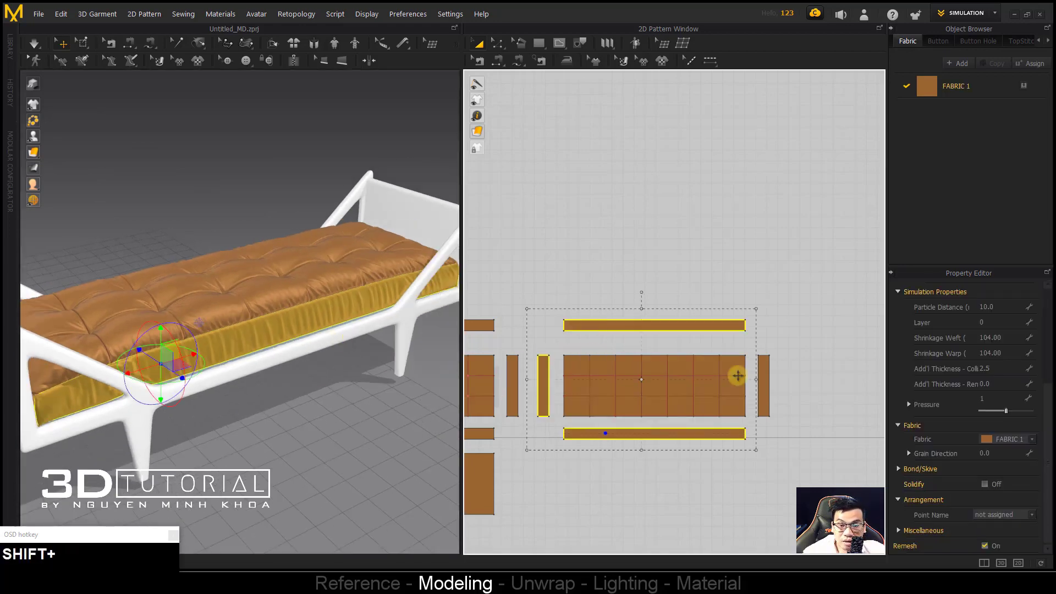
{"action": "left_click", "coordinate": [993, 398]}
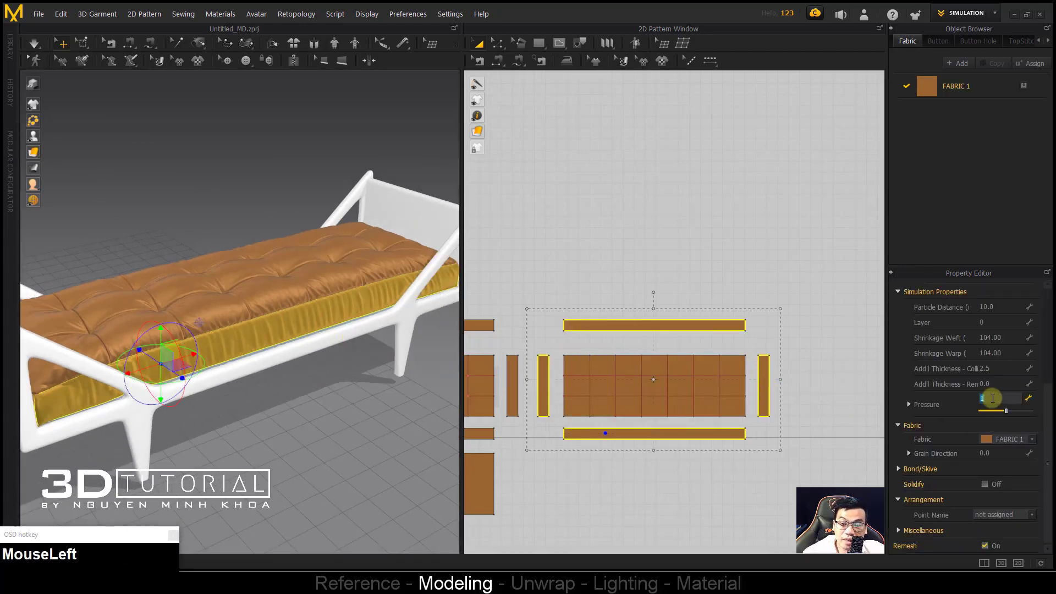
{"action": "type", "text": "5"}
{"action": "left_click_drag", "start_coordinate": [369, 430], "coordinate": [347, 354]}
{"action": "left_click", "coordinate": [257, 341]}
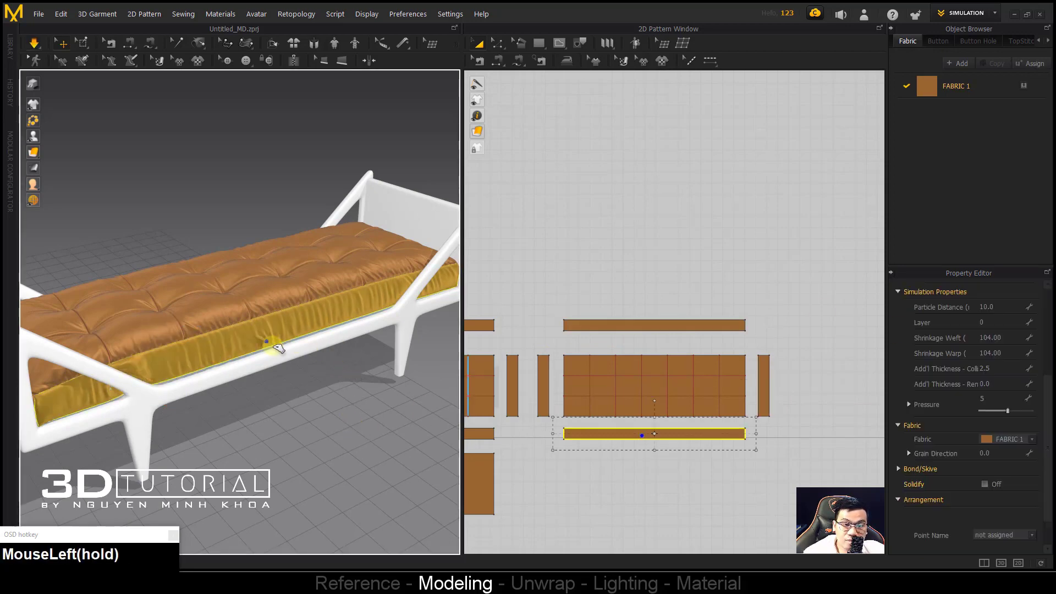
{"action": "left_click", "coordinate": [283, 421]}
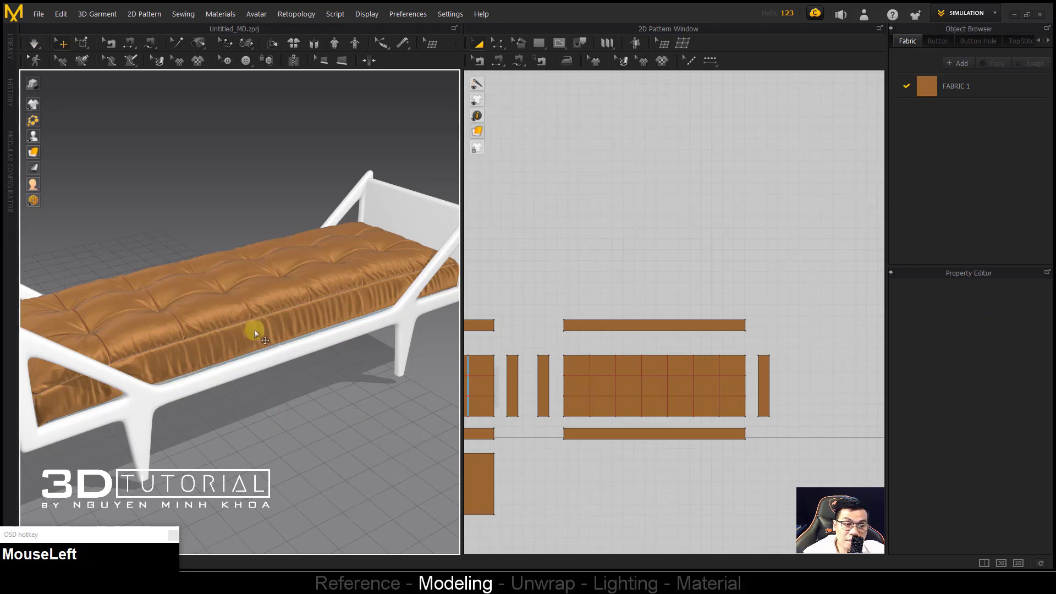
{"action": "key", "text": "space"}
Step: Edit the top and bottom strips' Shrinkage Weft and briefly re-simulate the cushion
{"action": "left_click", "coordinate": [632, 326]}
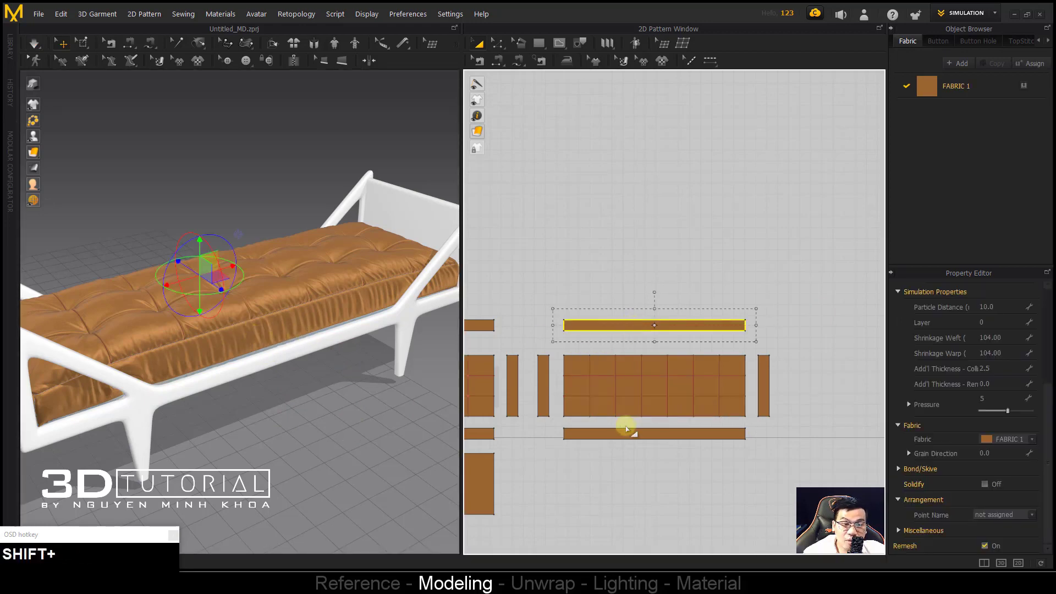
{"action": "left_click", "coordinate": [625, 432], "text": "shift"}
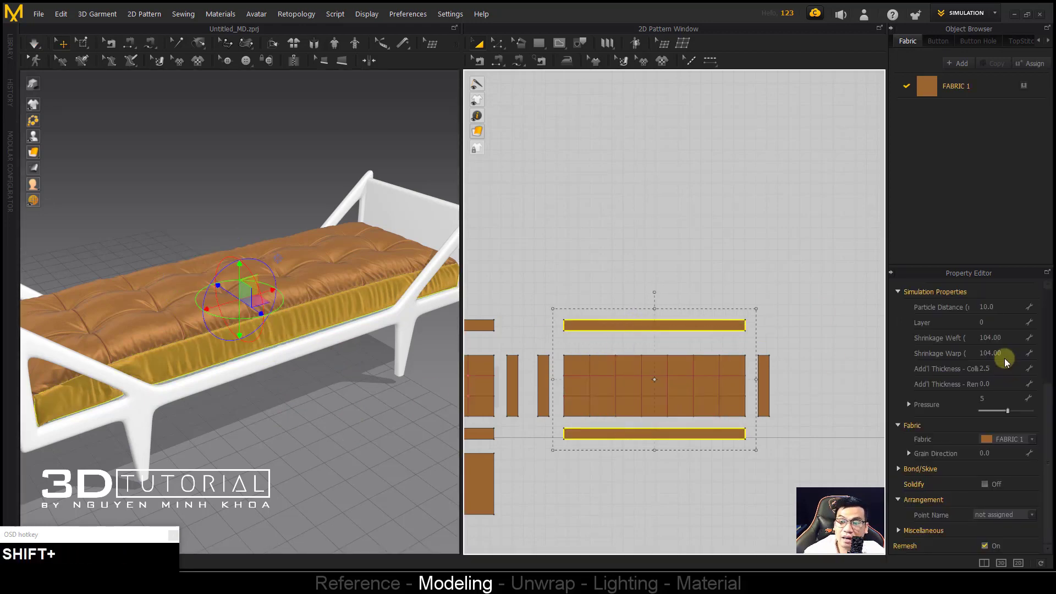
{"action": "left_click", "coordinate": [1004, 333]}
{"action": "type", "text": "10"}
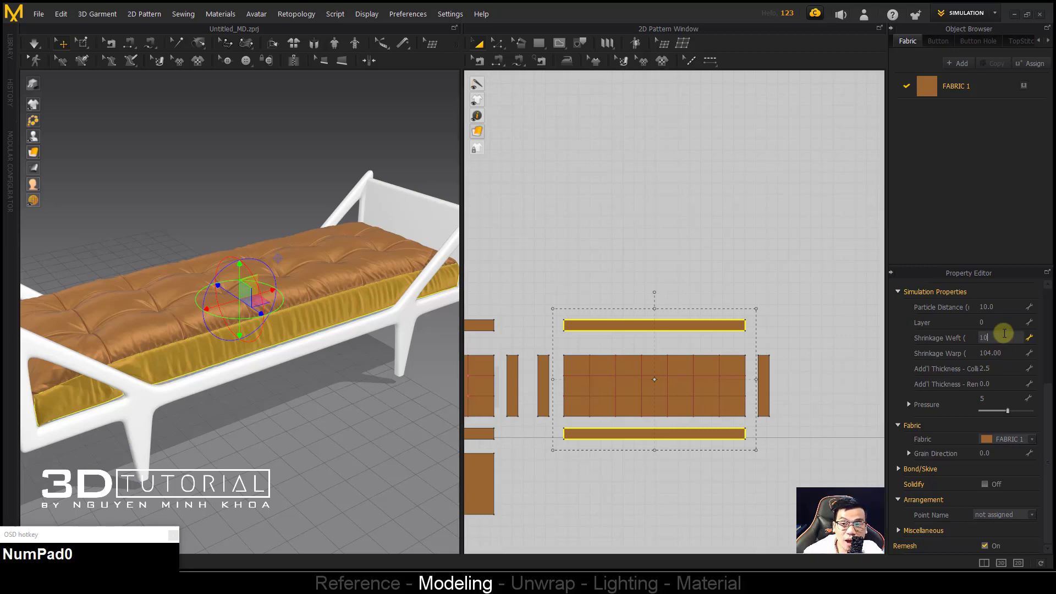
{"action": "left_click", "coordinate": [323, 462]}
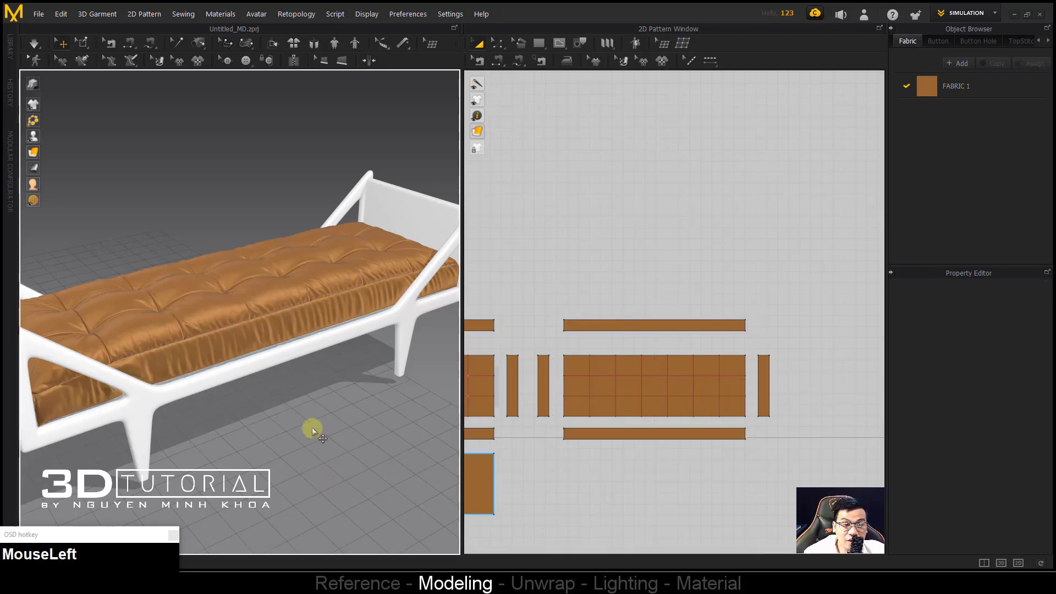
{"action": "key", "text": "space"}
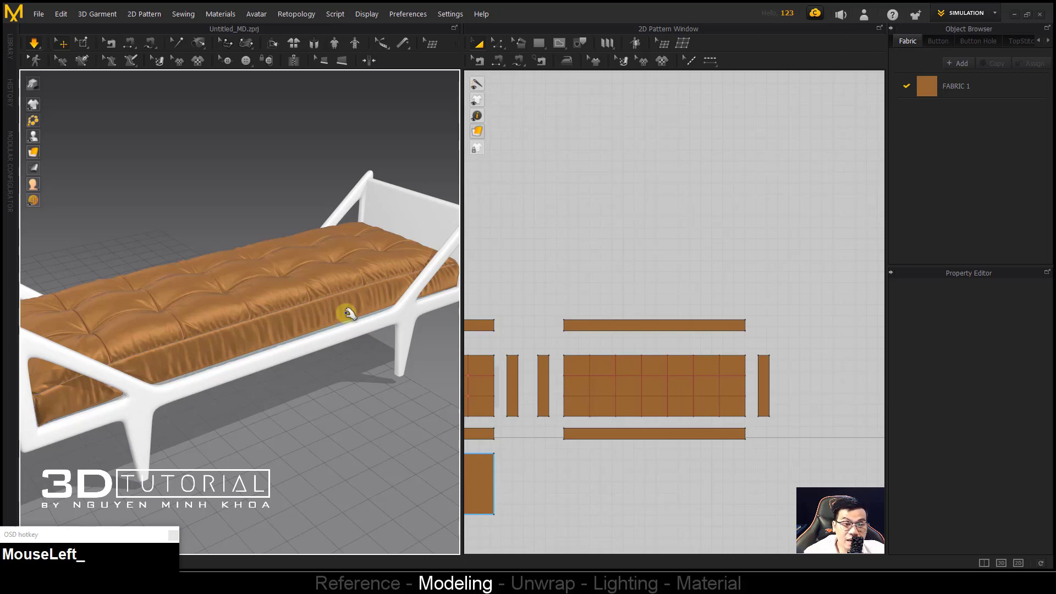
{"action": "key", "text": "space"}
Step: Reselect both long strips and set their Shrinkage Weft to 101
{"action": "middle_click_drag", "start_coordinate": [305, 337], "coordinate": [377, 366], "text": "alt"}
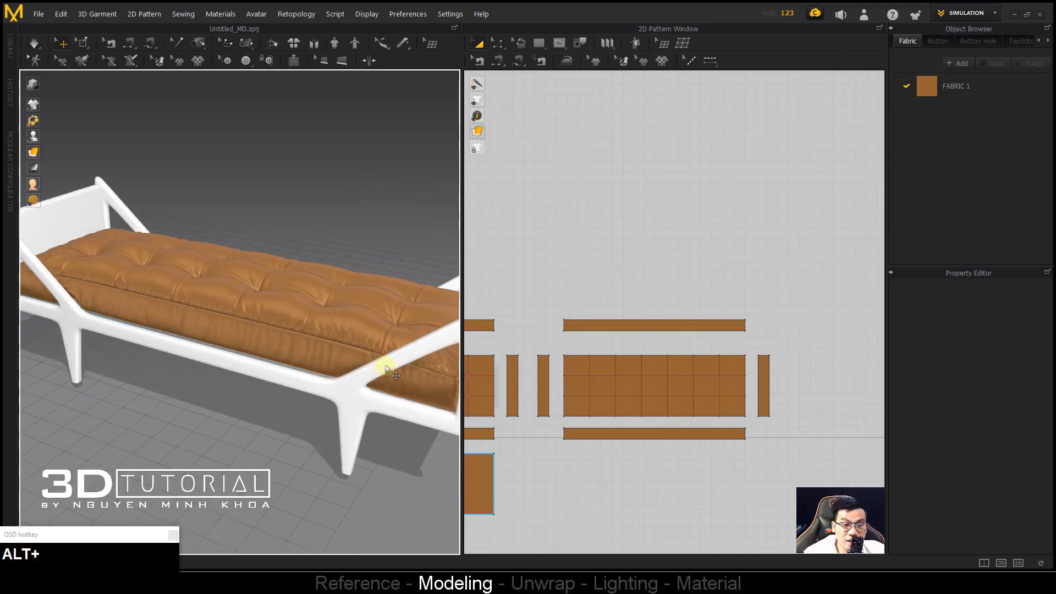
{"action": "left_click", "coordinate": [657, 434]}
{"action": "left_click", "coordinate": [670, 325], "text": "shift"}
{"action": "left_click", "coordinate": [1004, 337]}
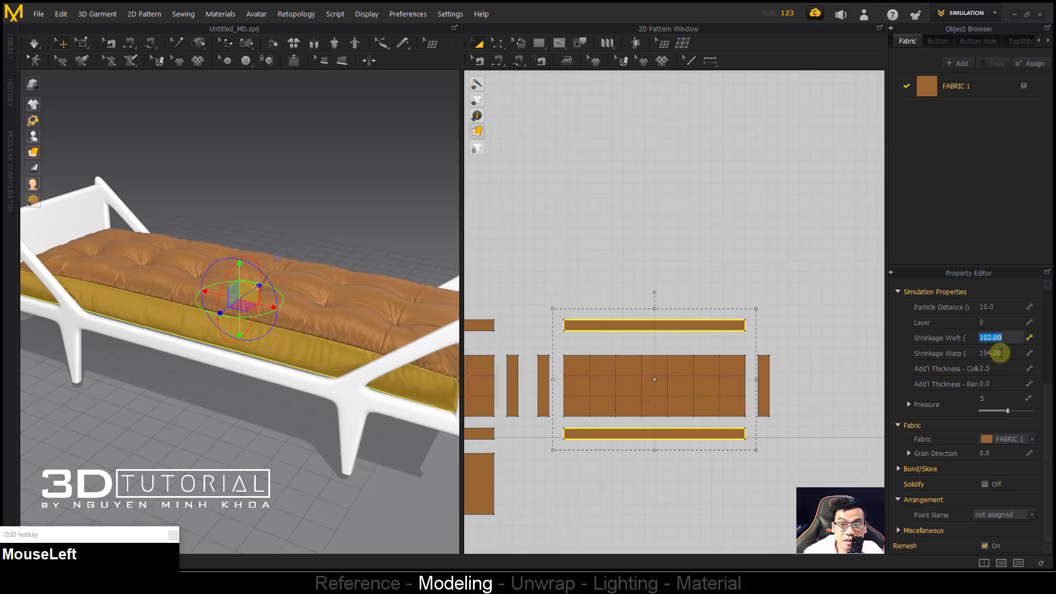
{"action": "type", "text": "10"}
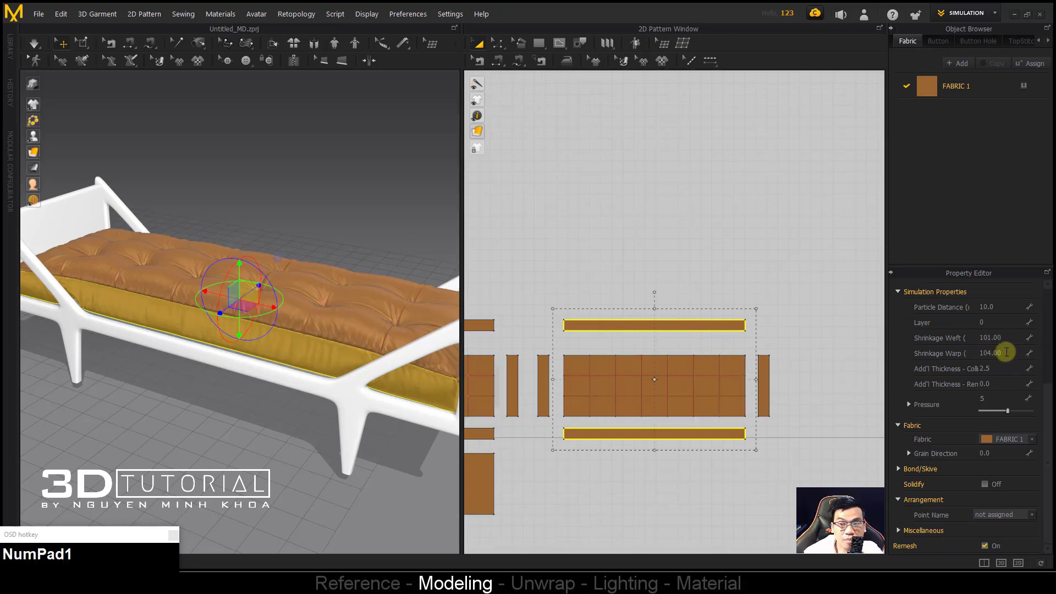
{"action": "left_click", "coordinate": [246, 486]}
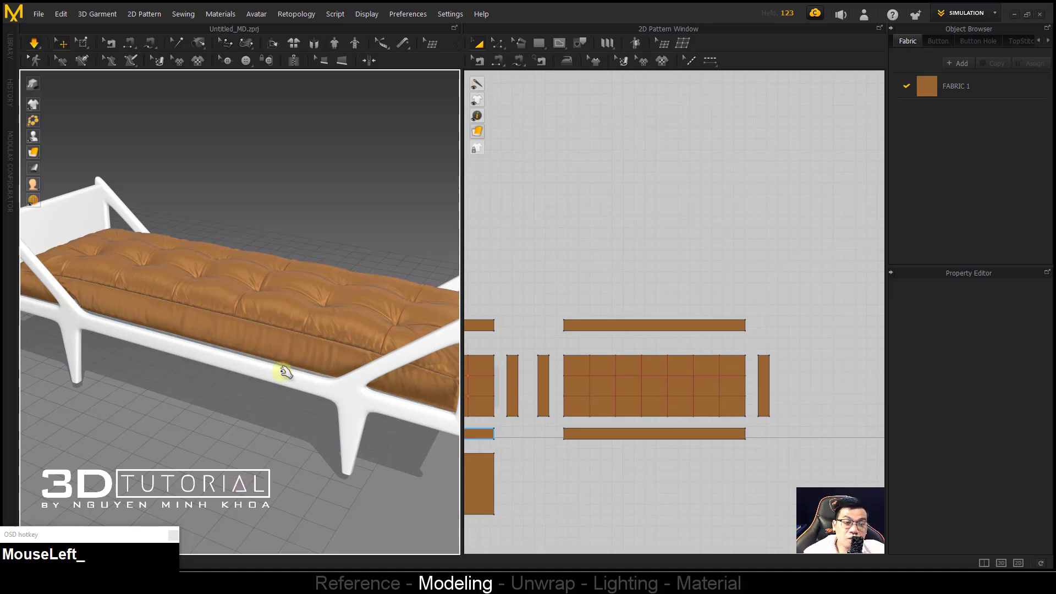
Step: Simulate the cushion and select the top and bottom strips to check their shrinkage
{"action": "key", "text": "space"}
{"action": "middle_click_drag", "start_coordinate": [261, 342], "coordinate": [319, 330], "text": "alt"}
{"action": "left_click", "coordinate": [620, 327]}
{"action": "left_click", "coordinate": [625, 434], "text": "shift"}
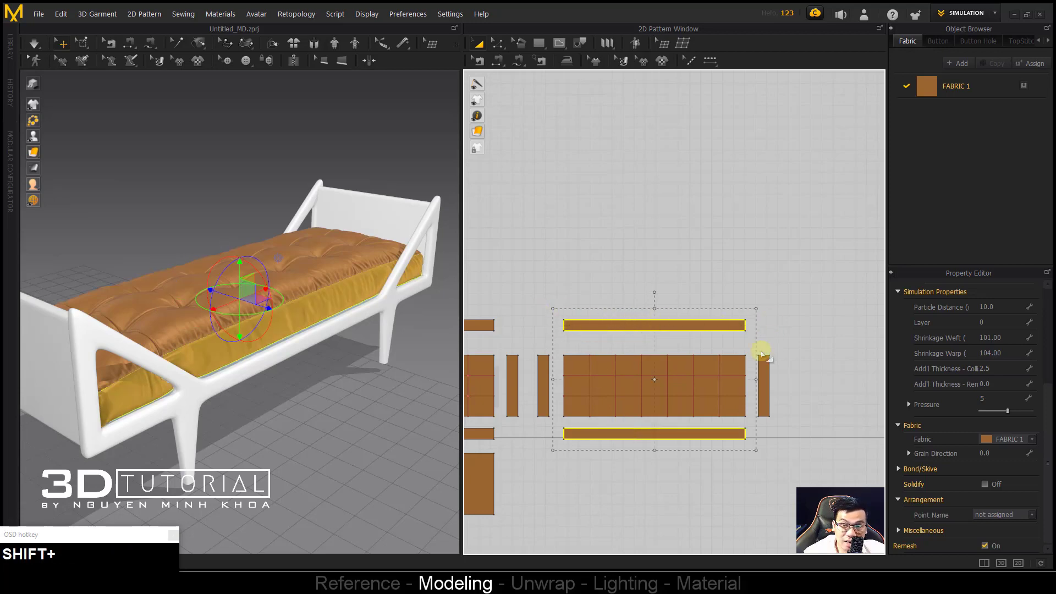
{"action": "scroll", "coordinate": [749, 324], "scroll_direction": "up", "scroll_amount": 1}
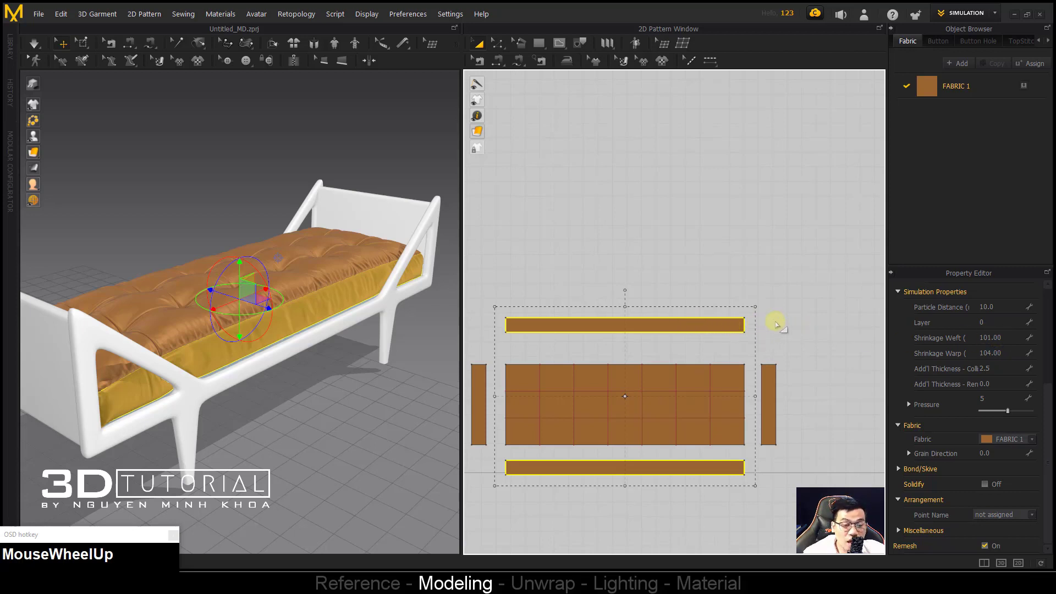
{"action": "left_click", "coordinate": [227, 434]}
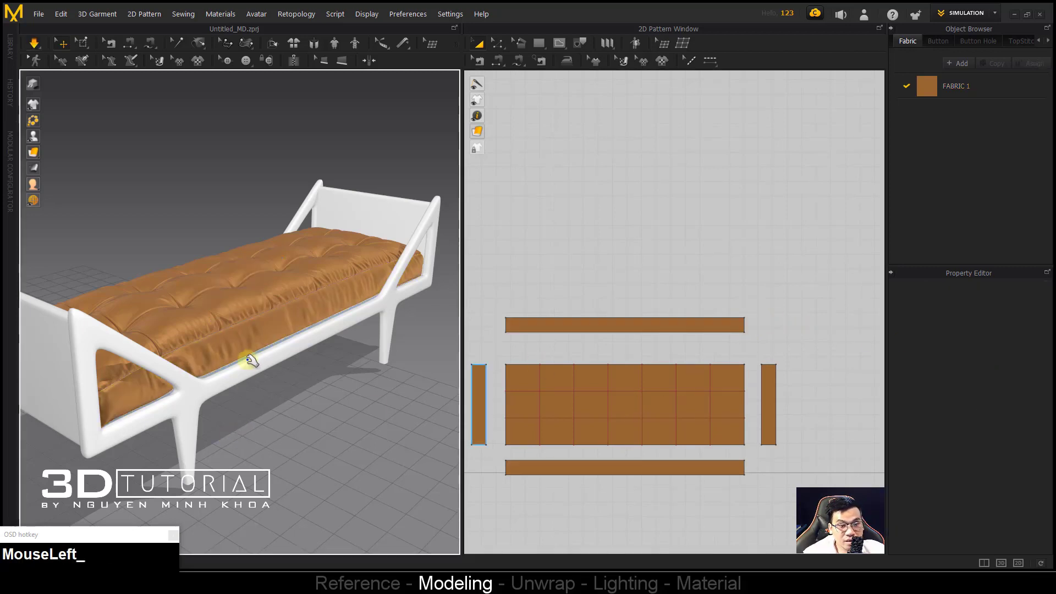
Step: Orbit to a front view of the daybed and frame all pattern pieces in 2D
{"action": "scroll", "coordinate": [280, 349], "scroll_direction": "down", "scroll_amount": 1}
{"action": "middle_click_drag", "start_coordinate": [281, 349], "coordinate": [186, 346], "text": "alt"}
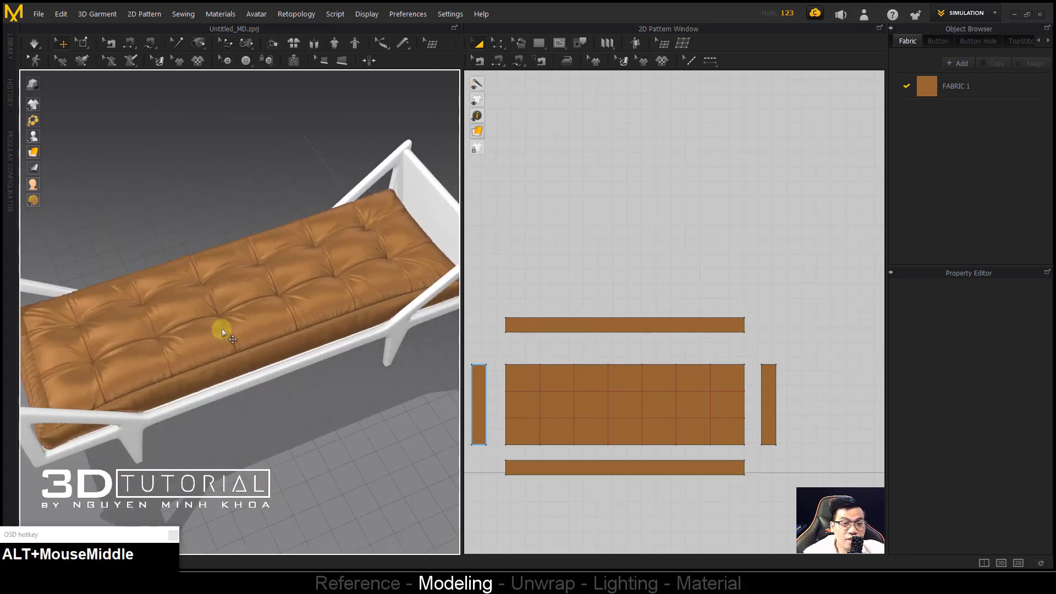
{"action": "scroll", "coordinate": [223, 343], "scroll_direction": "down", "scroll_amount": 4}
{"action": "middle_click_drag", "start_coordinate": [217, 358], "coordinate": [316, 314], "text": "alt"}
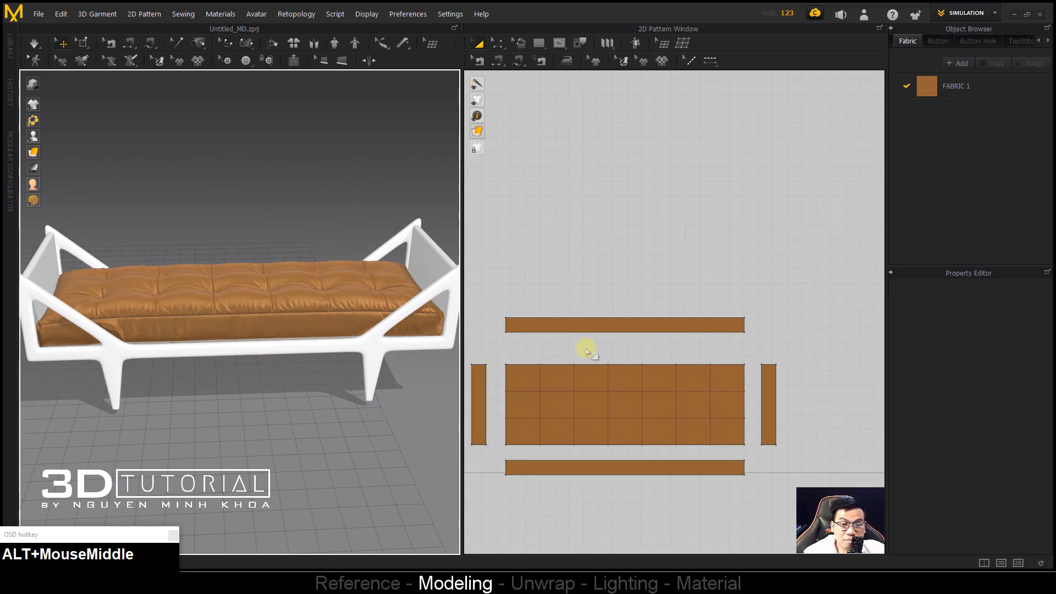
{"action": "middle_click_drag", "start_coordinate": [587, 352], "coordinate": [566, 337]}
{"action": "scroll", "coordinate": [561, 327], "scroll_direction": "down", "scroll_amount": 2}
Step: Select all five cushion pattern pieces and freeze them with Ctrl+K
{"action": "left_click_drag", "start_coordinate": [566, 300], "coordinate": [685, 422]}
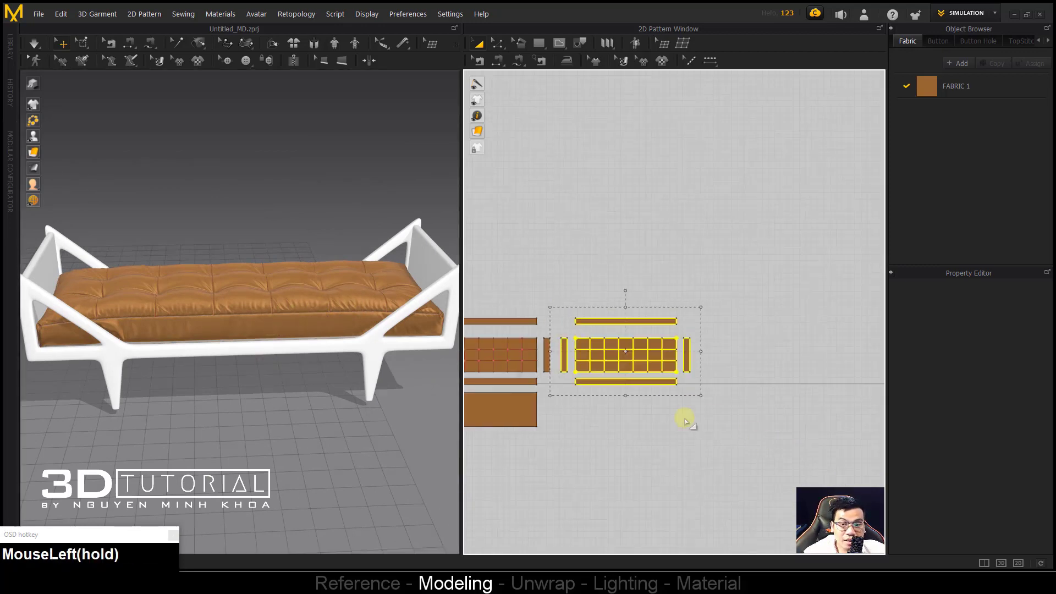
{"action": "scroll", "coordinate": [976, 498], "scroll_direction": "down", "scroll_amount": 2}
{"action": "left_click", "coordinate": [984, 545]}
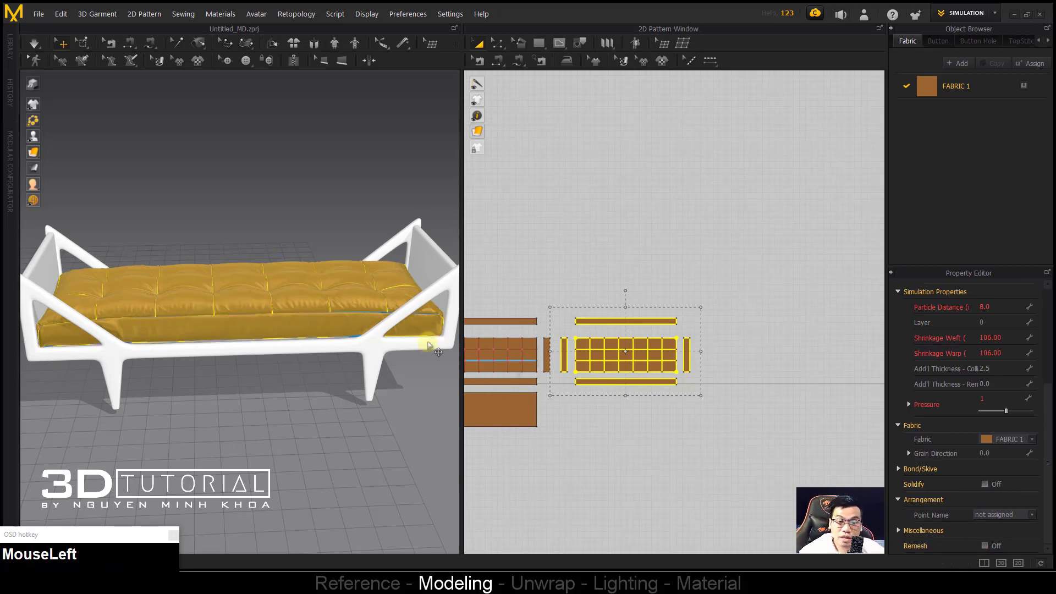
{"action": "left_click", "coordinate": [343, 420]}
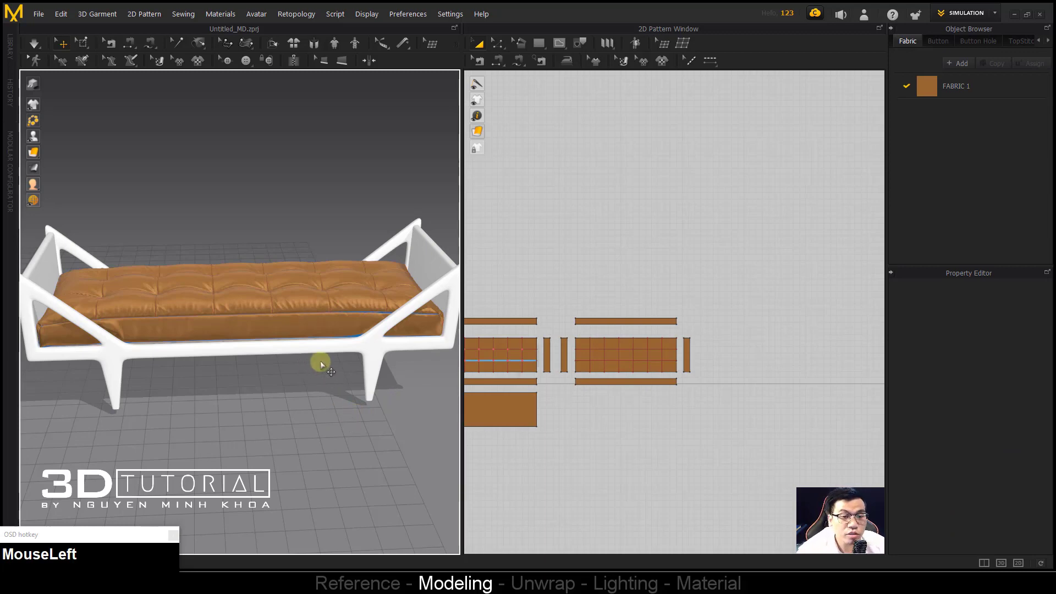
{"action": "middle_click_drag", "start_coordinate": [320, 361], "coordinate": [297, 300], "text": "alt"}
{"action": "left_click", "coordinate": [612, 357]}
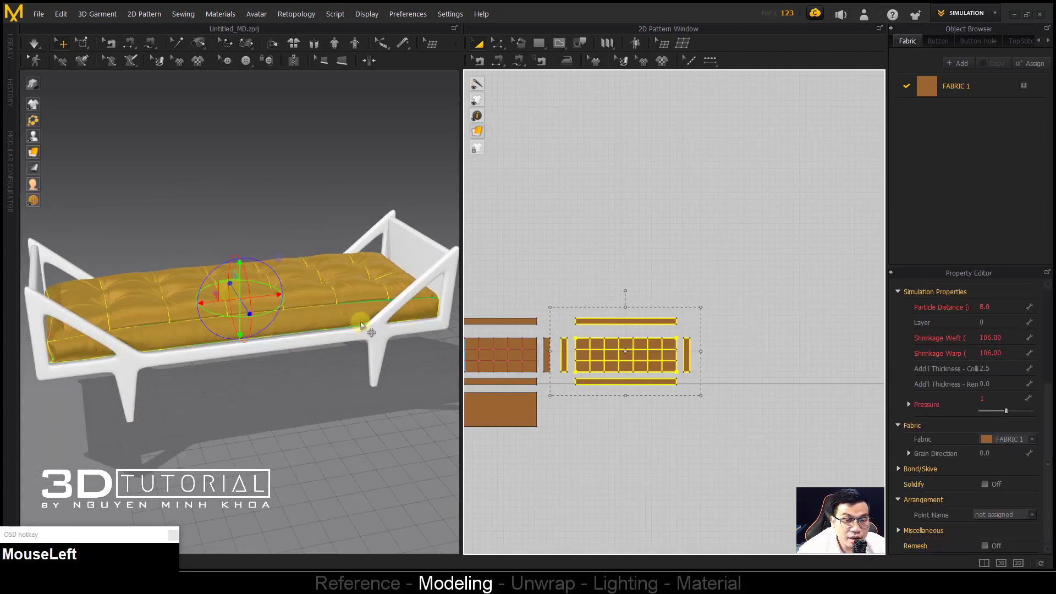
{"action": "middle_click_drag", "start_coordinate": [543, 351], "coordinate": [586, 348]}
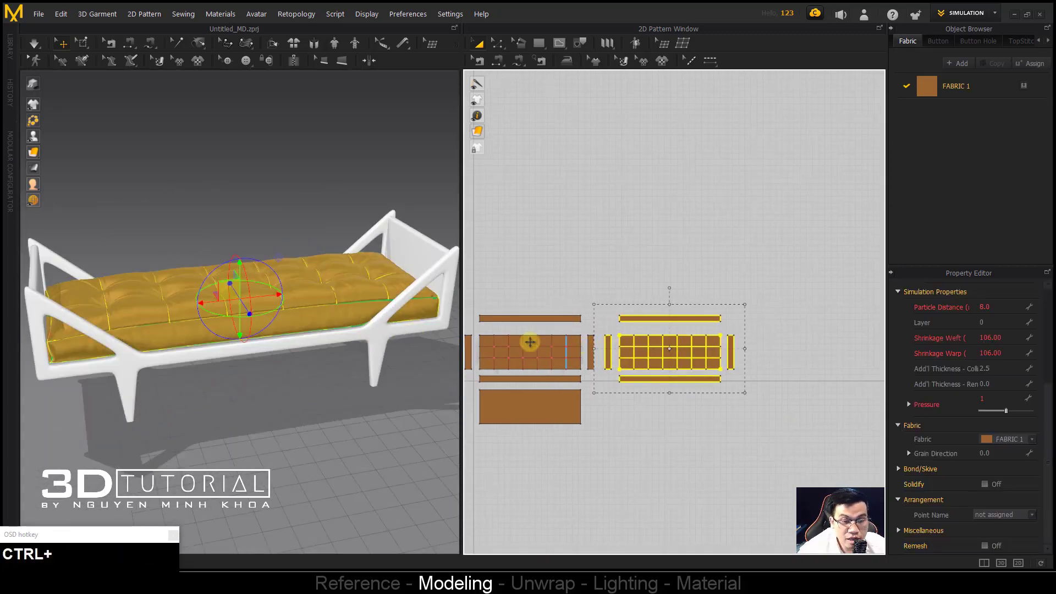
{"action": "key", "text": "ctrl+k"}
{"action": "left_click", "coordinate": [665, 270]}
Step: Orbit and pan to inspect the frozen cushion from the bed's end
{"action": "middle_click_drag", "start_coordinate": [662, 320], "coordinate": [616, 298]}
{"action": "scroll", "coordinate": [245, 285], "scroll_direction": "down", "scroll_amount": 3}
{"action": "middle_click_drag", "start_coordinate": [247, 285], "coordinate": [426, 305], "text": "alt"}
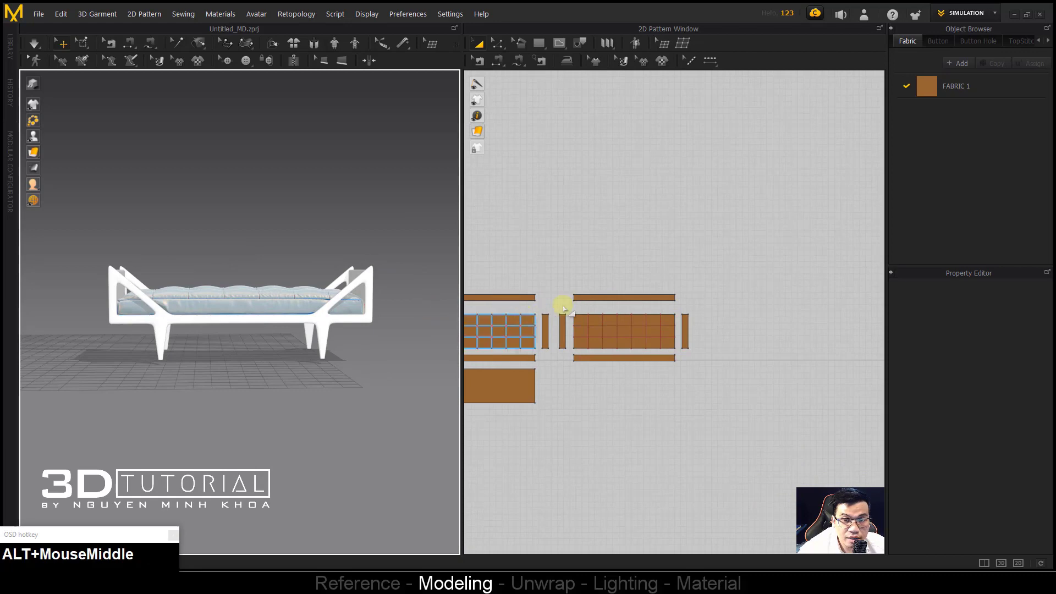
{"action": "scroll", "coordinate": [572, 303], "scroll_direction": "up", "scroll_amount": 4}
{"action": "scroll", "coordinate": [580, 350], "scroll_direction": "up", "scroll_amount": 3}
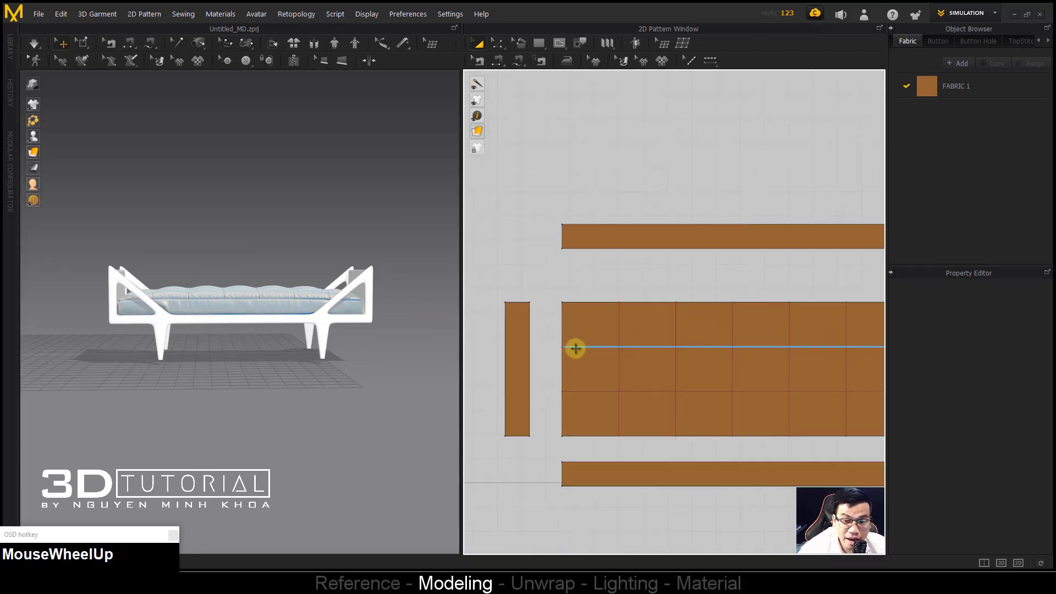
{"action": "middle_click_drag", "start_coordinate": [573, 346], "coordinate": [576, 337]}
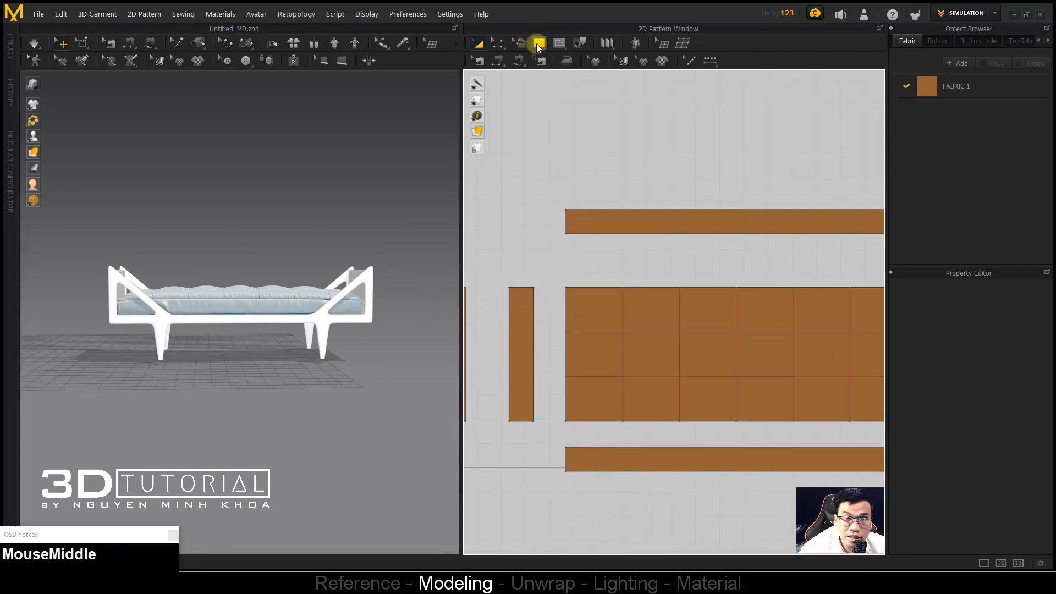
Step: Draw a circle pattern and move it above the cushion pieces
{"action": "left_click_drag", "start_coordinate": [536, 44], "coordinate": [554, 89]}
{"action": "left_click_drag", "start_coordinate": [565, 285], "coordinate": [608, 342]}
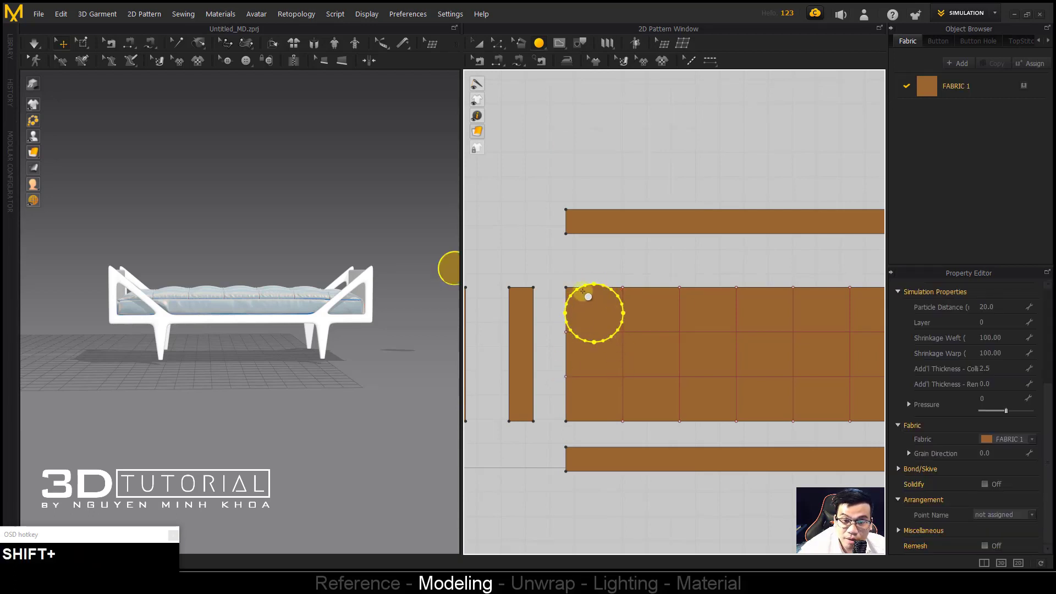
{"action": "middle_click_drag", "start_coordinate": [588, 297], "coordinate": [581, 304]}
{"action": "middle_click_drag", "start_coordinate": [280, 344], "coordinate": [203, 356]}
{"action": "scroll", "coordinate": [313, 308], "scroll_direction": "up", "scroll_amount": 3}
{"action": "key", "text": "a"}
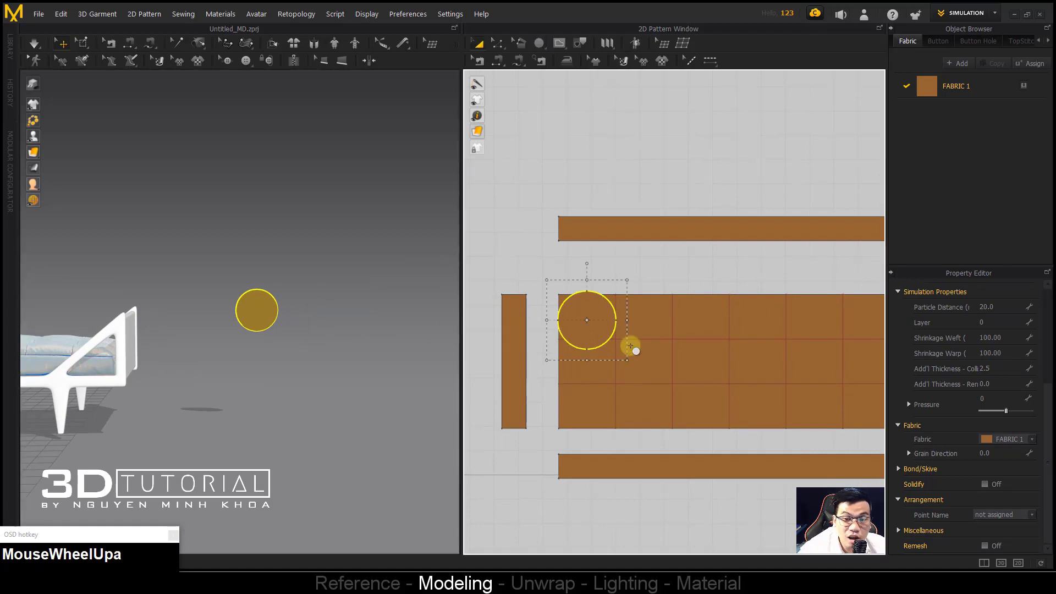
{"action": "scroll", "coordinate": [589, 330], "scroll_direction": "down", "scroll_amount": 3}
{"action": "left_click_drag", "start_coordinate": [594, 332], "coordinate": [596, 224]}
{"action": "left_click", "coordinate": [570, 217]}
{"action": "scroll", "coordinate": [581, 219], "scroll_direction": "up", "scroll_amount": 5}
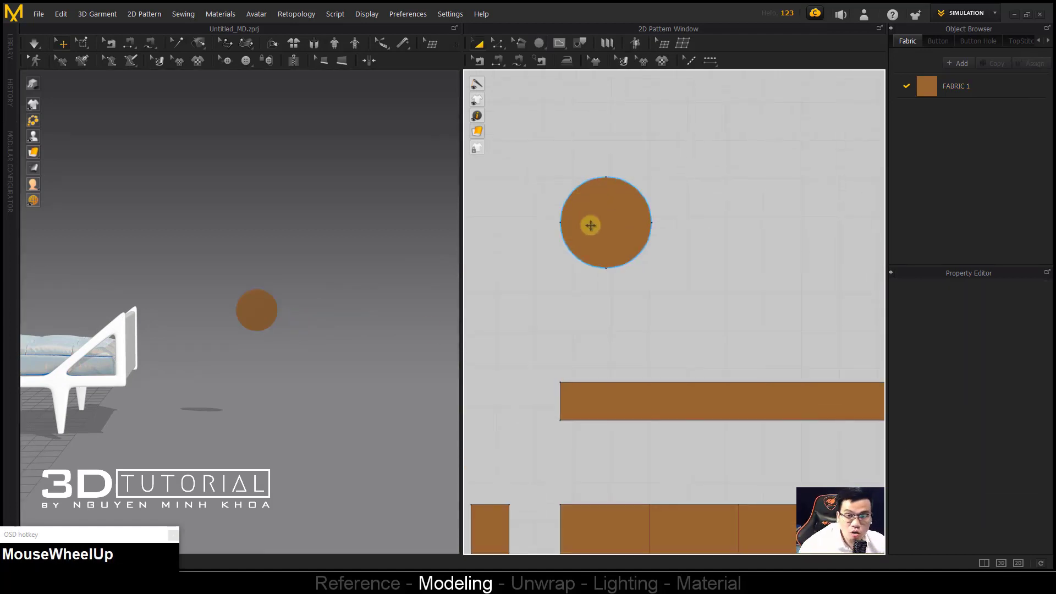
{"action": "scroll", "coordinate": [590, 225], "scroll_direction": "down", "scroll_amount": 3}
{"action": "middle_click_drag", "start_coordinate": [603, 252], "coordinate": [582, 287]}
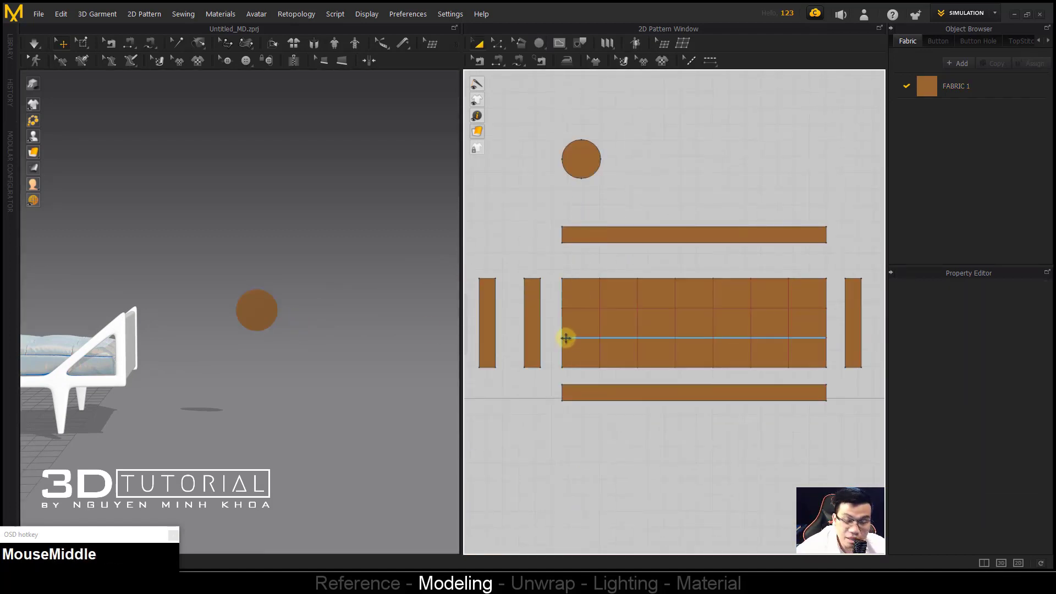
Step: Draw a square pattern and lift and rotate it flat beside the daybed in 3D
{"action": "key", "text": "s"}
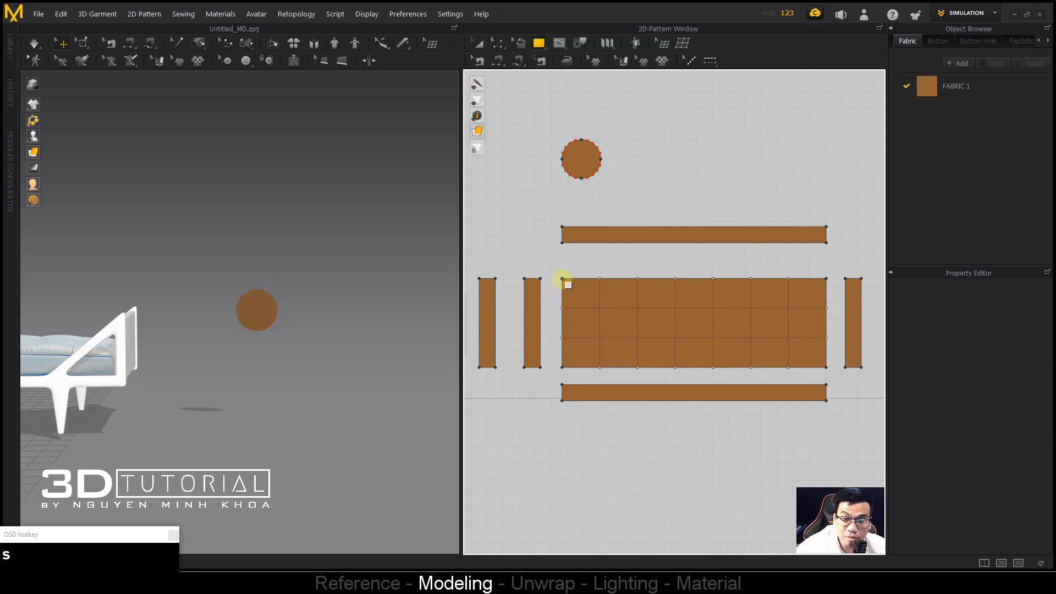
{"action": "left_click_drag", "start_coordinate": [562, 278], "coordinate": [654, 367]}
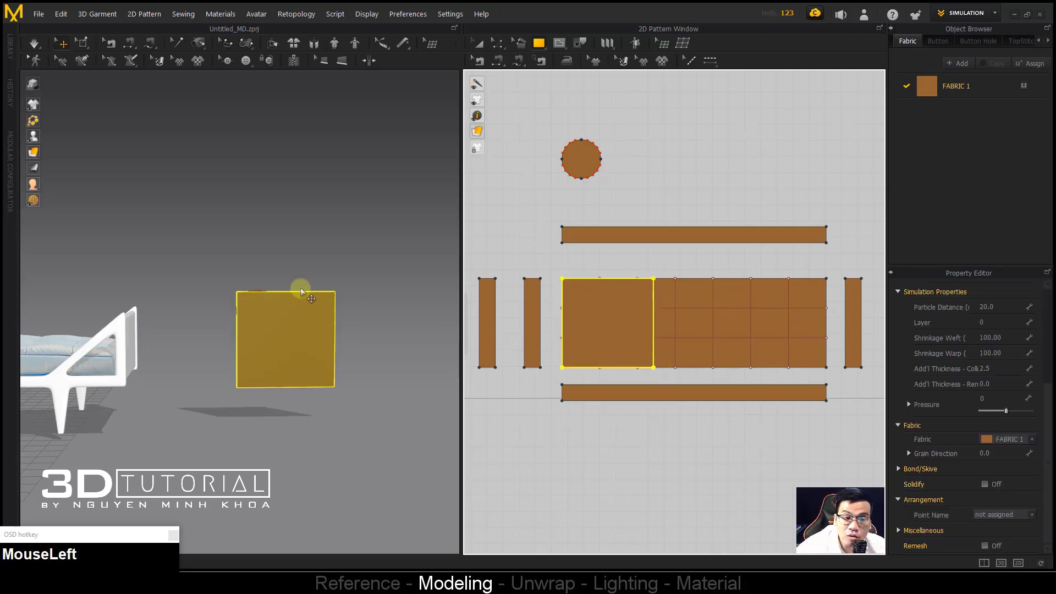
{"action": "left_click", "coordinate": [301, 345]}
{"action": "mouse_move", "coordinate": [301, 346]}
{"action": "middle_mouse_down", "text": "alt"}
{"action": "mouse_move", "coordinate": [300, 328]}
{"action": "mouse_move", "coordinate": [297, 342]}
{"action": "middle_mouse_up", "text": "alt"}
{"action": "left_click_drag", "start_coordinate": [297, 341], "coordinate": [651, 278]}
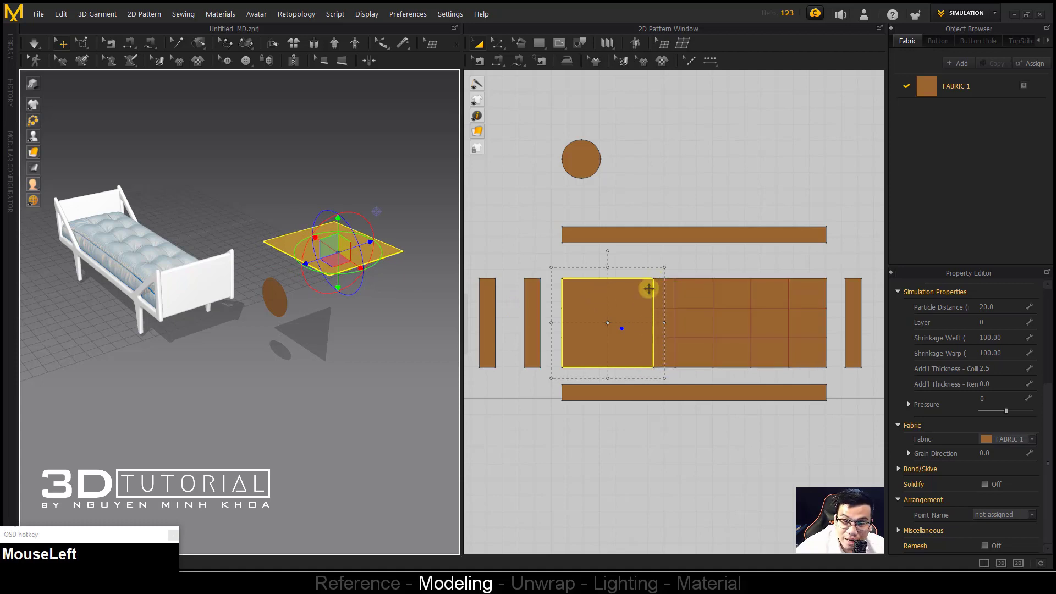
{"action": "left_click_drag", "start_coordinate": [358, 273], "coordinate": [380, 250], "text": "alt"}
{"action": "middle_click_drag", "start_coordinate": [380, 250], "coordinate": [332, 315], "text": "alt"}
{"action": "left_click_drag", "start_coordinate": [315, 302], "coordinate": [280, 332]}
{"action": "left_click", "coordinate": [493, 427]}
Step: Rearrange the 2D layout, placing the square pattern above the circle
{"action": "left_click", "coordinate": [572, 171]}
{"action": "middle_click_drag", "start_coordinate": [602, 316], "coordinate": [593, 431]}
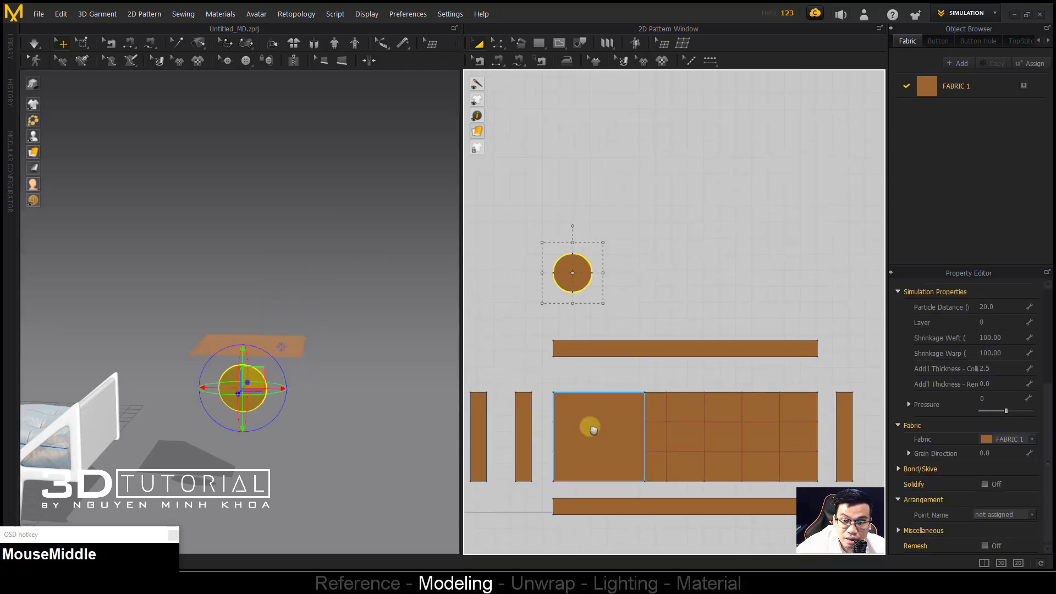
{"action": "left_click_drag", "start_coordinate": [593, 429], "coordinate": [573, 207]}
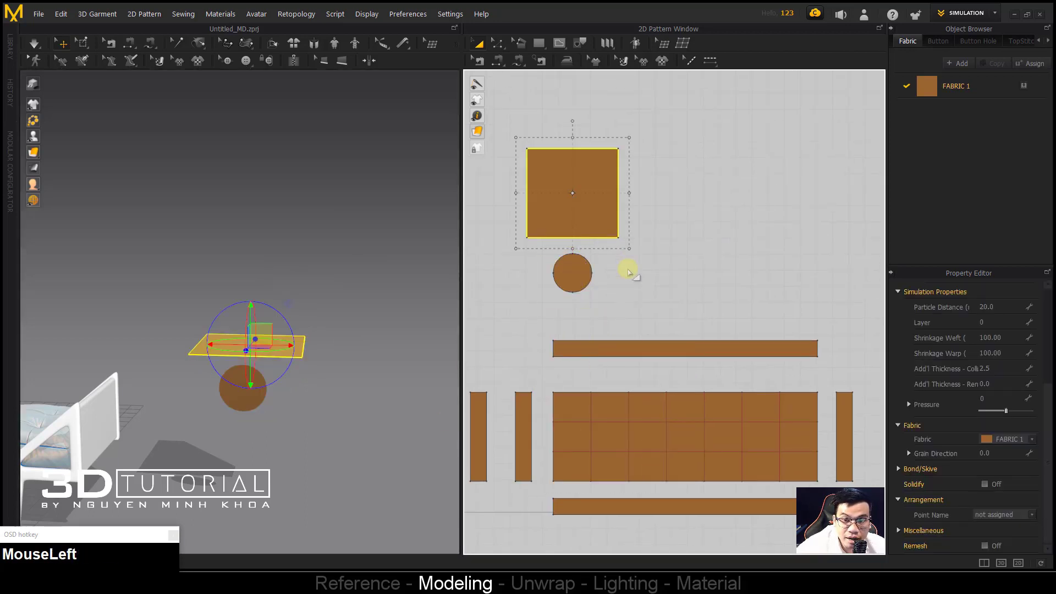
{"action": "left_click", "coordinate": [572, 273]}
{"action": "middle_click_drag", "start_coordinate": [572, 272], "coordinate": [572, 365]}
Step: Copy the circle, paste it above the square, and position it beside the brown panel in 3D
{"action": "key", "text": "ctrl+c"}
{"action": "key", "text": "ctrl+v"}
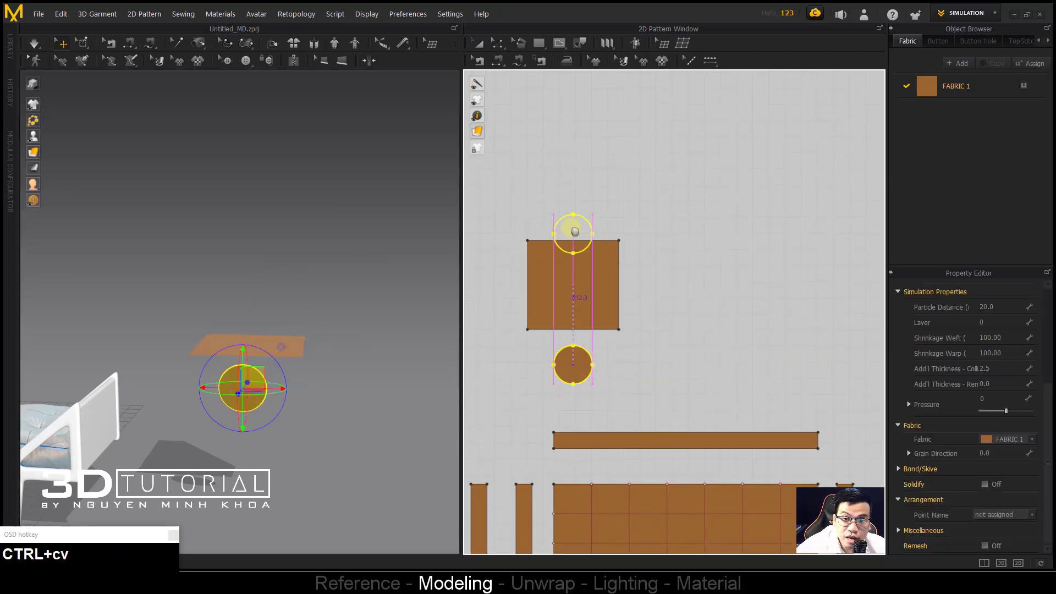
{"action": "left_click", "coordinate": [574, 202], "text": "shift"}
{"action": "middle_click_drag", "start_coordinate": [247, 308], "coordinate": [220, 219]}
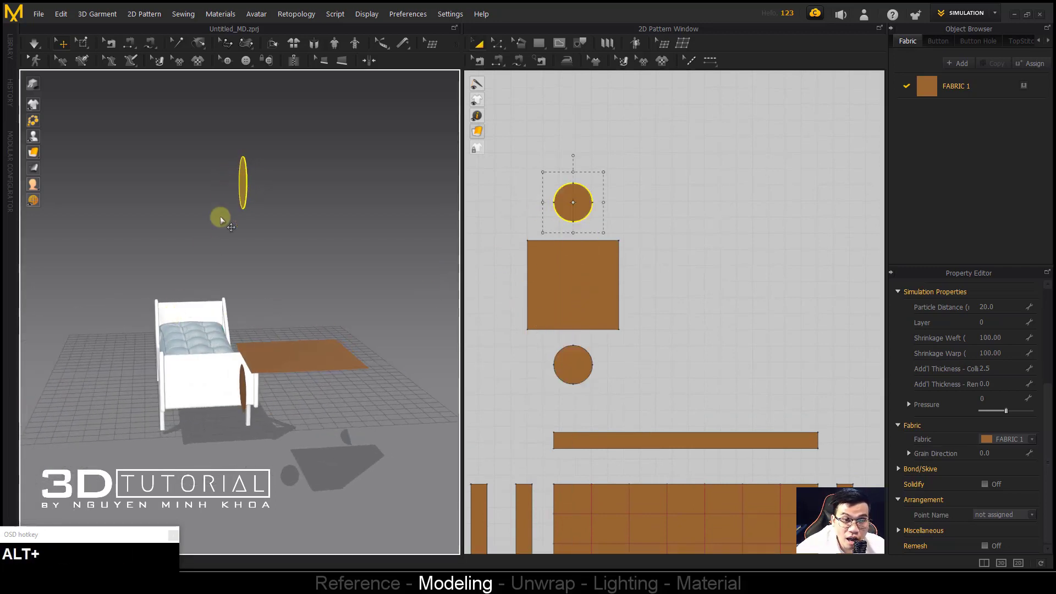
{"action": "left_click", "coordinate": [243, 177]}
{"action": "middle_click_drag", "start_coordinate": [243, 177], "coordinate": [243, 176], "text": "alt"}
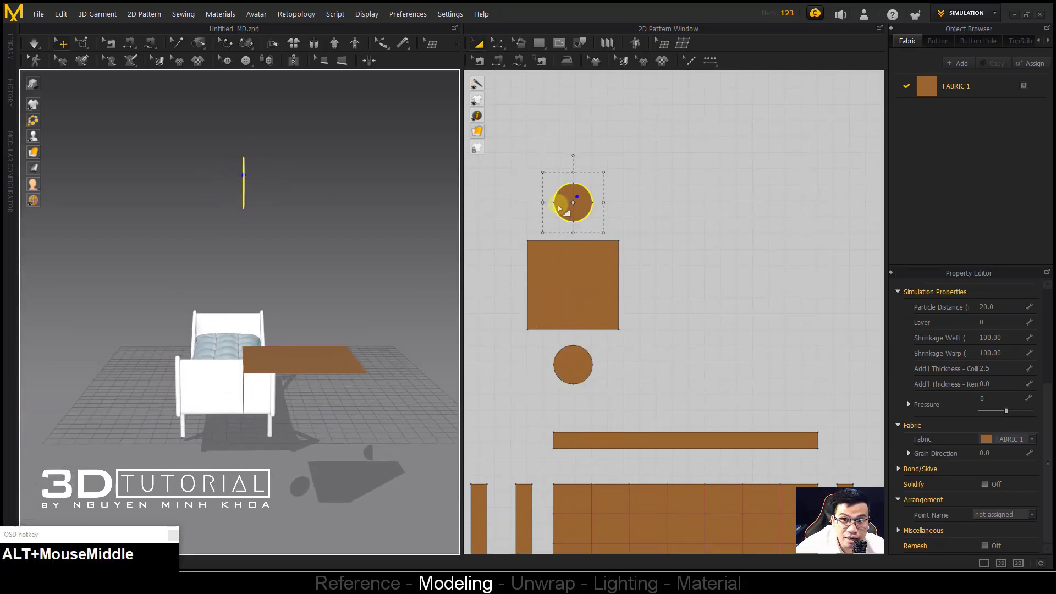
{"action": "left_click_drag", "start_coordinate": [242, 177], "coordinate": [408, 432]}
{"action": "middle_click_drag", "start_coordinate": [378, 406], "coordinate": [407, 379], "text": "alt"}
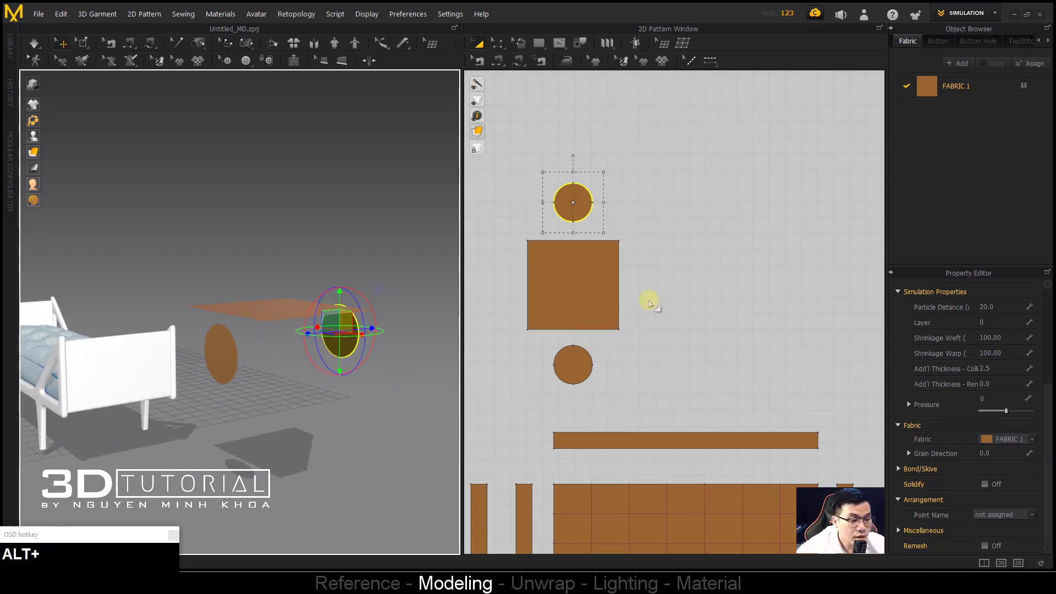
{"action": "scroll", "coordinate": [651, 303], "scroll_direction": "up", "scroll_amount": 3}
{"action": "left_click", "coordinate": [649, 302]}
Step: Select the square and the lower circle to read their line lengths
{"action": "middle_click_drag", "start_coordinate": [649, 303], "coordinate": [607, 295]}
{"action": "left_click", "coordinate": [596, 277]}
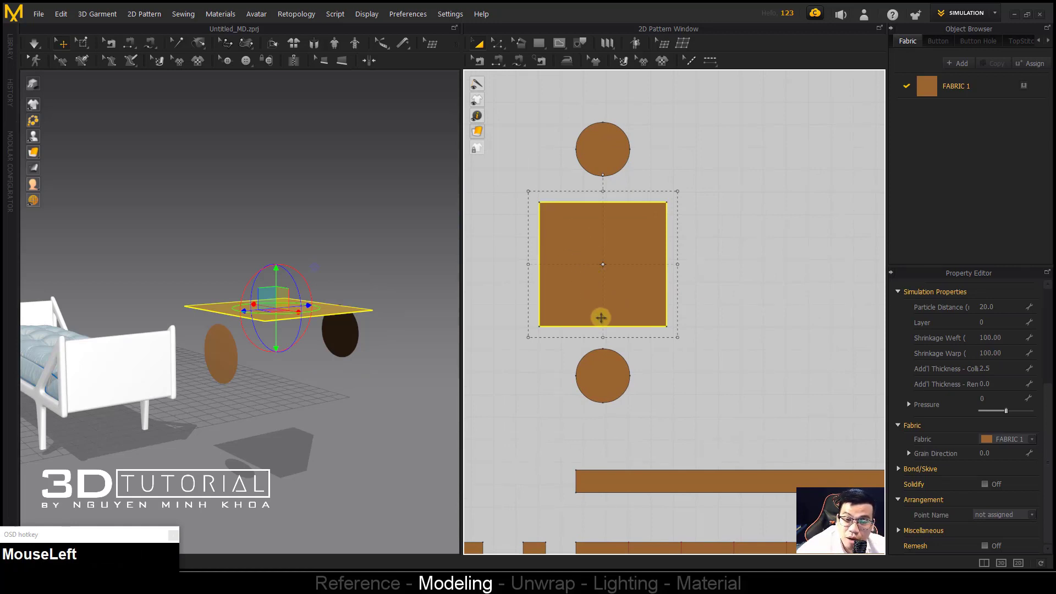
{"action": "middle_click_drag", "start_coordinate": [593, 353], "coordinate": [608, 351]}
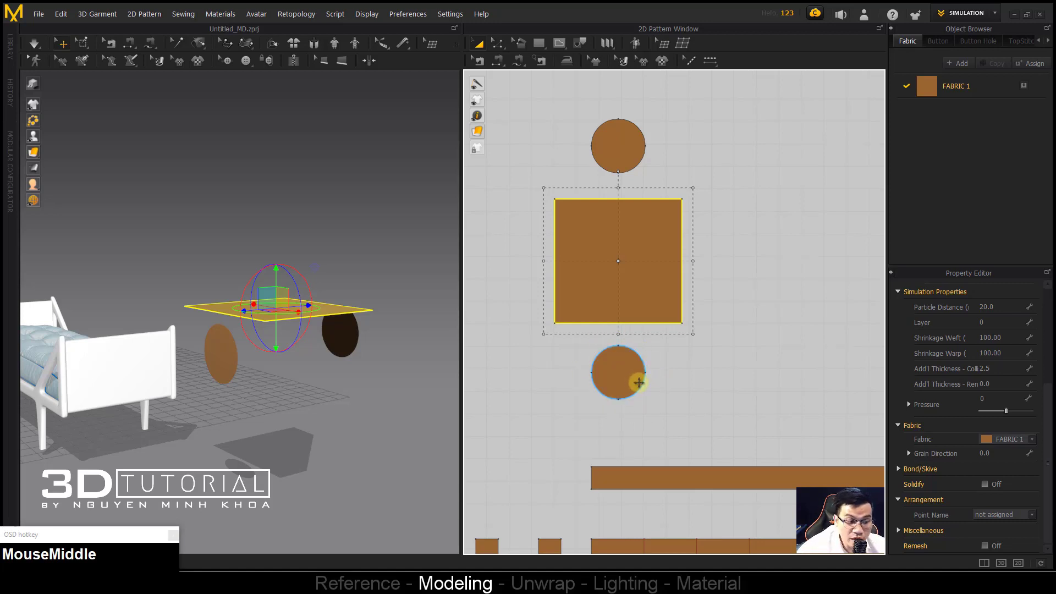
{"action": "middle_click_drag", "start_coordinate": [629, 300], "coordinate": [651, 296]}
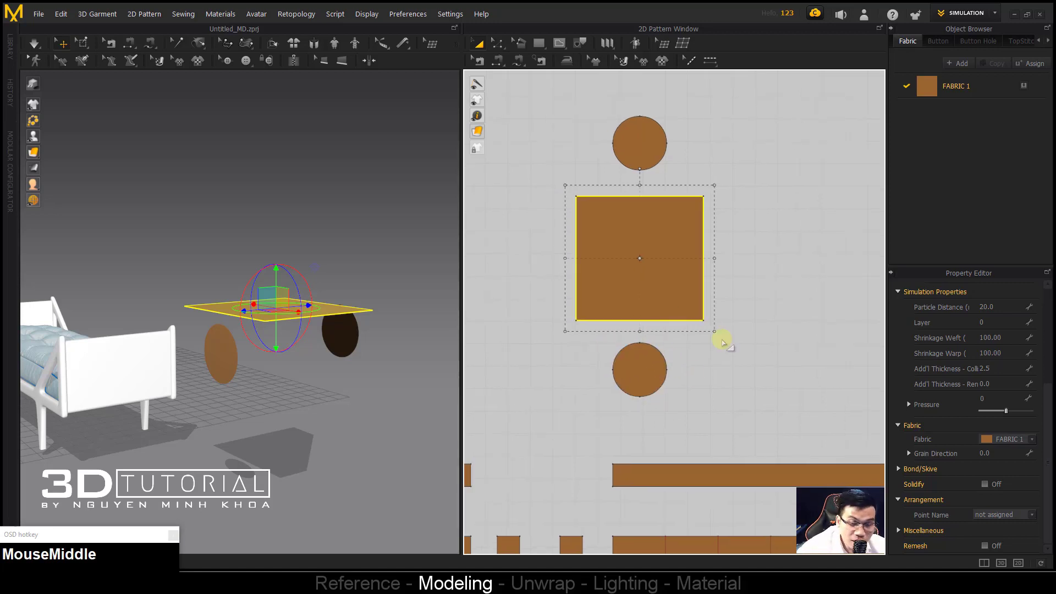
{"action": "left_click", "coordinate": [639, 363]}
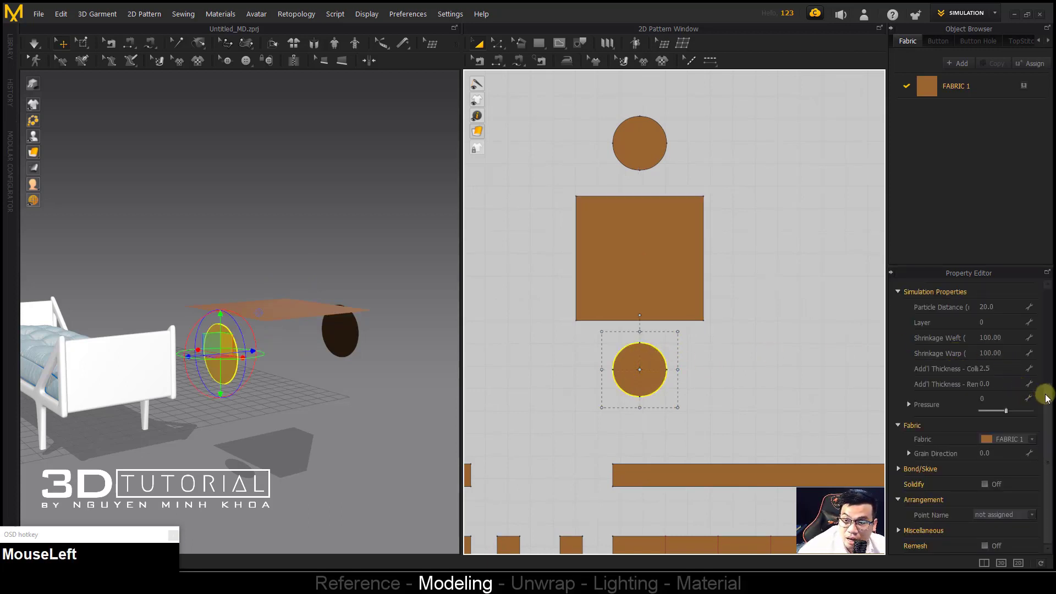
{"action": "left_click_drag", "start_coordinate": [1045, 401], "coordinate": [1044, 288]}
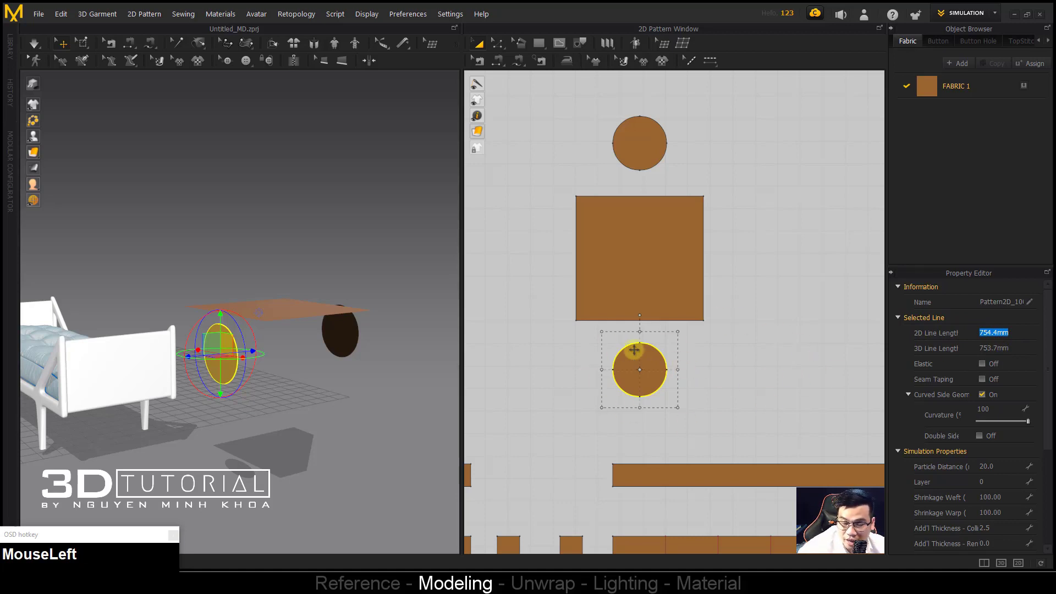
Step: Show segment lengths, check the circle's 754.4 mm perimeter, and stretch the rectangle wider
{"action": "left_click", "coordinate": [735, 315]}
{"action": "scroll", "coordinate": [636, 290], "scroll_direction": "up", "scroll_amount": 2}
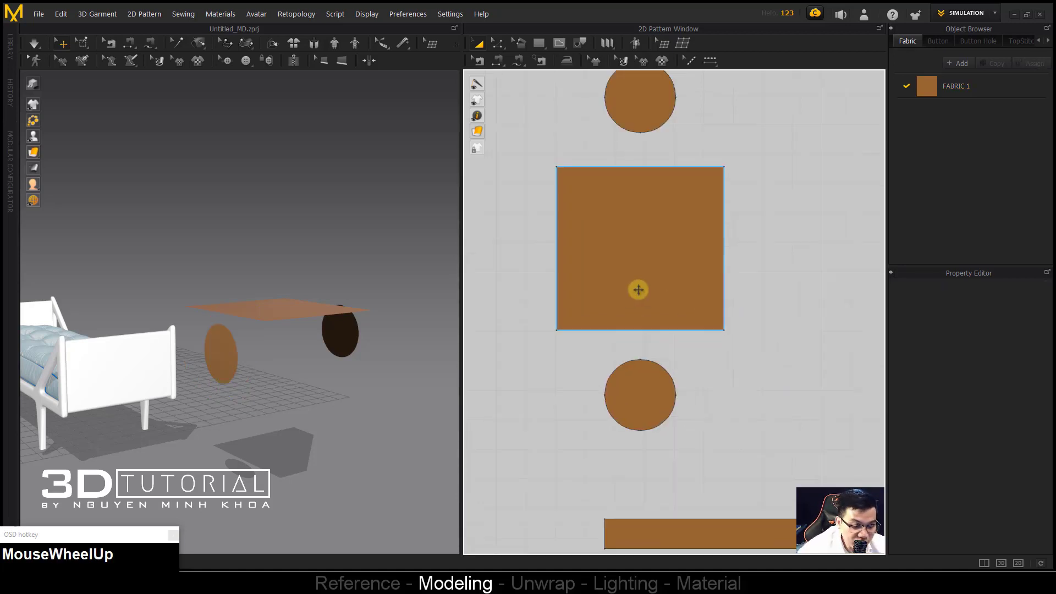
{"action": "key", "text": "shift+z"}
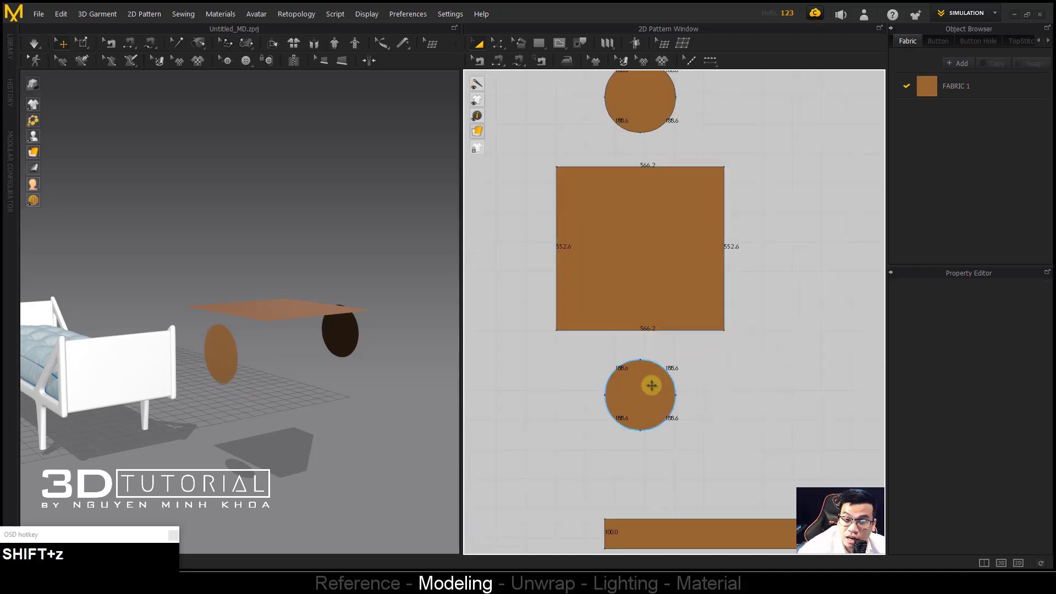
{"action": "left_click", "coordinate": [648, 382]}
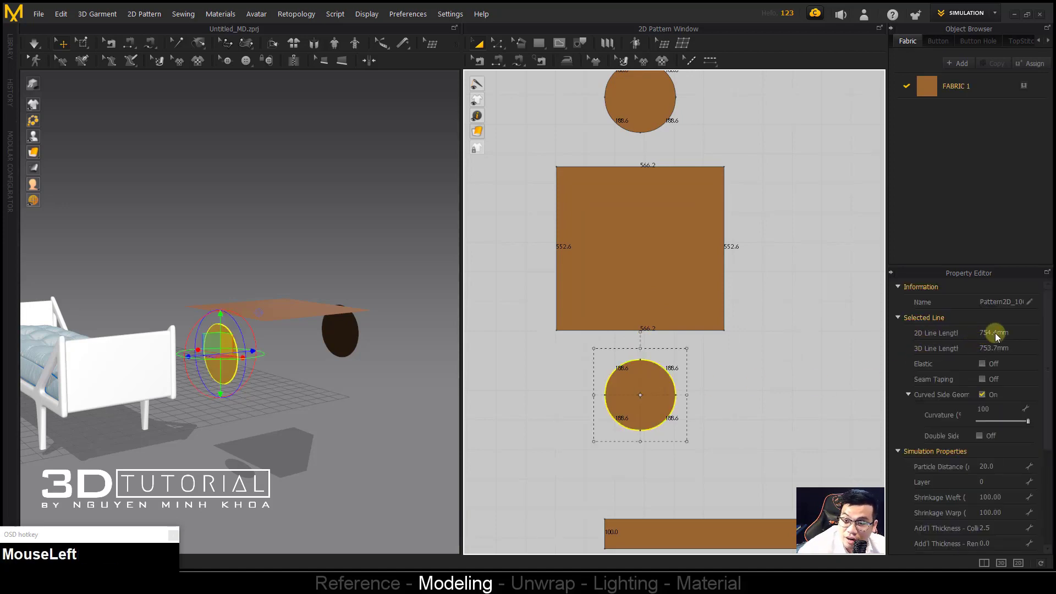
{"action": "left_click", "coordinate": [799, 384]}
{"action": "left_click", "coordinate": [650, 332]}
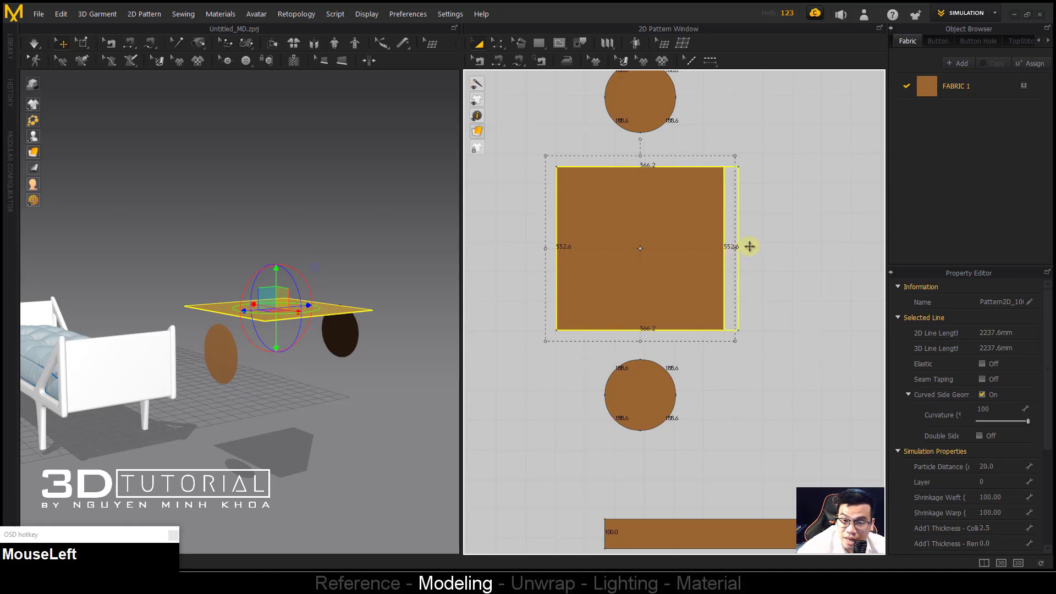
{"action": "left_click_drag", "start_coordinate": [746, 245], "coordinate": [740, 254]}
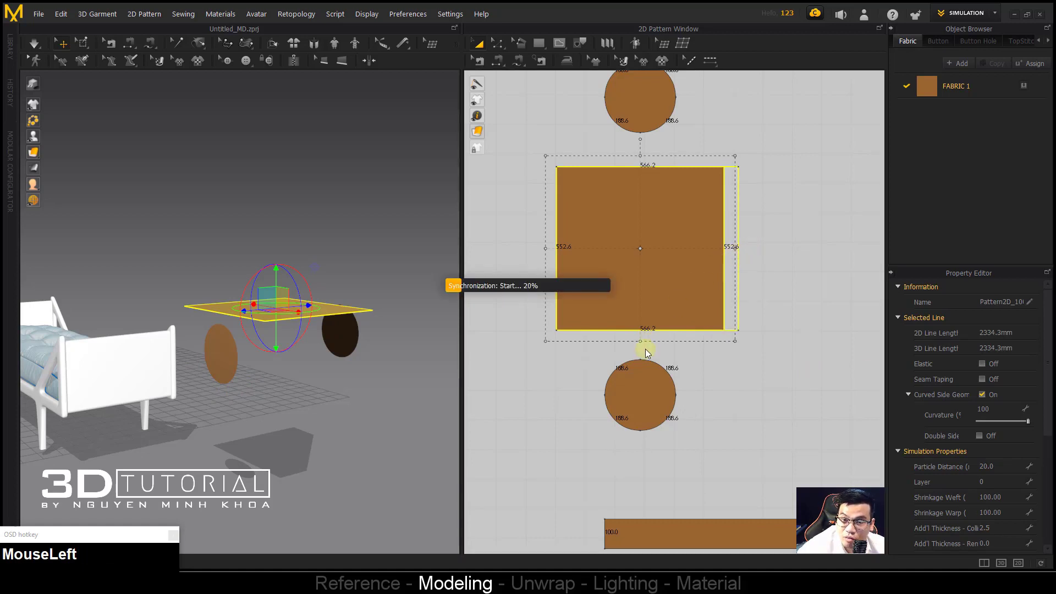
{"action": "left_click", "coordinate": [737, 379]}
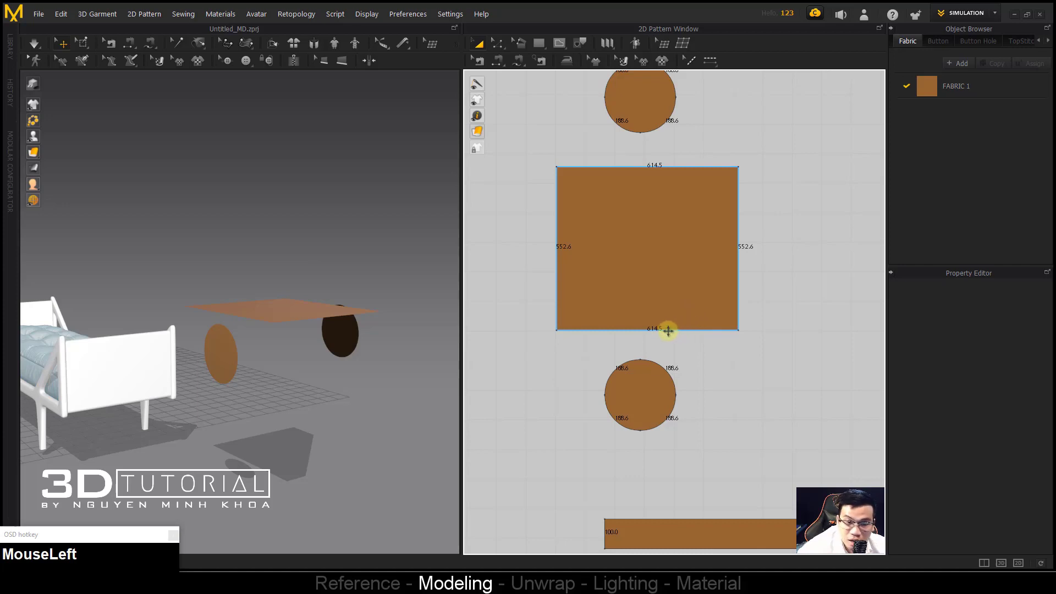
Step: Move the rectangle's right edge outward by exact distances of 115 mm and 20 mm
{"action": "key", "text": "z"}
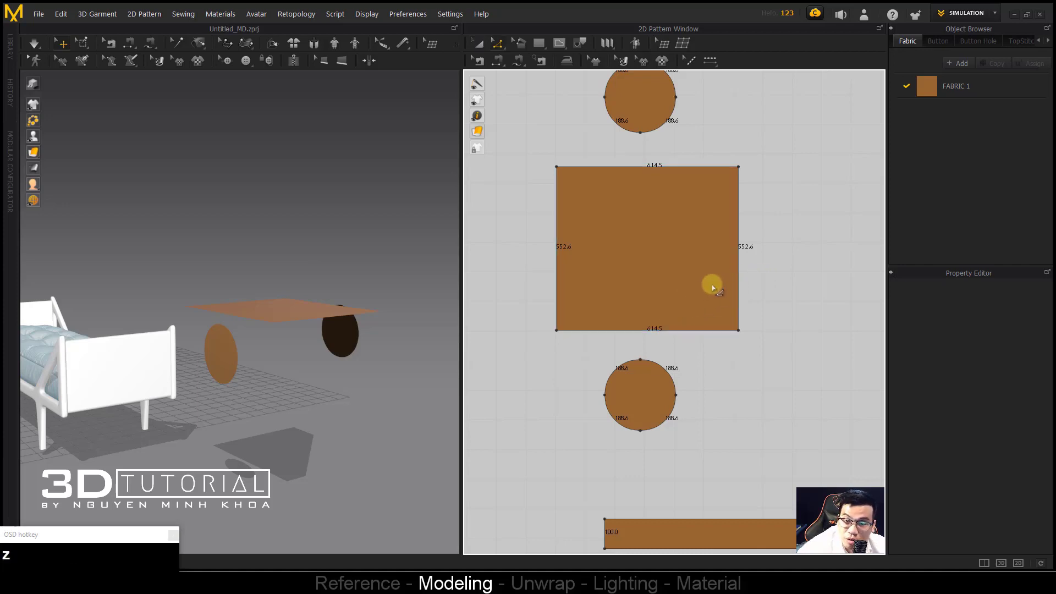
{"action": "left_click_drag", "start_coordinate": [742, 268], "coordinate": [757, 266]}
{"action": "right_click", "coordinate": [757, 267]}
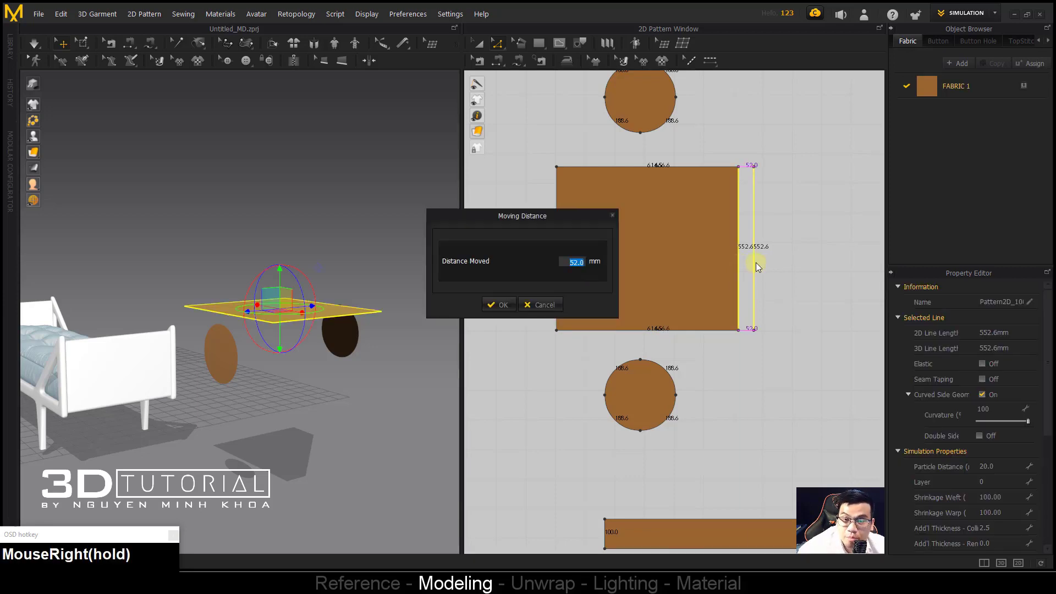
{"action": "type", "text": "115"}
{"action": "key", "text": "Return"}
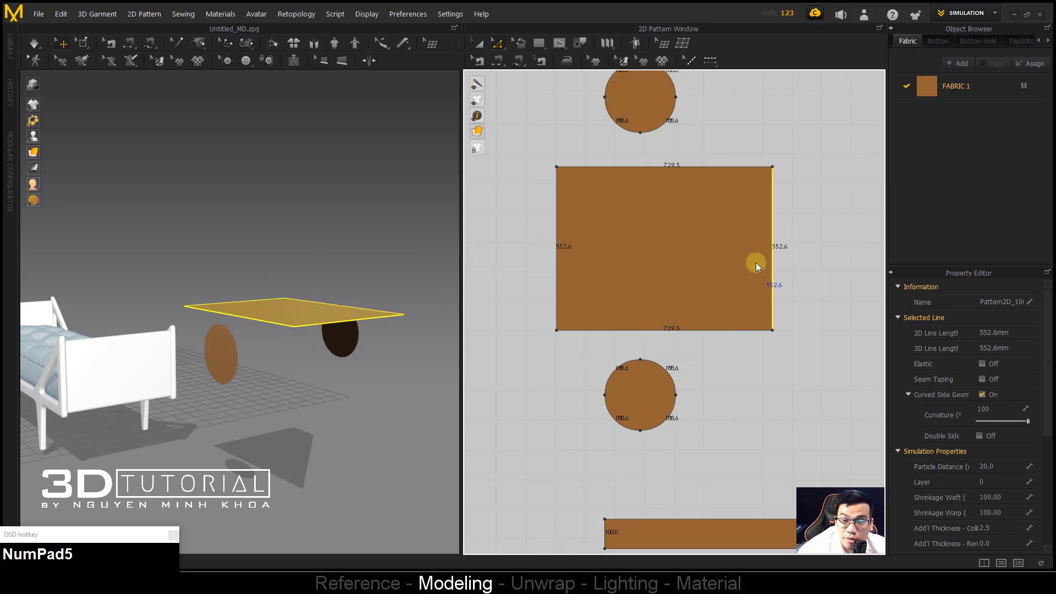
{"action": "left_click_drag", "start_coordinate": [773, 277], "coordinate": [784, 279]}
{"action": "right_click", "coordinate": [783, 280]}
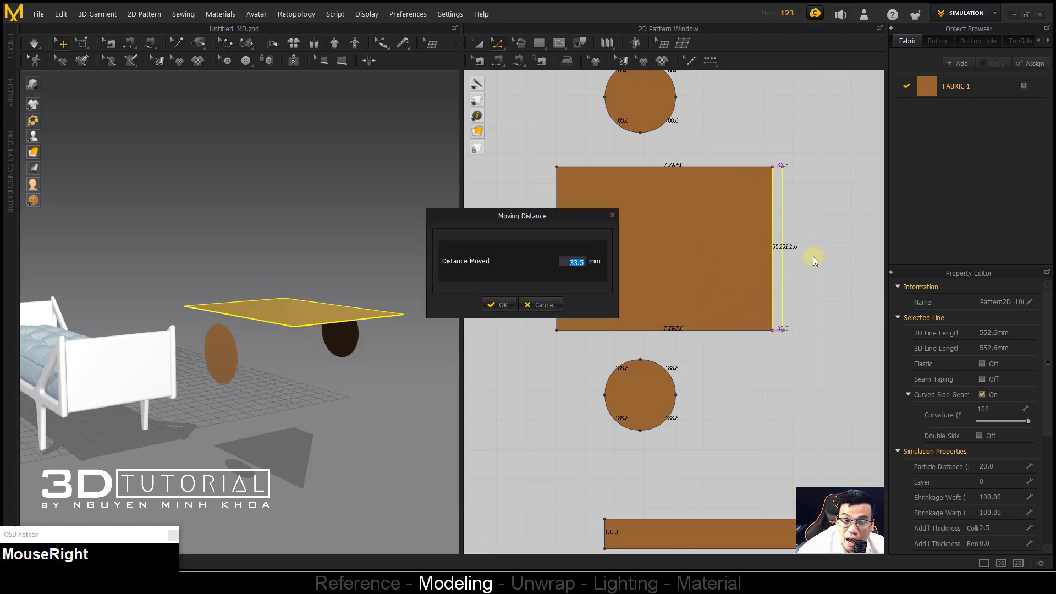
{"action": "type", "text": "20"}
{"action": "key", "text": "Return"}
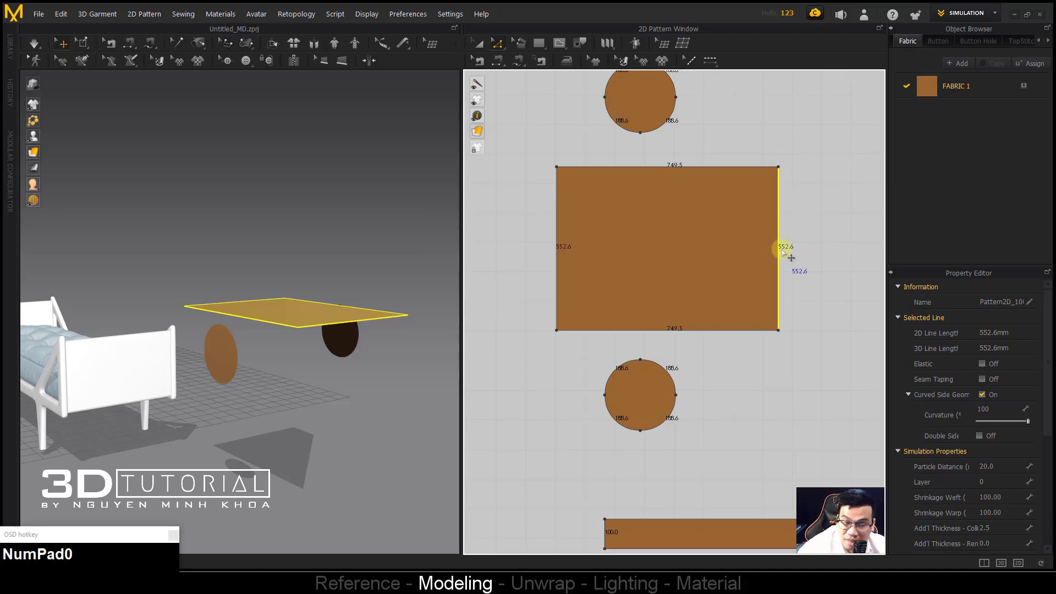
{"action": "left_click_drag", "start_coordinate": [778, 251], "coordinate": [785, 248]}
{"action": "right_click", "coordinate": [785, 248]}
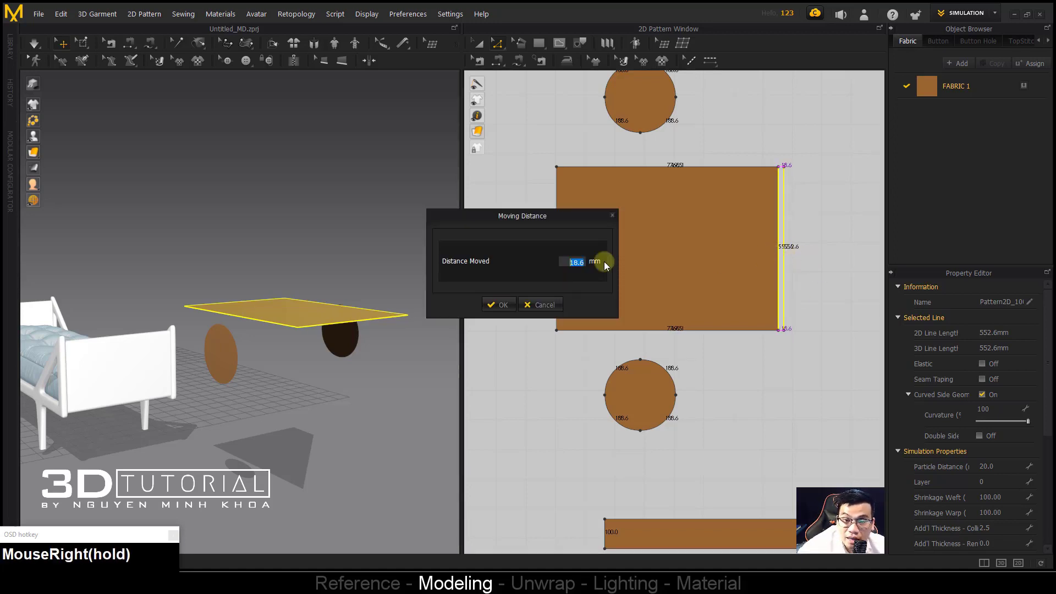
{"action": "left_click", "coordinate": [615, 217]}
Step: Deselect and shift the widened rectangle pattern left in the 2D layout
{"action": "left_click", "coordinate": [726, 368]}
{"action": "left_click_drag", "start_coordinate": [703, 274], "coordinate": [654, 254]}
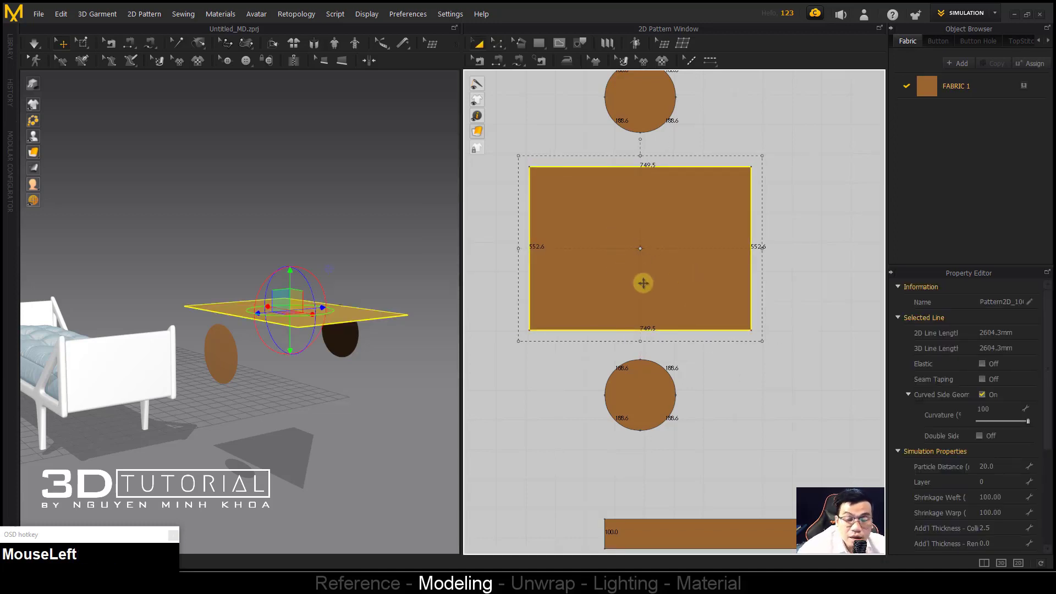
{"action": "middle_click_drag", "start_coordinate": [656, 308], "coordinate": [674, 320]}
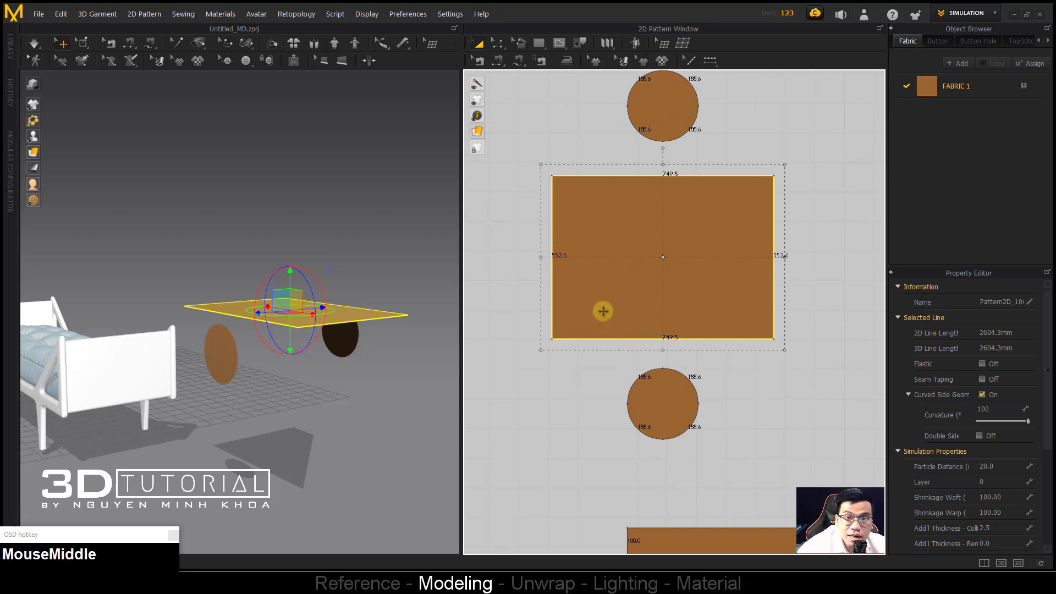
{"action": "key", "text": "x"}
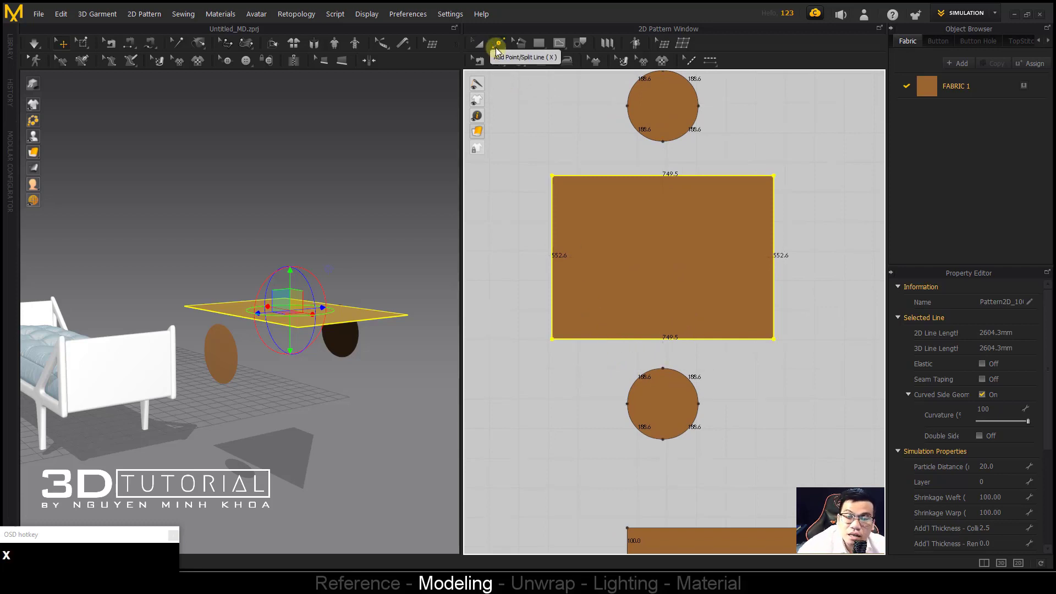
Step: Split the rectangle's top edge uniformly into four 187.4 mm segments
{"action": "left_click", "coordinate": [555, 142]}
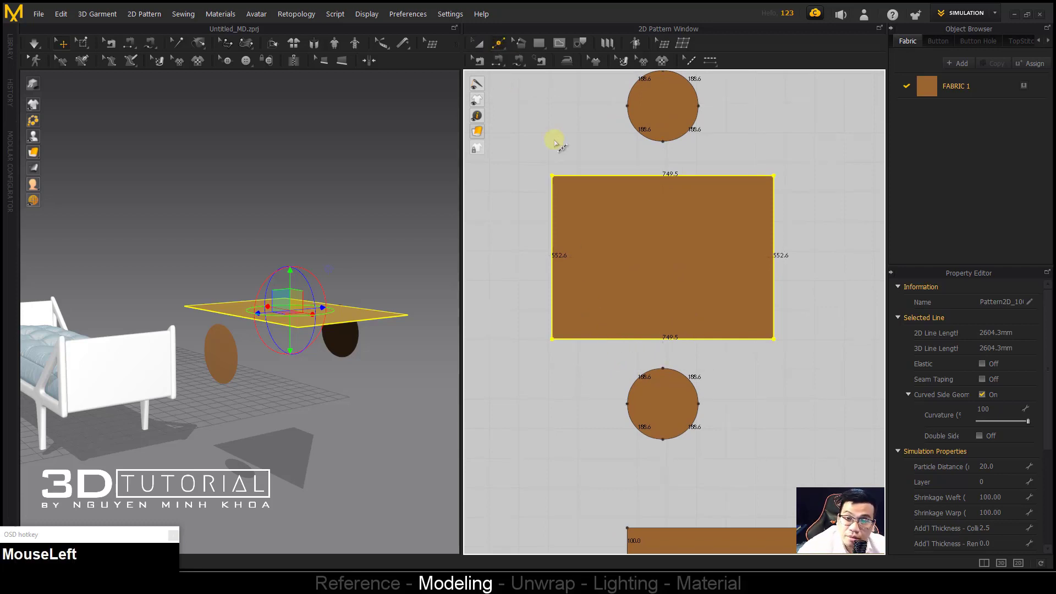
{"action": "left_click", "coordinate": [605, 336]}
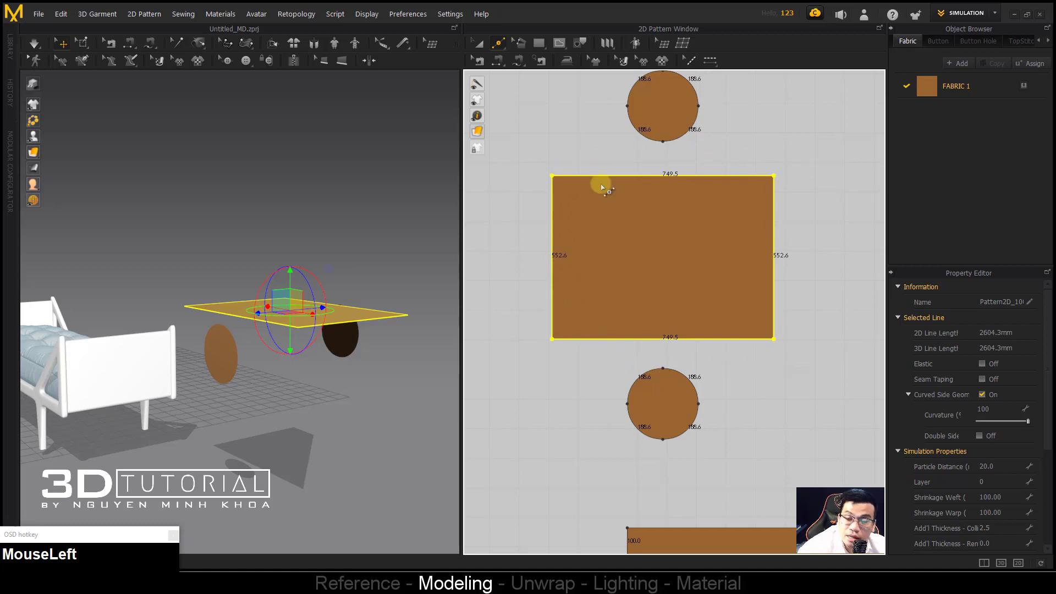
{"action": "key", "text": "a"}
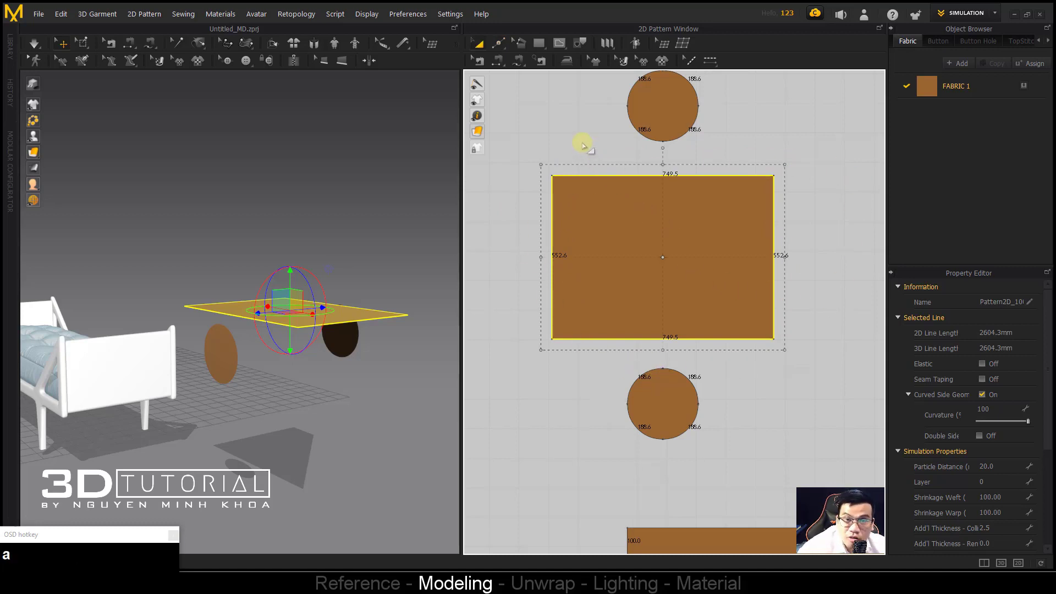
{"action": "left_click", "coordinate": [584, 145]}
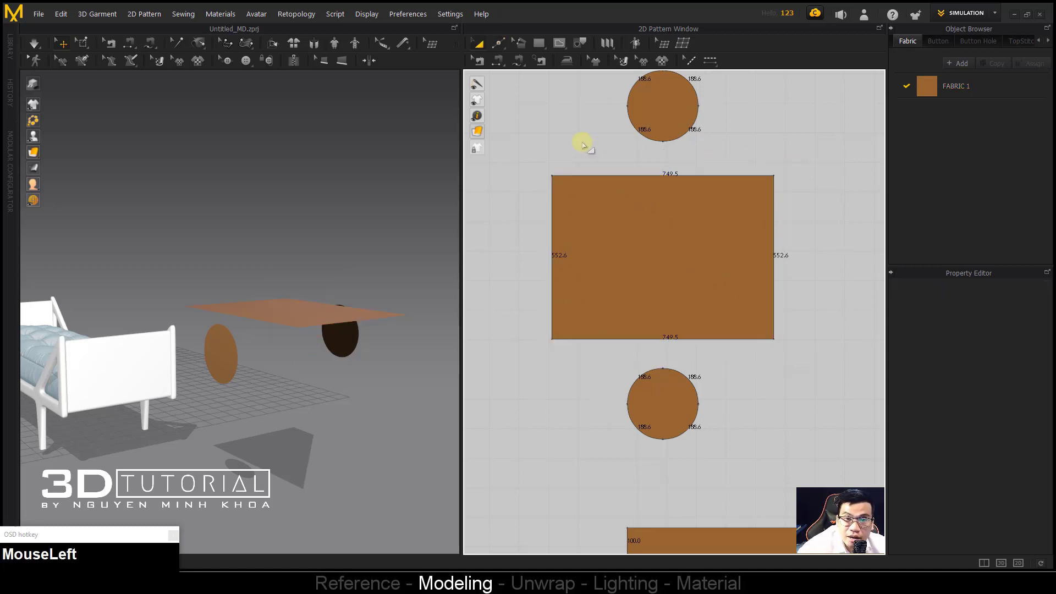
{"action": "left_click", "coordinate": [607, 176]}
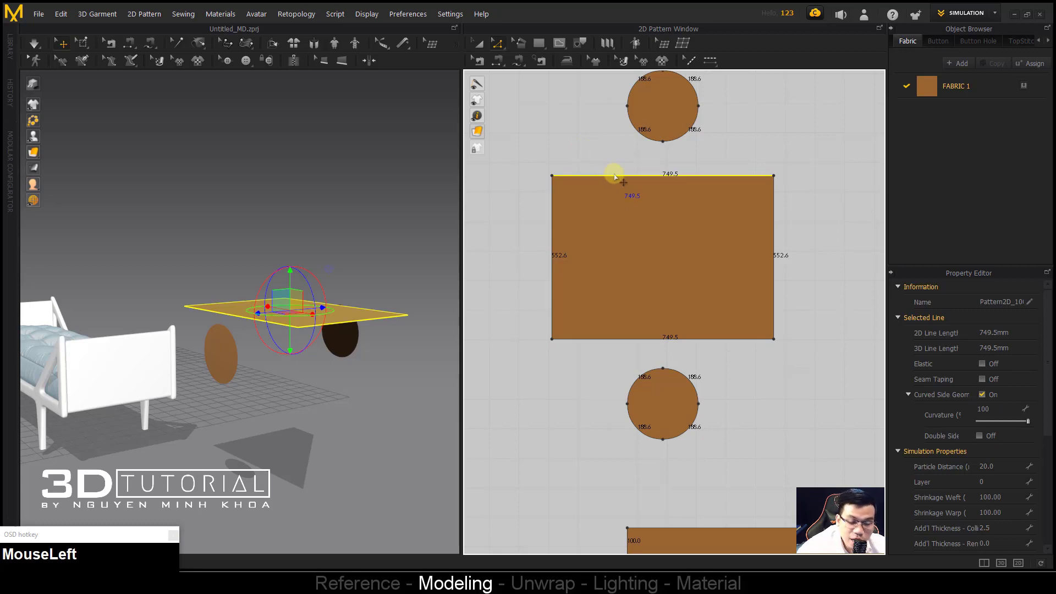
{"action": "key", "text": "x"}
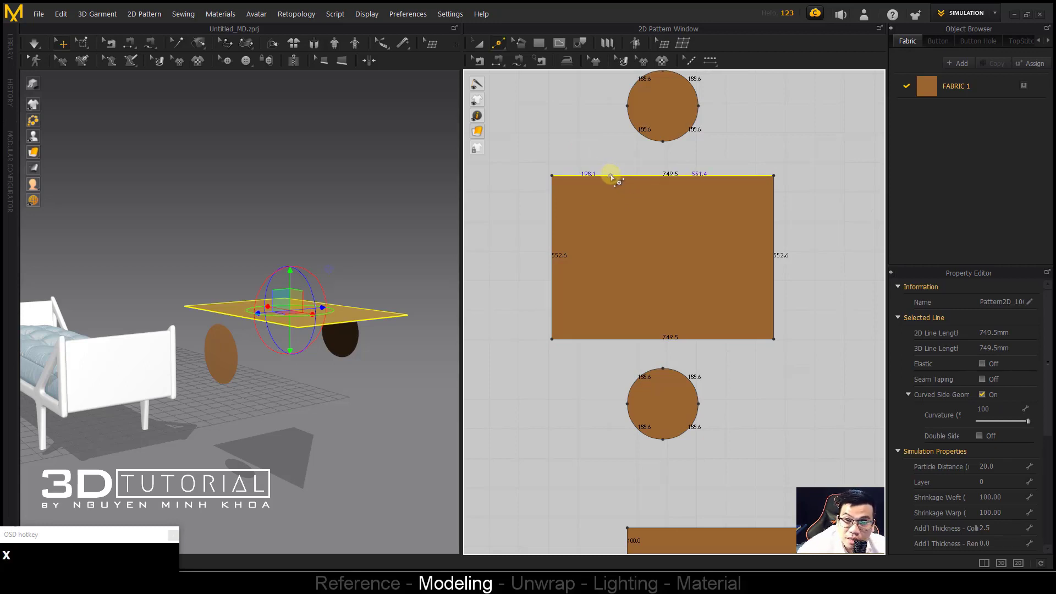
{"action": "right_click", "coordinate": [612, 177]}
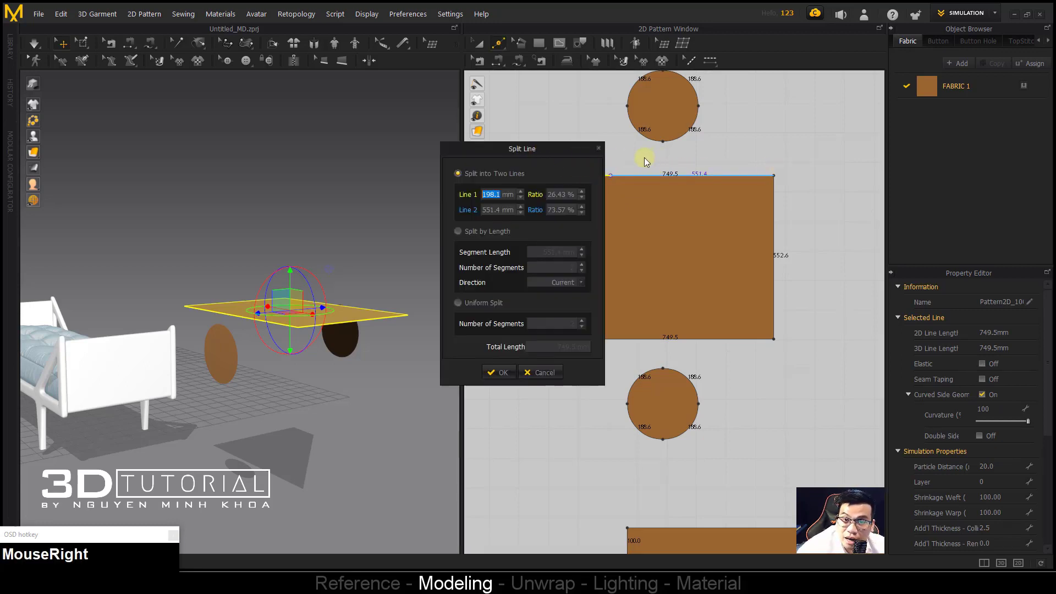
{"action": "left_click_drag", "start_coordinate": [501, 149], "coordinate": [410, 184]}
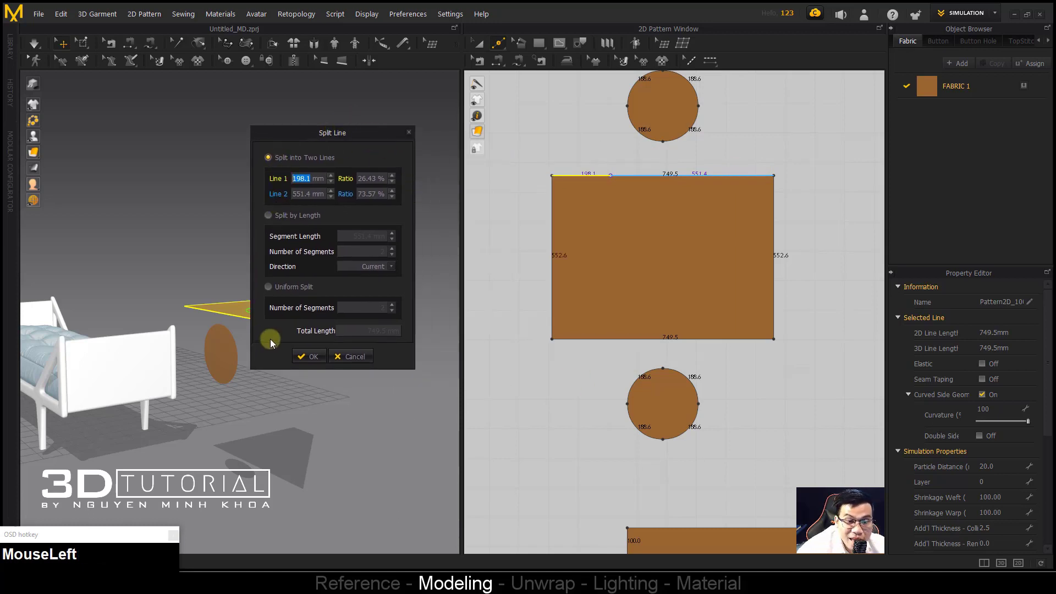
{"action": "left_click", "coordinate": [268, 288]}
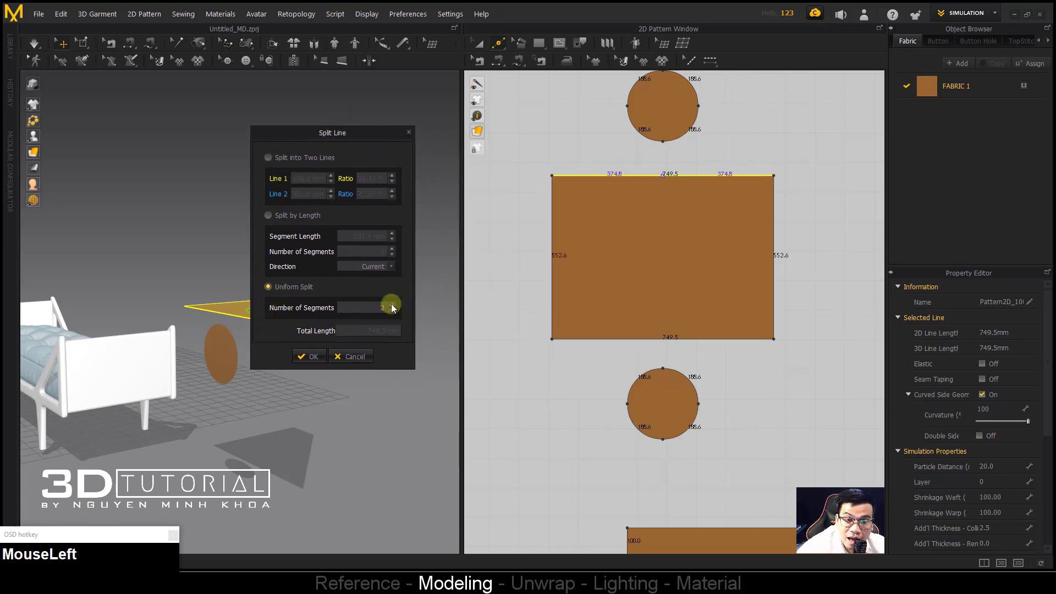
{"action": "left_click", "coordinate": [325, 353]}
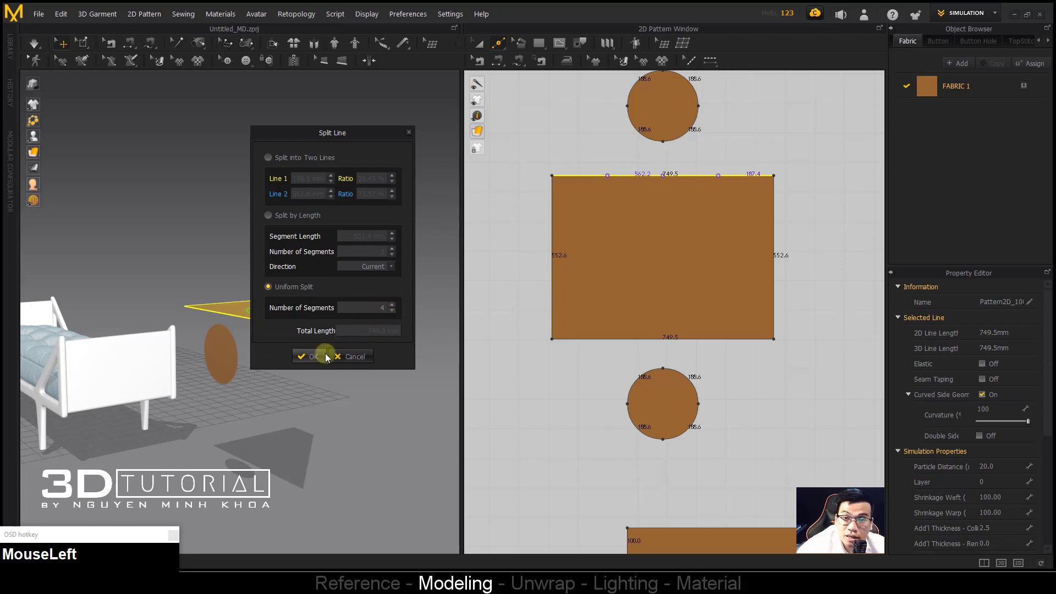
Step: Split the bottom edge with Uniform Split set to 4 segments, then deselect
{"action": "right_click", "coordinate": [602, 341]}
{"action": "left_click", "coordinate": [474, 304]}
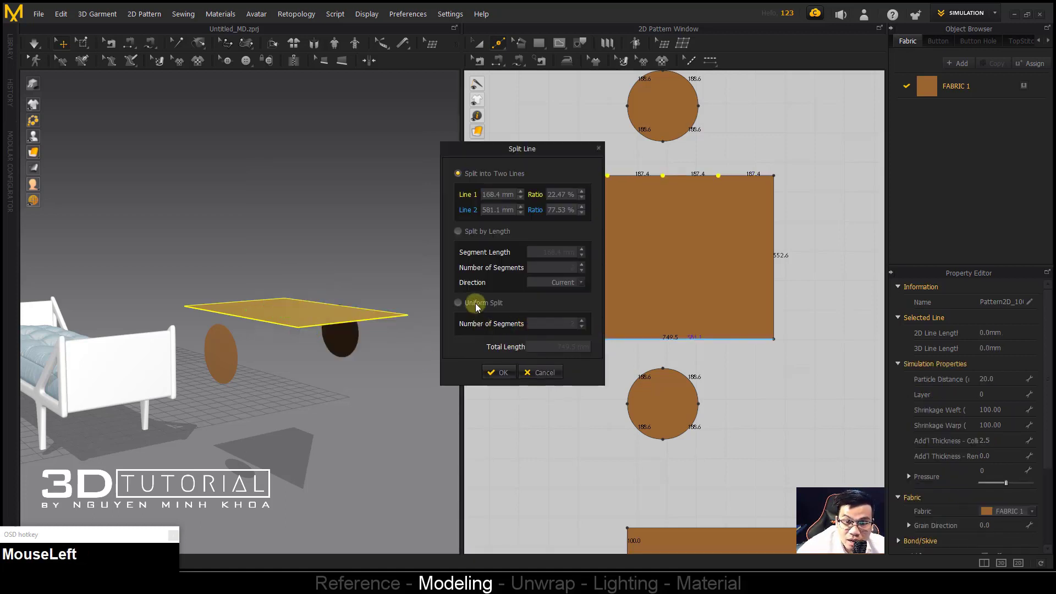
{"action": "left_click_drag", "start_coordinate": [566, 324], "coordinate": [601, 323]}
{"action": "type", "text": "4"}
{"action": "left_click", "coordinate": [499, 372]}
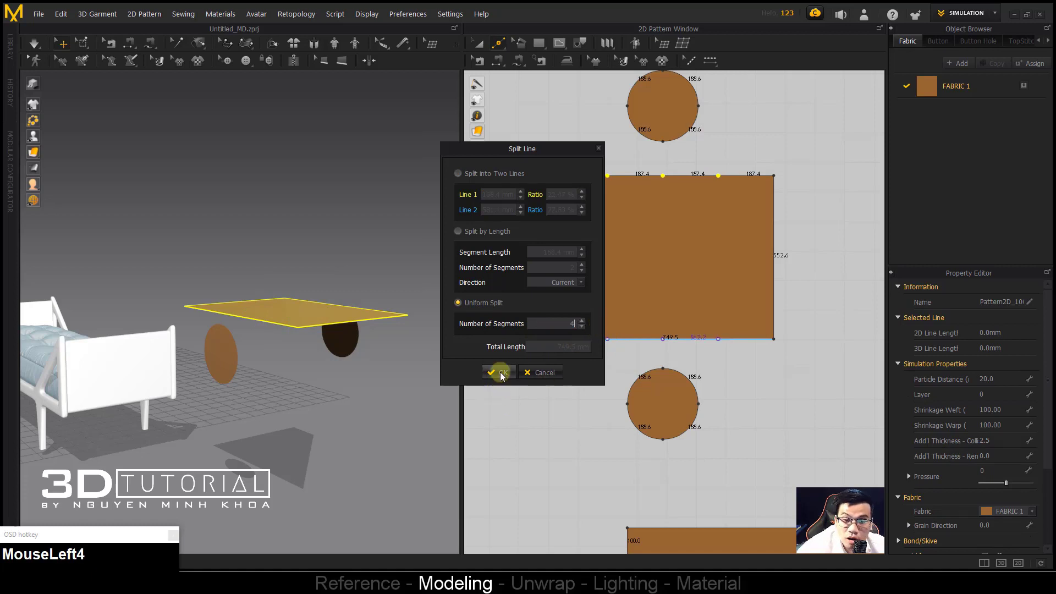
{"action": "left_click", "coordinate": [592, 380]}
{"action": "key", "text": "a"}
{"action": "left_click", "coordinate": [653, 359]}
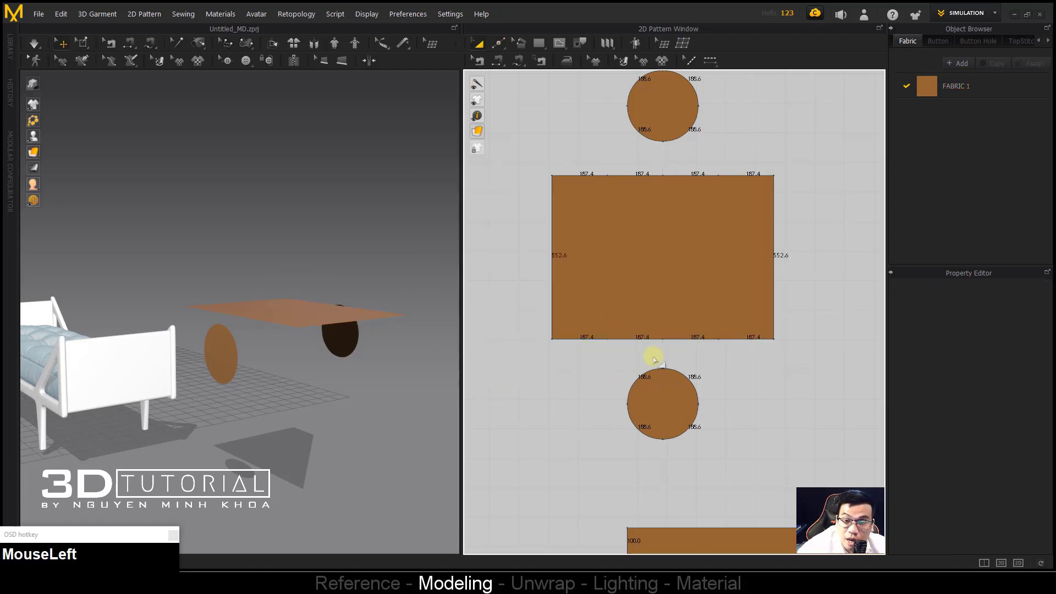
Step: Segment-sew the lower circle's four arcs to the rectangle's four bottom-edge segments
{"action": "key", "text": "n"}
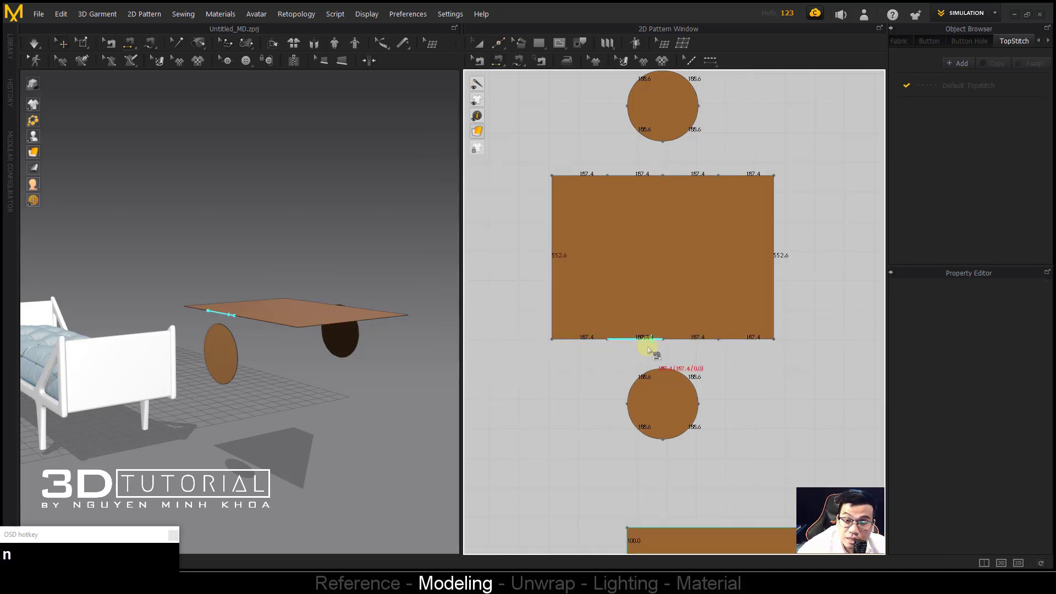
{"action": "left_click", "coordinate": [653, 373]}
{"action": "left_click", "coordinate": [652, 340]}
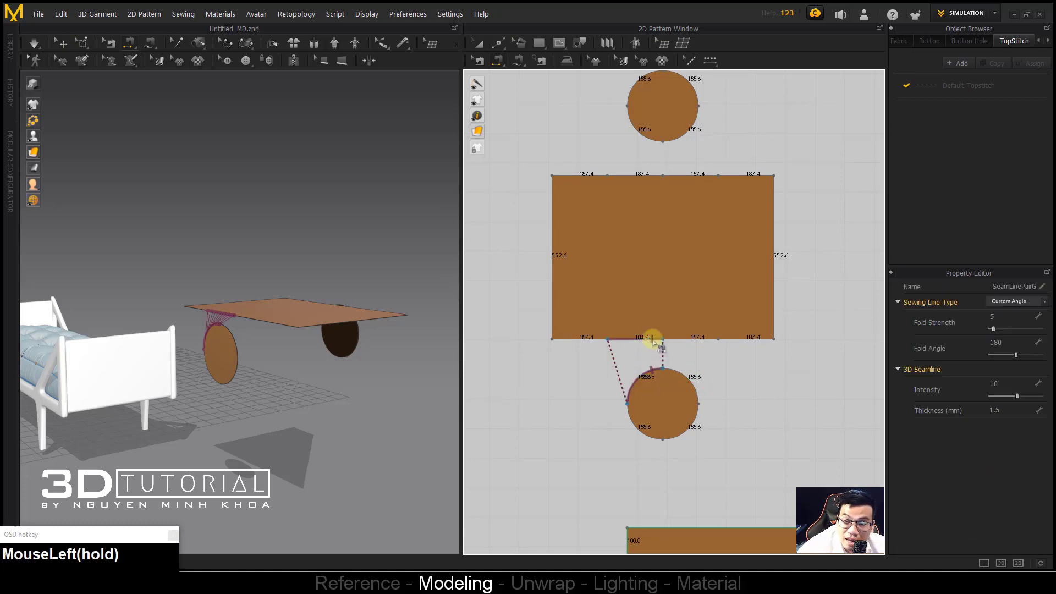
{"action": "left_click", "coordinate": [672, 340]}
{"action": "left_click_drag", "start_coordinate": [670, 370], "coordinate": [672, 372]}
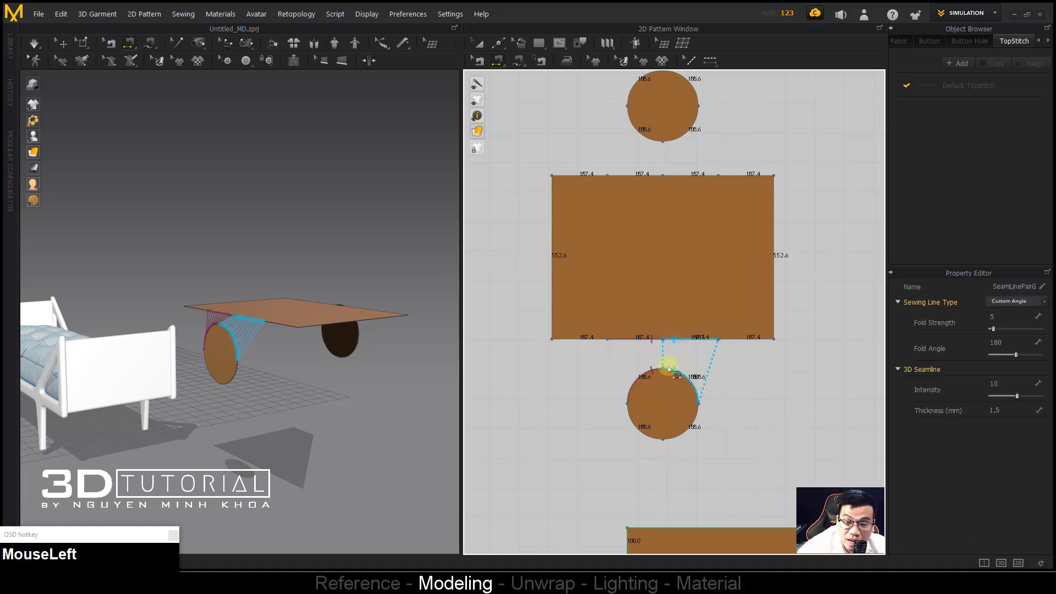
{"action": "left_click", "coordinate": [631, 407]}
{"action": "left_click", "coordinate": [597, 344]}
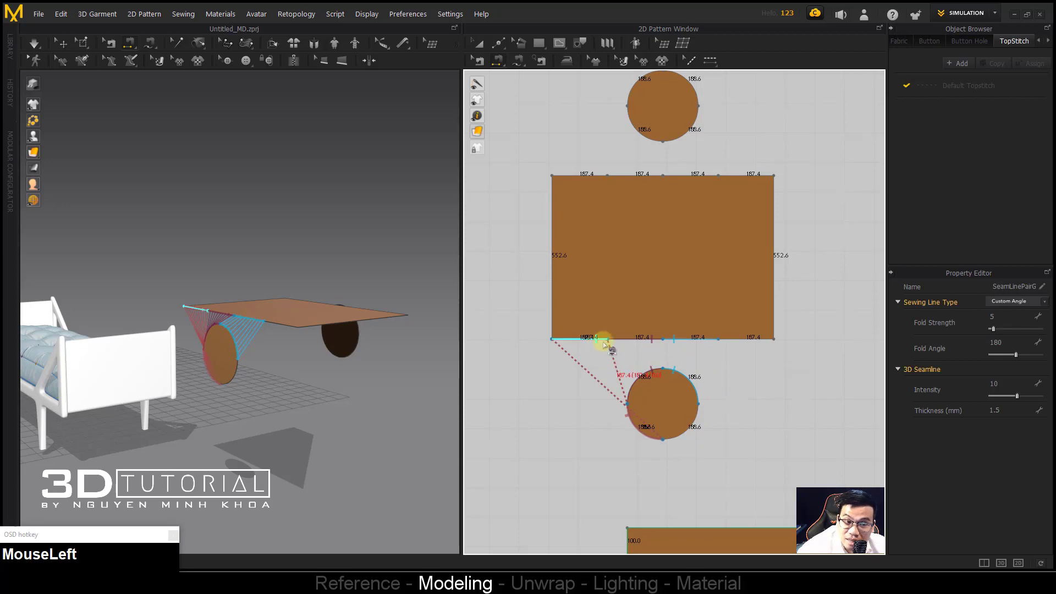
{"action": "left_click", "coordinate": [702, 417]}
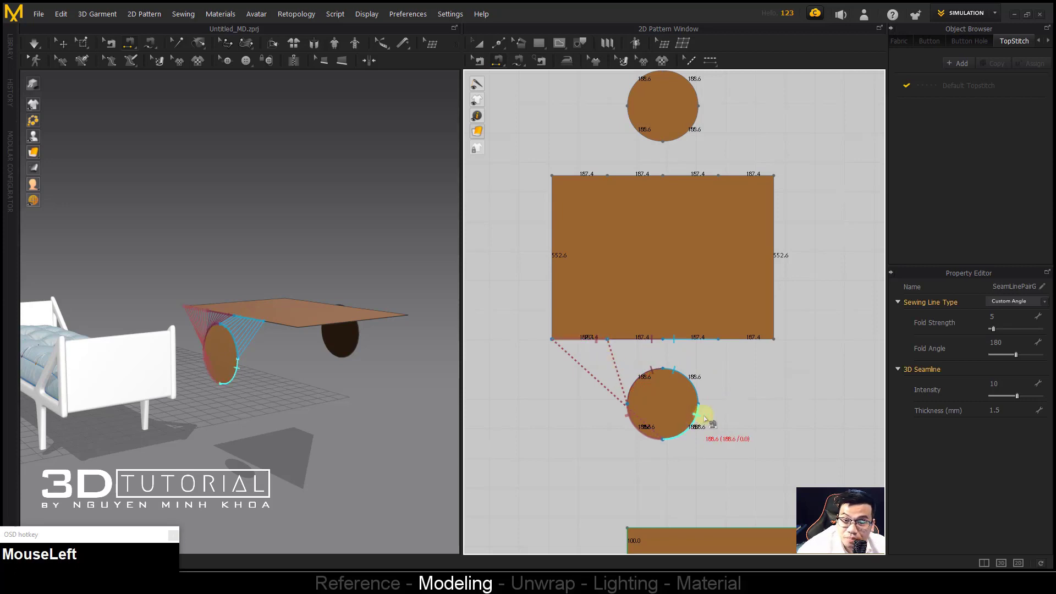
{"action": "left_click", "coordinate": [732, 339]}
Step: Sew the upper circle's four arcs to the rectangle's four top-edge segments
{"action": "middle_click_drag", "start_coordinate": [663, 214], "coordinate": [661, 276]}
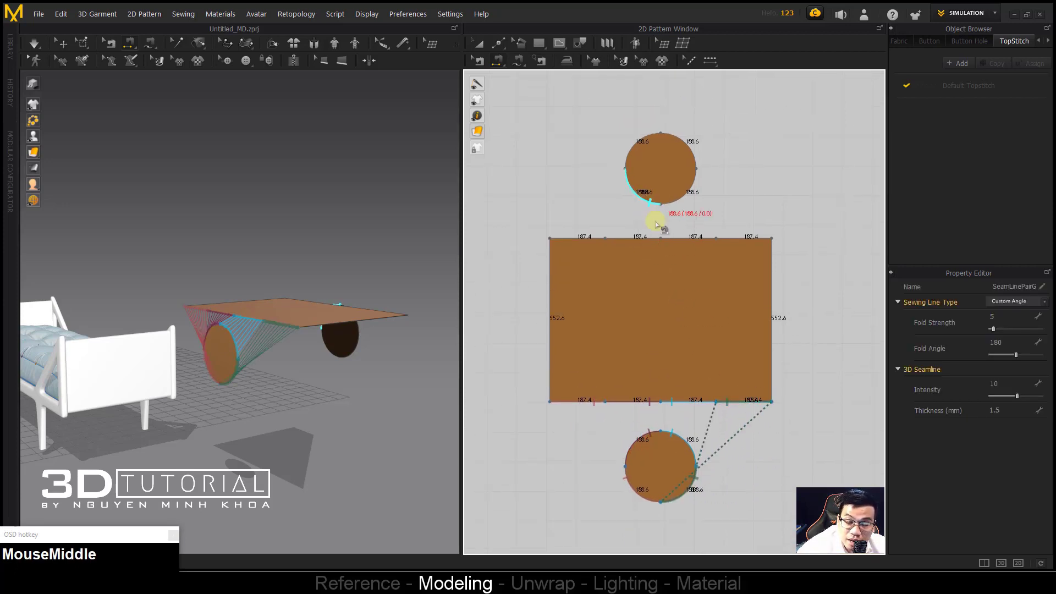
{"action": "left_click", "coordinate": [650, 204]}
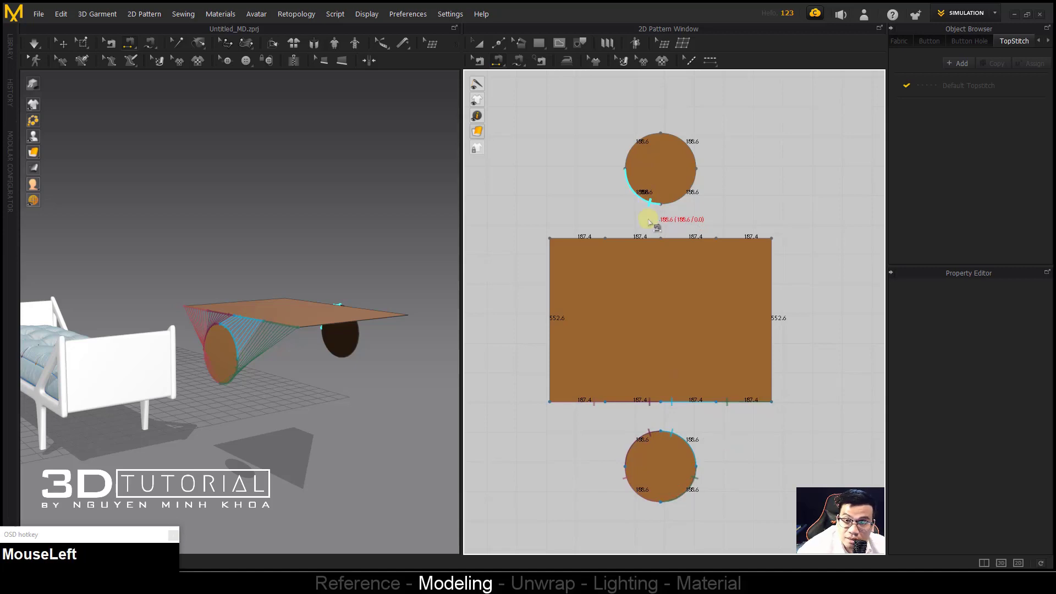
{"action": "left_click", "coordinate": [641, 237]}
{"action": "left_click", "coordinate": [667, 208]}
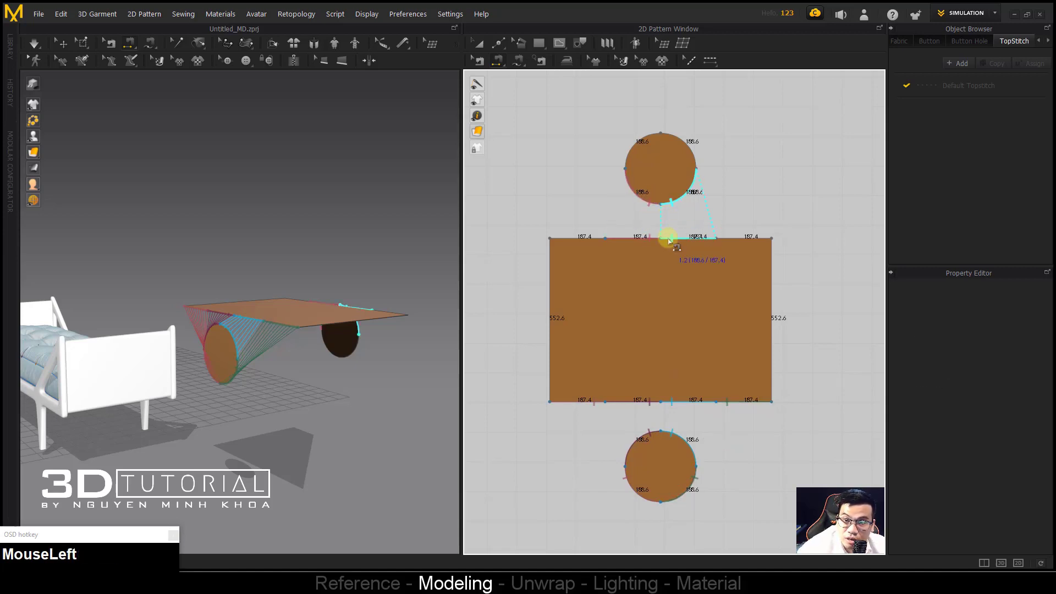
{"action": "left_click", "coordinate": [679, 237]}
{"action": "key", "text": "shift+z"}
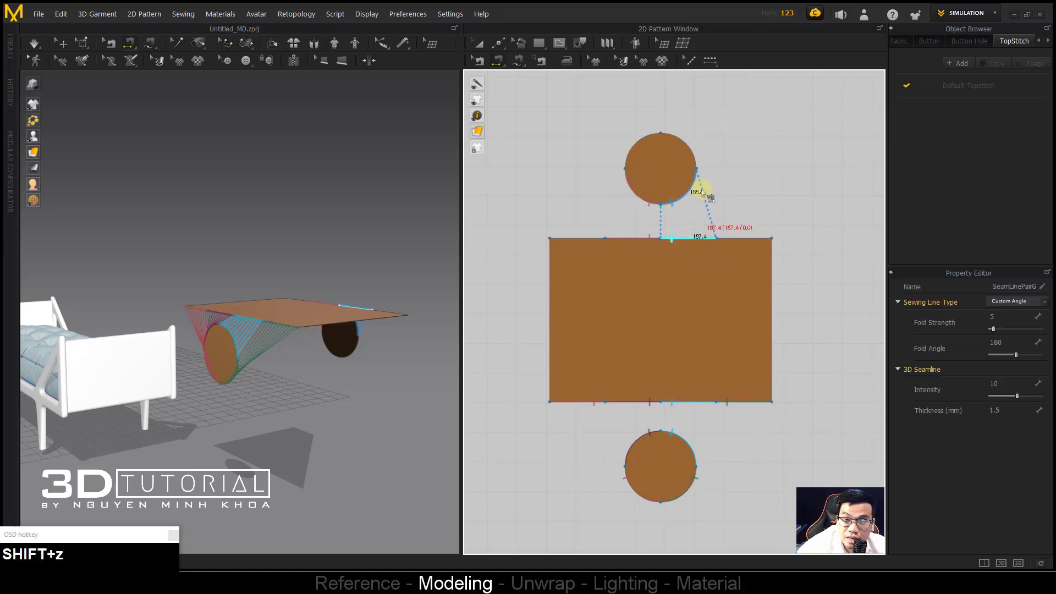
{"action": "left_click", "coordinate": [694, 156]}
{"action": "left_click", "coordinate": [725, 240]}
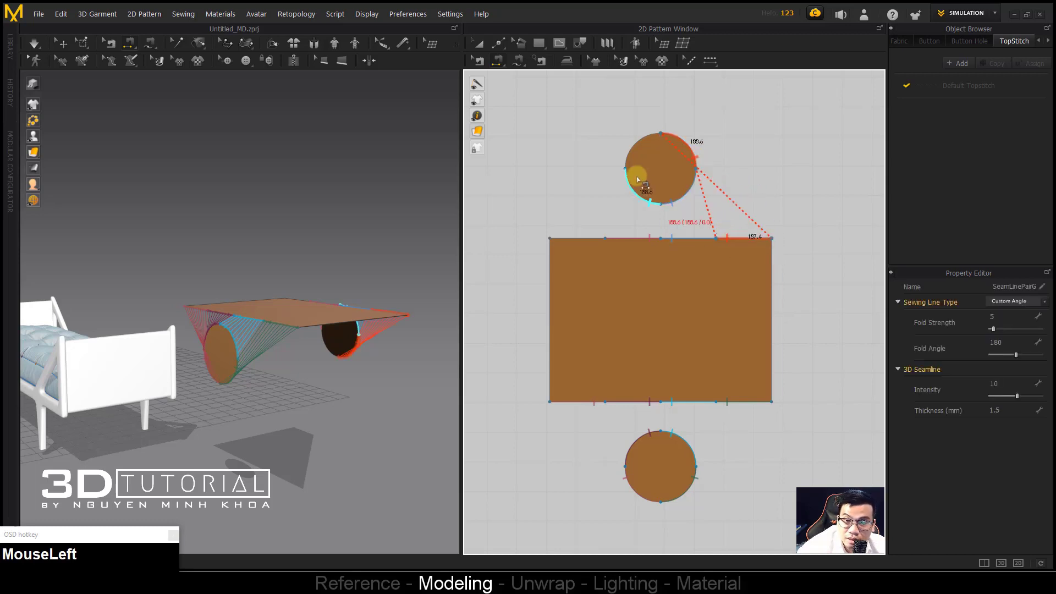
{"action": "left_click_drag", "start_coordinate": [636, 165], "coordinate": [633, 165]}
{"action": "left_click", "coordinate": [599, 237]}
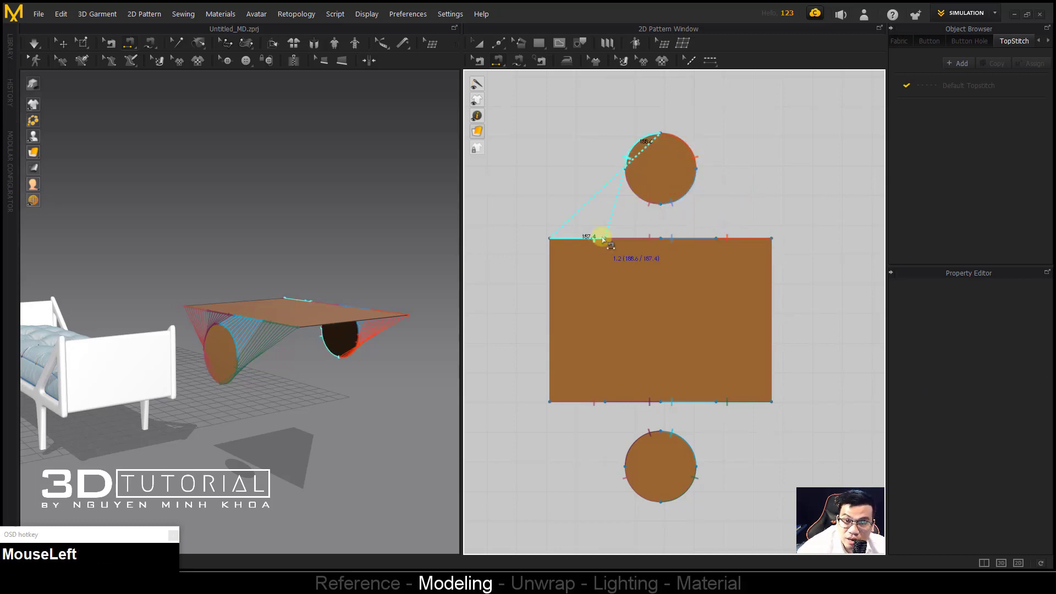
Step: Clear the seam selection and simulate the sewn bolster pieces
{"action": "key", "text": "a"}
{"action": "left_click", "coordinate": [398, 379]}
{"action": "middle_click_drag", "start_coordinate": [306, 361], "coordinate": [324, 328]}
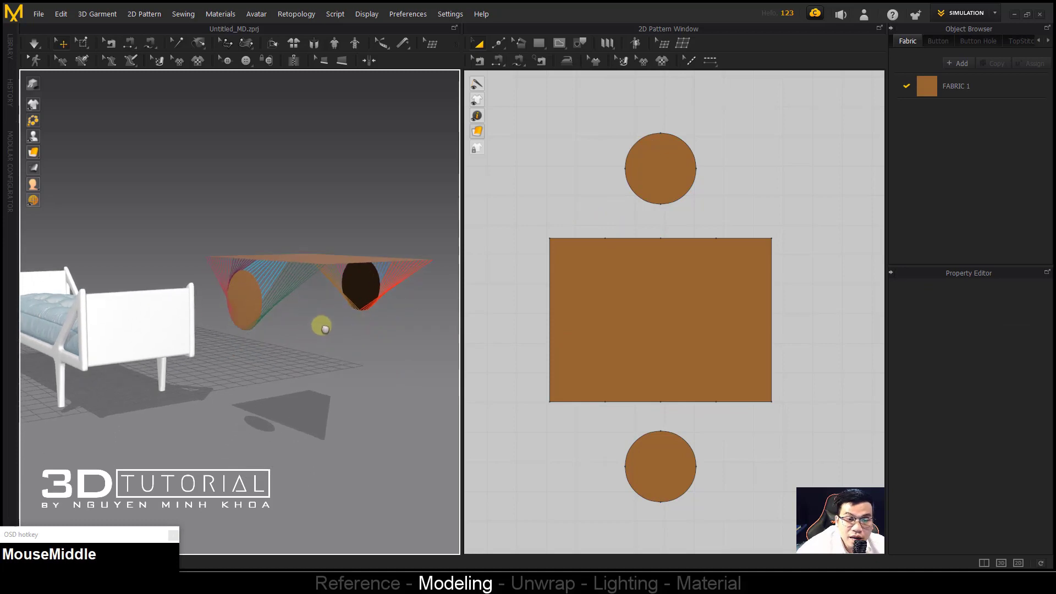
{"action": "key", "text": "space"}
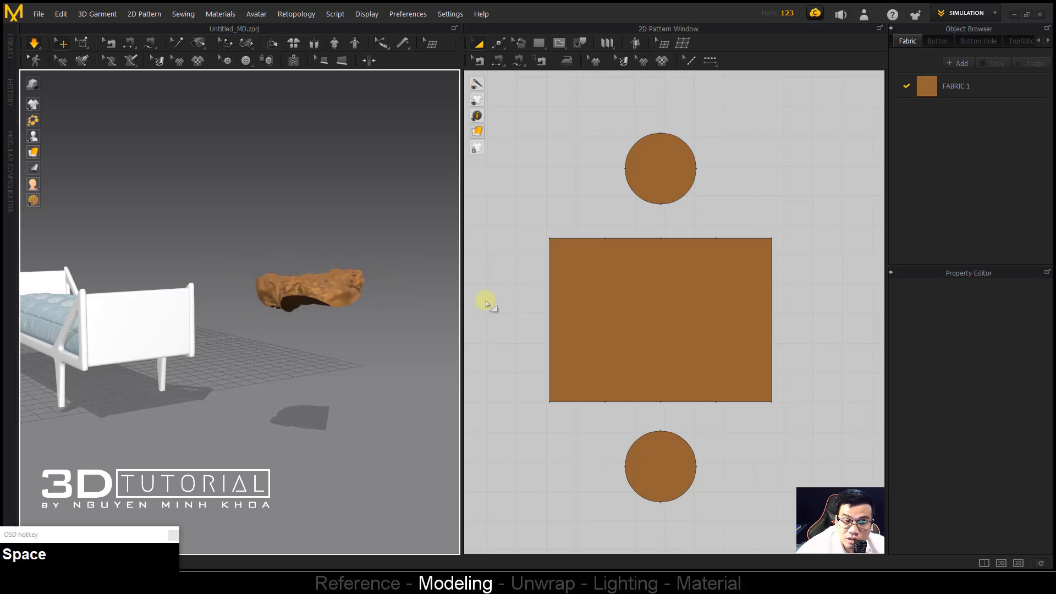
Step: Undo the crumpled result, freeze both circles, and simulate so the rectangle wraps around them
{"action": "key", "text": "ctrl+z"}
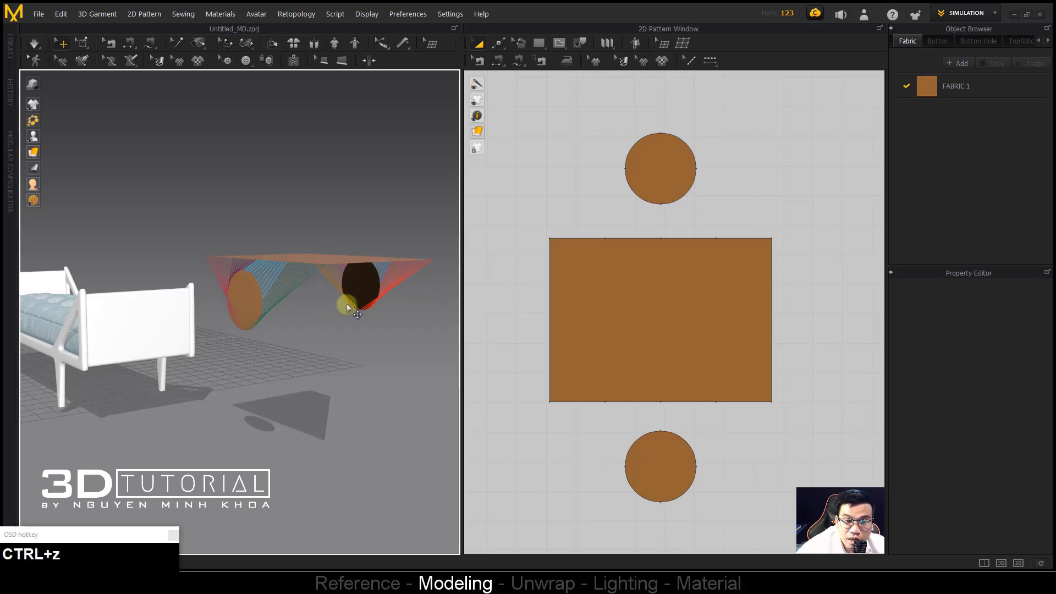
{"action": "left_click", "coordinate": [364, 283]}
{"action": "left_click", "coordinate": [227, 294], "text": "shift"}
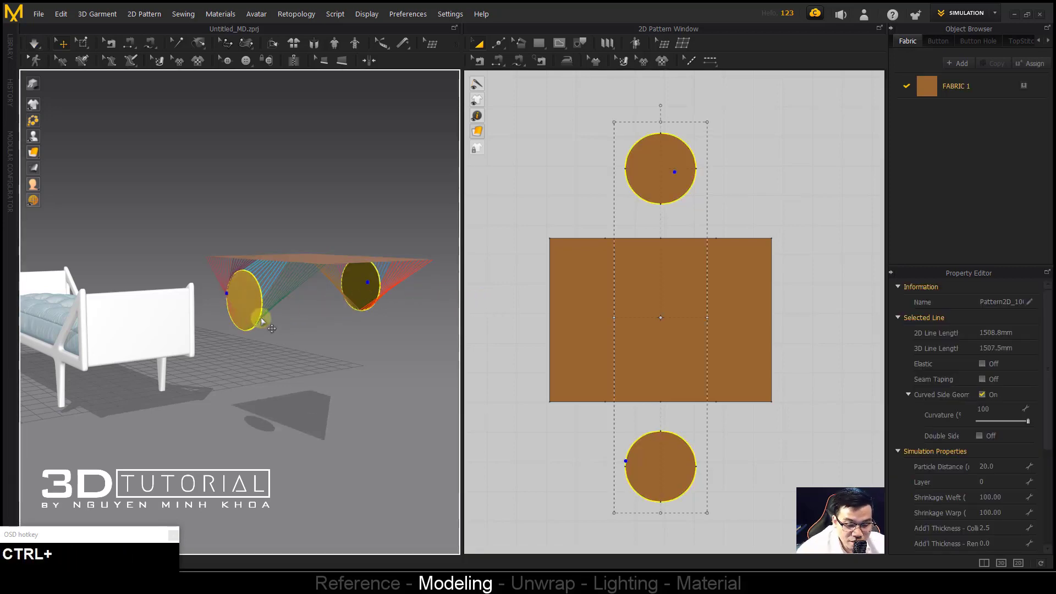
{"action": "key", "text": "ctrl+k"}
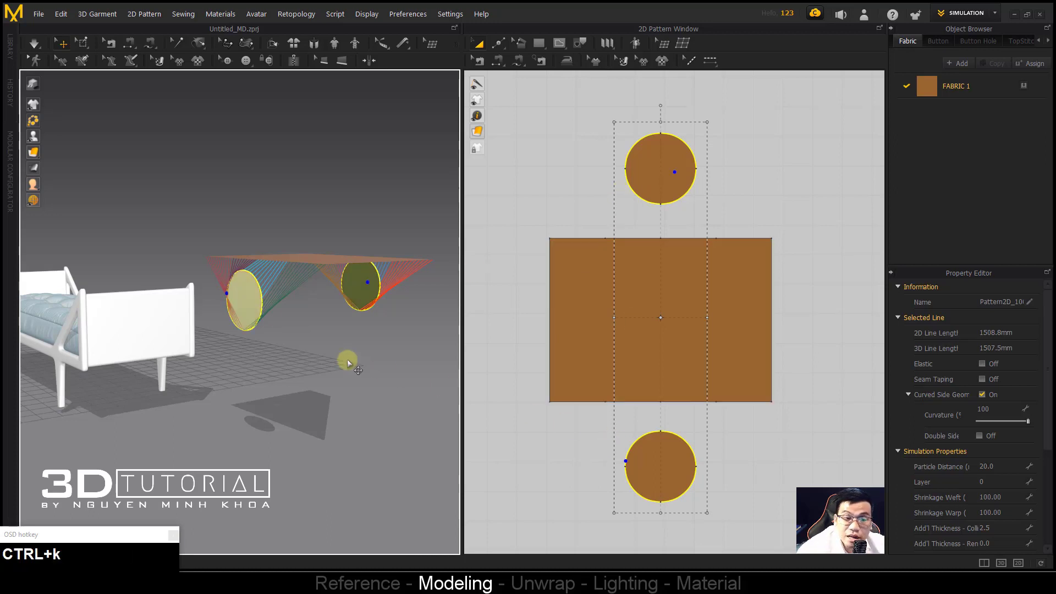
{"action": "left_click", "coordinate": [348, 360]}
{"action": "key", "text": "space"}
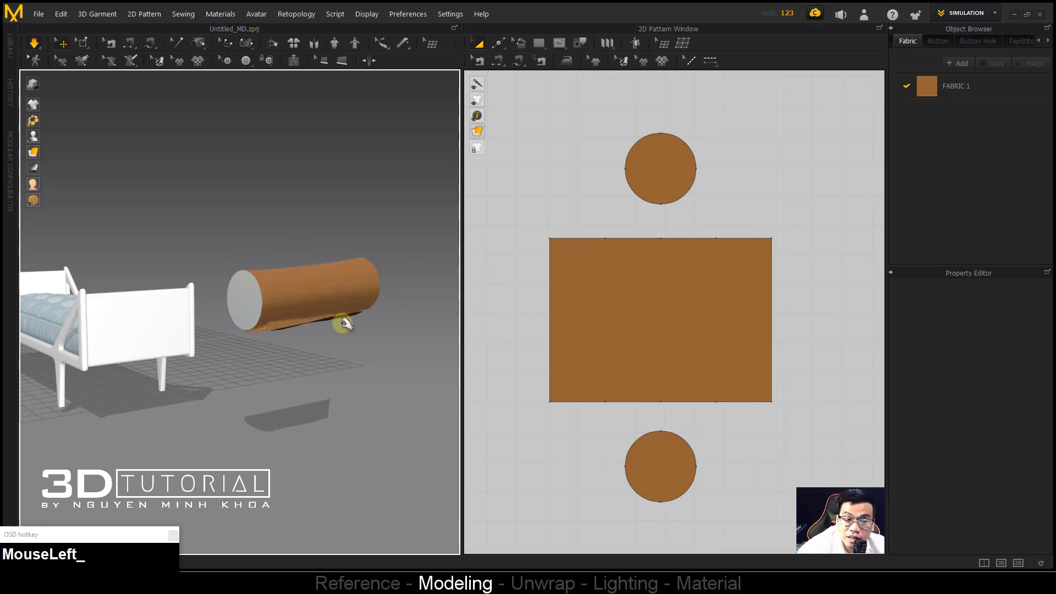
{"action": "middle_click_drag", "start_coordinate": [313, 270], "coordinate": [313, 259], "text": "alt"}
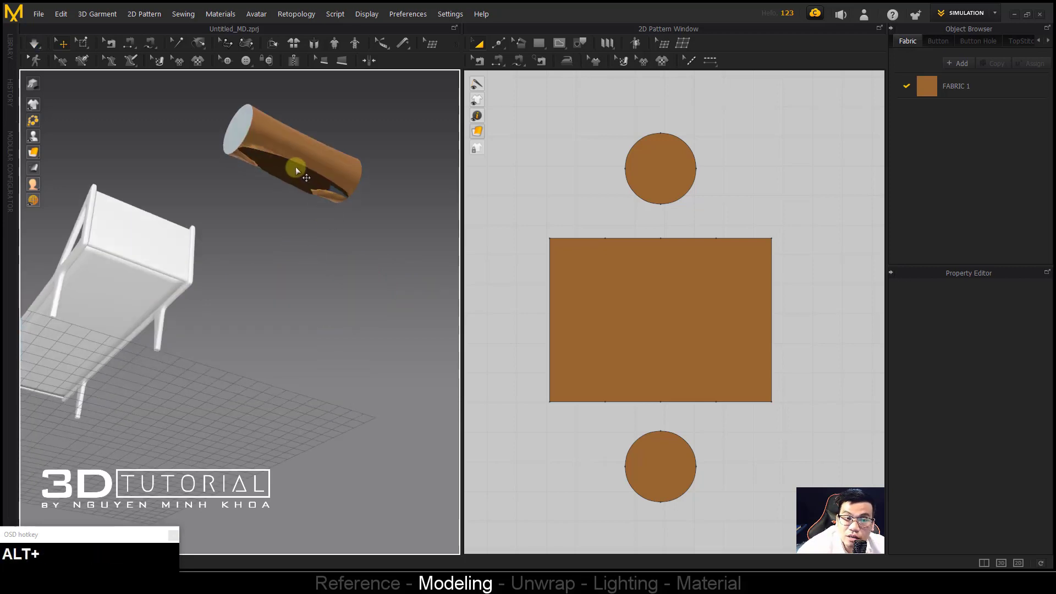
{"action": "key", "text": "space"}
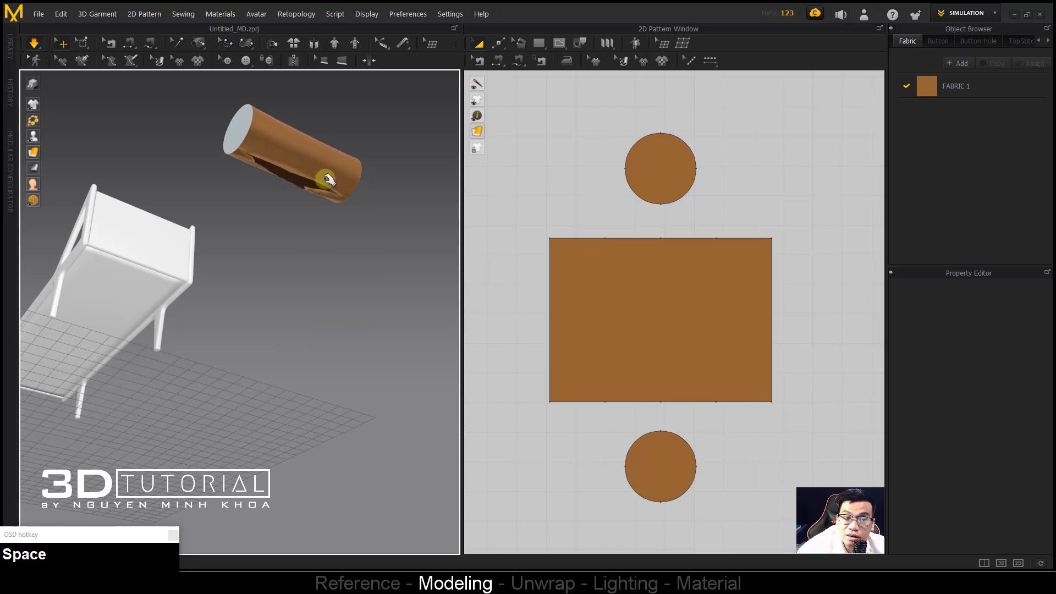
{"action": "key", "text": "space"}
Step: Sew the rectangle's left edge to its right edge and simulate to close the cylinder
{"action": "key", "text": "n"}
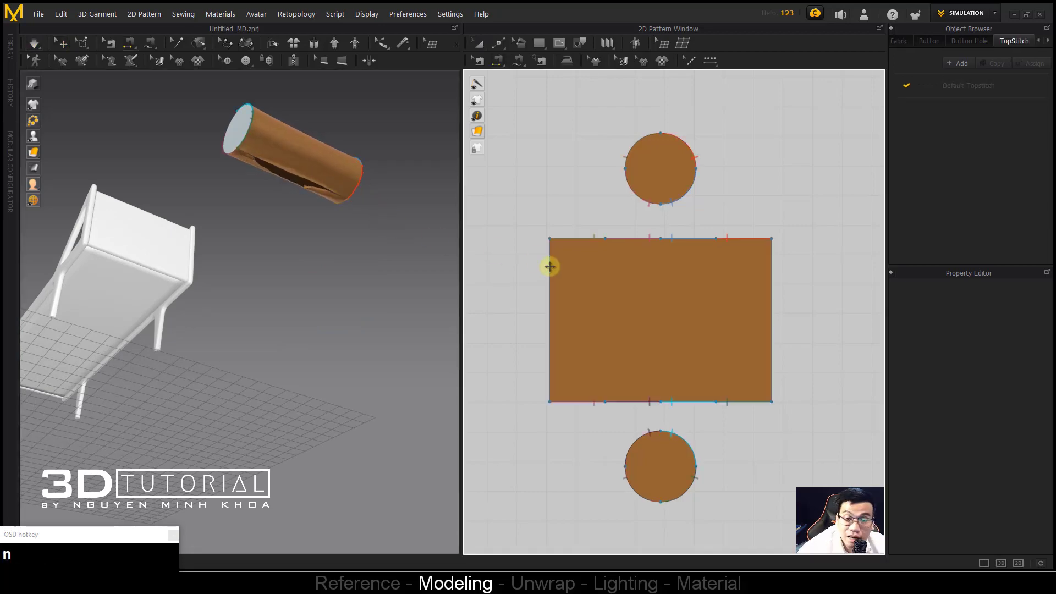
{"action": "left_click", "coordinate": [550, 274]}
{"action": "left_click", "coordinate": [768, 275]}
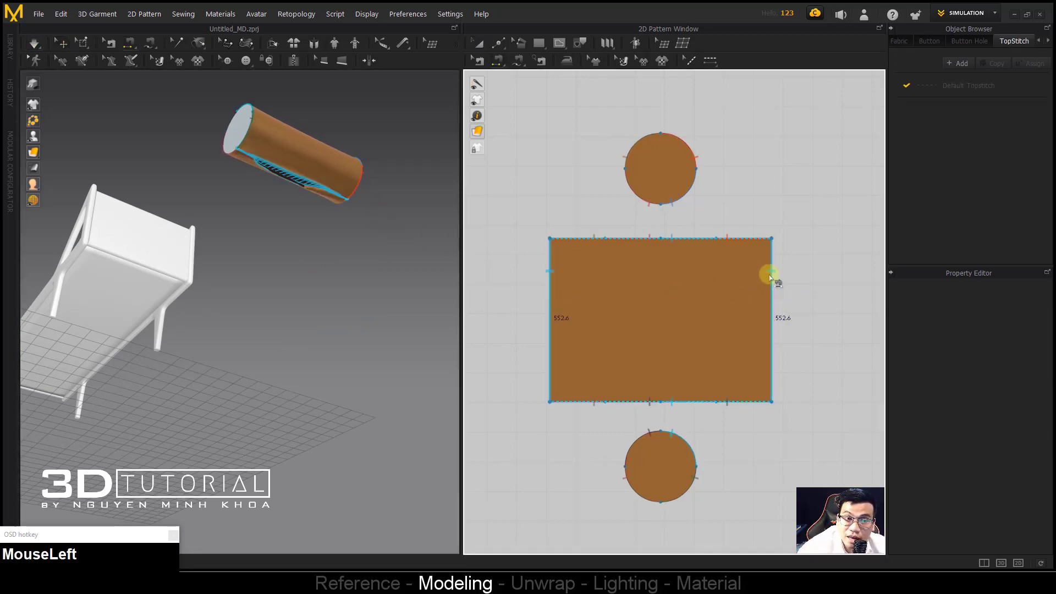
{"action": "key", "text": "a"}
{"action": "left_click", "coordinate": [322, 258]}
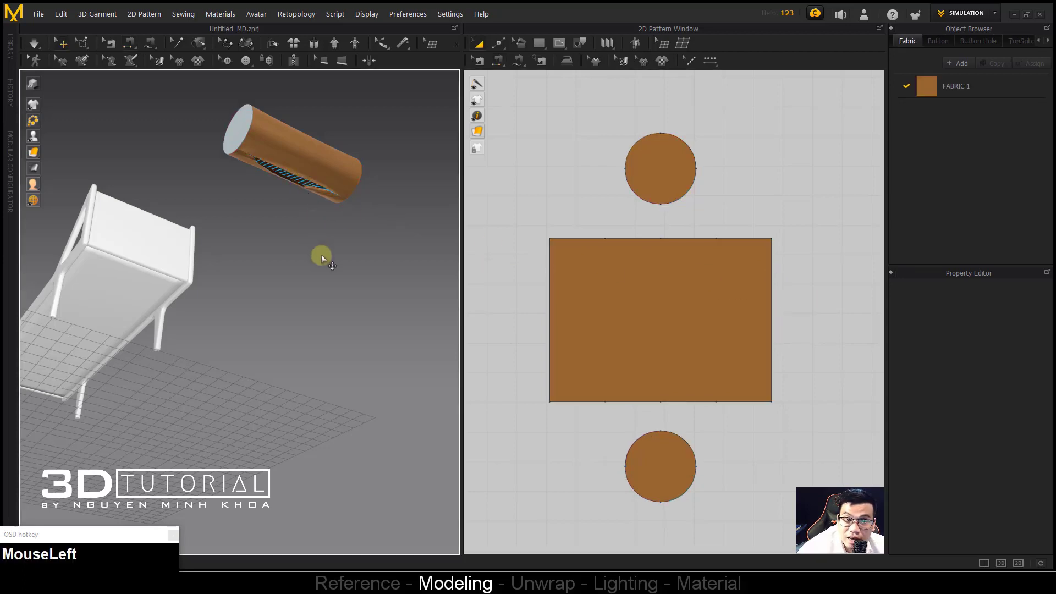
{"action": "key", "text": "space"}
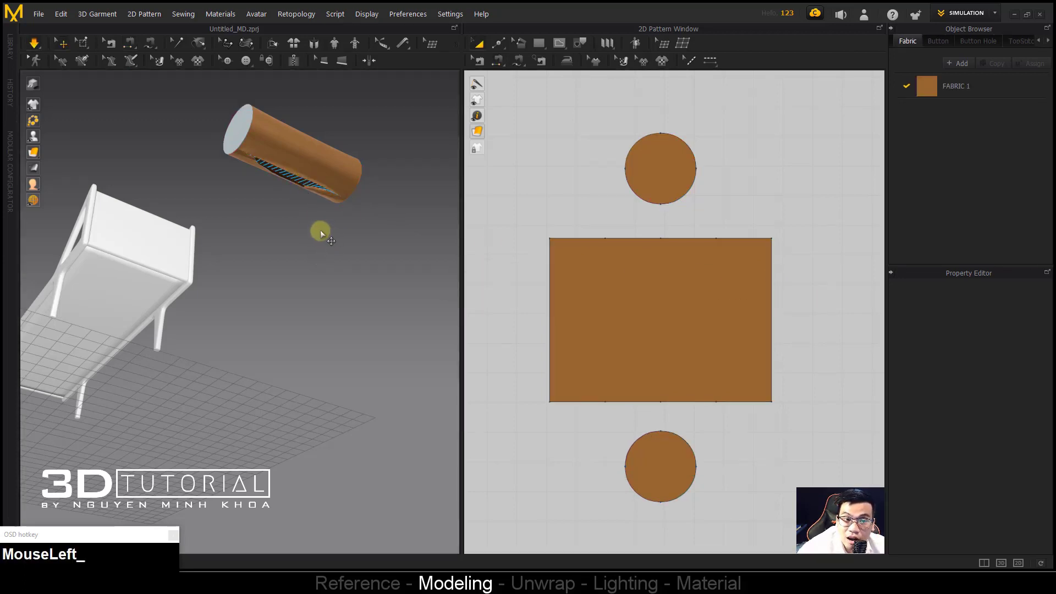
Step: Pull the cylinder's fabric during simulation to settle the side seam, then stop
{"action": "left_click_drag", "start_coordinate": [295, 188], "coordinate": [349, 189], "text": "alt"}
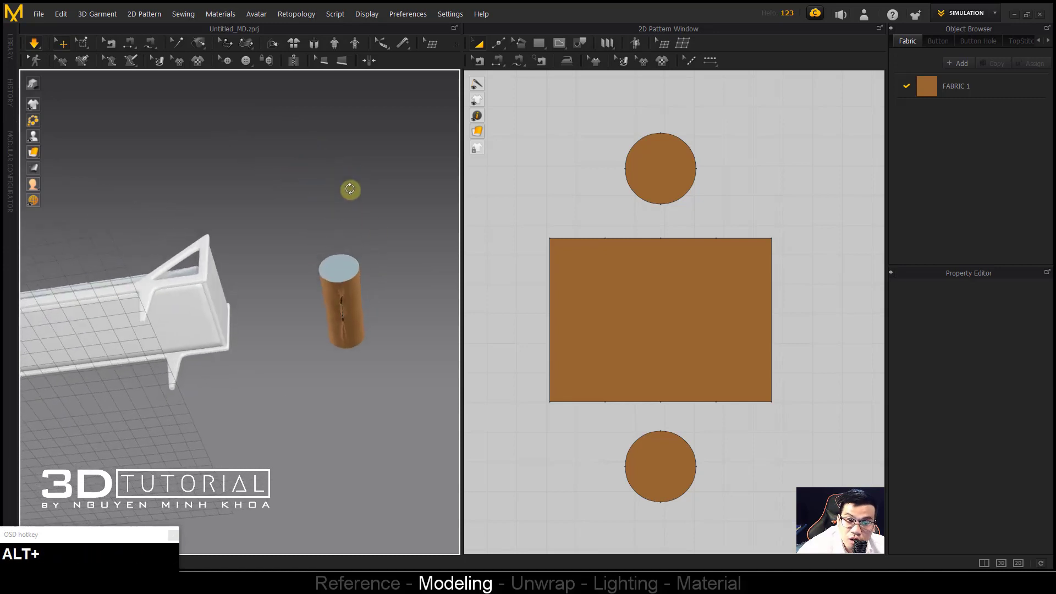
{"action": "left_click", "coordinate": [336, 311]}
{"action": "left_click", "coordinate": [305, 318]}
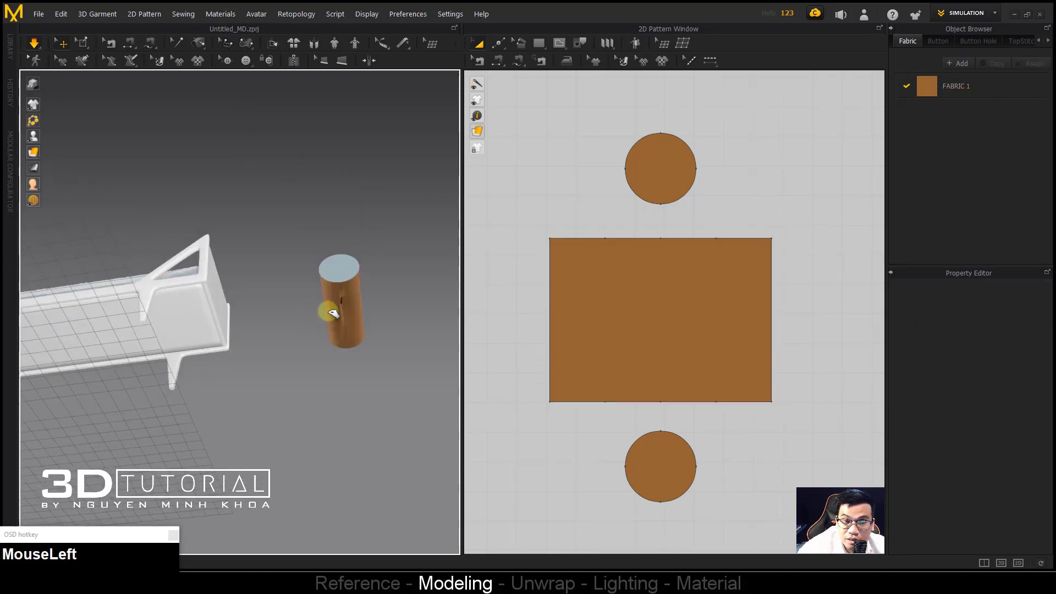
{"action": "mouse_move", "coordinate": [332, 309]}
{"action": "left_mouse_down"}
{"action": "mouse_move", "coordinate": [268, 322]}
{"action": "mouse_move", "coordinate": [289, 329]}
{"action": "mouse_move", "coordinate": [266, 339]}
{"action": "mouse_move", "coordinate": [271, 362]}
{"action": "left_mouse_up"}
{"action": "left_click_drag", "start_coordinate": [352, 276], "coordinate": [330, 360], "text": "alt"}
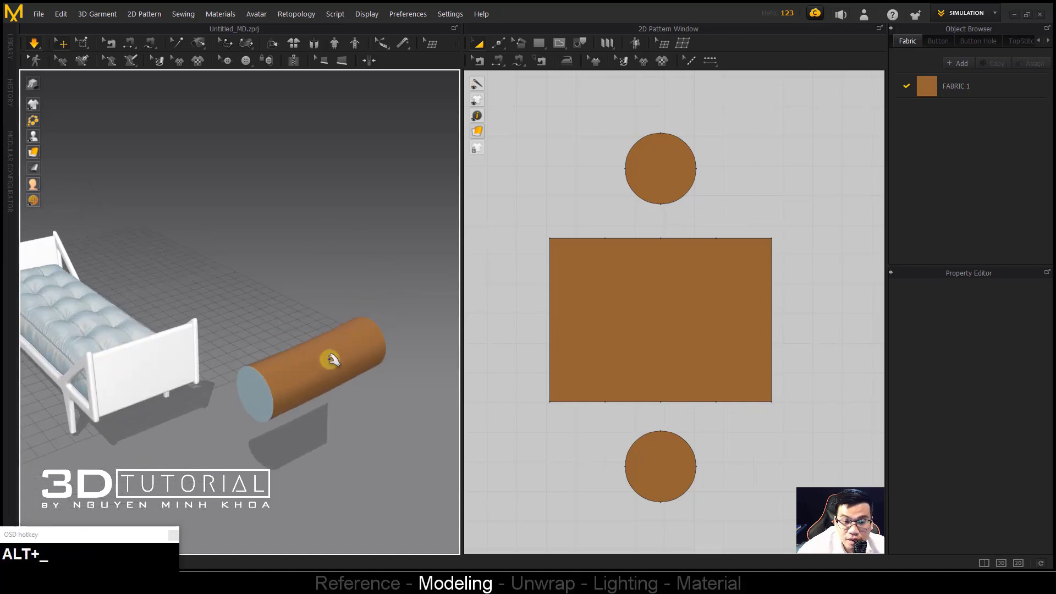
{"action": "key", "text": "space"}
Step: Select the bolster's two end-cap circles
{"action": "scroll", "coordinate": [632, 251], "scroll_direction": "down", "scroll_amount": 3}
{"action": "left_click", "coordinate": [651, 206]}
{"action": "left_click", "coordinate": [650, 206]}
{"action": "left_click", "coordinate": [651, 389], "text": "shift"}
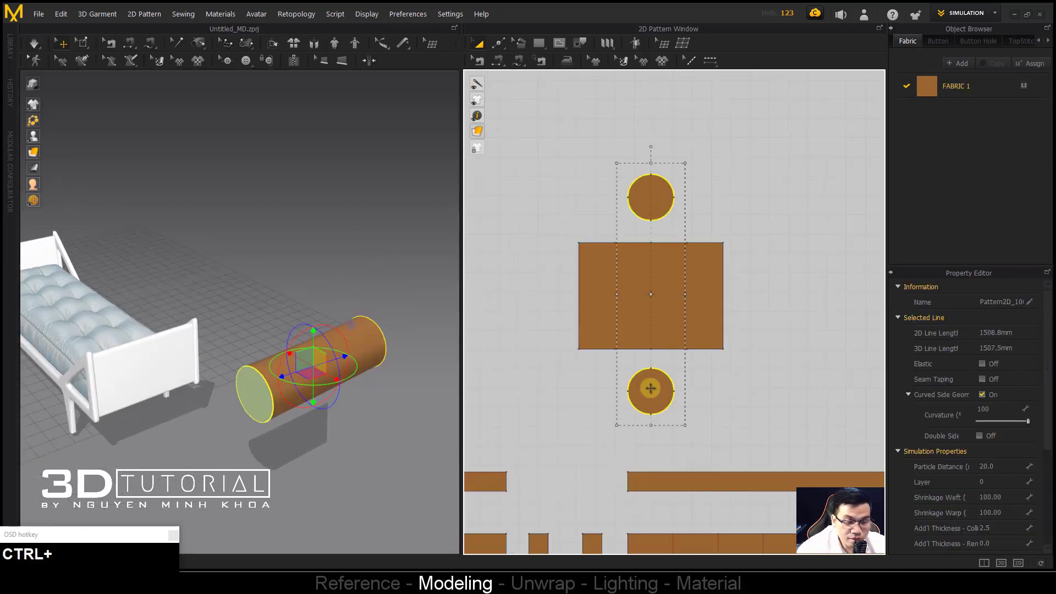
Step: Unfreeze the end caps, set the three bolster pieces' Pressure to 4, and simulate the inflation
{"action": "key", "text": "ctrl+k"}
{"action": "left_click", "coordinate": [411, 355]}
{"action": "middle_click_drag", "start_coordinate": [351, 371], "coordinate": [358, 325]}
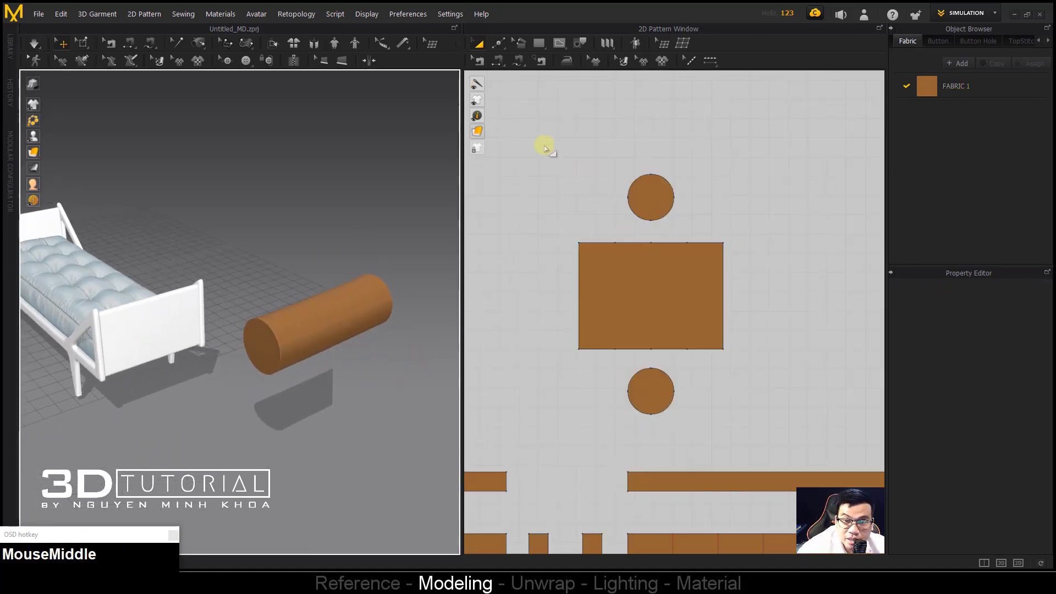
{"action": "left_click_drag", "start_coordinate": [544, 147], "coordinate": [760, 424]}
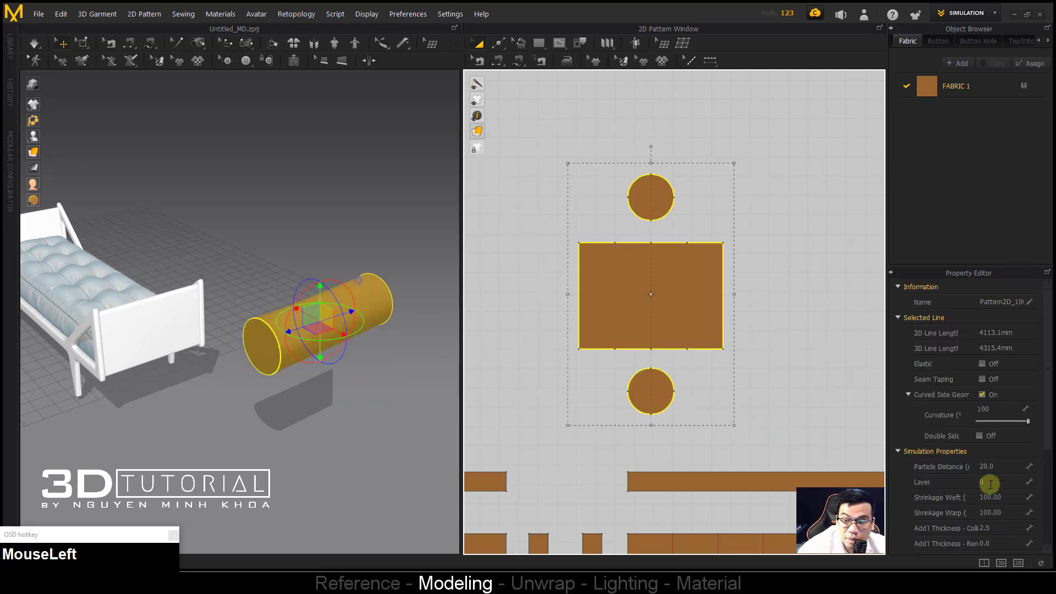
{"action": "scroll", "coordinate": [990, 484], "scroll_direction": "down", "scroll_amount": 3}
{"action": "left_click", "coordinate": [994, 400]}
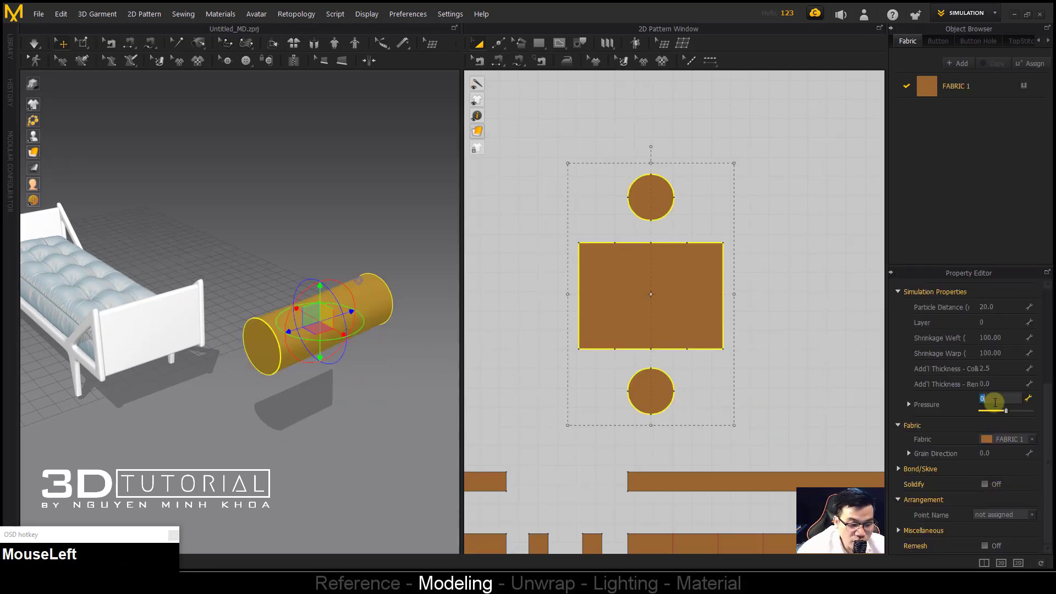
{"action": "type", "text": "4"}
{"action": "left_click", "coordinate": [570, 377]}
{"action": "key", "text": "space"}
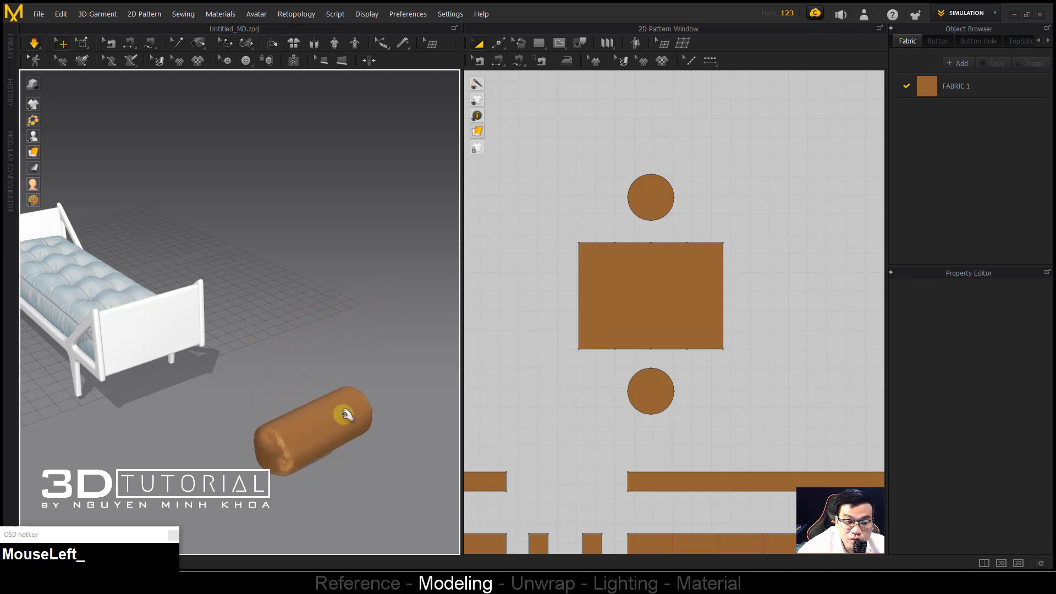
{"action": "middle_click_drag", "start_coordinate": [347, 416], "coordinate": [424, 346]}
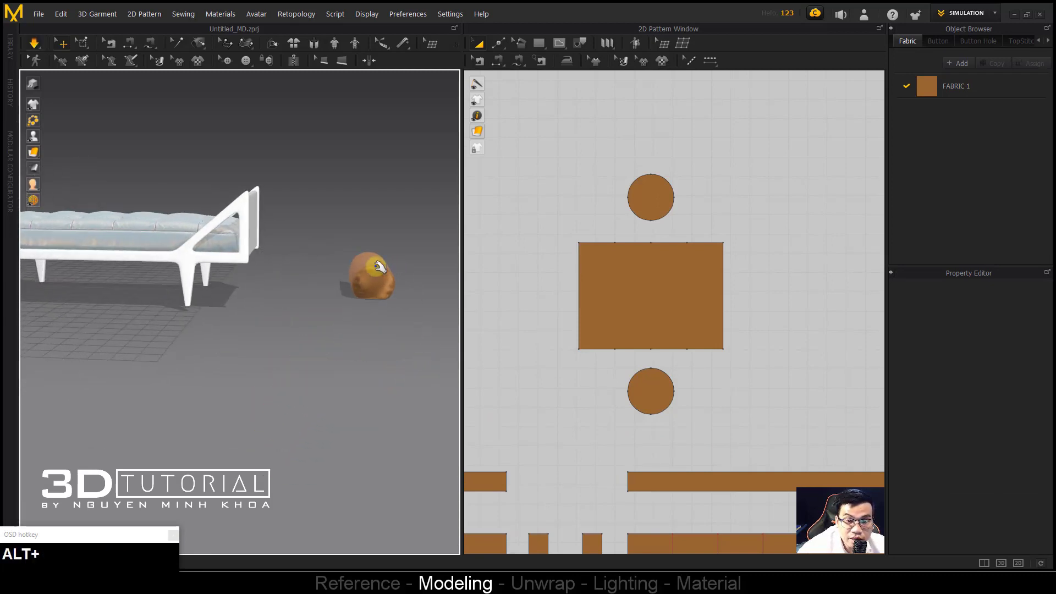
{"action": "middle_click_drag", "start_coordinate": [383, 277], "coordinate": [177, 376], "text": "alt"}
Step: Give the three bolster pieces a Particle Distance of 10 and simulate again
{"action": "scroll", "coordinate": [394, 340], "scroll_direction": "up", "scroll_amount": 2}
{"action": "middle_click_drag", "start_coordinate": [242, 383], "coordinate": [258, 382]}
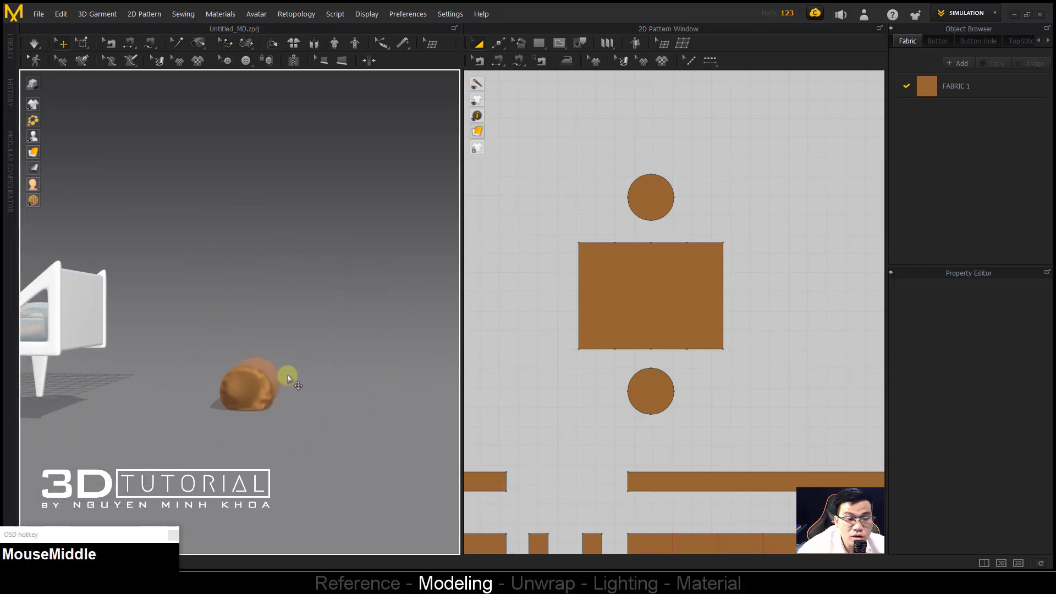
{"action": "scroll", "coordinate": [589, 338], "scroll_direction": "down", "scroll_amount": 2}
{"action": "left_click", "coordinate": [559, 330]}
{"action": "left_click_drag", "start_coordinate": [545, 218], "coordinate": [691, 396]}
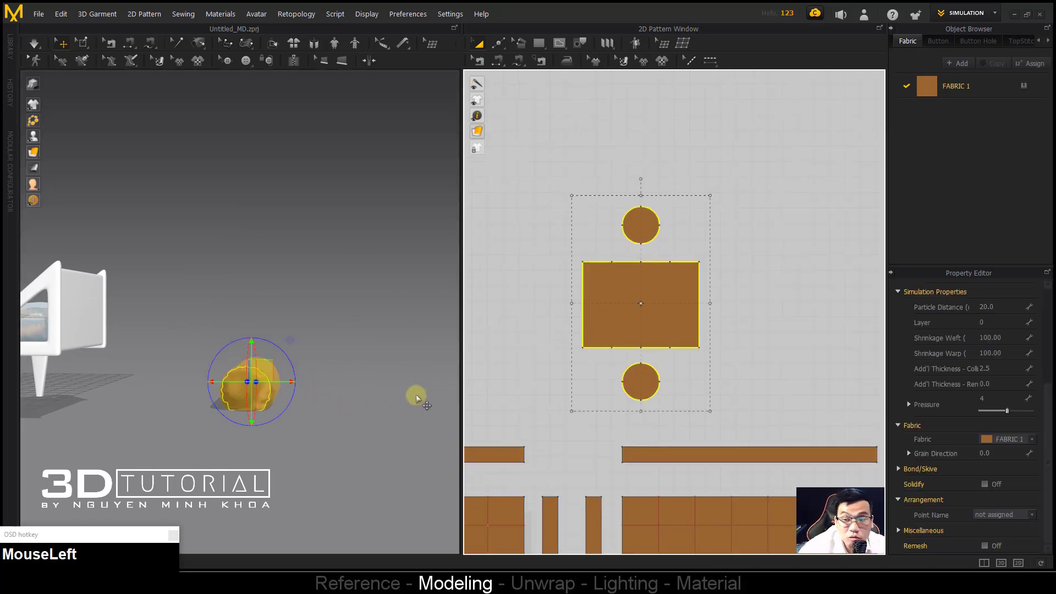
{"action": "left_click", "coordinate": [1010, 307]}
{"action": "type", "text": "10"}
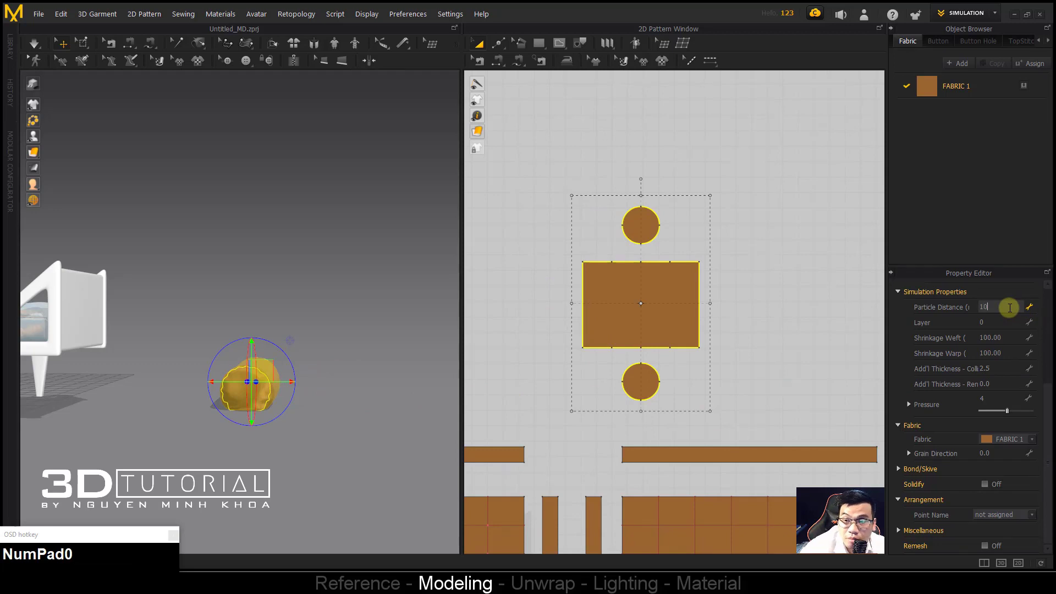
{"action": "key", "text": "Return"}
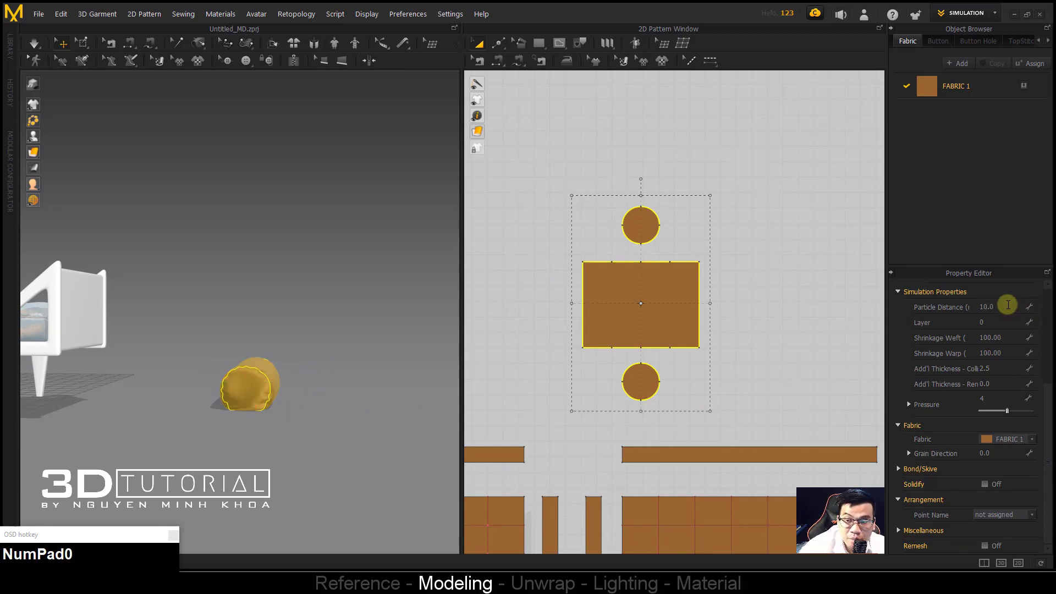
{"action": "left_click", "coordinate": [408, 411]}
{"action": "key", "text": "space"}
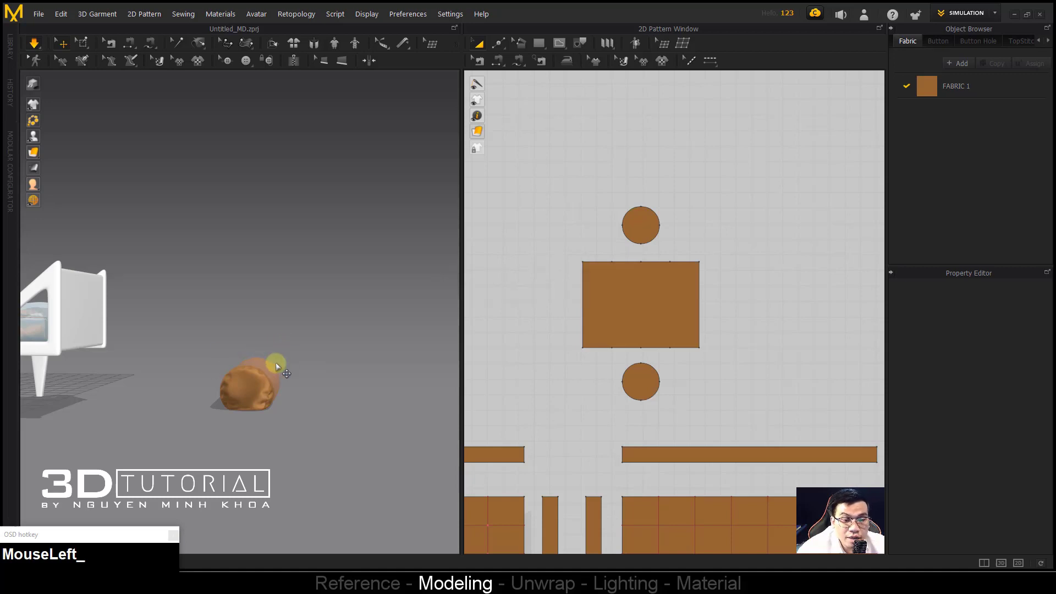
Step: Stop the simulation and move the three bolster pieces over the daybed's end
{"action": "key", "text": "space"}
{"action": "scroll", "coordinate": [565, 347], "scroll_direction": "down", "scroll_amount": 4}
{"action": "left_click_drag", "start_coordinate": [549, 231], "coordinate": [688, 406]}
{"action": "middle_click_drag", "start_coordinate": [264, 308], "coordinate": [300, 394], "text": "alt"}
{"action": "middle_click_drag", "start_coordinate": [299, 394], "coordinate": [325, 384]}
{"action": "left_click_drag", "start_coordinate": [325, 383], "coordinate": [113, 393]}
{"action": "middle_click_drag", "start_coordinate": [113, 393], "coordinate": [112, 304], "text": "alt"}
{"action": "left_click_drag", "start_coordinate": [97, 400], "coordinate": [115, 266]}
{"action": "middle_click_drag", "start_coordinate": [115, 266], "coordinate": [83, 271], "text": "alt"}
{"action": "scroll", "coordinate": [108, 317], "scroll_direction": "up", "scroll_amount": 2}
{"action": "left_click_drag", "start_coordinate": [83, 272], "coordinate": [100, 312]}
Step: Select the bolster's main panel and reposition its near end cap
{"action": "middle_click_drag", "start_coordinate": [100, 312], "coordinate": [263, 332], "text": "alt"}
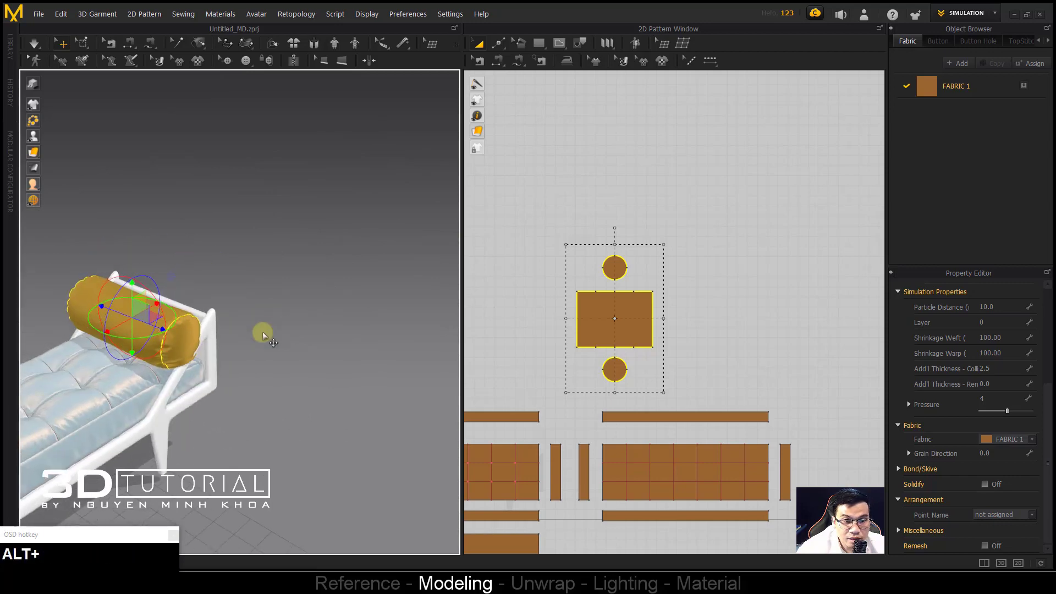
{"action": "scroll", "coordinate": [163, 328], "scroll_direction": "up", "scroll_amount": 3}
{"action": "middle_click_drag", "start_coordinate": [162, 327], "coordinate": [255, 344]}
{"action": "left_click", "coordinate": [200, 344]}
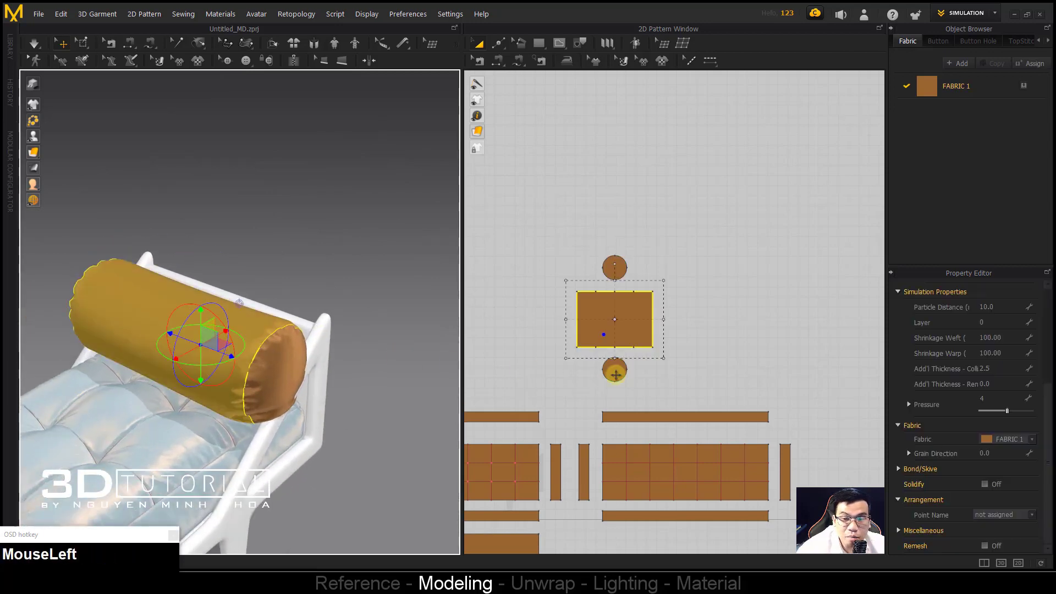
{"action": "scroll", "coordinate": [612, 302], "scroll_direction": "up", "scroll_amount": 3}
{"action": "left_click", "coordinate": [615, 276]}
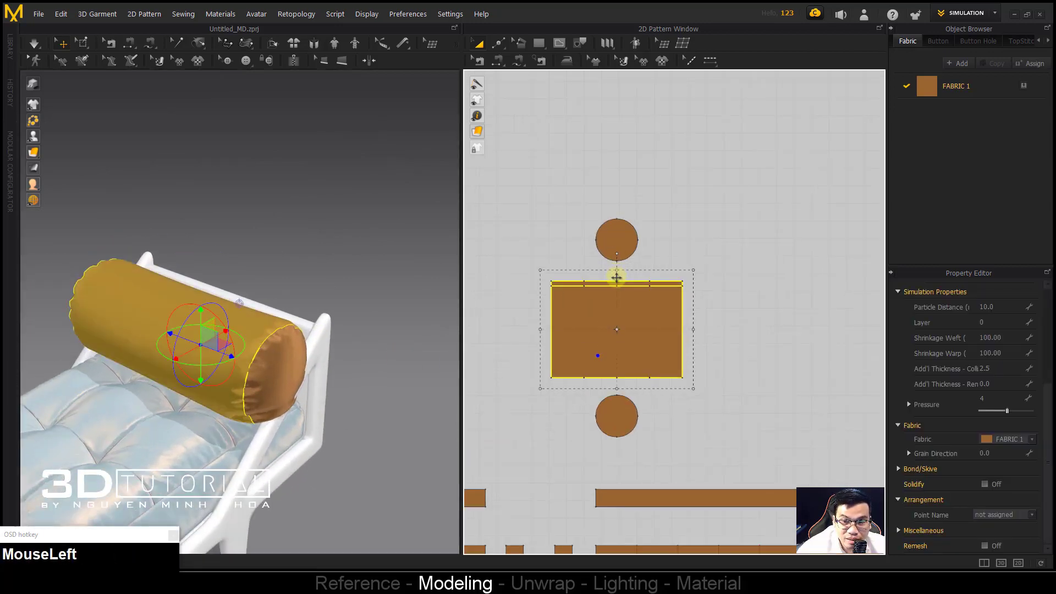
{"action": "left_click", "coordinate": [229, 338]}
{"action": "middle_click_drag", "start_coordinate": [229, 337], "coordinate": [224, 341], "text": "alt"}
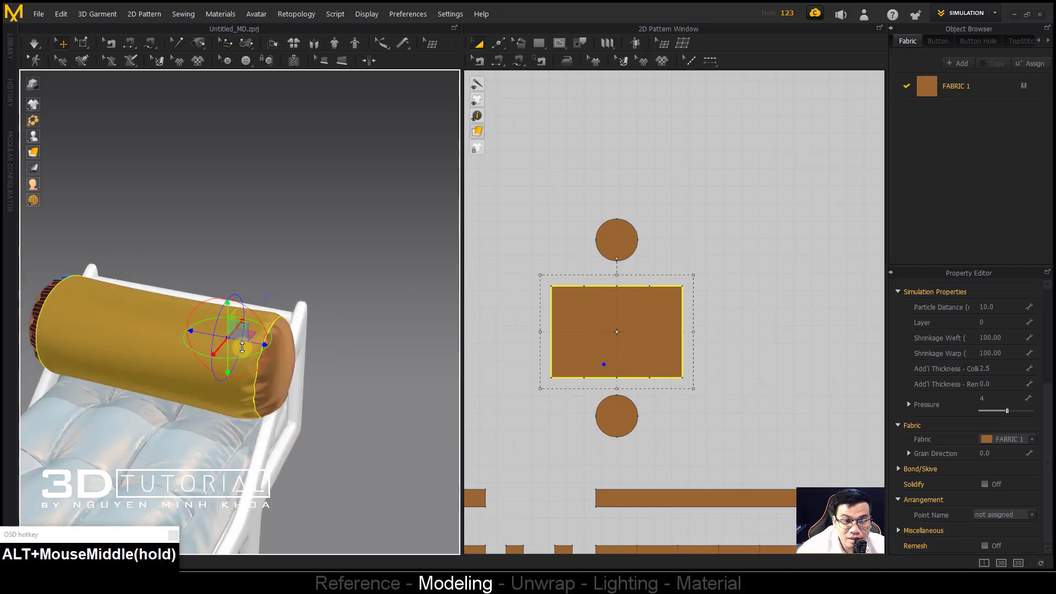
{"action": "left_click", "coordinate": [279, 364]}
{"action": "left_click_drag", "start_coordinate": [280, 364], "coordinate": [284, 358]}
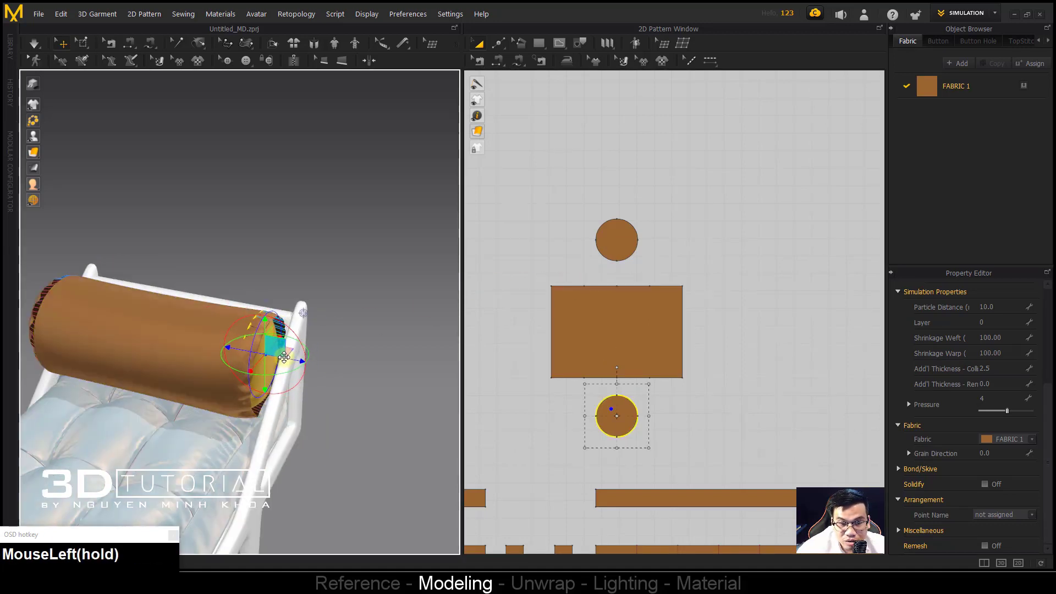
Step: Slide the far end cap along the bolster into place
{"action": "middle_click_drag", "start_coordinate": [284, 358], "coordinate": [174, 443], "text": "alt"}
{"action": "left_click", "coordinate": [175, 444]}
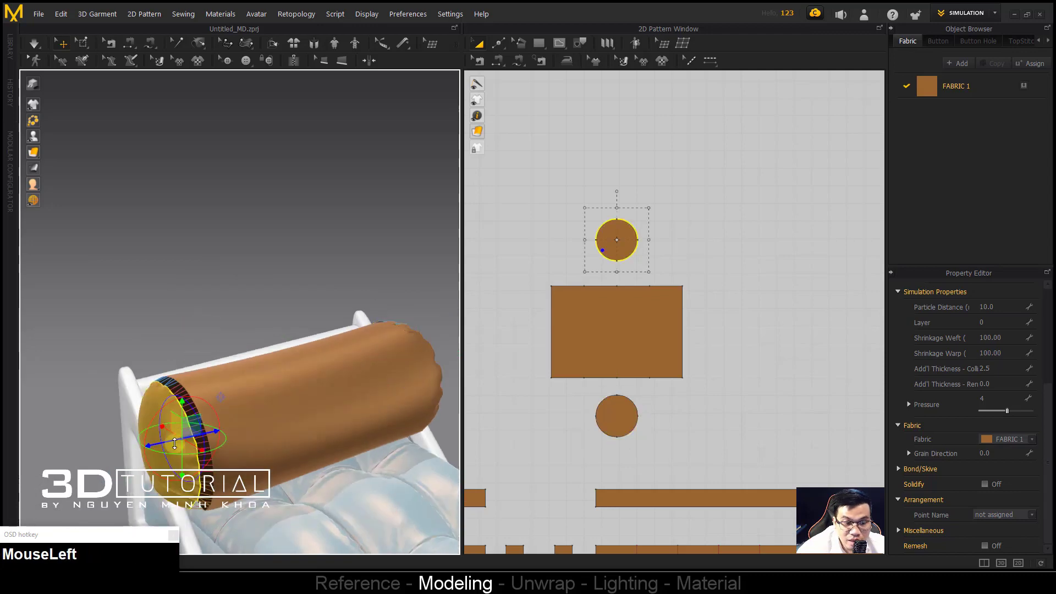
{"action": "left_click_drag", "start_coordinate": [166, 442], "coordinate": [189, 437]}
{"action": "middle_click_drag", "start_coordinate": [189, 436], "coordinate": [205, 431], "text": "alt"}
Step: Shorten the bolster's fabric panel by dragging its bottom edge up
{"action": "left_click", "coordinate": [615, 333]}
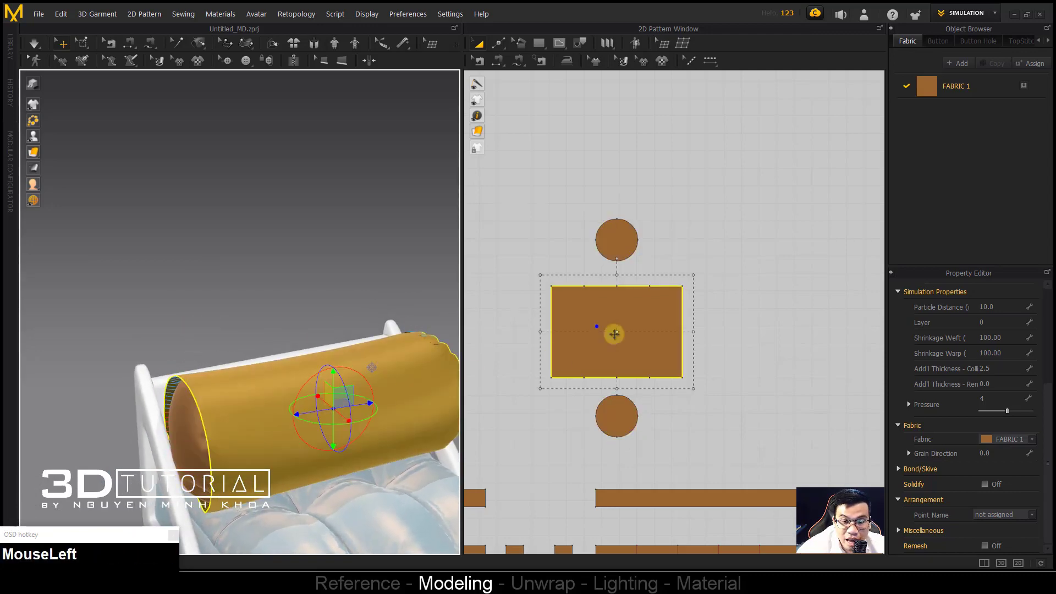
{"action": "left_click", "coordinate": [617, 385]}
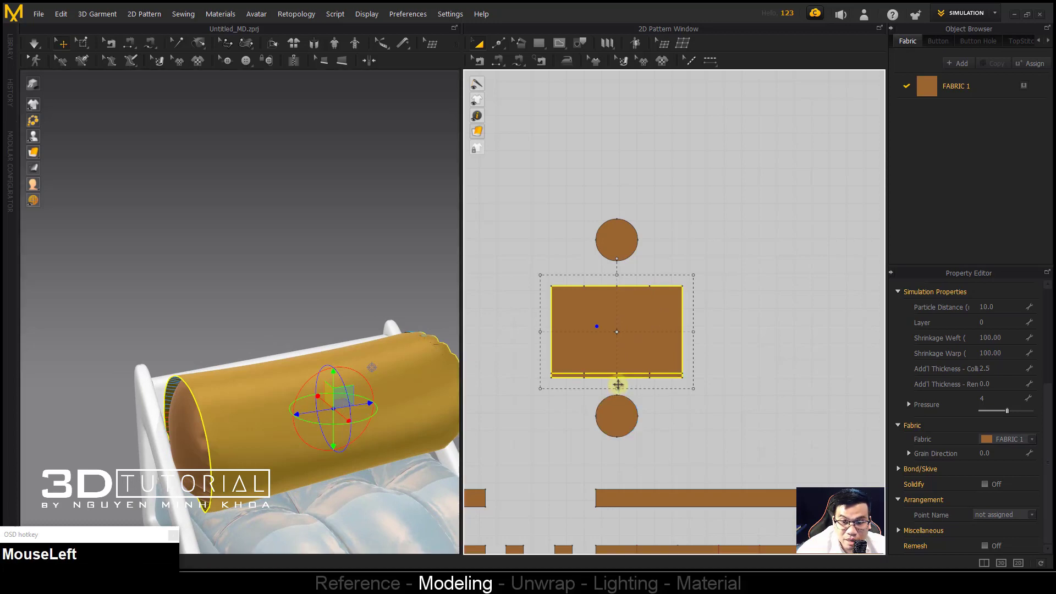
{"action": "left_click_drag", "start_coordinate": [618, 385], "coordinate": [618, 384]}
{"action": "middle_click_drag", "start_coordinate": [351, 388], "coordinate": [302, 262], "text": "alt"}
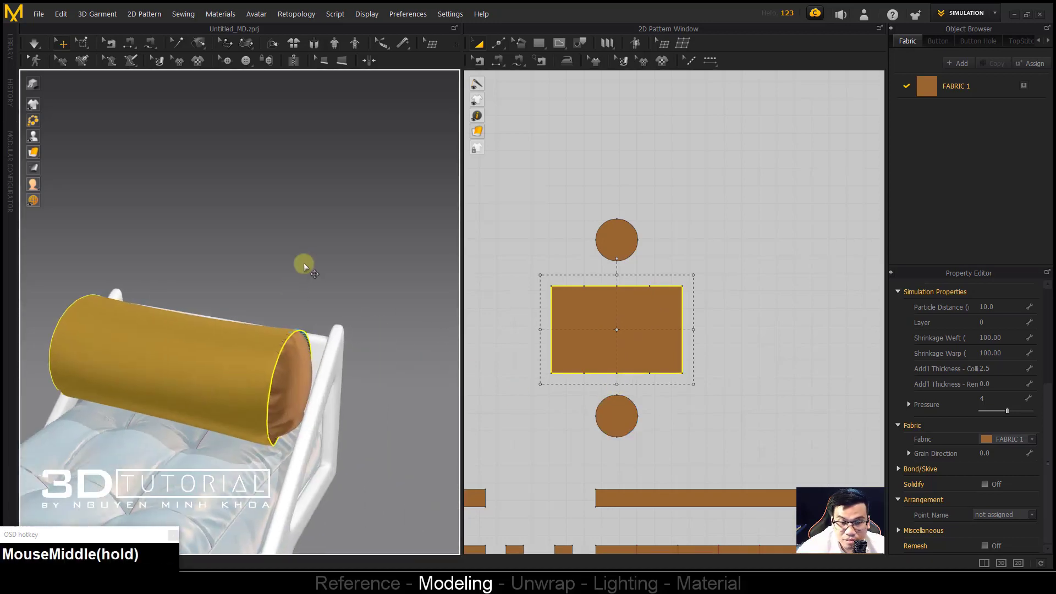
{"action": "left_click", "coordinate": [306, 299]}
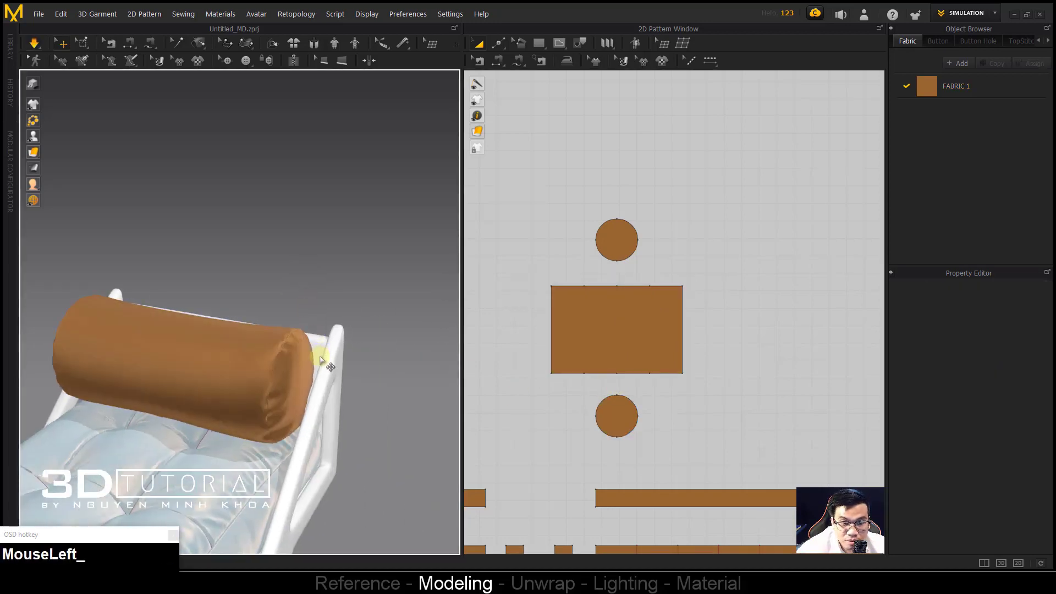
Step: Inspect the bolster's placement against the daybed's end frame from several angles
{"action": "middle_click_drag", "start_coordinate": [326, 370], "coordinate": [247, 304], "text": "alt"}
{"action": "left_click", "coordinate": [177, 347]}
{"action": "left_click_drag", "start_coordinate": [243, 285], "coordinate": [110, 306]}
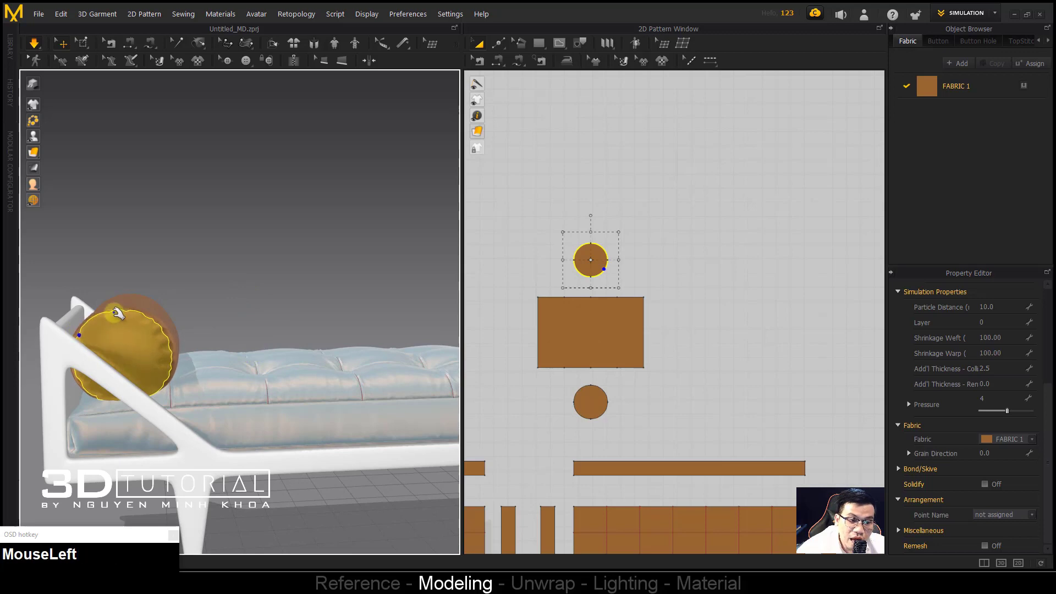
{"action": "left_click", "coordinate": [140, 283]}
{"action": "middle_click_drag", "start_coordinate": [160, 293], "coordinate": [379, 450], "text": "alt"}
{"action": "left_click", "coordinate": [346, 375]}
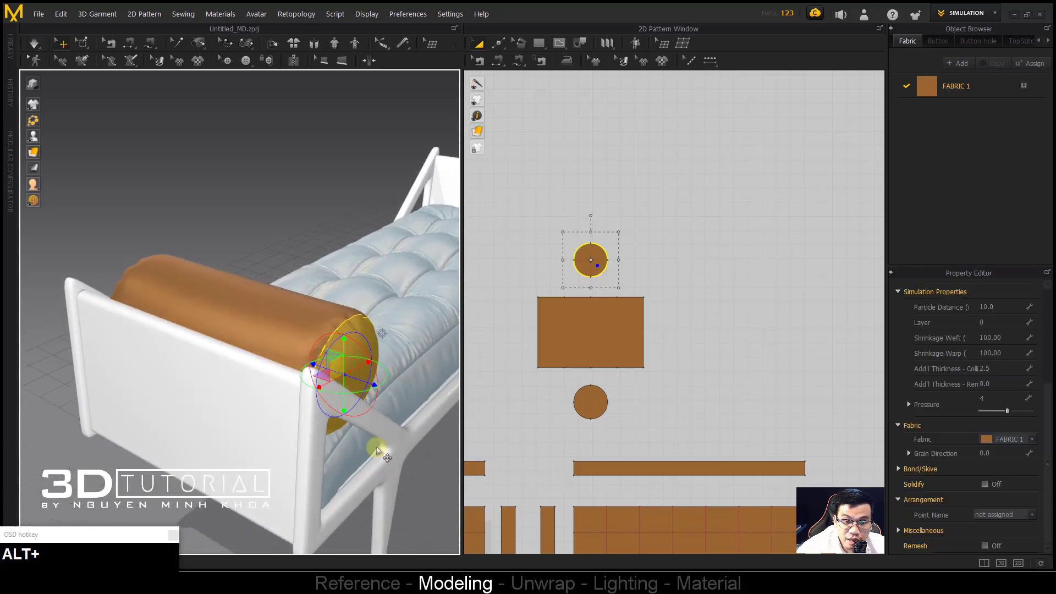
{"action": "left_click_drag", "start_coordinate": [419, 486], "coordinate": [354, 368]}
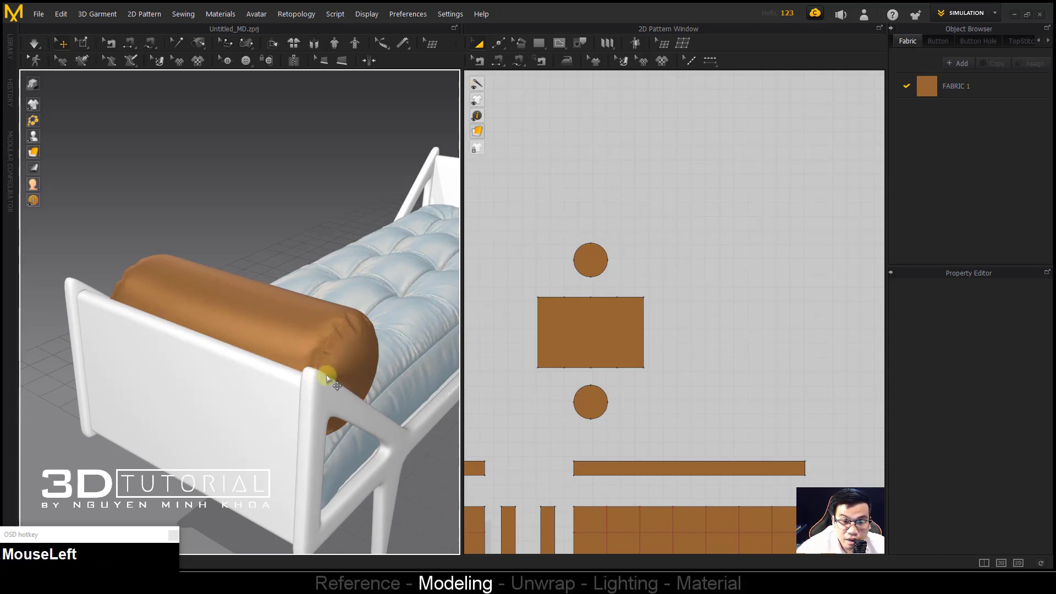
Step: Simulate until the bolster settles against the daybed end, then stop
{"action": "key", "text": "space"}
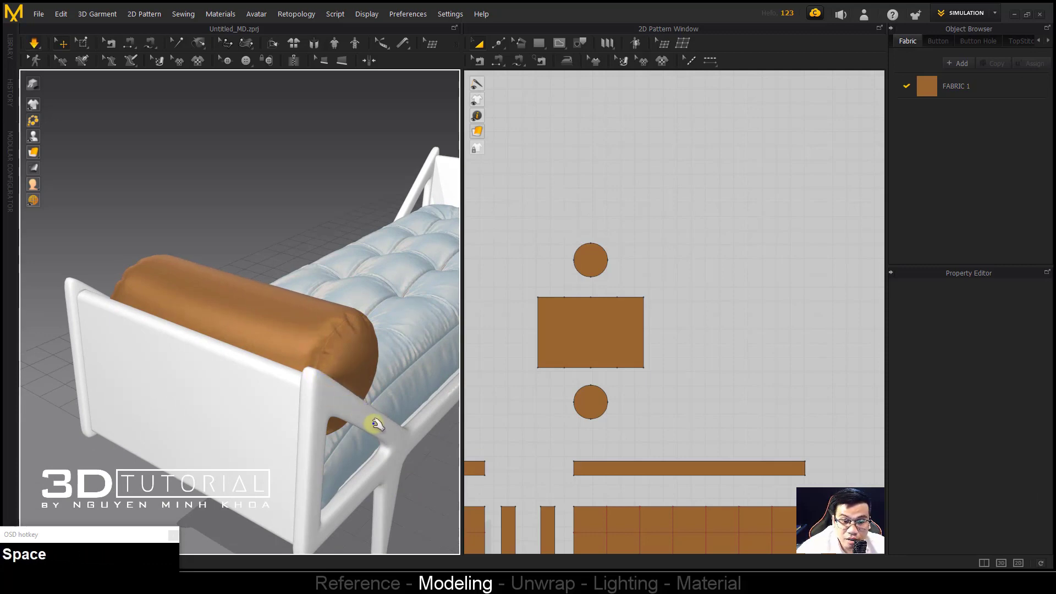
{"action": "middle_click_drag", "start_coordinate": [307, 368], "coordinate": [236, 348], "text": "alt"}
{"action": "scroll", "coordinate": [242, 353], "scroll_direction": "up", "scroll_amount": 2}
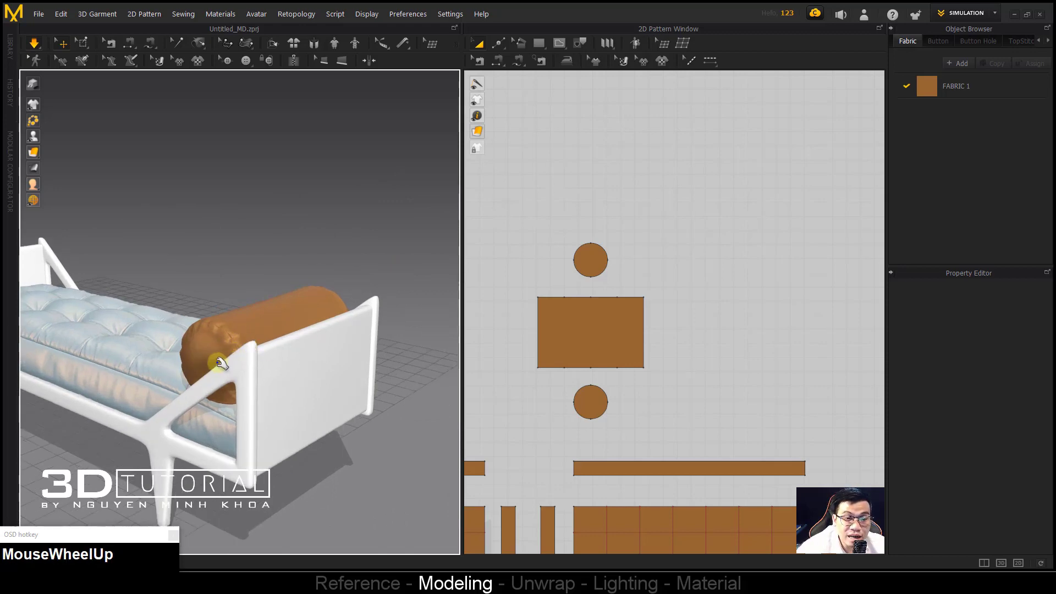
{"action": "key", "text": "space"}
{"action": "middle_click_drag", "start_coordinate": [229, 346], "coordinate": [308, 352]}
Step: Open the reference photo of the green daybed for comparison
{"action": "scroll", "coordinate": [551, 306], "scroll_direction": "down", "scroll_amount": 3}
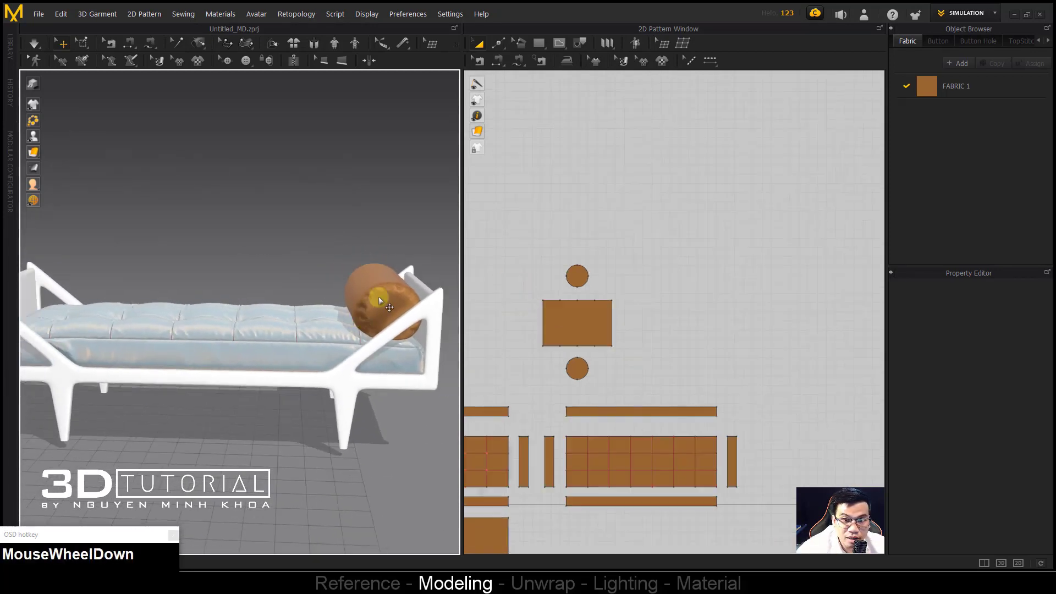
{"action": "mouse_move", "coordinate": [379, 296]}
{"action": "middle_mouse_down", "text": "alt"}
{"action": "mouse_move", "coordinate": [372, 283]}
{"action": "mouse_move", "coordinate": [398, 291]}
{"action": "middle_mouse_up", "text": "alt"}
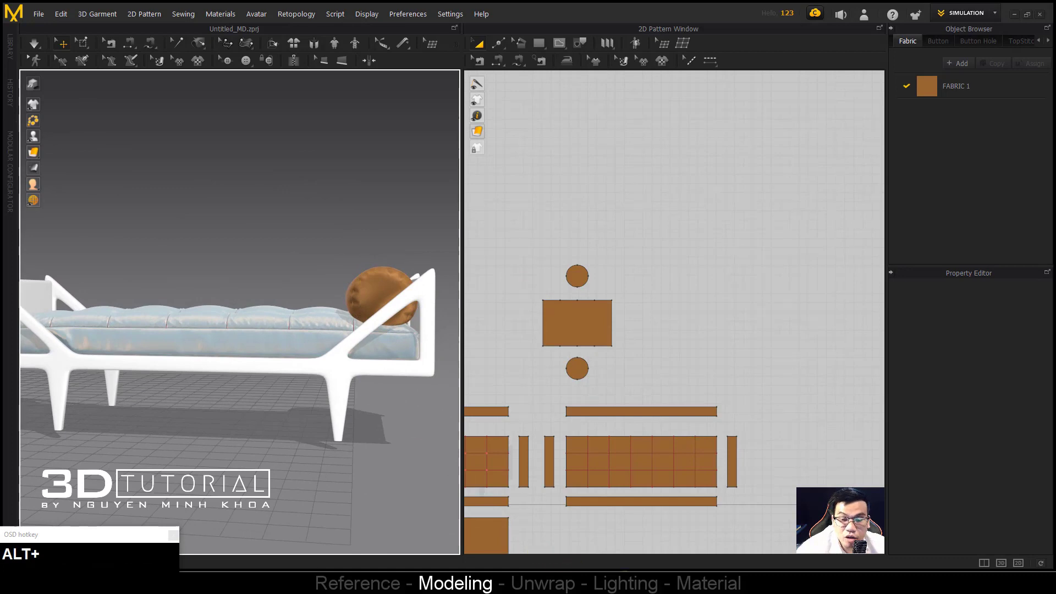
{"action": "left_click", "coordinate": [599, 559]}
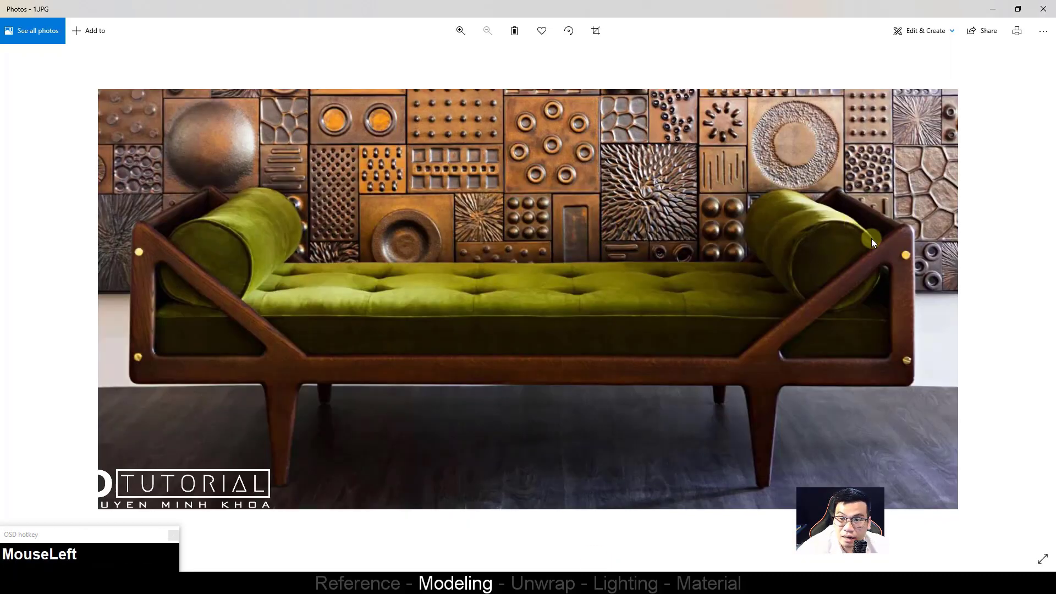
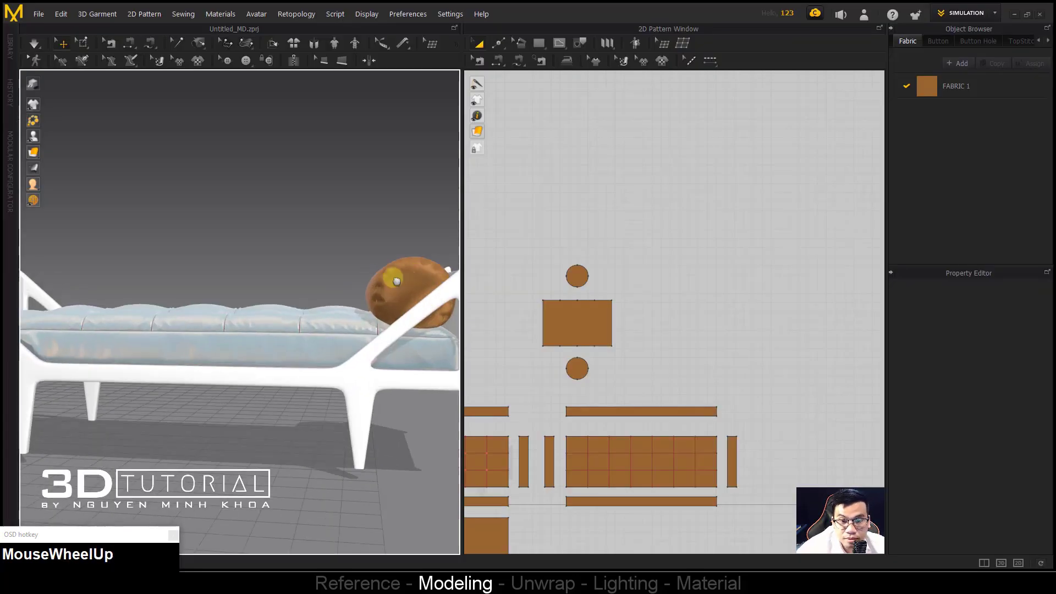
Step: Copy and paste the bolster's circle, rectangle and circle pattern pieces beside the originals
{"action": "middle_click_drag", "start_coordinate": [297, 319], "coordinate": [309, 300], "text": "alt"}
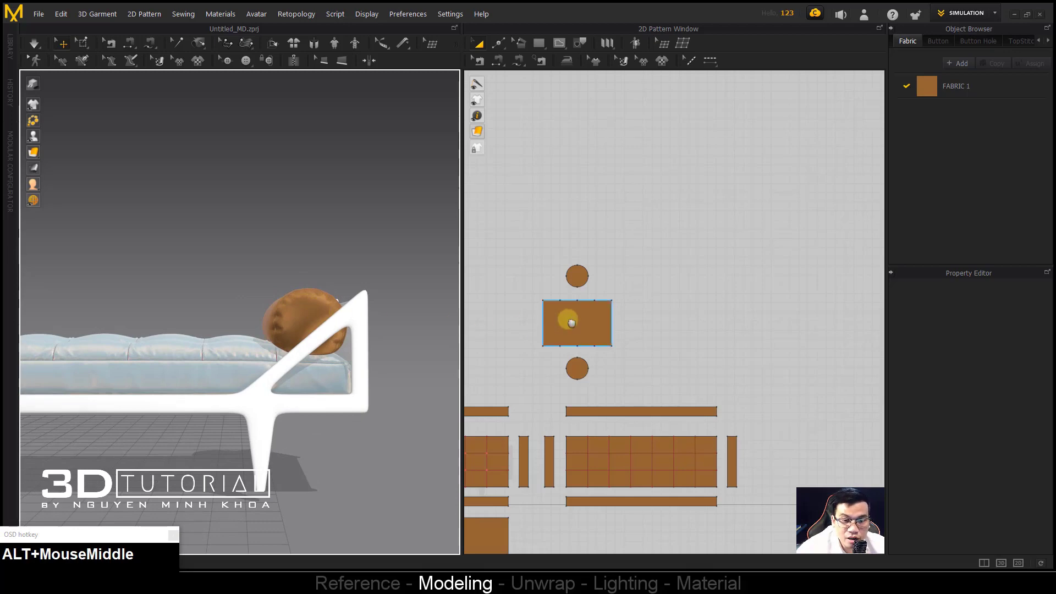
{"action": "scroll", "coordinate": [579, 243], "scroll_direction": "down", "scroll_amount": 2}
{"action": "left_click_drag", "start_coordinate": [582, 220], "coordinate": [675, 354]}
{"action": "scroll", "coordinate": [621, 282], "scroll_direction": "down", "scroll_amount": 3}
{"action": "middle_click_drag", "start_coordinate": [621, 282], "coordinate": [680, 283]}
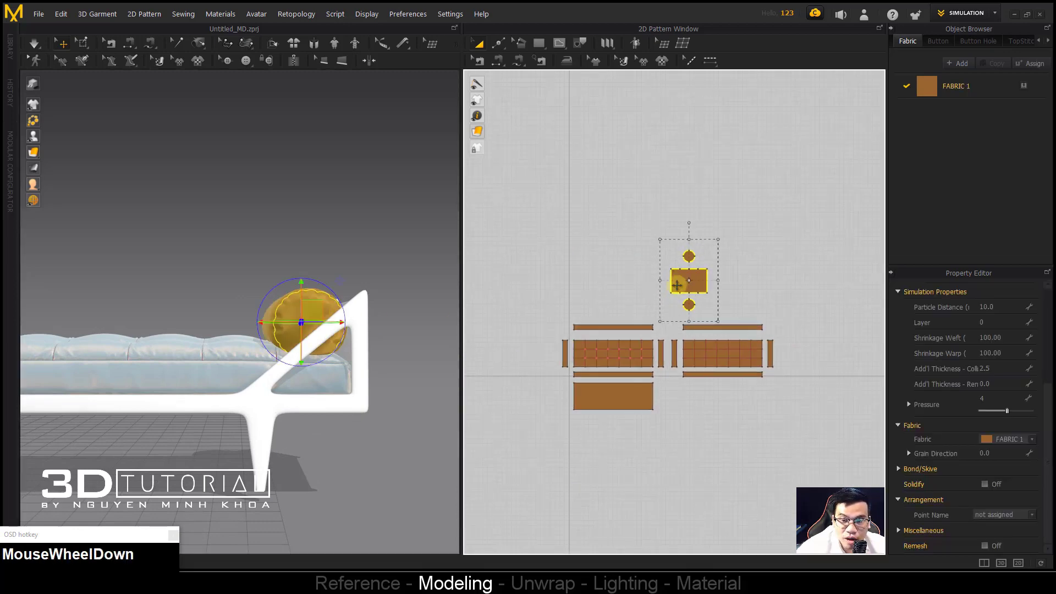
{"action": "left_click_drag", "start_coordinate": [695, 285], "coordinate": [767, 282]}
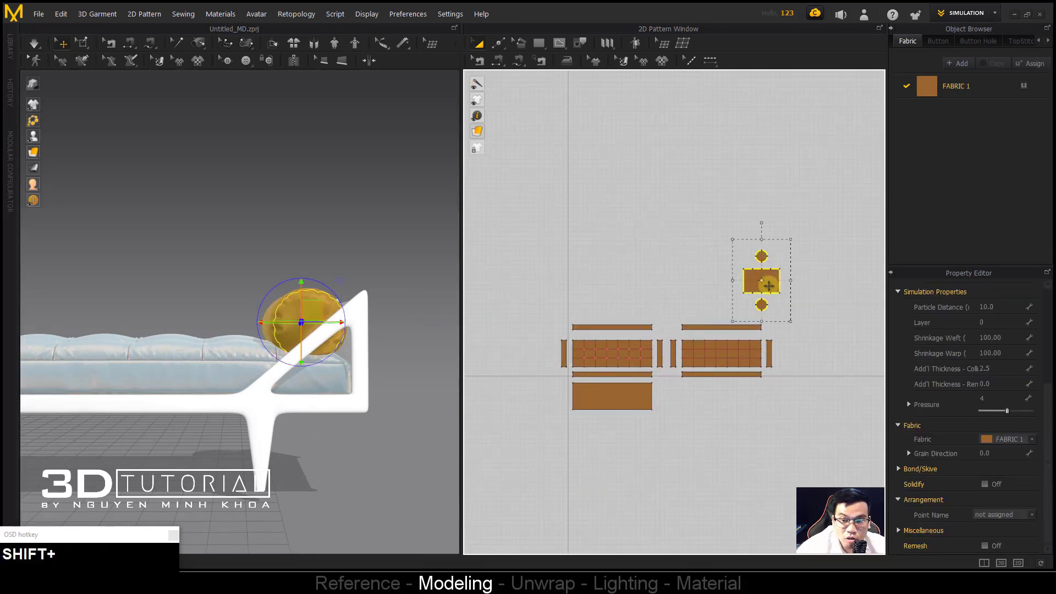
{"action": "middle_click_drag", "start_coordinate": [767, 282], "coordinate": [767, 292]}
{"action": "key", "text": "ctrl+c"}
{"action": "key", "text": "ctrl+v"}
{"action": "left_click", "coordinate": [695, 295], "text": "shift"}
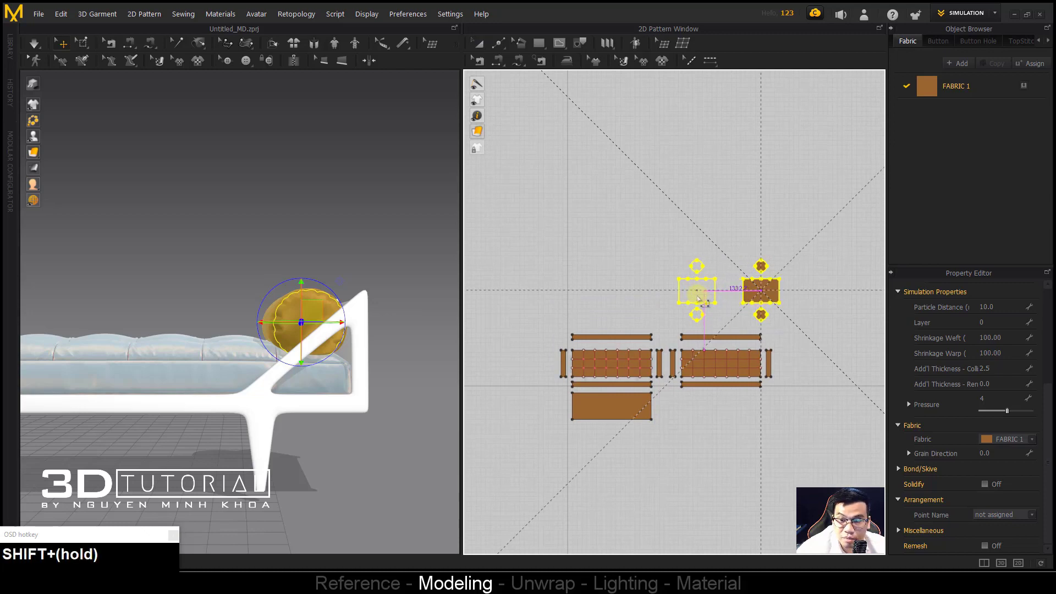
Step: Slide the new bolster in 3D toward the daybed's opposite end
{"action": "middle_click_drag", "start_coordinate": [264, 284], "coordinate": [347, 347]}
{"action": "scroll", "coordinate": [346, 347], "scroll_direction": "down", "scroll_amount": 3}
{"action": "middle_click_drag", "start_coordinate": [157, 345], "coordinate": [253, 340]}
{"action": "scroll", "coordinate": [156, 364], "scroll_direction": "up", "scroll_amount": 2}
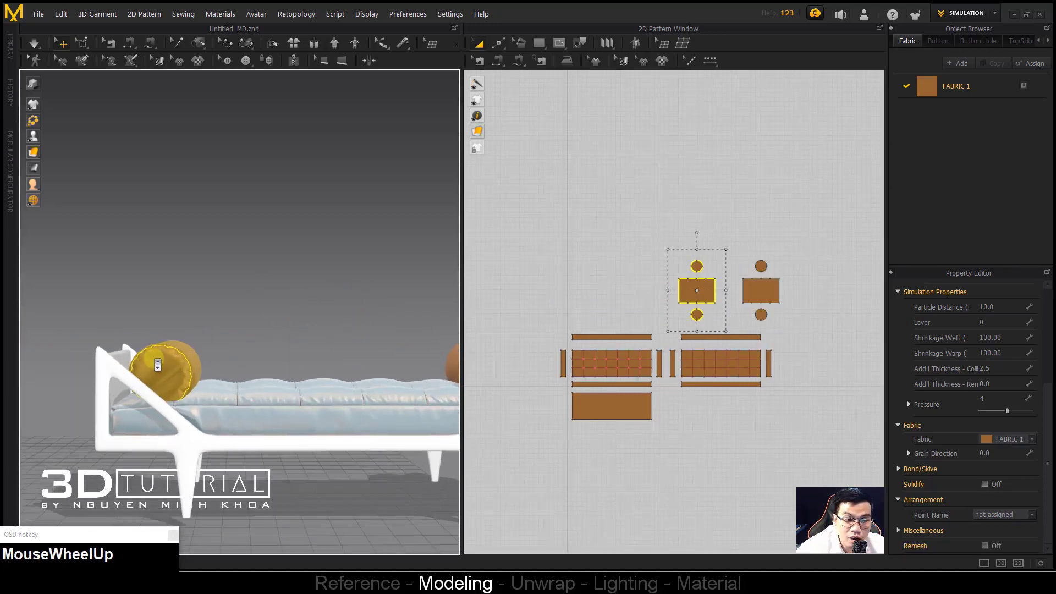
{"action": "left_click", "coordinate": [154, 360]}
{"action": "middle_click_drag", "start_coordinate": [170, 354], "coordinate": [176, 352], "text": "alt"}
{"action": "left_click_drag", "start_coordinate": [176, 352], "coordinate": [159, 345]}
{"action": "middle_click_drag", "start_coordinate": [159, 346], "coordinate": [196, 294], "text": "alt"}
{"action": "left_click", "coordinate": [196, 292]}
Step: Simulate while pulling the copied bolster into place against the far armrest
{"action": "key", "text": "space"}
{"action": "left_click", "coordinate": [163, 397]}
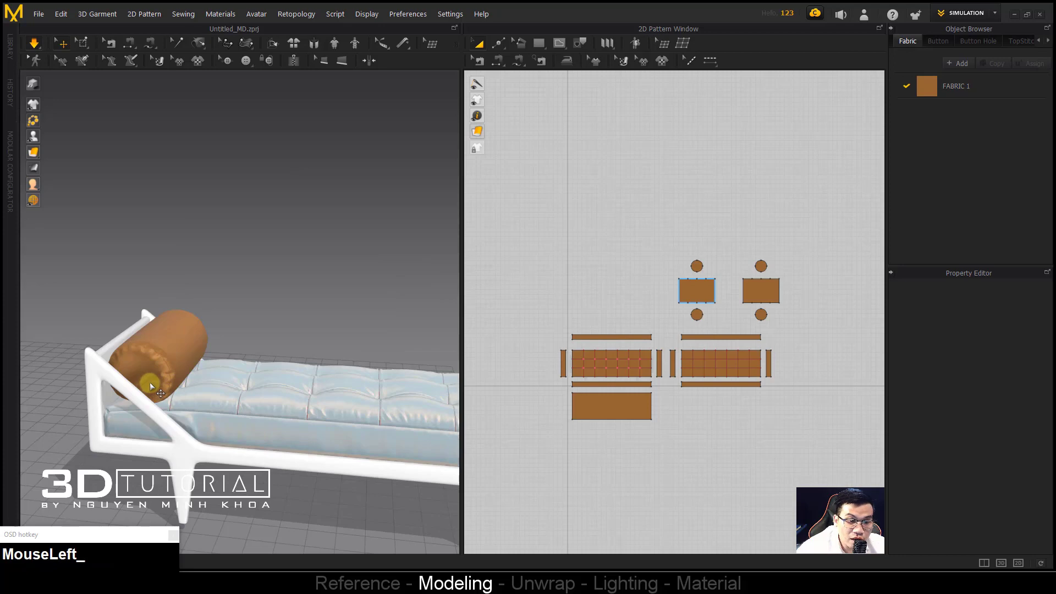
{"action": "mouse_move", "coordinate": [151, 387]}
{"action": "left_mouse_down"}
{"action": "mouse_move", "coordinate": [127, 380]}
{"action": "mouse_move", "coordinate": [153, 347]}
{"action": "left_mouse_up"}
{"action": "mouse_move", "coordinate": [152, 347]}
{"action": "middle_mouse_down", "text": "alt"}
{"action": "mouse_move", "coordinate": [115, 346]}
{"action": "mouse_move", "coordinate": [153, 341]}
{"action": "middle_mouse_up", "text": "alt"}
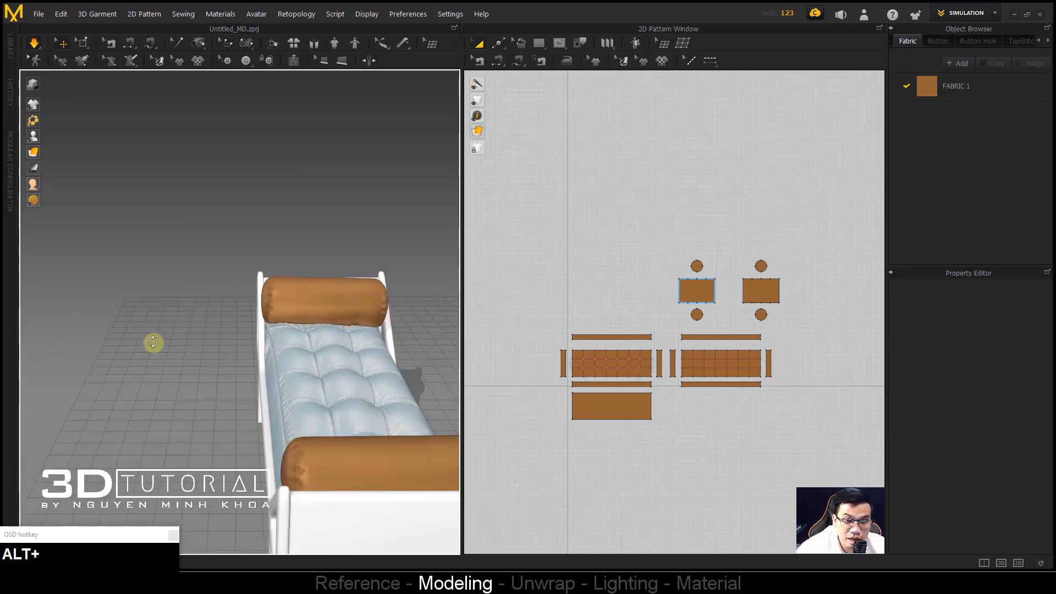
{"action": "middle_click_drag", "start_coordinate": [355, 309], "coordinate": [242, 360]}
{"action": "left_click_drag", "start_coordinate": [331, 399], "coordinate": [352, 322]}
{"action": "middle_click_drag", "start_coordinate": [352, 322], "coordinate": [448, 326], "text": "alt"}
{"action": "scroll", "coordinate": [252, 366], "scroll_direction": "up", "scroll_amount": 3}
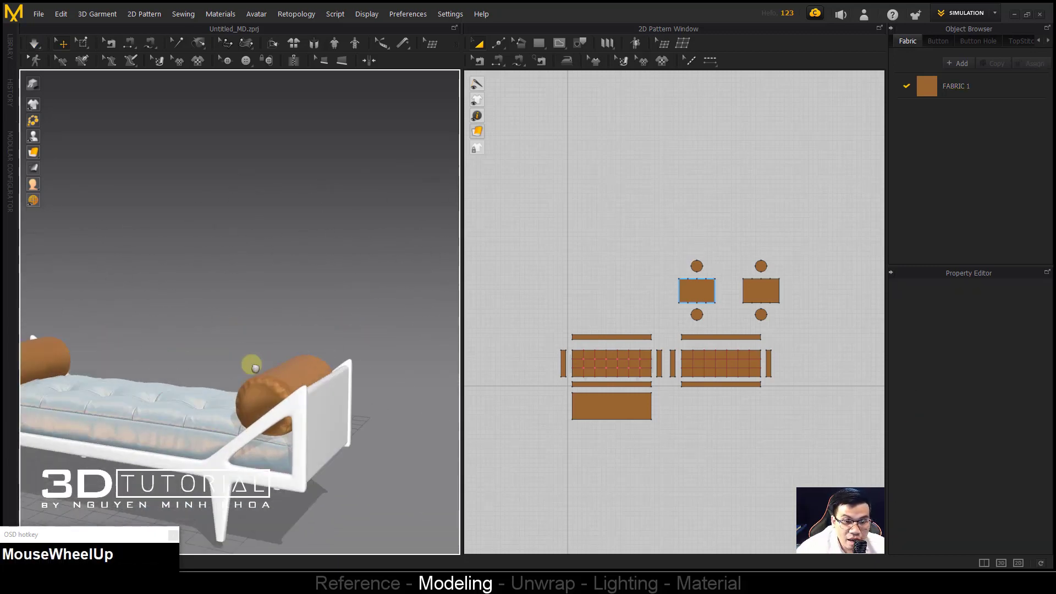
{"action": "middle_click_drag", "start_coordinate": [253, 365], "coordinate": [379, 340], "text": "alt"}
{"action": "left_click", "coordinate": [730, 436]}
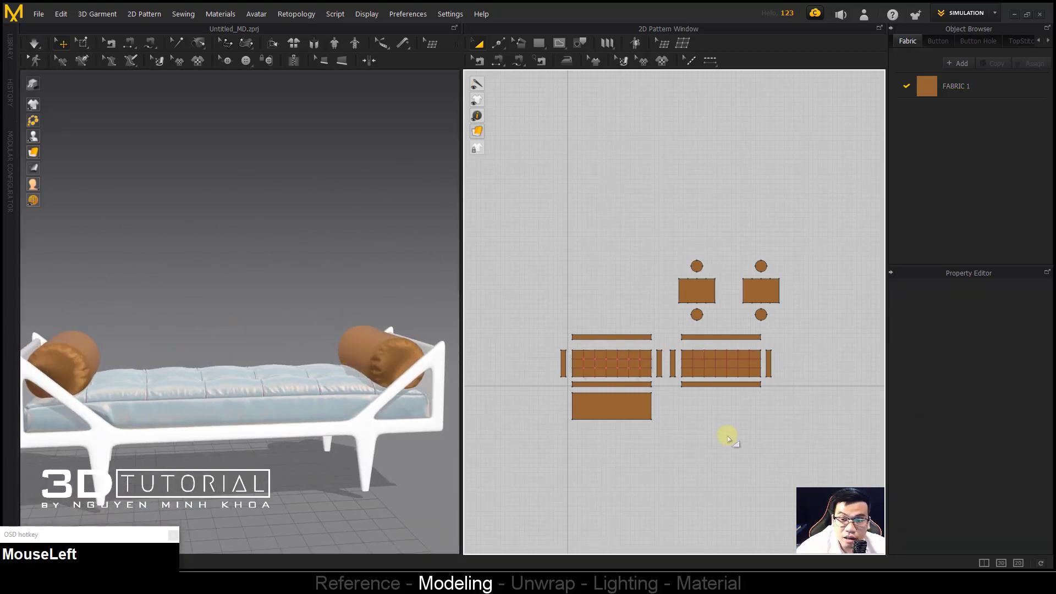
Step: Select both bolsters' rectangles and circles, enable Remesh, and re-simulate them
{"action": "middle_click_drag", "start_coordinate": [726, 348], "coordinate": [653, 339]}
{"action": "scroll", "coordinate": [600, 346], "scroll_direction": "up", "scroll_amount": 3}
{"action": "left_click_drag", "start_coordinate": [570, 209], "coordinate": [599, 273]}
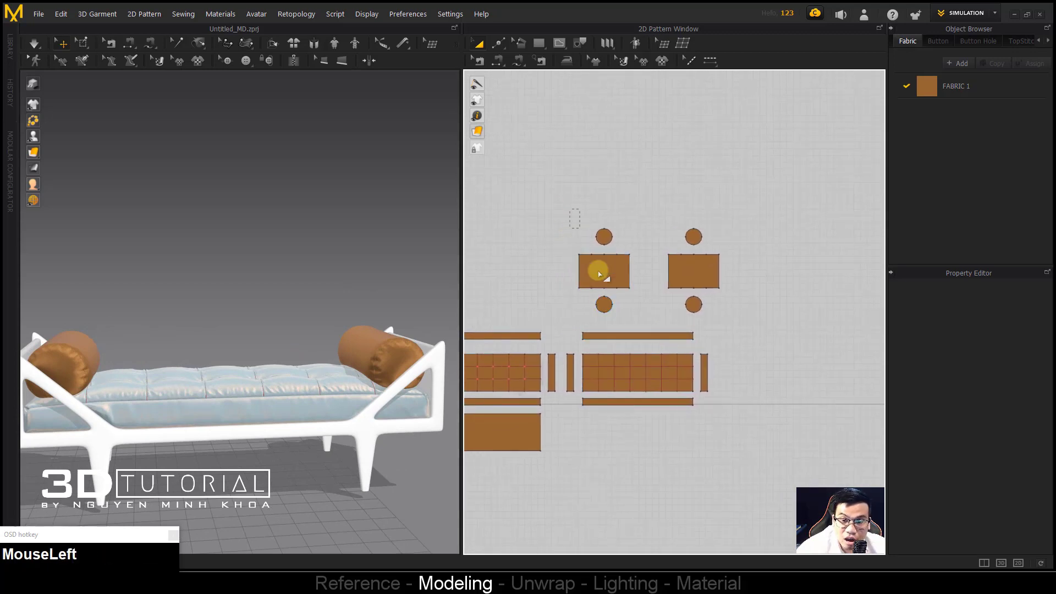
{"action": "left_click_drag", "start_coordinate": [777, 474], "coordinate": [777, 474]}
{"action": "left_click", "coordinate": [555, 429]}
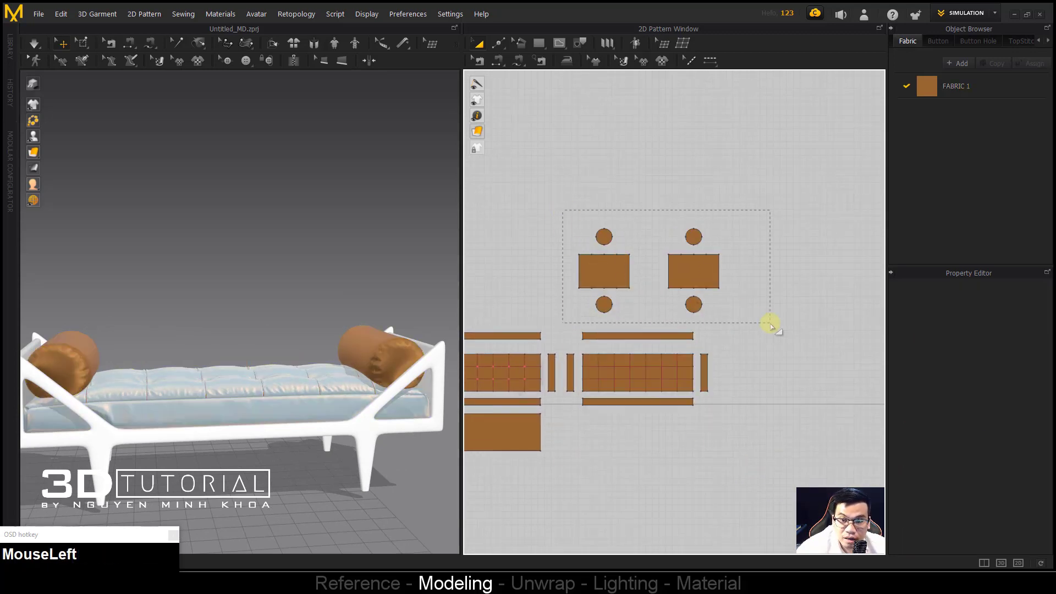
{"action": "left_click_drag", "start_coordinate": [770, 324], "coordinate": [770, 324]}
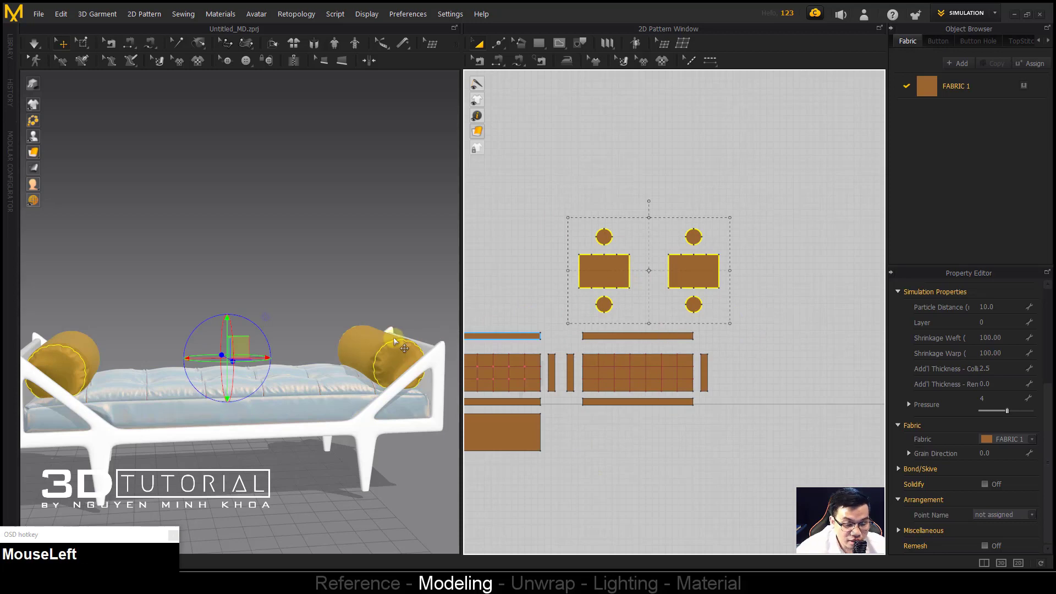
{"action": "scroll", "coordinate": [1008, 510], "scroll_direction": "down", "scroll_amount": 3}
{"action": "left_click", "coordinate": [984, 545]}
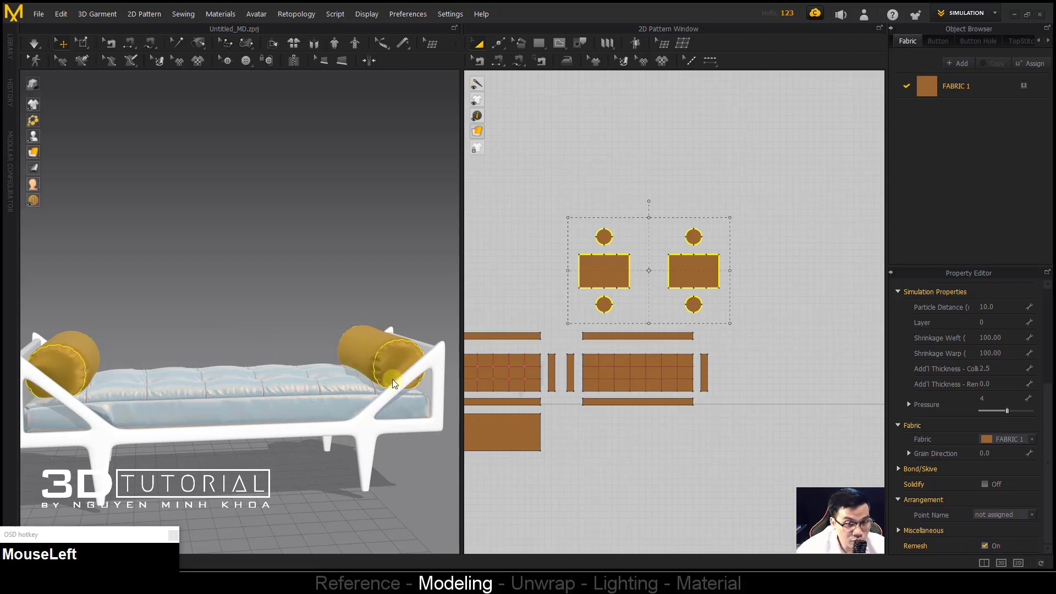
{"action": "left_click", "coordinate": [338, 264]}
{"action": "key", "text": "space"}
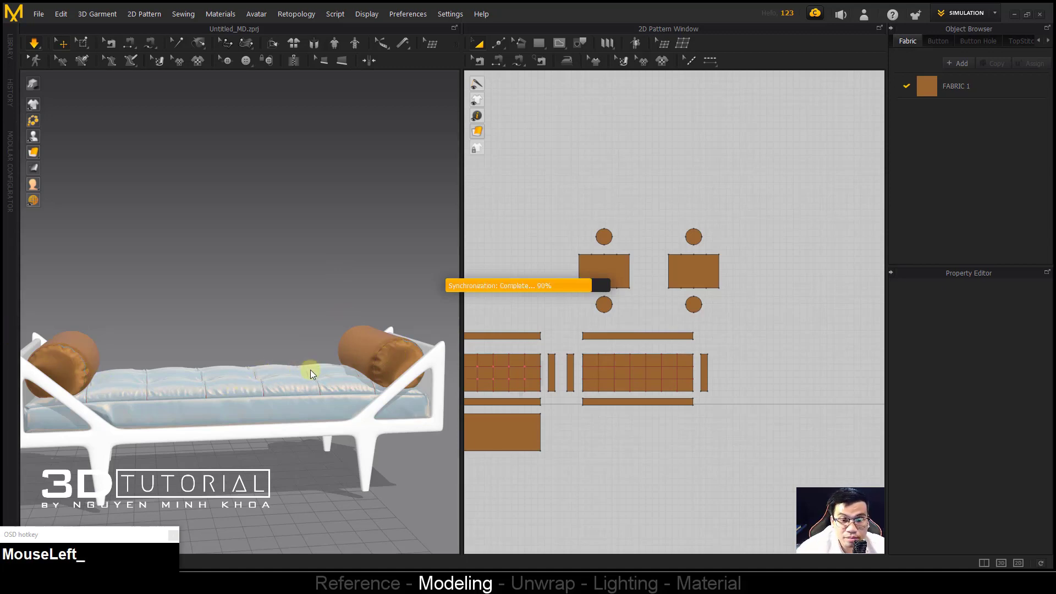
{"action": "middle_click_drag", "start_coordinate": [346, 371], "coordinate": [385, 341]}
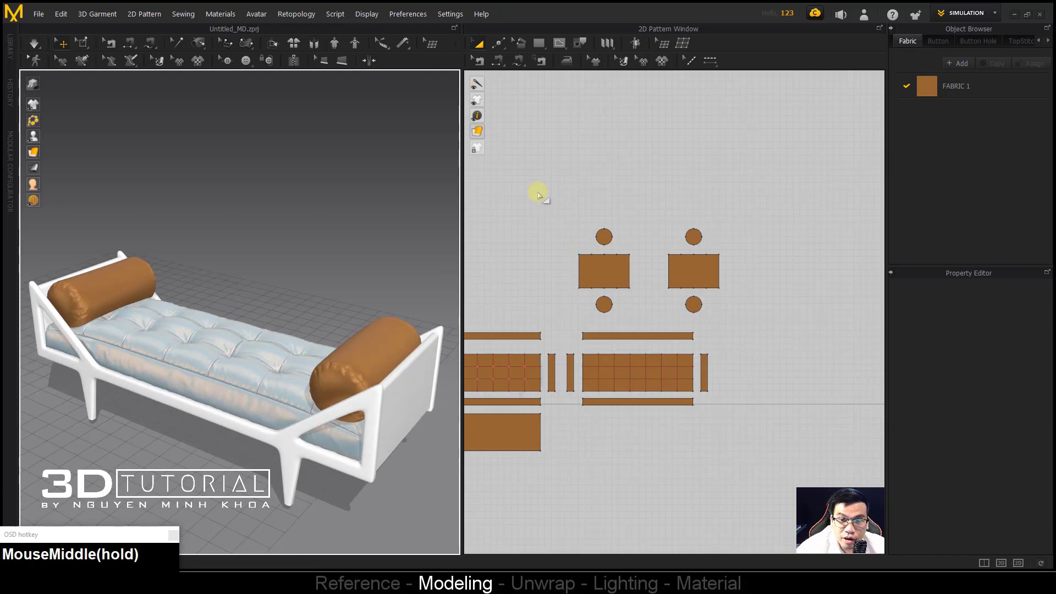
Step: Unfreeze the tufted seat cushion with Ctrl+K, enable its Remesh, and simulate briefly
{"action": "left_click_drag", "start_coordinate": [538, 193], "coordinate": [566, 434]}
{"action": "key", "text": "ctrl+k"}
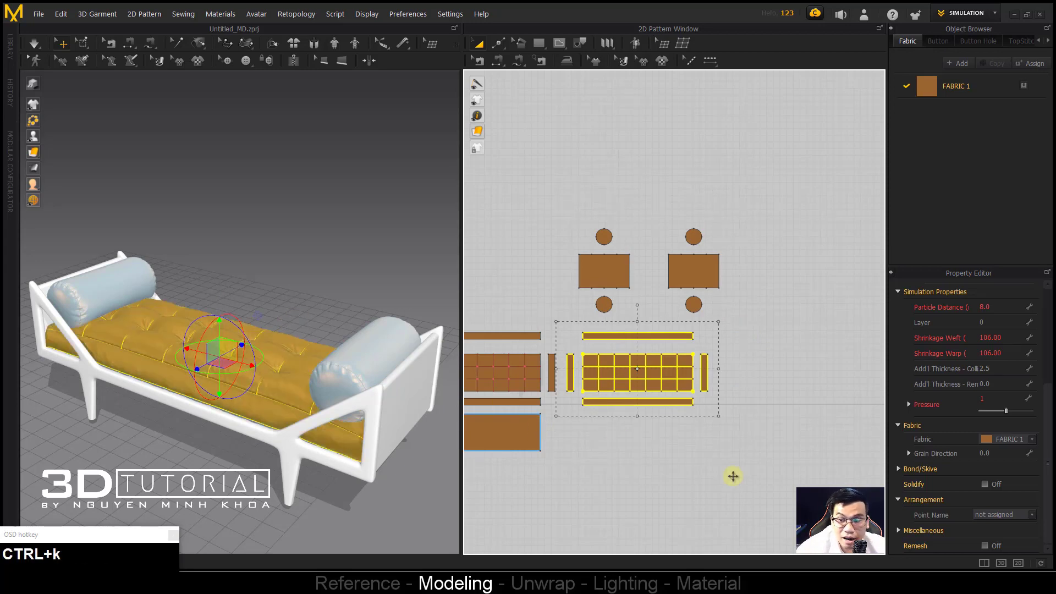
{"action": "left_click", "coordinate": [985, 546]}
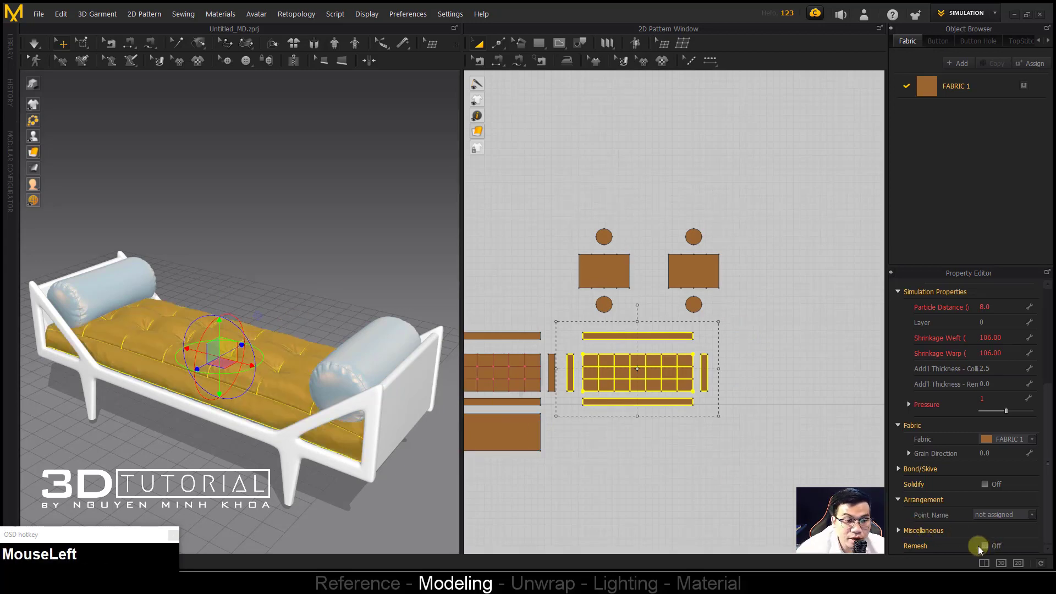
{"action": "left_click", "coordinate": [335, 277]}
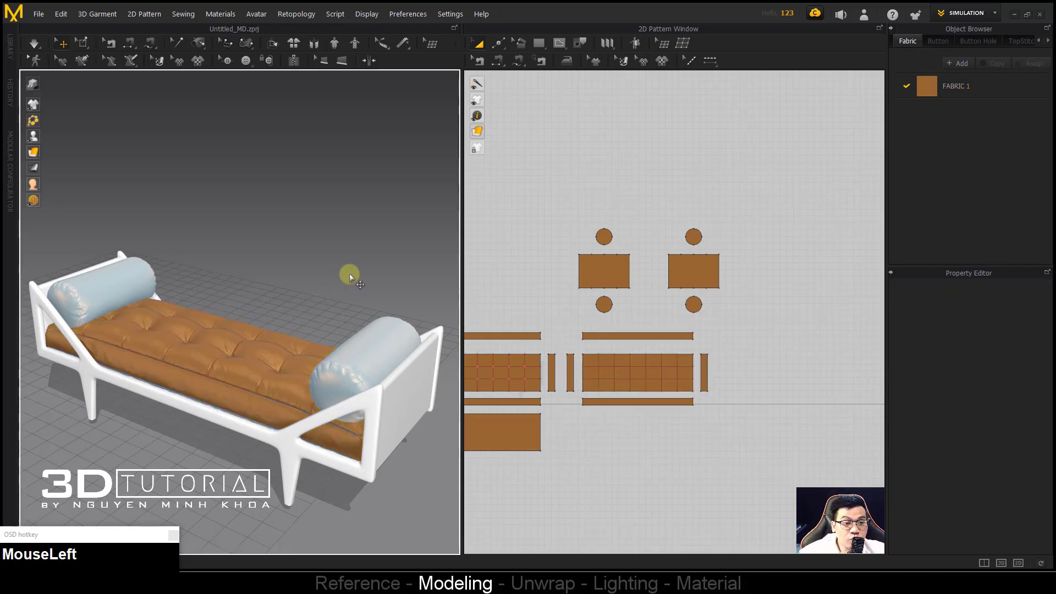
{"action": "key", "text": "space"}
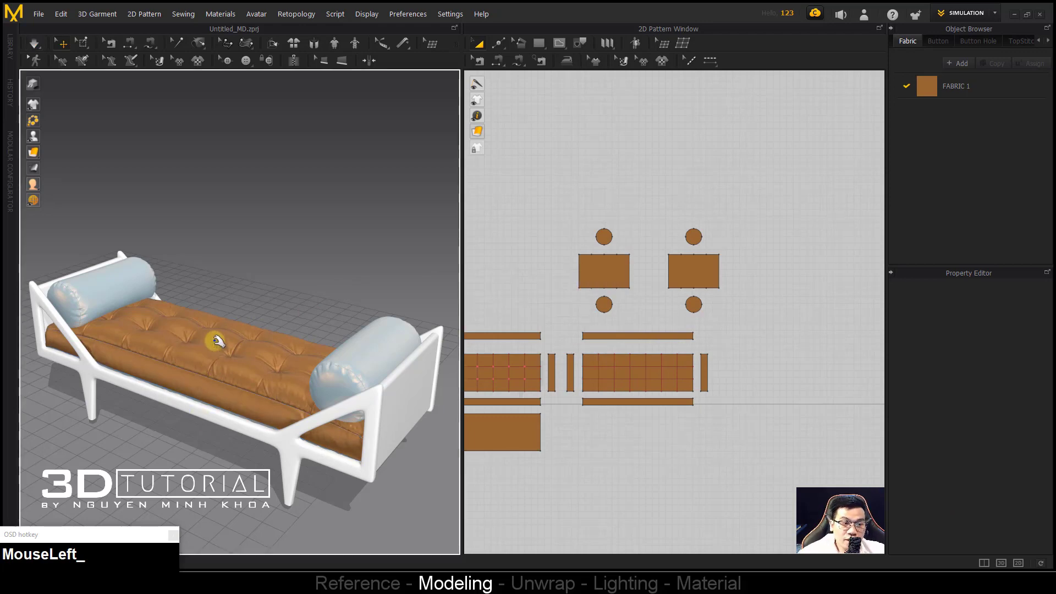
{"action": "key", "text": "space"}
Step: Select all the bolster and cushion pattern pieces, including the bottom-left piece
{"action": "middle_click_drag", "start_coordinate": [259, 358], "coordinate": [328, 349], "text": "alt"}
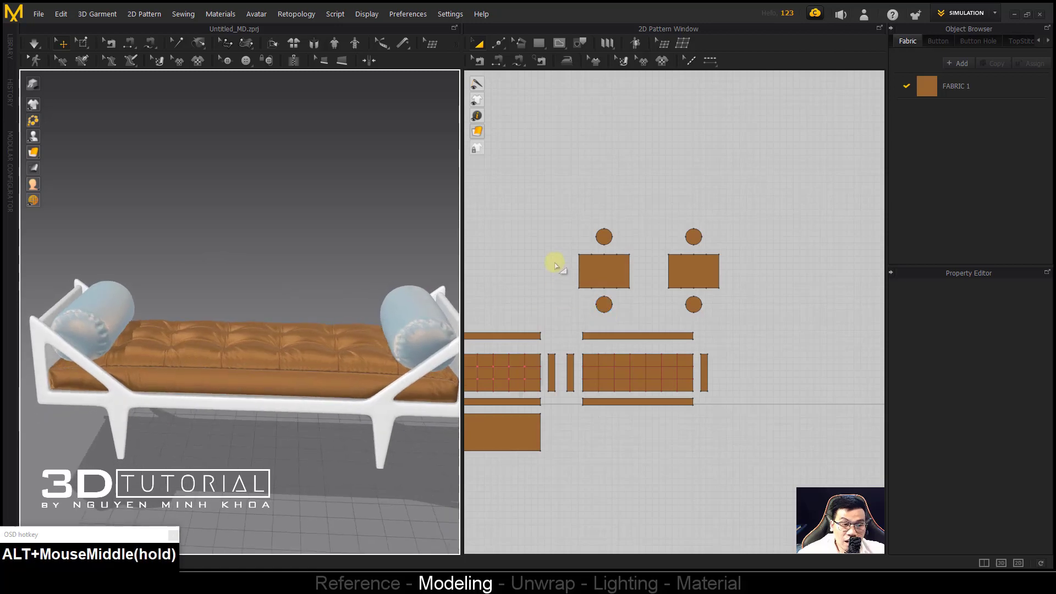
{"action": "left_click_drag", "start_coordinate": [561, 214], "coordinate": [770, 429]}
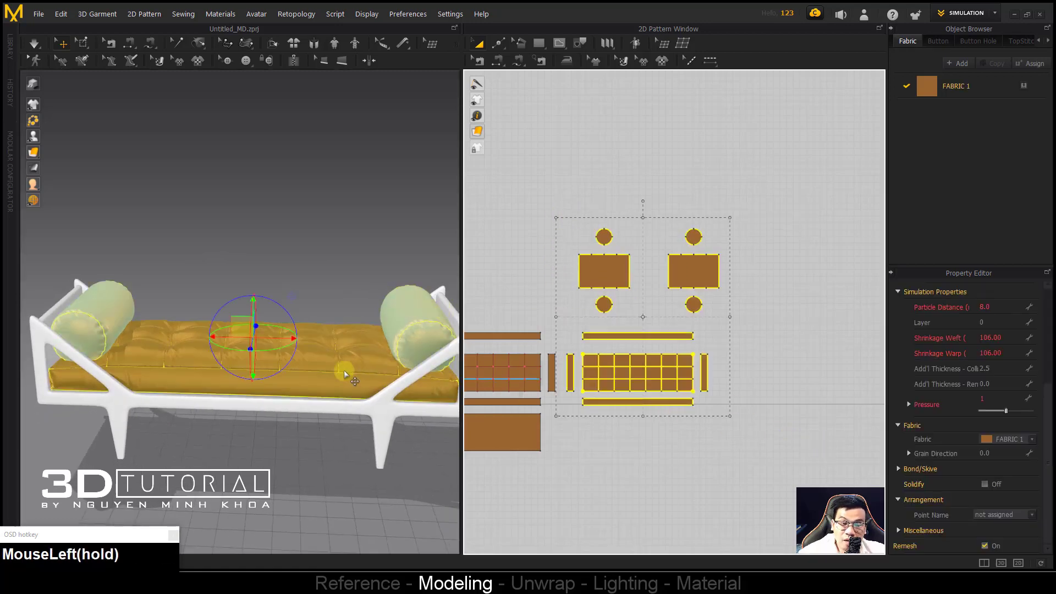
{"action": "middle_click_drag", "start_coordinate": [345, 371], "coordinate": [358, 332], "text": "alt"}
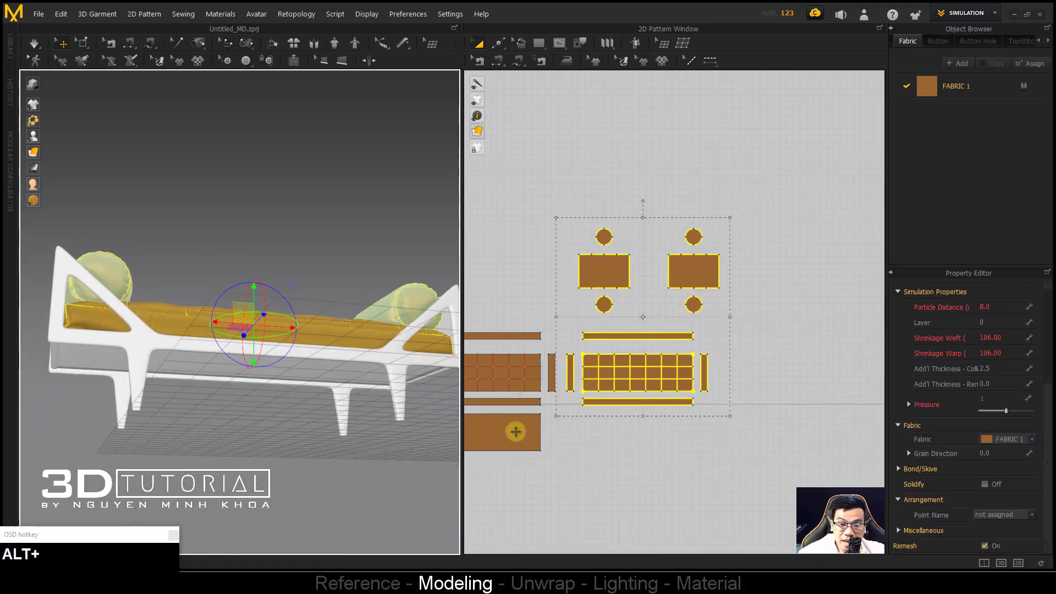
{"action": "middle_click_drag", "start_coordinate": [516, 432], "coordinate": [510, 429]}
{"action": "middle_click_drag", "start_coordinate": [329, 366], "coordinate": [300, 401], "text": "alt"}
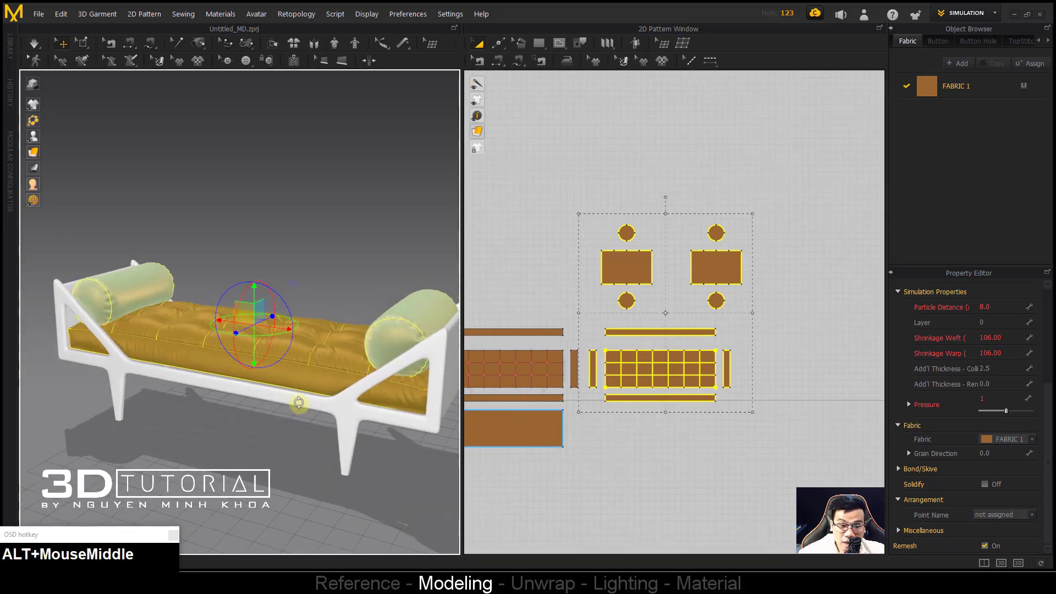
{"action": "left_click", "coordinate": [527, 424], "text": "shift"}
{"action": "middle_click_drag", "start_coordinate": [230, 342], "coordinate": [149, 413], "text": "alt"}
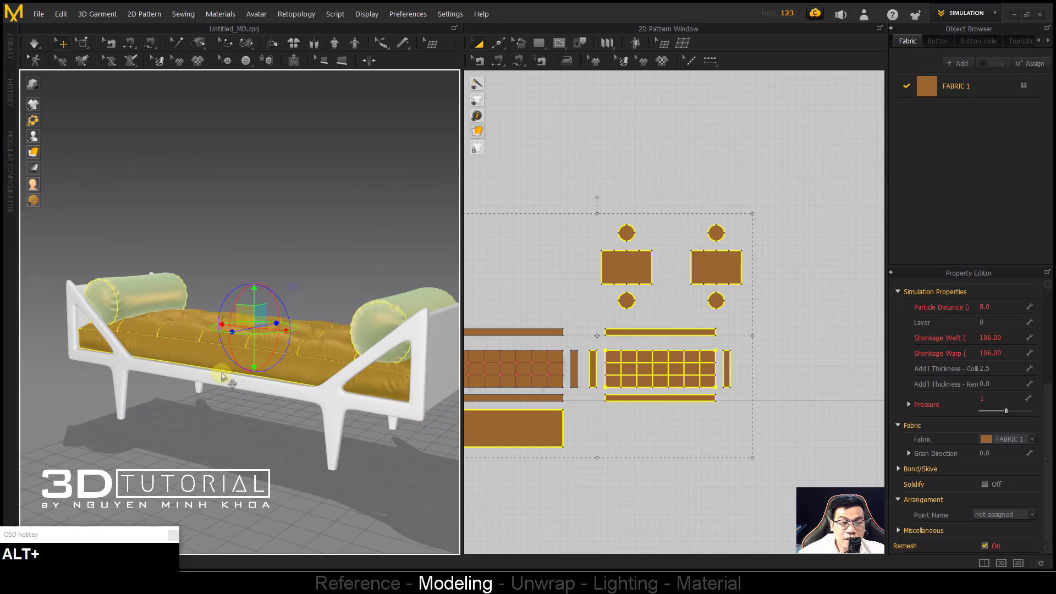
{"action": "middle_click_drag", "start_coordinate": [222, 378], "coordinate": [297, 347], "text": "alt"}
{"action": "middle_click_drag", "start_coordinate": [503, 429], "coordinate": [539, 406], "text": "alt"}
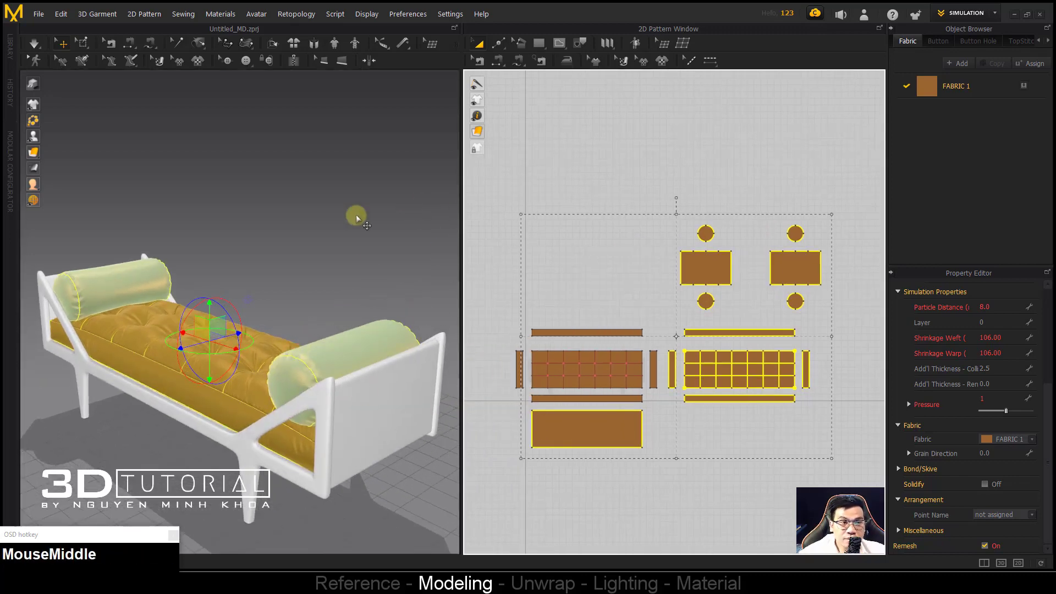
{"action": "left_click", "coordinate": [41, 14]}
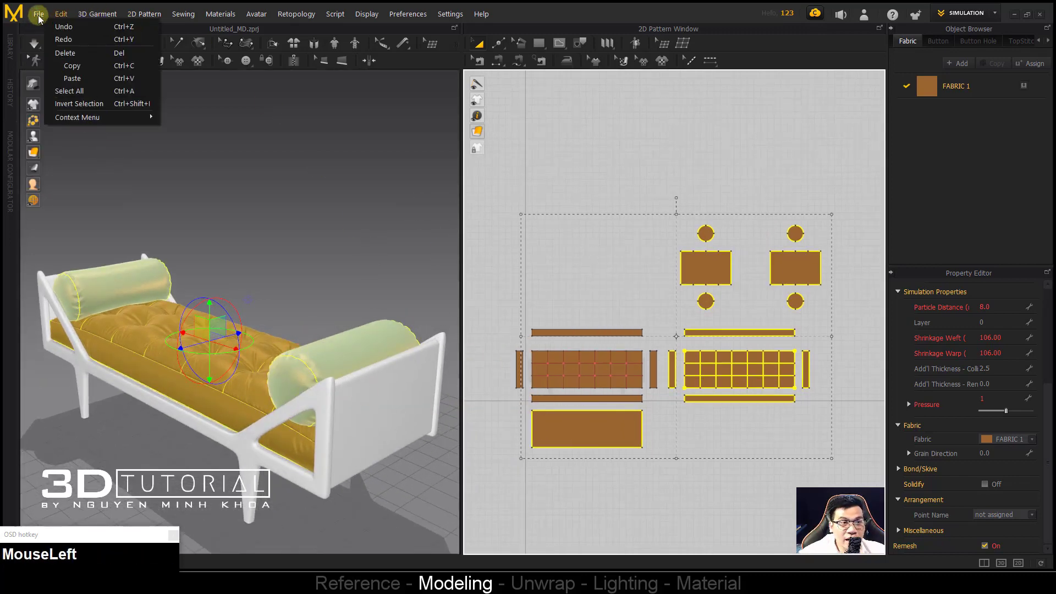
Step: Export the selected pieces as an OBJ named 16 in the Avatar folder
{"action": "mouse_move", "coordinate": [55, 130]}
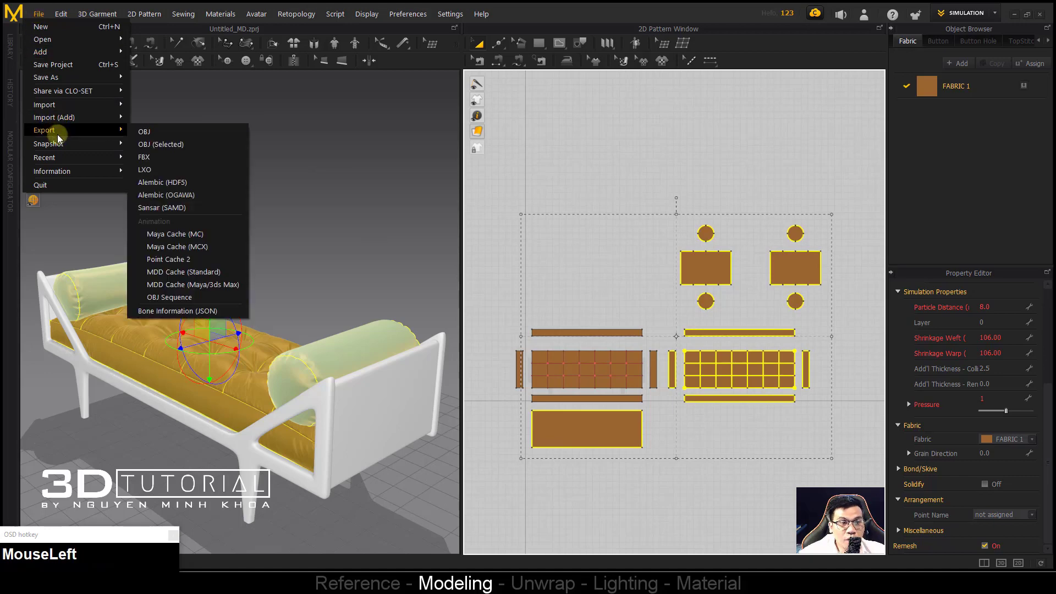
{"action": "left_click", "coordinate": [172, 147]}
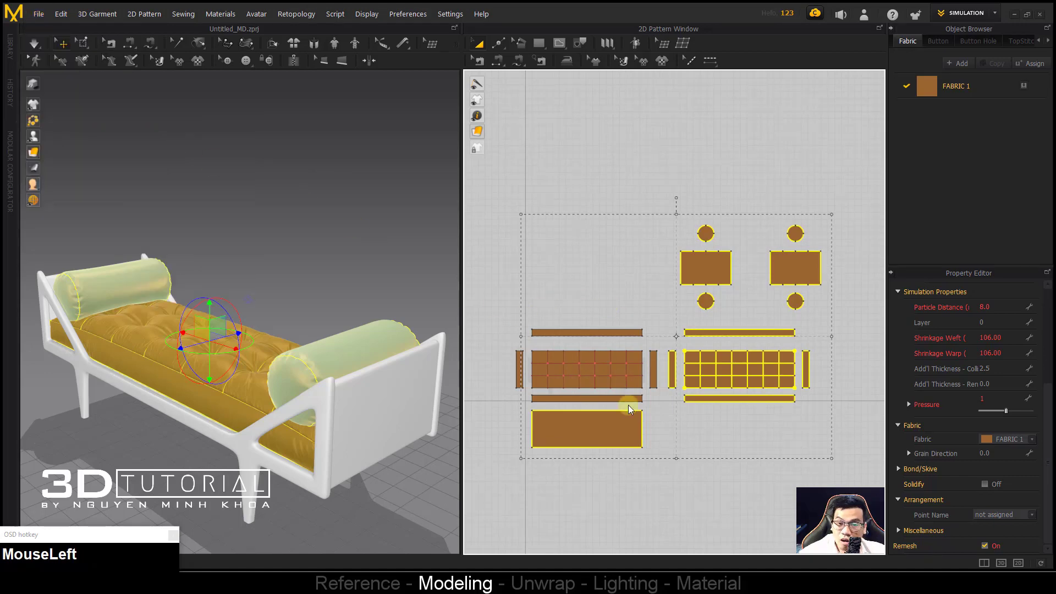
{"action": "scroll", "coordinate": [297, 449], "scroll_direction": "down", "scroll_amount": 1}
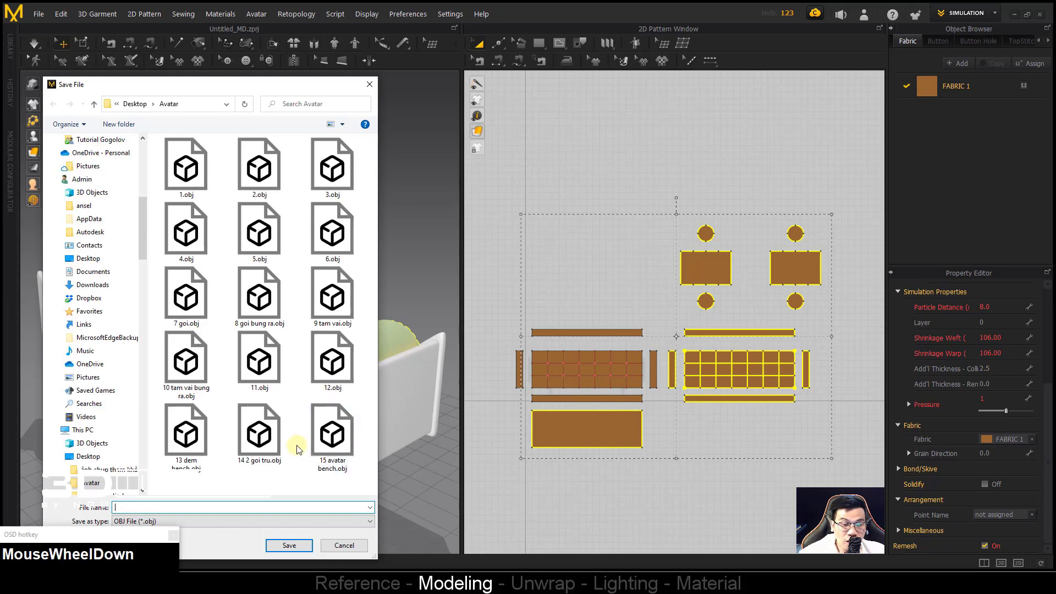
{"action": "left_click", "coordinate": [212, 506]}
{"action": "type", "text": "16"}
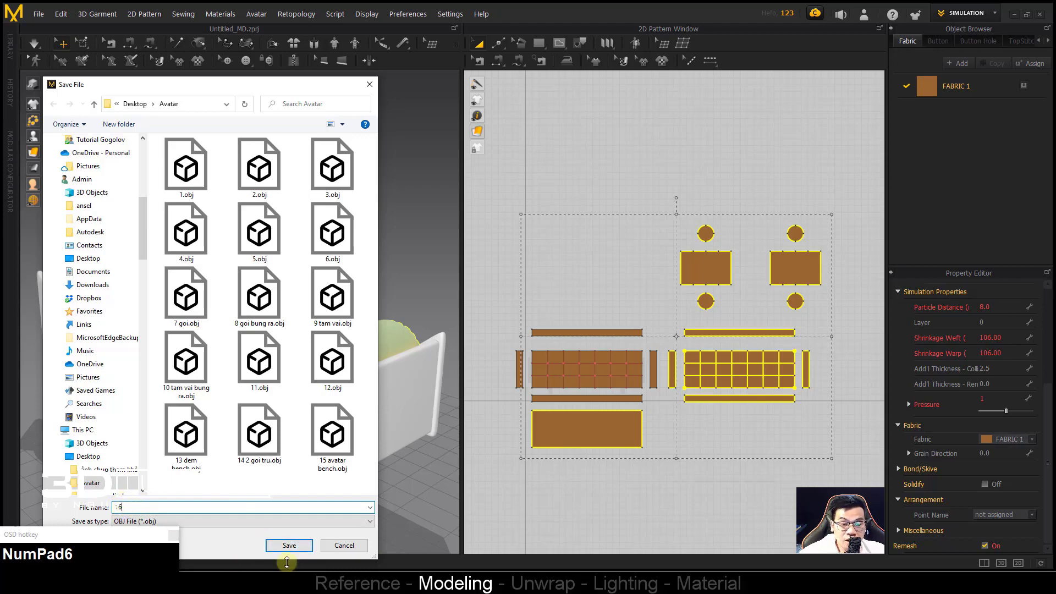
{"action": "left_click", "coordinate": [282, 546]}
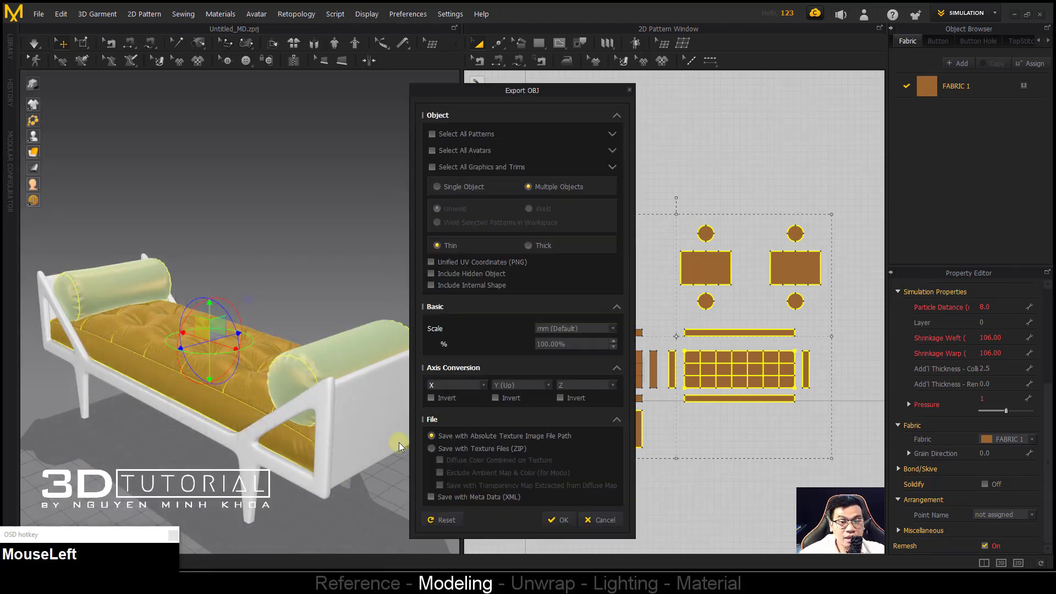
Step: Set the OBJ export to Multiple Objects and Thick, and confirm
{"action": "left_click", "coordinate": [527, 187]}
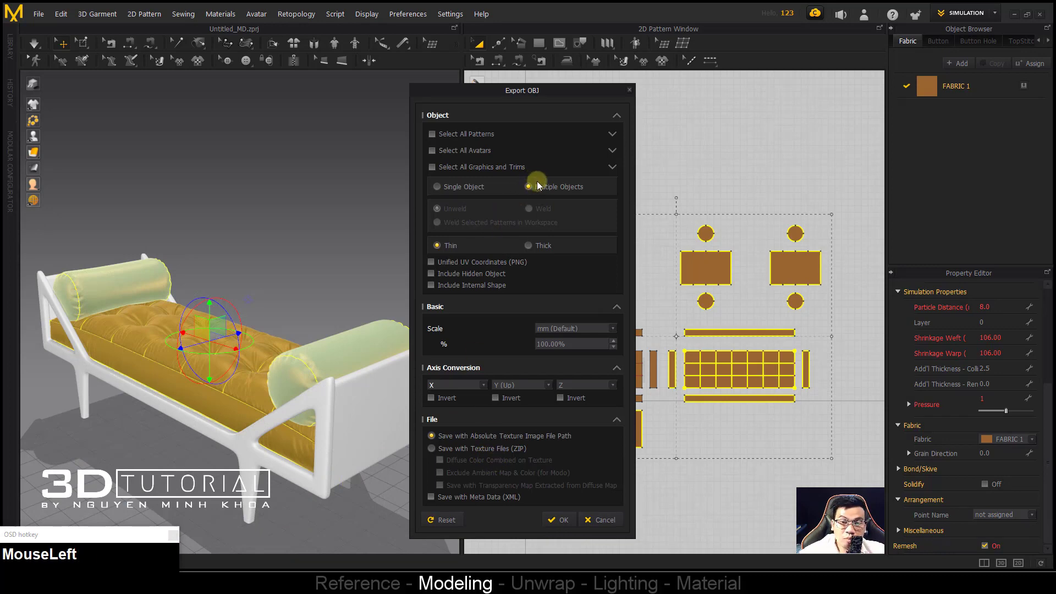
{"action": "left_click", "coordinate": [530, 247]}
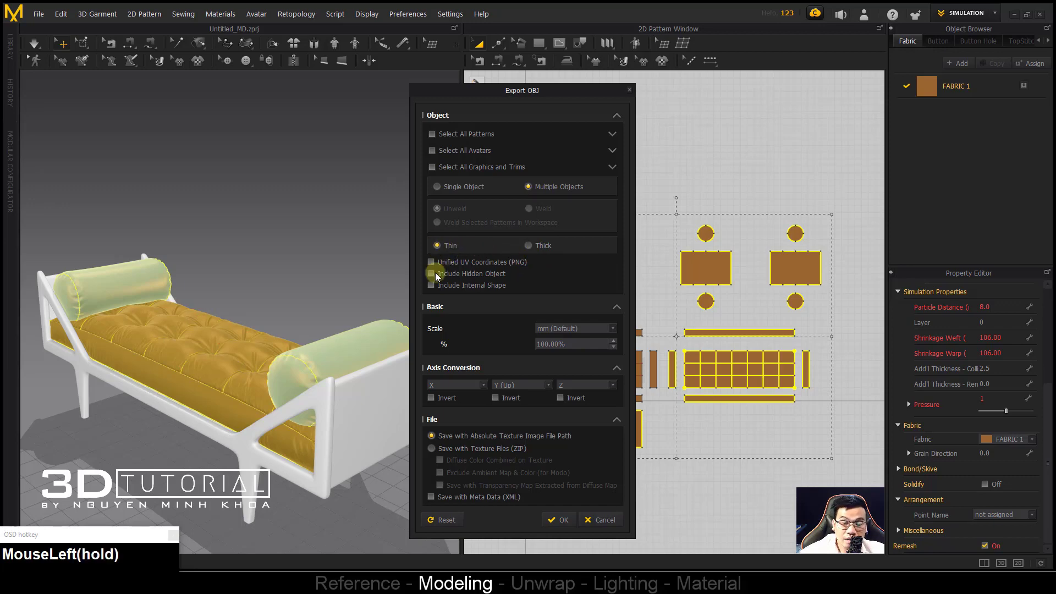
{"action": "left_click", "coordinate": [558, 520]}
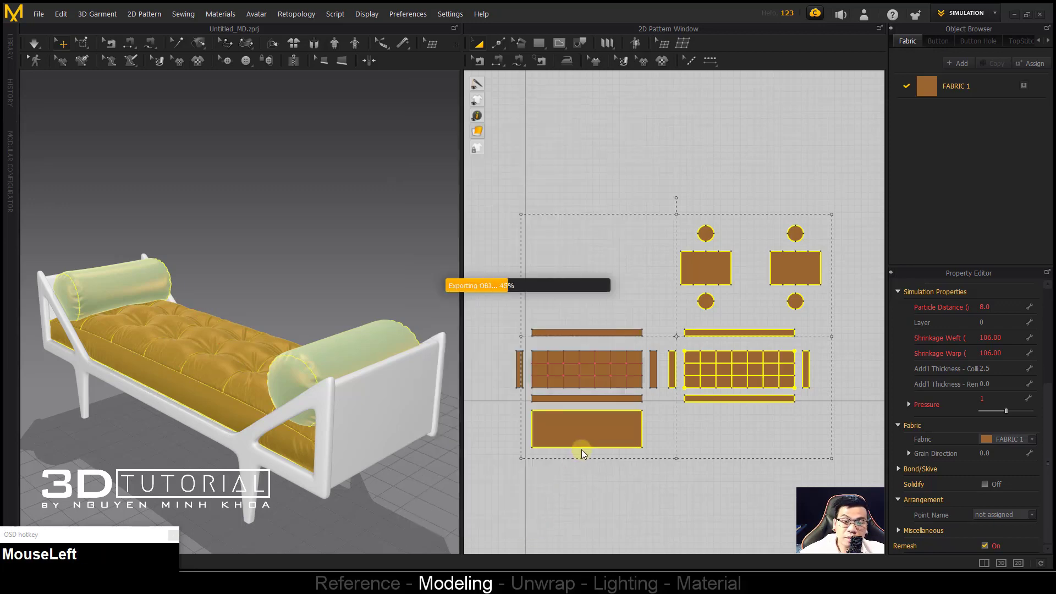
{"action": "left_click", "coordinate": [478, 546]}
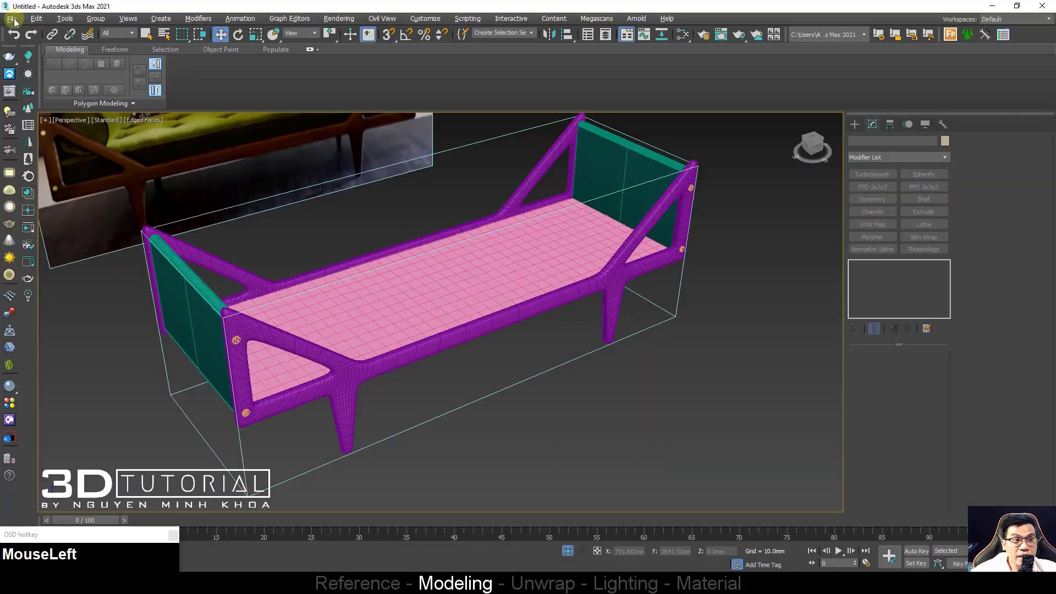
{"action": "left_click", "coordinate": [11, 18]}
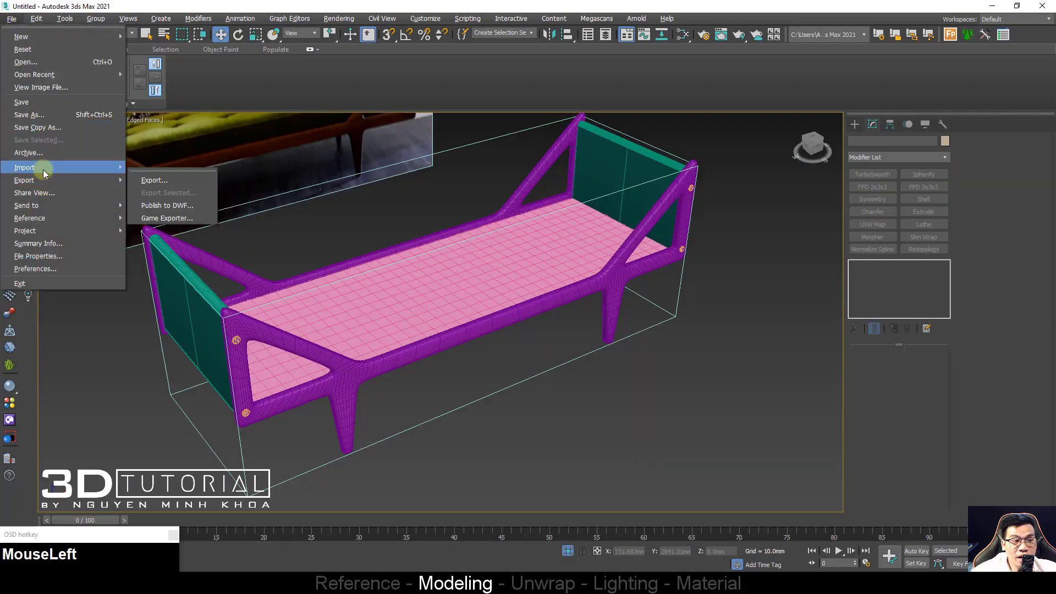
Step: Merge 16.obj from the Avatar folder and import all its cushion objects
{"action": "mouse_move", "coordinate": [44, 168]}
{"action": "left_click", "coordinate": [170, 180]}
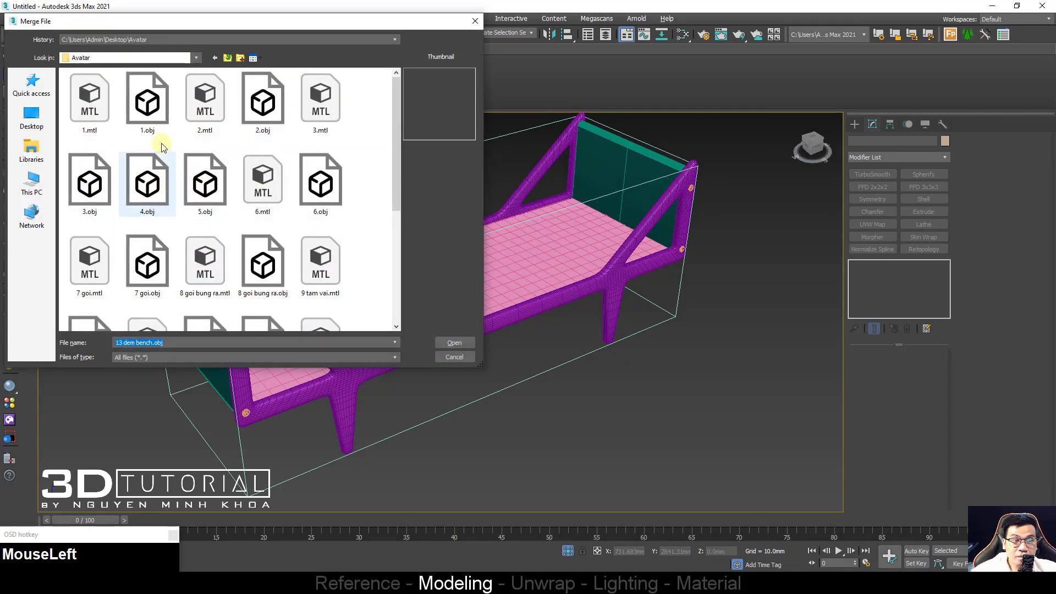
{"action": "scroll", "coordinate": [163, 165], "scroll_direction": "down", "scroll_amount": 4}
{"action": "left_click", "coordinate": [219, 315]}
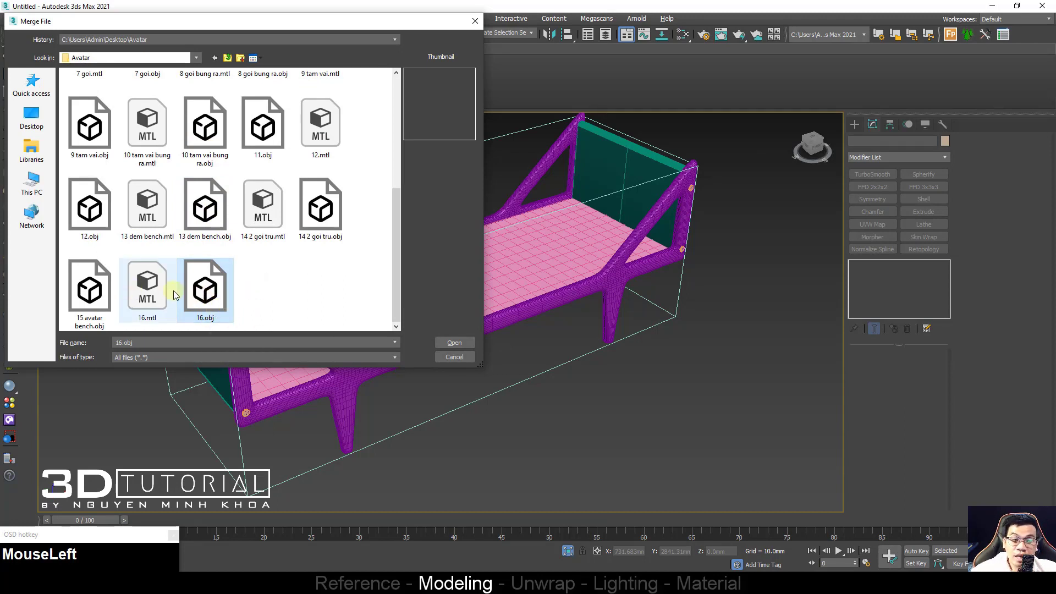
{"action": "left_click", "coordinate": [267, 306]}
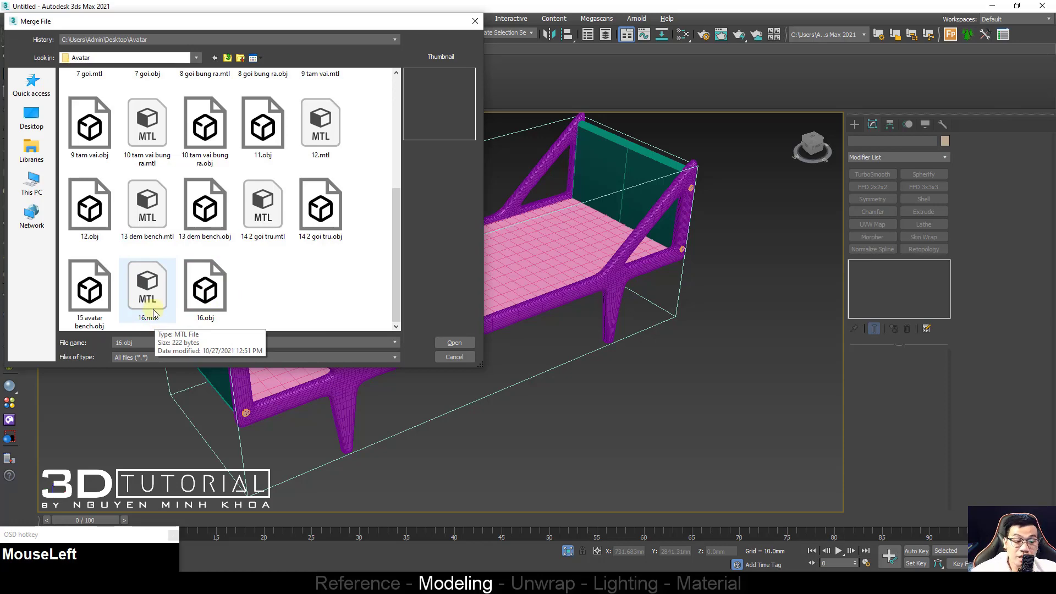
{"action": "double_click", "coordinate": [207, 287]}
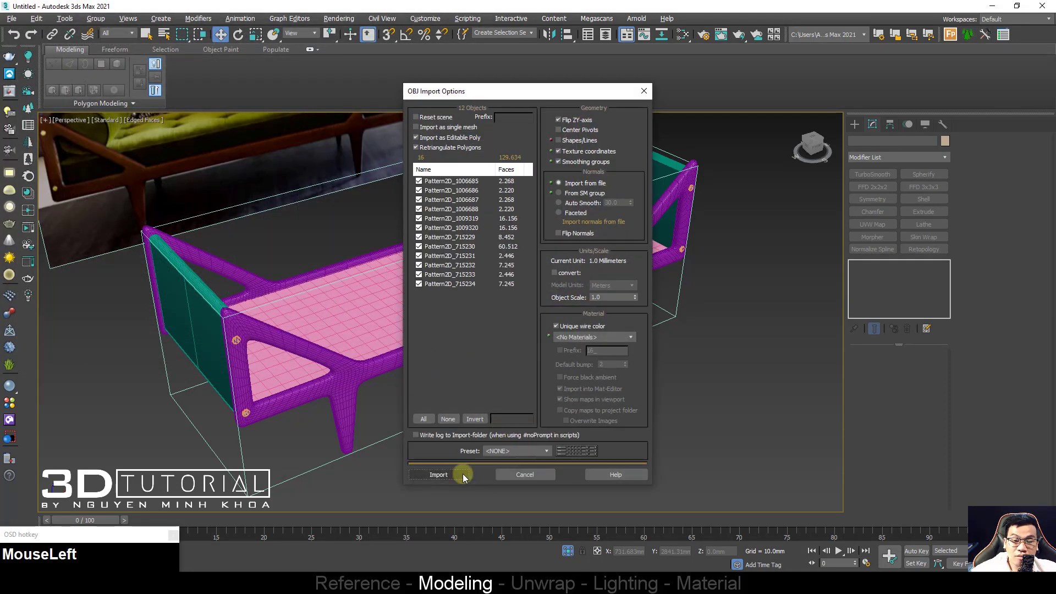
{"action": "left_click", "coordinate": [453, 473]}
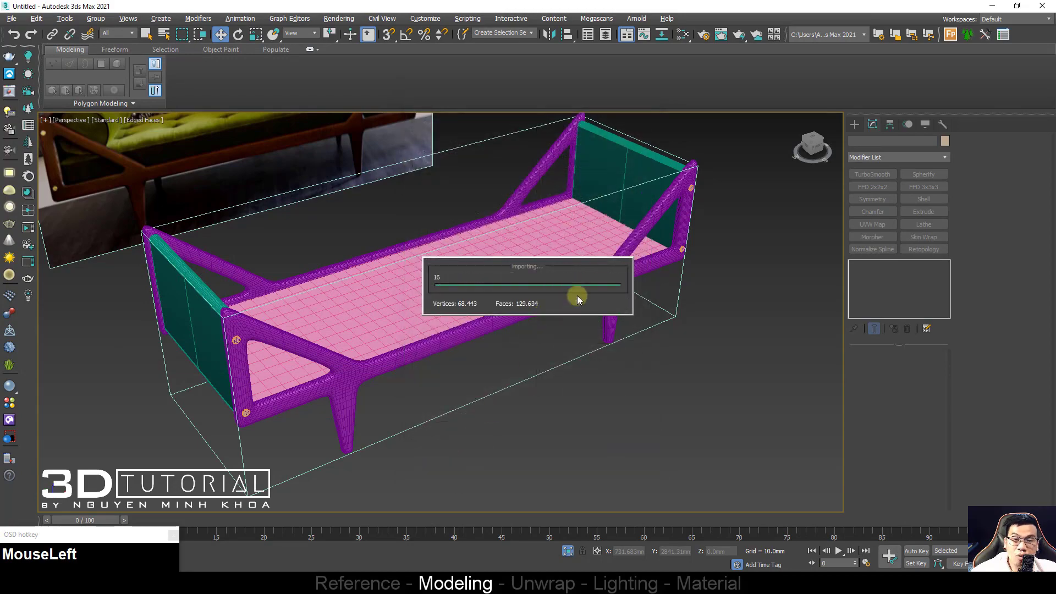
Step: Move the imported cushions and bolsters down onto the daybed frame
{"action": "middle_click_drag", "start_coordinate": [572, 297], "coordinate": [547, 308], "text": "alt"}
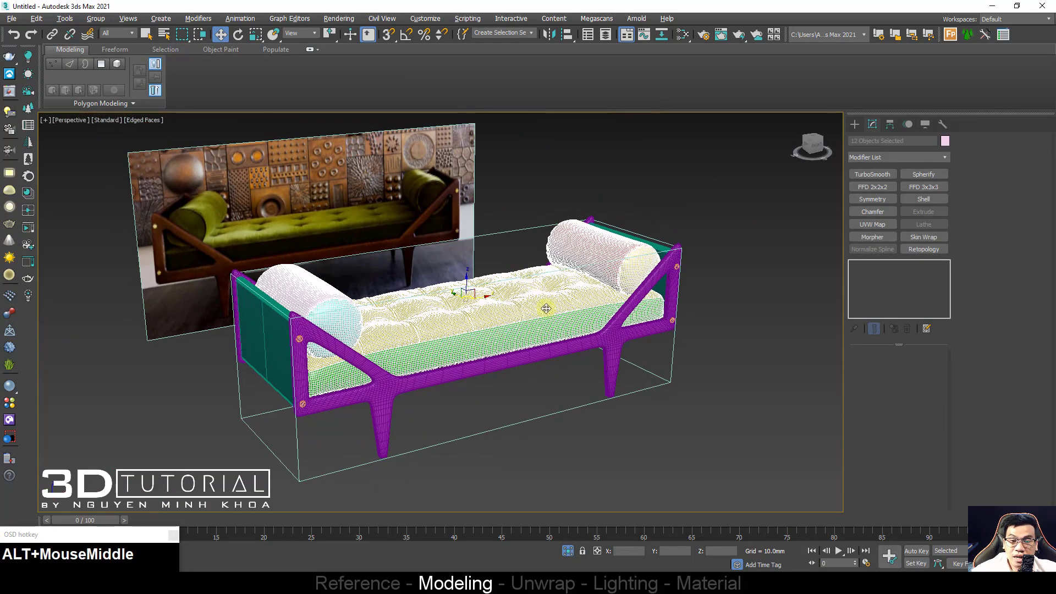
{"action": "key", "text": "F4"}
{"action": "middle_click_drag", "start_coordinate": [527, 286], "coordinate": [504, 287], "text": "alt"}
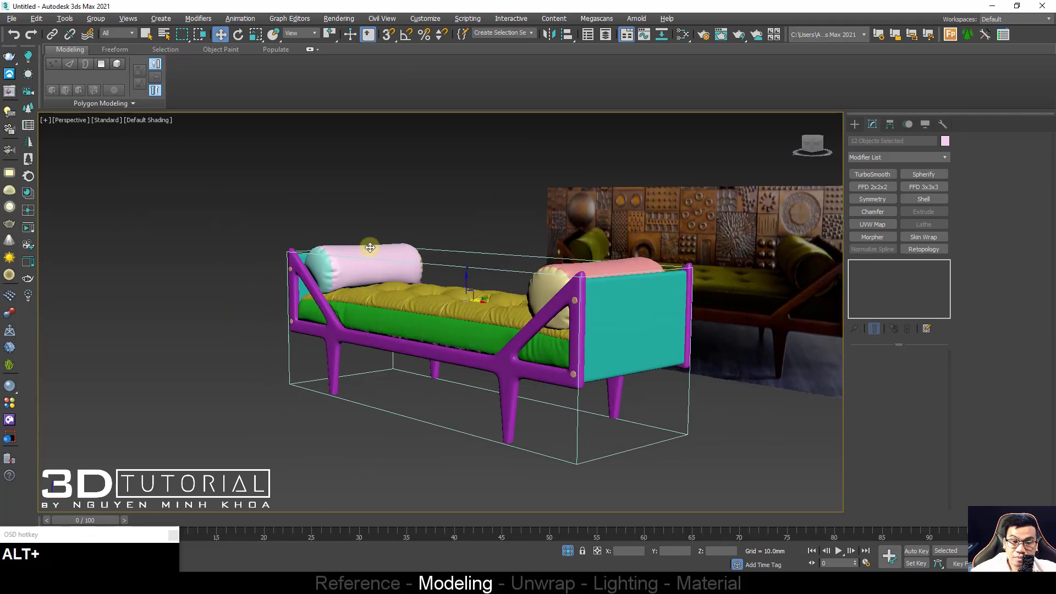
{"action": "middle_click_drag", "start_coordinate": [411, 296], "coordinate": [433, 306], "text": "alt"}
{"action": "key", "text": "f"}
{"action": "key", "text": "z"}
{"action": "key", "text": "F4"}
{"action": "left_click_drag", "start_coordinate": [433, 304], "coordinate": [471, 350]}
{"action": "key", "text": "F4"}
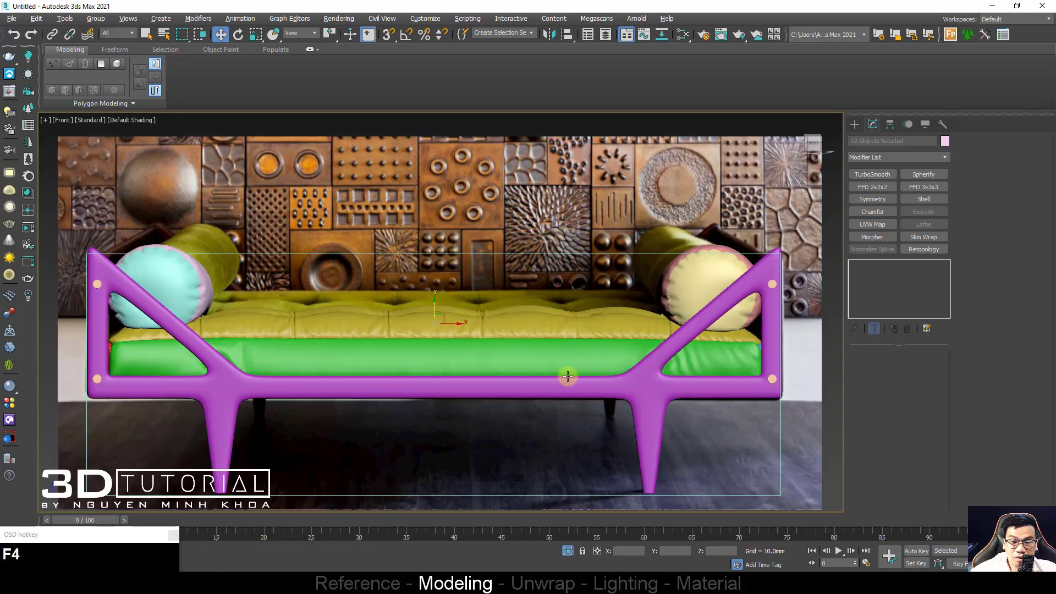
{"action": "mouse_move", "coordinate": [568, 377]}
{"action": "middle_mouse_down", "text": "alt"}
{"action": "mouse_move", "coordinate": [589, 384]}
{"action": "mouse_move", "coordinate": [578, 385]}
{"action": "middle_mouse_up", "text": "alt"}
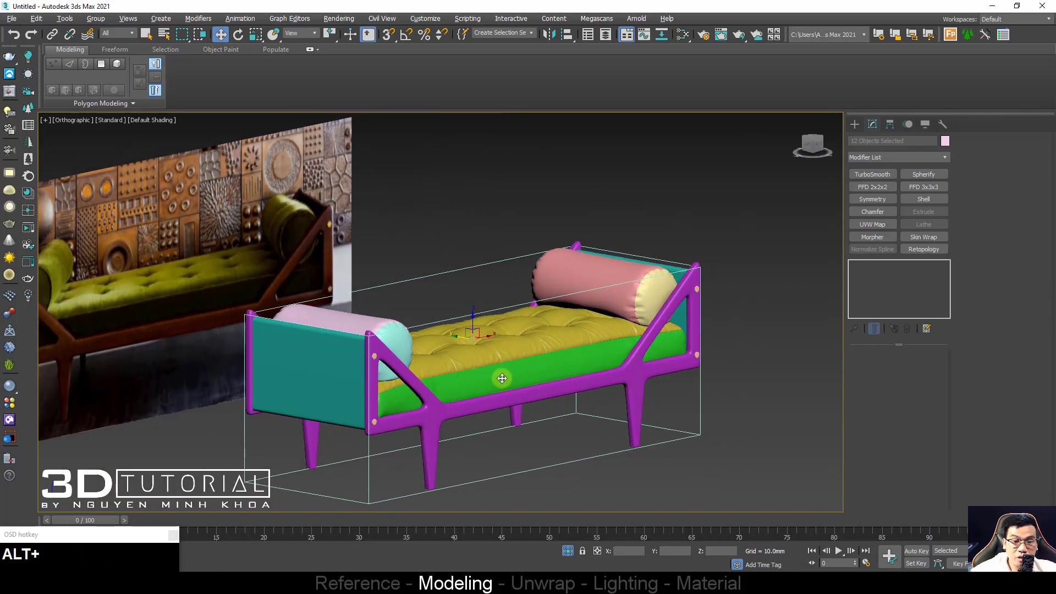
{"action": "middle_click_drag", "start_coordinate": [496, 382], "coordinate": [470, 304], "text": "alt"}
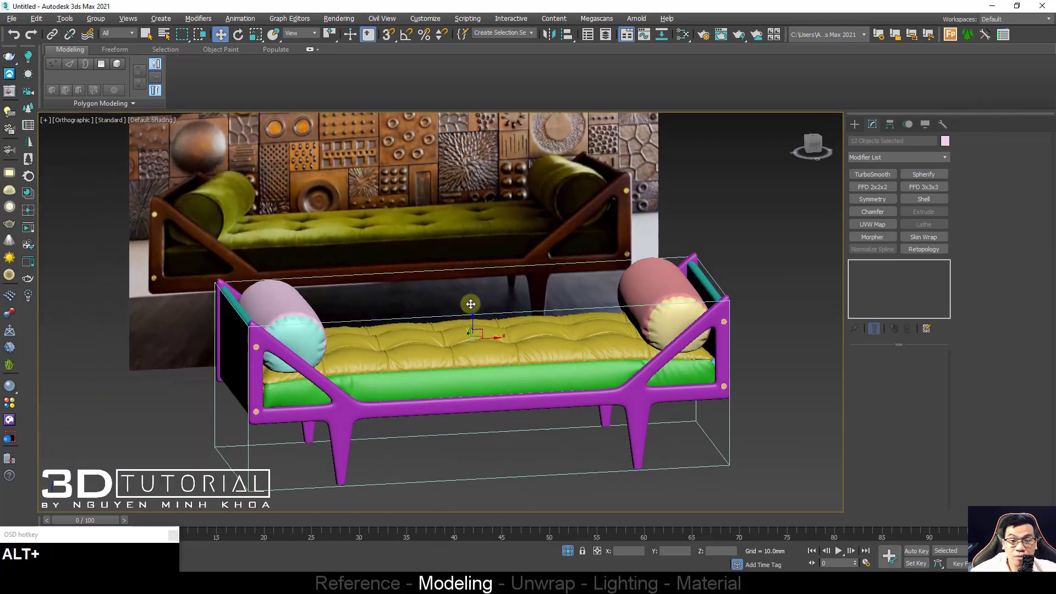
Step: Isolate the cushions and compare them with the daybed reference photo
{"action": "right_click", "coordinate": [471, 304]}
{"action": "left_click", "coordinate": [513, 194]}
{"action": "middle_click_drag", "start_coordinate": [406, 292], "coordinate": [367, 240]}
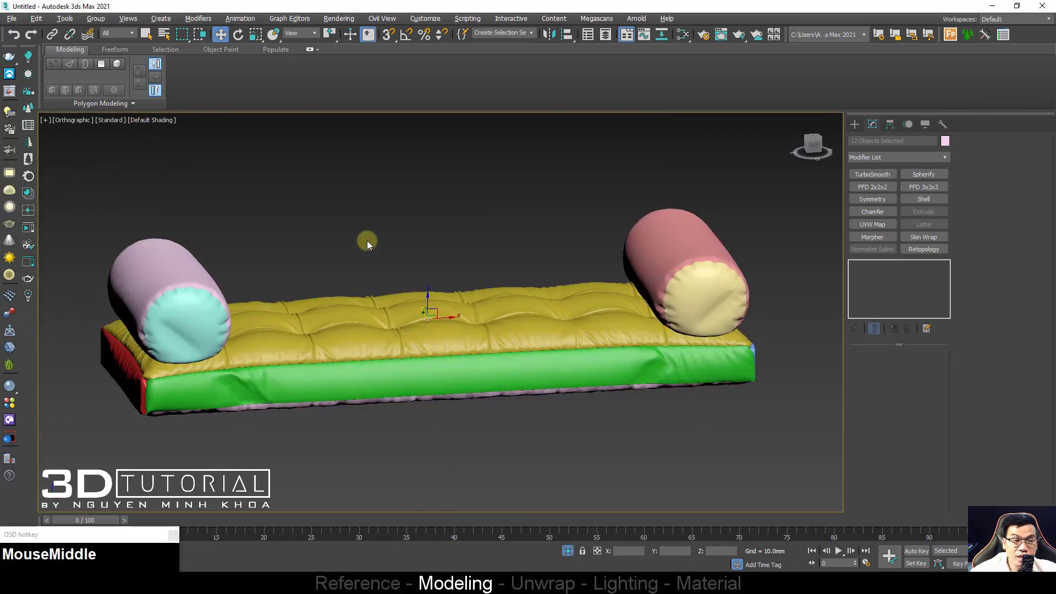
{"action": "left_click", "coordinate": [367, 240]}
{"action": "left_click", "coordinate": [633, 580]}
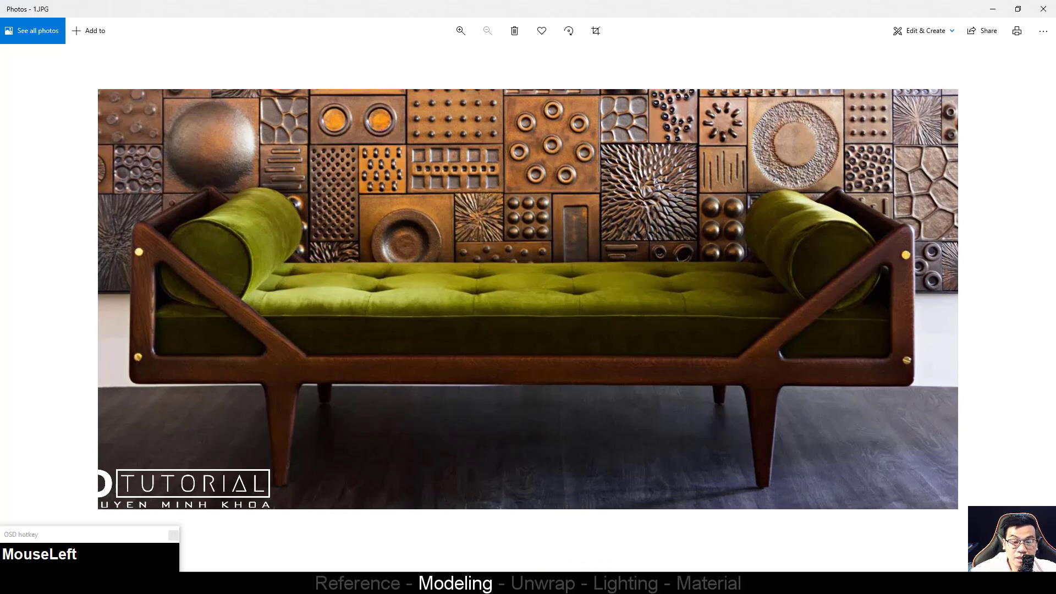
{"action": "left_click", "coordinate": [394, 580]}
{"action": "left_click", "coordinate": [702, 302]}
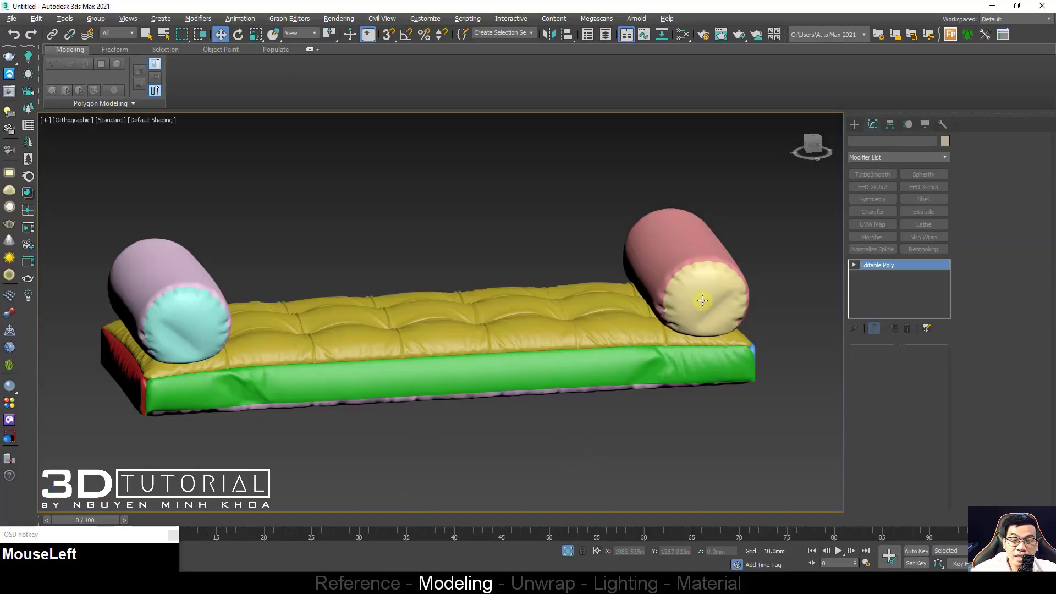
Step: Attach all four bolster end caps into a single object
{"action": "middle_click_drag", "start_coordinate": [702, 300], "coordinate": [678, 293]}
{"action": "key", "text": "F4"}
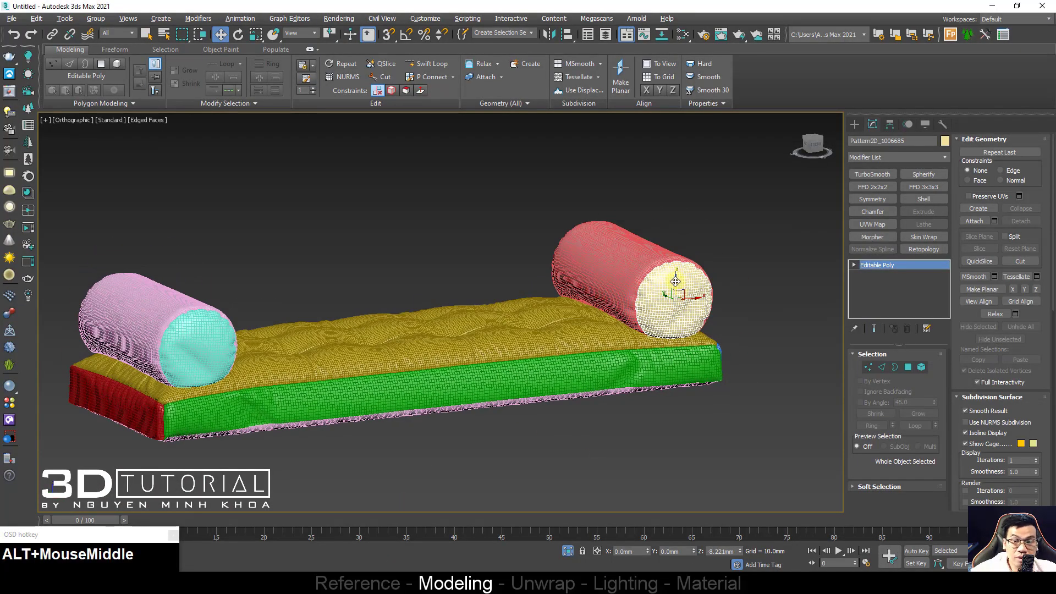
{"action": "right_click", "coordinate": [665, 292]}
{"action": "left_click", "coordinate": [630, 184]}
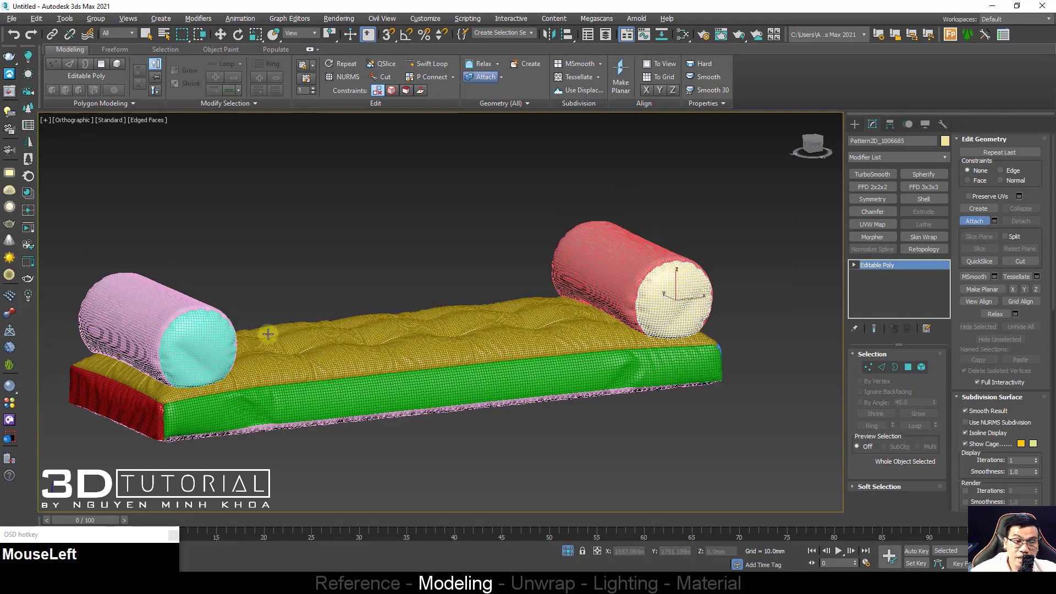
{"action": "left_click", "coordinate": [194, 327]}
{"action": "middle_click_drag", "start_coordinate": [228, 324], "coordinate": [367, 309]}
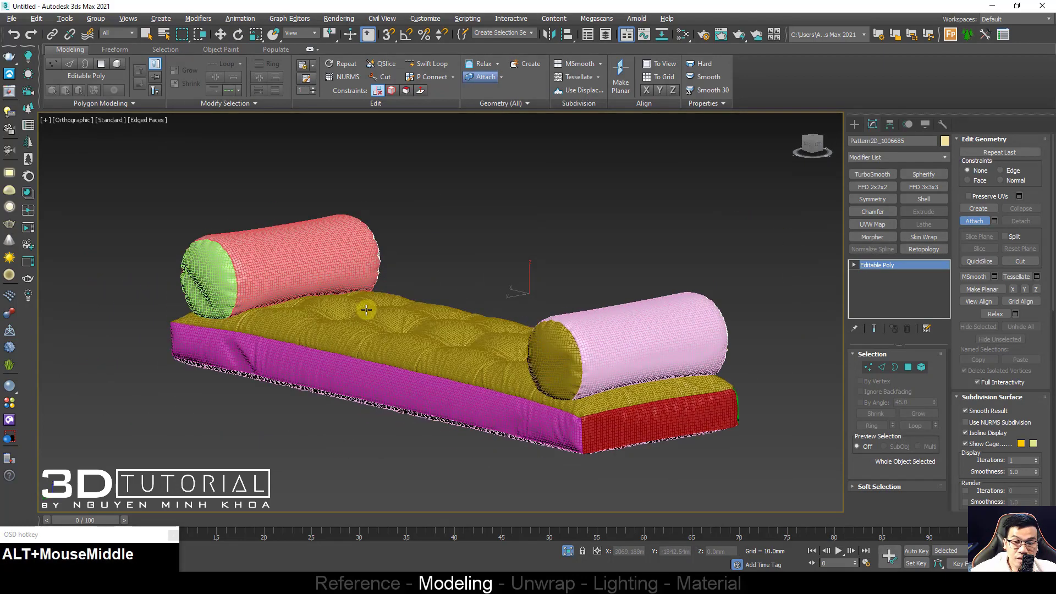
{"action": "left_click", "coordinate": [563, 365]}
{"action": "left_click", "coordinate": [219, 276]}
{"action": "right_click", "coordinate": [220, 276]}
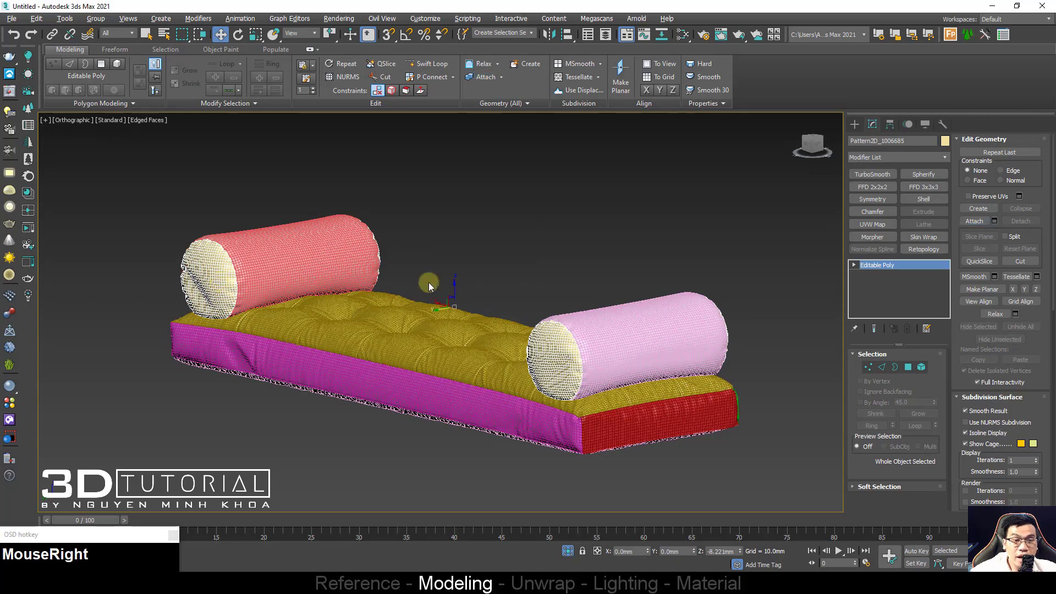
Step: Create a spline shape from all the end caps' open border edges
{"action": "middle_click_drag", "start_coordinate": [334, 275], "coordinate": [348, 300]}
{"action": "key", "text": "3"}
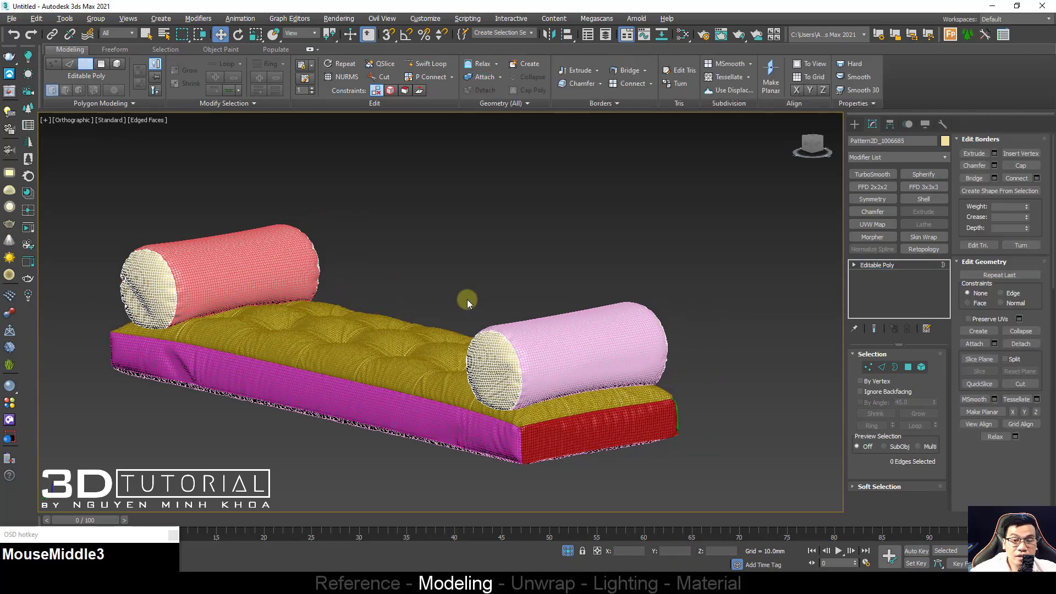
{"action": "key", "text": "ctrl+a"}
{"action": "left_click", "coordinate": [987, 192]}
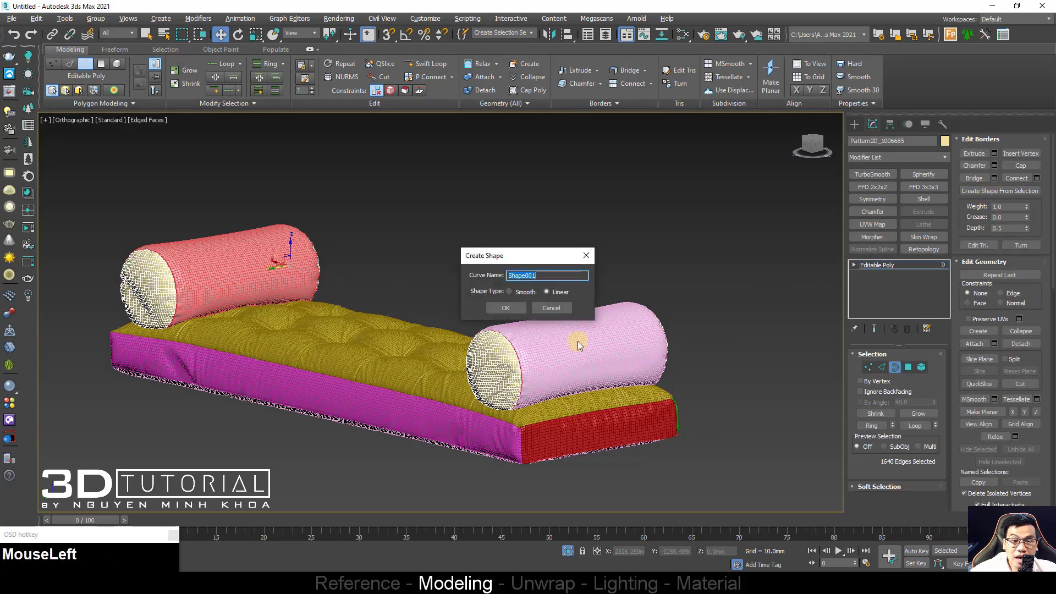
{"action": "left_click", "coordinate": [517, 304]}
{"action": "left_click", "coordinate": [523, 322]}
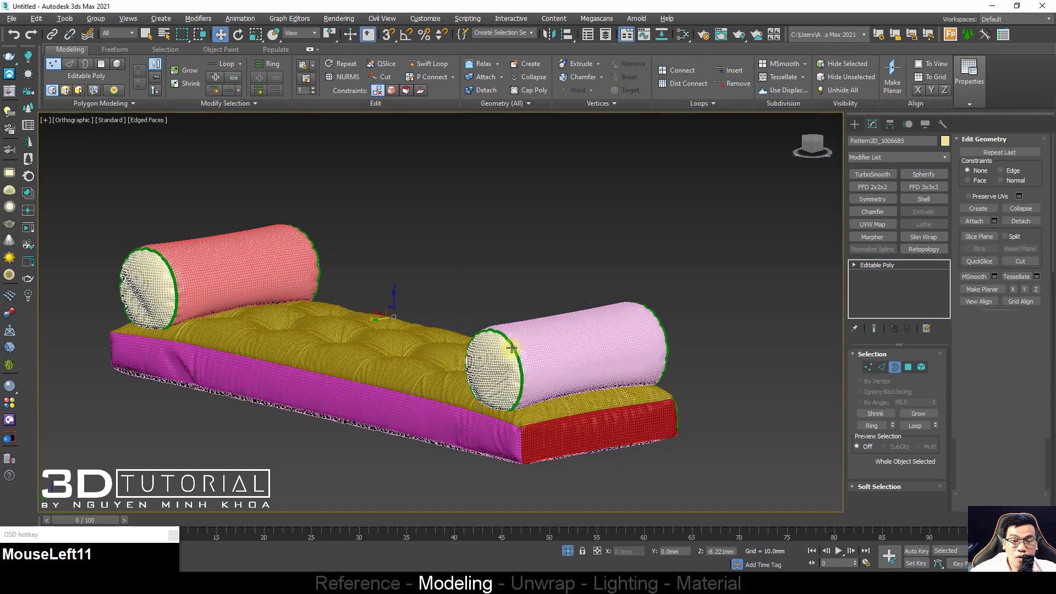
Step: Enable the spline in viewport and renderer as a 7.0mm radial tube
{"action": "left_click", "coordinate": [876, 375]}
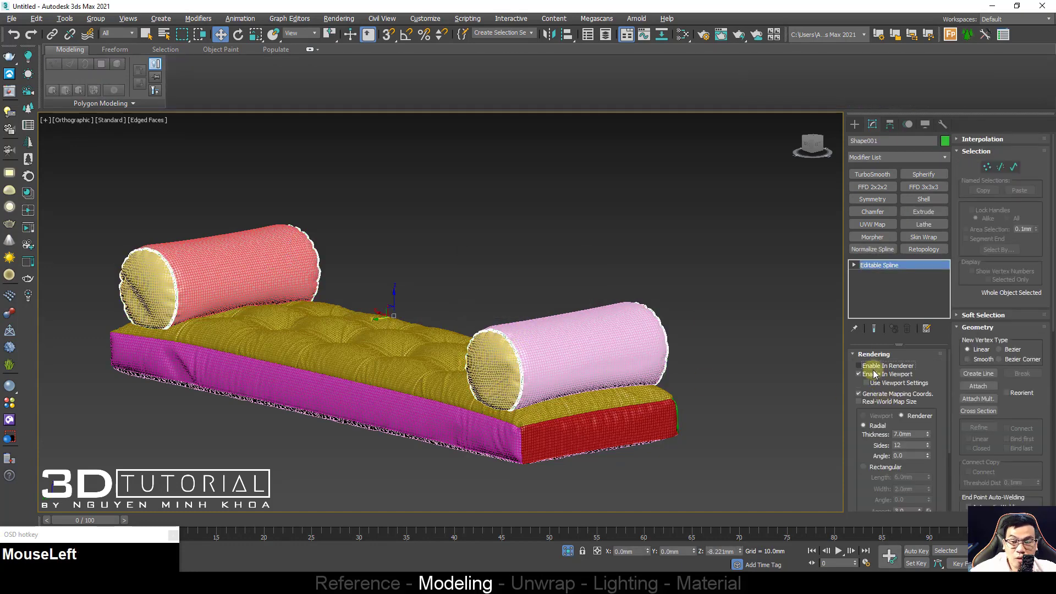
{"action": "left_click", "coordinate": [876, 374]}
{"action": "key", "text": "F4"}
{"action": "scroll", "coordinate": [515, 346], "scroll_direction": "up", "scroll_amount": 5}
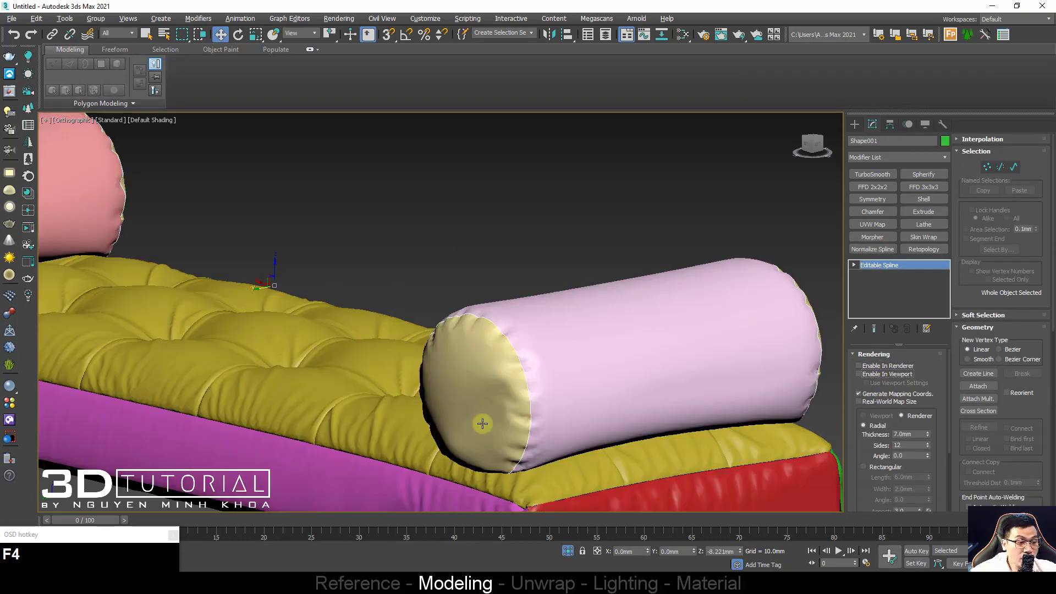
{"action": "left_click", "coordinate": [890, 374]}
{"action": "left_click", "coordinate": [887, 366]}
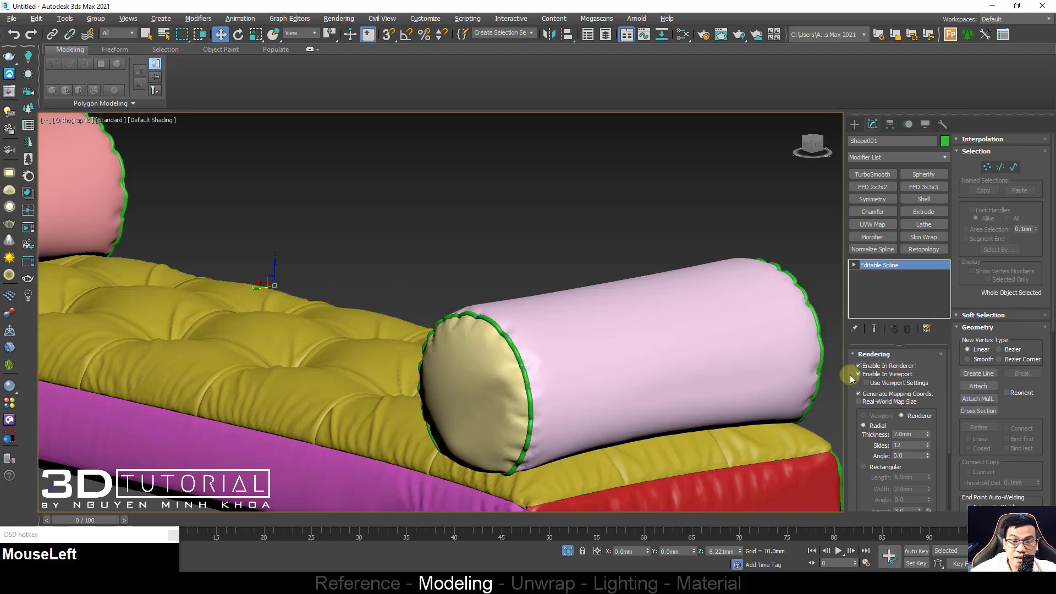
{"action": "key", "text": "F4"}
{"action": "left_click", "coordinate": [913, 434]}
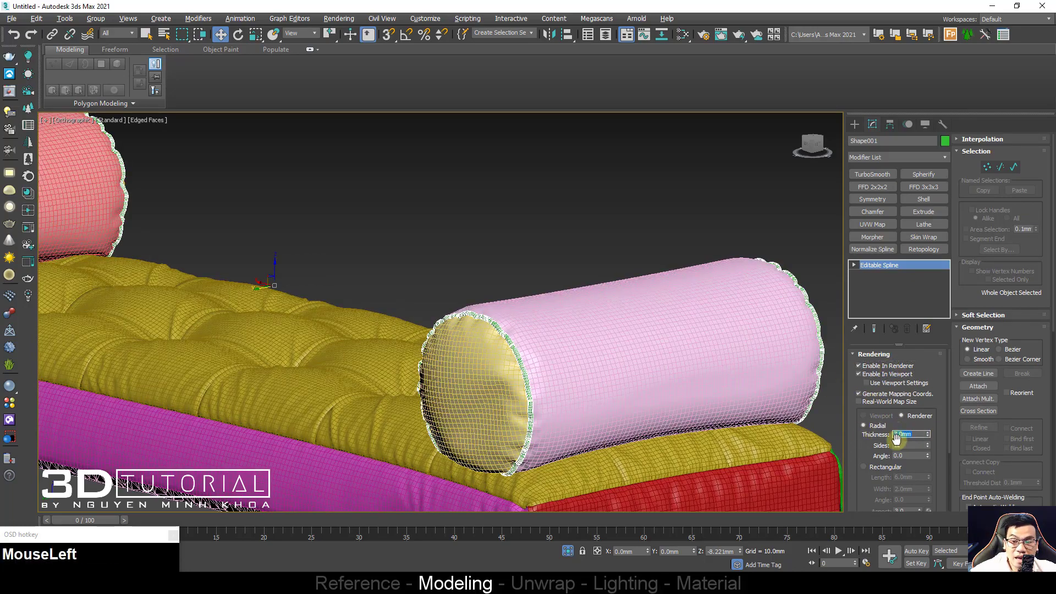
Step: Inspect the piping around the bolster ends in shaded, wireframe and vertex views
{"action": "scroll", "coordinate": [566, 367], "scroll_direction": "down", "scroll_amount": 3}
{"action": "middle_click_drag", "start_coordinate": [566, 365], "coordinate": [447, 370], "text": "alt"}
{"action": "scroll", "coordinate": [732, 212], "scroll_direction": "up", "scroll_amount": 4}
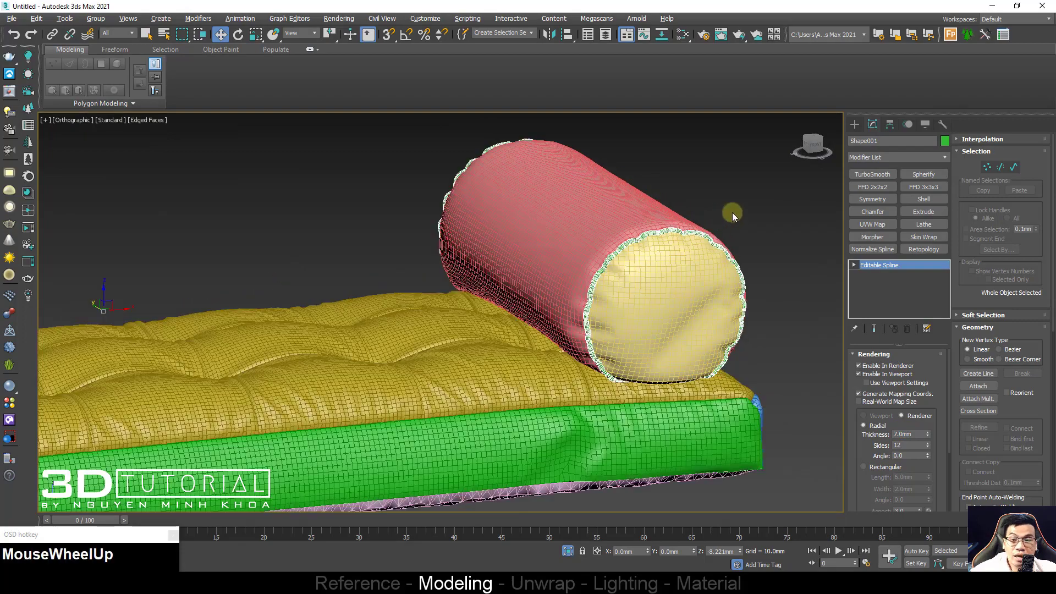
{"action": "scroll", "coordinate": [732, 212], "scroll_direction": "up", "scroll_amount": 5}
{"action": "key", "text": "F4"}
{"action": "middle_click_drag", "start_coordinate": [599, 236], "coordinate": [484, 339], "text": "alt"}
{"action": "scroll", "coordinate": [483, 339], "scroll_direction": "down", "scroll_amount": 5}
{"action": "middle_click_drag", "start_coordinate": [360, 431], "coordinate": [526, 263]}
{"action": "scroll", "coordinate": [407, 332], "scroll_direction": "up", "scroll_amount": 5}
{"action": "key", "text": "F4"}
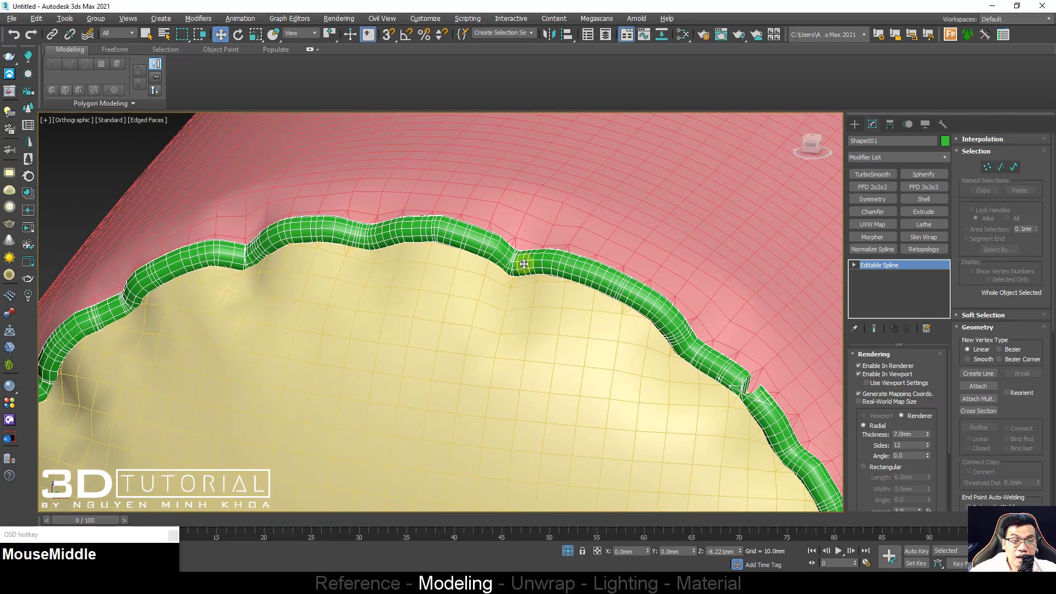
{"action": "key", "text": "F3"}
{"action": "key", "text": "1"}
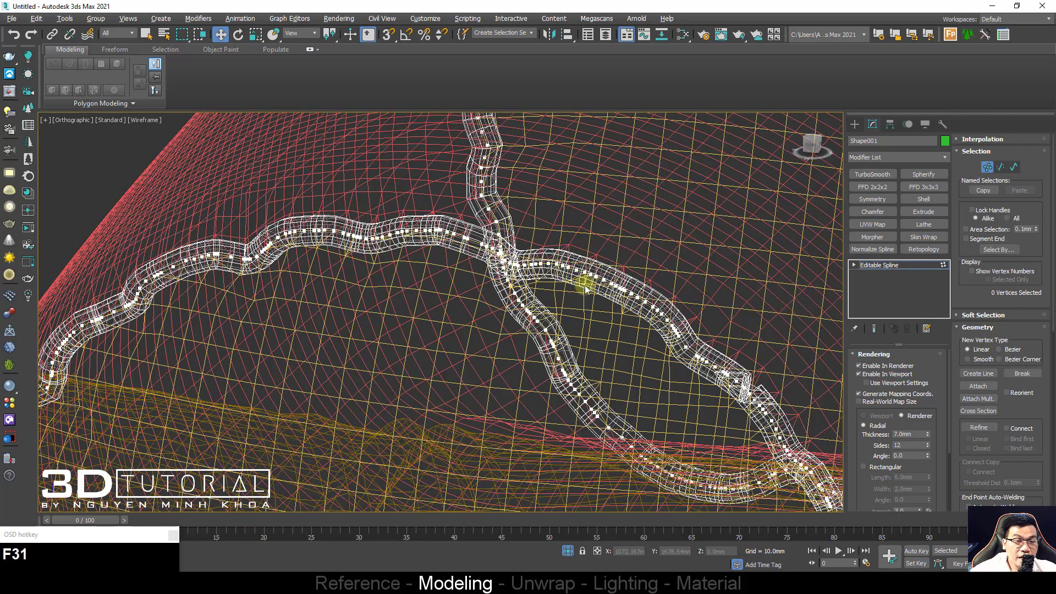
{"action": "key", "text": "F3"}
Step: Add a Normalize Spline modifier to the bolster piping with a 10mm segment length
{"action": "key", "text": "1"}
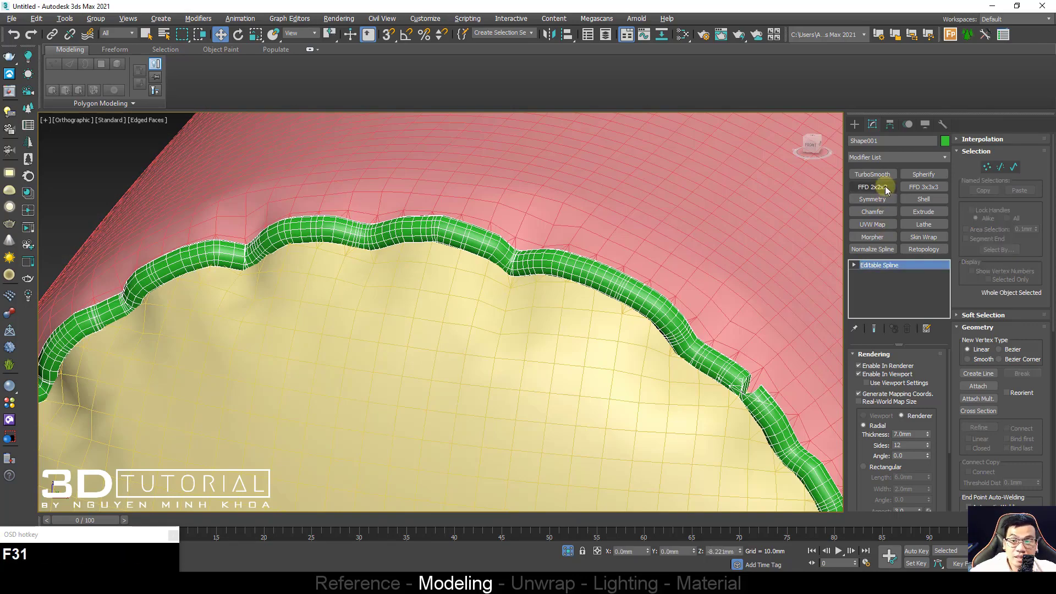
{"action": "left_click", "coordinate": [882, 161]}
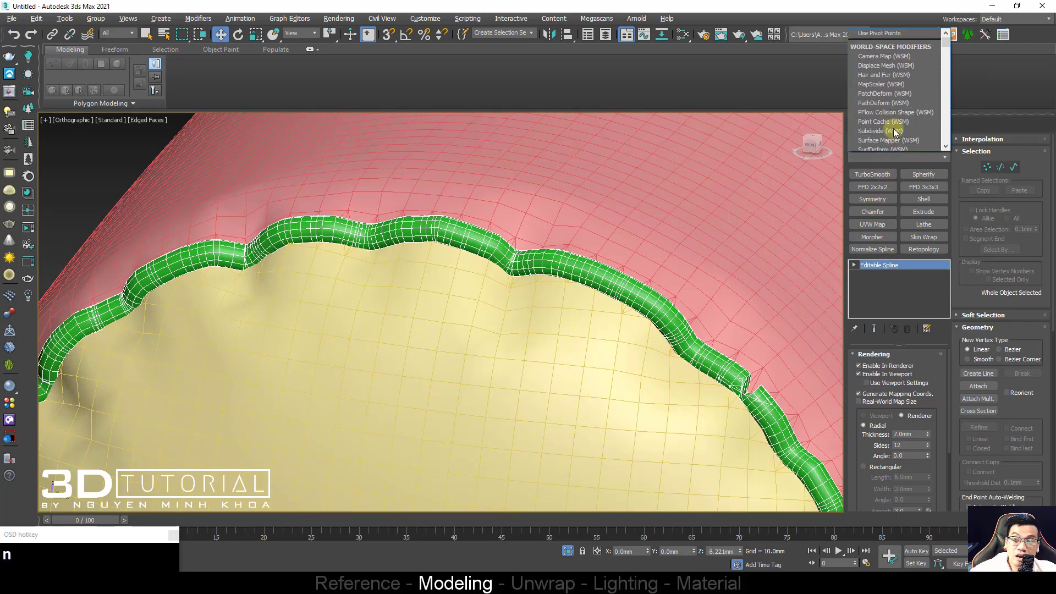
{"action": "type", "text": "n"}
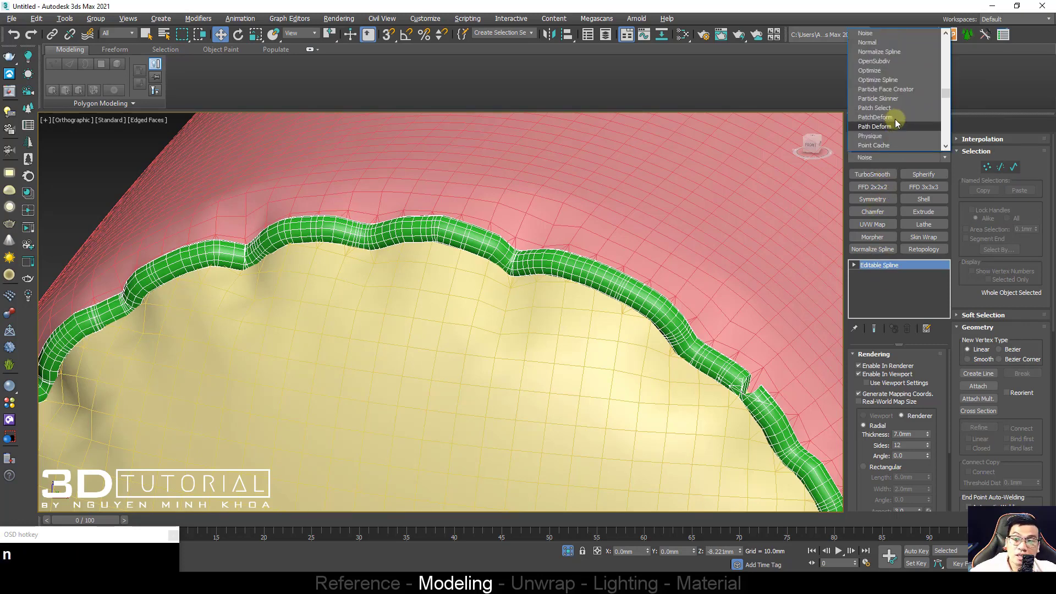
{"action": "left_click", "coordinate": [898, 52]}
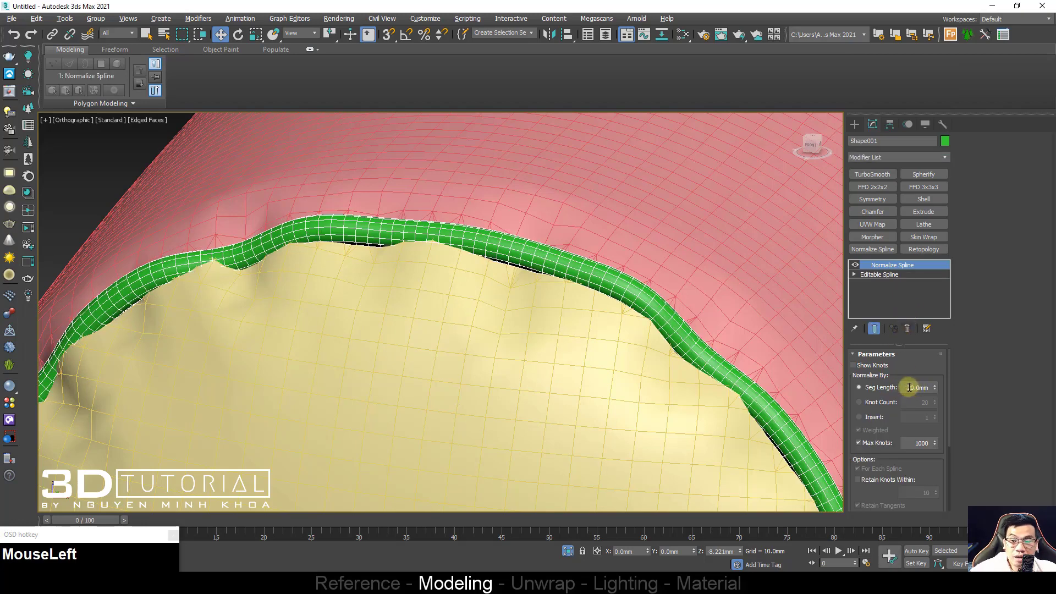
{"action": "mouse_move", "coordinate": [903, 390]}
{"action": "left_mouse_down"}
{"action": "mouse_move", "coordinate": [960, 389]}
{"action": "mouse_move", "coordinate": [919, 386]}
{"action": "left_mouse_up"}
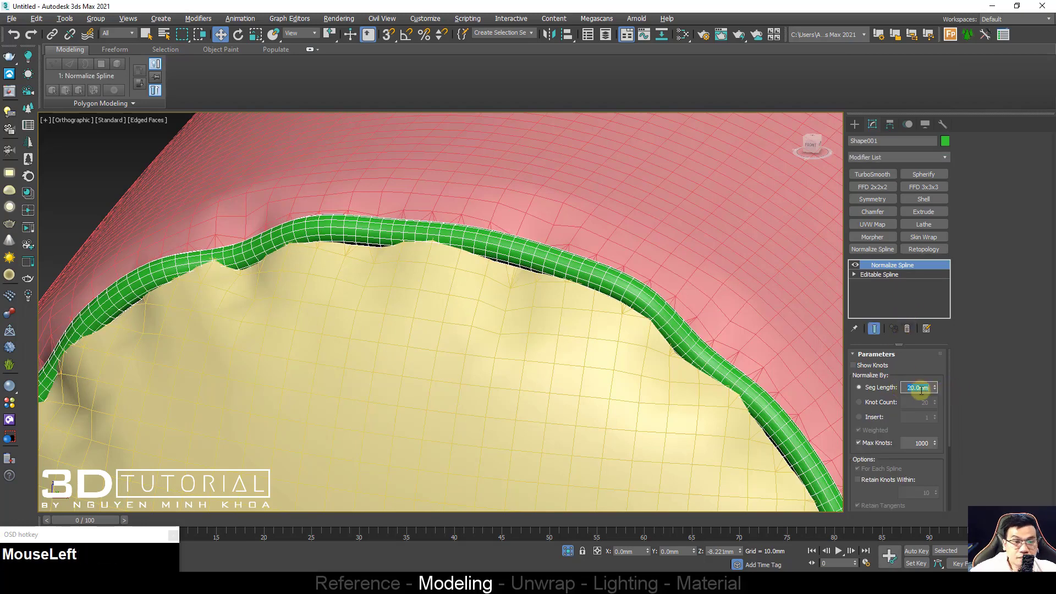
{"action": "middle_click", "coordinate": [487, 283]}
{"action": "scroll", "coordinate": [534, 251], "scroll_direction": "down", "scroll_amount": 3}
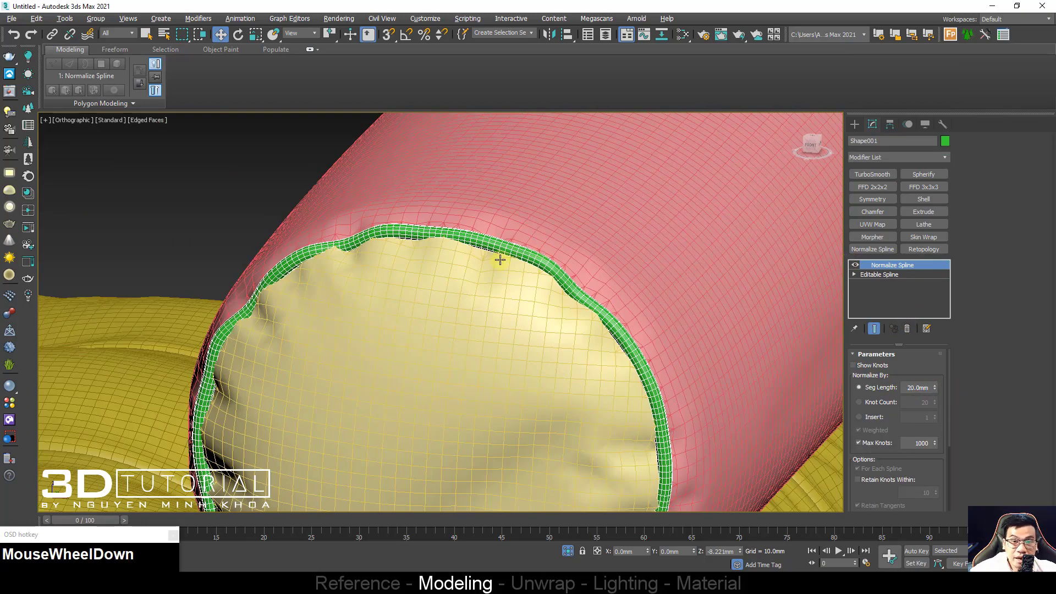
{"action": "scroll", "coordinate": [500, 260], "scroll_direction": "up", "scroll_amount": 3}
{"action": "key", "text": "F3"}
{"action": "key", "text": "F3"}
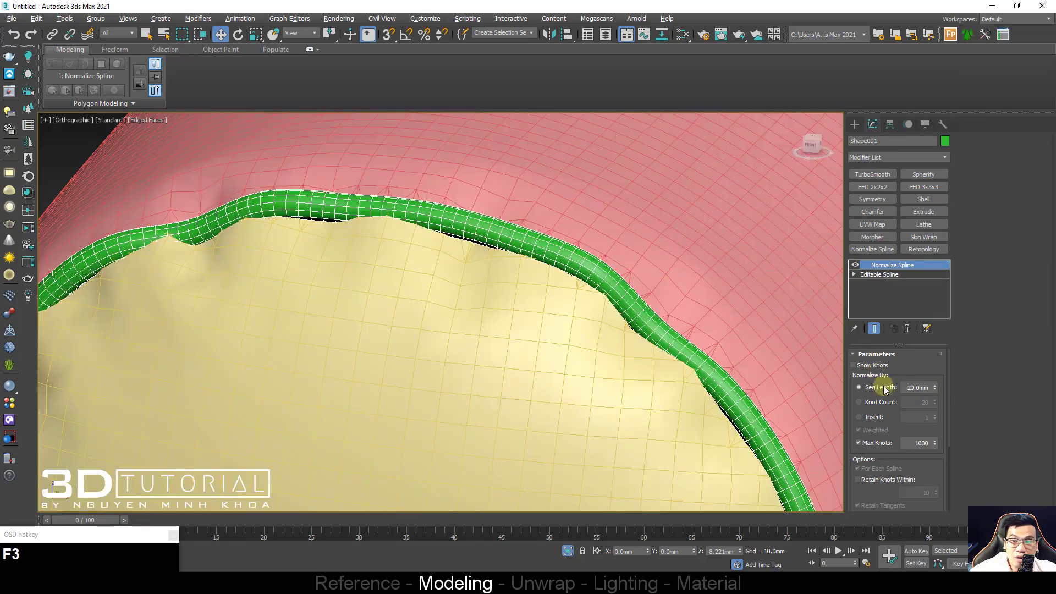
{"action": "left_click_drag", "start_coordinate": [911, 387], "coordinate": [965, 385]}
{"action": "type", "text": "10"}
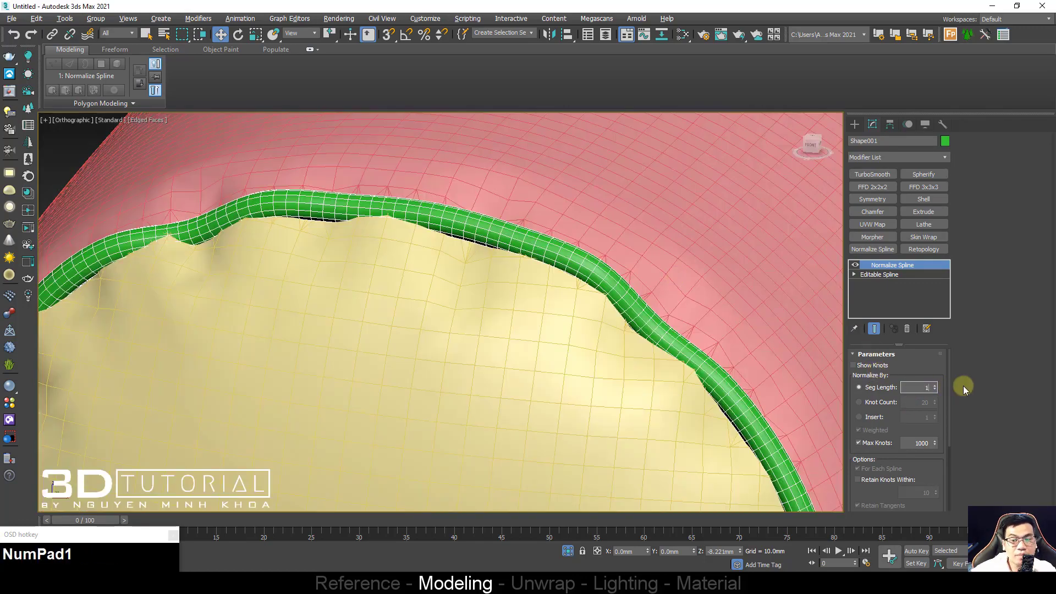
{"action": "scroll", "coordinate": [409, 232], "scroll_direction": "down", "scroll_amount": 2}
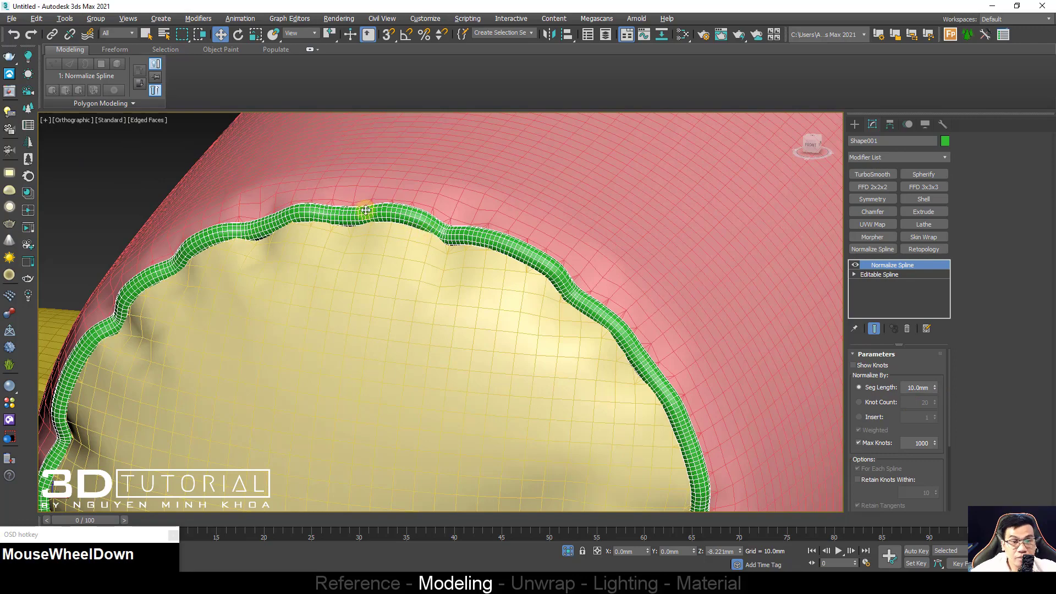
Step: Collapse the piping to an Editable Spline and inspect its resampled vertices
{"action": "right_click", "coordinate": [447, 186]}
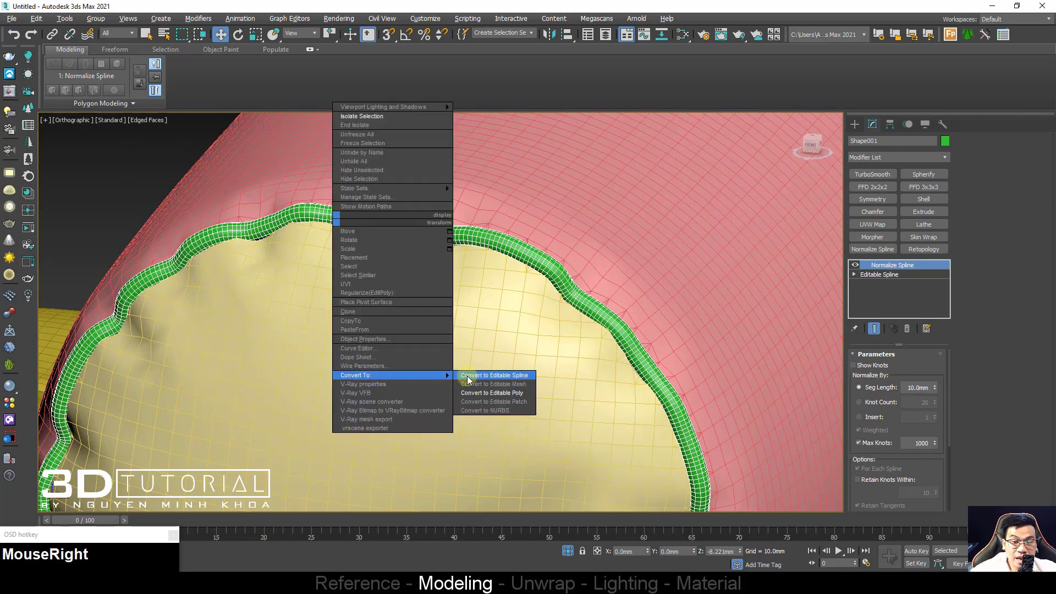
{"action": "left_click", "coordinate": [467, 374]}
{"action": "key", "text": "F3"}
{"action": "key", "text": "1"}
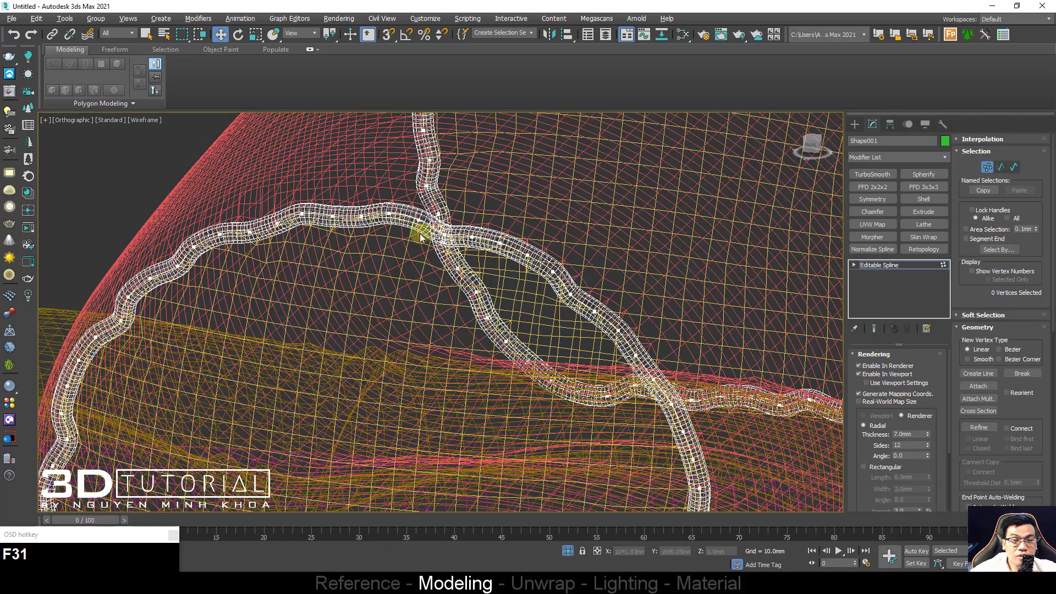
{"action": "key", "text": "F3"}
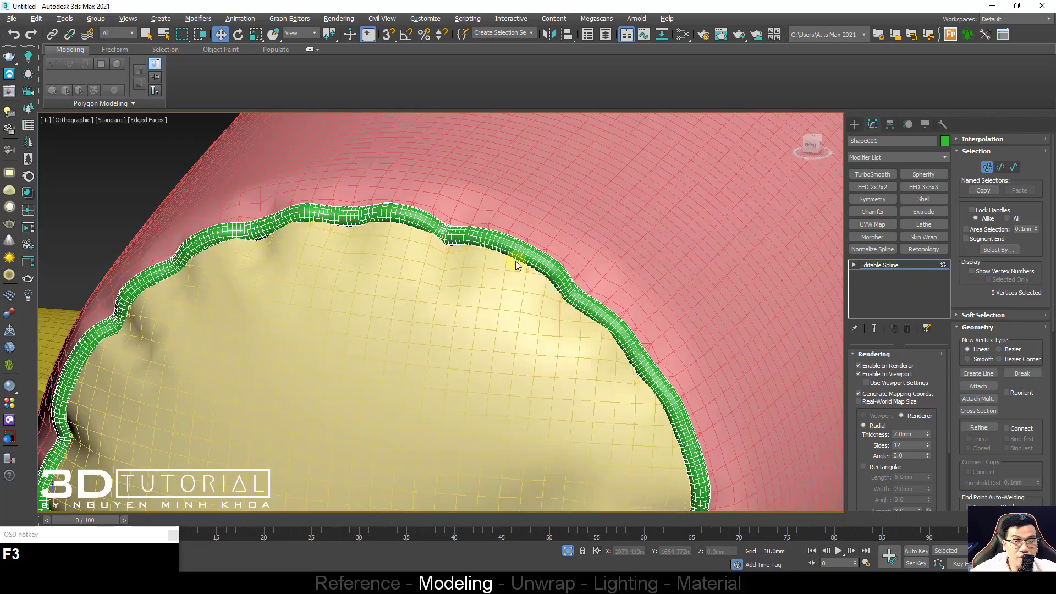
{"action": "scroll", "coordinate": [509, 270], "scroll_direction": "down", "scroll_amount": 2}
{"action": "scroll", "coordinate": [503, 282], "scroll_direction": "down", "scroll_amount": 1}
{"action": "key", "text": "F4"}
{"action": "scroll", "coordinate": [503, 282], "scroll_direction": "down", "scroll_amount": 3}
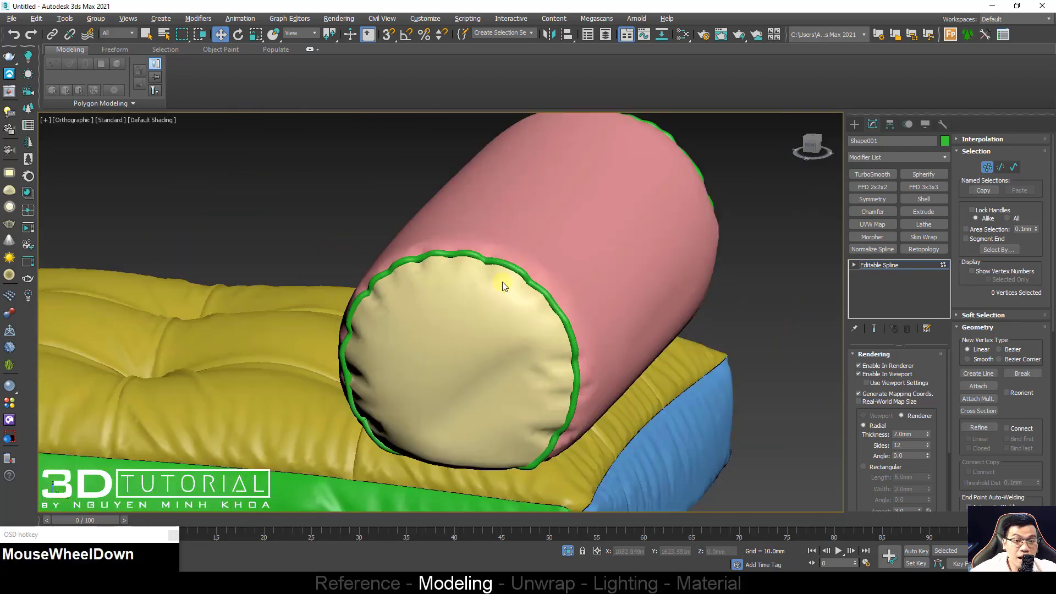
{"action": "middle_click_drag", "start_coordinate": [503, 282], "coordinate": [564, 275]}
Step: Check the piping on the bolster, then select the tufted mattress cushion
{"action": "key", "text": "1"}
{"action": "scroll", "coordinate": [564, 272], "scroll_direction": "up", "scroll_amount": 2}
{"action": "key", "text": "F4"}
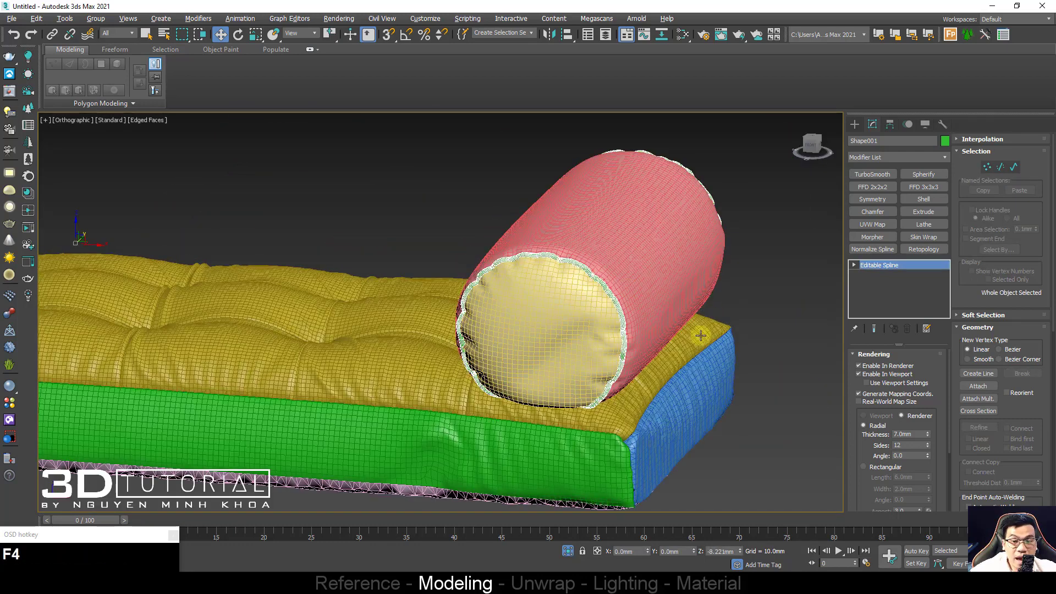
{"action": "left_click", "coordinate": [867, 397]}
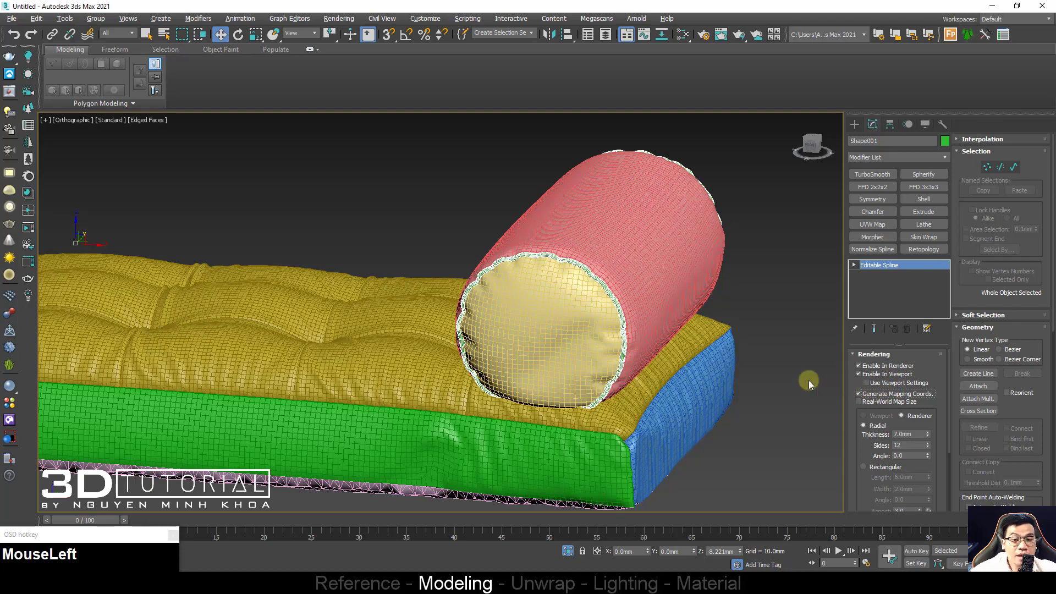
{"action": "key", "text": "F4"}
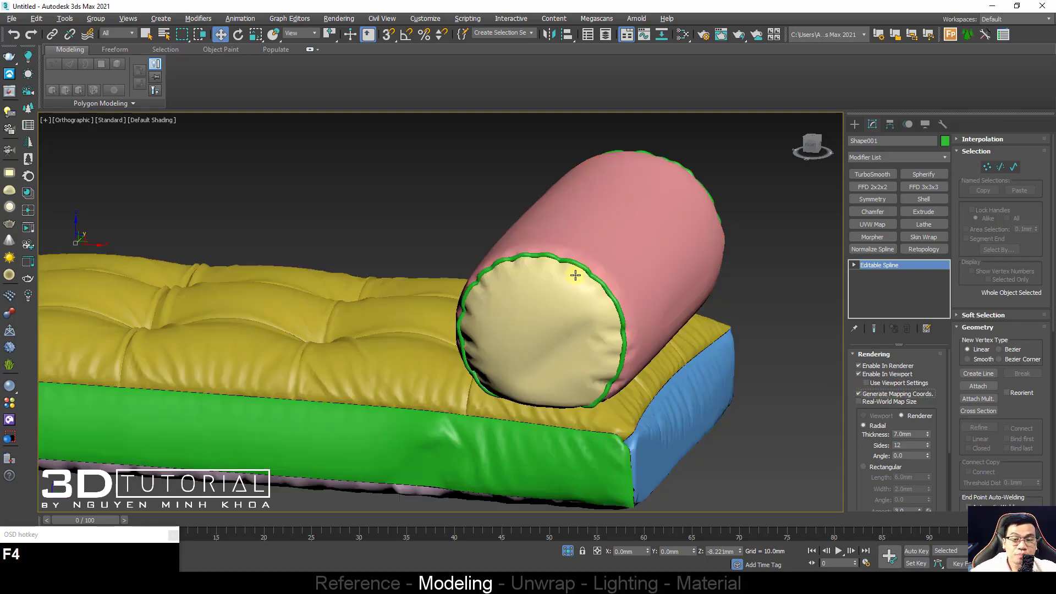
{"action": "scroll", "coordinate": [511, 380], "scroll_direction": "down", "scroll_amount": 4}
{"action": "left_click", "coordinate": [511, 379]}
{"action": "scroll", "coordinate": [525, 298], "scroll_direction": "up", "scroll_amount": 3}
{"action": "key", "text": "F4"}
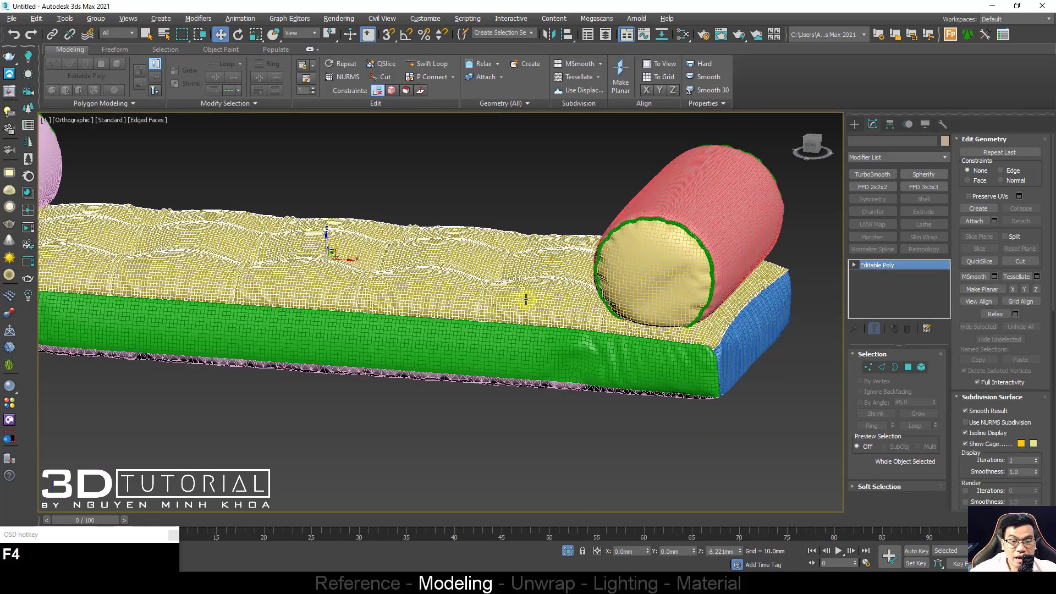
Step: Create a spline shape from the mattress cushion's open borders
{"action": "middle_click_drag", "start_coordinate": [527, 299], "coordinate": [541, 290], "text": "alt"}
{"action": "key", "text": "3"}
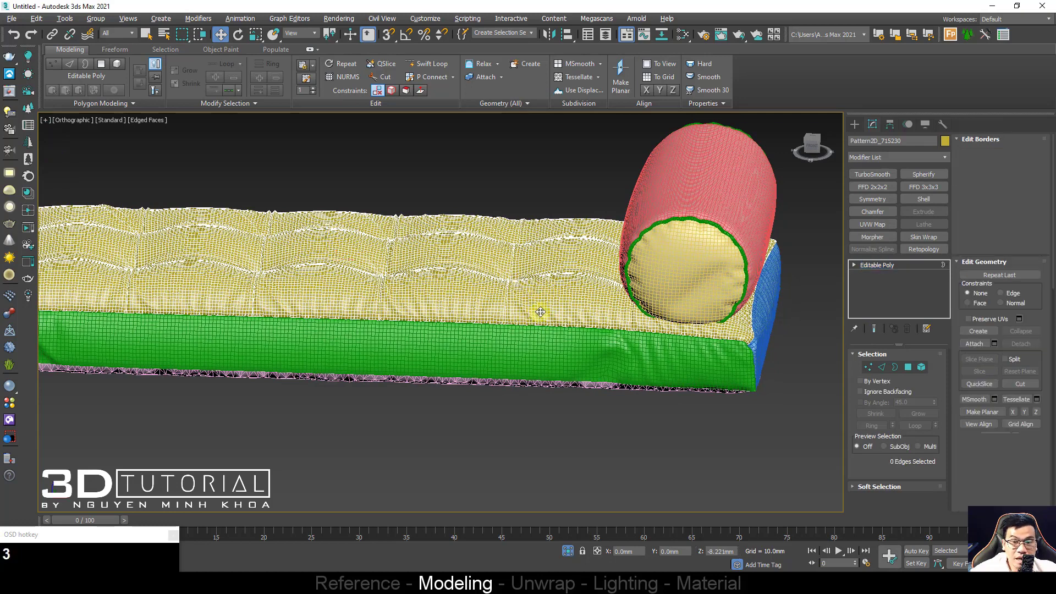
{"action": "left_click", "coordinate": [503, 360]}
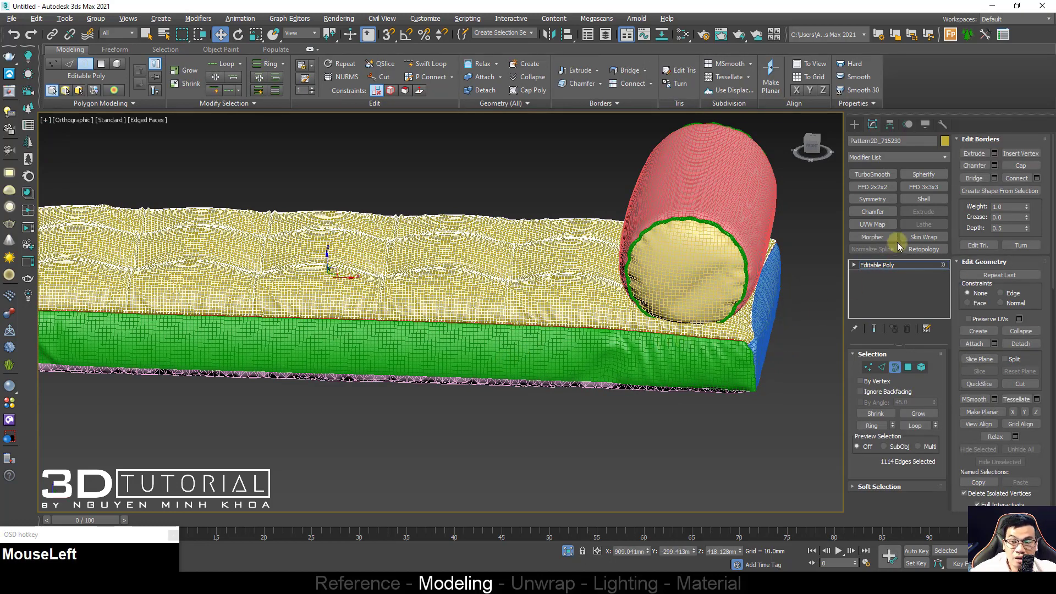
{"action": "left_click", "coordinate": [999, 191]}
{"action": "left_click", "coordinate": [515, 313]}
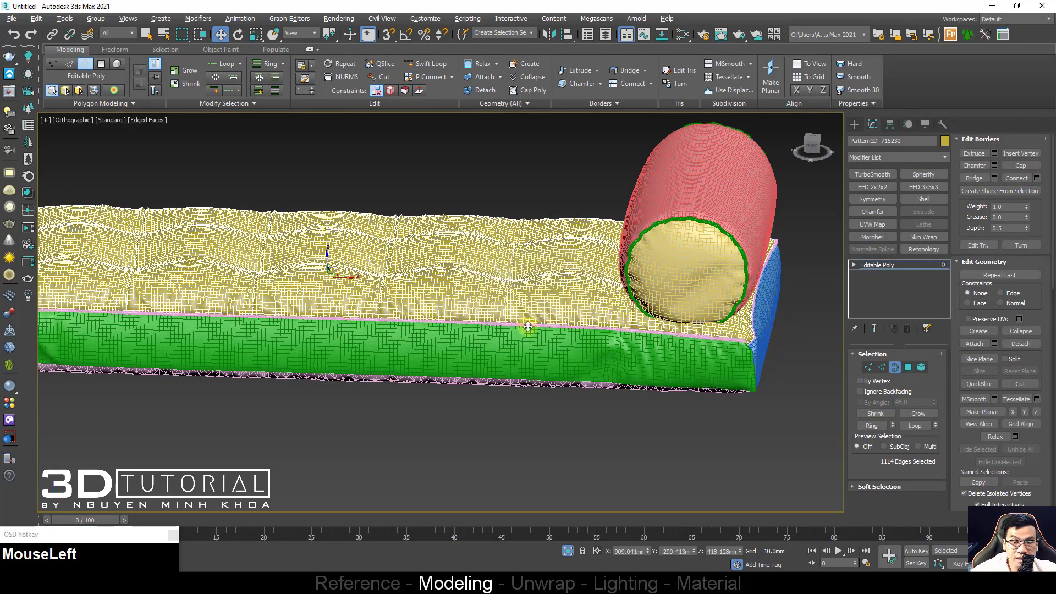
{"action": "key", "text": "1"}
{"action": "key", "text": "1"}
Step: Select the new pink border spline and inspect its vertices along the seat seam
{"action": "scroll", "coordinate": [567, 327], "scroll_direction": "up", "scroll_amount": 6}
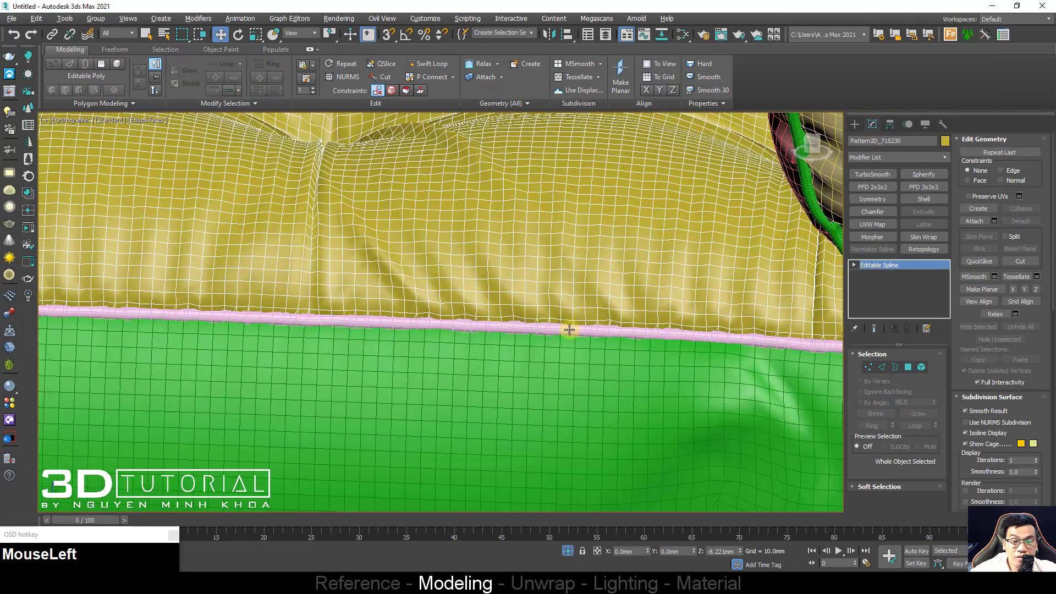
{"action": "left_click", "coordinate": [569, 329]}
{"action": "middle_click_drag", "start_coordinate": [569, 329], "coordinate": [483, 366]}
{"action": "scroll", "coordinate": [707, 364], "scroll_direction": "down", "scroll_amount": 3}
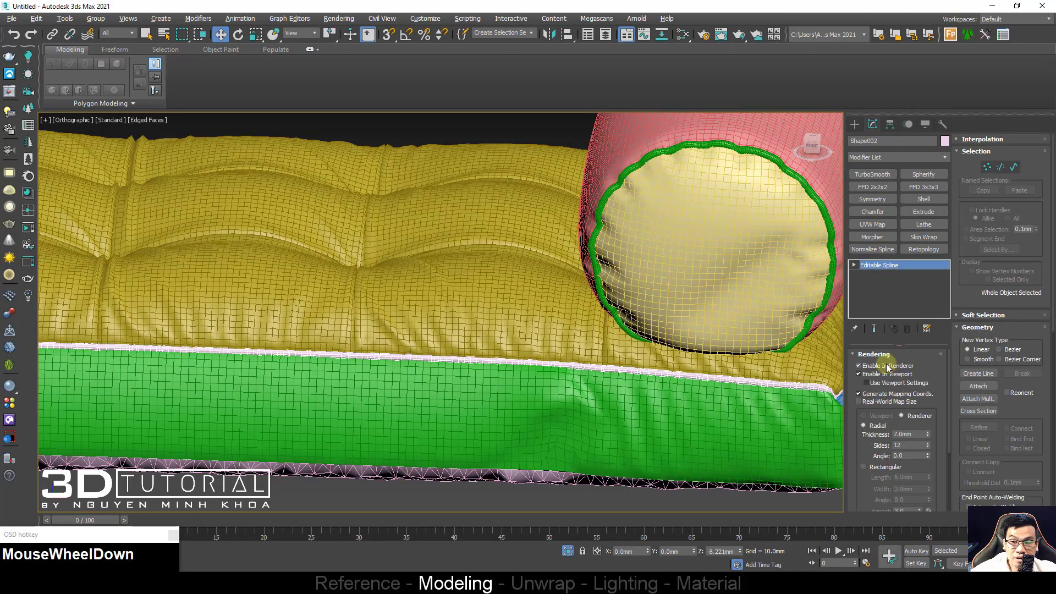
{"action": "scroll", "coordinate": [693, 378], "scroll_direction": "up", "scroll_amount": 6}
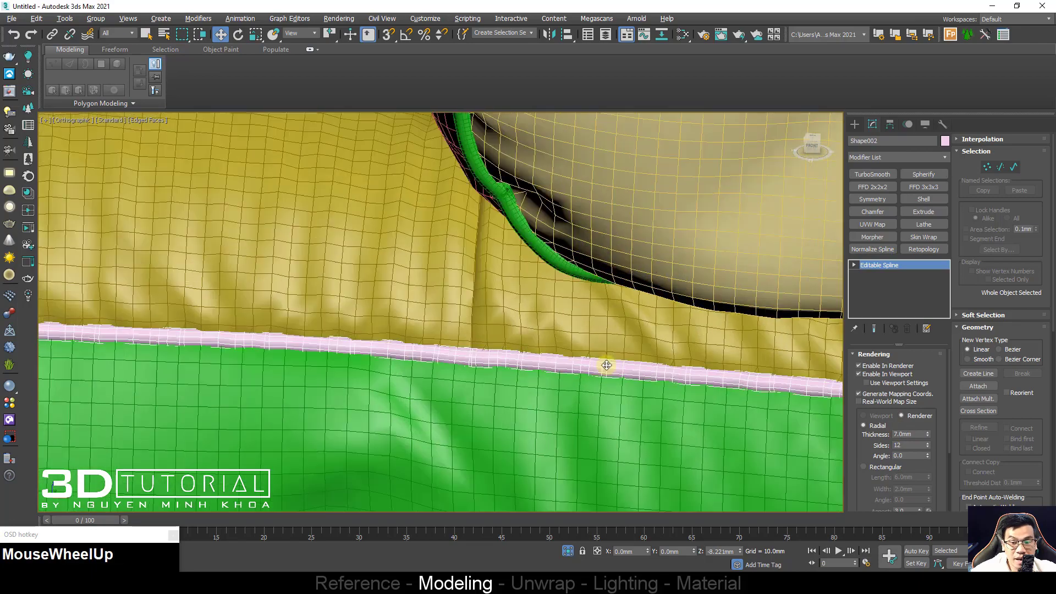
{"action": "key", "text": "1"}
{"action": "key", "text": "F3"}
{"action": "scroll", "coordinate": [536, 355], "scroll_direction": "down", "scroll_amount": 1}
{"action": "key", "text": "F3"}
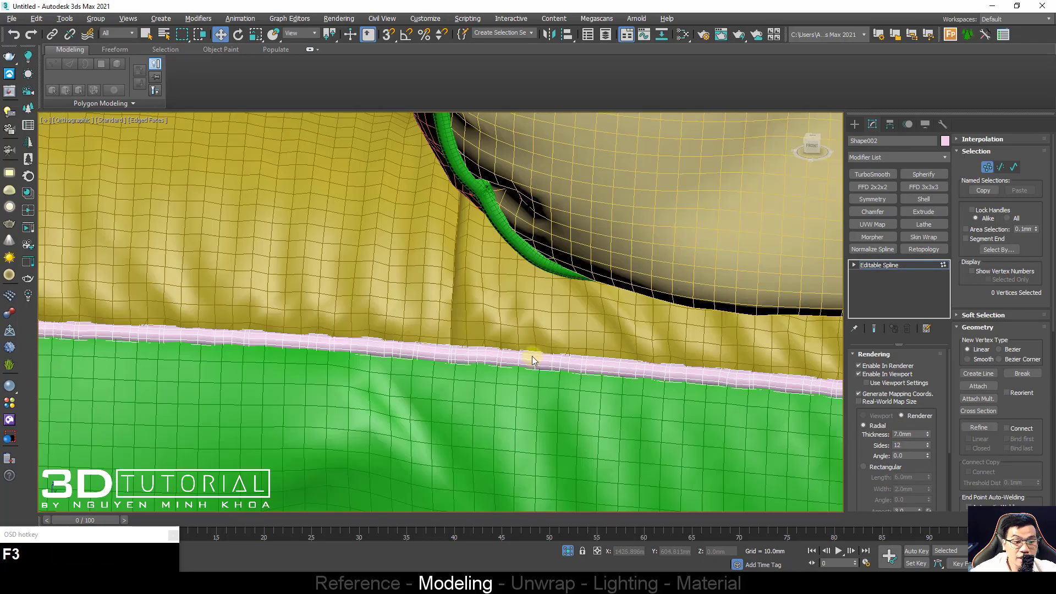
{"action": "key", "text": "1"}
{"action": "scroll", "coordinate": [533, 360], "scroll_direction": "down", "scroll_amount": 1}
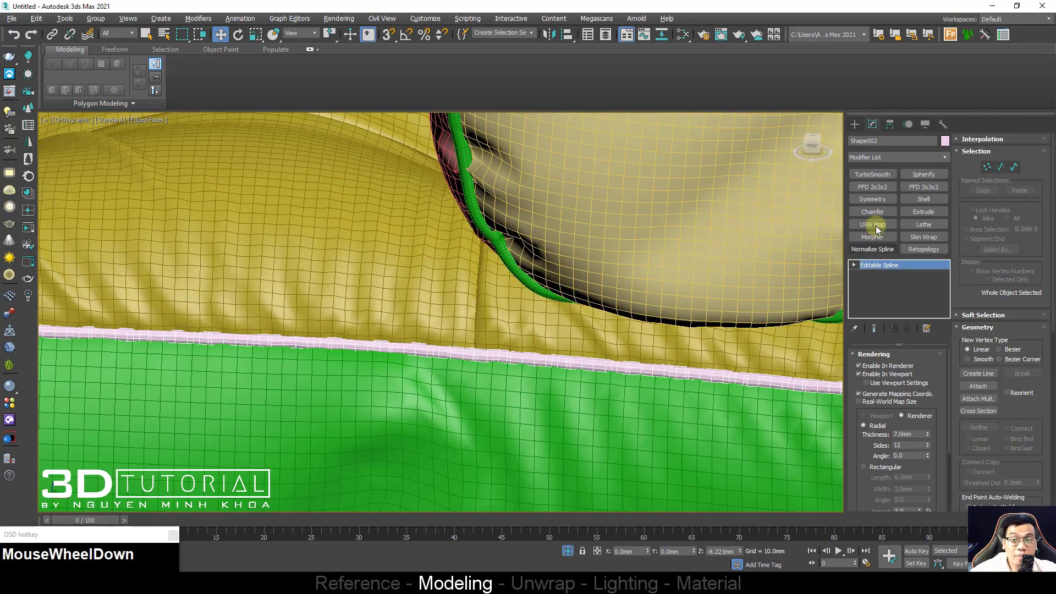
Step: Add a Normalize Spline modifier to the piping with a 10mm segment length
{"action": "left_click", "coordinate": [893, 156]}
{"action": "key", "text": "n"}
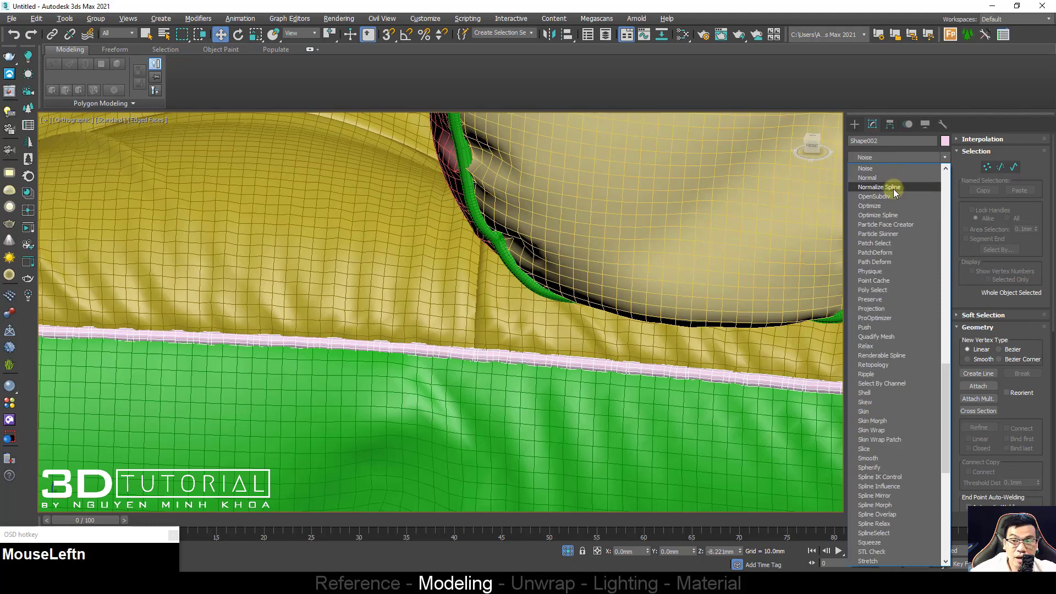
{"action": "left_click", "coordinate": [893, 187]}
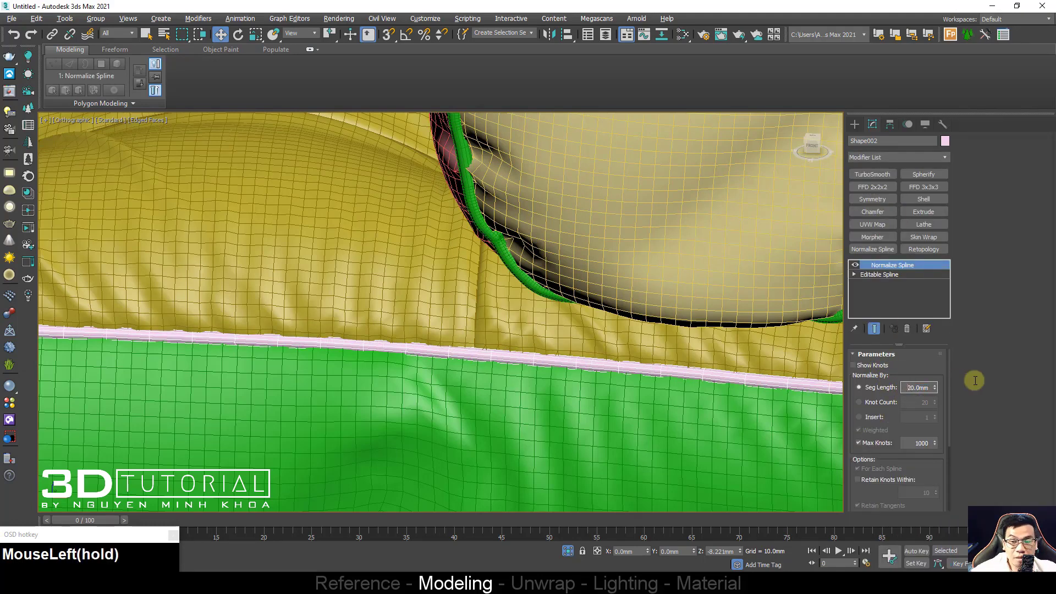
{"action": "double_click", "coordinate": [918, 387]}
{"action": "type", "text": "10"}
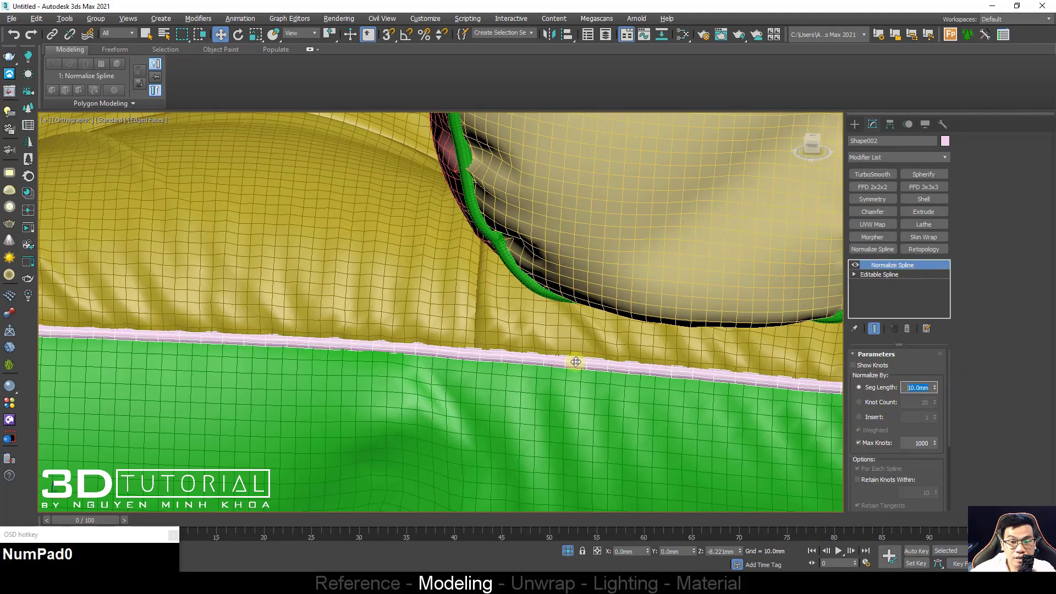
{"action": "scroll", "coordinate": [576, 362], "scroll_direction": "down", "scroll_amount": 5}
Step: Collapse the Shape002 piping to an Editable Spline and deselect it
{"action": "right_click", "coordinate": [578, 367]}
{"action": "mouse_move", "coordinate": [606, 488]}
{"action": "left_click", "coordinate": [643, 485]}
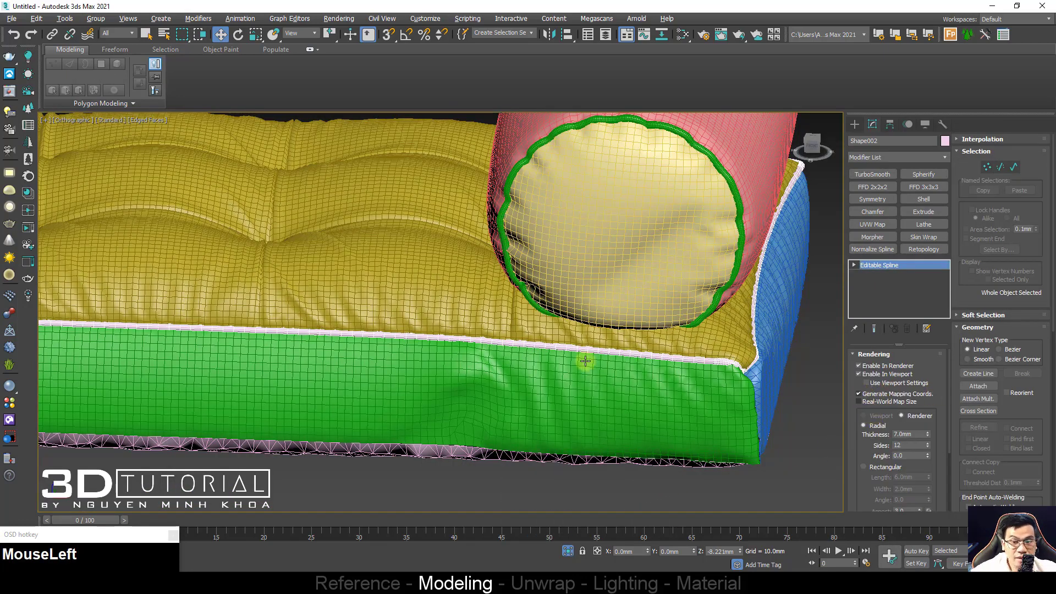
{"action": "scroll", "coordinate": [599, 360], "scroll_direction": "down", "scroll_amount": 7}
{"action": "left_click", "coordinate": [611, 399]}
{"action": "key", "text": "F4"}
{"action": "scroll", "coordinate": [636, 280], "scroll_direction": "down", "scroll_amount": 2}
Step: Unhide the sofa frame and reference image around the cushions
{"action": "left_click_drag", "start_coordinate": [710, 223], "coordinate": [376, 363]}
{"action": "right_click", "coordinate": [476, 265]}
{"action": "middle_click_drag", "start_coordinate": [376, 360], "coordinate": [577, 371], "text": "alt"}
{"action": "left_click", "coordinate": [495, 252]}
{"action": "left_click", "coordinate": [577, 373]}
{"action": "scroll", "coordinate": [585, 271], "scroll_direction": "up", "scroll_amount": 7}
{"action": "key", "text": "F4"}
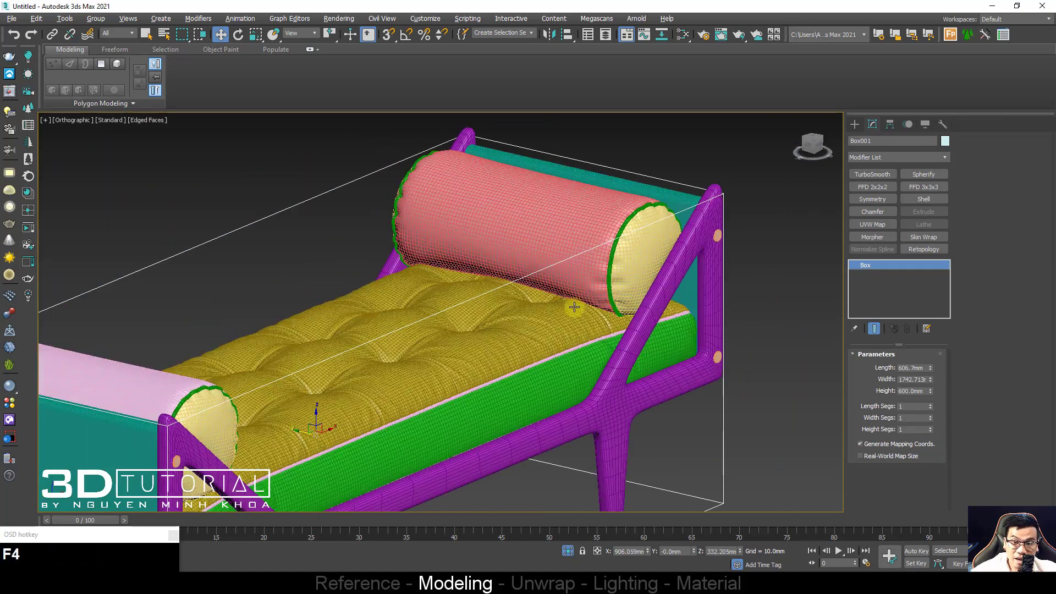
Step: Attach the pink bolster pillow to the bolster cushion mesh
{"action": "left_click", "coordinate": [575, 307]}
{"action": "right_click", "coordinate": [590, 290]}
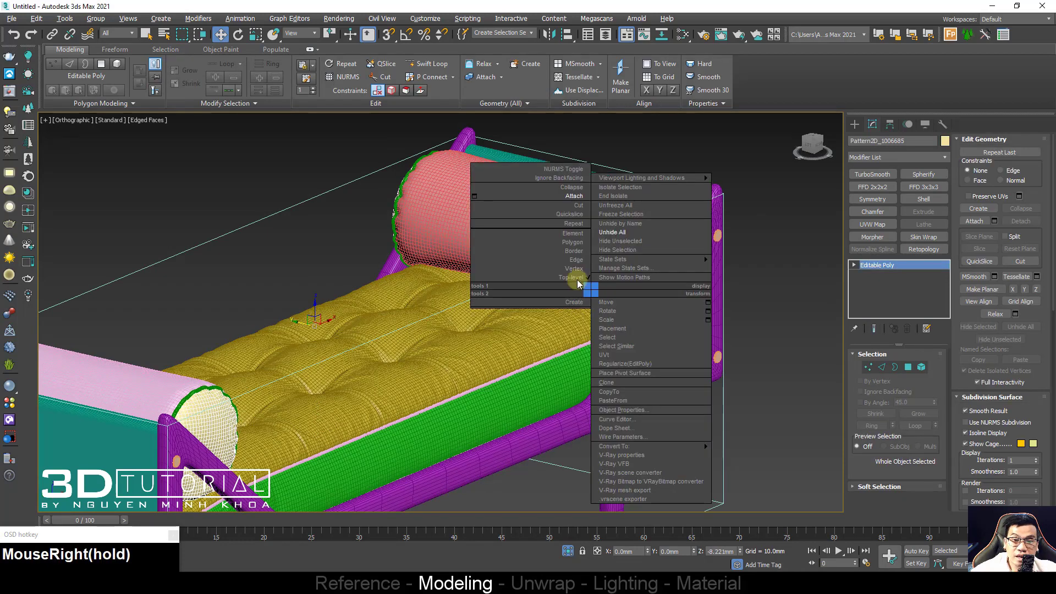
{"action": "left_click", "coordinate": [557, 197]}
{"action": "left_click", "coordinate": [524, 205]}
{"action": "left_click", "coordinate": [169, 373]}
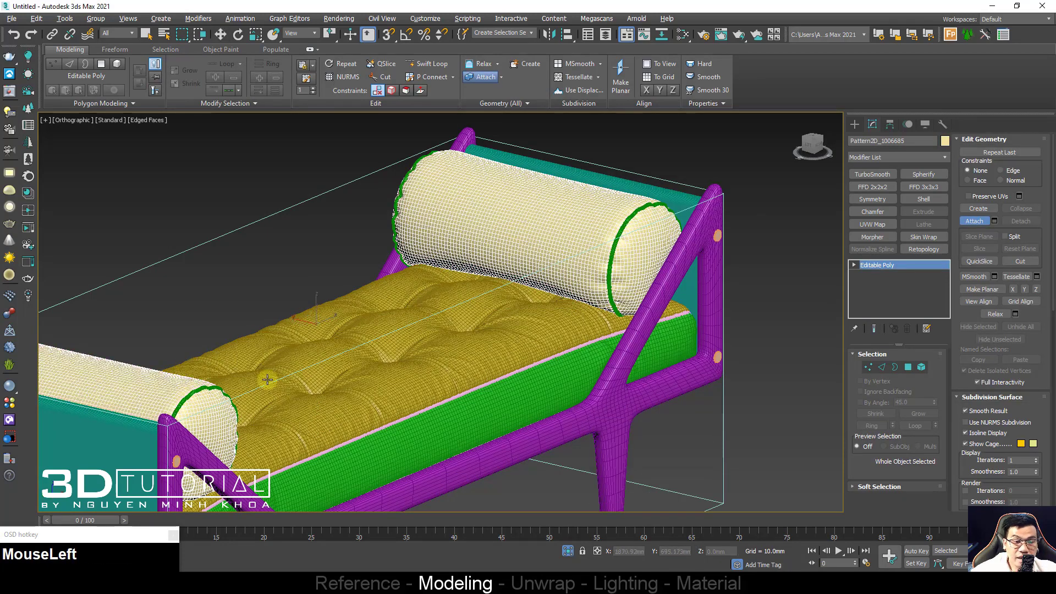
{"action": "right_click", "coordinate": [489, 400]}
Step: Attach the seat-side piece to the seat cushion mesh
{"action": "left_click", "coordinate": [470, 379]}
{"action": "middle_click_drag", "start_coordinate": [470, 380], "coordinate": [487, 322]}
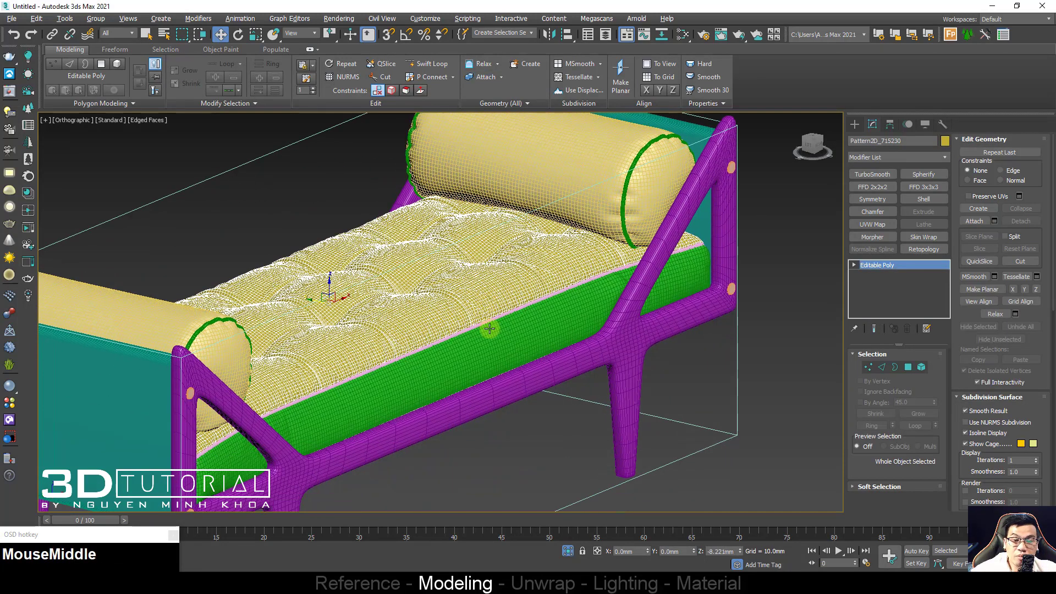
{"action": "right_click", "coordinate": [488, 325]}
{"action": "left_click", "coordinate": [464, 239]}
{"action": "scroll", "coordinate": [567, 334], "scroll_direction": "down", "scroll_amount": 5}
{"action": "middle_click_drag", "start_coordinate": [632, 358], "coordinate": [533, 353]}
{"action": "key", "text": "F3"}
{"action": "scroll", "coordinate": [592, 397], "scroll_direction": "up", "scroll_amount": 3}
{"action": "scroll", "coordinate": [593, 398], "scroll_direction": "up", "scroll_amount": 3}
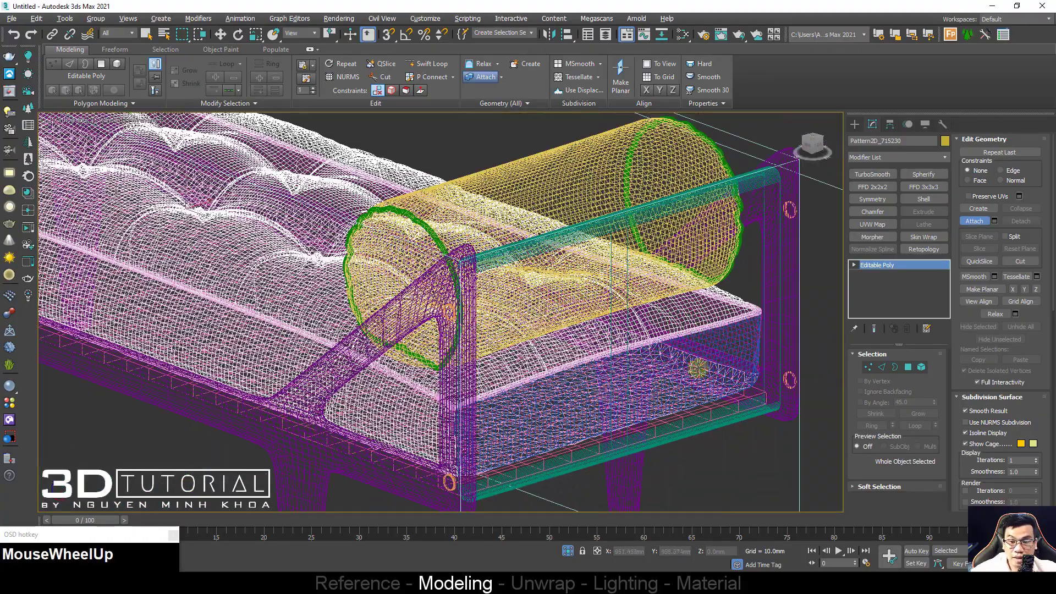
{"action": "scroll", "coordinate": [750, 324], "scroll_direction": "up", "scroll_amount": 6}
{"action": "left_click", "coordinate": [771, 292]}
Step: Check the merged seat in wireframe and shaded views, then exit Attach mode
{"action": "scroll", "coordinate": [677, 285], "scroll_direction": "down", "scroll_amount": 4}
{"action": "key", "text": "F3"}
{"action": "scroll", "coordinate": [632, 282], "scroll_direction": "down", "scroll_amount": 3}
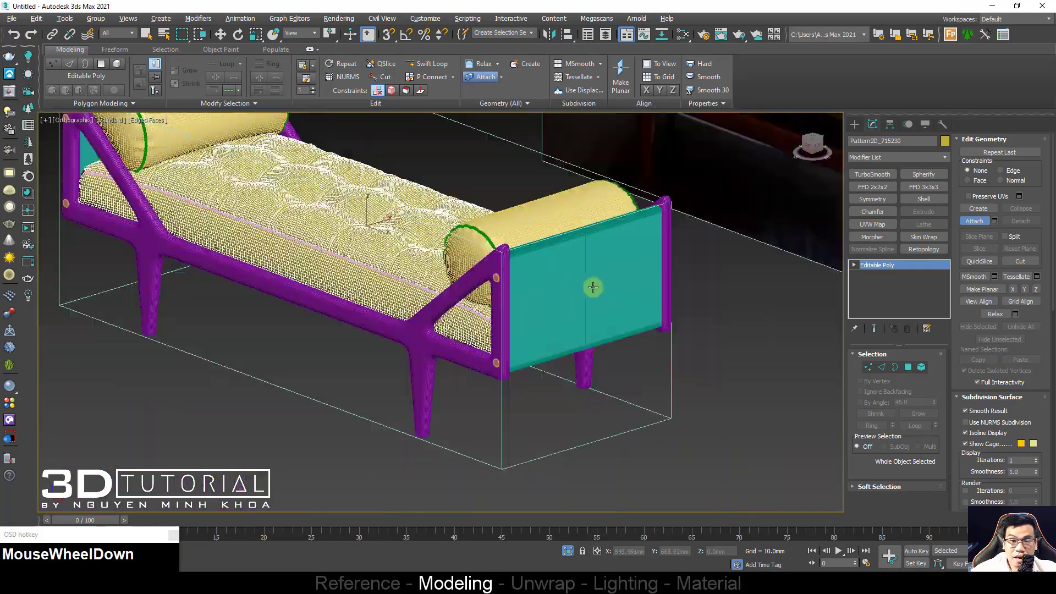
{"action": "scroll", "coordinate": [537, 242], "scroll_direction": "up", "scroll_amount": 5}
{"action": "key", "text": "F3"}
{"action": "scroll", "coordinate": [243, 197], "scroll_direction": "up", "scroll_amount": 2}
{"action": "key", "text": "F3"}
{"action": "left_click", "coordinate": [243, 197]}
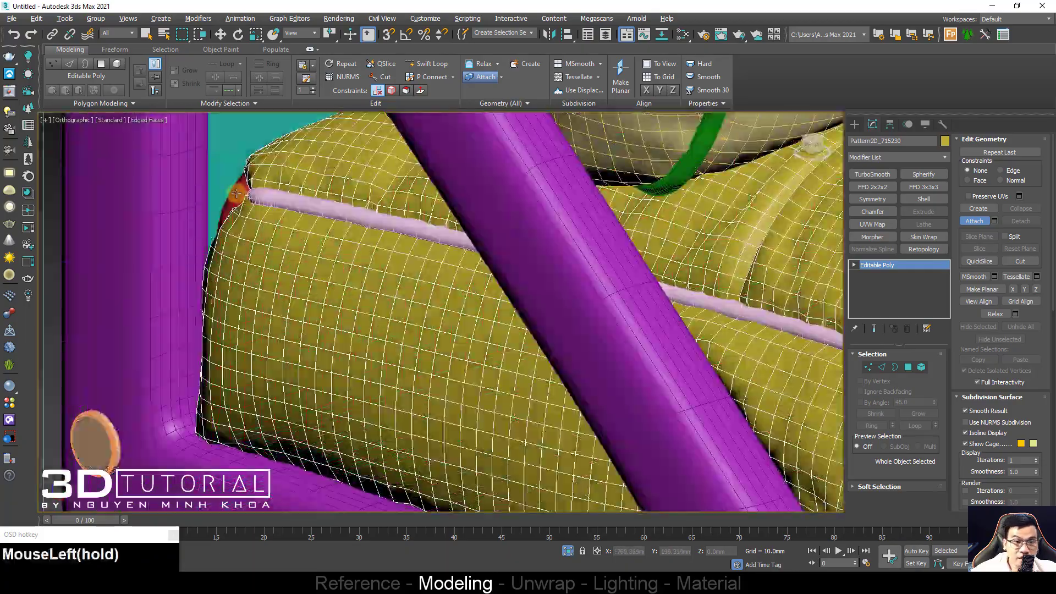
{"action": "scroll", "coordinate": [237, 220], "scroll_direction": "down", "scroll_amount": 2}
{"action": "scroll", "coordinate": [244, 257], "scroll_direction": "down", "scroll_amount": 4}
{"action": "right_click", "coordinate": [244, 257]}
Step: Inspect the cushion seams and add TurboSmooth at 1 iteration to the seat cushion
{"action": "mouse_move", "coordinate": [244, 257]}
{"action": "middle_mouse_down", "text": "alt"}
{"action": "mouse_move", "coordinate": [273, 306]}
{"action": "mouse_move", "coordinate": [660, 300]}
{"action": "mouse_move", "coordinate": [550, 323]}
{"action": "mouse_move", "coordinate": [641, 313]}
{"action": "mouse_move", "coordinate": [389, 302]}
{"action": "mouse_move", "coordinate": [366, 316]}
{"action": "mouse_move", "coordinate": [408, 282]}
{"action": "mouse_move", "coordinate": [419, 311]}
{"action": "mouse_move", "coordinate": [439, 295]}
{"action": "middle_mouse_up", "text": "alt"}
{"action": "scroll", "coordinate": [660, 300], "scroll_direction": "up", "scroll_amount": 5}
{"action": "key", "text": "F4"}
{"action": "scroll", "coordinate": [366, 316], "scroll_direction": "up", "scroll_amount": 5}
{"action": "key", "text": "F4"}
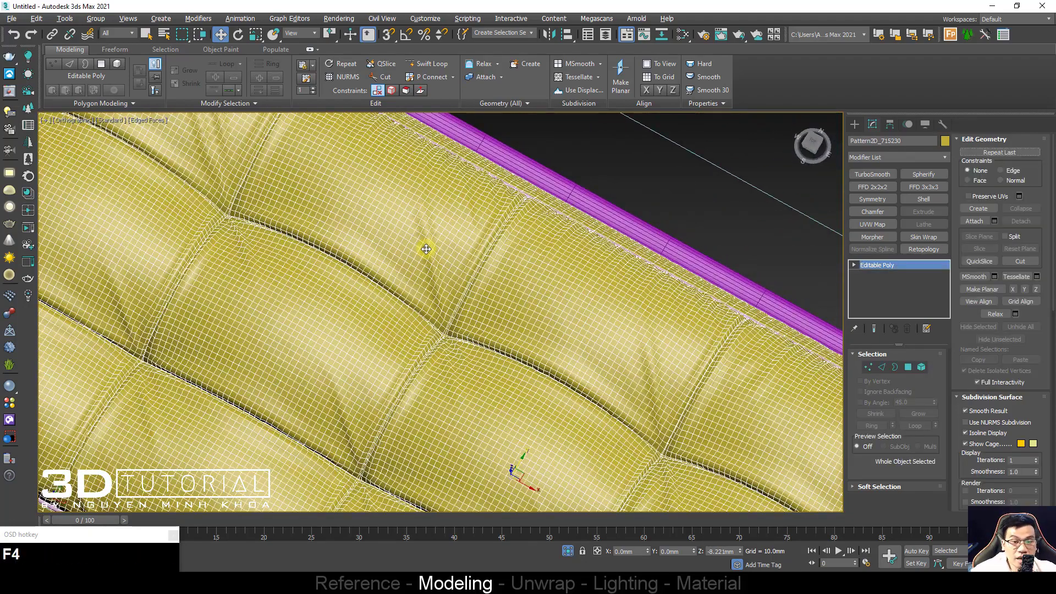
{"action": "scroll", "coordinate": [436, 242], "scroll_direction": "up", "scroll_amount": 2}
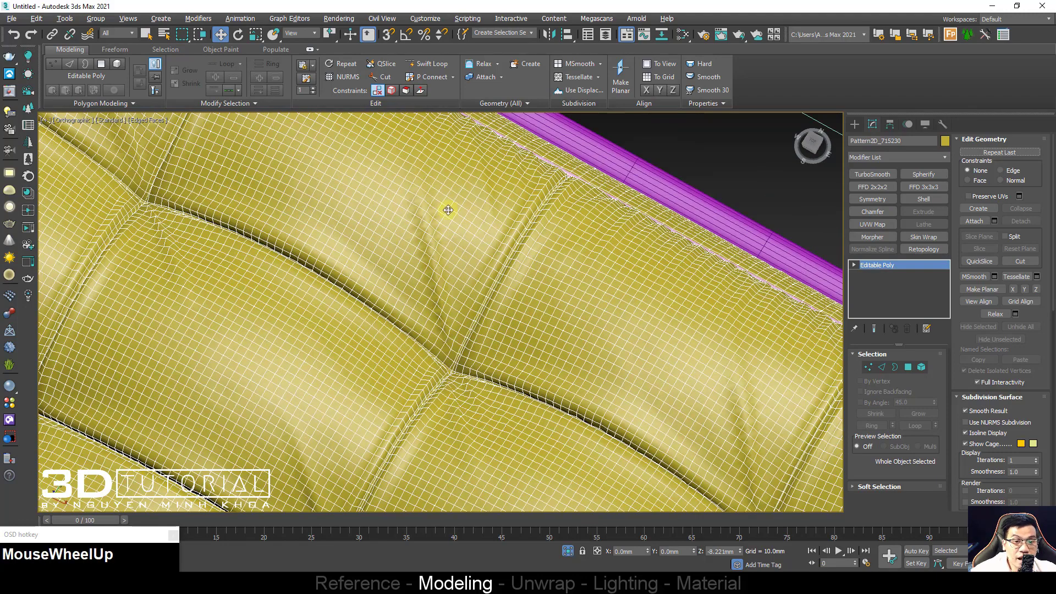
{"action": "key", "text": "F4"}
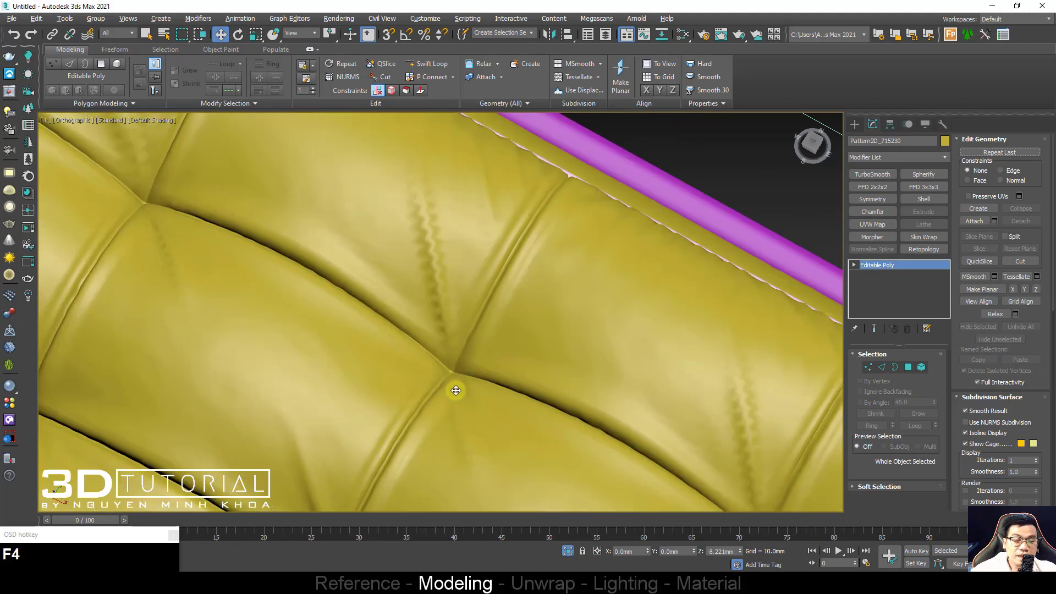
{"action": "scroll", "coordinate": [425, 203], "scroll_direction": "down", "scroll_amount": 2}
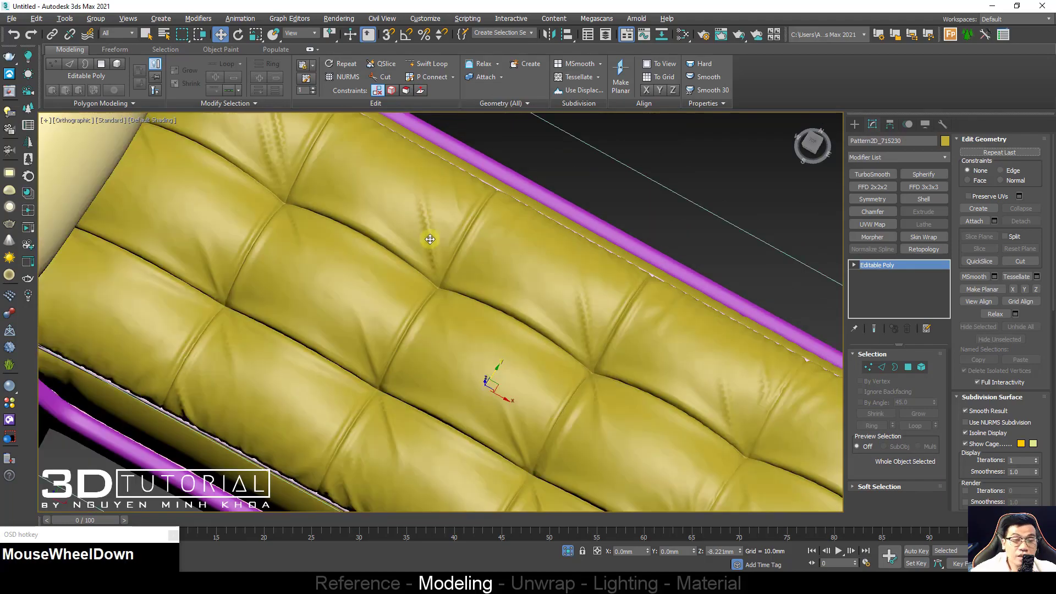
{"action": "key", "text": "F4"}
{"action": "left_click", "coordinate": [873, 174]}
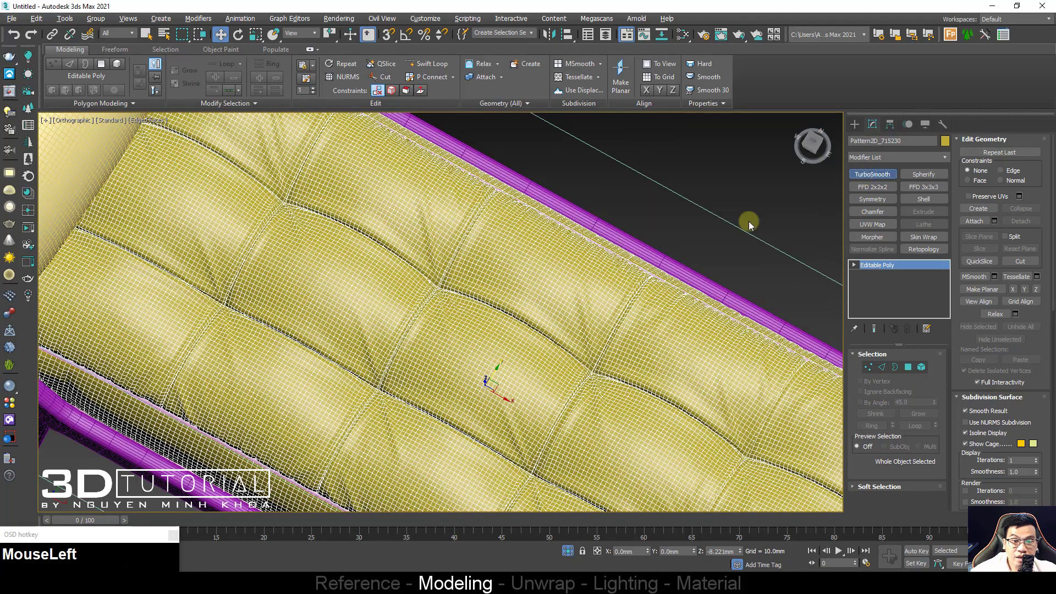
{"action": "scroll", "coordinate": [425, 267], "scroll_direction": "down", "scroll_amount": 3}
{"action": "middle_click_drag", "start_coordinate": [425, 267], "coordinate": [398, 297], "text": "alt"}
{"action": "scroll", "coordinate": [503, 322], "scroll_direction": "up", "scroll_amount": 3}
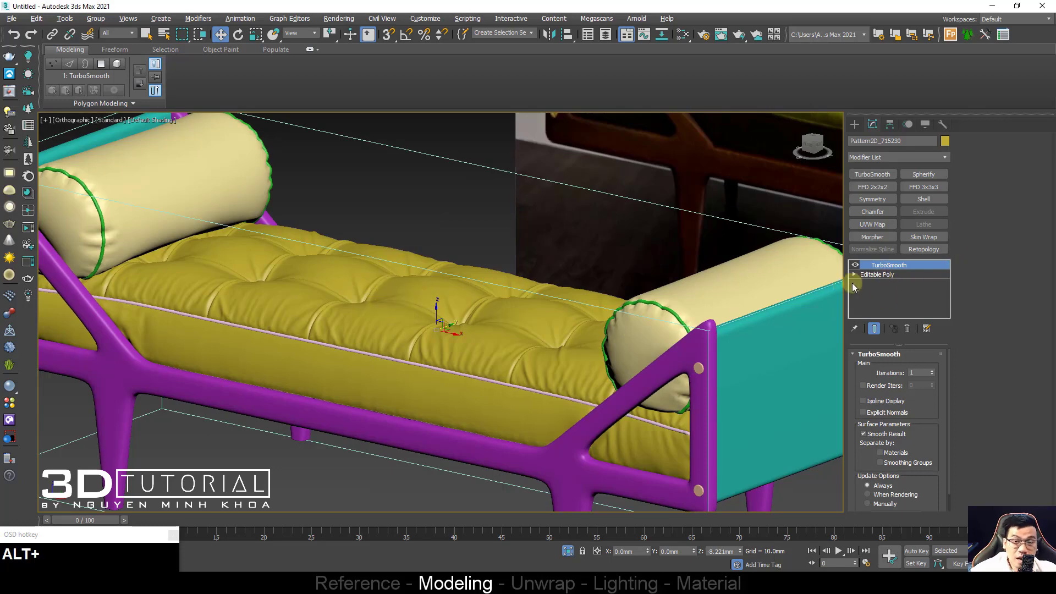
Step: Replace the seat cushion's TurboSmooth with one using Render Iters 1 and 0 viewport iterations
{"action": "right_click", "coordinate": [882, 267]}
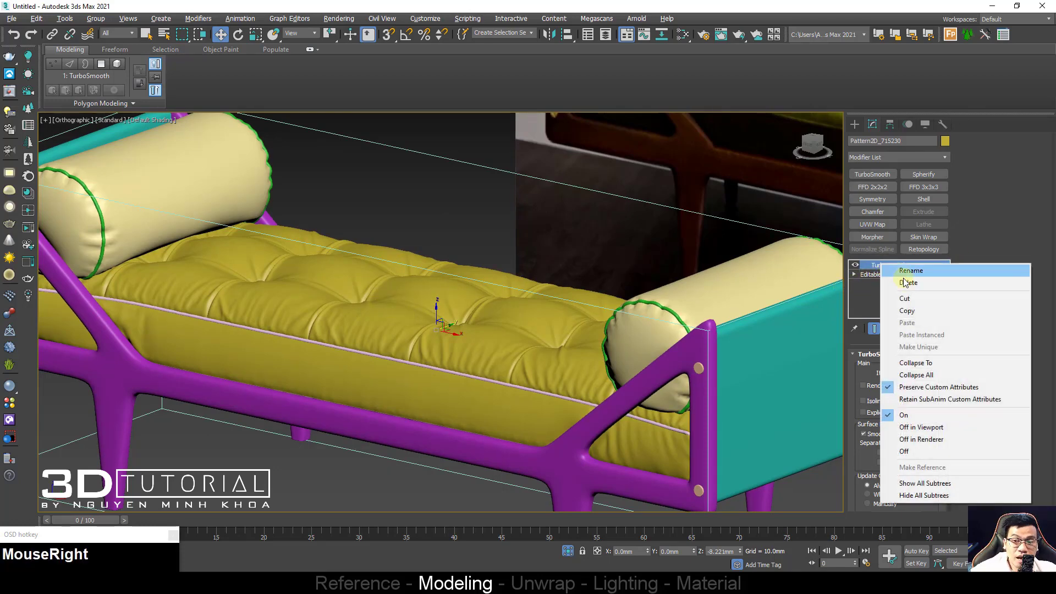
{"action": "left_click", "coordinate": [909, 283]}
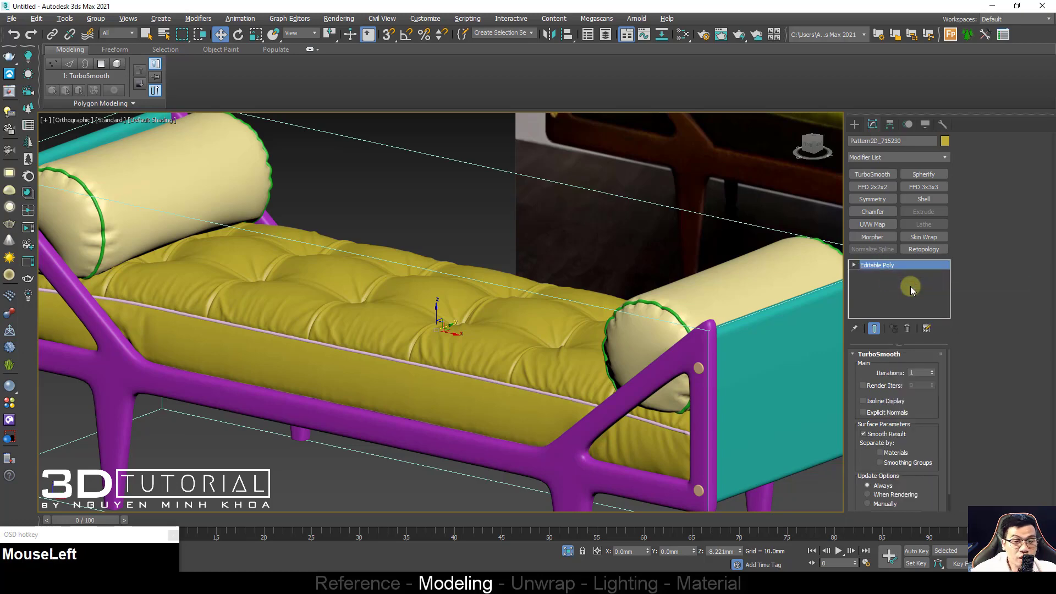
{"action": "key", "text": "F4"}
{"action": "left_click", "coordinate": [873, 173]}
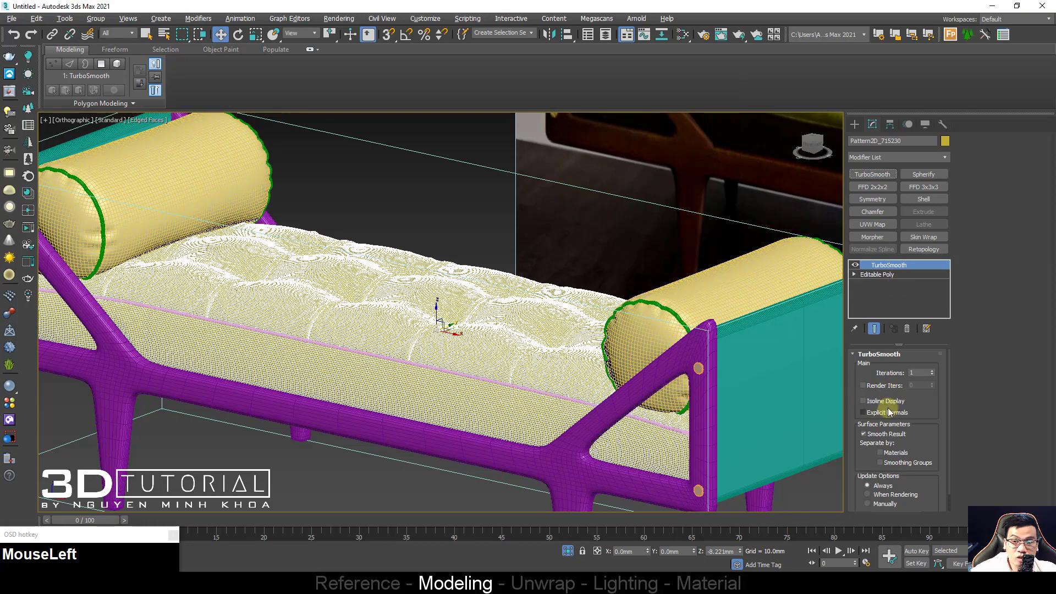
{"action": "left_click", "coordinate": [885, 386]}
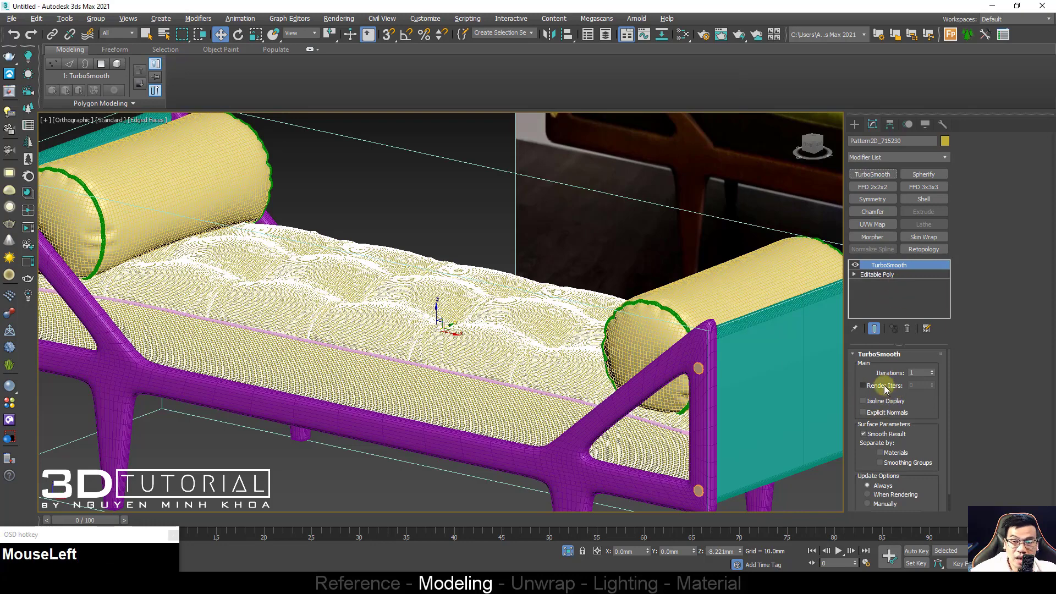
{"action": "left_click", "coordinate": [932, 375]}
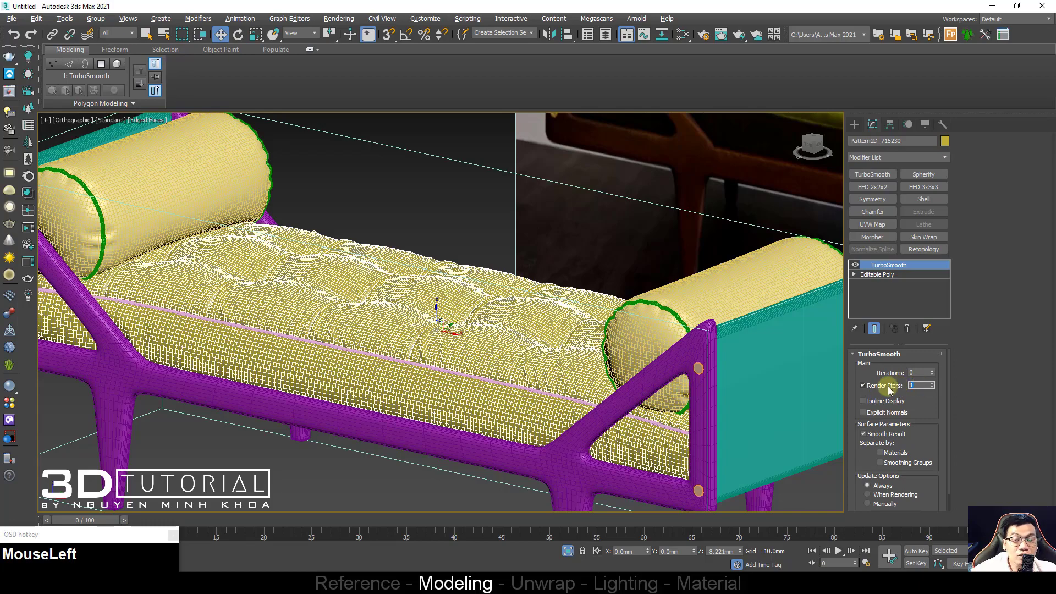
{"action": "key", "text": "F4"}
{"action": "scroll", "coordinate": [415, 294], "scroll_direction": "up", "scroll_amount": 3}
{"action": "scroll", "coordinate": [442, 251], "scroll_direction": "down", "scroll_amount": 4}
{"action": "key", "text": "F4"}
Step: Give the bolster pillow TurboSmooth with 1 render iteration and 0 viewport iterations
{"action": "mouse_move", "coordinate": [414, 295]}
{"action": "middle_mouse_down", "text": "alt"}
{"action": "mouse_move", "coordinate": [442, 251]}
{"action": "mouse_move", "coordinate": [229, 193]}
{"action": "middle_mouse_up", "text": "alt"}
{"action": "left_click", "coordinate": [246, 184]}
{"action": "key", "text": "F4"}
{"action": "scroll", "coordinate": [269, 211], "scroll_direction": "up", "scroll_amount": 5}
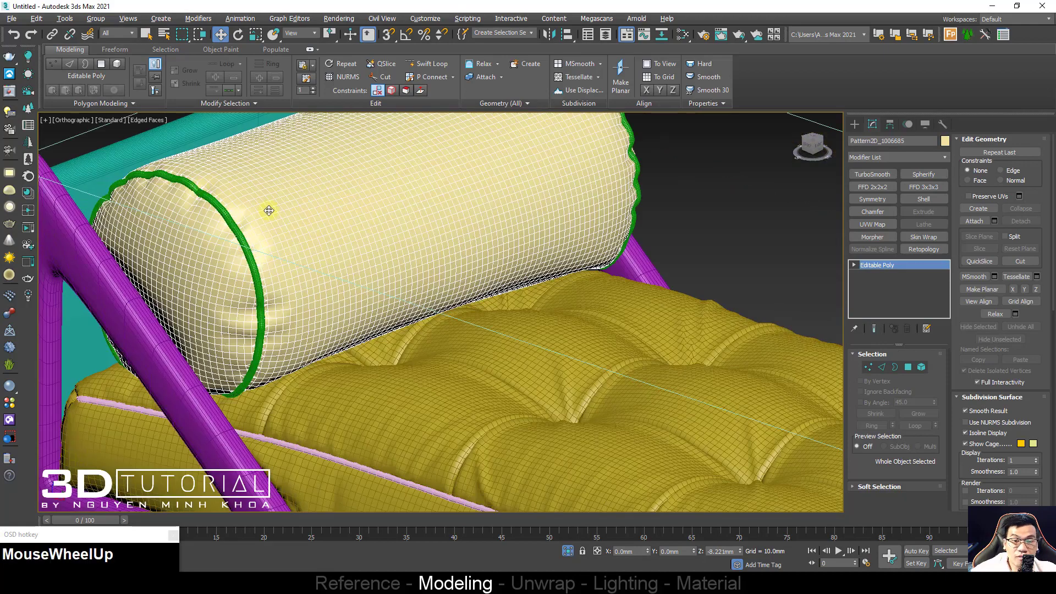
{"action": "left_click", "coordinate": [872, 174]}
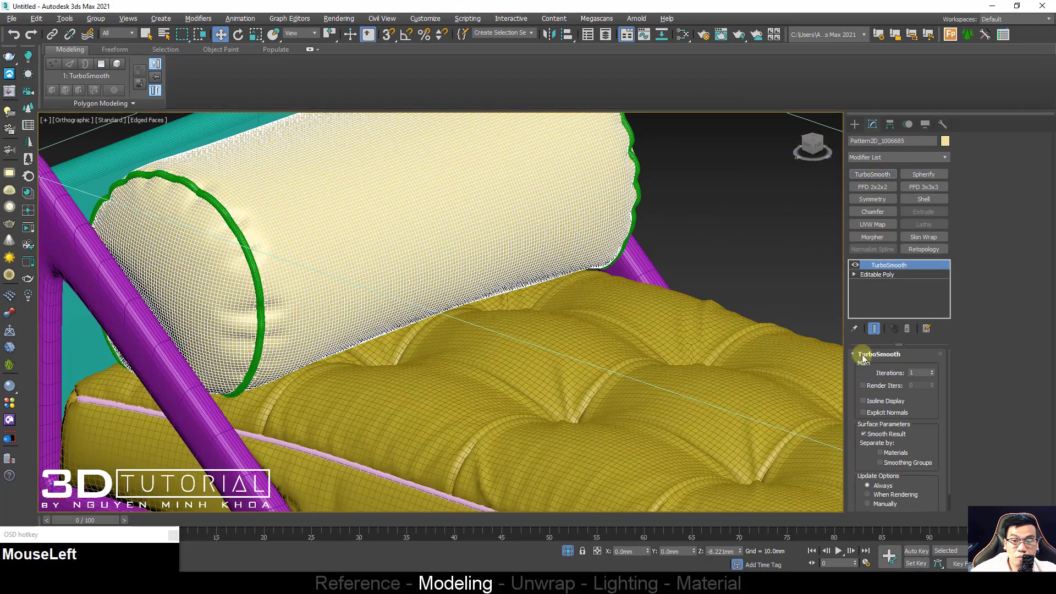
{"action": "type", "text": "1"}
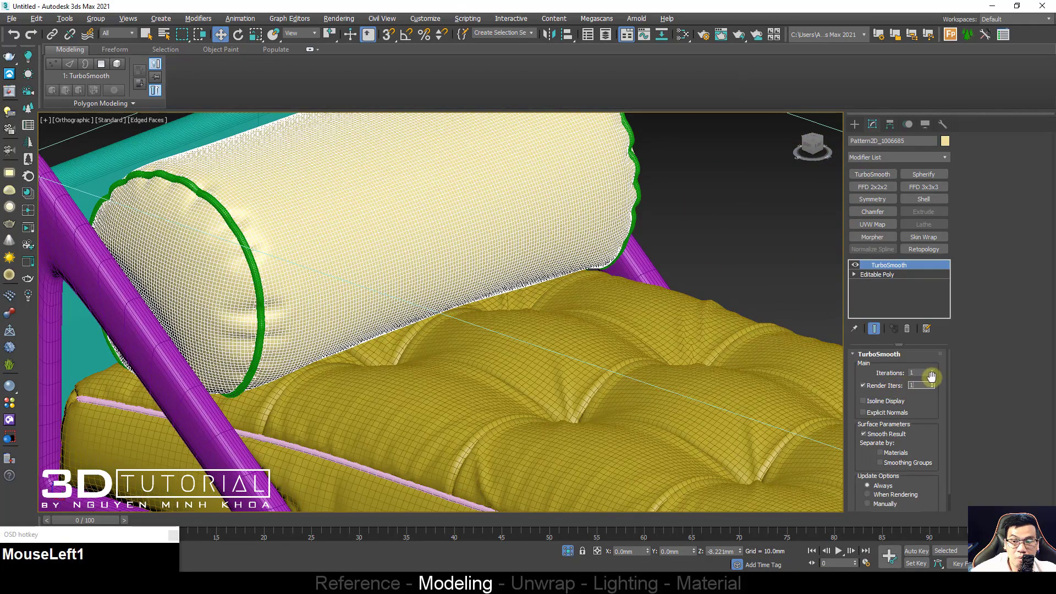
{"action": "left_click_drag", "start_coordinate": [925, 375], "coordinate": [881, 376]}
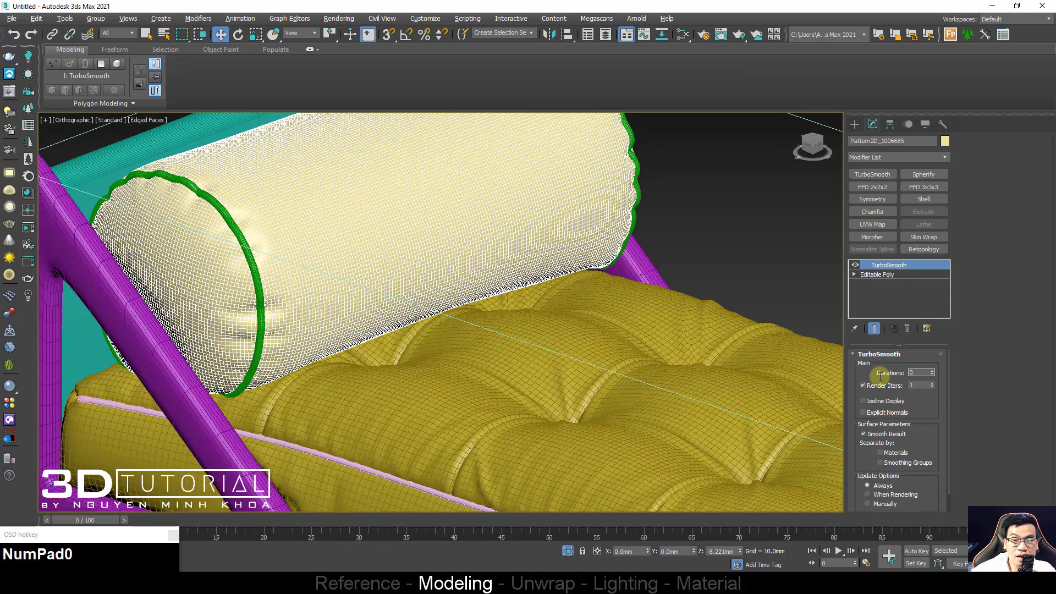
{"action": "type", "text": "0"}
{"action": "middle_click_drag", "start_coordinate": [618, 358], "coordinate": [599, 360]}
{"action": "key", "text": "F4"}
{"action": "left_click", "coordinate": [557, 262]}
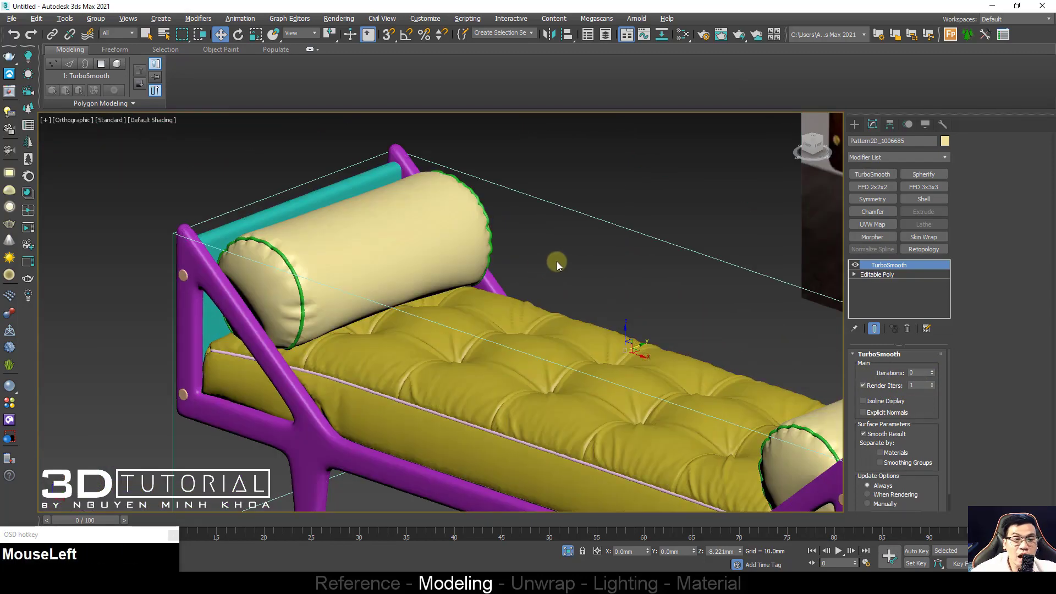
Step: Hide the Box001 reference bounding box with Hide Selection
{"action": "middle_click_drag", "start_coordinate": [398, 279], "coordinate": [341, 273]}
{"action": "scroll", "coordinate": [441, 187], "scroll_direction": "down", "scroll_amount": 3}
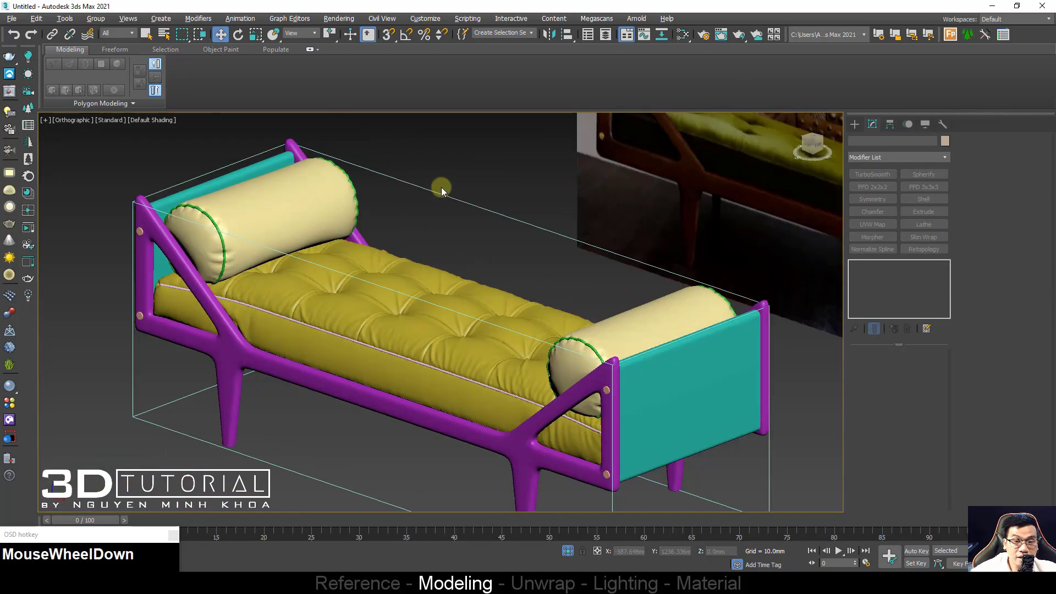
{"action": "left_click", "coordinate": [415, 224]}
{"action": "right_click", "coordinate": [416, 220]}
{"action": "left_click", "coordinate": [440, 177]}
Step: Select the frame, cushions and bolsters and isolate them from the rest of the scene
{"action": "scroll", "coordinate": [259, 190], "scroll_direction": "down", "scroll_amount": 6}
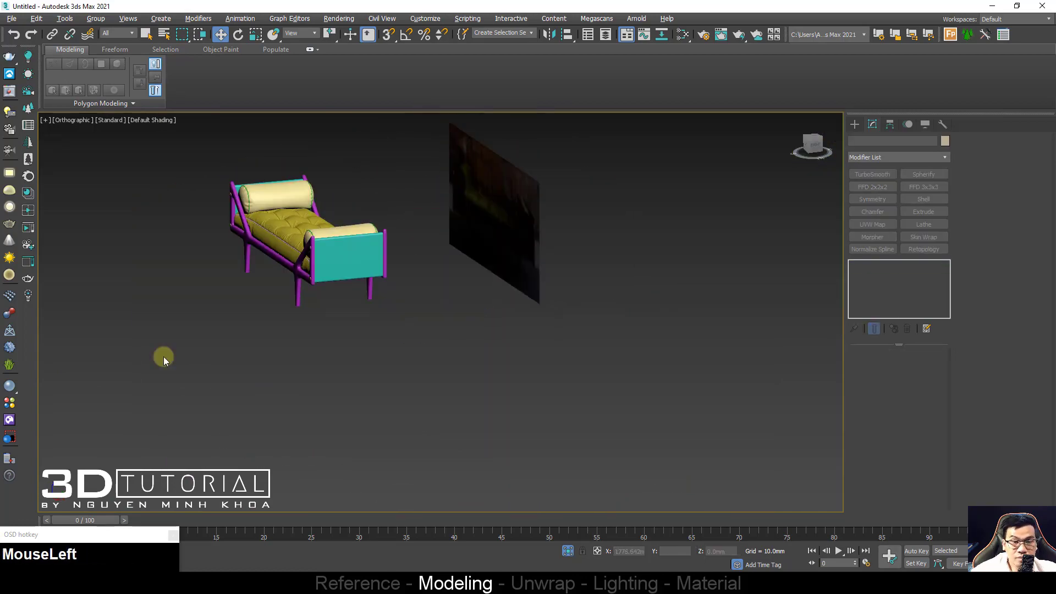
{"action": "left_click_drag", "start_coordinate": [164, 356], "coordinate": [360, 209]}
{"action": "scroll", "coordinate": [280, 190], "scroll_direction": "up", "scroll_amount": 3}
{"action": "right_click", "coordinate": [346, 271]}
{"action": "left_click", "coordinate": [373, 169]}
{"action": "key", "text": "F4"}
{"action": "middle_click_drag", "start_coordinate": [275, 270], "coordinate": [396, 288], "text": "alt"}
Step: Switch the viewport to Perspective with Clay shading and clear the selection
{"action": "key", "text": "p"}
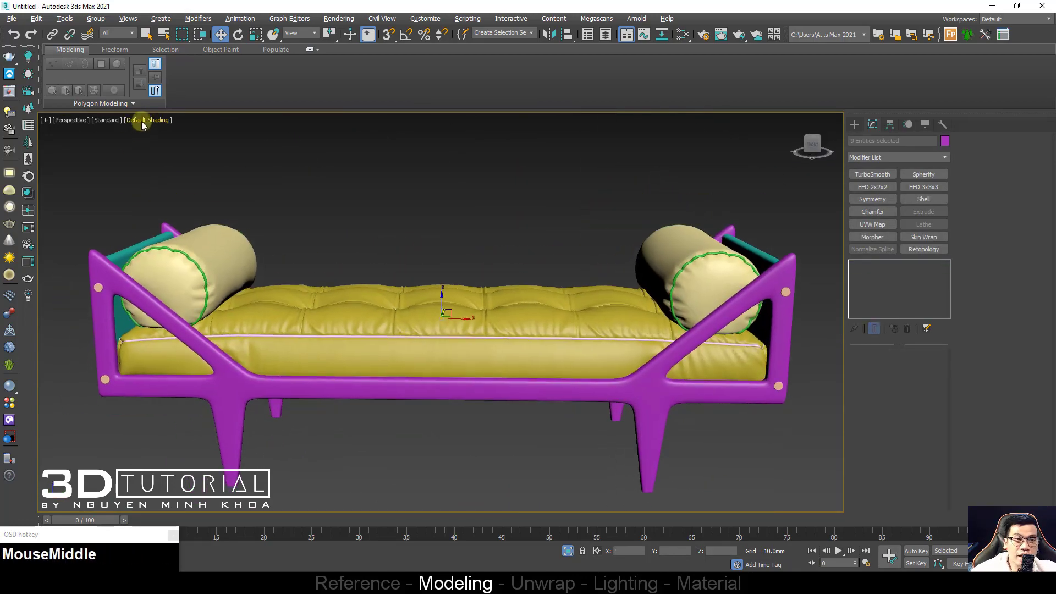
{"action": "left_click", "coordinate": [144, 120]}
{"action": "left_click", "coordinate": [166, 191]}
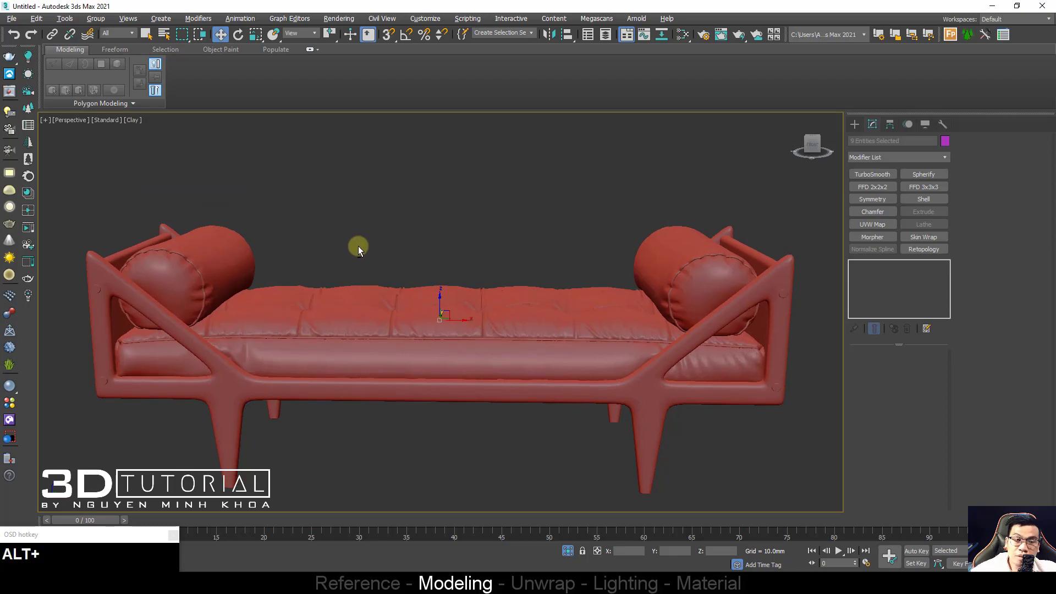
{"action": "middle_click_drag", "start_coordinate": [355, 245], "coordinate": [448, 291], "text": "alt"}
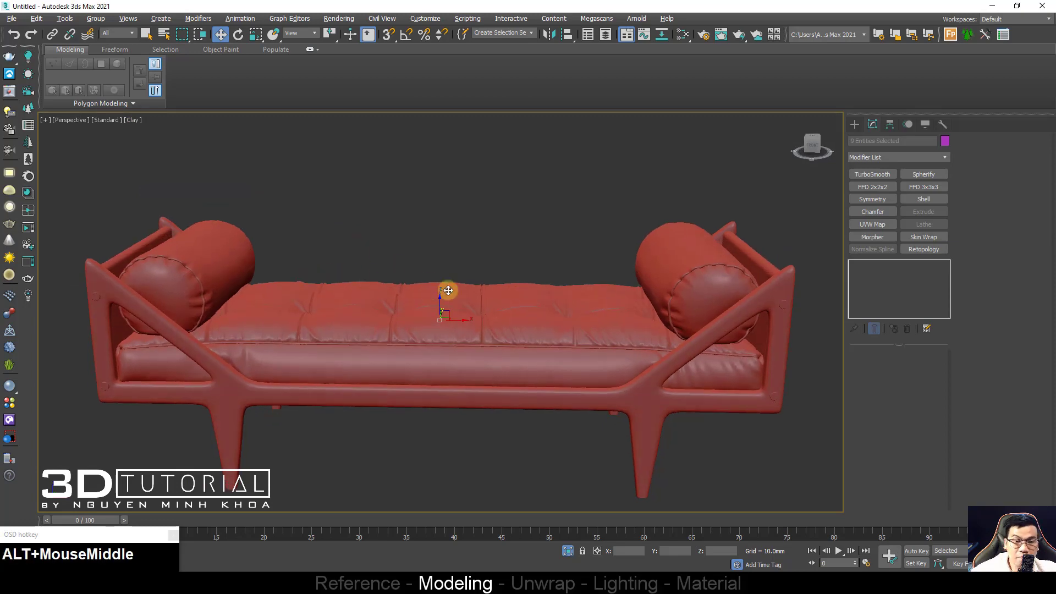
{"action": "left_click", "coordinate": [467, 240]}
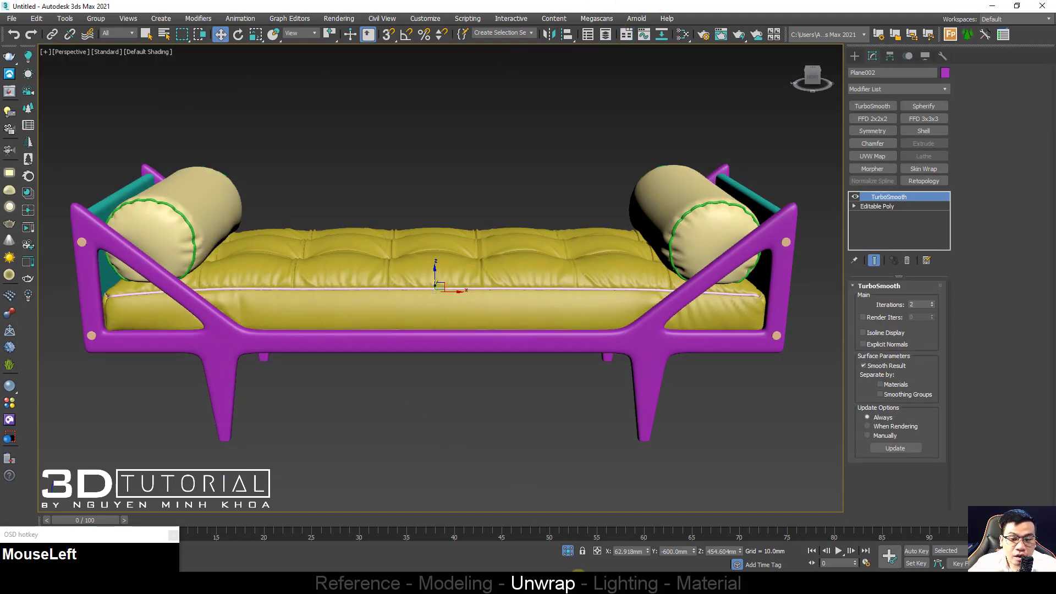
Step: Open _Bump.jpg from the bench project's Texture folder in File Explorer
{"action": "left_click", "coordinate": [633, 536]}
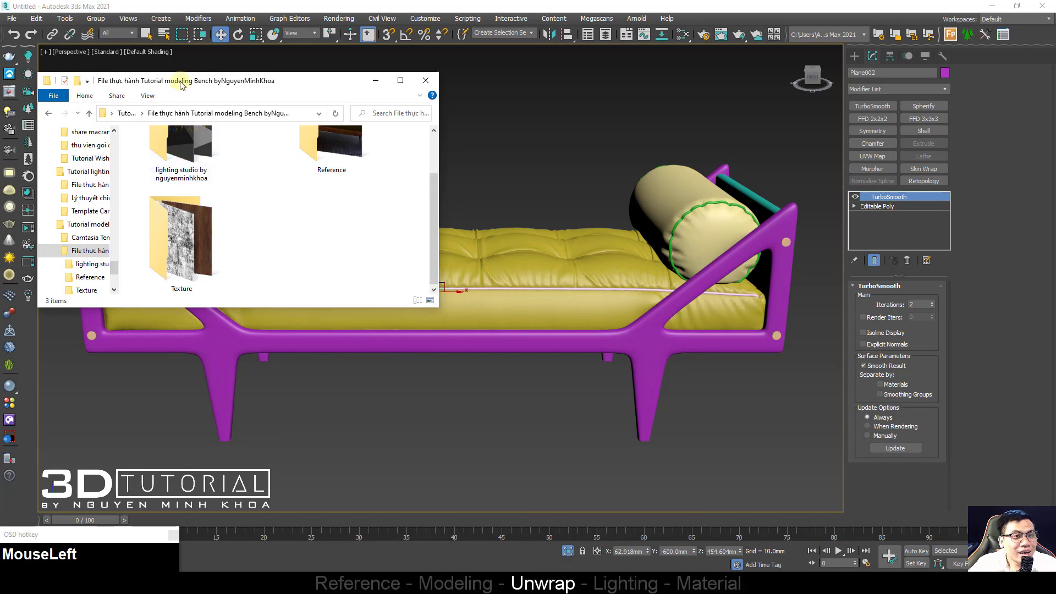
{"action": "left_click_drag", "start_coordinate": [182, 83], "coordinate": [183, 53]}
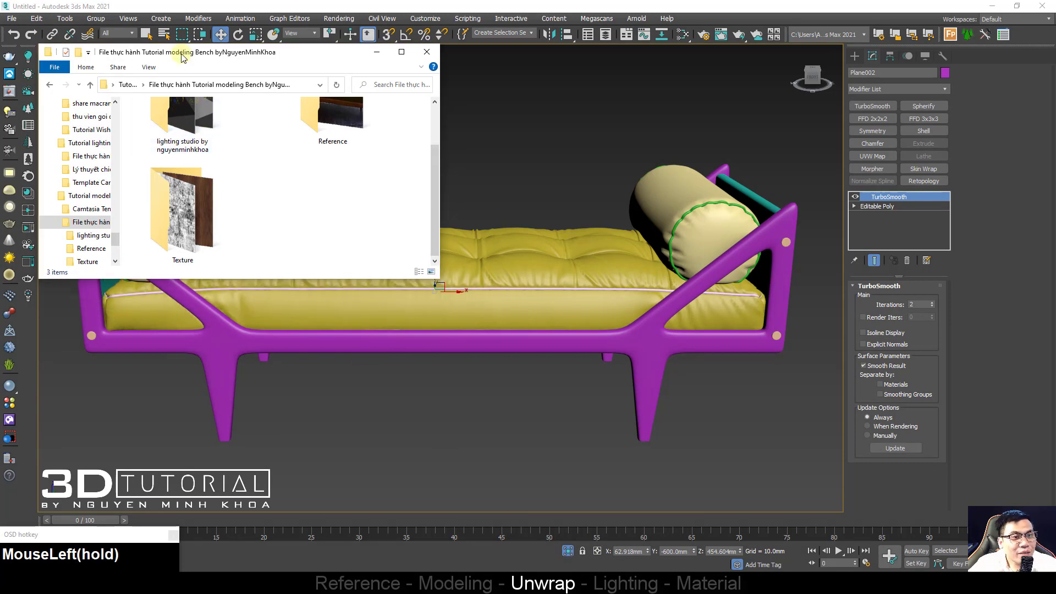
{"action": "double_click", "coordinate": [199, 210]}
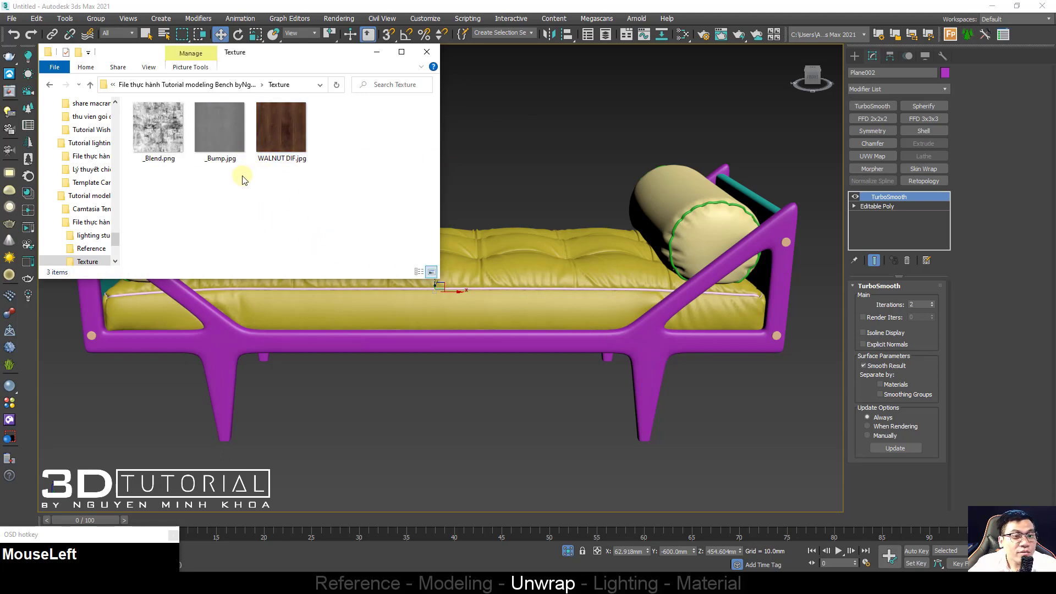
{"action": "double_click", "coordinate": [230, 124]}
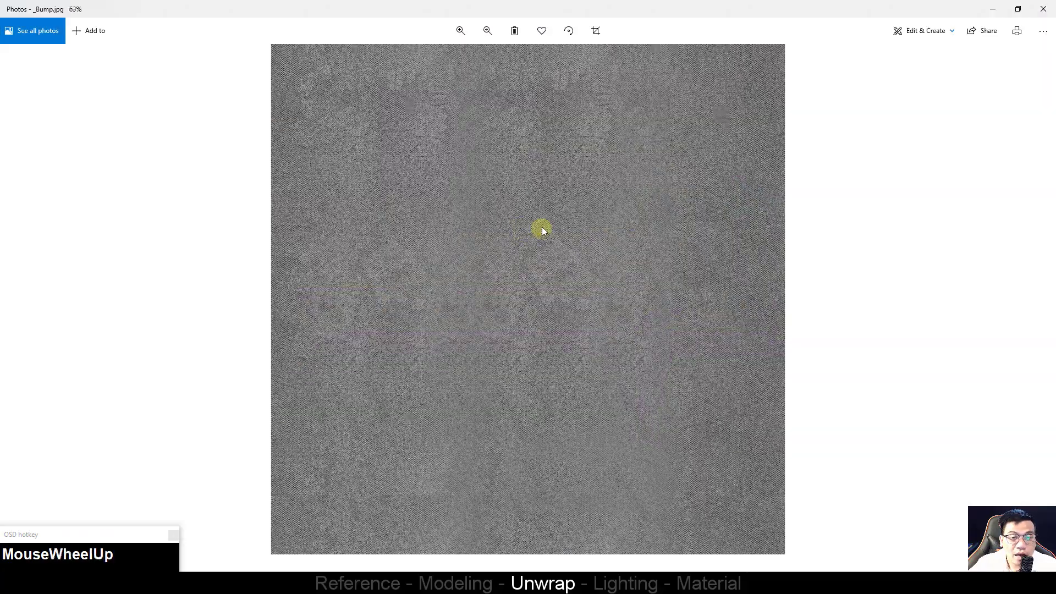
Step: Zoom in and out on the _Bump.jpg weave in Photos, then close the viewer
{"action": "scroll", "coordinate": [542, 230], "scroll_direction": "up", "scroll_amount": 6}
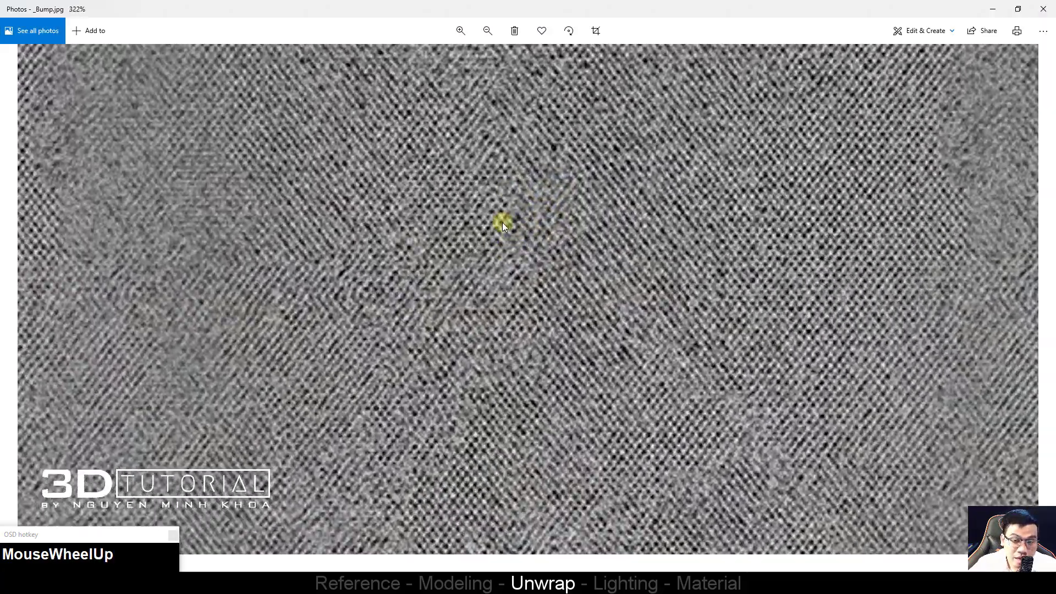
{"action": "scroll", "coordinate": [502, 222], "scroll_direction": "down", "scroll_amount": 6}
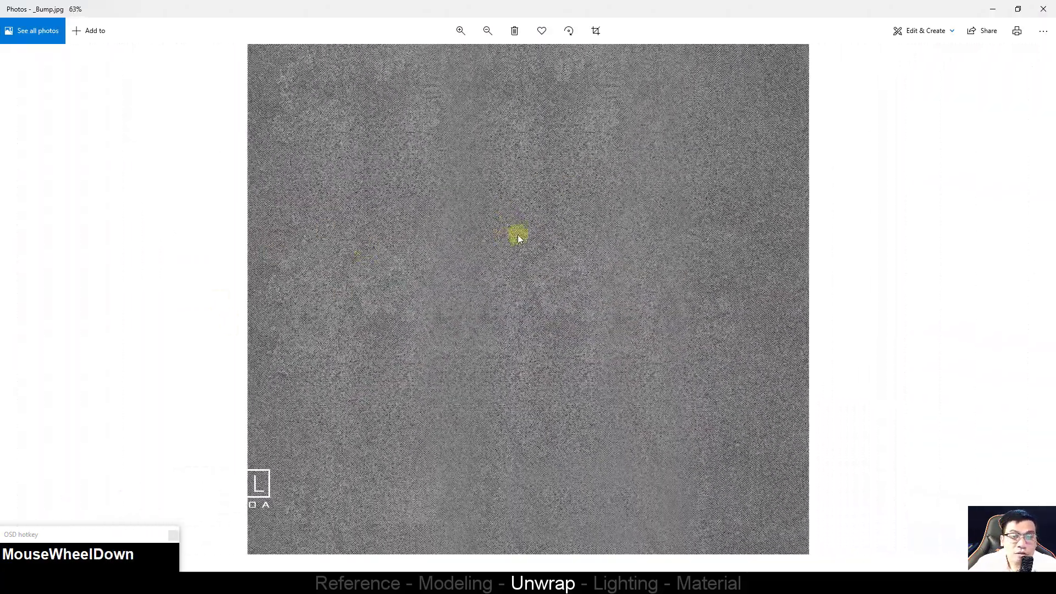
{"action": "scroll", "coordinate": [537, 203], "scroll_direction": "up", "scroll_amount": 4}
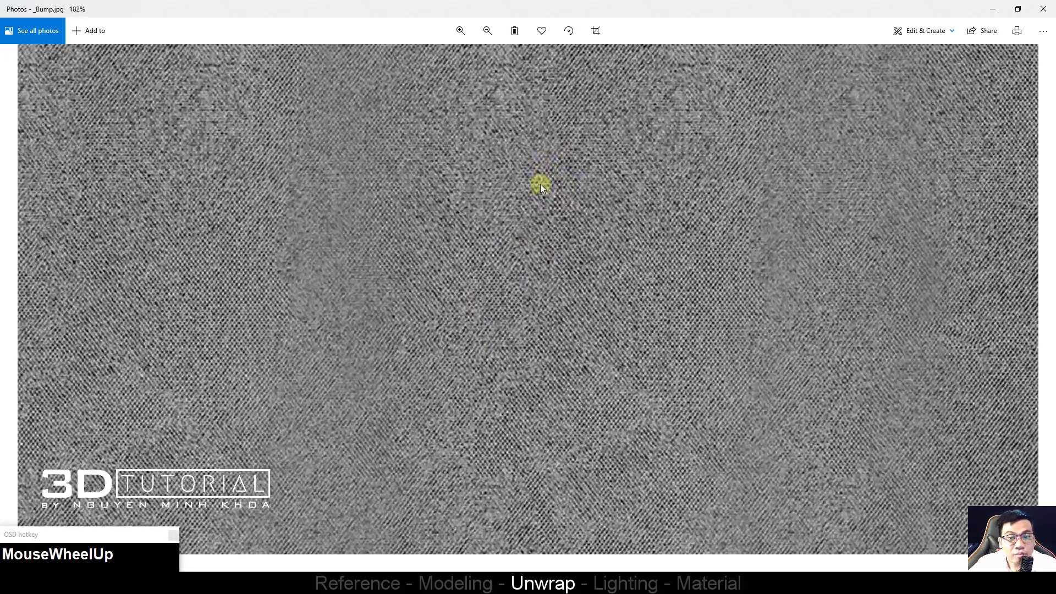
{"action": "scroll", "coordinate": [447, 239], "scroll_direction": "down", "scroll_amount": 2}
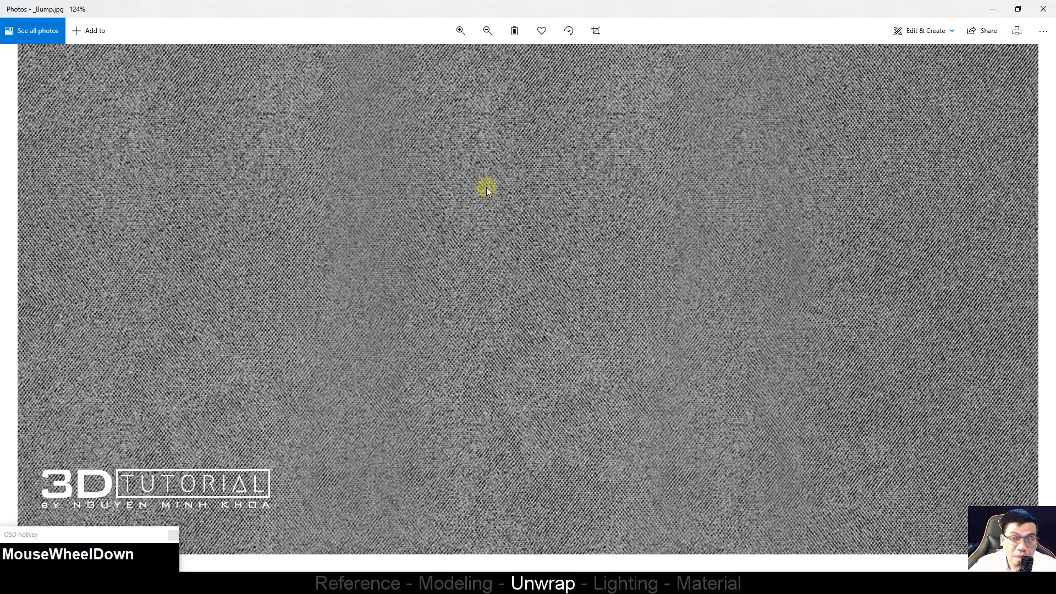
{"action": "left_click", "coordinate": [1044, 9]}
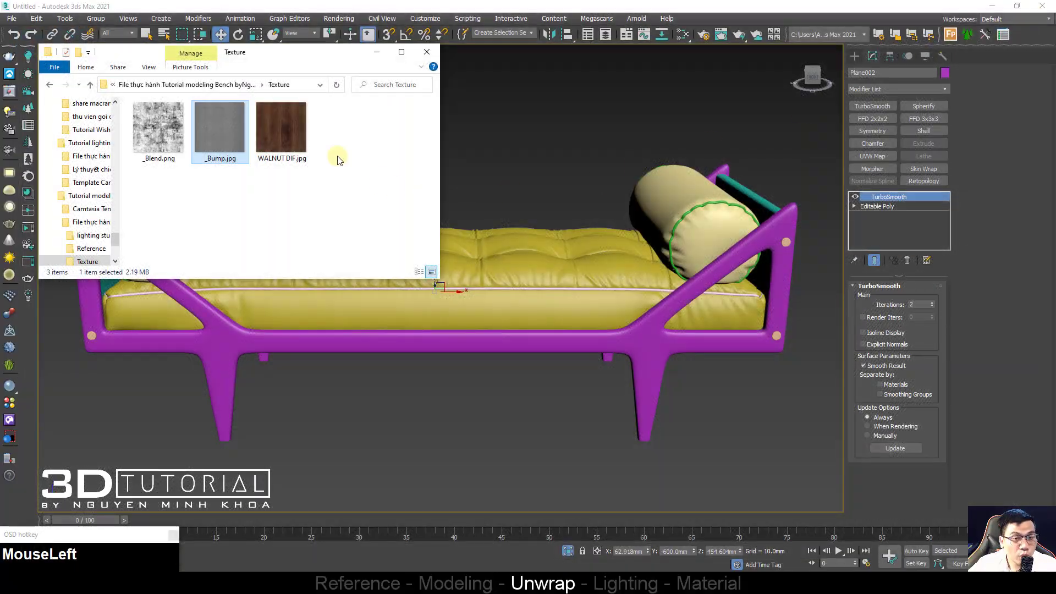
Step: Open the Slate Material Editor and delete the old Material #27 node
{"action": "left_click", "coordinate": [529, 194]}
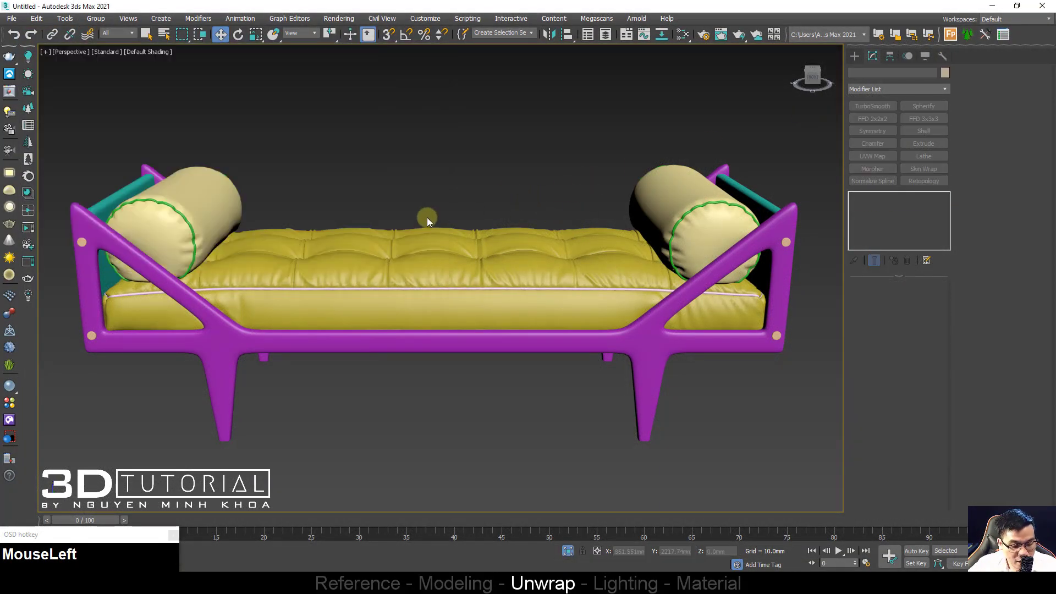
{"action": "key", "text": "m"}
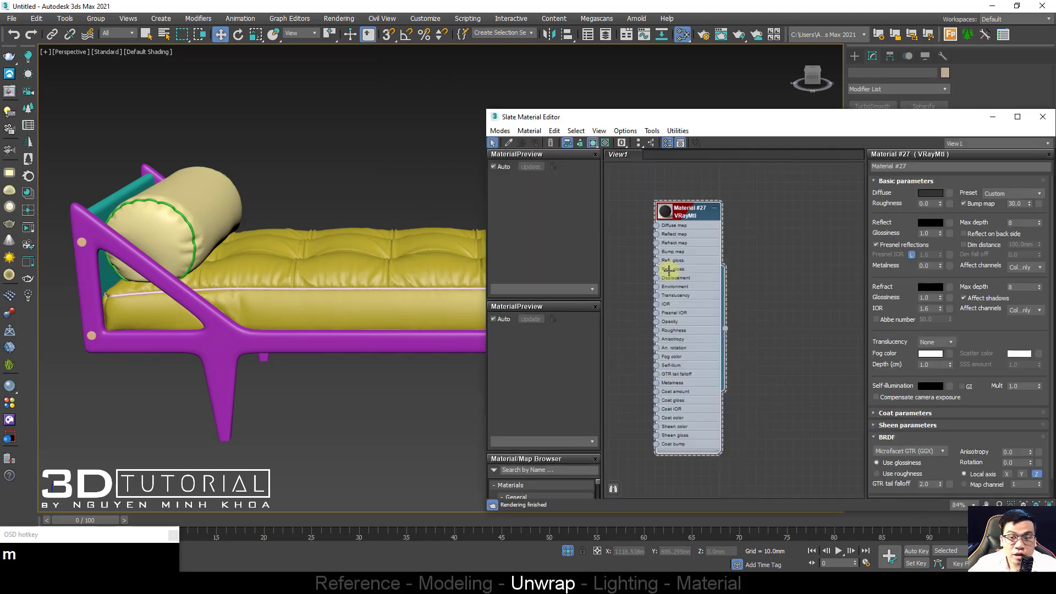
{"action": "scroll", "coordinate": [672, 261], "scroll_direction": "down", "scroll_amount": 3}
{"action": "left_click_drag", "start_coordinate": [728, 190], "coordinate": [637, 423]}
{"action": "key", "text": "Delete"}
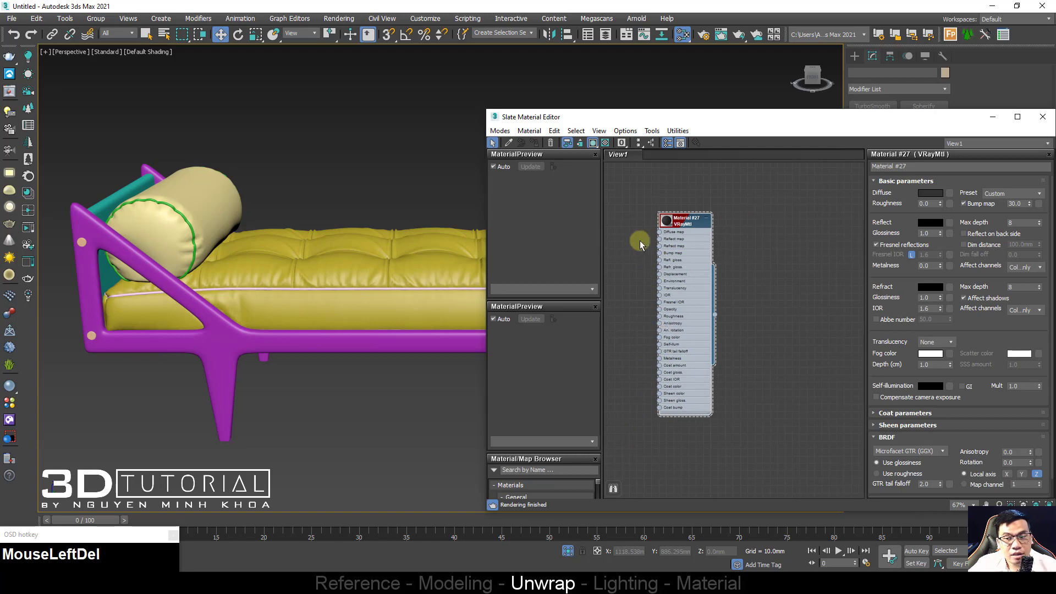
Step: Create a new V-Ray VRayMtl and rename it 'Gỗ'
{"action": "right_click", "coordinate": [633, 233]}
{"action": "left_click", "coordinate": [671, 242]}
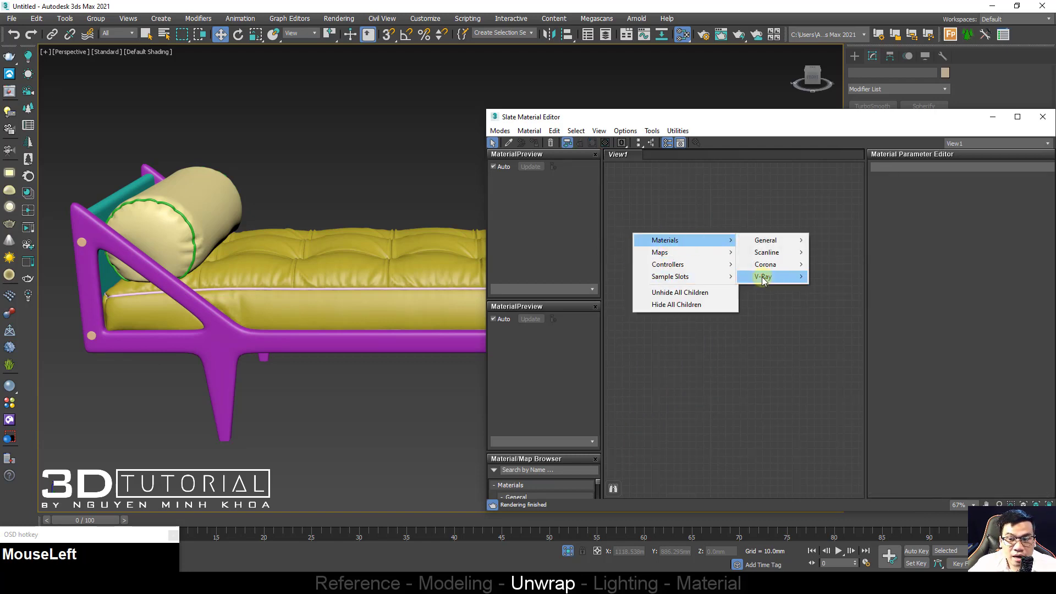
{"action": "left_click", "coordinate": [836, 419]}
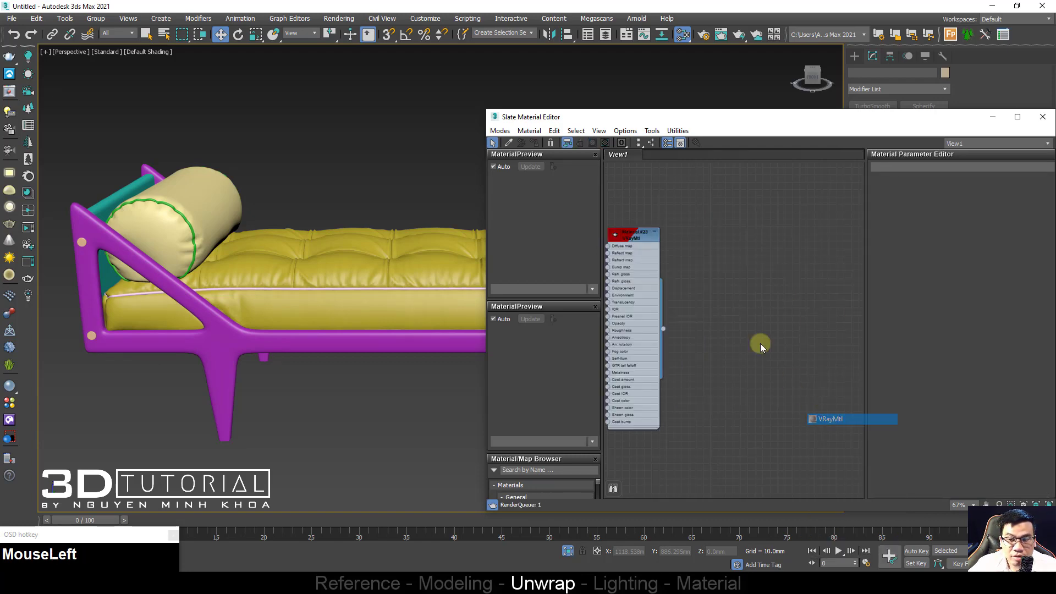
{"action": "left_click", "coordinate": [632, 236]}
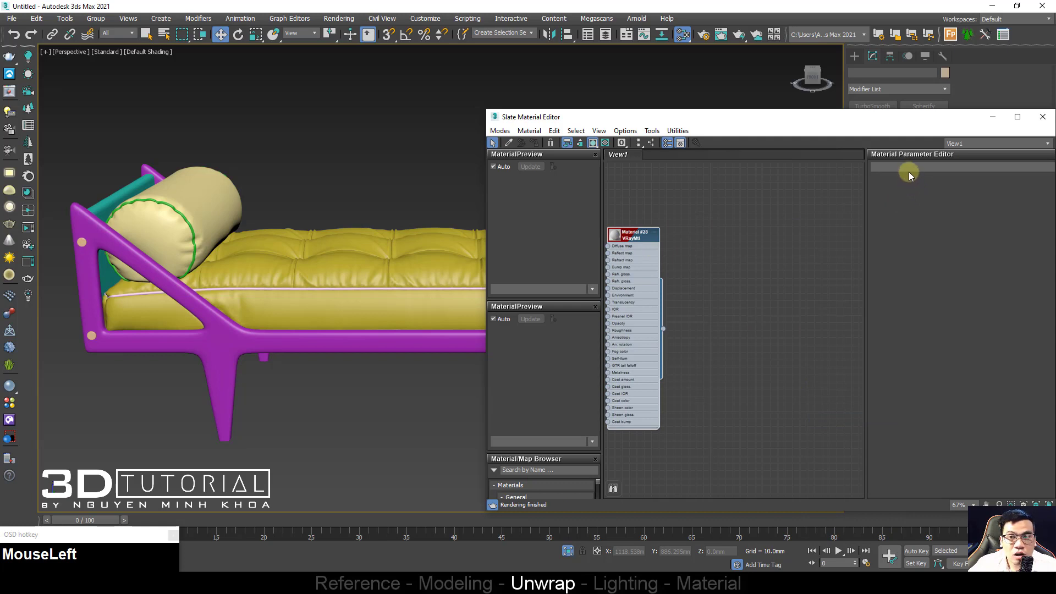
{"action": "left_click_drag", "start_coordinate": [902, 166], "coordinate": [846, 172]}
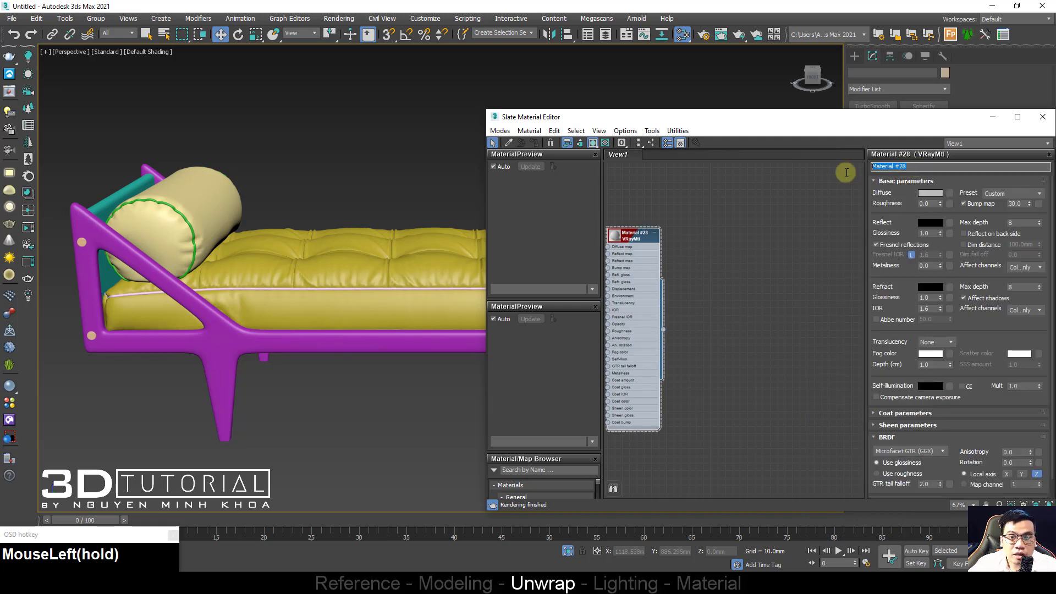
{"action": "type", "text": "Gỗ"}
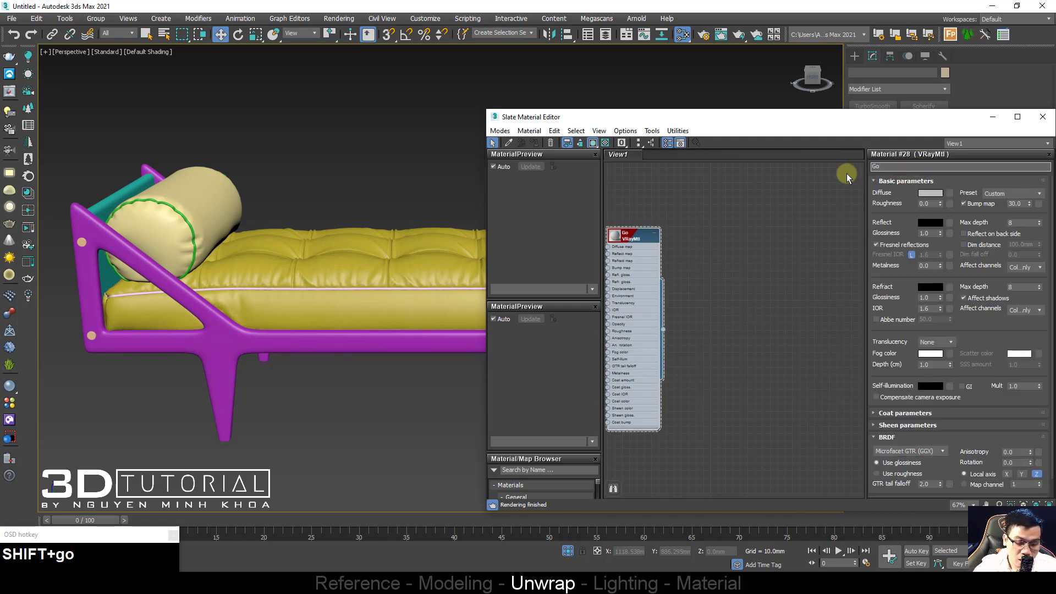
Step: Drag WALNUT DIF.jpg from the Texture folder in as the Gỗ material's diffuse bitmap
{"action": "middle_click_drag", "start_coordinate": [731, 270], "coordinate": [835, 264]}
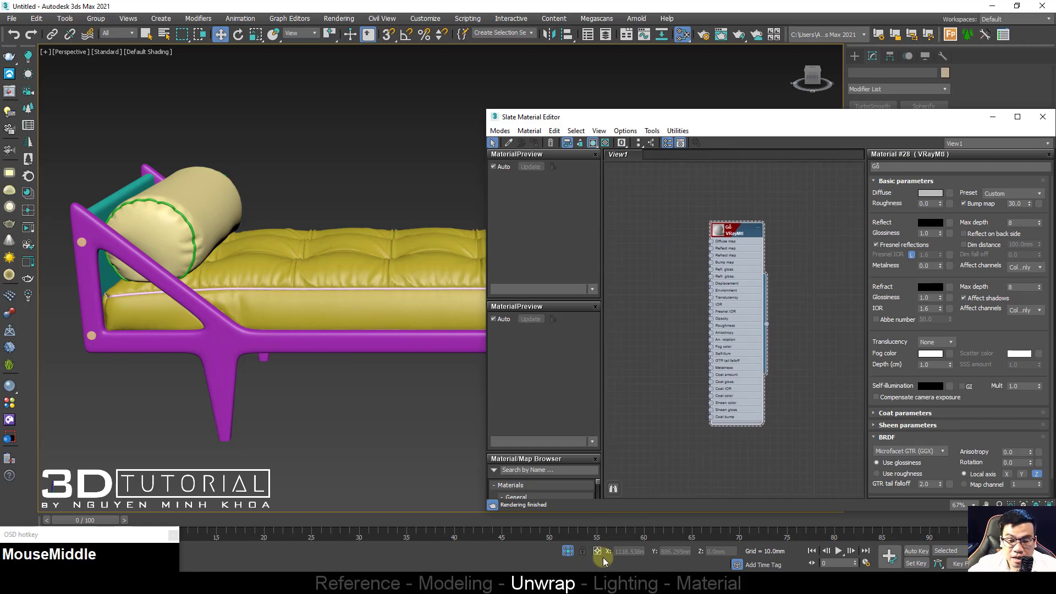
{"action": "left_click", "coordinate": [580, 583]}
{"action": "left_click", "coordinate": [631, 526]}
{"action": "left_click", "coordinate": [285, 123]}
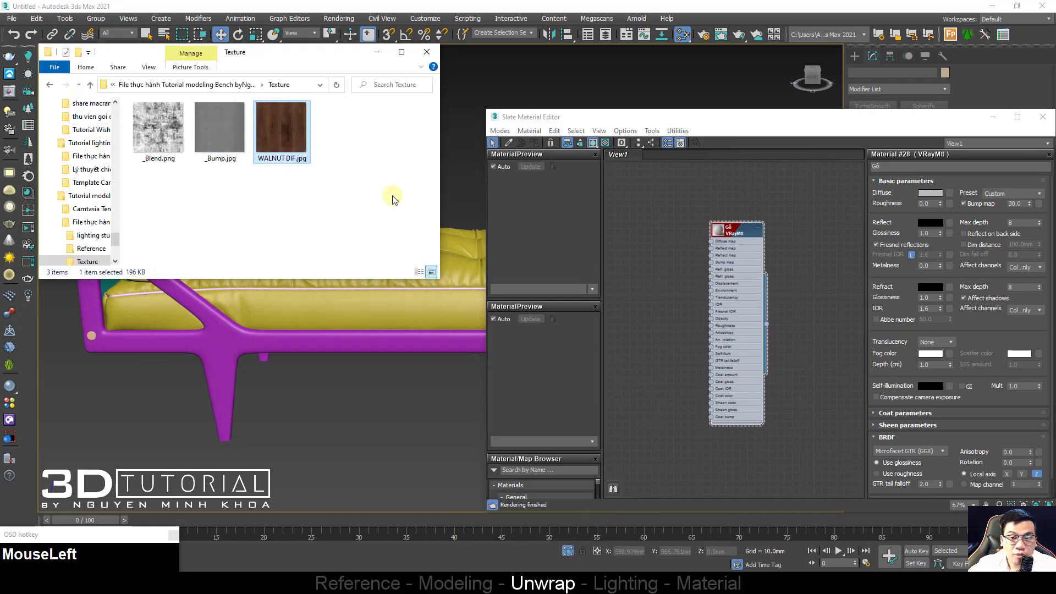
{"action": "left_click_drag", "start_coordinate": [285, 122], "coordinate": [709, 245]}
{"action": "left_click", "coordinate": [665, 252]}
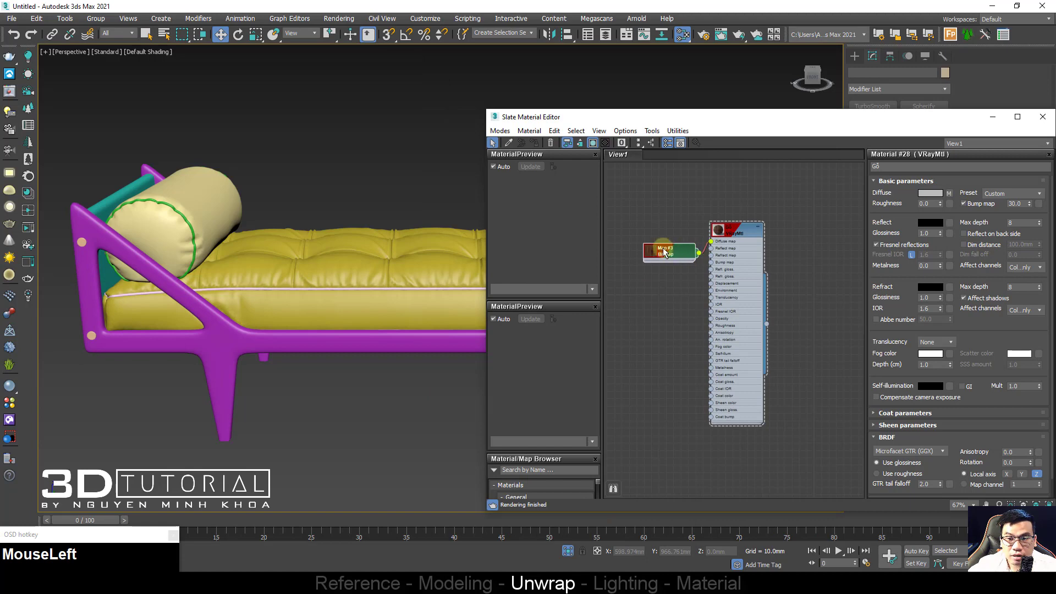
{"action": "scroll", "coordinate": [724, 253], "scroll_direction": "down", "scroll_amount": 5}
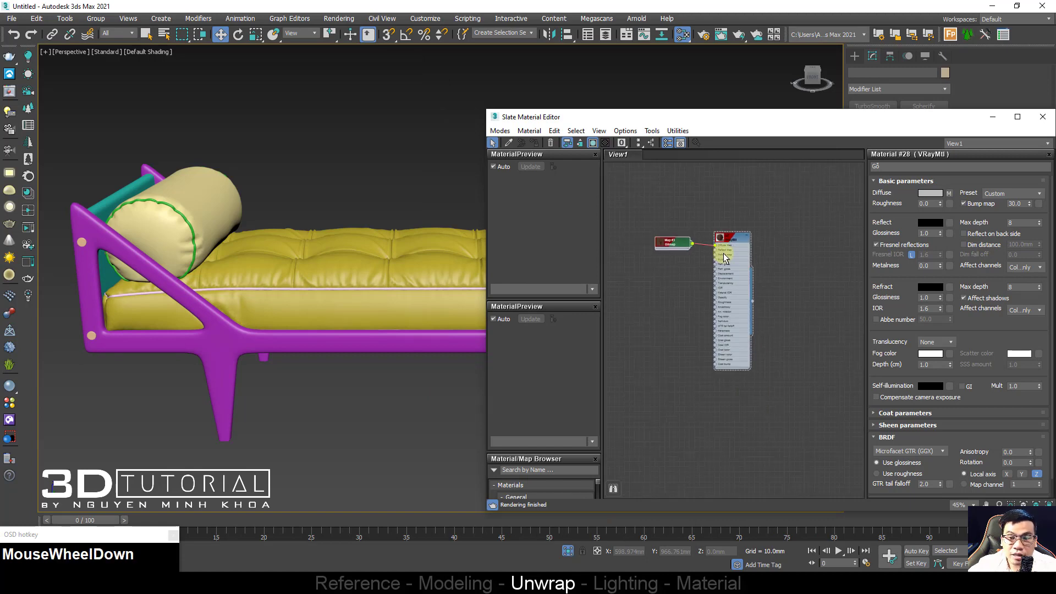
{"action": "middle_click_drag", "start_coordinate": [724, 253], "coordinate": [705, 253]}
{"action": "right_click", "coordinate": [702, 241]}
Step: Create a second VRayMtl and rename Material #29 to 'Vải'
{"action": "mouse_move", "coordinate": [752, 258]}
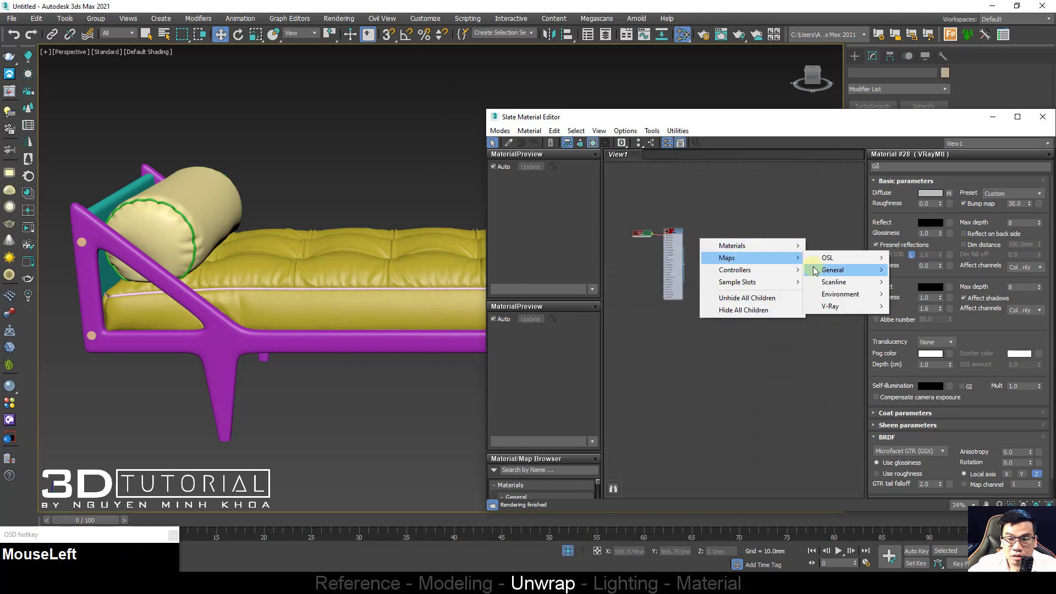
{"action": "mouse_move", "coordinate": [835, 284]}
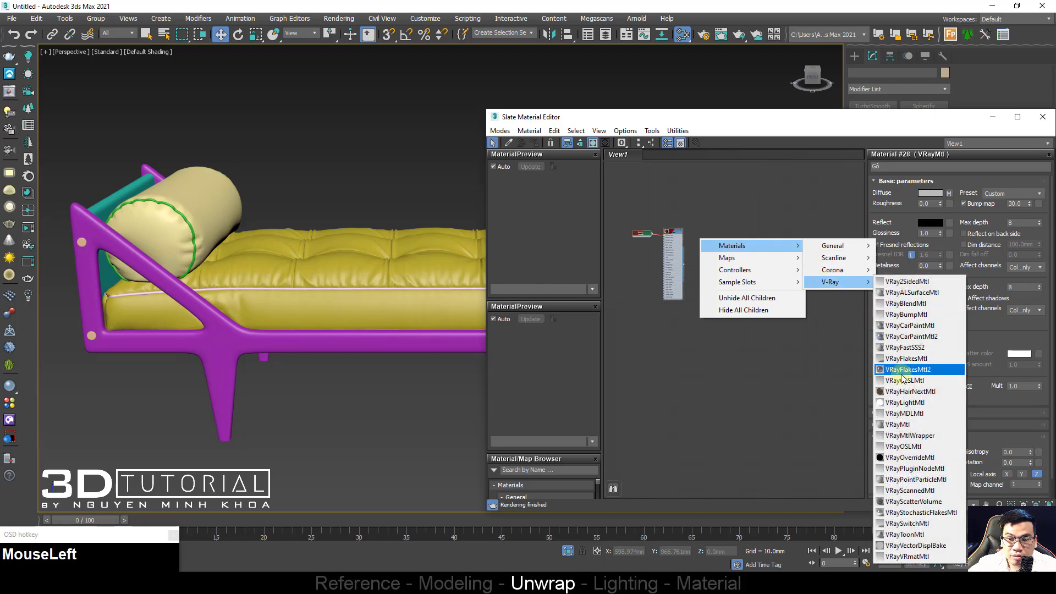
{"action": "left_click", "coordinate": [898, 425]}
{"action": "left_click_drag", "start_coordinate": [700, 240], "coordinate": [728, 233]}
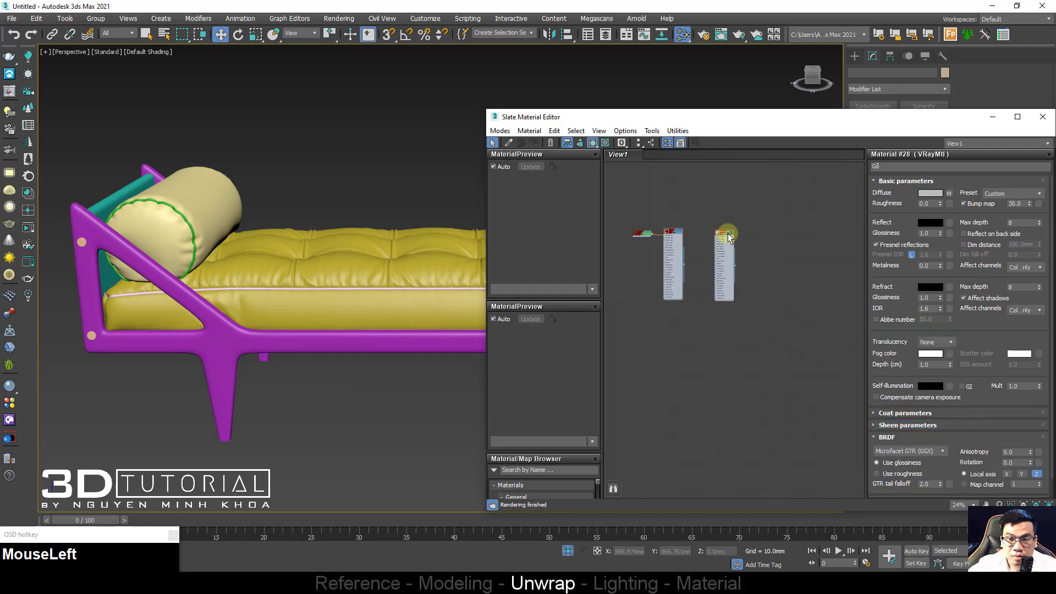
{"action": "scroll", "coordinate": [727, 233], "scroll_direction": "up", "scroll_amount": 5}
{"action": "middle_click_drag", "start_coordinate": [738, 233], "coordinate": [793, 245]}
{"action": "double_click", "coordinate": [794, 246]}
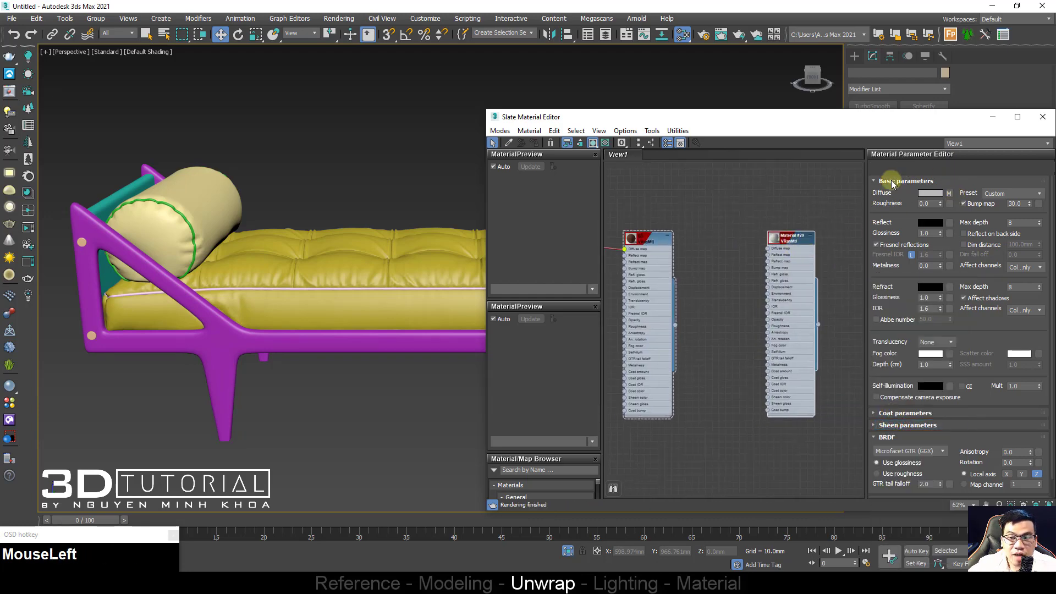
{"action": "double_click", "coordinate": [791, 244]}
{"action": "left_click_drag", "start_coordinate": [930, 167], "coordinate": [771, 172]}
{"action": "type", "text": "Vải"}
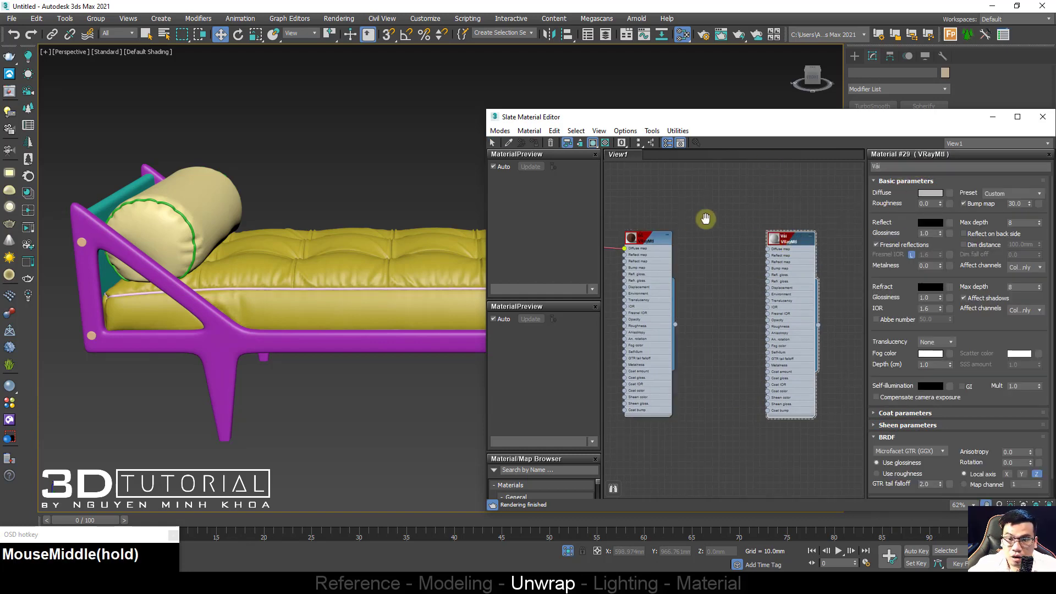
Step: Drop _Bump.jpg into the editor and wire the bitmap into Vải's Bump map
{"action": "middle_click_drag", "start_coordinate": [704, 219], "coordinate": [722, 215]}
{"action": "left_click", "coordinate": [584, 571]}
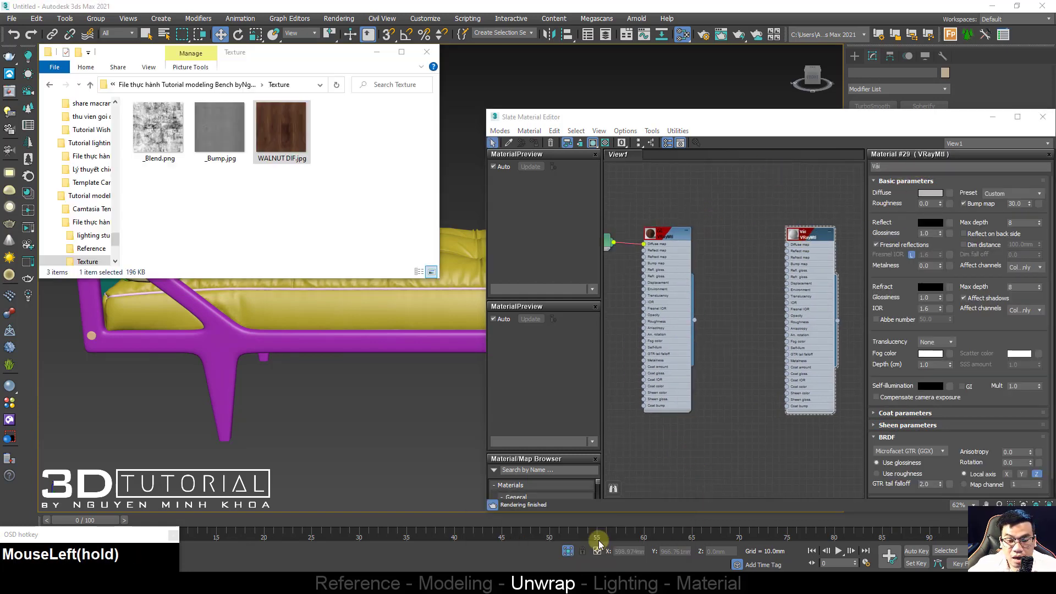
{"action": "left_click_drag", "start_coordinate": [219, 132], "coordinate": [759, 268]}
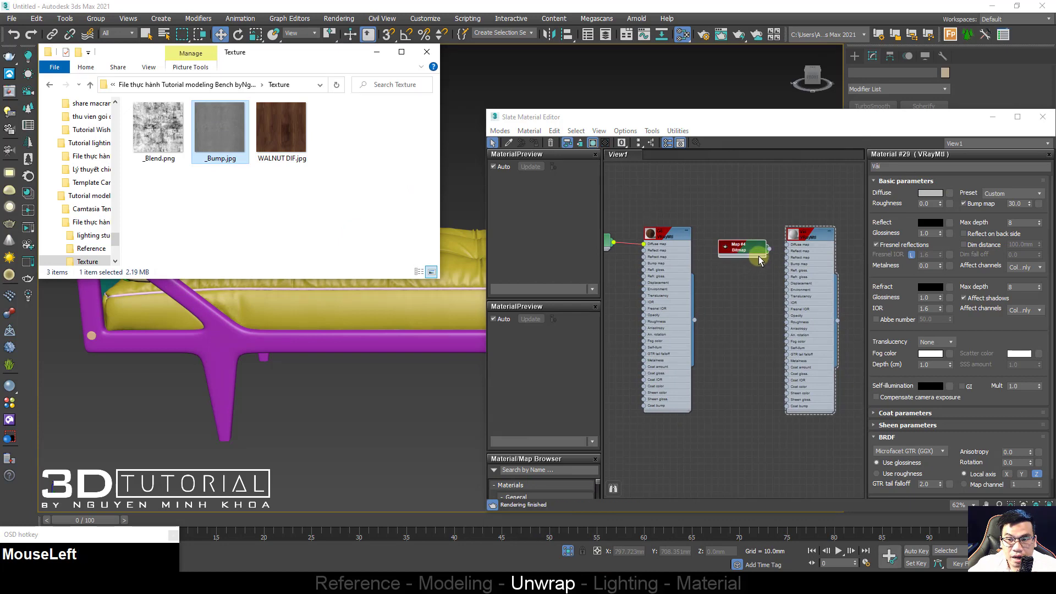
{"action": "scroll", "coordinate": [759, 264], "scroll_direction": "up", "scroll_amount": 3}
{"action": "middle_click_drag", "start_coordinate": [759, 261], "coordinate": [748, 243]}
{"action": "left_click_drag", "start_coordinate": [748, 244], "coordinate": [776, 266]}
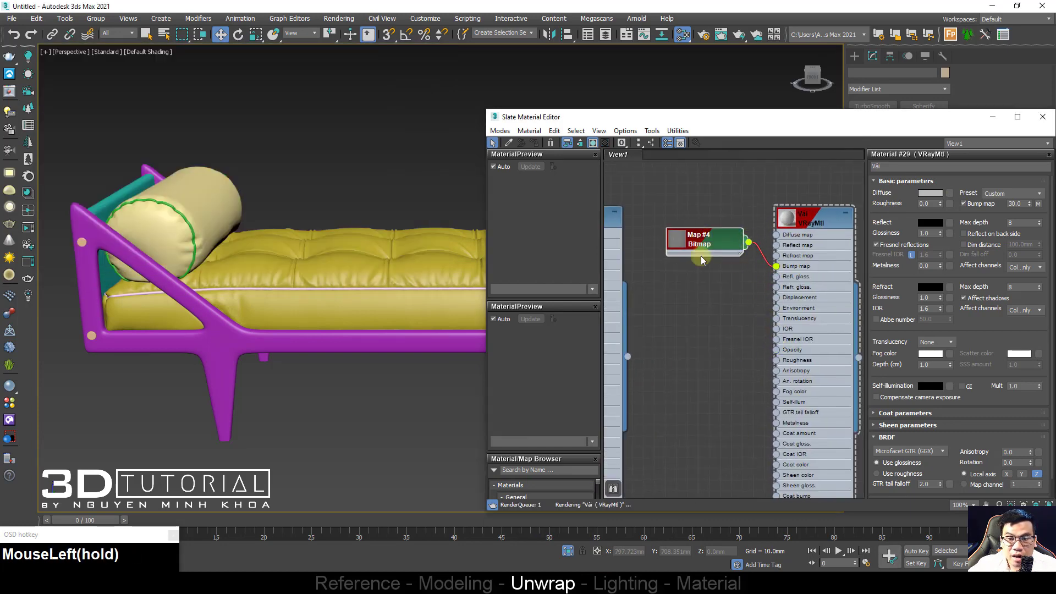
{"action": "left_click_drag", "start_coordinate": [706, 241], "coordinate": [716, 274]}
{"action": "scroll", "coordinate": [717, 273], "scroll_direction": "down", "scroll_amount": 2}
{"action": "middle_click", "coordinate": [307, 292]}
{"action": "scroll", "coordinate": [307, 292], "scroll_direction": "down", "scroll_amount": 2}
Step: Assign the Gỗ walnut material to the selected daybed frame and legs
{"action": "key", "text": "t"}
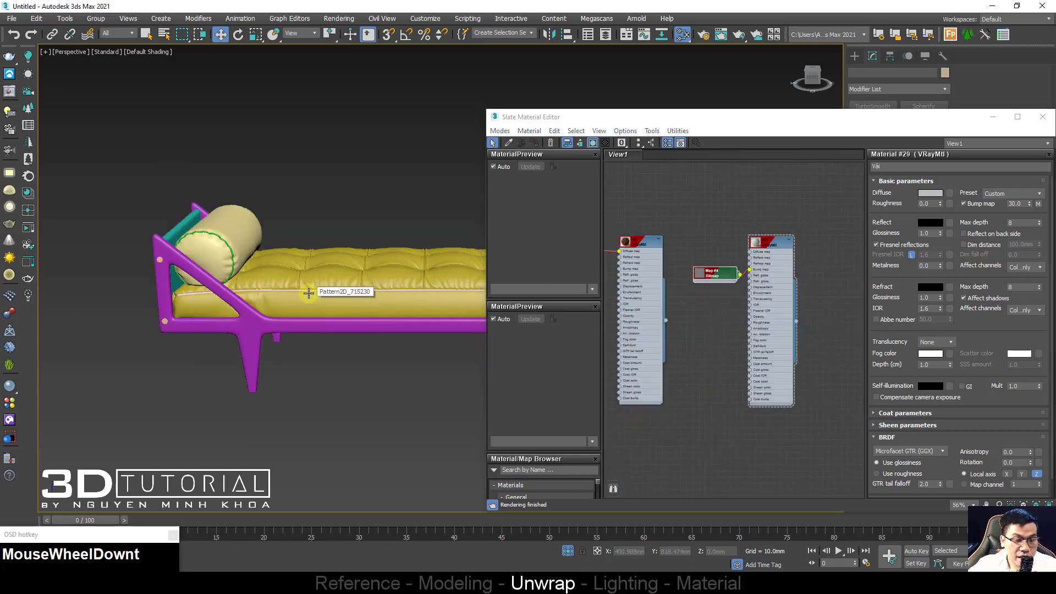
{"action": "scroll", "coordinate": [306, 292], "scroll_direction": "down", "scroll_amount": 4}
{"action": "scroll", "coordinate": [306, 292], "scroll_direction": "down", "scroll_amount": 3}
{"action": "scroll", "coordinate": [288, 313], "scroll_direction": "up", "scroll_amount": 5}
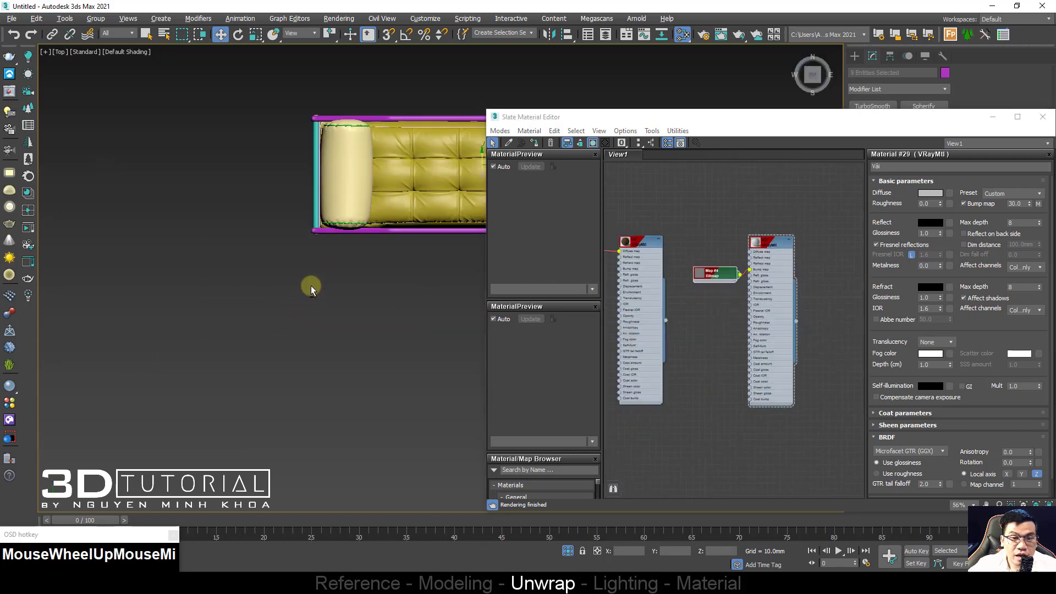
{"action": "mouse_move", "coordinate": [306, 286]}
{"action": "middle_mouse_down", "text": "alt"}
{"action": "mouse_move", "coordinate": [262, 270]}
{"action": "mouse_move", "coordinate": [332, 252]}
{"action": "middle_mouse_up", "text": "alt"}
{"action": "key", "text": "F4"}
{"action": "scroll", "coordinate": [655, 242], "scroll_direction": "up", "scroll_amount": 1}
{"action": "left_click", "coordinate": [642, 242]}
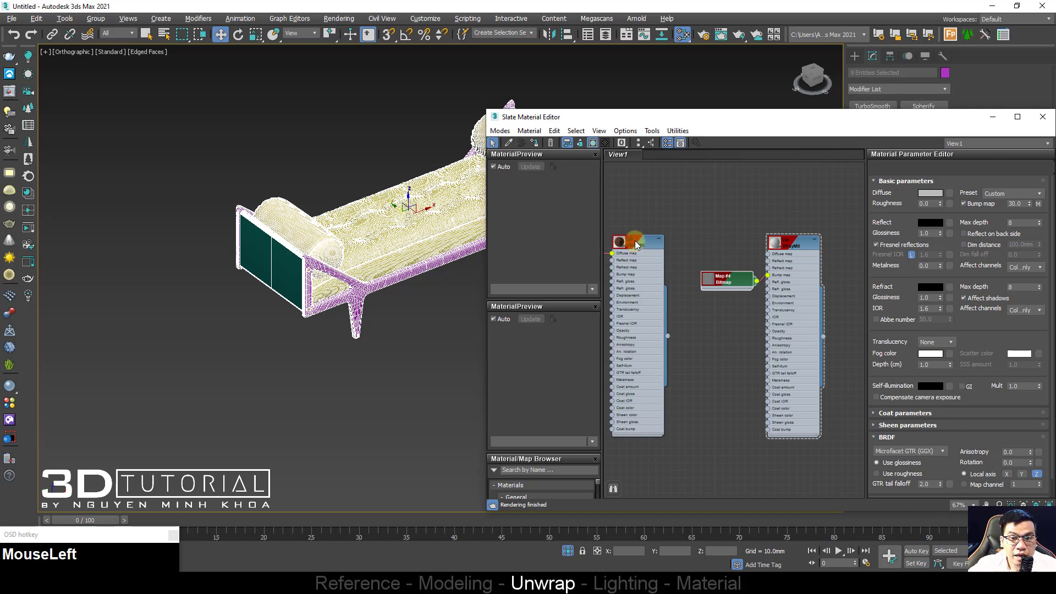
{"action": "left_click", "coordinate": [534, 143]}
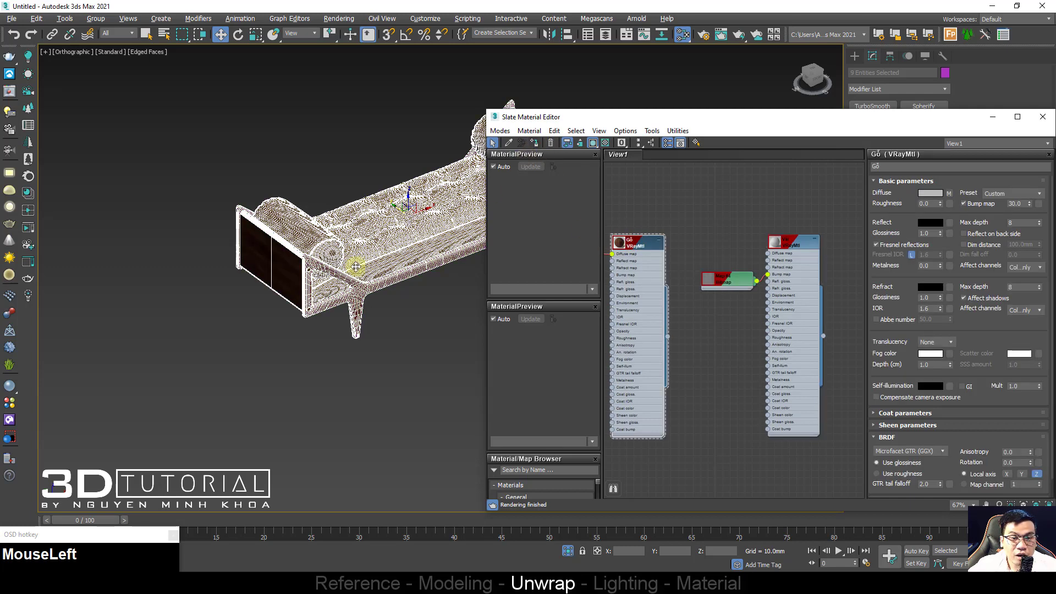
Step: Select the cushions, bolsters and seat piping and apply the Vải fabric material
{"action": "middle_click_drag", "start_coordinate": [356, 267], "coordinate": [162, 237]}
{"action": "scroll", "coordinate": [297, 249], "scroll_direction": "up", "scroll_amount": 4}
{"action": "key", "text": "F4"}
{"action": "left_click", "coordinate": [278, 132]}
{"action": "scroll", "coordinate": [302, 183], "scroll_direction": "up", "scroll_amount": 3}
{"action": "middle_click_drag", "start_coordinate": [364, 250], "coordinate": [204, 255]}
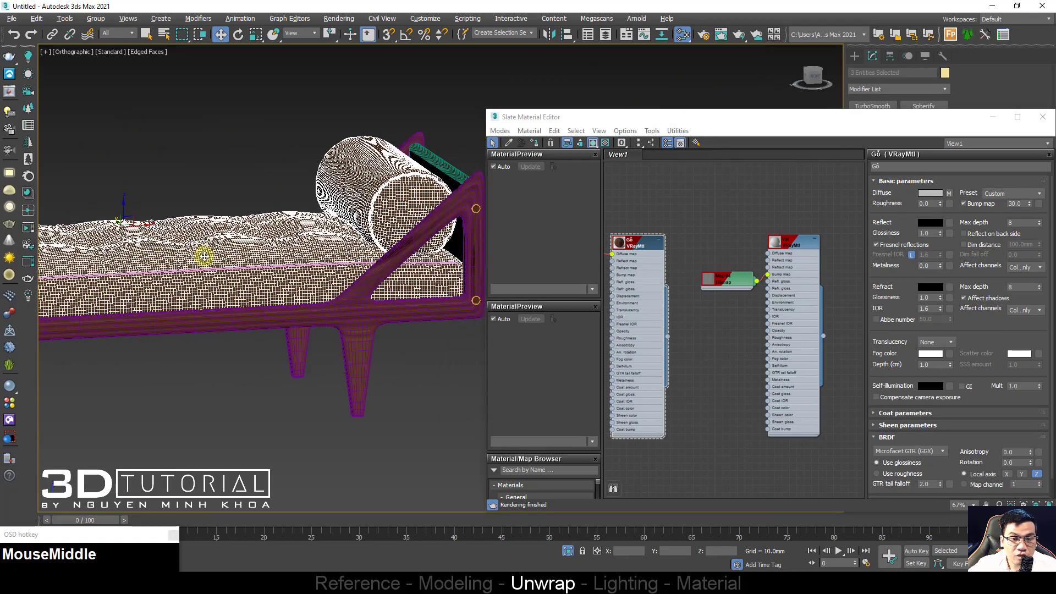
{"action": "scroll", "coordinate": [381, 260], "scroll_direction": "up", "scroll_amount": 2}
{"action": "left_click", "coordinate": [367, 264], "text": "ctrl"}
{"action": "double_click", "coordinate": [792, 239]}
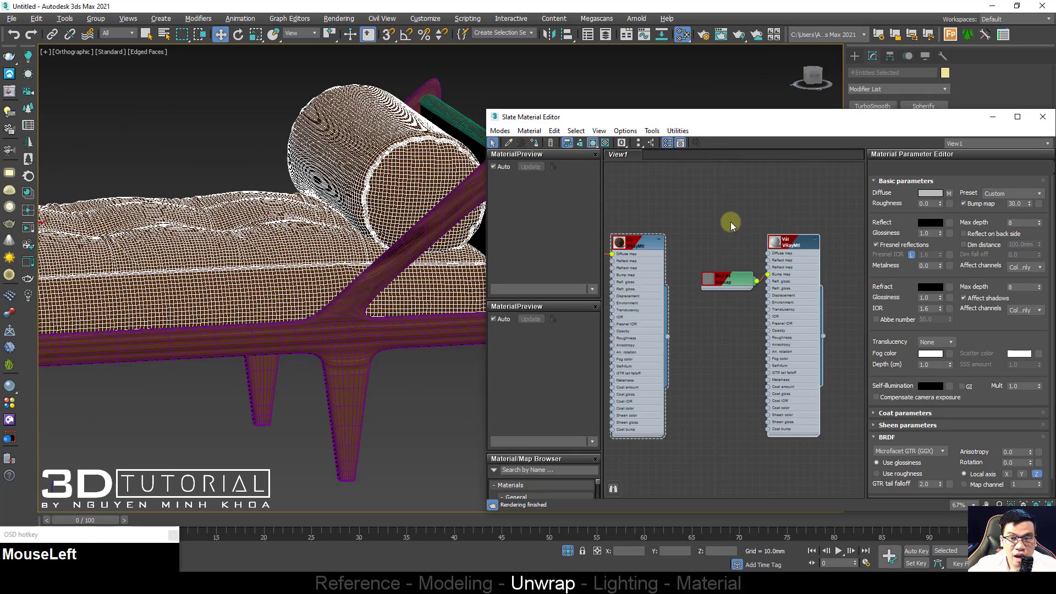
Step: Clear the selection, view the whole daybed and close the Slate Material Editor
{"action": "key", "text": "F4"}
{"action": "scroll", "coordinate": [365, 188], "scroll_direction": "down", "scroll_amount": 5}
{"action": "middle_click_drag", "start_coordinate": [366, 188], "coordinate": [264, 295], "text": "alt"}
{"action": "left_click", "coordinate": [264, 294]}
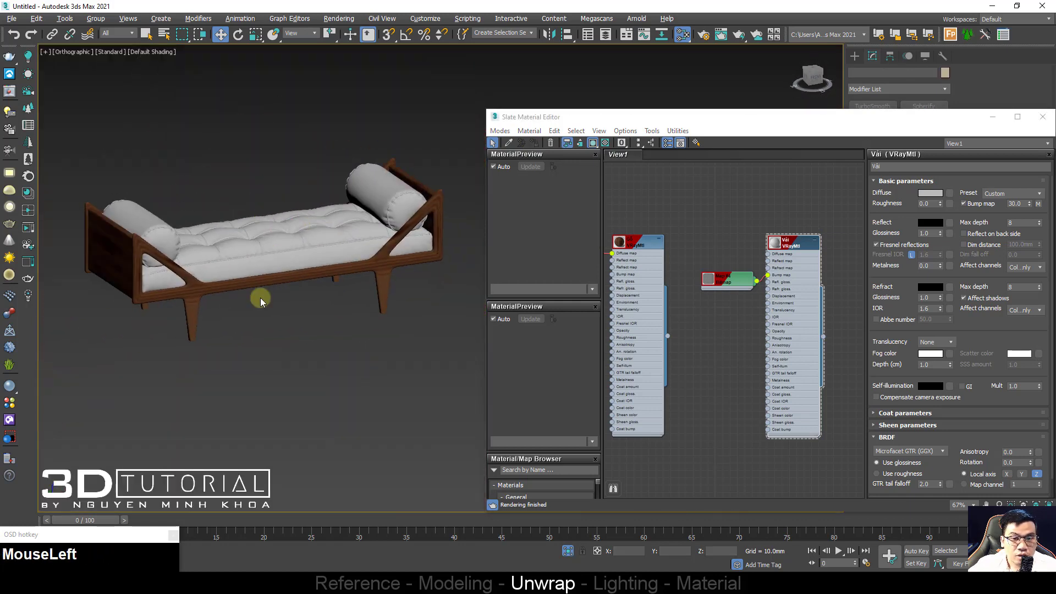
{"action": "left_click", "coordinate": [1043, 117]}
{"action": "middle_click_drag", "start_coordinate": [410, 259], "coordinate": [437, 297]}
Step: Delete the TurboSmooth modifier from the bolsters and the tufted seat cushion
{"action": "scroll", "coordinate": [378, 273], "scroll_direction": "up", "scroll_amount": 4}
{"action": "left_click", "coordinate": [388, 266]}
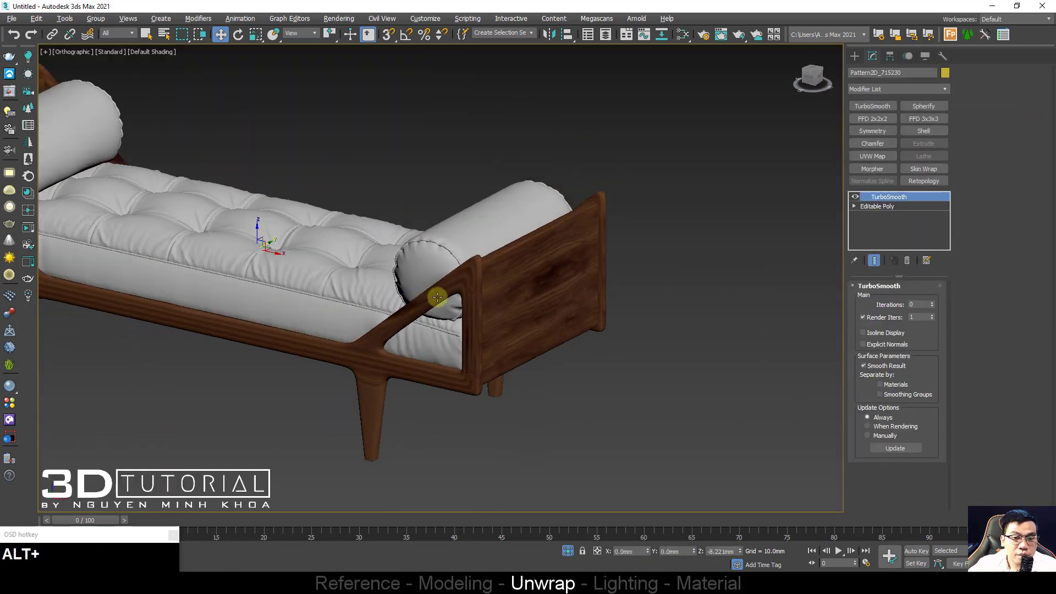
{"action": "middle_click_drag", "start_coordinate": [279, 283], "coordinate": [174, 216], "text": "alt"}
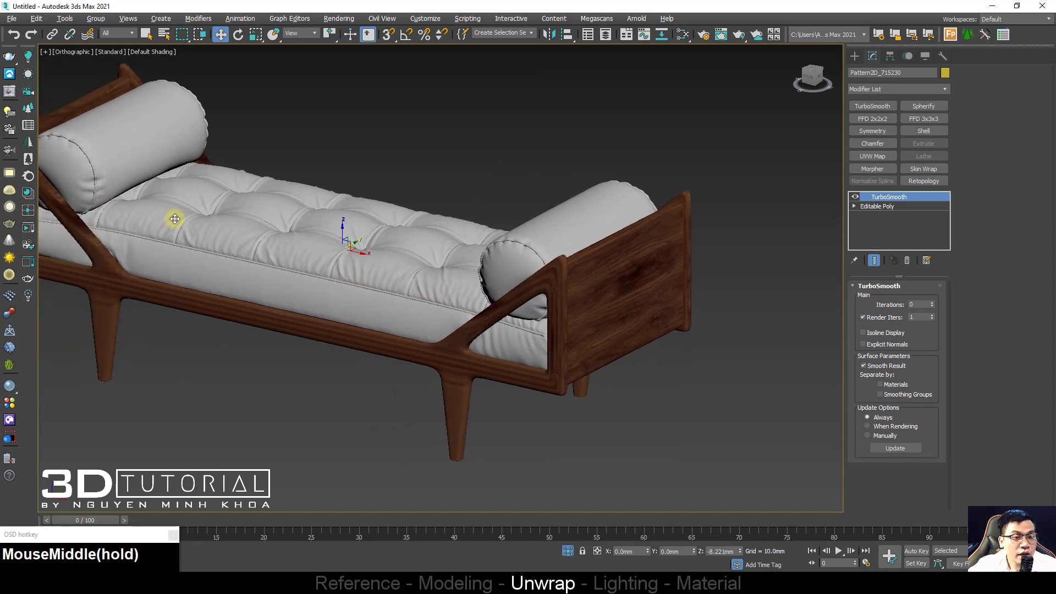
{"action": "scroll", "coordinate": [178, 223], "scroll_direction": "up", "scroll_amount": 4}
{"action": "key", "text": "F4"}
{"action": "middle_click_drag", "start_coordinate": [244, 195], "coordinate": [337, 191]}
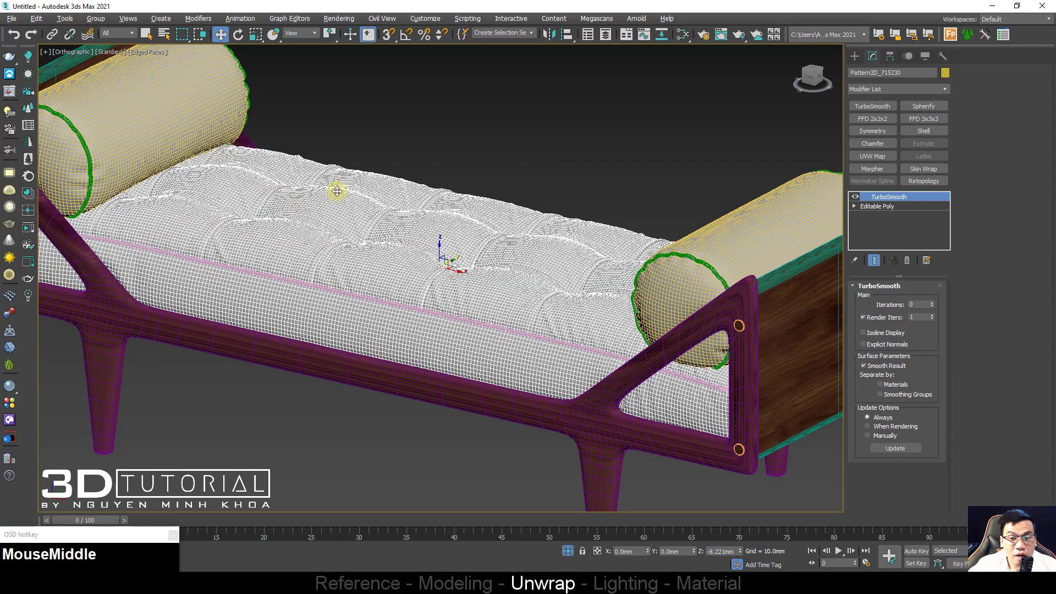
{"action": "middle_click_drag", "start_coordinate": [255, 190], "coordinate": [486, 221]}
{"action": "left_click", "coordinate": [485, 221]}
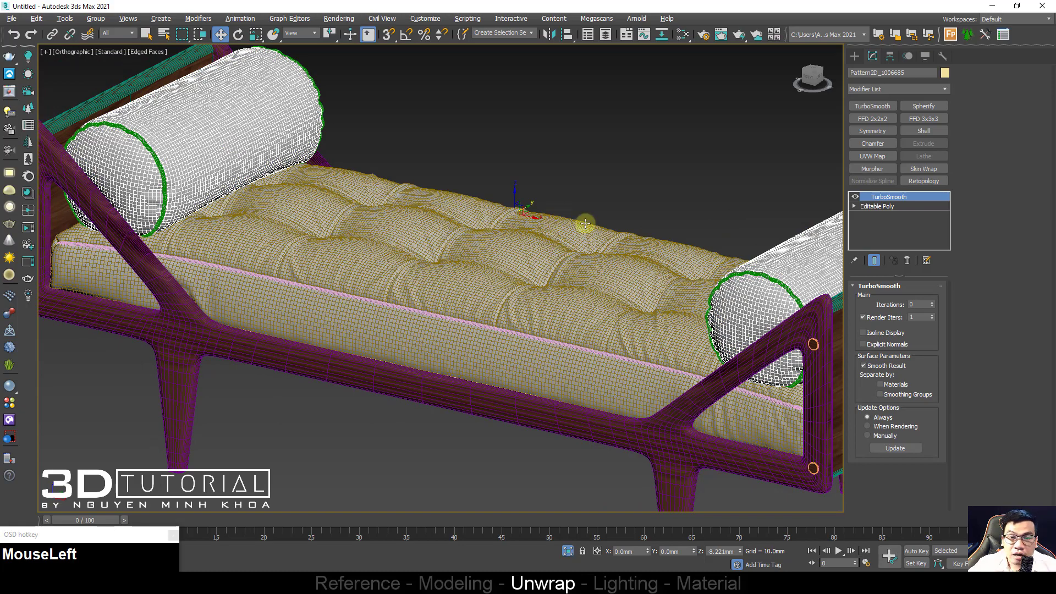
{"action": "right_click", "coordinate": [880, 196]}
{"action": "left_click", "coordinate": [888, 213]}
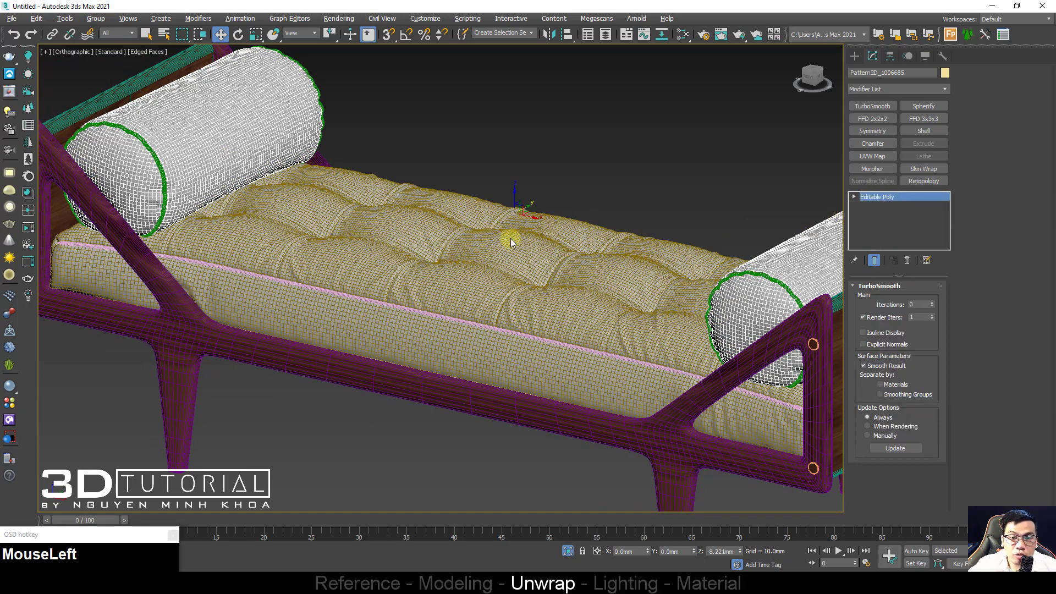
{"action": "left_click", "coordinate": [510, 239]}
{"action": "right_click", "coordinate": [886, 208]}
{"action": "left_click", "coordinate": [885, 214]}
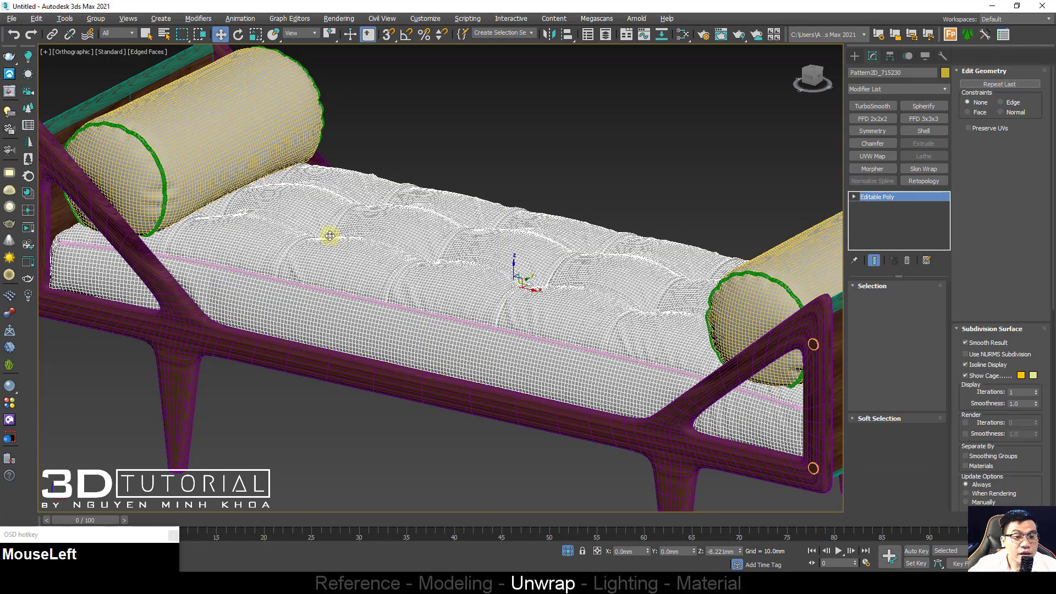
Step: Attach both bolsters to the seat cushion as one editable poly
{"action": "middle_click_drag", "start_coordinate": [272, 222], "coordinate": [302, 226]}
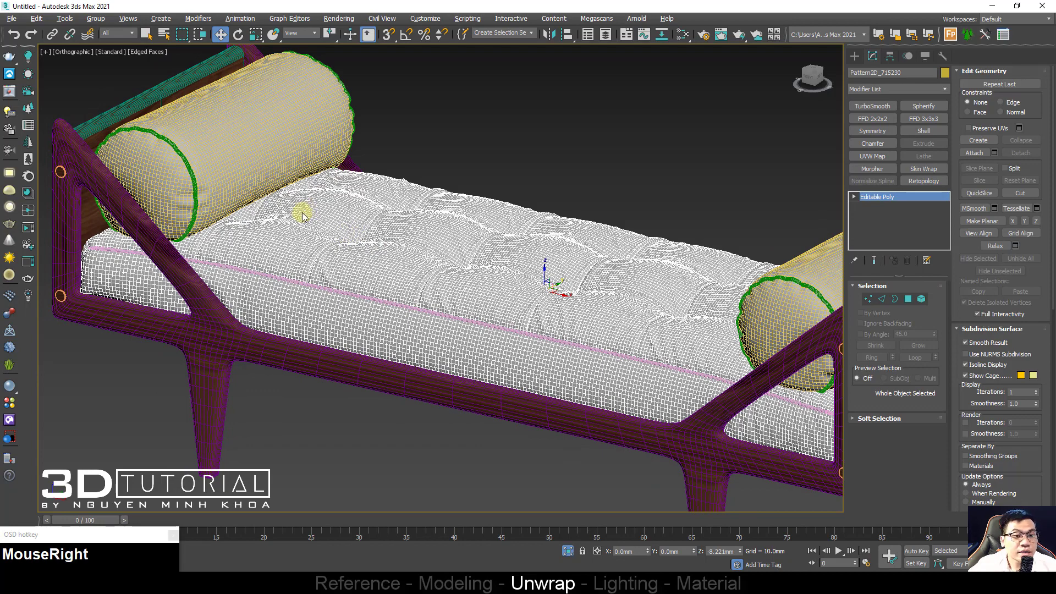
{"action": "right_click", "coordinate": [302, 215]}
{"action": "left_click", "coordinate": [264, 109]}
{"action": "left_click", "coordinate": [213, 164]}
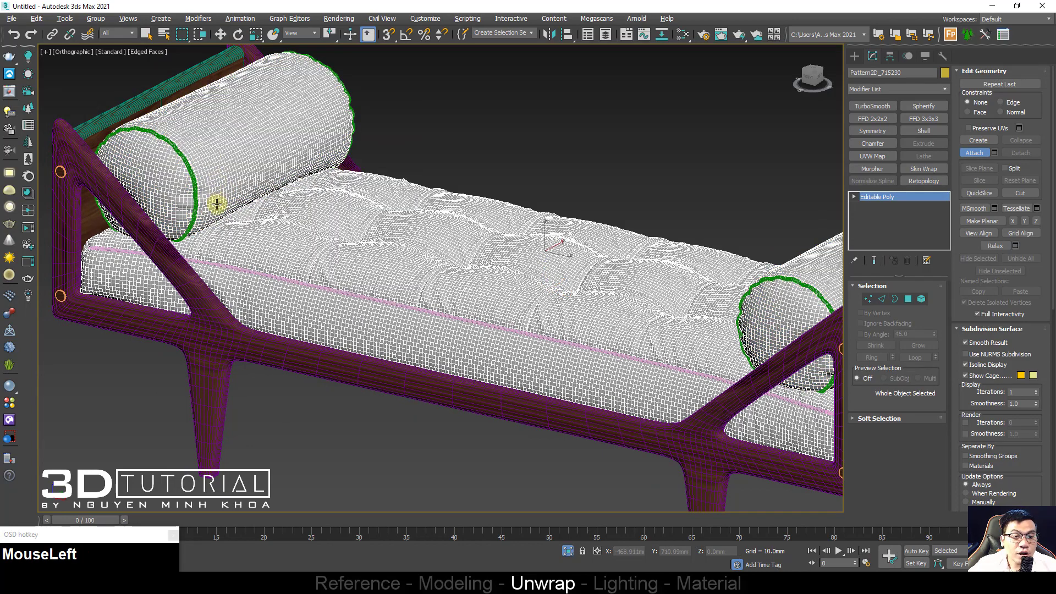
{"action": "scroll", "coordinate": [217, 204], "scroll_direction": "down", "scroll_amount": 2}
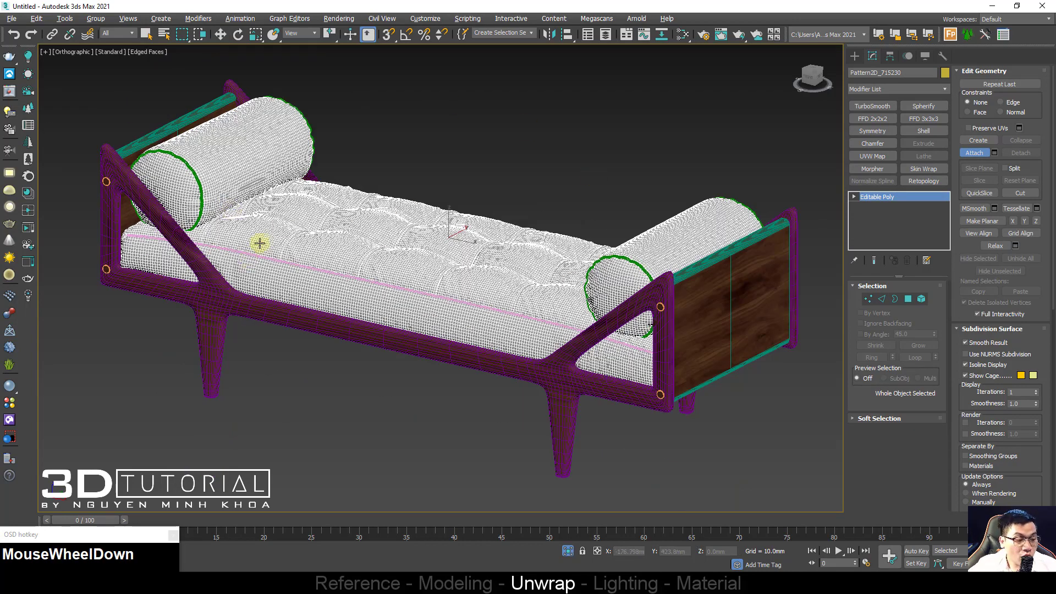
{"action": "mouse_move", "coordinate": [387, 228]}
{"action": "middle_mouse_down"}
{"action": "mouse_move", "coordinate": [367, 237]}
{"action": "mouse_move", "coordinate": [280, 215]}
{"action": "middle_mouse_up"}
{"action": "key", "text": "F4"}
{"action": "right_click", "coordinate": [307, 241]}
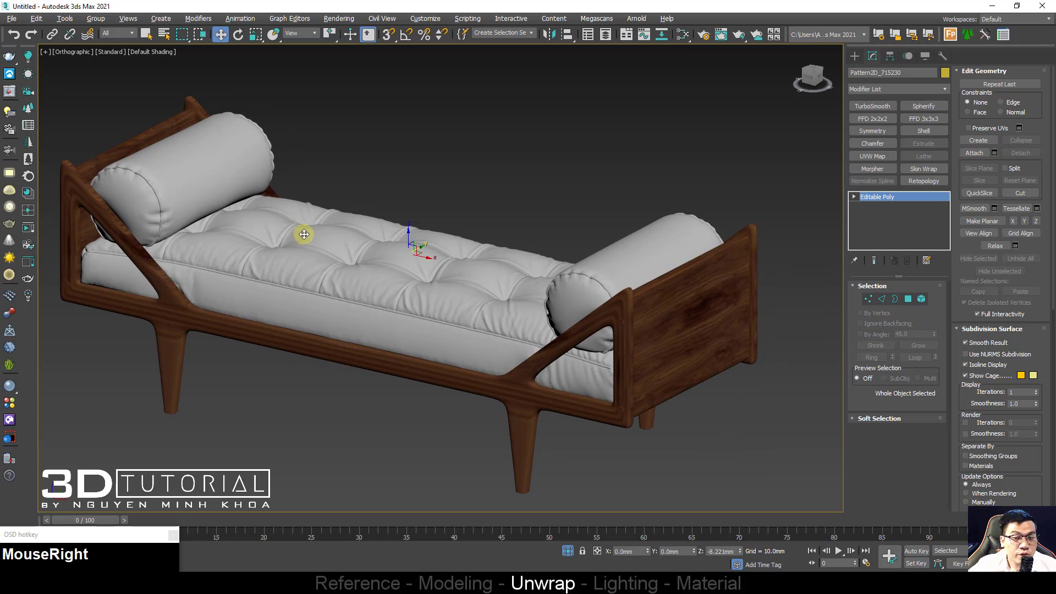
{"action": "right_click", "coordinate": [307, 230]}
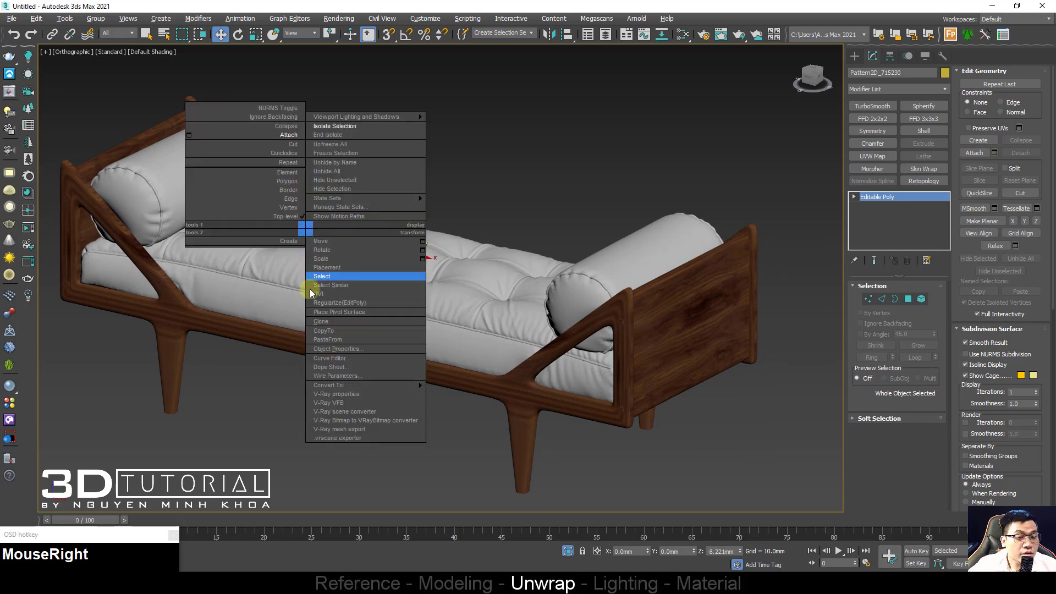
Step: Add an Unwrap UV Tools modifier to the combined cushion-and-bolster mesh
{"action": "left_click", "coordinate": [328, 296]}
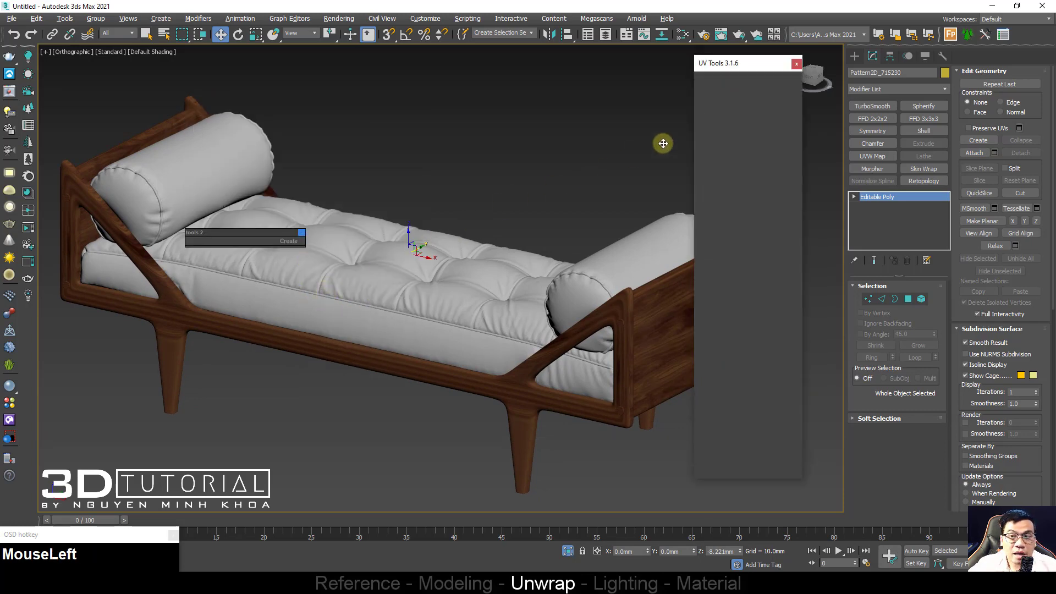
{"action": "left_click_drag", "start_coordinate": [745, 69], "coordinate": [783, 60]}
{"action": "key", "text": "F4"}
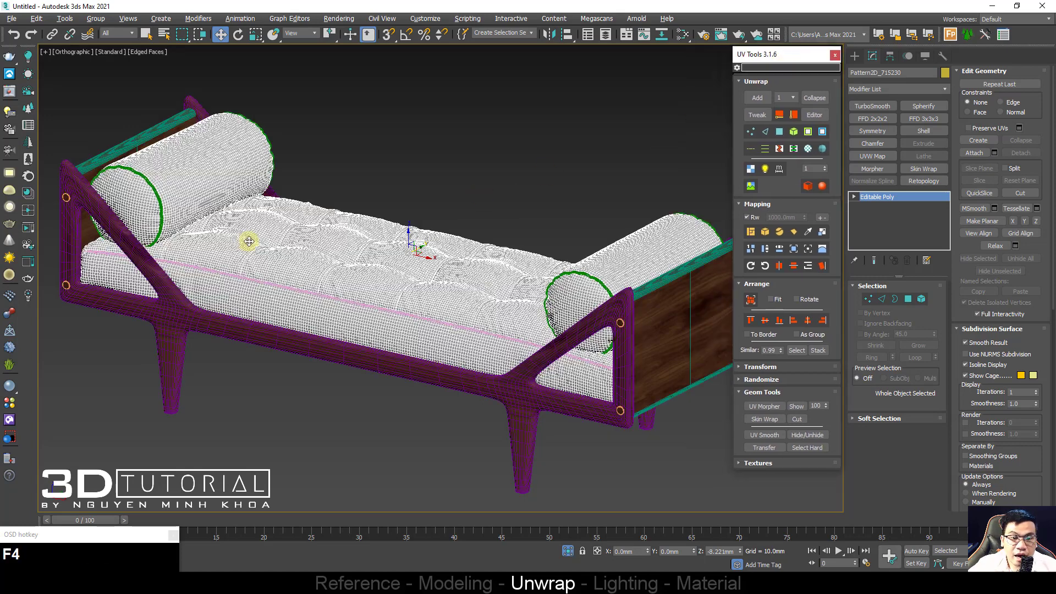
{"action": "left_click", "coordinate": [757, 97]}
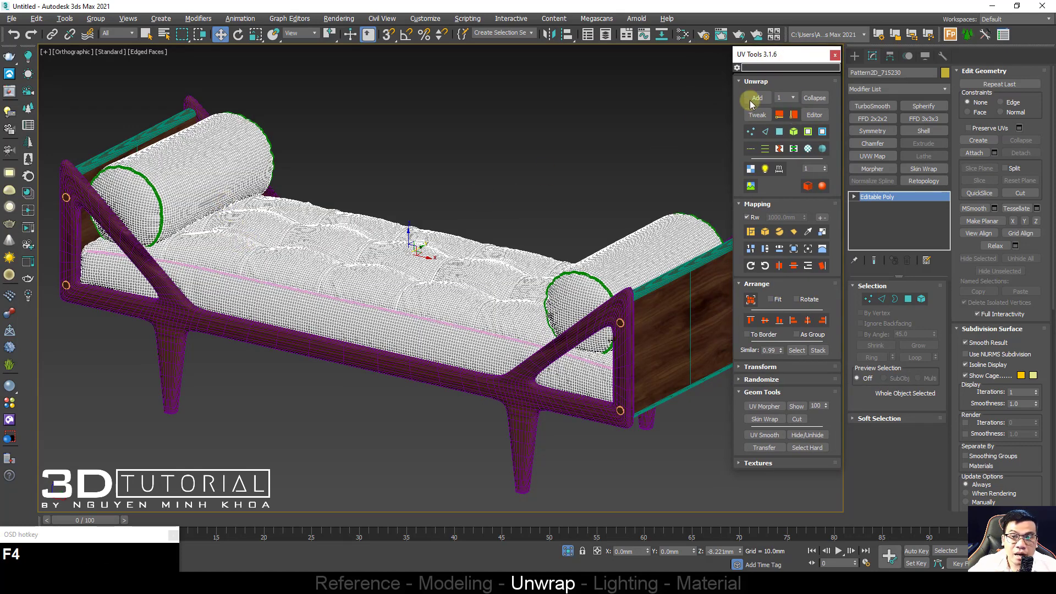
{"action": "left_click", "coordinate": [795, 115]}
{"action": "left_click", "coordinate": [867, 197]}
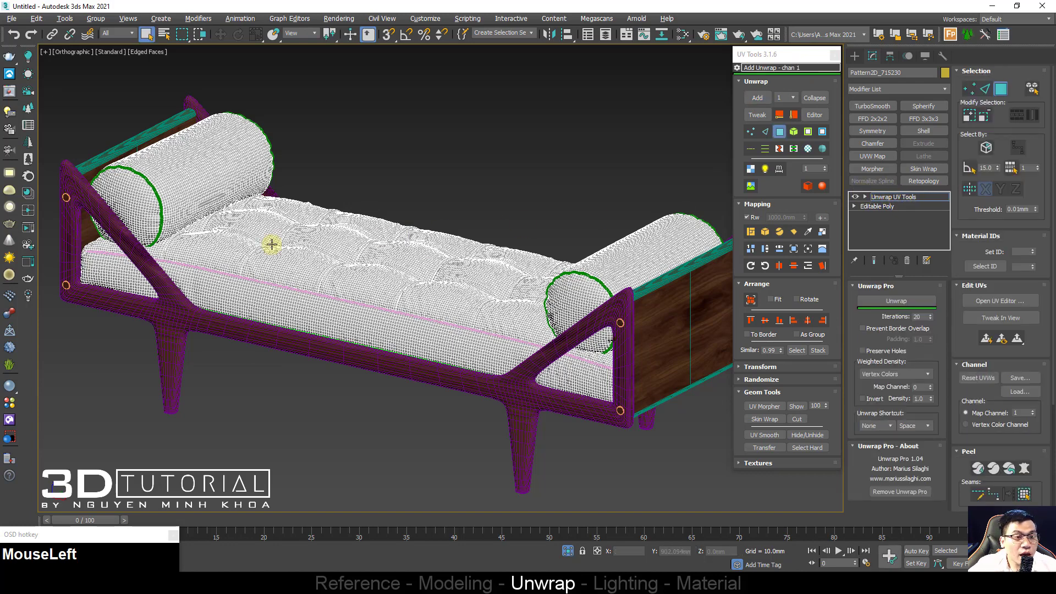
Step: Open the Edit UVWs editor for the seat cushion
{"action": "middle_click_drag", "start_coordinate": [257, 254], "coordinate": [235, 259]}
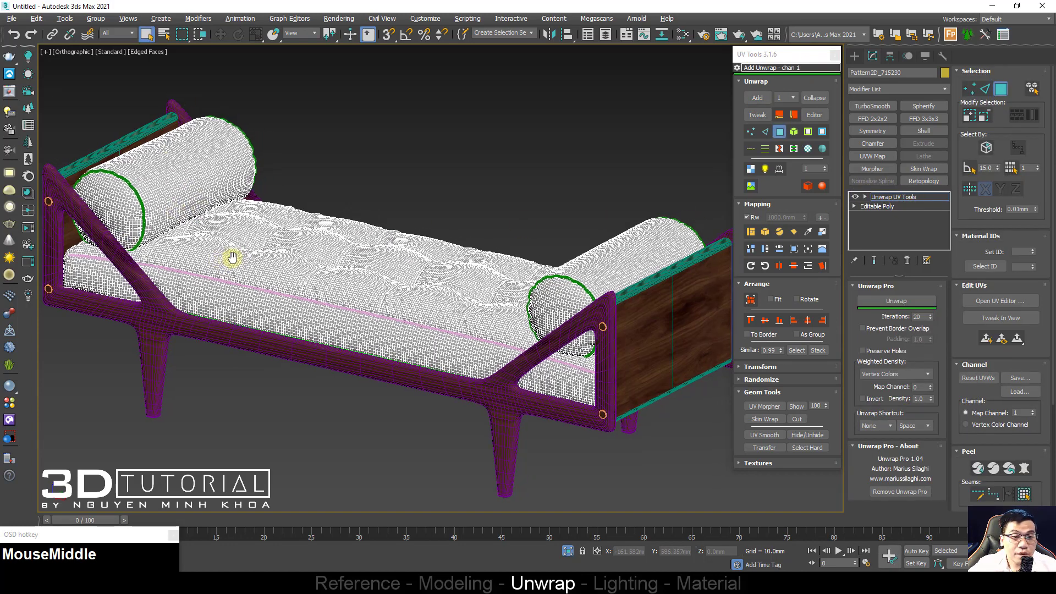
{"action": "key", "text": "F4"}
{"action": "scroll", "coordinate": [165, 193], "scroll_direction": "up", "scroll_amount": 5}
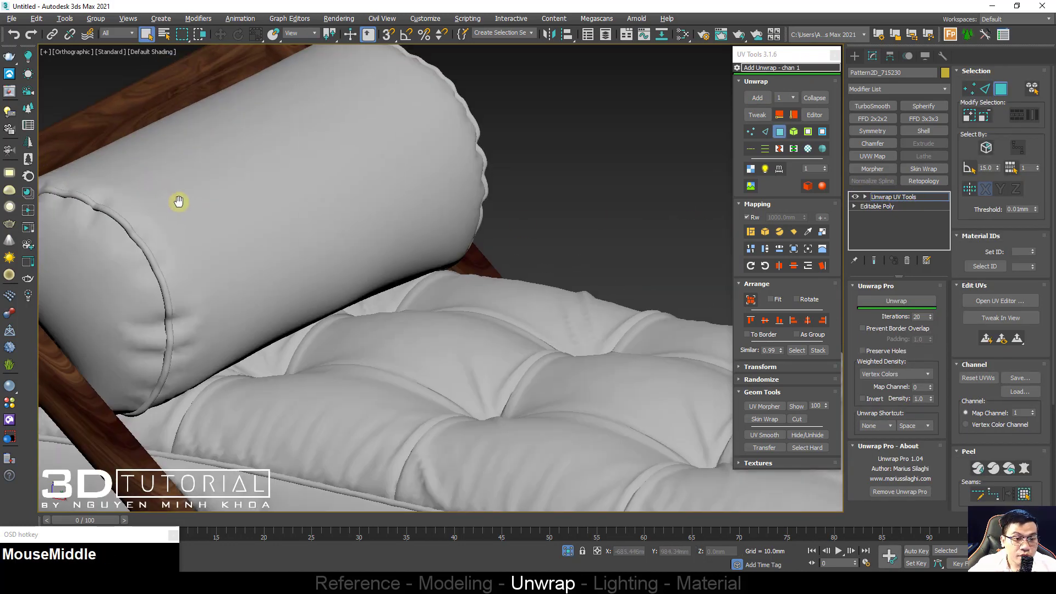
{"action": "left_click", "coordinate": [813, 114]}
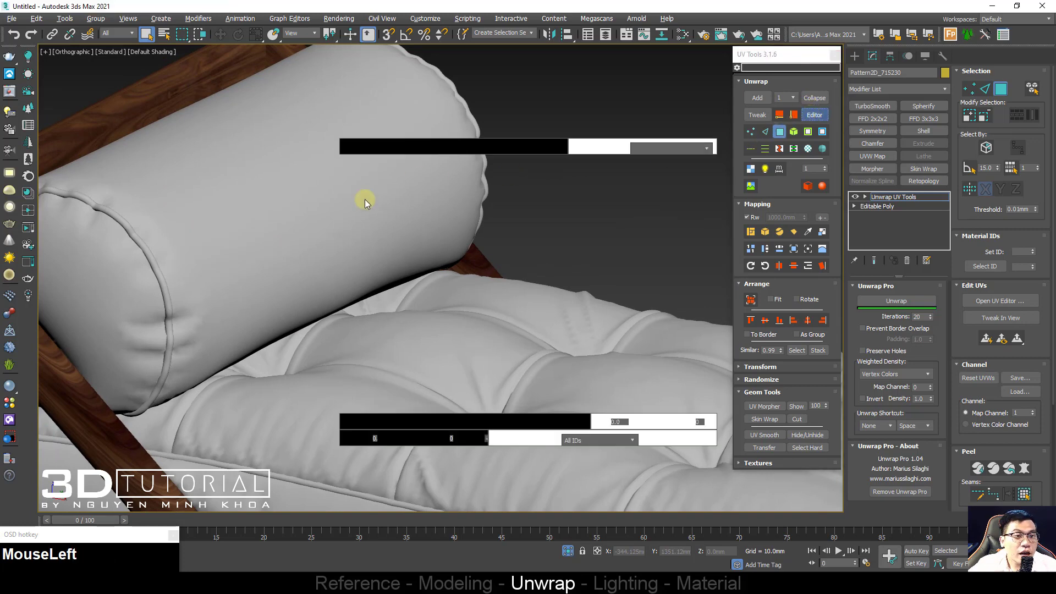
Step: Select all the cushion's UV faces, turn off red selected-face shading (F2) and show edged faces (F4)
{"action": "left_click_drag", "start_coordinate": [127, 58], "coordinate": [159, 57]}
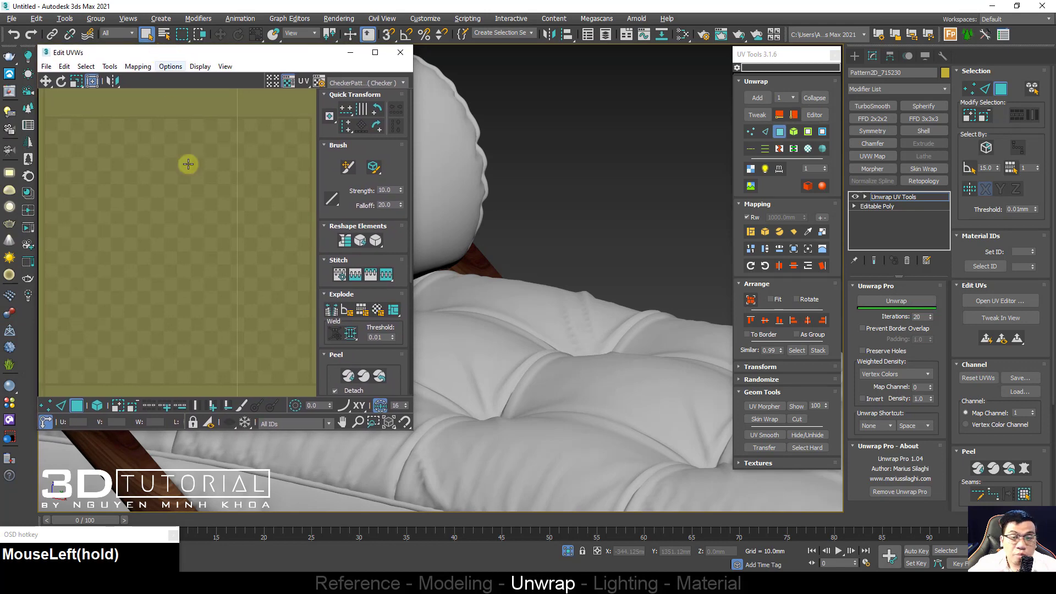
{"action": "scroll", "coordinate": [156, 202], "scroll_direction": "down", "scroll_amount": 10}
{"action": "scroll", "coordinate": [200, 215], "scroll_direction": "down", "scroll_amount": 6}
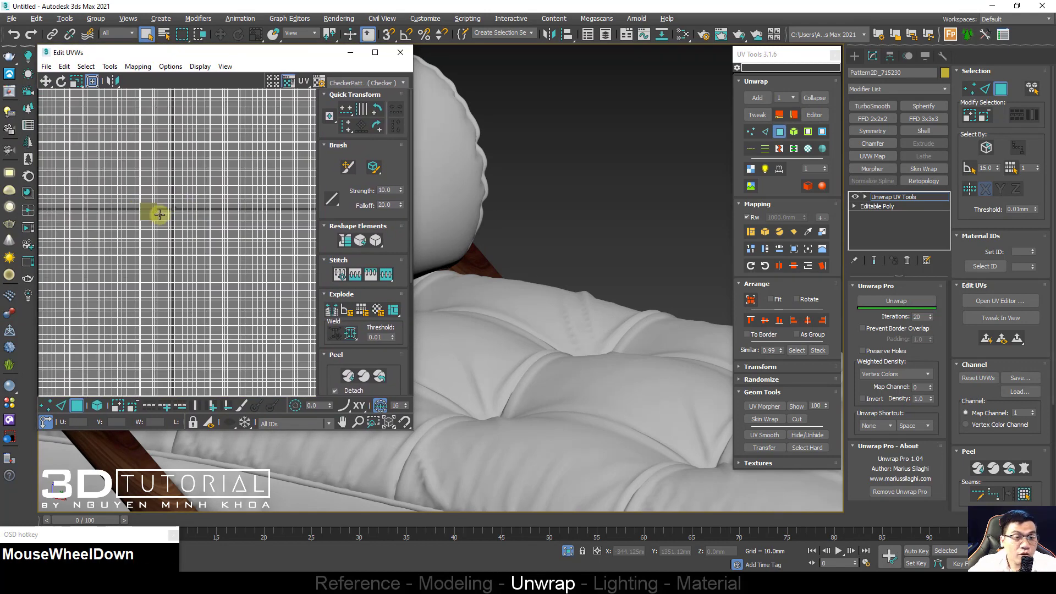
{"action": "scroll", "coordinate": [167, 214], "scroll_direction": "down", "scroll_amount": 2}
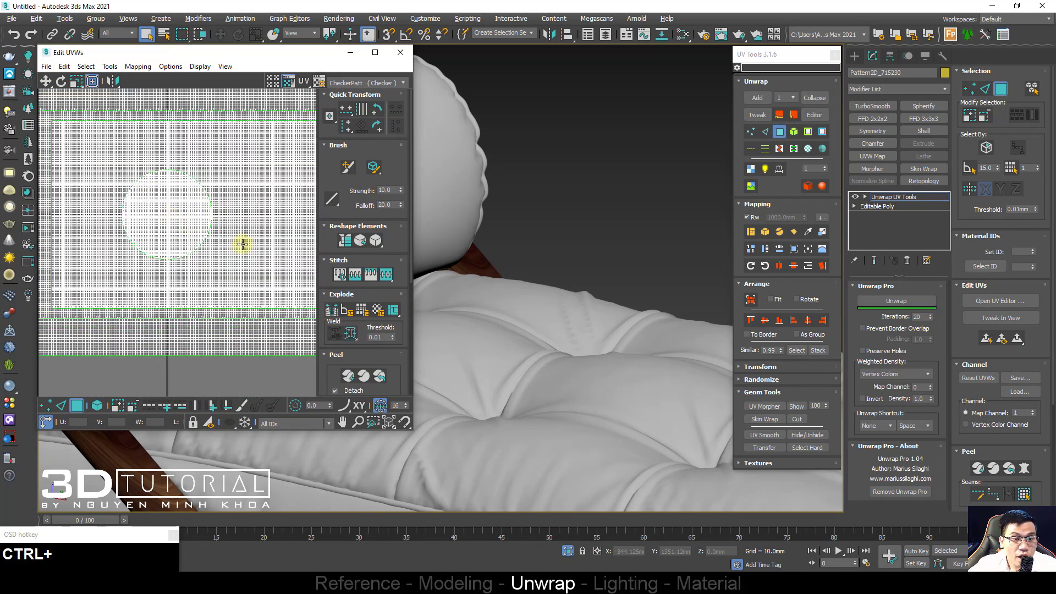
{"action": "key", "text": "ctrl+a"}
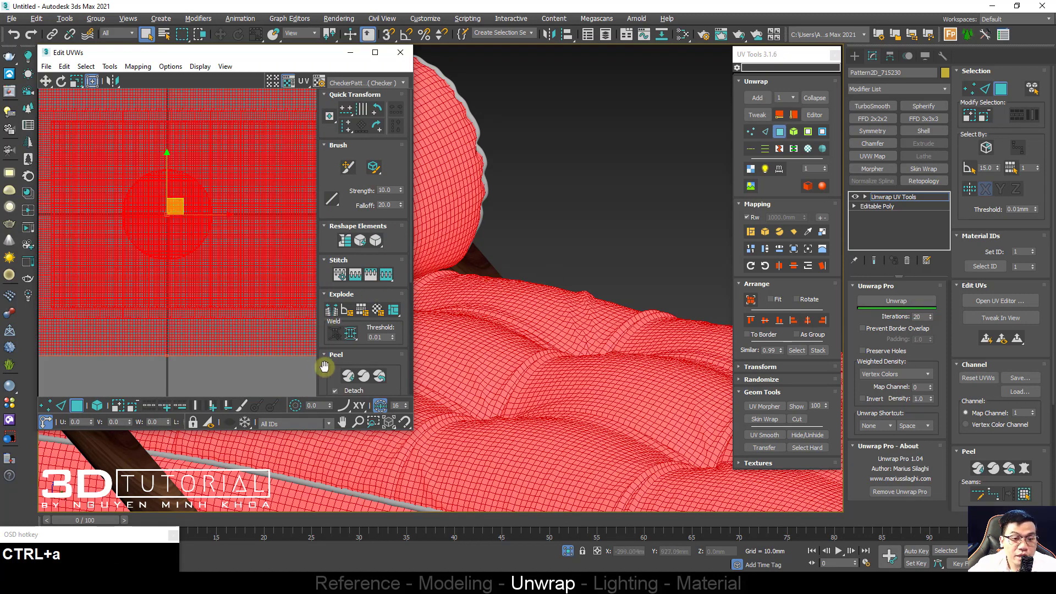
{"action": "left_click_drag", "start_coordinate": [324, 367], "coordinate": [328, 242]}
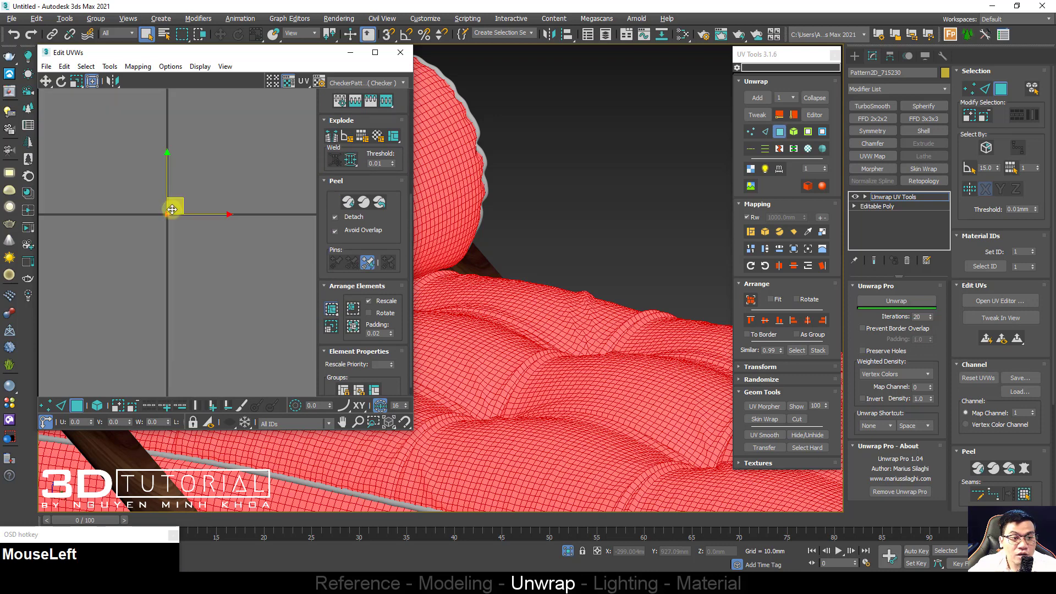
{"action": "scroll", "coordinate": [160, 216], "scroll_direction": "up", "scroll_amount": 5}
{"action": "middle_click_drag", "start_coordinate": [156, 215], "coordinate": [215, 217]}
{"action": "scroll", "coordinate": [212, 216], "scroll_direction": "down", "scroll_amount": 3}
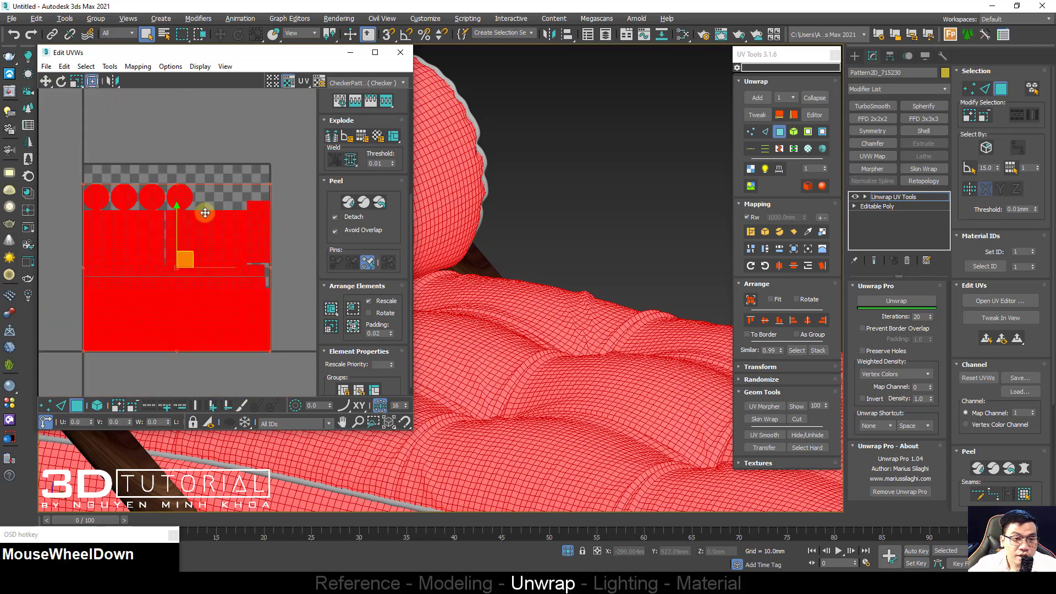
{"action": "middle_click", "coordinate": [471, 226]}
{"action": "key", "text": "F2"}
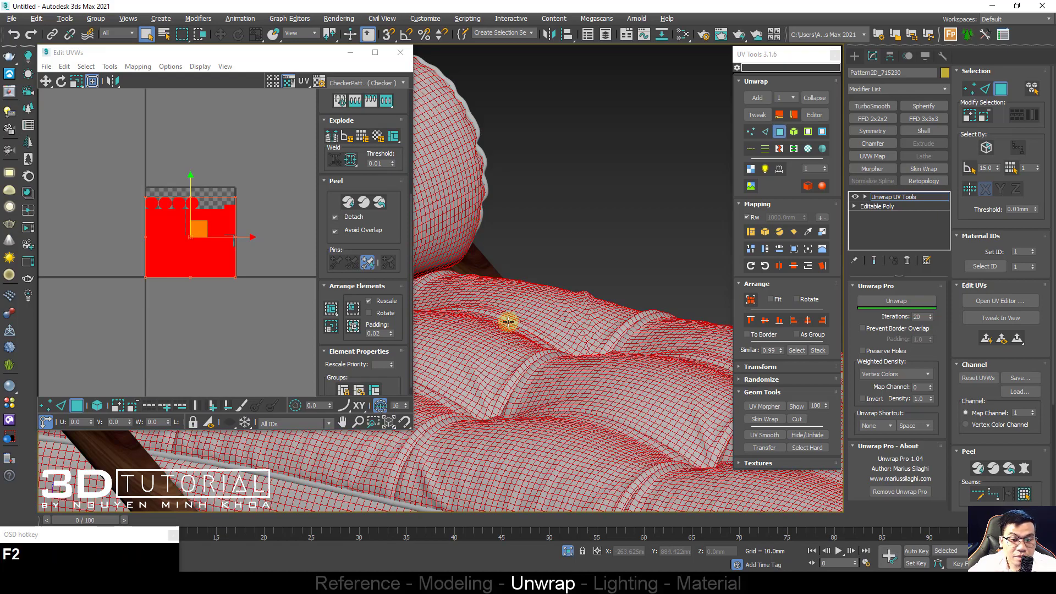
{"action": "key", "text": "F4"}
Step: In the Slate Material Editor, show the Map #4 fabric bump bitmap shaded on the cushions
{"action": "middle_click_drag", "start_coordinate": [508, 322], "coordinate": [479, 267], "text": "alt"}
{"action": "scroll", "coordinate": [474, 327], "scroll_direction": "up", "scroll_amount": 5}
{"action": "scroll", "coordinate": [474, 326], "scroll_direction": "up", "scroll_amount": 3}
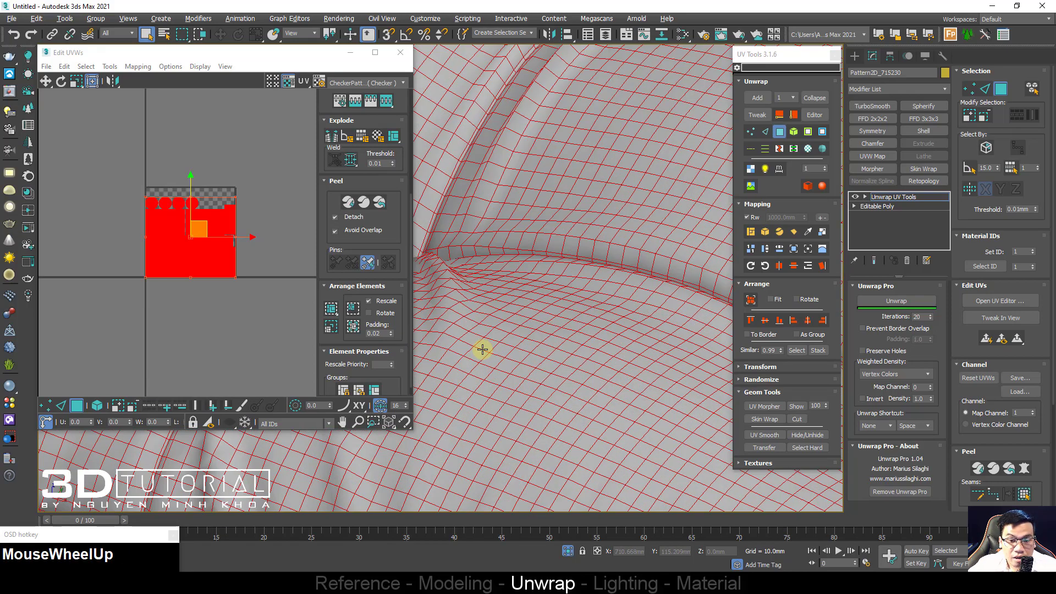
{"action": "middle_click_drag", "start_coordinate": [481, 349], "coordinate": [578, 220]}
{"action": "scroll", "coordinate": [529, 284], "scroll_direction": "up", "scroll_amount": 3}
{"action": "scroll", "coordinate": [529, 284], "scroll_direction": "down", "scroll_amount": 3}
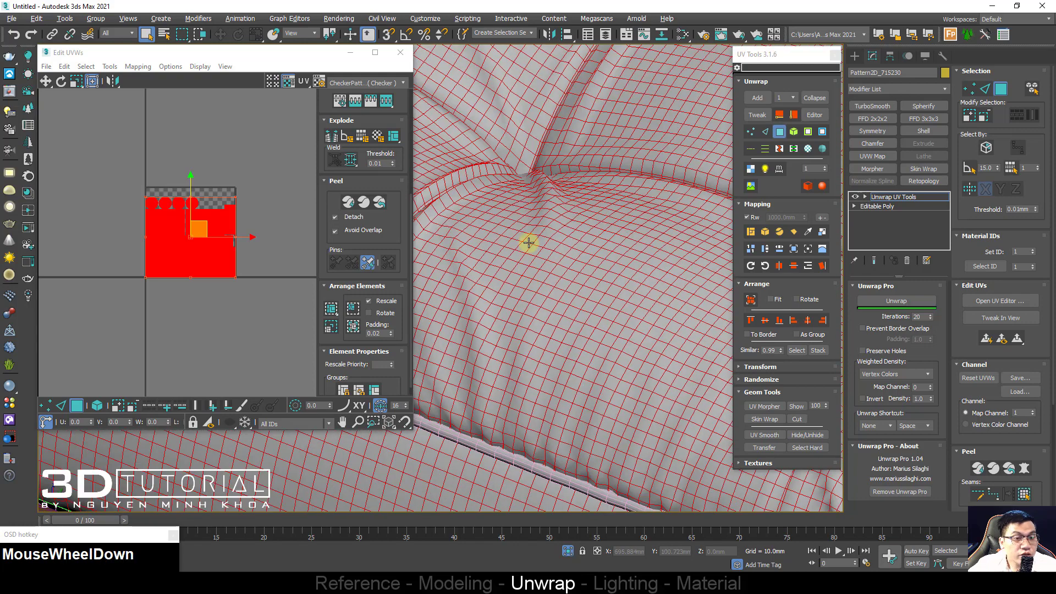
{"action": "key", "text": "m"}
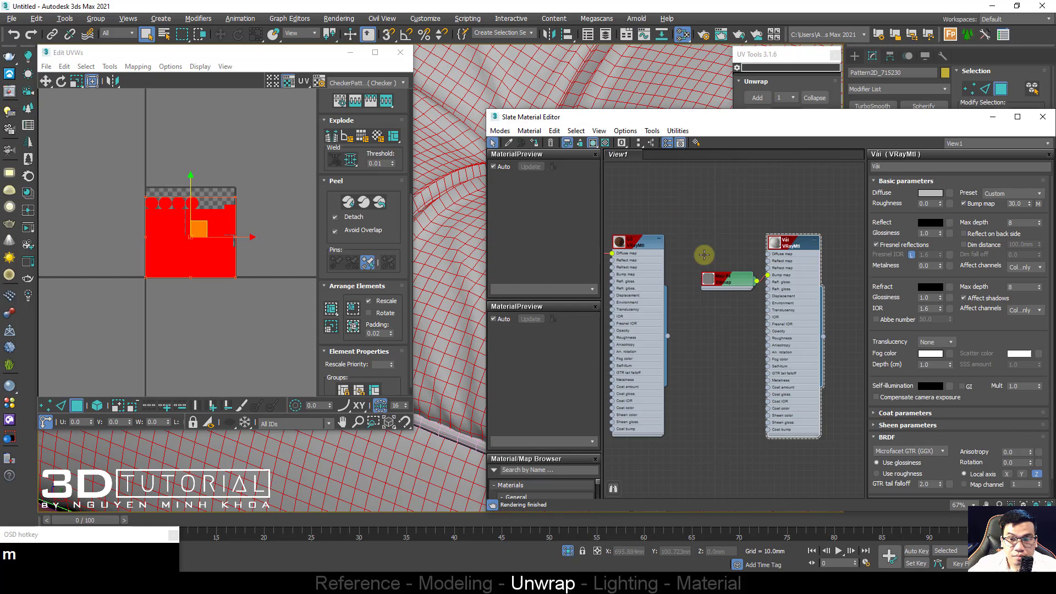
{"action": "left_click_drag", "start_coordinate": [703, 256], "coordinate": [729, 283]}
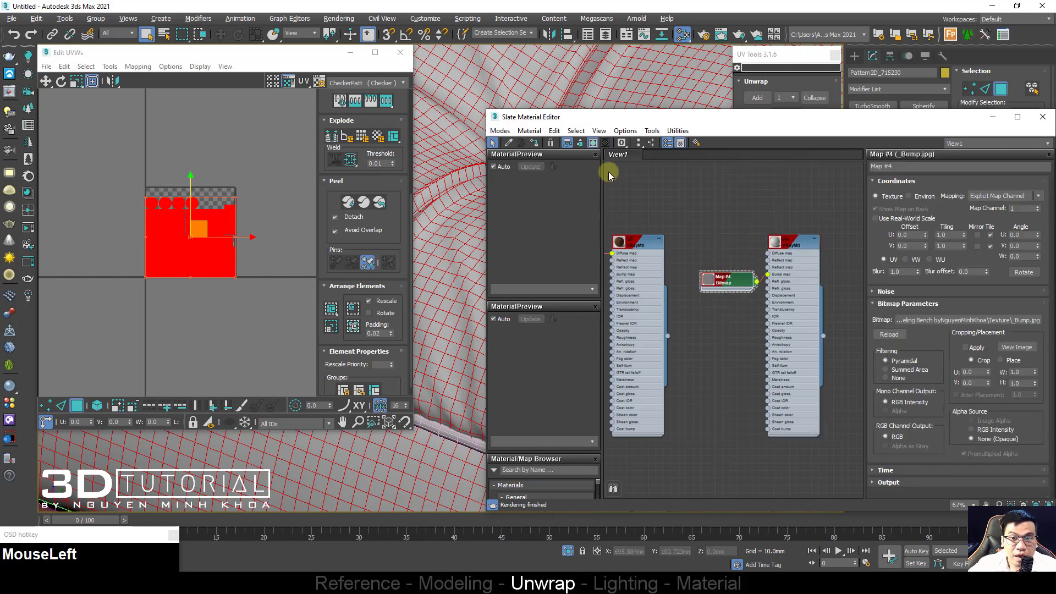
{"action": "left_click", "coordinate": [593, 143]}
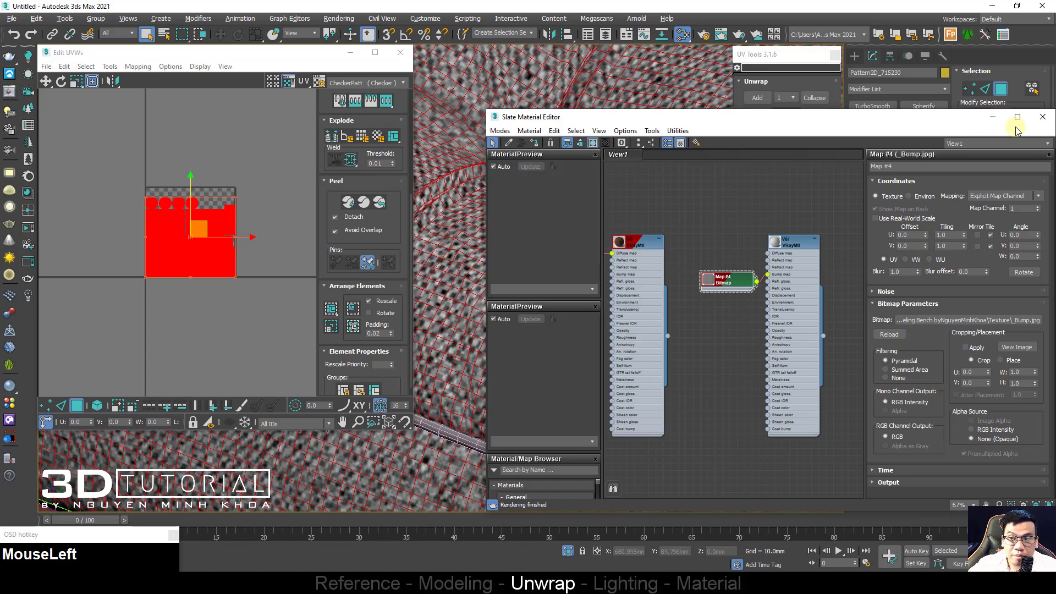
{"action": "left_click", "coordinate": [1043, 116]}
{"action": "scroll", "coordinate": [566, 260], "scroll_direction": "down", "scroll_amount": 5}
Step: Hide edged faces, frame the seat cushion and clear the current UV selection
{"action": "middle_click_drag", "start_coordinate": [565, 258], "coordinate": [577, 236]}
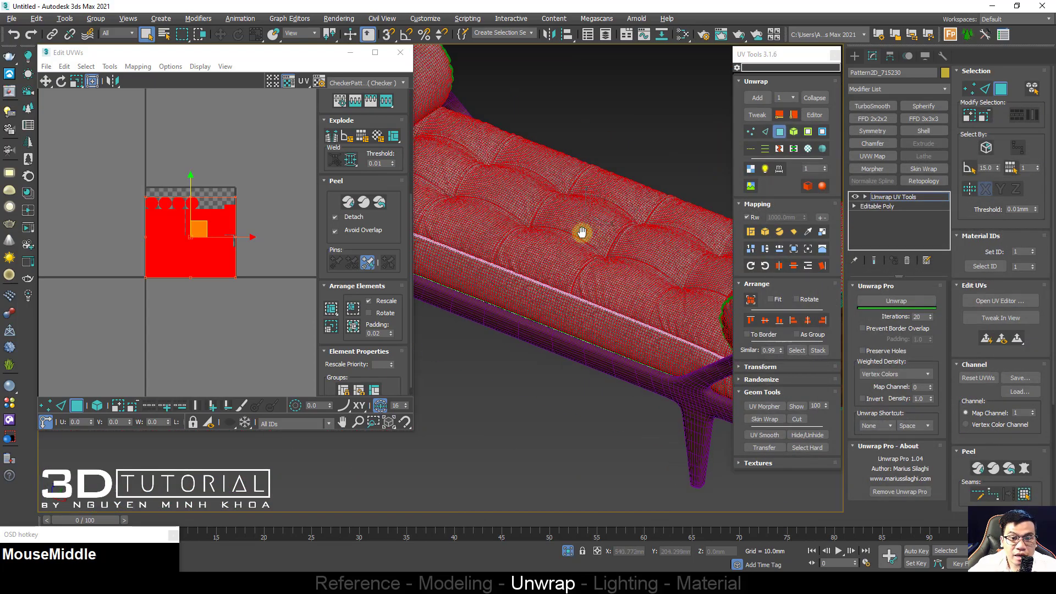
{"action": "scroll", "coordinate": [490, 179], "scroll_direction": "up", "scroll_amount": 11}
{"action": "key", "text": "F4"}
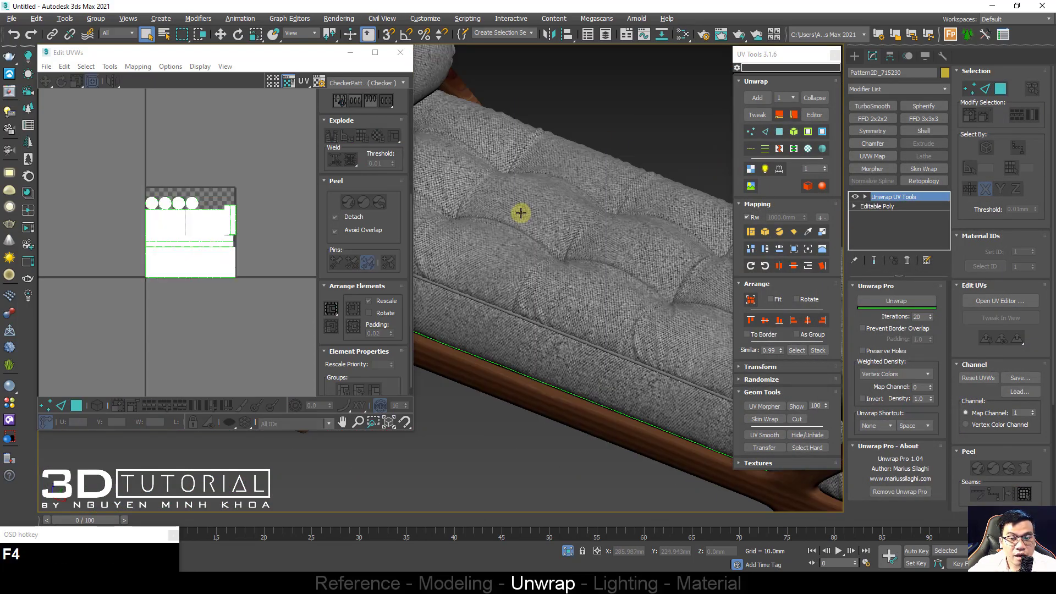
{"action": "scroll", "coordinate": [518, 212], "scroll_direction": "down", "scroll_amount": 4}
{"action": "middle_click_drag", "start_coordinate": [519, 213], "coordinate": [613, 261]}
{"action": "scroll", "coordinate": [571, 237], "scroll_direction": "up", "scroll_amount": 10}
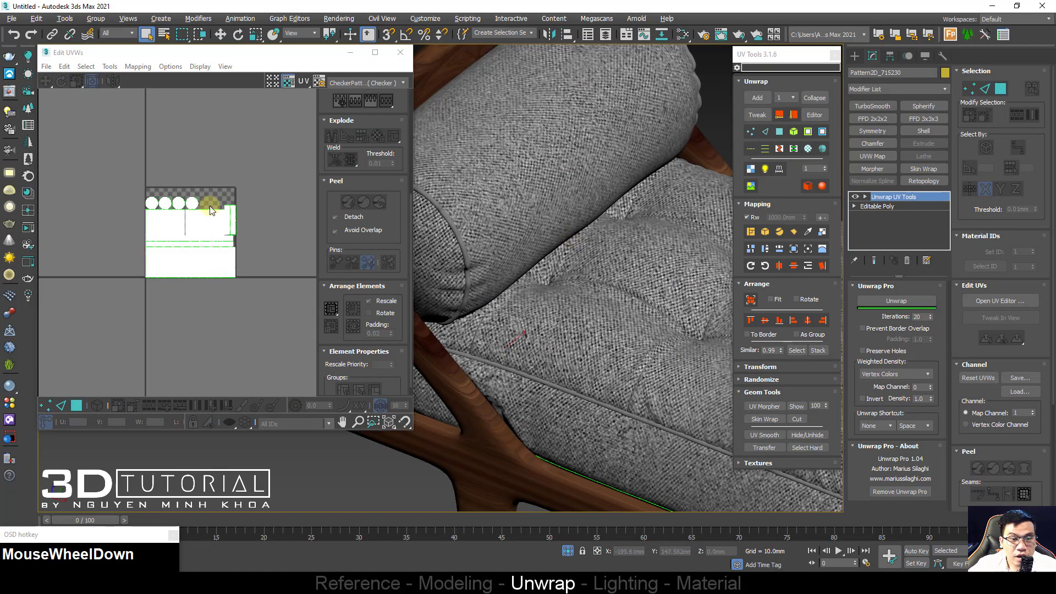
{"action": "left_click", "coordinate": [64, 342]}
{"action": "scroll", "coordinate": [202, 230], "scroll_direction": "up", "scroll_amount": 2}
{"action": "middle_click_drag", "start_coordinate": [205, 229], "coordinate": [182, 227]}
Step: Select all the cushion's UV faces and scale them up for a finer fabric weave
{"action": "key", "text": "1"}
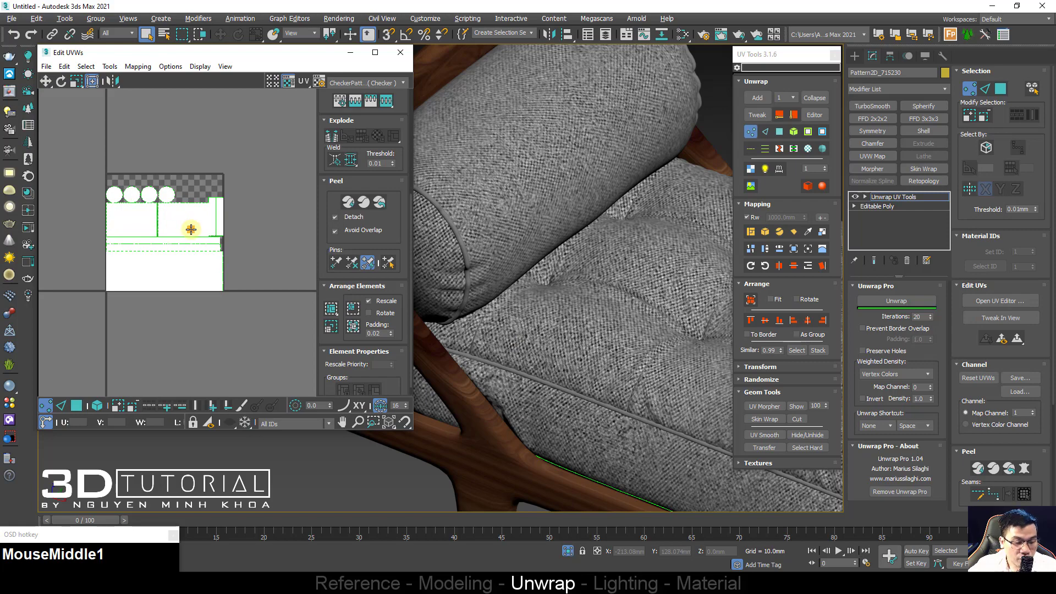
{"action": "key", "text": "3"}
{"action": "key", "text": "ctrl+a"}
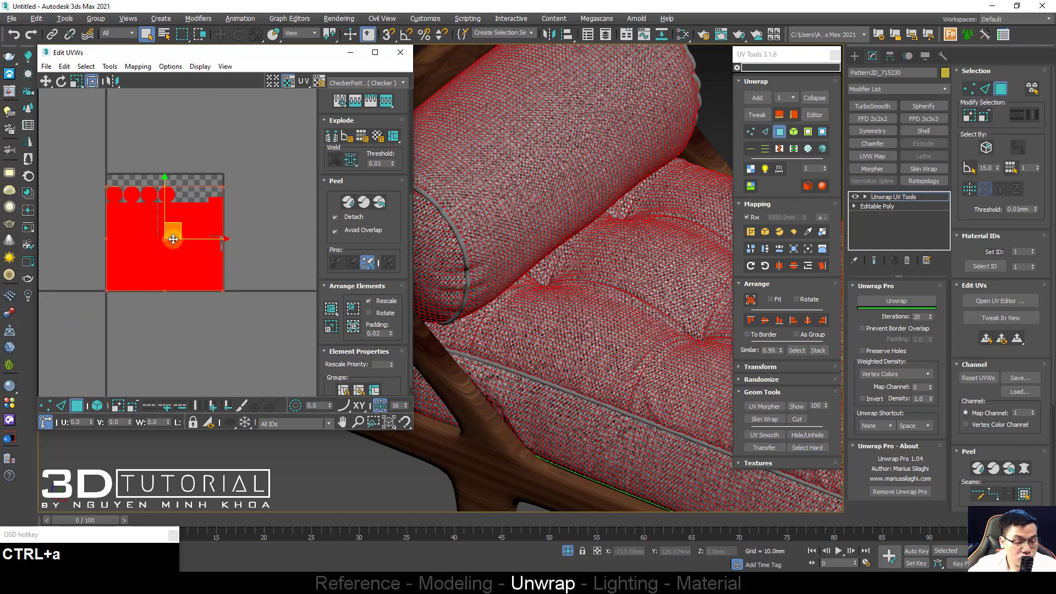
{"action": "scroll", "coordinate": [173, 237], "scroll_direction": "up", "scroll_amount": 2}
{"action": "left_click_drag", "start_coordinate": [181, 223], "coordinate": [173, 207]}
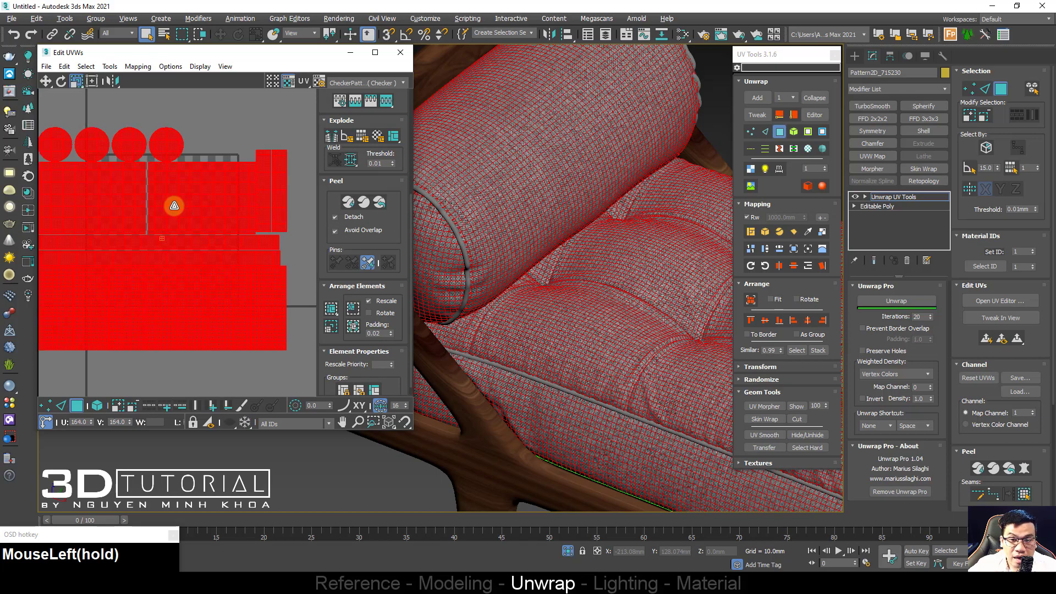
{"action": "scroll", "coordinate": [542, 172], "scroll_direction": "down", "scroll_amount": 3}
{"action": "scroll", "coordinate": [613, 228], "scroll_direction": "up", "scroll_amount": 2}
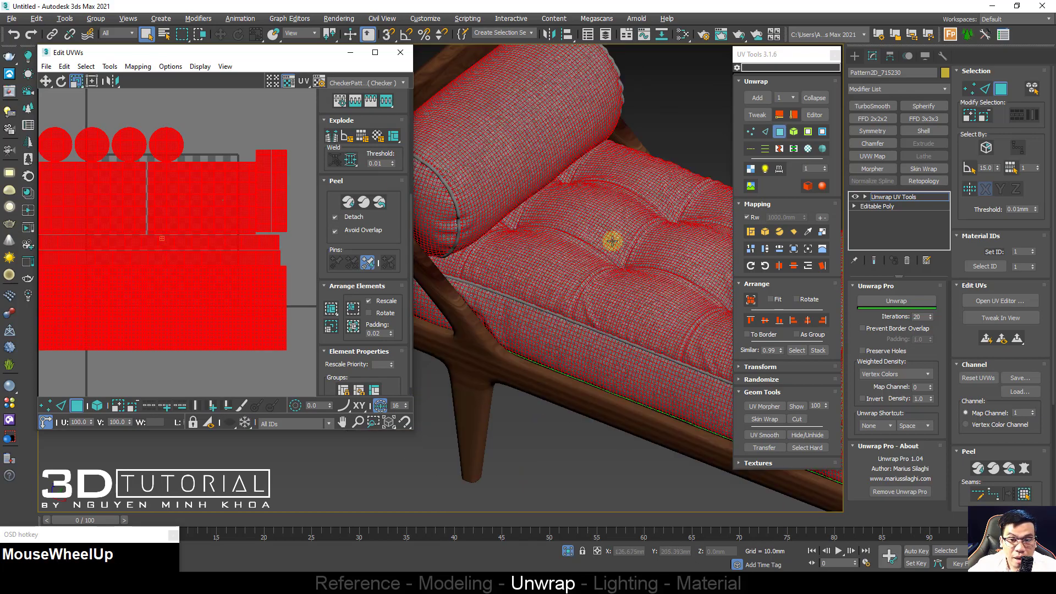
Step: Convert the cushion to an Editable Poly
{"action": "right_click", "coordinate": [498, 192]}
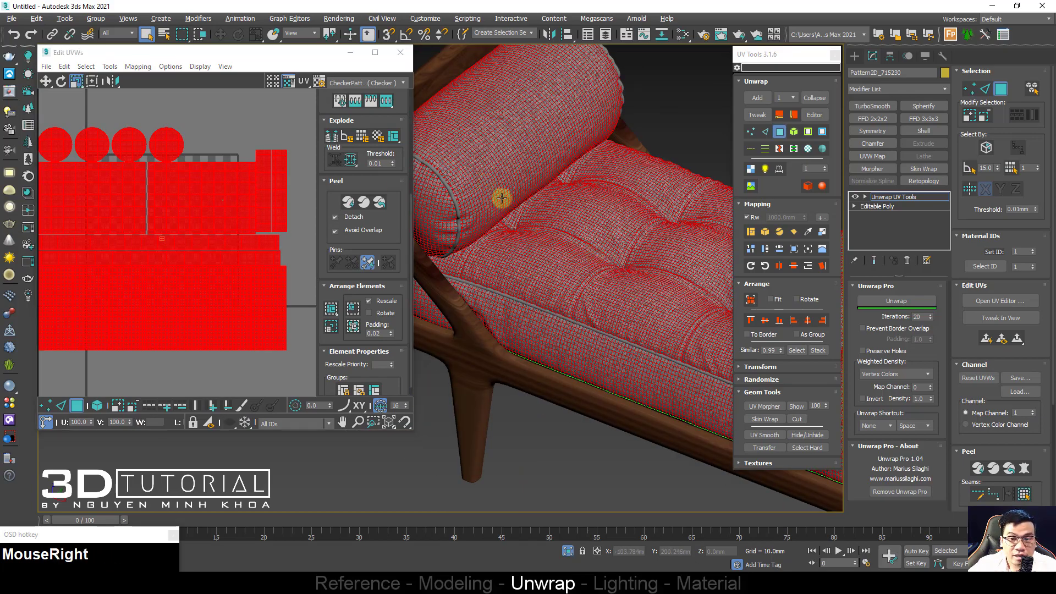
{"action": "mouse_move", "coordinate": [610, 352]}
{"action": "left_click", "coordinate": [641, 358]}
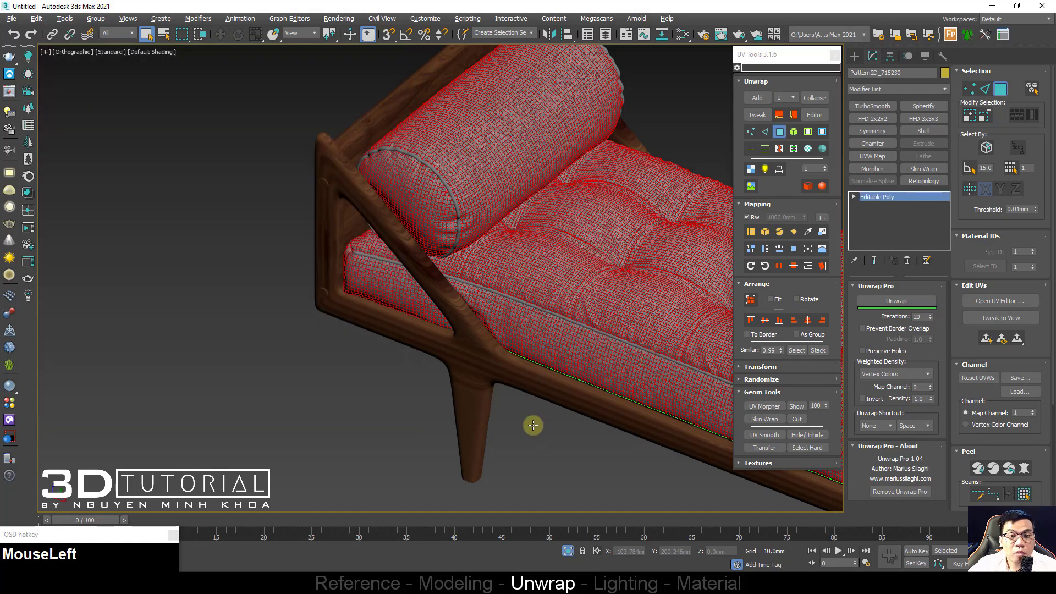
Step: Select the bolster piping spline Shape001 and show edged faces
{"action": "left_click", "coordinate": [505, 372]}
{"action": "scroll", "coordinate": [349, 267], "scroll_direction": "down", "scroll_amount": 5}
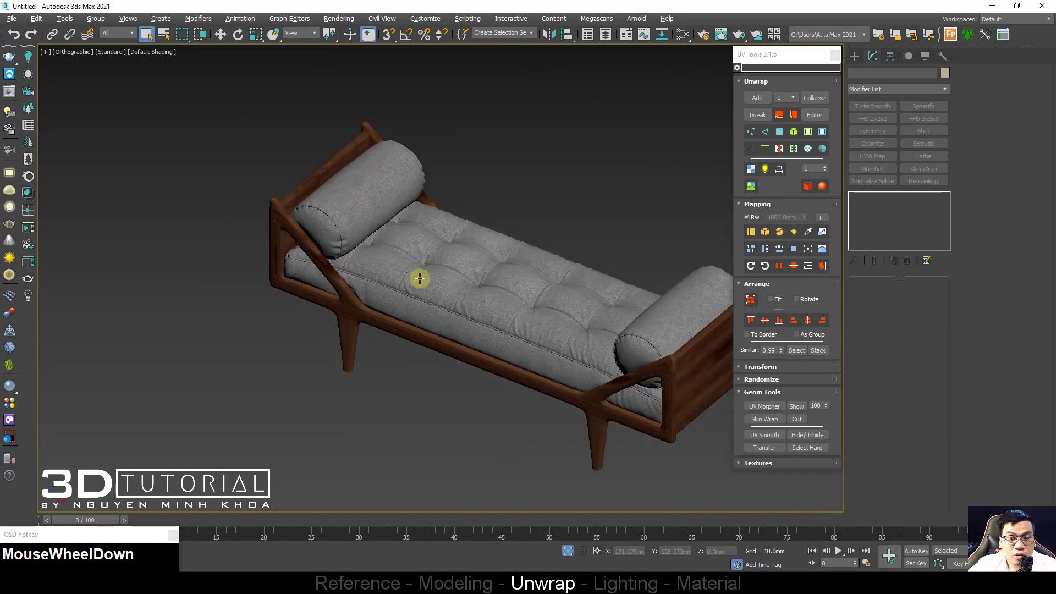
{"action": "middle_click_drag", "start_coordinate": [417, 278], "coordinate": [448, 341], "text": "alt"}
{"action": "scroll", "coordinate": [609, 184], "scroll_direction": "up", "scroll_amount": 10}
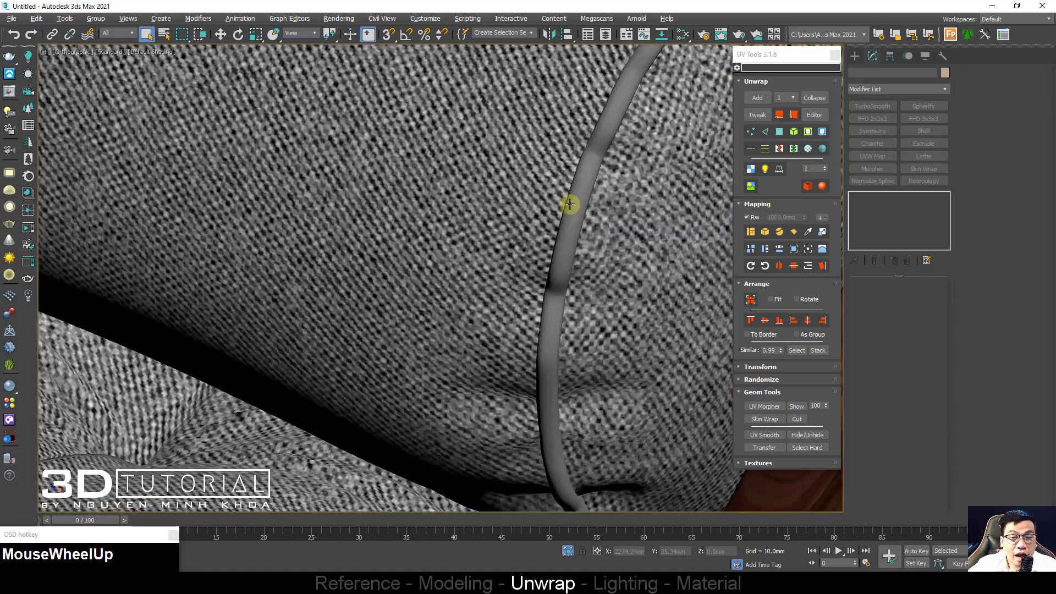
{"action": "left_click", "coordinate": [570, 204]}
{"action": "key", "text": "F4"}
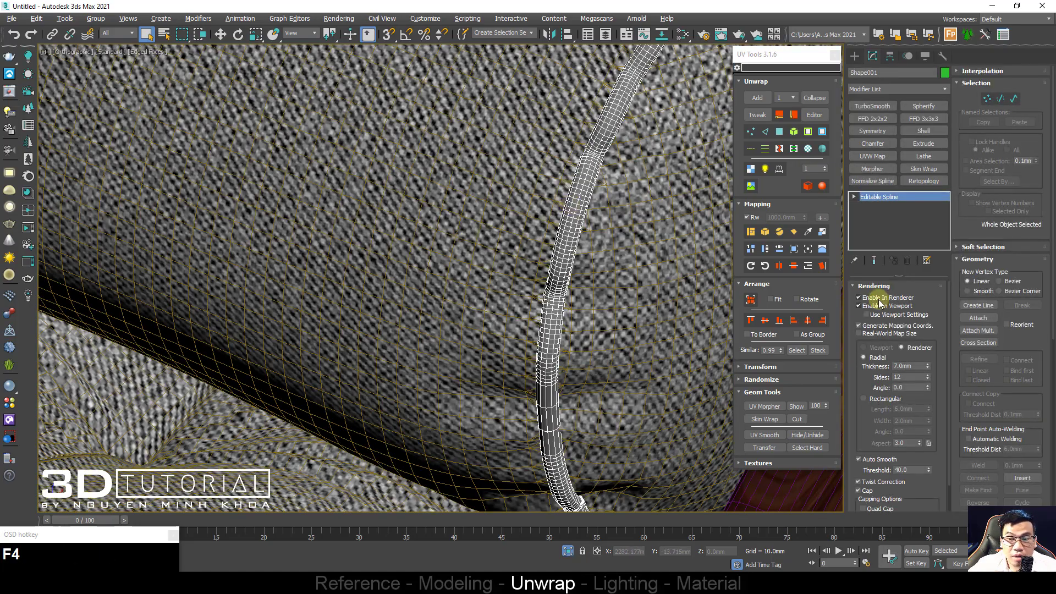
{"action": "scroll", "coordinate": [492, 238], "scroll_direction": "down", "scroll_amount": 5}
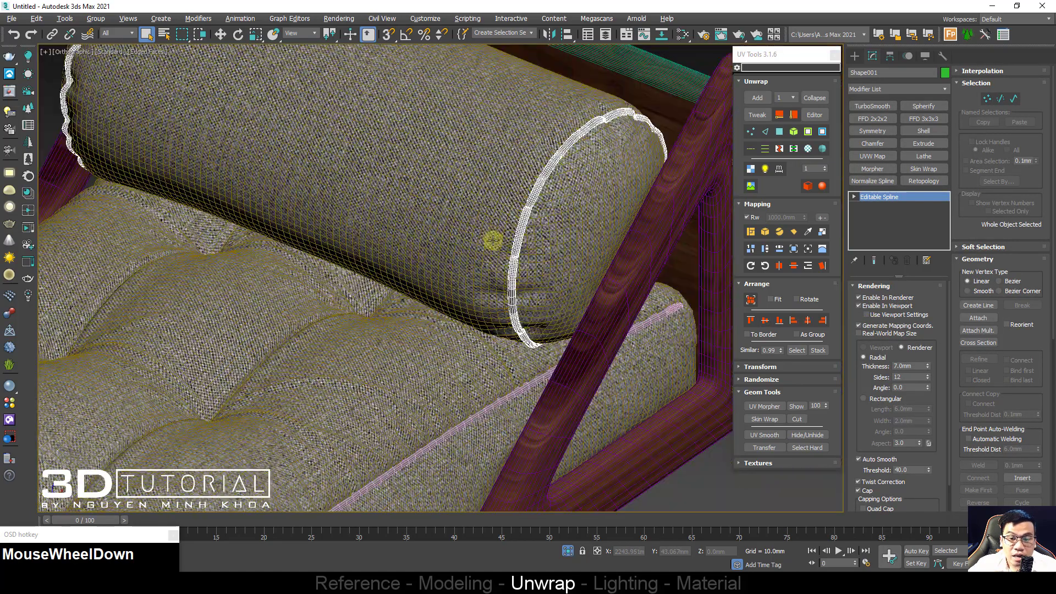
{"action": "middle_click_drag", "start_coordinate": [493, 238], "coordinate": [543, 190]}
Step: Attach the seat-seam piping to Shape001 and add an Unwrap UV Tools modifier to it
{"action": "right_click", "coordinate": [543, 190]}
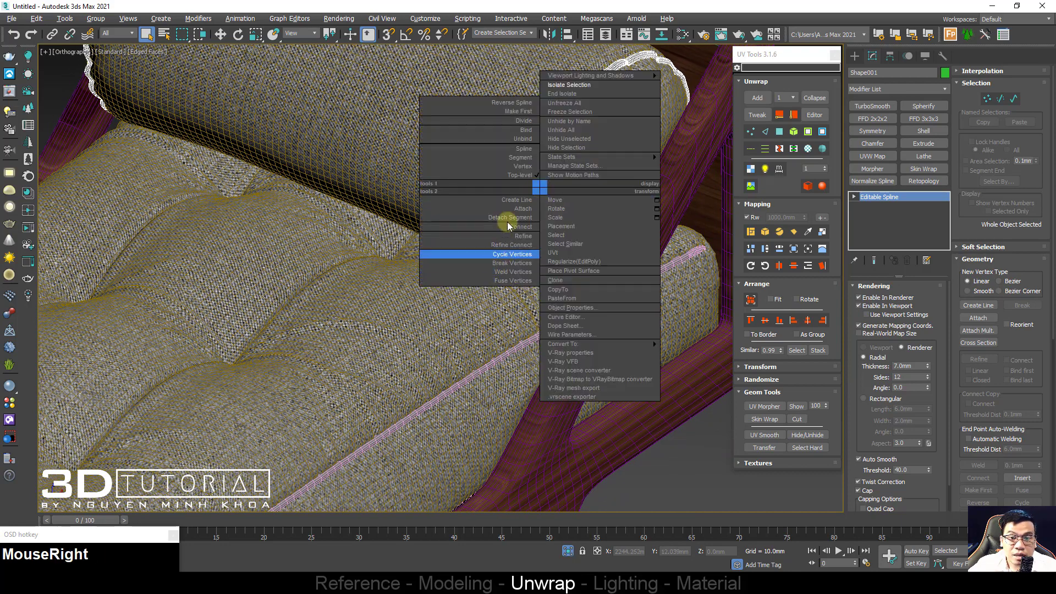
{"action": "left_click", "coordinate": [514, 236]}
{"action": "left_click", "coordinate": [554, 325]}
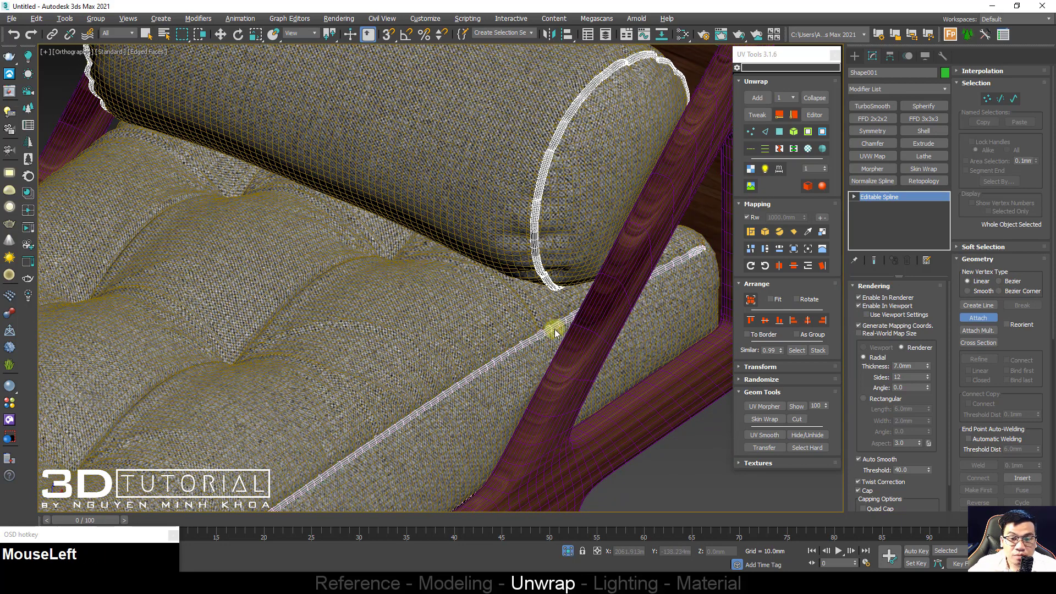
{"action": "scroll", "coordinate": [532, 293], "scroll_direction": "down", "scroll_amount": 5}
{"action": "middle_click_drag", "start_coordinate": [495, 309], "coordinate": [567, 198]}
{"action": "scroll", "coordinate": [572, 195], "scroll_direction": "up", "scroll_amount": 5}
{"action": "scroll", "coordinate": [572, 195], "scroll_direction": "up", "scroll_amount": 4}
{"action": "key", "text": "F4"}
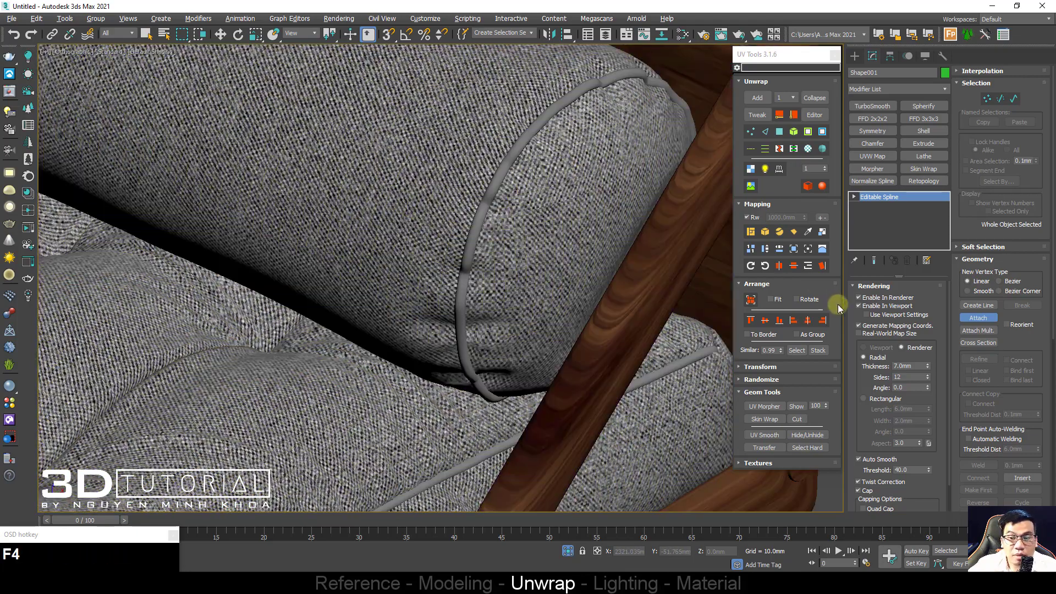
{"action": "key", "text": "F4"}
{"action": "left_click", "coordinate": [755, 99]}
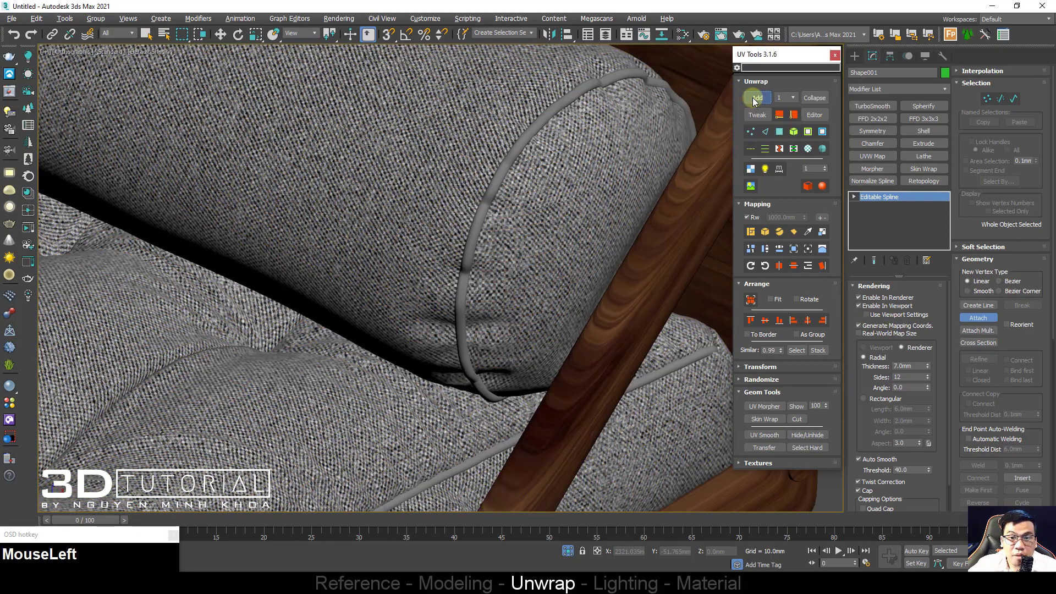
Step: Select all the piping faces, toggle selected-face shading (F2) and save the scene
{"action": "scroll", "coordinate": [553, 173], "scroll_direction": "down", "scroll_amount": 3}
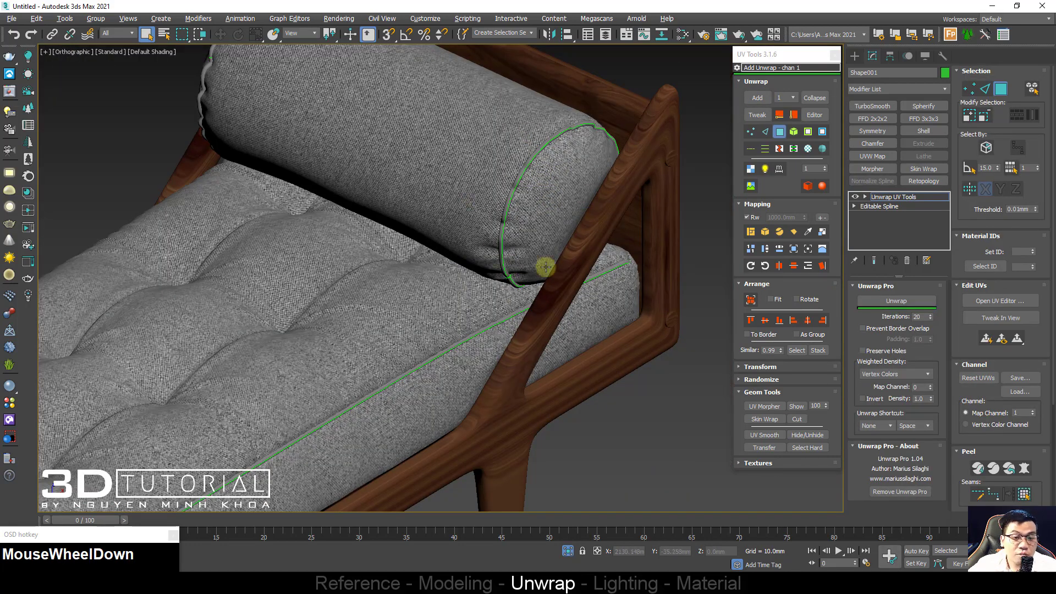
{"action": "scroll", "coordinate": [549, 179], "scroll_direction": "up", "scroll_amount": 3}
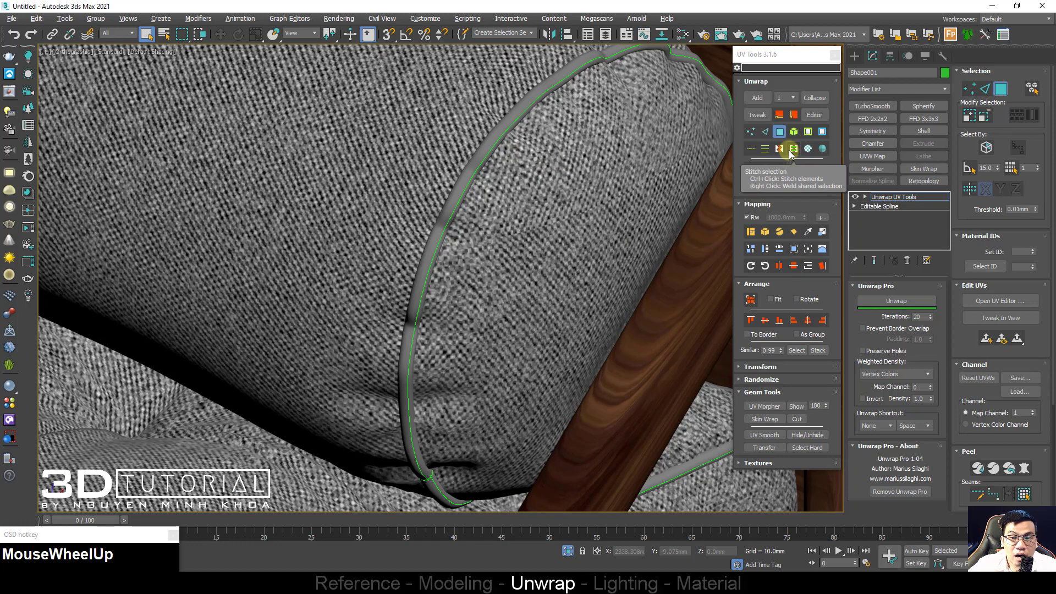
{"action": "key", "text": "ctrl+a"}
{"action": "key", "text": "F2"}
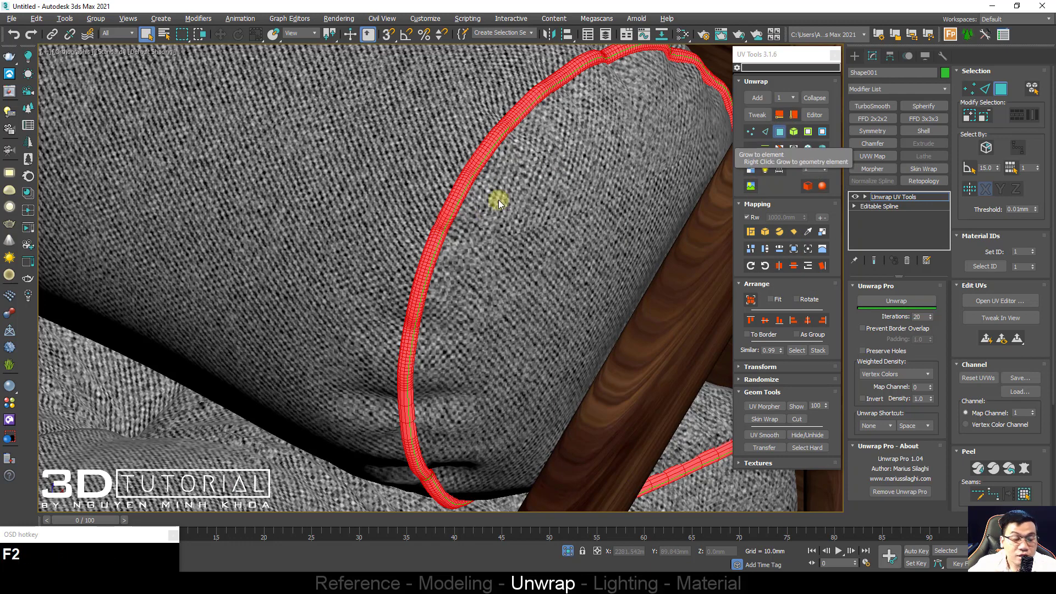
{"action": "scroll", "coordinate": [498, 165], "scroll_direction": "up", "scroll_amount": 3}
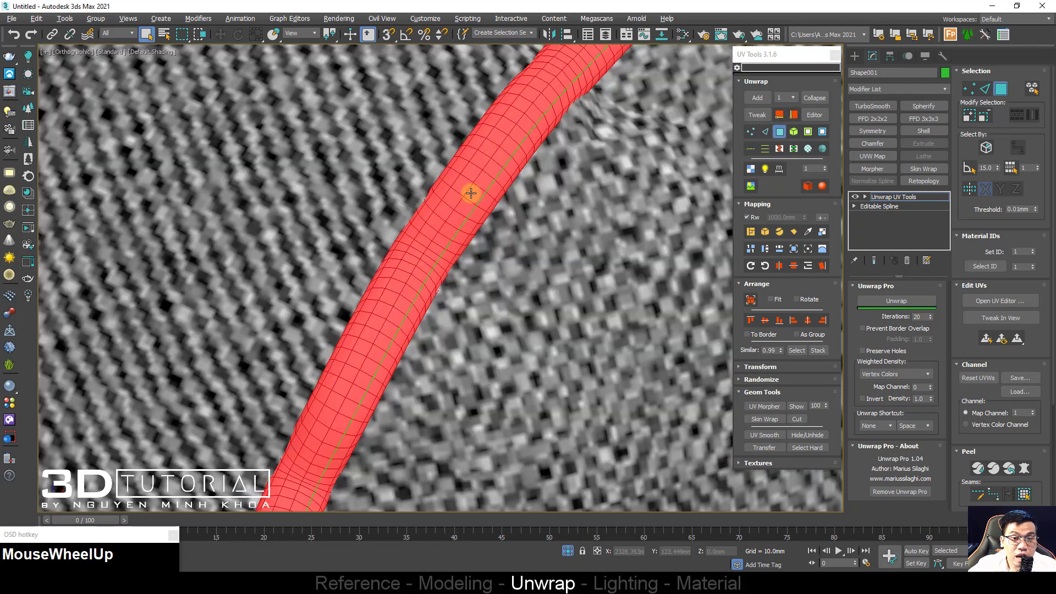
{"action": "scroll", "coordinate": [474, 188], "scroll_direction": "down", "scroll_amount": 6}
{"action": "key", "text": "ctrl+s"}
{"action": "scroll", "coordinate": [454, 242], "scroll_direction": "up", "scroll_amount": 3}
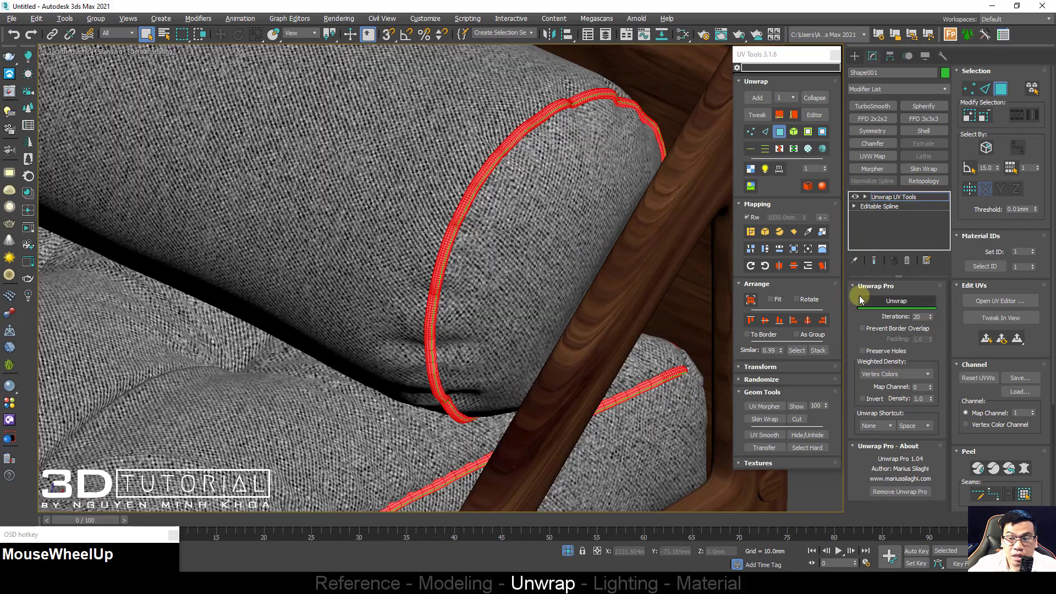
Step: Unwrap the selected piping faces with Unwrap Pro and open the Edit UVWs editor
{"action": "left_click", "coordinate": [881, 301]}
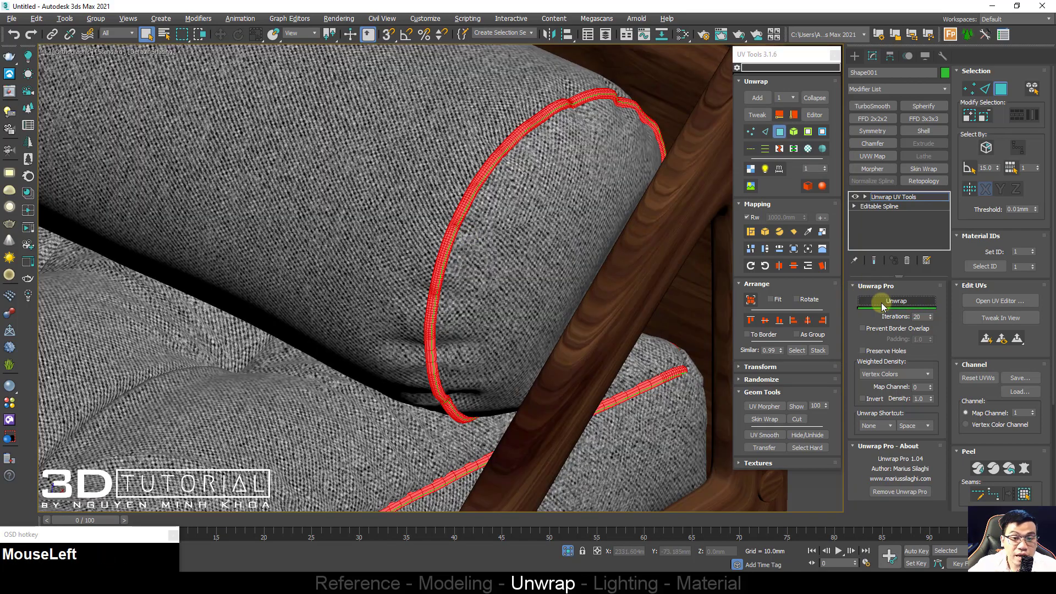
{"action": "scroll", "coordinate": [524, 134], "scroll_direction": "up", "scroll_amount": 5}
{"action": "scroll", "coordinate": [487, 143], "scroll_direction": "up", "scroll_amount": 1}
{"action": "scroll", "coordinate": [473, 182], "scroll_direction": "down", "scroll_amount": 5}
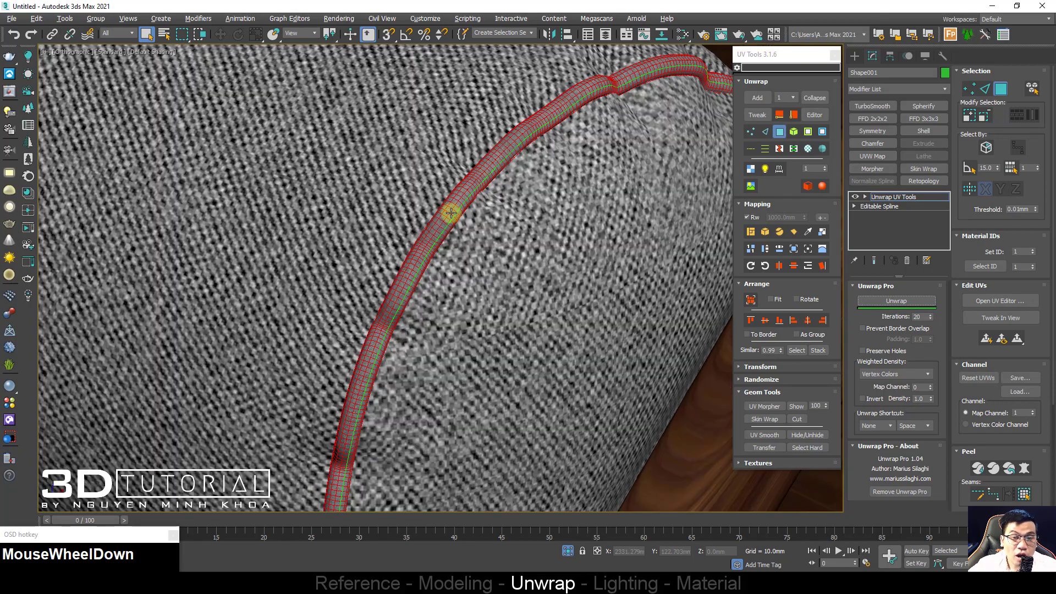
{"action": "scroll", "coordinate": [460, 200], "scroll_direction": "up", "scroll_amount": 3}
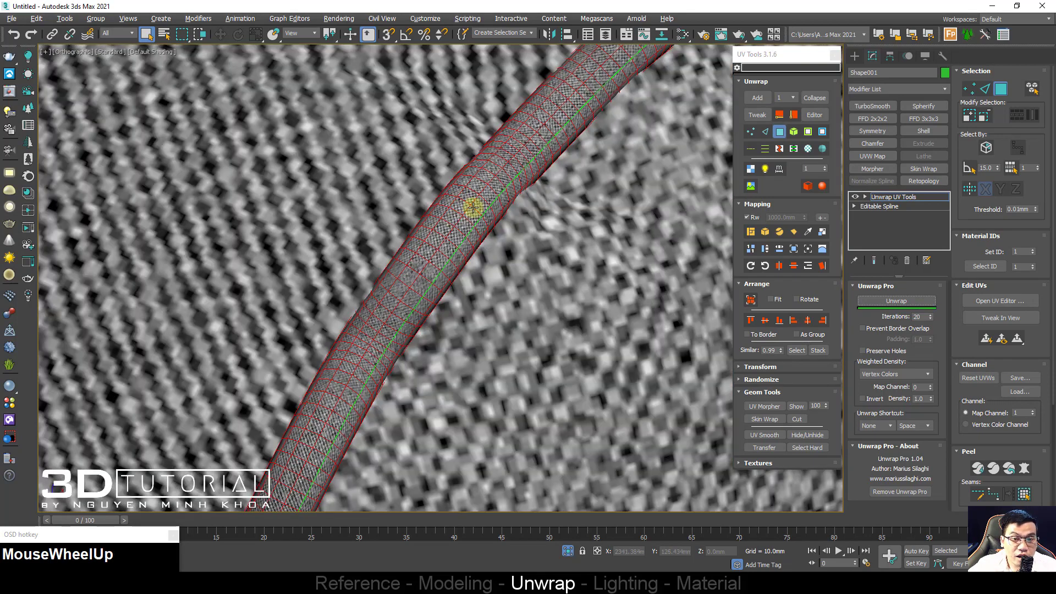
{"action": "scroll", "coordinate": [483, 229], "scroll_direction": "down", "scroll_amount": 4}
{"action": "left_click", "coordinate": [779, 131]}
{"action": "left_click", "coordinate": [810, 116]}
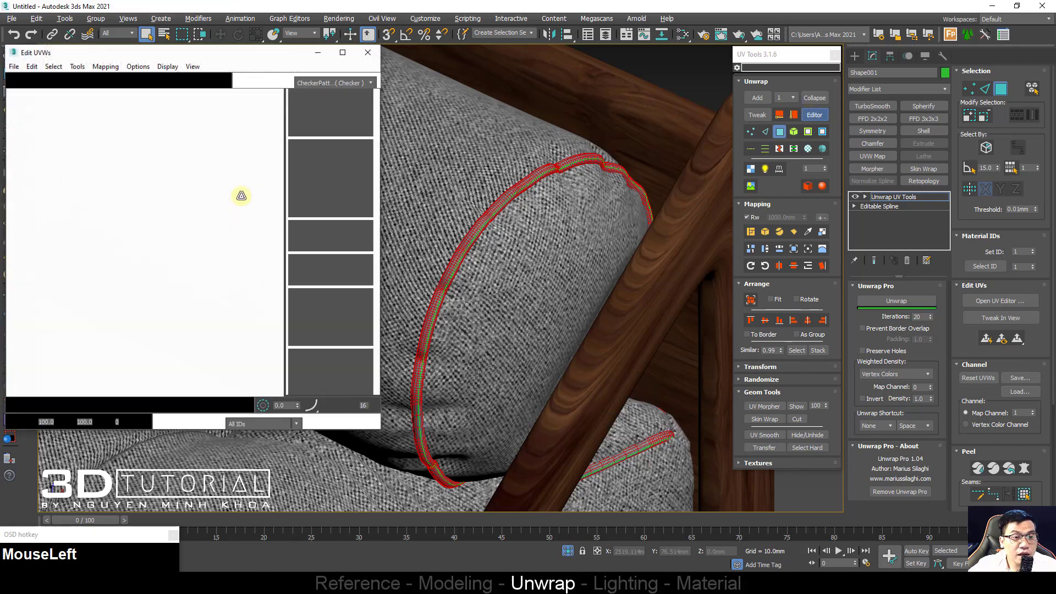
Step: Select all the piping UVs and pack them into the unit square
{"action": "key", "text": "ctrl+a"}
{"action": "left_click", "coordinate": [301, 362]}
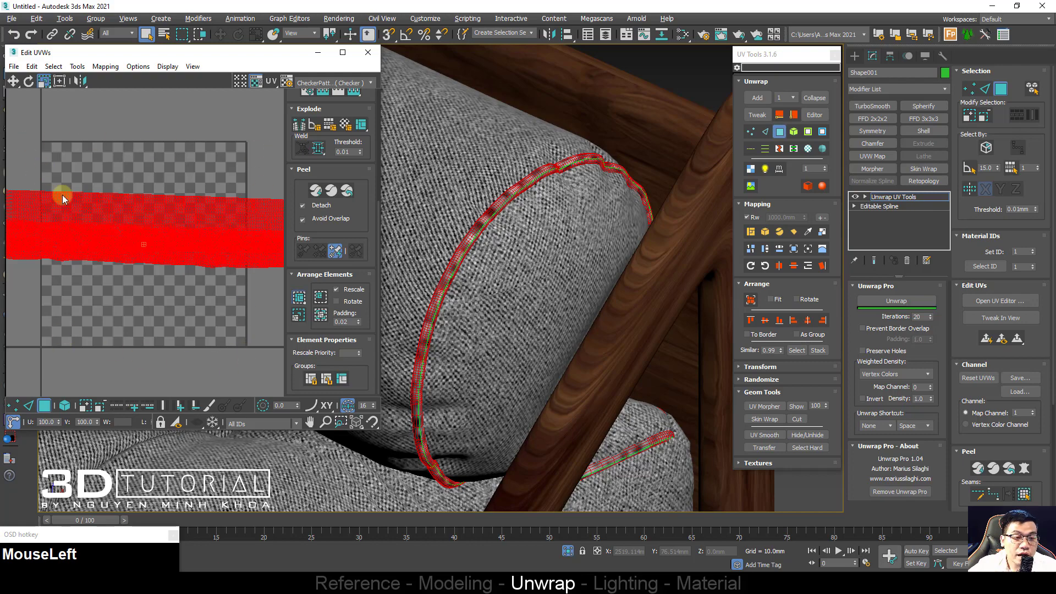
{"action": "left_click", "coordinate": [298, 297]}
{"action": "scroll", "coordinate": [501, 185], "scroll_direction": "up", "scroll_amount": 2}
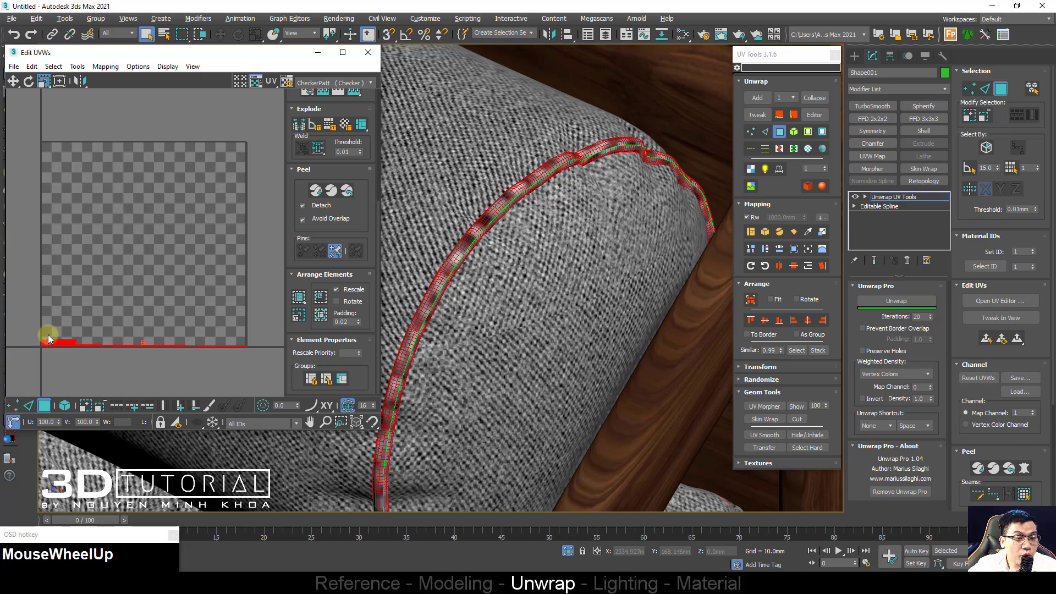
Step: Match the piping UV scale to the cushion fabric by picking a cushion face (1069.463mm)
{"action": "left_click", "coordinate": [811, 233]}
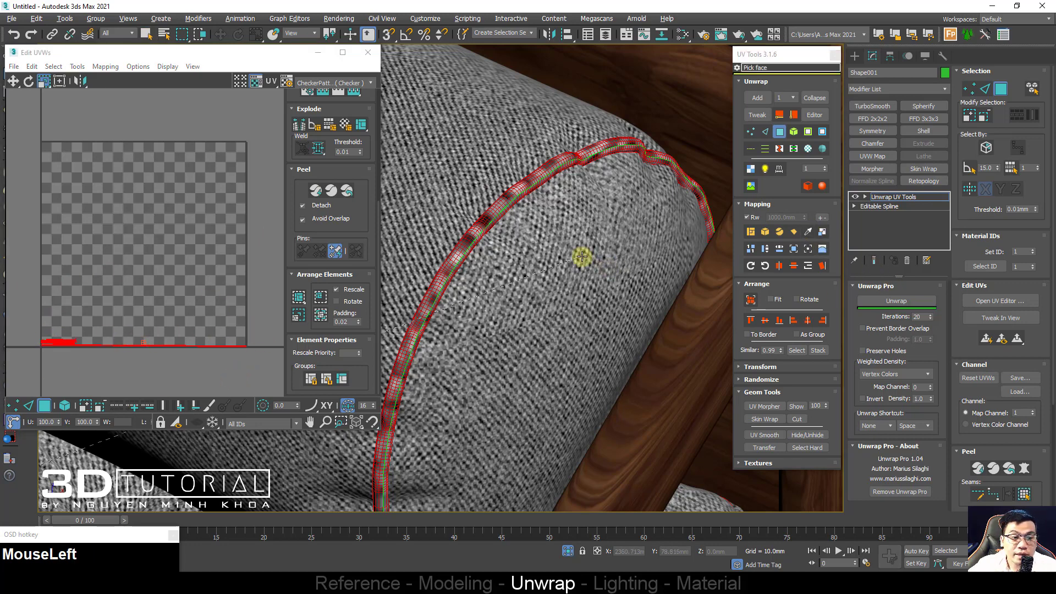
{"action": "left_click", "coordinate": [544, 264]}
{"action": "scroll", "coordinate": [94, 312], "scroll_direction": "down", "scroll_amount": 2}
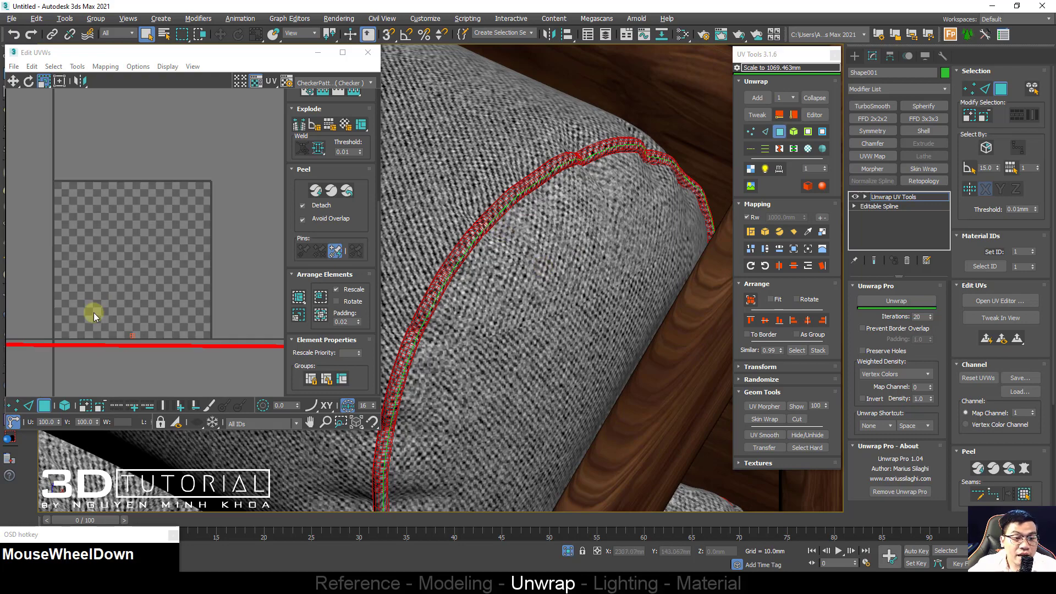
{"action": "scroll", "coordinate": [93, 313], "scroll_direction": "down", "scroll_amount": 2}
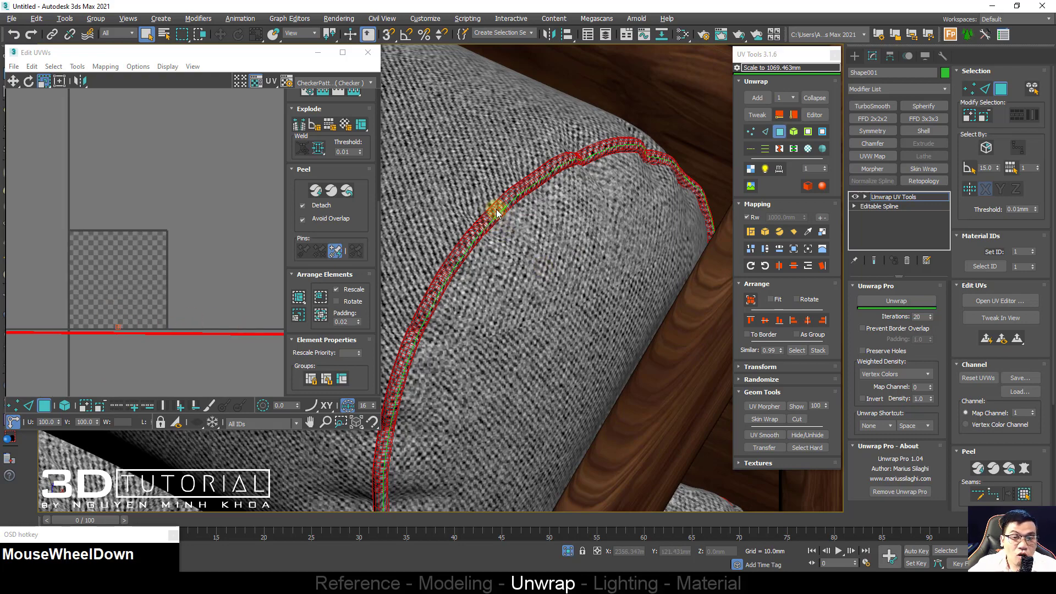
{"action": "scroll", "coordinate": [484, 220], "scroll_direction": "down", "scroll_amount": 2}
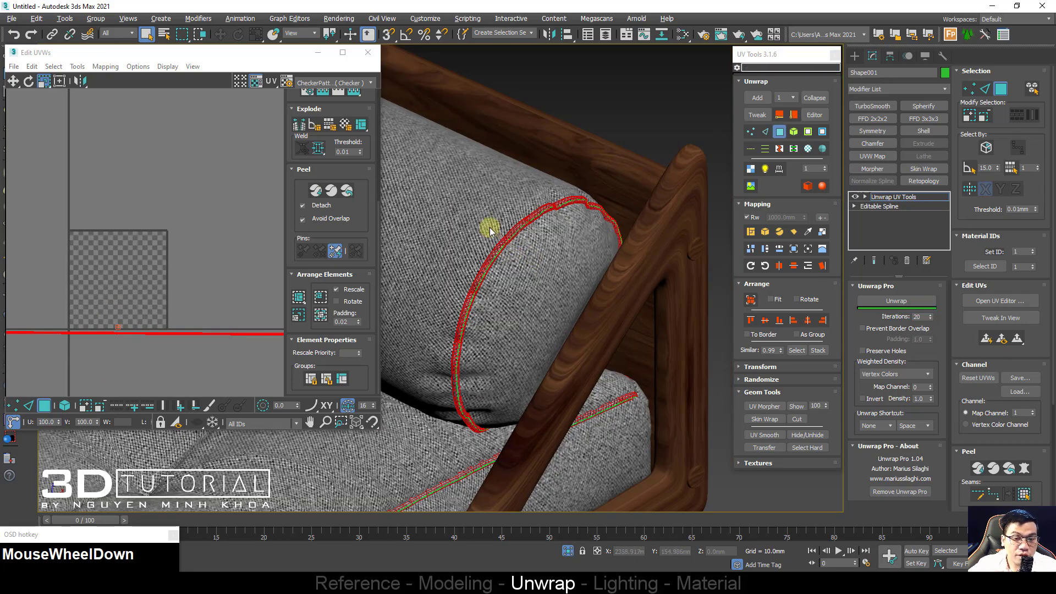
Step: Convert the piping to an Editable Poly, then deselect it
{"action": "right_click", "coordinate": [489, 227]}
{"action": "mouse_move", "coordinate": [605, 382]}
{"action": "left_click", "coordinate": [654, 390]}
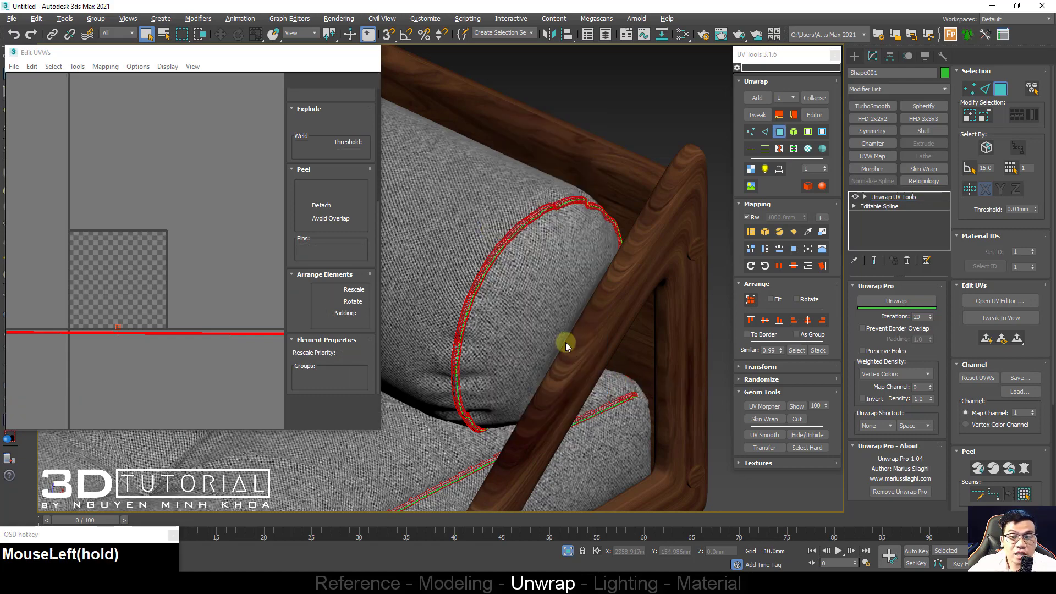
{"action": "key", "text": "F4"}
{"action": "key", "text": "F4"}
{"action": "scroll", "coordinate": [493, 247], "scroll_direction": "down", "scroll_amount": 5}
{"action": "middle_click_drag", "start_coordinate": [464, 255], "coordinate": [471, 251], "text": "alt"}
{"action": "middle_click_drag", "start_coordinate": [471, 251], "coordinate": [471, 348]}
{"action": "left_click", "coordinate": [471, 379]}
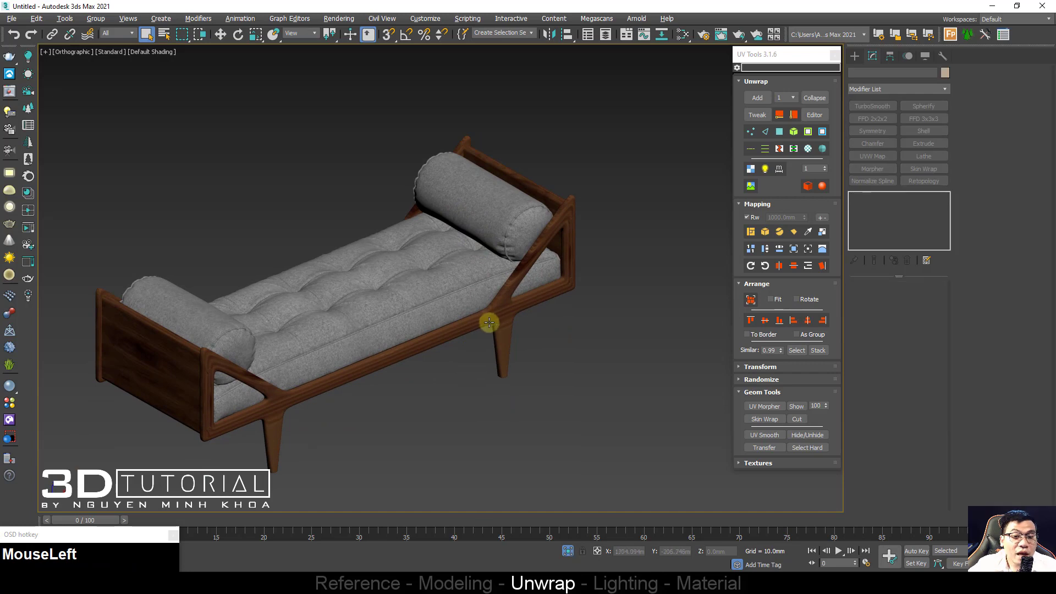
Step: Select the walnut frame, show edged faces, and disable TurboSmooth in the viewport
{"action": "left_click", "coordinate": [489, 322]}
{"action": "key", "text": "F4"}
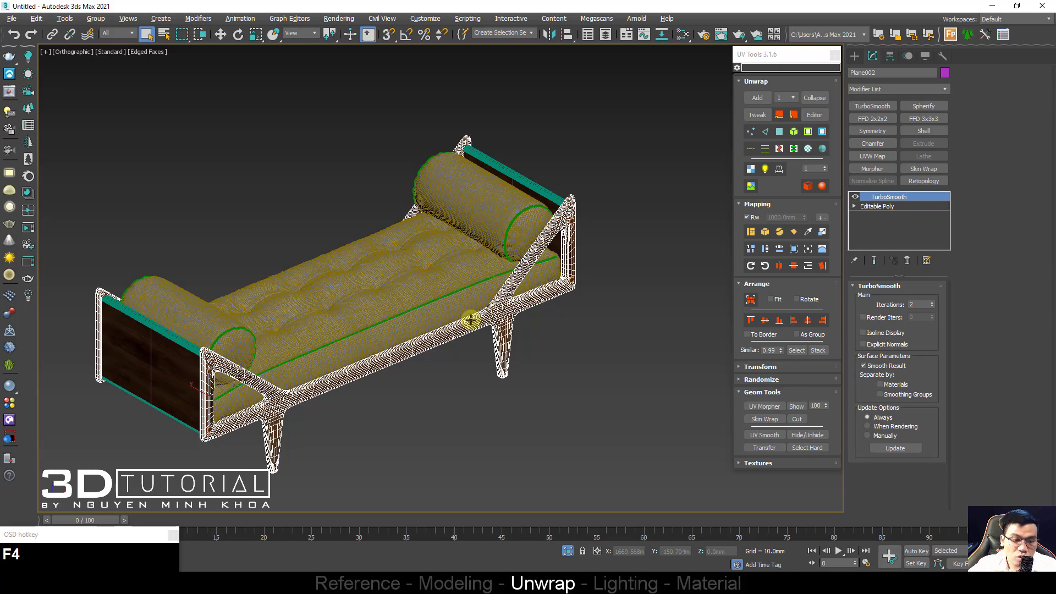
{"action": "middle_click_drag", "start_coordinate": [471, 320], "coordinate": [539, 292], "text": "alt"}
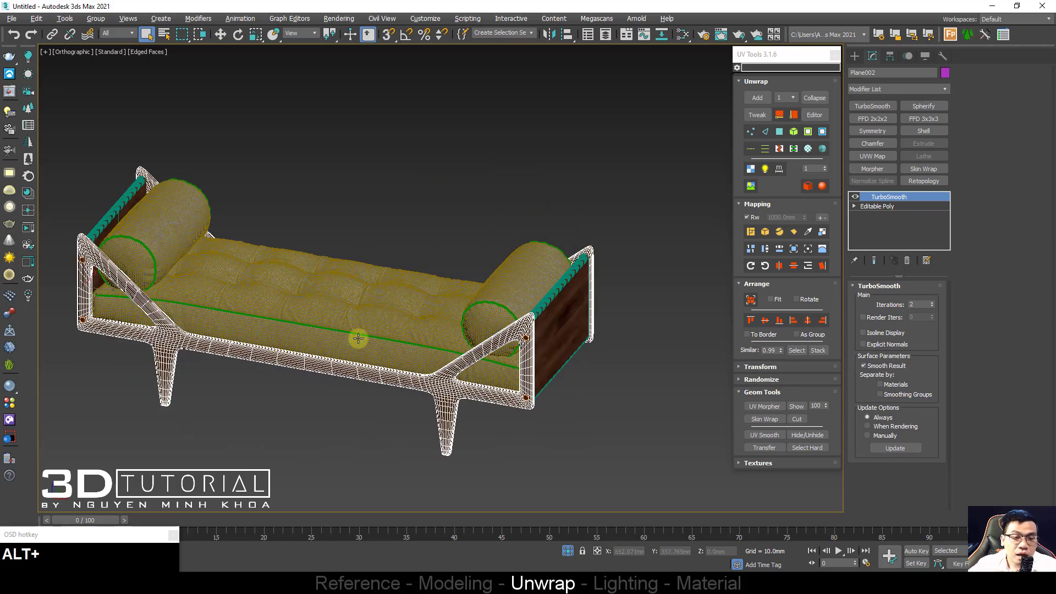
{"action": "scroll", "coordinate": [150, 324], "scroll_direction": "up", "scroll_amount": 3}
{"action": "middle_click_drag", "start_coordinate": [149, 319], "coordinate": [248, 334]}
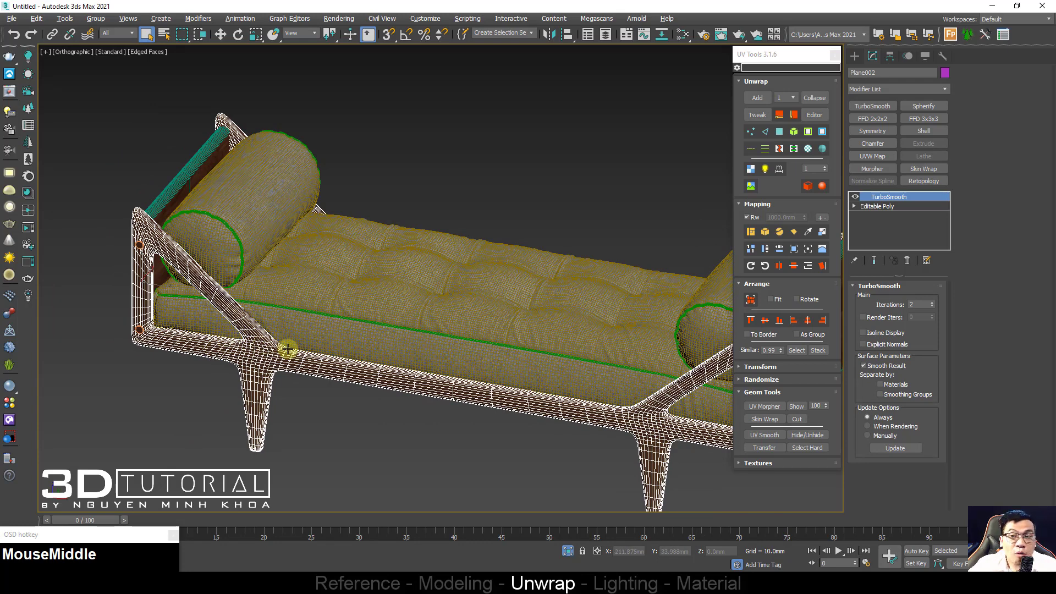
{"action": "left_click", "coordinate": [854, 197]}
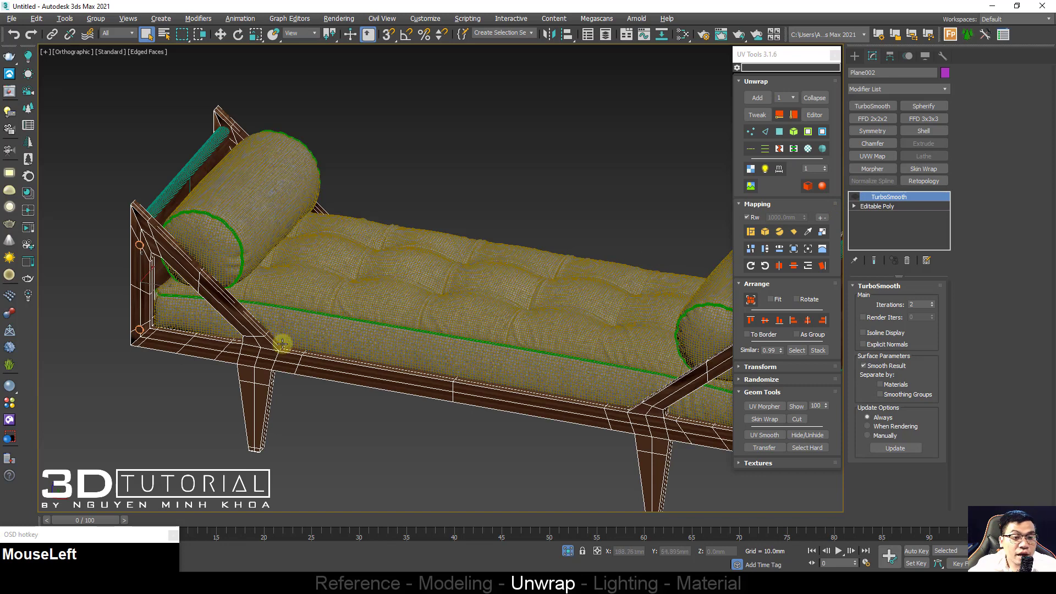
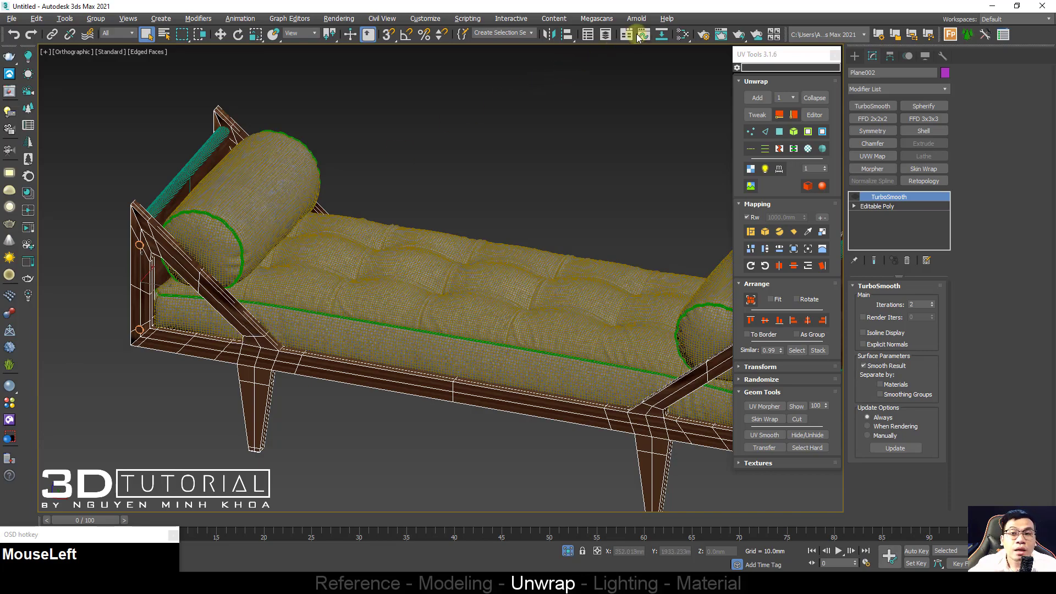
Step: Re-enable TurboSmooth on the walnut frame and inspect its rounded left corner with edged faces
{"action": "left_click", "coordinate": [855, 196]}
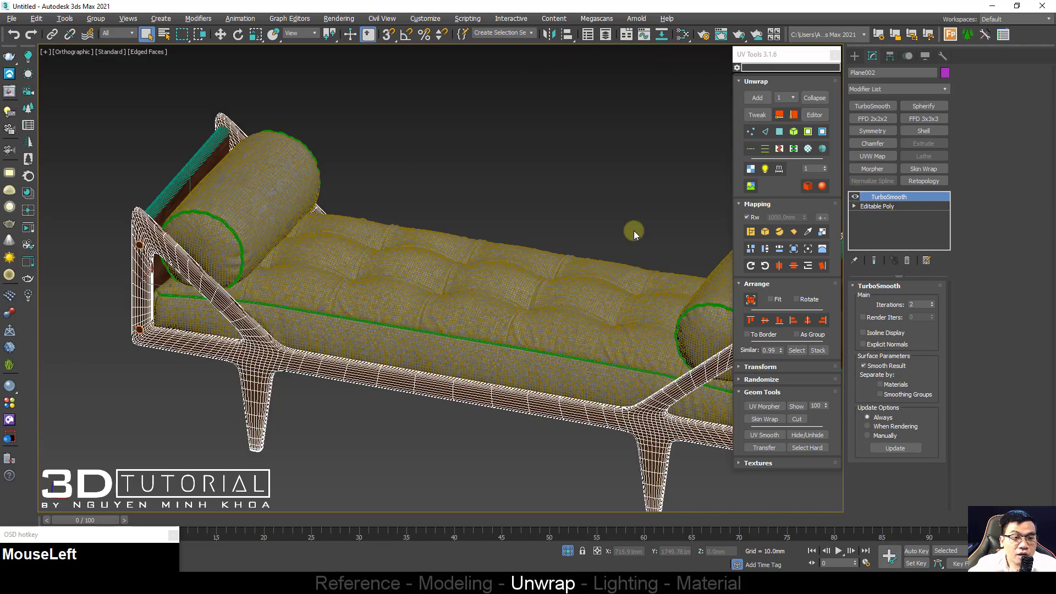
{"action": "scroll", "coordinate": [161, 308], "scroll_direction": "up", "scroll_amount": 5}
{"action": "middle_click_drag", "start_coordinate": [170, 318], "coordinate": [193, 286], "text": "alt"}
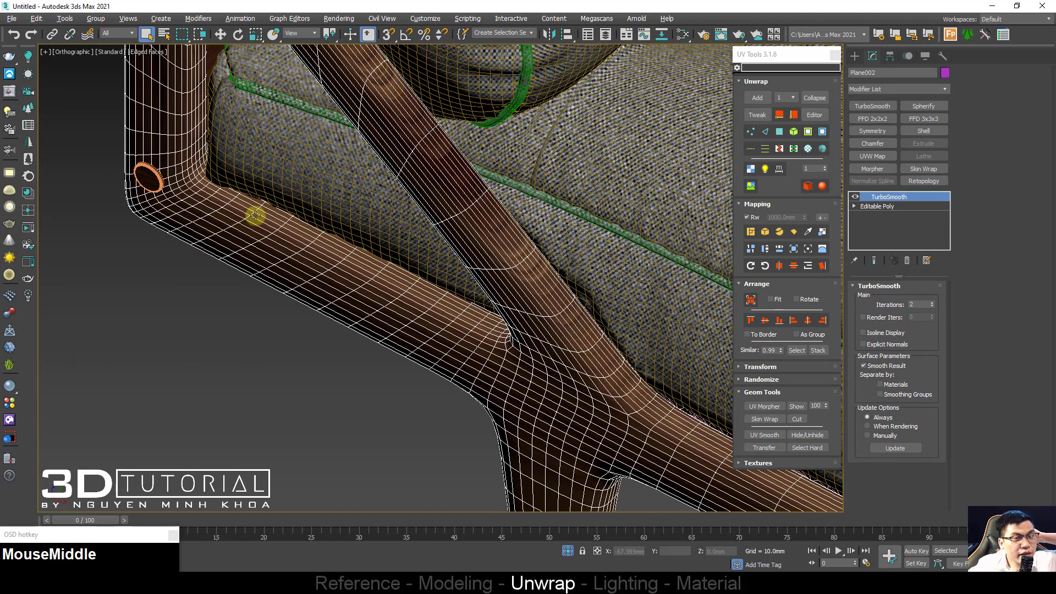
{"action": "scroll", "coordinate": [194, 224], "scroll_direction": "up", "scroll_amount": 3}
{"action": "key", "text": "F4"}
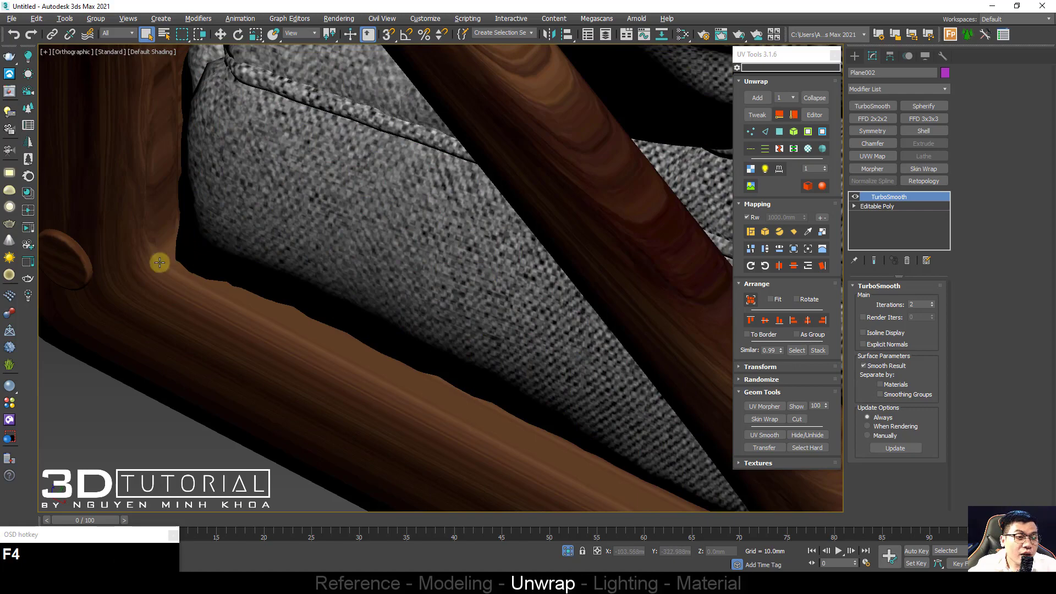
{"action": "key", "text": "F4"}
{"action": "scroll", "coordinate": [185, 245], "scroll_direction": "down", "scroll_amount": 3}
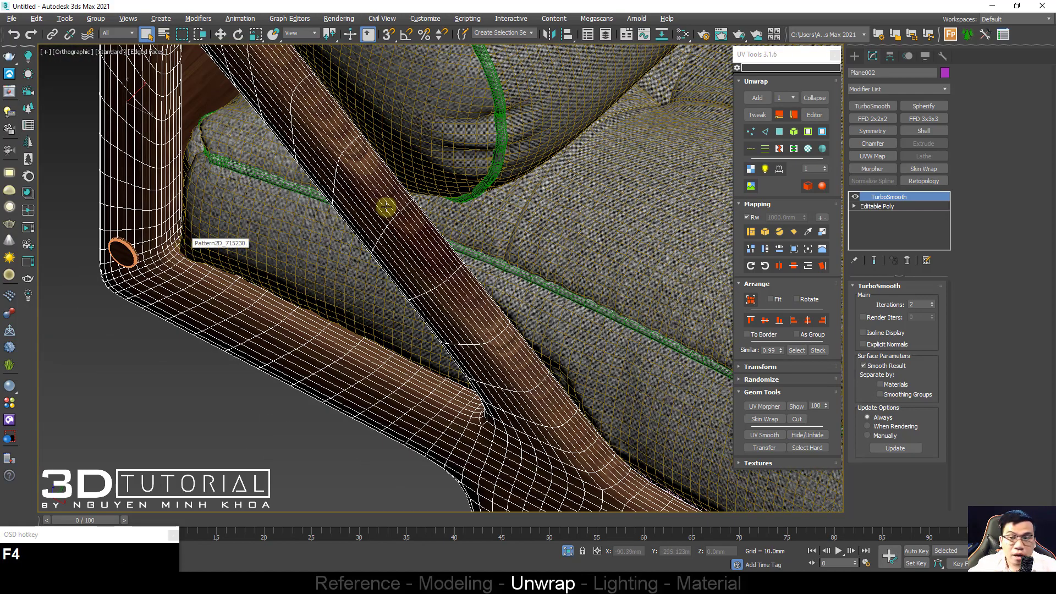
{"action": "scroll", "coordinate": [324, 238], "scroll_direction": "down", "scroll_amount": 3}
{"action": "scroll", "coordinate": [317, 240], "scroll_direction": "down", "scroll_amount": 3}
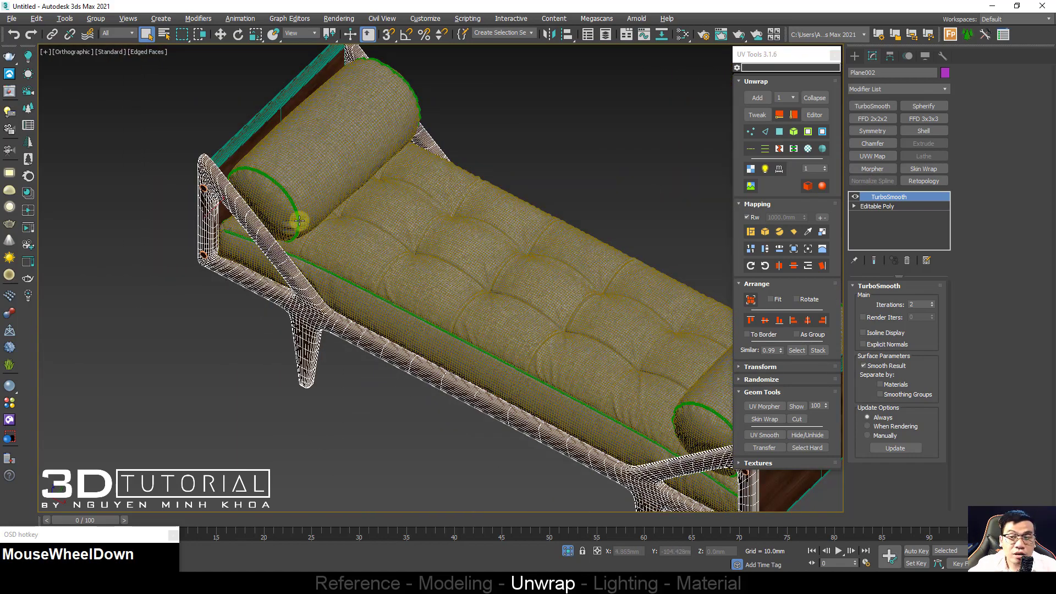
{"action": "right_click", "coordinate": [294, 192]}
Step: Collapse the smoothed frame into an Editable Poly and hide the wireframe overlay
{"action": "mouse_move", "coordinate": [407, 349]}
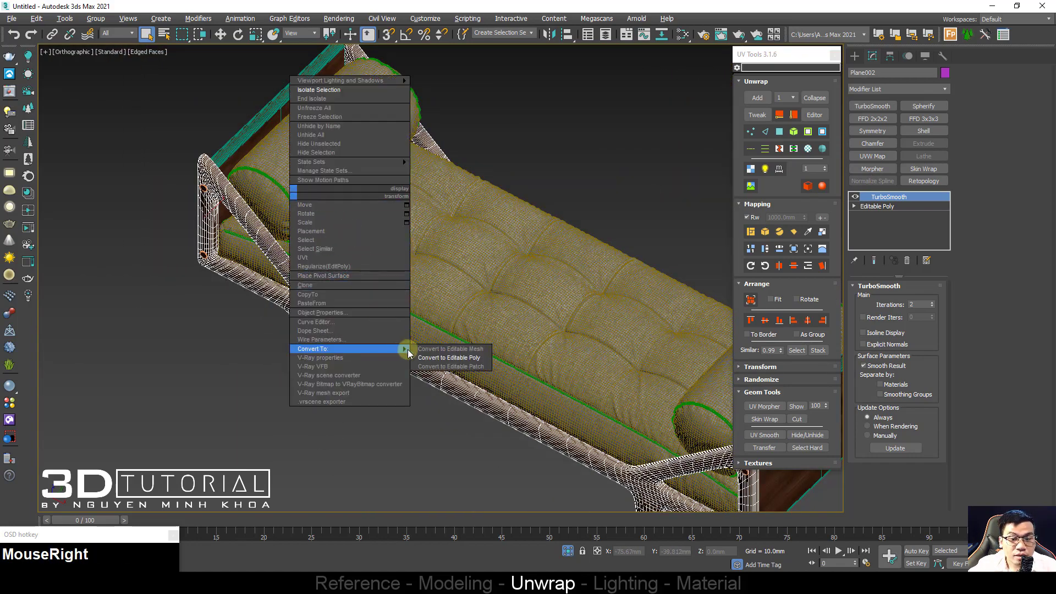
{"action": "left_click", "coordinate": [438, 359]}
{"action": "scroll", "coordinate": [370, 157], "scroll_direction": "down", "scroll_amount": 3}
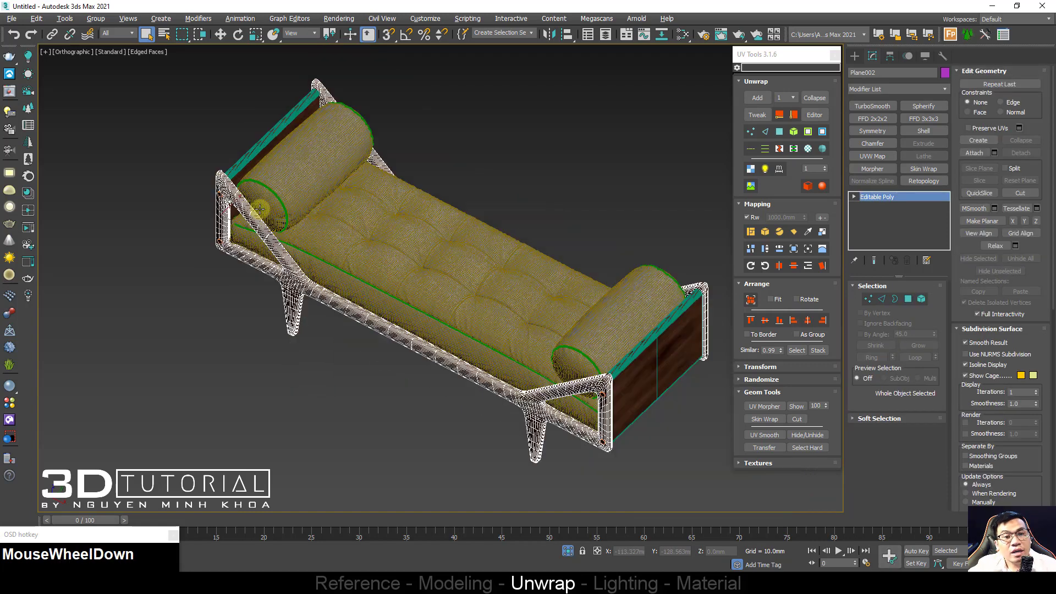
{"action": "key", "text": "F4"}
{"action": "key", "text": "F4"}
Step: Check the frame's separate pieces in Element mode from top and front views
{"action": "key", "text": "5"}
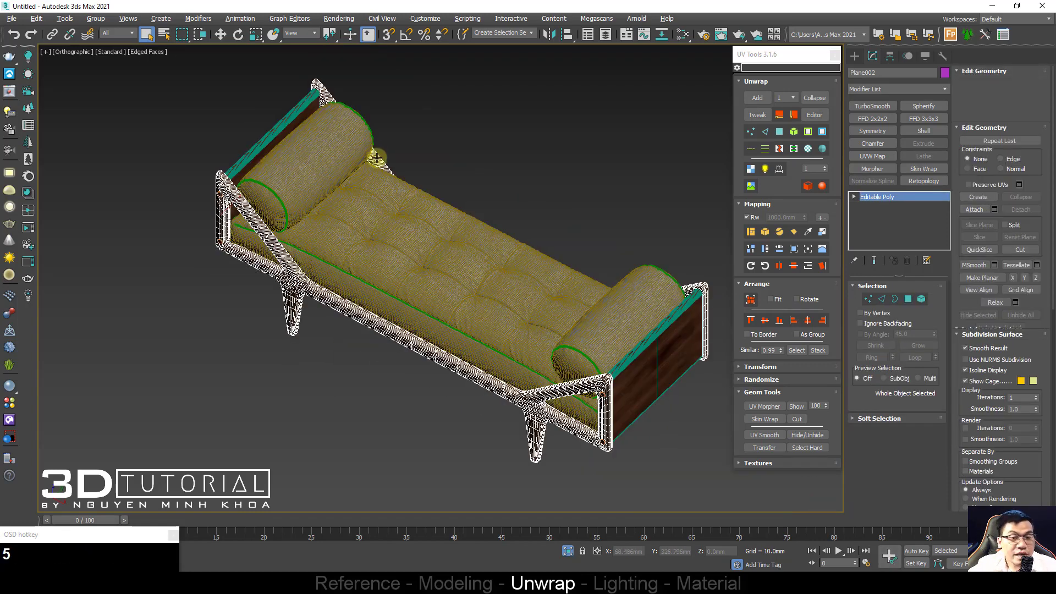
{"action": "left_click", "coordinate": [376, 159]}
{"action": "scroll", "coordinate": [414, 174], "scroll_direction": "down", "scroll_amount": 2}
{"action": "middle_click_drag", "start_coordinate": [414, 173], "coordinate": [467, 170], "text": "alt"}
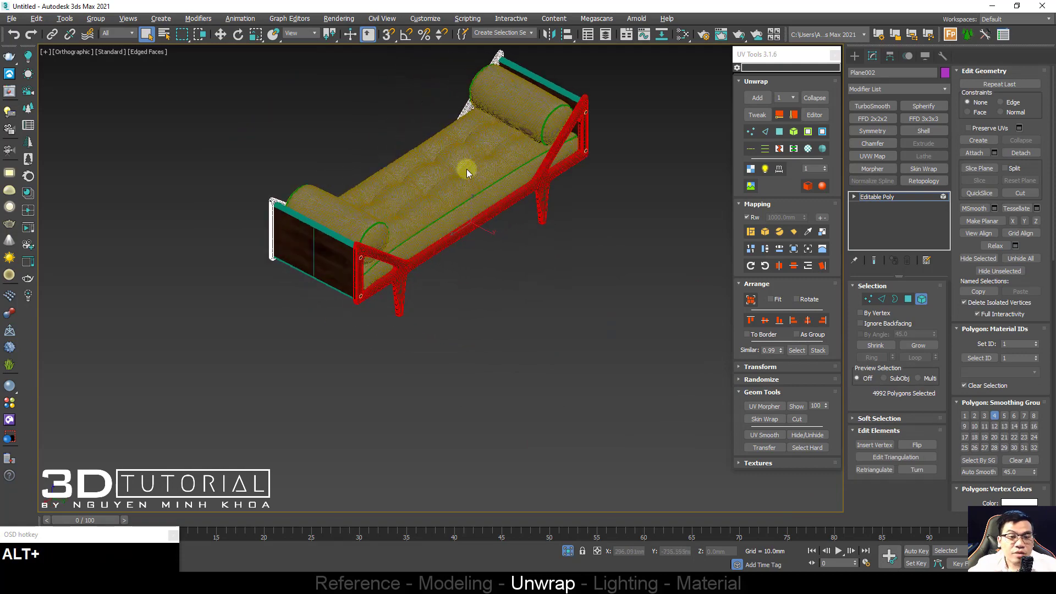
{"action": "key", "text": "alt+Delete"}
{"action": "middle_click_drag", "start_coordinate": [384, 171], "coordinate": [481, 137], "text": "alt"}
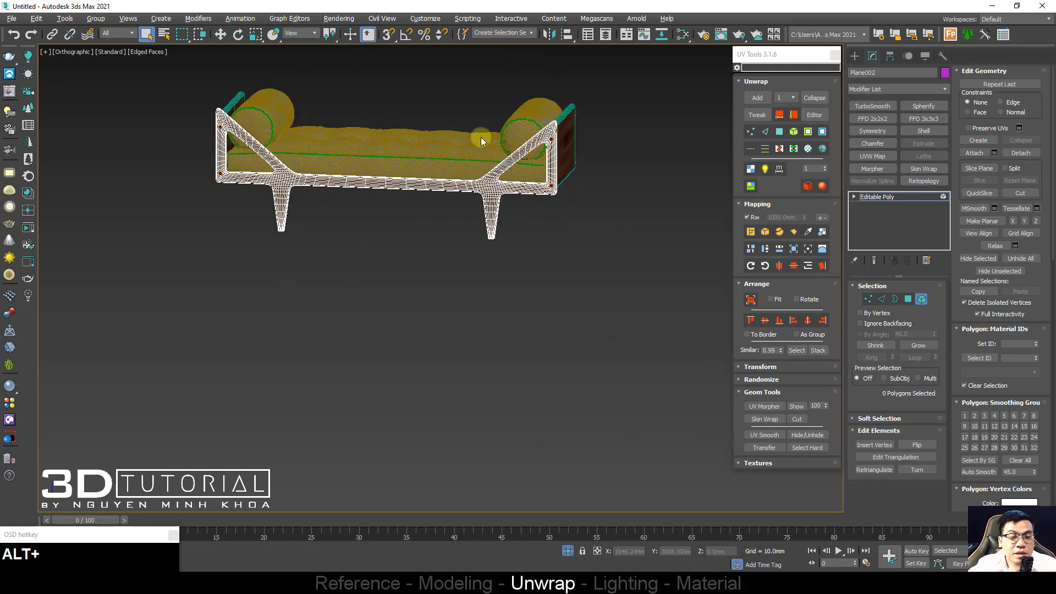
{"action": "scroll", "coordinate": [342, 128], "scroll_direction": "up", "scroll_amount": 2}
{"action": "middle_click_drag", "start_coordinate": [342, 127], "coordinate": [363, 133], "text": "alt"}
{"action": "middle_click_drag", "start_coordinate": [276, 167], "coordinate": [266, 208]}
Step: Leave Element mode, frame the daybed from the front, and bring up the reference photo
{"action": "key", "text": "5"}
{"action": "scroll", "coordinate": [223, 241], "scroll_direction": "up", "scroll_amount": 4}
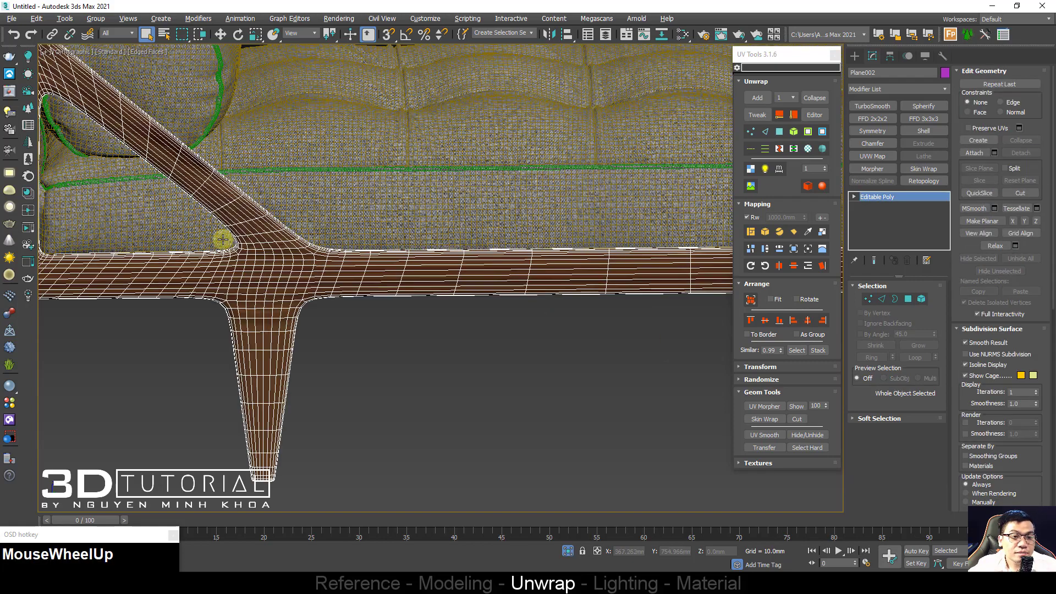
{"action": "key", "text": "F4"}
{"action": "scroll", "coordinate": [223, 240], "scroll_direction": "down", "scroll_amount": 3}
{"action": "middle_click_drag", "start_coordinate": [223, 240], "coordinate": [278, 257], "text": "alt"}
{"action": "scroll", "coordinate": [237, 250], "scroll_direction": "up", "scroll_amount": 2}
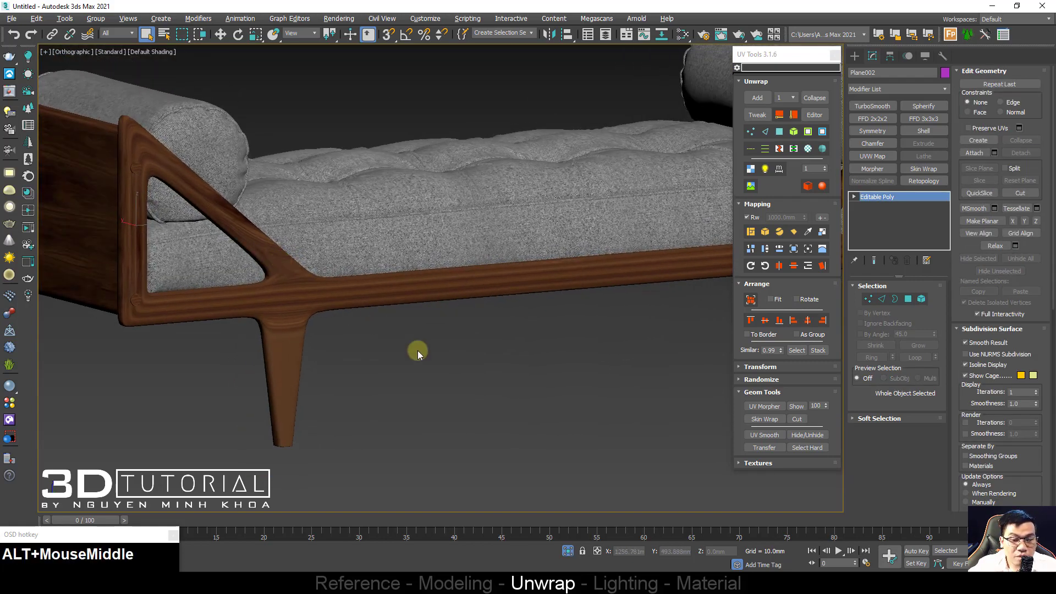
{"action": "left_click", "coordinate": [639, 580]}
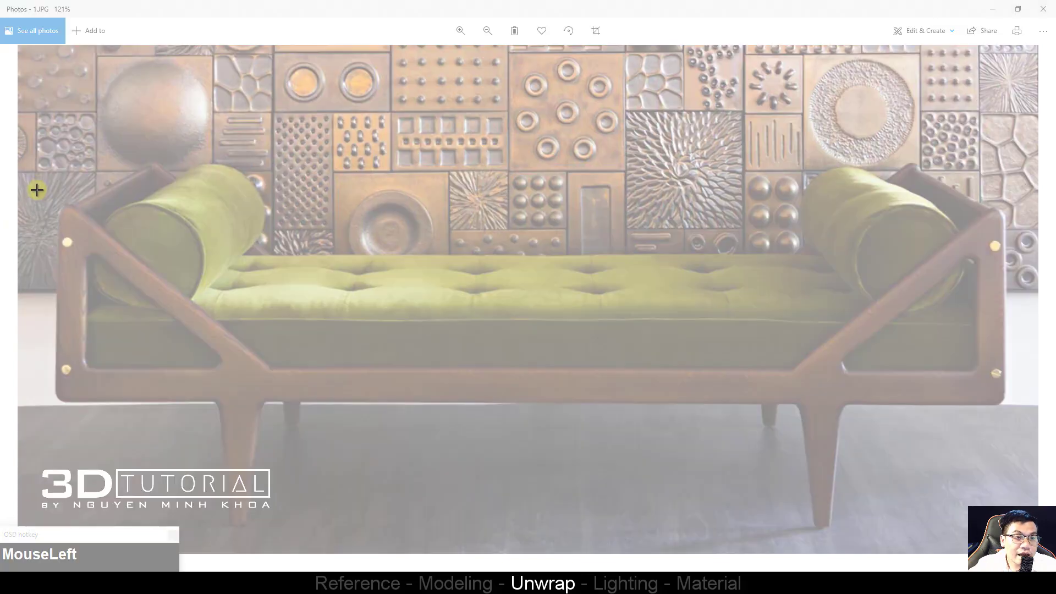
Step: Snip the daybed photo and draw red seams at both left frame corners and along the bottom and seat rails
{"action": "left_click_drag", "start_coordinate": [40, 180], "coordinate": [993, 548]}
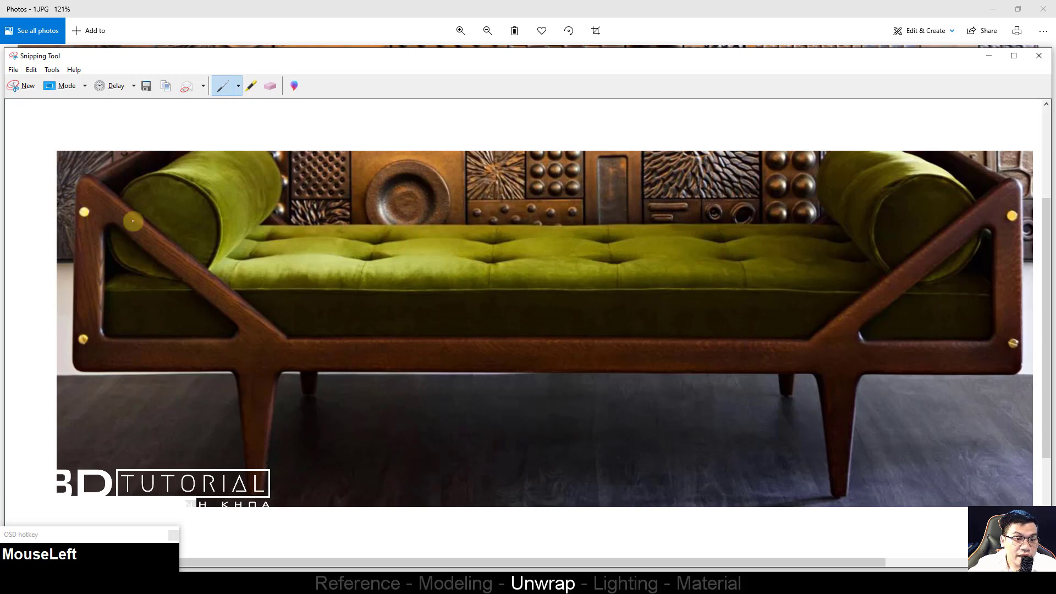
{"action": "left_click_drag", "start_coordinate": [70, 193], "coordinate": [110, 234]}
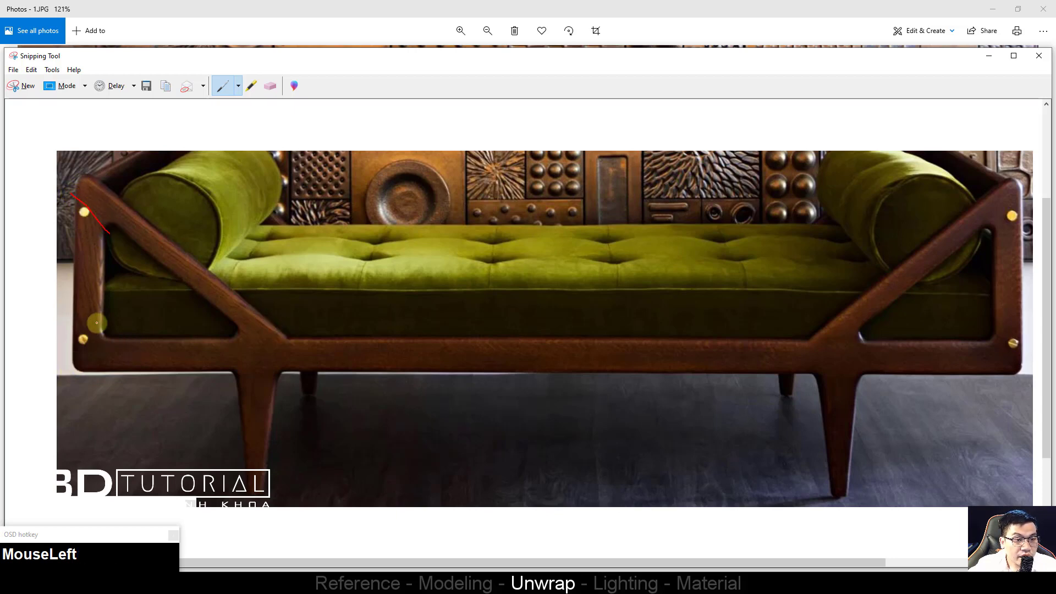
{"action": "left_click_drag", "start_coordinate": [73, 367], "coordinate": [120, 327]}
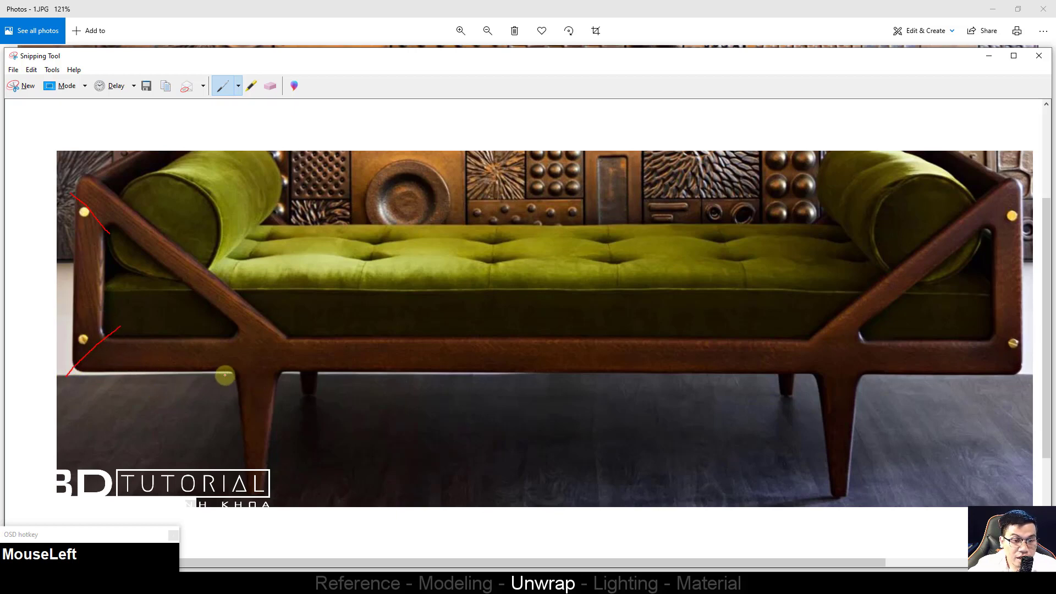
{"action": "left_click_drag", "start_coordinate": [222, 375], "coordinate": [287, 373]}
{"action": "left_click_drag", "start_coordinate": [228, 339], "coordinate": [294, 341]}
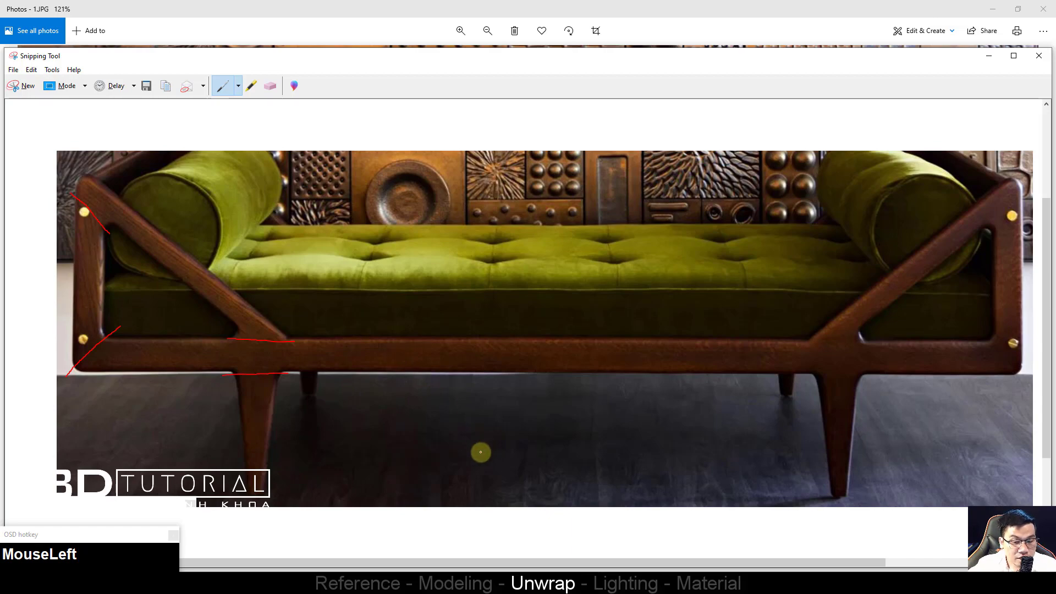
{"action": "left_click", "coordinate": [396, 580]}
Step: In Edge mode, select edge loops at the leg joint and the frame's lower-left corner
{"action": "scroll", "coordinate": [254, 306], "scroll_direction": "up", "scroll_amount": 3}
{"action": "key", "text": "F4"}
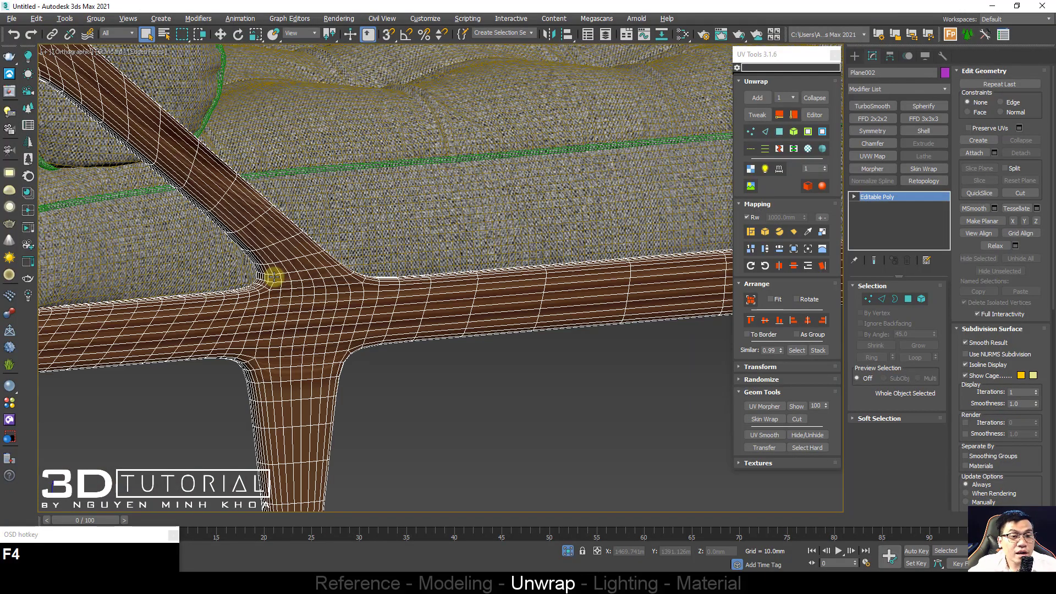
{"action": "scroll", "coordinate": [273, 276], "scroll_direction": "up", "scroll_amount": 2}
{"action": "key", "text": "2"}
{"action": "left_click", "coordinate": [294, 266]}
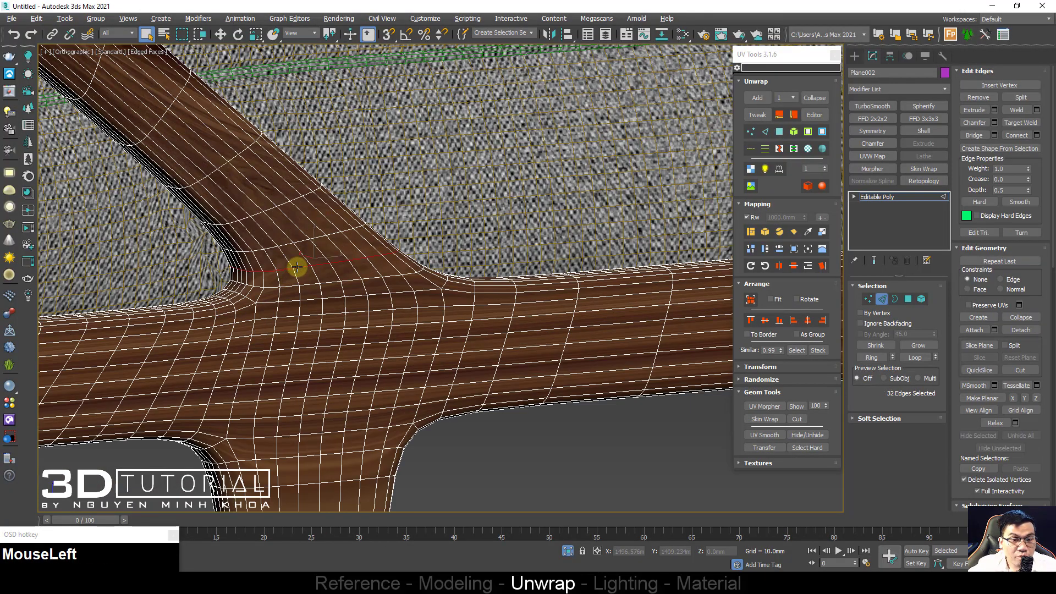
{"action": "mouse_move", "coordinate": [294, 267]}
{"action": "middle_mouse_down", "text": "alt"}
{"action": "mouse_move", "coordinate": [304, 306]}
{"action": "mouse_move", "coordinate": [313, 302]}
{"action": "mouse_move", "coordinate": [306, 271]}
{"action": "middle_mouse_up", "text": "alt"}
{"action": "scroll", "coordinate": [310, 286], "scroll_direction": "up", "scroll_amount": 3}
{"action": "double_click", "coordinate": [313, 278]}
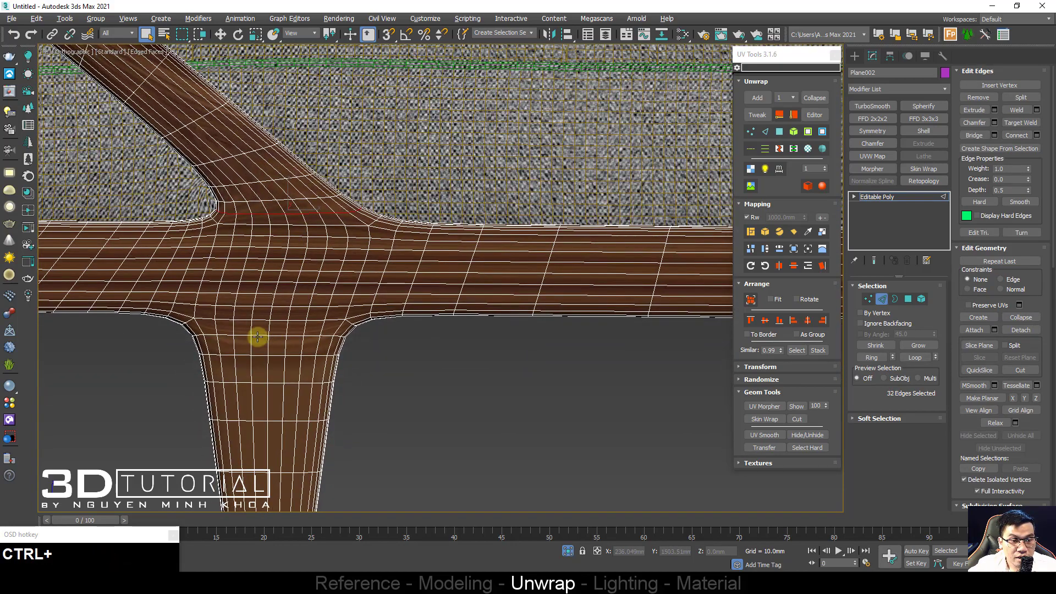
{"action": "scroll", "coordinate": [258, 337], "scroll_direction": "down", "scroll_amount": 3}
{"action": "middle_click_drag", "start_coordinate": [206, 310], "coordinate": [272, 320]}
{"action": "scroll", "coordinate": [156, 308], "scroll_direction": "up", "scroll_amount": 3}
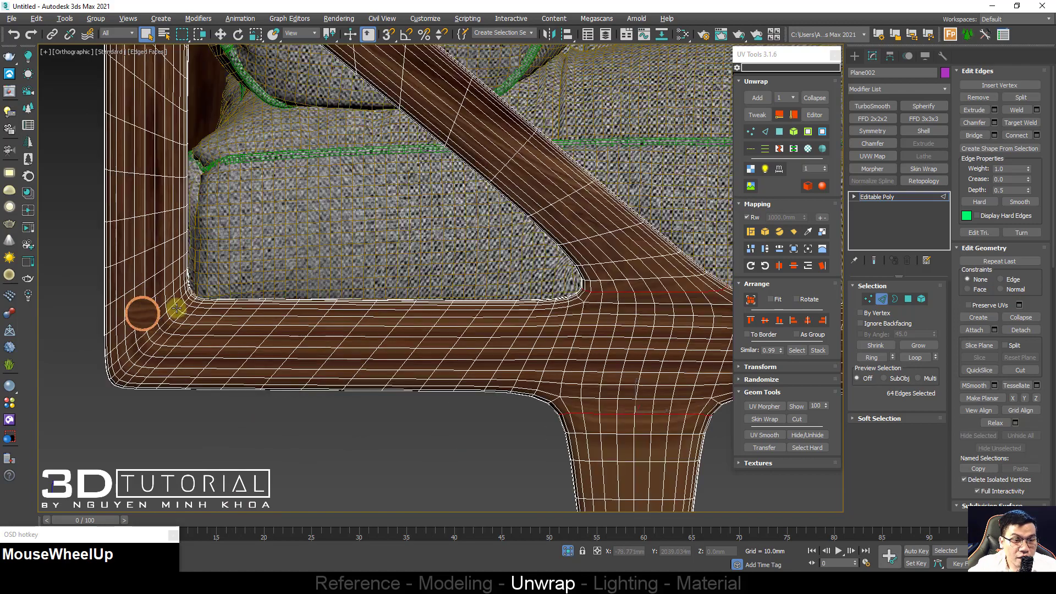
{"action": "double_click", "coordinate": [175, 312], "text": "ctrl"}
Step: Add edge loops at the upper frame corner and the right leg joint to the selection
{"action": "middle_click_drag", "start_coordinate": [172, 149], "coordinate": [183, 285]}
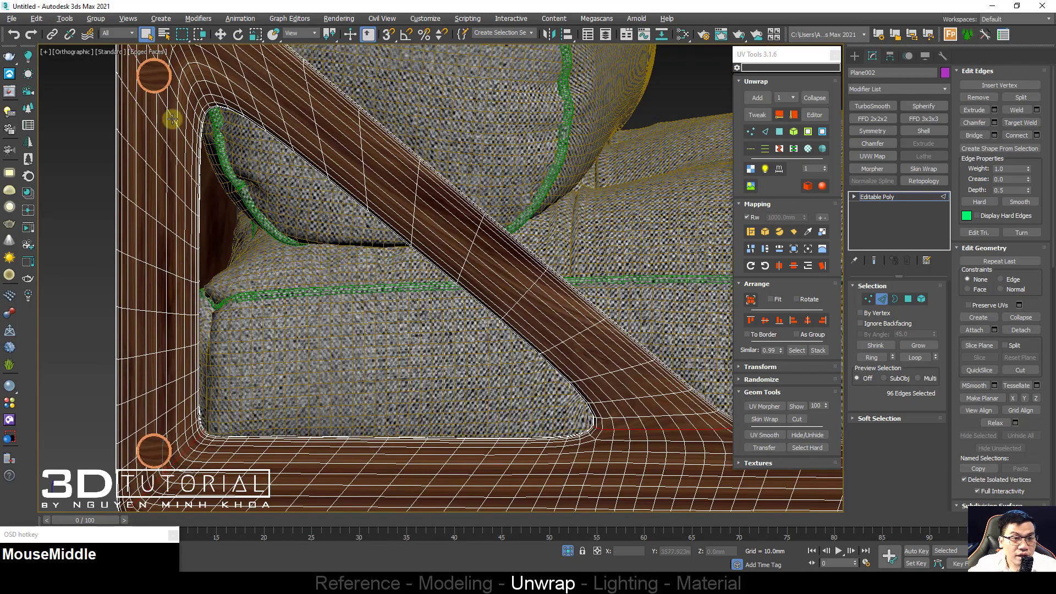
{"action": "middle_click_drag", "start_coordinate": [172, 74], "coordinate": [174, 146]}
{"action": "left_click", "coordinate": [171, 143], "text": "ctrl"}
{"action": "scroll", "coordinate": [171, 144], "scroll_direction": "down", "scroll_amount": 2}
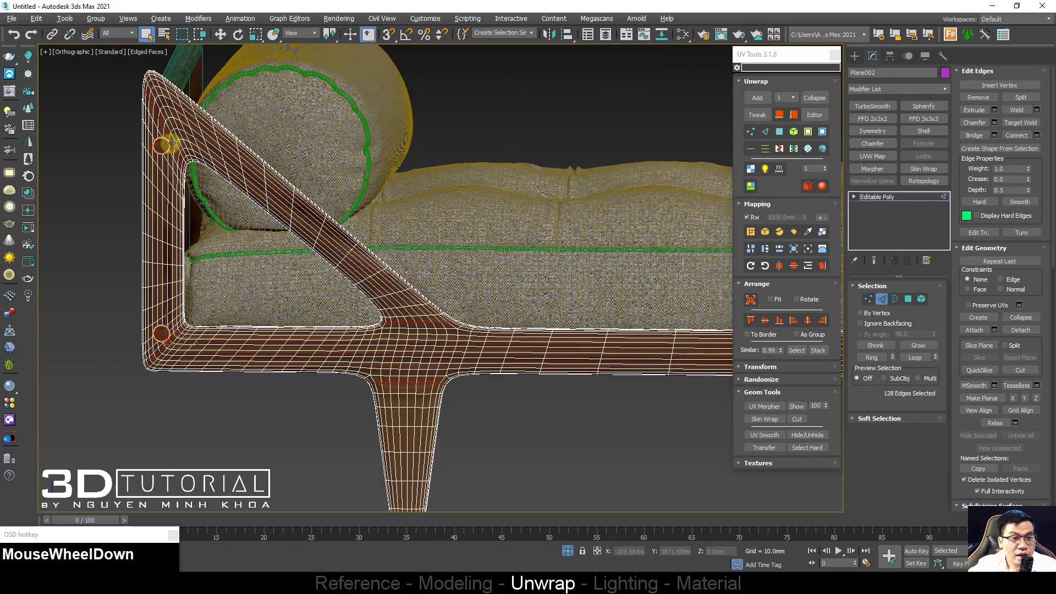
{"action": "scroll", "coordinate": [223, 221], "scroll_direction": "down", "scroll_amount": 2}
{"action": "middle_click_drag", "start_coordinate": [241, 259], "coordinate": [222, 236]}
{"action": "scroll", "coordinate": [222, 236], "scroll_direction": "down", "scroll_amount": 2}
{"action": "middle_click_drag", "start_coordinate": [465, 261], "coordinate": [487, 261], "text": "alt"}
{"action": "scroll", "coordinate": [592, 258], "scroll_direction": "up", "scroll_amount": 5}
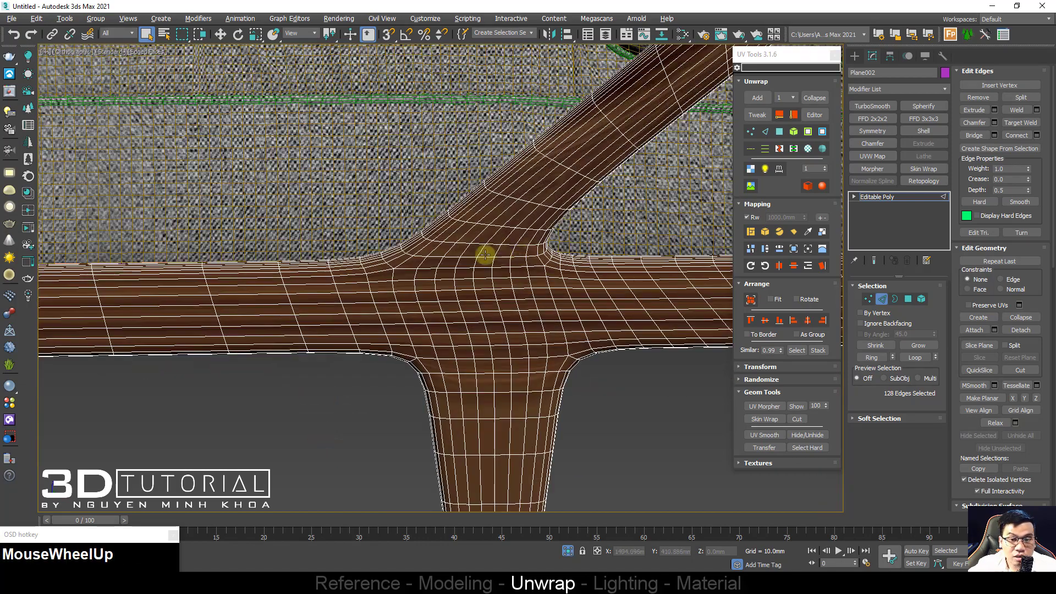
{"action": "left_click", "coordinate": [483, 254], "text": "ctrl"}
{"action": "key", "text": "ctrl+z"}
{"action": "double_click", "coordinate": [480, 373], "text": "ctrl"}
Step: Split the frame along the 256 selected seam edges
{"action": "scroll", "coordinate": [480, 372], "scroll_direction": "down", "scroll_amount": 5}
{"action": "scroll", "coordinate": [553, 360], "scroll_direction": "up", "scroll_amount": 5}
{"action": "scroll", "coordinate": [545, 336], "scroll_direction": "down", "scroll_amount": 4}
{"action": "scroll", "coordinate": [552, 203], "scroll_direction": "up", "scroll_amount": 4}
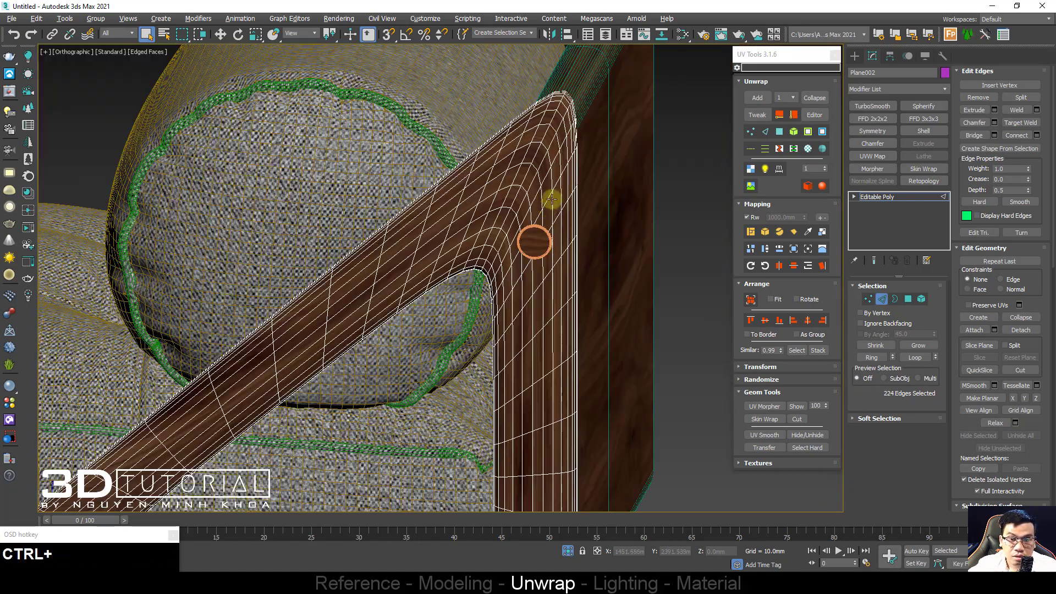
{"action": "scroll", "coordinate": [551, 198], "scroll_direction": "down", "scroll_amount": 6}
{"action": "right_click", "coordinate": [286, 208]}
{"action": "left_click", "coordinate": [272, 238]}
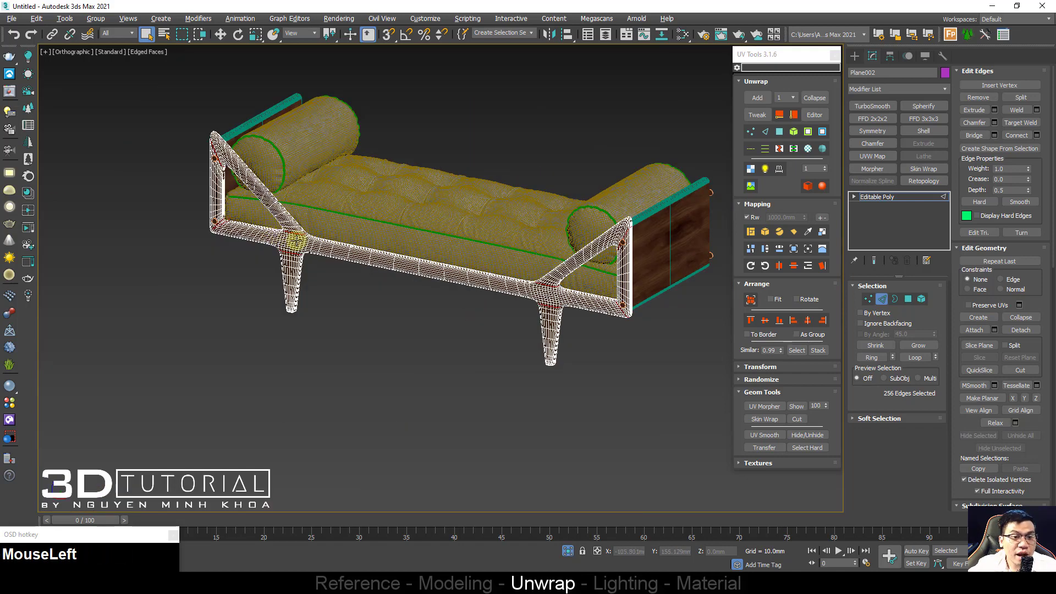
{"action": "middle_click_drag", "start_coordinate": [339, 259], "coordinate": [311, 269]}
Step: Split the front rail from the frame along two selected edge loops
{"action": "key", "text": "5"}
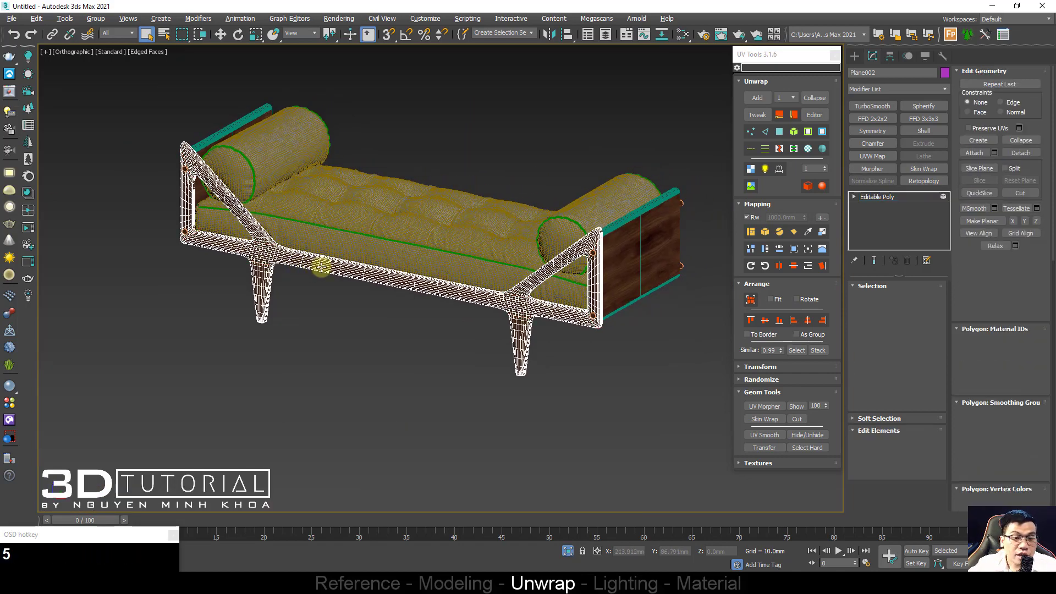
{"action": "left_click", "coordinate": [321, 267]}
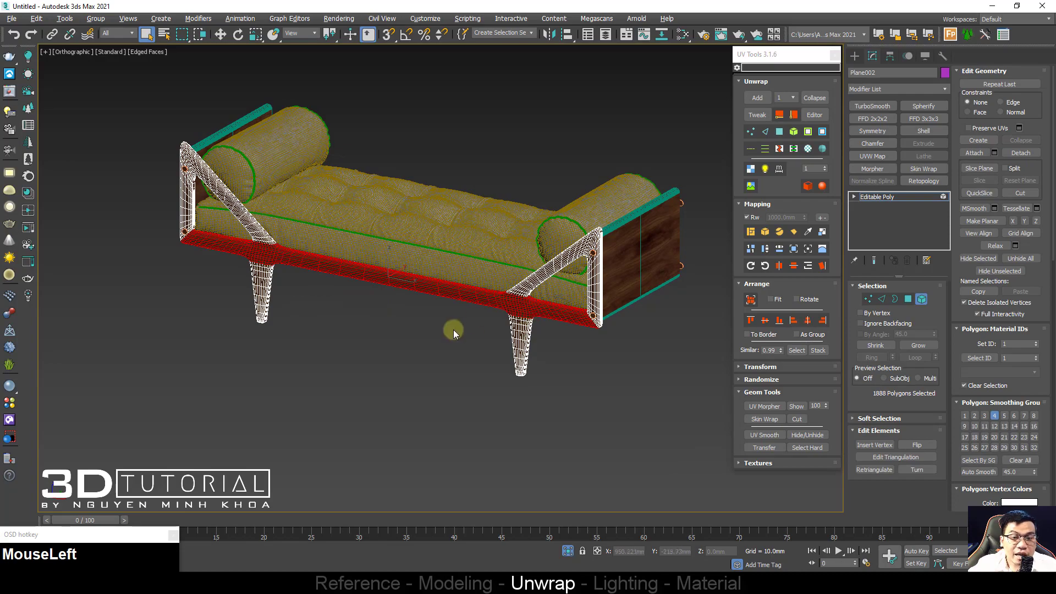
{"action": "middle_click_drag", "start_coordinate": [330, 274], "coordinate": [268, 291], "text": "alt"}
{"action": "scroll", "coordinate": [208, 322], "scroll_direction": "up", "scroll_amount": 6}
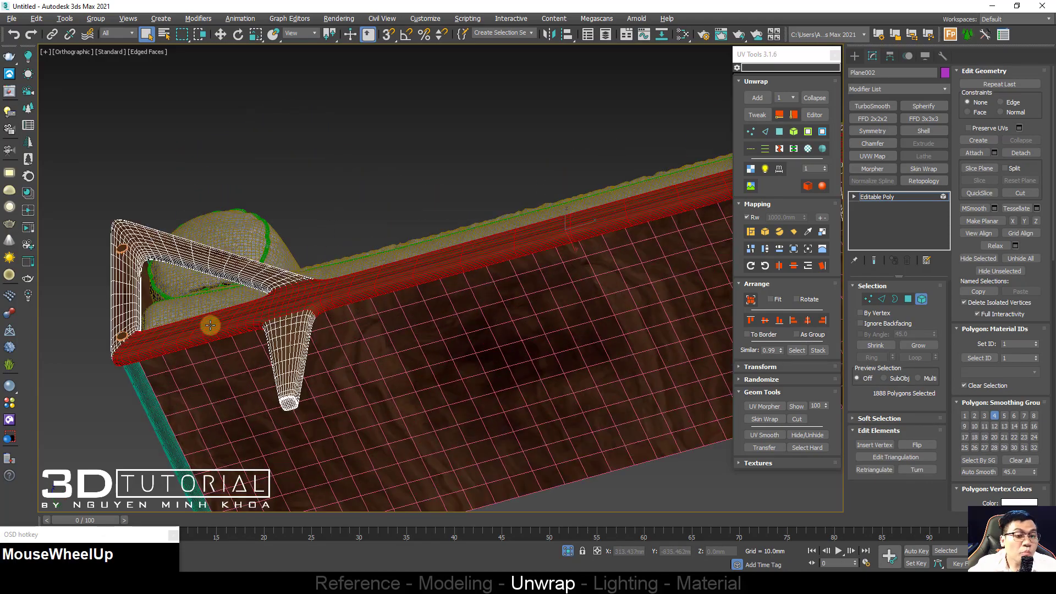
{"action": "scroll", "coordinate": [231, 341], "scroll_direction": "up", "scroll_amount": 2}
{"action": "key", "text": "2"}
{"action": "left_click", "coordinate": [241, 338]}
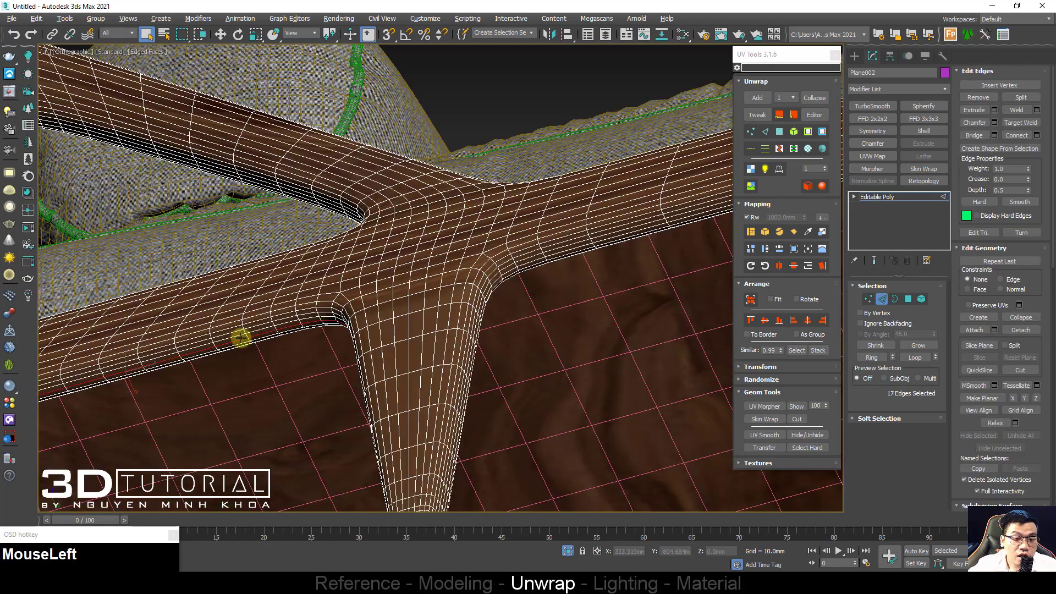
{"action": "scroll", "coordinate": [250, 337], "scroll_direction": "up", "scroll_amount": 2}
{"action": "left_click", "coordinate": [249, 325]}
{"action": "scroll", "coordinate": [467, 306], "scroll_direction": "down", "scroll_amount": 5}
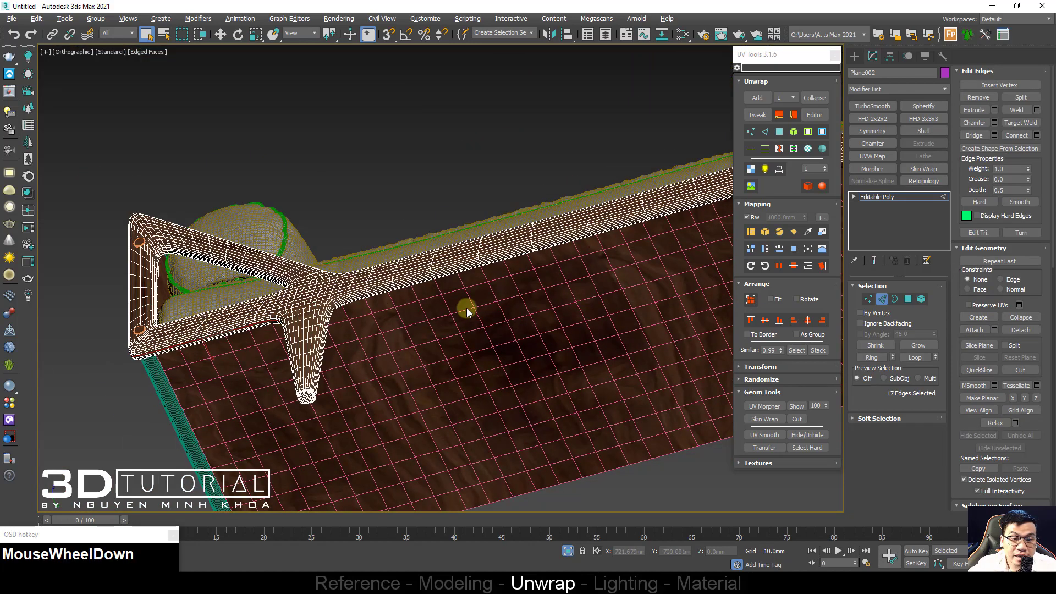
{"action": "scroll", "coordinate": [358, 283], "scroll_direction": "up", "scroll_amount": 4}
{"action": "left_click", "coordinate": [357, 283], "text": "ctrl"}
{"action": "scroll", "coordinate": [356, 282], "scroll_direction": "down", "scroll_amount": 5}
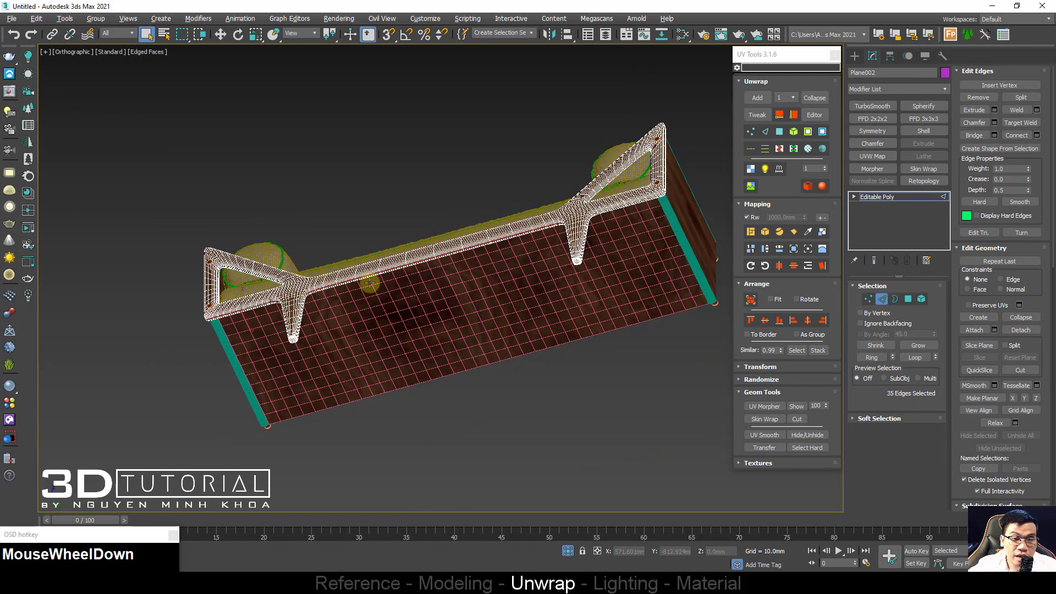
{"action": "middle_click_drag", "start_coordinate": [385, 258], "coordinate": [352, 275]}
{"action": "scroll", "coordinate": [403, 248], "scroll_direction": "up", "scroll_amount": 4}
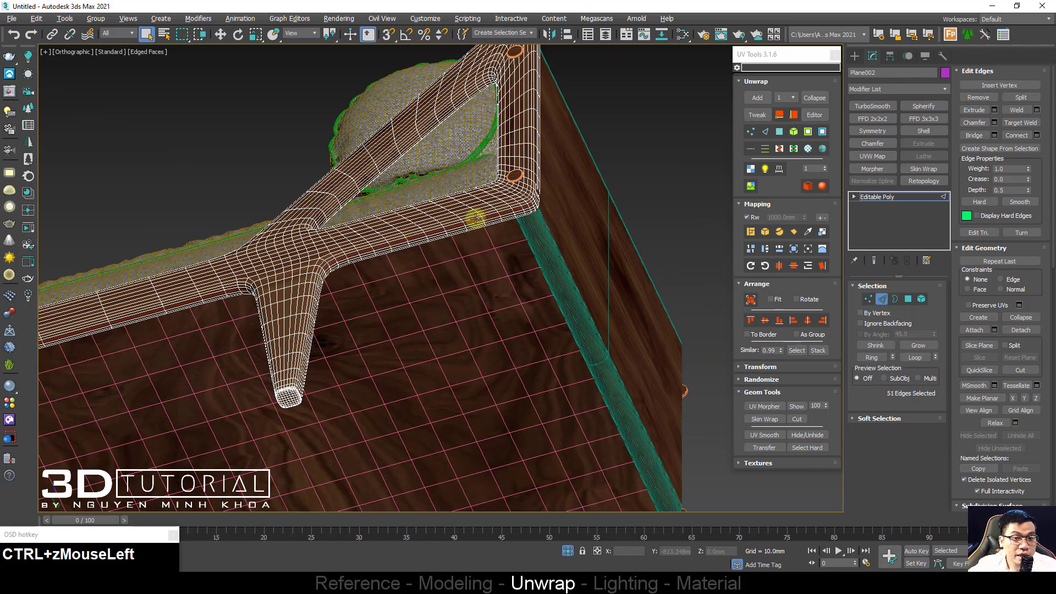
{"action": "scroll", "coordinate": [418, 225], "scroll_direction": "down", "scroll_amount": 3}
{"action": "right_click", "coordinate": [403, 215]}
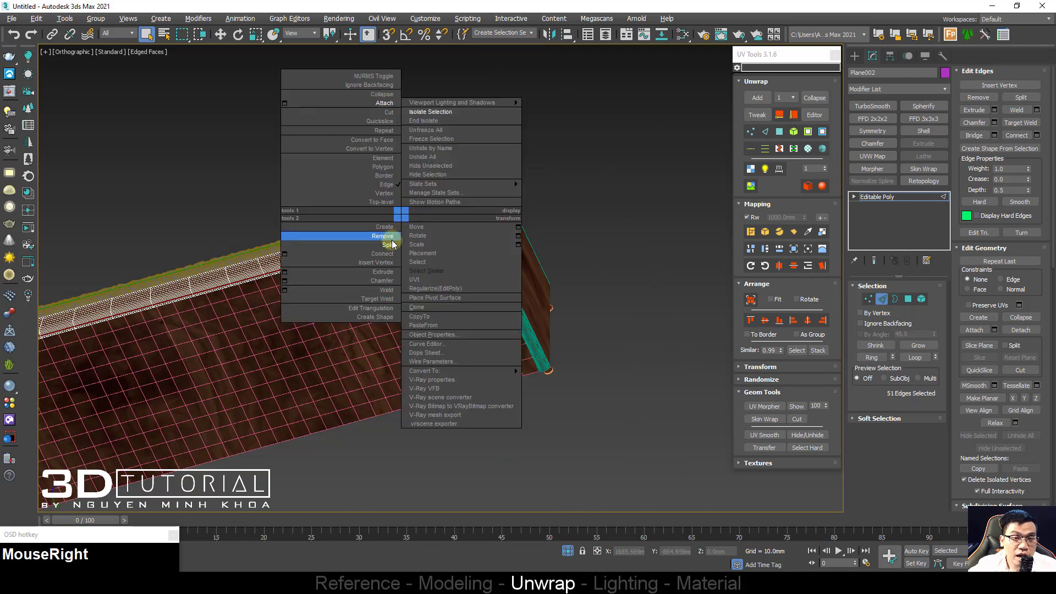
{"action": "left_click", "coordinate": [388, 246]}
Step: Check the separated rail, then split the diagonal support at its leg edge loop
{"action": "key", "text": "5"}
{"action": "left_click", "coordinate": [395, 241]}
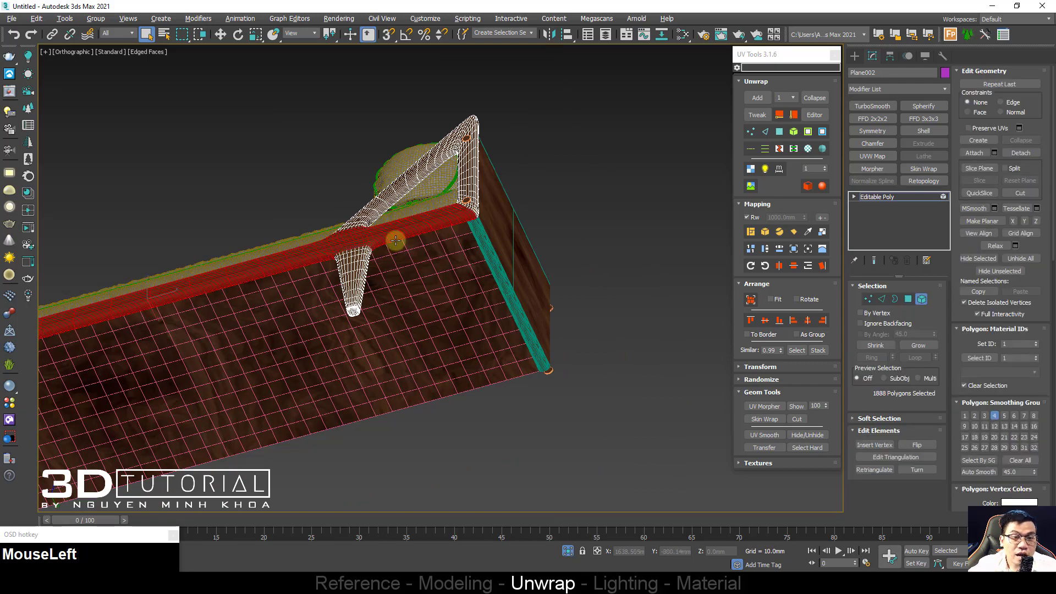
{"action": "middle_click_drag", "start_coordinate": [395, 241], "coordinate": [384, 300], "text": "alt"}
{"action": "scroll", "coordinate": [350, 304], "scroll_direction": "down", "scroll_amount": 2}
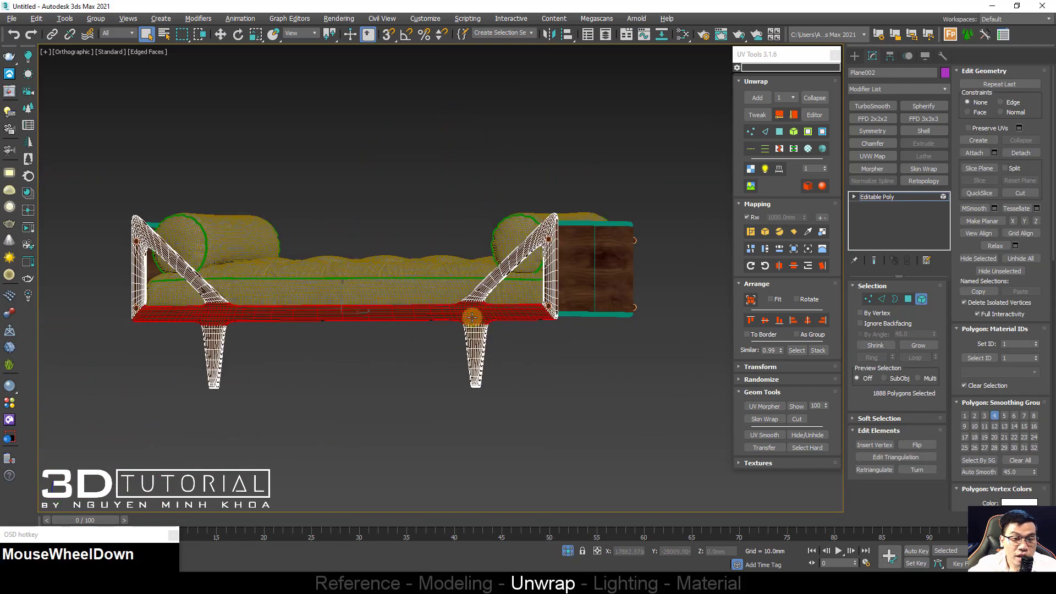
{"action": "left_click", "coordinate": [206, 313], "text": "alt"}
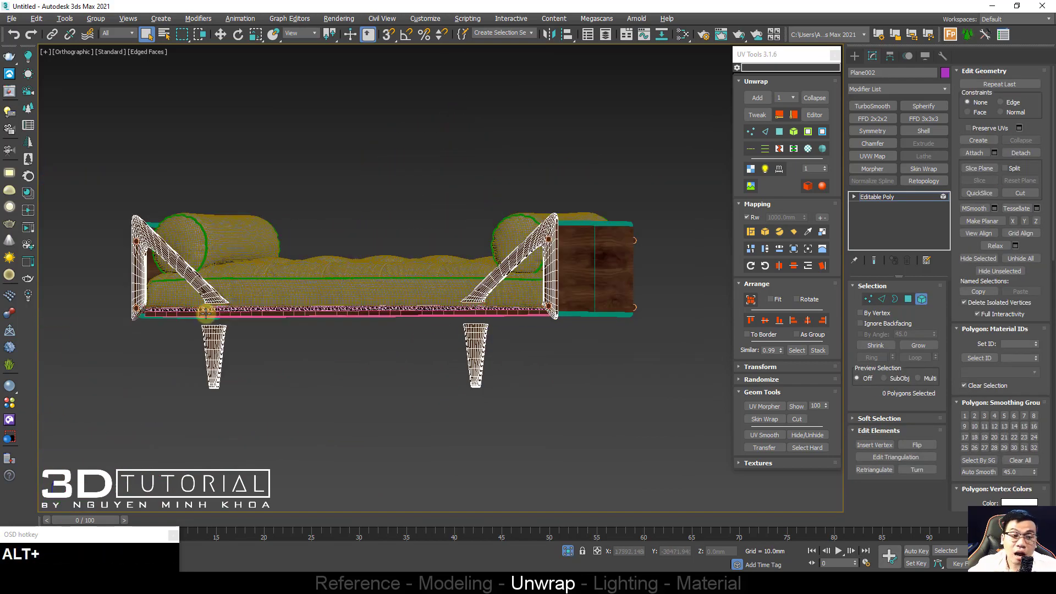
{"action": "left_click", "coordinate": [194, 269]}
{"action": "scroll", "coordinate": [190, 267], "scroll_direction": "up", "scroll_amount": 4, "text": "alt"}
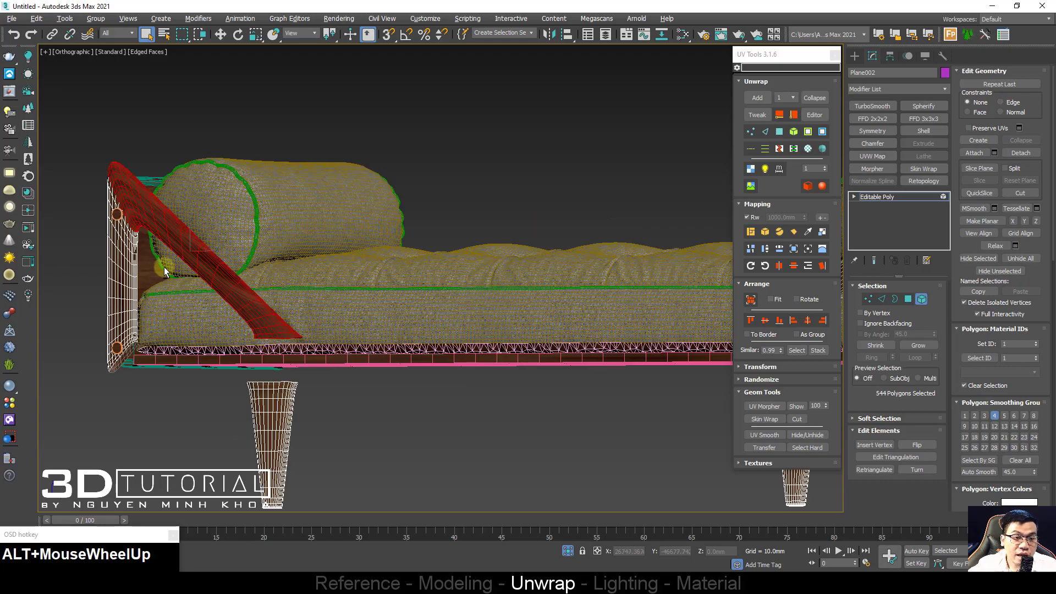
{"action": "scroll", "coordinate": [190, 266], "scroll_direction": "up", "scroll_amount": 2}
{"action": "scroll", "coordinate": [189, 267], "scroll_direction": "up", "scroll_amount": 1}
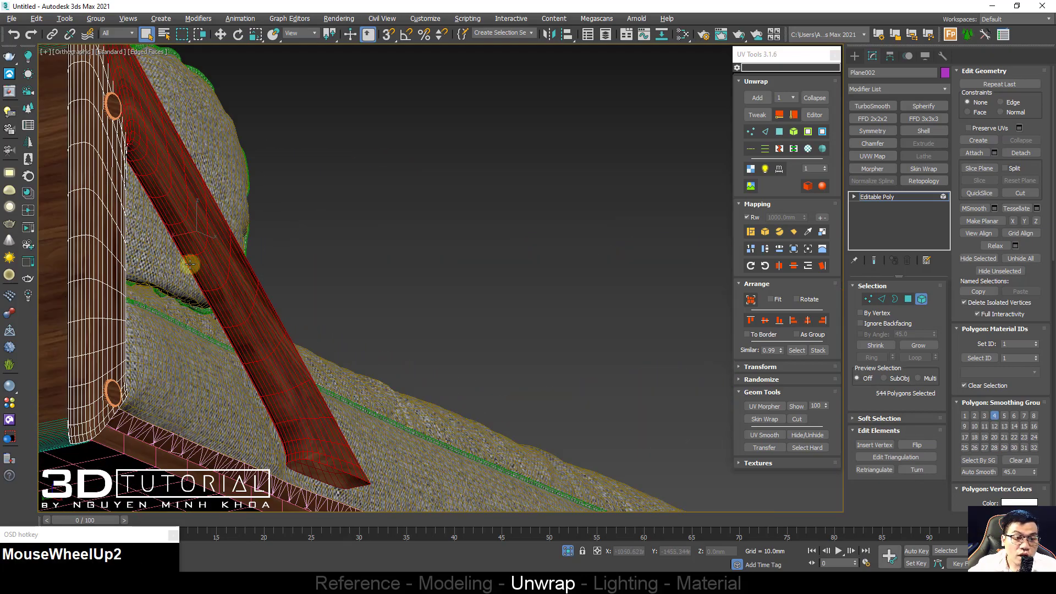
{"action": "key", "text": "2"}
{"action": "left_click", "coordinate": [190, 264]}
{"action": "middle_click_drag", "start_coordinate": [190, 264], "coordinate": [90, 264], "text": "alt"}
{"action": "left_click", "coordinate": [187, 268]}
{"action": "right_click", "coordinate": [177, 241]}
{"action": "left_click", "coordinate": [172, 250]}
Step: From an end-on view, split the frame at the other chosen edges
{"action": "middle_click_drag", "start_coordinate": [231, 254], "coordinate": [302, 226], "text": "alt"}
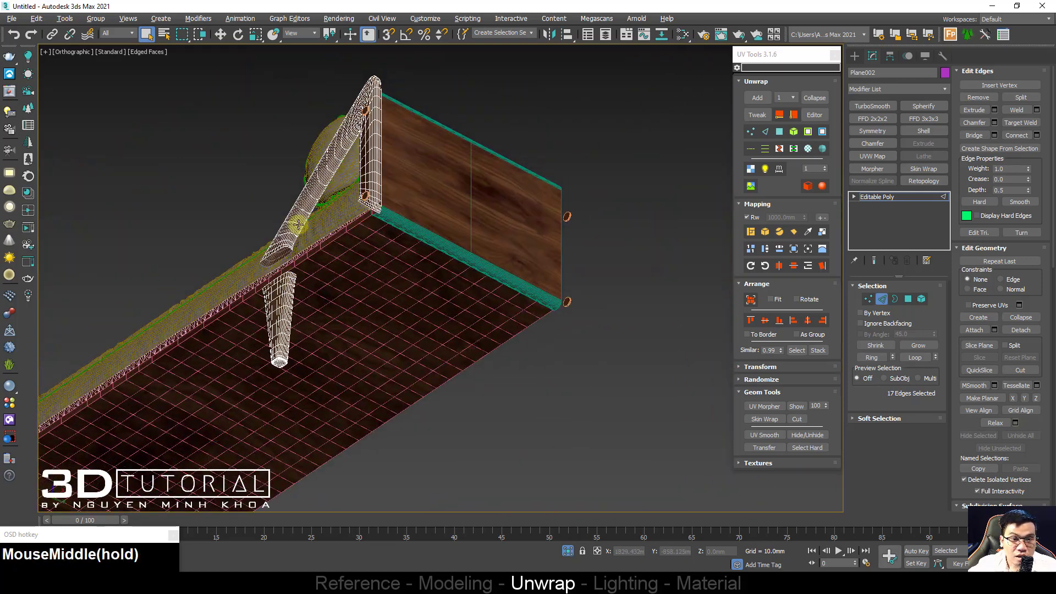
{"action": "scroll", "coordinate": [310, 223], "scroll_direction": "up", "scroll_amount": 4}
{"action": "scroll", "coordinate": [310, 222], "scroll_direction": "up", "scroll_amount": 2}
{"action": "right_click", "coordinate": [327, 211]}
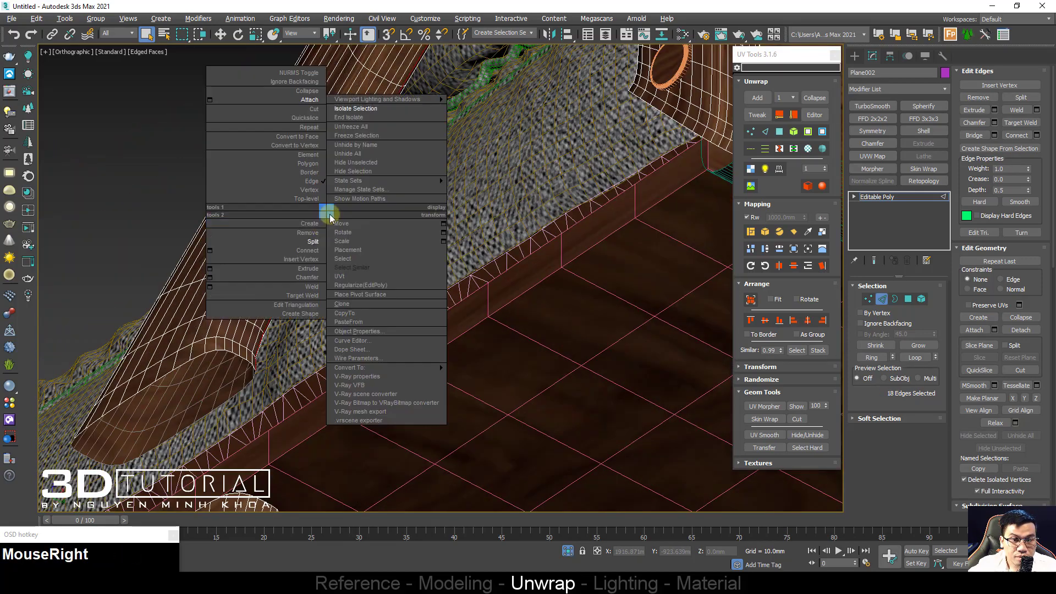
{"action": "left_click", "coordinate": [313, 240]}
{"action": "scroll", "coordinate": [315, 242], "scroll_direction": "down", "scroll_amount": 2}
{"action": "scroll", "coordinate": [315, 242], "scroll_direction": "down", "scroll_amount": 4}
Step: Select both diagonal support pieces and hide them
{"action": "key", "text": "5"}
{"action": "left_click", "coordinate": [305, 232]}
{"action": "scroll", "coordinate": [304, 232], "scroll_direction": "down", "scroll_amount": 5}
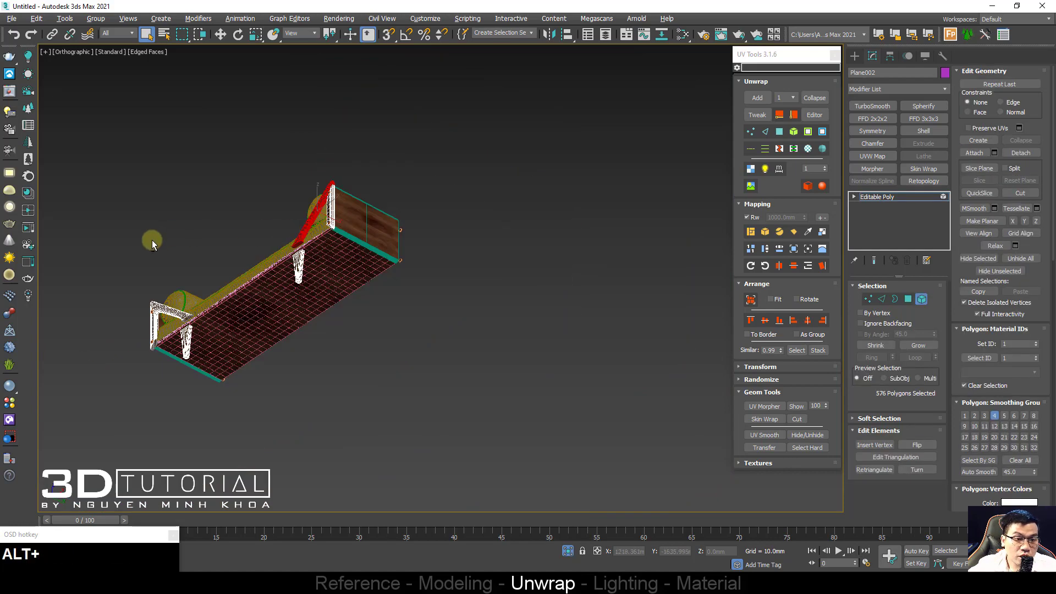
{"action": "mouse_move", "coordinate": [154, 242]}
{"action": "middle_mouse_down", "text": "alt"}
{"action": "mouse_move", "coordinate": [167, 268]}
{"action": "mouse_move", "coordinate": [173, 241]}
{"action": "middle_mouse_up", "text": "alt"}
{"action": "left_click", "coordinate": [173, 241], "text": "ctrl"}
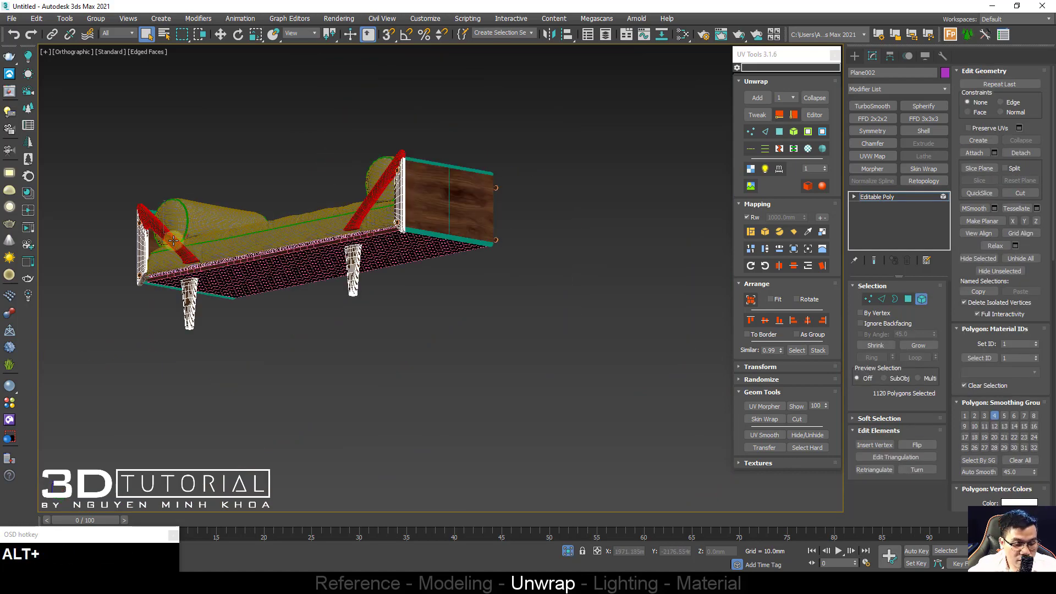
{"action": "key", "text": "alt+h"}
Step: Split the left end frame's armrest along two edge loops
{"action": "scroll", "coordinate": [142, 241], "scroll_direction": "up", "scroll_amount": 5}
{"action": "left_click", "coordinate": [150, 240]}
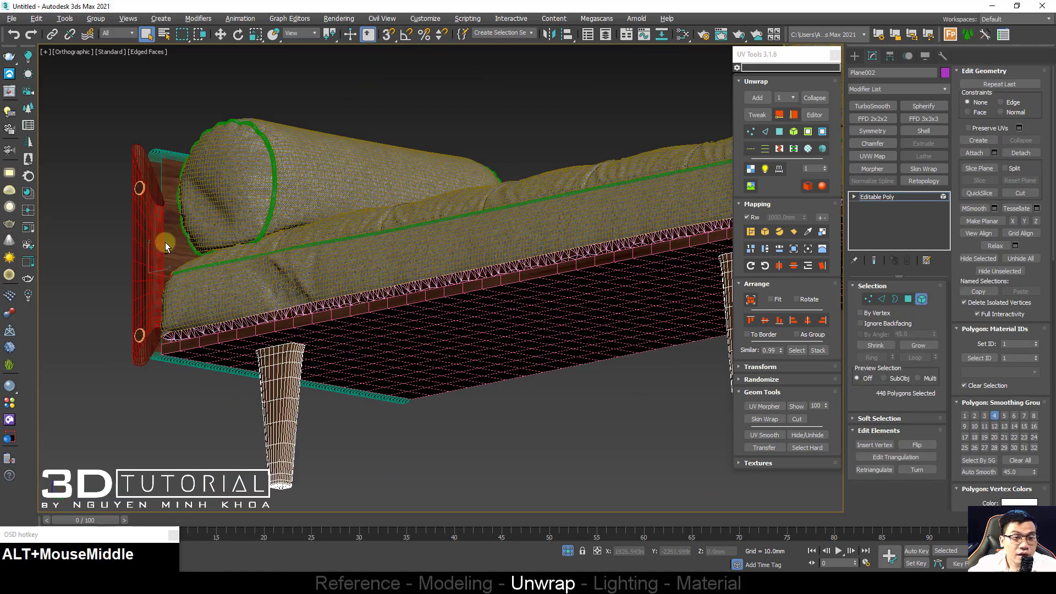
{"action": "middle_click_drag", "start_coordinate": [165, 243], "coordinate": [236, 325], "text": "alt"}
{"action": "scroll", "coordinate": [161, 237], "scroll_direction": "up", "scroll_amount": 4}
{"action": "key", "text": "2"}
{"action": "double_click", "coordinate": [153, 247]}
{"action": "scroll", "coordinate": [155, 248], "scroll_direction": "down", "scroll_amount": 5}
{"action": "scroll", "coordinate": [556, 266], "scroll_direction": "up", "scroll_amount": 5}
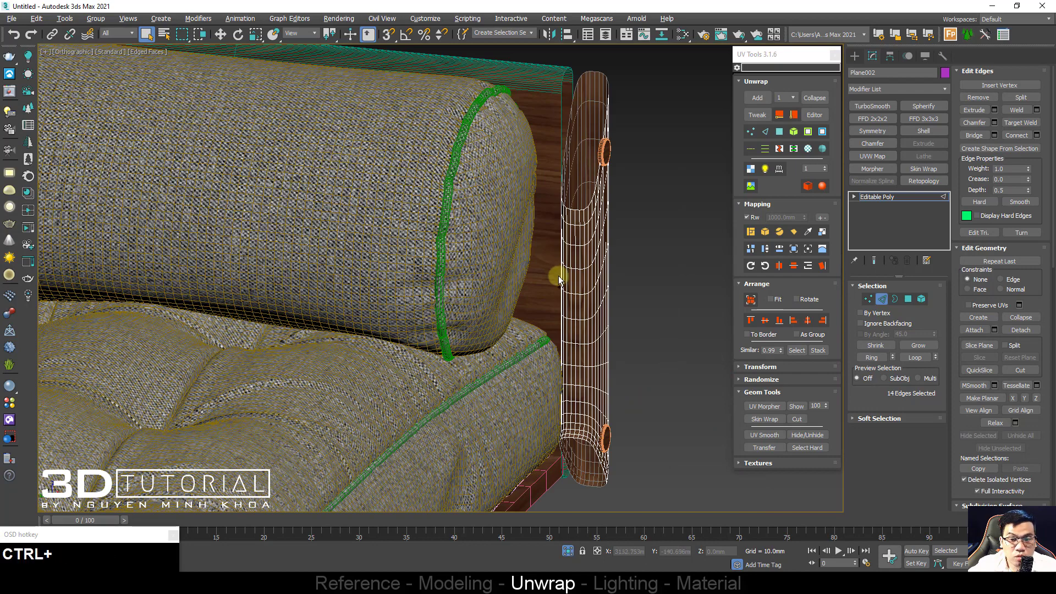
{"action": "left_click", "coordinate": [569, 200], "text": "ctrl"}
{"action": "right_click", "coordinate": [581, 229]}
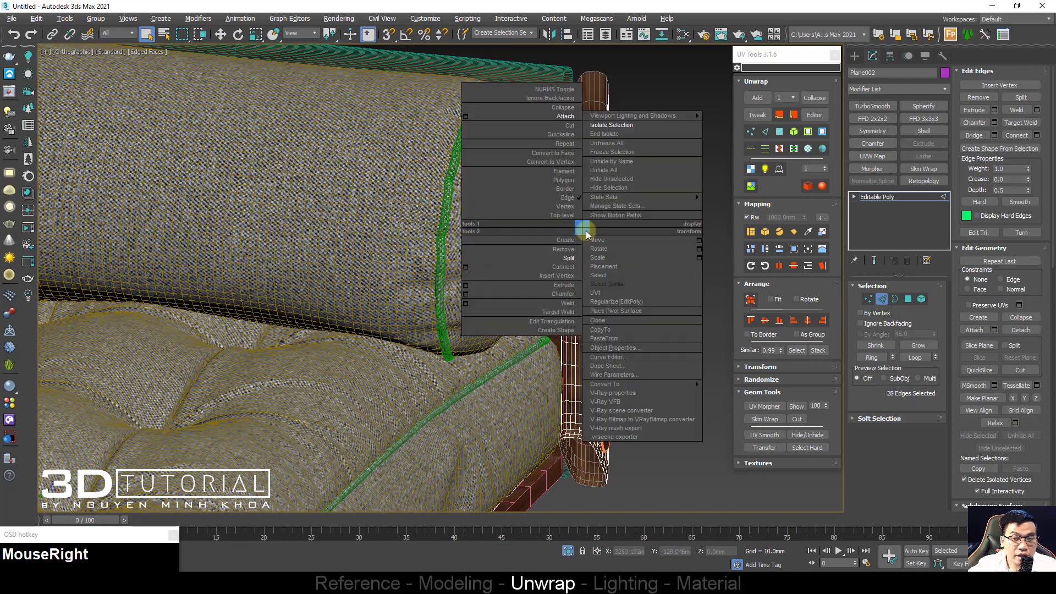
{"action": "left_click", "coordinate": [575, 256]}
{"action": "scroll", "coordinate": [575, 263], "scroll_direction": "down", "scroll_amount": 5}
{"action": "middle_click_drag", "start_coordinate": [574, 268], "coordinate": [568, 234]}
Step: Select the armrest post and front leg, then split the leg at its base loop
{"action": "key", "text": "5"}
{"action": "left_click", "coordinate": [568, 235]}
{"action": "left_click", "coordinate": [356, 415], "text": "ctrl"}
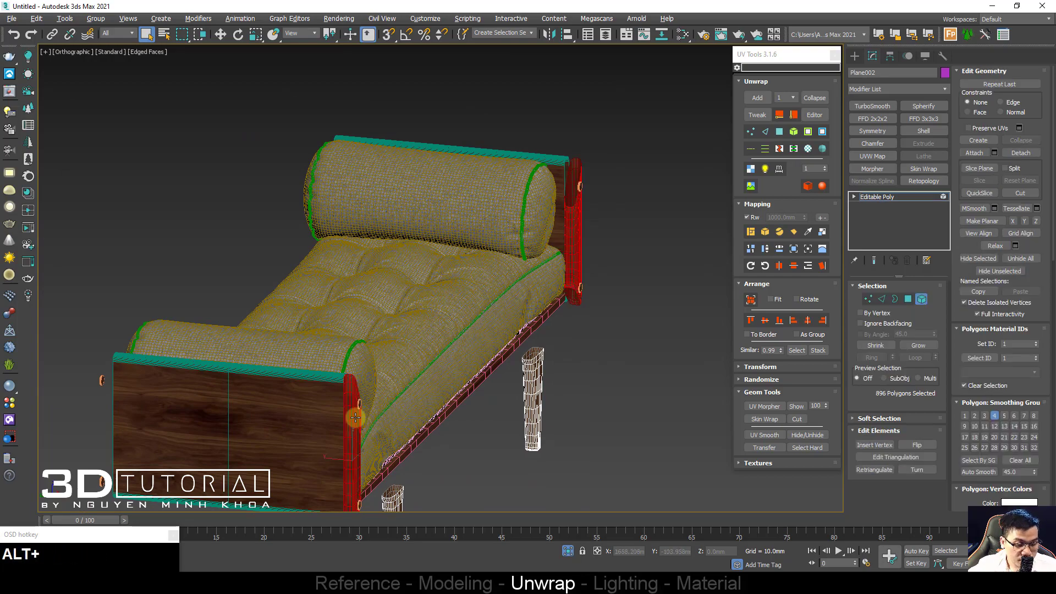
{"action": "middle_click_drag", "start_coordinate": [356, 415], "coordinate": [378, 405], "text": "alt"}
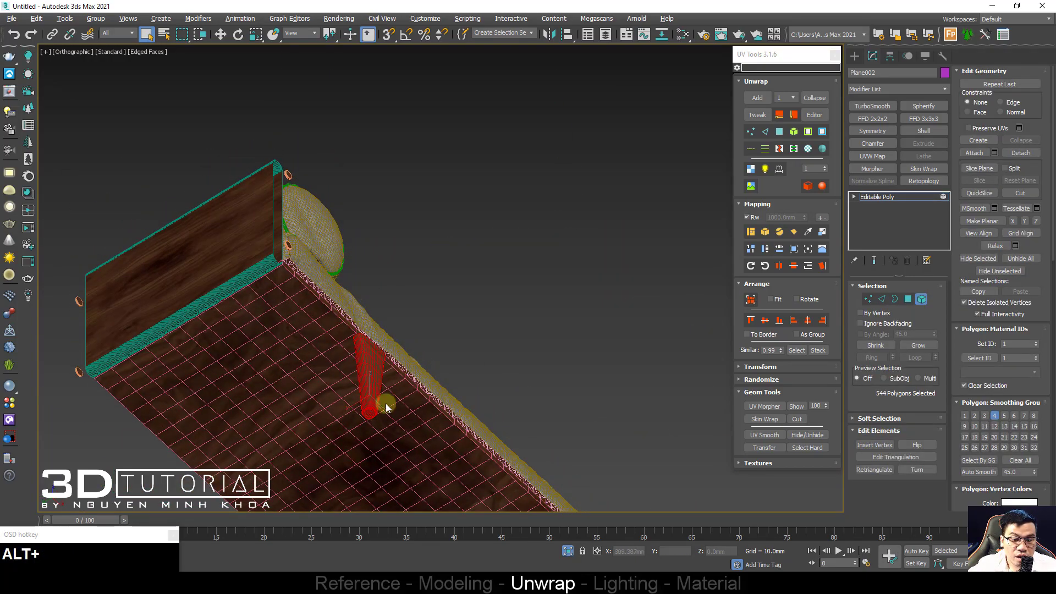
{"action": "scroll", "coordinate": [342, 407], "scroll_direction": "up", "scroll_amount": 6}
{"action": "key", "text": "2"}
{"action": "left_click", "coordinate": [339, 397]}
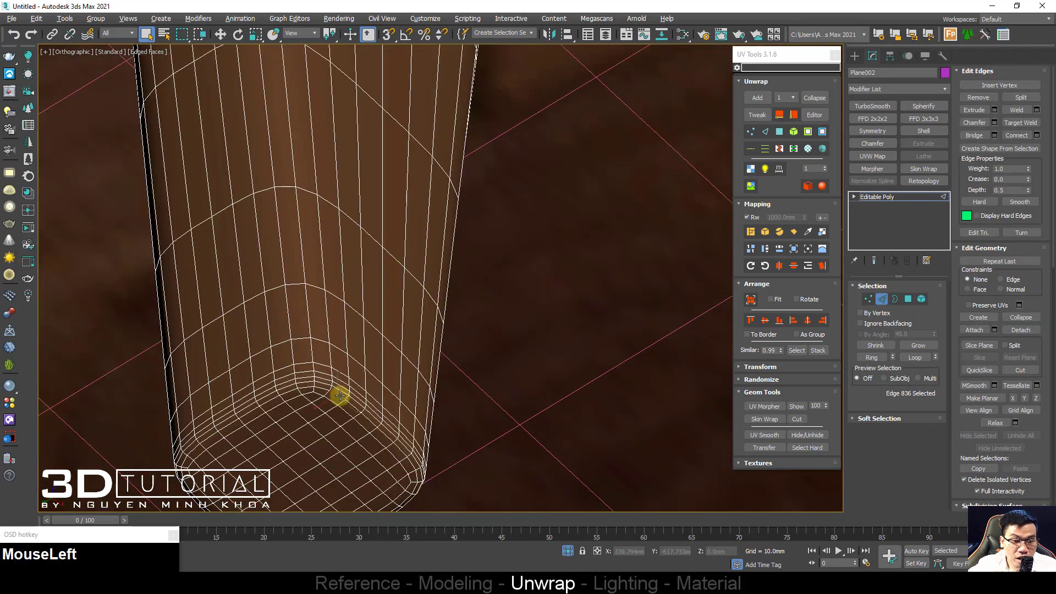
{"action": "scroll", "coordinate": [264, 354], "scroll_direction": "down", "scroll_amount": 10}
{"action": "middle_click_drag", "start_coordinate": [255, 387], "coordinate": [363, 421], "text": "alt"}
{"action": "scroll", "coordinate": [363, 420], "scroll_direction": "up", "scroll_amount": 10}
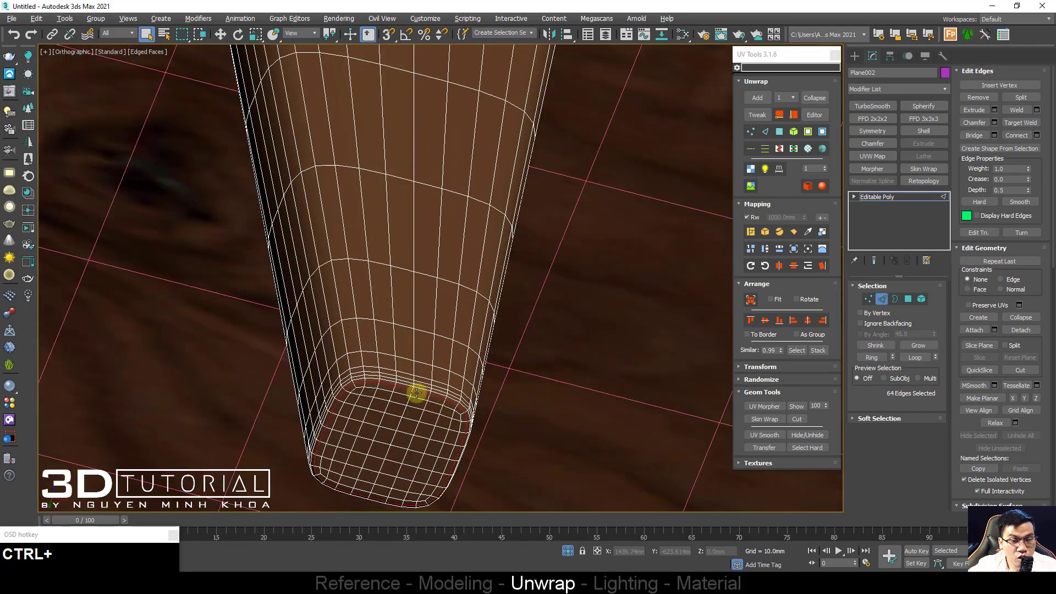
{"action": "left_click", "coordinate": [416, 393], "text": "ctrl"}
{"action": "scroll", "coordinate": [416, 394], "scroll_direction": "down", "scroll_amount": 10}
{"action": "middle_click_drag", "start_coordinate": [392, 359], "coordinate": [400, 345], "text": "alt"}
{"action": "right_click", "coordinate": [398, 349]}
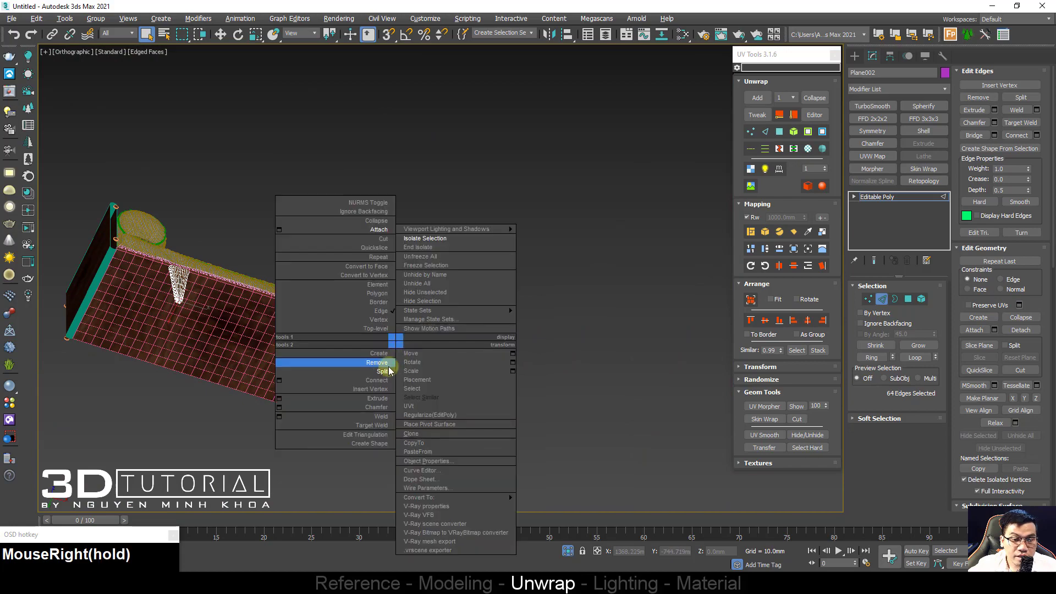
{"action": "left_click", "coordinate": [384, 375]}
Step: Split the remaining leg along a full edge loop around it
{"action": "scroll", "coordinate": [402, 355], "scroll_direction": "up", "scroll_amount": 3}
{"action": "key", "text": "5"}
{"action": "left_click", "coordinate": [405, 358]}
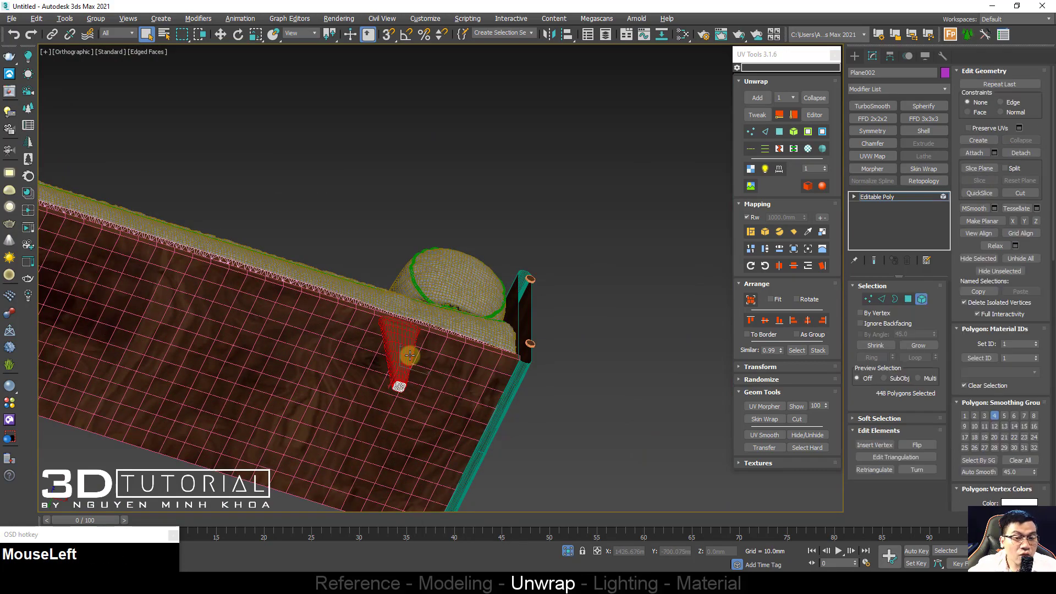
{"action": "middle_click_drag", "start_coordinate": [374, 350], "coordinate": [525, 389], "text": "alt"}
{"action": "key", "text": "2"}
{"action": "scroll", "coordinate": [400, 325], "scroll_direction": "up", "scroll_amount": 2}
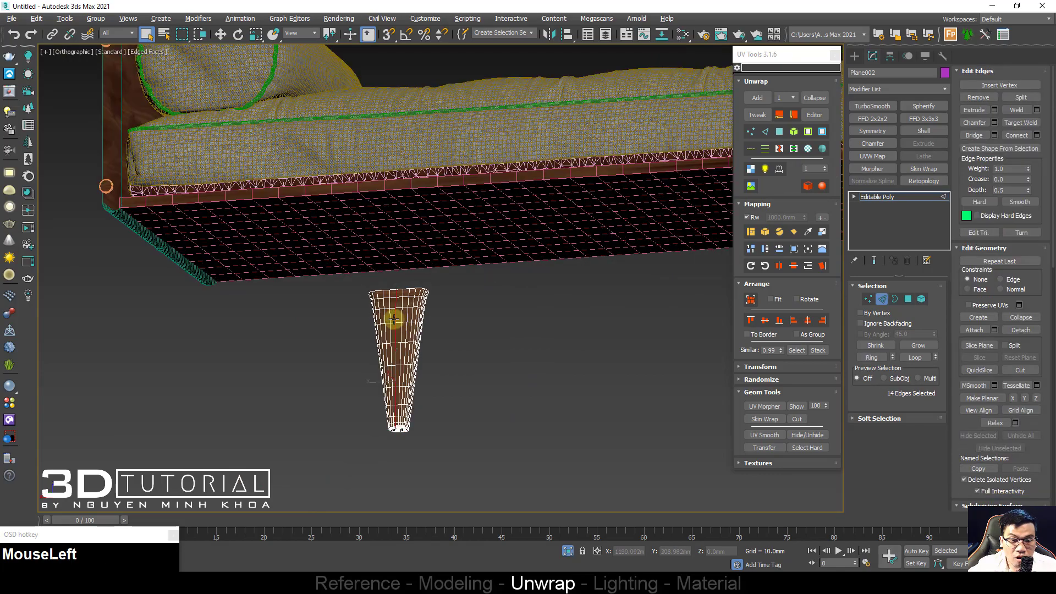
{"action": "scroll", "coordinate": [464, 345], "scroll_direction": "down", "scroll_amount": 3}
{"action": "scroll", "coordinate": [429, 328], "scroll_direction": "up", "scroll_amount": 5}
{"action": "left_click", "coordinate": [379, 324], "text": "ctrl"}
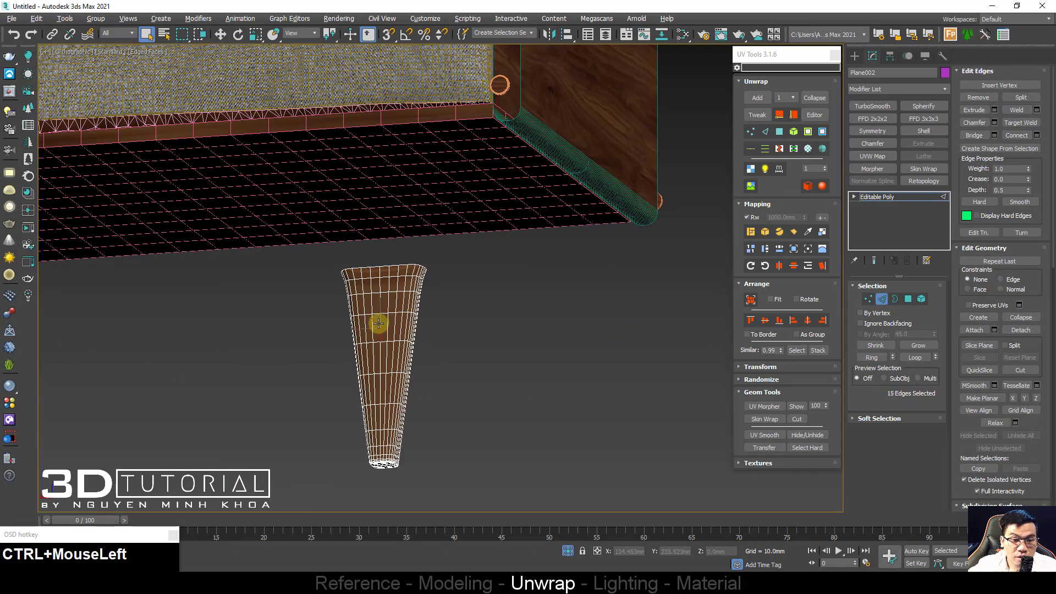
{"action": "double_click", "coordinate": [379, 324], "text": "ctrl"}
{"action": "scroll", "coordinate": [378, 323], "scroll_direction": "down", "scroll_amount": 4}
{"action": "middle_click_drag", "start_coordinate": [278, 347], "coordinate": [247, 342], "text": "alt"}
{"action": "middle_click_drag", "start_coordinate": [380, 308], "coordinate": [427, 272]}
{"action": "right_click", "coordinate": [415, 297]}
{"action": "left_click", "coordinate": [412, 297]}
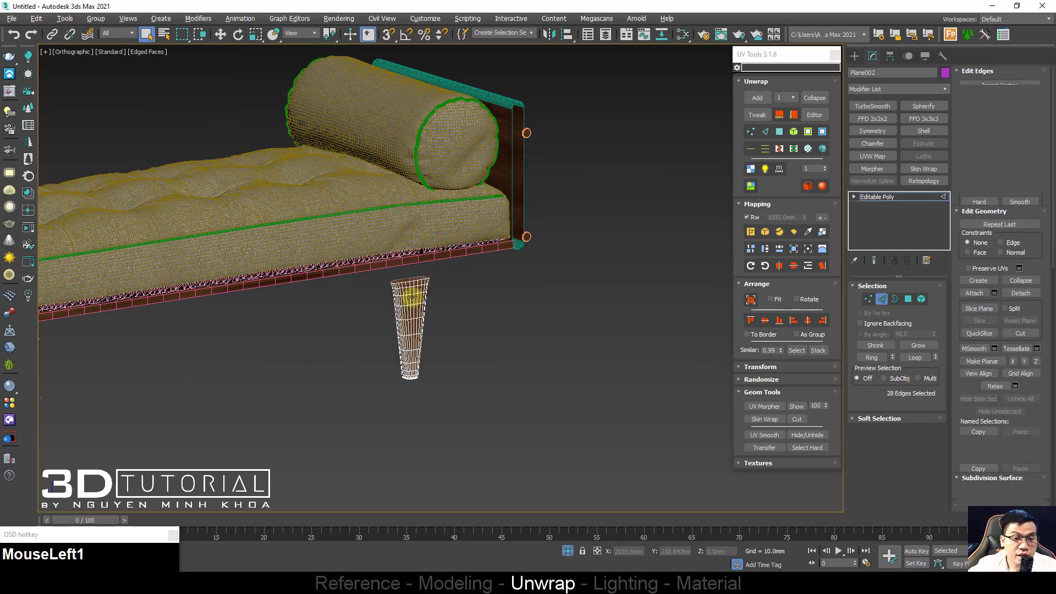
{"action": "key", "text": "1"}
Step: Confirm the leg is a separate element, unhide all pieces and return to shaded view
{"action": "middle_click_drag", "start_coordinate": [419, 314], "coordinate": [444, 322]}
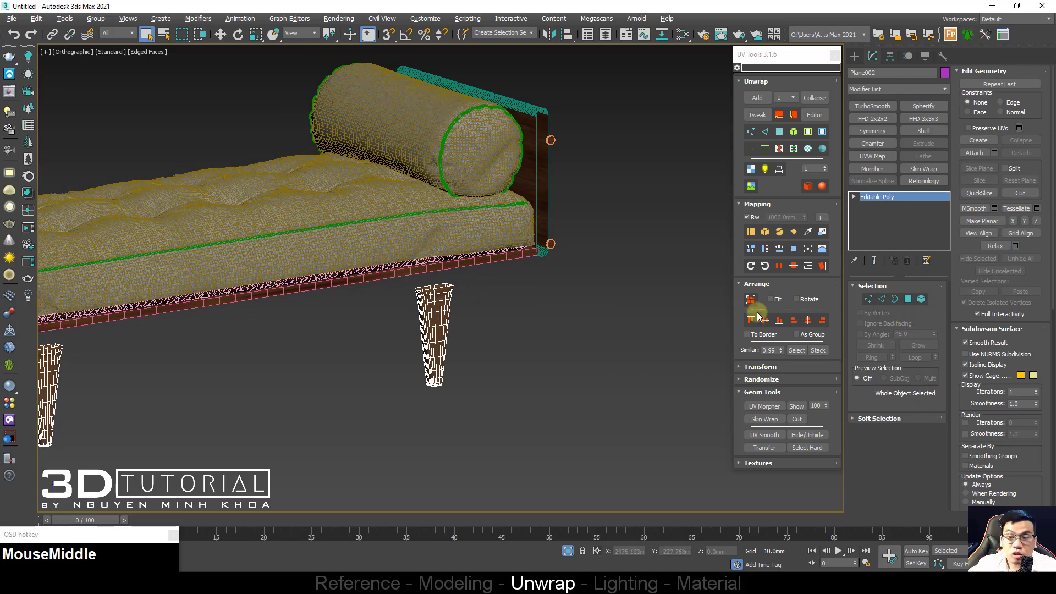
{"action": "key", "text": "5"}
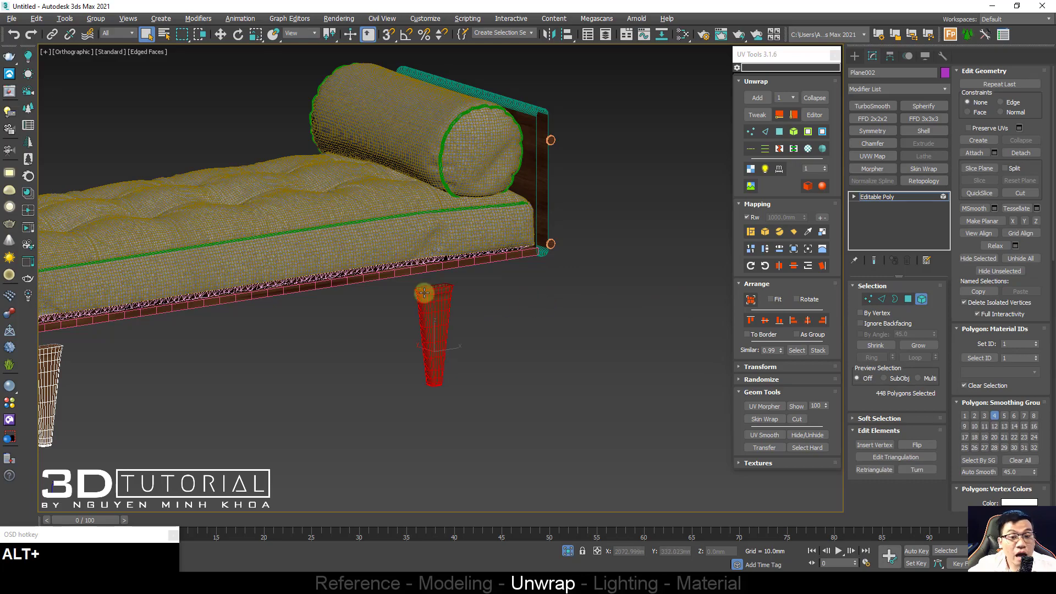
{"action": "key", "text": "alt+u"}
{"action": "middle_click_drag", "start_coordinate": [443, 267], "coordinate": [560, 286]}
{"action": "scroll", "coordinate": [363, 281], "scroll_direction": "down", "scroll_amount": 3}
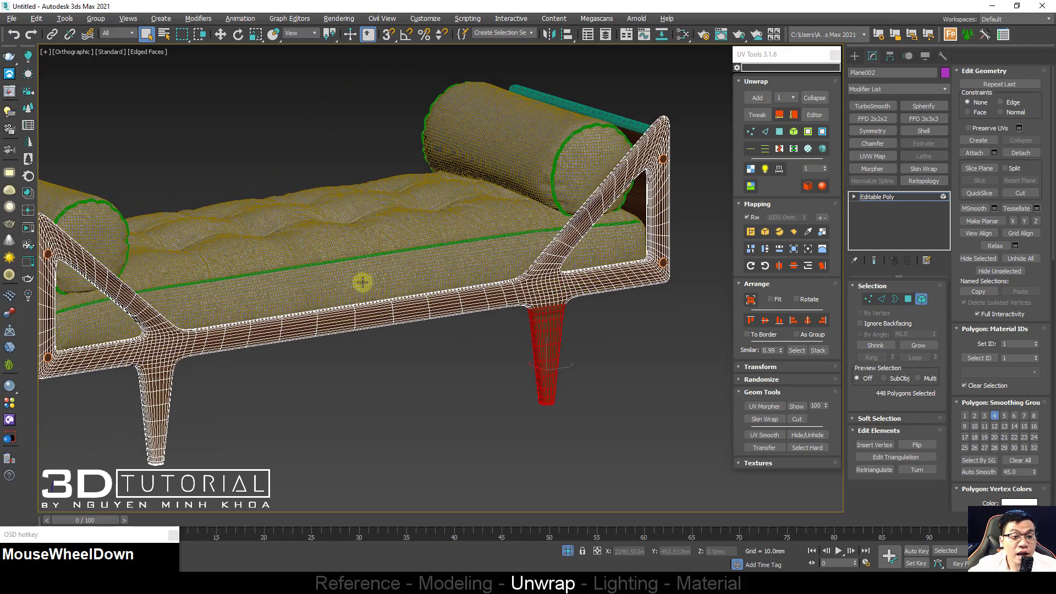
{"action": "key", "text": "1"}
{"action": "scroll", "coordinate": [293, 306], "scroll_direction": "up", "scroll_amount": 3}
{"action": "middle_click_drag", "start_coordinate": [293, 305], "coordinate": [275, 309], "text": "alt"}
{"action": "key", "text": "F3"}
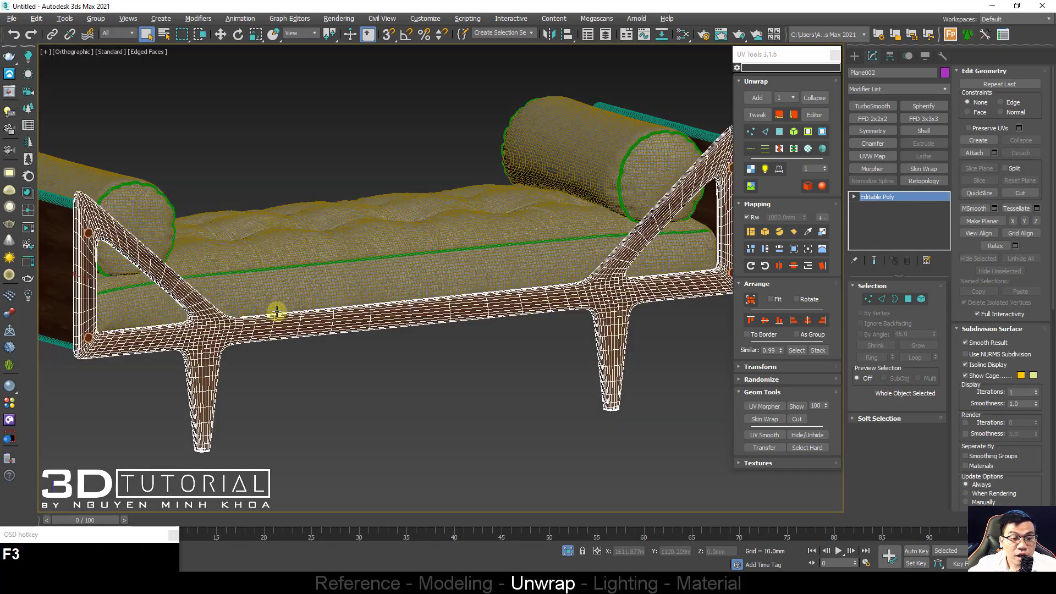
{"action": "key", "text": "F4"}
Step: Add an Unwrap UV modifier, select all frame faces and apply Planar Mapping
{"action": "left_click", "coordinate": [757, 99]}
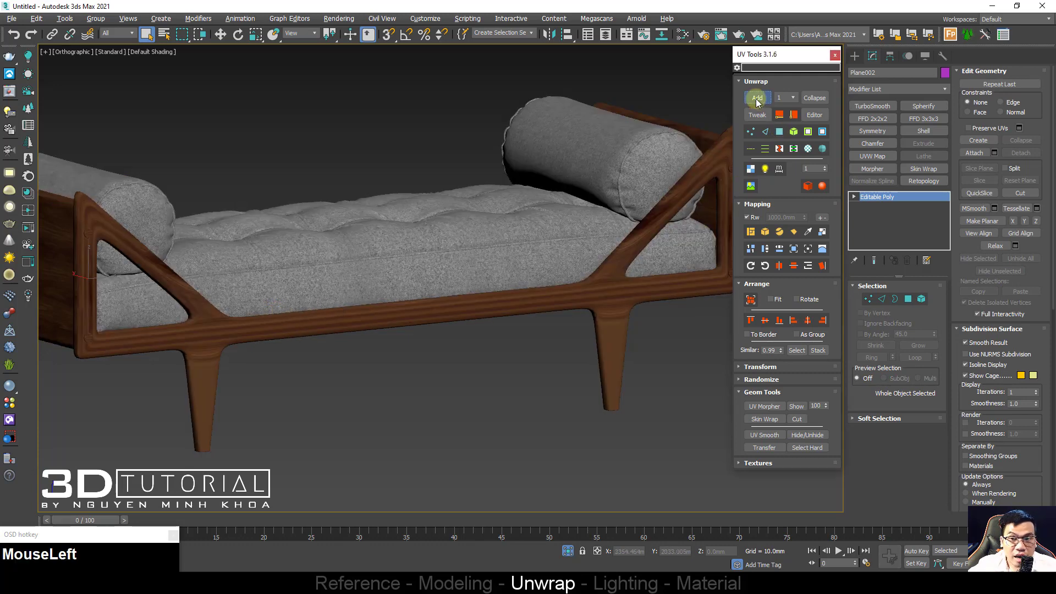
{"action": "key", "text": "ctrl+a"}
{"action": "key", "text": "F2"}
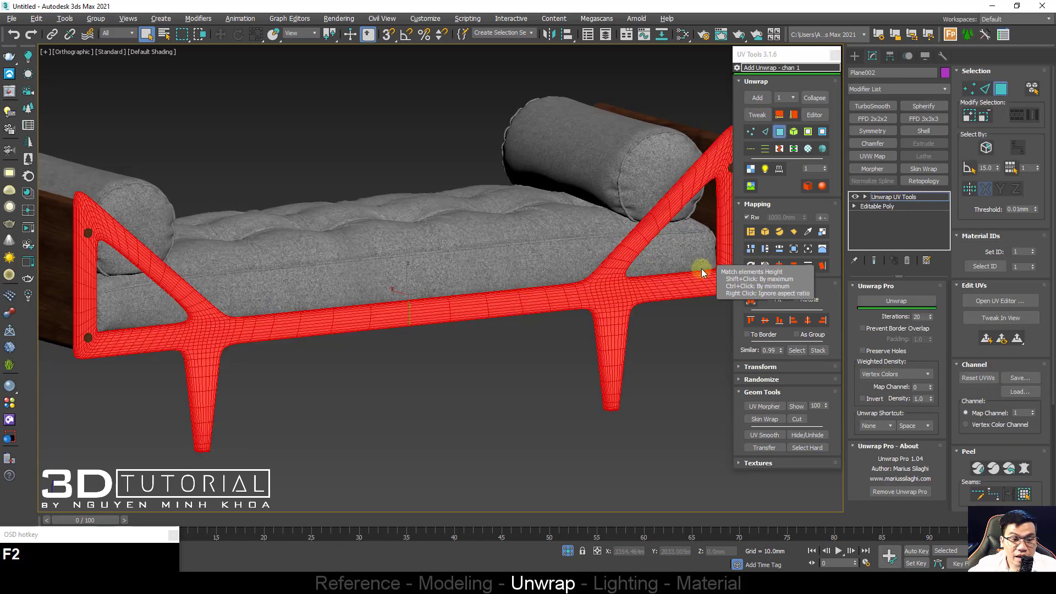
{"action": "middle_click_drag", "start_coordinate": [549, 299], "coordinate": [579, 344], "text": "alt"}
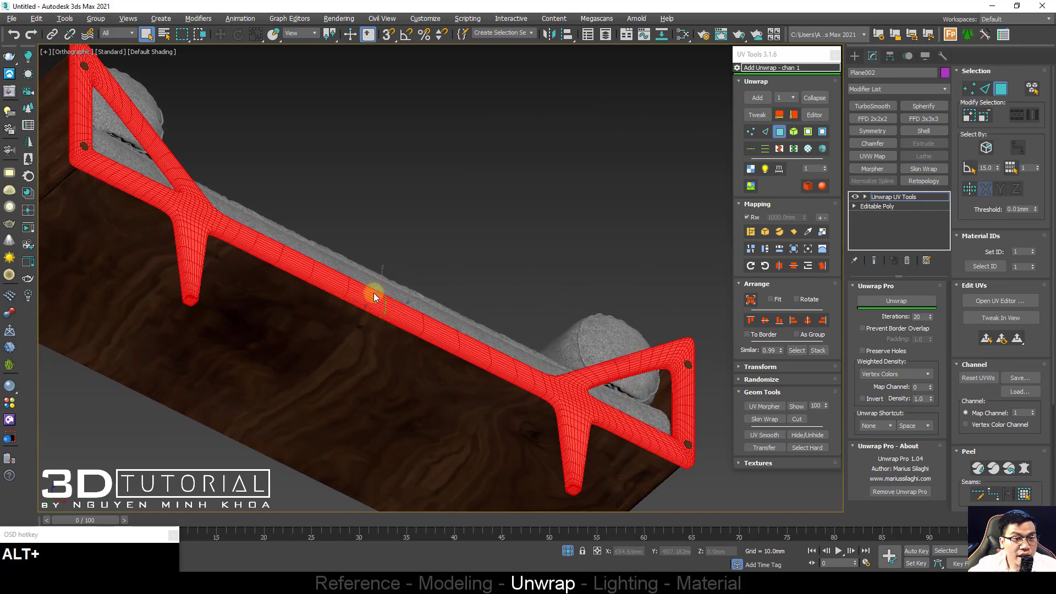
{"action": "middle_click_drag", "start_coordinate": [374, 279], "coordinate": [406, 278], "text": "alt"}
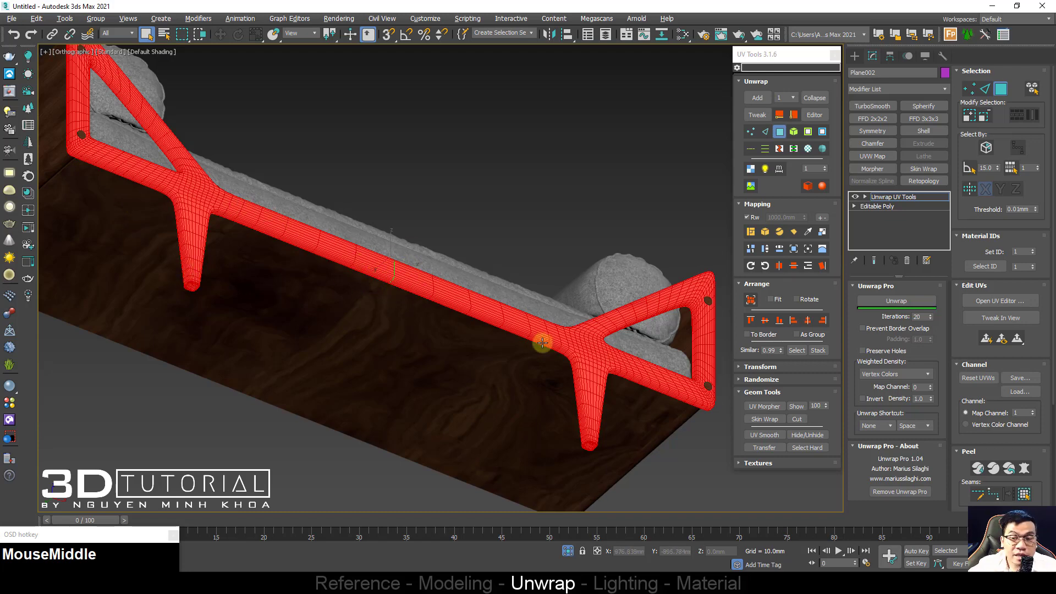
{"action": "left_click", "coordinate": [794, 232]}
Step: Run the Unwrap Pro automatic unwrap and open the Edit UVWs editor
{"action": "middle_click_drag", "start_coordinate": [329, 213], "coordinate": [585, 254], "text": "alt"}
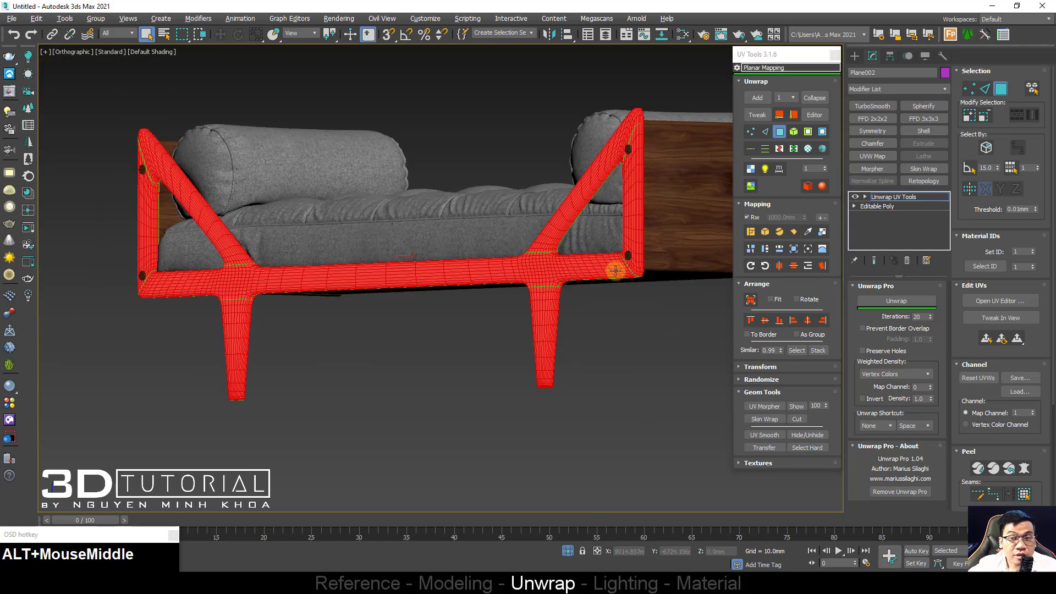
{"action": "middle_click_drag", "start_coordinate": [250, 254], "coordinate": [246, 265], "text": "alt"}
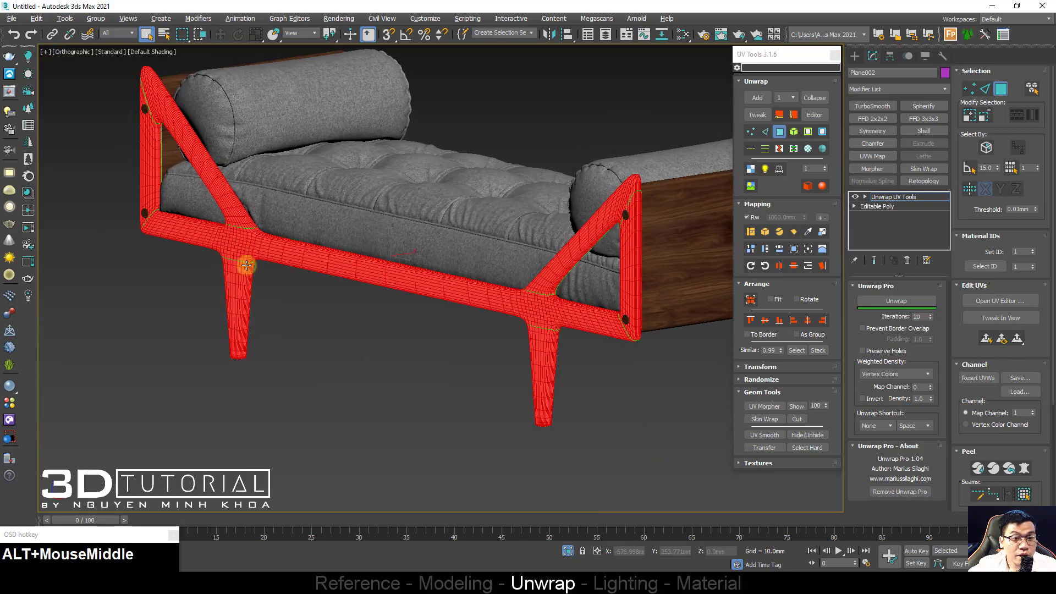
{"action": "key", "text": "F2"}
{"action": "scroll", "coordinate": [603, 278], "scroll_direction": "up", "scroll_amount": 8}
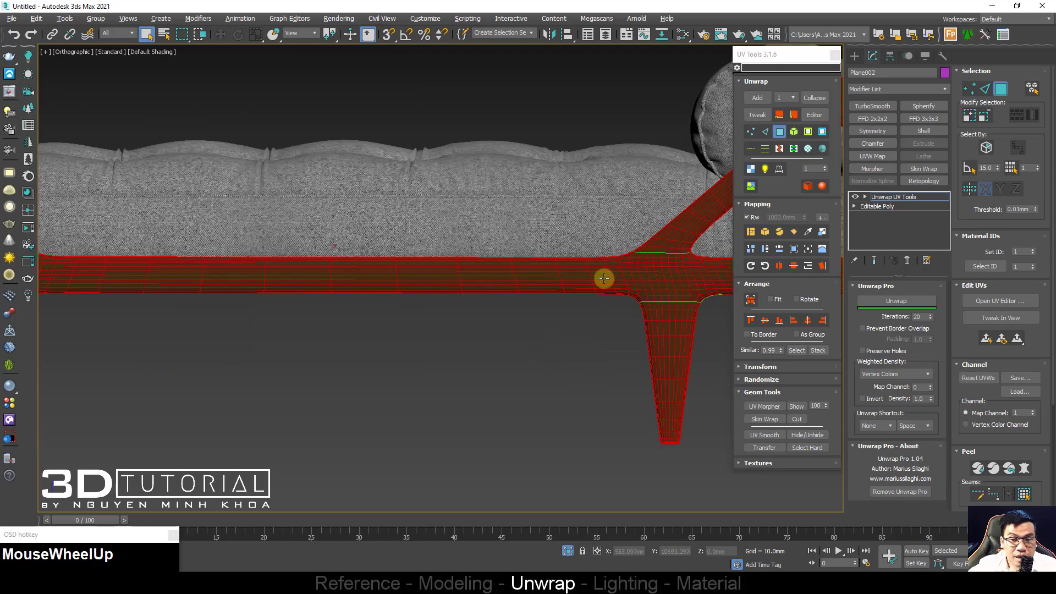
{"action": "left_click", "coordinate": [910, 301]}
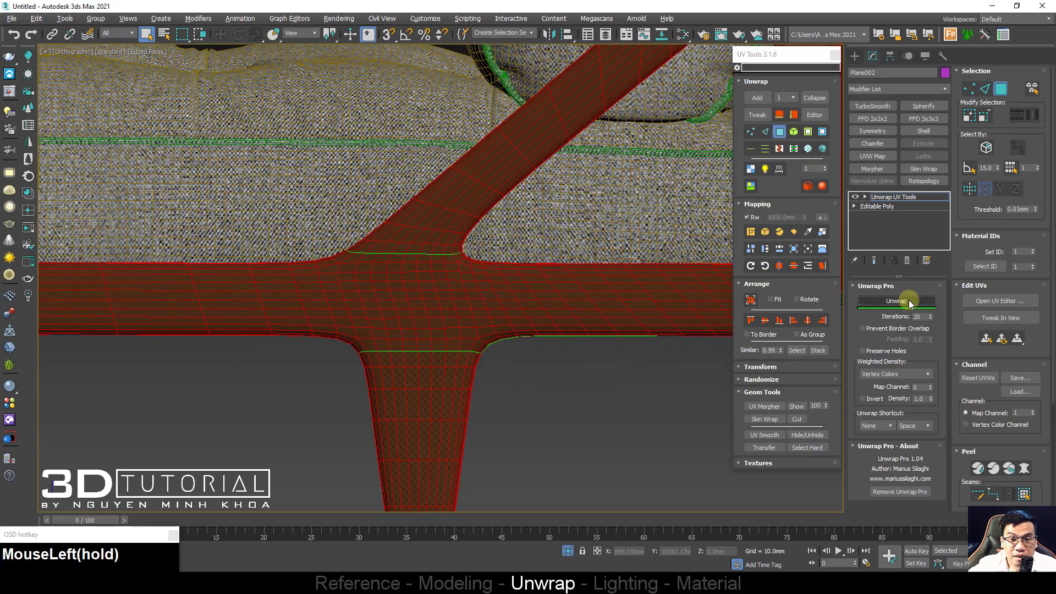
{"action": "scroll", "coordinate": [440, 292], "scroll_direction": "up", "scroll_amount": 12}
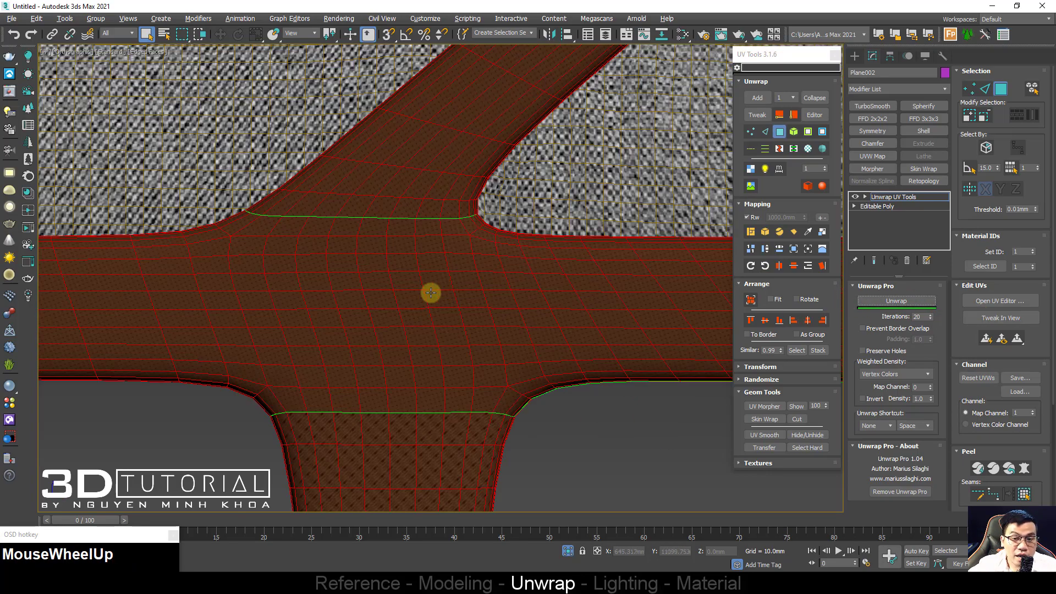
{"action": "scroll", "coordinate": [440, 292], "scroll_direction": "up", "scroll_amount": 5}
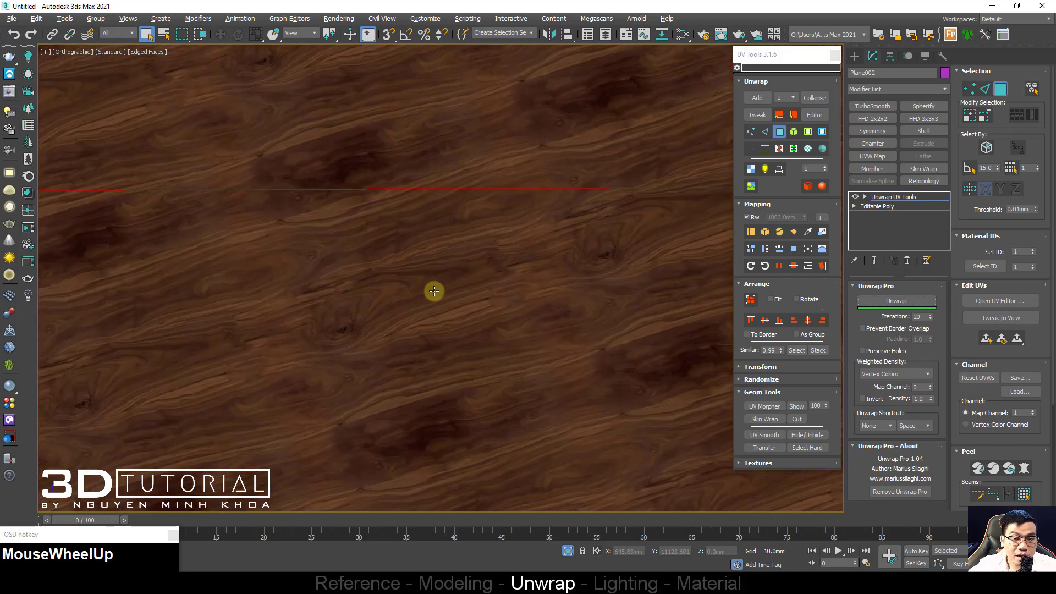
{"action": "scroll", "coordinate": [435, 289], "scroll_direction": "down", "scroll_amount": 15}
{"action": "scroll", "coordinate": [431, 286], "scroll_direction": "down", "scroll_amount": 10}
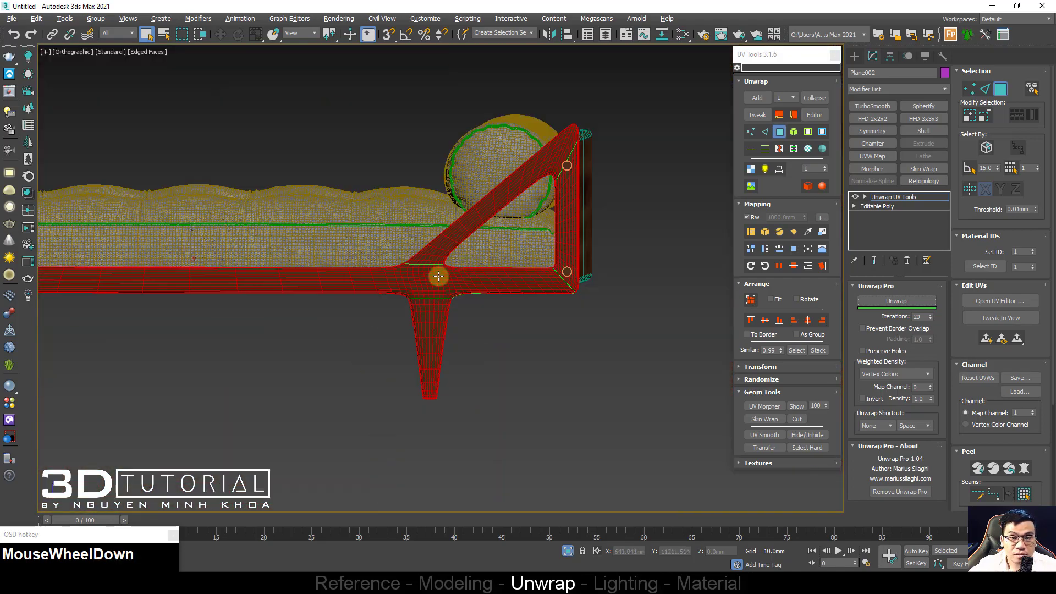
{"action": "left_click", "coordinate": [808, 124]}
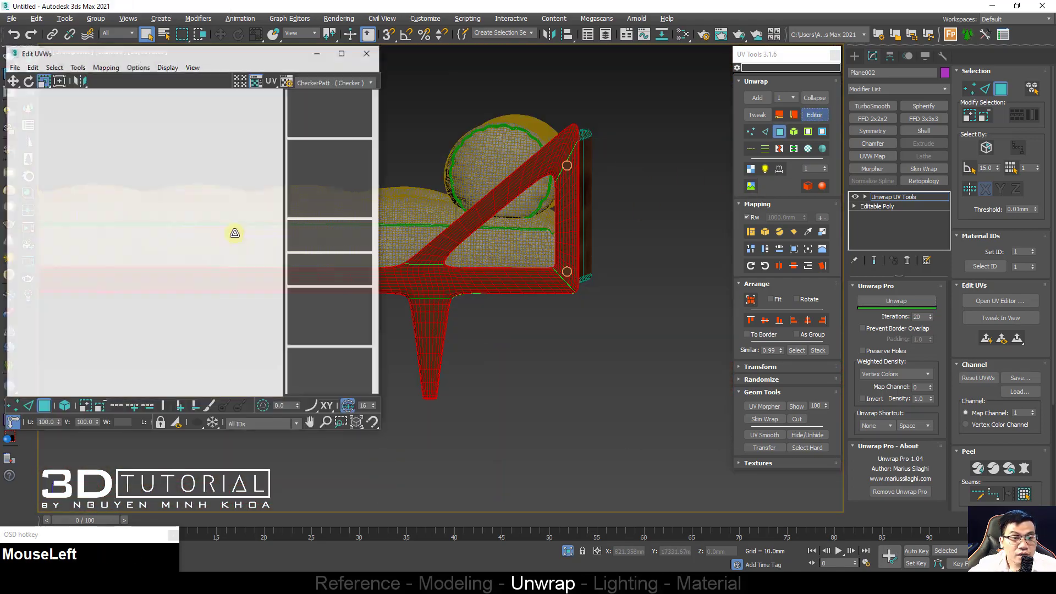
Step: Select all UV islands and pack them into the texture tile with Arrange Elements
{"action": "middle_click", "coordinate": [170, 222]}
{"action": "key", "text": "ctrl+a"}
{"action": "scroll", "coordinate": [444, 285], "scroll_direction": "up", "scroll_amount": 5}
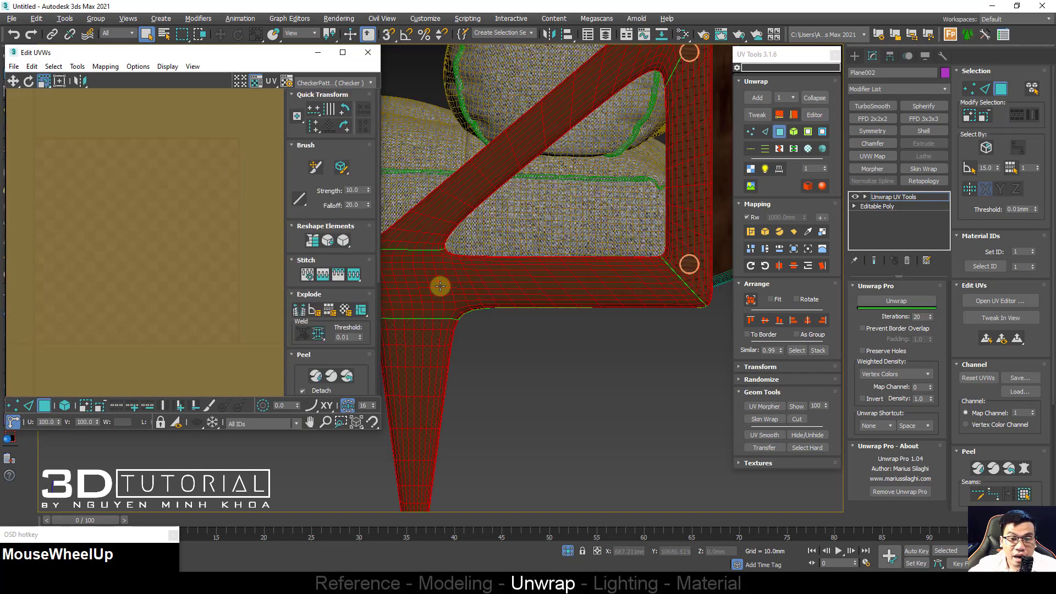
{"action": "middle_click_drag", "start_coordinate": [439, 285], "coordinate": [616, 251]}
{"action": "scroll", "coordinate": [545, 304], "scroll_direction": "up", "scroll_amount": 3}
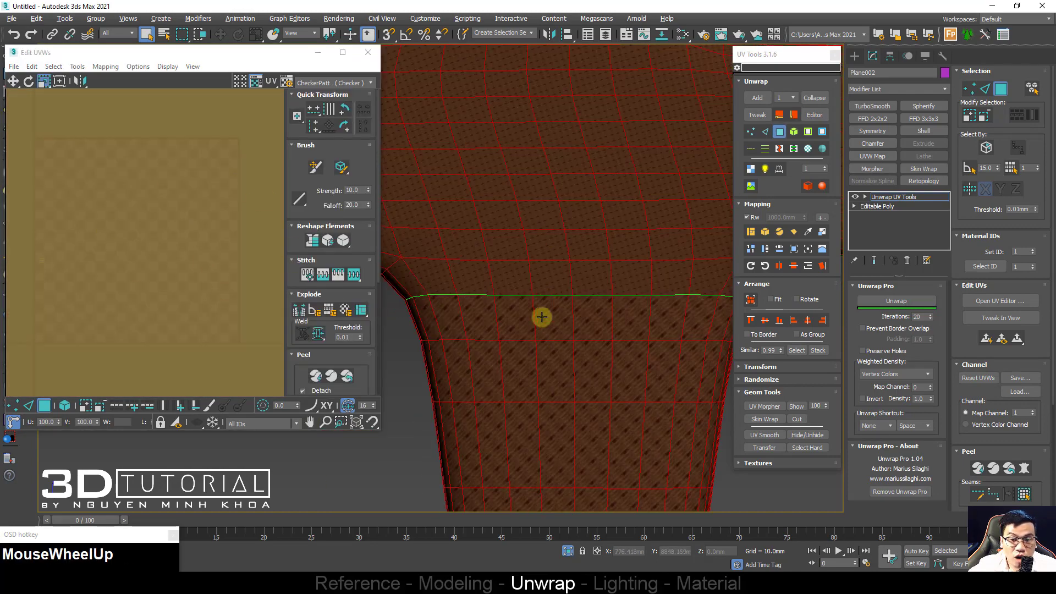
{"action": "scroll", "coordinate": [555, 315], "scroll_direction": "up", "scroll_amount": 2}
{"action": "scroll", "coordinate": [544, 315], "scroll_direction": "down", "scroll_amount": 6}
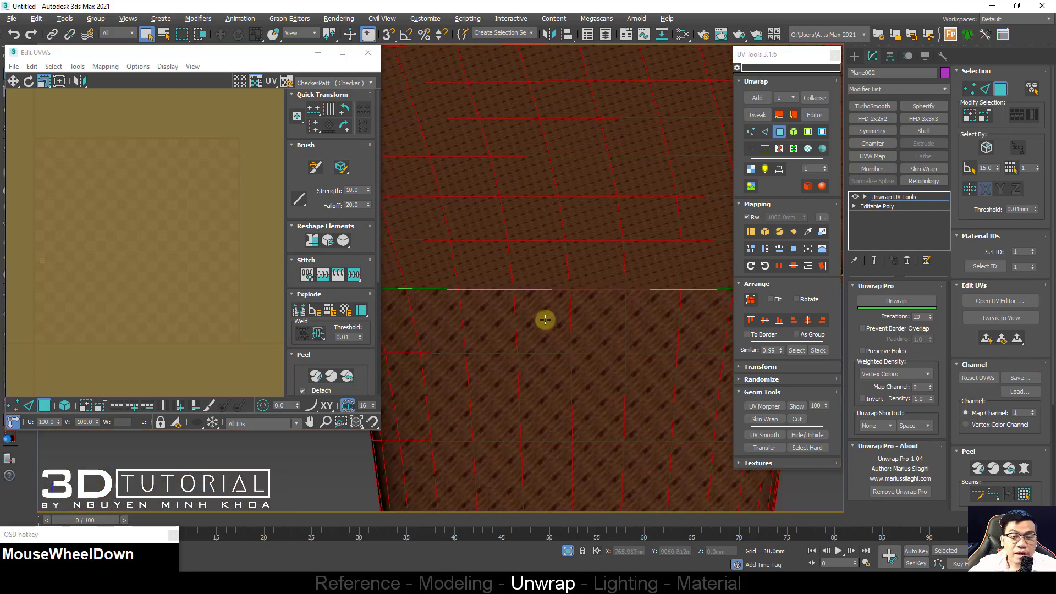
{"action": "scroll", "coordinate": [536, 308], "scroll_direction": "up", "scroll_amount": 5}
{"action": "scroll", "coordinate": [537, 297], "scroll_direction": "up", "scroll_amount": 4}
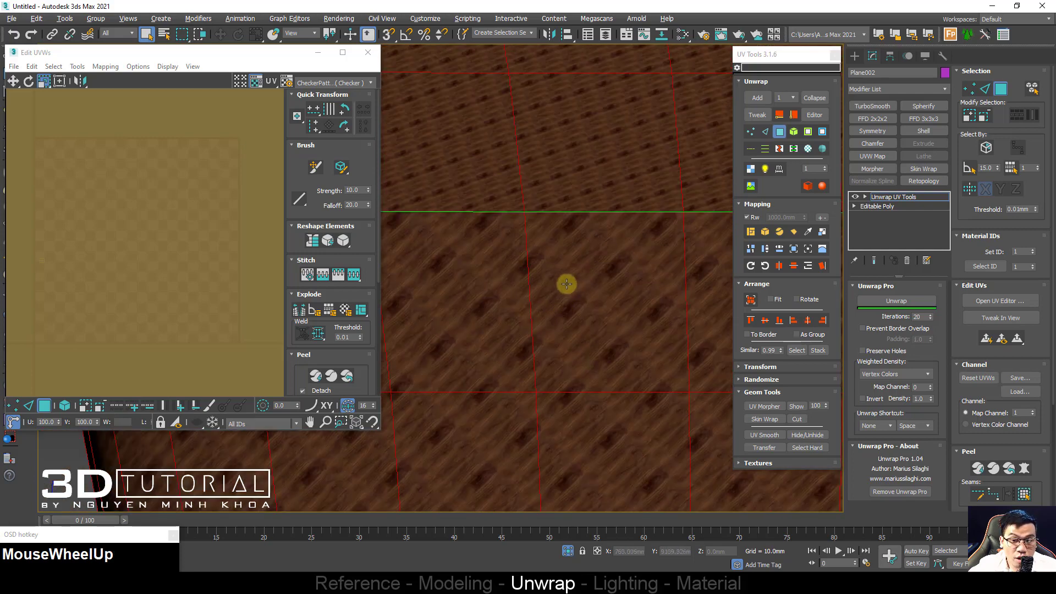
{"action": "scroll", "coordinate": [567, 314], "scroll_direction": "down", "scroll_amount": 3}
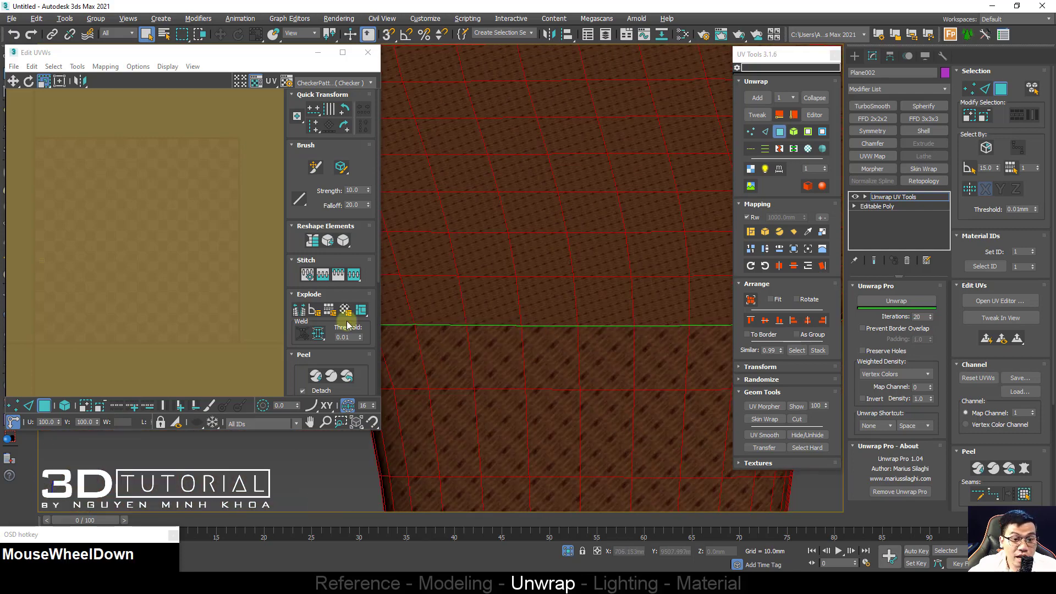
{"action": "left_click_drag", "start_coordinate": [296, 376], "coordinate": [309, 285]}
{"action": "left_click", "coordinate": [300, 323]}
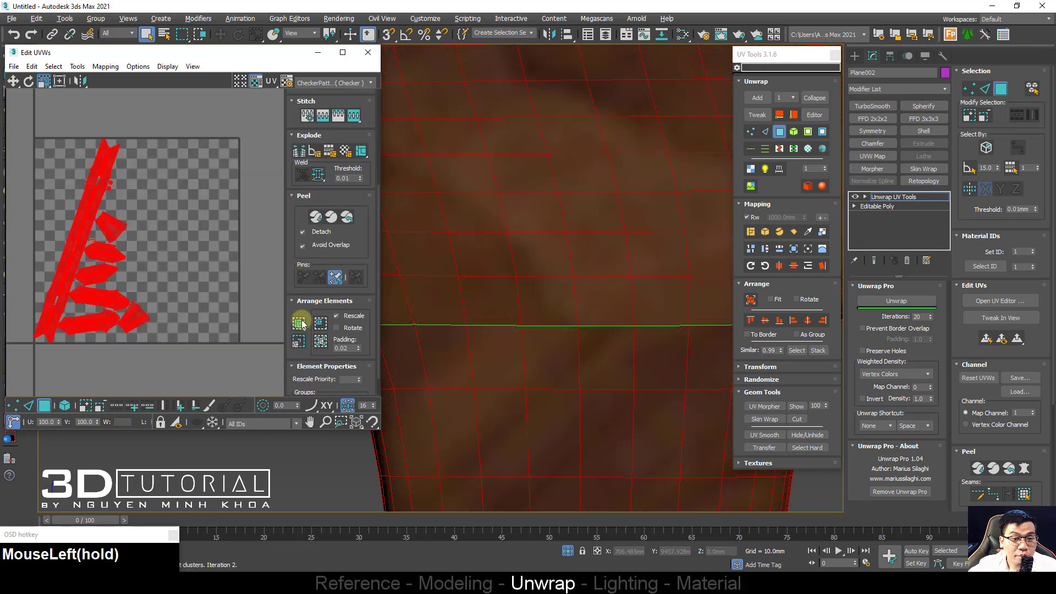
Step: Straighten the UV islands using Rotate Elements by edges
{"action": "scroll", "coordinate": [556, 286], "scroll_direction": "down", "scroll_amount": 6}
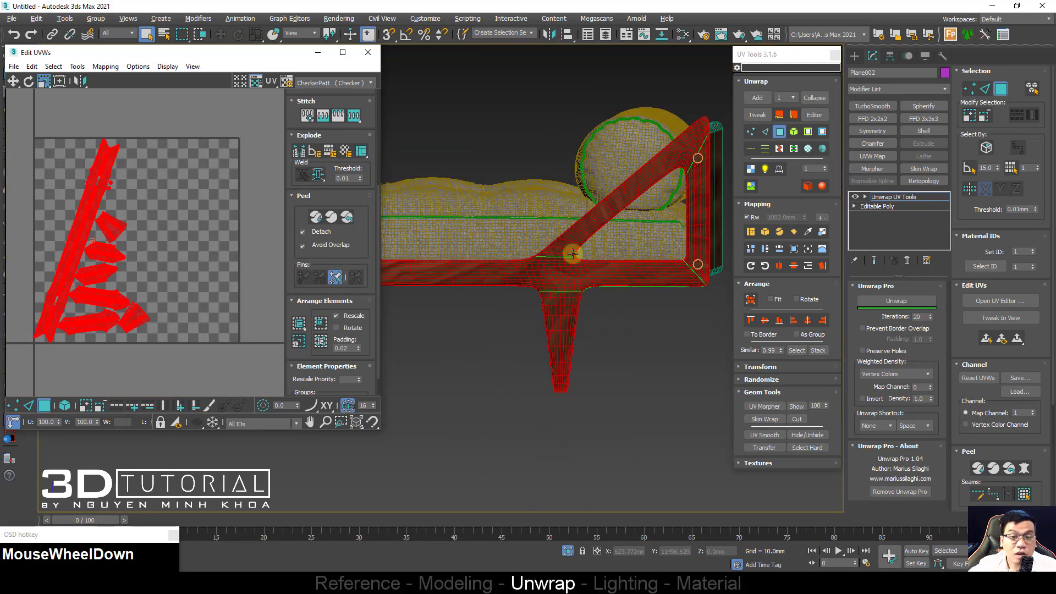
{"action": "middle_click_drag", "start_coordinate": [148, 273], "coordinate": [124, 234]}
{"action": "left_click", "coordinate": [809, 250]}
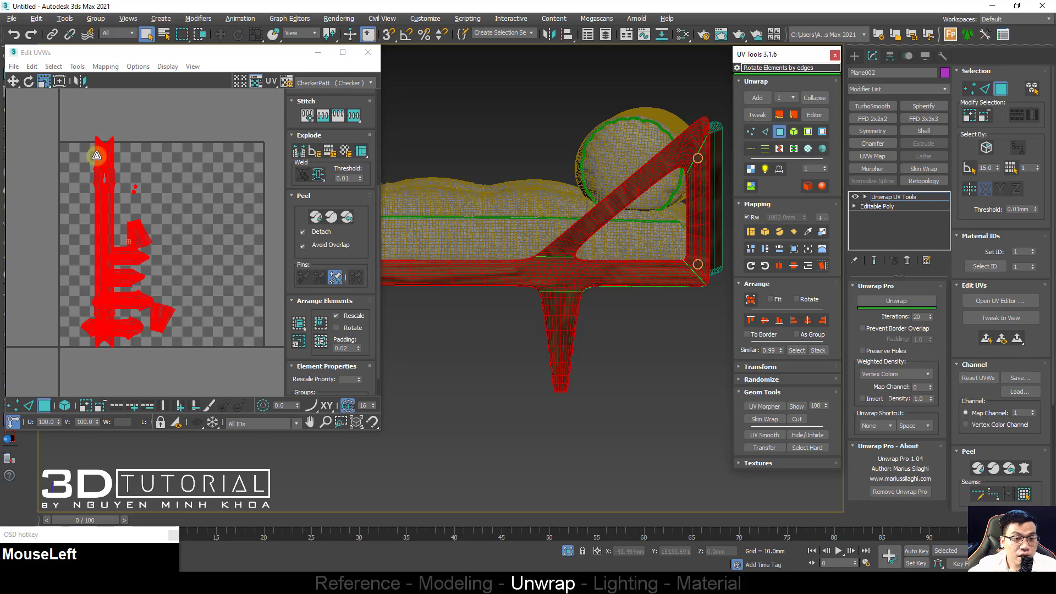
Step: Repack the frame's UV pieces, then rotate the bottom and top pieces 90 degrees
{"action": "left_click", "coordinate": [299, 323]}
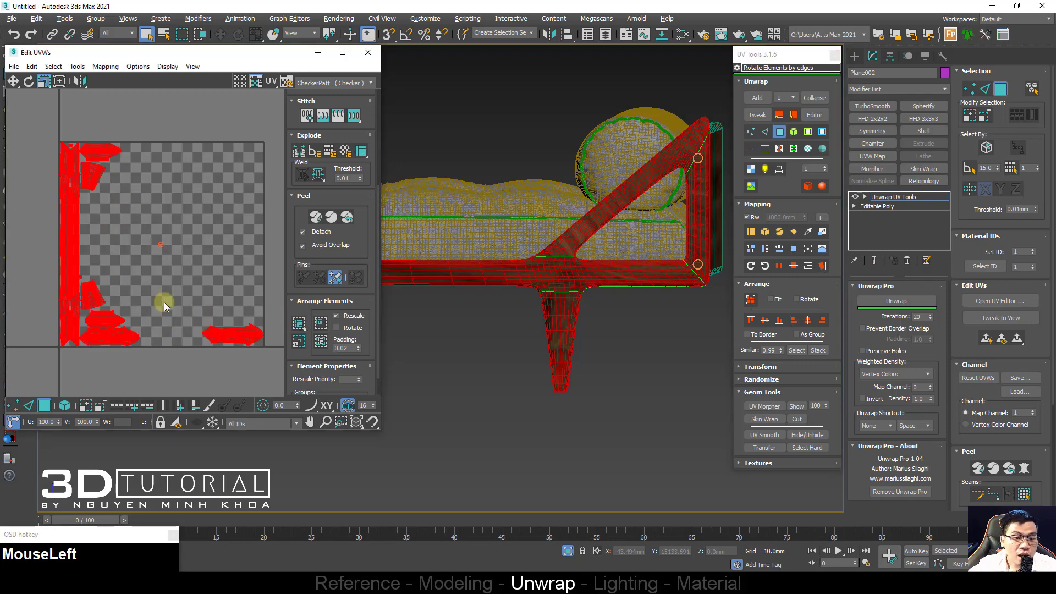
{"action": "middle_click_drag", "start_coordinate": [161, 299], "coordinate": [151, 301]}
{"action": "left_click", "coordinate": [104, 215]}
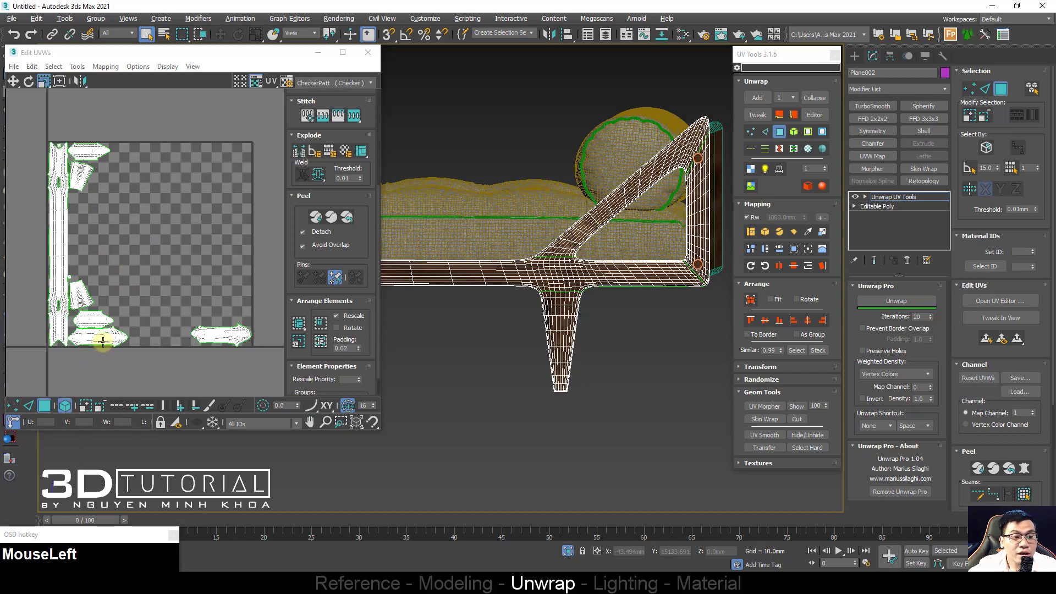
{"action": "left_click", "coordinate": [103, 340]}
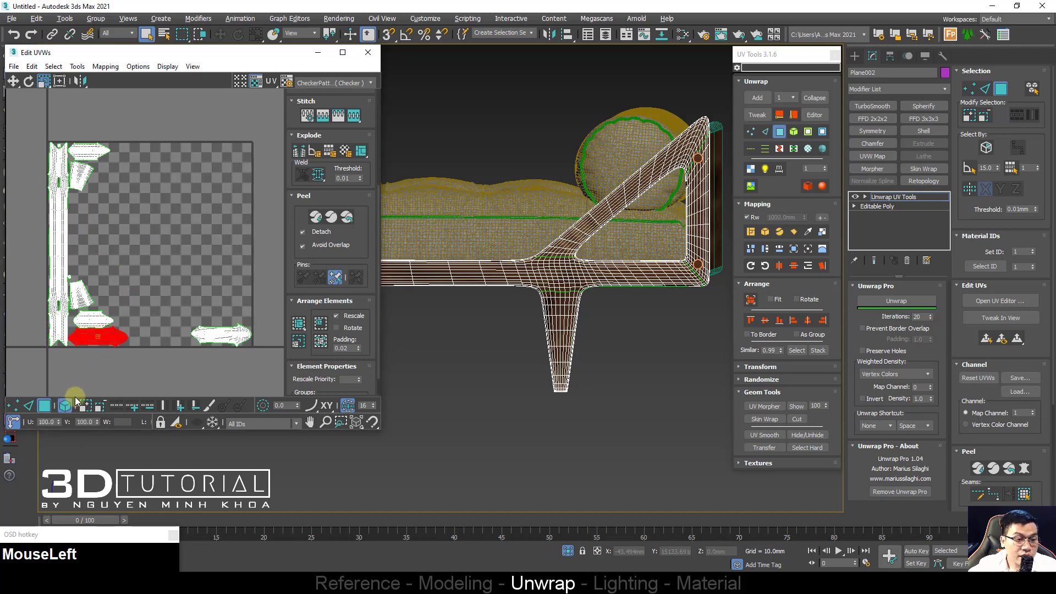
{"action": "middle_click_drag", "start_coordinate": [98, 327], "coordinate": [103, 320], "text": "shift"}
{"action": "left_click", "coordinate": [104, 319], "text": "ctrl"}
{"action": "left_click", "coordinate": [238, 332], "text": "ctrl"}
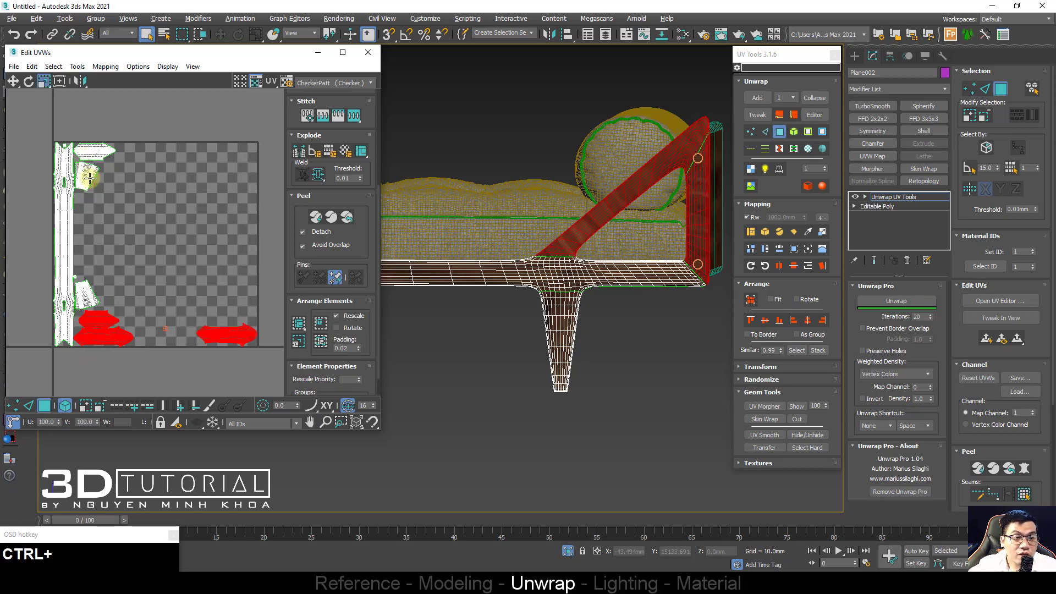
{"action": "left_click", "coordinate": [93, 156], "text": "ctrl"}
{"action": "left_click", "coordinate": [86, 175], "text": "alt"}
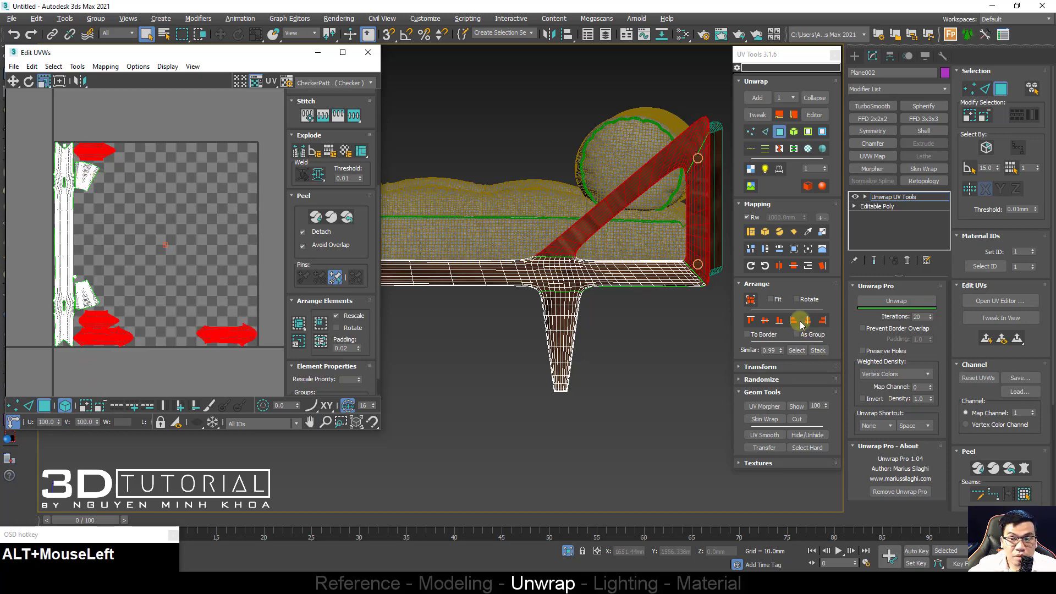
{"action": "left_click", "coordinate": [765, 266]}
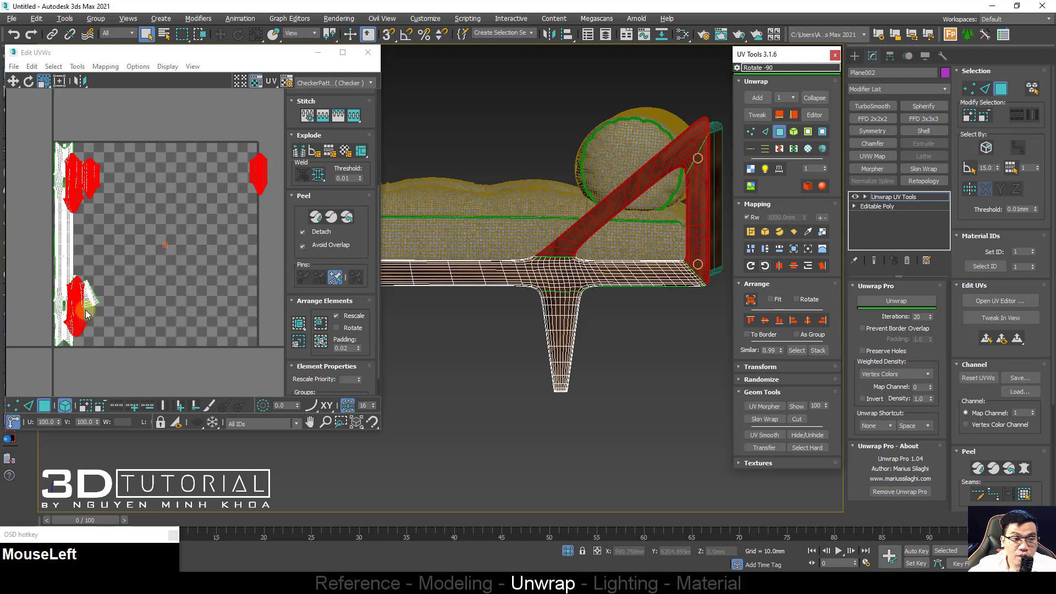
Step: Turn the leg's UV piece about 104°, shift the side panel right, and turn the arm-side piece 21°
{"action": "left_click", "coordinate": [86, 314]}
{"action": "scroll", "coordinate": [86, 314], "scroll_direction": "up", "scroll_amount": 3}
{"action": "left_click", "coordinate": [29, 81]}
{"action": "left_click_drag", "start_coordinate": [105, 306], "coordinate": [71, 237]}
{"action": "mouse_move", "coordinate": [70, 237]}
{"action": "middle_mouse_down"}
{"action": "mouse_move", "coordinate": [77, 262]}
{"action": "mouse_move", "coordinate": [68, 219]}
{"action": "middle_mouse_up"}
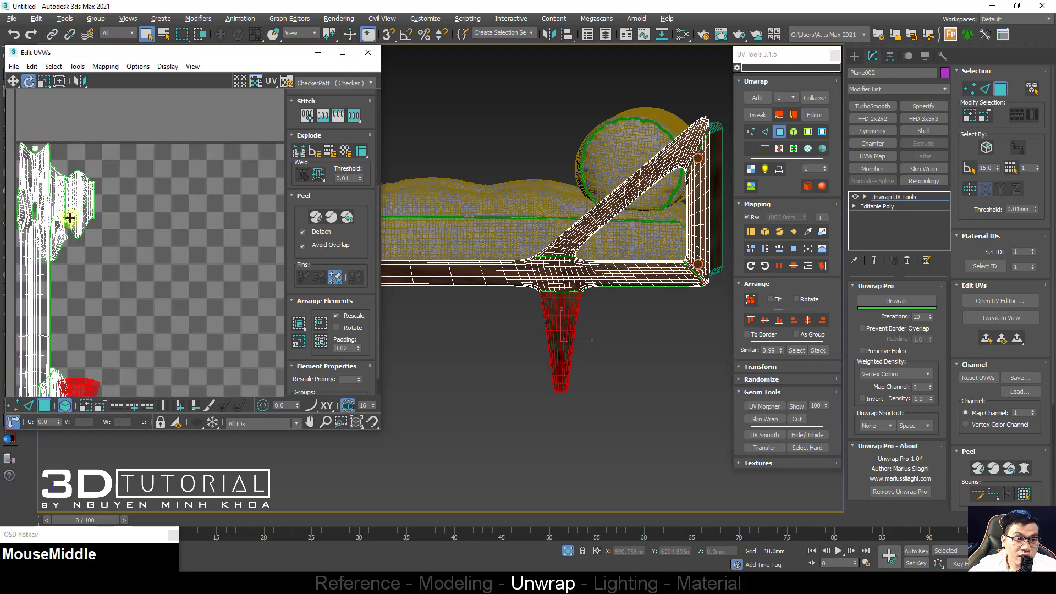
{"action": "left_click", "coordinate": [82, 212]}
{"action": "key", "text": "w"}
{"action": "left_click_drag", "start_coordinate": [83, 214], "coordinate": [162, 222]}
{"action": "left_click", "coordinate": [86, 192]}
{"action": "key", "text": "e"}
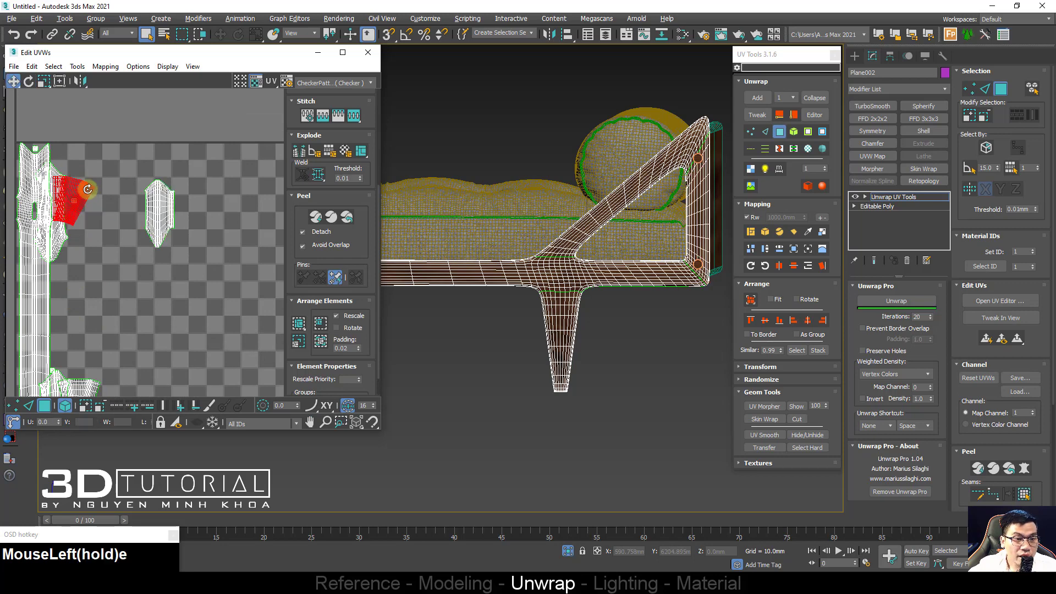
{"action": "left_click_drag", "start_coordinate": [86, 193], "coordinate": [86, 185]}
Step: Select all UV pieces and repack them into the tile
{"action": "scroll", "coordinate": [115, 205], "scroll_direction": "down", "scroll_amount": 3}
{"action": "key", "text": "ctrl+a"}
{"action": "left_click", "coordinate": [297, 325]}
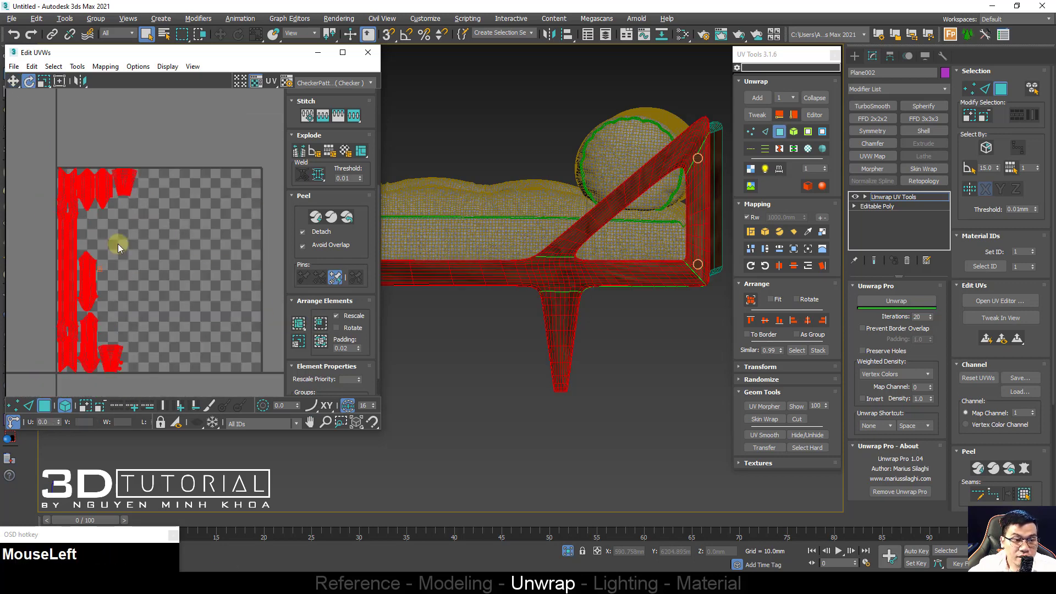
{"action": "scroll", "coordinate": [568, 295], "scroll_direction": "up", "scroll_amount": 3}
{"action": "middle_click_drag", "start_coordinate": [568, 295], "coordinate": [548, 281], "text": "alt"}
{"action": "scroll", "coordinate": [528, 321], "scroll_direction": "down", "scroll_amount": 4}
{"action": "scroll", "coordinate": [528, 321], "scroll_direction": "up", "scroll_amount": 5}
{"action": "scroll", "coordinate": [517, 316], "scroll_direction": "down", "scroll_amount": 3}
{"action": "scroll", "coordinate": [530, 252], "scroll_direction": "up", "scroll_amount": 2}
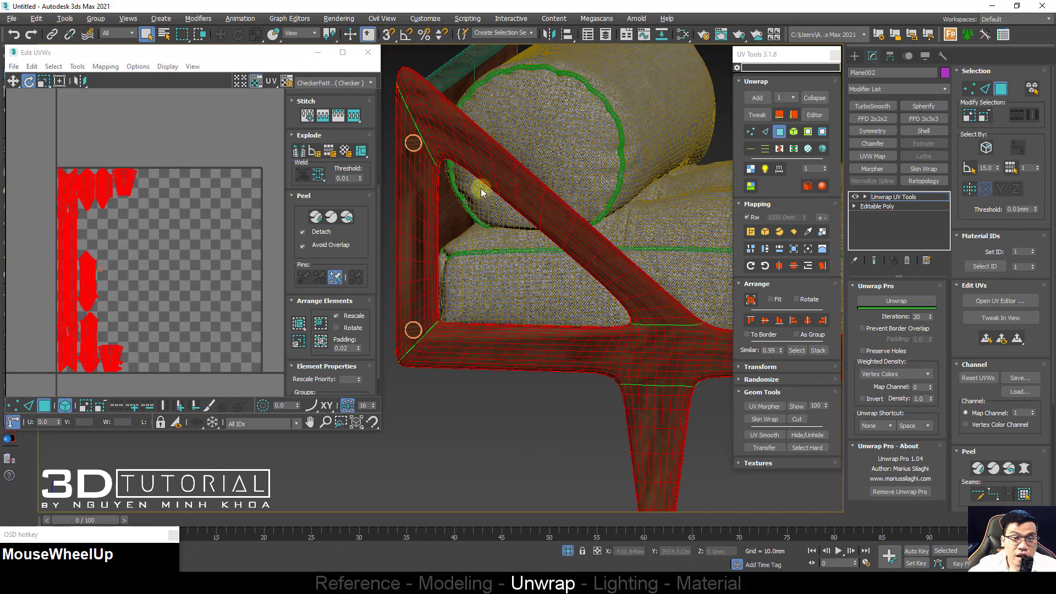
Step: Scale the UV pieces up with R and move them up and right over the tile
{"action": "middle_click_drag", "start_coordinate": [70, 284], "coordinate": [66, 283]}
{"action": "key", "text": "r"}
{"action": "left_click_drag", "start_coordinate": [64, 283], "coordinate": [53, 253]}
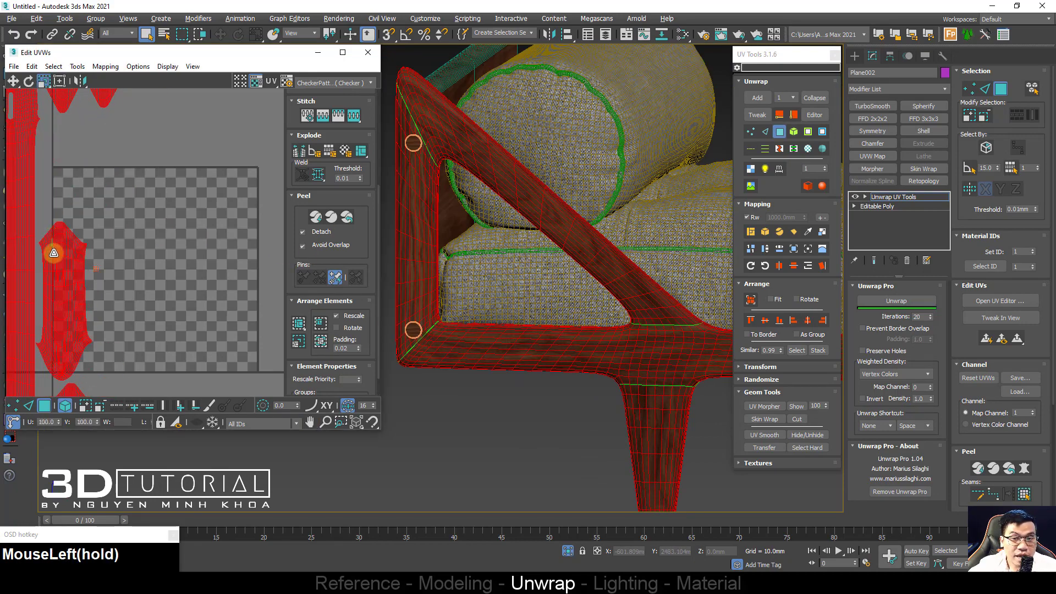
{"action": "scroll", "coordinate": [53, 253], "scroll_direction": "down", "scroll_amount": 1}
{"action": "key", "text": "w"}
{"action": "left_click_drag", "start_coordinate": [27, 321], "coordinate": [92, 214]}
Step: Convert the frame to Editable Poly, collapsing the unwrap, and turn off edged faces
{"action": "scroll", "coordinate": [573, 248], "scroll_direction": "down", "scroll_amount": 4}
{"action": "middle_click_drag", "start_coordinate": [535, 263], "coordinate": [556, 267], "text": "alt"}
{"action": "right_click", "coordinate": [292, 195]}
{"action": "right_click", "coordinate": [527, 196]}
{"action": "right_click", "coordinate": [545, 210]}
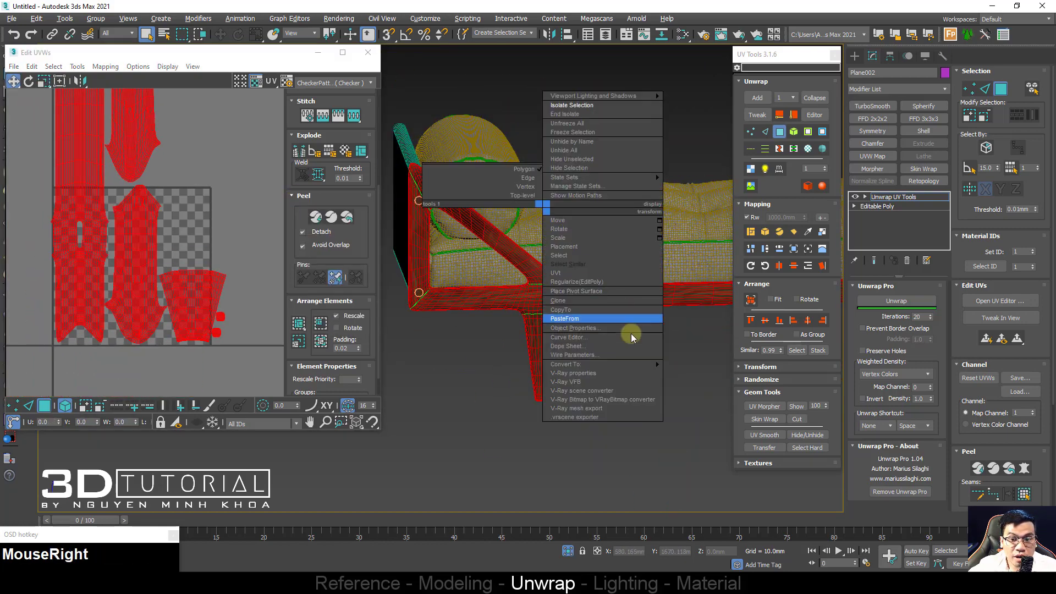
{"action": "mouse_move", "coordinate": [655, 364]}
{"action": "left_click", "coordinate": [683, 373]}
{"action": "key", "text": "F4"}
{"action": "scroll", "coordinate": [557, 282], "scroll_direction": "up", "scroll_amount": 3}
{"action": "middle_click_drag", "start_coordinate": [467, 315], "coordinate": [249, 236]}
{"action": "left_click", "coordinate": [328, 328]}
{"action": "scroll", "coordinate": [328, 327], "scroll_direction": "down", "scroll_amount": 3}
{"action": "scroll", "coordinate": [245, 260], "scroll_direction": "up", "scroll_amount": 1}
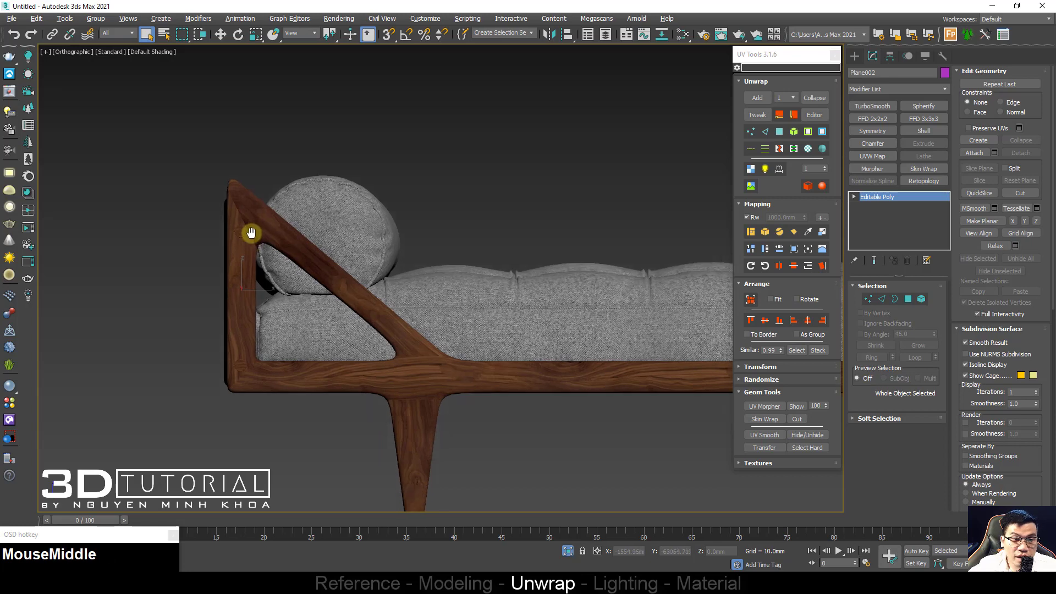
{"action": "scroll", "coordinate": [404, 317], "scroll_direction": "up", "scroll_amount": 3}
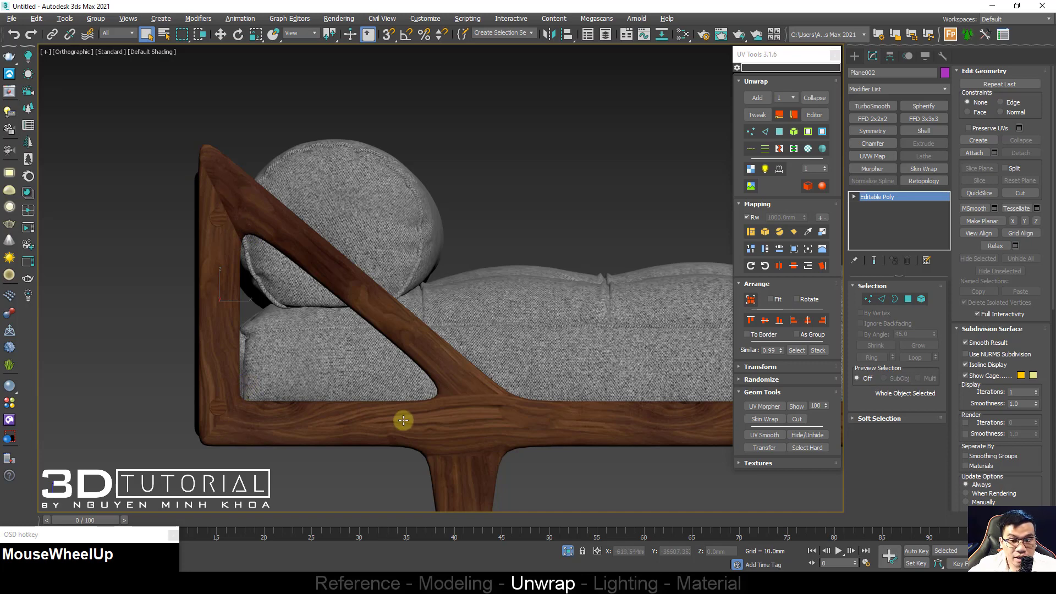
{"action": "middle_click_drag", "start_coordinate": [403, 420], "coordinate": [377, 392]}
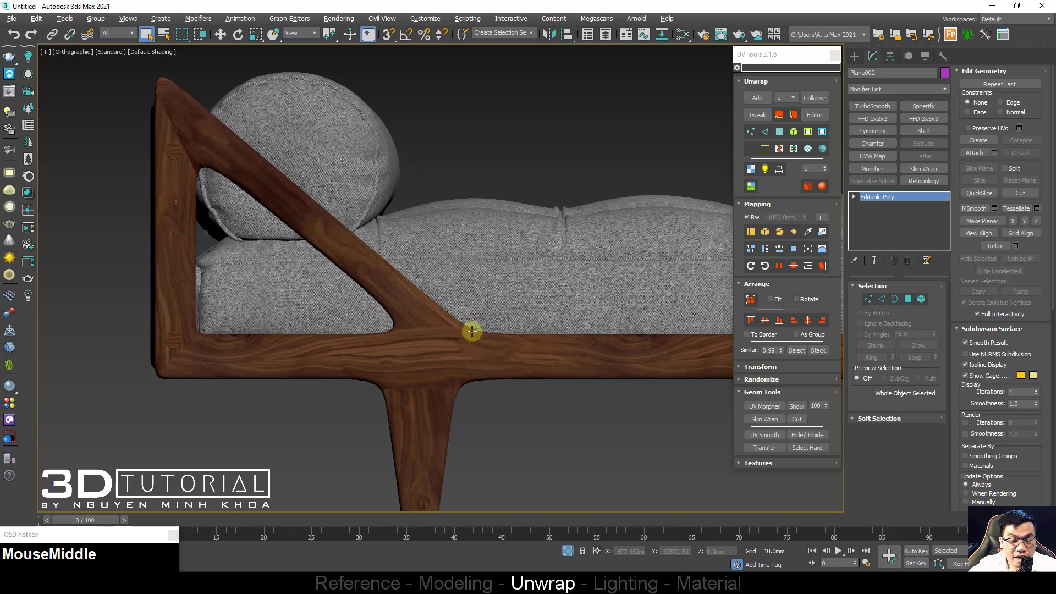
{"action": "left_click", "coordinate": [627, 572]}
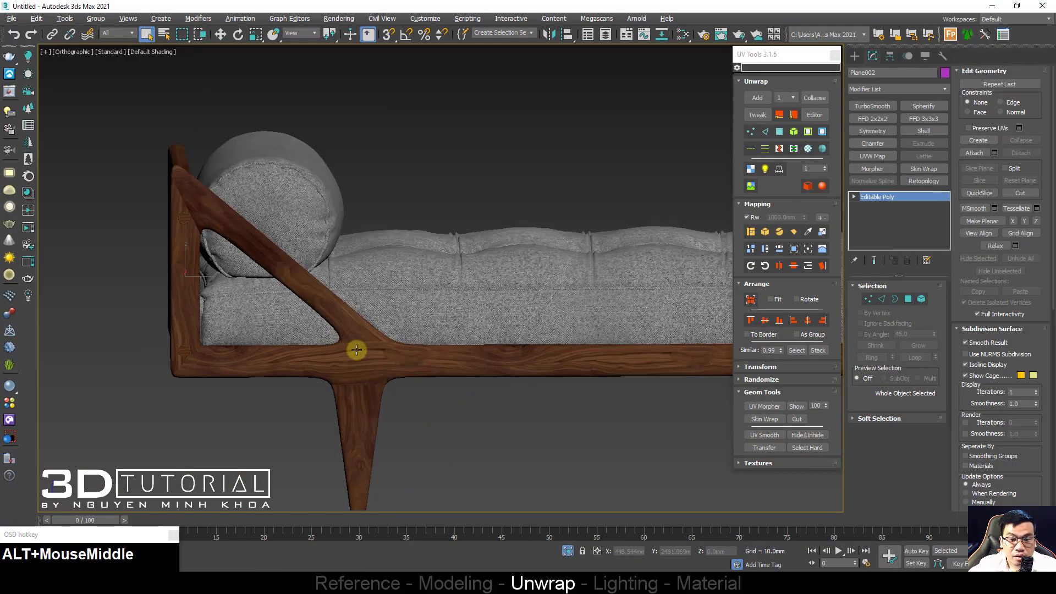
{"action": "middle_click_drag", "start_coordinate": [354, 349], "coordinate": [378, 389], "text": "alt"}
{"action": "left_click", "coordinate": [476, 414]}
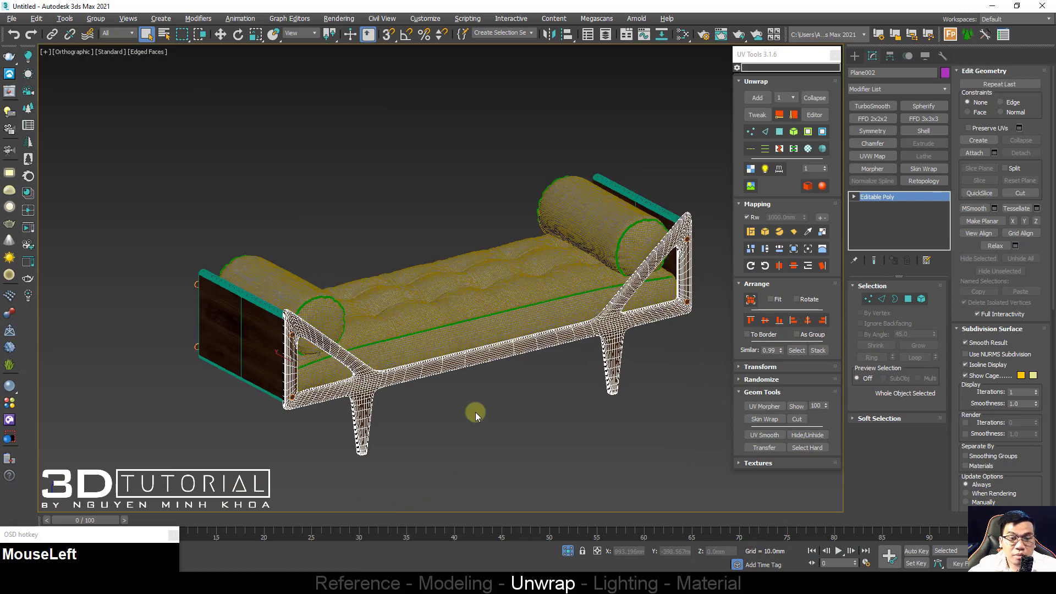
{"action": "scroll", "coordinate": [252, 334], "scroll_direction": "up", "scroll_amount": 5}
{"action": "left_click", "coordinate": [251, 335]}
{"action": "scroll", "coordinate": [344, 292], "scroll_direction": "up", "scroll_amount": 5}
{"action": "middle_click_drag", "start_coordinate": [273, 320], "coordinate": [259, 319]}
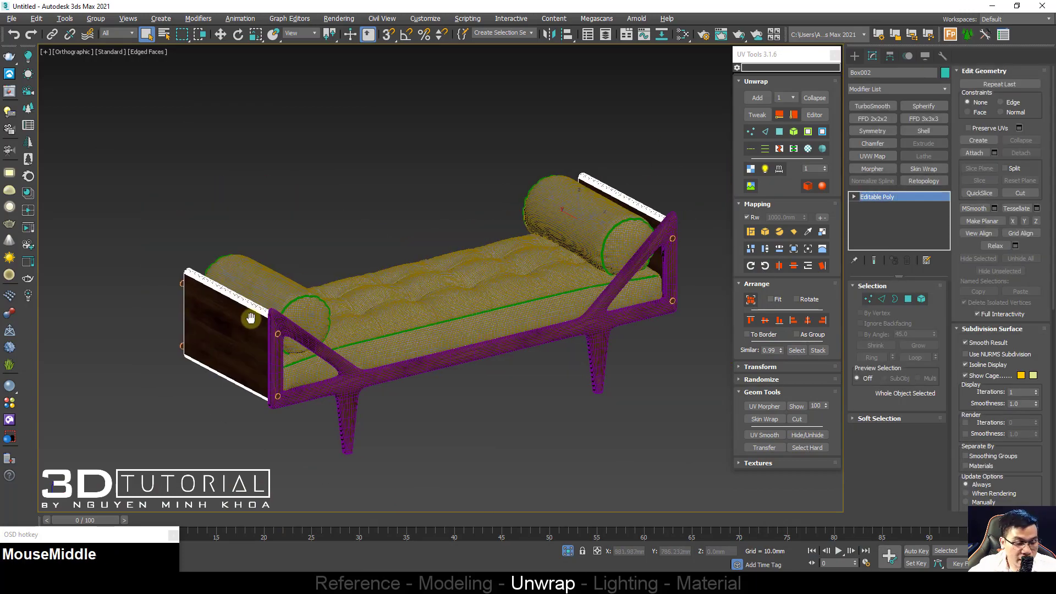
Step: Delete the wooden end panel as an element, then undo to restore it
{"action": "key", "text": "5"}
{"action": "left_click", "coordinate": [249, 312]}
{"action": "key", "text": "Delete"}
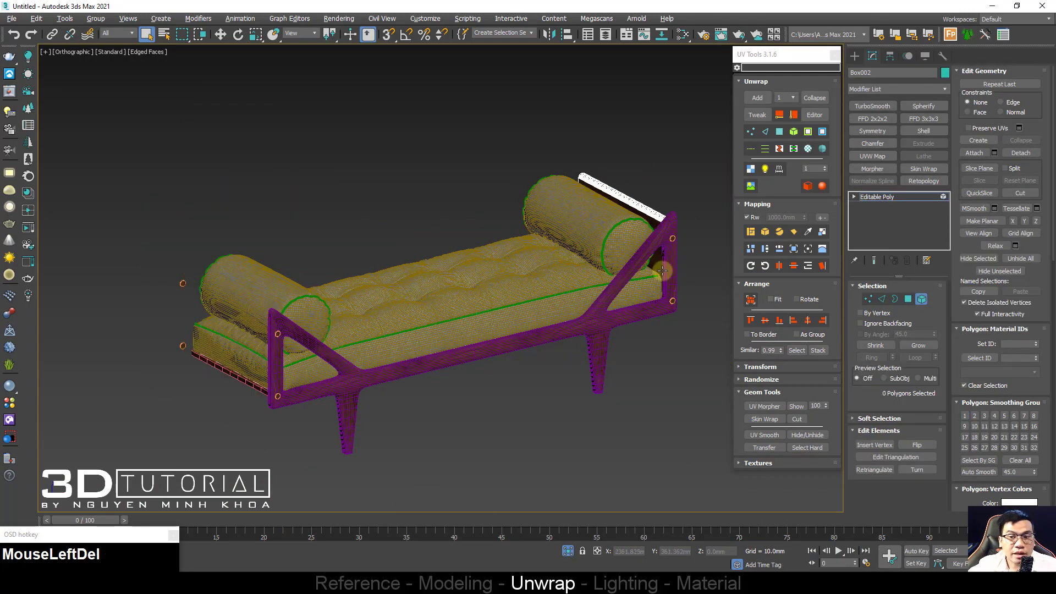
{"action": "middle_click_drag", "start_coordinate": [662, 270], "coordinate": [559, 276], "text": "alt"}
{"action": "scroll", "coordinate": [627, 215], "scroll_direction": "up", "scroll_amount": 3}
{"action": "scroll", "coordinate": [627, 321], "scroll_direction": "down", "scroll_amount": 2}
{"action": "key", "text": "ctrl+z"}
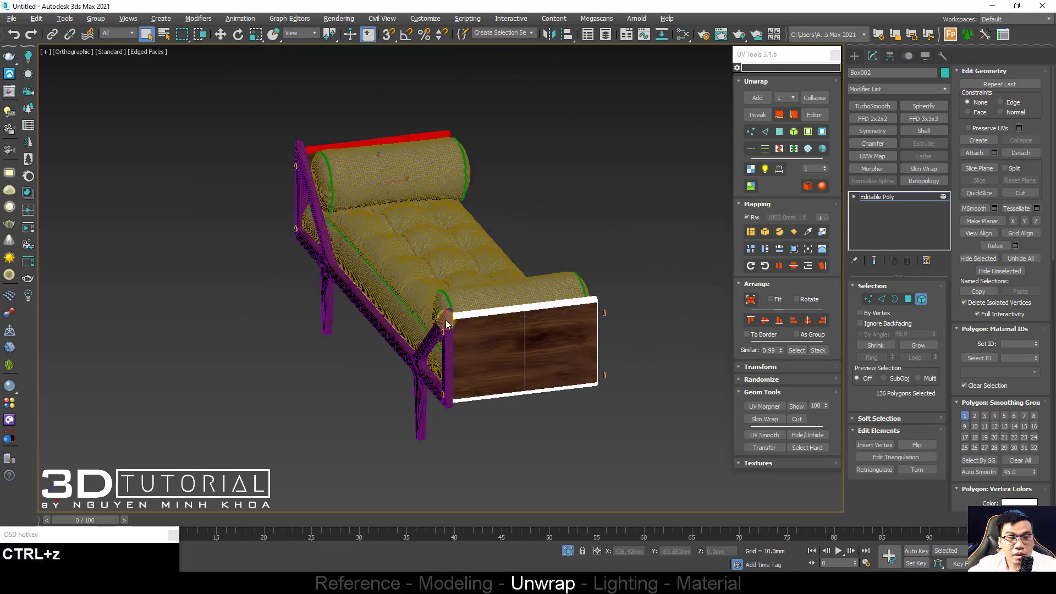
Step: Select two rim edges of the end panel and Connect them, then return to object level
{"action": "middle_click_drag", "start_coordinate": [447, 324], "coordinate": [319, 338], "text": "alt"}
{"action": "scroll", "coordinate": [662, 310], "scroll_direction": "up", "scroll_amount": 2}
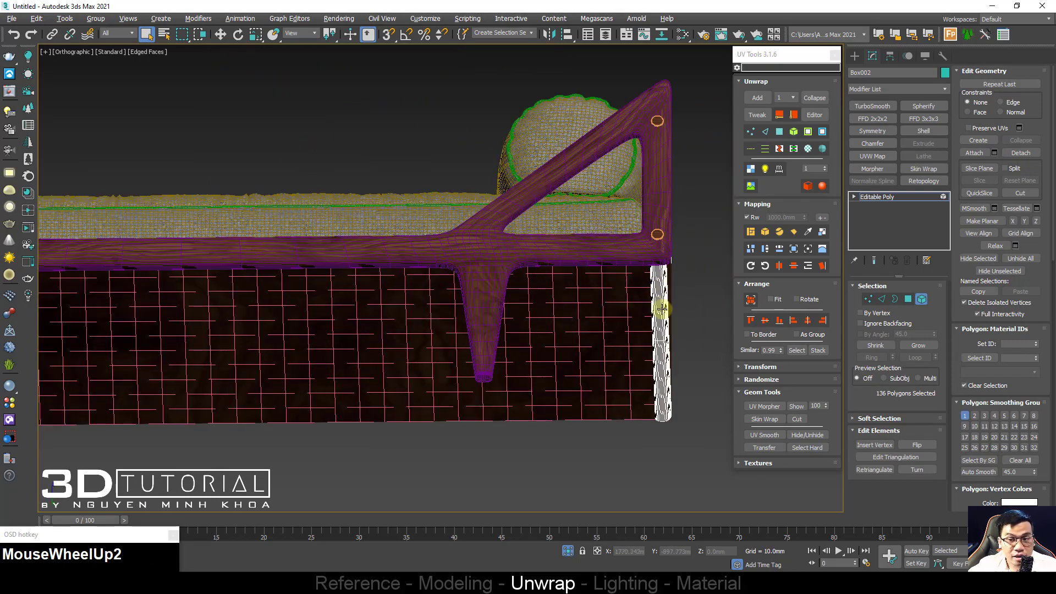
{"action": "key", "text": "2"}
{"action": "left_click", "coordinate": [659, 311]}
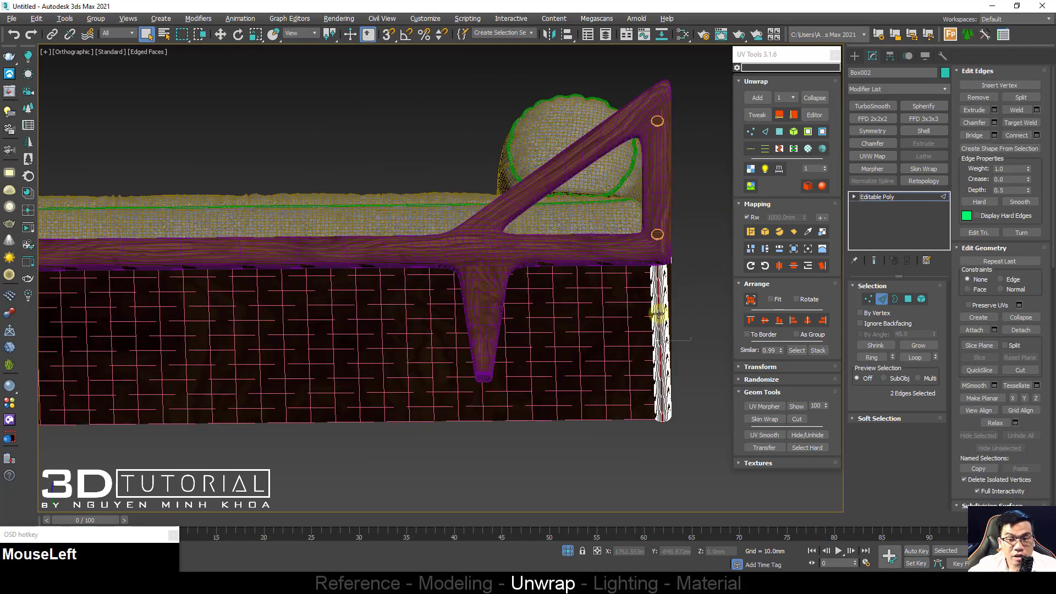
{"action": "scroll", "coordinate": [658, 312], "scroll_direction": "down", "scroll_amount": 3}
{"action": "scroll", "coordinate": [165, 327], "scroll_direction": "up", "scroll_amount": 3}
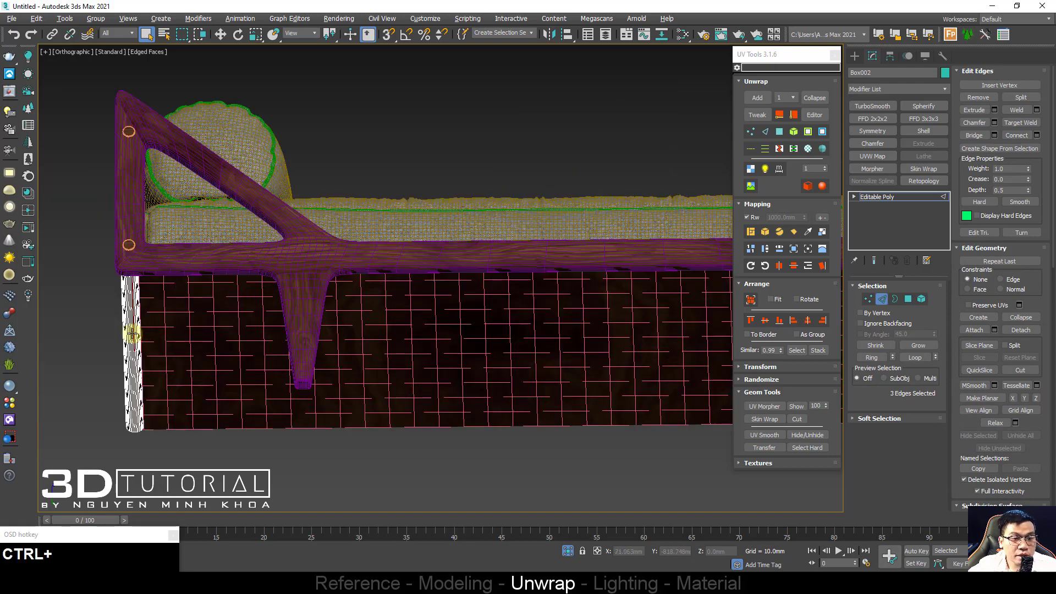
{"action": "left_click", "coordinate": [132, 334], "text": "ctrl"}
{"action": "scroll", "coordinate": [132, 331], "scroll_direction": "down", "scroll_amount": 3}
{"action": "middle_click_drag", "start_coordinate": [132, 331], "coordinate": [195, 380], "text": "alt"}
{"action": "right_click", "coordinate": [278, 327]}
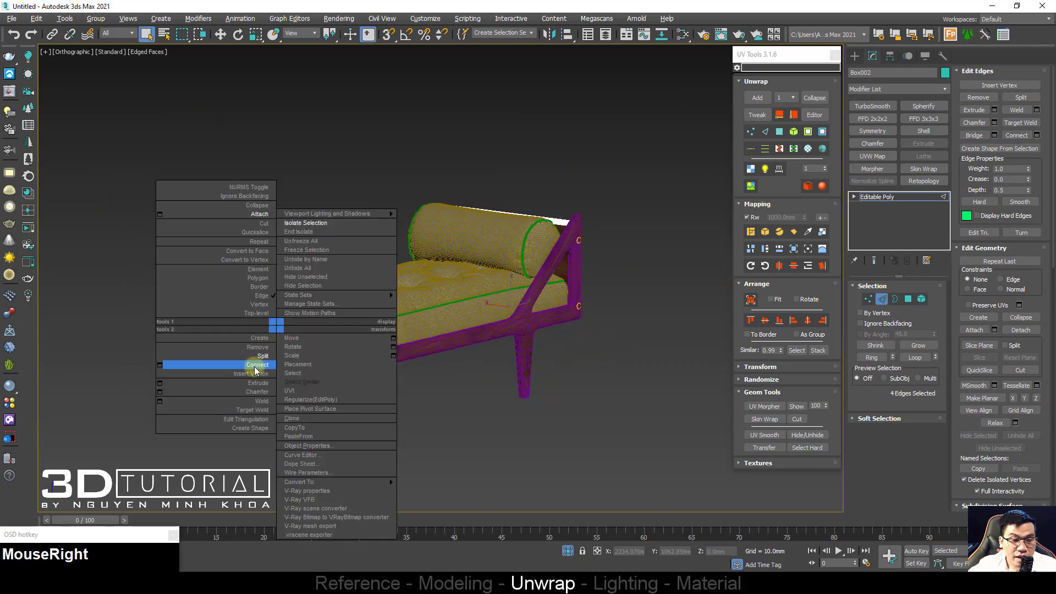
{"action": "left_click", "coordinate": [254, 370]}
{"action": "key", "text": "1"}
{"action": "key", "text": "1"}
Step: Toggle the edged-faces overlay and inspect the right end panel and armrest
{"action": "middle_click_drag", "start_coordinate": [342, 314], "coordinate": [184, 363], "text": "alt"}
{"action": "scroll", "coordinate": [507, 332], "scroll_direction": "up", "scroll_amount": 2}
{"action": "key", "text": "F4"}
{"action": "scroll", "coordinate": [566, 310], "scroll_direction": "up", "scroll_amount": 4}
{"action": "mouse_move", "coordinate": [580, 308]}
{"action": "middle_mouse_down"}
{"action": "mouse_move", "coordinate": [426, 304]}
{"action": "mouse_move", "coordinate": [456, 321]}
{"action": "middle_mouse_up"}
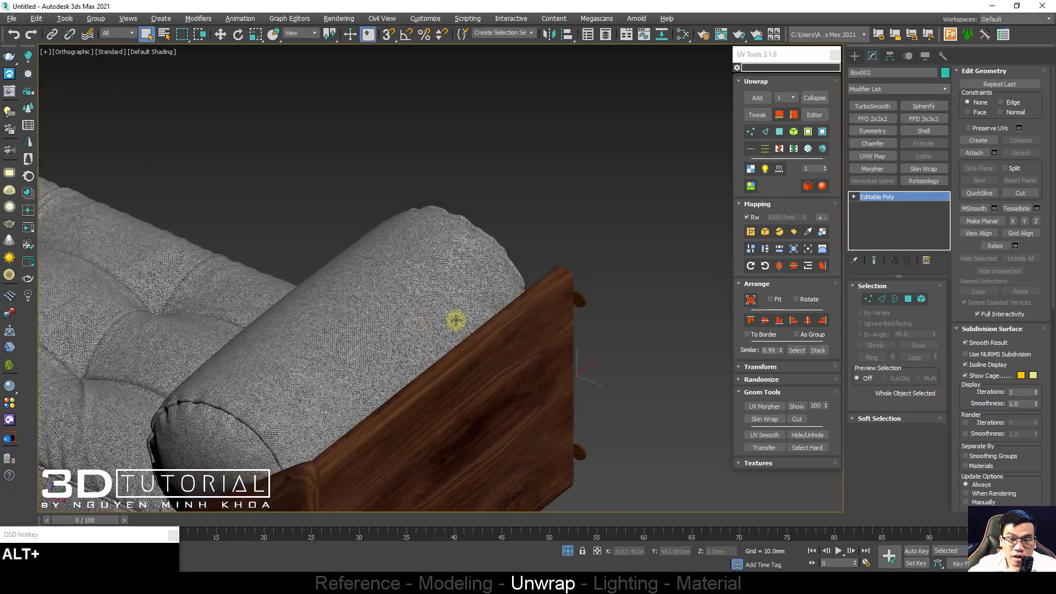
{"action": "scroll", "coordinate": [456, 320], "scroll_direction": "up", "scroll_amount": 2}
{"action": "middle_click_drag", "start_coordinate": [610, 304], "coordinate": [582, 204]}
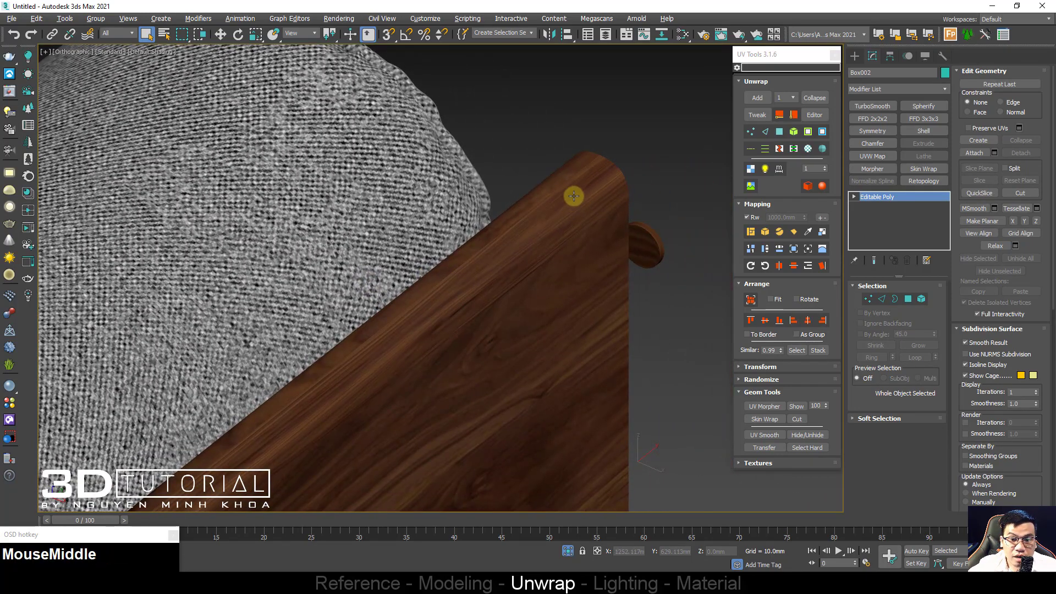
{"action": "key", "text": "F4"}
{"action": "key", "text": "F4"}
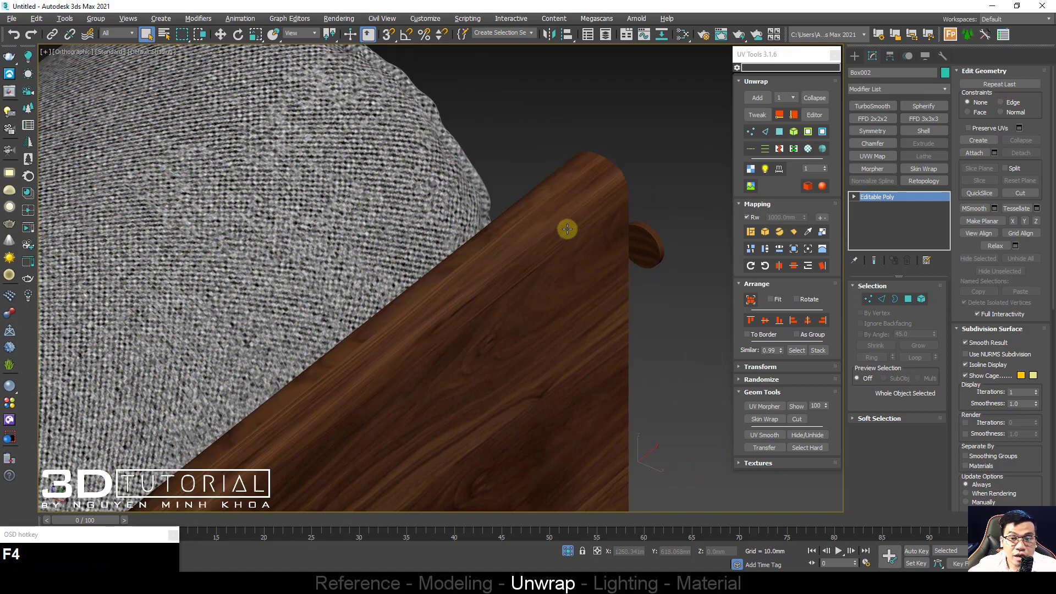
{"action": "scroll", "coordinate": [568, 215], "scroll_direction": "down", "scroll_amount": 3}
{"action": "scroll", "coordinate": [532, 281], "scroll_direction": "down", "scroll_amount": 2}
{"action": "scroll", "coordinate": [423, 270], "scroll_direction": "up", "scroll_amount": 3}
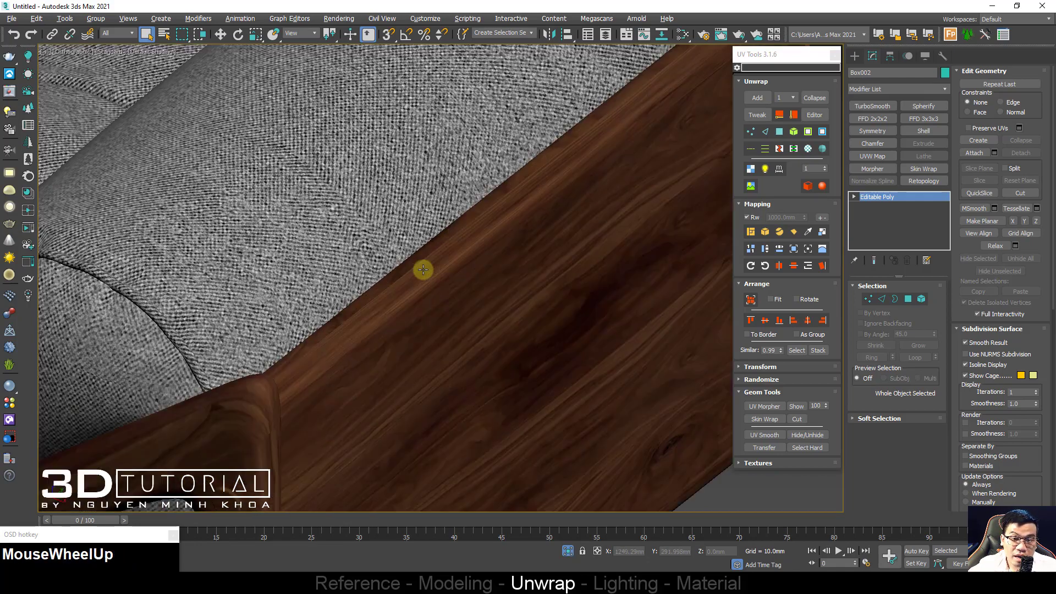
{"action": "scroll", "coordinate": [386, 300], "scroll_direction": "up", "scroll_amount": 2}
{"action": "scroll", "coordinate": [358, 301], "scroll_direction": "down", "scroll_amount": 3}
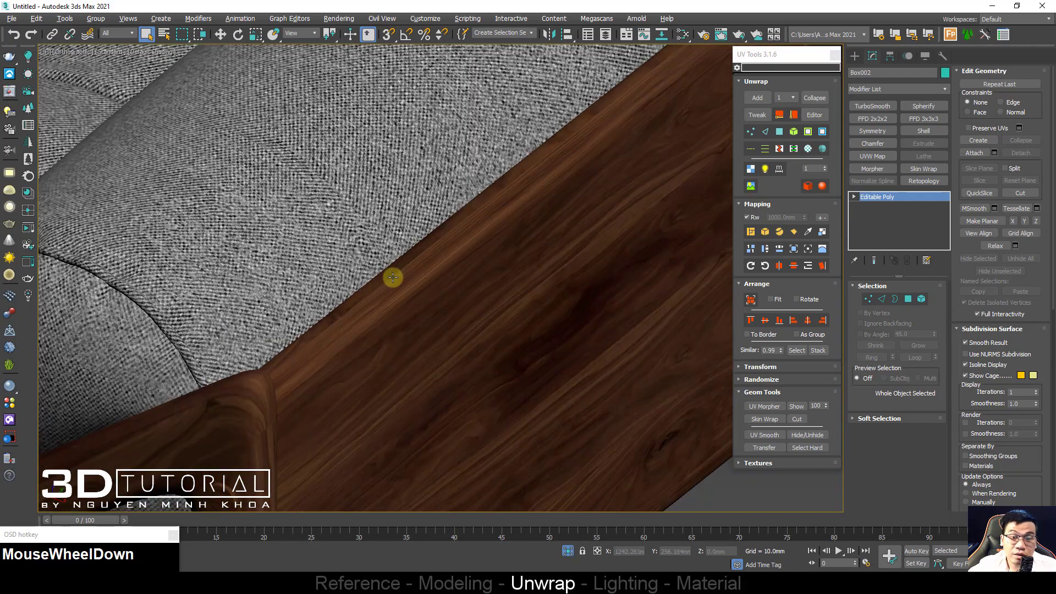
Step: Add Unwrap UV Tools to the end panel, planar-map all faces, and run Unwrap Pro
{"action": "left_click", "coordinate": [757, 99]}
{"action": "key", "text": "F4"}
{"action": "middle_click_drag", "start_coordinate": [507, 219], "coordinate": [482, 260]}
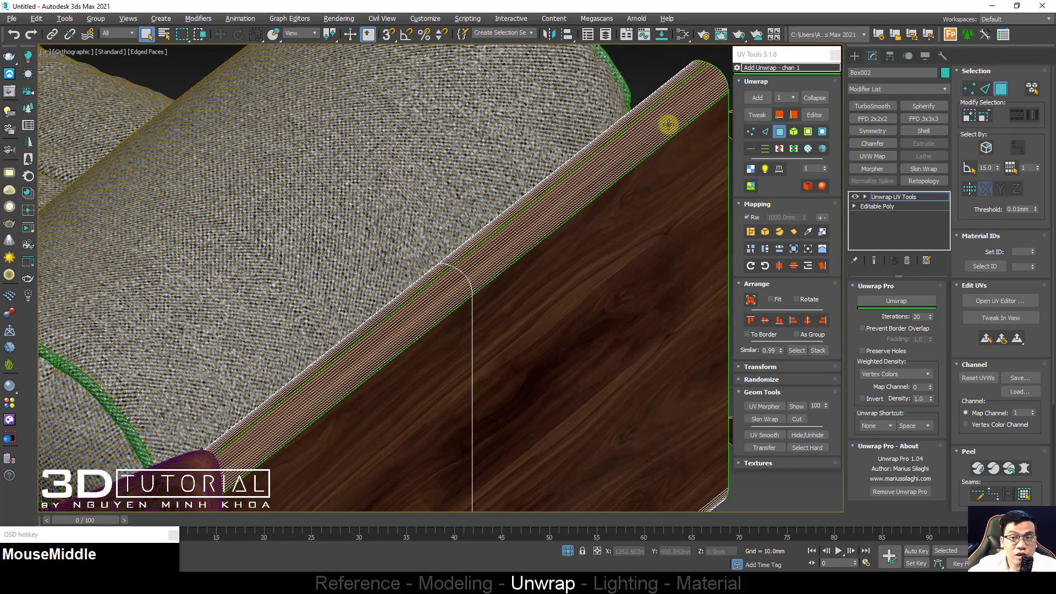
{"action": "middle_click_drag", "start_coordinate": [669, 124], "coordinate": [642, 153]}
{"action": "key", "text": "ctrl+a"}
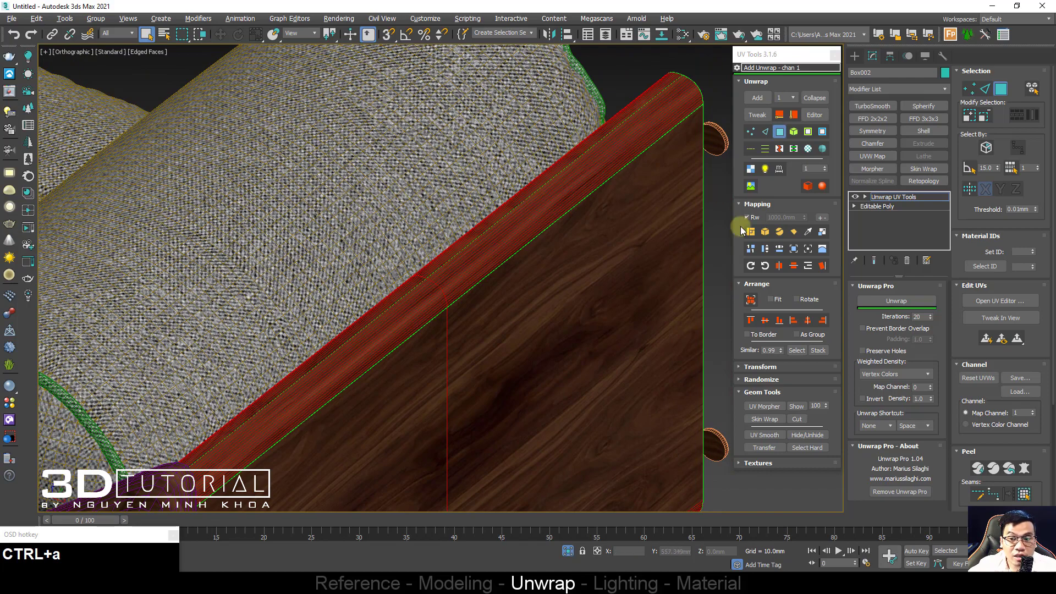
{"action": "left_click", "coordinate": [793, 232]}
{"action": "scroll", "coordinate": [443, 209], "scroll_direction": "down", "scroll_amount": 2}
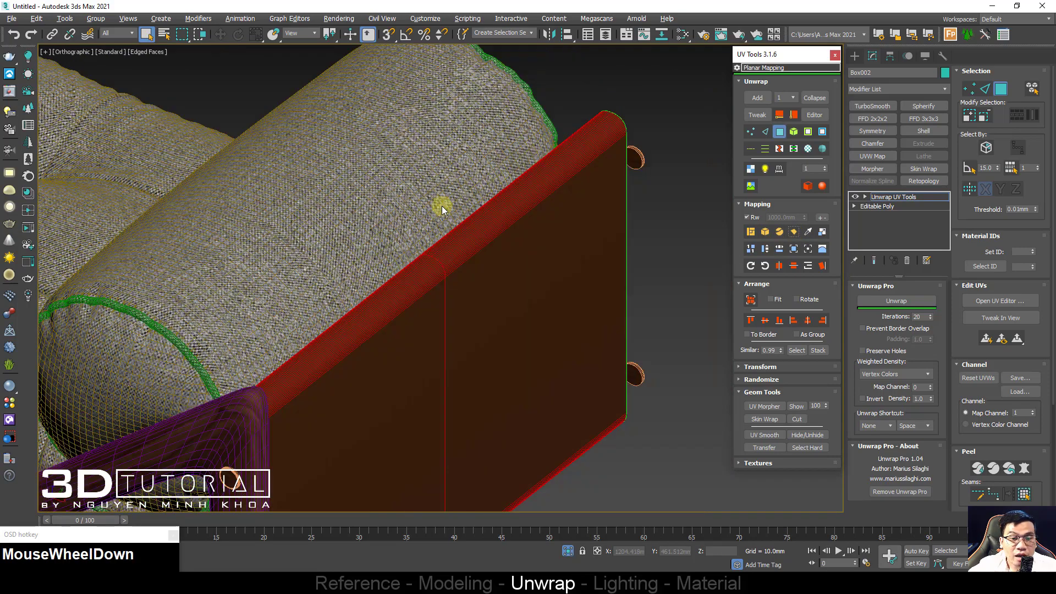
{"action": "middle_click_drag", "start_coordinate": [443, 209], "coordinate": [402, 96], "text": "alt"}
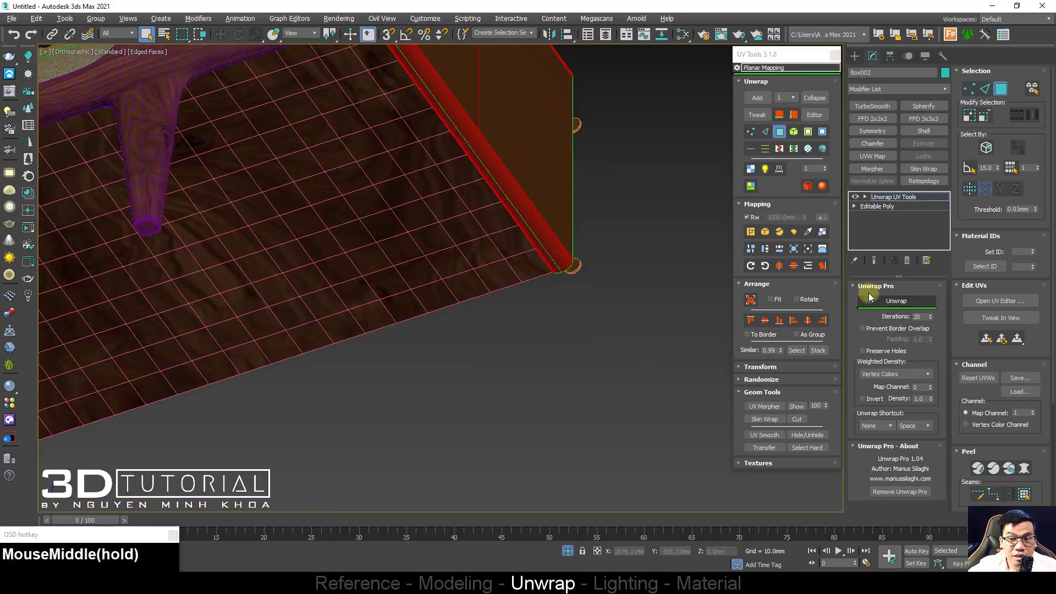
{"action": "left_click", "coordinate": [893, 302]}
{"action": "middle_click_drag", "start_coordinate": [484, 170], "coordinate": [472, 203], "text": "alt"}
Step: In the UV Editor, pack the shells, straighten them by edges, and repack into strips
{"action": "left_click", "coordinate": [812, 117]}
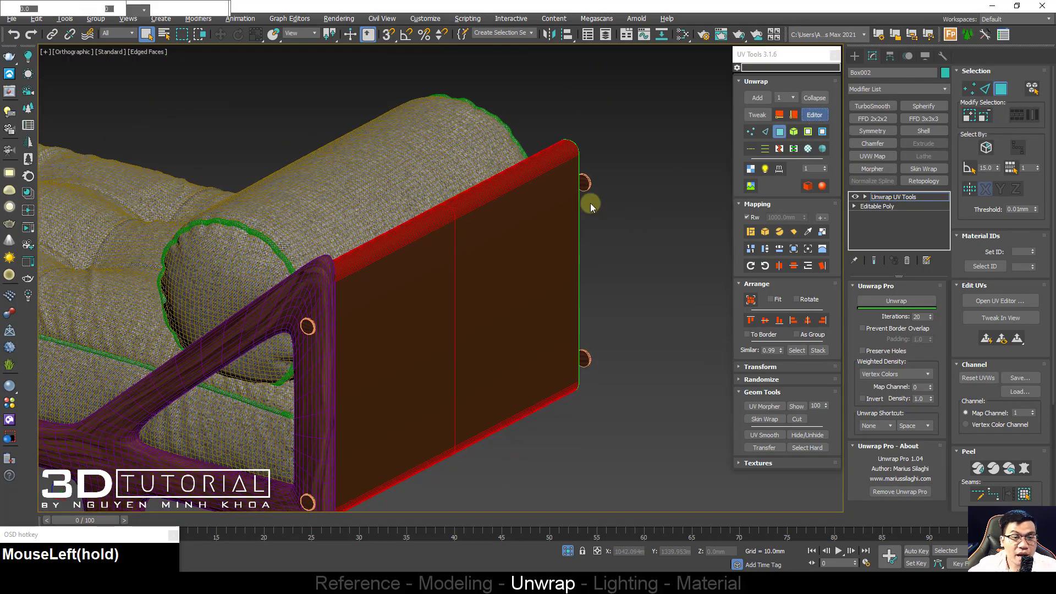
{"action": "left_click_drag", "start_coordinate": [293, 374], "coordinate": [279, 226]}
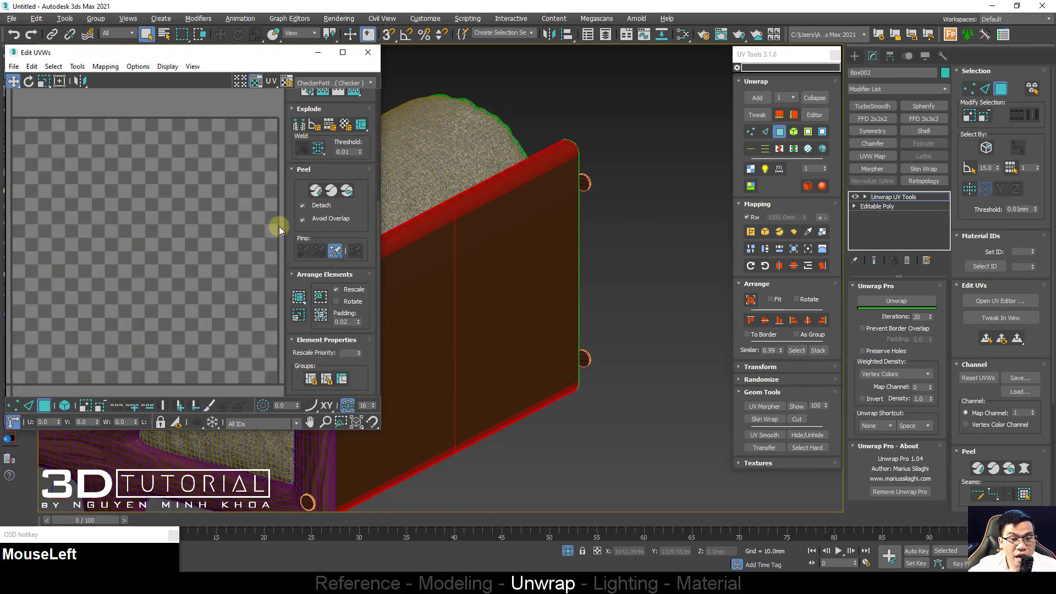
{"action": "left_click", "coordinate": [297, 298]}
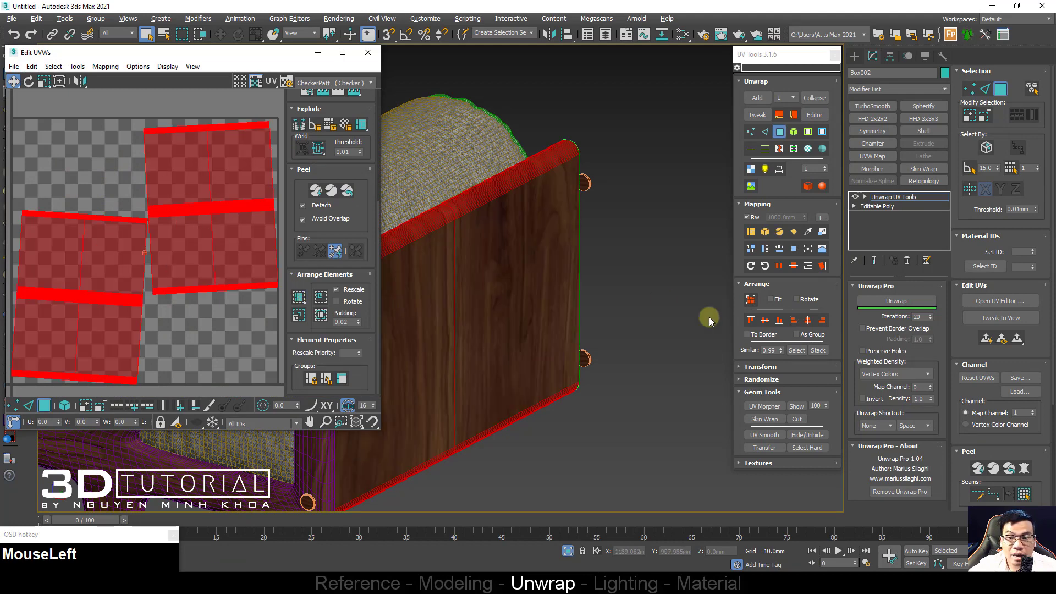
{"action": "left_click", "coordinate": [824, 267]}
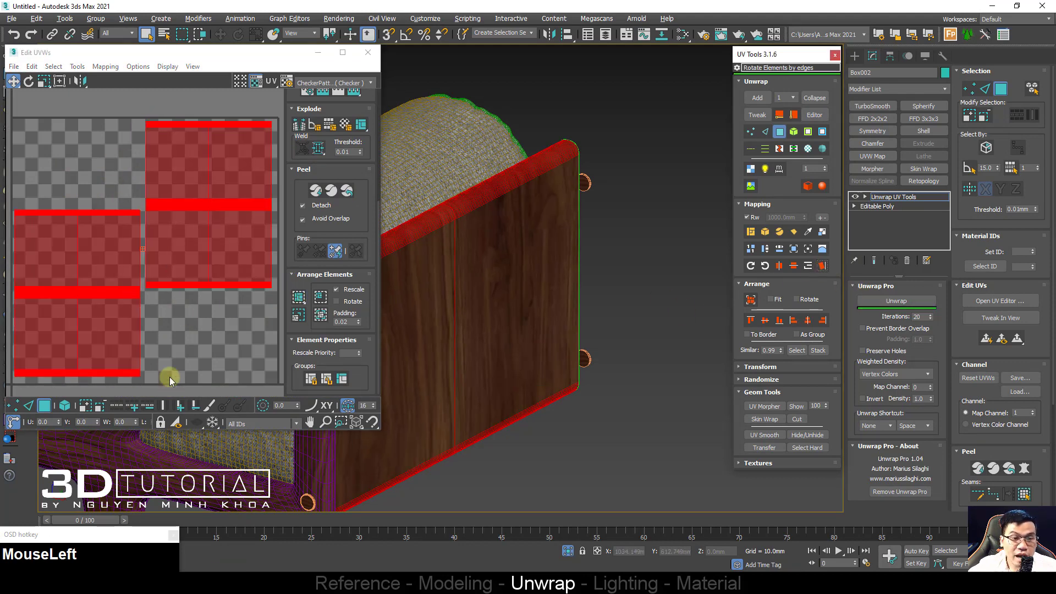
{"action": "left_click", "coordinate": [291, 296]}
Step: Match UV scale to a picked panel face and rotate the shells -90 degrees
{"action": "middle_click_drag", "start_coordinate": [450, 311], "coordinate": [576, 281]}
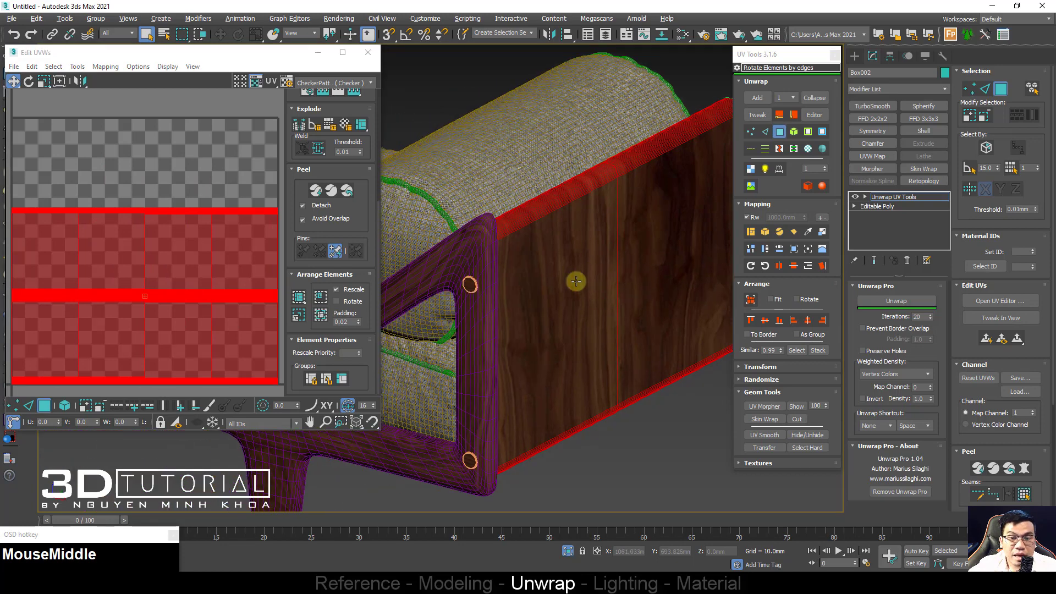
{"action": "left_click", "coordinate": [810, 234]}
{"action": "left_click", "coordinate": [454, 251]}
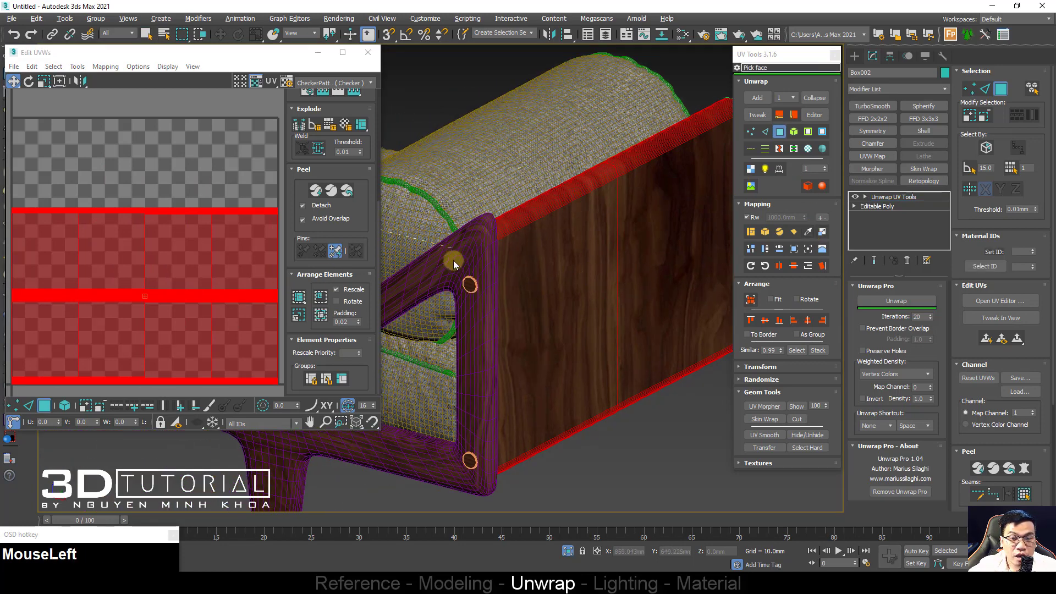
{"action": "scroll", "coordinate": [555, 251], "scroll_direction": "down", "scroll_amount": 2}
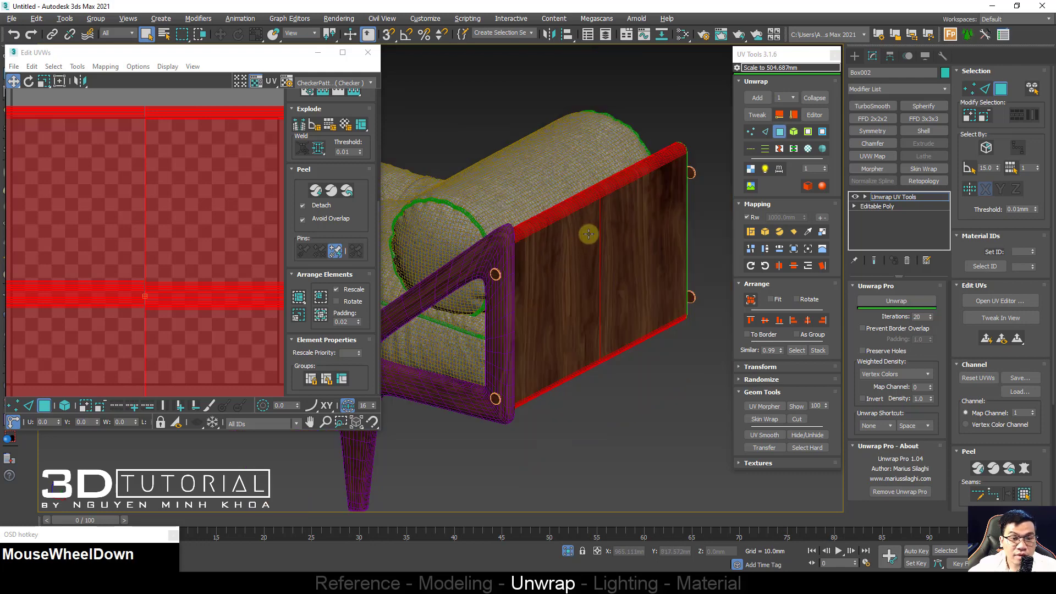
{"action": "middle_click_drag", "start_coordinate": [196, 271], "coordinate": [167, 271]}
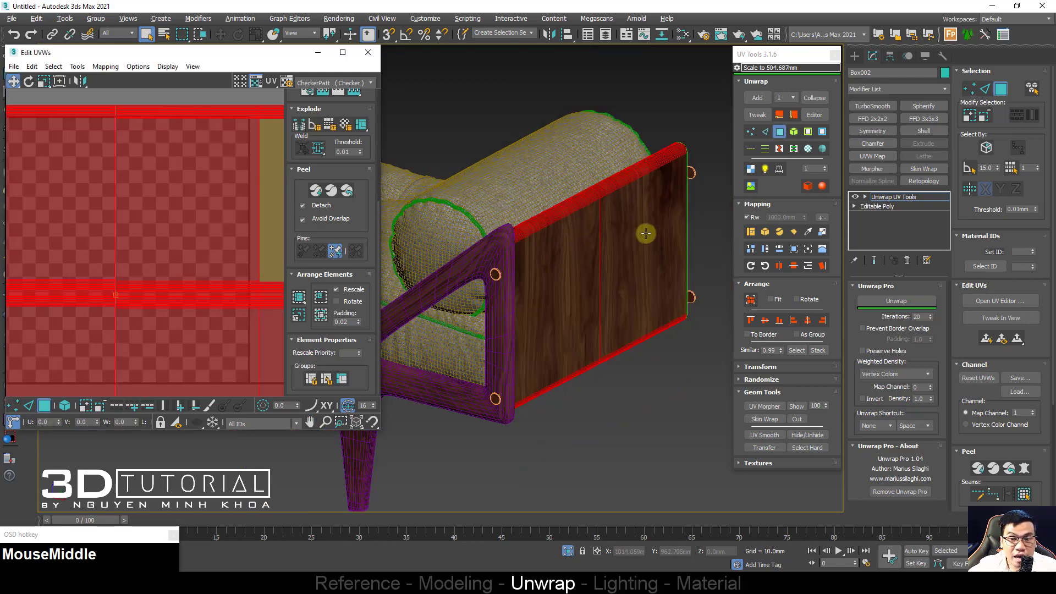
{"action": "left_click", "coordinate": [765, 266]}
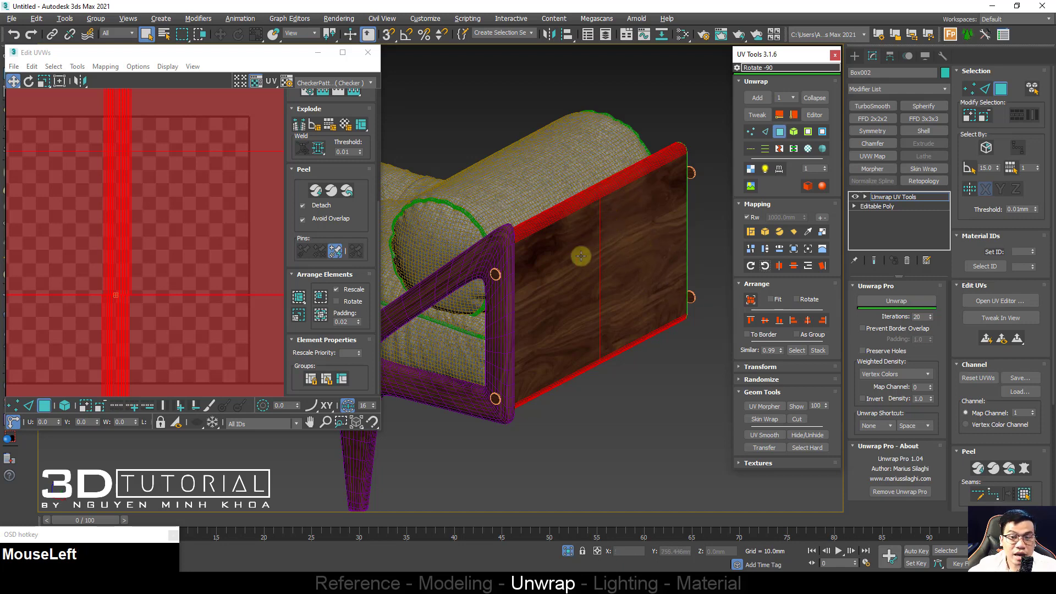
Step: Convert the end panel to Editable Poly to collapse the unwrap
{"action": "right_click", "coordinate": [555, 236]}
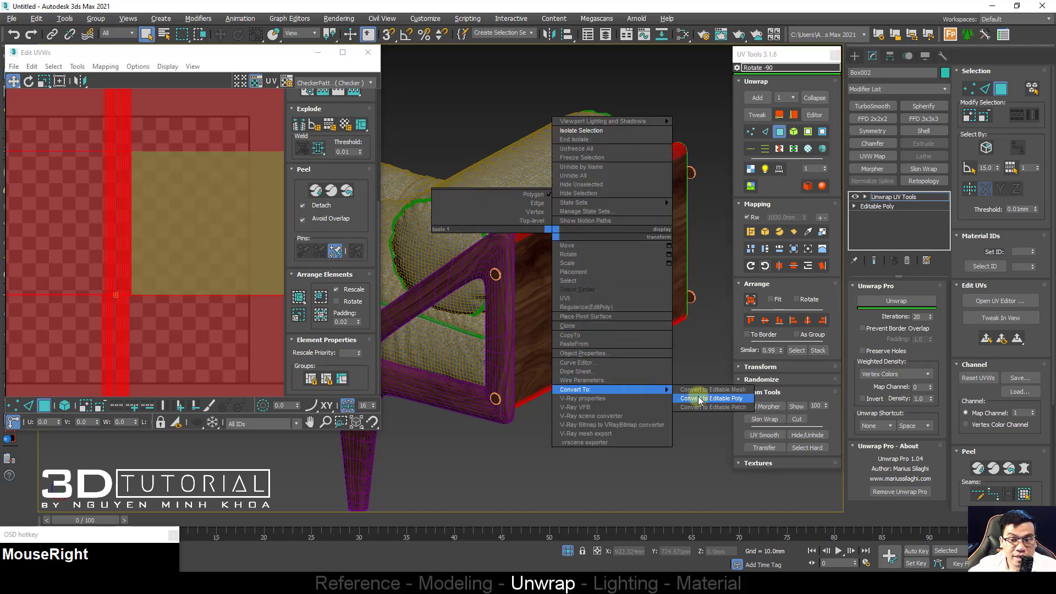
{"action": "left_click", "coordinate": [693, 395]}
{"action": "scroll", "coordinate": [519, 304], "scroll_direction": "down", "scroll_amount": 5}
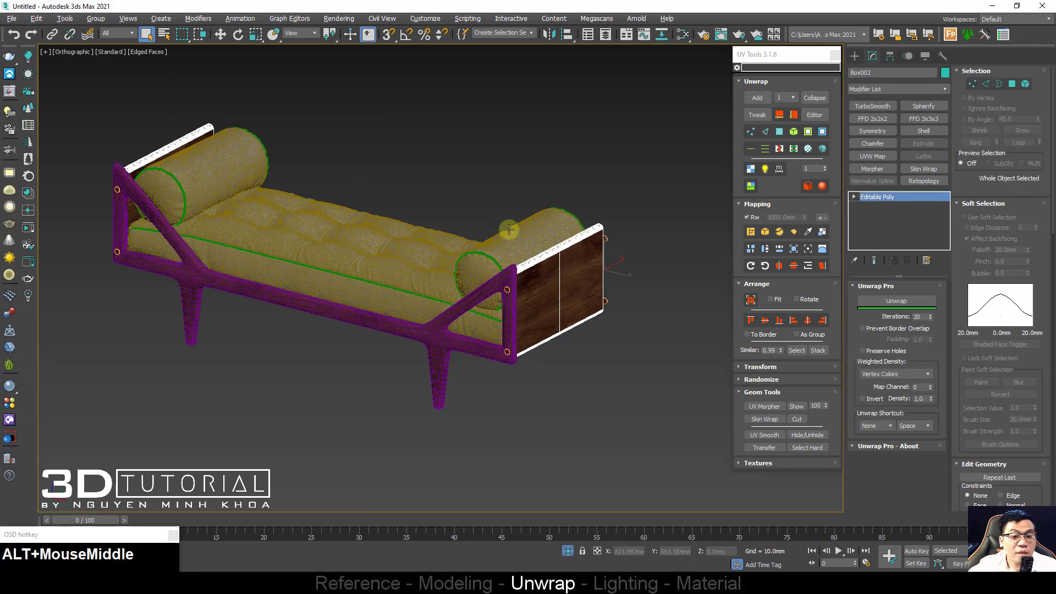
Step: Select all of the end panel's border edges, convert them to vertices, and apply a quad-menu action
{"action": "middle_click_drag", "start_coordinate": [510, 230], "coordinate": [530, 224], "text": "alt"}
{"action": "scroll", "coordinate": [517, 226], "scroll_direction": "up", "scroll_amount": 3}
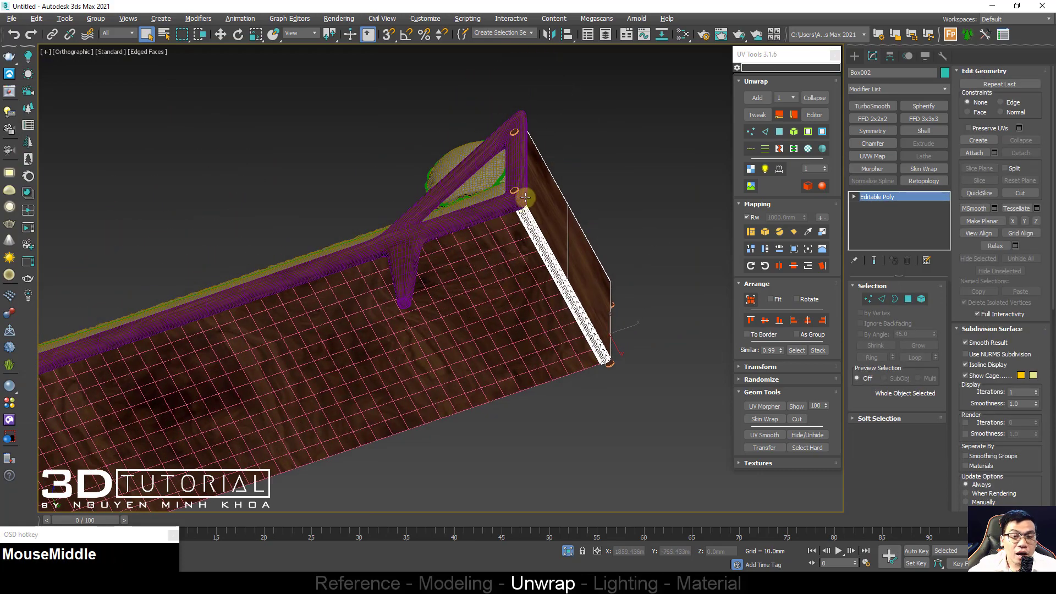
{"action": "scroll", "coordinate": [530, 224], "scroll_direction": "up", "scroll_amount": 2}
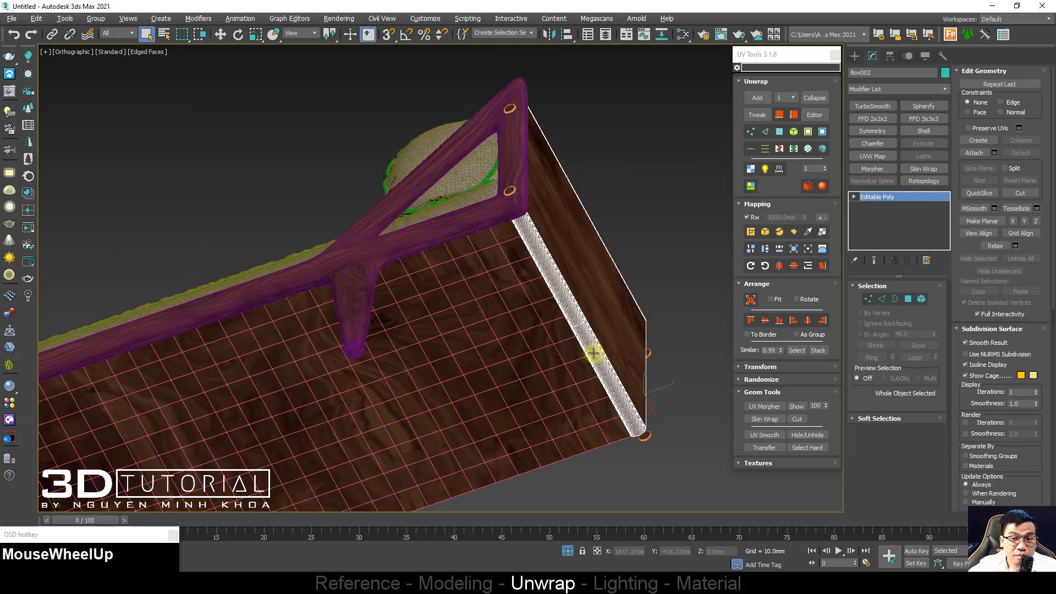
{"action": "key", "text": "3"}
{"action": "key", "text": "ctrl+a"}
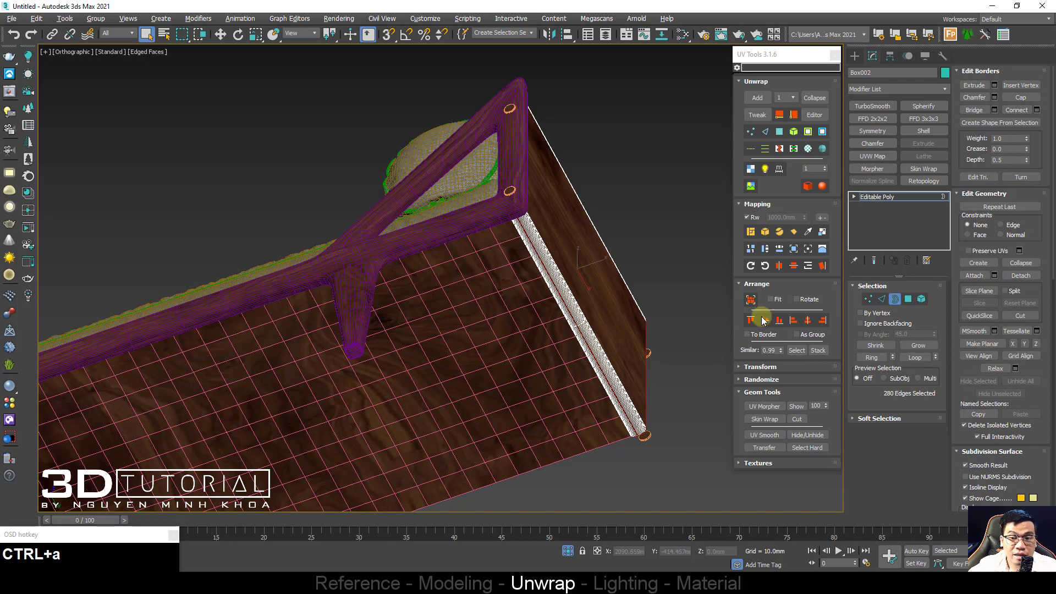
{"action": "left_click", "coordinate": [867, 300], "text": "ctrl"}
{"action": "right_click", "coordinate": [586, 271]}
{"action": "left_click", "coordinate": [567, 328]}
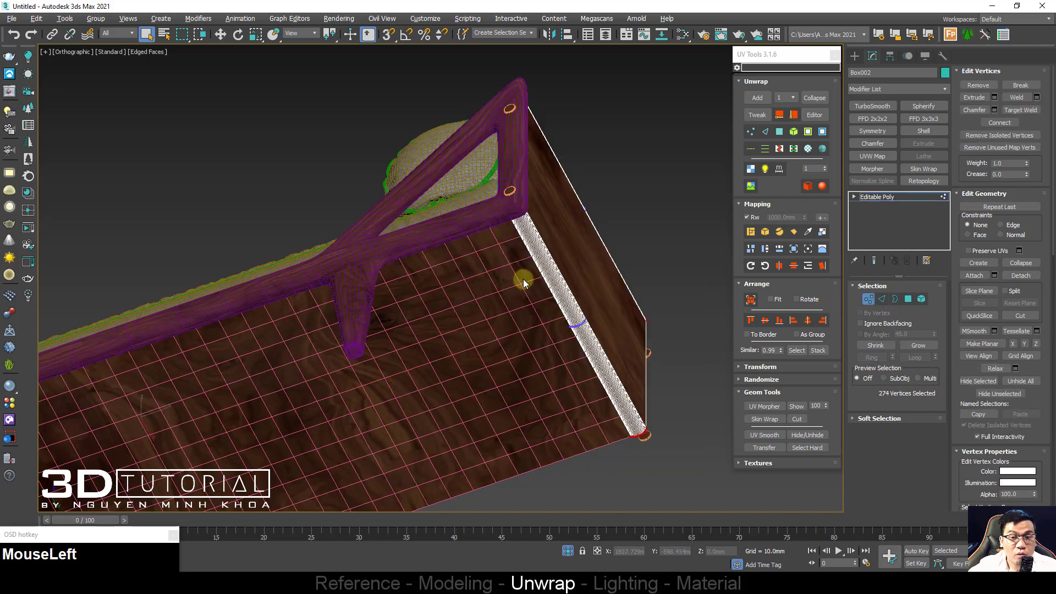
{"action": "key", "text": "1"}
Step: Do the same on the wooden frame: borders converted to vertices, then a quad-menu action
{"action": "left_click", "coordinate": [489, 216]}
{"action": "scroll", "coordinate": [489, 216], "scroll_direction": "down", "scroll_amount": 3}
{"action": "middle_click_drag", "start_coordinate": [489, 217], "coordinate": [478, 240], "text": "alt"}
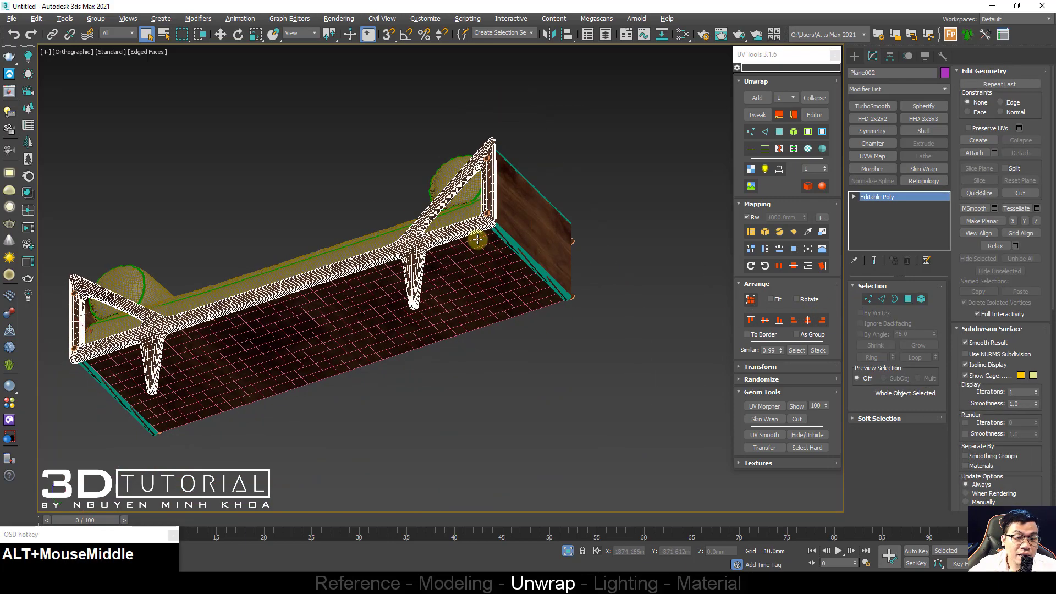
{"action": "key", "text": "3"}
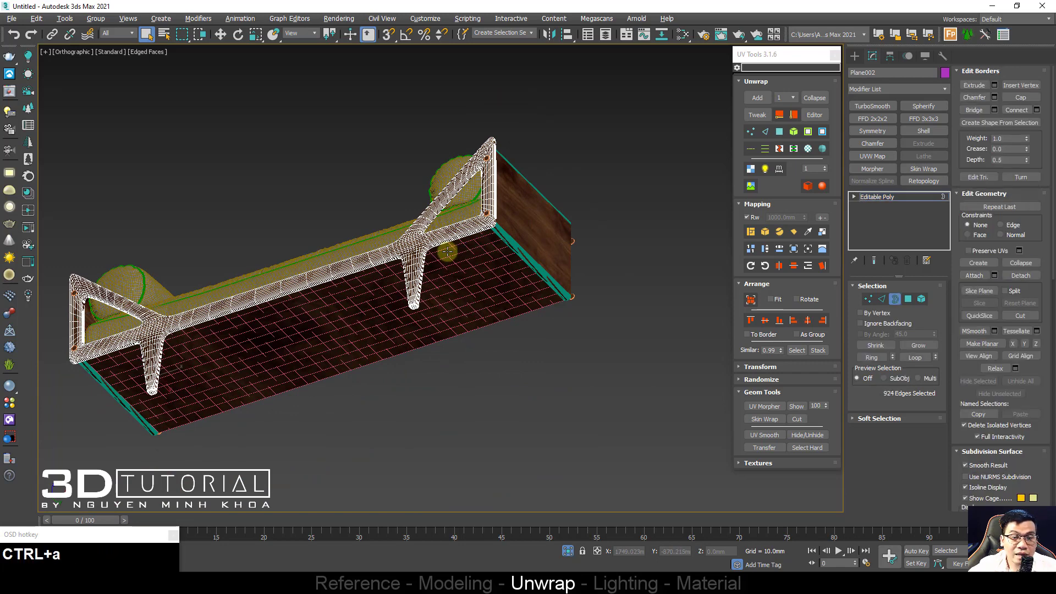
{"action": "left_click", "coordinate": [868, 304], "text": "ctrl"}
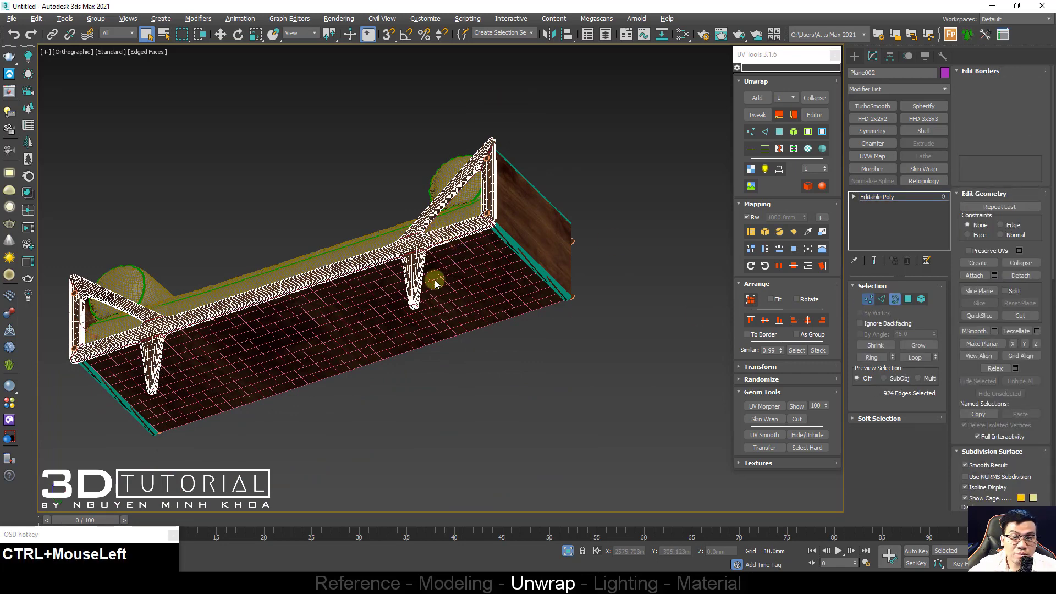
{"action": "right_click", "coordinate": [415, 229]}
{"action": "left_click", "coordinate": [400, 297]}
{"action": "key", "text": "1"}
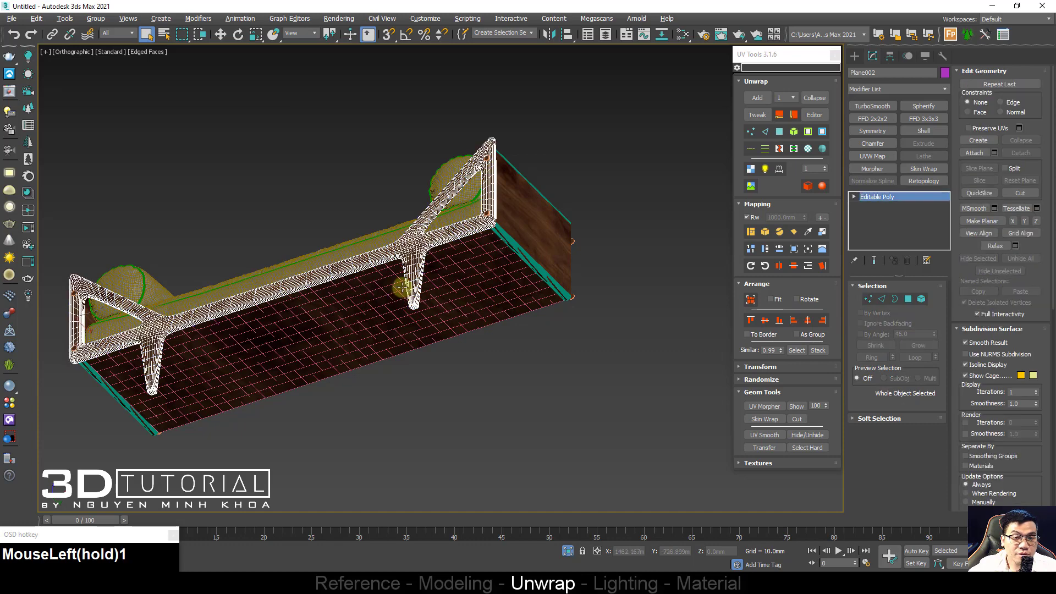
Step: Inspect the daybed in plain shading from several angles, then turn edged faces back on
{"action": "key", "text": "F4"}
{"action": "middle_click_drag", "start_coordinate": [349, 292], "coordinate": [377, 280], "text": "alt"}
{"action": "middle_click_drag", "start_coordinate": [160, 284], "coordinate": [482, 269]}
{"action": "scroll", "coordinate": [337, 273], "scroll_direction": "up", "scroll_amount": 3}
{"action": "scroll", "coordinate": [287, 287], "scroll_direction": "down", "scroll_amount": 3}
{"action": "scroll", "coordinate": [418, 274], "scroll_direction": "up", "scroll_amount": 3}
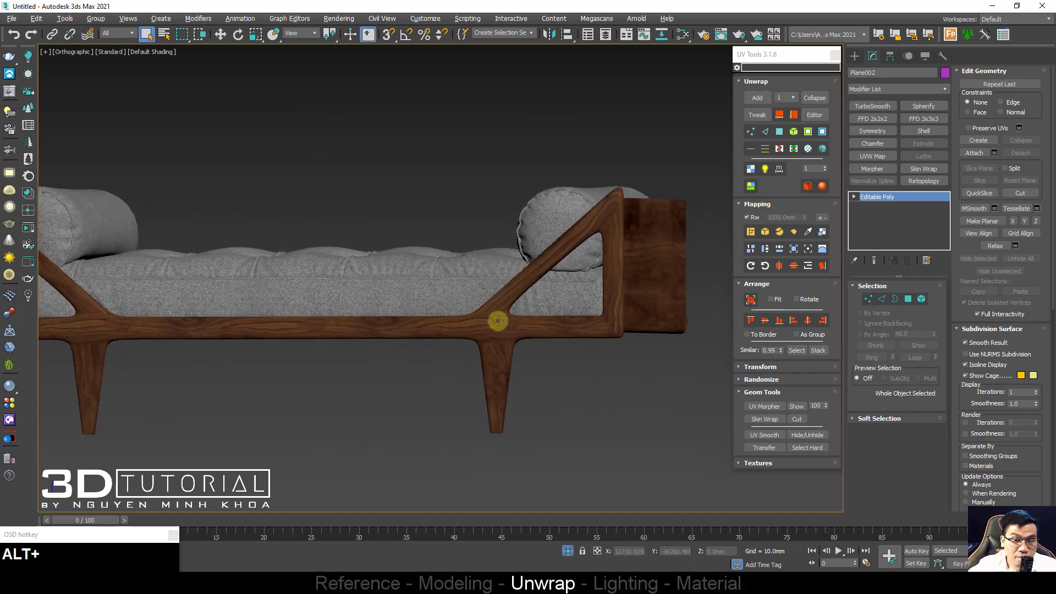
{"action": "middle_click_drag", "start_coordinate": [499, 332], "coordinate": [577, 332]}
{"action": "scroll", "coordinate": [484, 332], "scroll_direction": "down", "scroll_amount": 3}
{"action": "middle_click_drag", "start_coordinate": [463, 331], "coordinate": [319, 330], "text": "alt"}
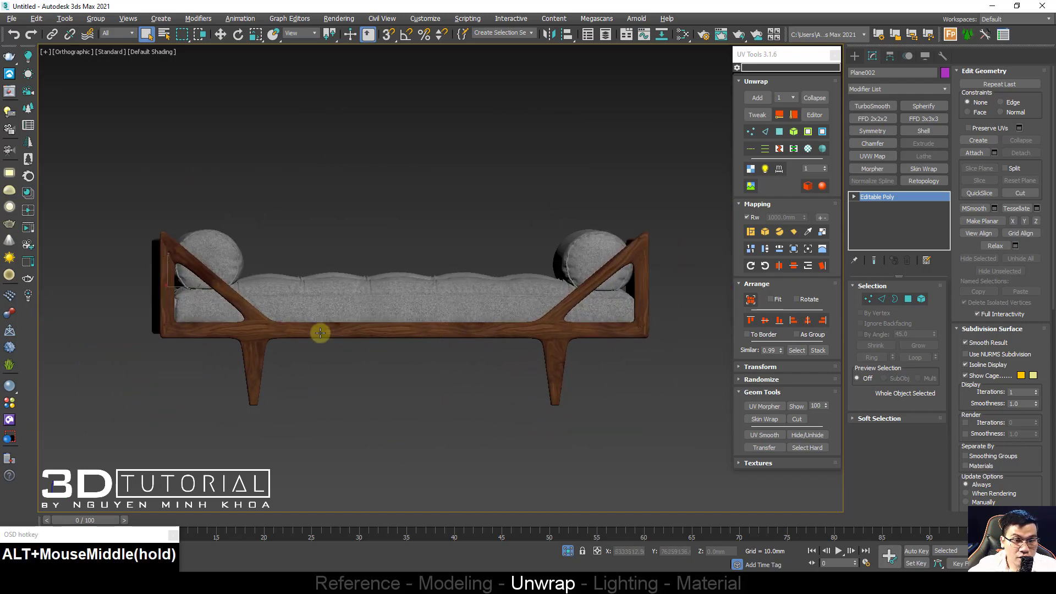
{"action": "scroll", "coordinate": [255, 325], "scroll_direction": "up", "scroll_amount": 3}
{"action": "key", "text": "F4"}
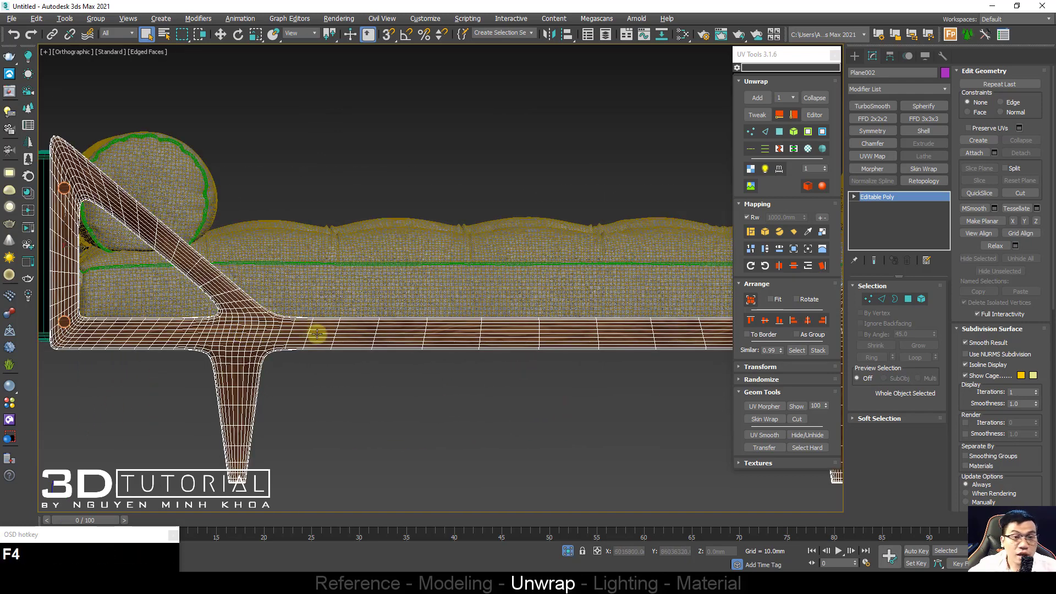
Step: Add Unwrap UV Tools to the frame, then scale its UV shells down and move them lower left
{"action": "left_click", "coordinate": [757, 99]}
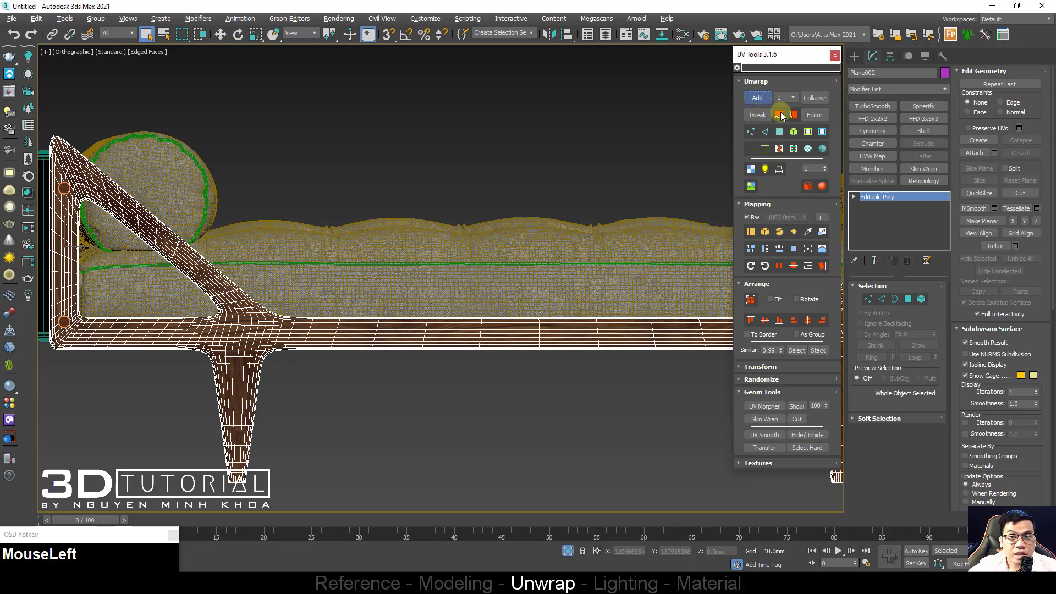
{"action": "left_click", "coordinate": [820, 112]}
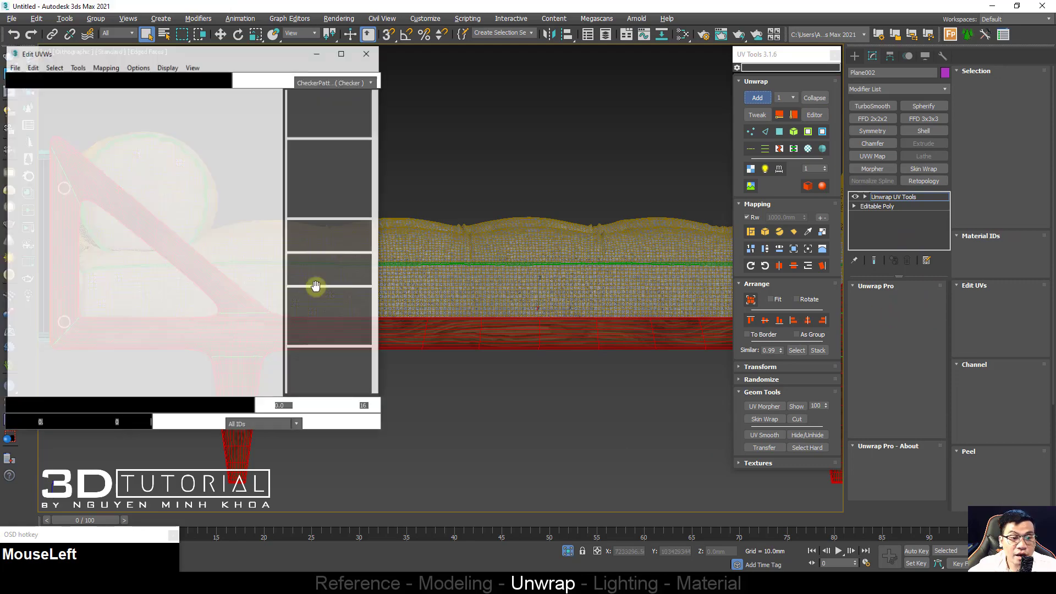
{"action": "scroll", "coordinate": [155, 266], "scroll_direction": "down", "scroll_amount": 2}
{"action": "left_click_drag", "start_coordinate": [155, 268], "coordinate": [133, 374]}
{"action": "left_click_drag", "start_coordinate": [154, 297], "coordinate": [154, 316]}
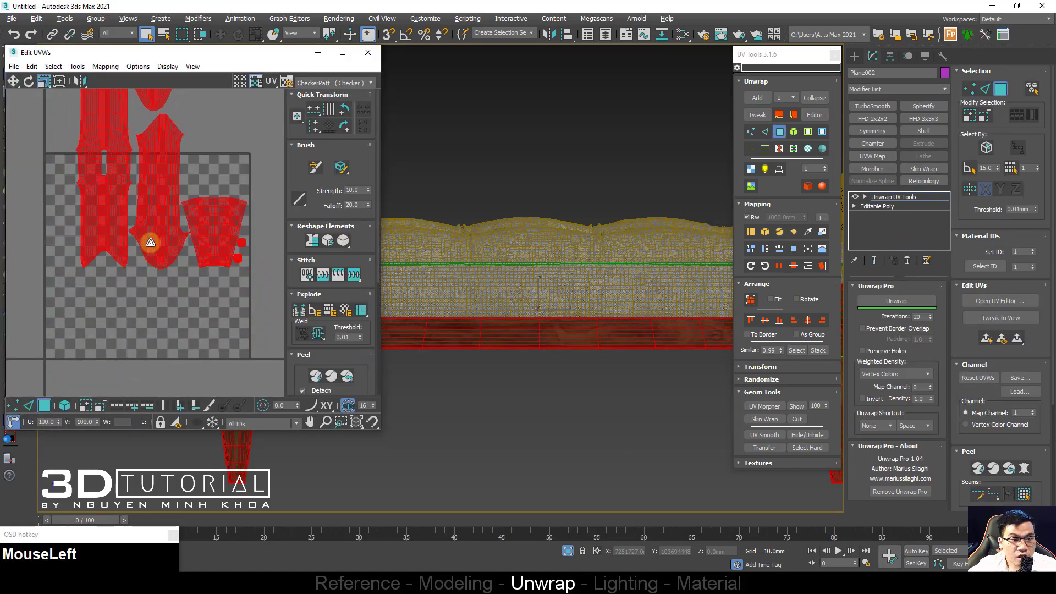
{"action": "key", "text": "w"}
{"action": "left_click_drag", "start_coordinate": [153, 216], "coordinate": [119, 305]}
Step: Collapse the frame's new unwrap into its Editable Poly mesh
{"action": "key", "text": "r"}
{"action": "key", "text": "w"}
{"action": "scroll", "coordinate": [512, 330], "scroll_direction": "down", "scroll_amount": 3}
{"action": "middle_click_drag", "start_coordinate": [511, 330], "coordinate": [572, 330], "text": "alt"}
{"action": "scroll", "coordinate": [479, 285], "scroll_direction": "up", "scroll_amount": 3}
{"action": "scroll", "coordinate": [479, 285], "scroll_direction": "down", "scroll_amount": 1}
{"action": "key", "text": "ctrl+shift+g"}
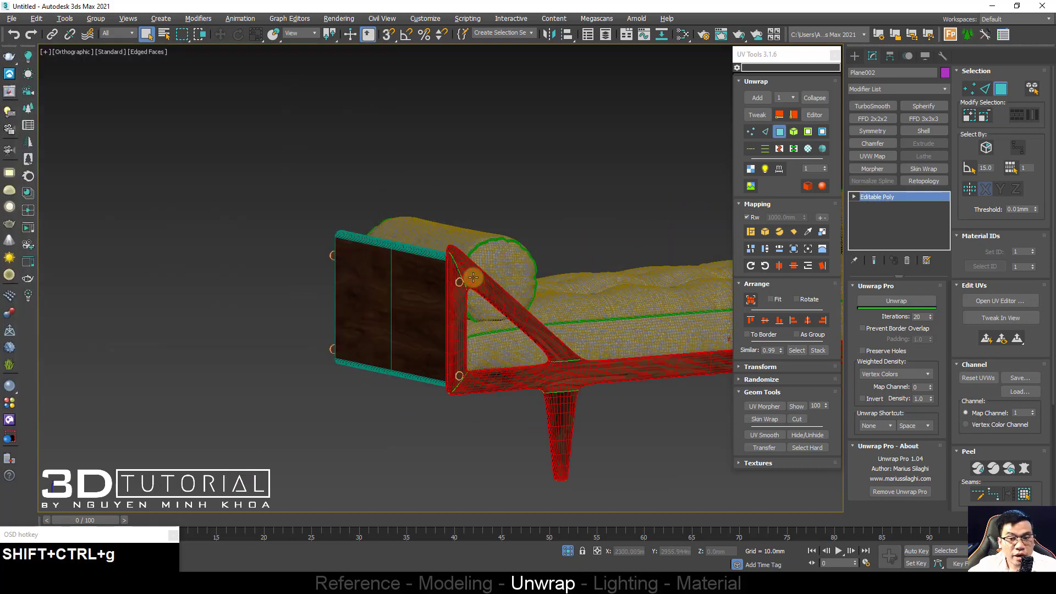
{"action": "scroll", "coordinate": [473, 278], "scroll_direction": "up", "scroll_amount": 2}
{"action": "key", "text": "F4"}
{"action": "scroll", "coordinate": [472, 280], "scroll_direction": "down", "scroll_amount": 5}
Step: Select the wooden end panel to check its wood grain
{"action": "middle_click_drag", "start_coordinate": [467, 297], "coordinate": [504, 330], "text": "alt"}
{"action": "scroll", "coordinate": [503, 330], "scroll_direction": "up", "scroll_amount": 5}
{"action": "left_click", "coordinate": [503, 330]}
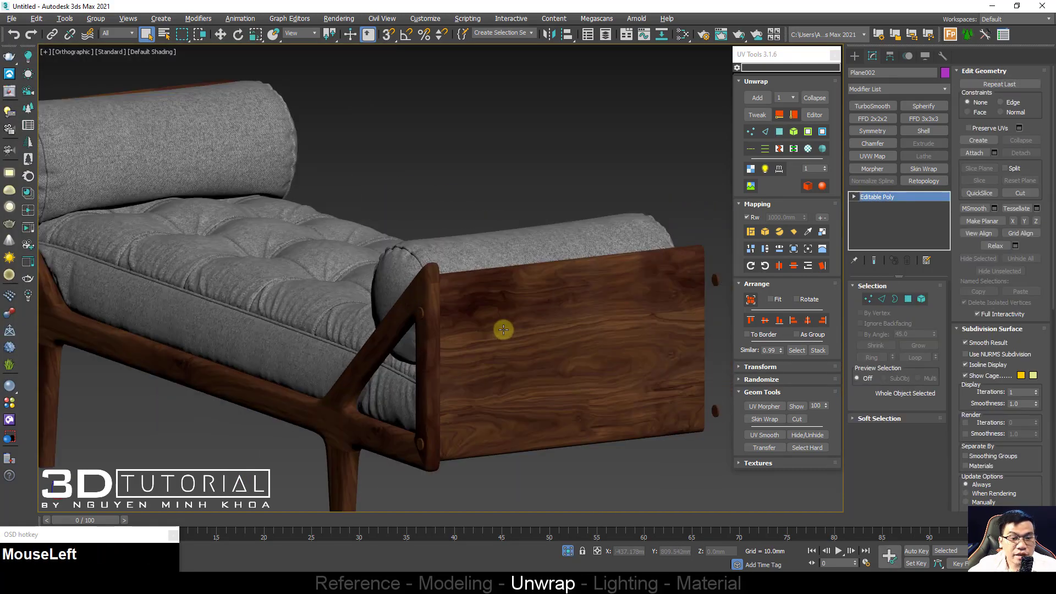
{"action": "key", "text": "F4"}
Step: Select the Cylinder001 dowel in the frame and inspect its mesh edges
{"action": "key", "text": "F4"}
{"action": "scroll", "coordinate": [422, 312], "scroll_direction": "up", "scroll_amount": 3}
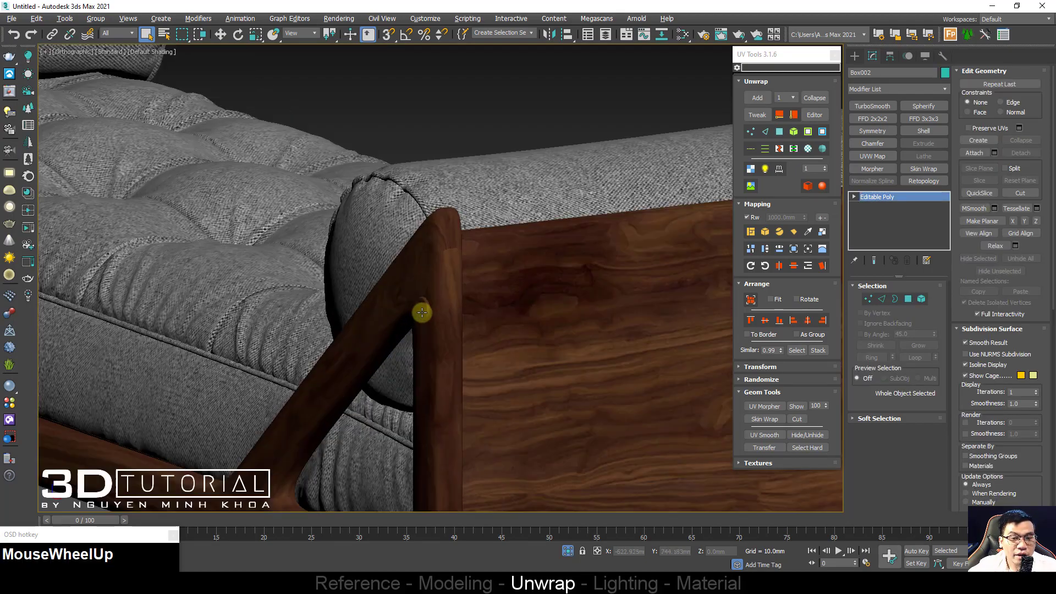
{"action": "scroll", "coordinate": [422, 312], "scroll_direction": "up", "scroll_amount": 2}
{"action": "left_click", "coordinate": [489, 305]}
{"action": "scroll", "coordinate": [418, 306], "scroll_direction": "up", "scroll_amount": 4}
{"action": "key", "text": "F4"}
{"action": "scroll", "coordinate": [430, 305], "scroll_direction": "up", "scroll_amount": 3}
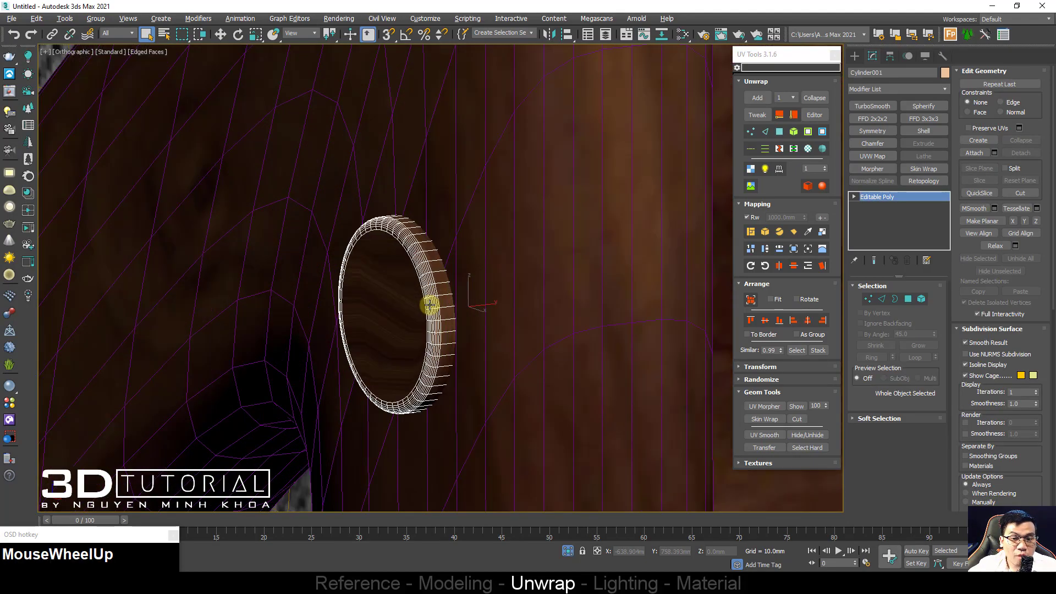
{"action": "key", "text": "F4"}
{"action": "scroll", "coordinate": [429, 305], "scroll_direction": "down", "scroll_amount": 8}
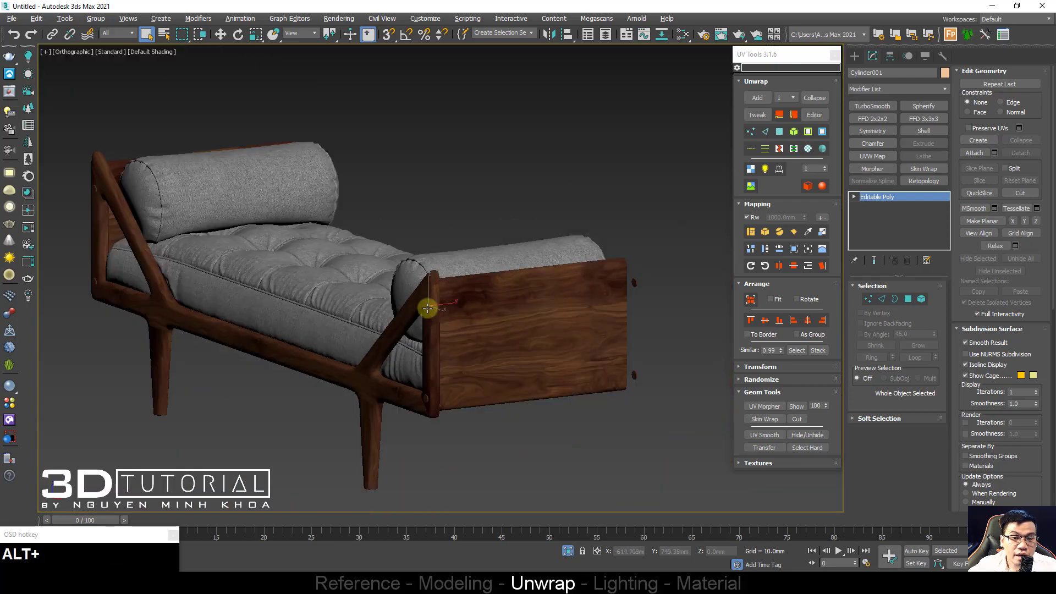
{"action": "middle_click_drag", "start_coordinate": [425, 302], "coordinate": [402, 295], "text": "alt"}
{"action": "scroll", "coordinate": [176, 272], "scroll_direction": "up", "scroll_amount": 6}
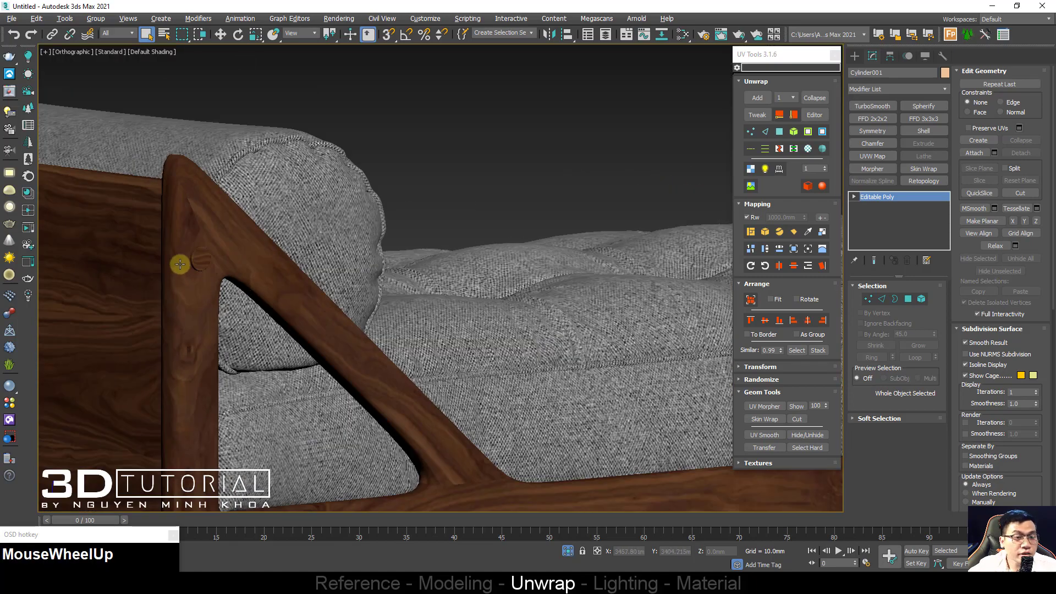
{"action": "key", "text": "F4"}
Step: Isolate the Cylinder001 dowel discs in wireframe and orbit around them
{"action": "middle_click_drag", "start_coordinate": [219, 259], "coordinate": [285, 295]}
{"action": "scroll", "coordinate": [281, 296], "scroll_direction": "up", "scroll_amount": 2}
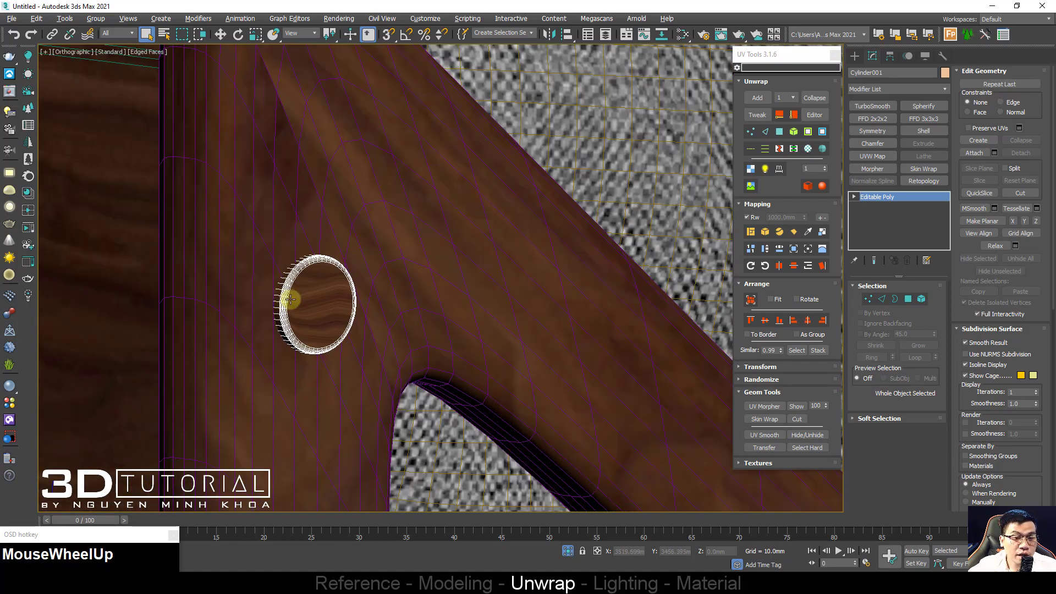
{"action": "key", "text": "F3"}
{"action": "key", "text": "F3"}
{"action": "scroll", "coordinate": [298, 299], "scroll_direction": "down", "scroll_amount": 7}
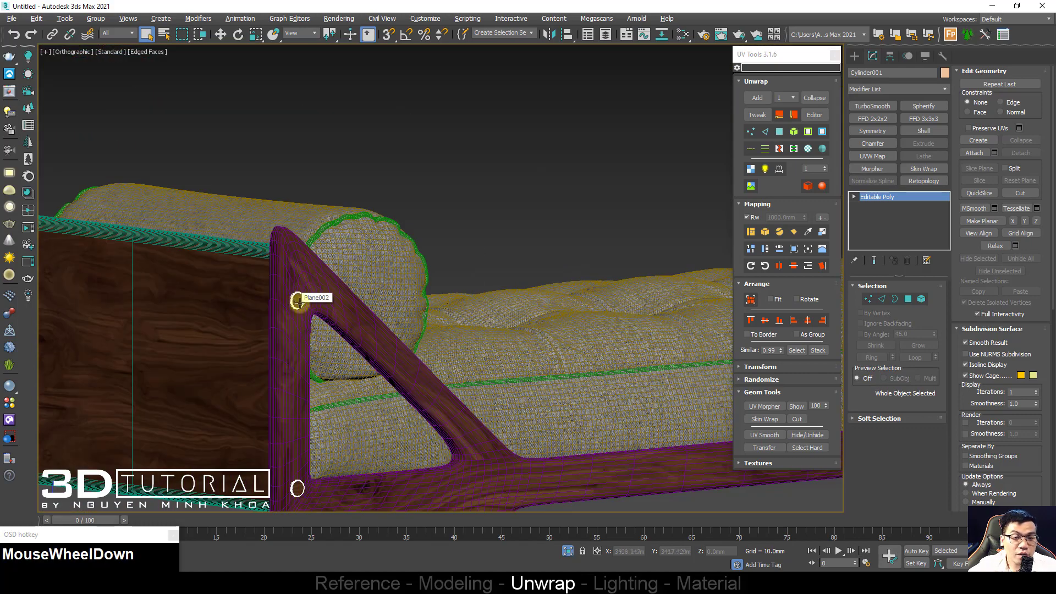
{"action": "right_click", "coordinate": [297, 295]}
{"action": "left_click", "coordinate": [322, 197]}
{"action": "scroll", "coordinate": [321, 246], "scroll_direction": "down", "scroll_amount": 3}
{"action": "middle_click_drag", "start_coordinate": [321, 248], "coordinate": [372, 198], "text": "alt"}
{"action": "scroll", "coordinate": [276, 271], "scroll_direction": "up", "scroll_amount": 6}
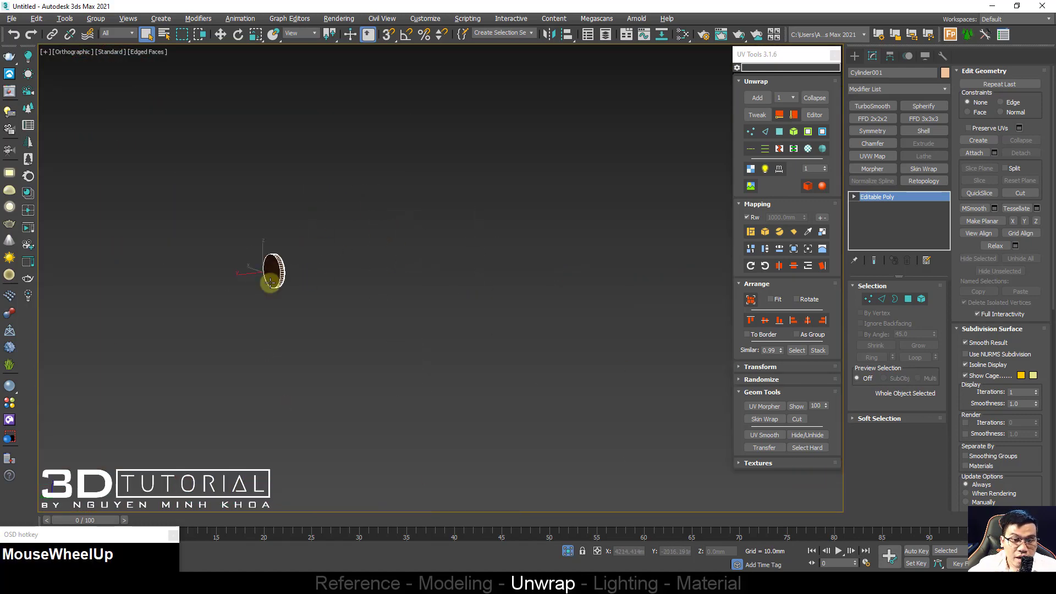
{"action": "scroll", "coordinate": [283, 247], "scroll_direction": "up", "scroll_amount": 1}
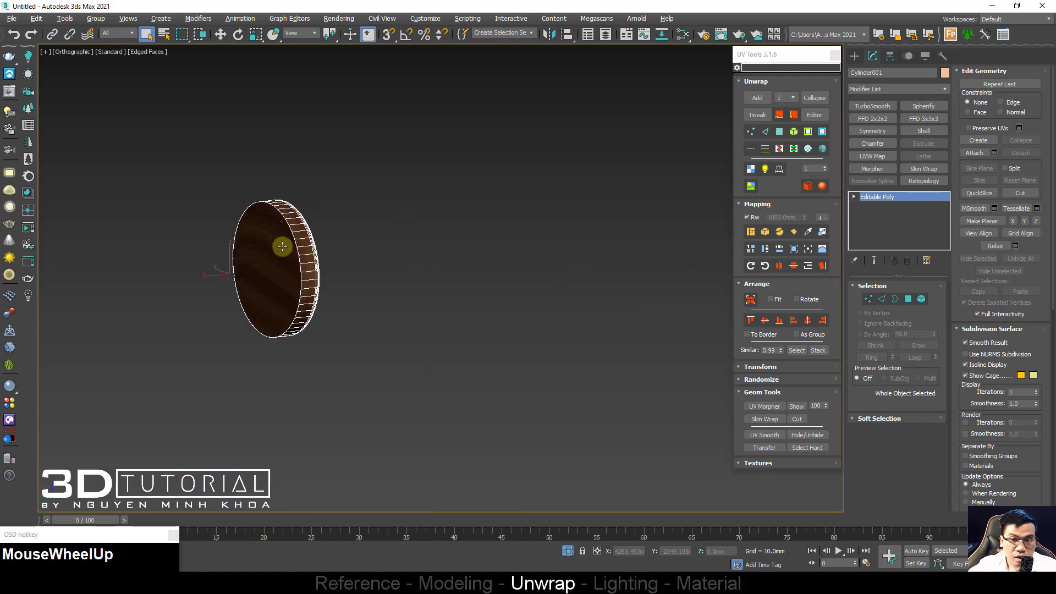
Step: In Polygon mode, select the end faces of the dowel discs
{"action": "key", "text": "4"}
{"action": "left_click", "coordinate": [283, 247]}
{"action": "scroll", "coordinate": [282, 247], "scroll_direction": "down", "scroll_amount": 5}
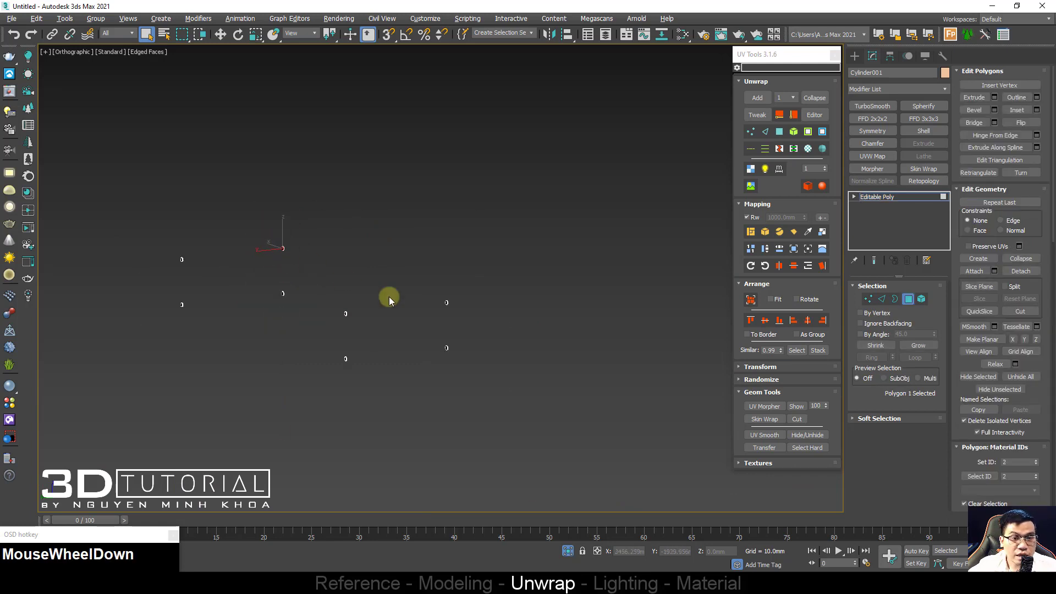
{"action": "scroll", "coordinate": [439, 311], "scroll_direction": "up", "scroll_amount": 5}
{"action": "left_click", "coordinate": [473, 278], "text": "ctrl"}
{"action": "scroll", "coordinate": [471, 275], "scroll_direction": "down", "scroll_amount": 5}
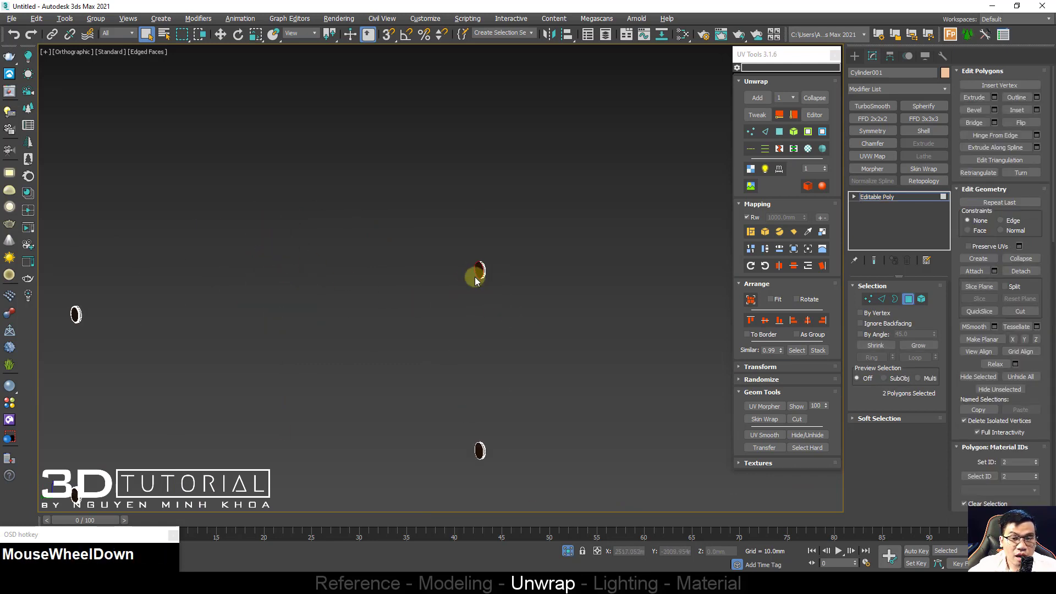
{"action": "scroll", "coordinate": [378, 283], "scroll_direction": "up", "scroll_amount": 2}
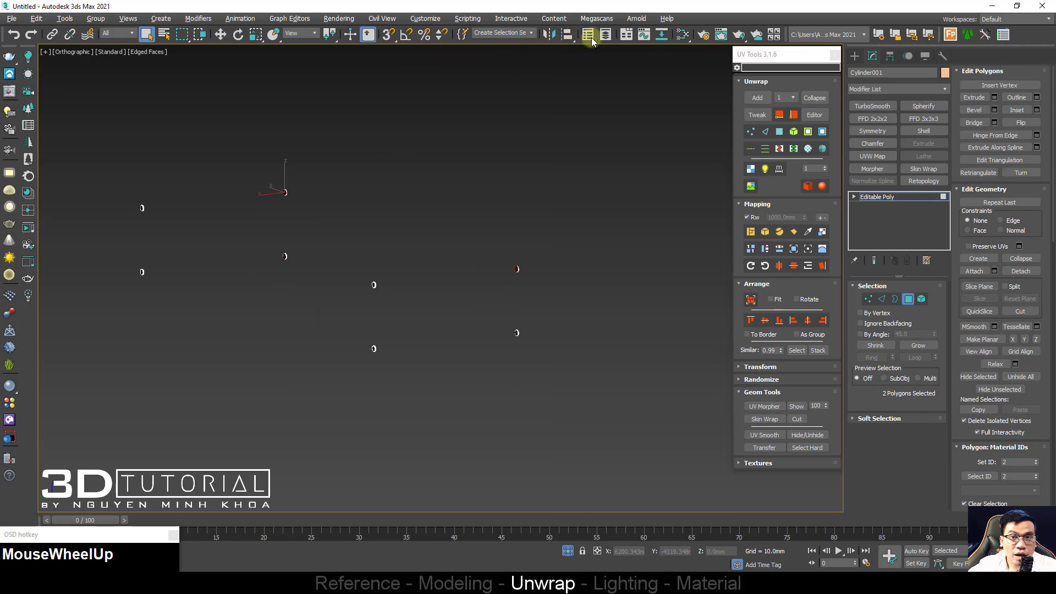
Step: Select one disc end face and use Similar to grab all eight matching faces
{"action": "left_click", "coordinate": [625, 35]}
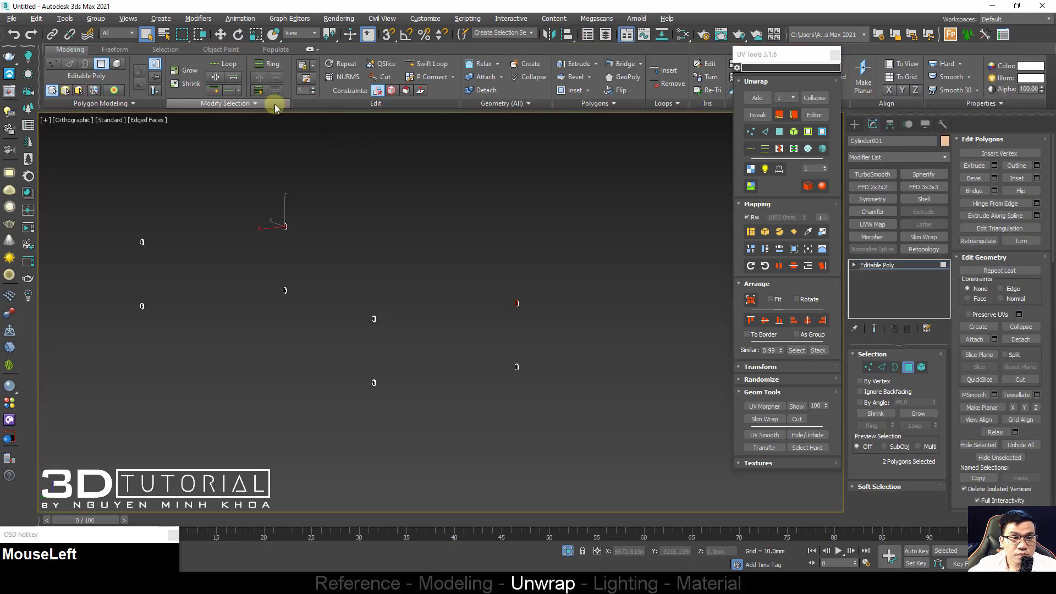
{"action": "scroll", "coordinate": [327, 252], "scroll_direction": "up", "scroll_amount": 5}
{"action": "left_click", "coordinate": [347, 273]}
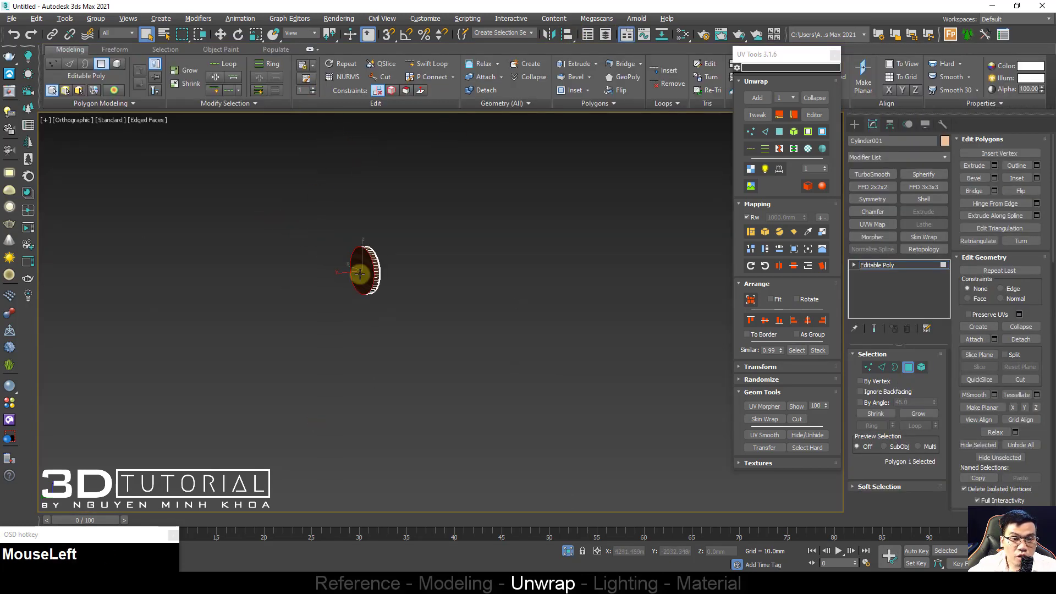
{"action": "middle_click_drag", "start_coordinate": [348, 272], "coordinate": [354, 269], "text": "alt"}
{"action": "key", "text": "F2"}
{"action": "key", "text": "F2"}
{"action": "key", "text": "F2"}
{"action": "key", "text": "F2"}
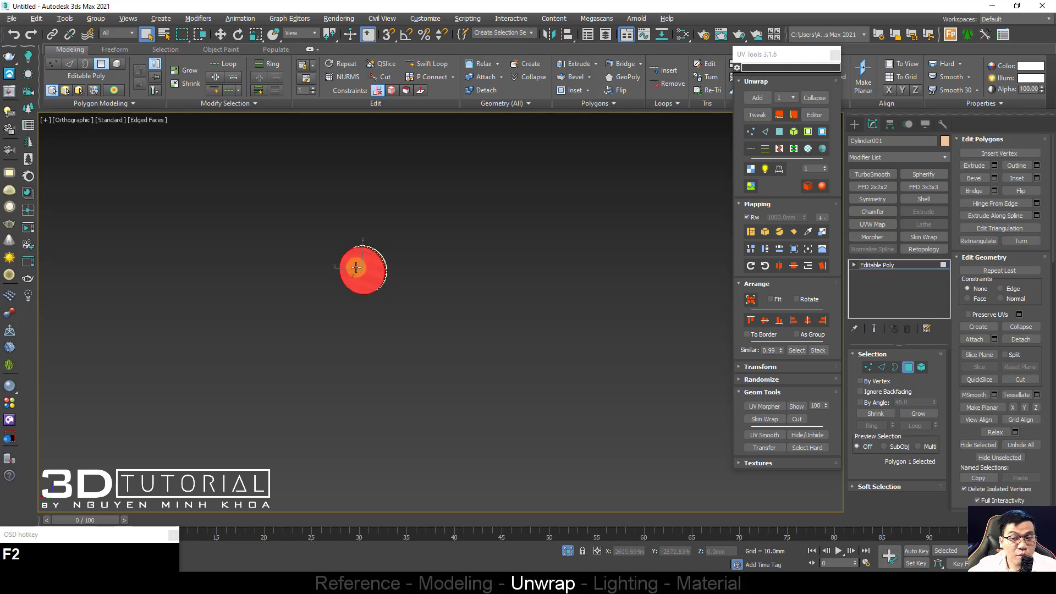
{"action": "scroll", "coordinate": [356, 267], "scroll_direction": "up", "scroll_amount": 3}
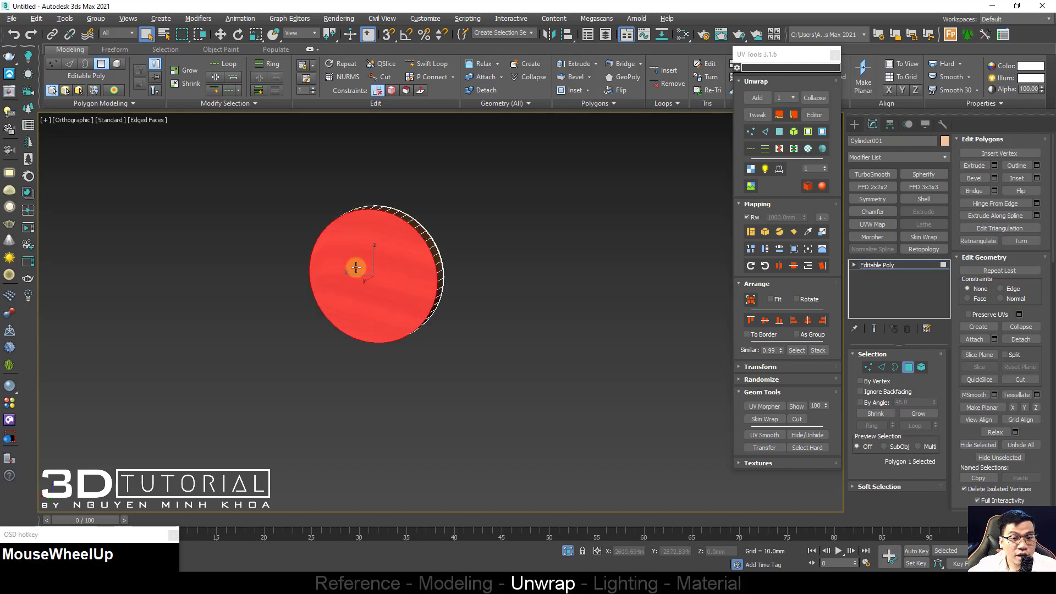
{"action": "left_click", "coordinate": [230, 105]}
{"action": "left_click", "coordinate": [188, 130]}
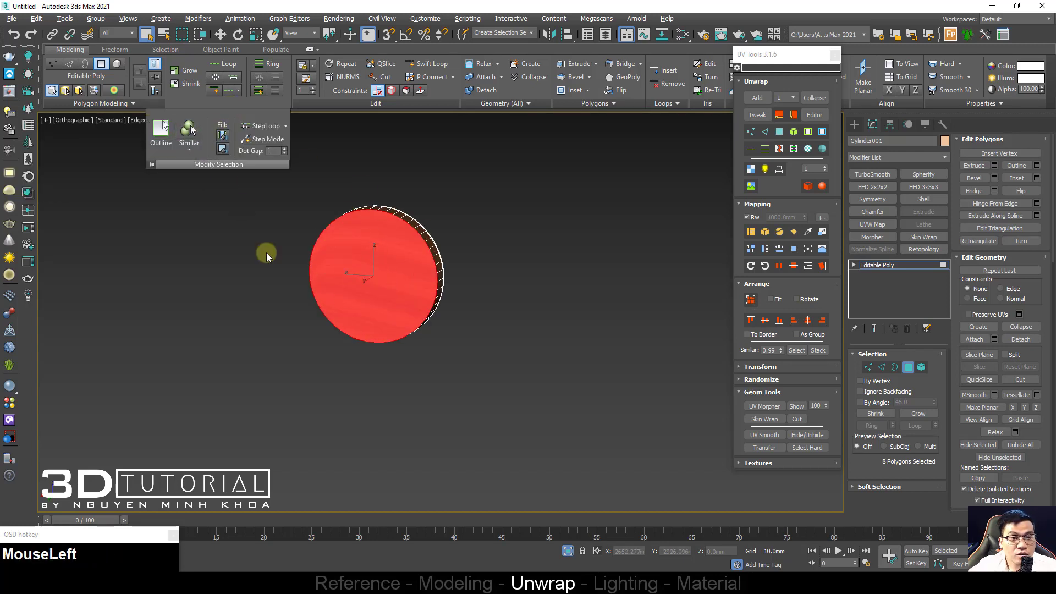
{"action": "scroll", "coordinate": [265, 269], "scroll_direction": "down", "scroll_amount": 4}
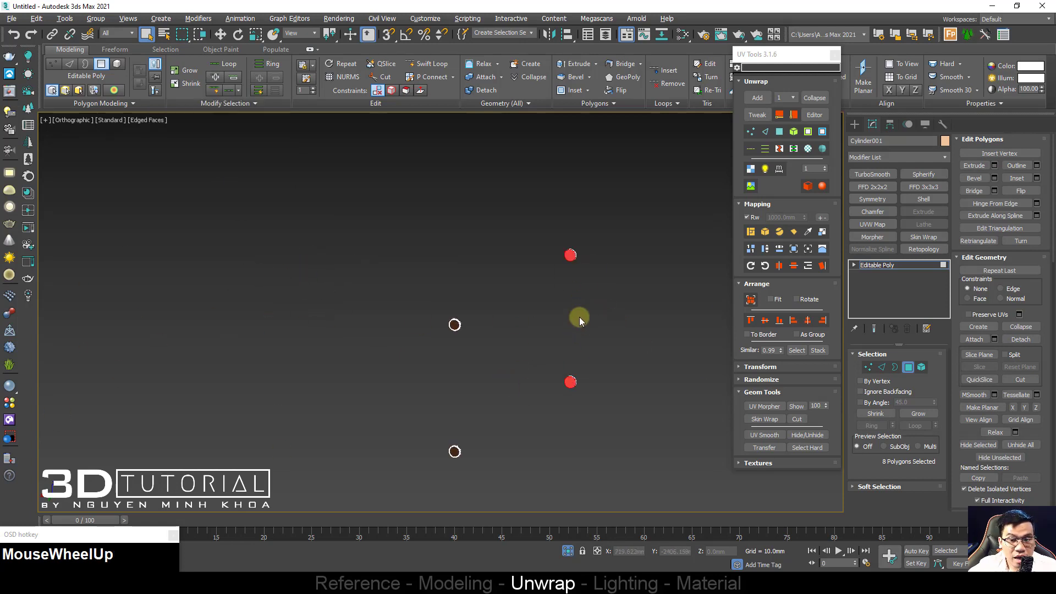
Step: Exit Polygon mode and add an unwrap modifier to the whole disc
{"action": "middle_click_drag", "start_coordinate": [579, 317], "coordinate": [484, 348], "text": "alt"}
{"action": "scroll", "coordinate": [427, 311], "scroll_direction": "down", "scroll_amount": 2}
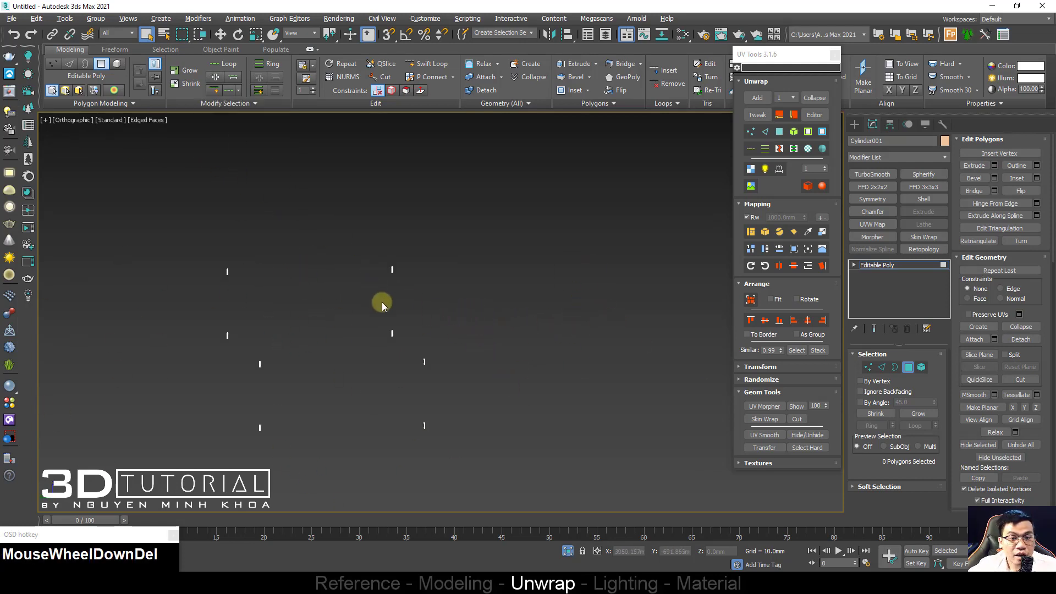
{"action": "middle_click_drag", "start_coordinate": [383, 305], "coordinate": [262, 305], "text": "alt"}
{"action": "scroll", "coordinate": [148, 333], "scroll_direction": "up", "scroll_amount": 5}
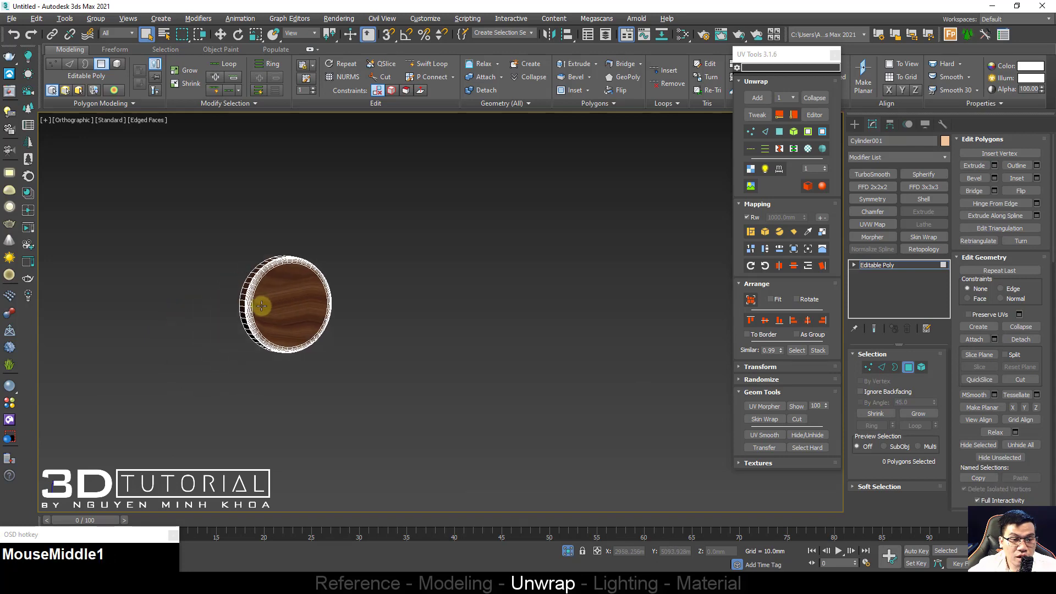
{"action": "key", "text": "1"}
{"action": "key", "text": "1"}
{"action": "scroll", "coordinate": [248, 303], "scroll_direction": "up", "scroll_amount": 5}
{"action": "left_click", "coordinate": [758, 97]}
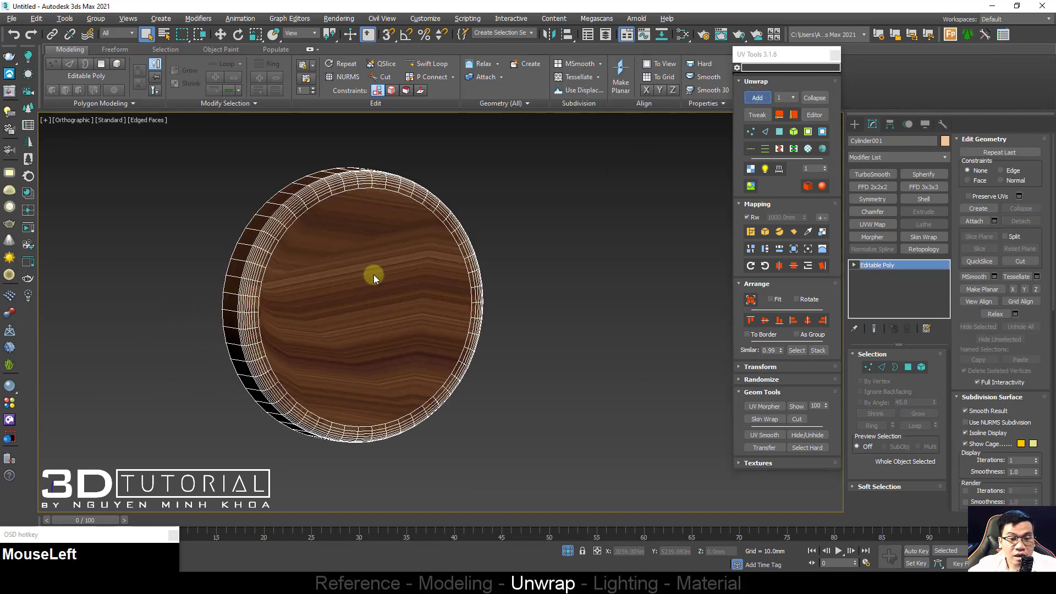
Step: Planar-map all disc faces, unwrap them, and pack the UVs into eight circles
{"action": "key", "text": "ctrl+a"}
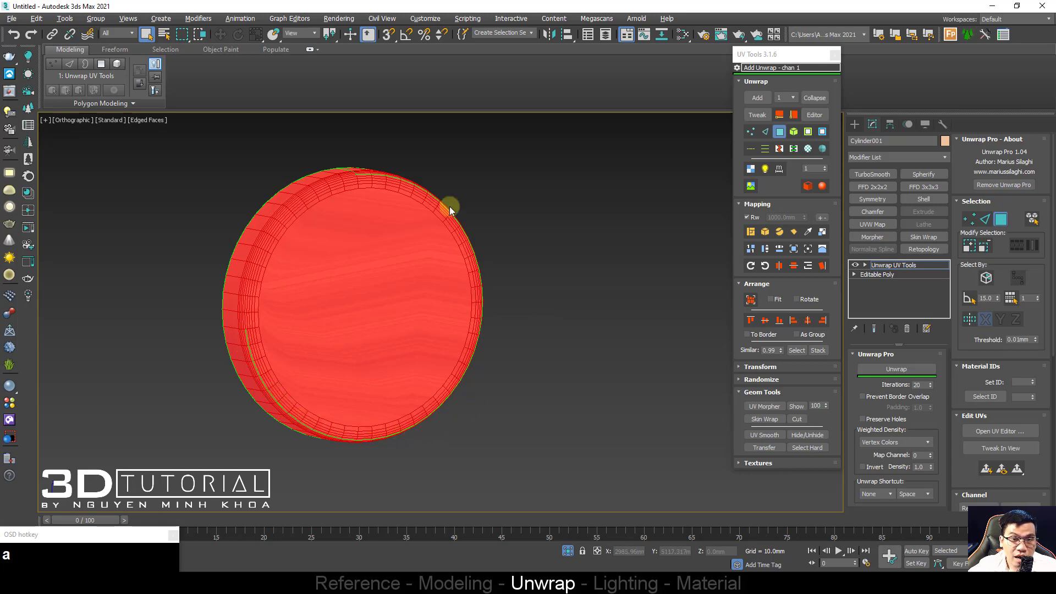
{"action": "left_click", "coordinate": [792, 233]}
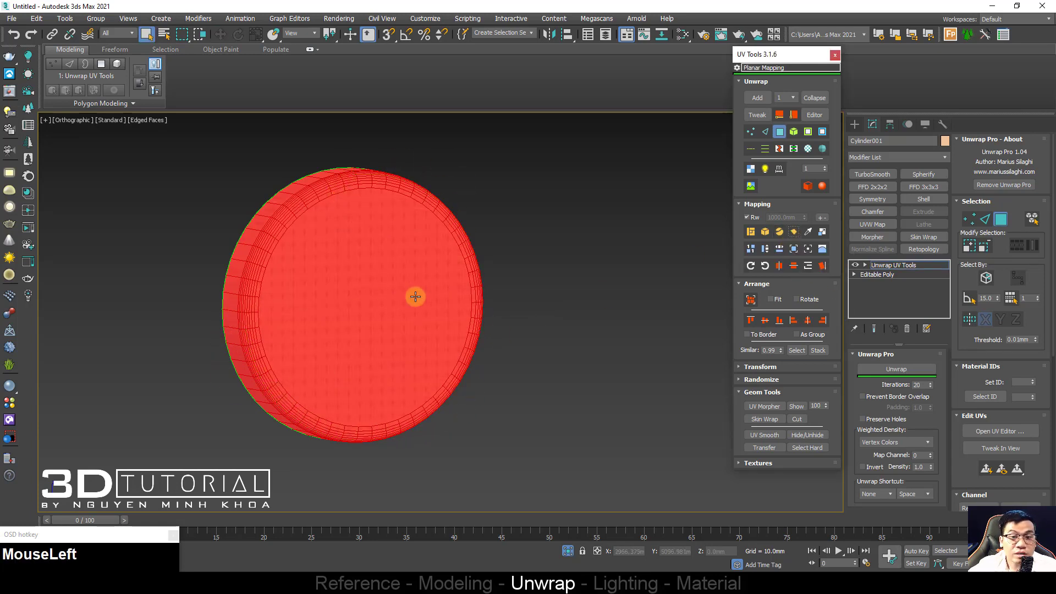
{"action": "left_click", "coordinate": [883, 370]}
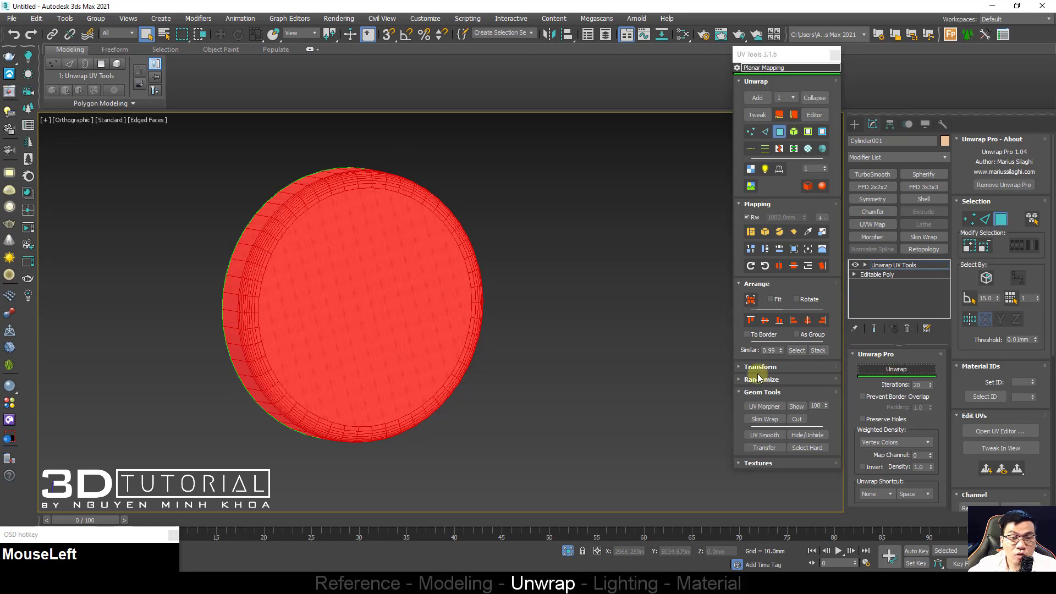
{"action": "left_click", "coordinate": [815, 115]}
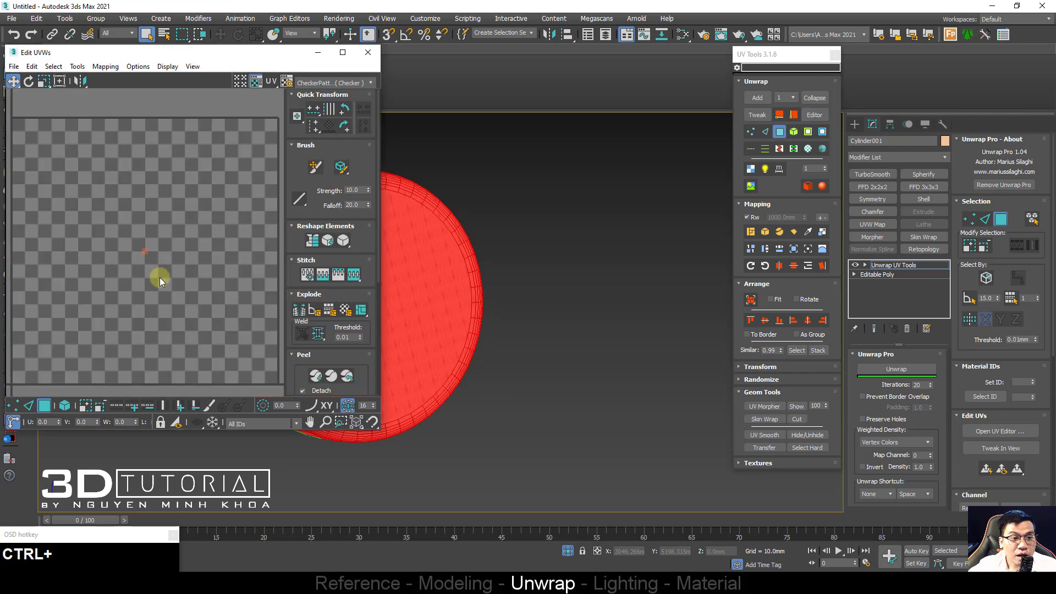
{"action": "left_click_drag", "start_coordinate": [289, 338], "coordinate": [289, 160]}
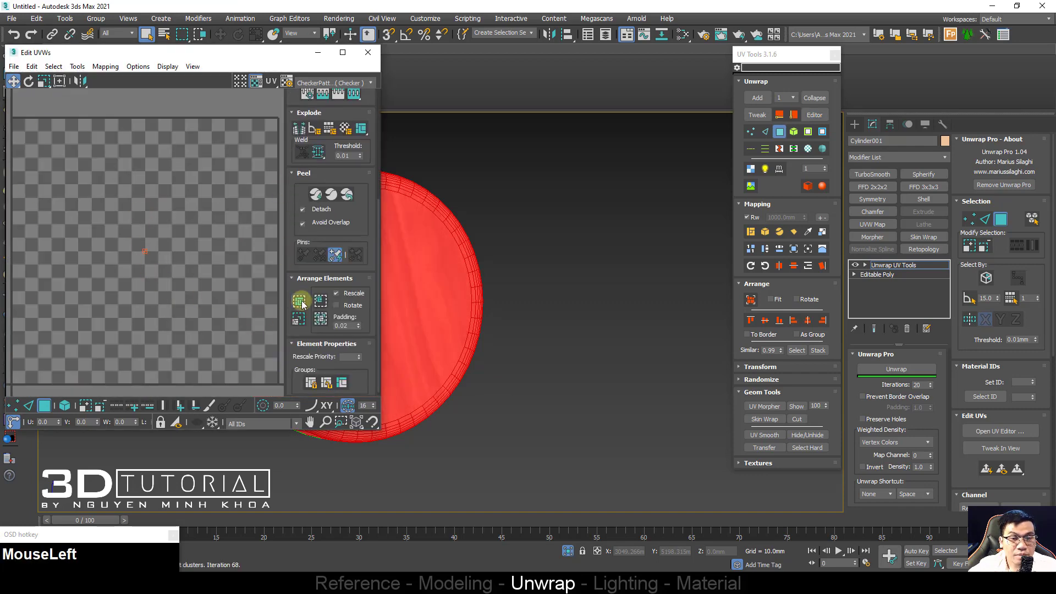
{"action": "left_click", "coordinate": [300, 301]}
Step: Convert the disc to Editable Poly and view its walnut texture without edges
{"action": "middle_click_drag", "start_coordinate": [370, 307], "coordinate": [590, 306]}
{"action": "scroll", "coordinate": [601, 306], "scroll_direction": "down", "scroll_amount": 5}
{"action": "scroll", "coordinate": [584, 298], "scroll_direction": "up", "scroll_amount": 4}
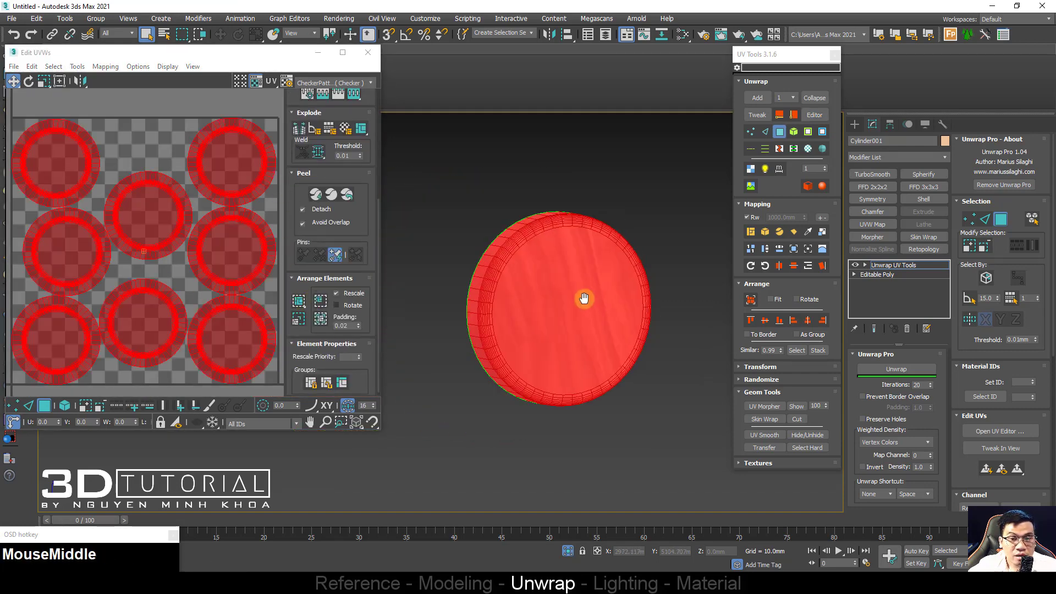
{"action": "scroll", "coordinate": [584, 298], "scroll_direction": "up", "scroll_amount": 3}
{"action": "key", "text": "F2"}
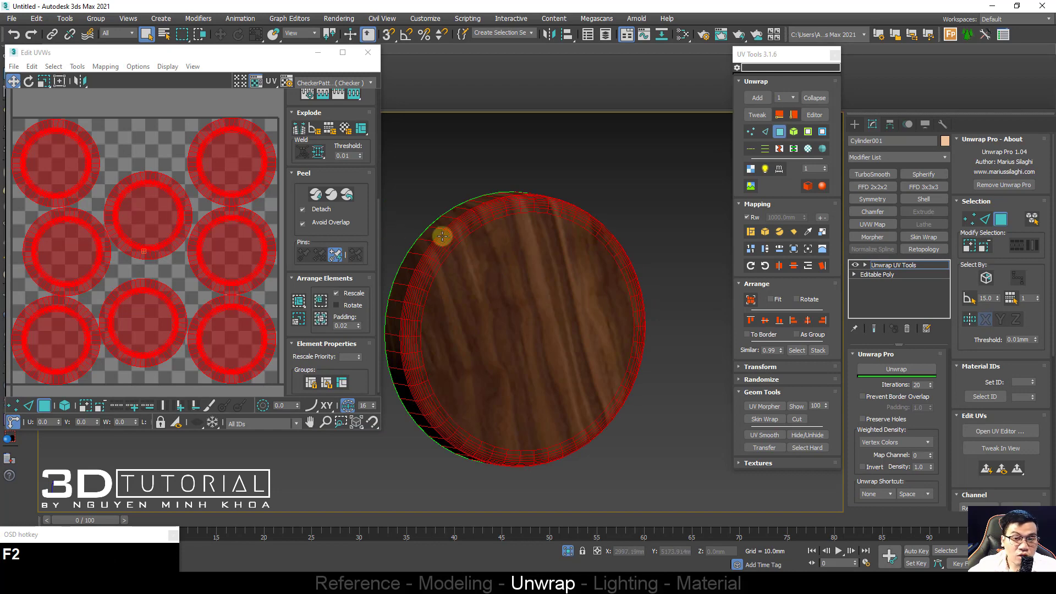
{"action": "right_click", "coordinate": [442, 236]}
{"action": "mouse_move", "coordinate": [495, 390]}
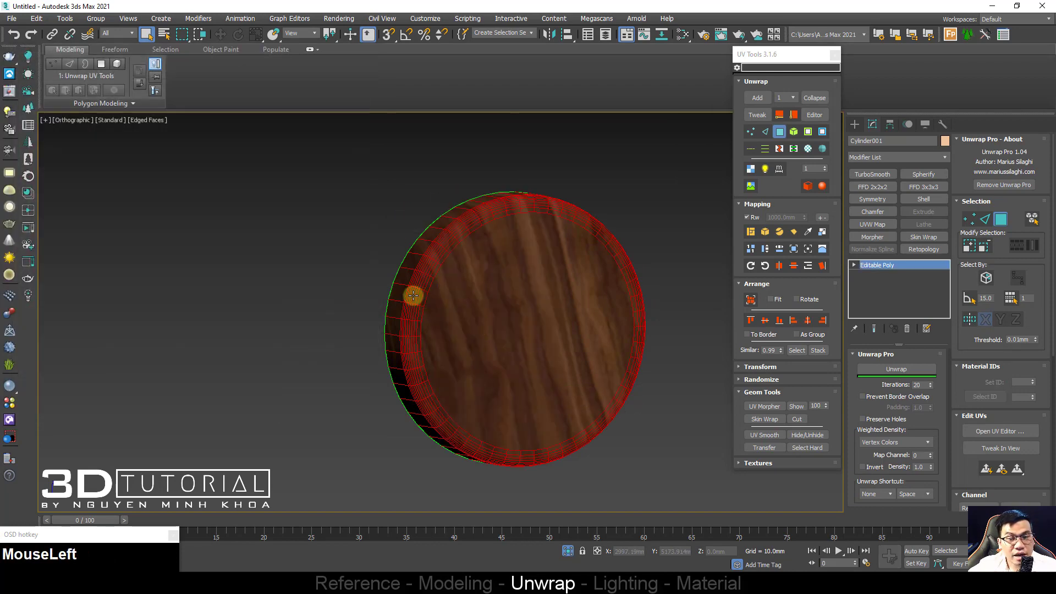
{"action": "middle_click_drag", "start_coordinate": [412, 297], "coordinate": [386, 295]}
{"action": "scroll", "coordinate": [404, 297], "scroll_direction": "down", "scroll_amount": 1}
{"action": "key", "text": "F4"}
{"action": "scroll", "coordinate": [403, 297], "scroll_direction": "down", "scroll_amount": 5}
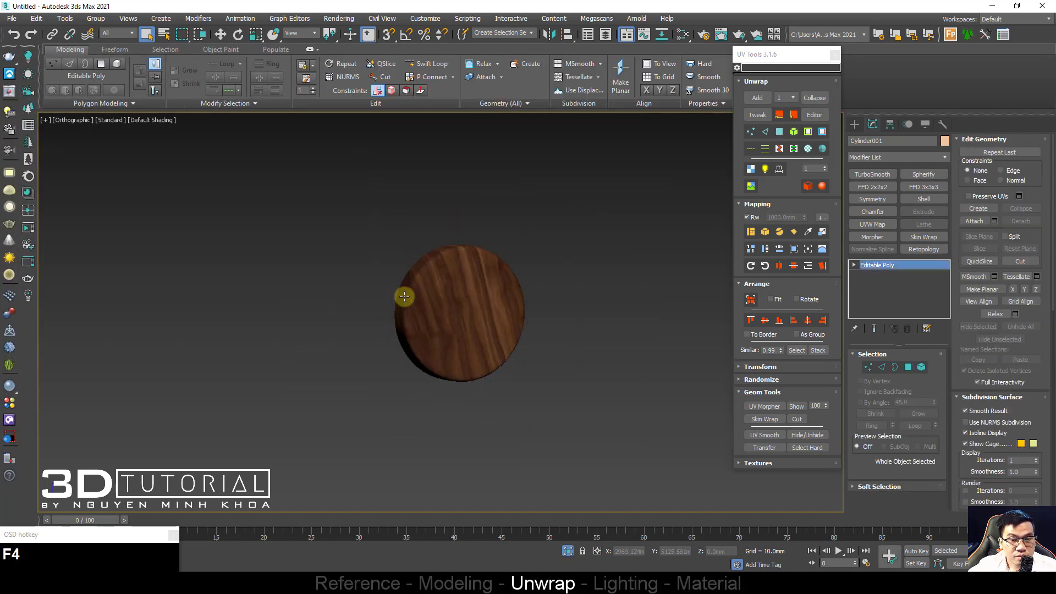
Step: Unhide all objects and select the daybed's frame
{"action": "right_click", "coordinate": [403, 297]}
{"action": "left_click", "coordinate": [434, 236]}
{"action": "scroll", "coordinate": [384, 266], "scroll_direction": "down", "scroll_amount": 5}
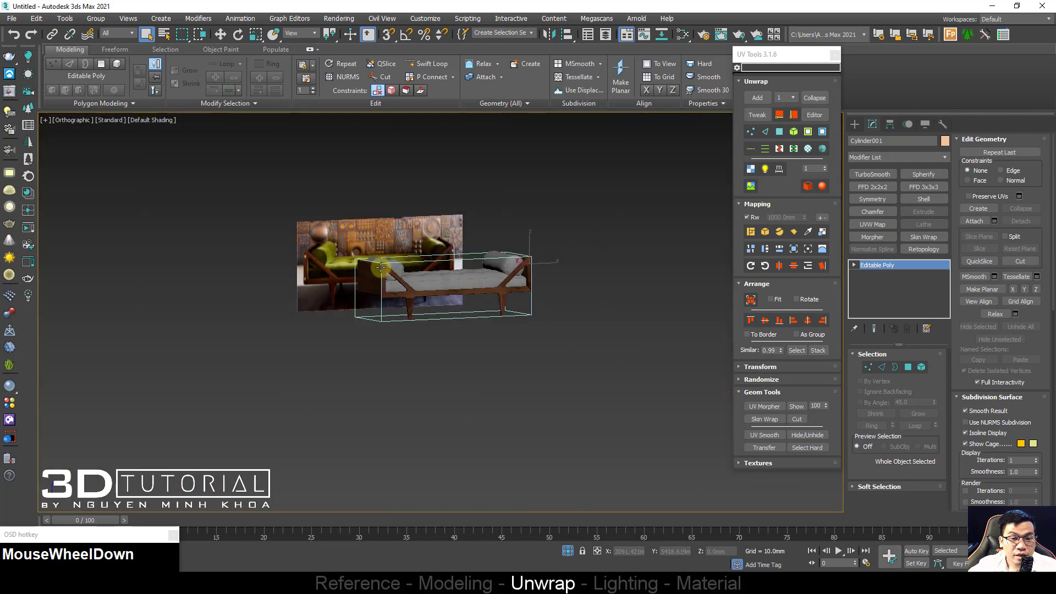
{"action": "middle_click_drag", "start_coordinate": [384, 267], "coordinate": [530, 292], "text": "alt"}
{"action": "scroll", "coordinate": [531, 293], "scroll_direction": "up", "scroll_amount": 3}
{"action": "left_click", "coordinate": [529, 321]}
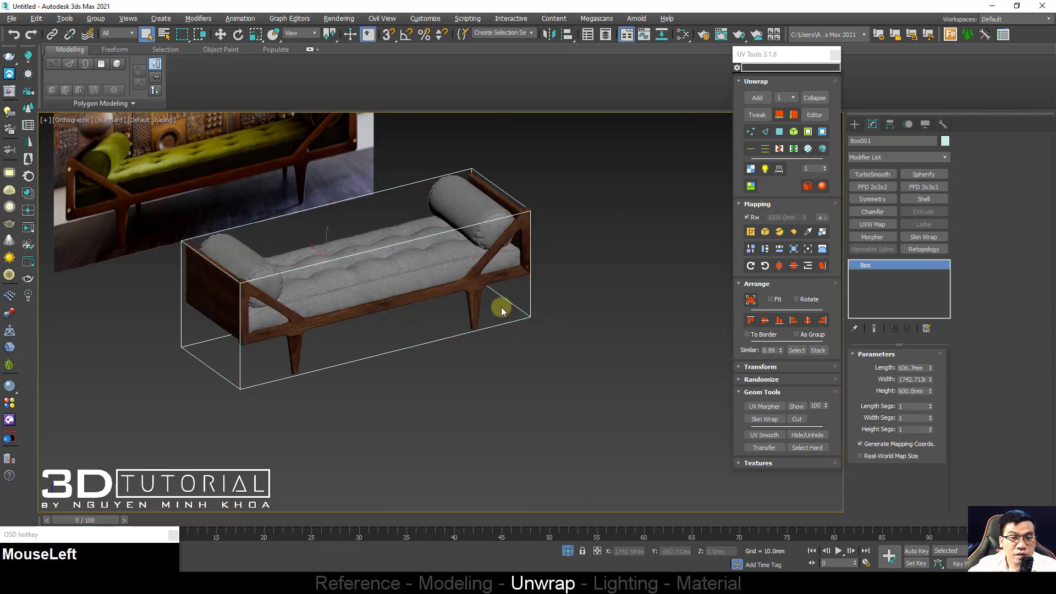
{"action": "left_click", "coordinate": [477, 288]}
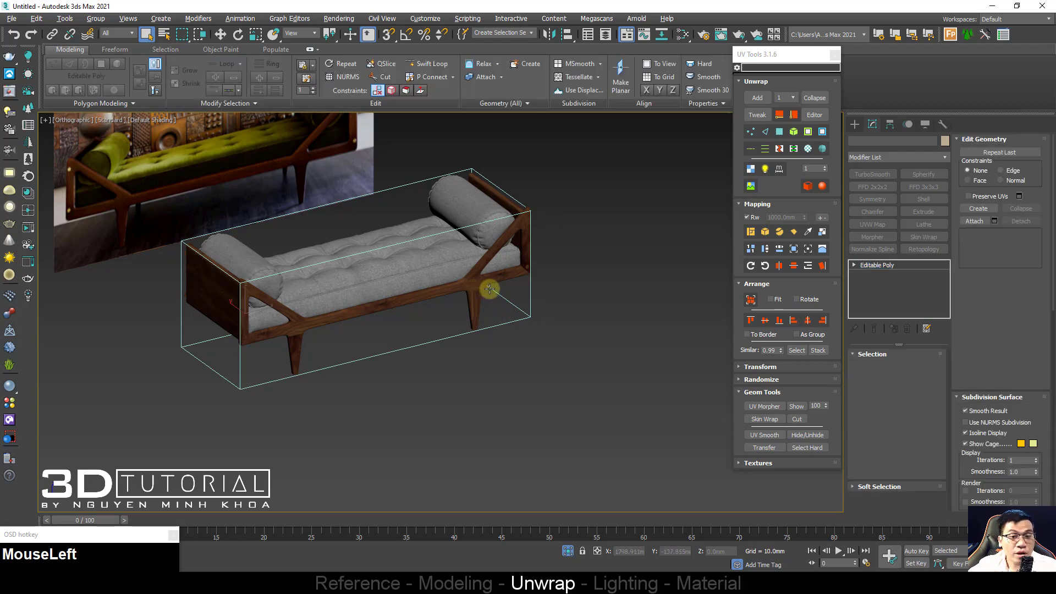
{"action": "middle_click_drag", "start_coordinate": [488, 287], "coordinate": [563, 283], "text": "alt"}
{"action": "key", "text": "F4"}
{"action": "scroll", "coordinate": [432, 277], "scroll_direction": "up", "scroll_amount": 3}
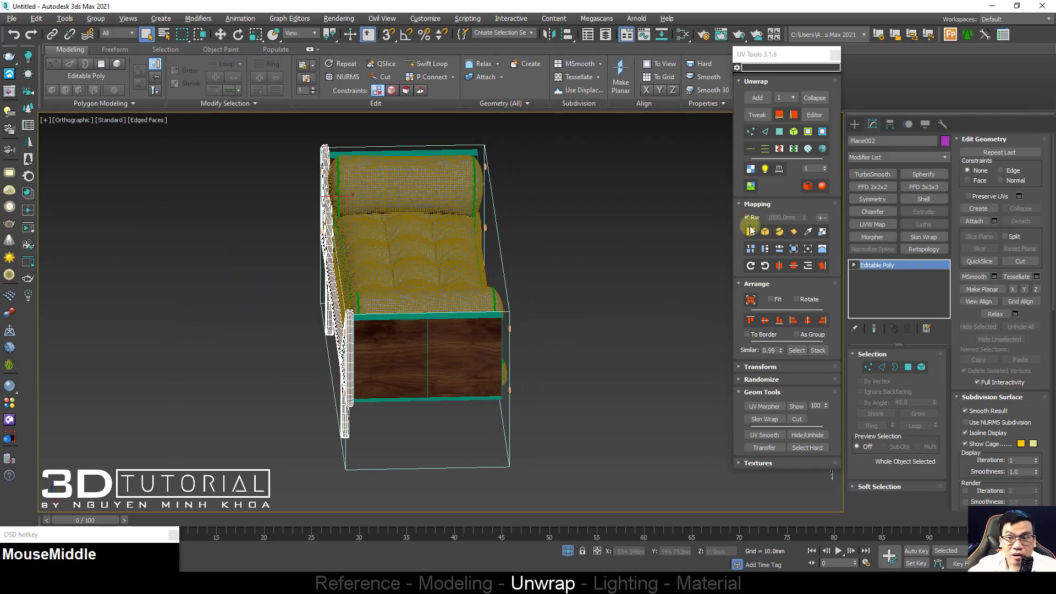
Step: Add a Symmetry modifier centred on the daybed, mirroring across Z
{"action": "left_click", "coordinate": [872, 199]}
{"action": "key", "text": "1"}
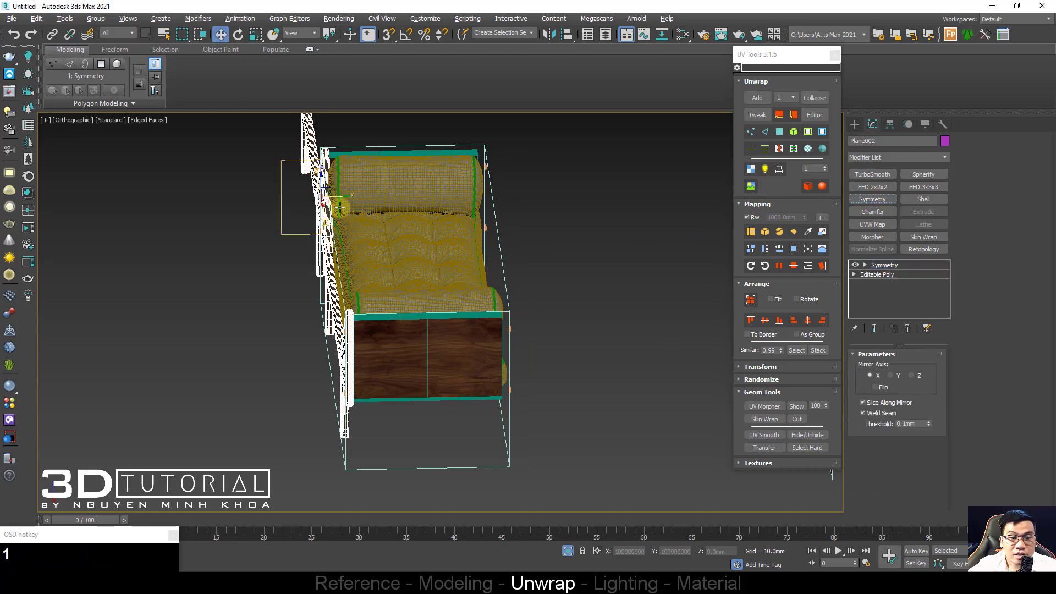
{"action": "left_click_drag", "start_coordinate": [350, 192], "coordinate": [429, 397]}
{"action": "key", "text": "s"}
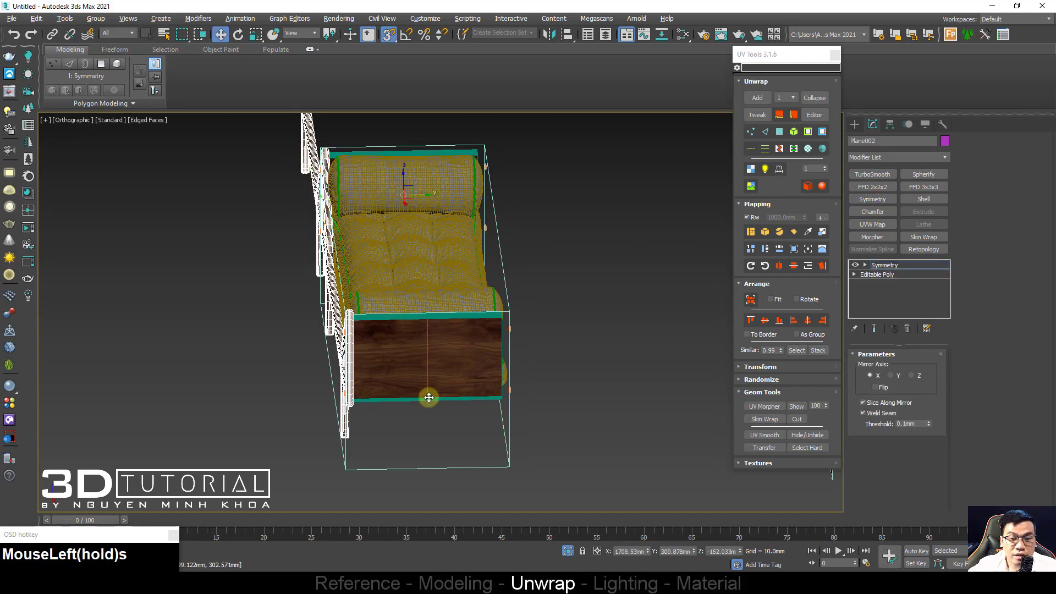
{"action": "key", "text": "s"}
{"action": "mouse_move", "coordinate": [398, 195]}
{"action": "middle_mouse_down", "text": "alt"}
{"action": "mouse_move", "coordinate": [409, 220]}
{"action": "mouse_move", "coordinate": [398, 188]}
{"action": "middle_mouse_up", "text": "alt"}
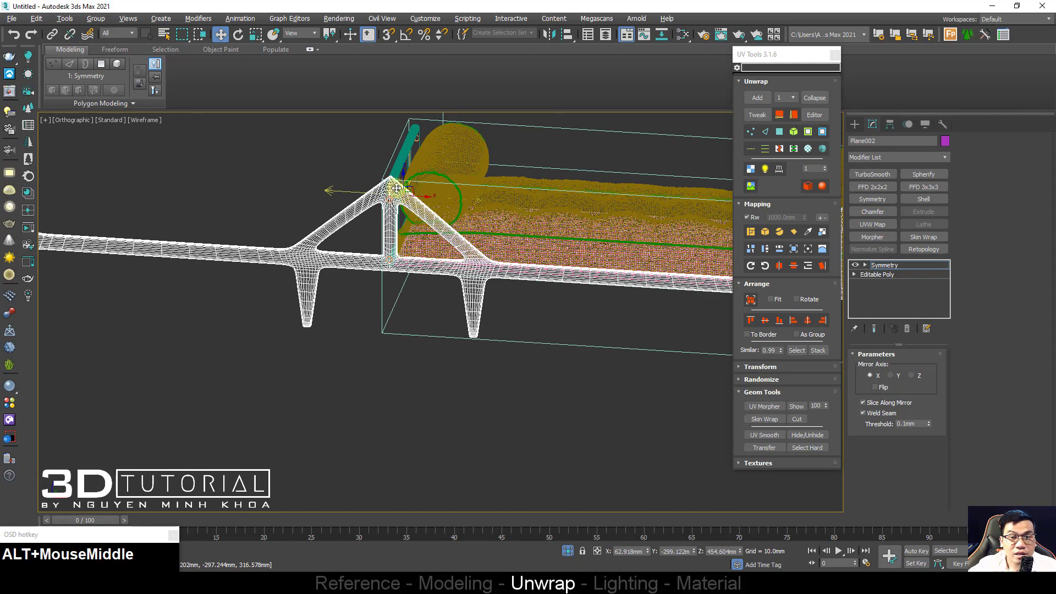
{"action": "left_click", "coordinate": [891, 376]}
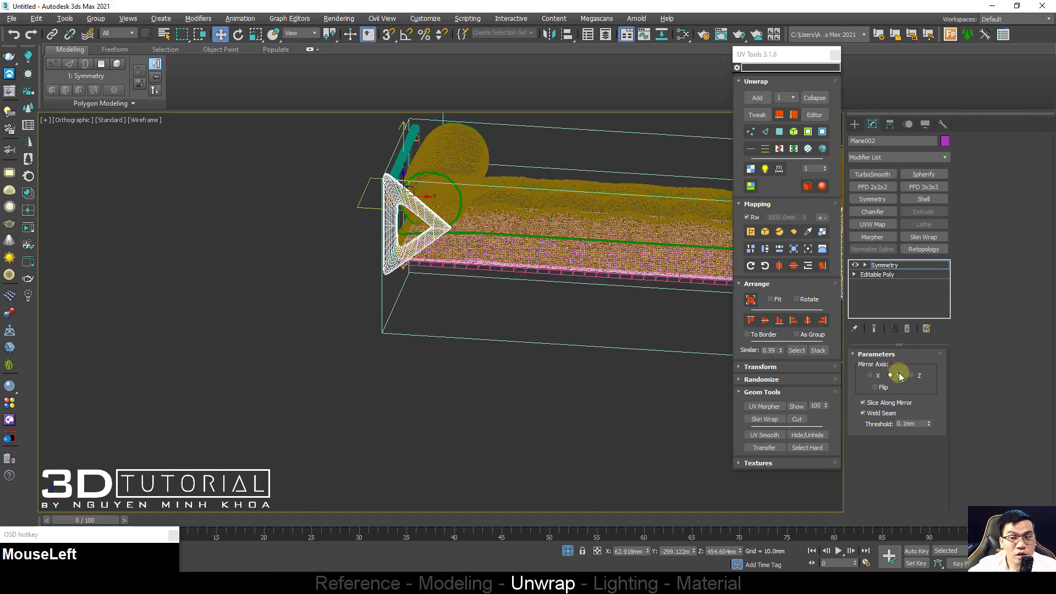
{"action": "left_click", "coordinate": [915, 379]}
{"action": "mouse_move", "coordinate": [440, 308]}
{"action": "middle_mouse_down", "text": "alt"}
{"action": "mouse_move", "coordinate": [408, 317]}
{"action": "mouse_move", "coordinate": [311, 314]}
{"action": "middle_mouse_up", "text": "alt"}
{"action": "key", "text": "F3"}
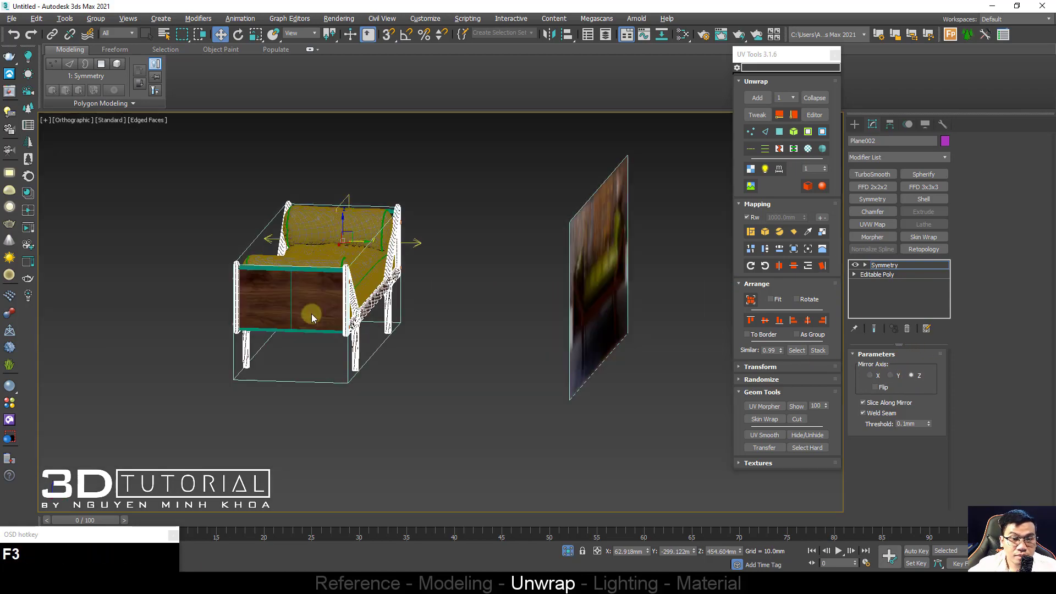
{"action": "scroll", "coordinate": [344, 266], "scroll_direction": "up", "scroll_amount": 5}
{"action": "scroll", "coordinate": [344, 262], "scroll_direction": "down", "scroll_amount": 5}
Step: Convert the frame to Editable Poly and attach the wooden side panel
{"action": "right_click", "coordinate": [396, 252]}
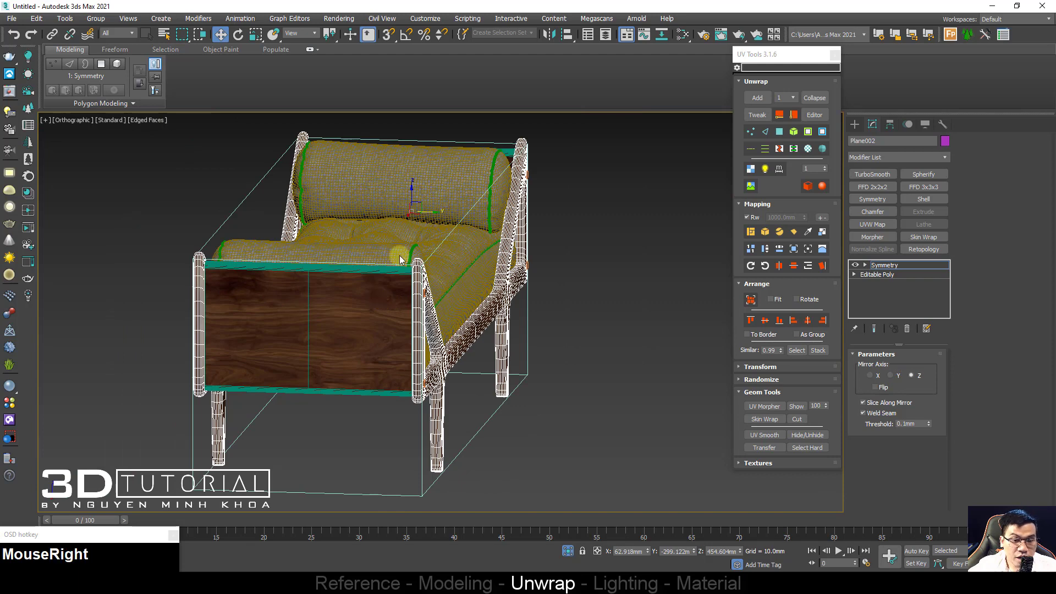
{"action": "mouse_move", "coordinate": [516, 411]}
{"action": "left_click", "coordinate": [572, 420]}
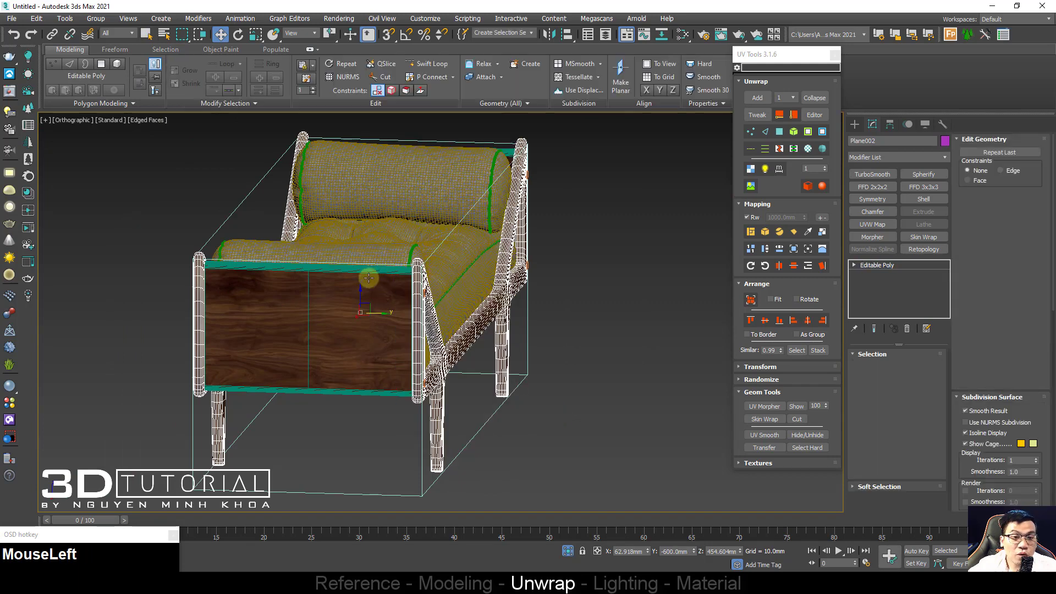
{"action": "middle_click_drag", "start_coordinate": [354, 278], "coordinate": [381, 287]}
{"action": "right_click_drag", "start_coordinate": [381, 287], "coordinate": [354, 189]}
{"action": "left_click", "coordinate": [365, 318]}
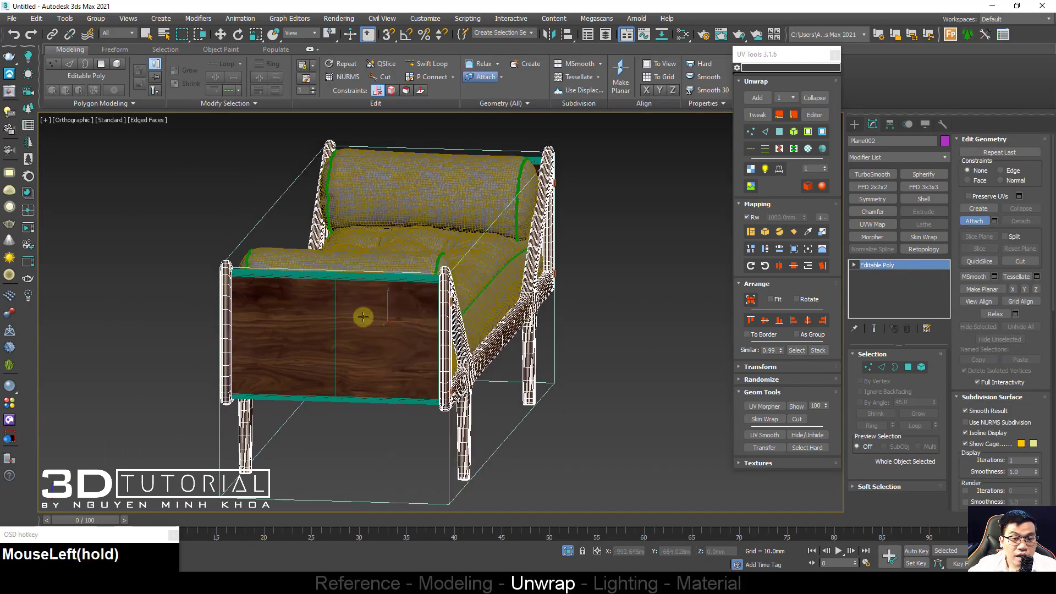
{"action": "middle_click_drag", "start_coordinate": [363, 320], "coordinate": [306, 332], "text": "alt"}
{"action": "scroll", "coordinate": [253, 286], "scroll_direction": "up", "scroll_amount": 4}
{"action": "right_click", "coordinate": [225, 310]}
{"action": "scroll", "coordinate": [264, 319], "scroll_direction": "down", "scroll_amount": 3}
Step: Hide Box001 around the daybed and select the daybed
{"action": "left_click", "coordinate": [441, 396]}
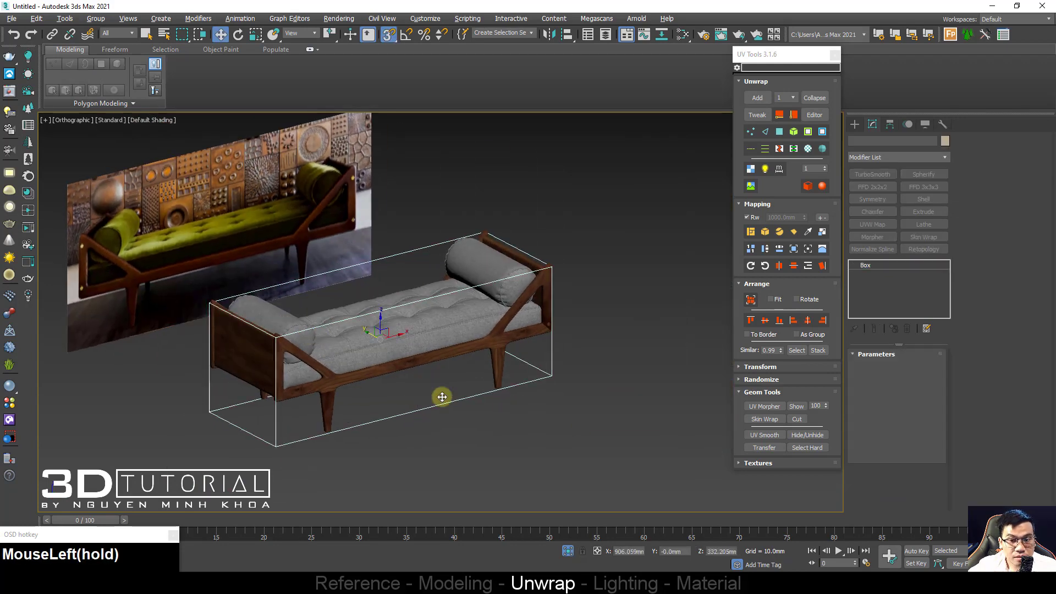
{"action": "right_click", "coordinate": [488, 331]}
{"action": "mouse_move", "coordinate": [529, 298]}
{"action": "left_click", "coordinate": [443, 371]}
{"action": "scroll", "coordinate": [451, 366], "scroll_direction": "up", "scroll_amount": 2}
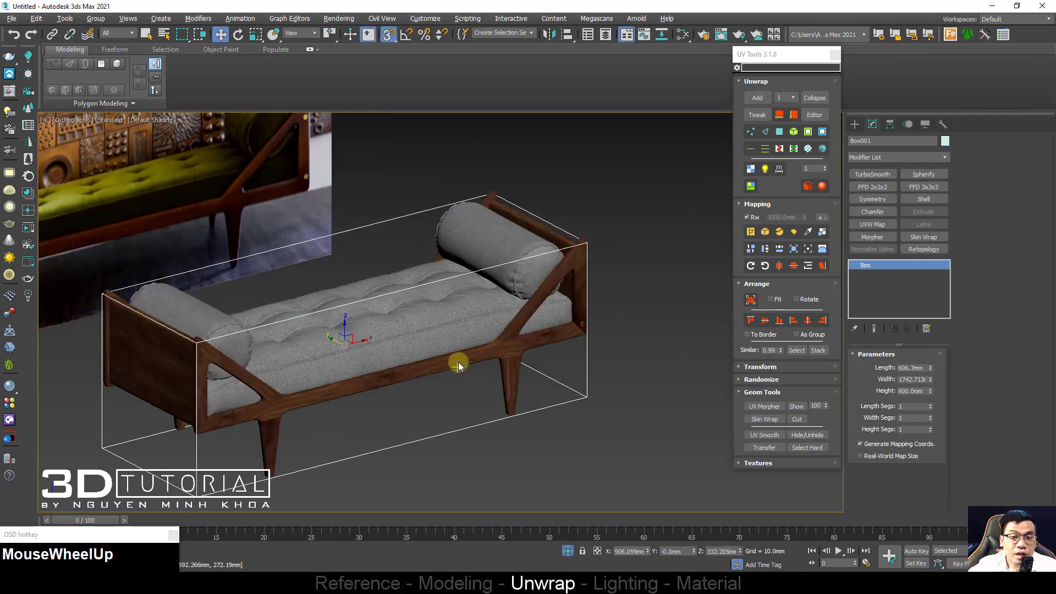
{"action": "right_click", "coordinate": [458, 352]}
{"action": "left_click", "coordinate": [492, 312]}
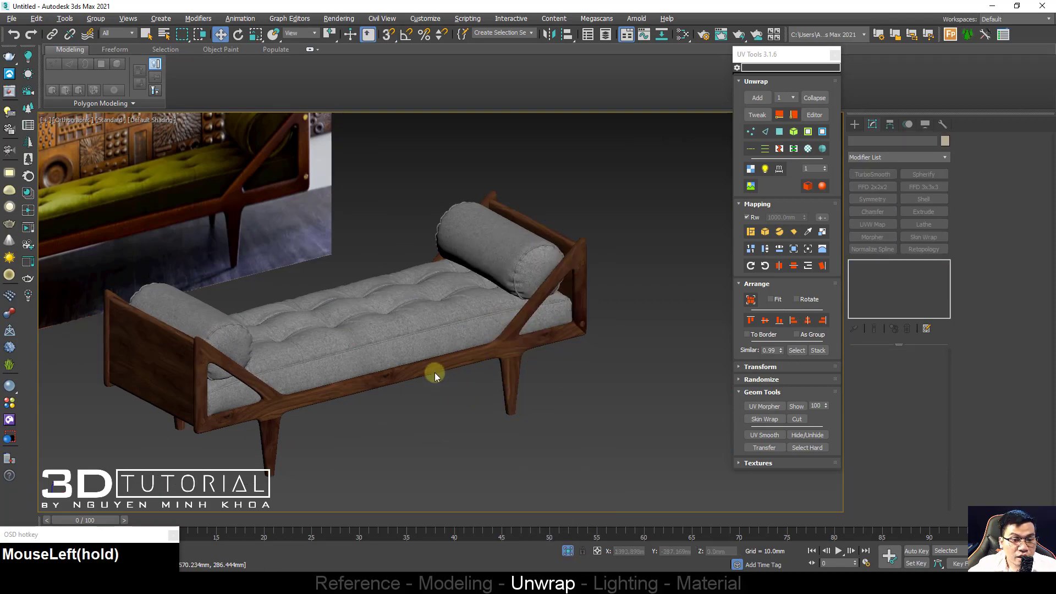
{"action": "scroll", "coordinate": [431, 310], "scroll_direction": "up", "scroll_amount": 4}
{"action": "left_click", "coordinate": [431, 310]}
Step: Give the tufted seat cushion TurboSmooth with 0 viewport iterations and Render Iters set to 1
{"action": "key", "text": "F4"}
{"action": "scroll", "coordinate": [570, 286], "scroll_direction": "up", "scroll_amount": 3}
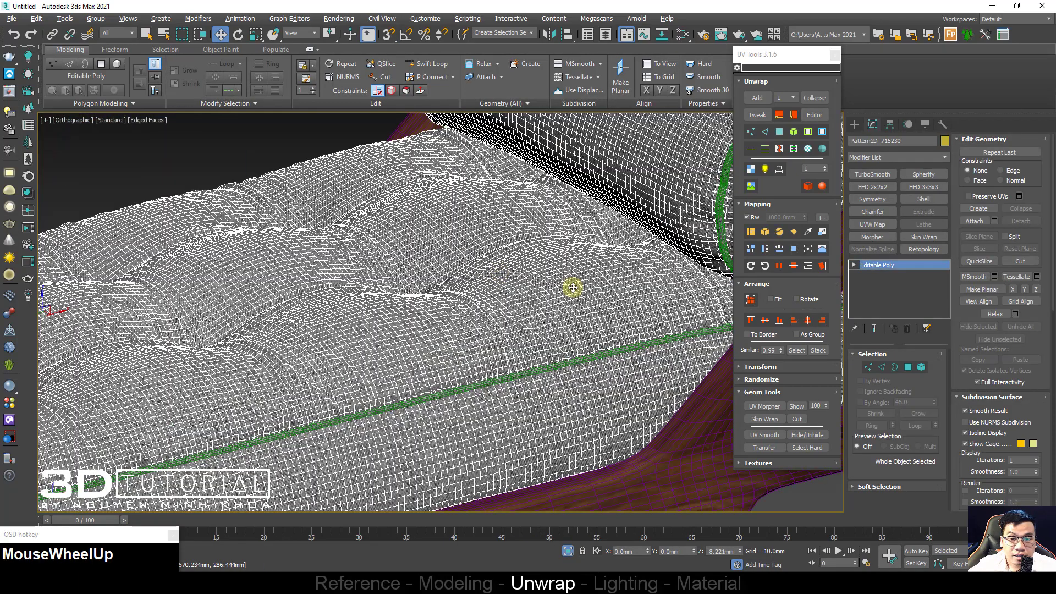
{"action": "middle_click_drag", "start_coordinate": [570, 285], "coordinate": [522, 380]}
{"action": "left_click", "coordinate": [872, 173]}
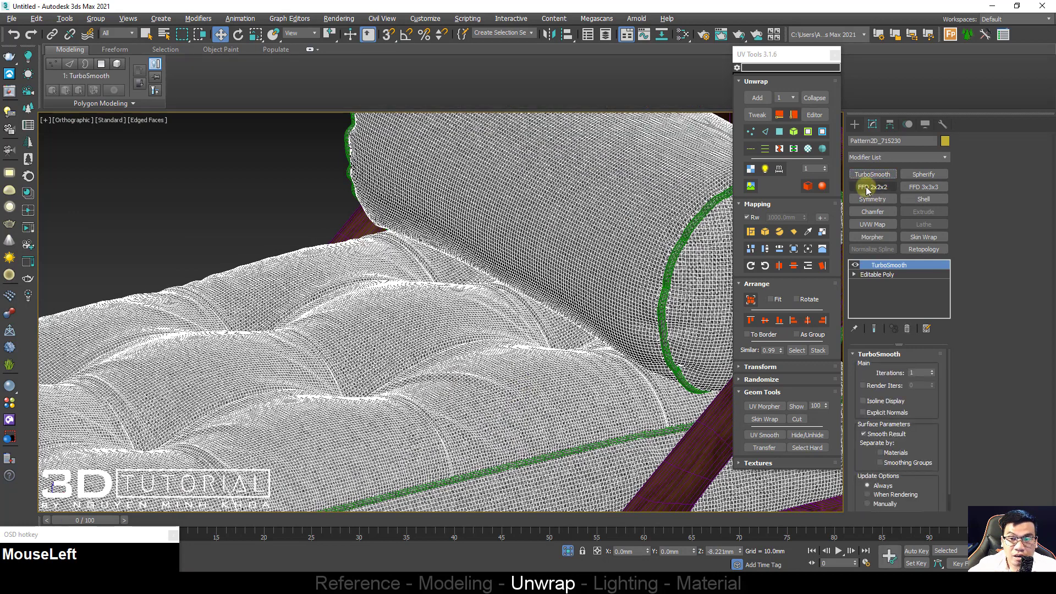
{"action": "type", "text": "0"}
{"action": "left_click", "coordinate": [900, 386]}
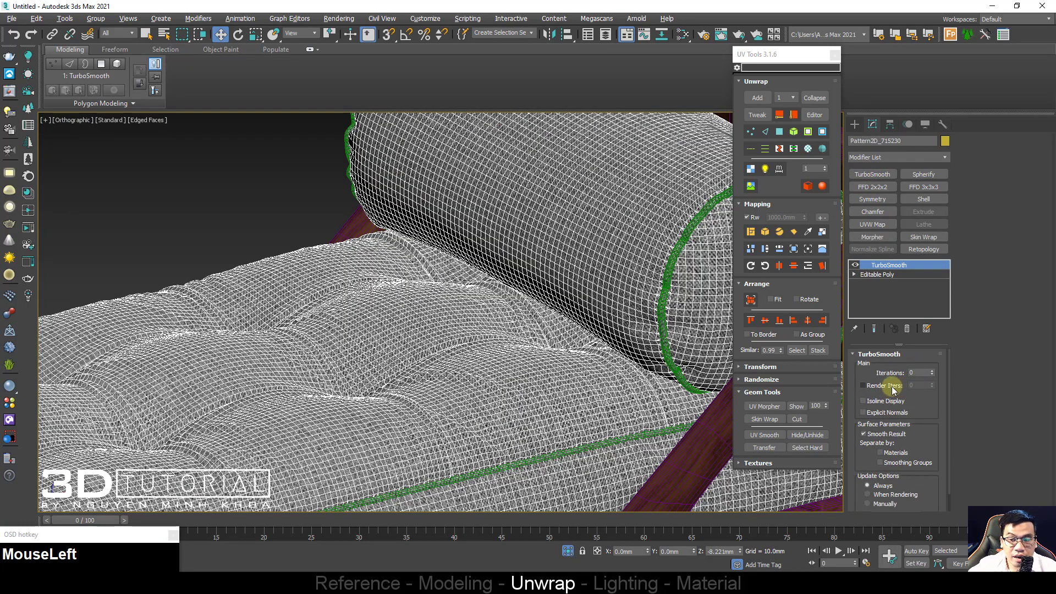
{"action": "left_click", "coordinate": [892, 386]}
{"action": "type", "text": "1"}
{"action": "middle_click_drag", "start_coordinate": [584, 343], "coordinate": [575, 339]}
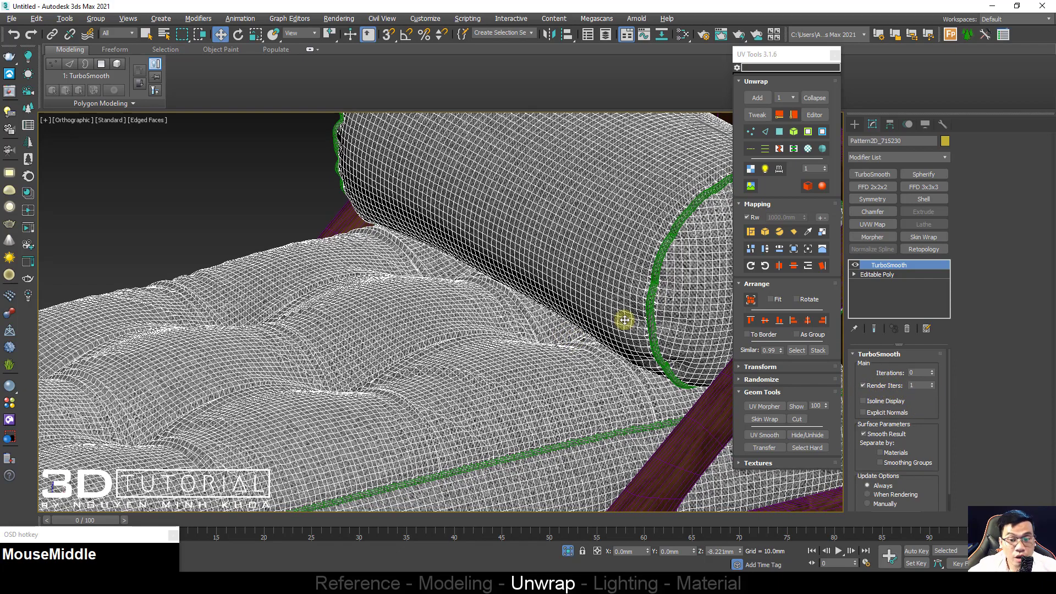
{"action": "scroll", "coordinate": [627, 314], "scroll_direction": "down", "scroll_amount": 3}
{"action": "scroll", "coordinate": [632, 306], "scroll_direction": "up", "scroll_amount": 8}
{"action": "key", "text": "F4"}
Step: Select the piping trim around the bolster
{"action": "left_click", "coordinate": [601, 297]}
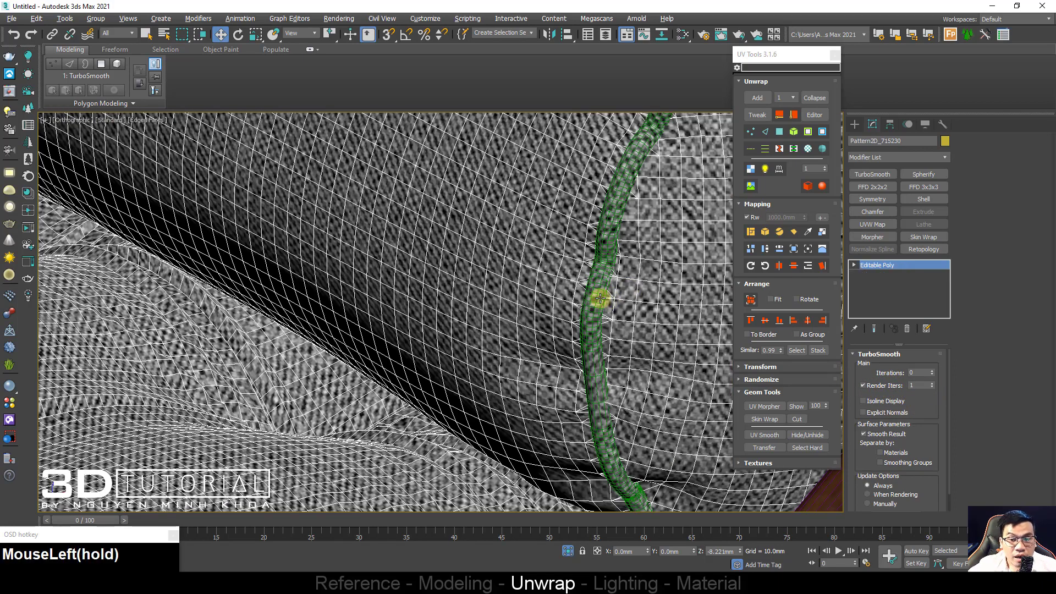
{"action": "scroll", "coordinate": [598, 300], "scroll_direction": "down", "scroll_amount": 6}
{"action": "left_click", "coordinate": [597, 314]}
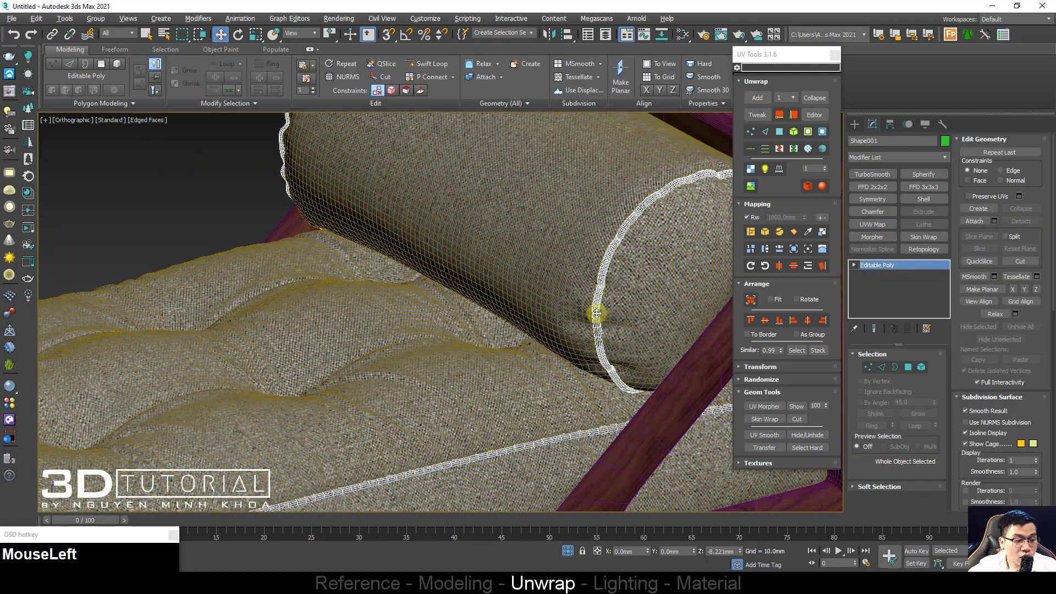
{"action": "left_click", "coordinate": [511, 262]}
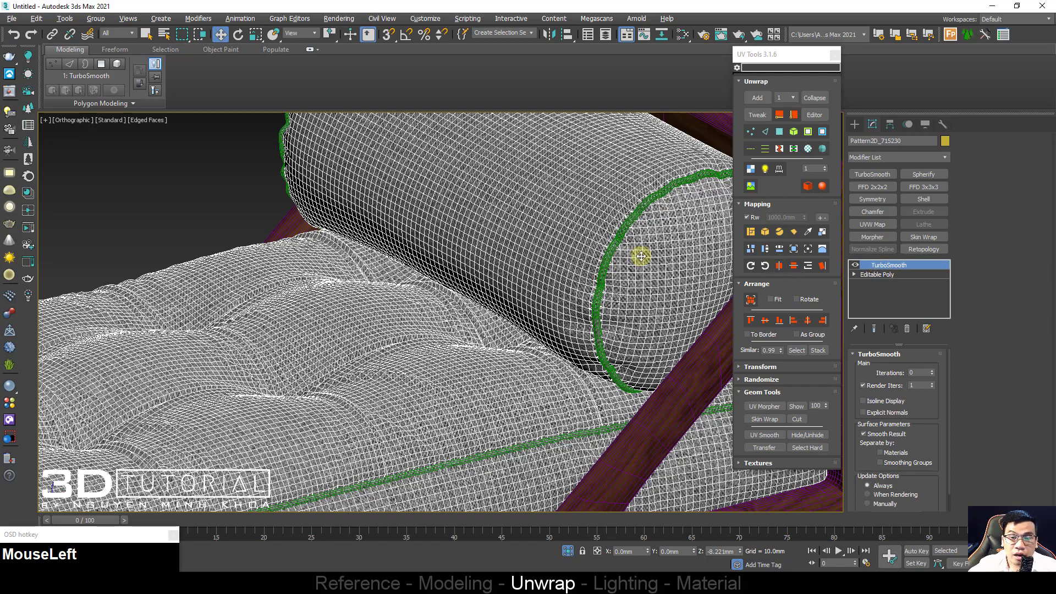
{"action": "scroll", "coordinate": [641, 256], "scroll_direction": "up", "scroll_amount": 5}
{"action": "left_click", "coordinate": [599, 242]}
{"action": "scroll", "coordinate": [579, 266], "scroll_direction": "down", "scroll_amount": 2}
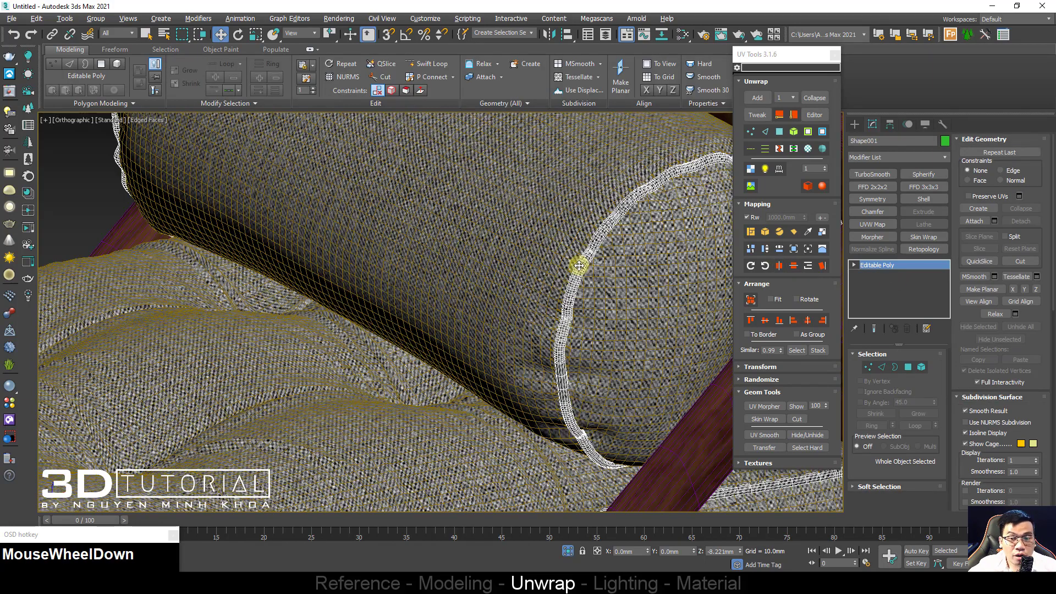
{"action": "scroll", "coordinate": [579, 265], "scroll_direction": "down", "scroll_amount": 2}
{"action": "middle_click_drag", "start_coordinate": [573, 306], "coordinate": [630, 311]}
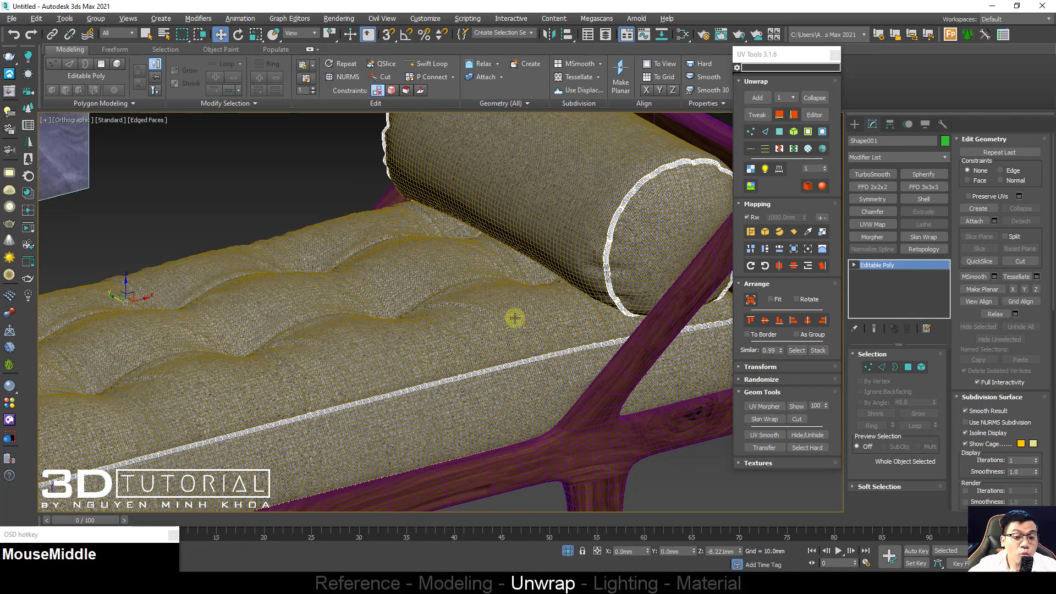
{"action": "scroll", "coordinate": [608, 203], "scroll_direction": "up", "scroll_amount": 6}
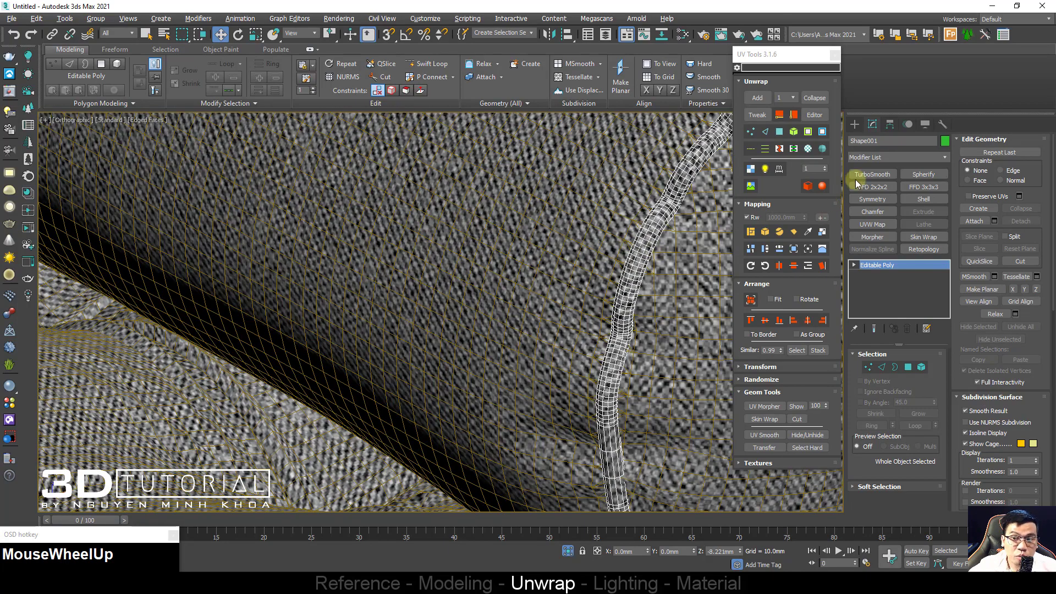
Step: Add TurboSmooth to the piping, check the result, then delete that modifier from the stack
{"action": "left_click", "coordinate": [858, 176]}
{"action": "middle_click_drag", "start_coordinate": [738, 216], "coordinate": [603, 243]}
{"action": "scroll", "coordinate": [568, 212], "scroll_direction": "down", "scroll_amount": 3}
{"action": "key", "text": "F4"}
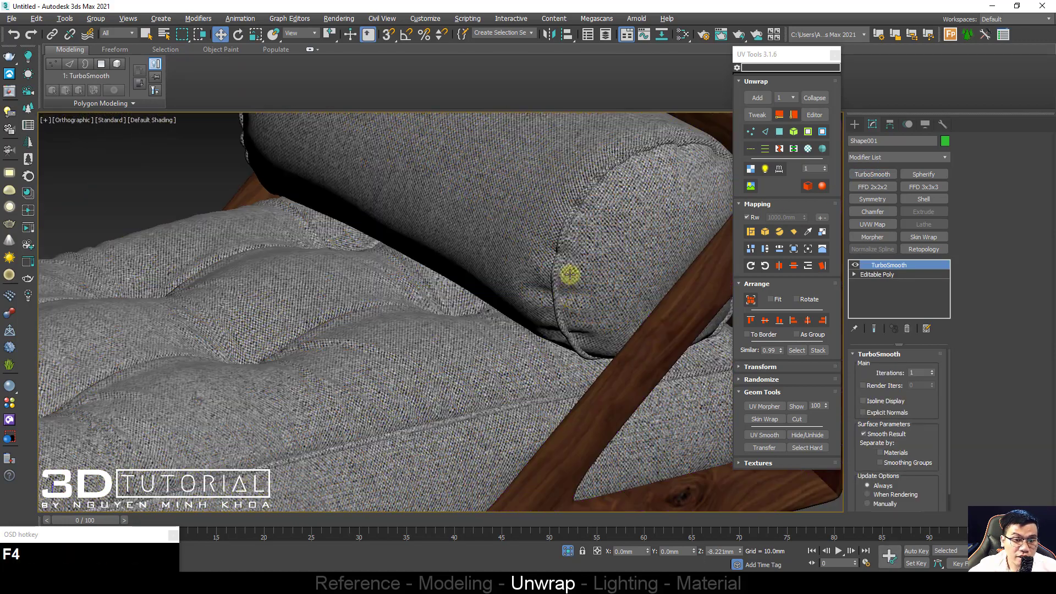
{"action": "key", "text": "F4"}
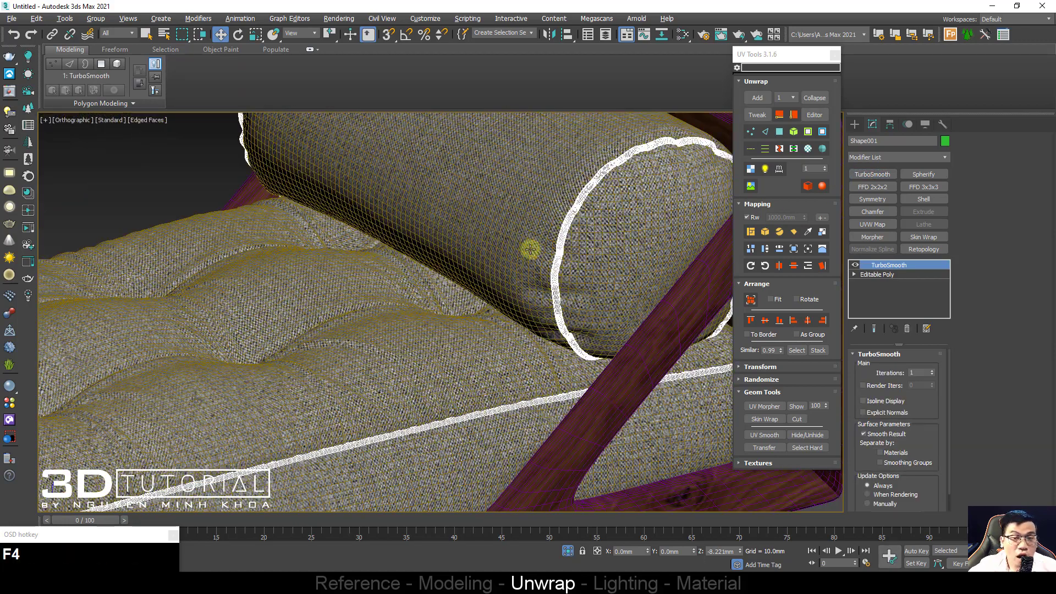
{"action": "scroll", "coordinate": [605, 186], "scroll_direction": "up", "scroll_amount": 3}
{"action": "right_click", "coordinate": [883, 266]}
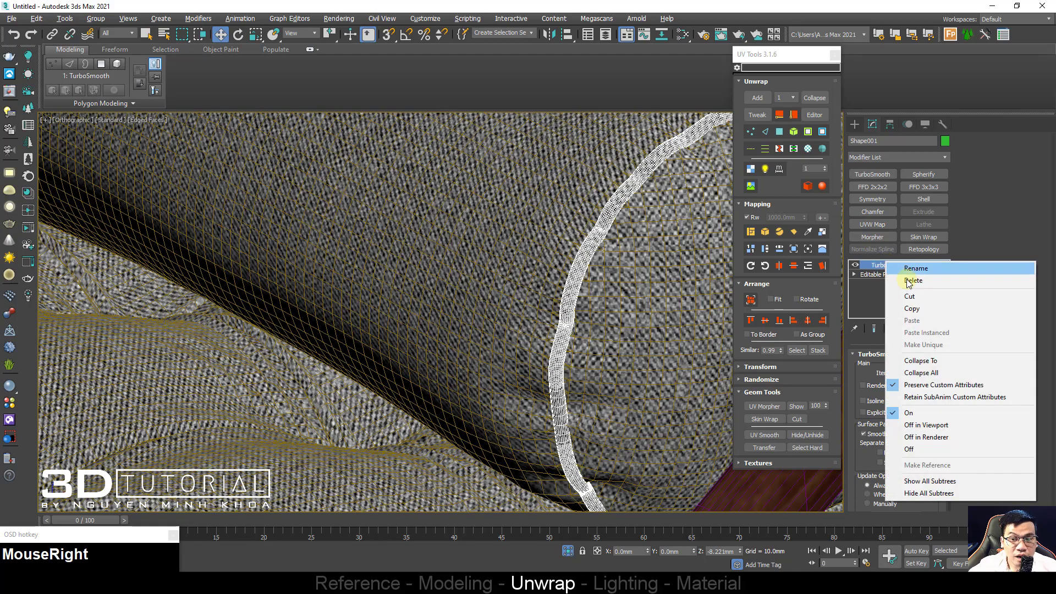
{"action": "left_click", "coordinate": [911, 280]}
Step: Add the bolster to the selection and group the daybed parts as Group001
{"action": "scroll", "coordinate": [578, 278], "scroll_direction": "down", "scroll_amount": 5}
{"action": "left_click", "coordinate": [529, 269], "text": "ctrl"}
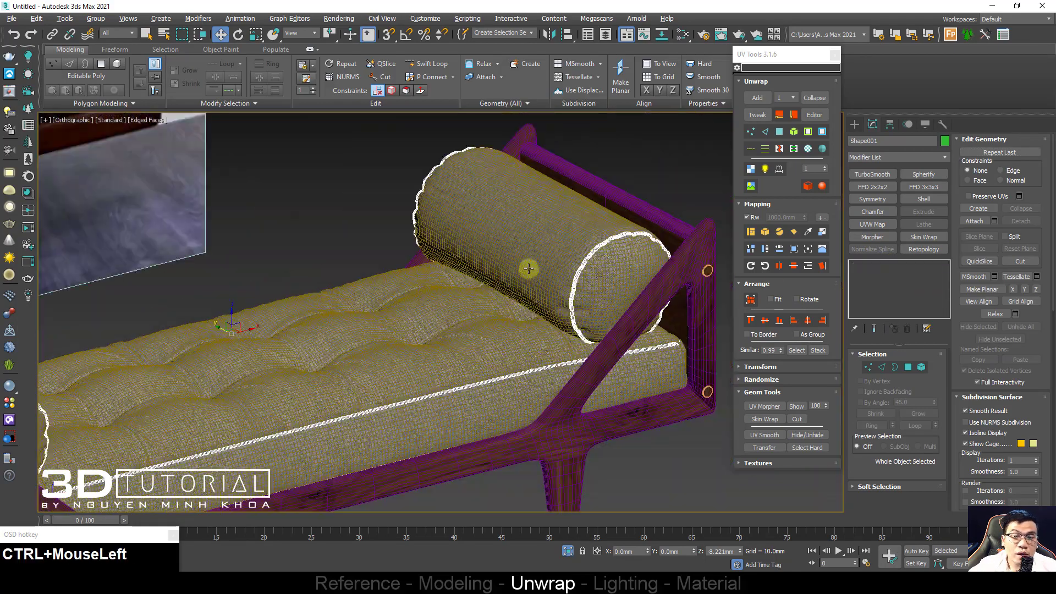
{"action": "left_click", "coordinate": [95, 18]}
{"action": "left_click", "coordinate": [104, 29]}
{"action": "left_click", "coordinate": [502, 291]}
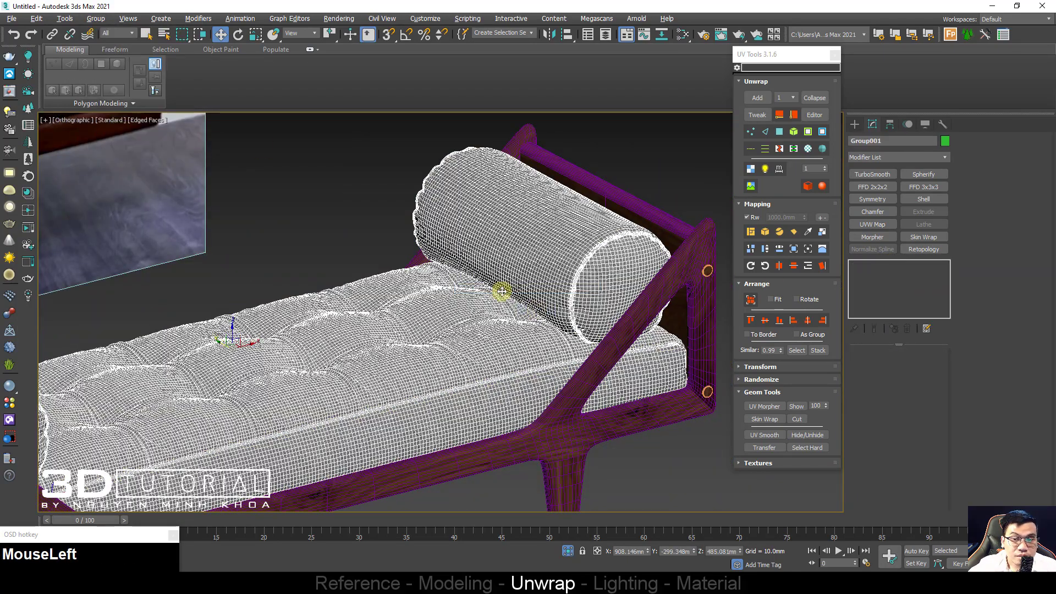
Step: Select the round wooden plug on the daybed frame
{"action": "key", "text": "F4"}
{"action": "middle_click_drag", "start_coordinate": [715, 232], "coordinate": [589, 240]}
{"action": "scroll", "coordinate": [589, 240], "scroll_direction": "up", "scroll_amount": 6}
{"action": "left_click", "coordinate": [563, 257]}
{"action": "scroll", "coordinate": [563, 251], "scroll_direction": "down", "scroll_amount": 6}
Step: Pan and orbit the view across the daybed and the reference daybed
{"action": "key", "text": "F4"}
{"action": "key", "text": "F4"}
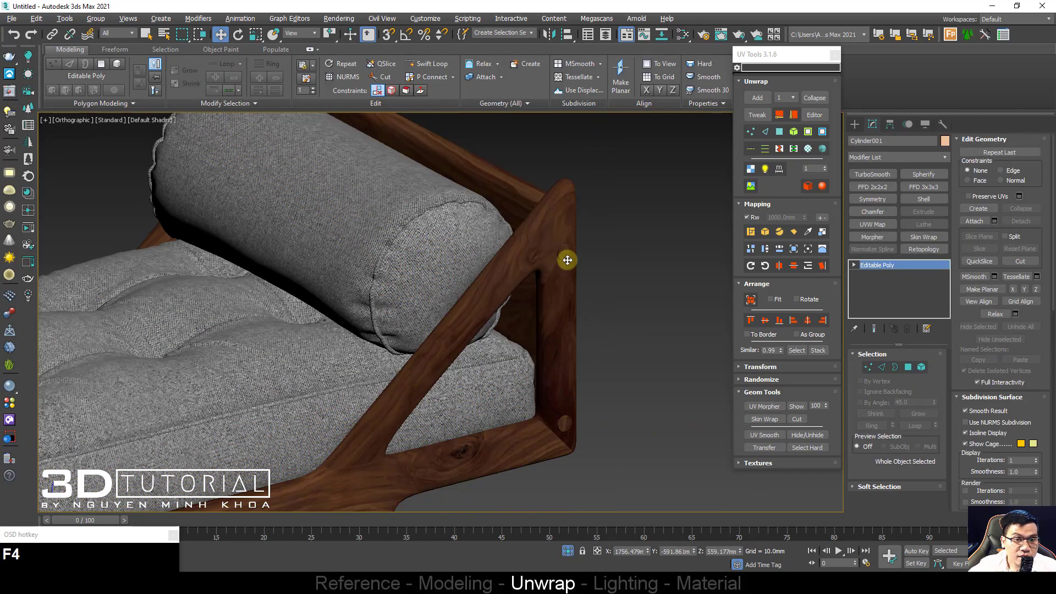
{"action": "scroll", "coordinate": [567, 260], "scroll_direction": "down", "scroll_amount": 5}
{"action": "middle_click_drag", "start_coordinate": [341, 235], "coordinate": [363, 247], "text": "alt"}
{"action": "scroll", "coordinate": [466, 284], "scroll_direction": "up", "scroll_amount": 5}
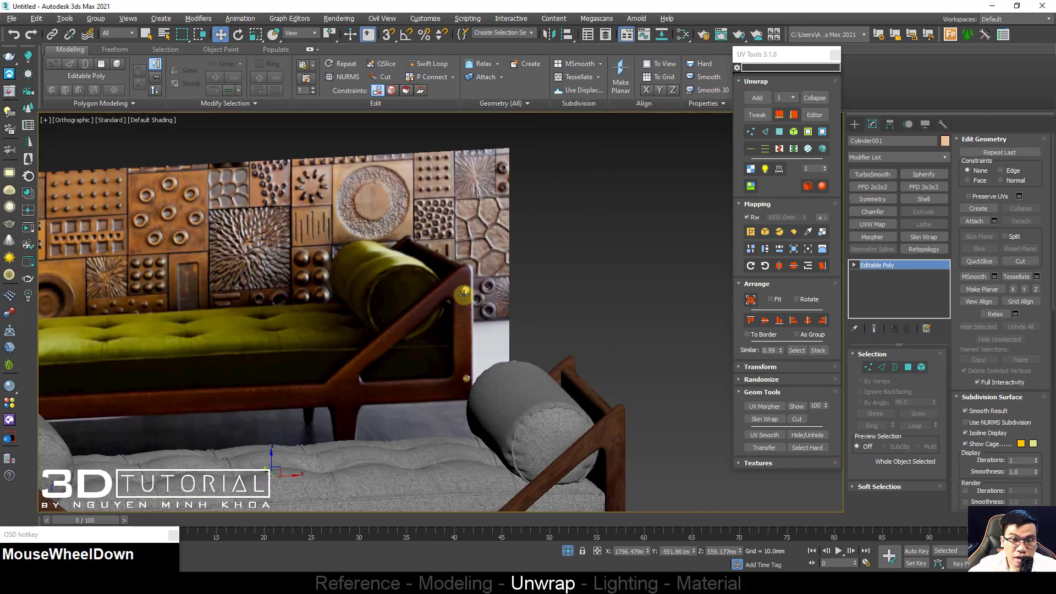
{"action": "scroll", "coordinate": [464, 295], "scroll_direction": "up", "scroll_amount": 2}
{"action": "middle_click_drag", "start_coordinate": [464, 296], "coordinate": [449, 254]}
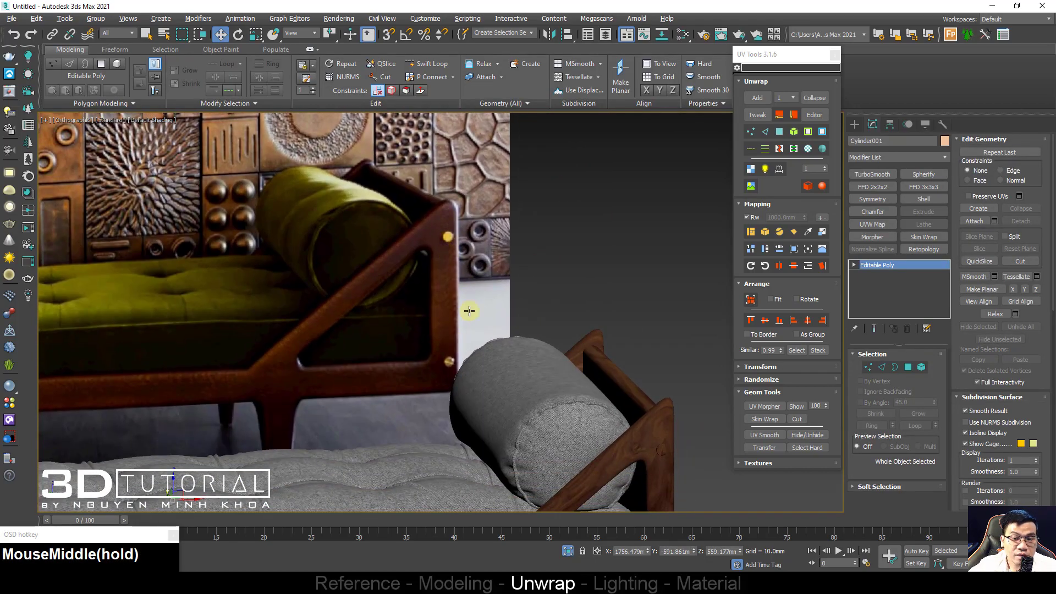
{"action": "middle_click_drag", "start_coordinate": [469, 311], "coordinate": [455, 222]}
{"action": "scroll", "coordinate": [455, 222], "scroll_direction": "down", "scroll_amount": 2}
{"action": "middle_click_drag", "start_coordinate": [294, 249], "coordinate": [540, 260]}
{"action": "middle_click_drag", "start_coordinate": [377, 278], "coordinate": [463, 277]}
{"action": "middle_click_drag", "start_coordinate": [709, 203], "coordinate": [504, 252]}
{"action": "scroll", "coordinate": [581, 239], "scroll_direction": "up", "scroll_amount": 1}
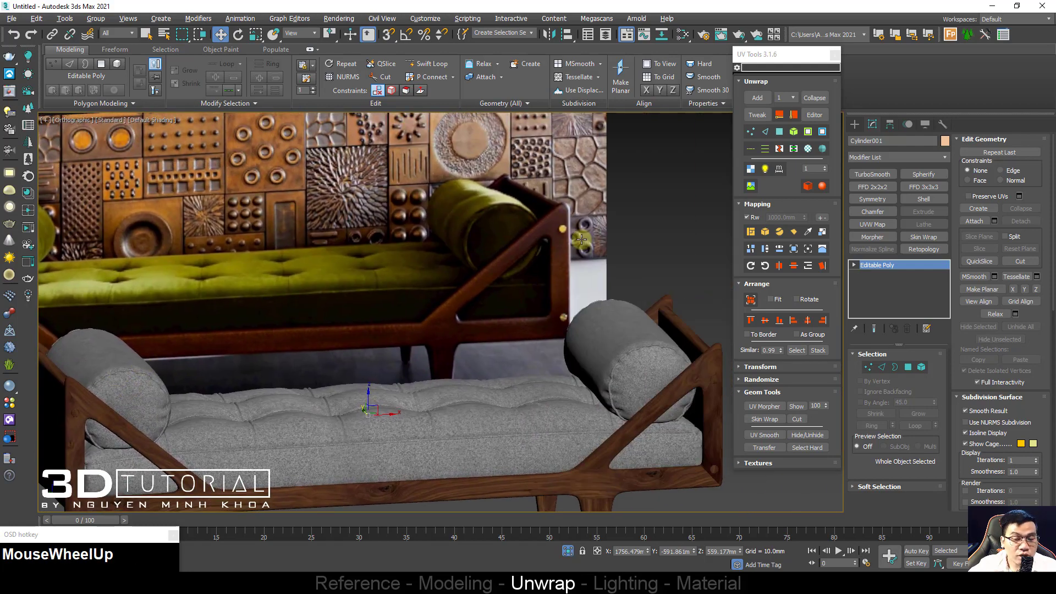
{"action": "scroll", "coordinate": [581, 239], "scroll_direction": "up", "scroll_amount": 2}
{"action": "scroll", "coordinate": [566, 363], "scroll_direction": "up", "scroll_amount": 4}
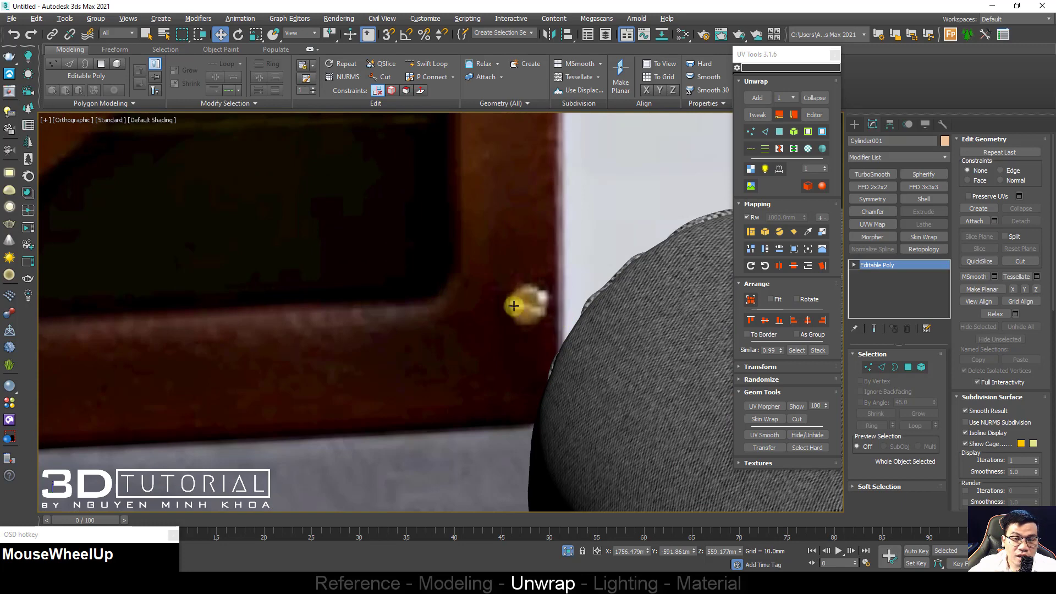
{"action": "scroll", "coordinate": [522, 310], "scroll_direction": "down", "scroll_amount": 6}
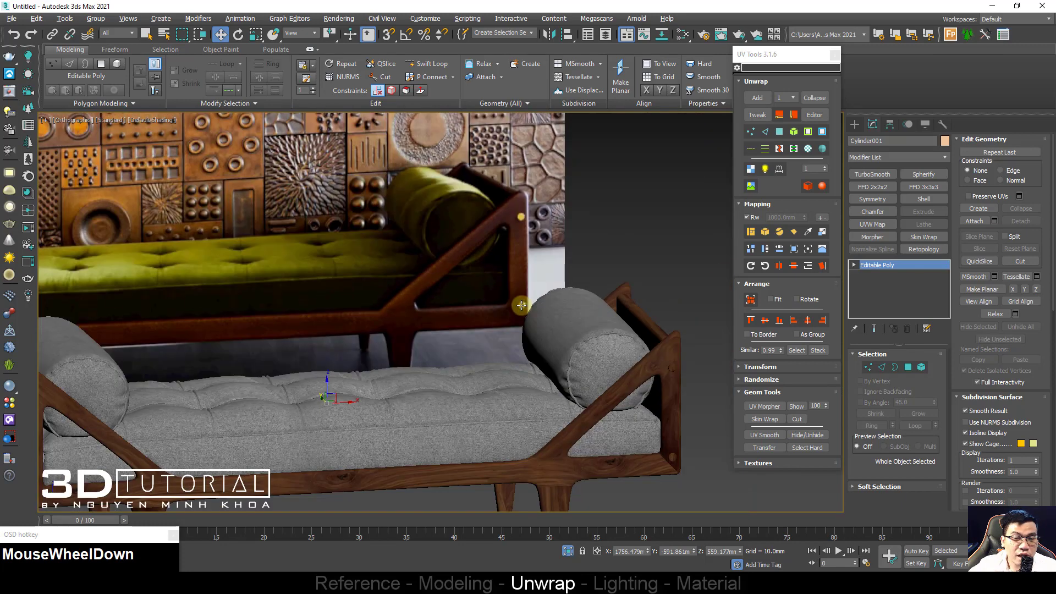
{"action": "middle_click_drag", "start_coordinate": [462, 309], "coordinate": [366, 380]}
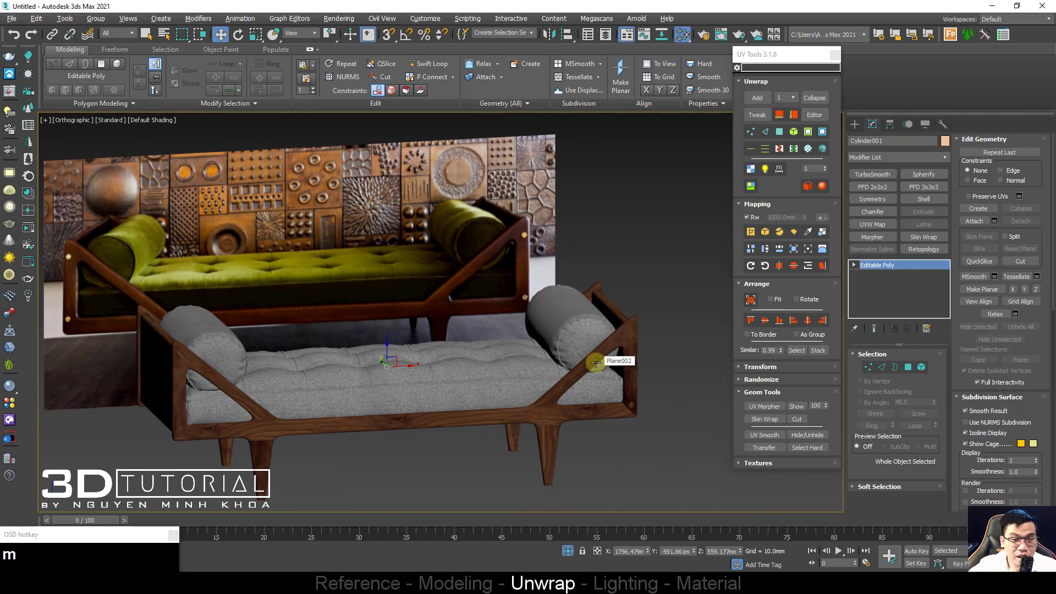
Step: Create a new VRayMtl in the Slate Material Editor and name it 'kim loai'
{"action": "key", "text": "m"}
{"action": "middle_click_drag", "start_coordinate": [724, 350], "coordinate": [655, 295]}
{"action": "scroll", "coordinate": [655, 296], "scroll_direction": "down", "scroll_amount": 1}
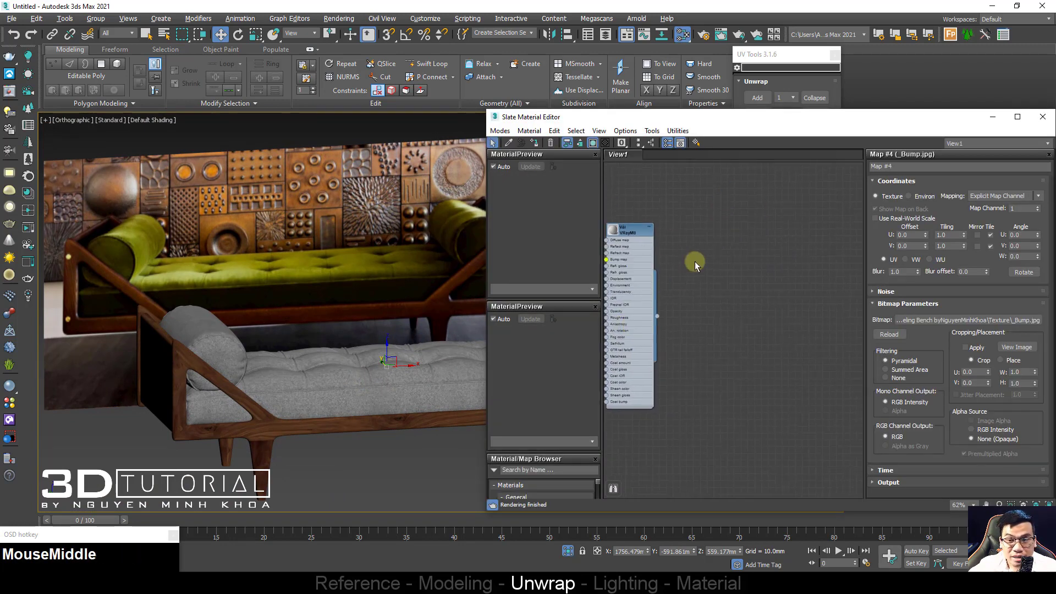
{"action": "right_click", "coordinate": [695, 262]}
{"action": "left_click", "coordinate": [736, 268]}
{"action": "left_click", "coordinate": [825, 304]}
{"action": "left_click", "coordinate": [893, 452]}
{"action": "scroll", "coordinate": [730, 233], "scroll_direction": "up", "scroll_amount": 3}
{"action": "left_click_drag", "start_coordinate": [688, 264], "coordinate": [751, 232]}
{"action": "left_click", "coordinate": [731, 237]}
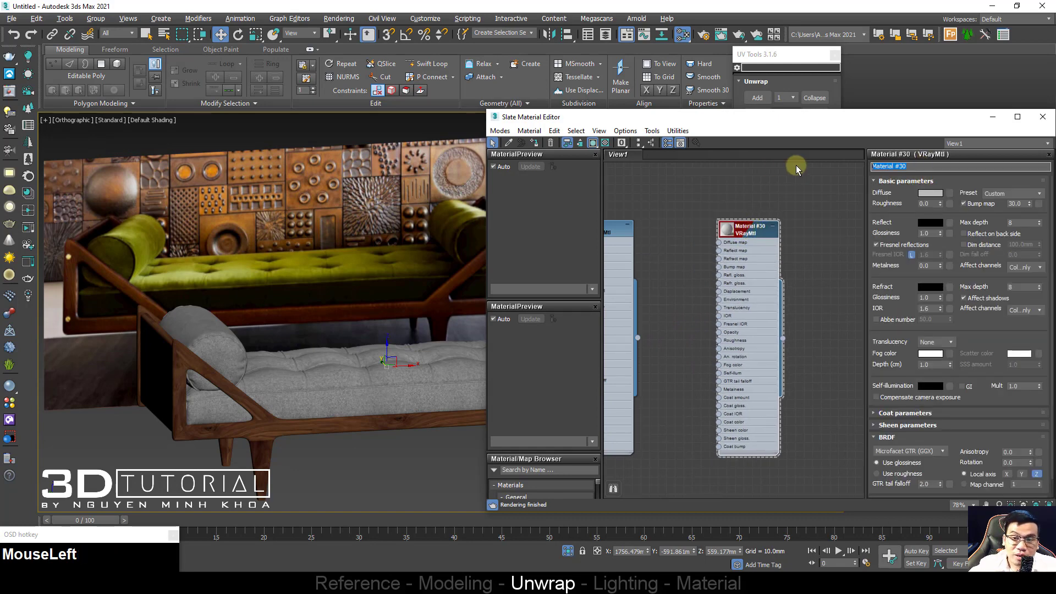
{"action": "type", "text": "kim loai"}
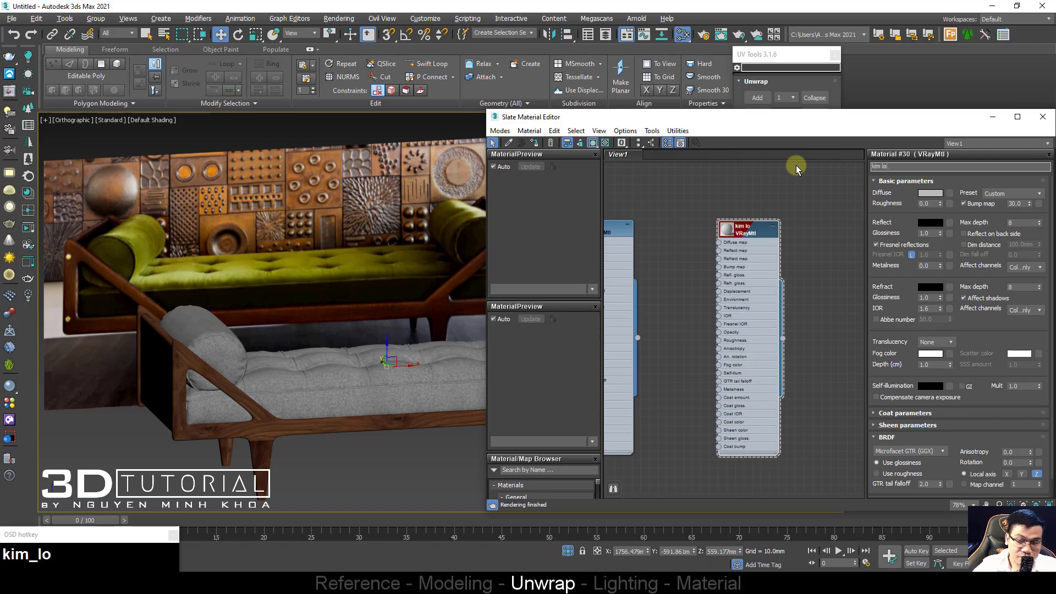
Step: Apply the kim loai material to the frame's round plugs and close the editor
{"action": "middle_click_drag", "start_coordinate": [370, 281], "coordinate": [237, 270]}
{"action": "scroll", "coordinate": [352, 264], "scroll_direction": "up", "scroll_amount": 5}
{"action": "left_click_drag", "start_coordinate": [782, 337], "coordinate": [382, 277]}
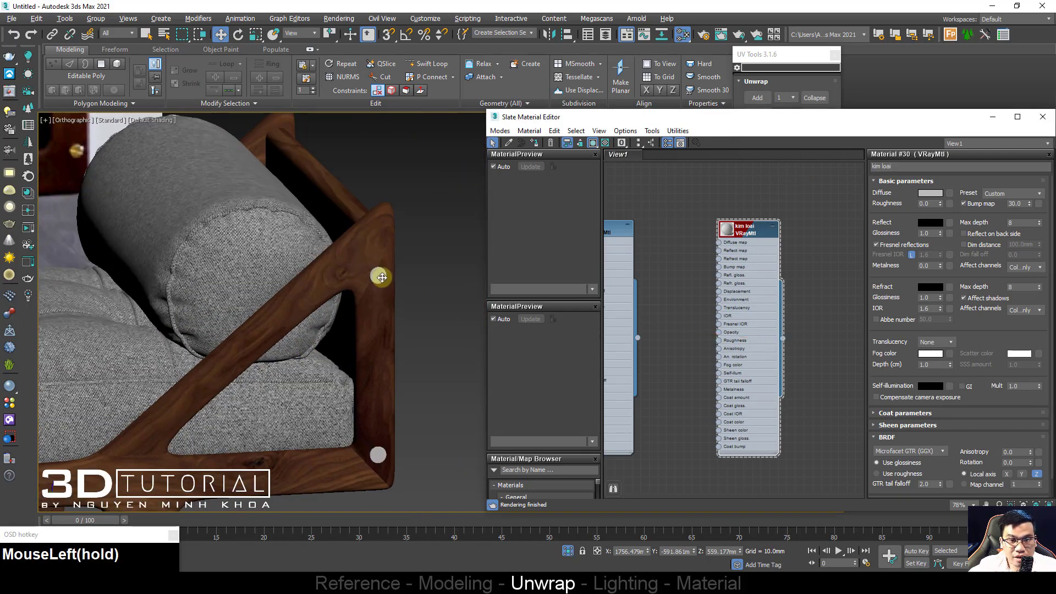
{"action": "scroll", "coordinate": [404, 286], "scroll_direction": "down", "scroll_amount": 6}
{"action": "left_click", "coordinate": [312, 346]}
{"action": "middle_click_drag", "start_coordinate": [306, 295], "coordinate": [424, 287], "text": "alt"}
{"action": "scroll", "coordinate": [312, 346], "scroll_direction": "up", "scroll_amount": 3}
{"action": "left_click", "coordinate": [715, 199]}
{"action": "key", "text": "m"}
{"action": "middle_click_drag", "start_coordinate": [289, 277], "coordinate": [354, 315], "text": "alt"}
{"action": "scroll", "coordinate": [344, 309], "scroll_direction": "up", "scroll_amount": 3}
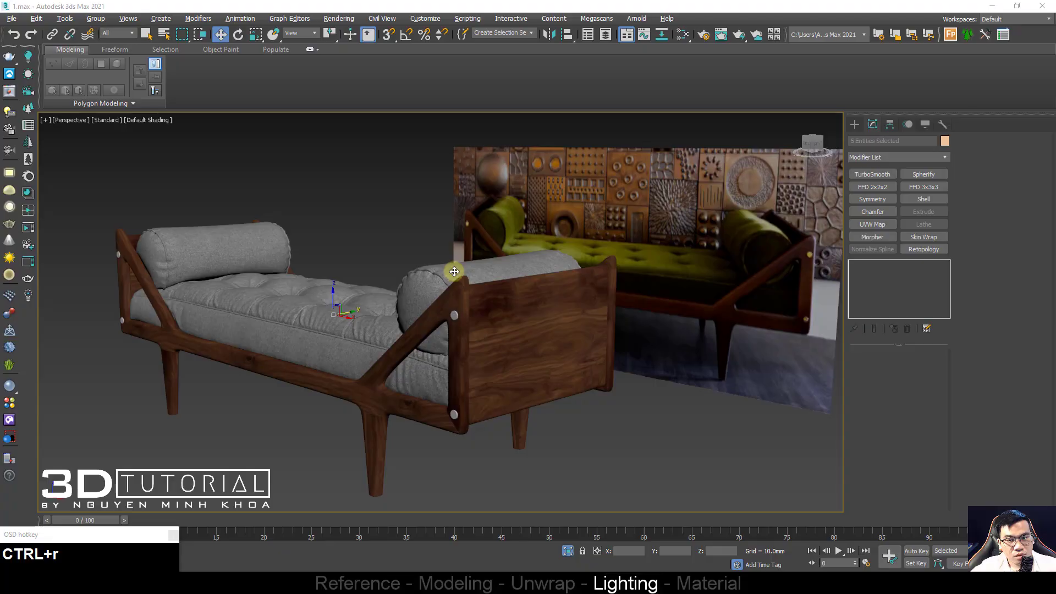
Step: Drag-select all five daybed parts and group them, keeping the name Group002
{"action": "left_click", "coordinate": [422, 308]}
{"action": "key", "text": "F4"}
{"action": "scroll", "coordinate": [423, 309], "scroll_direction": "down", "scroll_amount": 3}
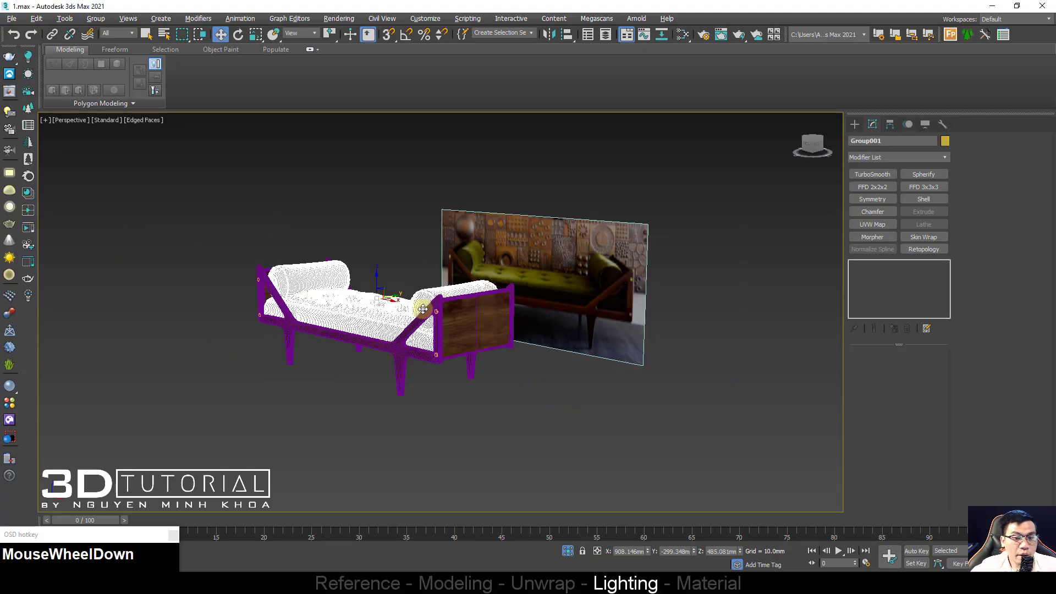
{"action": "middle_click_drag", "start_coordinate": [424, 299], "coordinate": [436, 287], "text": "alt"}
{"action": "left_click_drag", "start_coordinate": [499, 230], "coordinate": [325, 371]}
{"action": "middle_click_drag", "start_coordinate": [325, 370], "coordinate": [339, 310], "text": "alt"}
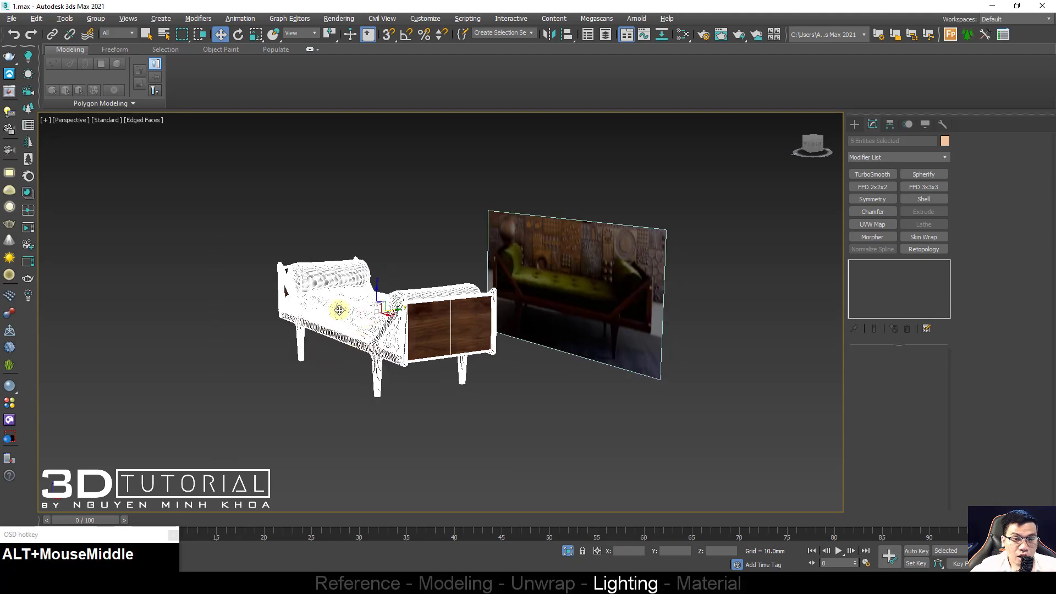
{"action": "left_click", "coordinate": [94, 19]}
{"action": "left_click", "coordinate": [102, 32]}
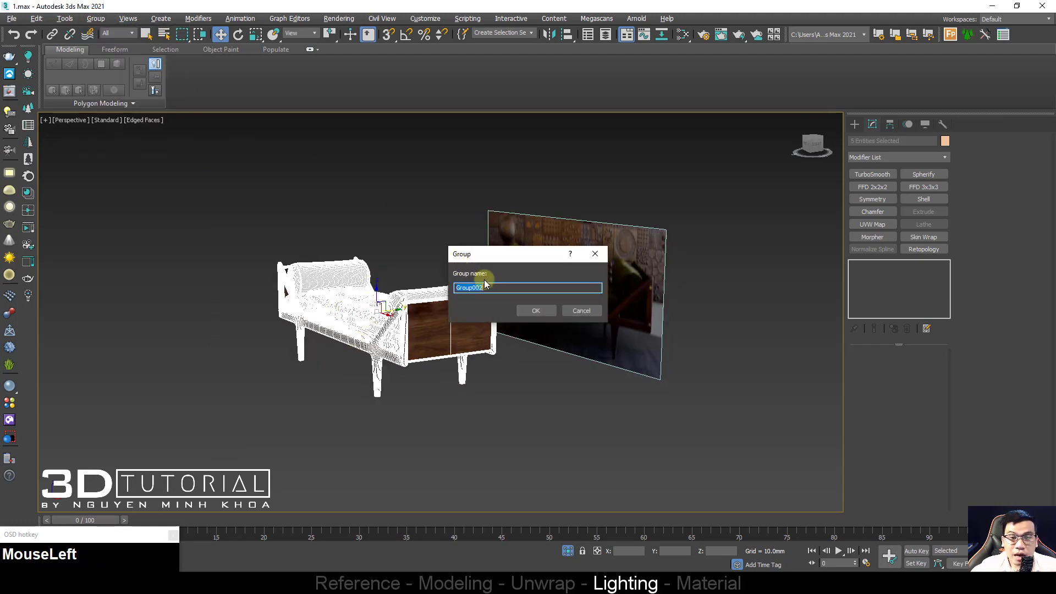
{"action": "left_click", "coordinate": [532, 309]}
{"action": "middle_click_drag", "start_coordinate": [352, 305], "coordinate": [342, 308], "text": "alt"}
{"action": "scroll", "coordinate": [343, 308], "scroll_direction": "up", "scroll_amount": 3}
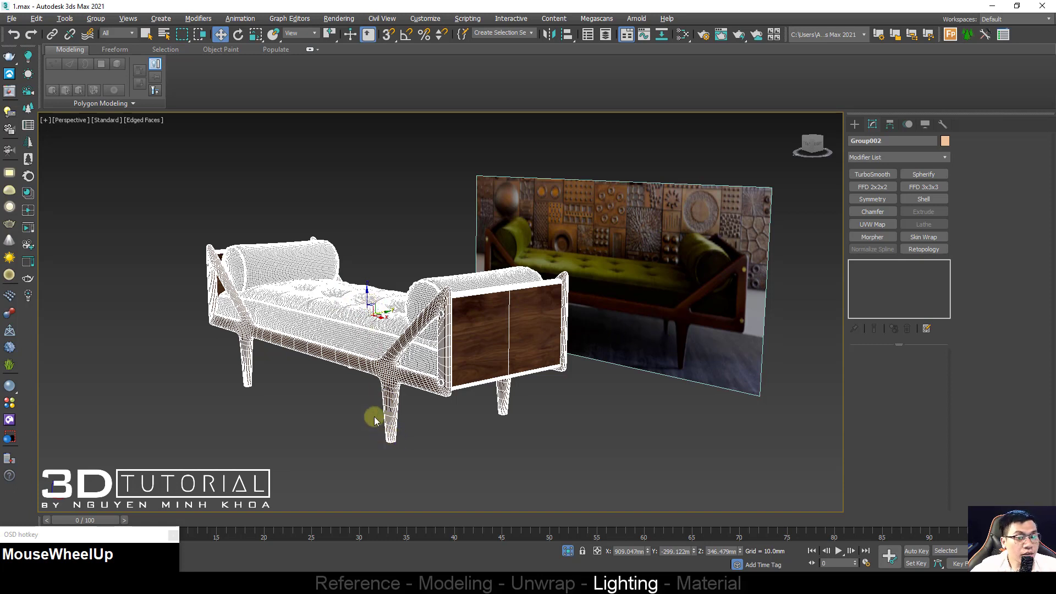
{"action": "middle_click_drag", "start_coordinate": [374, 418], "coordinate": [396, 412], "text": "alt"}
{"action": "right_click", "coordinate": [358, 373], "text": "ctrl"}
{"action": "left_click", "coordinate": [368, 349], "text": "ctrl"}
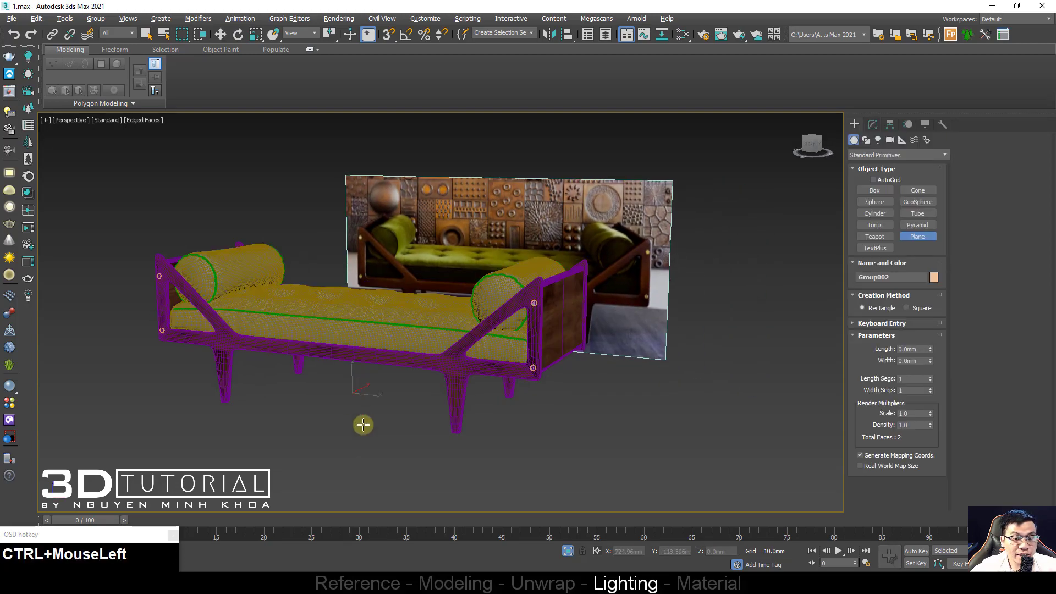
{"action": "left_click_drag", "start_coordinate": [363, 425], "coordinate": [385, 474], "text": "ctrl"}
{"action": "key", "text": "w"}
{"action": "middle_click_drag", "start_coordinate": [380, 363], "coordinate": [362, 350], "text": "alt"}
{"action": "left_click", "coordinate": [362, 349]}
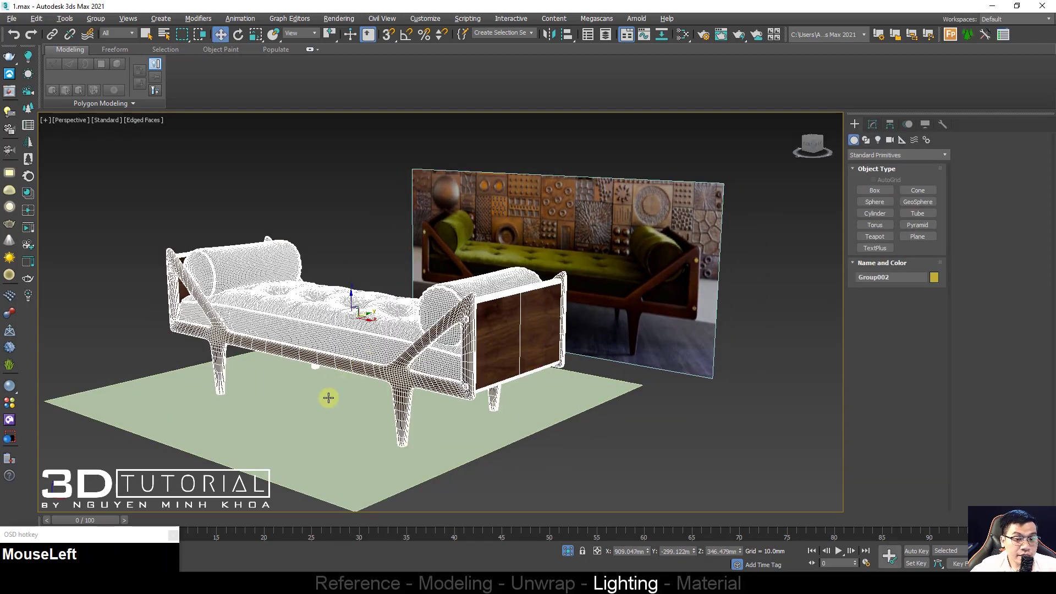
{"action": "middle_click_drag", "start_coordinate": [329, 397], "coordinate": [330, 396]}
{"action": "middle_click_drag", "start_coordinate": [322, 358], "coordinate": [323, 358]}
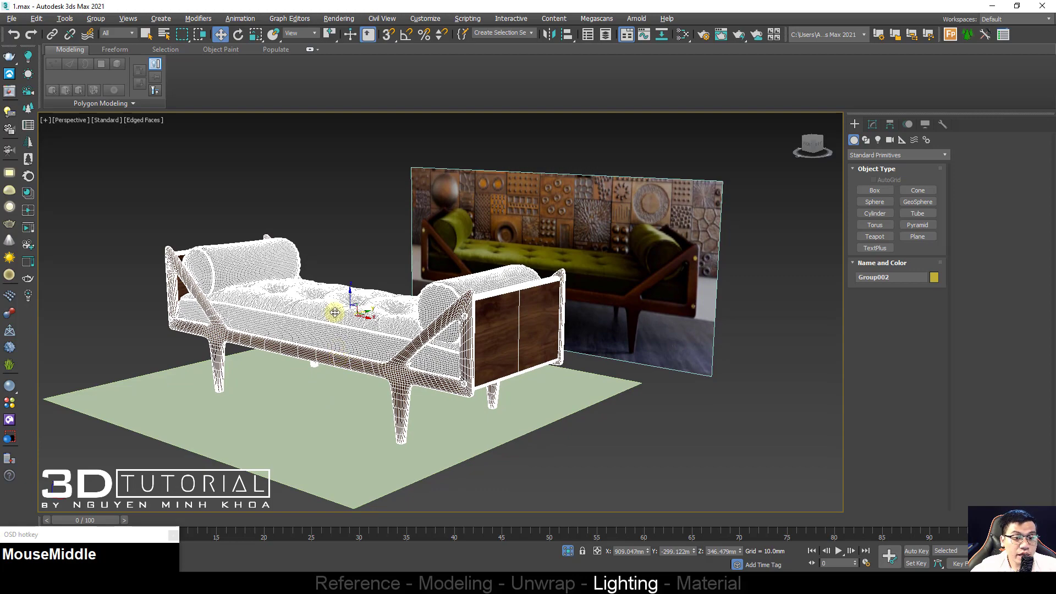
{"action": "left_click", "coordinate": [349, 301]}
{"action": "middle_click_drag", "start_coordinate": [352, 308], "coordinate": [357, 338], "text": "alt"}
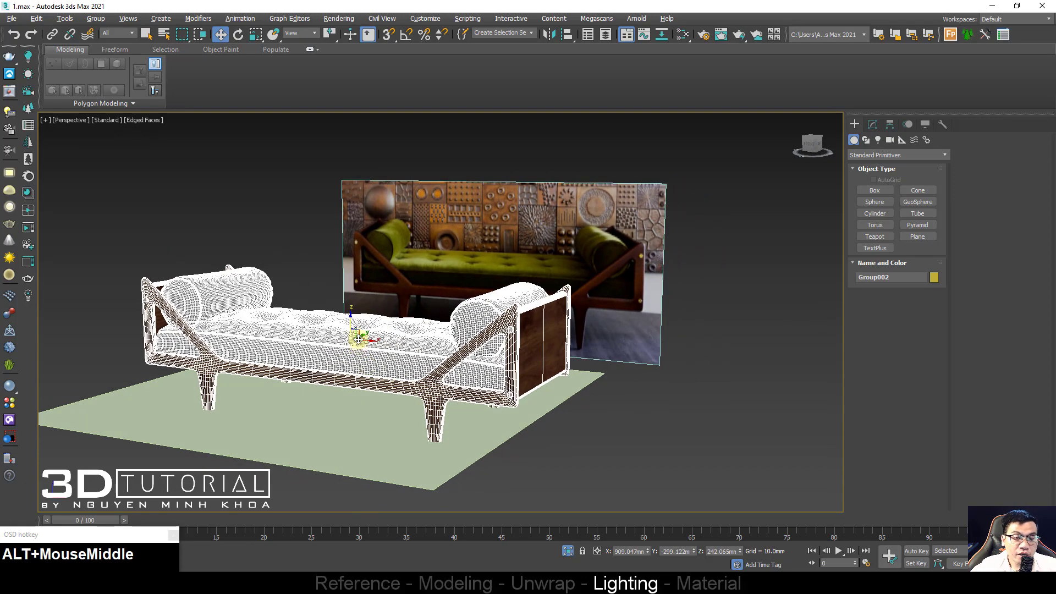
{"action": "key", "text": "ctrl+z"}
{"action": "key", "text": "y"}
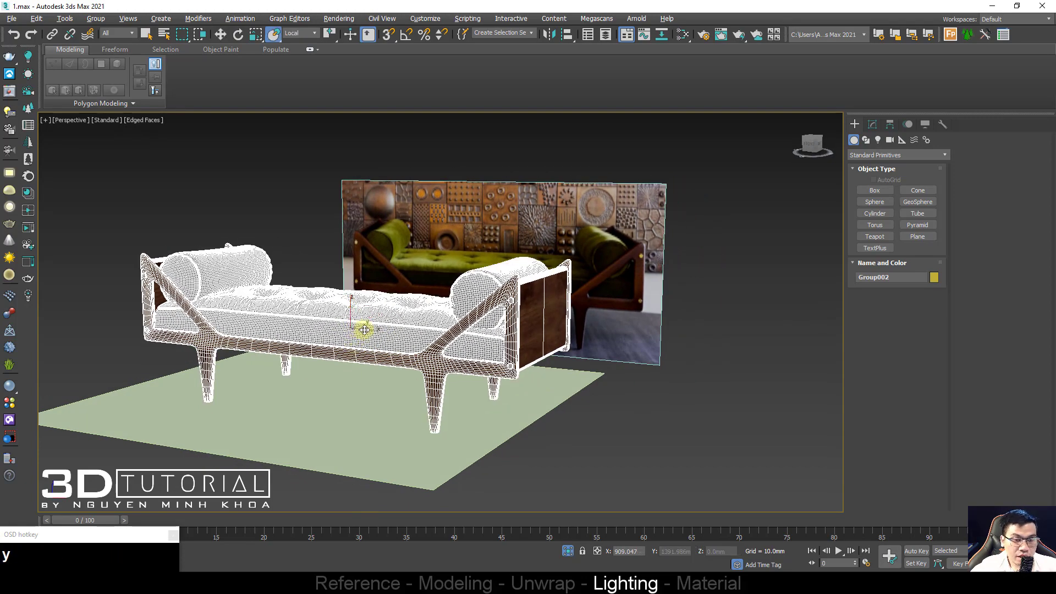
{"action": "left_click_drag", "start_coordinate": [358, 328], "coordinate": [350, 363]}
{"action": "right_click", "coordinate": [273, 34]}
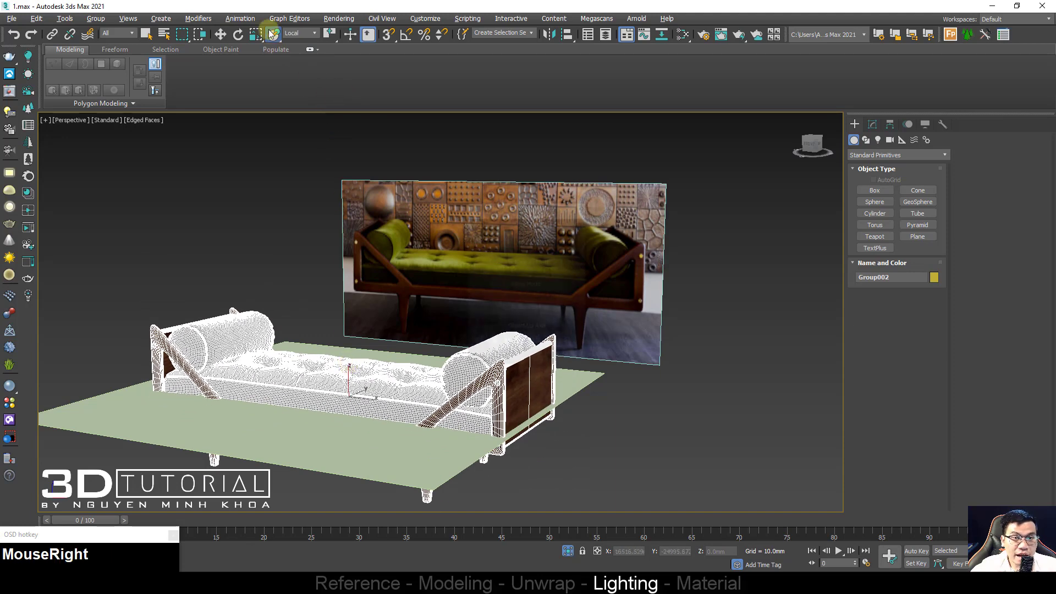
{"action": "left_click", "coordinate": [527, 261]}
{"action": "left_click", "coordinate": [577, 207]}
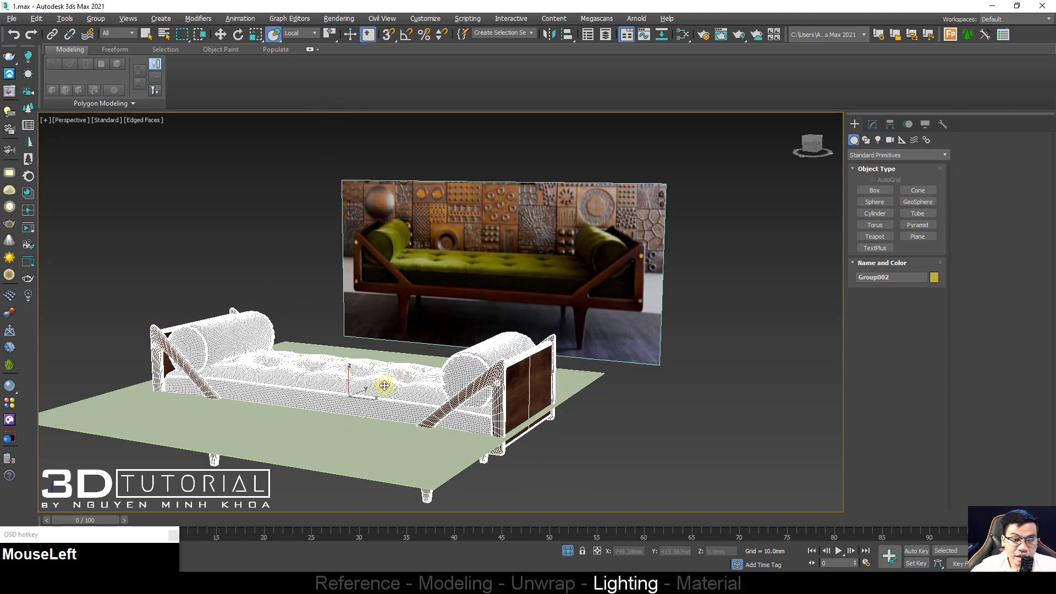
{"action": "left_click_drag", "start_coordinate": [379, 382], "coordinate": [347, 391]}
{"action": "right_click", "coordinate": [311, 368]}
{"action": "left_click", "coordinate": [322, 378]}
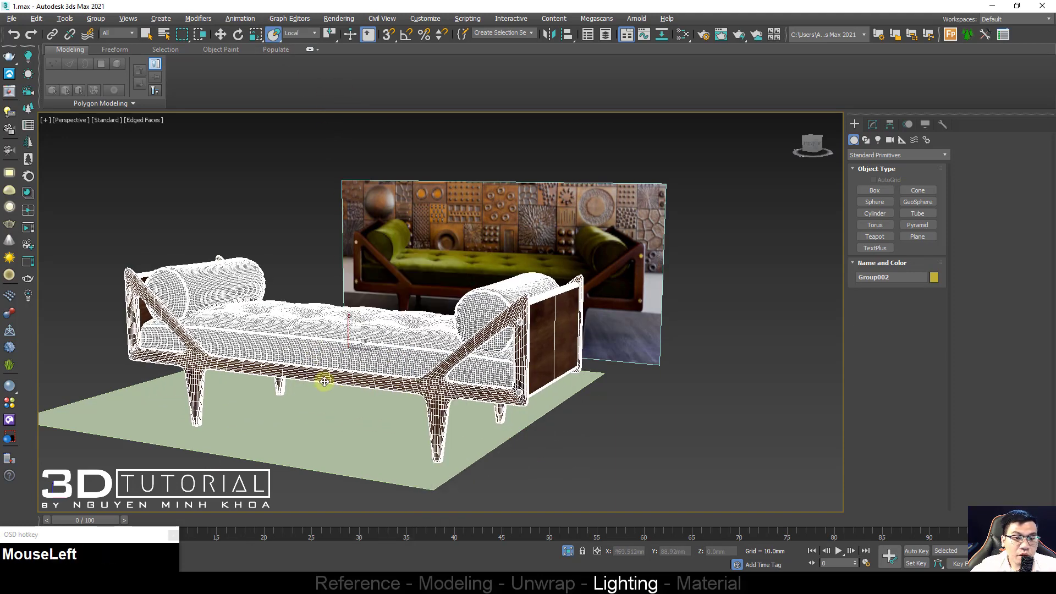
{"action": "key", "text": "r"}
{"action": "left_click_drag", "start_coordinate": [349, 349], "coordinate": [357, 379]}
{"action": "middle_click_drag", "start_coordinate": [357, 379], "coordinate": [412, 367], "text": "alt"}
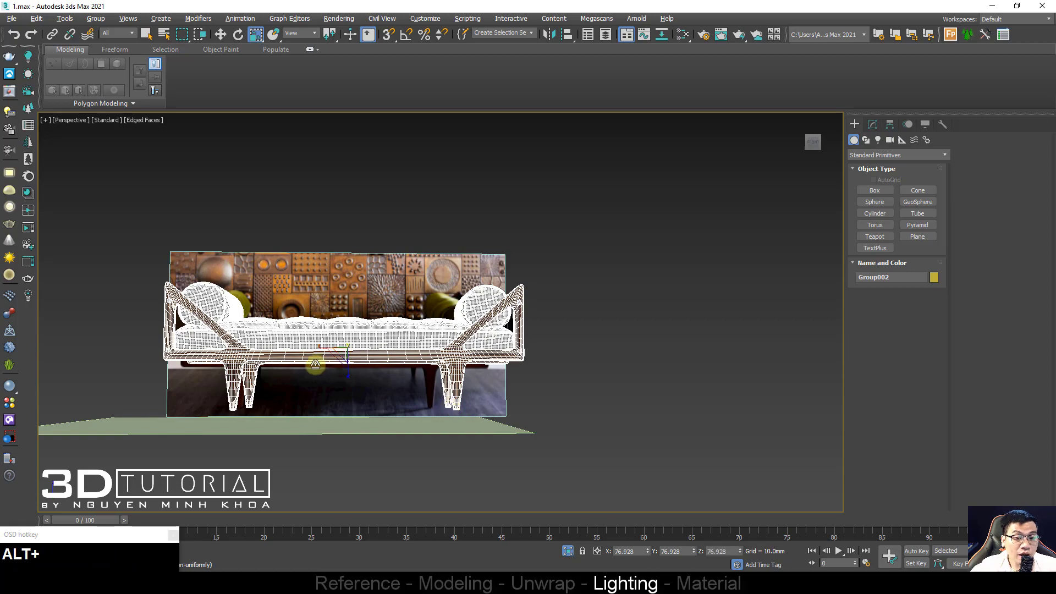
{"action": "middle_click_drag", "start_coordinate": [313, 360], "coordinate": [353, 372], "text": "alt"}
{"action": "key", "text": "w"}
{"action": "left_click", "coordinate": [348, 326]}
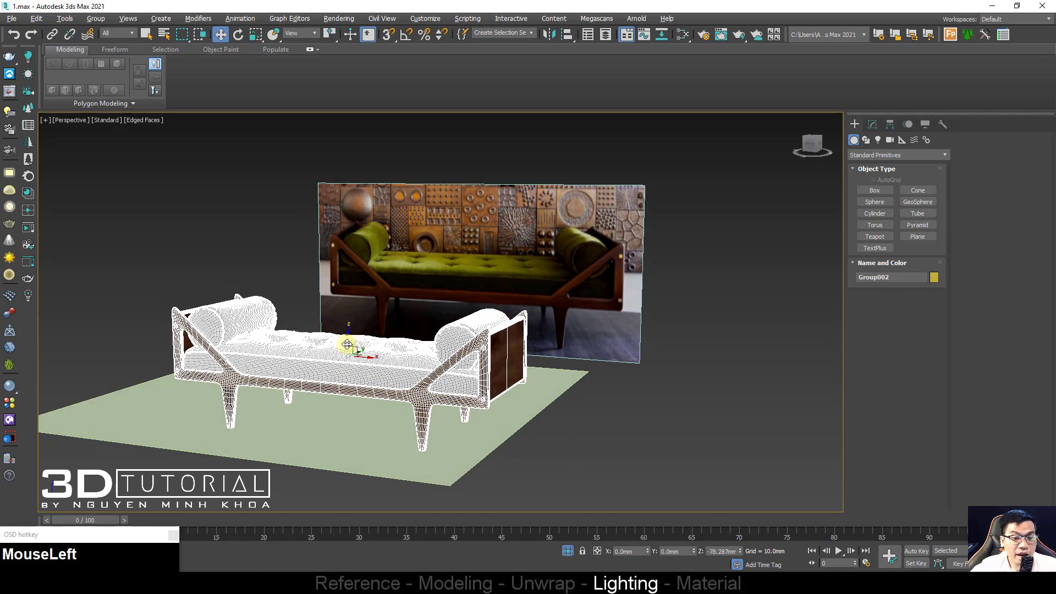
Step: Undo the daybed's scaling and rotate the group slightly
{"action": "key", "text": "ctrl+z"}
{"action": "key", "text": "ctrl+z"}
{"action": "key", "text": "ctrl+z"}
{"action": "middle_click_drag", "start_coordinate": [357, 406], "coordinate": [344, 379], "text": "alt"}
{"action": "key", "text": "e"}
{"action": "left_click_drag", "start_coordinate": [344, 380], "coordinate": [335, 388]}
{"action": "right_click", "coordinate": [355, 348]}
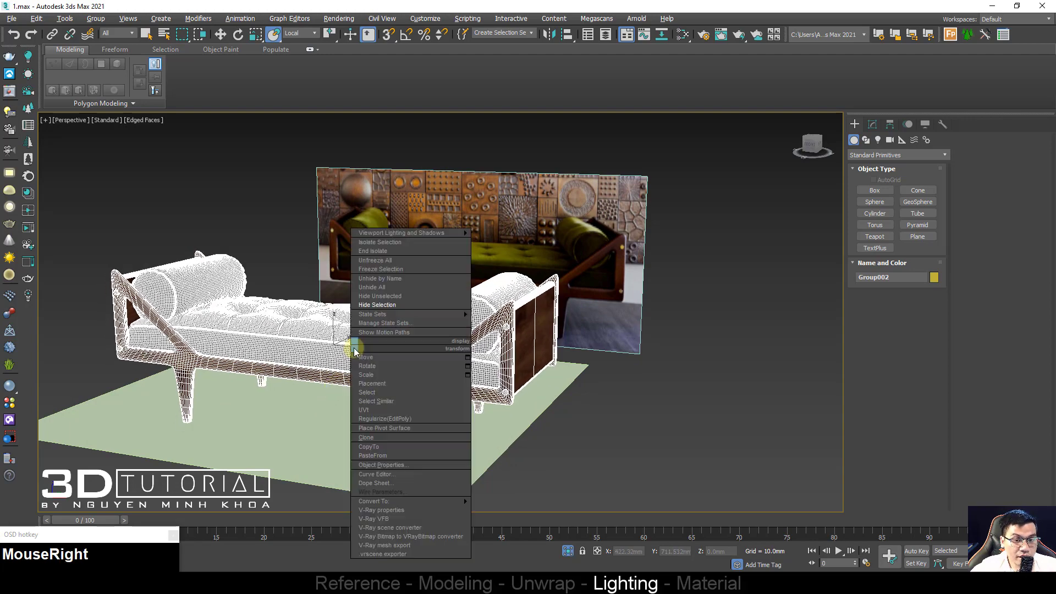
{"action": "middle_click", "coordinate": [314, 374]}
{"action": "key", "text": "w"}
{"action": "middle_click_drag", "start_coordinate": [321, 359], "coordinate": [325, 353], "text": "alt"}
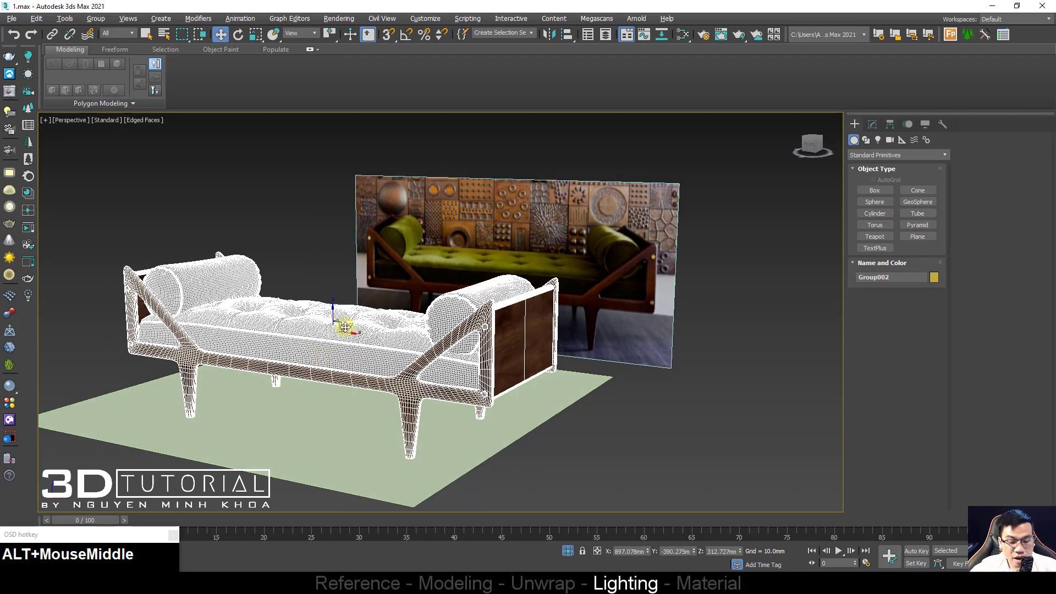
Step: With Affect Pivot Only, align the pivot's Z Position to the daybed's minimum at its legs
{"action": "key", "text": "Insert"}
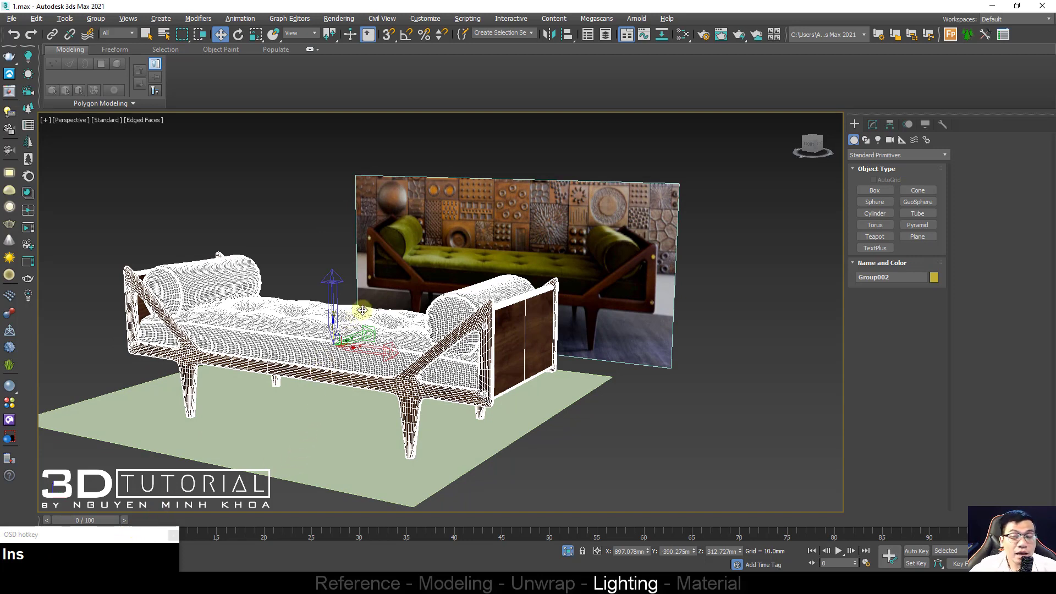
{"action": "left_click_drag", "start_coordinate": [333, 325], "coordinate": [323, 199]}
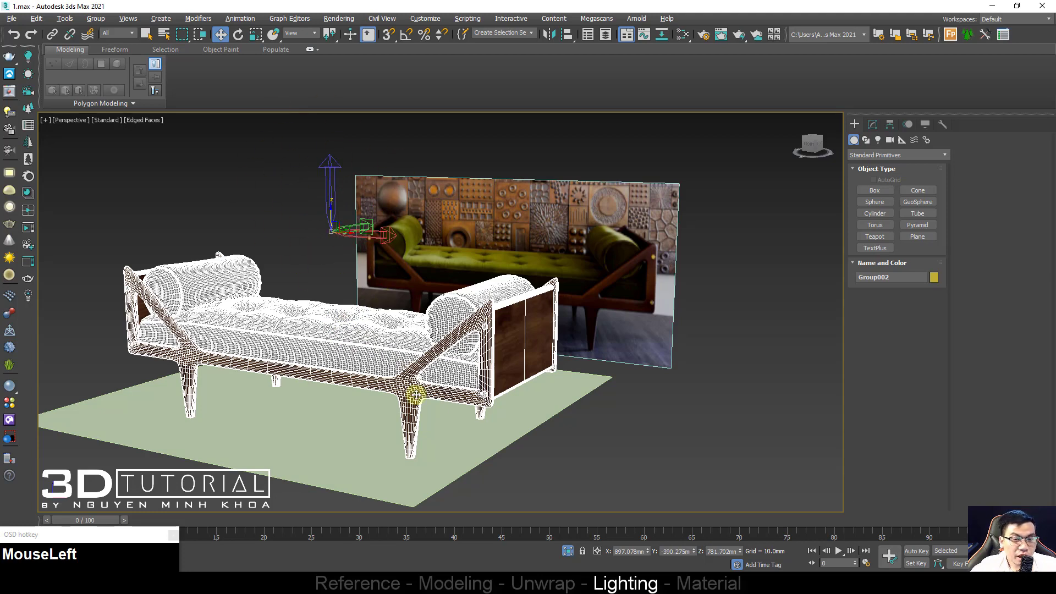
{"action": "middle_click_drag", "start_coordinate": [417, 395], "coordinate": [403, 405]}
{"action": "key", "text": "alt+a"}
{"action": "left_click", "coordinate": [397, 436]}
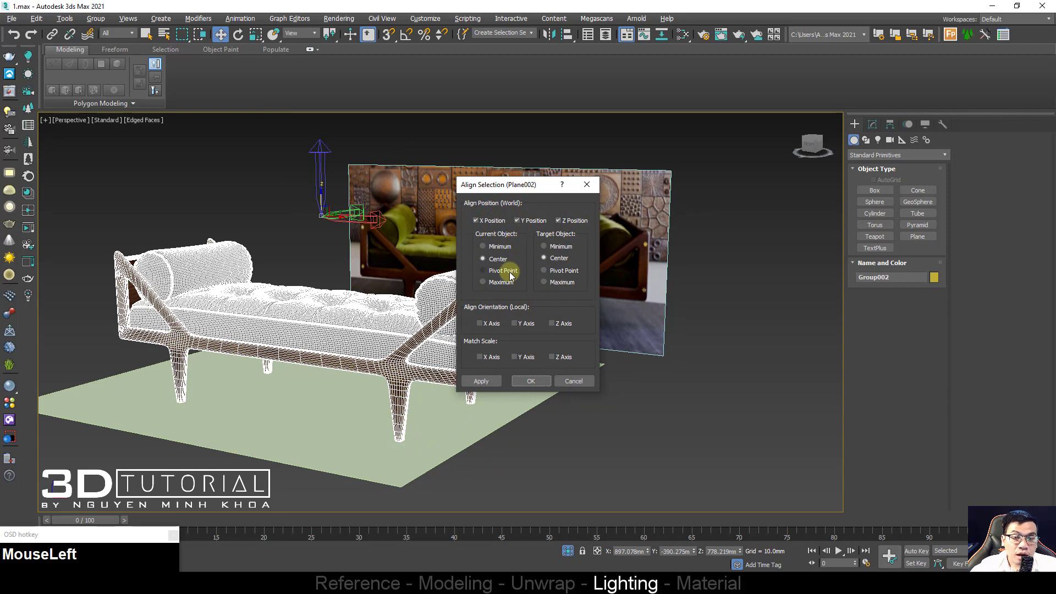
{"action": "left_click", "coordinate": [504, 272]}
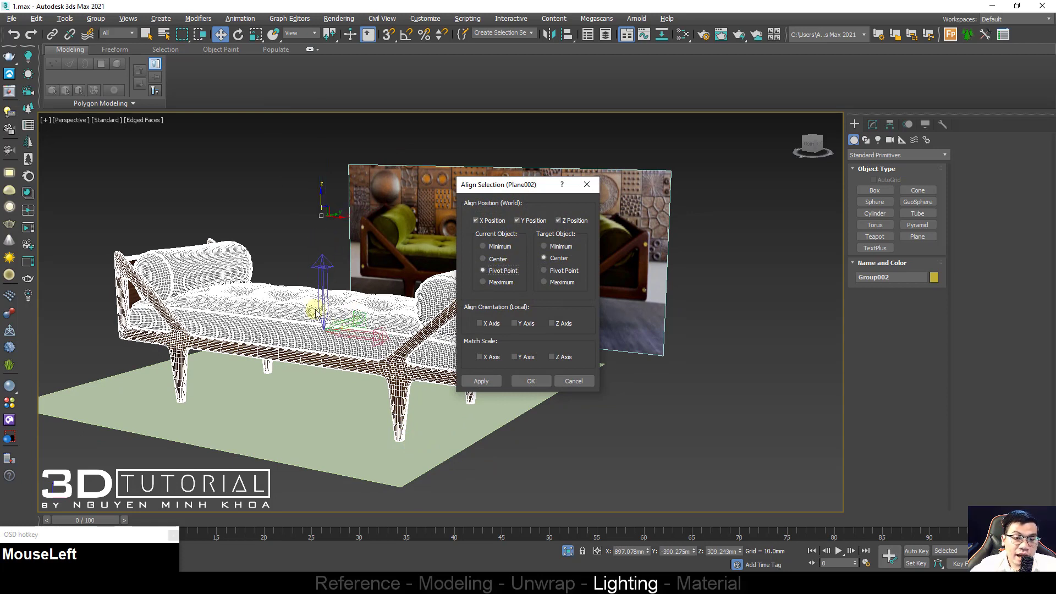
{"action": "left_click", "coordinate": [489, 221]}
{"action": "left_click", "coordinate": [525, 221]}
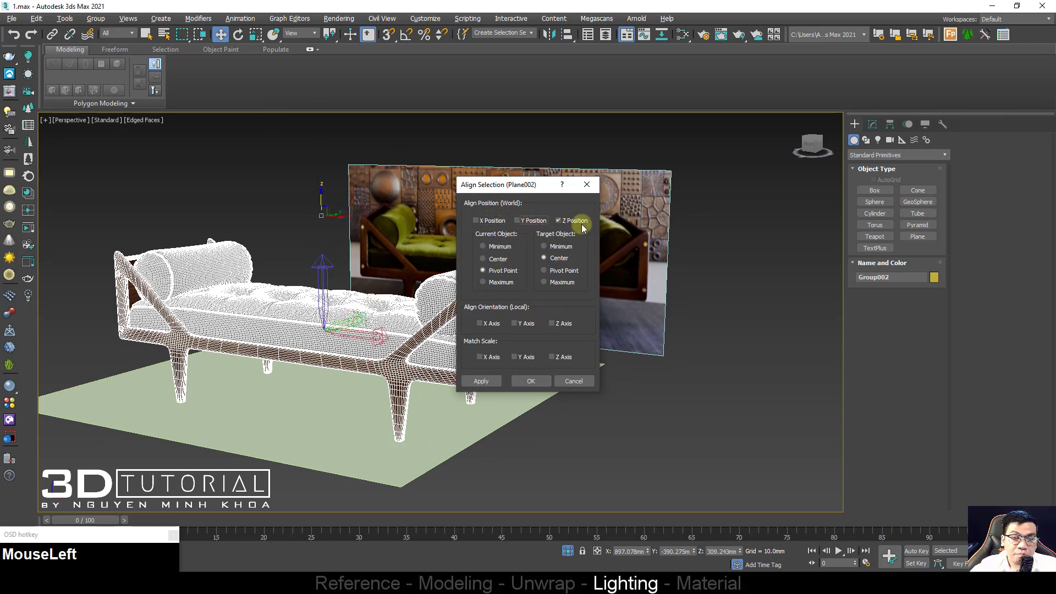
{"action": "left_click", "coordinate": [555, 249]}
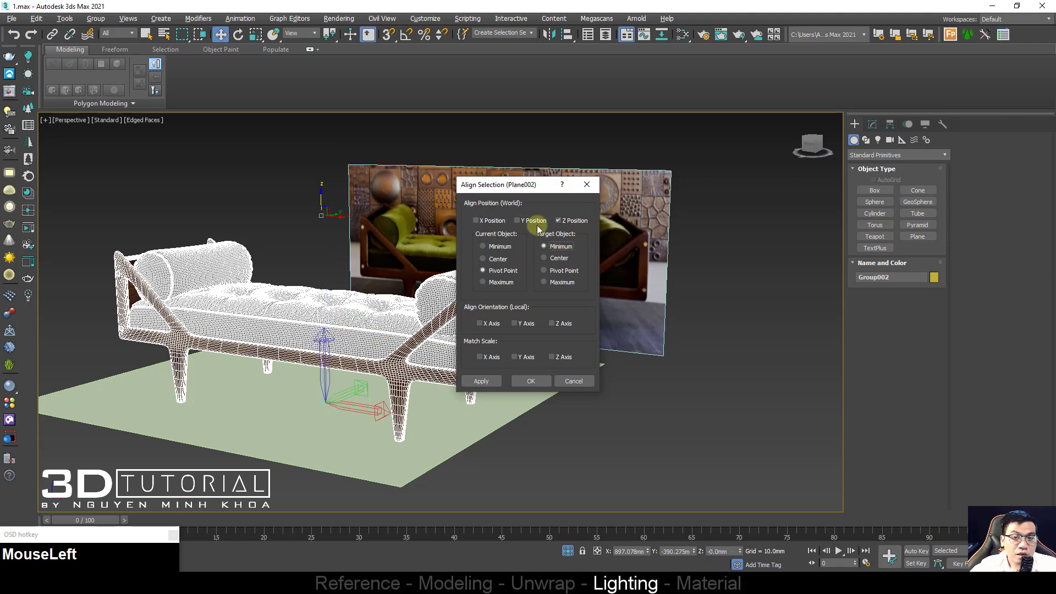
{"action": "left_click", "coordinate": [531, 380]}
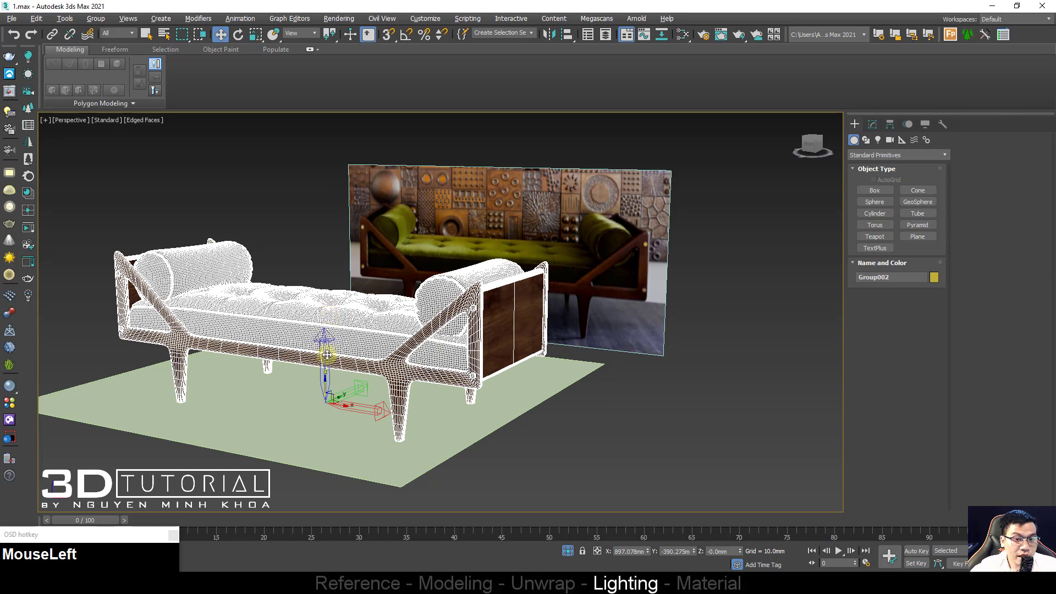
Step: Exit pivot mode, trial-scale the group to about 42%, then undo the scaling
{"action": "key", "text": "e"}
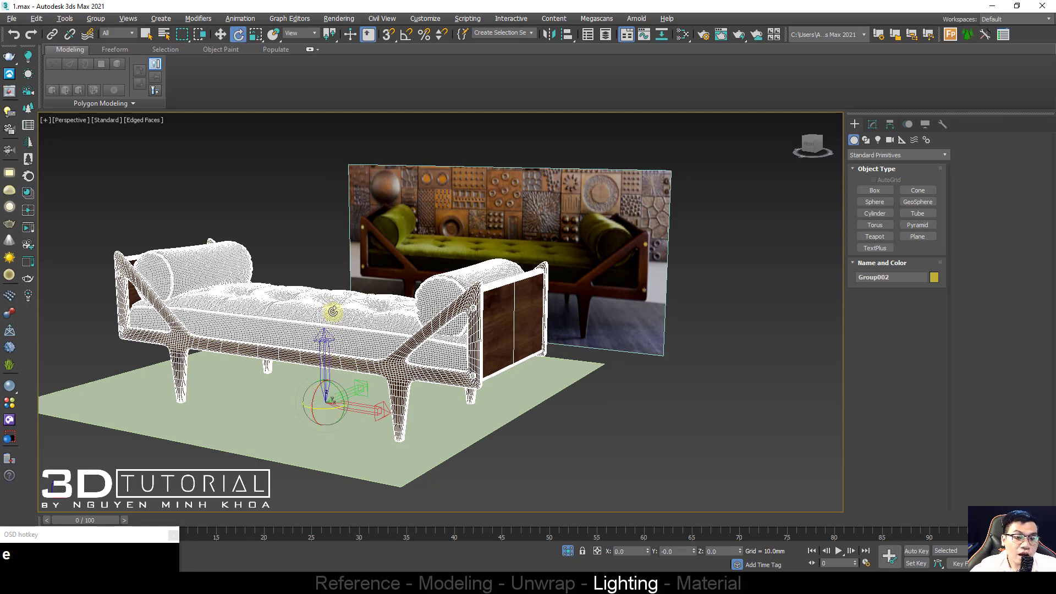
{"action": "key", "text": "r"}
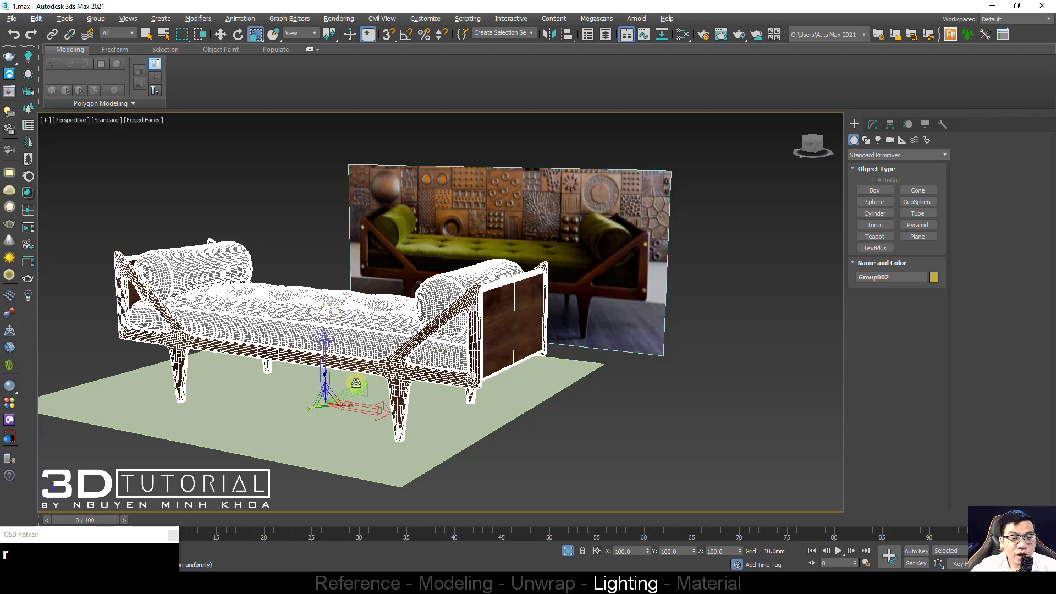
{"action": "key", "text": "Insert"}
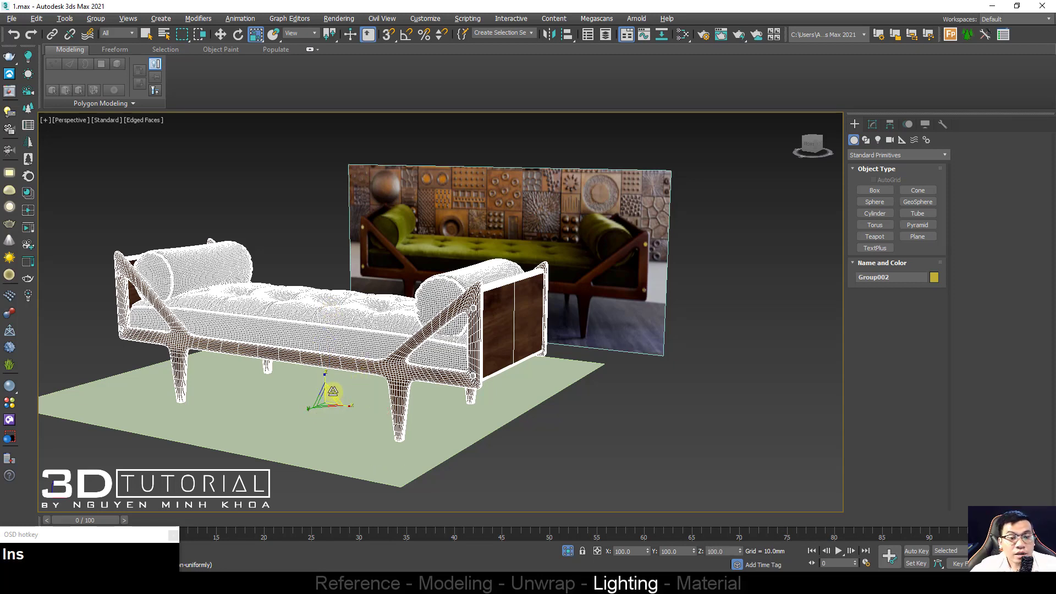
{"action": "middle_click", "coordinate": [333, 397], "text": "alt"}
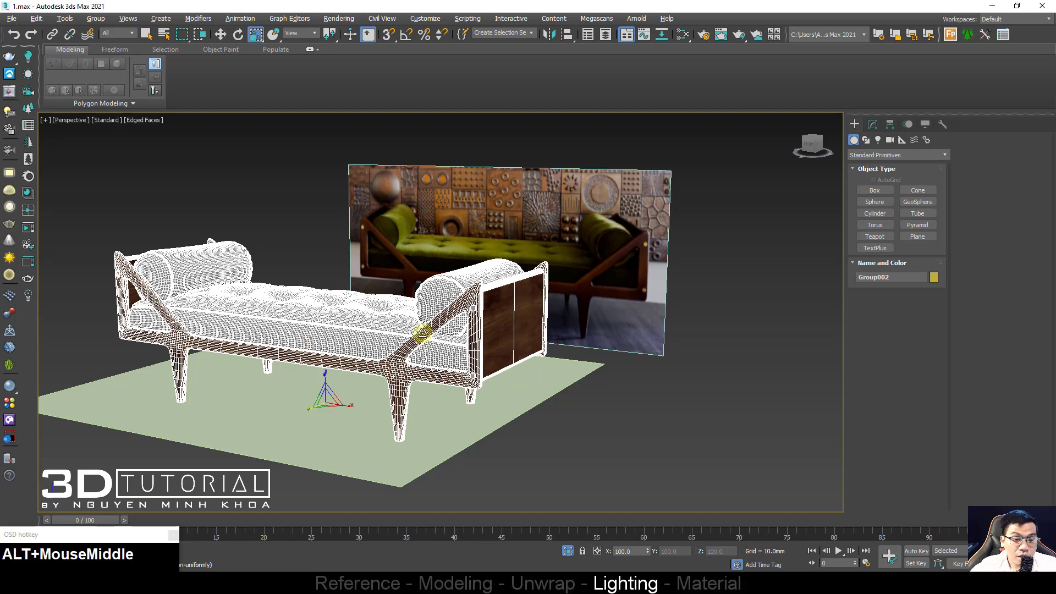
{"action": "left_click_drag", "start_coordinate": [317, 401], "coordinate": [302, 459]}
{"action": "middle_click_drag", "start_coordinate": [302, 459], "coordinate": [370, 396], "text": "alt"}
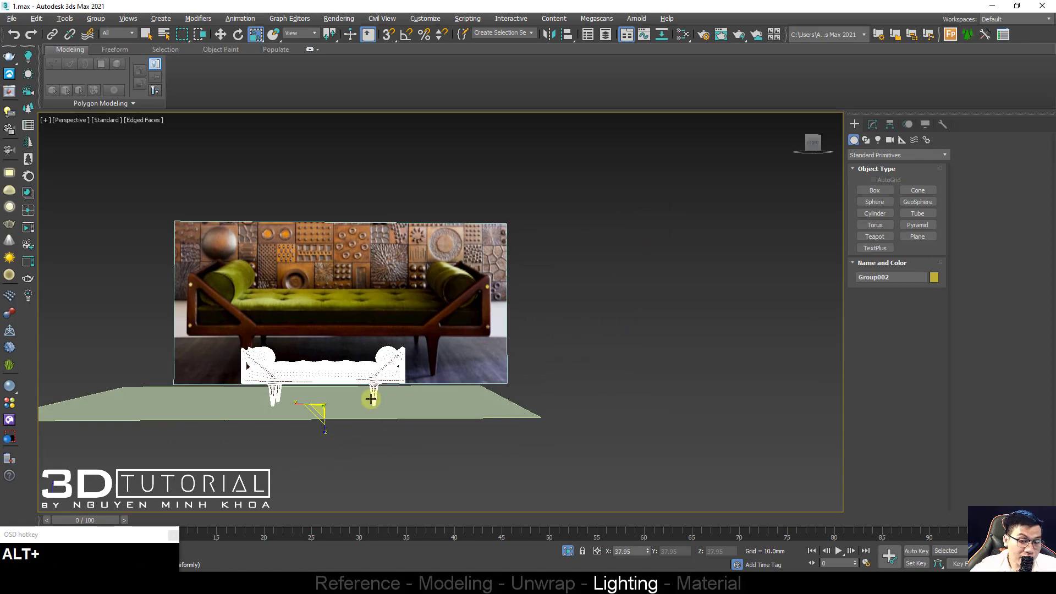
{"action": "key", "text": "ctrl+z"}
{"action": "mouse_move", "coordinate": [366, 361]}
{"action": "middle_mouse_down", "text": "alt"}
{"action": "mouse_move", "coordinate": [332, 379]}
{"action": "mouse_move", "coordinate": [426, 329]}
{"action": "mouse_move", "coordinate": [349, 360]}
{"action": "mouse_move", "coordinate": [311, 358]}
{"action": "mouse_move", "coordinate": [321, 327]}
{"action": "middle_mouse_up", "text": "alt"}
Step: Copy the daybed group with the viewport's Copy To command
{"action": "key", "text": "F4"}
{"action": "key", "text": "w"}
{"action": "key", "text": "F4"}
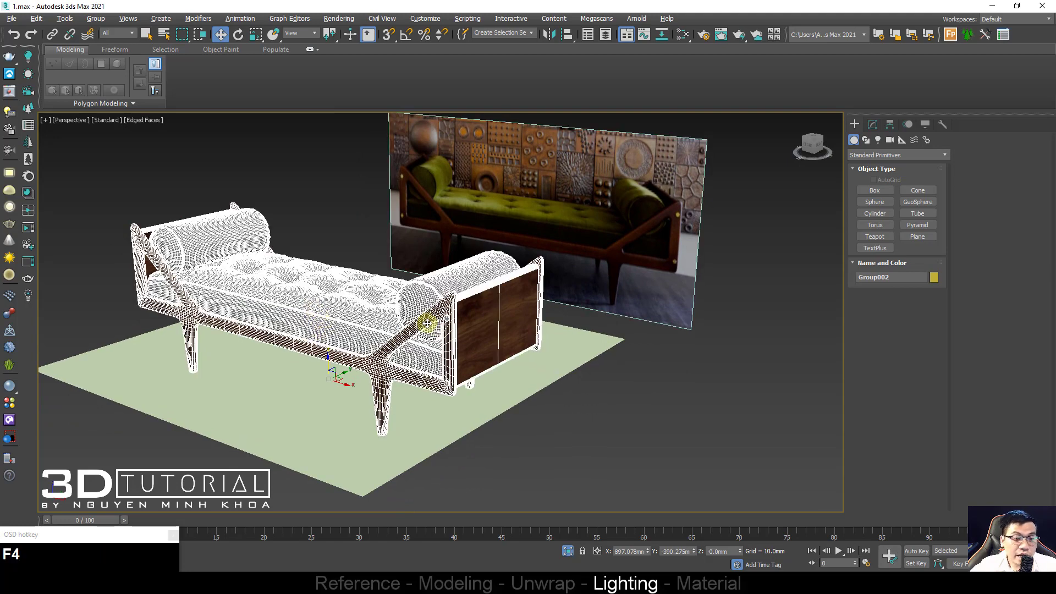
{"action": "right_click", "coordinate": [308, 293]}
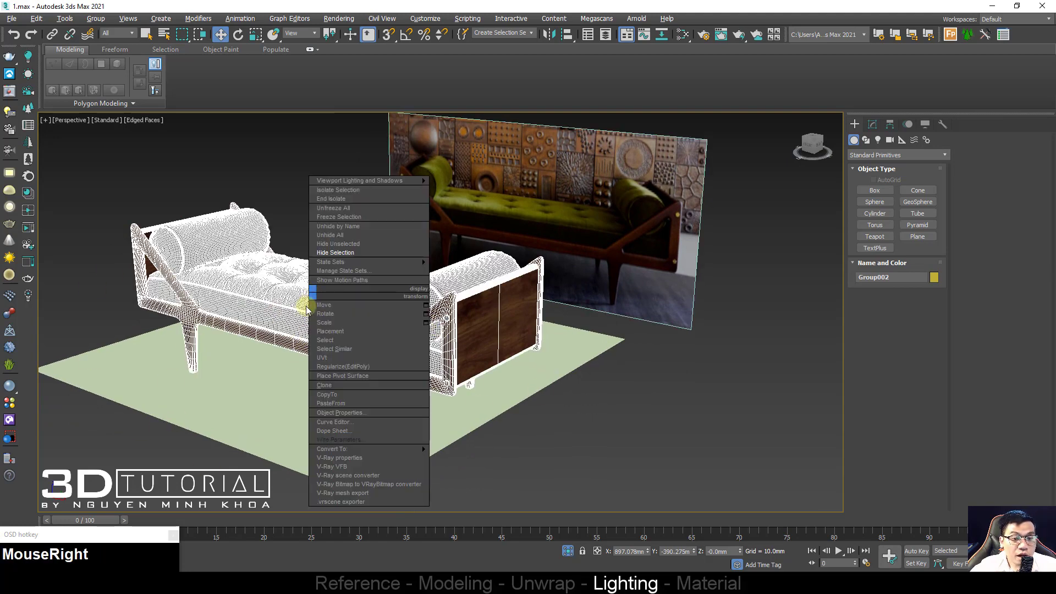
{"action": "left_click", "coordinate": [342, 396]}
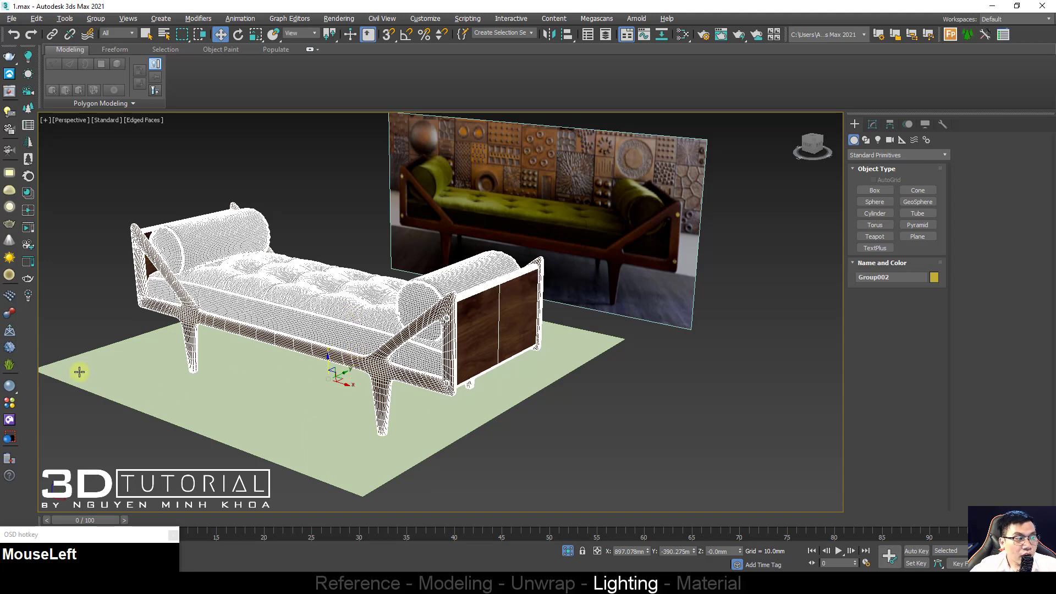
{"action": "left_click_drag", "start_coordinate": [0, 82], "coordinate": [332, 122]}
Step: Go up to the practice folder, open 'lighting studio', and select the studio lighting .max file
{"action": "left_click", "coordinate": [143, 152]}
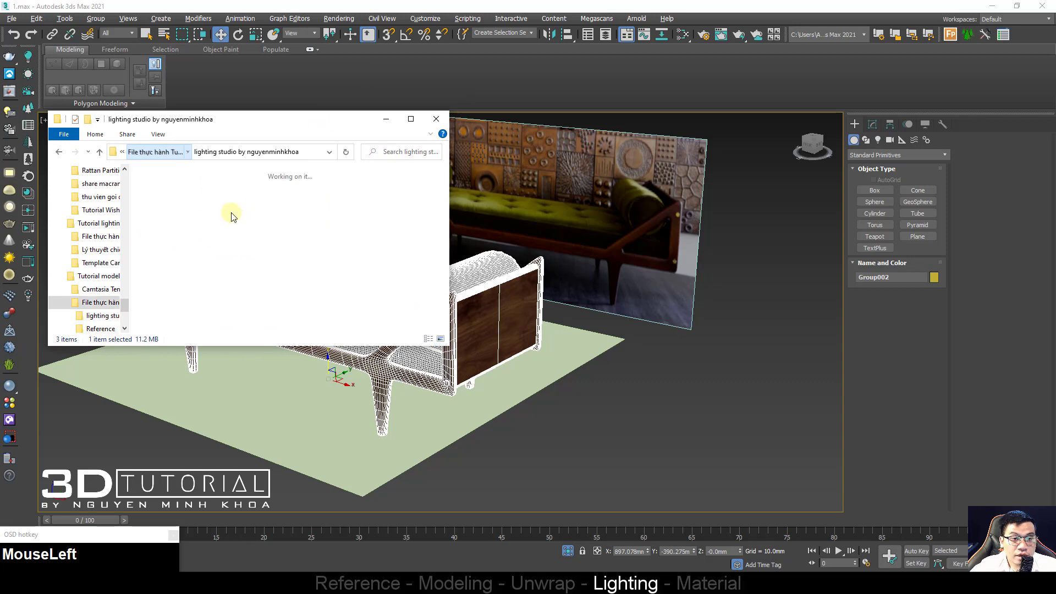
{"action": "left_click", "coordinate": [276, 292]}
{"action": "left_click", "coordinate": [200, 273]}
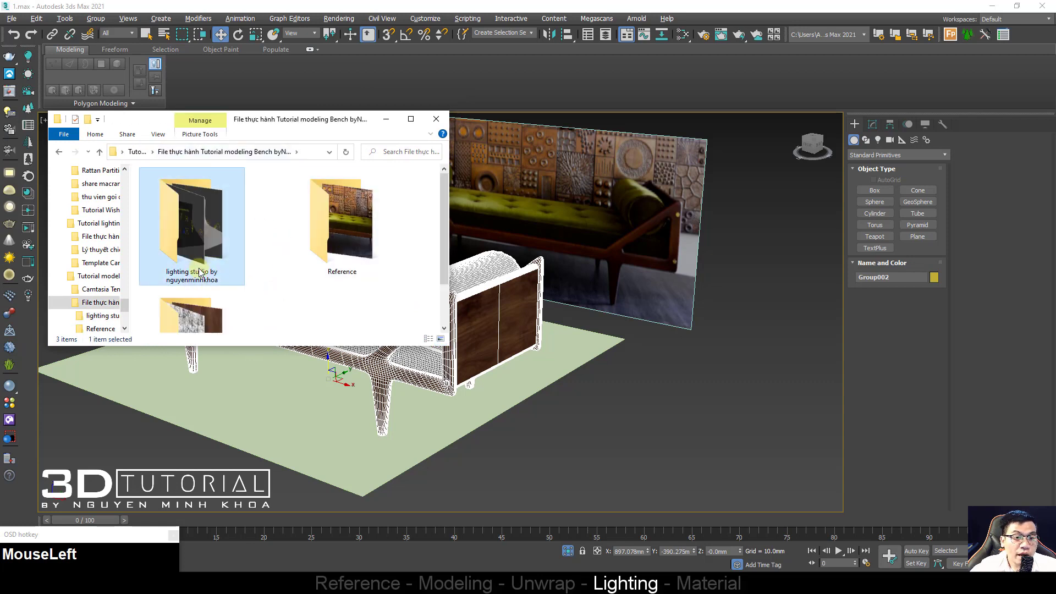
{"action": "double_click", "coordinate": [200, 230]}
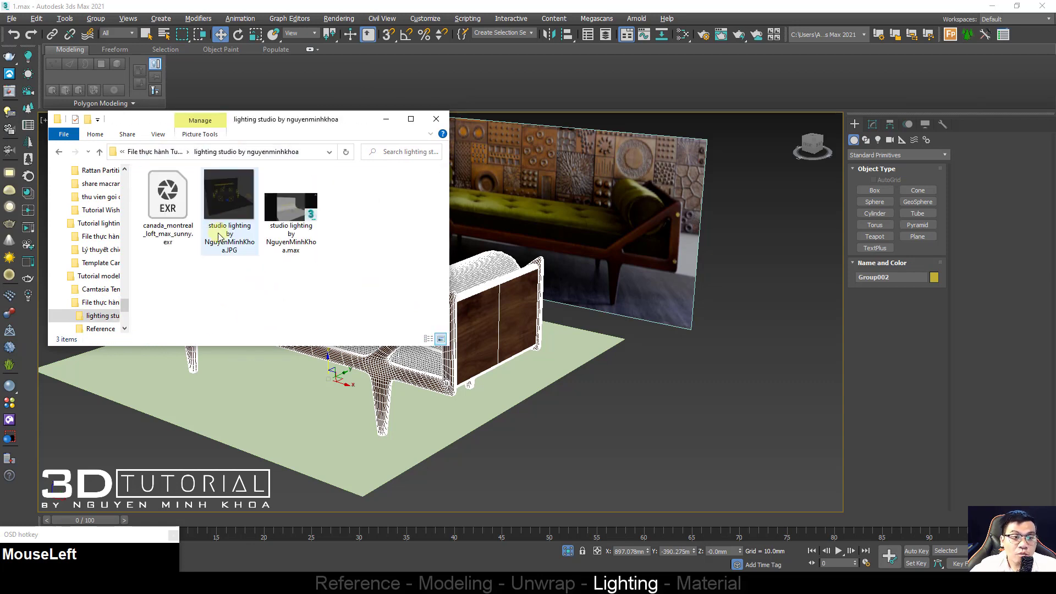
{"action": "left_click", "coordinate": [290, 234]}
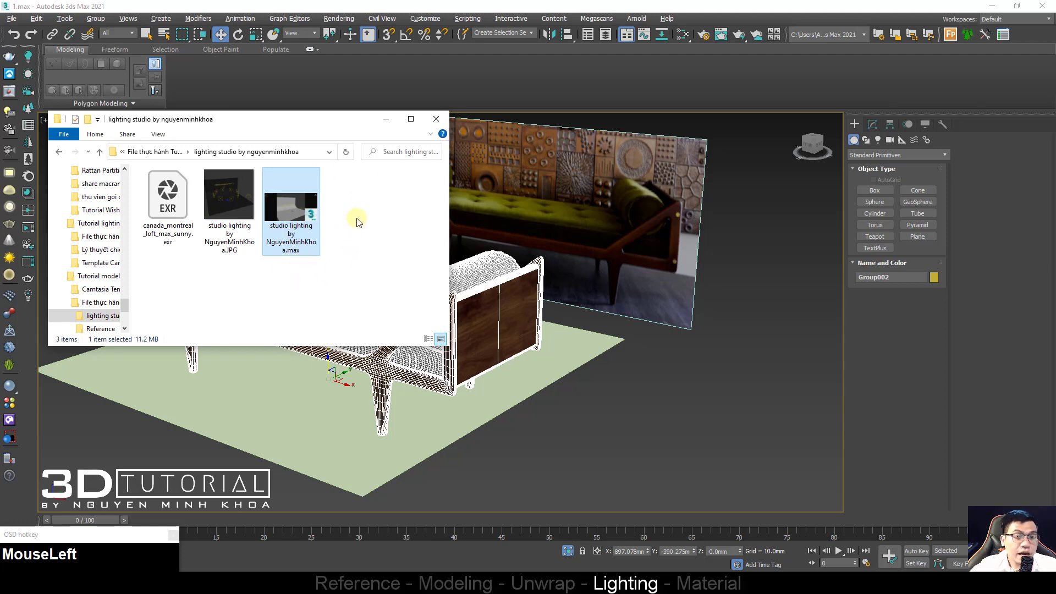
{"action": "left_click_drag", "start_coordinate": [352, 122], "coordinate": [0, 127]}
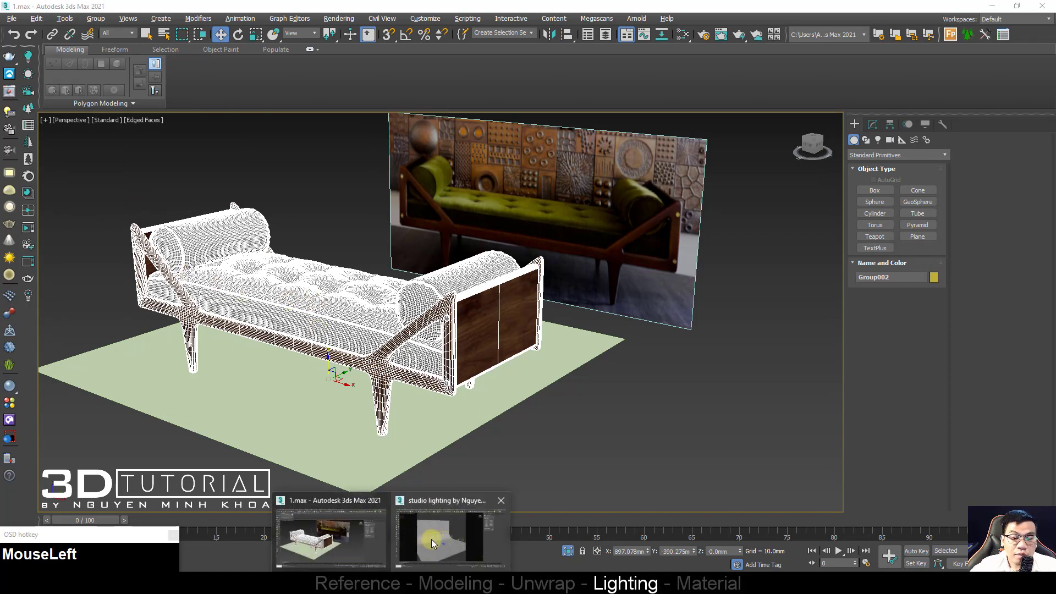
Step: Paste the copied daybed group into the studio lighting scene
{"action": "left_click", "coordinate": [431, 539]}
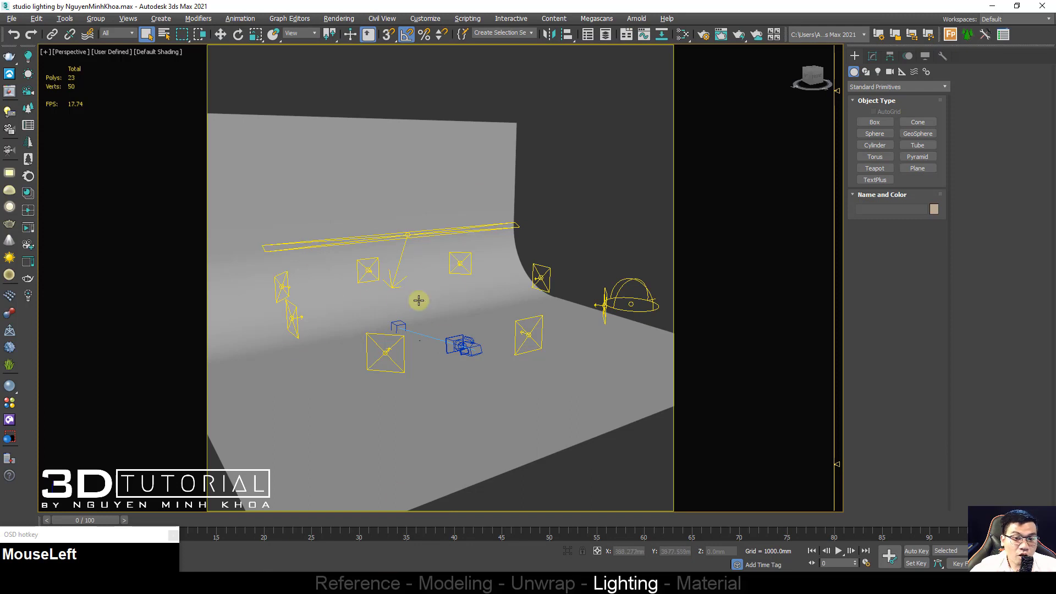
{"action": "right_click_drag", "start_coordinate": [425, 286], "coordinate": [458, 393]}
{"action": "left_click", "coordinate": [457, 394]}
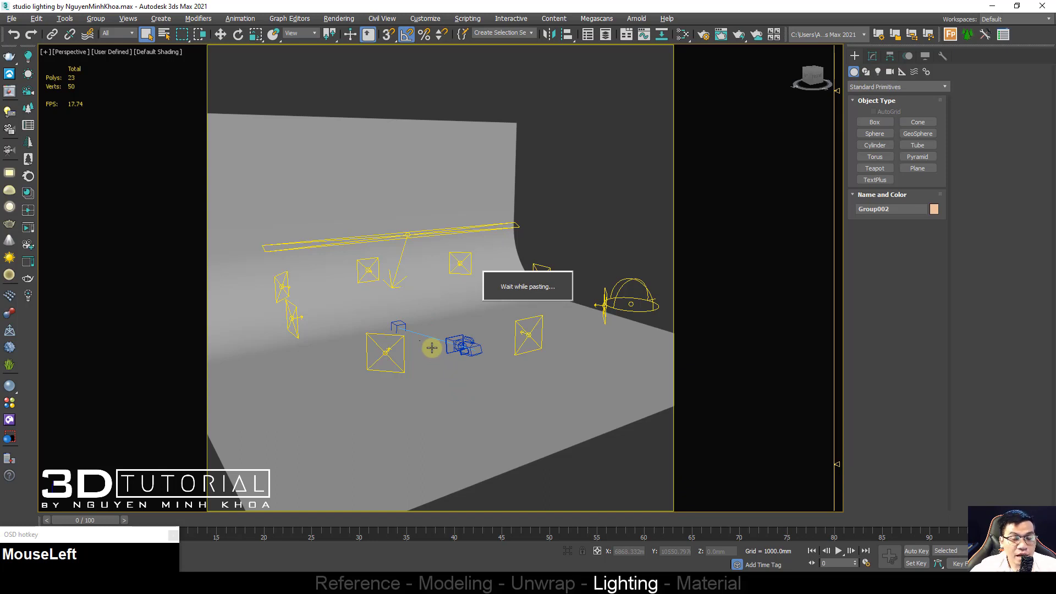
Step: Delete the curved backdrop Line003 and the floor plane from the studio scene
{"action": "scroll", "coordinate": [432, 346], "scroll_direction": "down", "scroll_amount": 5}
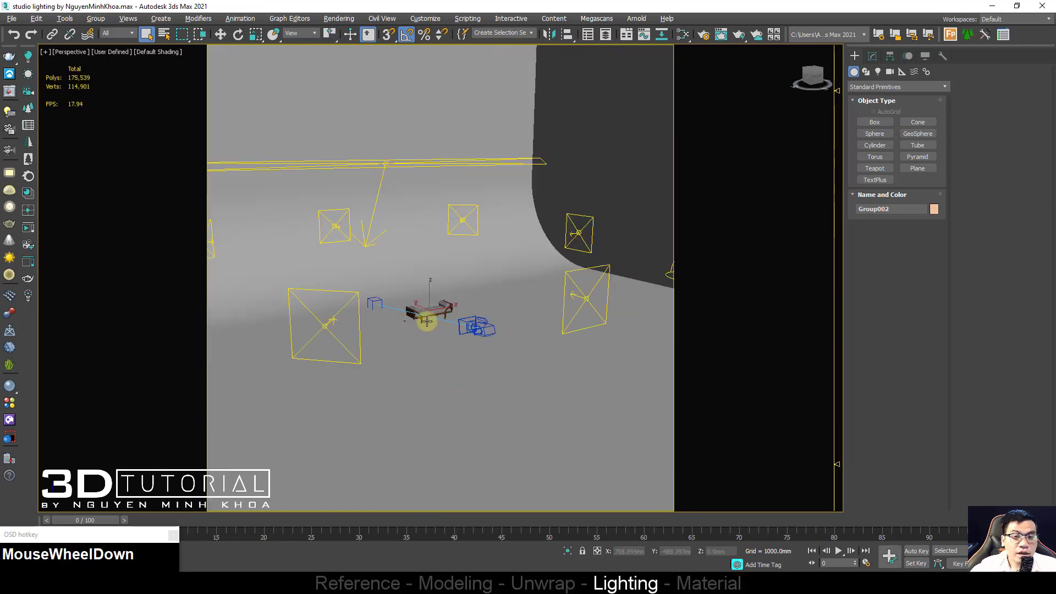
{"action": "middle_click_drag", "start_coordinate": [427, 310], "coordinate": [420, 343], "text": "alt"}
{"action": "left_click", "coordinate": [525, 240]}
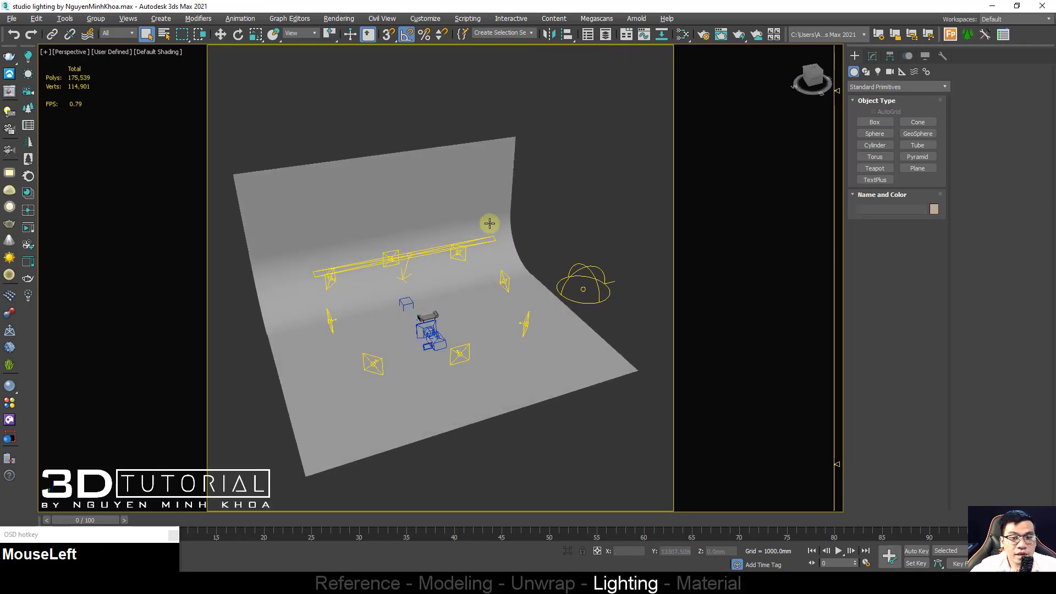
{"action": "left_click", "coordinate": [488, 220]}
{"action": "left_click_drag", "start_coordinate": [488, 220], "coordinate": [477, 232]}
{"action": "key", "text": "F4"}
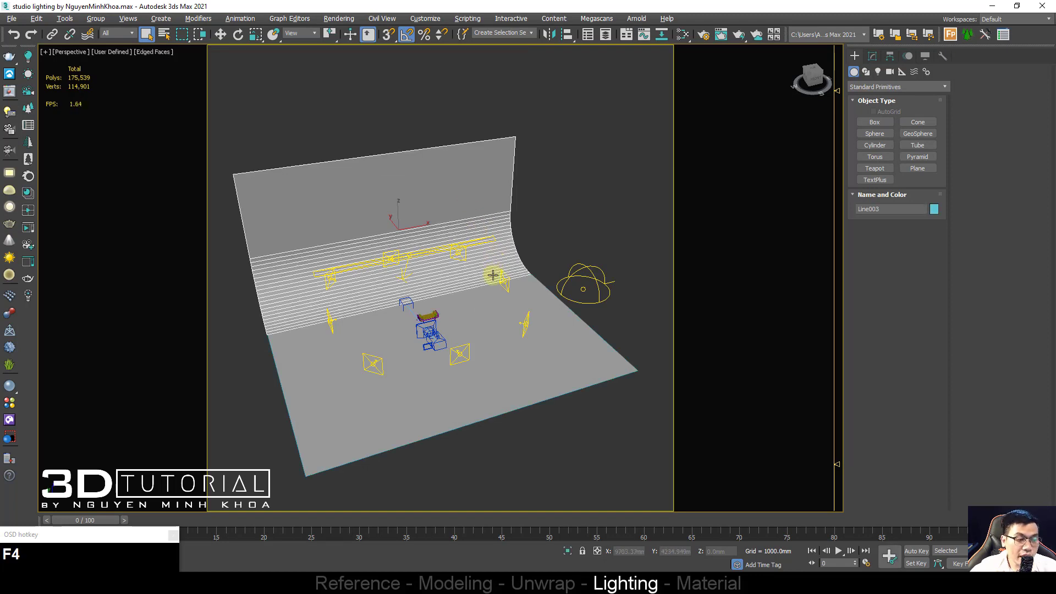
{"action": "key", "text": "Delete"}
{"action": "left_click", "coordinate": [556, 354]}
{"action": "key", "text": "Delete"}
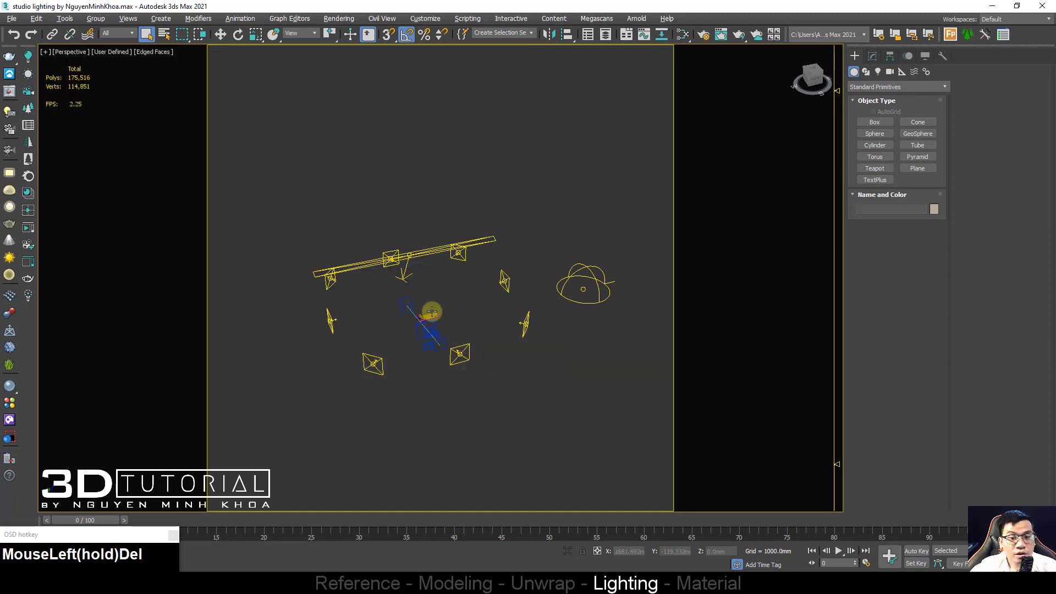
Step: Select Group002 and nudge the daybed slightly into place in Top view
{"action": "left_click", "coordinate": [432, 312]}
{"action": "scroll", "coordinate": [432, 313], "scroll_direction": "up", "scroll_amount": 6}
{"action": "key", "text": "t"}
{"action": "key", "text": "z"}
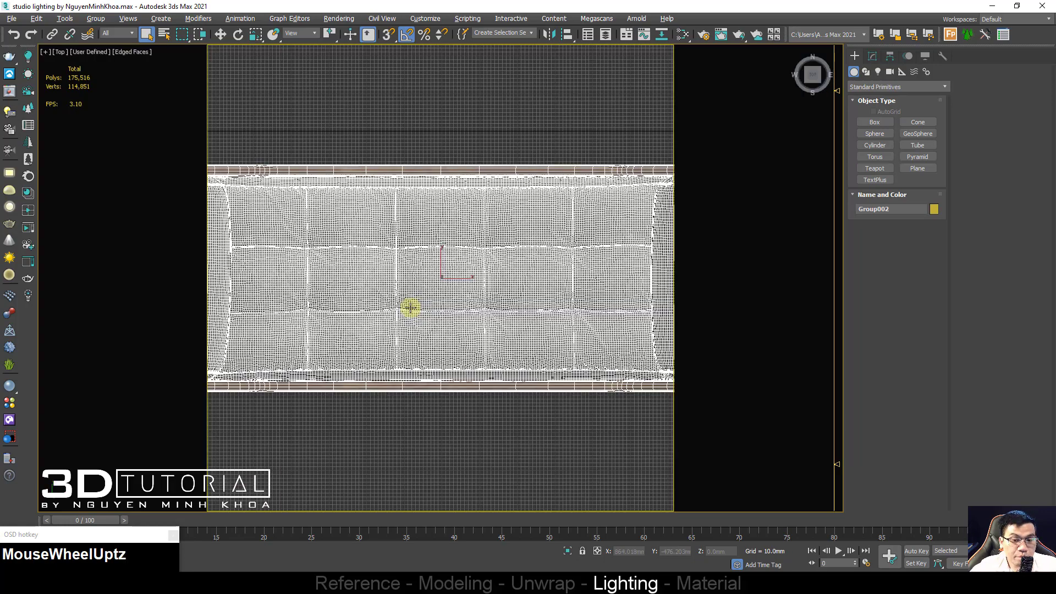
{"action": "scroll", "coordinate": [411, 308], "scroll_direction": "down", "scroll_amount": 8}
{"action": "key", "text": "w"}
{"action": "left_click", "coordinate": [402, 314]}
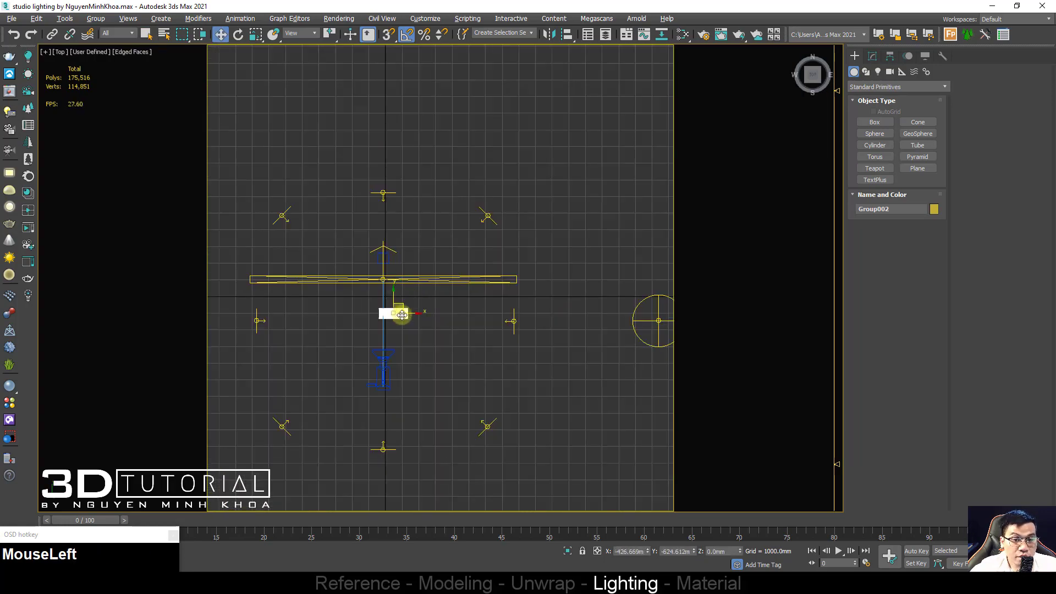
{"action": "left_click_drag", "start_coordinate": [402, 315], "coordinate": [401, 313]}
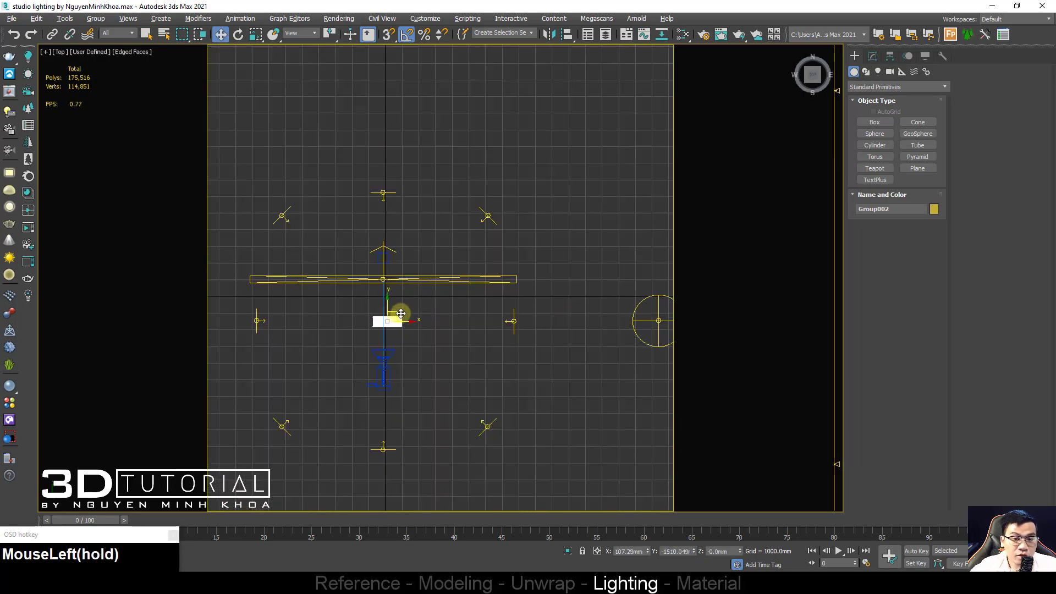
{"action": "scroll", "coordinate": [393, 321], "scroll_direction": "up", "scroll_amount": 3}
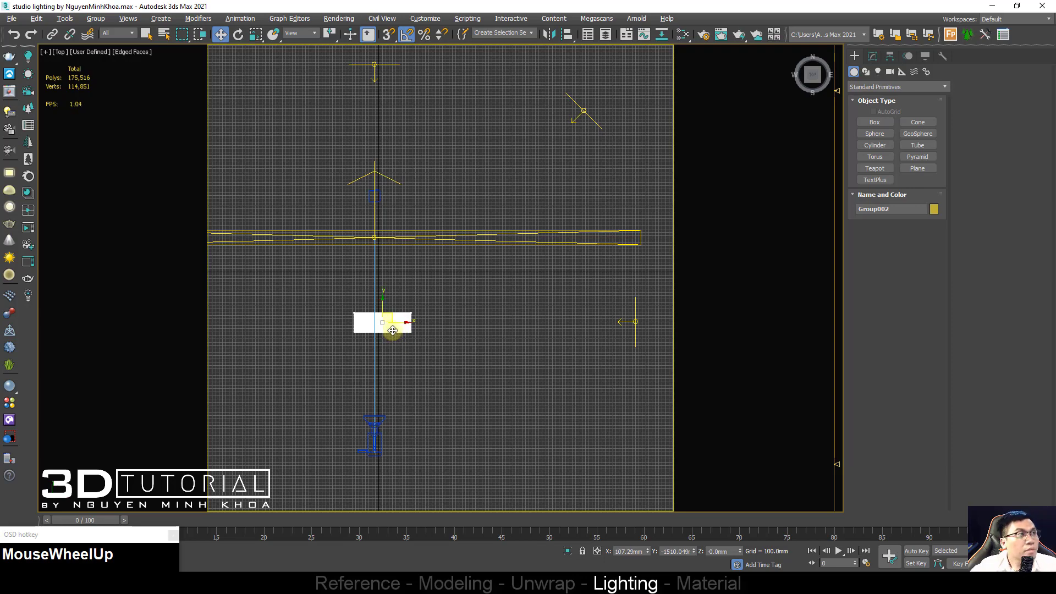
{"action": "middle_click_drag", "start_coordinate": [391, 331], "coordinate": [377, 302], "text": "alt"}
Step: Check the physical camera view, then select the daybed group in Top view
{"action": "key", "text": "alt+c"}
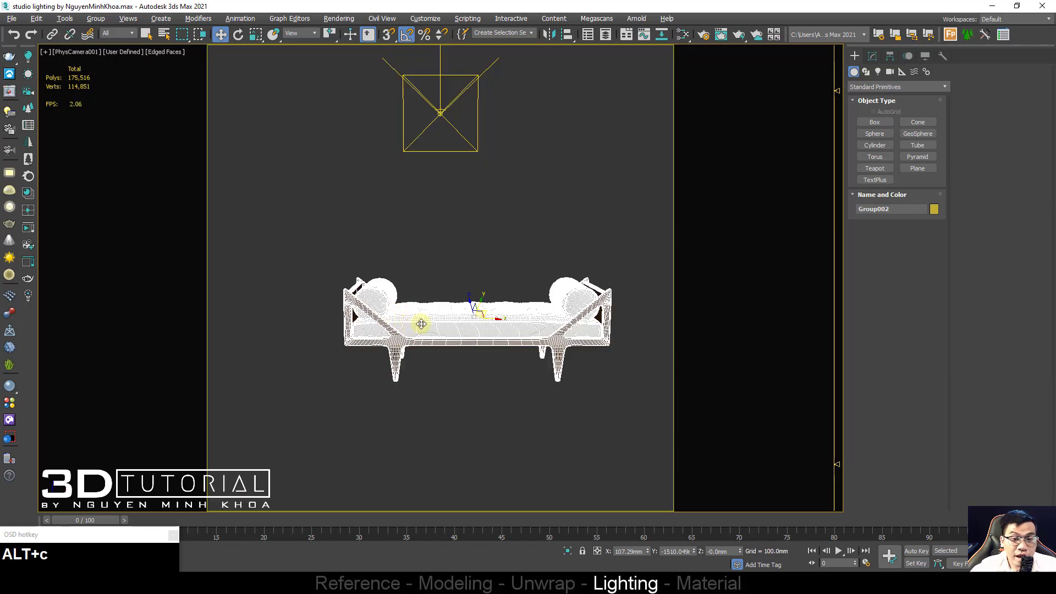
{"action": "middle_click_drag", "start_coordinate": [426, 325], "coordinate": [406, 325]}
{"action": "key", "text": "F4"}
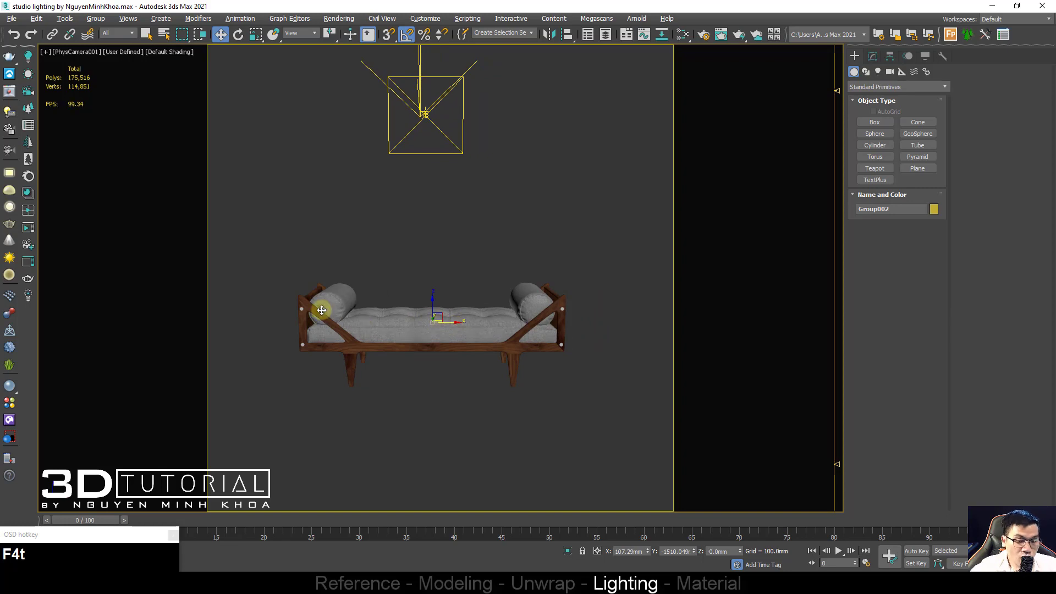
{"action": "key", "text": "t"}
{"action": "scroll", "coordinate": [347, 297], "scroll_direction": "down", "scroll_amount": 5}
{"action": "middle_click_drag", "start_coordinate": [371, 297], "coordinate": [401, 302]}
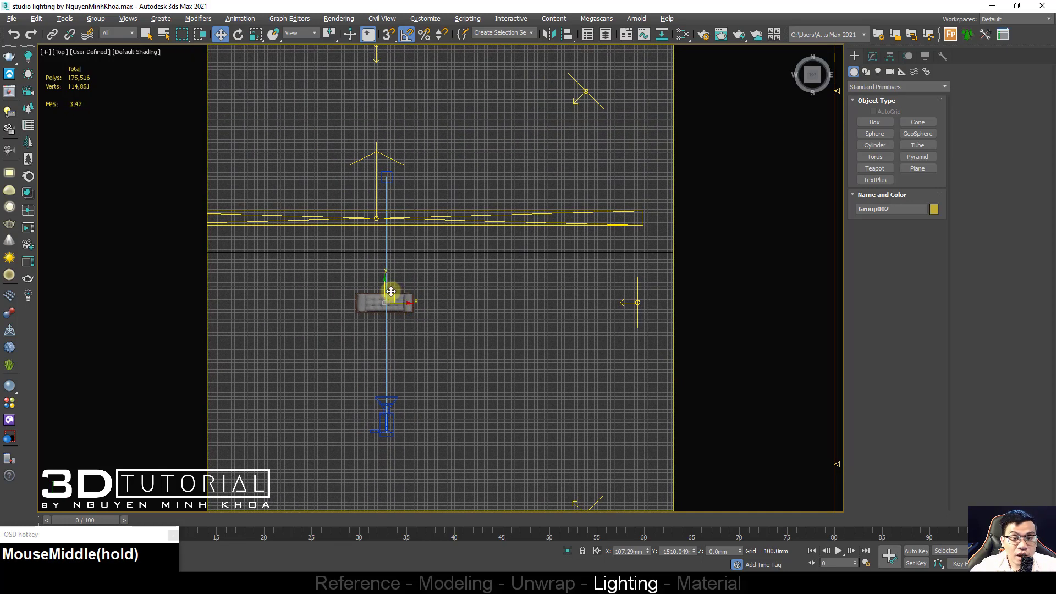
{"action": "left_click", "coordinate": [401, 302]}
{"action": "scroll", "coordinate": [400, 302], "scroll_direction": "down", "scroll_amount": 3}
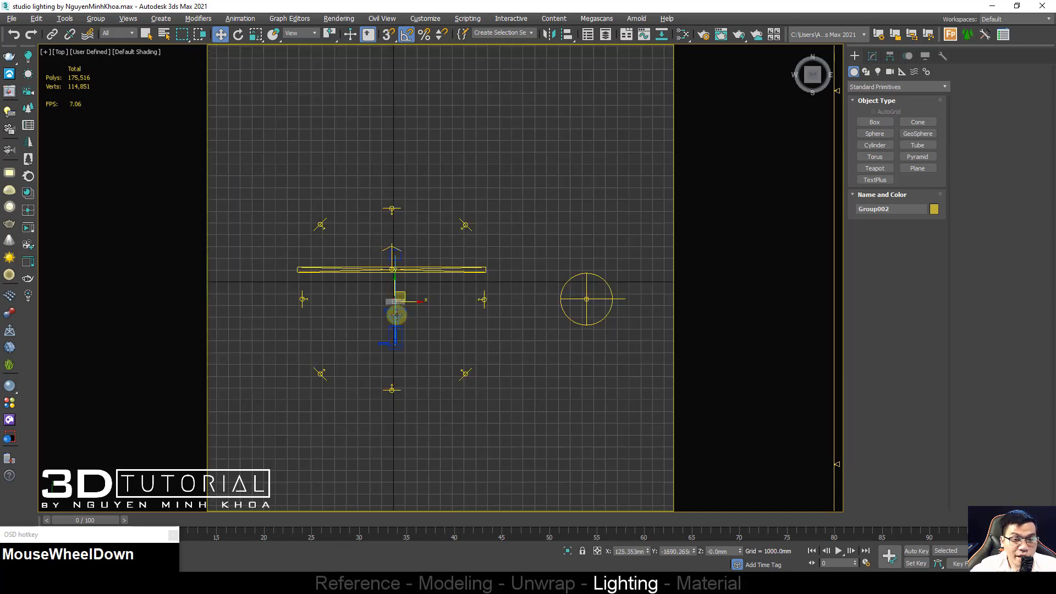
Step: Dolly and pan the PhysCamera001 view so the daybed fills the frame
{"action": "key", "text": "c"}
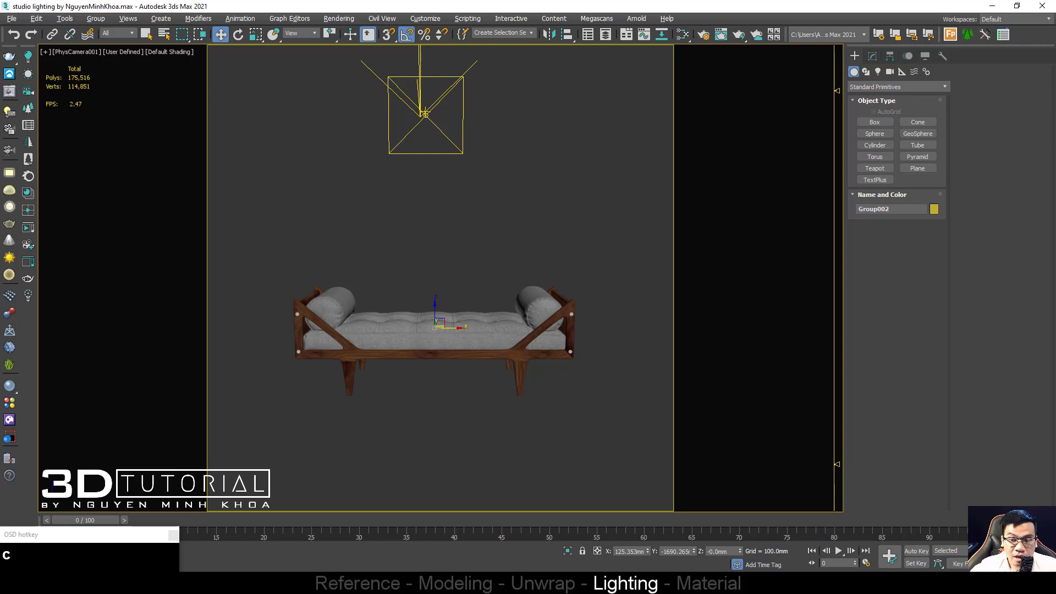
{"action": "left_click", "coordinate": [1002, 550]}
{"action": "left_click_drag", "start_coordinate": [495, 344], "coordinate": [412, 341]}
{"action": "middle_click_drag", "start_coordinate": [414, 329], "coordinate": [394, 311]}
{"action": "left_click_drag", "start_coordinate": [393, 311], "coordinate": [392, 306]}
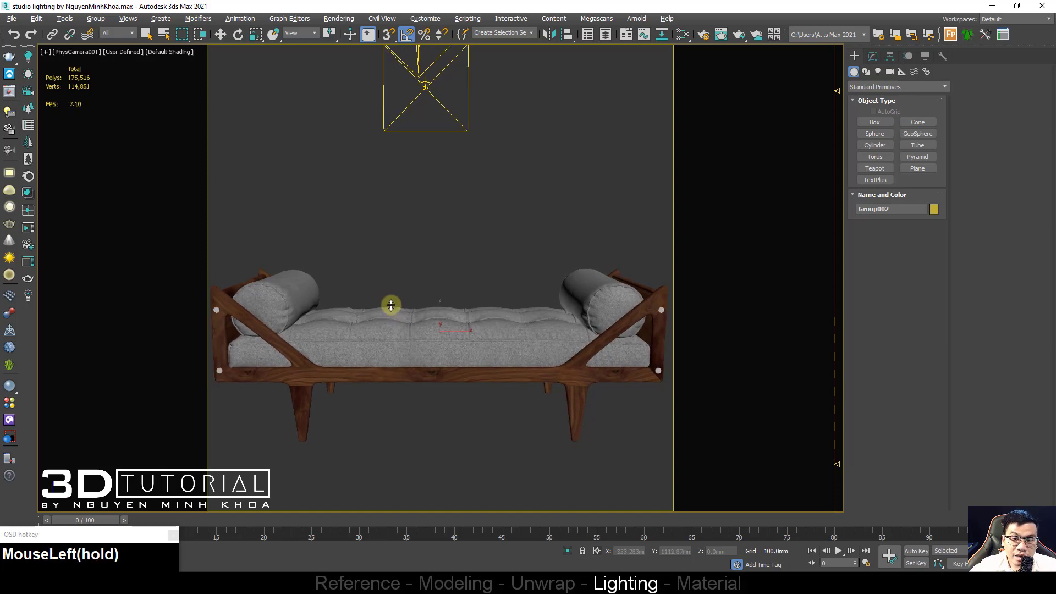
{"action": "left_click", "coordinate": [671, 292]}
{"action": "right_click", "coordinate": [420, 290]}
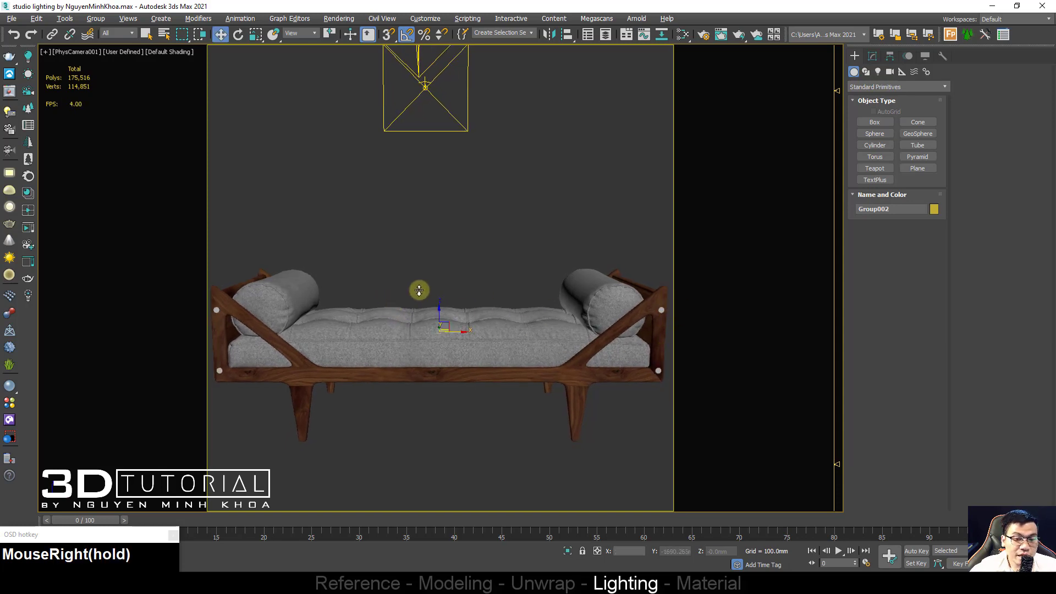
Step: Select PhysCamera001 from the scene object list and show its Modify settings
{"action": "key", "text": "h"}
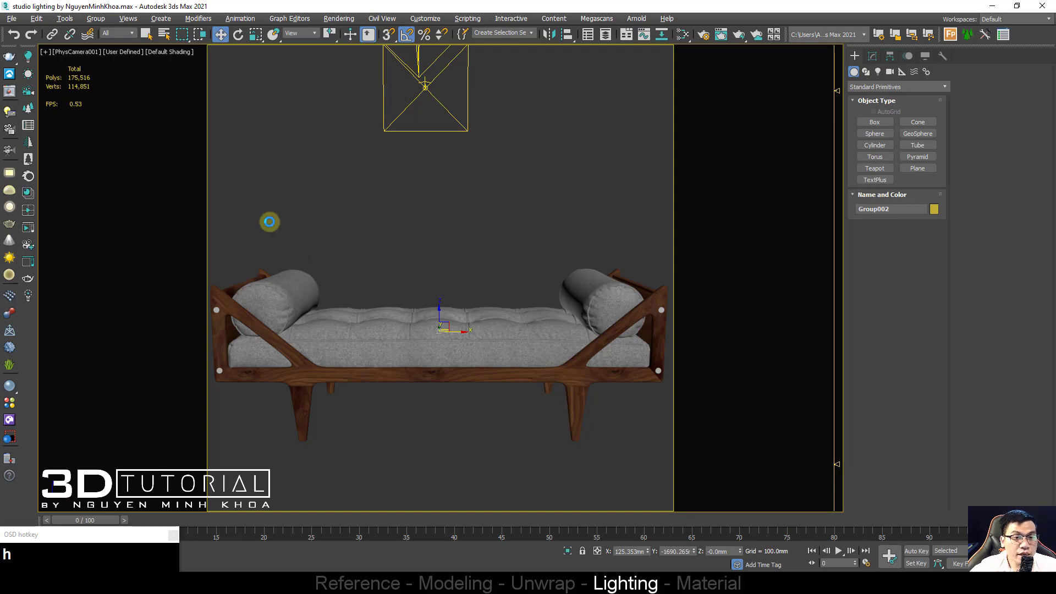
{"action": "left_click", "coordinate": [73, 88]}
{"action": "double_click", "coordinate": [73, 88]}
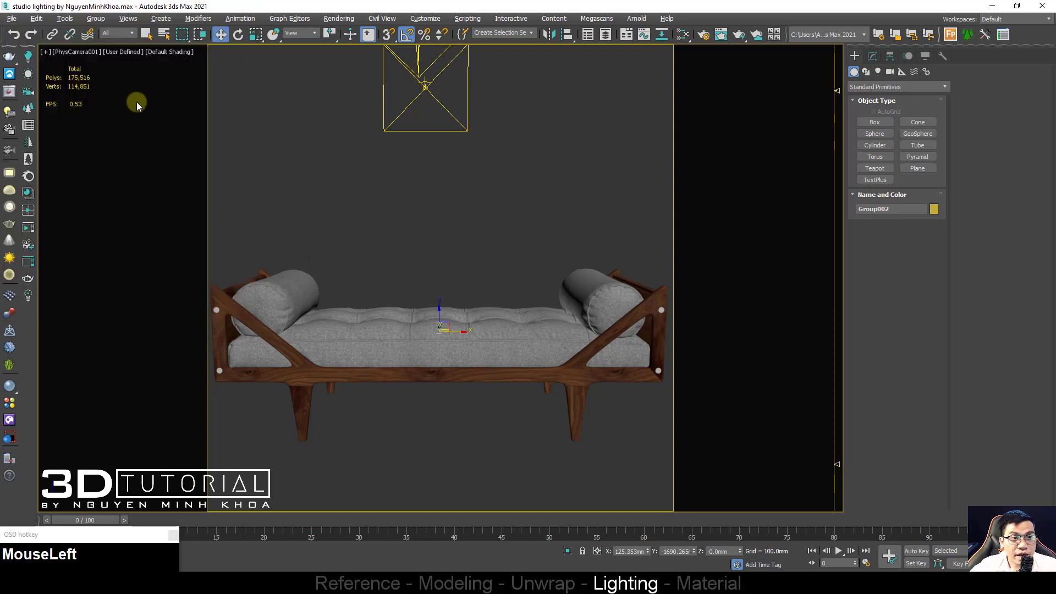
{"action": "left_click", "coordinate": [868, 57]}
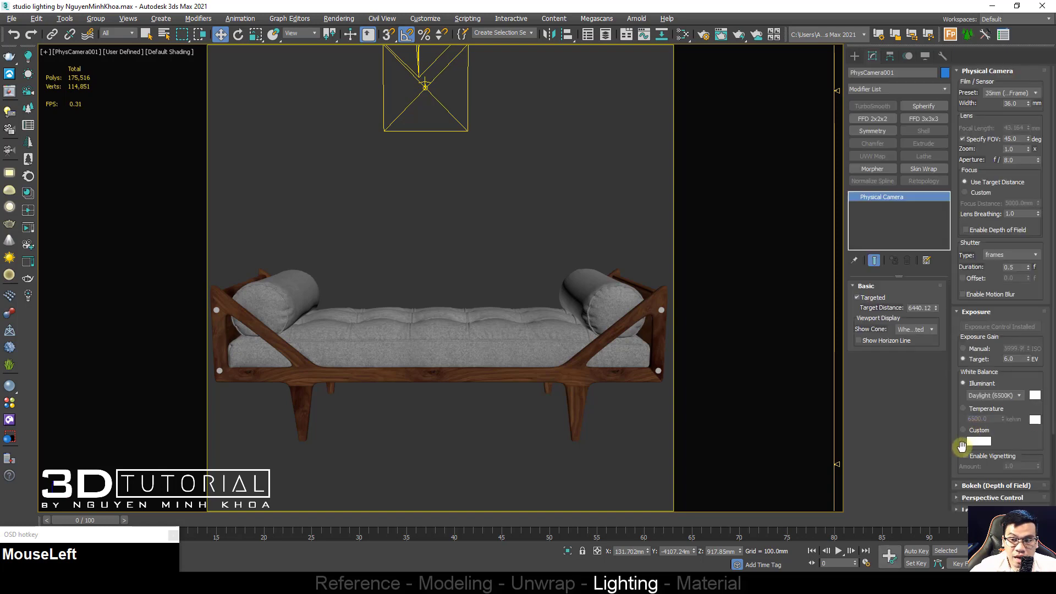
Step: Turn on Auto Vertical Tilt Correction and set the camera's focal length to 60 mm
{"action": "left_click_drag", "start_coordinate": [957, 466], "coordinate": [962, 406]}
{"action": "left_click", "coordinate": [968, 423]}
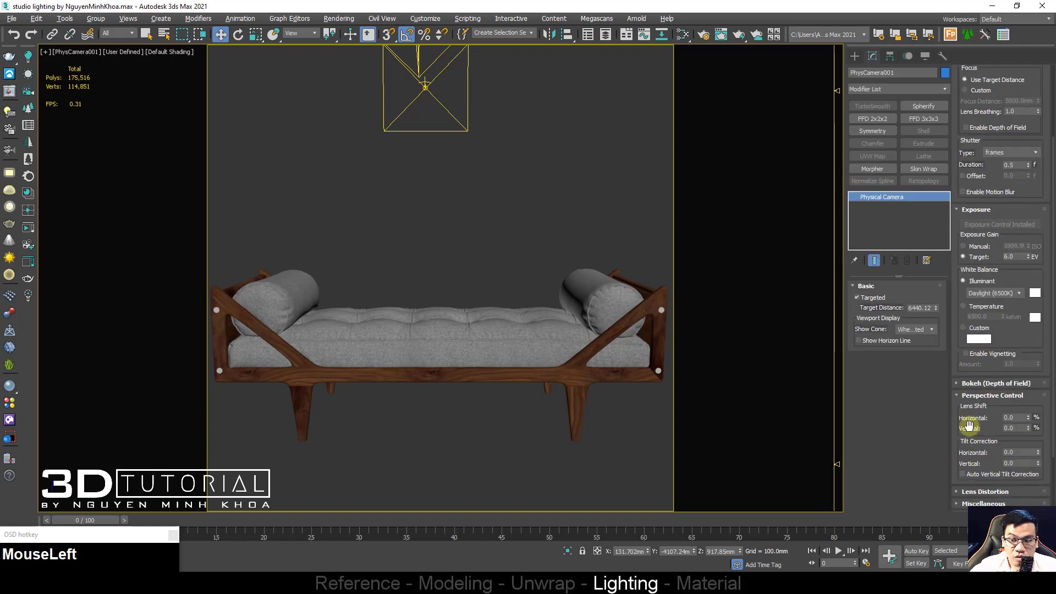
{"action": "left_click", "coordinate": [989, 476]}
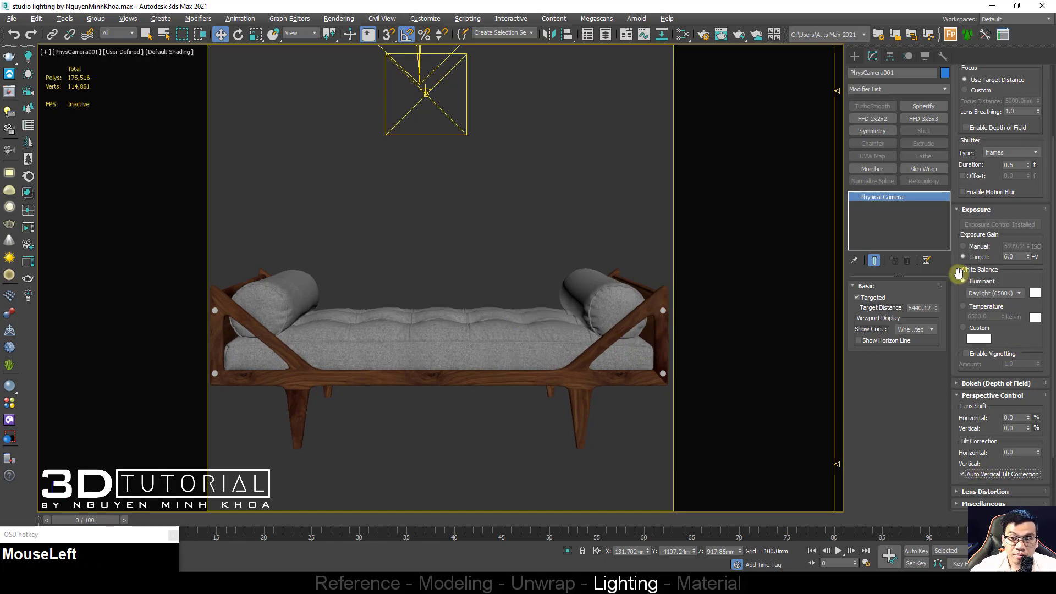
{"action": "scroll", "coordinate": [959, 350], "scroll_direction": "up", "scroll_amount": 3}
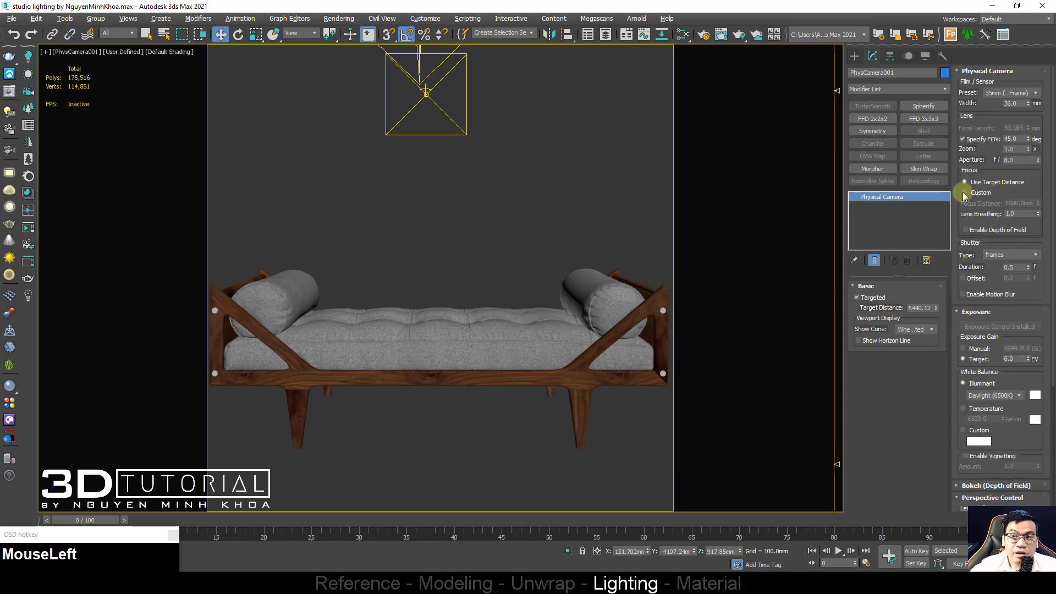
{"action": "left_click", "coordinate": [971, 140]}
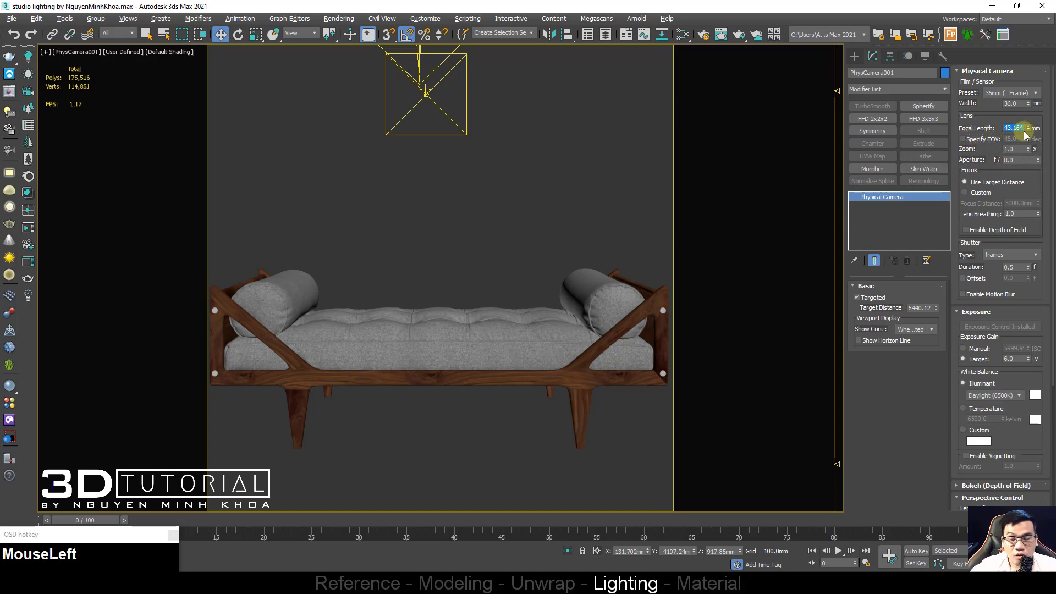
{"action": "type", "text": "60"}
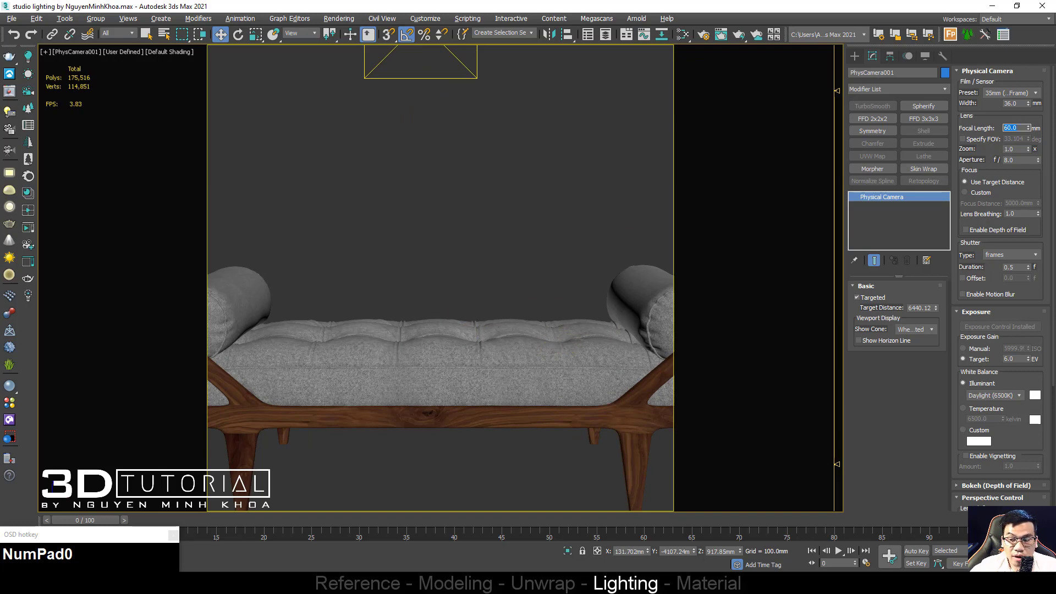
Step: Dolly and pan the camera to reframe the whole daybed lower in view
{"action": "mouse_move", "coordinate": [346, 292]}
{"action": "left_mouse_down"}
{"action": "mouse_move", "coordinate": [408, 302]}
{"action": "mouse_move", "coordinate": [341, 301]}
{"action": "left_mouse_up"}
{"action": "middle_click_drag", "start_coordinate": [341, 300], "coordinate": [327, 394]}
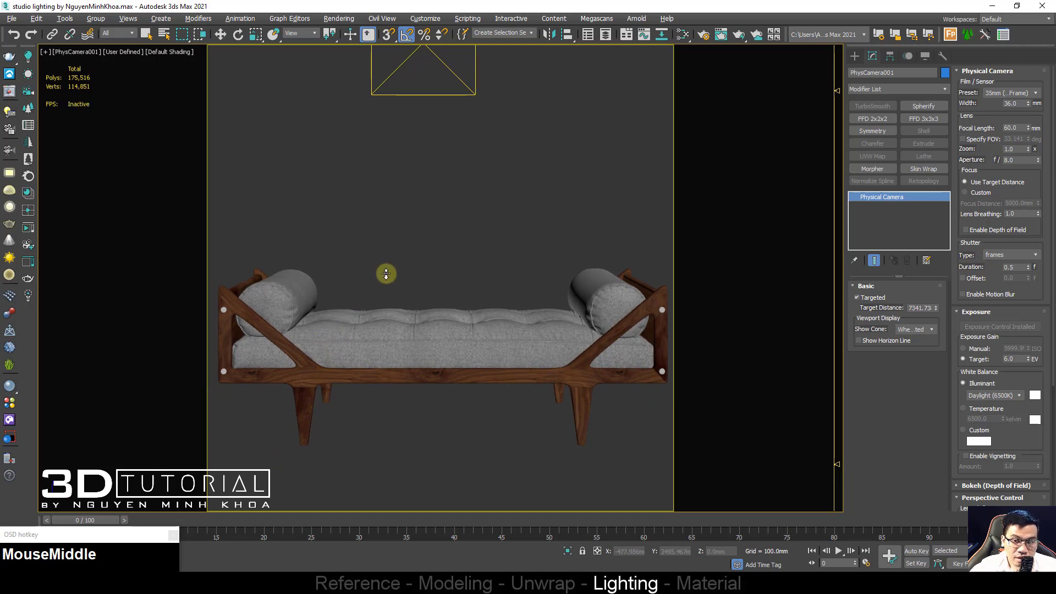
{"action": "middle_click_drag", "start_coordinate": [386, 273], "coordinate": [384, 302]}
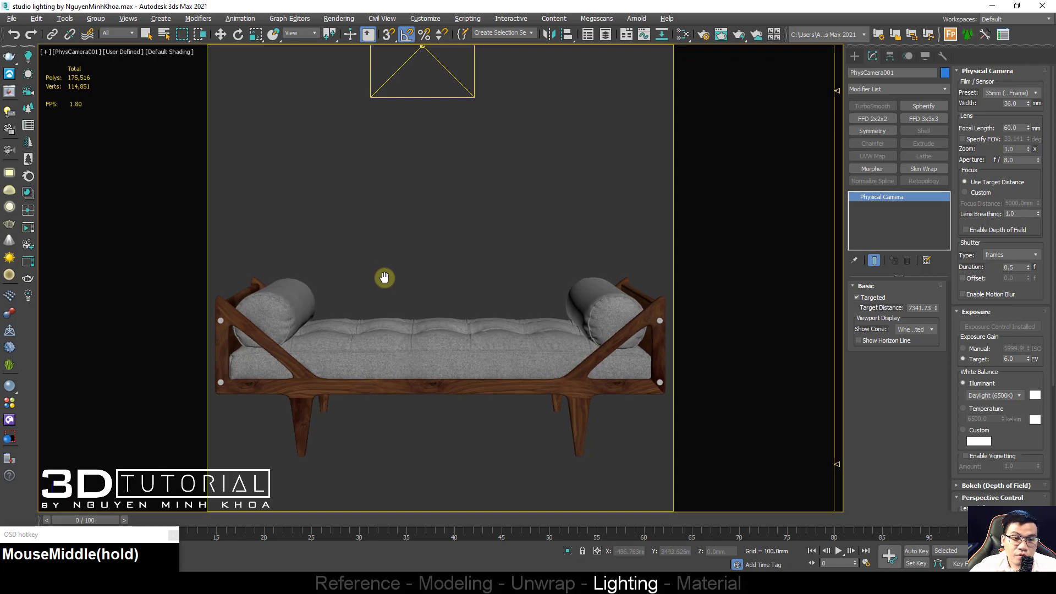
{"action": "right_click", "coordinate": [402, 278]}
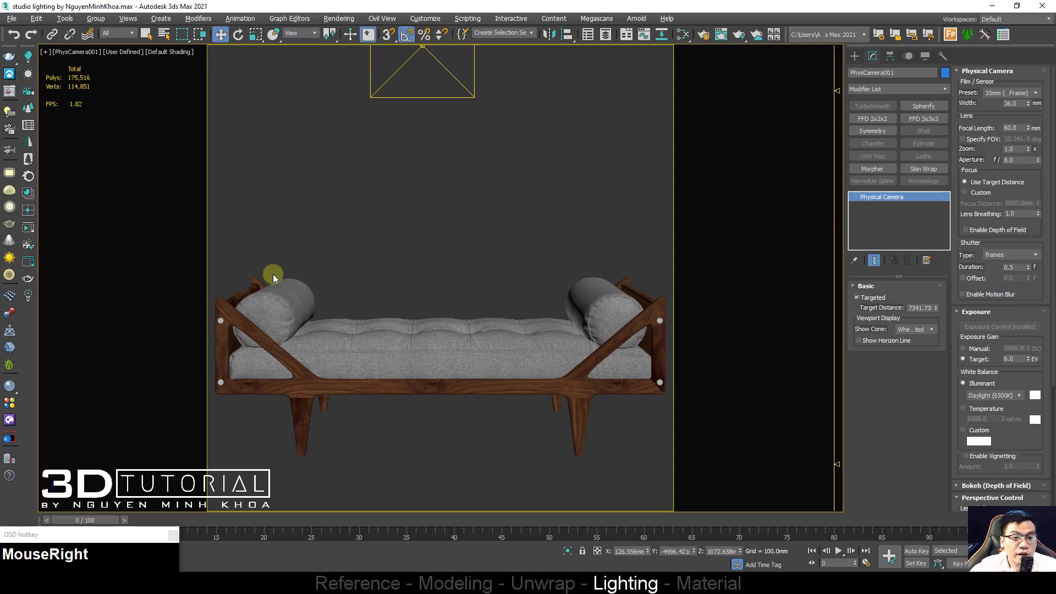
Step: Rotate the daybed group Group002 40° about the Z axis
{"action": "left_click", "coordinate": [378, 342]}
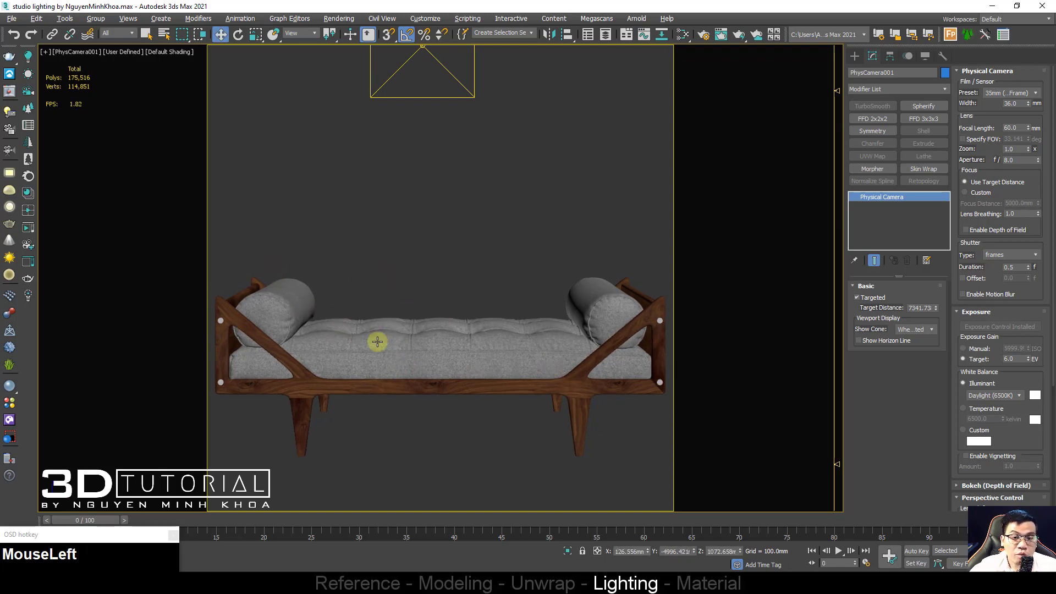
{"action": "key", "text": "e"}
{"action": "left_click_drag", "start_coordinate": [442, 347], "coordinate": [420, 320]}
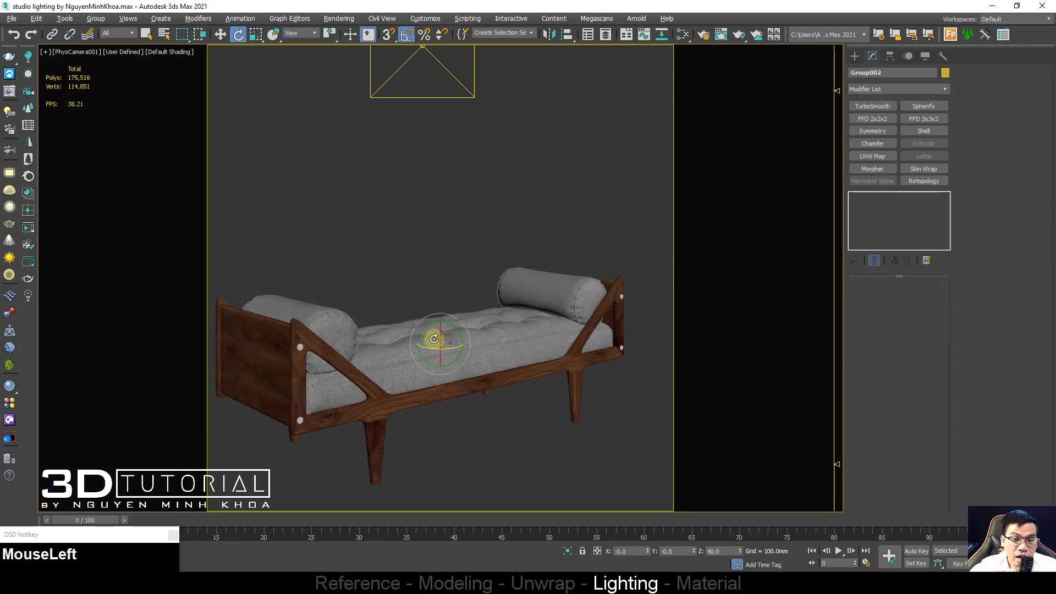
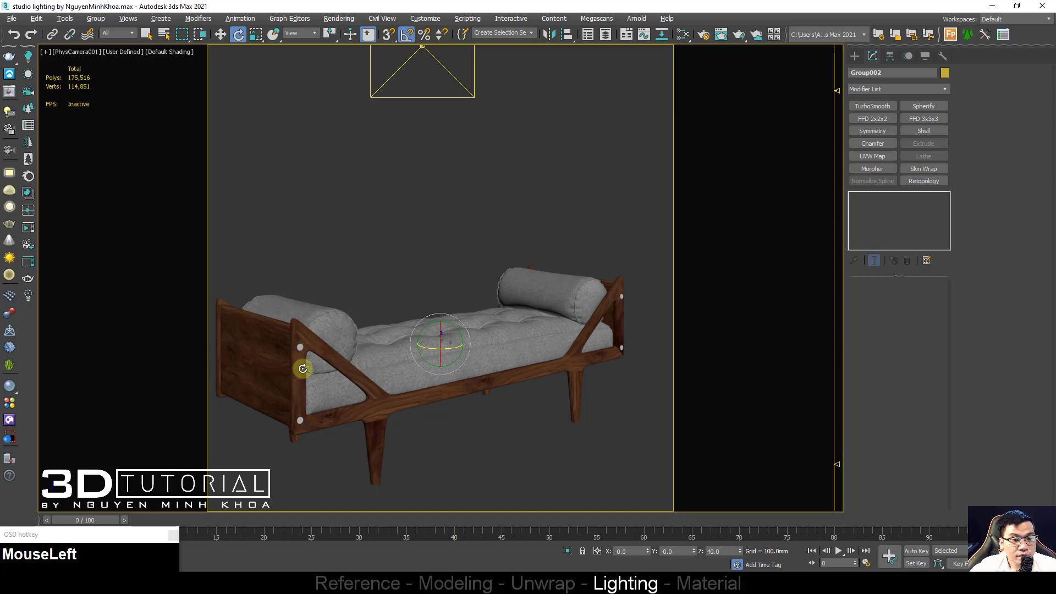
Step: Undo the daybed's 40° rotation, deselect the group, and open the Slate Material Editor
{"action": "key", "text": "ctrl+z"}
{"action": "left_click", "coordinate": [397, 262]}
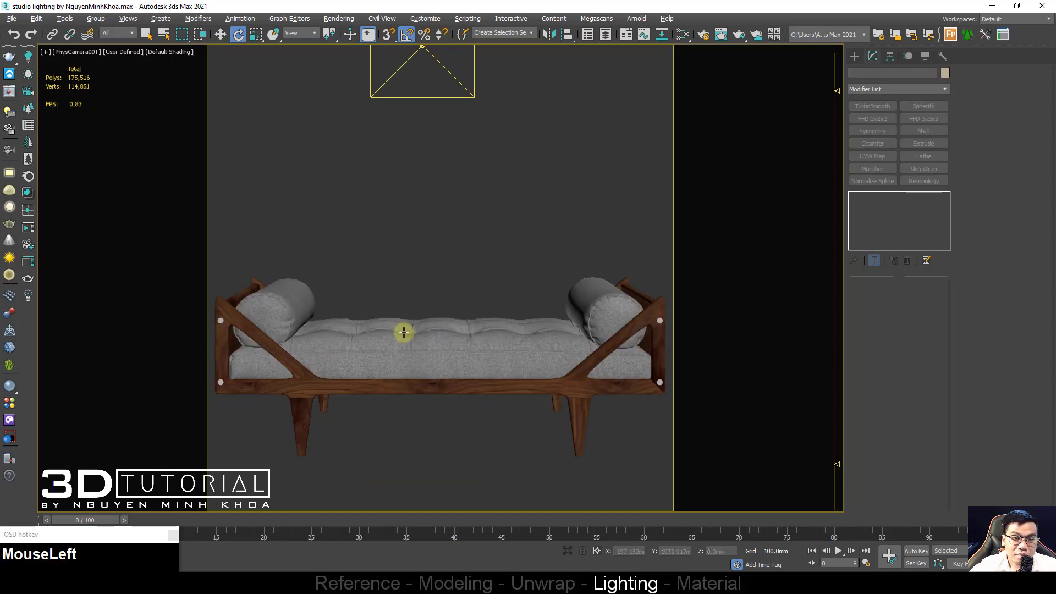
{"action": "left_click", "coordinate": [412, 352]}
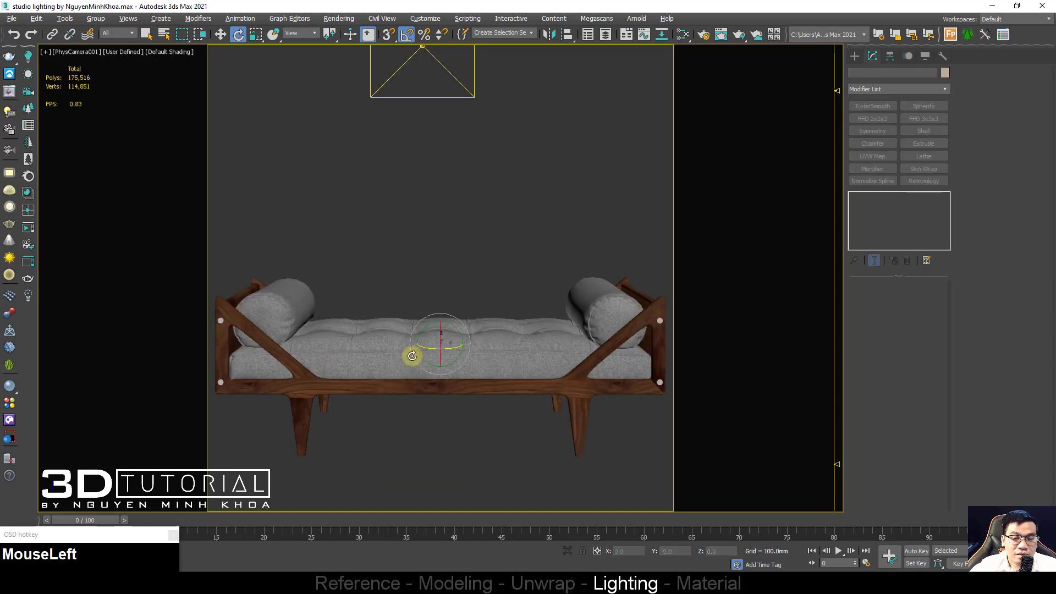
{"action": "left_click", "coordinate": [389, 289]}
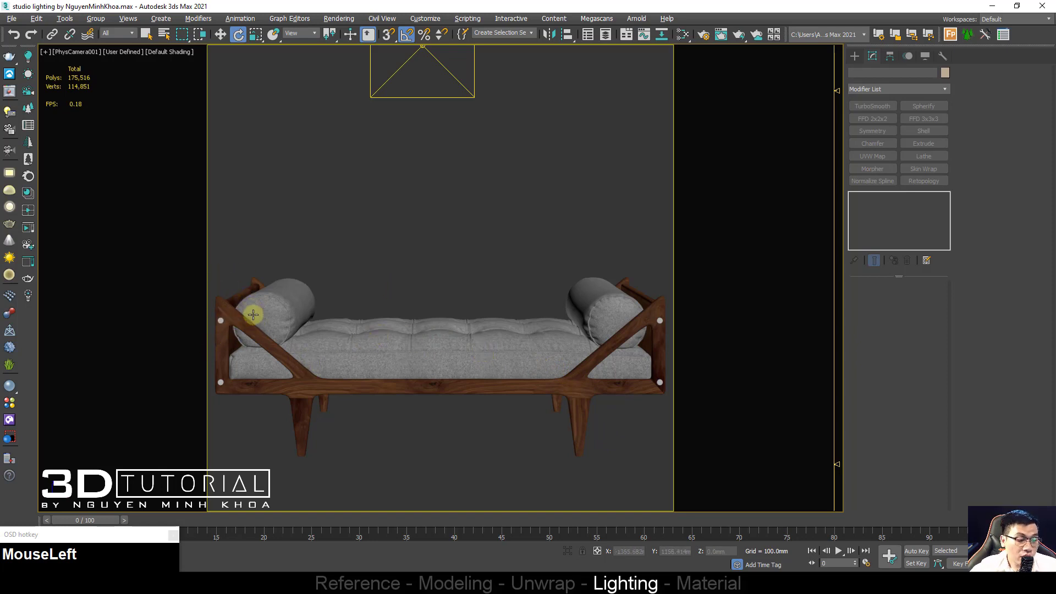
{"action": "key", "text": "m"}
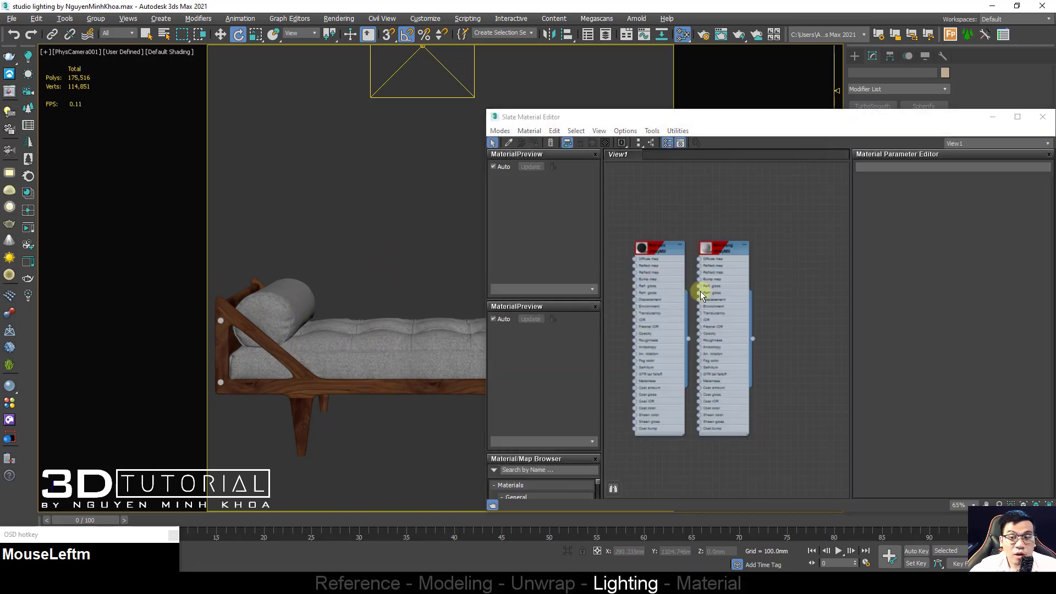
Step: Add a new VRayMtl node to the Slate Material Editor view
{"action": "middle_click_drag", "start_coordinate": [702, 296], "coordinate": [714, 169]}
{"action": "middle_click_drag", "start_coordinate": [682, 346], "coordinate": [676, 217]}
{"action": "right_click", "coordinate": [657, 226]}
{"action": "left_click", "coordinate": [693, 232]}
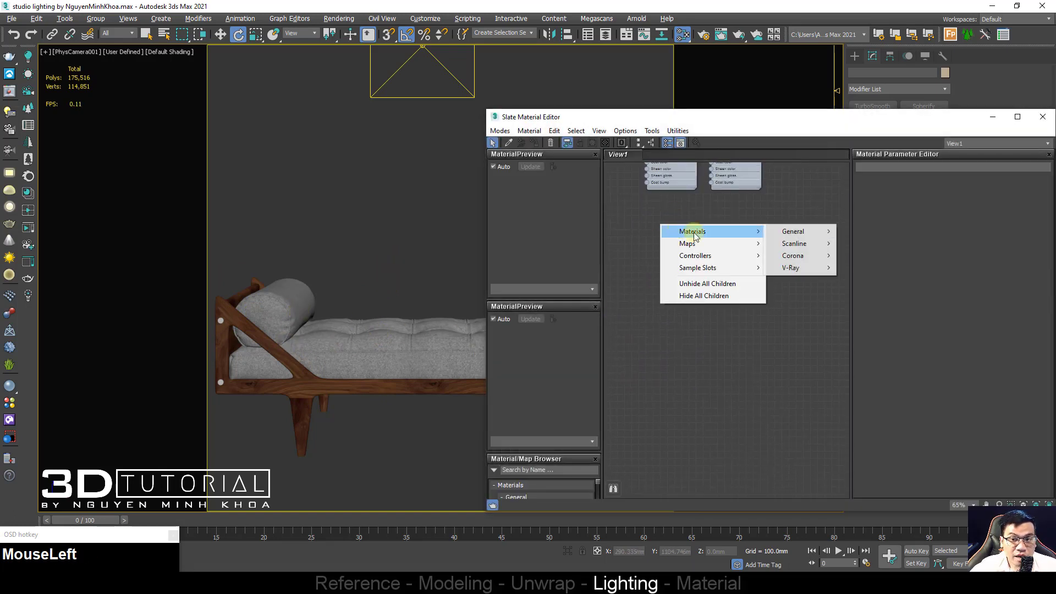
{"action": "mouse_move", "coordinate": [792, 268]}
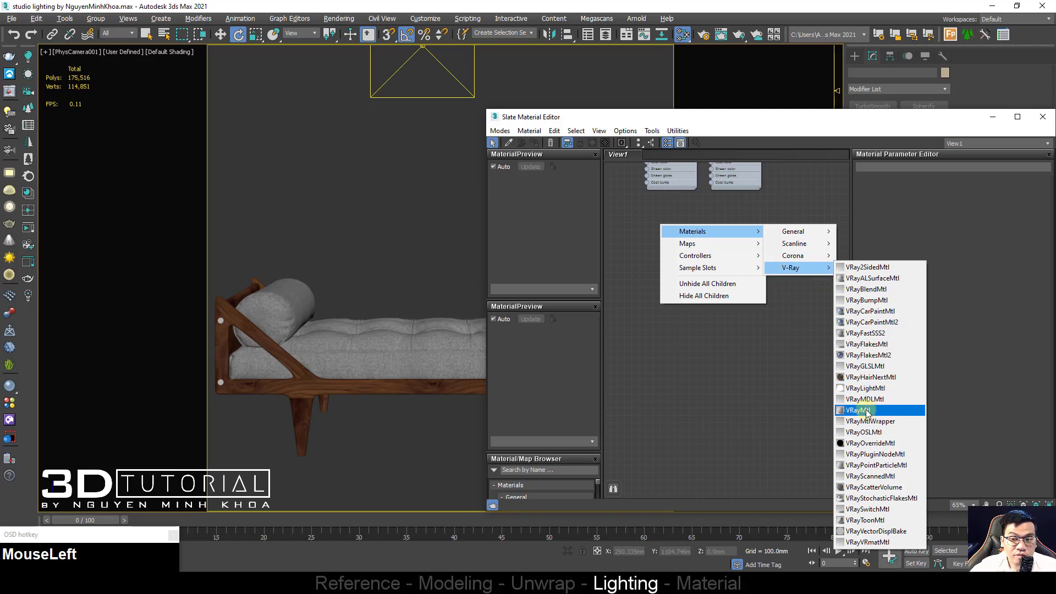
{"action": "left_click", "coordinate": [865, 411]}
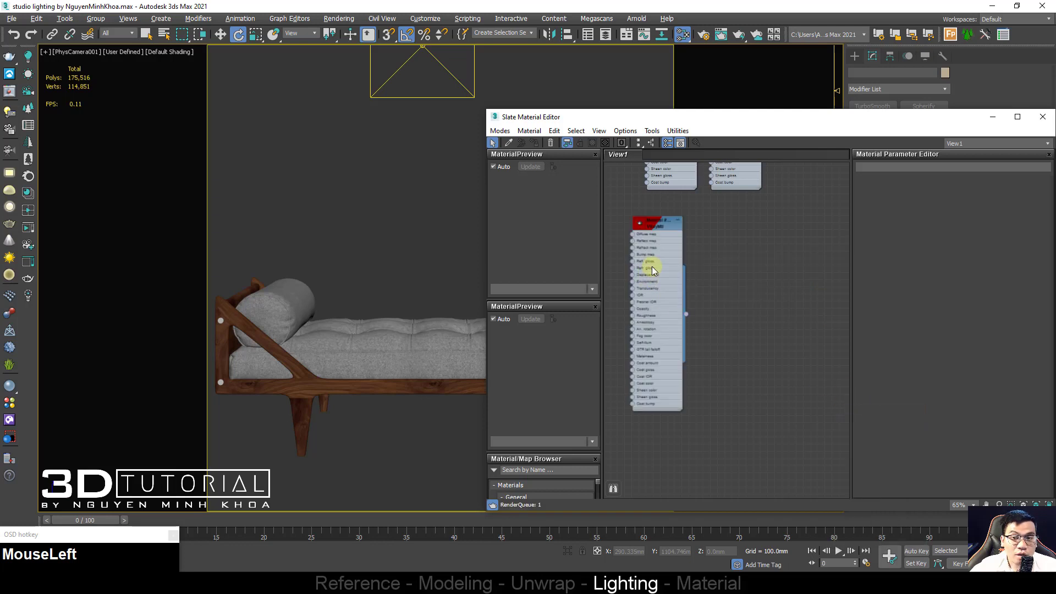
Step: Name the new VRayMtl 'Vat lieu chung' and set its diffuse colour to grey 50
{"action": "left_click", "coordinate": [666, 223]}
{"action": "double_click", "coordinate": [665, 223]}
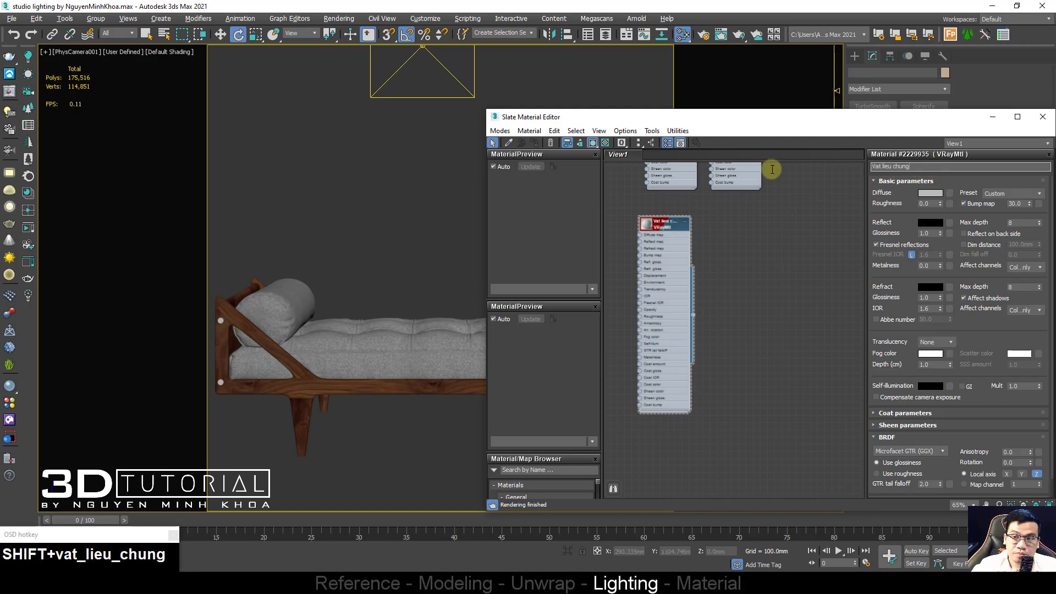
{"action": "left_click", "coordinate": [930, 192]}
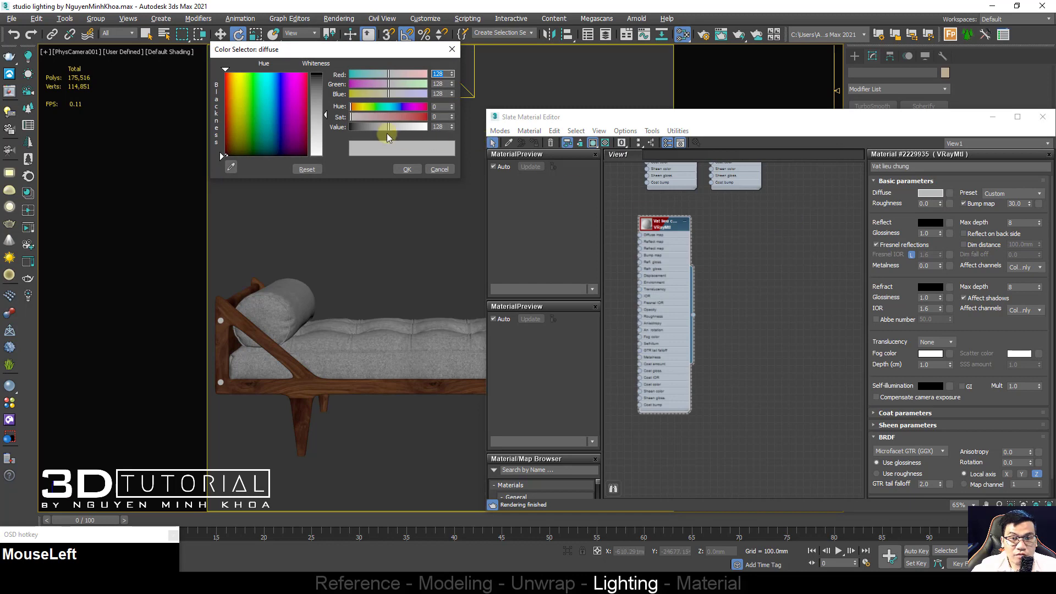
{"action": "left_click_drag", "start_coordinate": [390, 132], "coordinate": [391, 132]}
{"action": "type", "text": "0"}
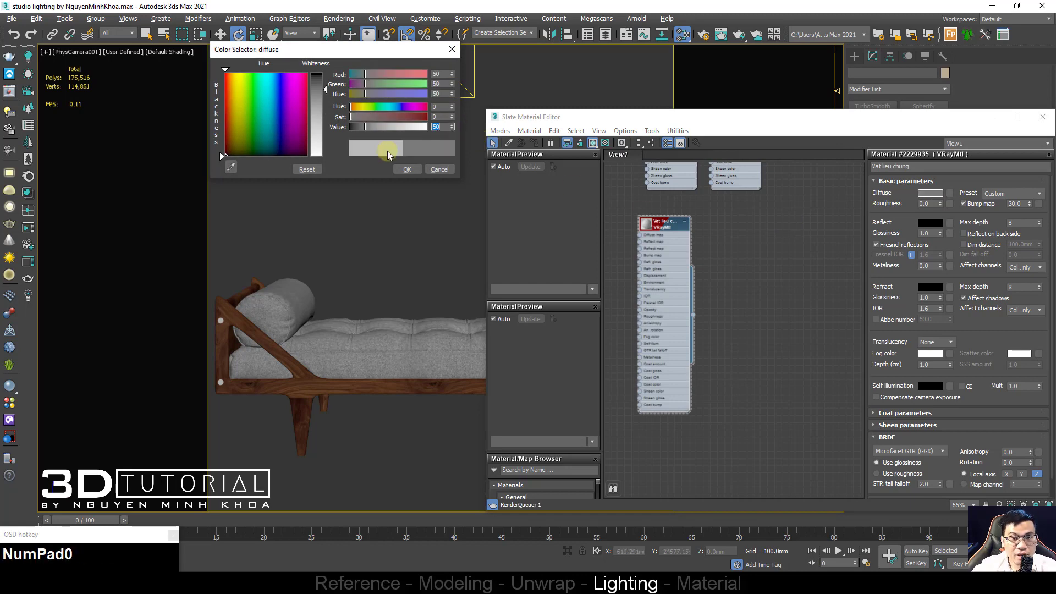
{"action": "left_click", "coordinate": [406, 168]}
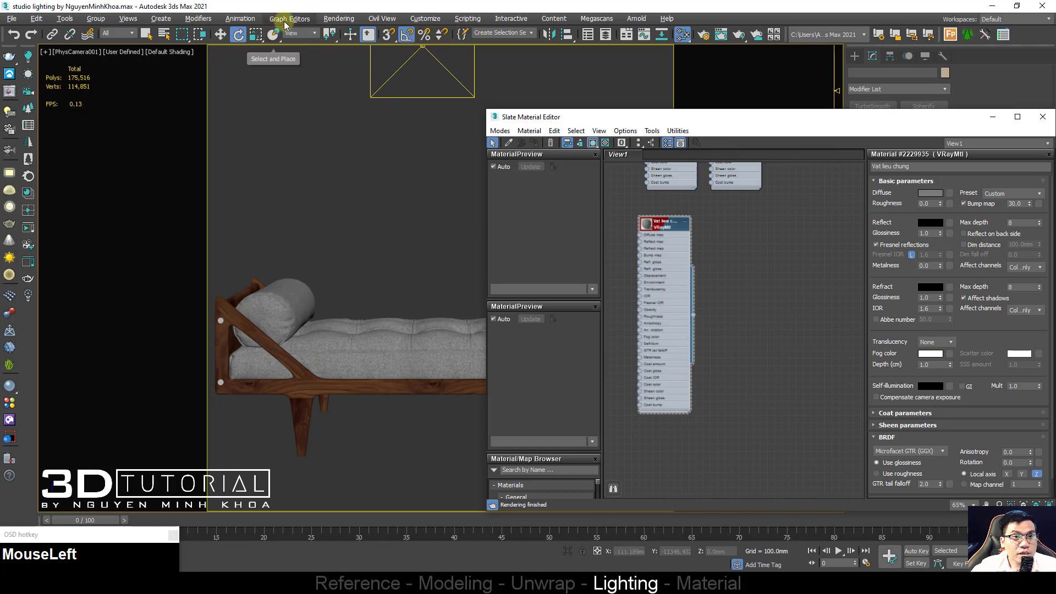
Step: Enable Override mtl under Global switches in the V-Ray render settings
{"action": "left_click", "coordinate": [330, 18]}
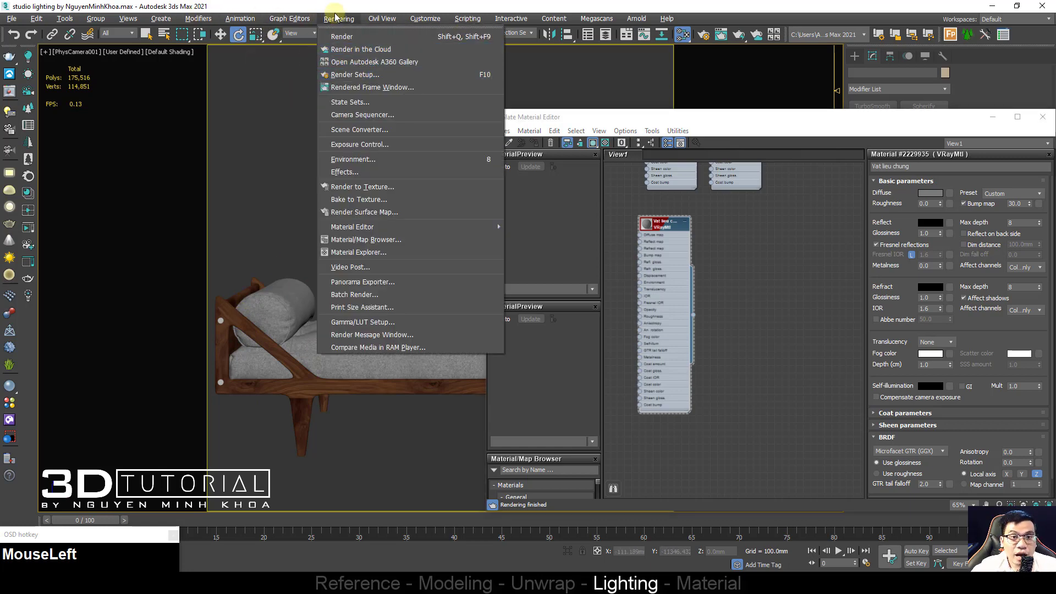
{"action": "left_click", "coordinate": [352, 77]}
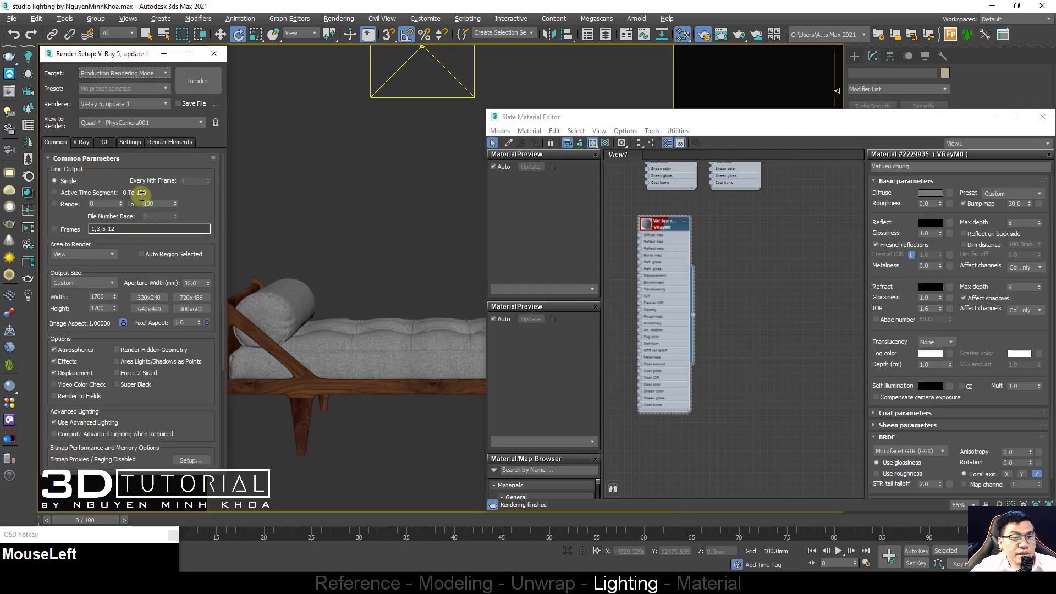
{"action": "left_click", "coordinate": [82, 143]}
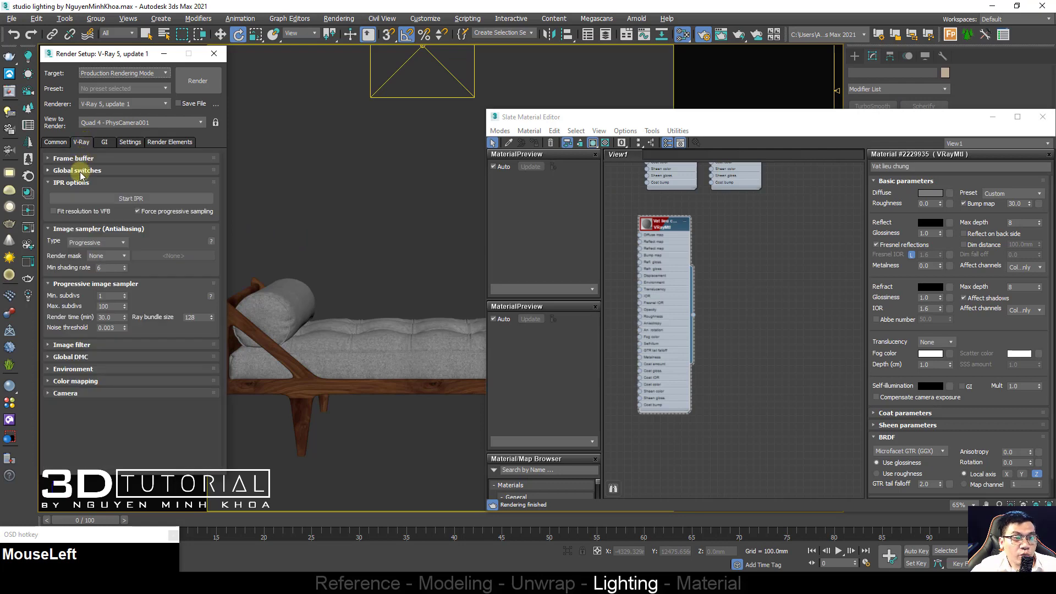
{"action": "left_click", "coordinate": [78, 171]}
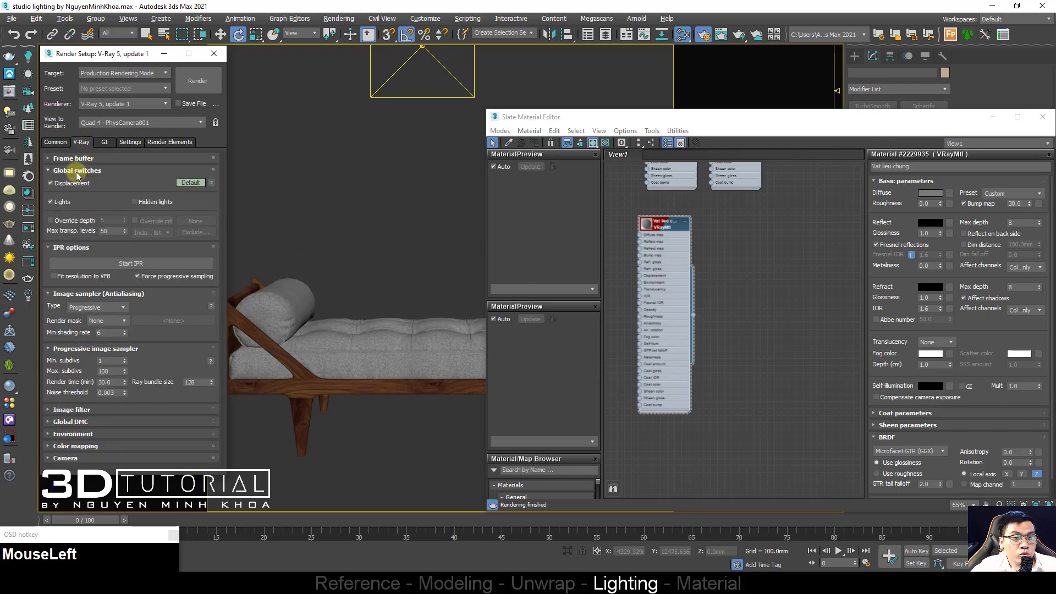
{"action": "left_click", "coordinate": [135, 221]}
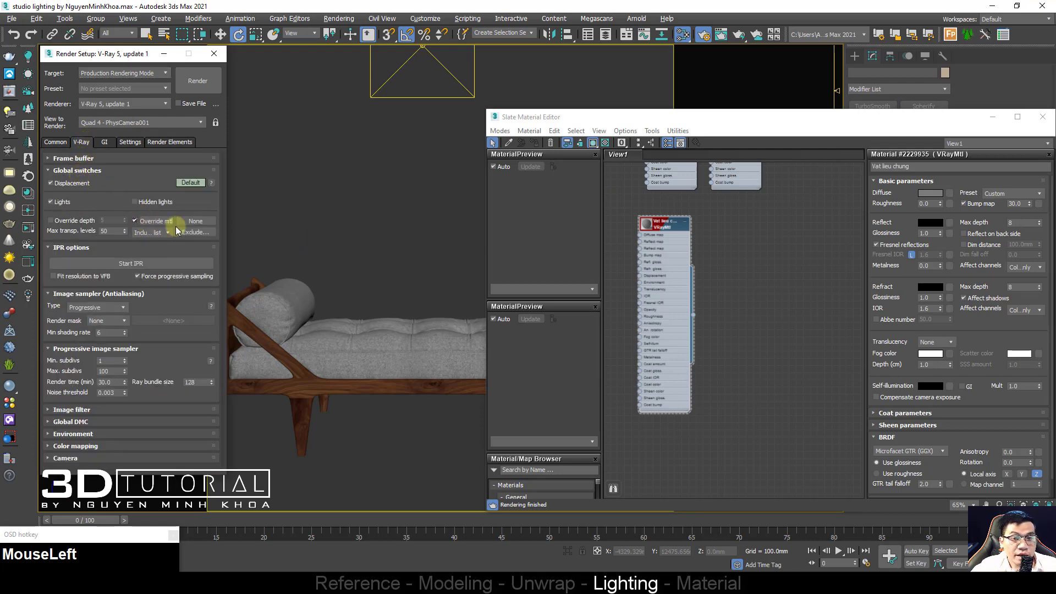
Step: Wire Vat lieu chung into the override slot as an instance, then close both editors
{"action": "left_click", "coordinate": [671, 323]}
{"action": "left_click_drag", "start_coordinate": [694, 316], "coordinate": [207, 221]}
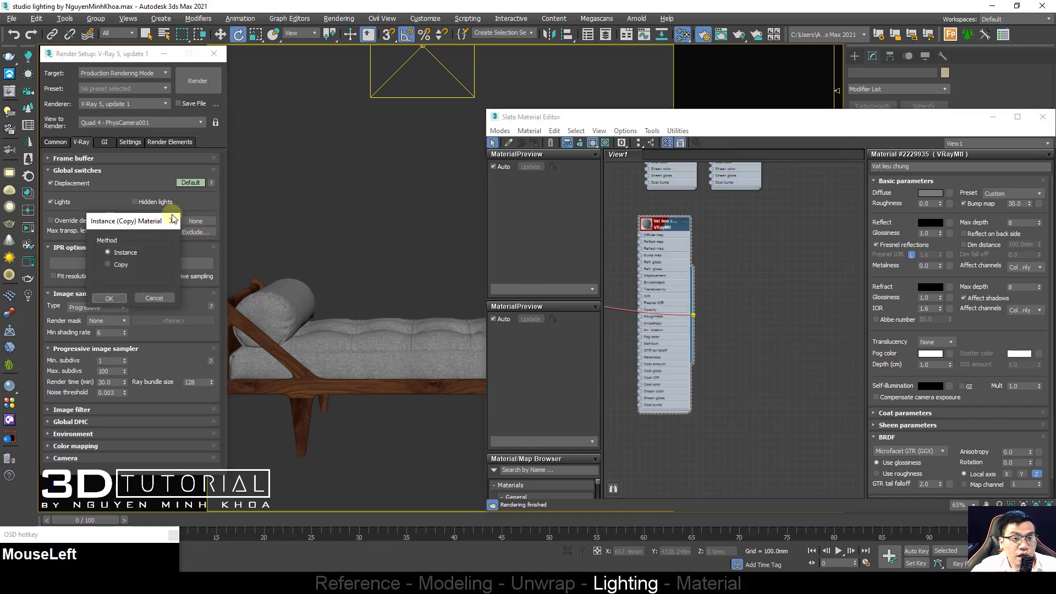
{"action": "left_click", "coordinate": [109, 252]}
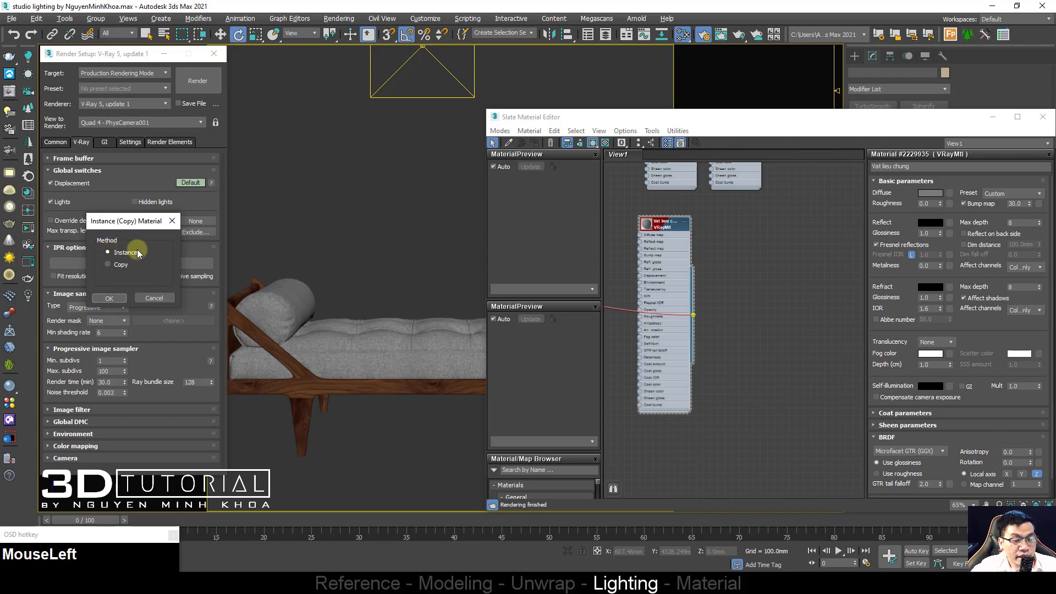
{"action": "left_click", "coordinate": [110, 298]}
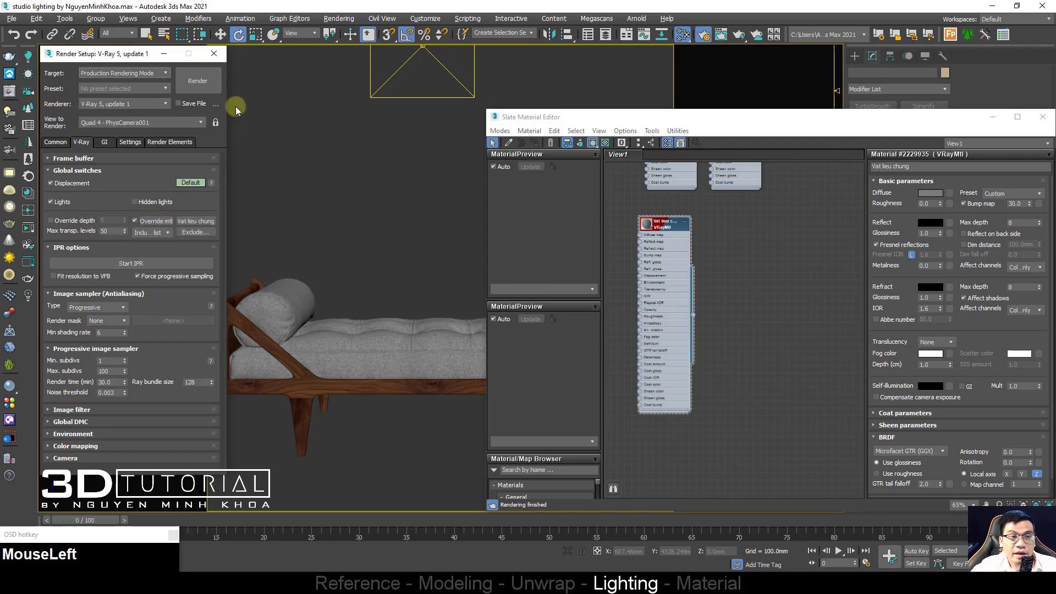
{"action": "left_click", "coordinate": [1042, 118]}
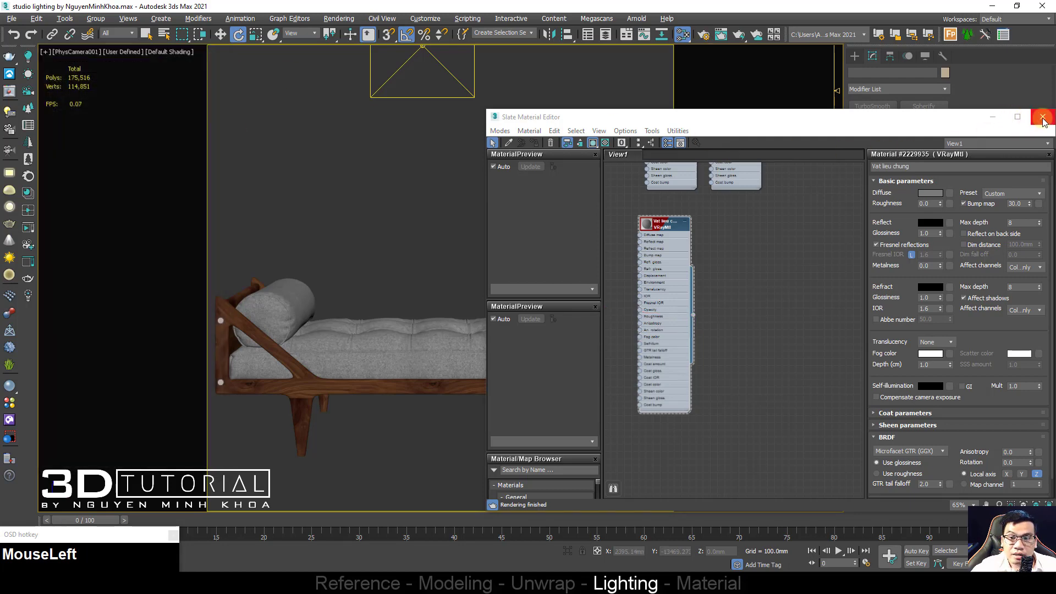
{"action": "left_click", "coordinate": [1042, 118]}
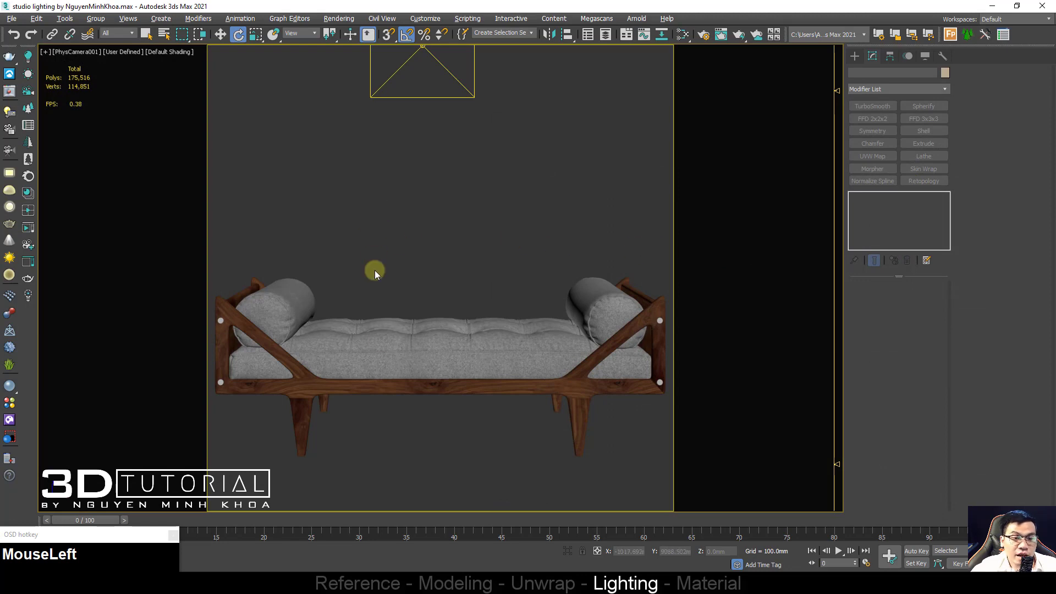
Step: Open the V-Ray Frame Buffer and render the daybed
{"action": "right_click", "coordinate": [376, 252]}
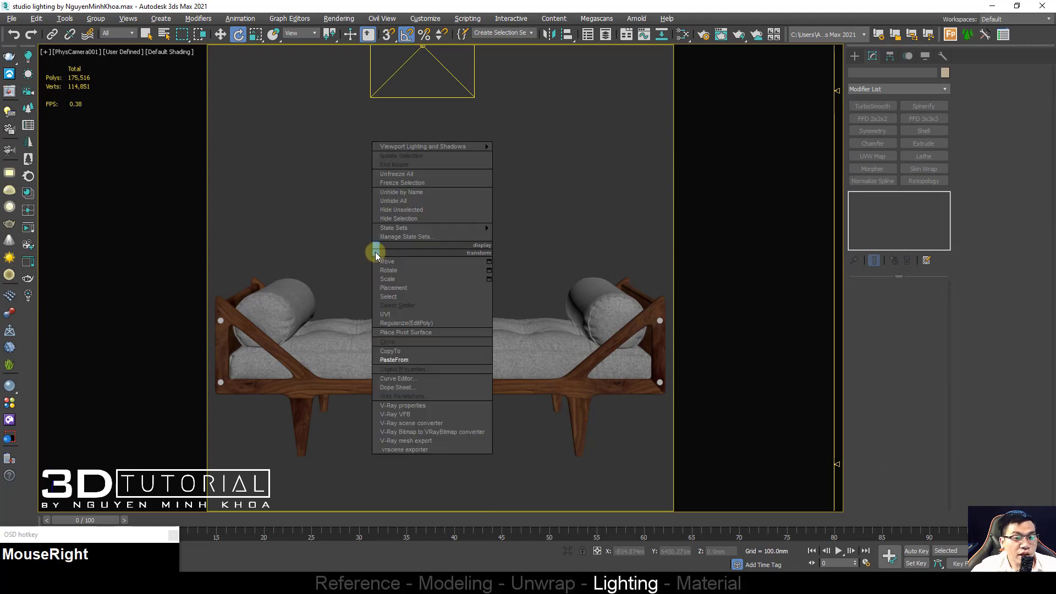
{"action": "left_click", "coordinate": [414, 413]}
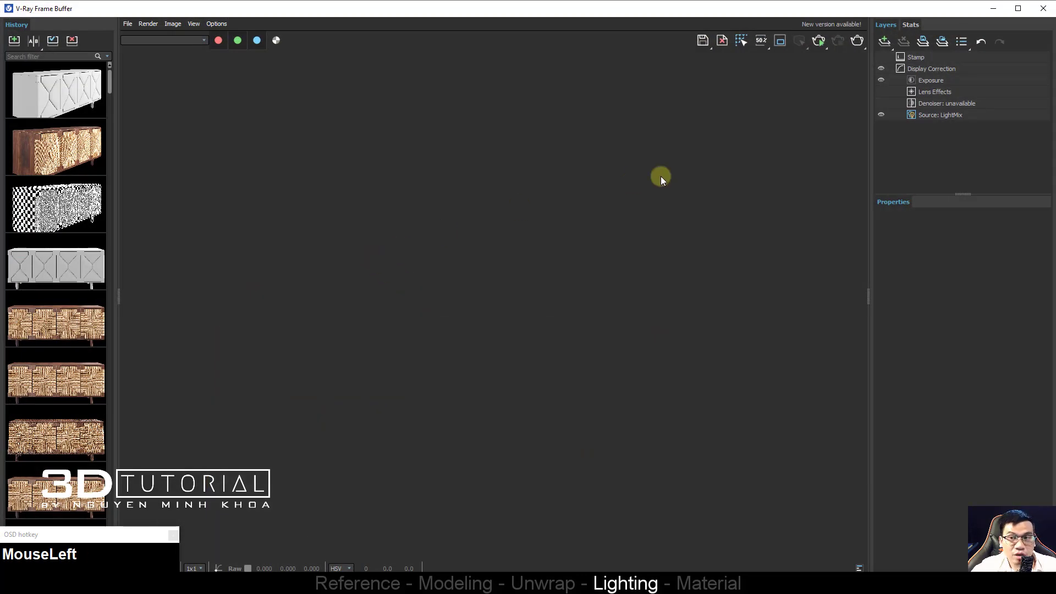
{"action": "left_click", "coordinate": [817, 41]}
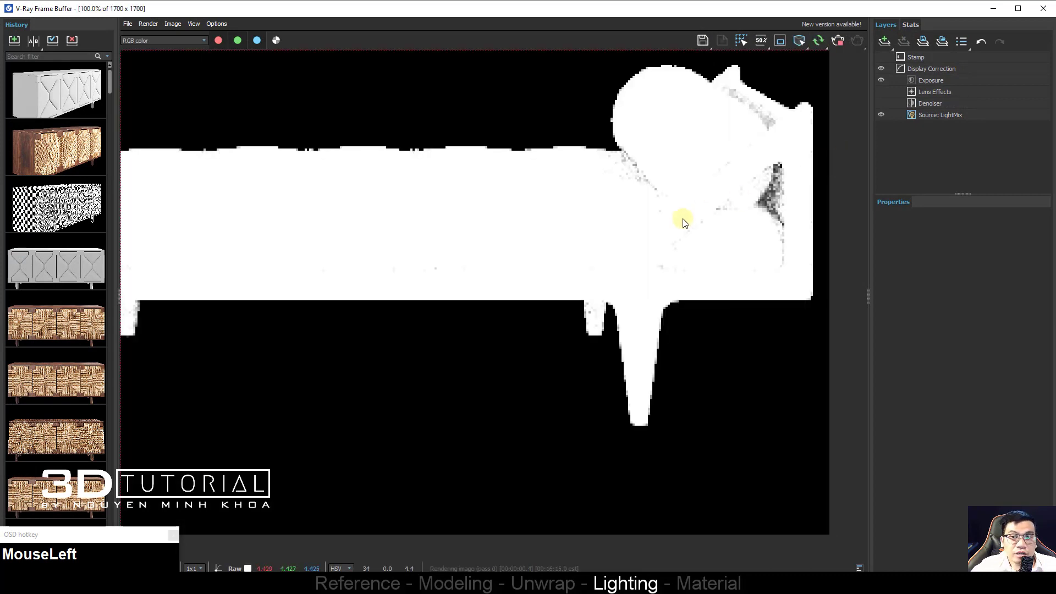
{"action": "scroll", "coordinate": [647, 238], "scroll_direction": "down", "scroll_amount": 2}
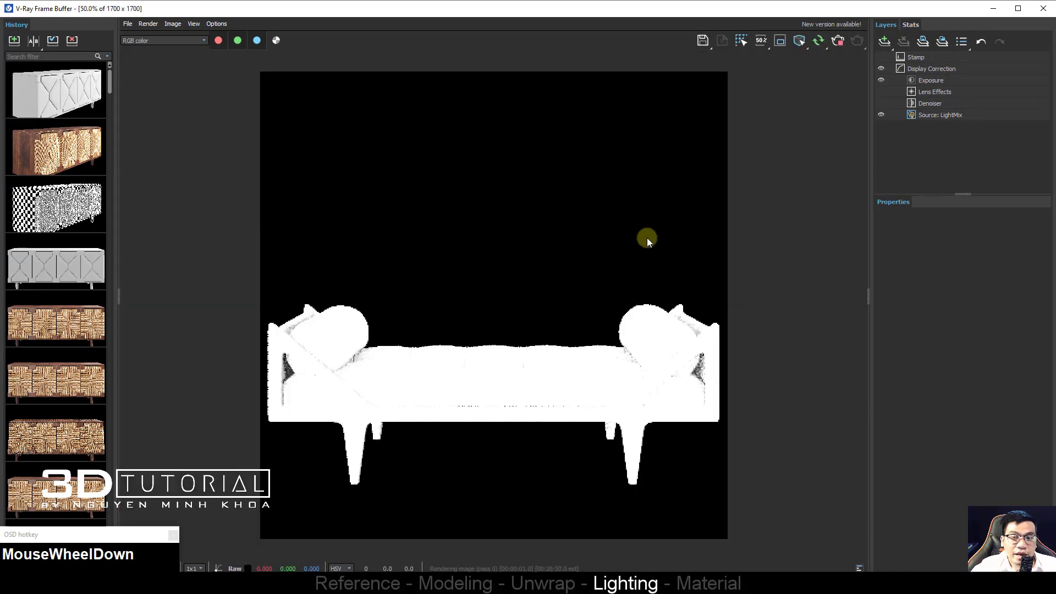
Step: Adjust exposure Highlight Burn, set Contrast to 0.200, and show the LightMix light list
{"action": "left_click", "coordinate": [933, 82]}
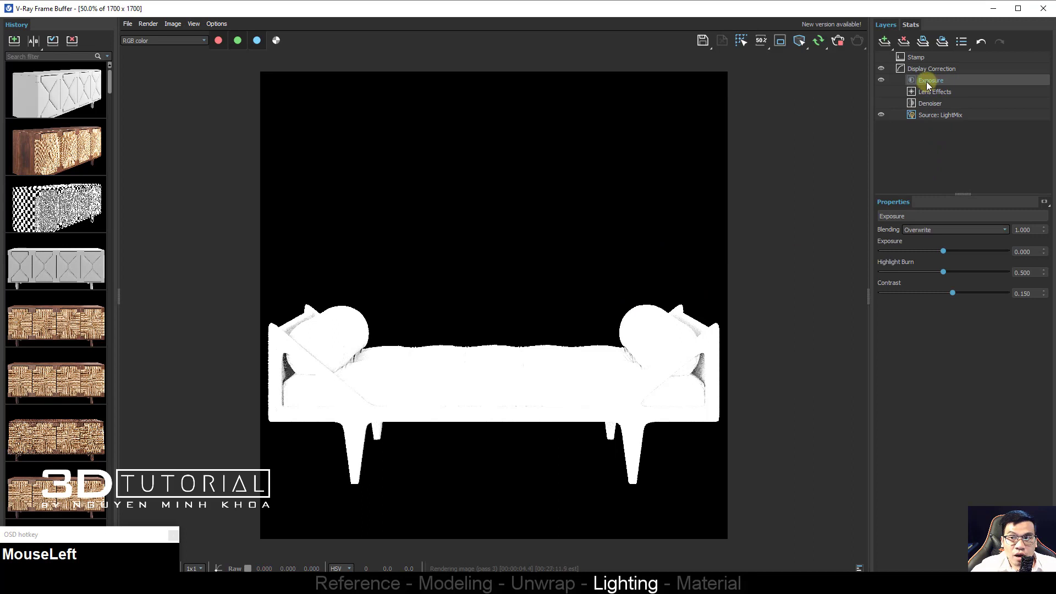
{"action": "left_click", "coordinate": [1026, 273]}
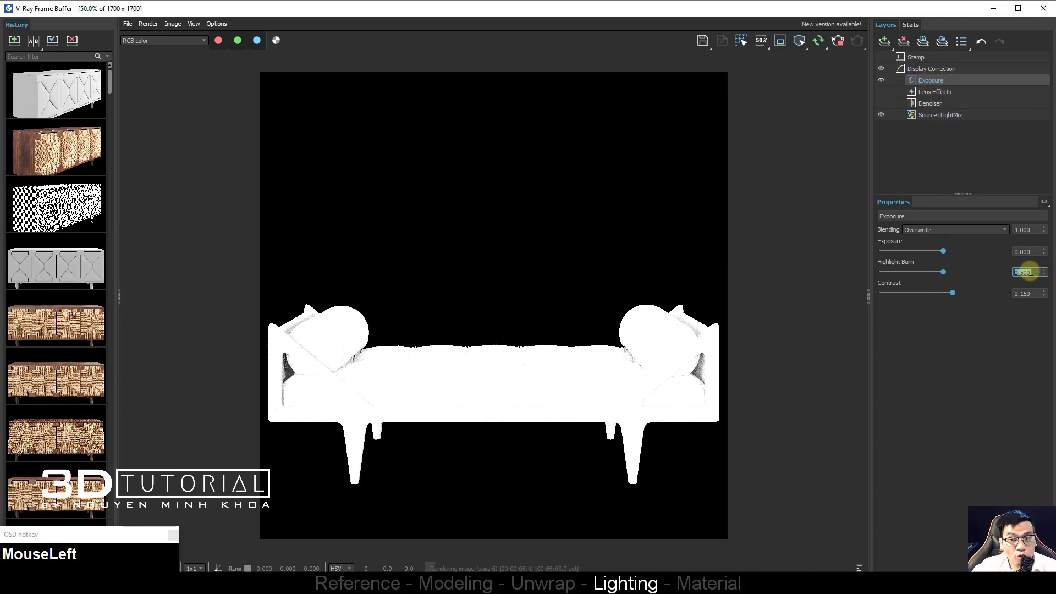
{"action": "type", "text": ".8"}
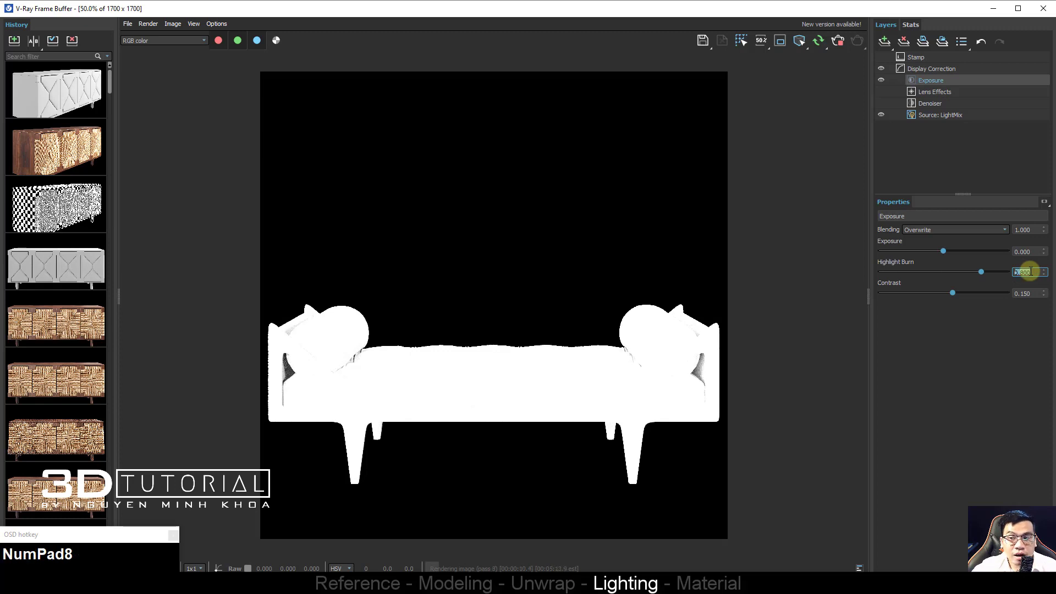
{"action": "left_click", "coordinate": [498, 372]}
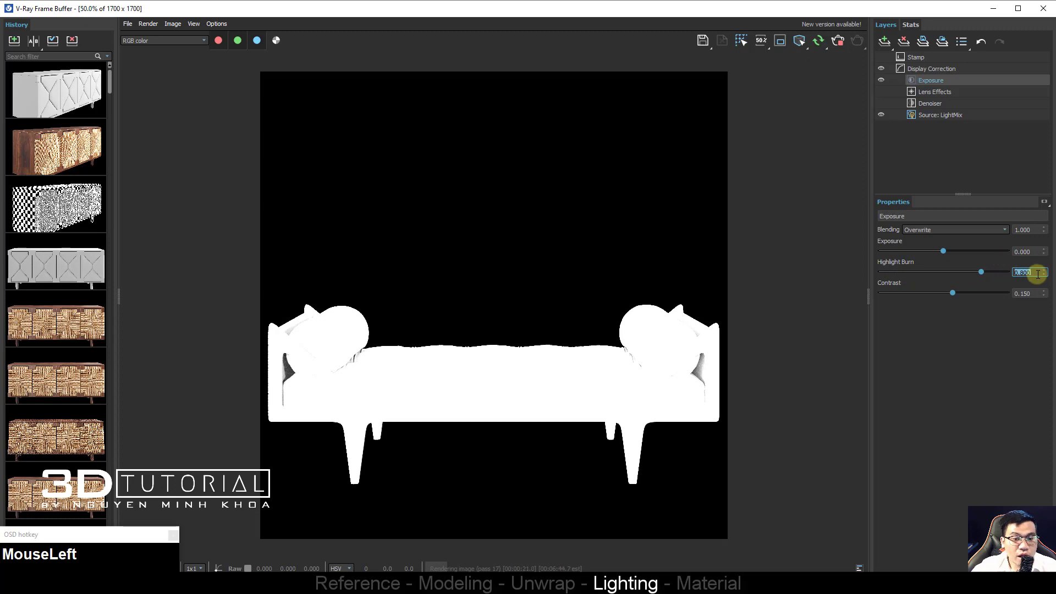
{"action": "type", "text": "0.9"}
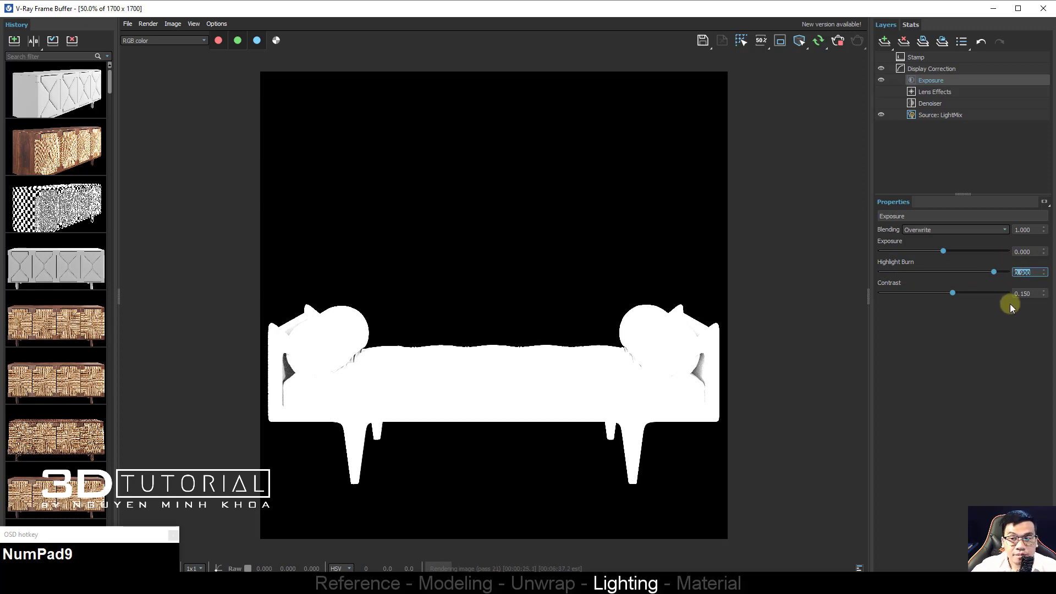
{"action": "left_click", "coordinate": [1030, 294]}
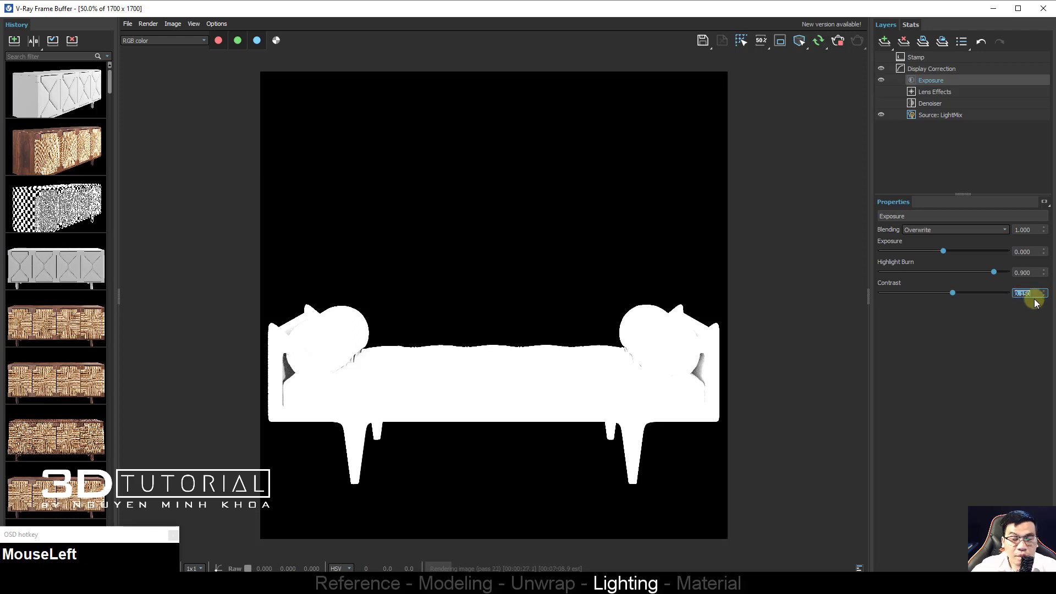
{"action": "type", "text": "0.2"}
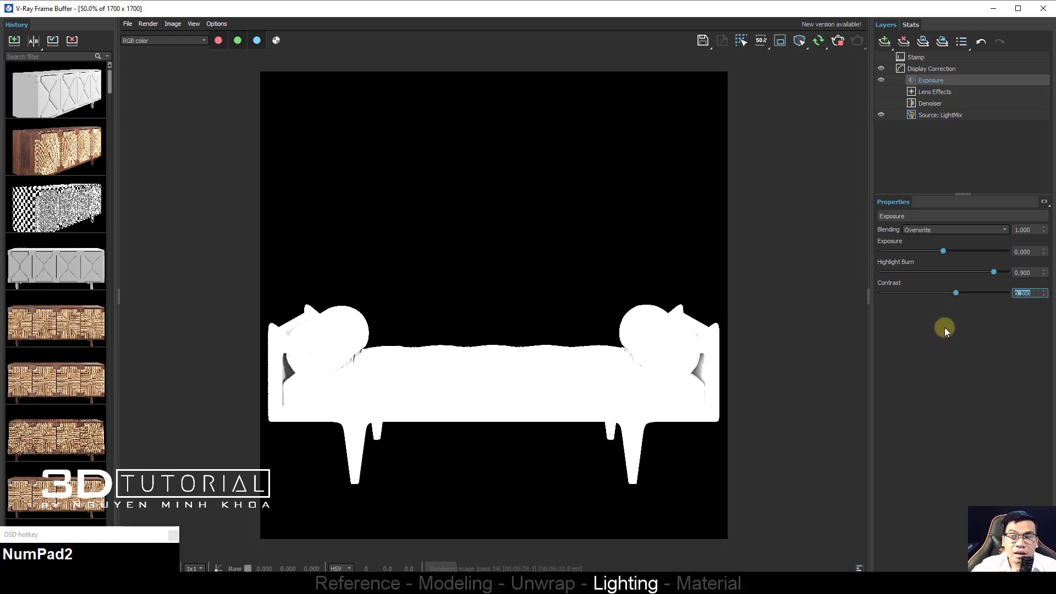
{"action": "left_click", "coordinate": [937, 329]}
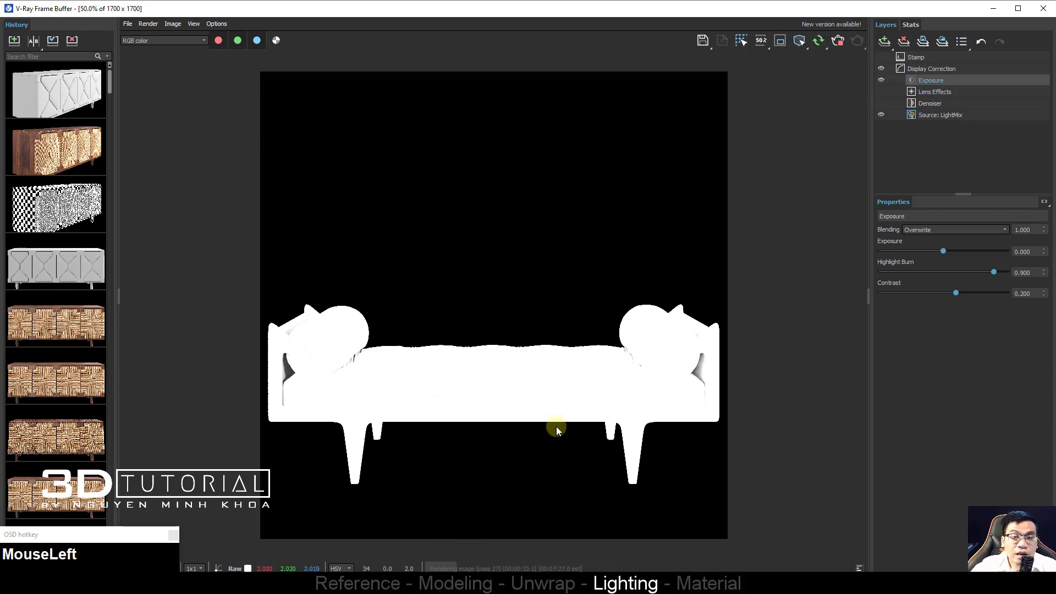
{"action": "left_click", "coordinate": [938, 116]}
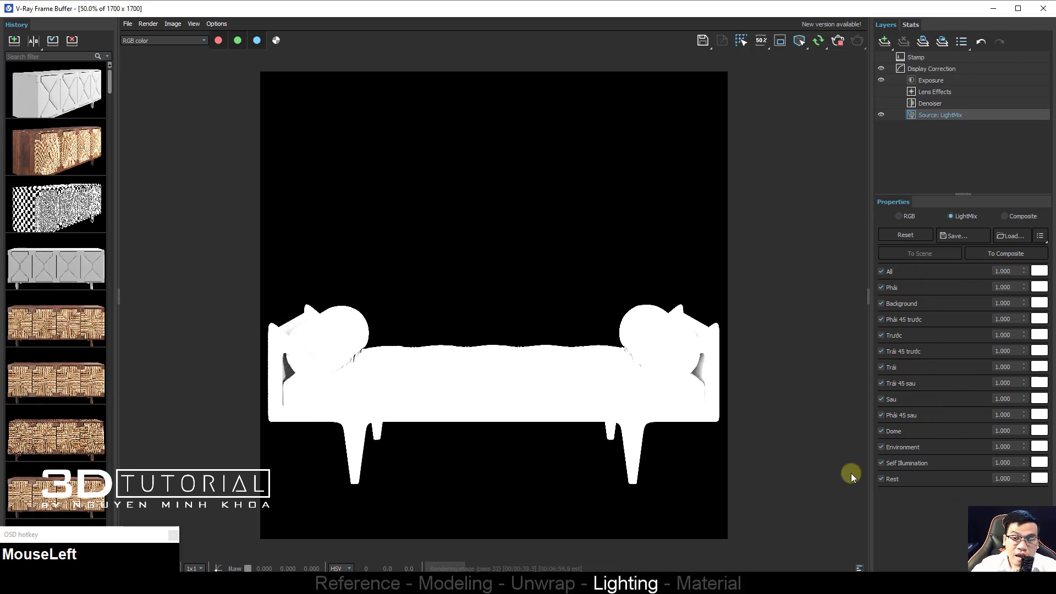
Step: Switch off all LightMix lights and enable only the Dome light at 0.150
{"action": "scroll", "coordinate": [549, 325], "scroll_direction": "up", "scroll_amount": 1}
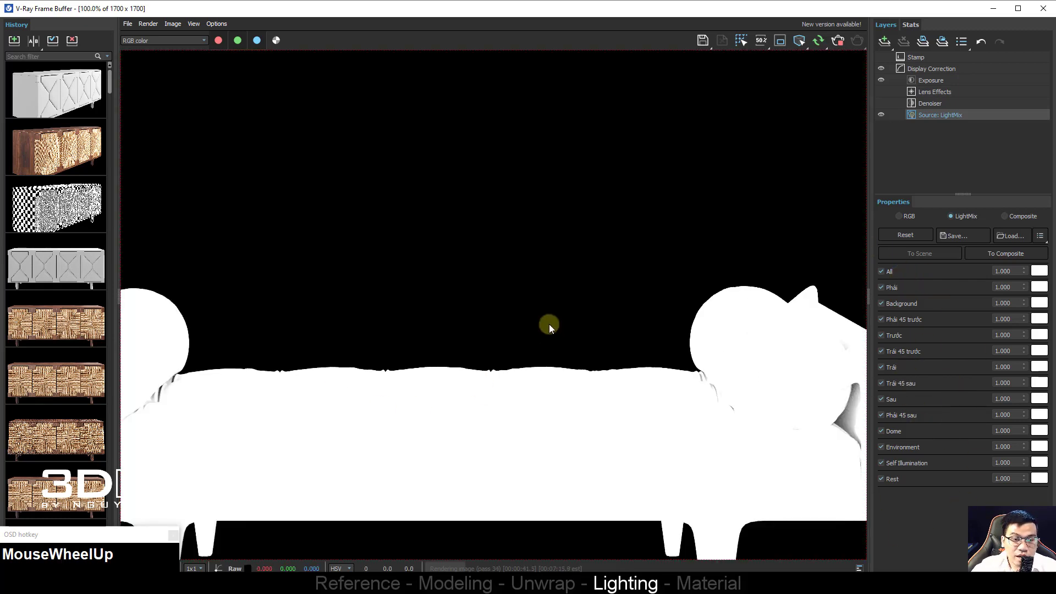
{"action": "scroll", "coordinate": [448, 351], "scroll_direction": "down", "scroll_amount": 1}
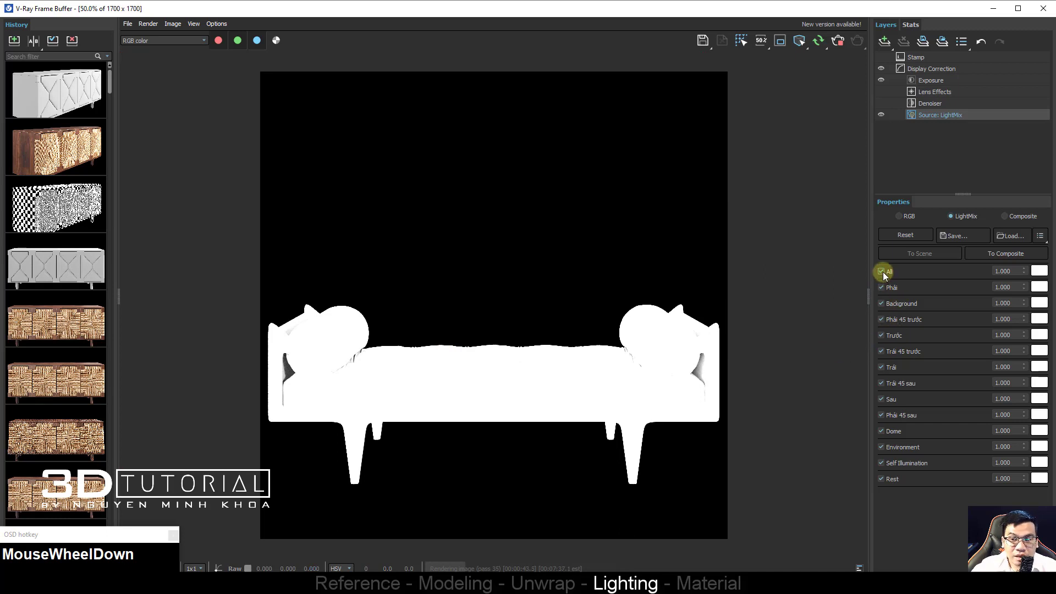
{"action": "left_click", "coordinate": [881, 272]}
{"action": "left_click", "coordinate": [891, 399]}
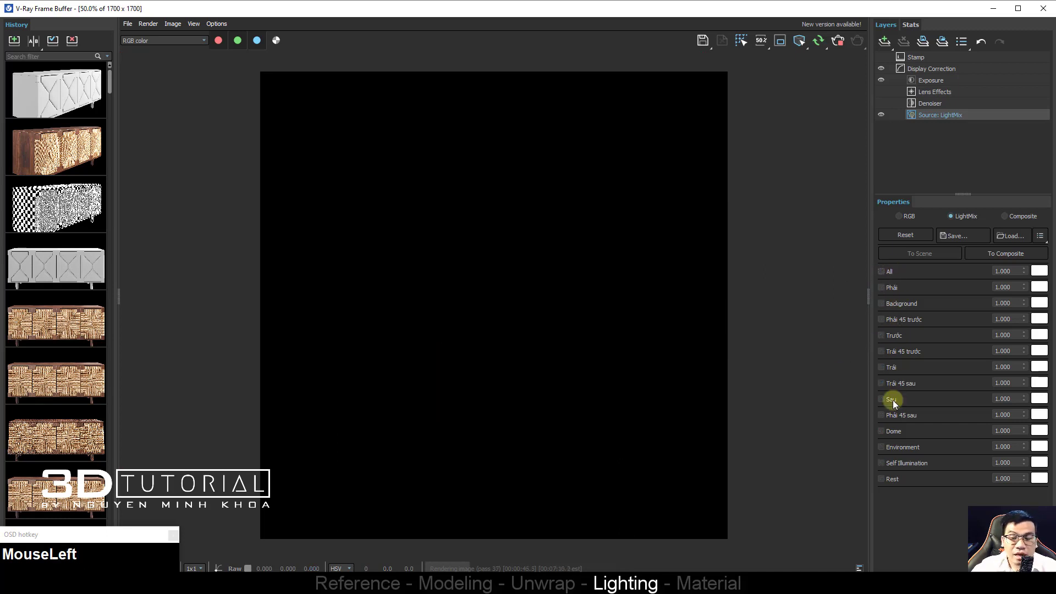
{"action": "left_click", "coordinate": [881, 431]}
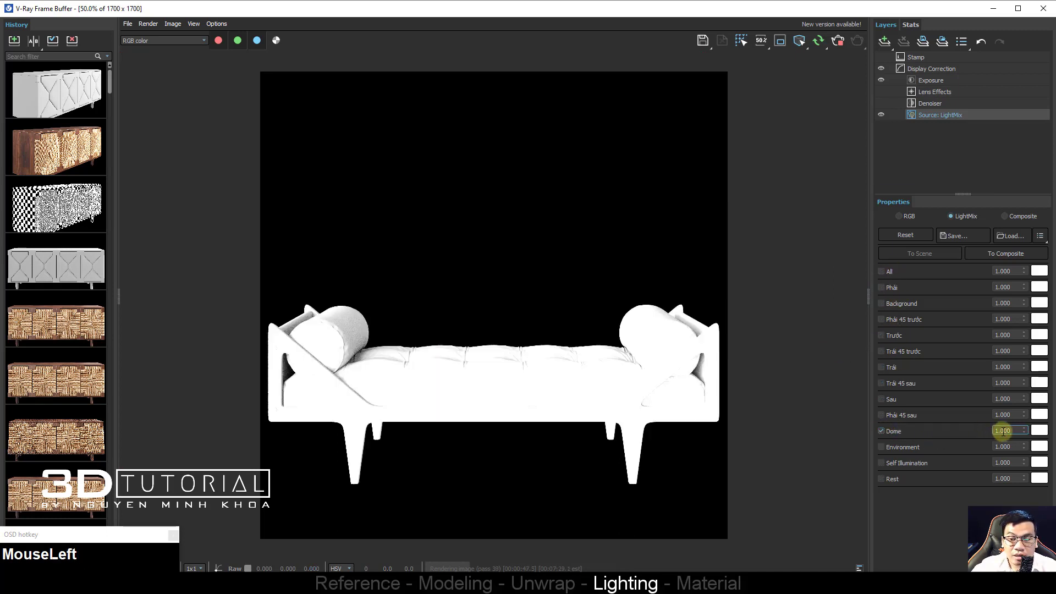
{"action": "type", "text": "0.1"}
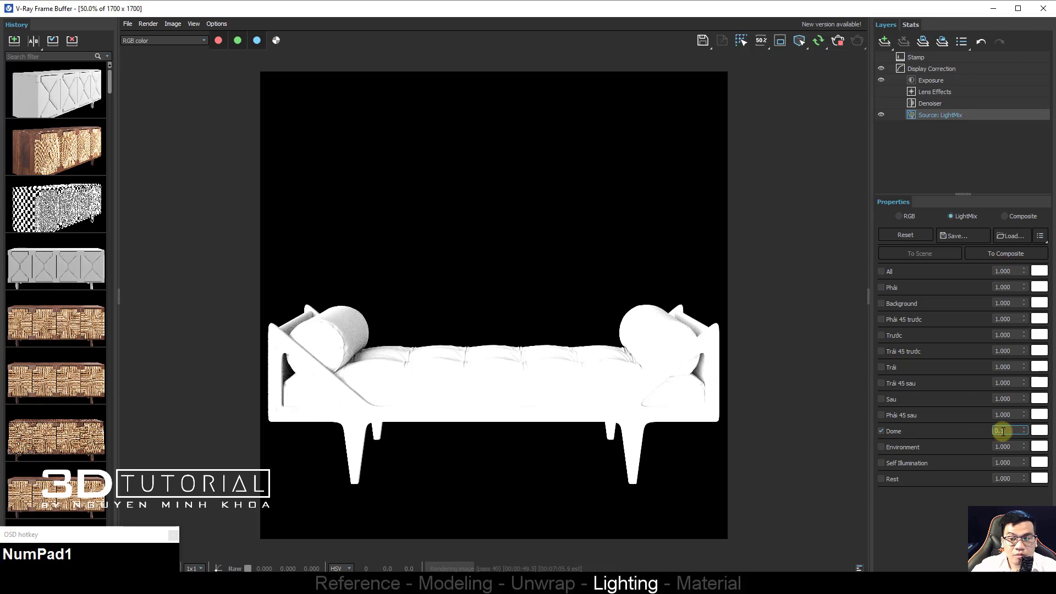
{"action": "type", "text": "50"}
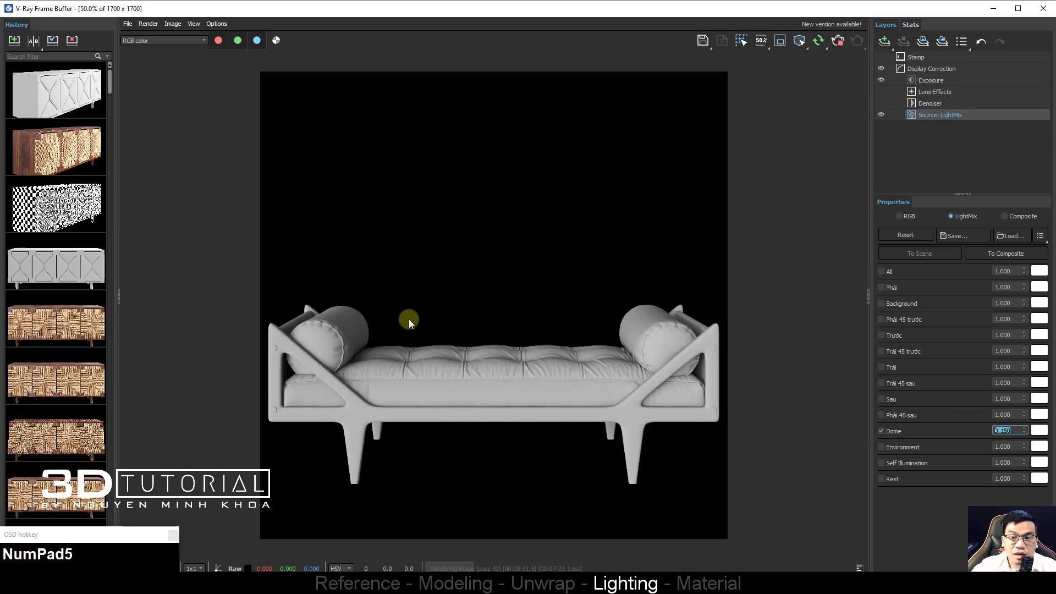
{"action": "left_click", "coordinate": [429, 313]}
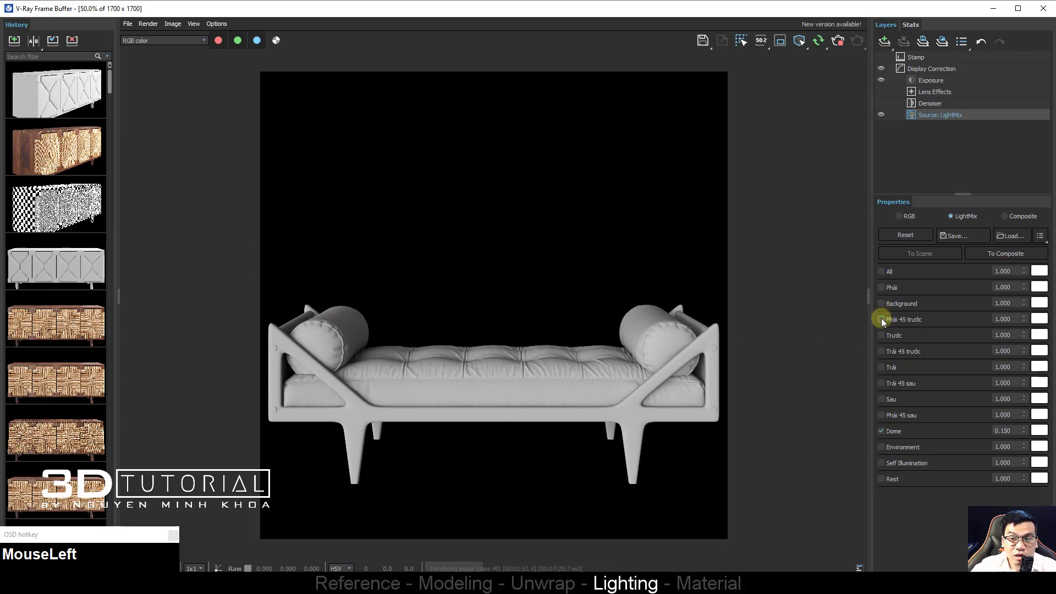
Step: Turn on the Phải light group at an intensity of 2.500
{"action": "left_click", "coordinate": [881, 287]}
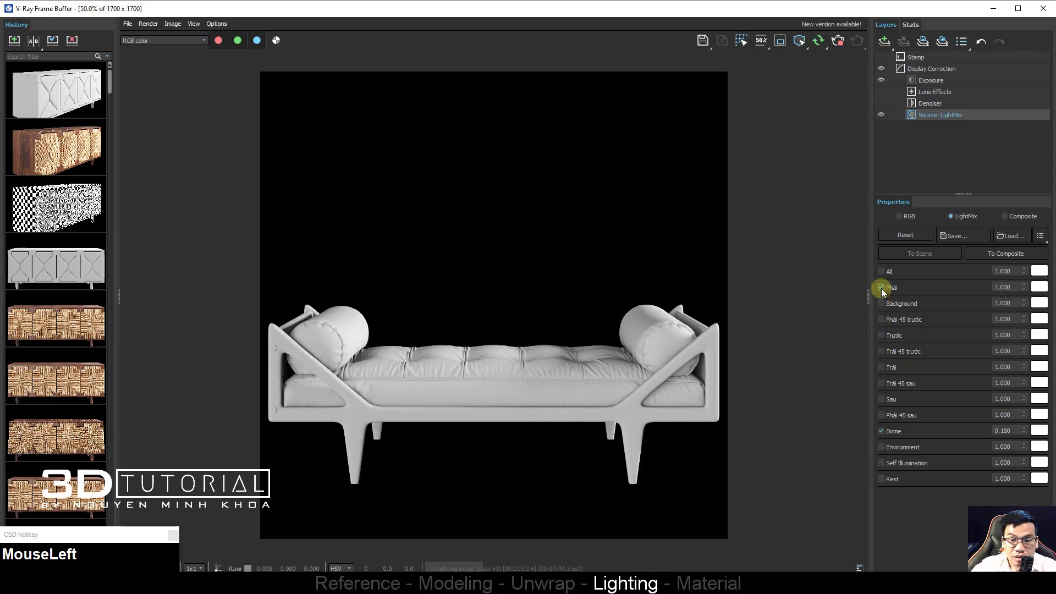
{"action": "double_click", "coordinate": [1004, 286]}
{"action": "type", "text": "2.5"}
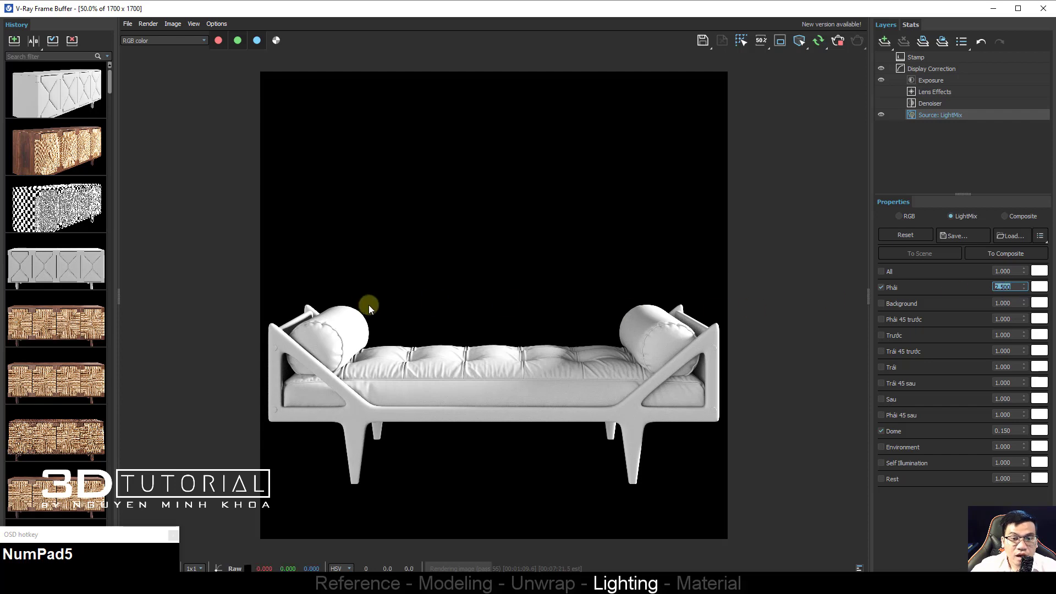
{"action": "middle_click", "coordinate": [337, 327]}
{"action": "scroll", "coordinate": [337, 328], "scroll_direction": "up", "scroll_amount": 1}
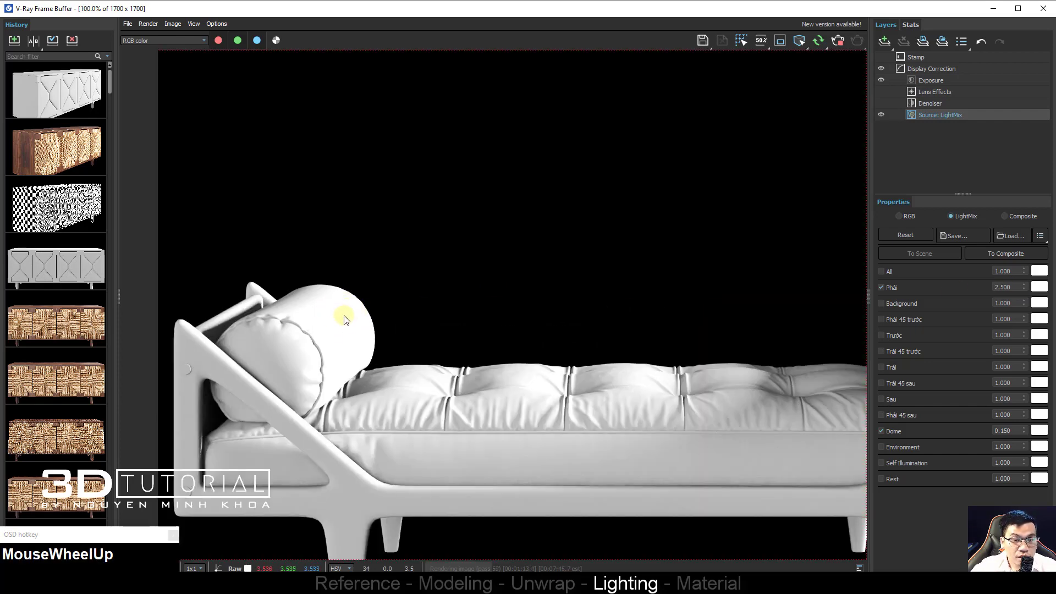
{"action": "scroll", "coordinate": [346, 320], "scroll_direction": "down", "scroll_amount": 1}
{"action": "scroll", "coordinate": [525, 331], "scroll_direction": "up", "scroll_amount": 1}
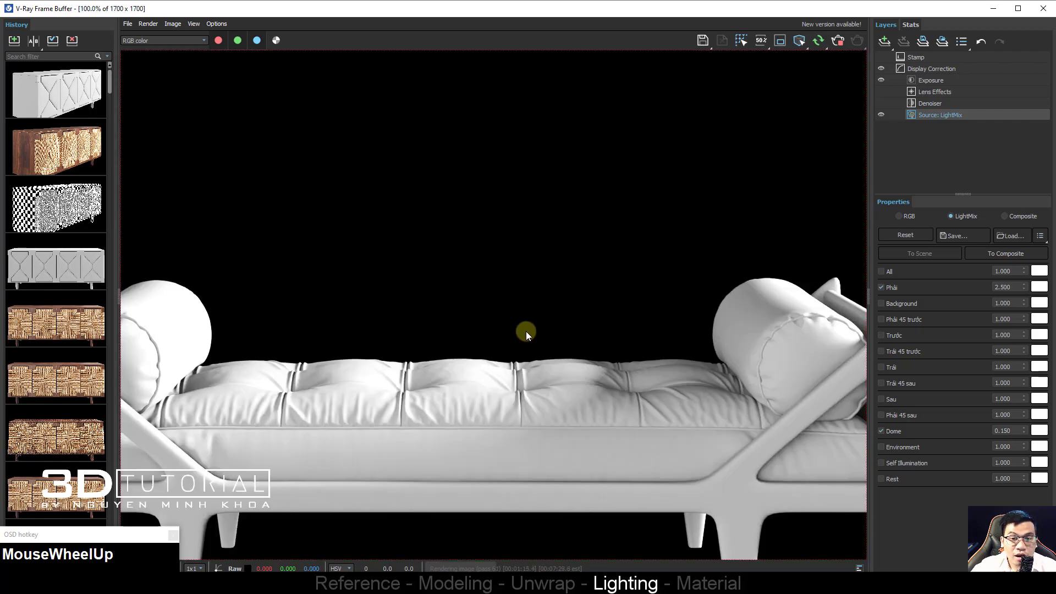
{"action": "scroll", "coordinate": [525, 331], "scroll_direction": "down", "scroll_amount": 1}
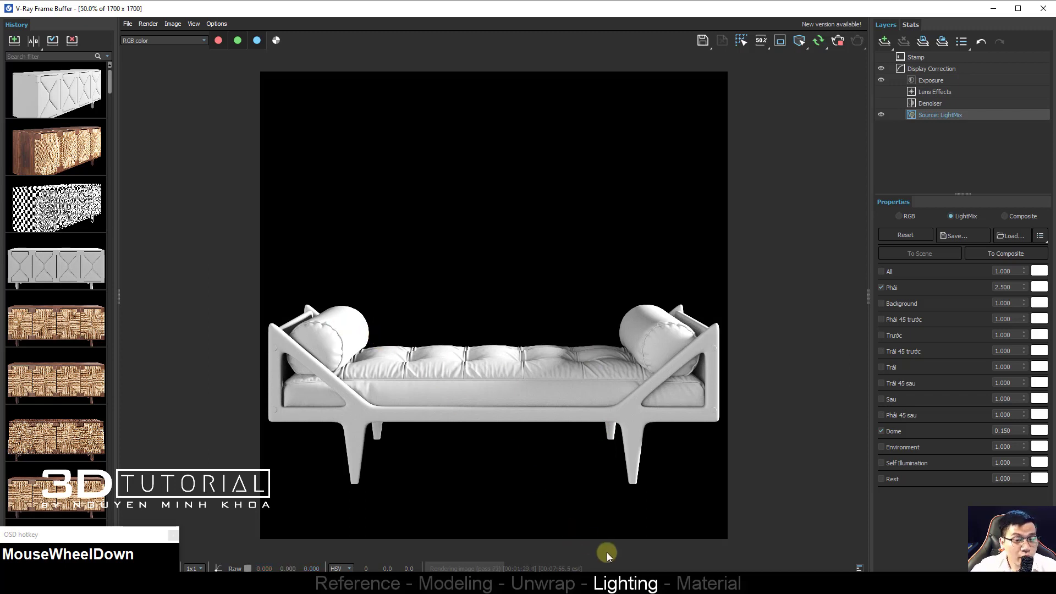
{"action": "left_click", "coordinate": [586, 583]}
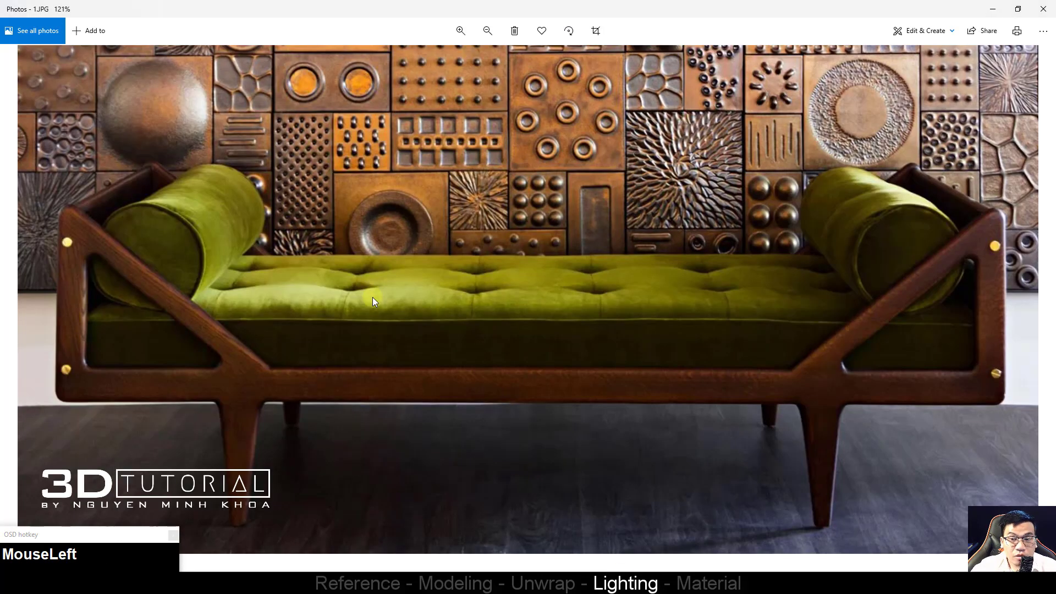
{"action": "scroll", "coordinate": [372, 301], "scroll_direction": "down", "scroll_amount": 2}
{"action": "left_click_drag", "start_coordinate": [393, 297], "coordinate": [397, 325]}
{"action": "left_click", "coordinate": [1003, 128]}
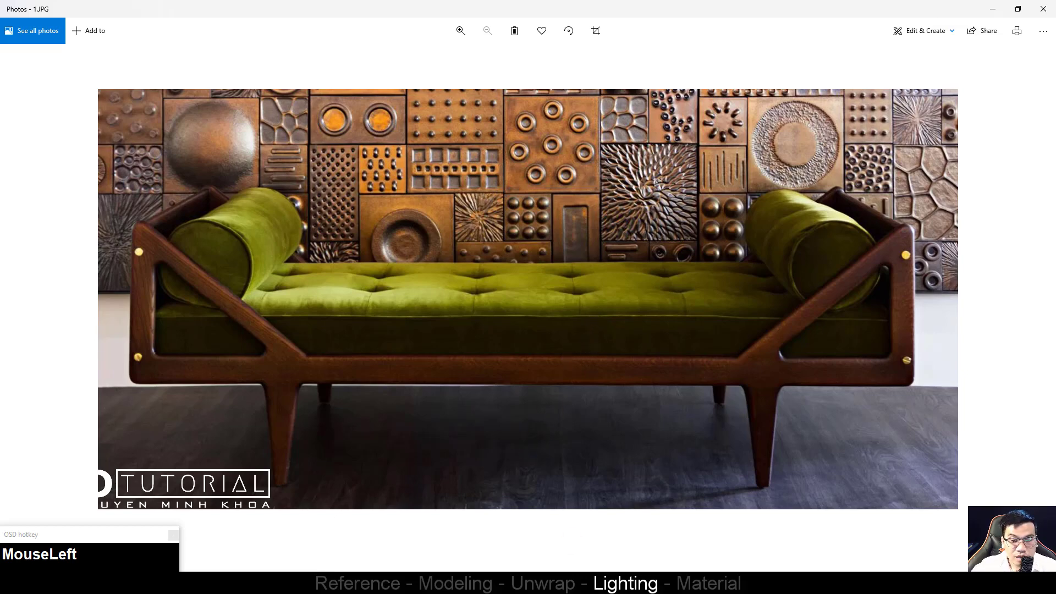
{"action": "left_click", "coordinate": [448, 528]}
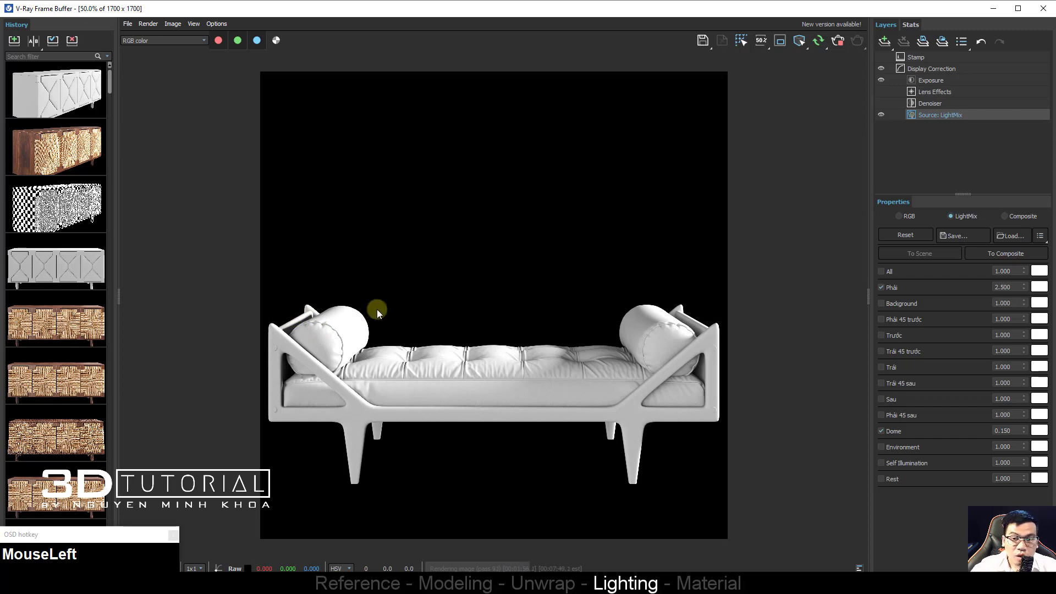
Step: Enable the Trái light in LightMix and set its intensity to 0.200
{"action": "scroll", "coordinate": [291, 322], "scroll_direction": "up", "scroll_amount": 1}
{"action": "scroll", "coordinate": [239, 312], "scroll_direction": "down", "scroll_amount": 1}
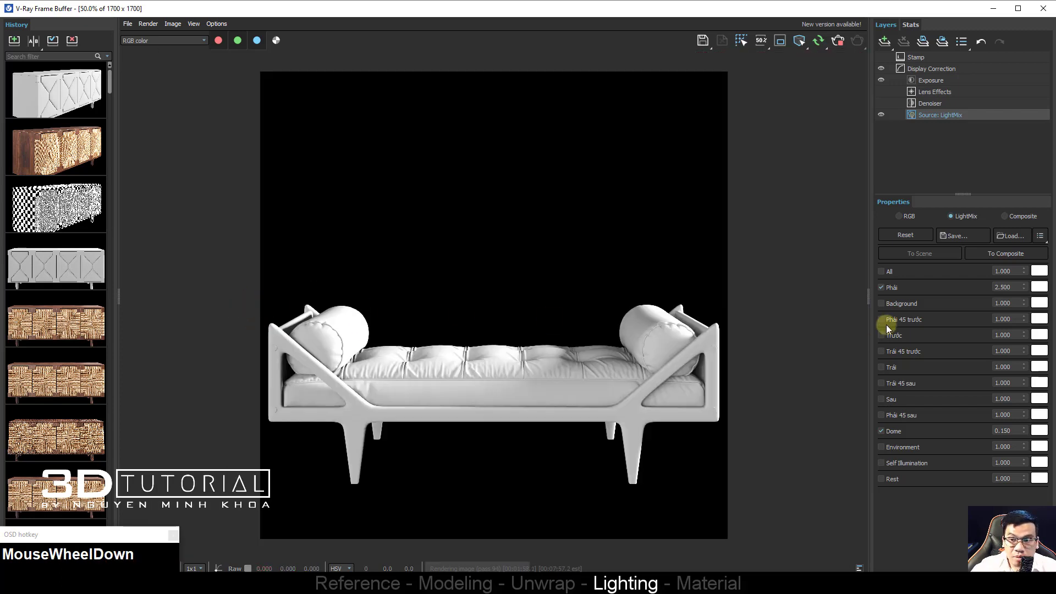
{"action": "left_click", "coordinate": [882, 368]}
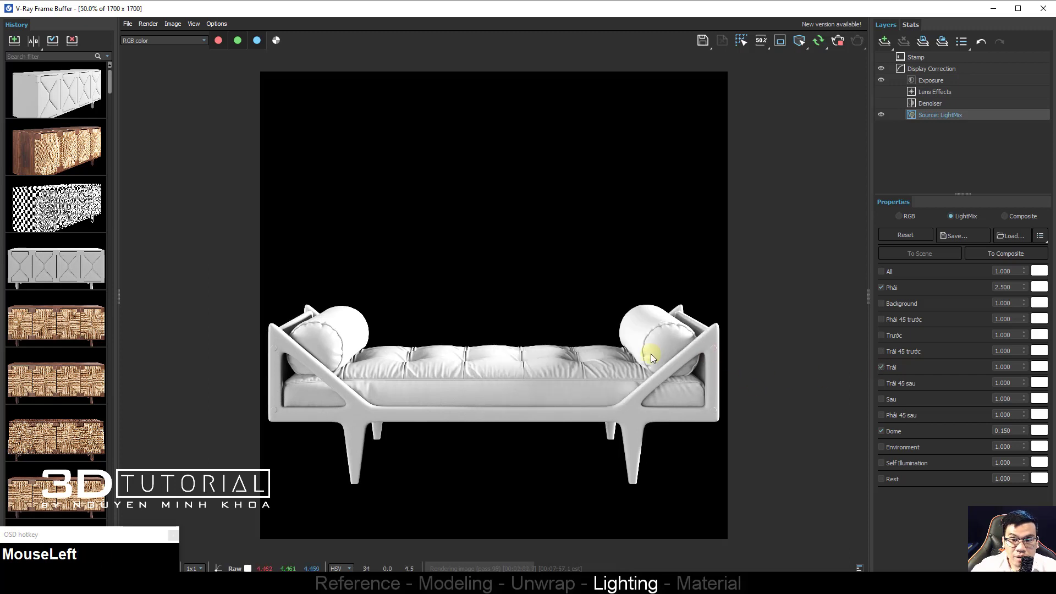
{"action": "left_click", "coordinate": [882, 367]}
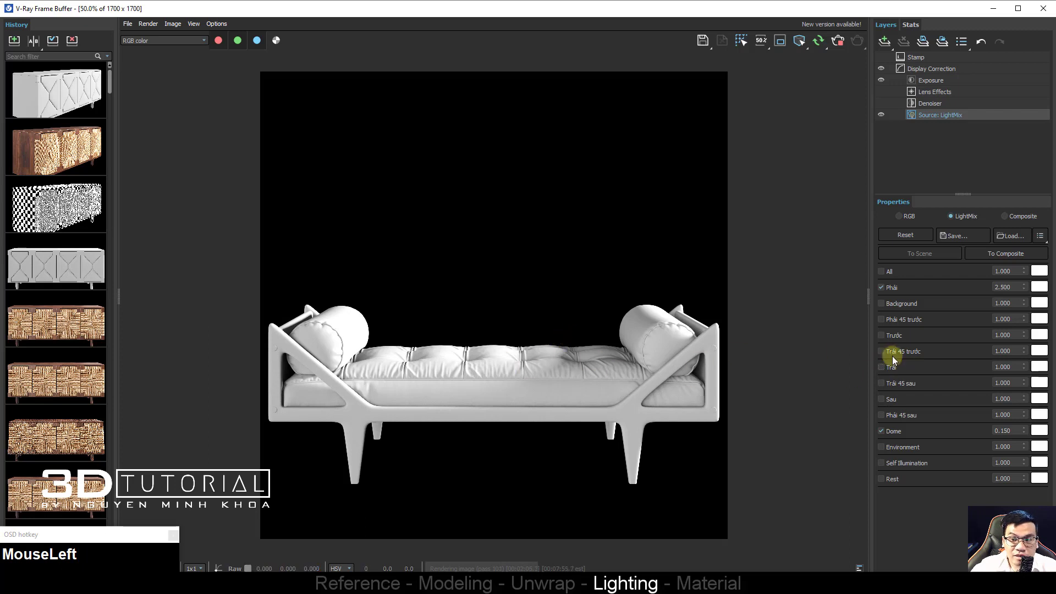
{"action": "left_click", "coordinate": [882, 368]}
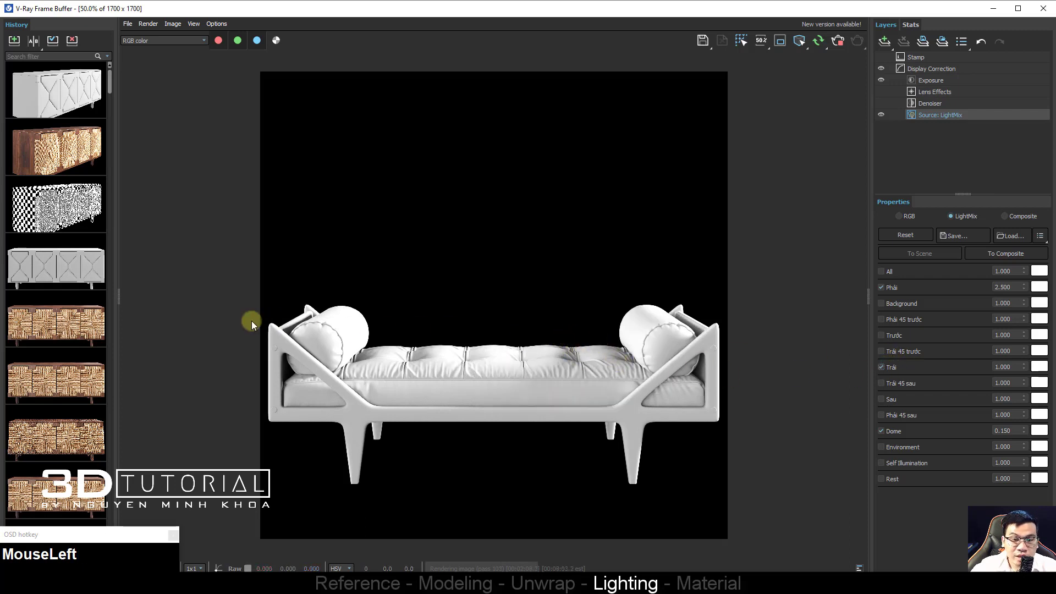
{"action": "double_click", "coordinate": [1003, 366]}
{"action": "type", "text": "0."}
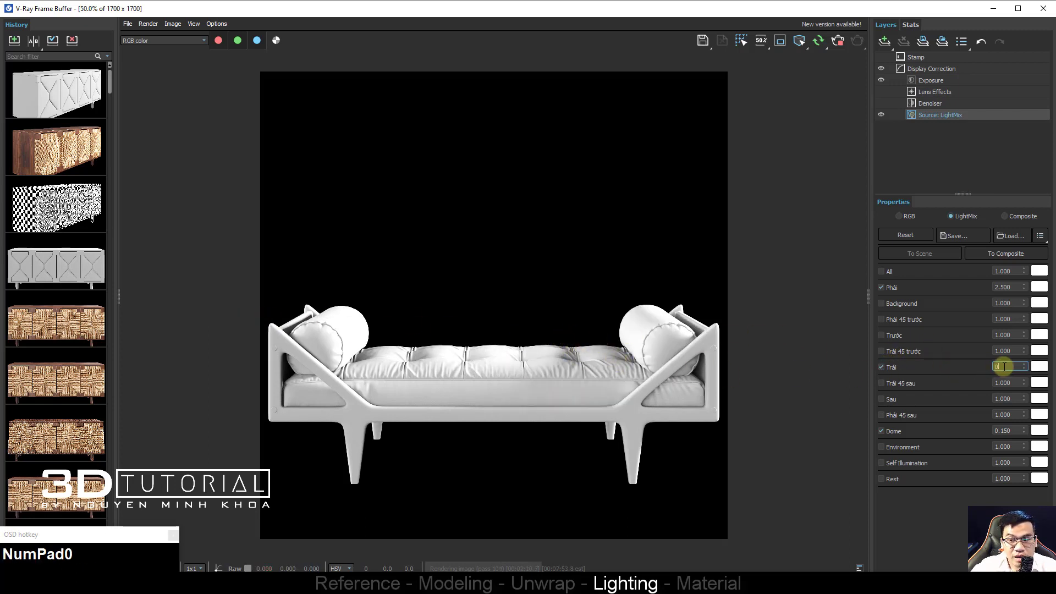
{"action": "type", "text": "200"}
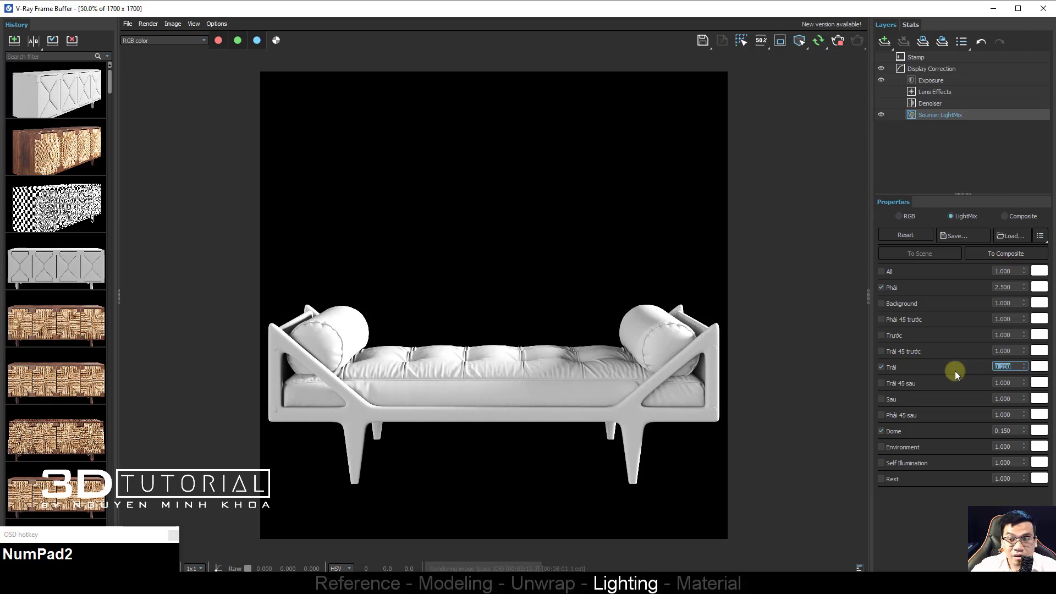
{"action": "left_click", "coordinate": [881, 367]}
Step: Toggle the Trái light repeatedly and inspect the left bolster to compare its effect
{"action": "left_click", "coordinate": [881, 368]}
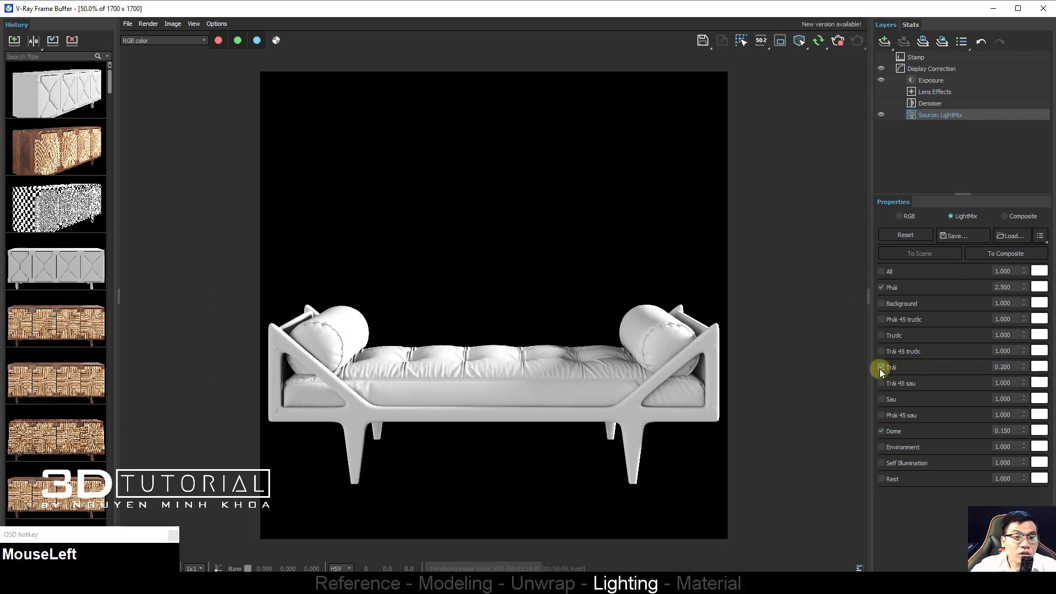
{"action": "left_click", "coordinate": [880, 368]}
{"action": "left_click", "coordinate": [880, 369]}
{"action": "left_click", "coordinate": [880, 368]}
{"action": "left_click", "coordinate": [880, 369]}
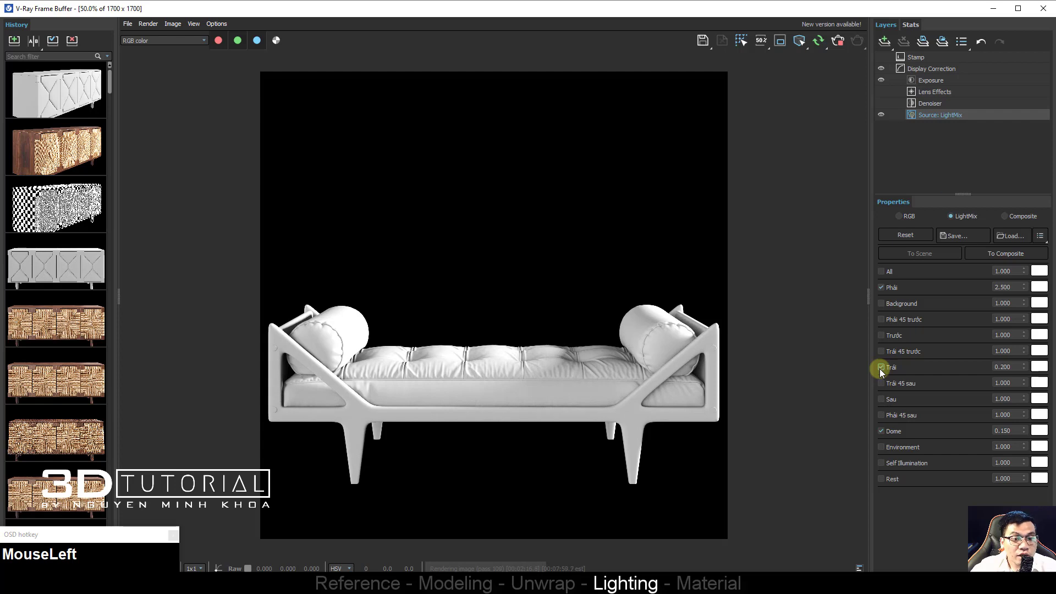
{"action": "left_click", "coordinate": [880, 368]}
{"action": "left_click", "coordinate": [880, 369]}
{"action": "scroll", "coordinate": [290, 309], "scroll_direction": "up", "scroll_amount": 2}
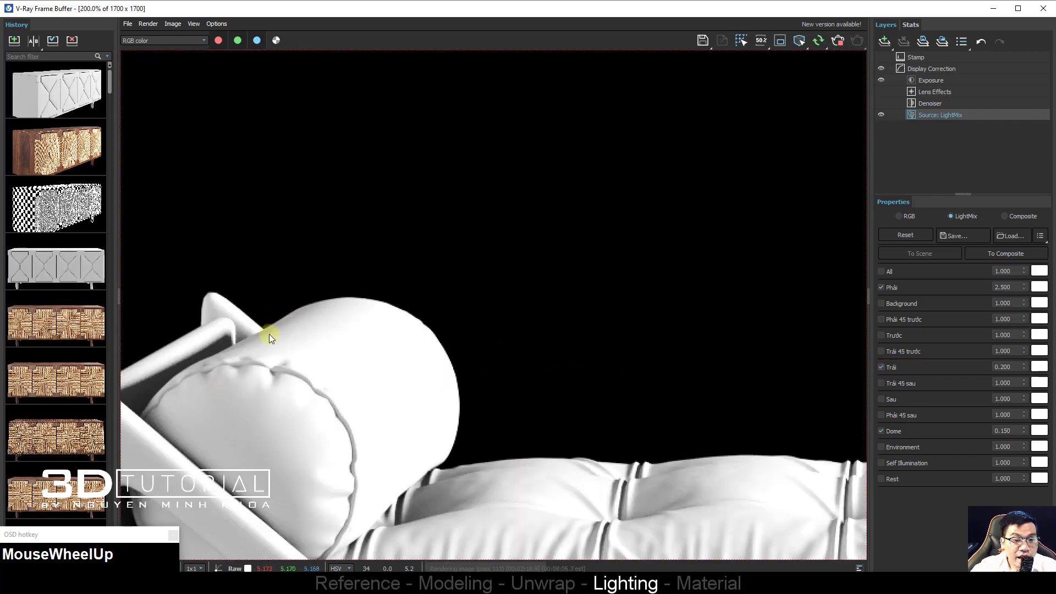
{"action": "middle_click_drag", "start_coordinate": [269, 335], "coordinate": [333, 328]}
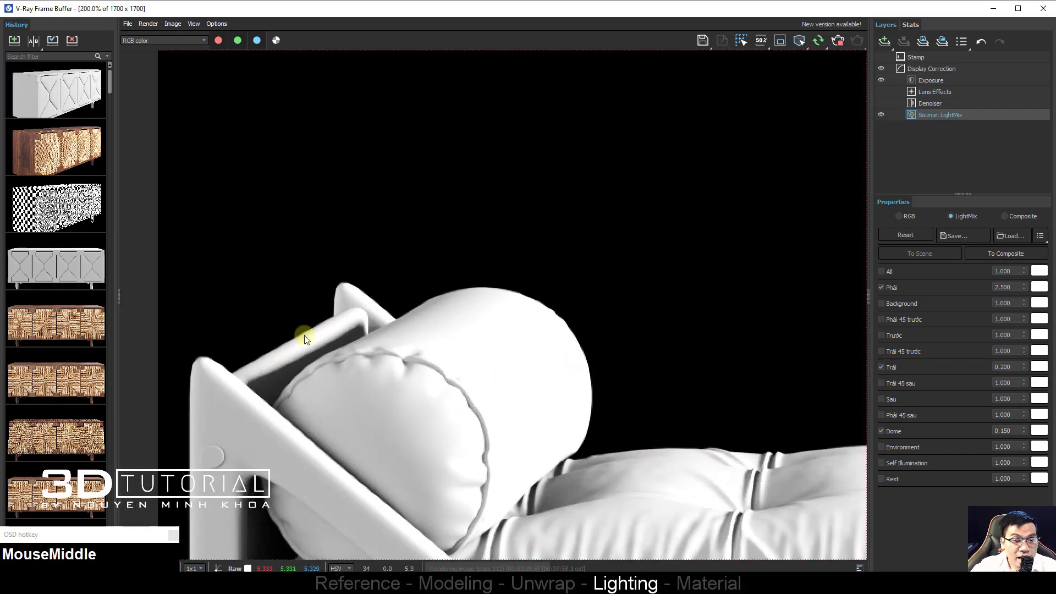
{"action": "scroll", "coordinate": [306, 339], "scroll_direction": "down", "scroll_amount": 2}
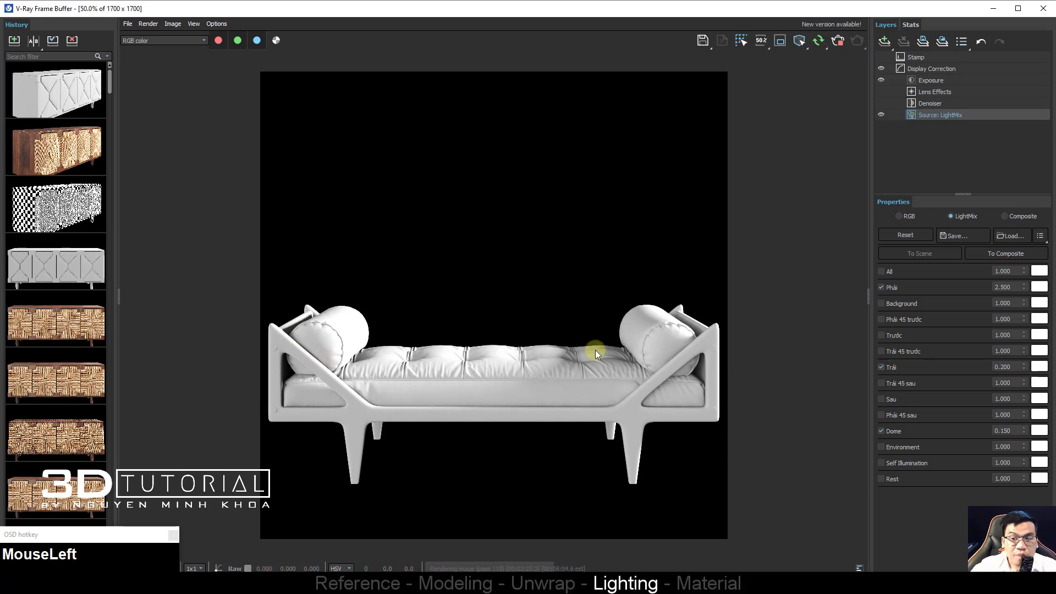
{"action": "middle_click", "coordinate": [576, 328]}
{"action": "scroll", "coordinate": [532, 370], "scroll_direction": "up", "scroll_amount": 1}
{"action": "scroll", "coordinate": [532, 370], "scroll_direction": "down", "scroll_amount": 1}
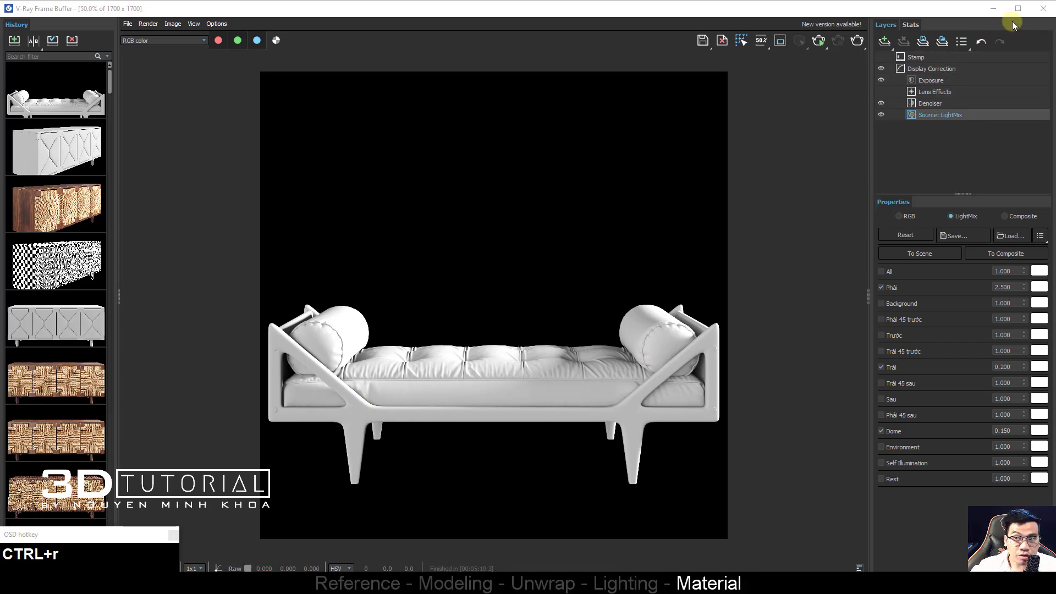
Step: Close the VFB, untick Override mtl in Render Setup, and open the Slate Material Editor
{"action": "left_click", "coordinate": [1042, 9]}
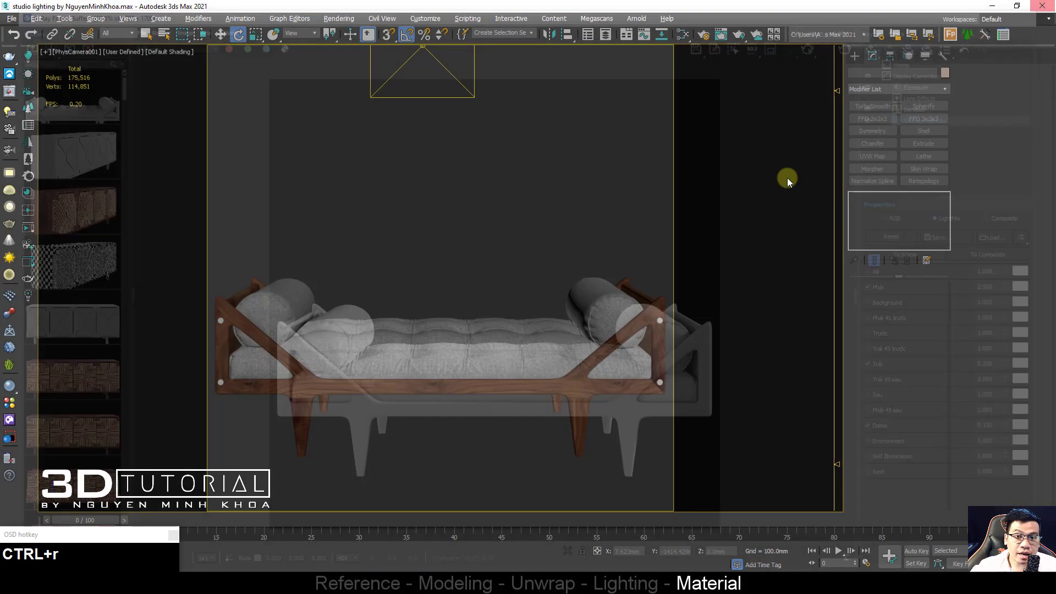
{"action": "left_click", "coordinate": [339, 19]}
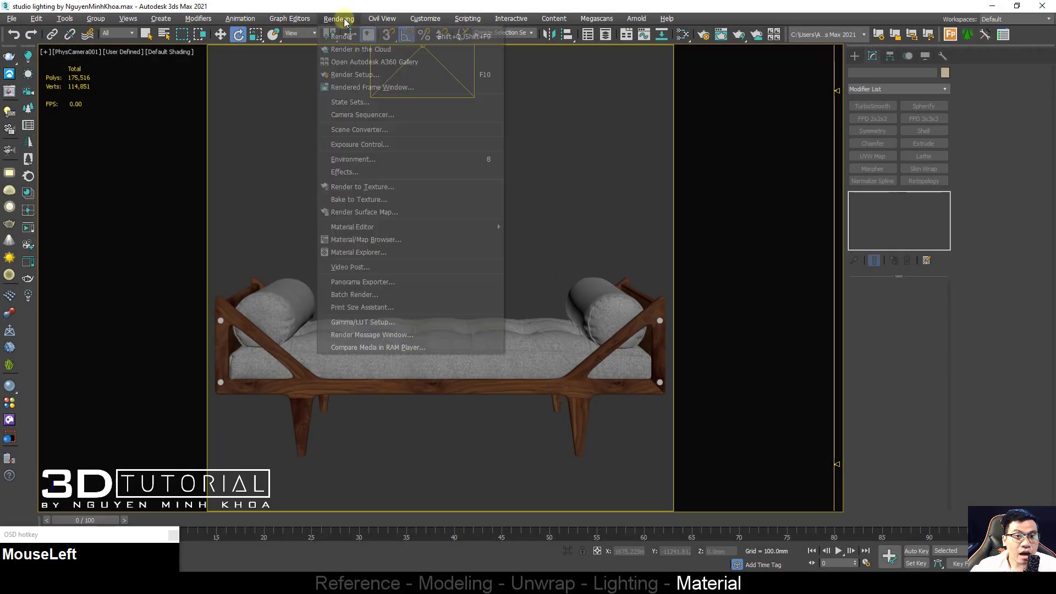
{"action": "left_click", "coordinate": [357, 75]}
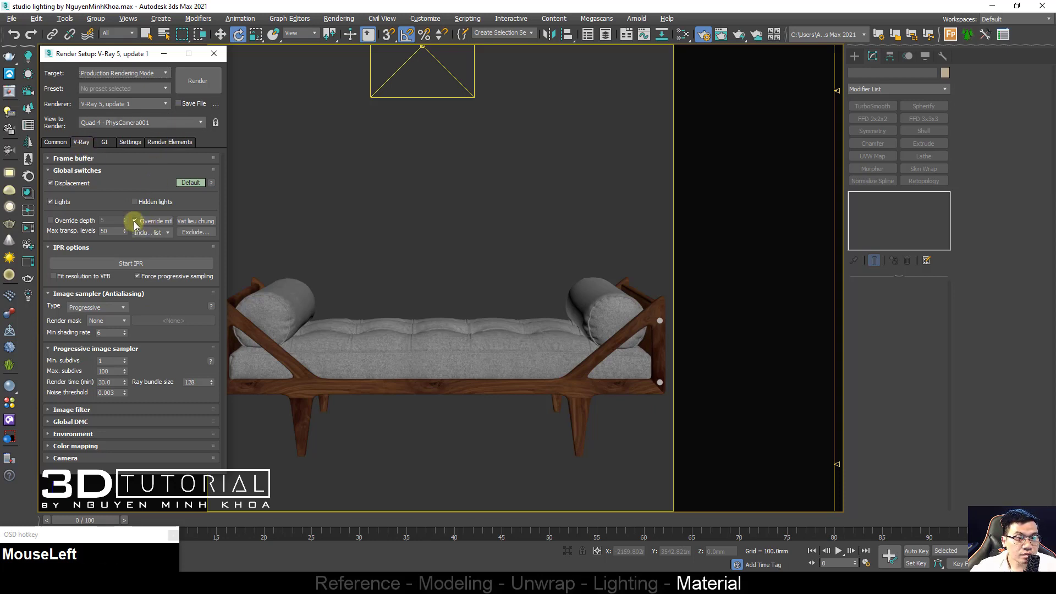
{"action": "left_click", "coordinate": [135, 222]}
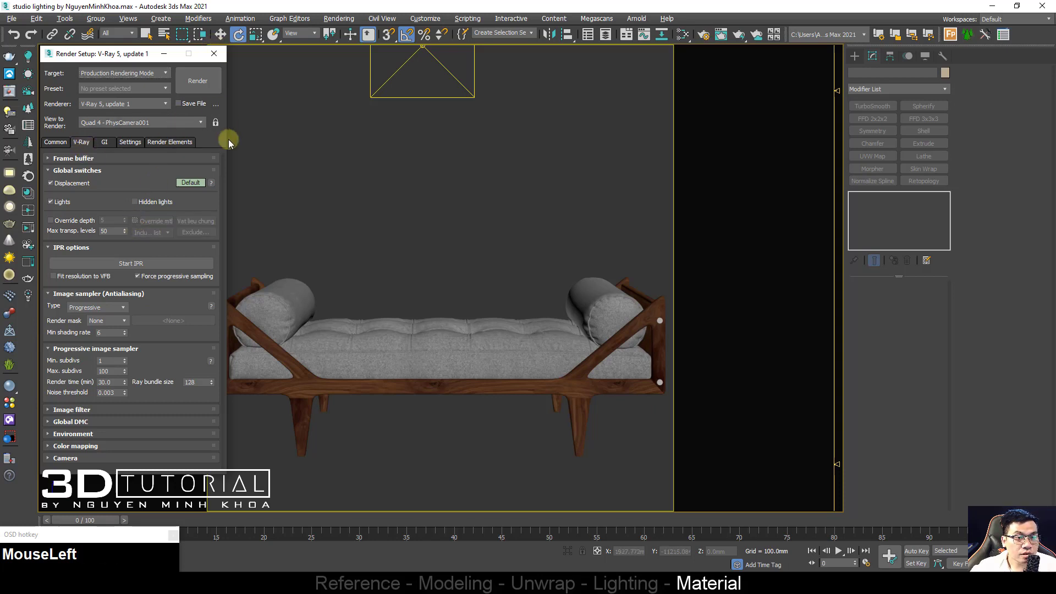
{"action": "left_click", "coordinate": [214, 53]}
{"action": "key", "text": "m"}
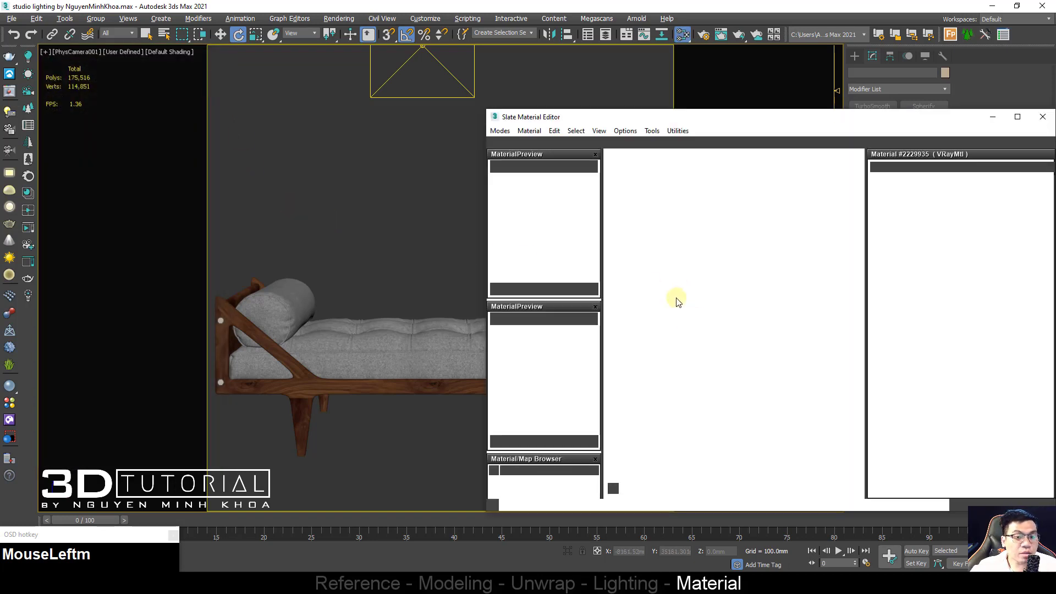
Step: Eyedropper the cushion fabric, wooden frame and kim loai metal materials into Slate
{"action": "scroll", "coordinate": [669, 307], "scroll_direction": "down", "scroll_amount": 3}
{"action": "mouse_move", "coordinate": [670, 308]}
{"action": "middle_mouse_down"}
{"action": "mouse_move", "coordinate": [673, 269]}
{"action": "mouse_move", "coordinate": [592, 264]}
{"action": "middle_mouse_up"}
{"action": "scroll", "coordinate": [685, 263], "scroll_direction": "down", "scroll_amount": 1}
{"action": "left_click", "coordinate": [509, 142]}
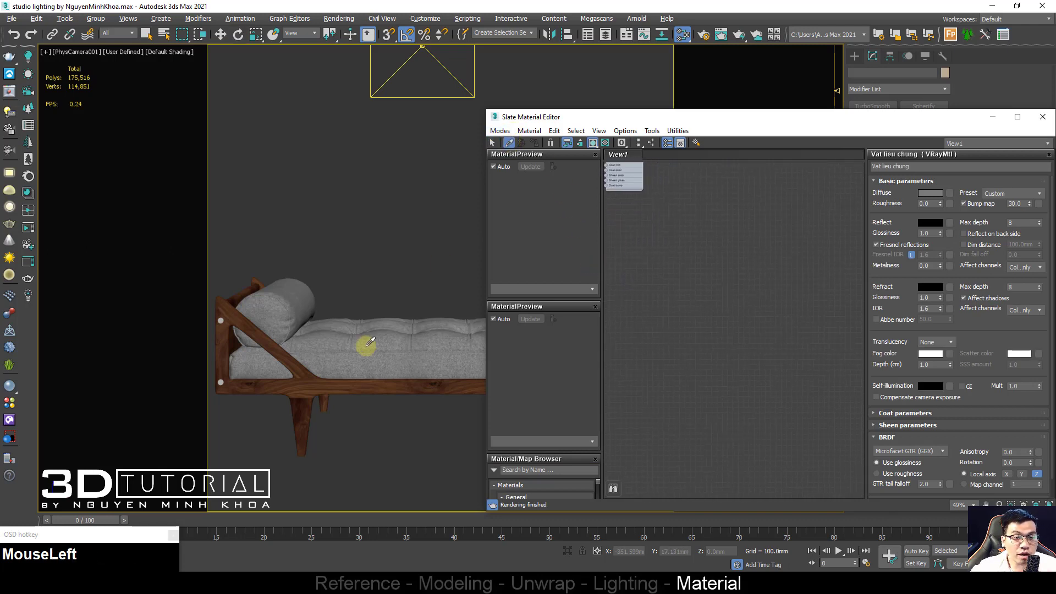
{"action": "left_click", "coordinate": [365, 346]}
{"action": "left_click_drag", "start_coordinate": [727, 264], "coordinate": [905, 243]}
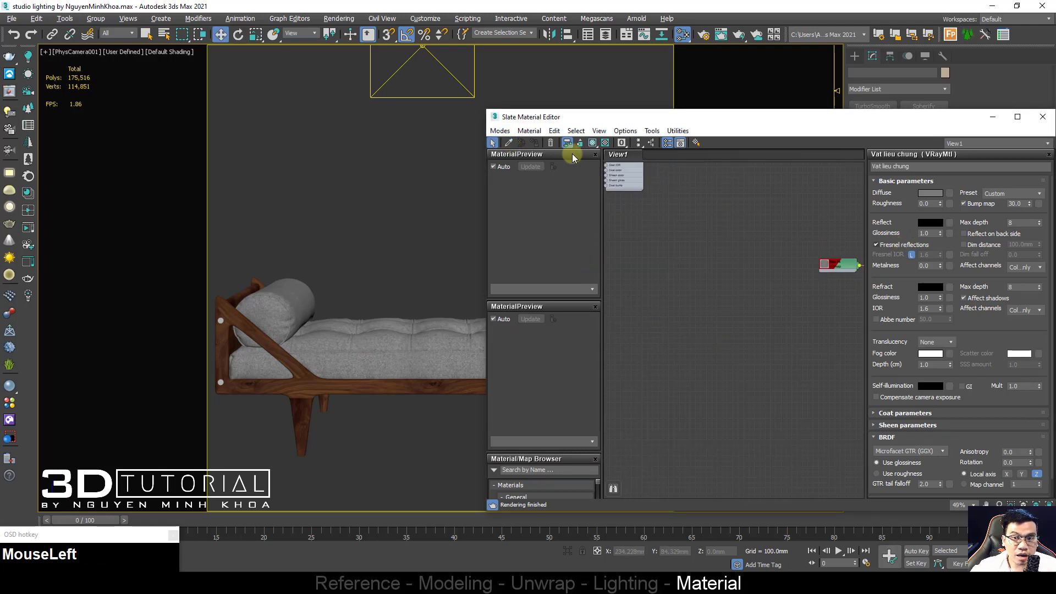
{"action": "left_click", "coordinate": [315, 379]}
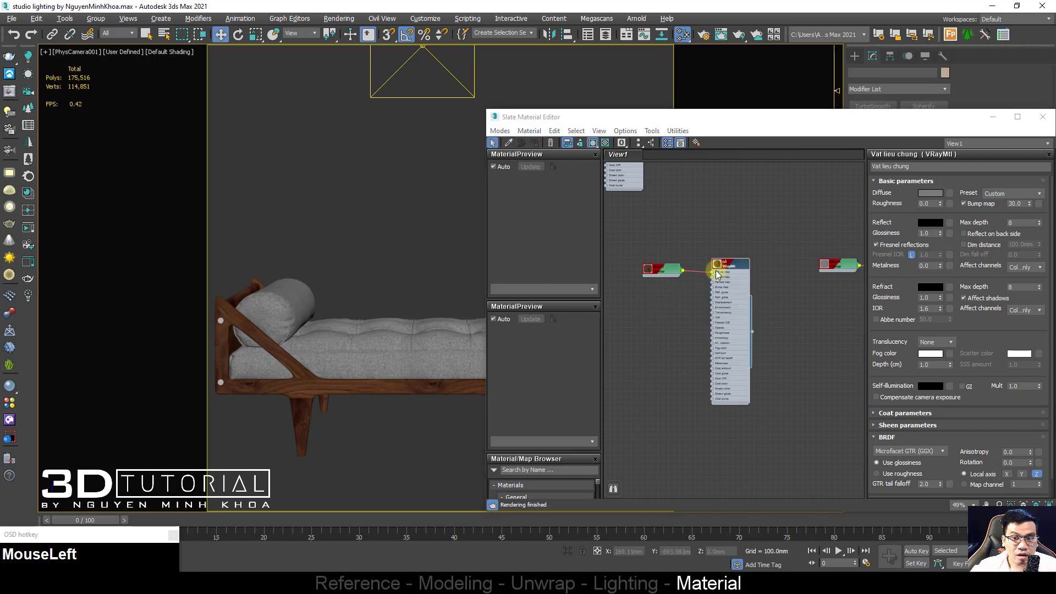
{"action": "left_click_drag", "start_coordinate": [716, 269], "coordinate": [753, 266]}
{"action": "left_click", "coordinate": [508, 143]}
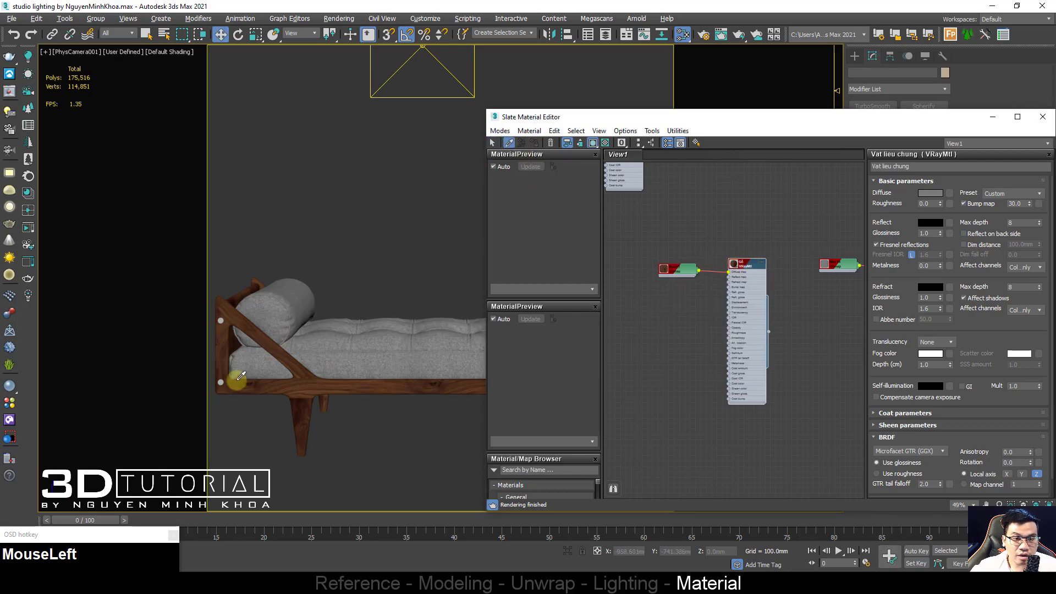
{"action": "left_click", "coordinate": [222, 380]}
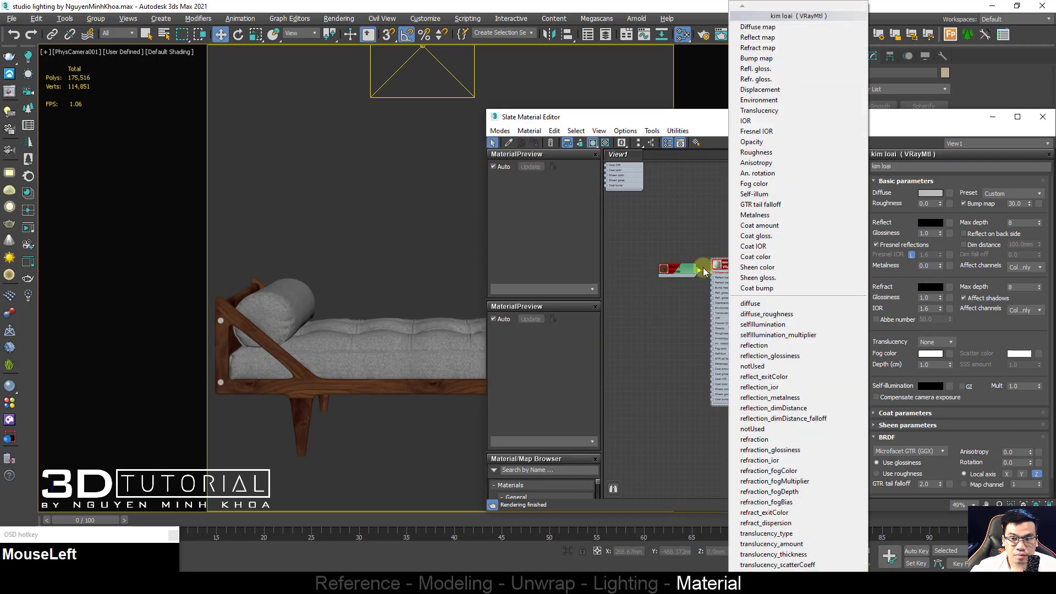
Step: Maximize the editor and arrange the Vat lieu chung, wood and kim loai nodes
{"action": "left_click", "coordinate": [1014, 119]}
{"action": "scroll", "coordinate": [299, 147], "scroll_direction": "up", "scroll_amount": 4}
{"action": "left_click_drag", "start_coordinate": [289, 117], "coordinate": [192, 84]}
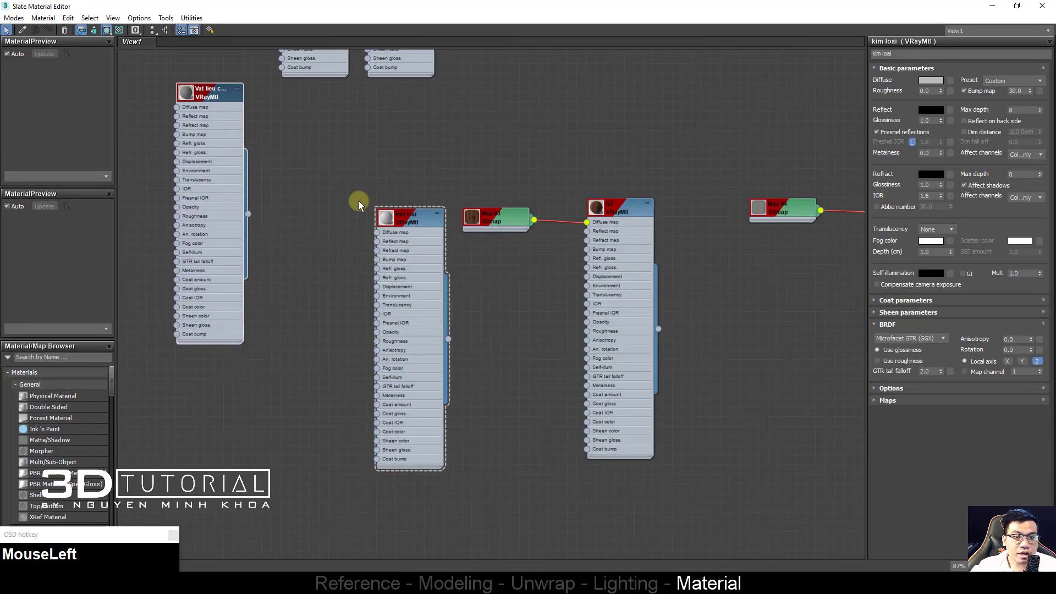
{"action": "middle_click_drag", "start_coordinate": [393, 234], "coordinate": [376, 282]}
{"action": "scroll", "coordinate": [376, 284], "scroll_direction": "down", "scroll_amount": 1}
{"action": "left_click_drag", "start_coordinate": [375, 282], "coordinate": [359, 275]}
{"action": "left_click_drag", "start_coordinate": [579, 259], "coordinate": [652, 226]}
{"action": "left_click_drag", "start_coordinate": [403, 255], "coordinate": [475, 222]}
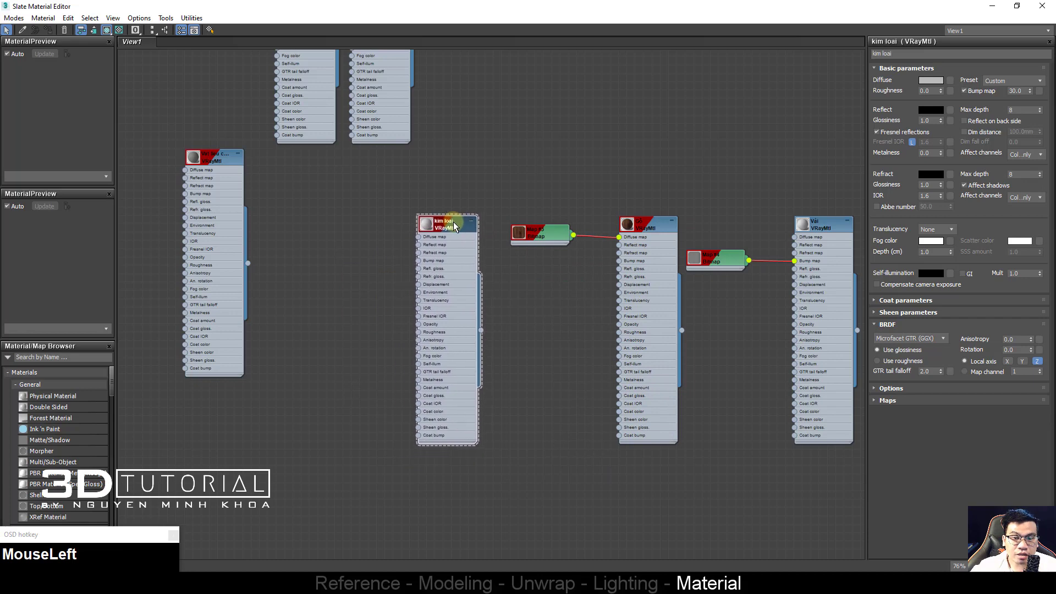
{"action": "left_click", "coordinate": [650, 229]}
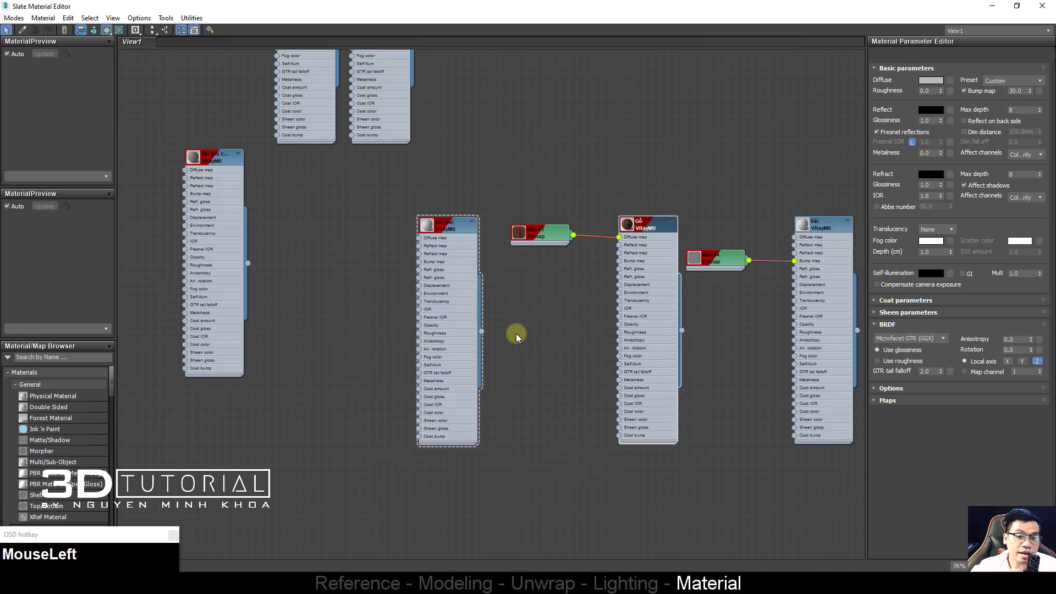
{"action": "double_click", "coordinate": [432, 267]}
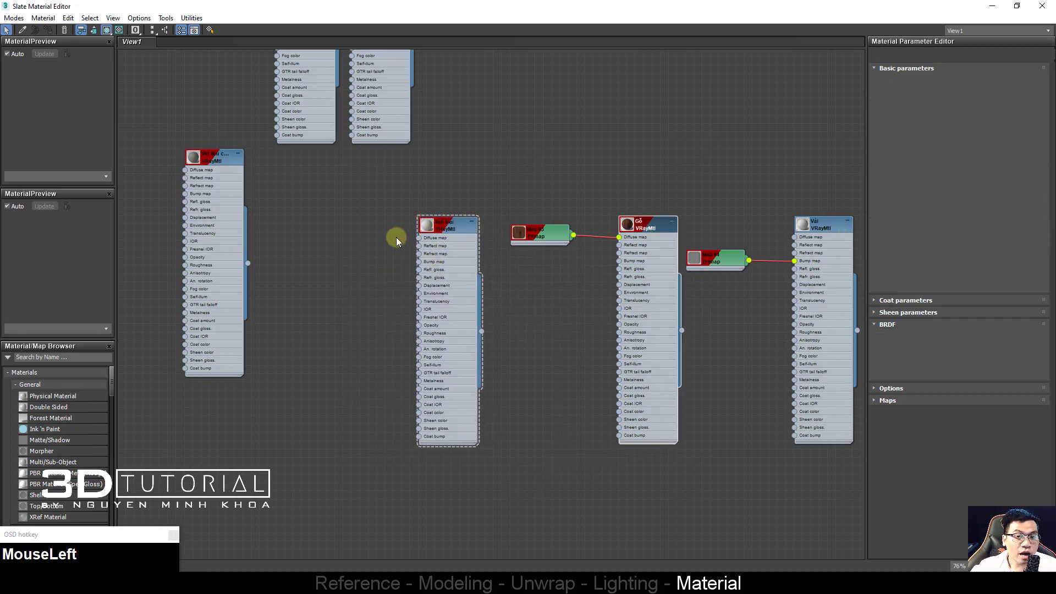
{"action": "left_click", "coordinate": [536, 204]}
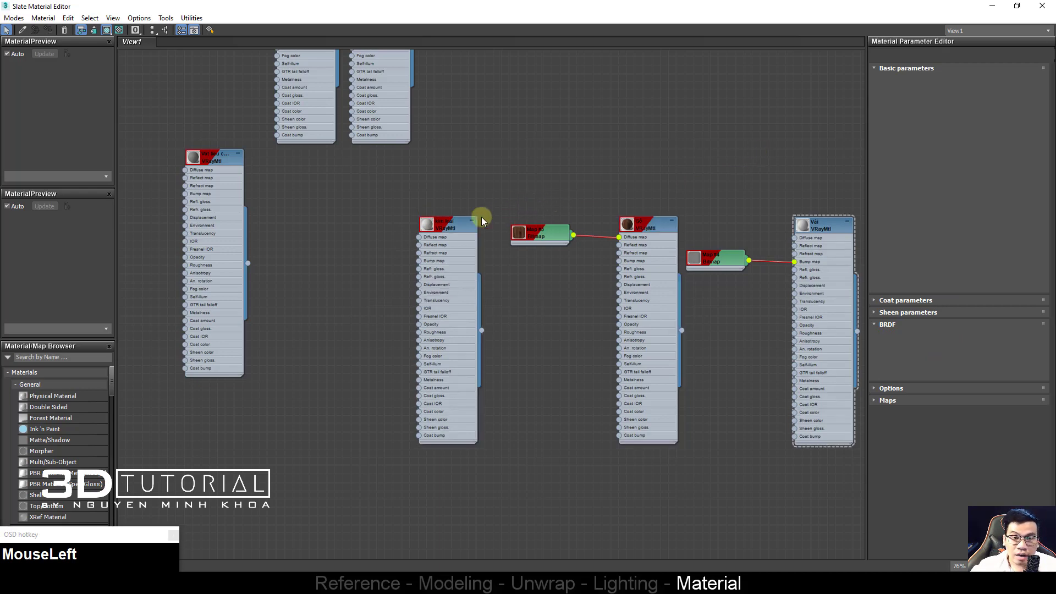
Step: Set the kim loai material's diffuse colour to black (Value 0)
{"action": "double_click", "coordinate": [449, 227]}
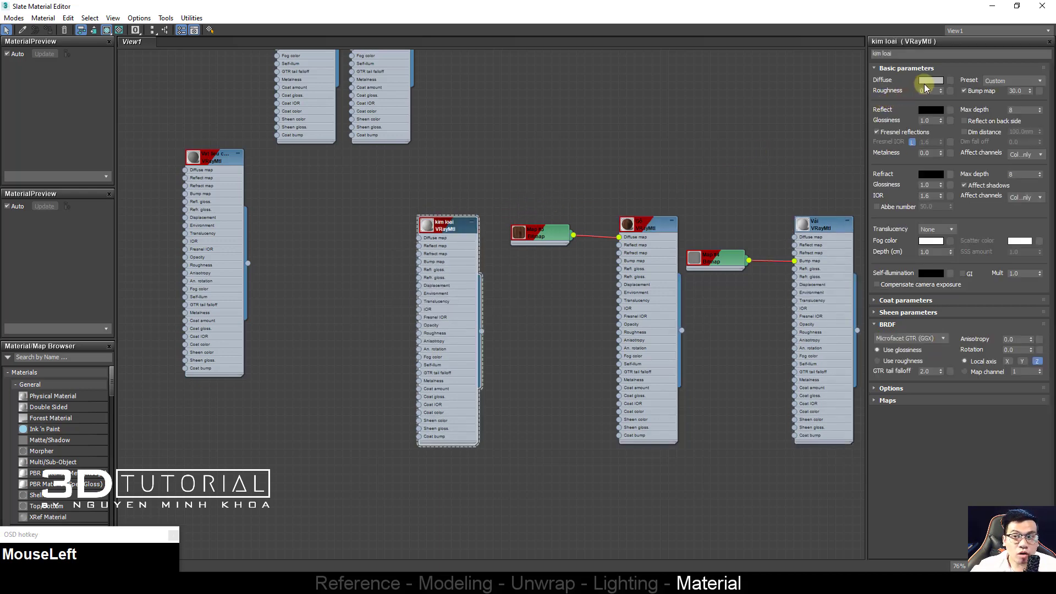
{"action": "left_click", "coordinate": [927, 81]}
{"action": "left_click_drag", "start_coordinate": [358, 126], "coordinate": [334, 126]}
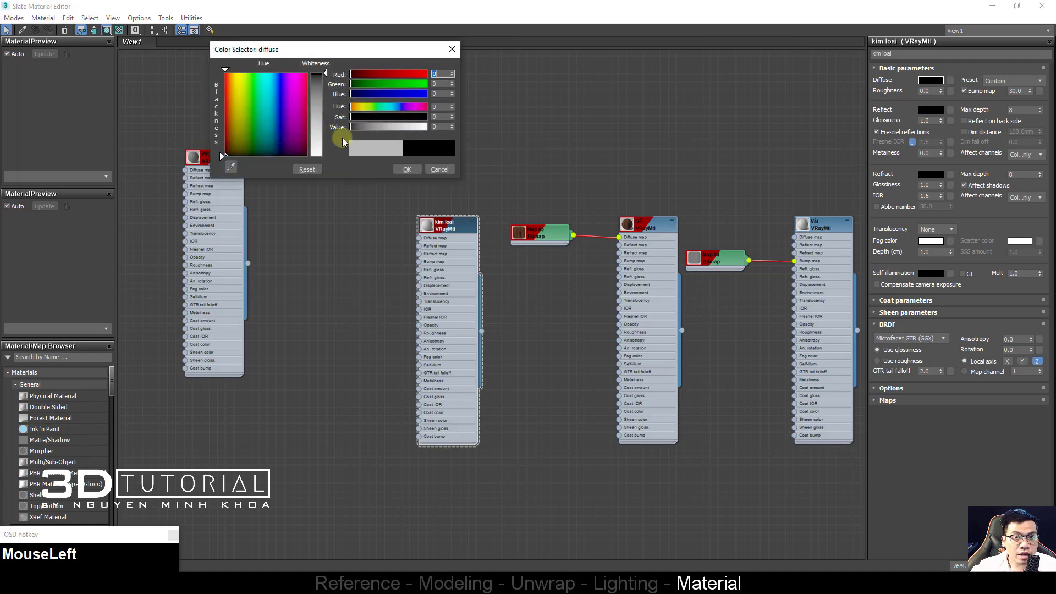
{"action": "left_click", "coordinate": [407, 169]}
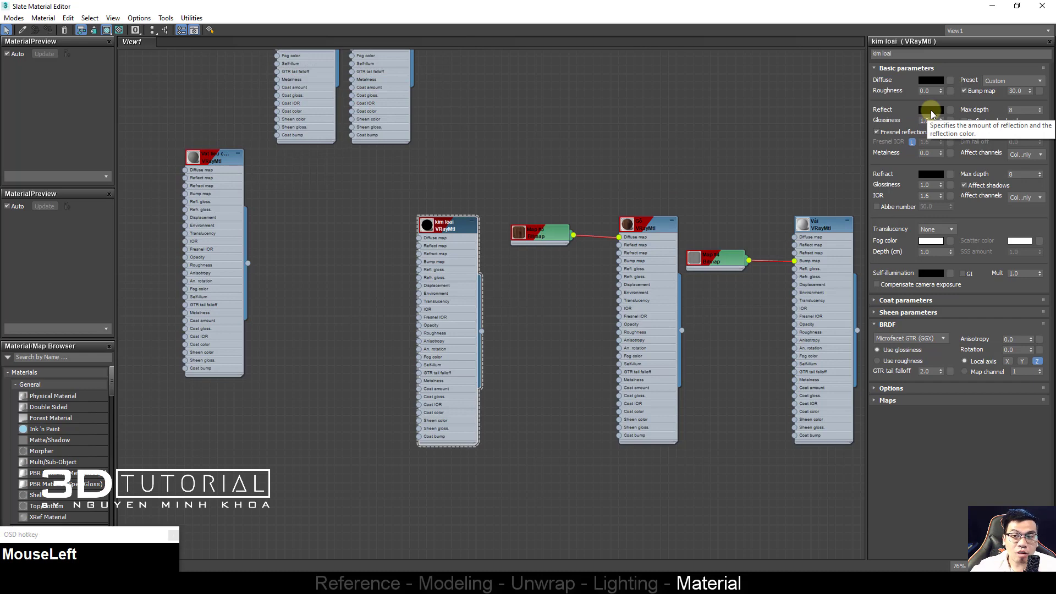
{"action": "double_click", "coordinate": [427, 225]}
{"action": "scroll", "coordinate": [444, 235], "scroll_direction": "up", "scroll_amount": 4}
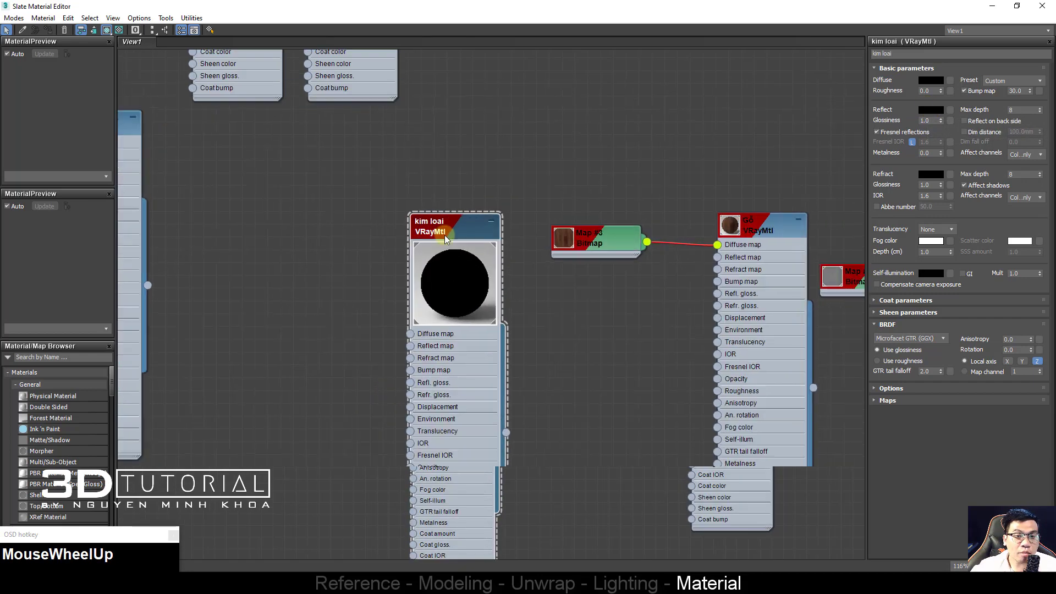
{"action": "scroll", "coordinate": [445, 235], "scroll_direction": "up", "scroll_amount": 1}
{"action": "middle_click_drag", "start_coordinate": [572, 203], "coordinate": [651, 174]}
{"action": "left_click", "coordinate": [930, 110]}
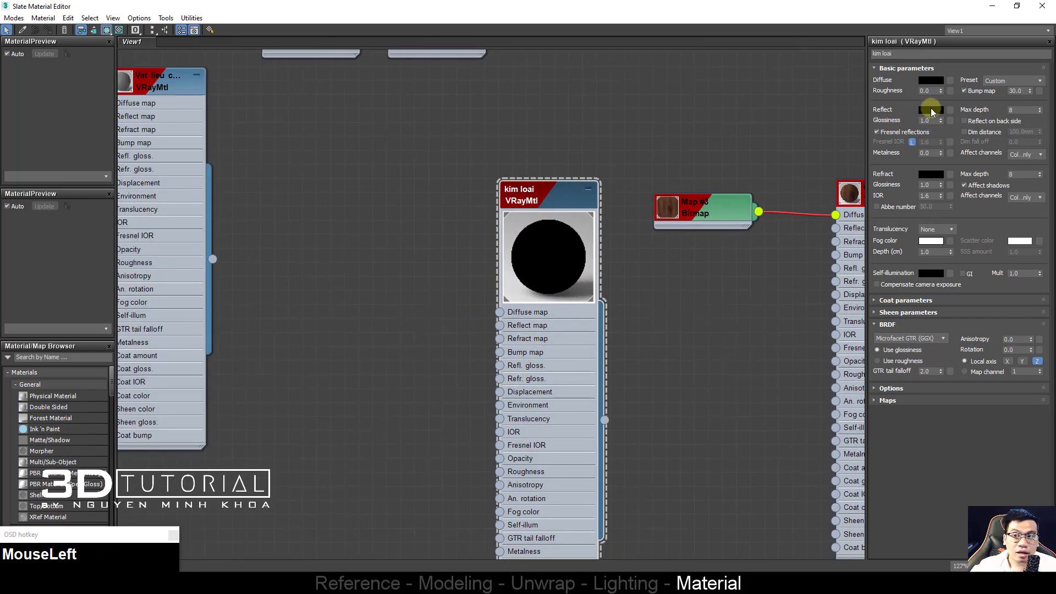
{"action": "left_click", "coordinate": [235, 166]}
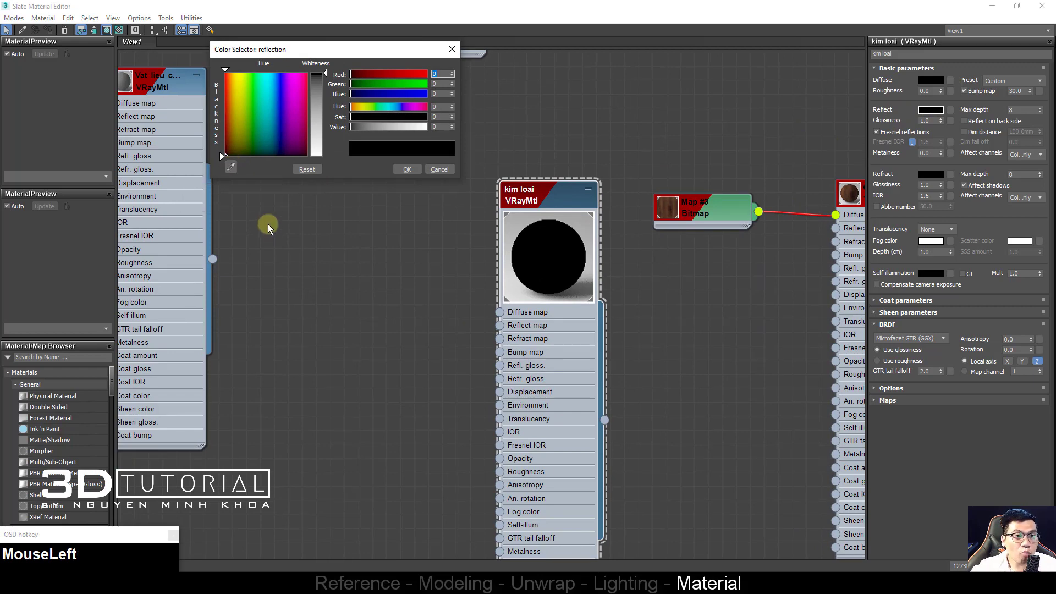
Step: Cancel the reflection colour change and open Reference\1.JPG with View Image File
{"action": "left_click", "coordinate": [1015, 6]}
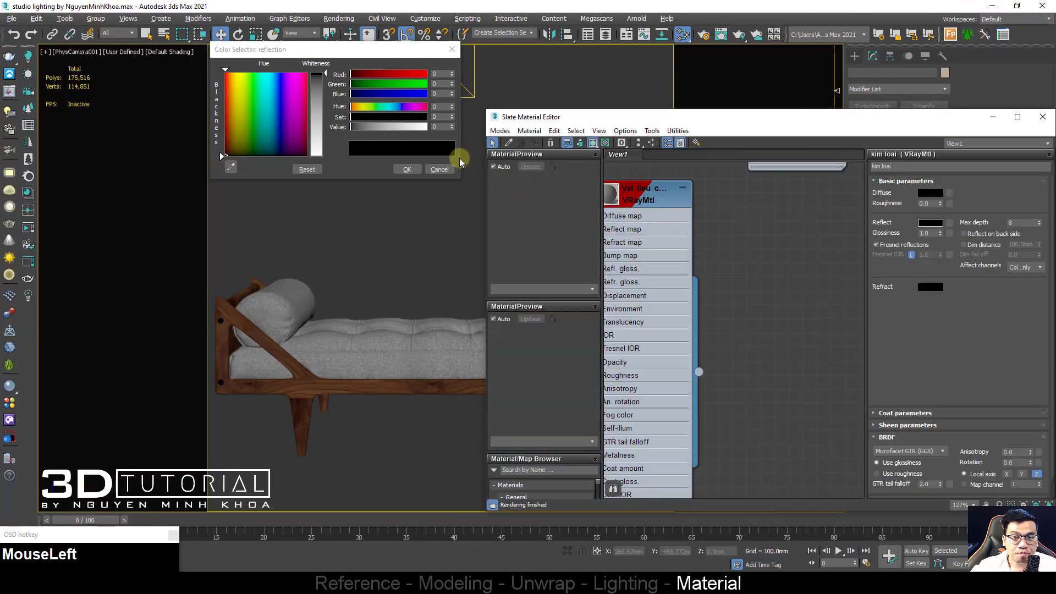
{"action": "left_click", "coordinate": [446, 170]}
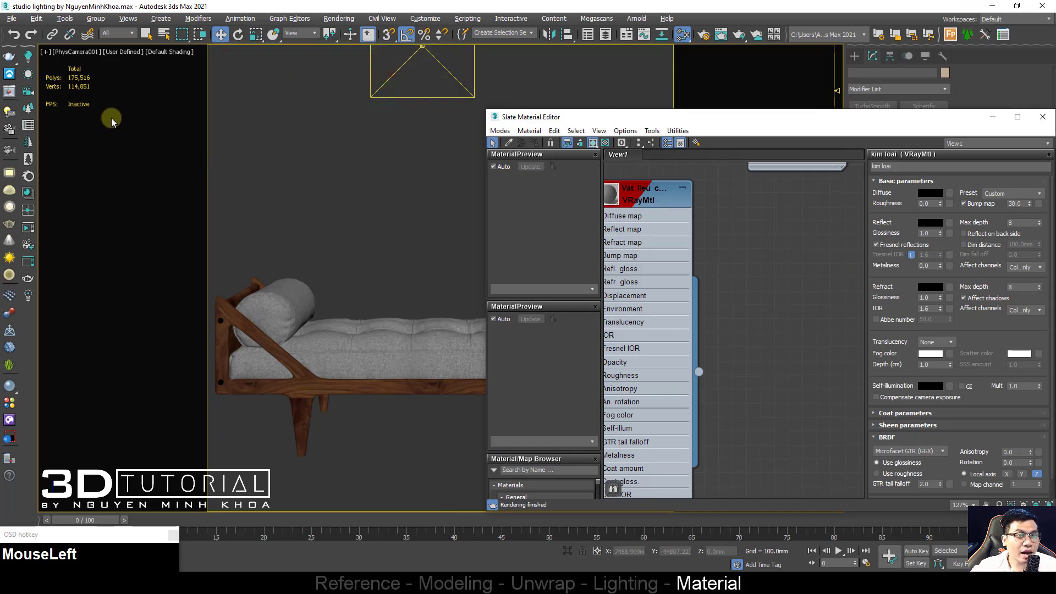
{"action": "left_click", "coordinate": [12, 18]}
{"action": "left_click", "coordinate": [231, 135]}
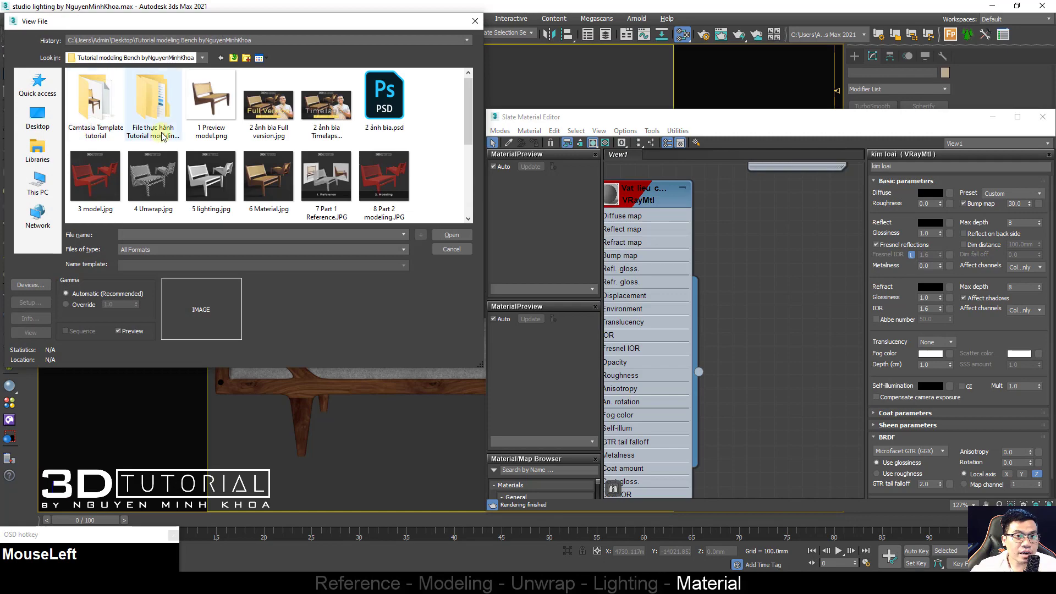
{"action": "left_click", "coordinate": [38, 117]}
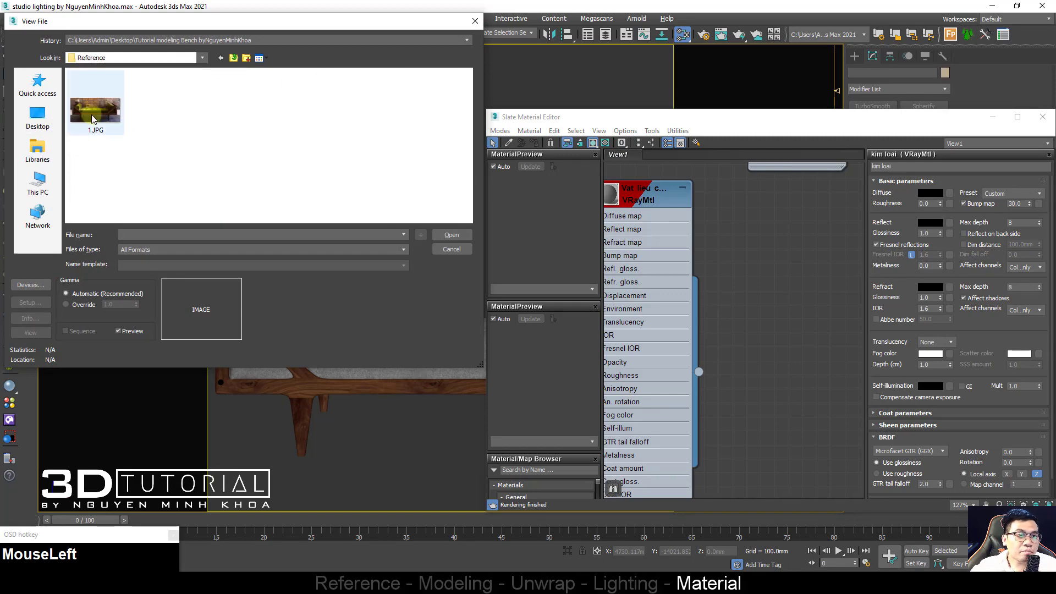
{"action": "double_click", "coordinate": [102, 118]}
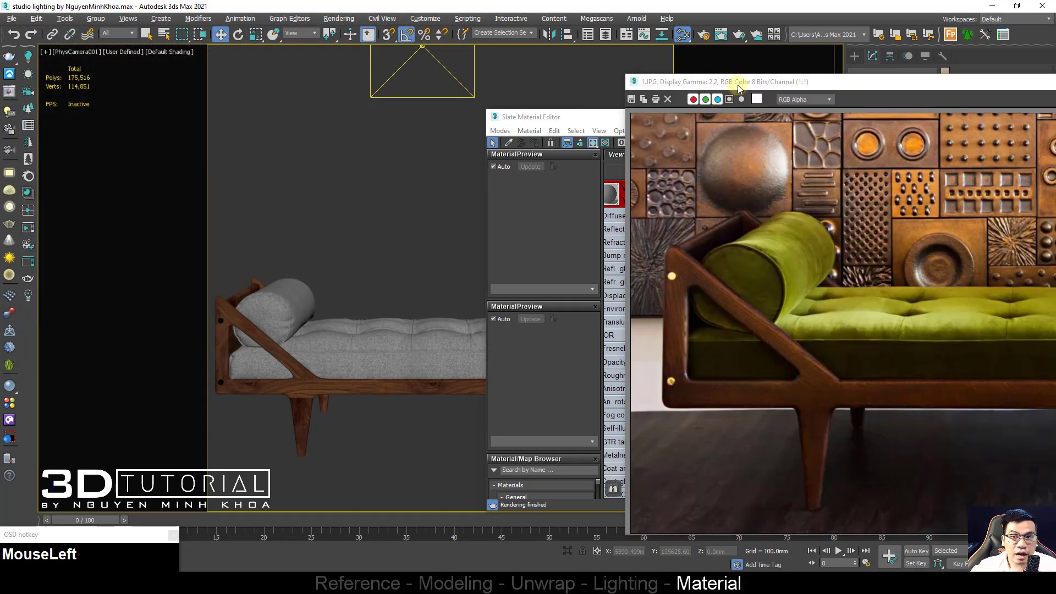
Step: Move and shrink the 1.JPG viewer to the top-left beside the Slate editor
{"action": "left_click_drag", "start_coordinate": [738, 88], "coordinate": [153, 60]}
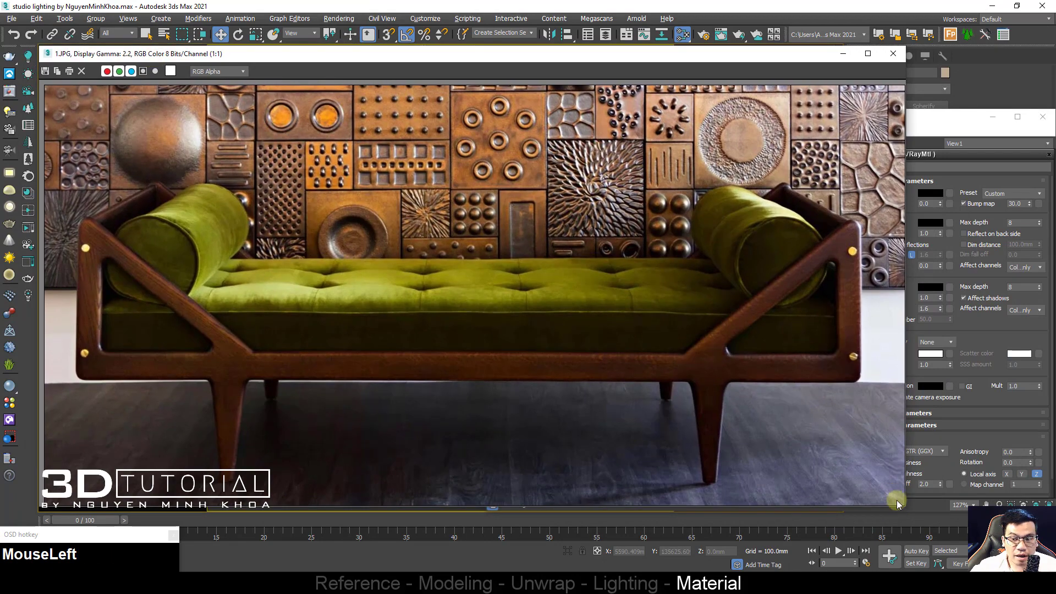
{"action": "left_click_drag", "start_coordinate": [905, 507], "coordinate": [304, 371]}
{"action": "scroll", "coordinate": [790, 212], "scroll_direction": "down", "scroll_amount": 2}
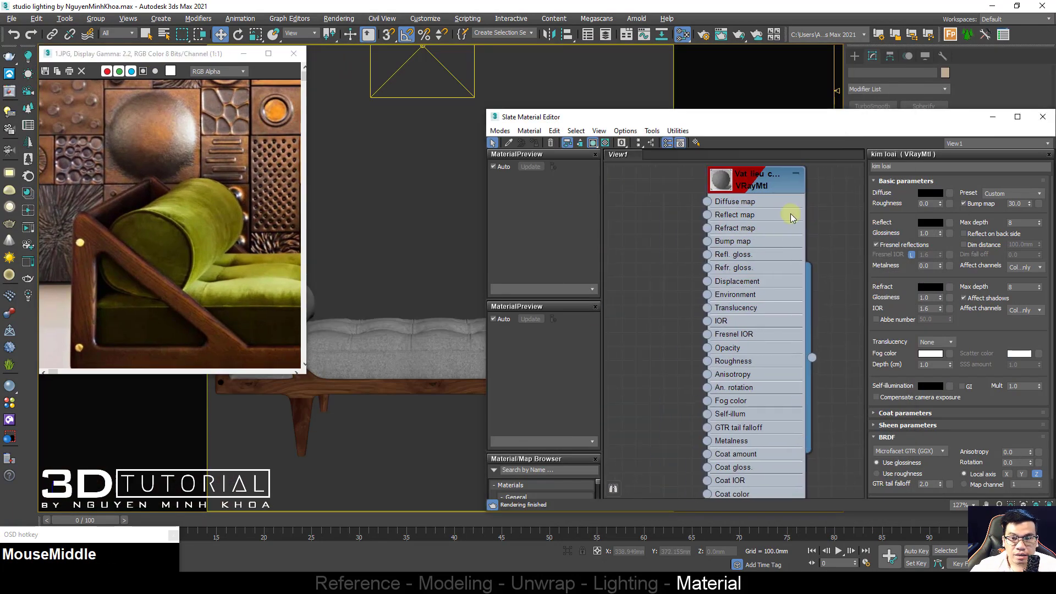
{"action": "scroll", "coordinate": [755, 189], "scroll_direction": "down", "scroll_amount": 1}
{"action": "middle_click_drag", "start_coordinate": [726, 451], "coordinate": [684, 160]}
Step: Sample kim loai's reflection colour from the photo's studs, then brighten it to gold 199/139/61
{"action": "left_click", "coordinate": [769, 263]}
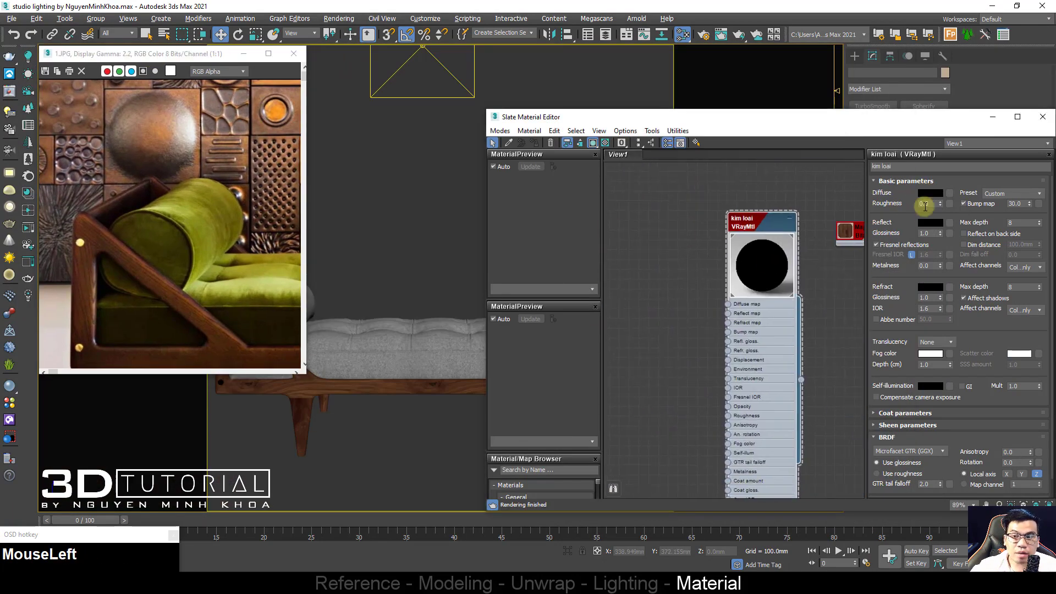
{"action": "left_click", "coordinate": [929, 223]}
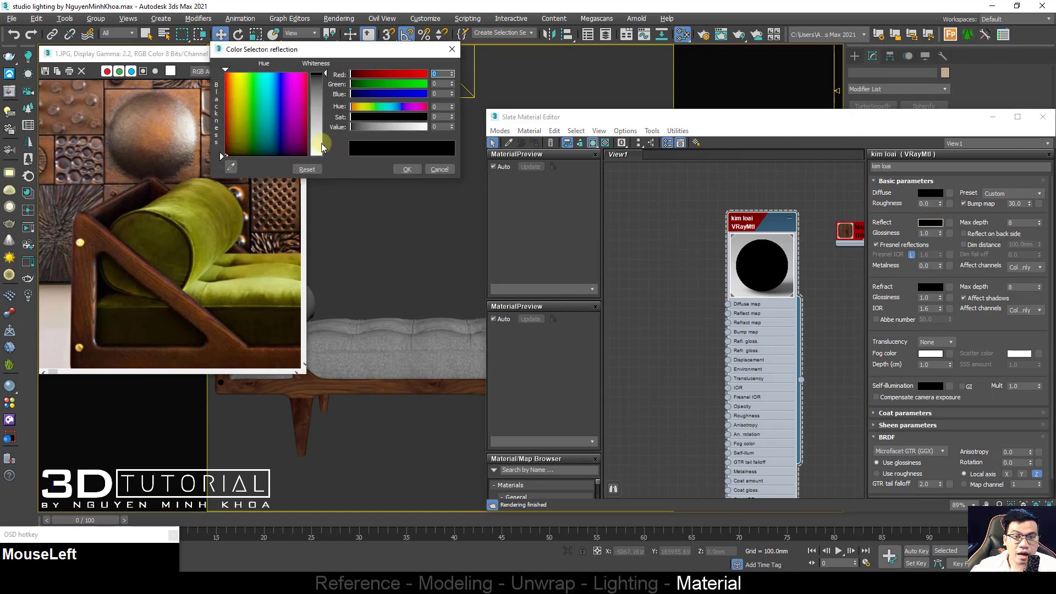
{"action": "left_click", "coordinate": [230, 167]}
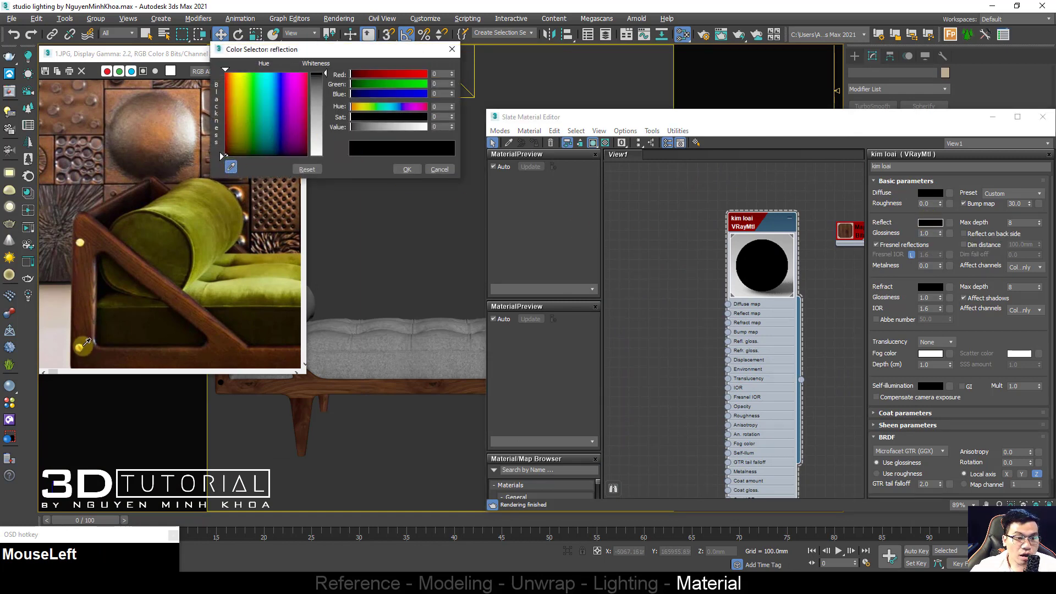
{"action": "left_click_drag", "start_coordinate": [79, 243], "coordinate": [79, 346]}
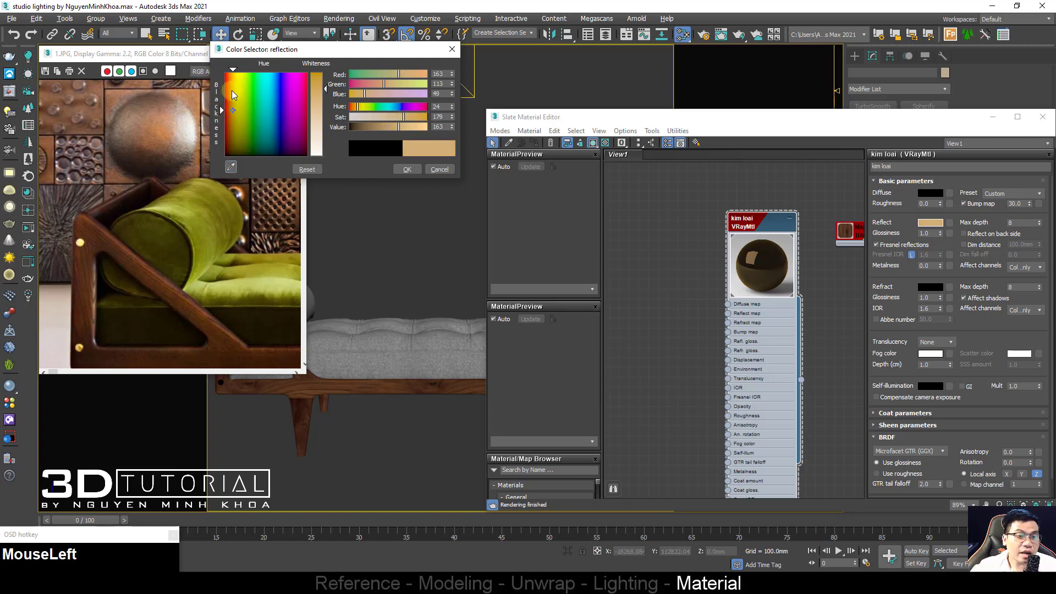
{"action": "mouse_move", "coordinate": [399, 127]}
{"action": "left_mouse_down"}
{"action": "mouse_move", "coordinate": [398, 117]}
{"action": "mouse_move", "coordinate": [406, 142]}
{"action": "left_mouse_up"}
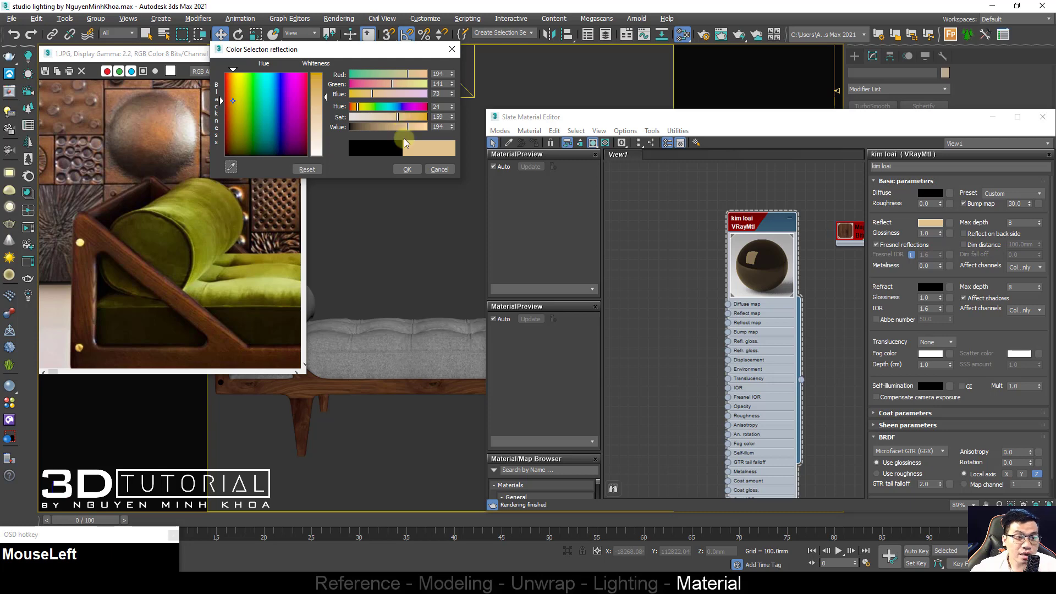
{"action": "left_click", "coordinate": [403, 117]}
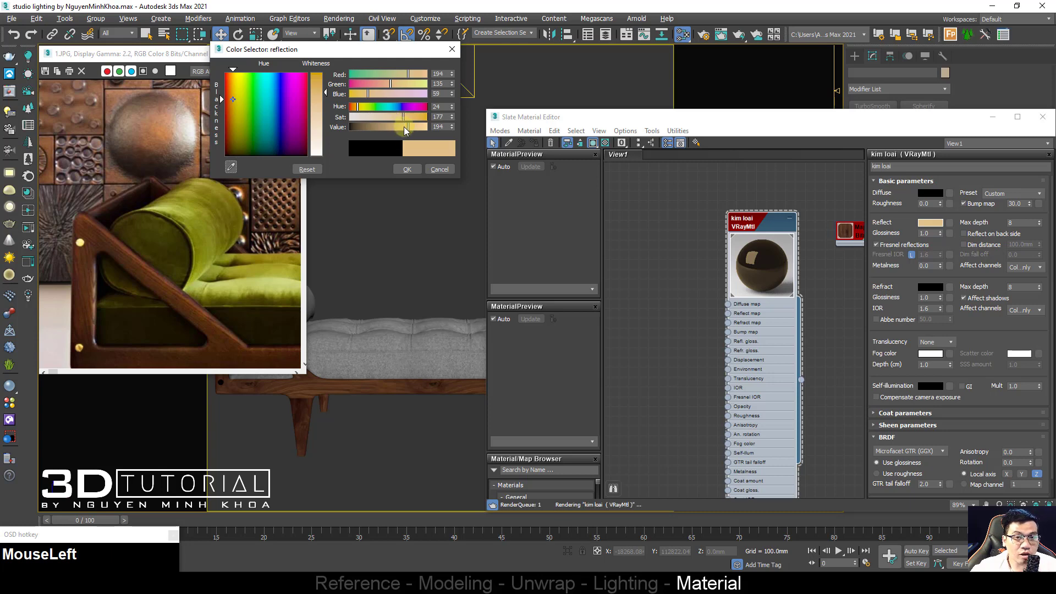
{"action": "left_click", "coordinate": [407, 169]}
{"action": "scroll", "coordinate": [784, 269], "scroll_direction": "up", "scroll_amount": 2}
{"action": "scroll", "coordinate": [784, 268], "scroll_direction": "up", "scroll_amount": 2}
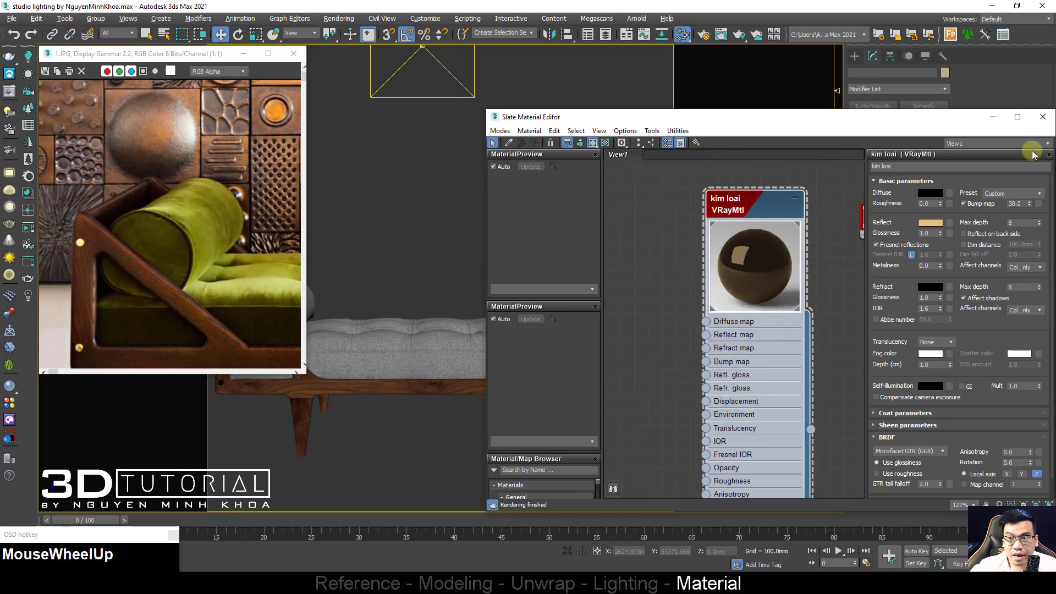
Step: Turn off Fresnel reflections on kim loai and set its reflection glossiness to 0.7
{"action": "left_click", "coordinate": [1017, 117]}
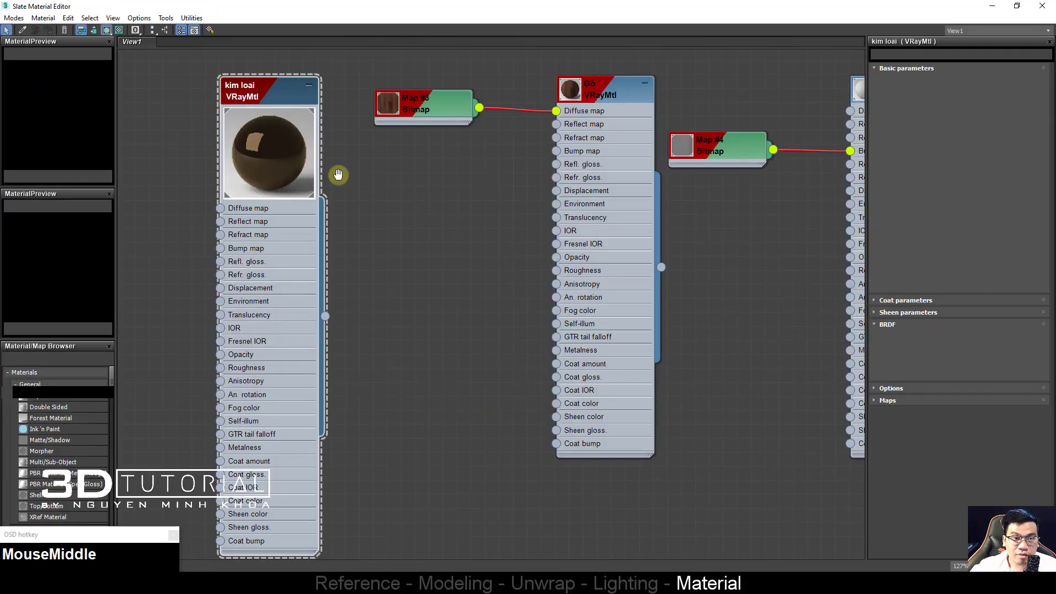
{"action": "middle_click_drag", "start_coordinate": [337, 172], "coordinate": [399, 223]}
{"action": "middle_click_drag", "start_coordinate": [465, 248], "coordinate": [482, 215]}
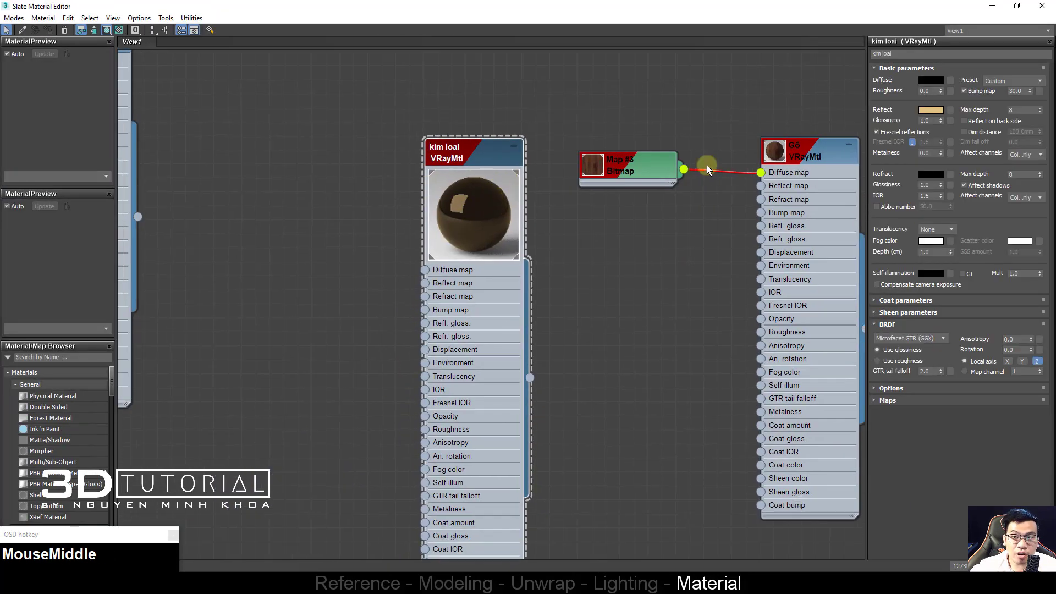
{"action": "left_click", "coordinate": [879, 133]}
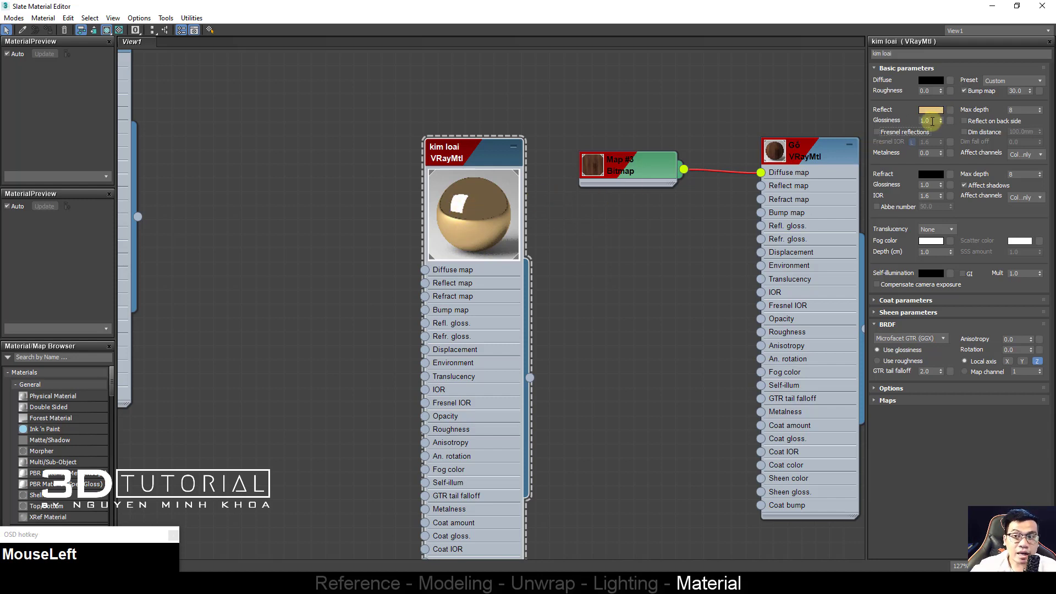
{"action": "type", "text": "0.7"}
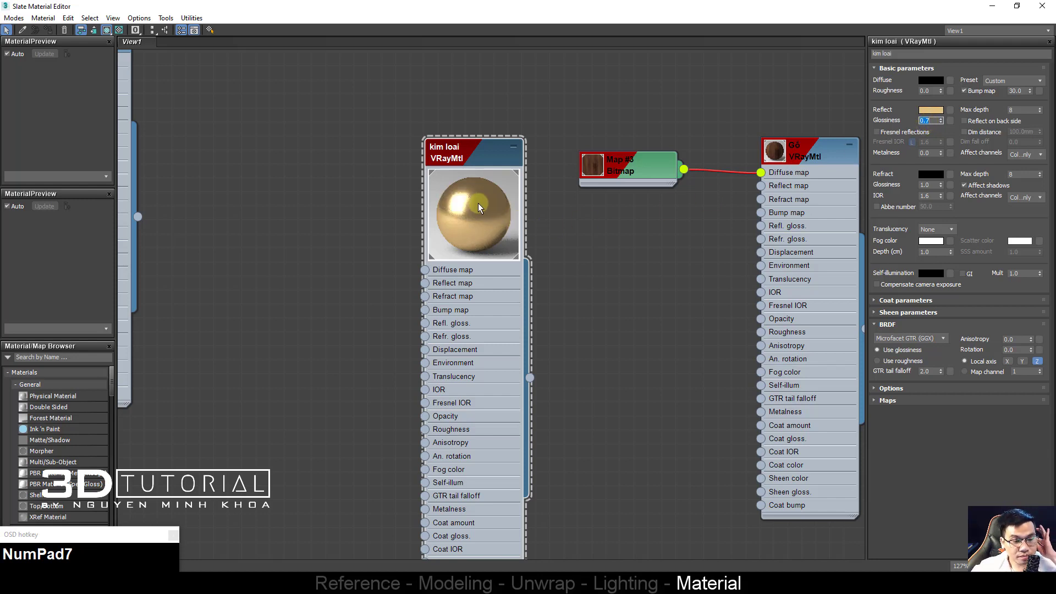
Step: Zoom out to the Vải node and shift the Vải and Gỗ nodes rightward
{"action": "middle_click_drag", "start_coordinate": [556, 237], "coordinate": [401, 152]}
{"action": "scroll", "coordinate": [536, 222], "scroll_direction": "down", "scroll_amount": 2}
{"action": "middle_click_drag", "start_coordinate": [462, 204], "coordinate": [386, 220]}
{"action": "left_click_drag", "start_coordinate": [742, 134], "coordinate": [824, 134]}
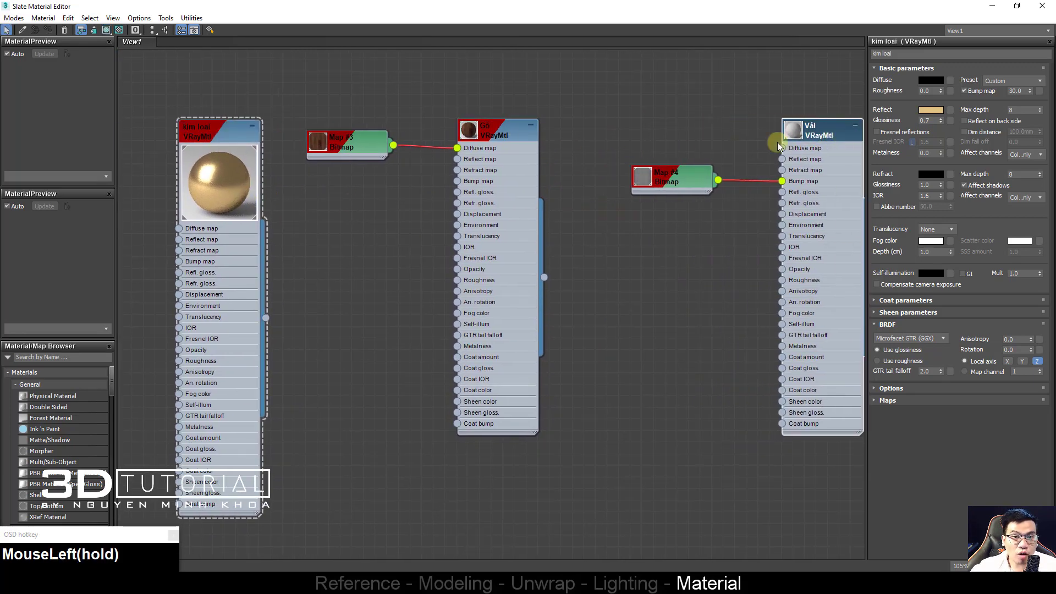
Step: Delete the wire from the walnut bitmap Map #3 to Gỗ's diffuse
{"action": "left_click_drag", "start_coordinate": [507, 125], "coordinate": [567, 125]}
{"action": "left_click", "coordinate": [423, 192]}
{"action": "left_click", "coordinate": [407, 133]}
{"action": "mouse_move", "coordinate": [408, 137]}
{"action": "left_mouse_down"}
{"action": "mouse_move", "coordinate": [307, 195]}
{"action": "mouse_move", "coordinate": [332, 194]}
{"action": "mouse_move", "coordinate": [392, 147]}
{"action": "left_mouse_up"}
{"action": "key", "text": "Escape"}
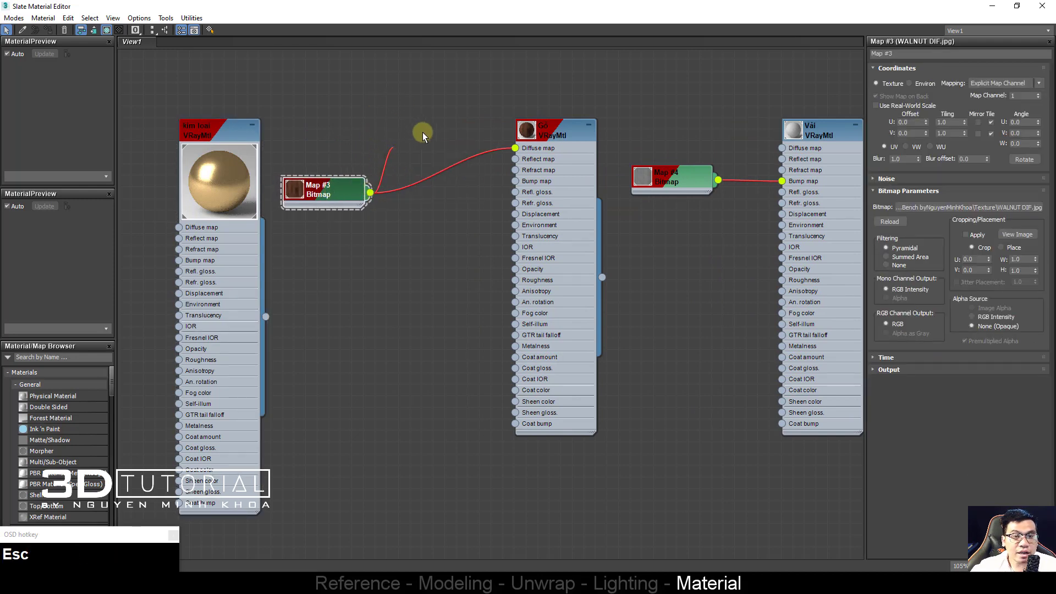
{"action": "left_click", "coordinate": [443, 170]}
{"action": "key", "text": "Delete"}
Step: Add a Color Correction map node and clone it into three copies
{"action": "left_click_drag", "start_coordinate": [370, 194], "coordinate": [393, 148]}
{"action": "key", "text": "Escape"}
{"action": "left_click", "coordinate": [395, 150]}
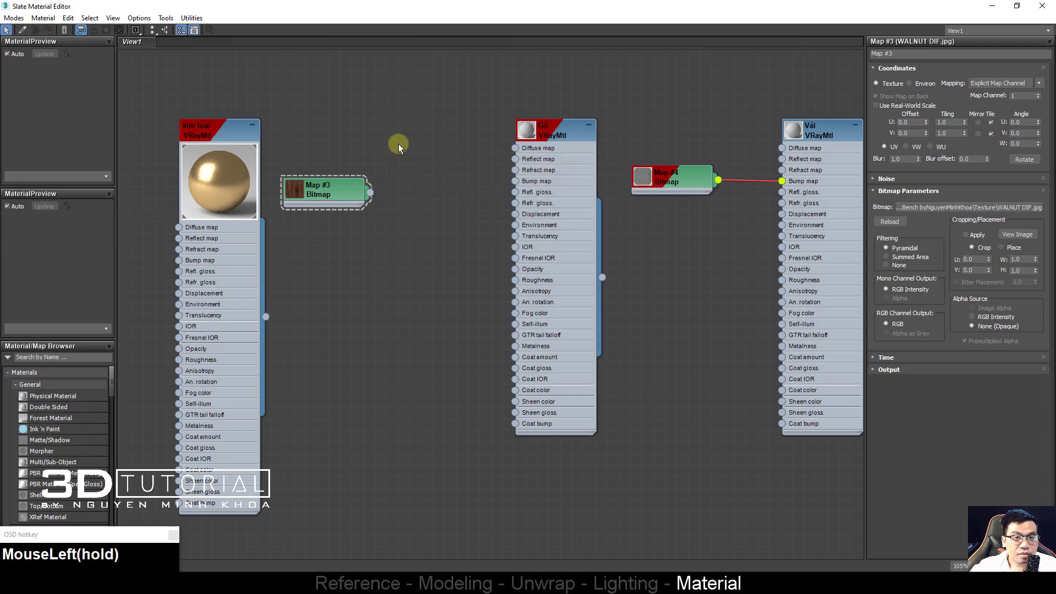
{"action": "right_click", "coordinate": [404, 117]}
{"action": "left_click", "coordinate": [429, 133]}
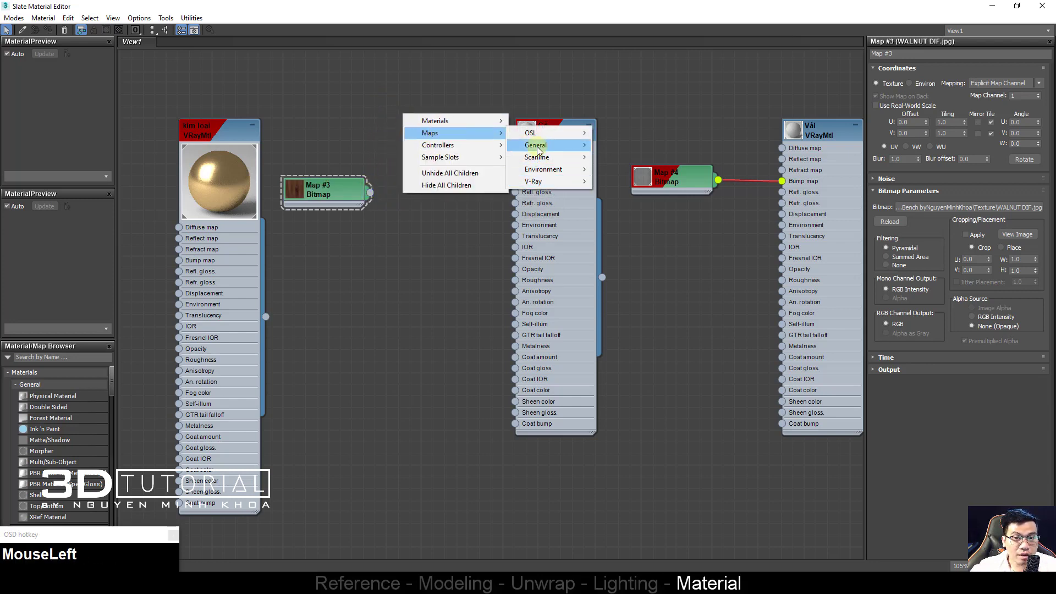
{"action": "mouse_move", "coordinate": [537, 145]}
{"action": "left_click", "coordinate": [616, 184]}
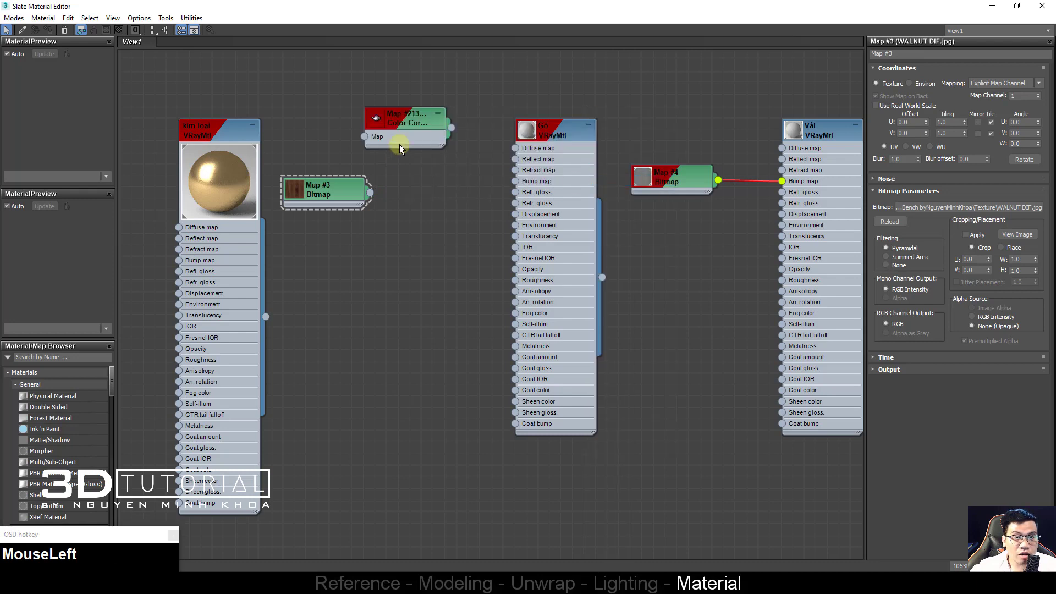
{"action": "mouse_move", "coordinate": [400, 121]}
{"action": "left_mouse_down"}
{"action": "mouse_move", "coordinate": [424, 124]}
{"action": "mouse_move", "coordinate": [424, 248]}
{"action": "left_mouse_up"}
{"action": "left_click", "coordinate": [366, 214]}
Step: Feed Map #3 into the corrections and wire them to Gỗ's Diffuse, Bump and Refl. gloss
{"action": "left_click_drag", "start_coordinate": [370, 193], "coordinate": [387, 137]}
{"action": "left_click_drag", "start_coordinate": [370, 192], "coordinate": [388, 264]}
{"action": "left_click_drag", "start_coordinate": [475, 128], "coordinate": [514, 148]}
{"action": "left_click_drag", "start_coordinate": [475, 186], "coordinate": [515, 181]}
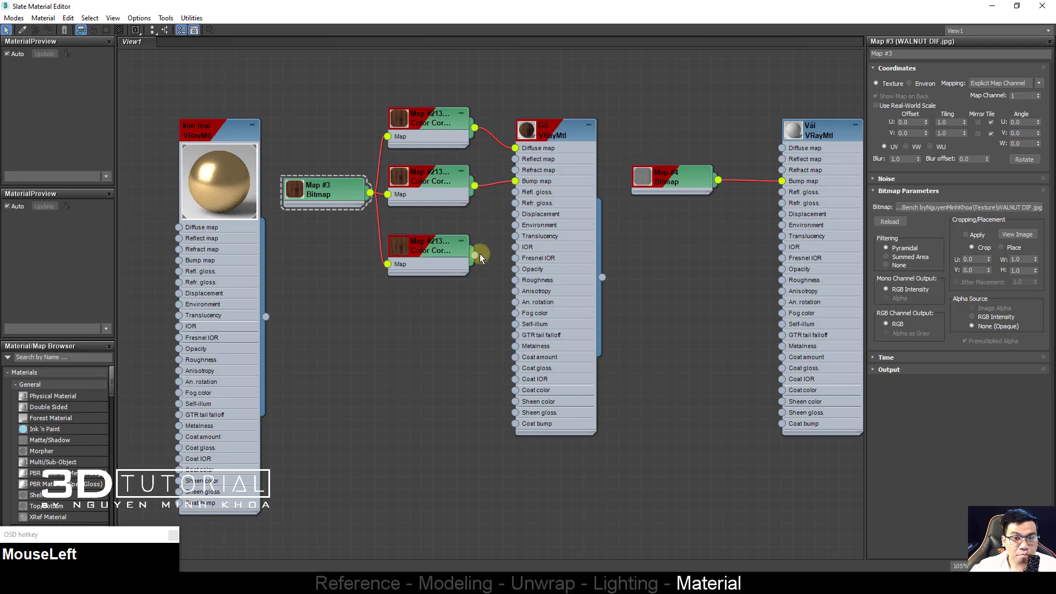
{"action": "left_click_drag", "start_coordinate": [474, 255], "coordinate": [516, 193]}
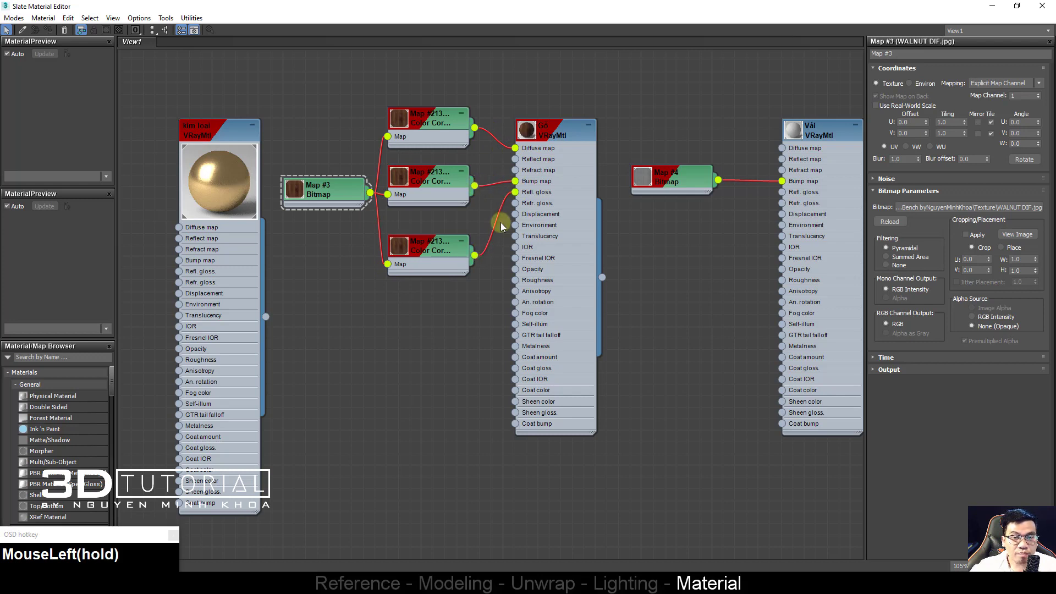
Step: Slightly desaturate the top Color Correction, to about -19 saturation
{"action": "double_click", "coordinate": [424, 128]}
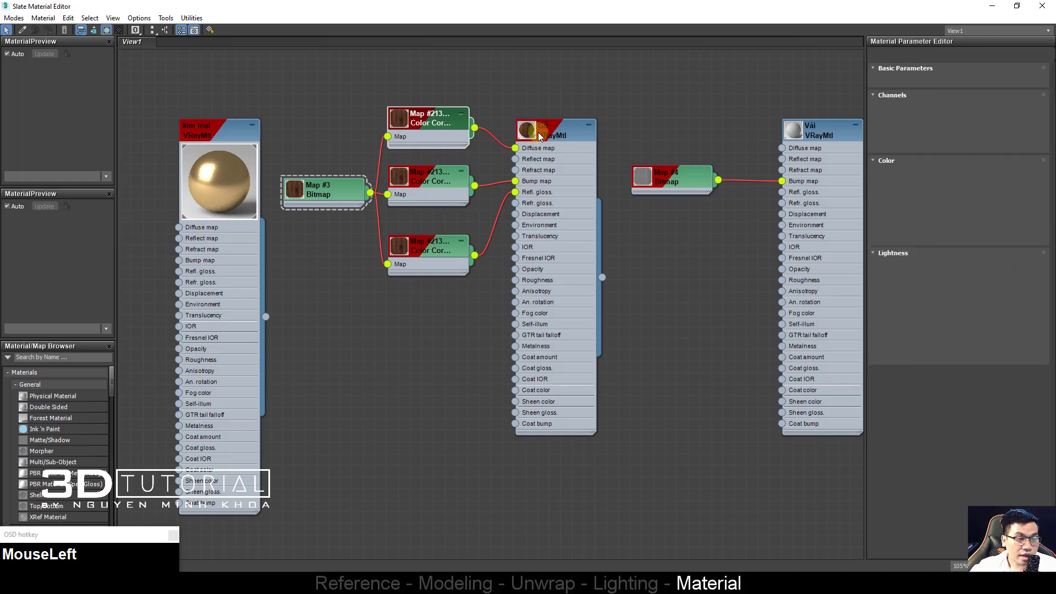
{"action": "scroll", "coordinate": [532, 127], "scroll_direction": "up", "scroll_amount": 2}
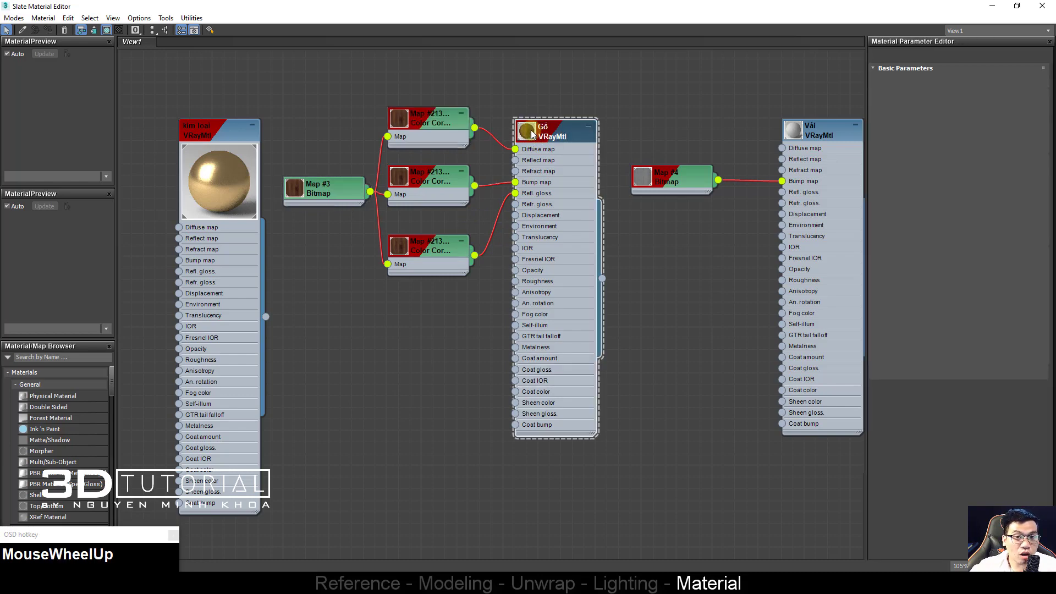
{"action": "double_click", "coordinate": [530, 130]}
{"action": "scroll", "coordinate": [535, 134], "scroll_direction": "up", "scroll_amount": 3}
{"action": "middle_click_drag", "start_coordinate": [531, 144], "coordinate": [484, 181]}
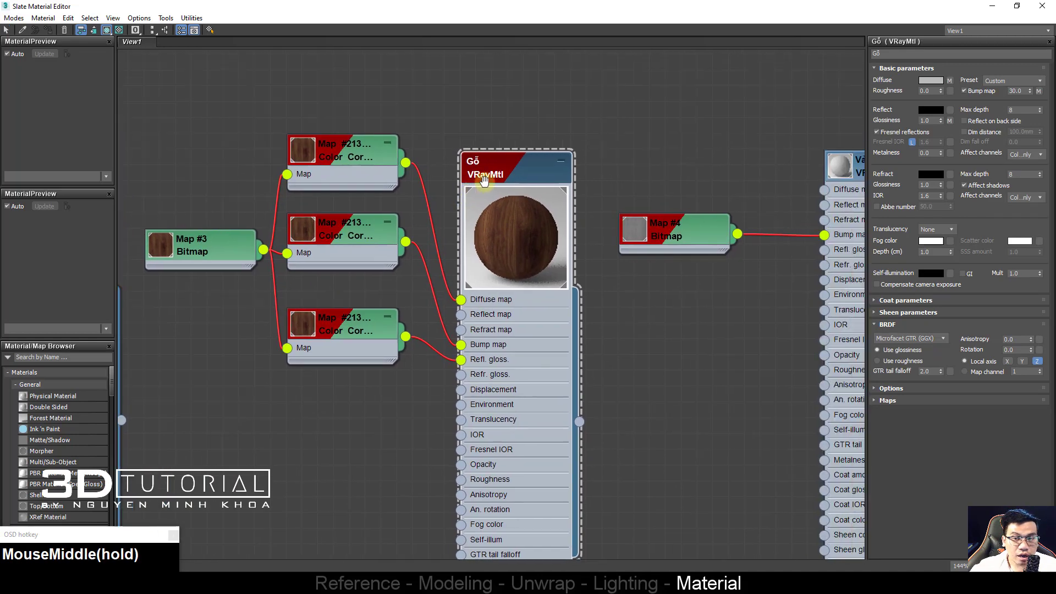
{"action": "left_click", "coordinate": [349, 160]}
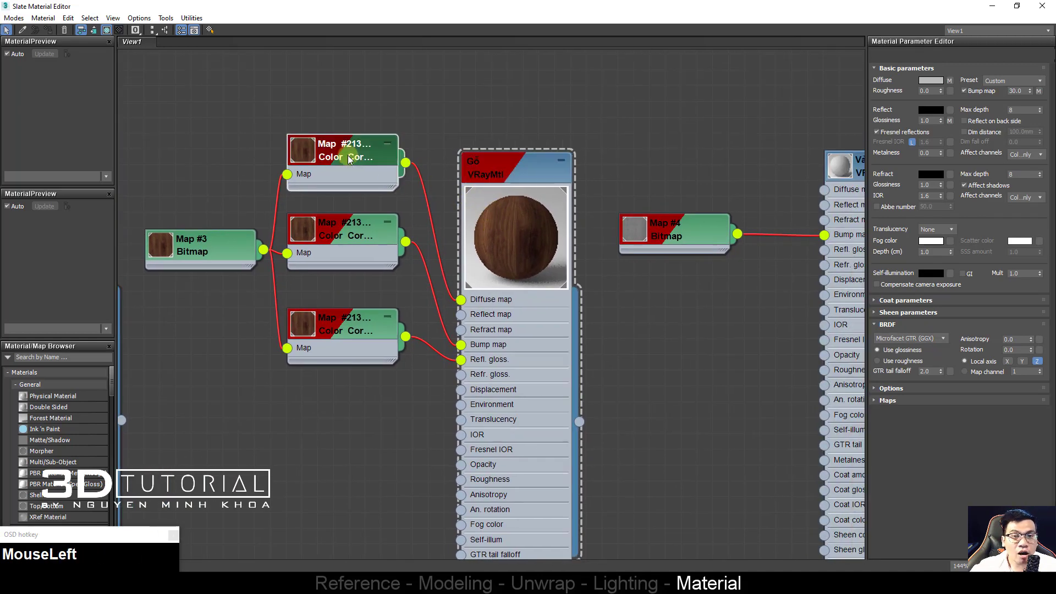
{"action": "double_click", "coordinate": [352, 156]}
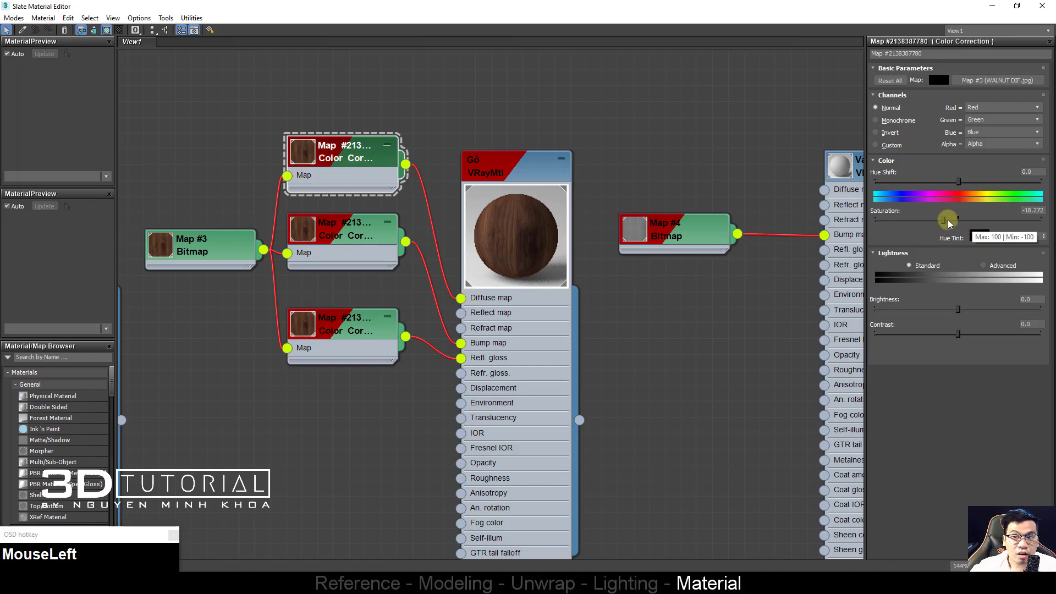
{"action": "left_click_drag", "start_coordinate": [939, 220], "coordinate": [875, 220]}
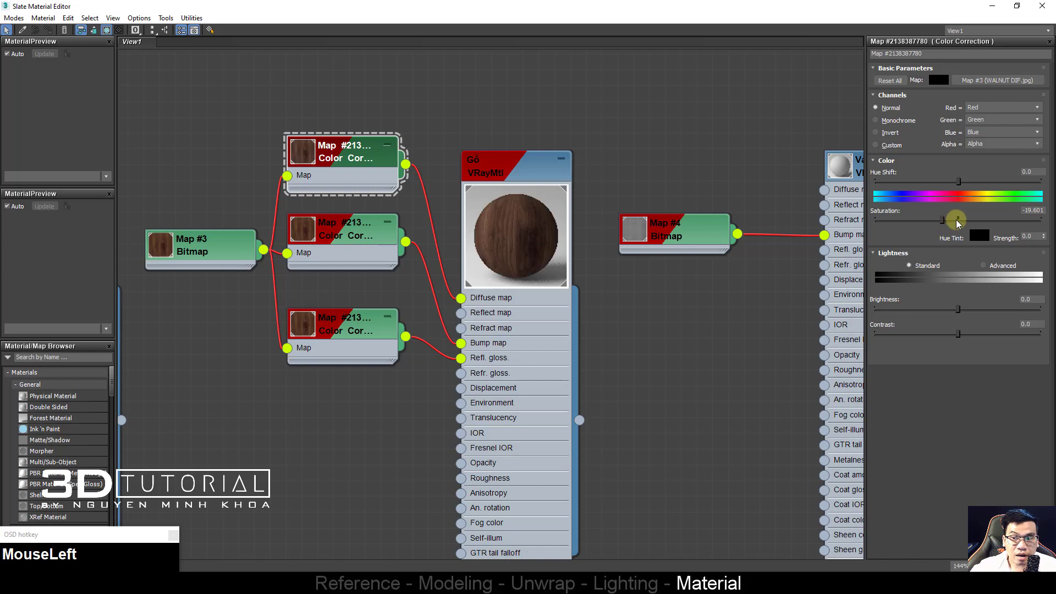
{"action": "mouse_move", "coordinate": [956, 219]}
{"action": "left_mouse_down"}
{"action": "mouse_move", "coordinate": [983, 220]}
{"action": "mouse_move", "coordinate": [935, 223]}
{"action": "left_mouse_up"}
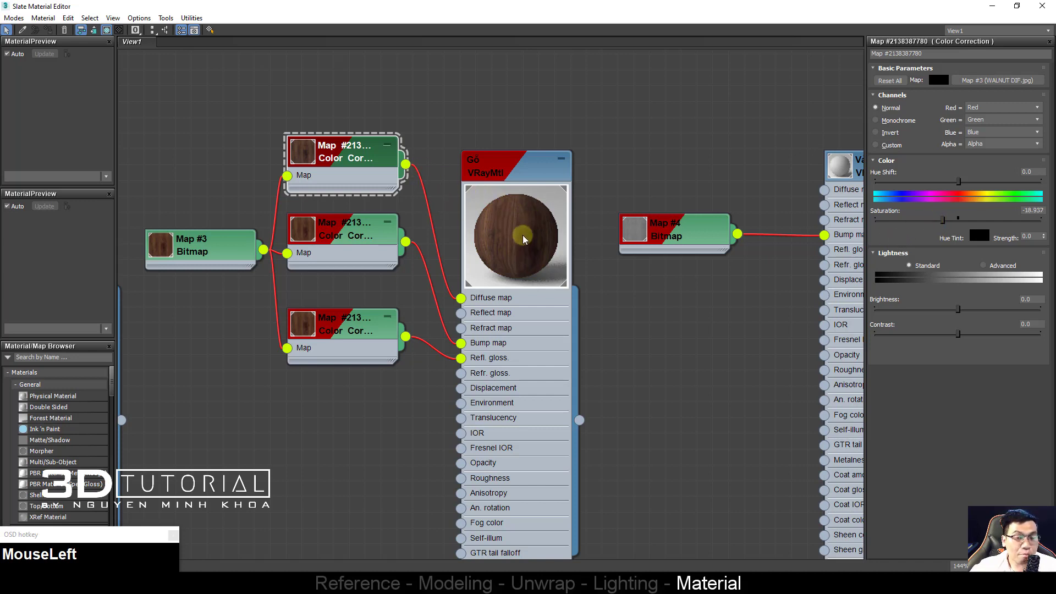
Step: Switch its lightness to Advanced and set gamma to 0.9
{"action": "left_click", "coordinate": [986, 266]}
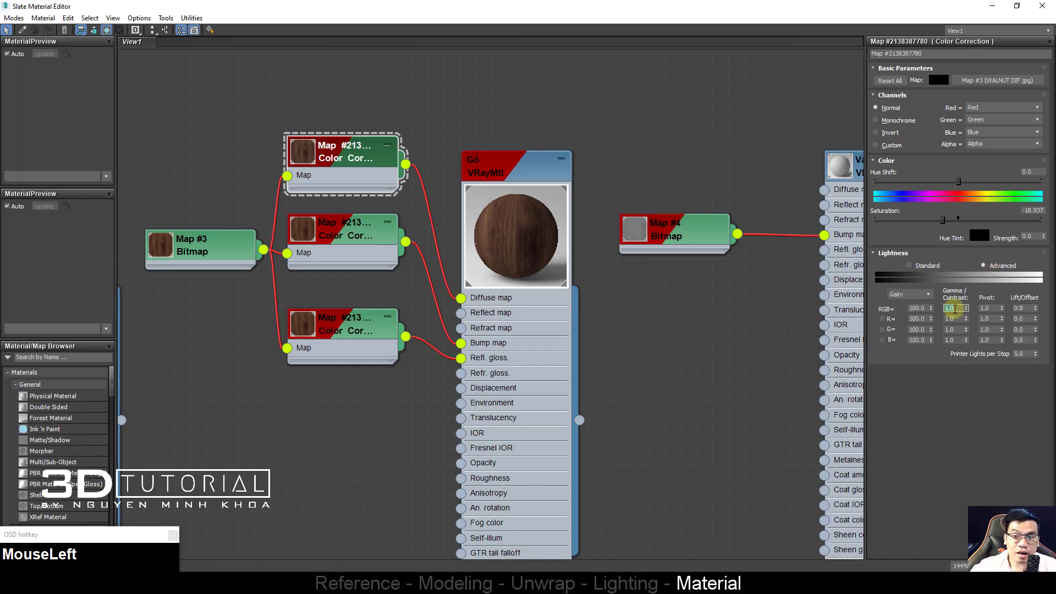
{"action": "type", "text": "0.9"}
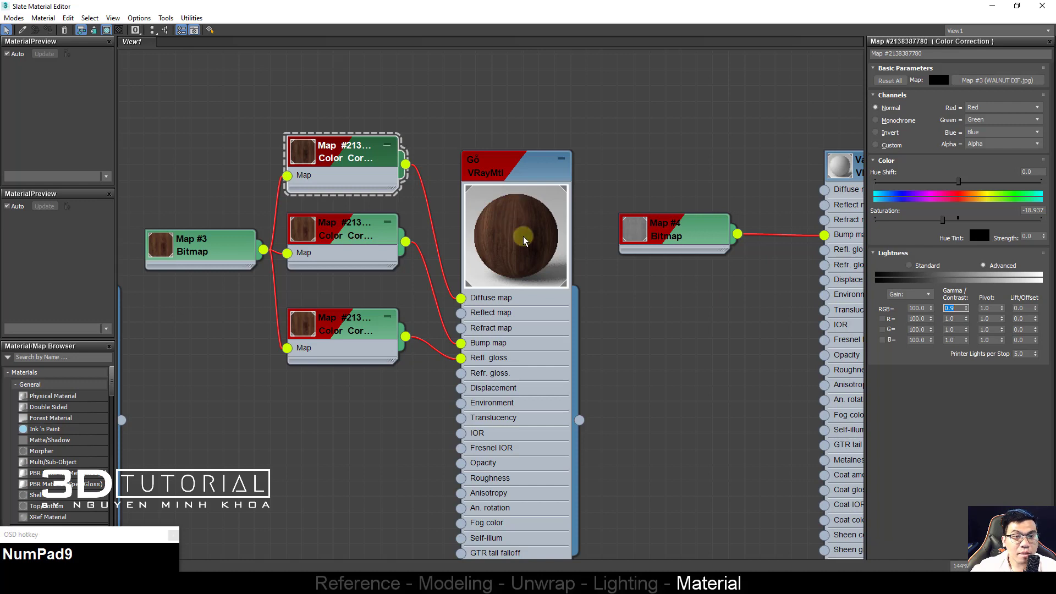
{"action": "left_click", "coordinate": [398, 290]}
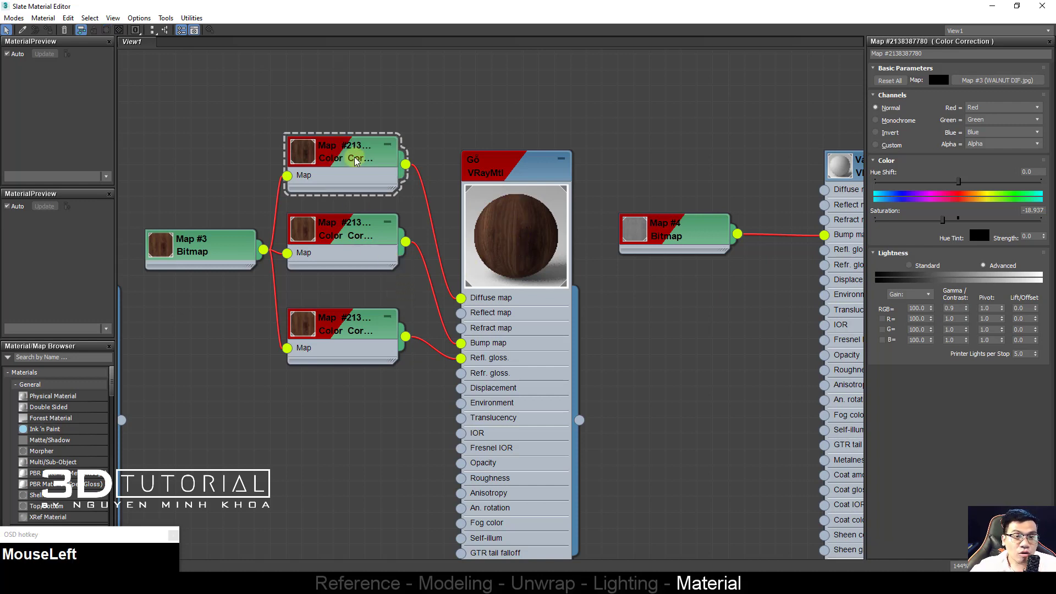
Step: Make the second Color Correction monochrome and set Gỗ's bump amount to 15
{"action": "left_click", "coordinate": [336, 259]}
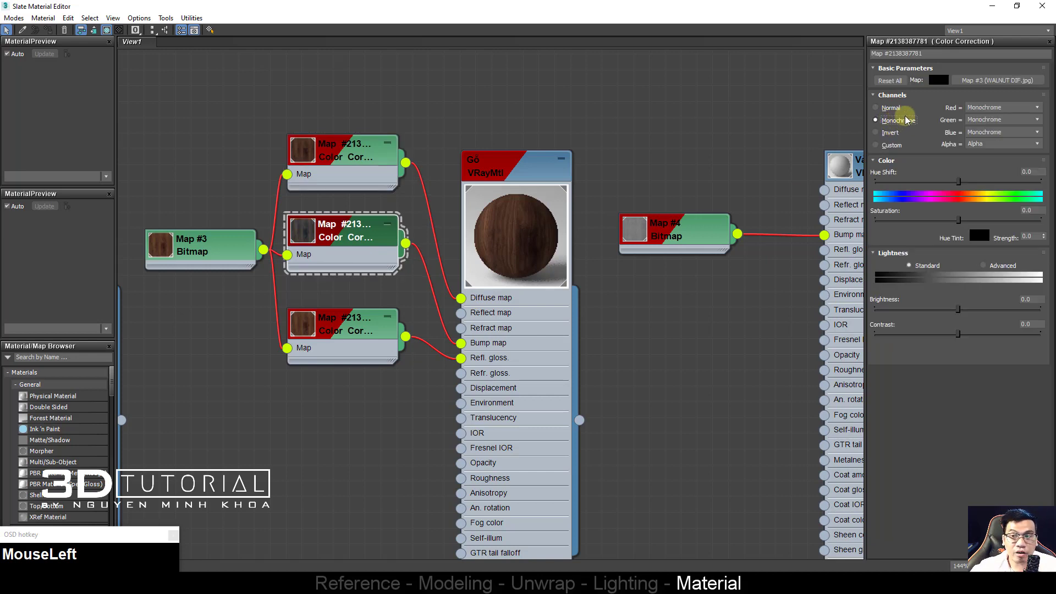
{"action": "left_click", "coordinate": [520, 225]}
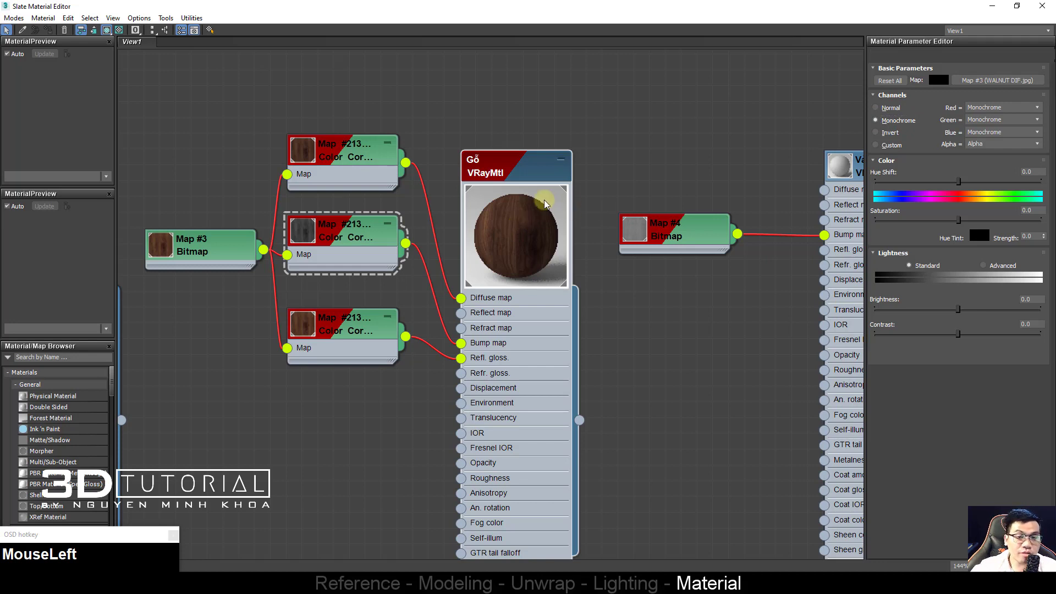
{"action": "double_click", "coordinate": [528, 215]}
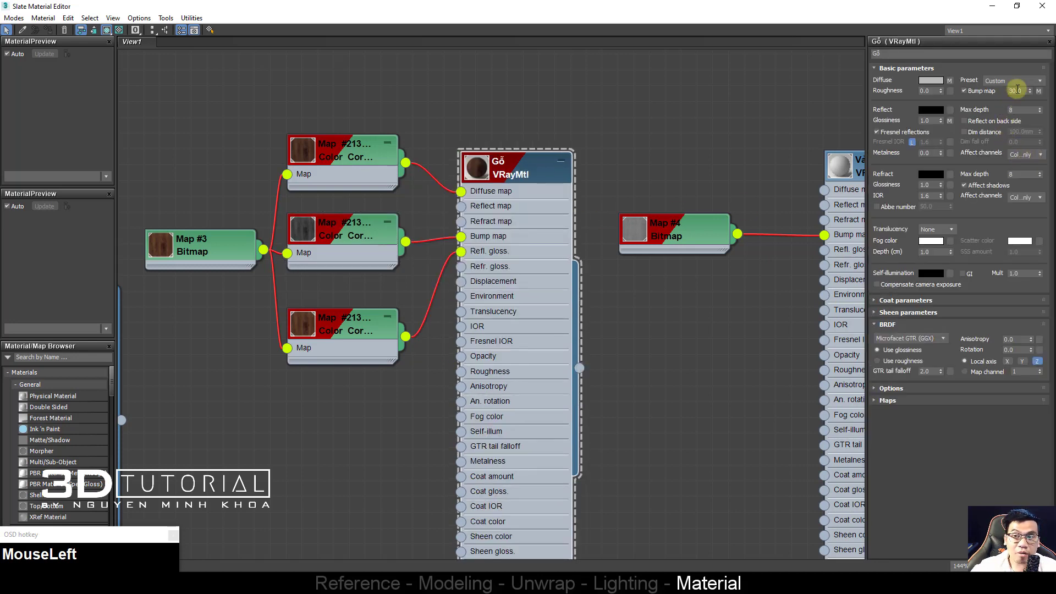
{"action": "mouse_move", "coordinate": [1025, 88]}
{"action": "left_mouse_down"}
{"action": "mouse_move", "coordinate": [990, 89]}
{"action": "mouse_move", "coordinate": [1025, 89]}
{"action": "left_mouse_up"}
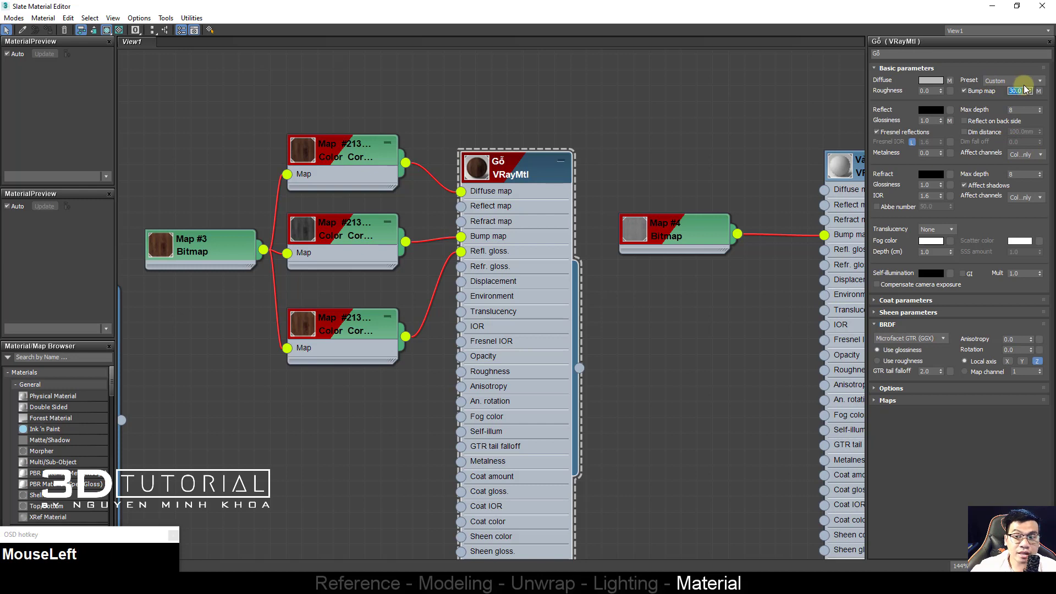
{"action": "left_click", "coordinate": [888, 400]}
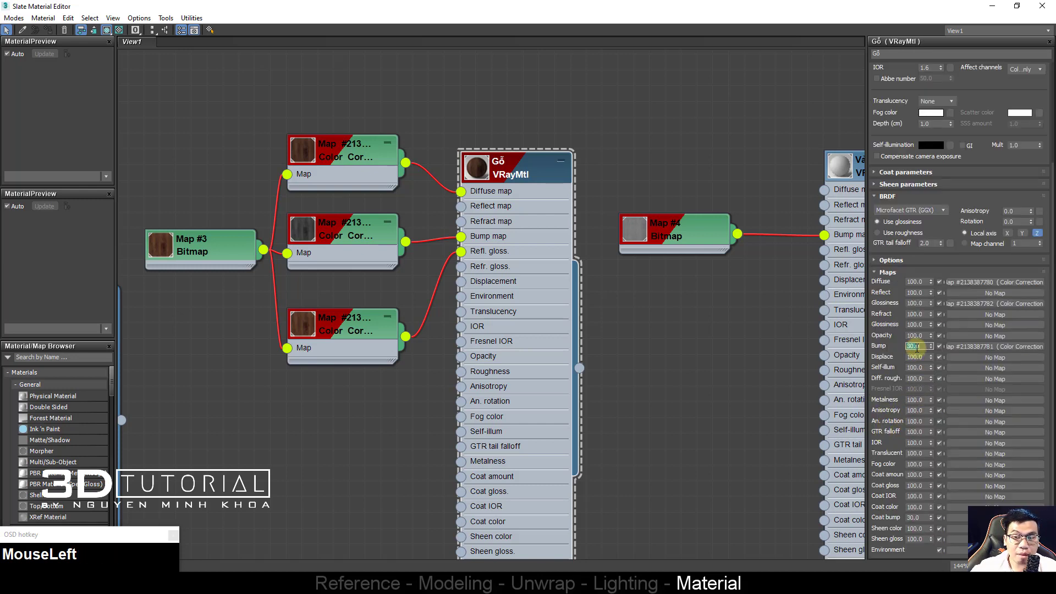
{"action": "type", "text": "15"}
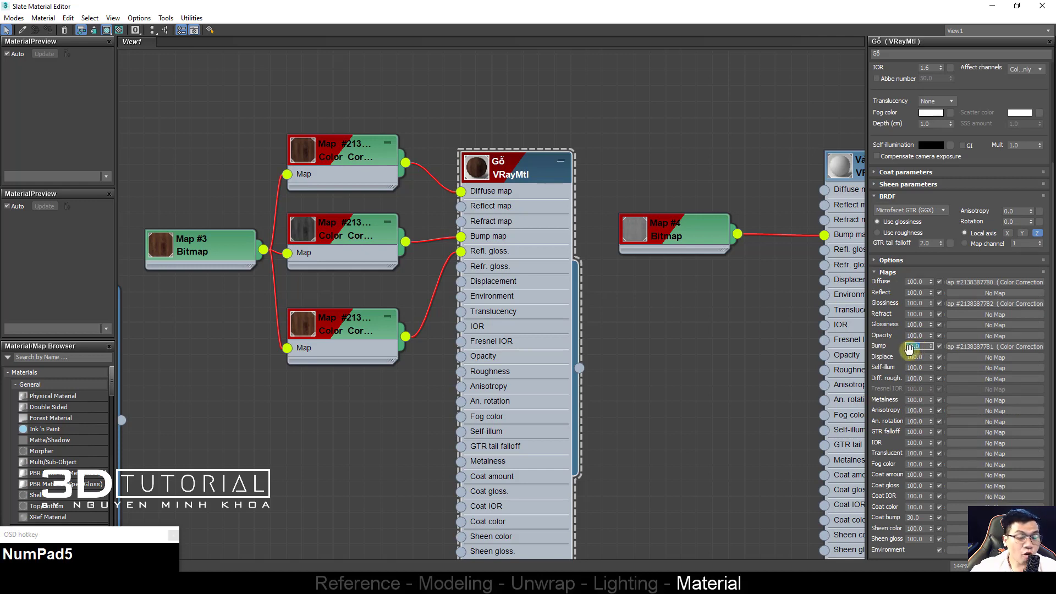
Step: Commit the bump of 15 and delete the bottom correction's glossiness link
{"action": "left_click", "coordinate": [664, 385]}
{"action": "left_click", "coordinate": [330, 336]}
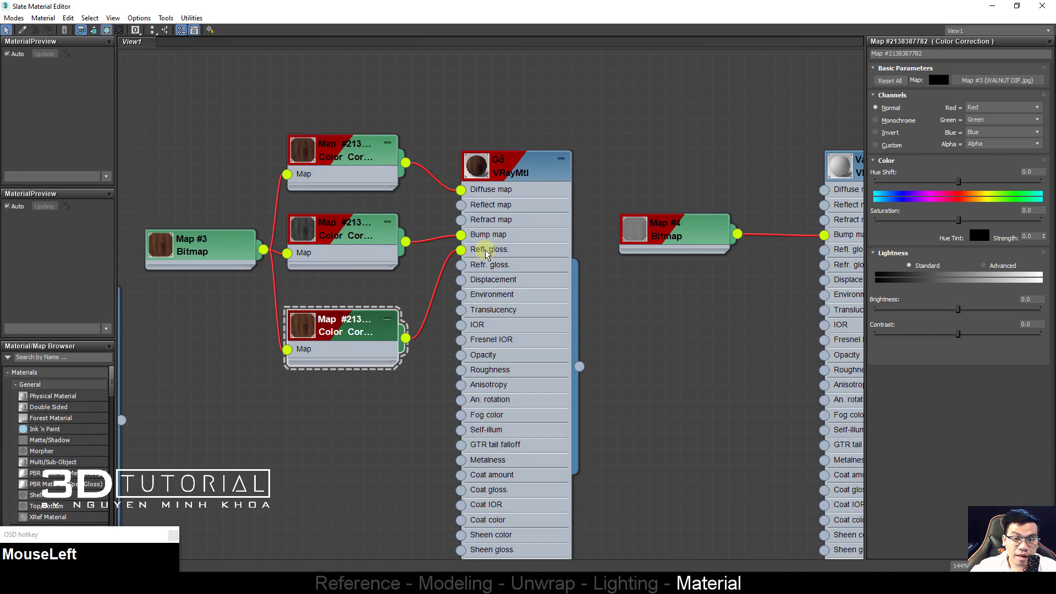
{"action": "left_click", "coordinate": [440, 278]}
{"action": "key", "text": "Delete"}
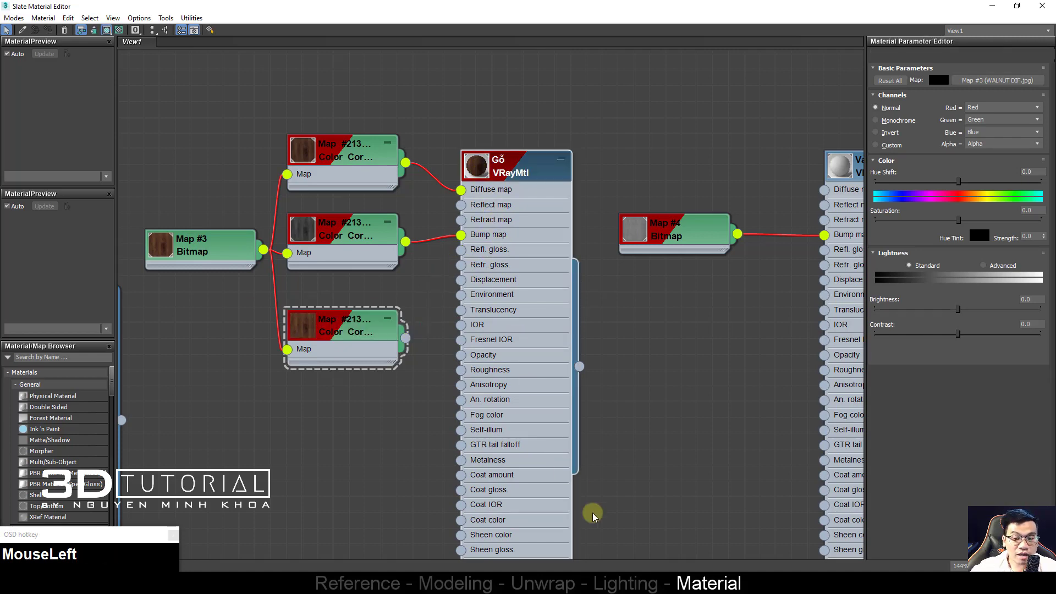
Step: After checking the daybed photo, set Gỗ's reflection colour to grey 160
{"action": "left_click", "coordinate": [625, 579]}
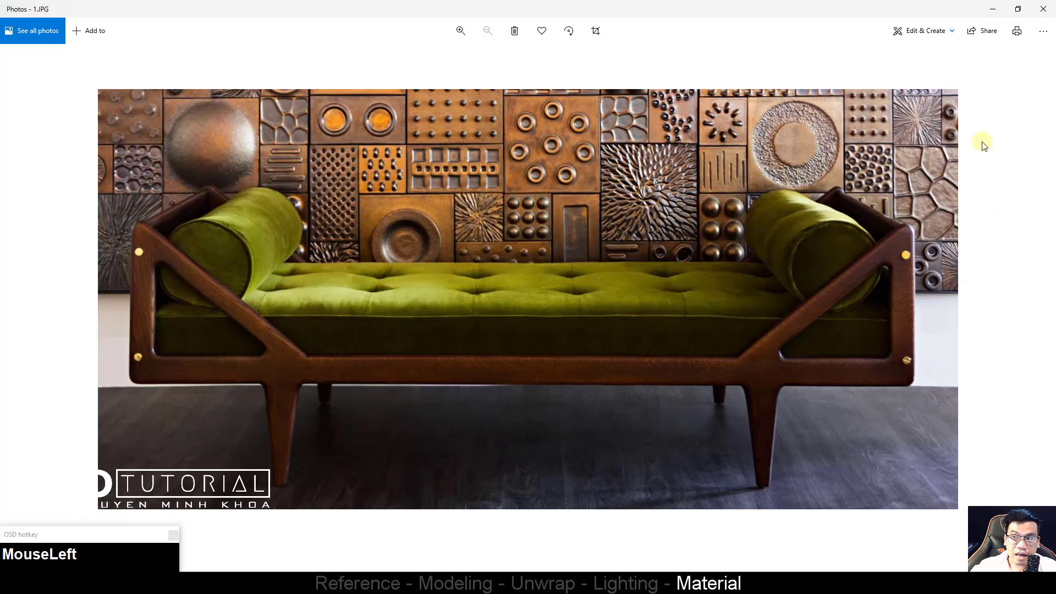
{"action": "left_click", "coordinate": [992, 9]}
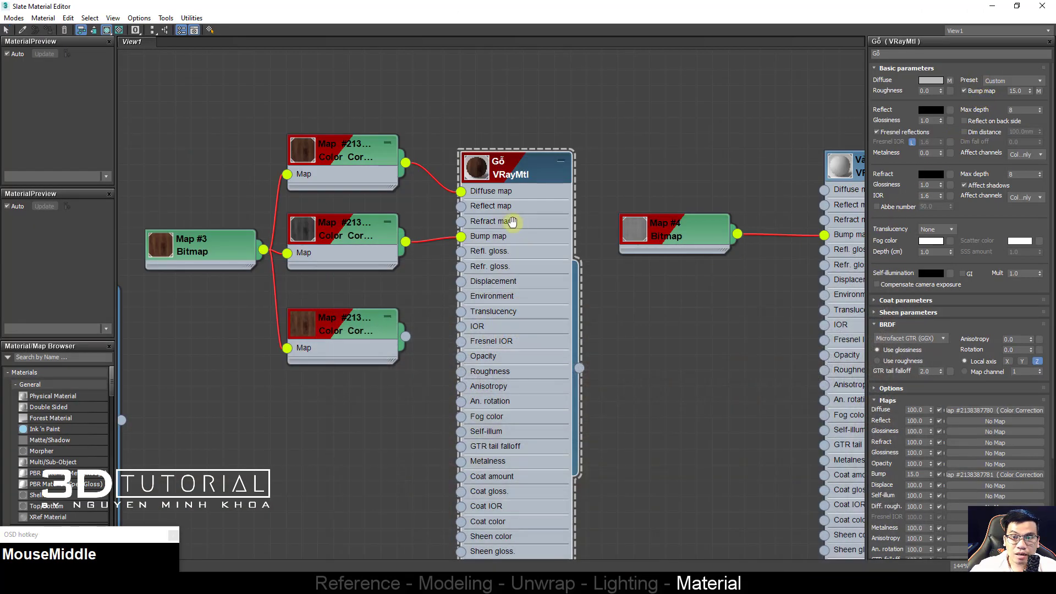
{"action": "middle_click_drag", "start_coordinate": [513, 223], "coordinate": [500, 219]}
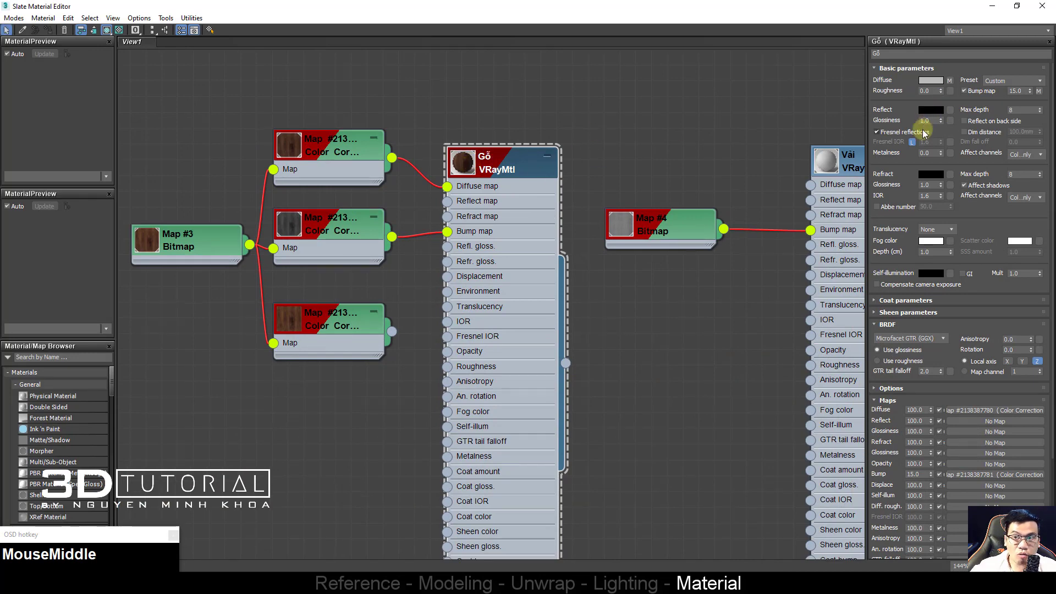
{"action": "left_click", "coordinate": [931, 110]}
{"action": "mouse_move", "coordinate": [320, 129]}
{"action": "left_mouse_down"}
{"action": "mouse_move", "coordinate": [319, 146]}
{"action": "mouse_move", "coordinate": [326, 133]}
{"action": "left_mouse_up"}
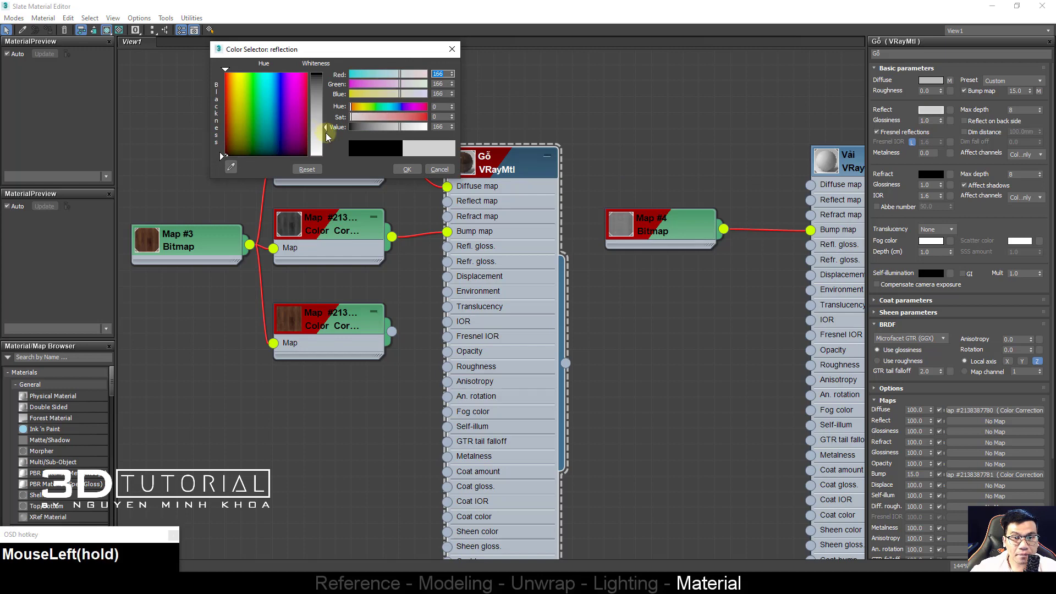
{"action": "left_click", "coordinate": [436, 127]}
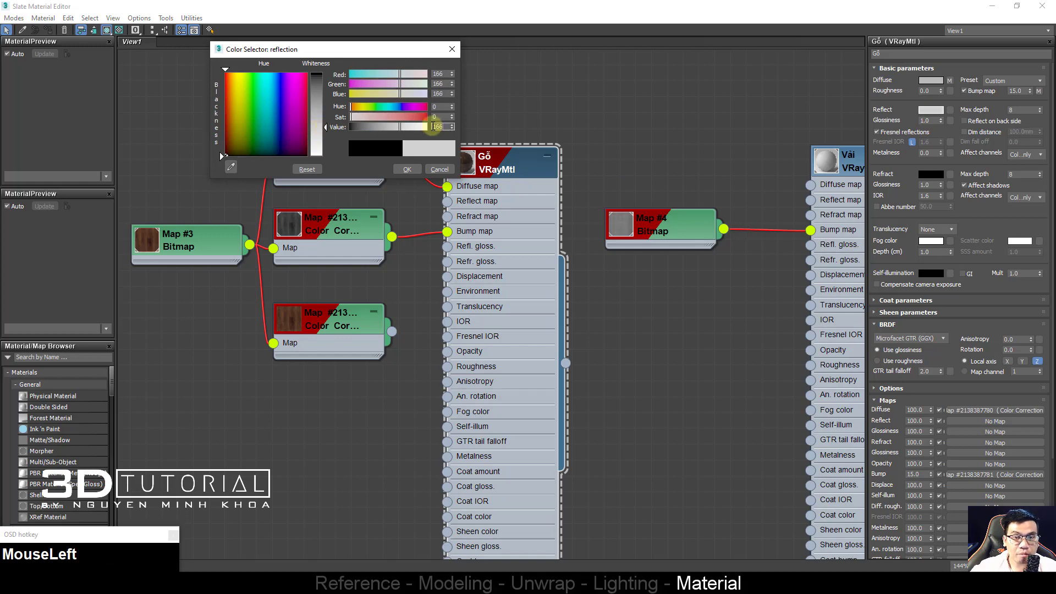
{"action": "type", "text": "160"}
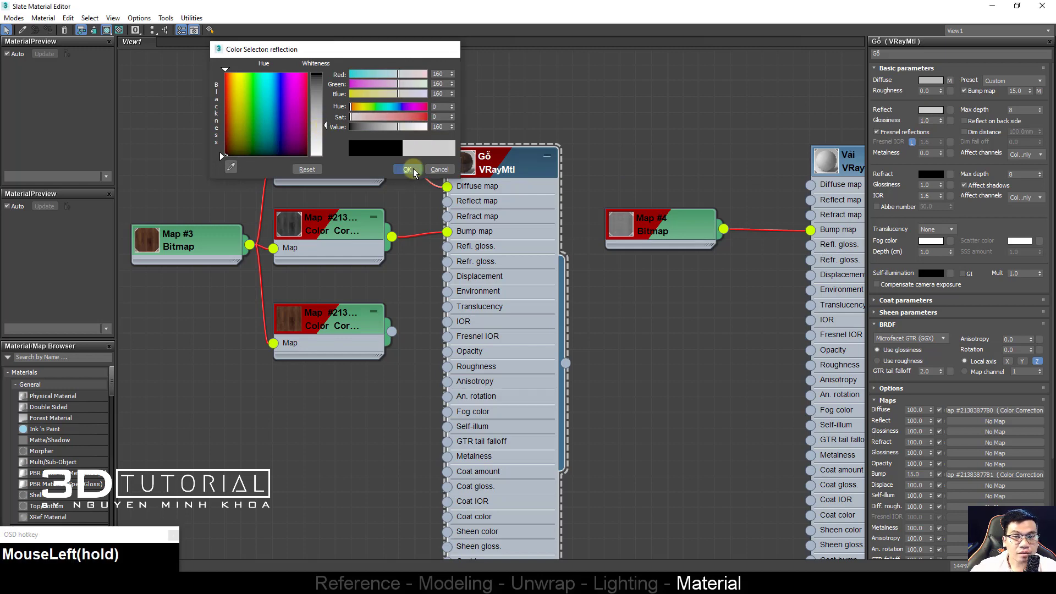
{"action": "left_click", "coordinate": [413, 168]}
{"action": "scroll", "coordinate": [460, 170], "scroll_direction": "up", "scroll_amount": 3}
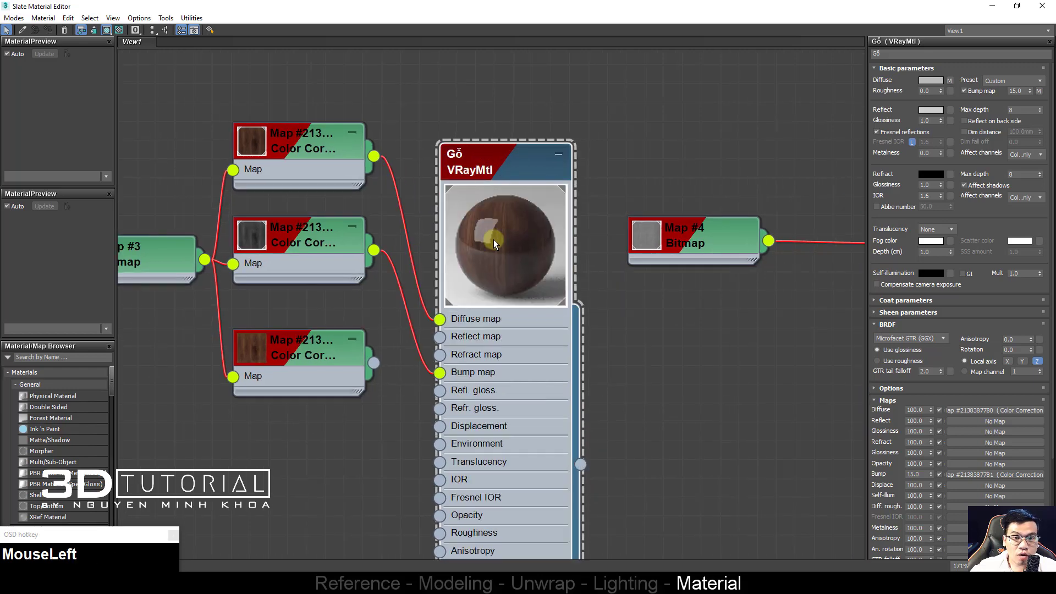
Step: Wire the bottom Color Correction into Gỗ's reflection glossiness and show its settings
{"action": "middle_click_drag", "start_coordinate": [347, 280], "coordinate": [358, 254]}
{"action": "mouse_move", "coordinate": [377, 301]}
{"action": "left_mouse_down"}
{"action": "mouse_move", "coordinate": [405, 336]}
{"action": "mouse_move", "coordinate": [506, 332]}
{"action": "left_mouse_up"}
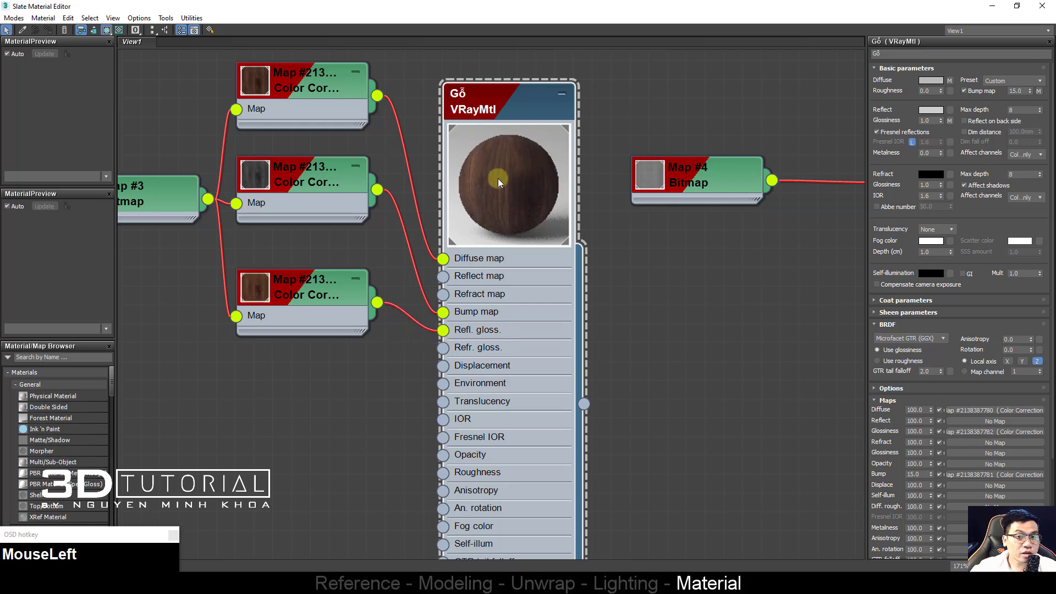
{"action": "left_click", "coordinate": [293, 286]}
{"action": "left_click", "coordinate": [297, 291]}
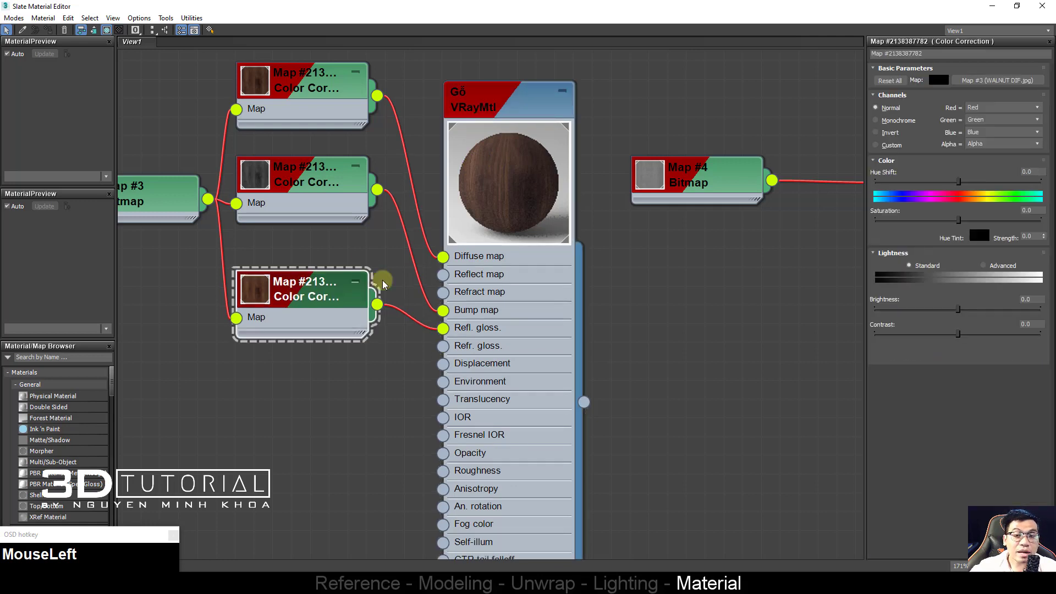
{"action": "double_click", "coordinate": [258, 291]}
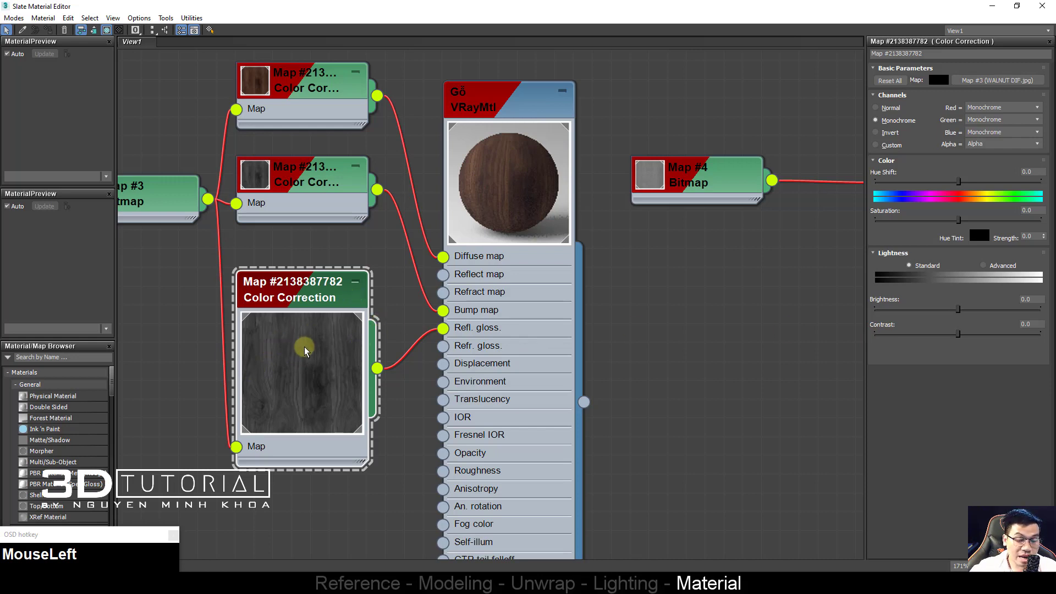
Step: Set its lightness to Advanced with an RGB gamma of 5.5
{"action": "left_click", "coordinate": [1001, 268]}
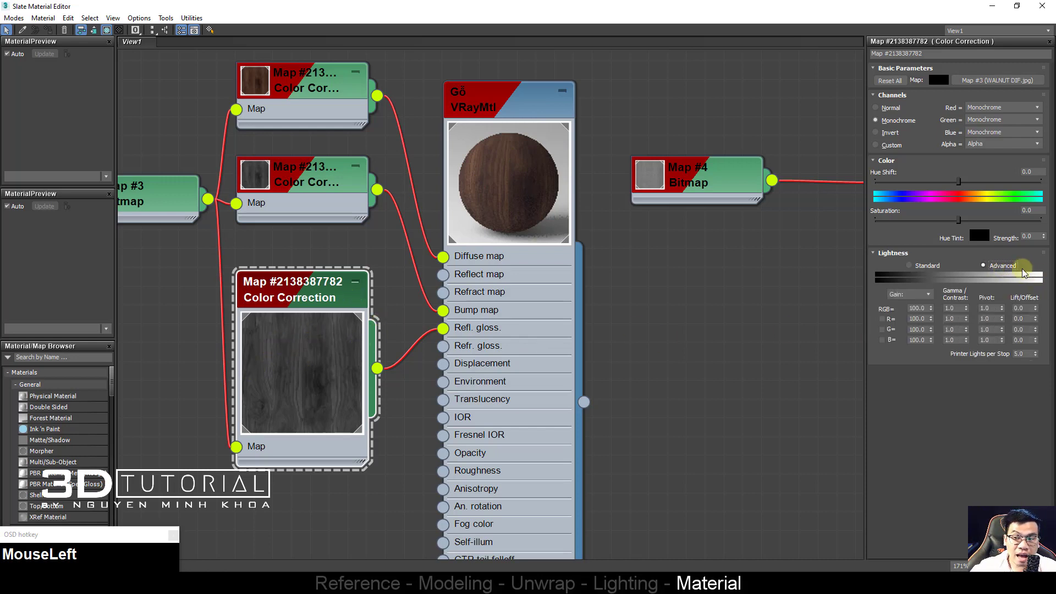
{"action": "left_click", "coordinate": [947, 308]}
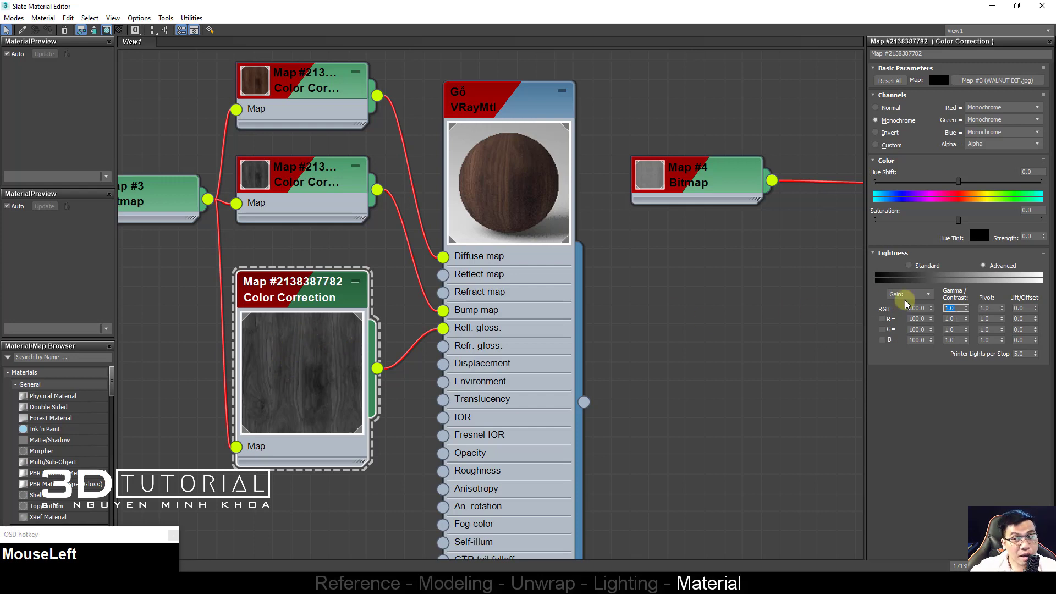
{"action": "type", "text": "4"}
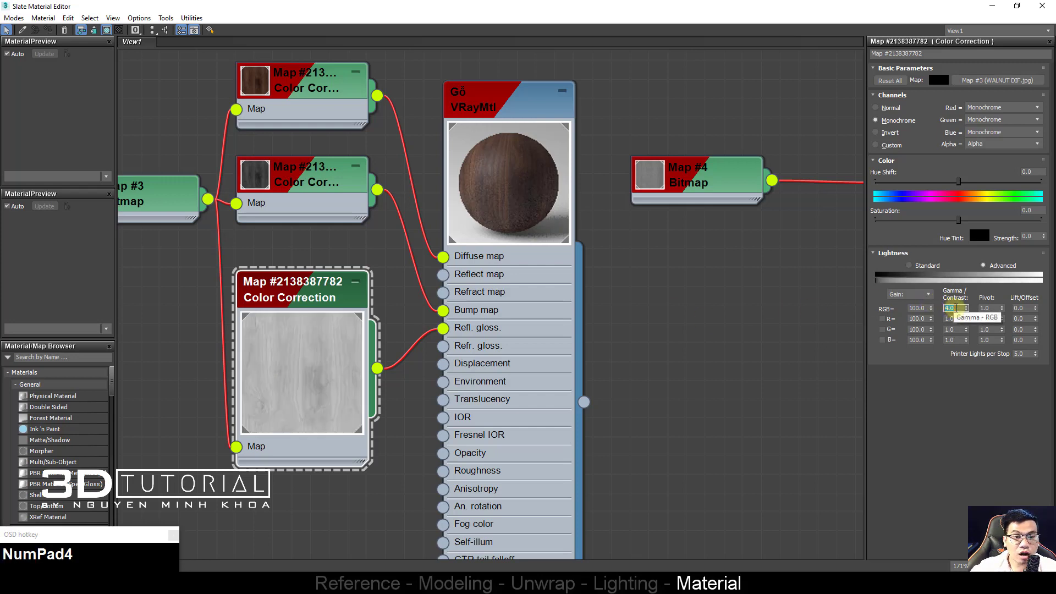
{"action": "left_click", "coordinate": [957, 308]}
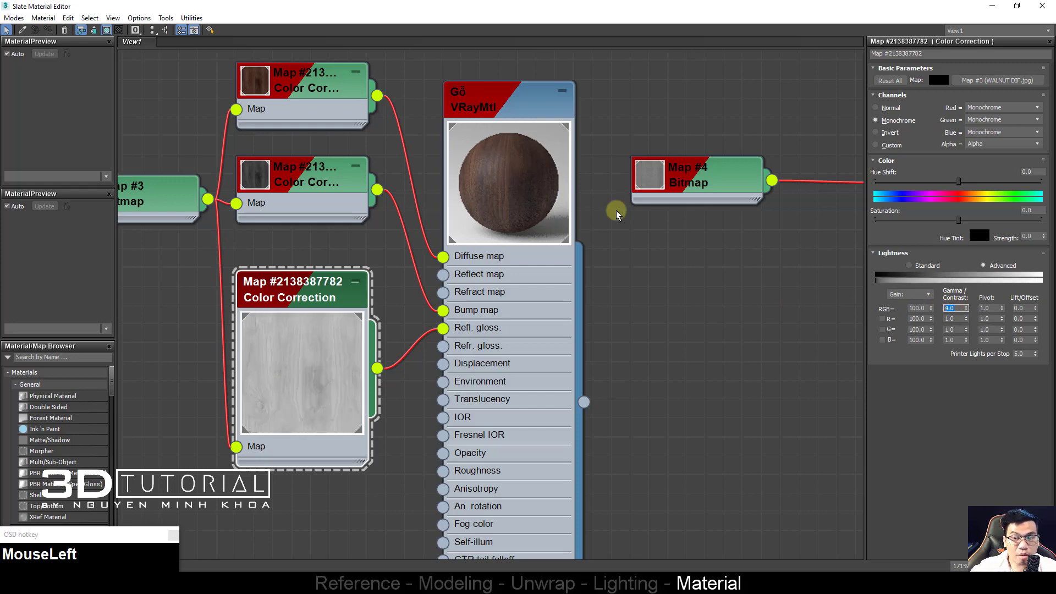
{"action": "type", "text": "5"}
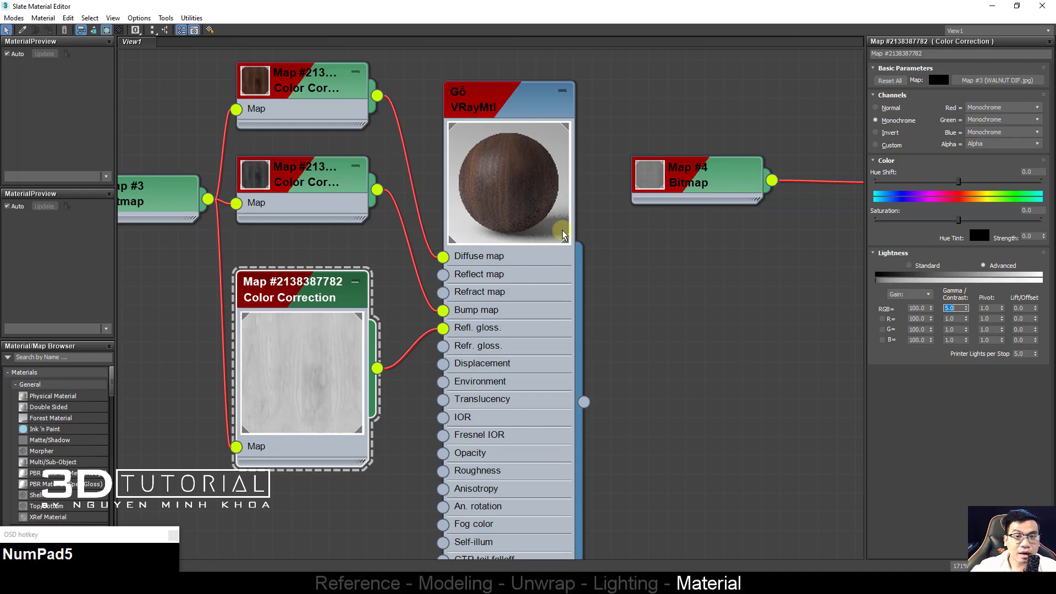
{"action": "scroll", "coordinate": [585, 253], "scroll_direction": "down", "scroll_amount": 1}
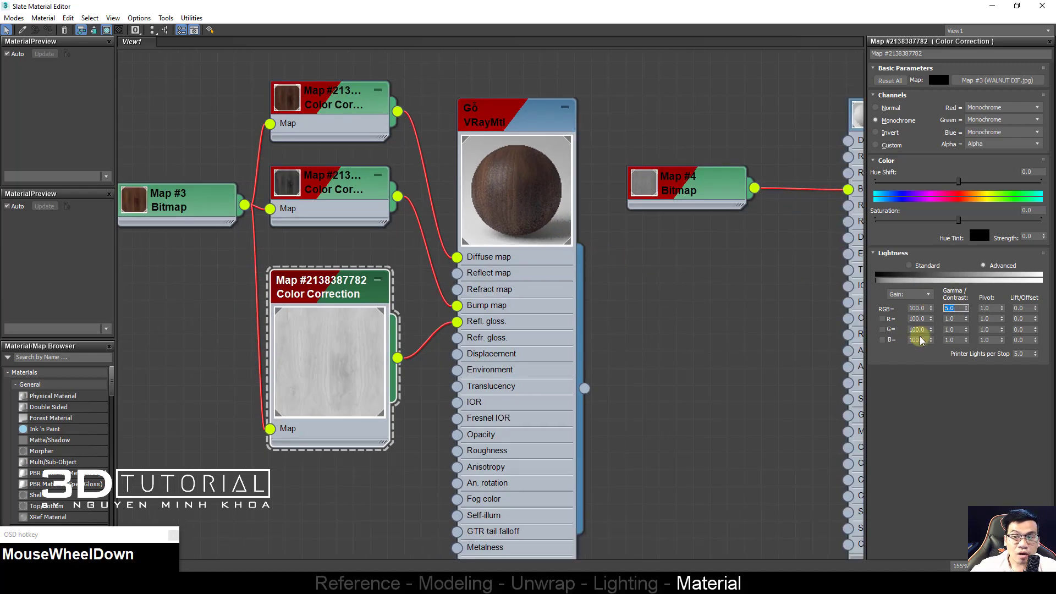
{"action": "type", "text": "5.5"}
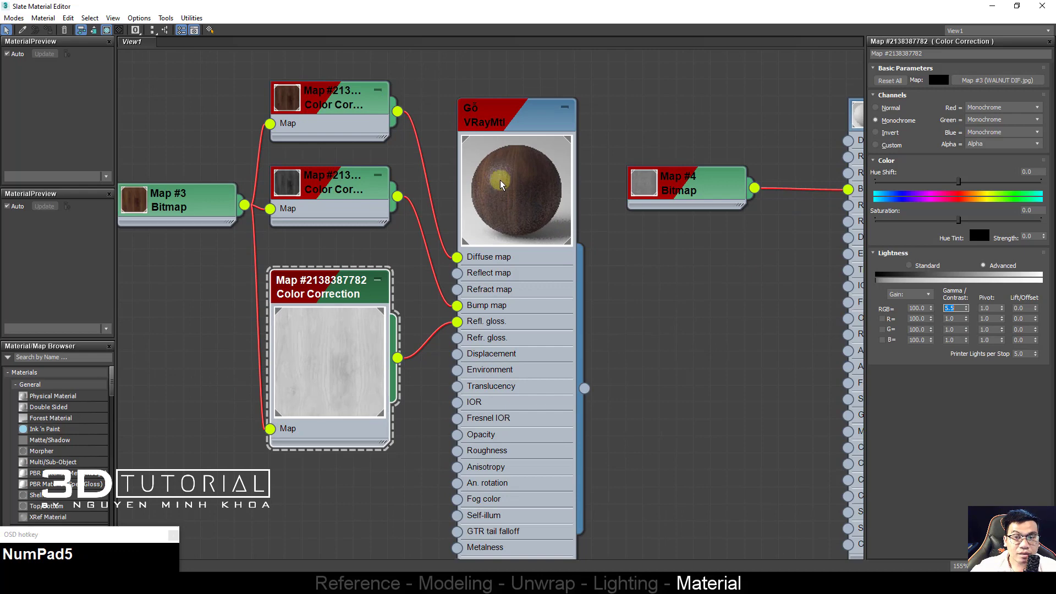
Step: Select the Gỗ material, then move over and pick the kim loai metal material
{"action": "left_click", "coordinate": [501, 184]}
{"action": "scroll", "coordinate": [484, 195], "scroll_direction": "up", "scroll_amount": 2}
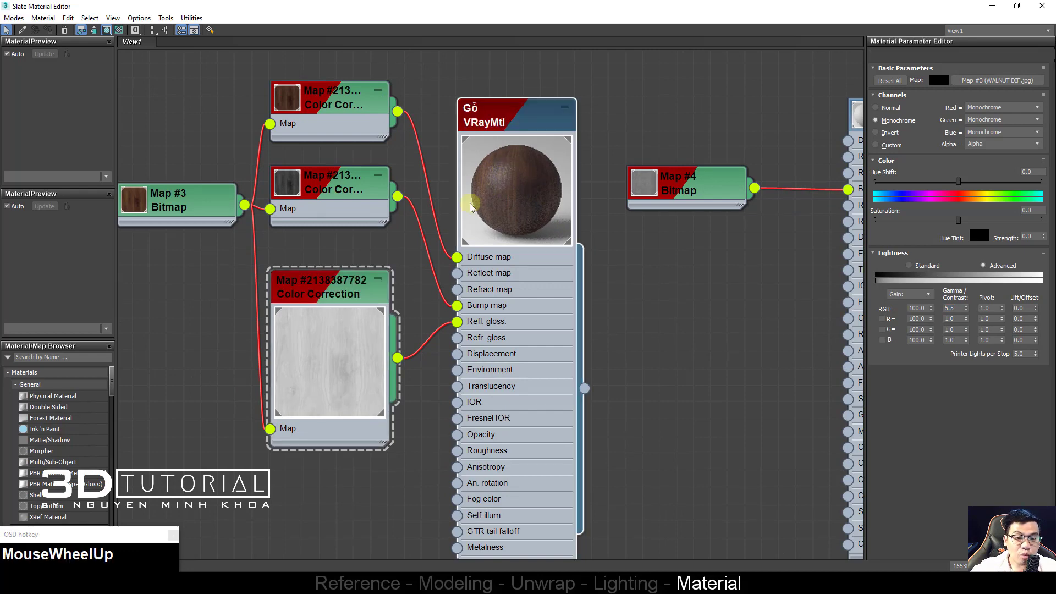
{"action": "scroll", "coordinate": [374, 252], "scroll_direction": "down", "scroll_amount": 1}
{"action": "left_click", "coordinate": [403, 245]}
{"action": "scroll", "coordinate": [403, 245], "scroll_direction": "down", "scroll_amount": 1}
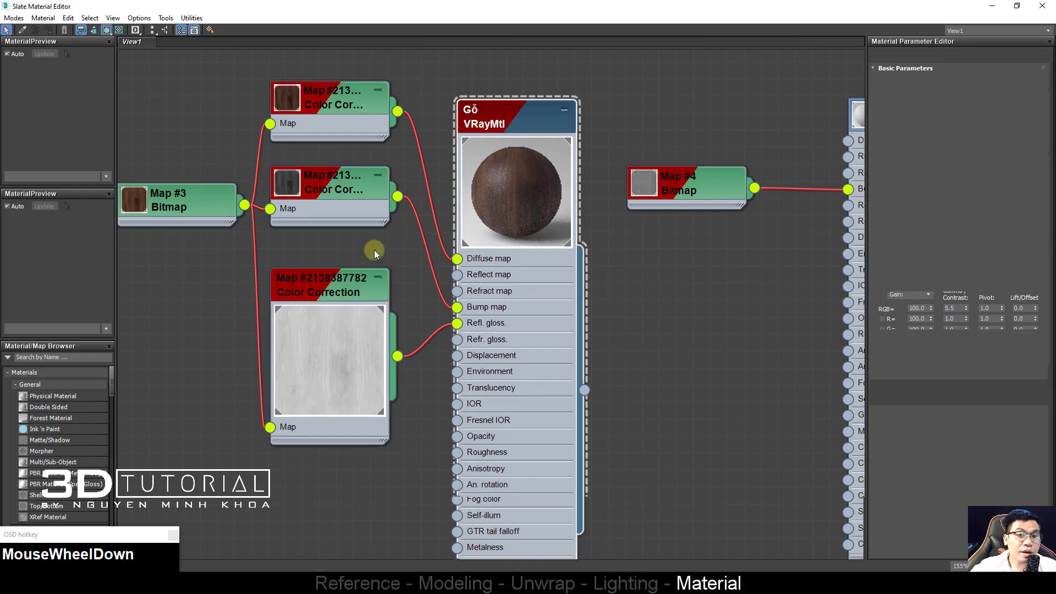
{"action": "middle_click_drag", "start_coordinate": [410, 255], "coordinate": [497, 236]}
{"action": "scroll", "coordinate": [486, 241], "scroll_direction": "down", "scroll_amount": 5}
{"action": "left_click", "coordinate": [226, 193]}
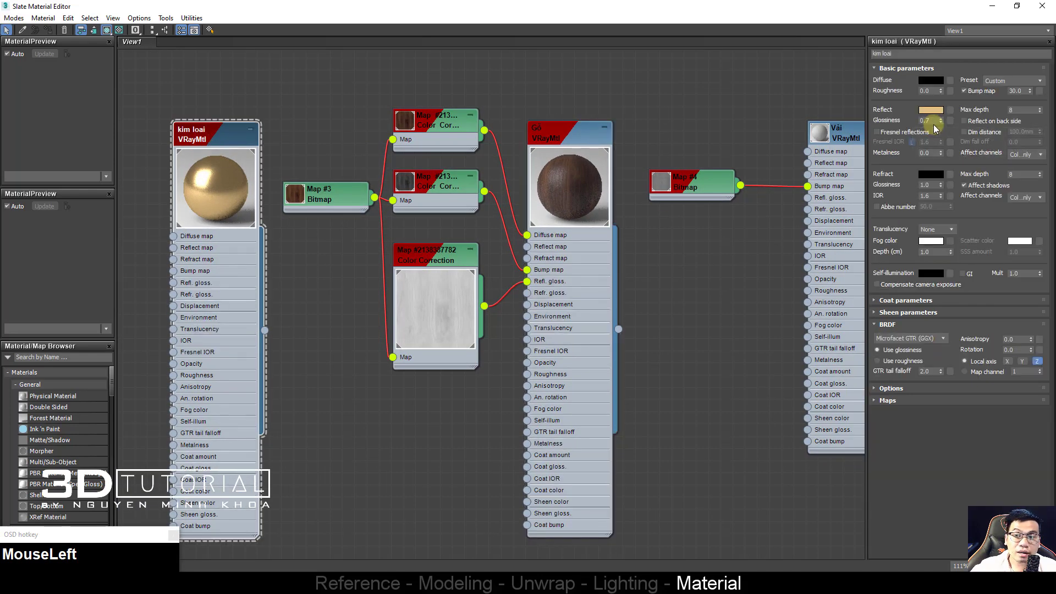
{"action": "left_click_drag", "start_coordinate": [935, 122], "coordinate": [905, 130]}
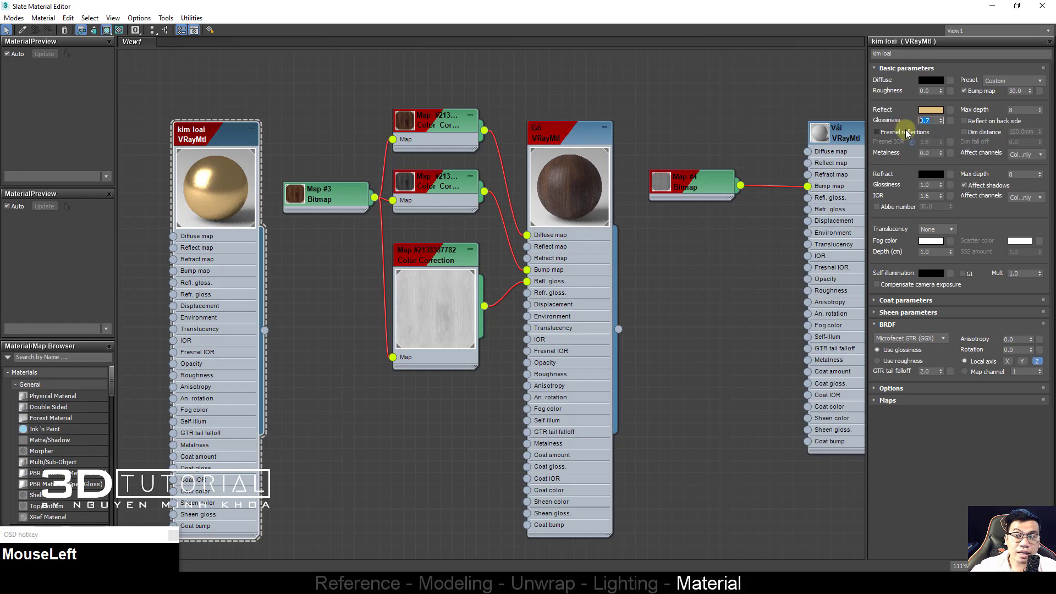
{"action": "left_click", "coordinate": [334, 295]}
{"action": "left_click", "coordinate": [447, 293]}
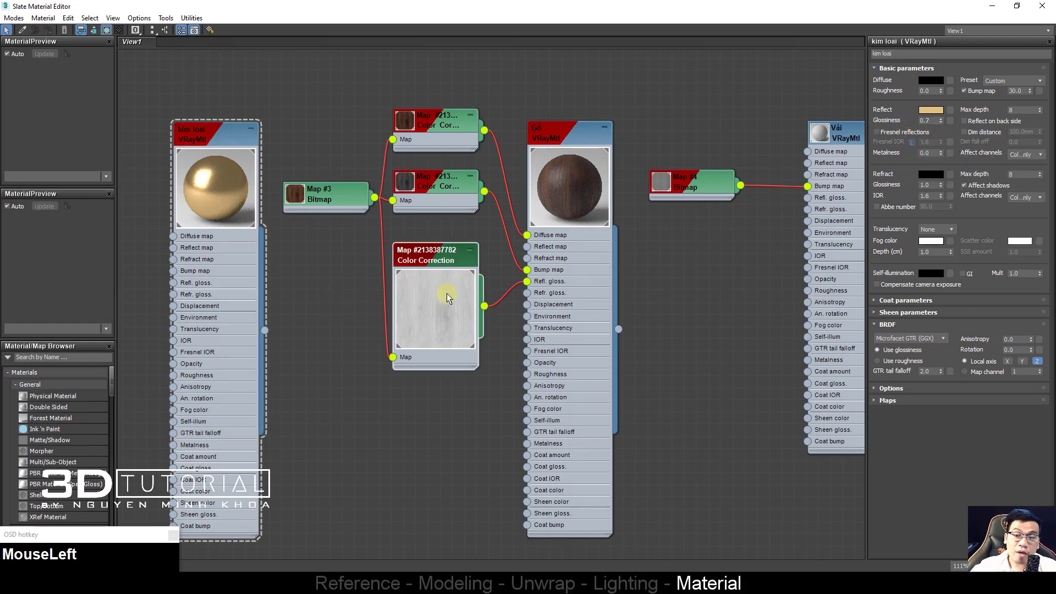
{"action": "scroll", "coordinate": [546, 218], "scroll_direction": "up", "scroll_amount": 3}
{"action": "scroll", "coordinate": [553, 197], "scroll_direction": "up", "scroll_amount": 2}
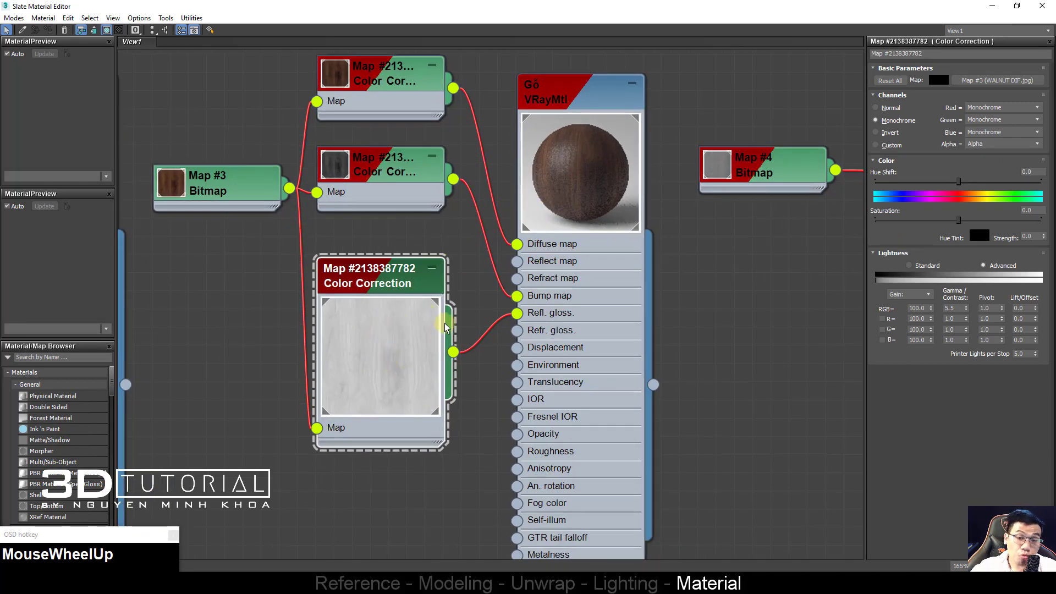
{"action": "scroll", "coordinate": [443, 330], "scroll_direction": "down", "scroll_amount": 3}
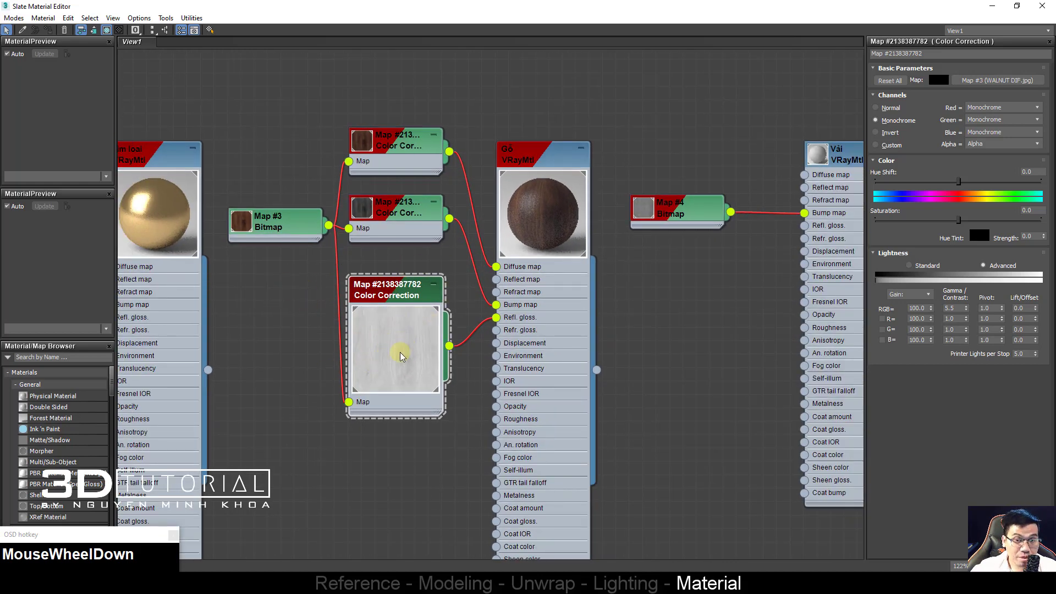
{"action": "left_click", "coordinate": [603, 213]}
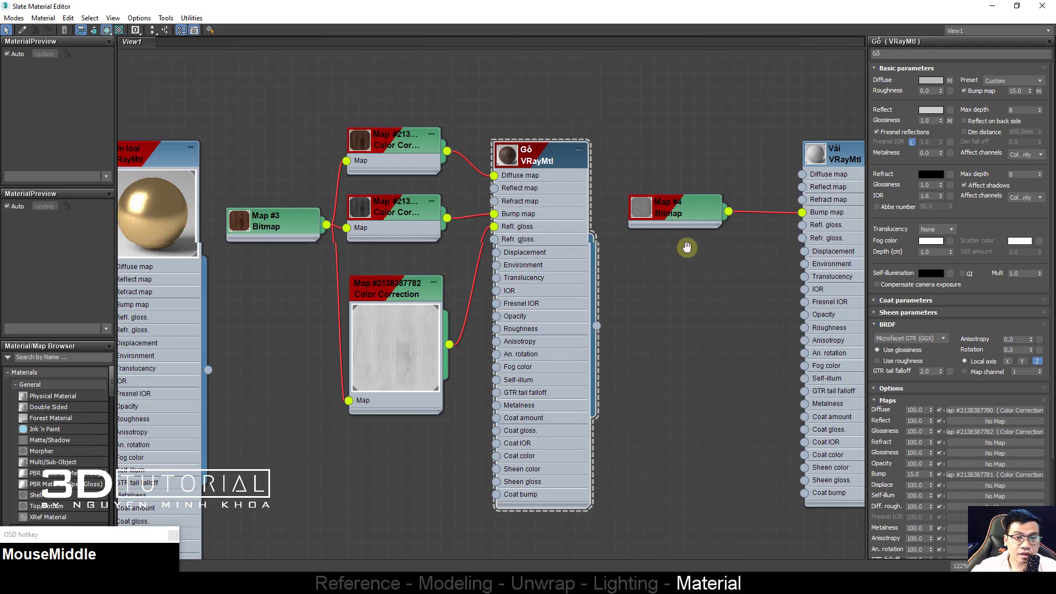
Step: Bring the Vải fabric material into view beside the wood node
{"action": "middle_click_drag", "start_coordinate": [692, 275], "coordinate": [676, 273]}
{"action": "left_click", "coordinate": [476, 277]}
{"action": "middle_click_drag", "start_coordinate": [397, 251], "coordinate": [358, 243]}
{"action": "scroll", "coordinate": [358, 243], "scroll_direction": "down", "scroll_amount": 2}
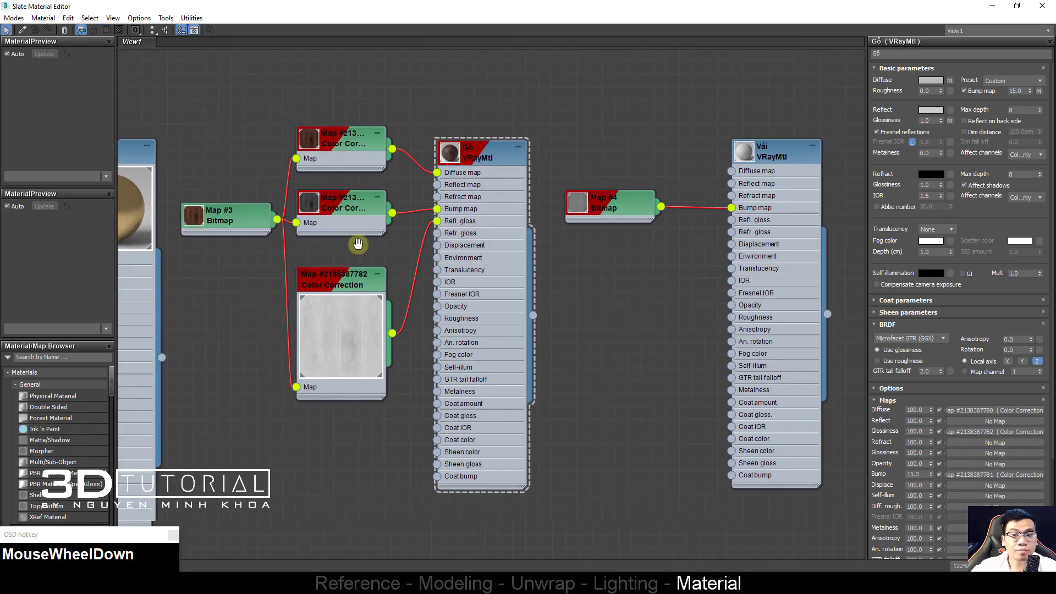
{"action": "middle_click_drag", "start_coordinate": [568, 267], "coordinate": [377, 286]}
{"action": "middle_click_drag", "start_coordinate": [512, 266], "coordinate": [486, 259]}
{"action": "scroll", "coordinate": [452, 213], "scroll_direction": "up", "scroll_amount": 1}
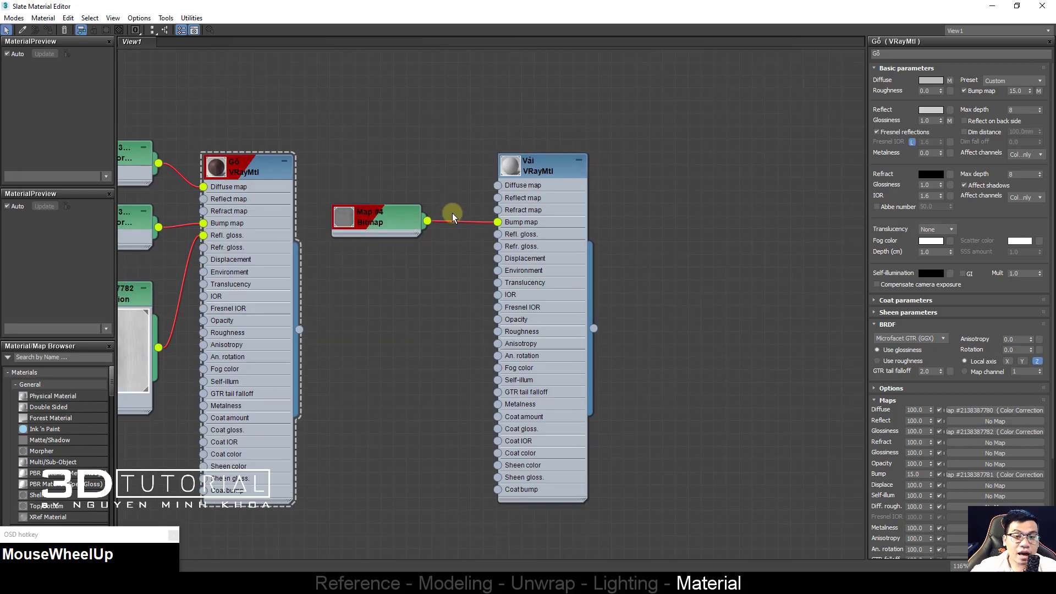
Step: Reposition the Map #4 bitmap and connect it to the Vải fabric's bump input
{"action": "left_click_drag", "start_coordinate": [381, 223], "coordinate": [421, 226]}
{"action": "left_click_drag", "start_coordinate": [554, 172], "coordinate": [670, 170]}
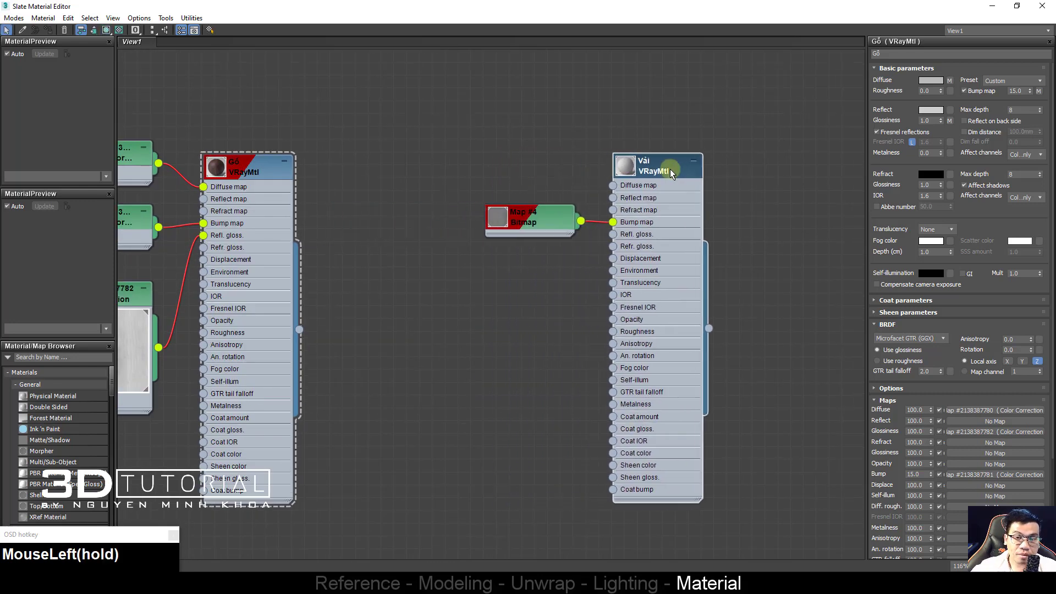
{"action": "left_click_drag", "start_coordinate": [540, 224], "coordinate": [611, 221]}
{"action": "left_click", "coordinate": [534, 221]}
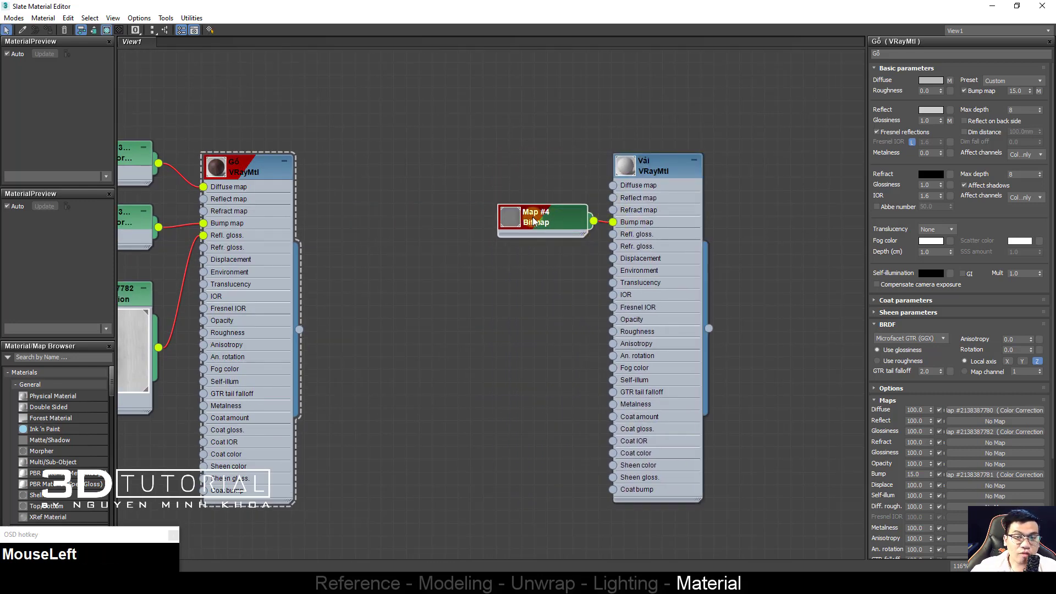
{"action": "left_click_drag", "start_coordinate": [546, 228], "coordinate": [536, 236]}
{"action": "left_click", "coordinate": [643, 164]}
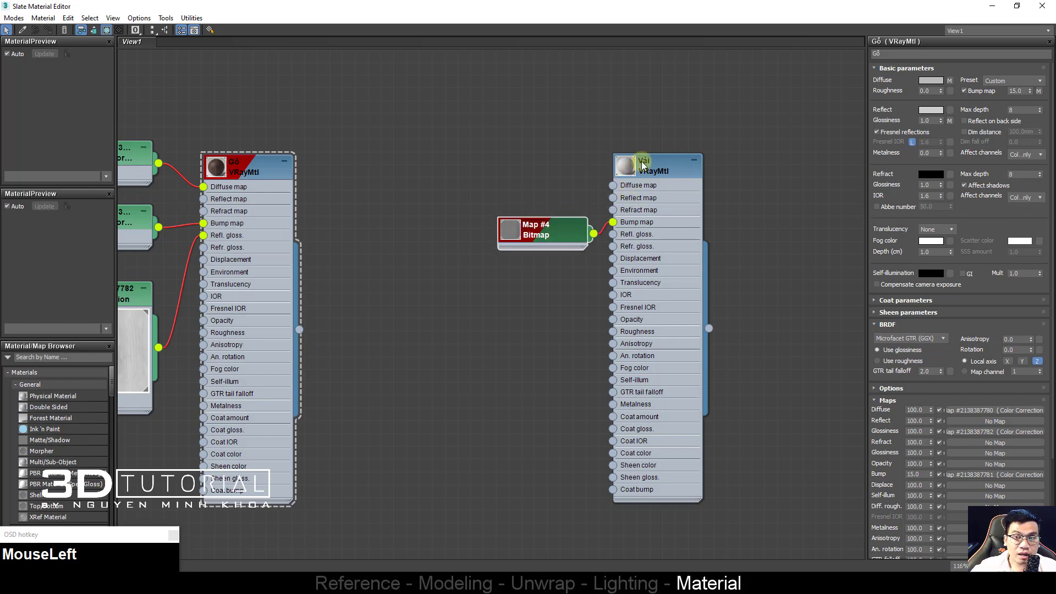
{"action": "middle_click_drag", "start_coordinate": [483, 189], "coordinate": [498, 194]}
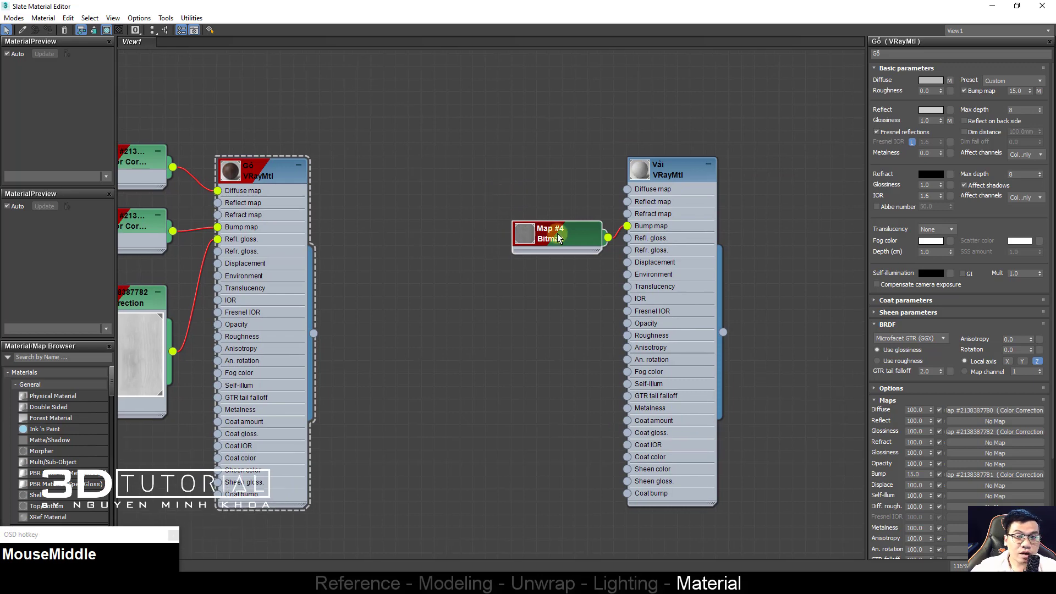
{"action": "left_click_drag", "start_coordinate": [546, 238], "coordinate": [532, 239]}
Step: Browse the general map types, then check the green sofa reference photo
{"action": "right_click", "coordinate": [425, 152]}
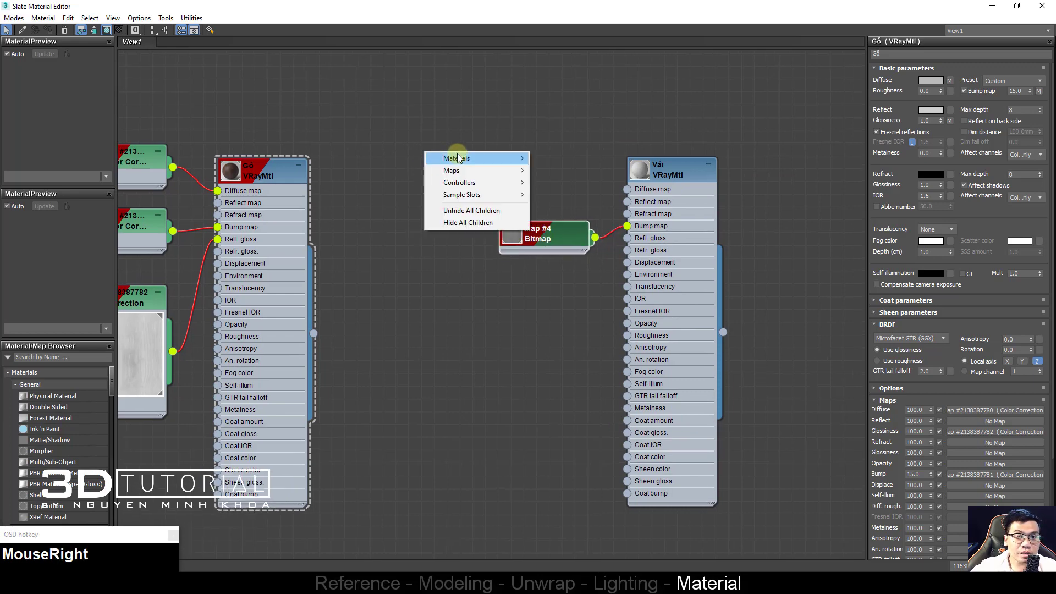
{"action": "left_click", "coordinate": [454, 174]}
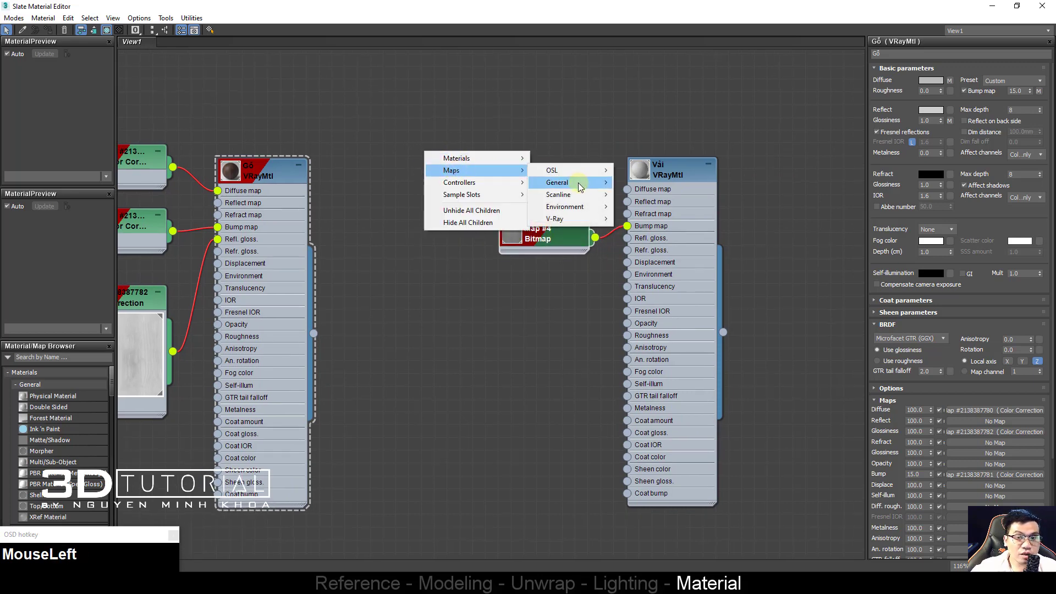
{"action": "mouse_move", "coordinate": [580, 184]}
{"action": "left_click", "coordinate": [568, 505]}
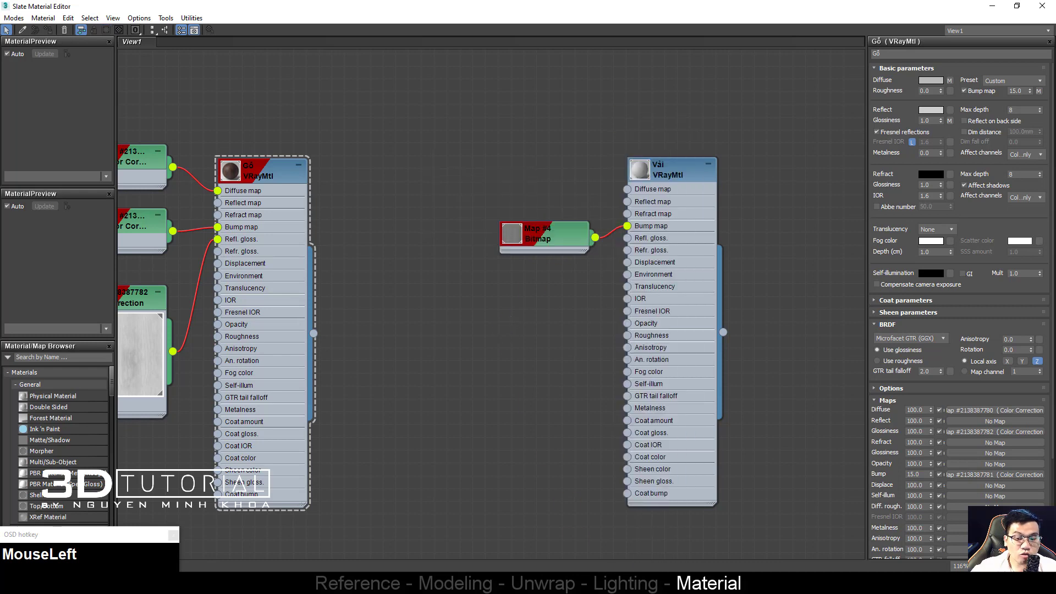
{"action": "left_click", "coordinate": [418, 583]}
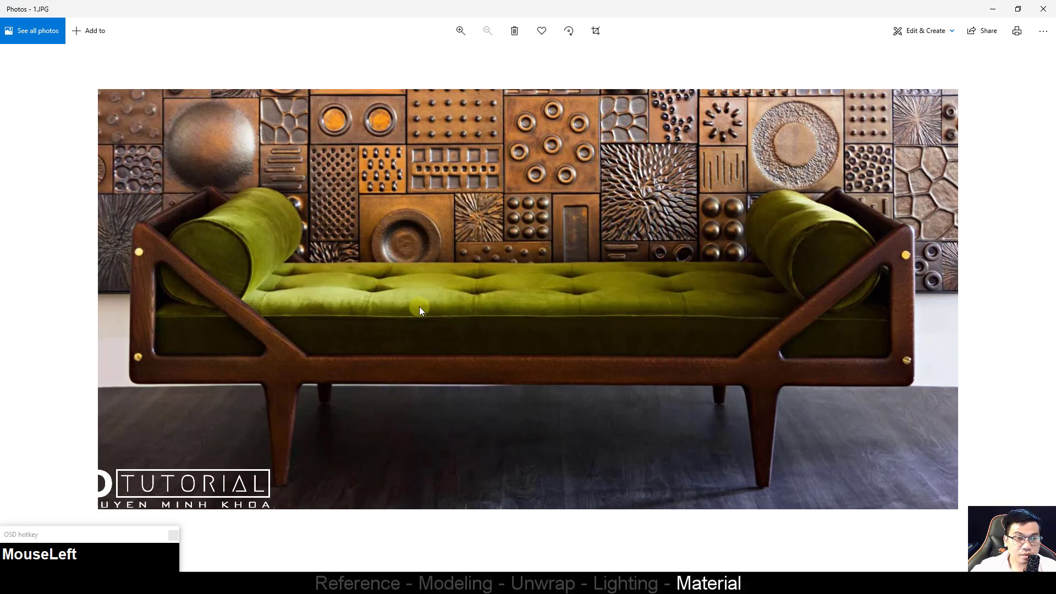
{"action": "left_click", "coordinate": [991, 9]}
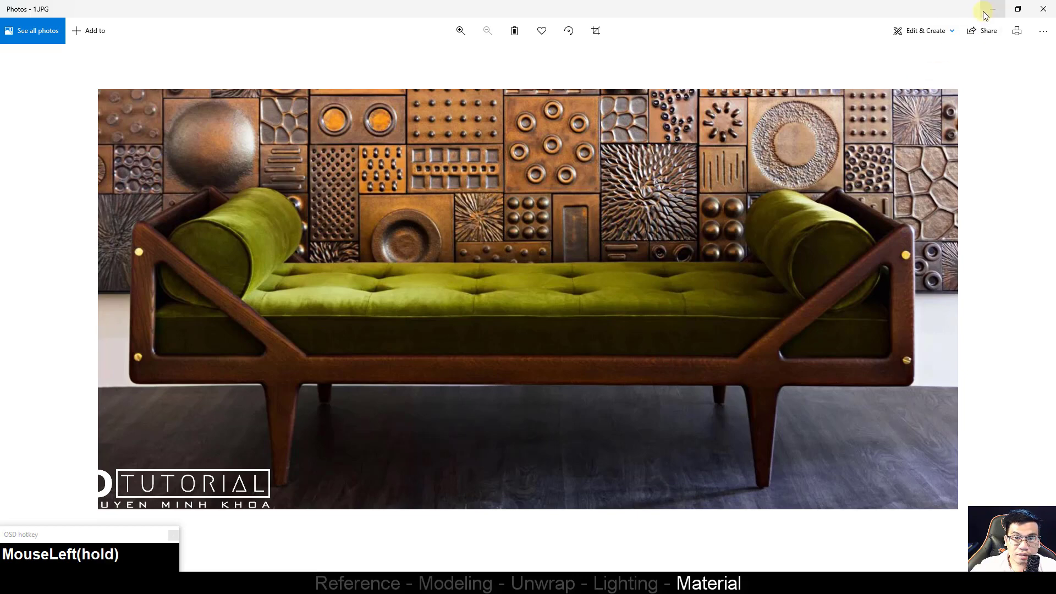
Step: Bring up the Maps > General list from the node view's context menu
{"action": "right_click", "coordinate": [453, 190]}
{"action": "mouse_move", "coordinate": [479, 197]}
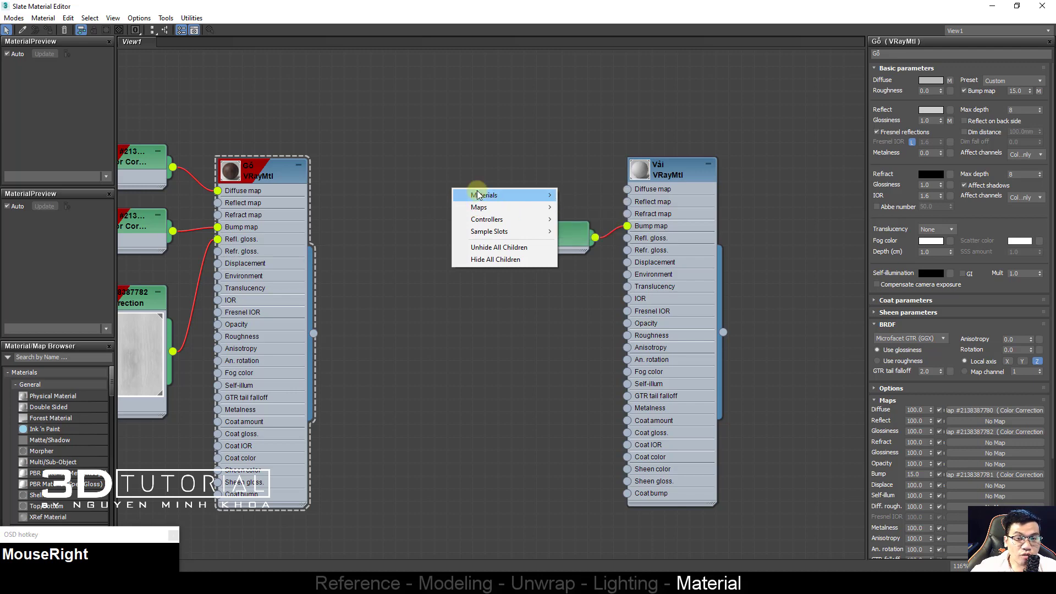
{"action": "left_click", "coordinate": [478, 208]}
{"action": "mouse_move", "coordinate": [610, 220]}
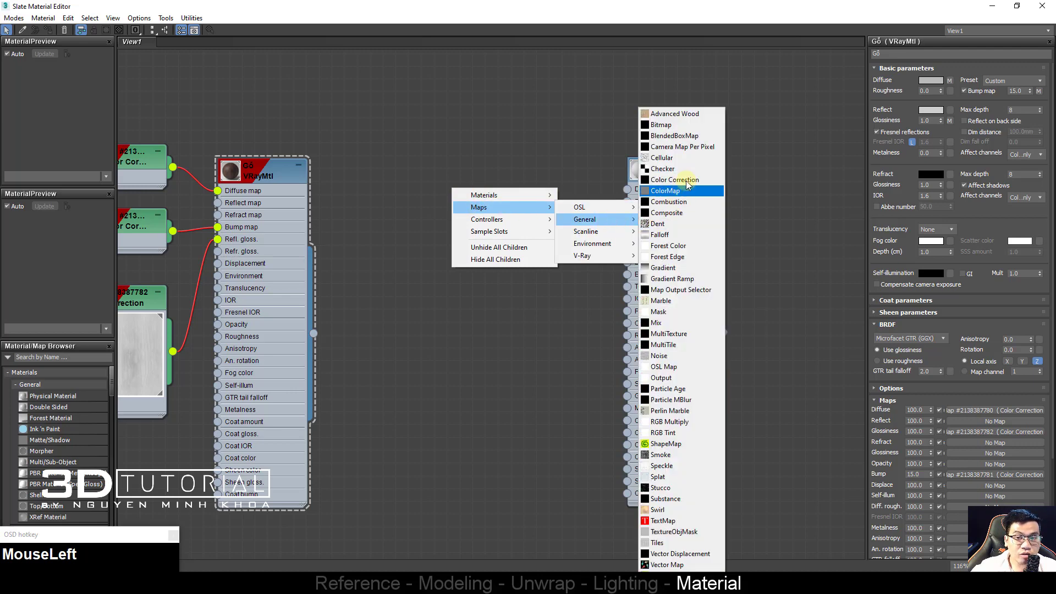
Step: Add a Falloff map and shrink the editor to reveal the sofa photo
{"action": "left_click", "coordinate": [679, 237]}
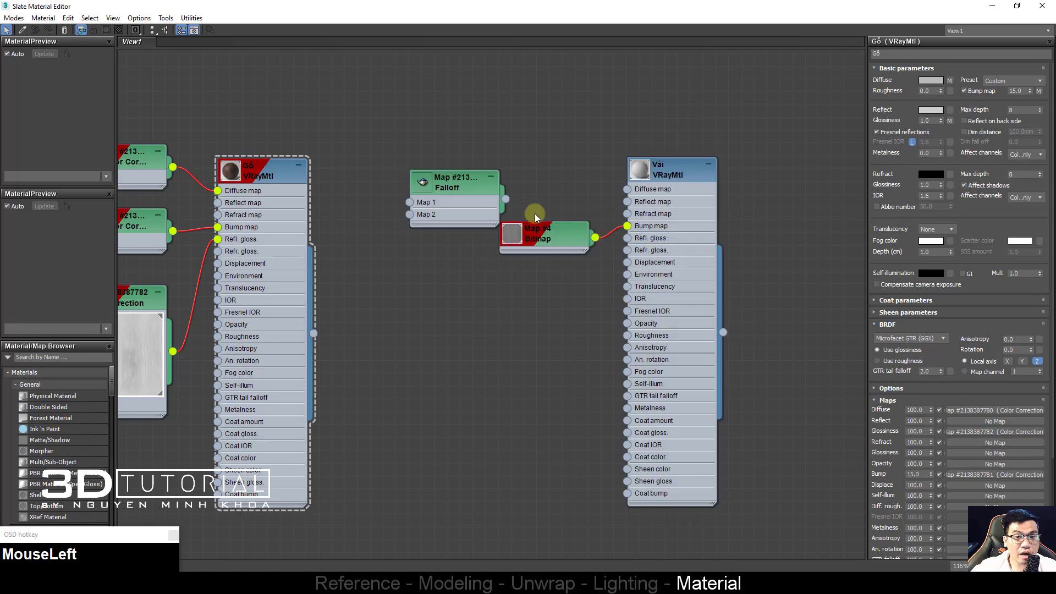
{"action": "left_click_drag", "start_coordinate": [469, 180], "coordinate": [432, 154]}
{"action": "double_click", "coordinate": [515, 148]}
{"action": "middle_click_drag", "start_coordinate": [440, 178], "coordinate": [444, 178]}
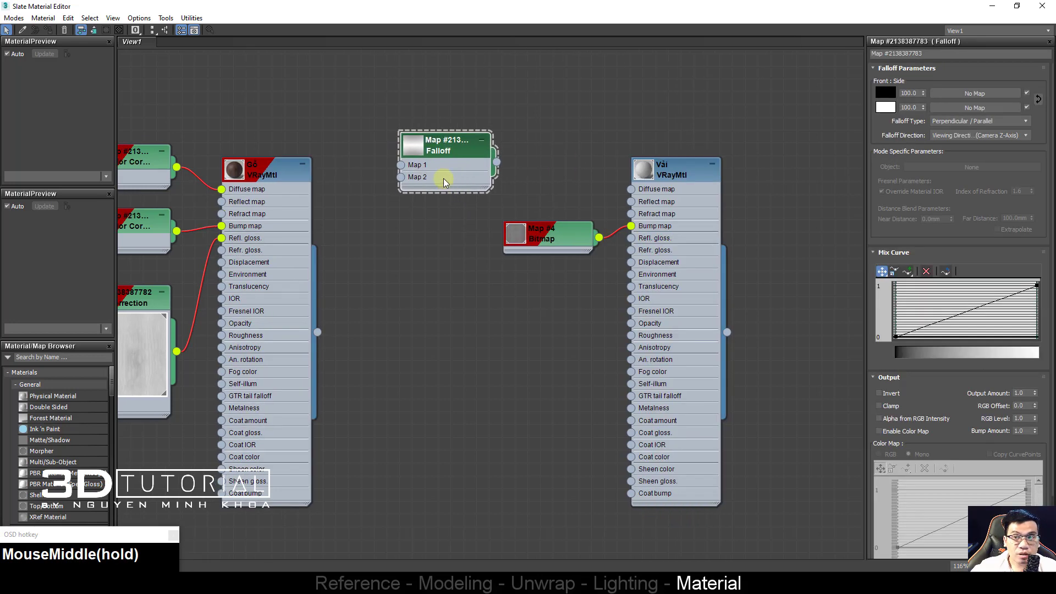
{"action": "left_click", "coordinate": [1016, 7]}
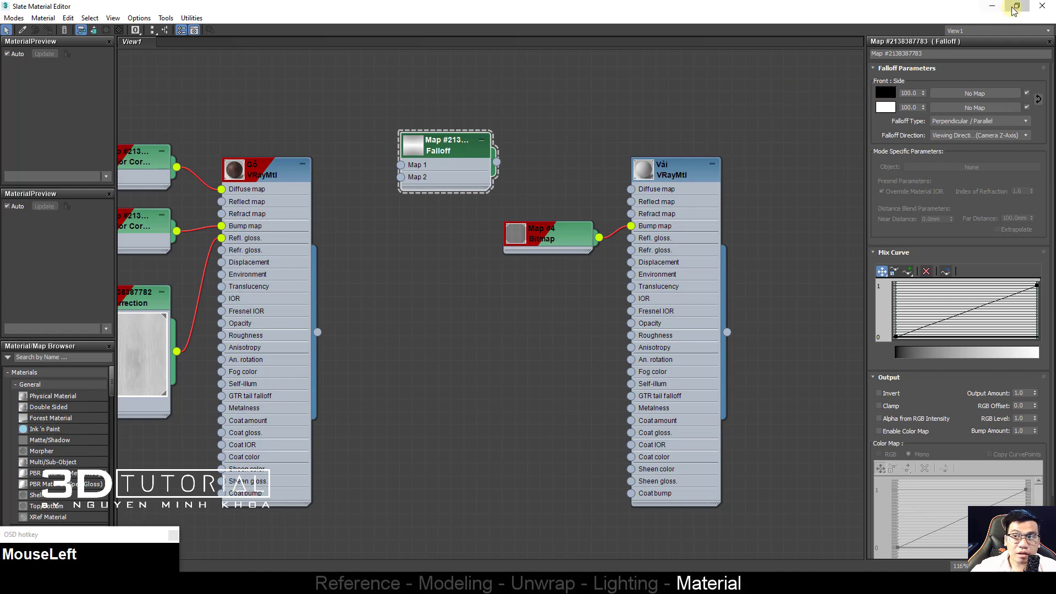
{"action": "left_click_drag", "start_coordinate": [789, 118], "coordinate": [688, 70]}
{"action": "left_click", "coordinate": [106, 108]}
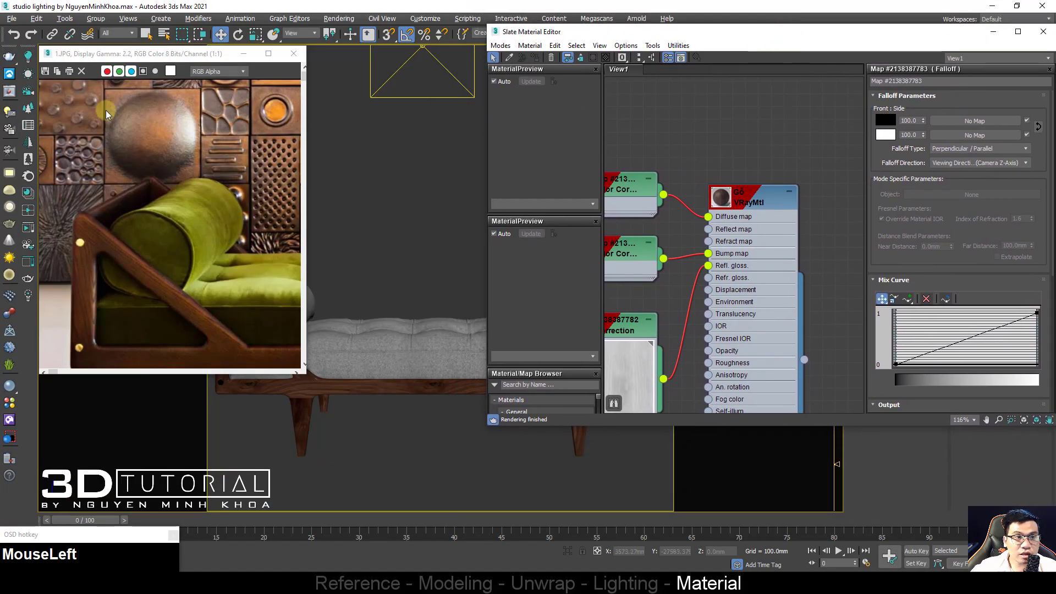
{"action": "middle_click_drag", "start_coordinate": [678, 258], "coordinate": [627, 246]}
{"action": "scroll", "coordinate": [735, 243], "scroll_direction": "down", "scroll_amount": 2}
{"action": "scroll", "coordinate": [737, 248], "scroll_direction": "down", "scroll_amount": 1}
{"action": "middle_click_drag", "start_coordinate": [737, 248], "coordinate": [627, 242]}
Step: Sample dark olive from the sofa cushion as the Falloff's first colour
{"action": "left_click", "coordinate": [894, 122]}
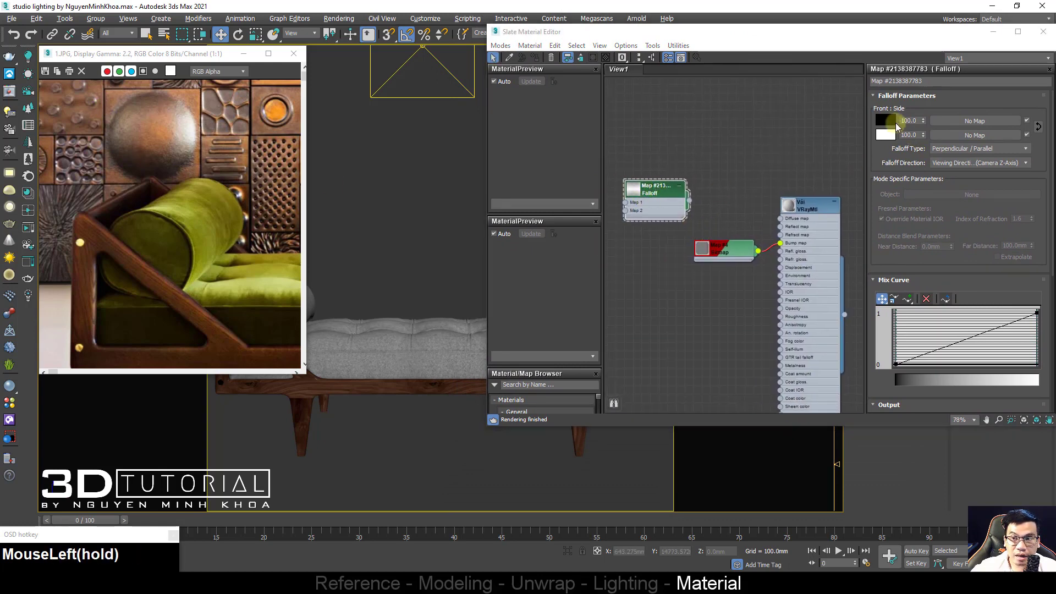
{"action": "left_click", "coordinate": [231, 168]}
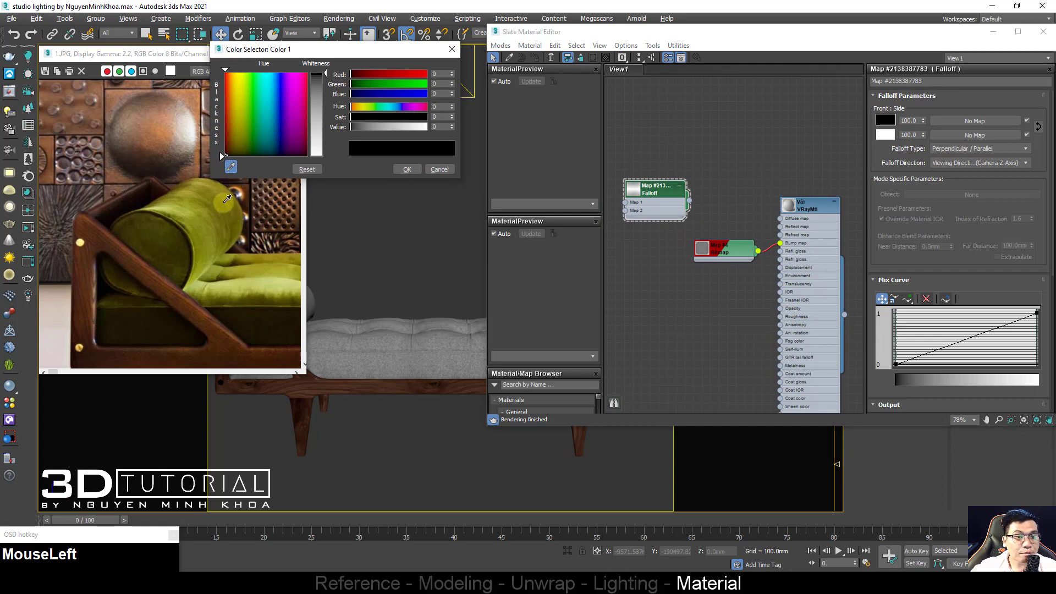
{"action": "left_click", "coordinate": [223, 204]}
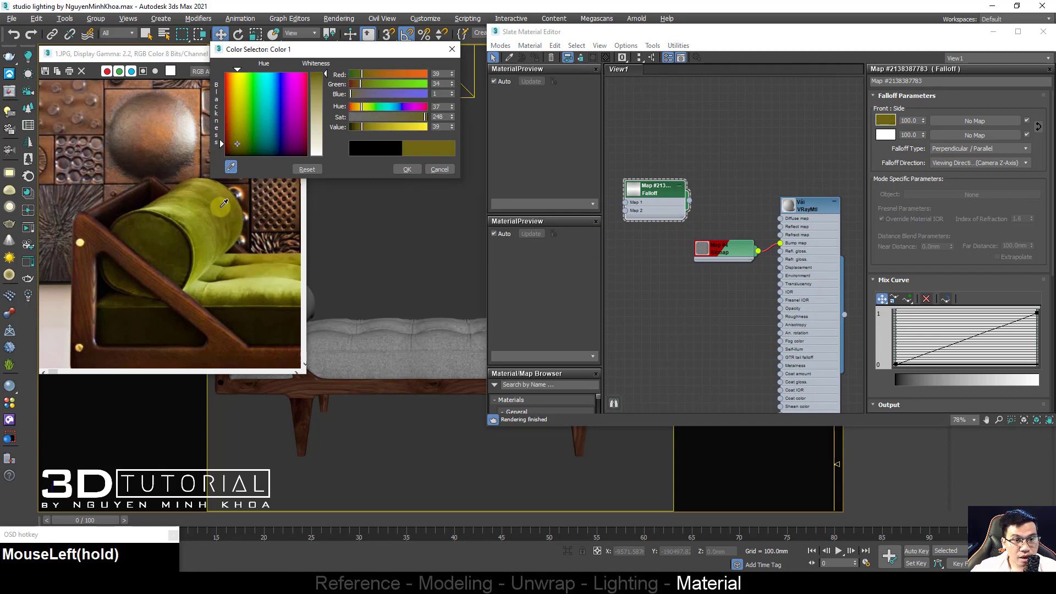
{"action": "left_click_drag", "start_coordinate": [220, 206], "coordinate": [214, 210]}
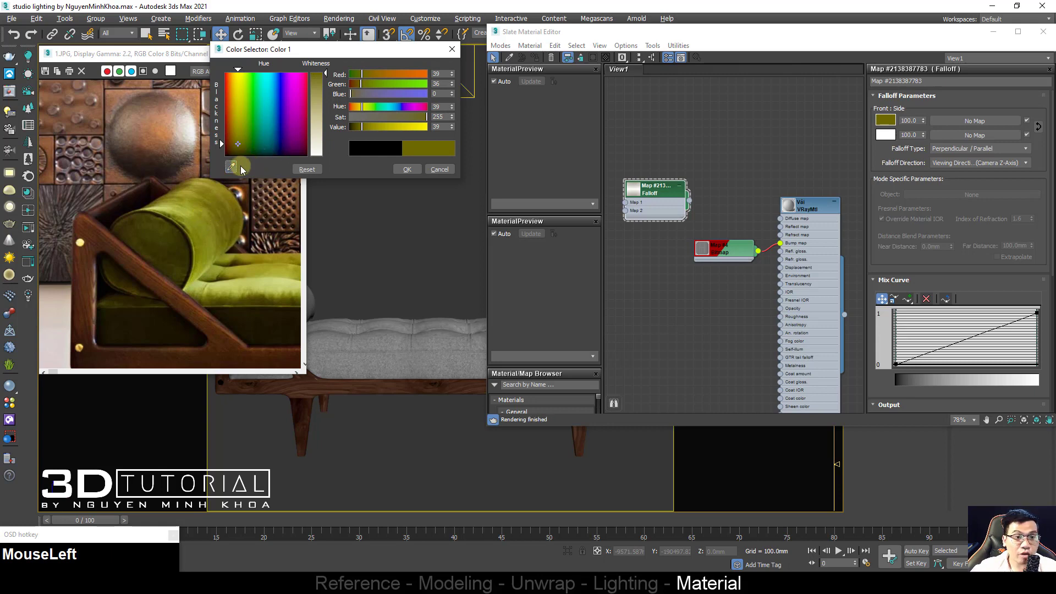
{"action": "left_click", "coordinate": [404, 169]}
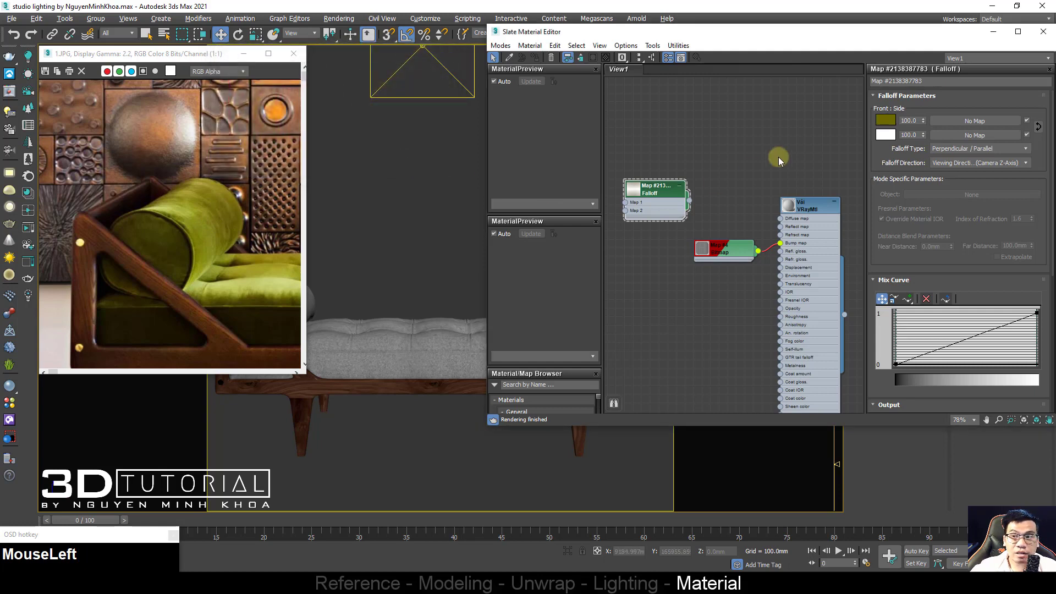
Step: Copy the olive to the second colour and brighten it
{"action": "left_click_drag", "start_coordinate": [888, 138], "coordinate": [885, 121]}
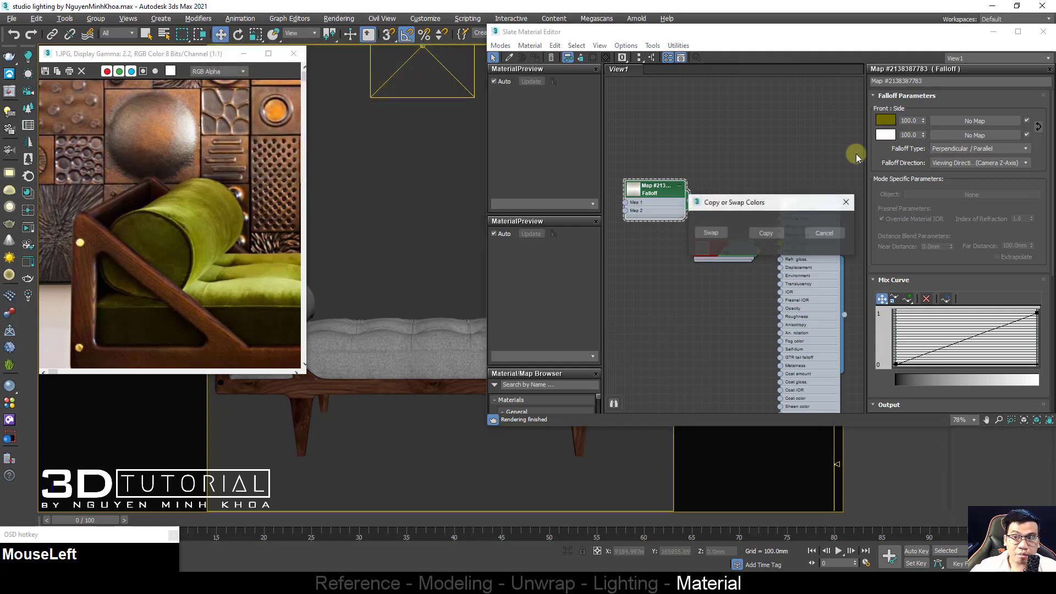
{"action": "left_click", "coordinate": [754, 232]}
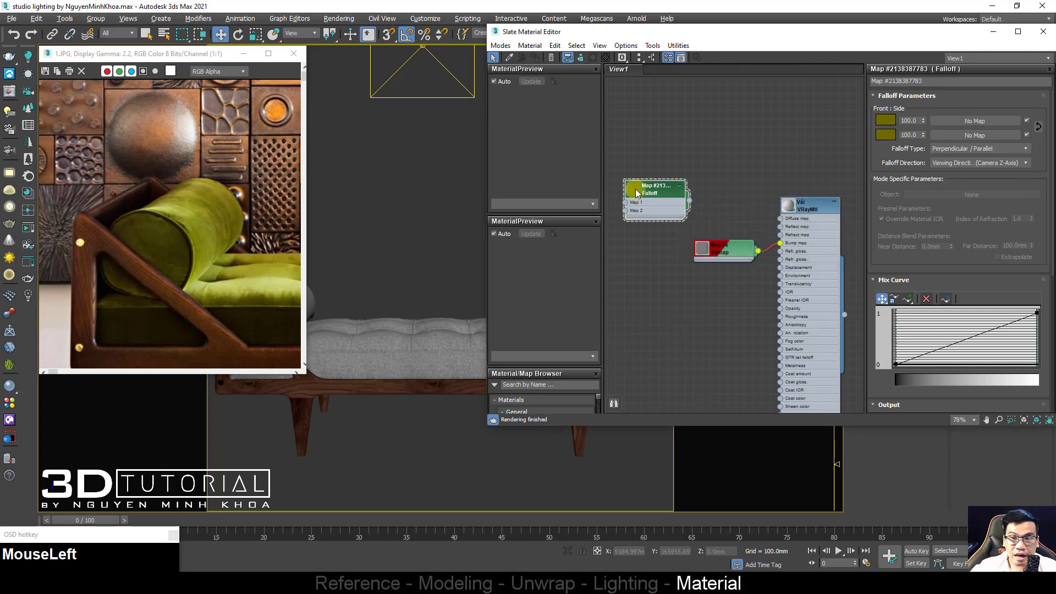
{"action": "scroll", "coordinate": [658, 206], "scroll_direction": "up", "scroll_amount": 3}
{"action": "left_click", "coordinate": [1018, 31]}
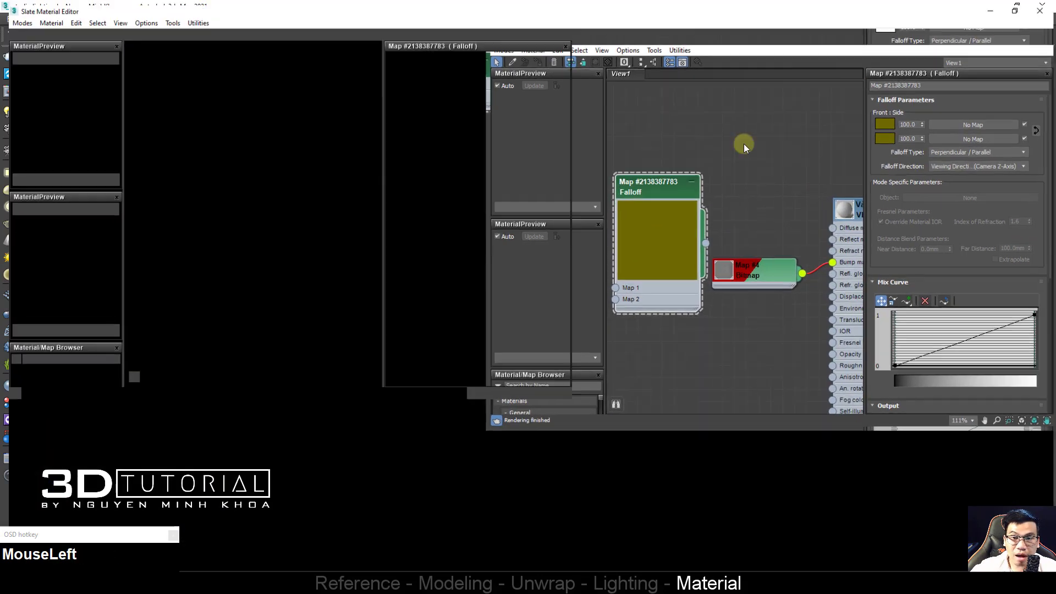
{"action": "middle_click_drag", "start_coordinate": [309, 215], "coordinate": [408, 243]}
{"action": "scroll", "coordinate": [297, 245], "scroll_direction": "up", "scroll_amount": 1}
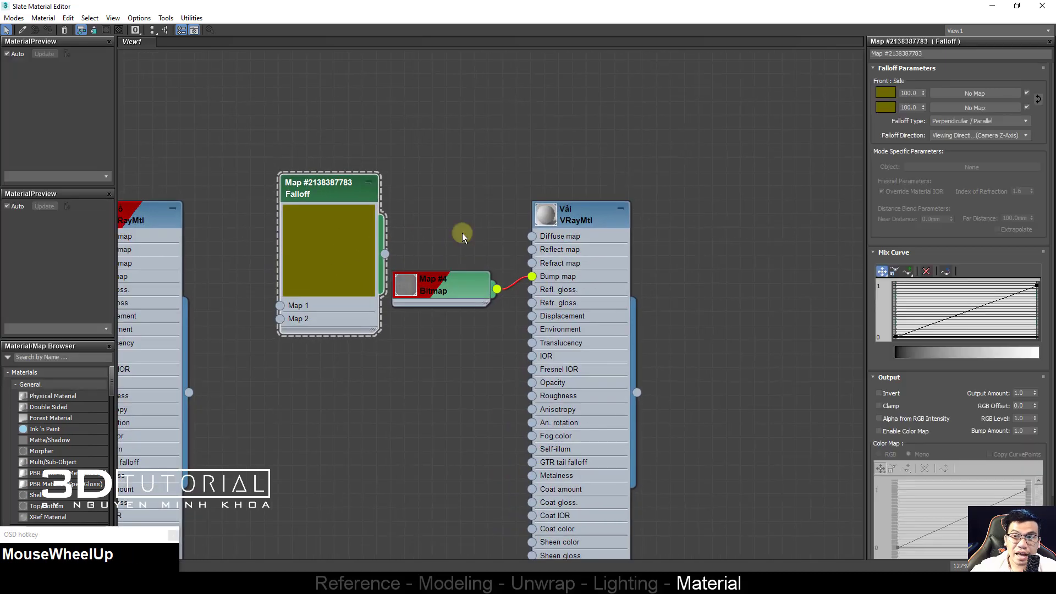
{"action": "left_click", "coordinate": [885, 108]}
{"action": "mouse_move", "coordinate": [384, 127]}
{"action": "left_mouse_down"}
{"action": "mouse_move", "coordinate": [375, 128]}
{"action": "mouse_move", "coordinate": [383, 127]}
{"action": "left_mouse_up"}
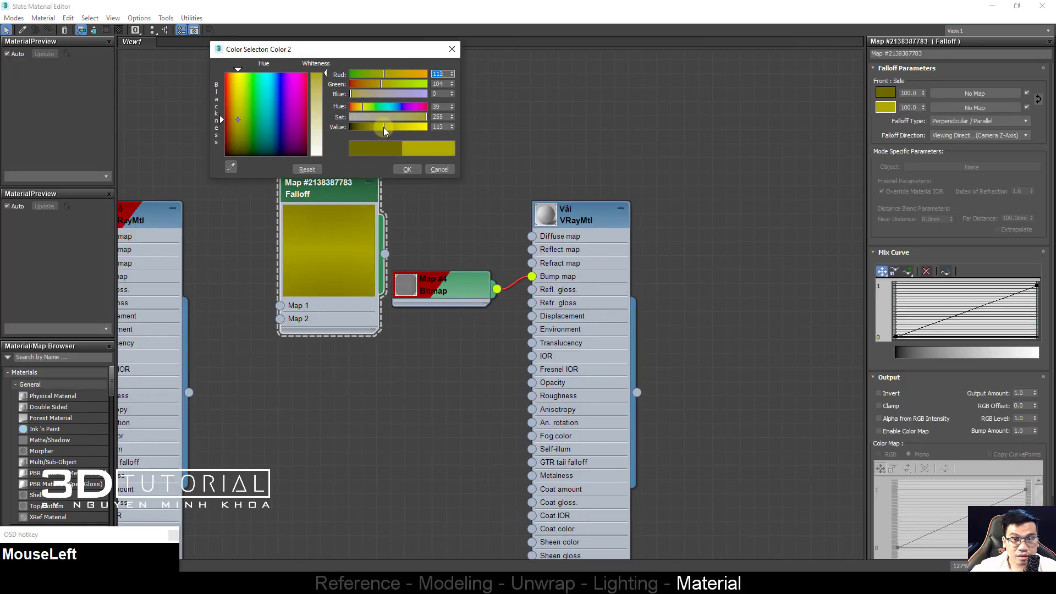
{"action": "left_click", "coordinate": [406, 170]}
{"action": "middle_click_drag", "start_coordinate": [399, 196], "coordinate": [420, 185]}
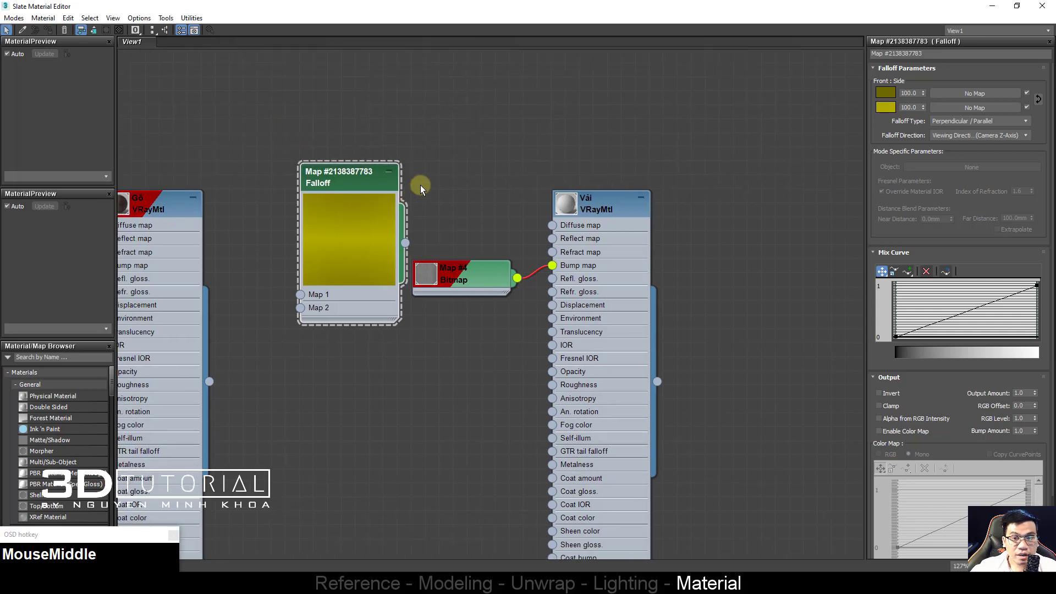
Step: Add a middle point to the Falloff mix curve, raise it near the top, and drop the right end to zero
{"action": "left_click", "coordinate": [952, 121]}
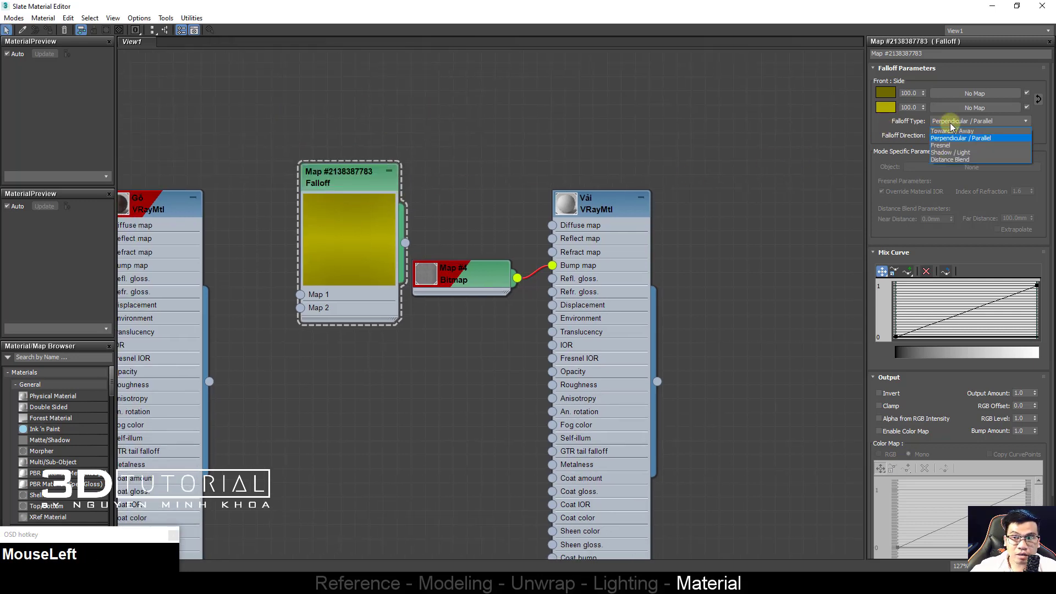
{"action": "left_click", "coordinate": [454, 121]}
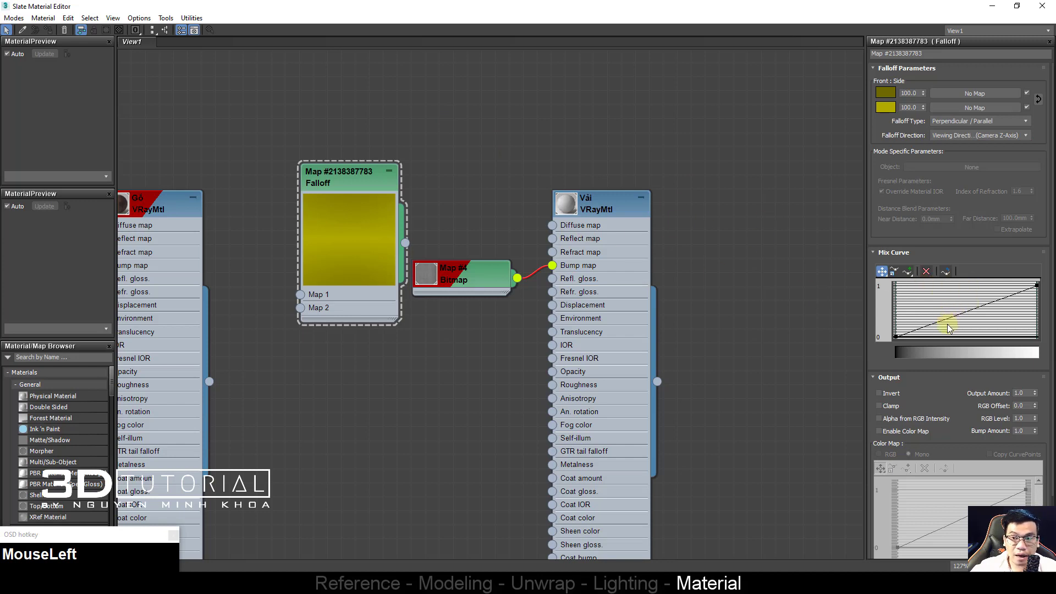
{"action": "left_click", "coordinate": [907, 272]}
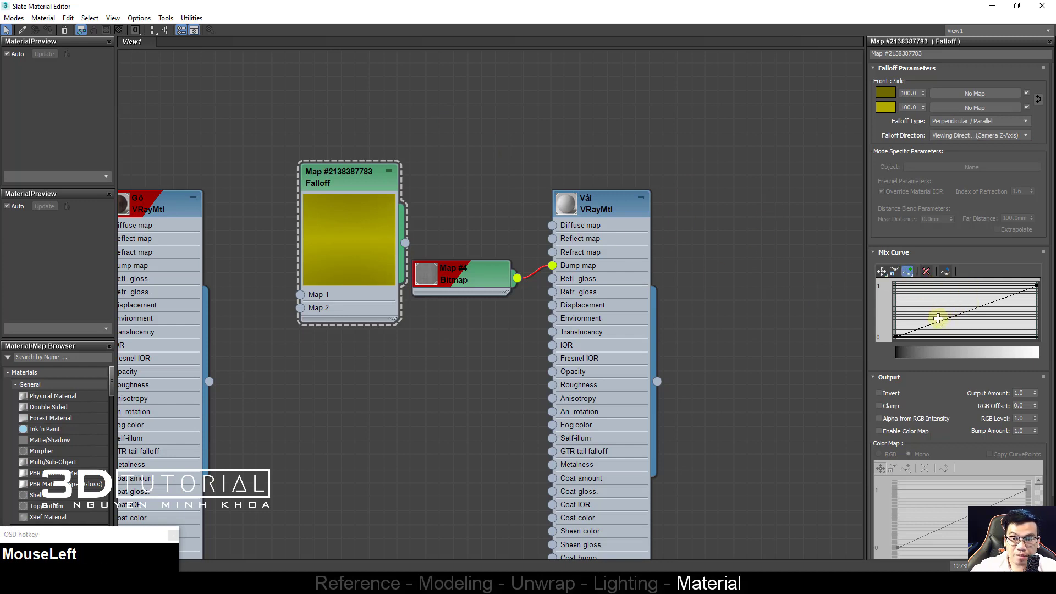
{"action": "left_click", "coordinate": [910, 272]}
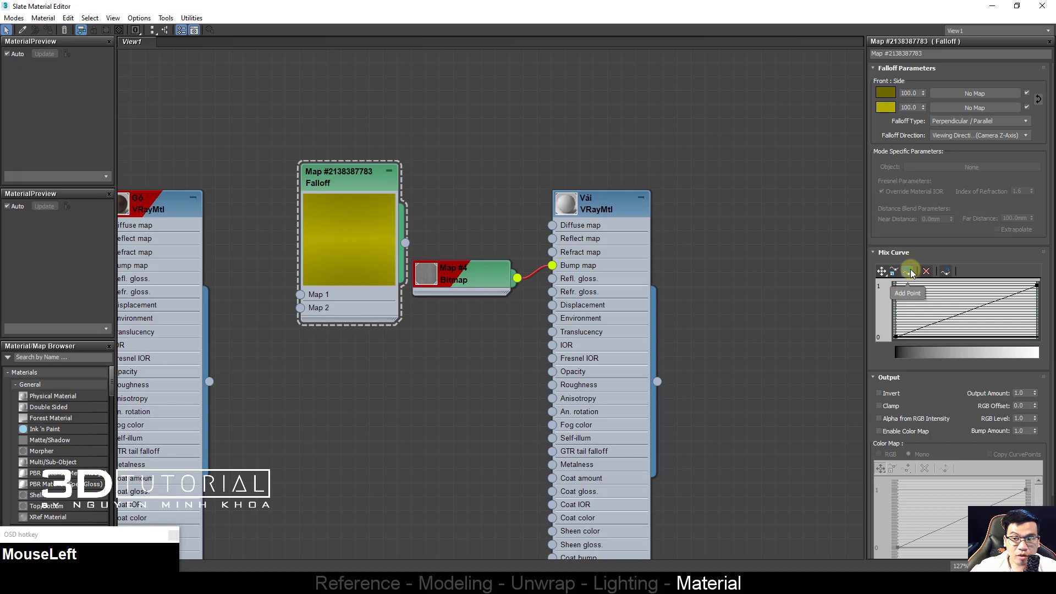
{"action": "left_click", "coordinate": [941, 320]}
{"action": "left_click", "coordinate": [880, 272]}
{"action": "left_click_drag", "start_coordinate": [940, 320], "coordinate": [935, 285]}
{"action": "left_click", "coordinate": [1037, 284]}
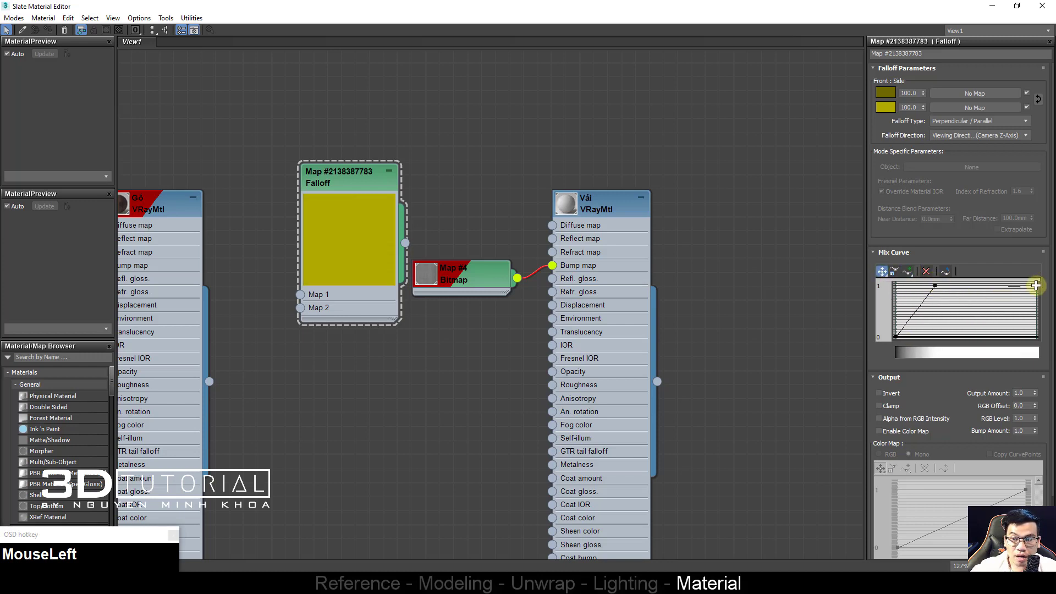
{"action": "left_click_drag", "start_coordinate": [1037, 285], "coordinate": [1037, 336]}
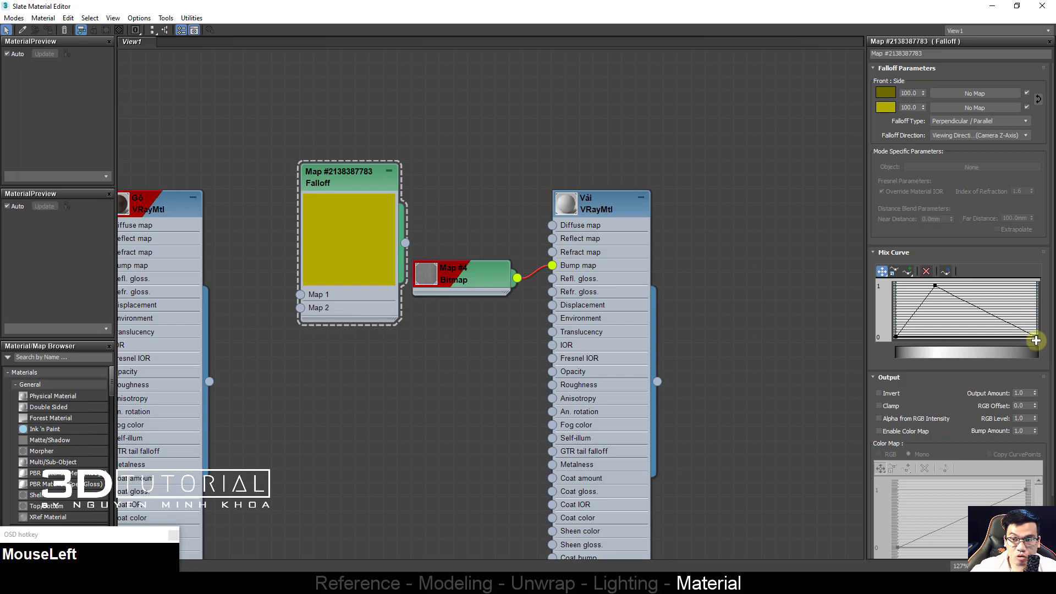
Step: Set the mix curve's peak point and right end point to Bezier-Corner
{"action": "right_click", "coordinate": [935, 286]}
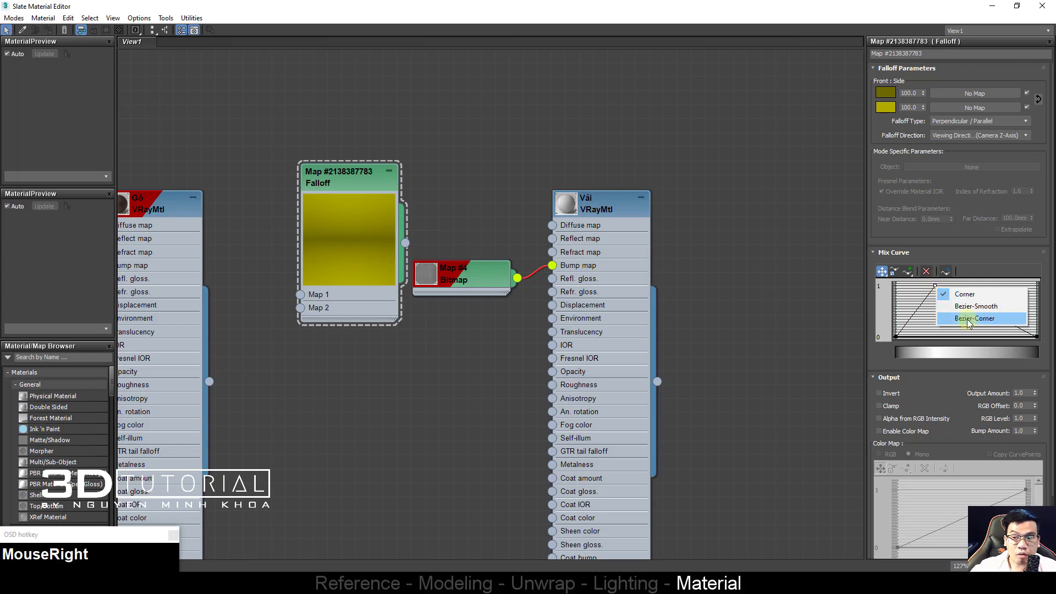
{"action": "left_click", "coordinate": [969, 320]}
{"action": "right_click", "coordinate": [934, 285]}
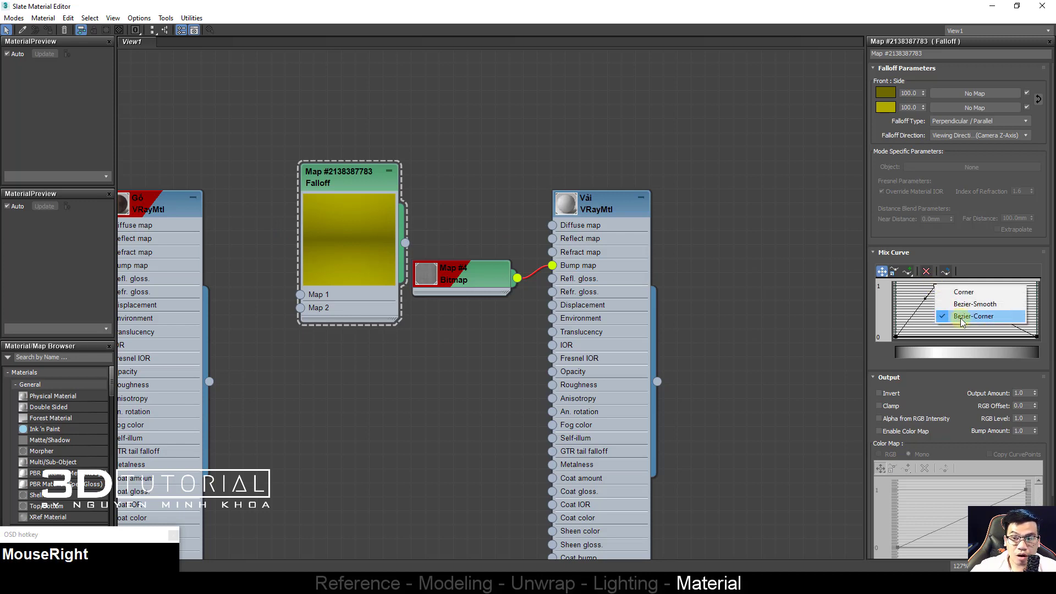
{"action": "left_click", "coordinate": [962, 318]}
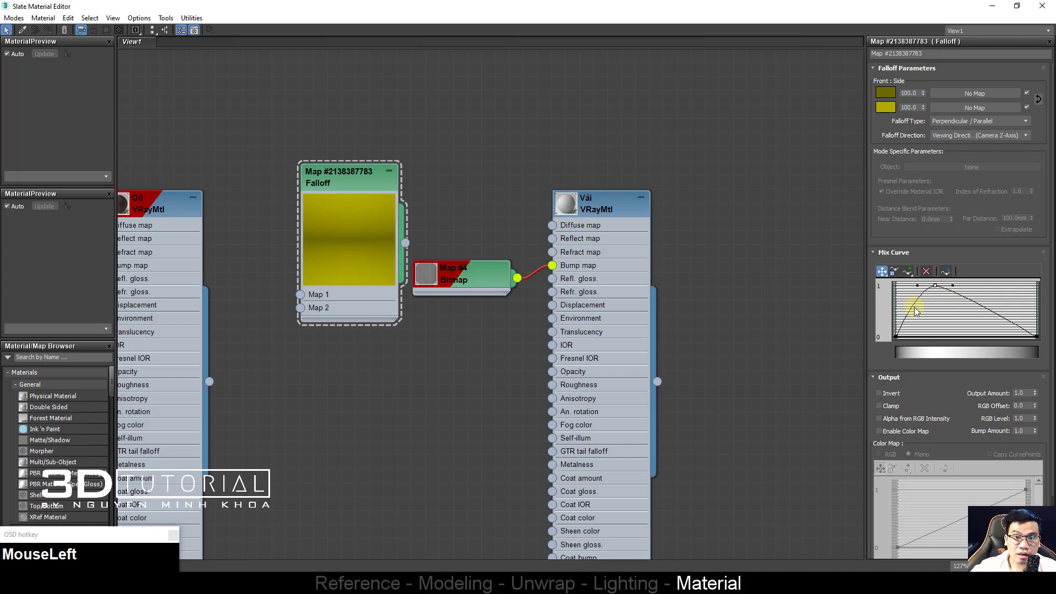
{"action": "right_click", "coordinate": [1036, 336]}
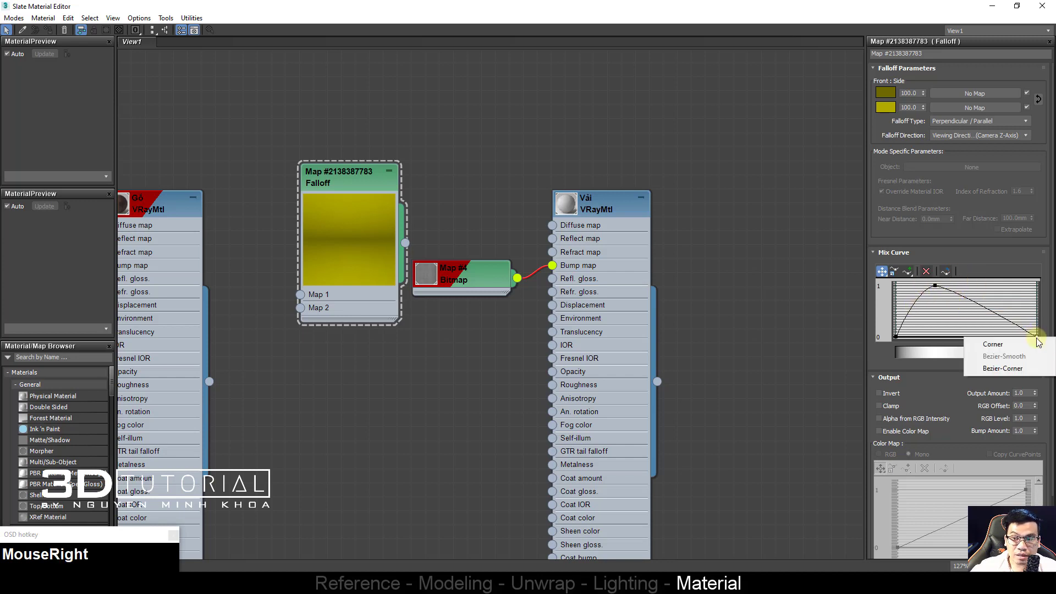
{"action": "left_click", "coordinate": [1021, 369]}
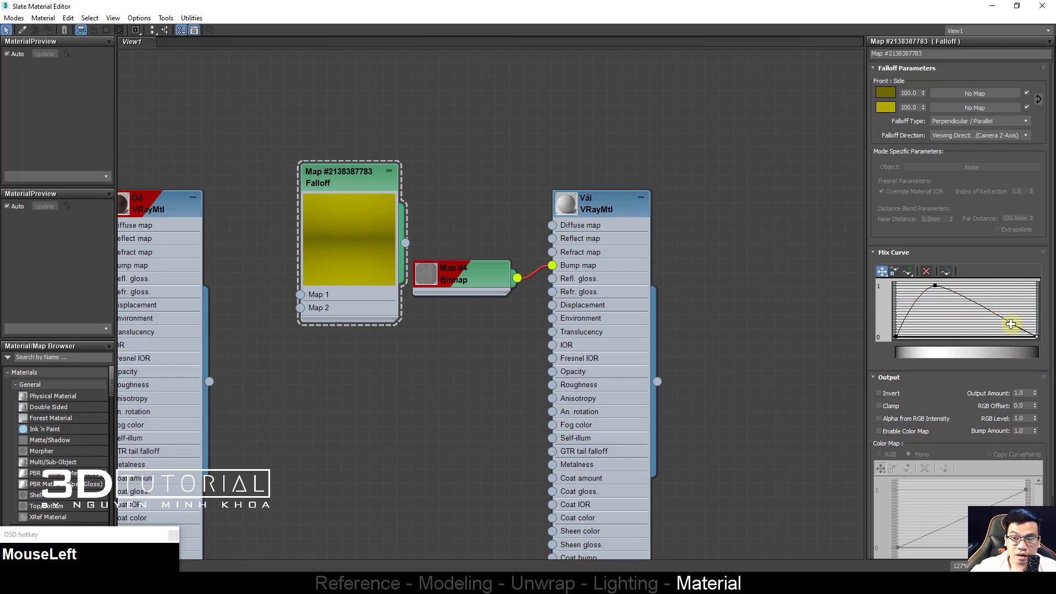
Step: Make the start point Bezier-Corner and bend the handles so the curve sags right and rises steeply
{"action": "left_click_drag", "start_coordinate": [1011, 324], "coordinate": [948, 334]}
{"action": "left_click", "coordinate": [897, 335]}
{"action": "right_click", "coordinate": [897, 335]}
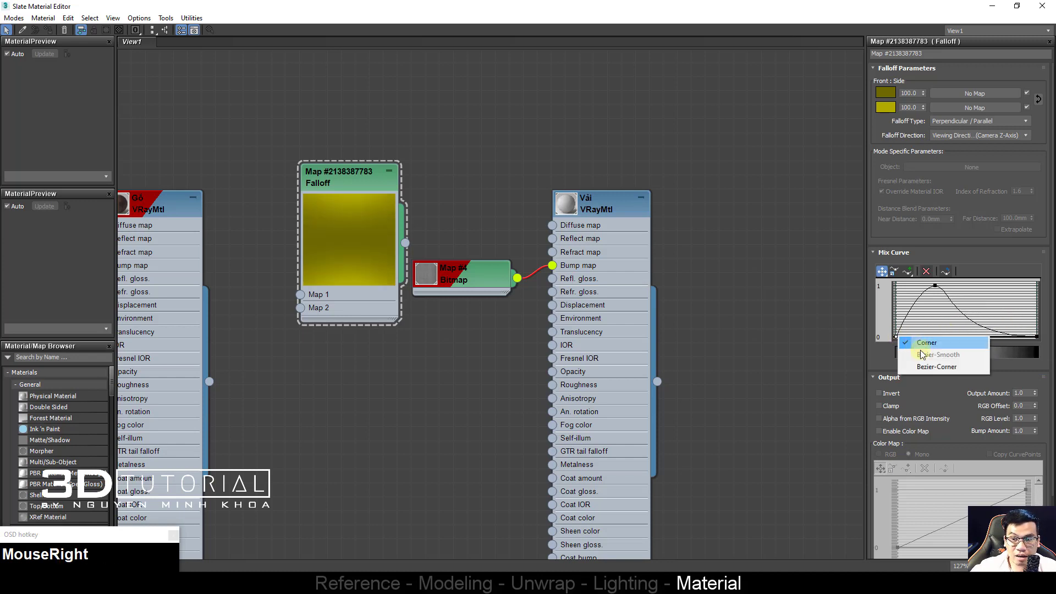
{"action": "left_click", "coordinate": [928, 368]}
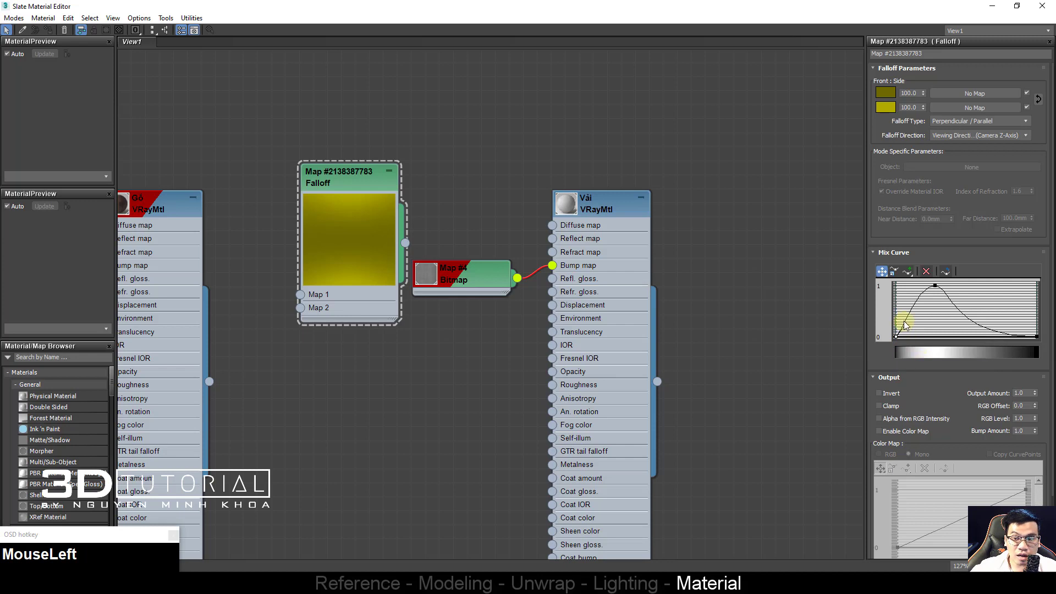
{"action": "left_click_drag", "start_coordinate": [904, 323], "coordinate": [930, 333]}
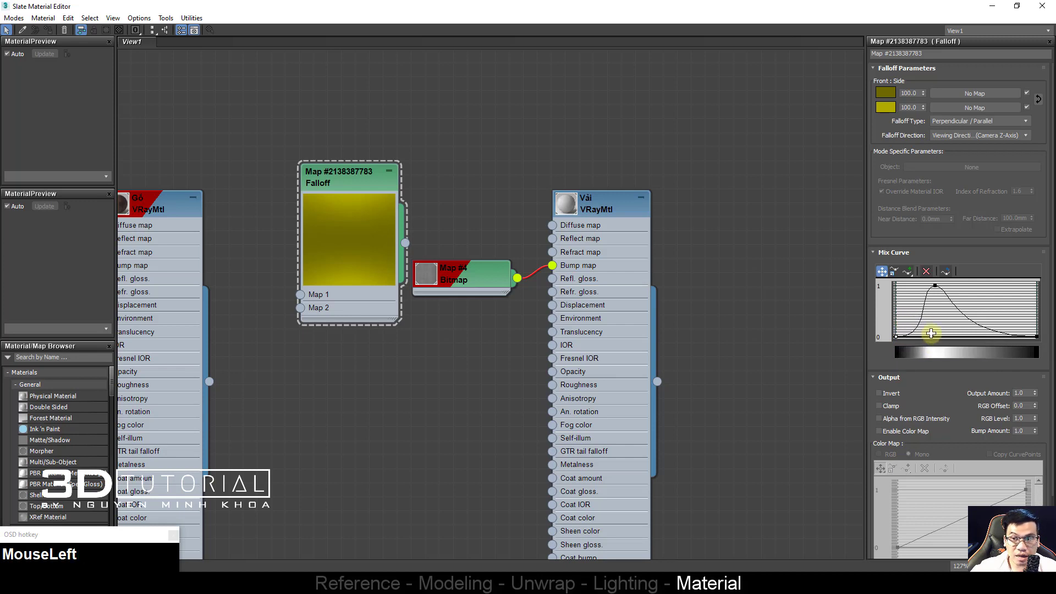
{"action": "left_click", "coordinate": [325, 219]}
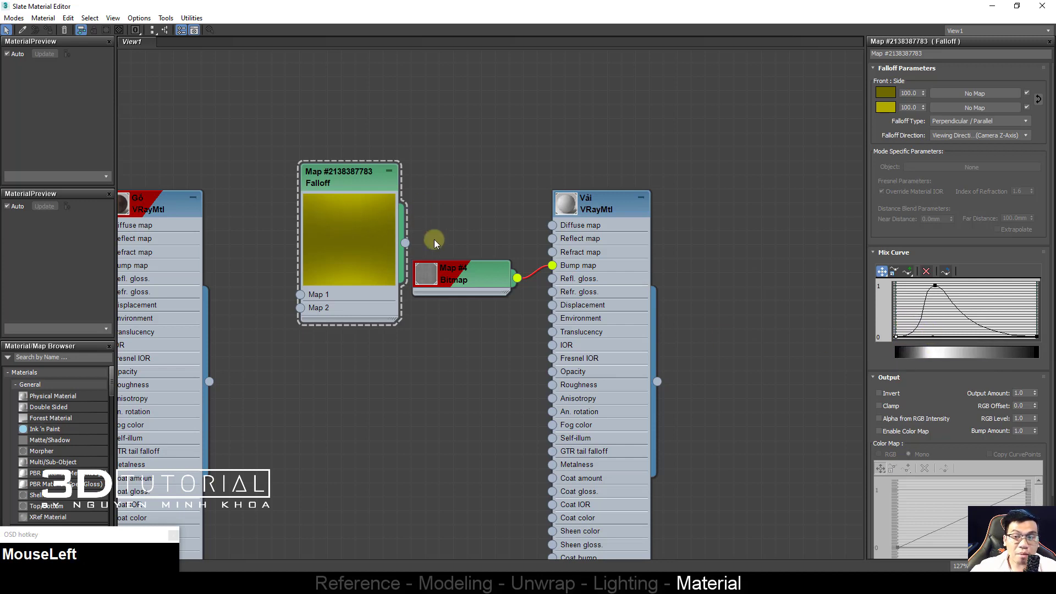
{"action": "left_click", "coordinate": [328, 247]}
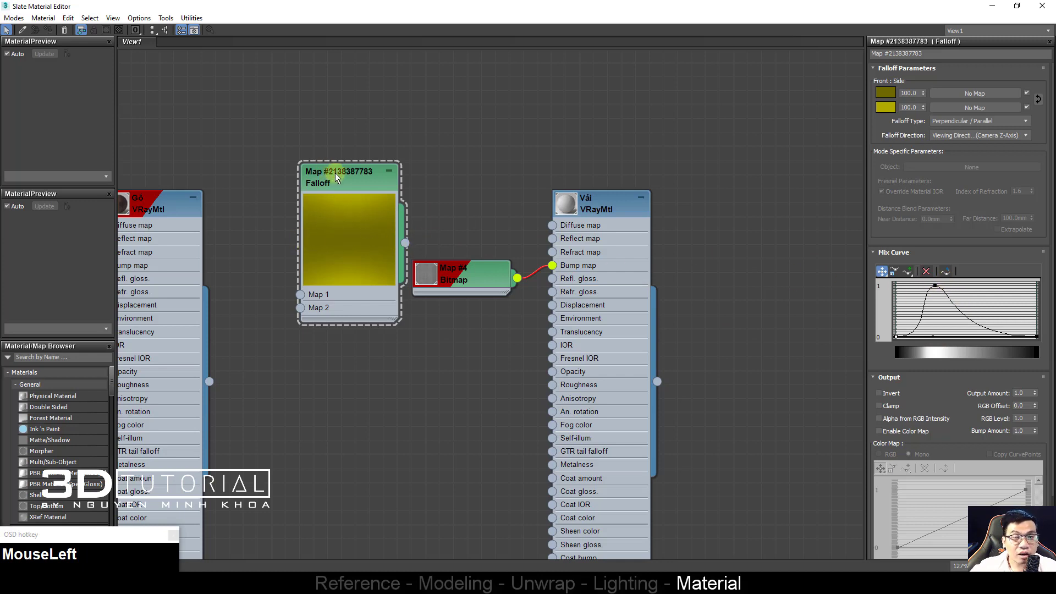
Step: Wire the Falloff map into Vải's Diffuse map and render the daybed in the V-Ray frame buffer
{"action": "left_click_drag", "start_coordinate": [335, 173], "coordinate": [335, 145]}
{"action": "left_click", "coordinate": [392, 220]}
{"action": "left_click_drag", "start_coordinate": [405, 215], "coordinate": [552, 225]}
{"action": "left_click", "coordinate": [572, 208]}
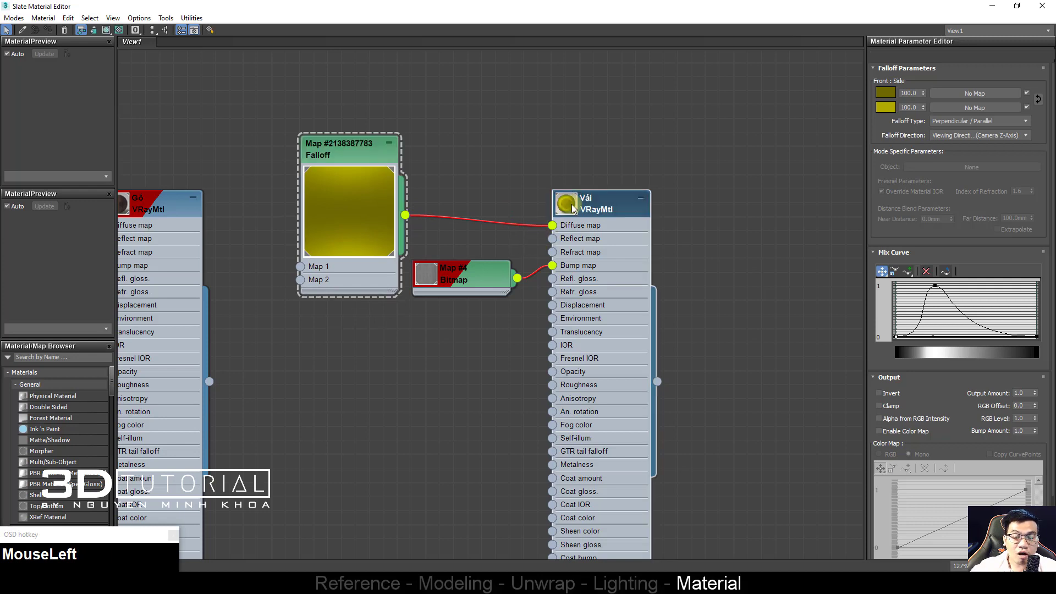
{"action": "double_click", "coordinate": [569, 206]}
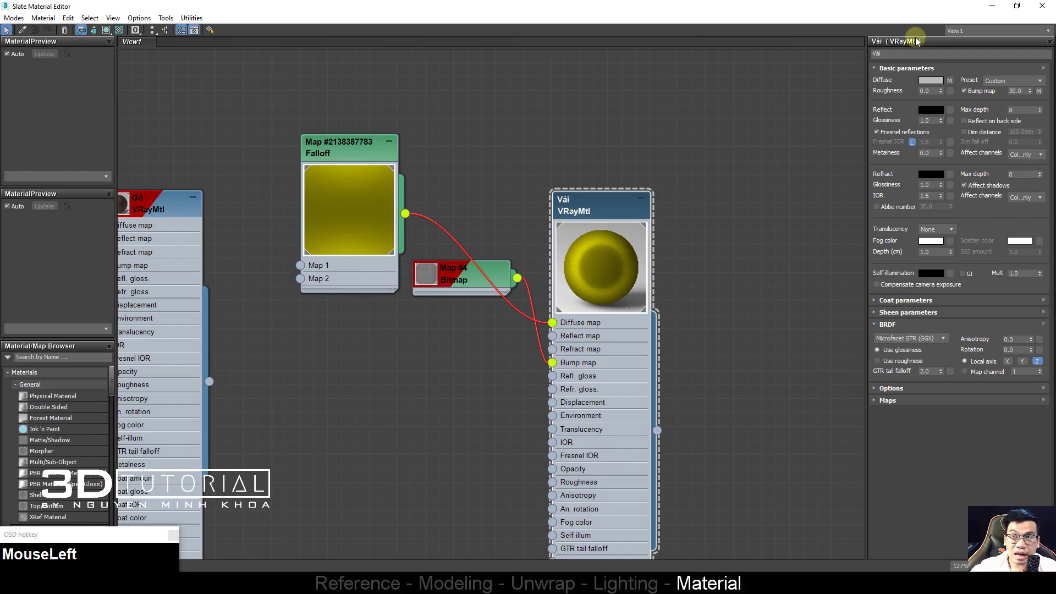
{"action": "left_click", "coordinate": [1017, 6]}
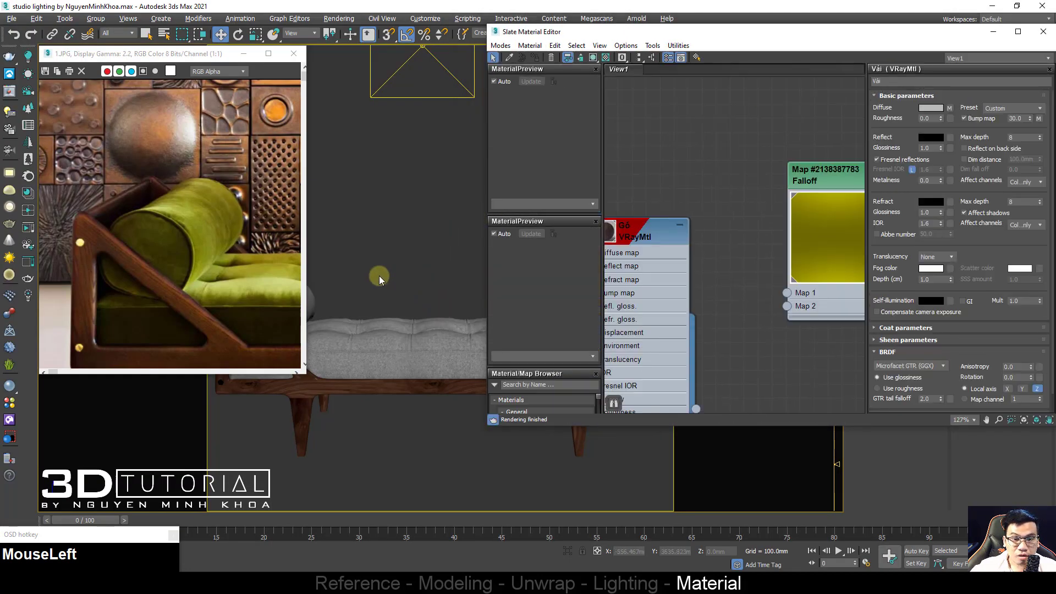
{"action": "right_click", "coordinate": [368, 240]}
{"action": "left_click", "coordinate": [400, 402]}
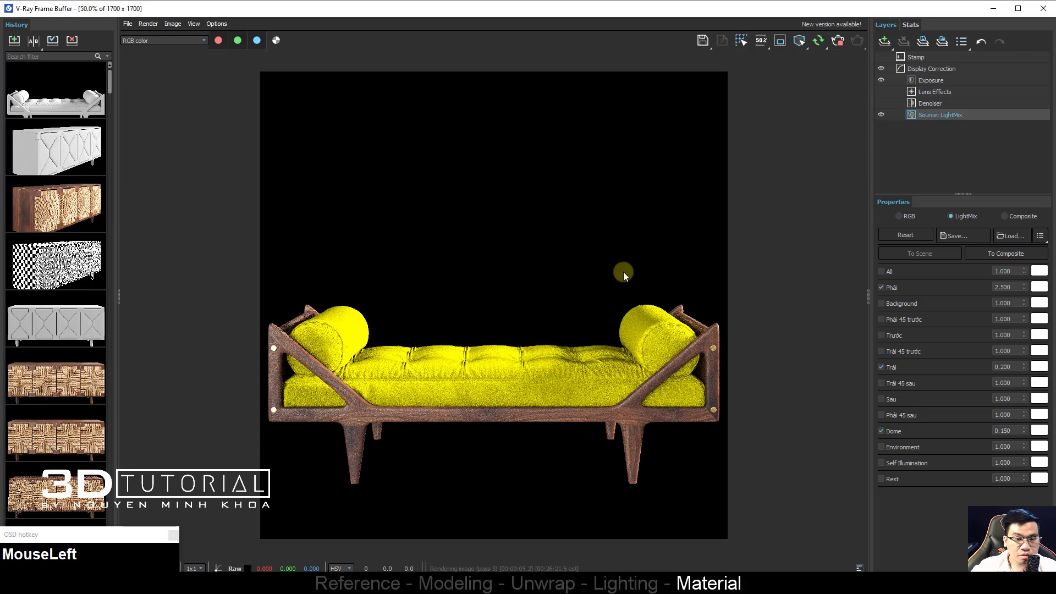
Step: Zoom and pan the render to inspect the yellow bolster, seat cushion and right arm
{"action": "scroll", "coordinate": [292, 431], "scroll_direction": "up", "scroll_amount": 1}
{"action": "middle_click_drag", "start_coordinate": [370, 375], "coordinate": [371, 373]}
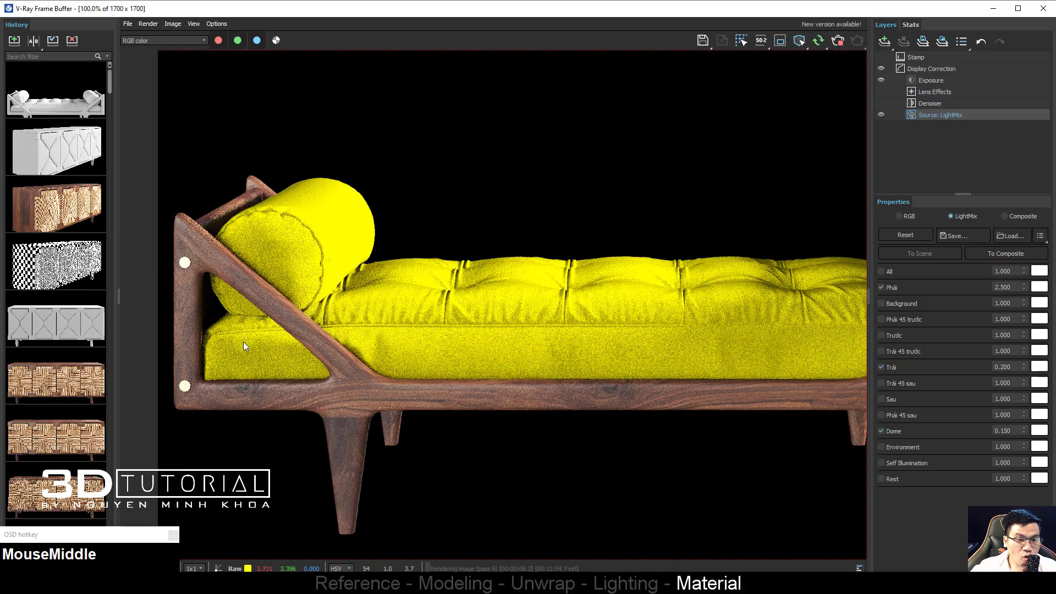
{"action": "scroll", "coordinate": [504, 319], "scroll_direction": "down", "scroll_amount": 1}
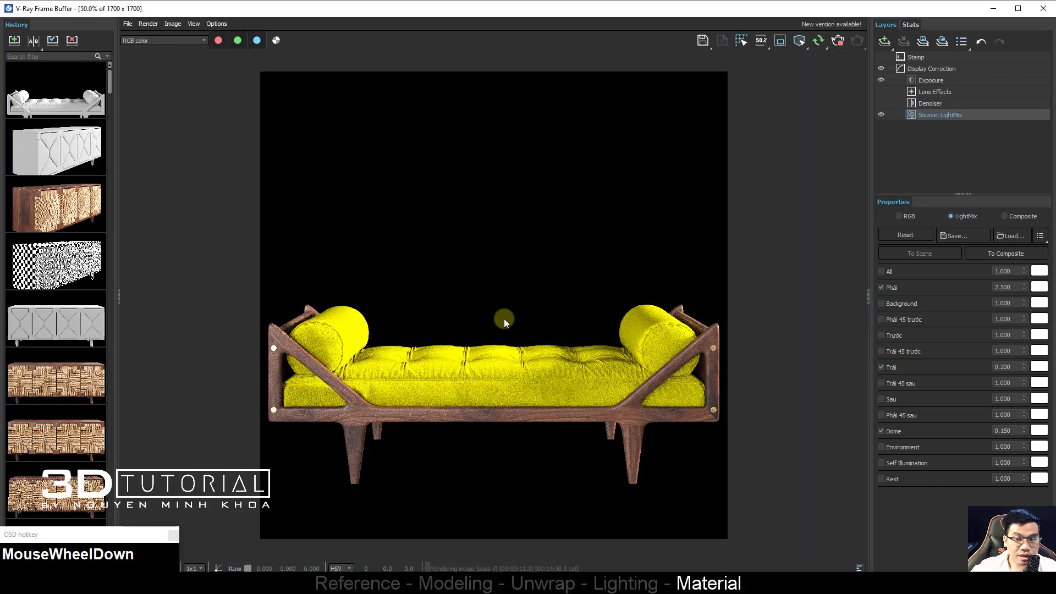
{"action": "scroll", "coordinate": [761, 352], "scroll_direction": "up", "scroll_amount": 1}
{"action": "middle_click_drag", "start_coordinate": [794, 334], "coordinate": [792, 298]}
{"action": "scroll", "coordinate": [792, 298], "scroll_direction": "down", "scroll_amount": 1}
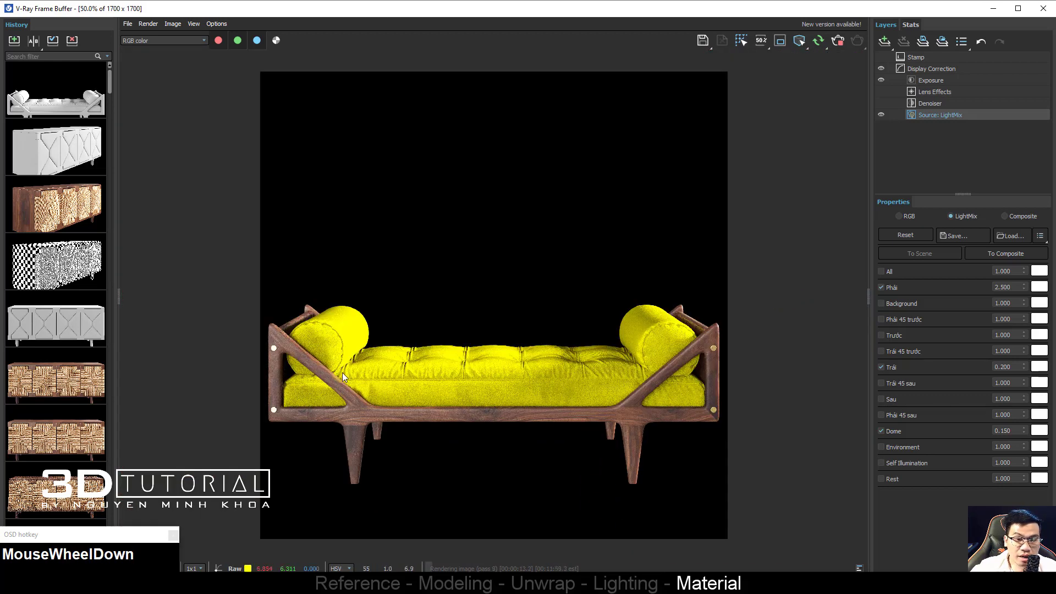
{"action": "scroll", "coordinate": [275, 356], "scroll_direction": "up", "scroll_amount": 1}
{"action": "scroll", "coordinate": [181, 336], "scroll_direction": "up", "scroll_amount": 1}
{"action": "middle_click_drag", "start_coordinate": [178, 331], "coordinate": [202, 332]}
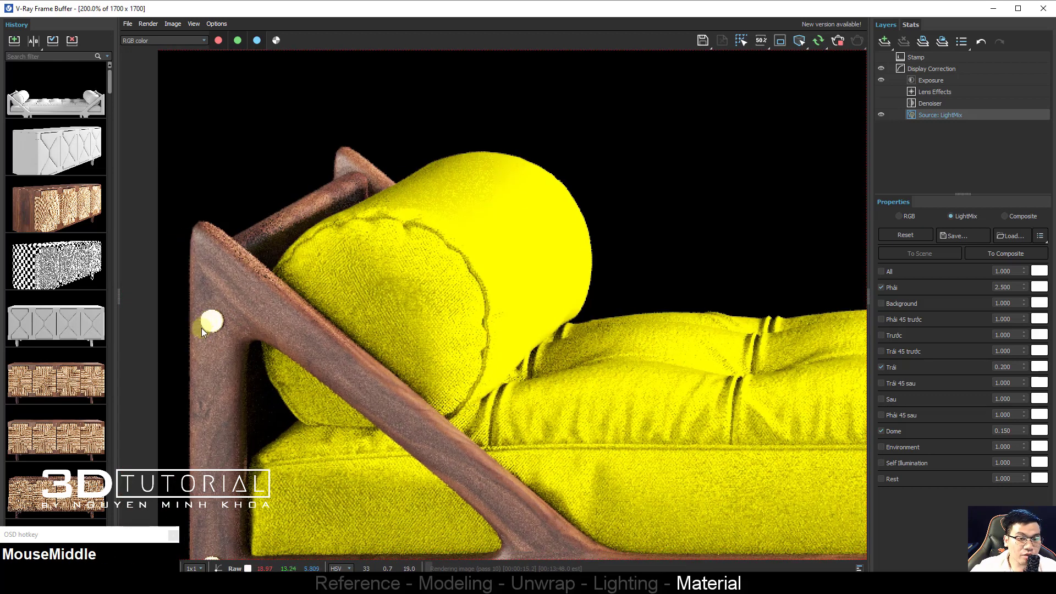
{"action": "scroll", "coordinate": [214, 340], "scroll_direction": "down", "scroll_amount": 1}
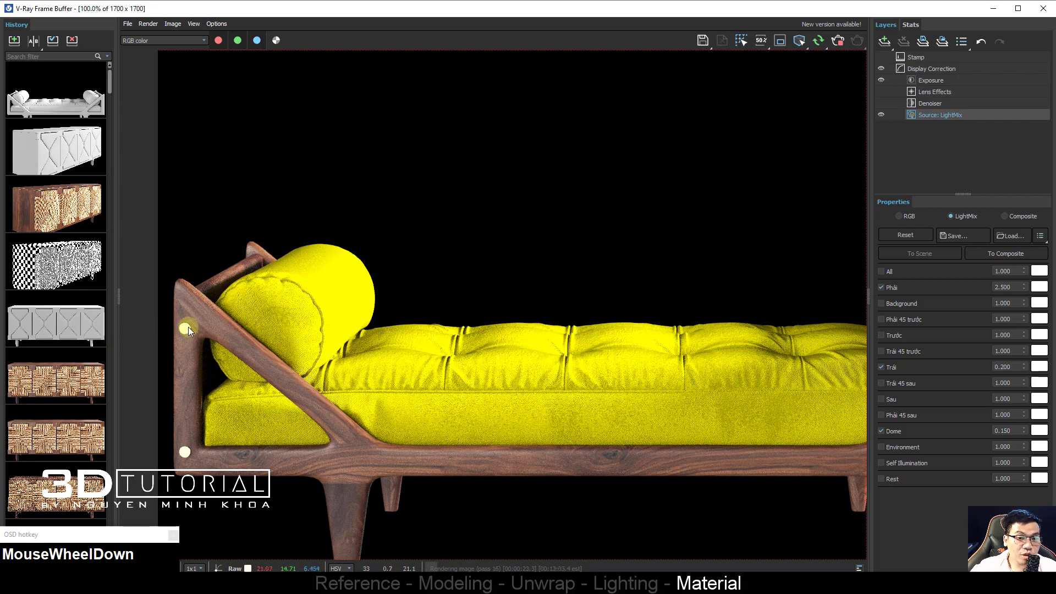
{"action": "scroll", "coordinate": [176, 308], "scroll_direction": "down", "scroll_amount": 1}
{"action": "scroll", "coordinate": [726, 383], "scroll_direction": "up", "scroll_amount": 1}
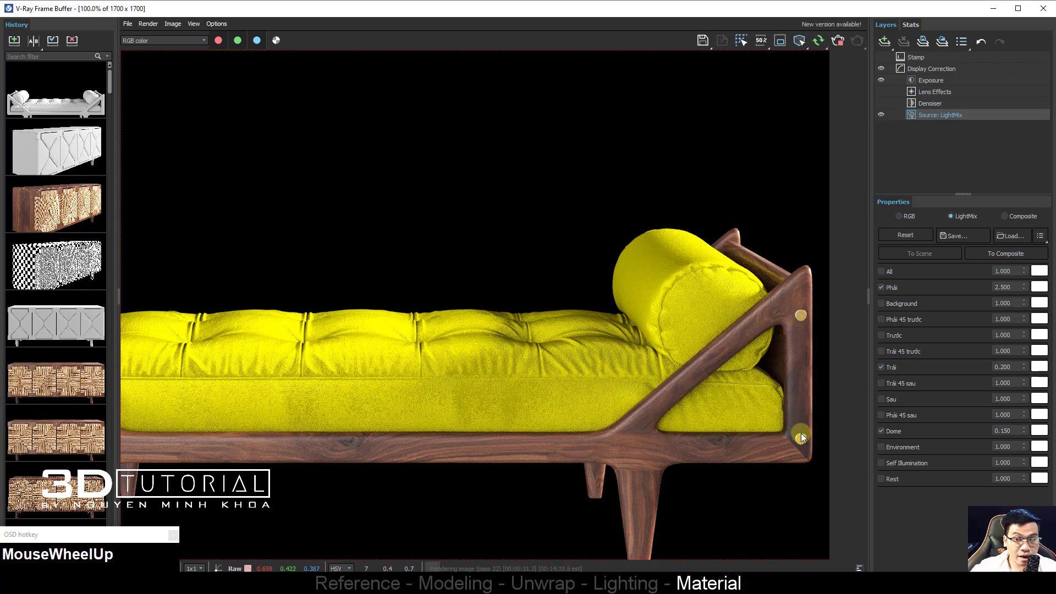
{"action": "scroll", "coordinate": [807, 380], "scroll_direction": "down", "scroll_amount": 1}
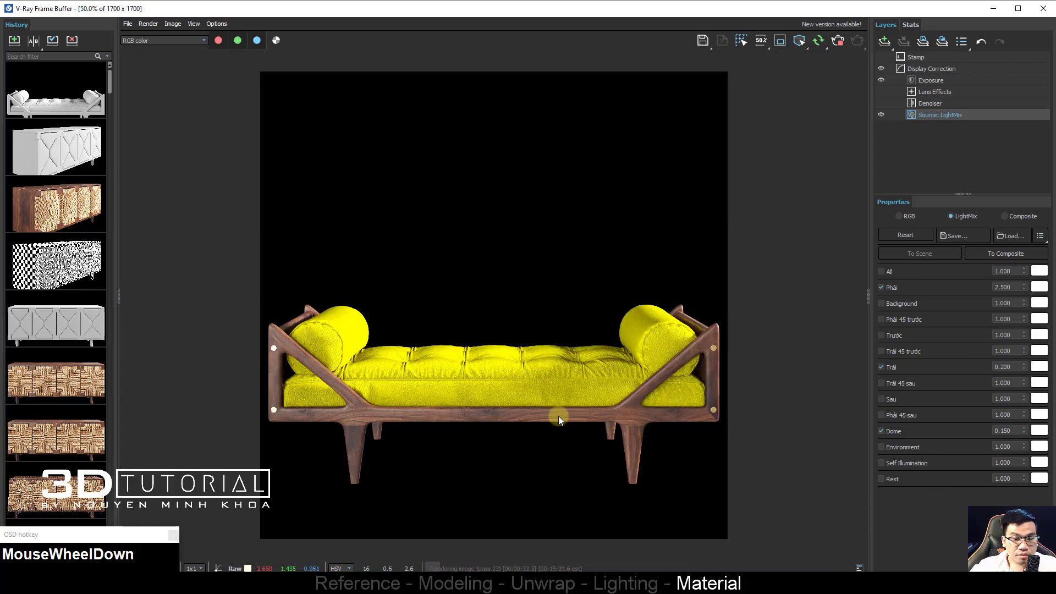
{"action": "scroll", "coordinate": [559, 420], "scroll_direction": "up", "scroll_amount": 1}
{"action": "scroll", "coordinate": [561, 402], "scroll_direction": "down", "scroll_amount": 1}
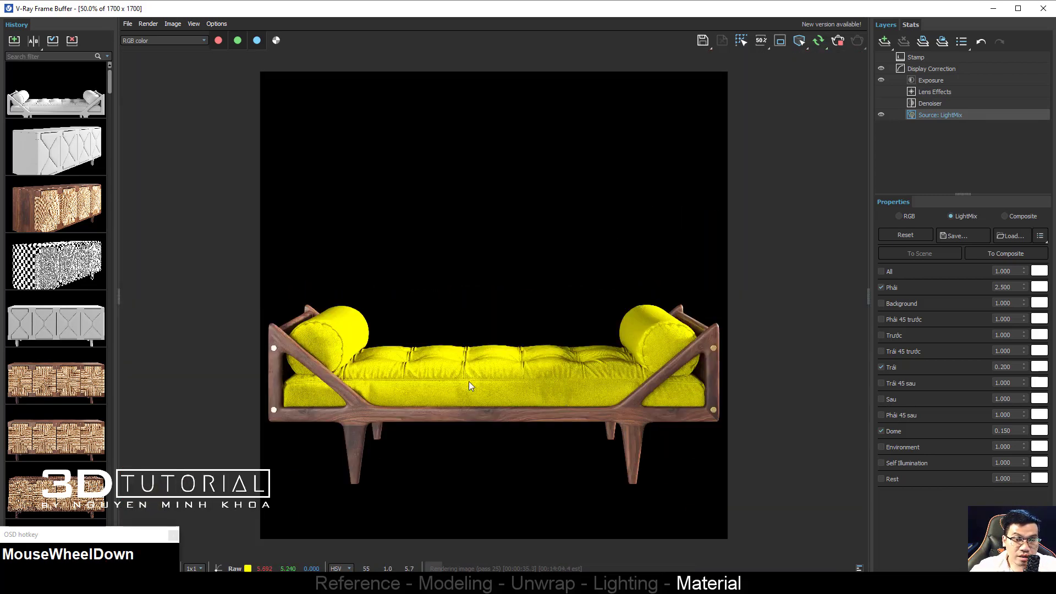
{"action": "scroll", "coordinate": [357, 356], "scroll_direction": "up", "scroll_amount": 1}
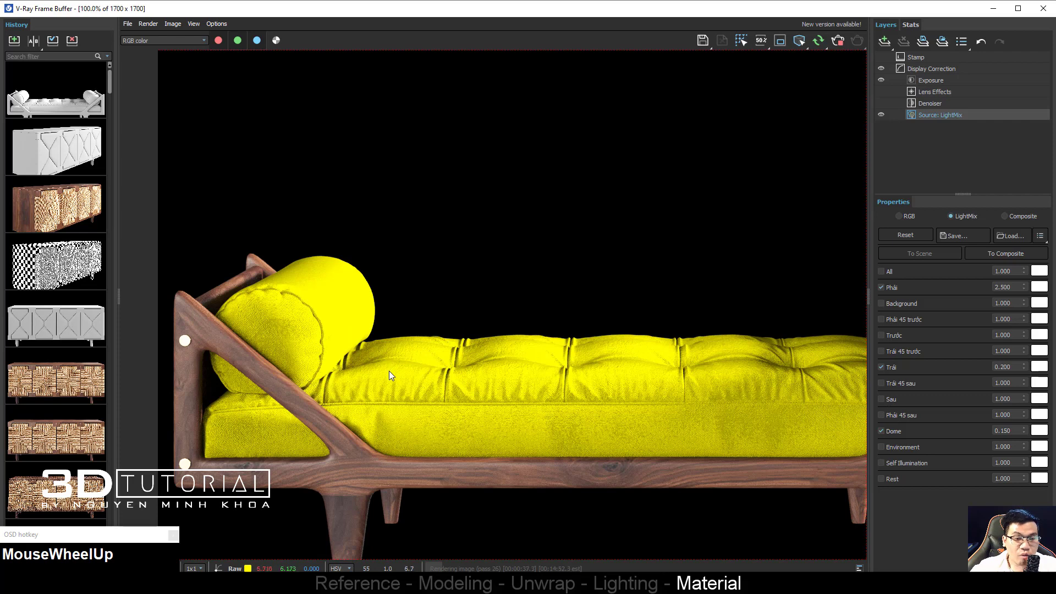
{"action": "middle_click_drag", "start_coordinate": [379, 391], "coordinate": [292, 331]}
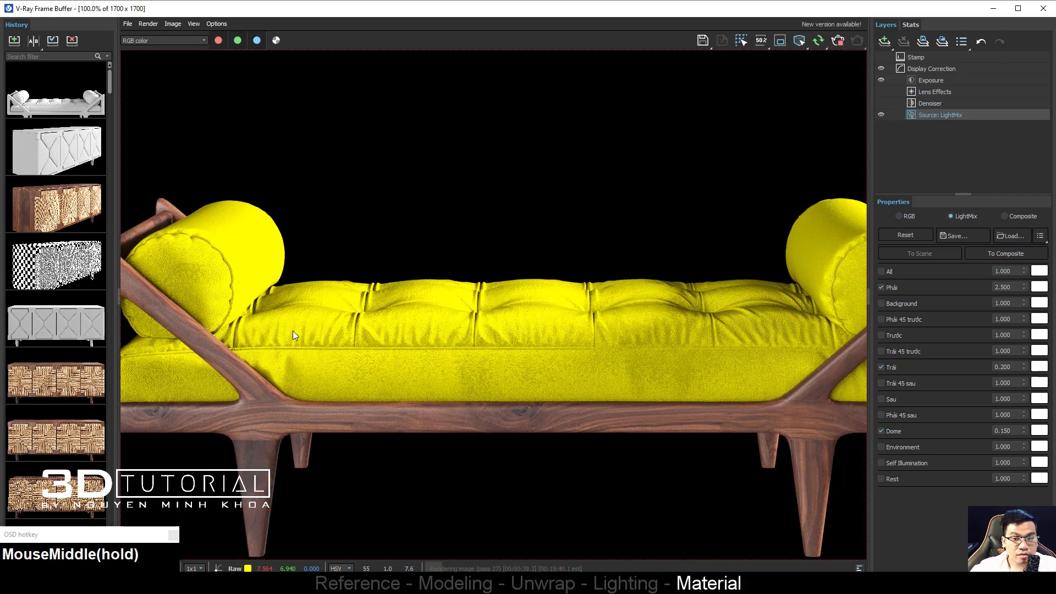
{"action": "scroll", "coordinate": [699, 348], "scroll_direction": "up", "scroll_amount": 1}
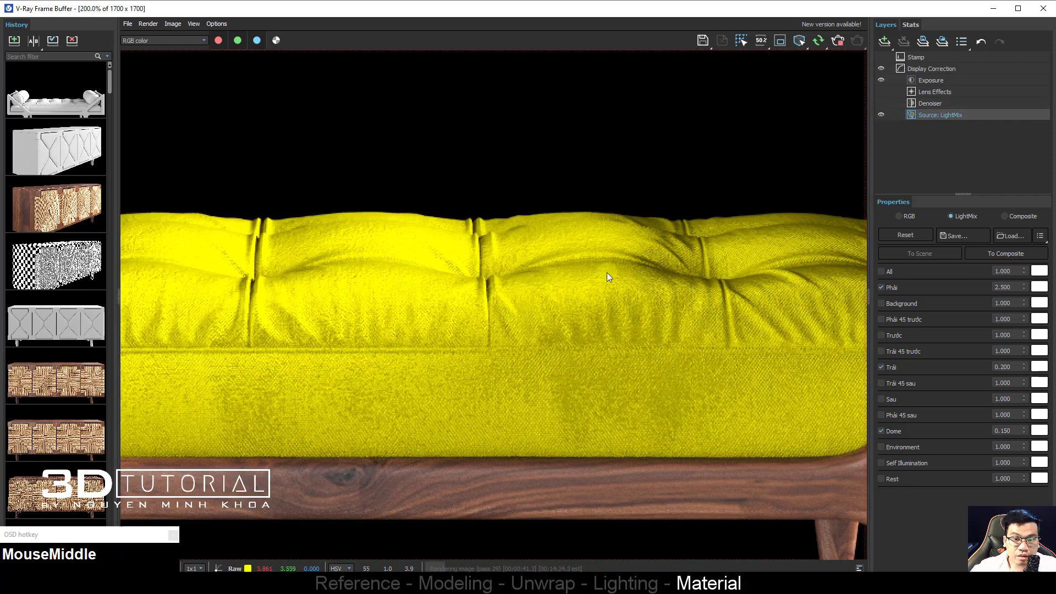
{"action": "middle_click_drag", "start_coordinate": [606, 273], "coordinate": [543, 300]}
{"action": "scroll", "coordinate": [543, 302], "scroll_direction": "down", "scroll_amount": 1}
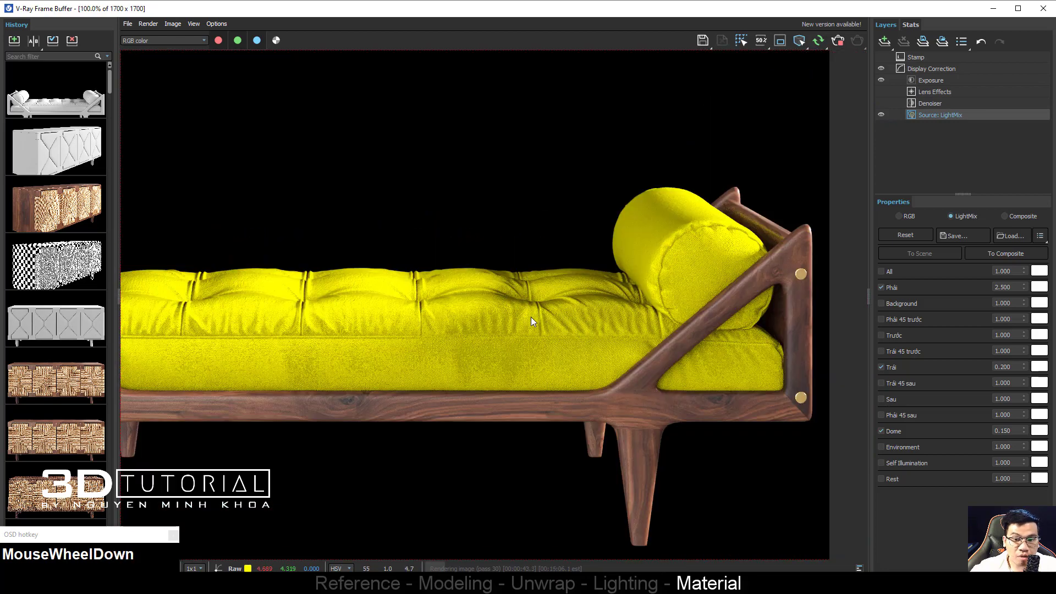
{"action": "middle_click_drag", "start_coordinate": [484, 333], "coordinate": [447, 339]}
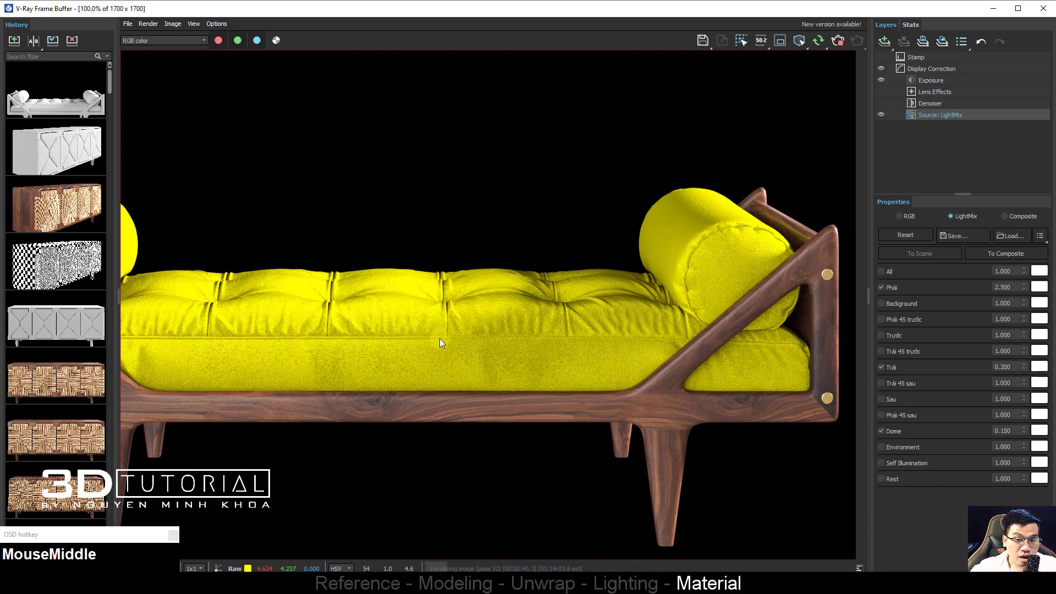
{"action": "scroll", "coordinate": [440, 341], "scroll_direction": "down", "scroll_amount": 1}
Step: Compare against the green reference photo, then stop the render and minimize the frame buffer
{"action": "left_click", "coordinate": [632, 576]}
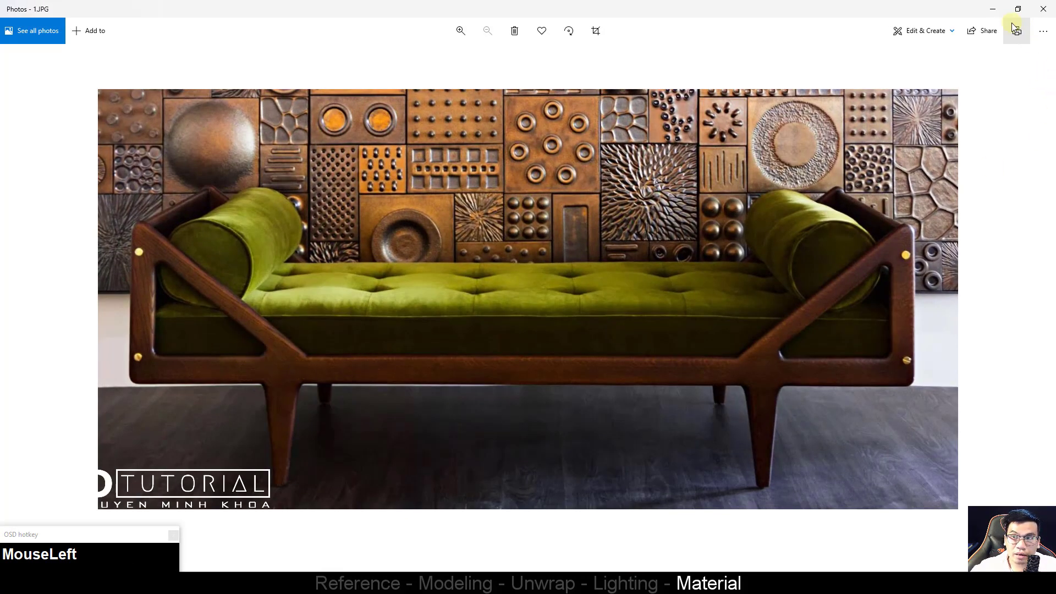
{"action": "left_click", "coordinate": [993, 9]}
{"action": "scroll", "coordinate": [575, 405], "scroll_direction": "up", "scroll_amount": 1}
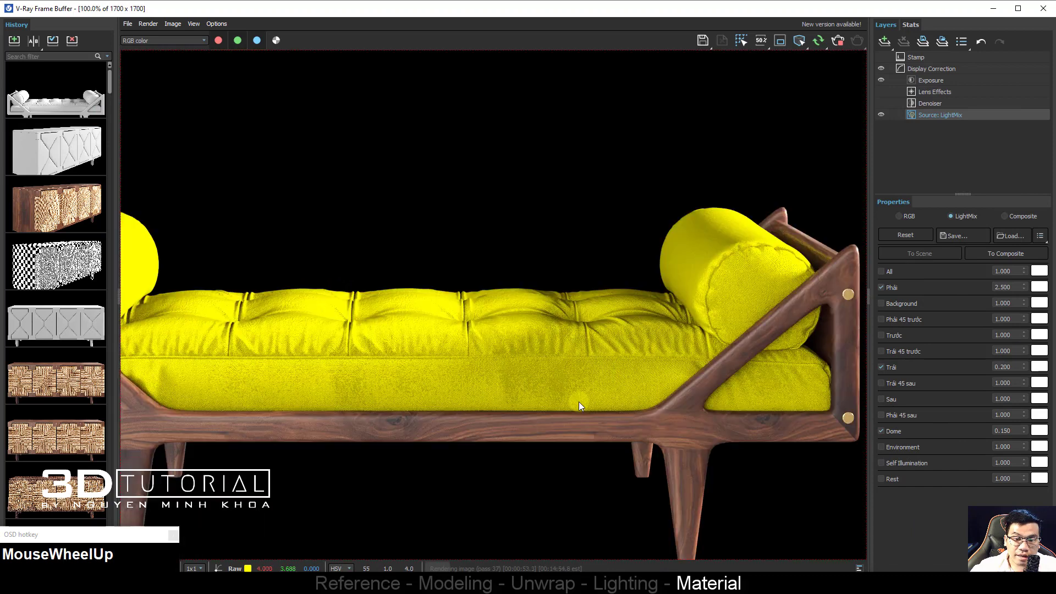
{"action": "middle_click_drag", "start_coordinate": [579, 401], "coordinate": [576, 401]}
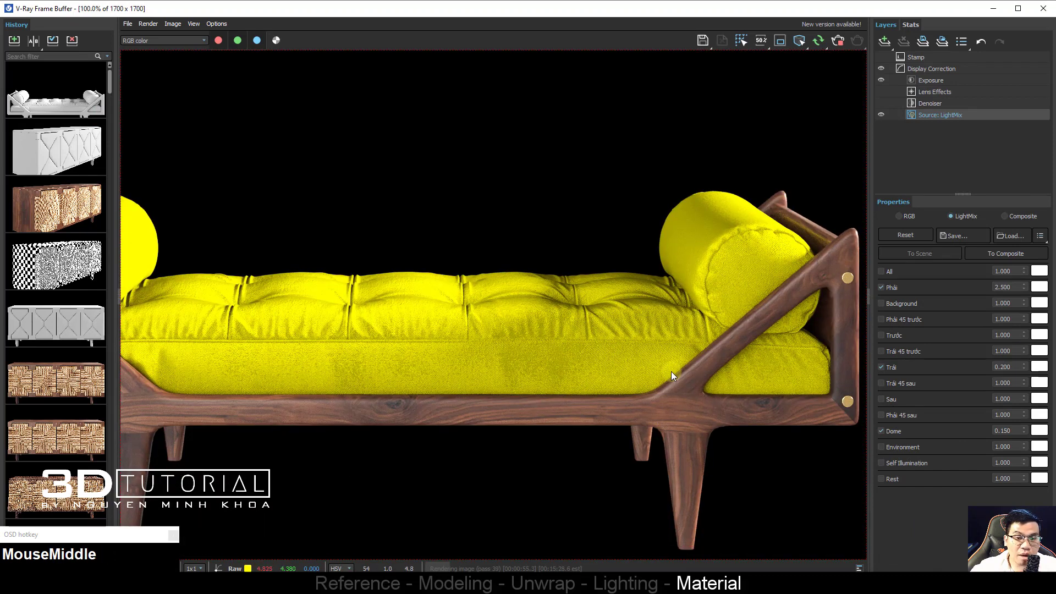
{"action": "left_click", "coordinate": [838, 41]}
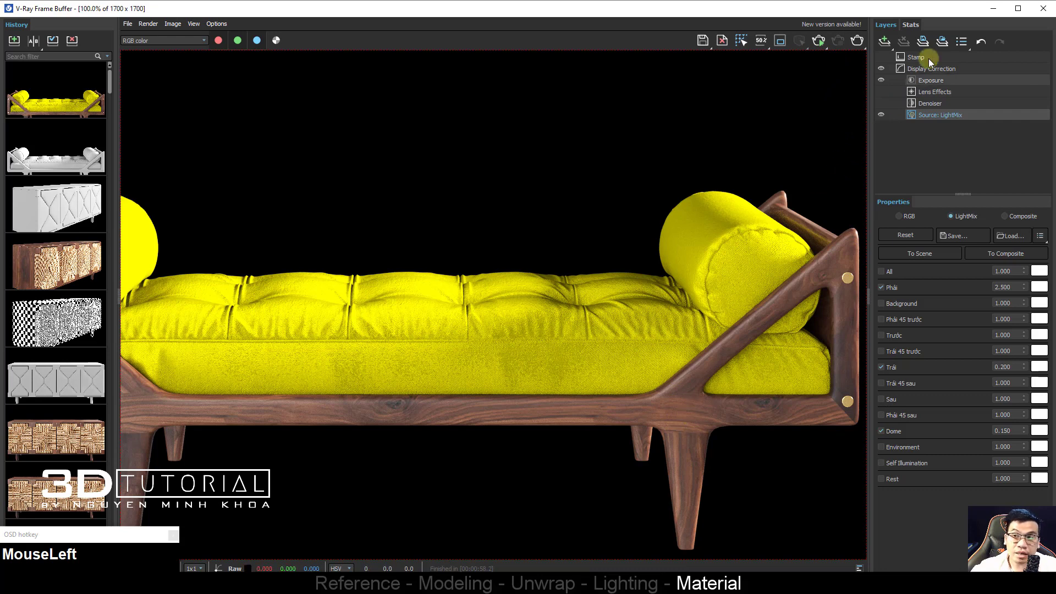
{"action": "left_click", "coordinate": [993, 9]}
{"action": "middle_click", "coordinate": [687, 160]}
Step: Raise the walnut Color Correction saturation from about -18.9 to -7.6
{"action": "scroll", "coordinate": [788, 203], "scroll_direction": "down", "scroll_amount": 3}
{"action": "double_click", "coordinate": [661, 184]}
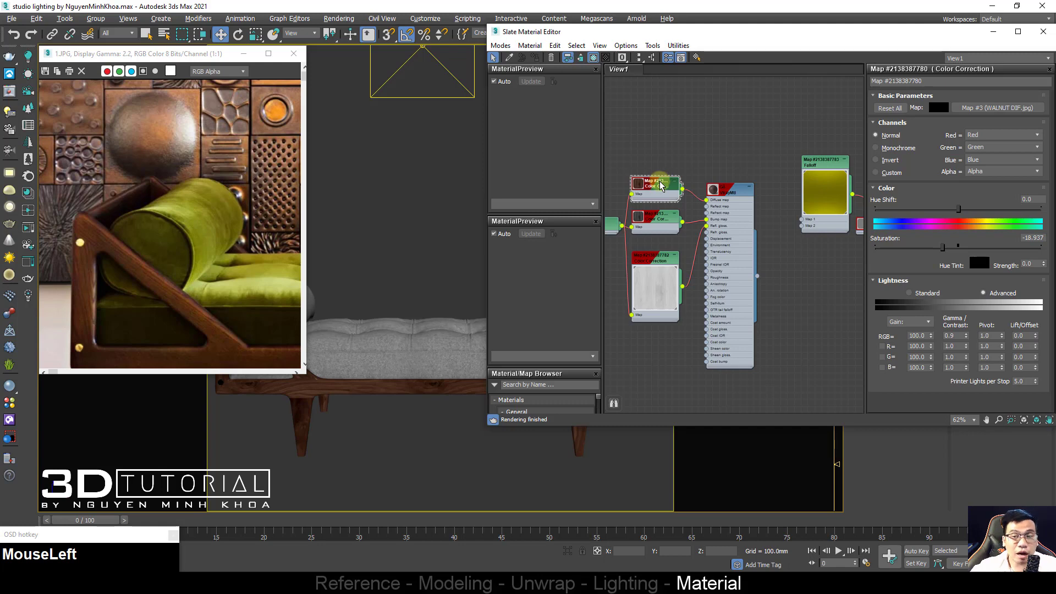
{"action": "left_click", "coordinate": [649, 187]}
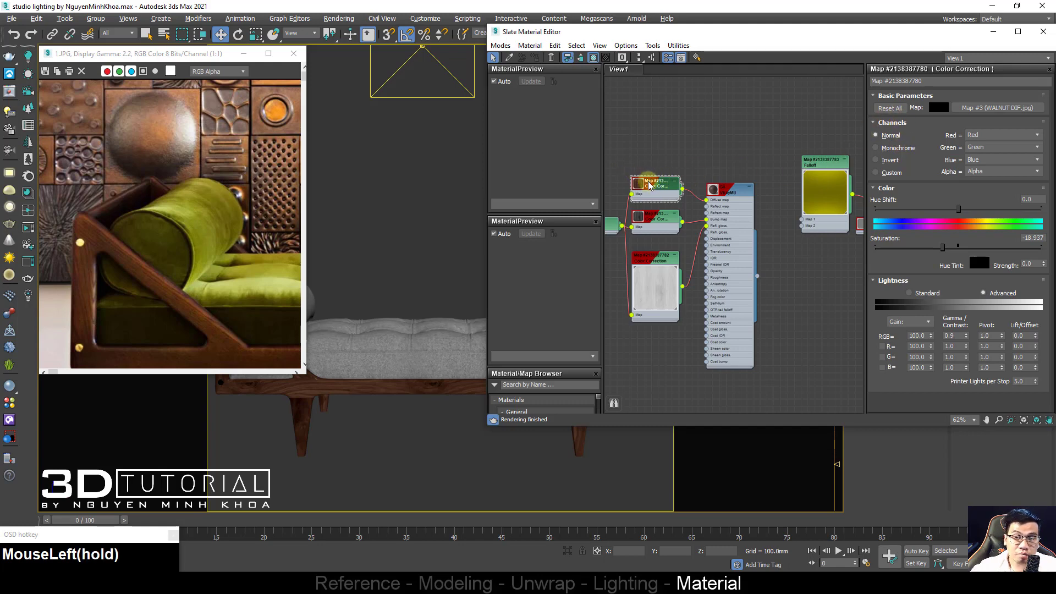
{"action": "left_click", "coordinate": [800, 221]}
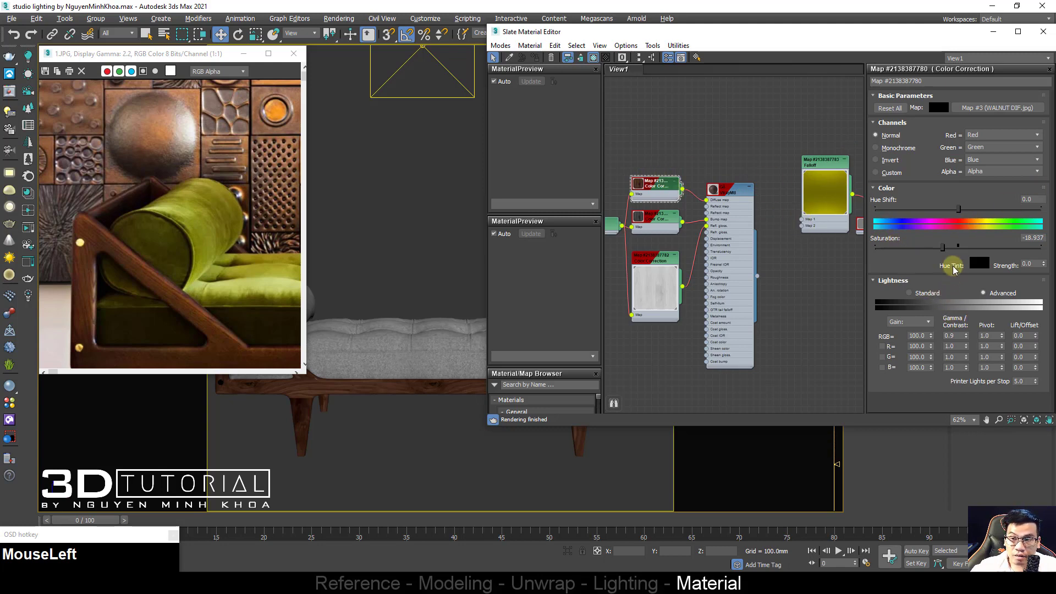
{"action": "left_click", "coordinate": [950, 248]}
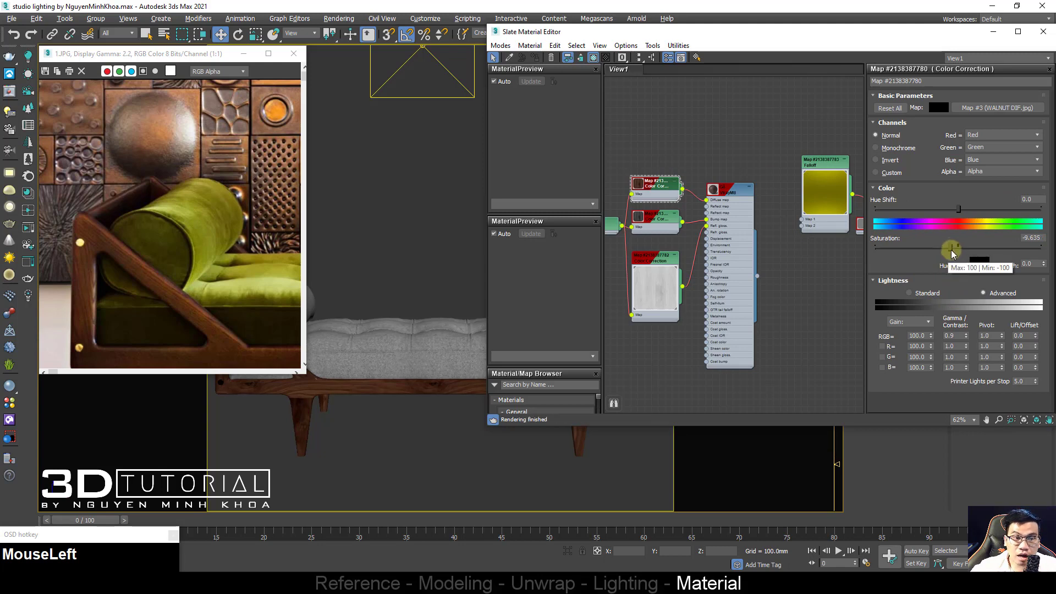
{"action": "middle_click_drag", "start_coordinate": [776, 234], "coordinate": [809, 236]}
{"action": "scroll", "coordinate": [672, 189], "scroll_direction": "up", "scroll_amount": 5}
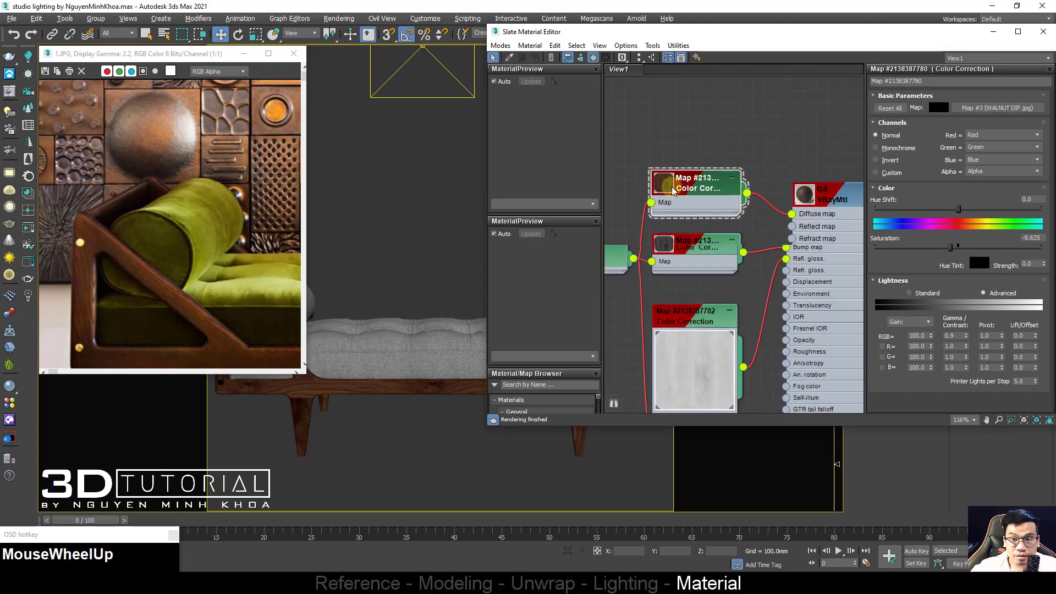
{"action": "left_click", "coordinate": [953, 250]}
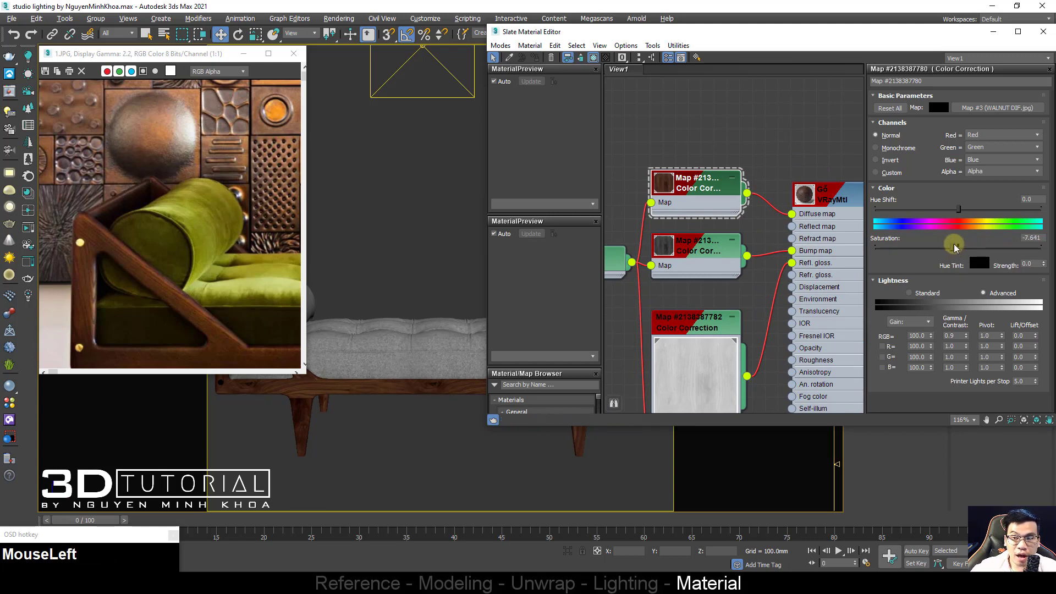
Step: Set the RGB gamma to 0.8 and move the Color Correction node below the Falloff node
{"action": "double_click", "coordinate": [956, 336]}
{"action": "type", "text": "0.8"}
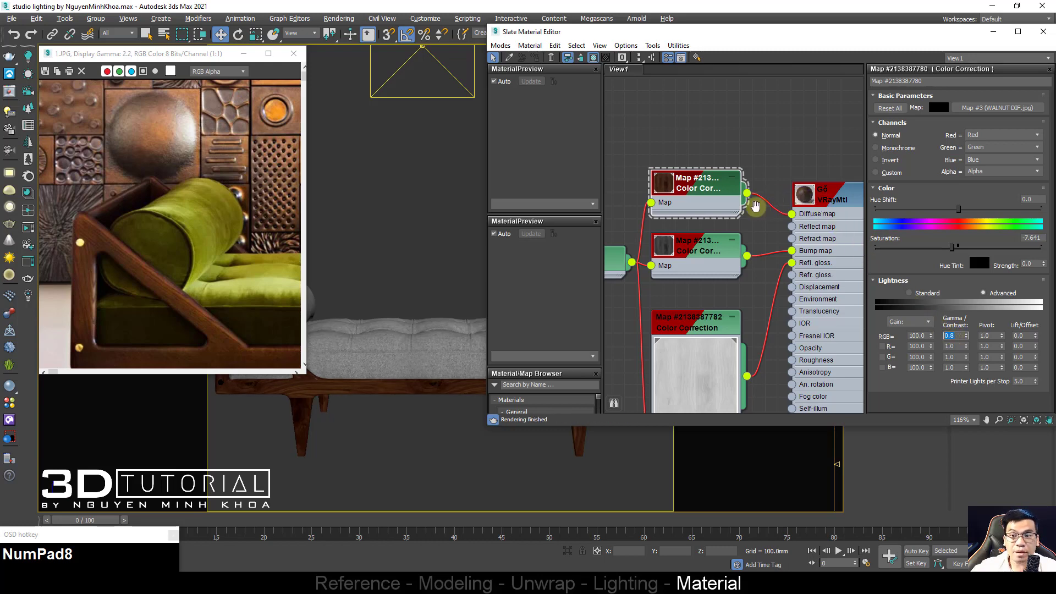
{"action": "scroll", "coordinate": [792, 231], "scroll_direction": "down", "scroll_amount": 5}
{"action": "middle_click_drag", "start_coordinate": [759, 242], "coordinate": [718, 252]}
{"action": "left_click_drag", "start_coordinate": [707, 193], "coordinate": [696, 246]}
{"action": "left_click_drag", "start_coordinate": [650, 140], "coordinate": [693, 160]}
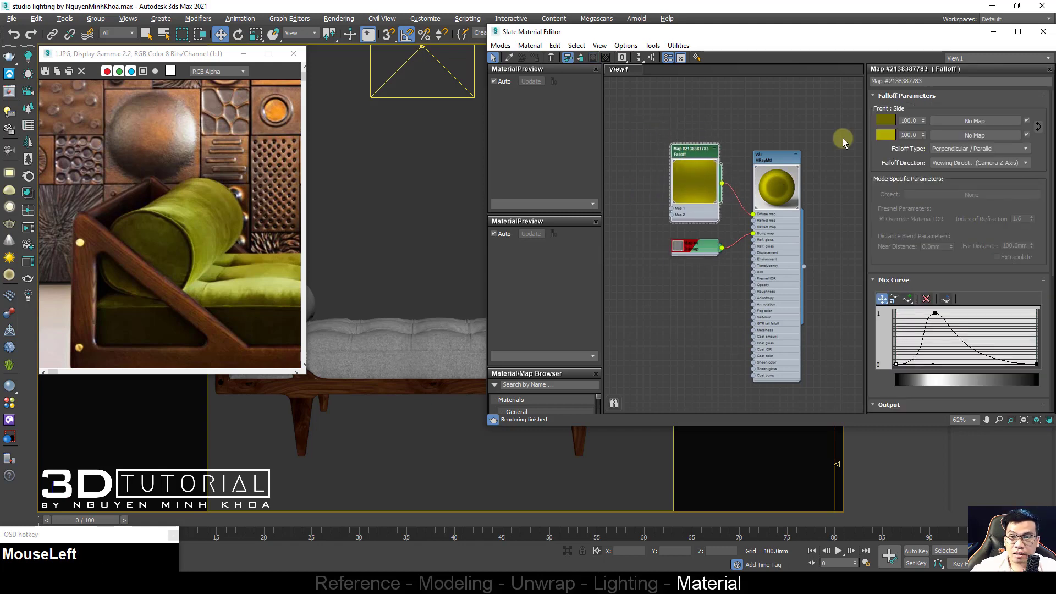
Step: Darken the Falloff front colour and copy it onto the side colour
{"action": "left_click", "coordinate": [886, 120]}
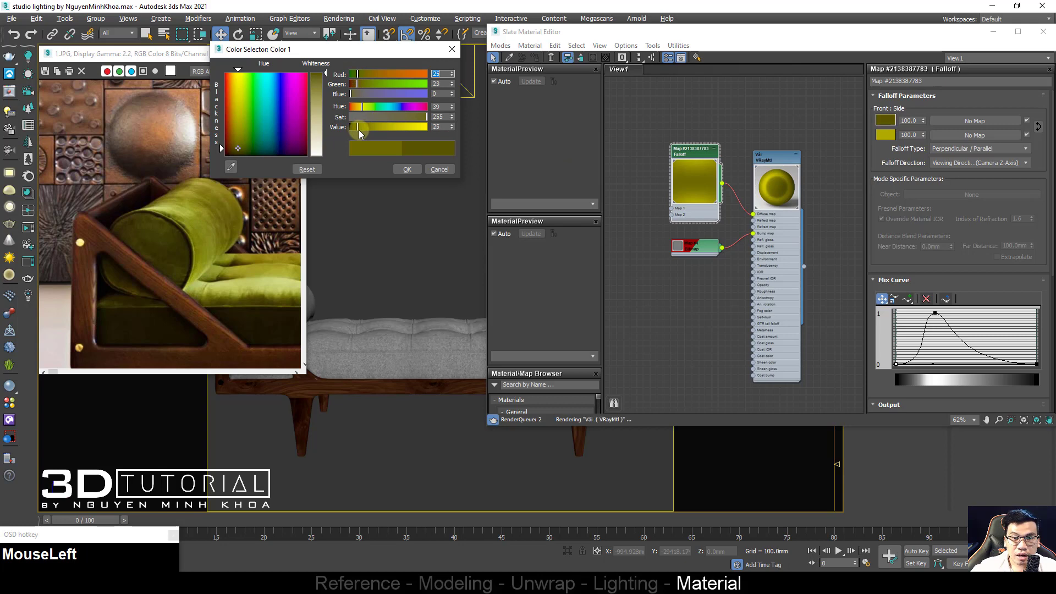
{"action": "left_click", "coordinate": [358, 130]}
{"action": "left_click_drag", "start_coordinate": [416, 119], "coordinate": [420, 119]}
{"action": "left_click", "coordinate": [396, 168]}
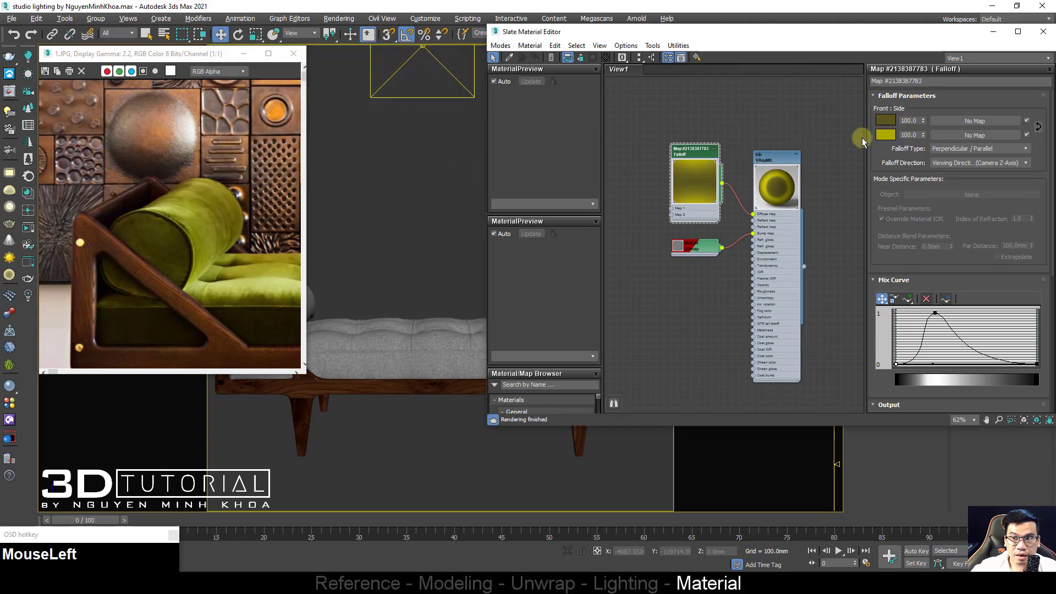
{"action": "left_click_drag", "start_coordinate": [885, 122], "coordinate": [886, 135]}
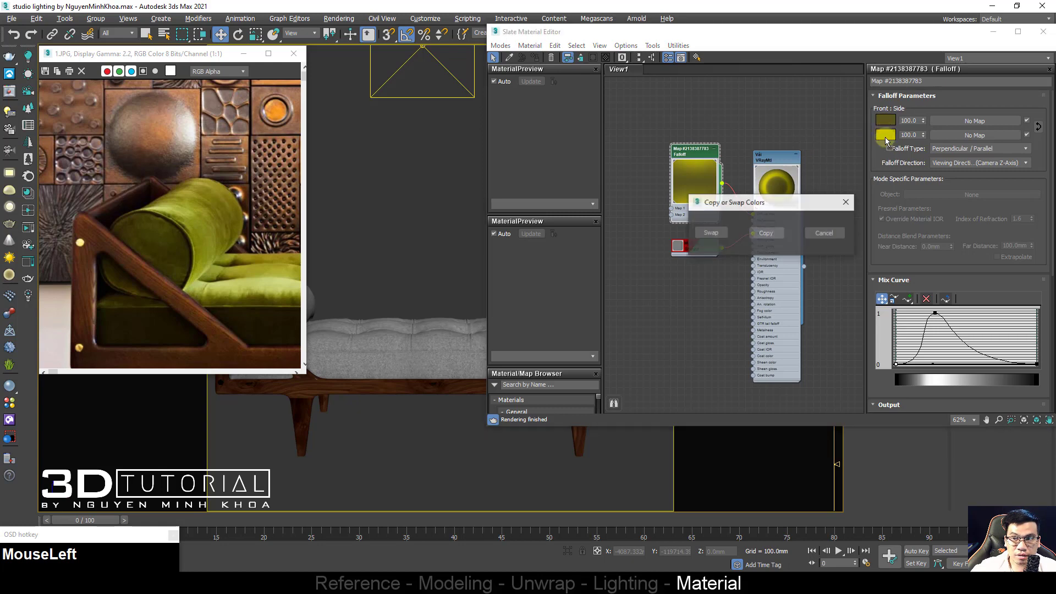
{"action": "left_click", "coordinate": [766, 233]}
Step: Darken the Falloff side colour to a dark olive, RGB 47,44,8
{"action": "left_click", "coordinate": [766, 233]}
{"action": "left_click", "coordinate": [885, 134]}
{"action": "left_click", "coordinate": [368, 127]}
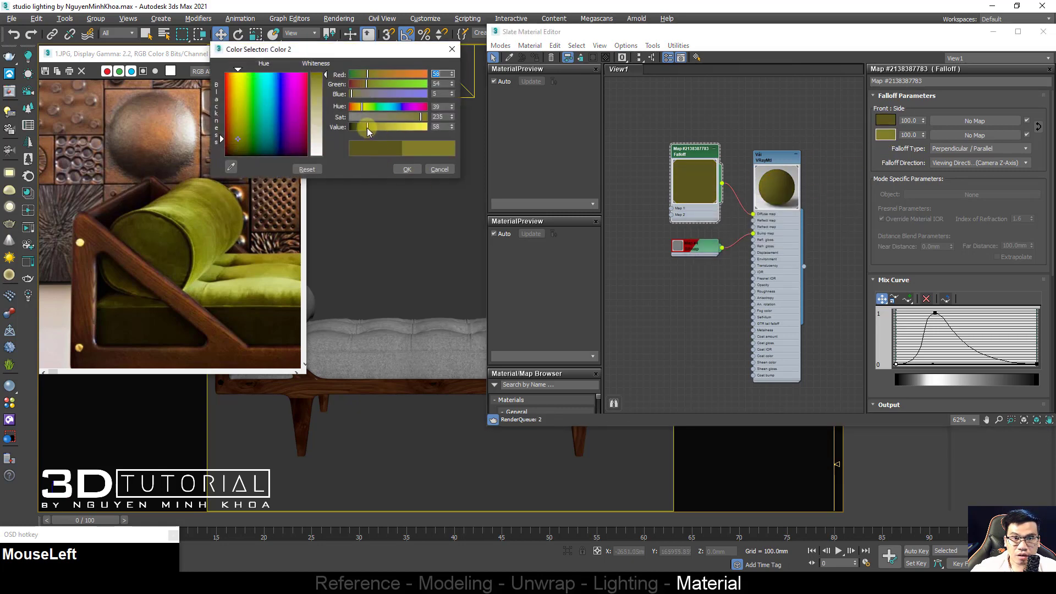
{"action": "left_click_drag", "start_coordinate": [365, 129], "coordinate": [371, 128]}
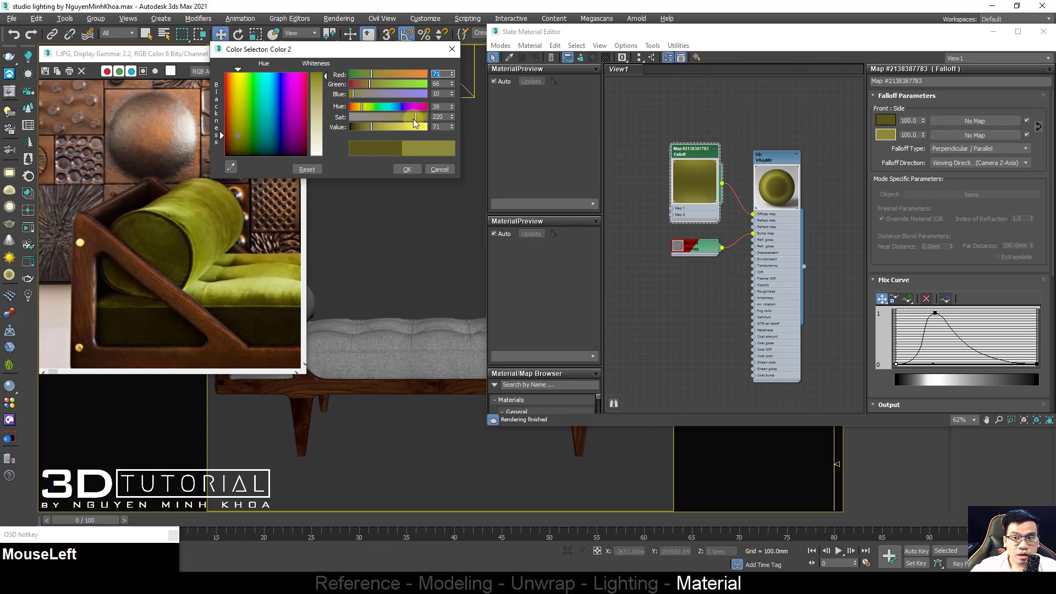
{"action": "left_click_drag", "start_coordinate": [421, 120], "coordinate": [414, 118]}
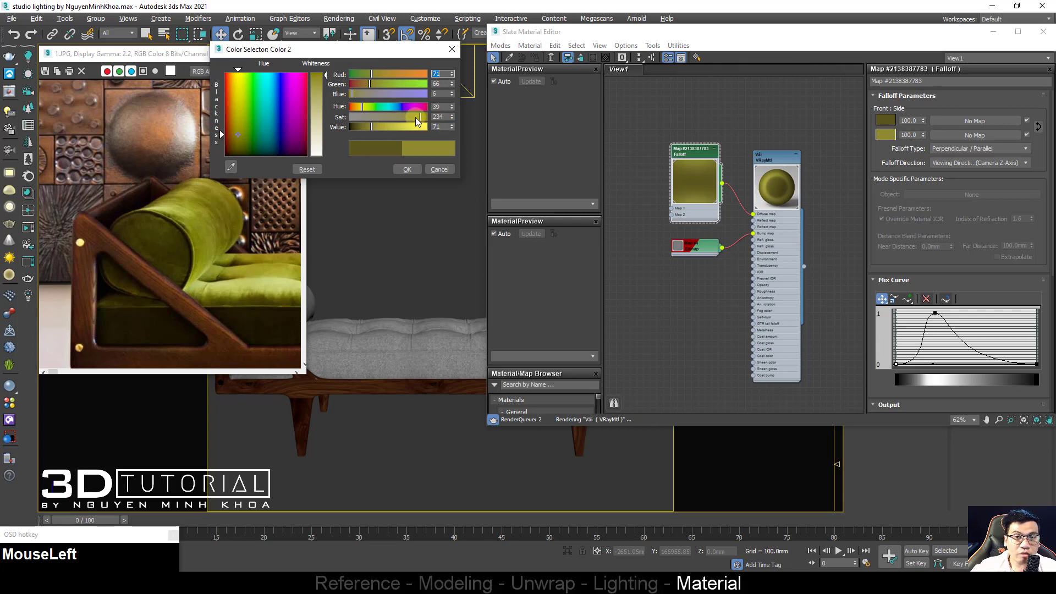
{"action": "left_click_drag", "start_coordinate": [355, 131], "coordinate": [363, 130]}
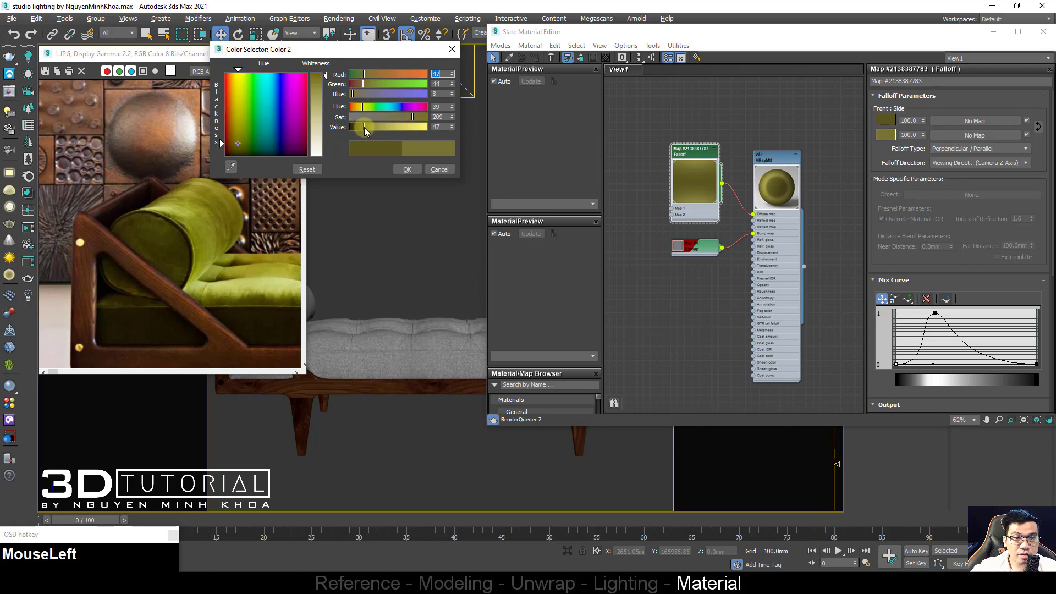
{"action": "left_click", "coordinate": [404, 175]}
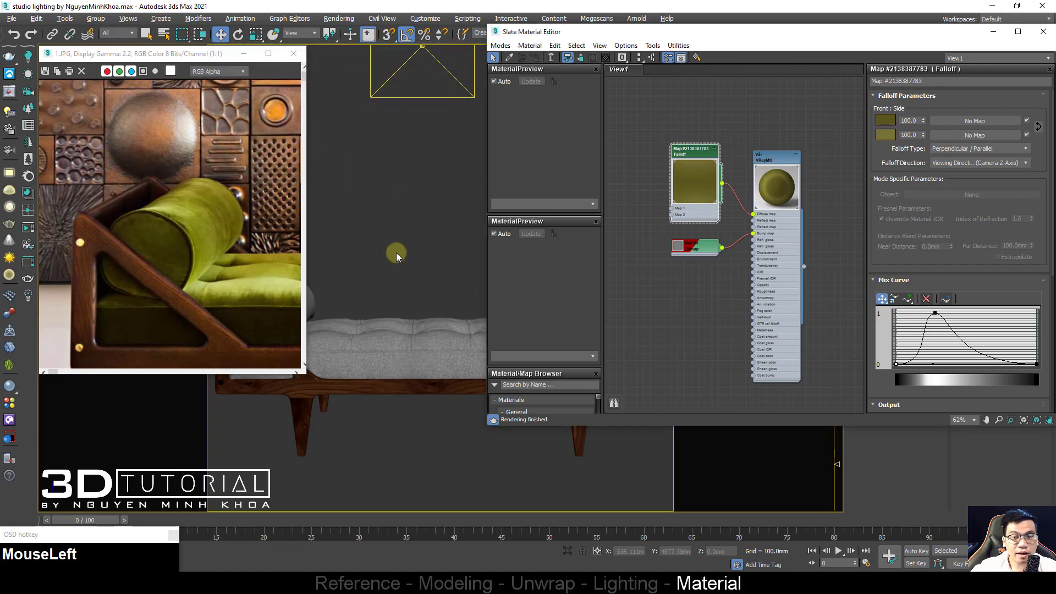
Step: Re-render the daybed in the V-Ray frame buffer, stopping once the result is clear
{"action": "right_click", "coordinate": [389, 223]}
{"action": "left_click", "coordinate": [424, 385]}
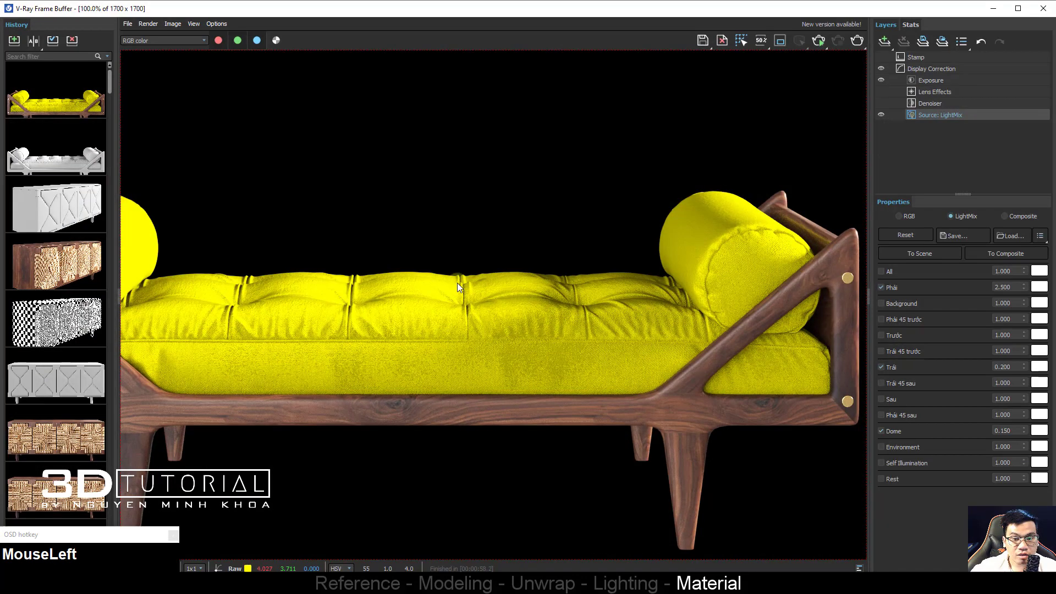
{"action": "middle_click_drag", "start_coordinate": [701, 179], "coordinate": [540, 296]}
{"action": "scroll", "coordinate": [512, 311], "scroll_direction": "down", "scroll_amount": 1}
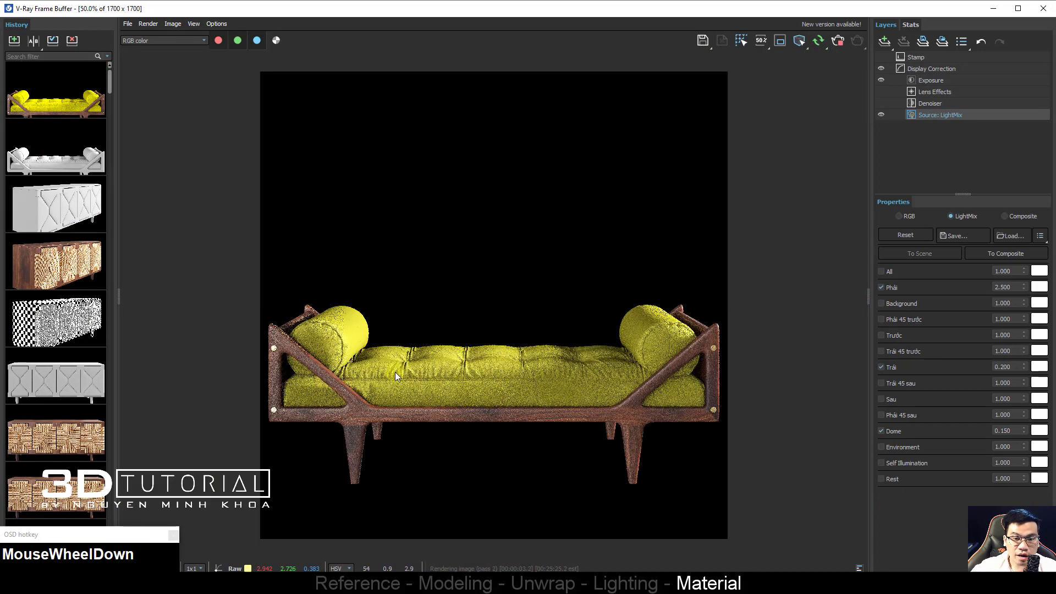
{"action": "scroll", "coordinate": [379, 377], "scroll_direction": "up", "scroll_amount": 1}
{"action": "scroll", "coordinate": [429, 373], "scroll_direction": "down", "scroll_amount": 1}
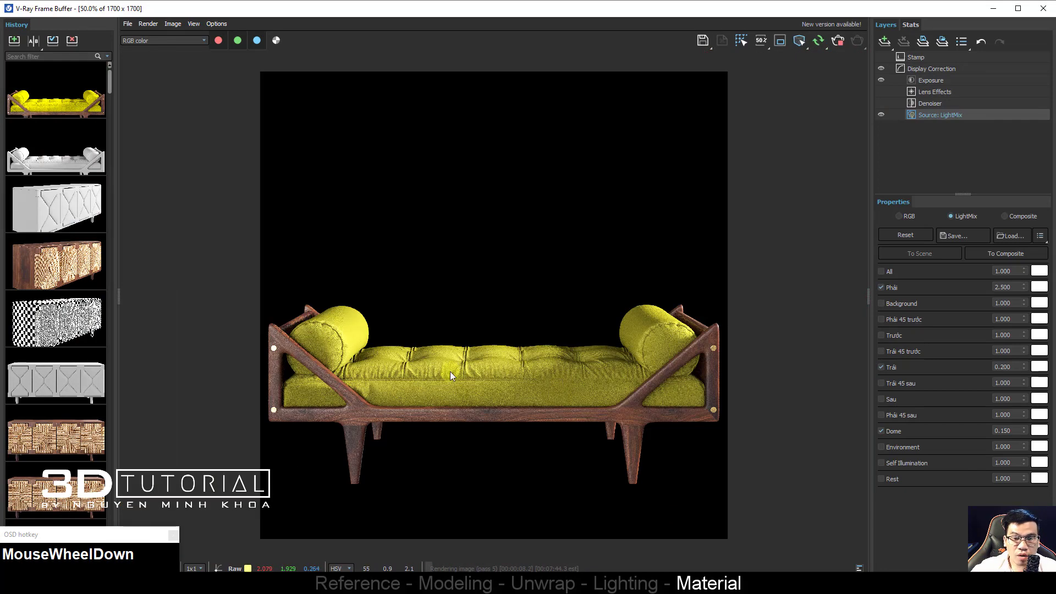
{"action": "left_click", "coordinate": [837, 41]}
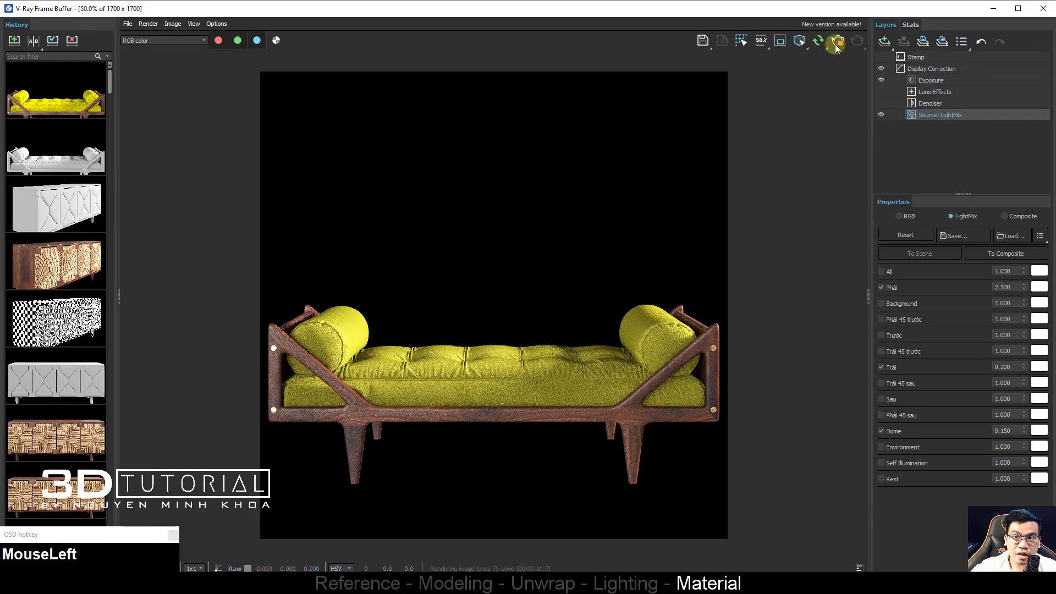
{"action": "left_click", "coordinate": [1044, 7]}
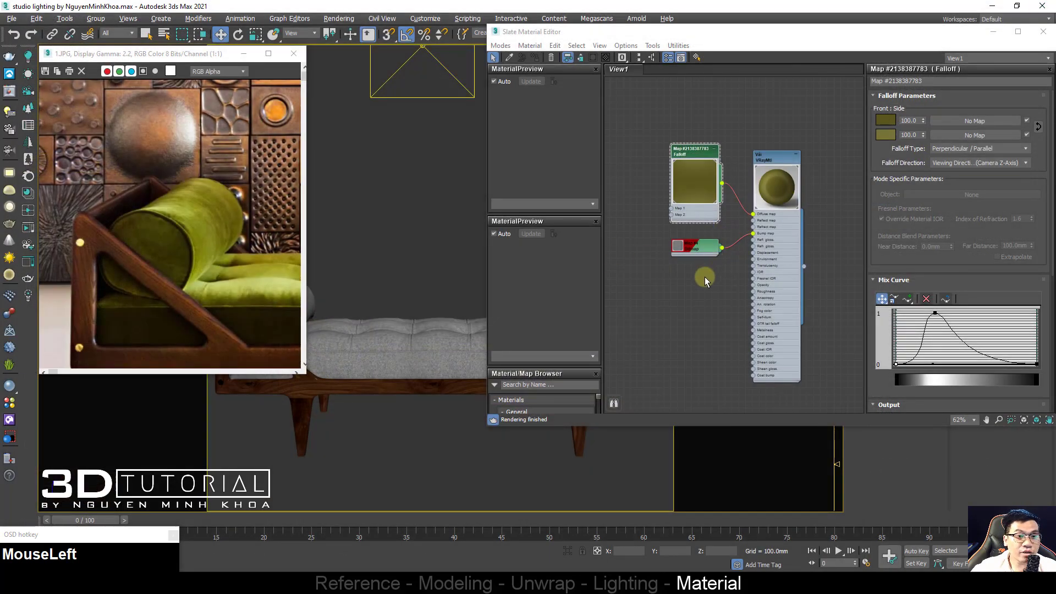
Step: Maximize the Slate Material Editor and pan the node view to make room
{"action": "left_click", "coordinate": [168, 240]}
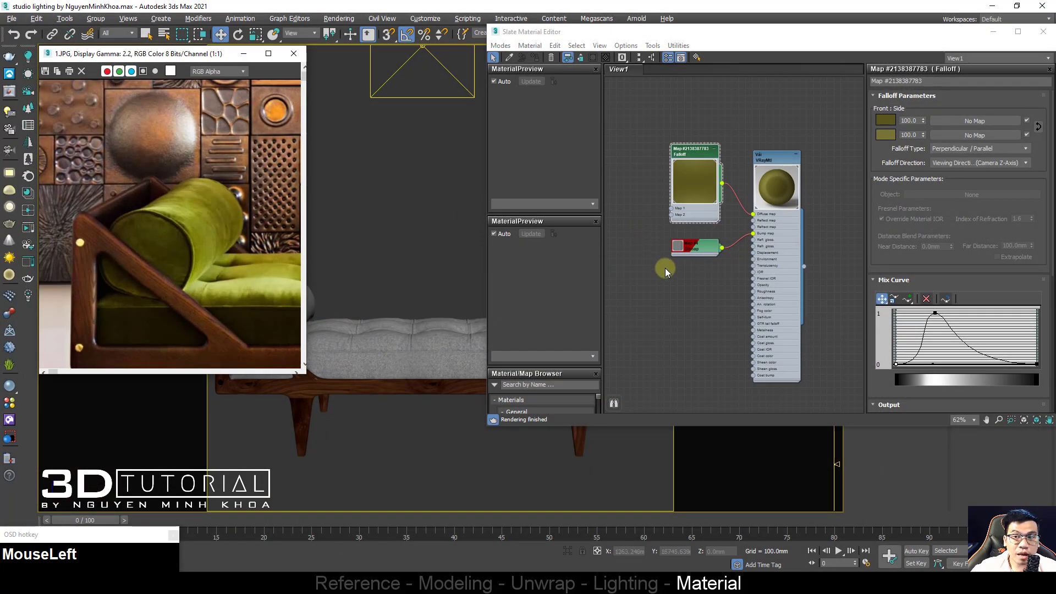
{"action": "middle_click_drag", "start_coordinate": [665, 268], "coordinate": [655, 260]}
{"action": "left_click", "coordinate": [1018, 31]}
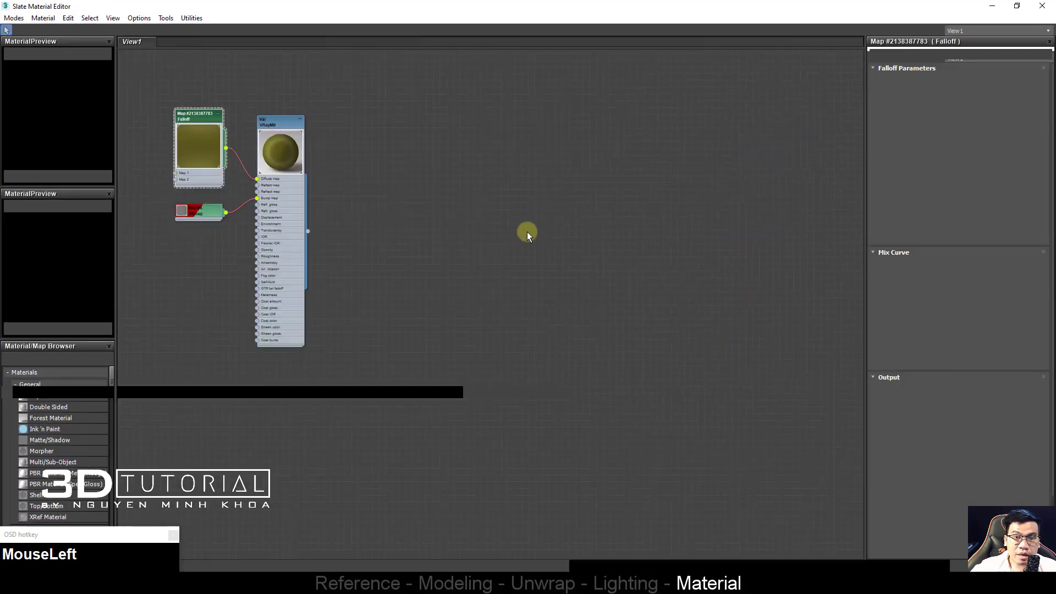
{"action": "mouse_move", "coordinate": [325, 231]}
{"action": "middle_mouse_down"}
{"action": "mouse_move", "coordinate": [464, 223]}
{"action": "mouse_move", "coordinate": [420, 236]}
{"action": "middle_mouse_up"}
{"action": "scroll", "coordinate": [349, 220], "scroll_direction": "up", "scroll_amount": 1}
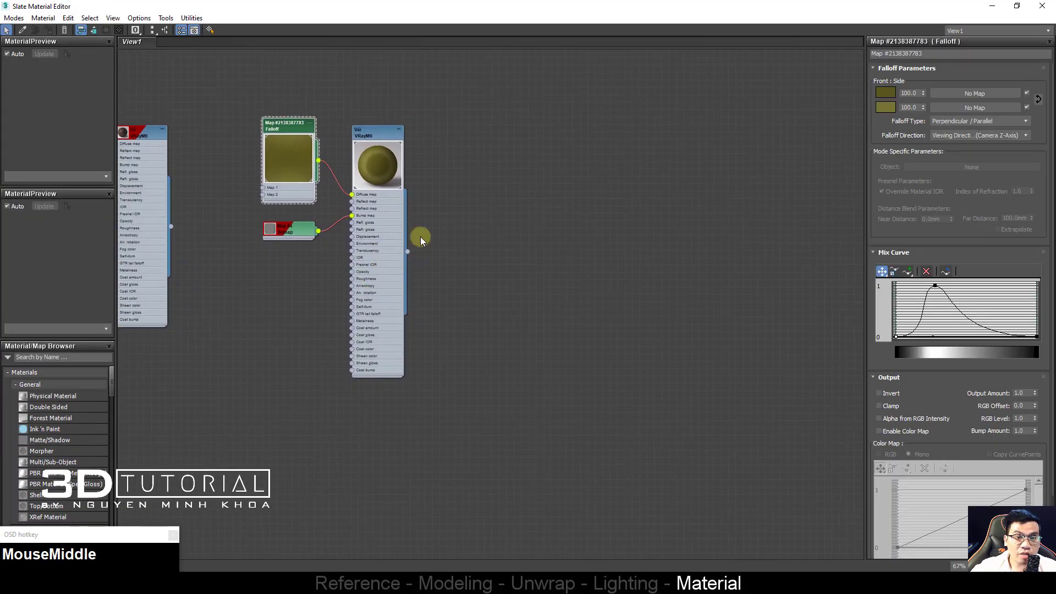
Step: Create a VRayBlendMtl node from Materials > V-Ray and show its parameters
{"action": "right_click", "coordinate": [461, 198]}
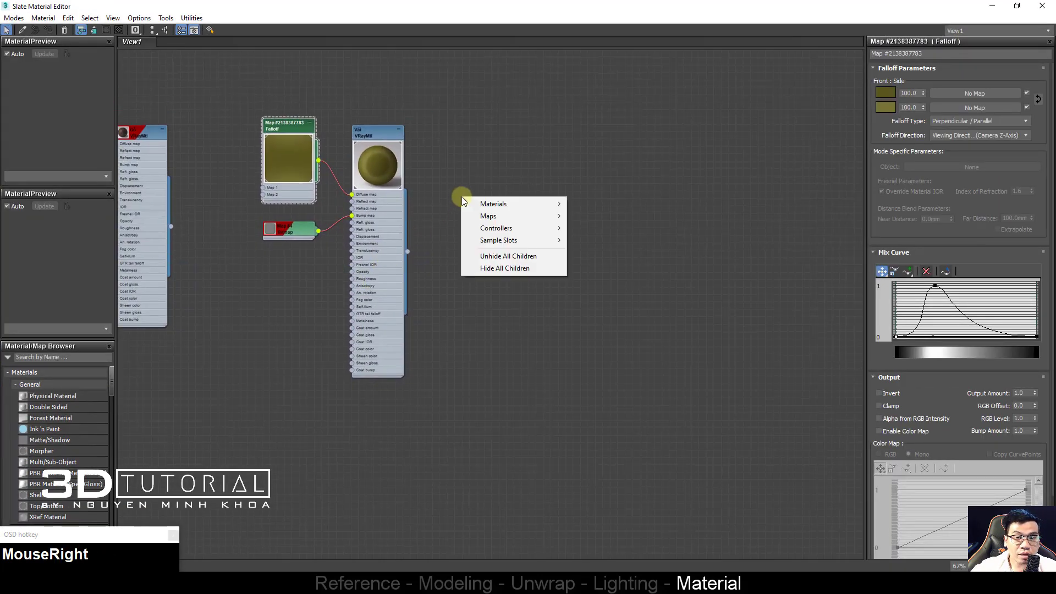
{"action": "left_click", "coordinate": [493, 204]}
{"action": "mouse_move", "coordinate": [593, 241]}
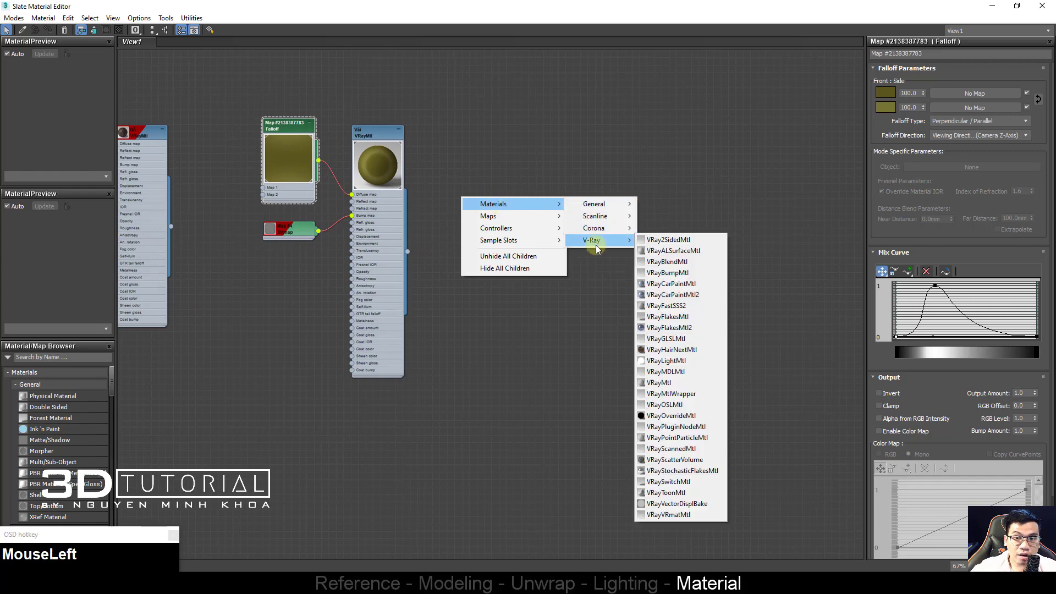
{"action": "left_click", "coordinate": [668, 262]}
{"action": "left_click_drag", "start_coordinate": [454, 203], "coordinate": [474, 203]}
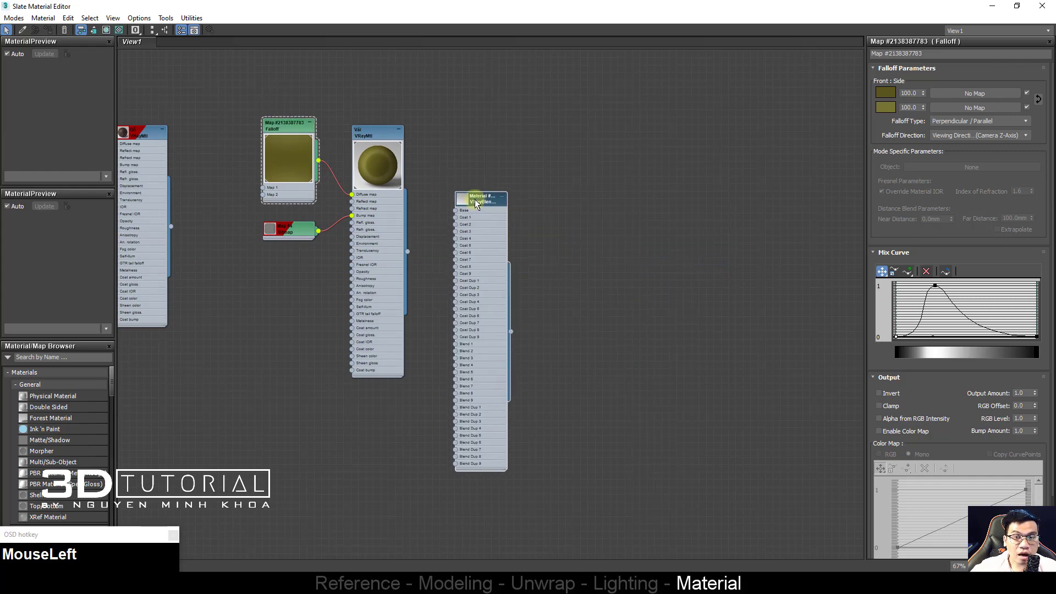
{"action": "double_click", "coordinate": [474, 199]}
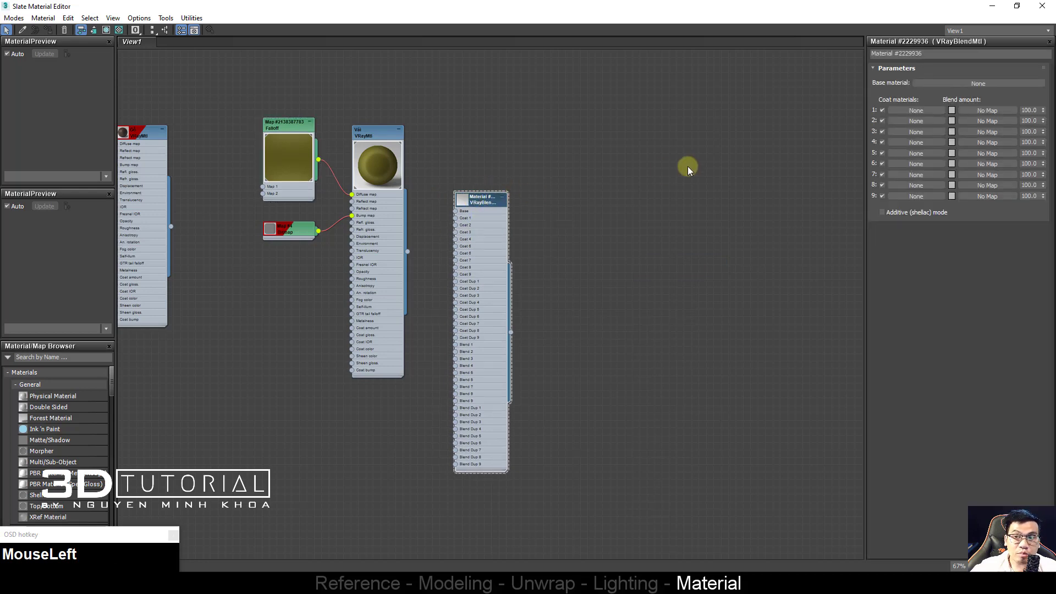
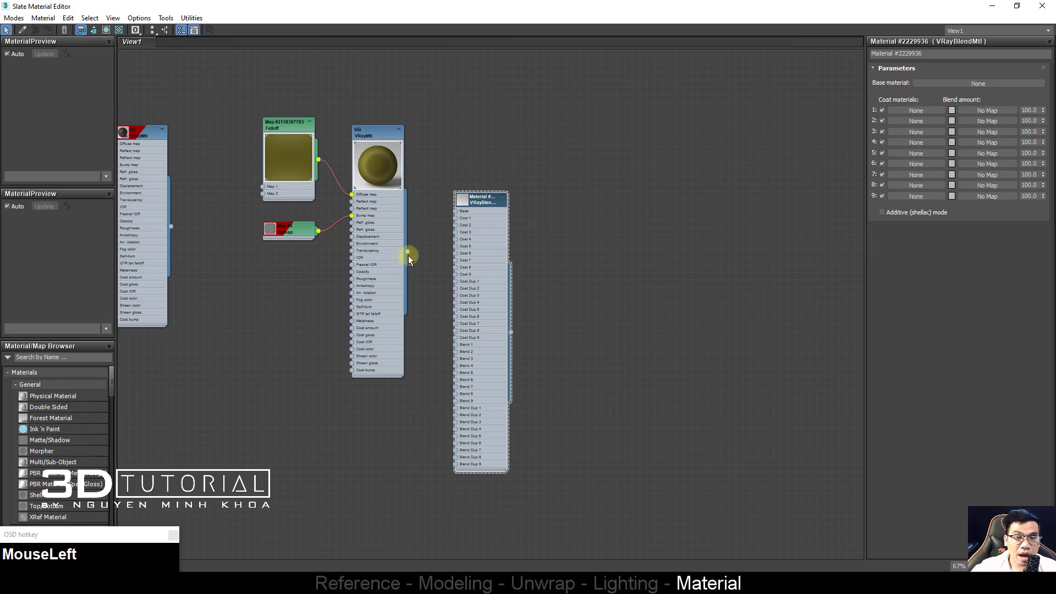
Step: Clone the Vải fabric VRayMtl together with its maps below the original
{"action": "double_click", "coordinate": [369, 131]}
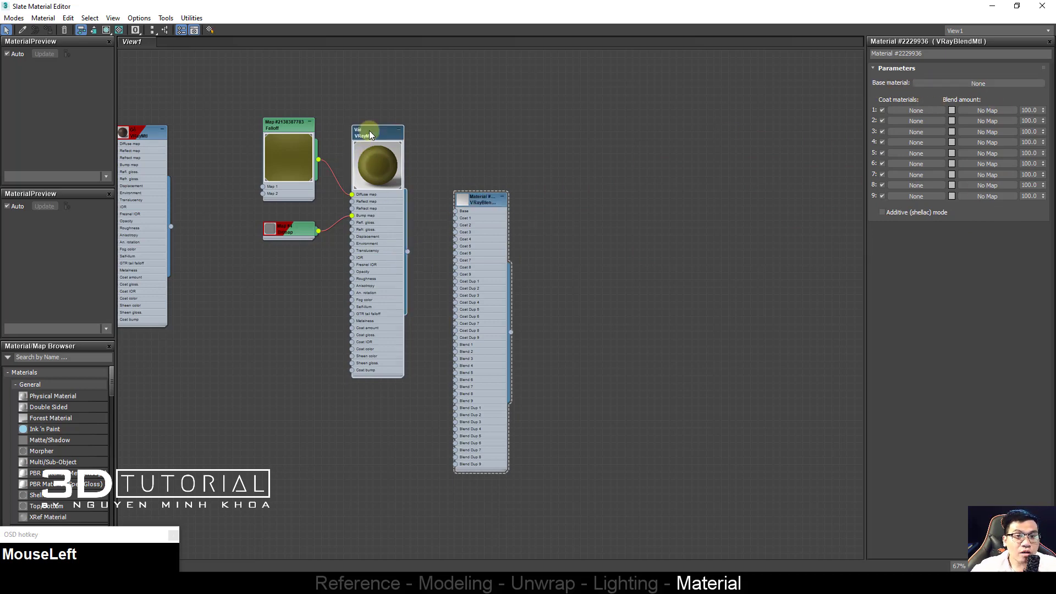
{"action": "middle_click_drag", "start_coordinate": [393, 138], "coordinate": [450, 80]}
{"action": "scroll", "coordinate": [449, 79], "scroll_direction": "down", "scroll_amount": 2}
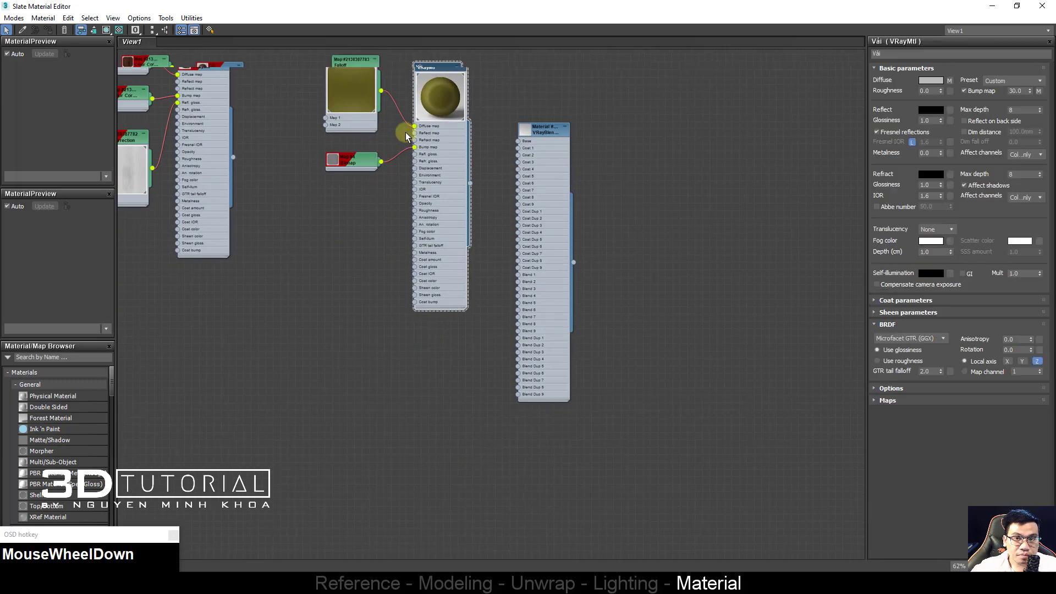
{"action": "left_click", "coordinate": [432, 74]}
{"action": "left_click_drag", "start_coordinate": [432, 74], "coordinate": [428, 299], "text": "ctrl+shift"}
{"action": "left_click", "coordinate": [450, 301]}
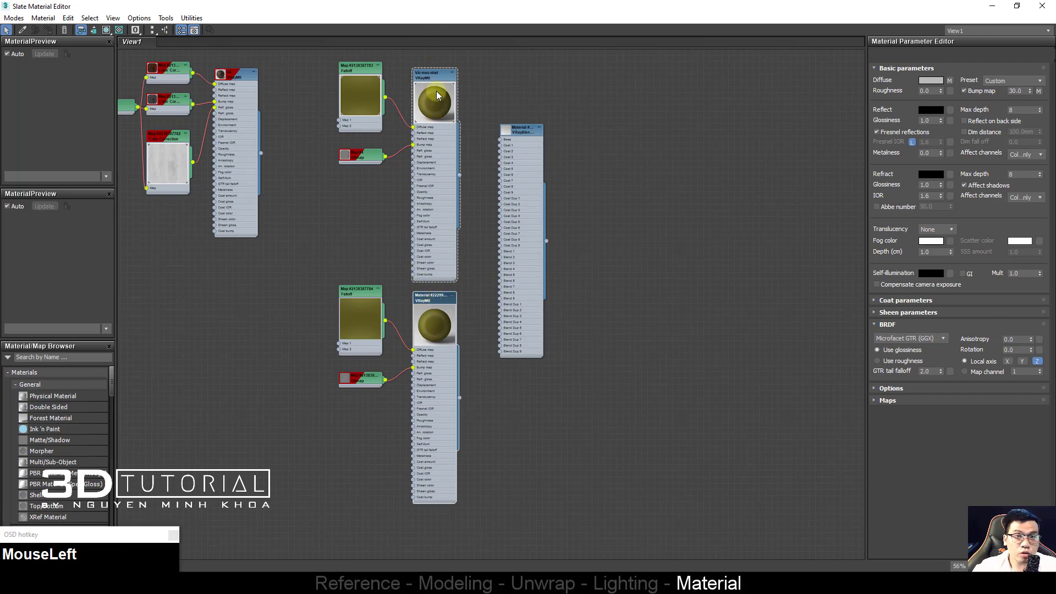
{"action": "left_click", "coordinate": [435, 298]}
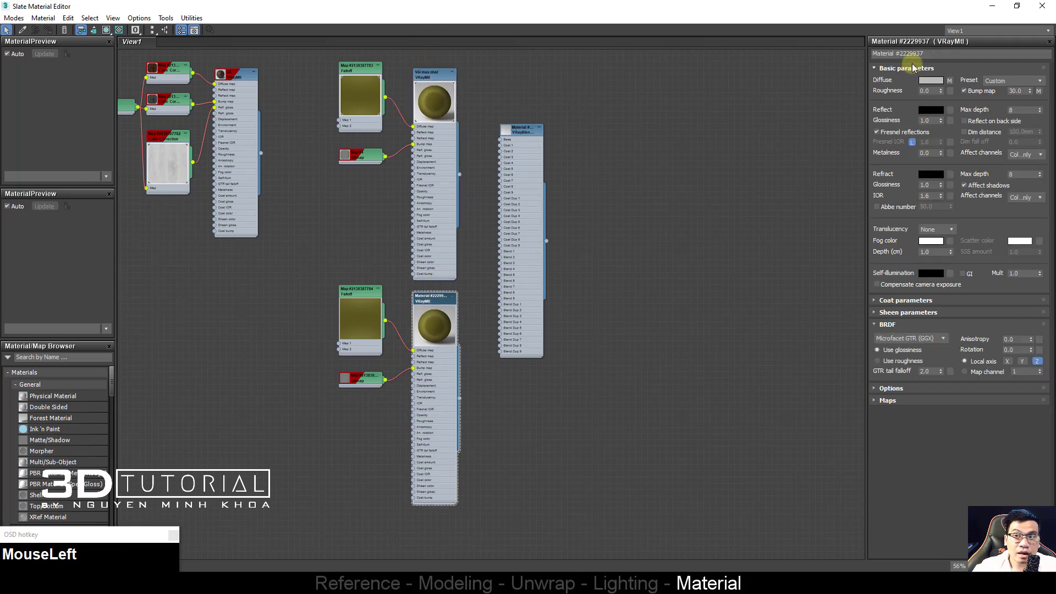
Step: Rename the cloned material to 'vải mau đậm'
{"action": "left_click", "coordinate": [909, 53]}
{"action": "type", "text": "v"}
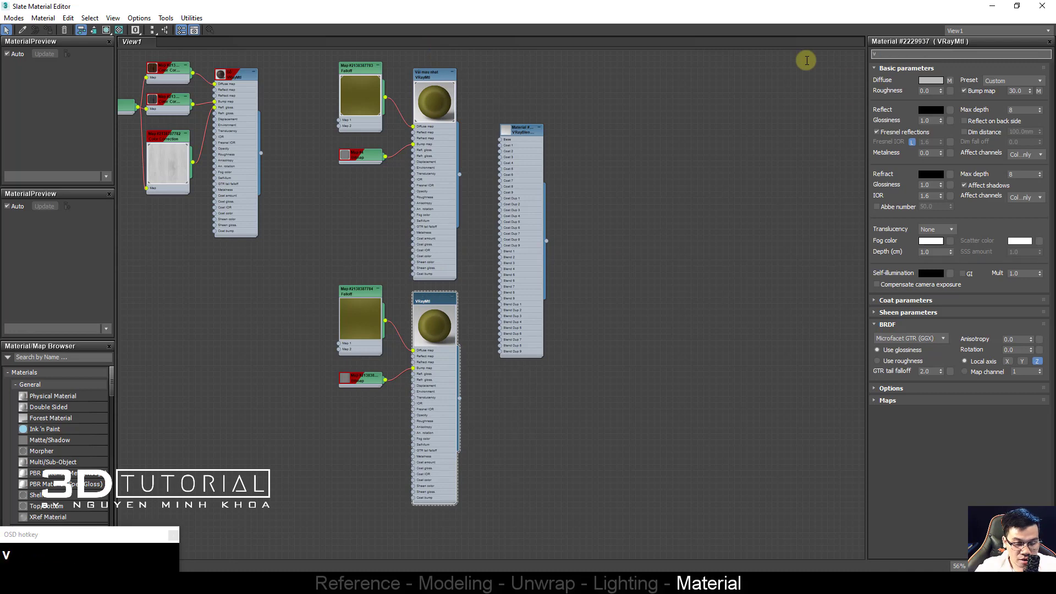
{"action": "type", "text": "ai mau dam"}
{"action": "key", "text": "BackSpace"}
{"action": "key", "text": "BackSpace"}
{"action": "key", "text": "BackSpace"}
{"action": "type", "text": "đâm"}
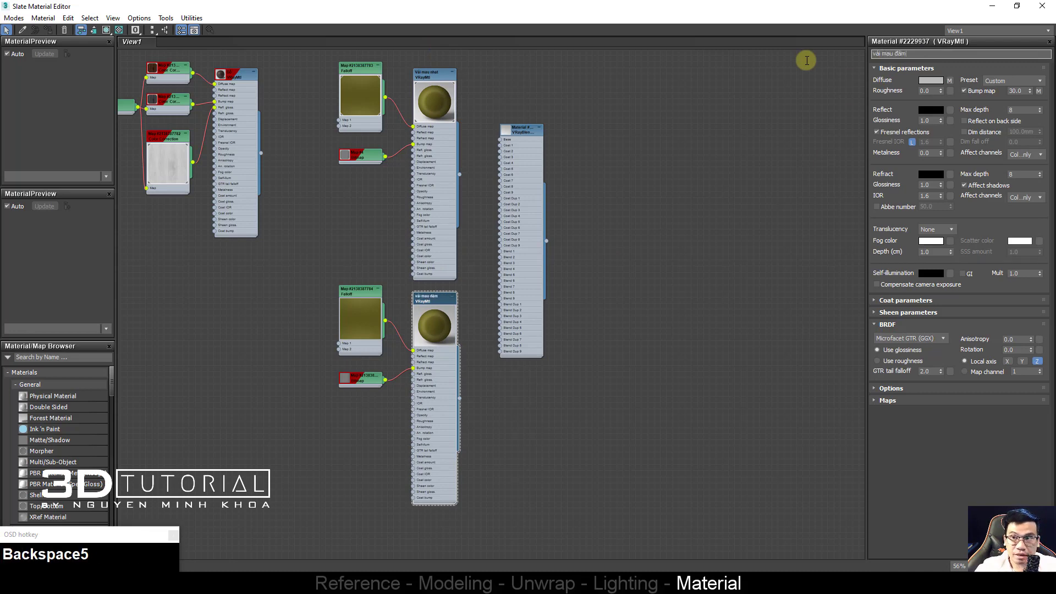
Step: Delete the Falloff map from the cloned material
{"action": "left_click", "coordinate": [313, 271]}
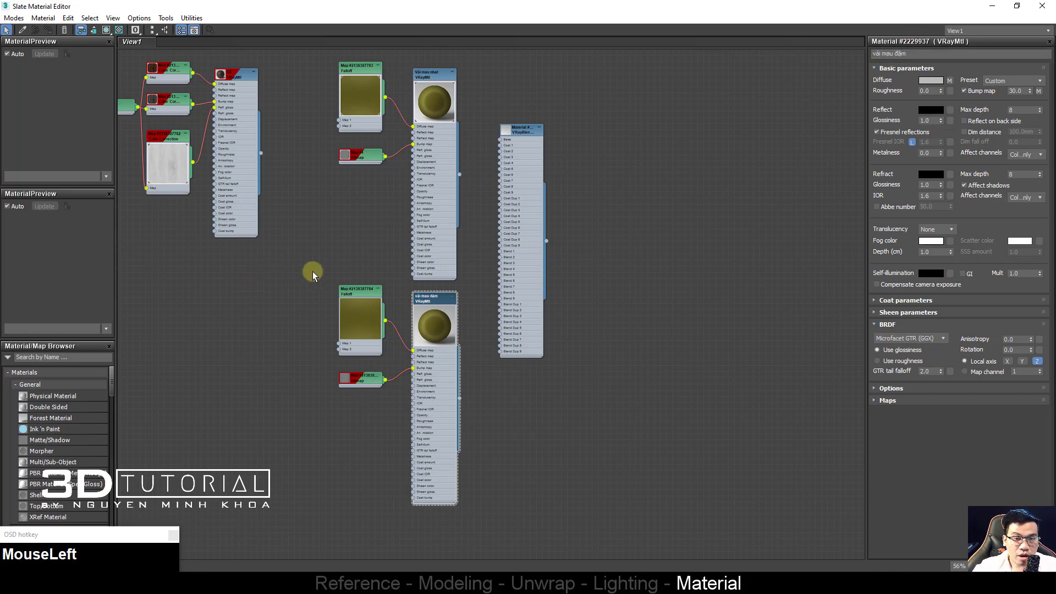
{"action": "left_click", "coordinate": [364, 292]}
{"action": "key", "text": "Delete"}
Step: Add a Color Correction map from Maps > General and feed the Falloff map into it
{"action": "right_click", "coordinate": [332, 253]}
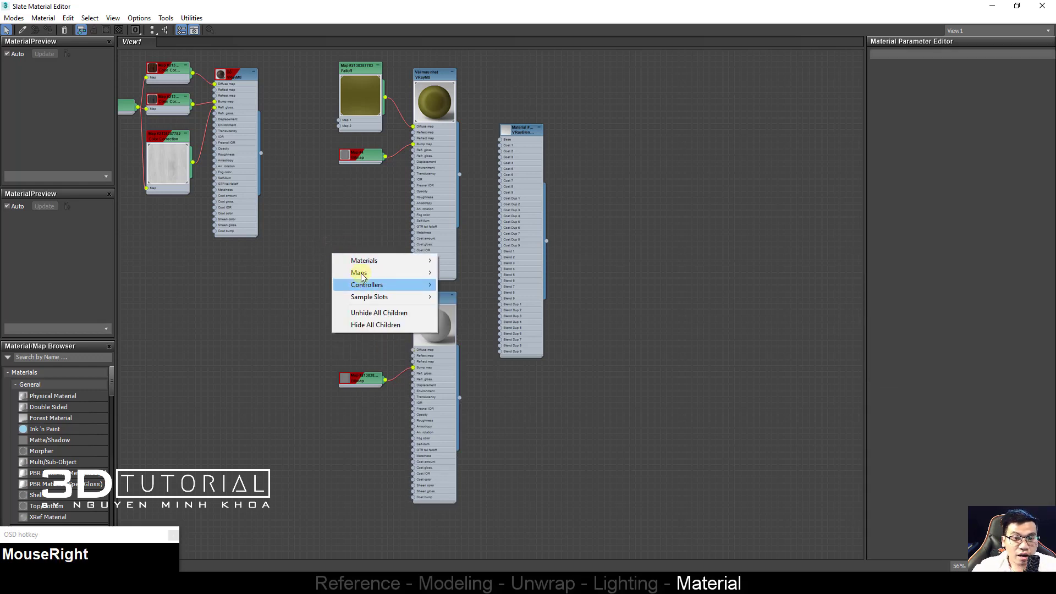
{"action": "left_click", "coordinate": [364, 262]}
{"action": "left_click", "coordinate": [348, 122]}
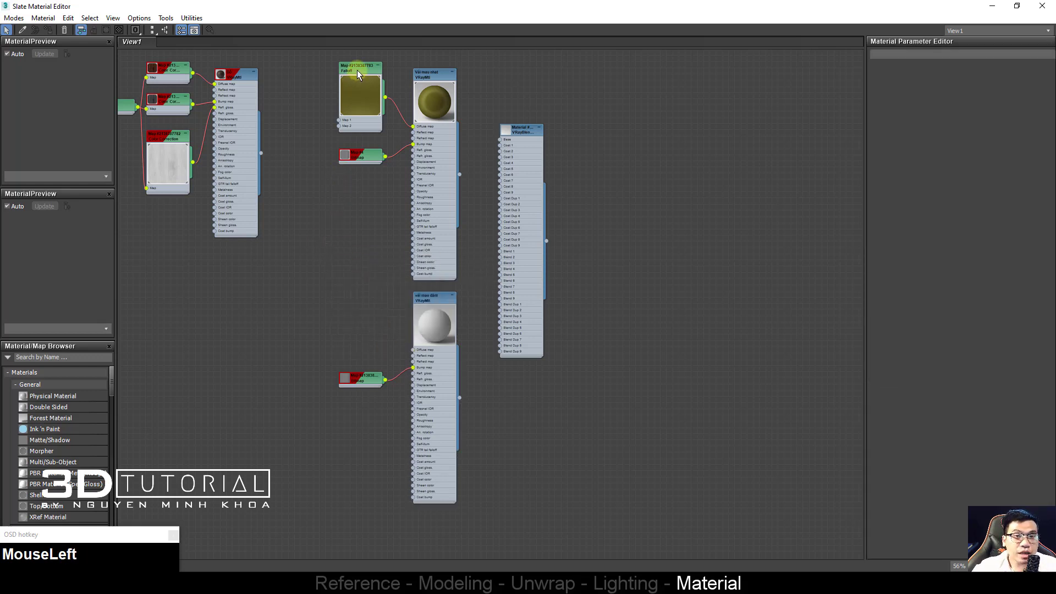
{"action": "left_click_drag", "start_coordinate": [358, 70], "coordinate": [301, 73]}
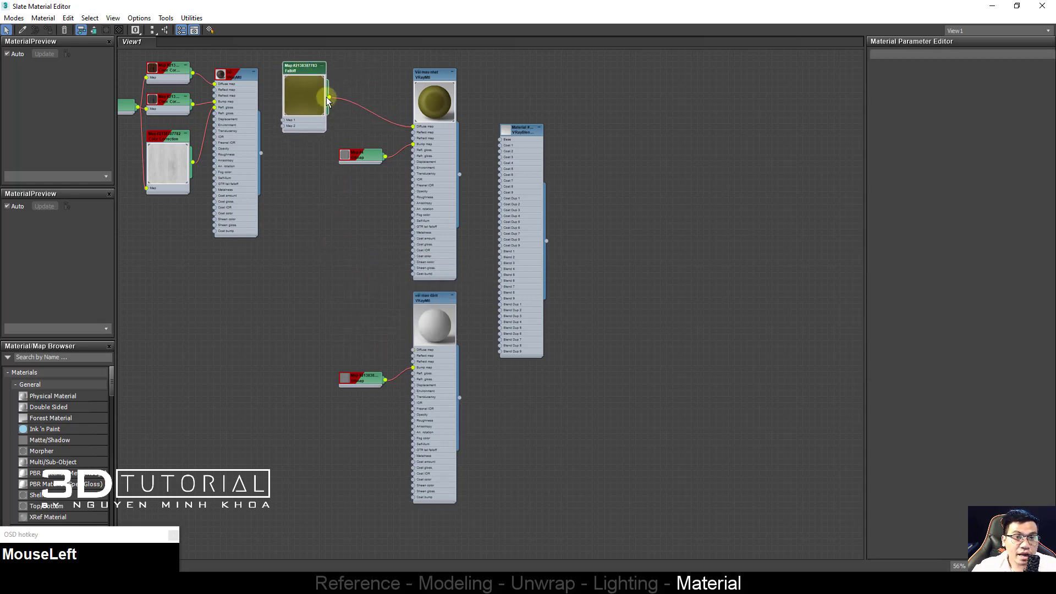
{"action": "right_click", "coordinate": [329, 231]}
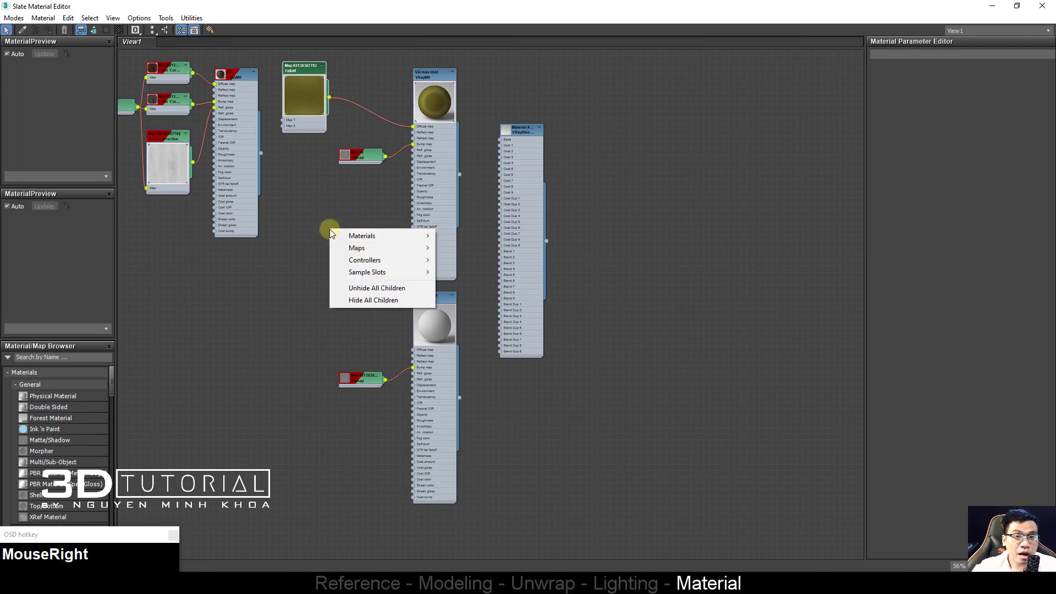
{"action": "left_click", "coordinate": [359, 249]}
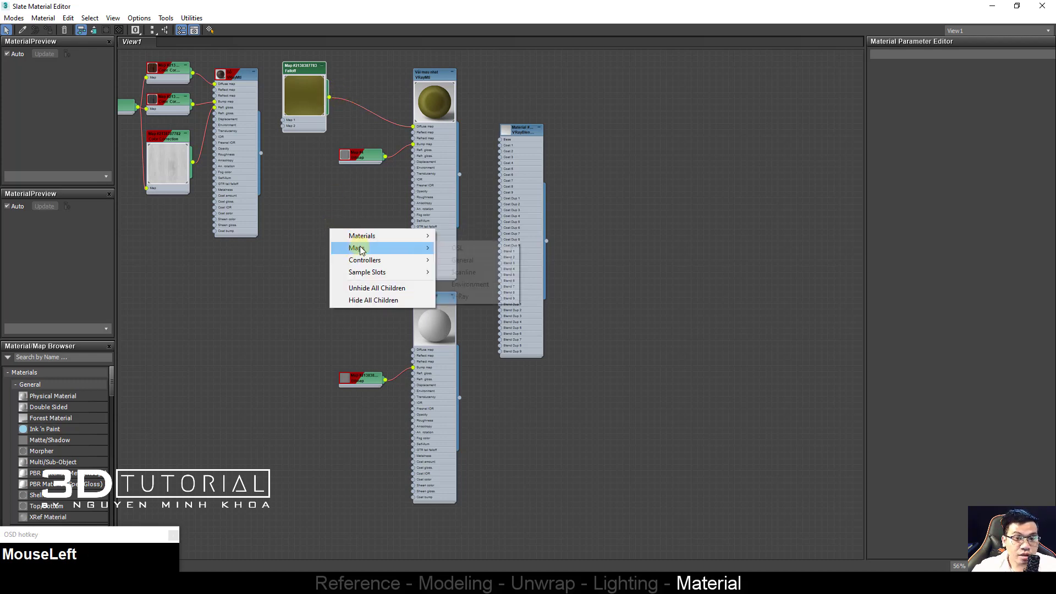
{"action": "left_click", "coordinate": [462, 260]}
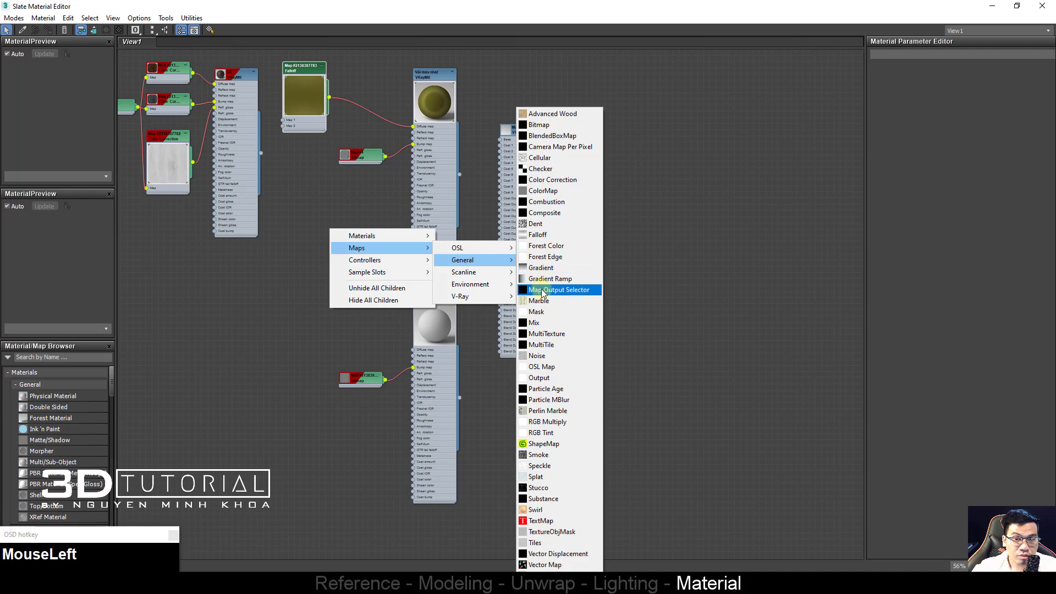
{"action": "left_click", "coordinate": [547, 182]}
{"action": "left_click_drag", "start_coordinate": [332, 242], "coordinate": [347, 301]}
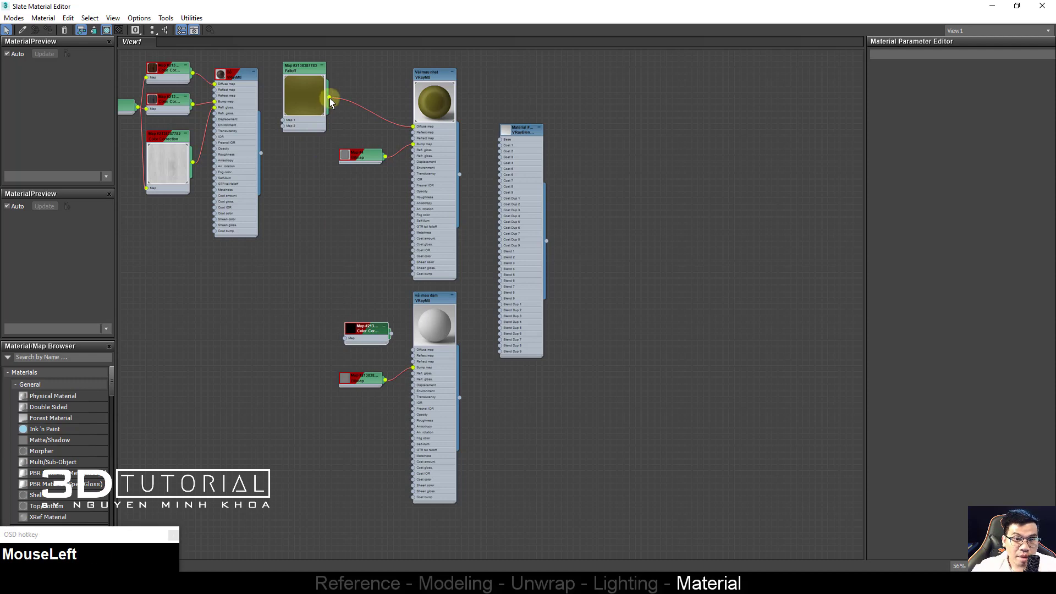
{"action": "left_click_drag", "start_coordinate": [330, 101], "coordinate": [413, 350]}
Step: Set the Color Correction lightness to Advanced with RGB gamma 0.85
{"action": "scroll", "coordinate": [396, 349], "scroll_direction": "up", "scroll_amount": 6}
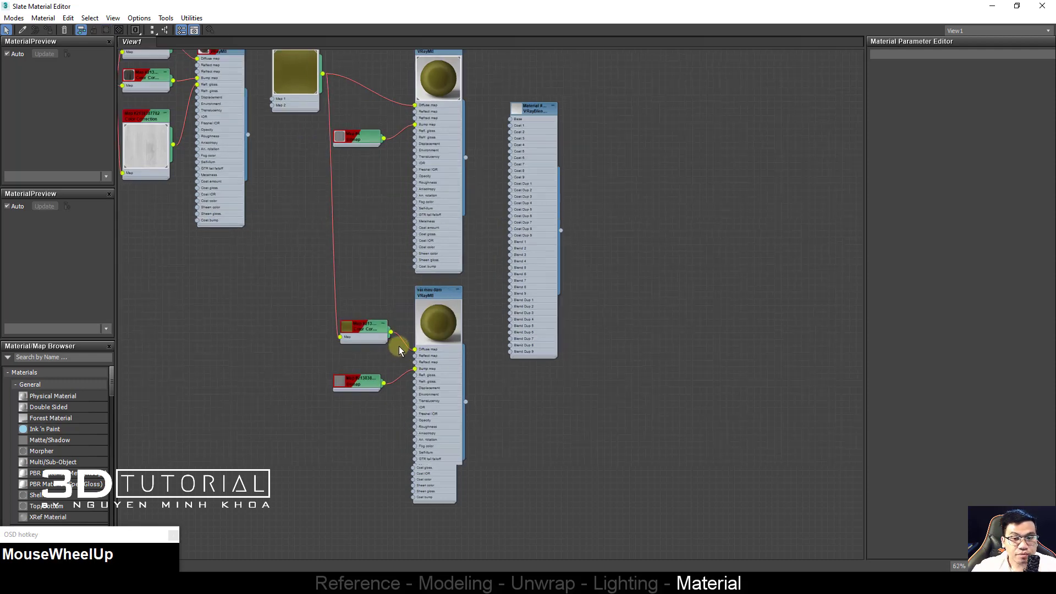
{"action": "double_click", "coordinate": [332, 313]}
{"action": "scroll", "coordinate": [333, 312], "scroll_direction": "down", "scroll_amount": 2}
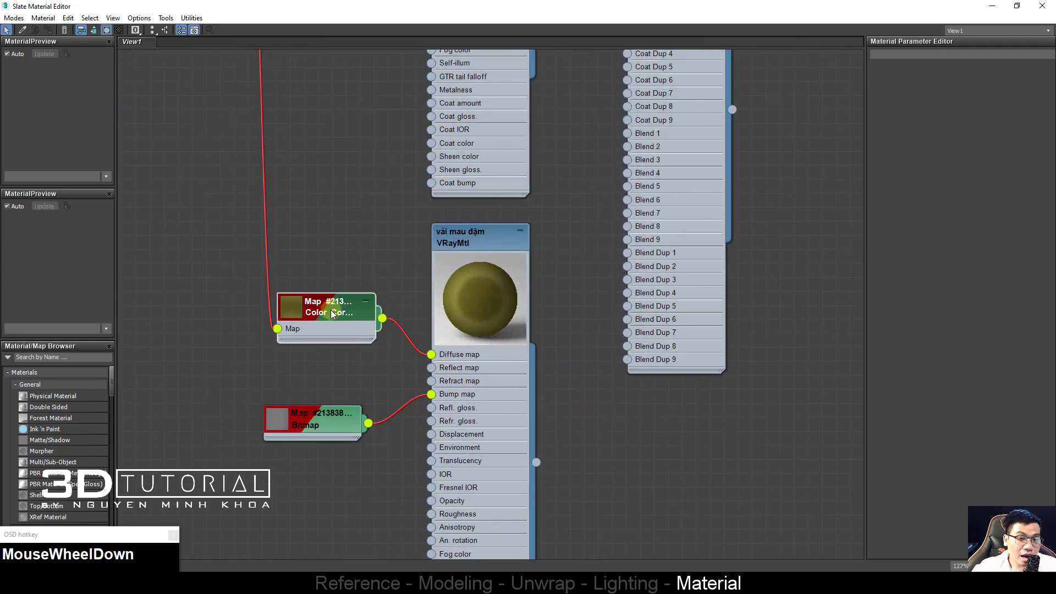
{"action": "middle_click_drag", "start_coordinate": [342, 273], "coordinate": [333, 365]}
{"action": "scroll", "coordinate": [338, 370], "scroll_direction": "down", "scroll_amount": 1}
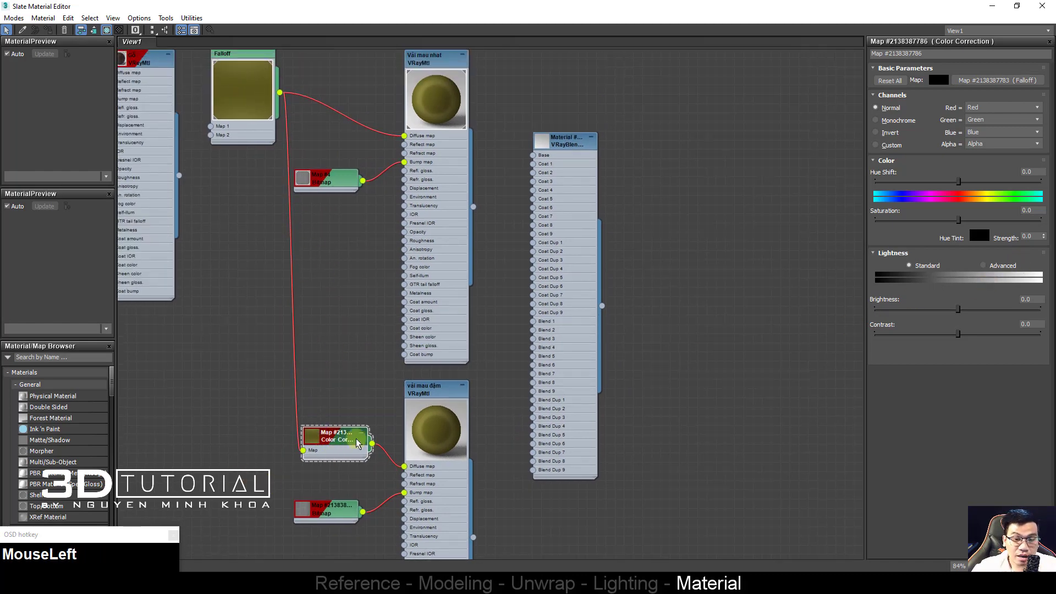
{"action": "left_click", "coordinate": [985, 265]}
{"action": "left_click", "coordinate": [959, 308]}
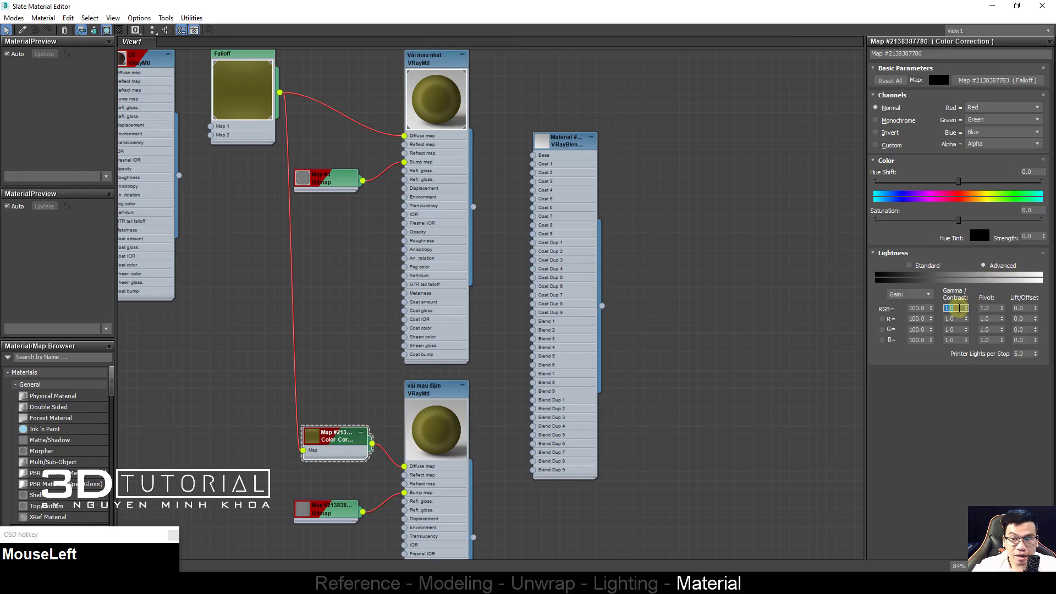
{"action": "type", "text": "0."}
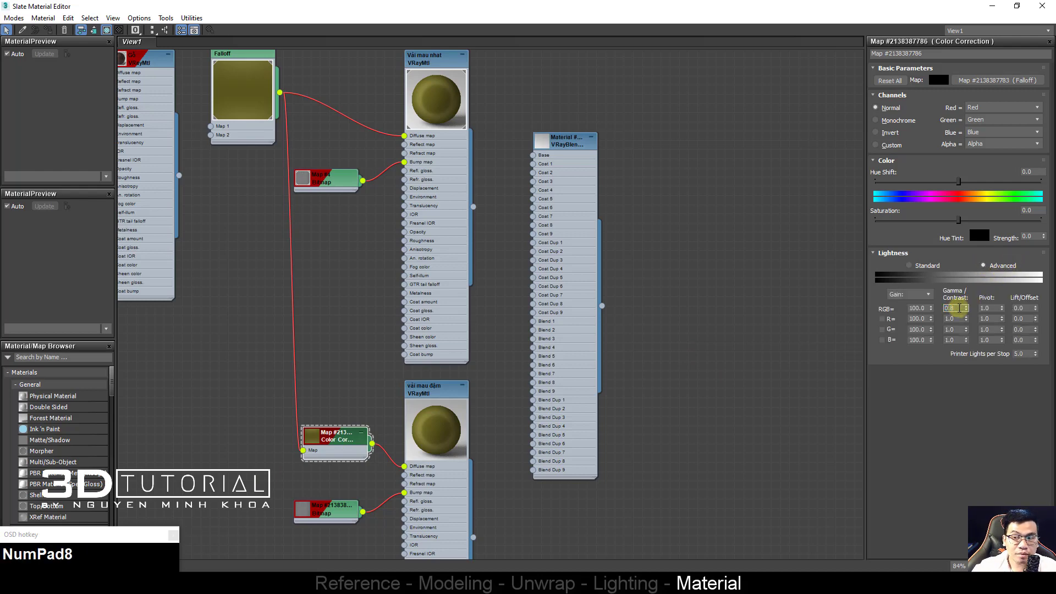
{"action": "type", "text": "85"}
{"action": "left_click", "coordinate": [500, 347]}
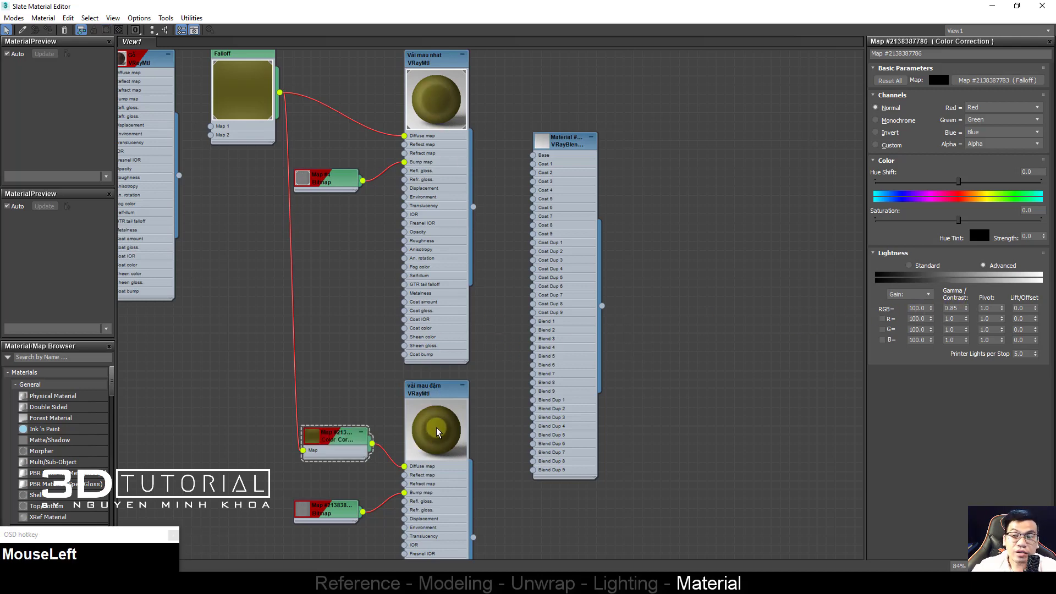
Step: Link the light fabric to the VRayBlendMtl Base and 'vải mau đậm' to Coat 1, as instances
{"action": "left_click_drag", "start_coordinate": [568, 143], "coordinate": [614, 143]}
{"action": "double_click", "coordinate": [610, 143]}
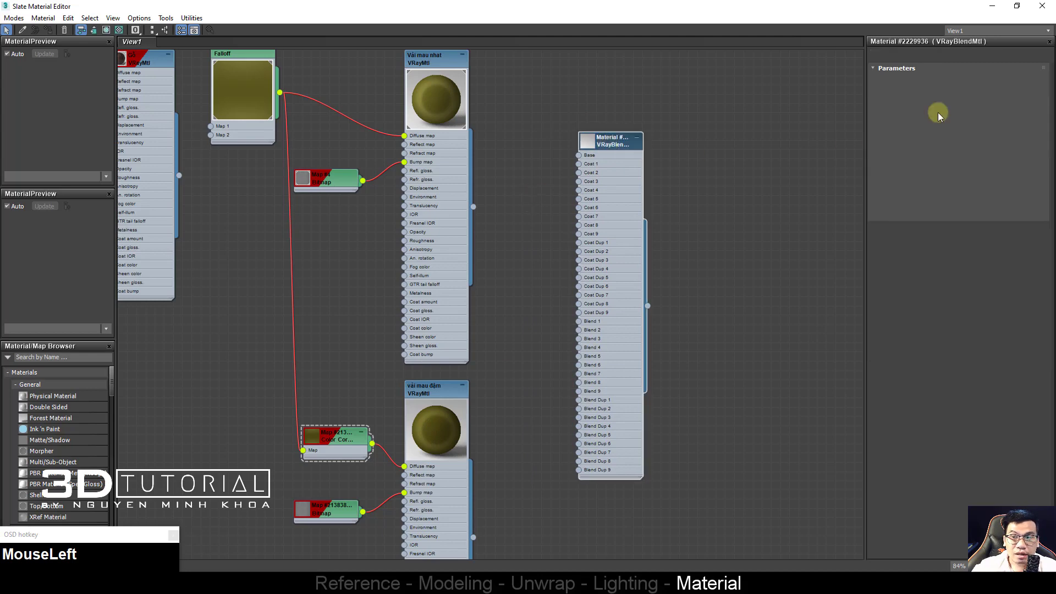
{"action": "left_click_drag", "start_coordinate": [473, 207], "coordinate": [954, 113]}
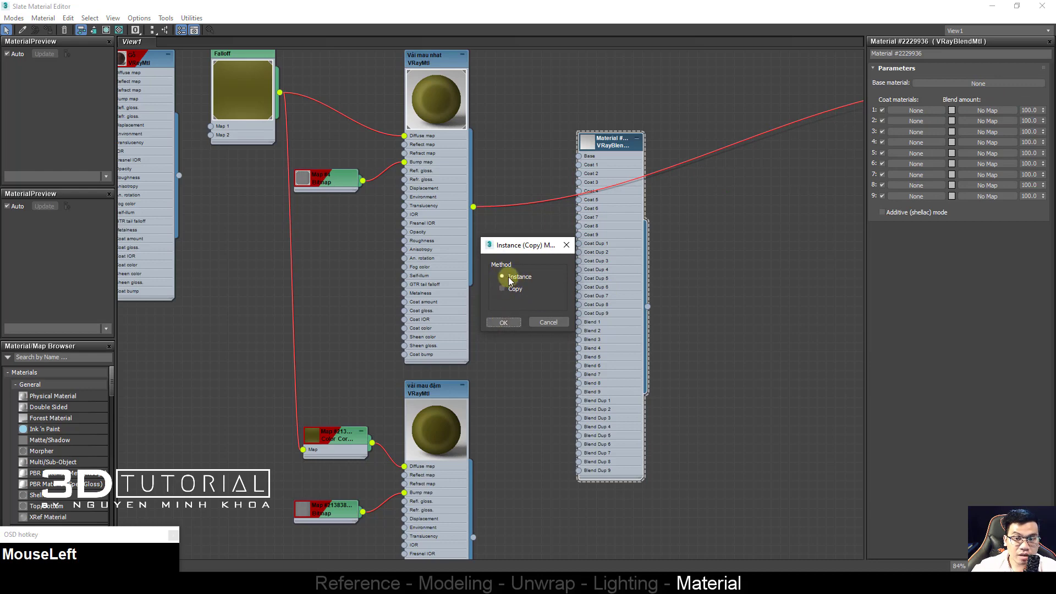
{"action": "left_click", "coordinate": [503, 322]}
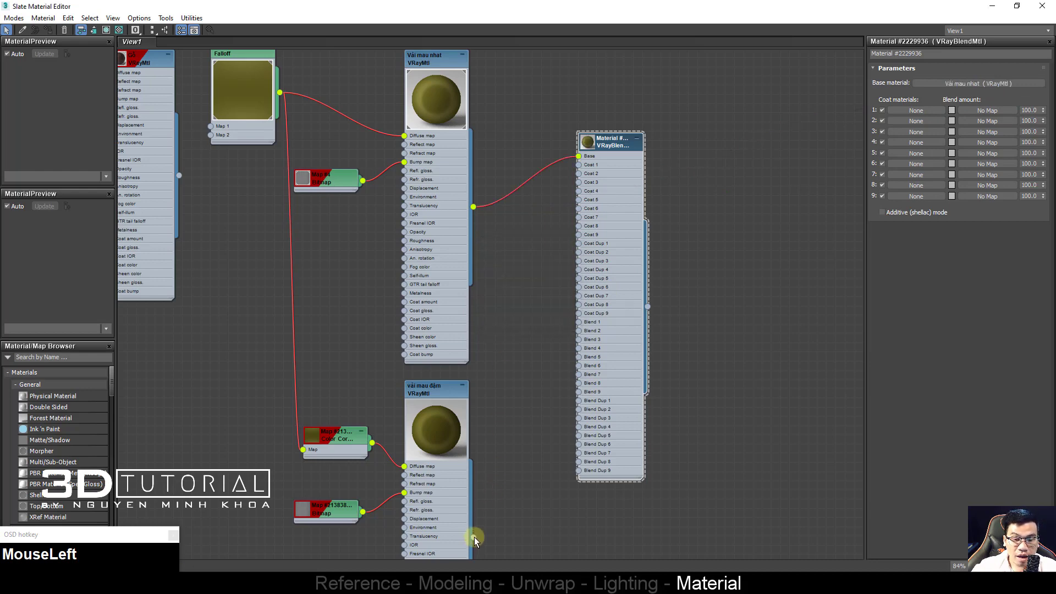
{"action": "left_click_drag", "start_coordinate": [474, 537], "coordinate": [917, 114]}
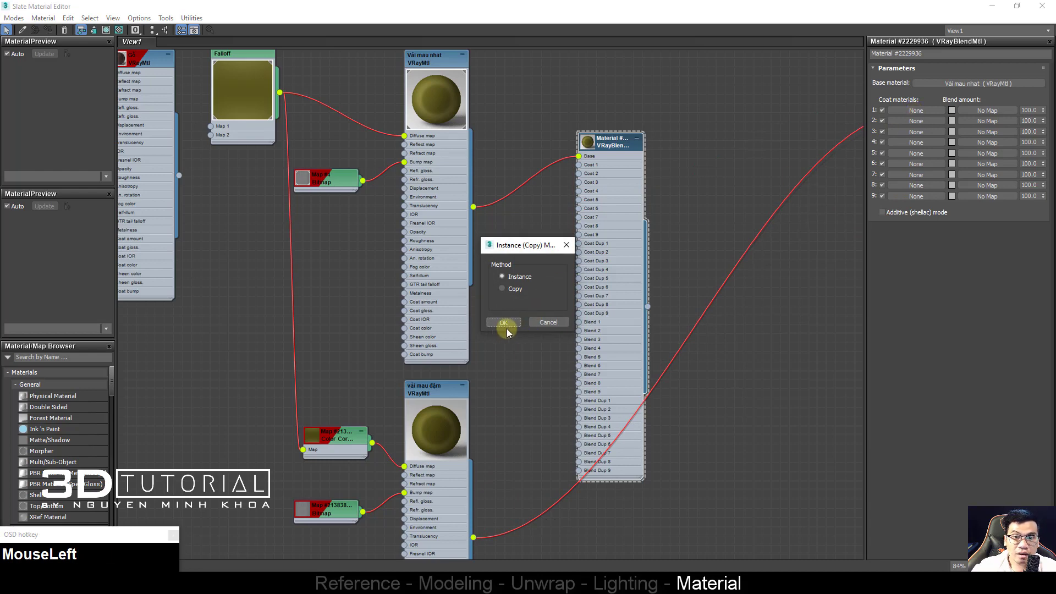
{"action": "left_click", "coordinate": [503, 323]}
{"action": "left_click", "coordinate": [588, 141]}
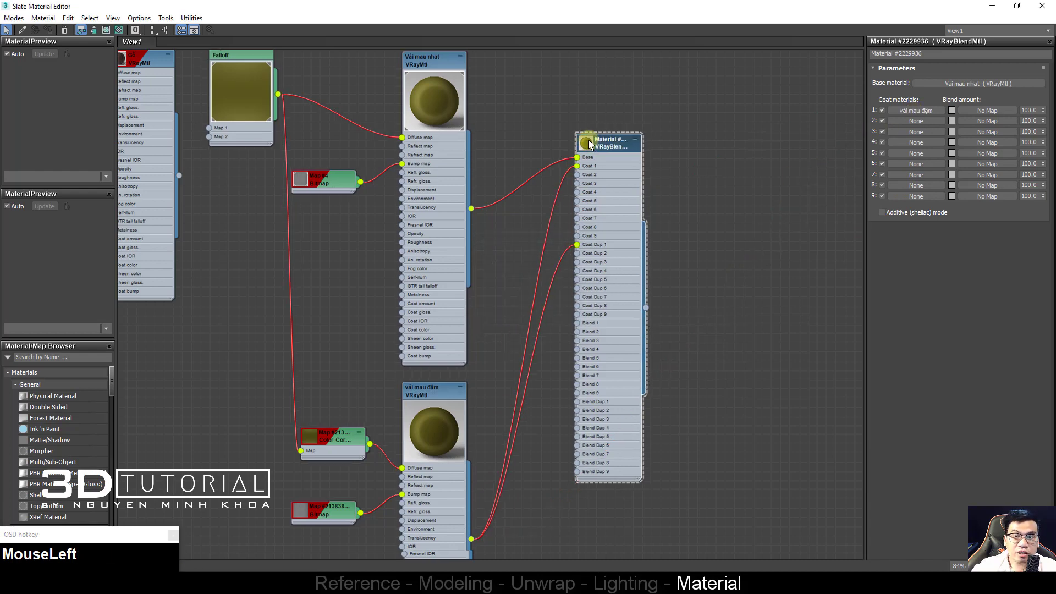
Step: Bring the project file browser window over the material editor
{"action": "scroll", "coordinate": [605, 143], "scroll_direction": "up", "scroll_amount": 3}
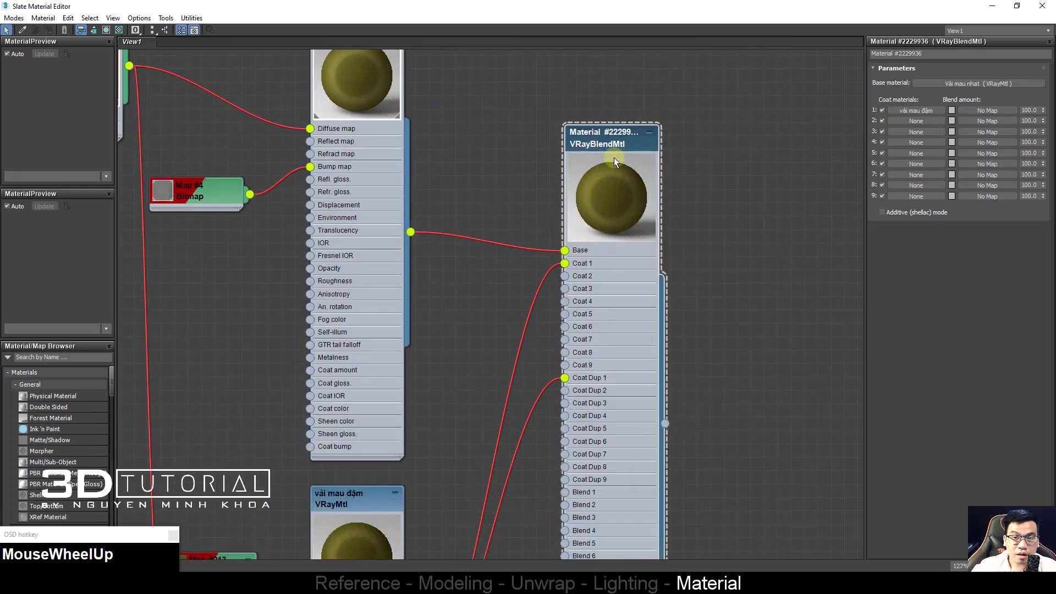
{"action": "scroll", "coordinate": [615, 160], "scroll_direction": "up", "scroll_amount": 1}
{"action": "scroll", "coordinate": [607, 207], "scroll_direction": "down", "scroll_amount": 3}
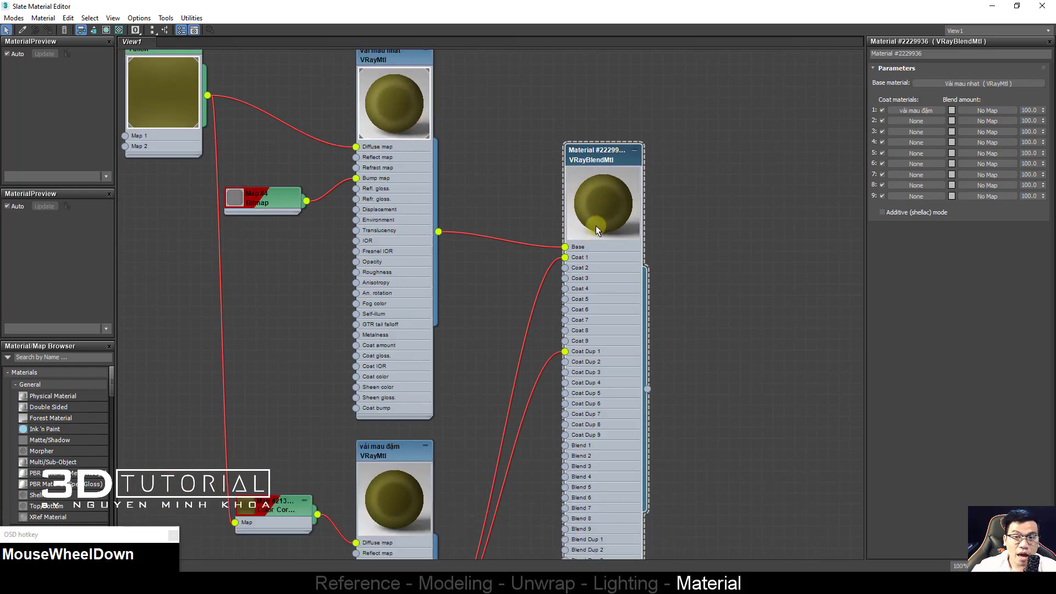
{"action": "scroll", "coordinate": [596, 226], "scroll_direction": "down", "scroll_amount": 1}
{"action": "middle_click_drag", "start_coordinate": [512, 258], "coordinate": [514, 232]}
{"action": "left_click", "coordinate": [580, 583]}
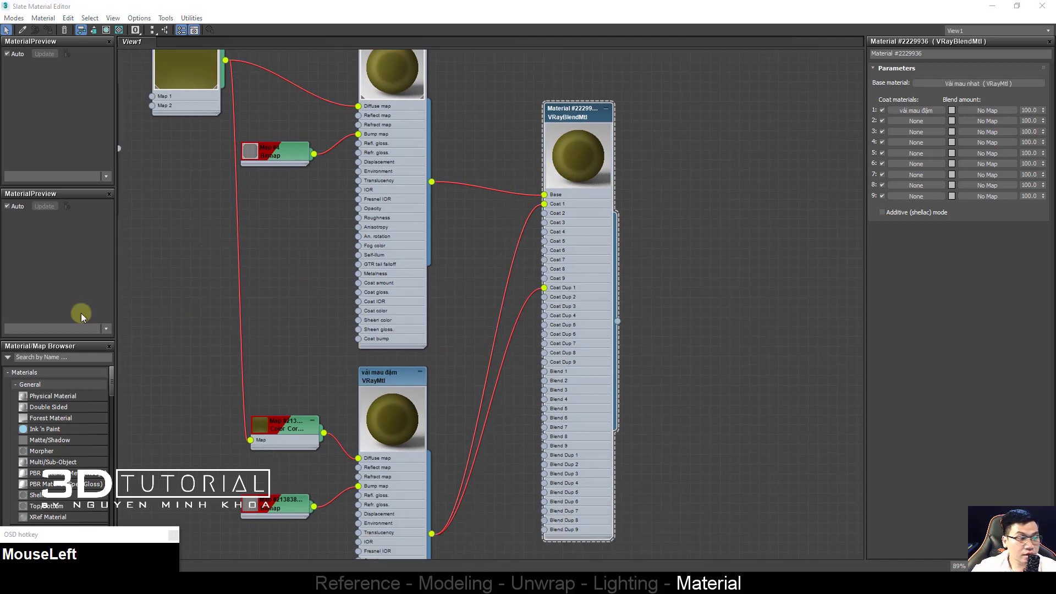
{"action": "left_click_drag", "start_coordinate": [0, 143], "coordinate": [319, 62]}
Step: Drop _Blend.png from the Texture folder into the node graph as a bitmap map
{"action": "double_click", "coordinate": [278, 222]}
{"action": "double_click", "coordinate": [279, 227]}
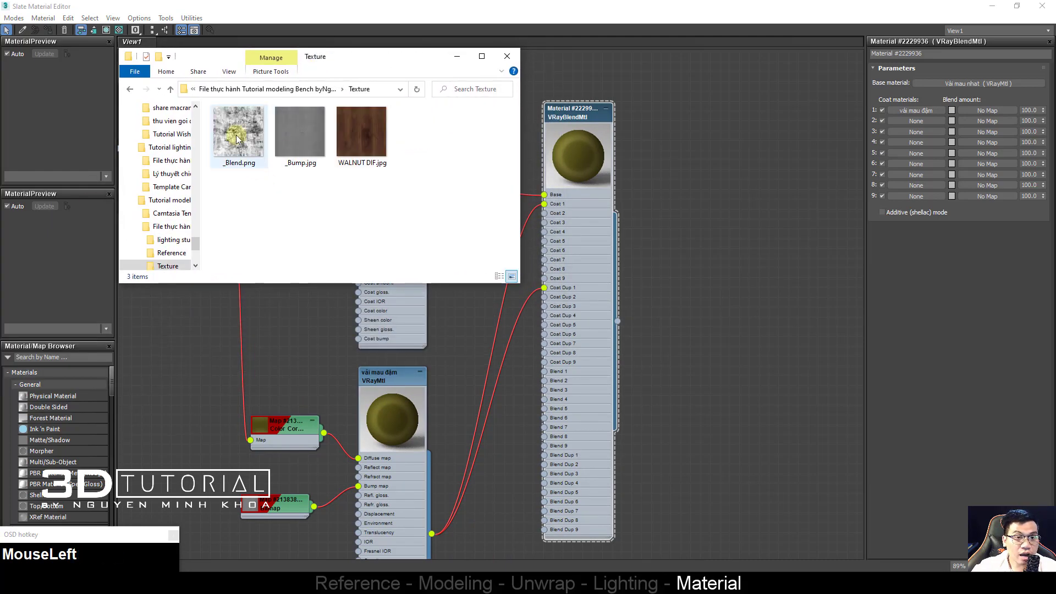
{"action": "left_click_drag", "start_coordinate": [239, 133], "coordinate": [481, 429]}
{"action": "left_click_drag", "start_coordinate": [296, 210], "coordinate": [503, 420]}
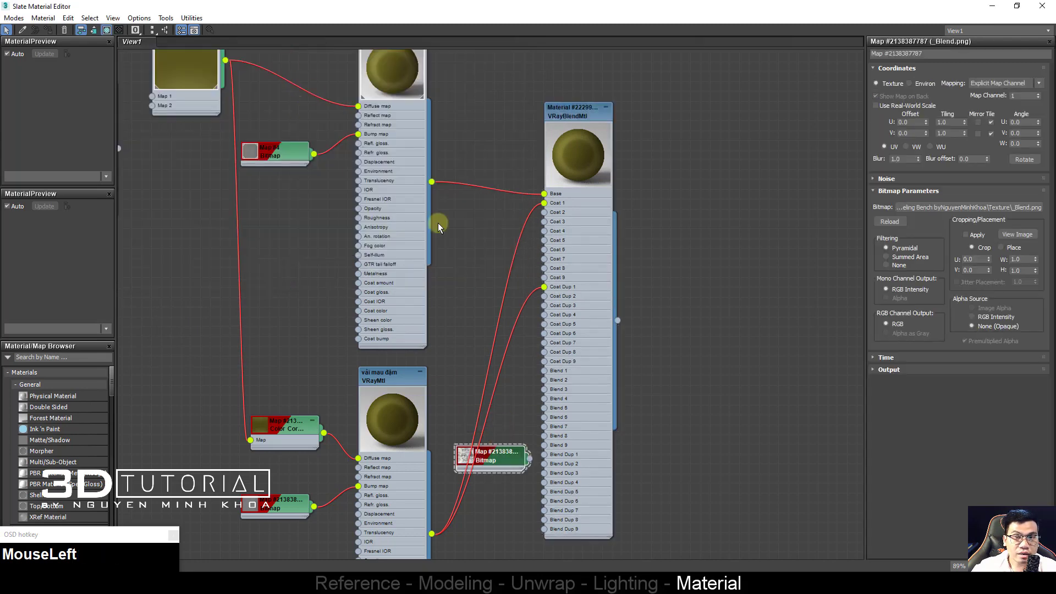
{"action": "scroll", "coordinate": [594, 231], "scroll_direction": "down", "scroll_amount": 2}
{"action": "left_click", "coordinate": [594, 237]}
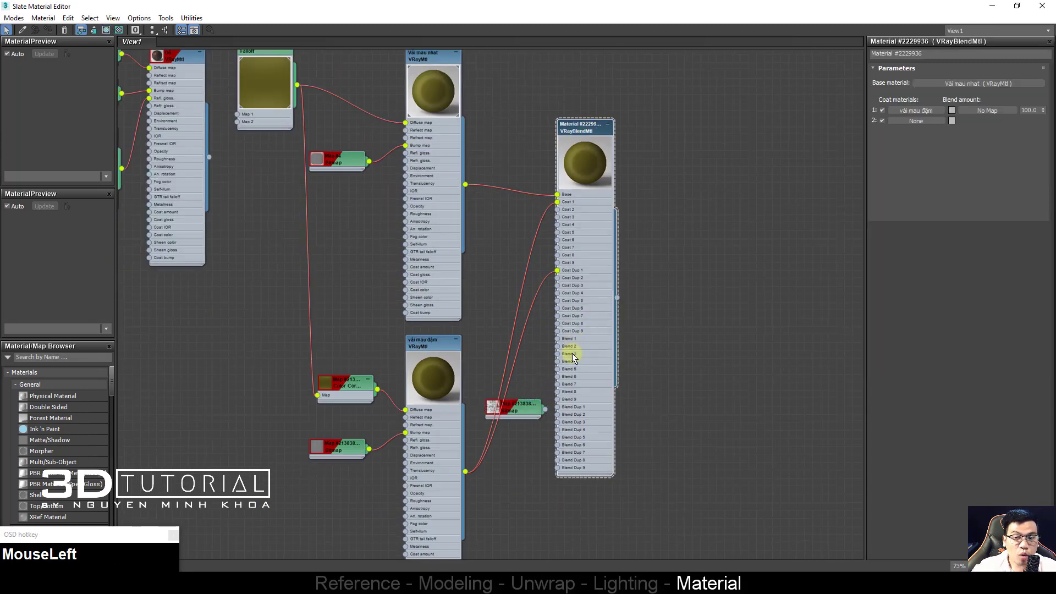
{"action": "left_click", "coordinate": [542, 411]}
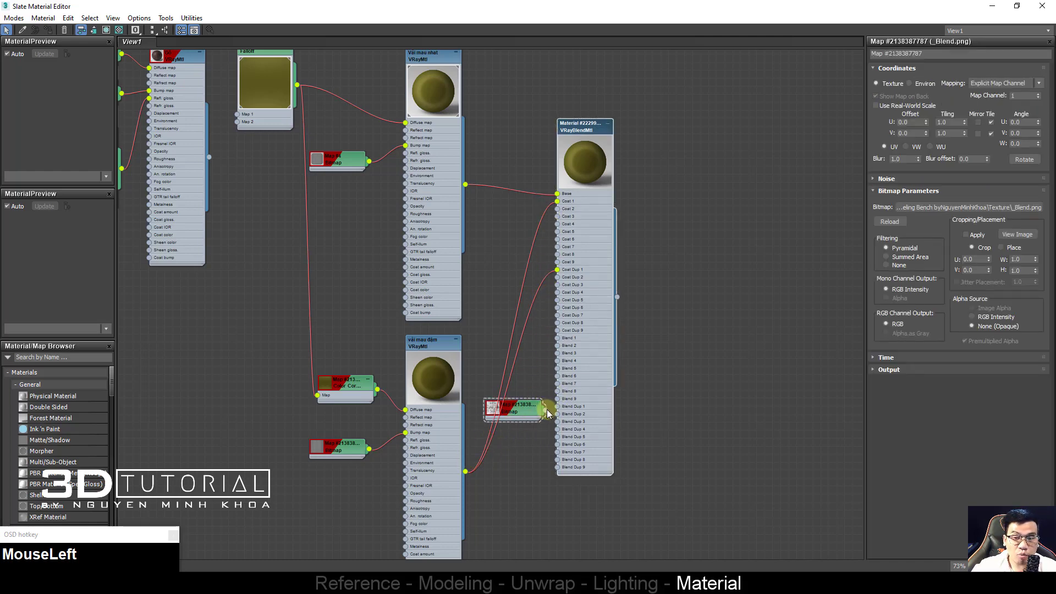
{"action": "left_click", "coordinate": [576, 149]}
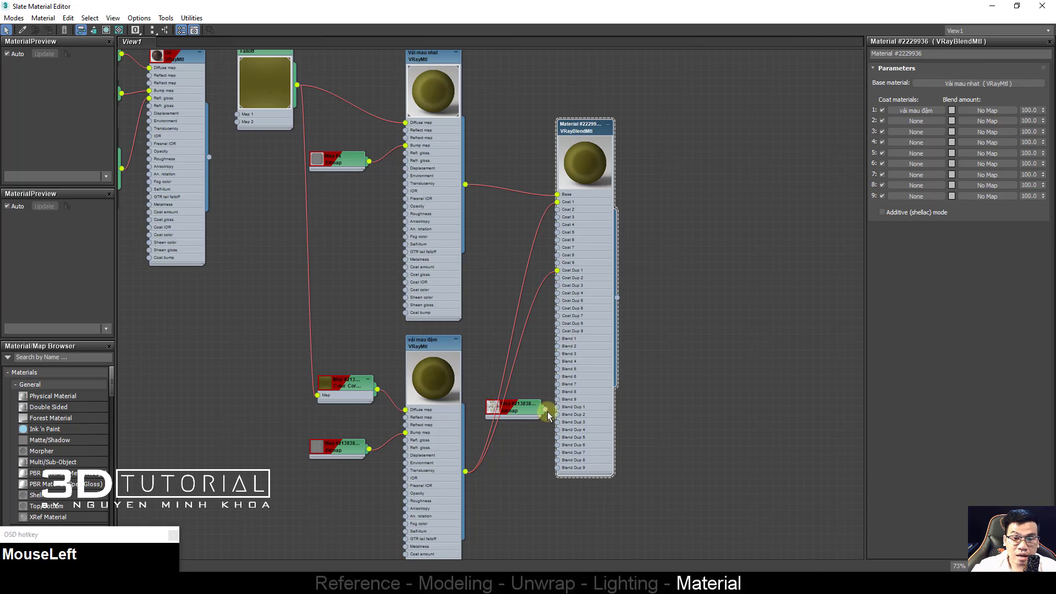
Step: Plug the _Blend.png bitmap into Coat 1's blend amount as an instance
{"action": "left_click_drag", "start_coordinate": [545, 410], "coordinate": [983, 111]}
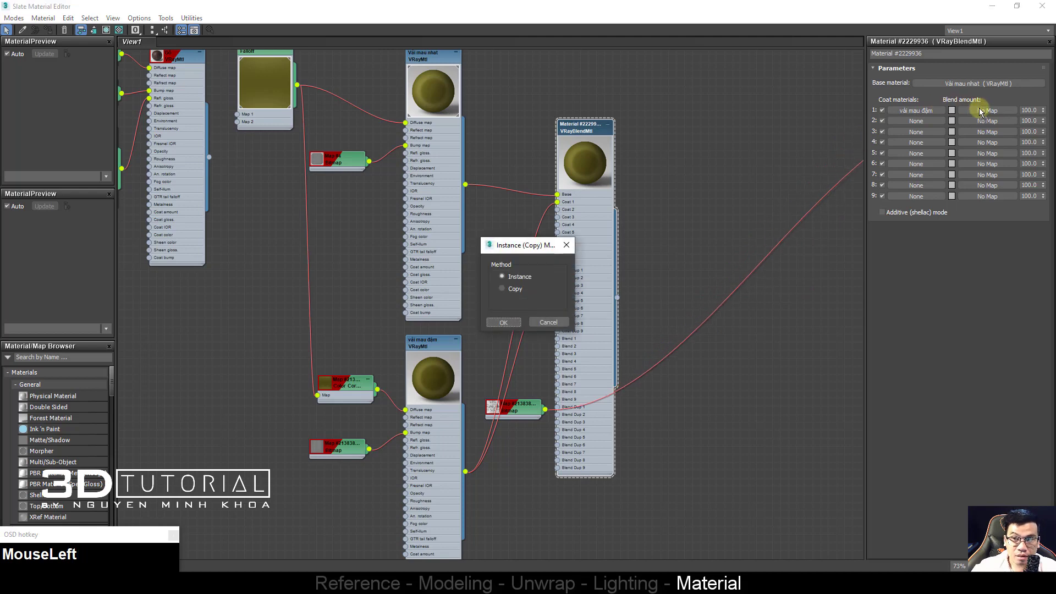
{"action": "left_click", "coordinate": [506, 323]}
{"action": "scroll", "coordinate": [607, 174], "scroll_direction": "up", "scroll_amount": 8}
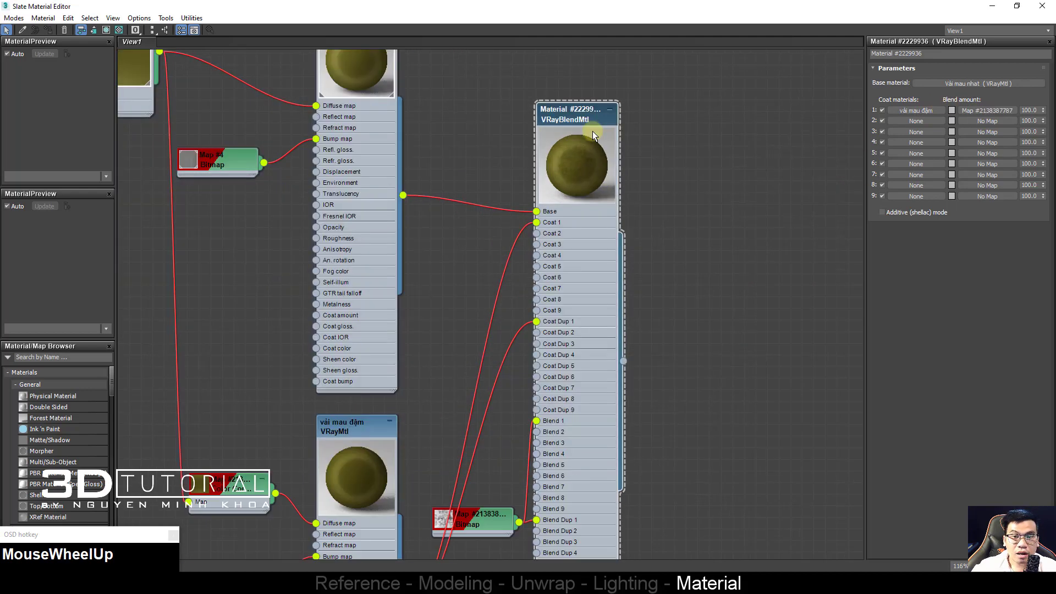
{"action": "scroll", "coordinate": [560, 175], "scroll_direction": "down", "scroll_amount": 4}
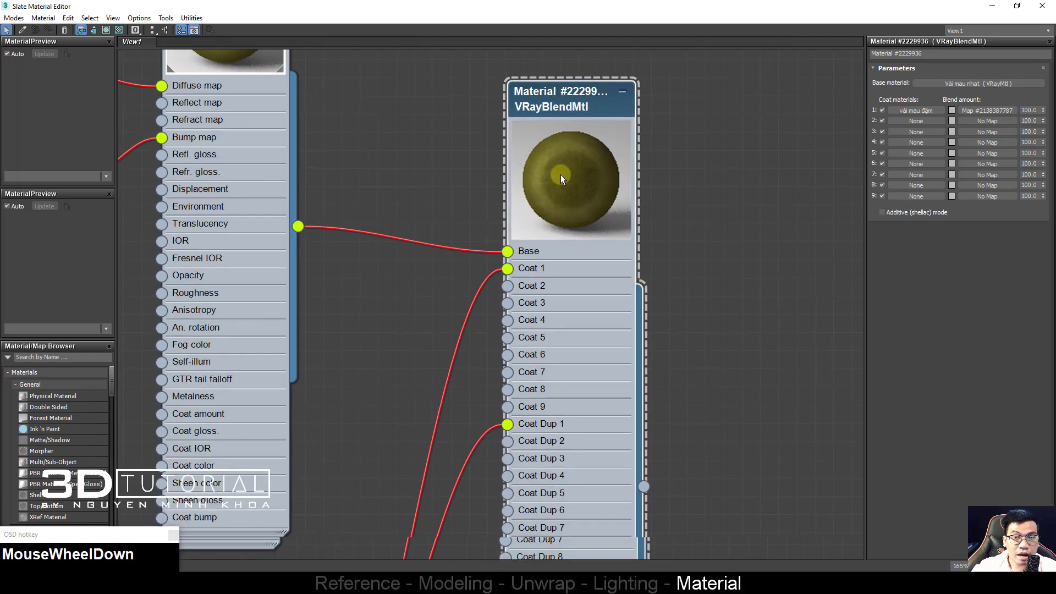
Step: Lower the Color Correction gamma to 0.8 and close the material editor
{"action": "middle_click_drag", "start_coordinate": [550, 222], "coordinate": [527, 159]}
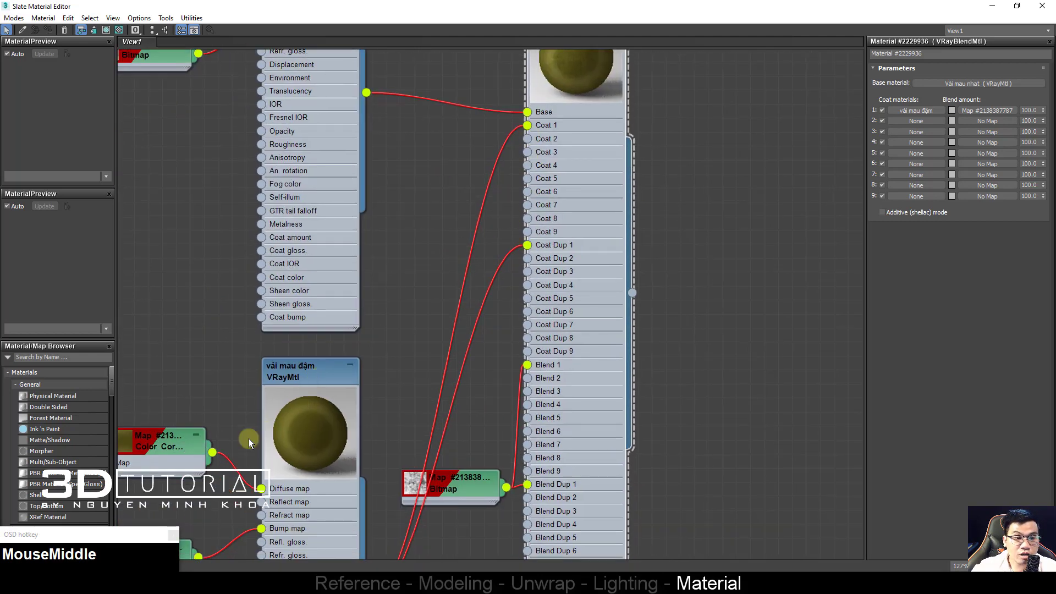
{"action": "middle_click_drag", "start_coordinate": [249, 438], "coordinate": [310, 399]}
{"action": "scroll", "coordinate": [231, 407], "scroll_direction": "down", "scroll_amount": 1}
{"action": "left_click", "coordinate": [316, 355]}
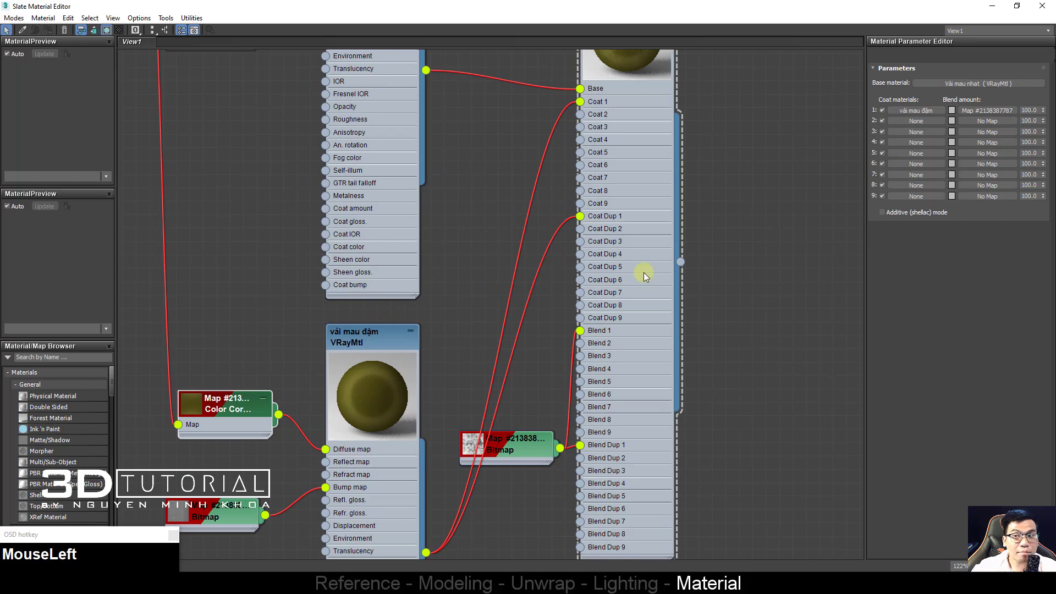
{"action": "left_click", "coordinate": [609, 269]}
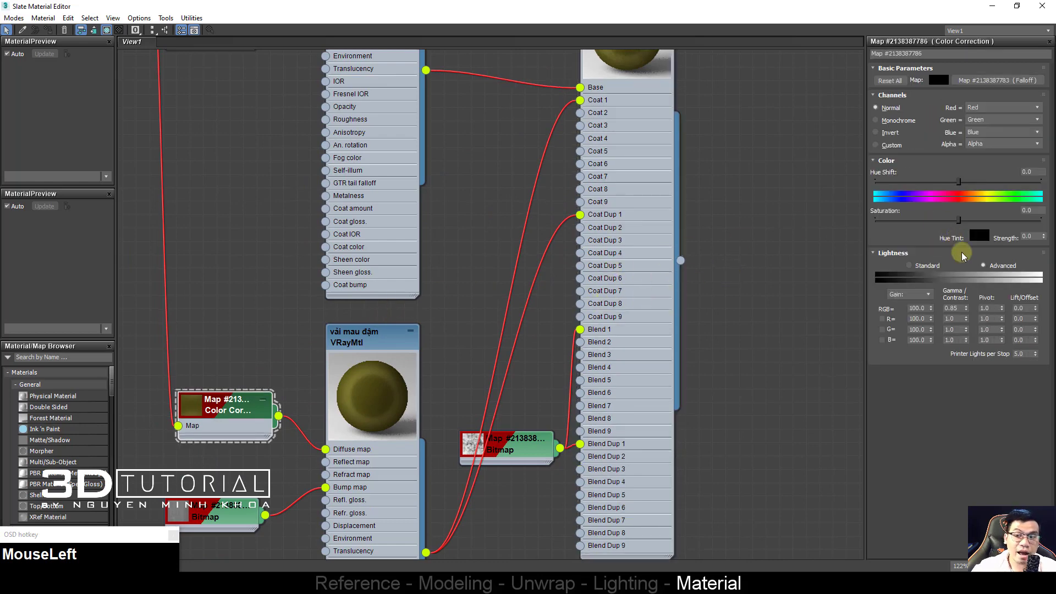
{"action": "type", "text": "0.8"}
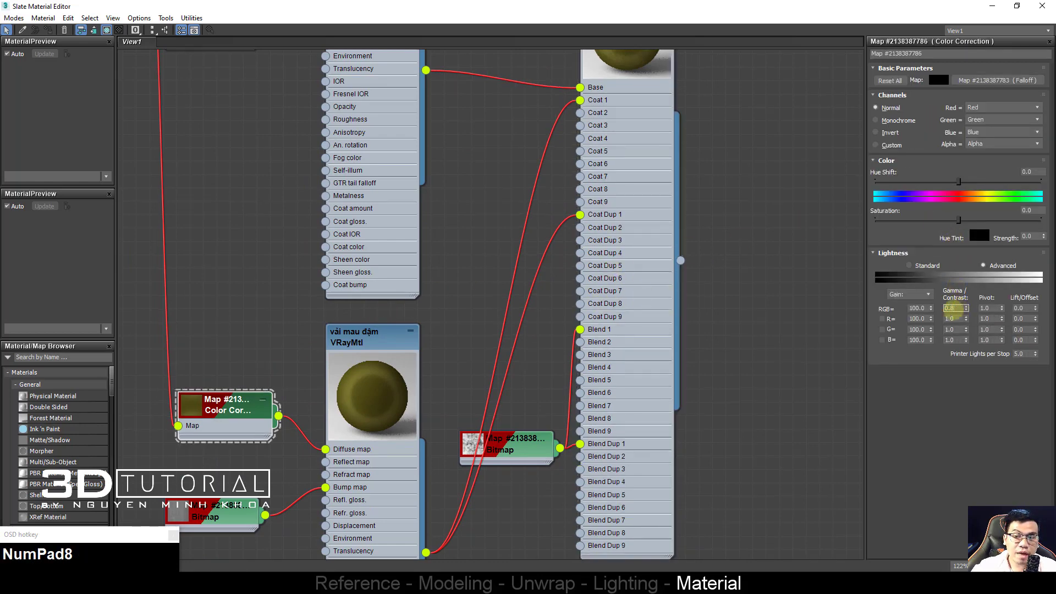
{"action": "left_click", "coordinate": [644, 106]}
{"action": "middle_click_drag", "start_coordinate": [643, 100], "coordinate": [618, 242]}
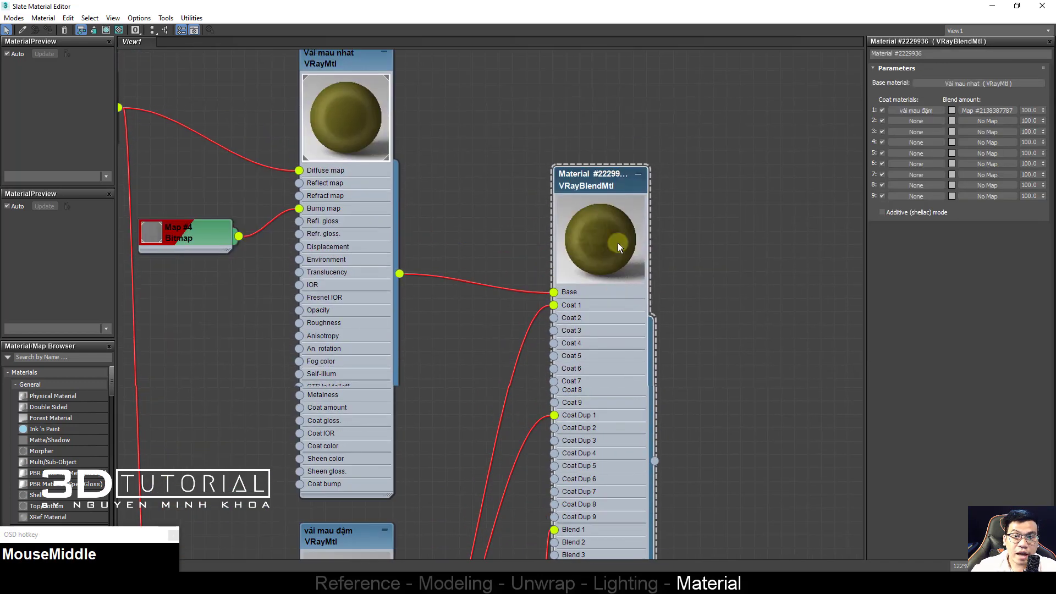
{"action": "scroll", "coordinate": [618, 219], "scroll_direction": "up", "scroll_amount": 4}
{"action": "scroll", "coordinate": [618, 221], "scroll_direction": "up", "scroll_amount": 3}
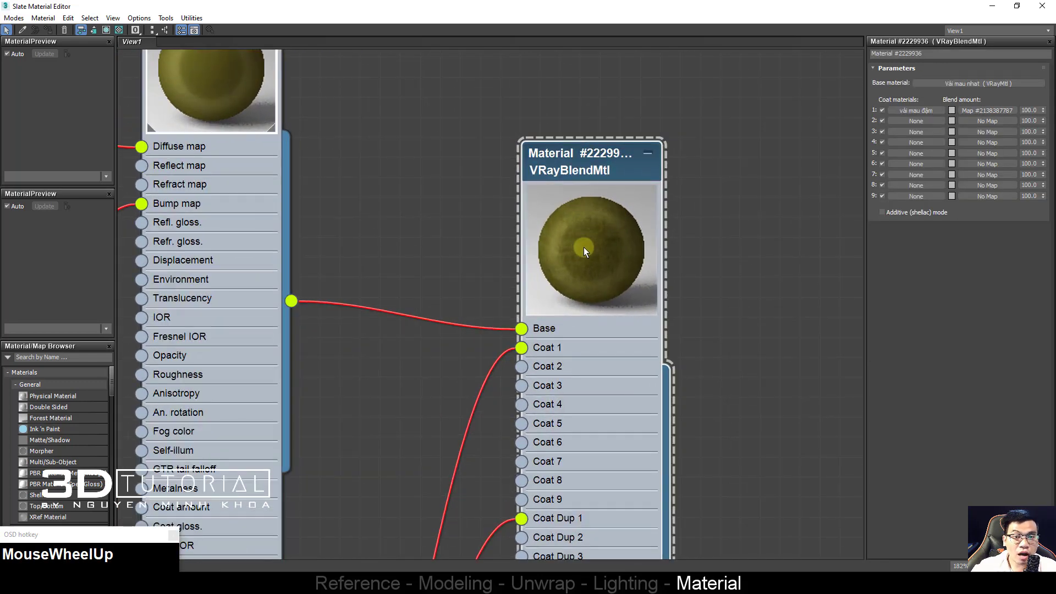
{"action": "left_click", "coordinate": [1043, 5]}
Step: Render the daybed in the V-Ray frame buffer, review it full screen, then close it
{"action": "right_click", "coordinate": [374, 208]}
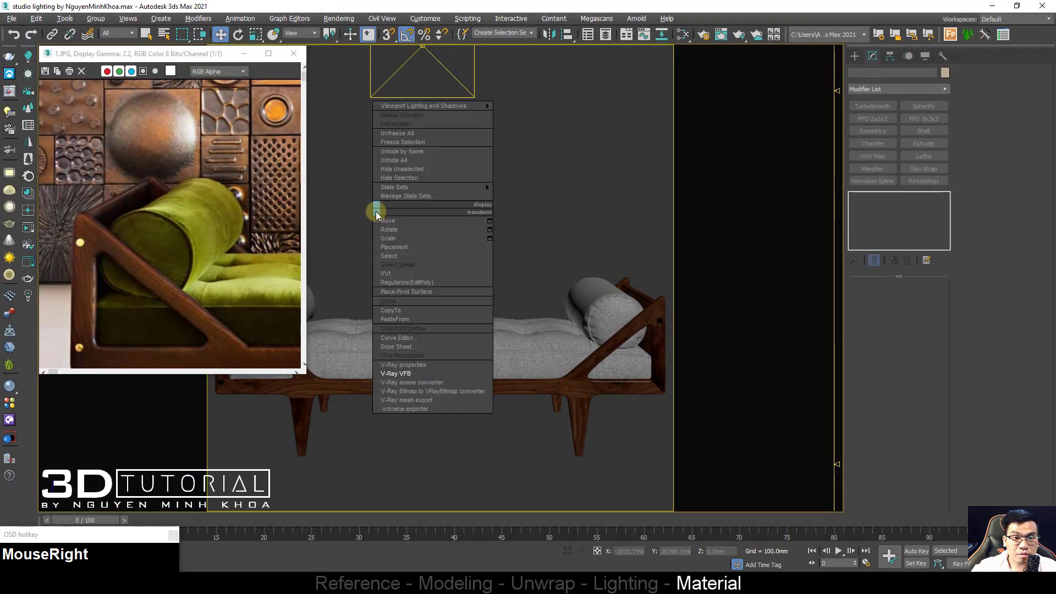
{"action": "left_click", "coordinate": [401, 374]}
{"action": "middle_click", "coordinate": [395, 296]}
{"action": "scroll", "coordinate": [328, 338], "scroll_direction": "down", "scroll_amount": 1}
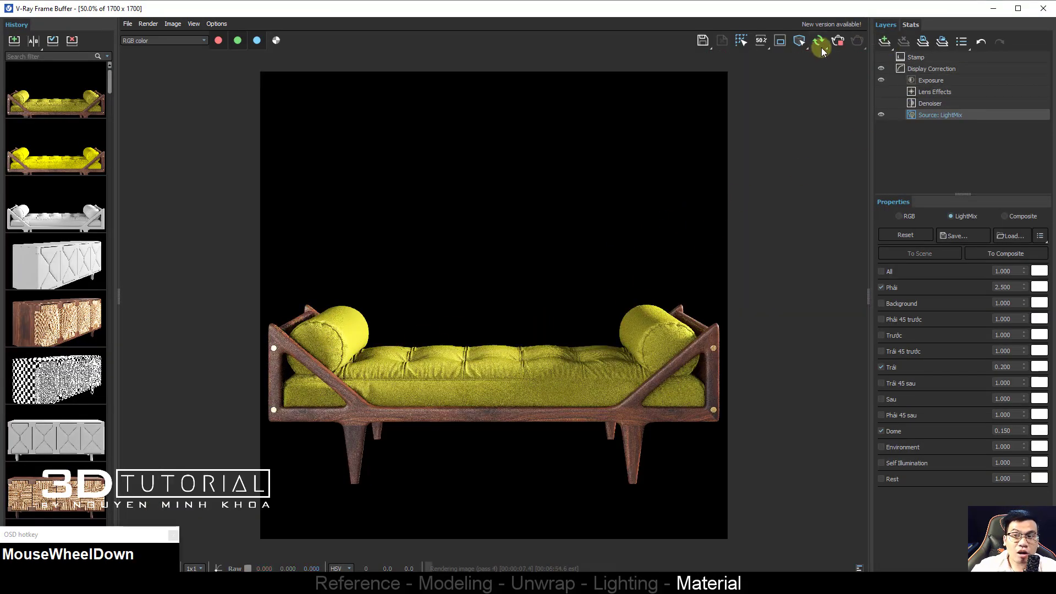
{"action": "left_click", "coordinate": [838, 42]}
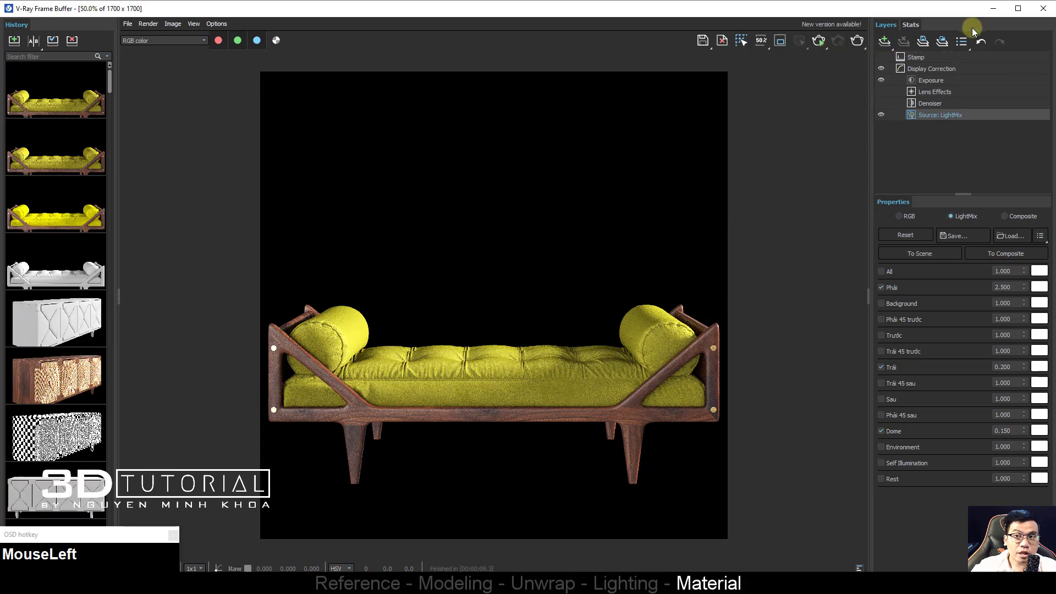
{"action": "left_click", "coordinate": [1018, 9]}
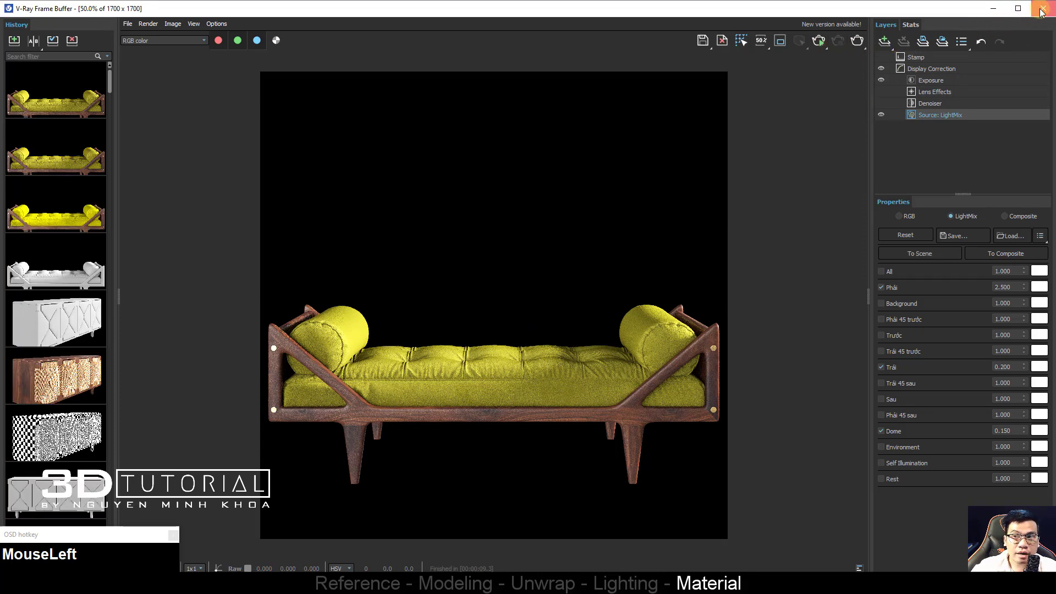
{"action": "left_click", "coordinate": [1041, 7]}
Step: Open the daybed group and select its cushion part
{"action": "left_click", "coordinate": [487, 324]}
{"action": "key", "text": "F4"}
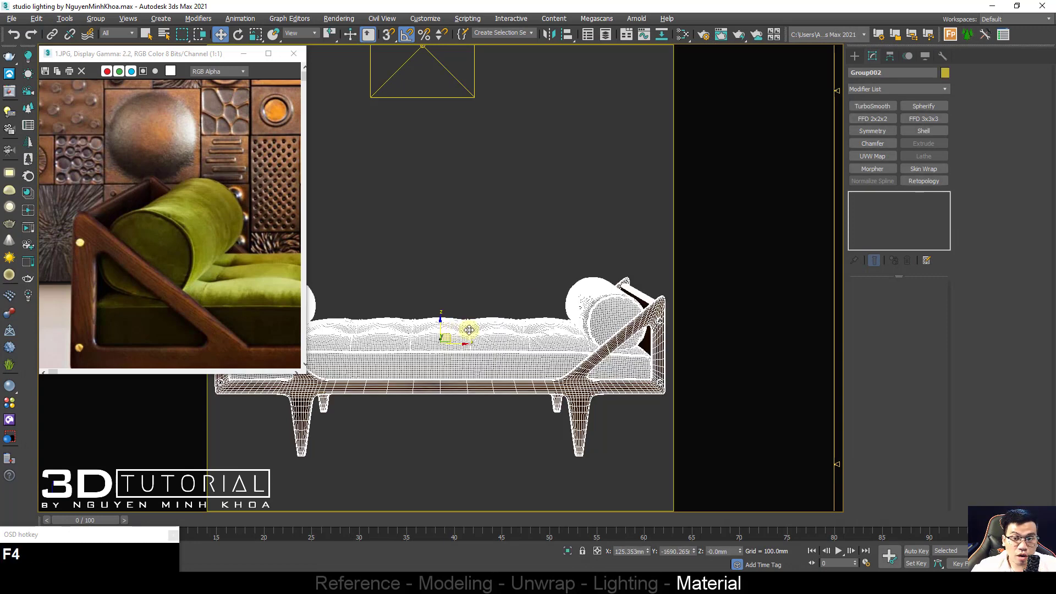
{"action": "left_click", "coordinate": [96, 18]}
{"action": "left_click", "coordinate": [108, 55]}
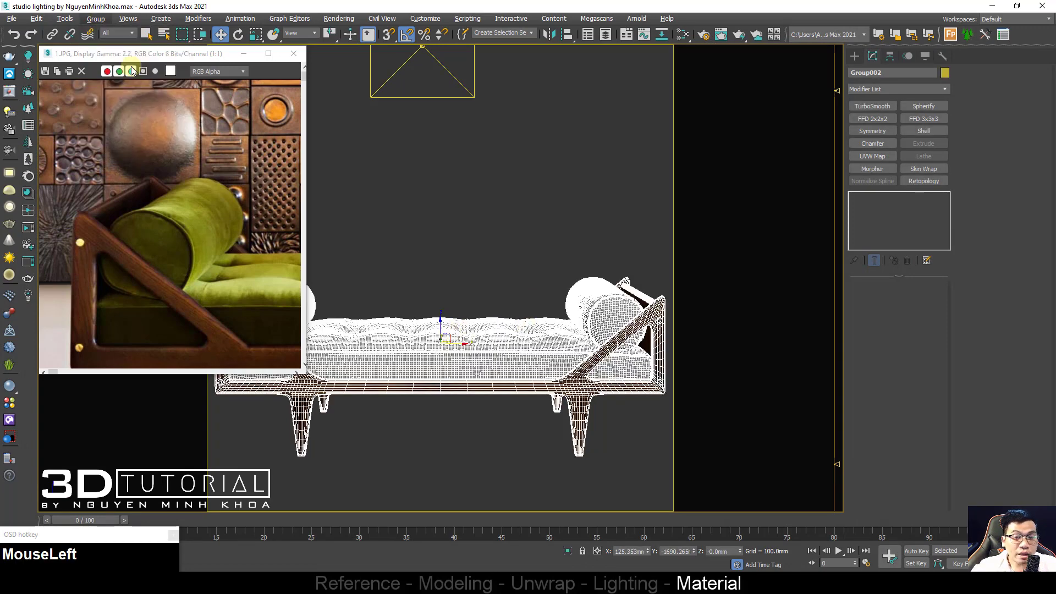
{"action": "left_click_drag", "start_coordinate": [542, 332], "coordinate": [544, 347]}
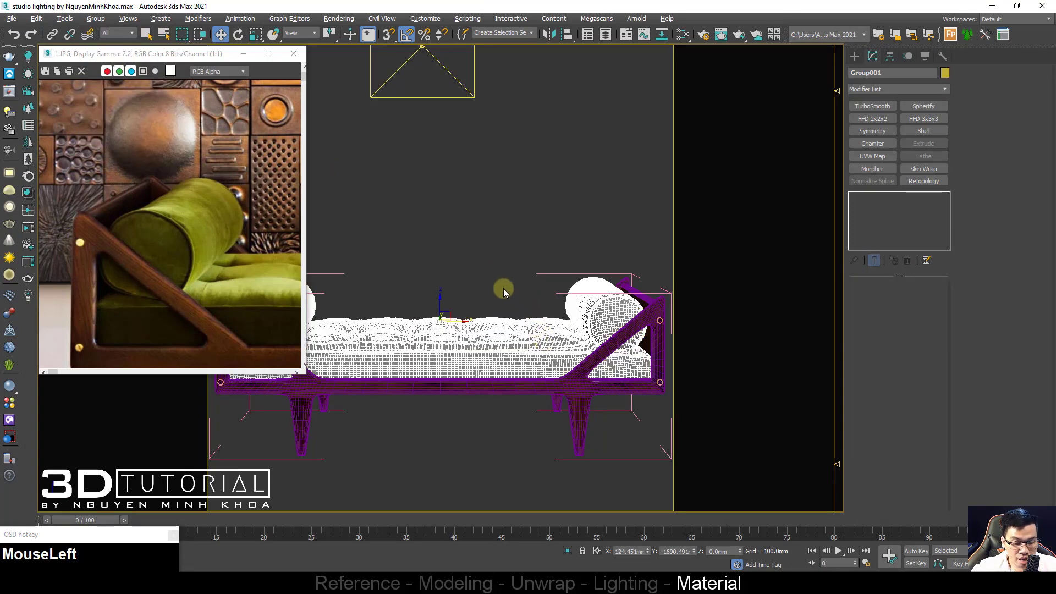
Step: Assign the VRayBlendMtl blended fabric to the selected daybed cushions
{"action": "key", "text": "m"}
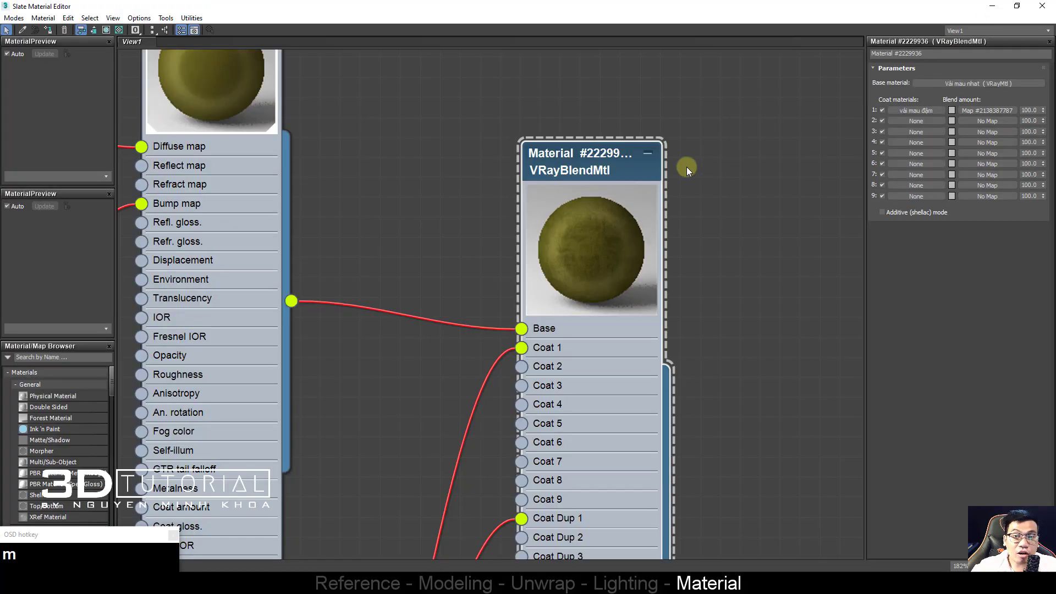
{"action": "scroll", "coordinate": [671, 172], "scroll_direction": "down", "scroll_amount": 5}
{"action": "scroll", "coordinate": [597, 194], "scroll_direction": "down", "scroll_amount": 1}
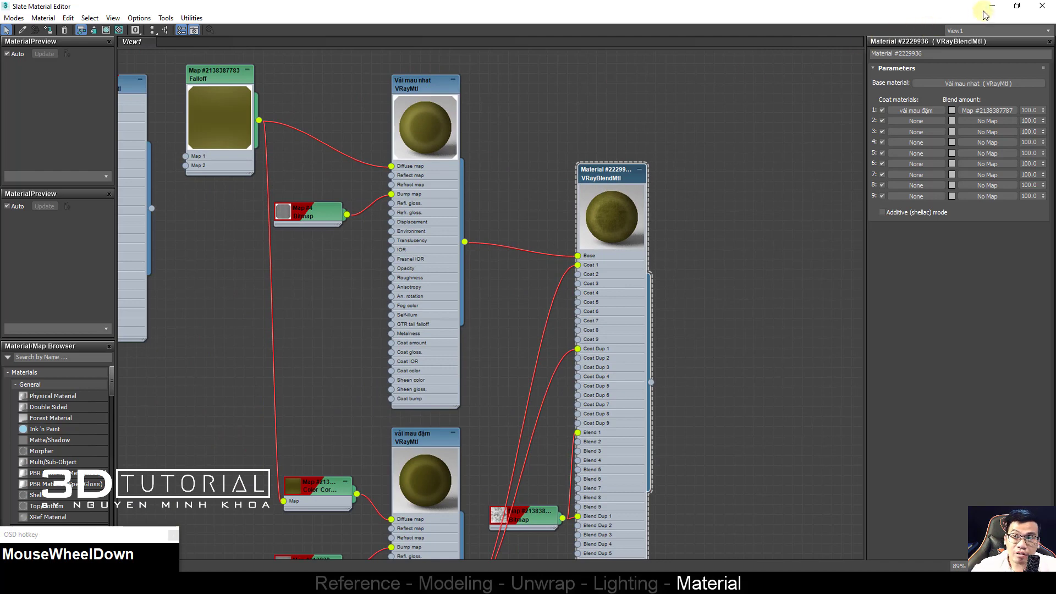
{"action": "left_click", "coordinate": [1016, 5]}
{"action": "scroll", "coordinate": [682, 193], "scroll_direction": "down", "scroll_amount": 2}
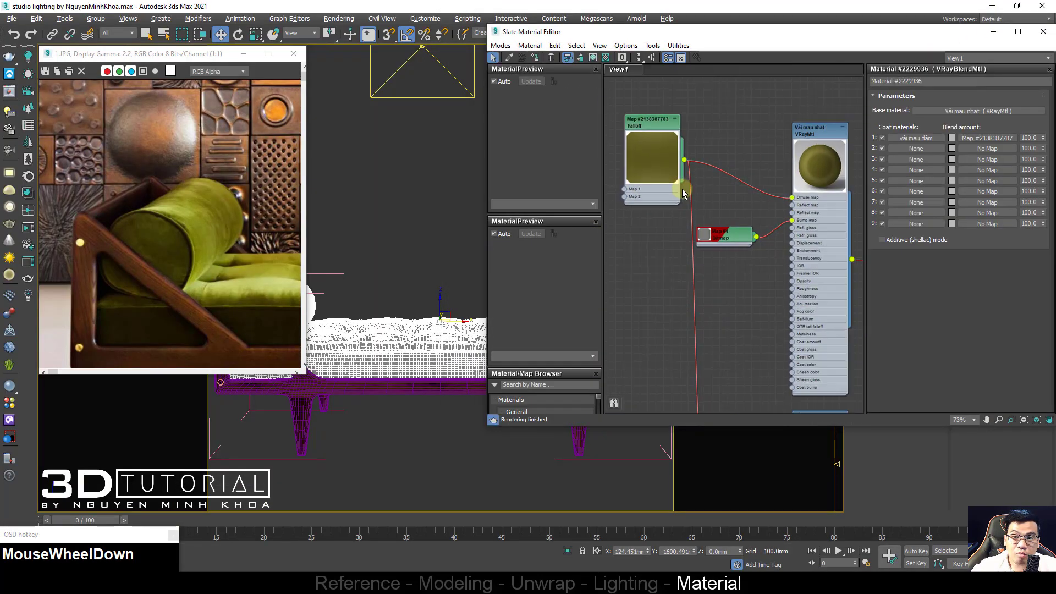
{"action": "scroll", "coordinate": [682, 193], "scroll_direction": "down", "scroll_amount": 7}
{"action": "middle_click_drag", "start_coordinate": [768, 221], "coordinate": [728, 210]}
{"action": "scroll", "coordinate": [782, 182], "scroll_direction": "up", "scroll_amount": 3}
{"action": "left_click", "coordinate": [784, 175]}
{"action": "left_click", "coordinate": [783, 178]}
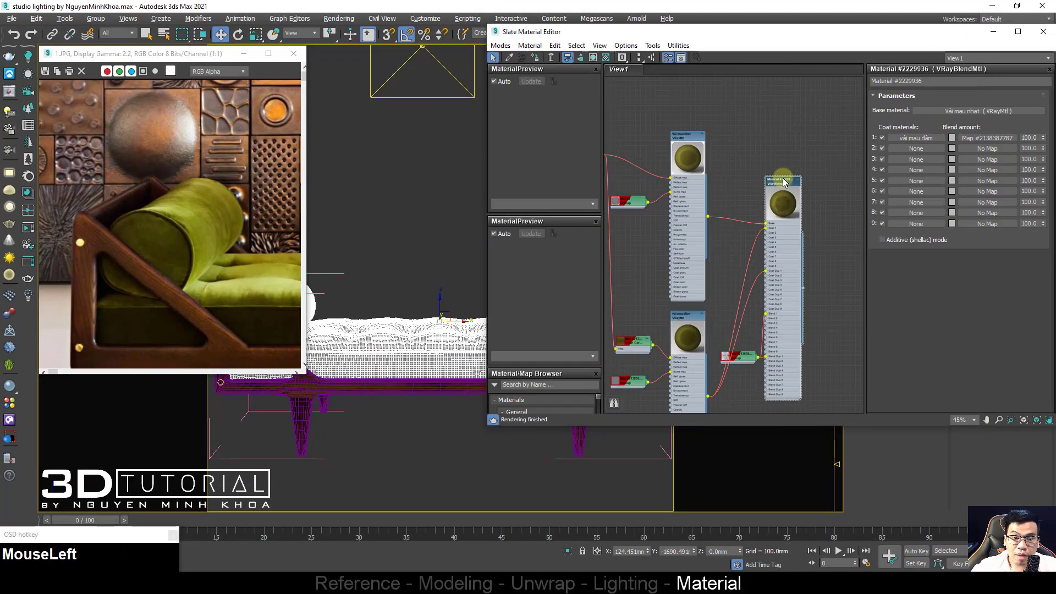
{"action": "left_click", "coordinate": [536, 57]}
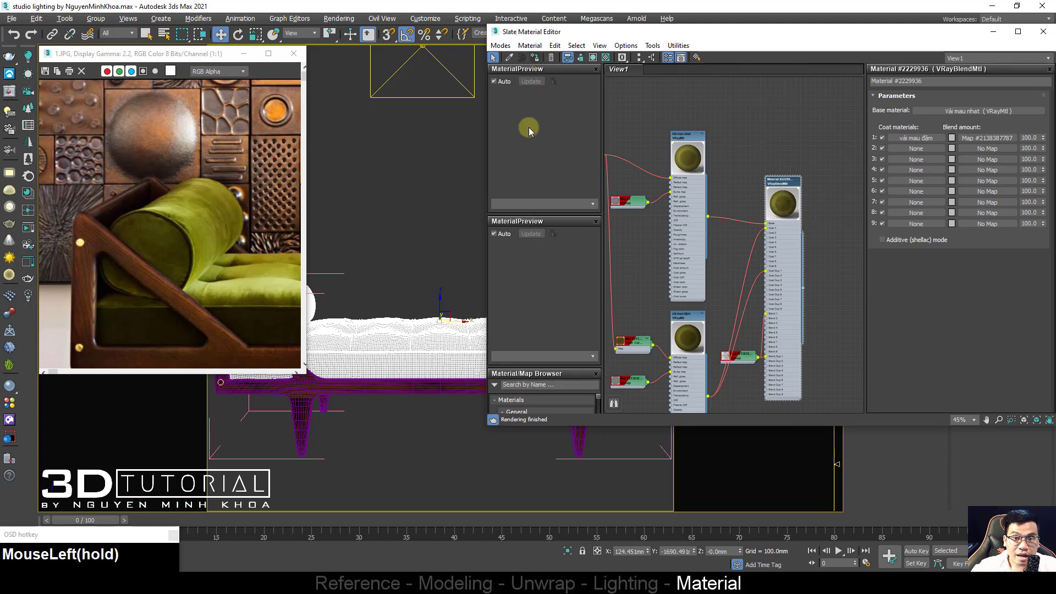
{"action": "mouse_move", "coordinate": [725, 287]}
{"action": "left_mouse_down"}
{"action": "mouse_move", "coordinate": [418, 332]}
{"action": "mouse_move", "coordinate": [405, 311]}
{"action": "left_mouse_up"}
Step: Hide mesh edges and show the _Blend.png map's parameters on the cushions
{"action": "key", "text": "F4"}
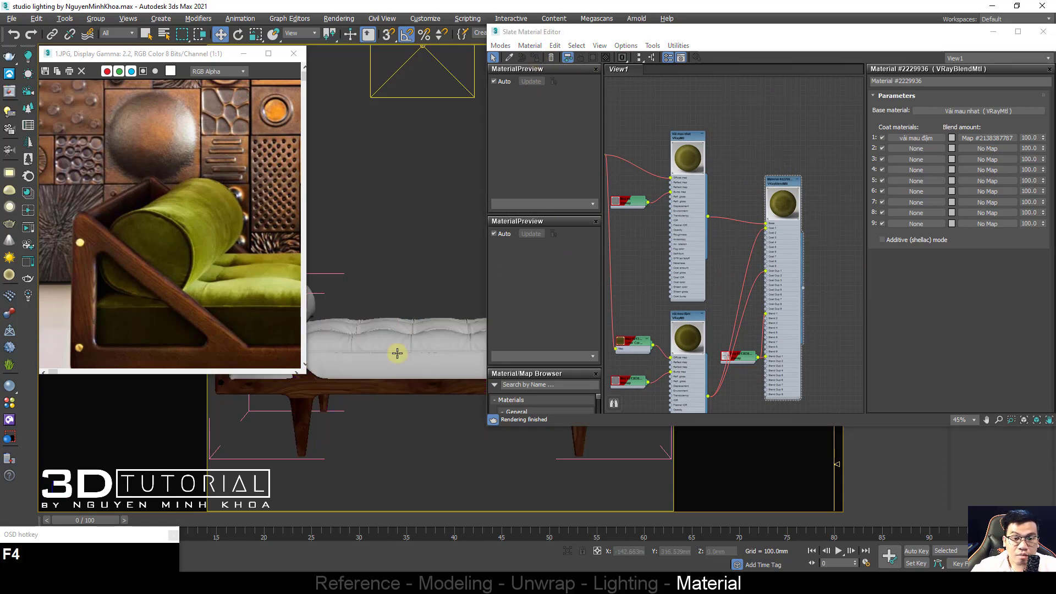
{"action": "left_click", "coordinate": [740, 358]}
{"action": "double_click", "coordinate": [741, 359]}
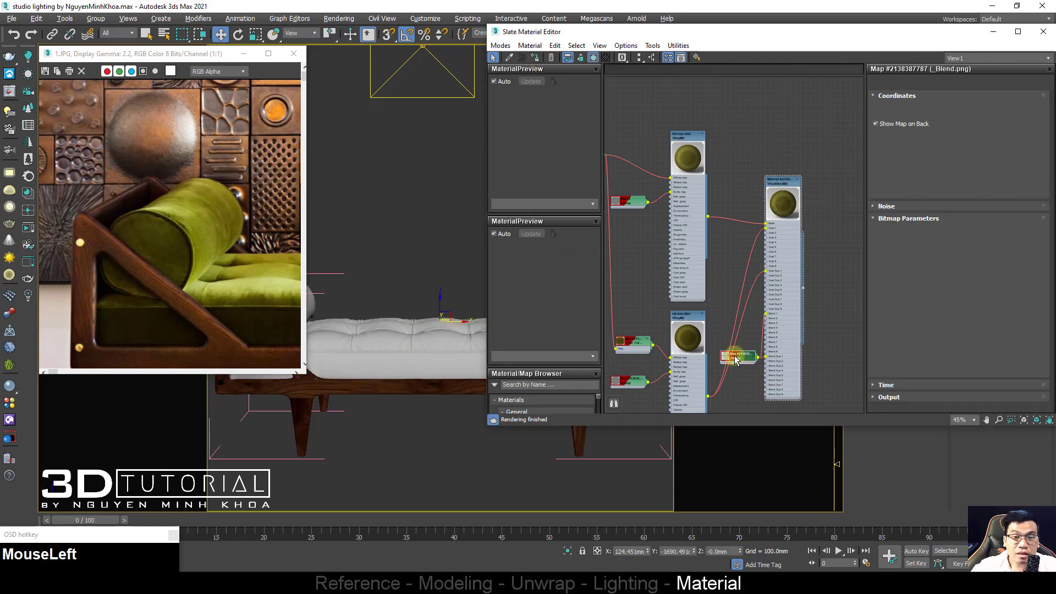
{"action": "left_click", "coordinate": [293, 54]}
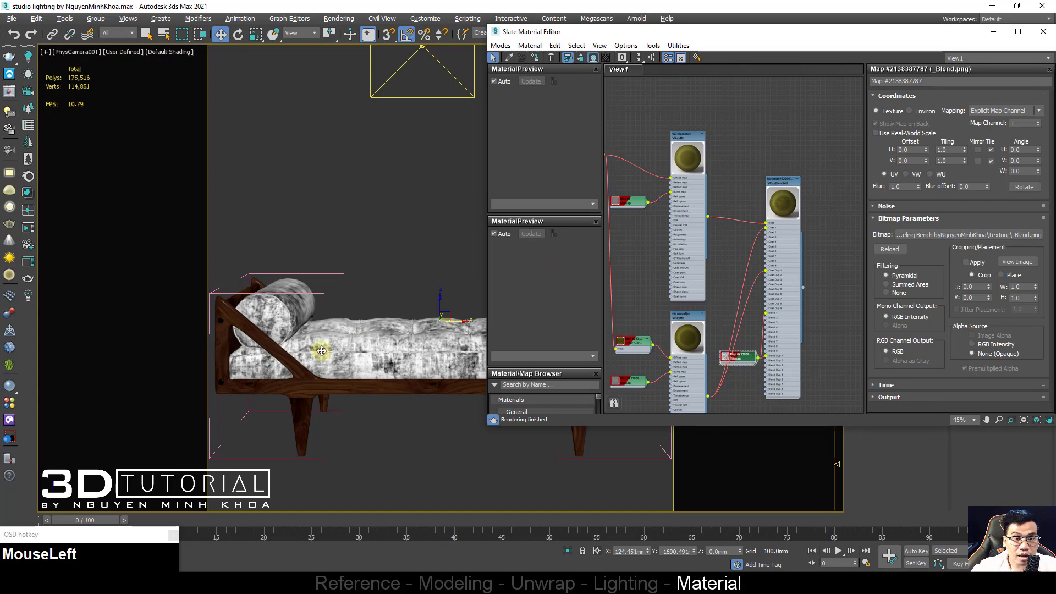
Step: Render the daybed in the V-Ray frame buffer and frame the seat cushions
{"action": "right_click", "coordinate": [370, 300]}
{"action": "left_click", "coordinate": [395, 474]}
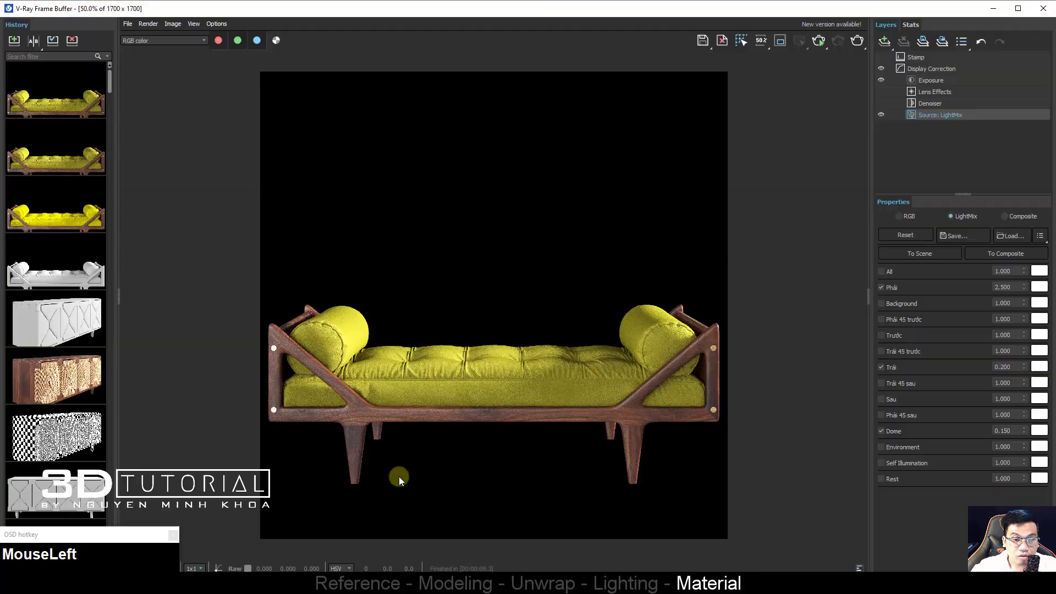
{"action": "left_click", "coordinate": [836, 41]}
{"action": "scroll", "coordinate": [468, 361], "scroll_direction": "up", "scroll_amount": 2}
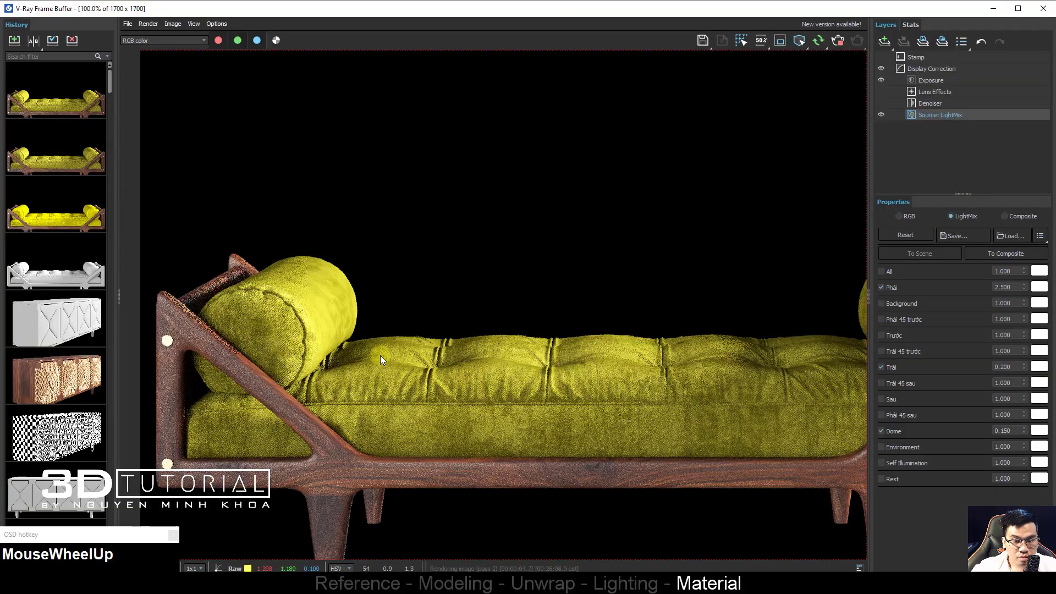
{"action": "middle_click_drag", "start_coordinate": [380, 356], "coordinate": [635, 389]}
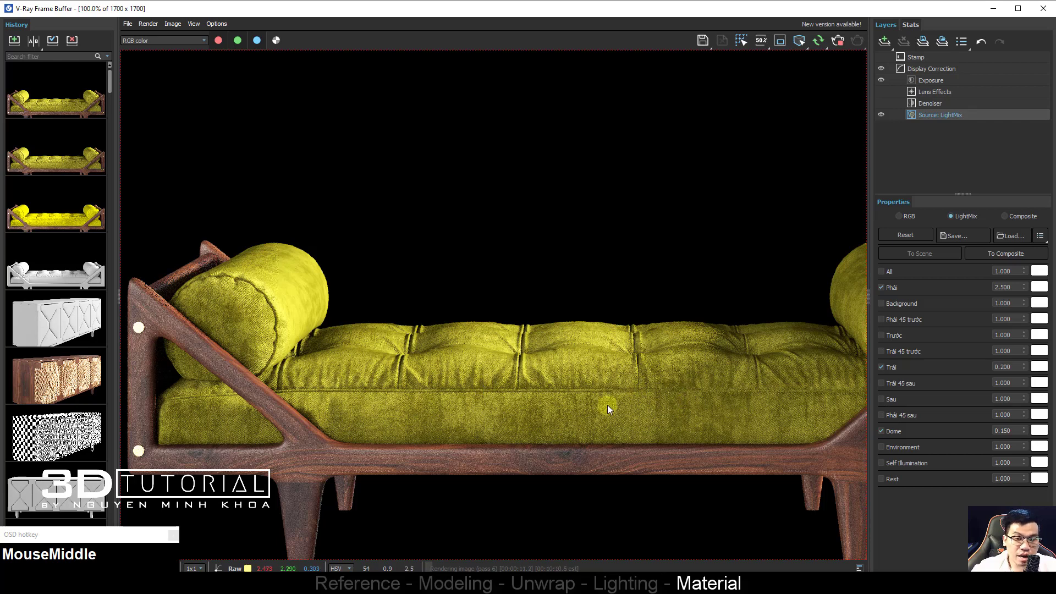
{"action": "middle_click_drag", "start_coordinate": [515, 392], "coordinate": [463, 375]}
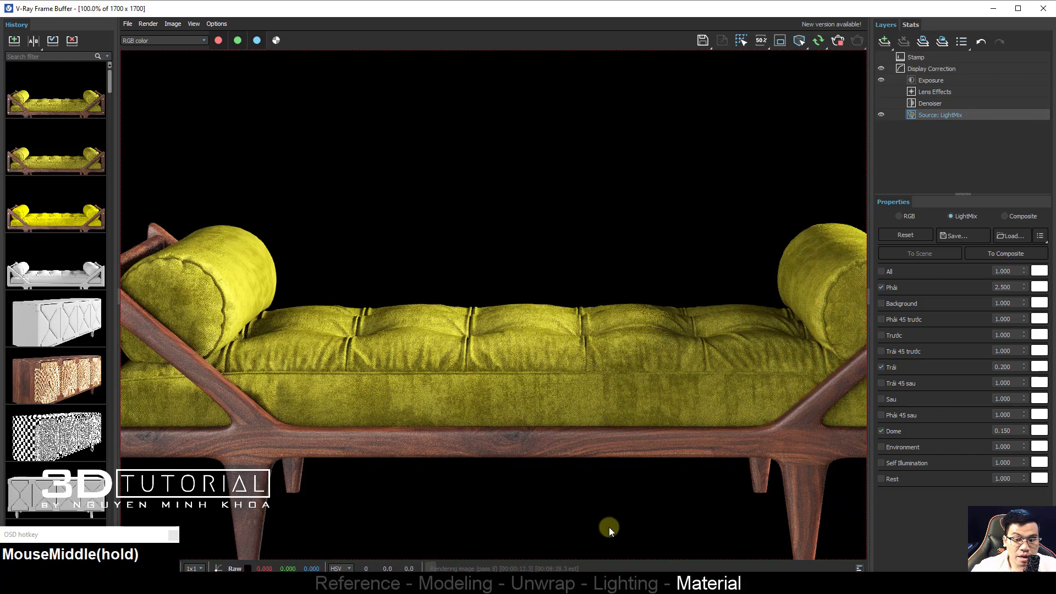
Step: Compare the render against the reference sofa photo, then stop it and hide both windows
{"action": "left_click", "coordinate": [561, 583]}
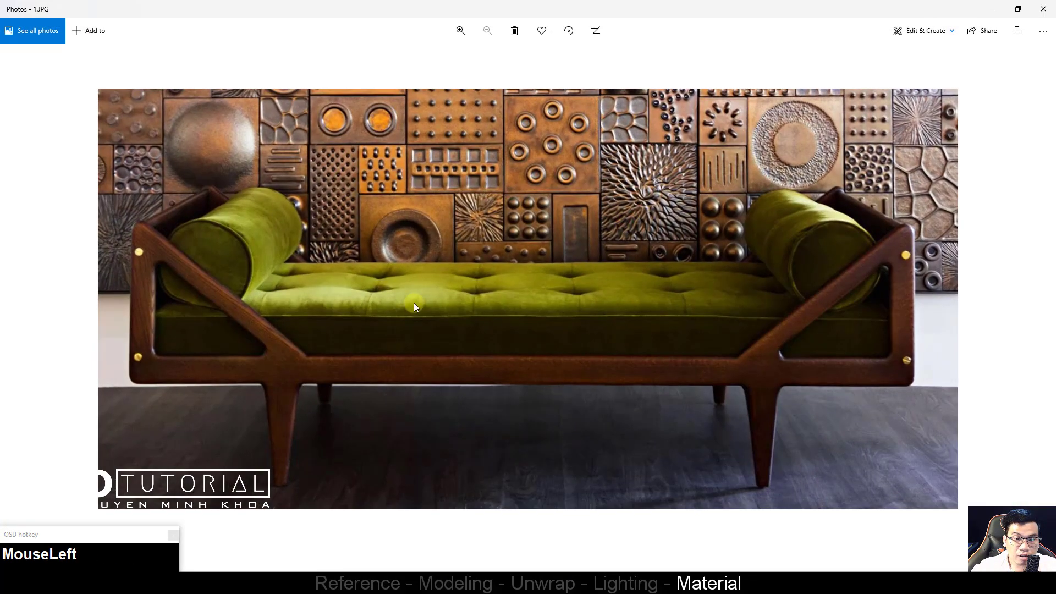
{"action": "left_click", "coordinate": [992, 9]}
{"action": "middle_click_drag", "start_coordinate": [431, 330], "coordinate": [378, 342]}
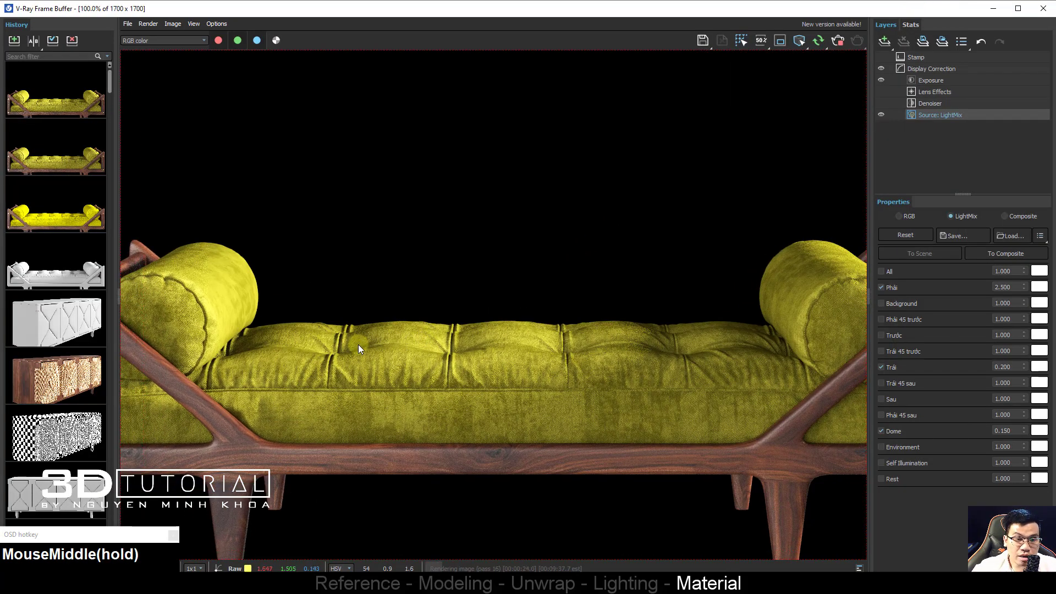
{"action": "scroll", "coordinate": [358, 344], "scroll_direction": "down", "scroll_amount": 2}
{"action": "left_click", "coordinate": [837, 41]}
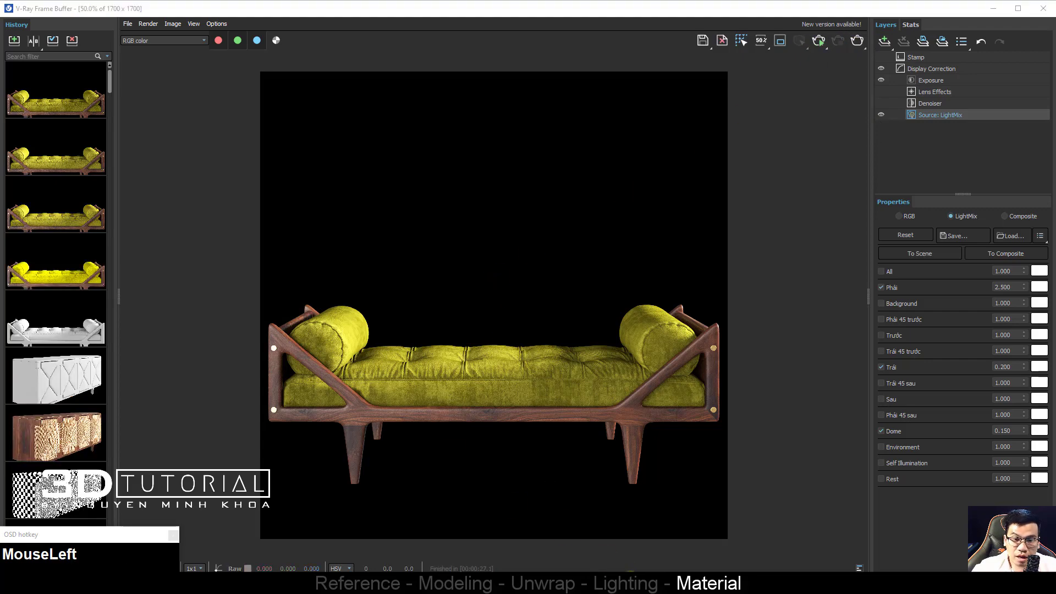
{"action": "left_click", "coordinate": [631, 581]}
{"action": "left_click", "coordinate": [992, 9]}
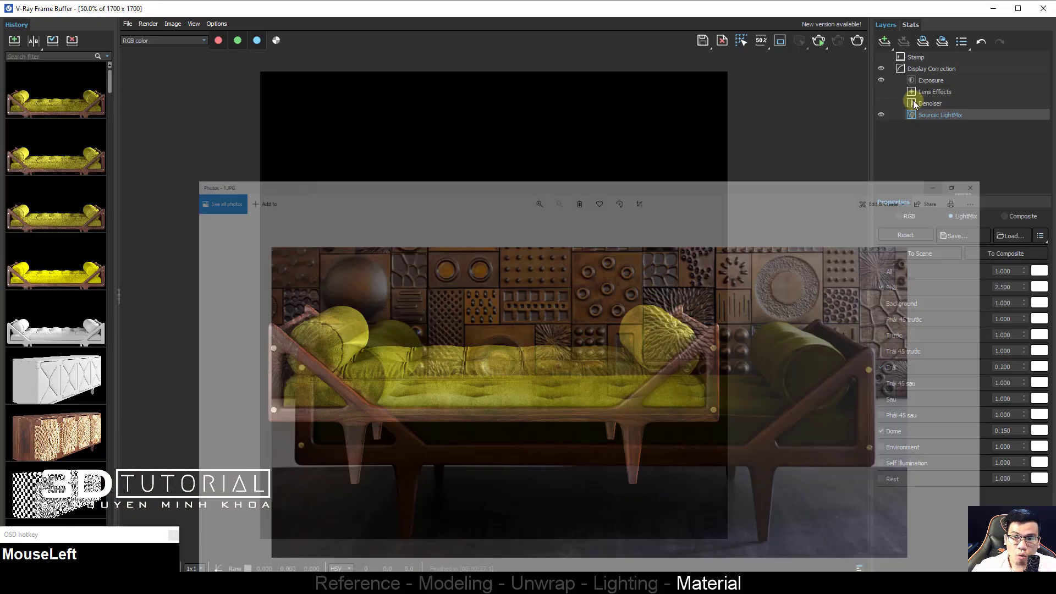
{"action": "left_click", "coordinate": [990, 8]}
{"action": "middle_click_drag", "start_coordinate": [707, 177], "coordinate": [805, 212]}
{"action": "scroll", "coordinate": [703, 193], "scroll_direction": "up", "scroll_amount": 2}
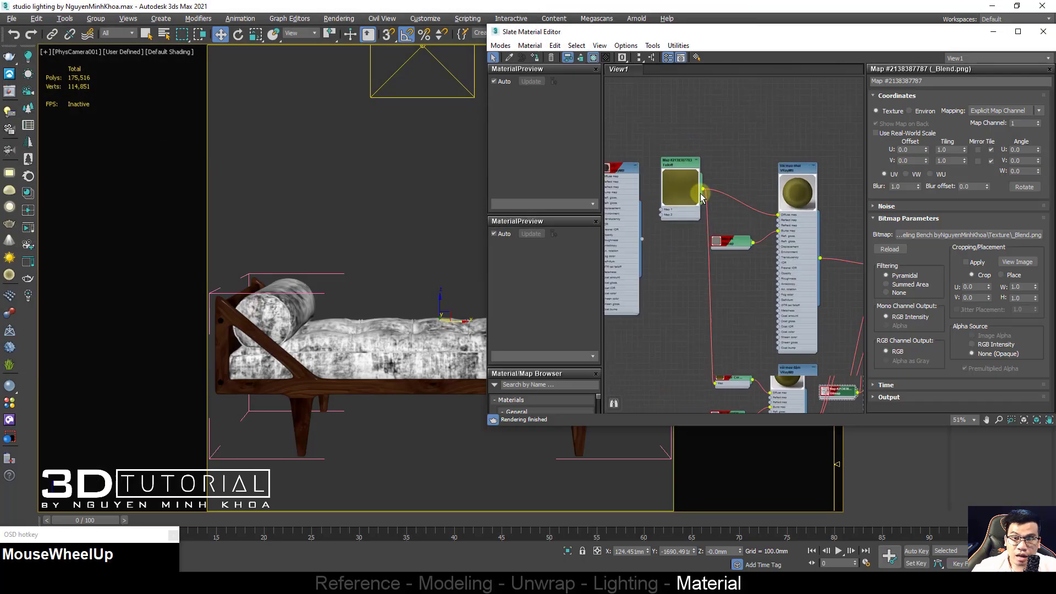
Step: Raise the Color Correction map's gamma to 0.9
{"action": "double_click", "coordinate": [682, 186]}
{"action": "middle_click_drag", "start_coordinate": [685, 229], "coordinate": [683, 208]}
{"action": "scroll", "coordinate": [683, 212], "scroll_direction": "down", "scroll_amount": 2}
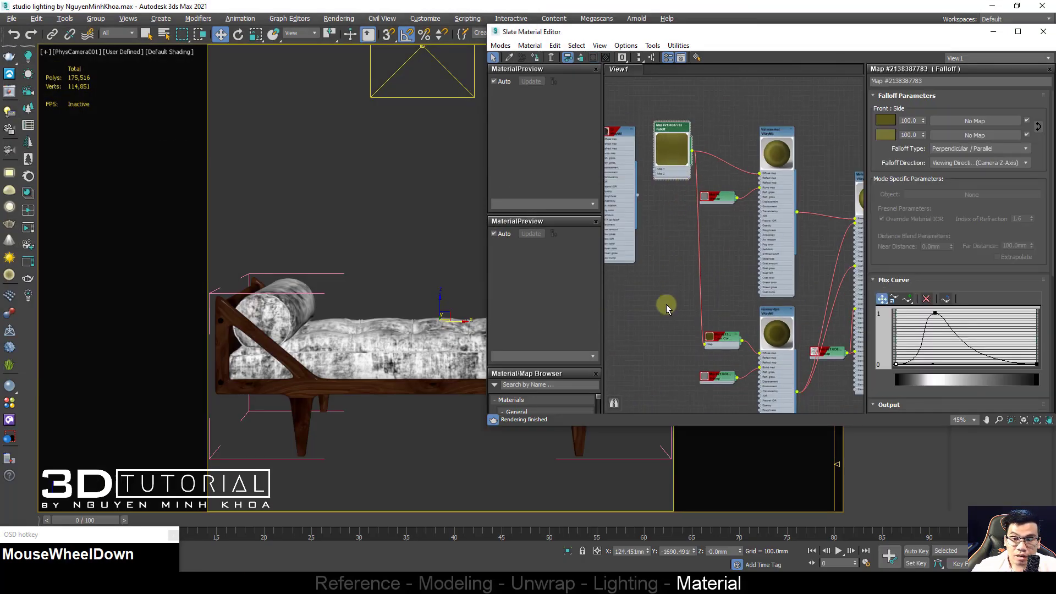
{"action": "middle_click_drag", "start_coordinate": [745, 325], "coordinate": [724, 308]}
{"action": "left_click", "coordinate": [699, 316]}
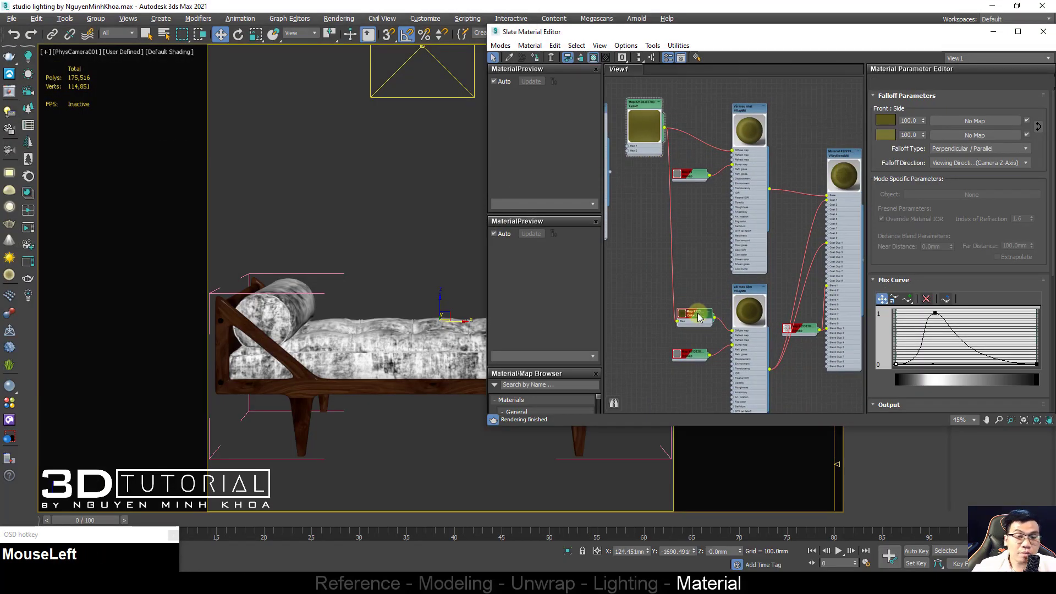
{"action": "double_click", "coordinate": [698, 316]}
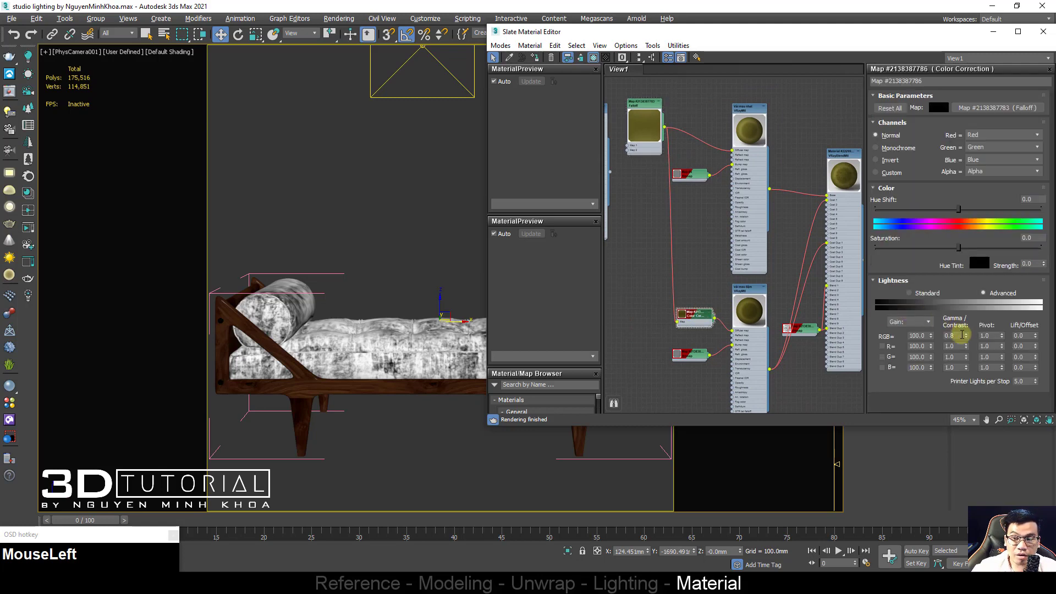
{"action": "type", "text": "0."}
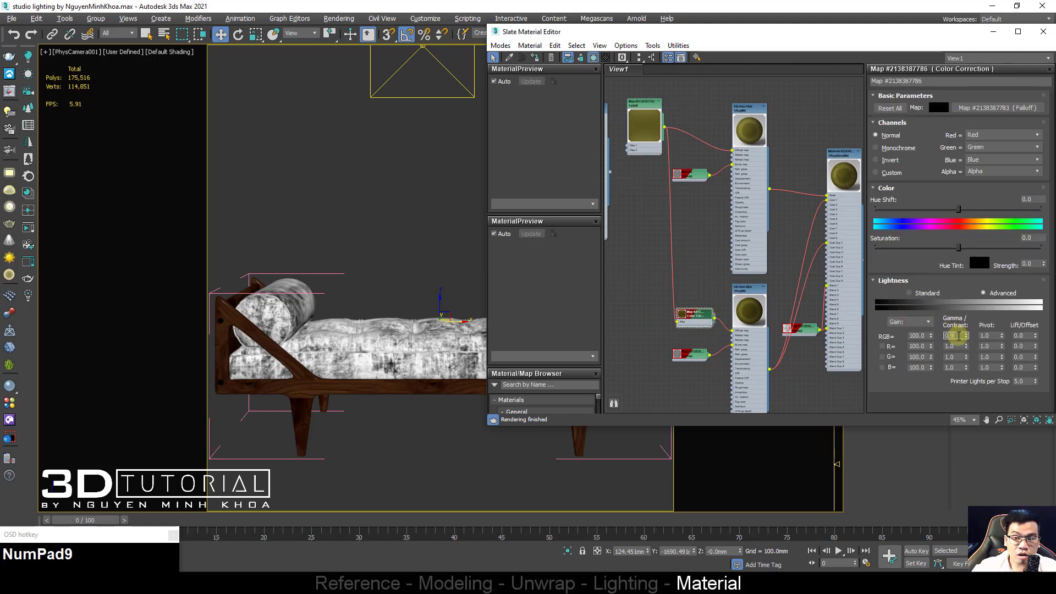
{"action": "type", "text": "9"}
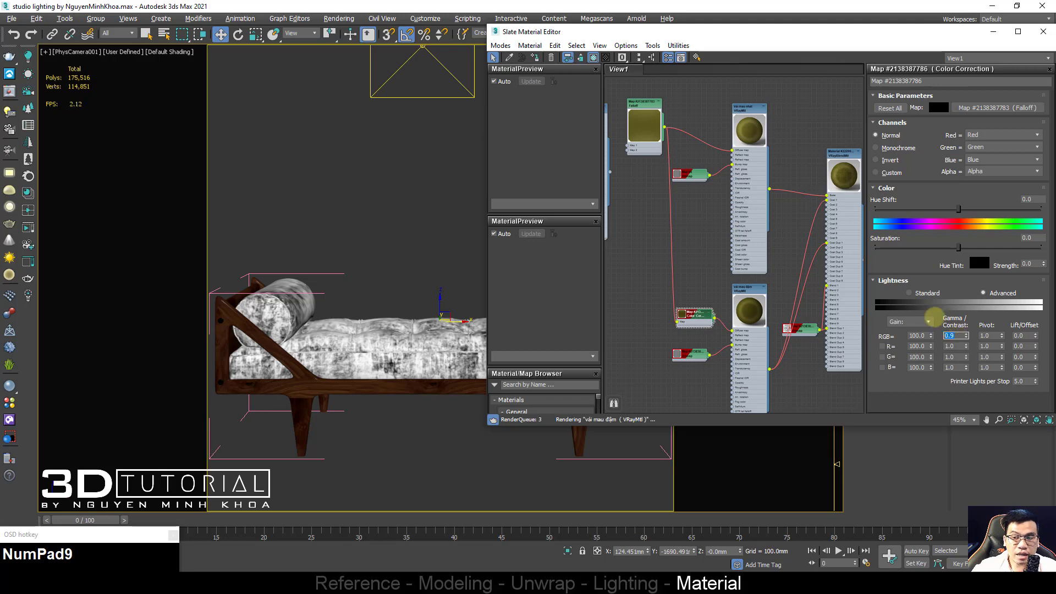
Step: Darken both Falloff colours, making the front a near-black olive (RGB 9, 8, 1)
{"action": "double_click", "coordinate": [645, 127]}
{"action": "left_click", "coordinate": [885, 135]}
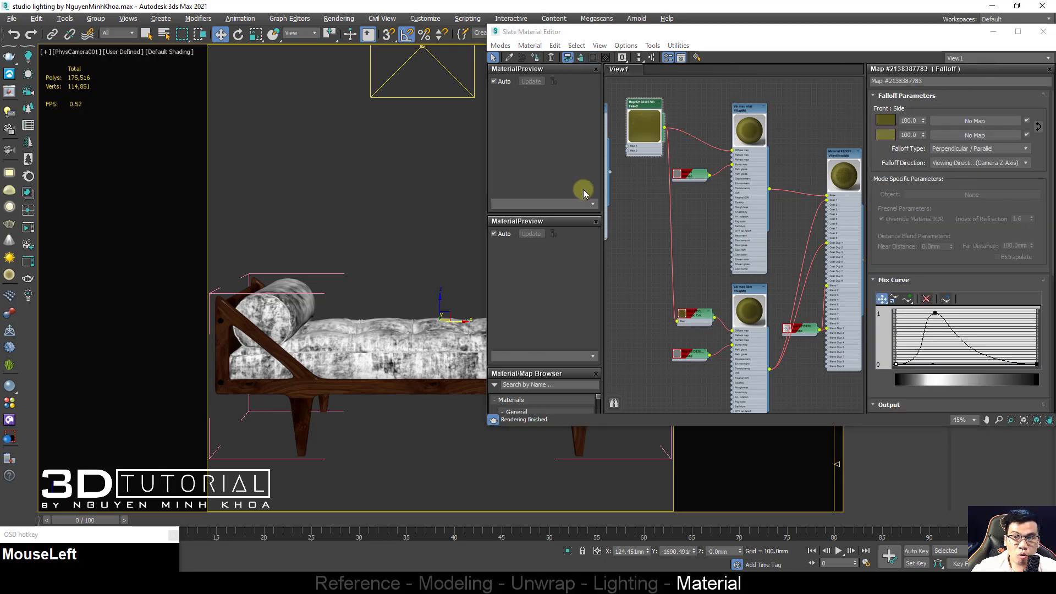
{"action": "left_click_drag", "start_coordinate": [402, 122], "coordinate": [355, 130]}
{"action": "left_click", "coordinate": [407, 169]}
{"action": "left_click", "coordinate": [886, 121]}
{"action": "left_click", "coordinate": [415, 117]}
{"action": "left_click", "coordinate": [407, 169]}
{"action": "right_click", "coordinate": [379, 195]}
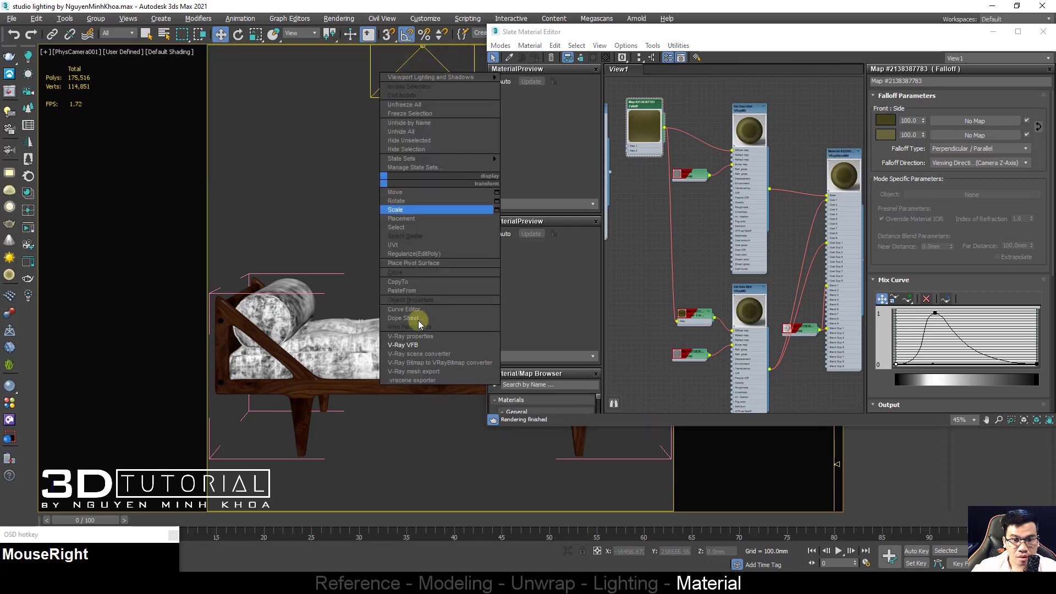
Step: Open the V-Ray frame buffer and re-render the daybed with the darker olive fabric
{"action": "left_click", "coordinate": [424, 347]}
{"action": "left_click", "coordinate": [819, 42]}
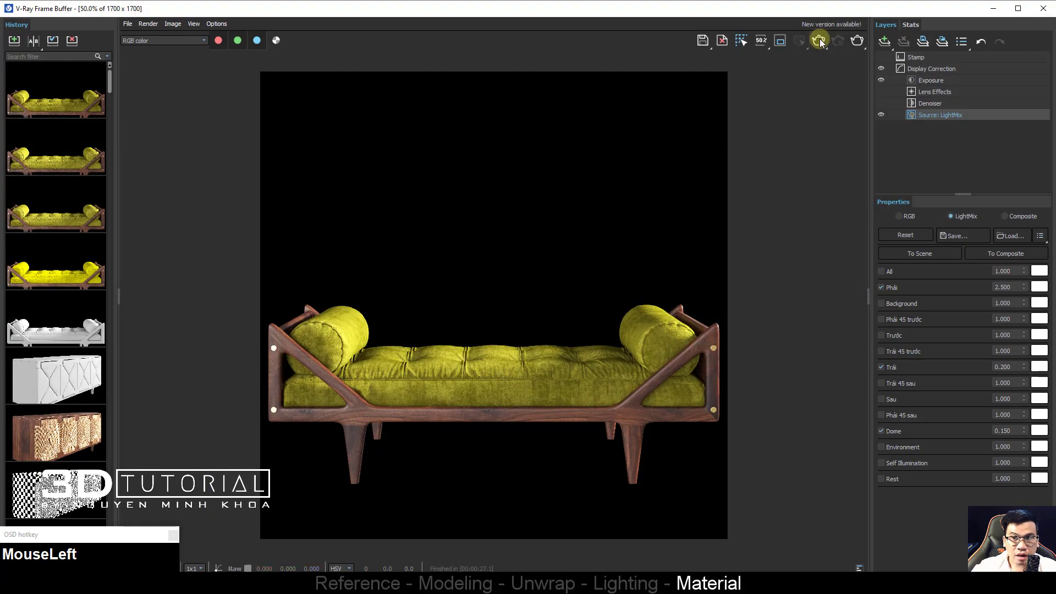
{"action": "left_click", "coordinate": [648, 311]}
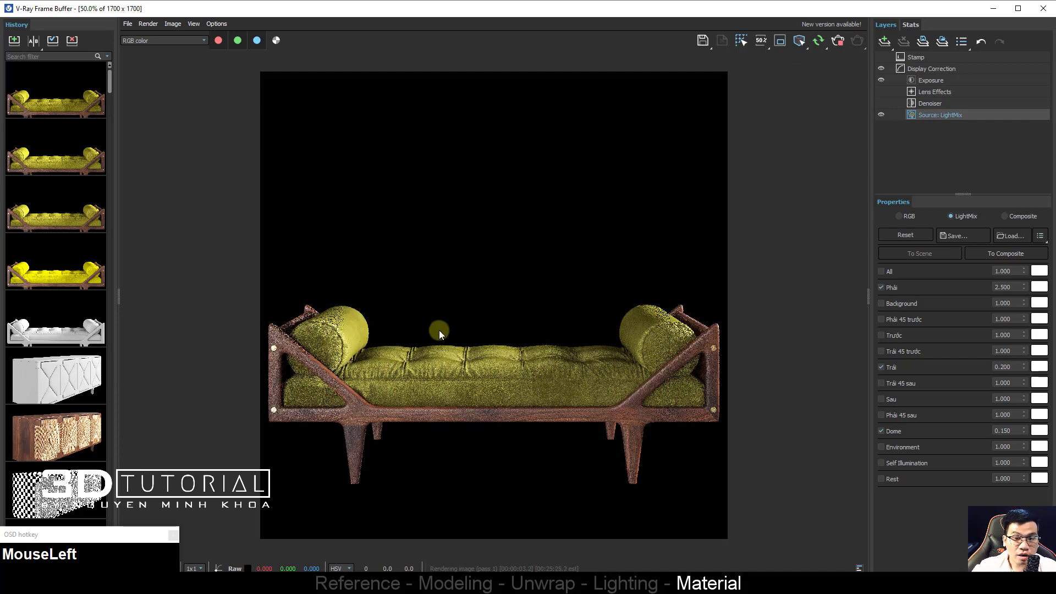
Step: Zoom in and out on the rendered bolster to check its fabric detail
{"action": "scroll", "coordinate": [439, 330], "scroll_direction": "up", "scroll_amount": 1}
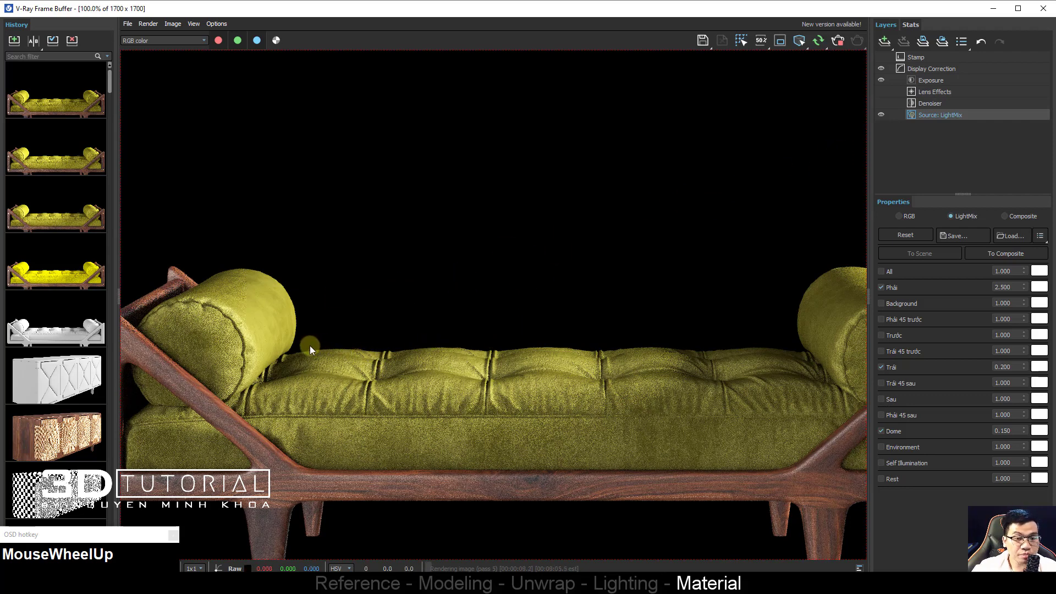
{"action": "scroll", "coordinate": [309, 345], "scroll_direction": "down", "scroll_amount": 1}
{"action": "scroll", "coordinate": [353, 369], "scroll_direction": "up", "scroll_amount": 1}
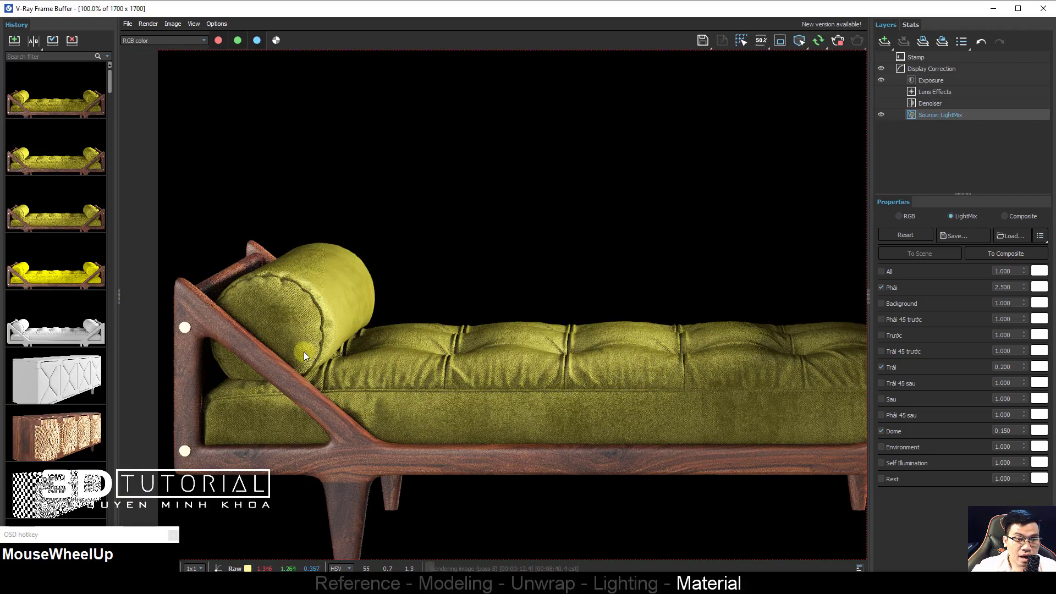
{"action": "scroll", "coordinate": [304, 351], "scroll_direction": "down", "scroll_amount": 1}
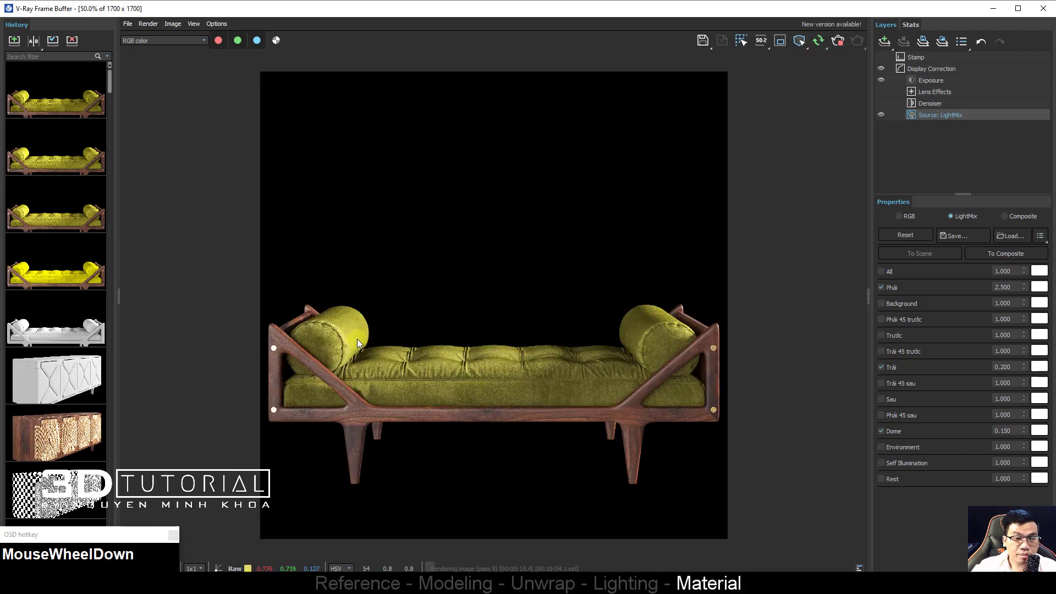
{"action": "scroll", "coordinate": [357, 341], "scroll_direction": "up", "scroll_amount": 1}
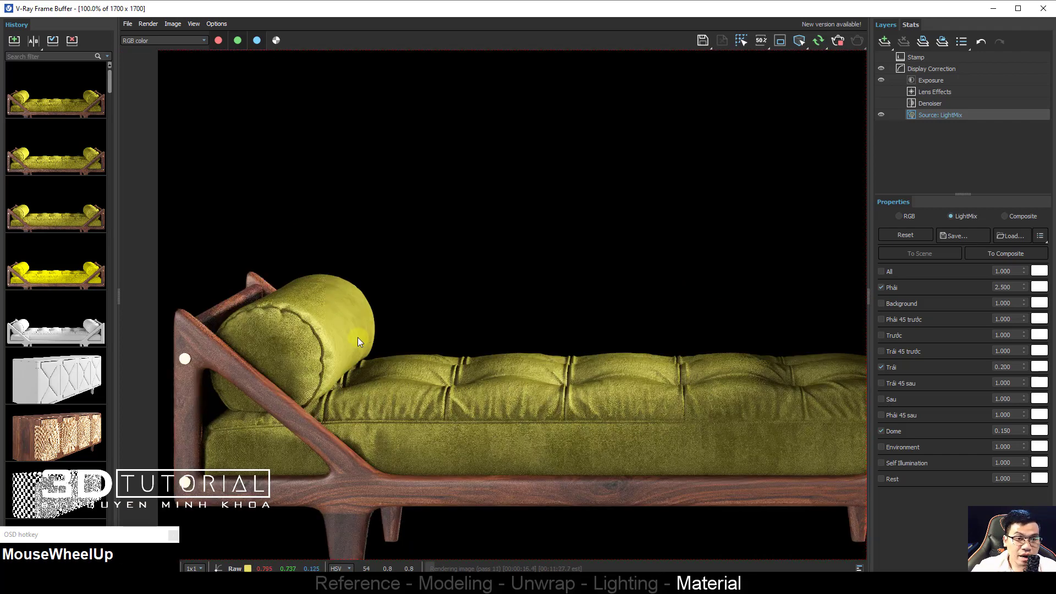
{"action": "scroll", "coordinate": [358, 342], "scroll_direction": "up", "scroll_amount": 1}
{"action": "scroll", "coordinate": [358, 342], "scroll_direction": "down", "scroll_amount": 1}
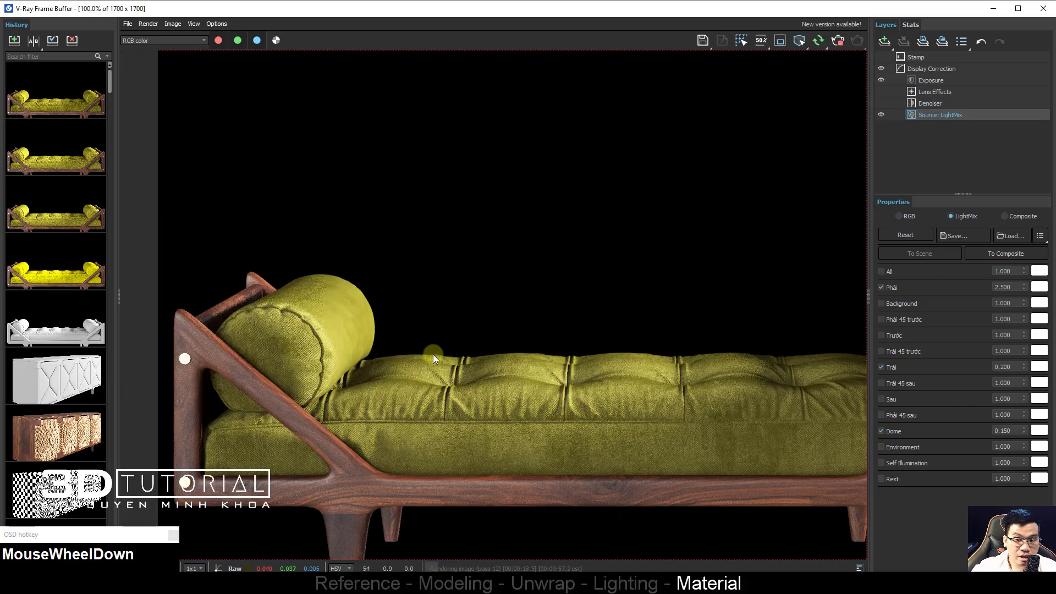
{"action": "scroll", "coordinate": [433, 352], "scroll_direction": "down", "scroll_amount": 1}
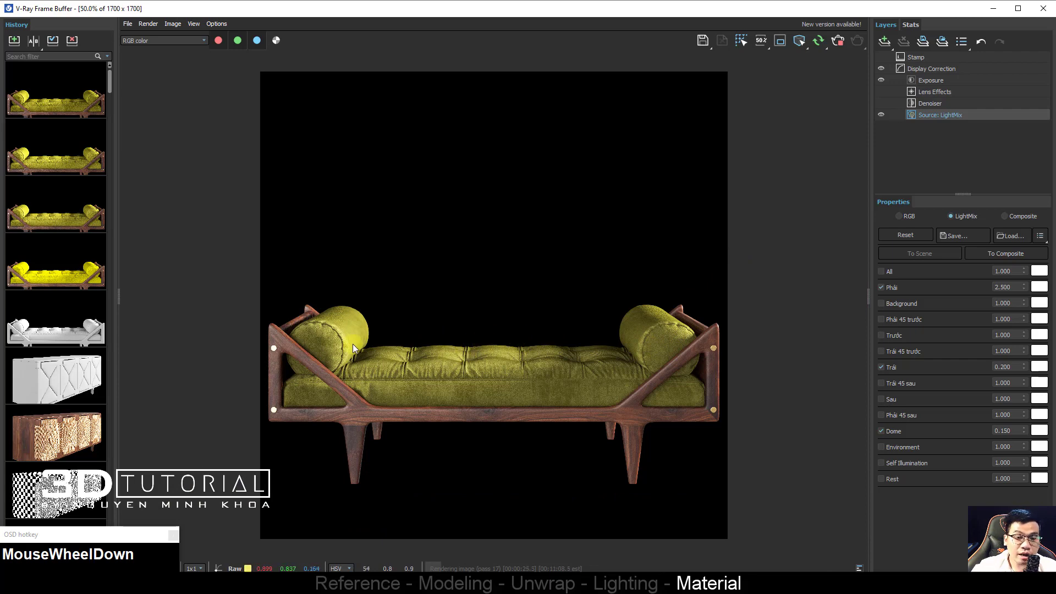
{"action": "scroll", "coordinate": [352, 348], "scroll_direction": "up", "scroll_amount": 1}
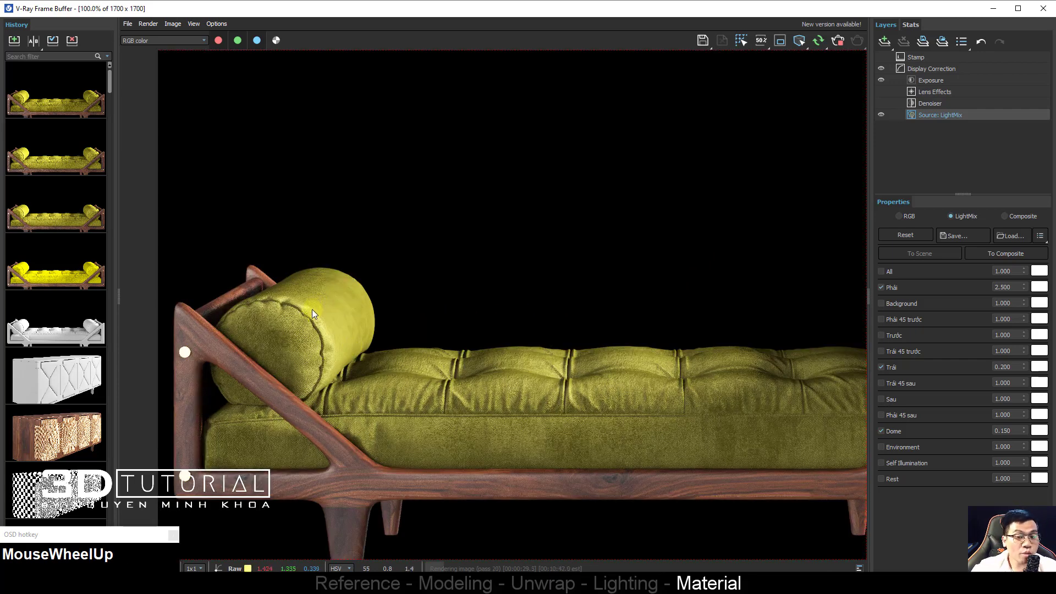
{"action": "scroll", "coordinate": [316, 306], "scroll_direction": "down", "scroll_amount": 1}
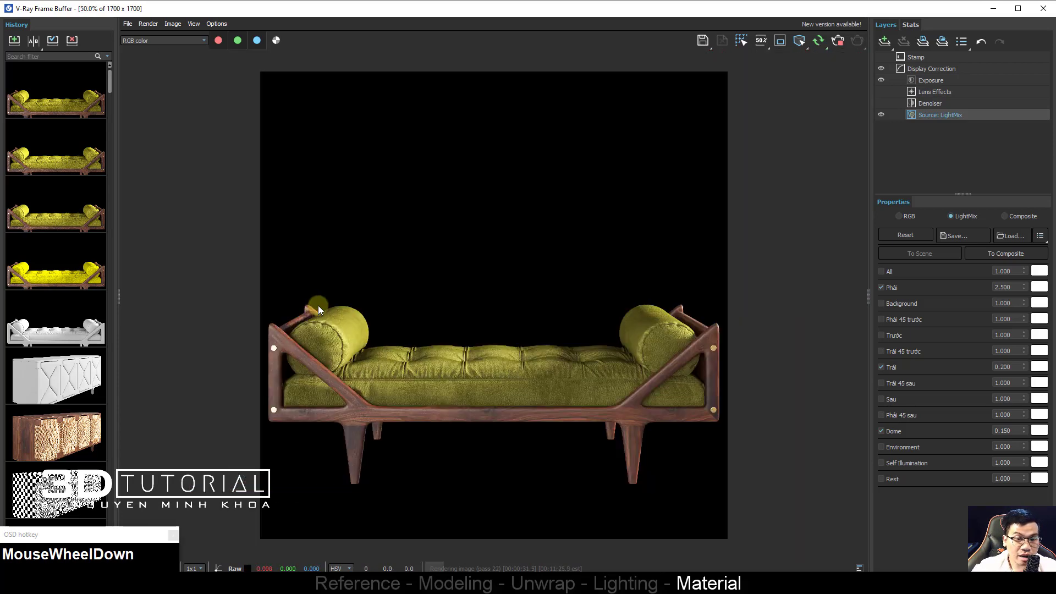
{"action": "scroll", "coordinate": [345, 322], "scroll_direction": "up", "scroll_amount": 1}
Step: Pan the render to frame the left bolster close up, then the front of the daybed
{"action": "middle_click_drag", "start_coordinate": [342, 327], "coordinate": [658, 345]}
{"action": "middle_click_drag", "start_coordinate": [813, 273], "coordinate": [764, 276]}
{"action": "scroll", "coordinate": [776, 265], "scroll_direction": "up", "scroll_amount": 1}
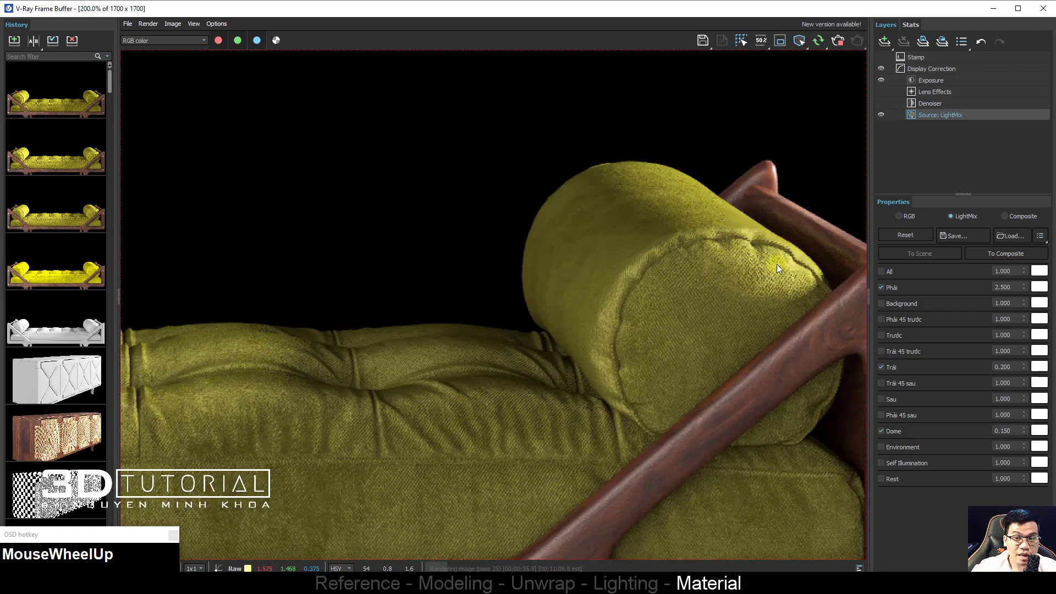
{"action": "scroll", "coordinate": [764, 272], "scroll_direction": "down", "scroll_amount": 2}
{"action": "scroll", "coordinate": [587, 316], "scroll_direction": "up", "scroll_amount": 1}
{"action": "middle_click_drag", "start_coordinate": [586, 316], "coordinate": [360, 367]}
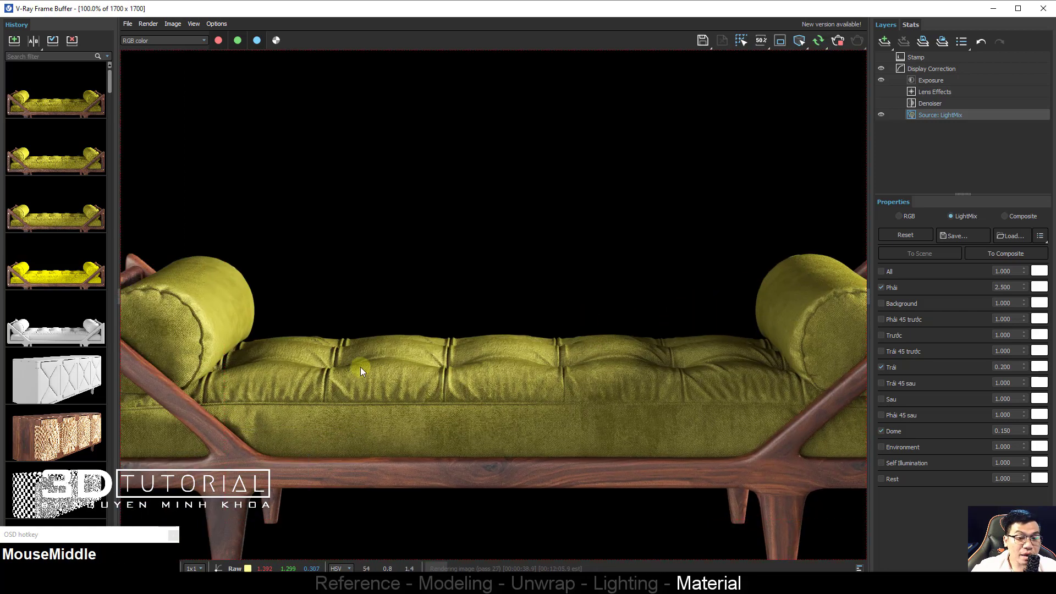
{"action": "scroll", "coordinate": [324, 398], "scroll_direction": "down", "scroll_amount": 1}
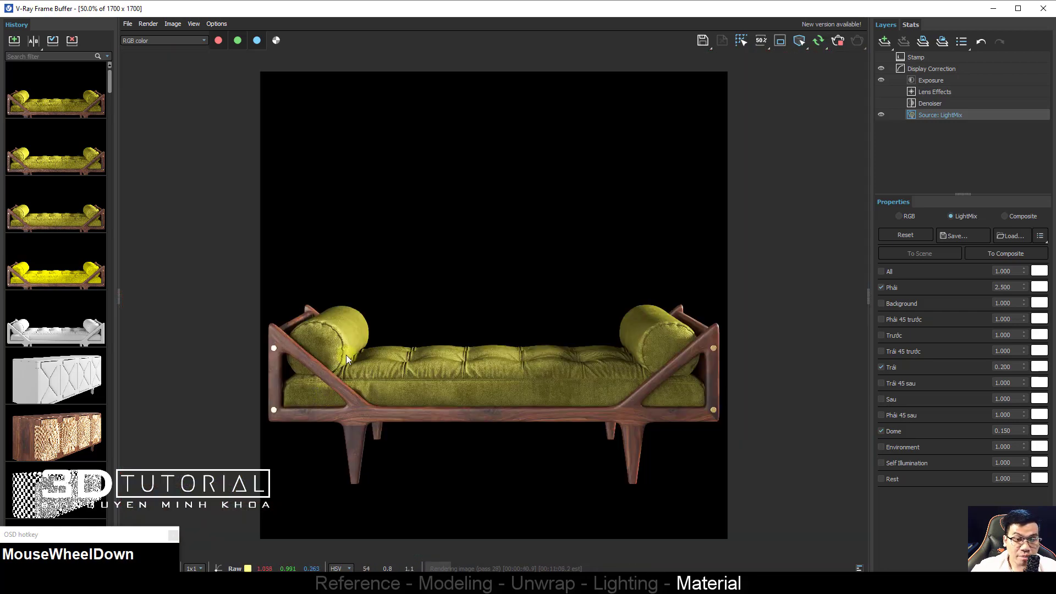
{"action": "scroll", "coordinate": [1007, 286], "scroll_direction": "up", "scroll_amount": 1}
{"action": "scroll", "coordinate": [269, 335], "scroll_direction": "up", "scroll_amount": 1}
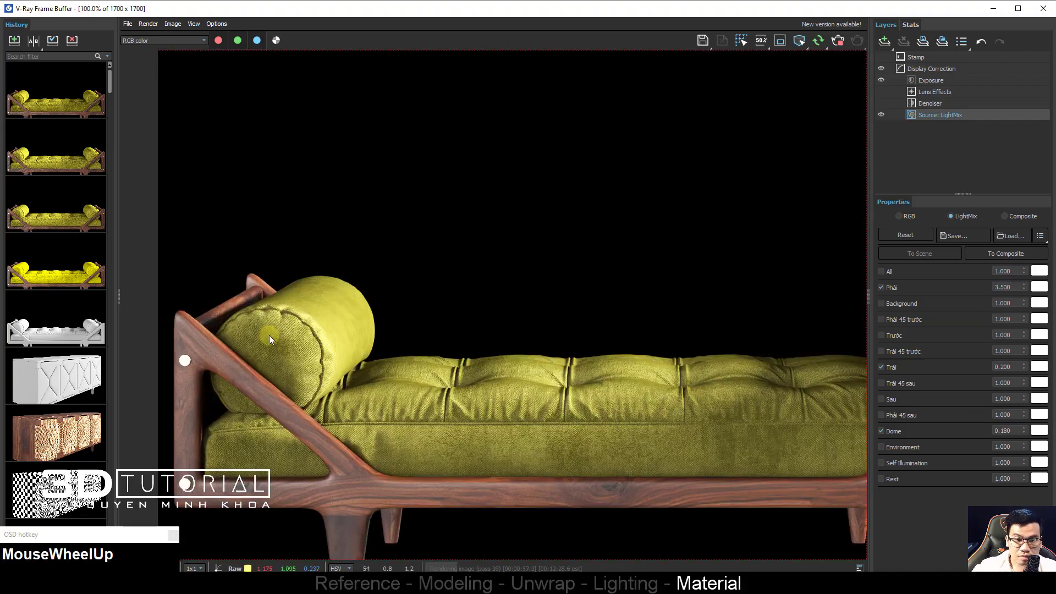
Step: Set the LightMix values to Trái 0.4, Phải 4.0 and Dome 0.2
{"action": "double_click", "coordinate": [1007, 367]}
{"action": "type", "text": "0.4"}
{"action": "key", "text": "Return"}
{"action": "middle_click_drag", "start_coordinate": [847, 412], "coordinate": [719, 352]}
{"action": "scroll", "coordinate": [718, 352], "scroll_direction": "down", "scroll_amount": 1}
{"action": "scroll", "coordinate": [421, 312], "scroll_direction": "up", "scroll_amount": 1}
{"action": "scroll", "coordinate": [358, 387], "scroll_direction": "down", "scroll_amount": 1}
{"action": "double_click", "coordinate": [1011, 430]}
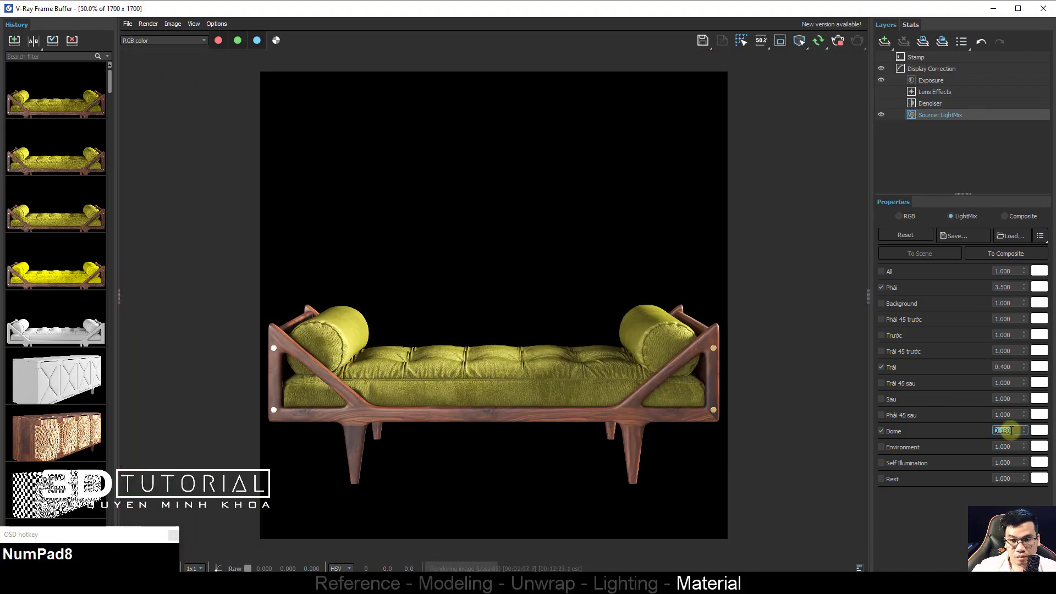
{"action": "double_click", "coordinate": [1008, 286]}
{"action": "type", "text": "4"}
{"action": "key", "text": "Return"}
{"action": "double_click", "coordinate": [1018, 430]}
{"action": "type", "text": "0.2"}
{"action": "key", "text": "Return"}
Step: Save the finished daybed render to the V-Ray history list with Ctrl+R
{"action": "scroll", "coordinate": [510, 394], "scroll_direction": "down", "scroll_amount": 1}
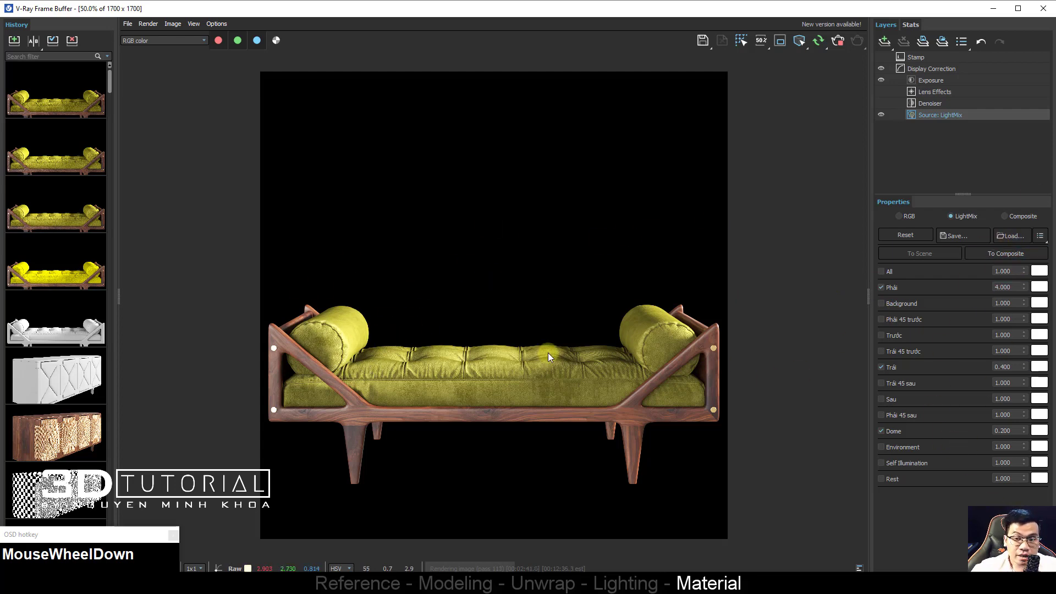
{"action": "scroll", "coordinate": [410, 360], "scroll_direction": "up", "scroll_amount": 1}
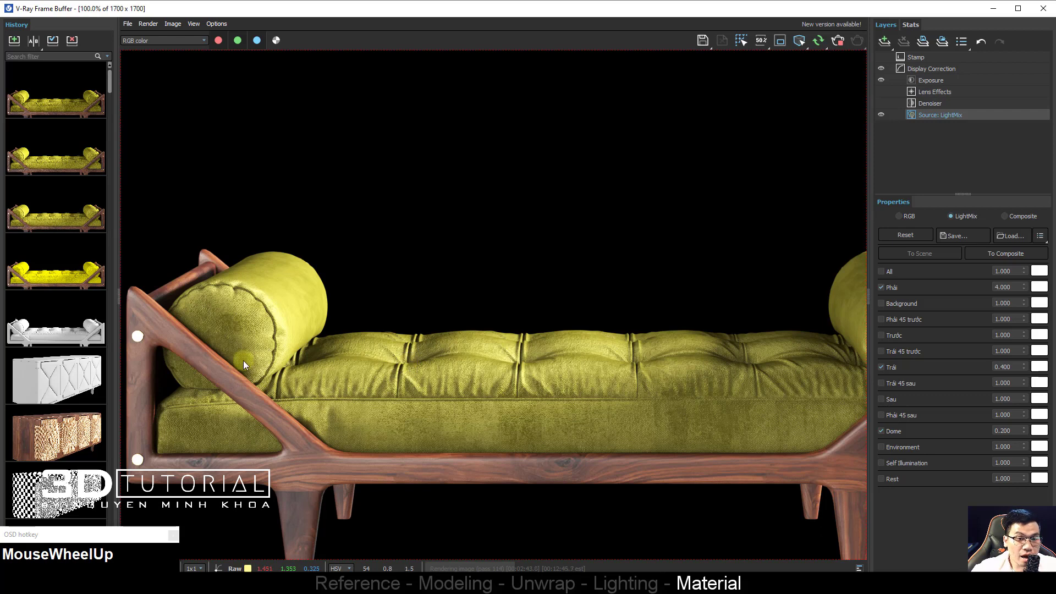
{"action": "scroll", "coordinate": [243, 359], "scroll_direction": "down", "scroll_amount": 1}
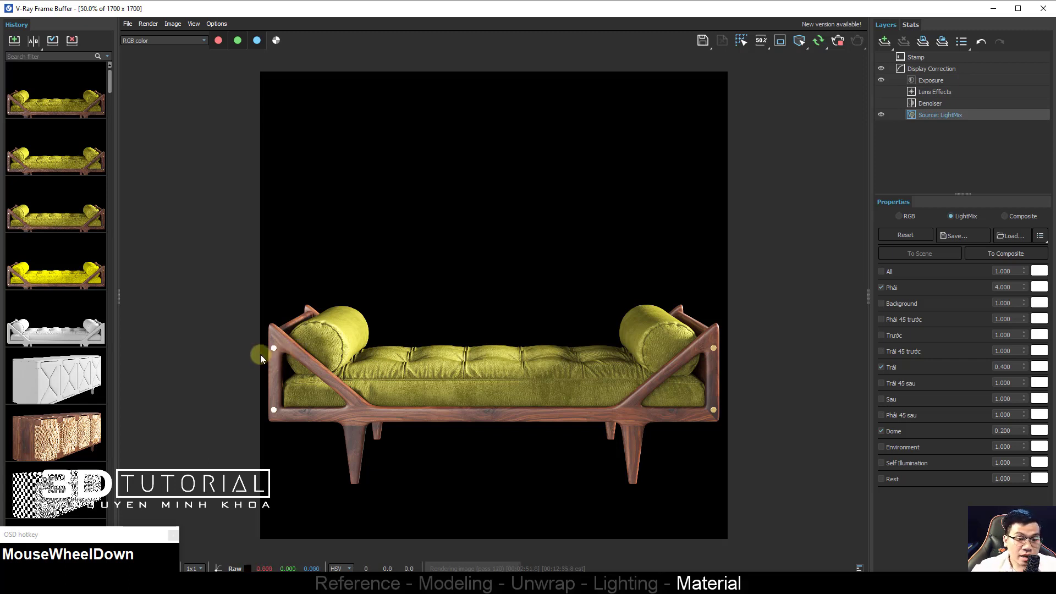
{"action": "left_click", "coordinate": [487, 463]}
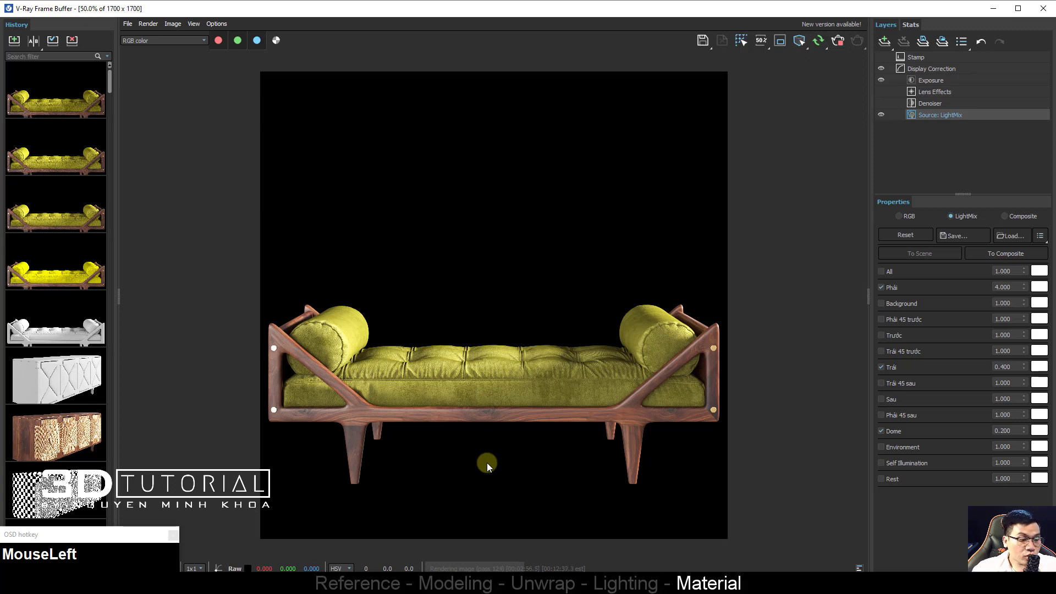
{"action": "key", "text": "ctrl+r"}
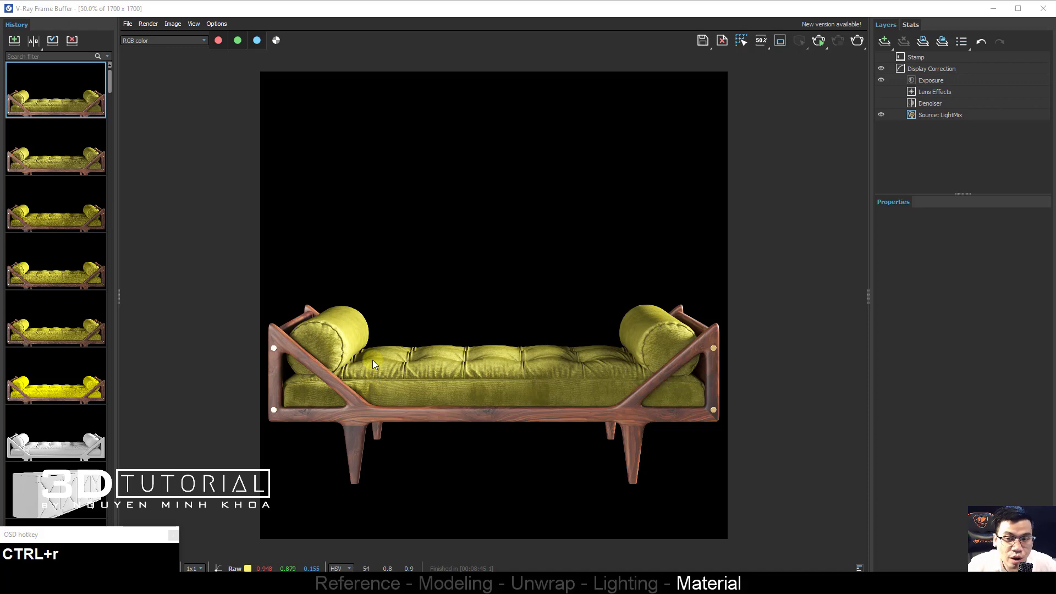
Step: Zoom and pan across the render to inspect the fabric on the seat cushion
{"action": "scroll", "coordinate": [328, 378], "scroll_direction": "up", "scroll_amount": 1}
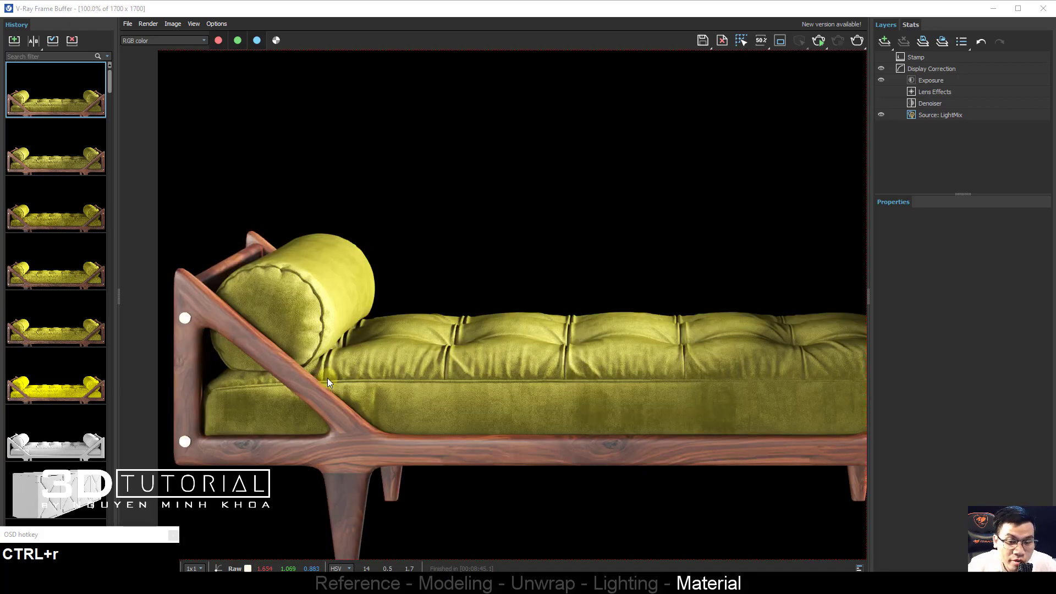
{"action": "scroll", "coordinate": [328, 378], "scroll_direction": "up", "scroll_amount": 1}
{"action": "scroll", "coordinate": [236, 266], "scroll_direction": "up", "scroll_amount": 1}
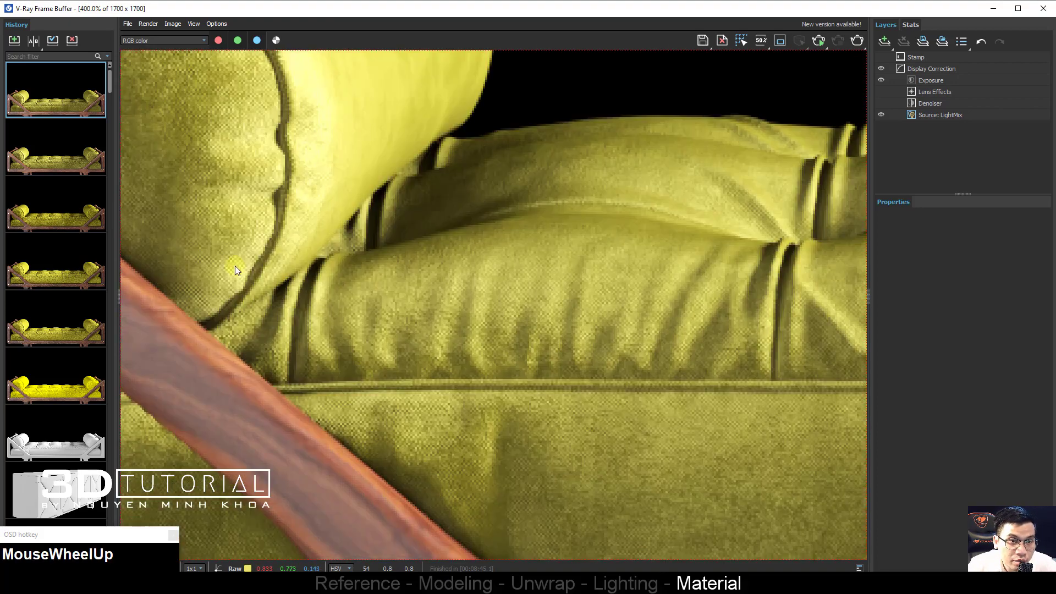
{"action": "scroll", "coordinate": [217, 239], "scroll_direction": "down", "scroll_amount": 1}
{"action": "middle_click_drag", "start_coordinate": [217, 239], "coordinate": [259, 266]}
{"action": "scroll", "coordinate": [260, 266], "scroll_direction": "down", "scroll_amount": 1}
{"action": "middle_click_drag", "start_coordinate": [362, 294], "coordinate": [414, 312]}
{"action": "middle_click_drag", "start_coordinate": [323, 282], "coordinate": [335, 300]}
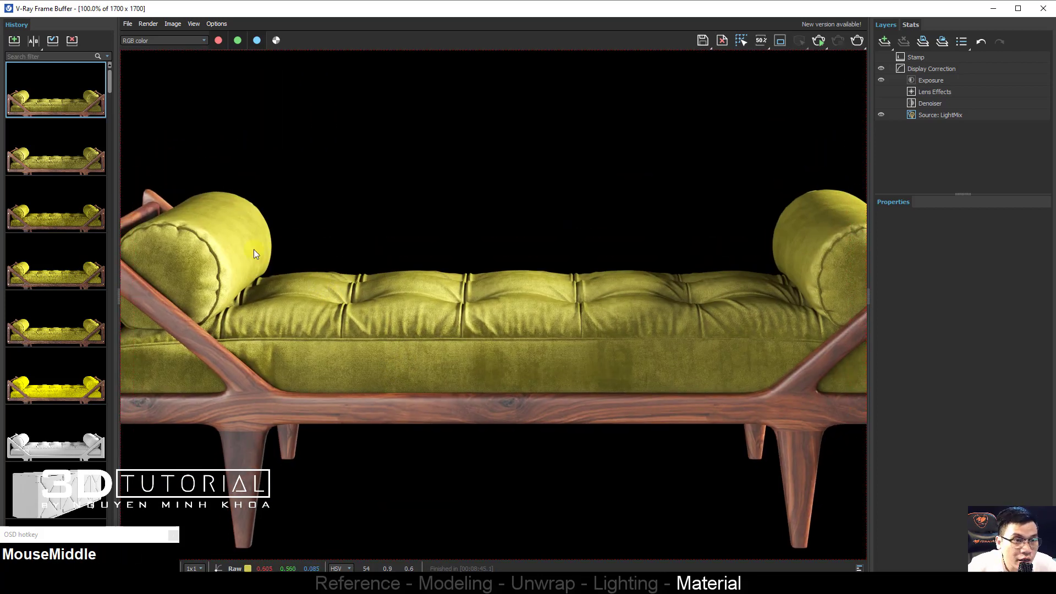
{"action": "middle_click_drag", "start_coordinate": [177, 231], "coordinate": [227, 240]}
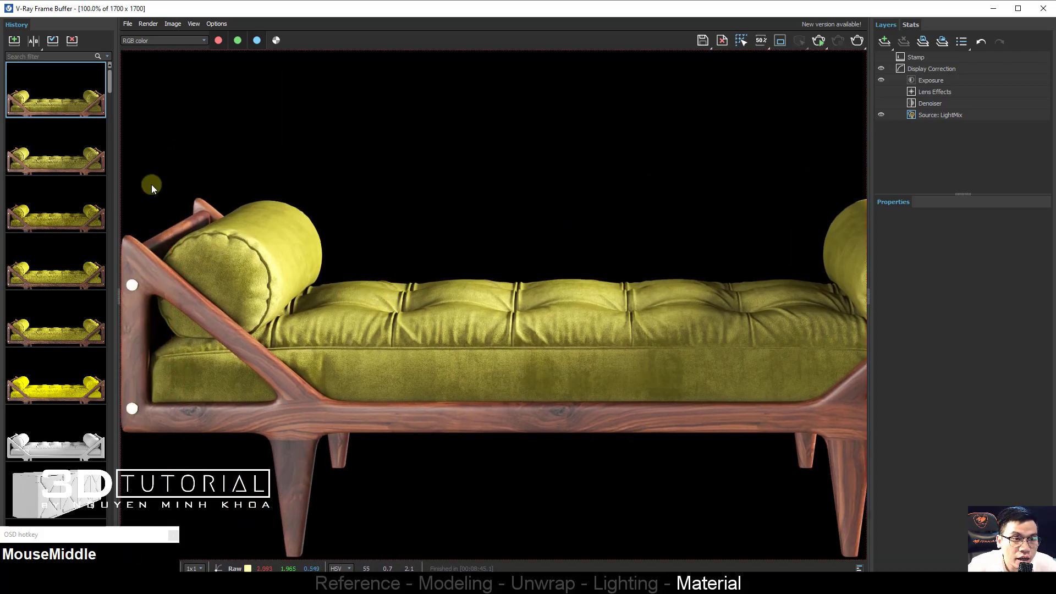
{"action": "double_click", "coordinate": [70, 149]}
{"action": "scroll", "coordinate": [332, 353], "scroll_direction": "up", "scroll_amount": 1}
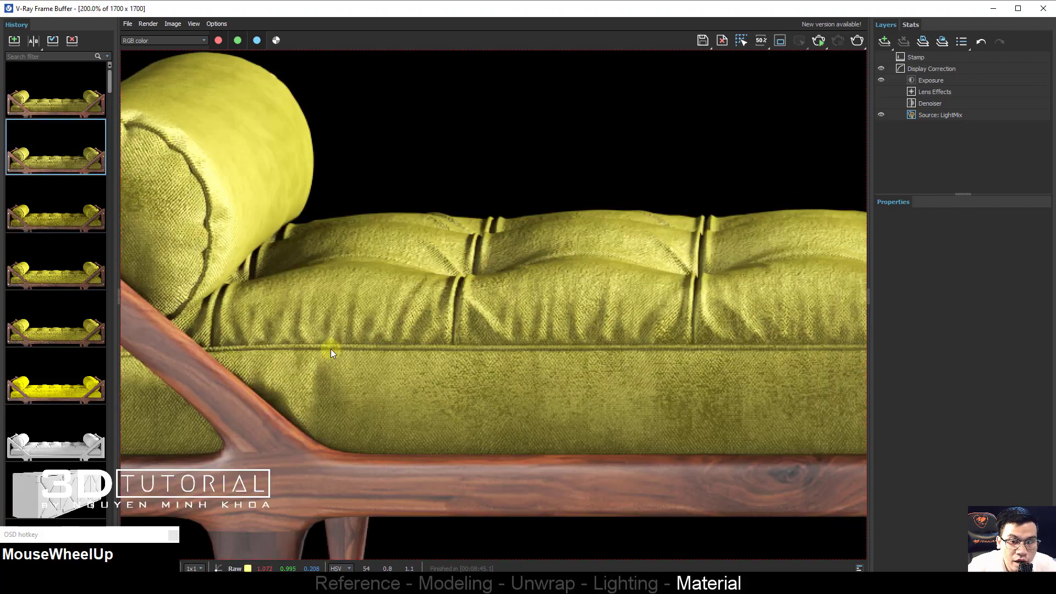
{"action": "middle_click_drag", "start_coordinate": [331, 352], "coordinate": [250, 369]}
{"action": "scroll", "coordinate": [246, 382], "scroll_direction": "down", "scroll_amount": 1}
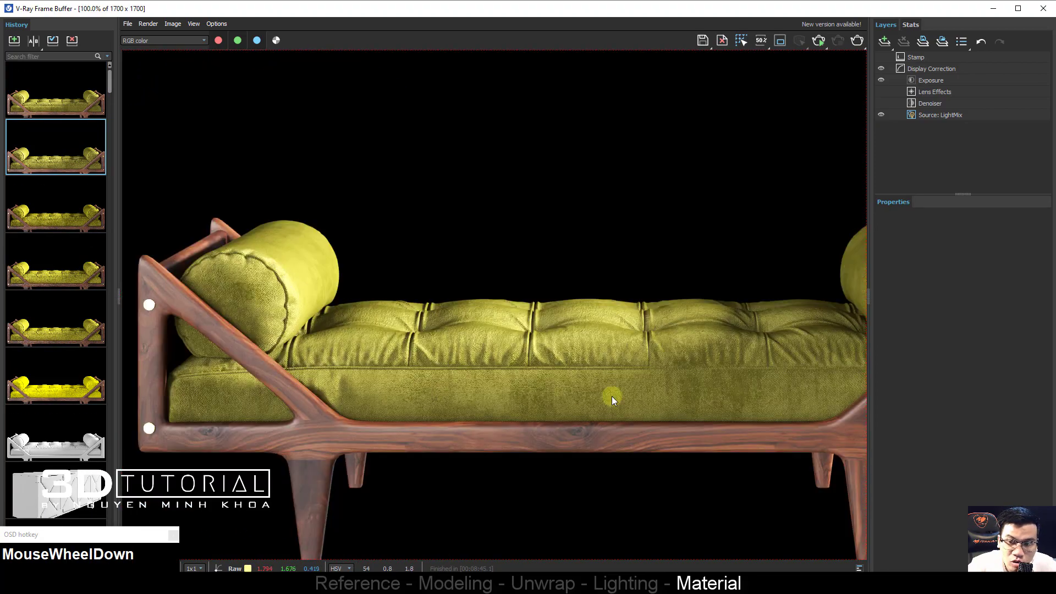
{"action": "double_click", "coordinate": [55, 91]}
{"action": "scroll", "coordinate": [305, 369], "scroll_direction": "up", "scroll_amount": 1}
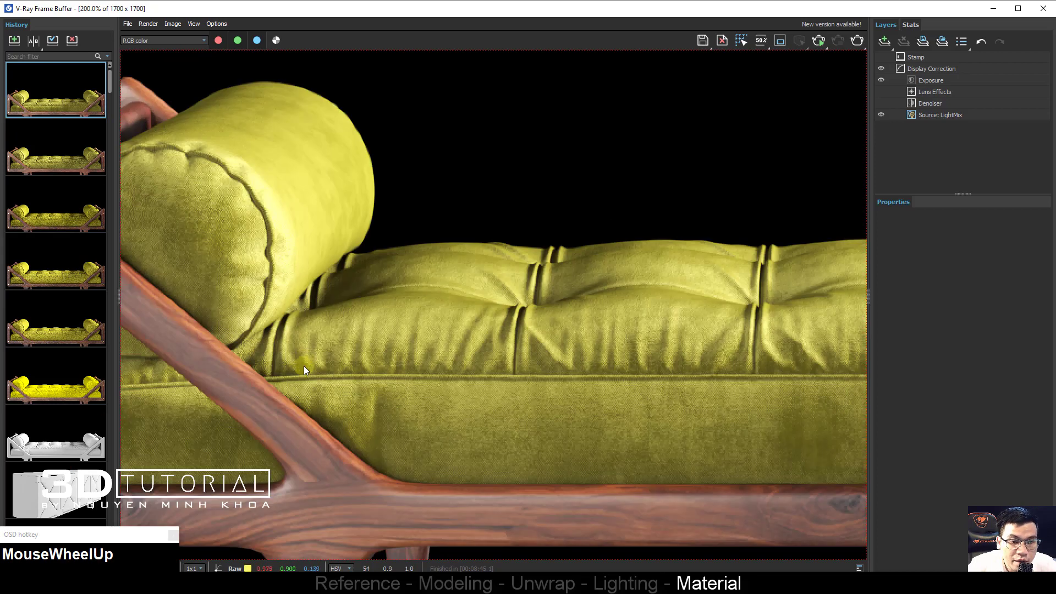
{"action": "scroll", "coordinate": [304, 365], "scroll_direction": "down", "scroll_amount": 1}
{"action": "middle_click_drag", "start_coordinate": [388, 361], "coordinate": [369, 360]}
{"action": "scroll", "coordinate": [429, 363], "scroll_direction": "down", "scroll_amount": 1}
{"action": "scroll", "coordinate": [484, 364], "scroll_direction": "up", "scroll_amount": 1}
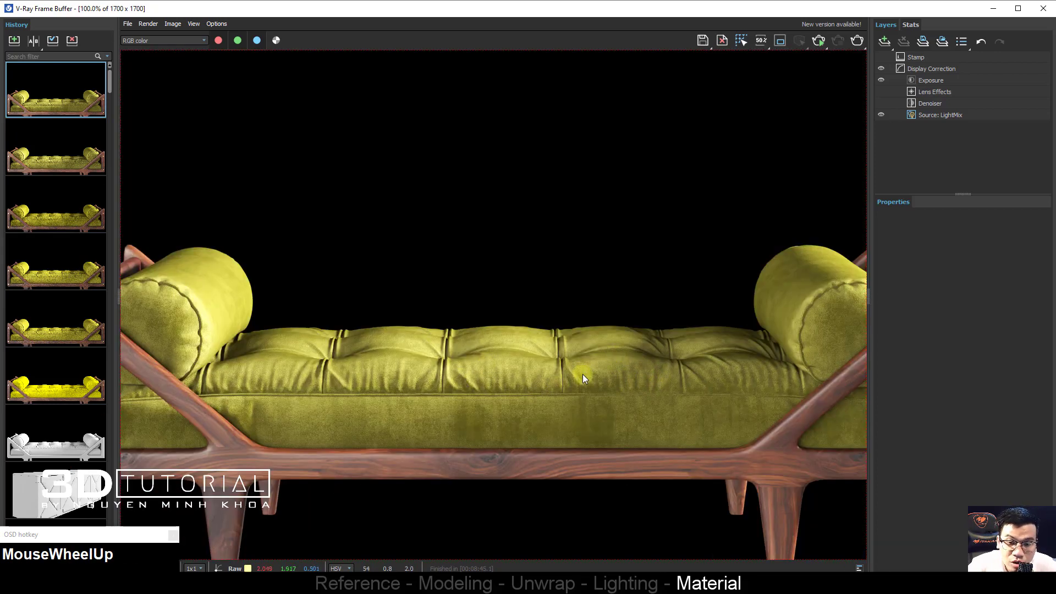
{"action": "middle_click_drag", "start_coordinate": [583, 374], "coordinate": [574, 373]}
{"action": "scroll", "coordinate": [572, 371], "scroll_direction": "down", "scroll_amount": 1}
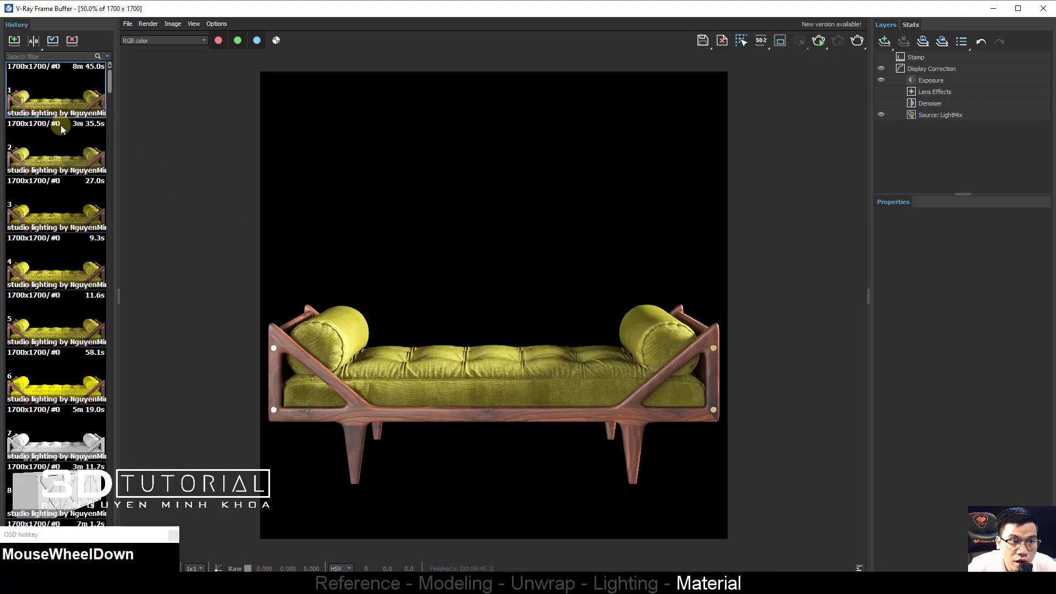
{"action": "double_click", "coordinate": [57, 141]}
{"action": "double_click", "coordinate": [59, 99]}
{"action": "scroll", "coordinate": [362, 363], "scroll_direction": "up", "scroll_amount": 1}
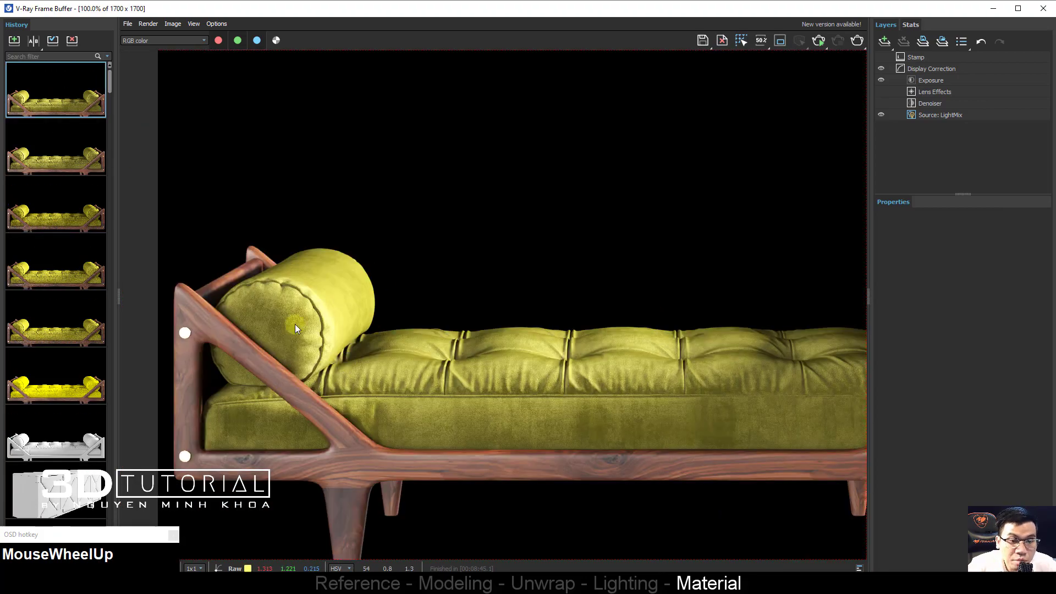
Step: Set the Map #4 bump bitmap's U and V tiling to 1.0
{"action": "left_click", "coordinate": [1043, 8]}
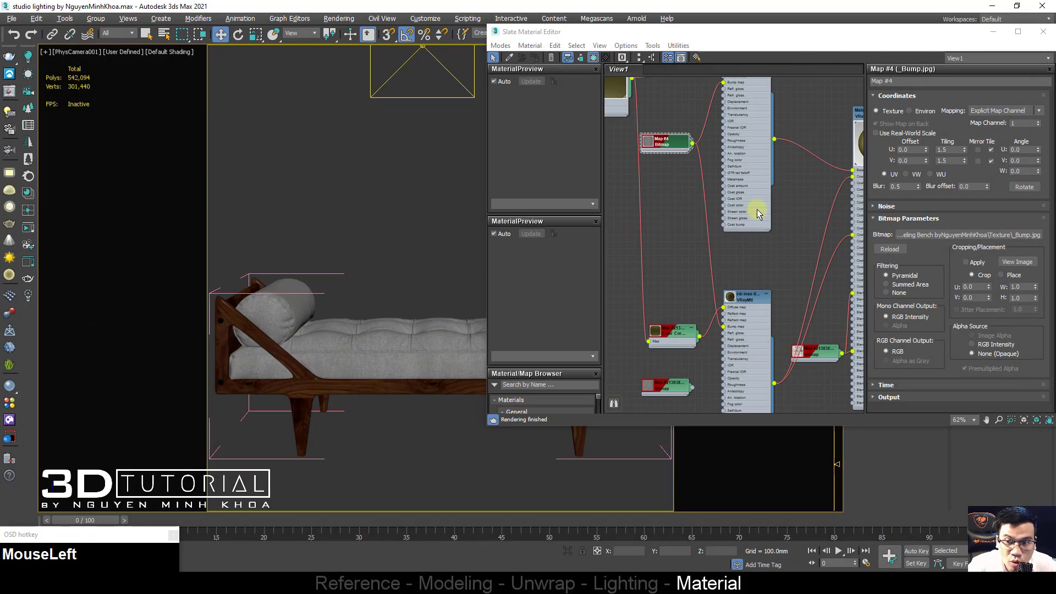
{"action": "scroll", "coordinate": [728, 214], "scroll_direction": "down", "scroll_amount": 2}
{"action": "middle_click_drag", "start_coordinate": [757, 210], "coordinate": [714, 201]}
{"action": "scroll", "coordinate": [692, 195], "scroll_direction": "down", "scroll_amount": 2}
{"action": "scroll", "coordinate": [689, 185], "scroll_direction": "up", "scroll_amount": 2}
{"action": "left_click", "coordinate": [703, 187]}
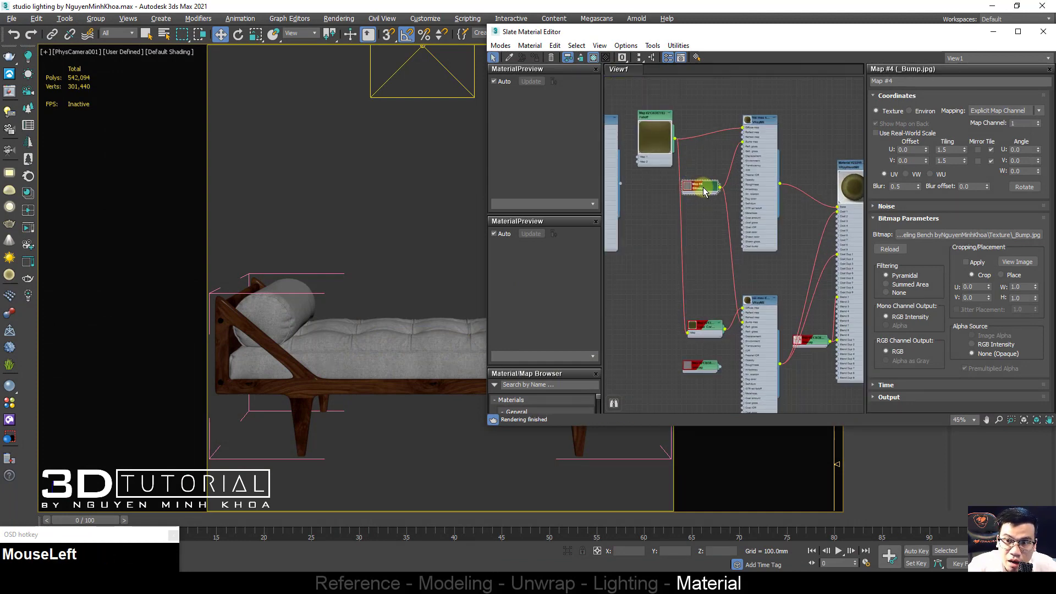
{"action": "left_click", "coordinate": [953, 152]}
{"action": "type", "text": "1"}
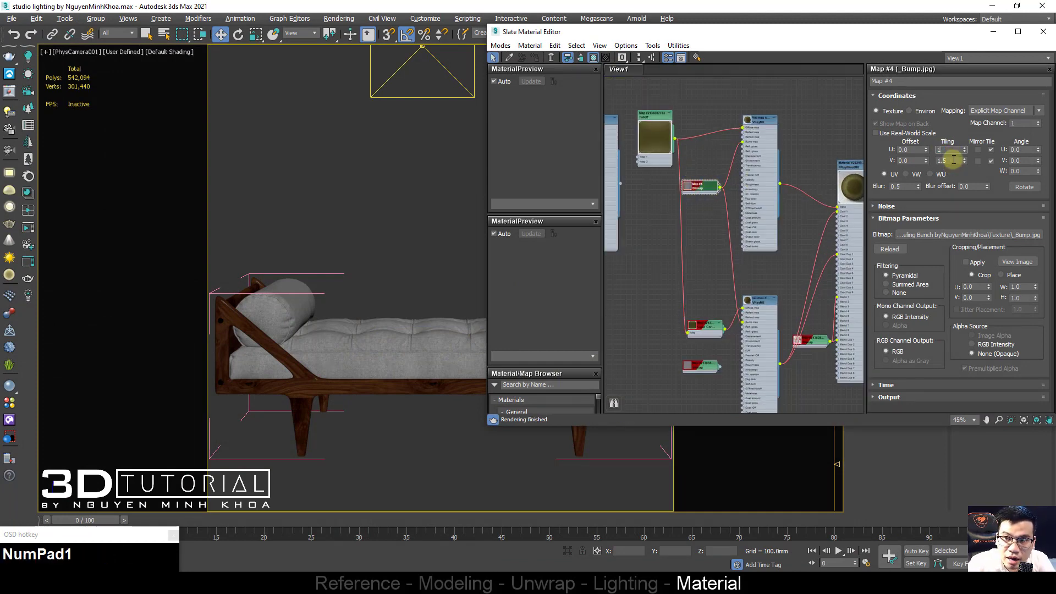
{"action": "double_click", "coordinate": [949, 160]}
{"action": "type", "text": "1"}
Step: Delete the redundant lower bump bitmap node from the fabric network
{"action": "middle_click_drag", "start_coordinate": [696, 212], "coordinate": [685, 211]}
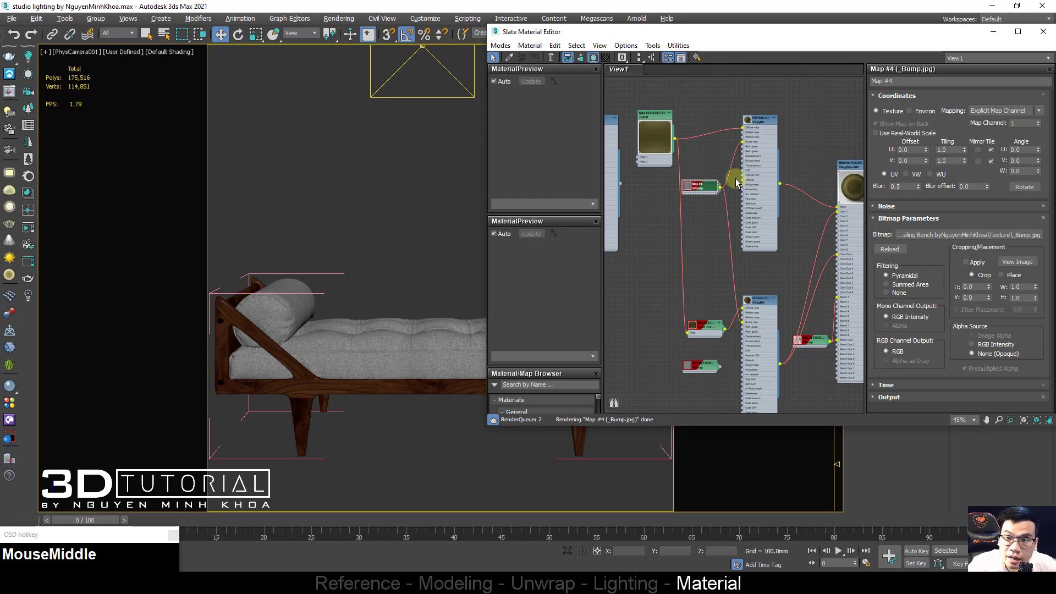
{"action": "left_click_drag", "start_coordinate": [704, 190], "coordinate": [706, 201]}
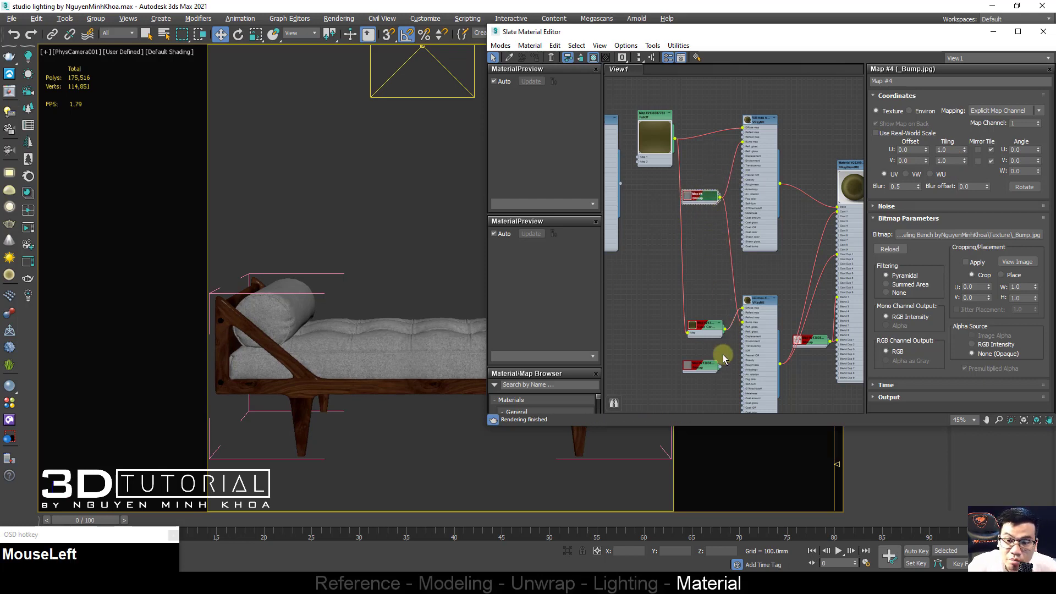
{"action": "left_click_drag", "start_coordinate": [721, 373], "coordinate": [743, 324]}
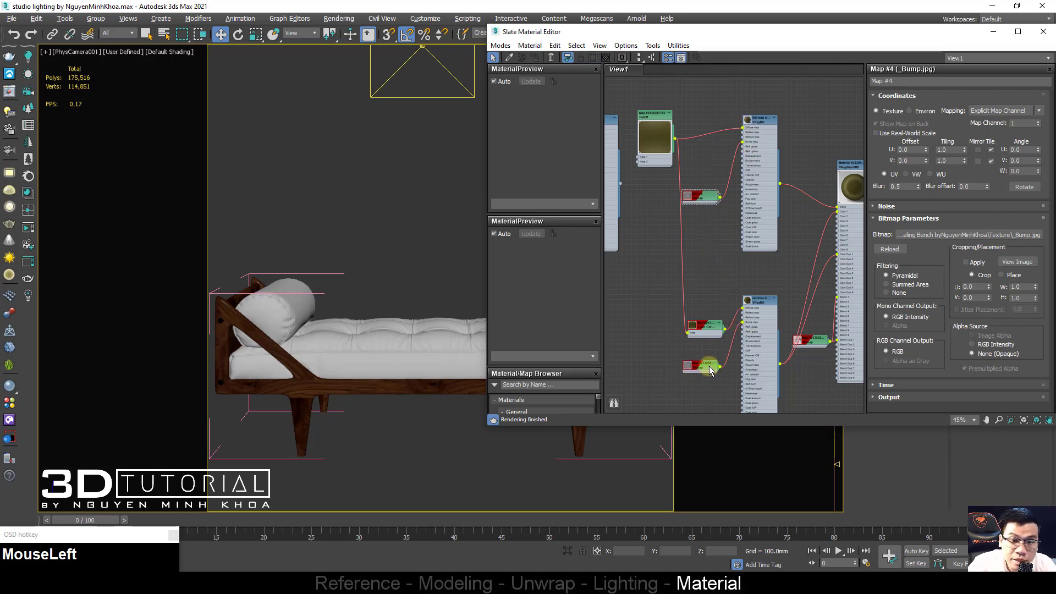
{"action": "key", "text": "Delete"}
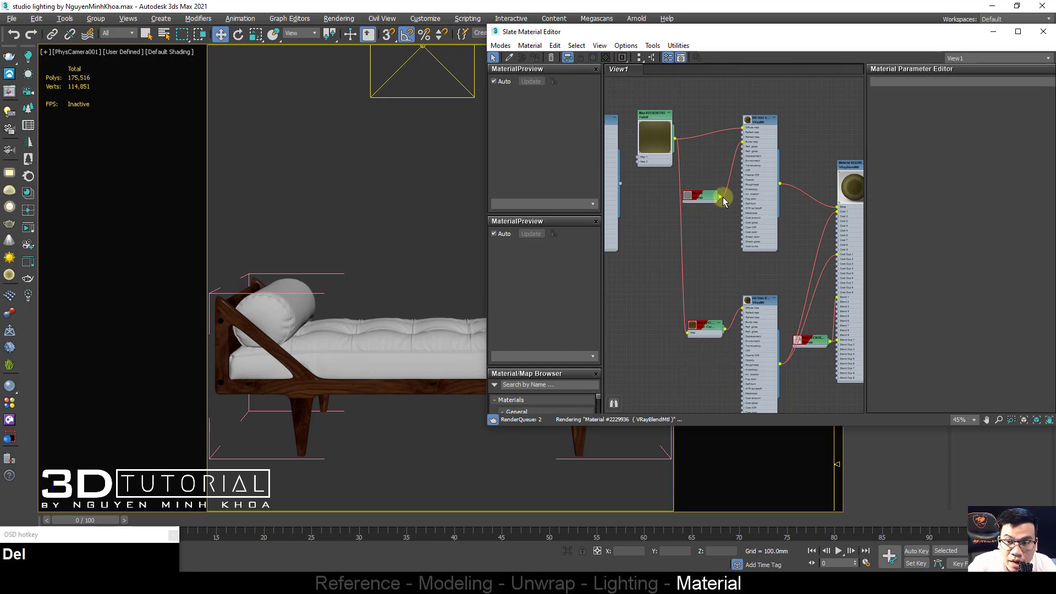
Step: Connect Map #4 to the lower VRayMtl's Bump map and show its textures in the viewport
{"action": "mouse_move", "coordinate": [720, 197]}
{"action": "left_mouse_down"}
{"action": "mouse_move", "coordinate": [738, 350]}
{"action": "mouse_move", "coordinate": [719, 207]}
{"action": "left_mouse_up"}
{"action": "scroll", "coordinate": [725, 266], "scroll_direction": "up", "scroll_amount": 2}
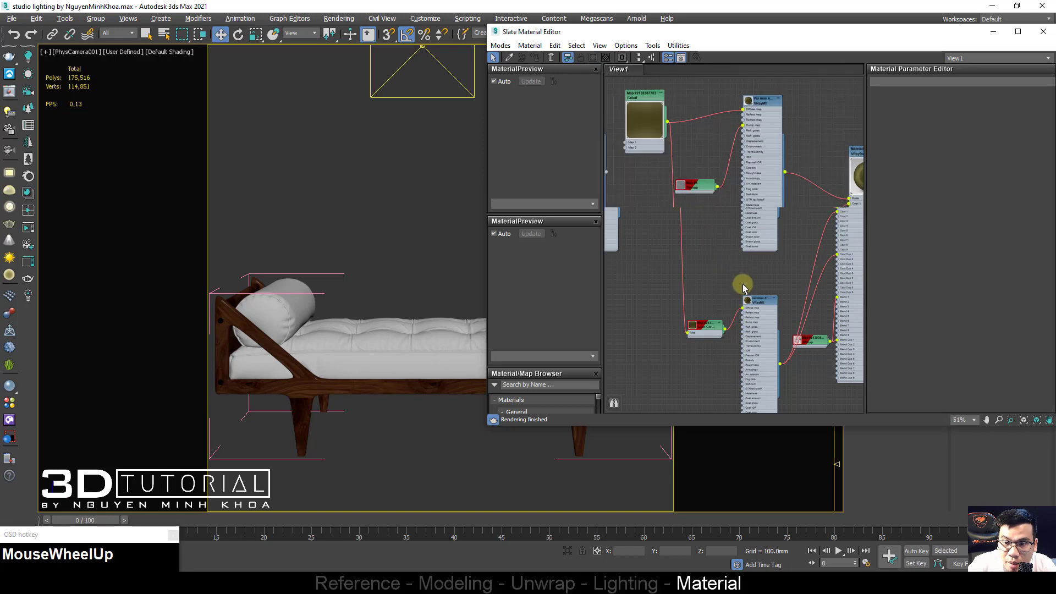
{"action": "scroll", "coordinate": [744, 295], "scroll_direction": "up", "scroll_amount": 4}
{"action": "left_click_drag", "start_coordinate": [705, 135], "coordinate": [743, 351]}
{"action": "left_click", "coordinate": [699, 263]}
{"action": "scroll", "coordinate": [698, 263], "scroll_direction": "down", "scroll_amount": 4}
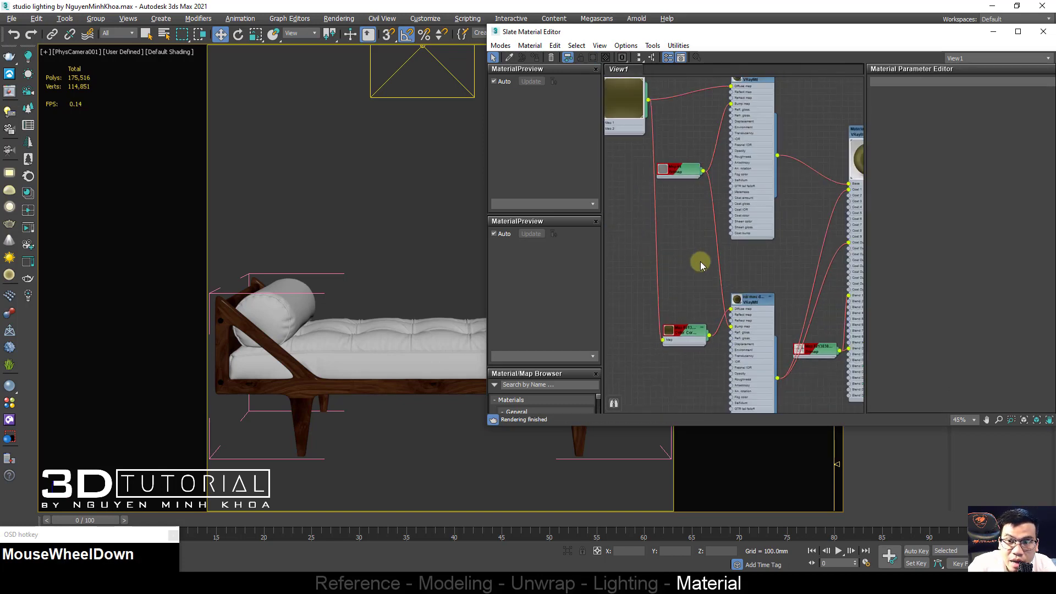
{"action": "double_click", "coordinate": [678, 190]}
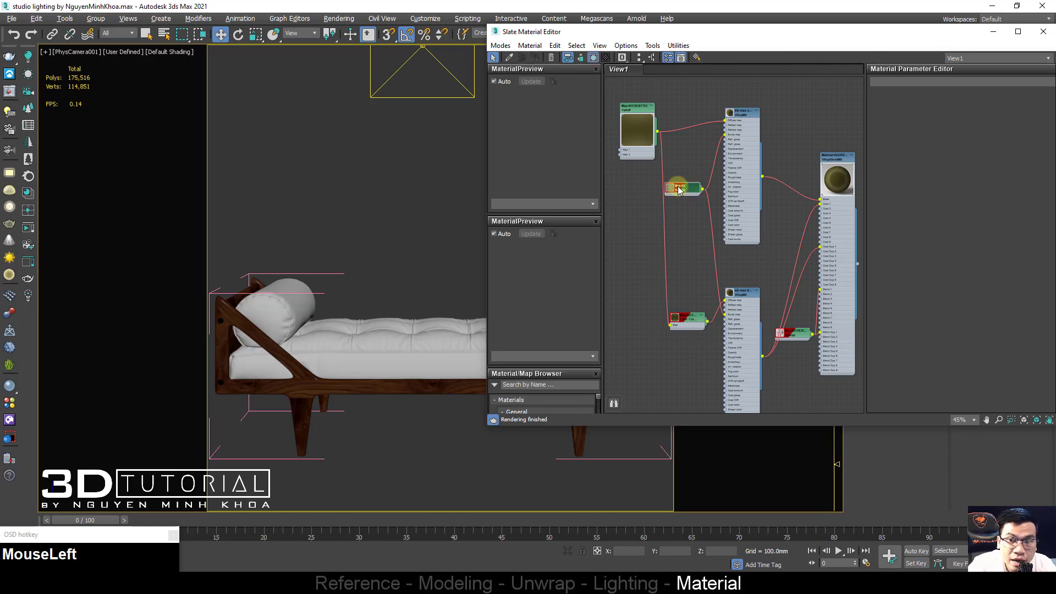
{"action": "left_click", "coordinate": [593, 57]}
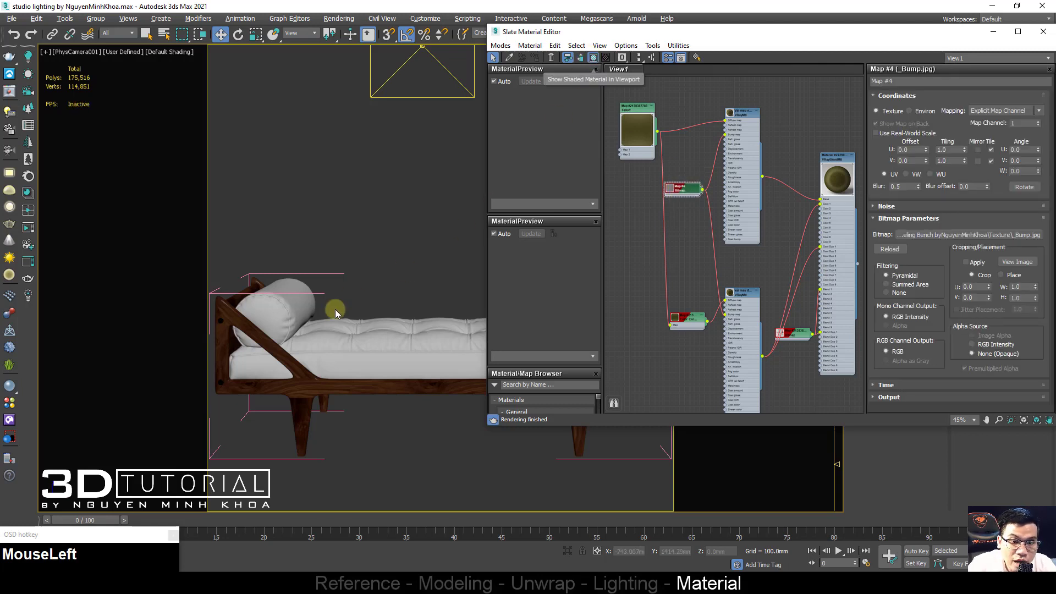
Step: Select the daybed, frame it and orbit to an angled view of the cushion
{"action": "middle_click", "coordinate": [337, 338]}
{"action": "key", "text": "z"}
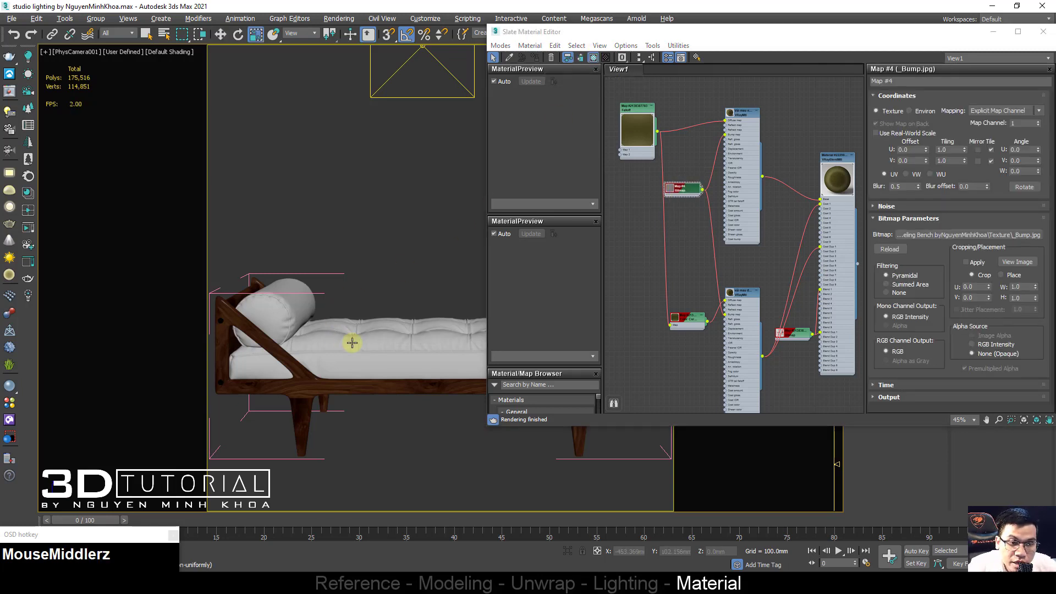
{"action": "middle_click", "coordinate": [352, 343]}
{"action": "key", "text": "r"}
{"action": "left_click", "coordinate": [352, 344]}
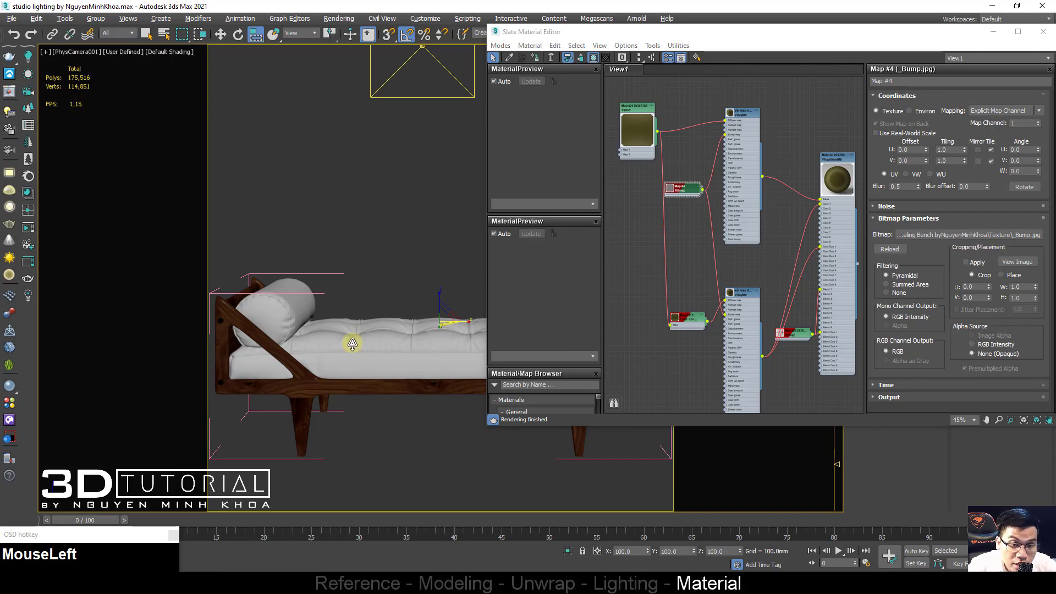
{"action": "key", "text": "w"}
{"action": "key", "text": "t"}
{"action": "key", "text": "z"}
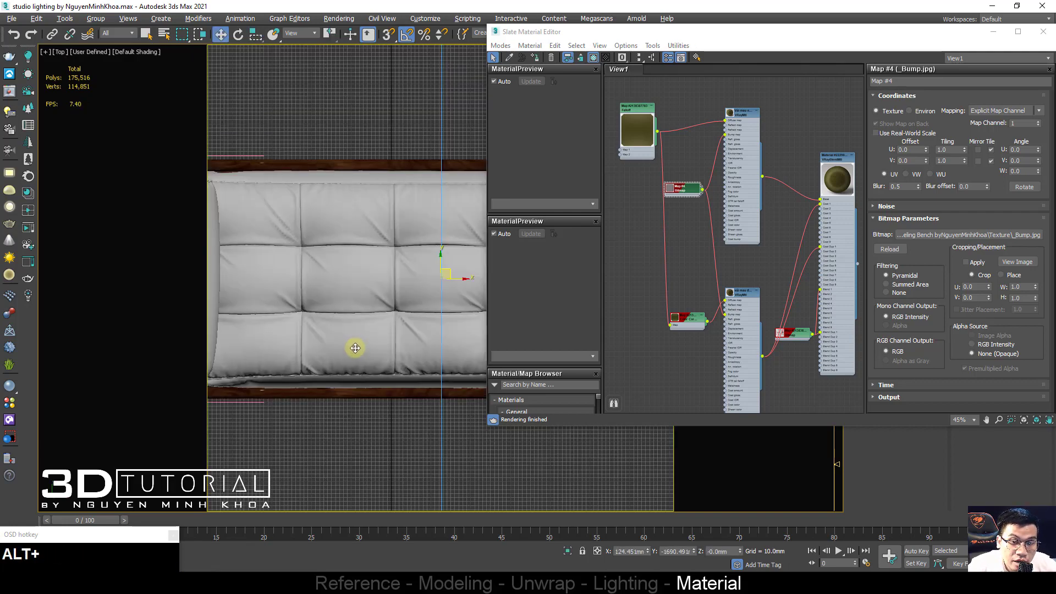
{"action": "middle_click_drag", "start_coordinate": [352, 343], "coordinate": [322, 279], "text": "alt"}
{"action": "scroll", "coordinate": [319, 313], "scroll_direction": "up", "scroll_amount": 5}
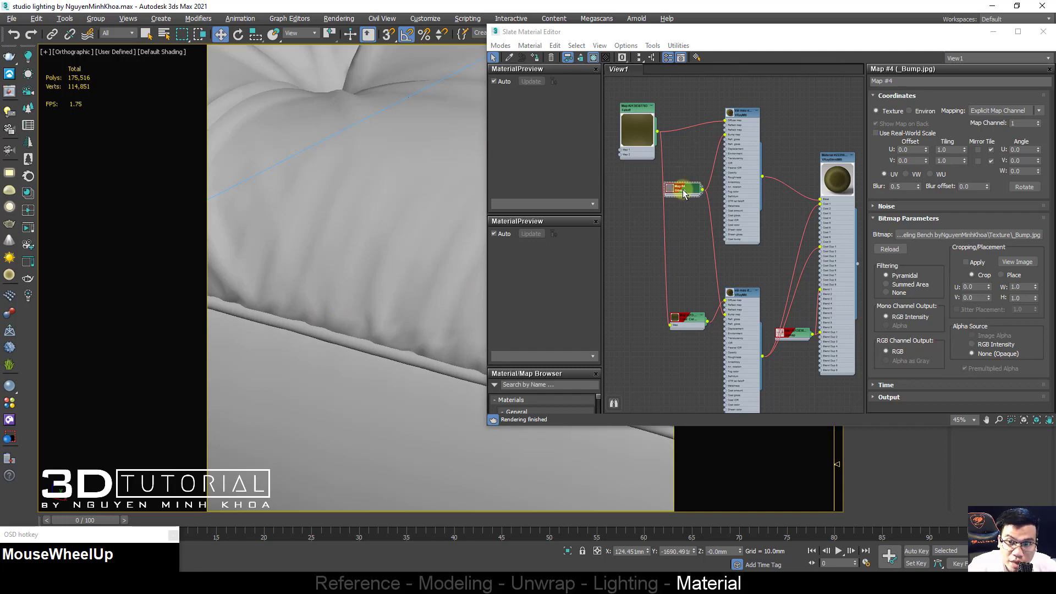
Step: Select Map #4 and turn on Show Shaded Material in Viewport for the fabric
{"action": "left_click", "coordinate": [684, 192]}
{"action": "scroll", "coordinate": [683, 198], "scroll_direction": "up", "scroll_amount": 2}
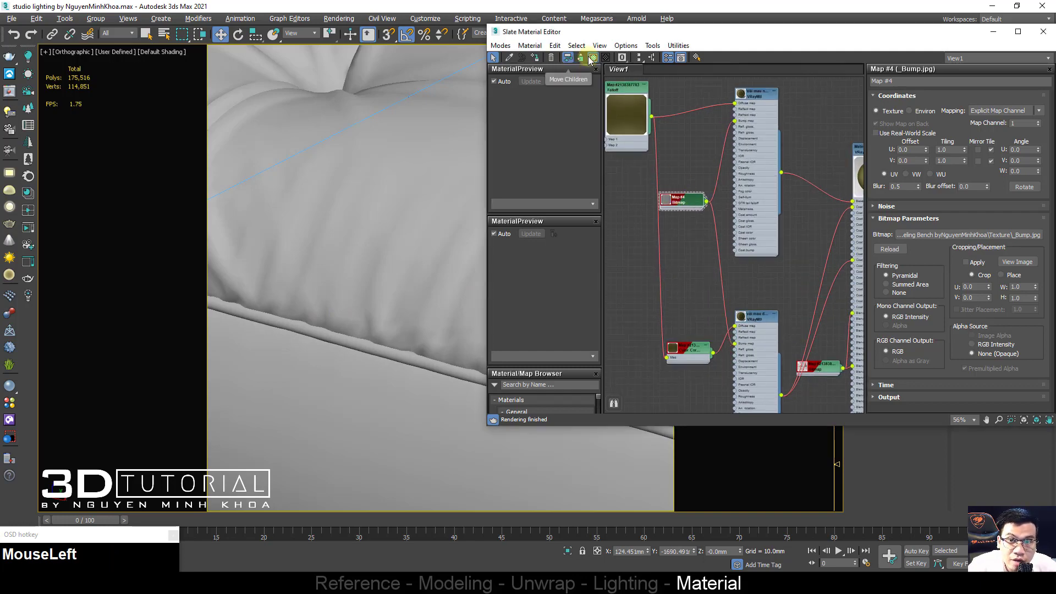
{"action": "left_click_drag", "start_coordinate": [589, 59], "coordinate": [609, 69]}
{"action": "scroll", "coordinate": [409, 270], "scroll_direction": "down", "scroll_amount": 3}
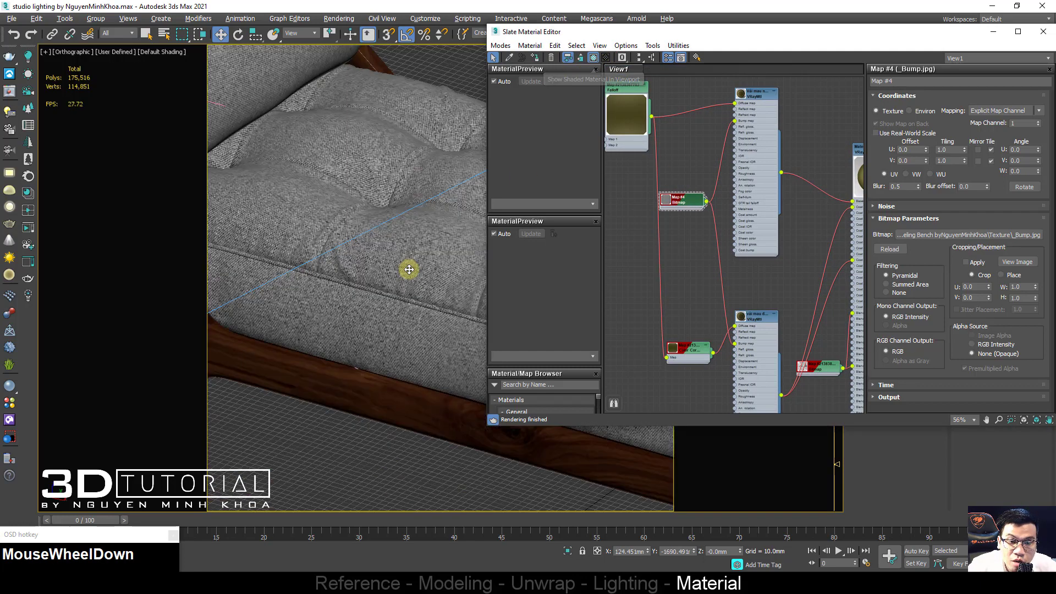
{"action": "scroll", "coordinate": [409, 269], "scroll_direction": "down", "scroll_amount": 3}
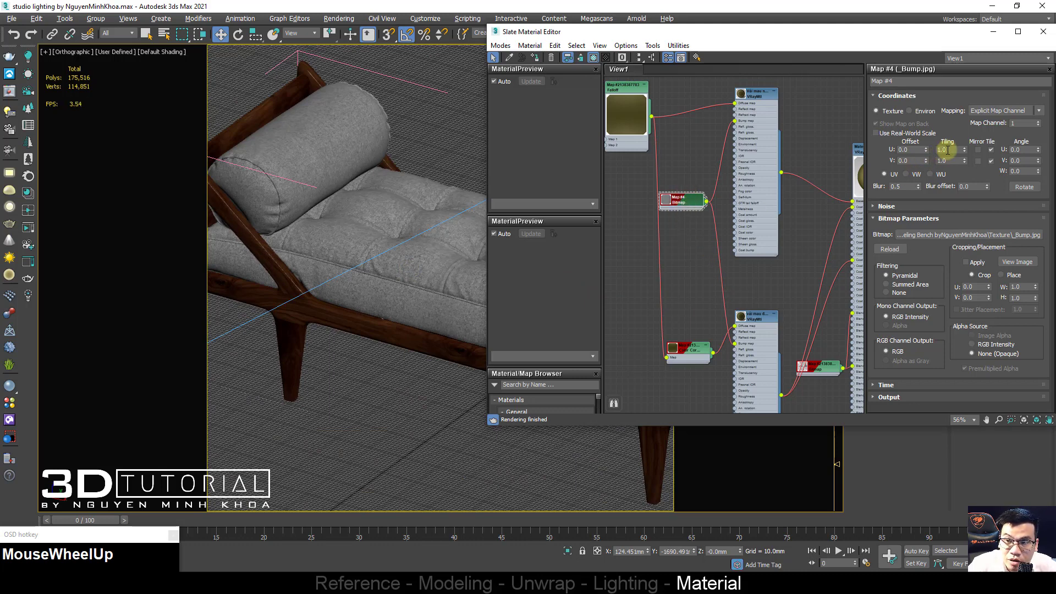
Step: Set the bump map's U and V tiling to 0.7
{"action": "left_click_drag", "start_coordinate": [952, 150], "coordinate": [925, 149]}
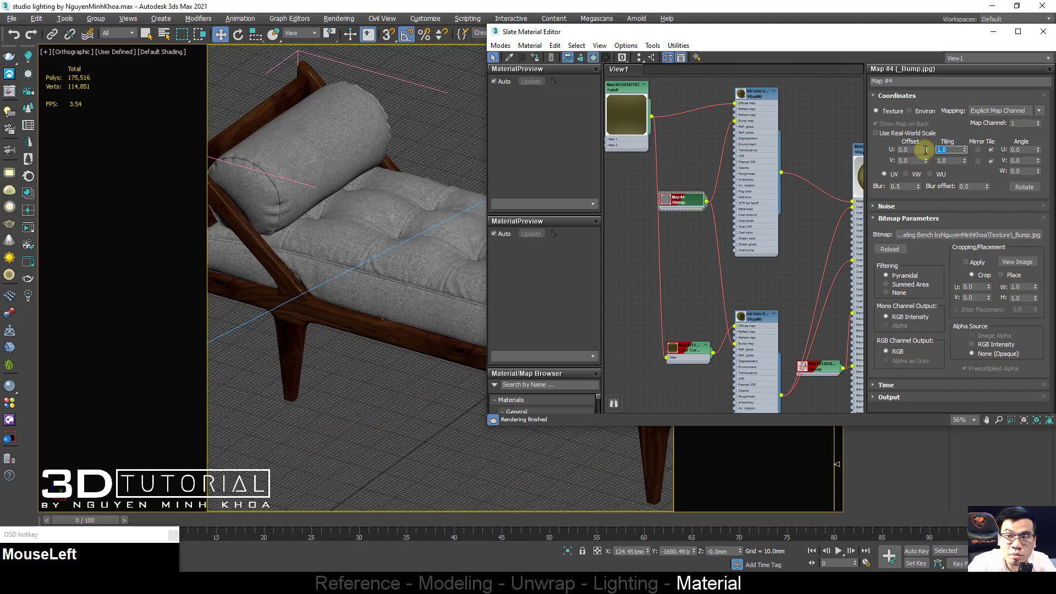
{"action": "type", "text": "0.7"}
{"action": "key", "text": "Tab"}
{"action": "type", "text": "0.7"}
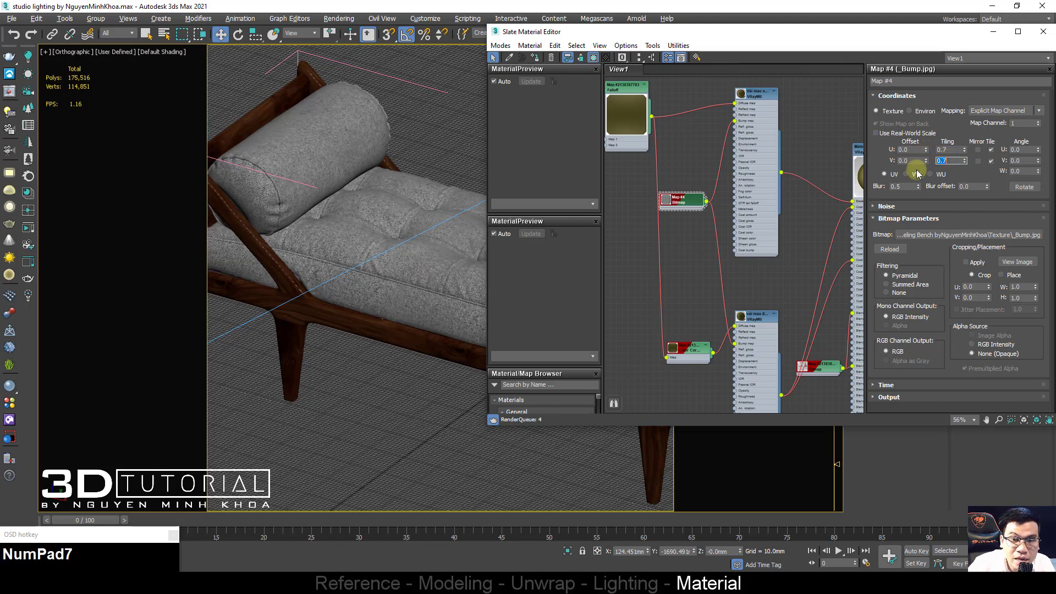
{"action": "scroll", "coordinate": [396, 259], "scroll_direction": "up", "scroll_amount": 3}
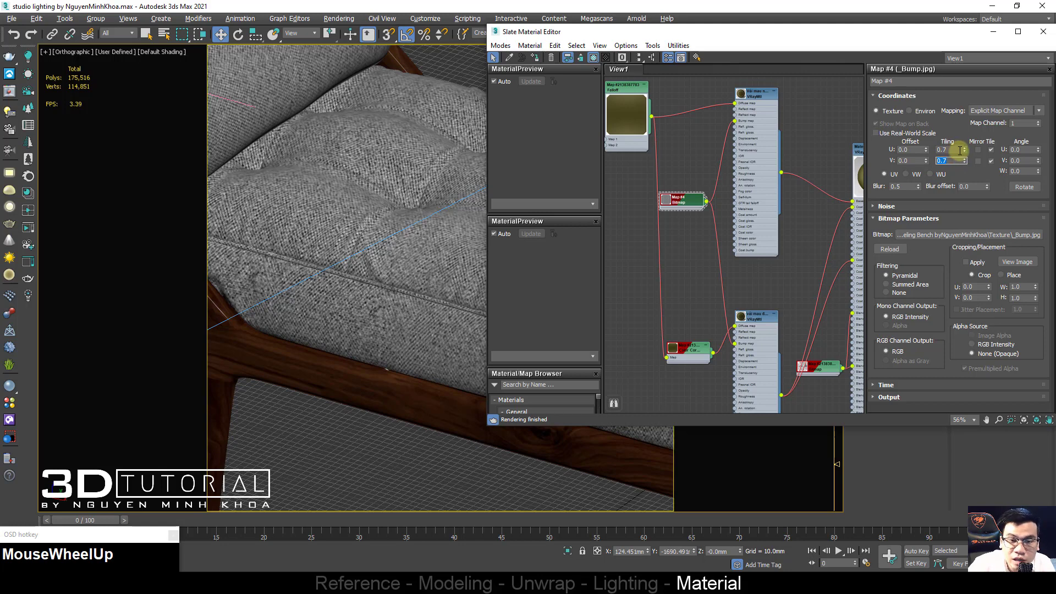
Step: Change the bump map's U and V tiling to 1.5
{"action": "left_click_drag", "start_coordinate": [960, 149], "coordinate": [921, 161]}
{"action": "type", "text": "1.51."}
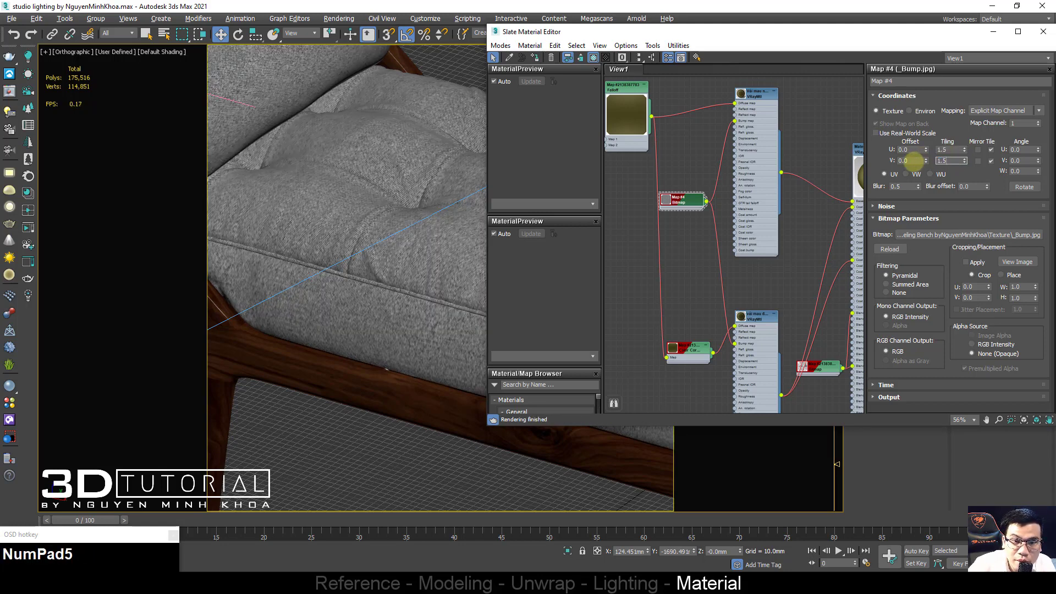
{"action": "type", "text": "5"}
{"action": "middle_click", "coordinate": [384, 283]}
{"action": "scroll", "coordinate": [385, 282], "scroll_direction": "up", "scroll_amount": 1}
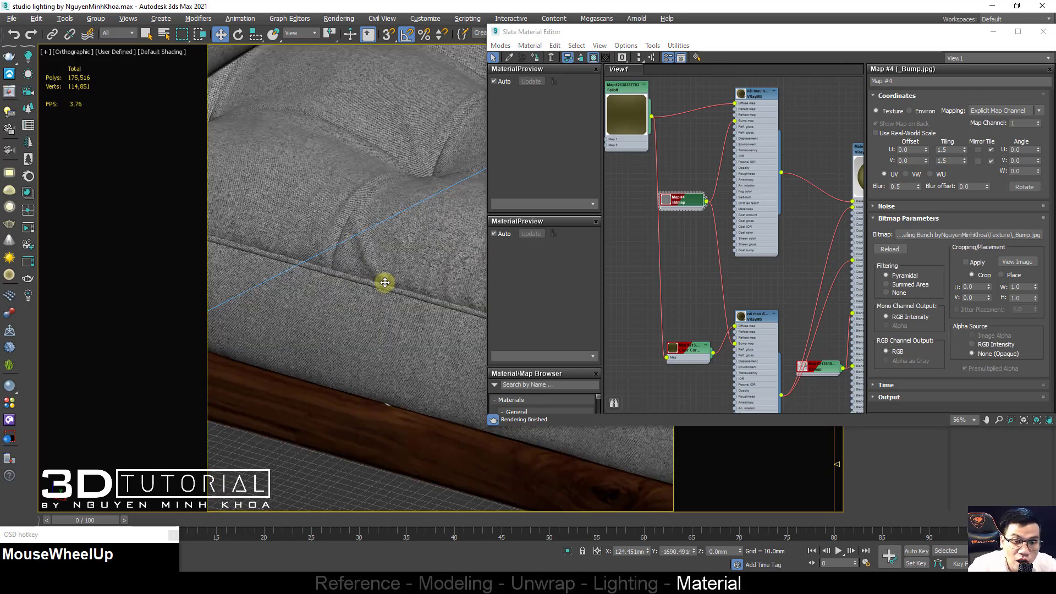
{"action": "scroll", "coordinate": [385, 283], "scroll_direction": "down", "scroll_amount": 1}
{"action": "key", "text": "ctrl+z"}
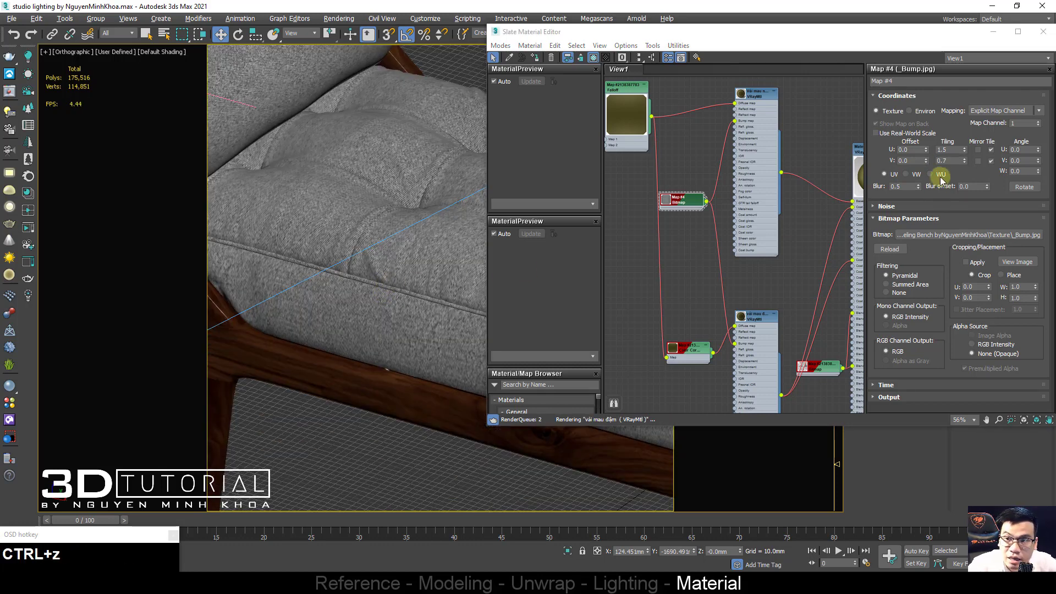
{"action": "left_click", "coordinate": [948, 161]}
{"action": "type", "text": "1.5"}
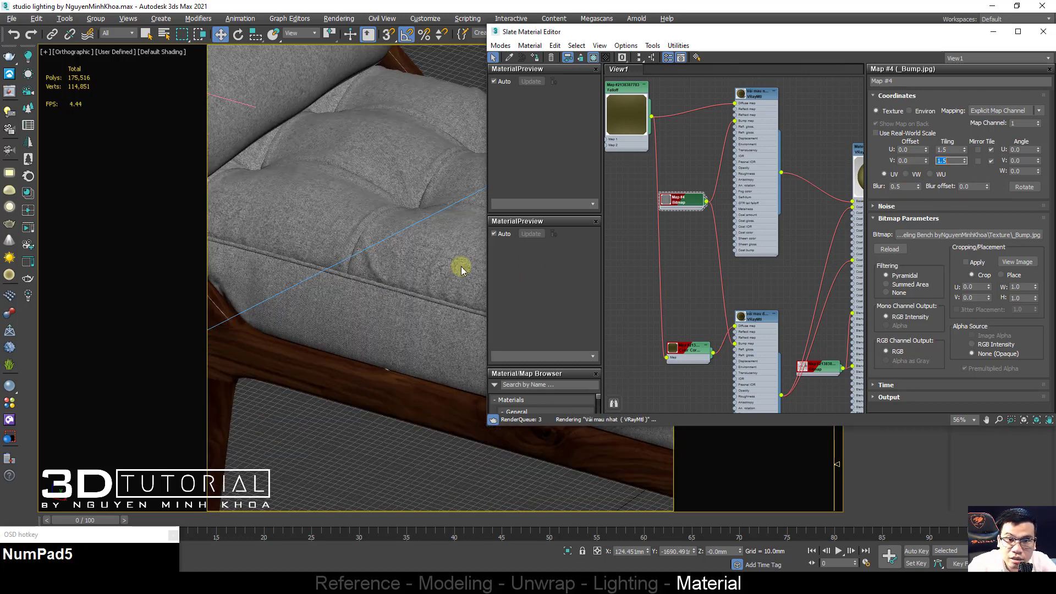
{"action": "middle_click", "coordinate": [365, 262]}
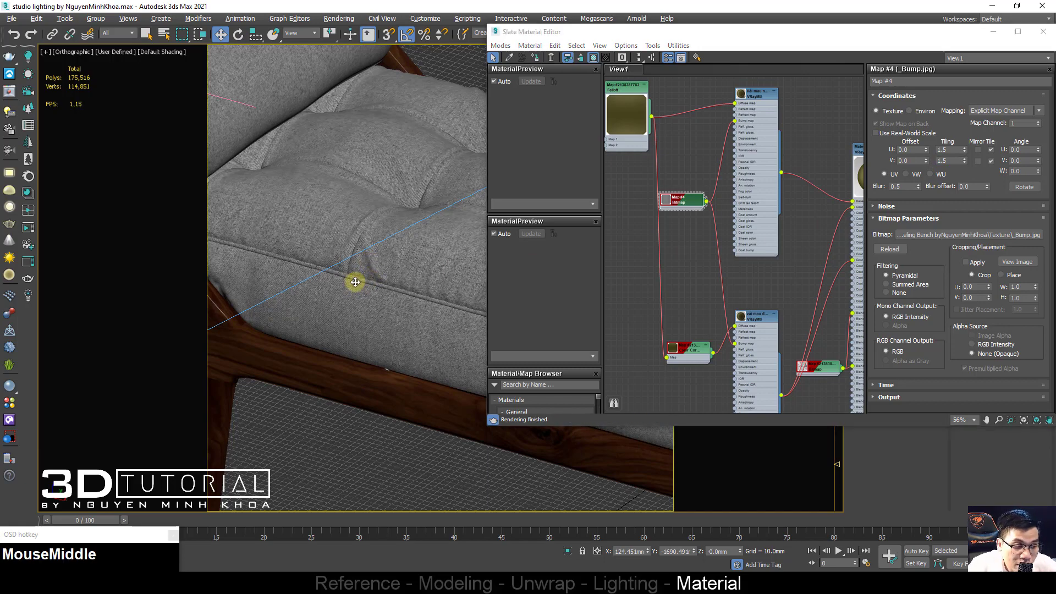
{"action": "scroll", "coordinate": [385, 283], "scroll_direction": "down", "scroll_amount": 4}
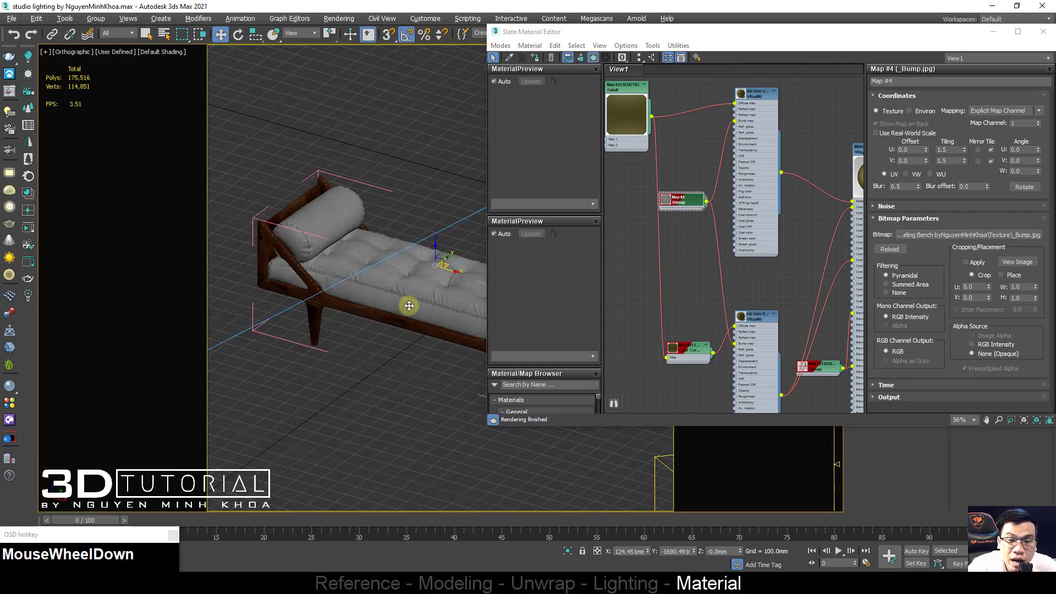
{"action": "scroll", "coordinate": [408, 302], "scroll_direction": "up", "scroll_amount": 3}
{"action": "double_click", "coordinate": [755, 92]}
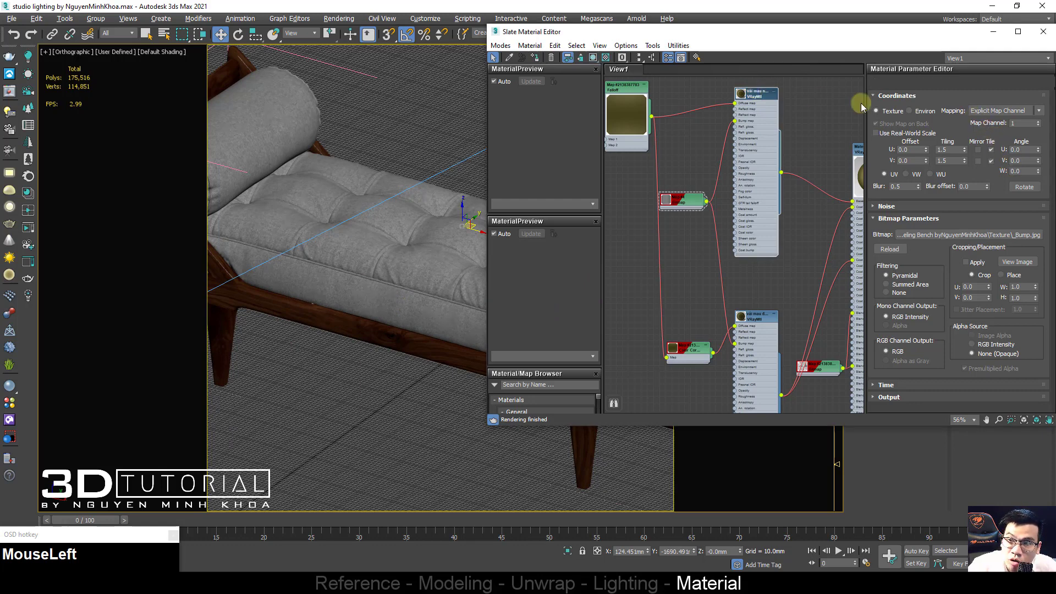
Step: Inspect the lighter and darker fabric VRayMtl parameters, checking the 15.0 bump strength
{"action": "double_click", "coordinate": [754, 90]}
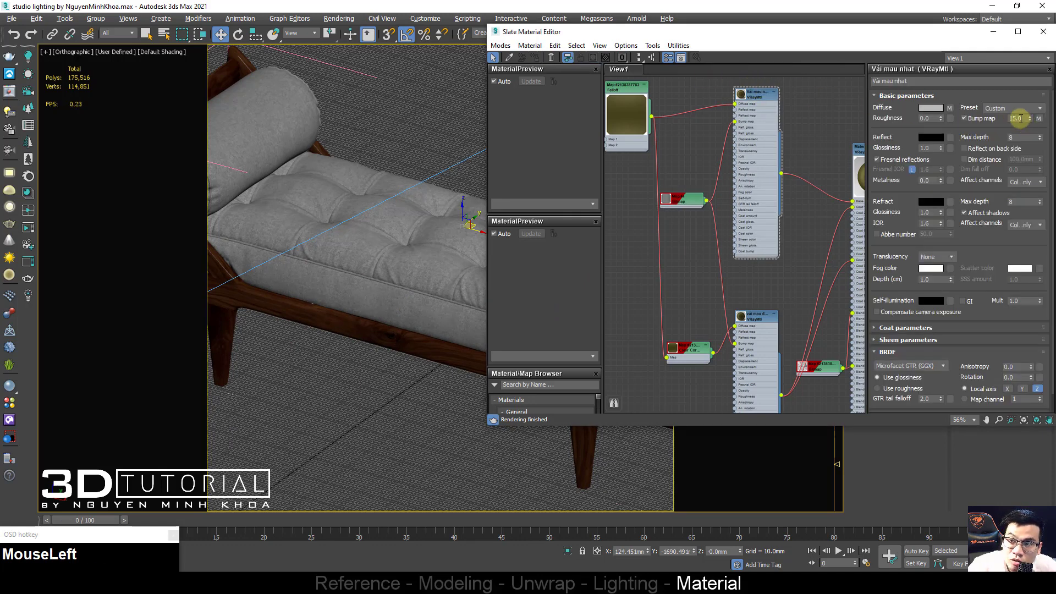
{"action": "double_click", "coordinate": [758, 318]}
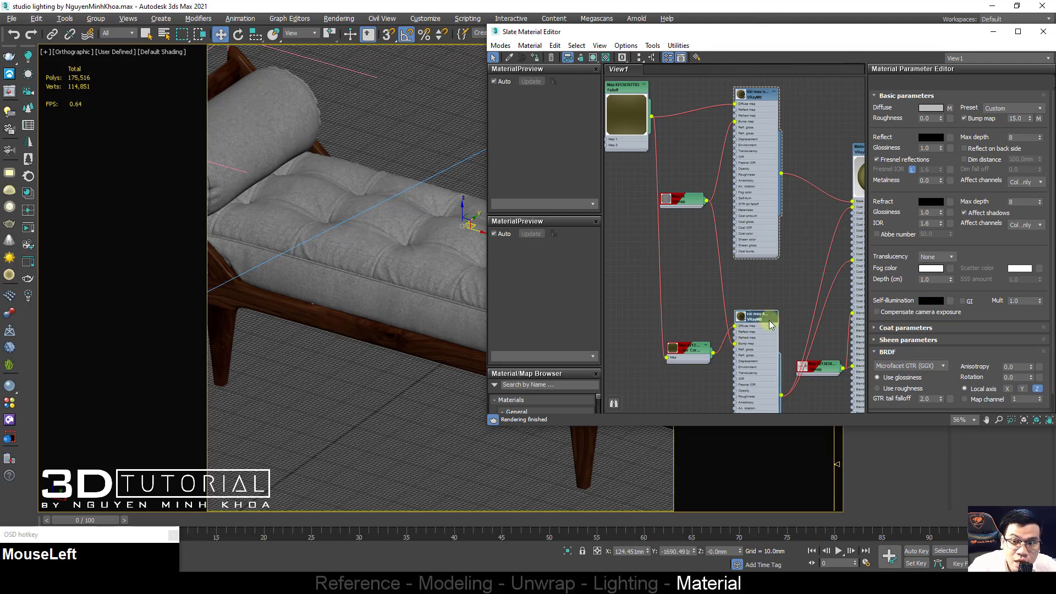
{"action": "double_click", "coordinate": [757, 317]}
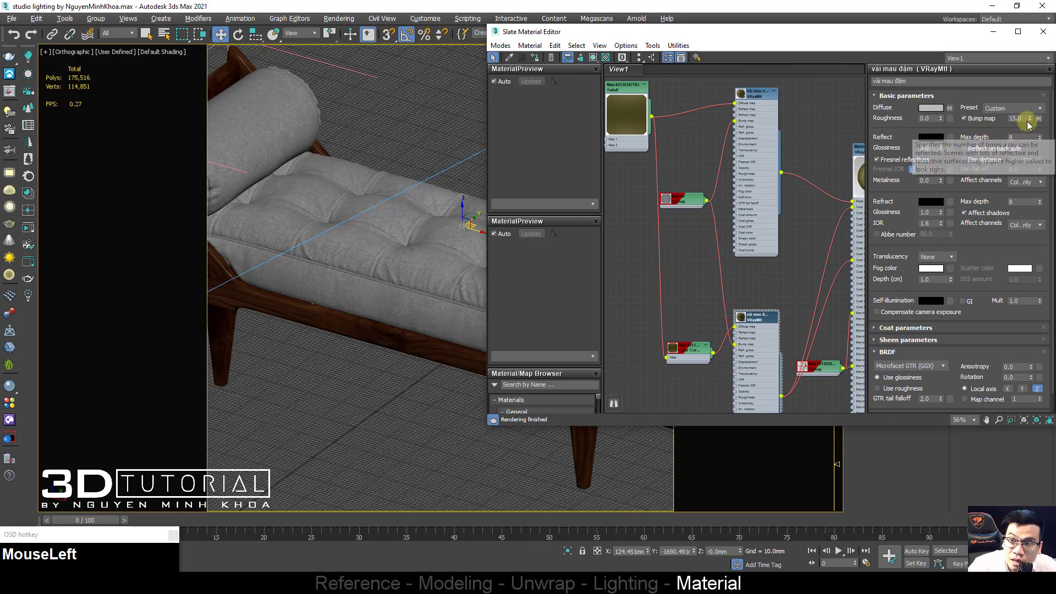
{"action": "left_click_drag", "start_coordinate": [1026, 119], "coordinate": [1001, 118]}
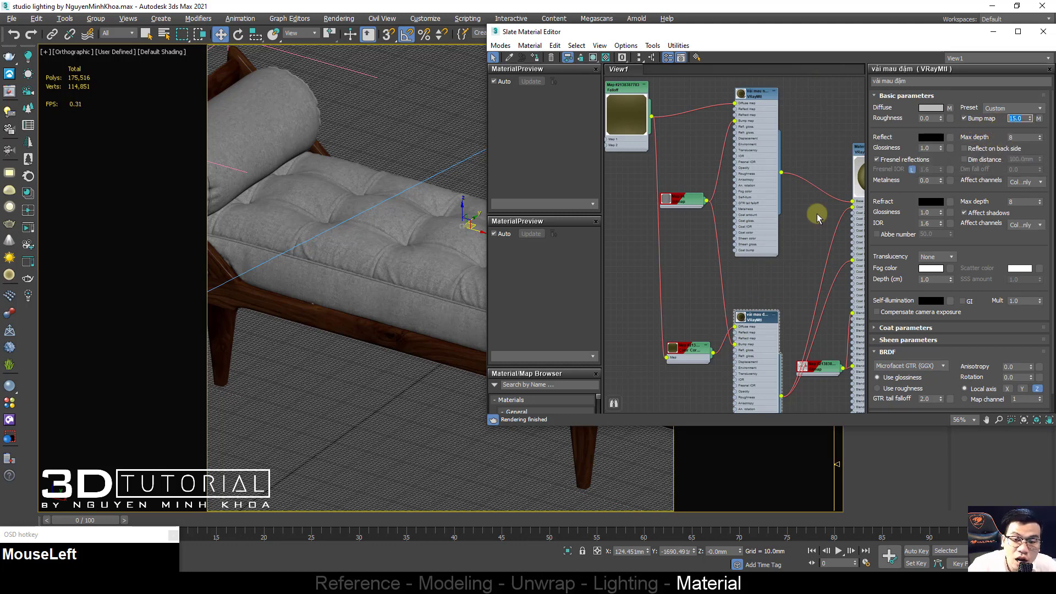
Step: Deselect everything in the scene and bring up the viewport quad menu
{"action": "left_click", "coordinate": [361, 364]}
{"action": "left_click_drag", "start_coordinate": [358, 306], "coordinate": [359, 288]}
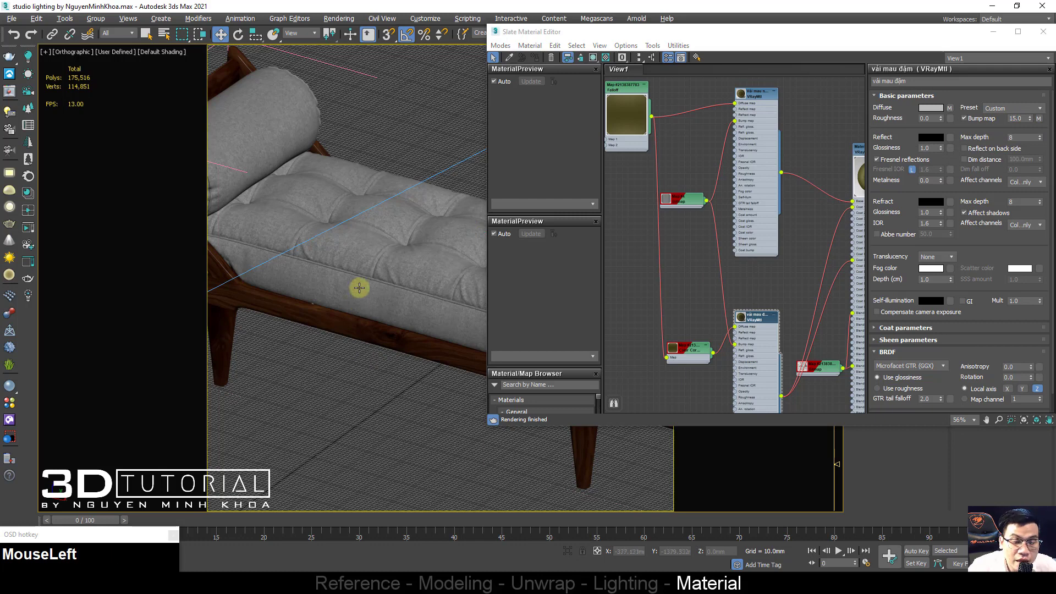
{"action": "right_click_drag", "start_coordinate": [393, 247], "coordinate": [424, 401]}
Step: Open V-Ray VFB and zoom and pan to frame the olive daybed's tufted cushion
{"action": "left_click", "coordinate": [424, 401]}
{"action": "scroll", "coordinate": [423, 404], "scroll_direction": "down", "scroll_amount": 3}
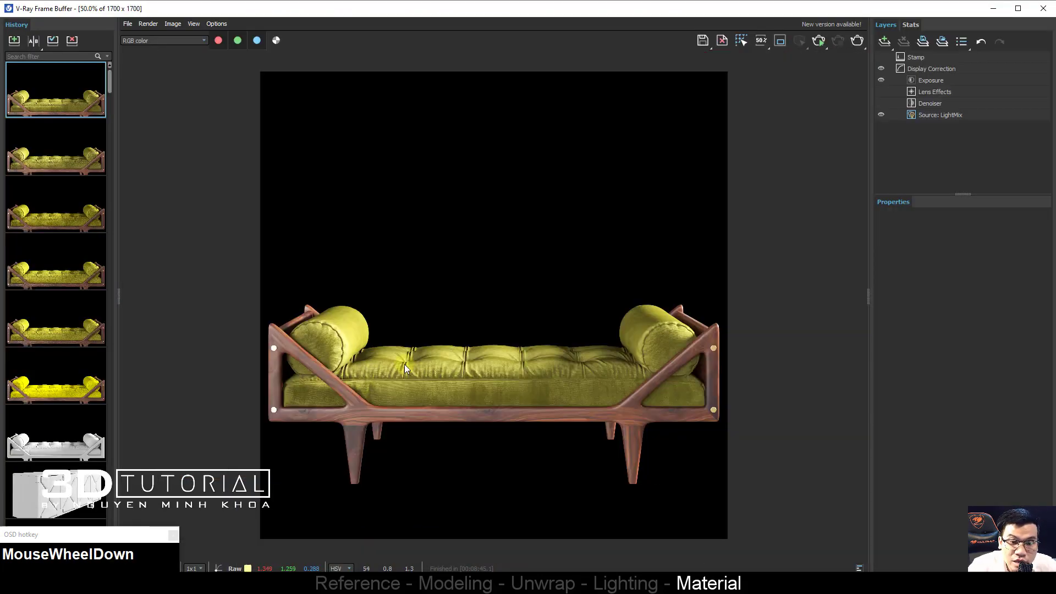
{"action": "scroll", "coordinate": [589, 396], "scroll_direction": "up", "scroll_amount": 3}
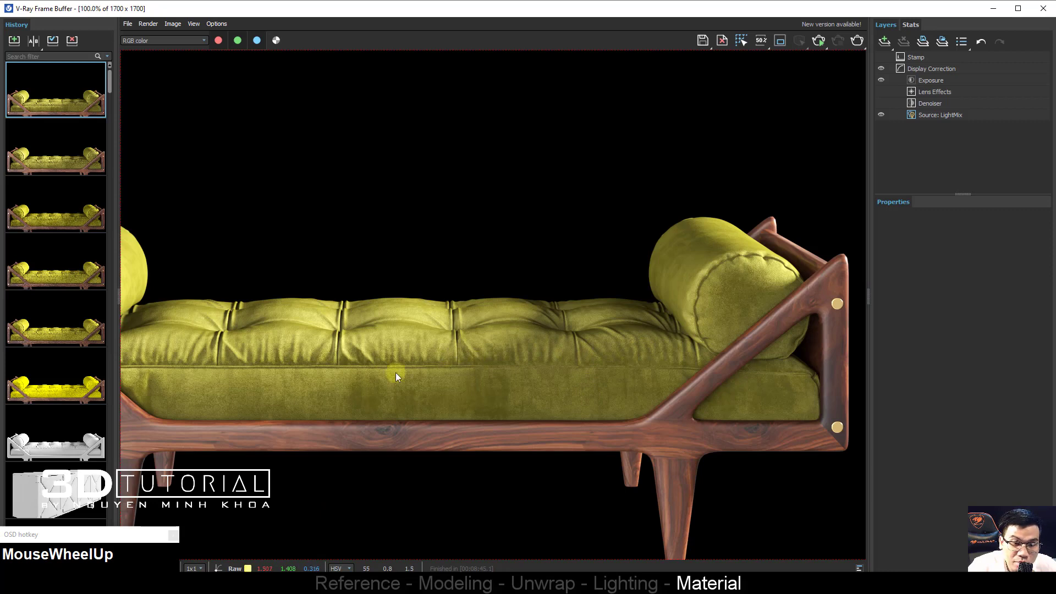
{"action": "scroll", "coordinate": [329, 369], "scroll_direction": "down", "scroll_amount": 2}
{"action": "scroll", "coordinate": [194, 299], "scroll_direction": "up", "scroll_amount": 3}
{"action": "scroll", "coordinate": [193, 300], "scroll_direction": "down", "scroll_amount": 1}
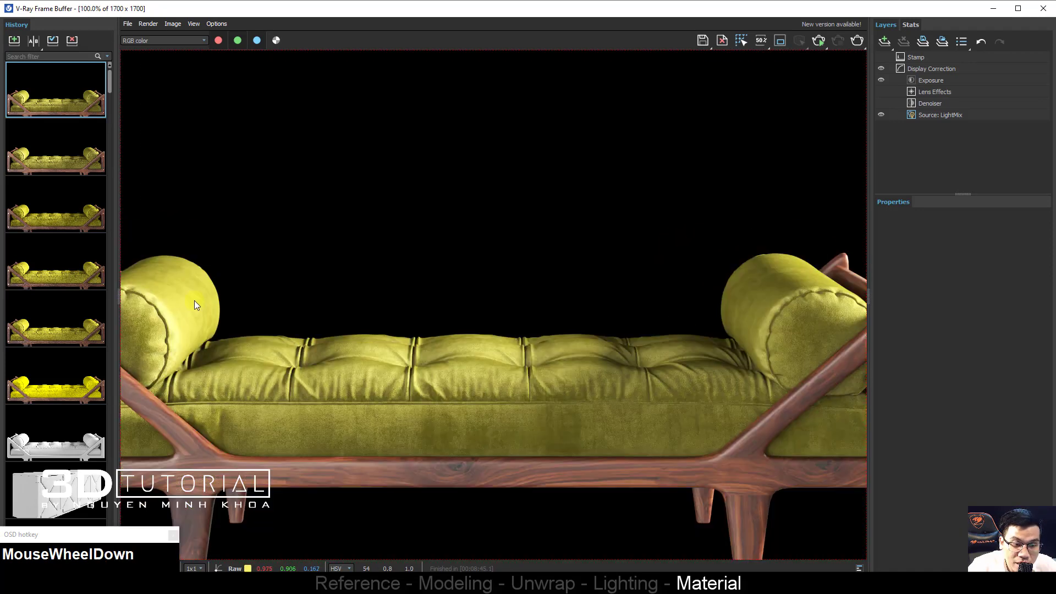
{"action": "scroll", "coordinate": [513, 368], "scroll_direction": "down", "scroll_amount": 2}
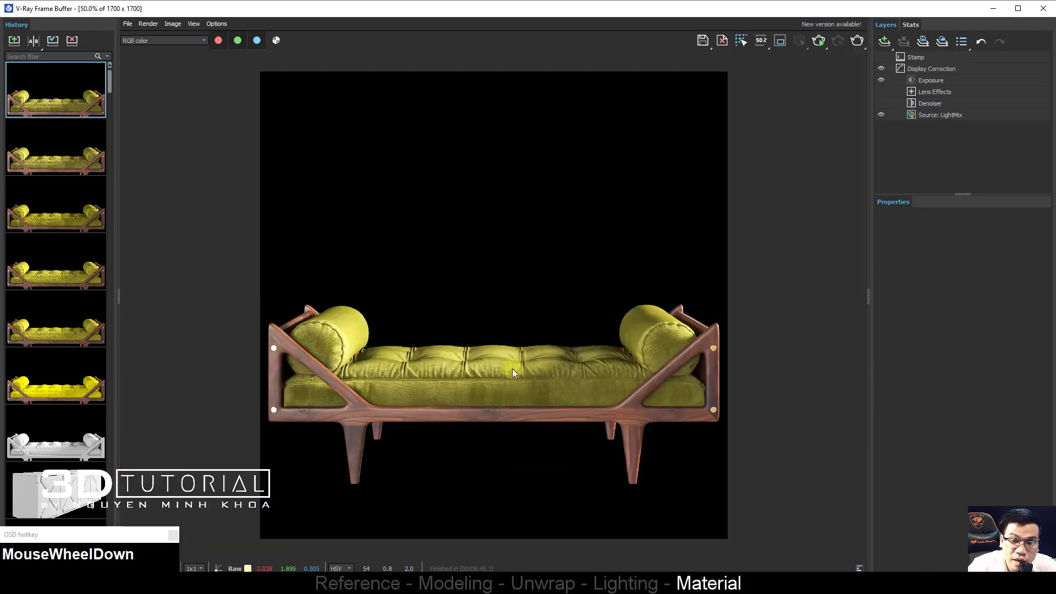
{"action": "scroll", "coordinate": [512, 369], "scroll_direction": "up", "scroll_amount": 2}
{"action": "scroll", "coordinate": [510, 370], "scroll_direction": "down", "scroll_amount": 2}
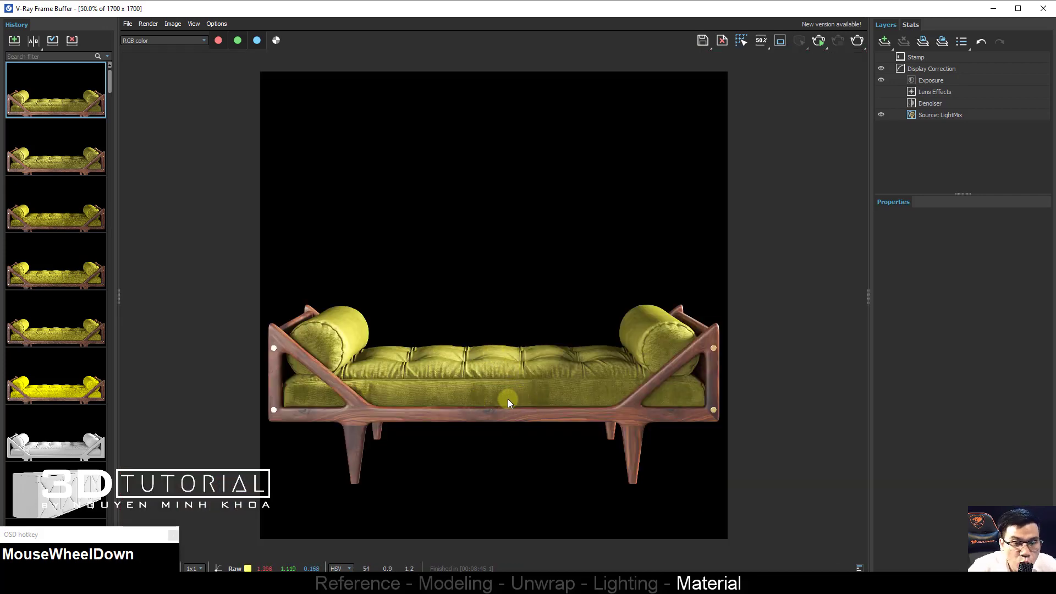
{"action": "scroll", "coordinate": [507, 402], "scroll_direction": "up", "scroll_amount": 2}
{"action": "middle_click_drag", "start_coordinate": [483, 406], "coordinate": [399, 384]}
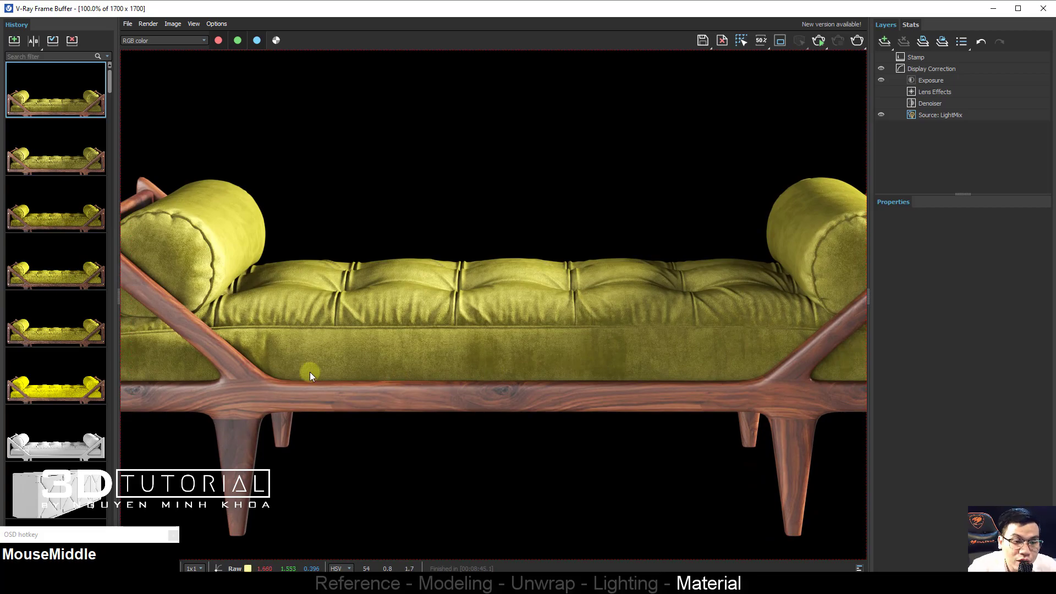